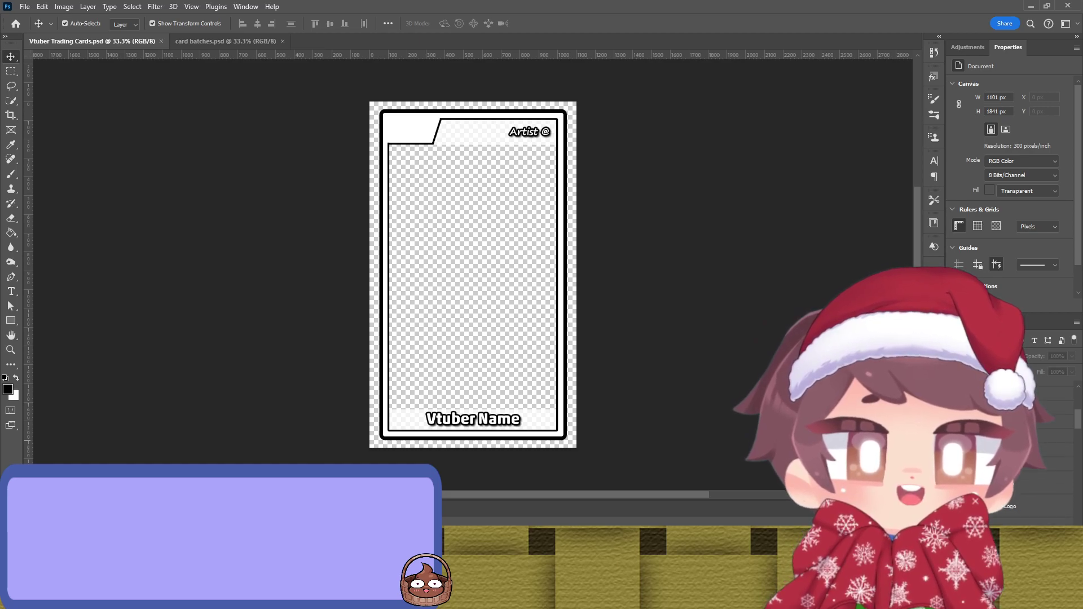
Step: Drag Nekomyura.jpg from the file browser onto the card canvas
scroll(1051, 476, "down", 2)
scroll(1051, 476, "down", 3)
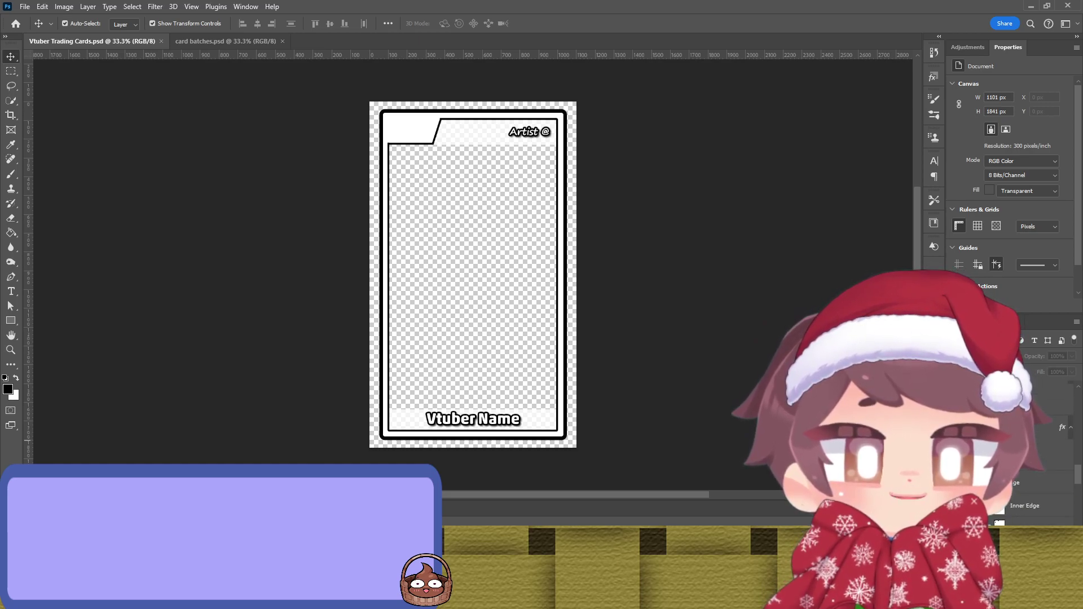
scroll(1051, 477, "down", 3)
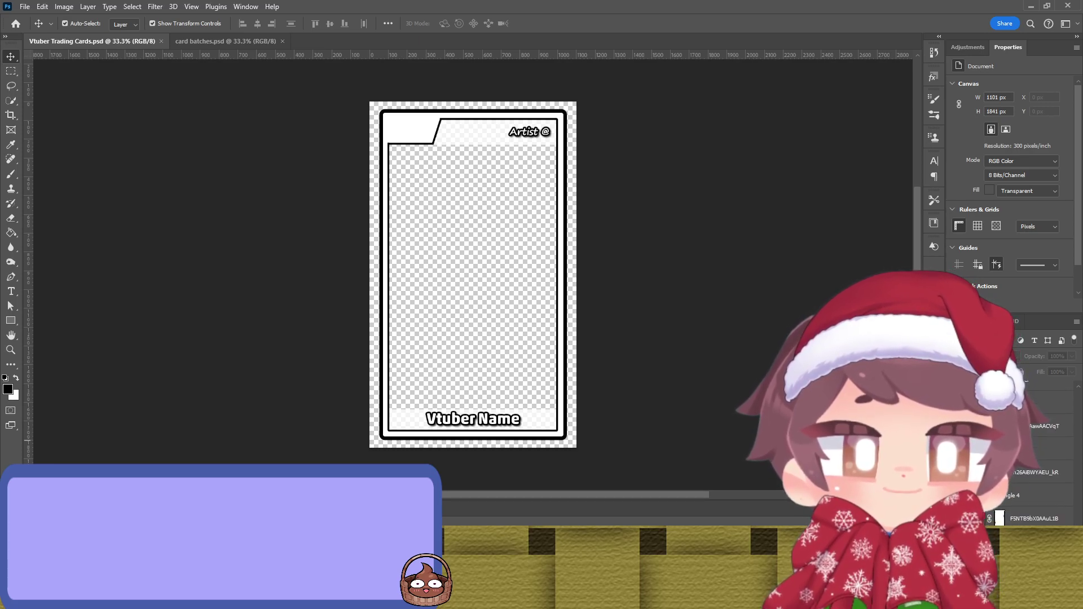
scroll(998, 513, "down", 3)
scroll(999, 514, "up", 1)
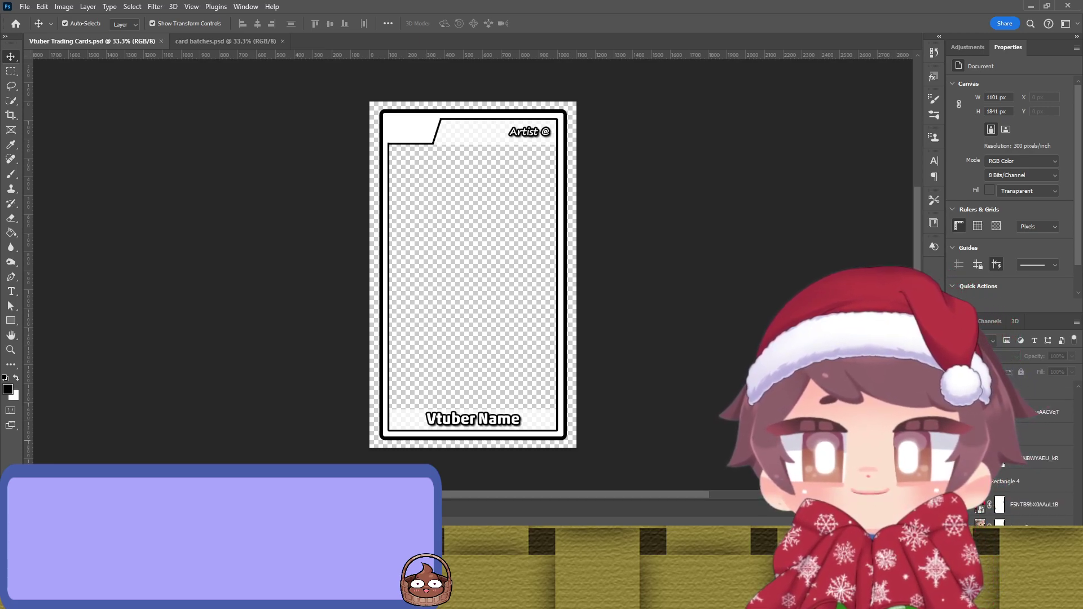
scroll(999, 513, "down", 5)
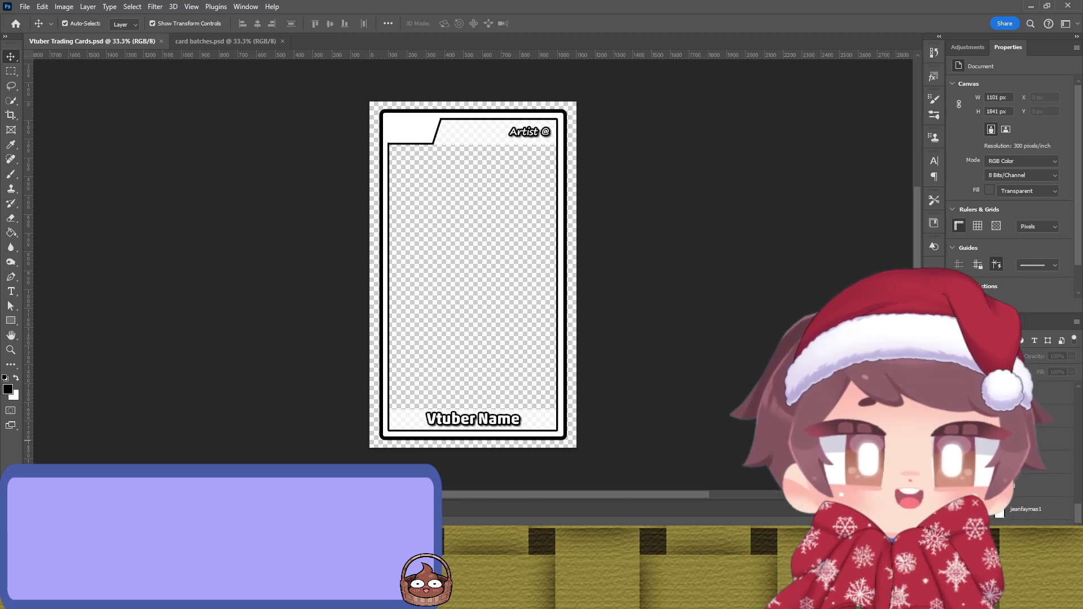
scroll(999, 513, "up", 2)
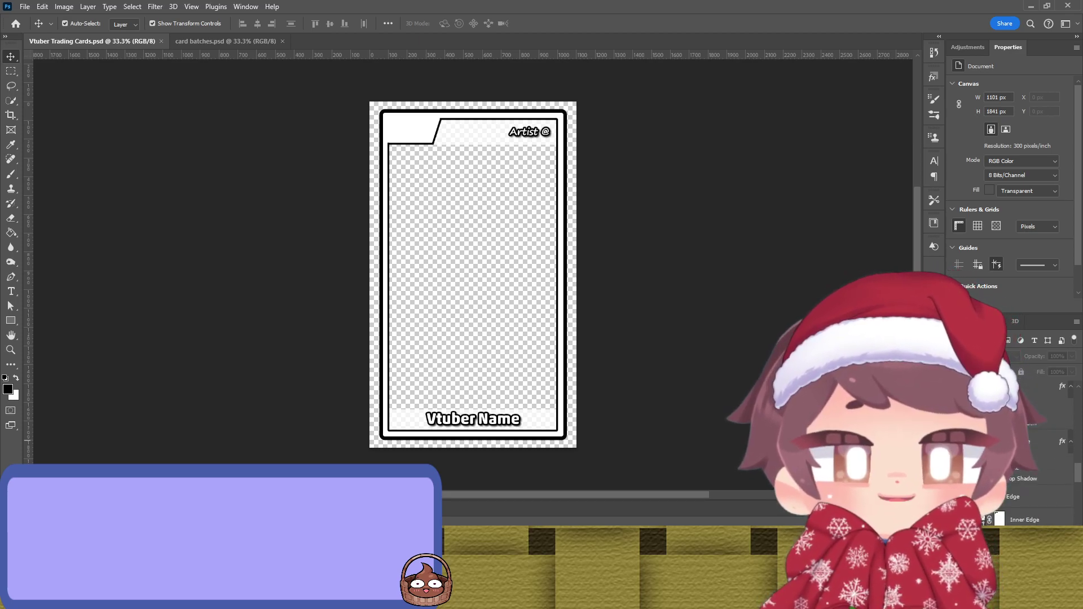
scroll(998, 513, "up", 3)
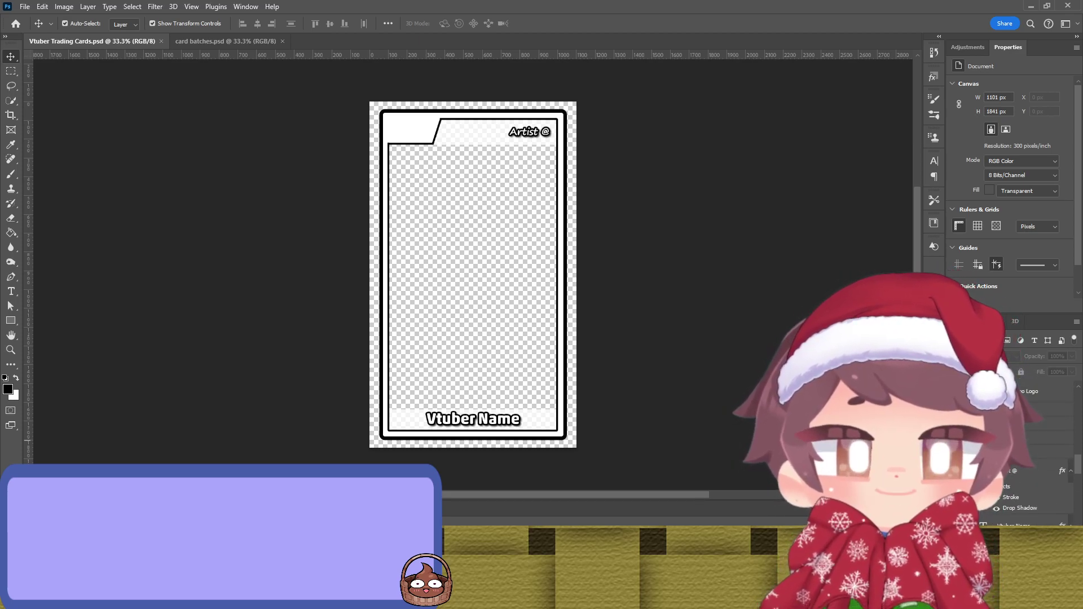
scroll(998, 514, "up", 2)
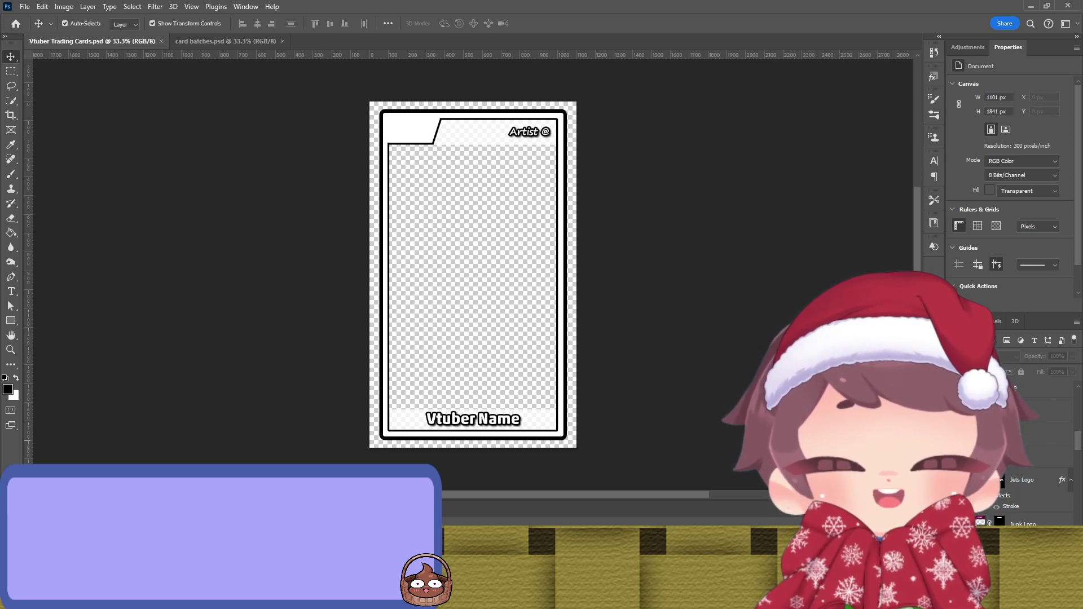
scroll(1015, 452, "up", 1)
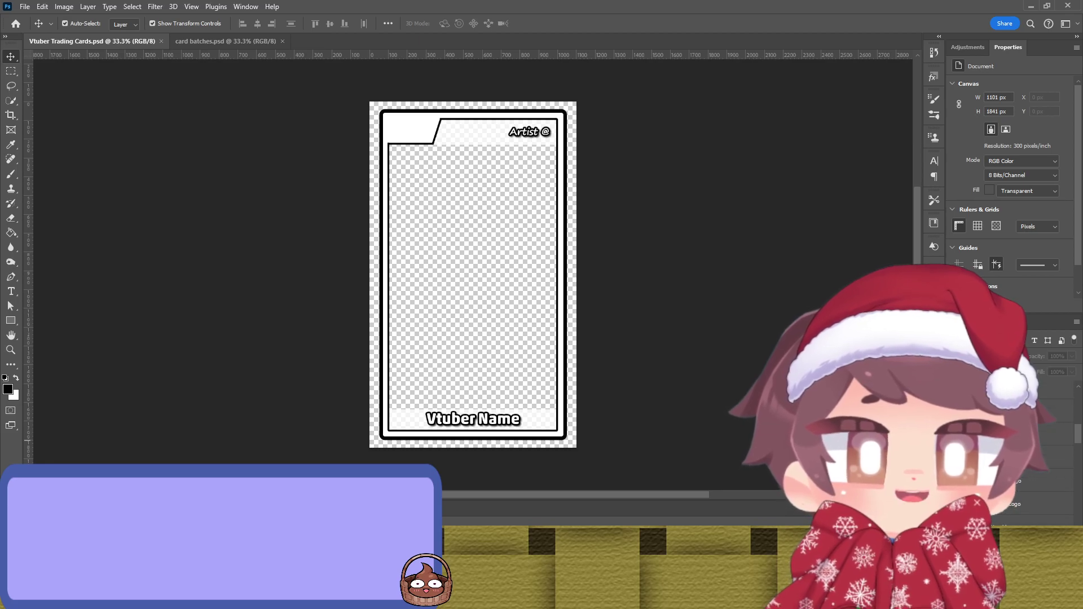
scroll(1016, 451, "down", 4)
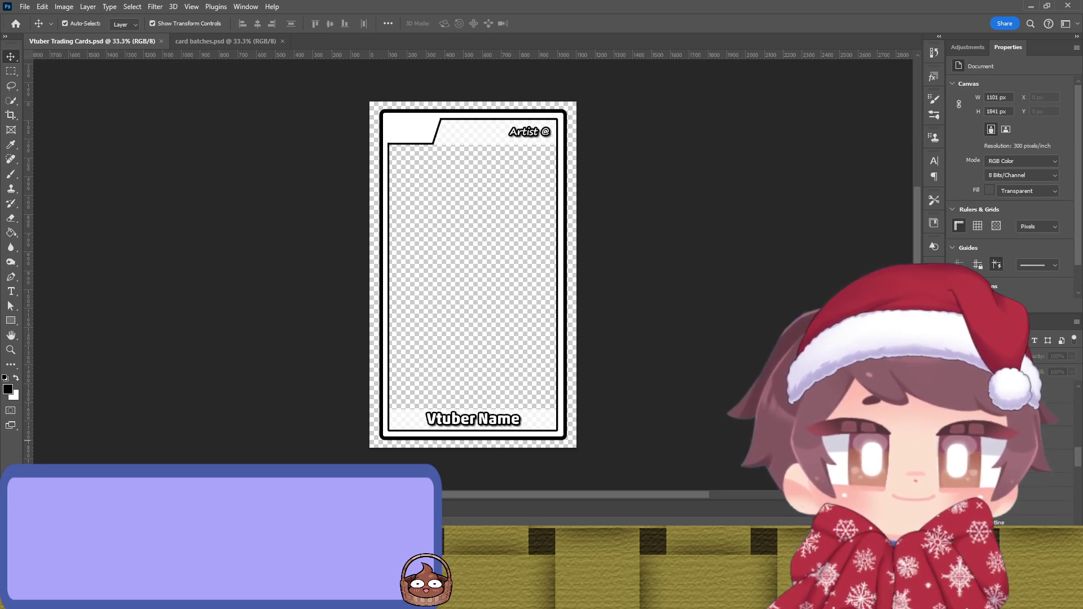
scroll(1016, 452, "up", 1)
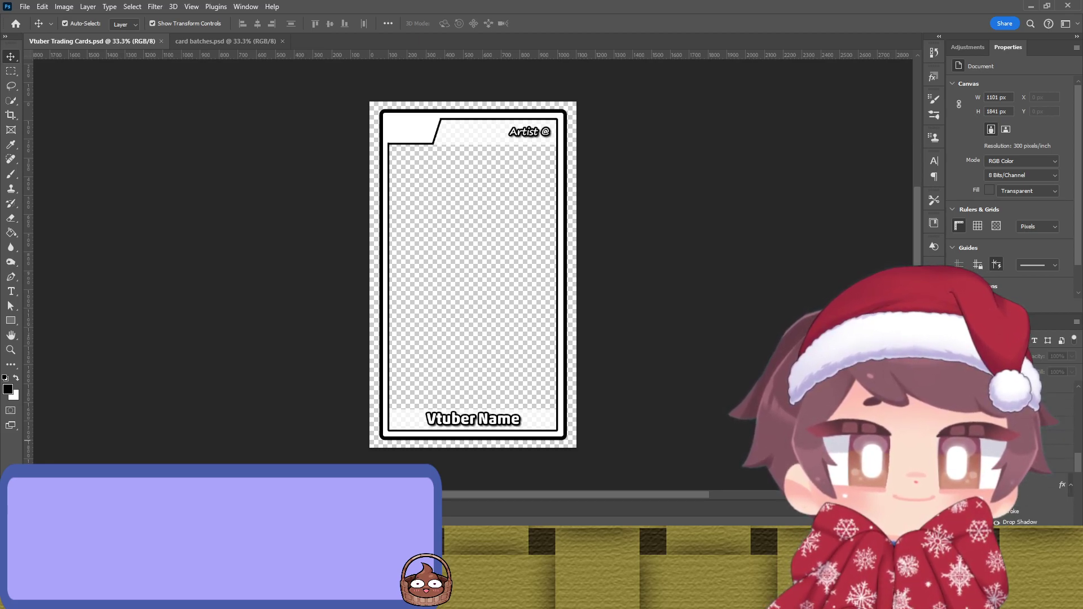
scroll(1016, 452, "up", 1)
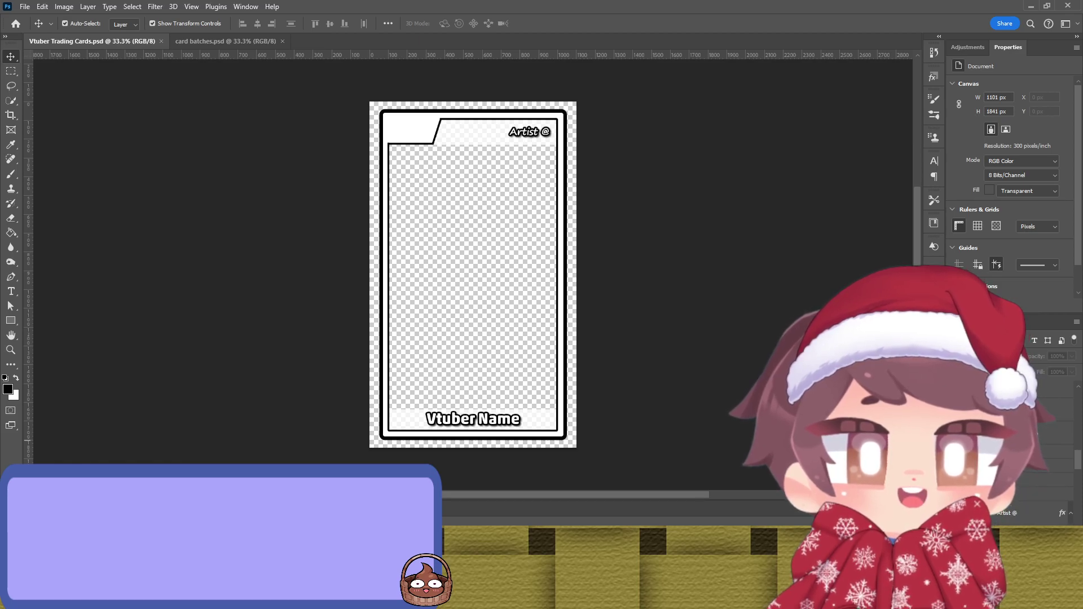
left_click(524, 275)
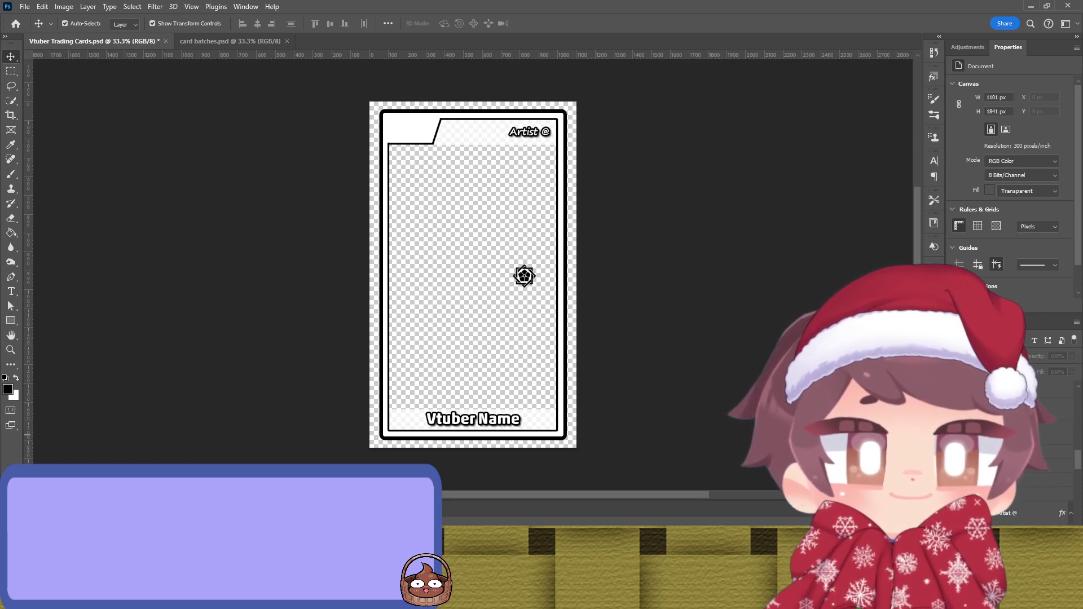
scroll(1016, 452, "down", 3)
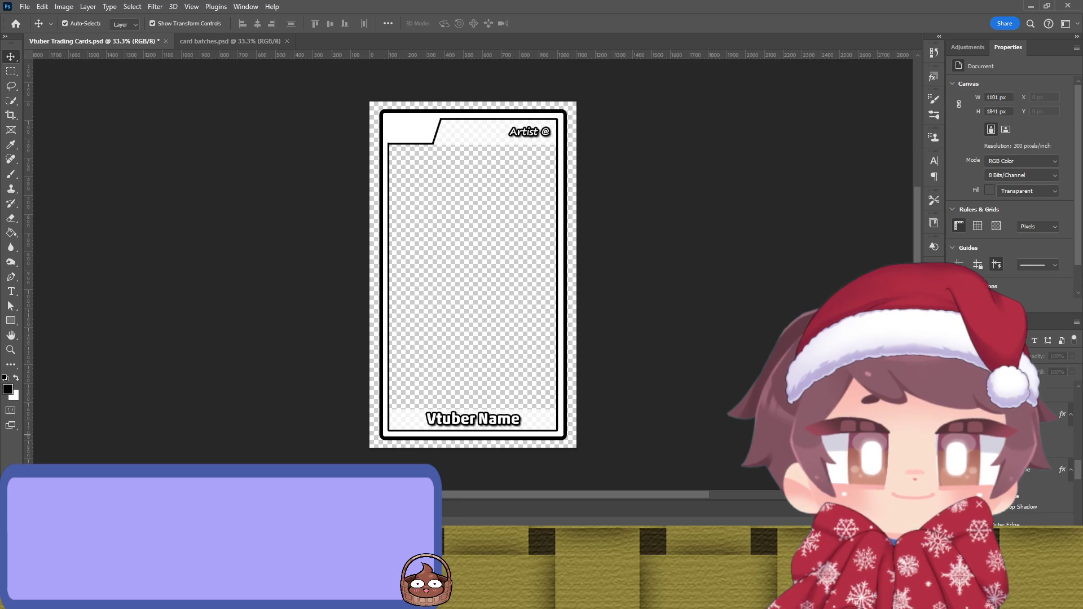
scroll(1015, 451, "down", 5)
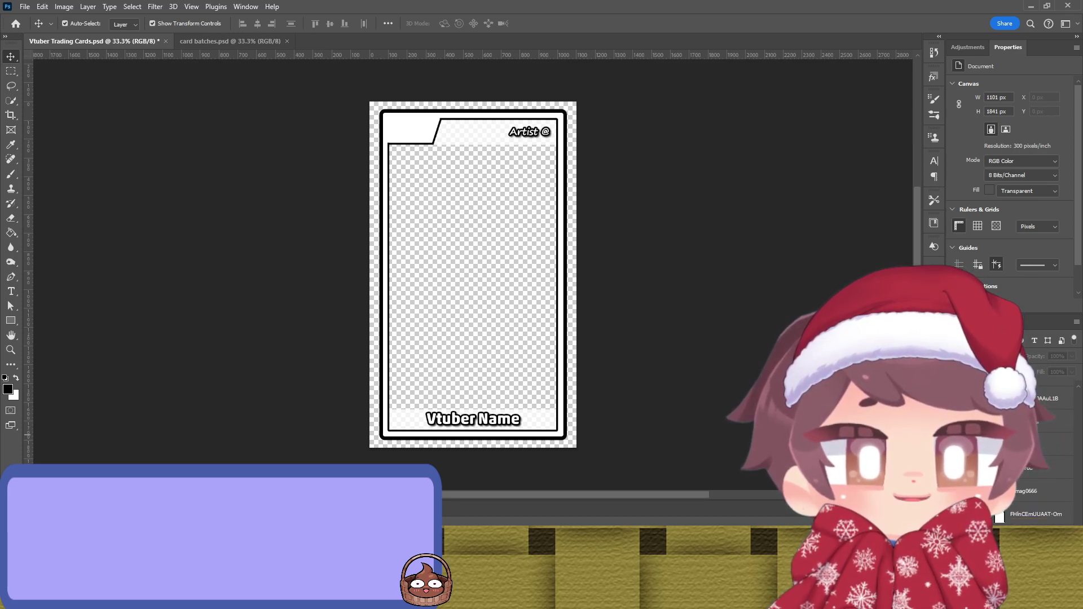
scroll(1015, 451, "up", 1)
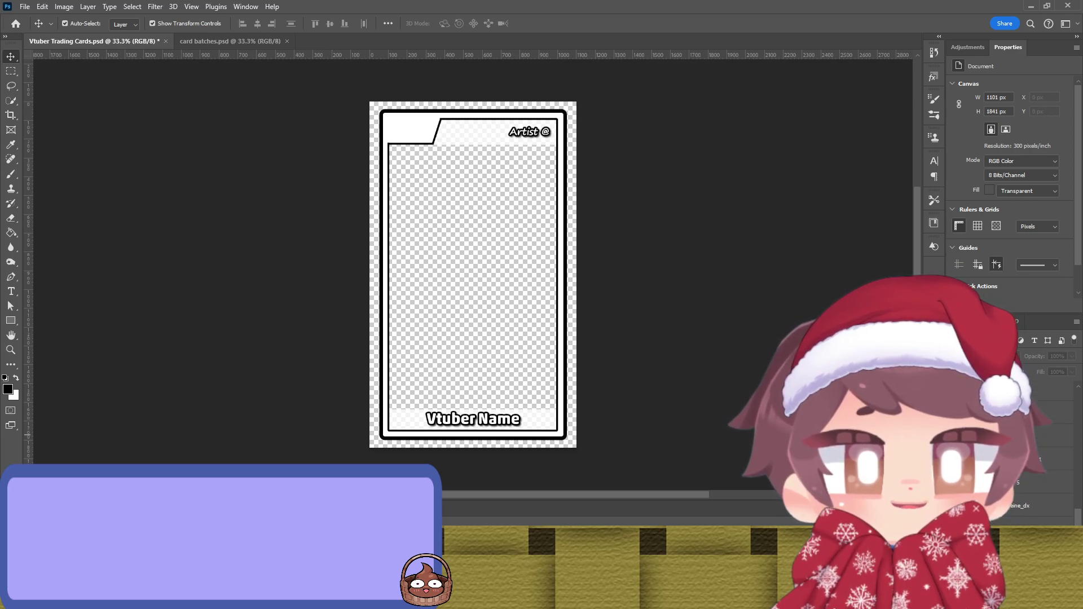
scroll(1016, 451, "up", 1)
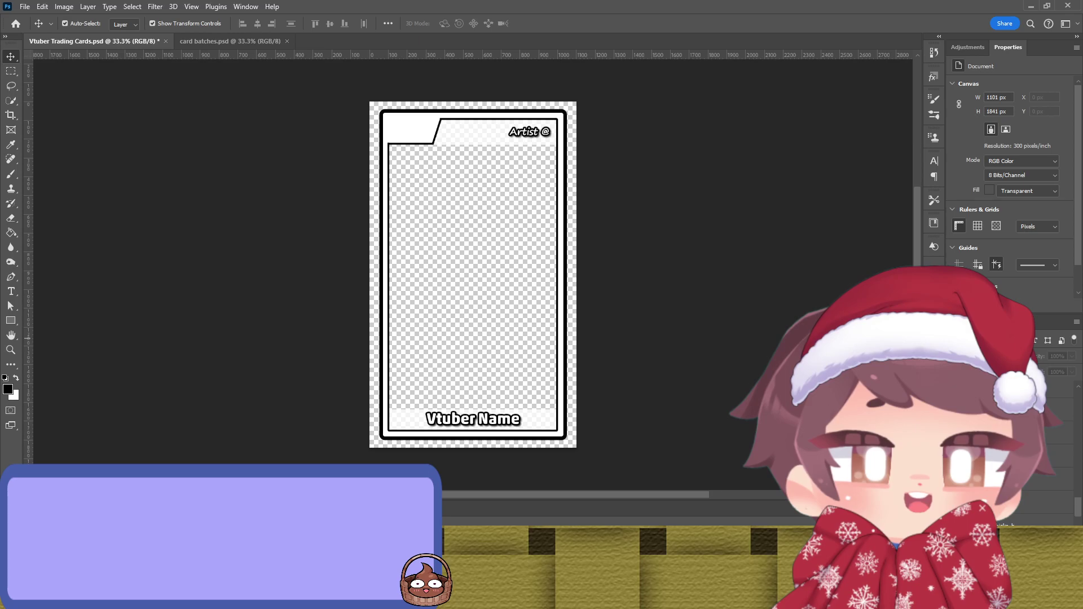
left_click_drag(0, 292, 445, 293)
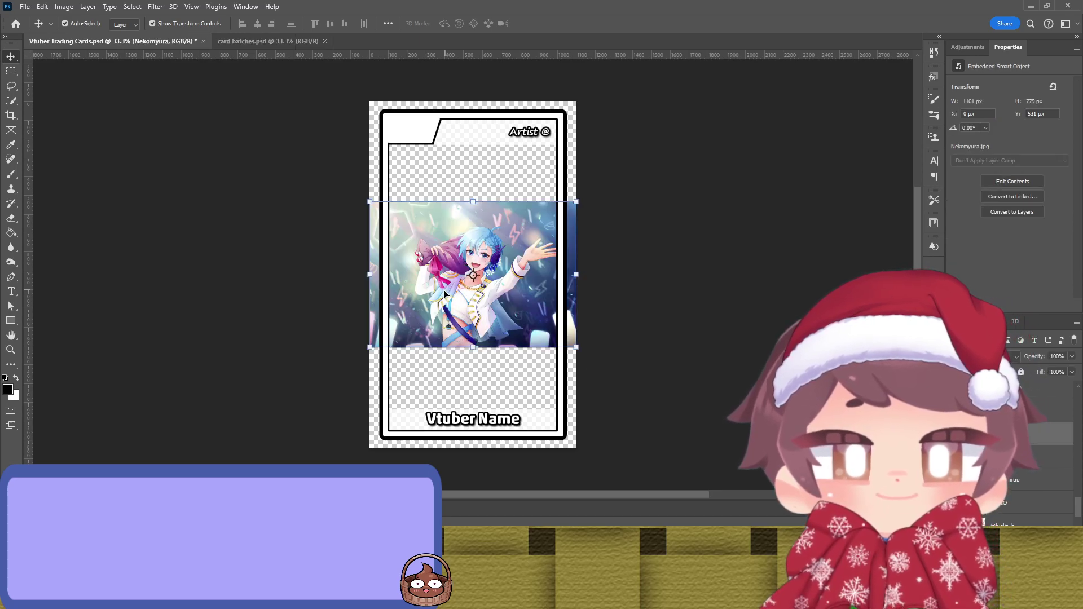
Step: Stretch the artwork taller with its top and bottom handles and commit the size
left_click_drag(472, 201, 471, 167)
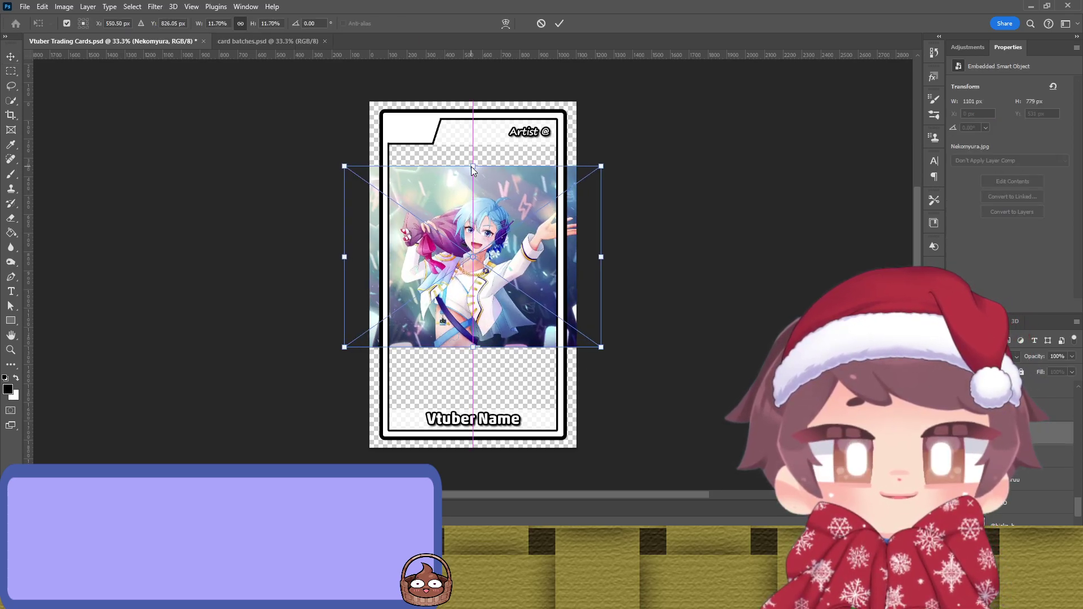
key("ctrl+z")
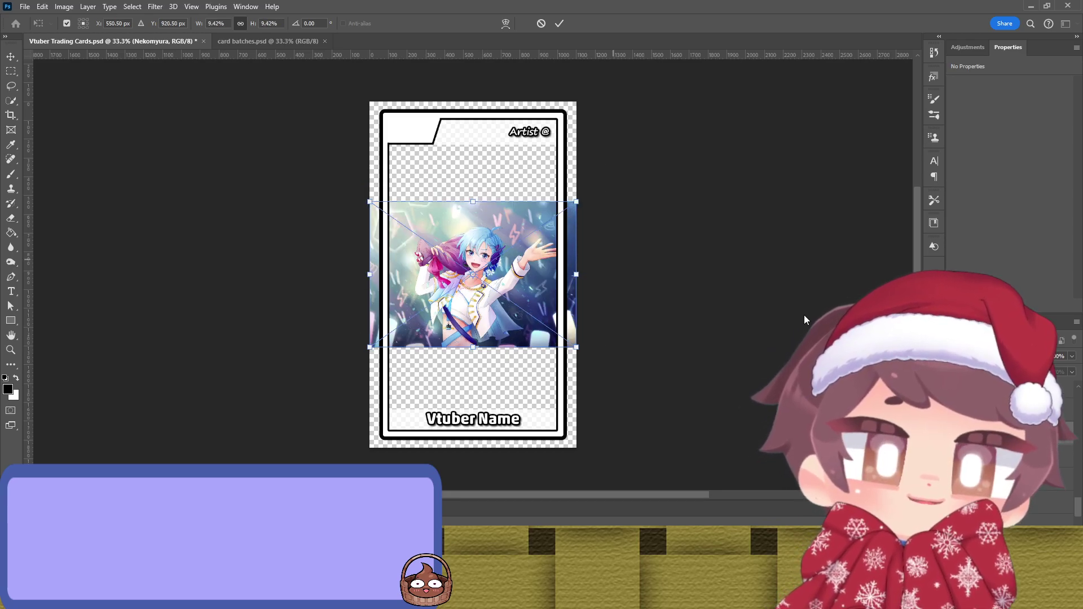
left_click_drag(472, 202, 473, 119)
left_click_drag(478, 345, 487, 431)
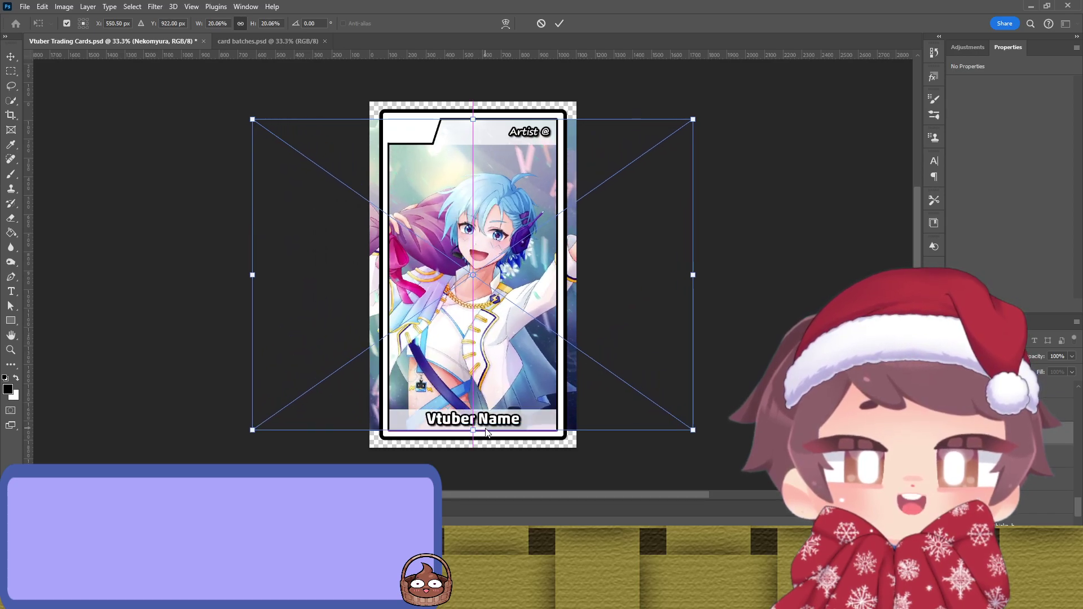
key("Return")
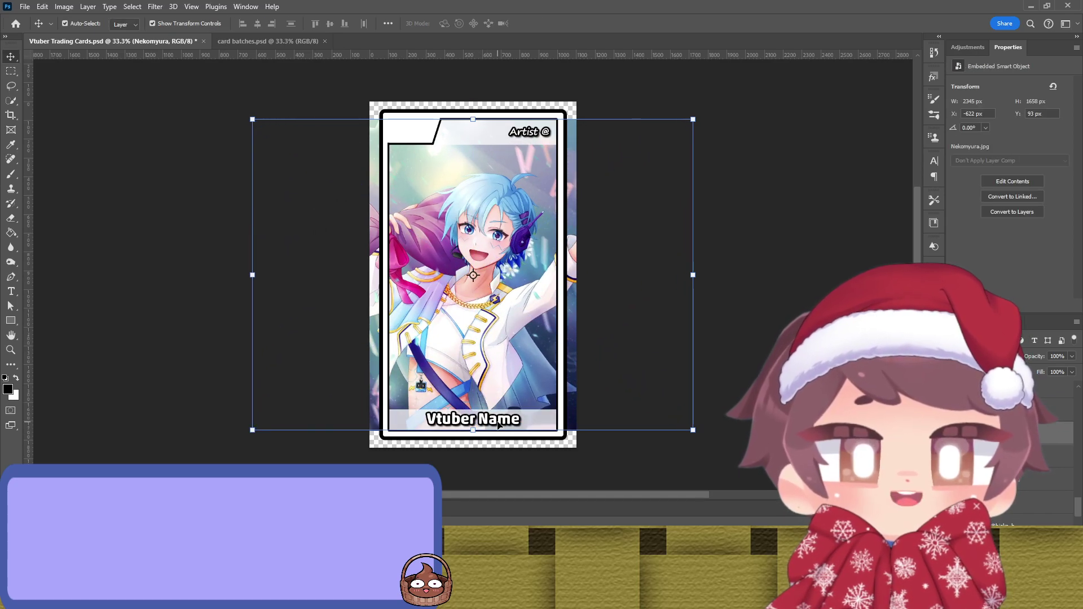
Step: Shift the artwork into place, reselect its layer and add a layer mask
mouse_move(502, 332)
left_mouse_down()
mouse_move(526, 317)
mouse_move(512, 320)
left_mouse_up()
left_click(826, 299)
key("ctrl+z")
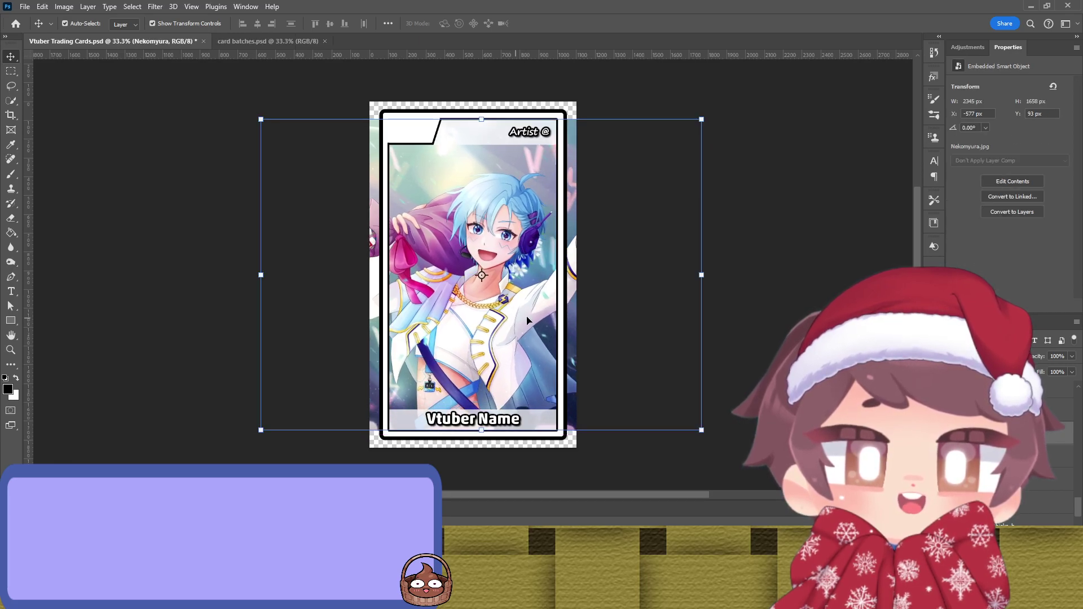
left_click(705, 288)
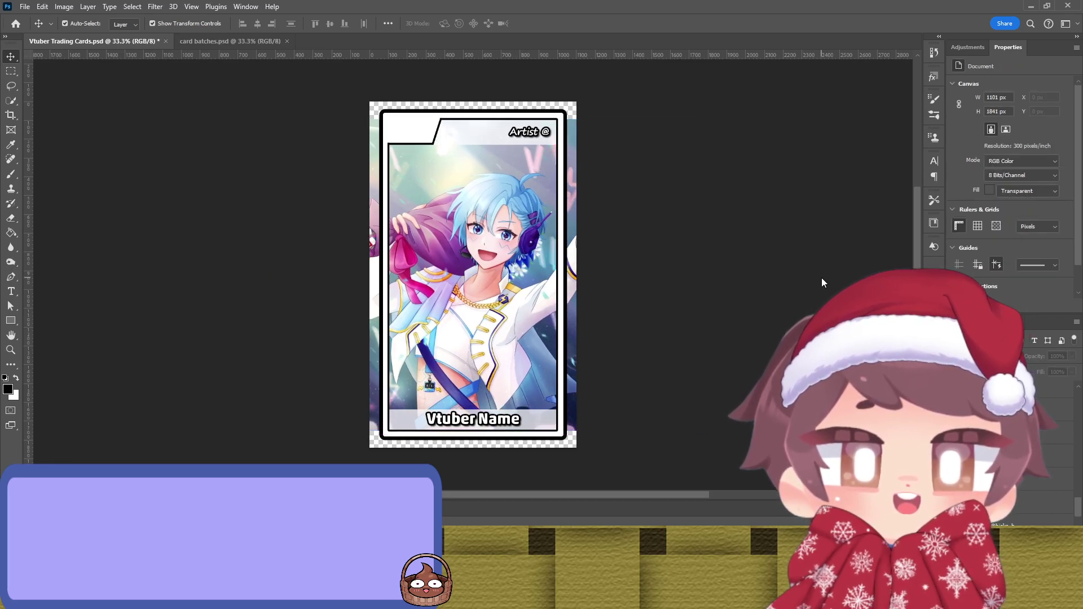
left_click(666, 288)
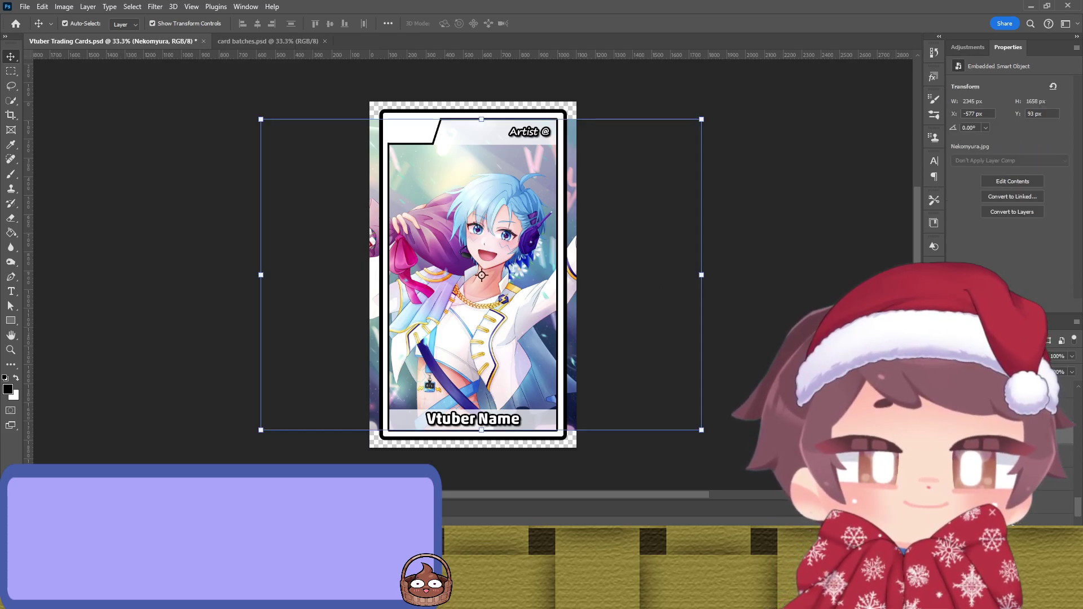
left_click(999, 519)
Step: With a large black brush, paint the mask along the card's right and left edges
key("b")
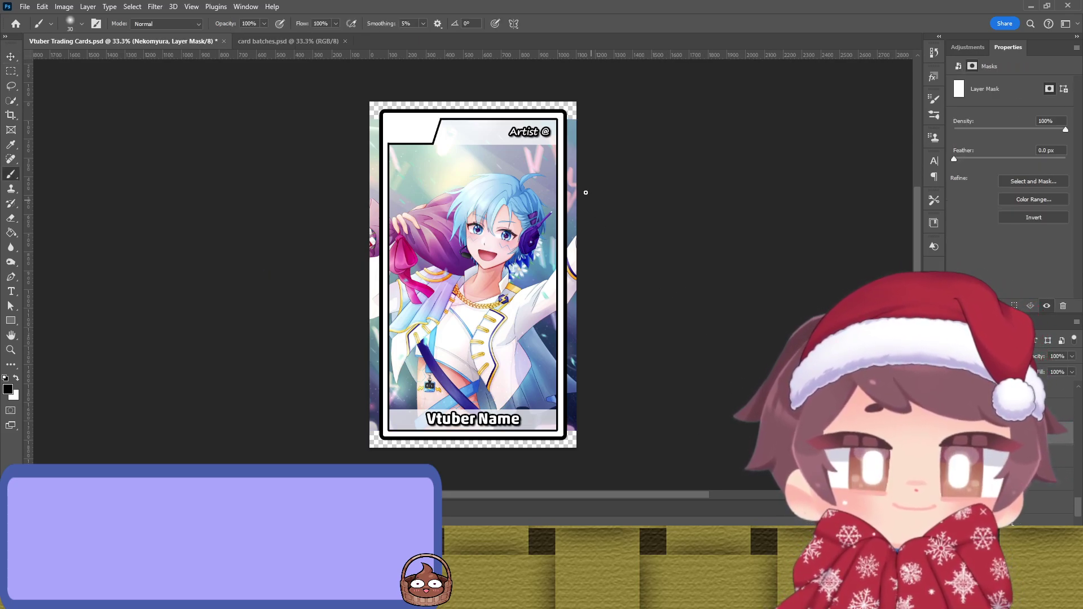
key("bracketright")
key("bracketright")
key("bracketright")
key("bracketright")
key("bracketright")
key("bracketright")
key("bracketright")
key("bracketright")
key("bracketright")
key("bracketright")
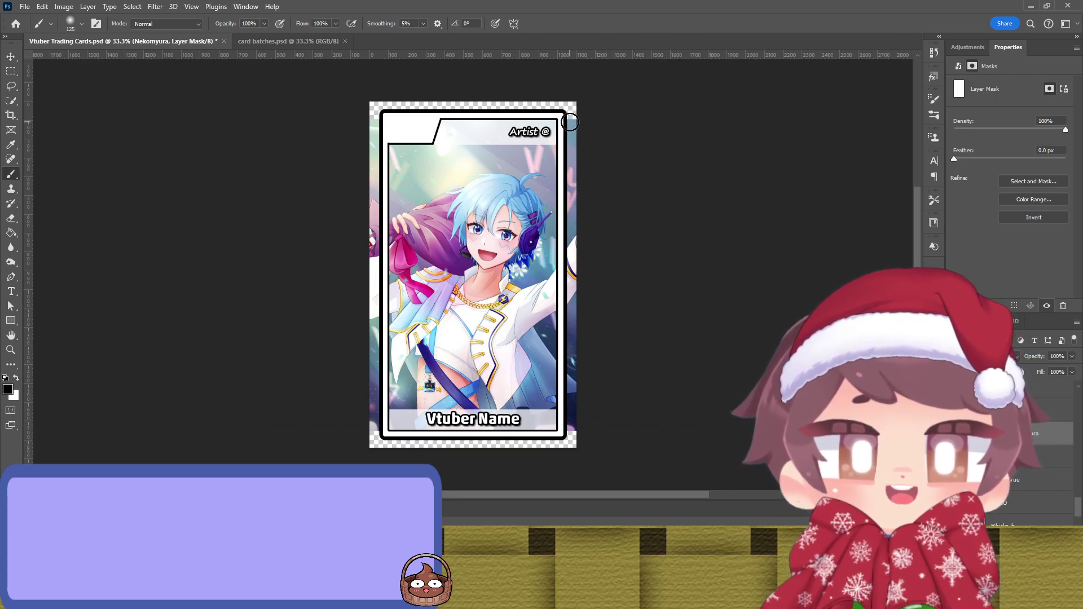
left_click_drag(573, 141, 570, 445)
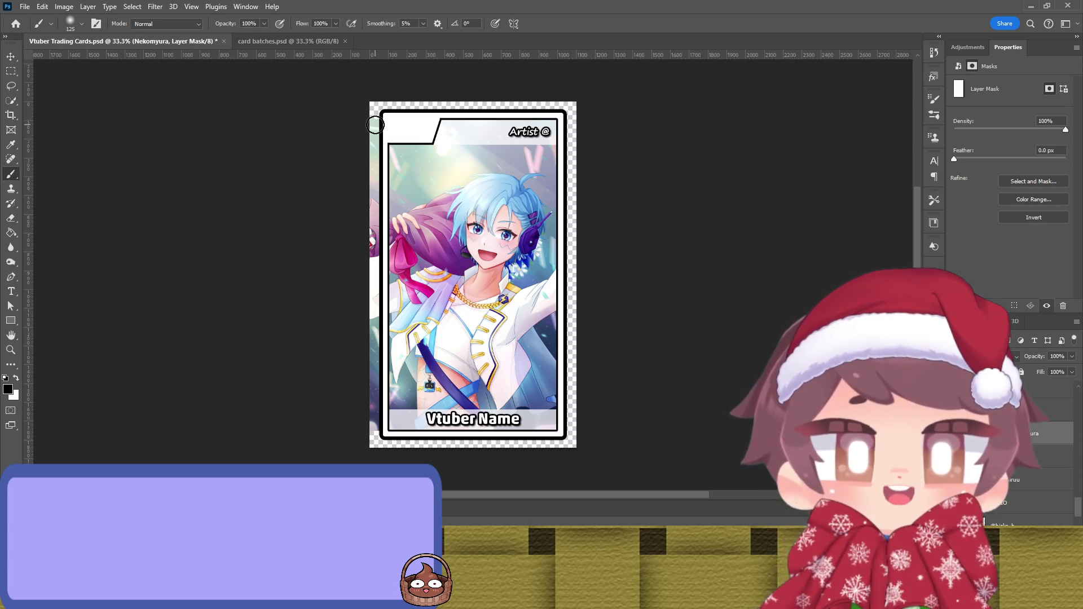
left_click_drag(375, 125, 371, 433)
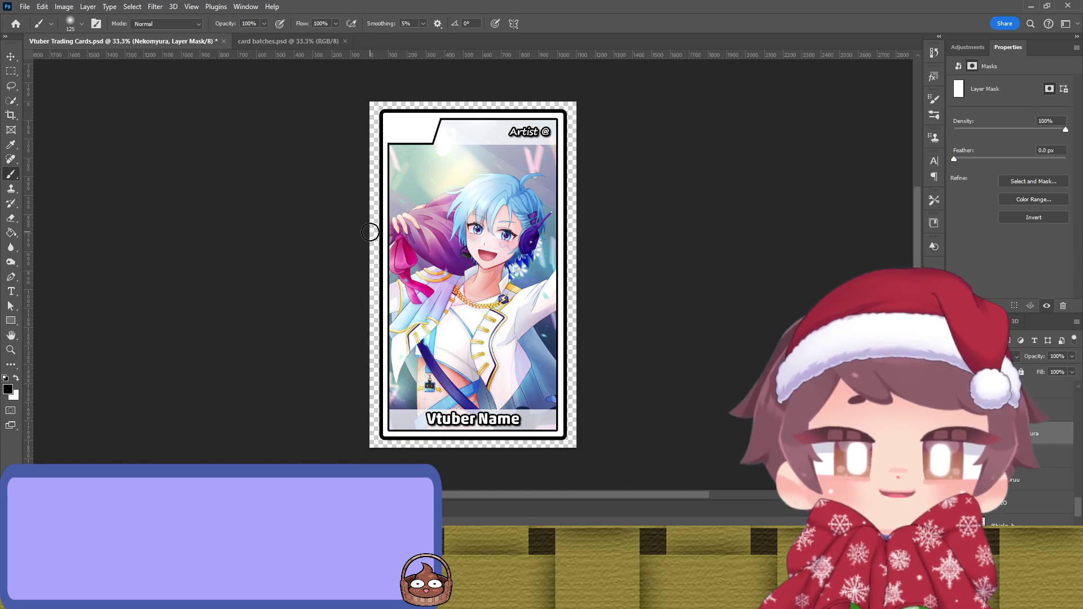
scroll(370, 264, "up", 6)
scroll(379, 94, "down", 5)
scroll(315, 148, "down", 1)
Step: Deselect the artwork and save the trading card document
key("v")
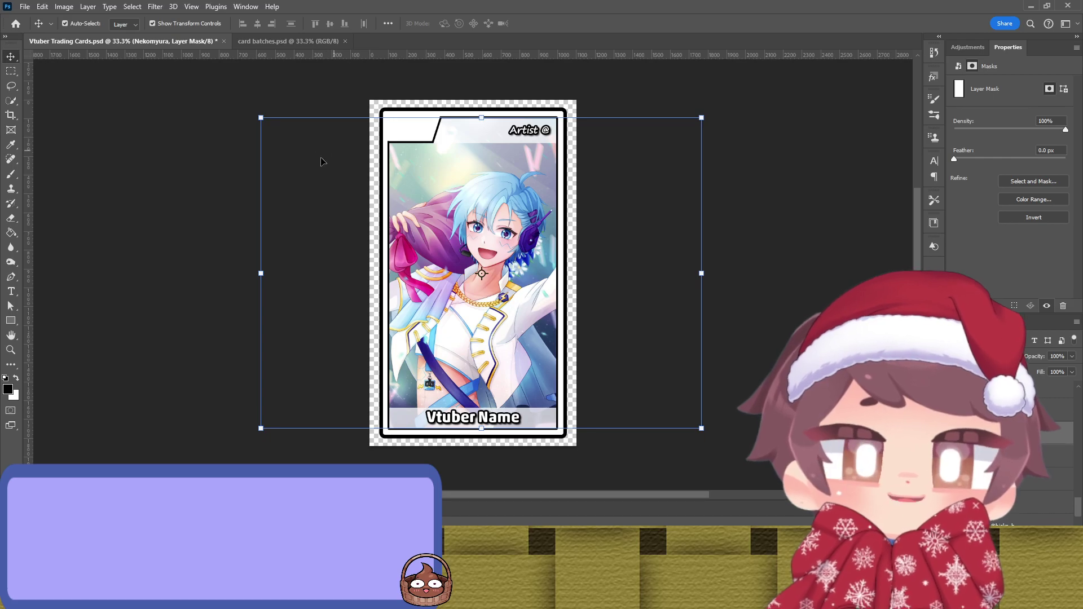
left_click(223, 206)
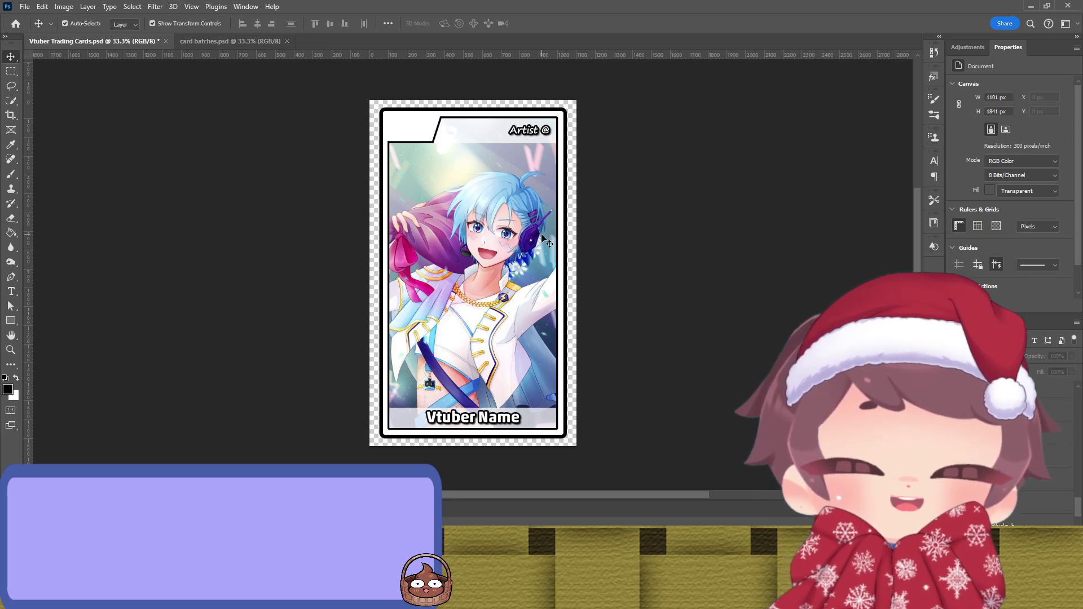
key("ctrl+s")
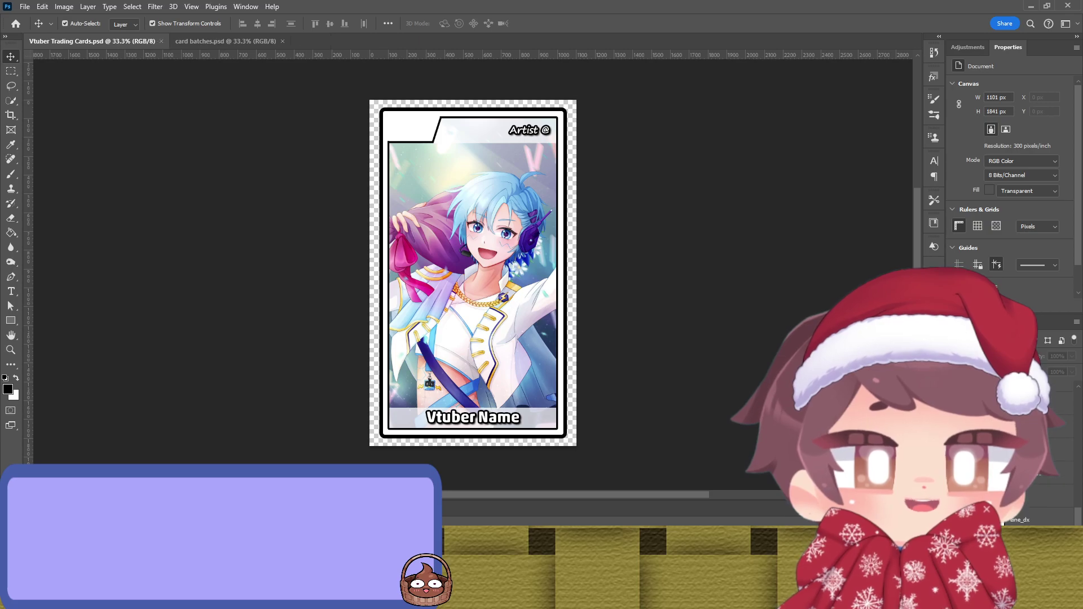
scroll(1021, 503, "down", 3)
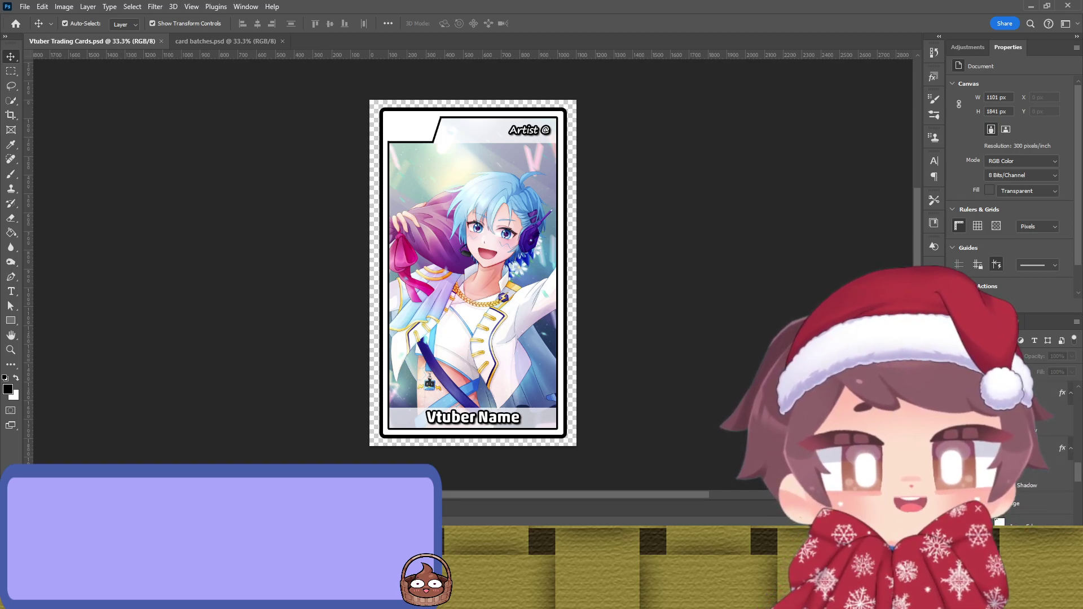
Step: Duplicate the card Outline layer and commit the pending Haidee and Nekomyura placements
left_click(1029, 476)
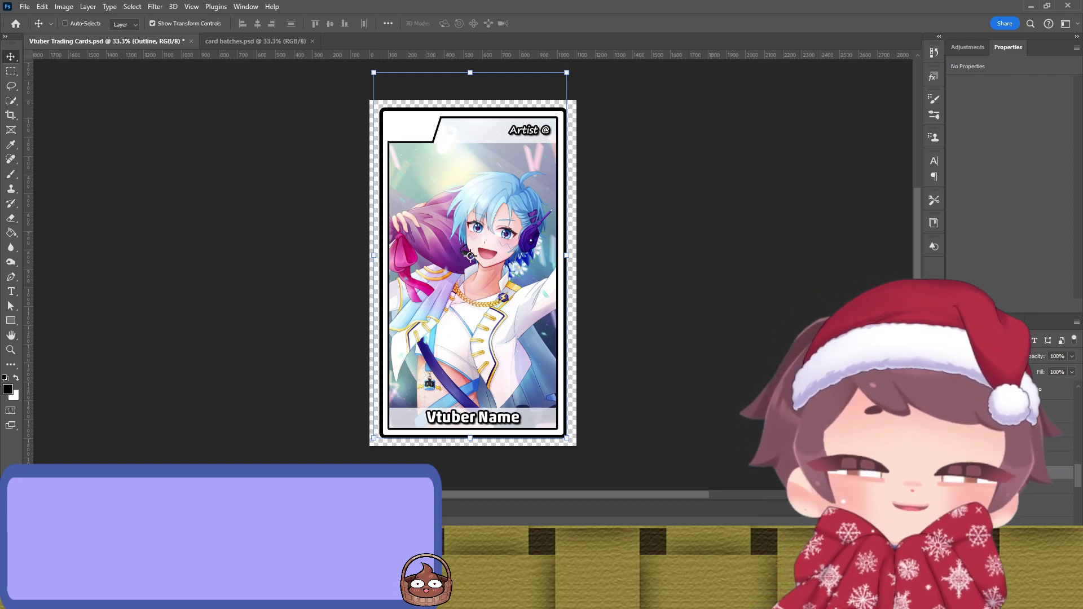
key("ctrl+j")
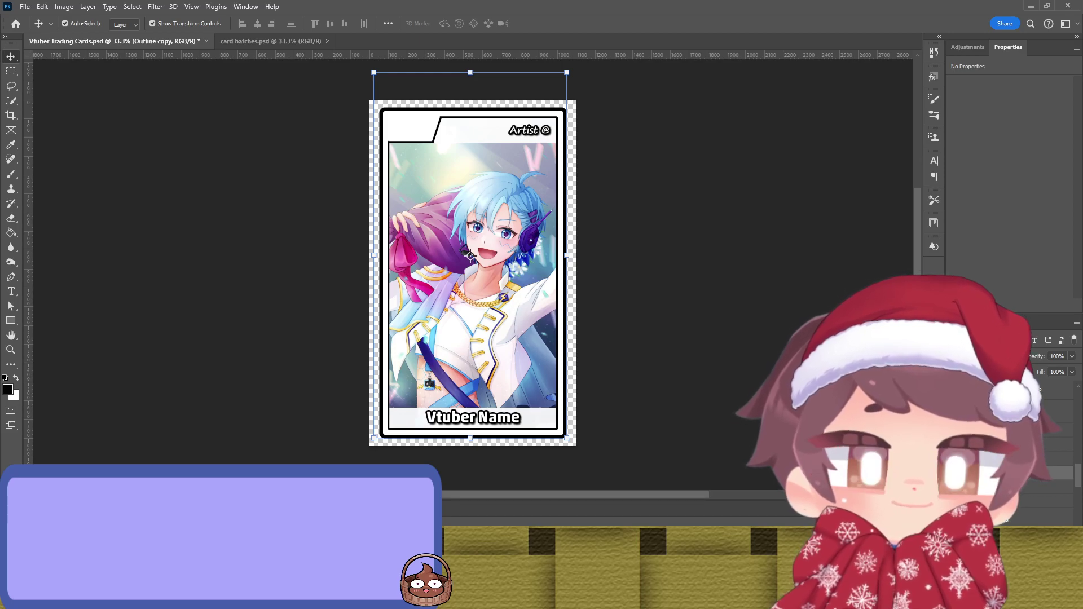
left_click(1026, 473)
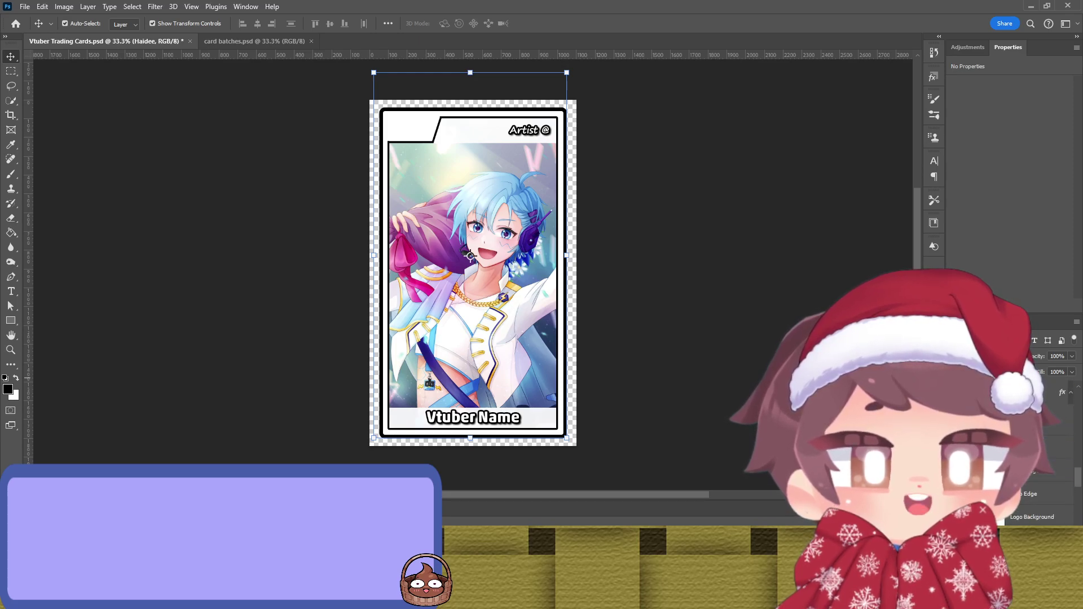
key("Return")
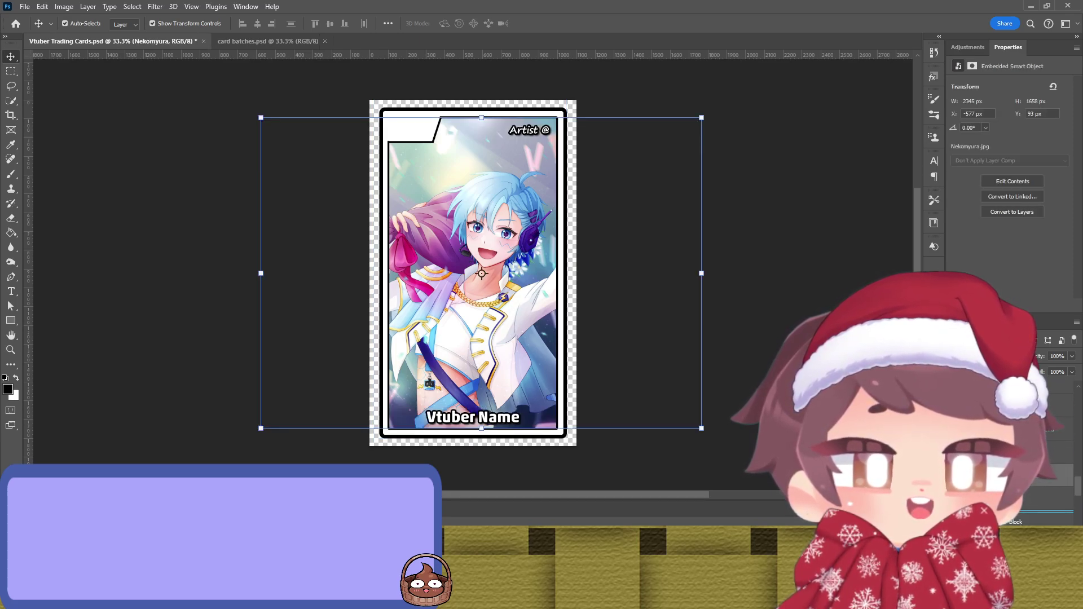
key("Return")
key("alt+]")
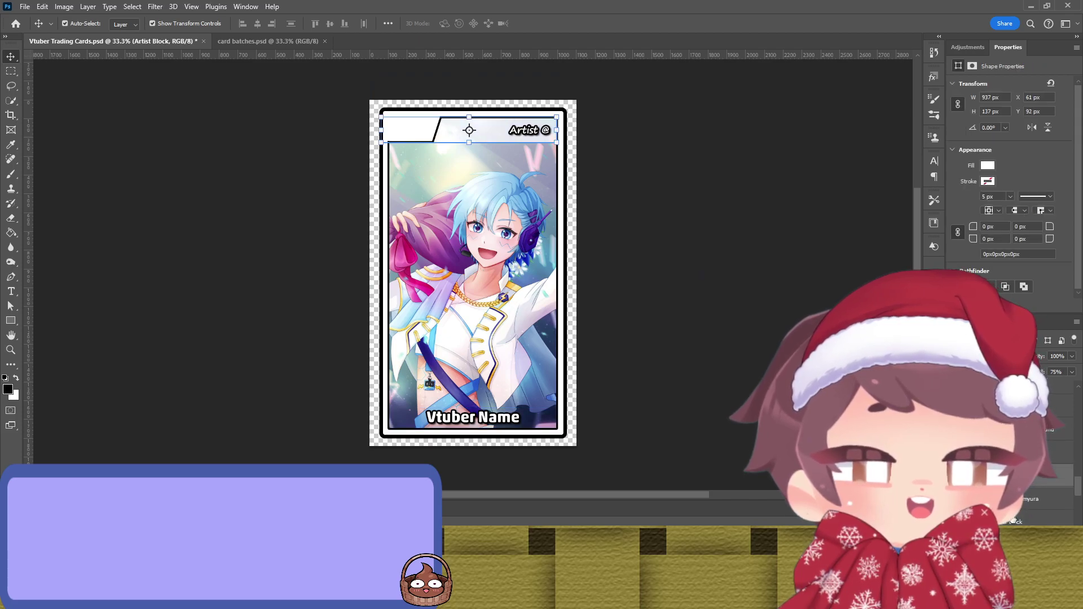
key("alt+]")
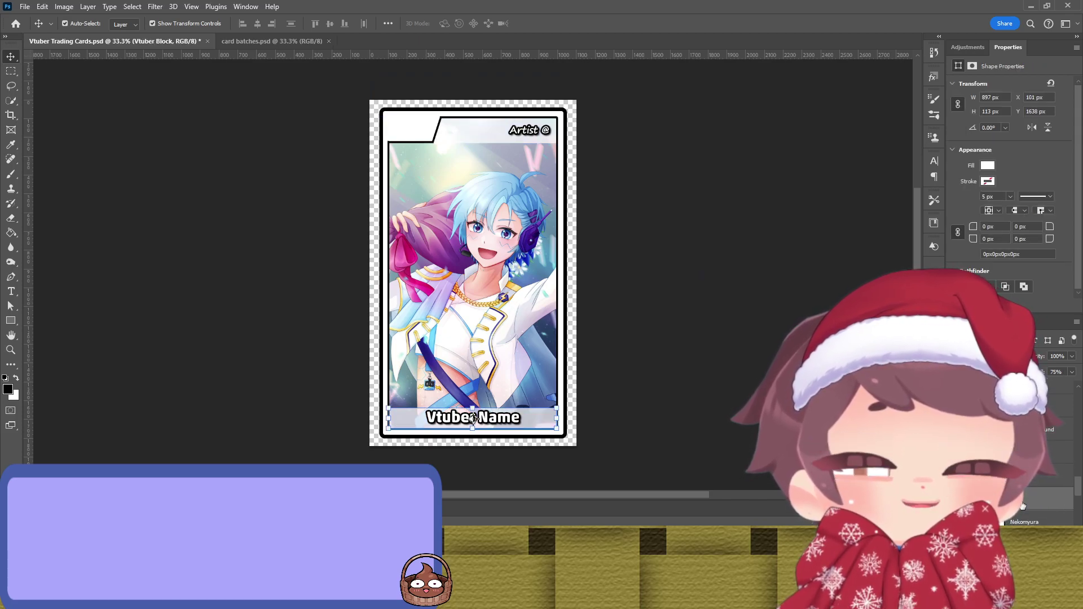
scroll(1022, 507, "up", 1)
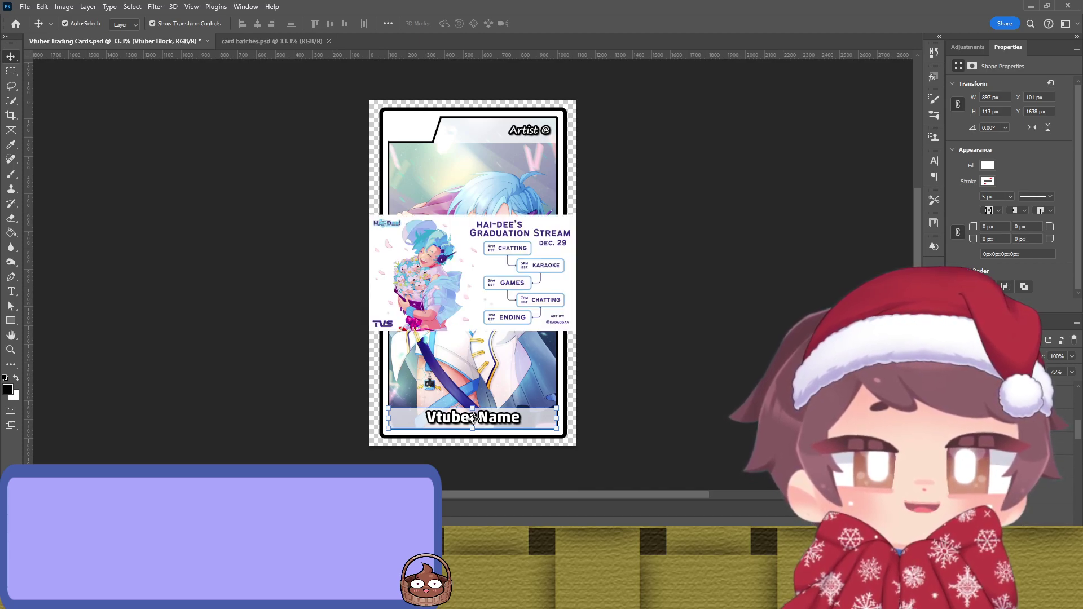
Step: Trial-enlarge the graduation stream graphic across the card, then cancel the transform
left_click(499, 299)
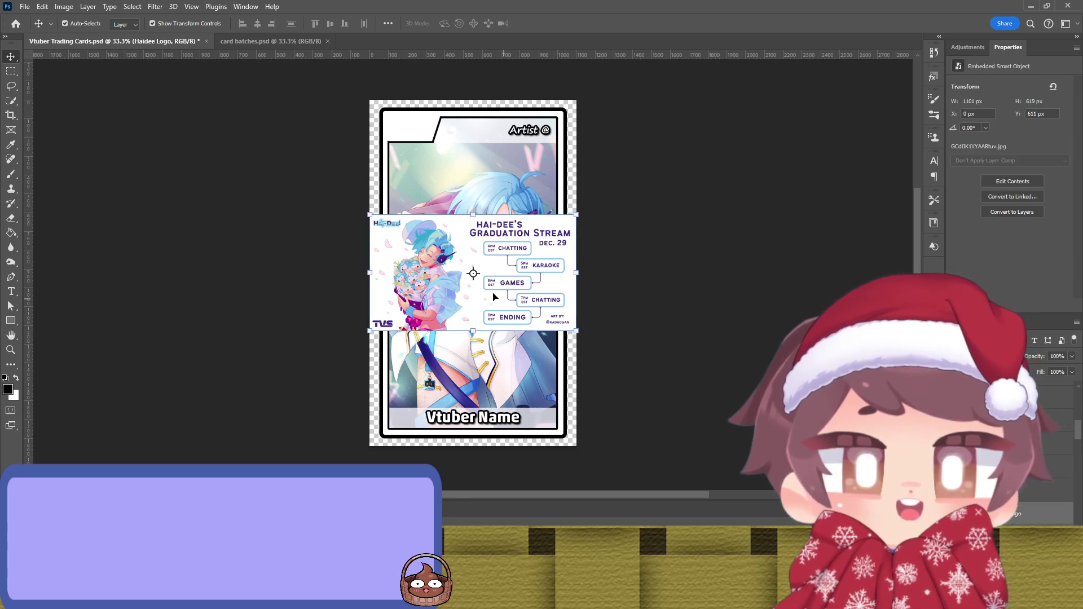
key("ctrl+t")
left_click_drag(581, 275, 885, 262)
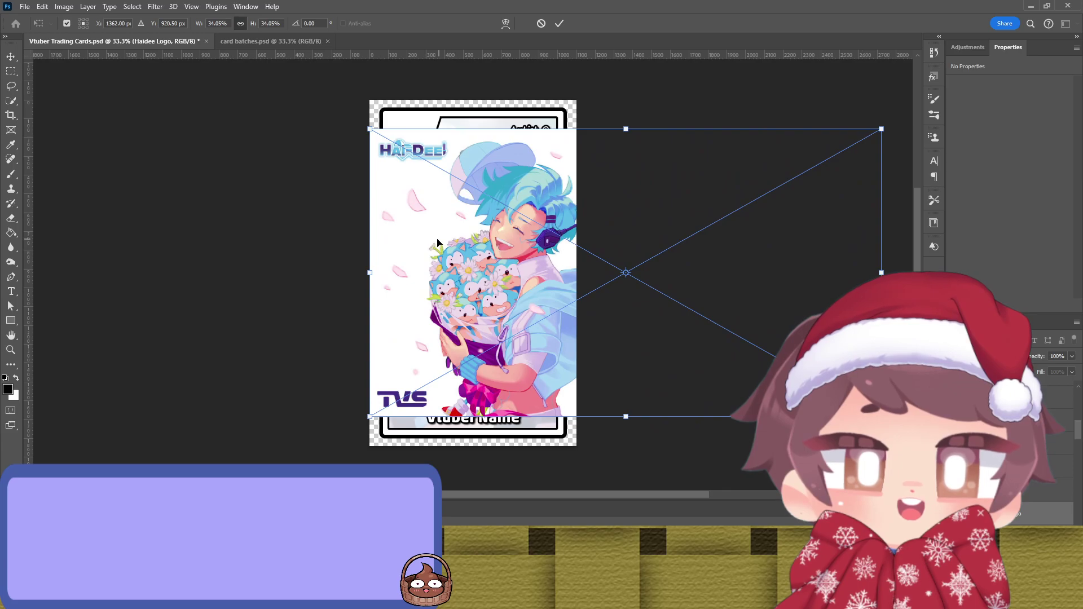
left_click_drag(438, 243, 450, 248)
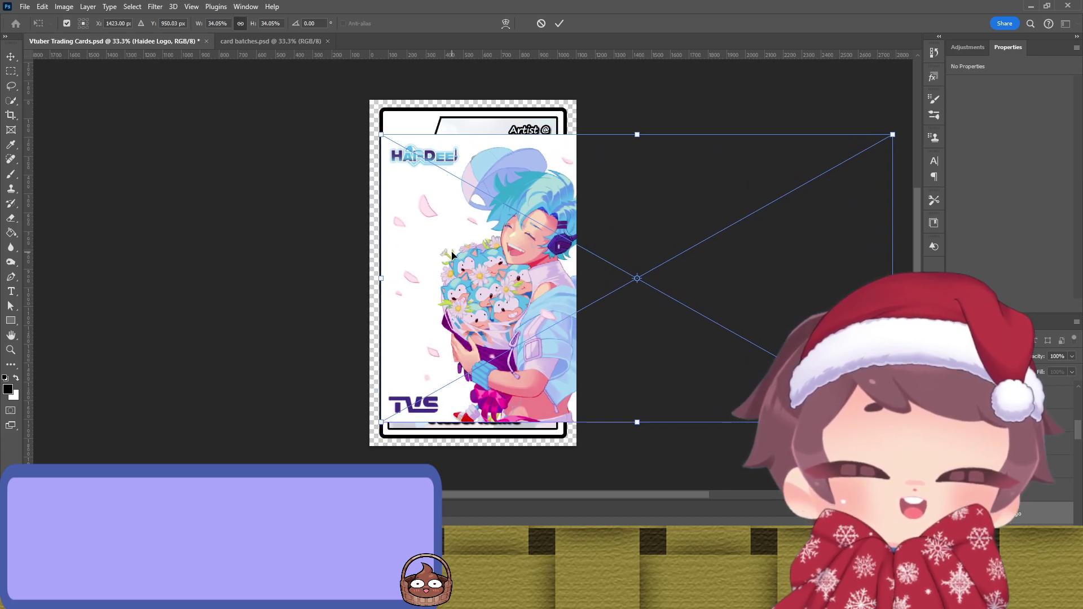
left_click(541, 24)
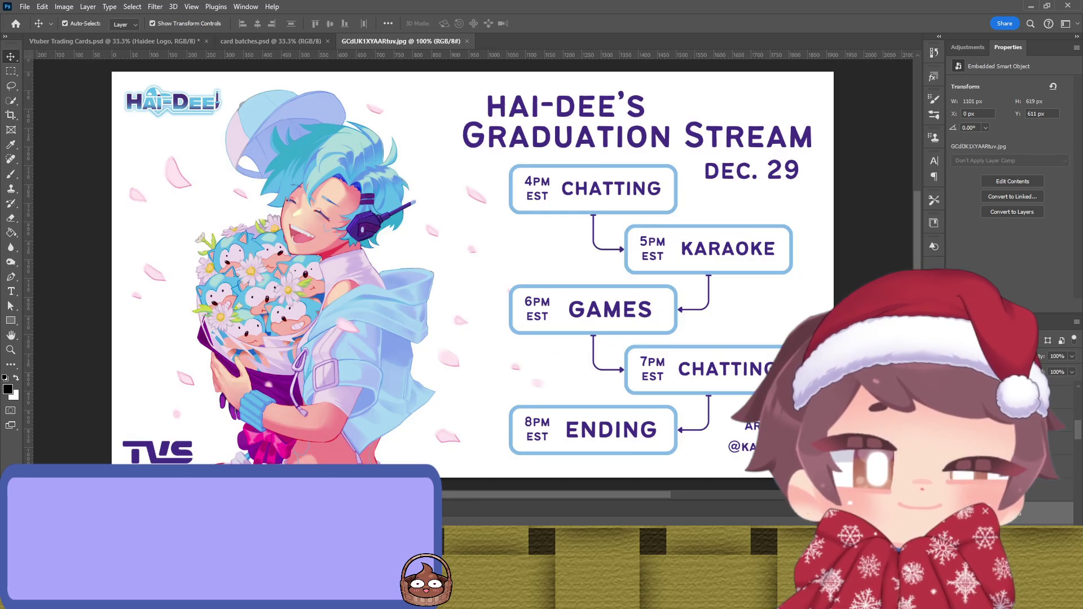
Step: Crop the graduation stream image down to just the Hai-Dee logo, 303 × 144 px
key("c")
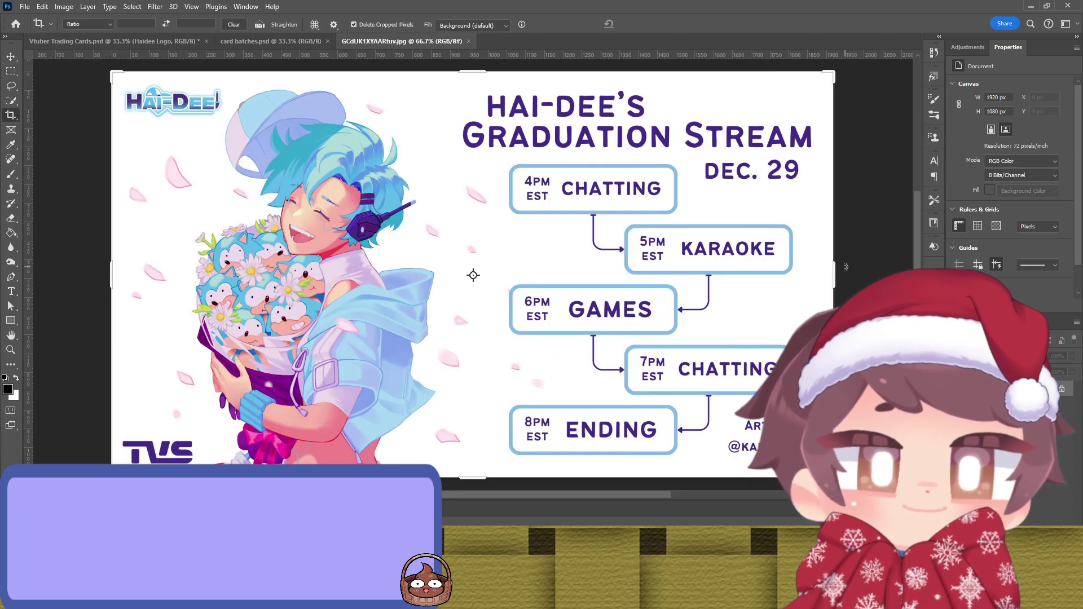
left_click_drag(835, 266, 227, 271)
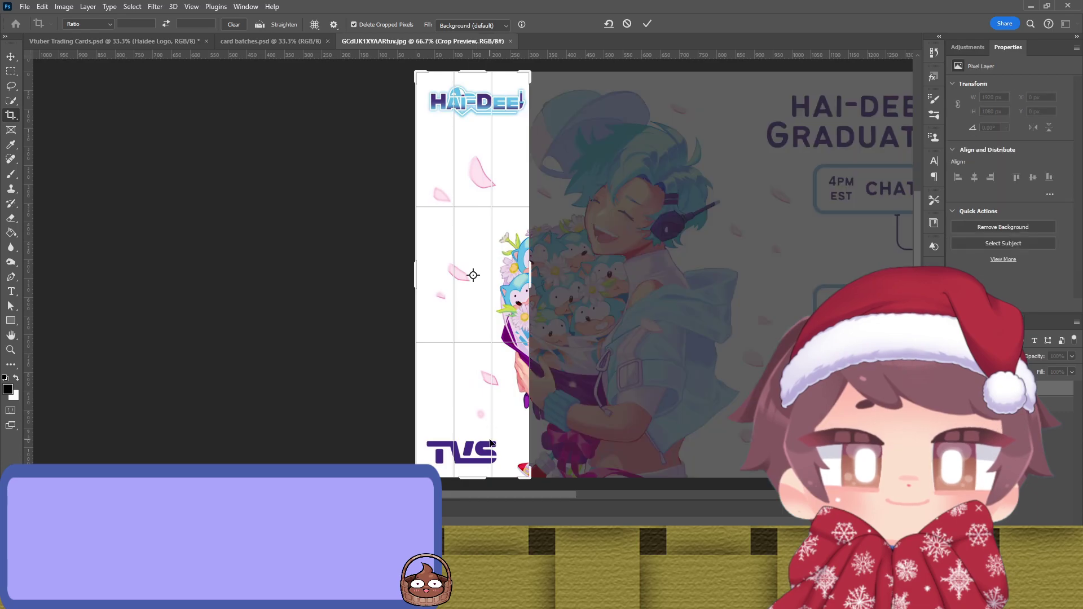
left_click_drag(474, 478, 474, 305)
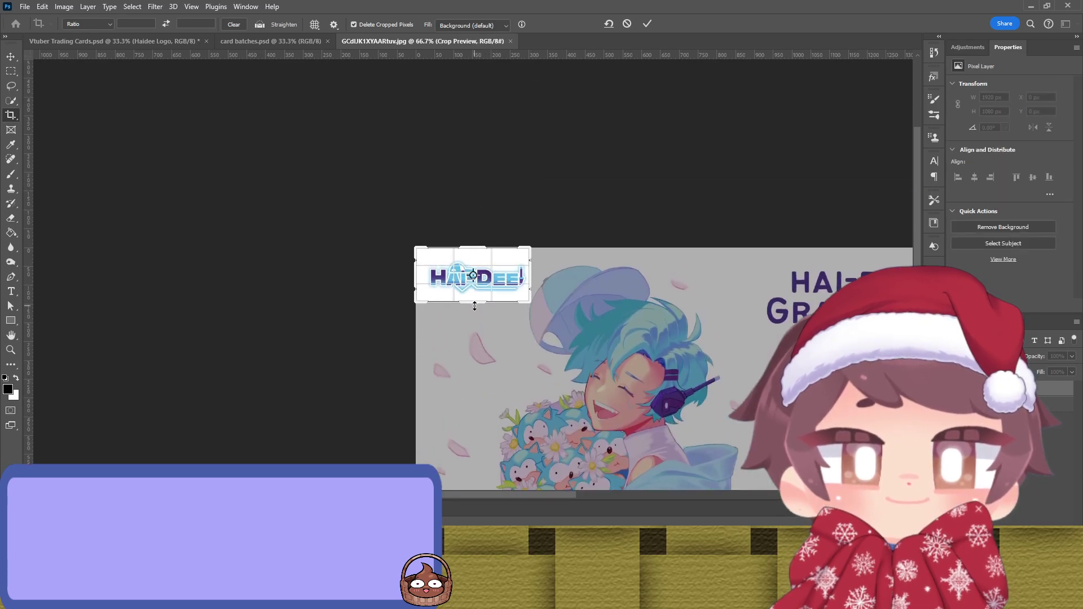
left_click_drag(441, 272, 441, 266)
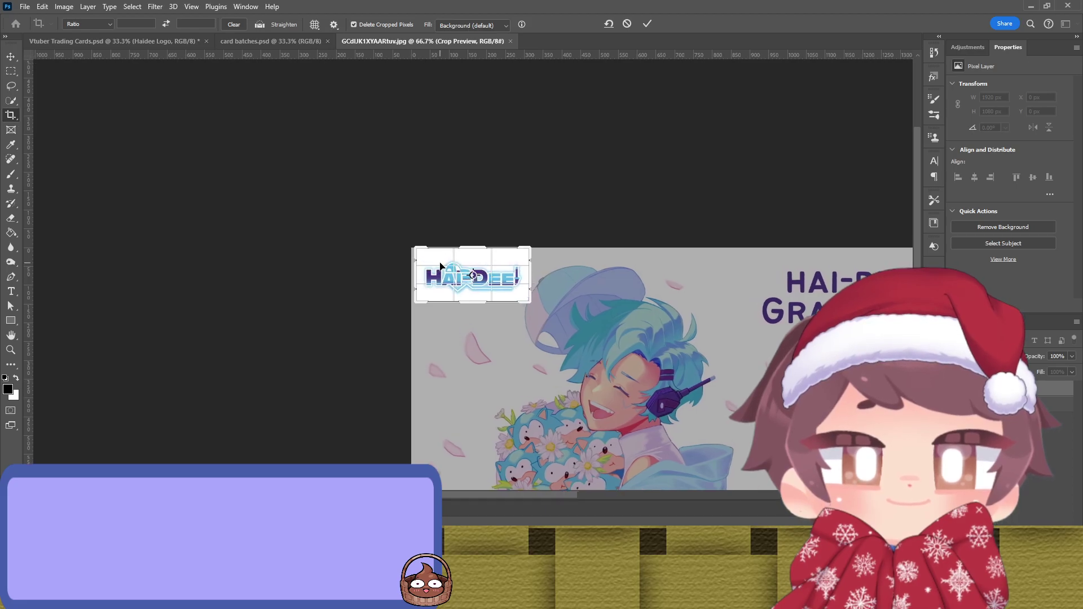
left_click(647, 23)
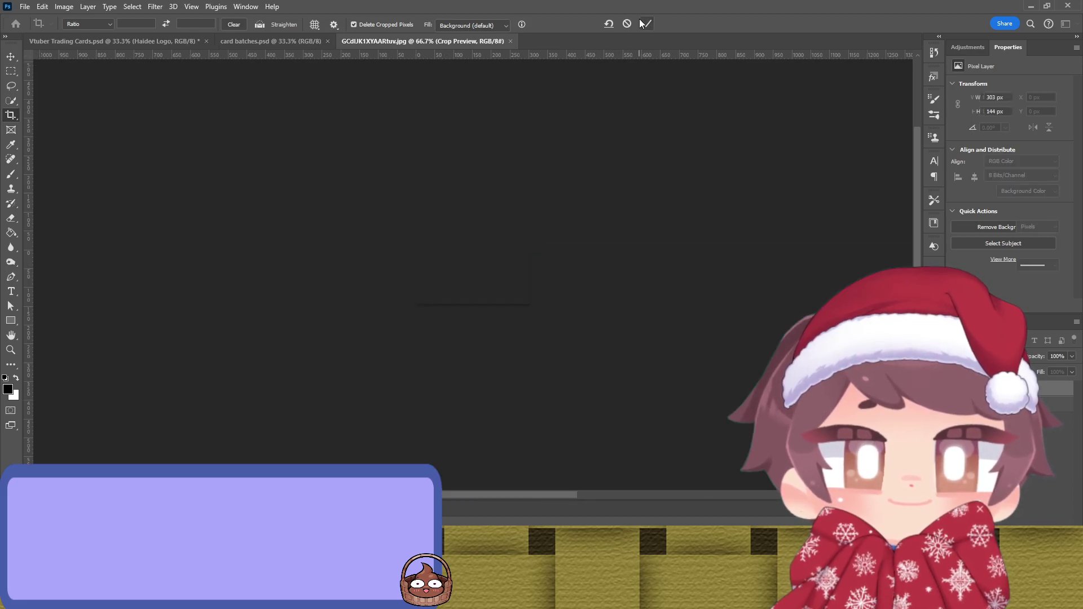
key("v")
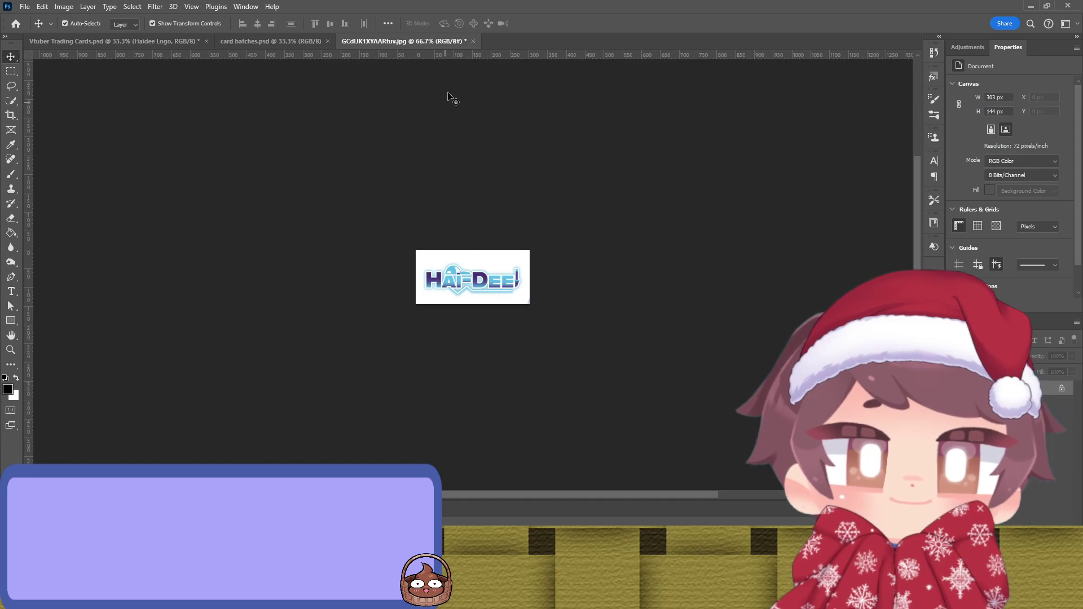
Step: Save the cropped logo image and close it to return to the card
key("ctrl")
key("ctrl+s")
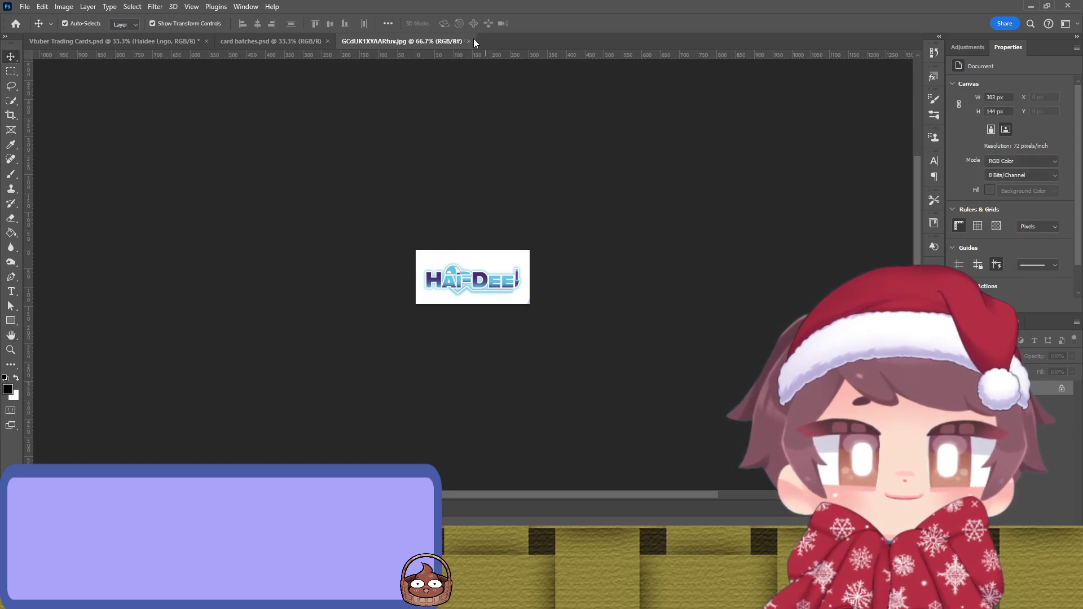
key("ctrl+w")
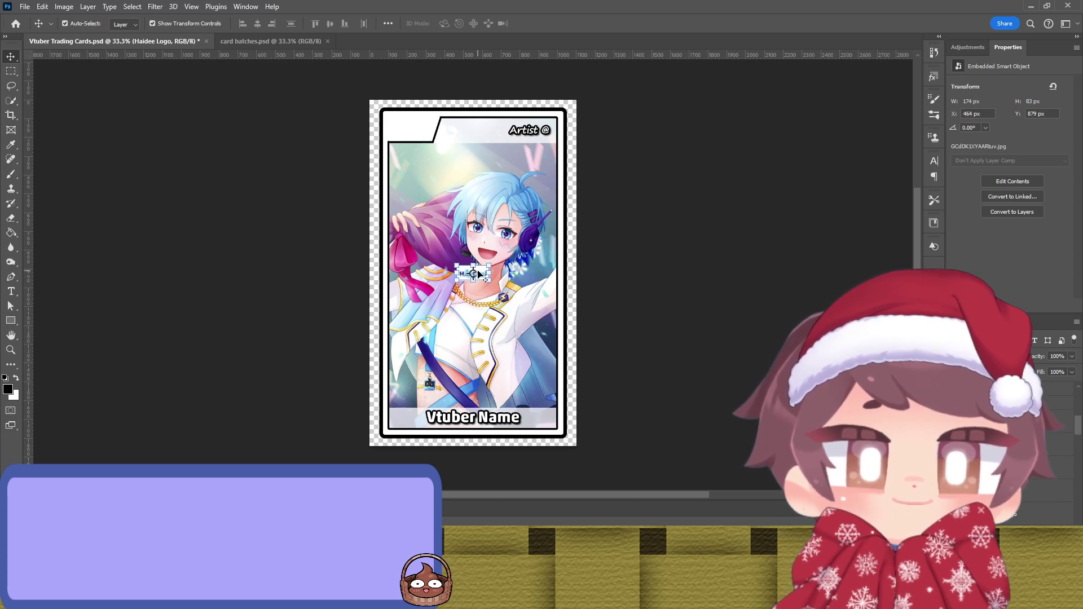
Step: Move the logo to the card's top-left, add a mask and Magic Wand its white box
left_click_drag(484, 265, 483, 158)
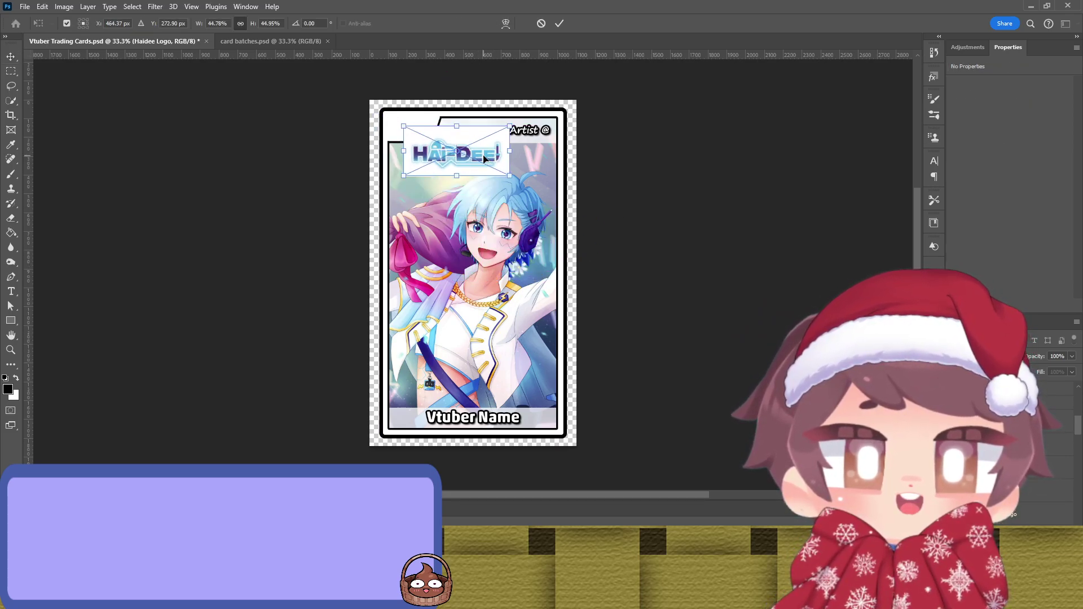
key("Return")
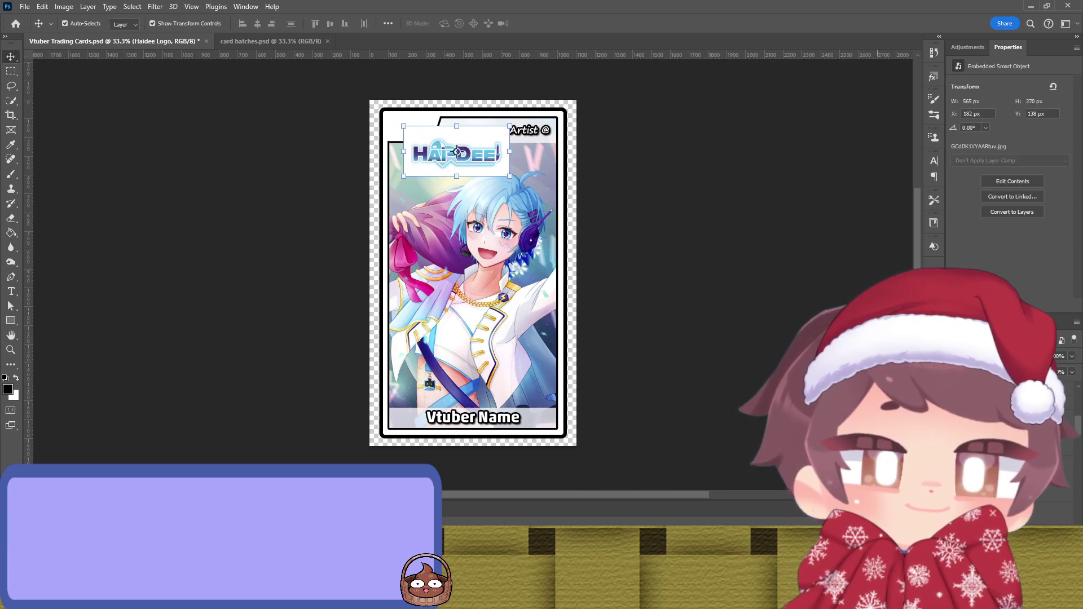
left_click(1002, 599)
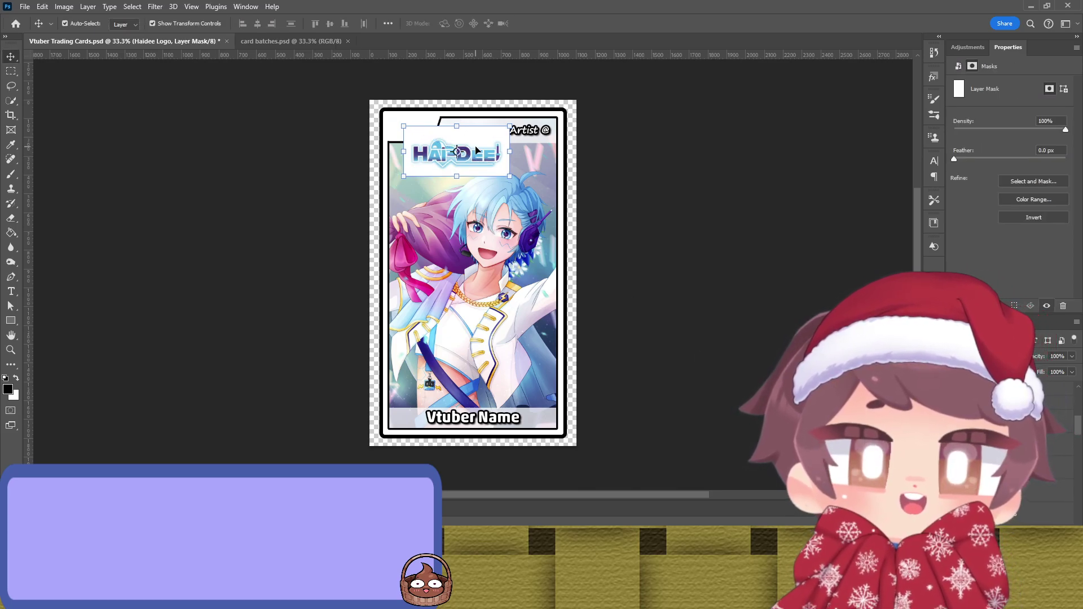
key("w")
key("shift+w")
left_click(471, 129)
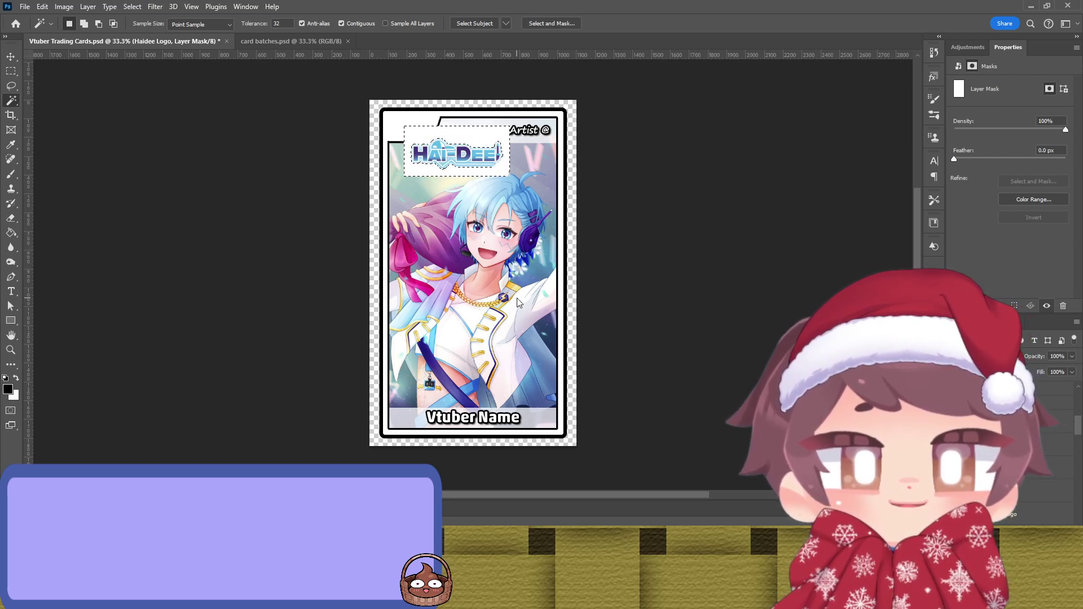
Step: Invert the selection to mask out the white box, then open Select and Mask
key("ctrl+shift+i")
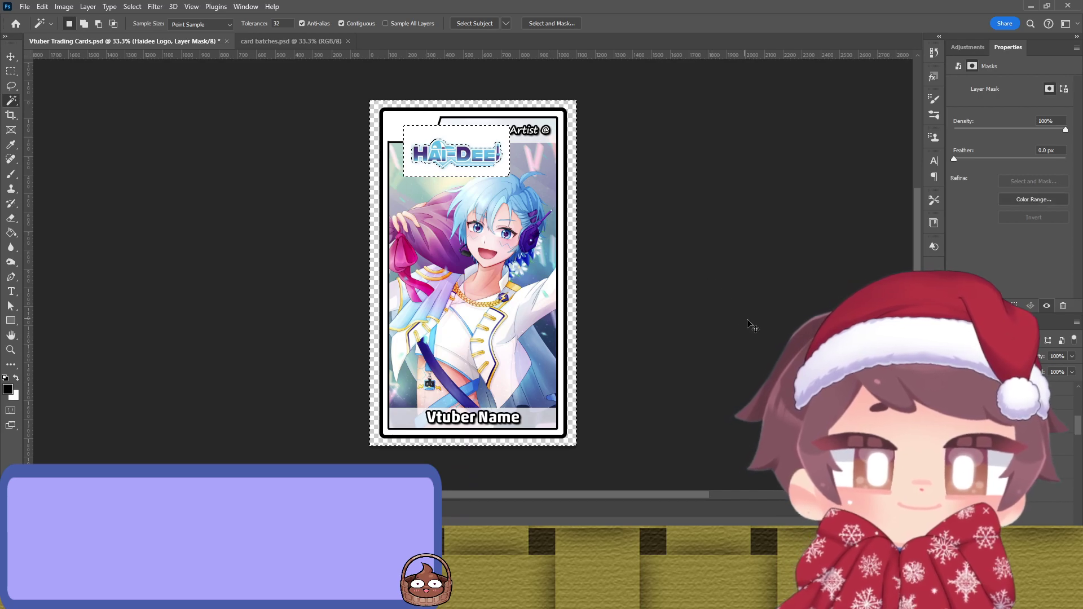
key("ctrl+d")
key("ctrl+2")
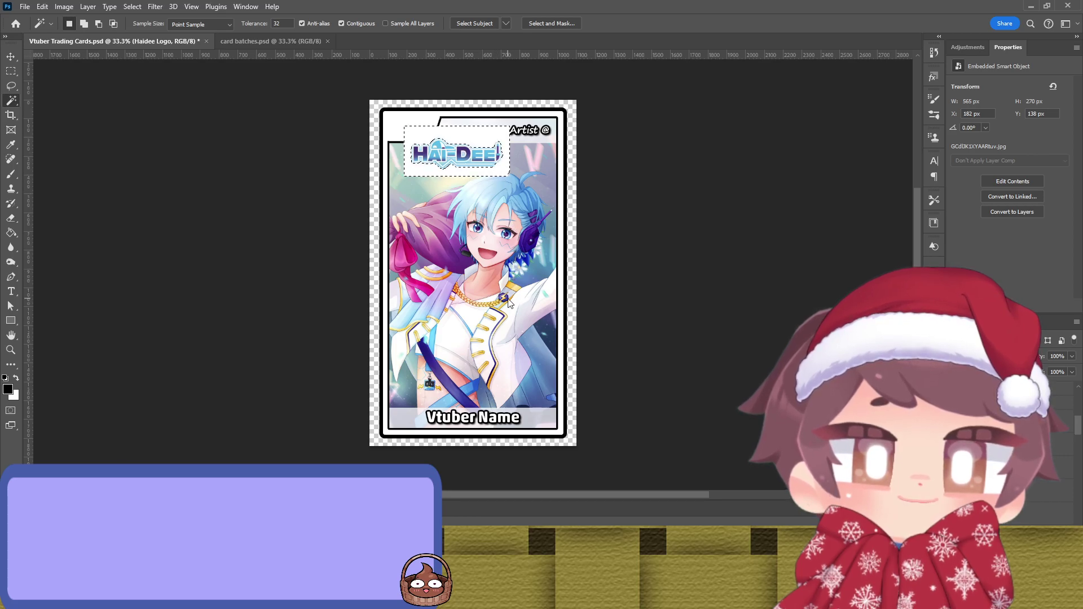
key("ctrl+shift+i")
left_click(999, 601)
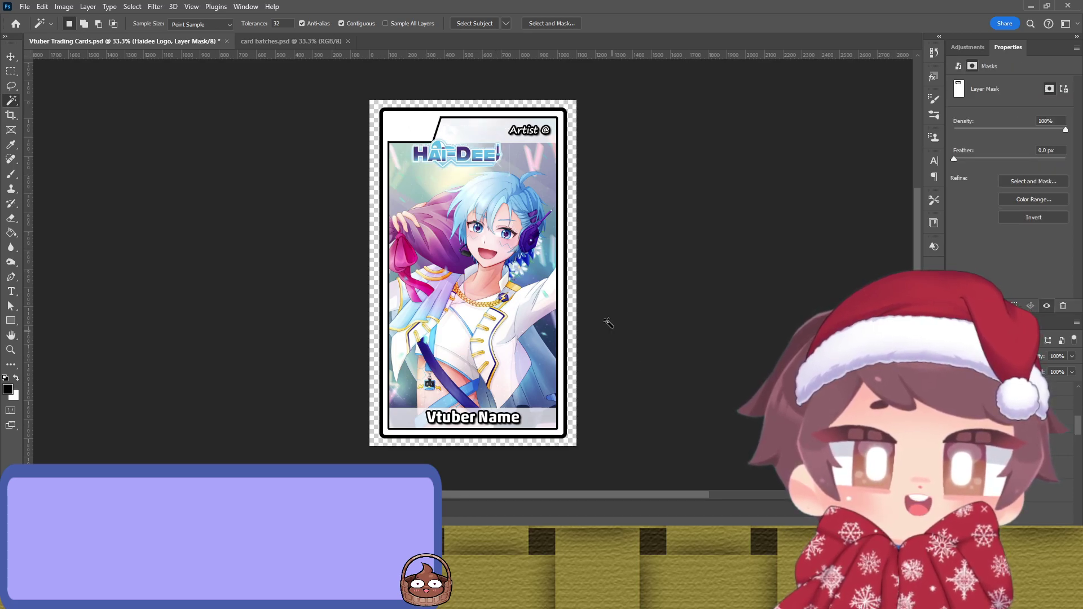
key("v")
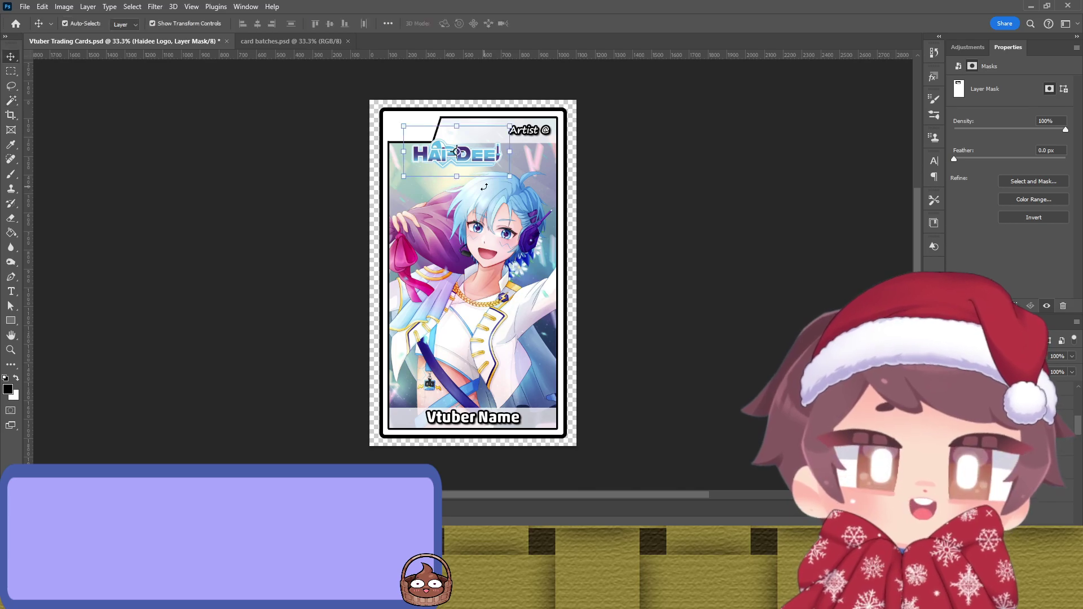
left_click(1034, 181)
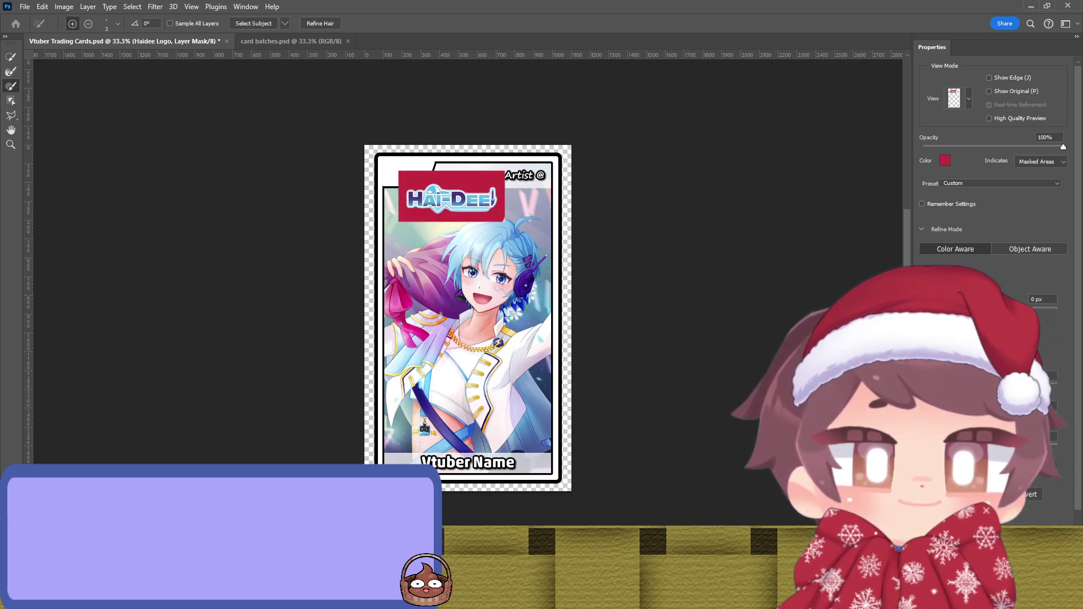
Step: Exit Select and Mask and squeeze the logo horizontally to fit the top-left corner
key("Return")
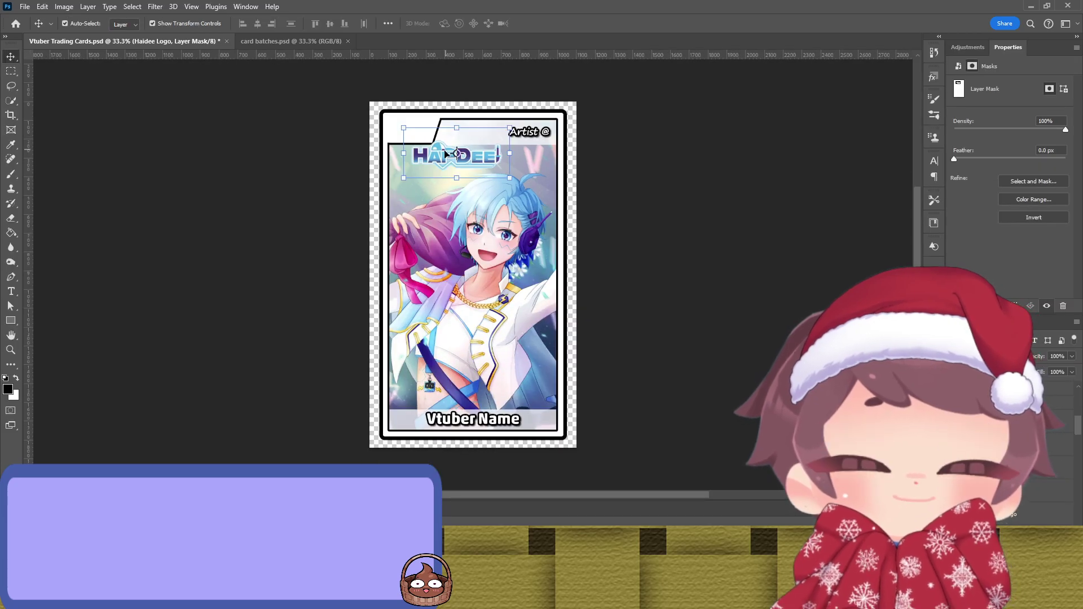
scroll(450, 160, "up", 5)
scroll(450, 161, "up", 2)
scroll(395, 158, "down", 4)
scroll(329, 153, "down", 2)
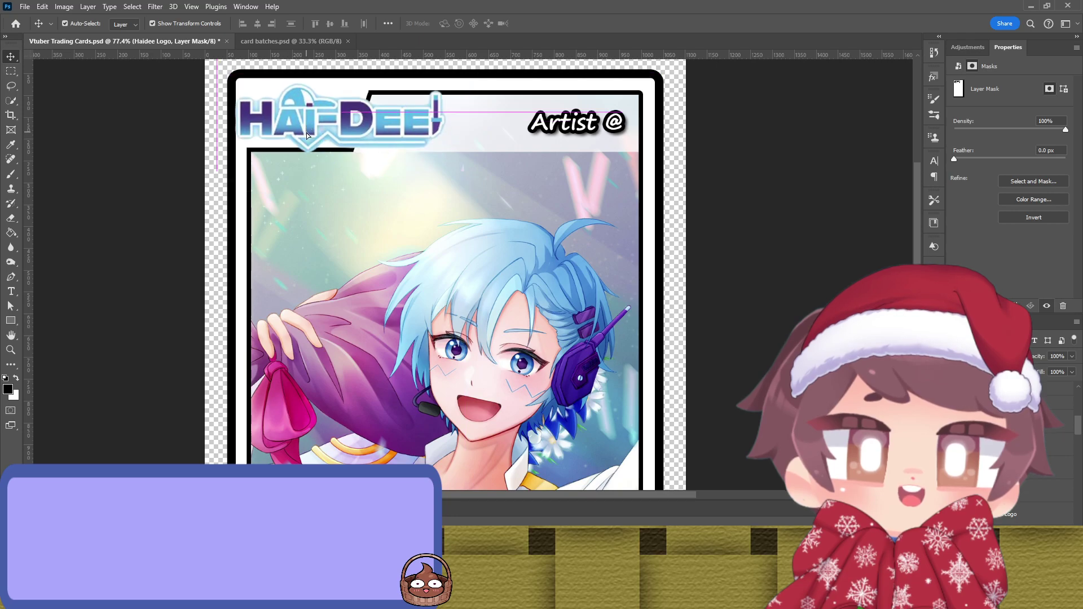
left_click_drag(460, 112, 343, 116)
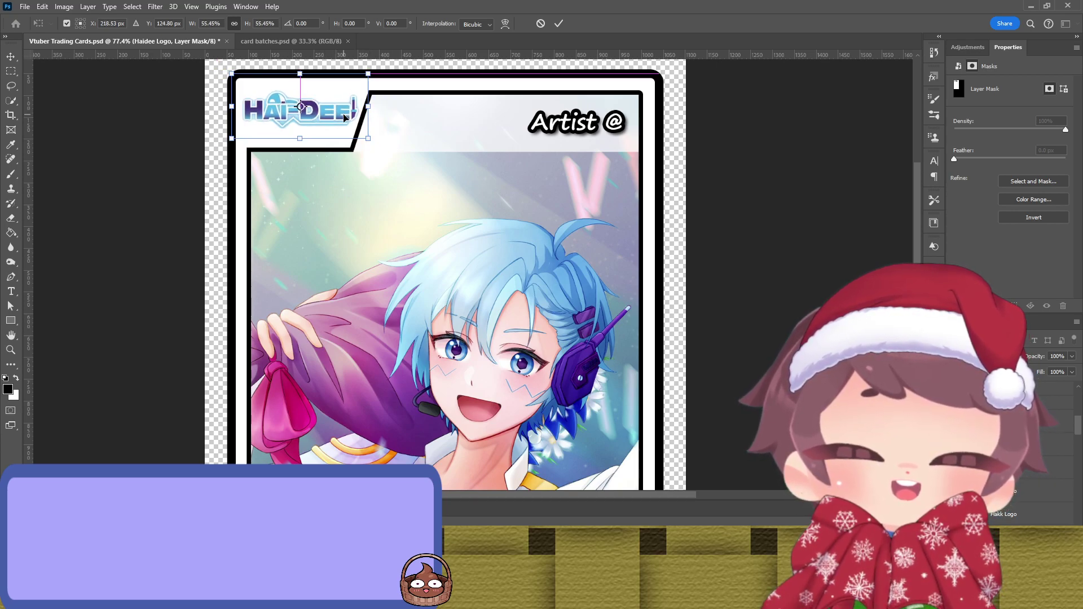
key("Return")
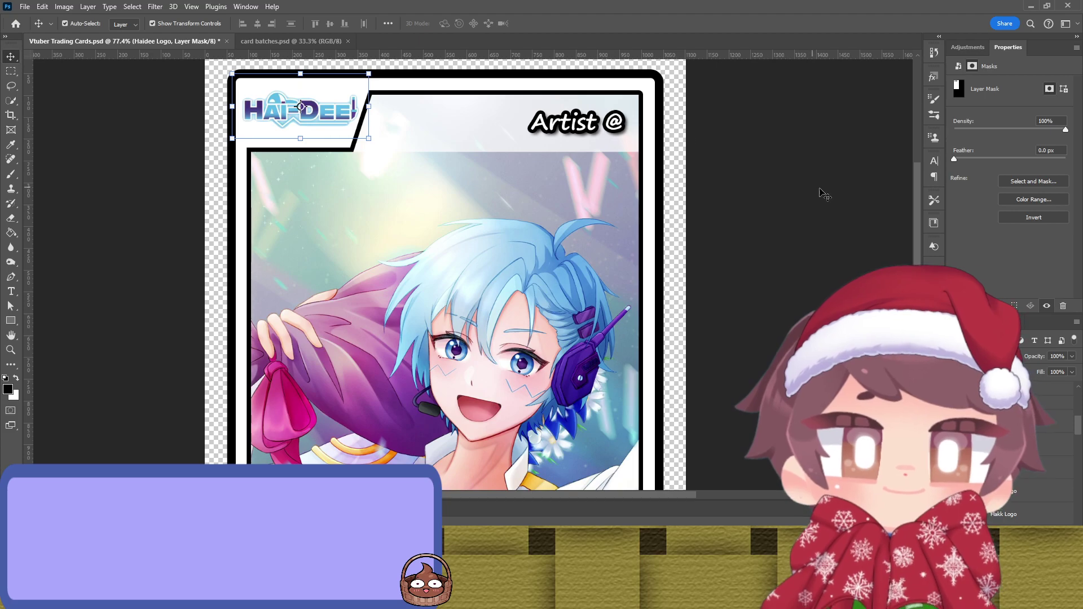
left_click(812, 194)
scroll(671, 194, "down", 4)
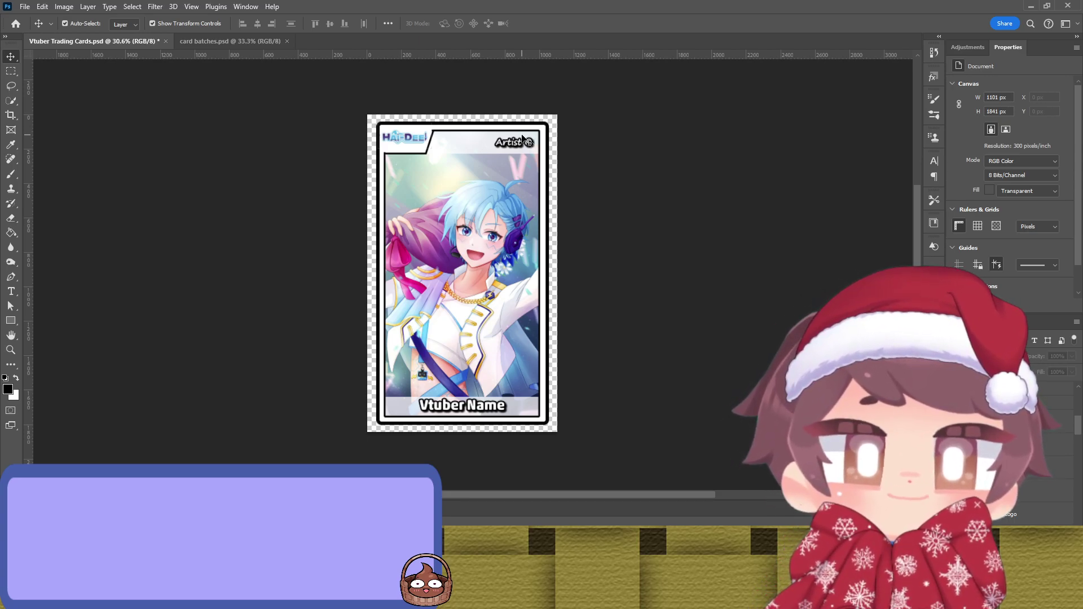
Step: Select the outer border shape and try an eyedropper-sampled stroke colour, undoing it
left_click(489, 143)
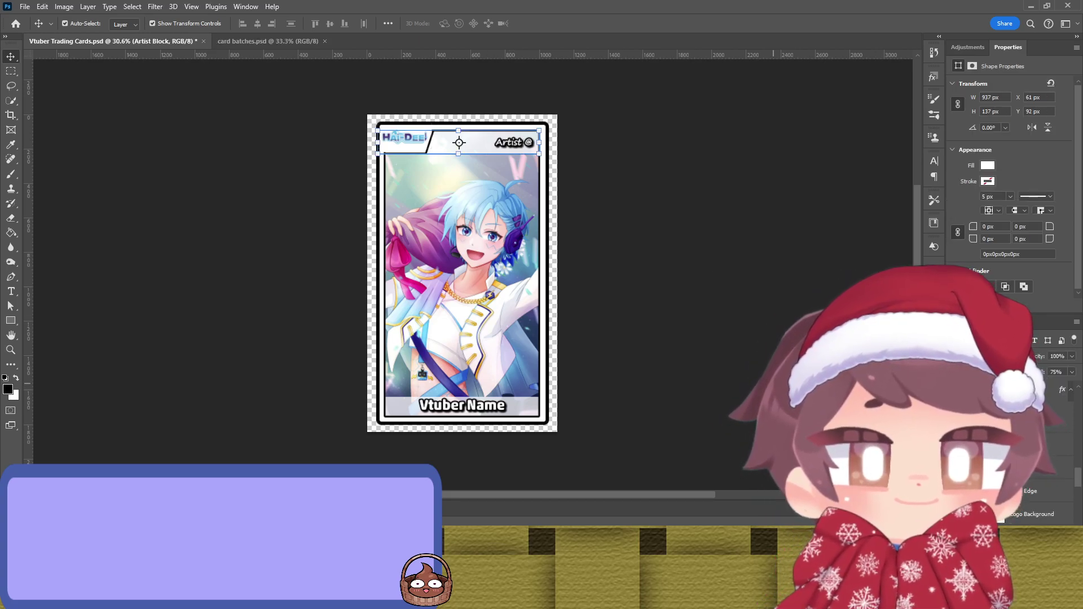
left_click(713, 375)
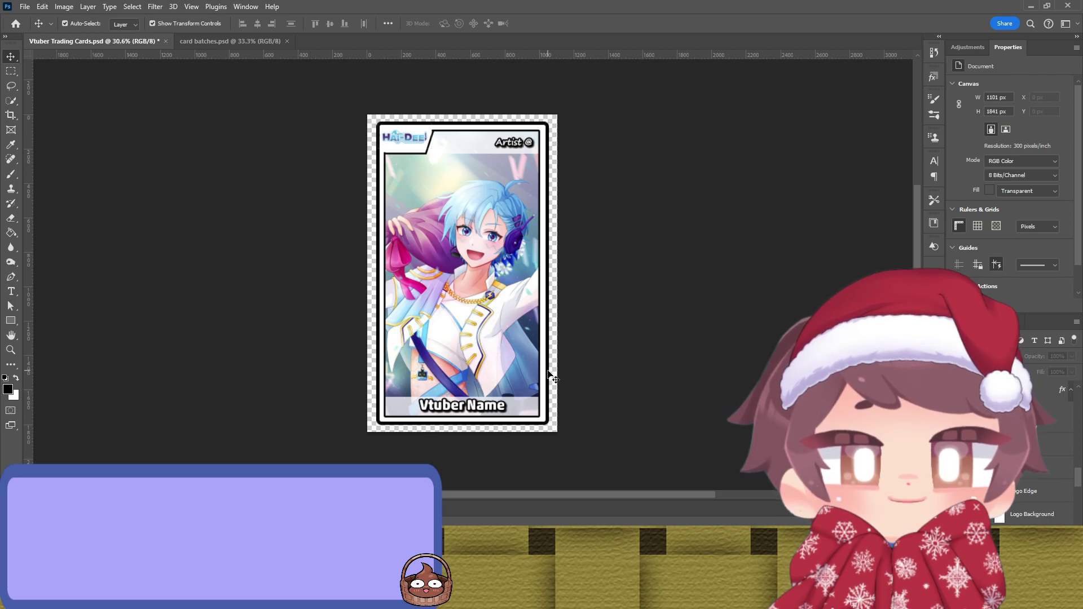
left_click(548, 372)
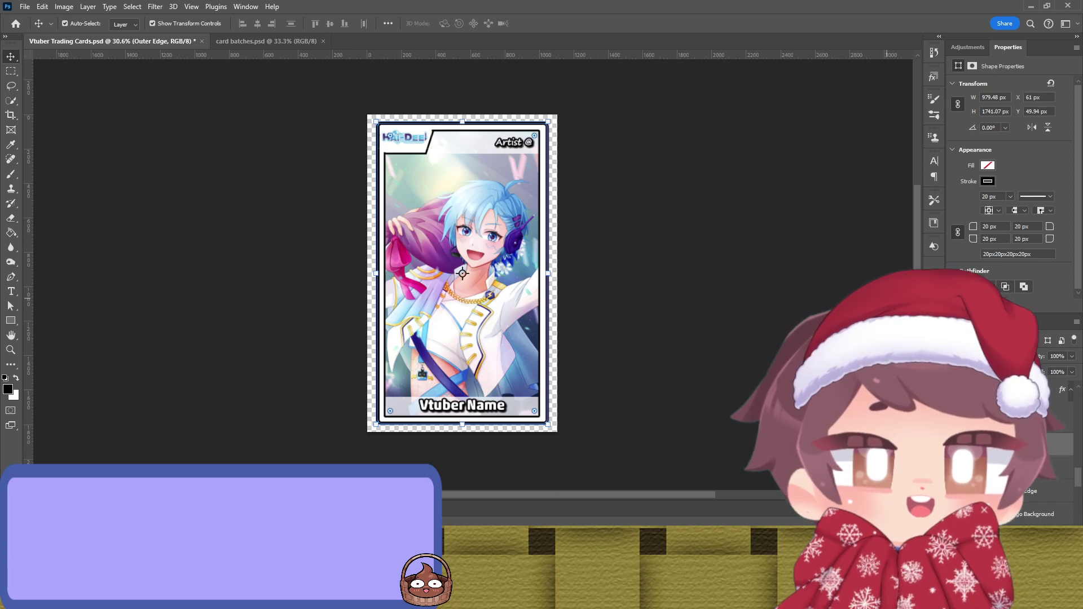
key("i")
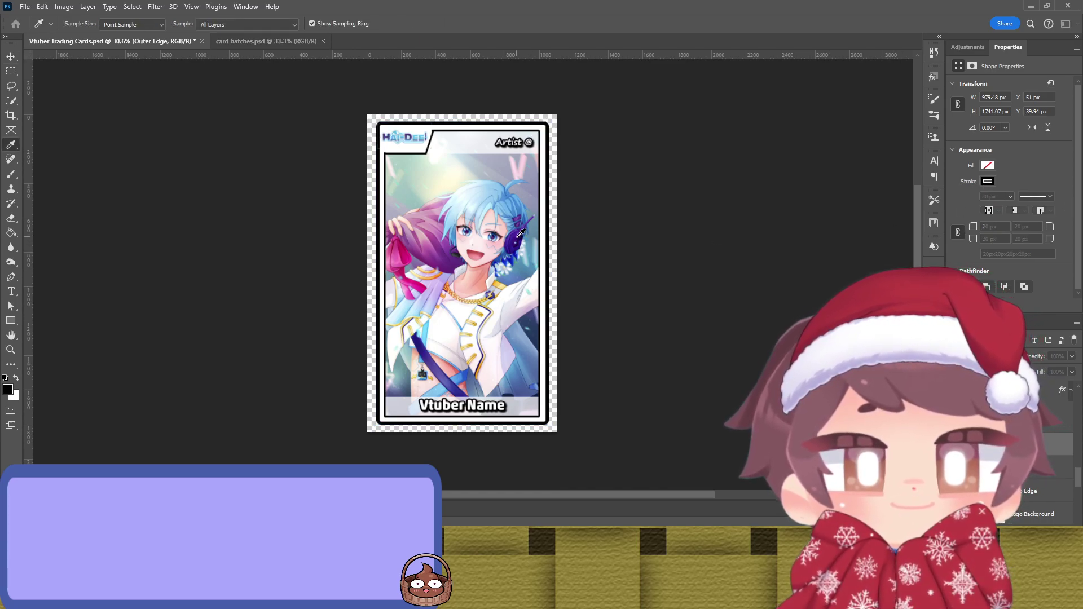
key("v")
key("ctrl+z")
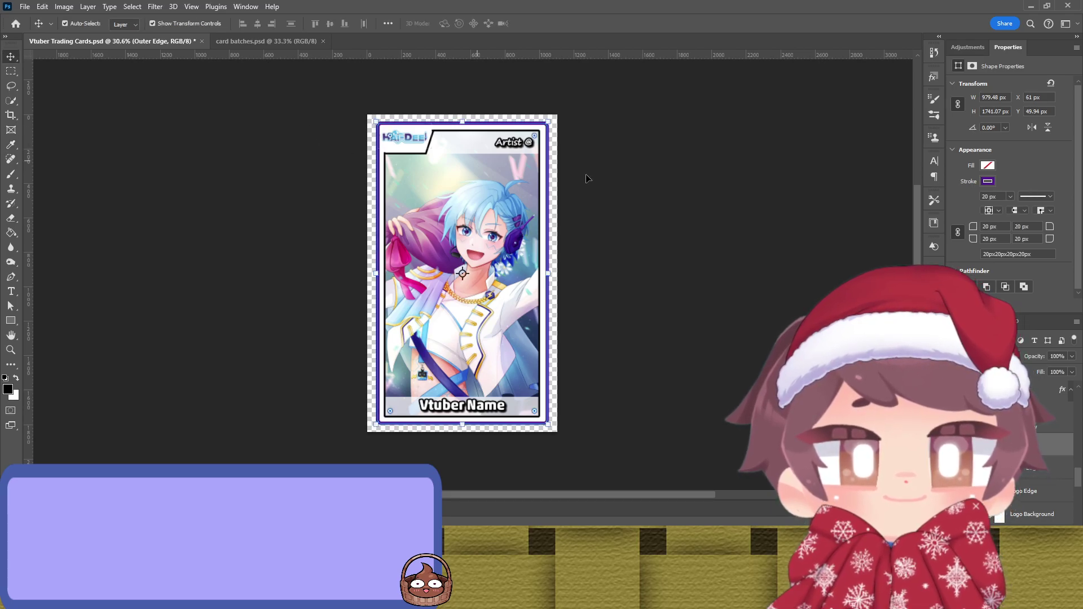
left_click(677, 181)
Step: Resample the outer border stroke until it becomes a deep navy
left_click(552, 204)
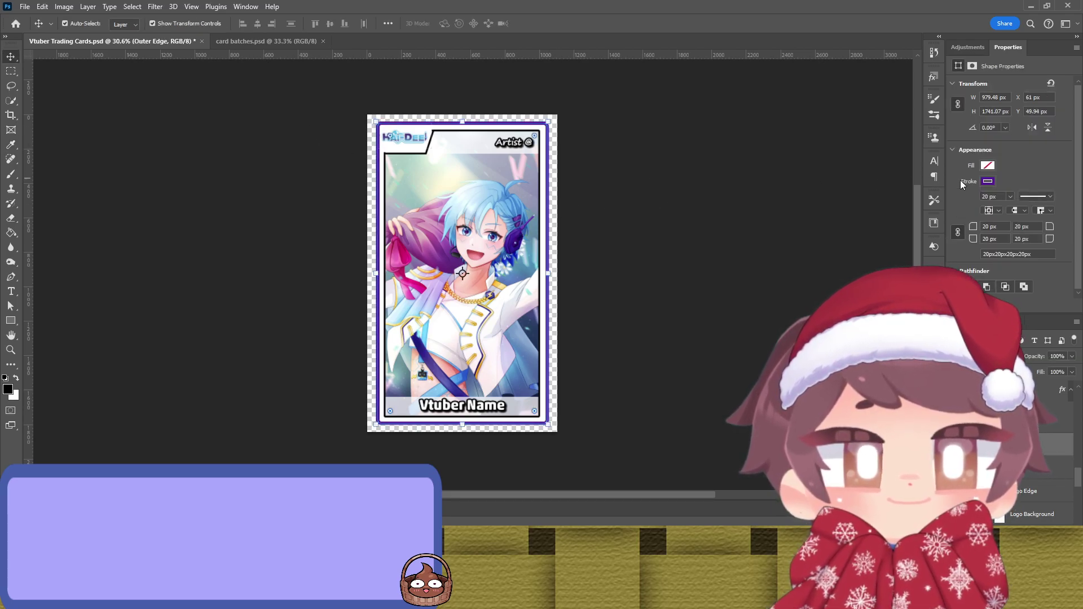
key("i")
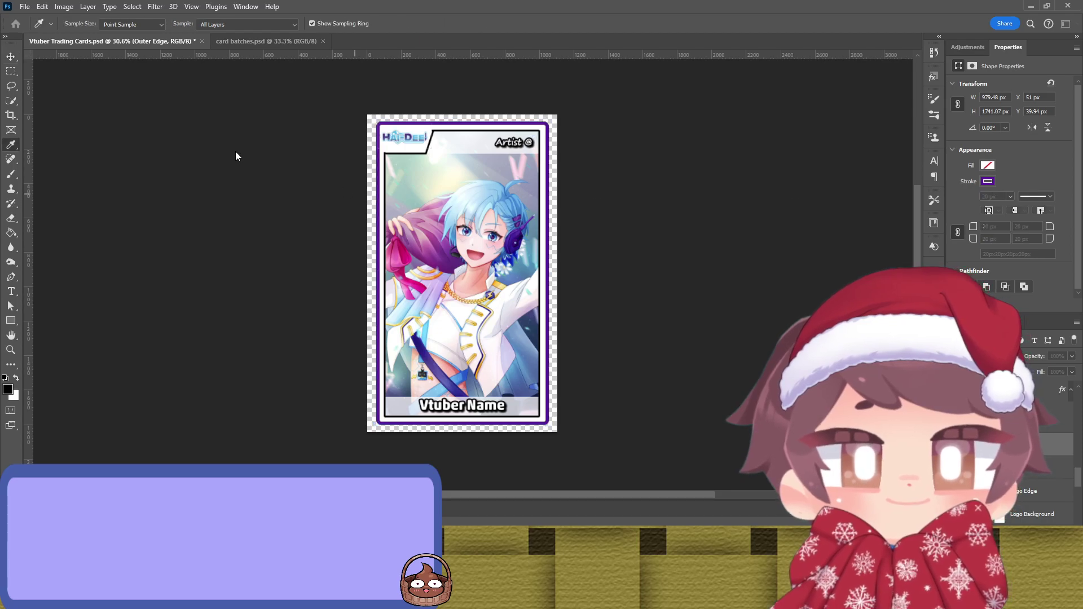
key("v")
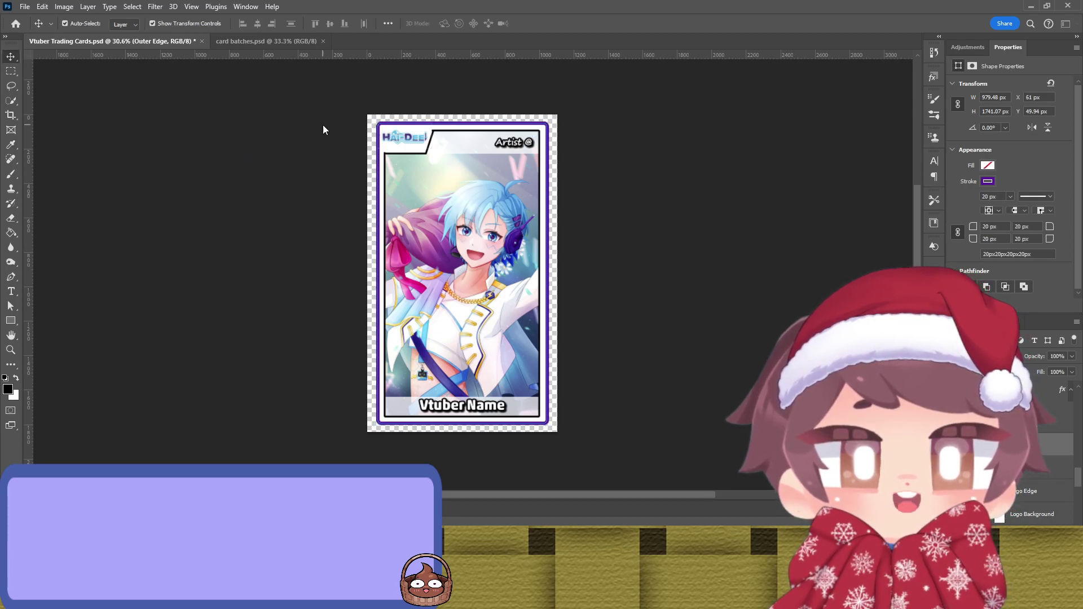
left_click(737, 164)
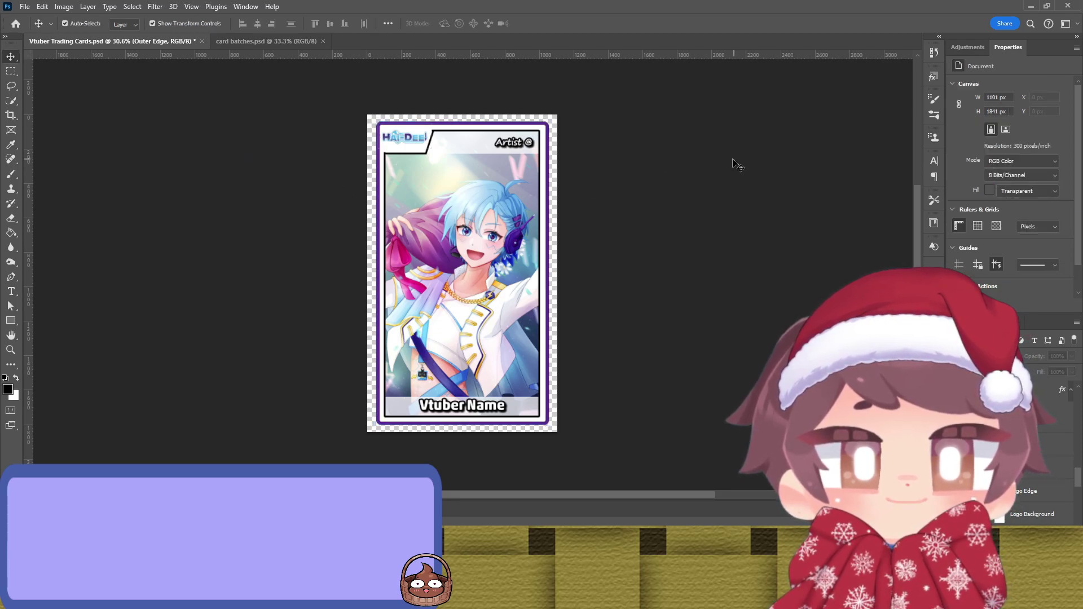
left_click(553, 214)
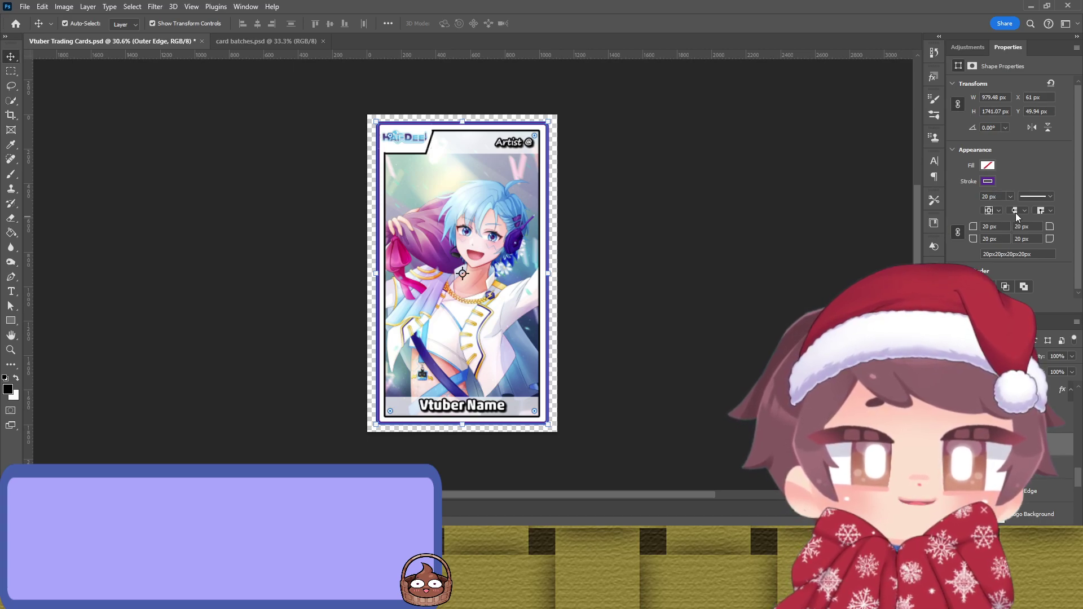
key("i")
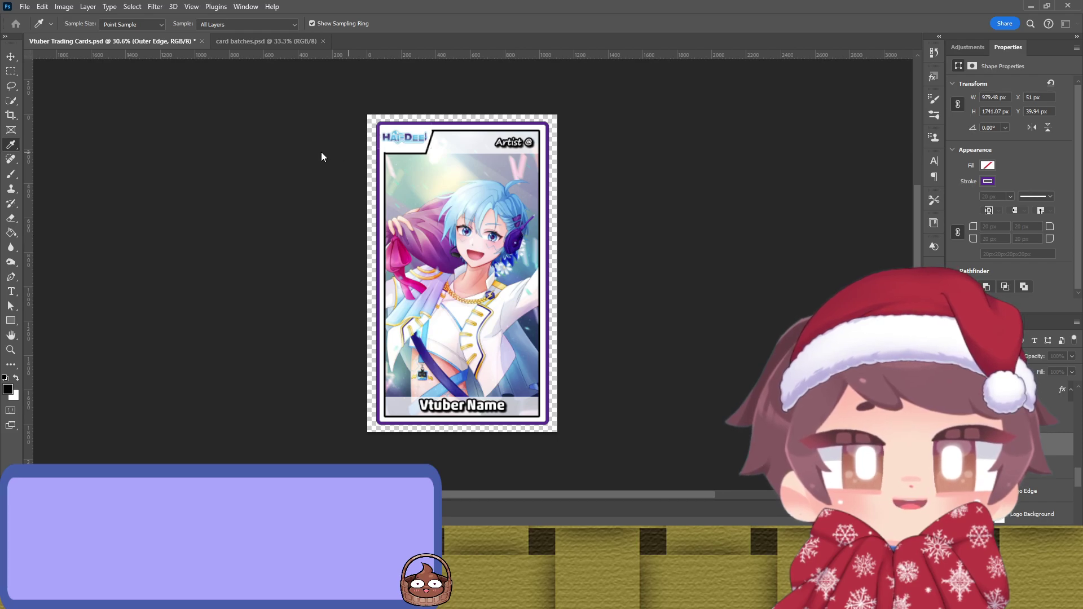
key("v")
left_click(736, 228)
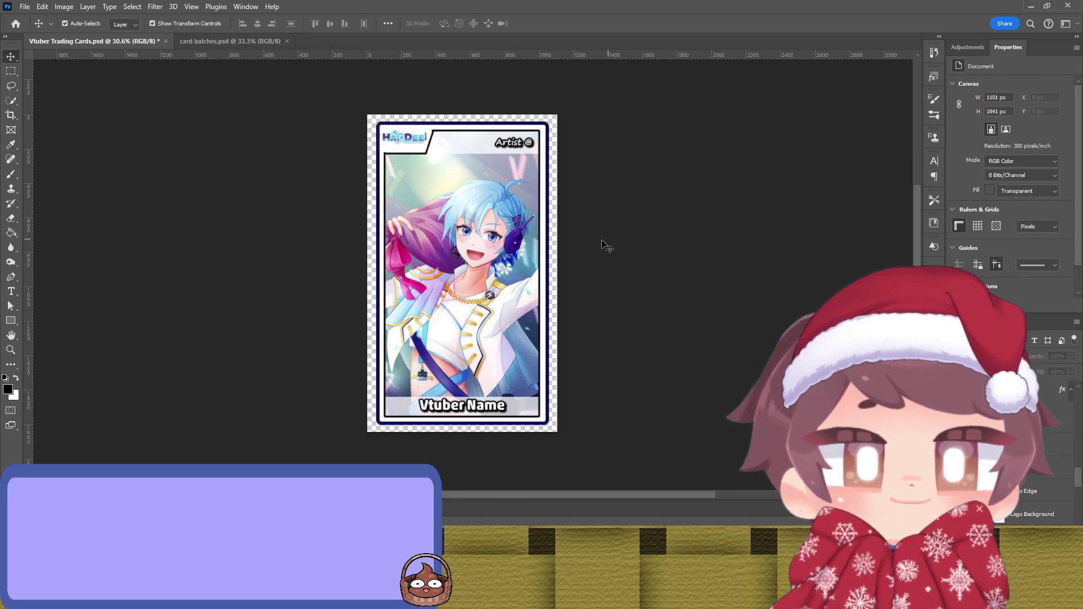
left_click(548, 251)
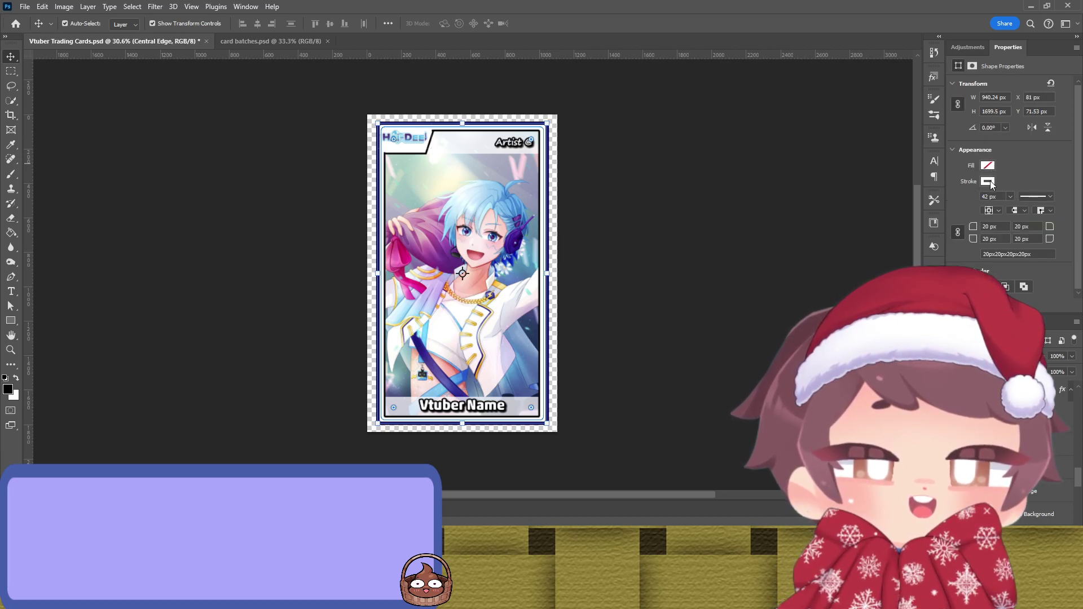
Step: Sample a light blue from the artwork for the middle border band's stroke
left_click(733, 206)
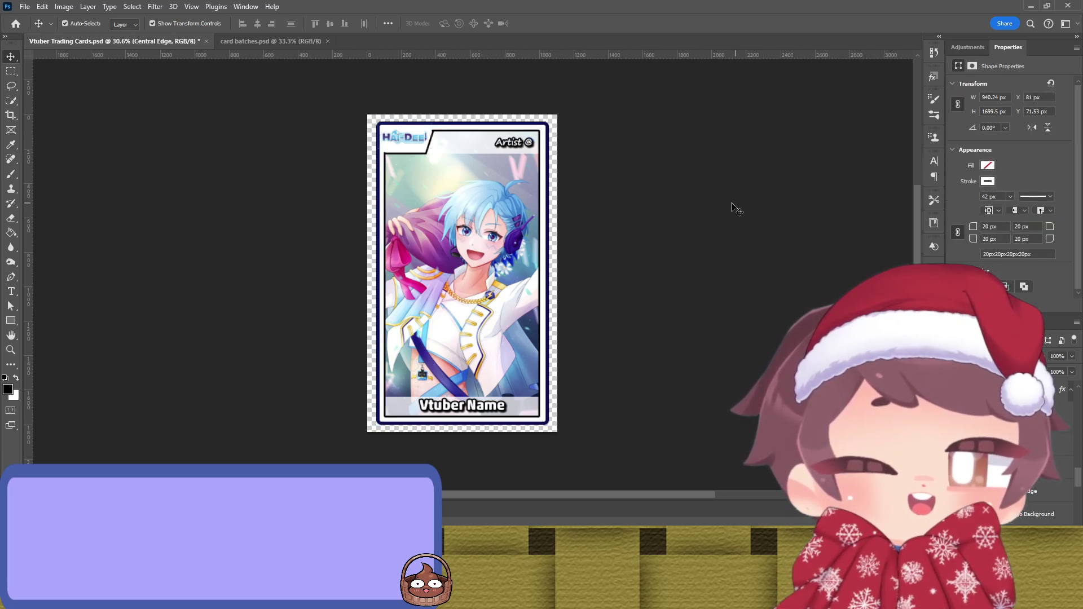
left_click(544, 193)
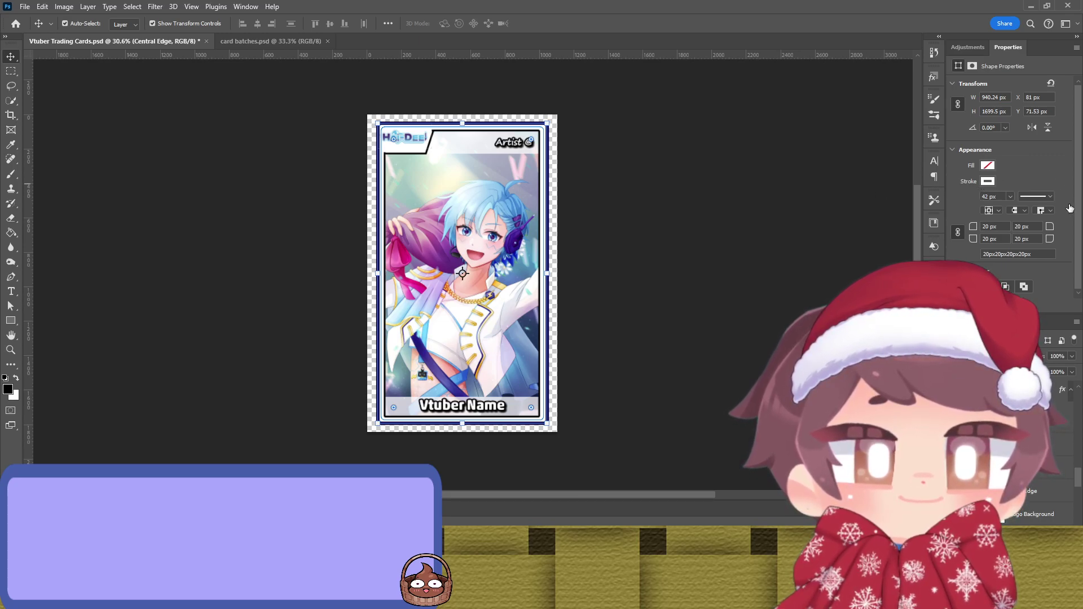
key("i")
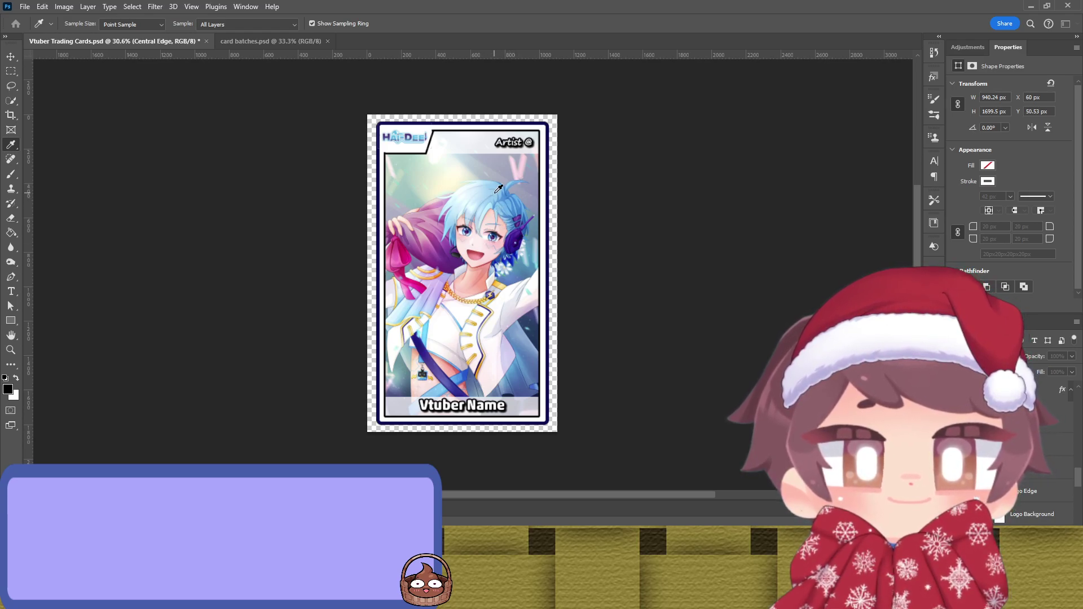
key("v")
left_click(699, 206)
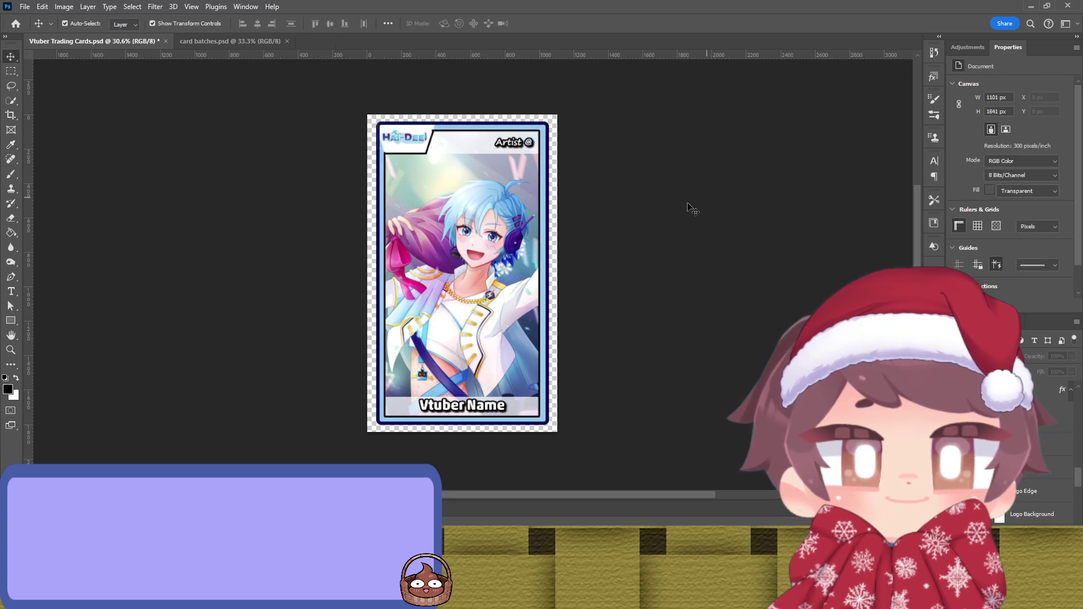
left_click(420, 158)
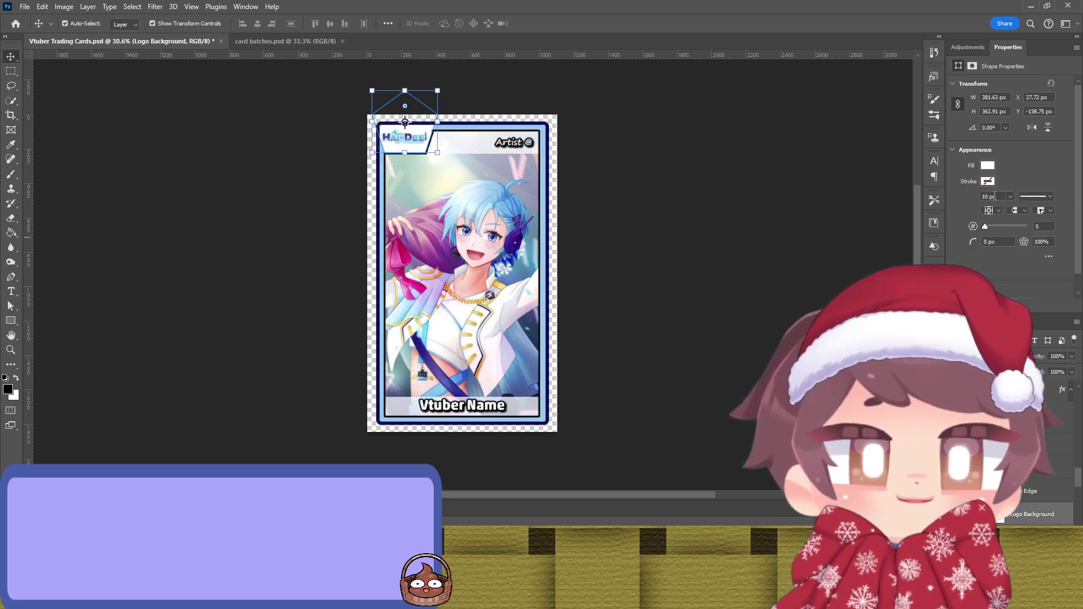
left_click(767, 230)
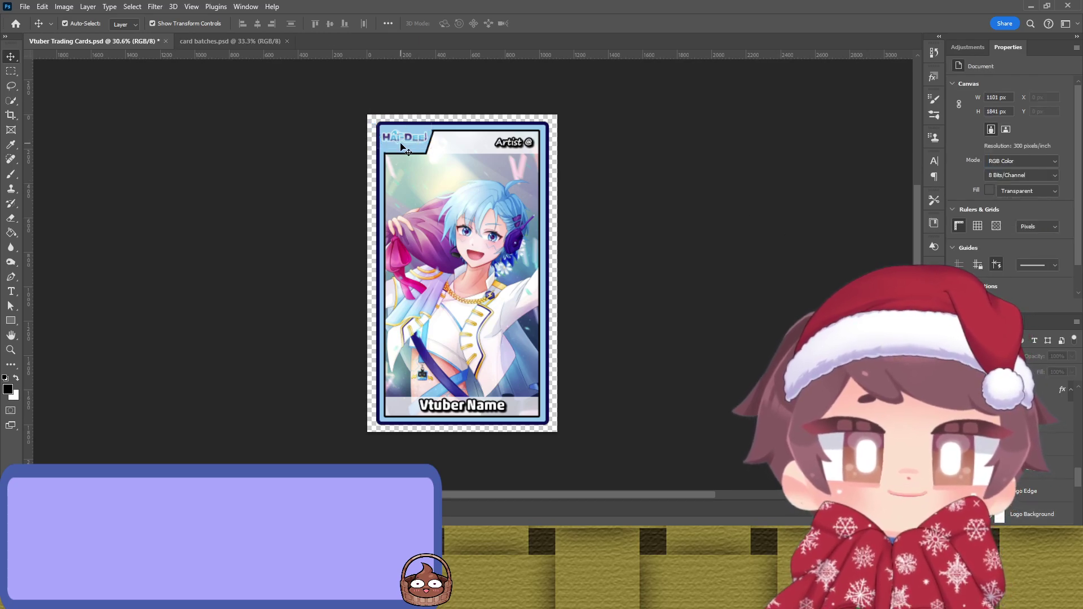
scroll(401, 143, "up", 5)
Step: Add a mask to the Haidee Logo layer and brush away its edge by the header notch
left_click(414, 124)
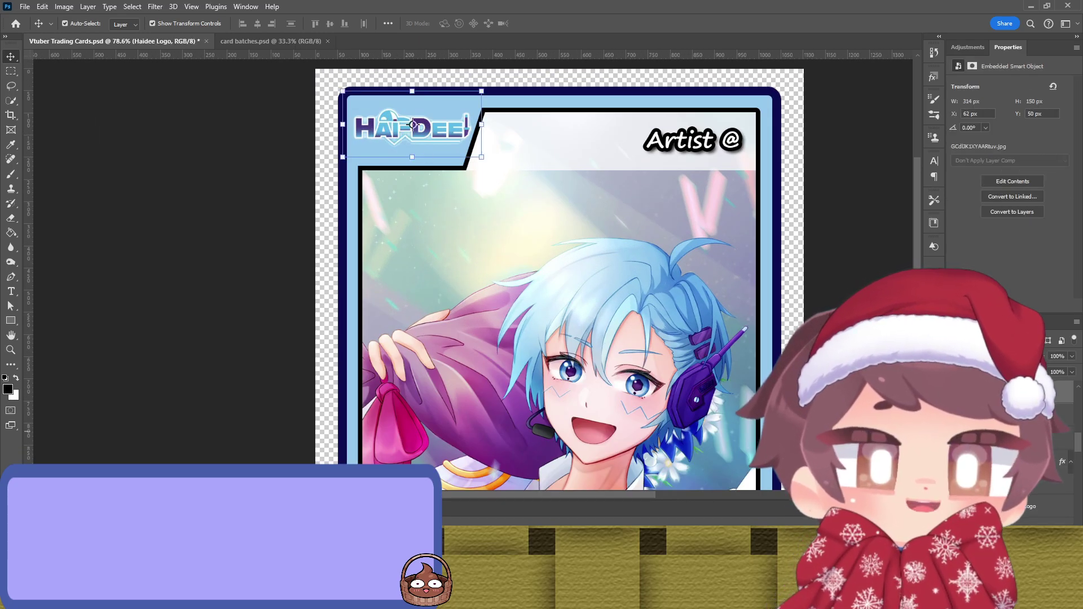
key("ctrl+alt+m")
key("b")
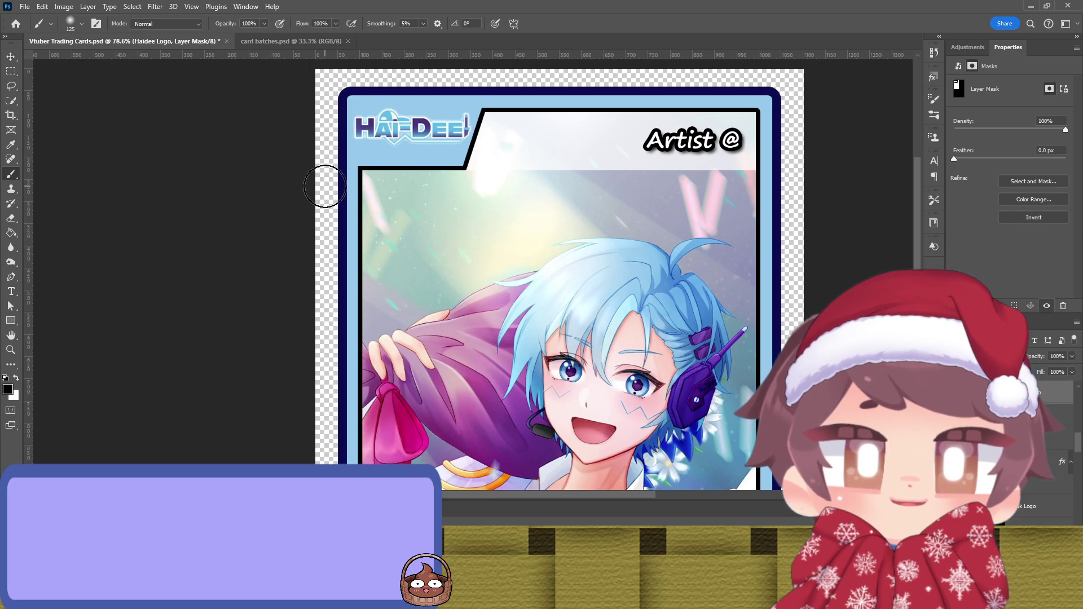
key("v")
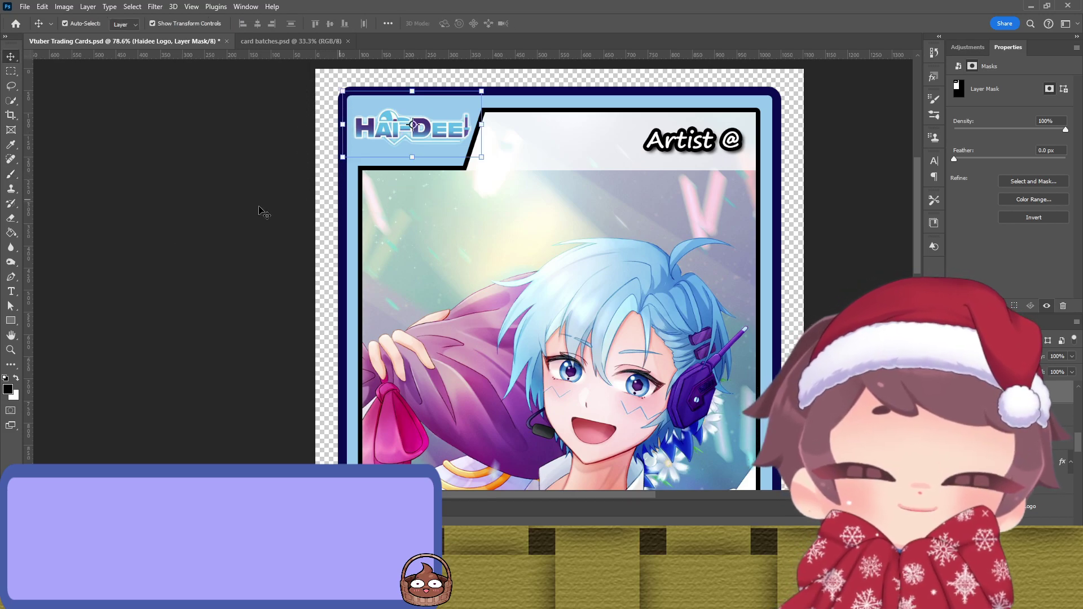
left_click(144, 251)
scroll(265, 229, "down", 5)
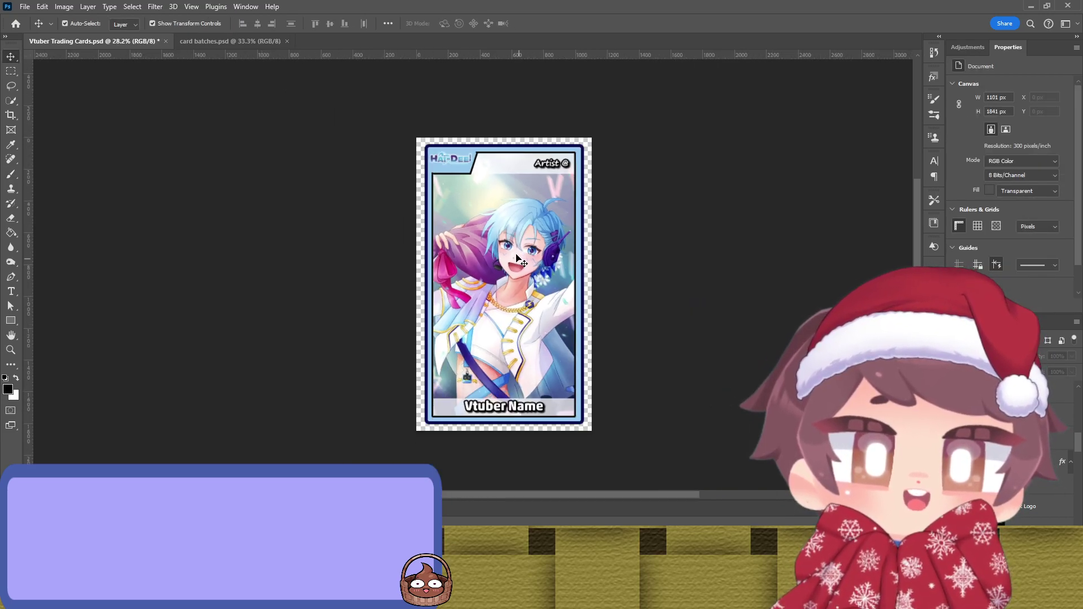
scroll(508, 242, "up", 1)
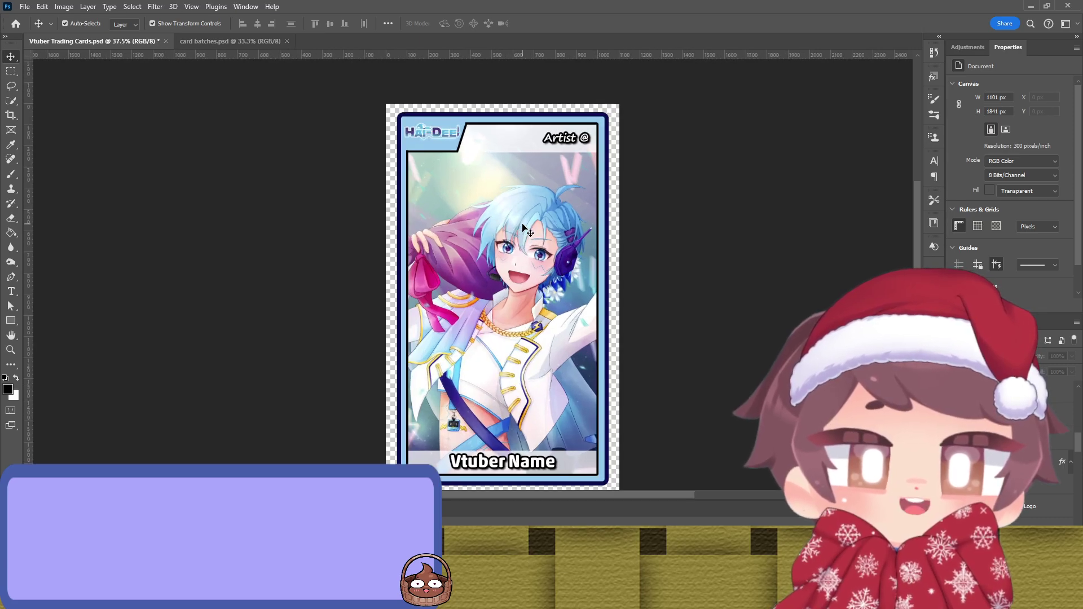
Step: Select the Inner Edge shape and sample a gold from the artwork for its stroke
left_click(496, 137)
left_click(713, 181)
left_click(601, 203)
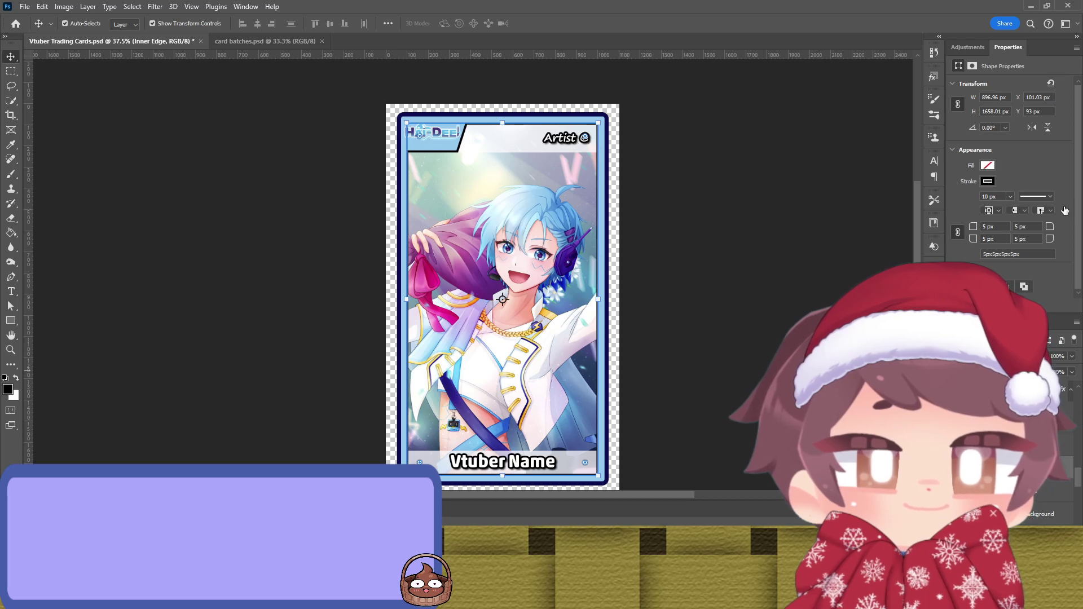
key("i")
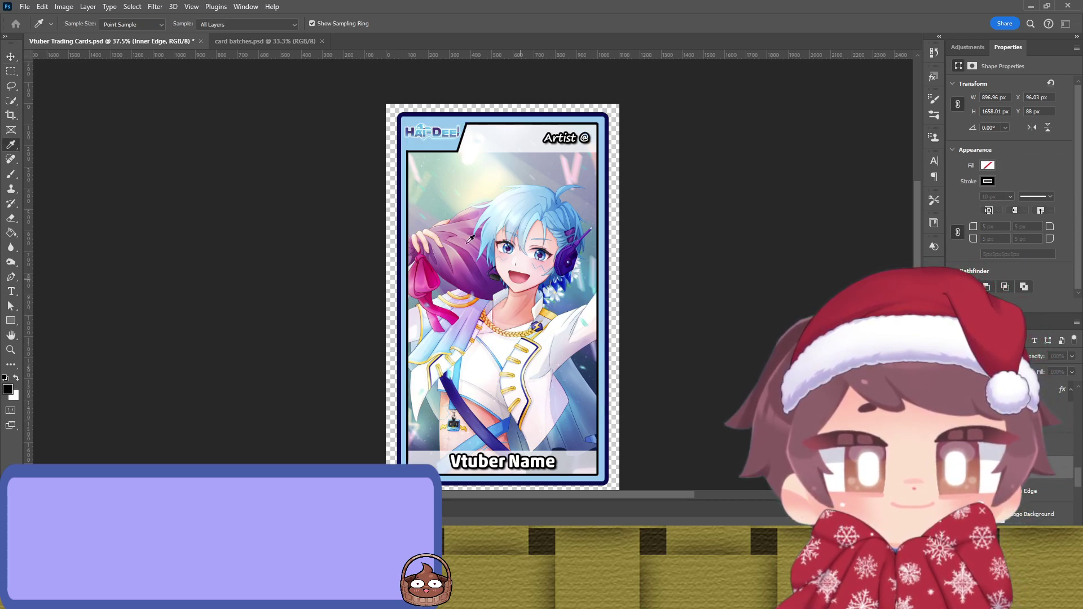
key("v")
left_click(730, 225)
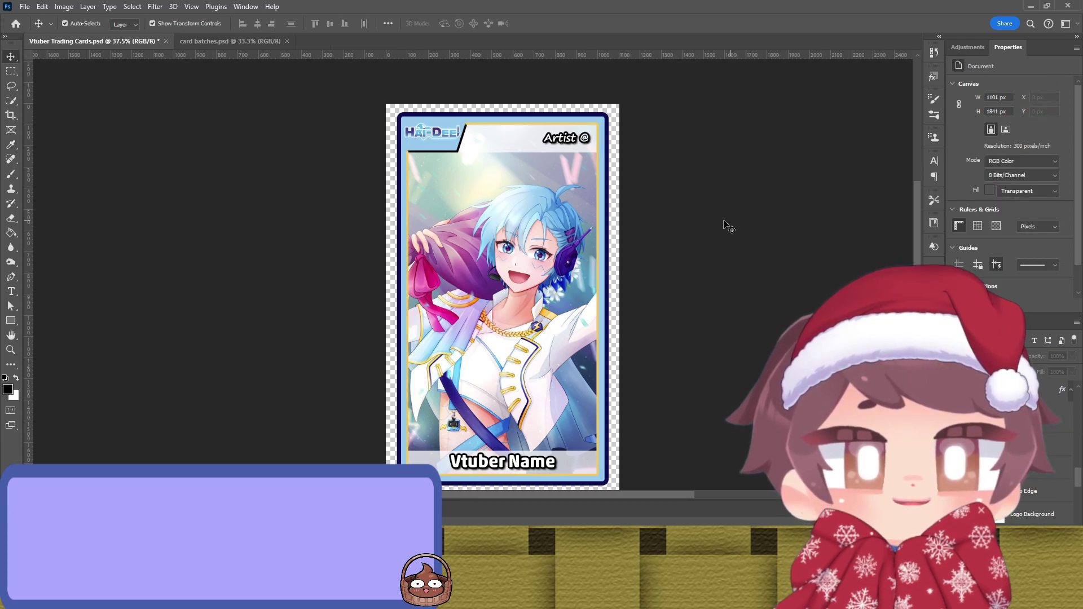
Step: Reselect the inner border and resample its stroke colour from the artwork
left_click(599, 248)
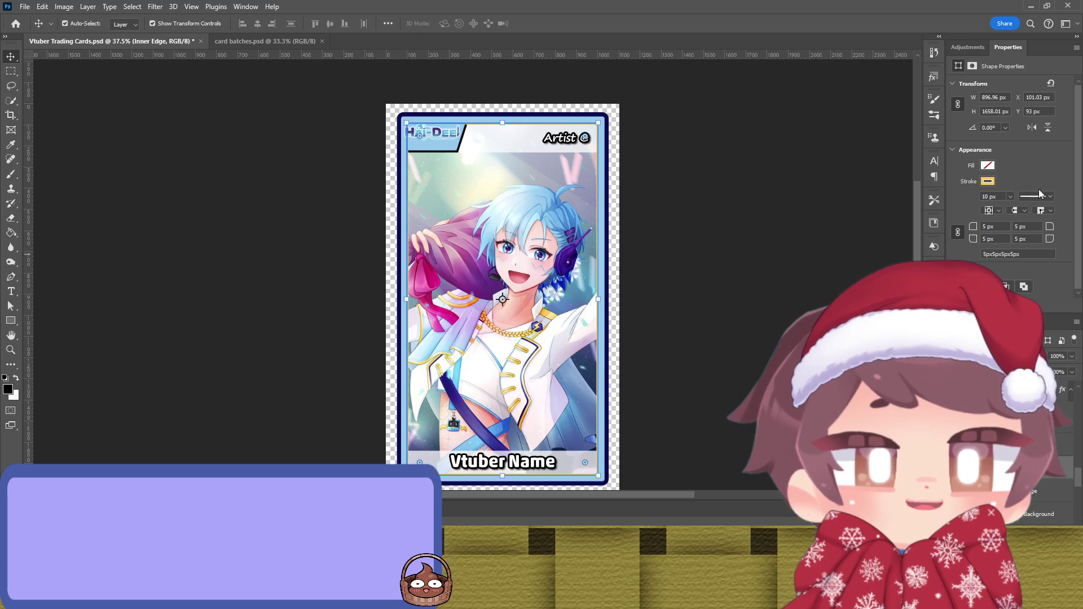
key("i")
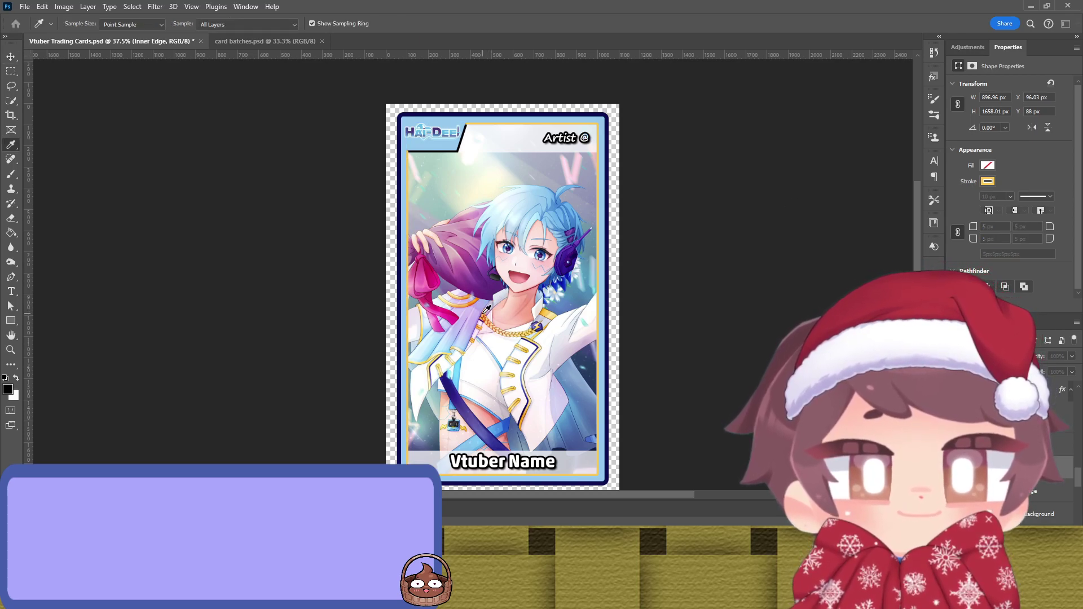
key("v")
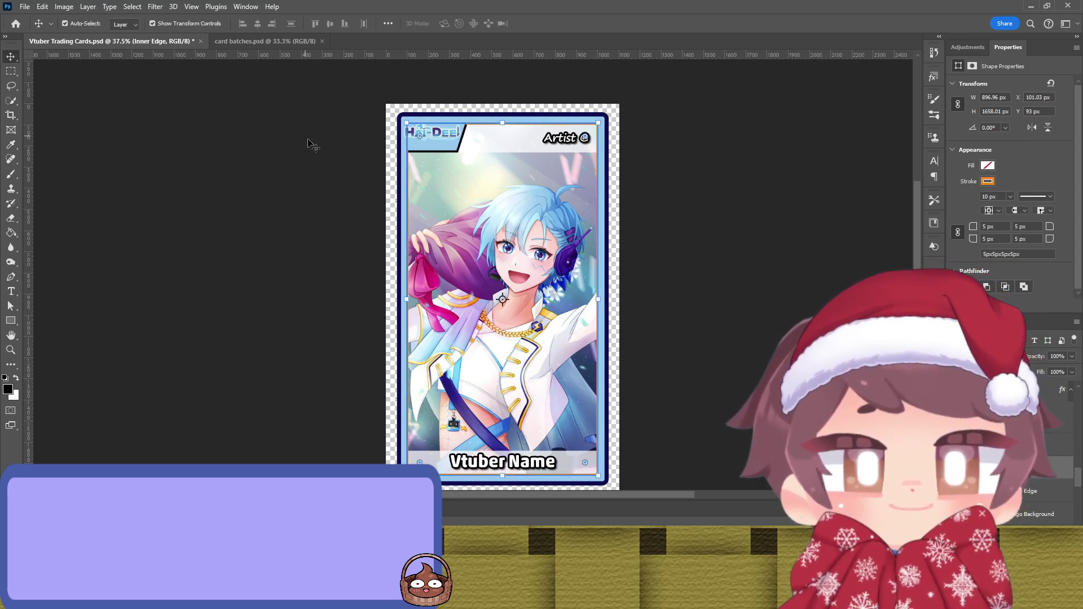
left_click(341, 148)
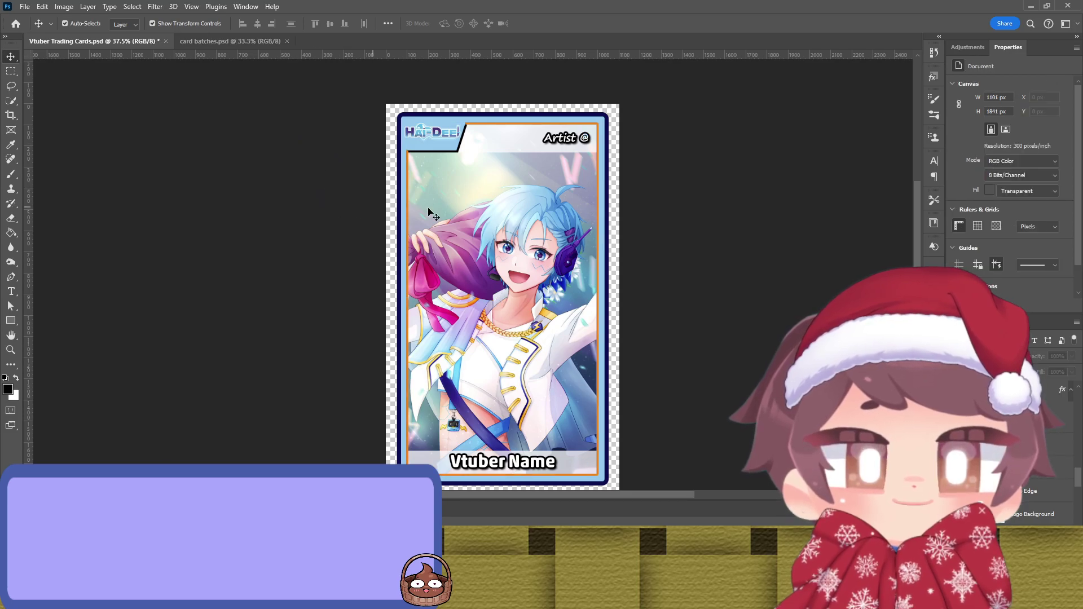
left_click(600, 239)
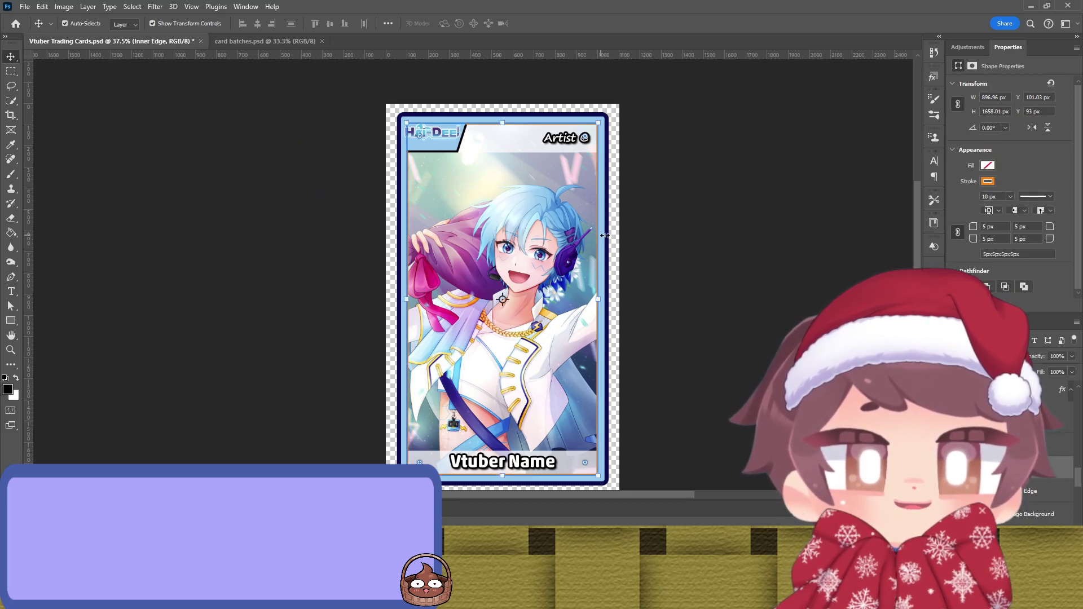
scroll(711, 271, "up", 3)
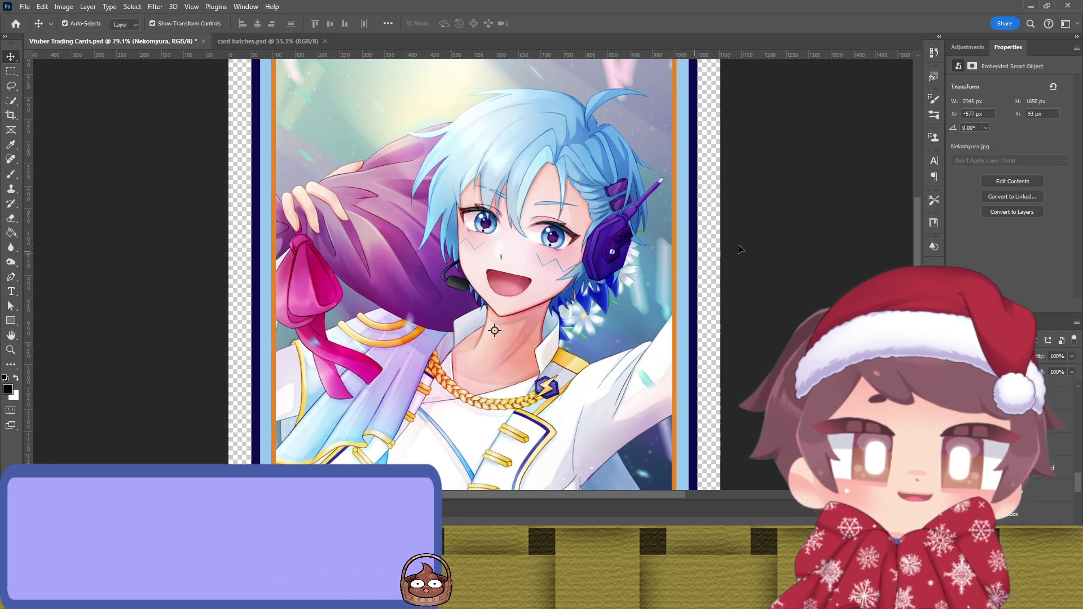
scroll(745, 235, "down", 2)
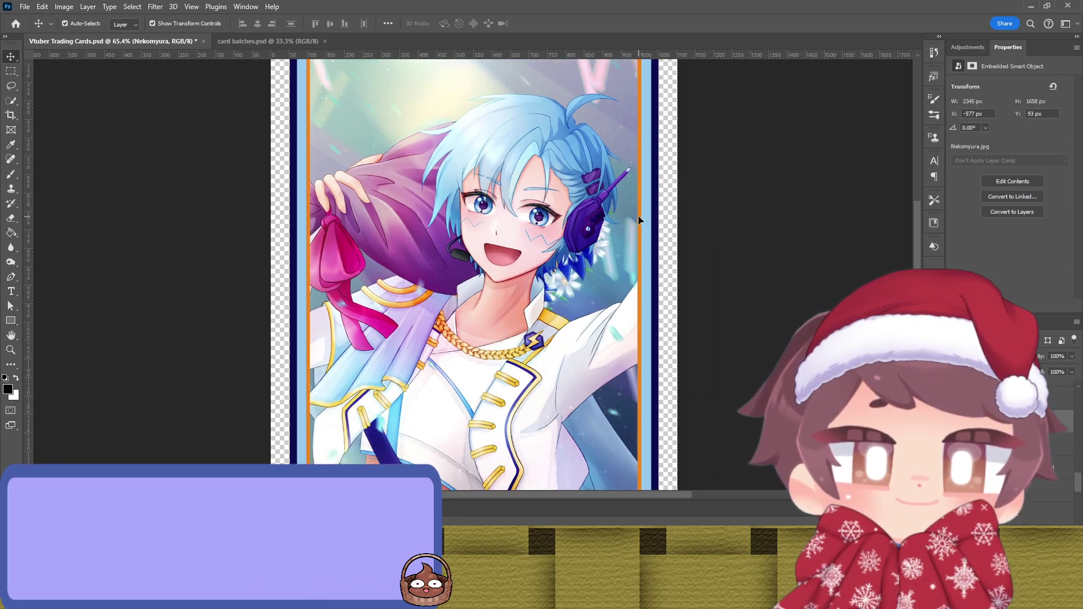
Step: Try other yellows from the artwork on the inner border stroke, undoing unwanted picks
left_click(639, 219)
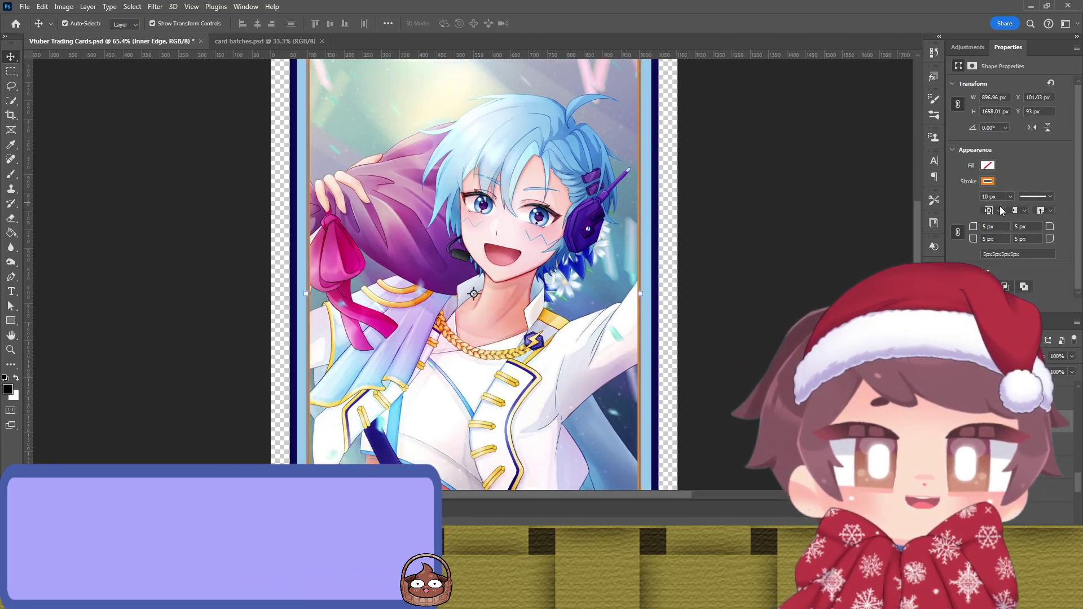
key("i")
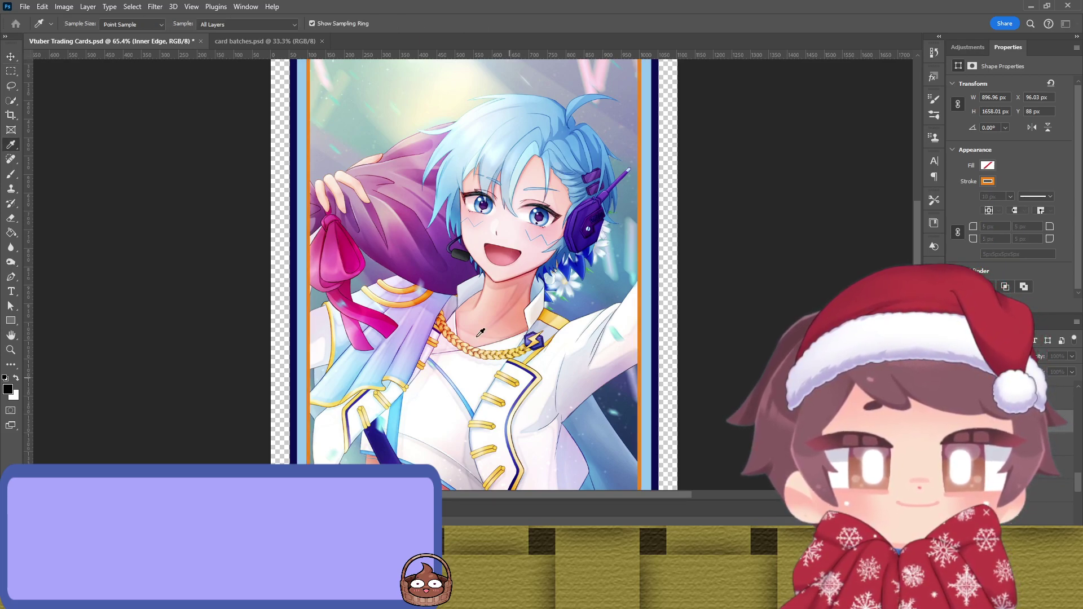
key("v")
key("ctrl+z")
left_click(745, 145)
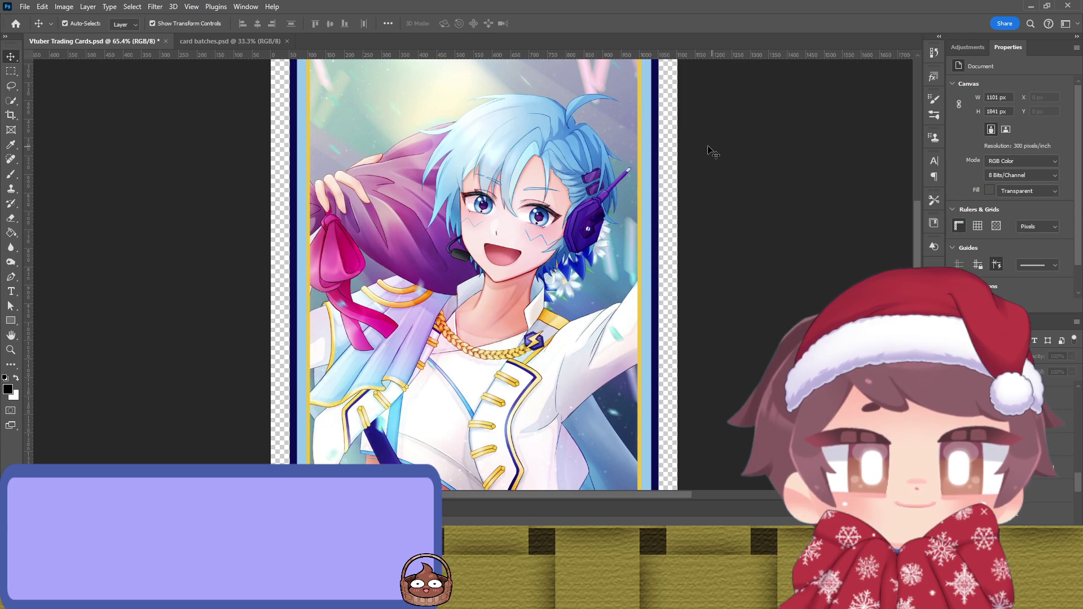
left_click(639, 201)
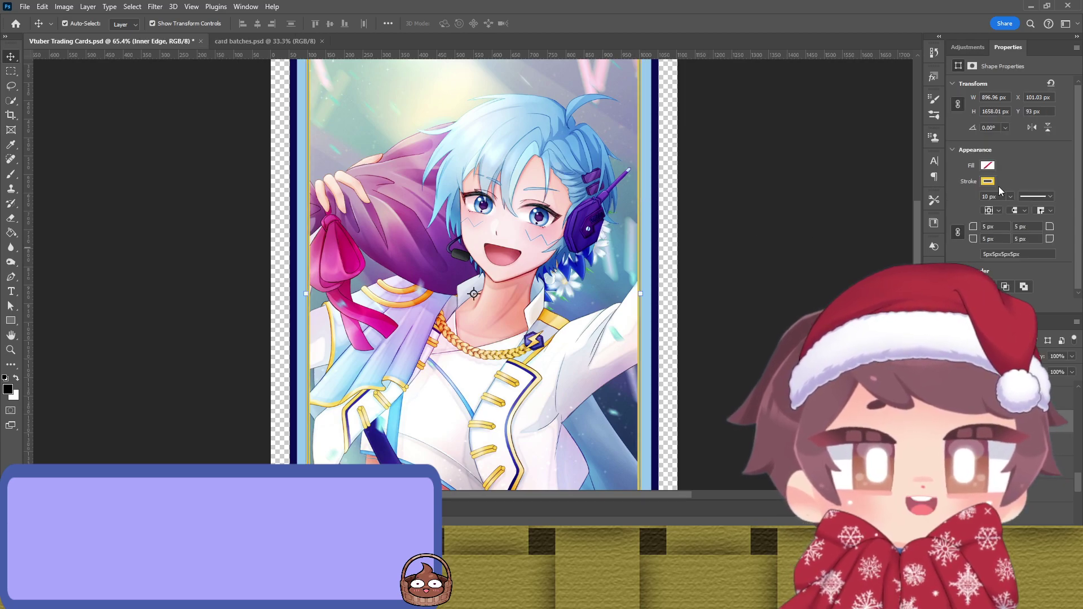
key("i")
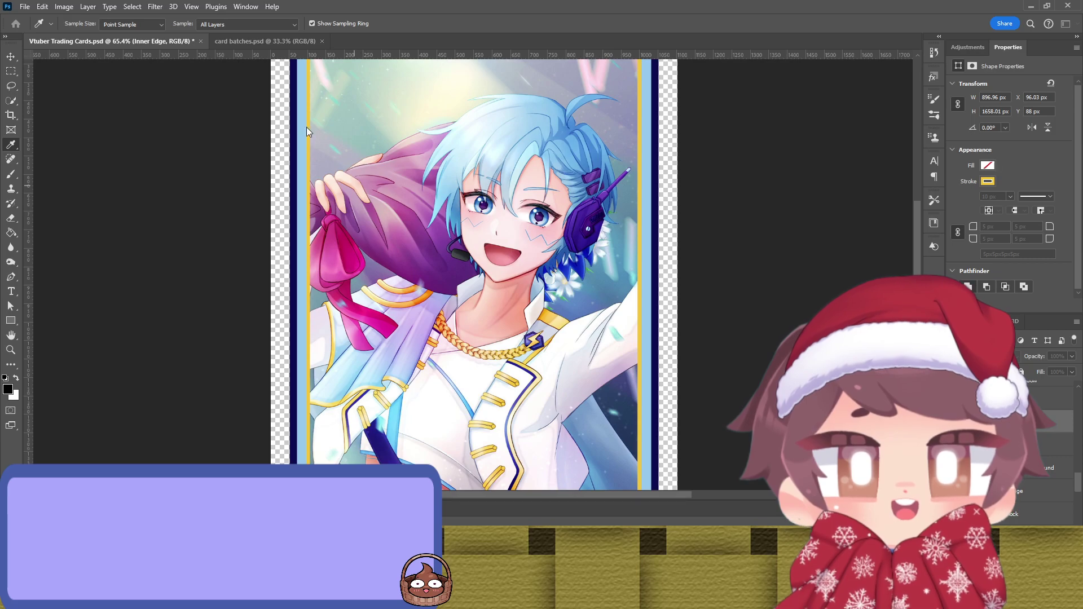
key("v")
left_click(735, 224)
key("ctrl+z")
key("ctrl+z")
key("ctrl+z")
key("ctrl+z")
key("ctrl+z")
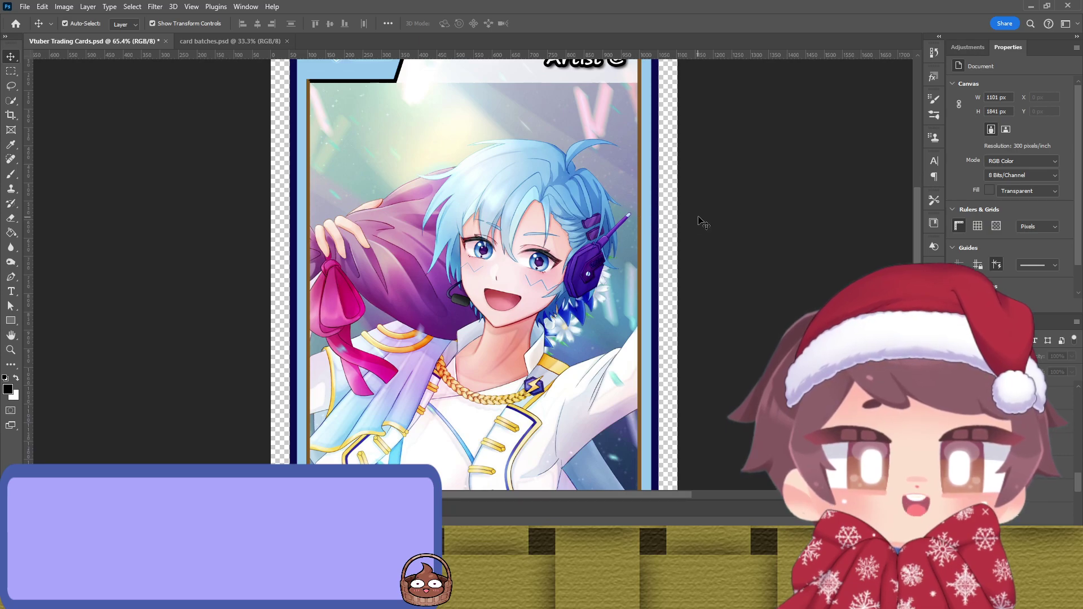
Step: Zoom out and briefly select the logo box outline to inspect it
scroll(700, 221, "up", 3)
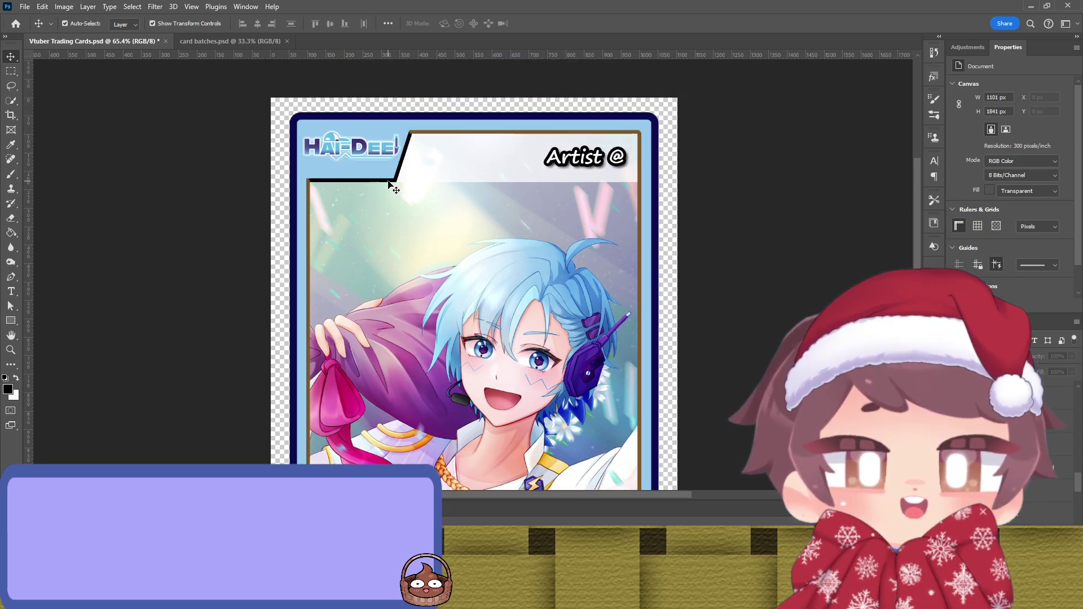
left_click(397, 179)
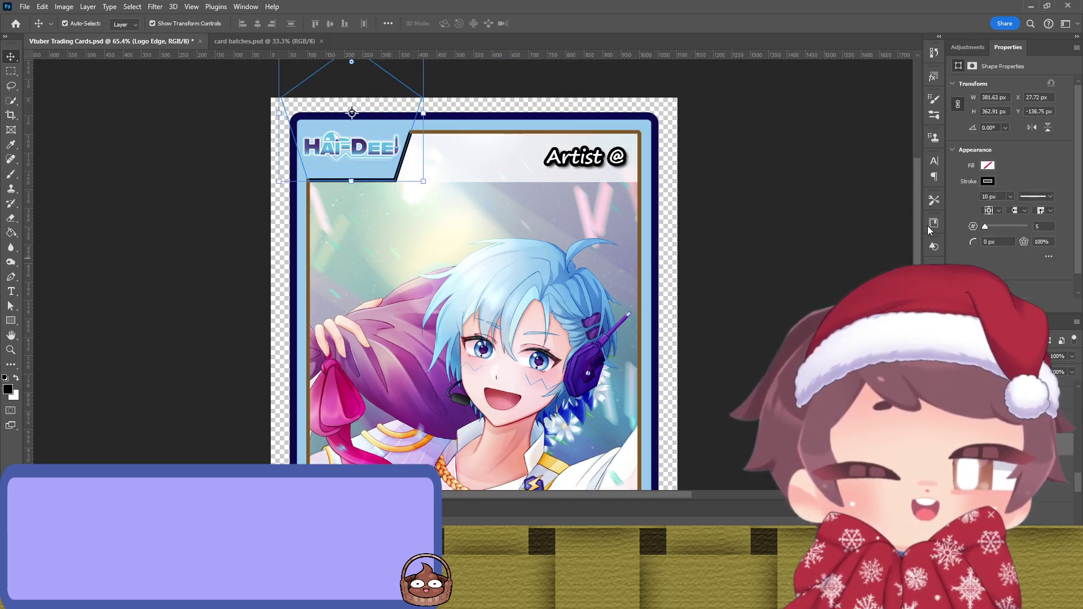
left_click(799, 239)
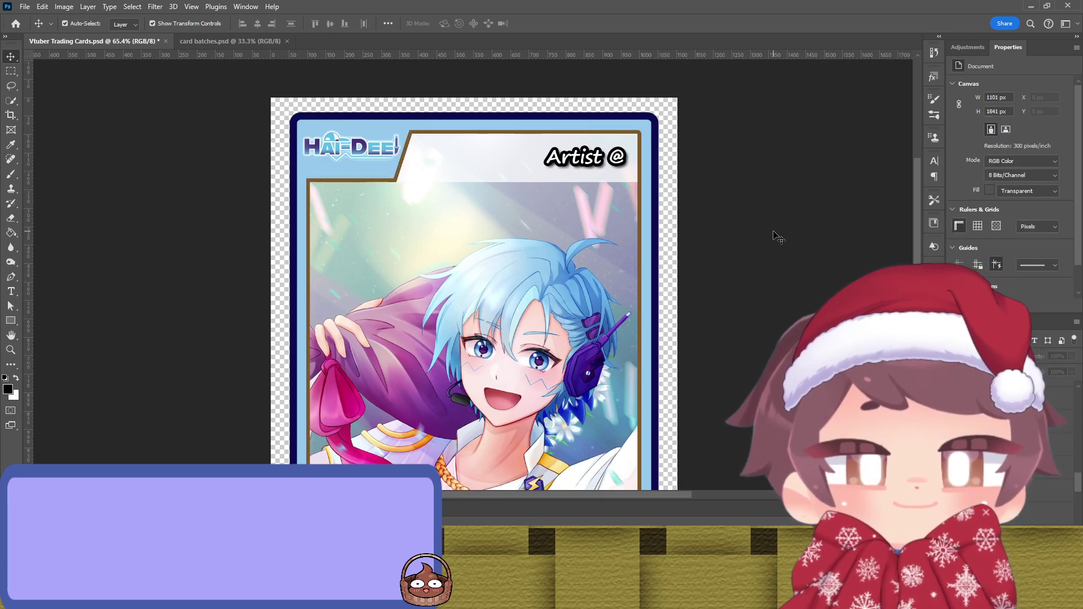
scroll(762, 233, "down", 4)
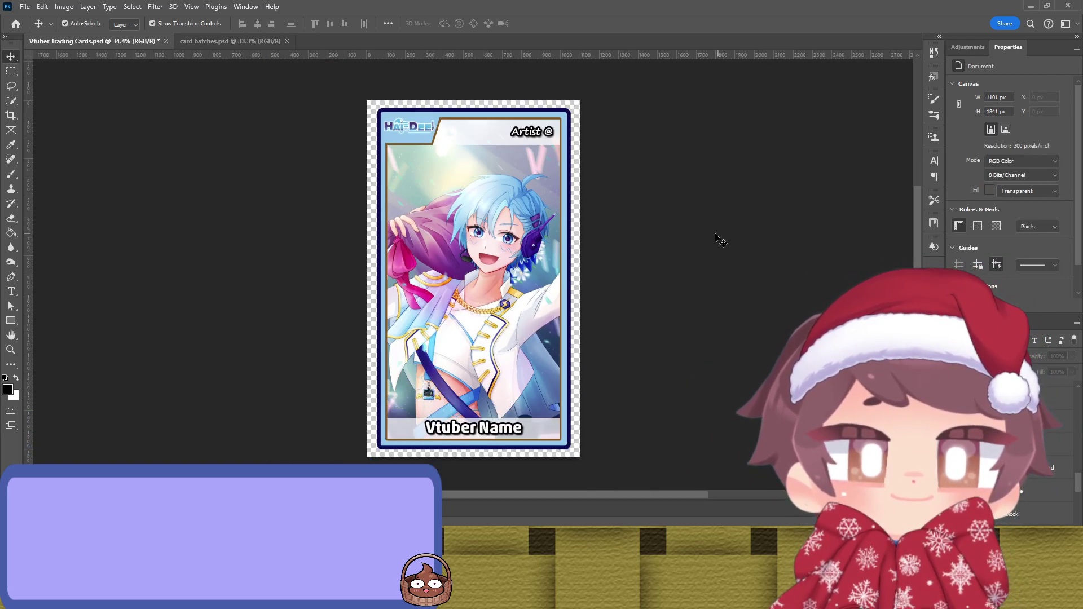
scroll(677, 249, "up", 2)
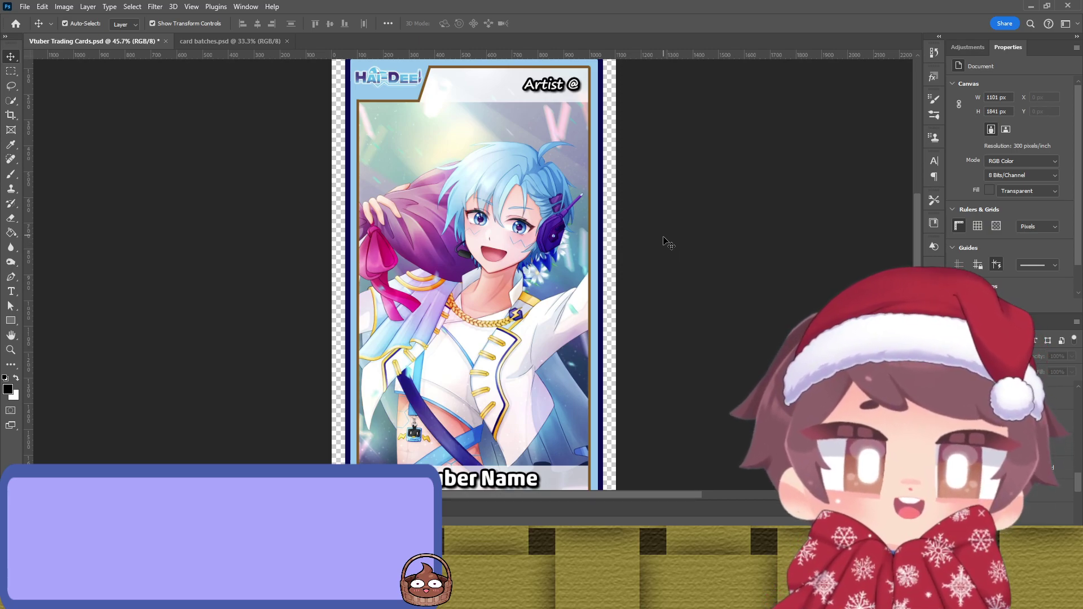
scroll(682, 254, "up", 1)
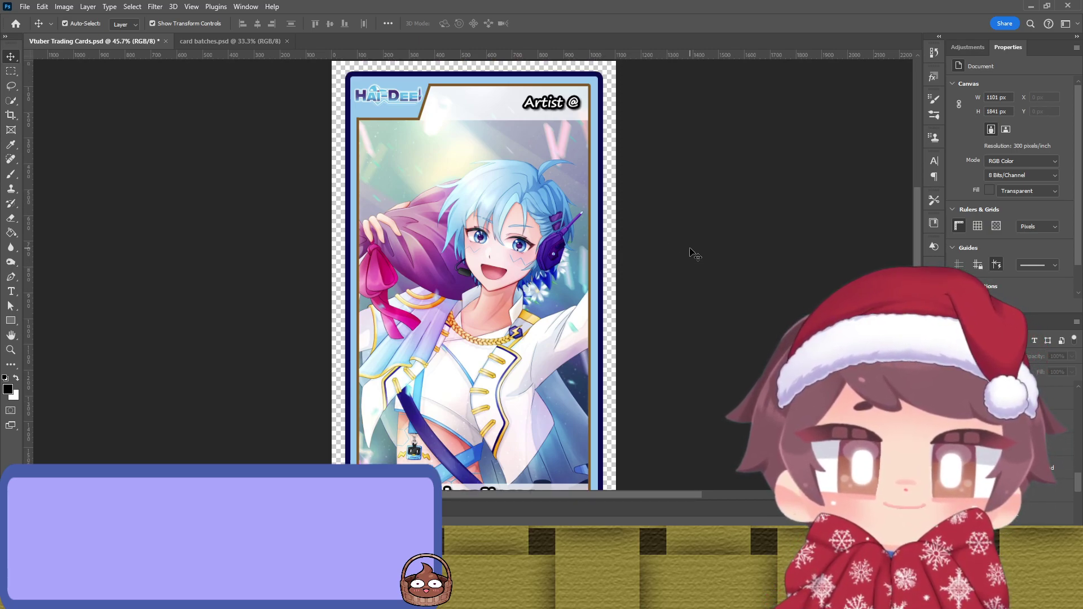
Step: Sample a purple from the artwork for the inner border stroke and check the result
left_click(592, 261)
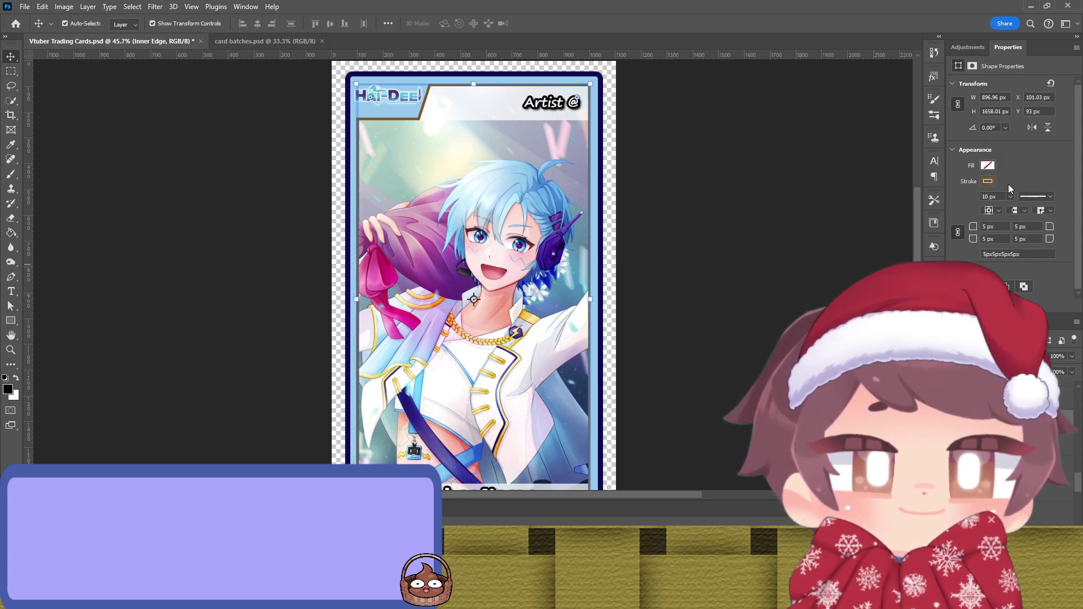
key("i")
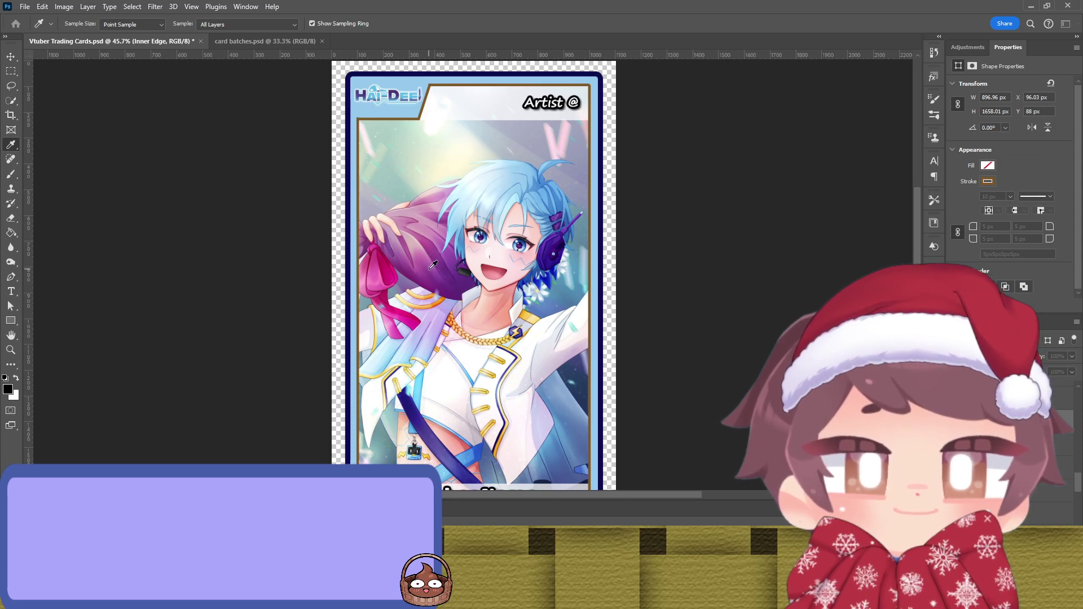
key("v")
left_click(769, 183)
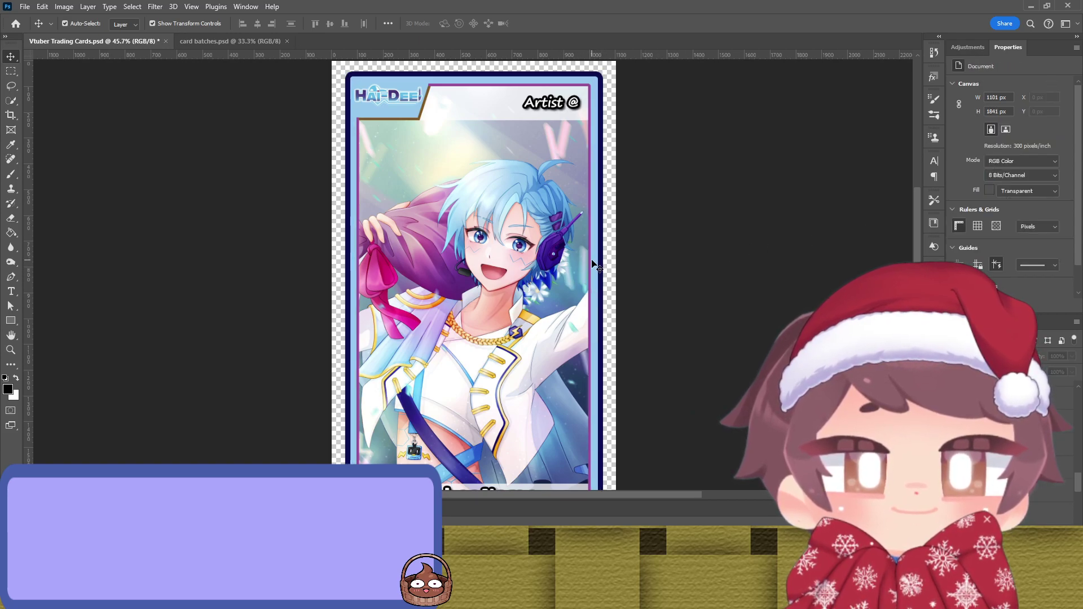
left_click(593, 273)
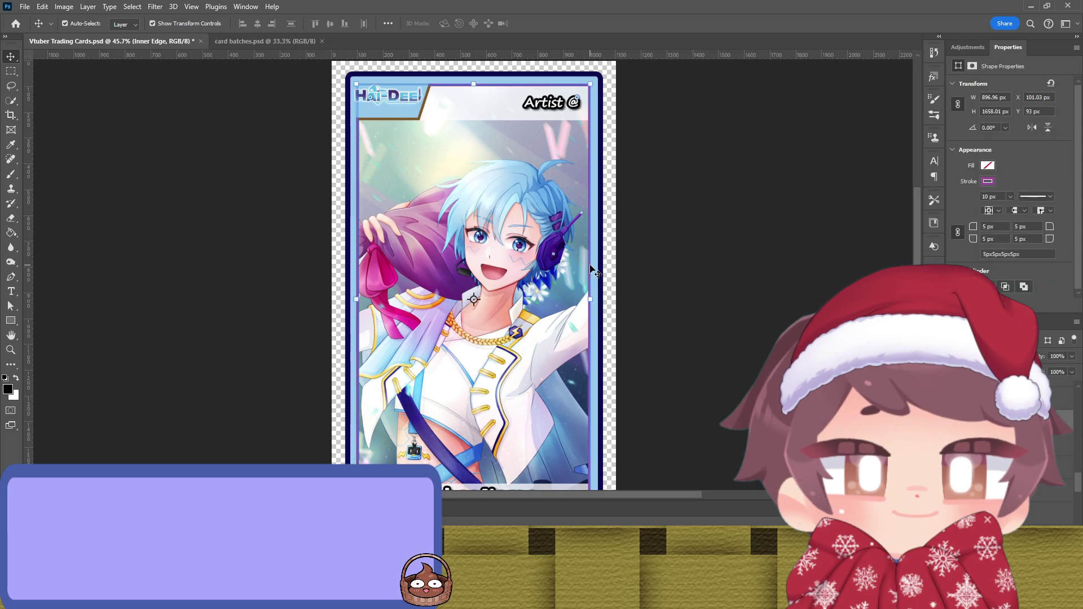
left_click(596, 264)
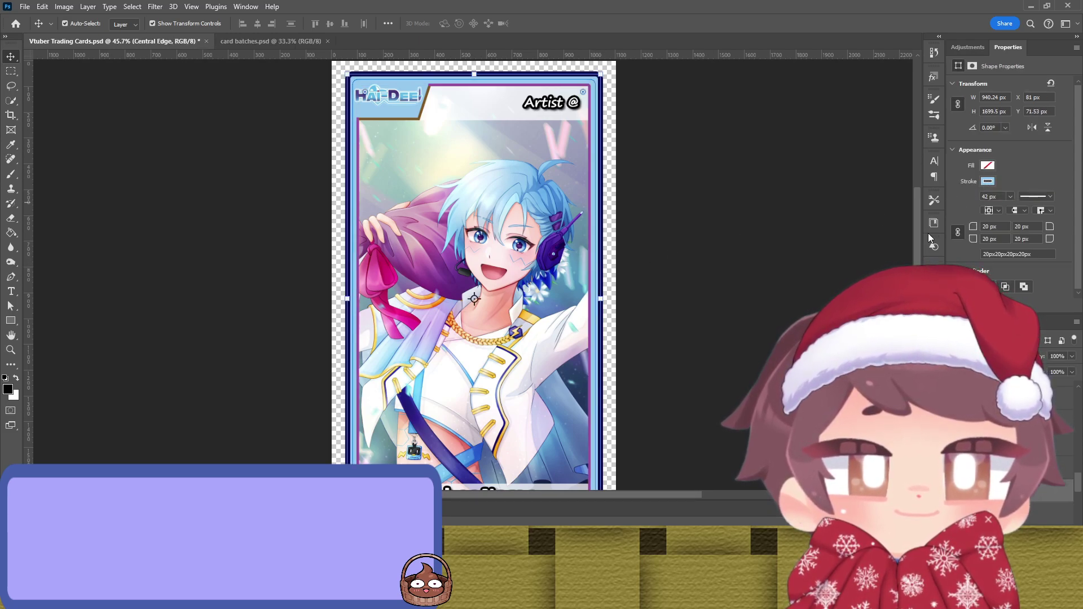
Step: Reselect the inner border and resample a pinkish purple from the artwork for its stroke
left_click(867, 244)
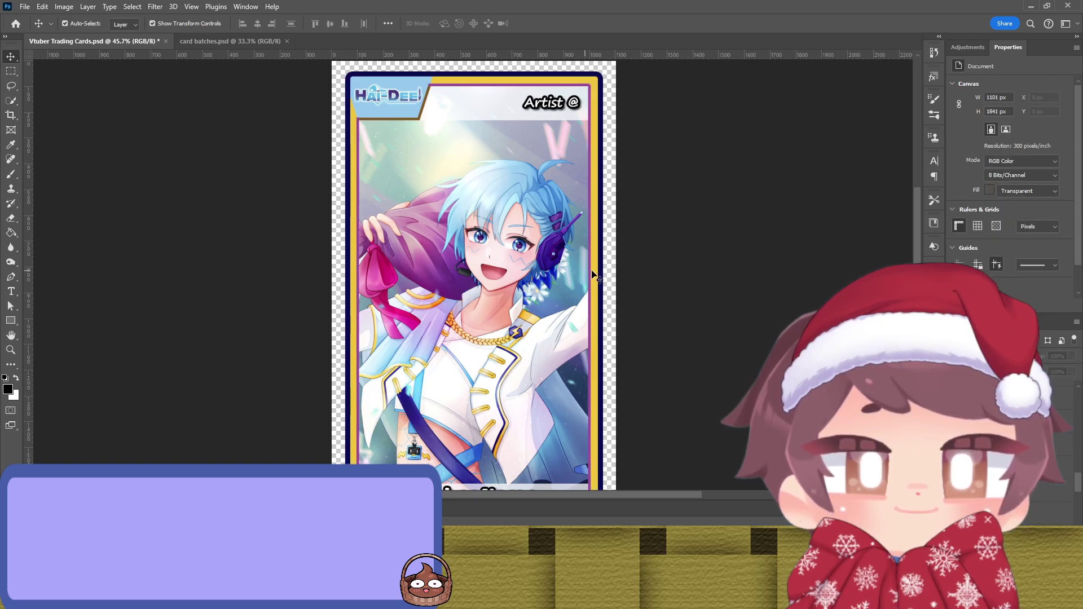
key("ctrl+z")
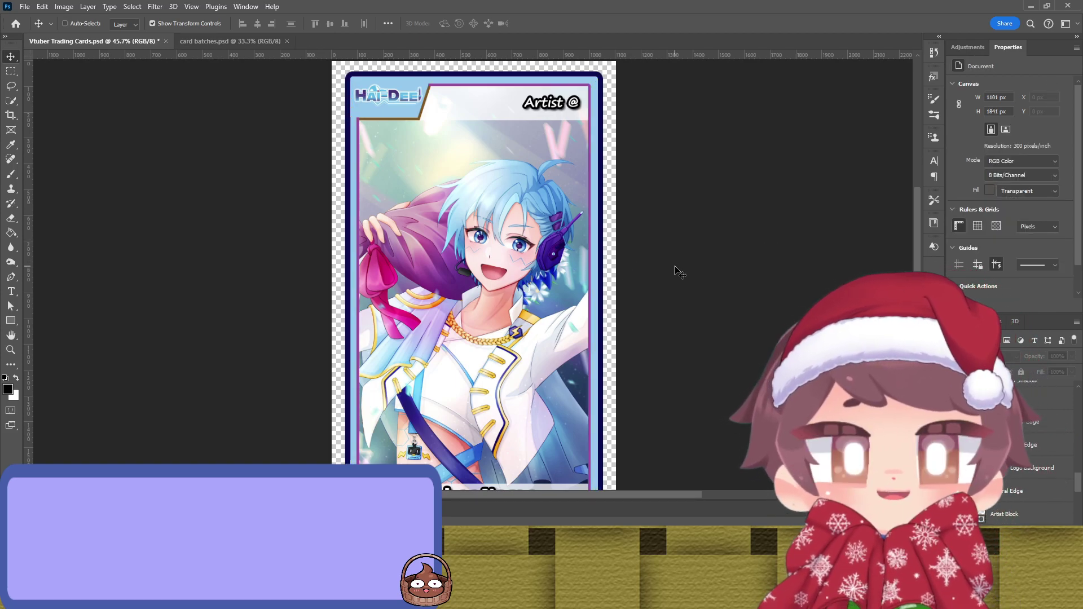
left_click(590, 274)
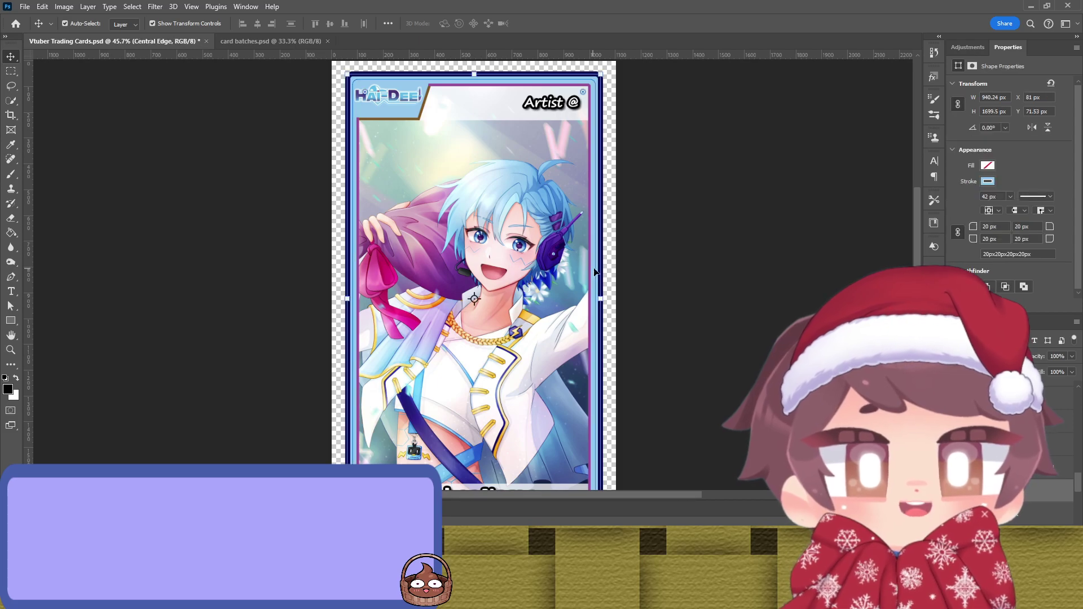
left_click(589, 276)
left_click(592, 276)
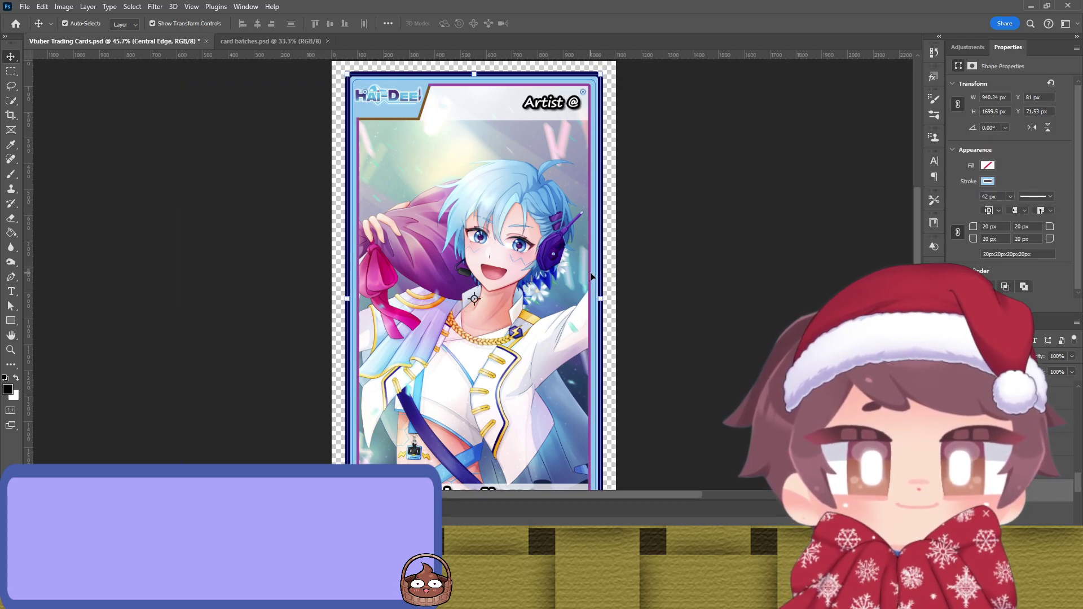
left_click(591, 277)
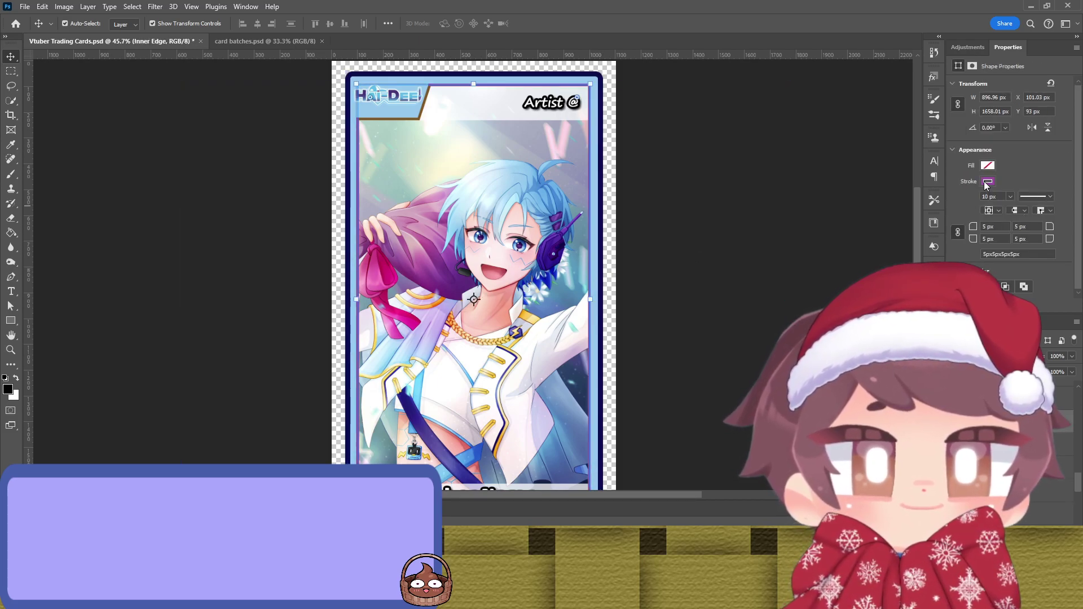
key("i")
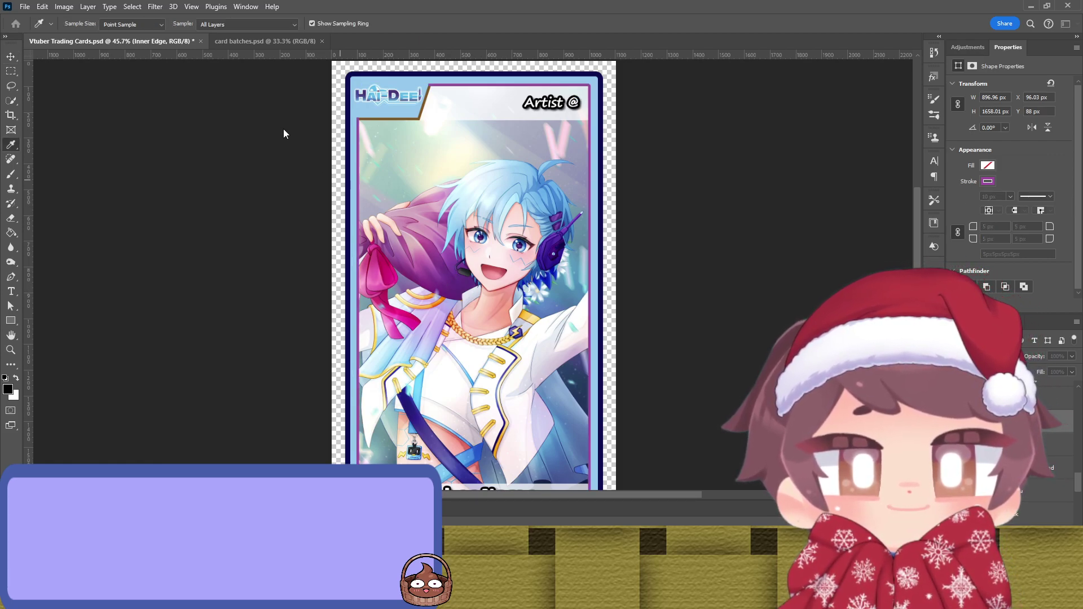
key("v")
left_click(733, 211)
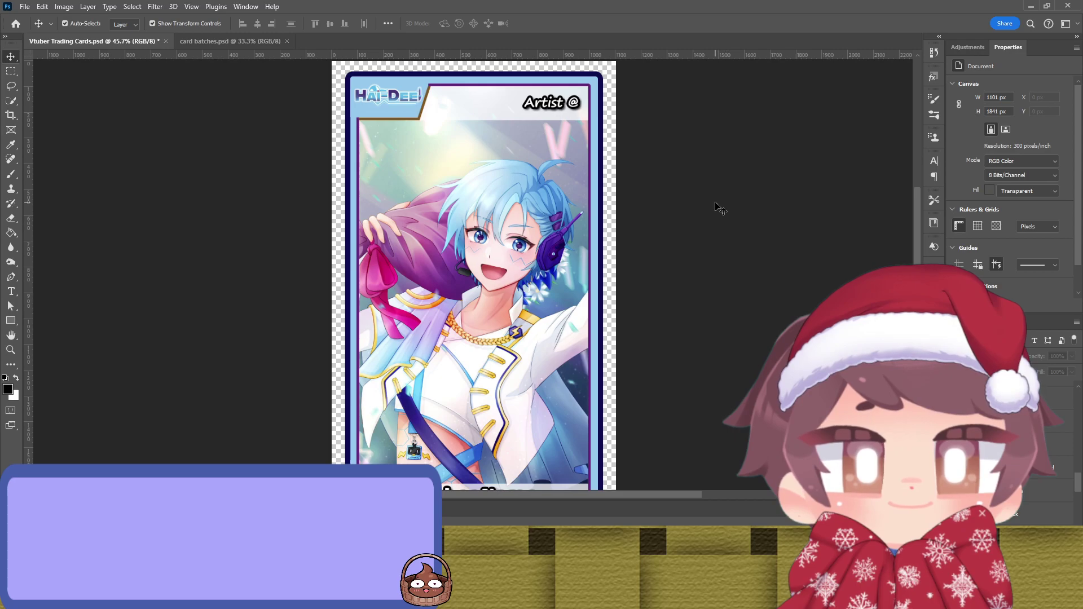
Step: Turn off Auto-Select, then inspect the Logo Edge outline and select the Artist Block
key("ctrl")
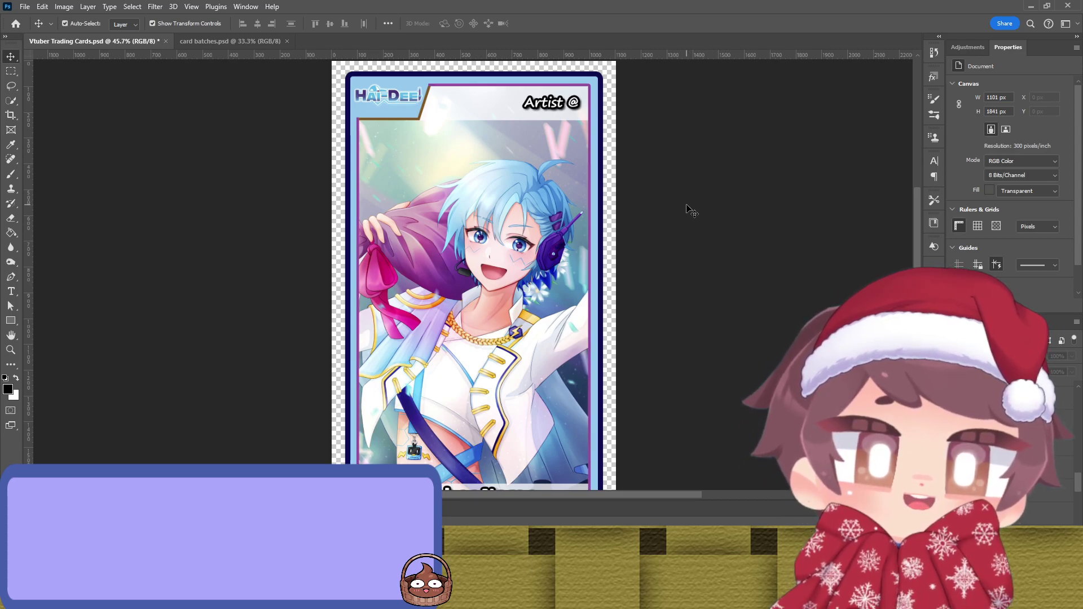
left_click(413, 122)
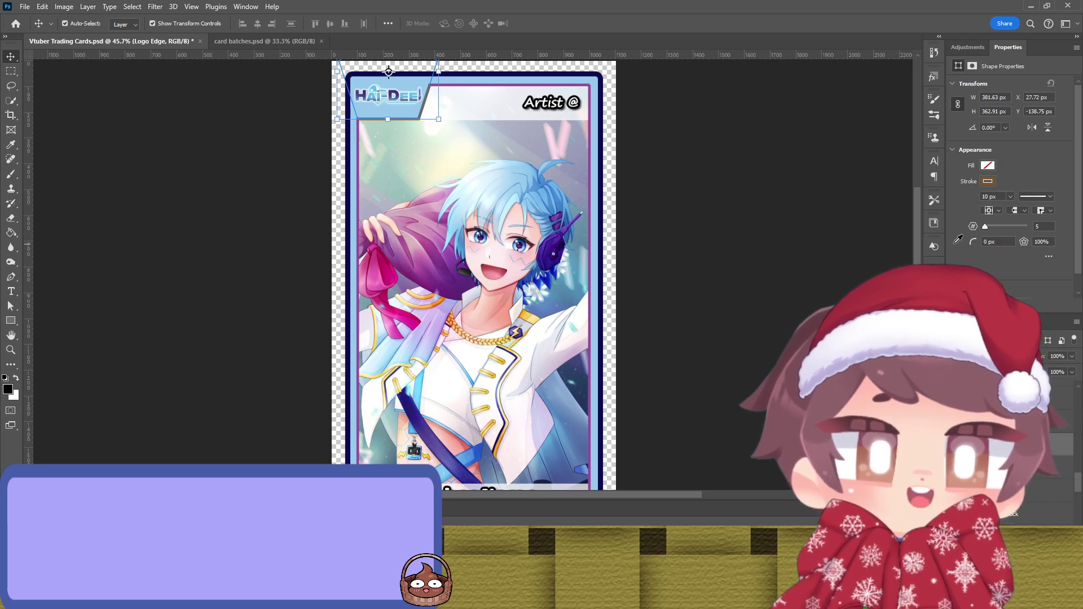
left_click(727, 235)
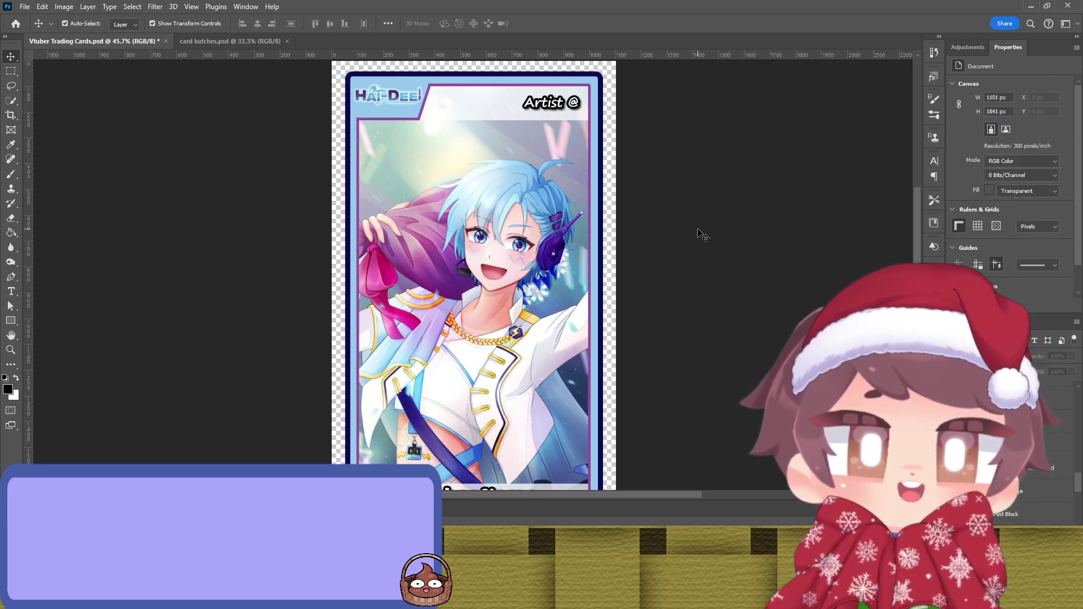
scroll(701, 234, "down", 2)
scroll(703, 236, "up", 3)
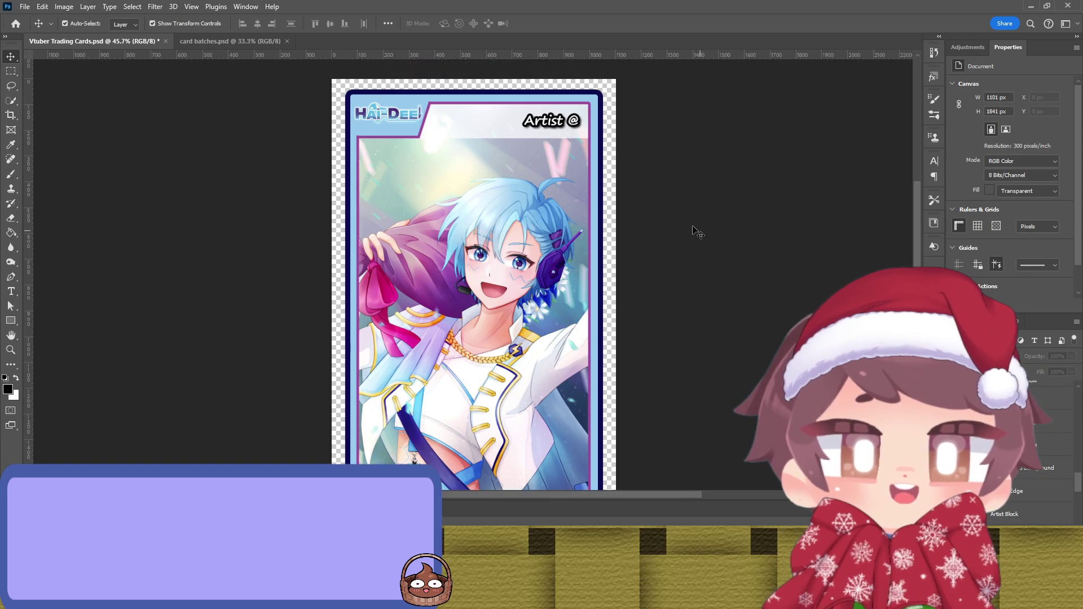
left_click(504, 129)
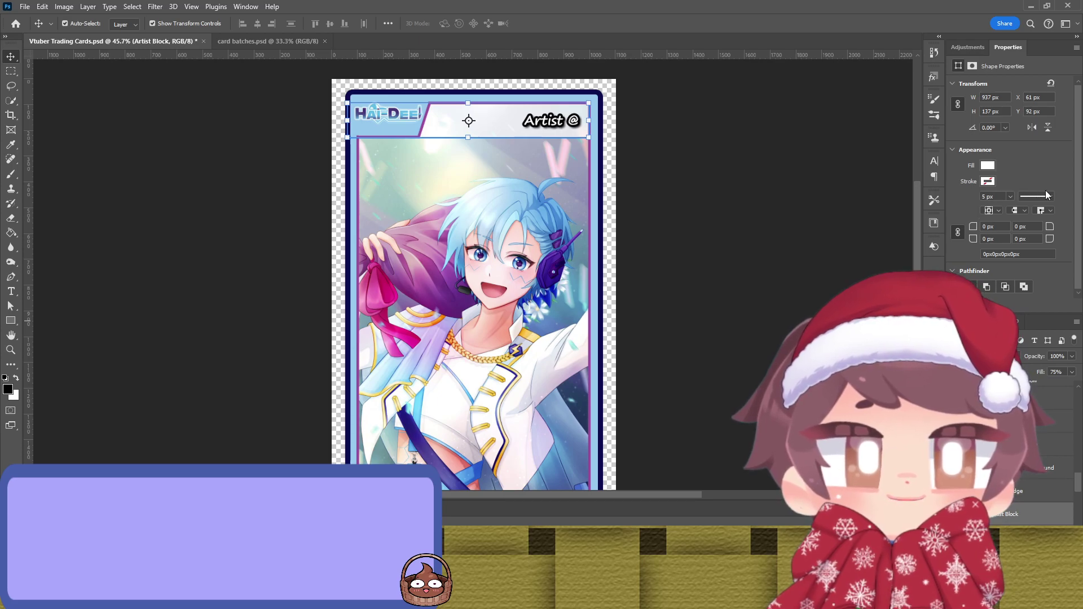
Step: Try filling the Artist Block header with the headset's dark blue, then undo it
key("i")
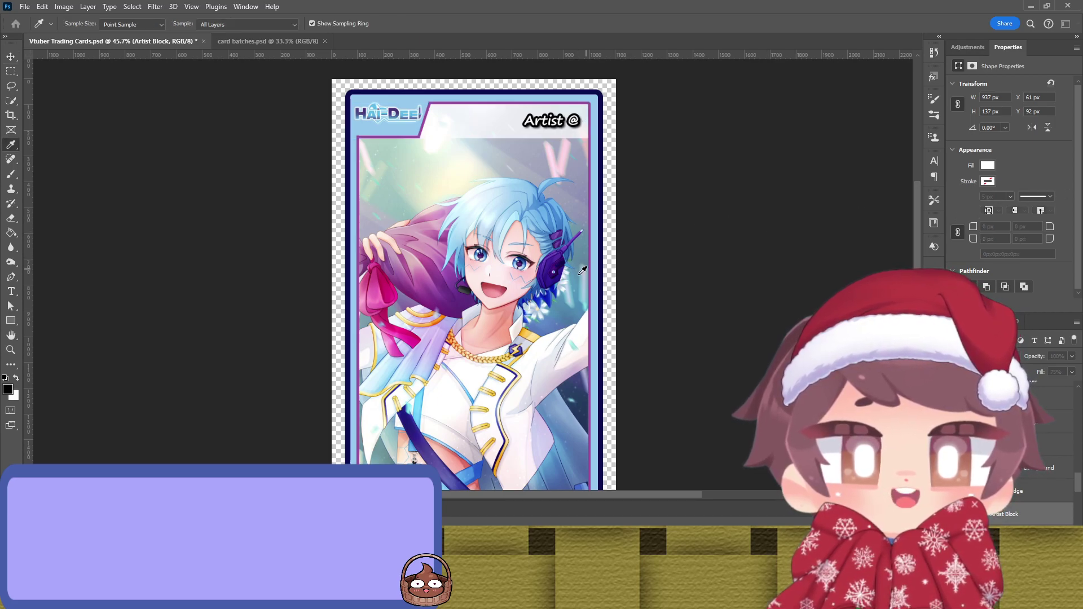
left_click(554, 294)
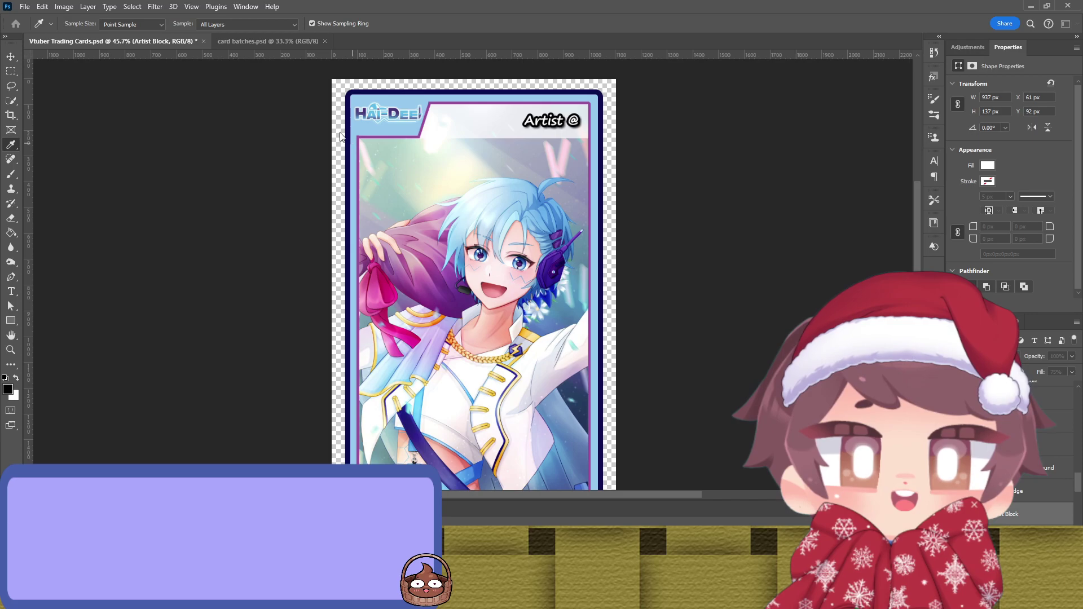
key("v")
key("alt+BackSpace")
left_click(685, 172)
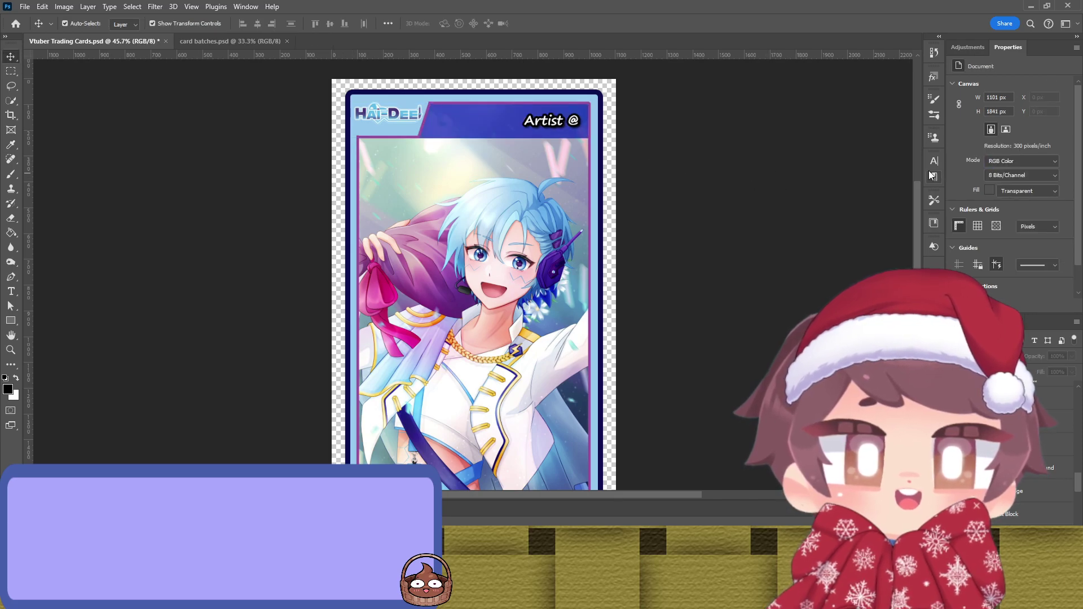
left_click(511, 99)
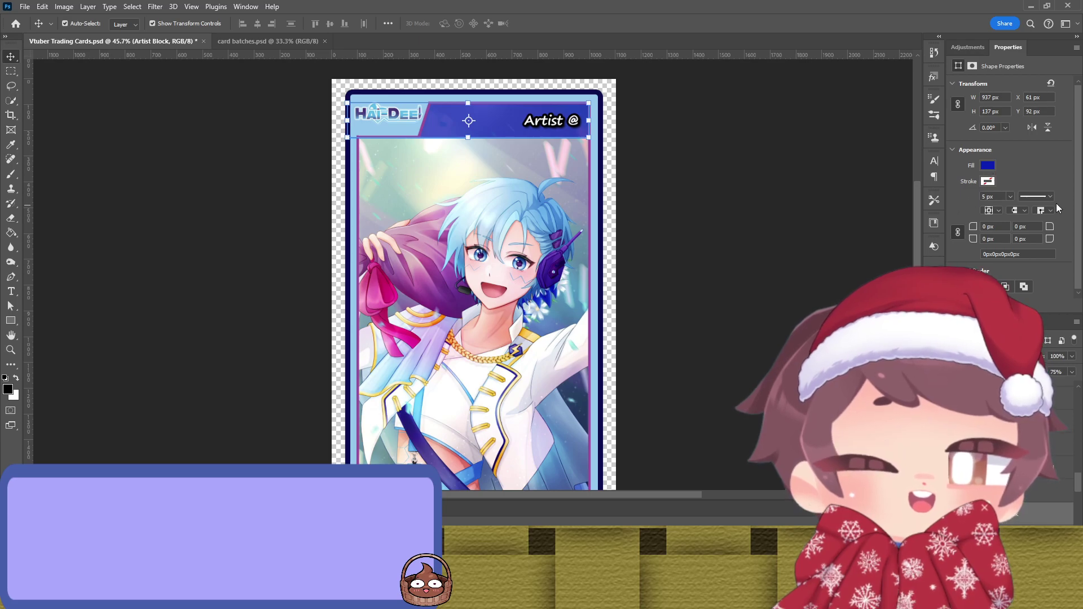
key("ctrl+z")
left_click(728, 223)
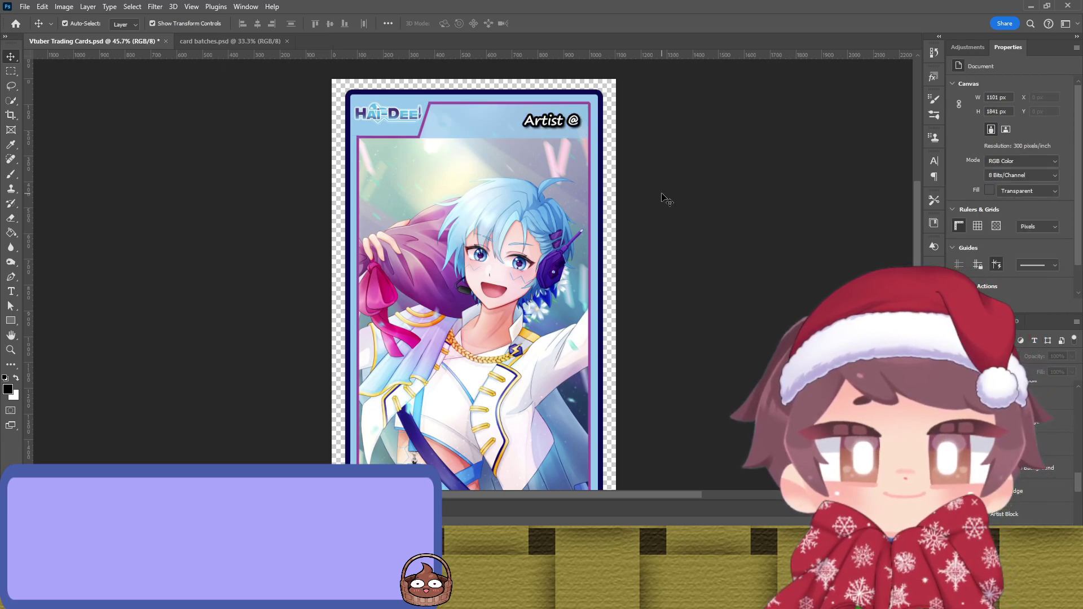
Step: Nudge the Vtuber Name text slightly lower on the bottom banner
scroll(621, 248, "down", 2)
left_click(567, 464)
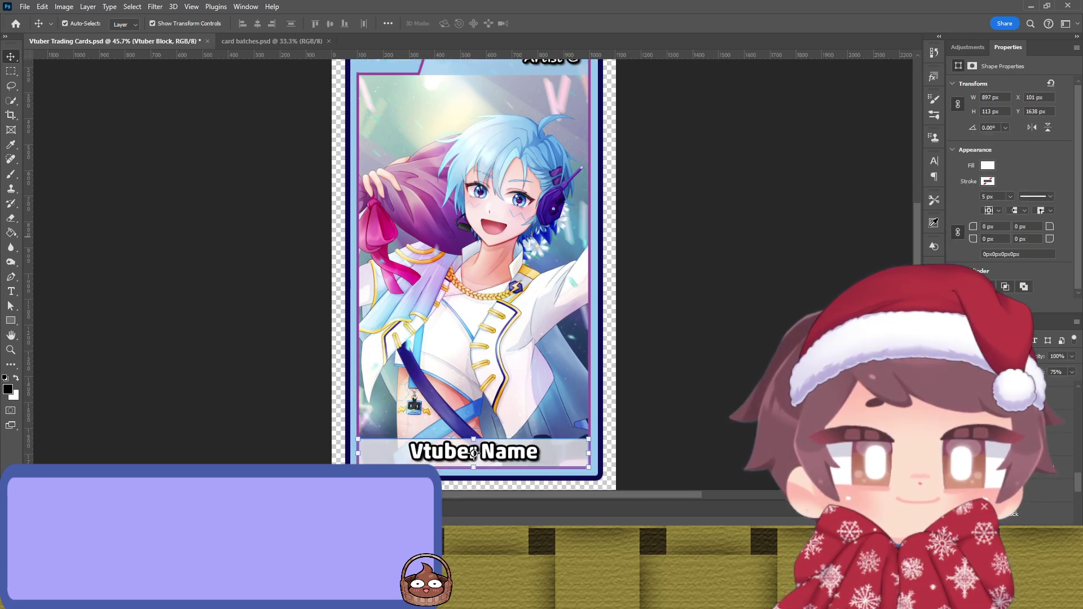
left_click(798, 235)
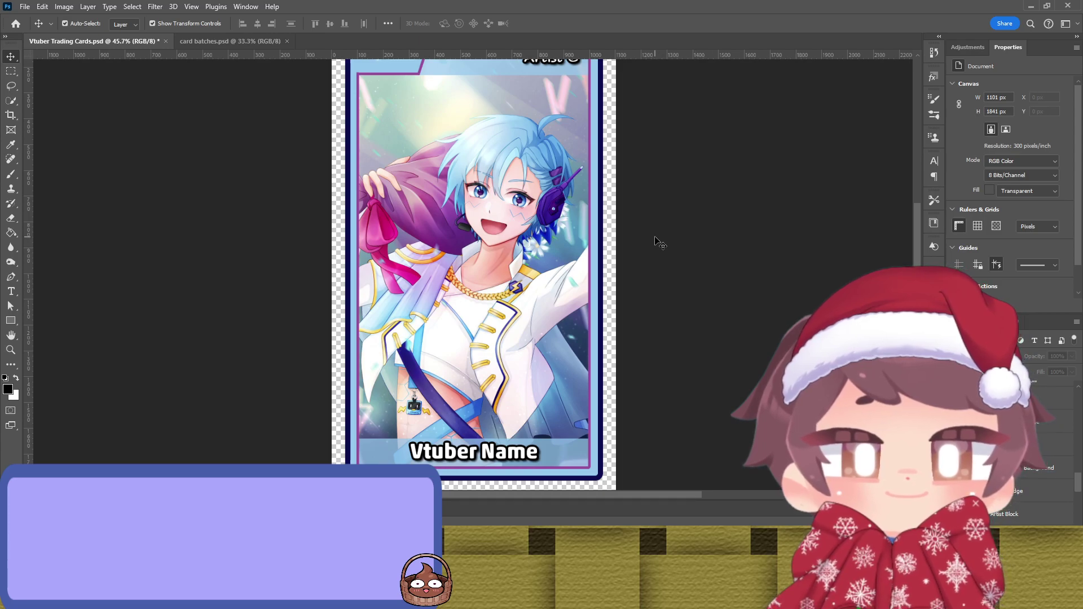
scroll(525, 399, "down", 1)
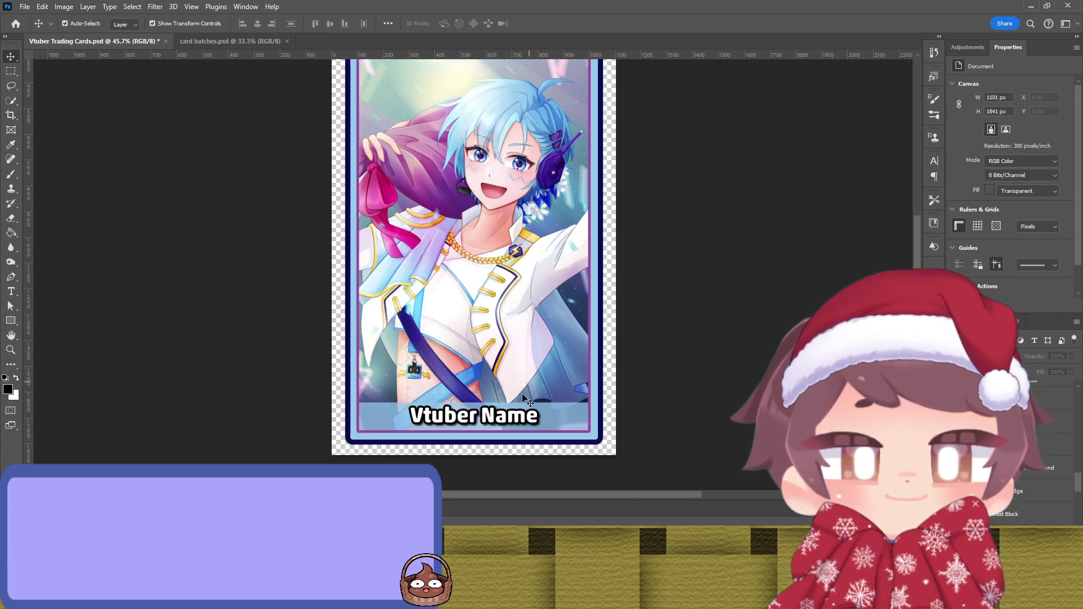
left_click(506, 423)
left_click_drag(504, 418, 505, 419)
left_click(733, 399)
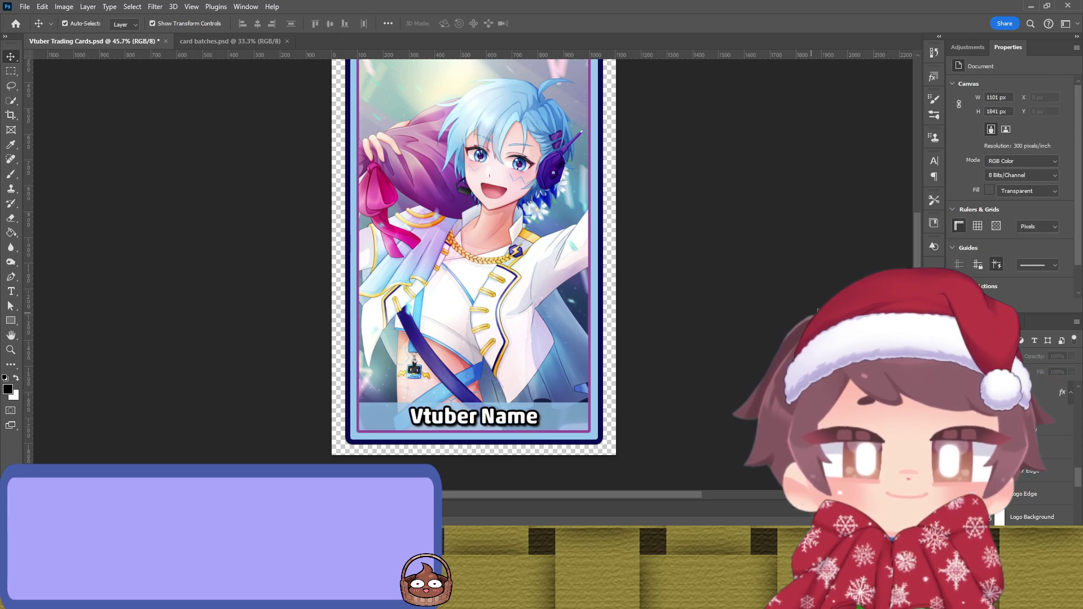
scroll(819, 299, "up", 3)
scroll(803, 292, "down", 2)
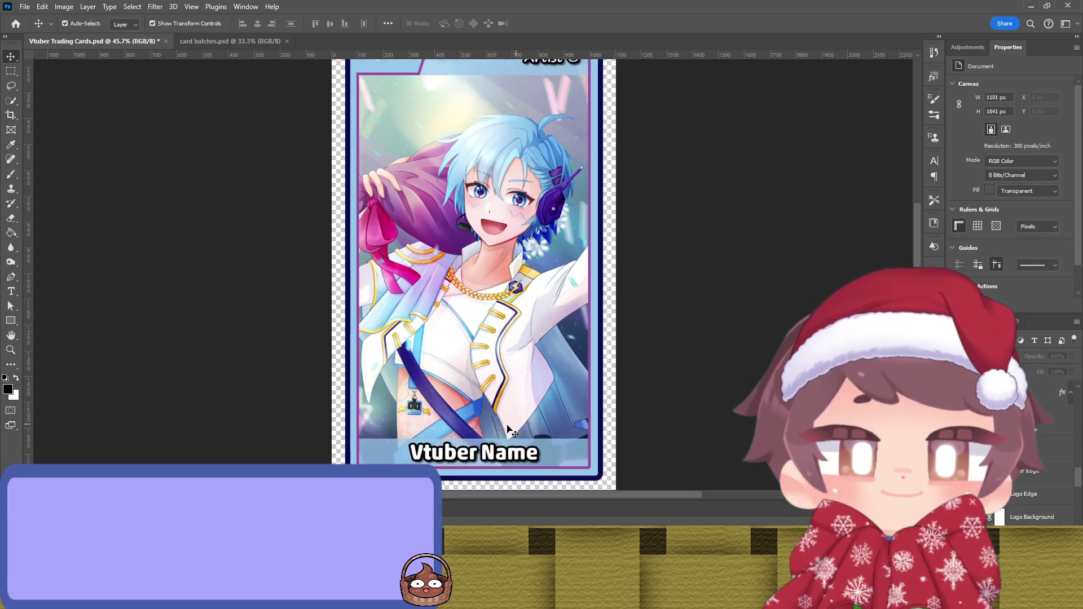
Step: Replace the Vtuber Name text with 'Hai-Dee' and commit the edit
left_click(510, 453)
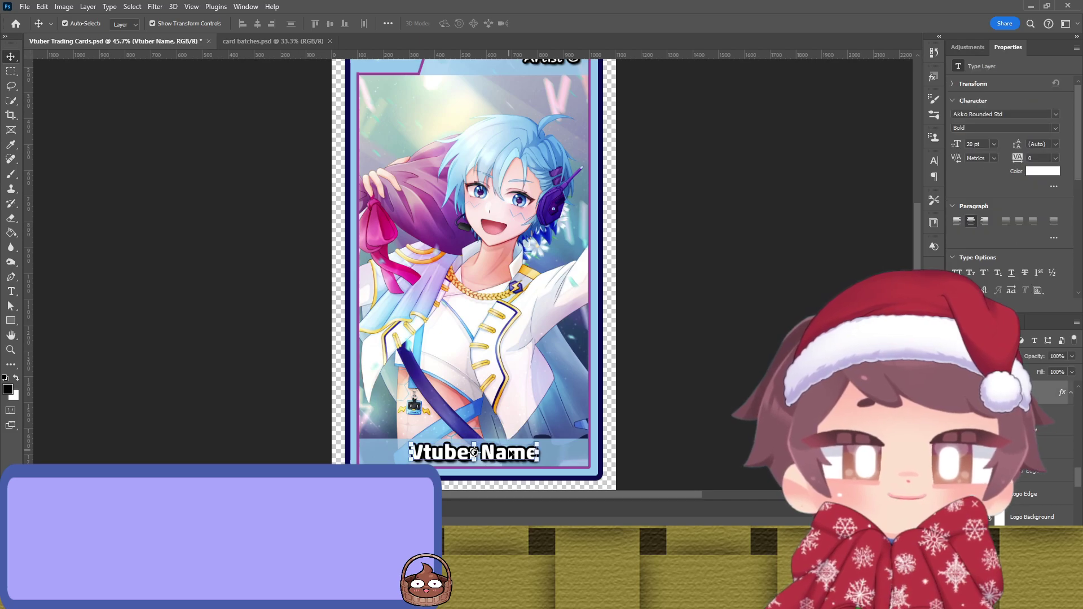
double_click(511, 455)
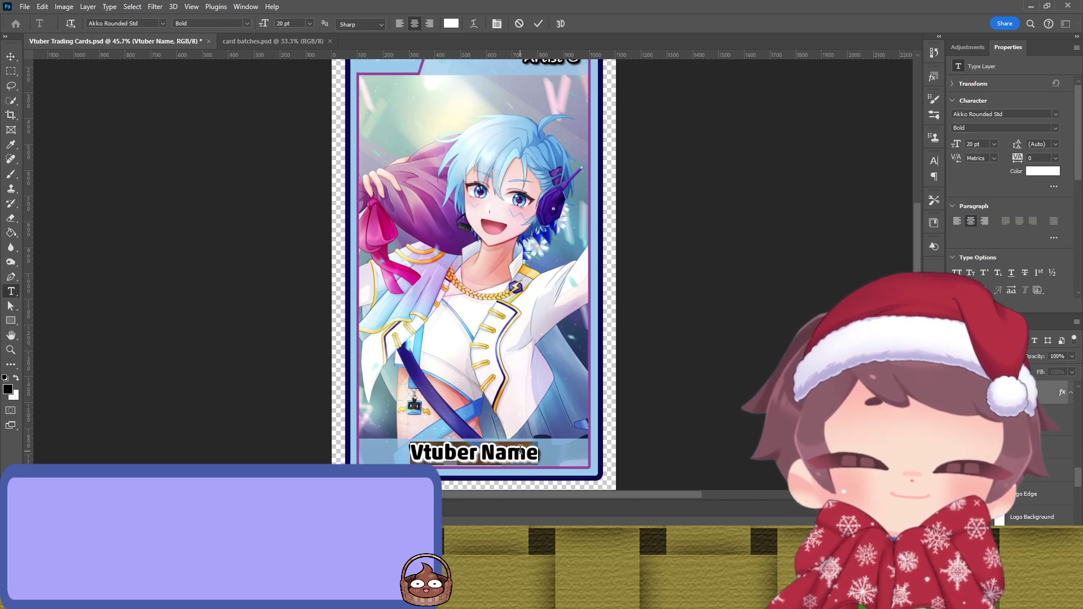
type("Hei")
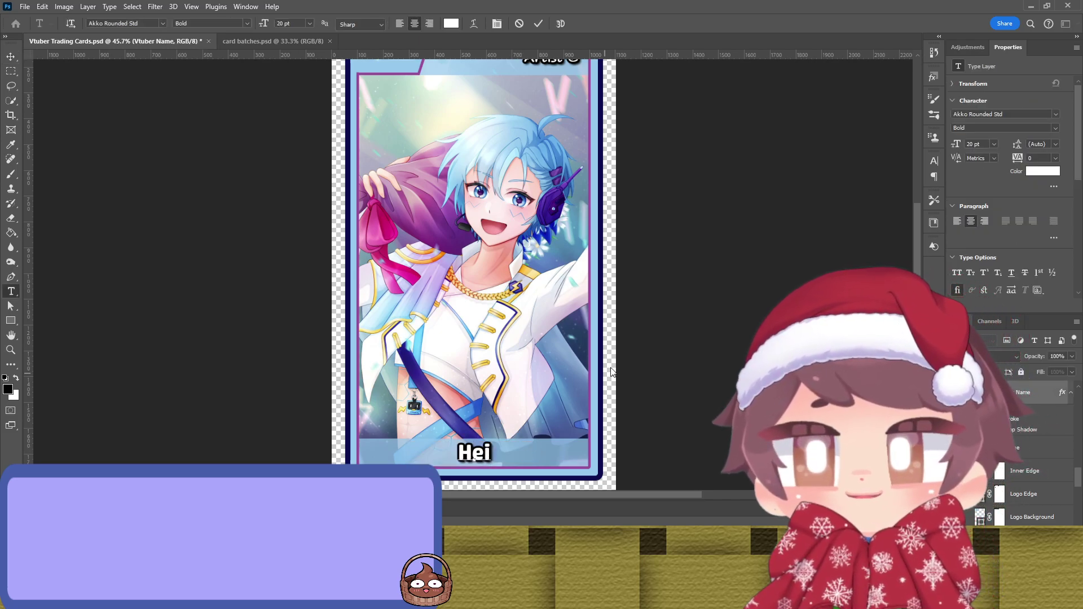
scroll(610, 351, "up", 1)
scroll(609, 351, "down", 1)
key("BackSpace")
key("BackSpace")
type("ai")
scroll(634, 300, "up", 1)
scroll(634, 300, "down", 1)
type("-Dee")
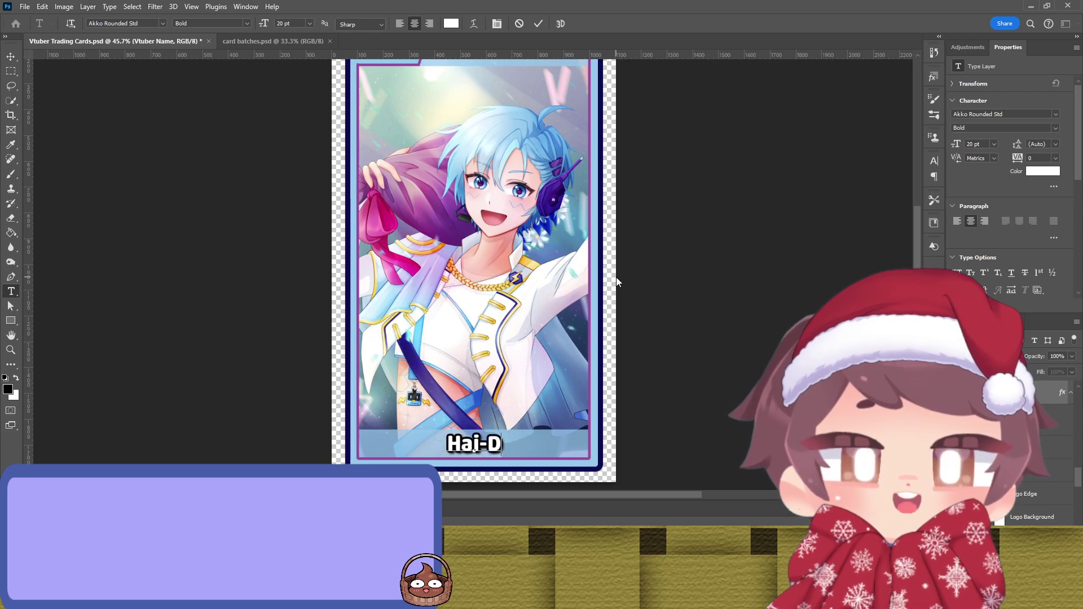
left_click(539, 24)
Step: Return to the Move tool and cycle through the Hand and Eyedropper tools
key("v")
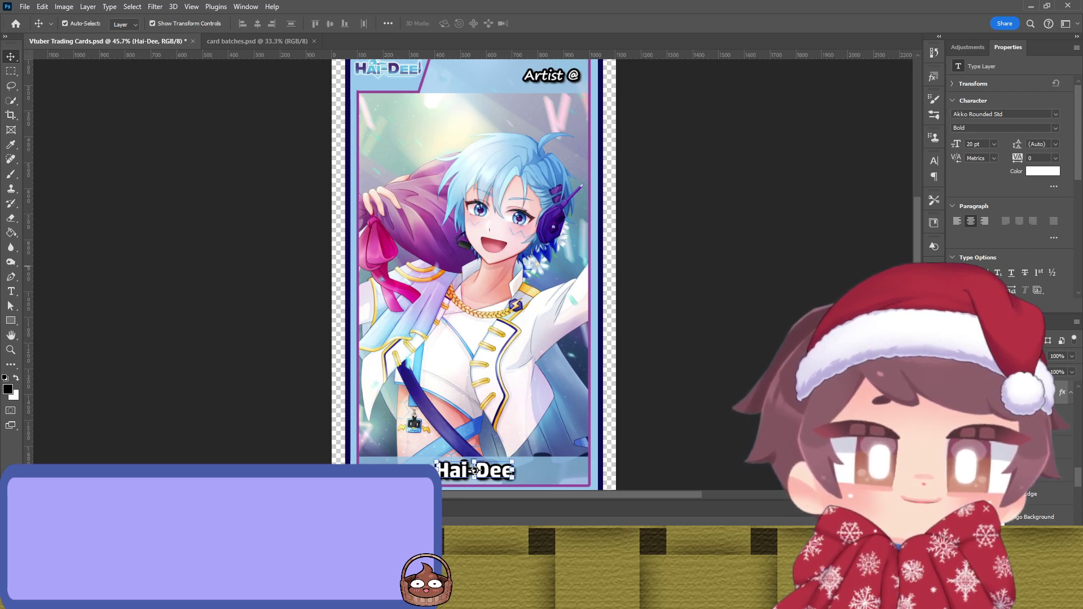
key("h")
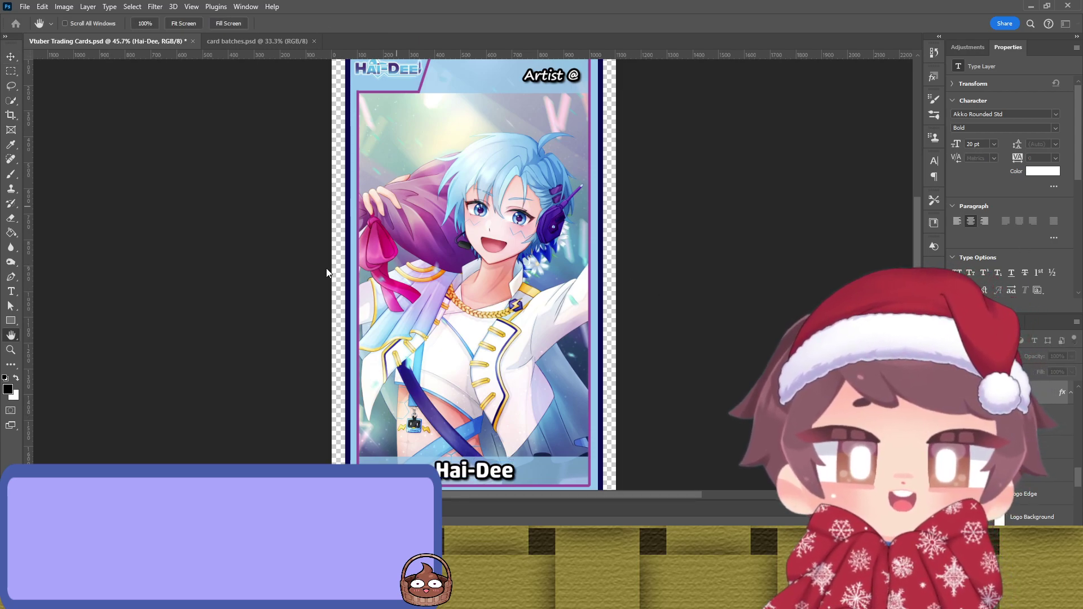
key("i")
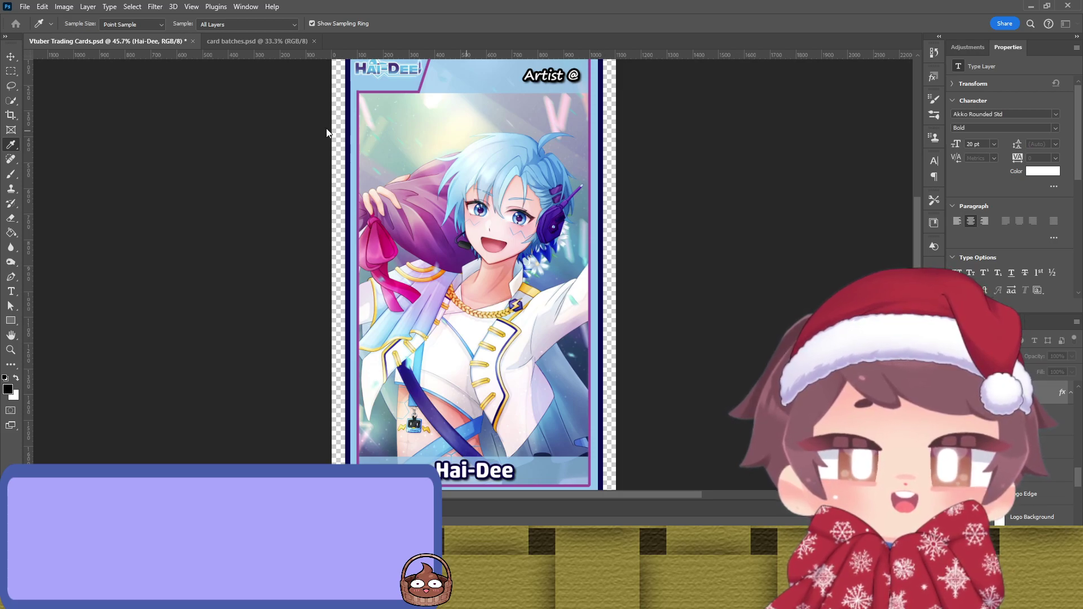
key("h")
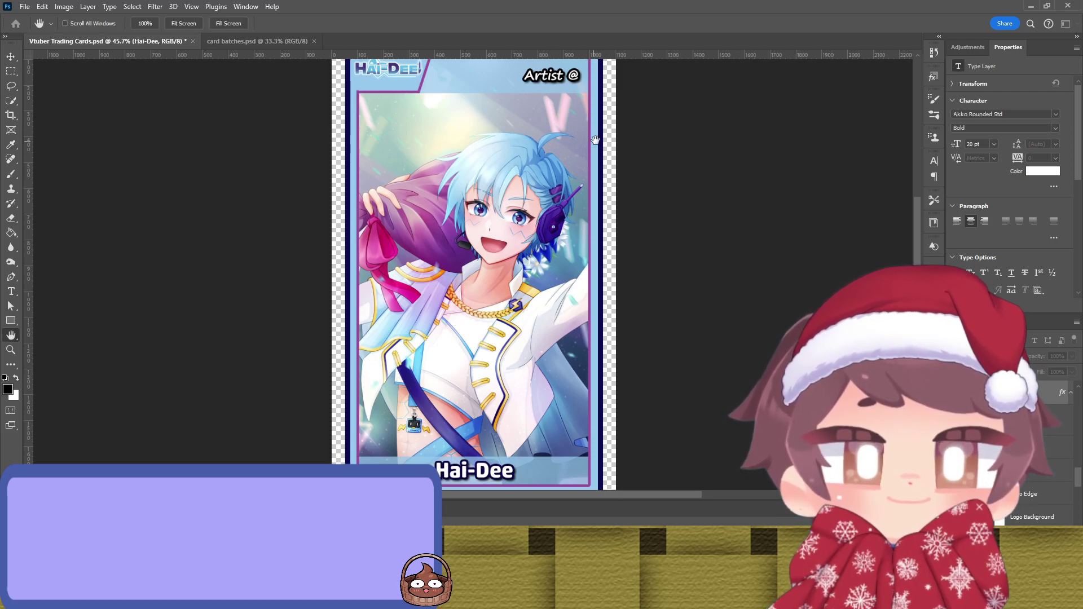
key("i")
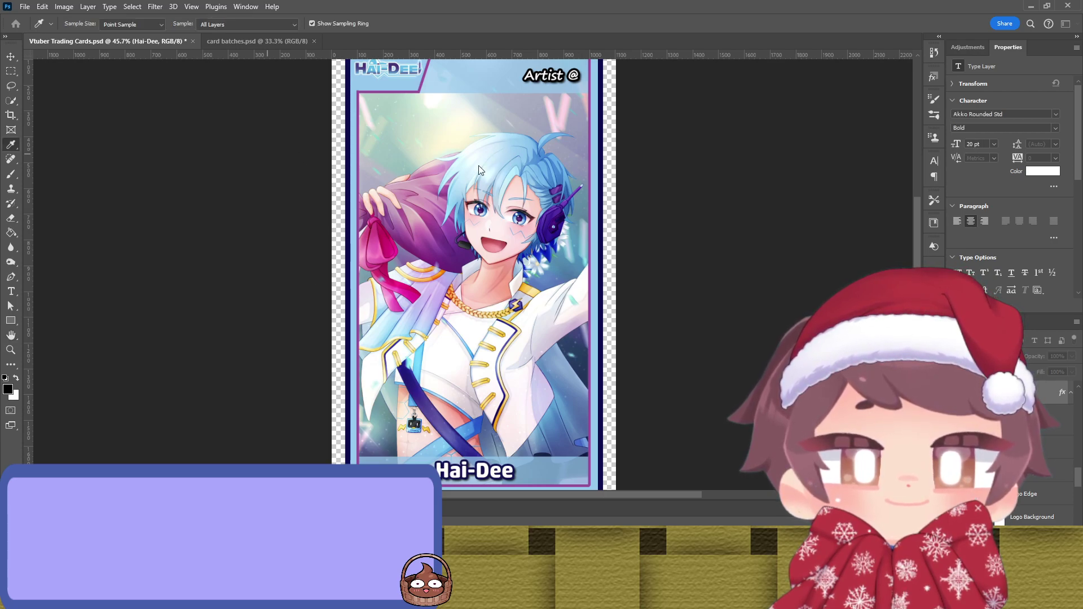
Step: Select the Artist @ credit, then copy the artist's name from the illustration layer's name
key("v")
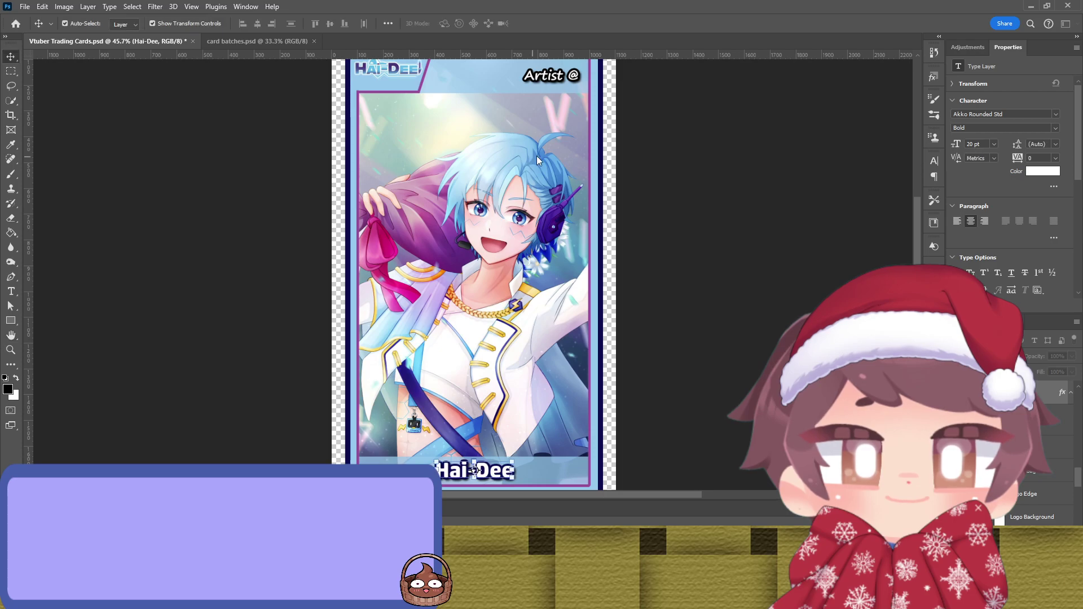
left_click(660, 198)
left_click(550, 75)
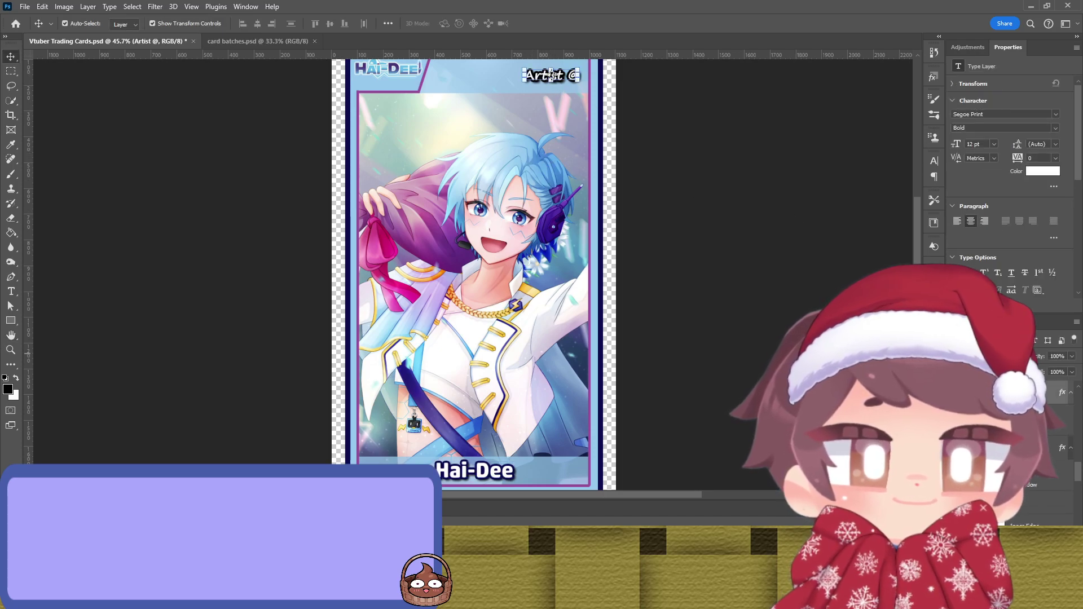
key("t")
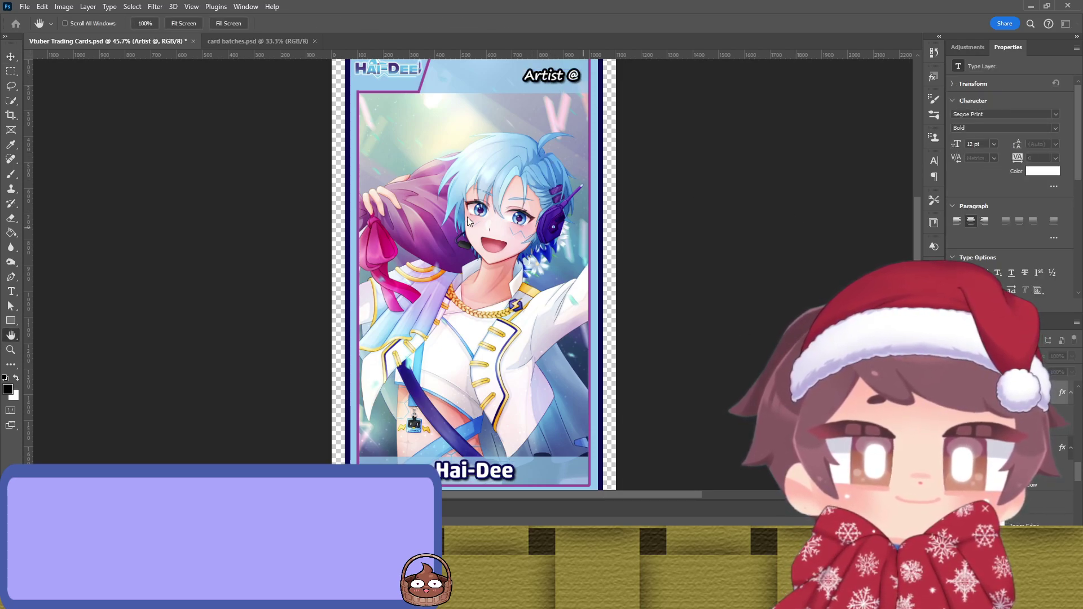
key("i")
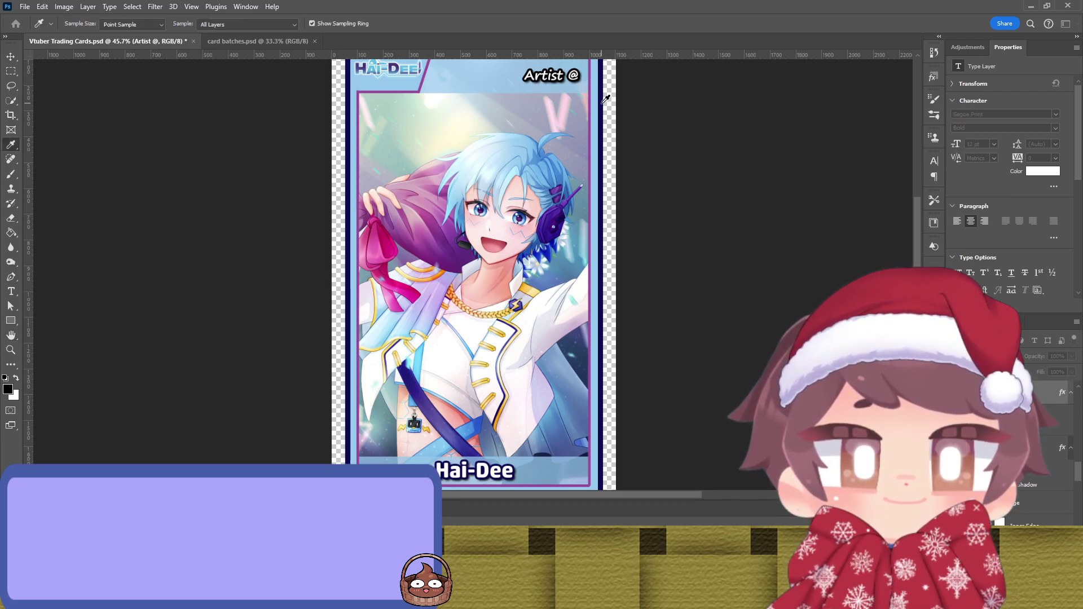
key("v")
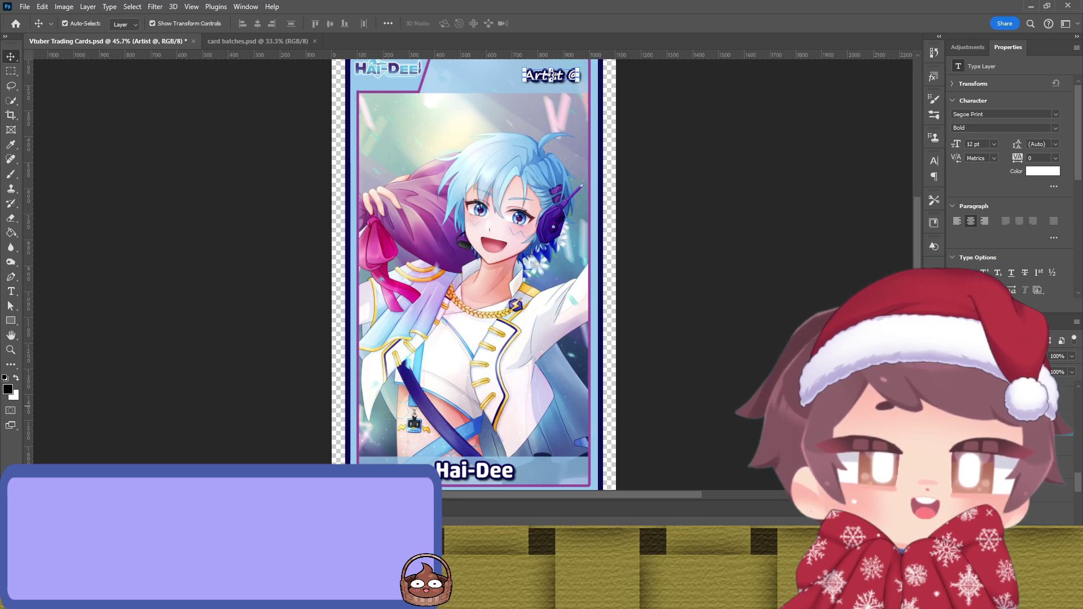
left_click(388, 67)
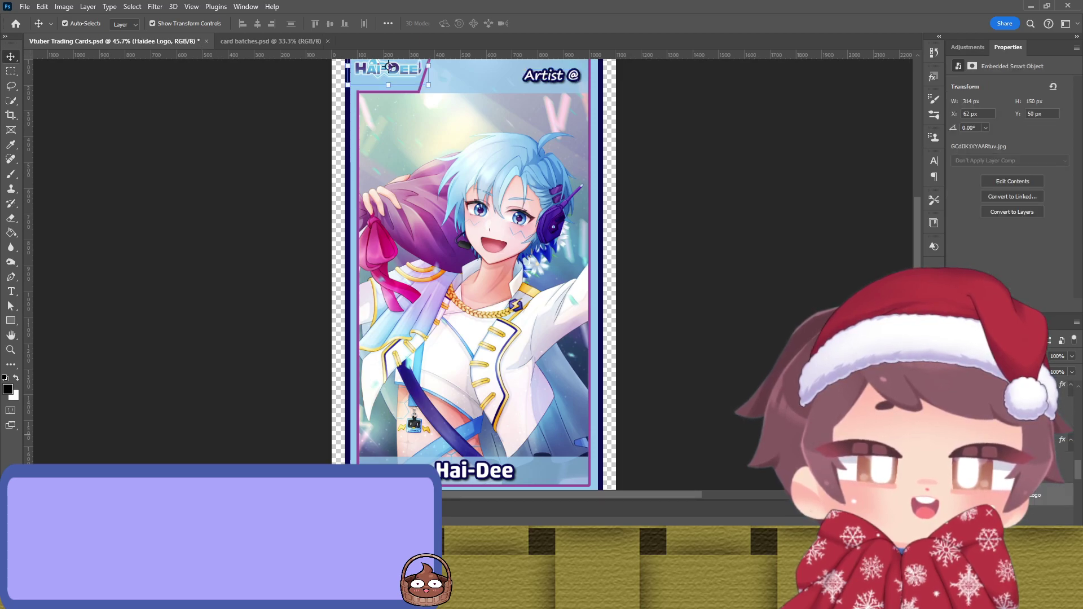
left_click(486, 247)
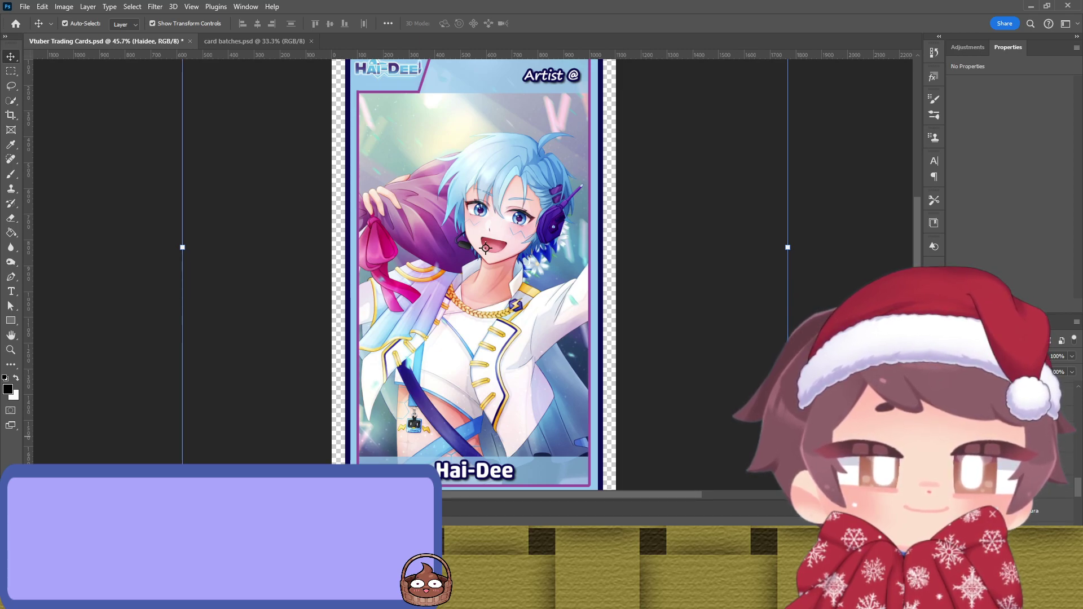
double_click(1025, 515)
key("ctrl+c")
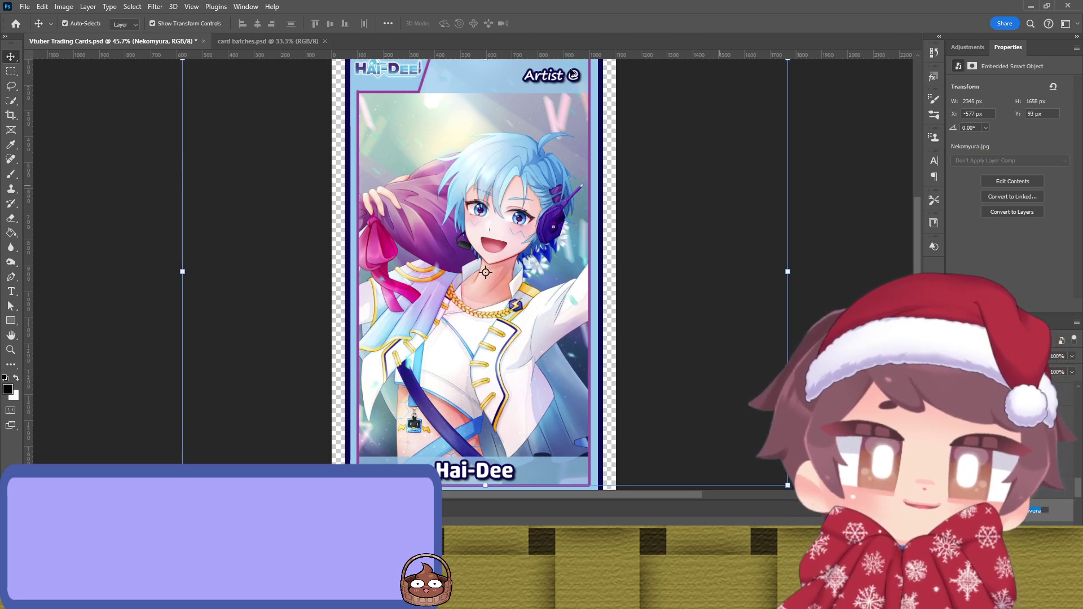
left_click(539, 80)
Step: Replace 'Artist' in the credit with the pasted artist handle and shift it left in the header
double_click(539, 81)
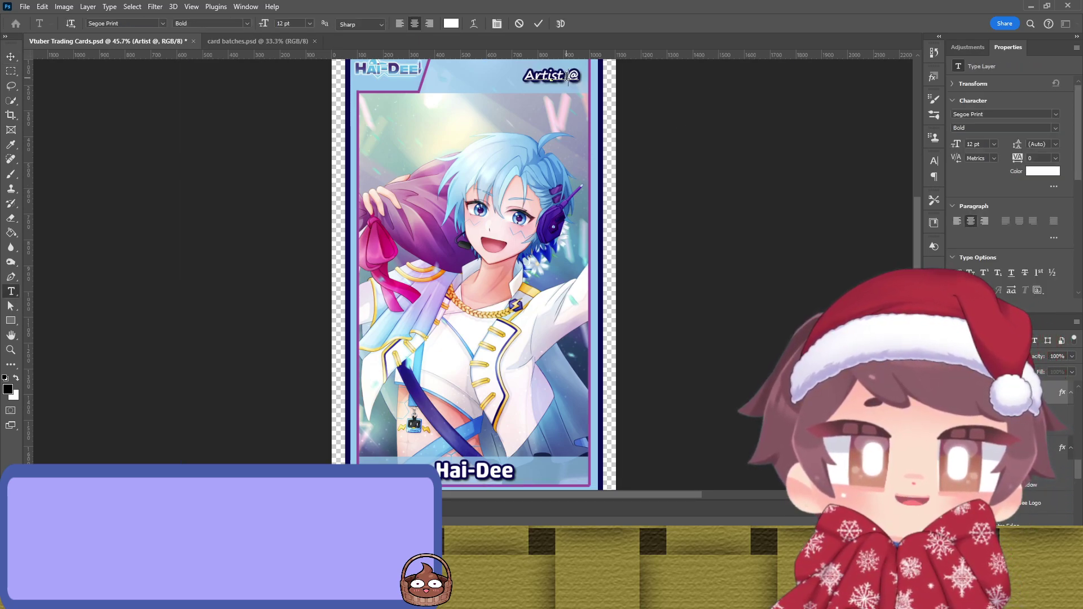
key("BackSpace")
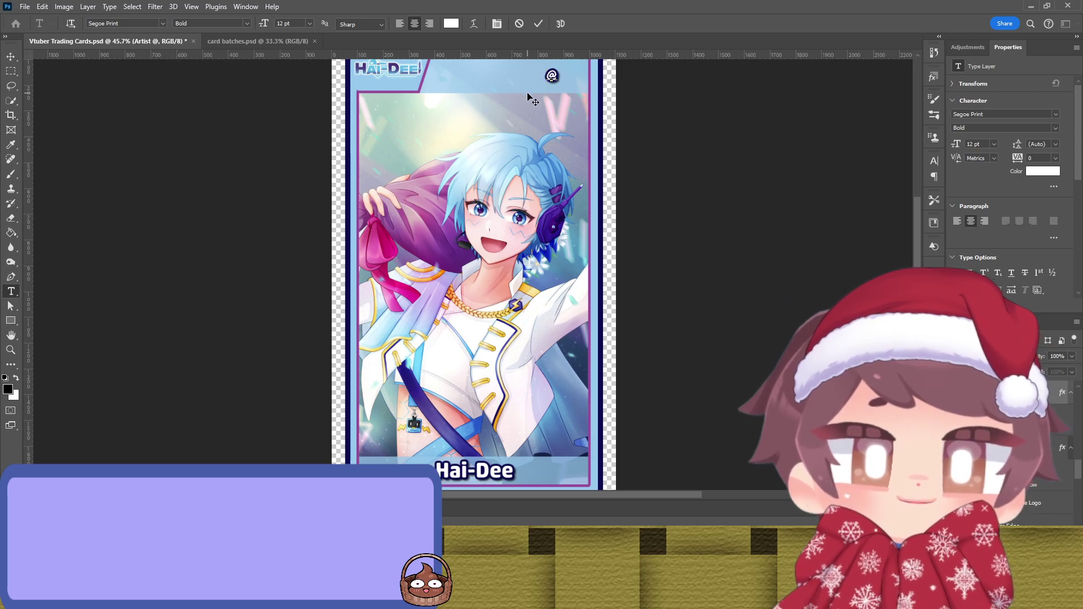
key("ctrl+v")
left_click(537, 24)
key("v")
left_click_drag(577, 78, 562, 79)
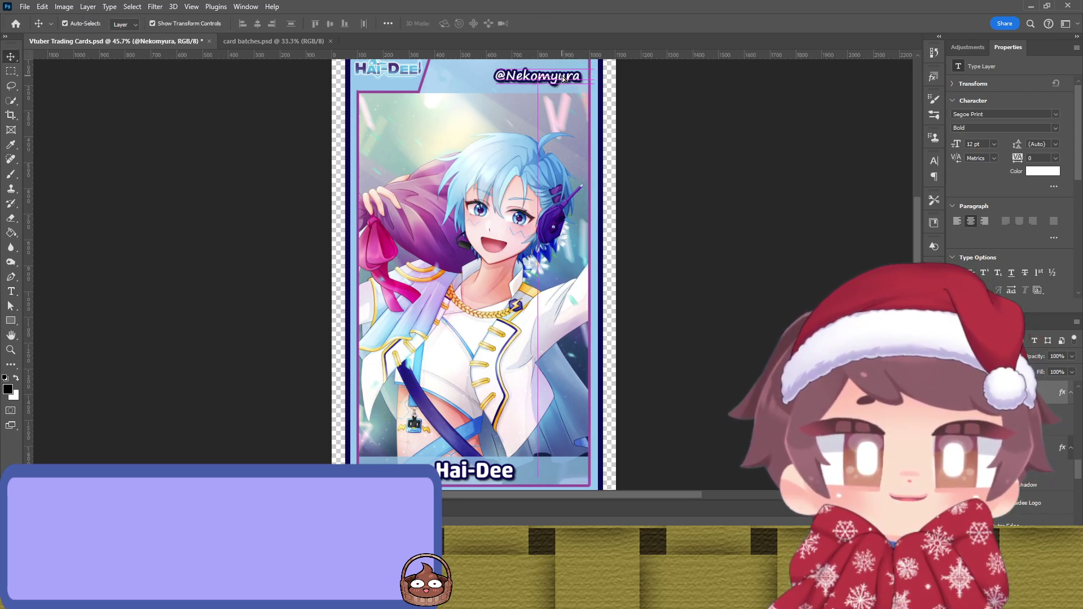
left_click(790, 169)
scroll(762, 193, "up", 2)
scroll(745, 184, "down", 1)
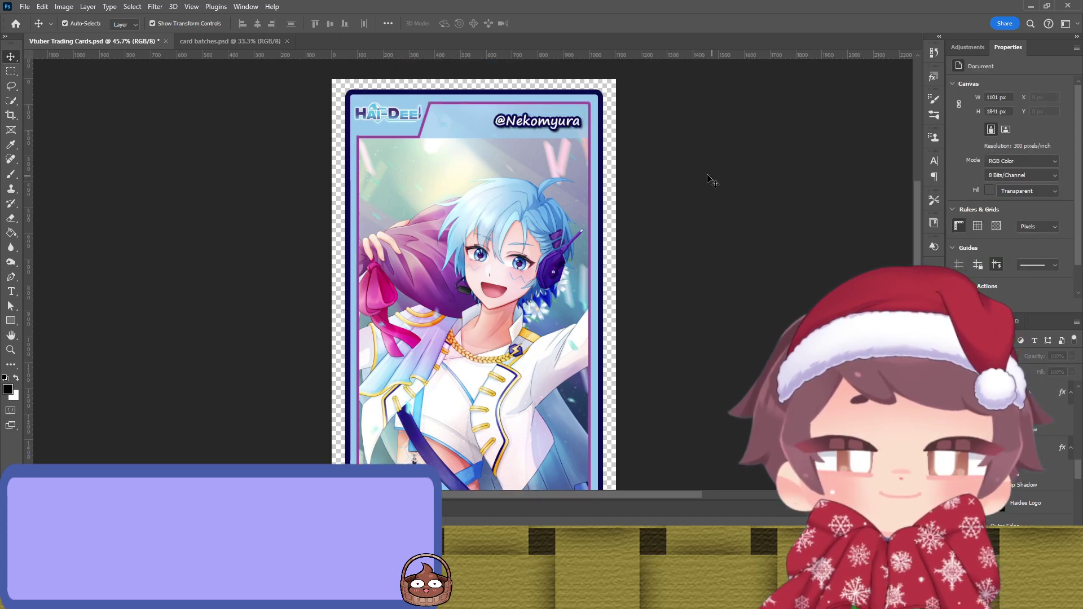
scroll(658, 179, "up", 1)
scroll(653, 176, "down", 3)
scroll(651, 175, "up", 2)
scroll(649, 173, "down", 1)
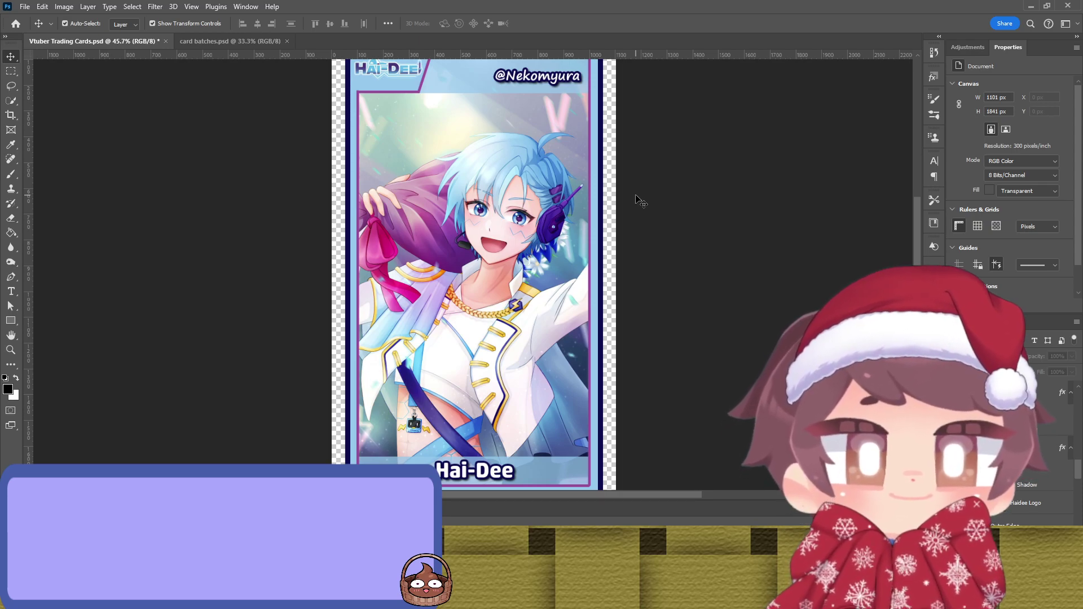
scroll(647, 211, "up", 1)
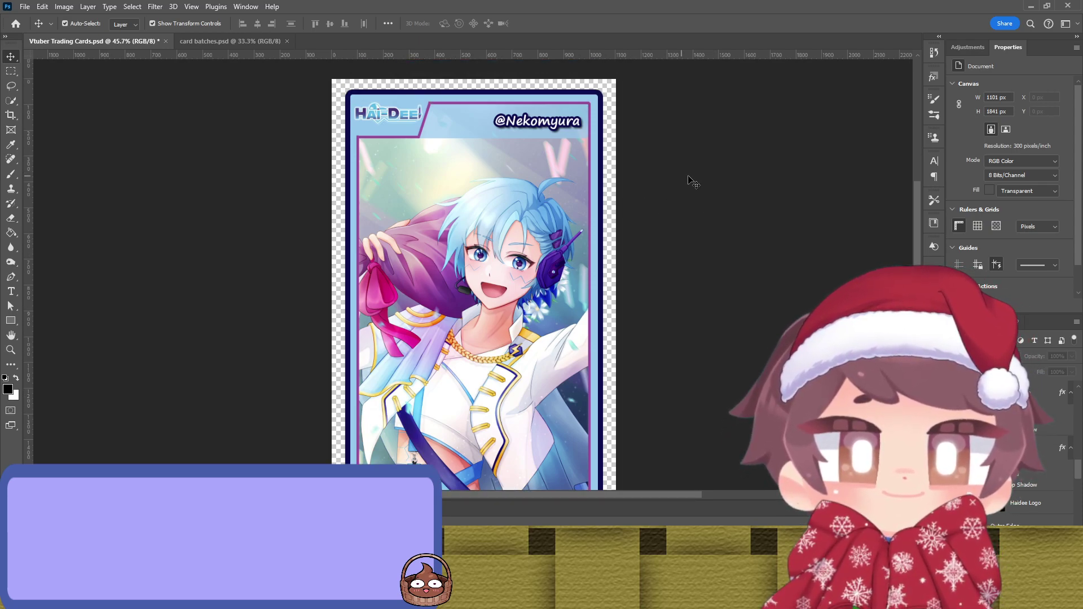
scroll(700, 181, "down", 2)
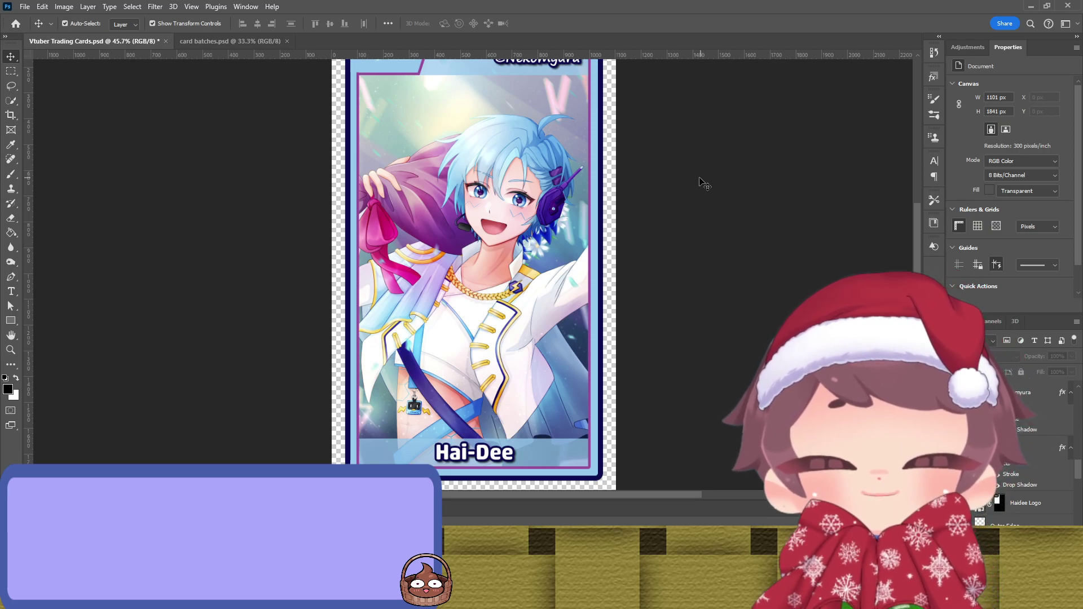
key("ctrl")
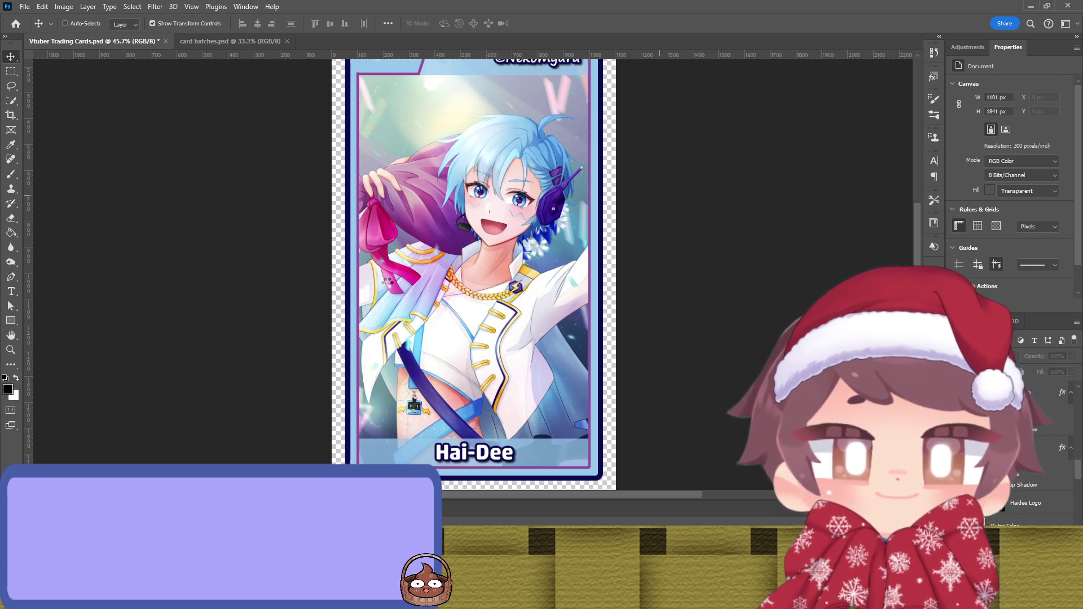
key("ctrl")
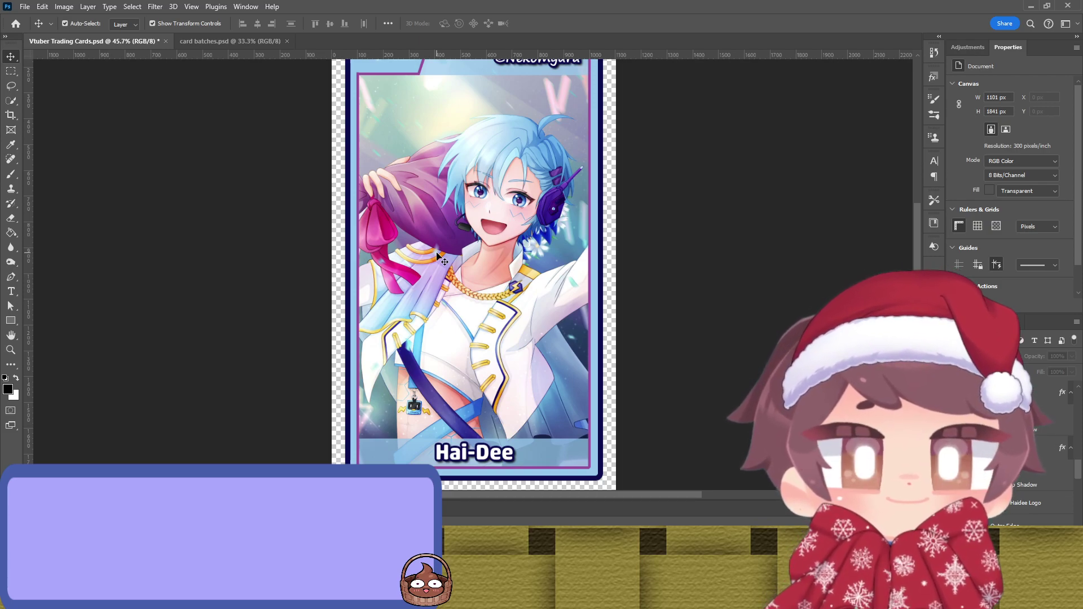
scroll(708, 249, "up", 1)
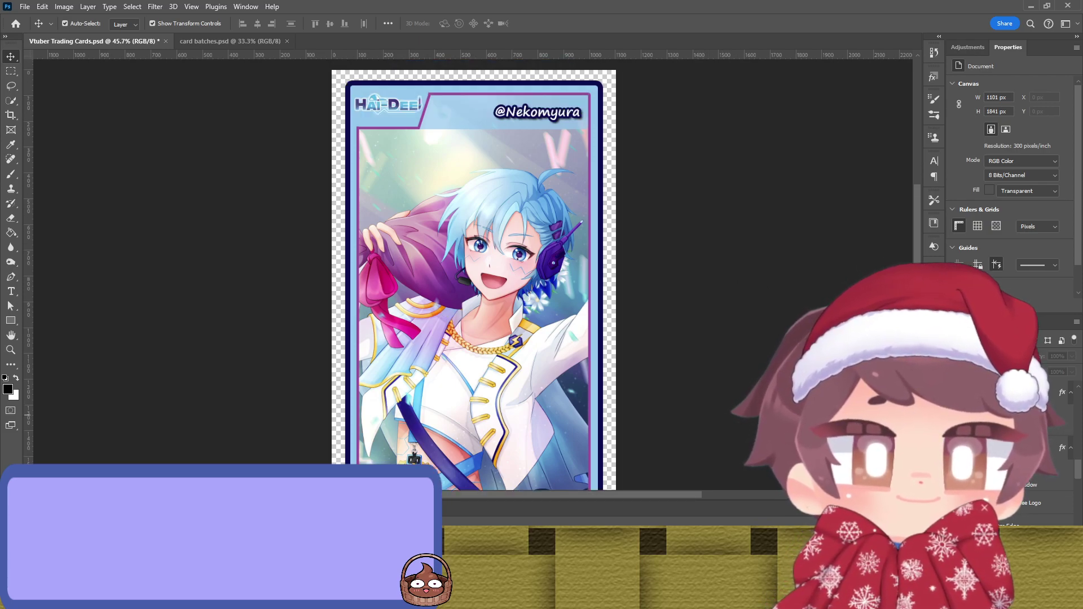
Step: Delete the Hai-Dee artwork and select the Outline copy layer to reveal the girl-and-cat art
left_click(486, 284)
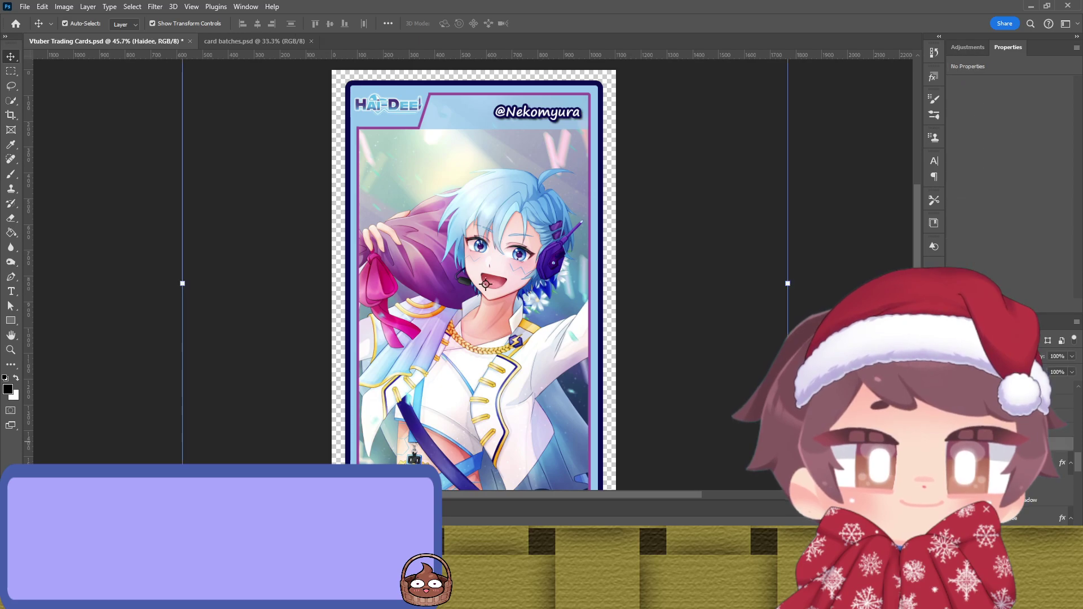
key("ctrl+comma")
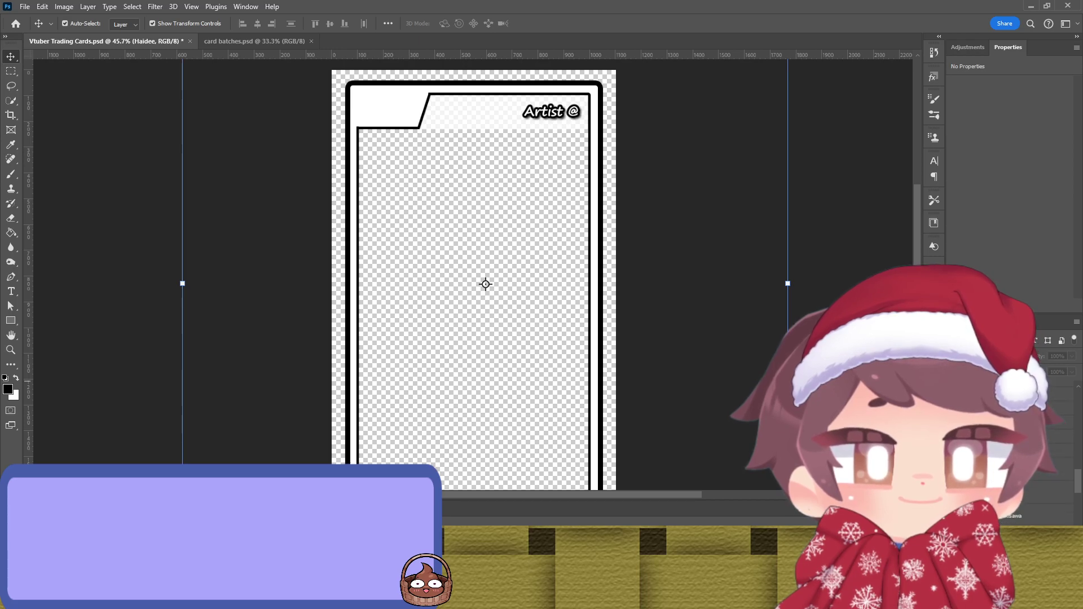
left_click(471, 284)
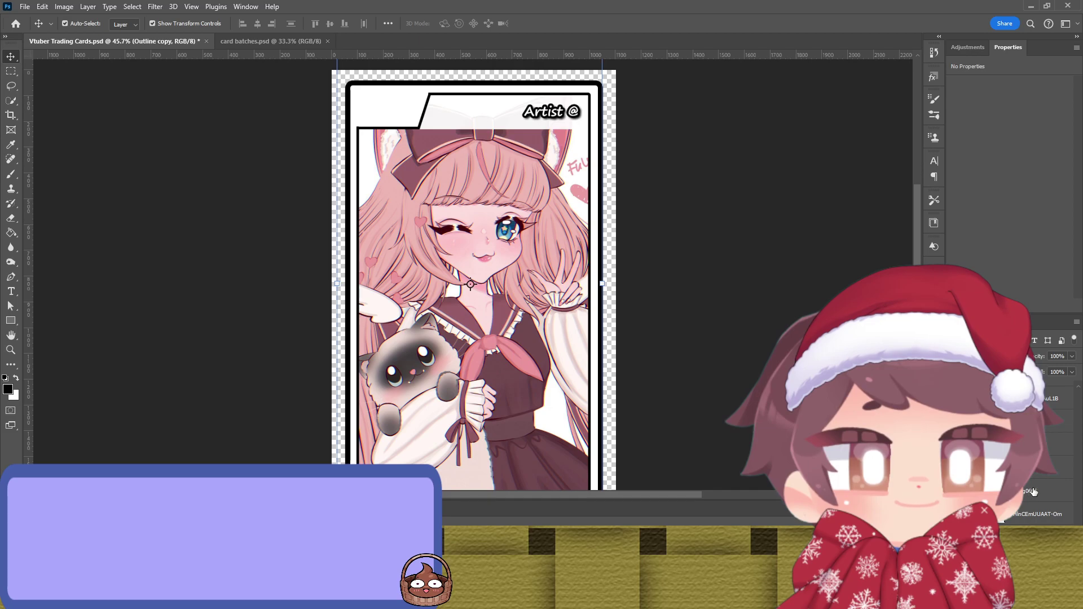
scroll(777, 368, "down", 4)
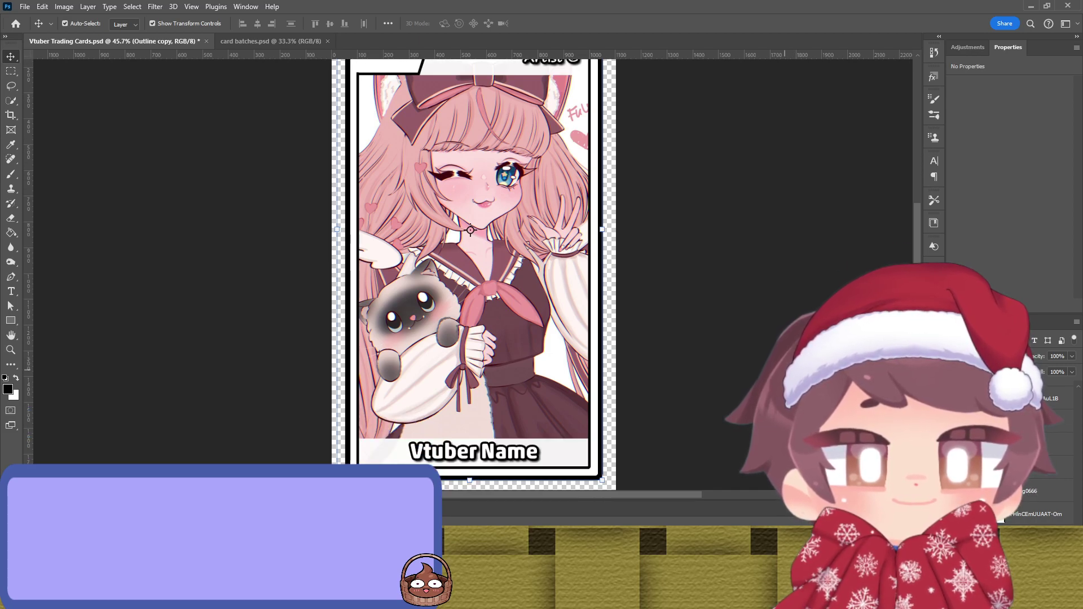
scroll(473, 274, "up", 2)
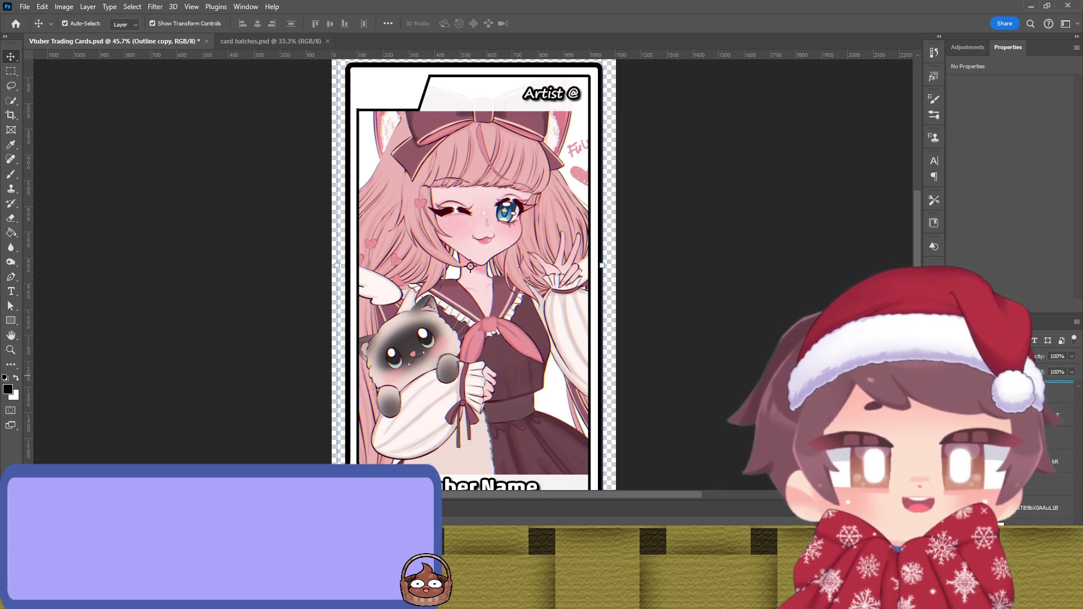
scroll(1004, 446, "up", 3)
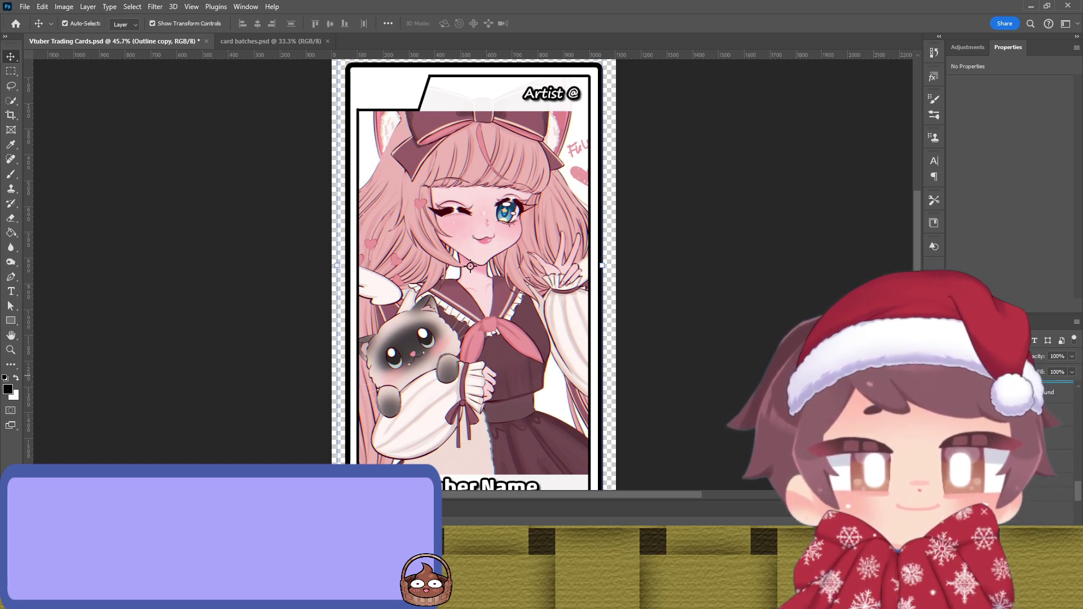
Step: Show the Fuwa Logo layer, scale it to about 4% and place it top-left
left_click(1060, 461)
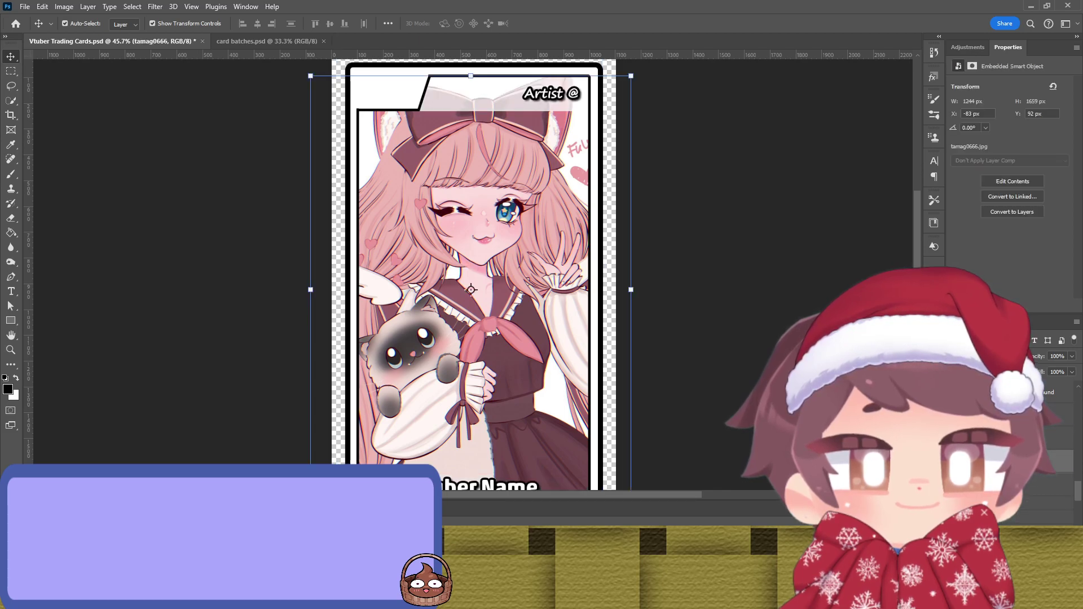
left_click(474, 487)
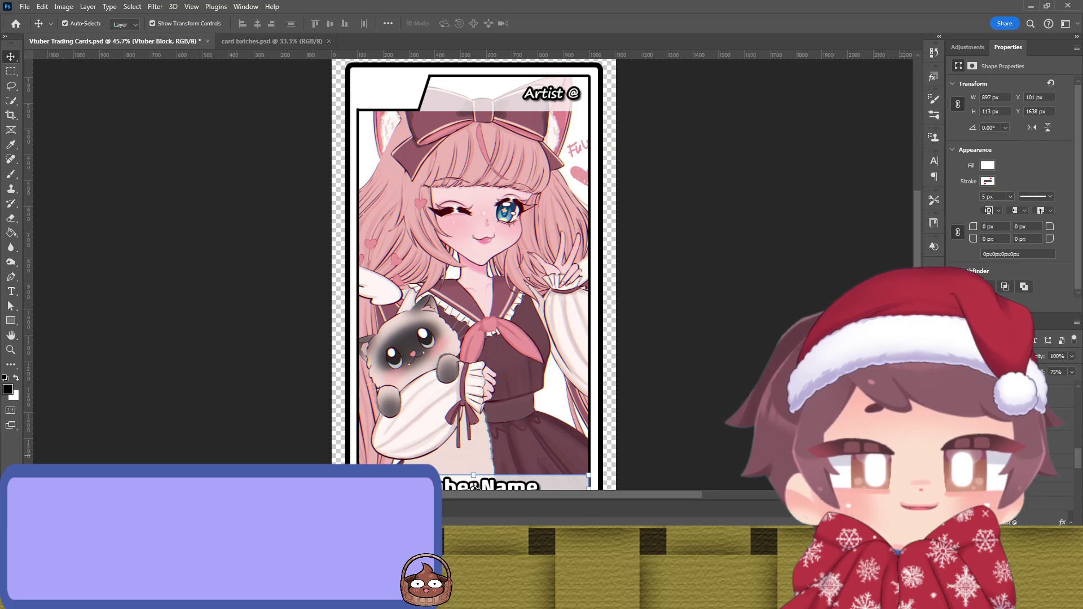
scroll(1022, 514, "down", 2)
scroll(1022, 496, "down", 1)
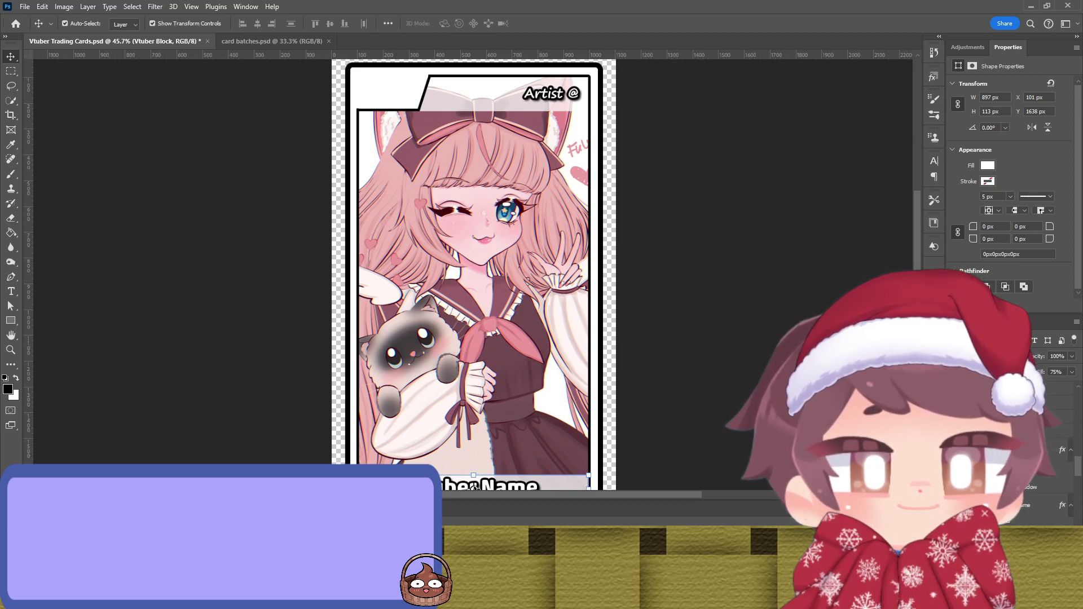
left_click(1010, 497)
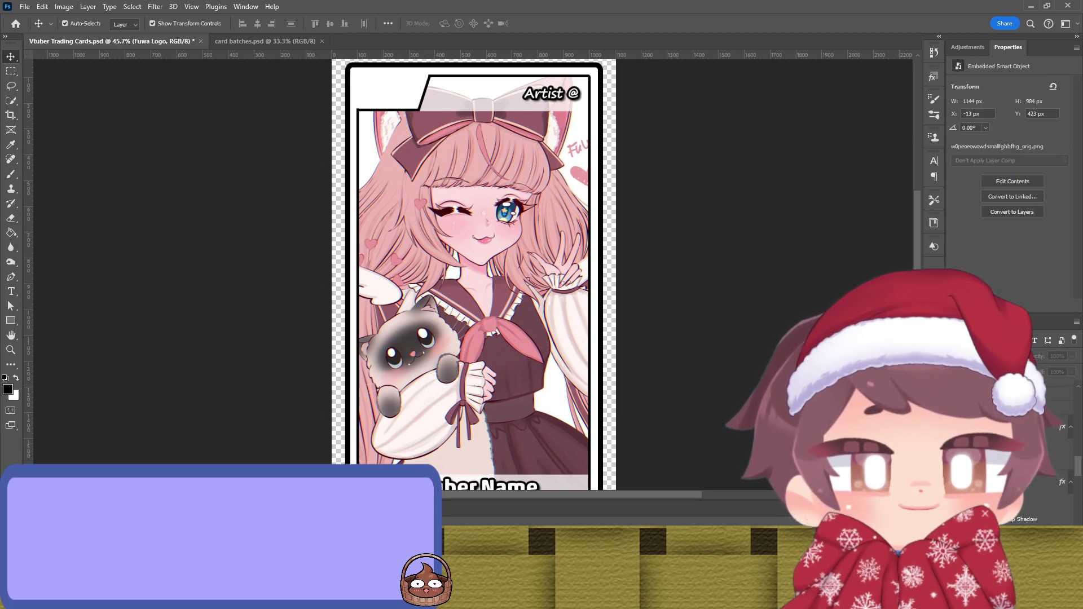
key("ctrl+comma")
left_click_drag(619, 289, 398, 115)
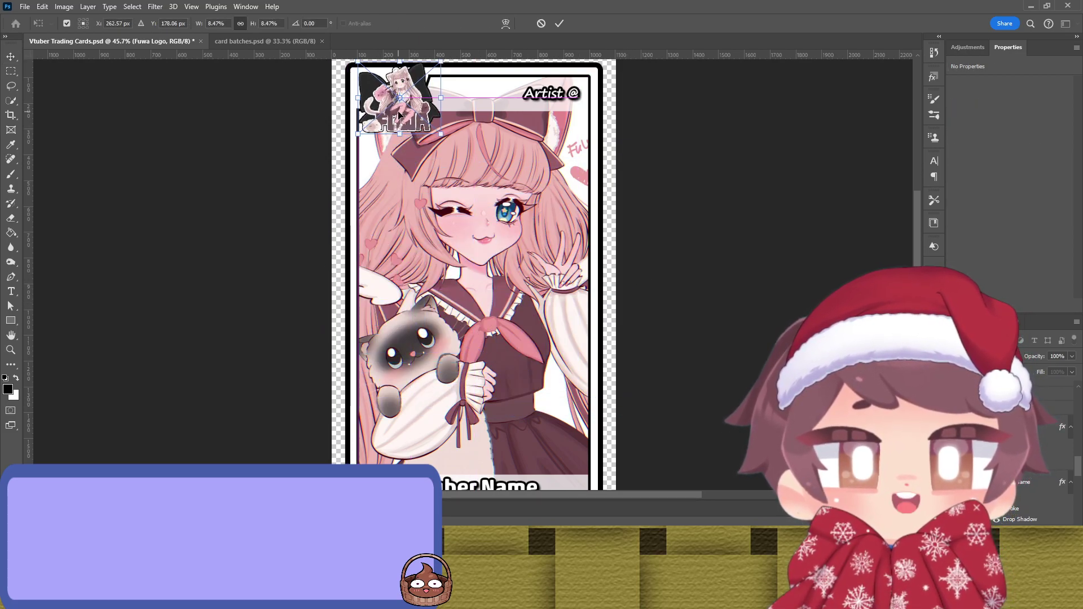
scroll(410, 191, "up", 2)
left_click_drag(444, 148, 411, 143)
key("Return")
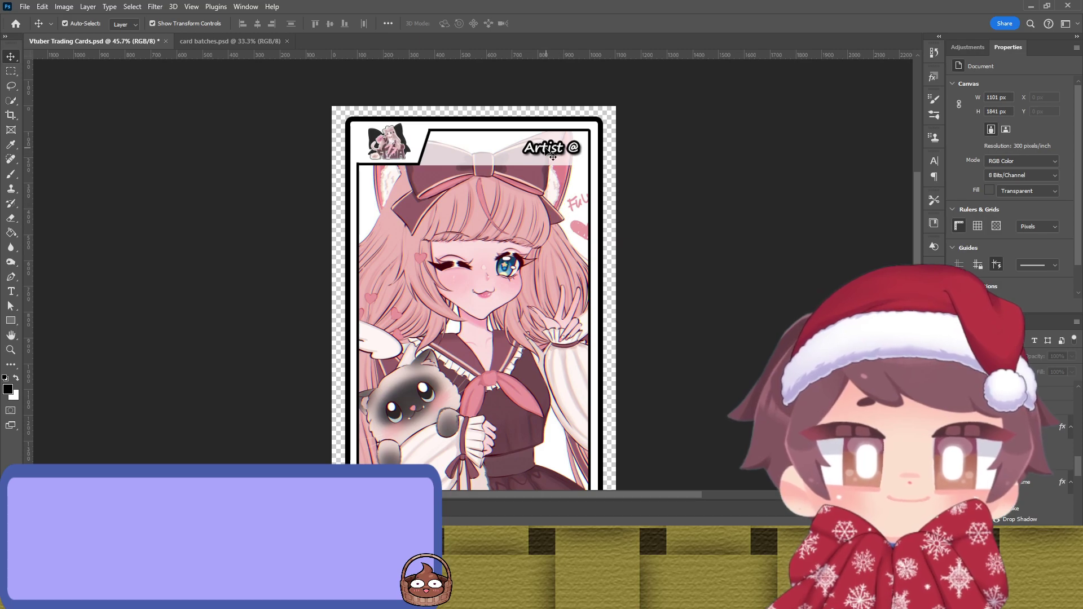
Step: Fill the Vtuber Name block with a pink sampled from the artwork
left_click(486, 156)
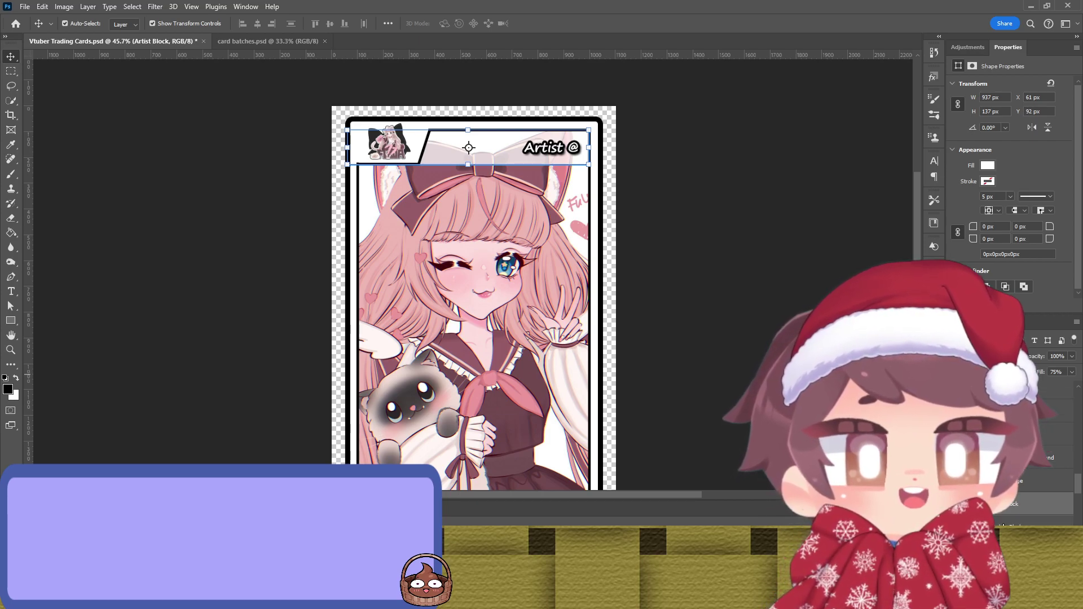
key("alt+[")
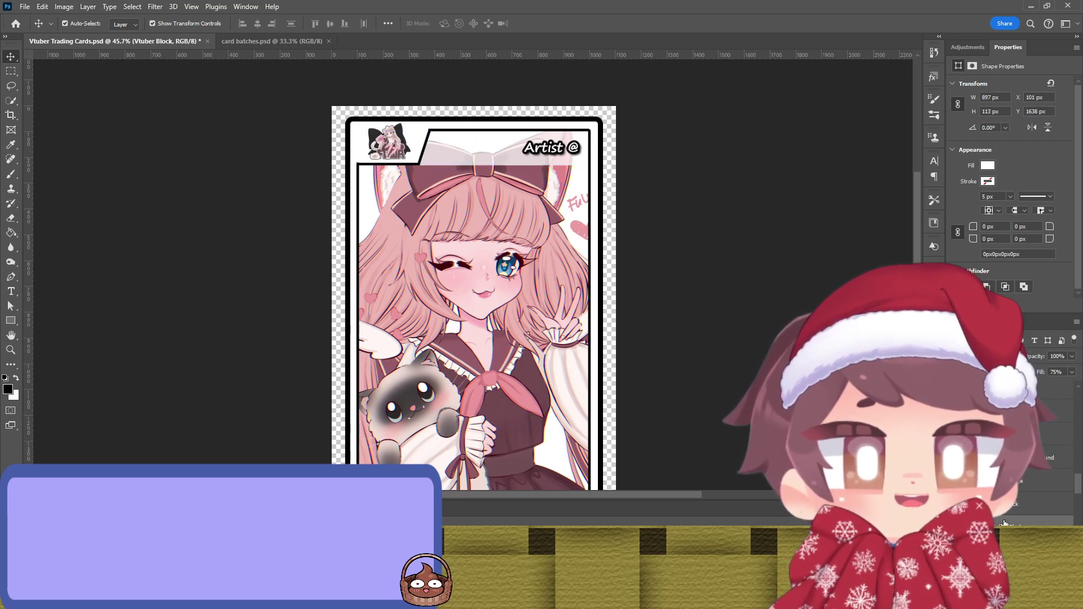
scroll(1004, 523, "down", 1)
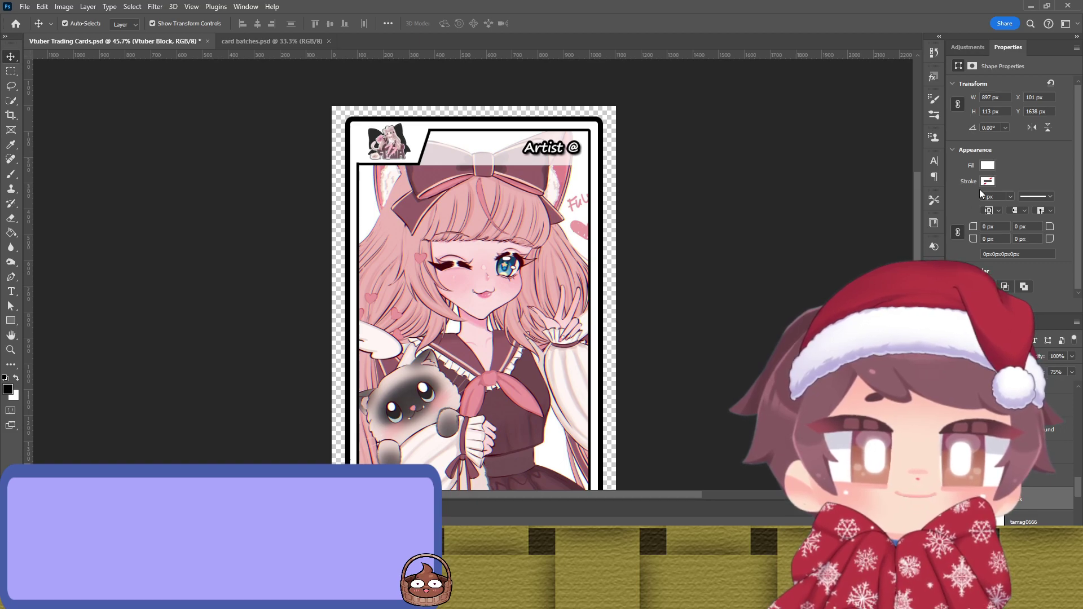
key("i")
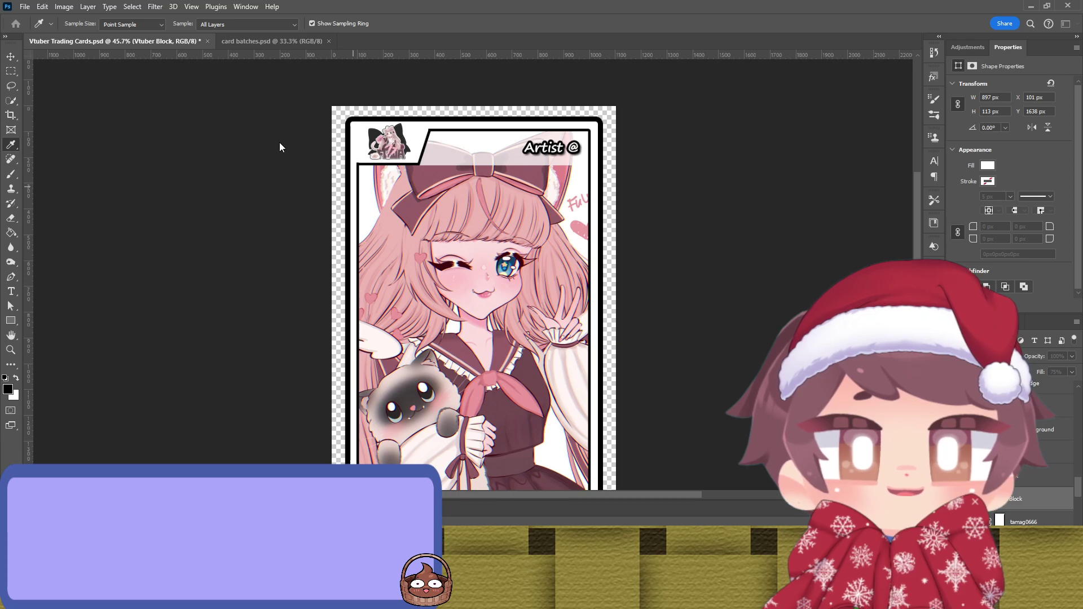
key("v")
scroll(473, 271, "down", 3)
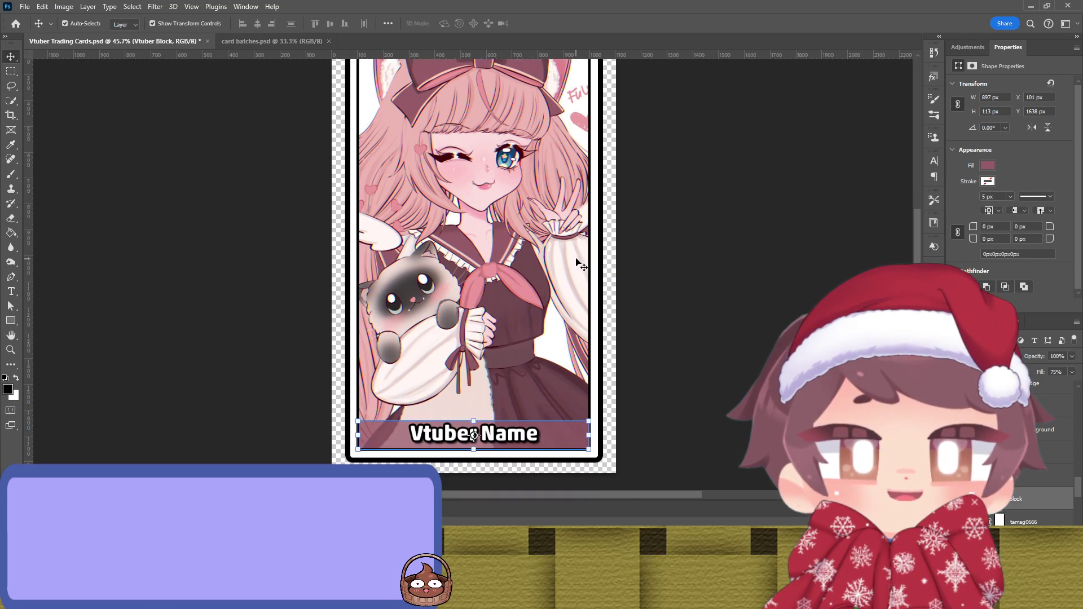
left_click(863, 241)
Step: Resample a different pink from the artwork for the Vtuber Name block
scroll(716, 286, "up", 1)
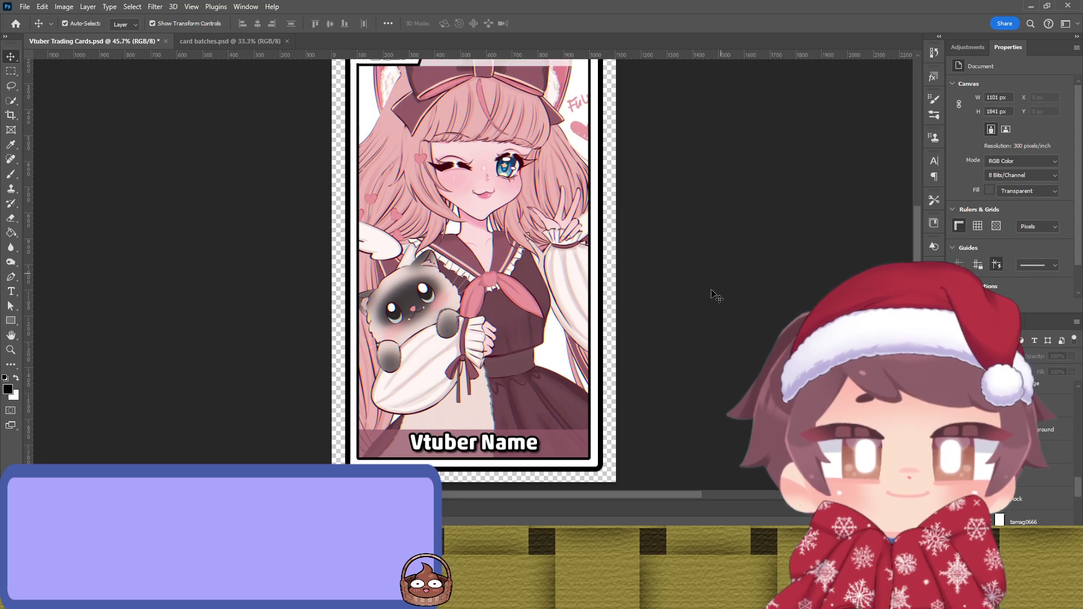
left_click(567, 441)
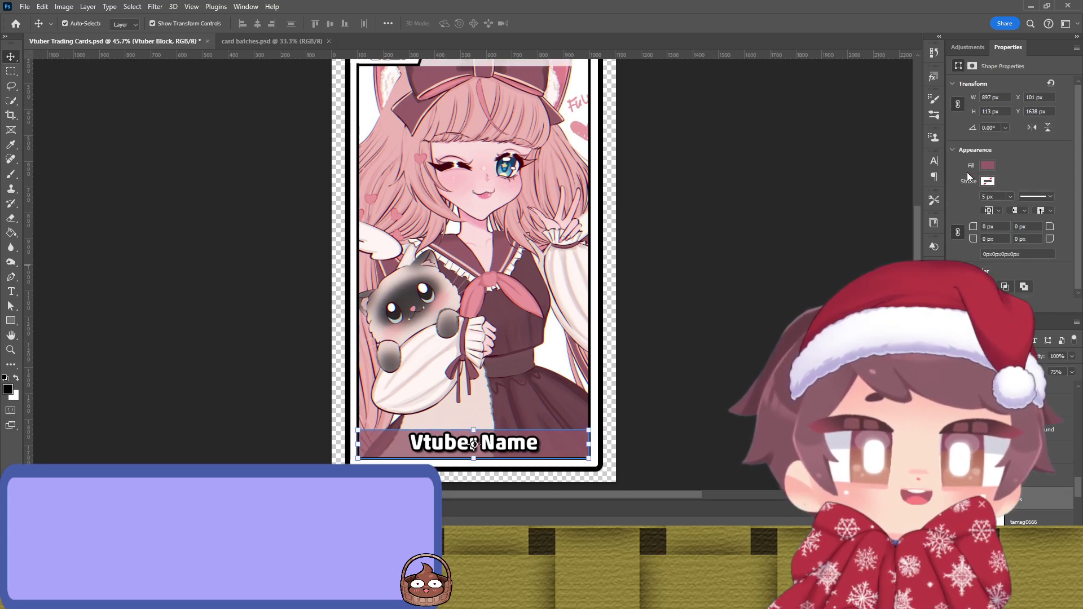
key("i")
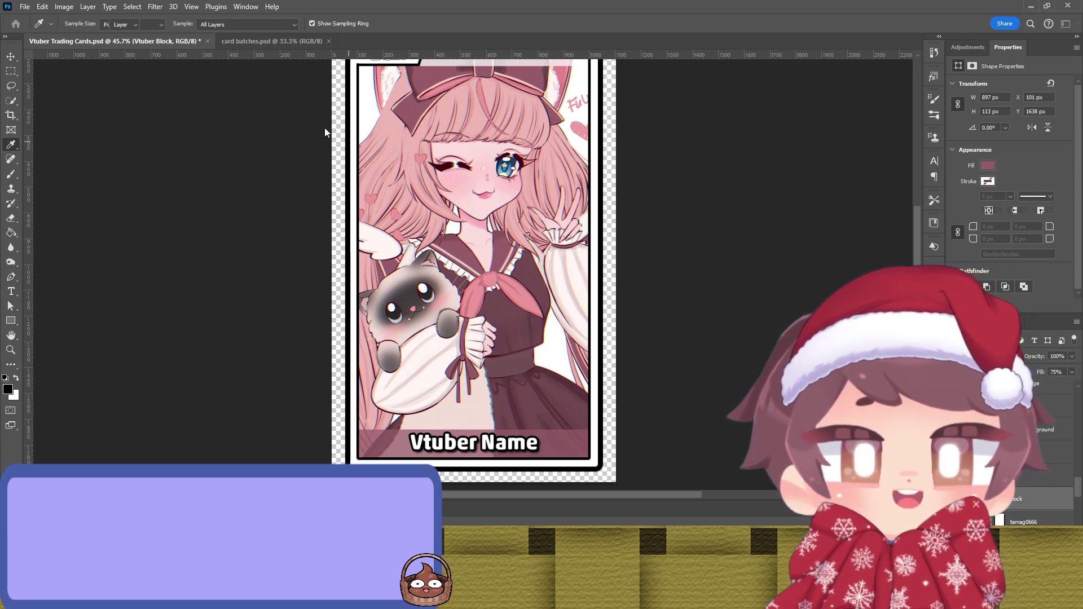
key("v")
left_click(714, 270)
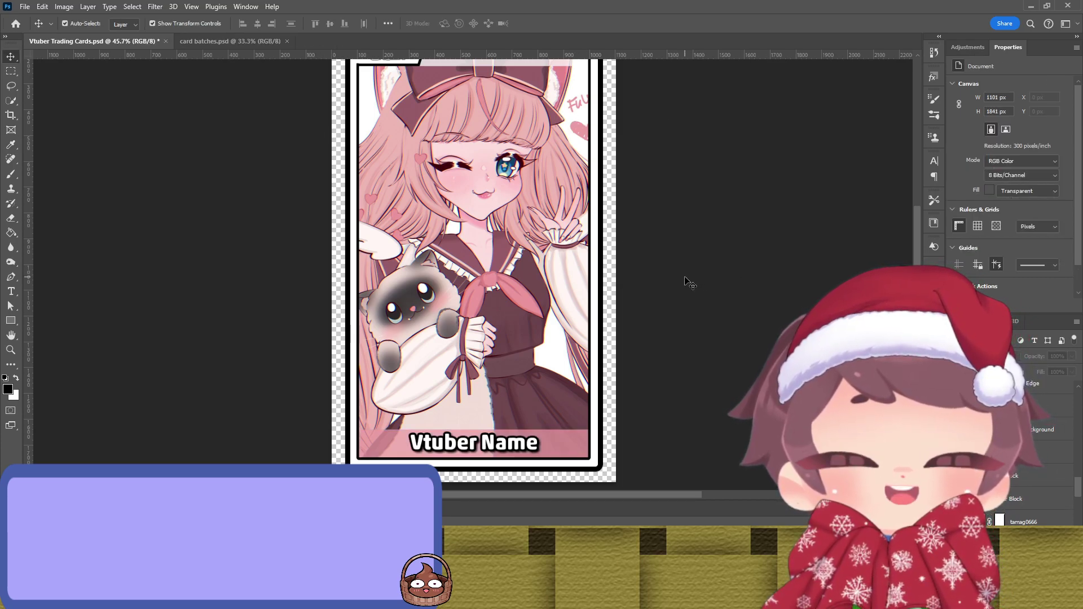
scroll(690, 282, "up", 2)
Step: Fill the Artist header block with pink sampled from the heart in the artwork
left_click(486, 112)
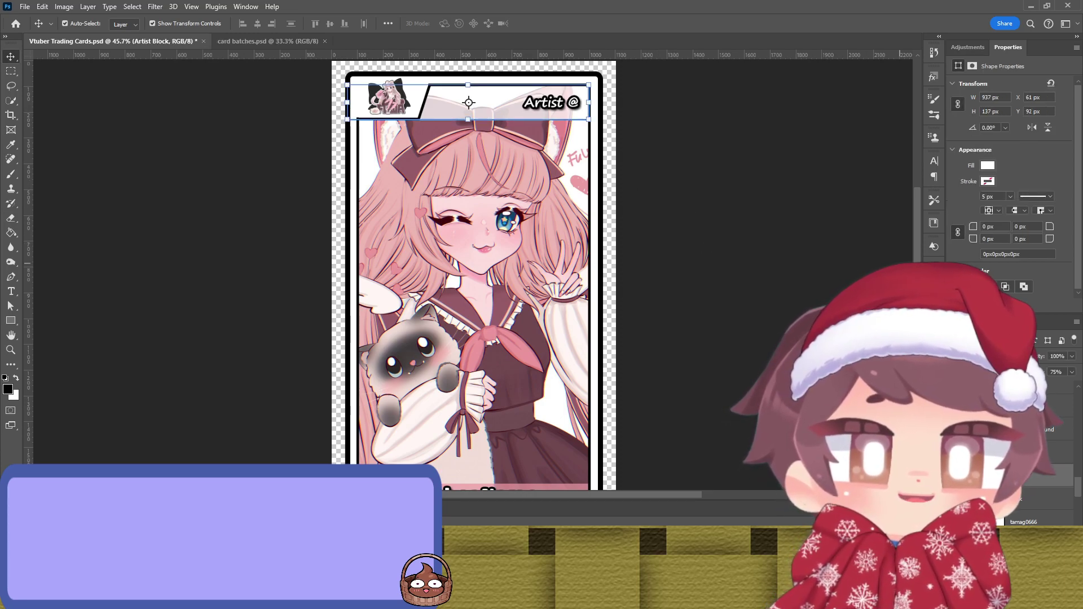
left_click(988, 165)
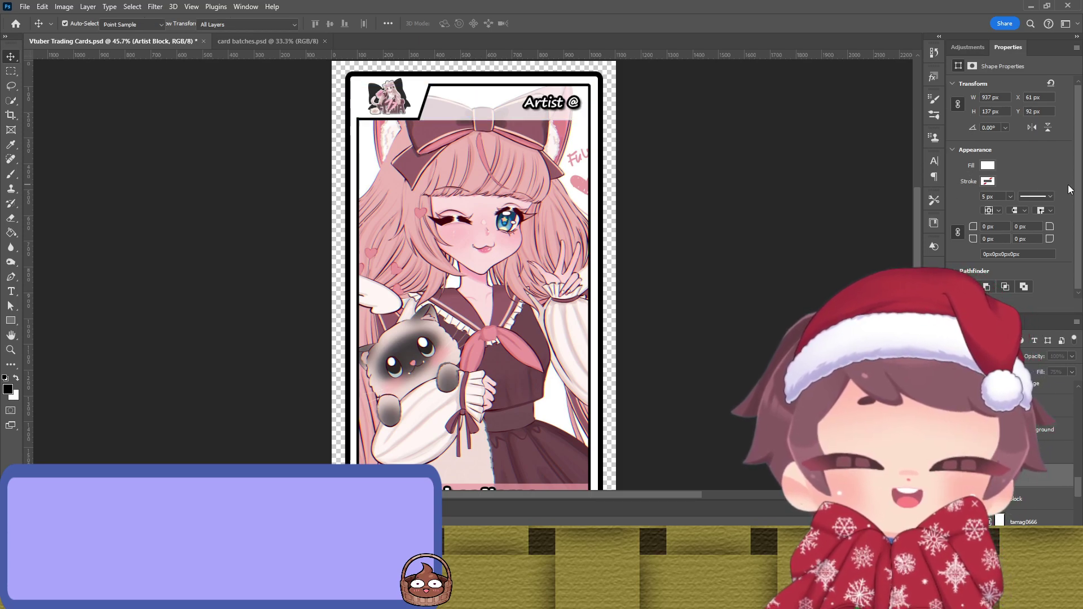
left_click(580, 177)
key("Return")
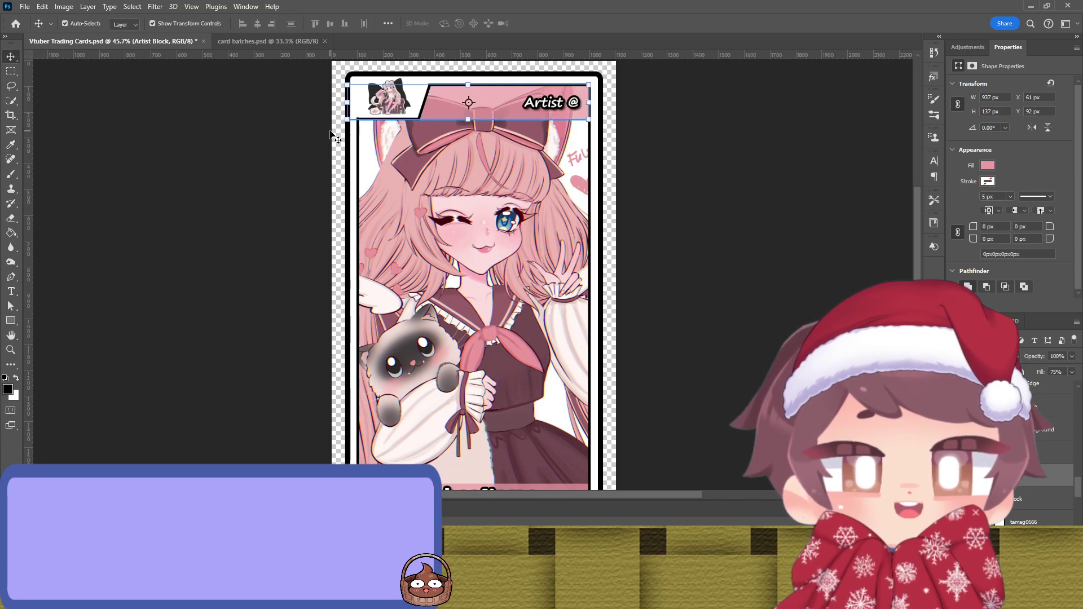
left_click(835, 218)
scroll(798, 217, "down", 2)
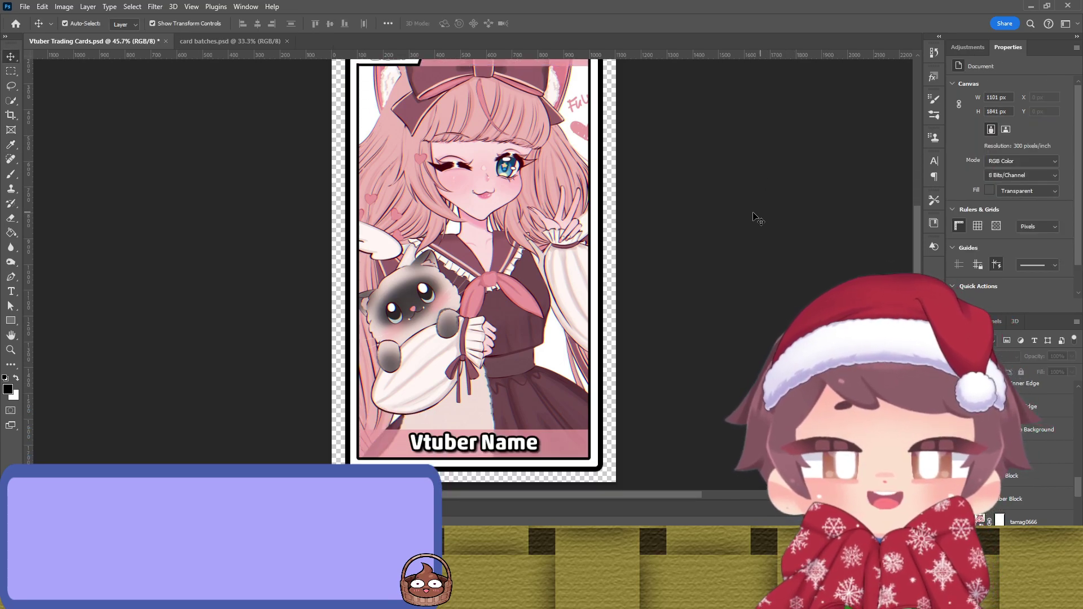
scroll(750, 217, "up", 2)
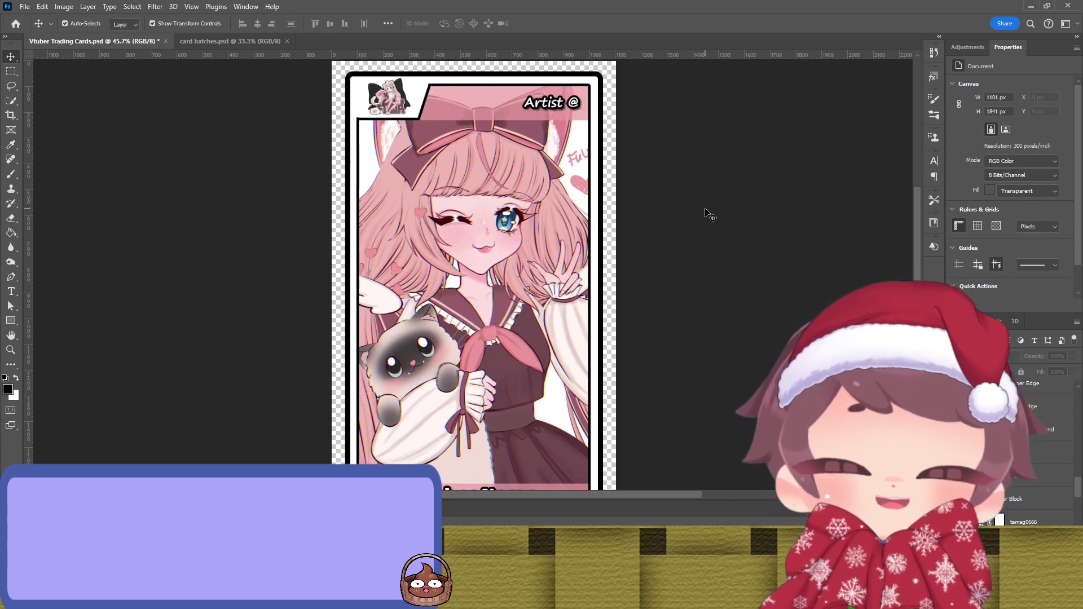
left_click(598, 247)
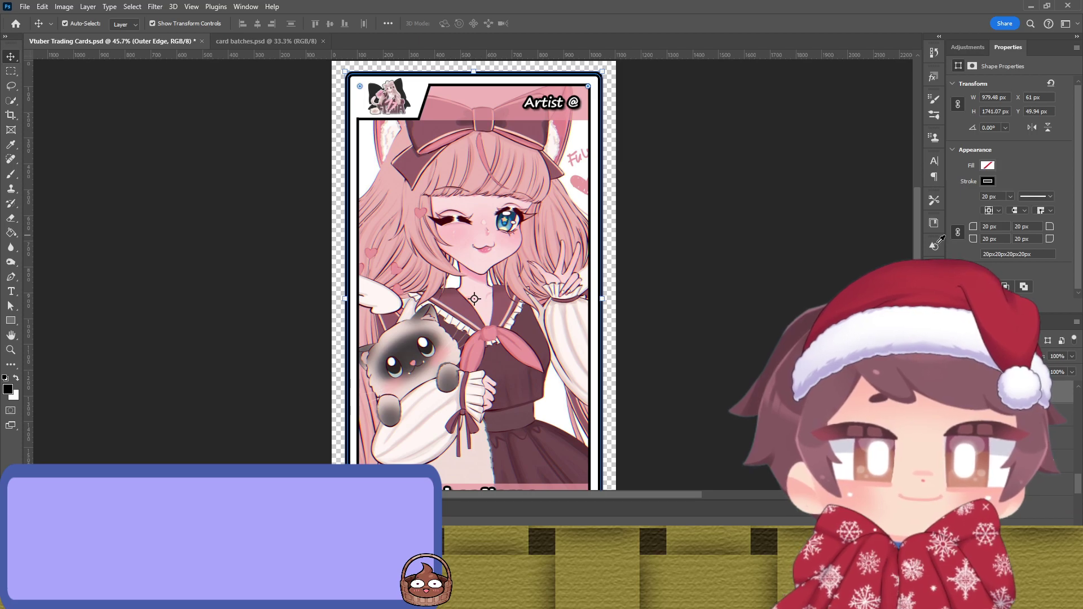
Step: Try a pink stroke on the card's outer border and preview it deselected
left_click(968, 237)
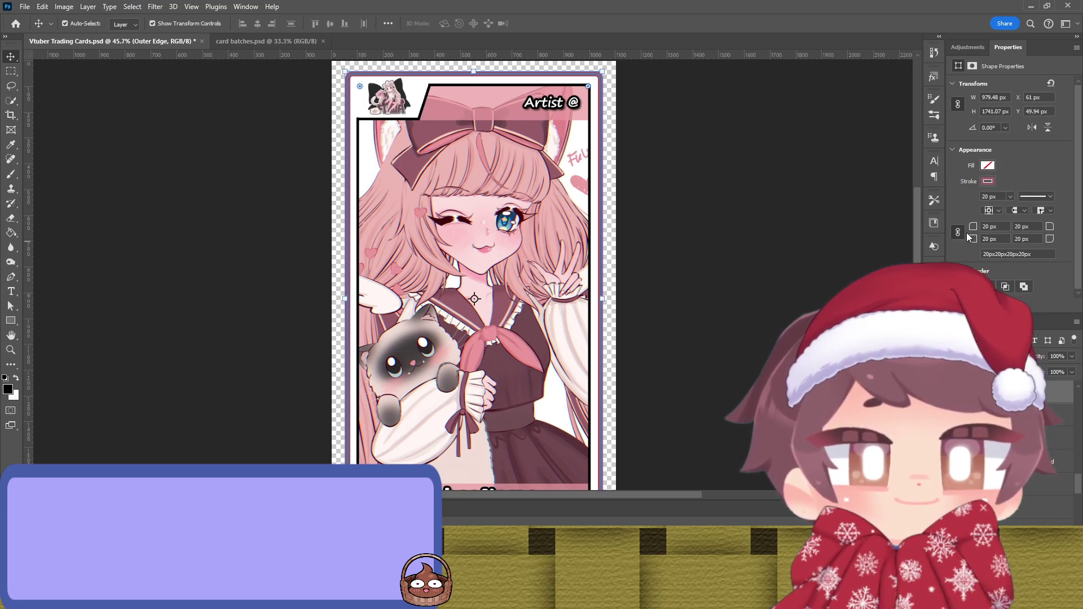
key("i")
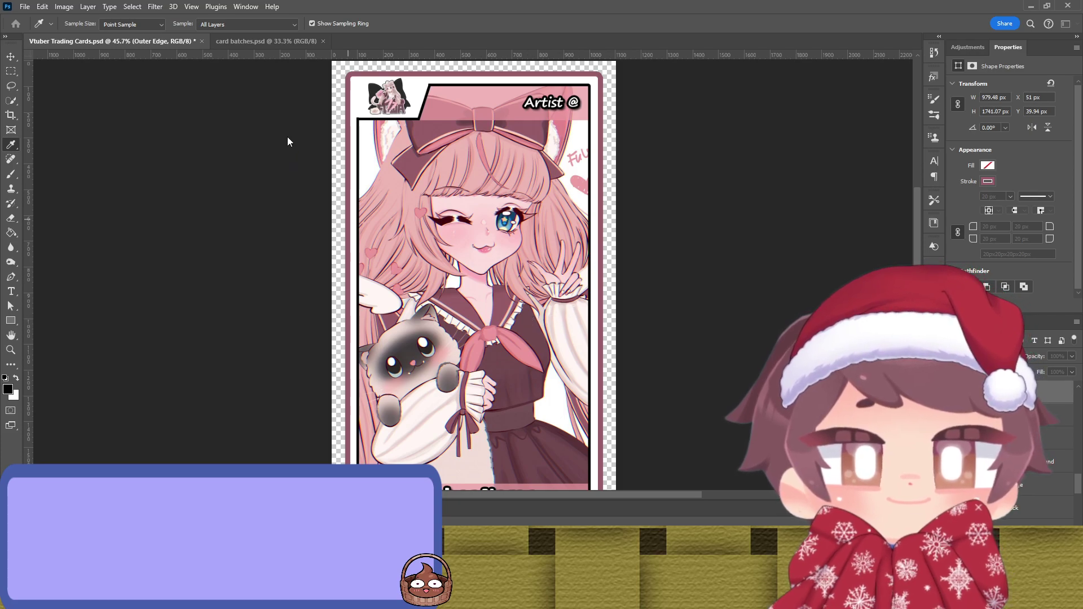
key("v")
left_click(818, 209)
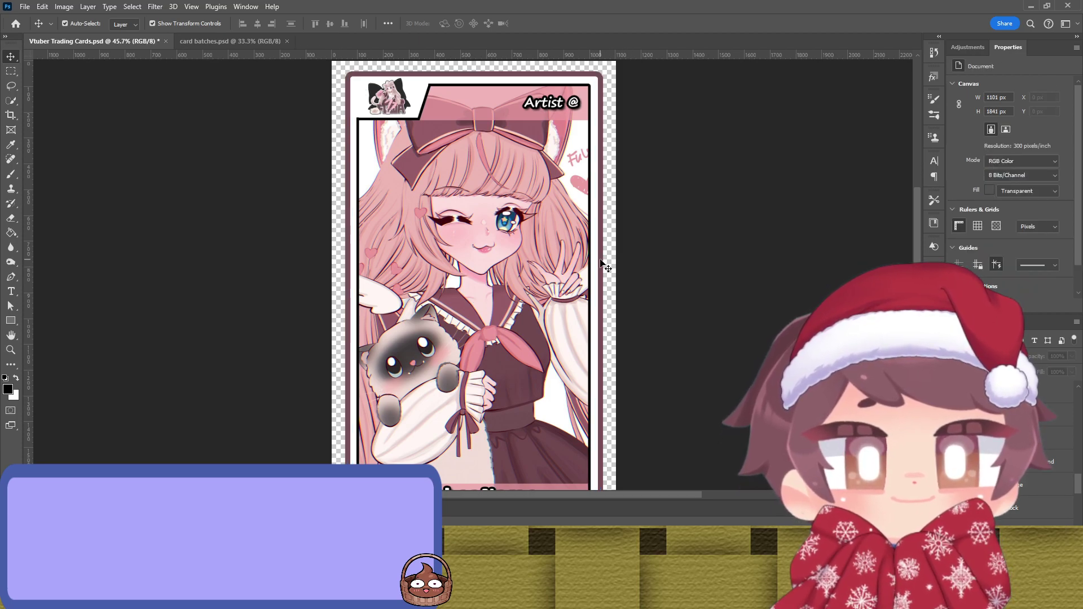
Step: Resample the outer border's stroke colour with the Eyedropper, leaving it dark navy
left_click(601, 264)
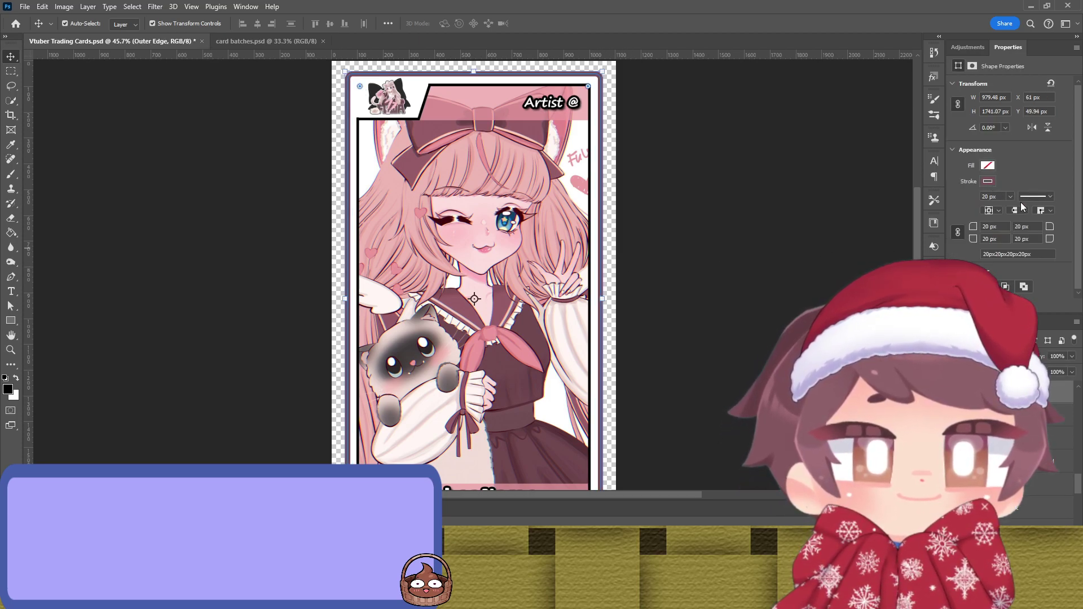
key("i")
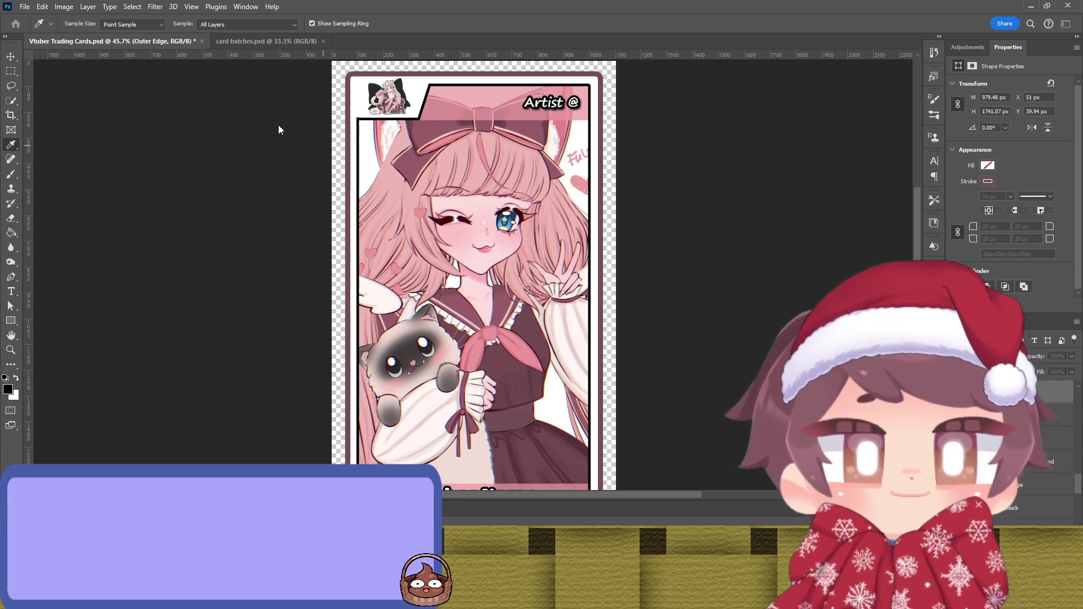
key("v")
left_click(717, 202)
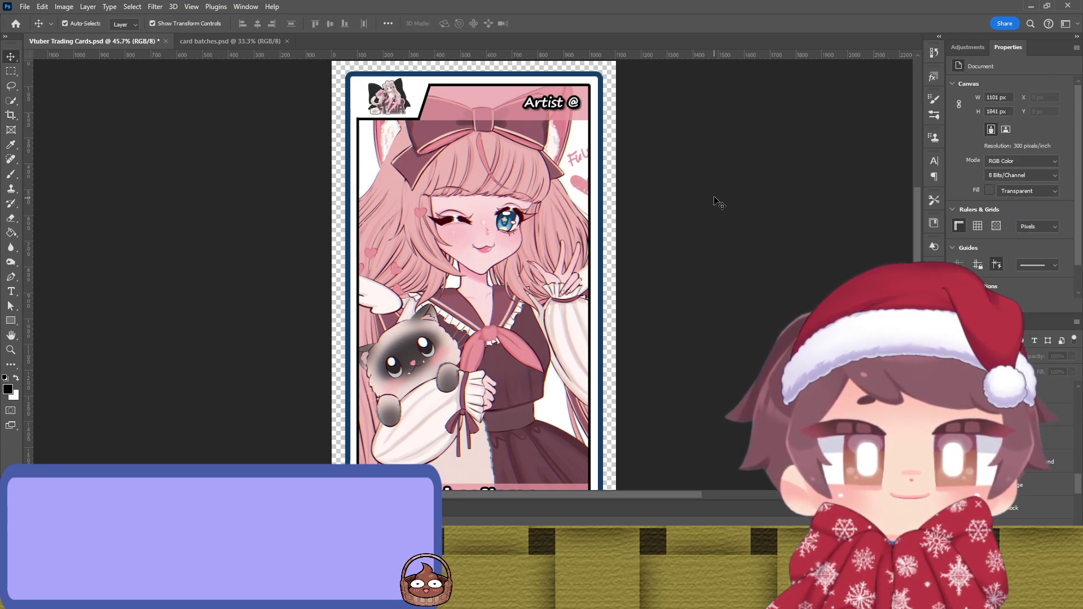
left_click(595, 218)
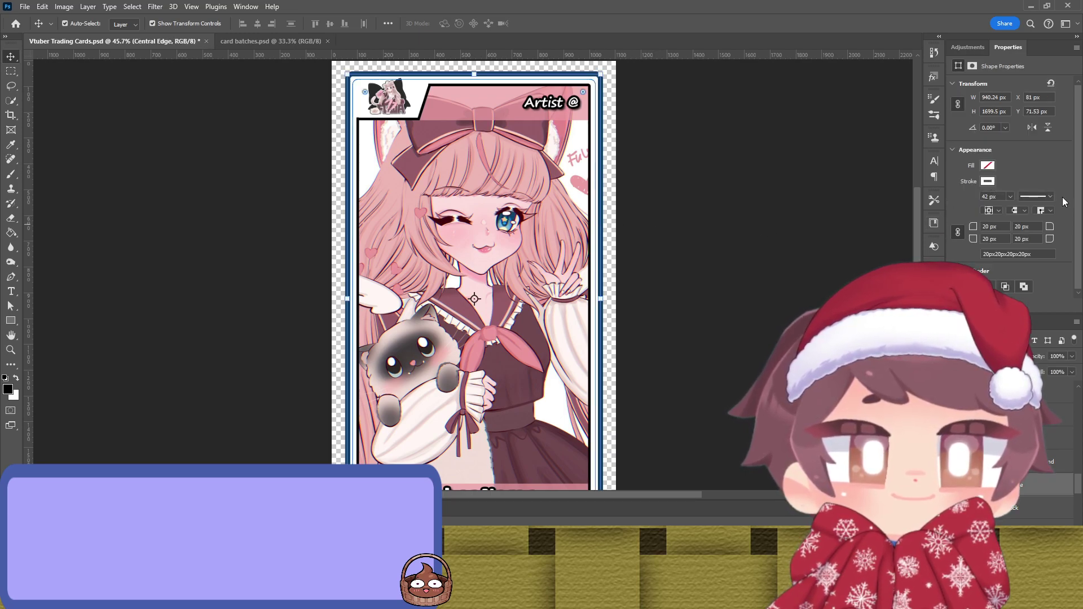
key("i")
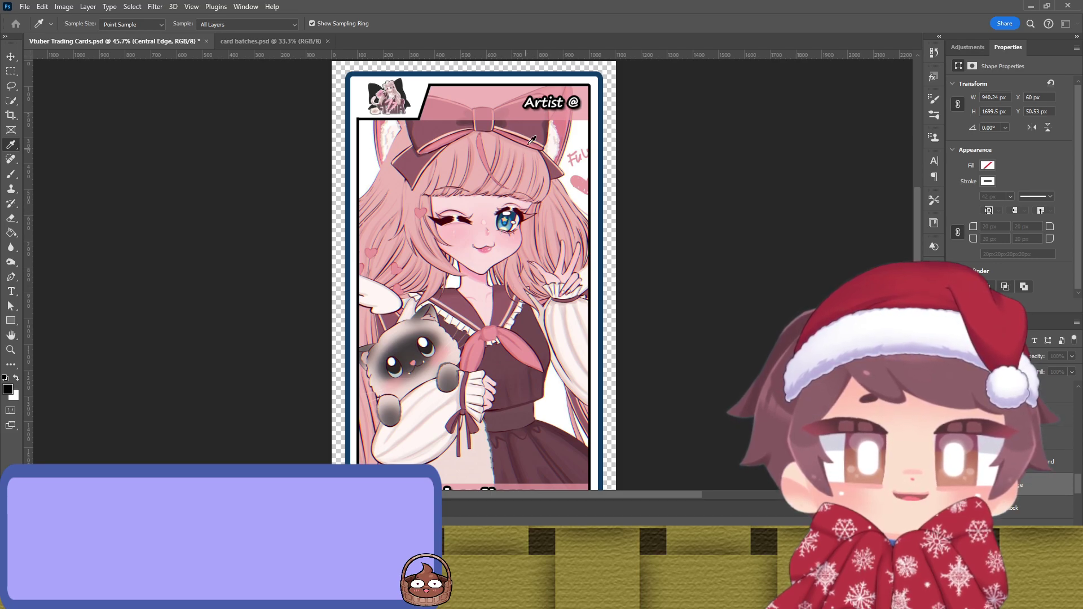
key("v")
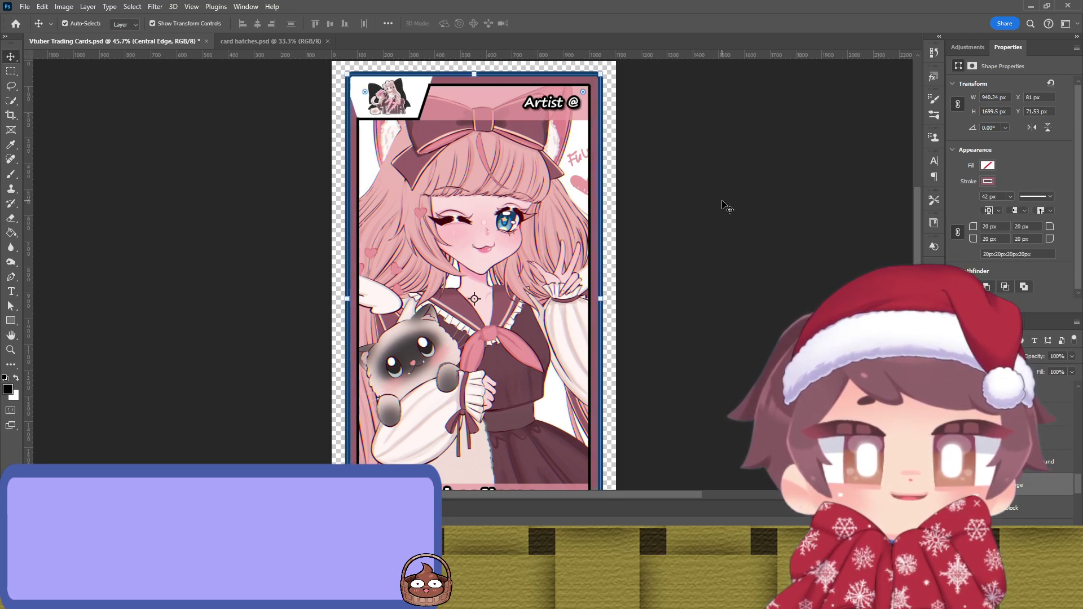
left_click(727, 208)
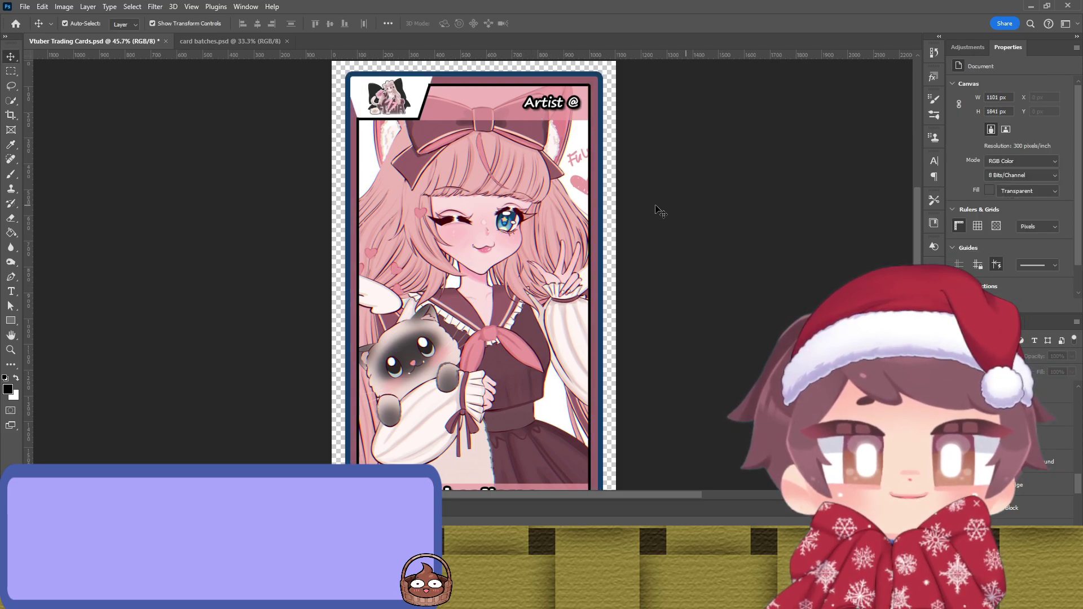
left_click(592, 225)
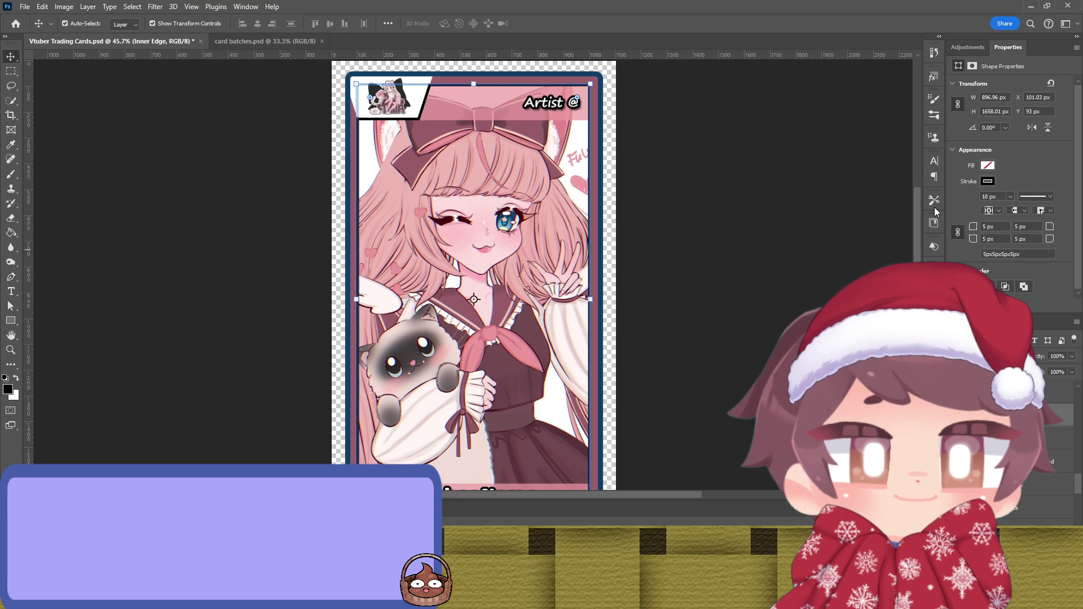
left_click(594, 174)
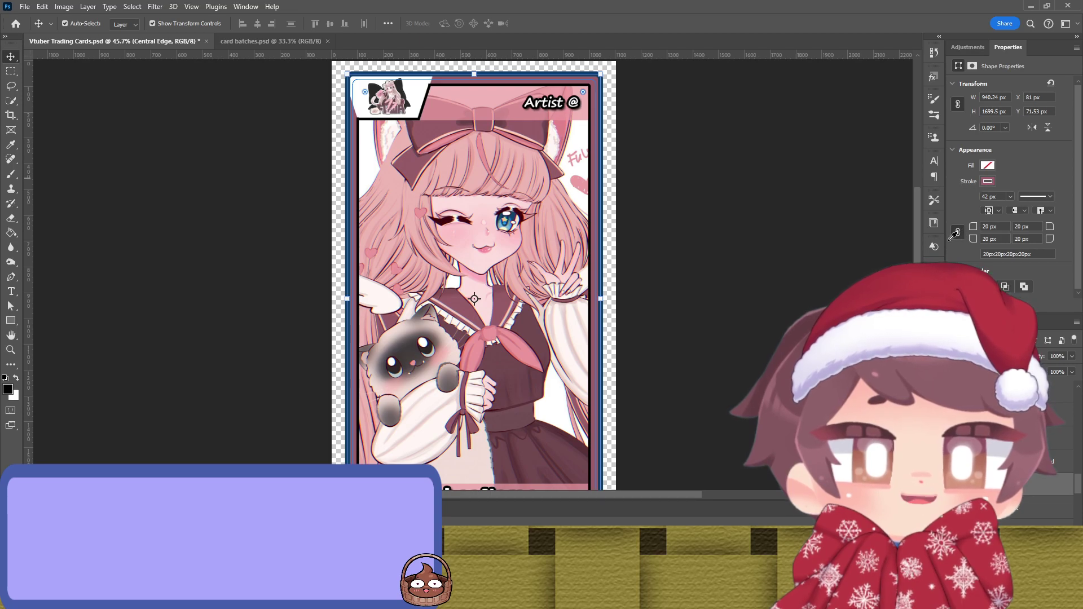
left_click(602, 213)
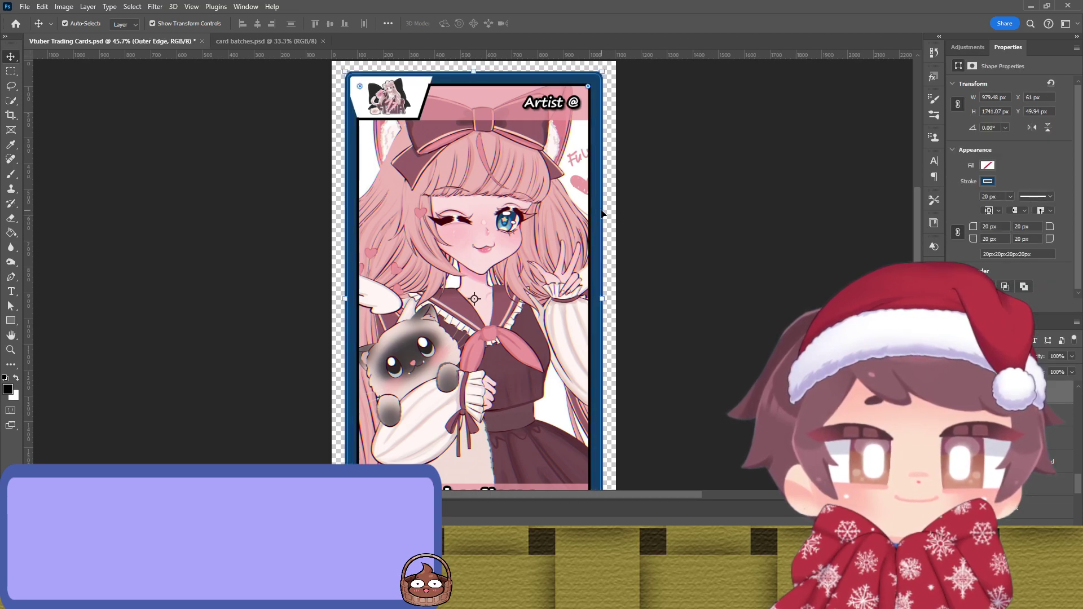
left_click(780, 237)
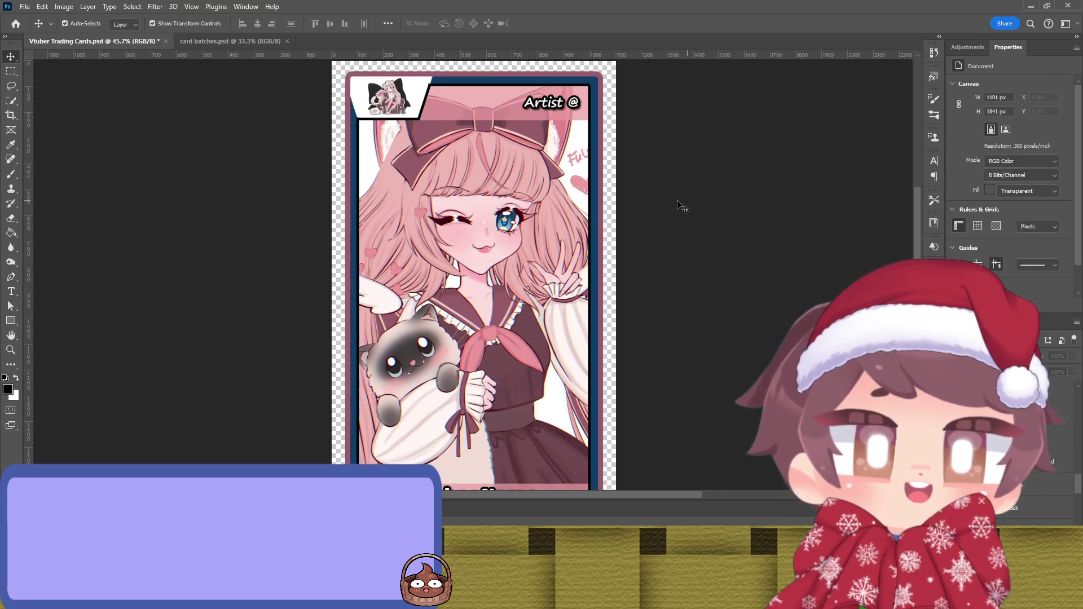
left_click(599, 199)
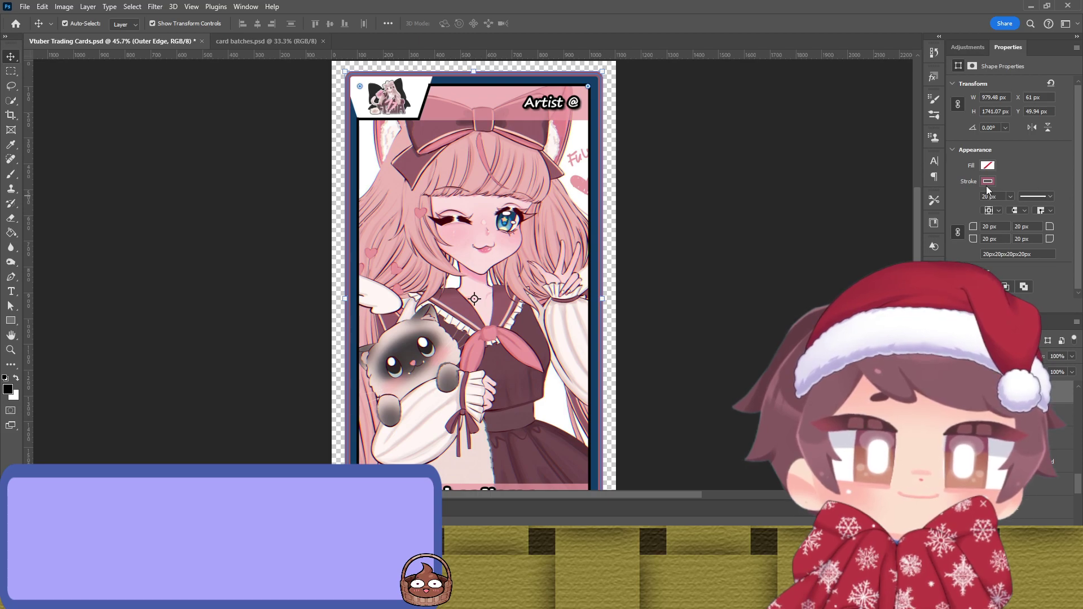
key("i")
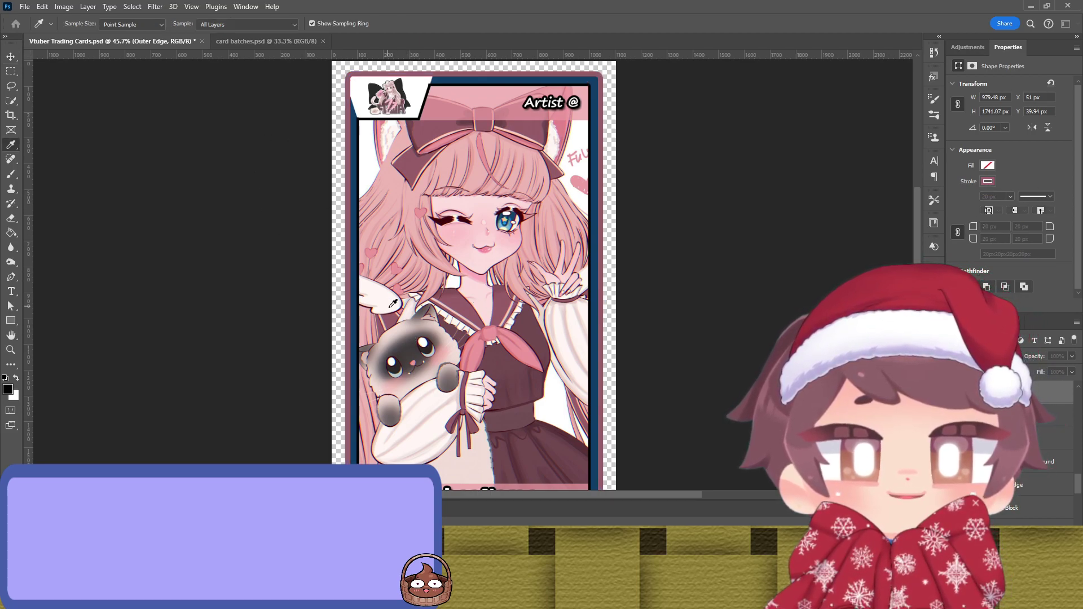
key("v")
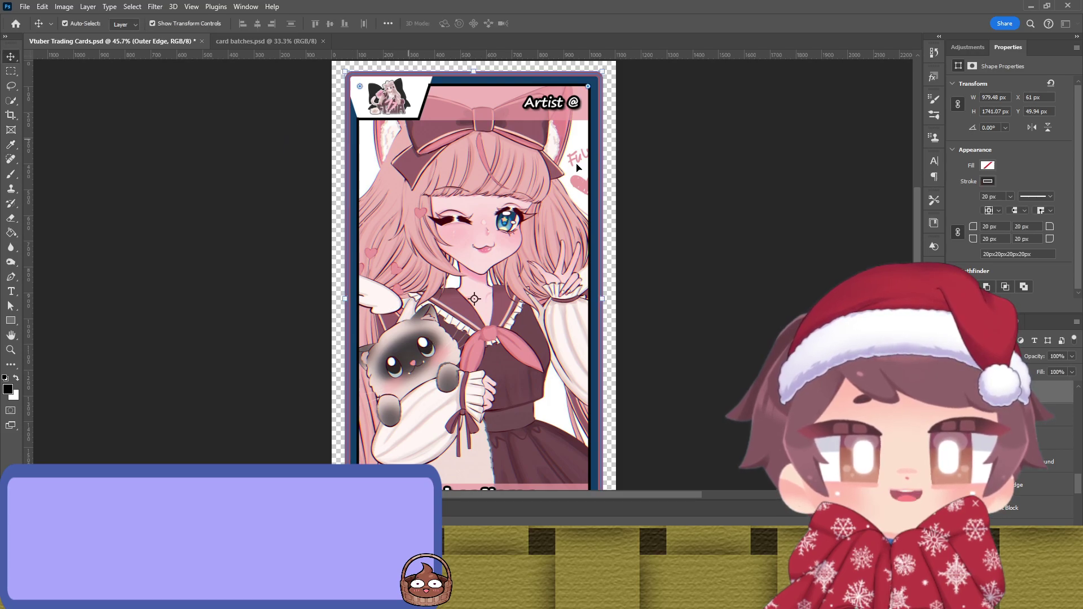
left_click(772, 215)
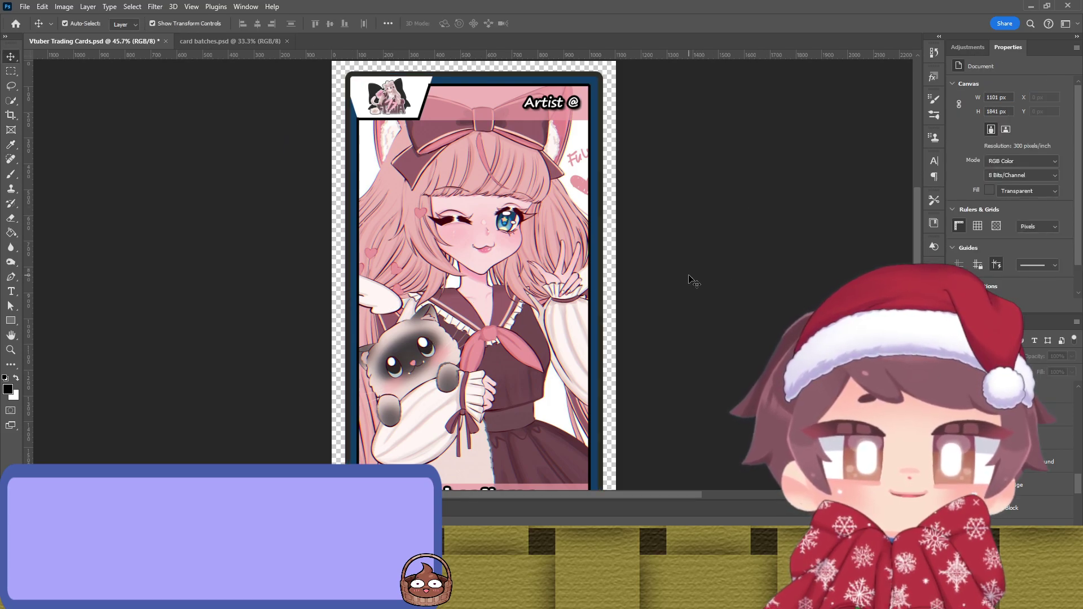
key("ctrl+z")
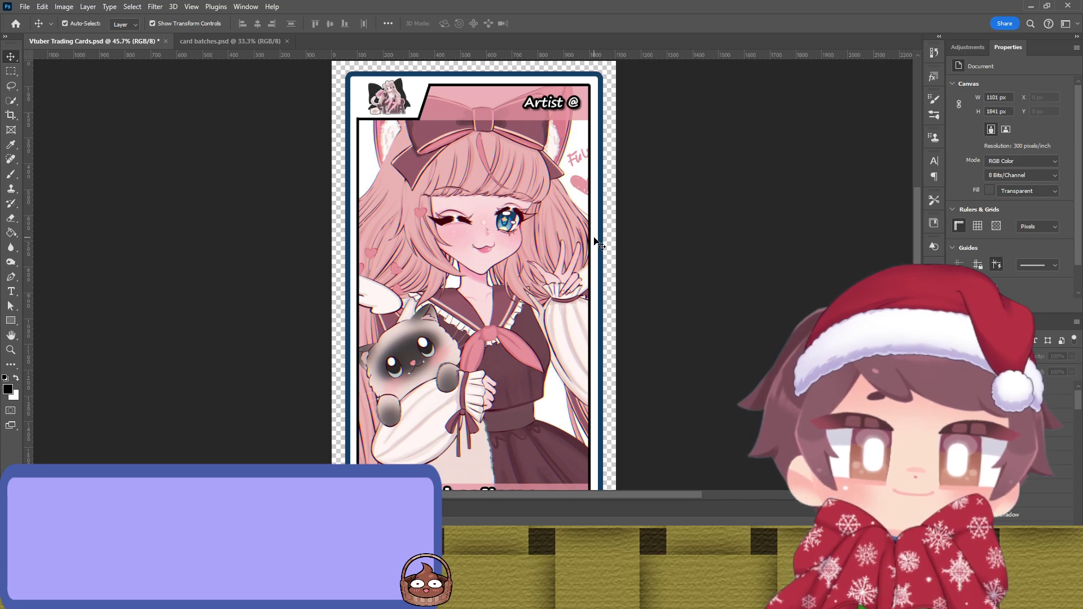
left_click(599, 249)
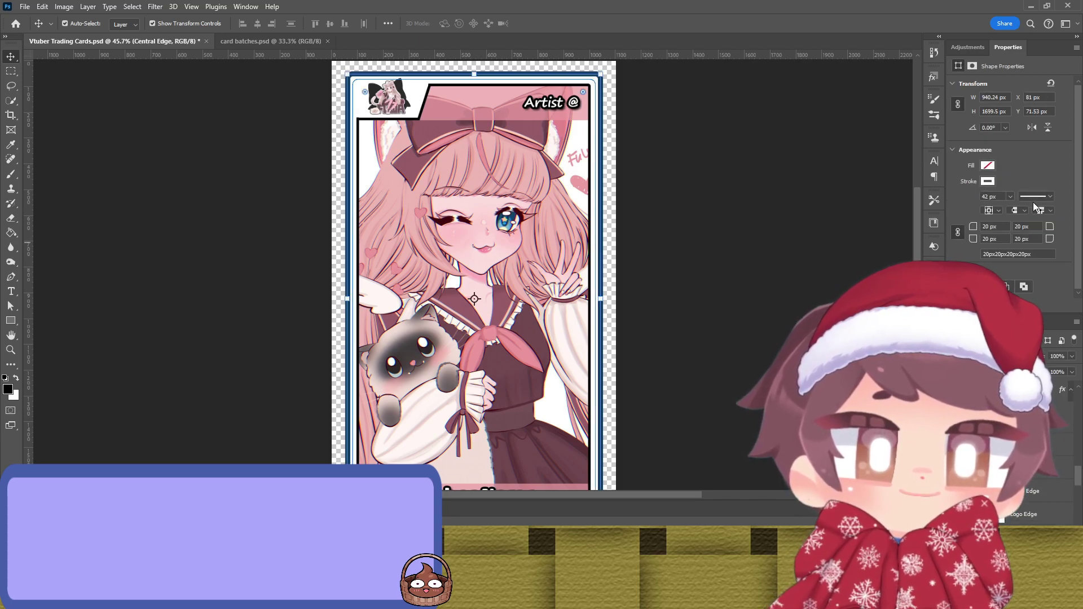
key("i")
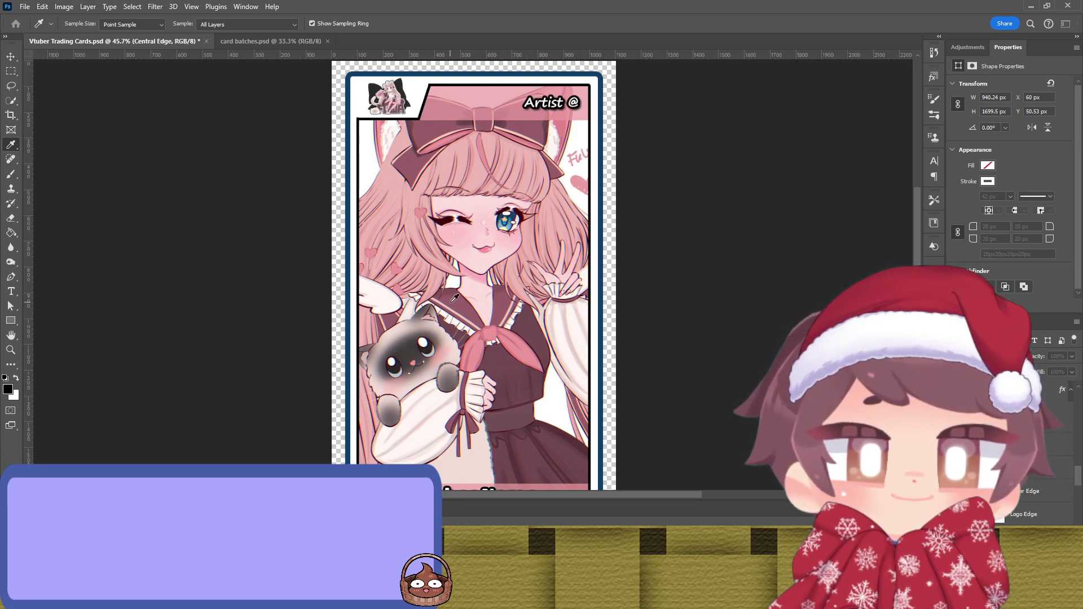
key("v")
left_click(727, 194)
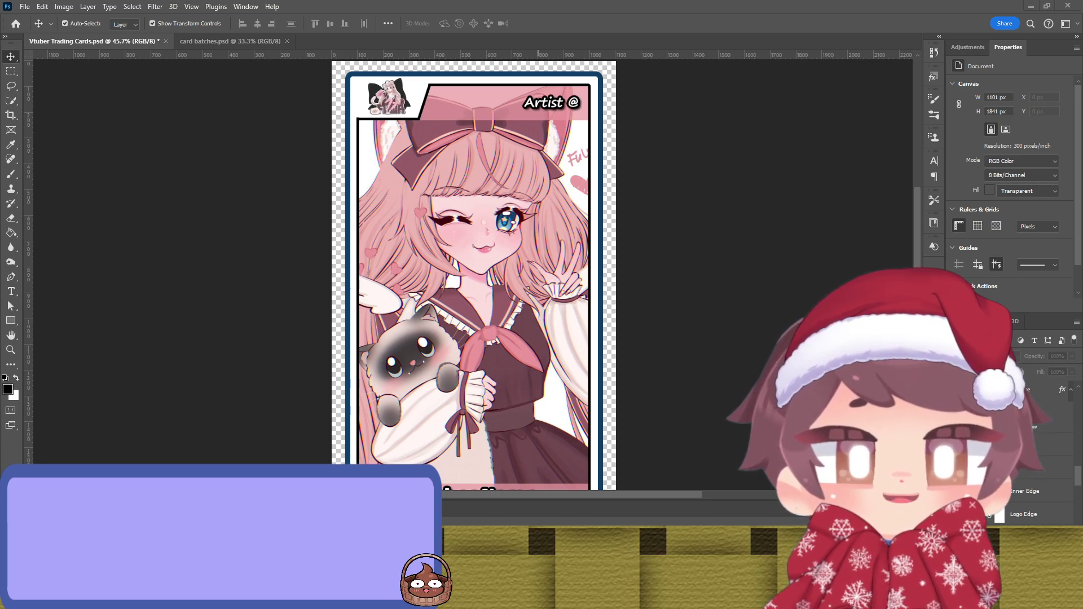
Step: Place and commit the cat-eared character image, then resample the outer border stroke
left_click_drag(801, 203, 620, 198)
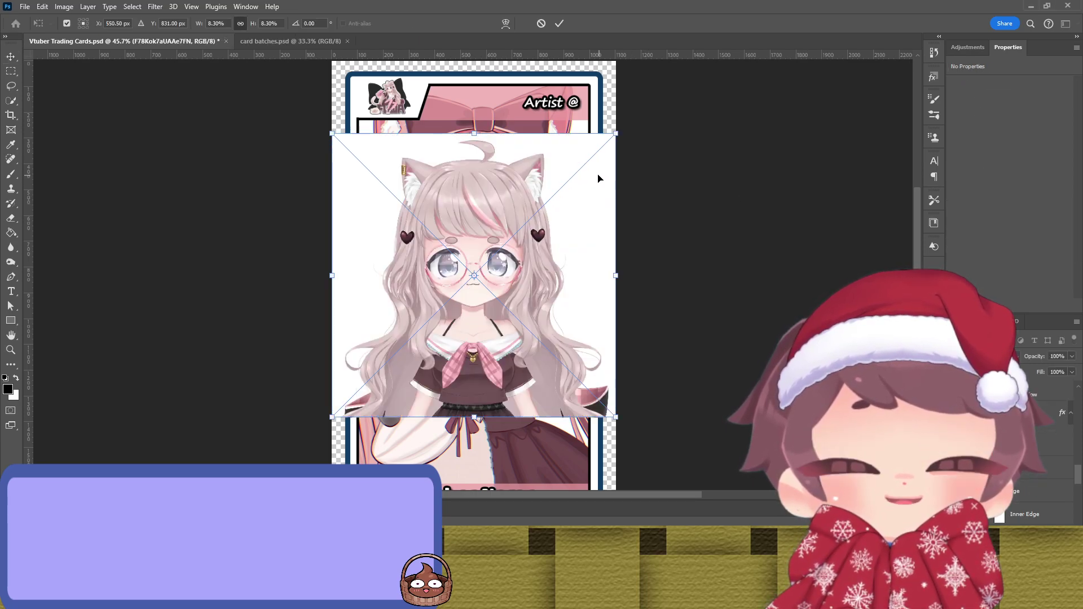
key("Return")
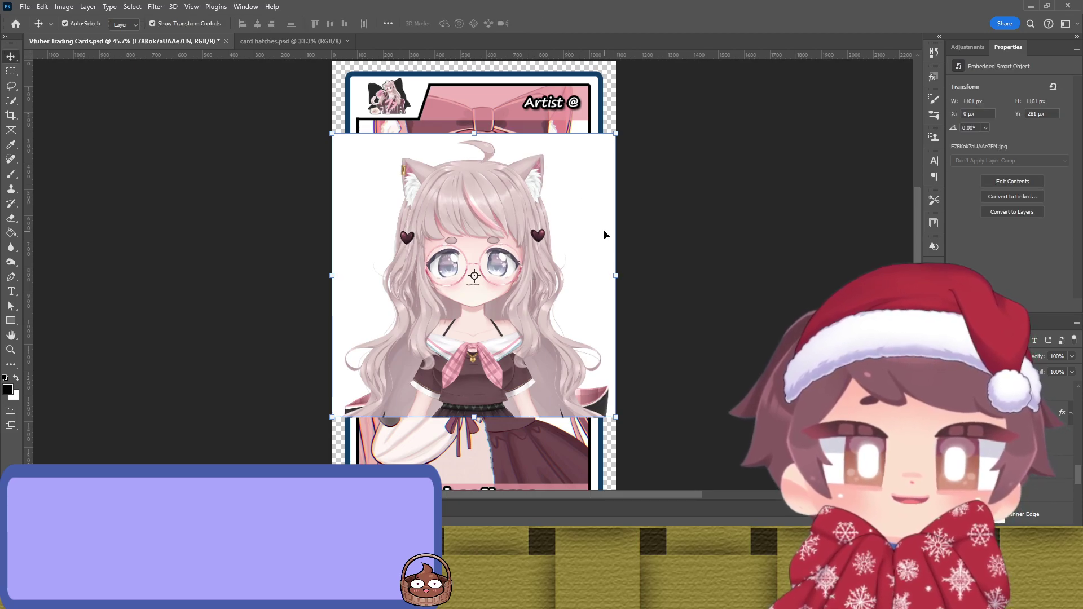
left_click(603, 121)
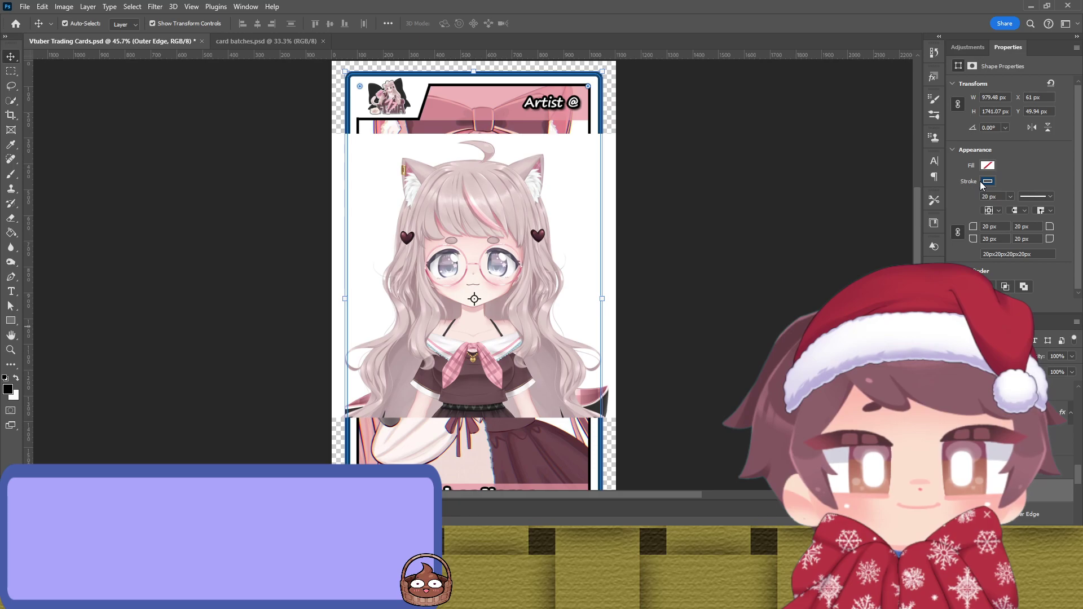
key("i")
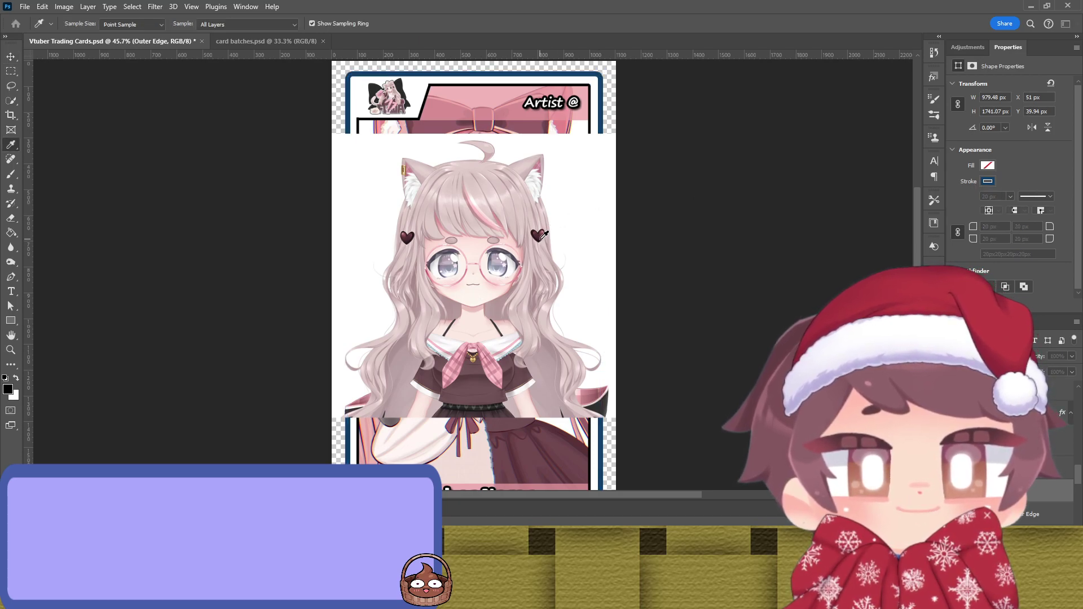
key("v")
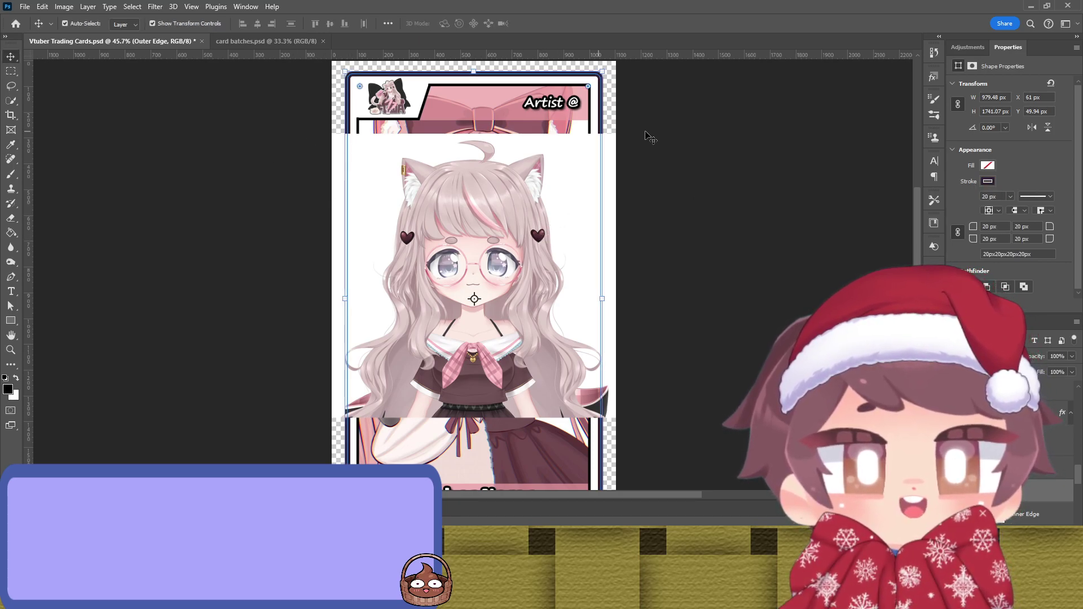
left_click(705, 164)
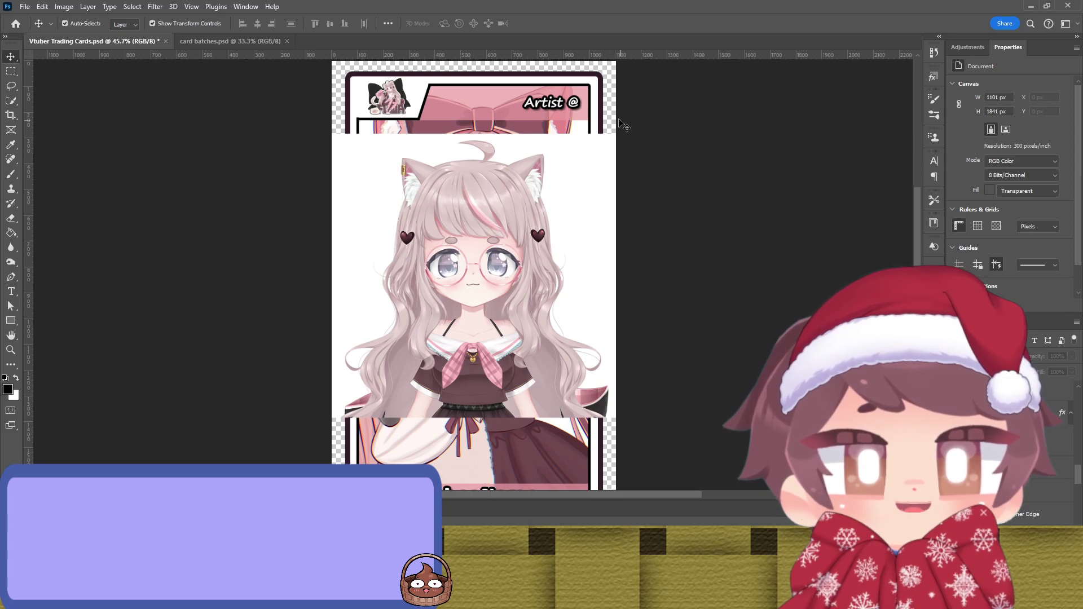
Step: Check the central and inner borders, then drag the old cat-ear girl off and delete it
left_click(595, 118)
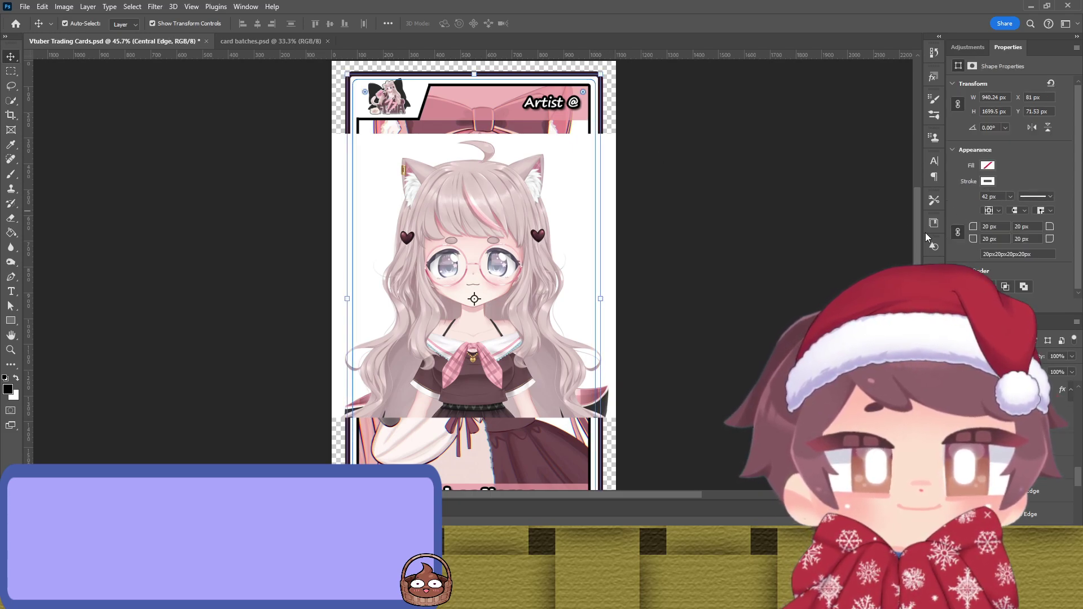
left_click(769, 220)
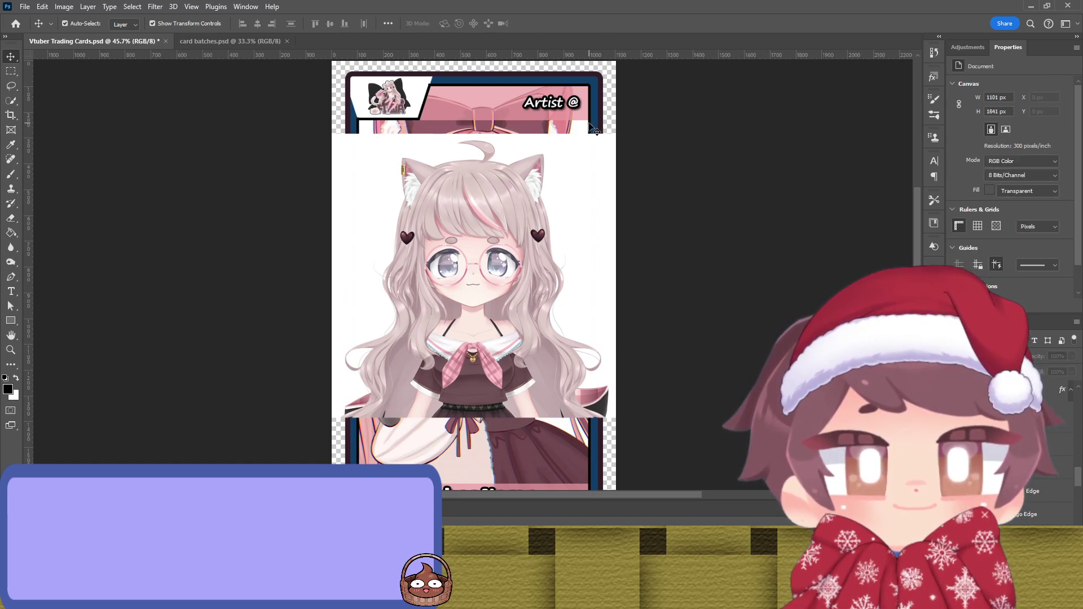
left_click(595, 131)
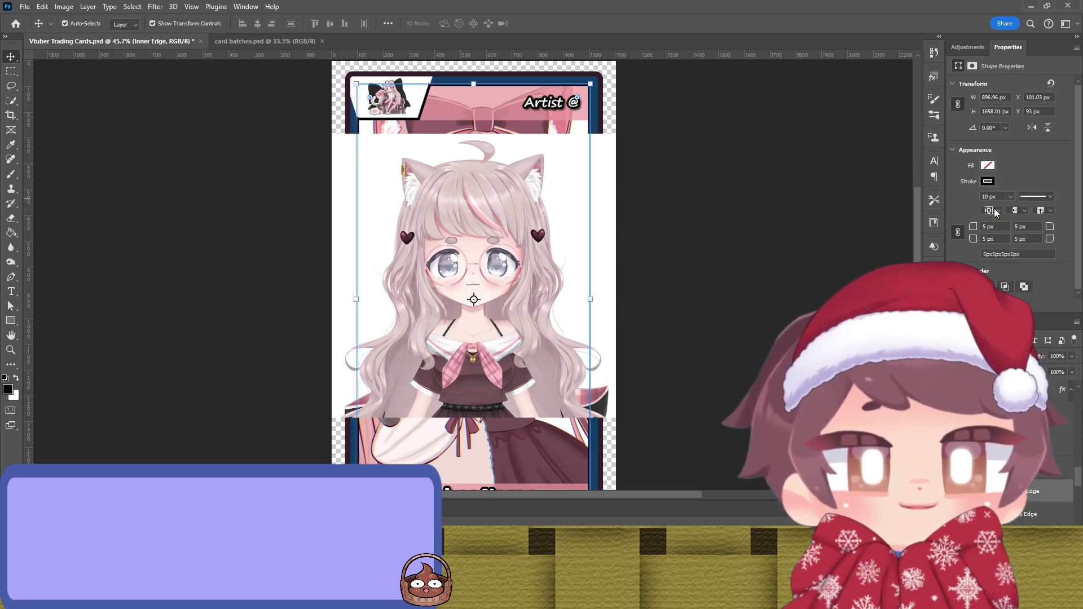
key("i")
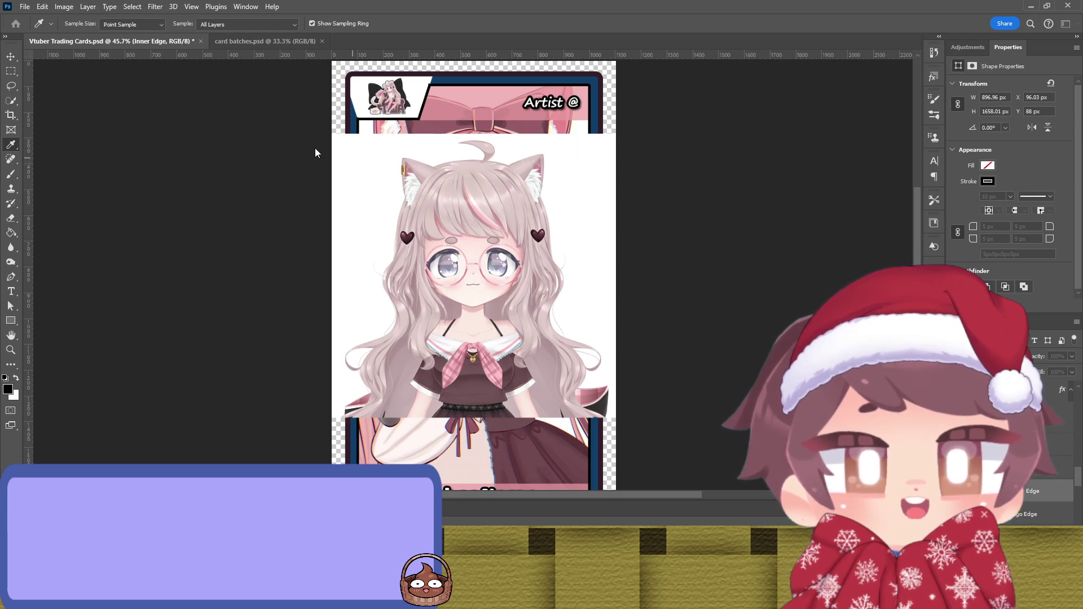
key("v")
left_click(694, 187)
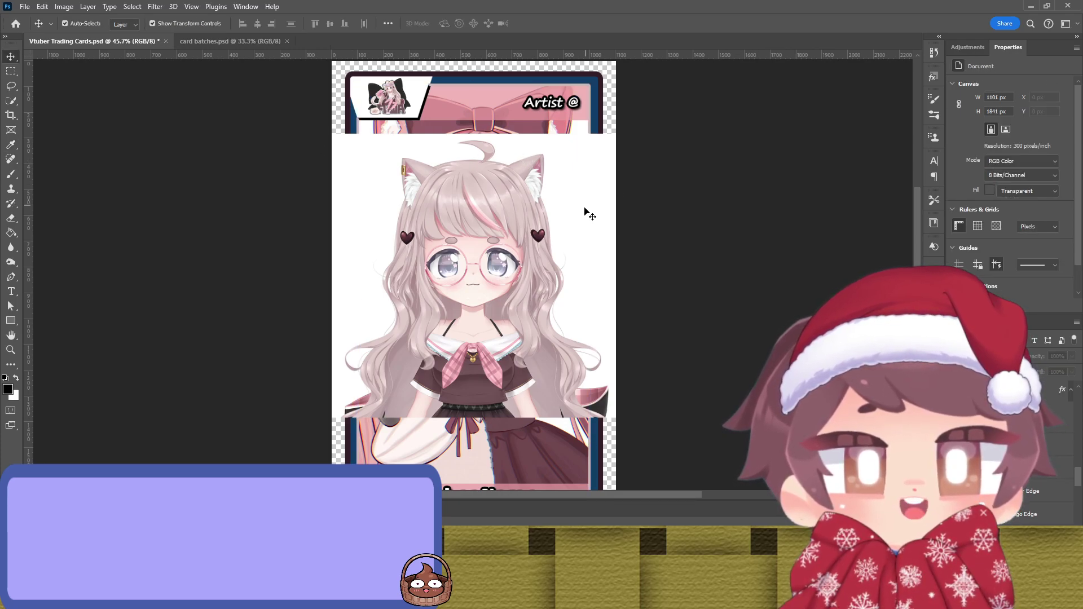
left_click_drag(585, 174, 555, 203)
key("ctrl+comma")
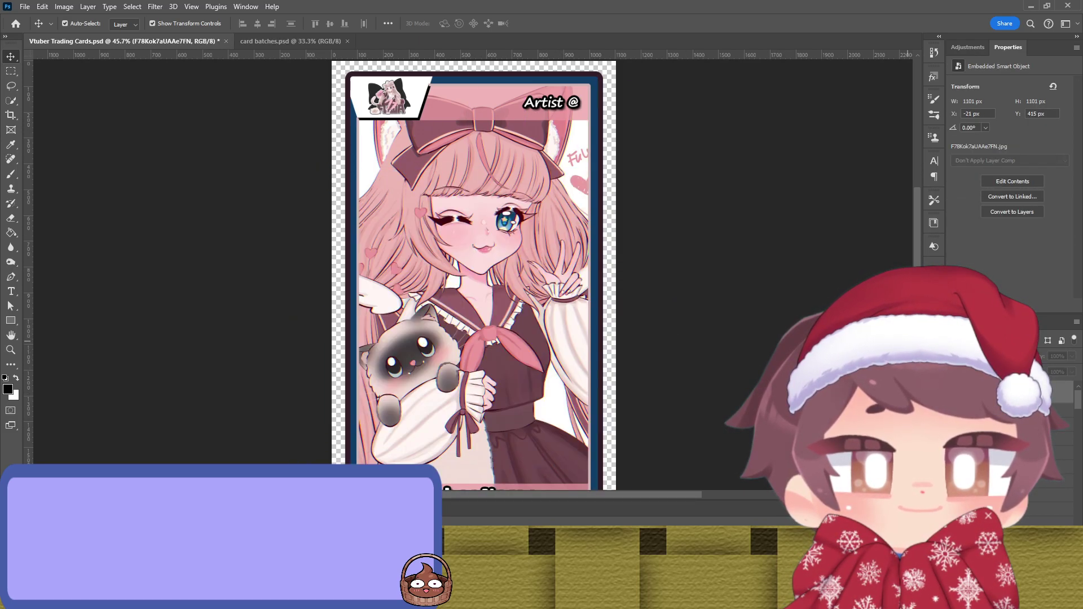
Step: Sample artwork colours for the inner border stroke and the Artist name block
left_click(592, 226)
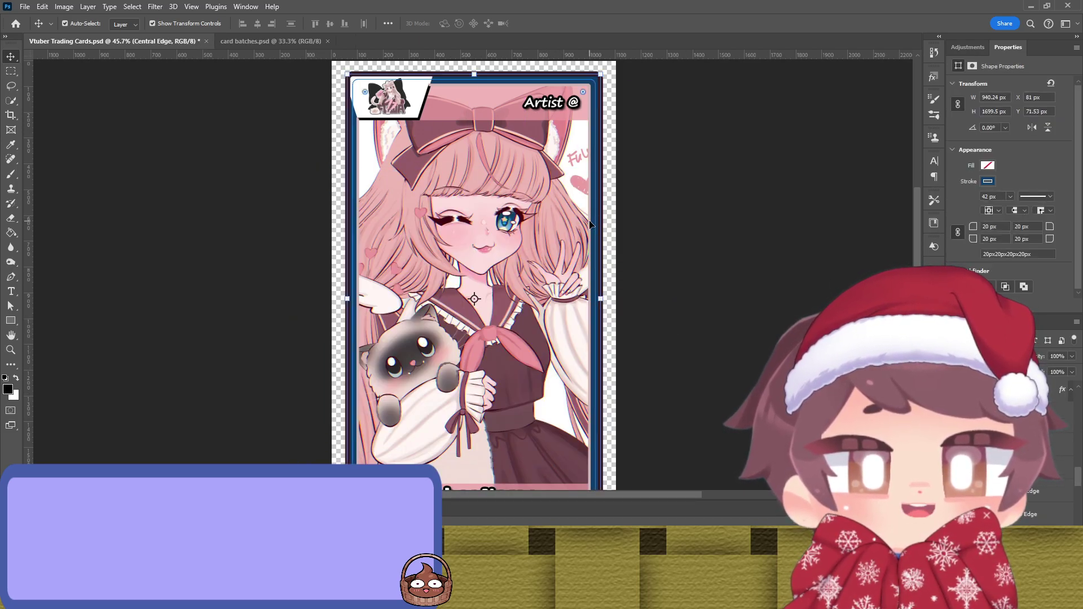
left_click(593, 226)
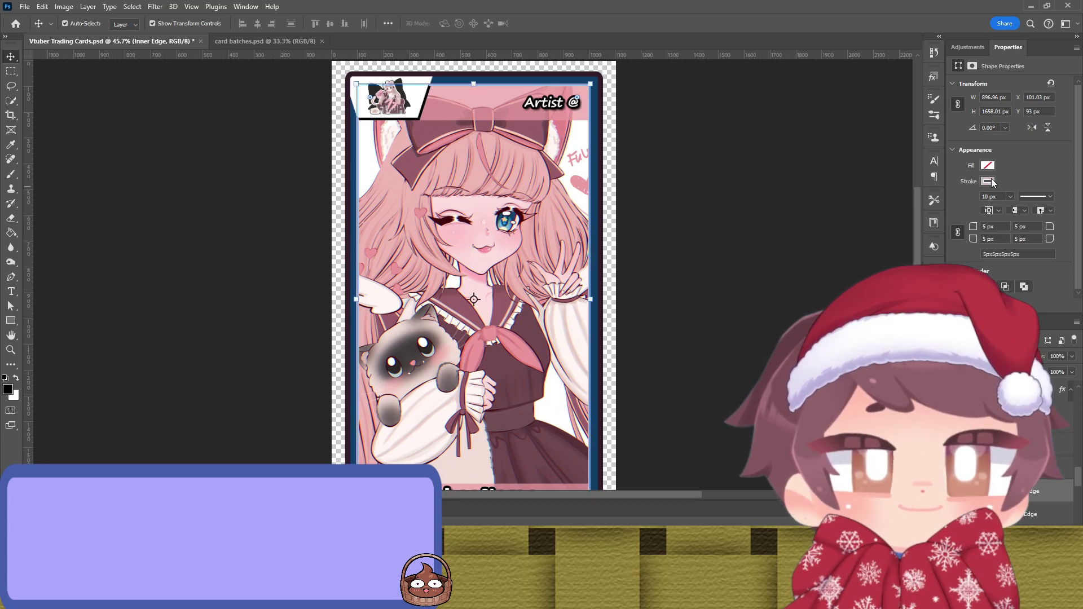
key("i")
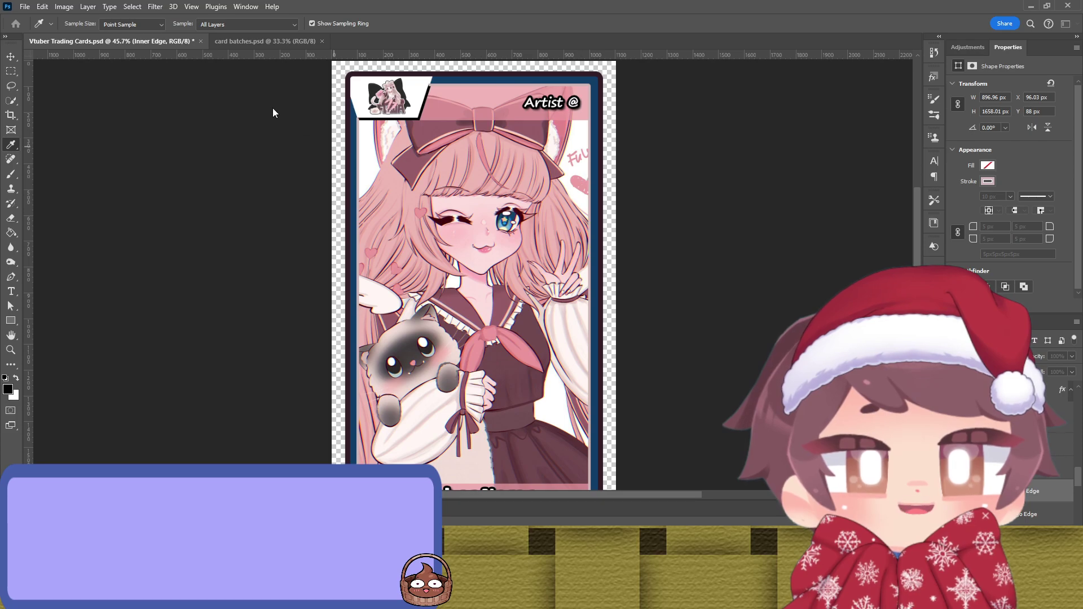
key("v")
left_click(672, 188)
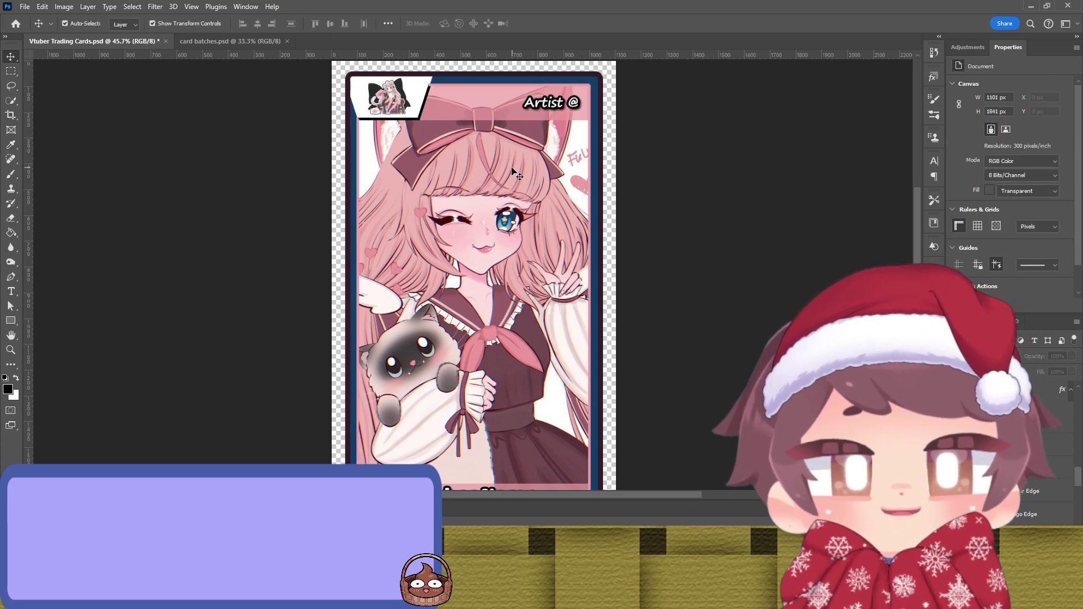
left_click(483, 105)
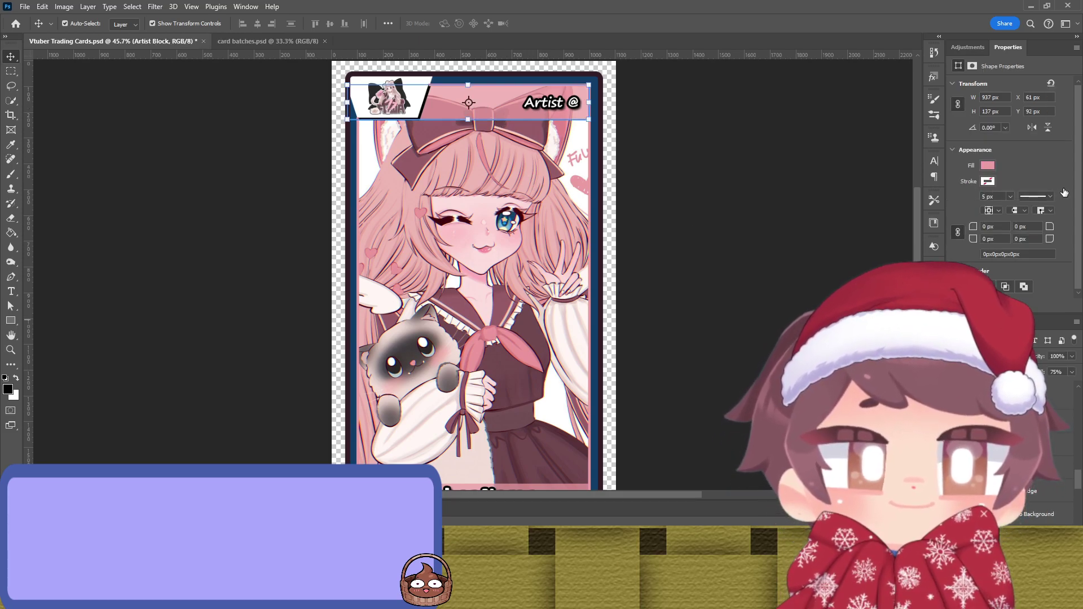
key("i")
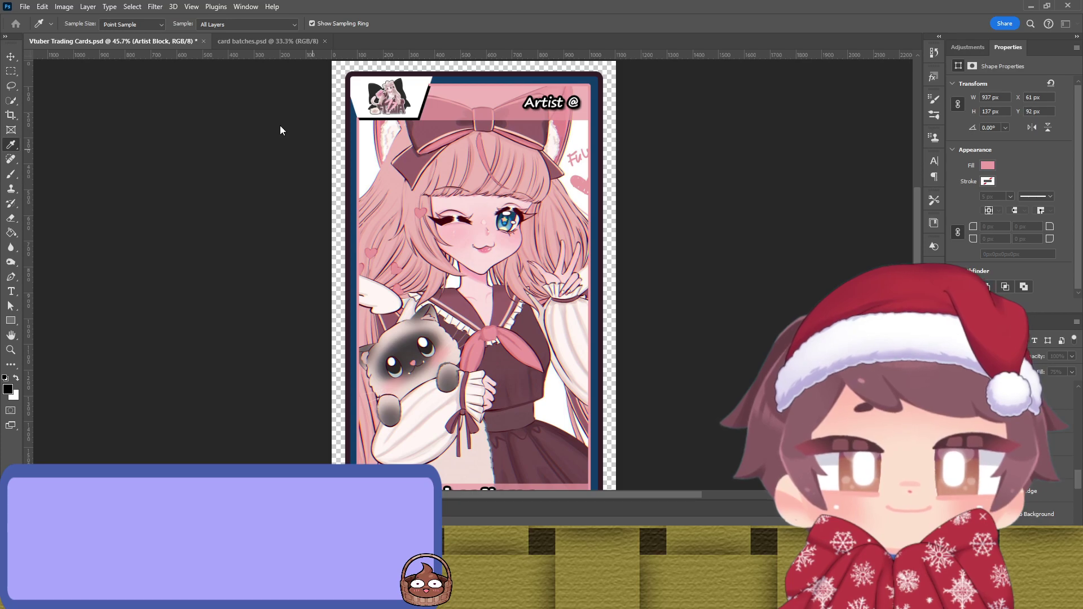
key("v")
left_click(733, 217)
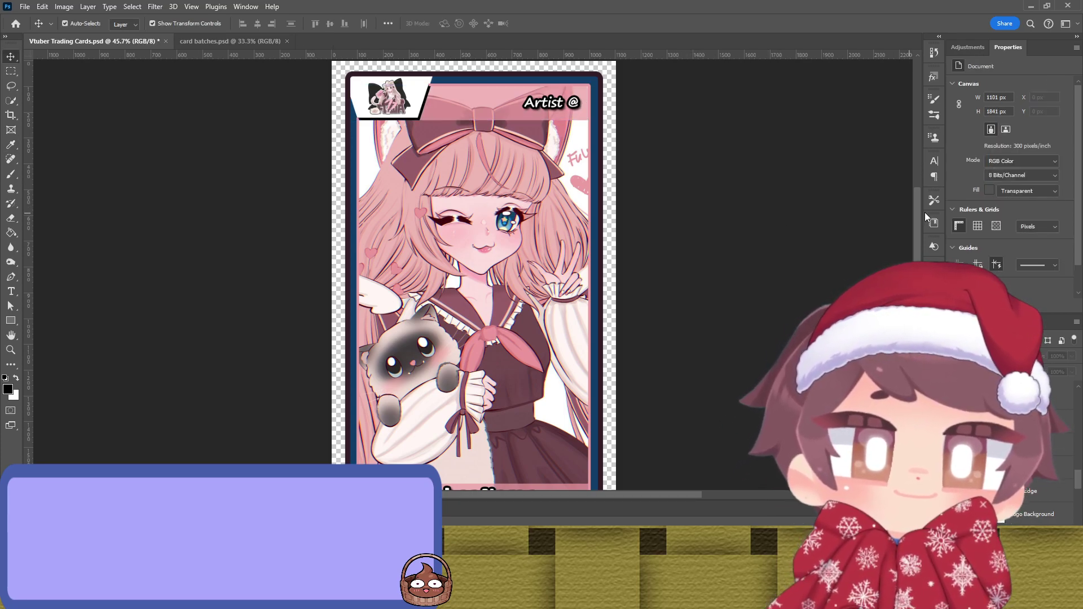
Step: Resample the inner border's stroke colour from the artwork twice, previewing it deselected
left_click(592, 197)
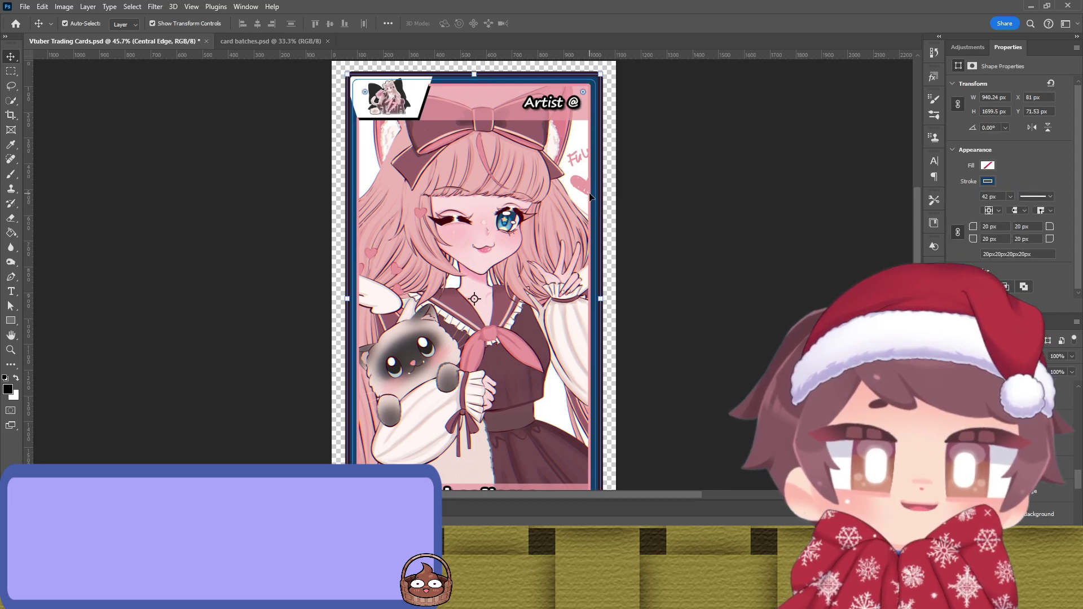
key("i")
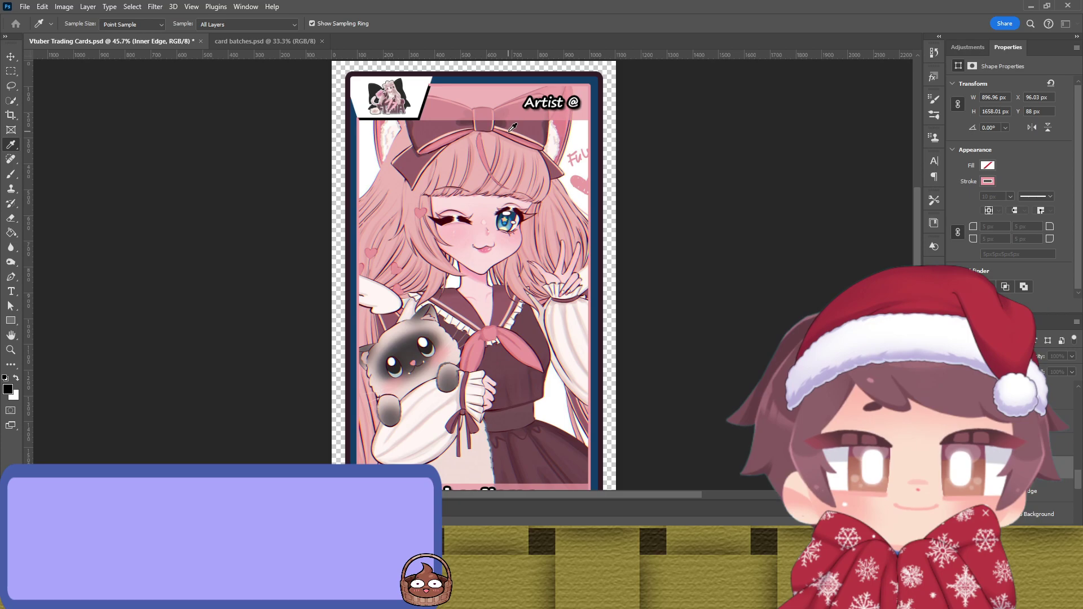
key("v")
left_click(706, 189)
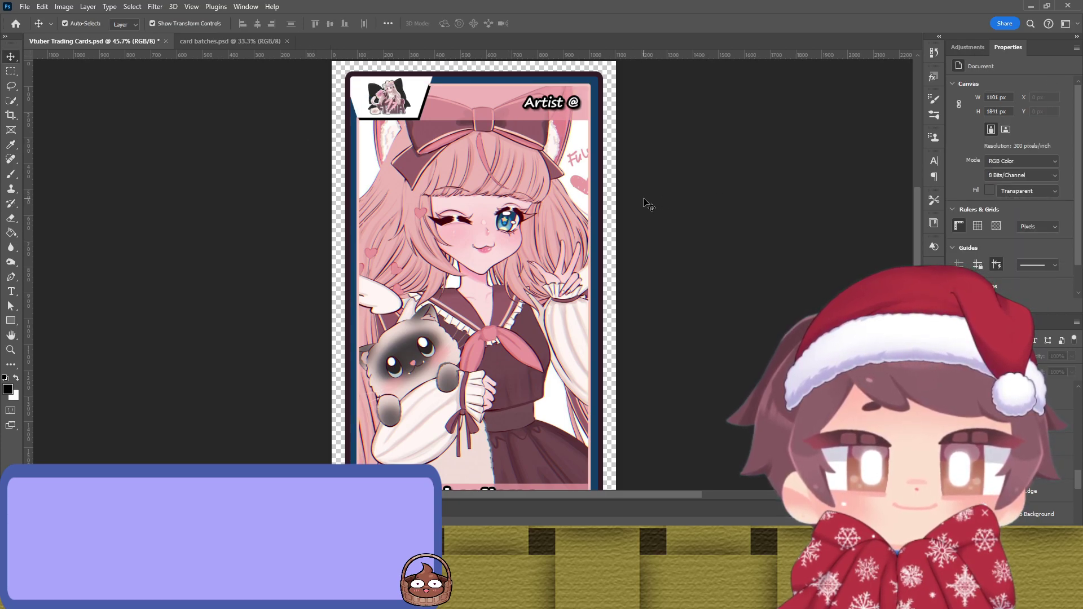
key("ctrl")
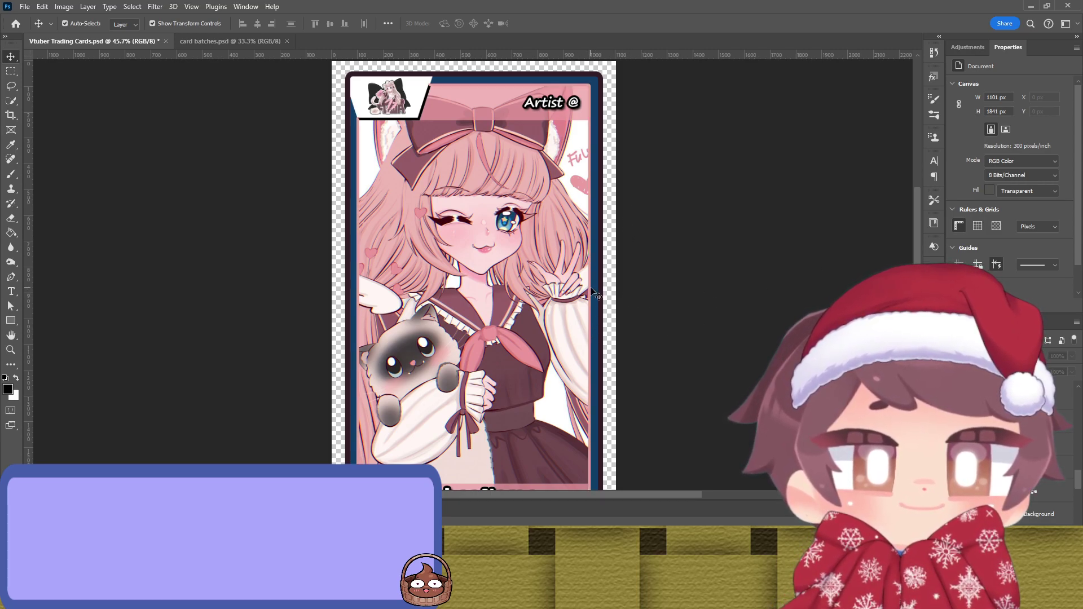
left_click(592, 290)
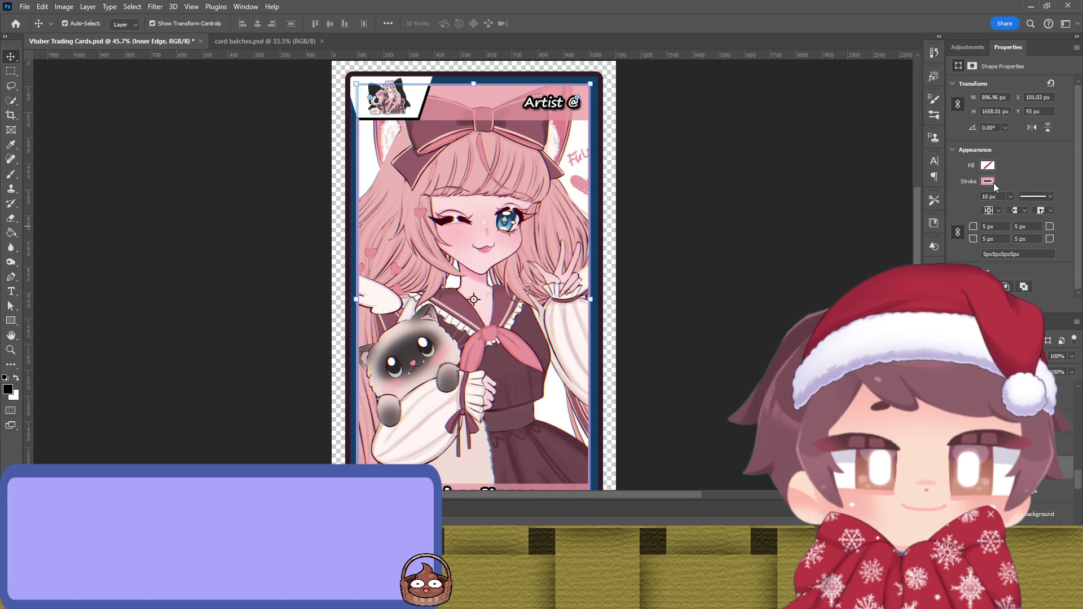
key("i")
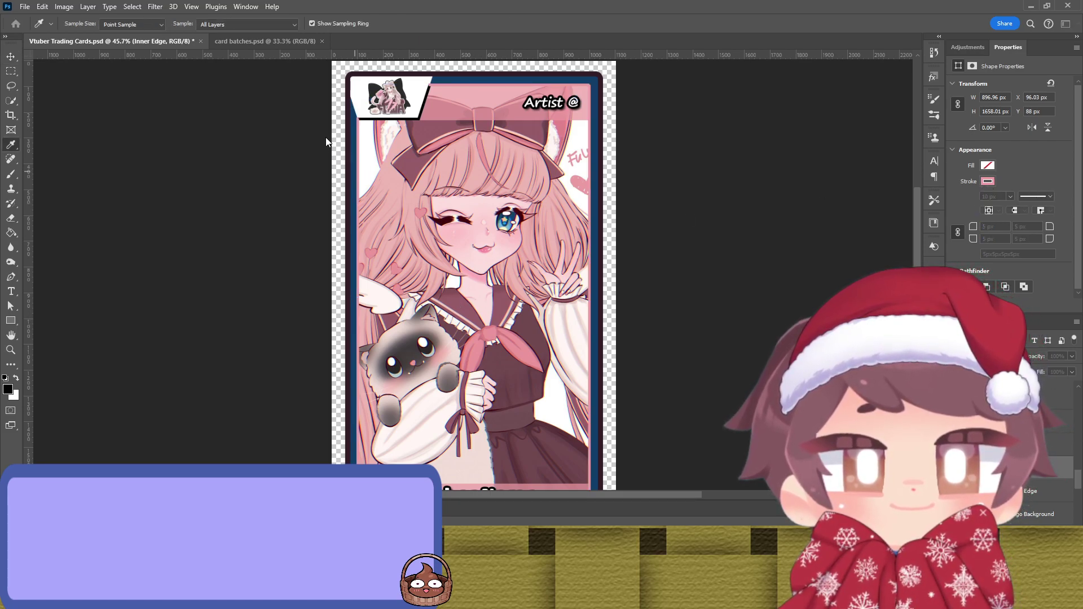
key("v")
left_click(733, 236)
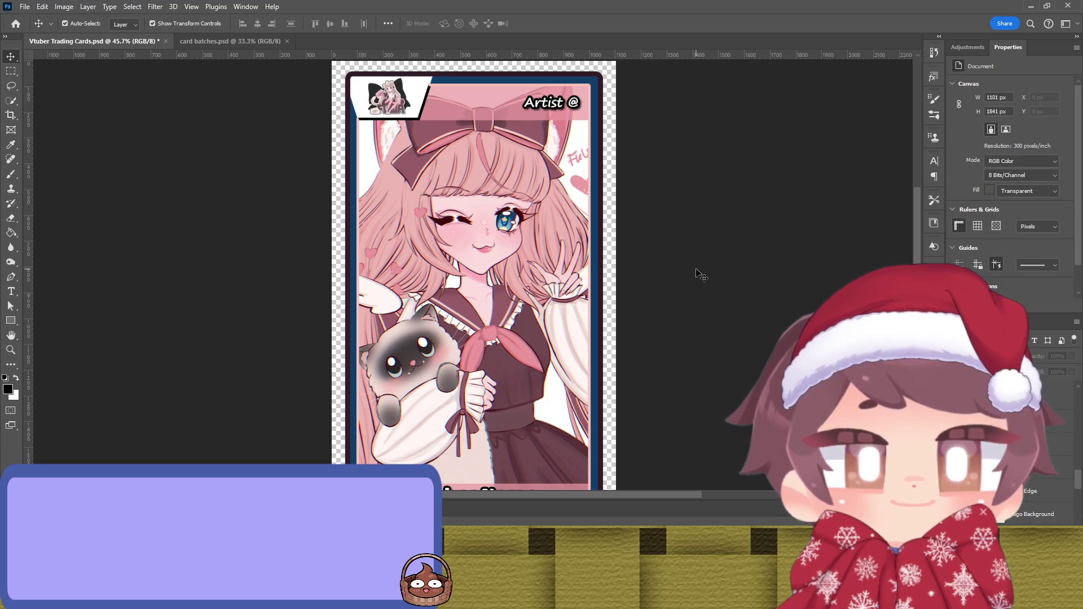
Step: Refine the inner border colour with more samples, leaving the central band dark slate
left_click(591, 214)
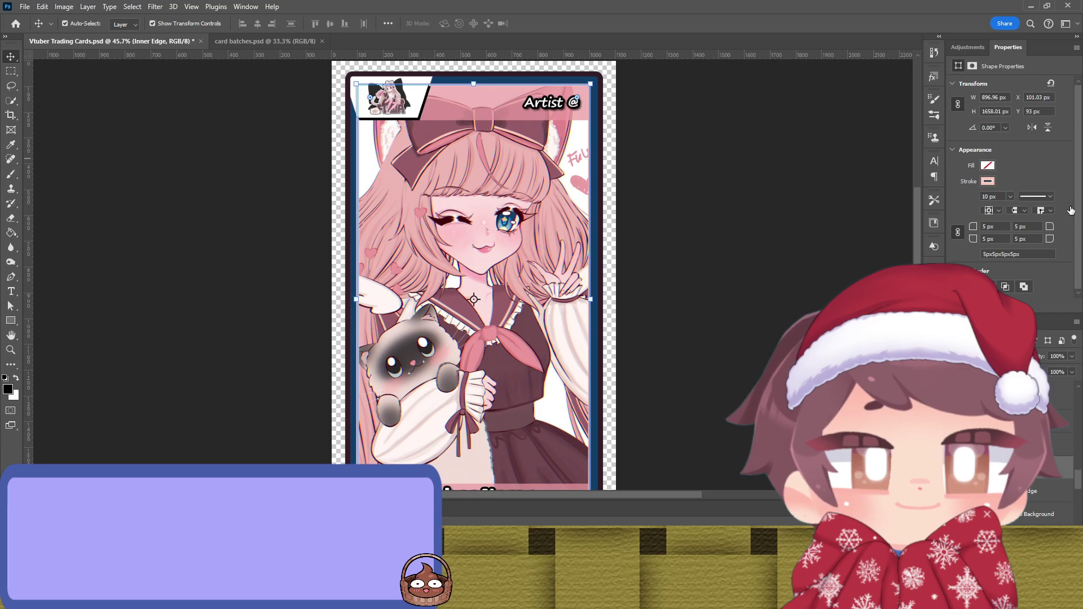
key("i")
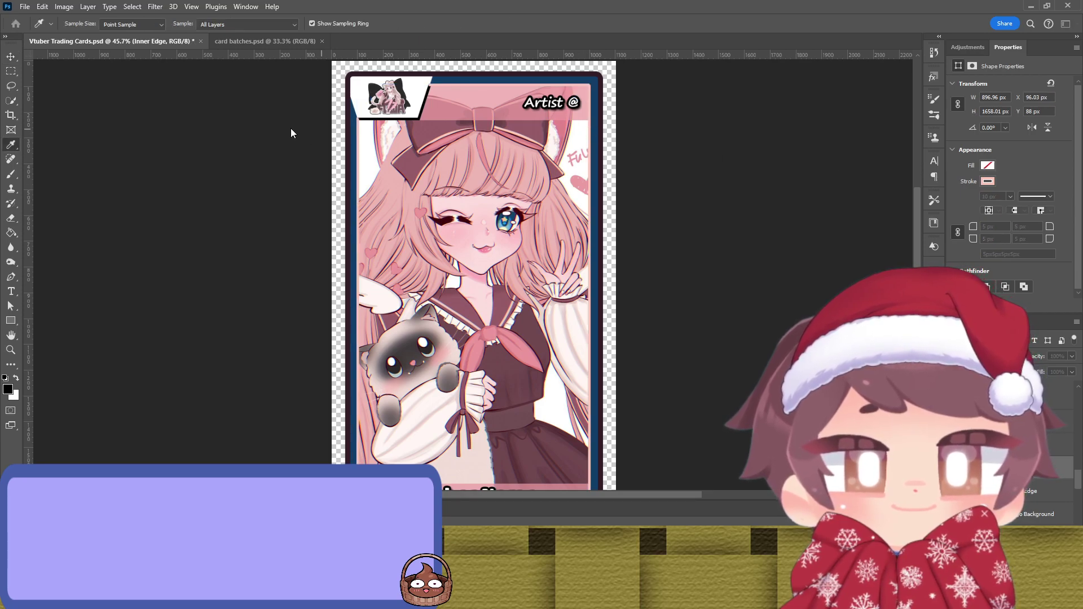
key("v")
left_click(290, 128)
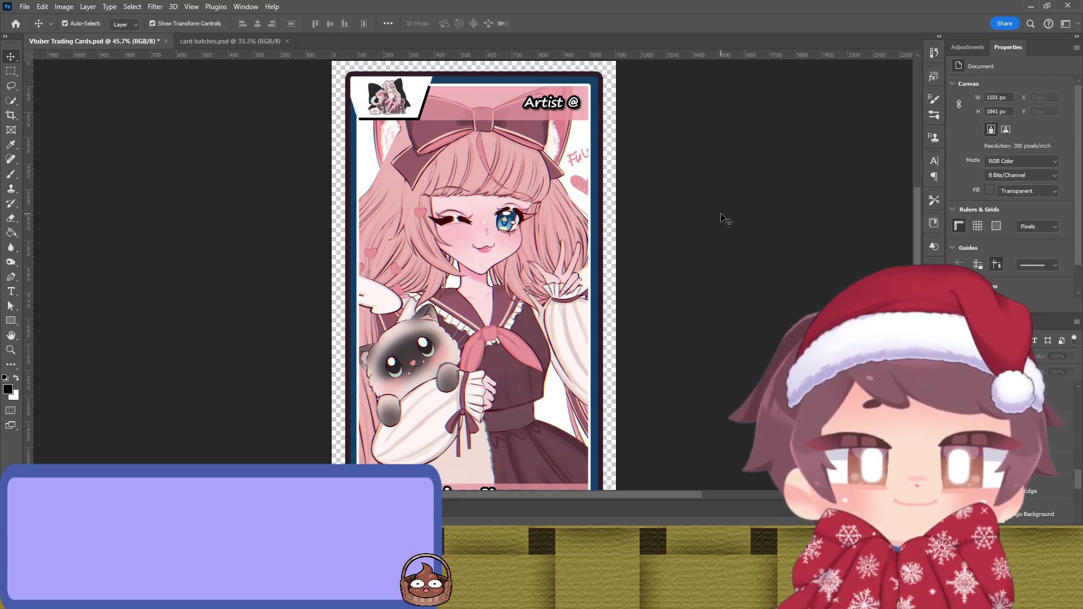
key("ctrl")
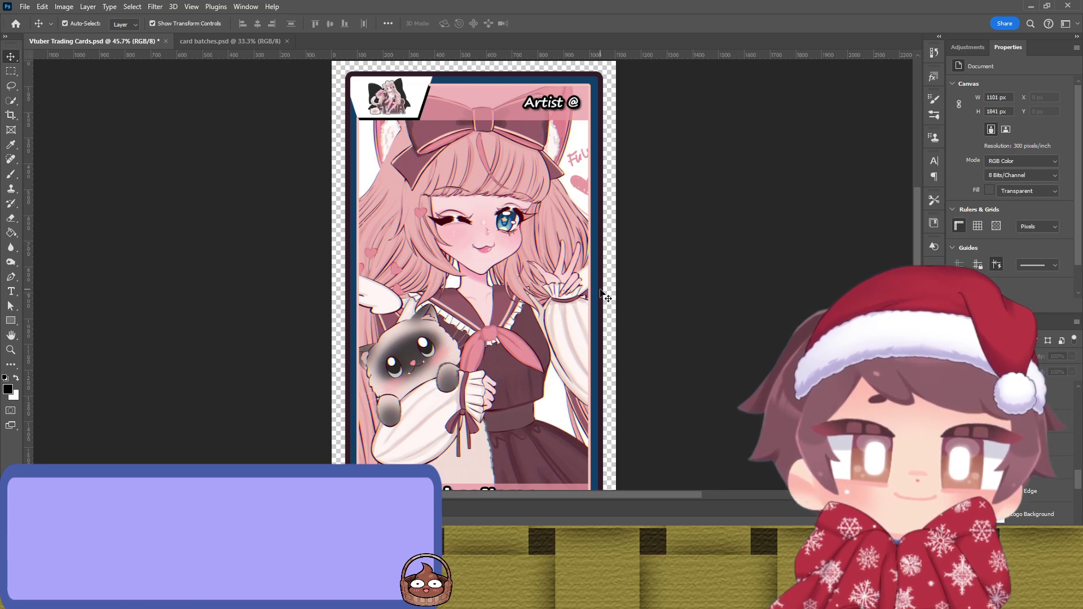
left_click(588, 298)
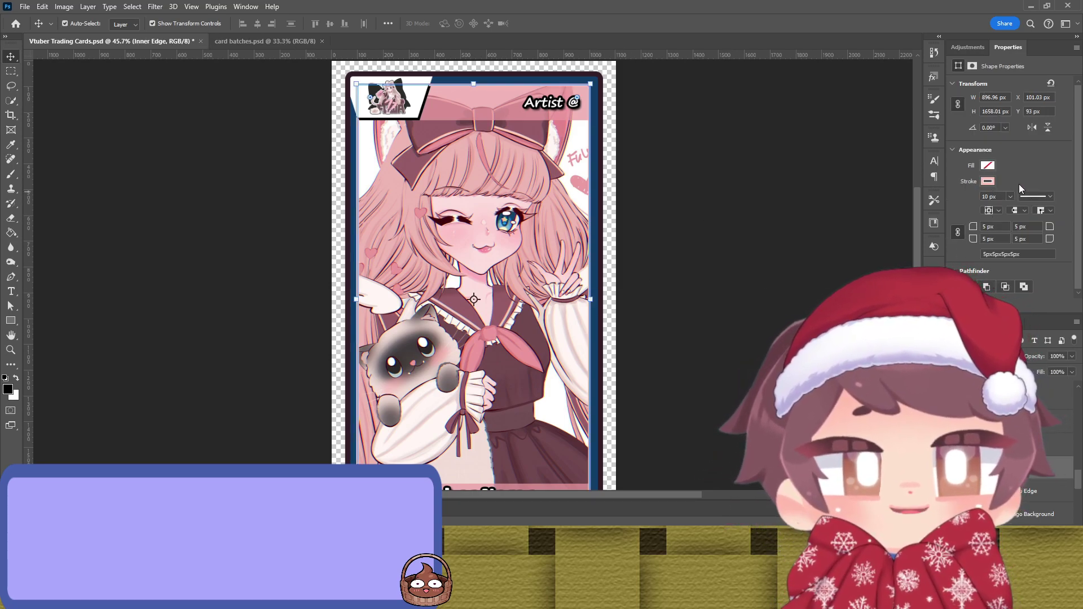
key("i")
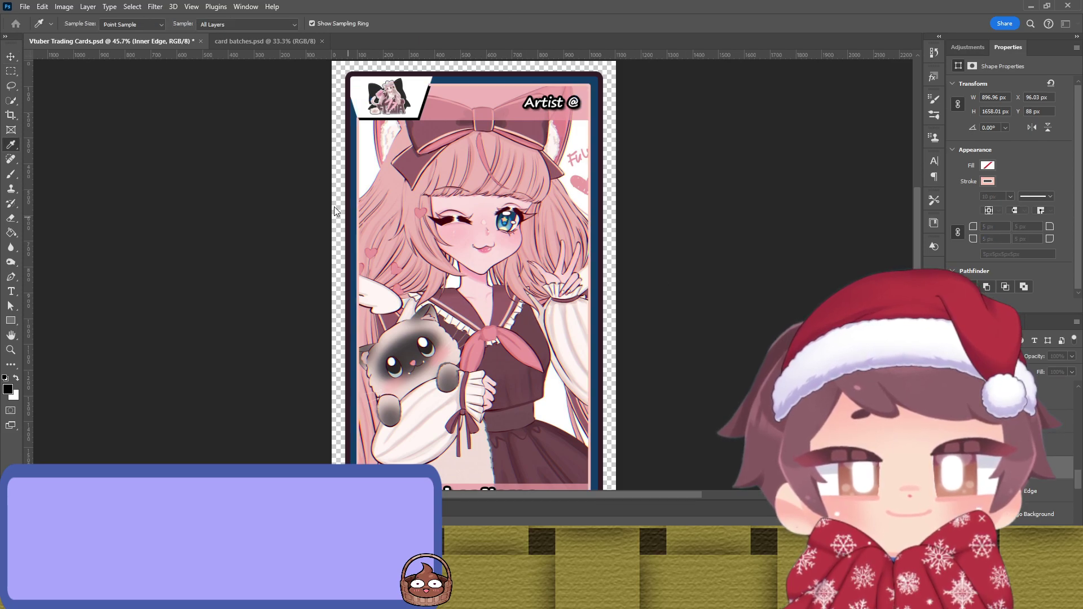
key("v")
left_click(660, 203)
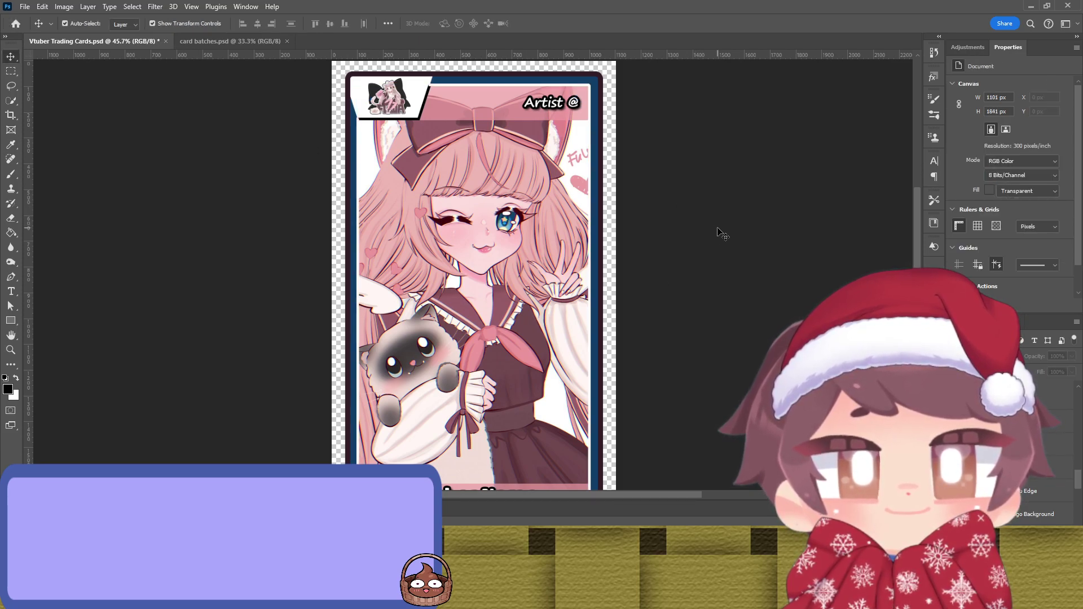
left_click(590, 206)
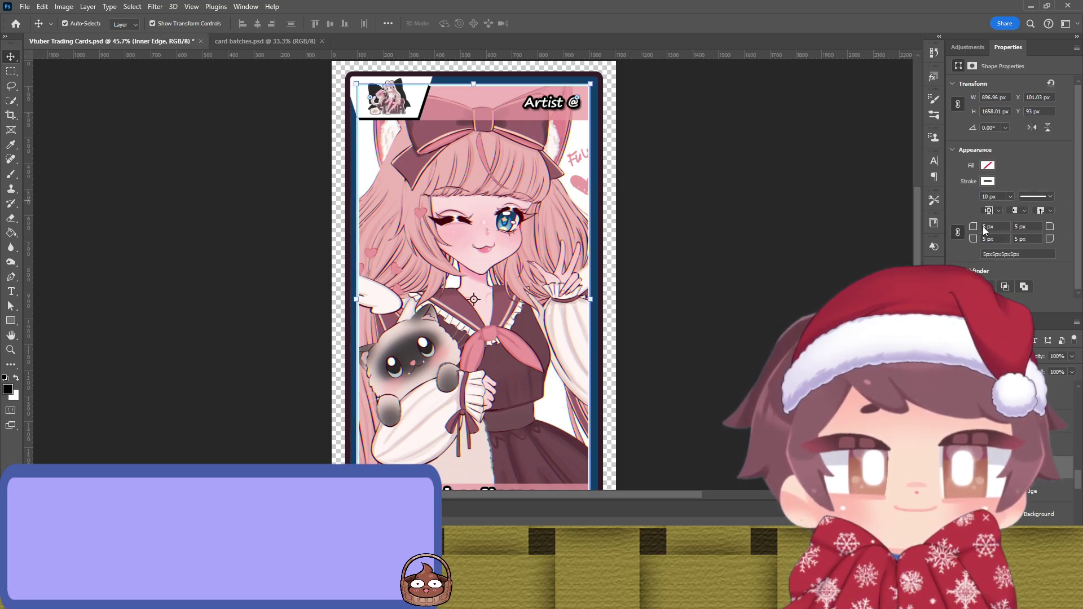
left_click(787, 249)
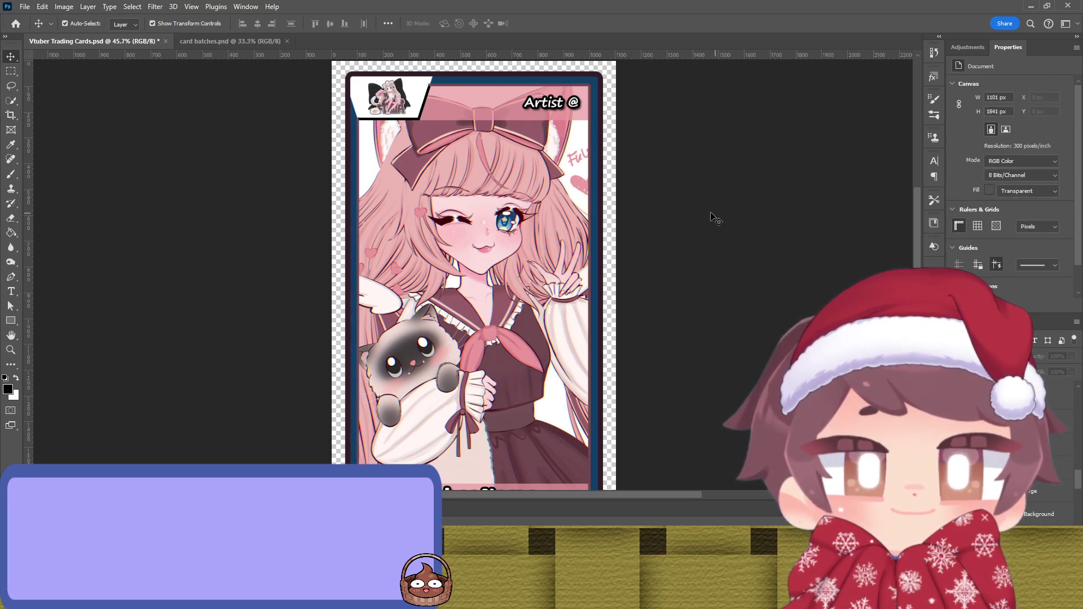
left_click(598, 194)
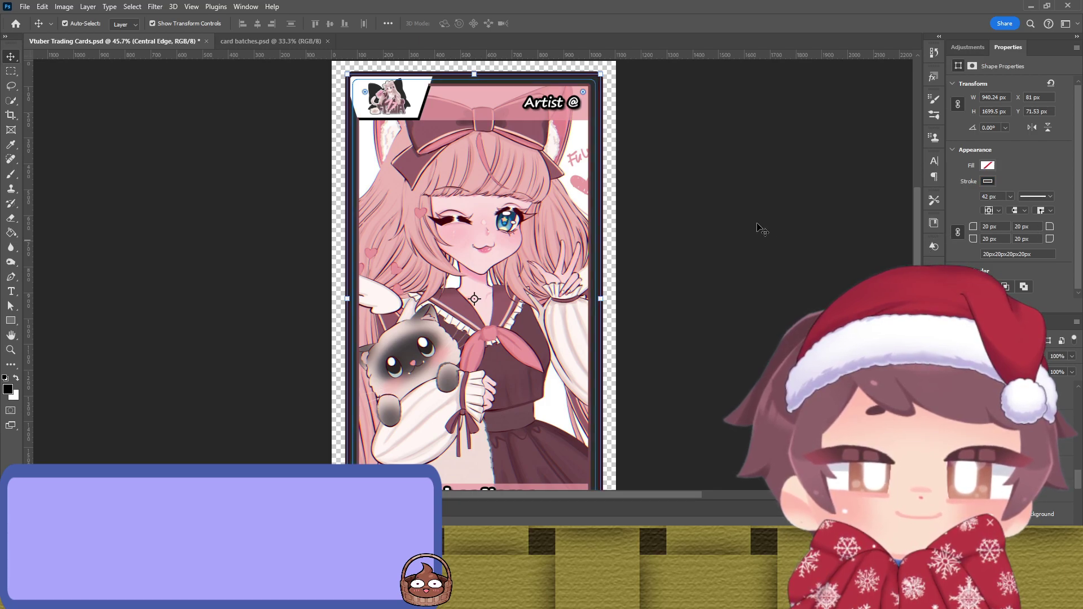
Step: Resample the outer border's stroke colour from the artwork
left_click(643, 207)
left_click(603, 218)
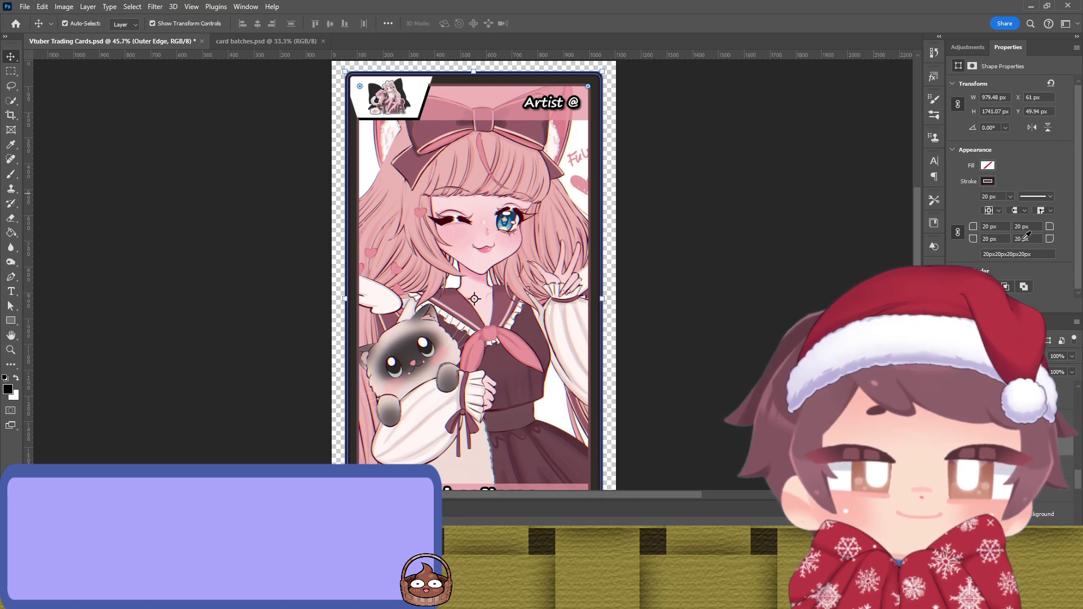
key("i")
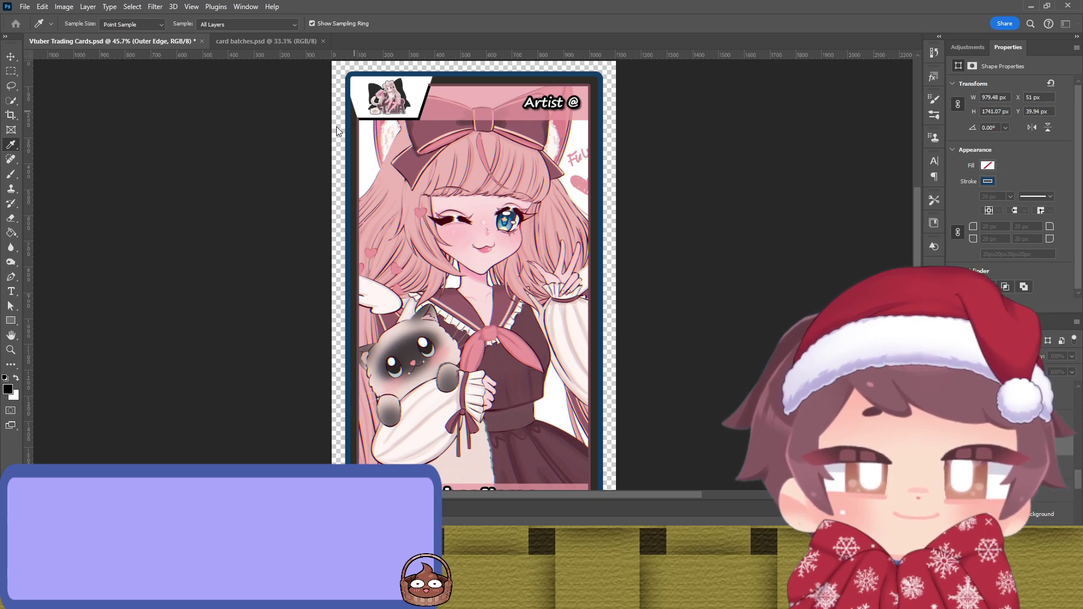
key("v")
left_click(649, 204)
Step: Sample pink from the artwork into the middle border stroke, previewing it twice
left_click(601, 205)
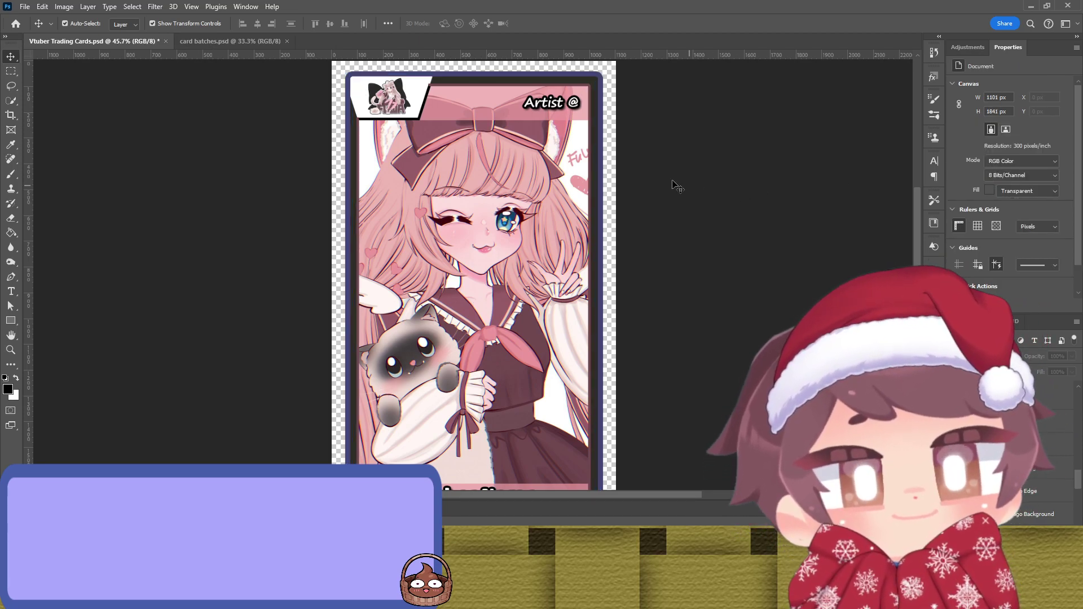
key("i")
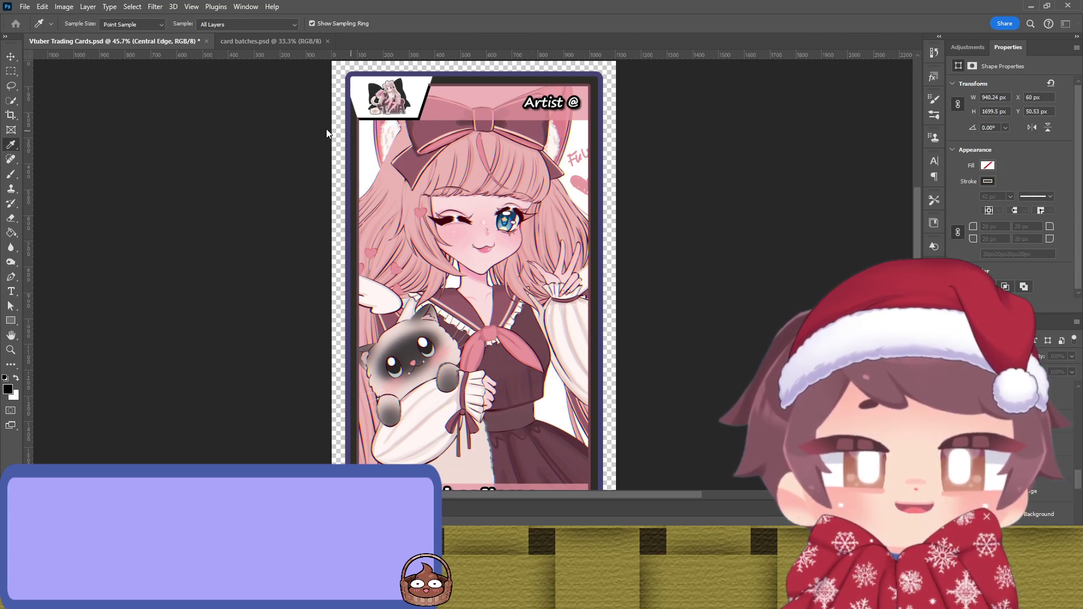
key("v")
left_click(712, 184)
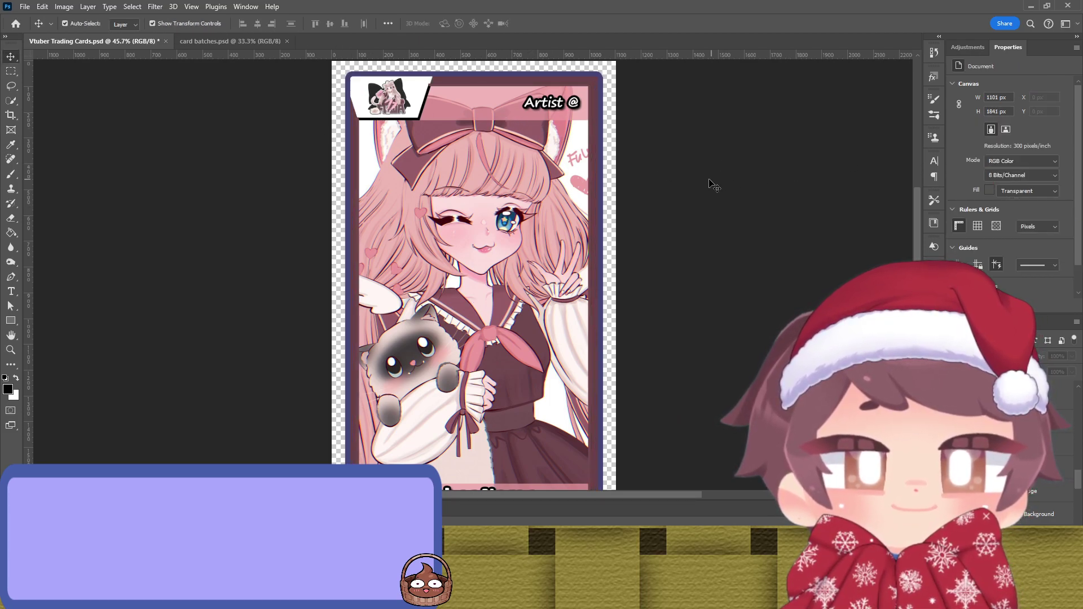
left_click(596, 185)
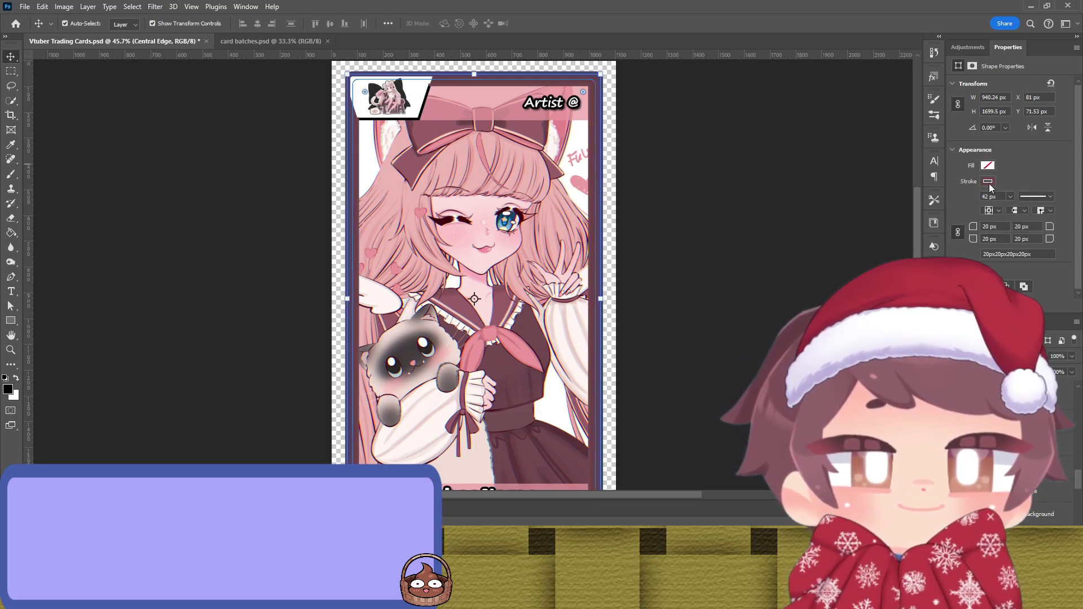
key("i")
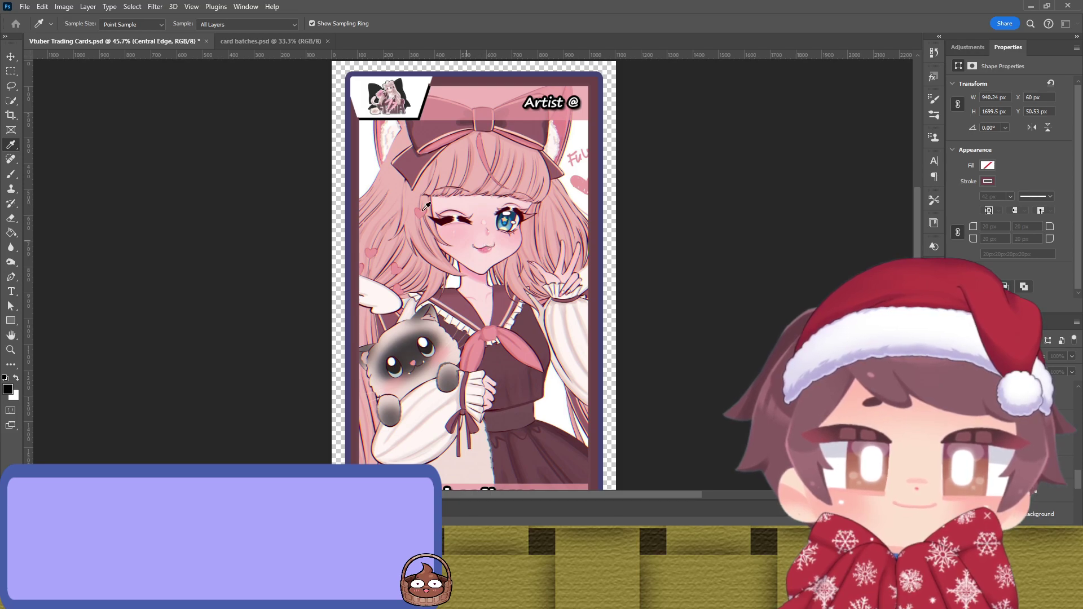
key("v")
left_click(623, 187)
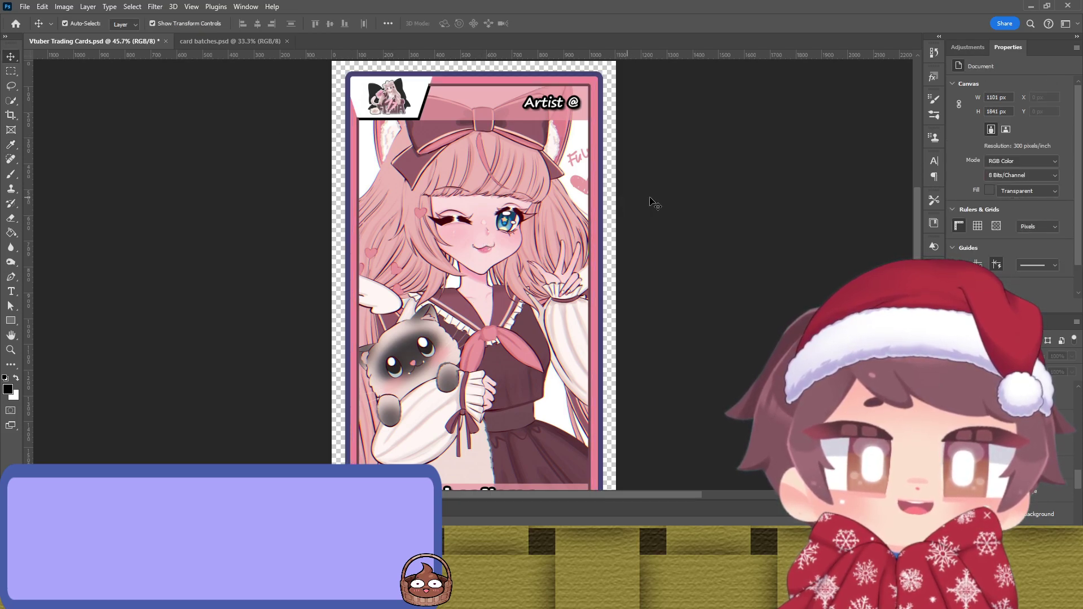
Step: Finalize the central border stroke with a pink sampled from the artwork
left_click(595, 215)
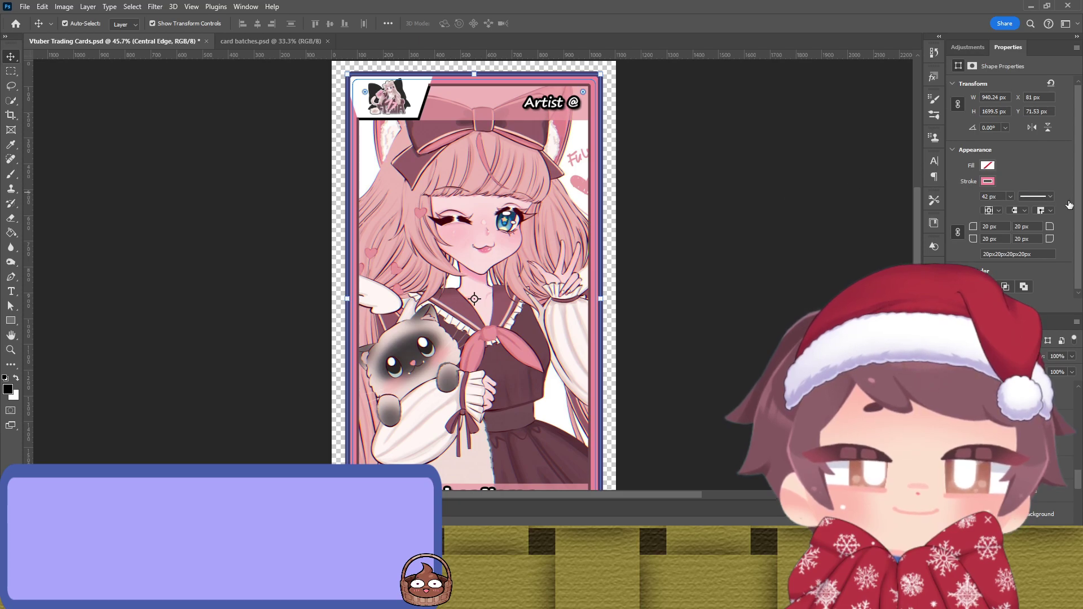
key("i")
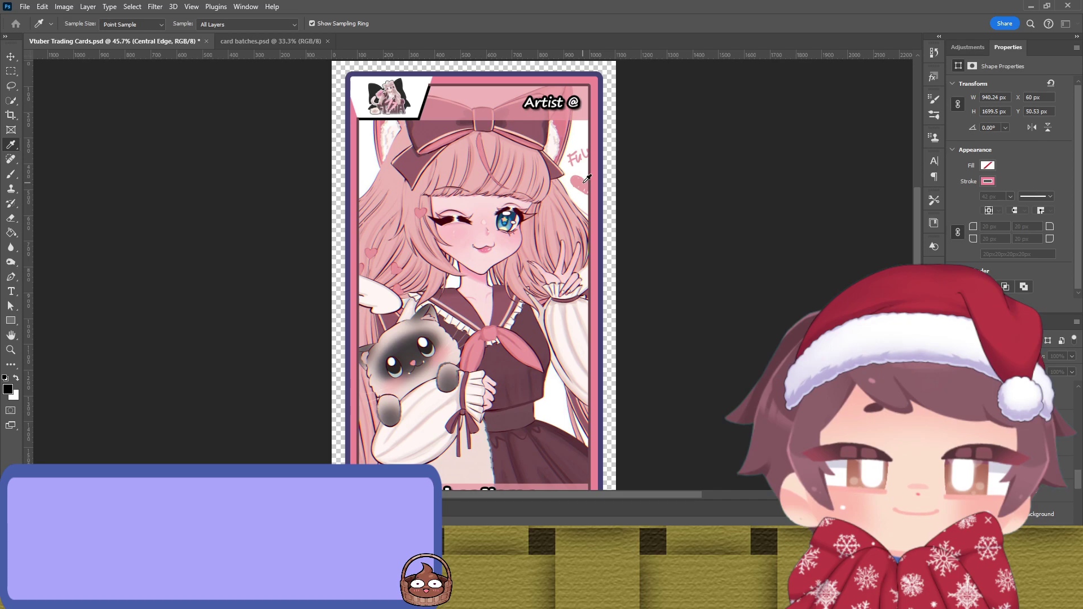
key("v")
left_click(699, 220)
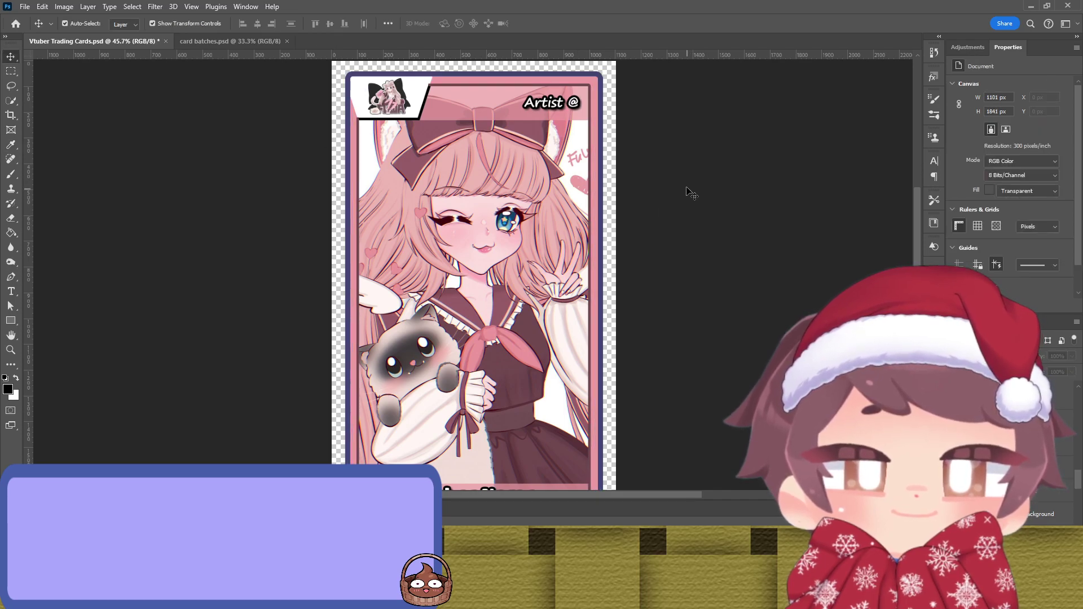
Step: Give the logo edge a pink outline sampled from the artwork
left_click(422, 118)
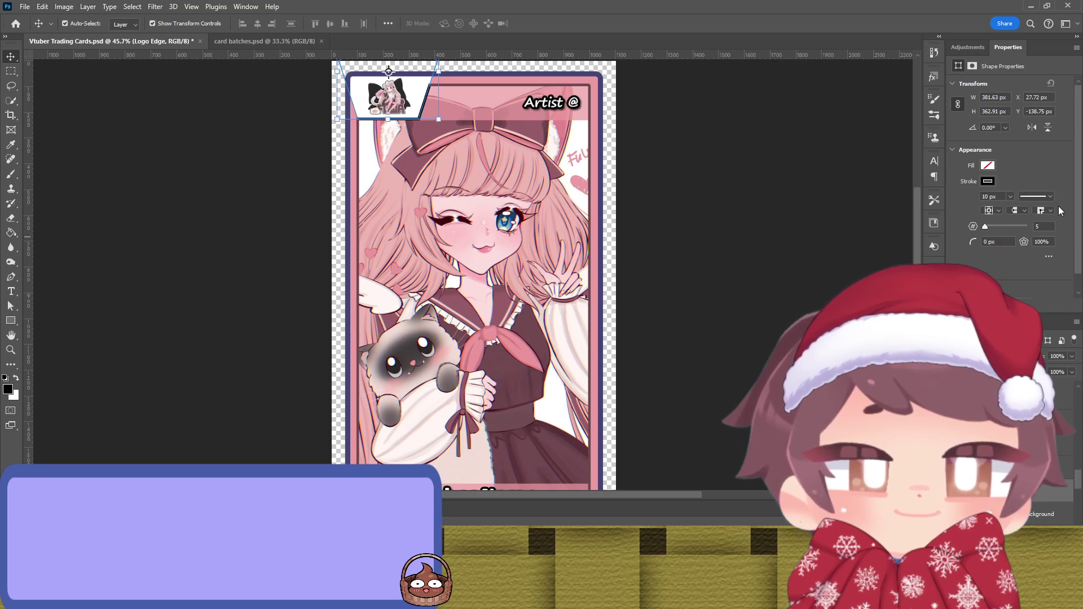
key("i")
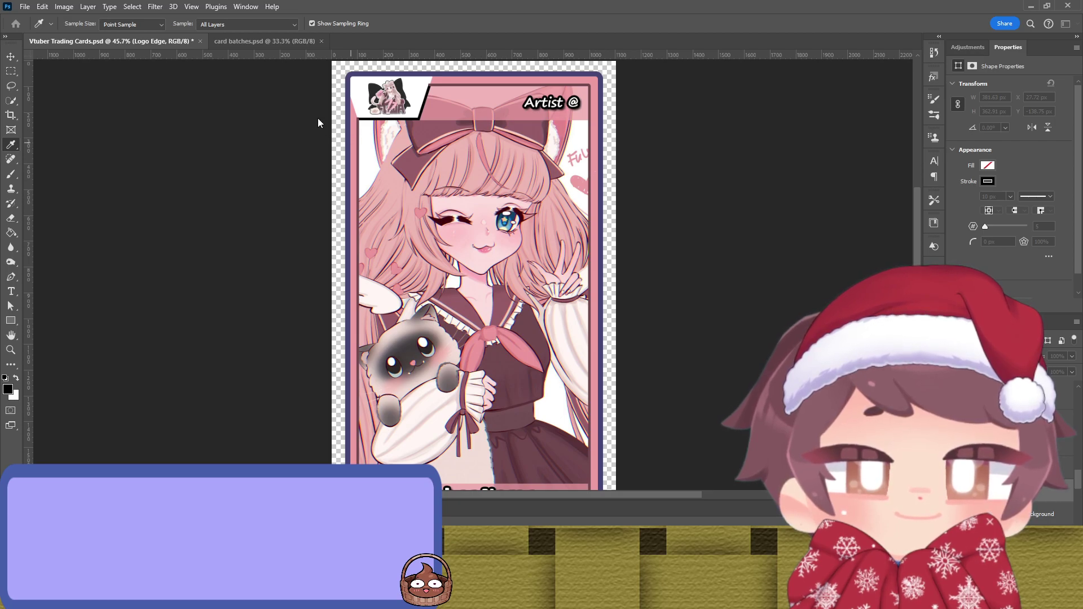
key("v")
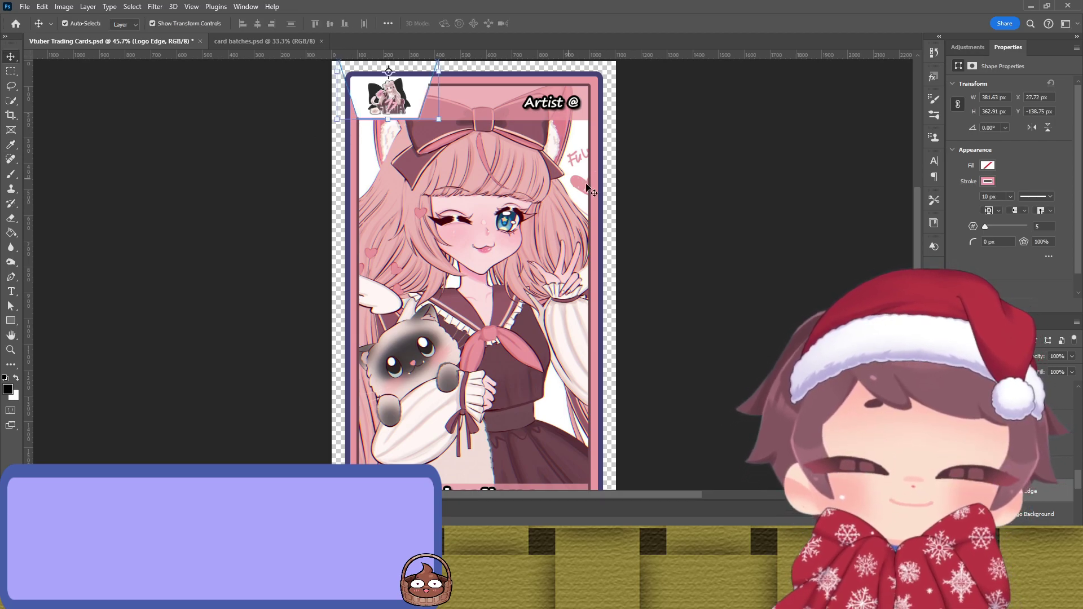
key("i")
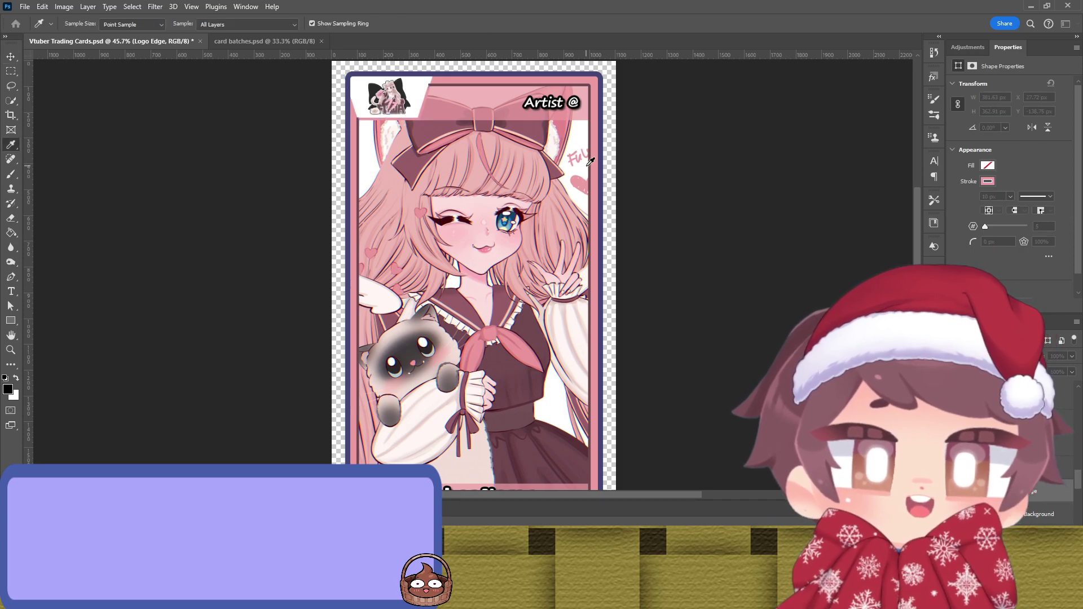
key("v")
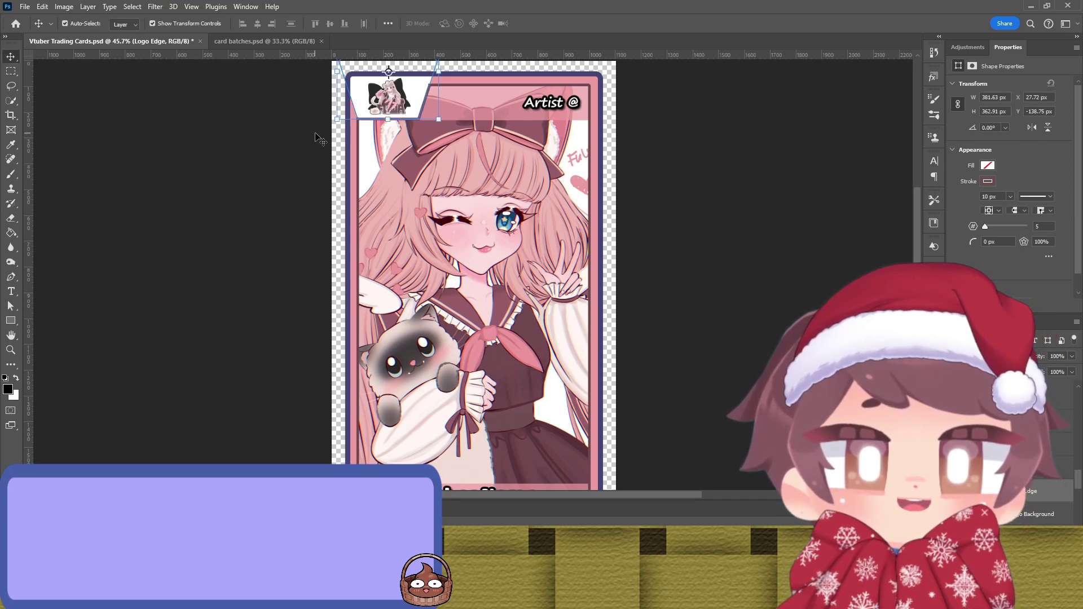
Step: Fill the logo background with pink sampled from the artwork
left_click(418, 105)
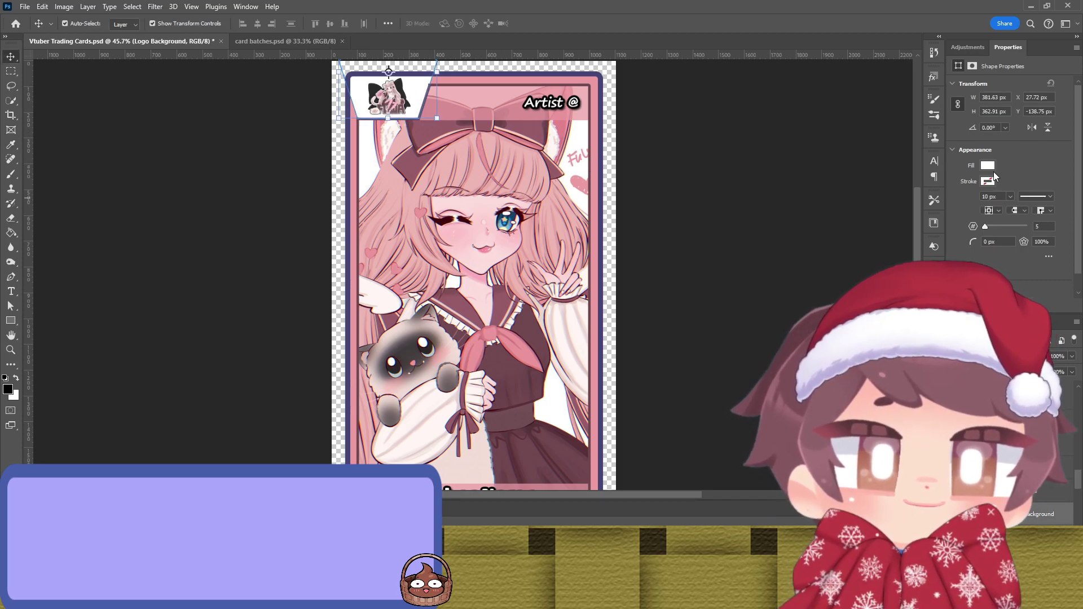
key("i")
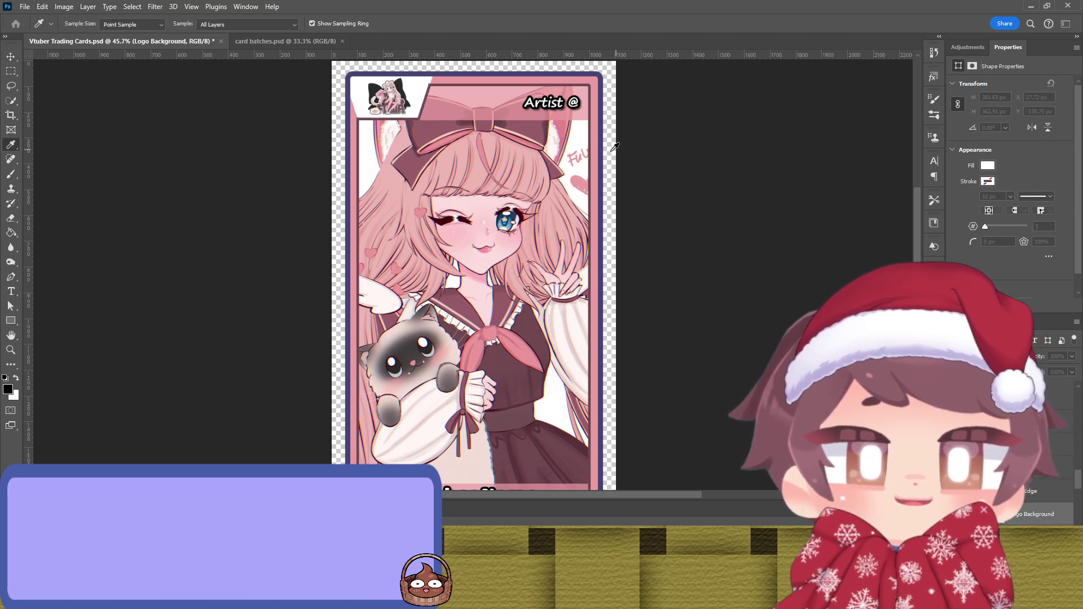
key("v")
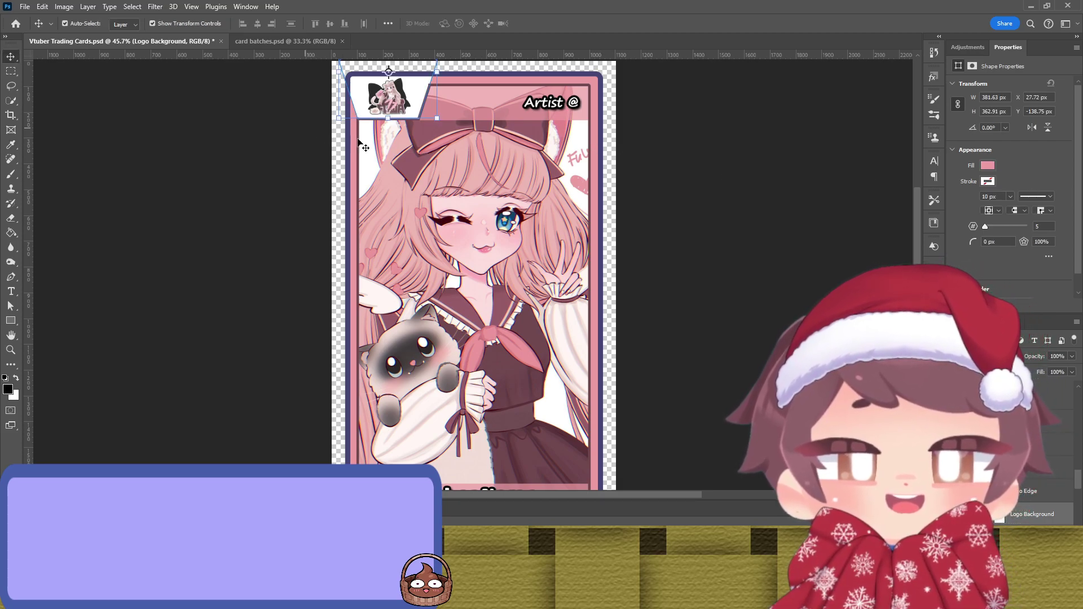
left_click(333, 140)
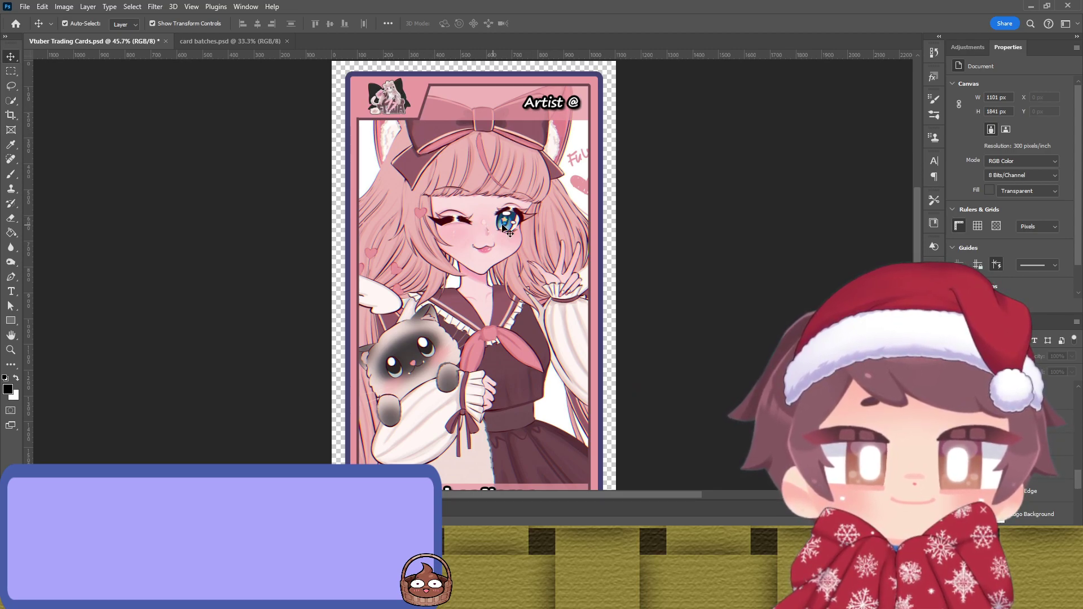
Step: Recolor the Vtuber Name text outline to purple sampled from the artwork
scroll(508, 214, "down", 3)
scroll(514, 211, "up", 3)
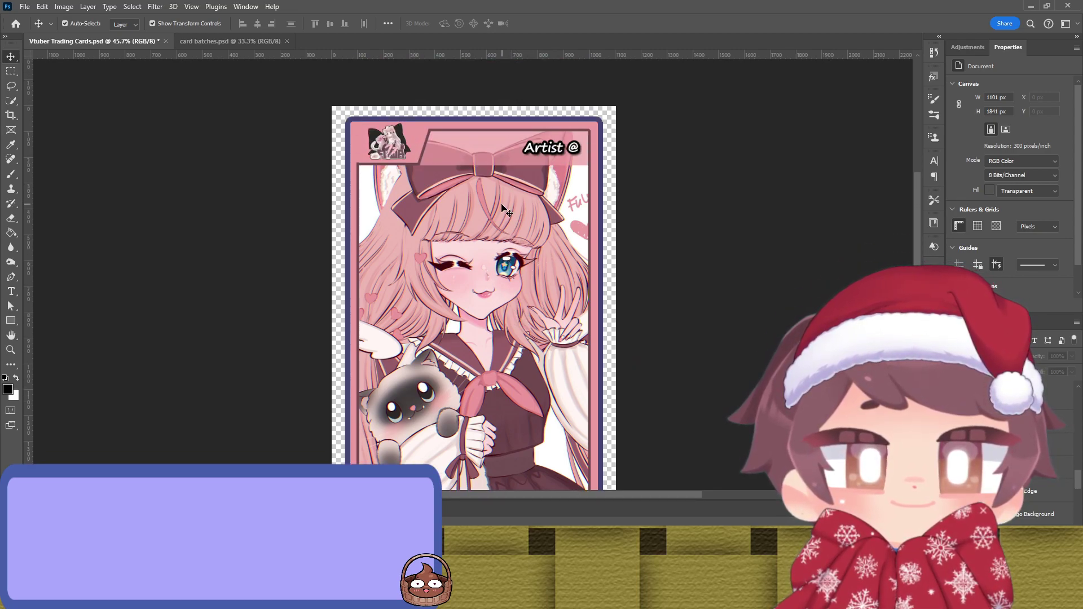
scroll(510, 213, "down", 4)
left_click(502, 424)
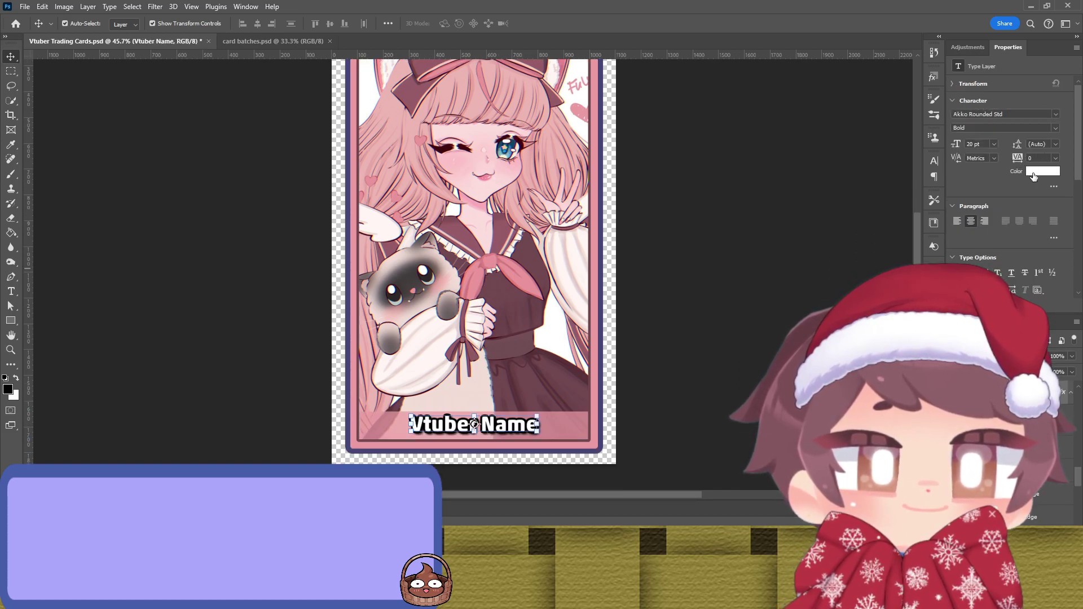
key("h")
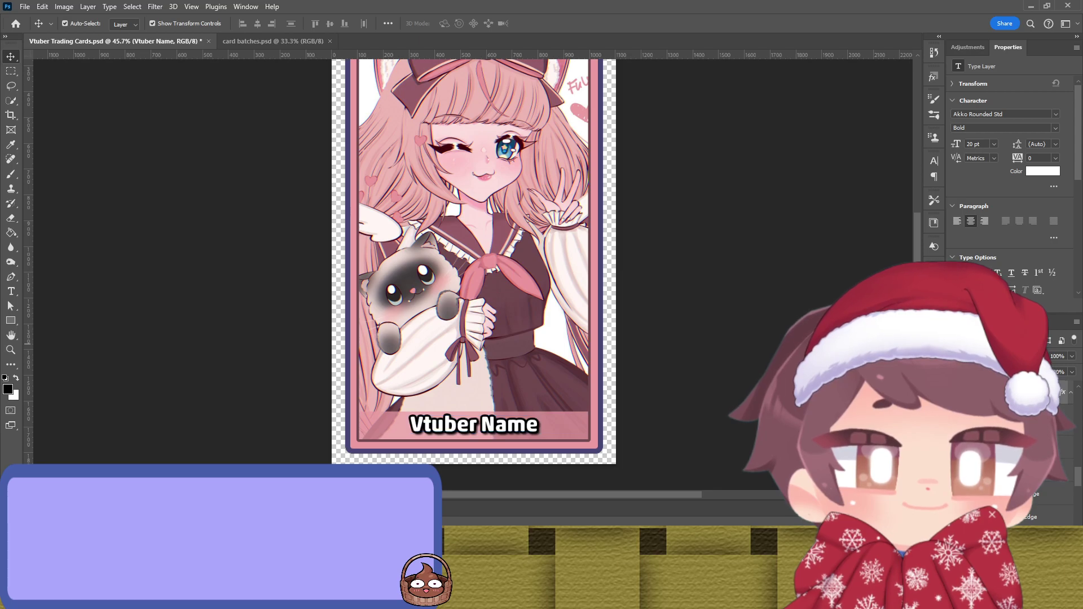
key("i")
left_click(603, 287)
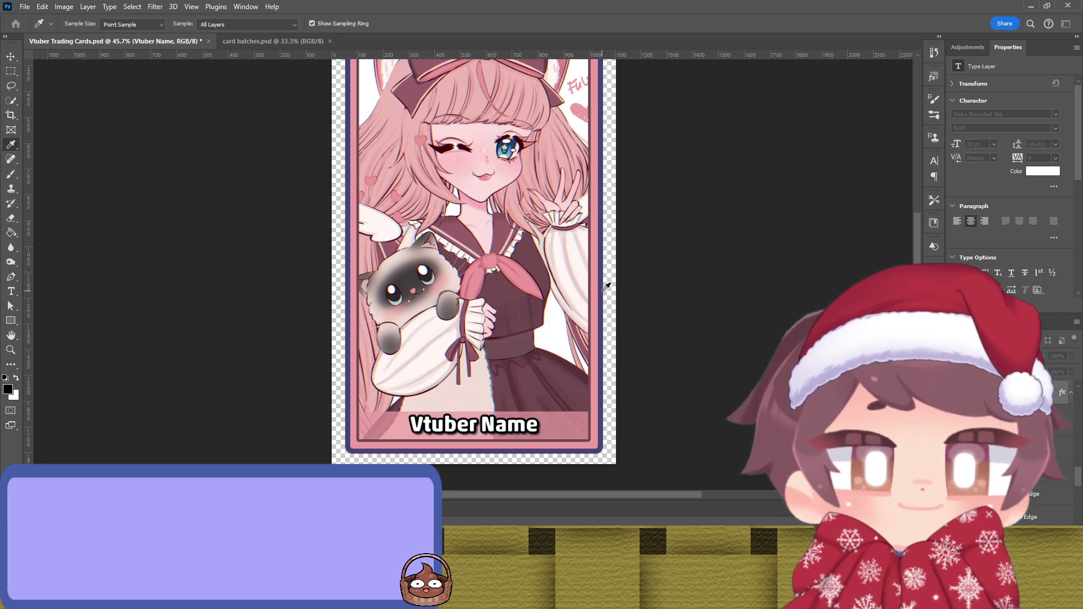
key("v")
Step: Recolor the Artist @ text outline to purple with the Eyedropper
scroll(570, 261, "up", 1)
left_click(679, 242)
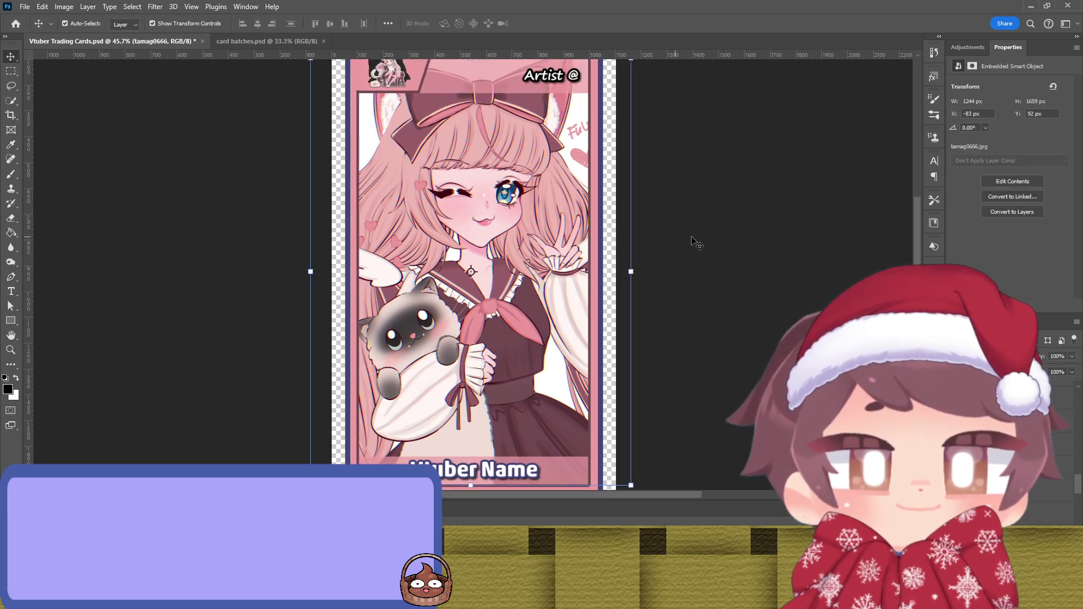
scroll(680, 242, "up", 1)
left_click(551, 120)
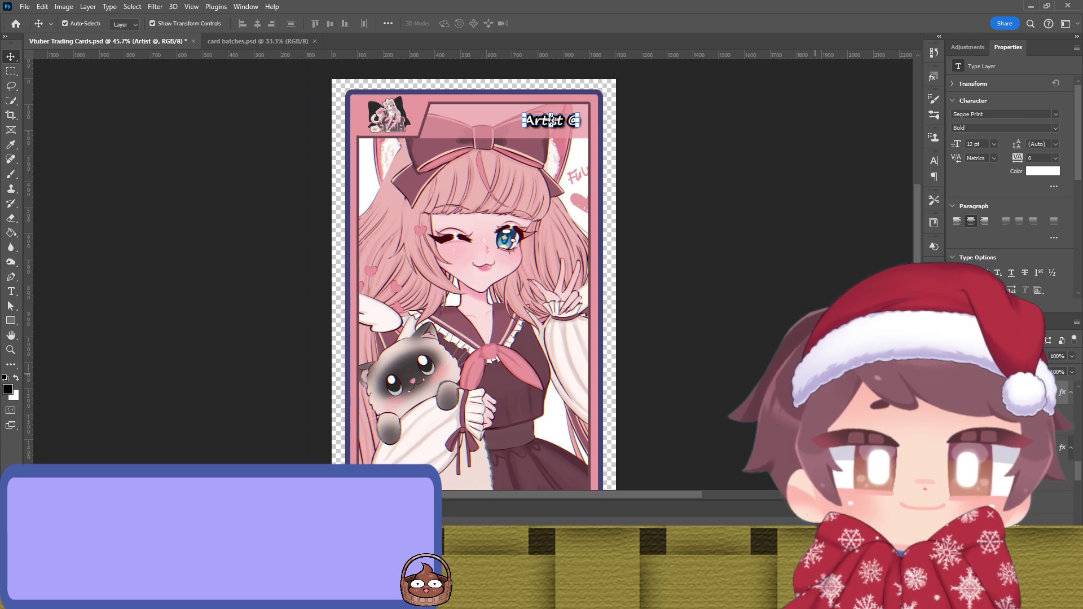
left_click_drag(552, 120, 551, 84)
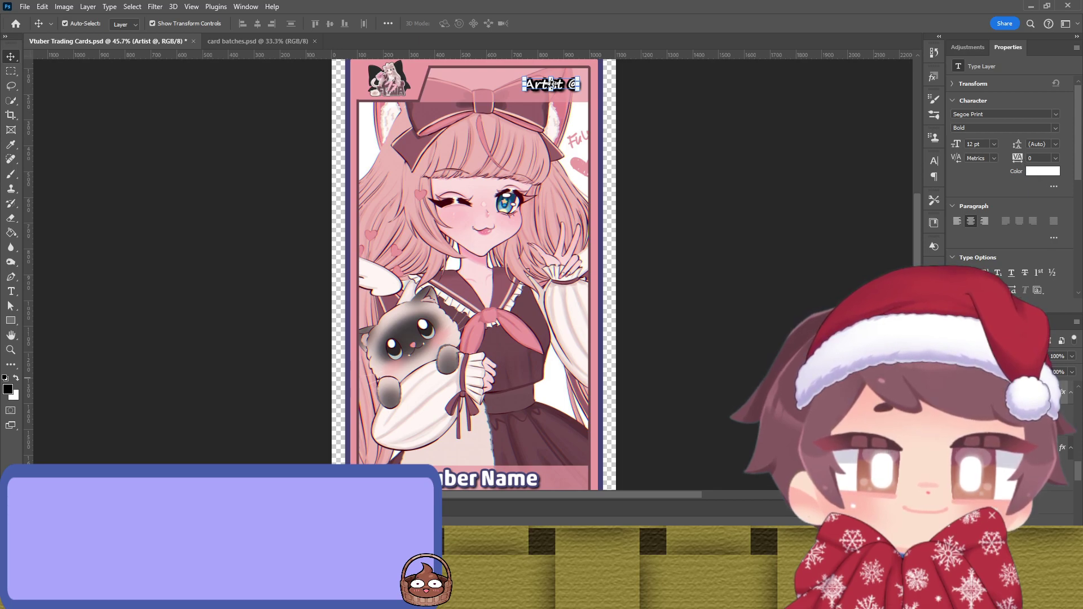
key("h")
key("i")
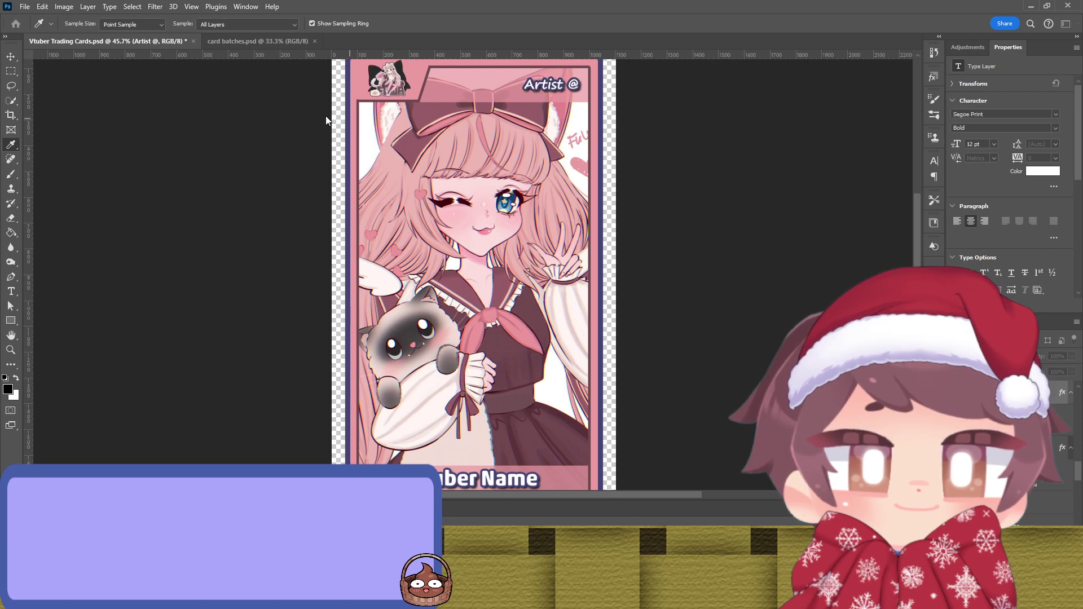
key("v")
left_click(763, 222)
Step: Reselect the Artist @ text layer (Segoe Print Bold 12 pt) for editing
scroll(756, 219, "up", 1)
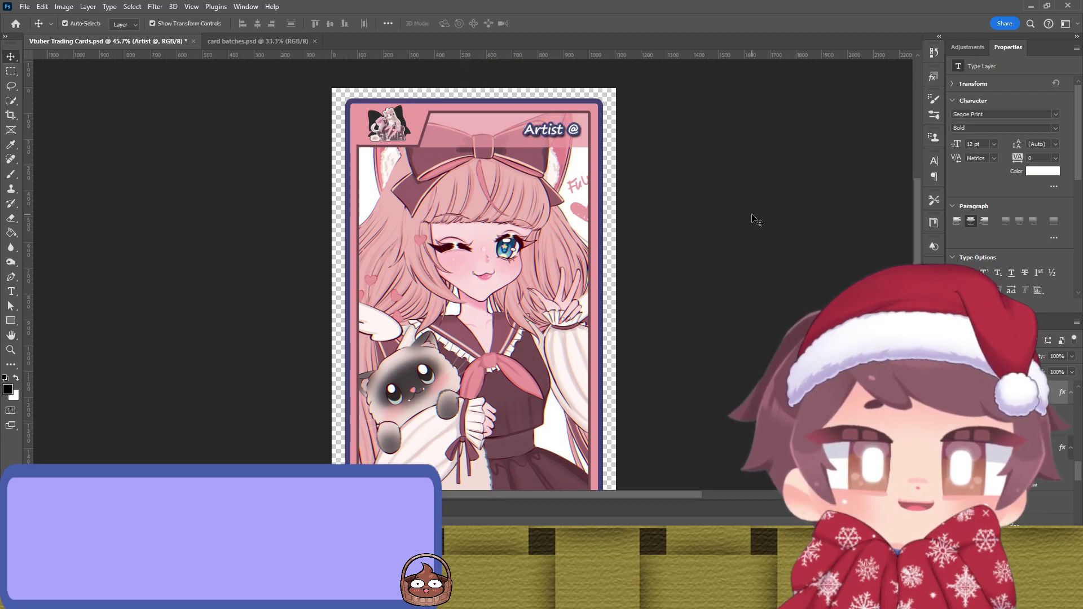
scroll(696, 199, "down", 2)
scroll(513, 243, "up", 1)
scroll(511, 242, "up", 1)
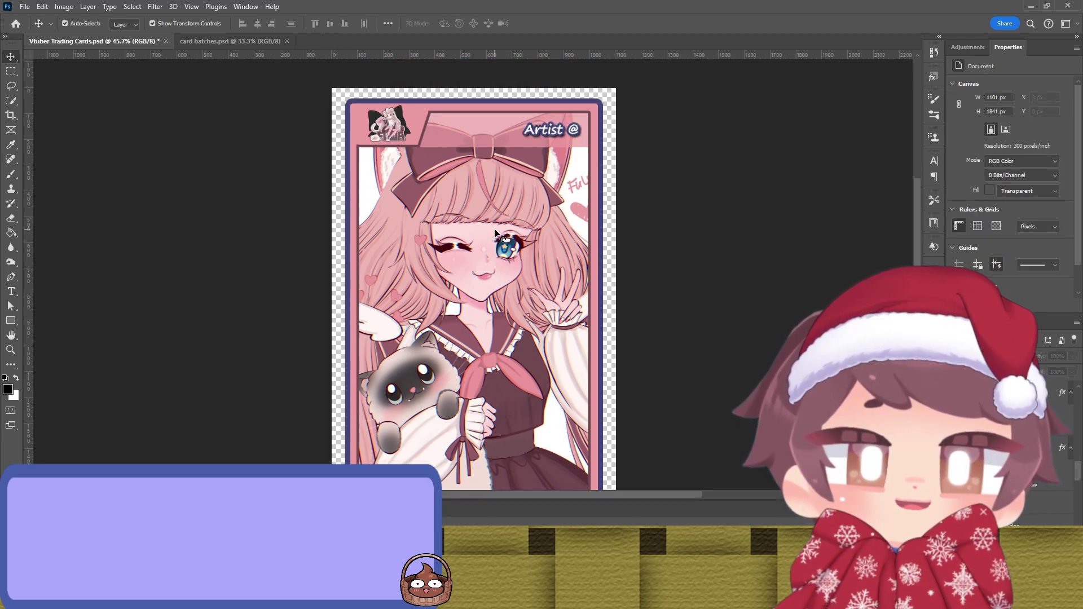
scroll(497, 234, "down", 2)
scroll(491, 228, "down", 2)
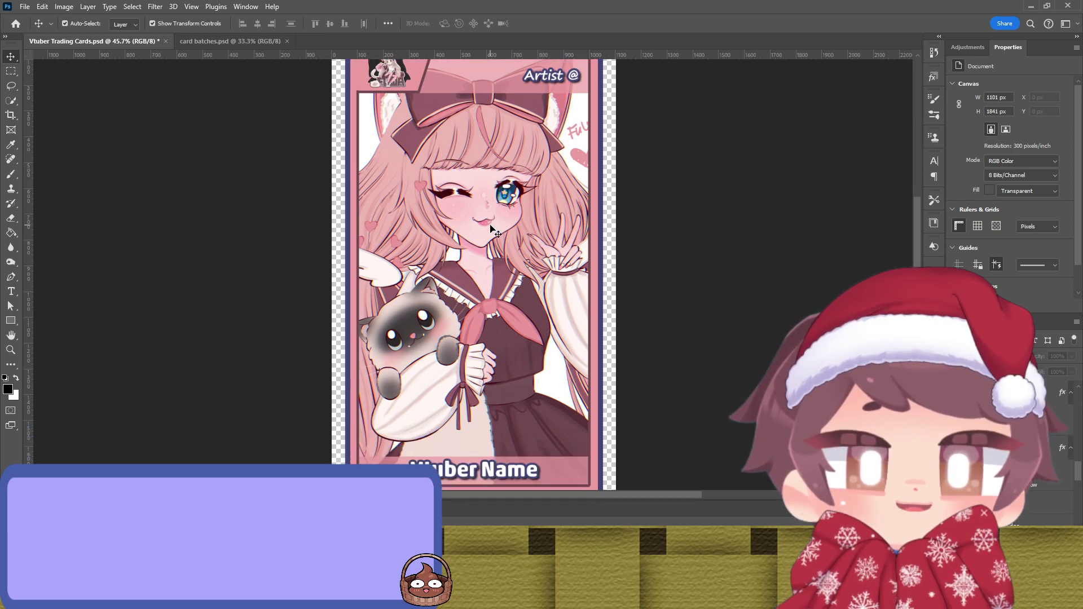
scroll(491, 228, "up", 3)
left_click(545, 114)
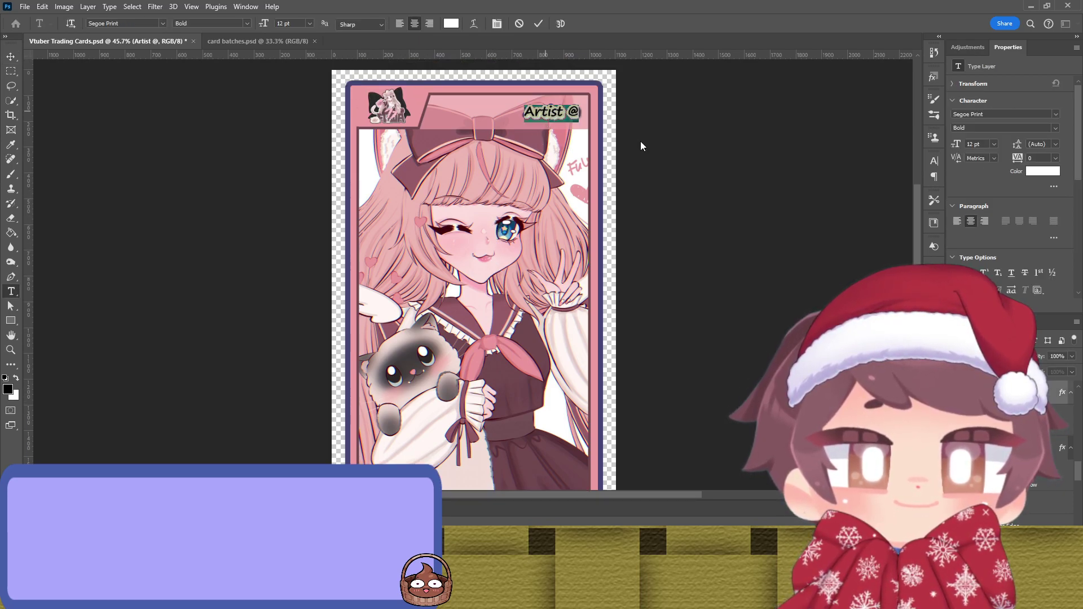
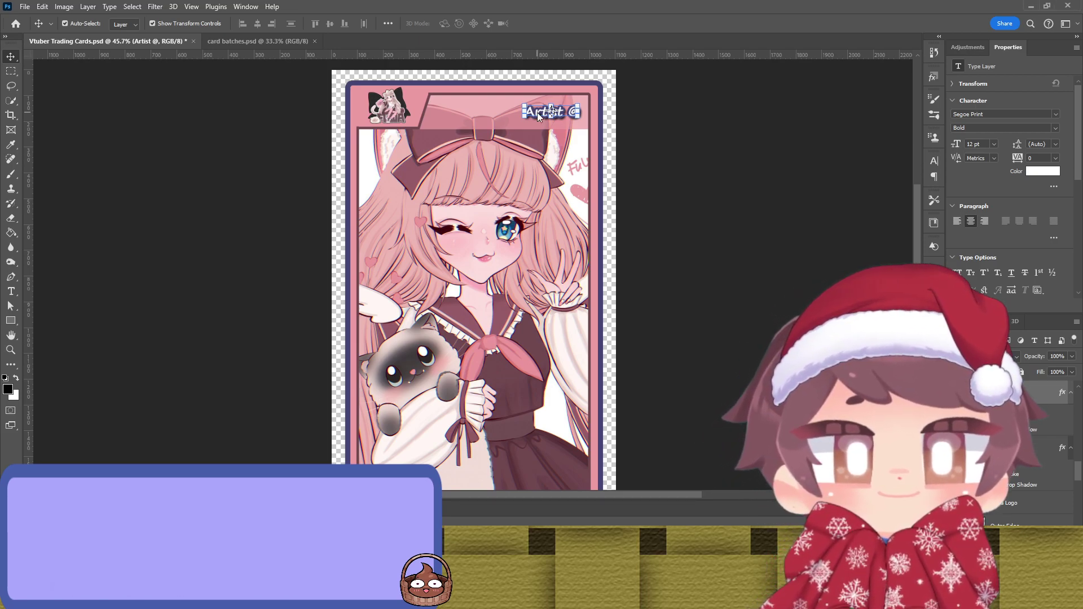
Step: Select all of the Artist @ text and commit it unchanged
key("t")
triple_click(538, 111)
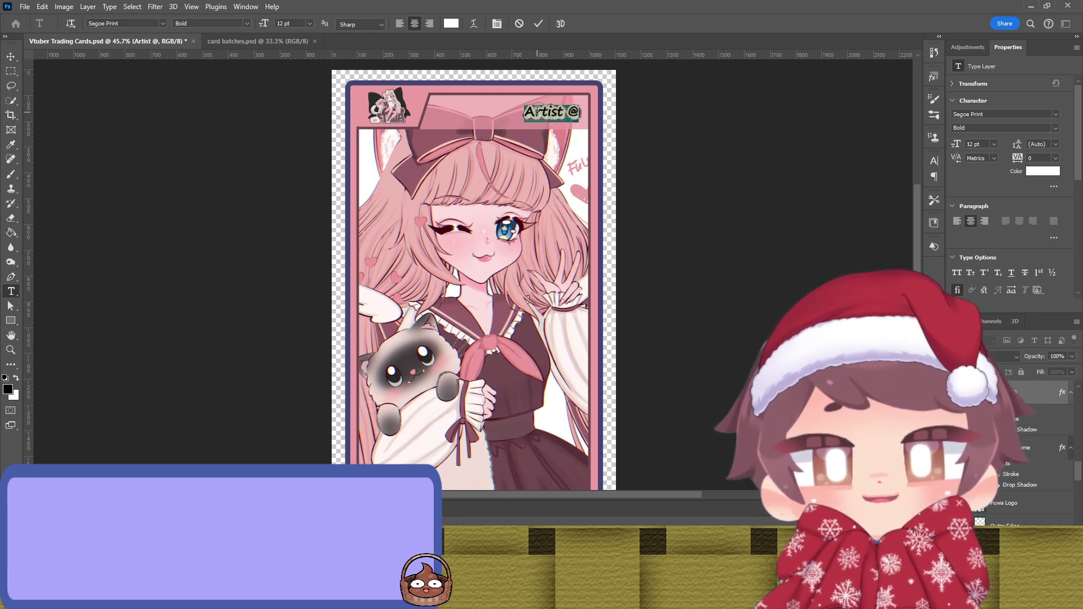
left_click(692, 162)
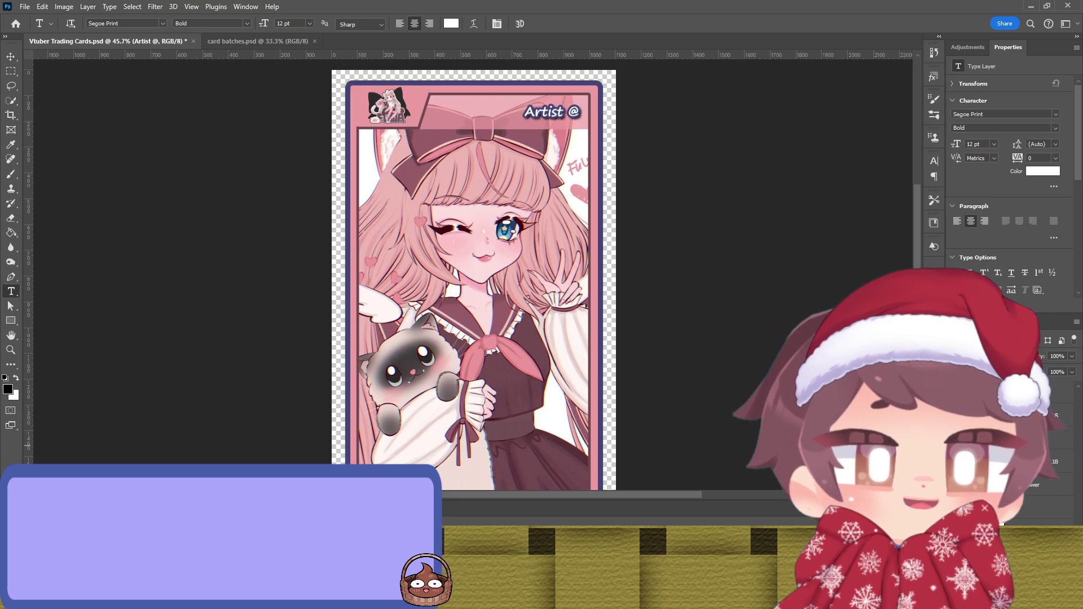
scroll(1022, 497, "down", 2)
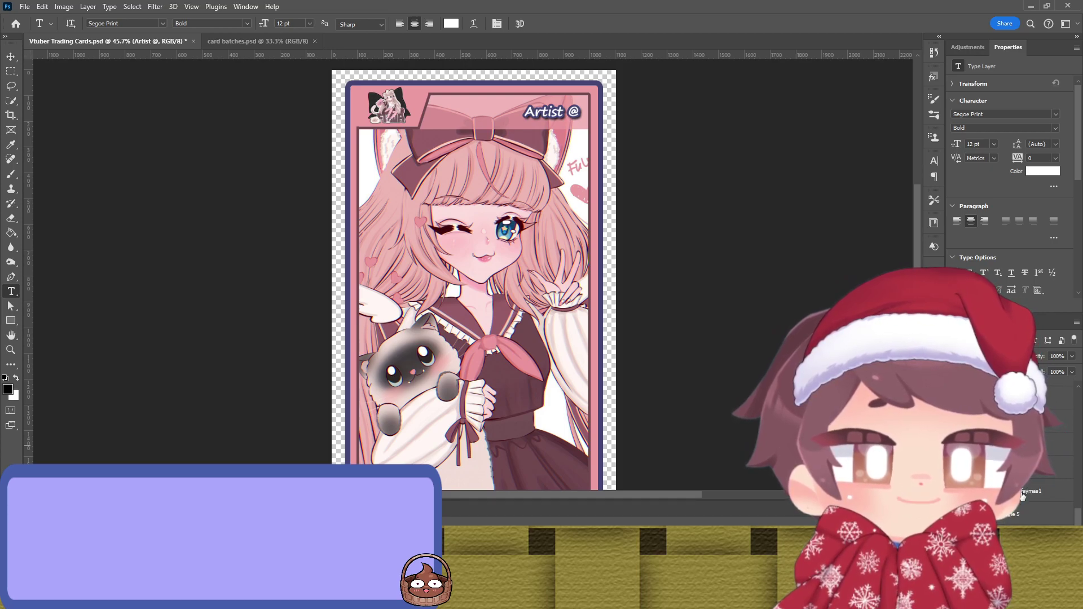
scroll(1022, 496, "down", 2)
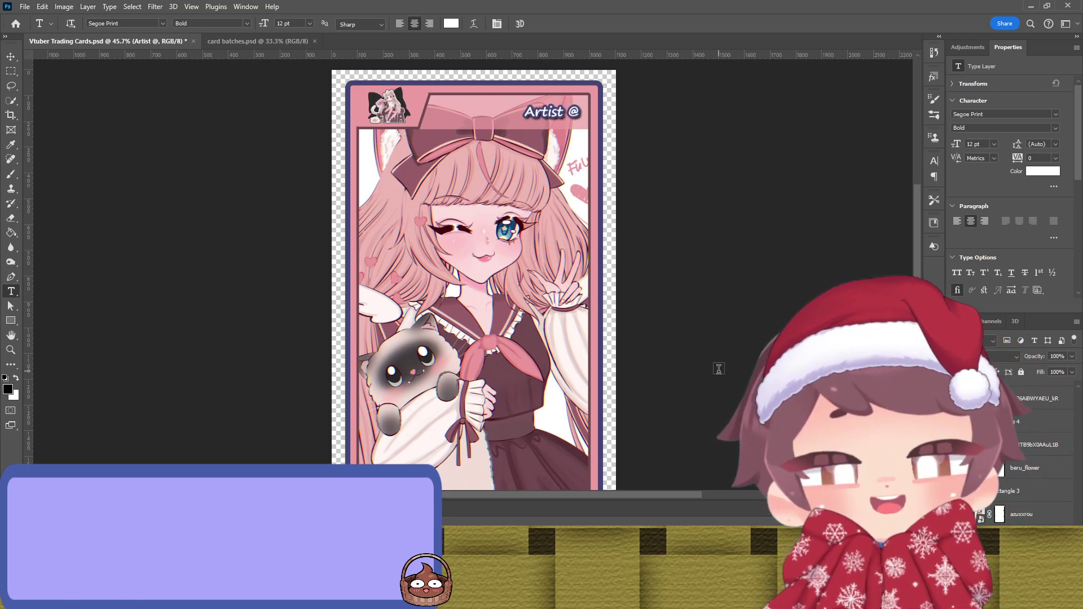
Step: Toggle the fire background, pink card frame and fire character artwork, leaving them hidden
key("v")
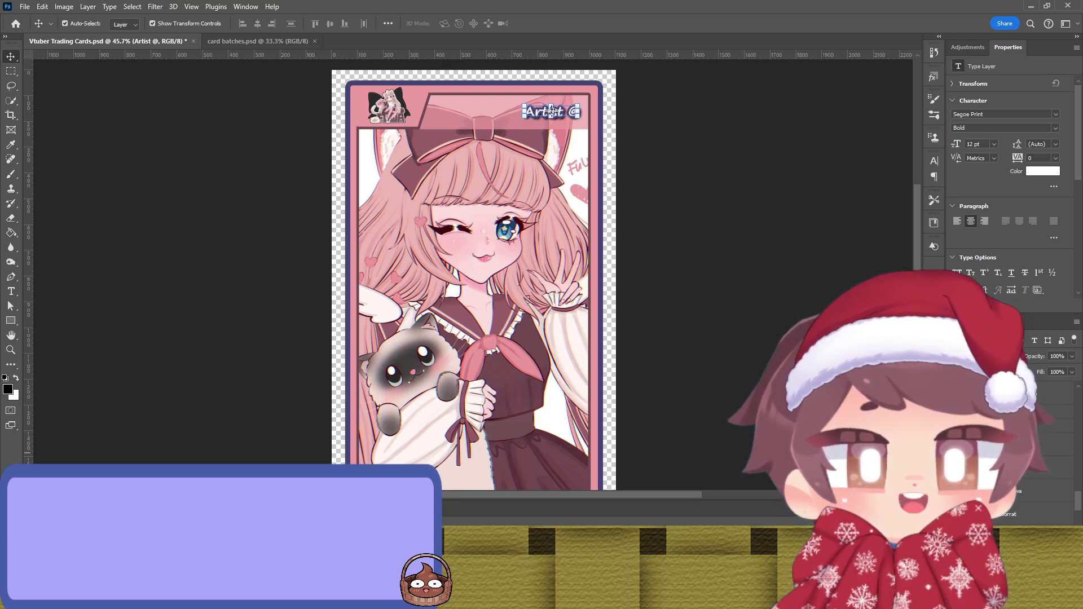
key("ctrl+z")
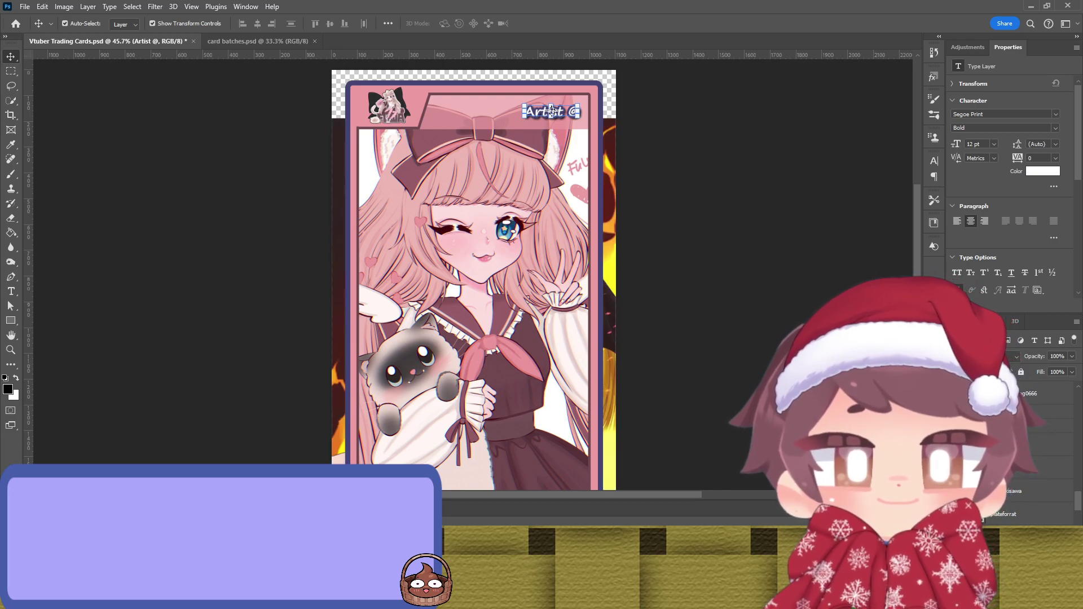
key("ctrl+shift+z")
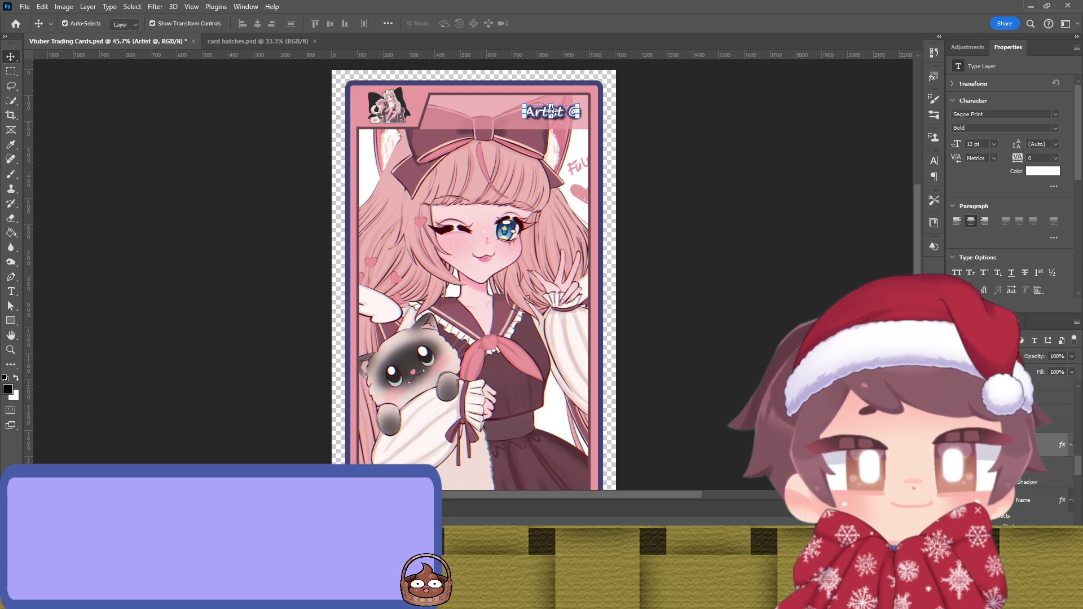
key("ctrl+z")
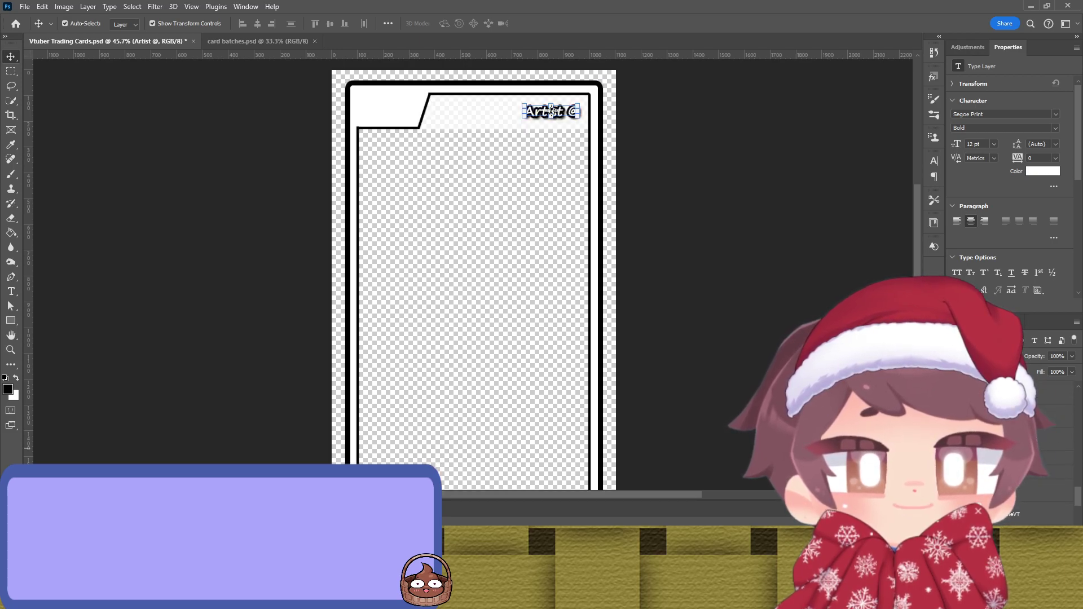
key("ctrl+shift+z")
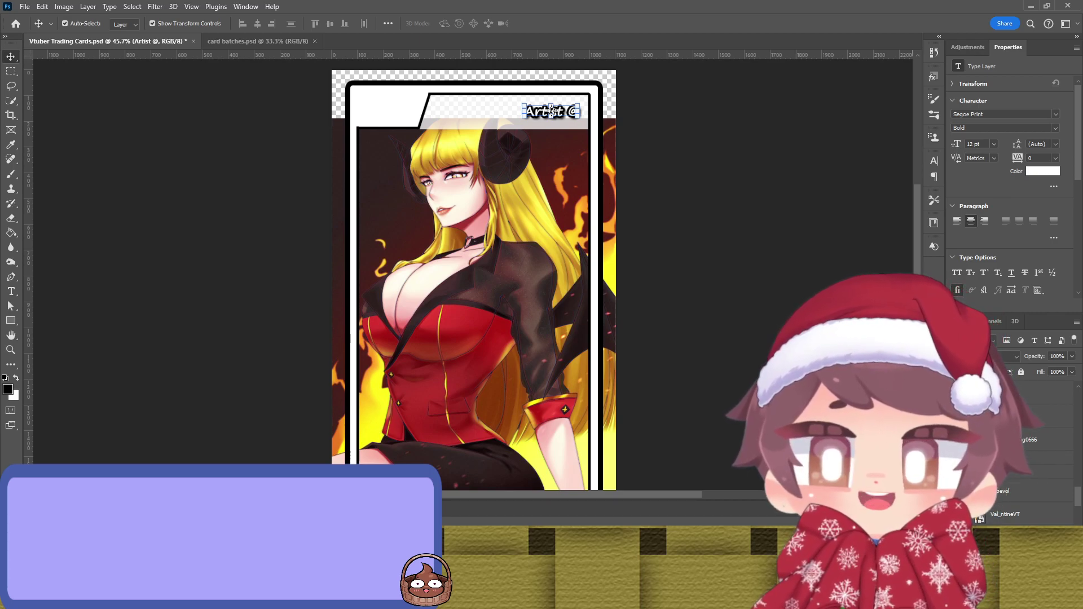
key("ctrl+z")
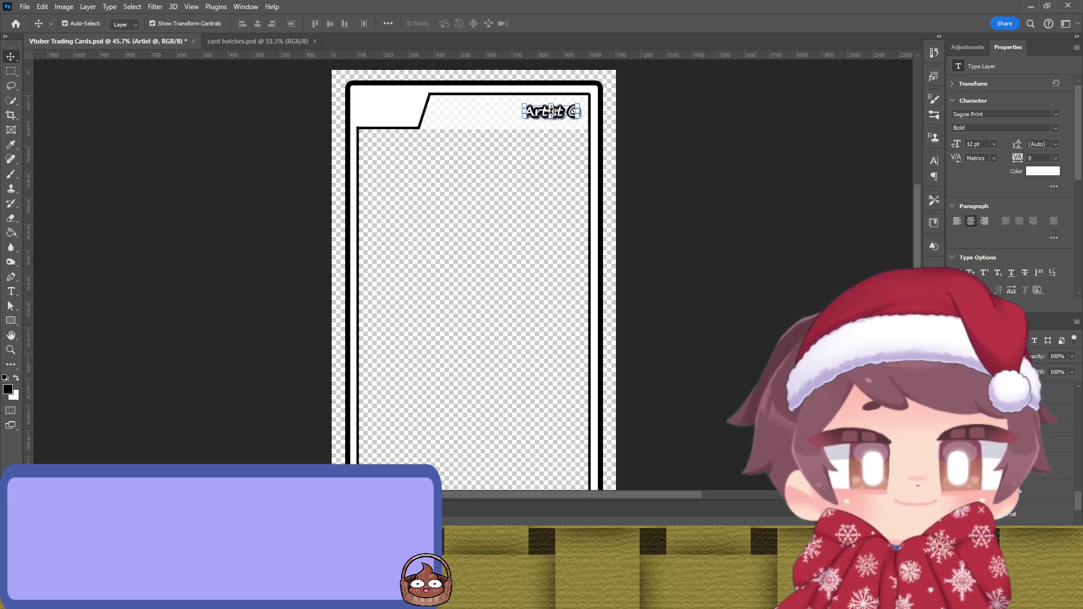
Step: Preview other artworks, including the white-haired catgirl, then hide the catgirl artwork
key("ctrl+shift+z")
key("ctrl+z")
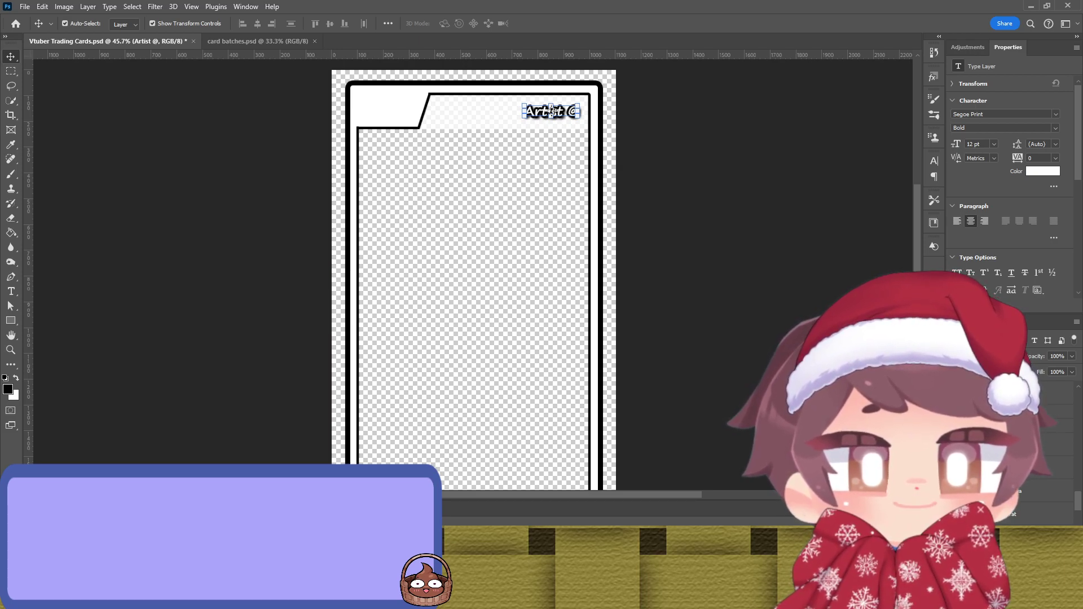
key("ctrl+v")
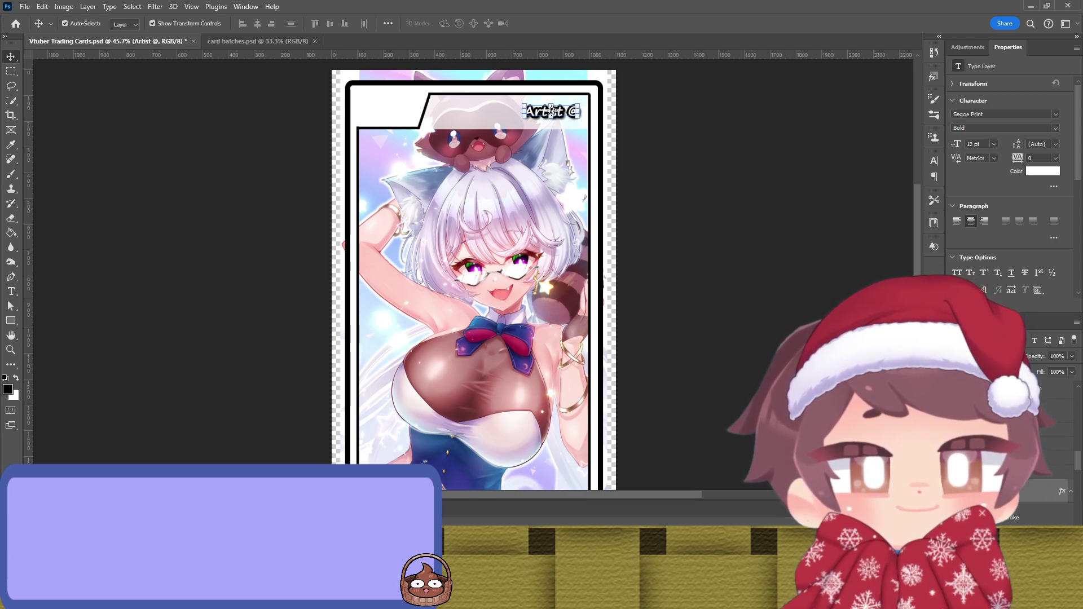
scroll(1044, 490, "down", 2)
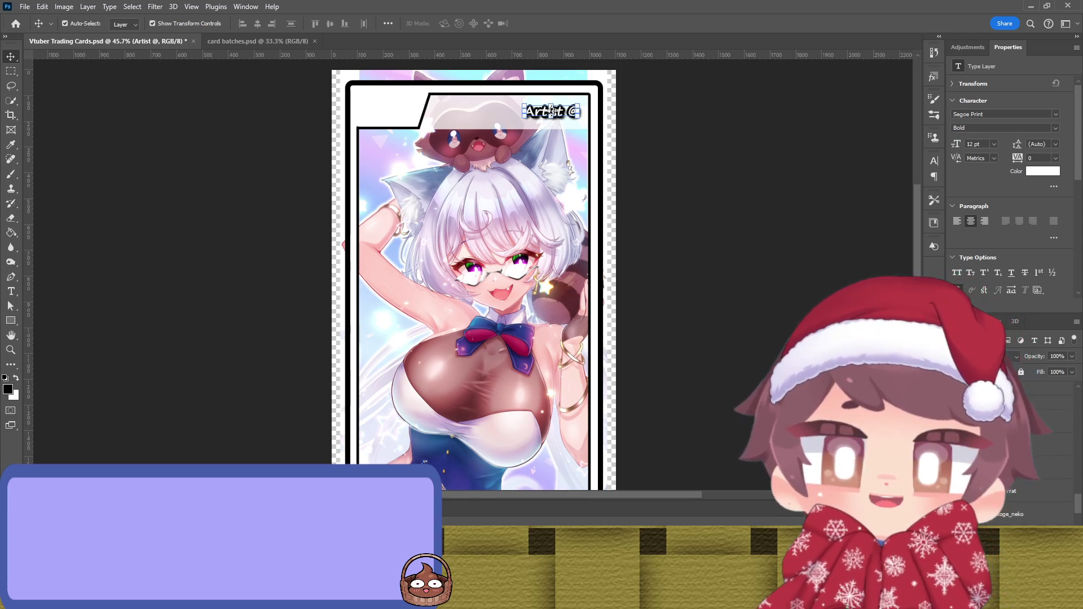
key("ctrl+z")
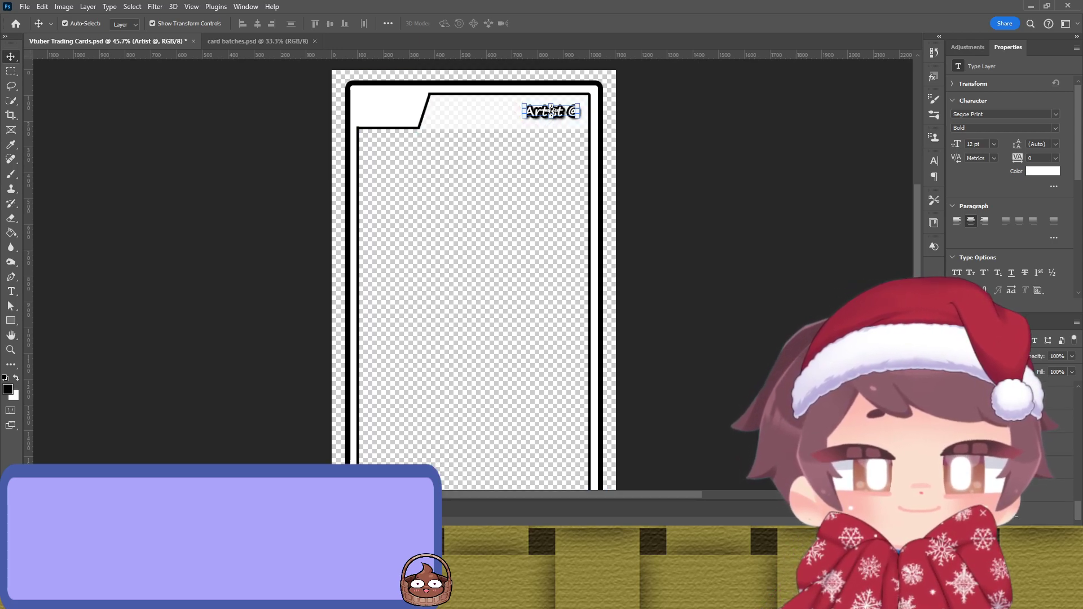
key("ctrl+shift+z")
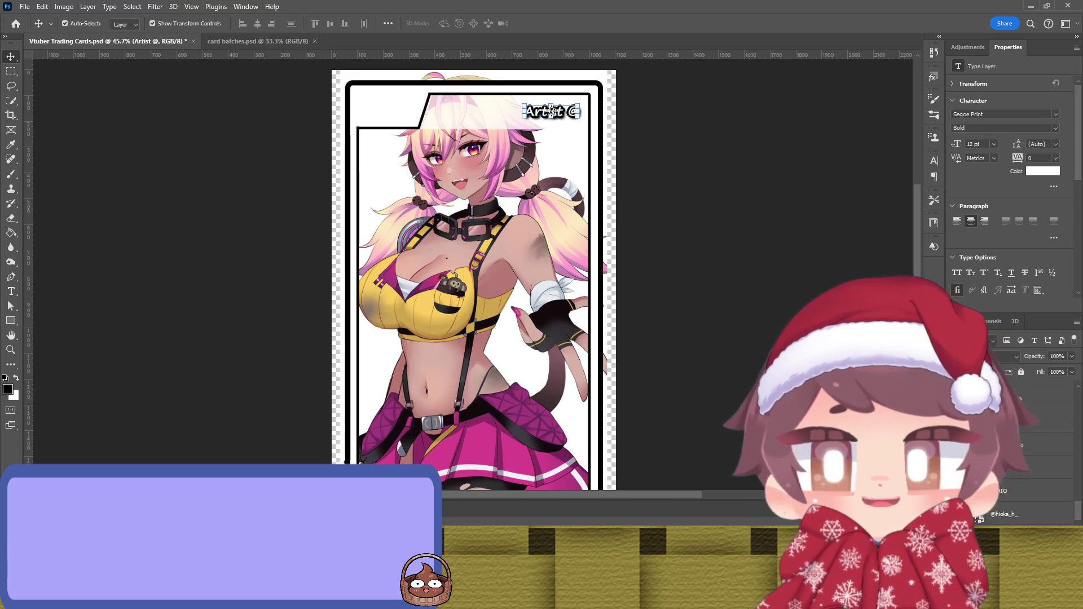
key("ctrl+z")
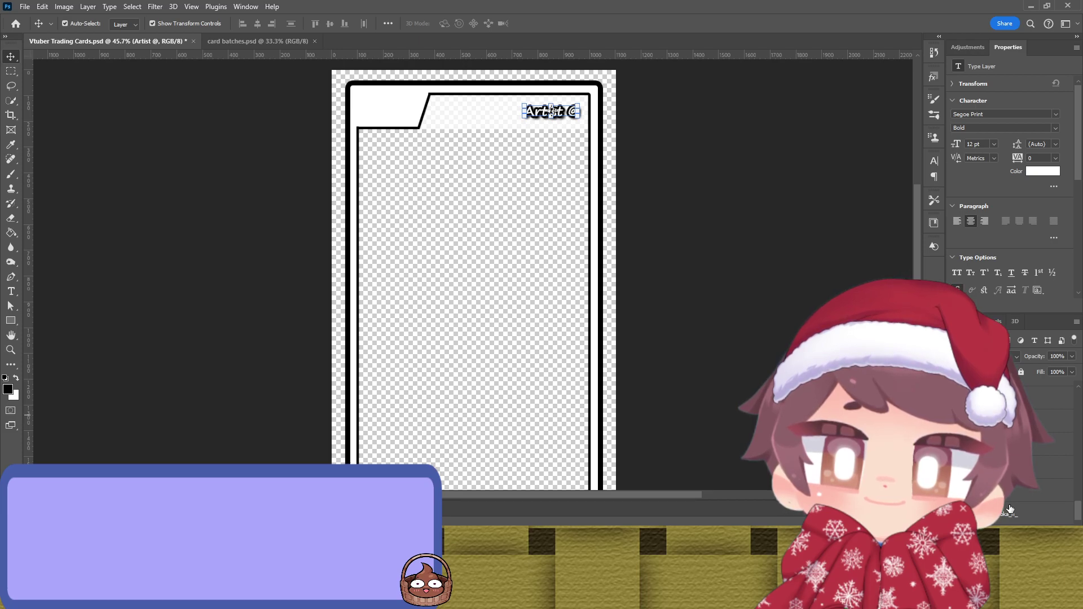
scroll(1010, 511, "down", 2)
scroll(1010, 510, "down", 2)
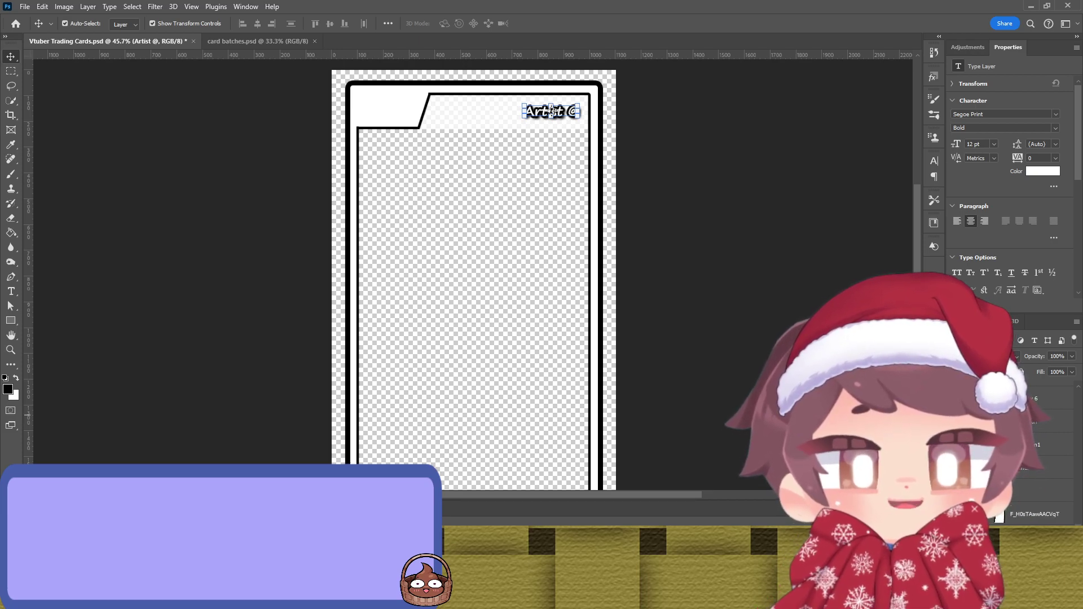
scroll(1010, 511, "up", 3)
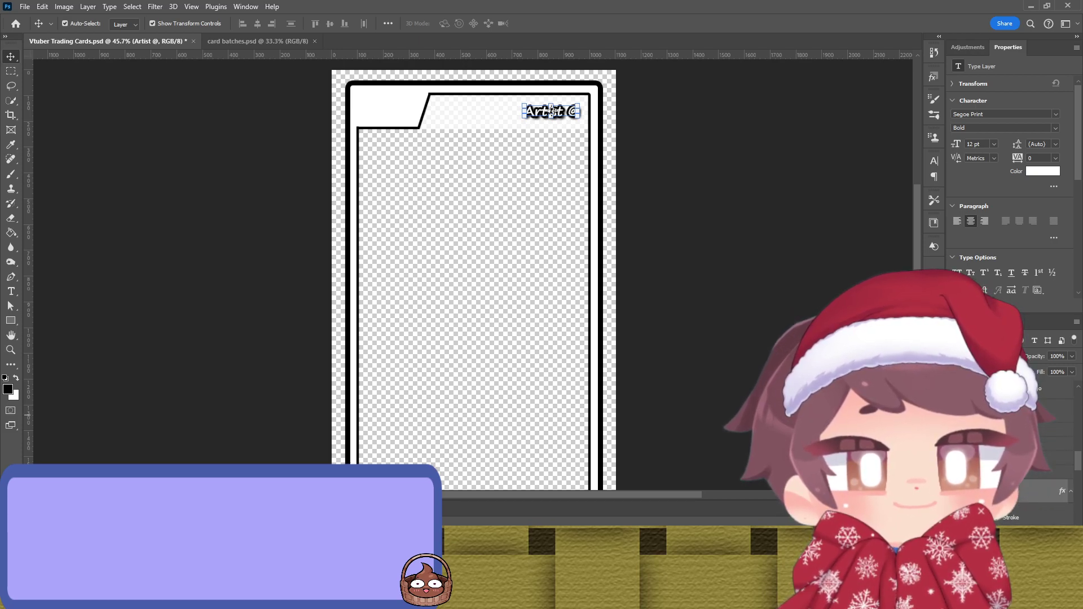
scroll(1010, 511, "up", 1)
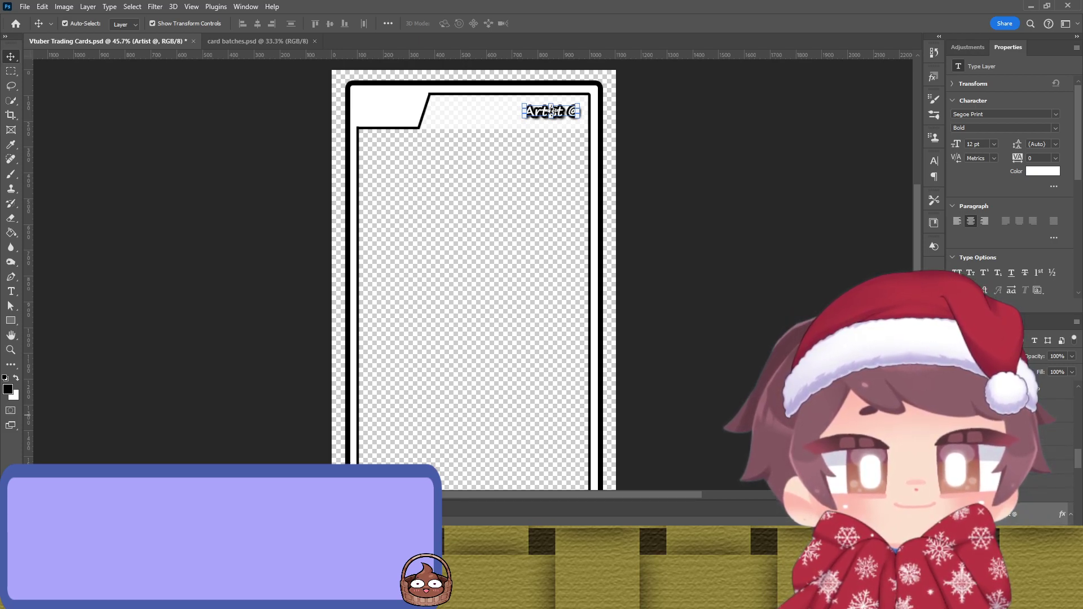
Step: Restore the pink frame and the pink-haired catgirl holding a Siamese cat
key("ctrl+z")
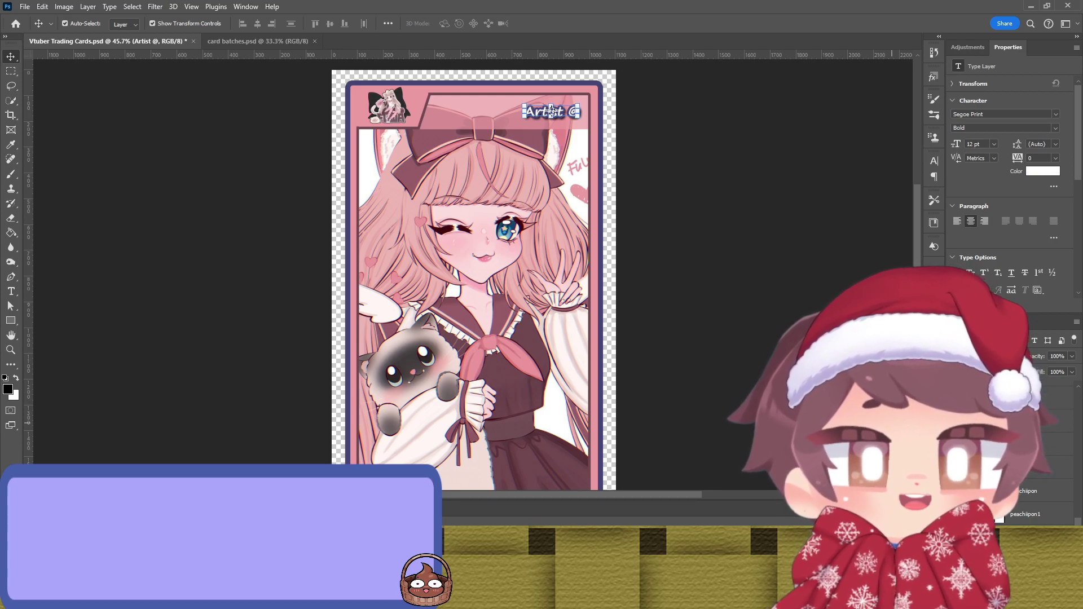
scroll(655, 322, "down", 2)
scroll(690, 329, "up", 2)
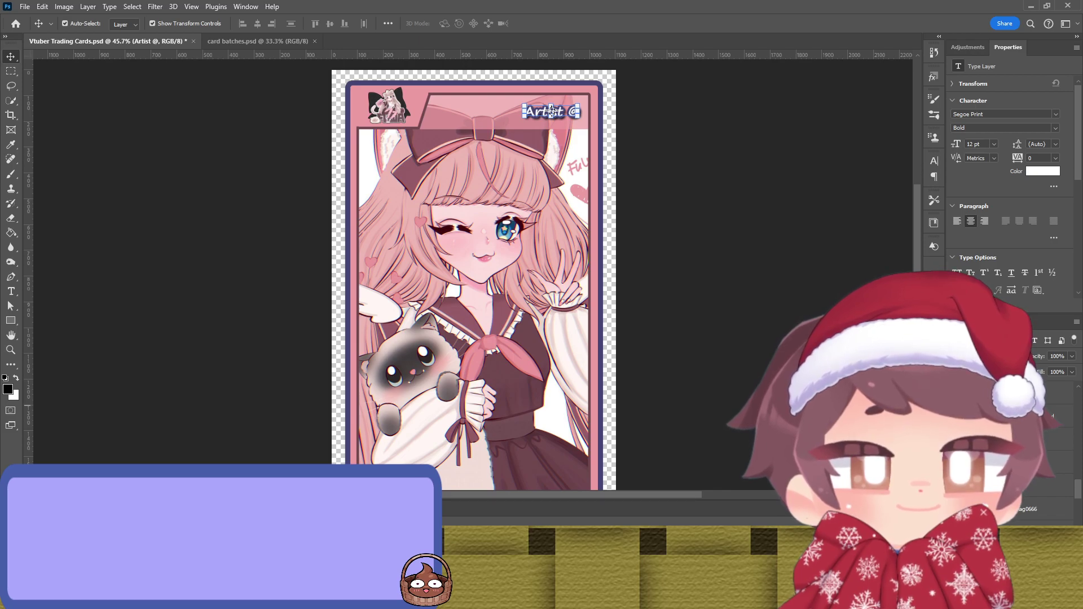
Step: Replace the Artist @ placeholder with the artwork layer's artist handle, prefixed with @
double_click(1028, 509)
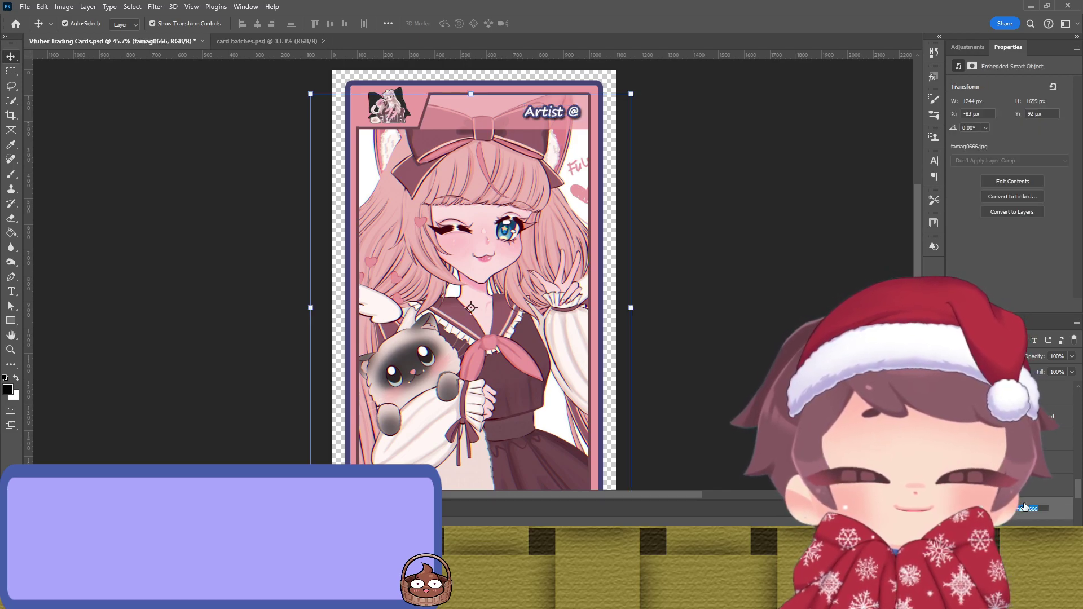
key("Return")
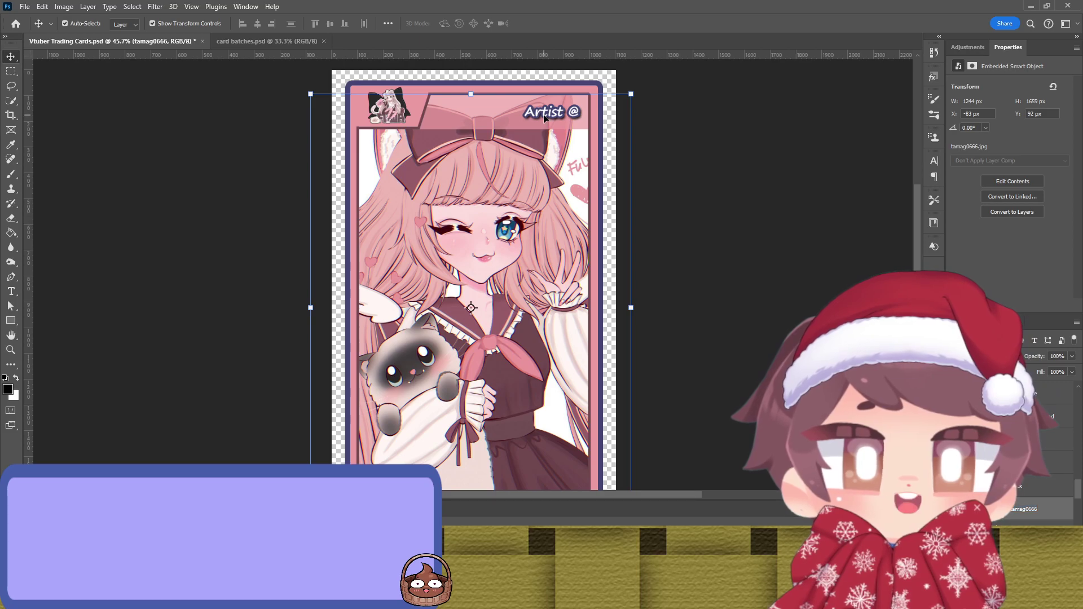
double_click(551, 116)
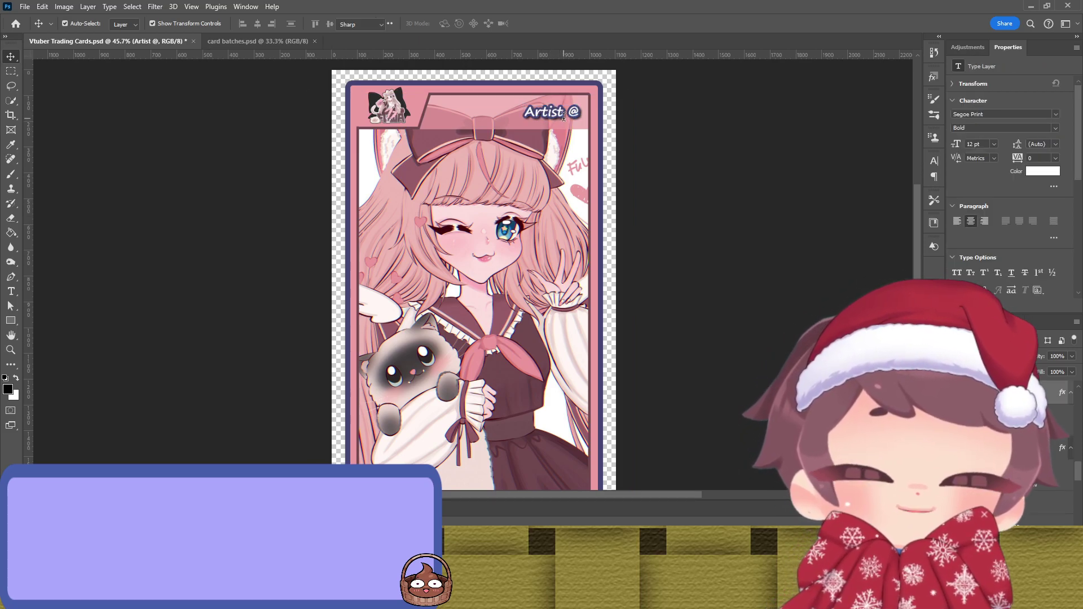
double_click(551, 112)
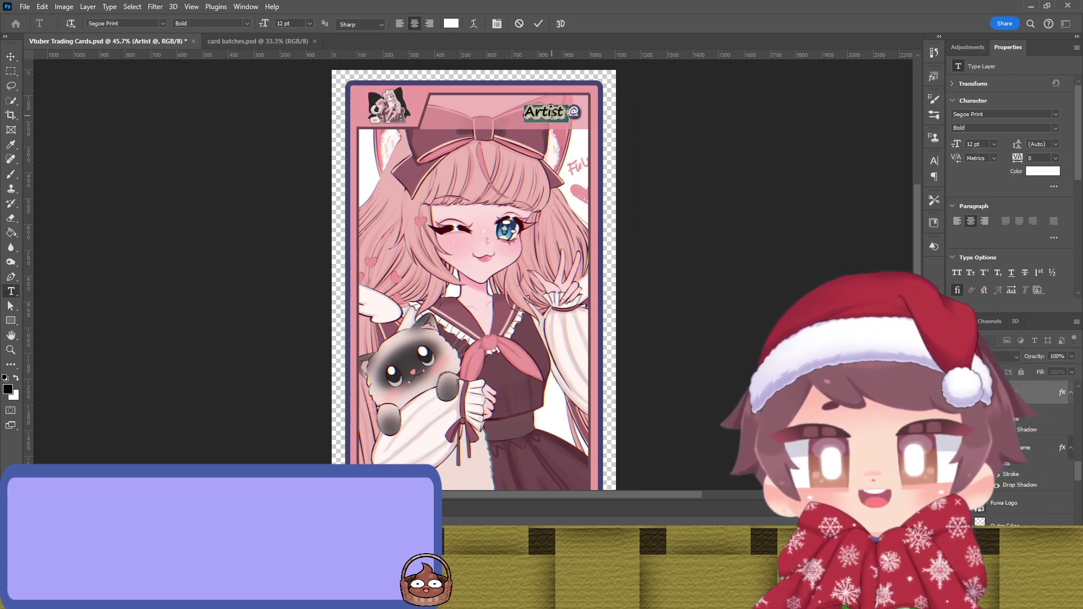
left_click_drag(525, 111, 623, 115)
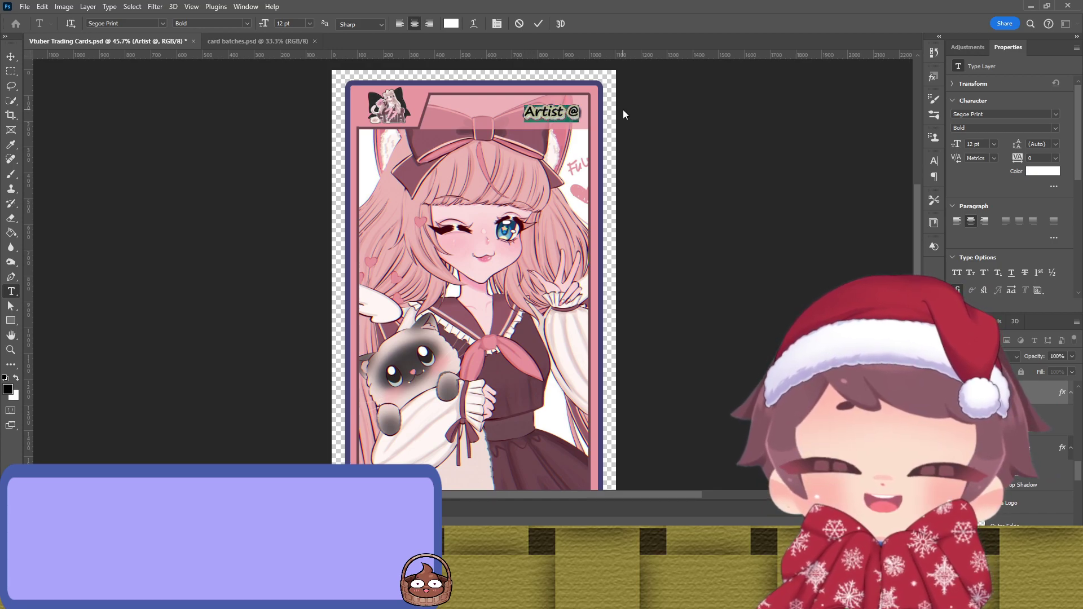
type("tamag0666")
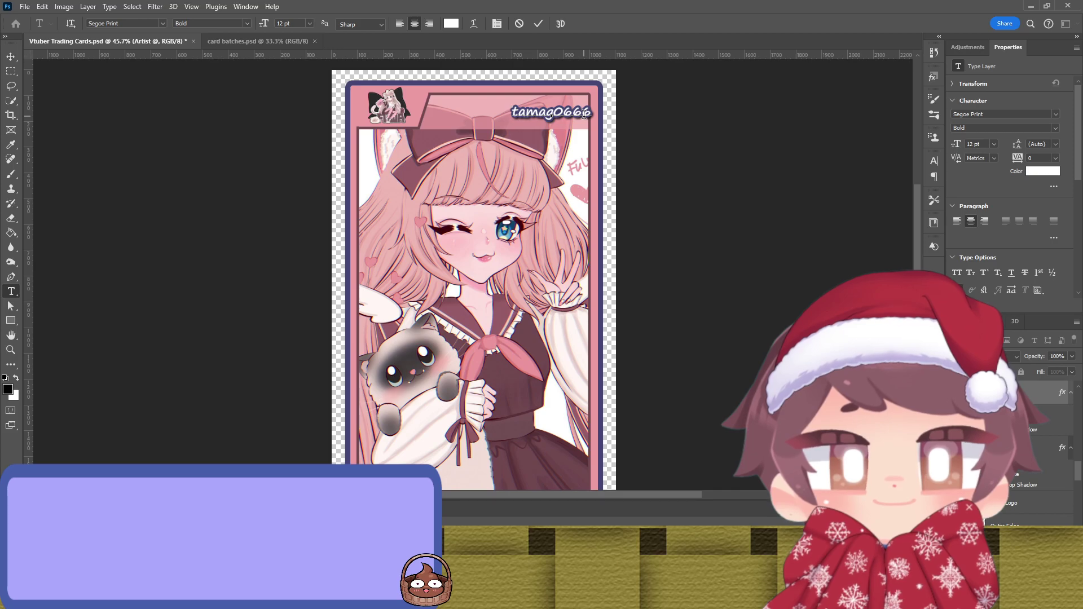
key("Home")
type("@")
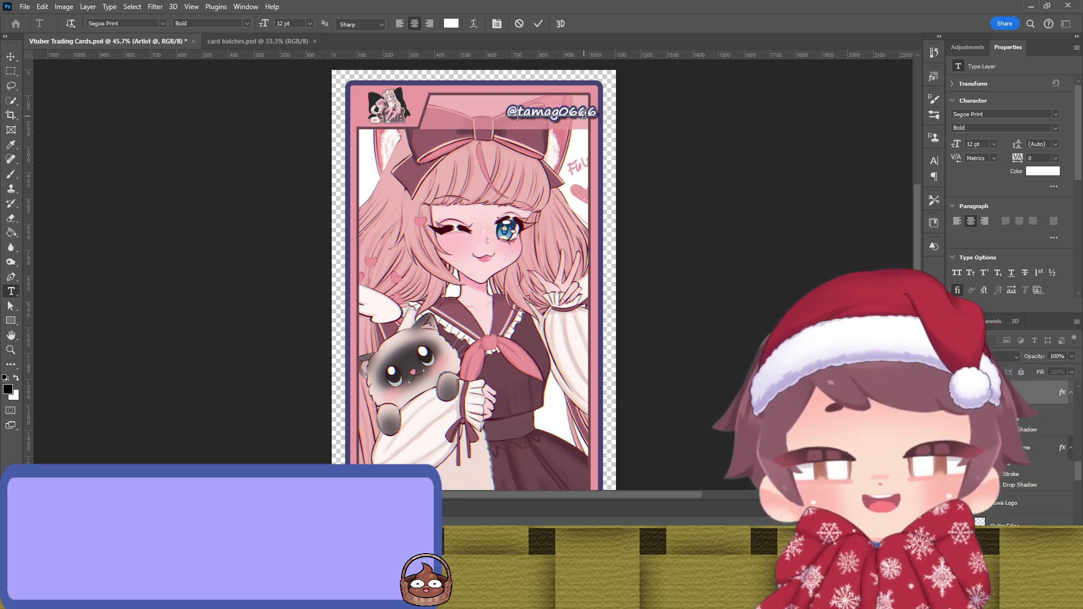
left_click(538, 23)
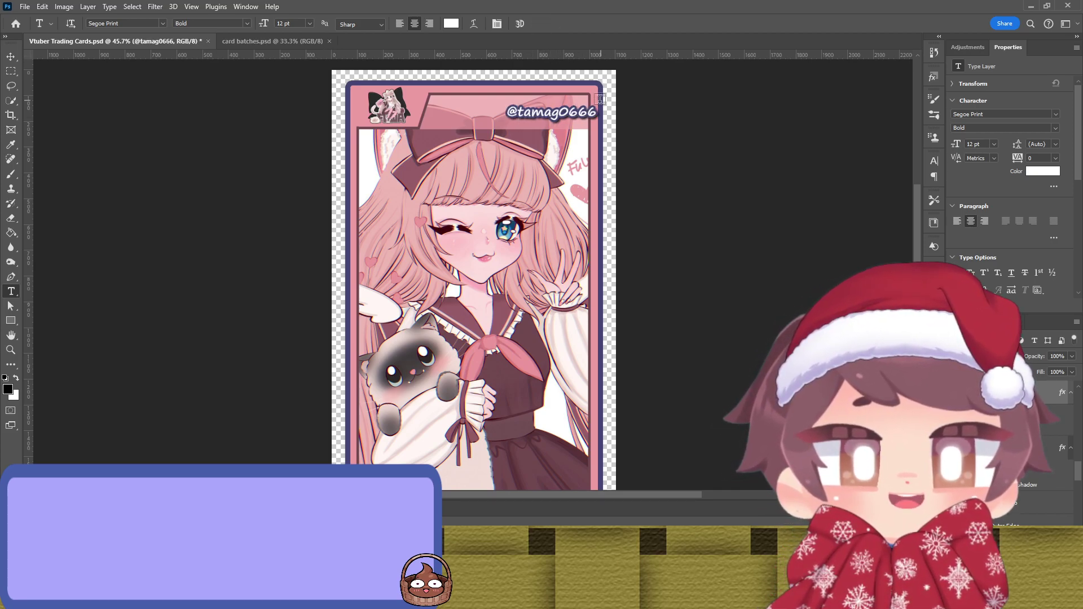
Step: Shift the handle text slightly left on the card
key("v")
left_click_drag(586, 115, 572, 115)
left_click(727, 223)
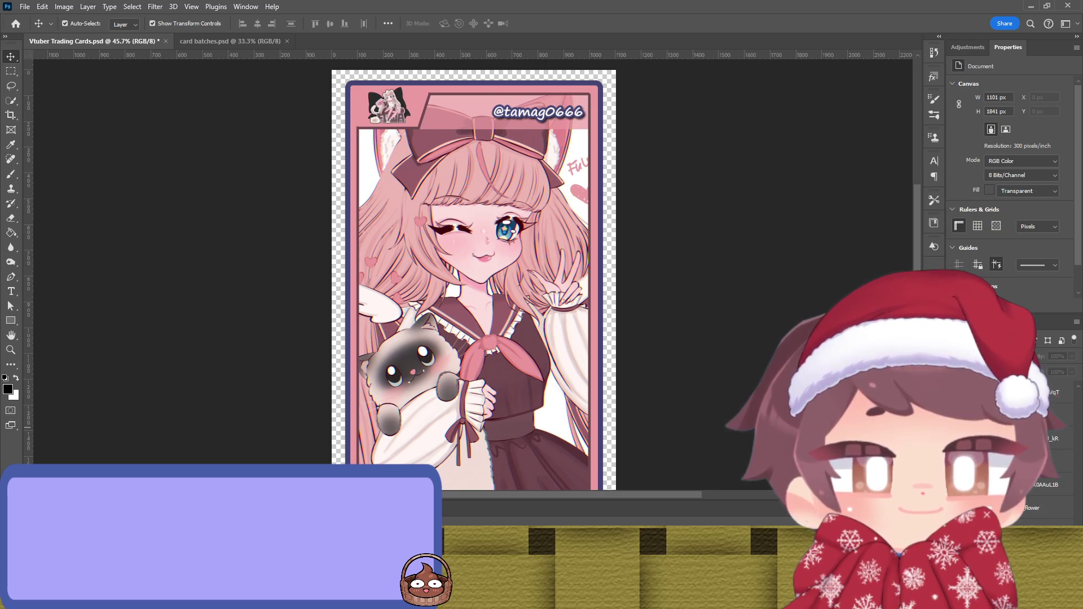
Step: Select the card artwork layers in the Layers panel
left_click(1046, 485)
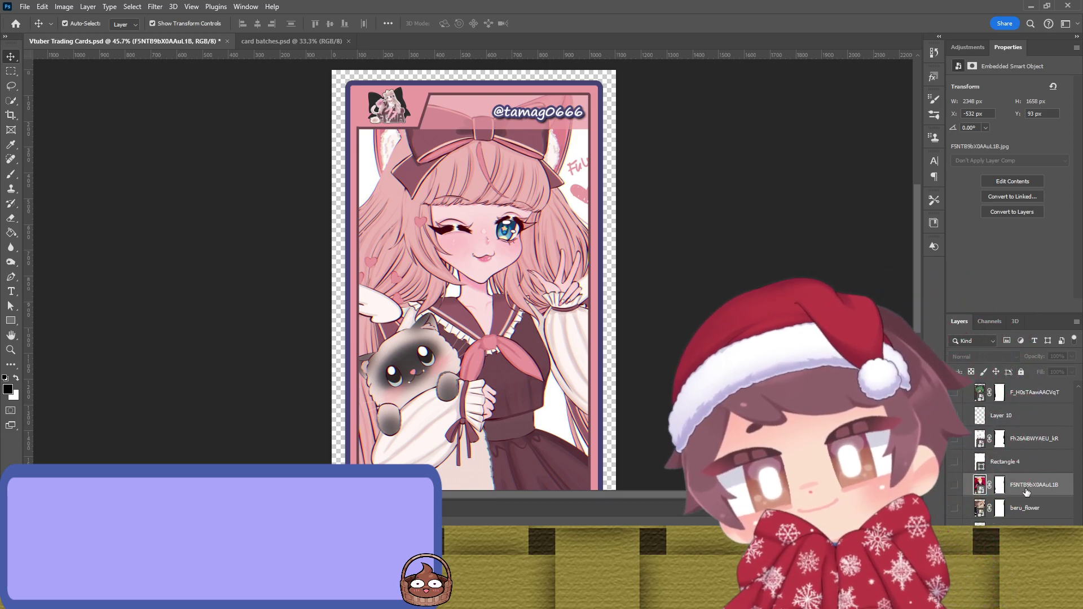
scroll(1010, 502, "down", 3)
left_click(1024, 508)
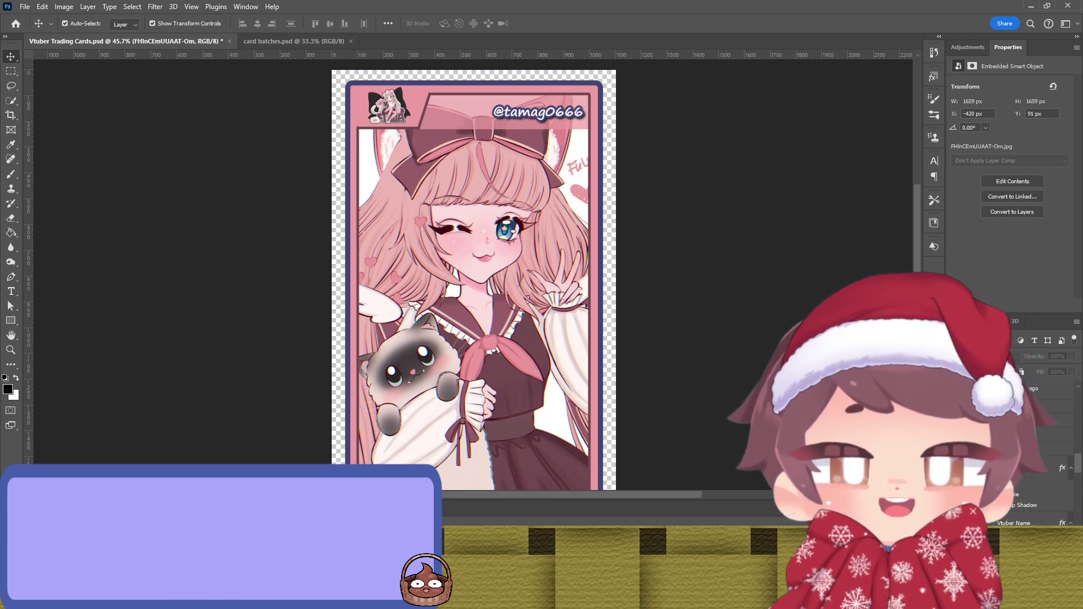
Step: Replace the bottom banner's 'Vtuber Name' text with 'Fuwa'
scroll(623, 313, "down", 2)
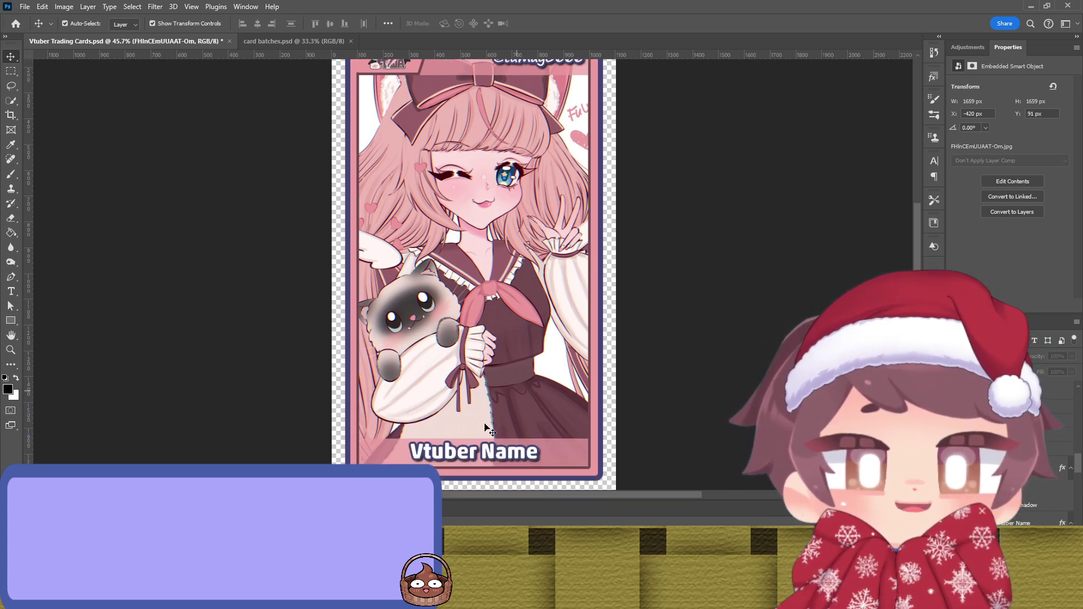
key("t")
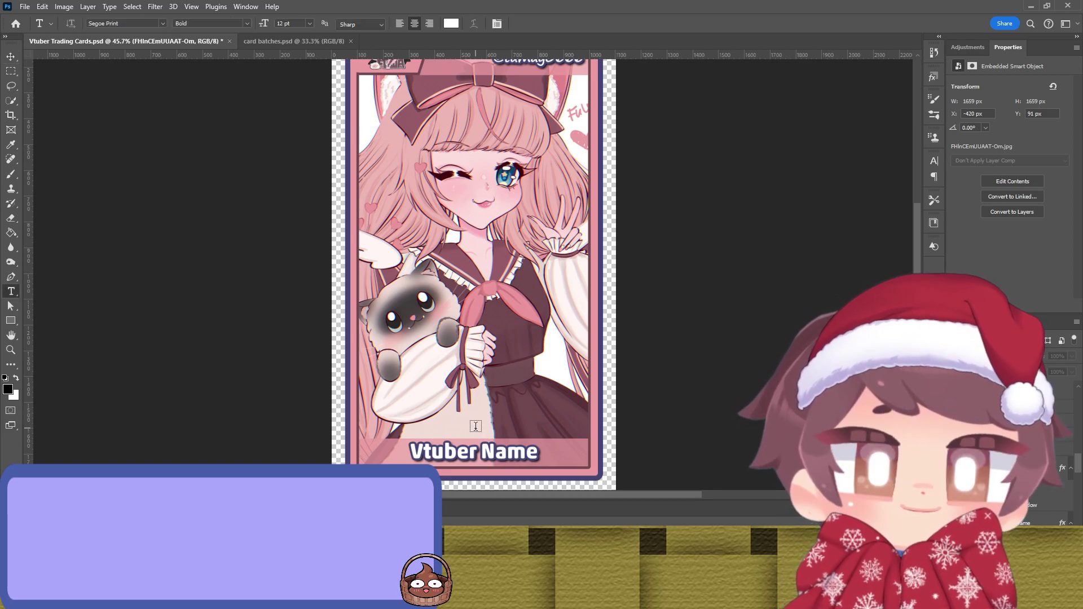
triple_click(451, 453)
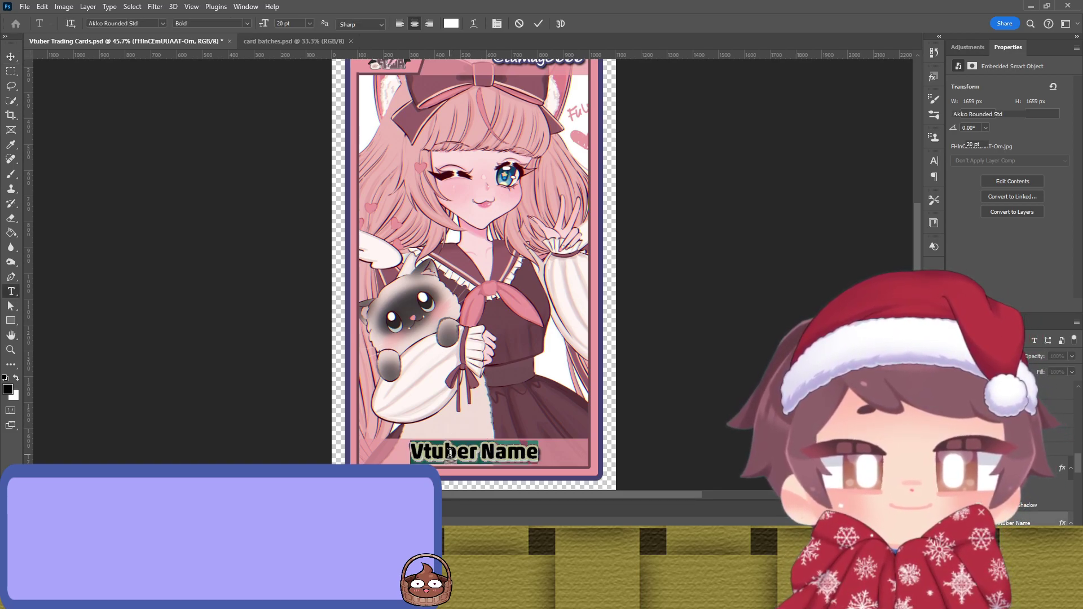
type("Fuwa")
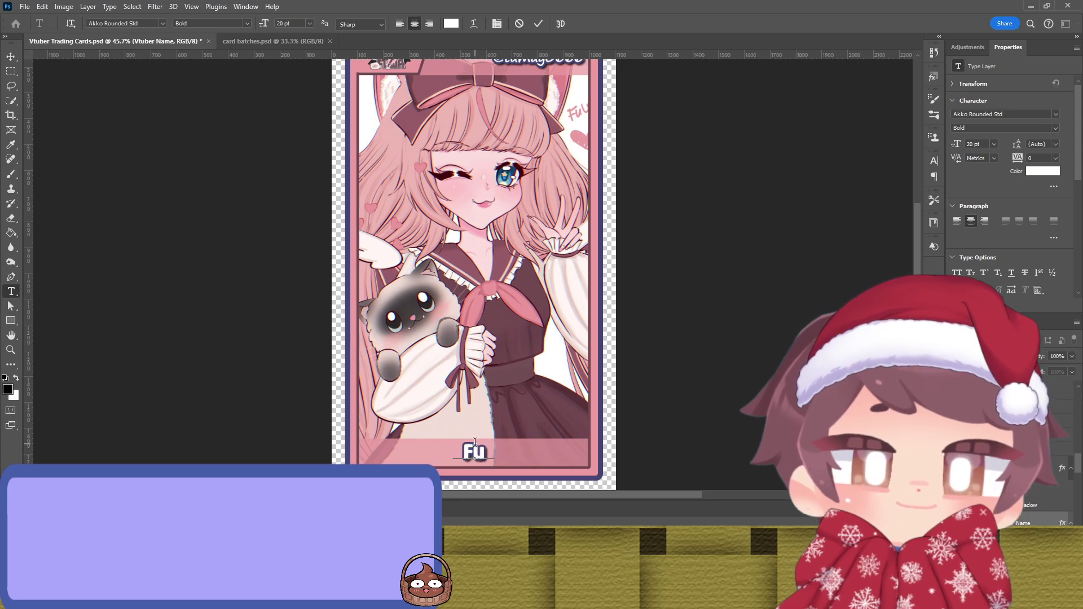
left_click(538, 23)
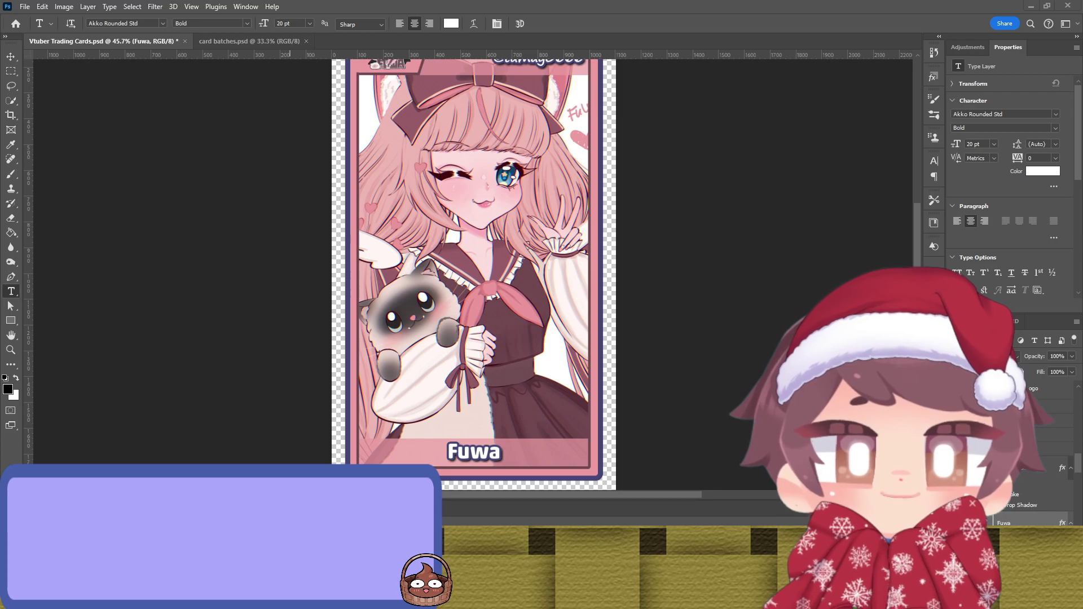
Step: Extend the banner name to 'FuwaCh' and commit the edit
left_click(497, 454)
type("Chi")
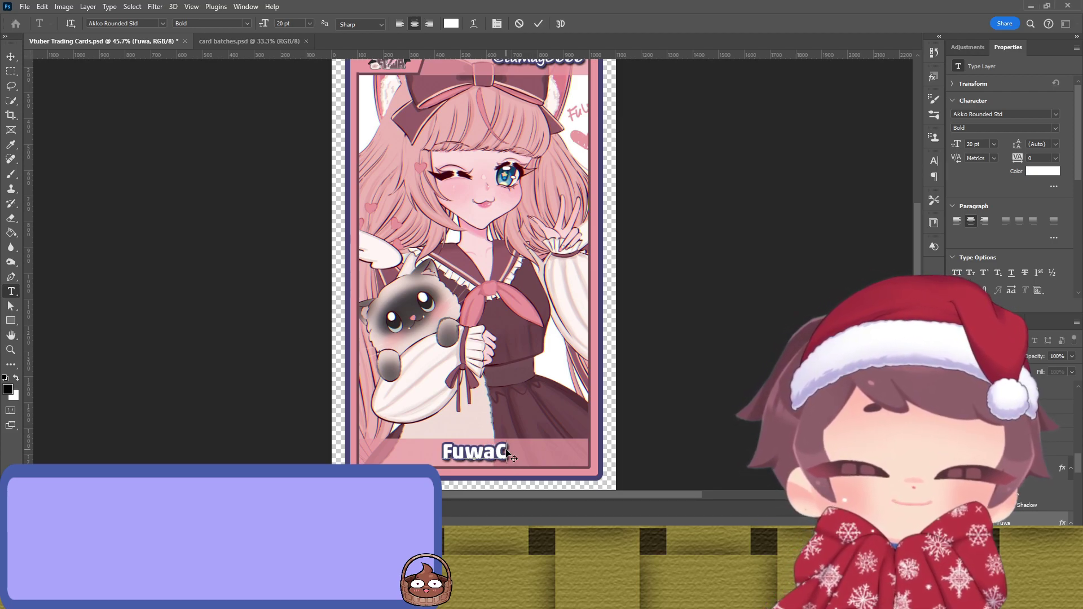
key("BackSpace")
key("BackSpace")
type("h")
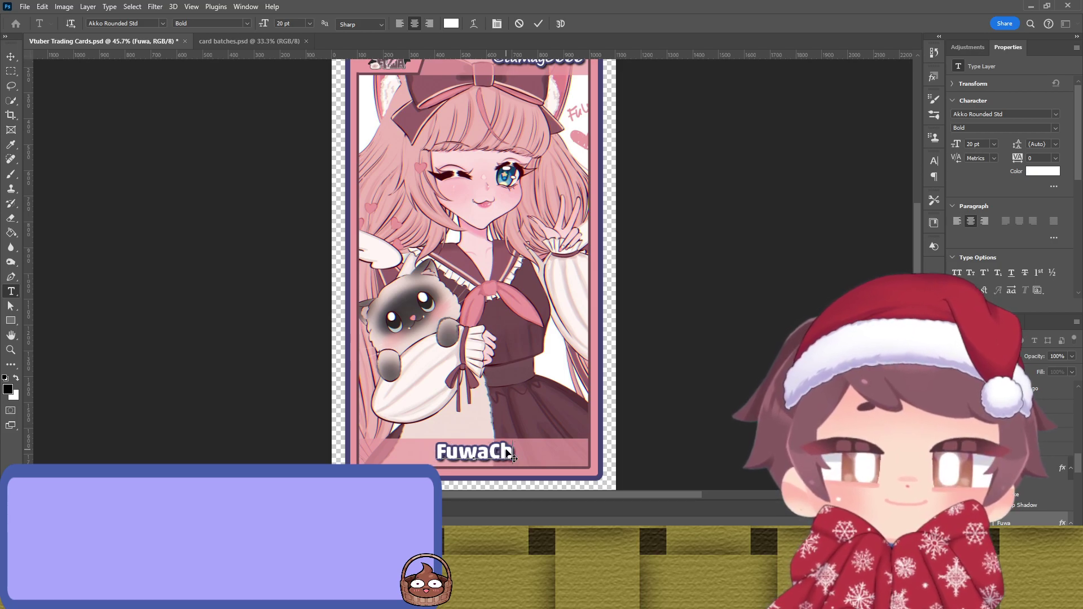
left_click(540, 24)
scroll(701, 225, "up", 2)
key("v")
left_click(691, 230)
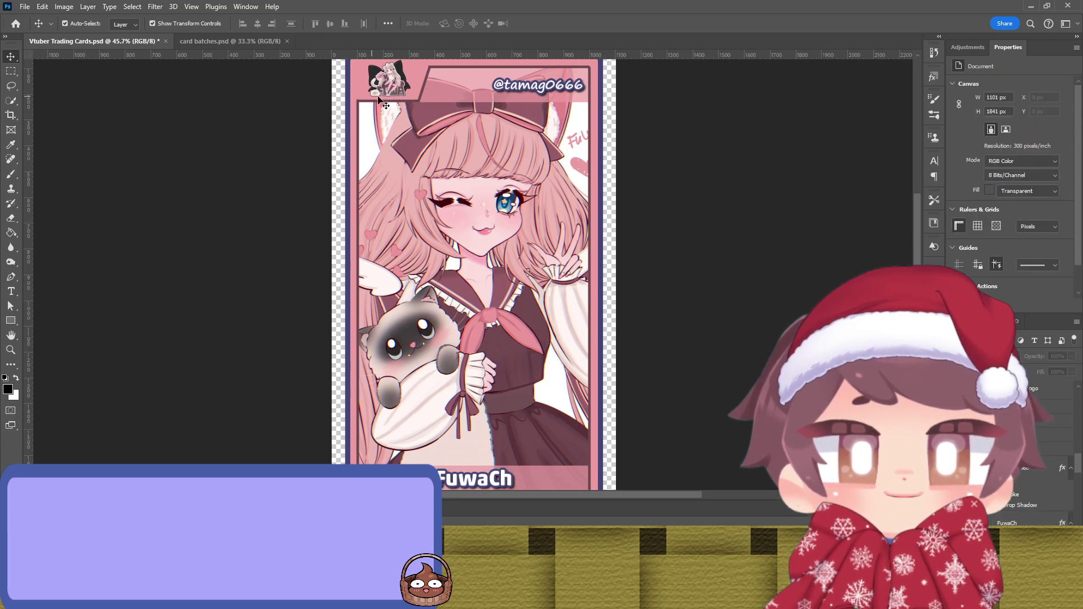
Step: Save Vtuber Trading Cards.psd with the finished FuwaCh card
scroll(742, 309, "down", 1)
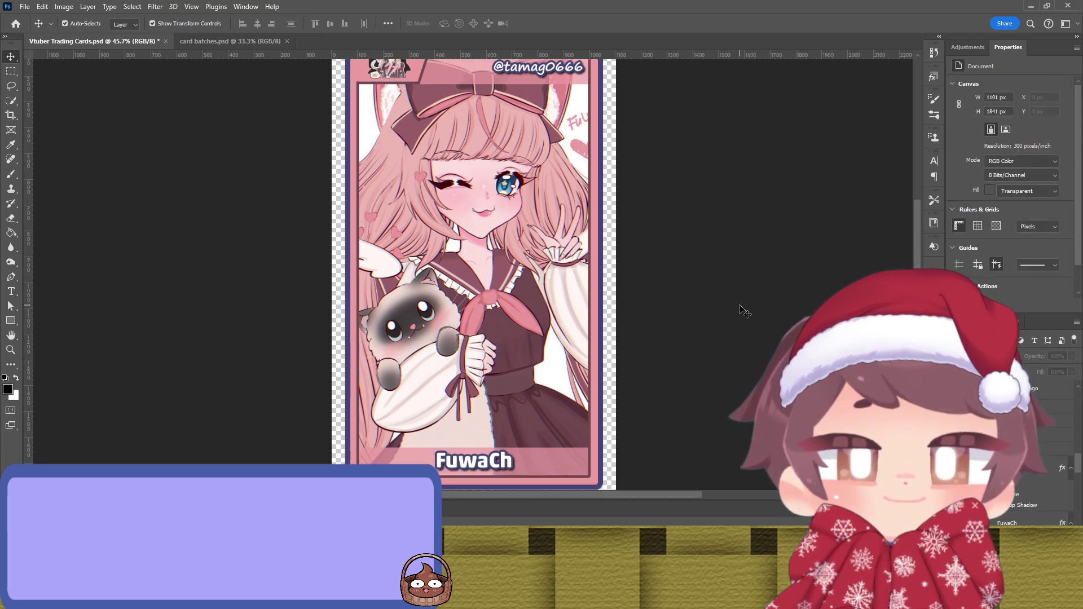
scroll(665, 262, "up", 6)
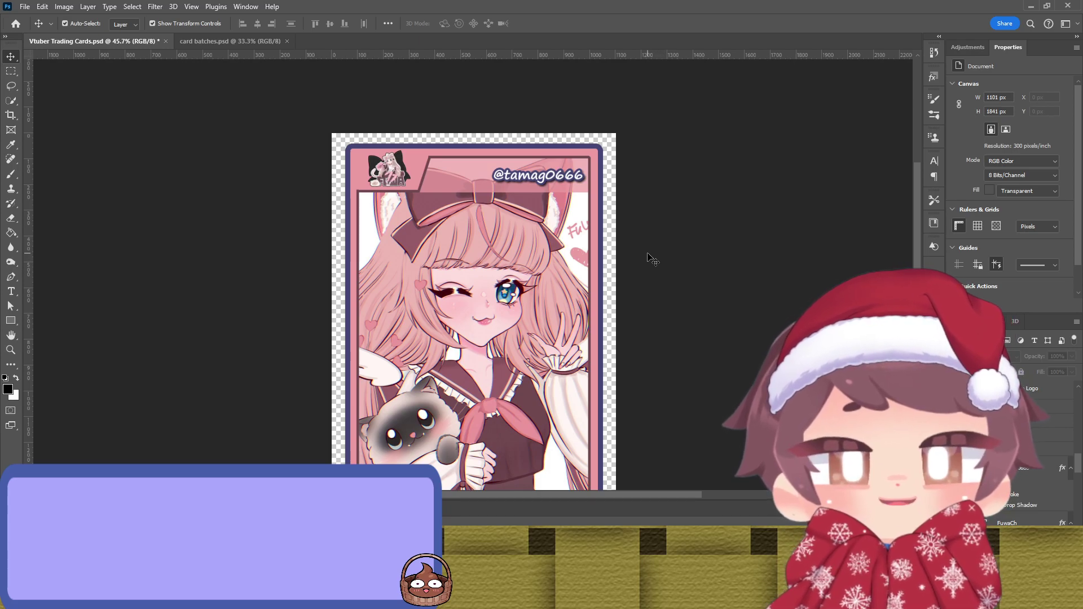
scroll(636, 233, "down", 2)
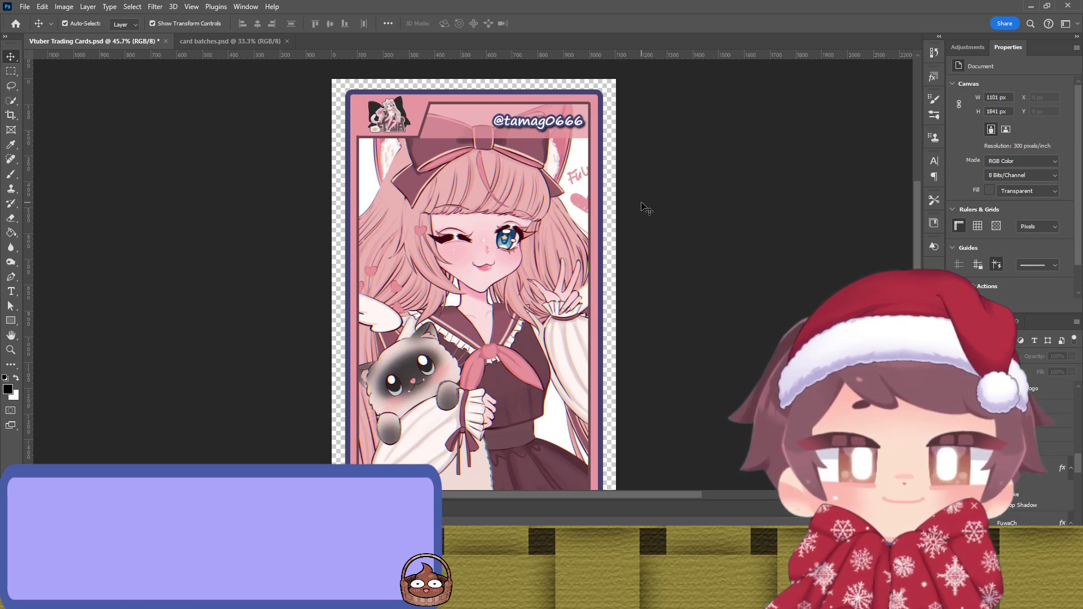
scroll(646, 208, "down", 2)
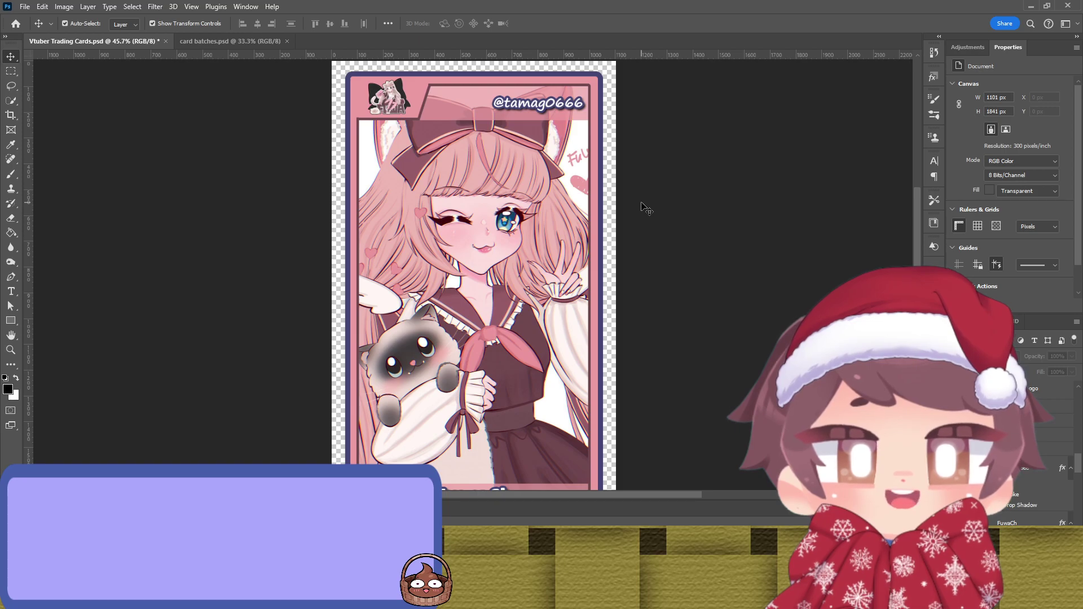
scroll(644, 203, "down", 5)
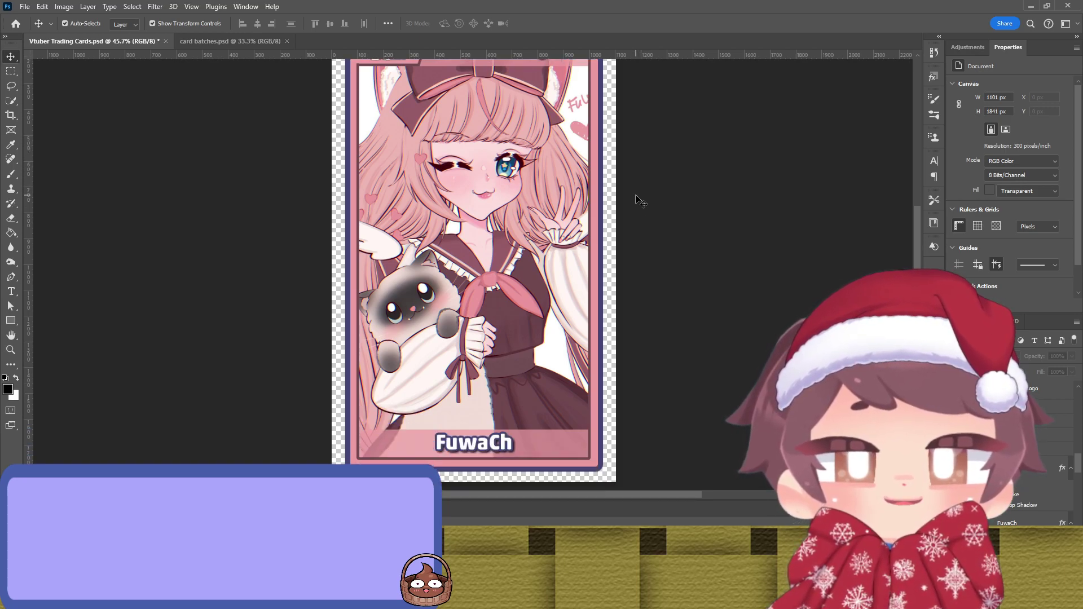
scroll(642, 202, "up", 7)
scroll(640, 202, "down", 2)
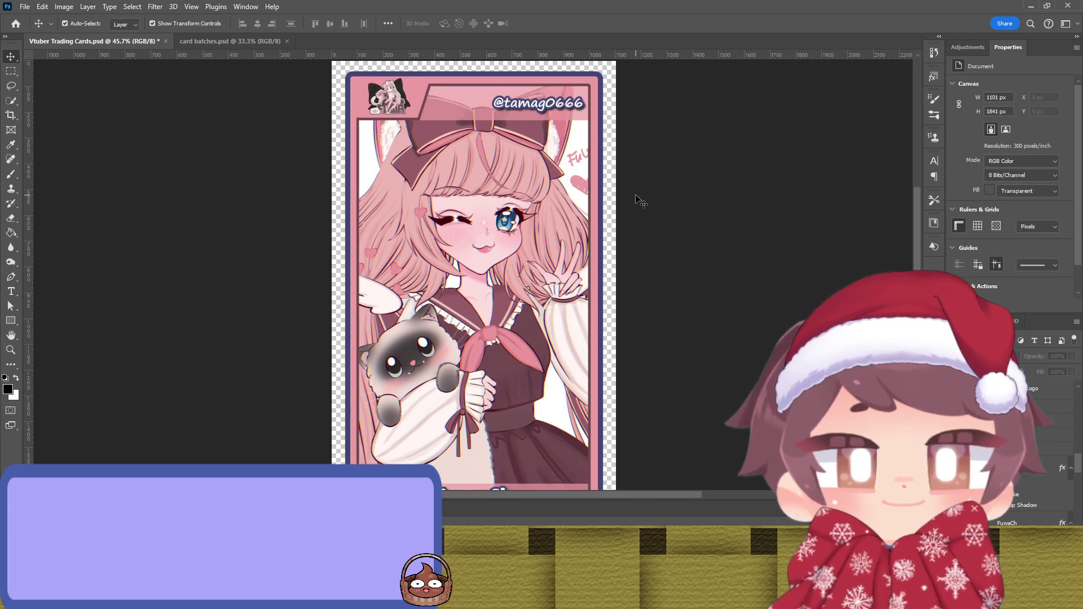
key("ctrl+s")
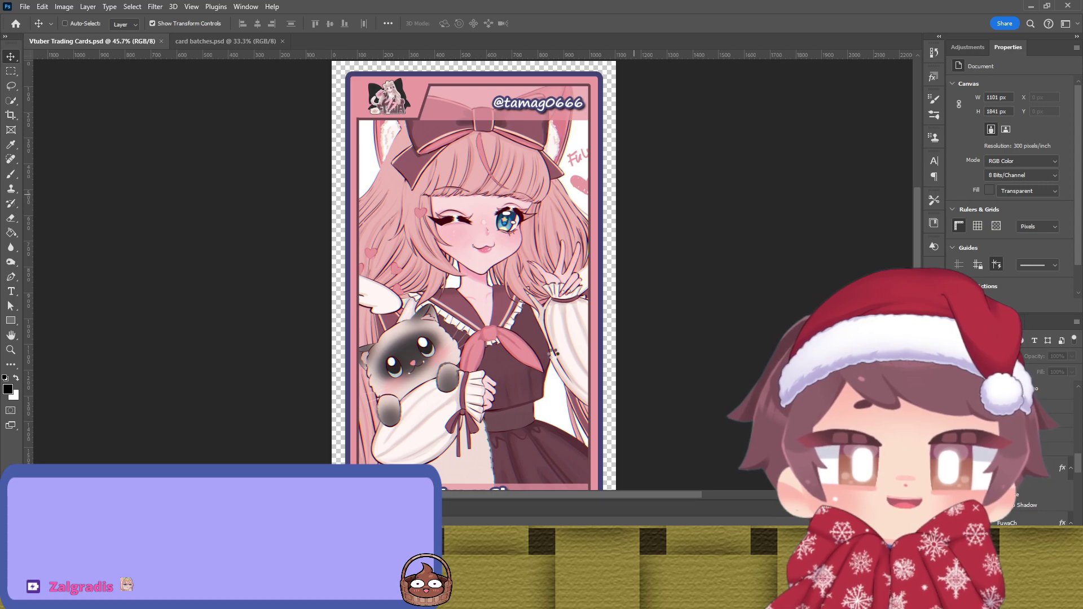
key("ctrl")
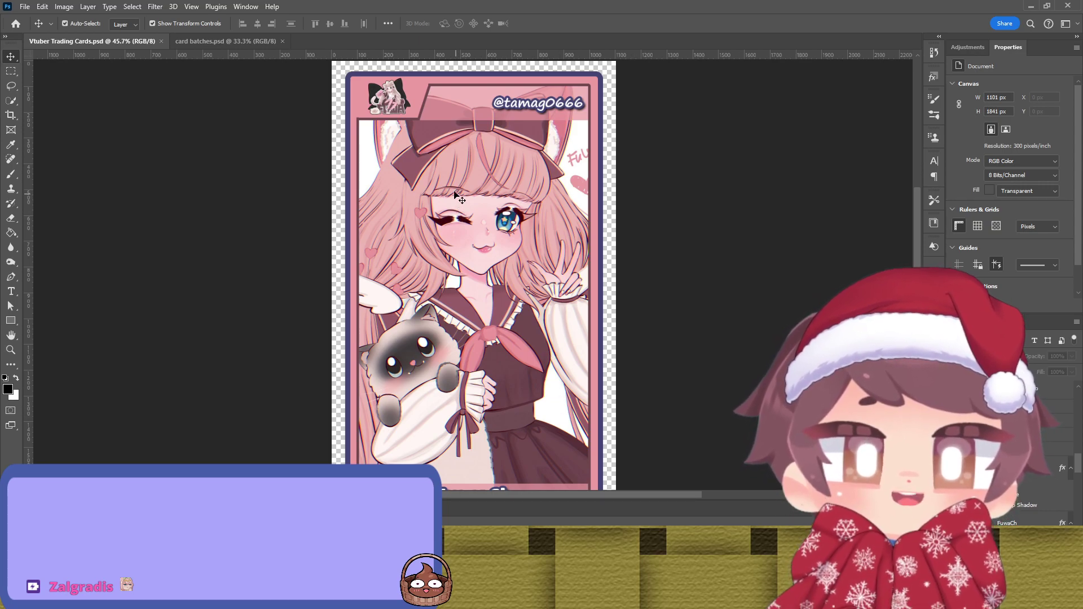
scroll(458, 251, "up", 5)
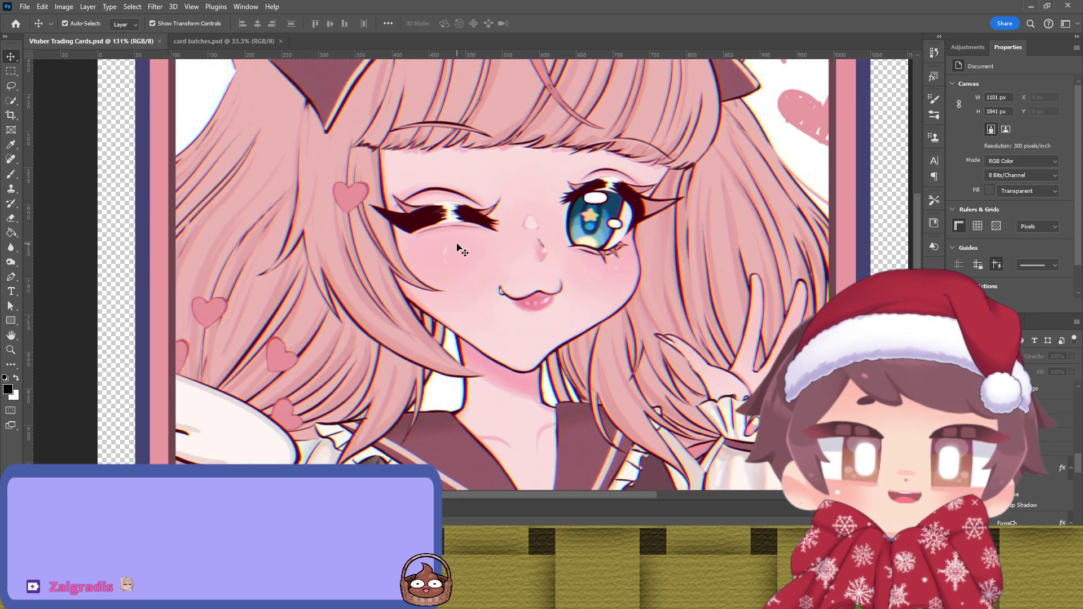
scroll(458, 249, "up", 4)
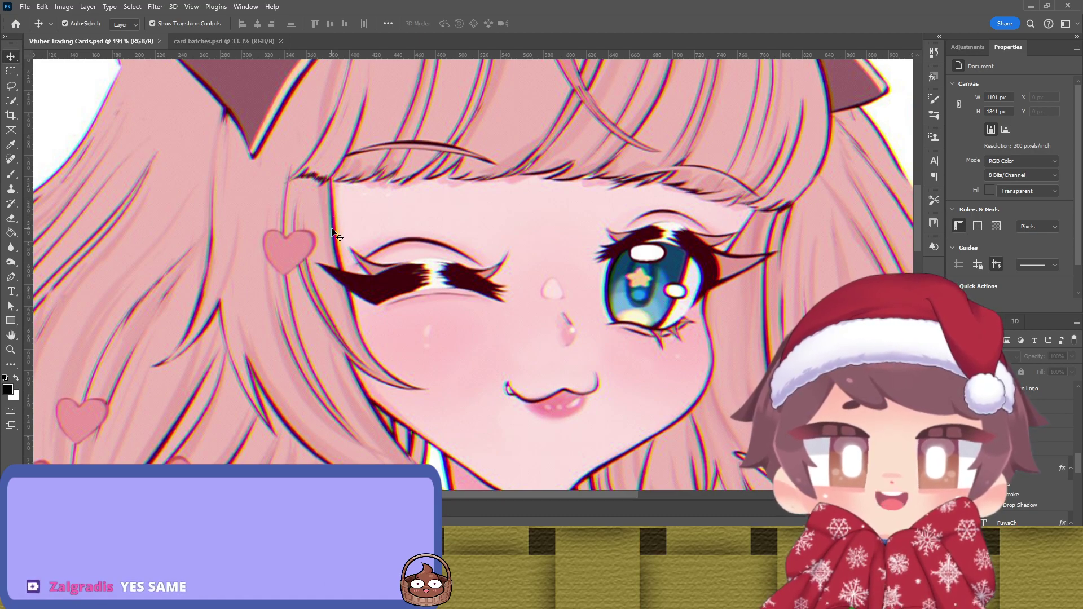
scroll(368, 210, "down", 4)
scroll(367, 209, "down", 2)
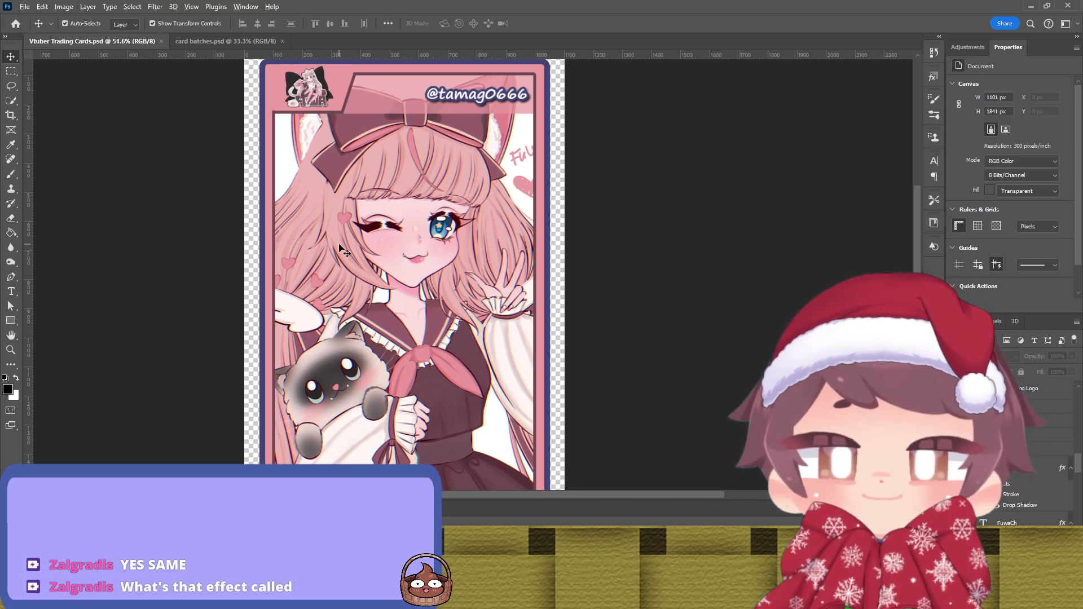
scroll(339, 246, "down", 1)
scroll(346, 225, "down", 1)
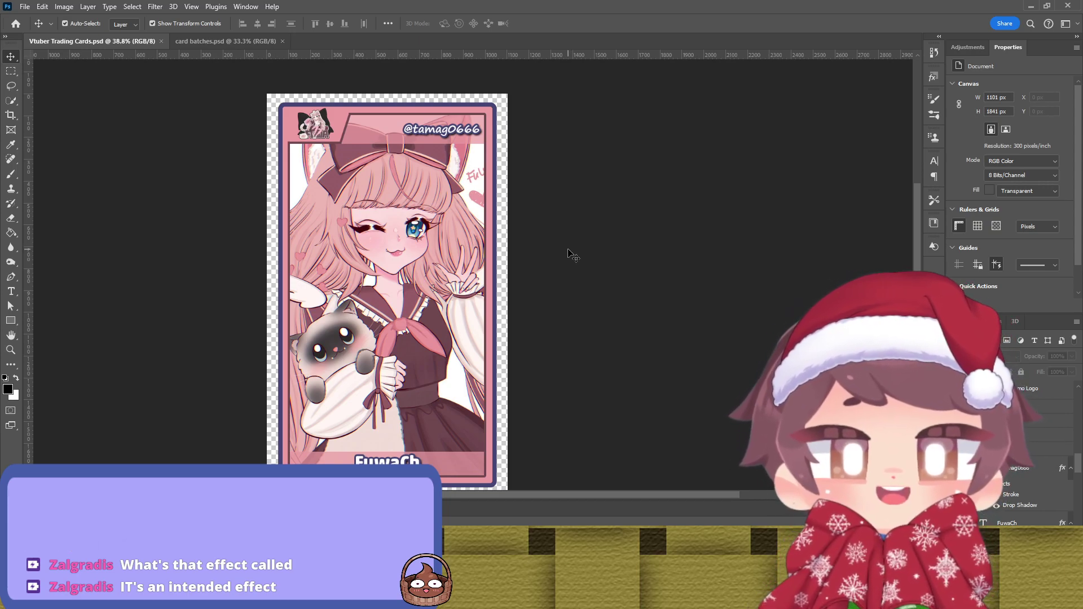
Step: Make the Fuwa layer active and hide it to reveal the blank template
scroll(1004, 440, "down", 2)
left_click(1004, 495)
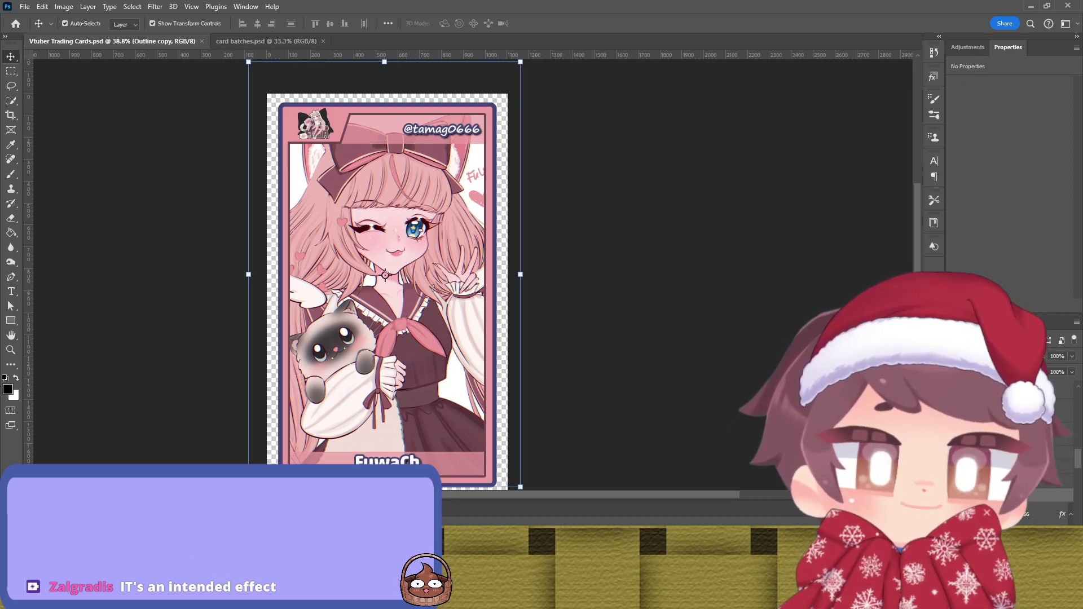
key("alt+]")
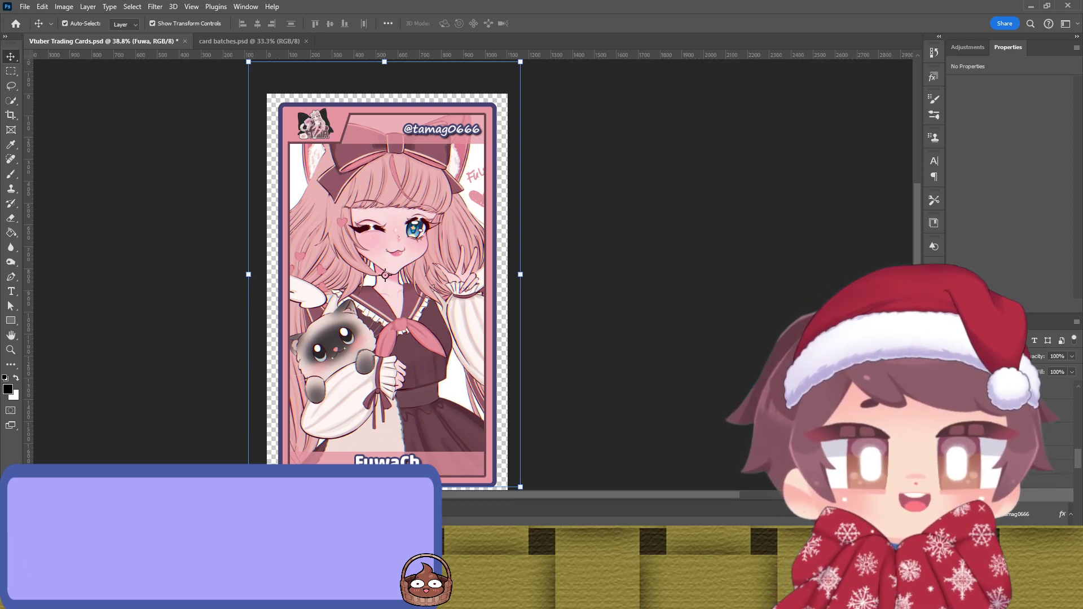
scroll(1009, 479, "up", 2)
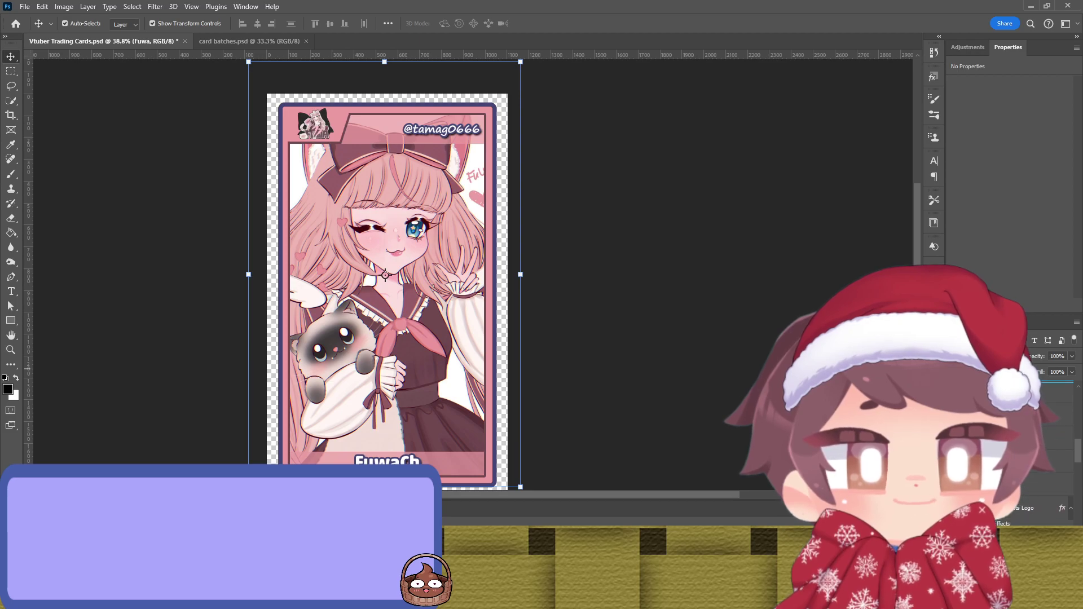
scroll(1009, 480, "up", 2)
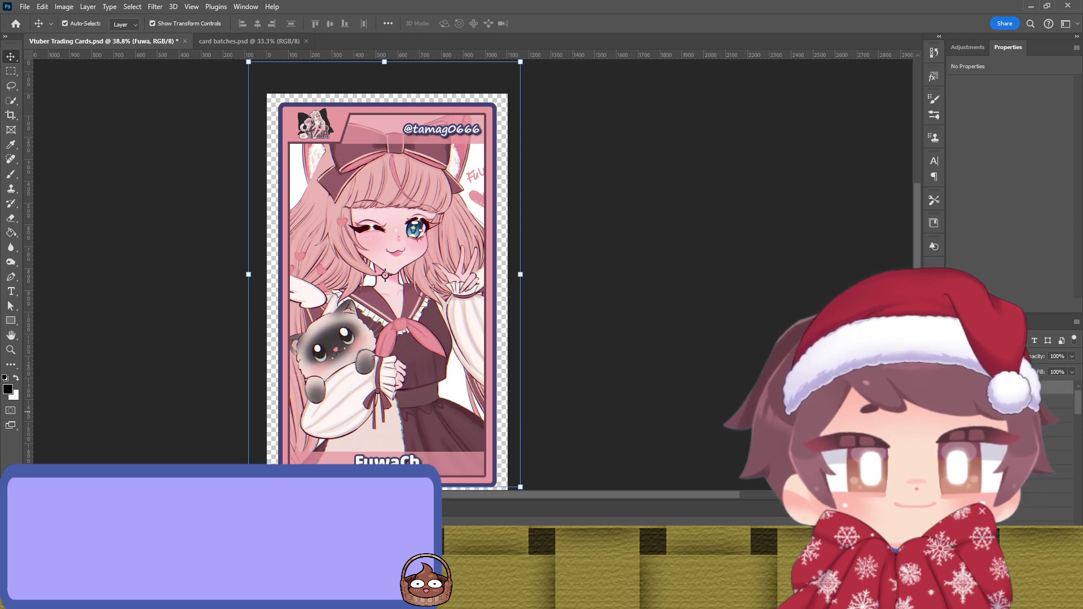
key("ctrl+comma")
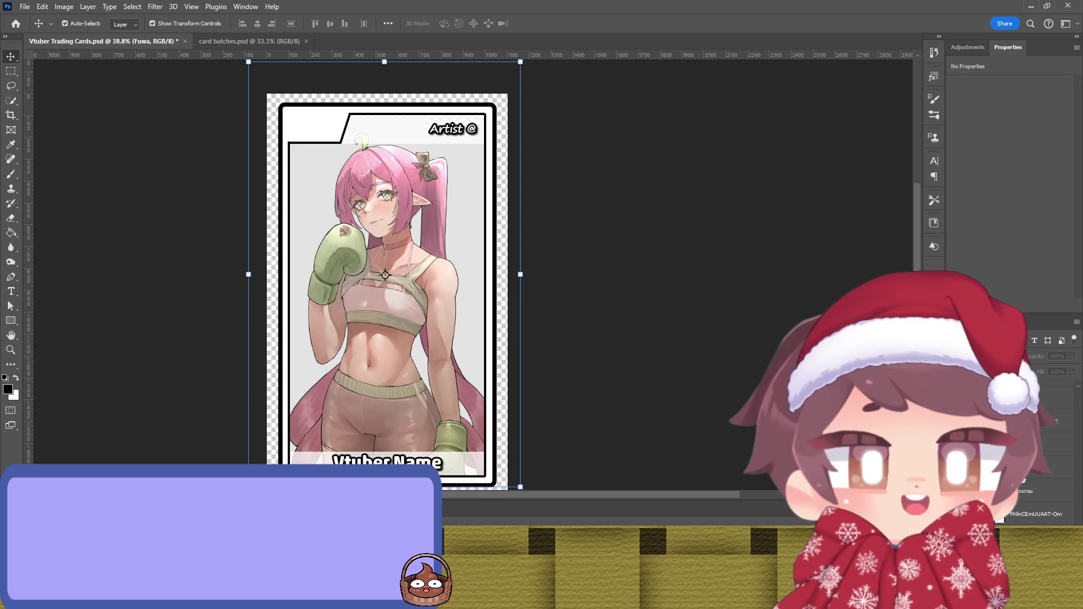
Step: Move the Rectangle 3 header and Outline layers up the stack, duplicating Outline
left_click(1028, 468)
left_click(1029, 495, "shift")
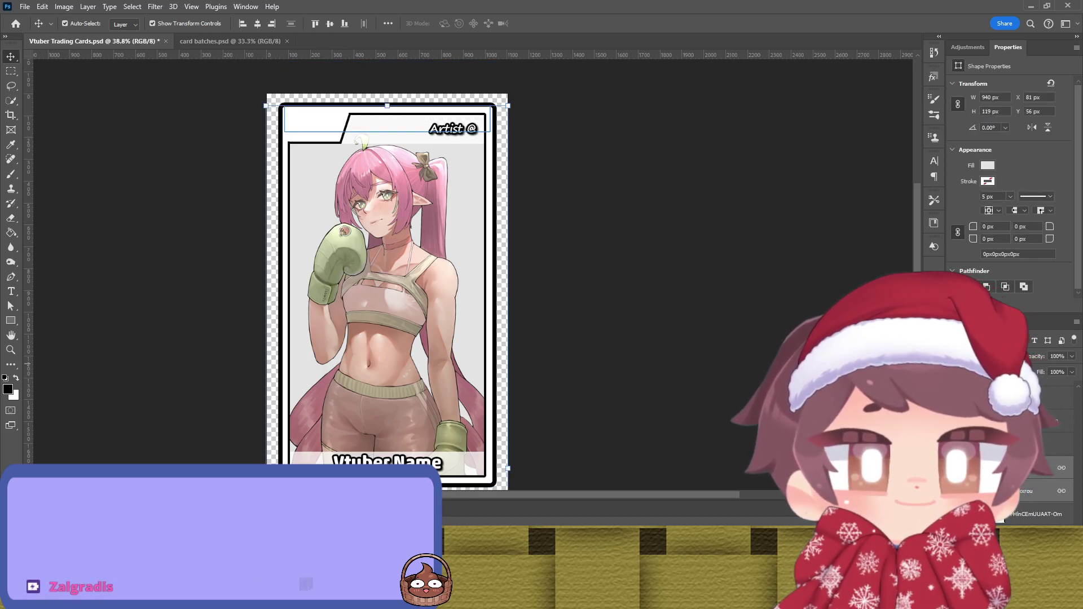
left_click_drag(1029, 494, 1044, 434)
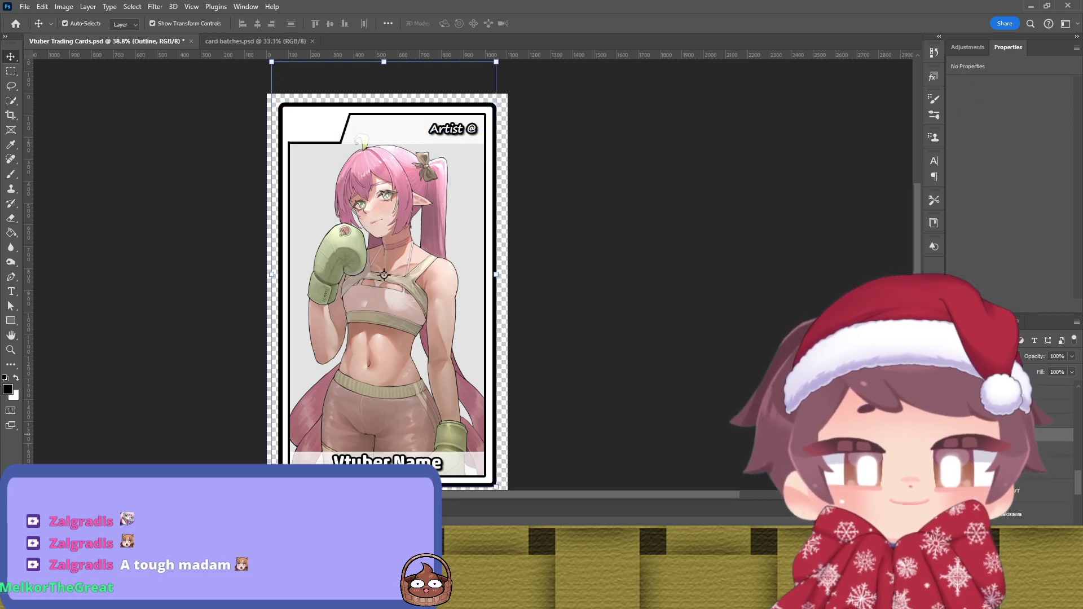
key("ctrl+j")
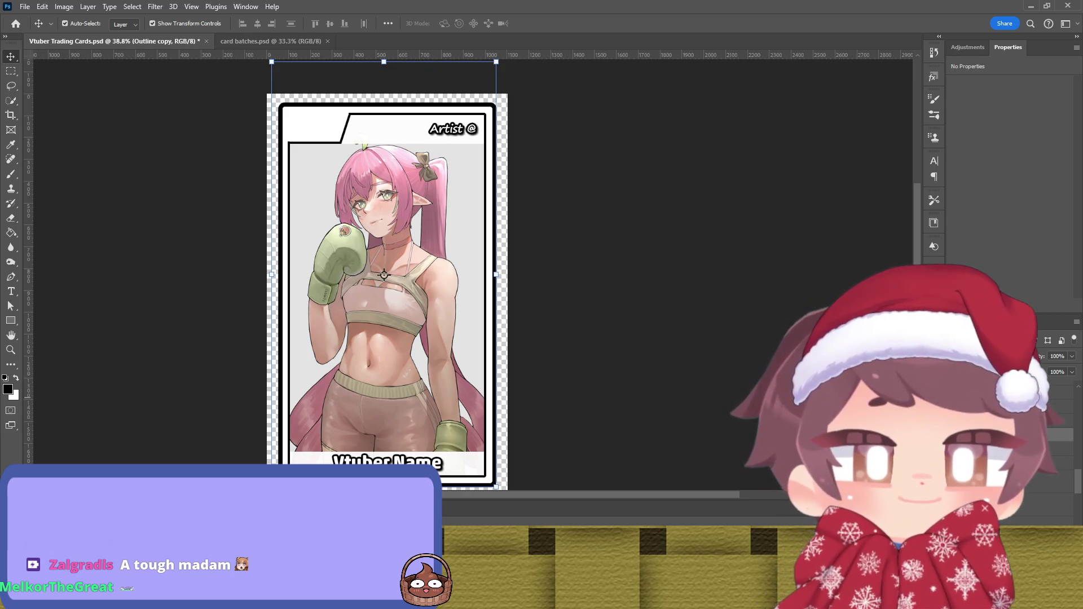
key("alt+bracketleft")
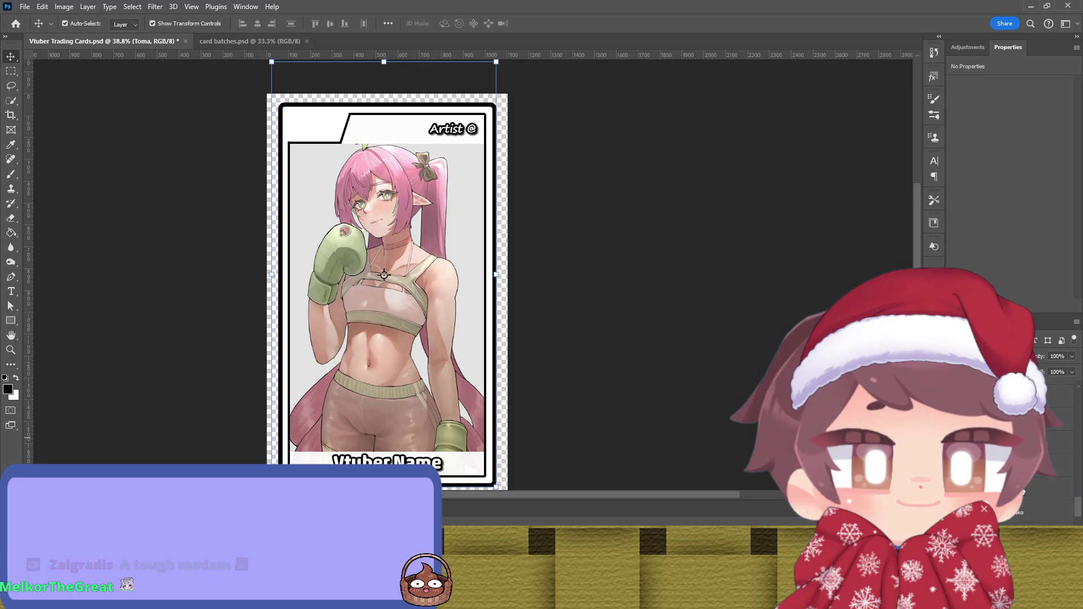
key("alt+bracketleft")
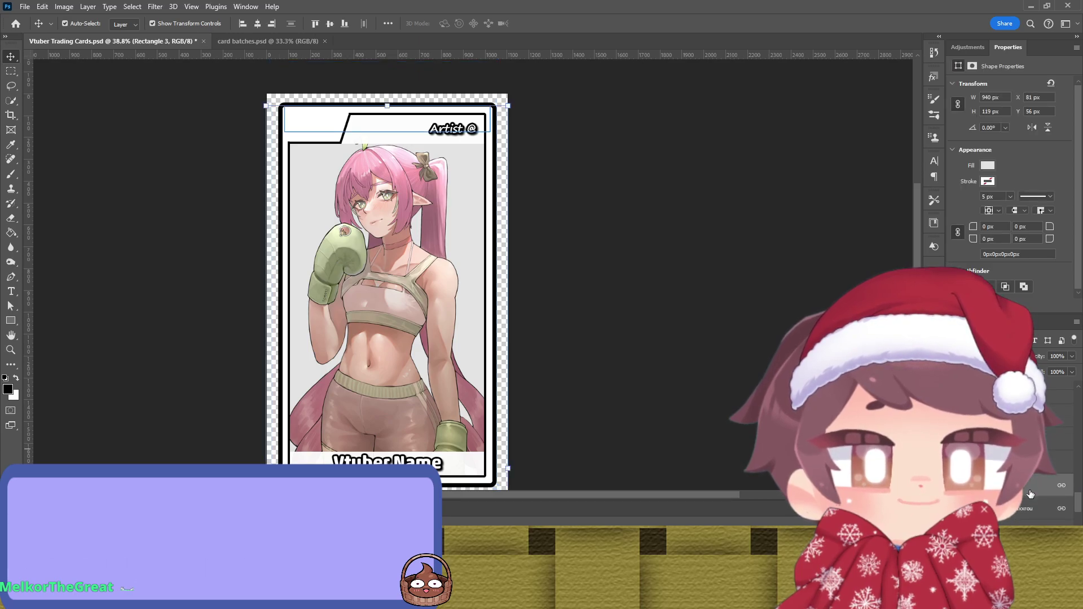
left_click_drag(1024, 497, 1033, 384)
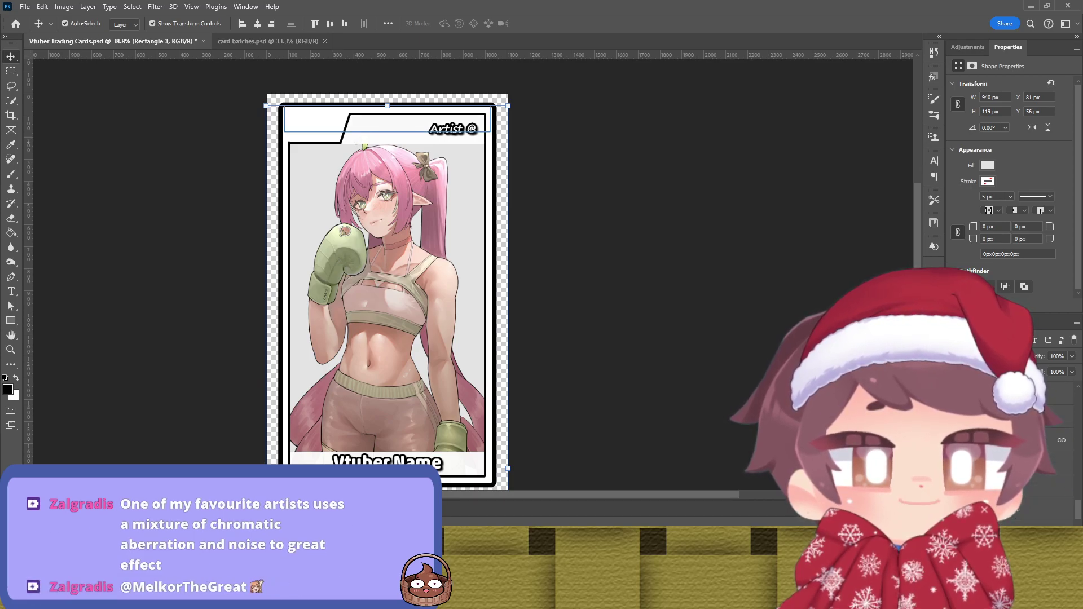
Step: Reorder the character art and raise the white name bar above it
left_click(1032, 395)
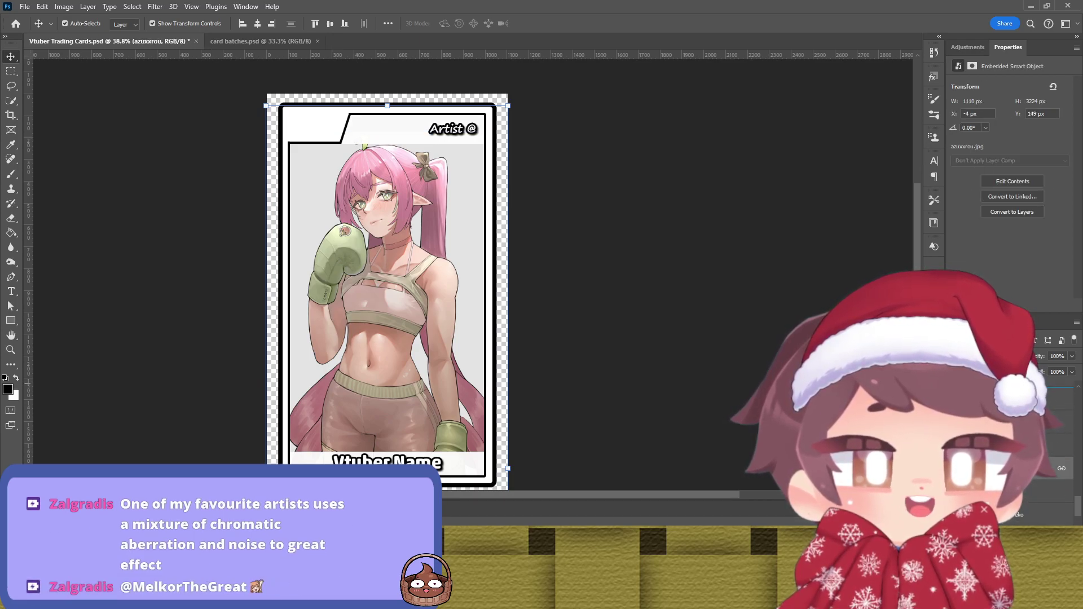
scroll(1032, 395, "up", 2)
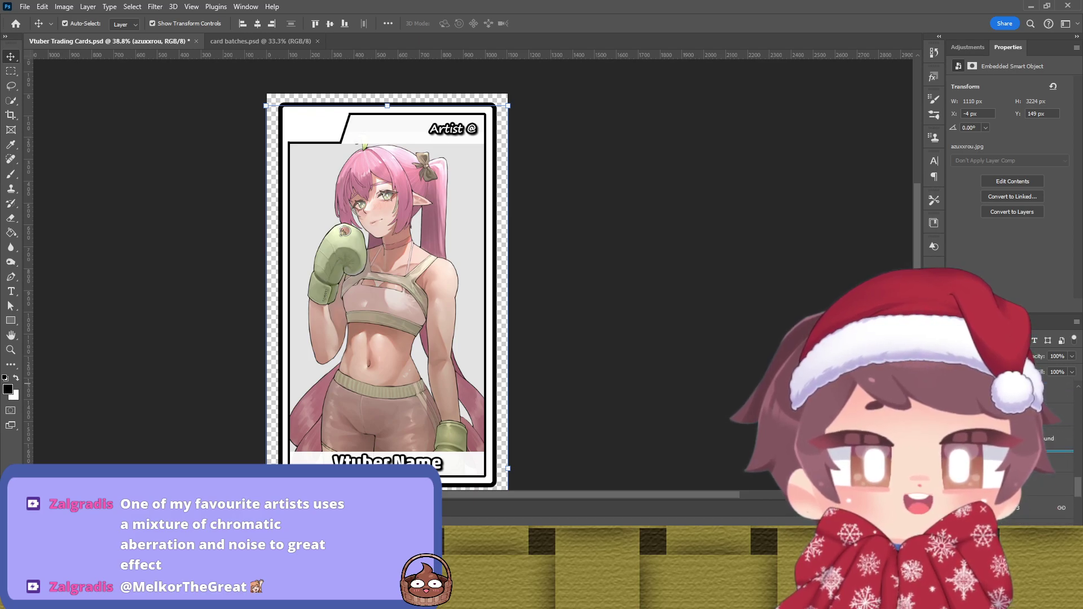
left_click_drag(1027, 521, 1027, 520)
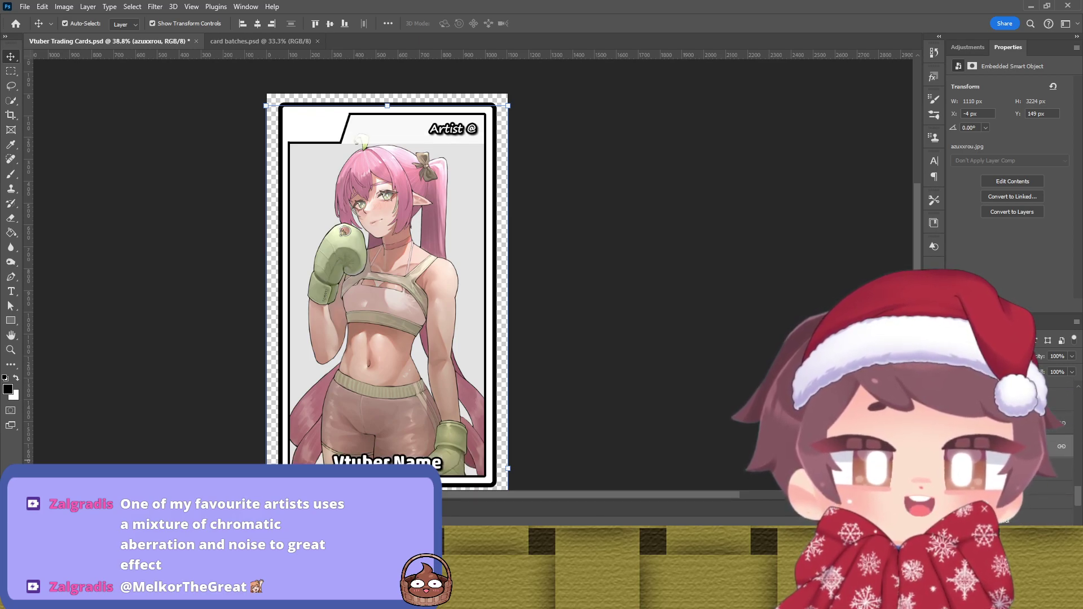
left_click(388, 461)
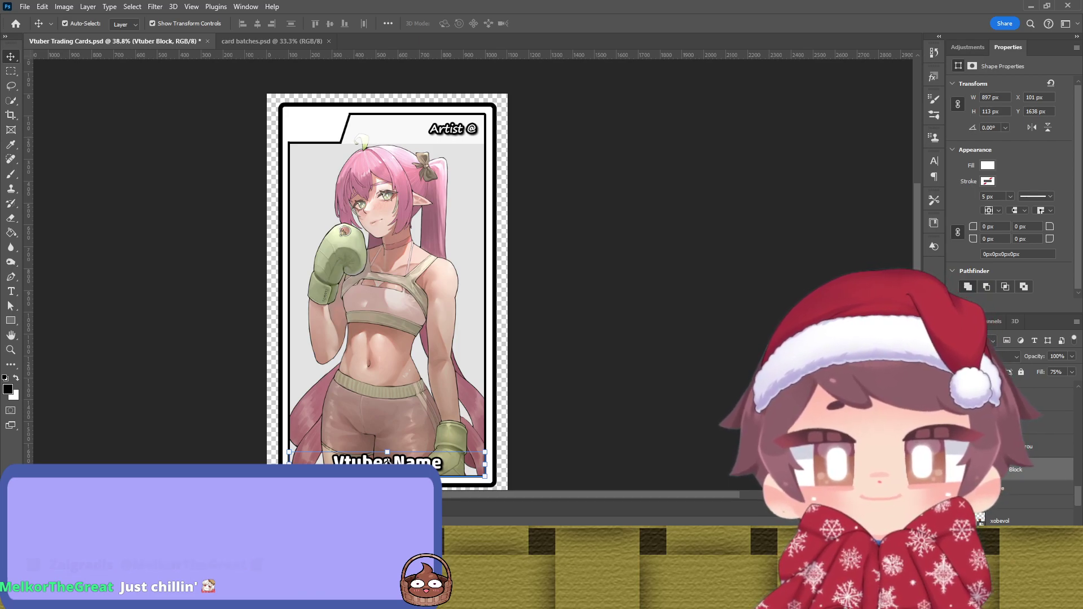
left_click(539, 359)
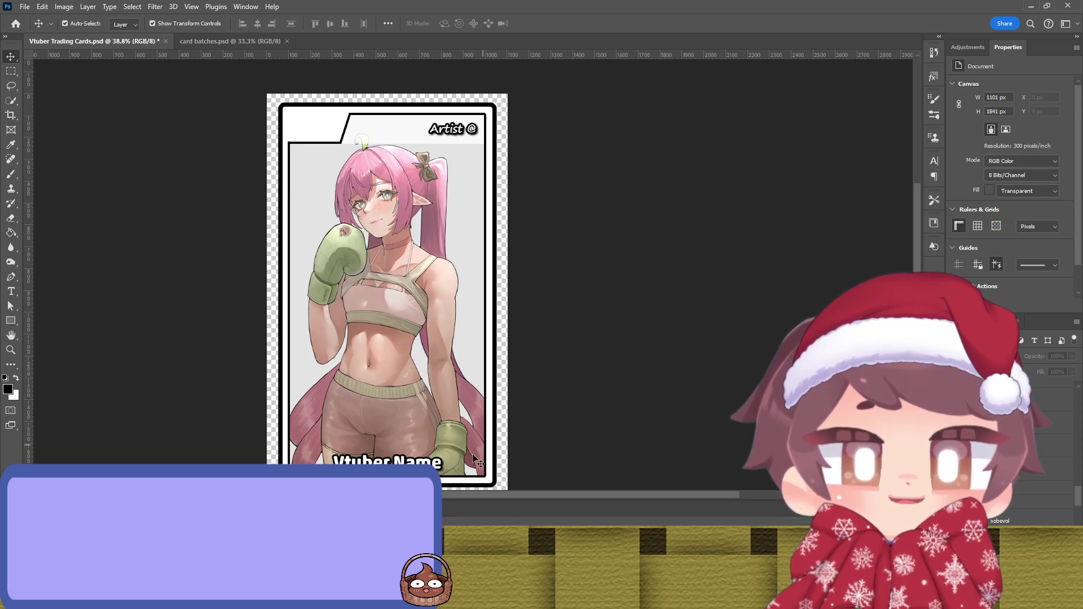
left_click(388, 461)
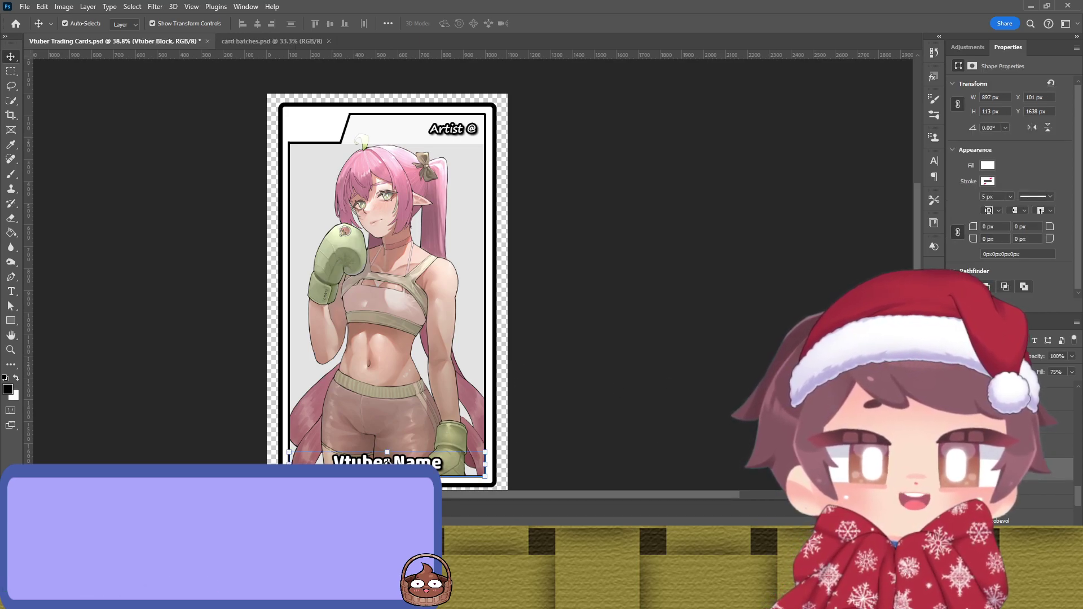
key("ctrl+j")
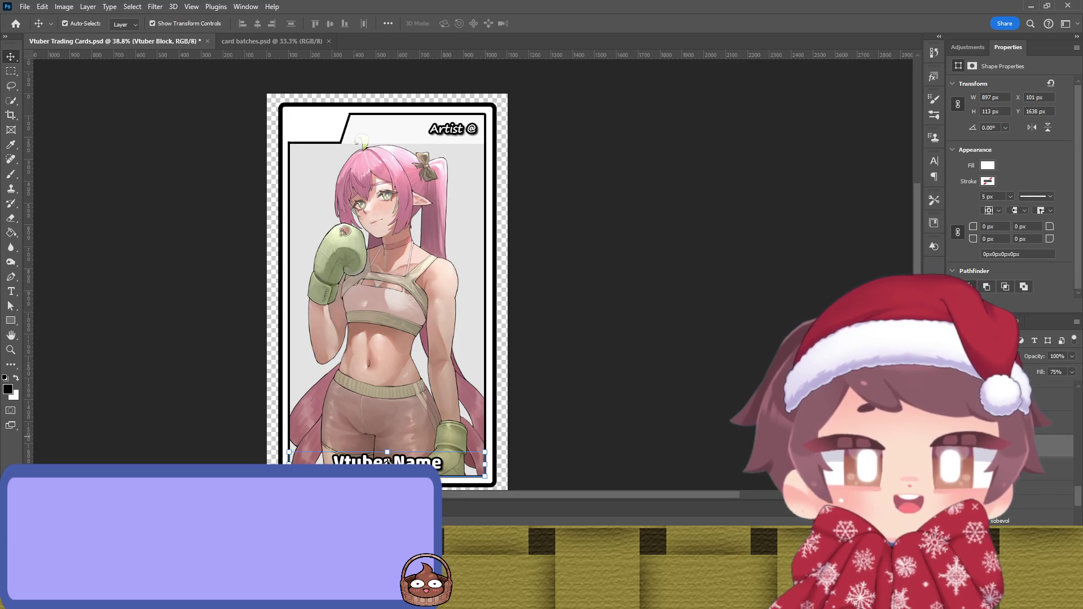
key("ctrl+j")
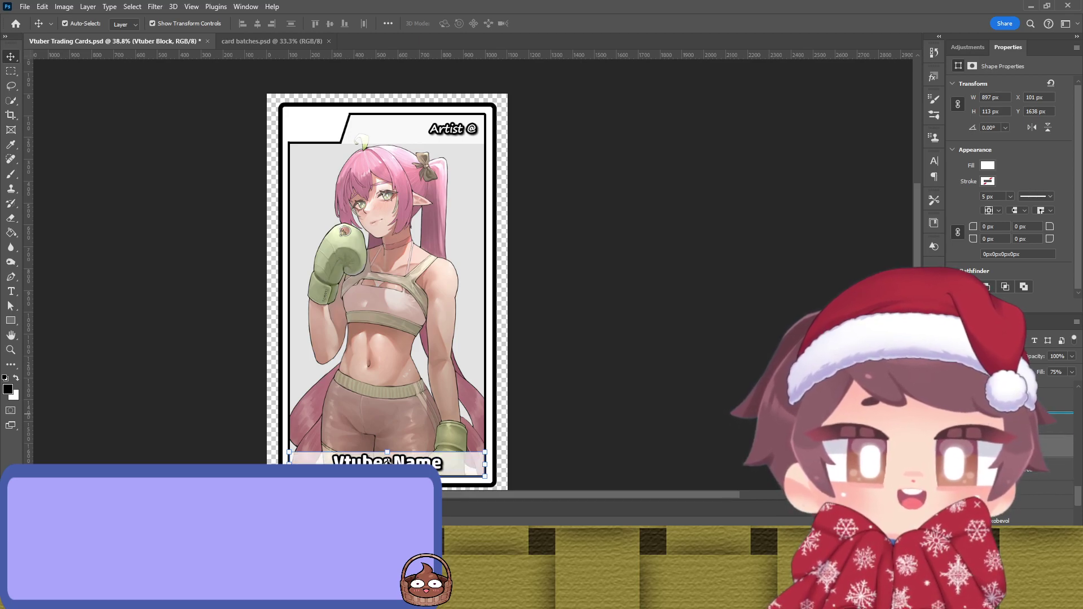
left_click(682, 365)
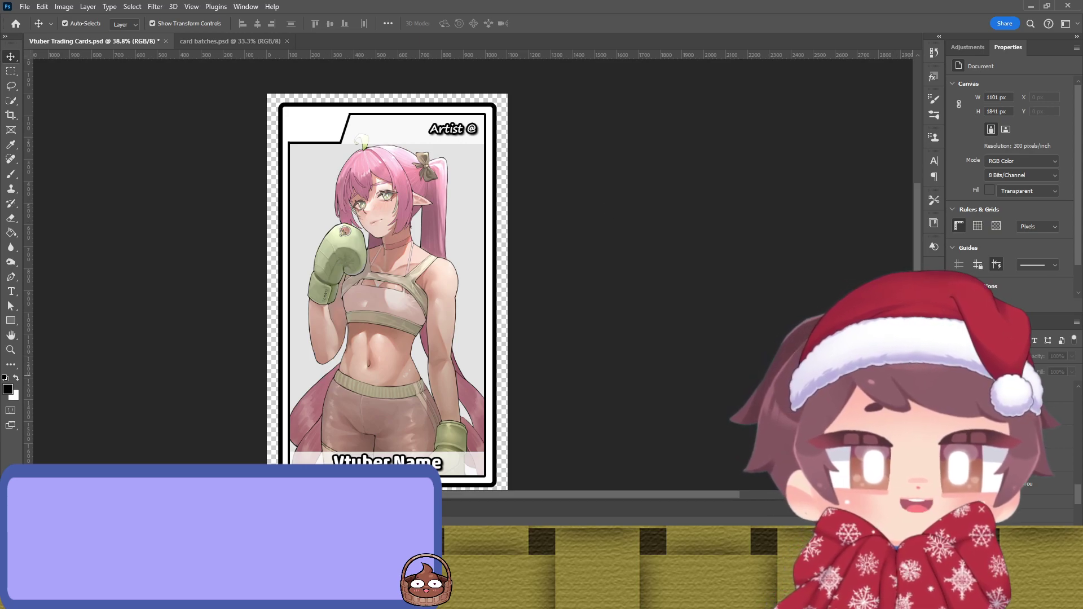
left_click(1033, 484)
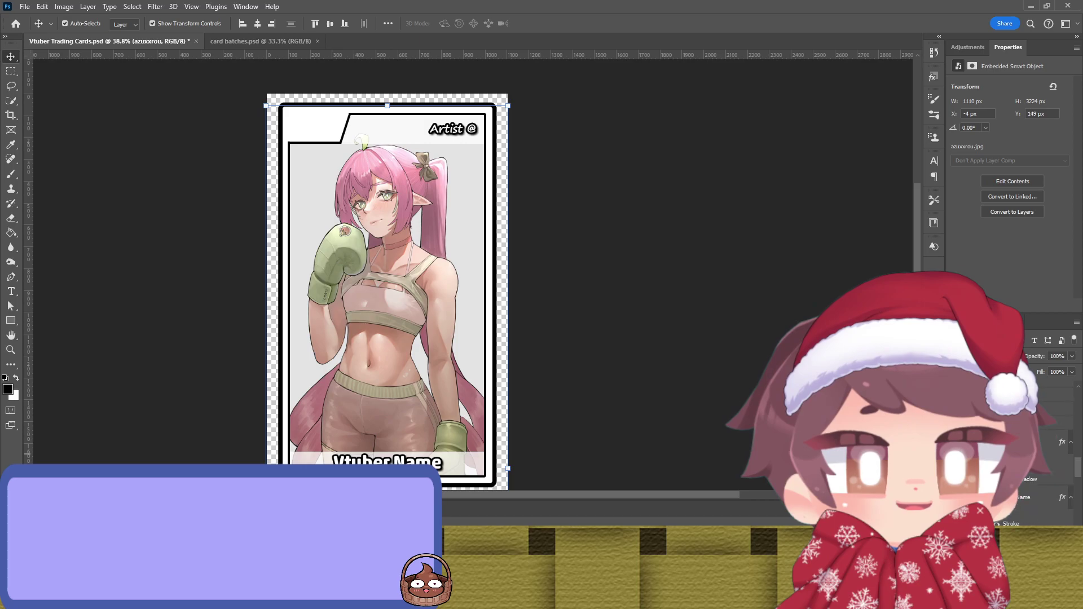
scroll(1020, 507, "up", 3)
scroll(1020, 496, "up", 3)
scroll(1020, 497, "up", 1)
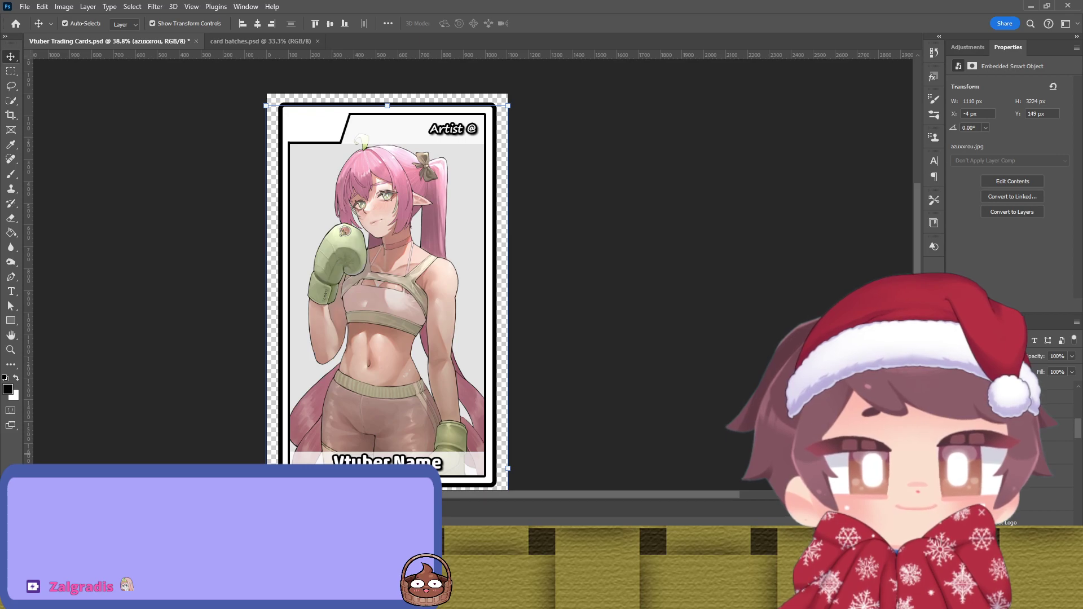
scroll(1020, 496, "down", 2)
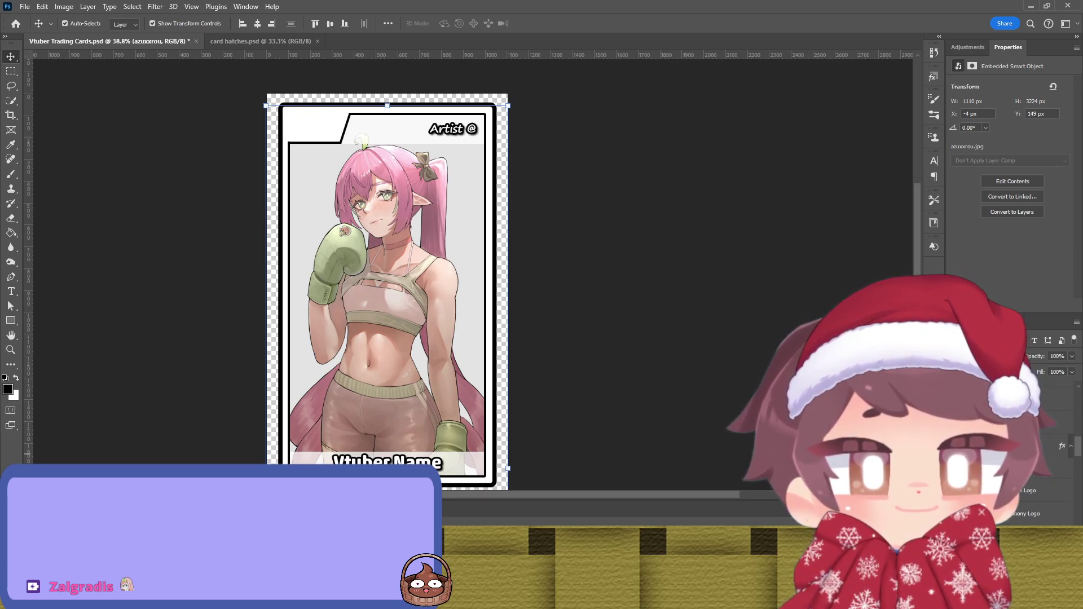
scroll(1032, 462, "down", 1)
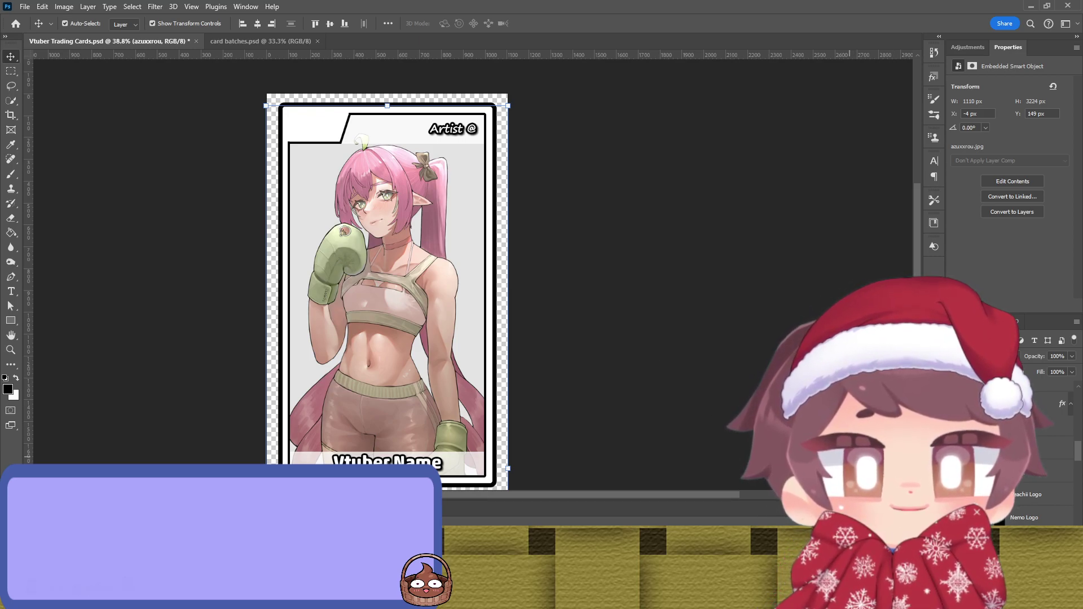
scroll(387, 448, "down", 2)
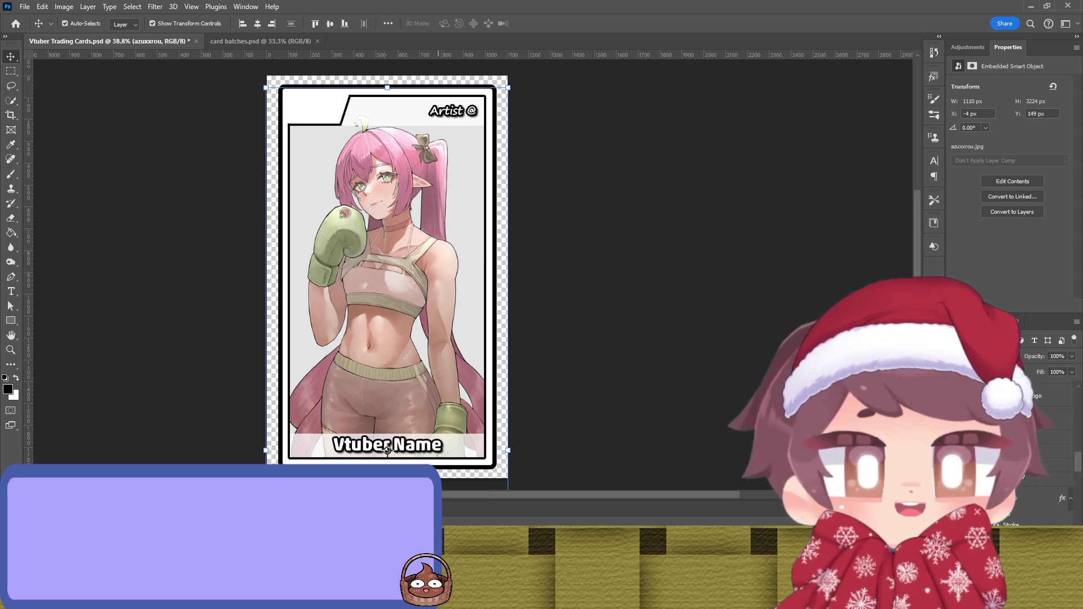
Step: Hide the boxing-girl art and duplicate the card outline, layering it with the new artwork
key("ctrl+comma")
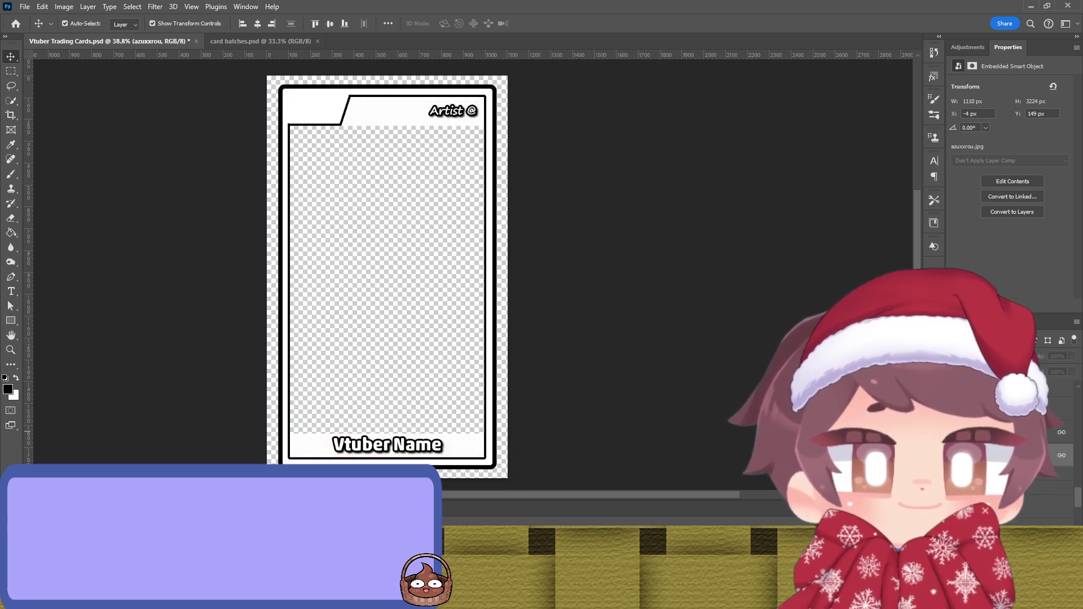
key("ctrl+comma")
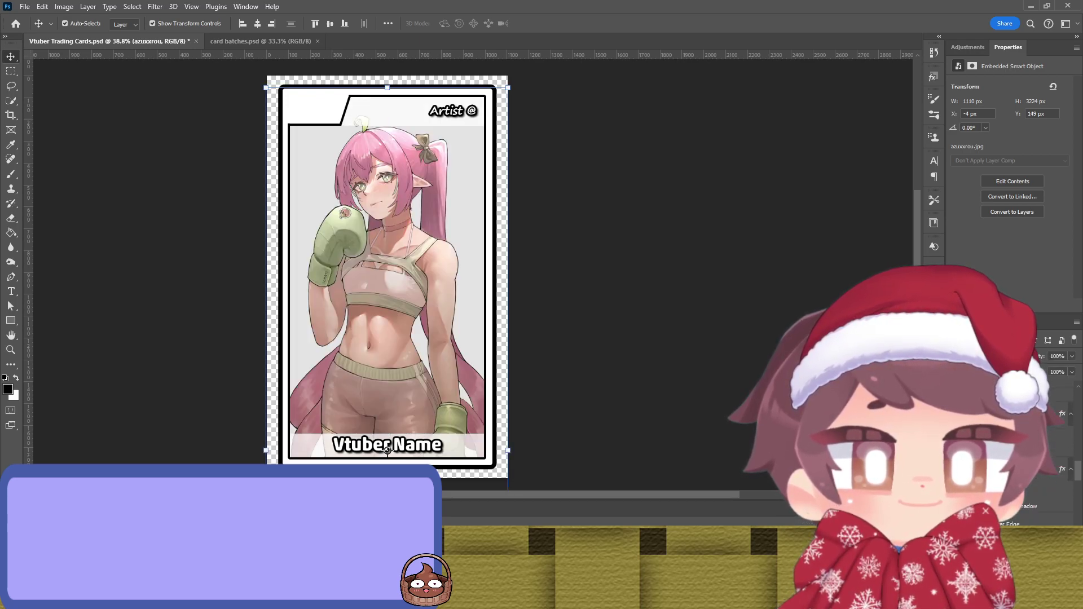
key("Delete")
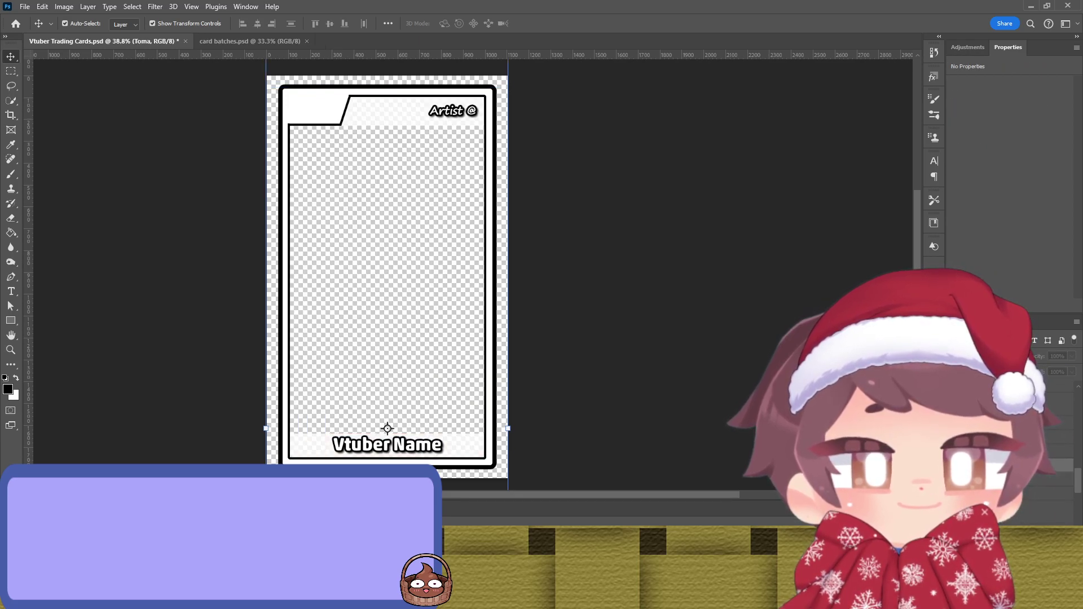
left_click(384, 257)
key("ctrl+j")
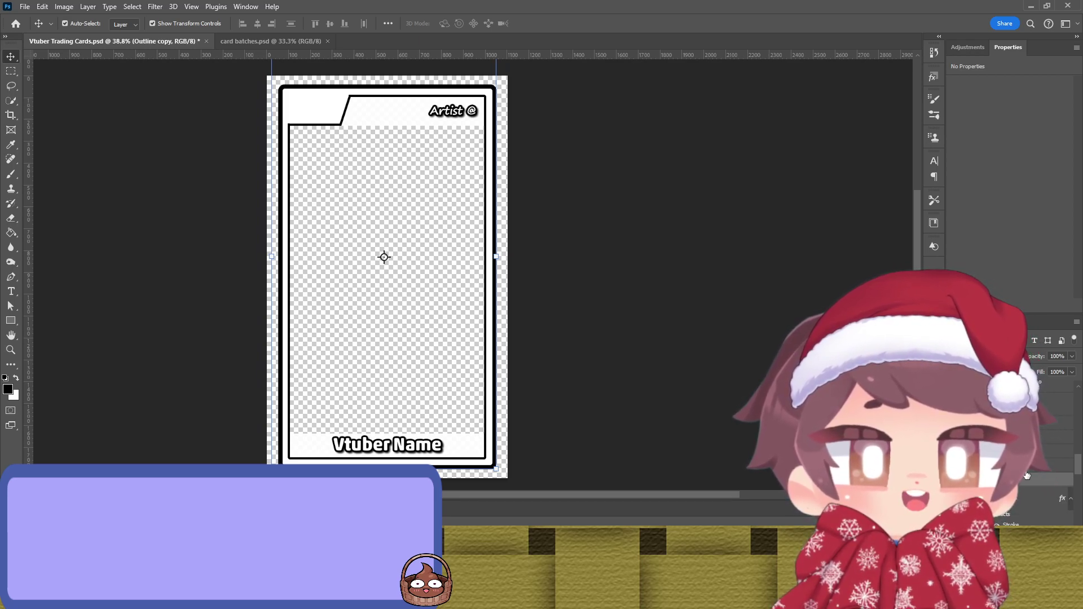
scroll(1026, 475, "down", 2)
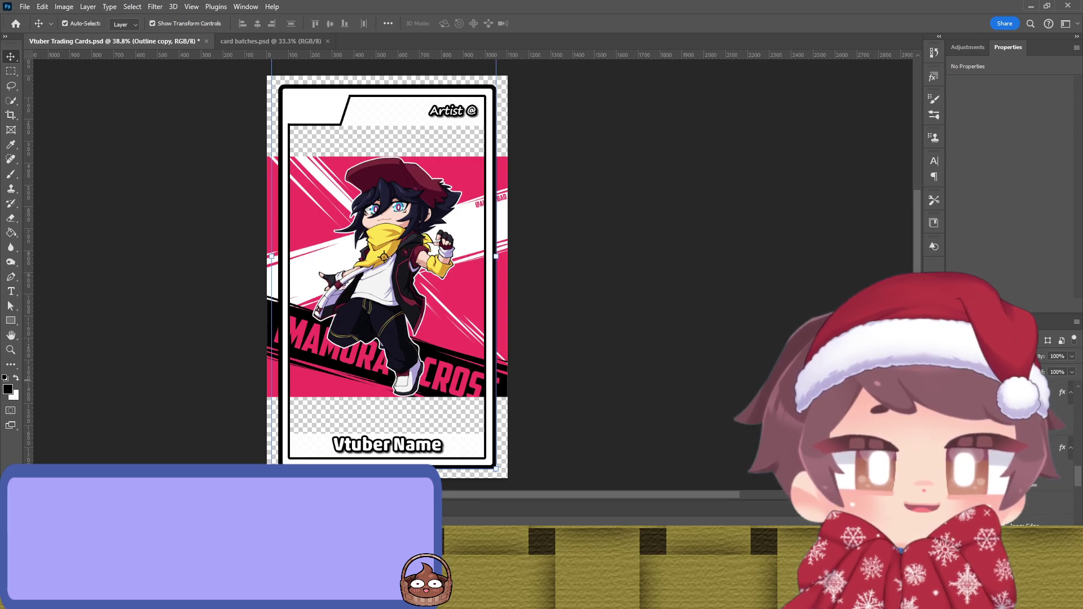
key("ctrl+]")
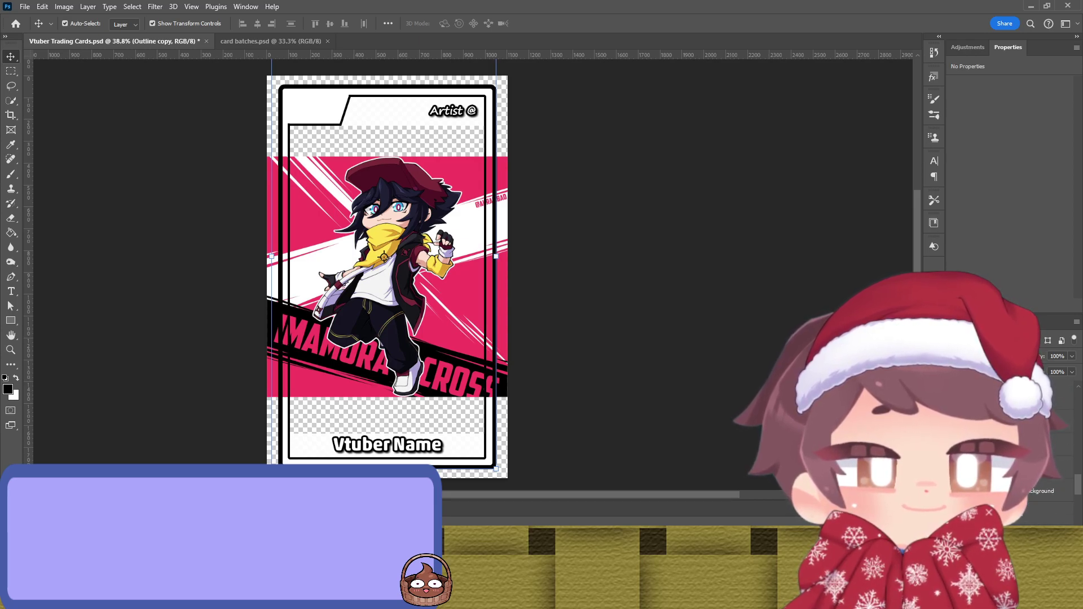
key("ctrl+[")
Step: Move the new artwork up and enlarge it to fill the frame to the name bar
key("alt+]")
left_click(387, 446)
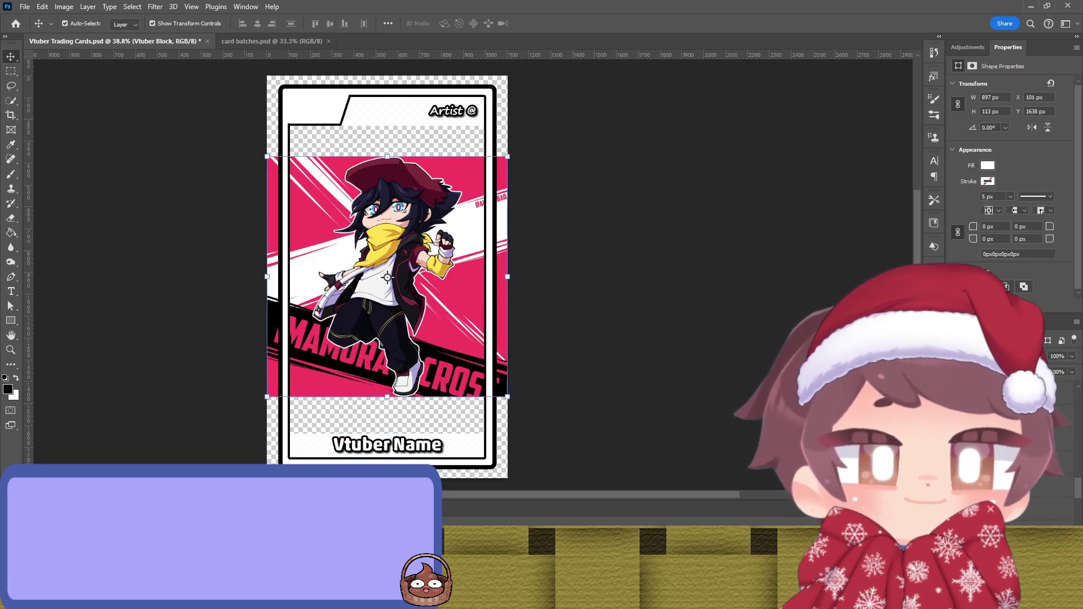
key("alt+[")
left_click_drag(385, 317, 387, 289)
left_click_drag(386, 366, 386, 458)
key("Return")
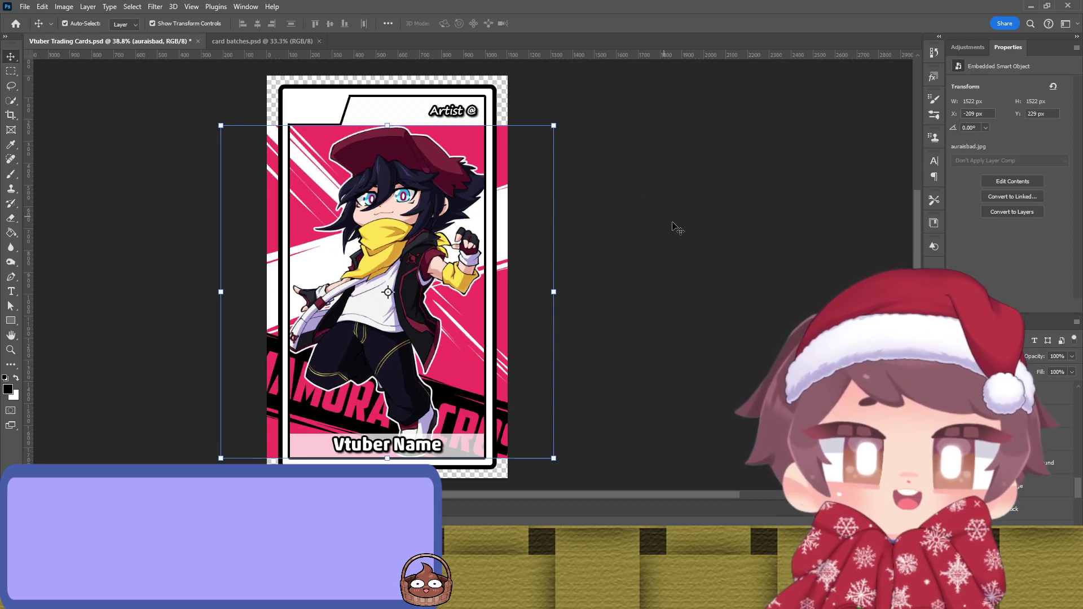
left_click(667, 319)
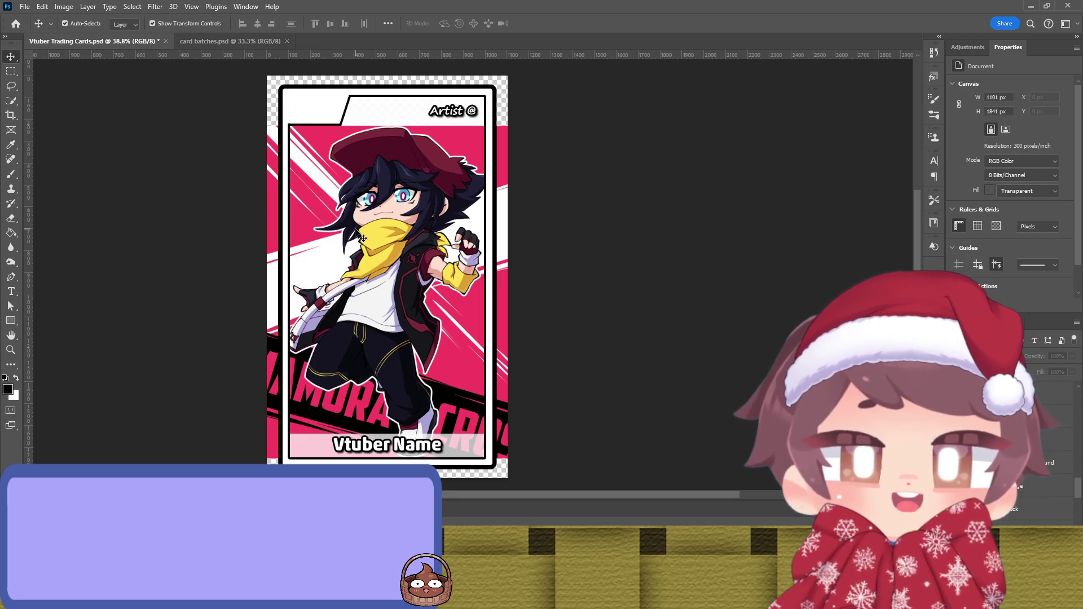
Step: Draw a rectangle across the top header with a sampled pink fill and no stroke
left_click(465, 144)
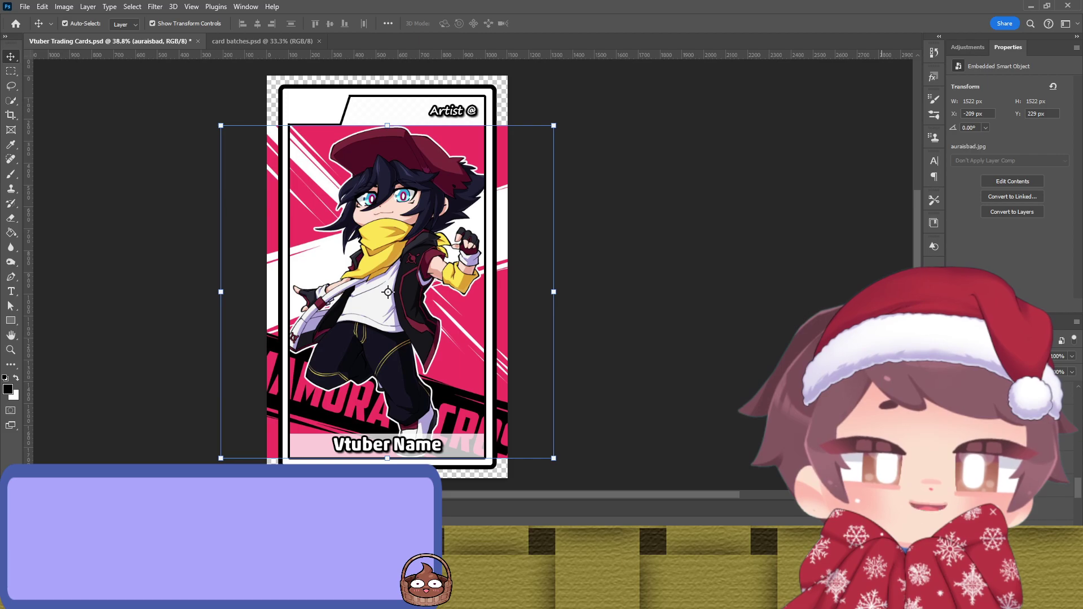
key("u")
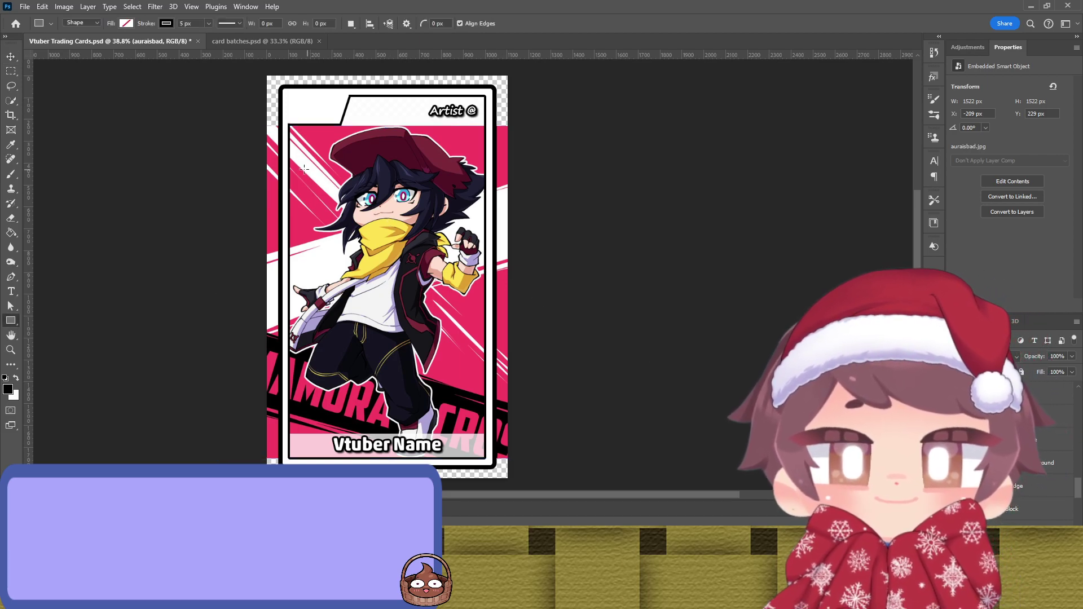
left_click_drag(282, 94, 487, 129)
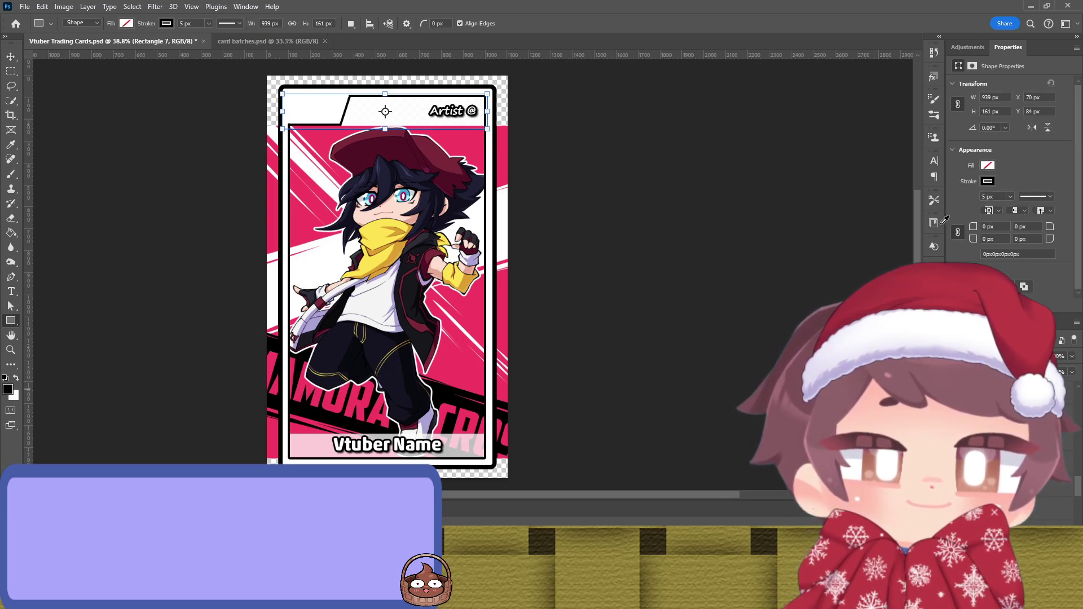
key("i")
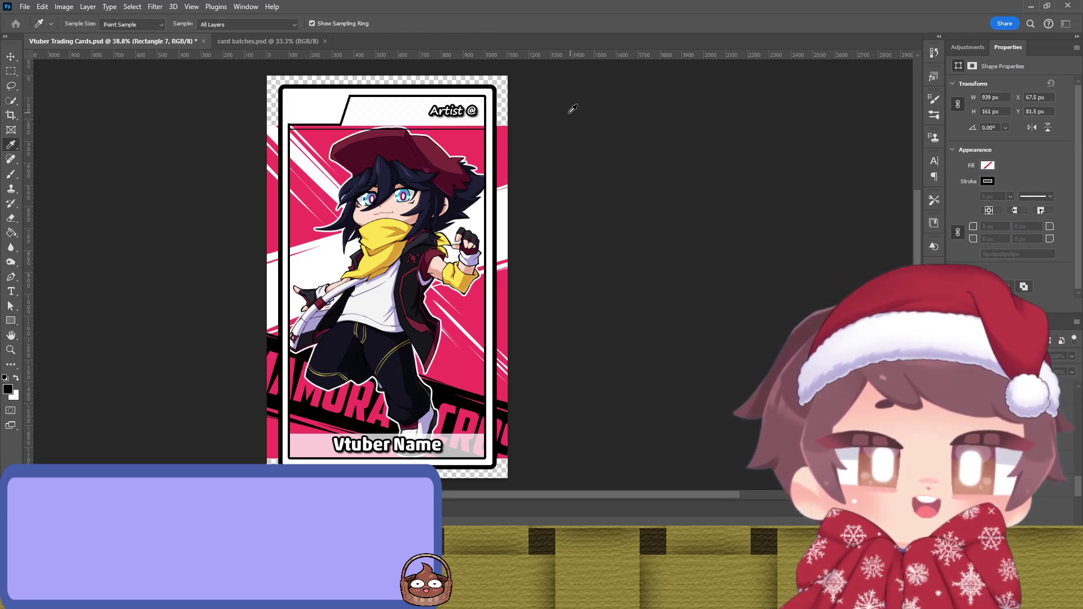
key("u")
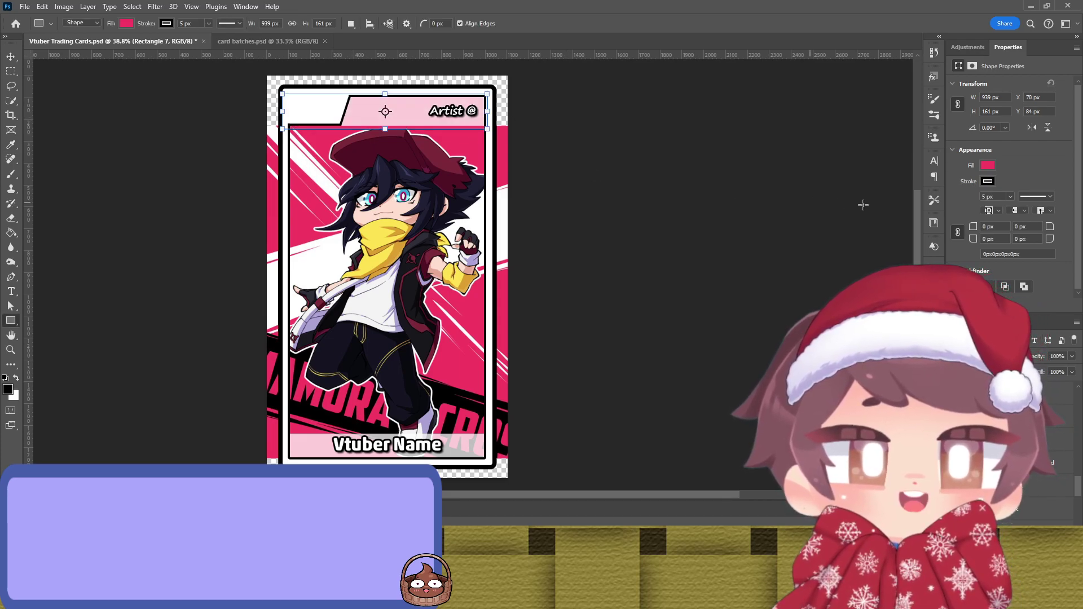
left_click(987, 181)
key("v")
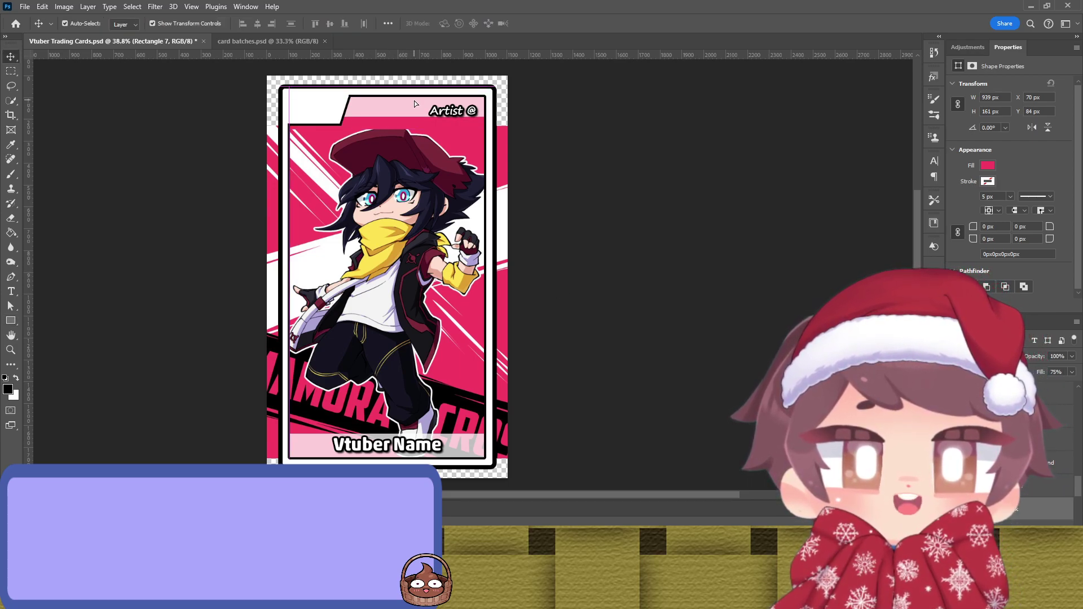
Step: Nudge the pink rectangle and the top banner shape down 1 px to sit flush
left_click(414, 100)
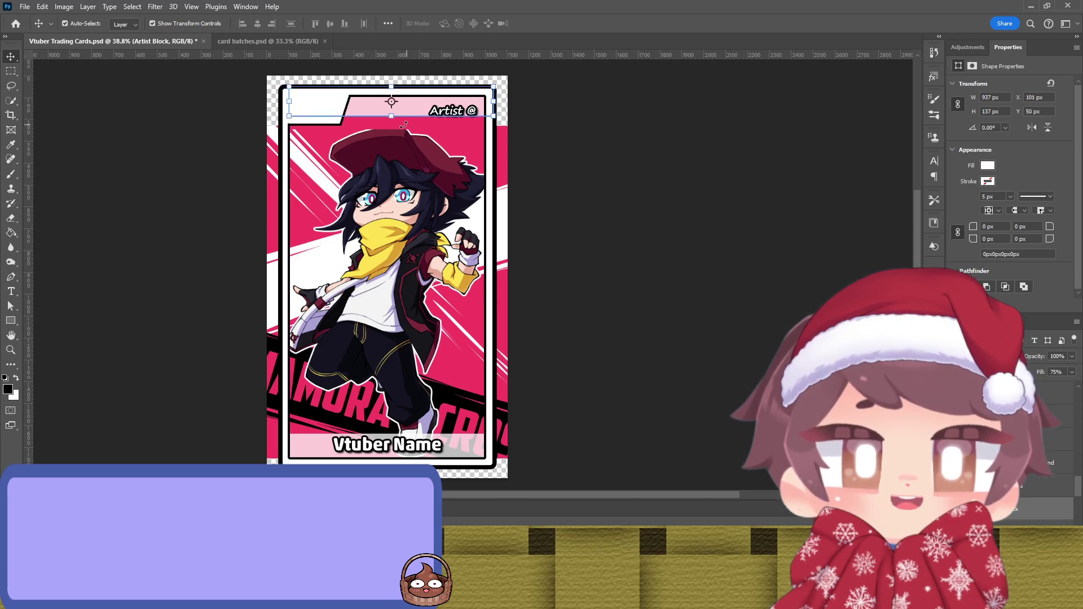
left_click(632, 153)
left_click(399, 122)
key("Up")
key("Up")
key("Up")
key("Up")
key("Up")
key("Up")
key("Up")
key("Up")
key("Up")
key("Up")
key("Up")
key("Up")
key("Up")
key("Up")
key("Up")
key("Up")
key("Up")
key("Up")
key("Up")
key("Up")
key("Down")
key("Down")
key("Down")
key("Down")
key("Down")
key("Down")
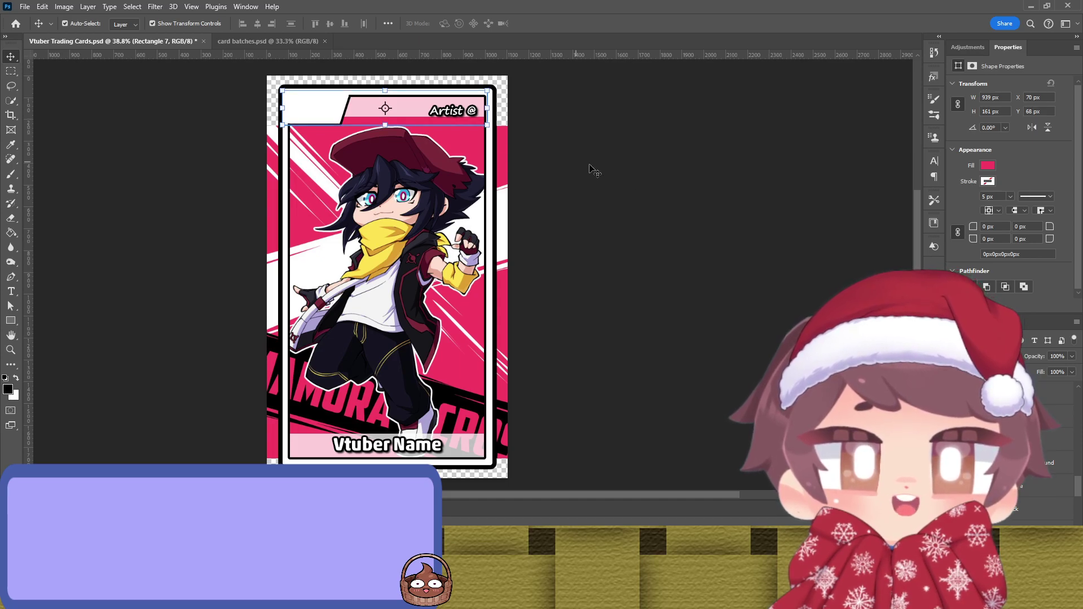
left_click(584, 168)
scroll(428, 133, "up", 5)
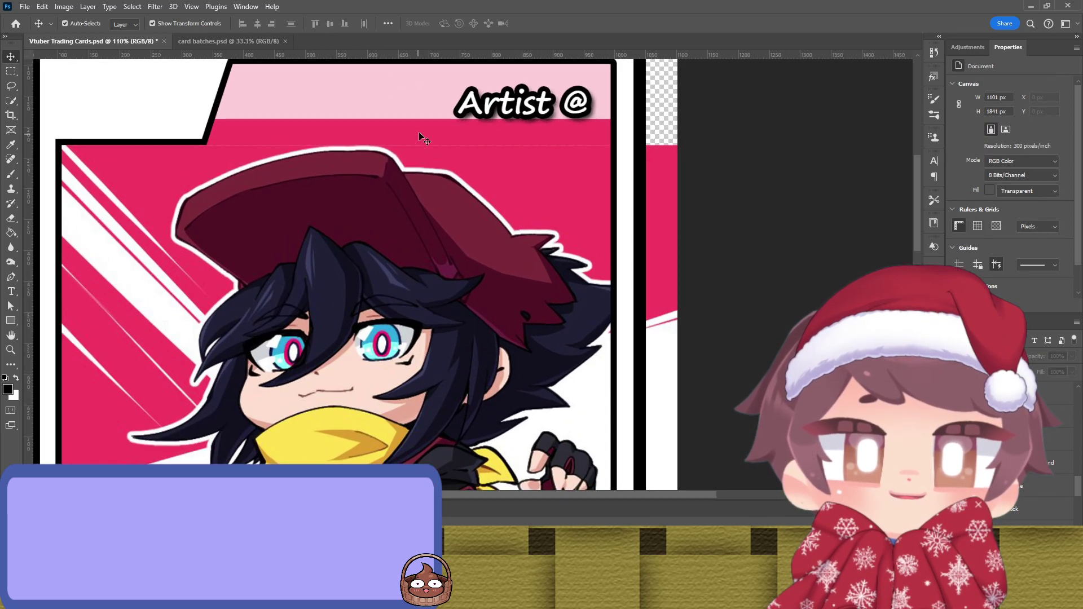
left_click(419, 136)
key("Down")
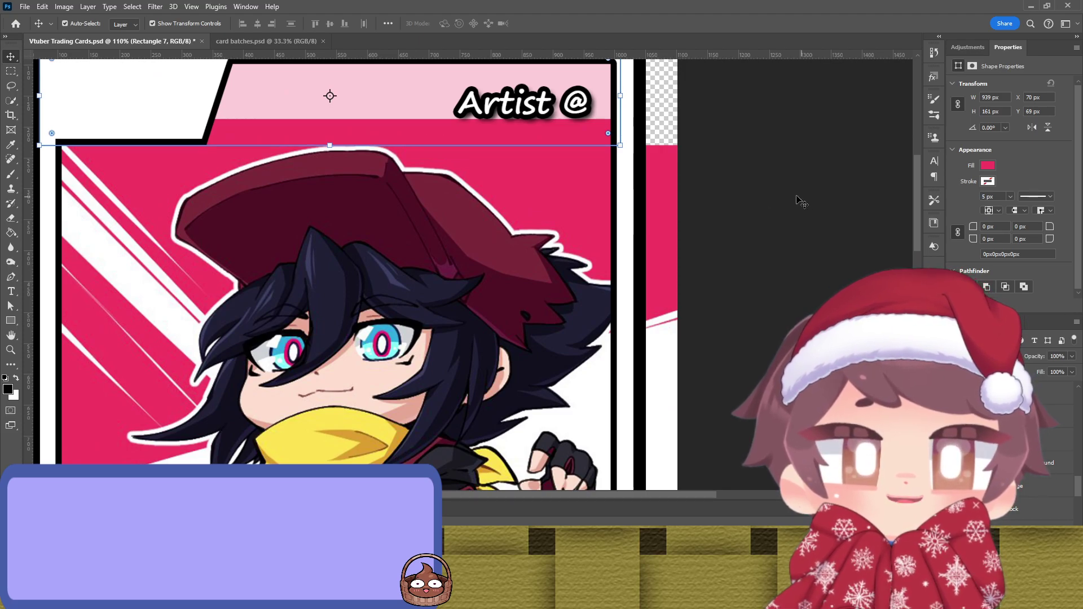
left_click(801, 201)
scroll(540, 186, "down", 3)
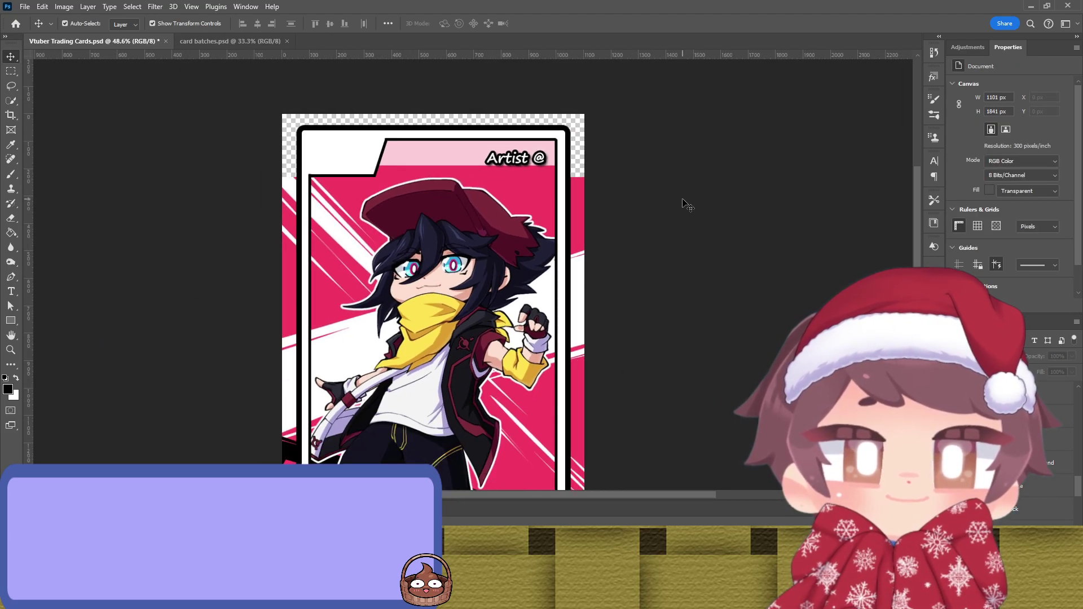
Step: Select the character artwork, briefly try the Brush, then reselect the artwork layer
left_click(457, 297)
scroll(449, 292, "down", 2)
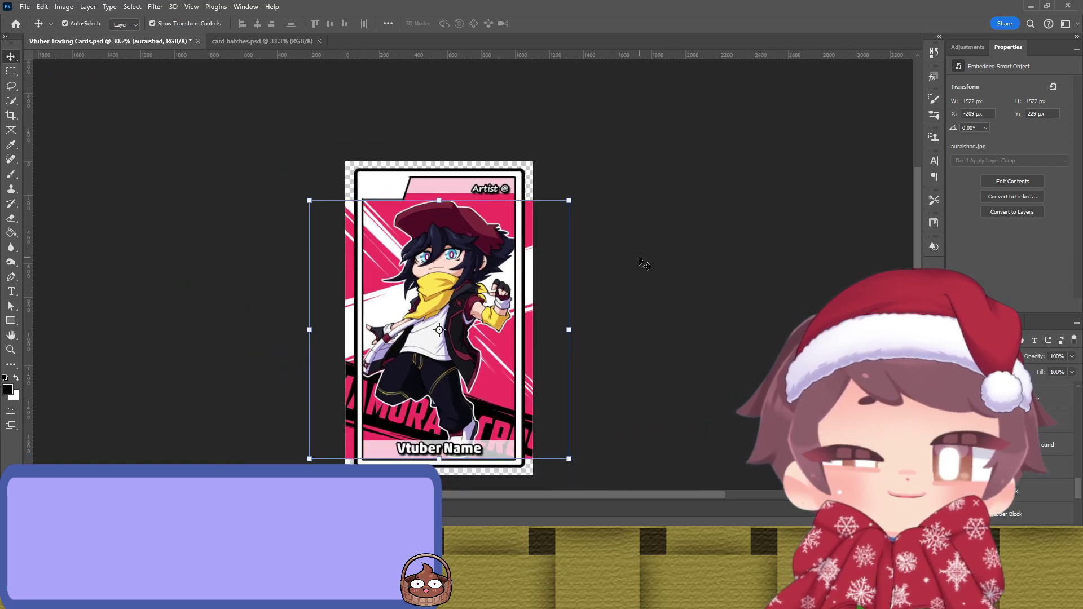
key("b")
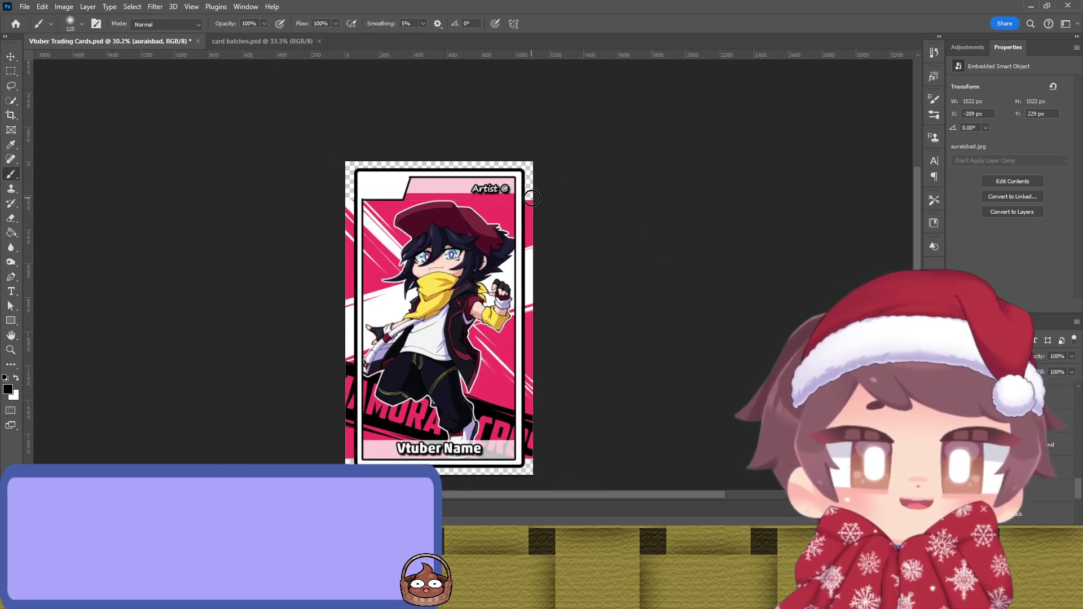
scroll(516, 226, "up", 2)
key("v")
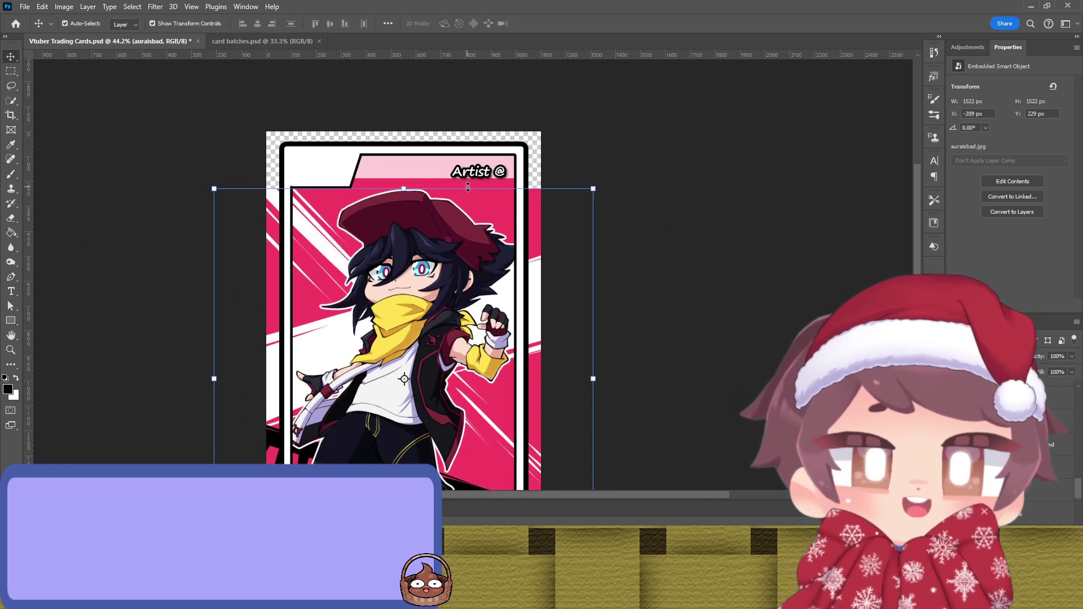
left_click(696, 181)
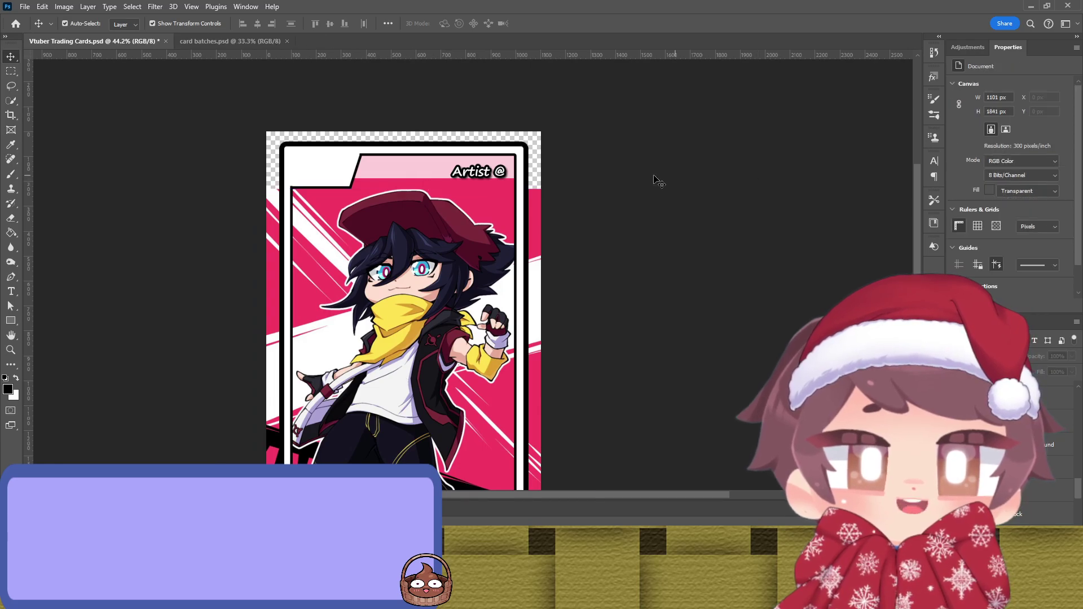
left_click(514, 186)
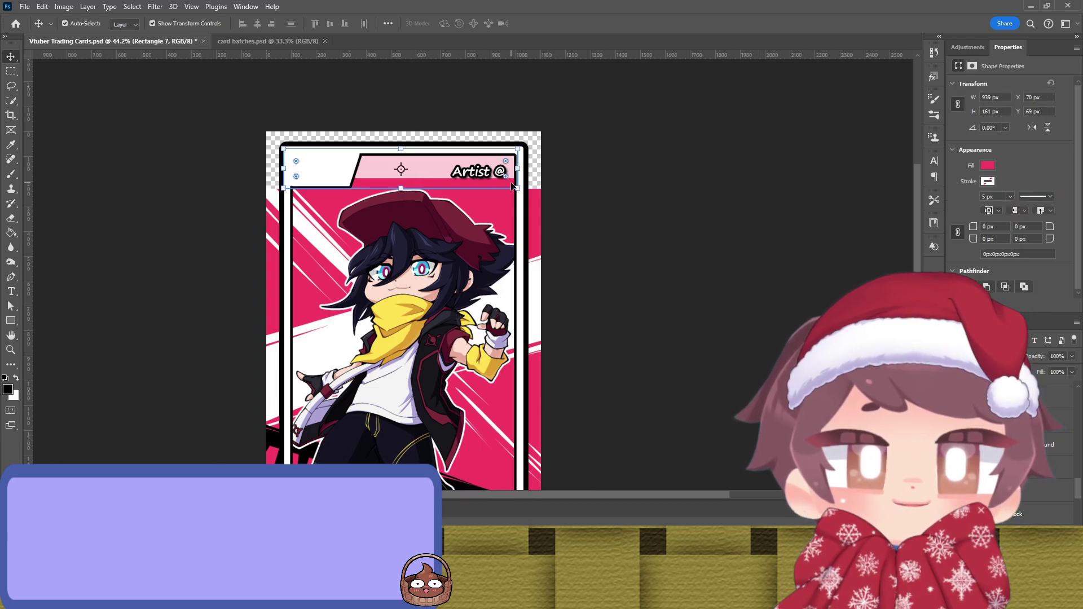
left_click(653, 236)
scroll(486, 231, "down", 2)
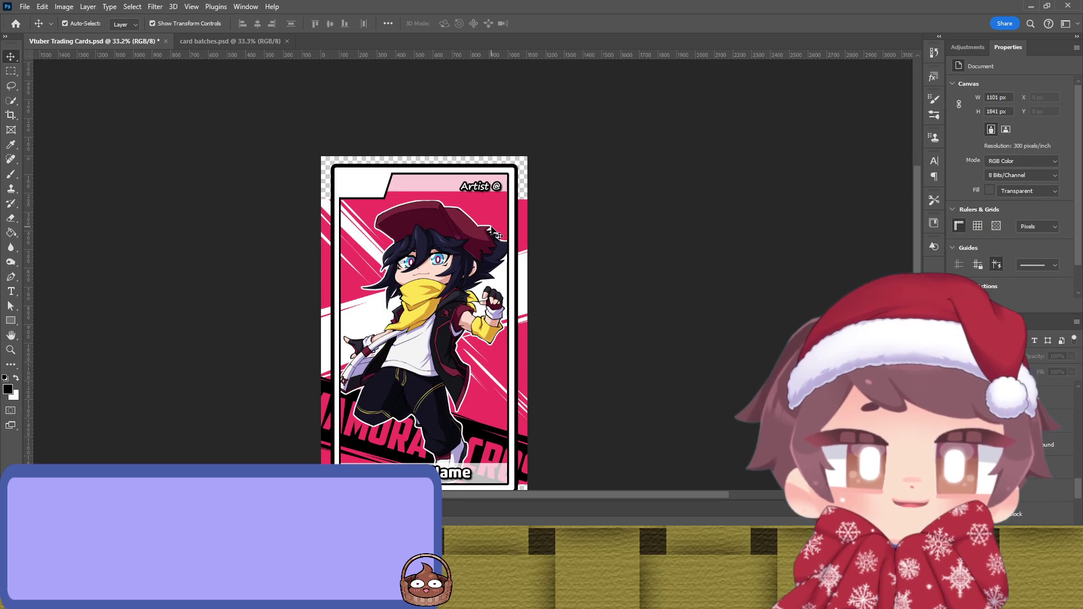
left_click(487, 218)
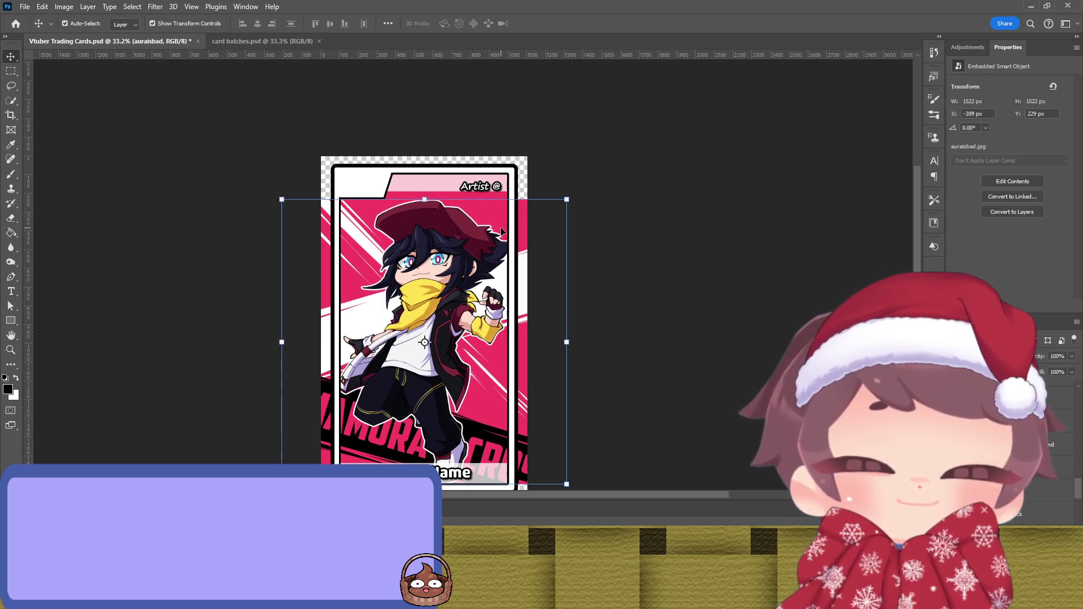
Step: Add a layer mask to the auraisbad artwork and paint out the overflow right of Vtuber Name
key("b")
left_click(1012, 578)
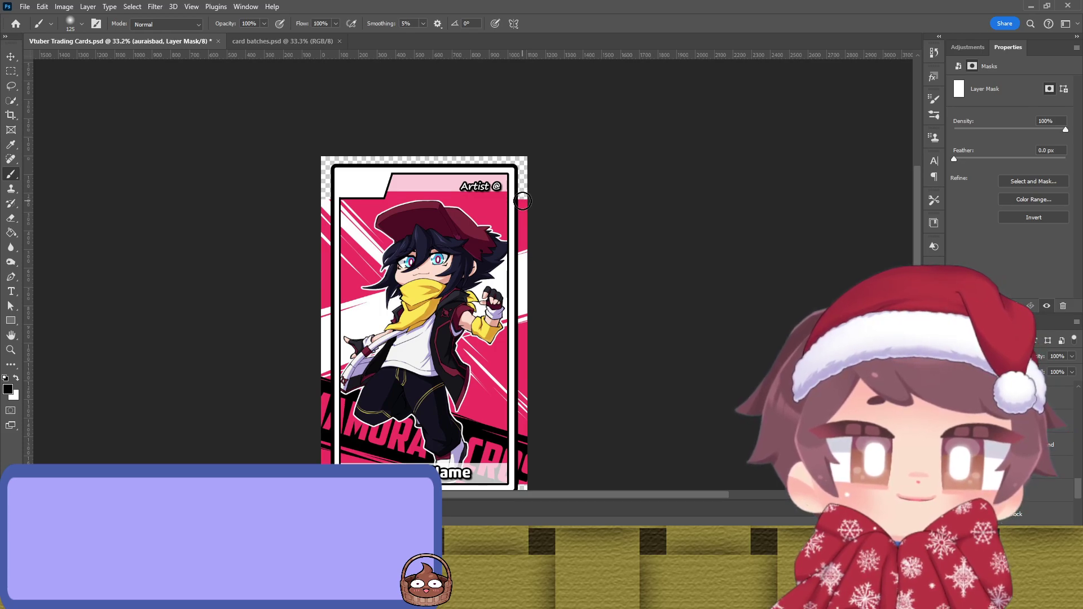
left_click_drag(522, 201, 522, 480)
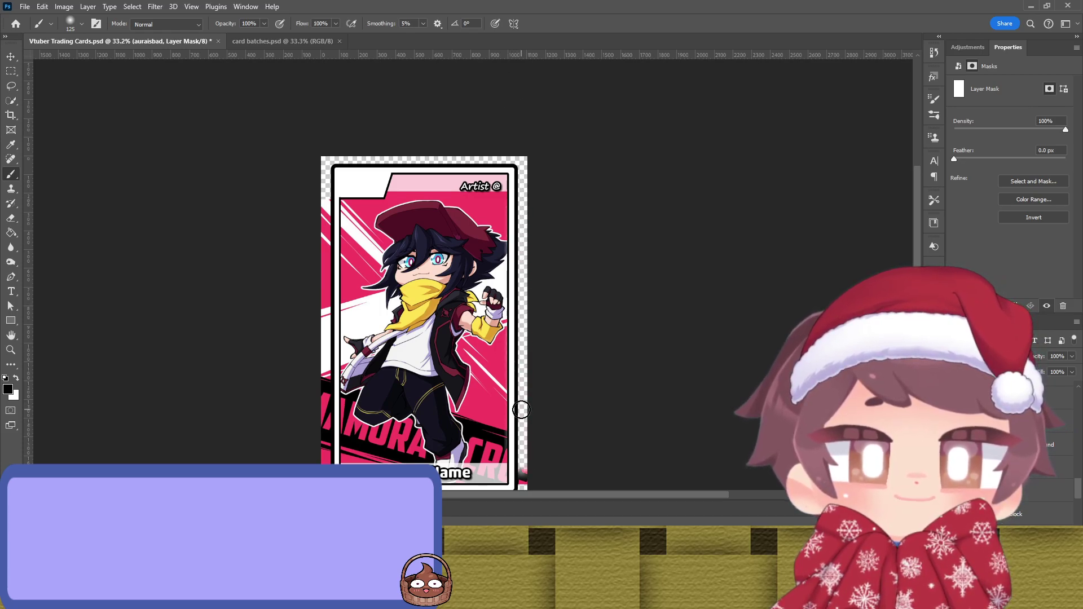
scroll(527, 411, "down", 3)
scroll(538, 248, "up", 2)
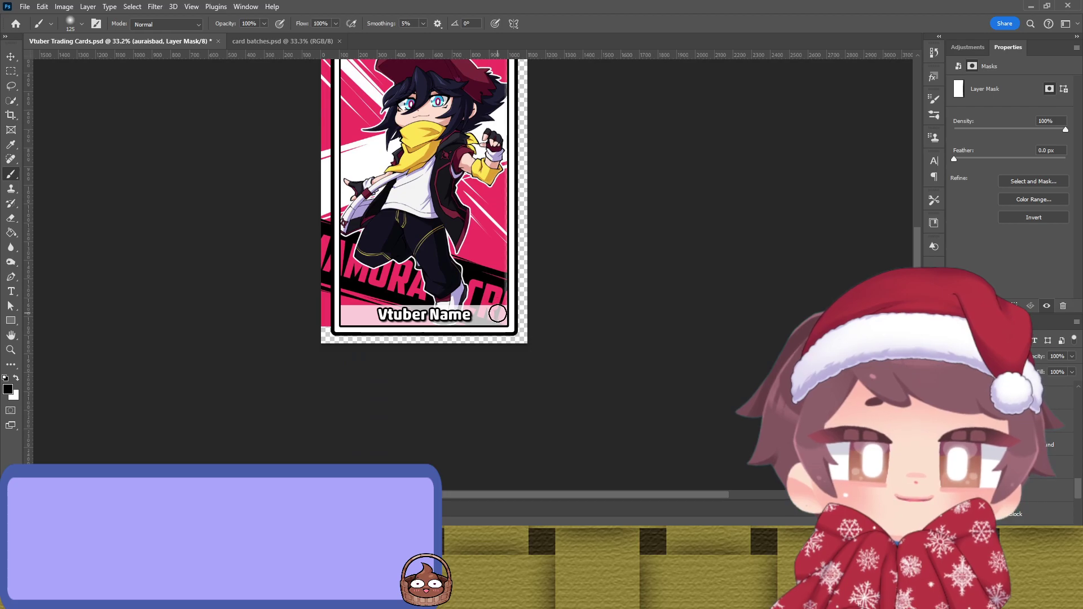
left_click_drag(502, 320, 501, 265)
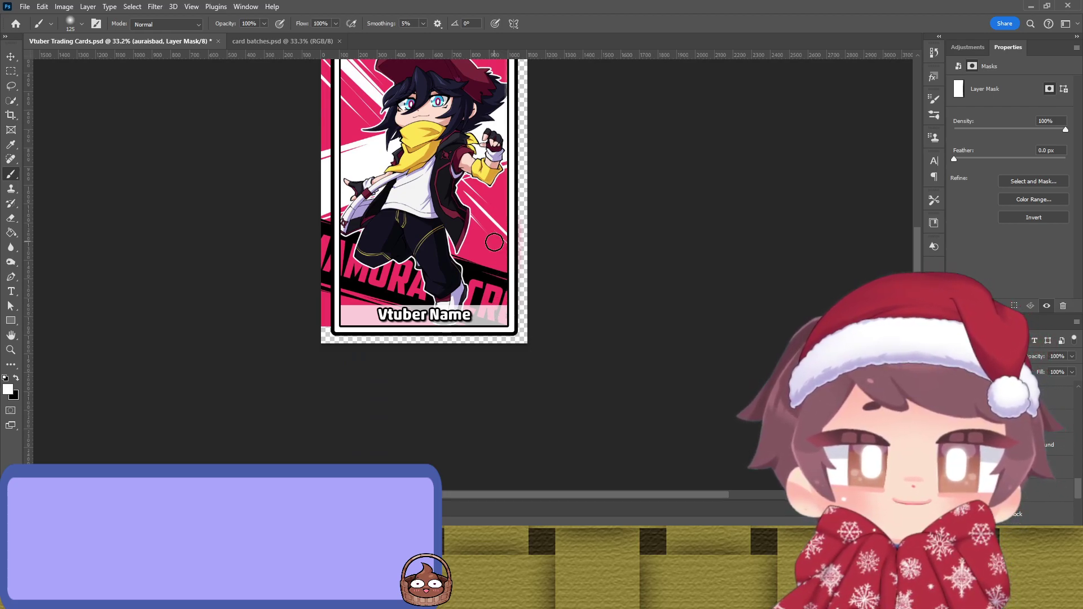
scroll(494, 240, "up", 4)
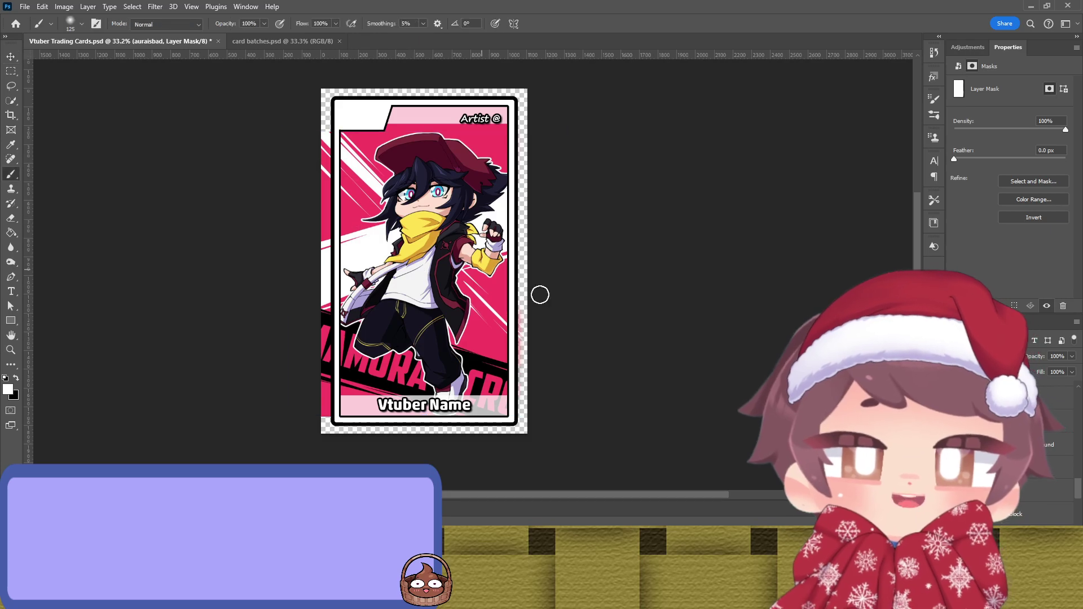
Step: Paint black on the mask to hide the upper and lower pink strips on the card's left edge
key("x")
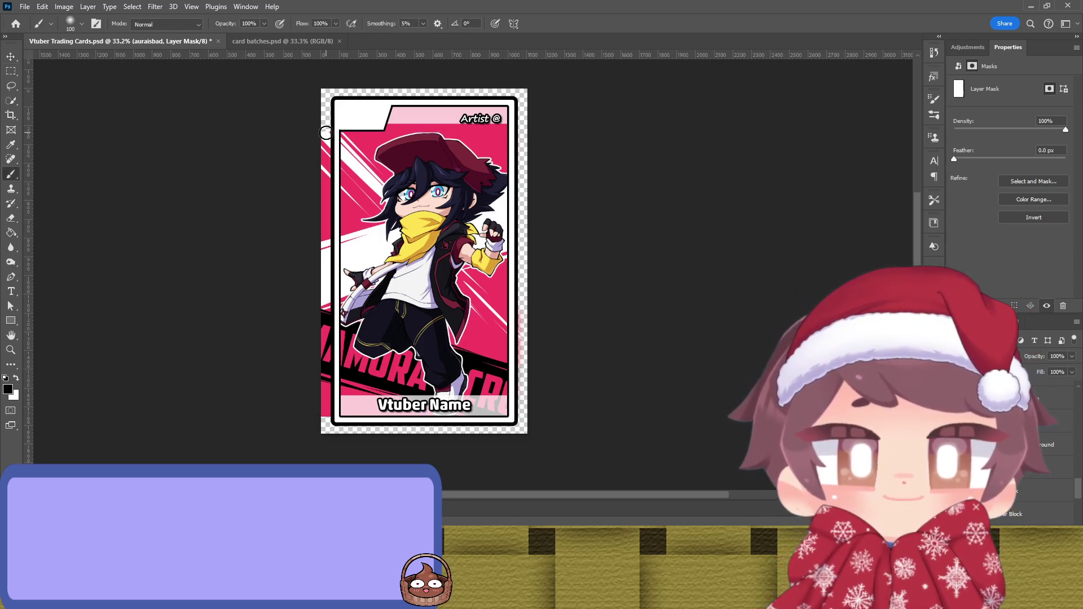
left_click_drag(326, 133, 323, 123)
mouse_move(307, 321)
left_mouse_down()
mouse_move(310, 279)
mouse_move(316, 384)
left_mouse_up()
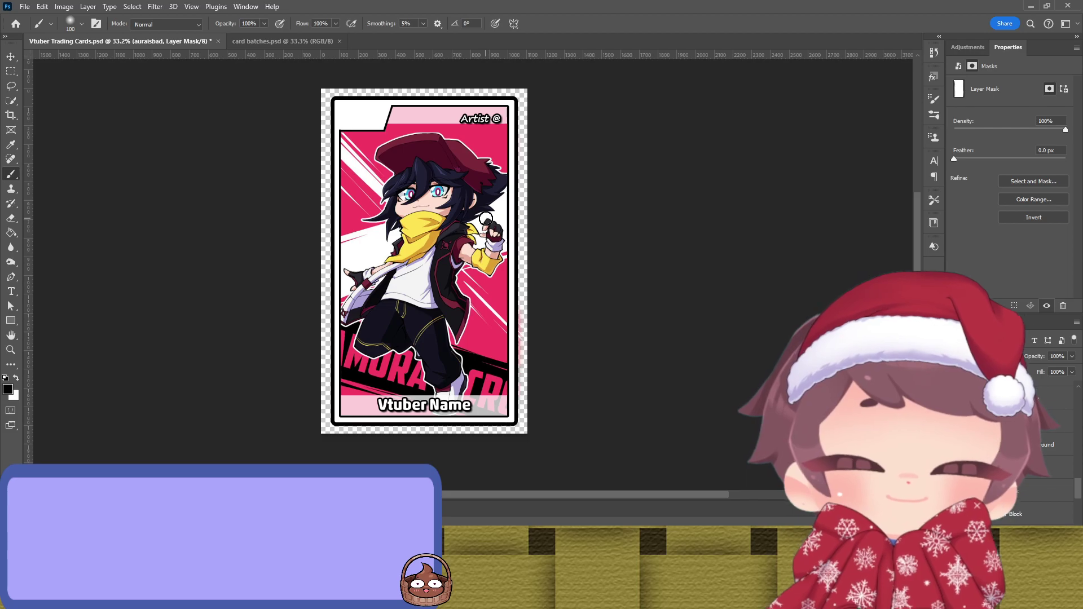
key("v")
left_click(637, 238)
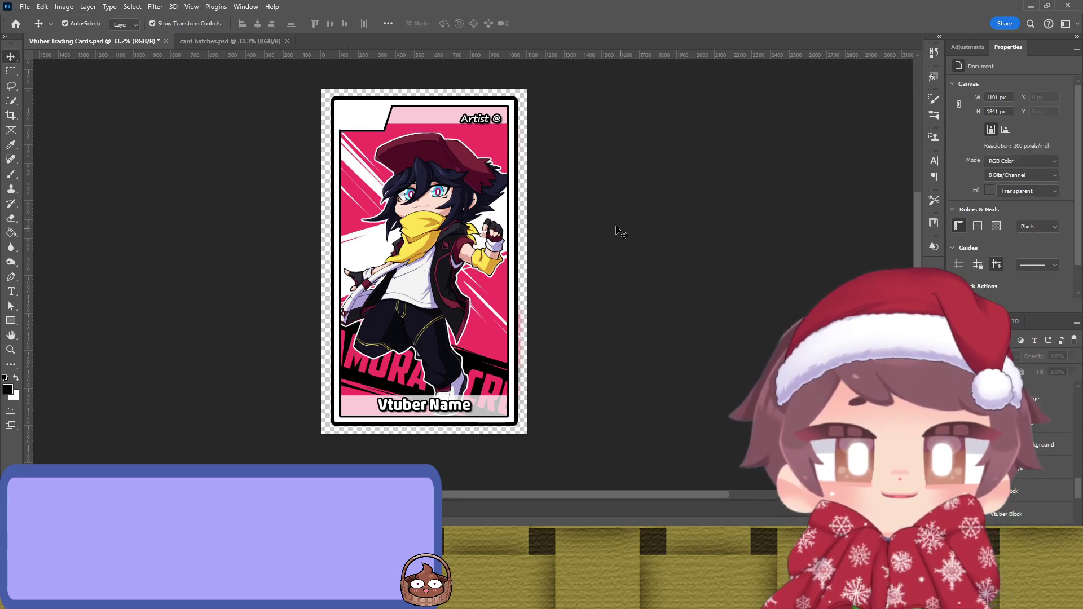
scroll(567, 226, "up", 2)
scroll(459, 253, "up", 3)
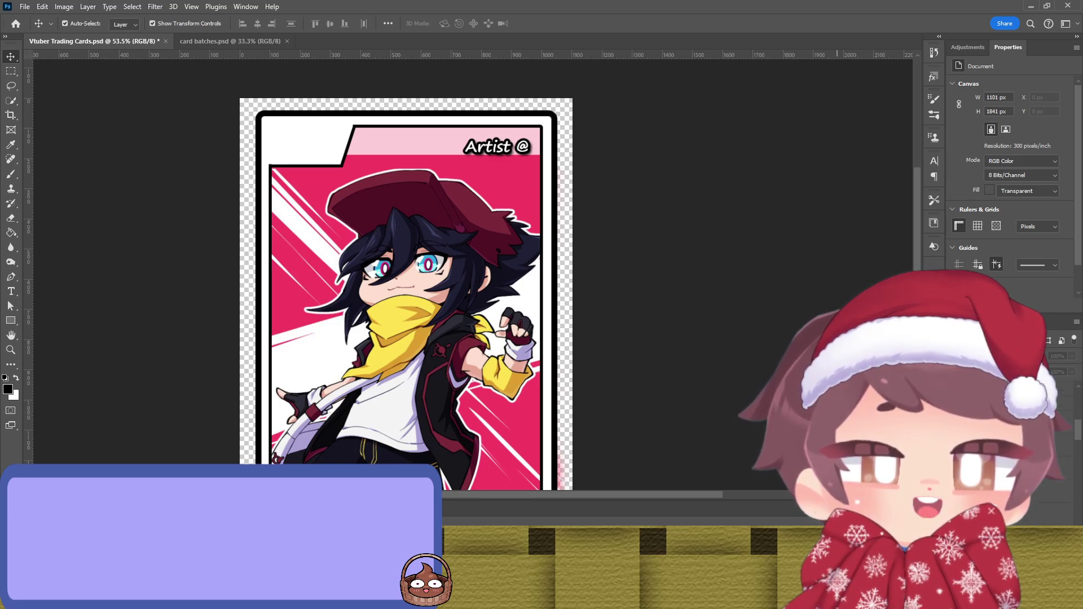
Step: Paste the teal-background portrait onto the card
key("ctrl+v")
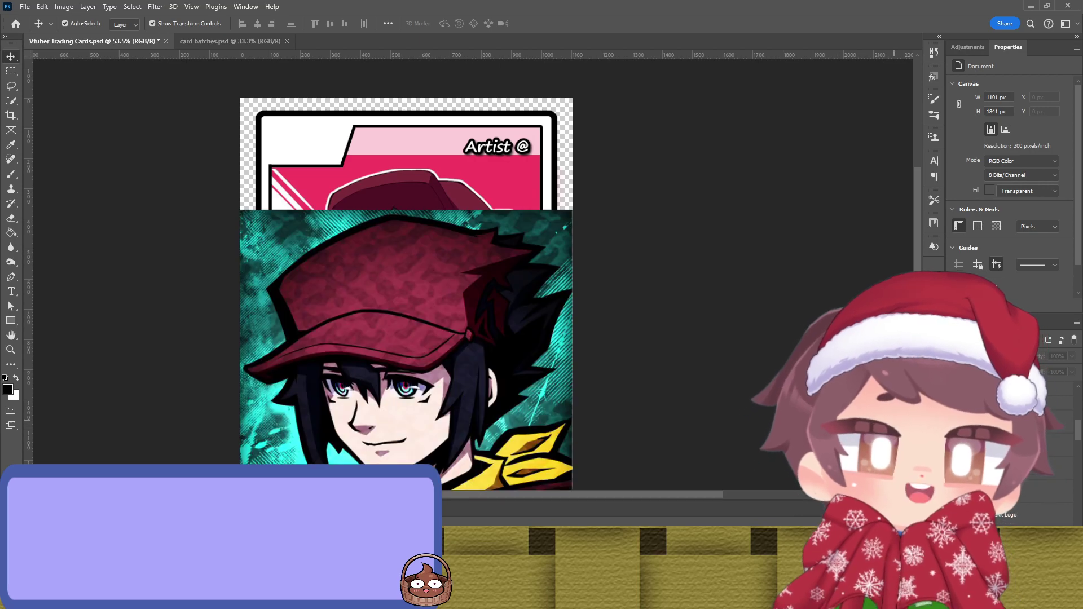
scroll(361, 299, "down", 2)
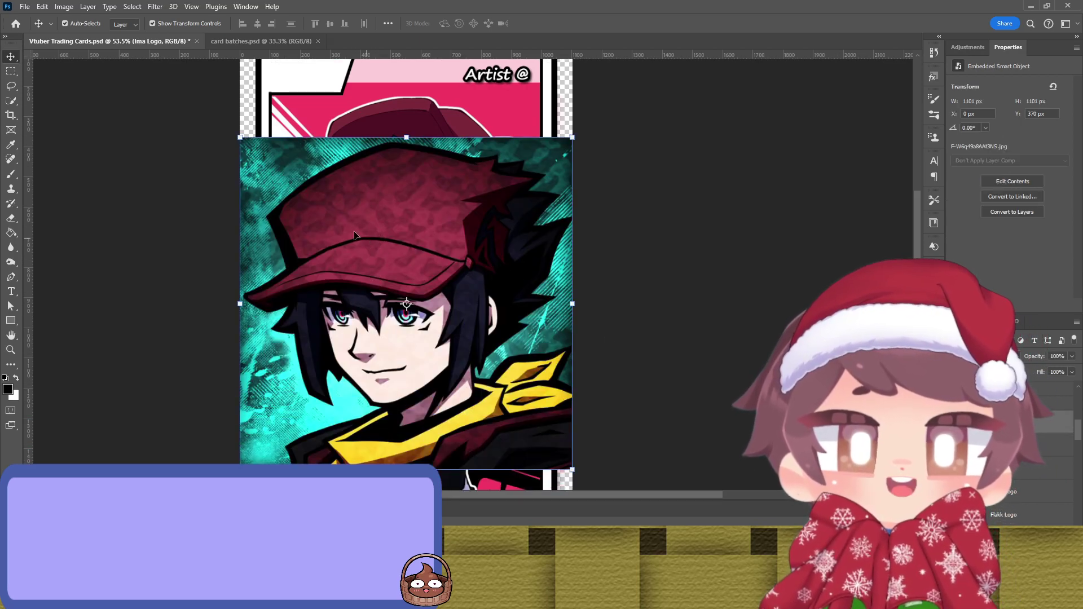
scroll(361, 222, "up", 4)
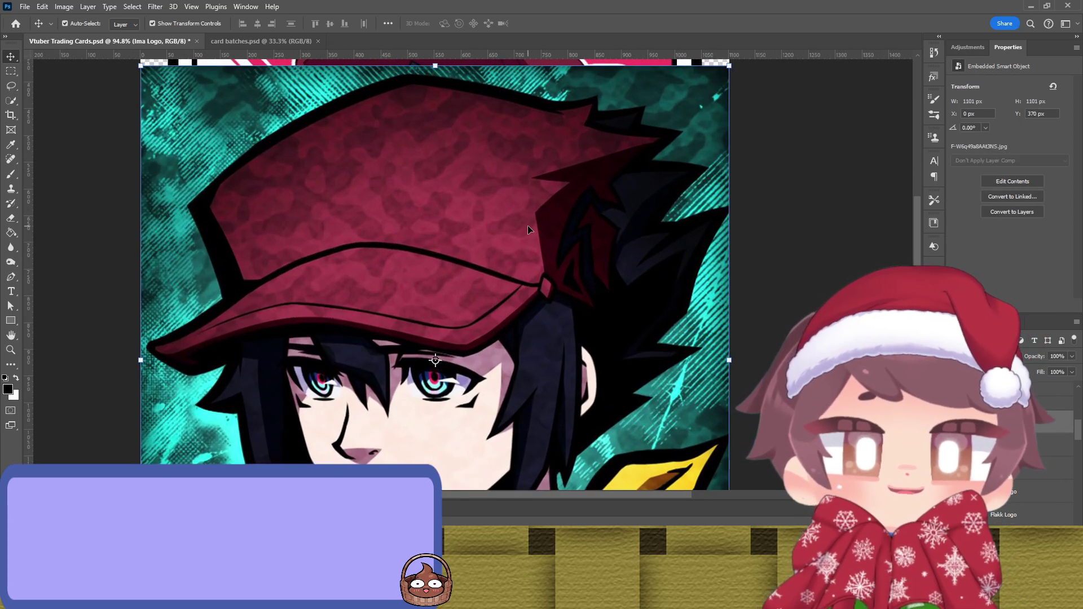
Step: Lasso a selection around the hair tip beside the red cap, then set it to add mode
key("l")
scroll(584, 305, "up", 4)
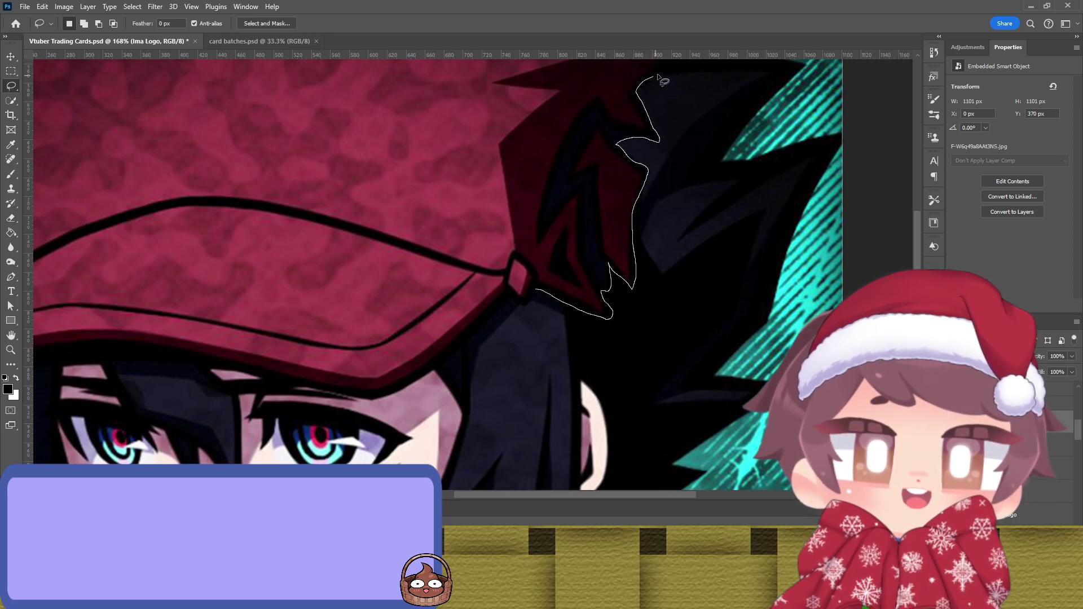
left_click_drag(667, 66, 666, 68)
scroll(691, 172, "up", 5)
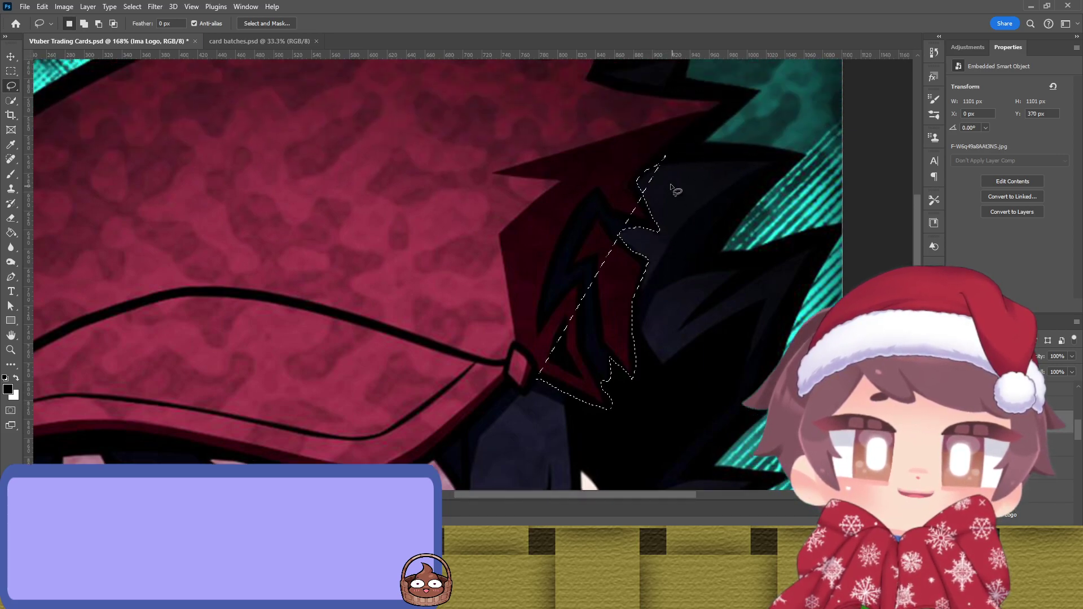
left_click_drag(664, 205, 648, 209)
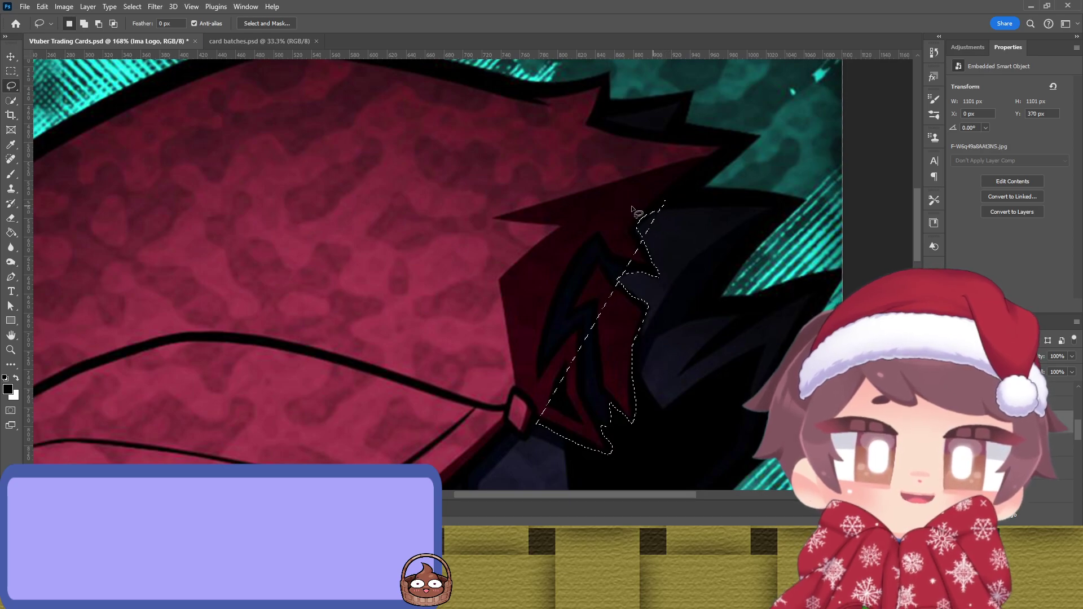
scroll(323, 265, "down", 3)
scroll(305, 270, "down", 1)
key("shift")
Step: Select the red cap with Magic Wand and Quick Selection, removing the hair on both sides
key("w")
left_click(301, 258, "shift")
left_click(392, 215, "shift")
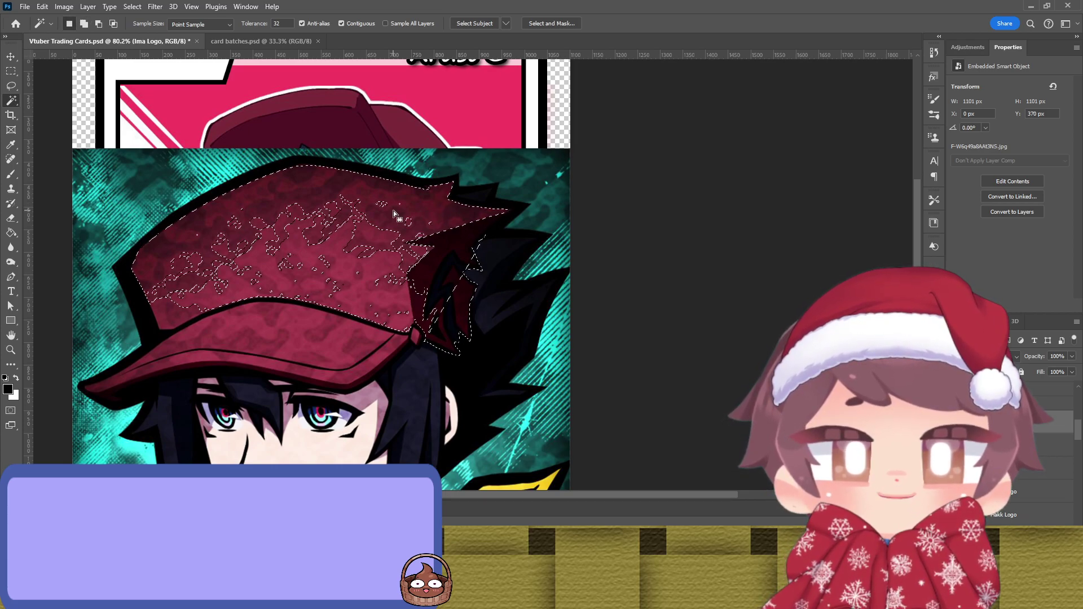
key("shift+w")
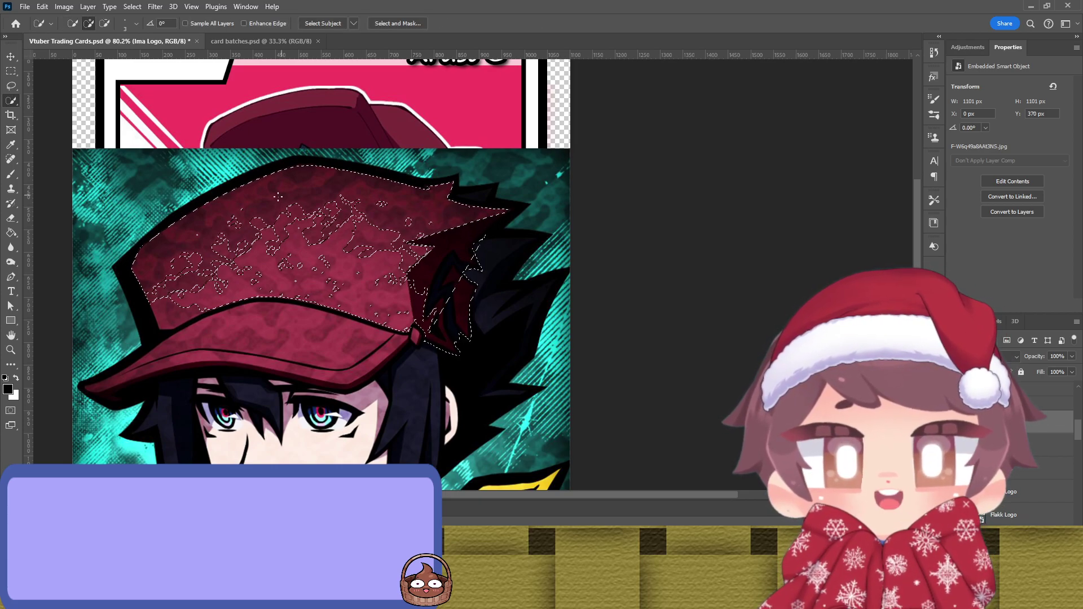
mouse_move(316, 226)
left_mouse_down()
mouse_move(339, 226)
mouse_move(299, 220)
mouse_move(278, 237)
mouse_move(288, 255)
mouse_move(226, 205)
mouse_move(157, 246)
mouse_move(155, 357)
mouse_move(119, 377)
mouse_move(174, 358)
mouse_move(120, 384)
mouse_move(273, 346)
mouse_move(350, 350)
mouse_move(334, 378)
mouse_move(405, 330)
mouse_move(457, 223)
mouse_move(478, 235)
mouse_move(553, 203)
mouse_move(532, 155)
mouse_move(288, 138)
mouse_move(176, 163)
left_mouse_up()
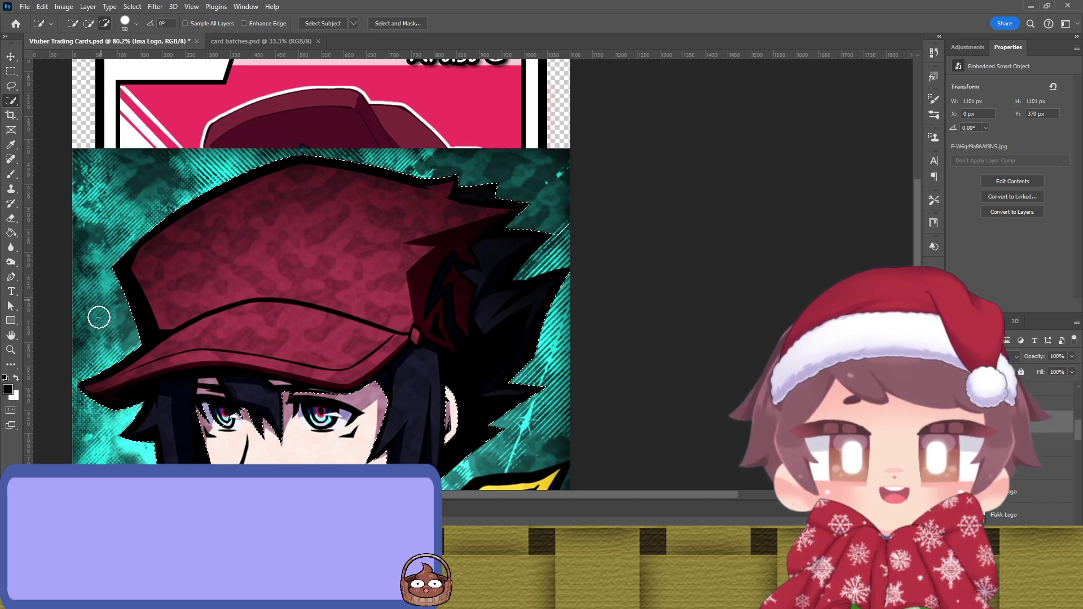
scroll(102, 310, "down", 2)
mouse_move(102, 334)
left_mouse_down()
mouse_move(179, 406)
mouse_move(459, 395)
mouse_move(414, 425)
left_mouse_up()
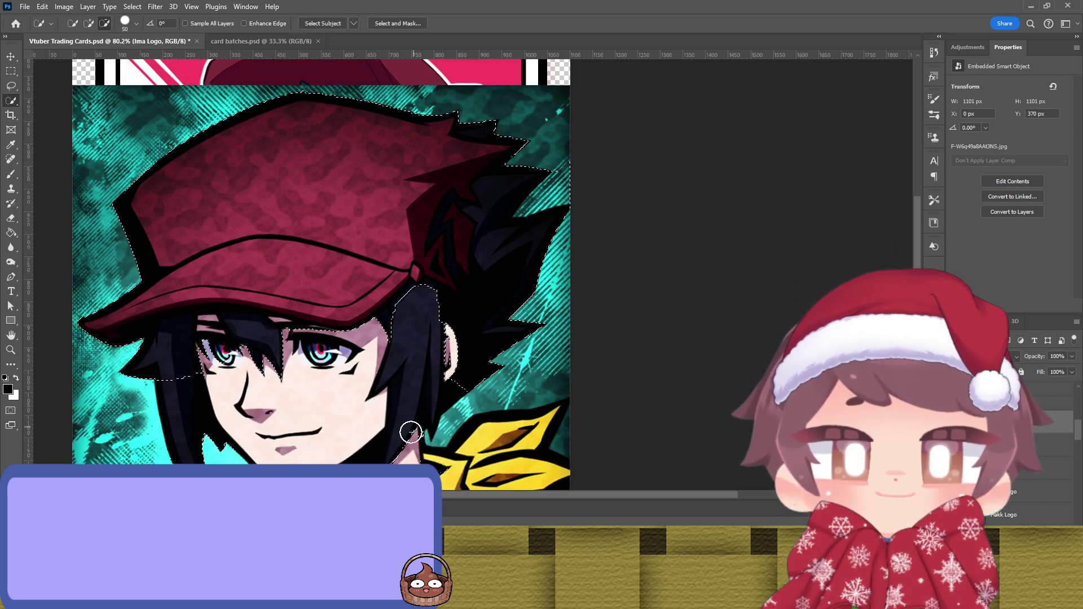
scroll(407, 463, "down", 4)
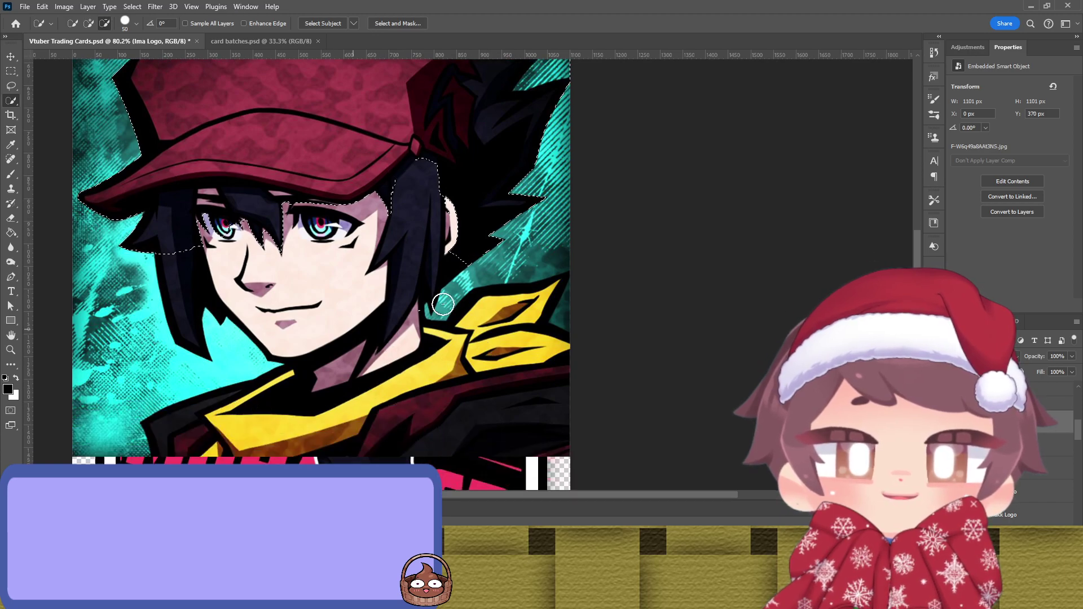
mouse_move(308, 334)
left_mouse_down()
mouse_move(442, 305)
mouse_move(566, 214)
mouse_move(448, 271)
mouse_move(545, 198)
mouse_move(431, 218)
mouse_move(400, 197)
mouse_move(359, 214)
mouse_move(192, 211)
left_mouse_up()
scroll(192, 211, "up", 3)
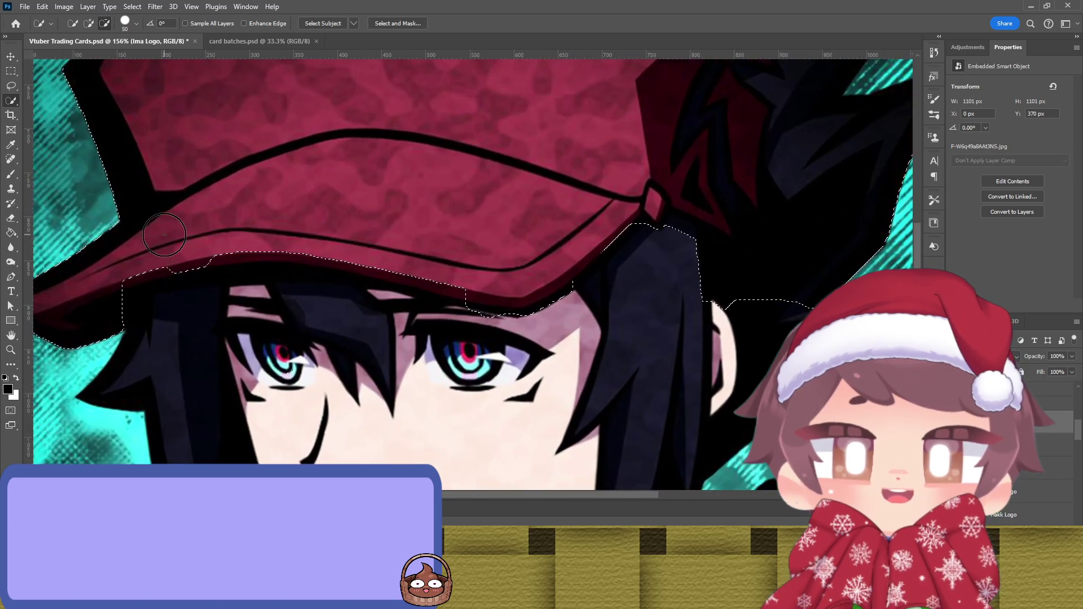
Step: Refine with the Lasso along the cap brim, subtracting the brim's lower edge and hair edge
key("l")
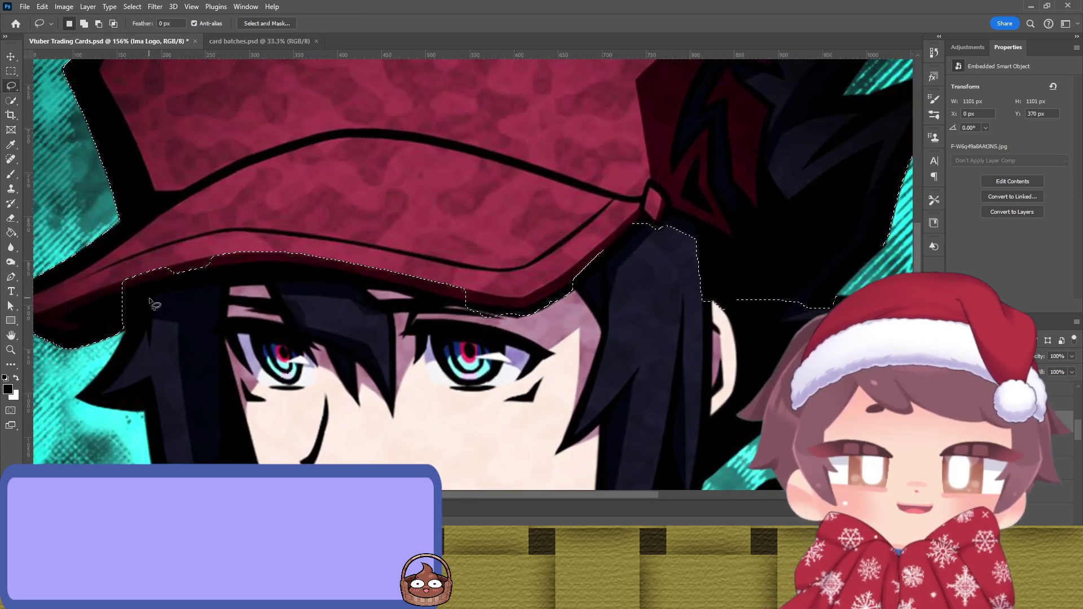
scroll(145, 325, "up", 2)
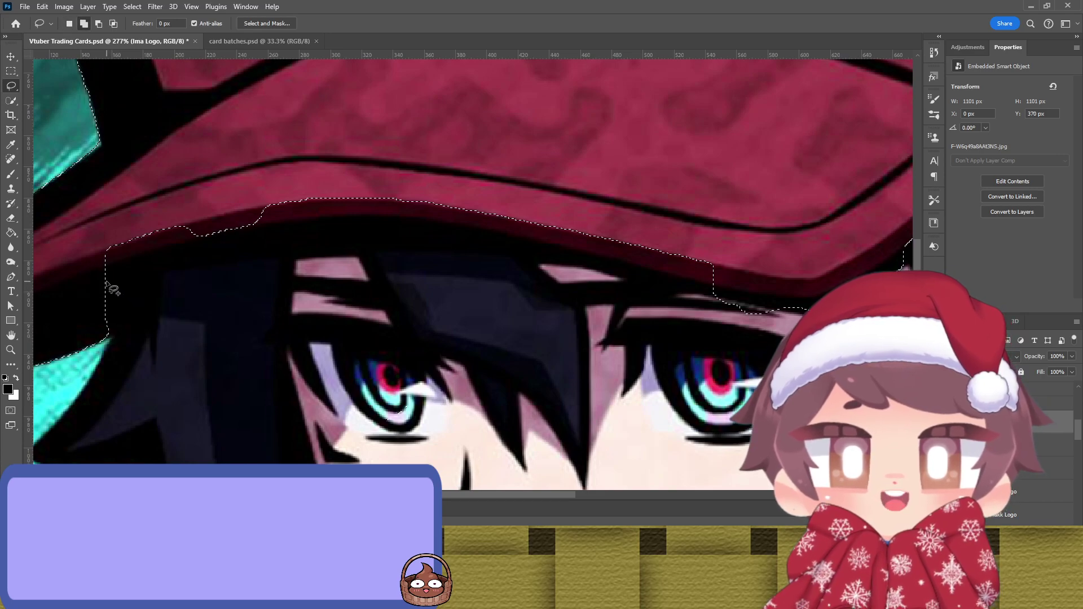
mouse_move(106, 281)
left_mouse_down()
mouse_move(235, 252)
mouse_move(451, 237)
mouse_move(551, 252)
mouse_move(742, 306)
mouse_move(807, 311)
mouse_move(847, 294)
mouse_move(728, 207)
mouse_move(223, 150)
mouse_move(73, 190)
mouse_move(69, 250)
mouse_move(107, 281)
left_mouse_up()
key("alt")
mouse_move(804, 319)
left_mouse_down()
mouse_move(719, 307)
mouse_move(777, 325)
mouse_move(505, 376)
mouse_move(421, 373)
mouse_move(389, 356)
mouse_move(304, 344)
mouse_move(420, 366)
left_mouse_up()
key("alt")
left_click_drag(626, 316, 438, 399)
key("alt")
mouse_move(534, 278)
left_mouse_down()
mouse_move(655, 323)
mouse_move(637, 278)
mouse_move(649, 277)
mouse_move(654, 242)
mouse_move(683, 278)
mouse_move(697, 275)
mouse_move(695, 169)
mouse_move(713, 92)
mouse_move(852, 278)
mouse_move(516, 420)
left_mouse_up()
Step: Extend the outline along the cap's edge and subtract stray slivers and background beside the cap
left_click_drag(532, 278, 533, 279)
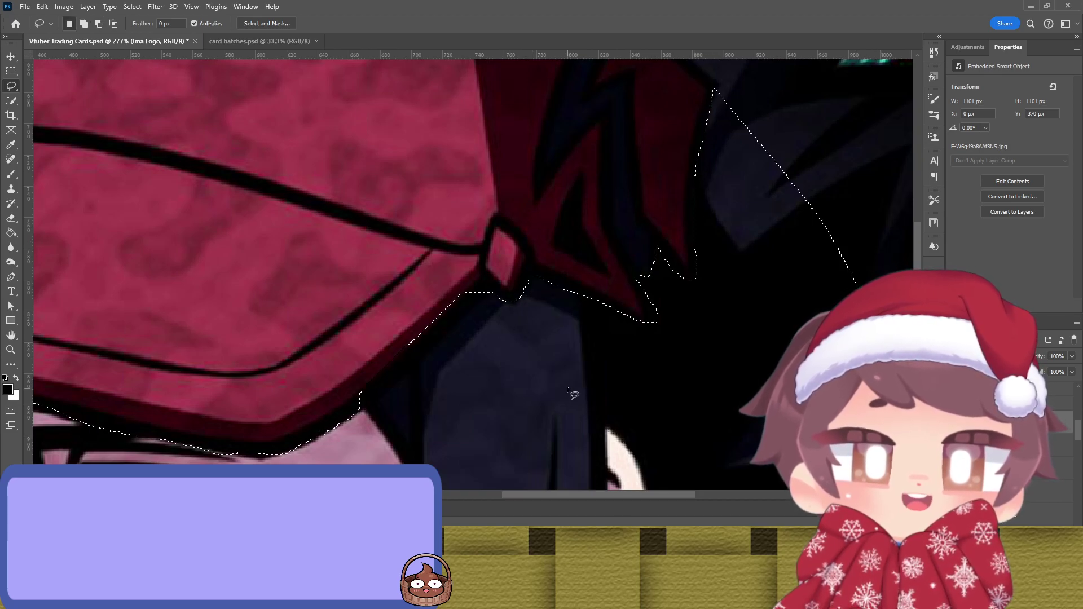
scroll(567, 388, "down", 5)
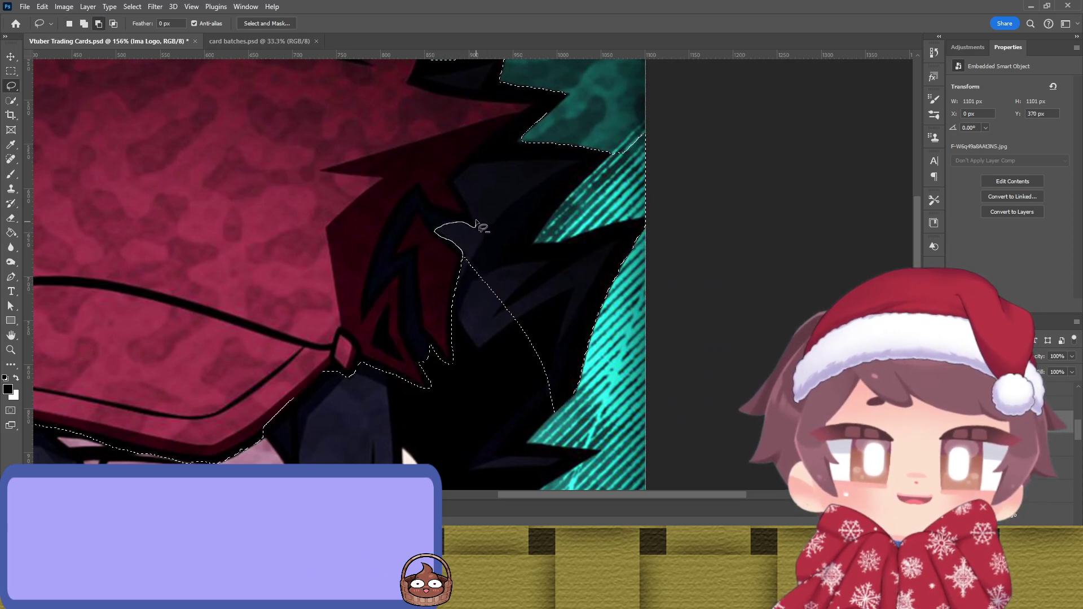
left_click_drag(474, 165, 522, 133)
mouse_move(670, 225)
left_mouse_down()
mouse_move(631, 436)
mouse_move(587, 446)
mouse_move(565, 428)
mouse_move(518, 366)
mouse_move(465, 264)
left_mouse_up()
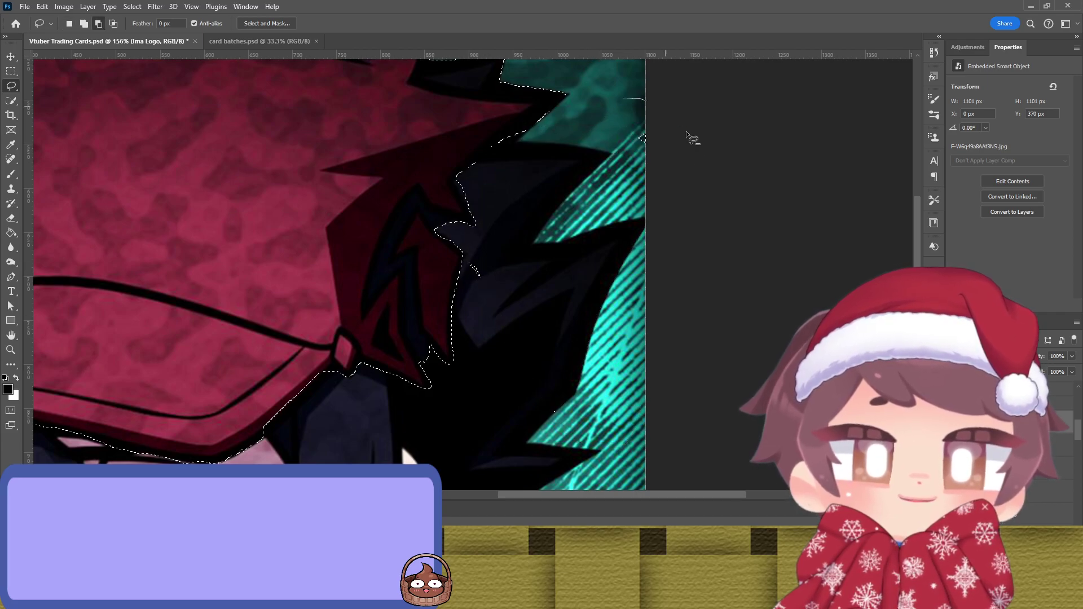
key("alt")
key("alt")
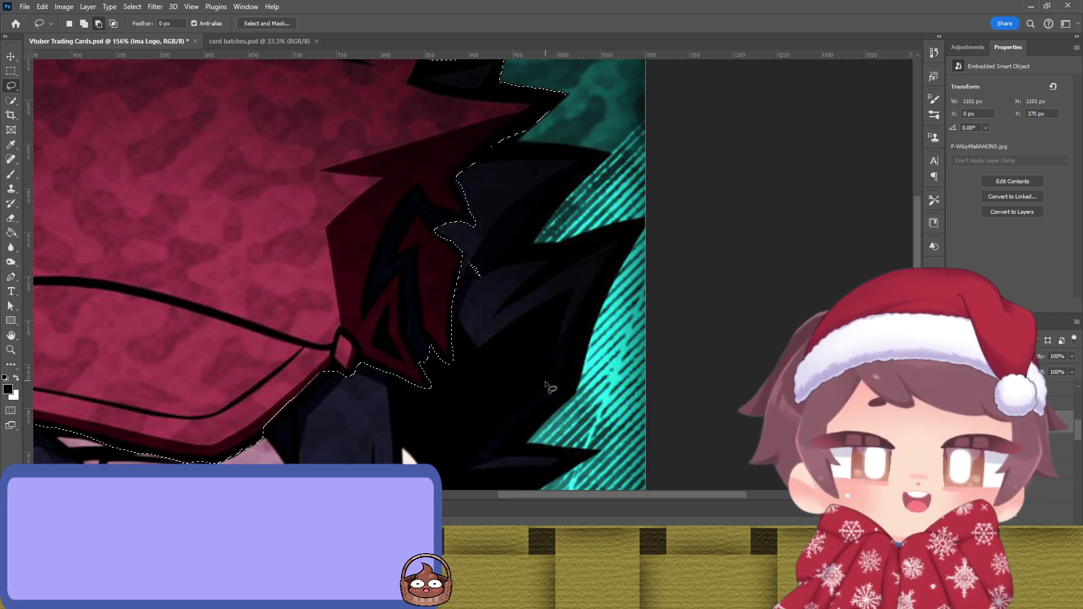
mouse_move(490, 254)
left_mouse_down()
mouse_move(465, 268)
mouse_move(490, 288)
mouse_move(497, 252)
left_mouse_up()
scroll(538, 255, "up", 5)
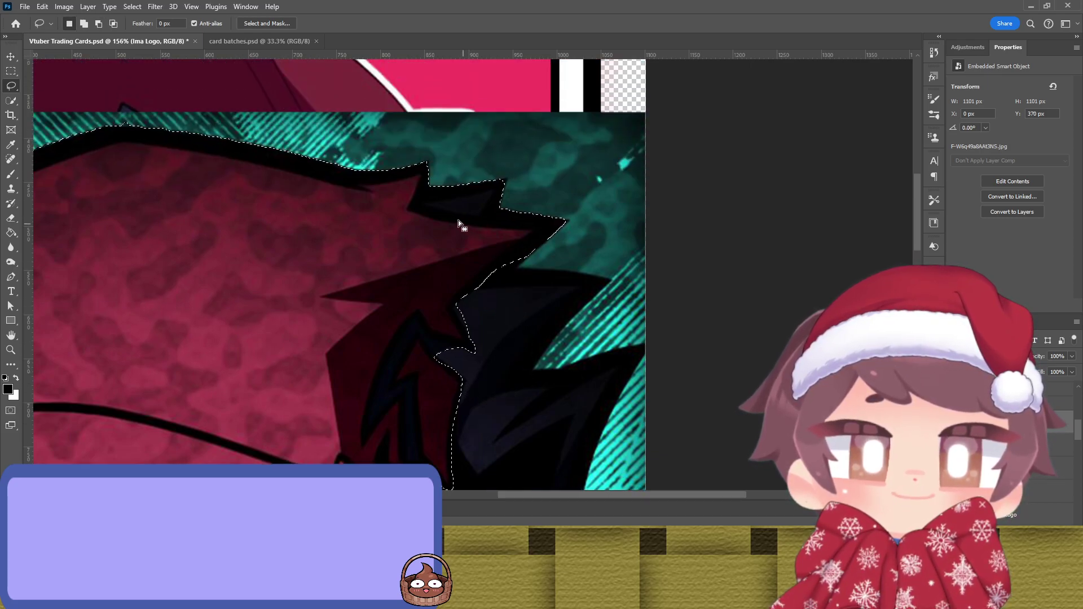
key("alt")
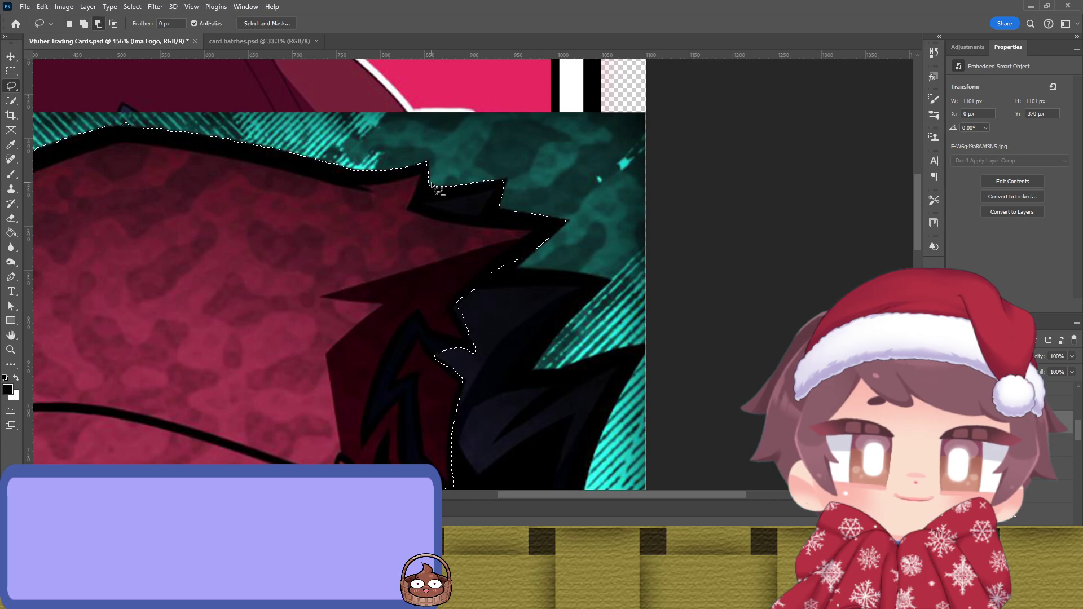
mouse_move(427, 173)
left_mouse_down()
mouse_move(424, 206)
mouse_move(553, 218)
mouse_move(554, 199)
mouse_move(510, 173)
mouse_move(428, 187)
left_mouse_up()
scroll(488, 323, "down", 5)
scroll(488, 323, "up", 5)
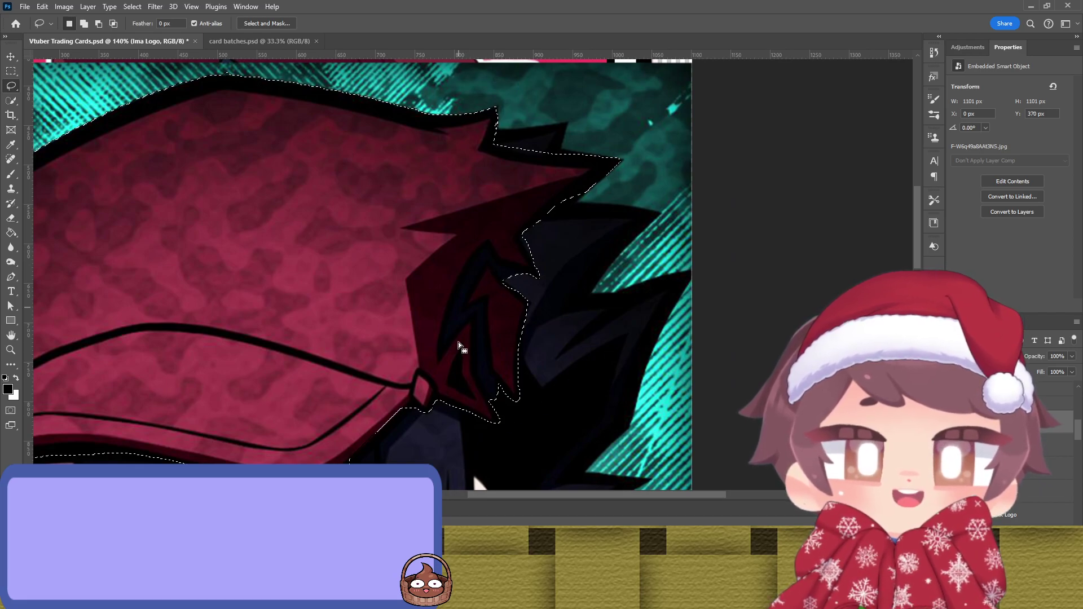
scroll(380, 337, "down", 3)
scroll(347, 340, "up", 3)
scroll(347, 340, "down", 3)
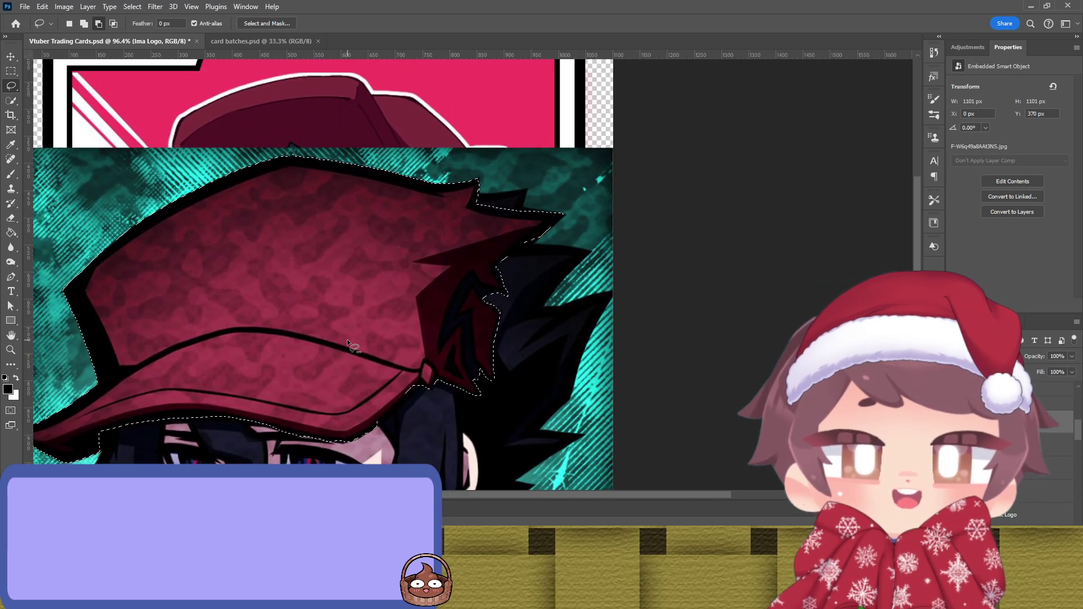
key("v")
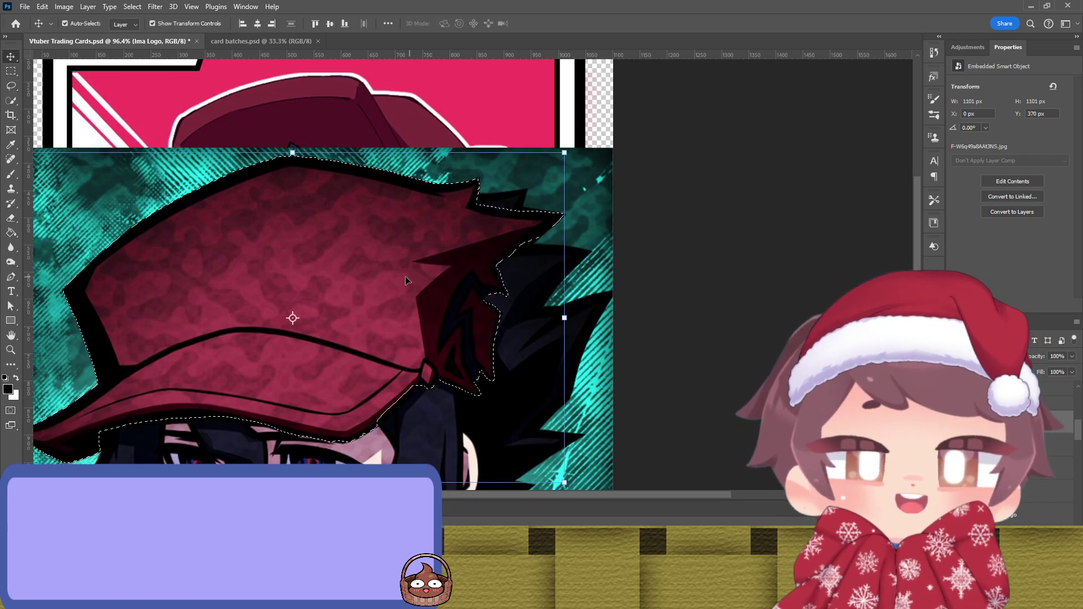
scroll(377, 292, "down", 3)
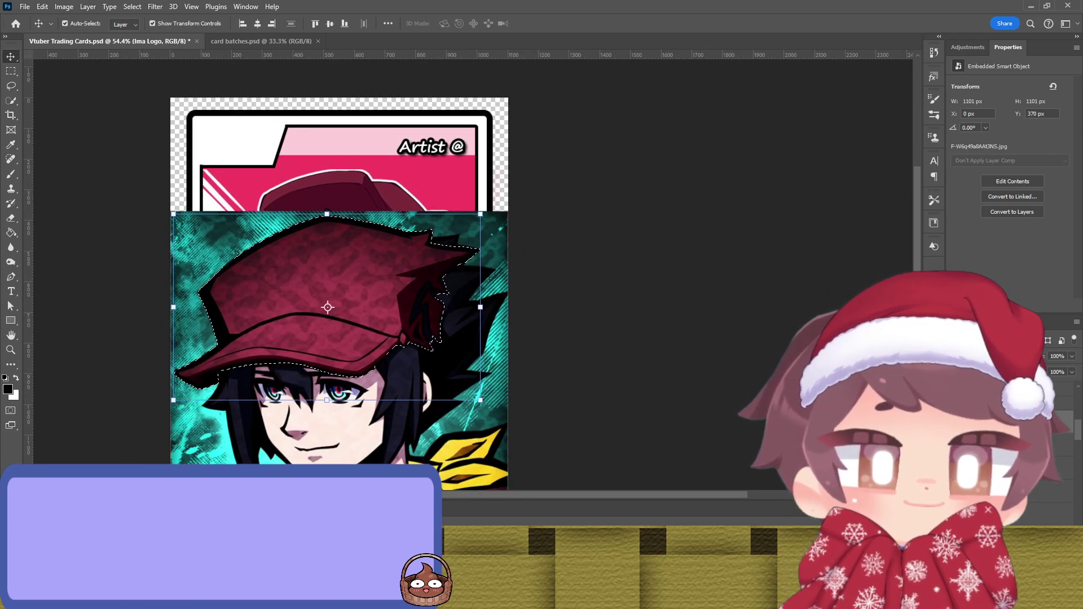
Step: Mask the layer to the cap selection, check it in Select and Mask, and scale it to 28.71% top-left
key("ctrl+shift+m")
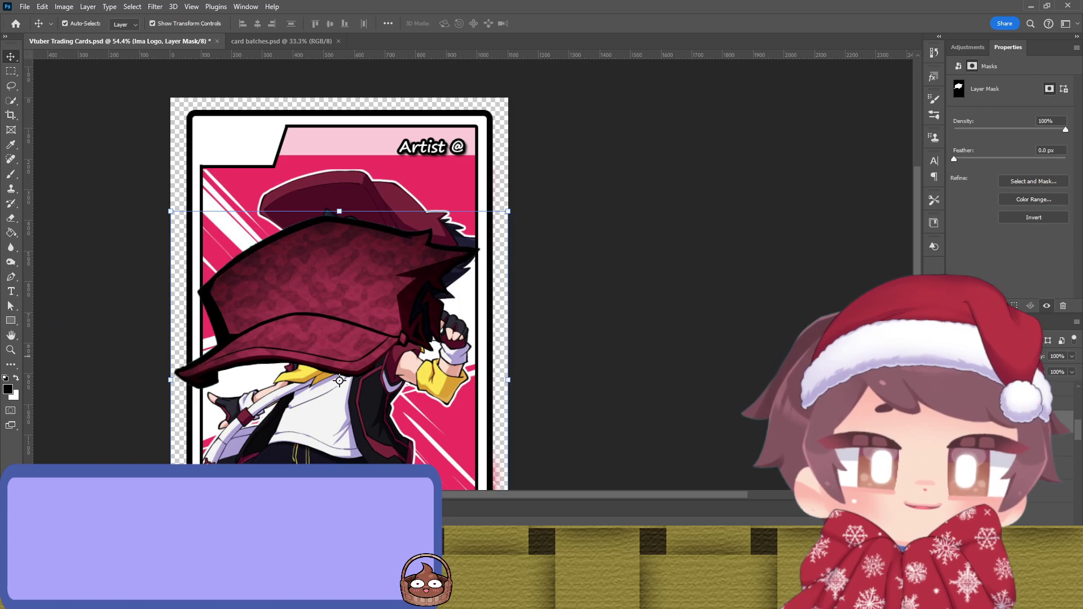
left_click(1024, 181)
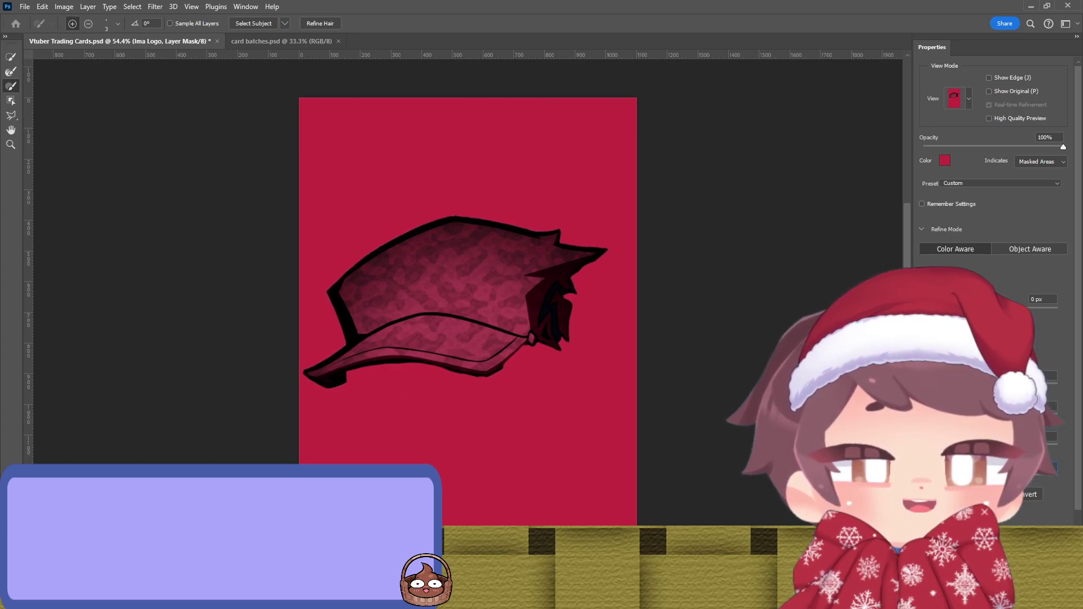
key("Return")
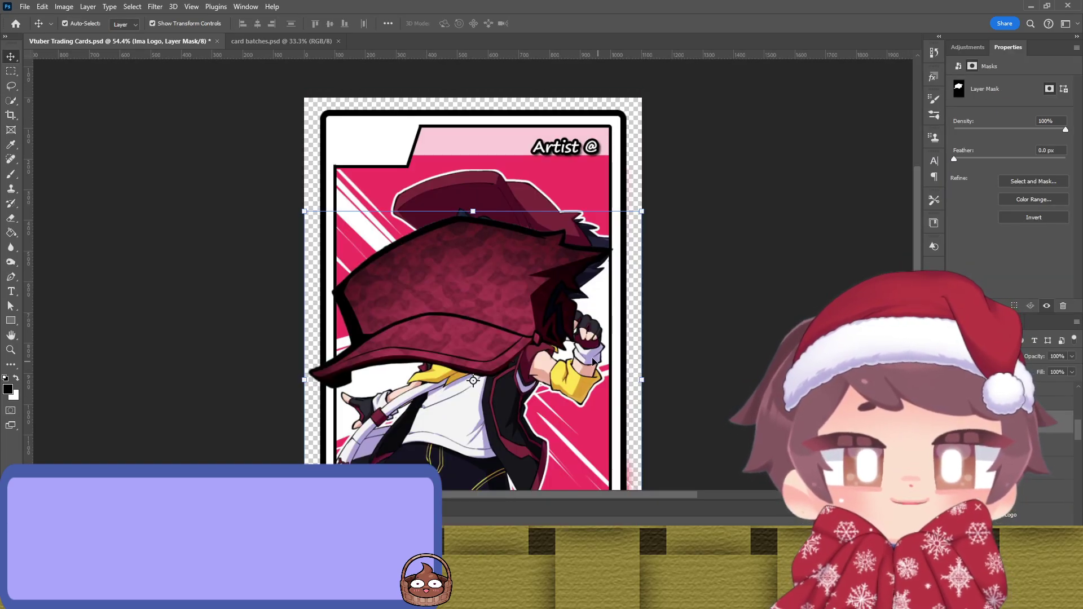
left_click_drag(490, 326, 498, 224)
left_click_drag(653, 278, 393, 149)
Step: Zoom in on the 28.71% cap in the top-left box and commit its size and position
scroll(382, 152, "up", 10)
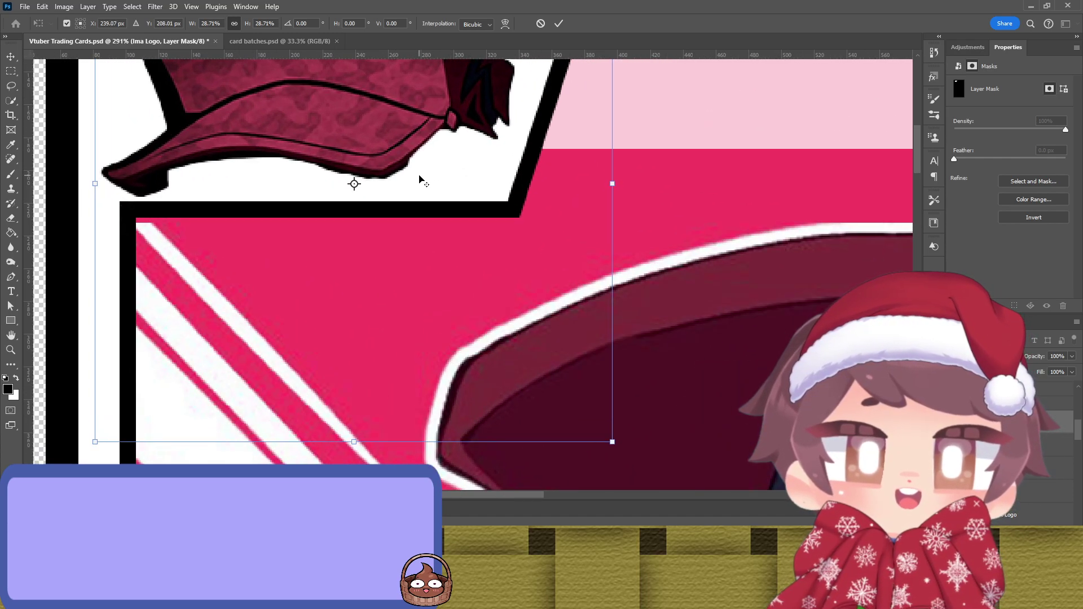
left_click_drag(419, 178, 409, 295)
scroll(410, 285, "up", 3)
scroll(411, 287, "up", 1)
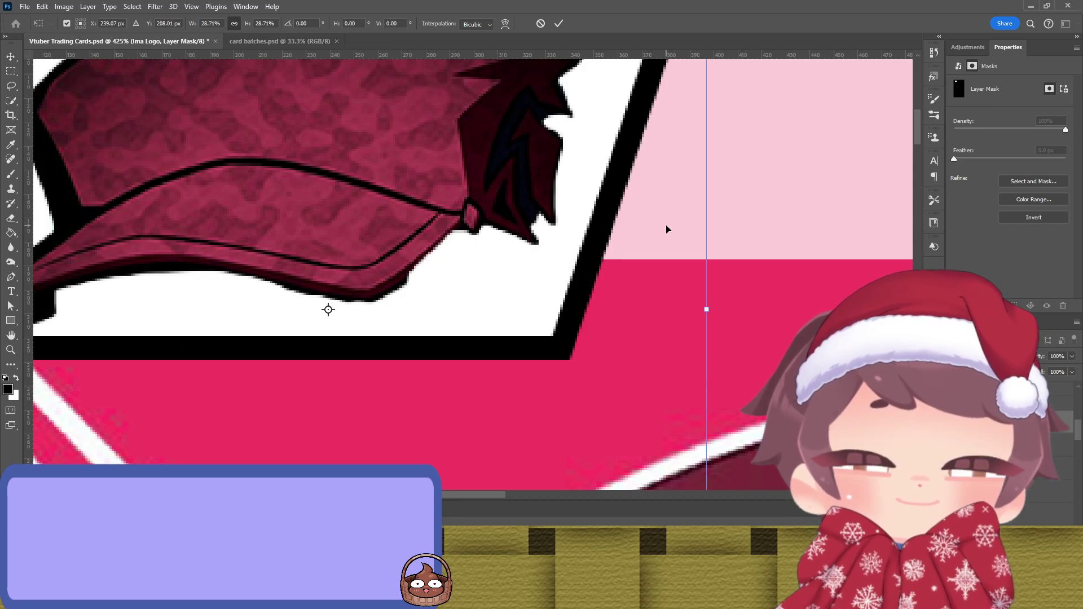
key("Return")
Step: With a smaller brush on the Ima Logo mask, clean the dark shading around the cap's brim
key("b")
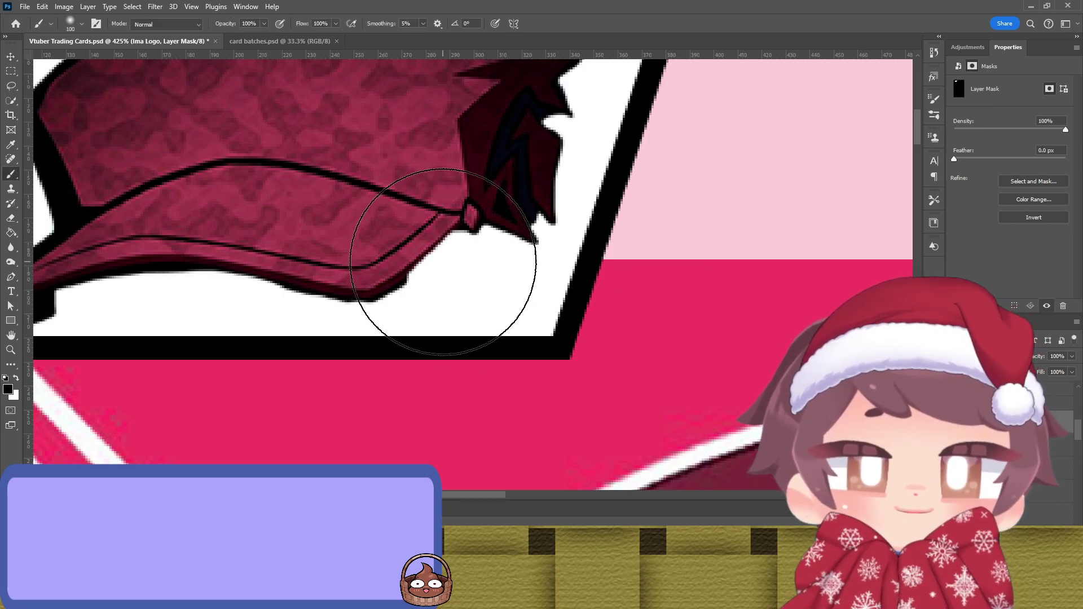
key("bracketleft")
key("bracketleft")
key("bracketleft")
key("bracketleft")
key("bracketleft")
key("bracketleft")
key("bracketleft")
key("bracketleft")
key("bracketleft")
key("bracketleft")
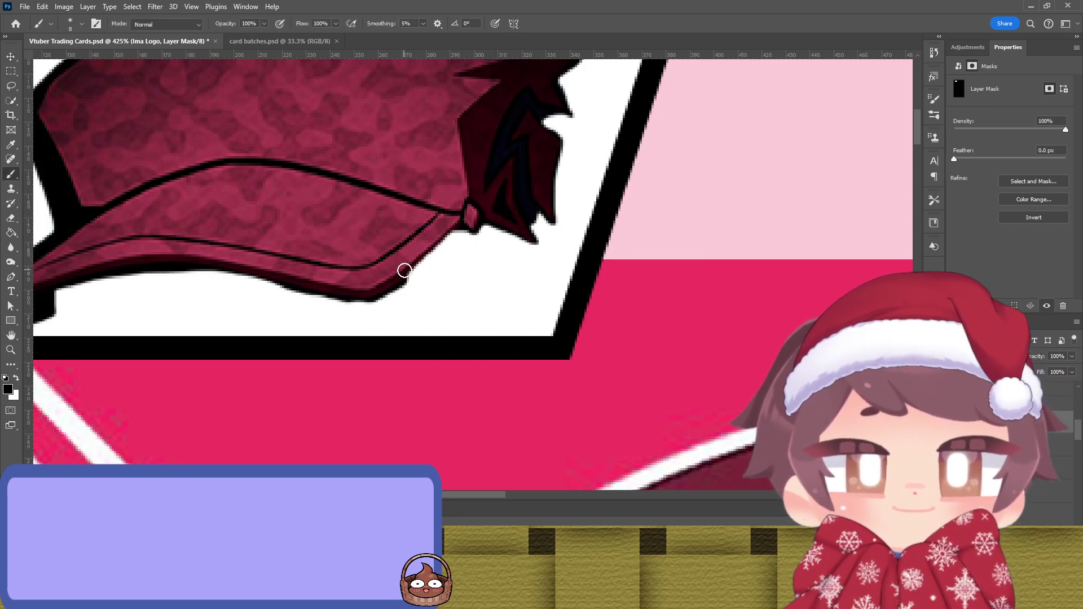
key("x")
mouse_move(416, 273)
left_mouse_down()
mouse_move(459, 222)
mouse_move(441, 240)
mouse_move(450, 230)
mouse_move(460, 267)
left_mouse_up()
key("x")
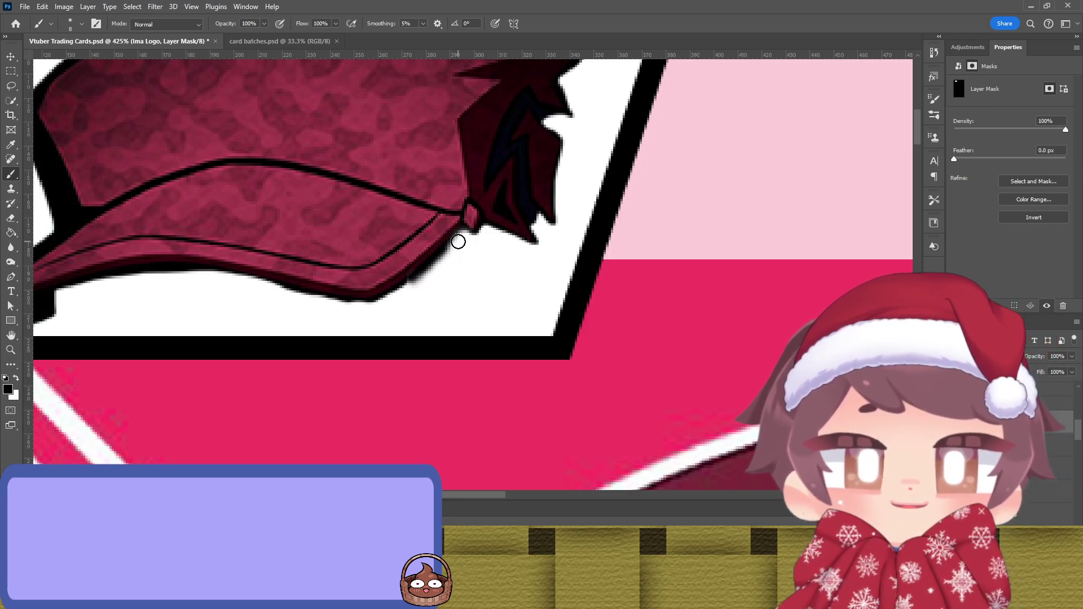
mouse_move(460, 237)
left_mouse_down()
mouse_move(404, 287)
mouse_move(460, 240)
left_mouse_up()
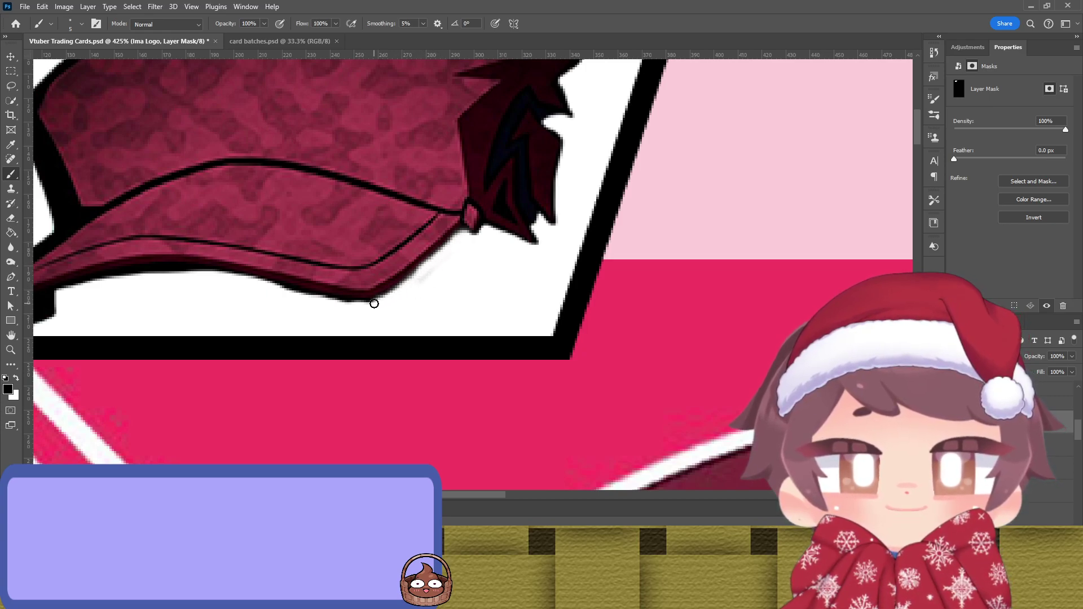
mouse_move(332, 303)
left_mouse_down()
mouse_move(205, 271)
mouse_move(119, 277)
left_mouse_up()
left_click_drag(220, 299, 609, 299)
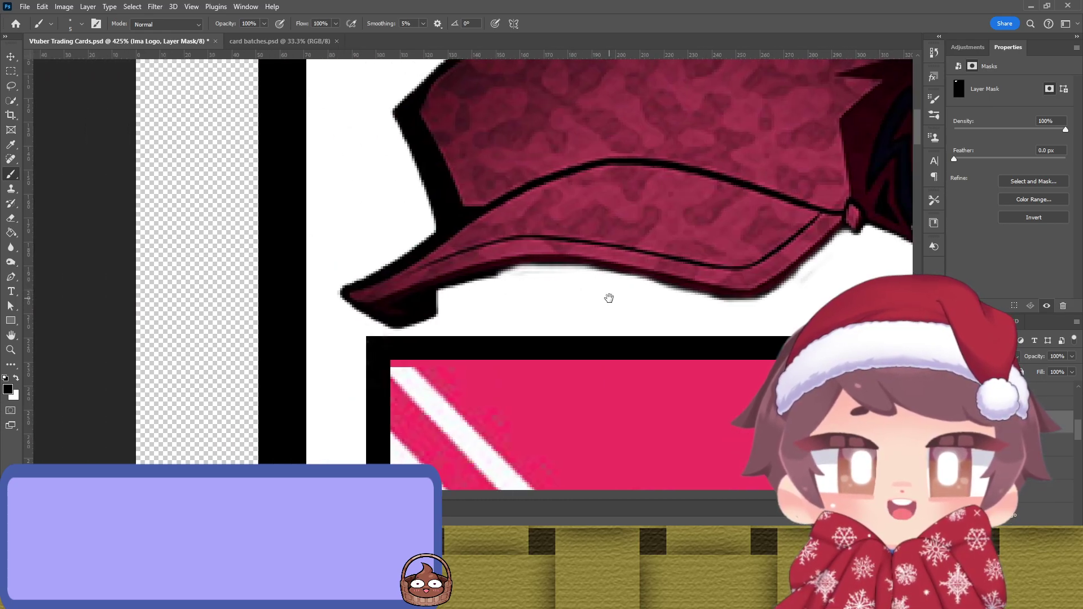
mouse_move(792, 281)
left_mouse_down()
mouse_move(749, 302)
mouse_move(709, 302)
mouse_move(564, 266)
mouse_move(452, 292)
left_mouse_up()
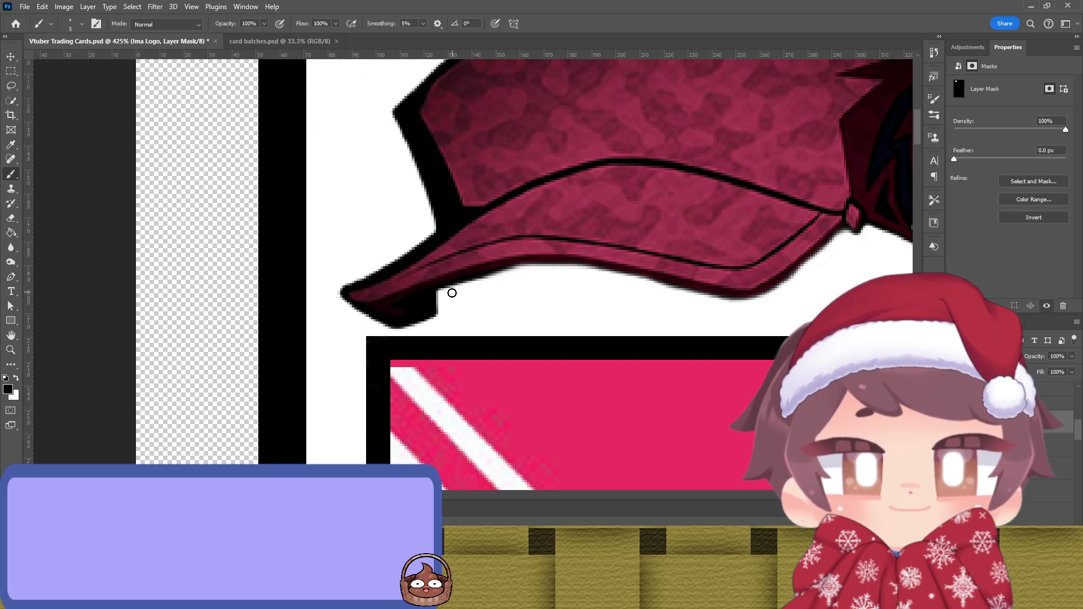
mouse_move(414, 326)
left_mouse_down()
mouse_move(371, 323)
mouse_move(338, 292)
left_mouse_up()
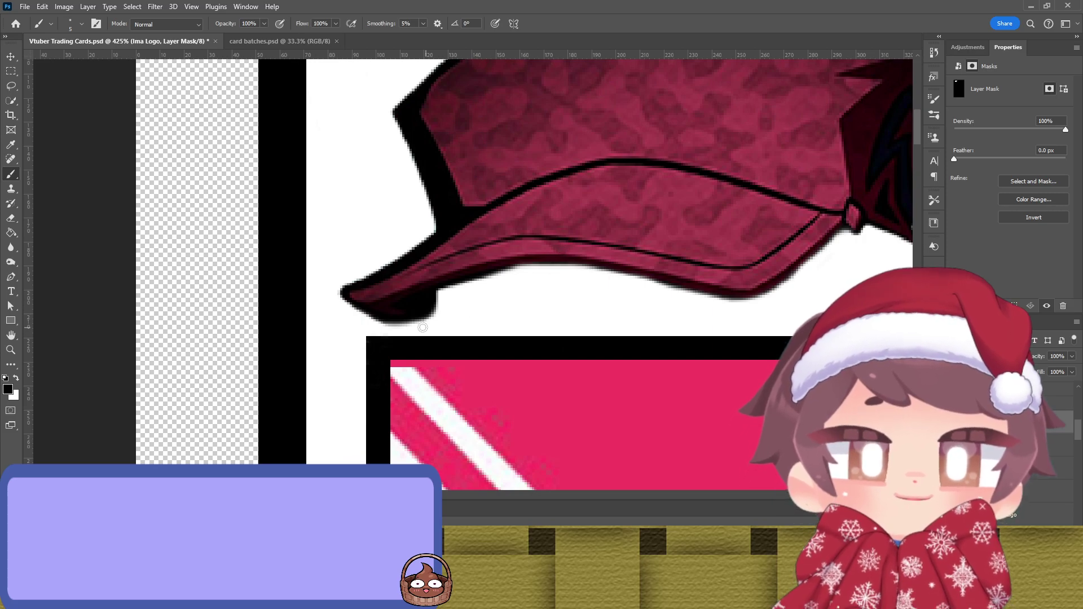
Step: Paint out the dark edge under the cap and along the spike's top and right side
scroll(358, 325, "down", 3)
scroll(445, 185, "up", 3)
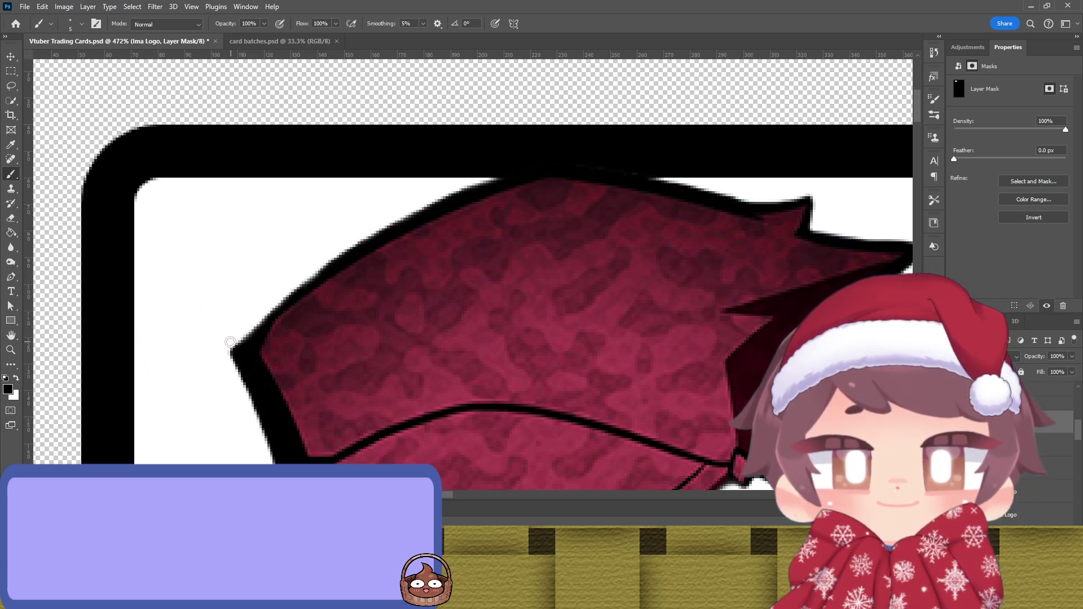
scroll(248, 282, "down", 3)
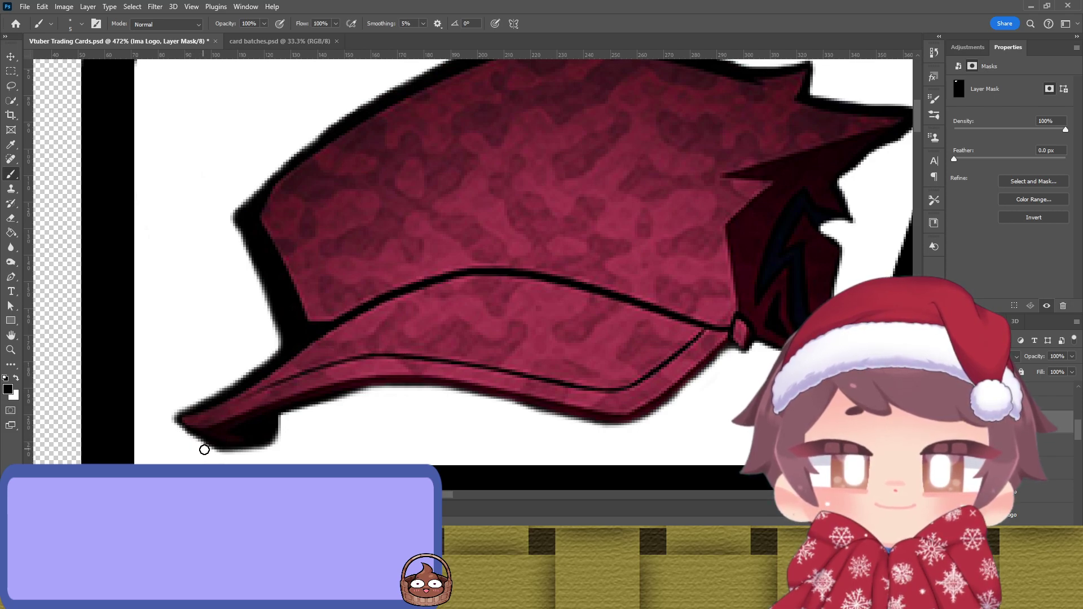
scroll(442, 408, "right", 4)
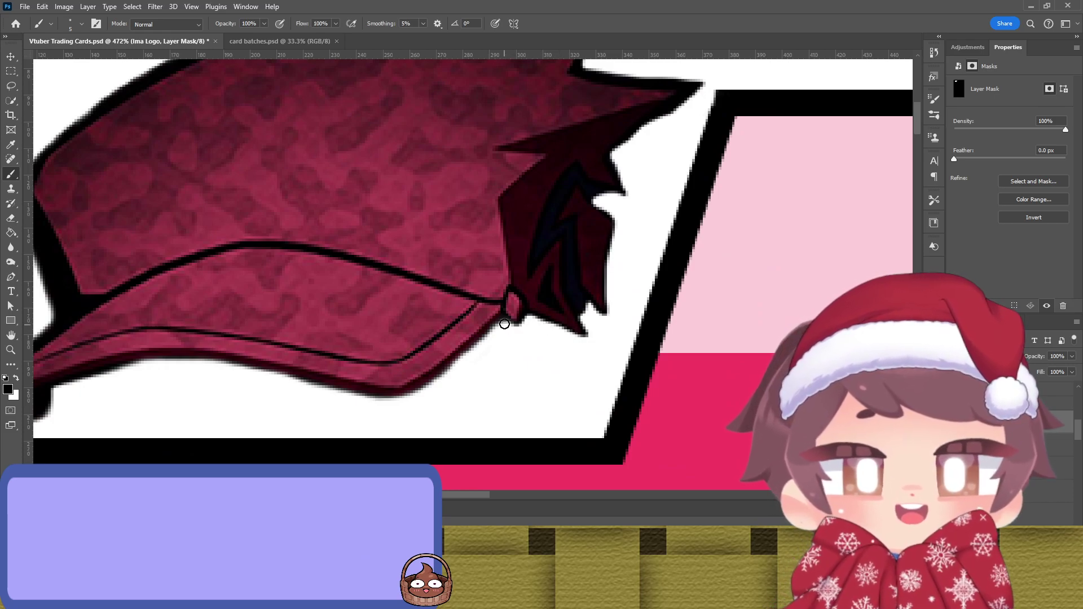
left_click_drag(529, 319, 588, 340)
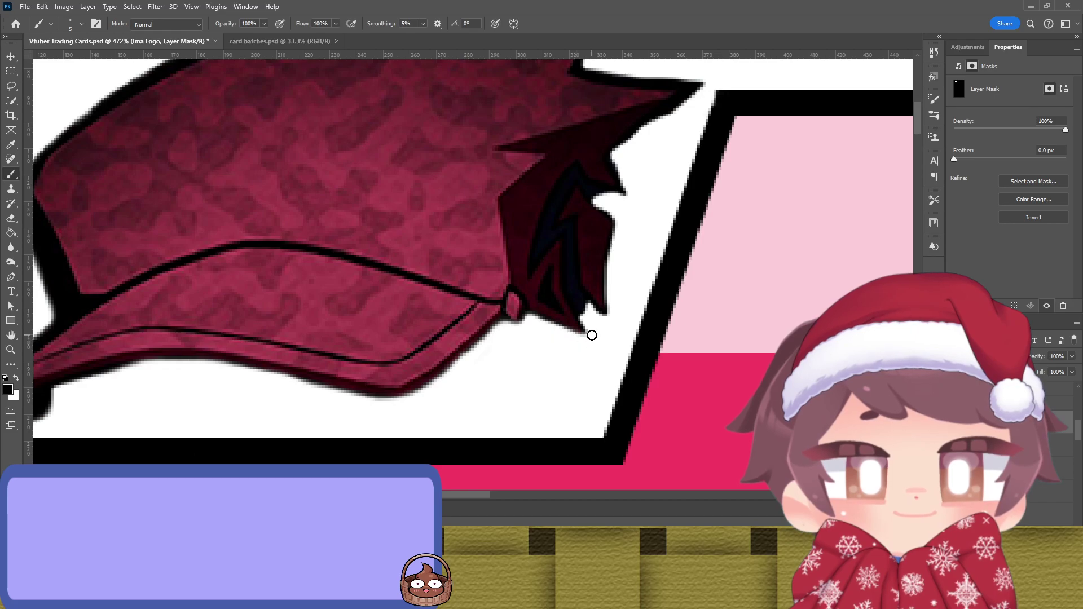
mouse_move(587, 306)
left_mouse_down()
mouse_move(616, 313)
mouse_move(619, 220)
left_mouse_up()
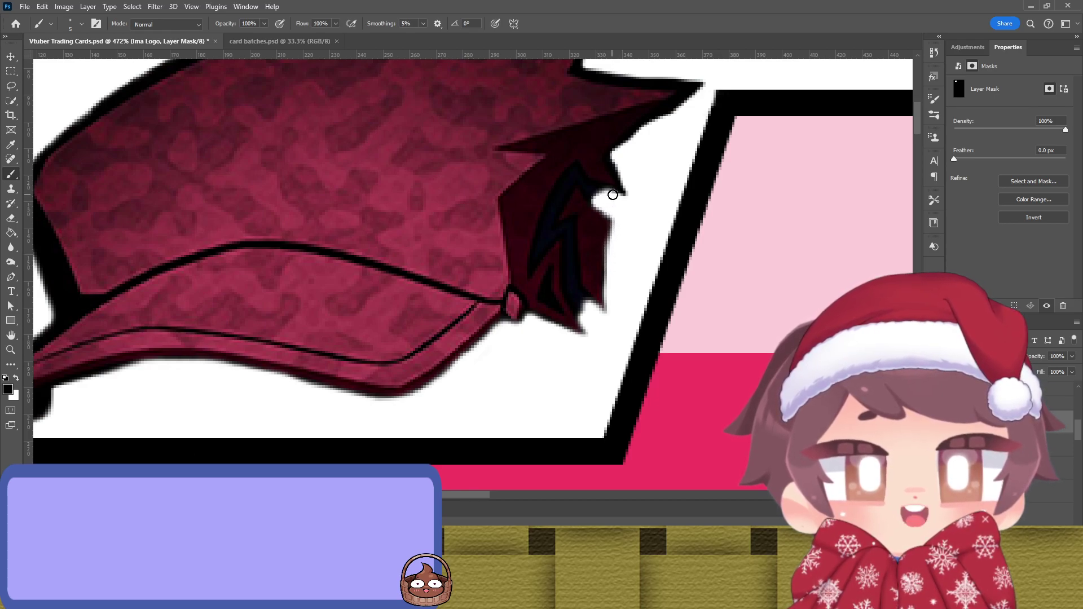
scroll(633, 192, "up", 2)
mouse_move(615, 210)
left_mouse_down()
mouse_move(643, 176)
mouse_move(711, 145)
left_mouse_up()
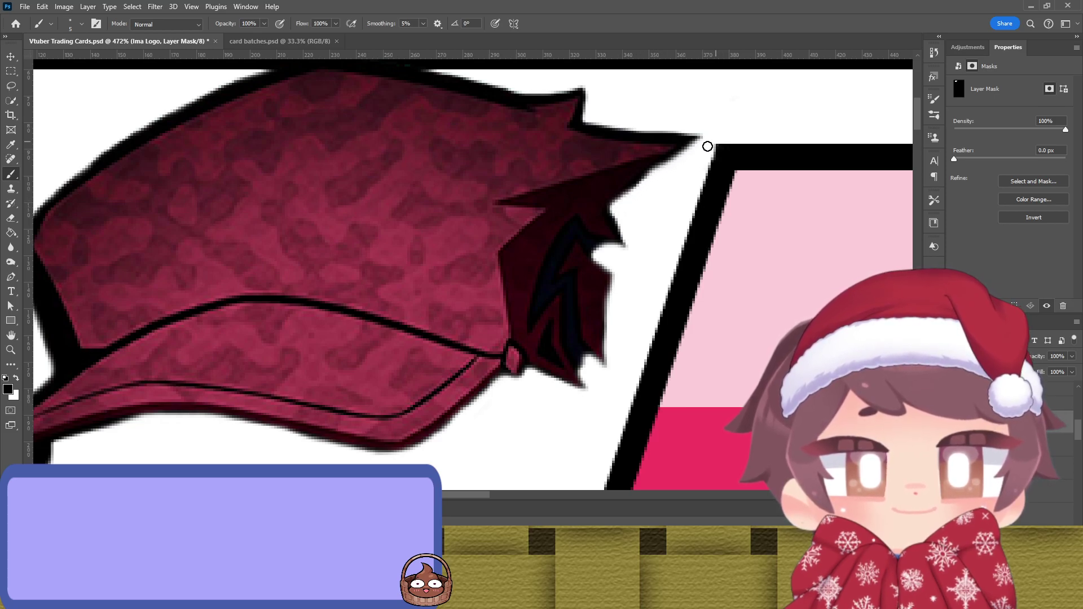
left_click_drag(619, 220, 628, 249)
scroll(607, 172, "up", 3)
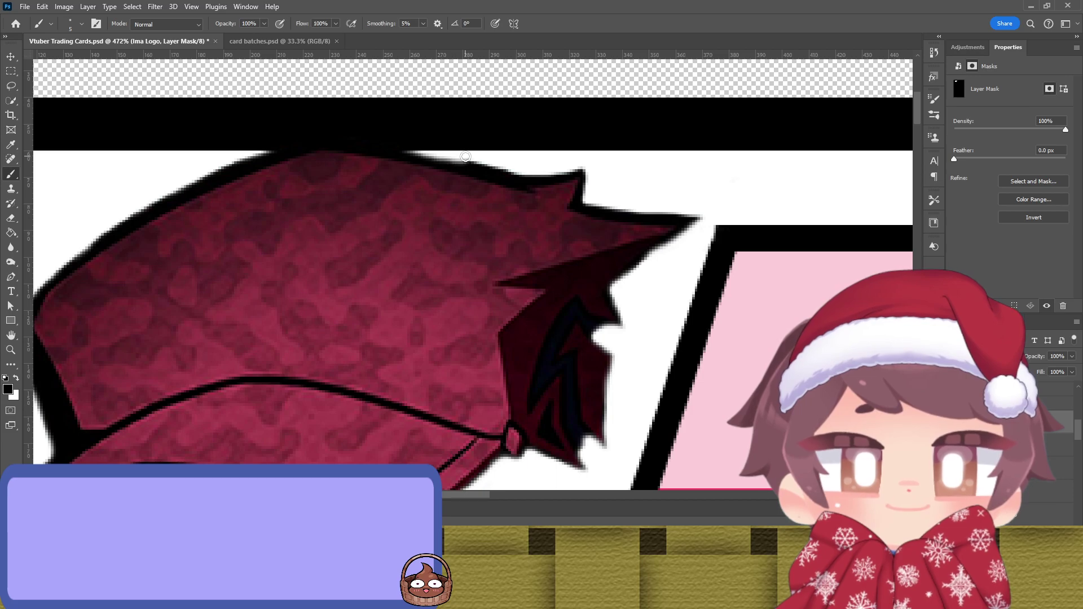
scroll(449, 185, "down", 3)
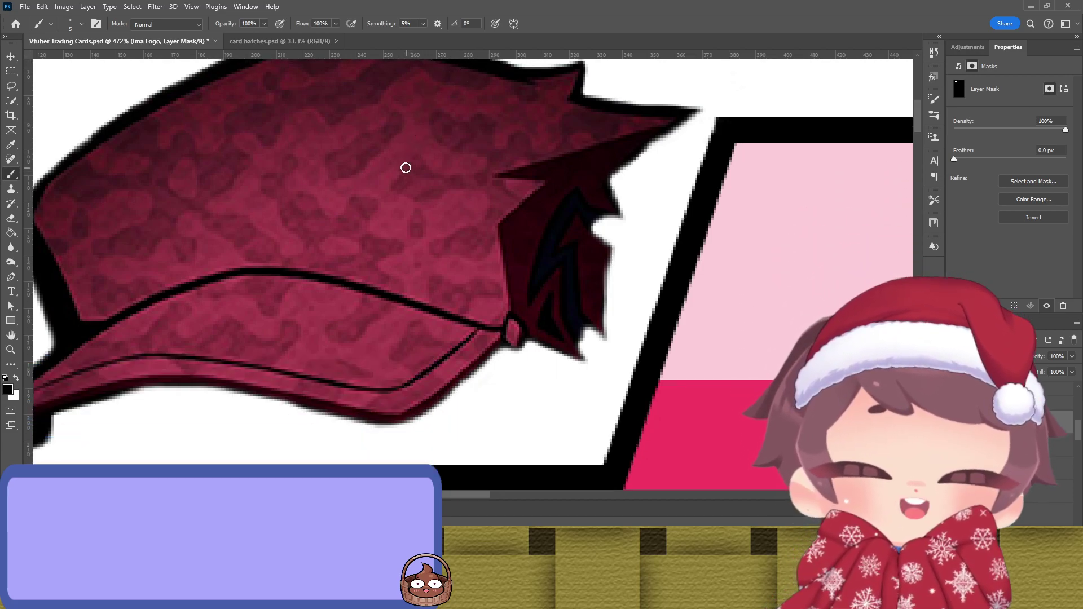
Step: Shift the cap slightly, then hide the remaining dark outline along its top and spike
key("v")
left_click_drag(387, 170, 378, 228)
scroll(343, 170, "up", 2)
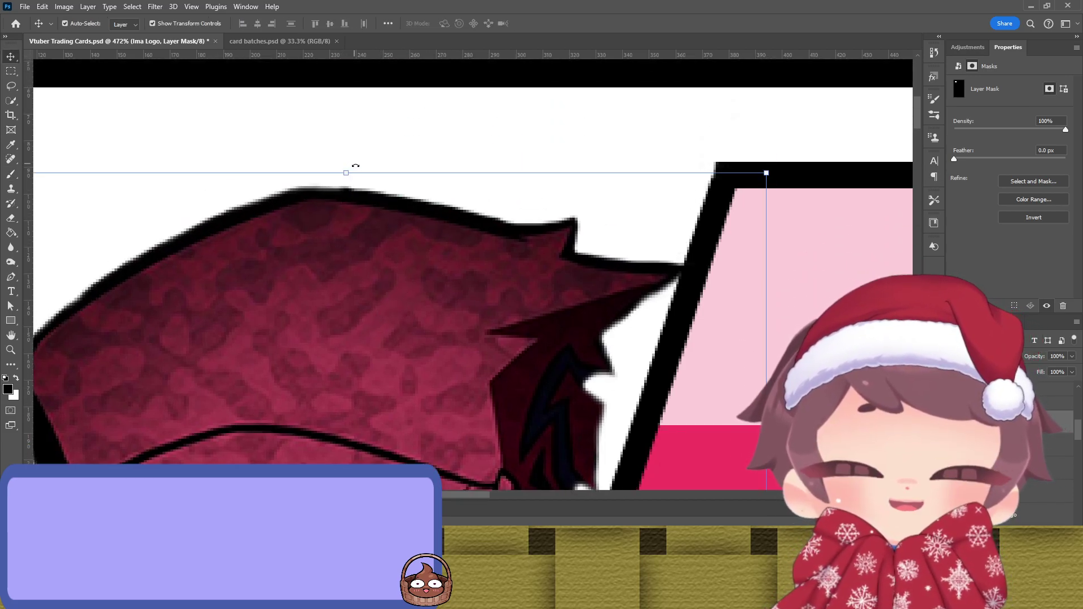
key("b")
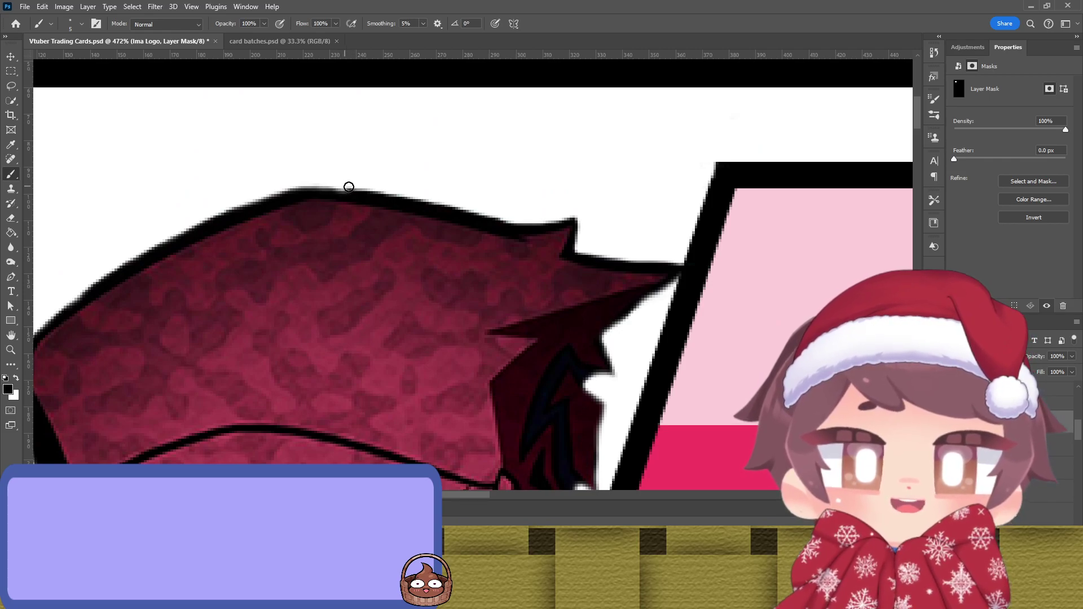
mouse_move(298, 185)
left_mouse_down()
mouse_move(337, 181)
mouse_move(518, 220)
mouse_move(586, 214)
left_mouse_up()
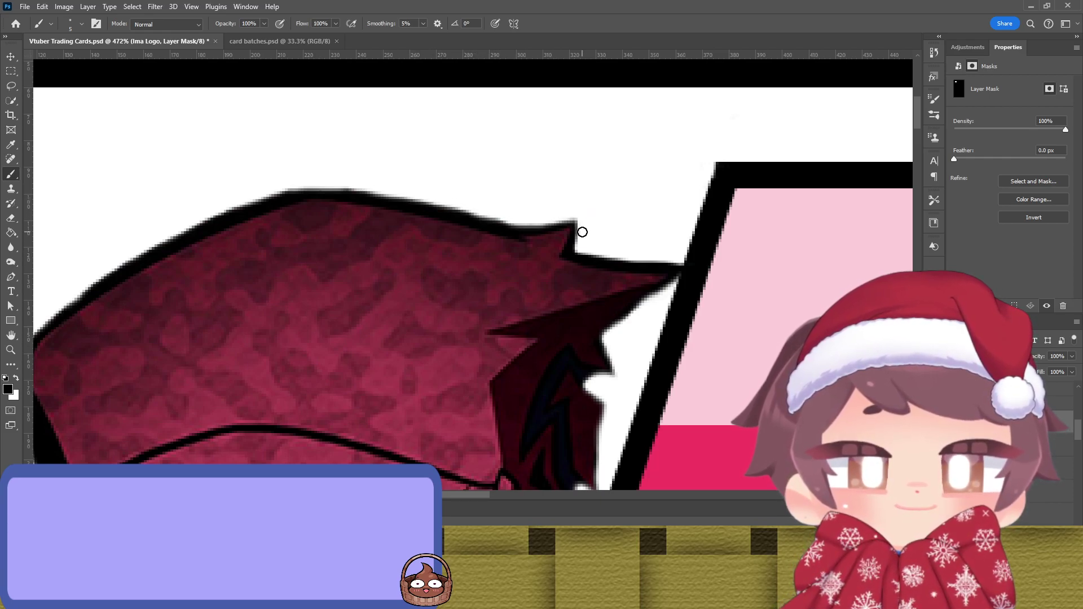
mouse_move(577, 249)
left_mouse_down()
mouse_move(582, 223)
mouse_move(597, 251)
mouse_move(665, 266)
mouse_move(677, 282)
left_mouse_up()
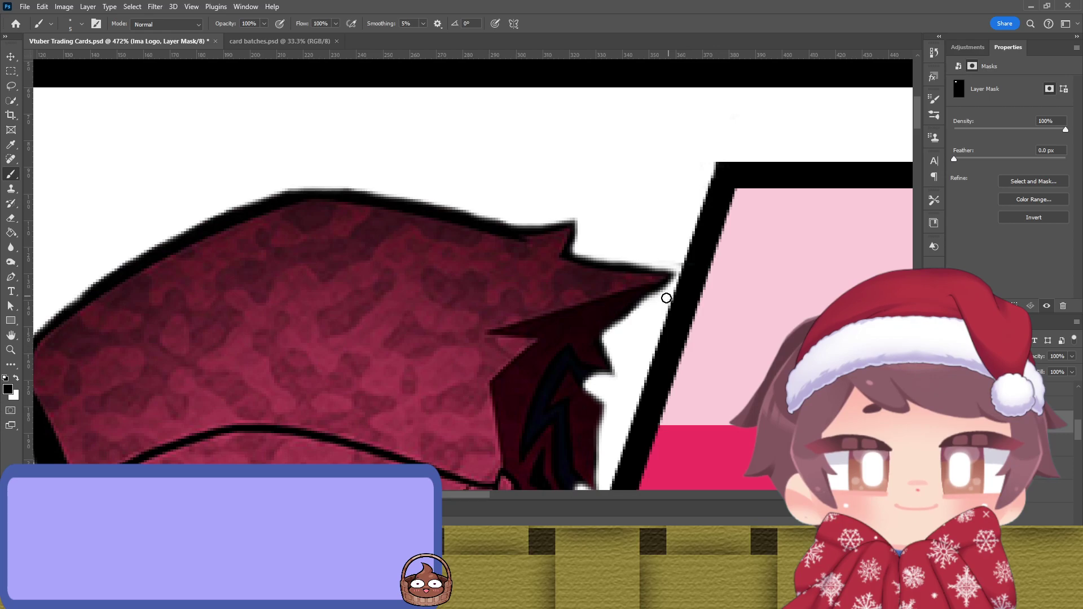
scroll(436, 305, "down", 5)
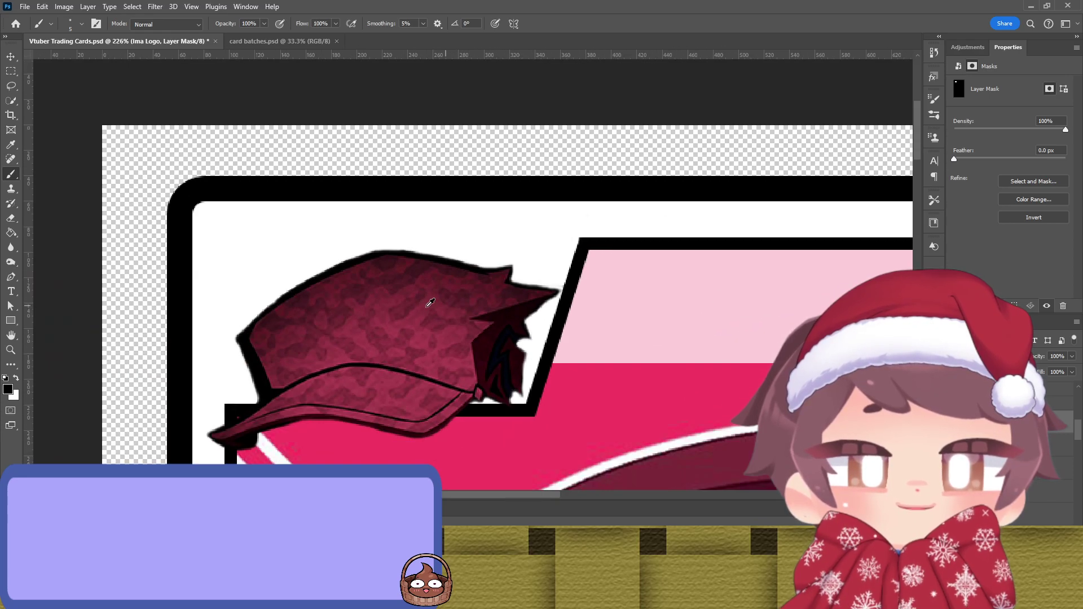
Step: Scale the red cap down to about 63.74% and position it inside the top-left box
key("v")
mouse_move(397, 289)
left_mouse_down()
mouse_move(418, 299)
mouse_move(407, 296)
left_mouse_up()
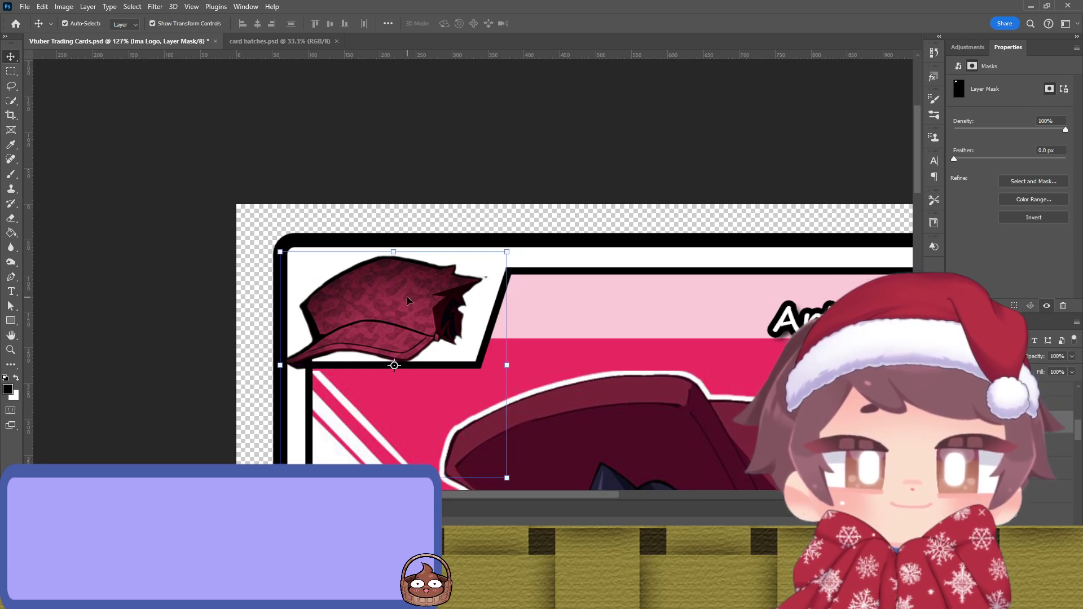
key("b")
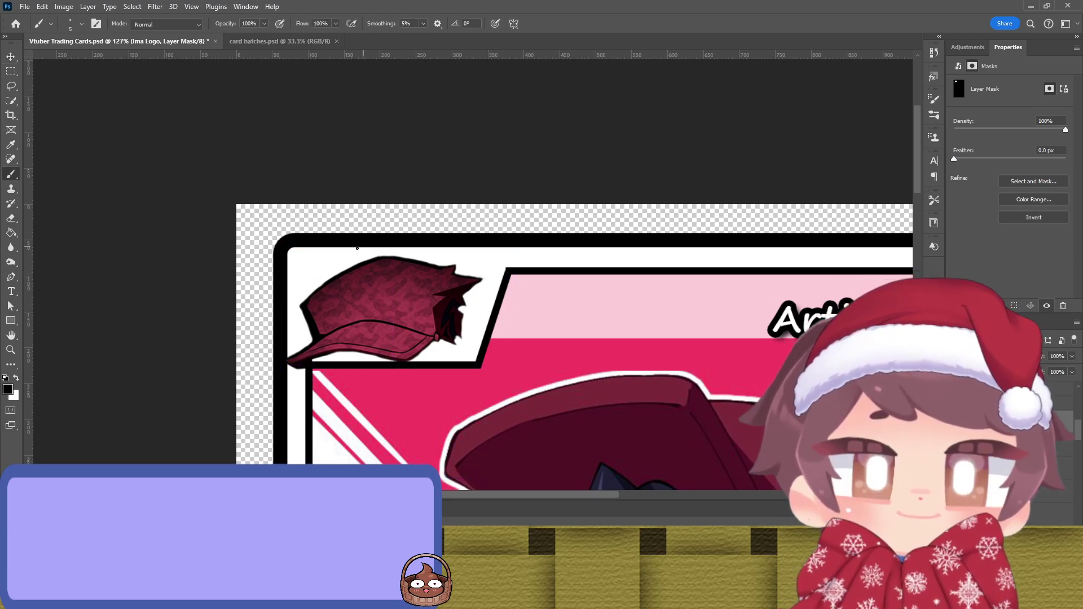
key("v")
left_click_drag(371, 293, 393, 298)
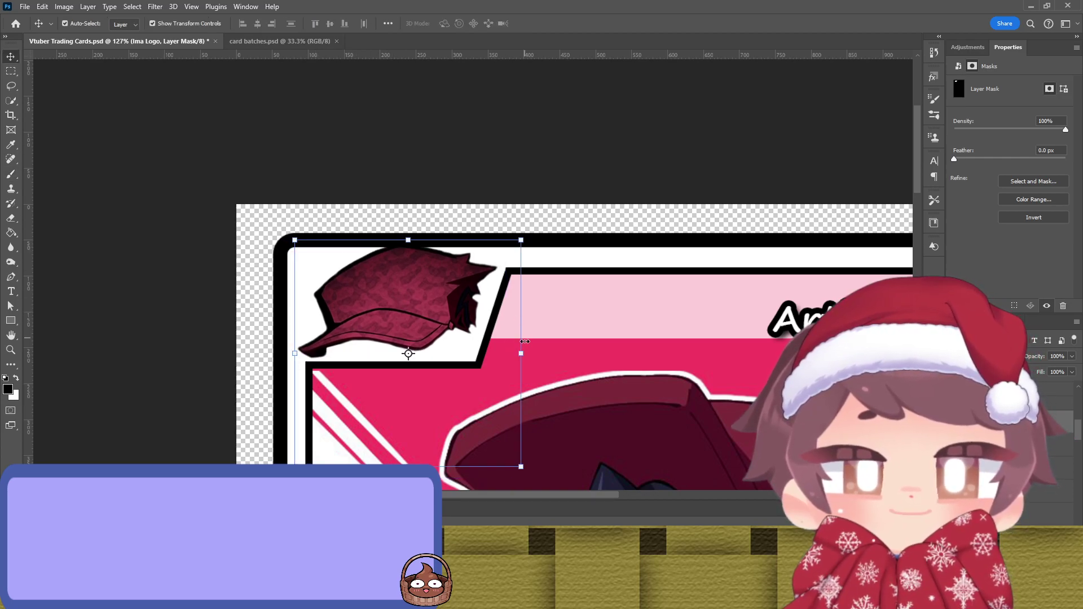
left_click_drag(524, 353, 467, 359)
left_click_drag(367, 324, 409, 304)
left_click_drag(465, 331, 483, 332)
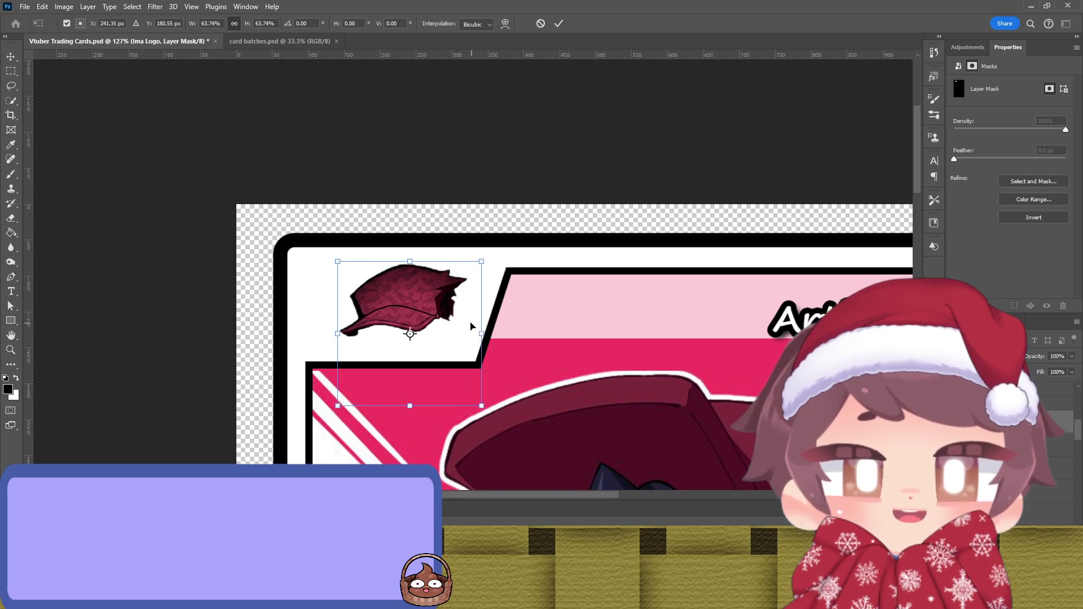
key("Return")
left_click_drag(422, 291, 405, 301)
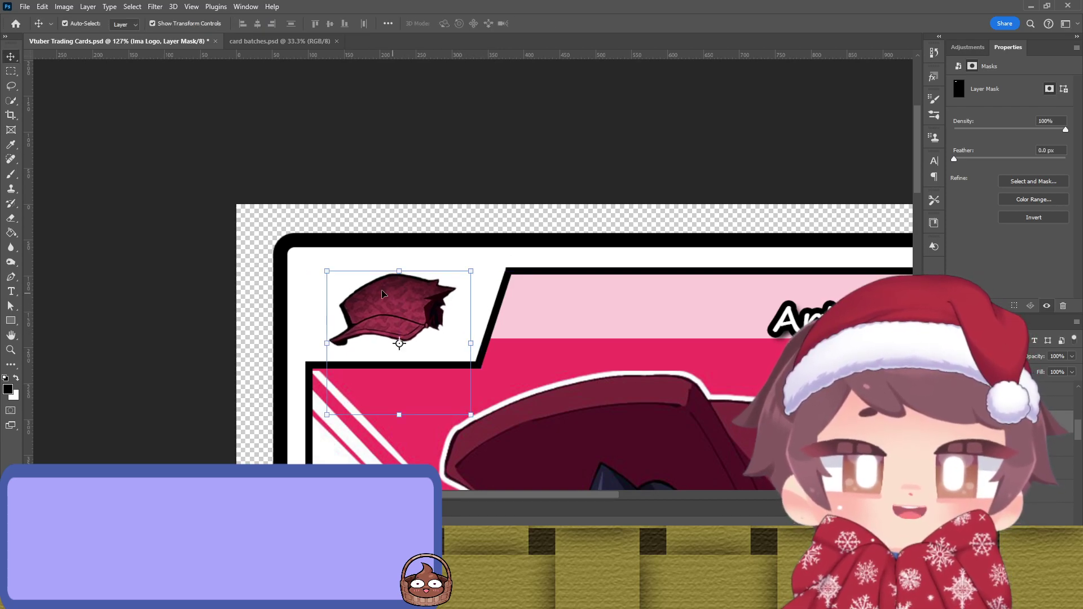
left_click(224, 228)
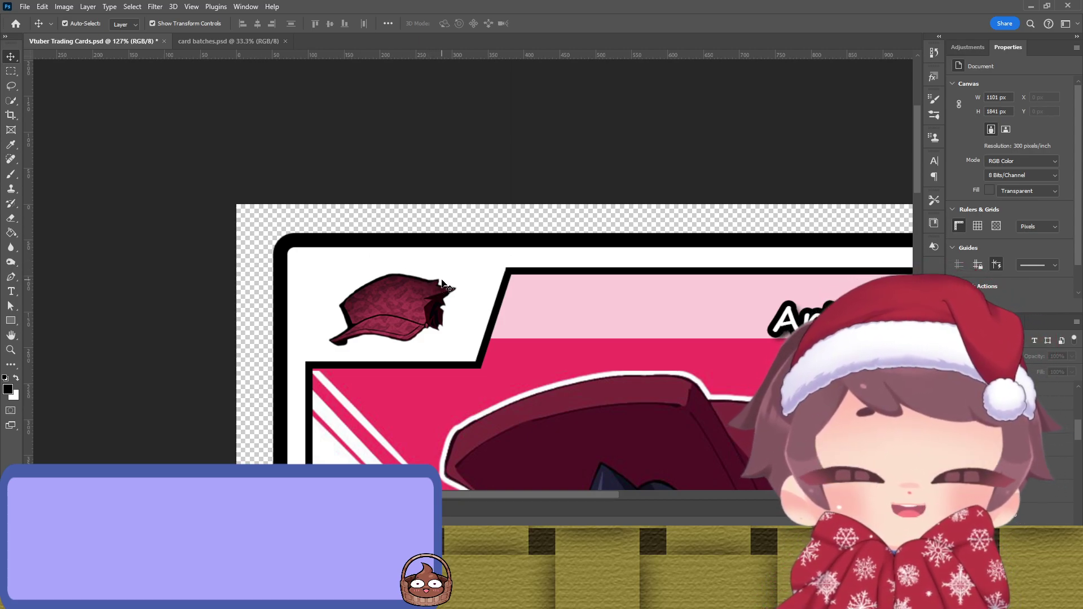
Step: Draw a 5 px black diagonal line across the red cap as the flag pole
key("b")
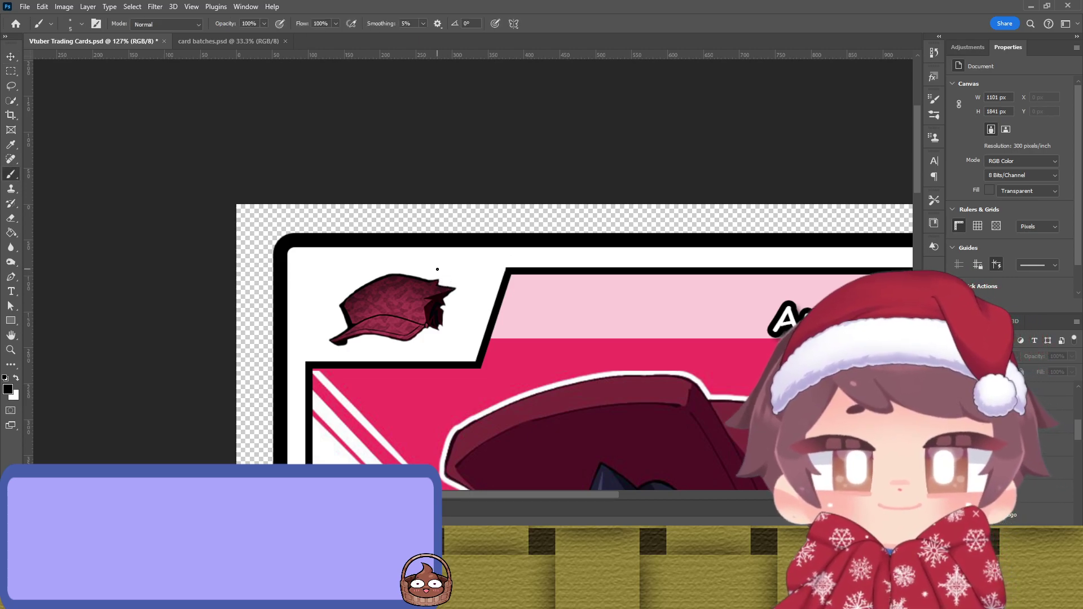
key("u")
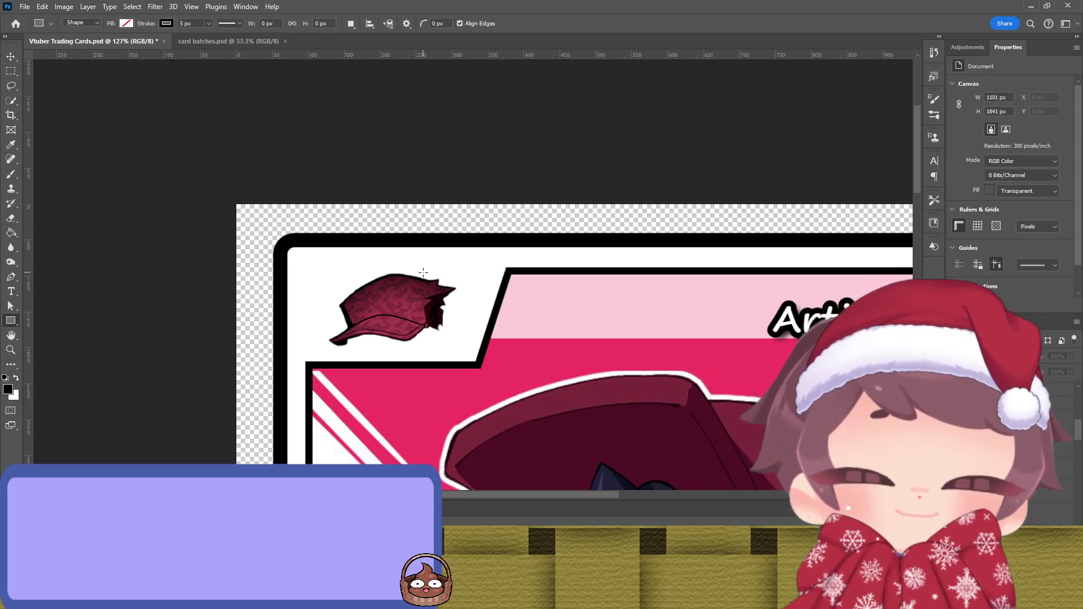
key("shift+u")
key("shift+u")
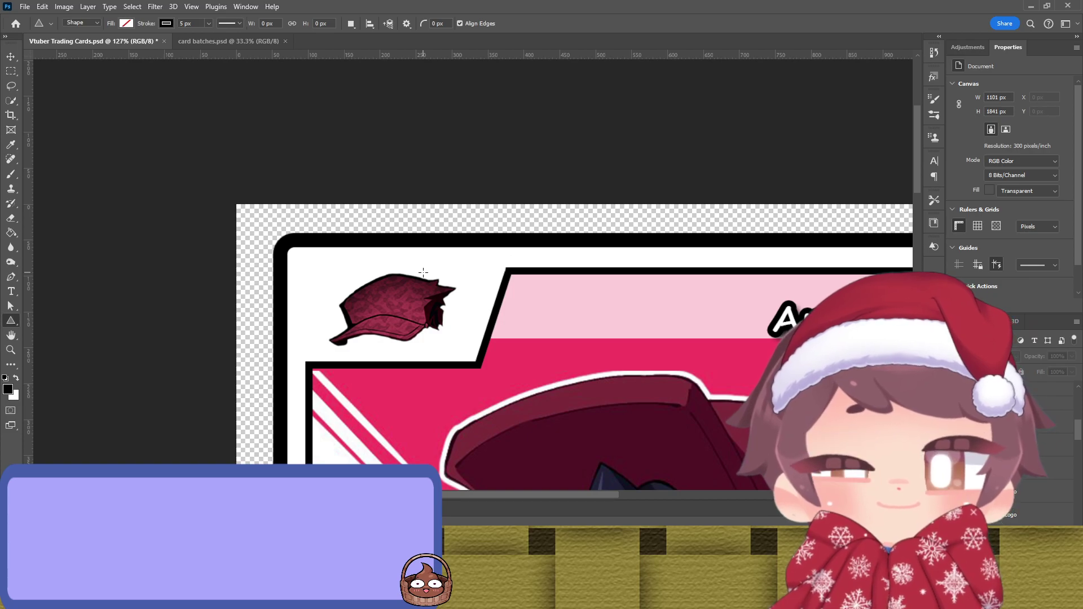
key("shift+u")
key("shift+u")
left_click_drag(439, 263, 367, 345)
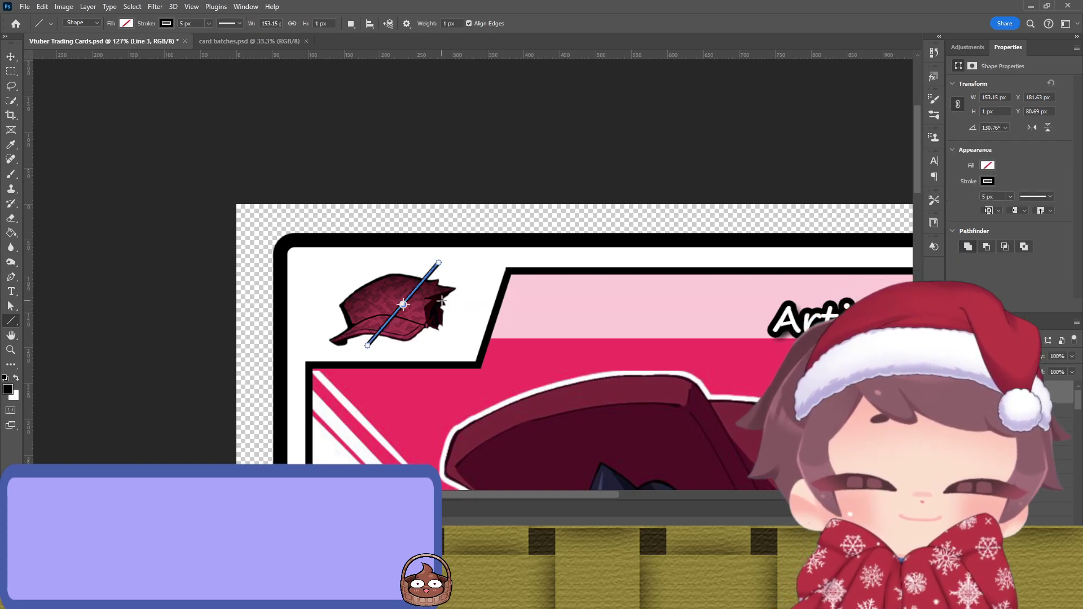
key("u")
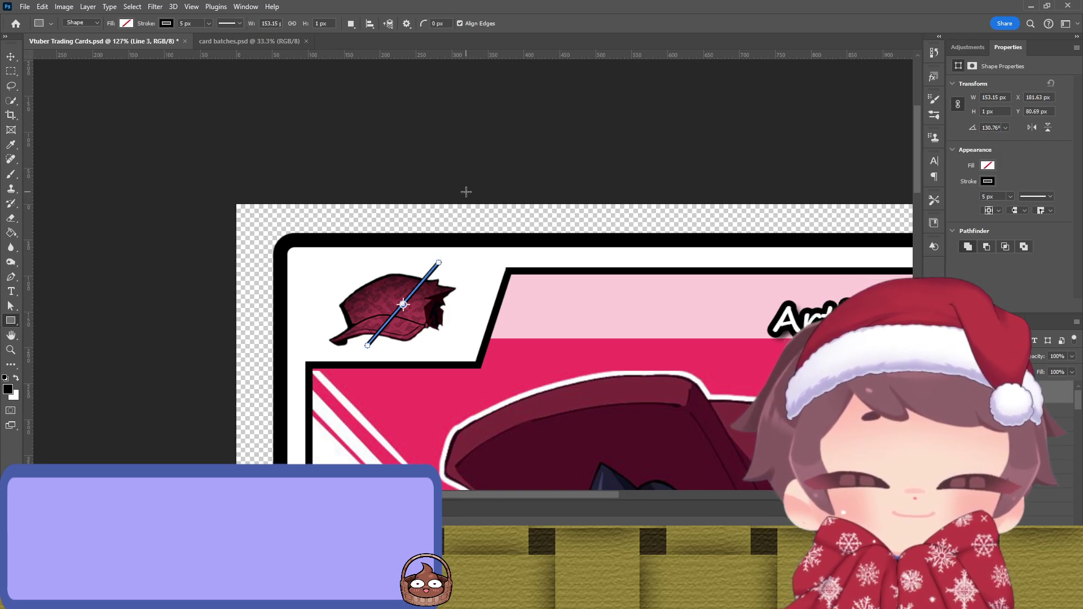
key("v")
left_click(457, 250)
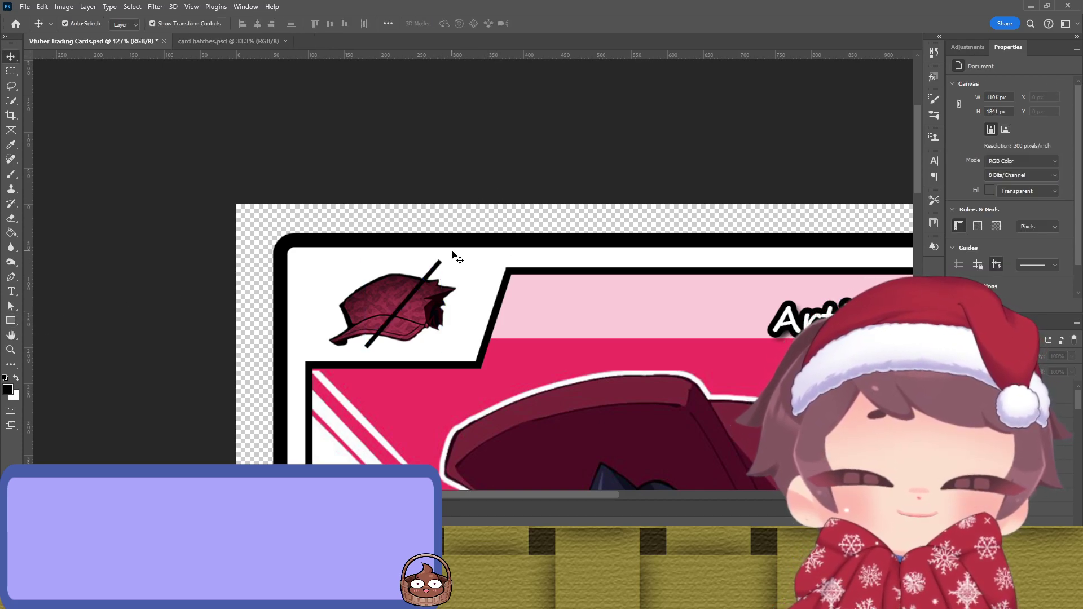
Step: Draw a rectangle at the pole's top and rotate it to about 40°
key("u")
left_click_drag(439, 261, 508, 305)
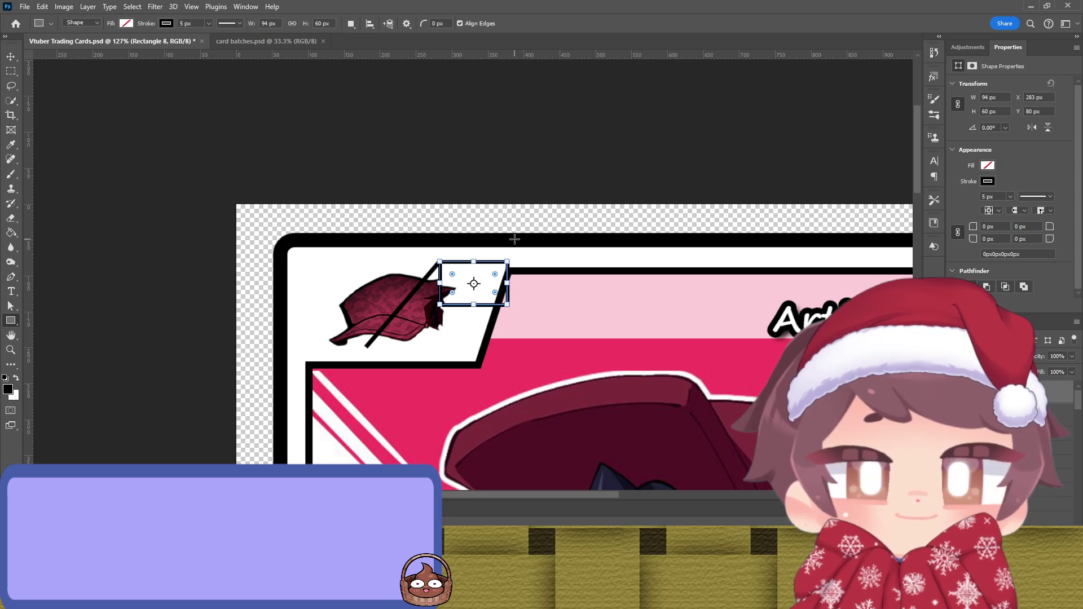
key("v")
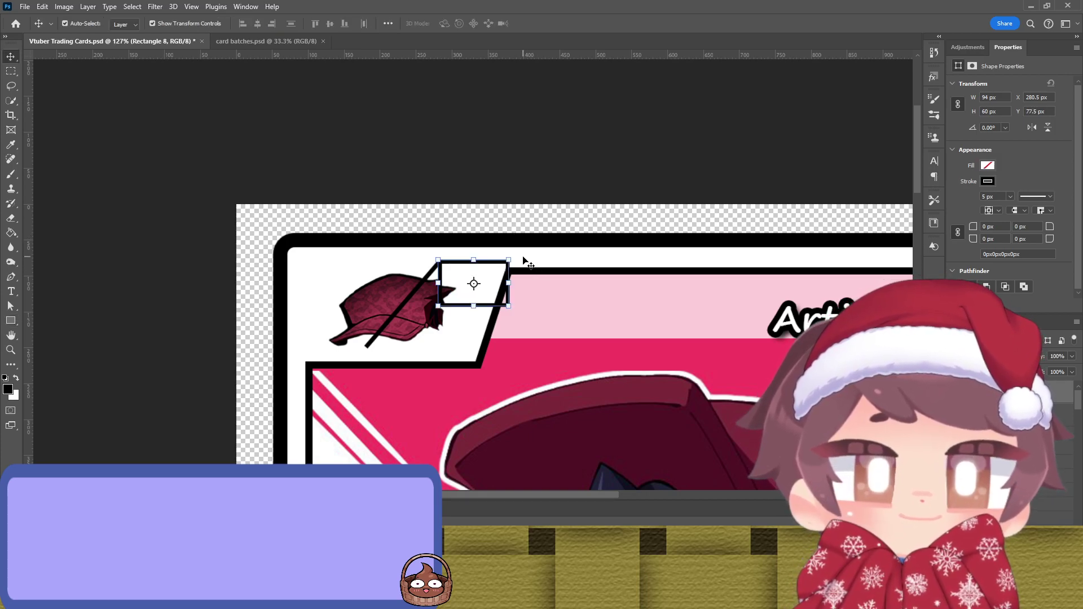
left_click_drag(522, 255, 474, 290)
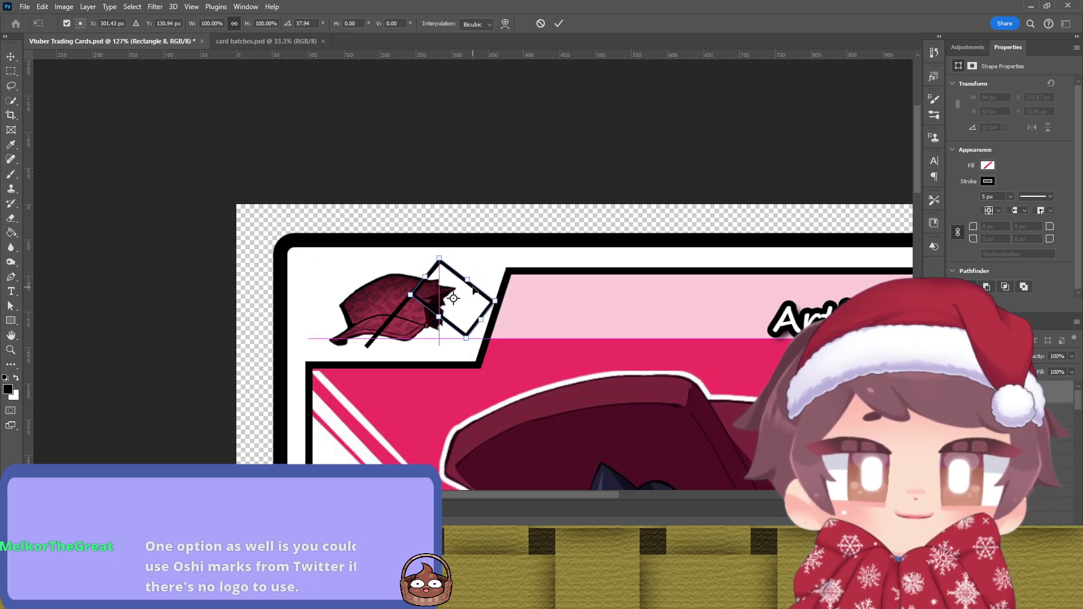
scroll(442, 341, "up", 3)
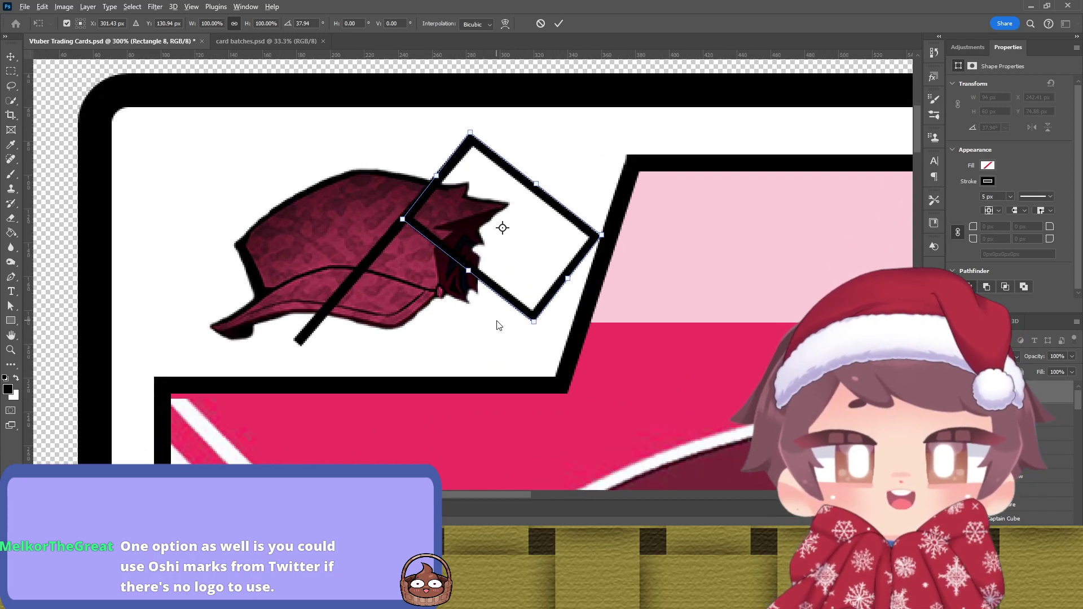
left_click_drag(532, 331, 527, 334)
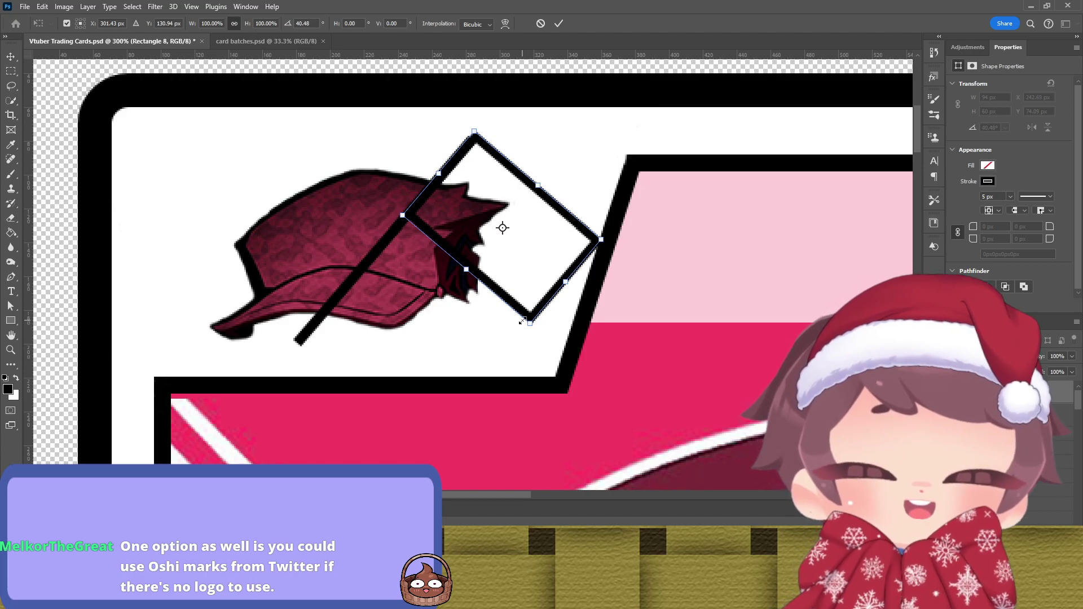
key("Return")
left_click_drag(475, 146, 471, 151)
Step: Re-transform the flag rectangle to 40.29° rotation and settle it onto the pole
left_click(280, 158)
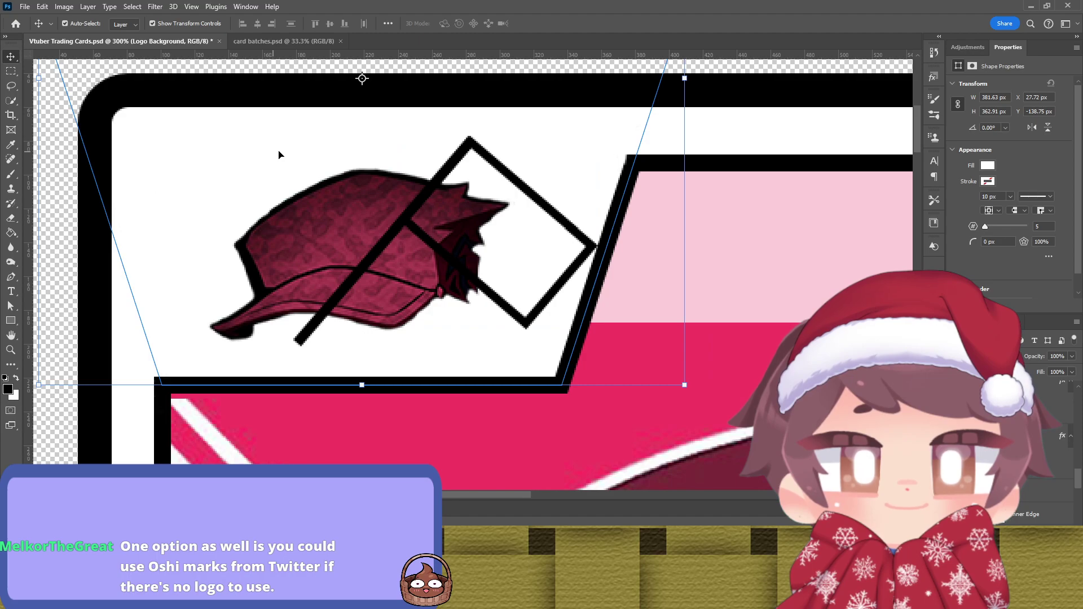
left_click(555, 294)
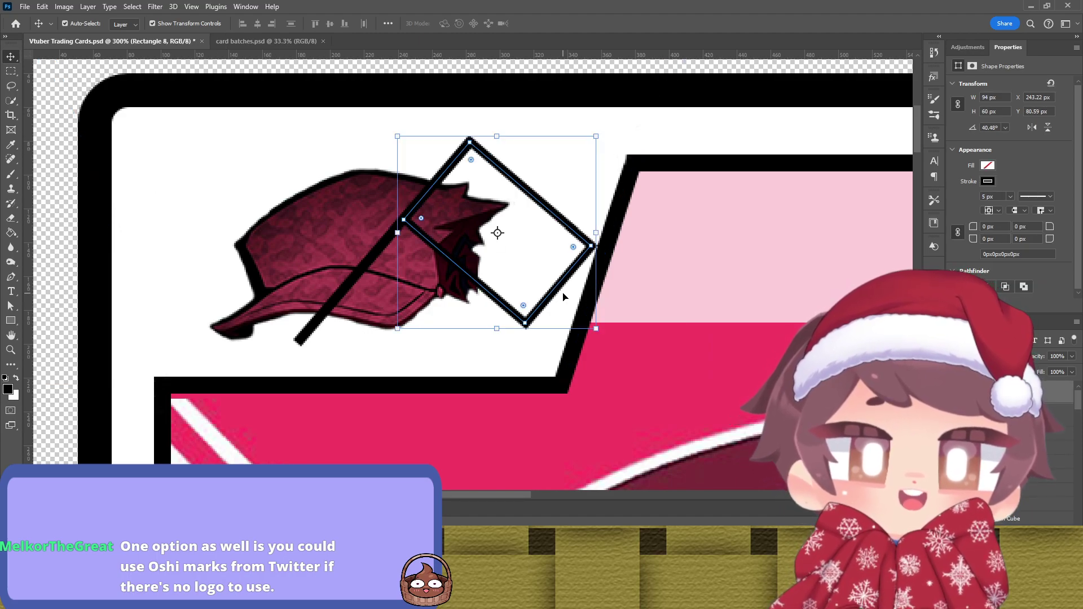
left_click(597, 281)
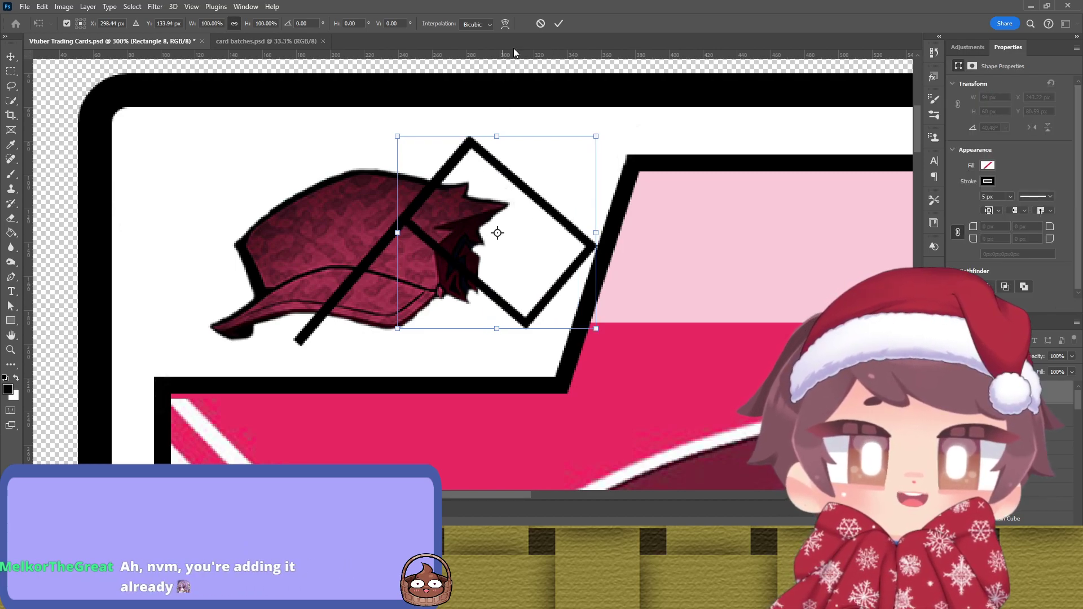
left_click(541, 23)
key("ctrl+z")
key("ctrl+z")
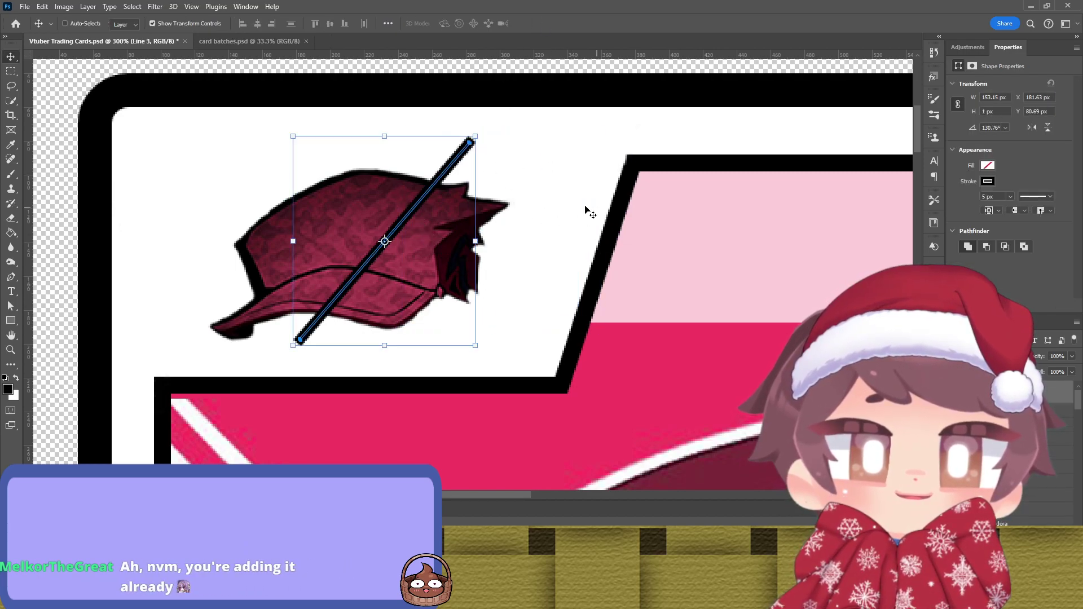
key("ctrl+shift+z")
key("ctrl+t")
left_click_drag(635, 193, 612, 197)
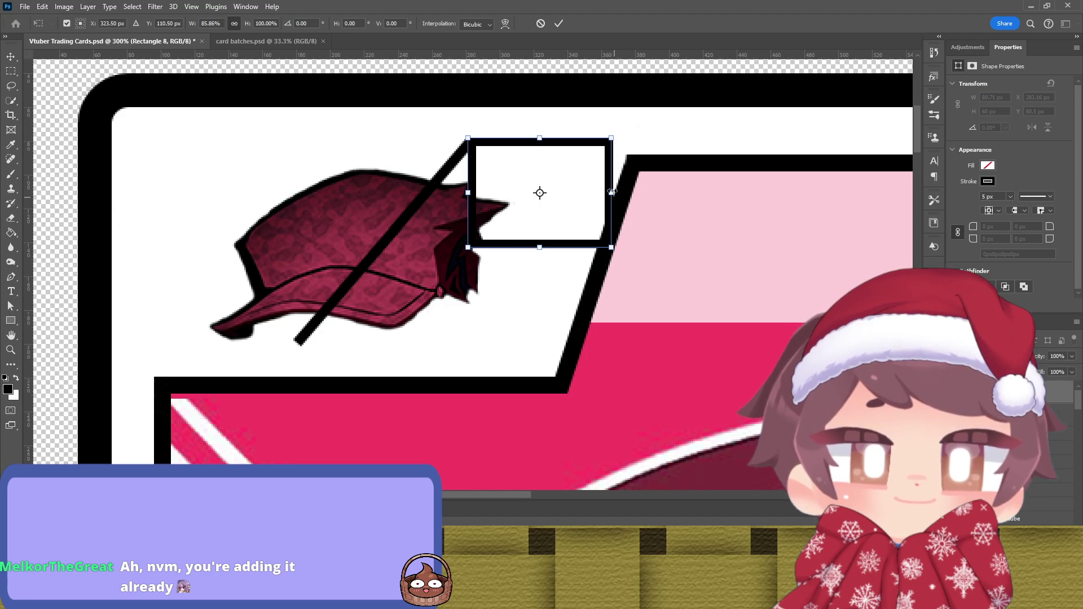
key("Return")
key("ctrl+t")
left_click_drag(621, 133, 554, 214)
key("Return")
left_click(559, 173)
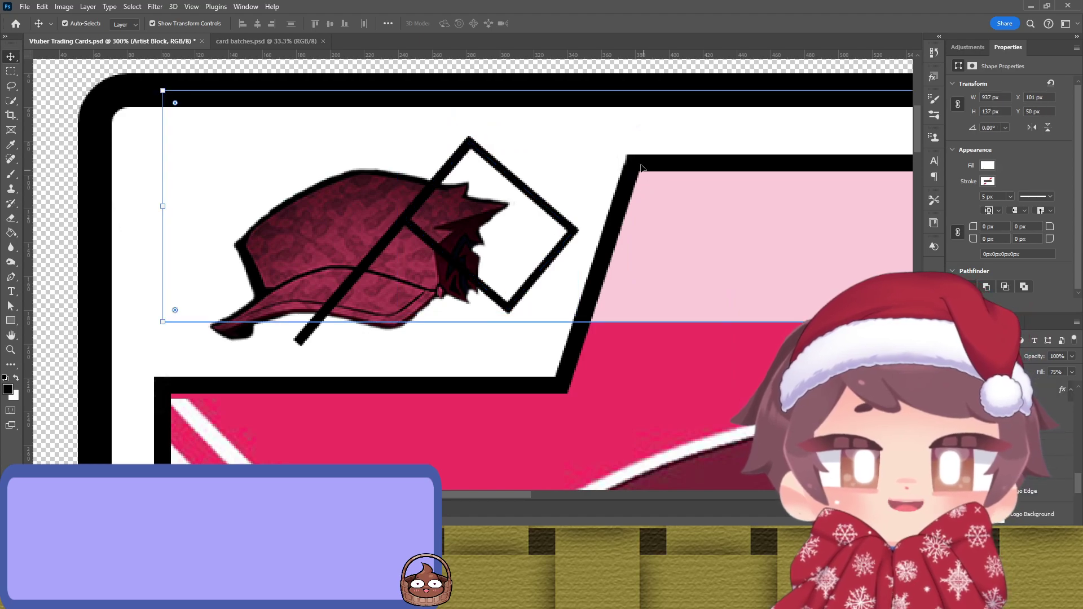
left_click(469, 178)
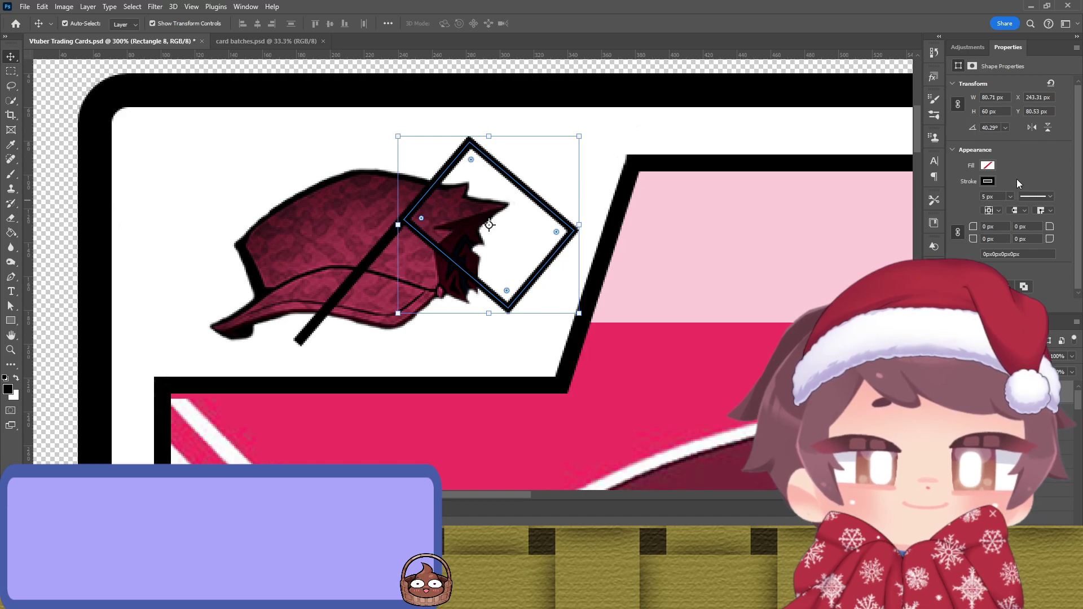
Step: Give Rectangle 8's tilted flag a white fill while keeping its black stroke
left_click(943, 233)
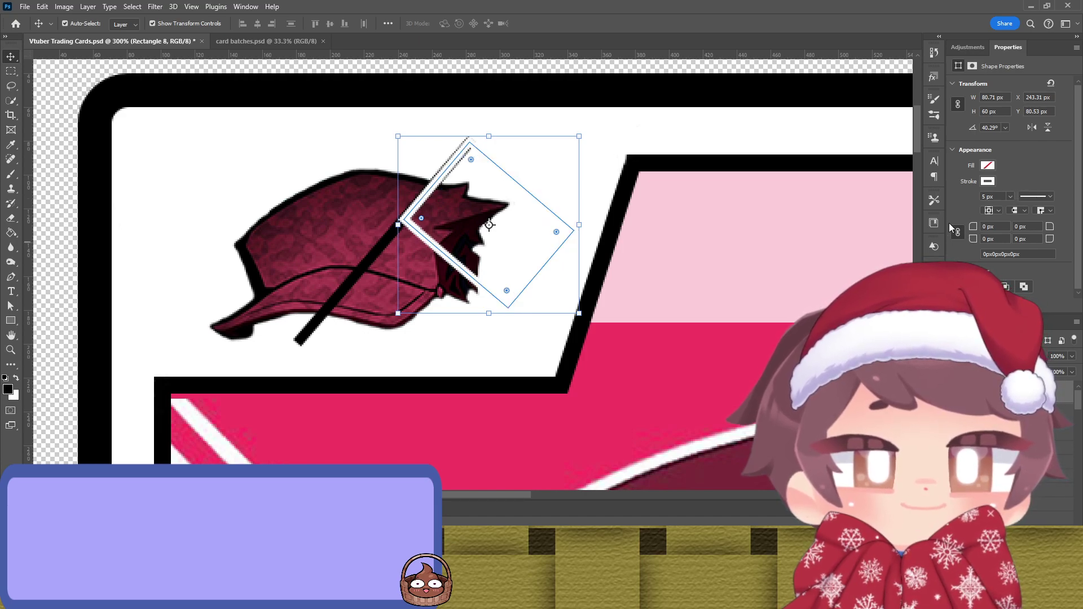
key("ctrl+z")
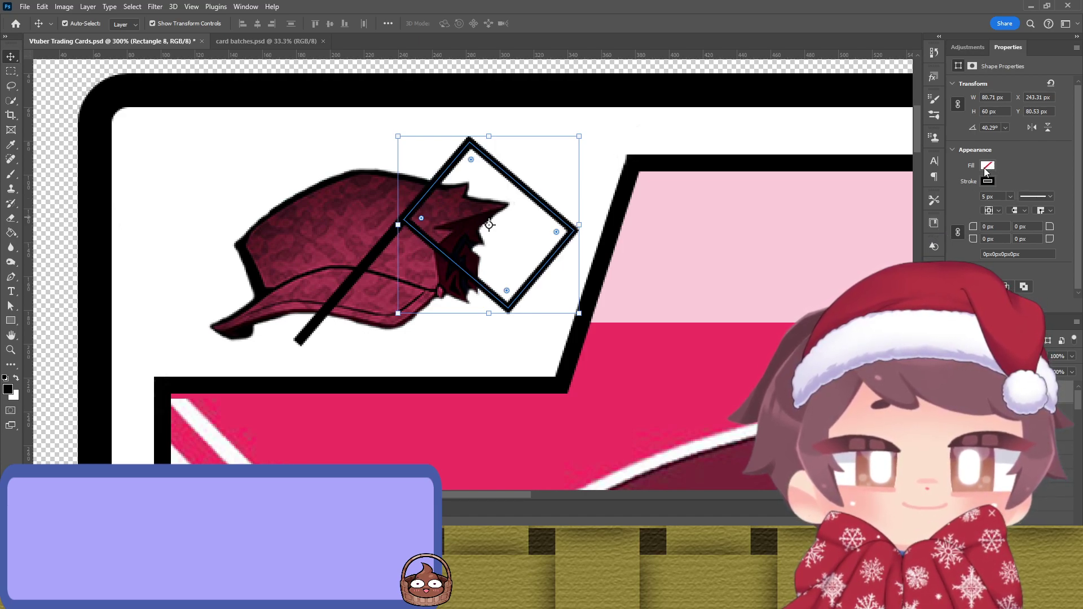
left_click(943, 220)
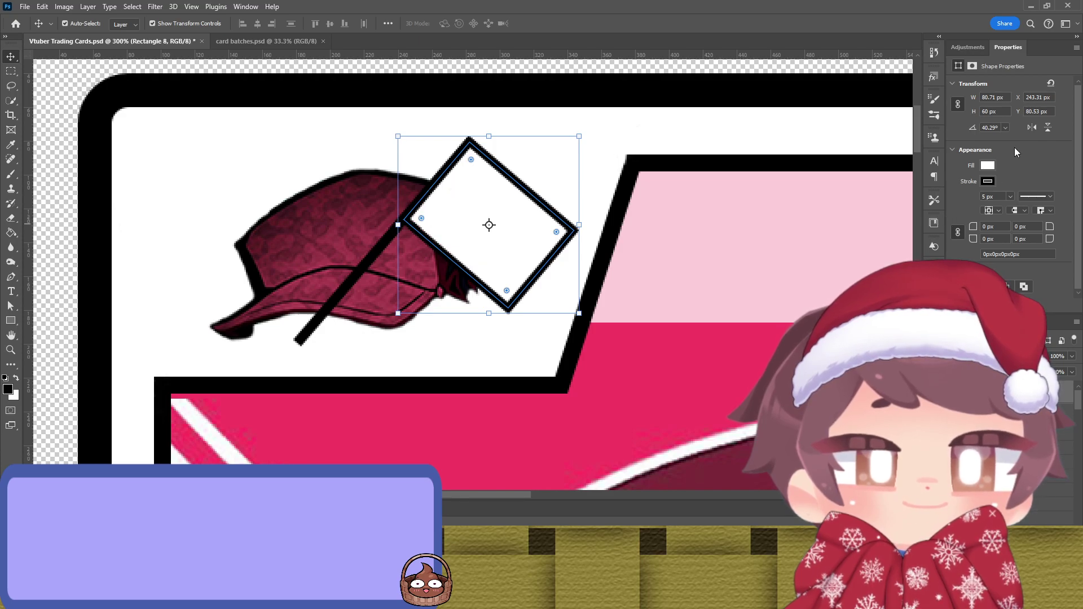
left_click(624, 133)
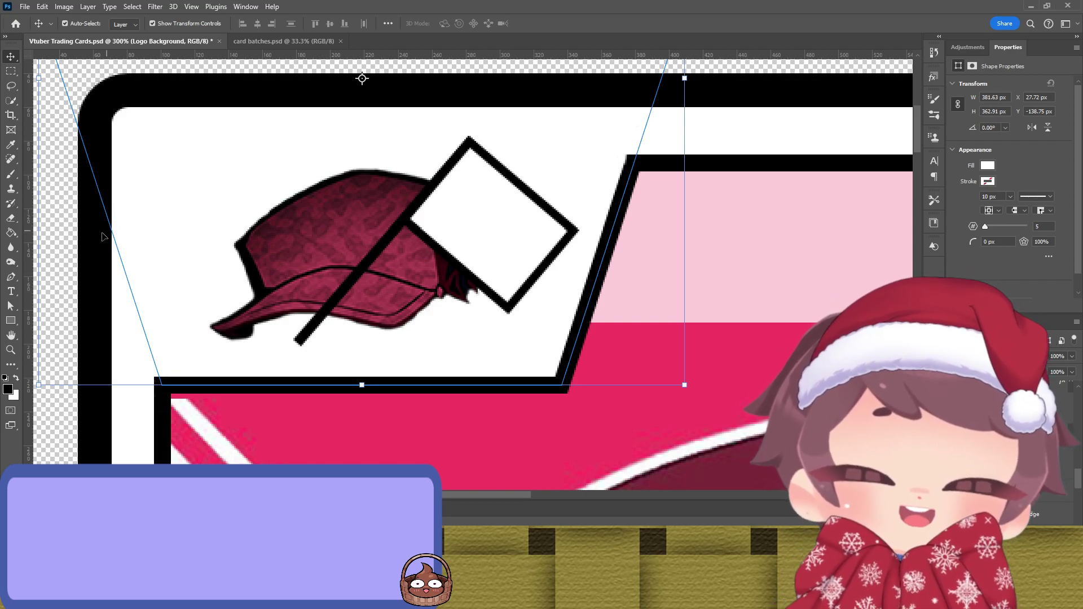
Step: Draw a trial ellipse inside the white diamond flag, then reselect the diamond layer
key("u")
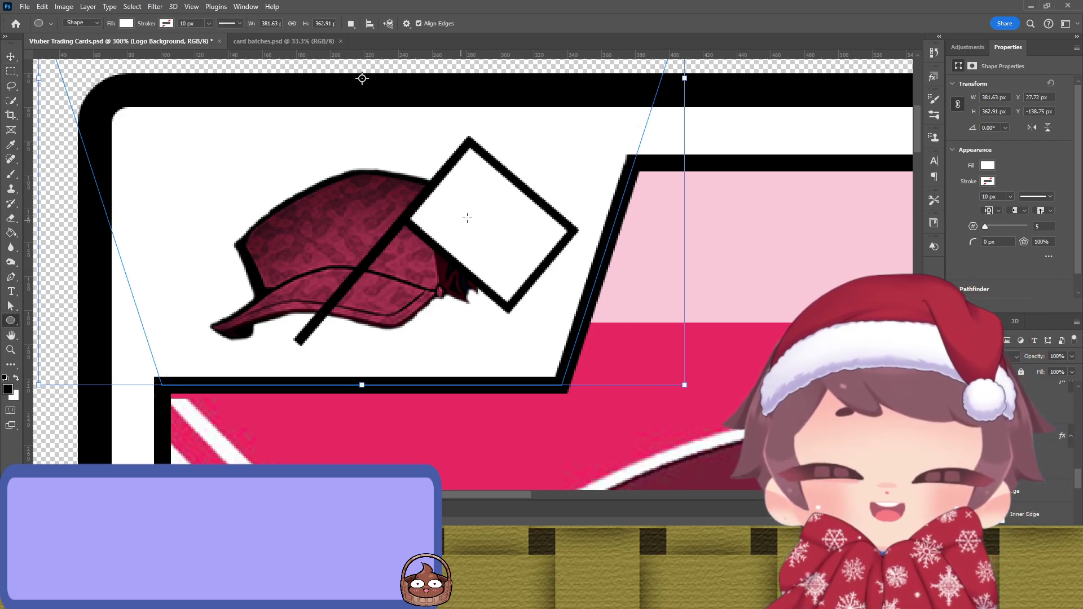
left_click_drag(473, 189, 522, 261)
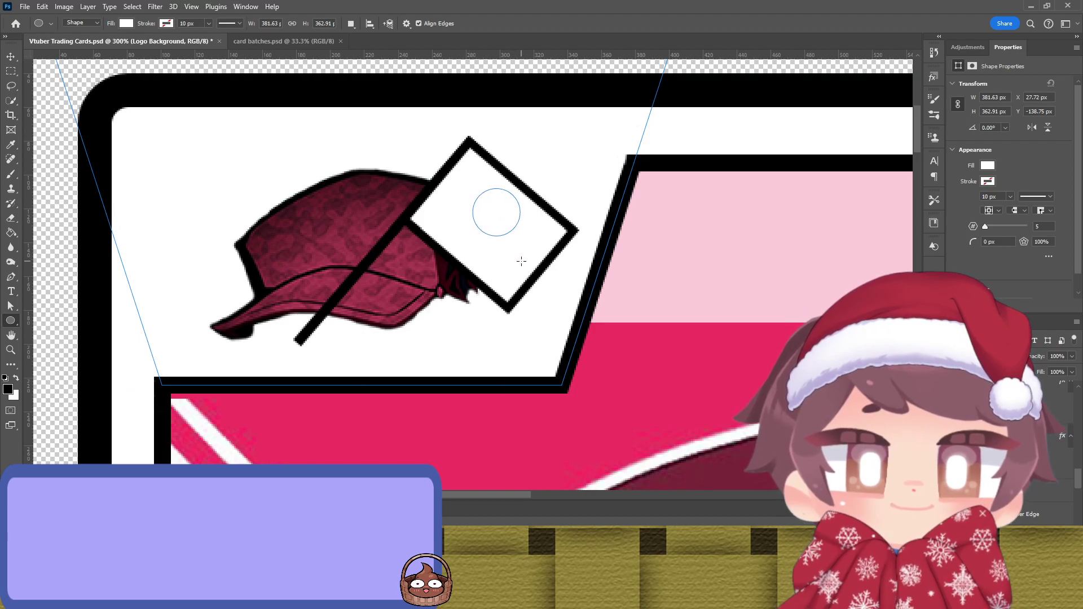
key("v")
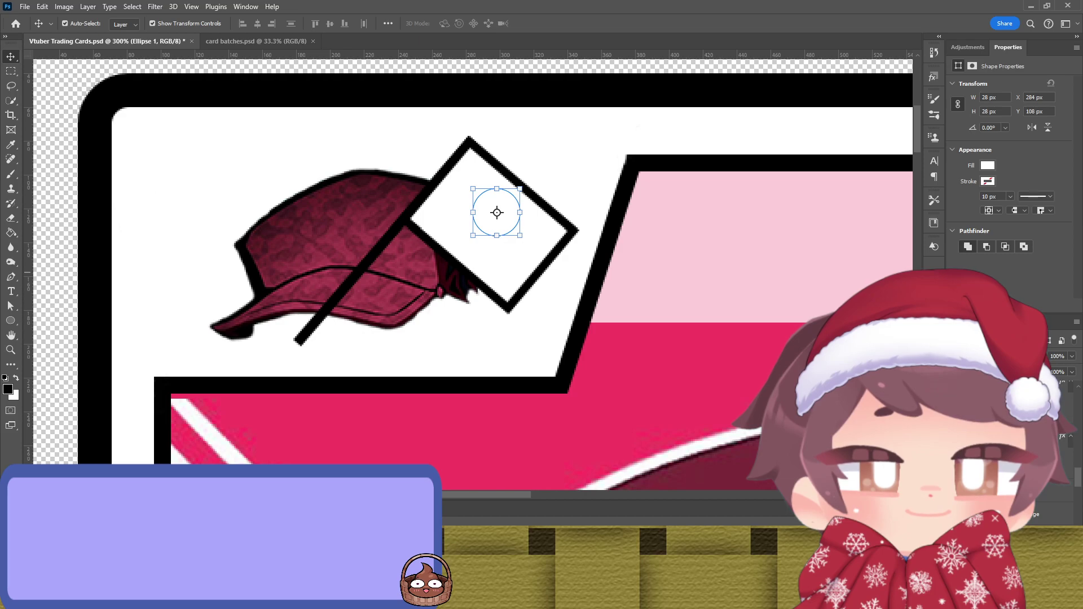
left_click(574, 234)
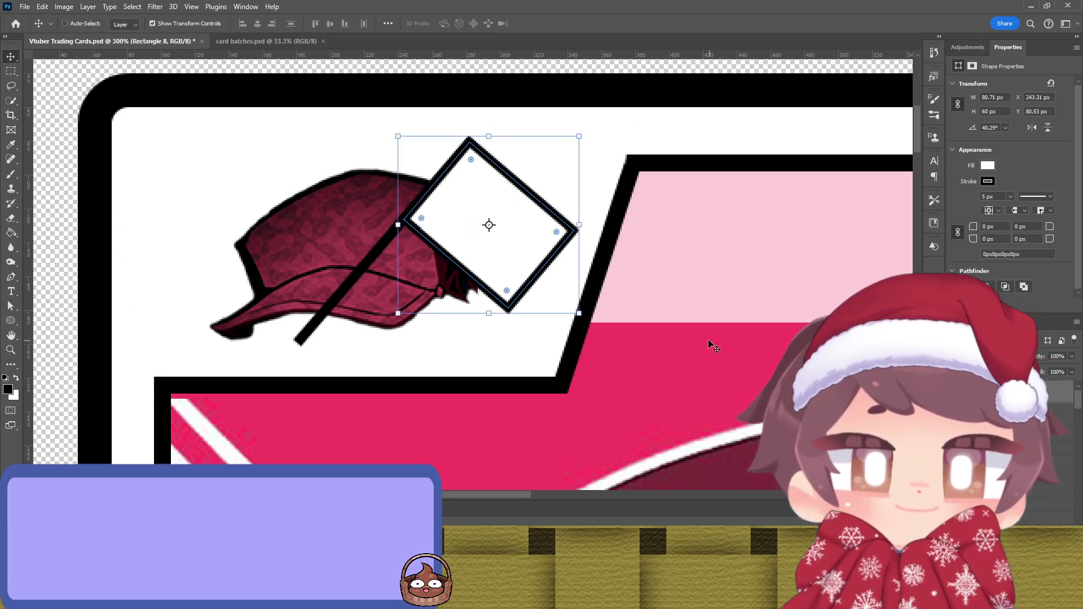
left_click(546, 288)
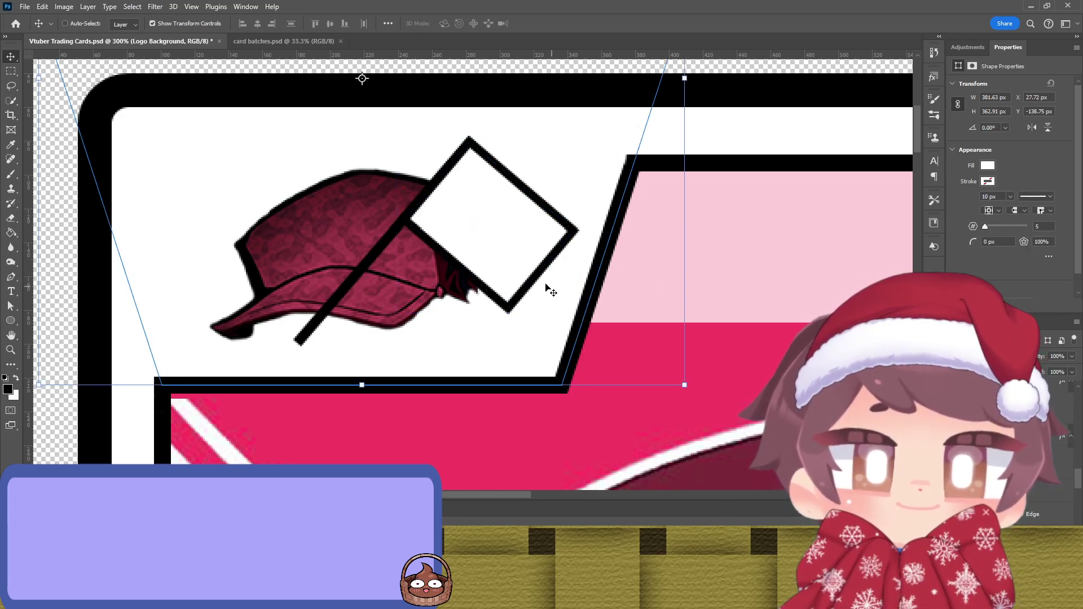
left_click(566, 213)
Step: Draw a 25 px circle in the diamond with no stroke, fill it red and centre it
key("u")
left_click_drag(463, 203, 517, 245)
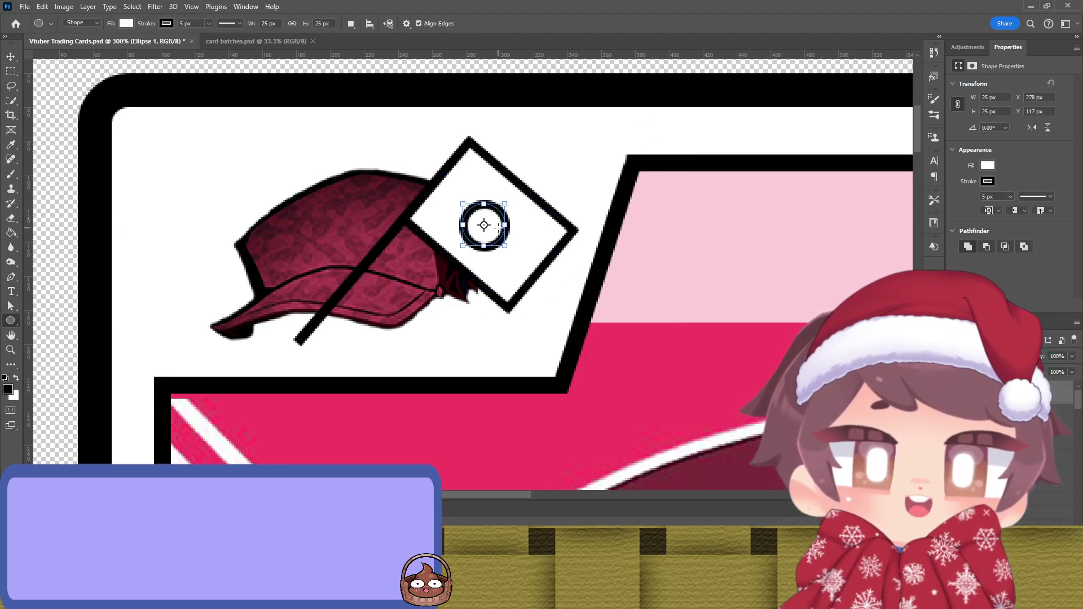
key("v")
left_click(988, 181)
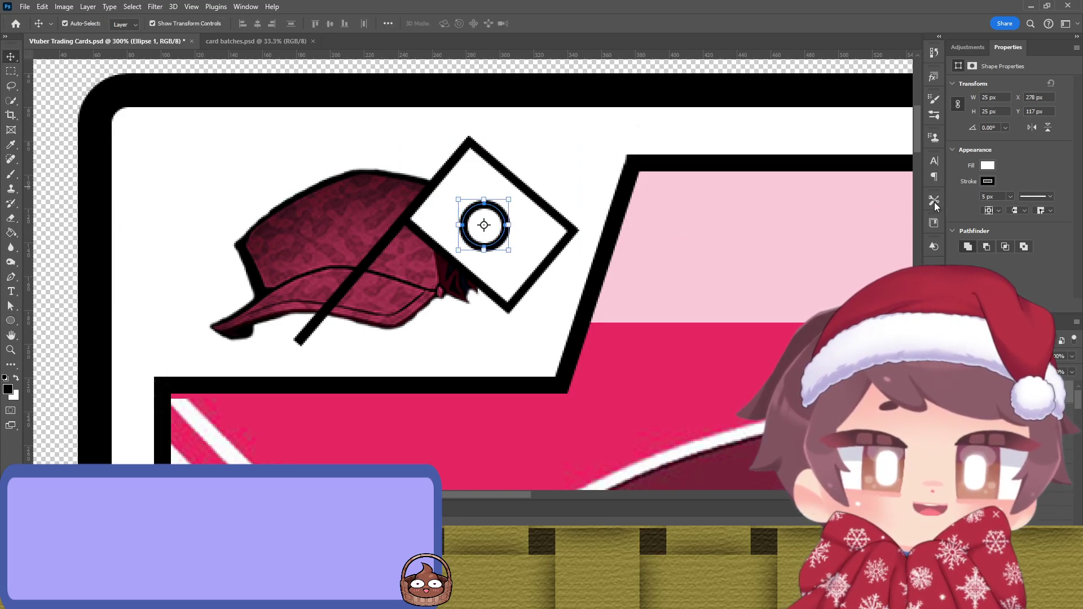
left_click(934, 202)
key("i")
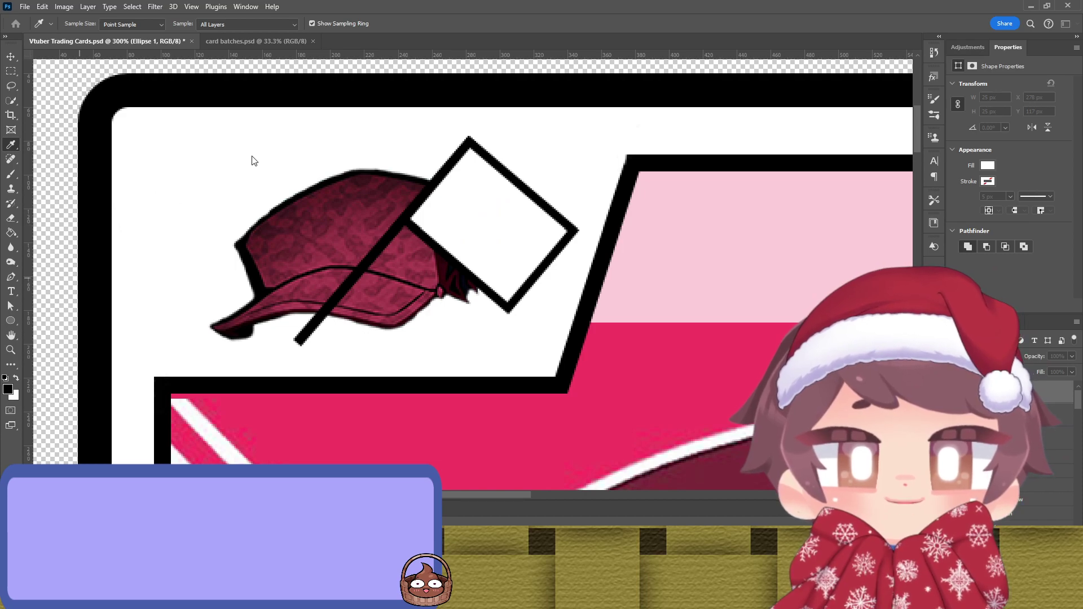
key("v")
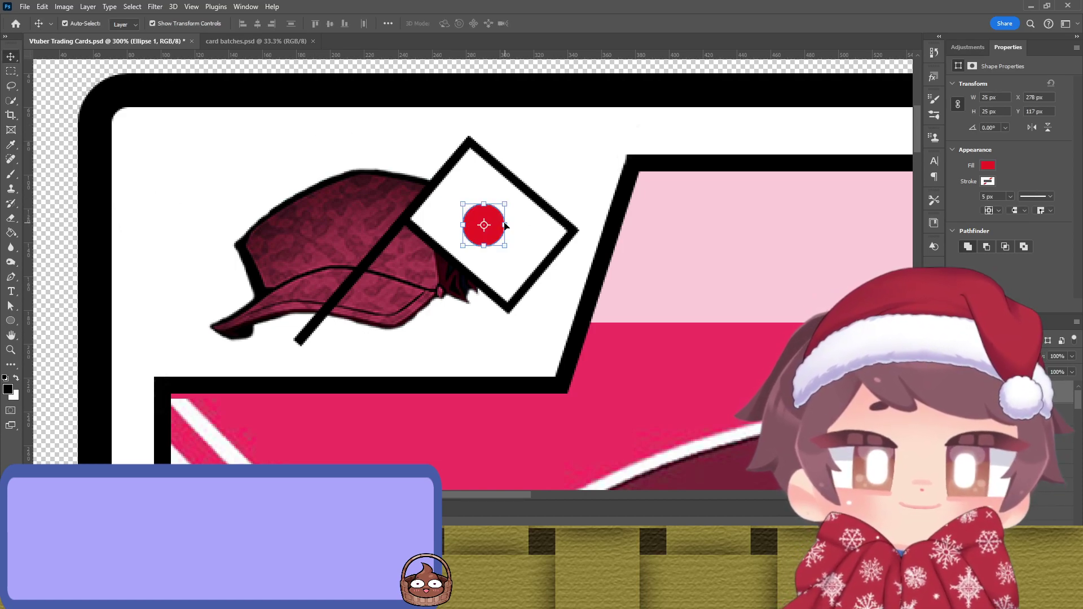
left_click_drag(492, 222, 499, 222)
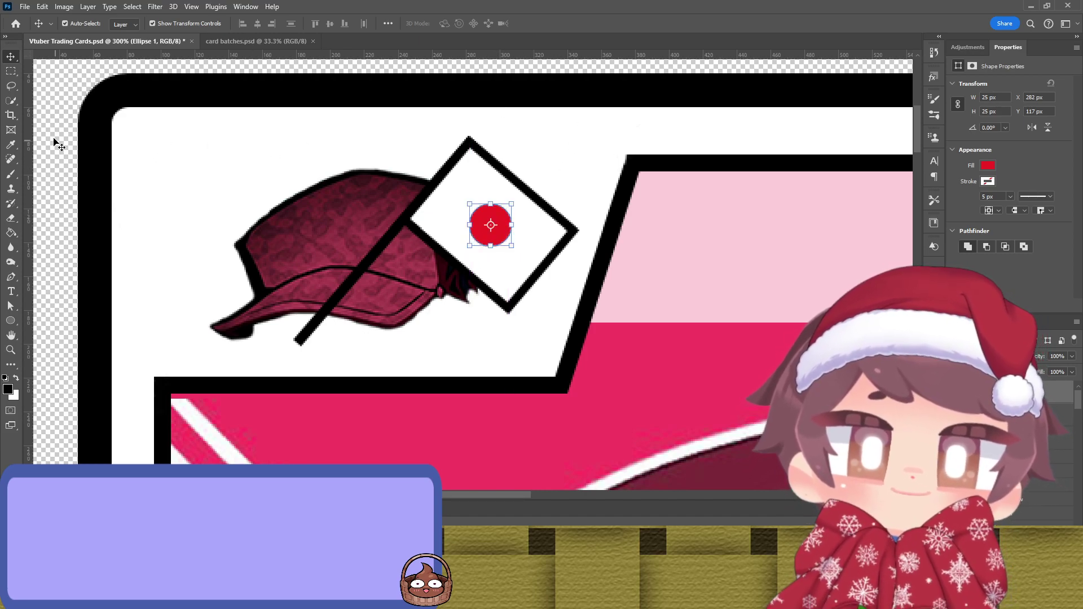
left_click(53, 140)
scroll(119, 218, "down", 5)
left_click_drag(259, 250, 443, 290)
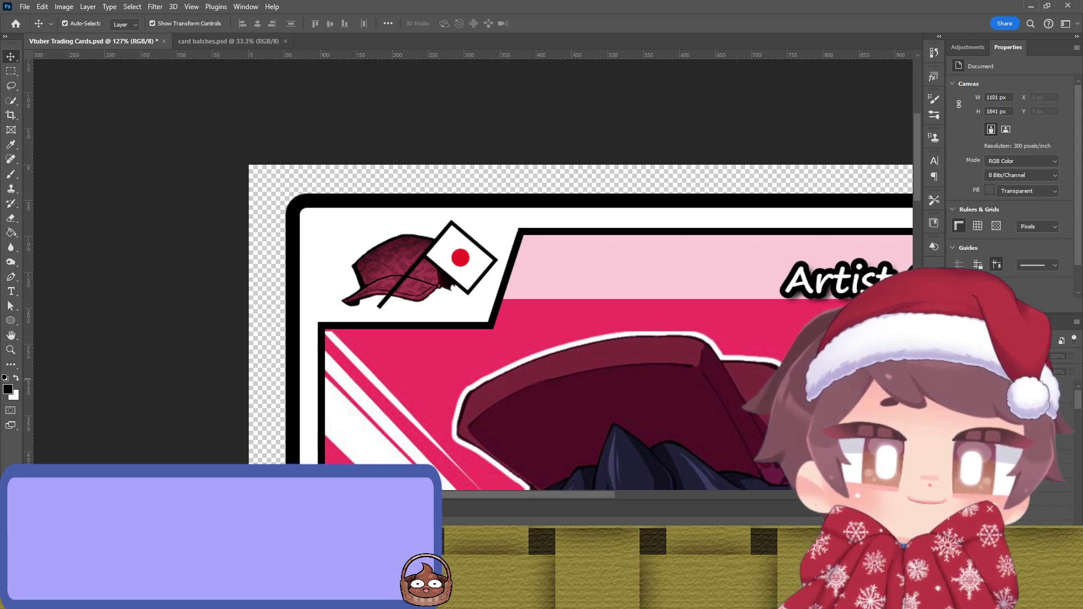
Step: Scale the cap logo to about 94% with Free Transform
left_click(416, 264)
left_click(437, 263, "shift")
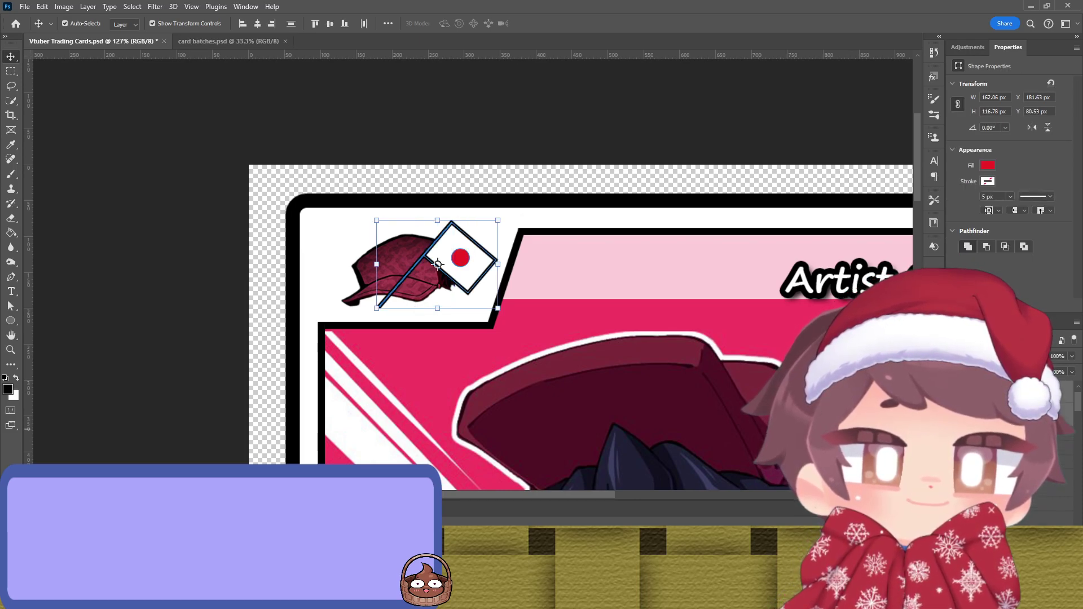
key("Delete")
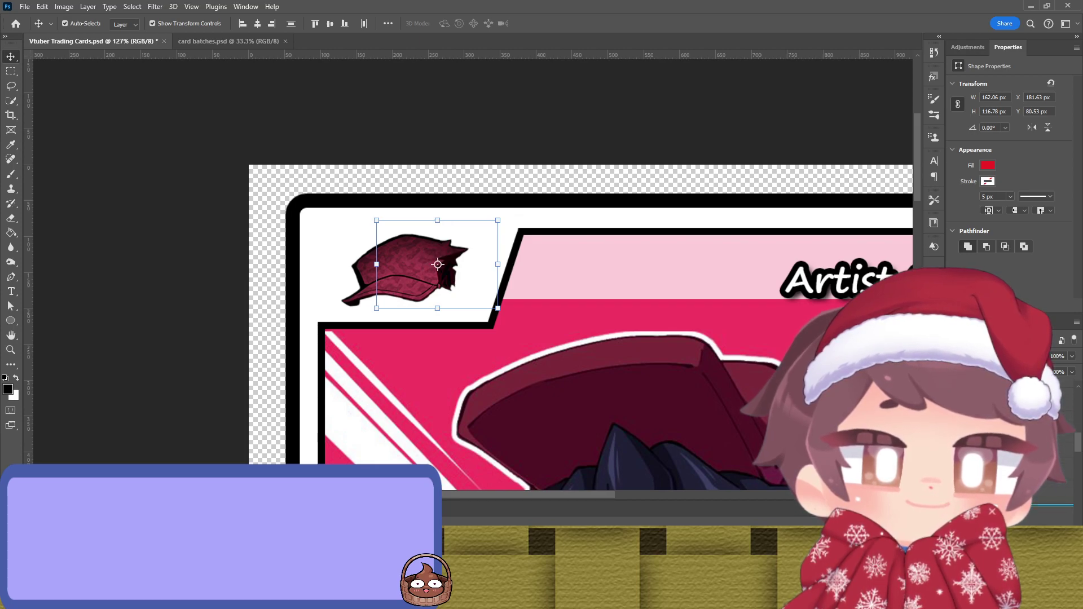
key("ctrl+z")
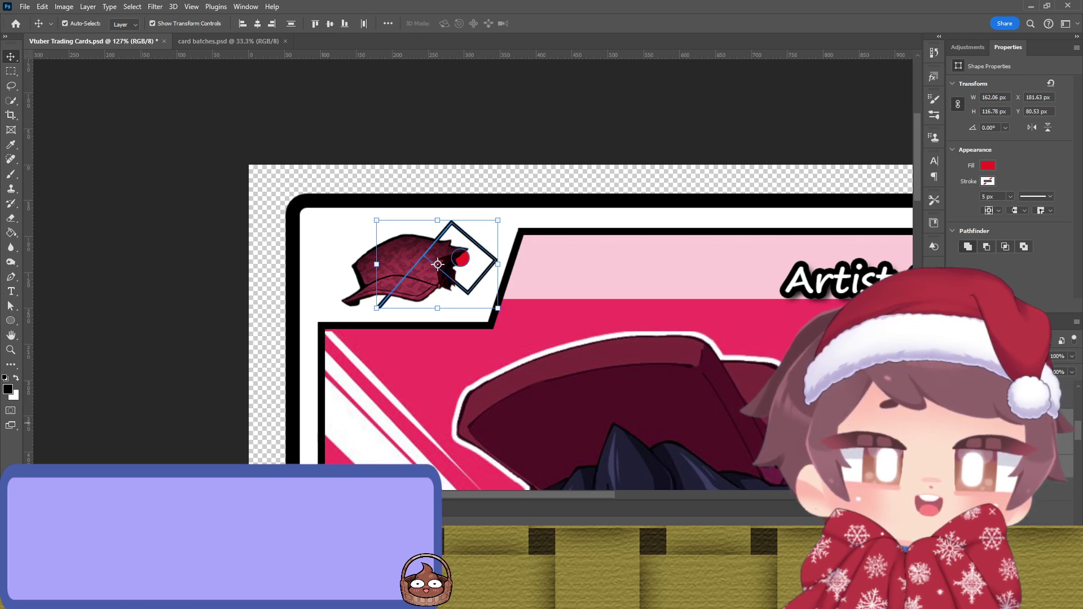
left_click(419, 298, "ctrl")
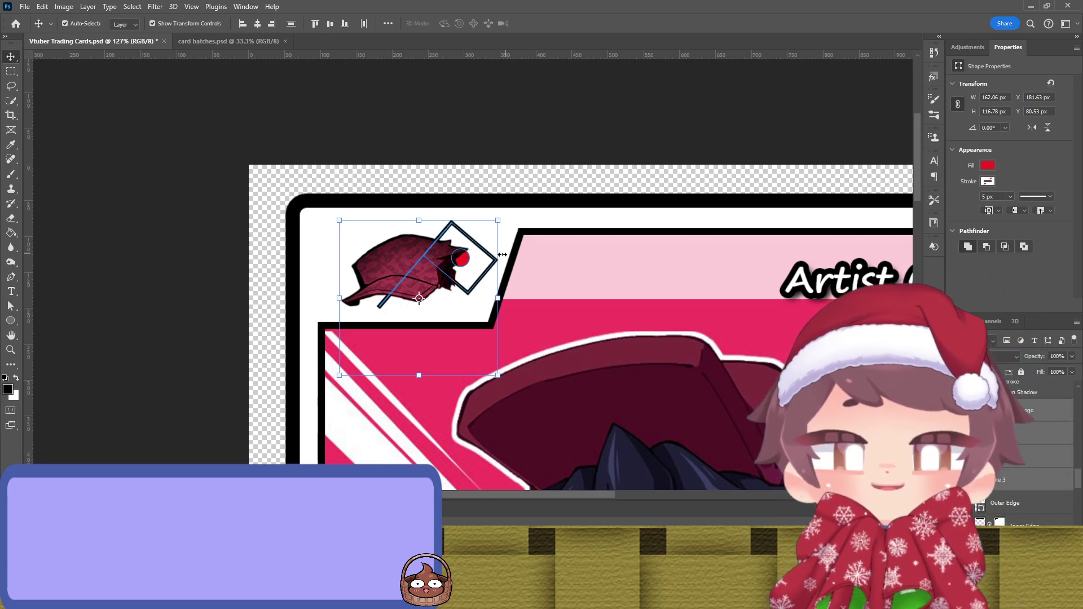
left_click(497, 176)
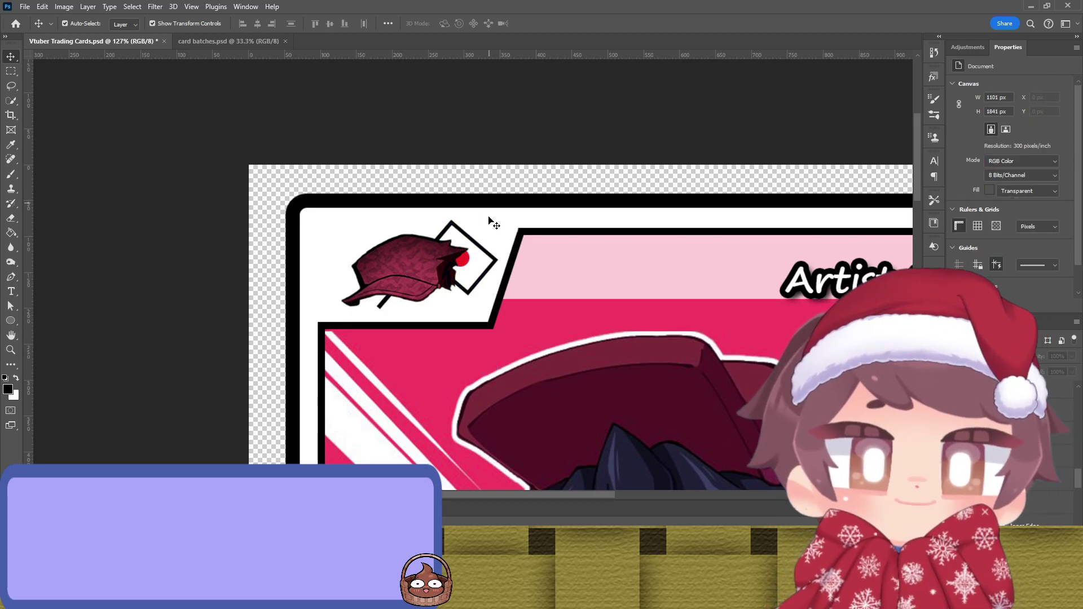
left_click(419, 267)
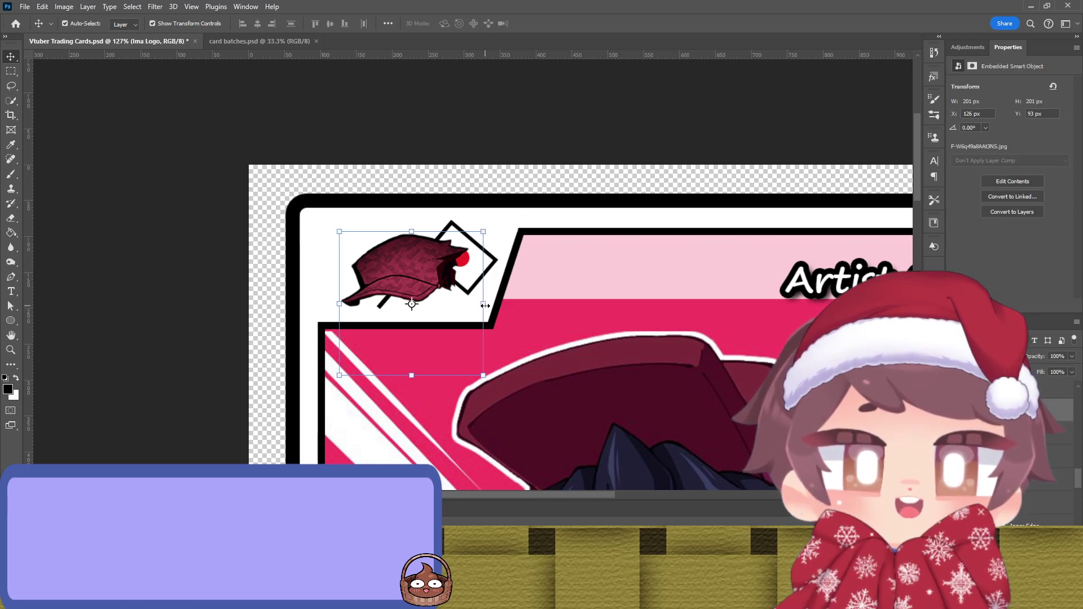
left_click_drag(485, 305, 459, 305)
left_click_drag(407, 266, 413, 276)
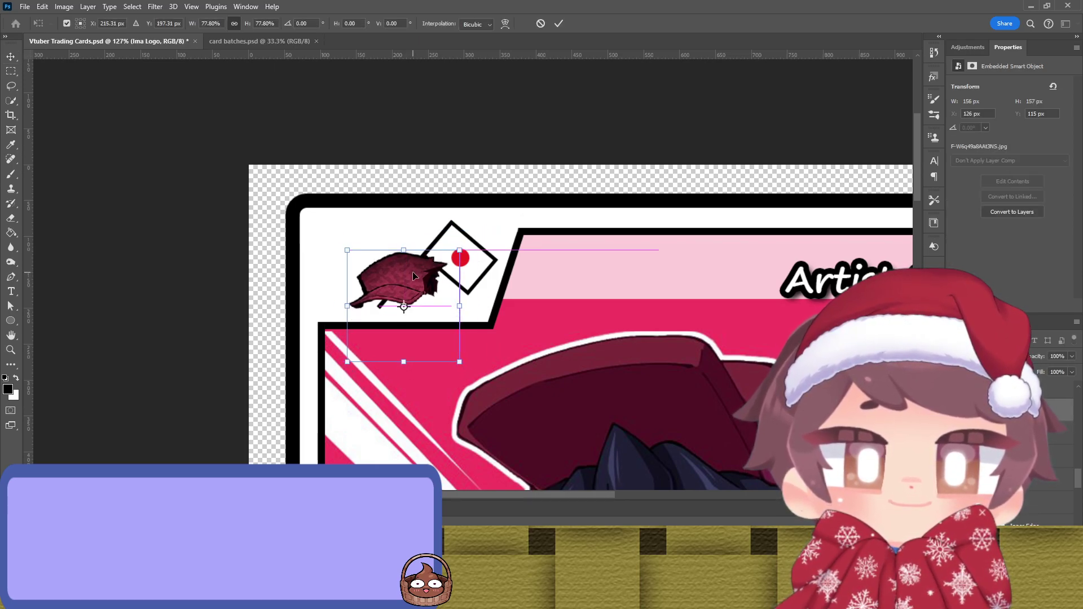
left_click_drag(462, 306, 484, 307)
left_click_drag(421, 266, 404, 277)
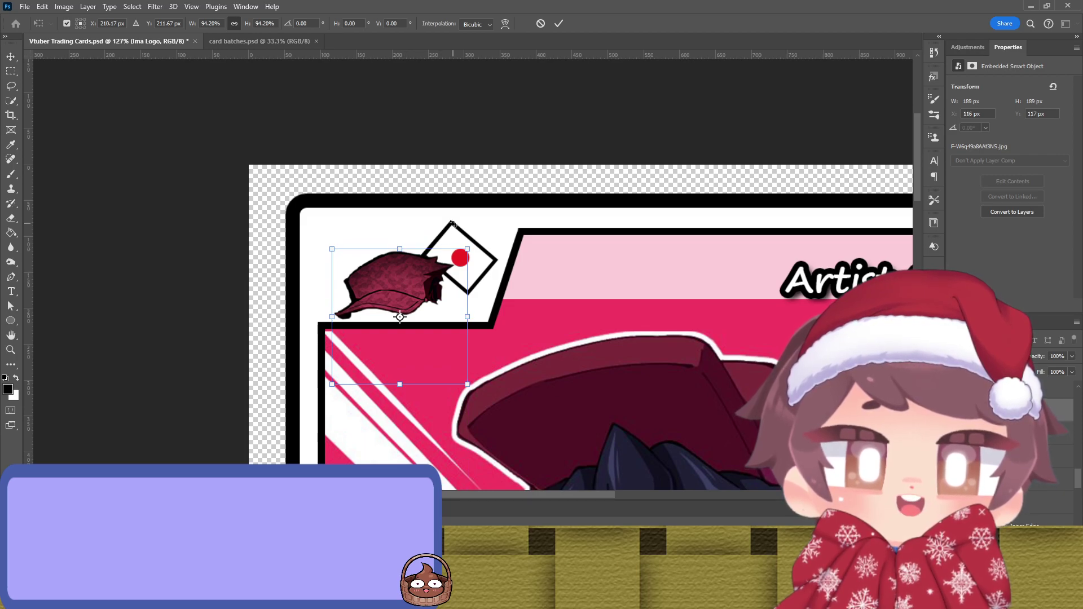
key("Return")
left_click(452, 178)
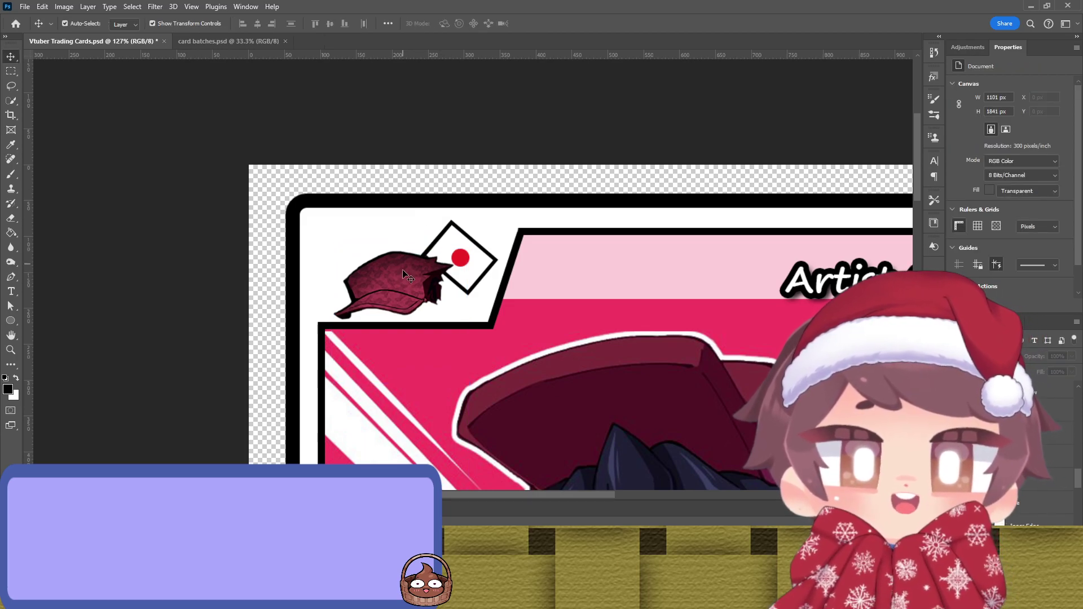
Step: Merge the white diamond flag, its pole and the red dot into one layer
left_click(449, 233)
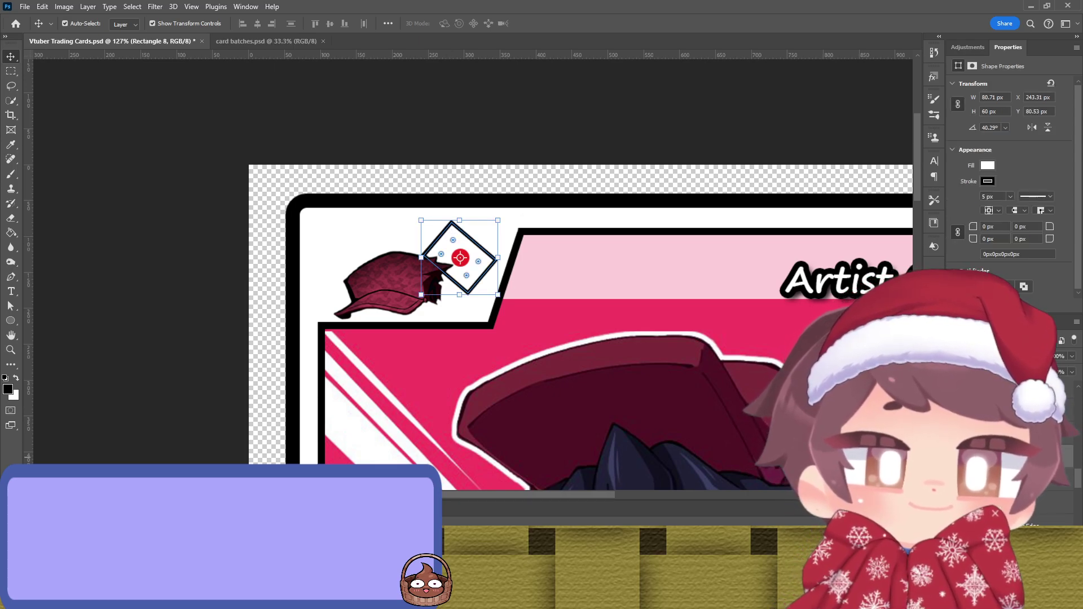
left_click(460, 258)
left_click(437, 264)
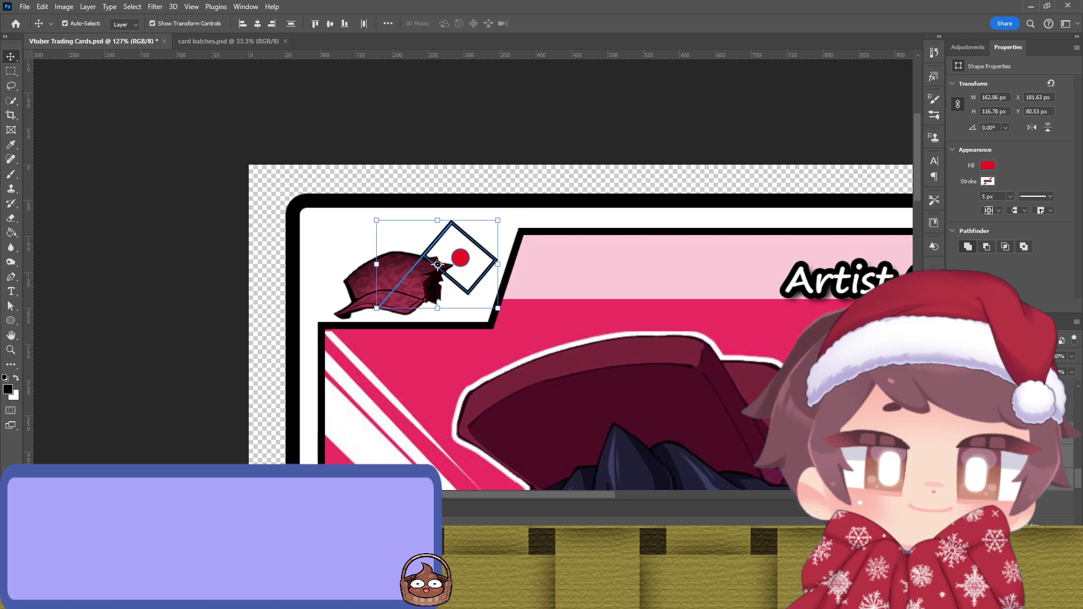
left_click(437, 264)
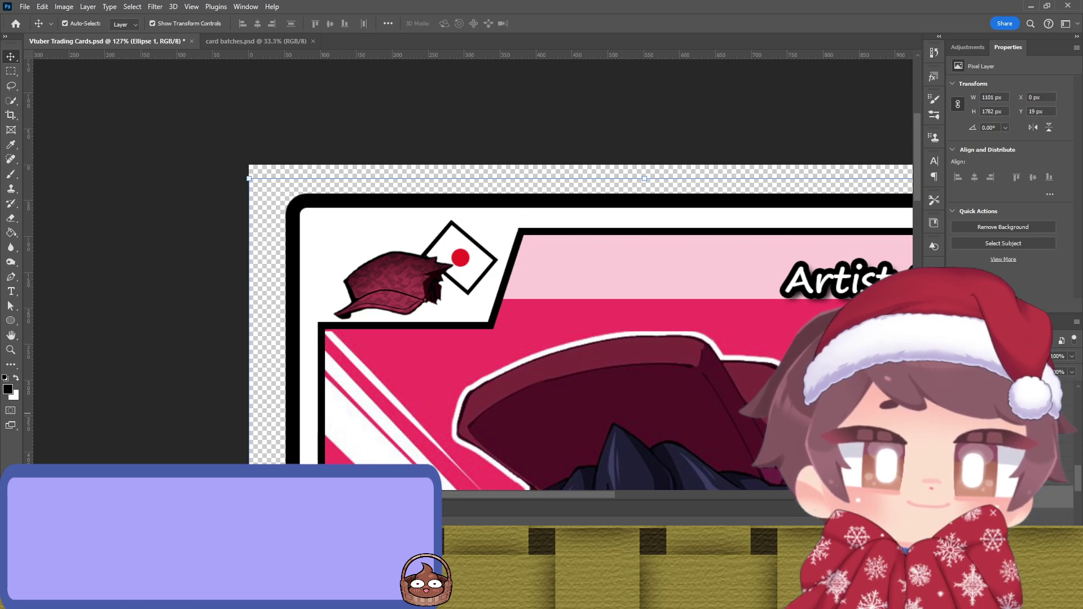
left_click(437, 264, "ctrl")
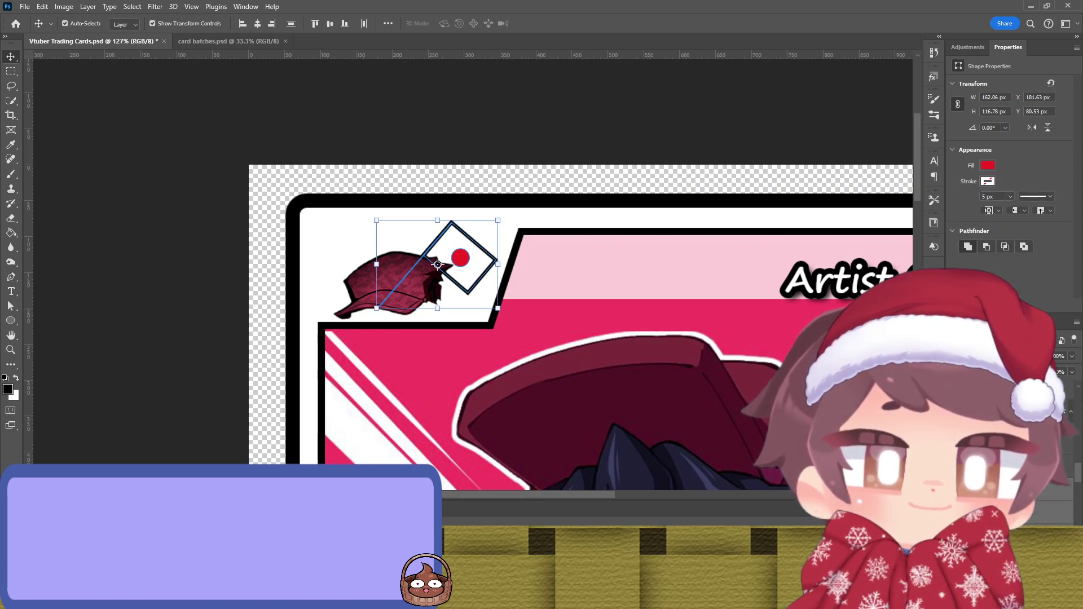
key("ctrl+e")
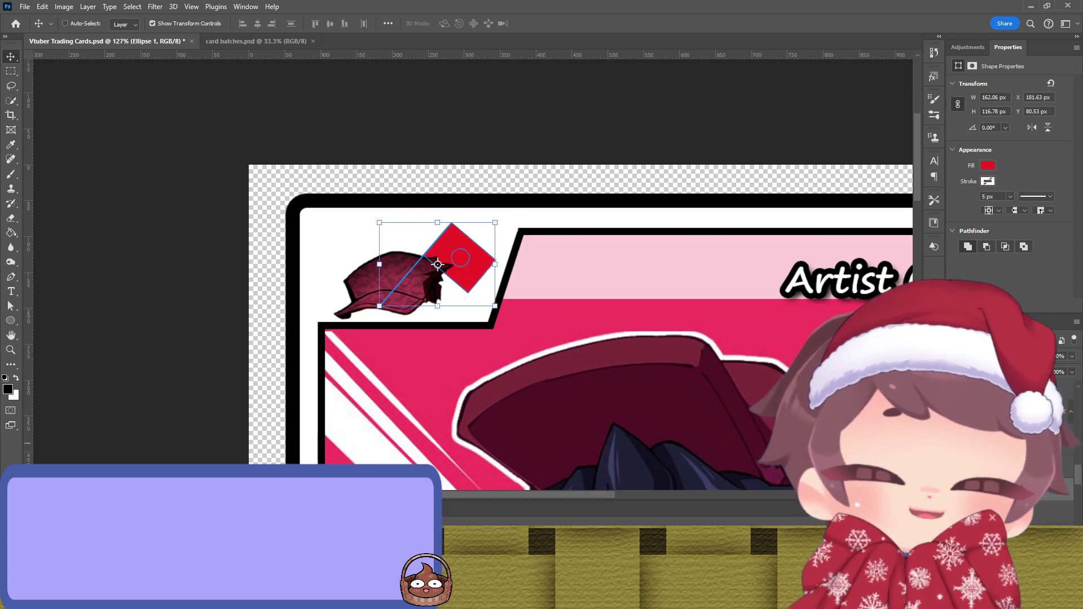
key("ctrl+z")
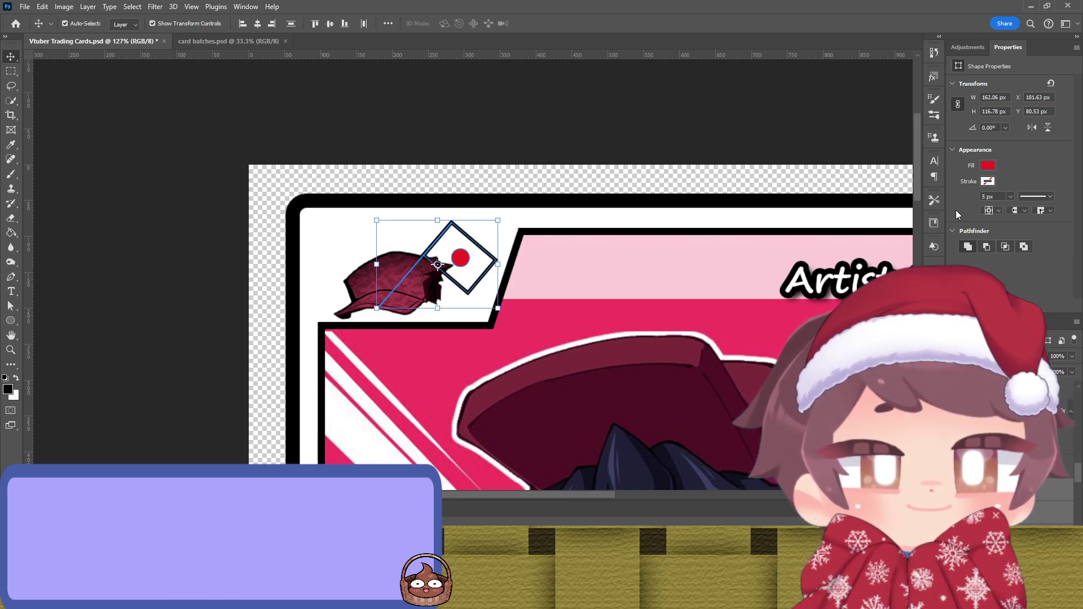
key("ctrl+e")
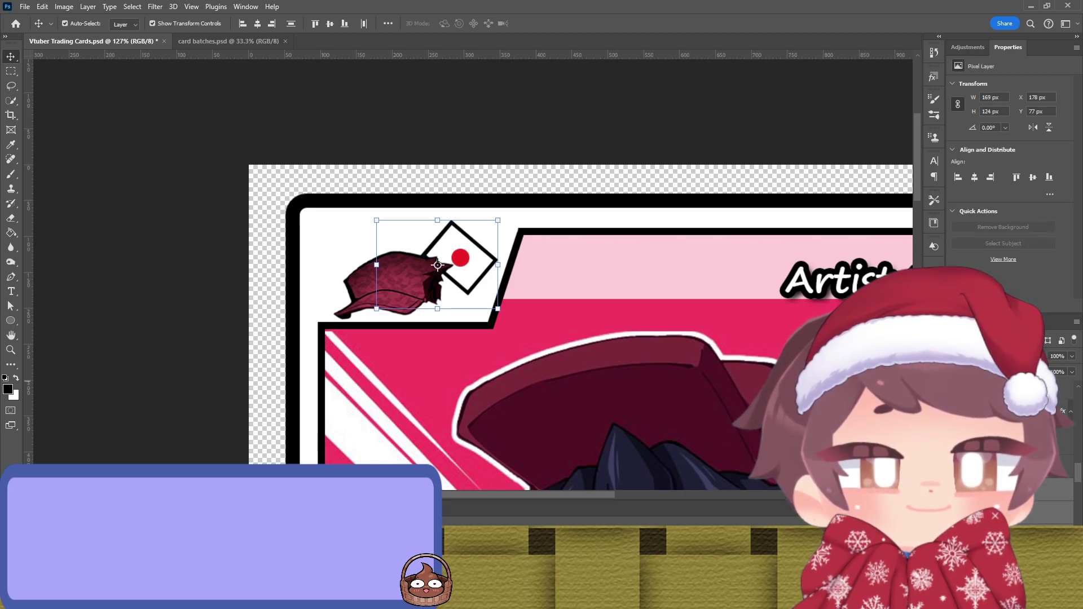
Step: Duplicate the flag, flip the copy horizontally and move it to the cap's left side
left_click_drag(461, 234, 604, 294)
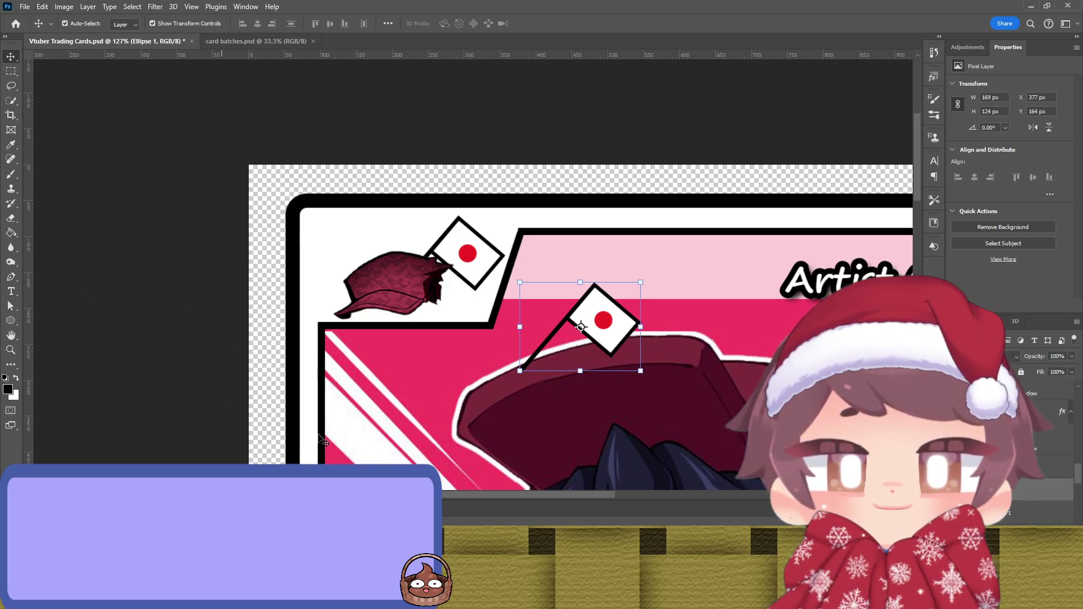
left_click_drag(570, 290, 351, 225)
left_click(208, 265)
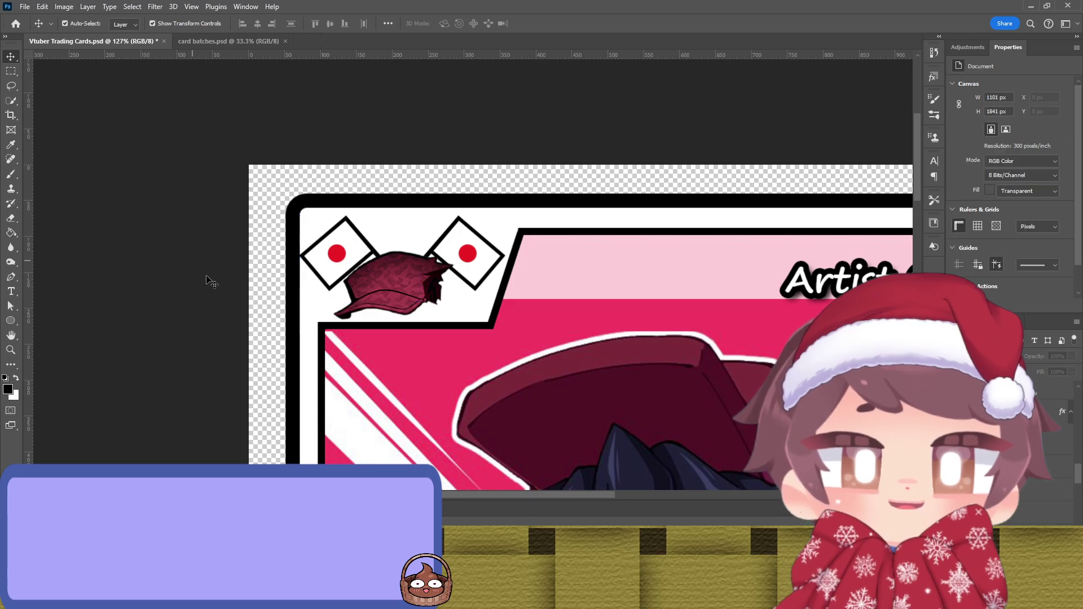
Step: Scale both flags and the cap together to 82% and shift them into the box
left_click(361, 236)
left_click(464, 229, "shift")
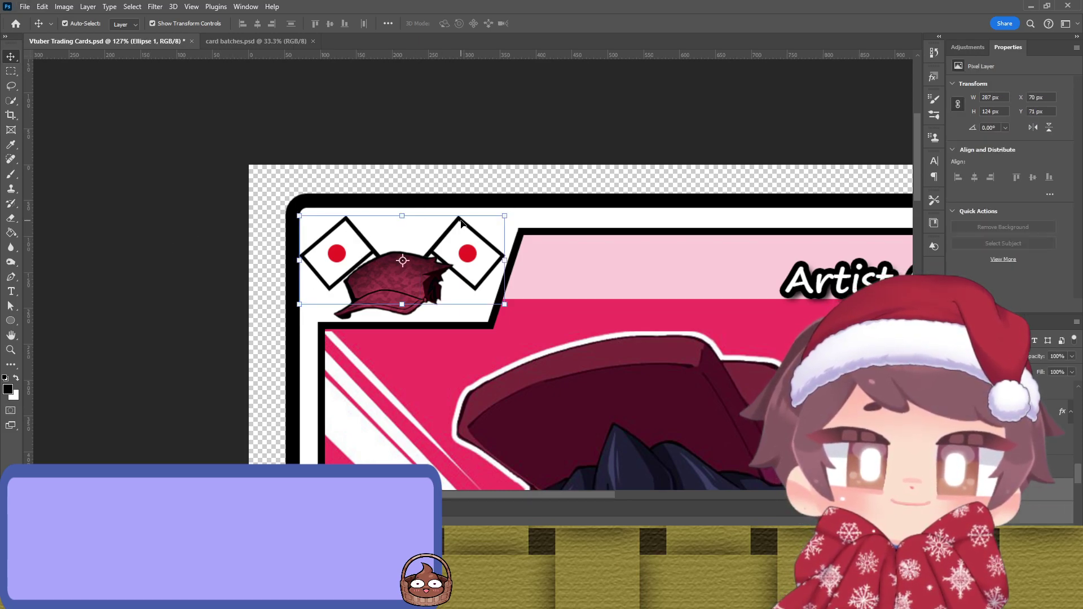
left_click(411, 279, "shift")
left_click_drag(508, 297, 468, 299)
left_click_drag(398, 280, 428, 271)
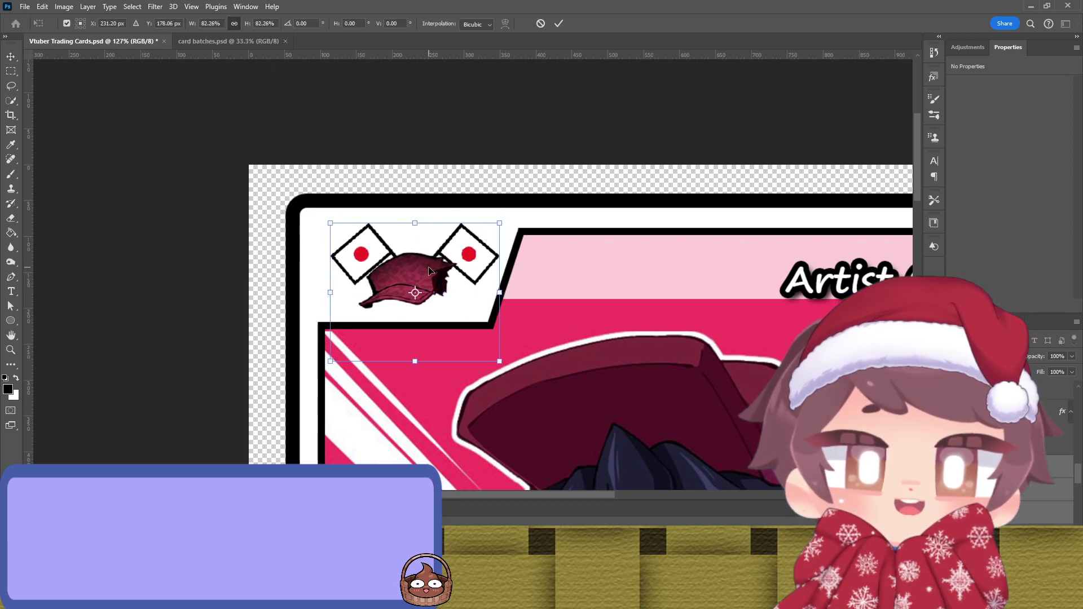
key("Return")
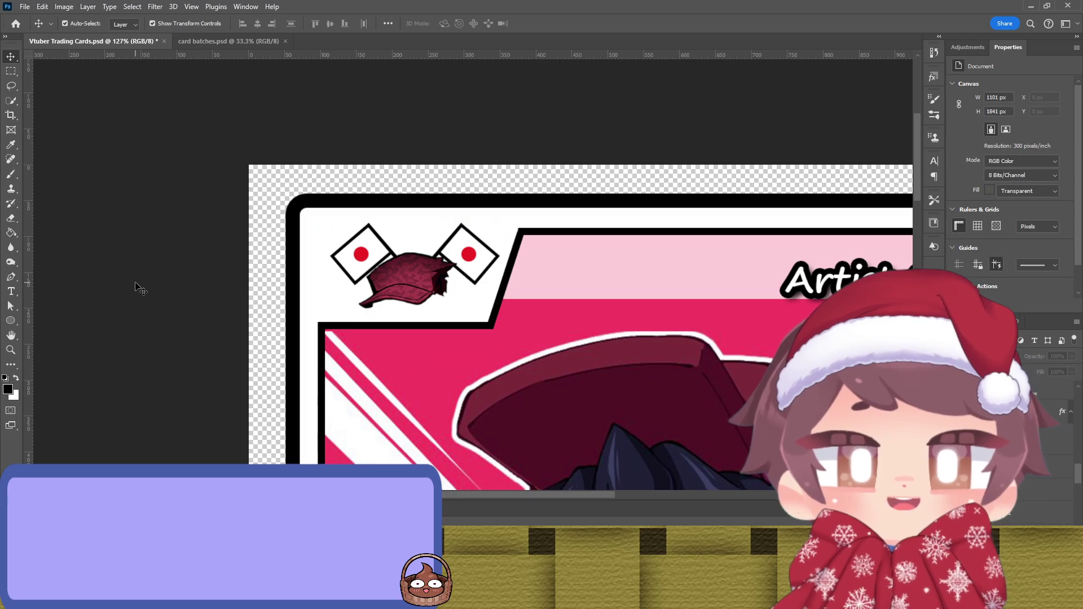
Step: Move both red-dot flags left above the cap and tilt them about −2.4°
scroll(135, 288, "down", 5)
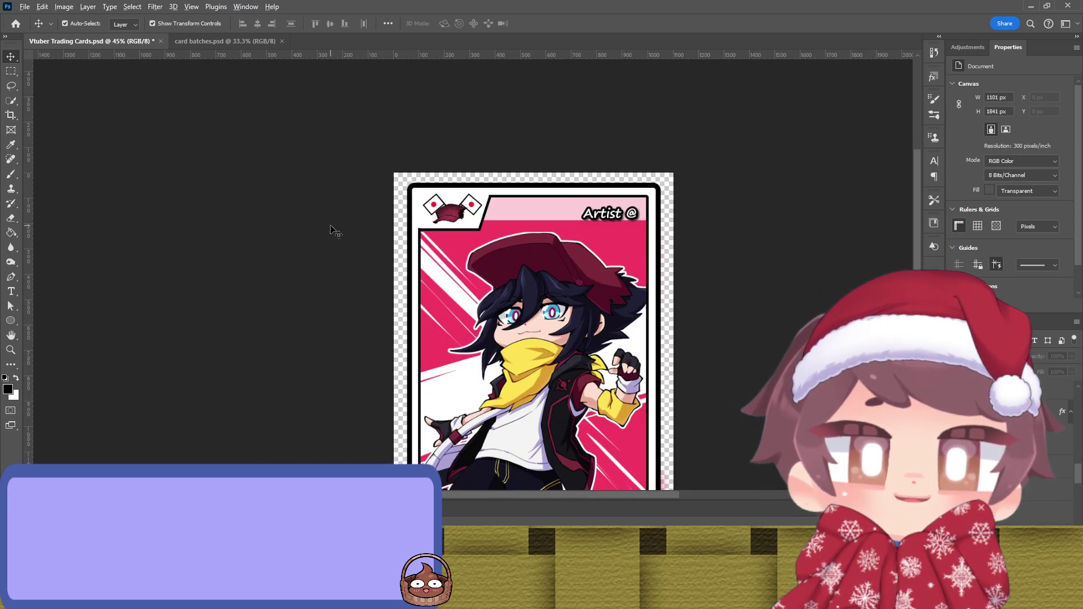
scroll(351, 224, "up", 4)
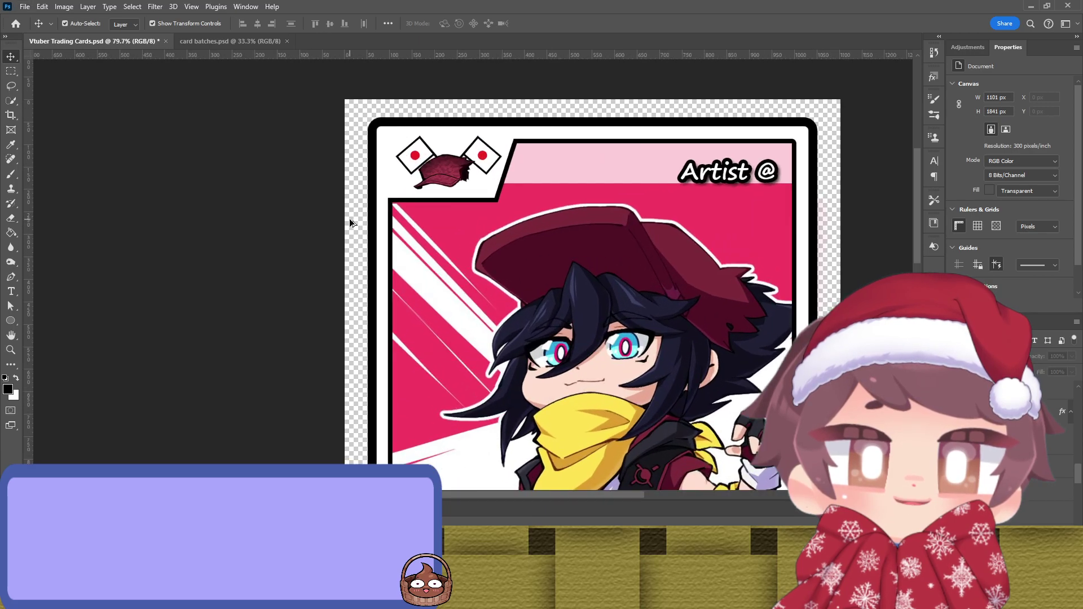
scroll(350, 224, "up", 4)
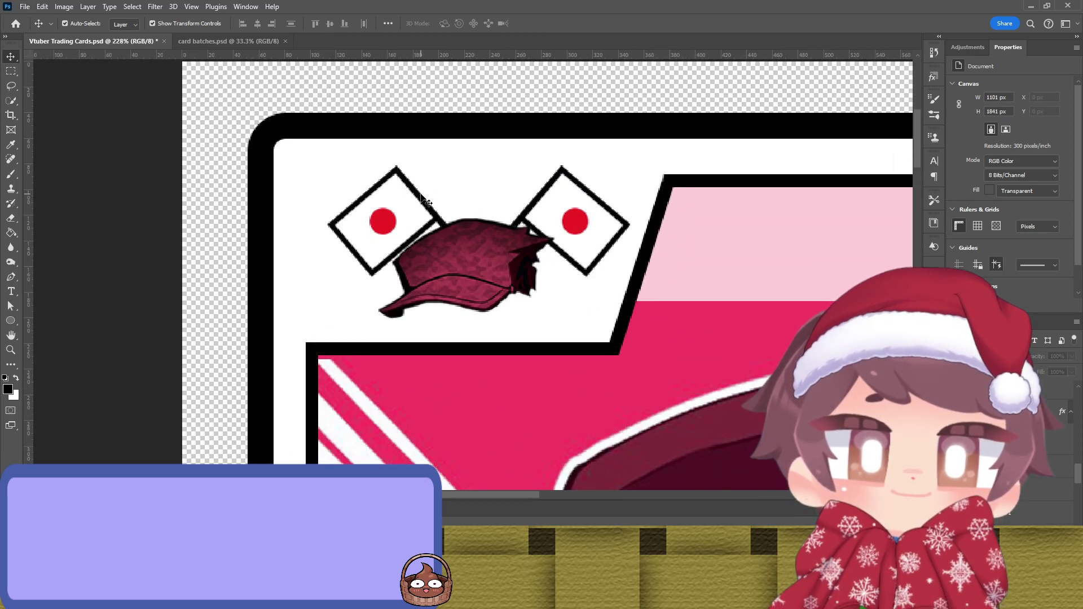
left_click_drag(415, 192, 480, 188)
left_click(588, 194)
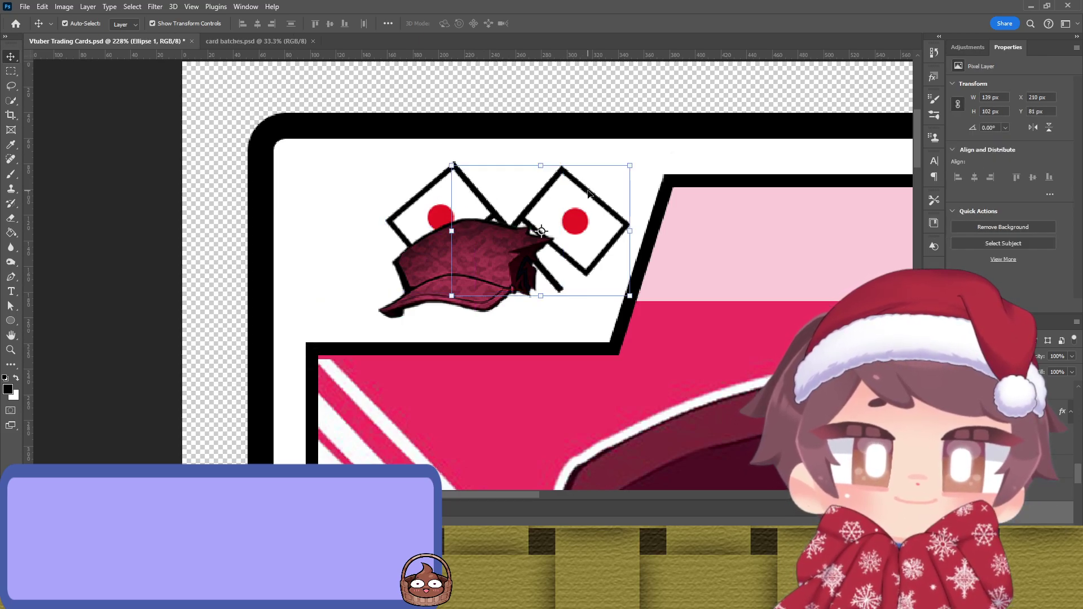
left_click(412, 212, "shift")
left_click_drag(563, 182, 524, 162)
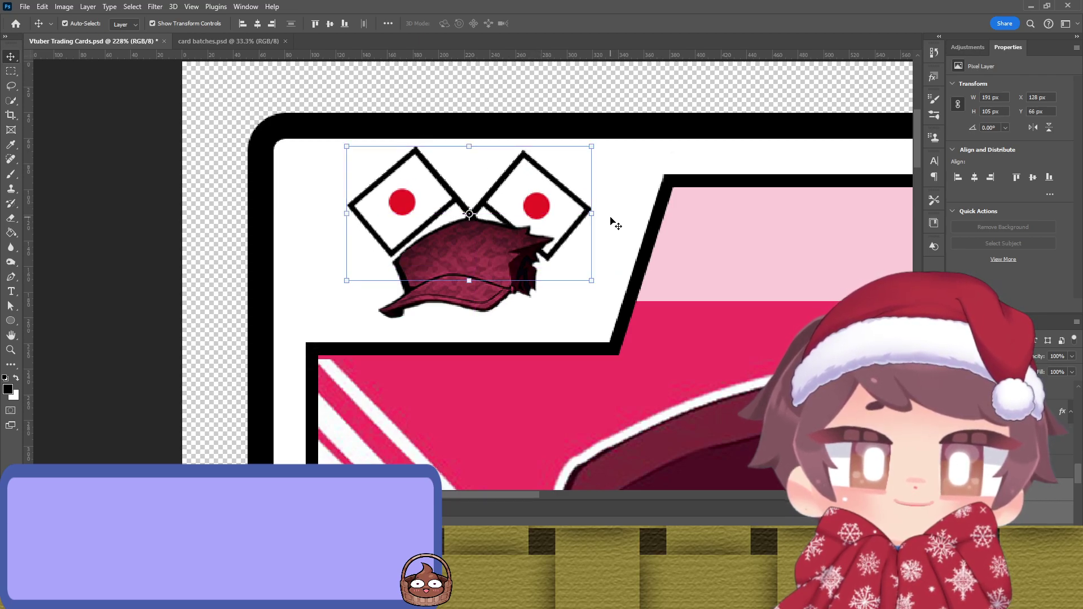
left_click_drag(603, 213, 605, 207)
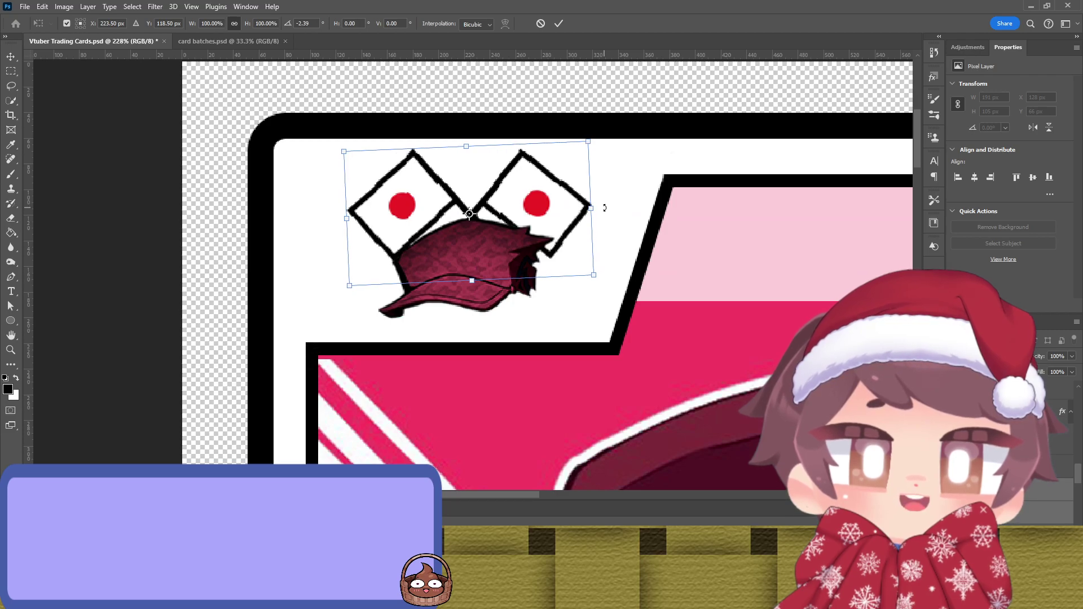
key("Return")
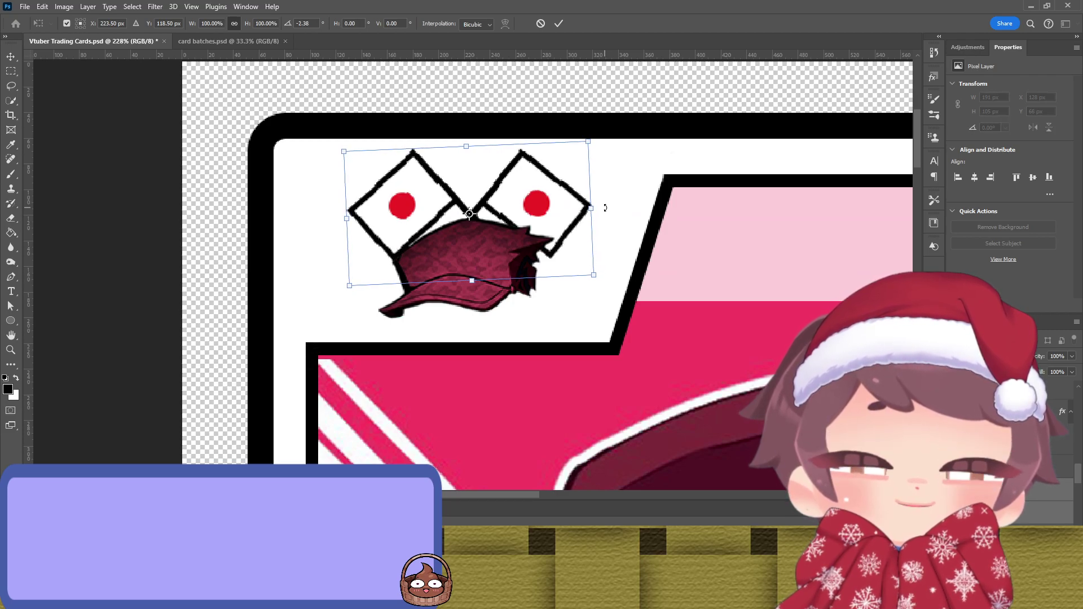
left_click(156, 273)
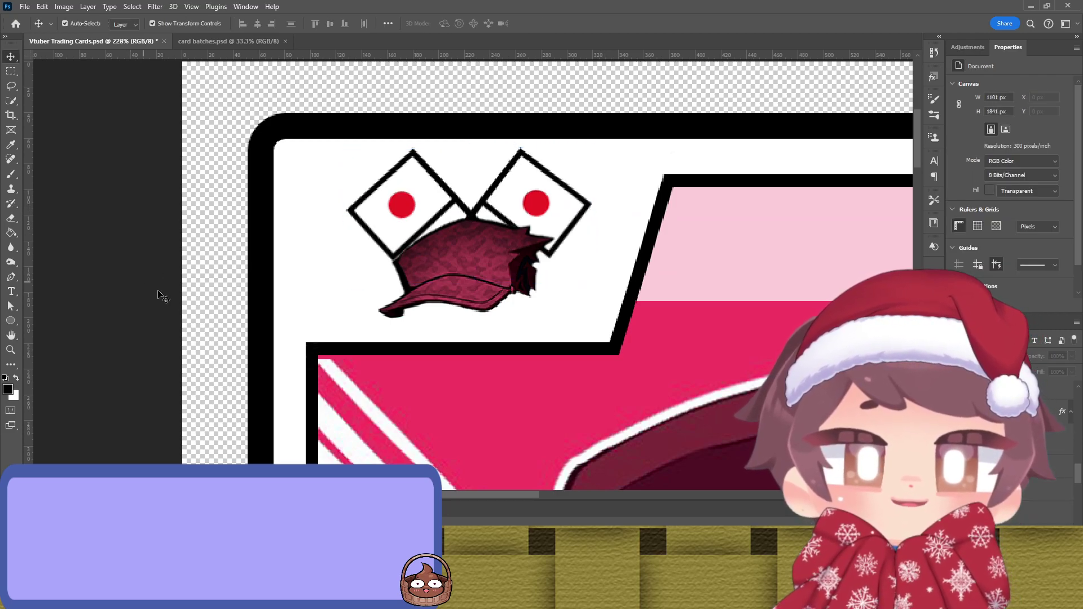
left_click(464, 289)
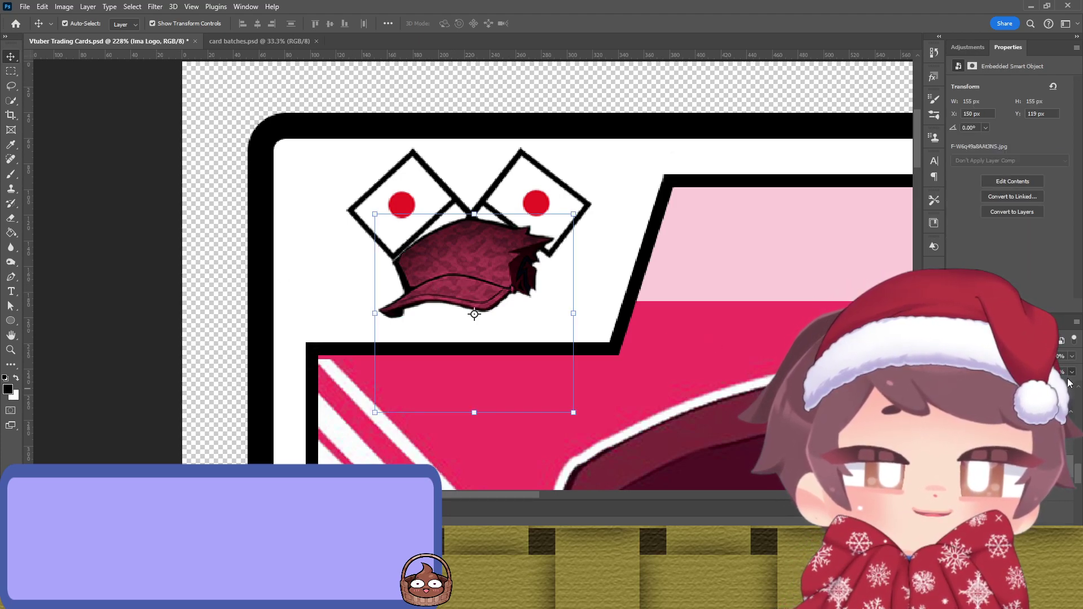
Step: Try lowering the cap's opacity, then undo it along with the last flag adjustment
key("5")
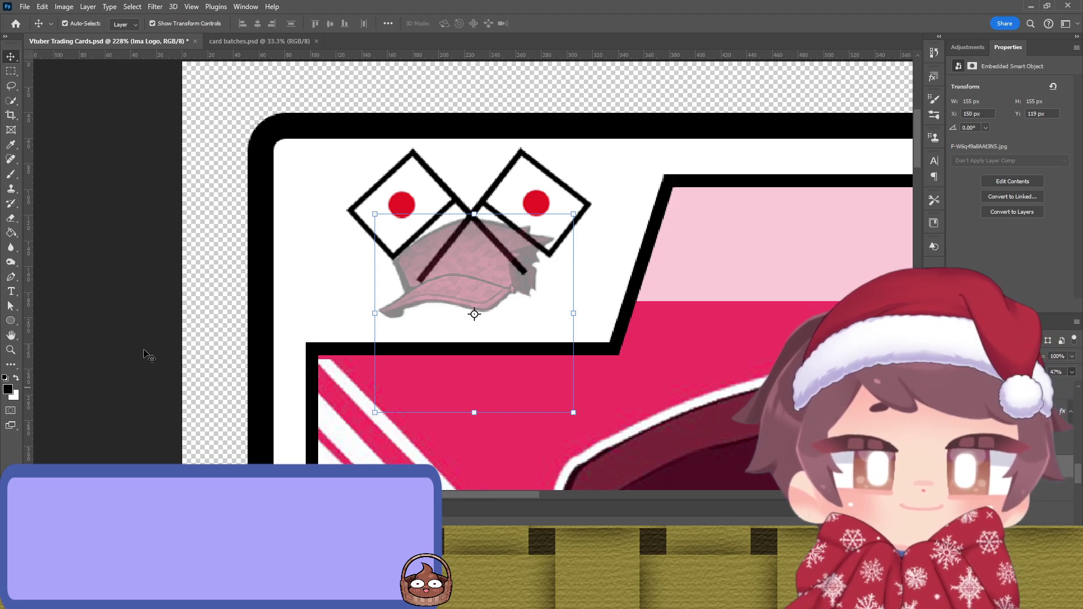
left_click(137, 346)
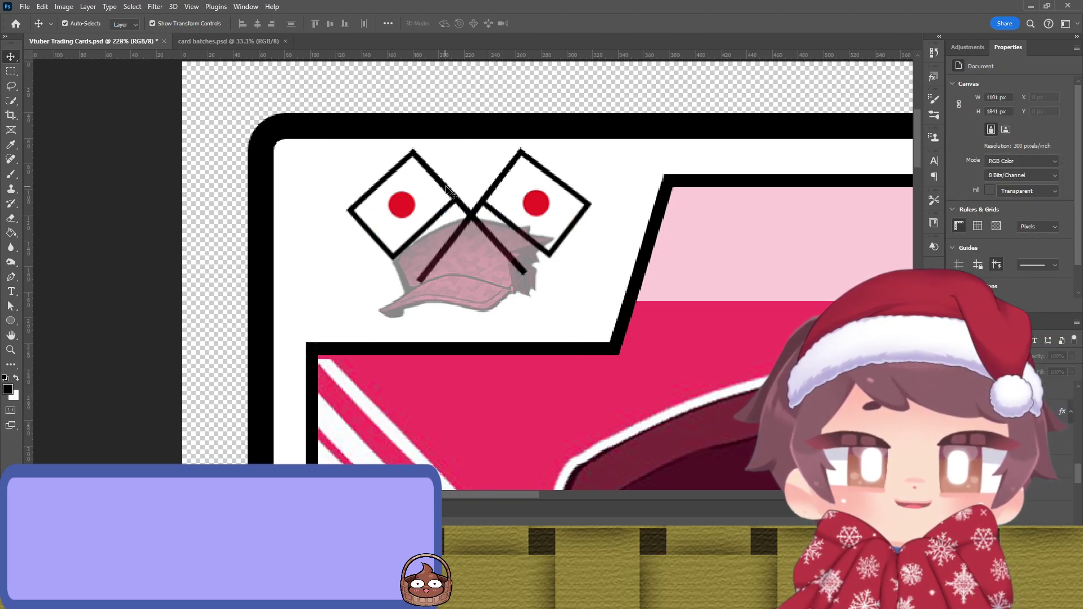
key("ctrl+z")
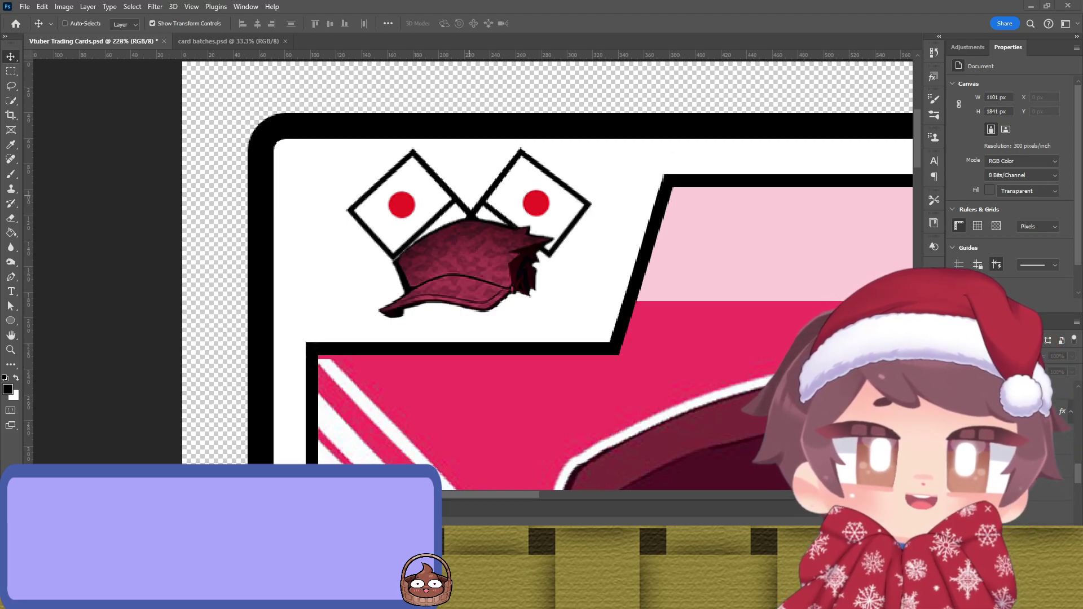
key("ctrl+z")
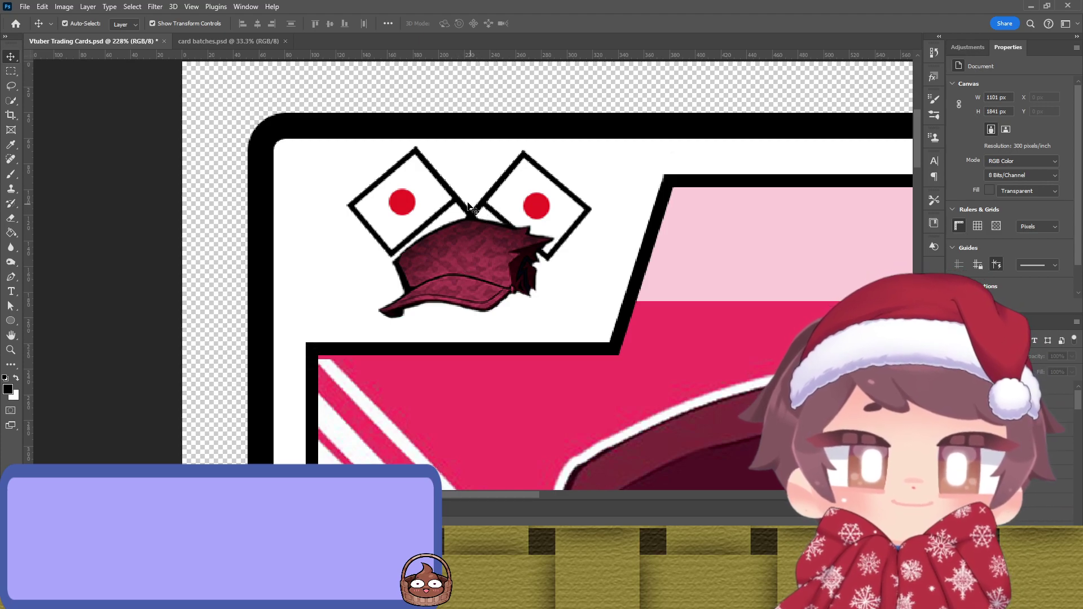
Step: Set the Ima Logo layer's Fill to 32%, then lower the left flag and rotate it to about 15.74°
left_click(565, 323)
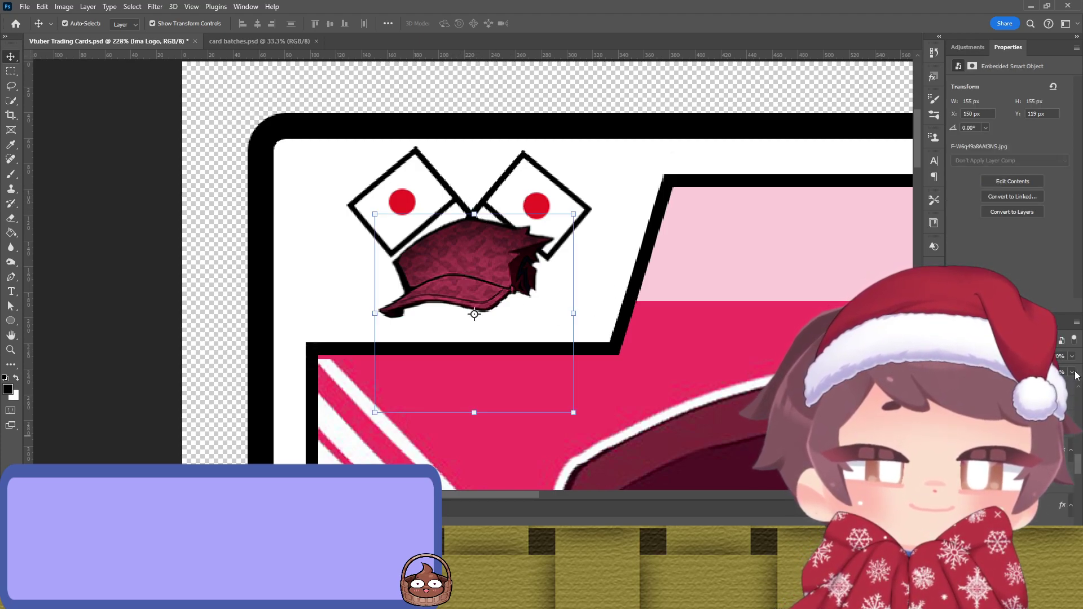
key("shift+3")
key("shift+2")
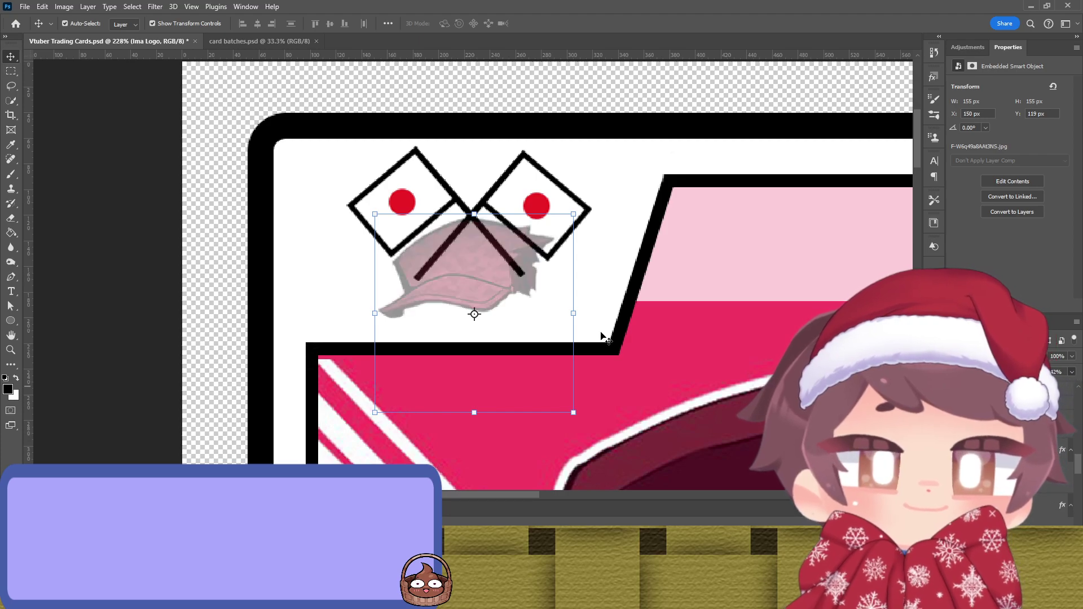
mouse_move(423, 163)
left_mouse_down()
mouse_move(449, 169)
mouse_move(421, 168)
left_mouse_up()
left_click_drag(532, 284, 493, 263)
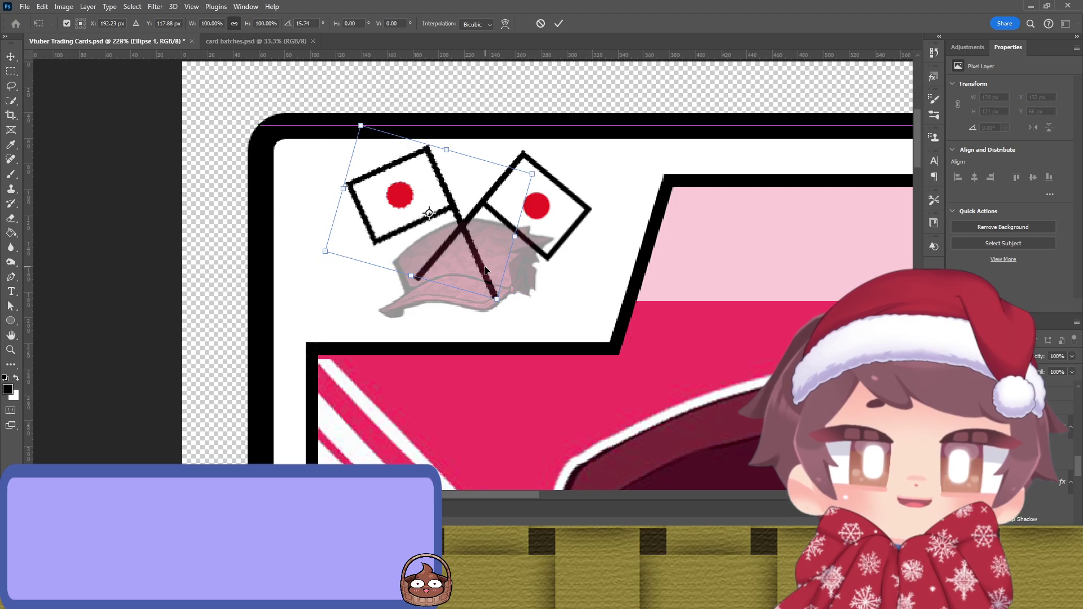
Step: Commit the left flag's rotation and tilt the right flag counter-clockwise
key("Return")
left_click(518, 165)
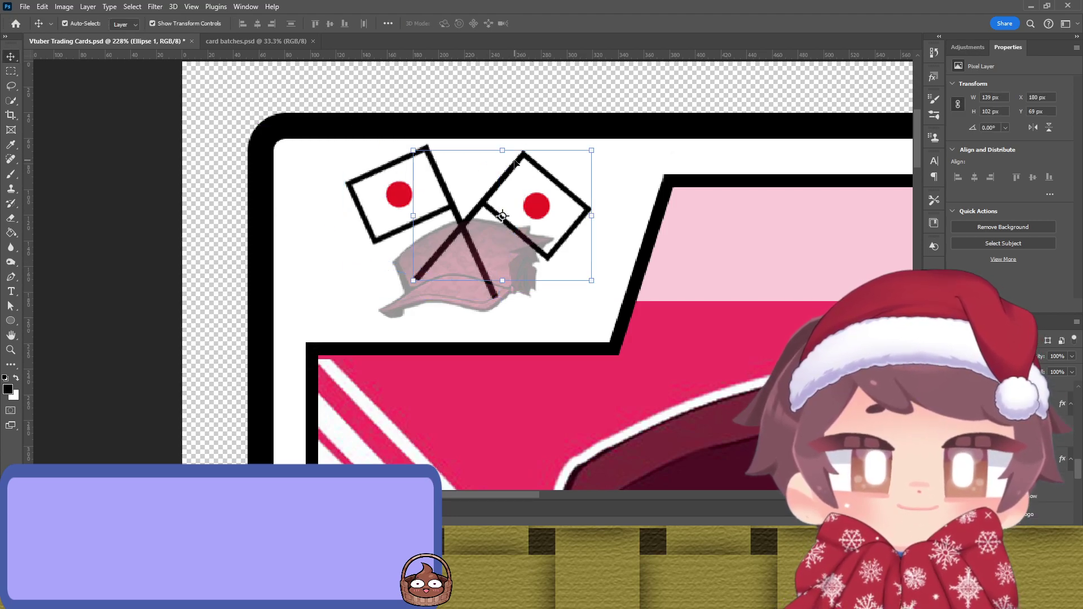
left_click_drag(406, 281, 427, 294)
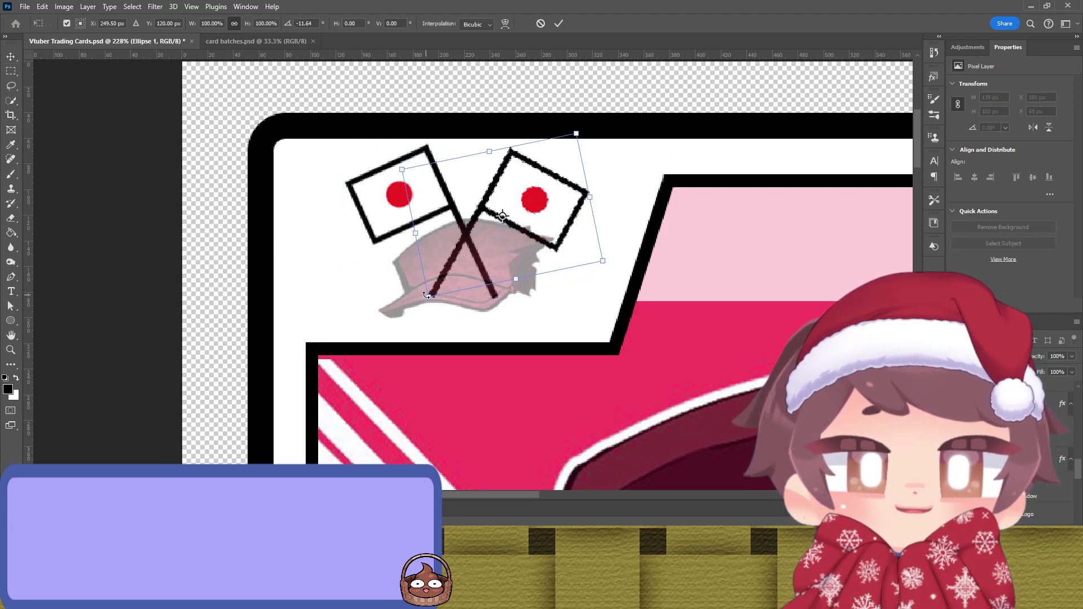
key("Return")
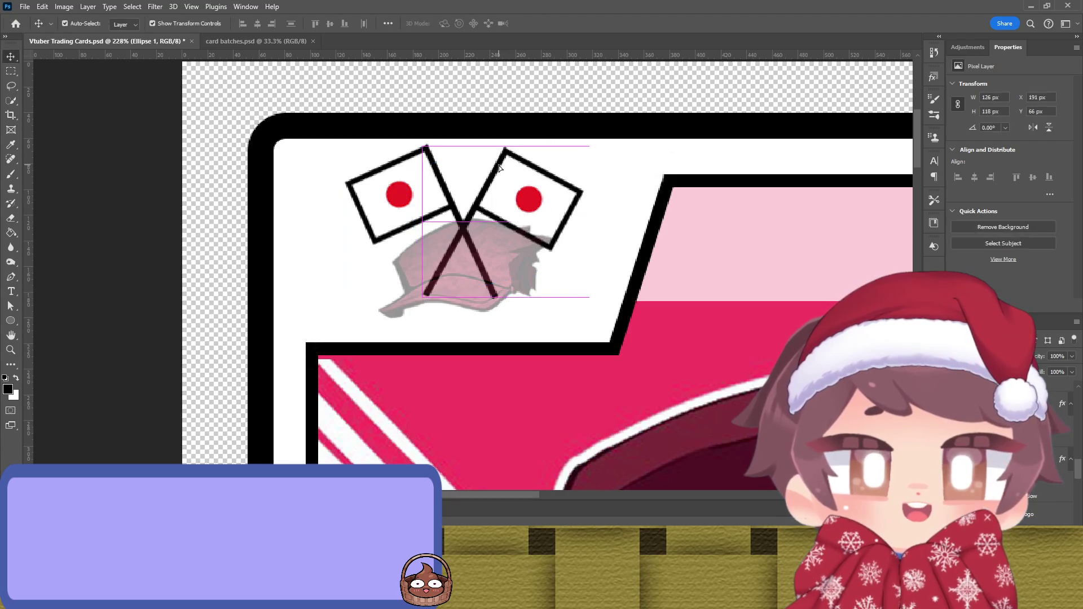
left_click_drag(415, 300, 429, 305)
key("Return")
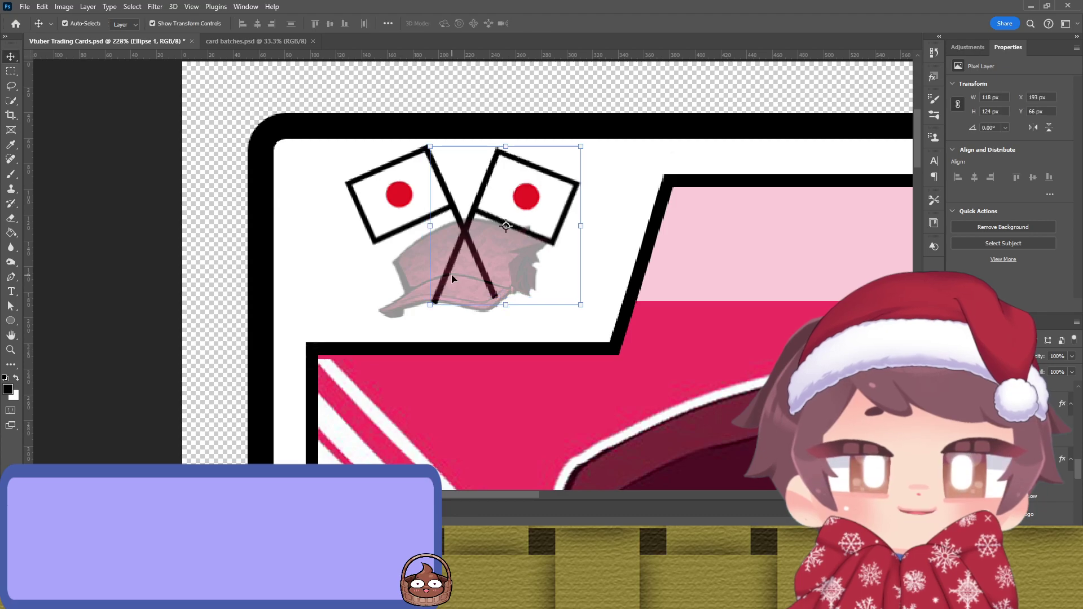
Step: Nudge the cap down slightly and rotate the left flag a little counter-clockwise
left_click(447, 263, "ctrl")
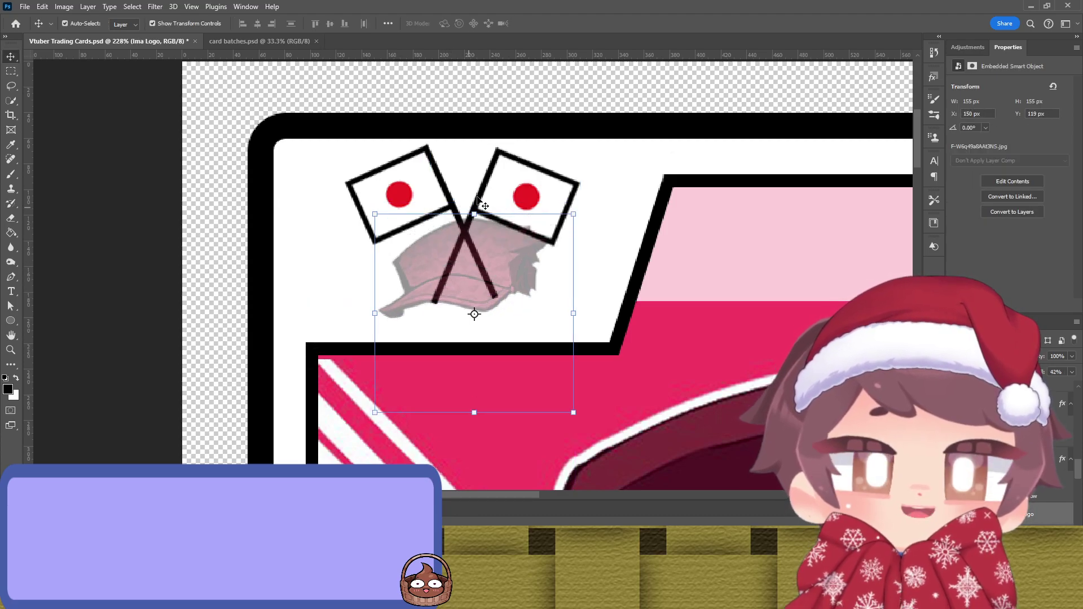
mouse_move(496, 193)
left_mouse_down()
mouse_move(504, 184)
mouse_move(494, 192)
left_mouse_up()
left_click(494, 192, "ctrl")
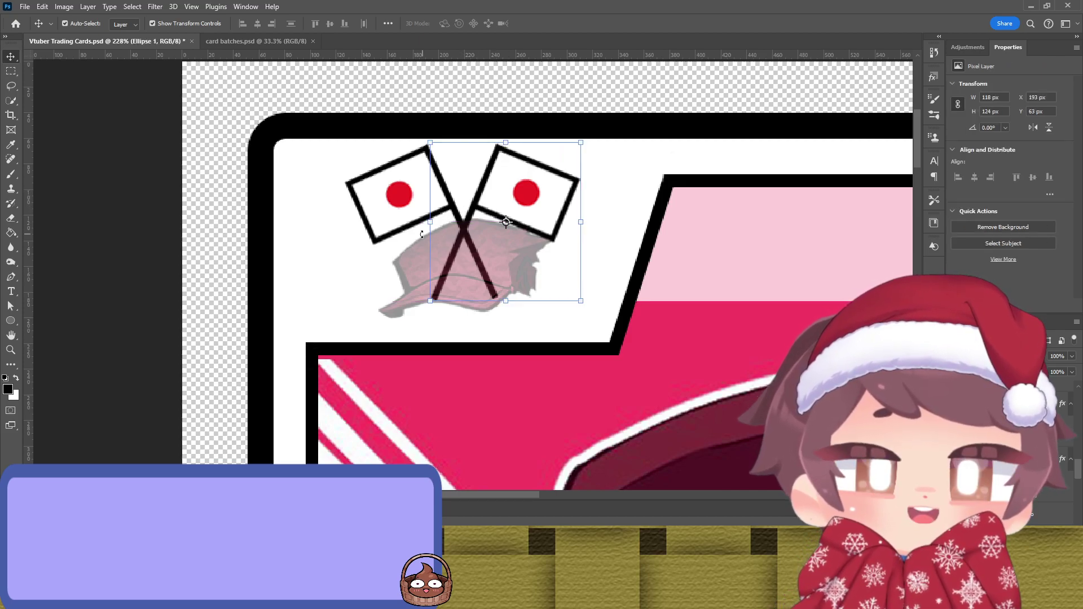
left_click(323, 273)
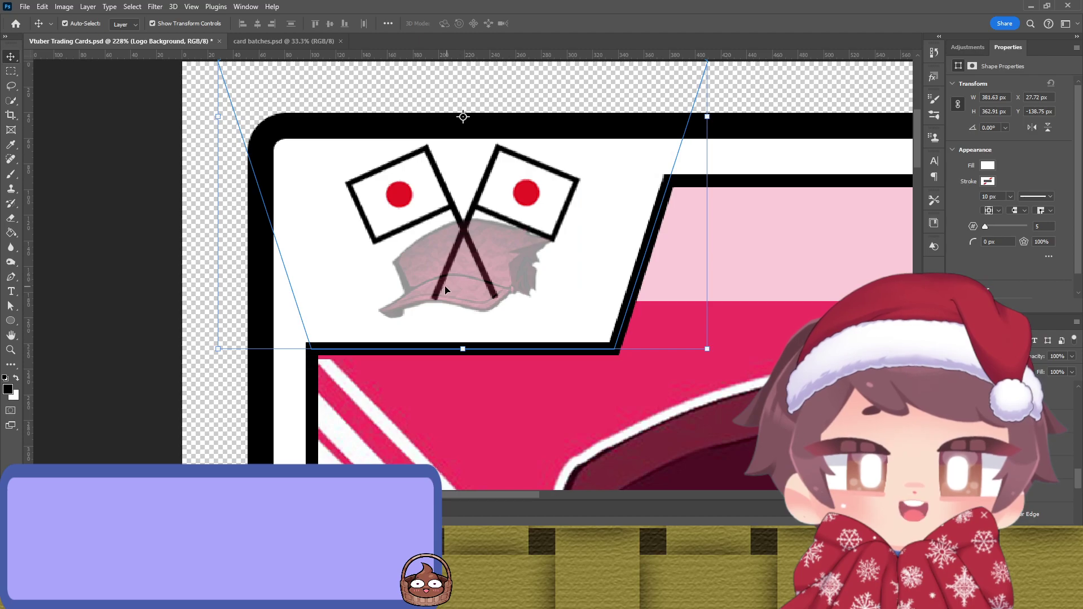
left_click(488, 277)
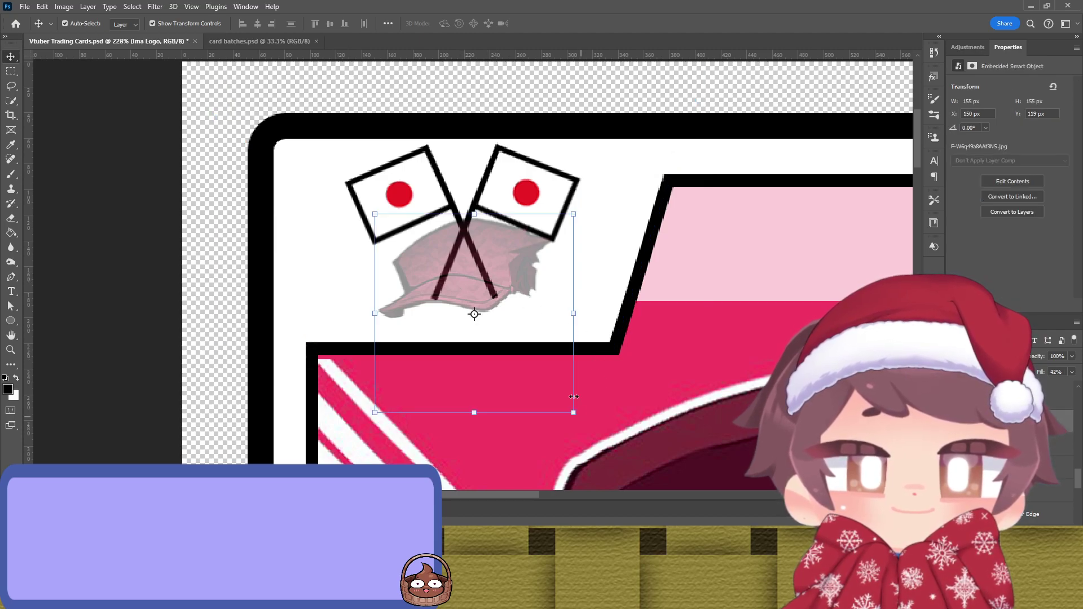
left_click(427, 183)
key("ctrl+t")
mouse_move(503, 307)
left_mouse_down()
mouse_move(527, 314)
mouse_move(511, 325)
mouse_move(502, 311)
left_mouse_up()
key("Return")
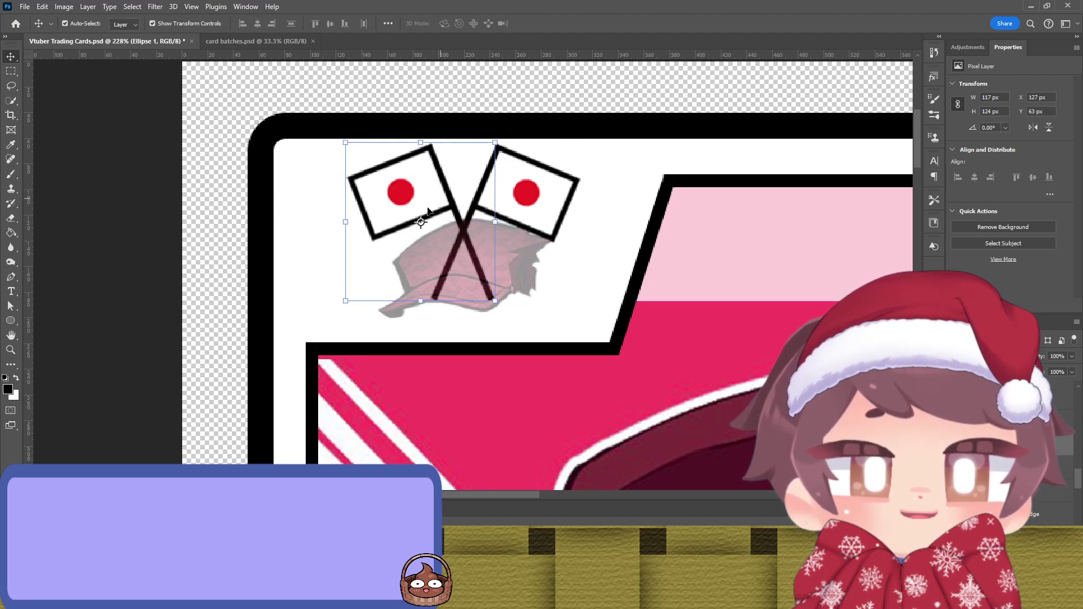
Step: Shift the cap left, restore its Fill to 100% and nudge it upward
left_click(262, 297)
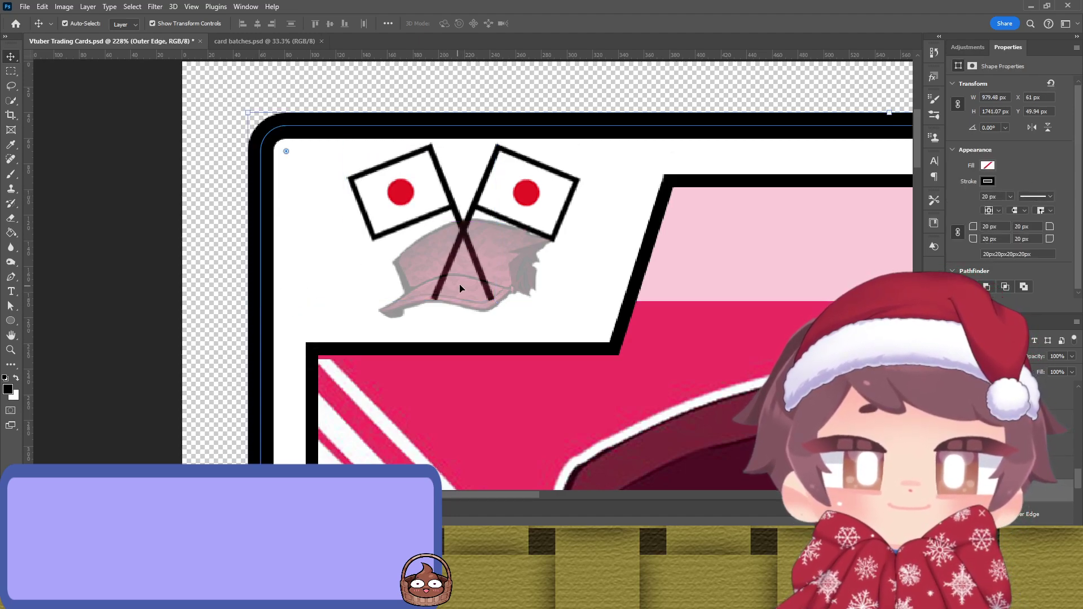
left_click(501, 270)
key("shift+Left")
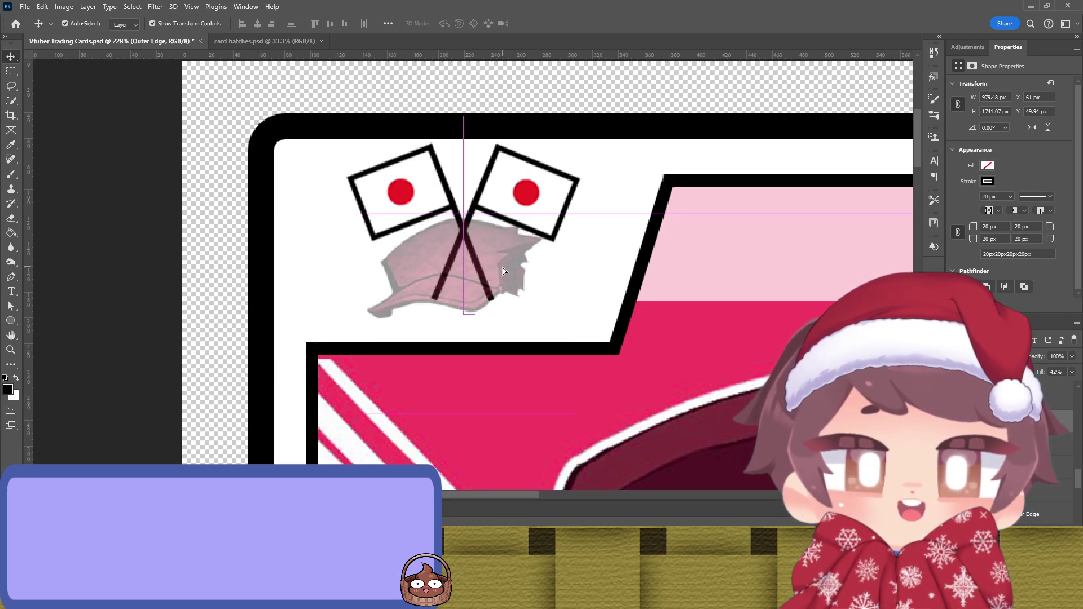
left_click(502, 269)
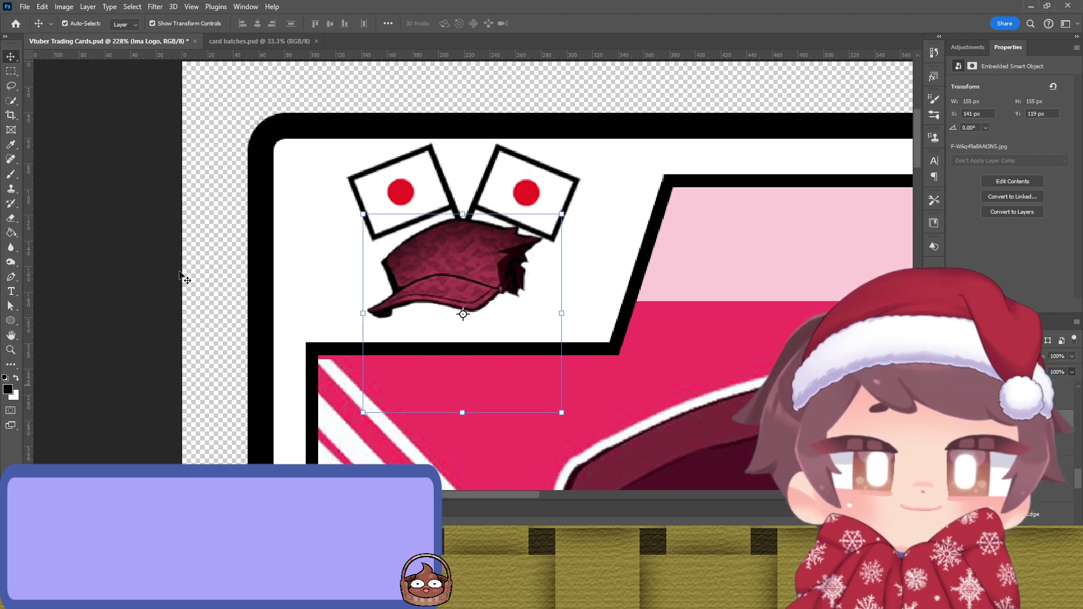
left_click(176, 251)
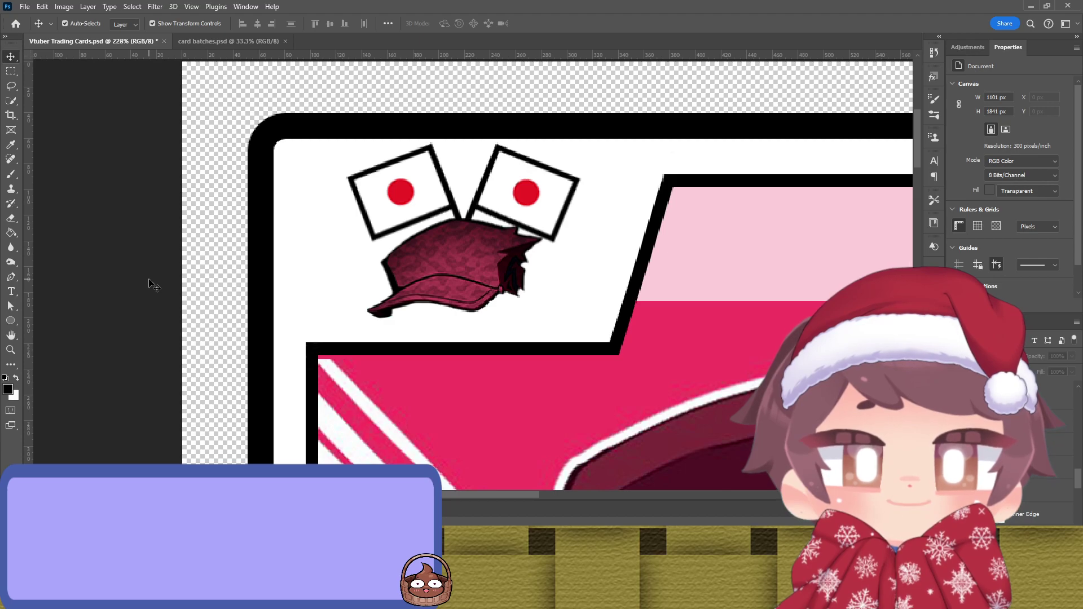
left_click_drag(458, 267, 462, 256)
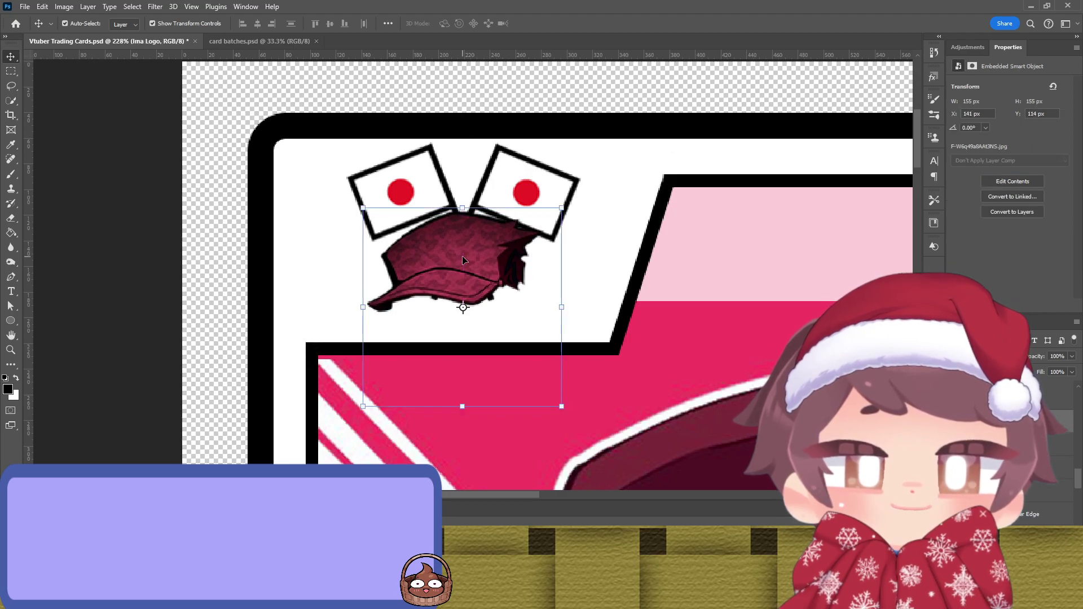
left_click(104, 302)
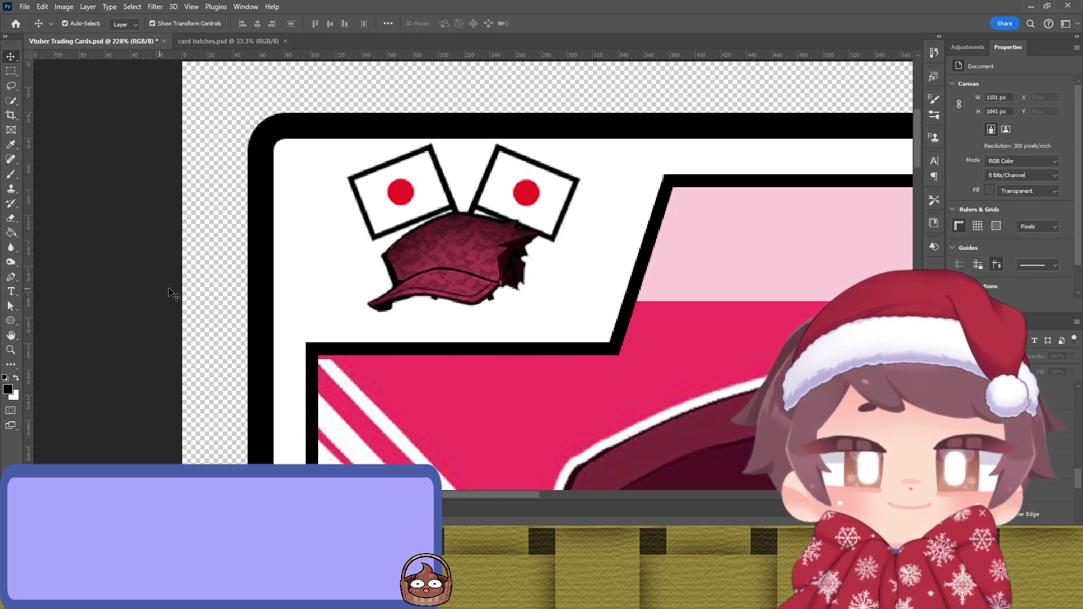
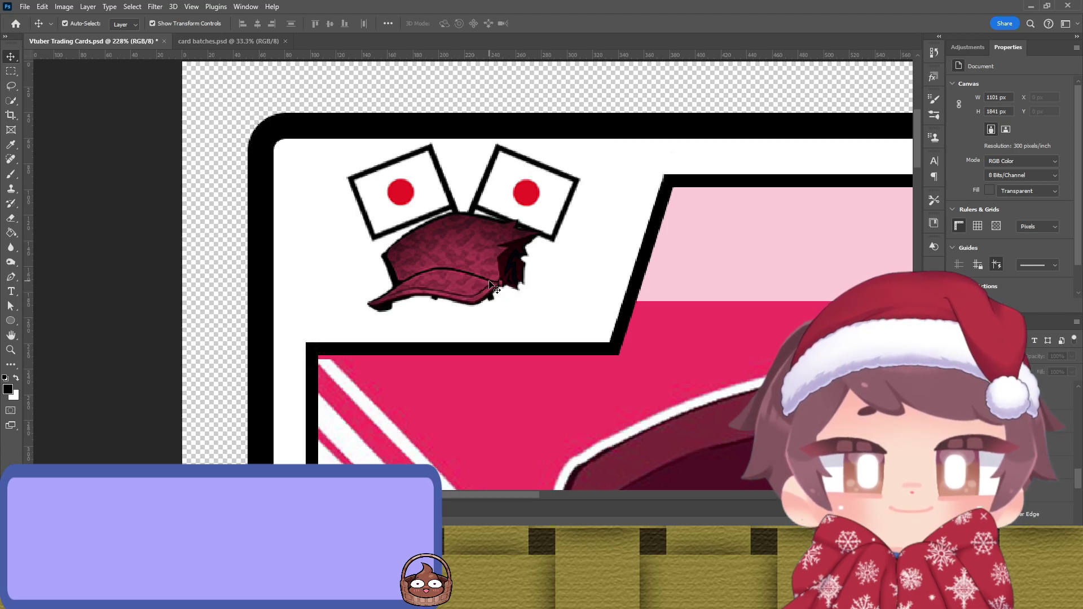
Step: Move the flags-and-cap logo into the card's top-left corner
scroll(491, 286, "down", 5)
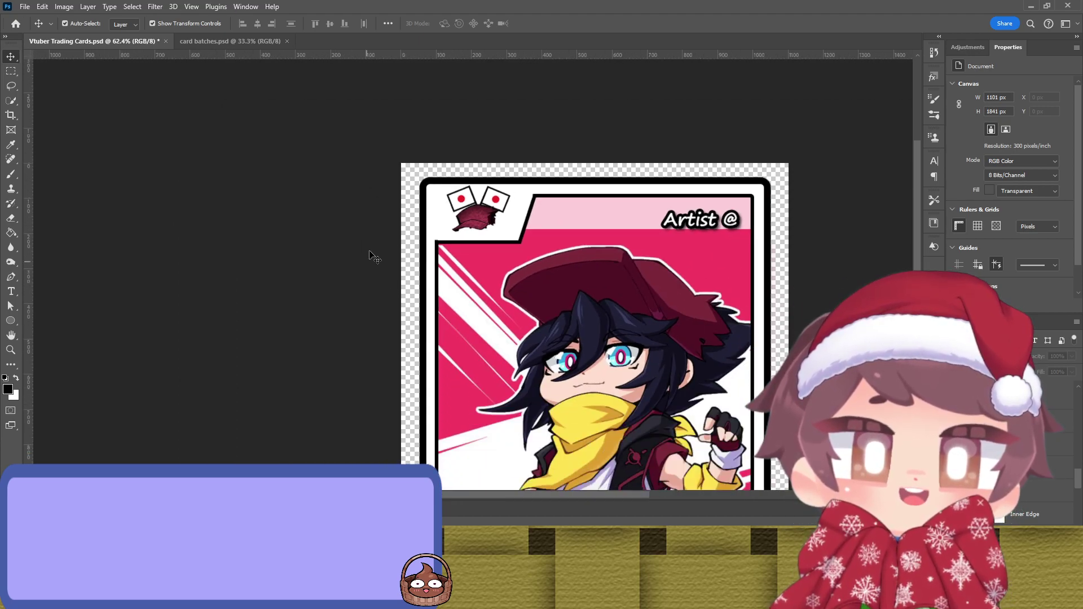
left_click(479, 206)
key("ctrl+t")
left_click_drag(479, 221, 459, 221)
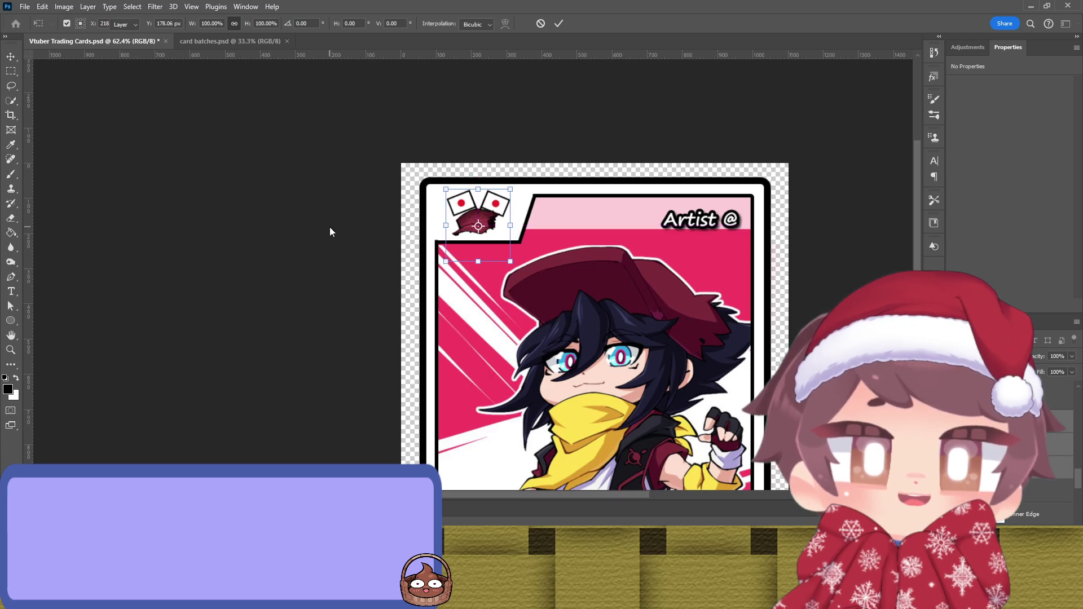
key("Return")
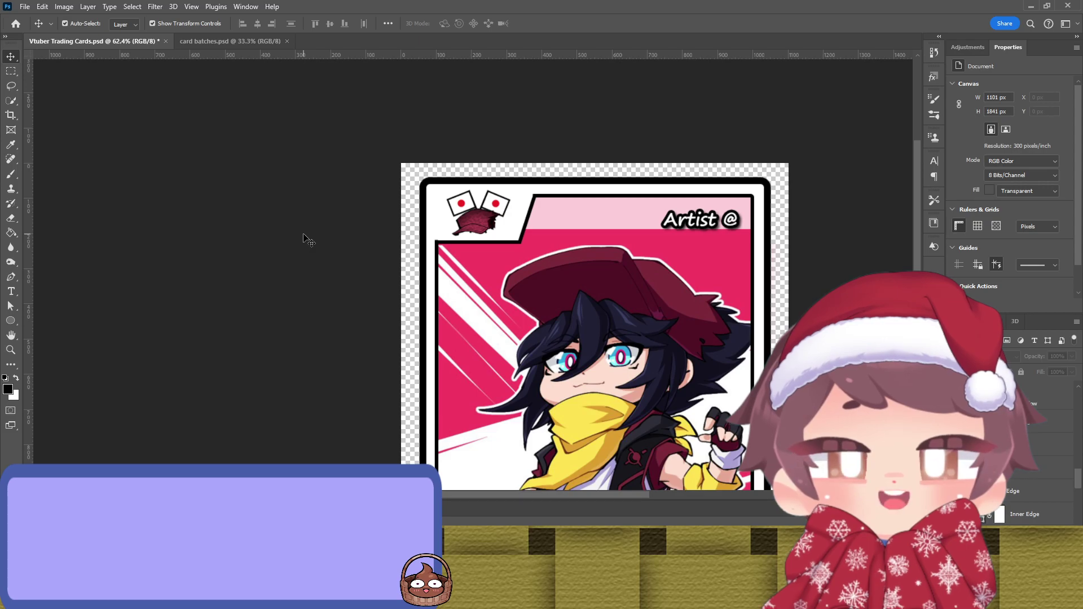
Step: Rotate the logo slightly and shift it a little left and up
scroll(387, 252, "down", 3)
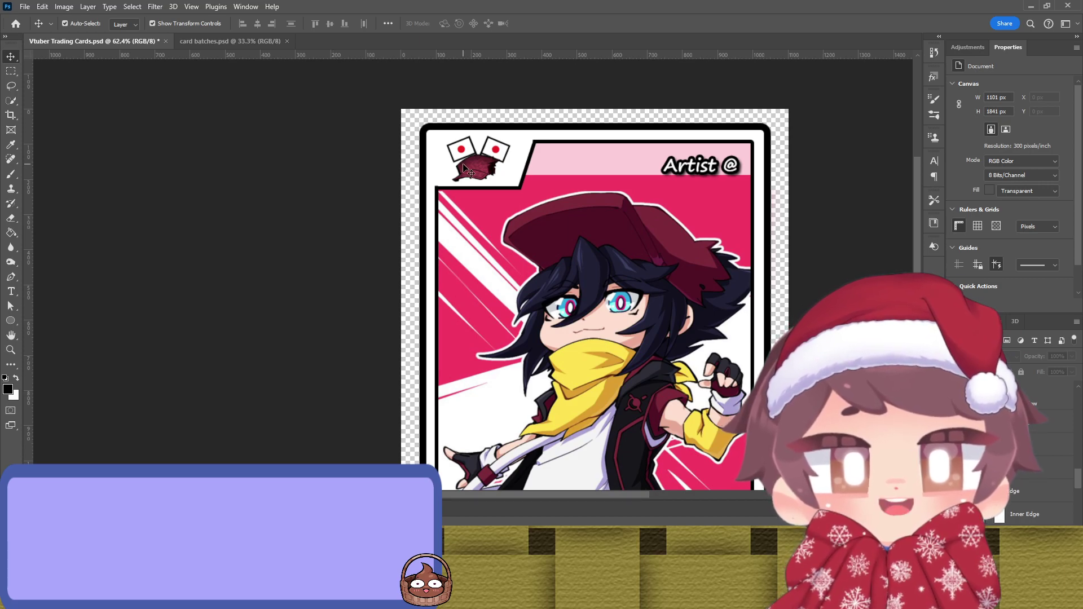
left_click(509, 148)
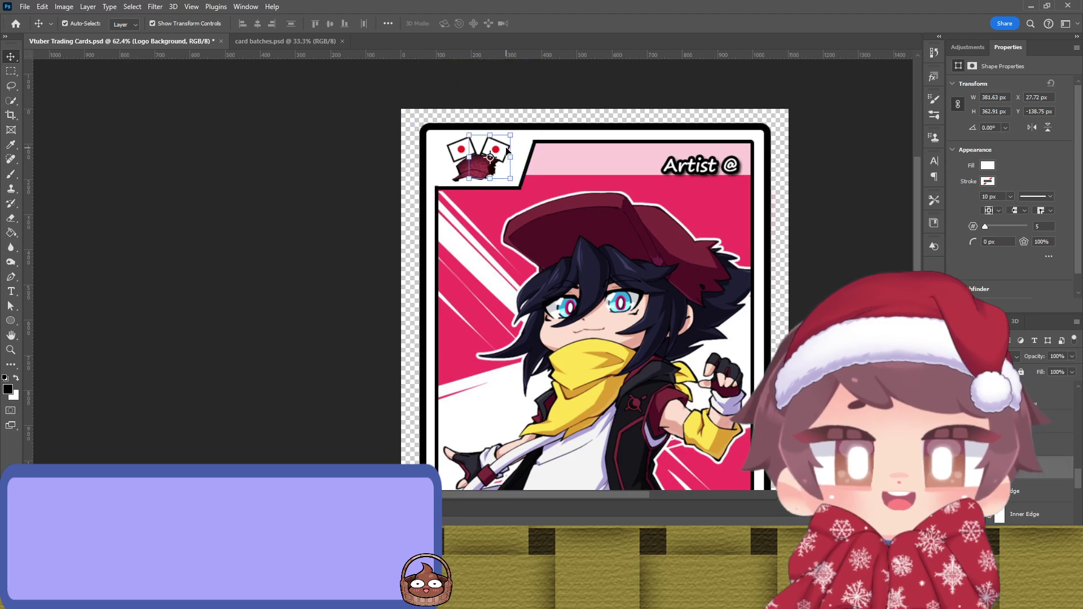
scroll(526, 168, "up", 1)
scroll(528, 171, "up", 3)
key("ctrl+t")
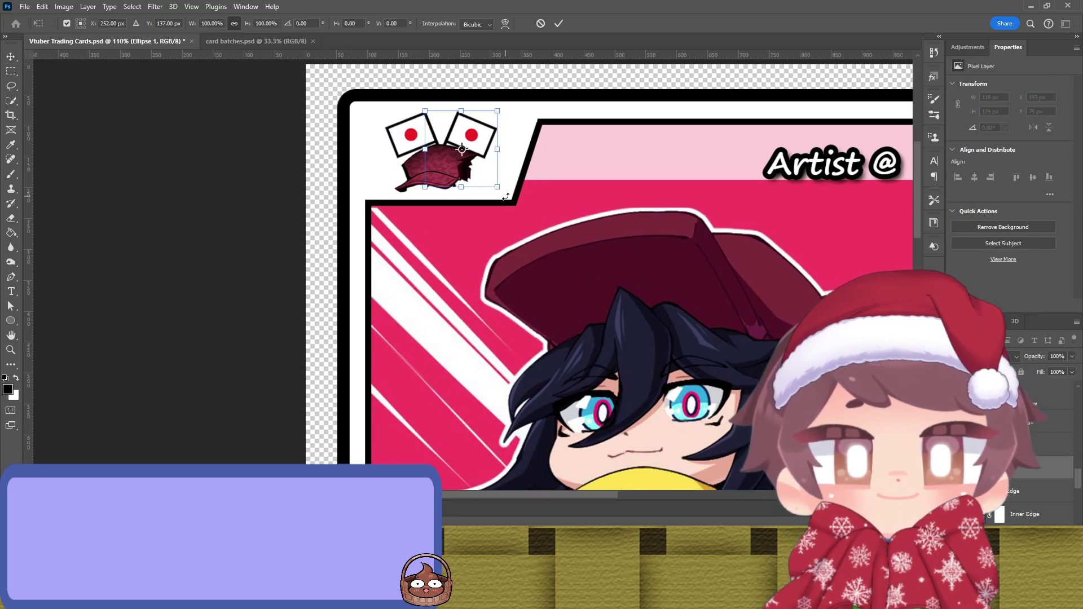
scroll(511, 192, "up", 1)
left_click_drag(512, 128, 510, 127)
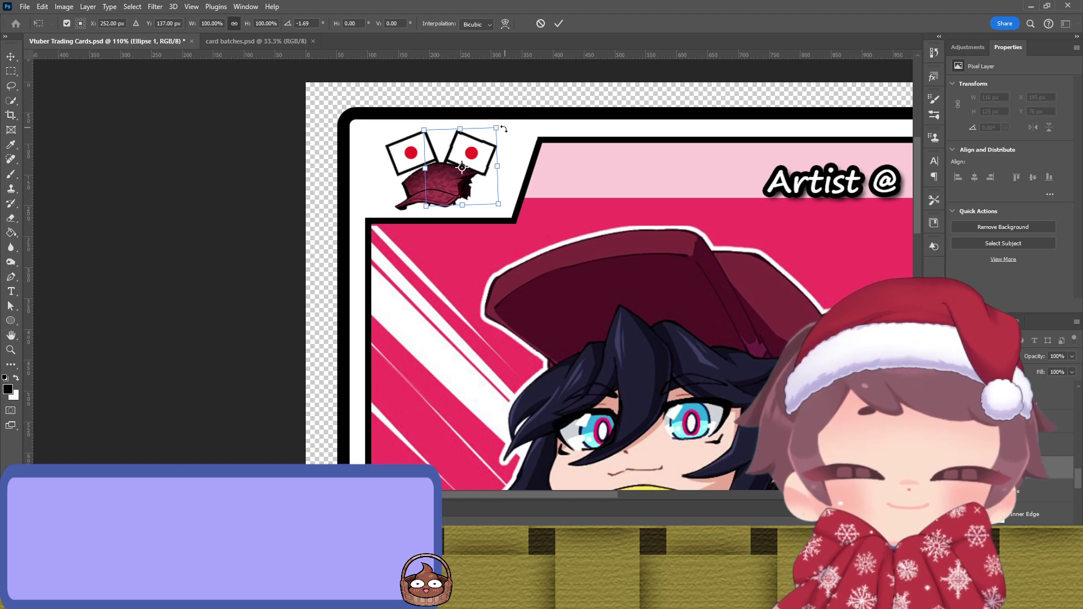
key("Return")
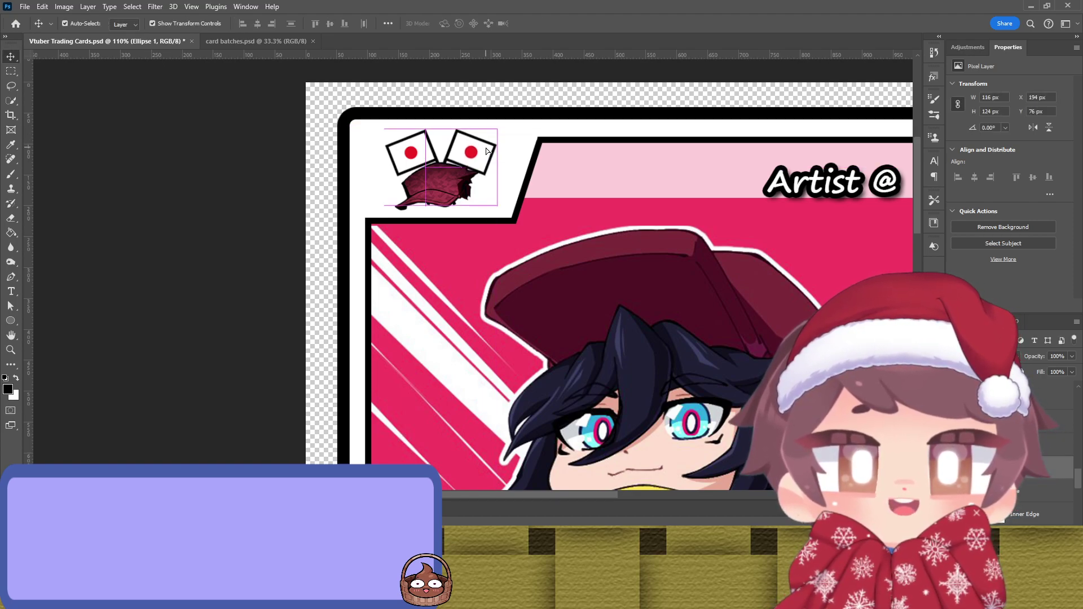
left_click_drag(486, 150, 483, 148)
left_click(254, 172)
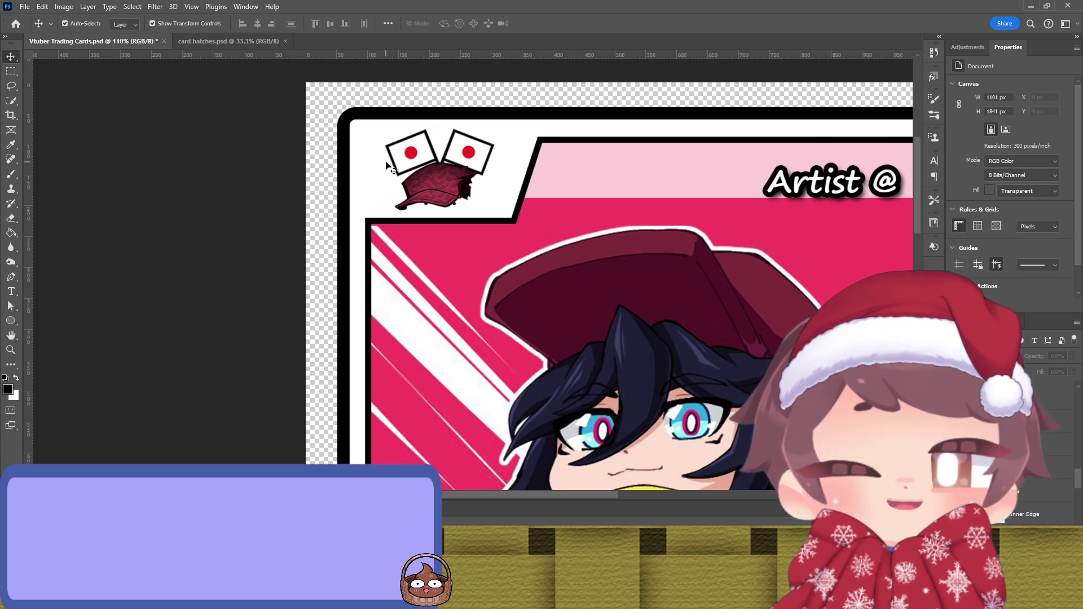
Step: Tilt the right flag a few degrees with Free Transform
key("Right")
key("Right")
key("Right")
key("Right")
key("Left")
key("Left")
key("Left")
key("Left")
key("ctrl")
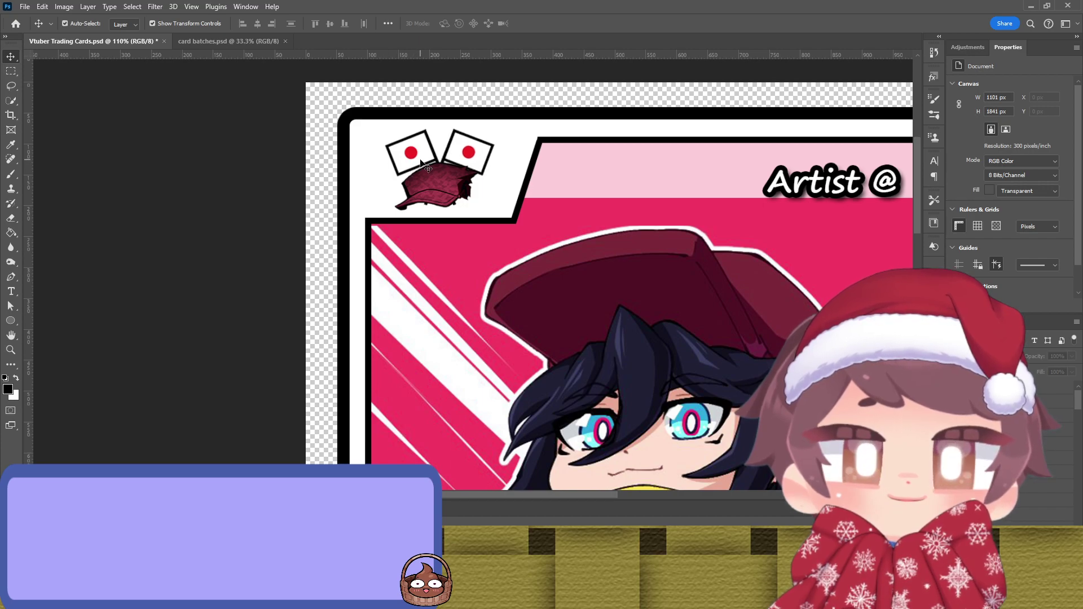
left_click(488, 167)
key("ctrl+t")
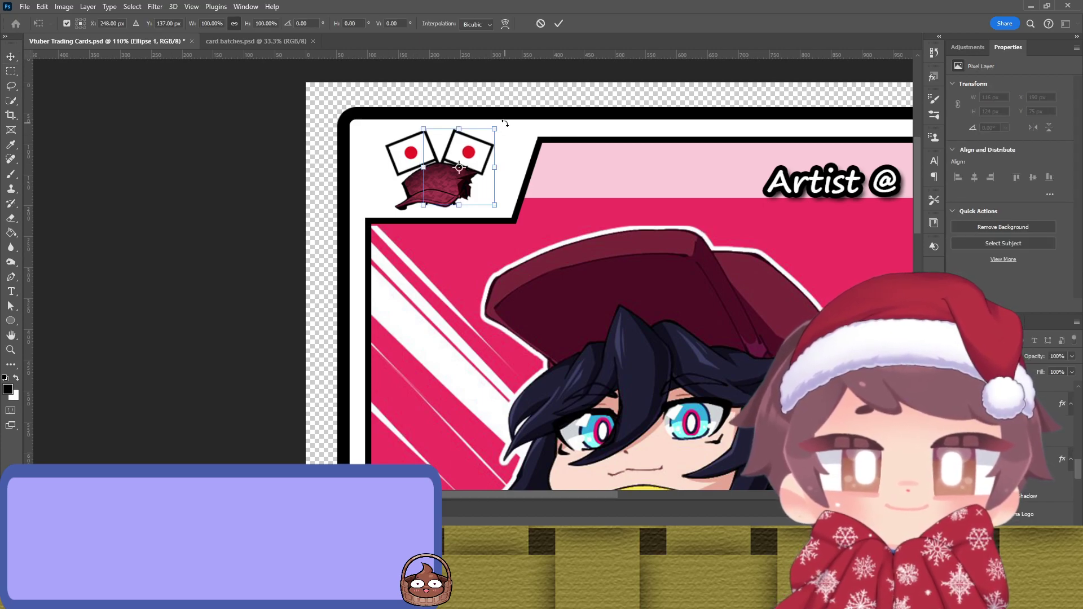
left_click_drag(505, 123, 499, 120)
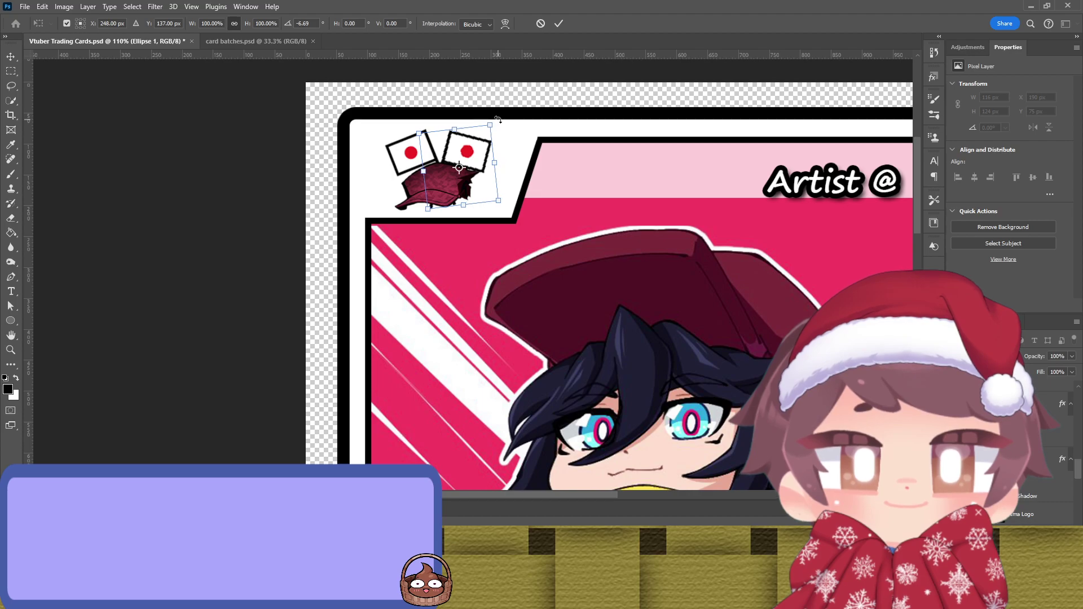
key("Return")
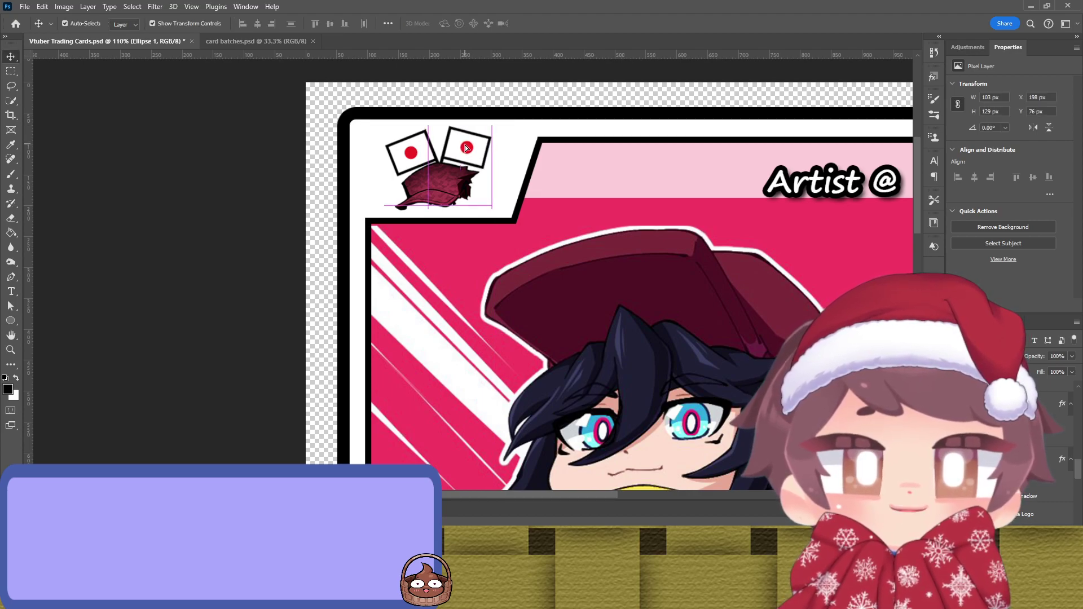
Step: Fine-tune the right flag's position, nudging it down a few pixels
left_click_drag(466, 148, 466, 149)
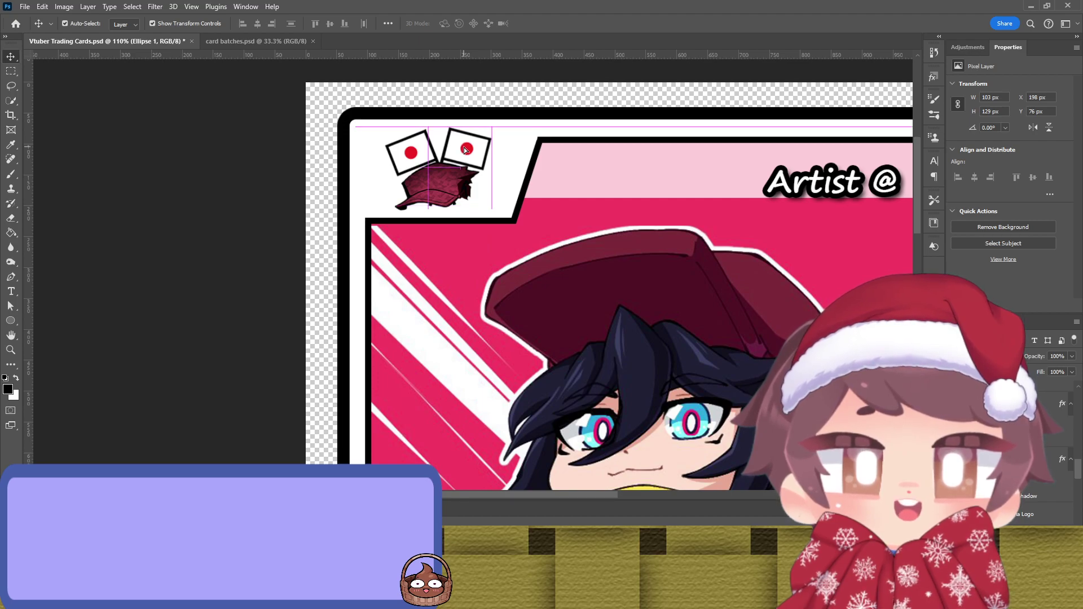
left_click_drag(471, 149, 482, 151)
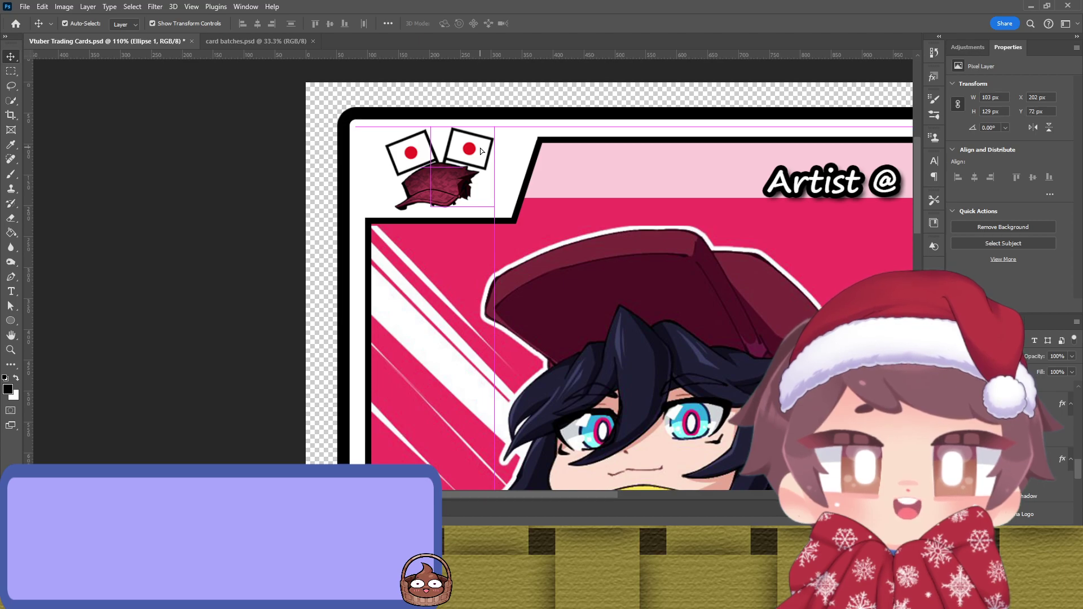
left_click(279, 165)
left_click_drag(482, 147, 482, 148)
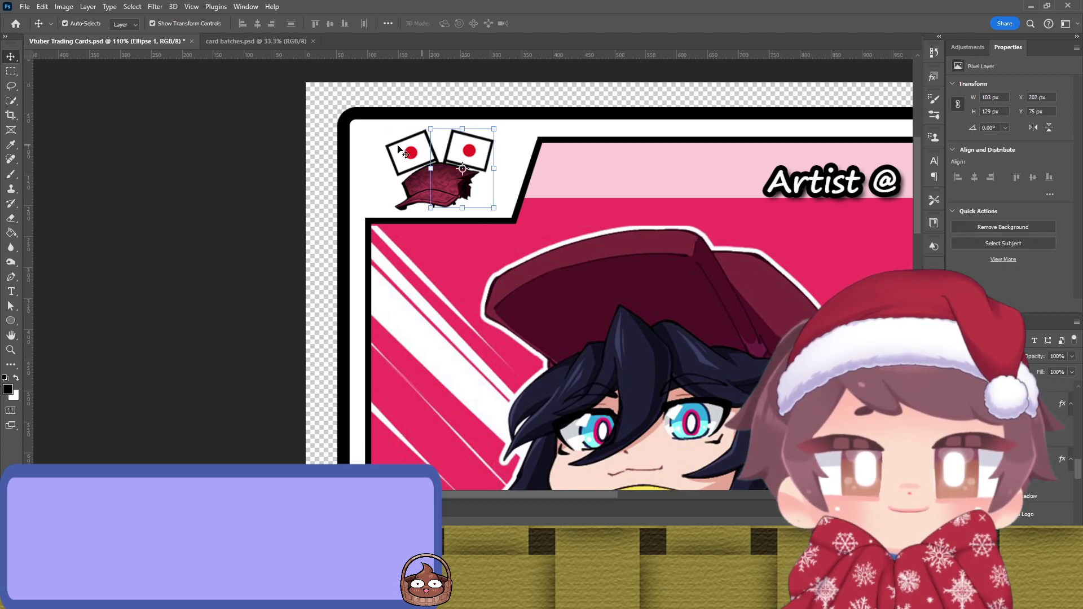
left_click(257, 174)
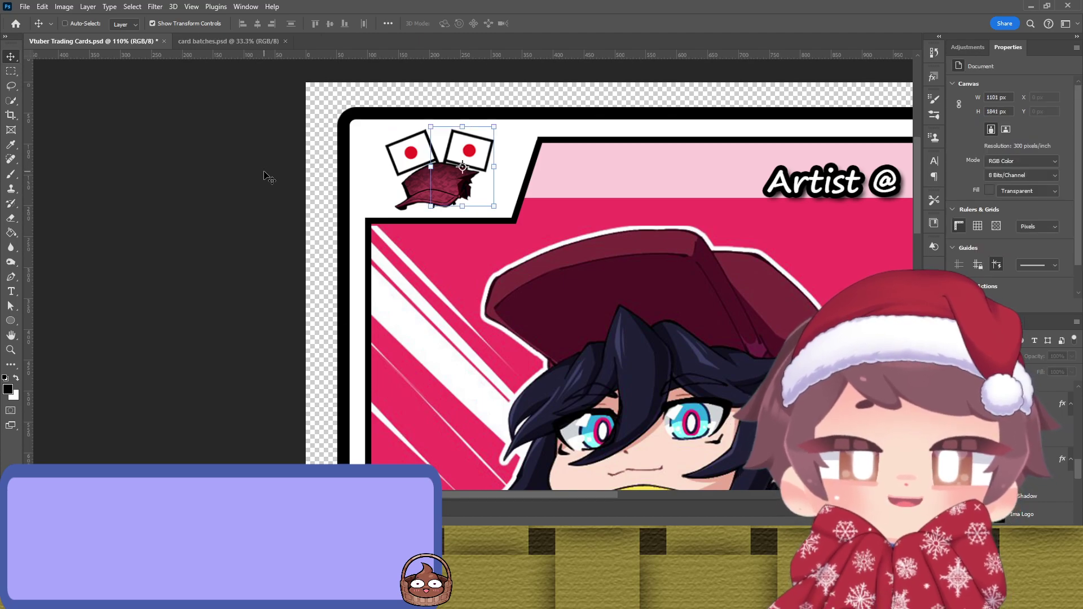
key("ctrl+Down")
key("ctrl+Down")
key("ctrl+Down")
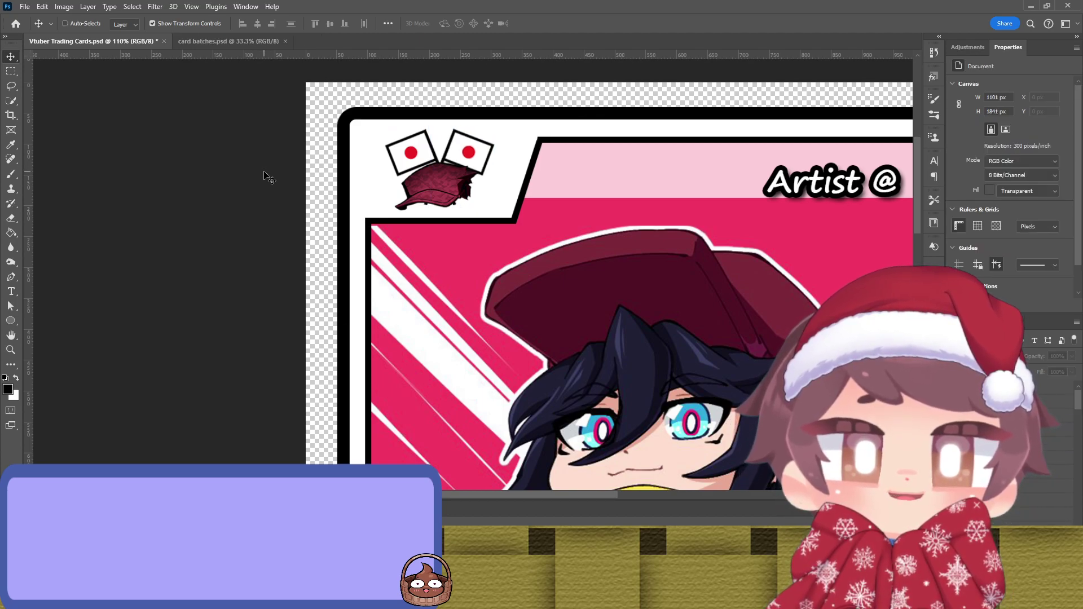
Step: Pull the cap off the flags and park it on the pink banner
scroll(271, 181, "down", 5)
left_click_drag(275, 230, 175, 178)
scroll(242, 127, "up", 5)
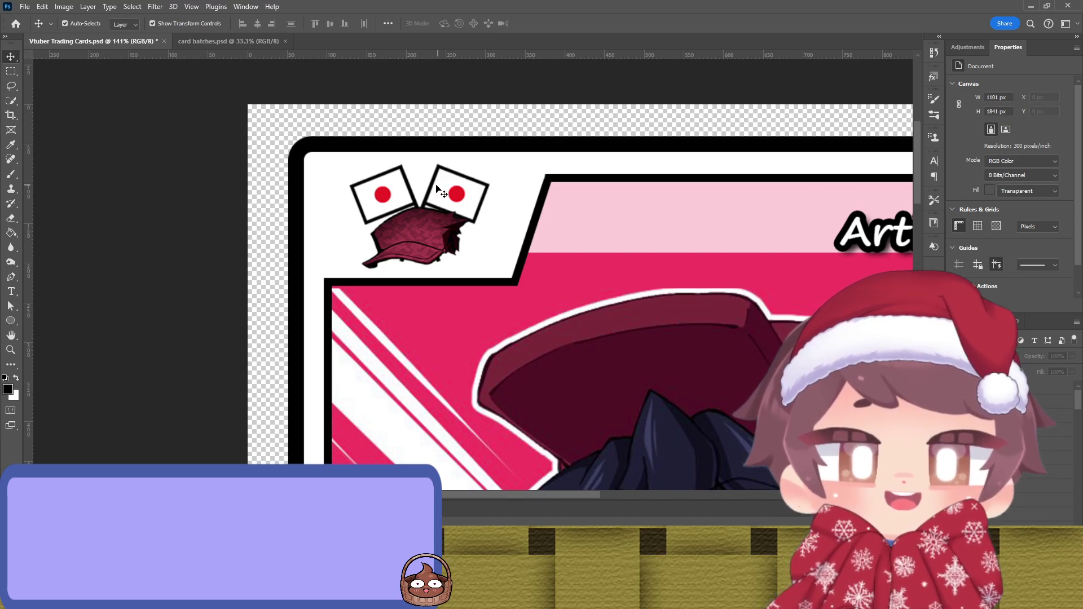
left_click_drag(413, 236, 218, 278)
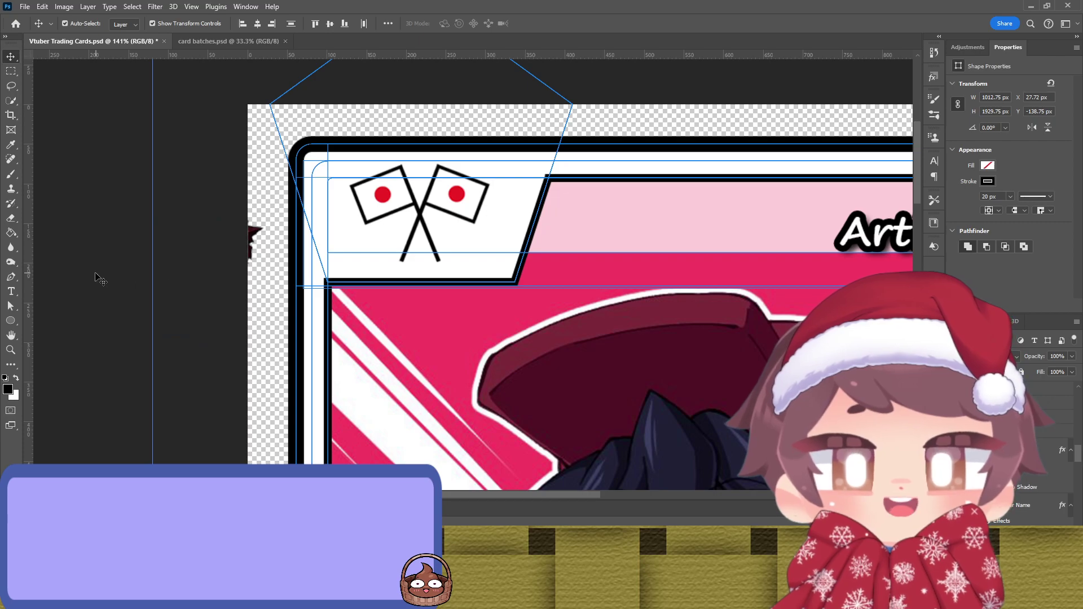
left_click_drag(257, 237, 700, 233)
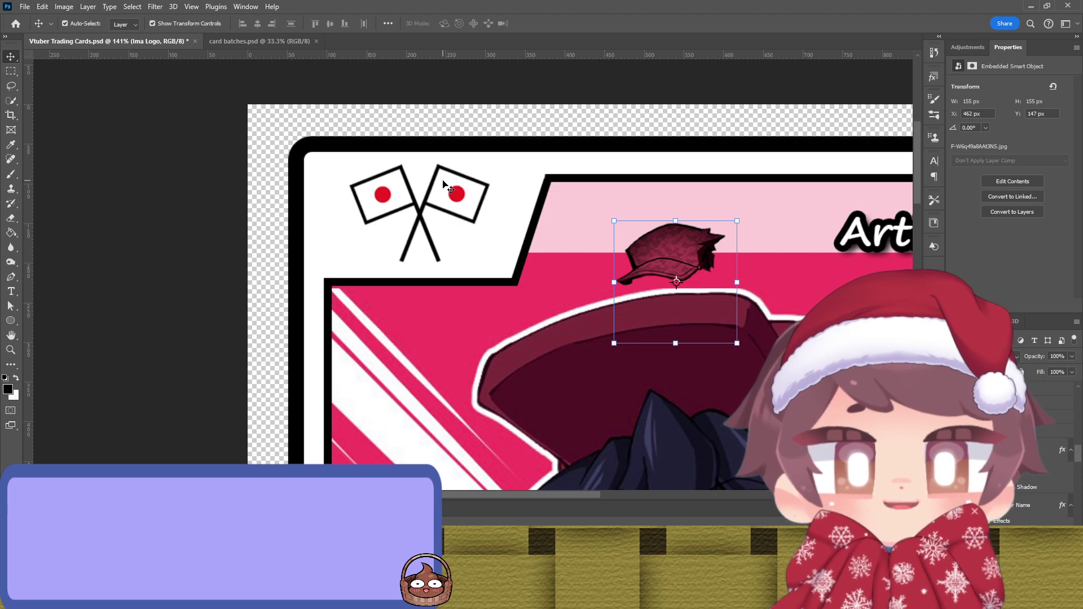
Step: Duplicate the flag, flip the copy horizontally, and lay it across the original
left_click(375, 177)
left_click_drag(335, 162, 370, 139)
left_click(540, 23)
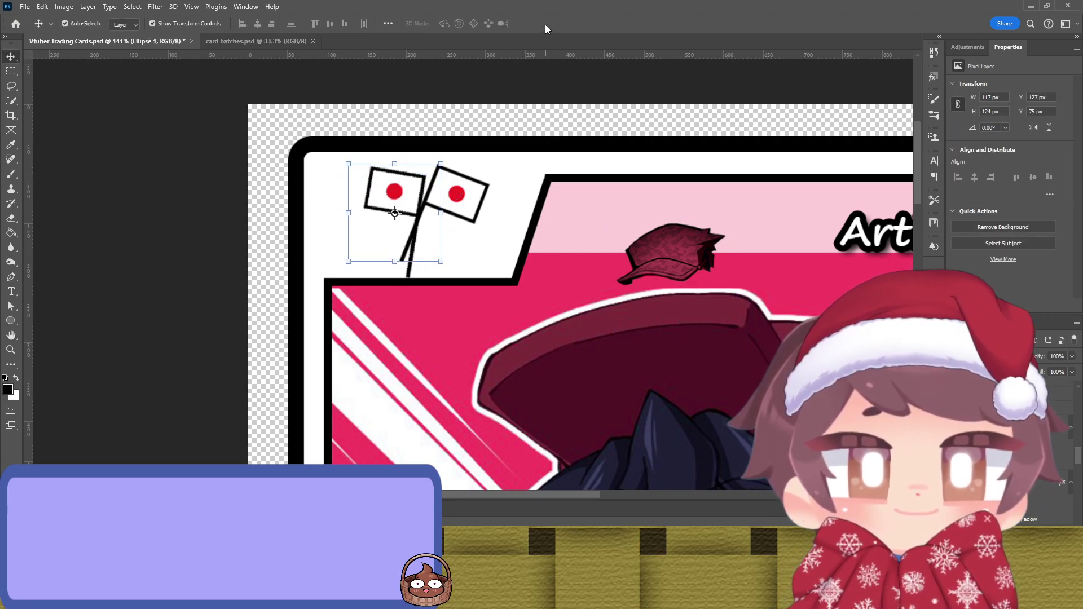
key("ctrl+z")
key("ctrl+z")
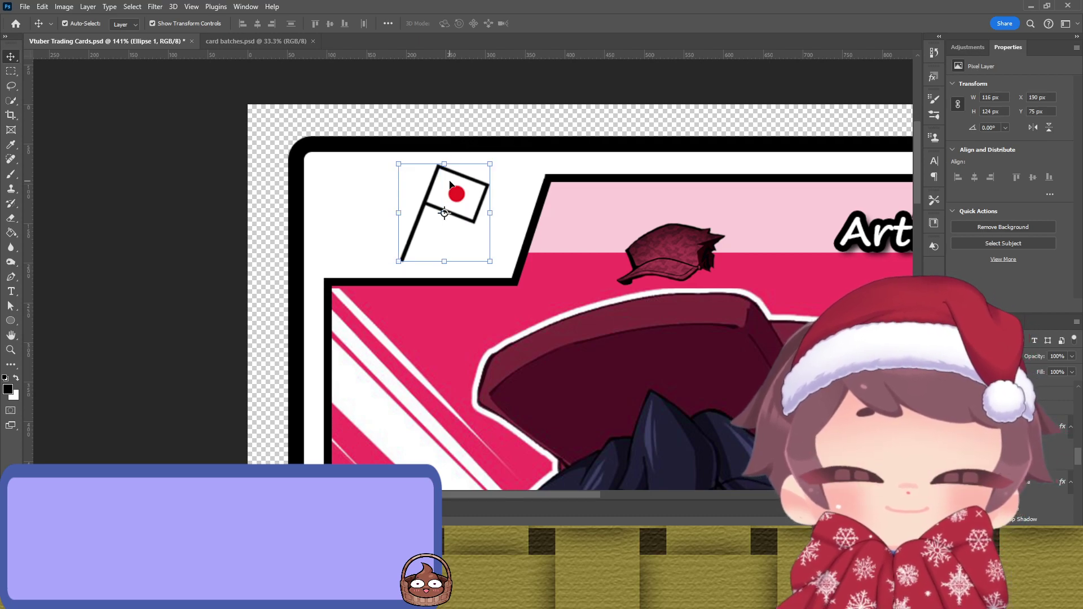
key("ctrl+shift+z")
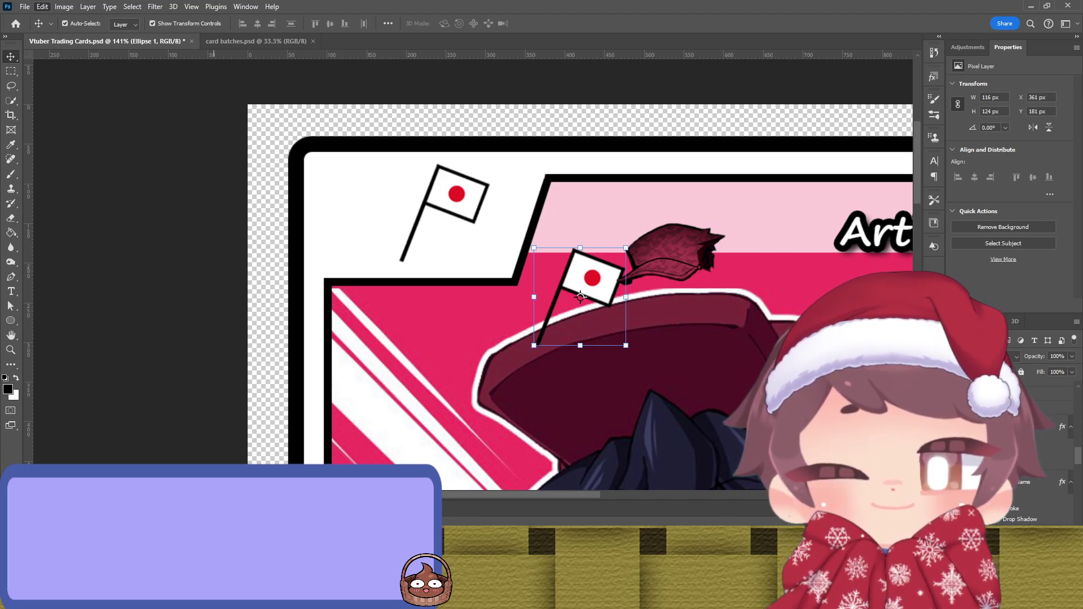
key("ctrl+shift+z")
left_click_drag(586, 264, 397, 175)
left_click_drag(410, 174, 410, 178)
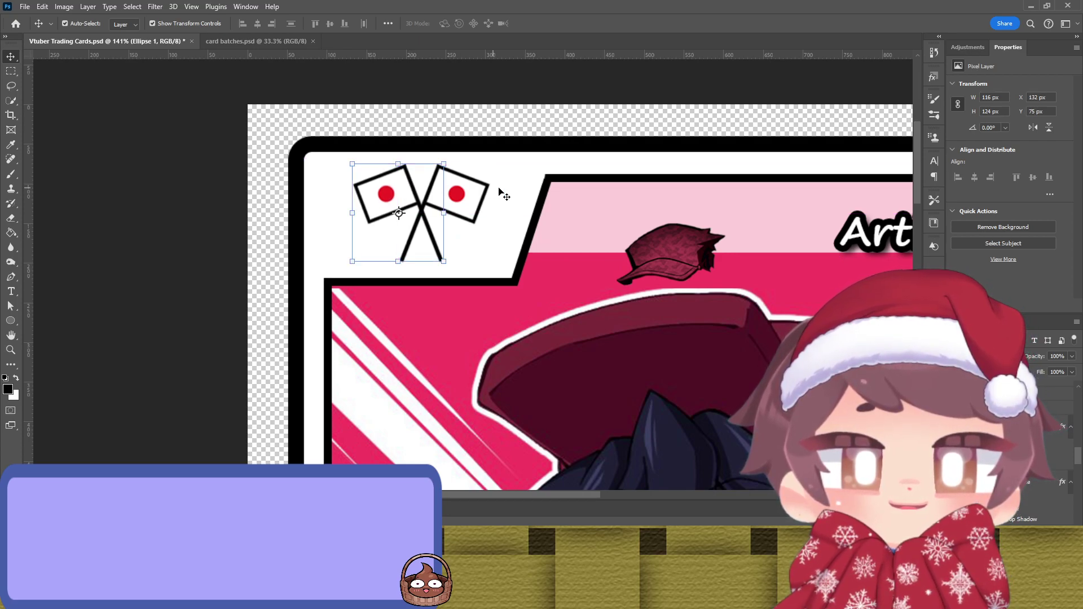
left_click(488, 113)
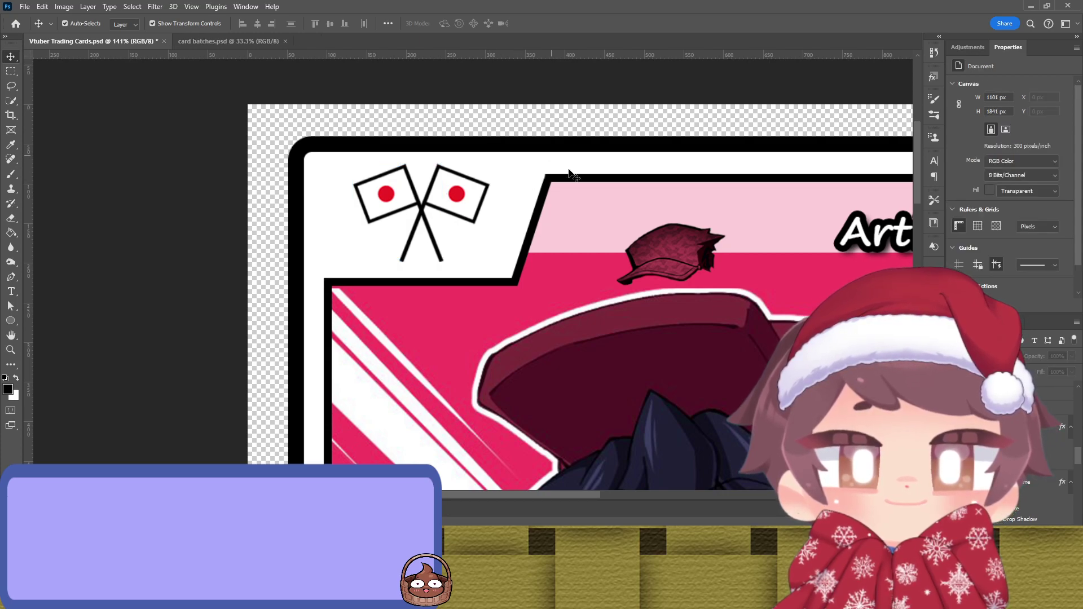
Step: Move the cap back under the crossed flags, shrinking it slightly and nudging it down
left_click_drag(669, 250, 416, 245)
key("ctrl+t")
key("Left")
key("Left")
key("Left")
key("Down")
key("Down")
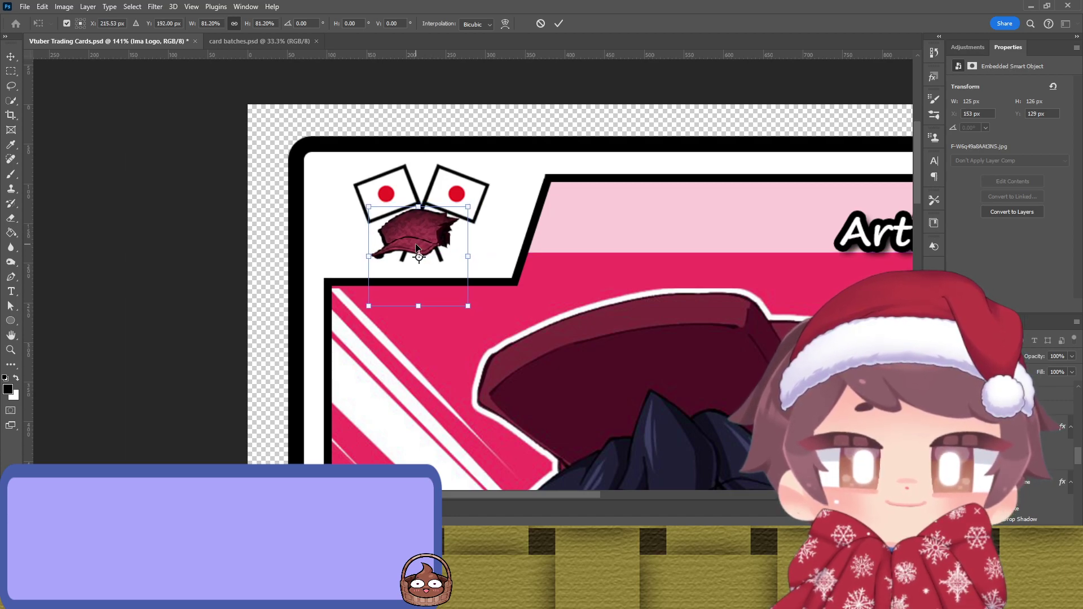
key("Down")
key("Return")
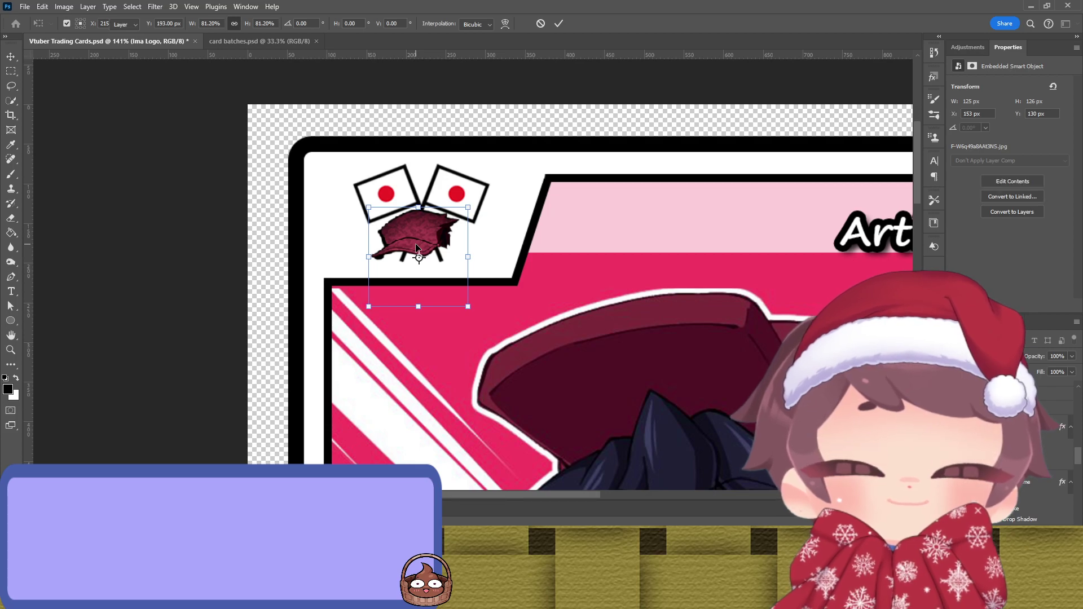
left_click(198, 207)
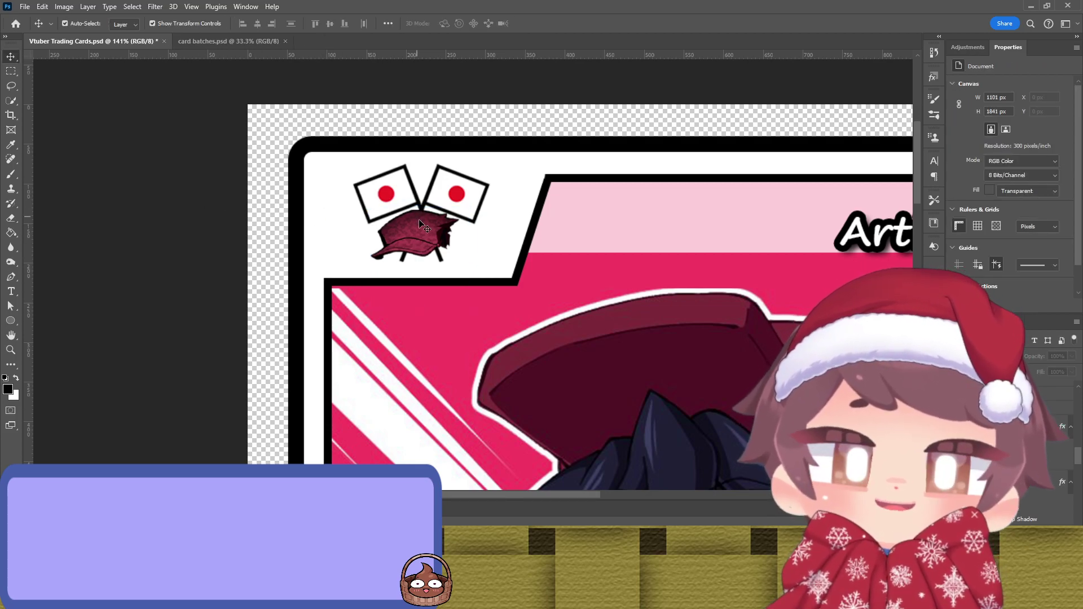
Step: Enlarge the cap to about 142% and shift it left and down
left_click(446, 230)
left_click_drag(471, 259, 511, 259)
left_click_drag(449, 207, 434, 233)
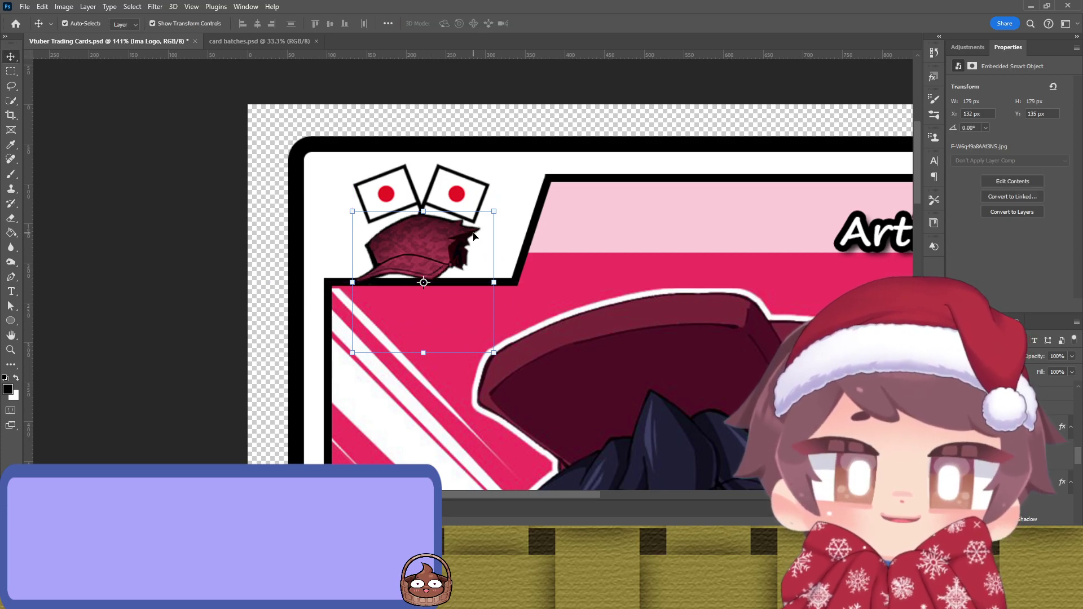
key("Return")
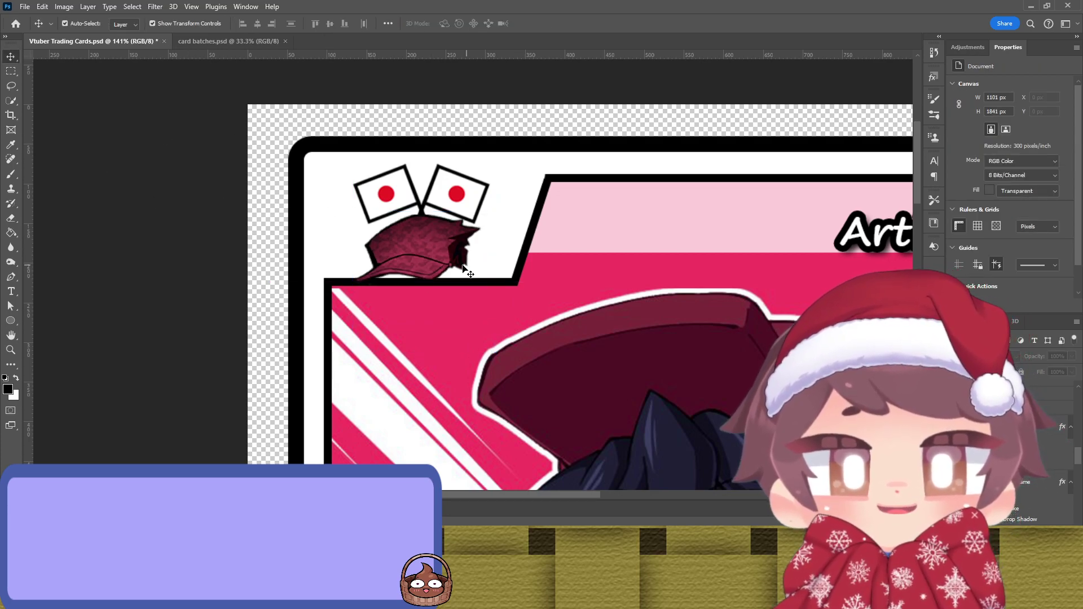
mouse_move(440, 257)
left_mouse_down()
mouse_move(446, 287)
mouse_move(449, 272)
mouse_move(416, 243)
mouse_move(442, 229)
mouse_move(448, 239)
left_mouse_up()
Step: Scale the flags and cap together and raise them into the corner
left_click(460, 190, "shift")
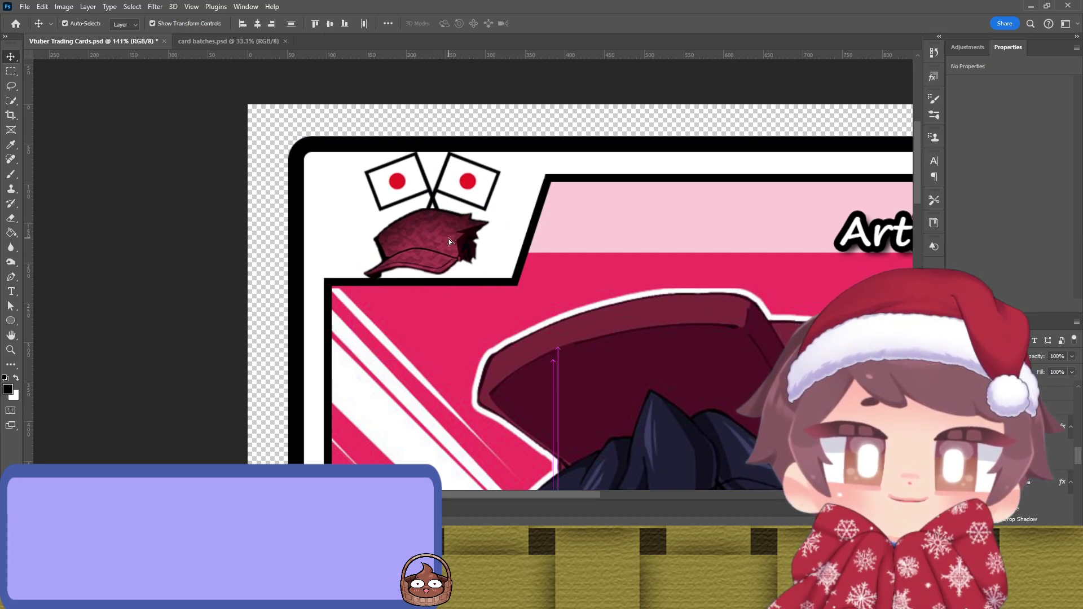
left_click_drag(431, 151, 434, 170)
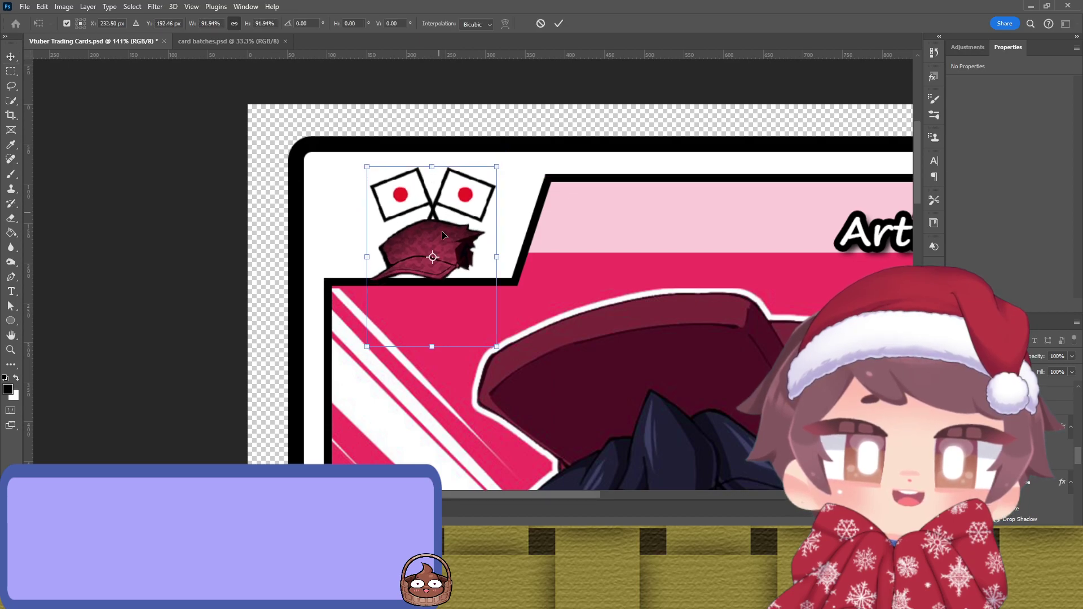
left_click_drag(444, 234, 445, 225)
key("Return")
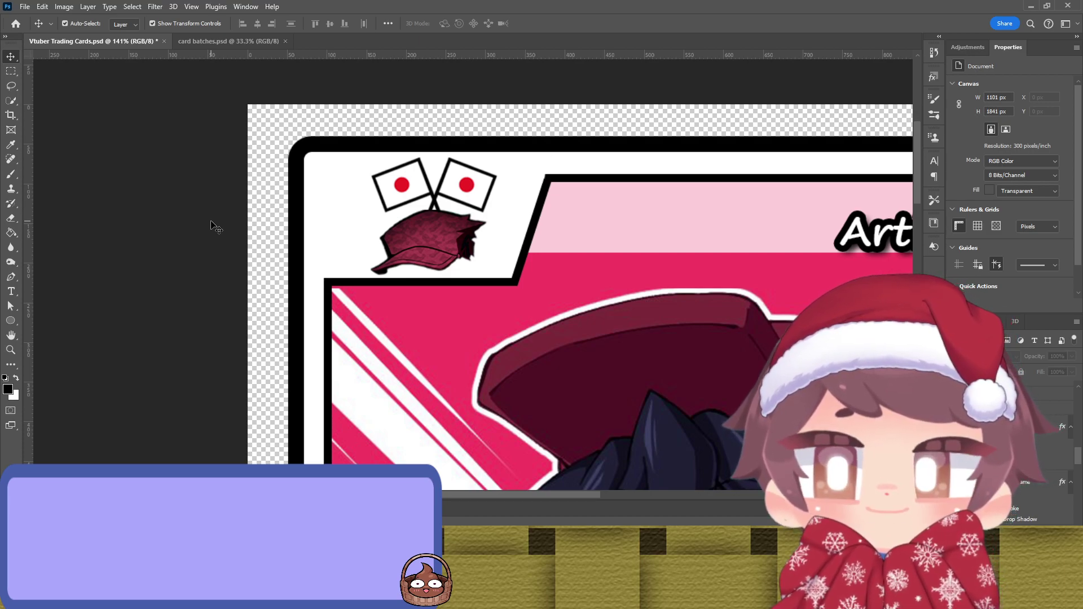
Step: Try a sampled dark navy fill on the card's outer edge, then undo it
scroll(246, 251, "down", 3)
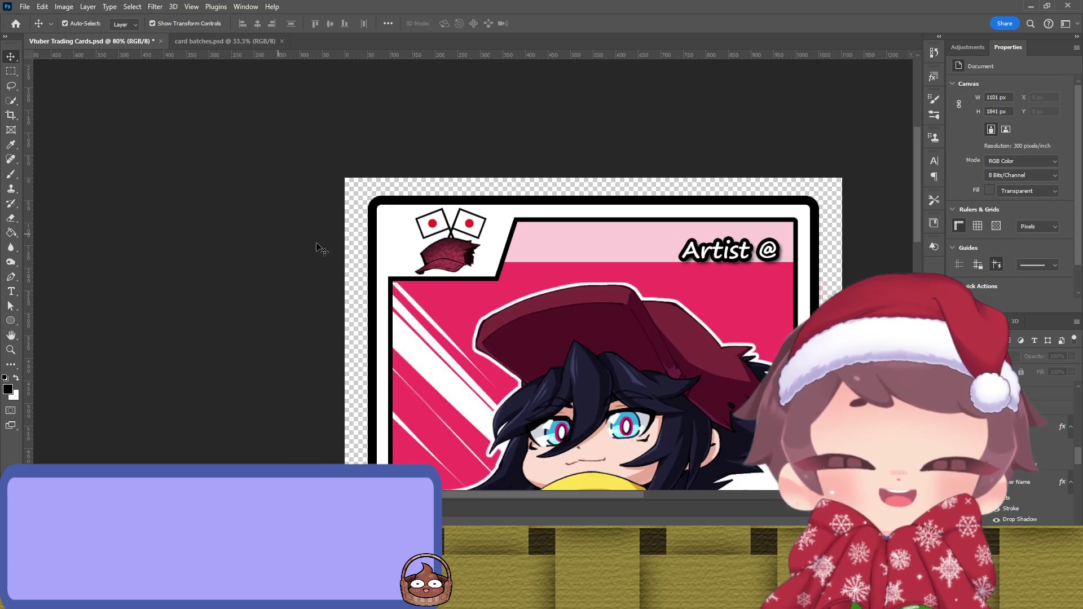
scroll(128, 213, "down", 1)
left_click_drag(162, 303, 251, 254)
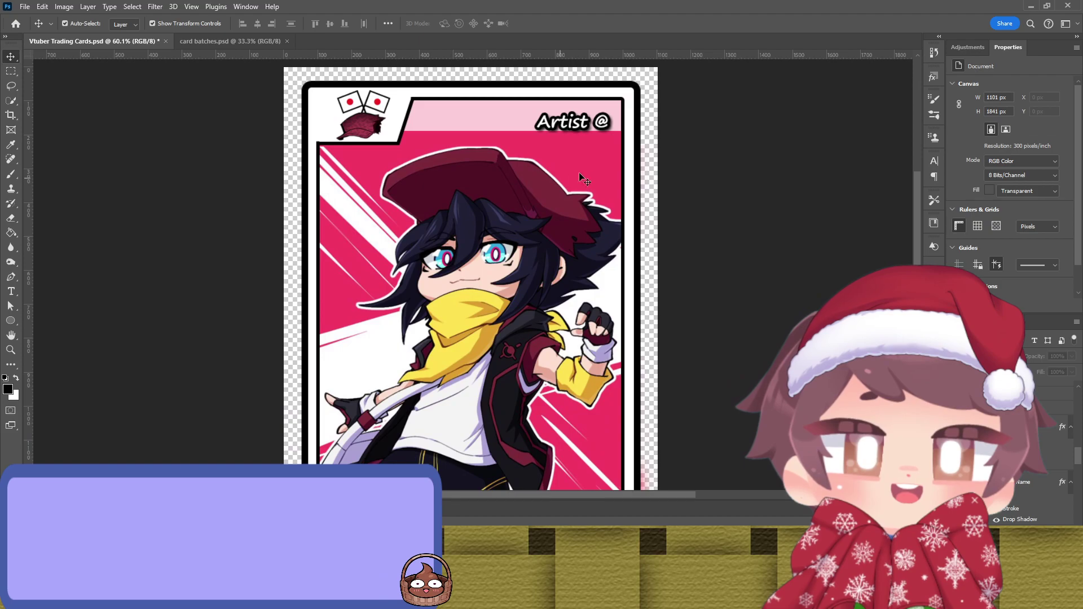
left_click(635, 154)
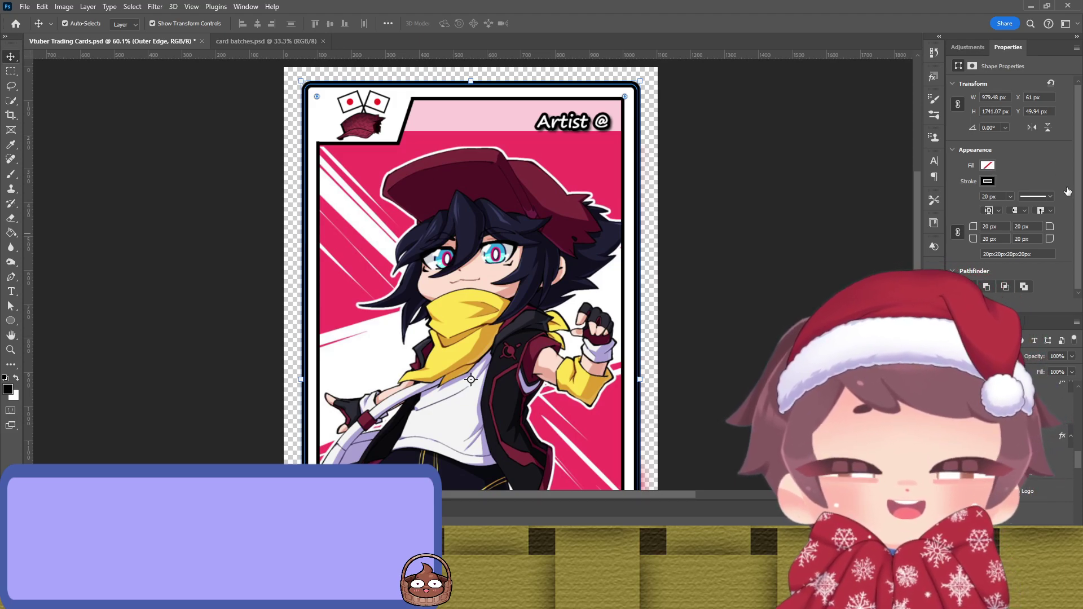
key("i")
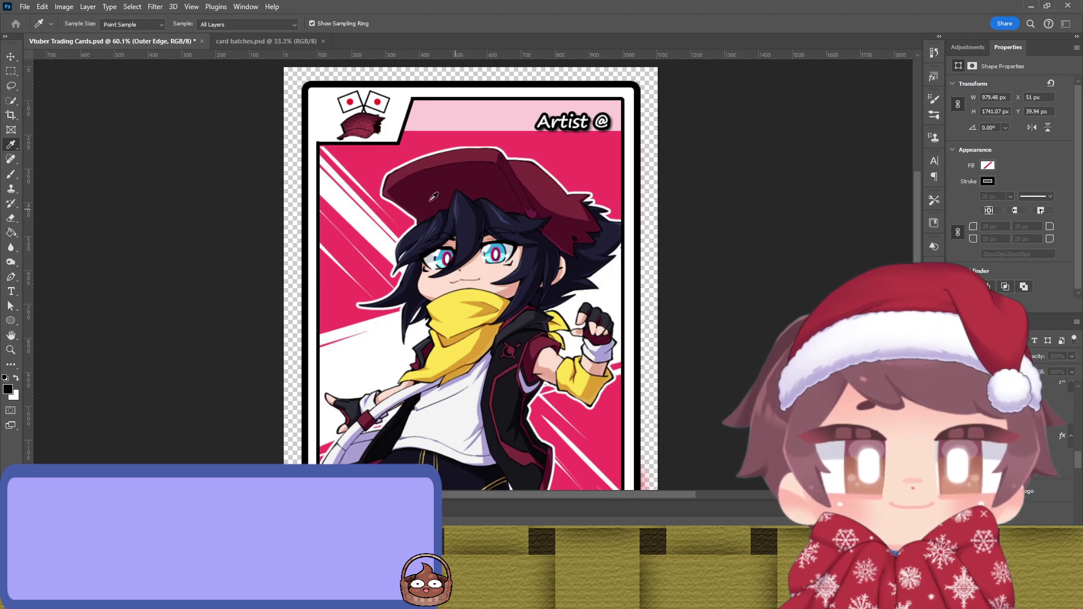
key("v")
key("alt+BackSpace")
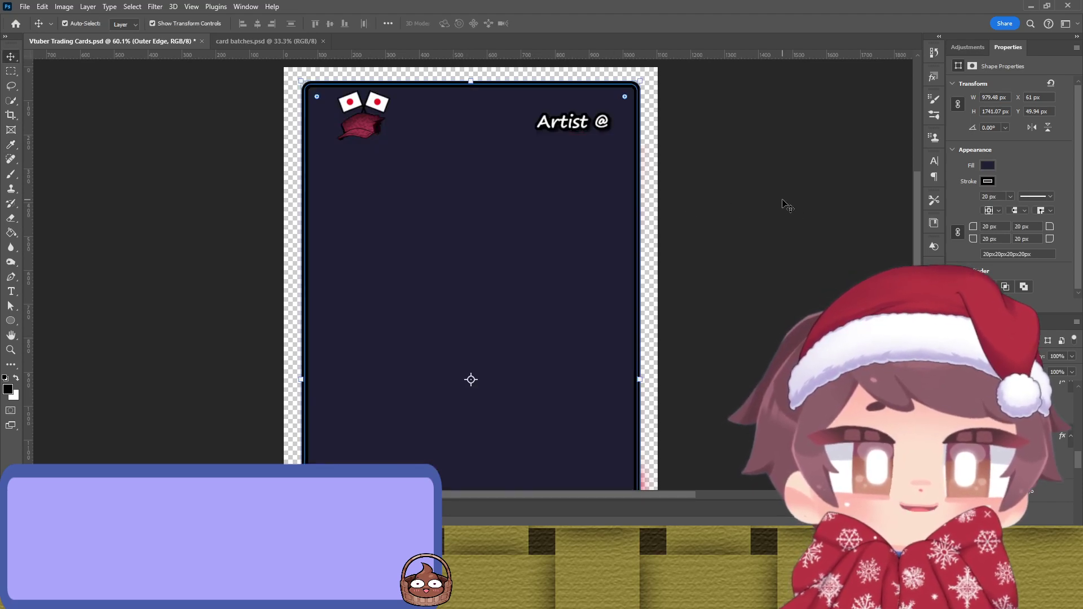
key("ctrl+z")
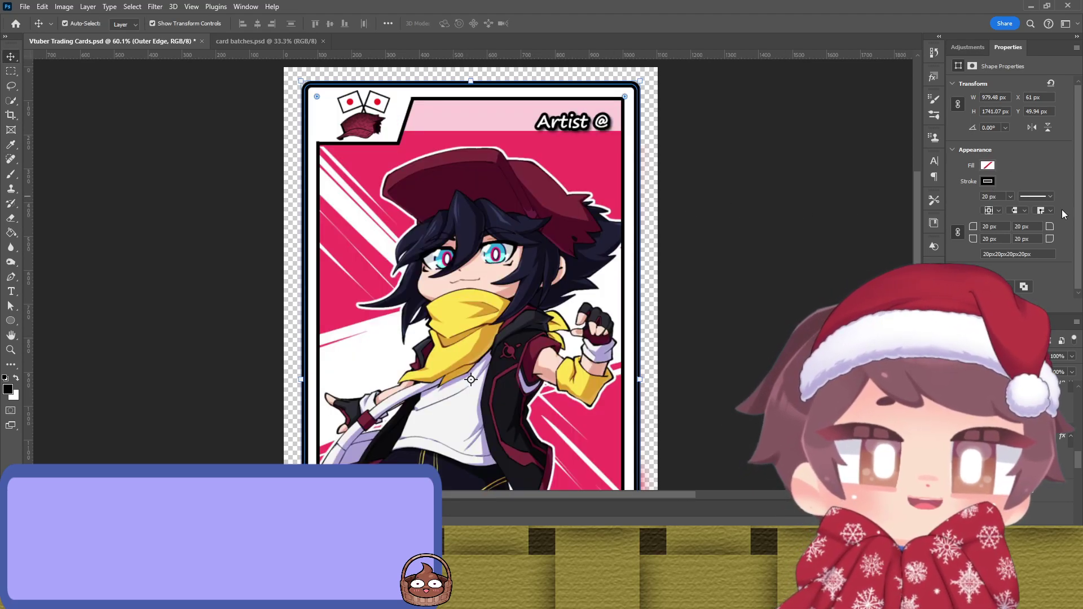
left_click(699, 228)
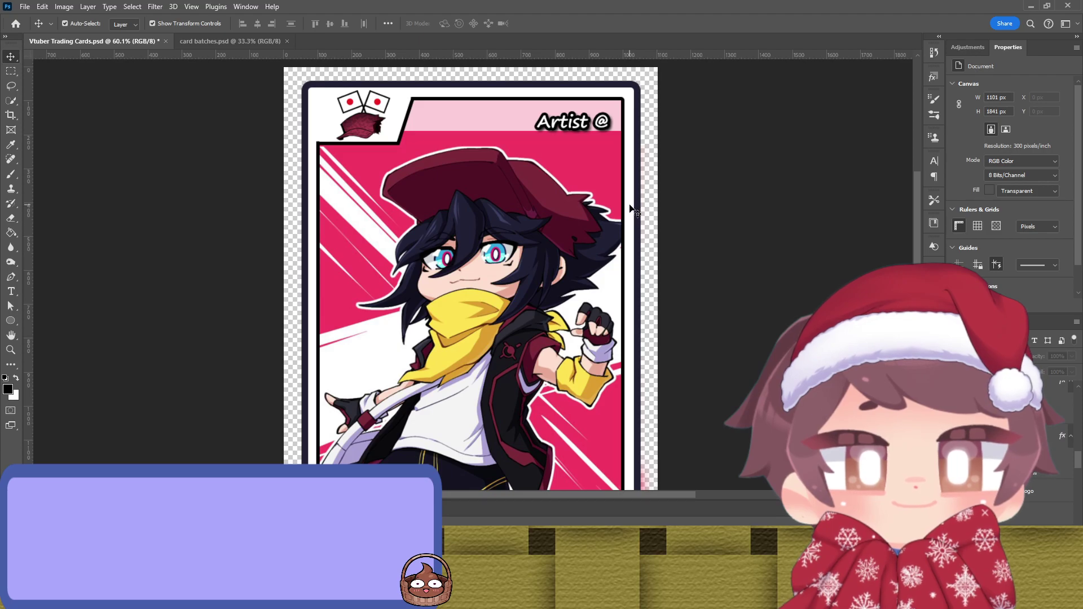
Step: Colour the Central Edge border with a pink sampled from the artwork
left_click(631, 209)
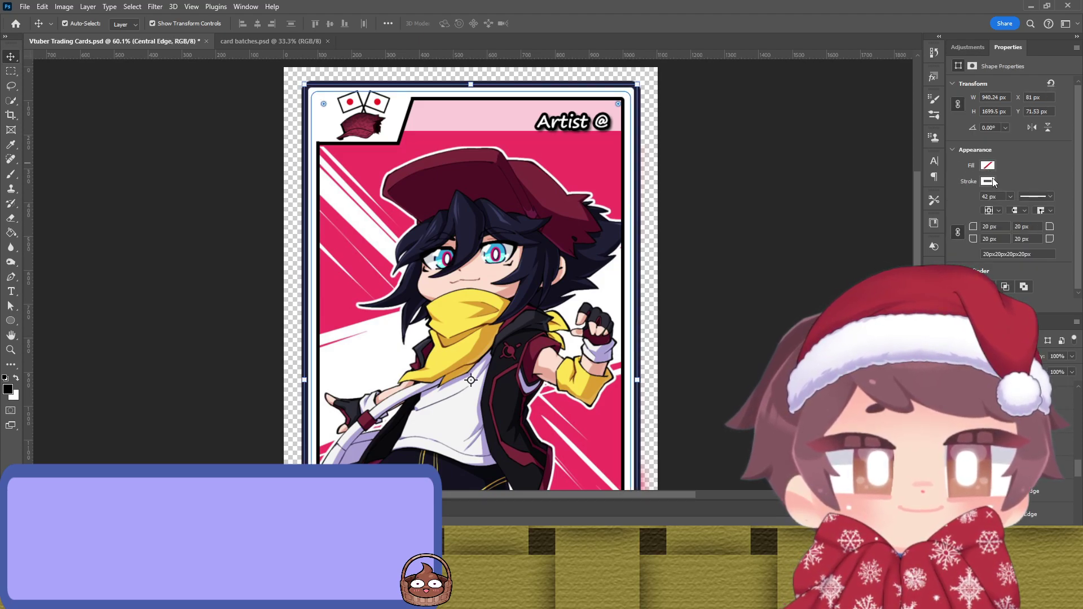
key("ctrl+z")
key("i")
key("v")
key("ctrl+z")
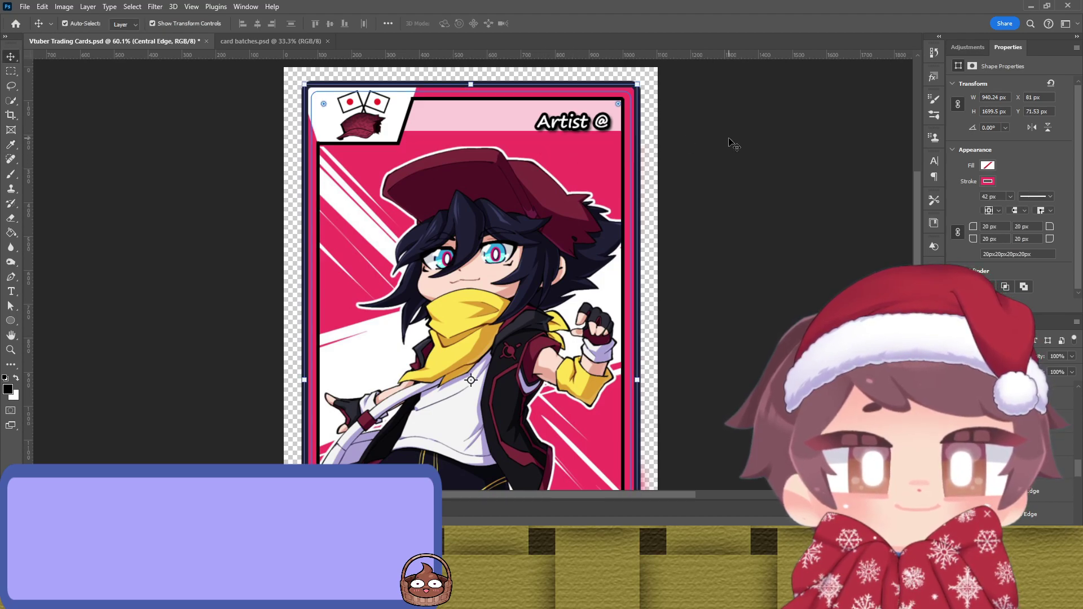
left_click(739, 144)
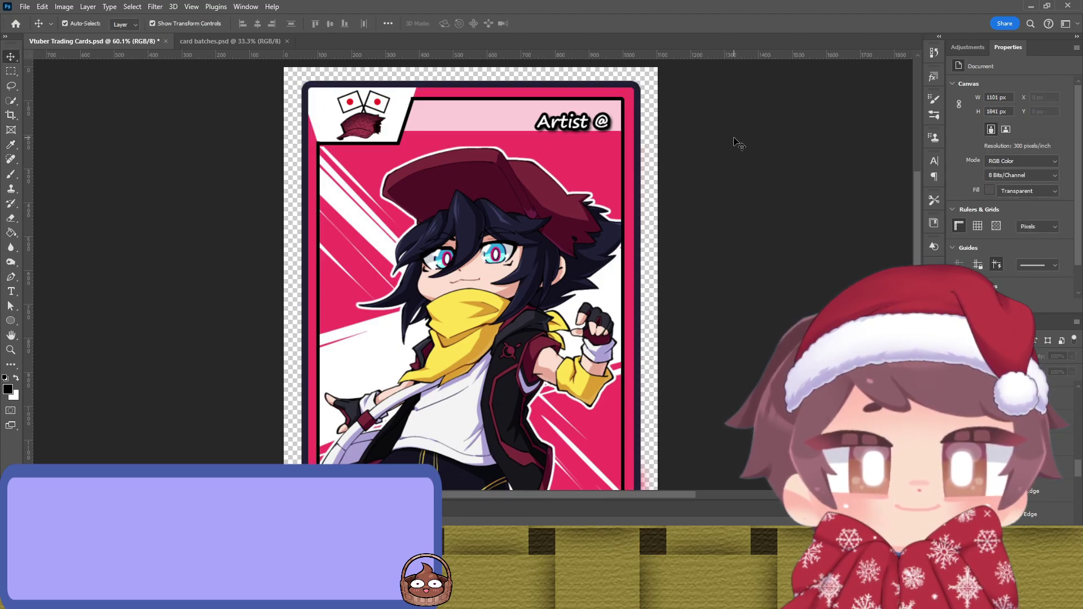
Step: Colour the Inner Edge border with a yellow sampled from the artwork
left_click(623, 207)
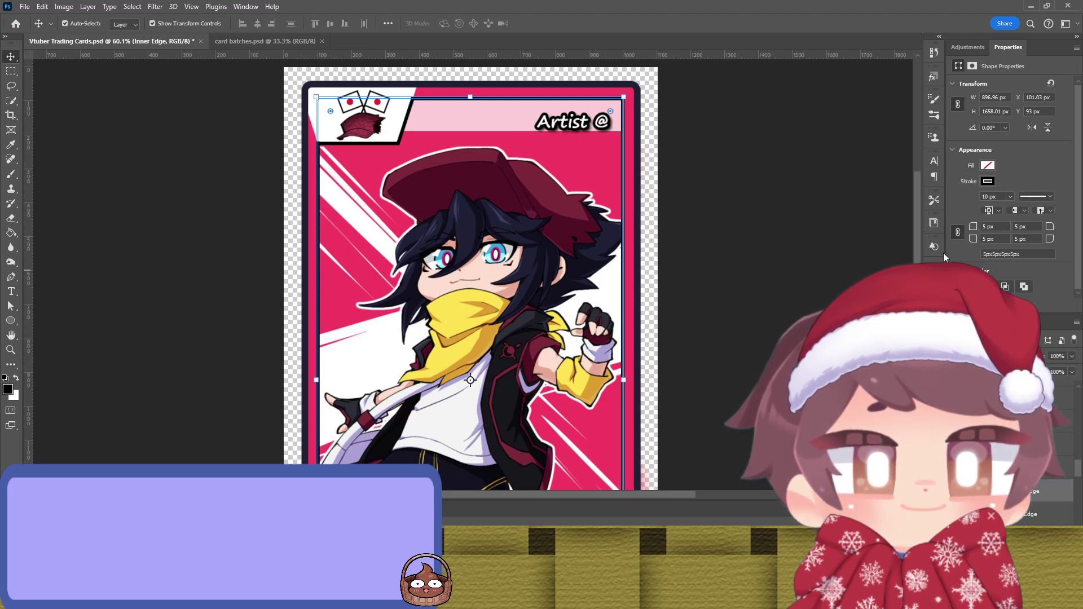
scroll(551, 330, "down", 5)
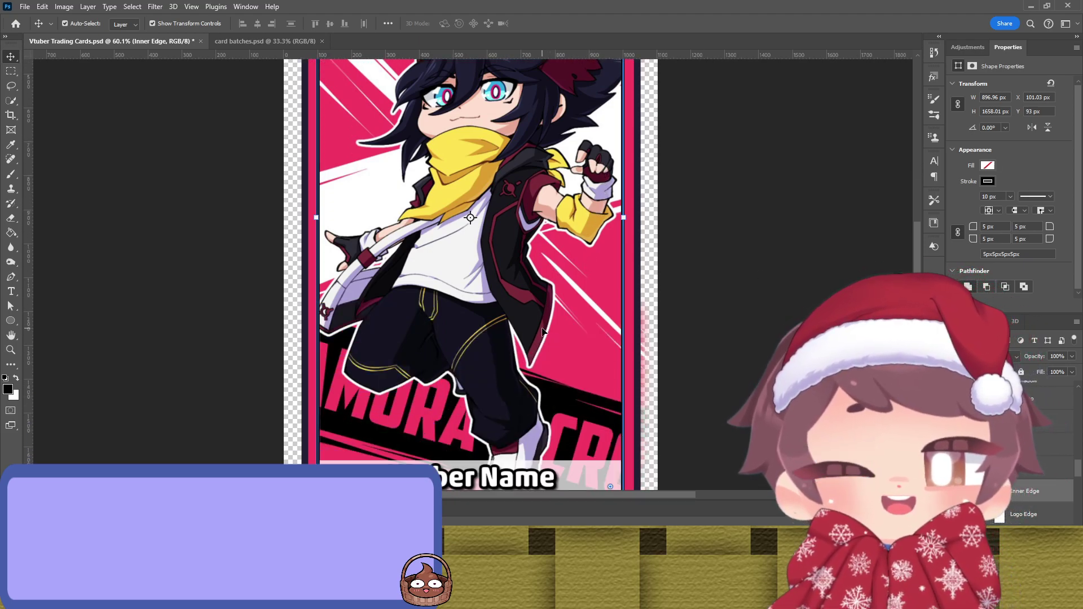
scroll(541, 331, "up", 3)
scroll(541, 329, "up", 2)
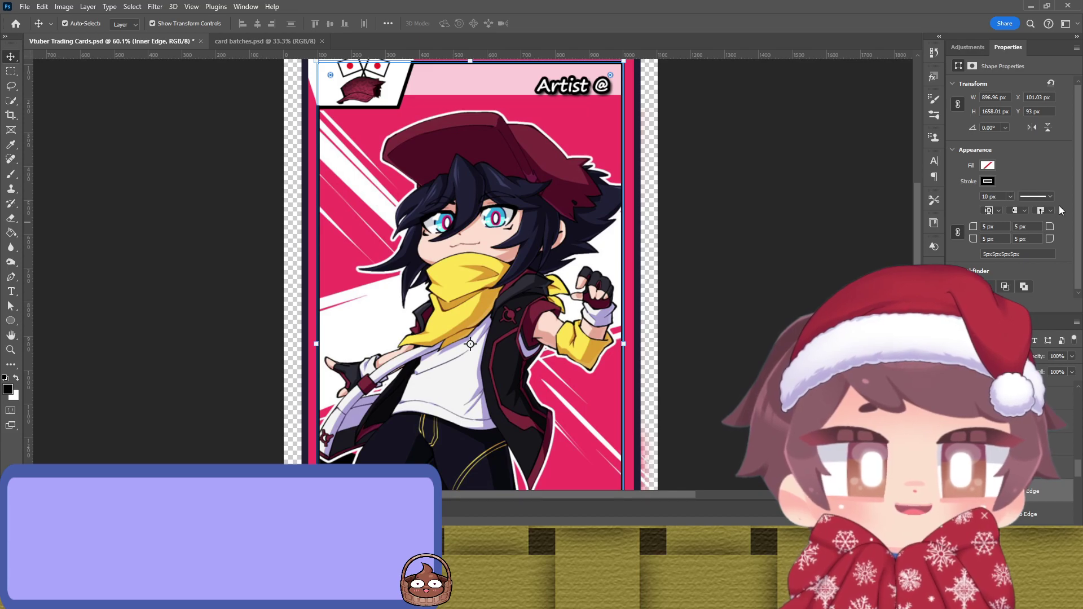
key("i")
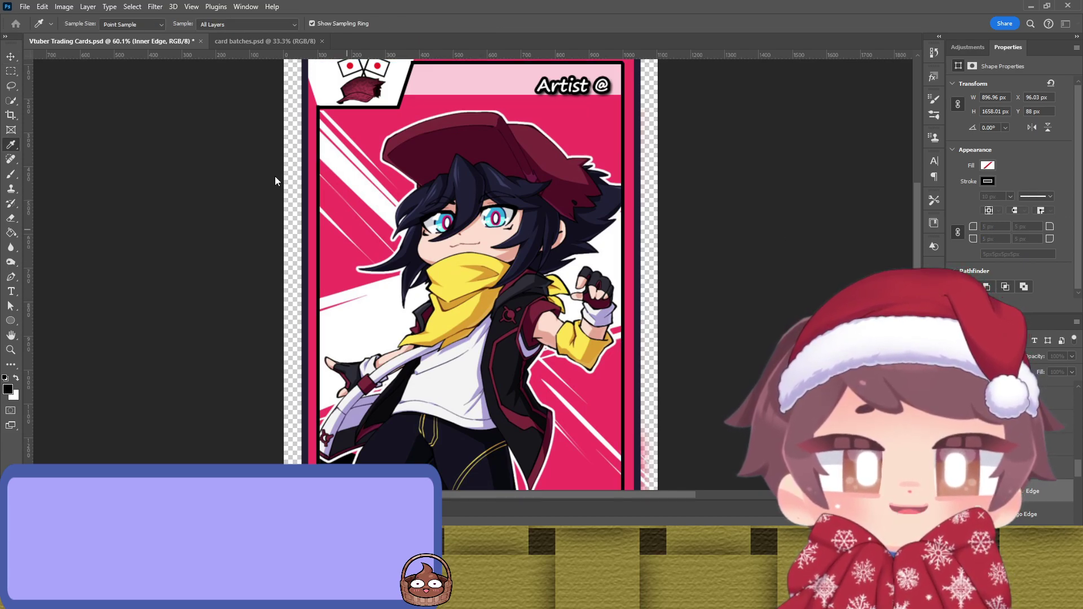
key("v")
left_click(744, 186)
scroll(744, 186, "up", 2)
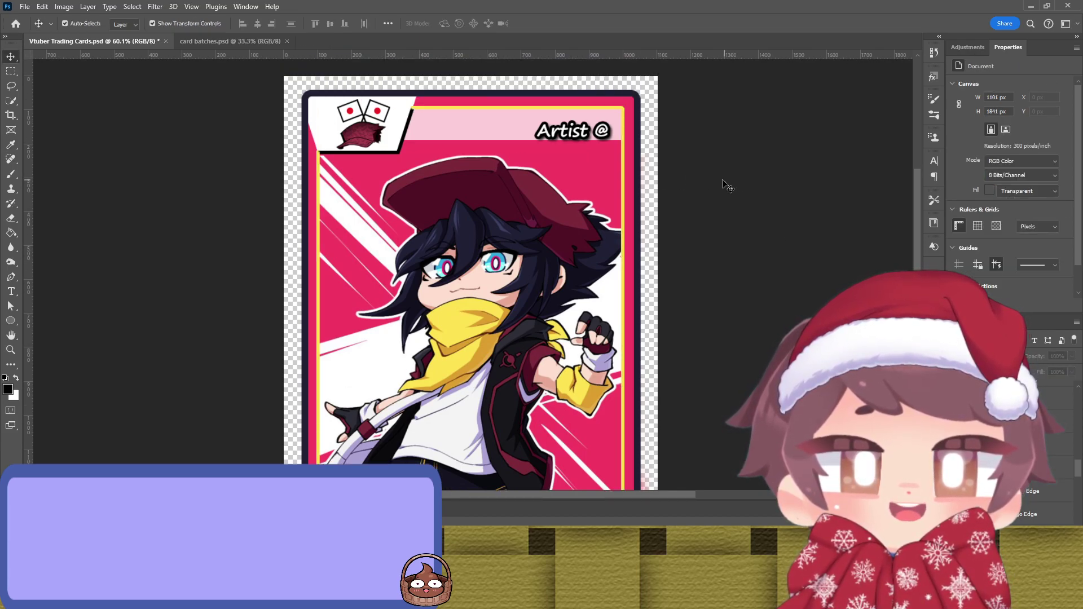
scroll(676, 185, "down", 1)
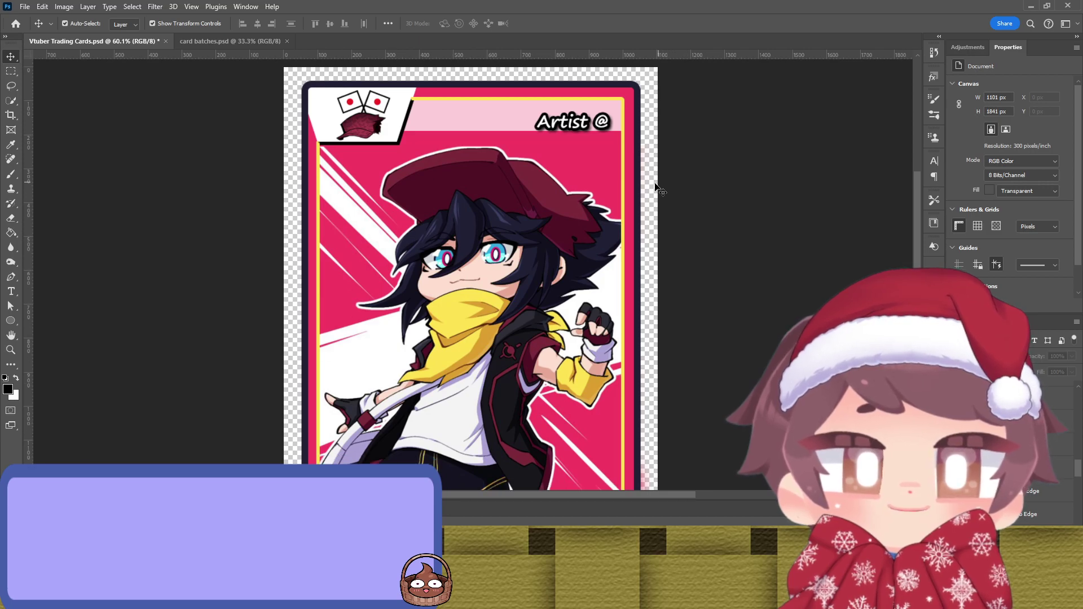
Step: Change the Inner Edge border from yellow to dark
left_click(625, 207)
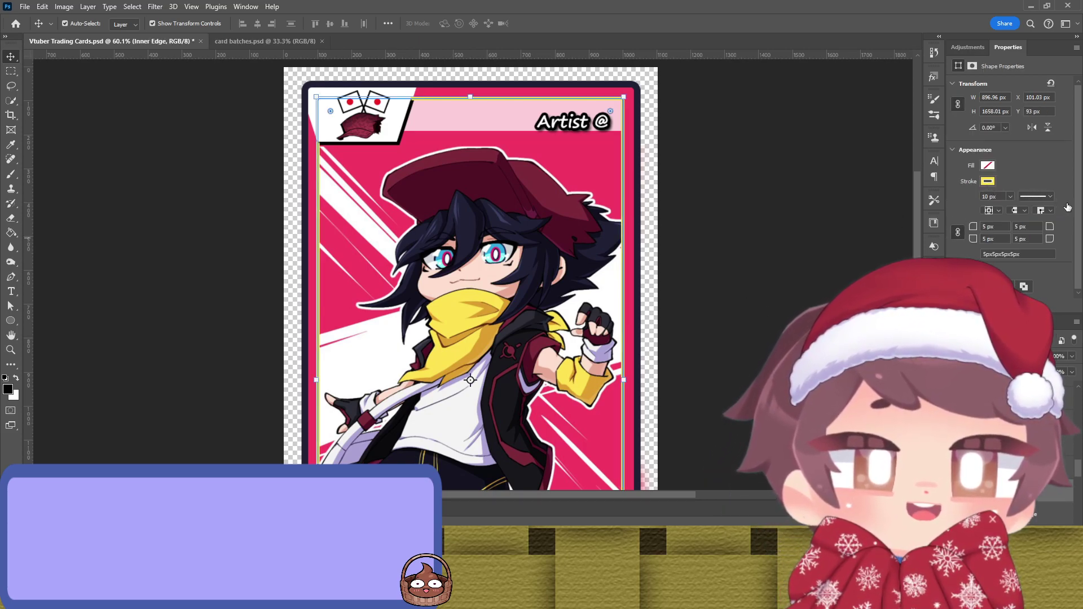
key("i")
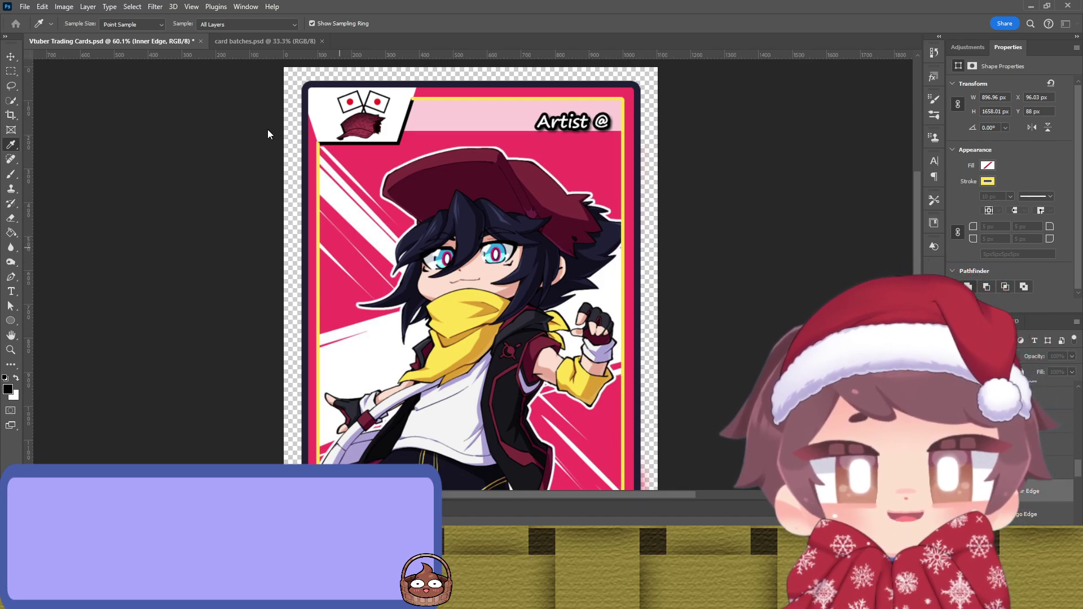
key("v")
left_click(750, 178)
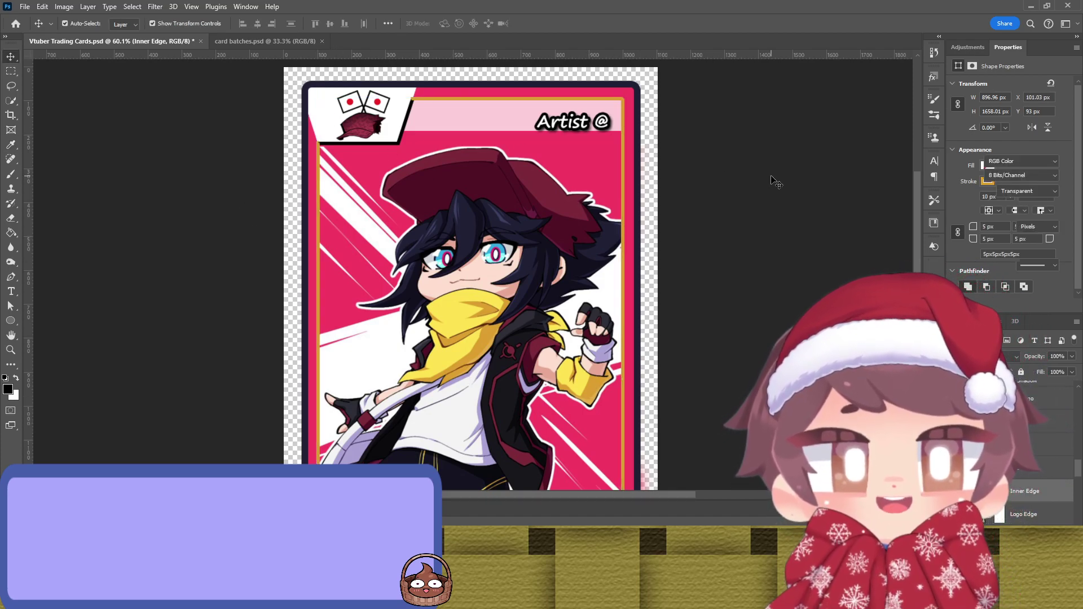
key("ctrl+z")
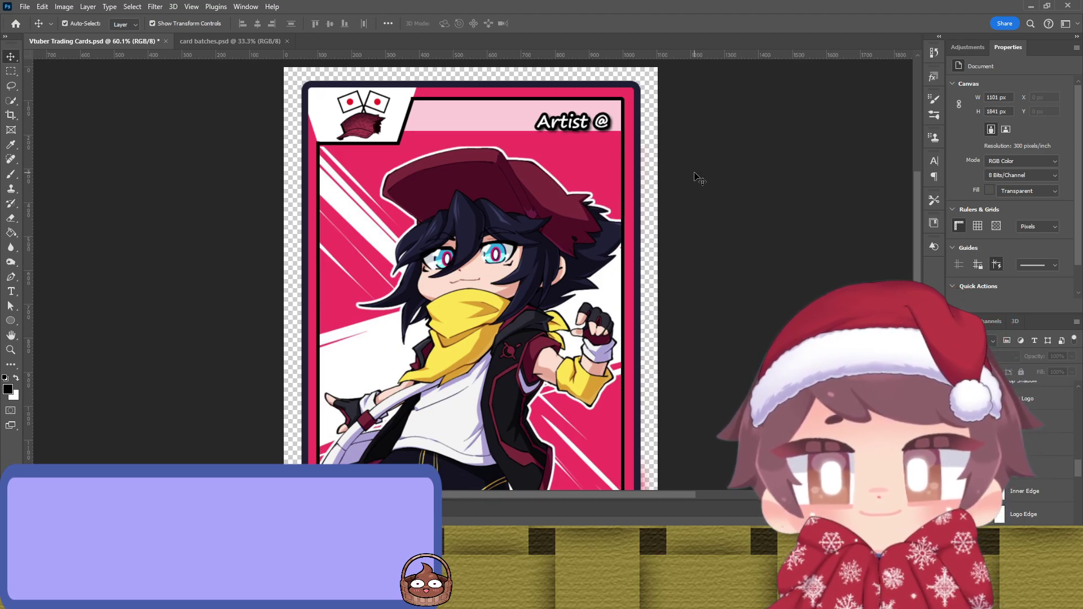
Step: Resample a colour from the artwork for the card's outer edge
left_click(641, 206)
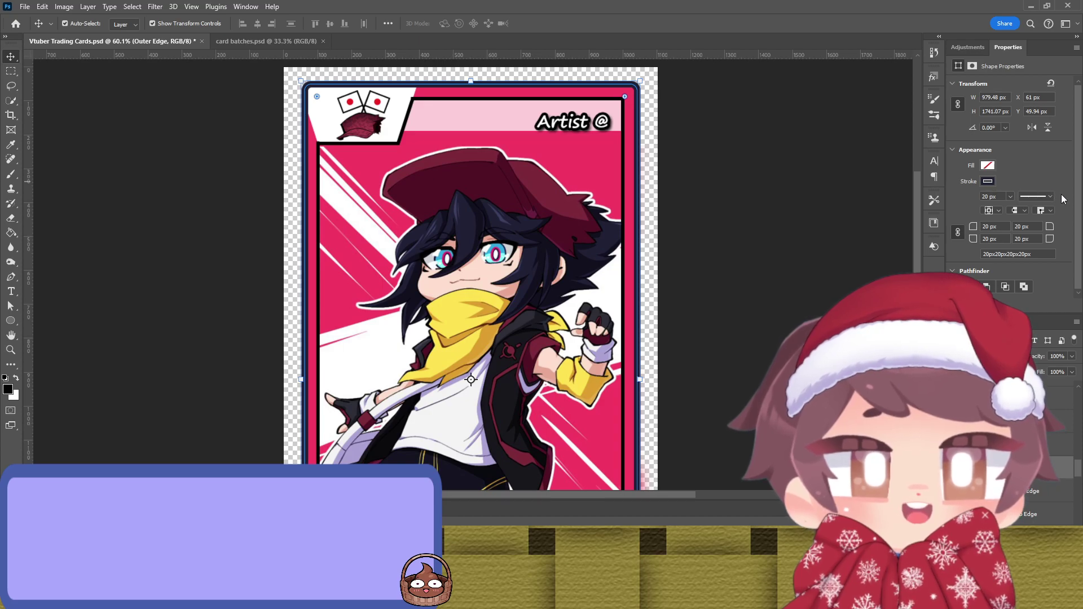
key("i")
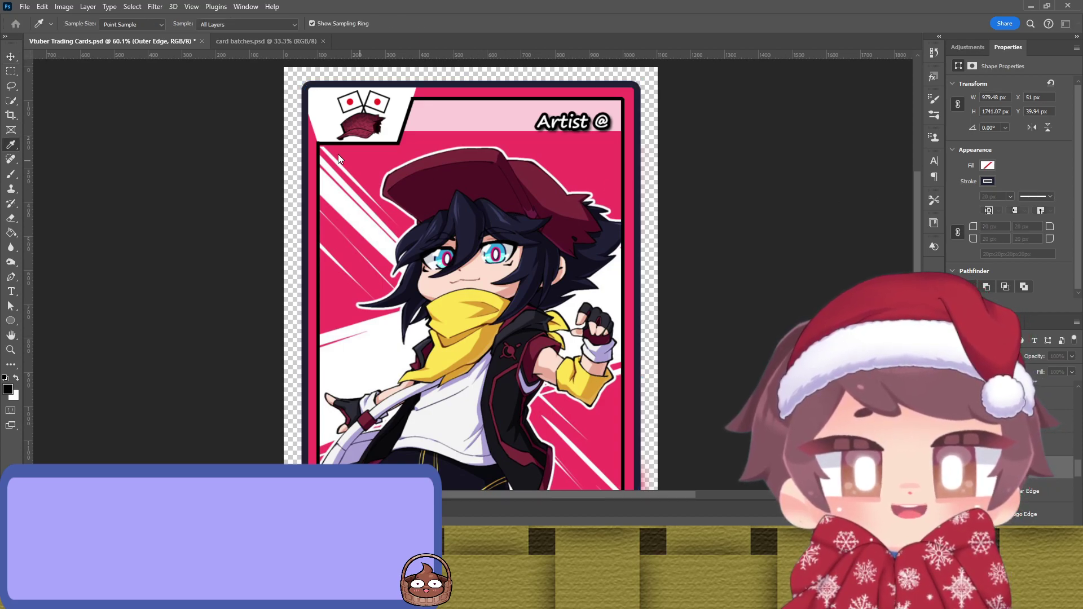
key("v")
left_click(798, 165)
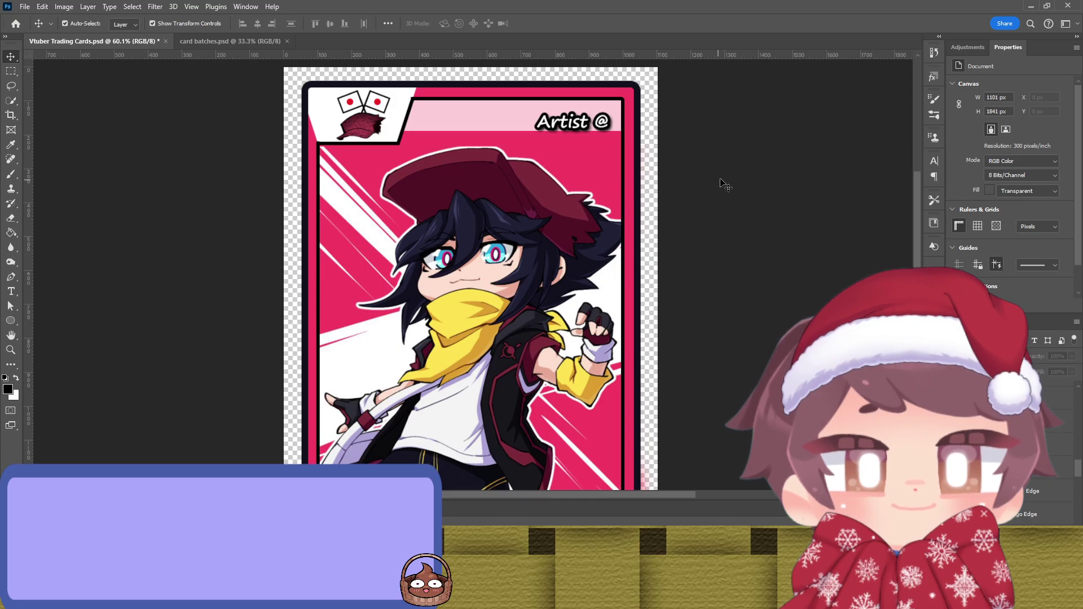
scroll(728, 180, "down", 2)
scroll(697, 167, "up", 3)
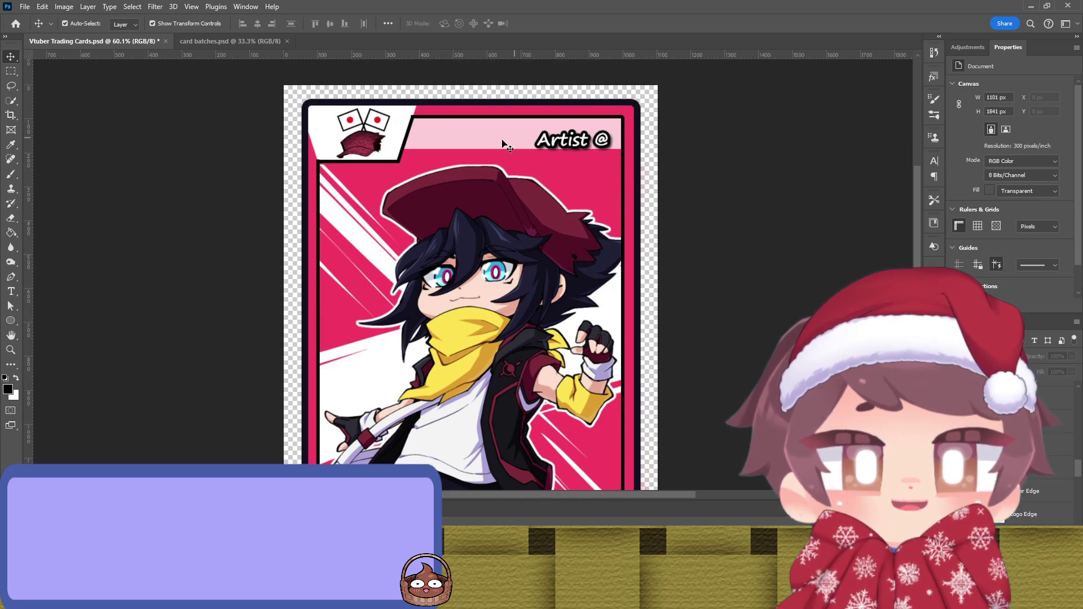
Step: Remove the logo background's red outline and test a dark navy fill
left_click(338, 136)
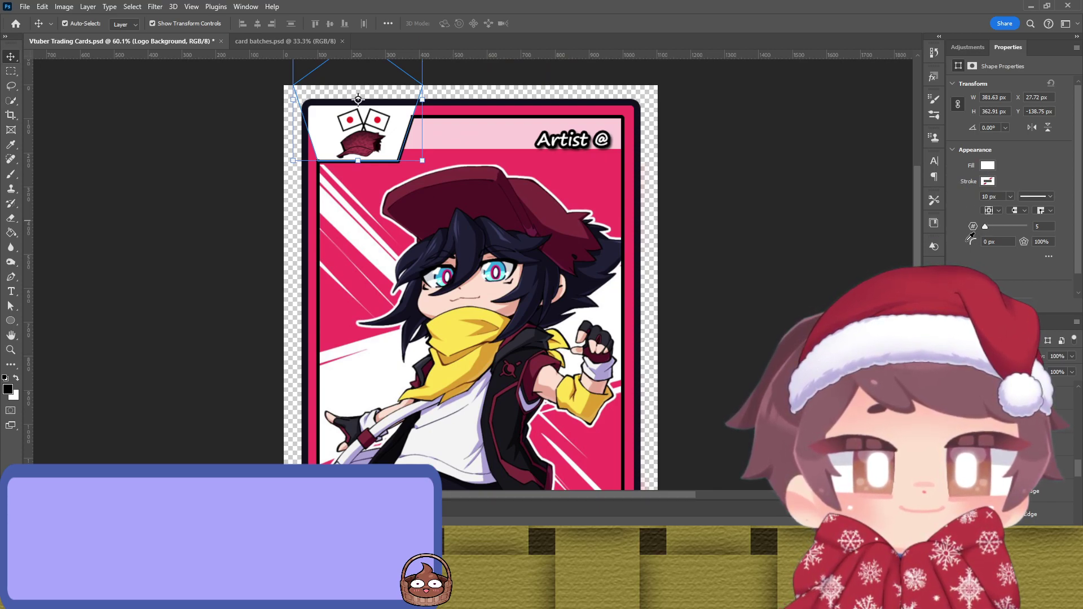
left_click(813, 234)
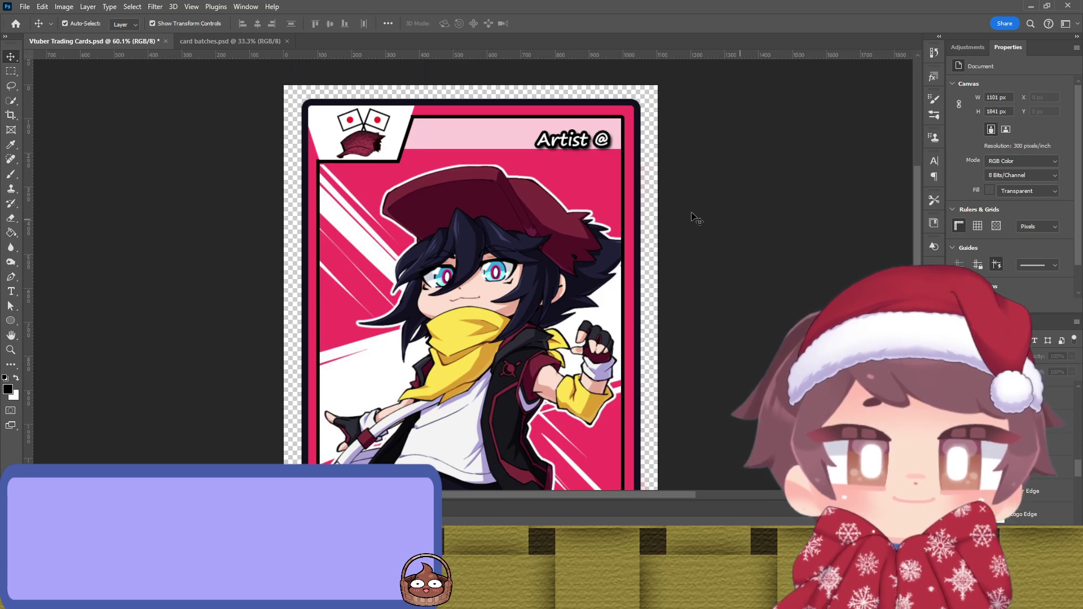
left_click(410, 118)
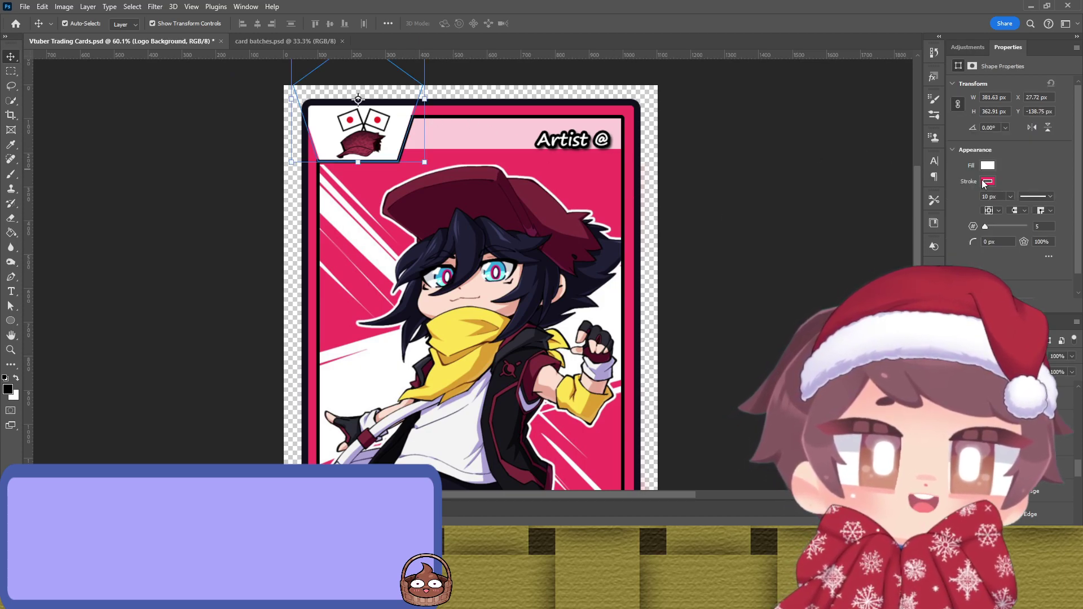
key("ctrl+z")
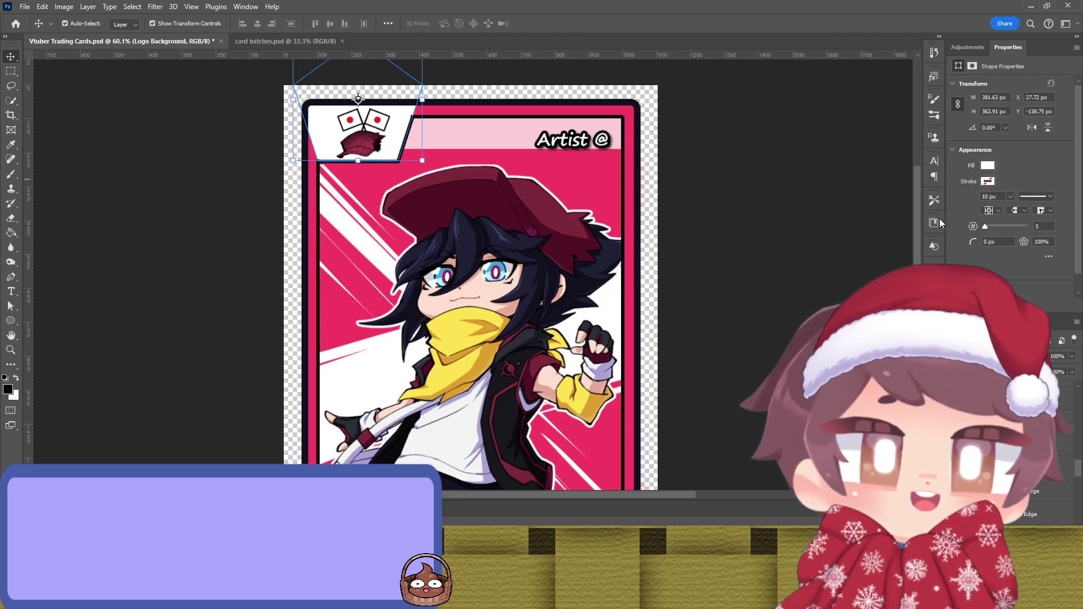
key("ctrl+z")
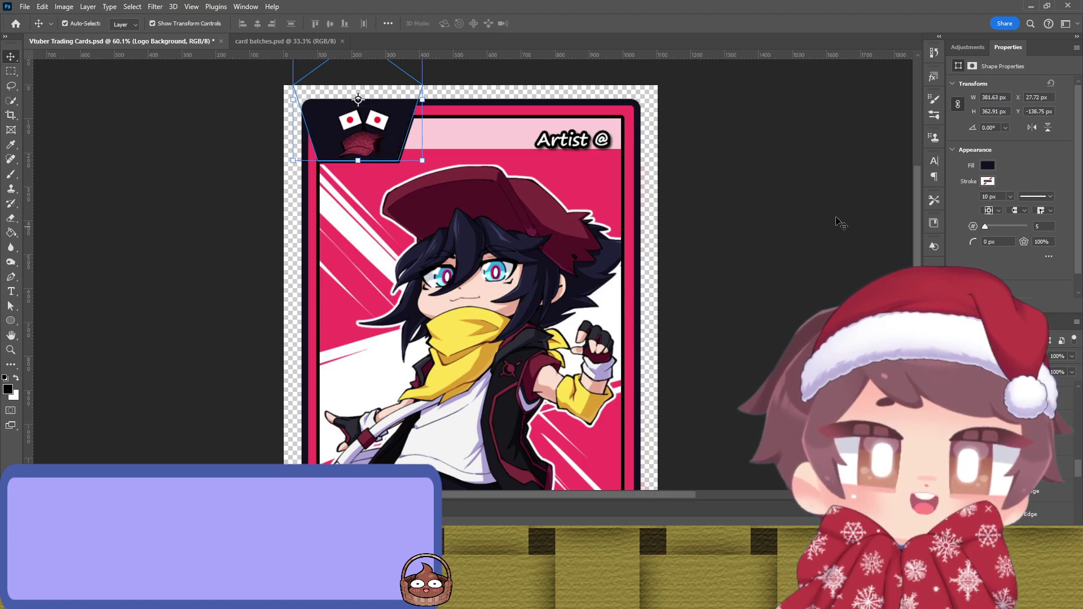
key("ctrl+shift+z")
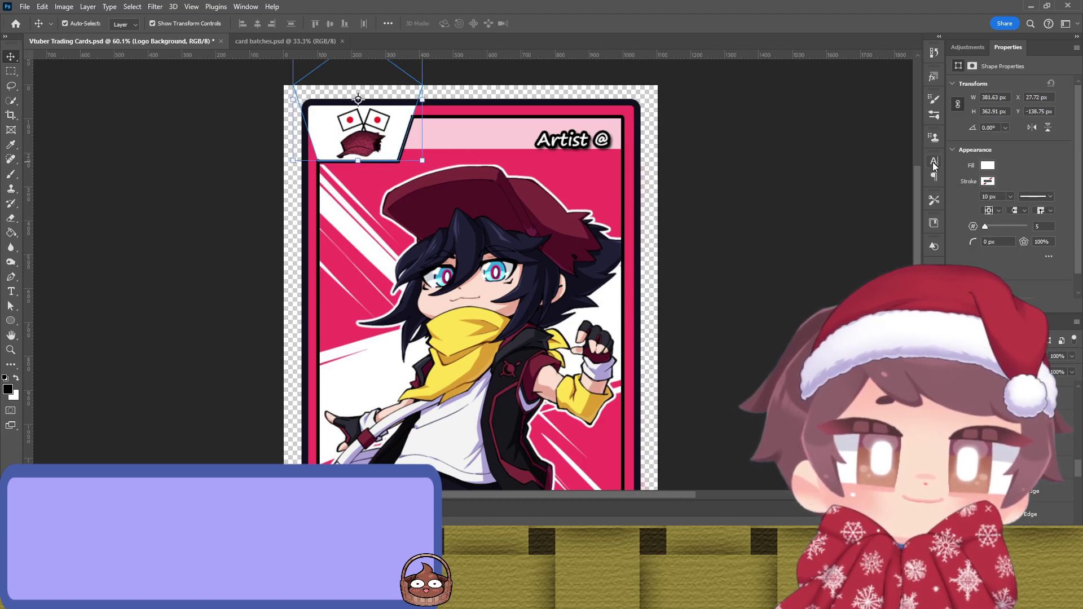
Step: Compare the logo background's fill options, stepping between its white and dark states
left_click(987, 165)
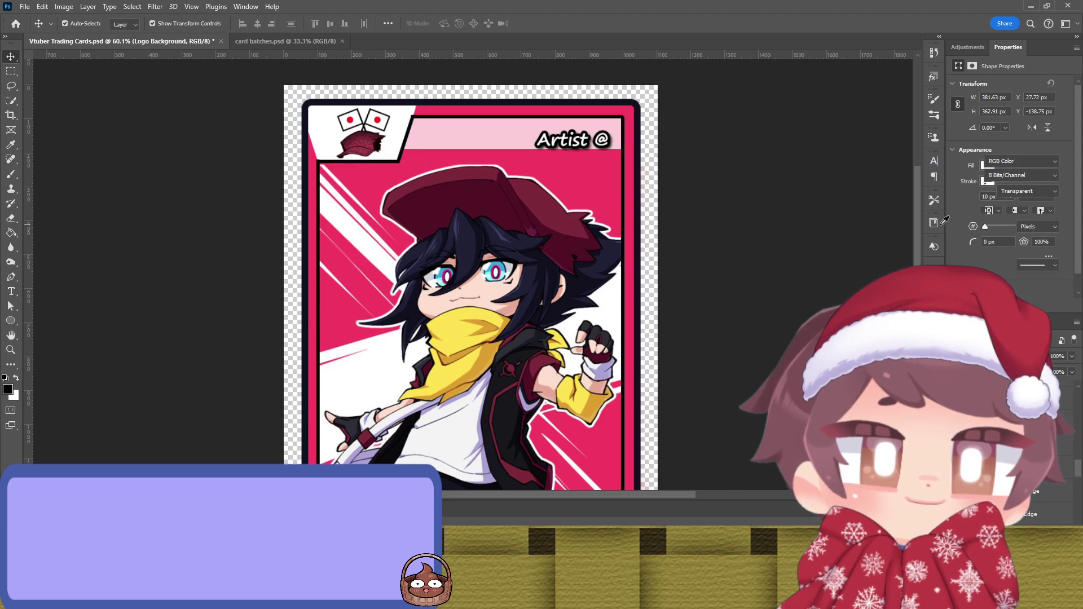
left_click(467, 133)
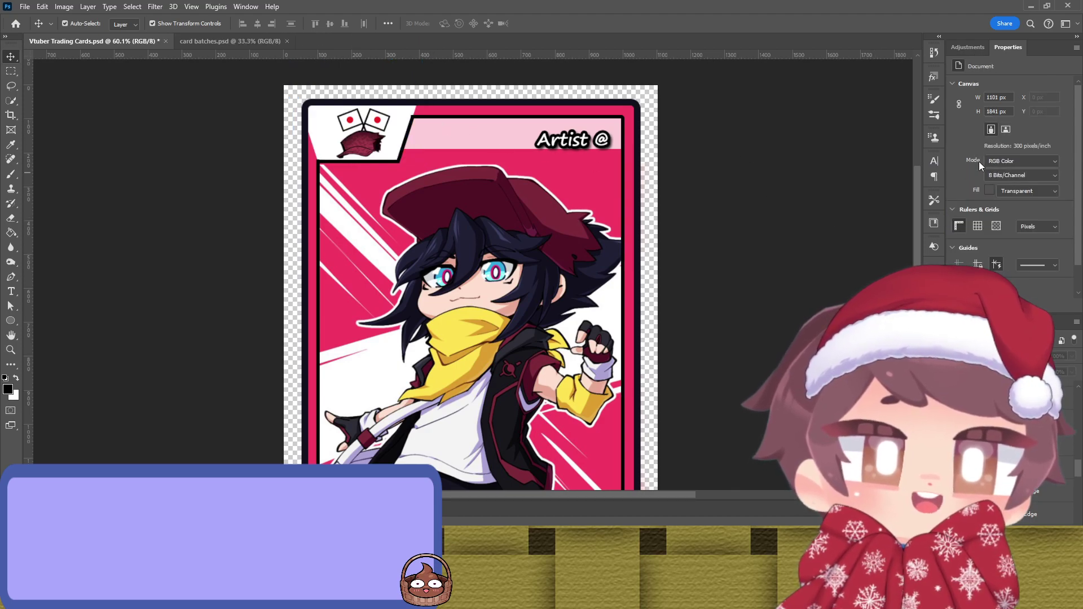
key("ctrl+z")
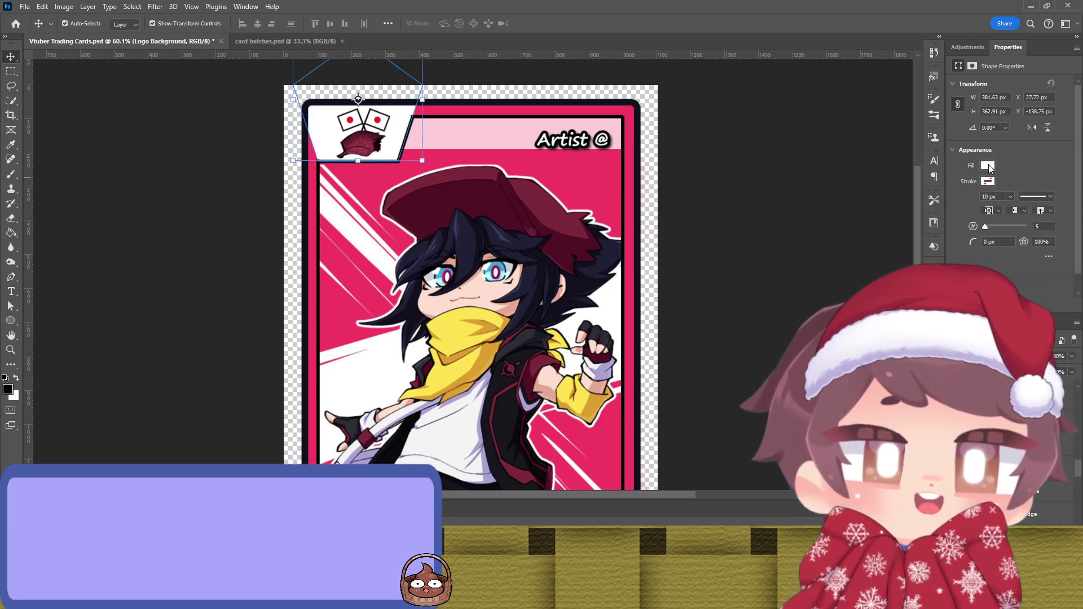
key("ctrl+shift+z")
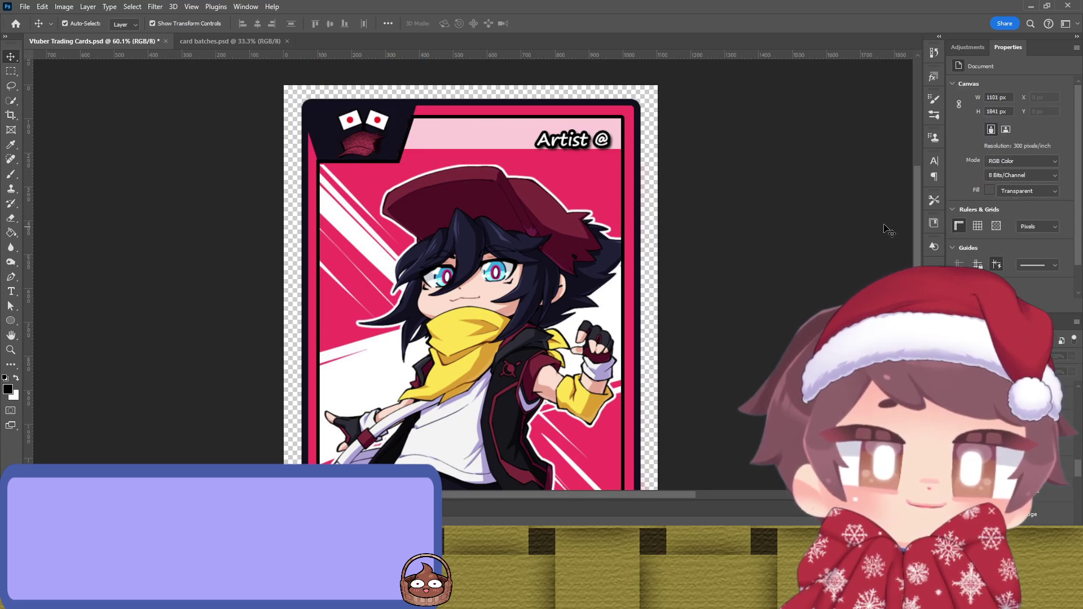
key("ctrl+z")
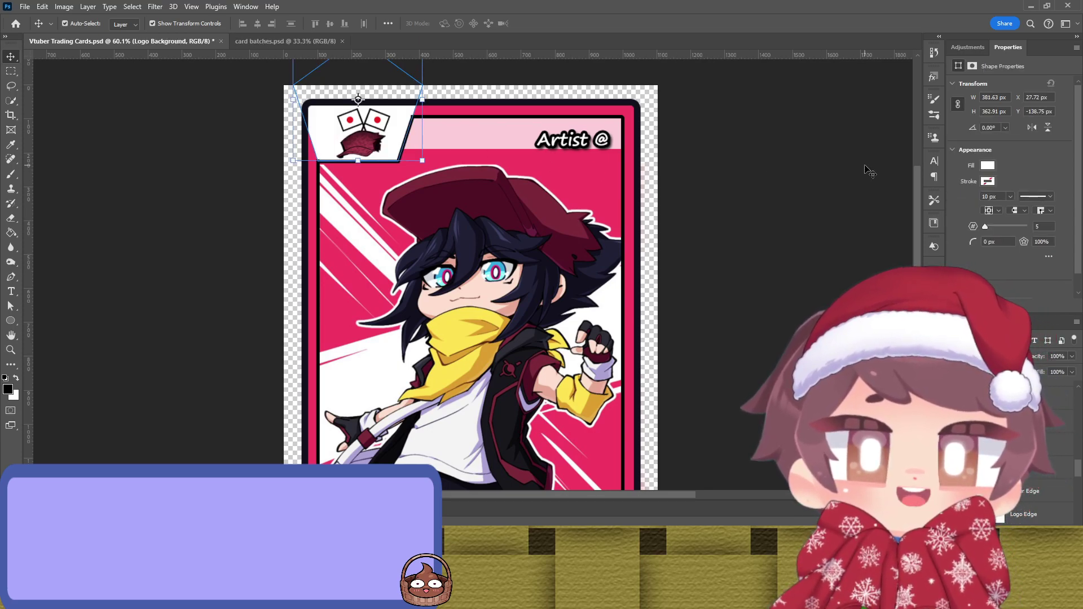
left_click(835, 170)
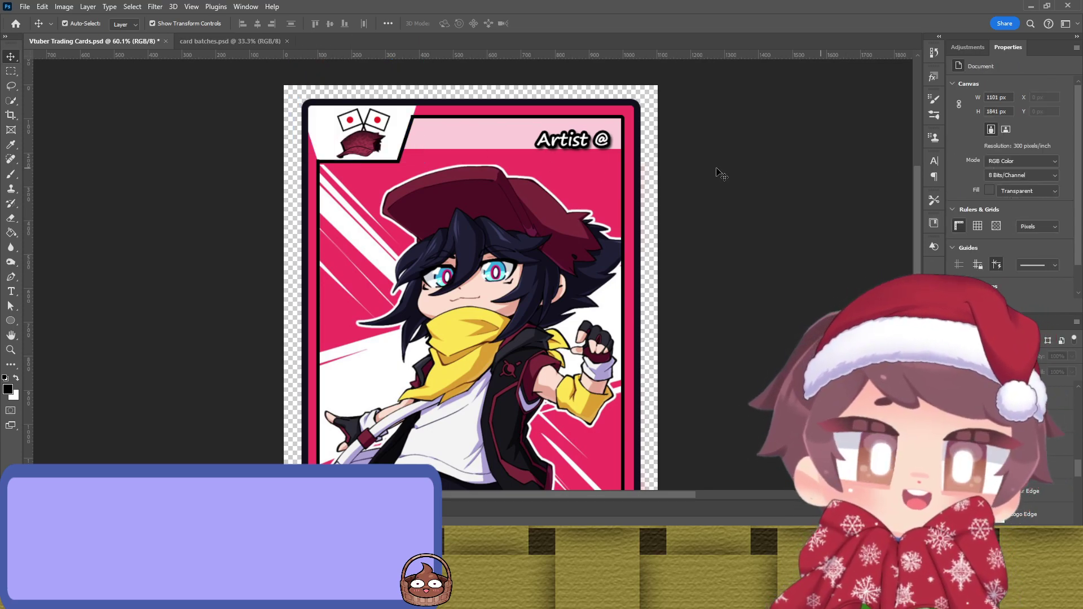
left_click(399, 139)
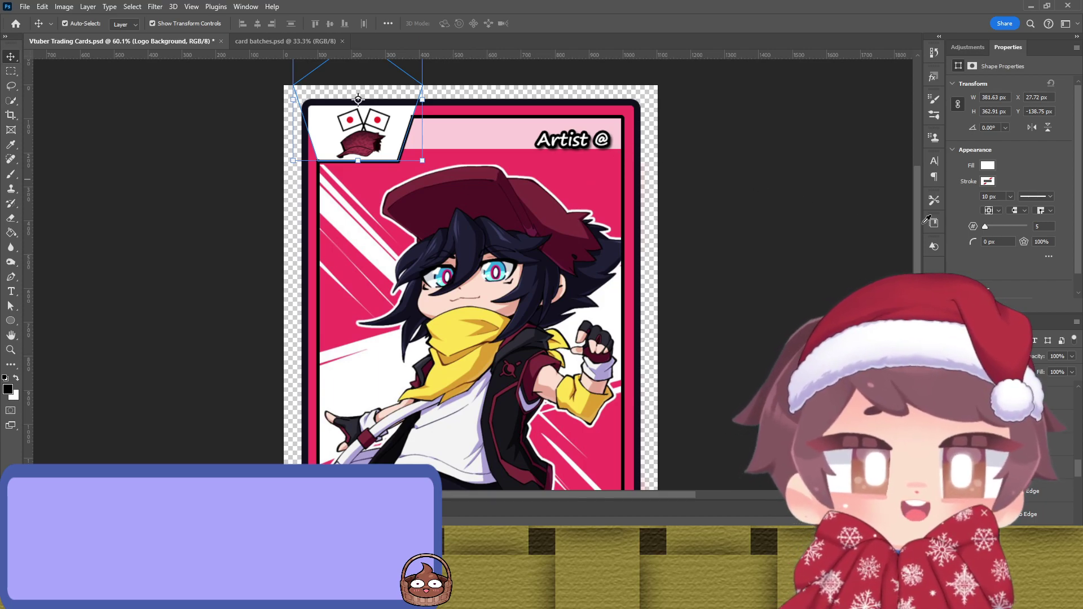
left_click(733, 243)
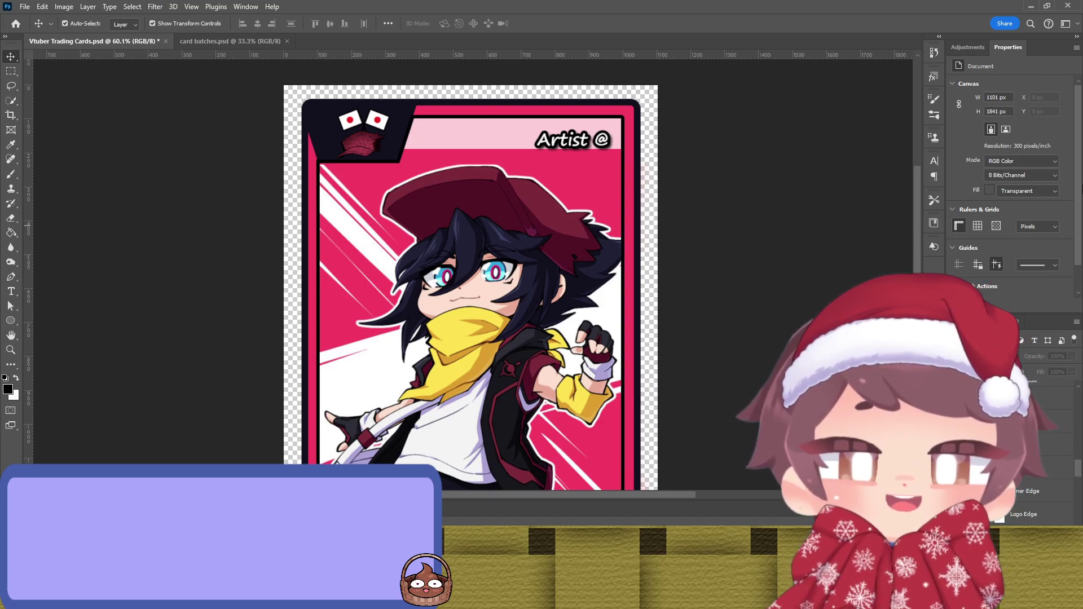
Step: Fill the logo background with the card's pink sampled via the Eyedropper
key("i")
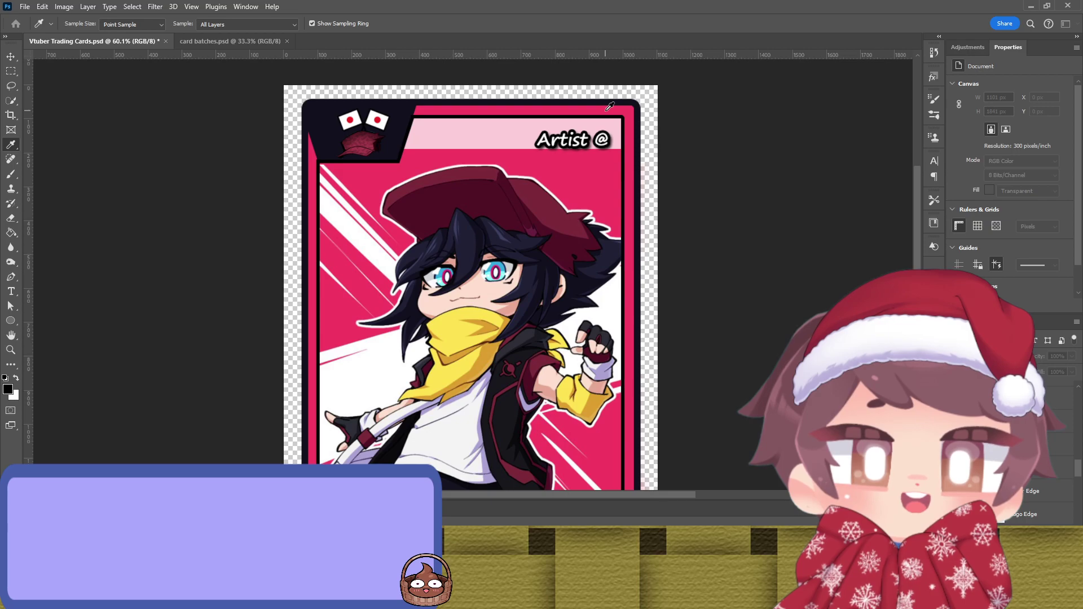
key("v")
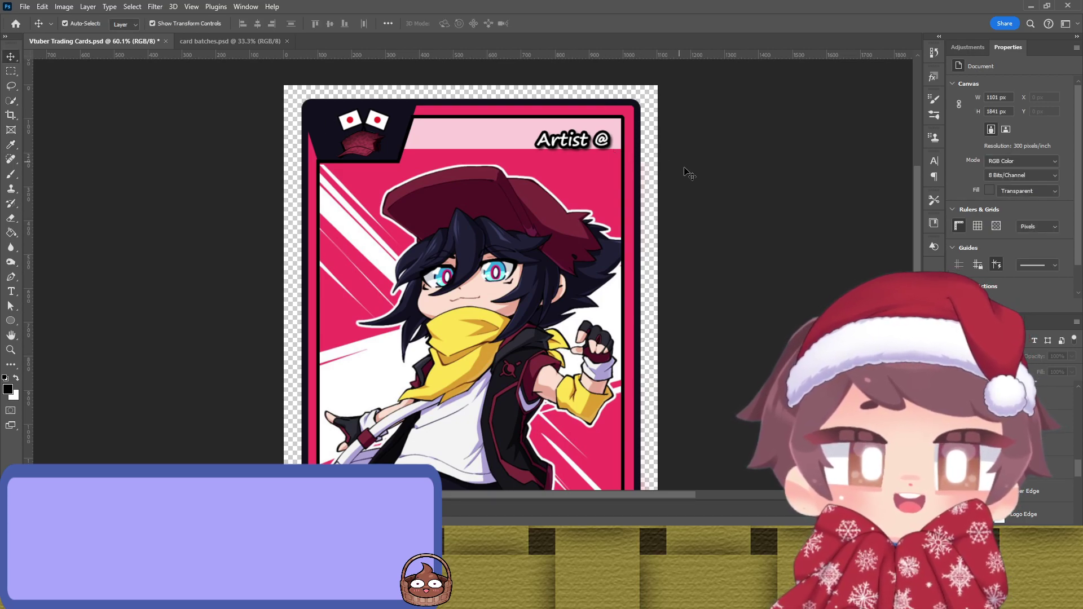
left_click(317, 139)
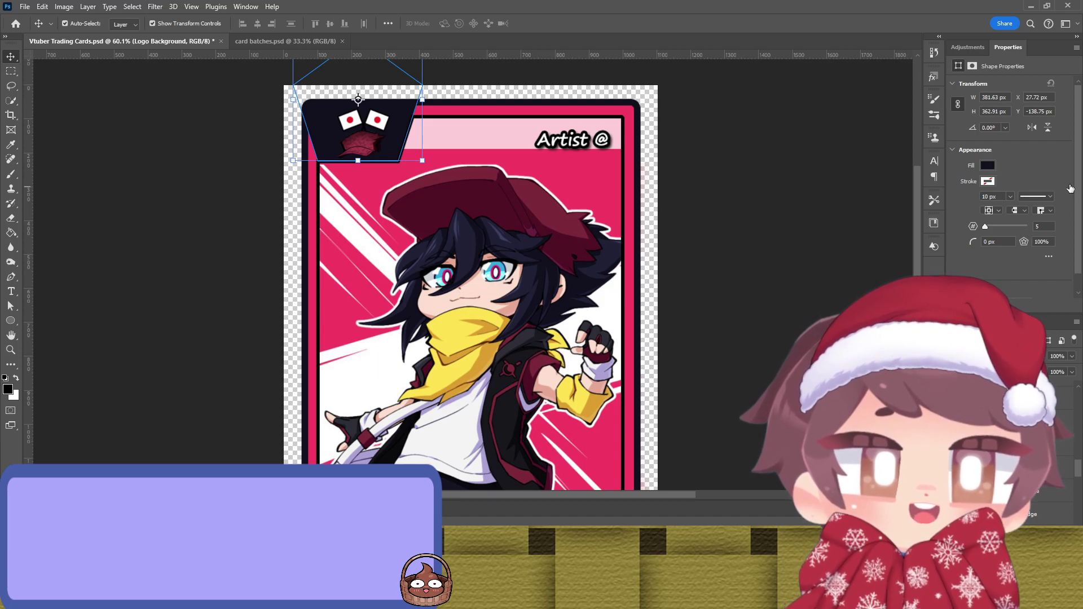
key("i")
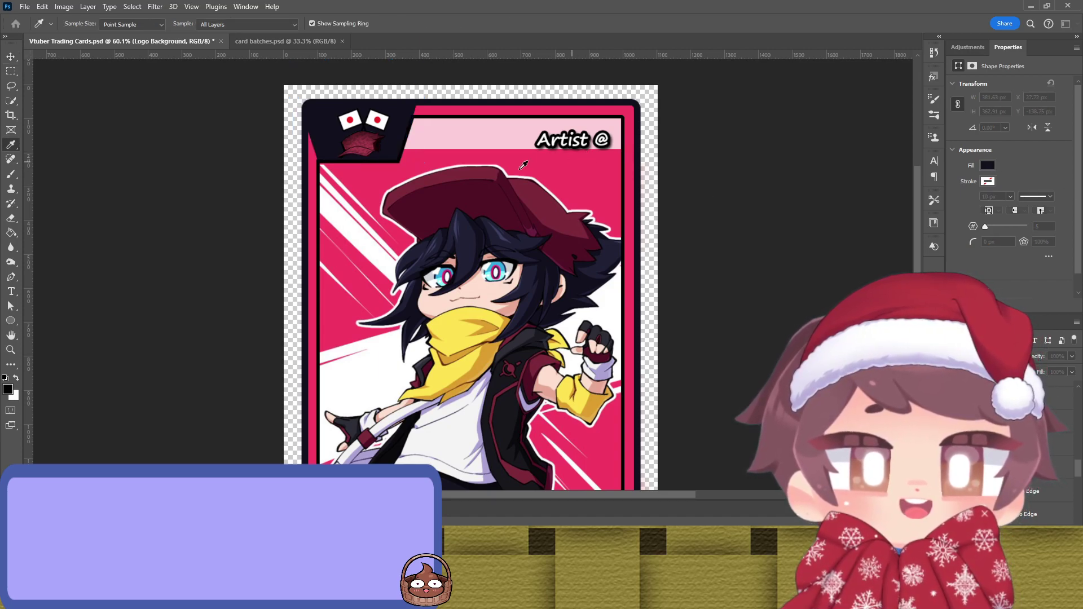
key("v")
key("ctrl+z")
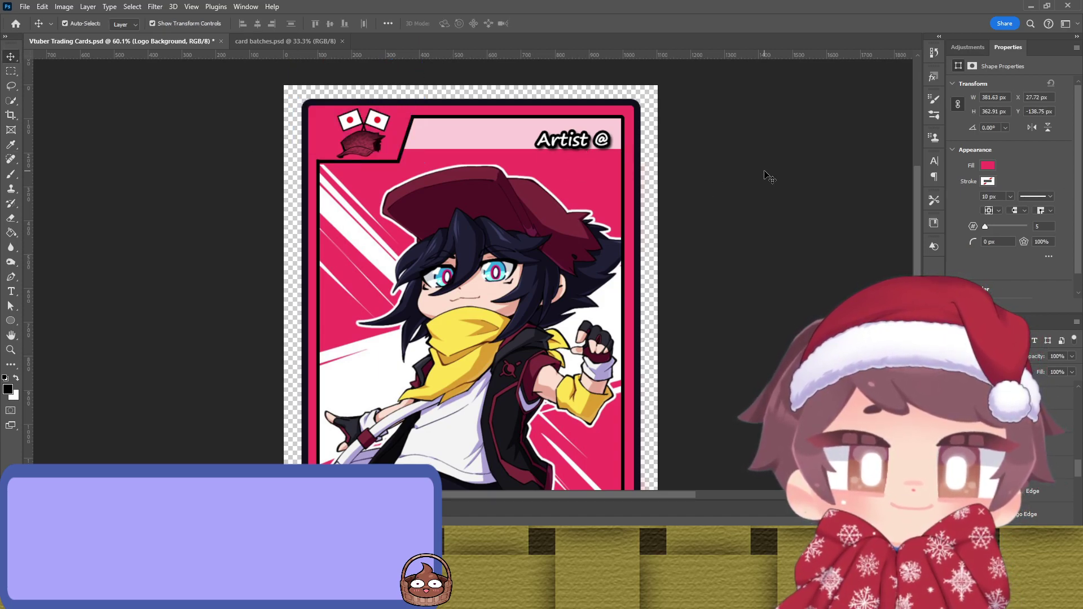
left_click(783, 175)
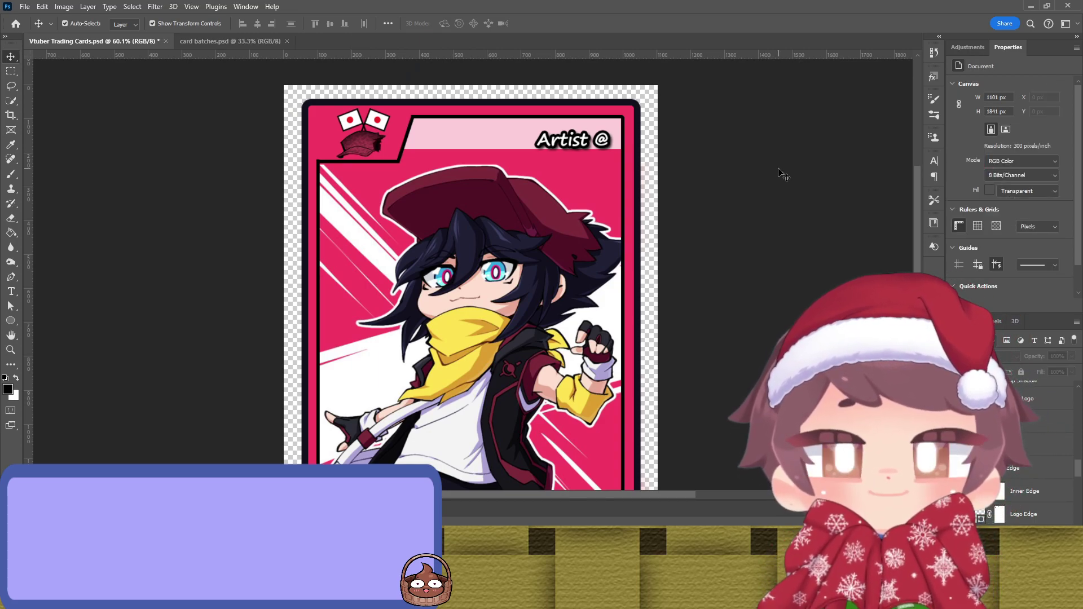
left_click(633, 135)
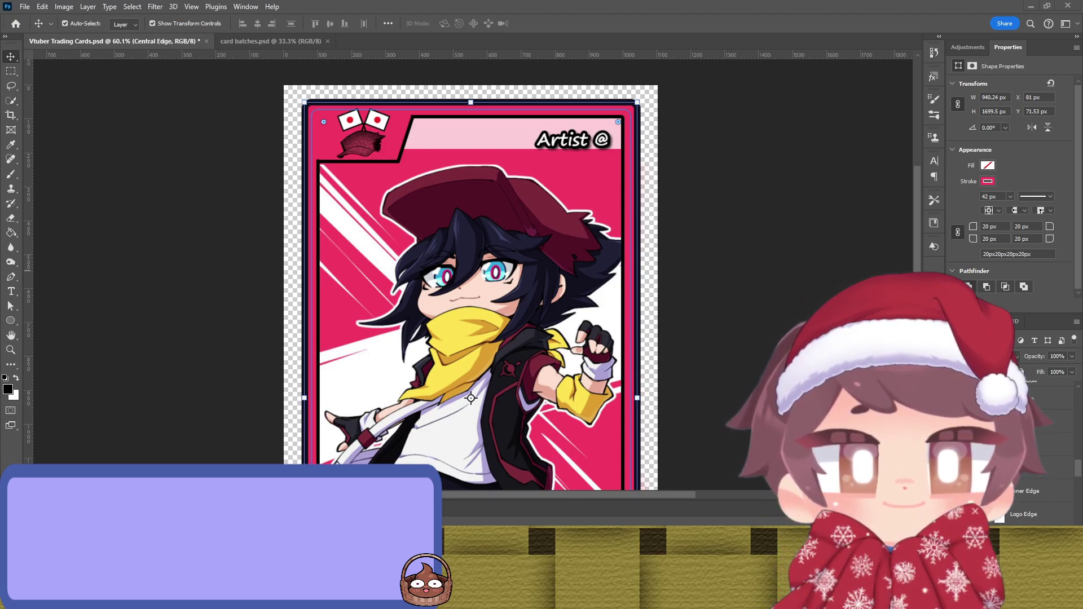
Step: Fill the artist band at the card top with a sampled purple and lower it slightly
scroll(774, 174, "down", 2)
left_click(759, 174)
scroll(759, 173, "up", 1)
left_click(512, 158)
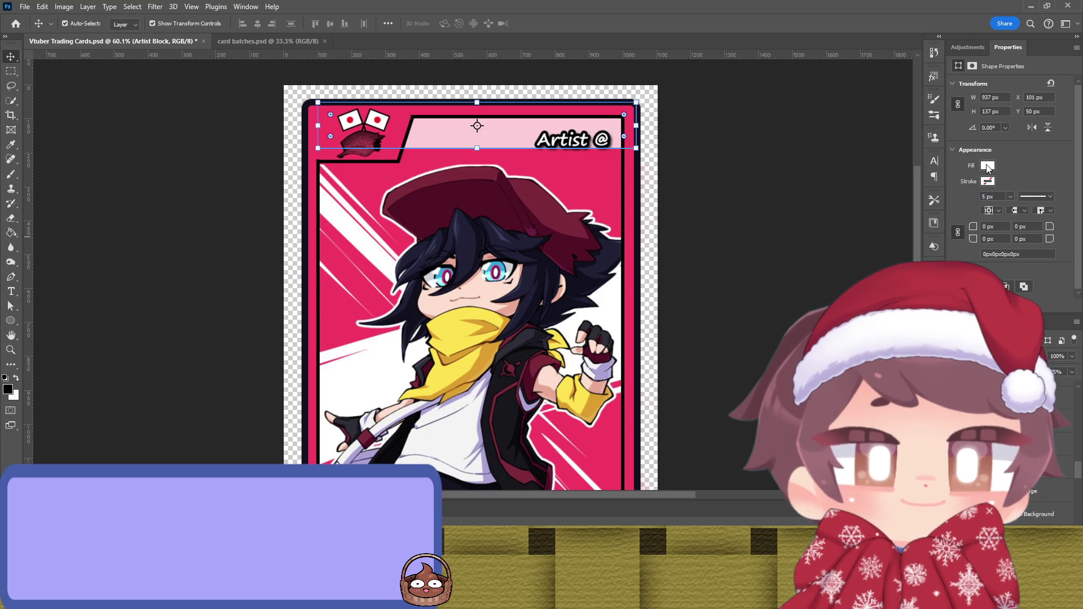
key("i")
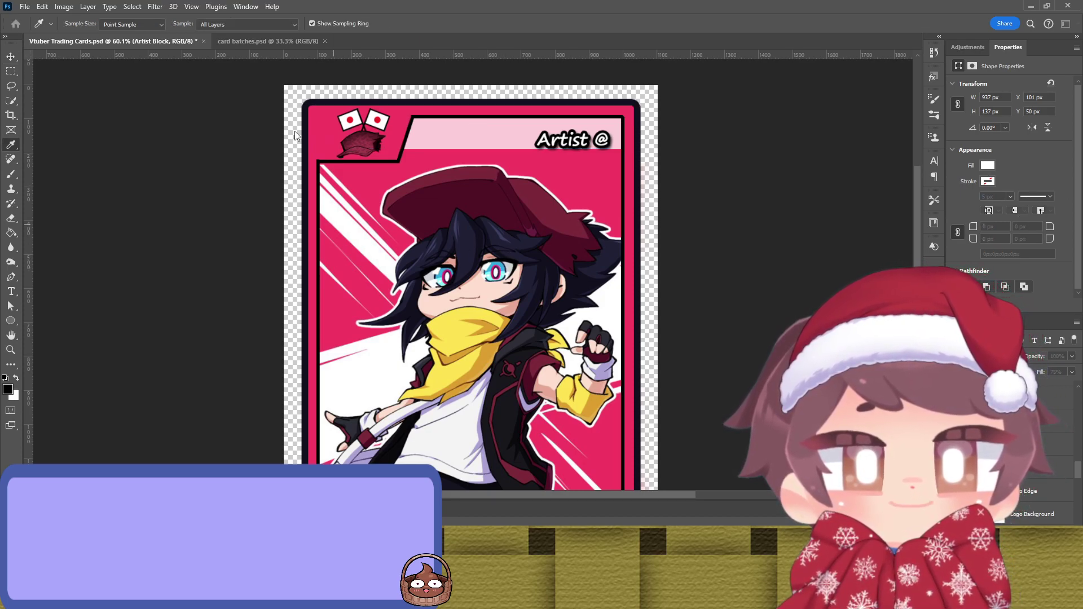
key("v")
left_click(835, 193)
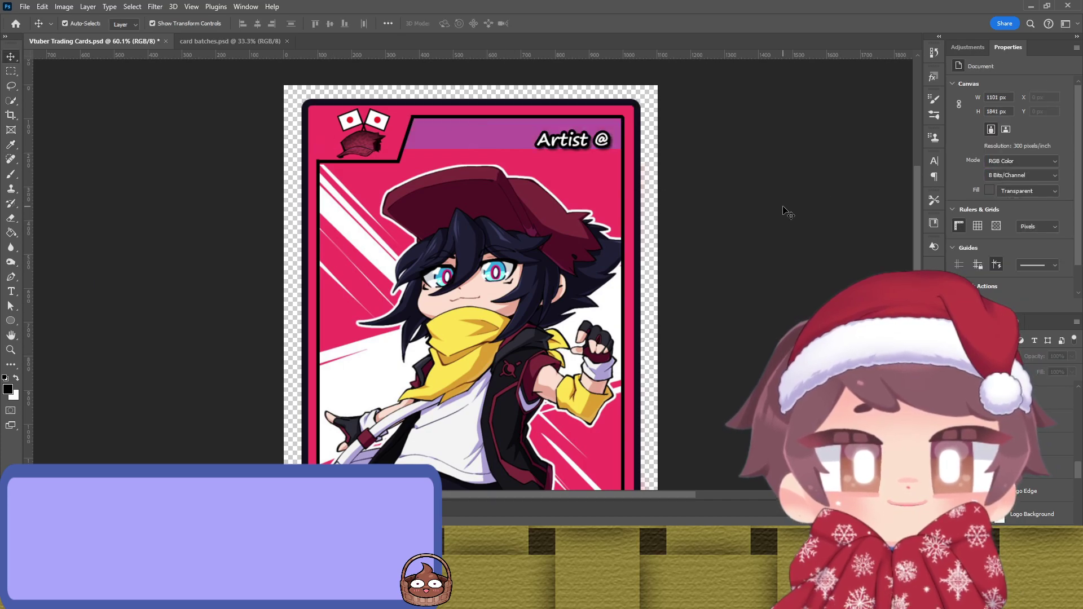
left_click(506, 141)
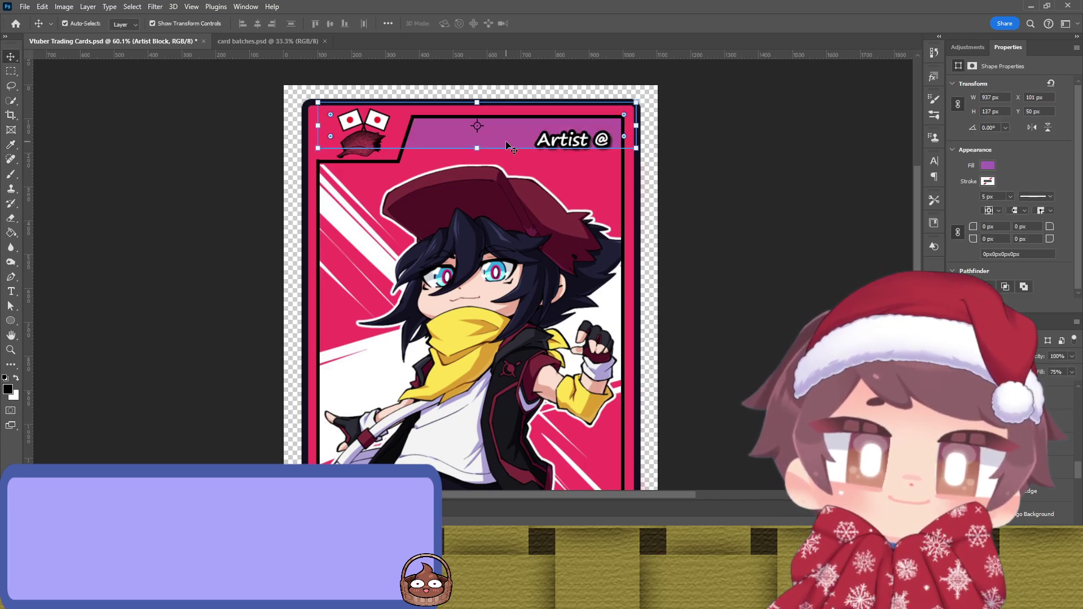
left_click_drag(495, 145, 497, 154)
left_click(849, 197)
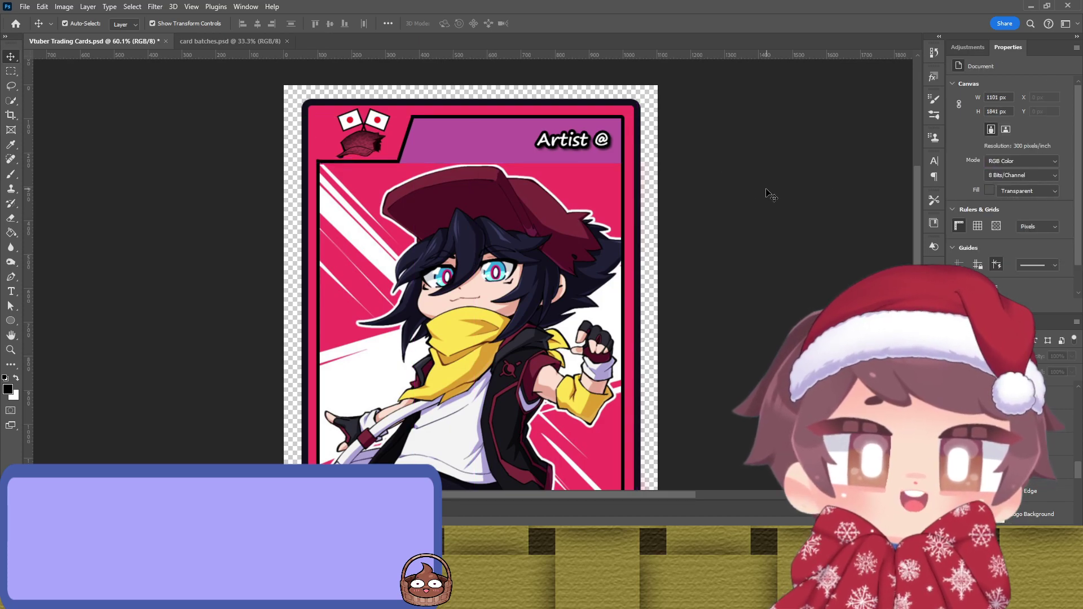
Step: Select the band behind the Vtuber Name text at the card bottom
scroll(765, 209, "down", 8)
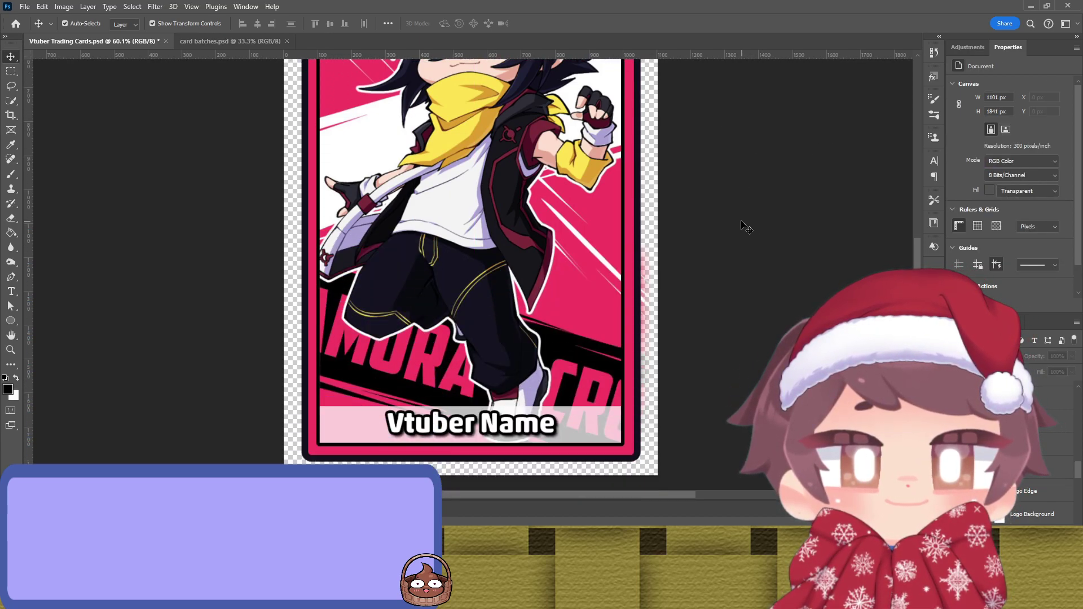
scroll(756, 319, "up", 8)
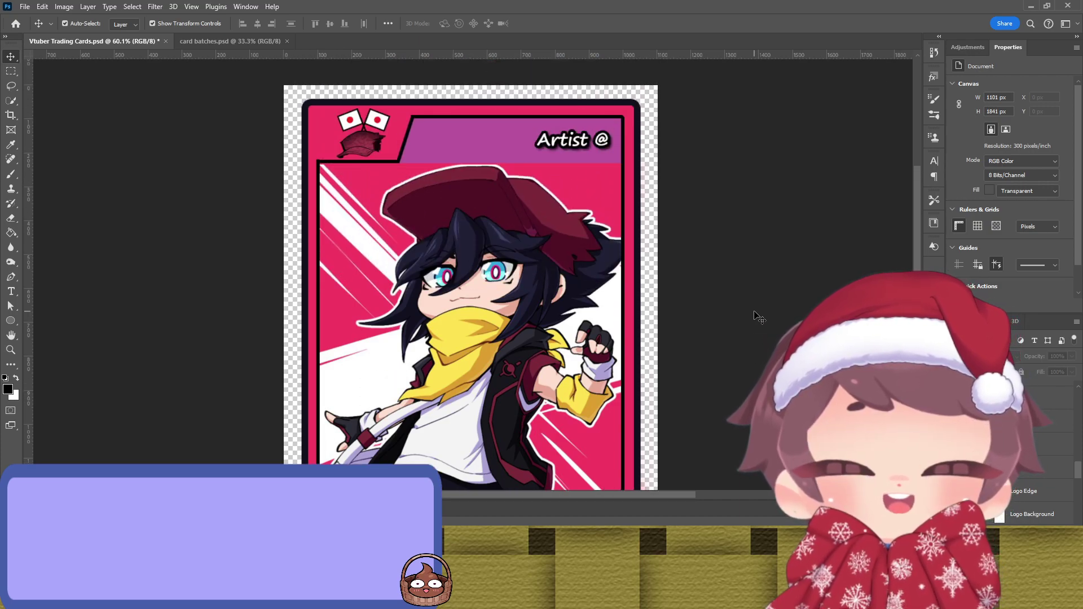
scroll(753, 309, "down", 2)
scroll(756, 313, "down", 6)
left_click(587, 440)
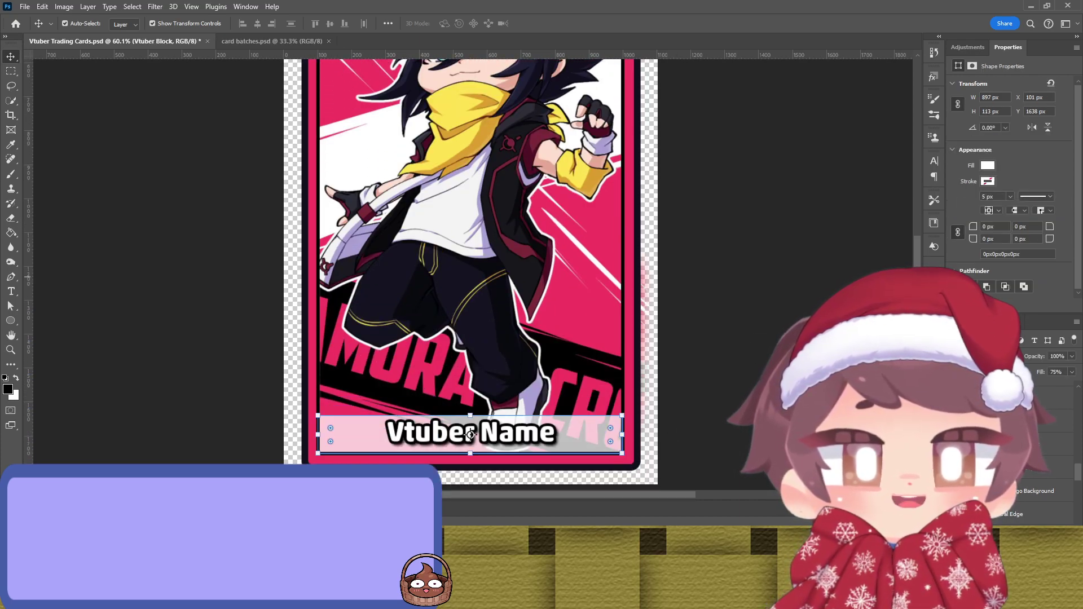
scroll(817, 261, "up", 8)
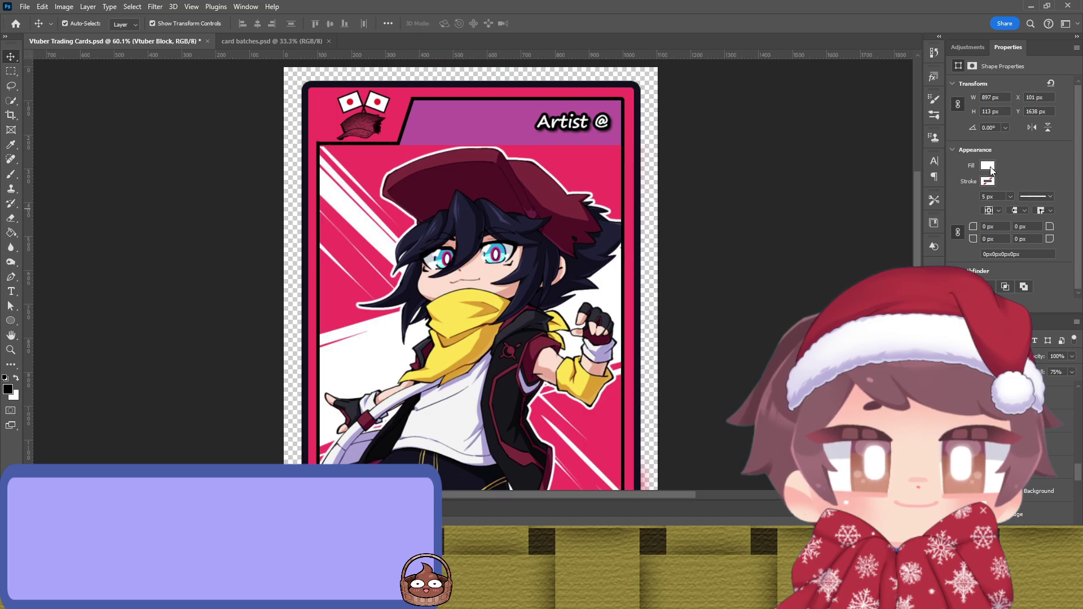
left_click(817, 253)
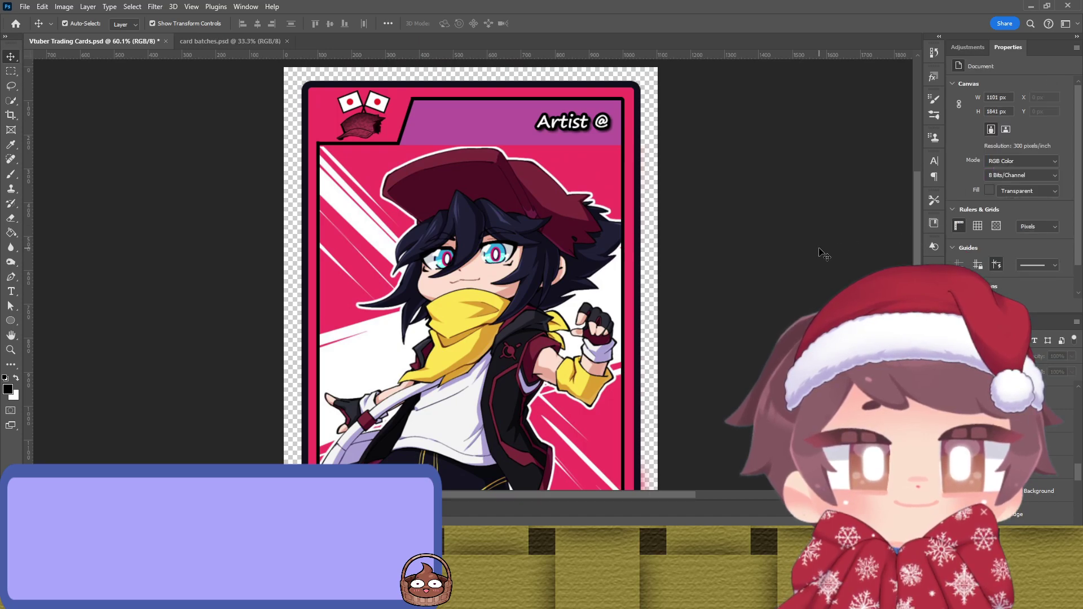
scroll(817, 252, "down", 3)
scroll(816, 252, "down", 3)
Step: Select the Vtuber Name text and ready the Eyedropper to pick its outline colour
left_click(1044, 392)
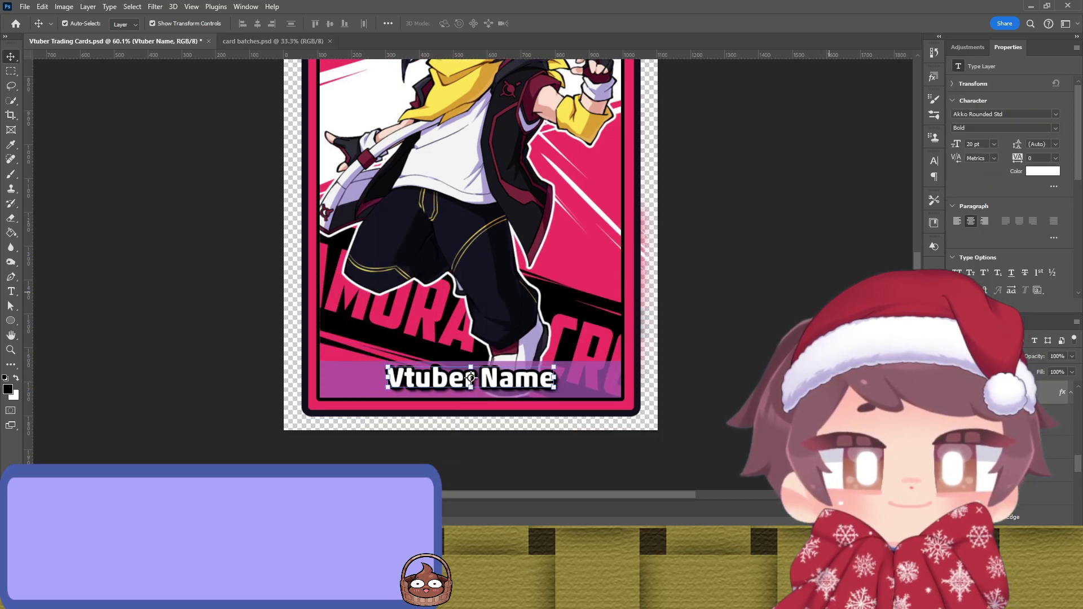
key("i")
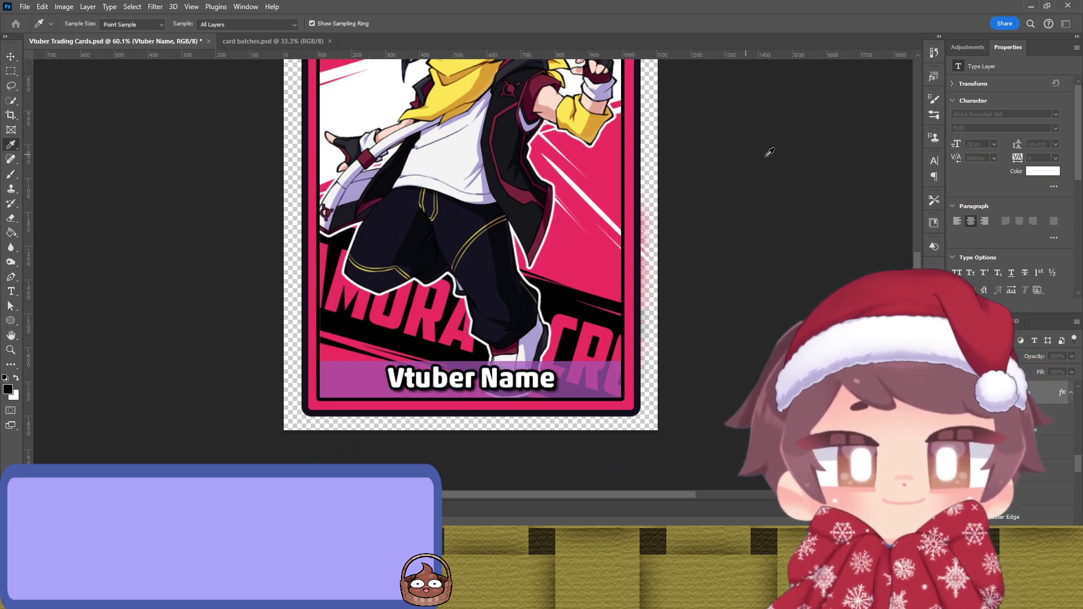
key("v")
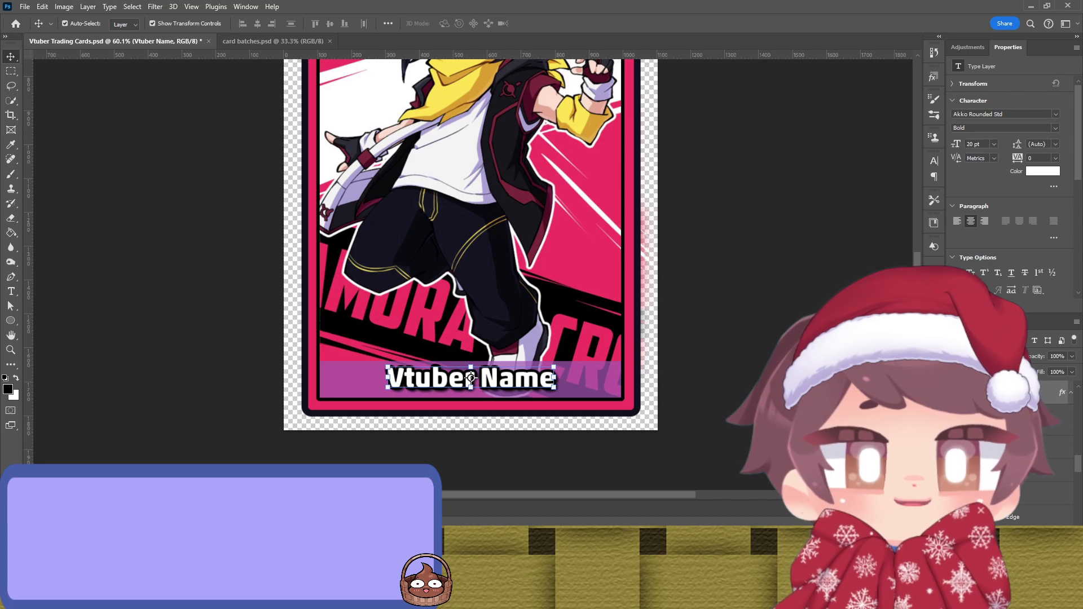
key("h")
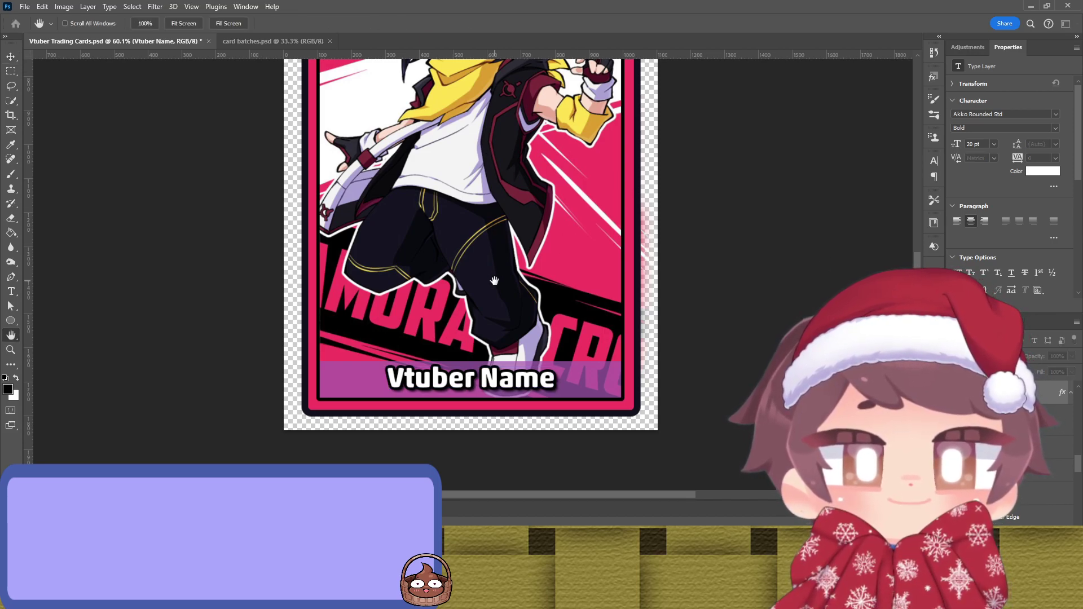
key("i")
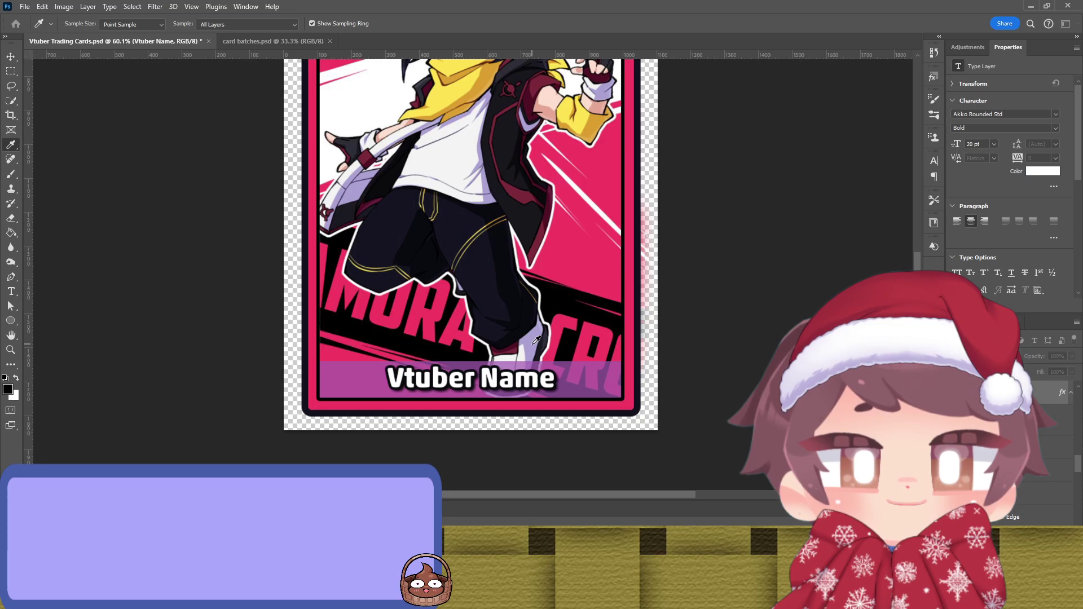
Step: Try several colours sampled from the figure for the Vtuber Name outline, ending on black
left_click(515, 322)
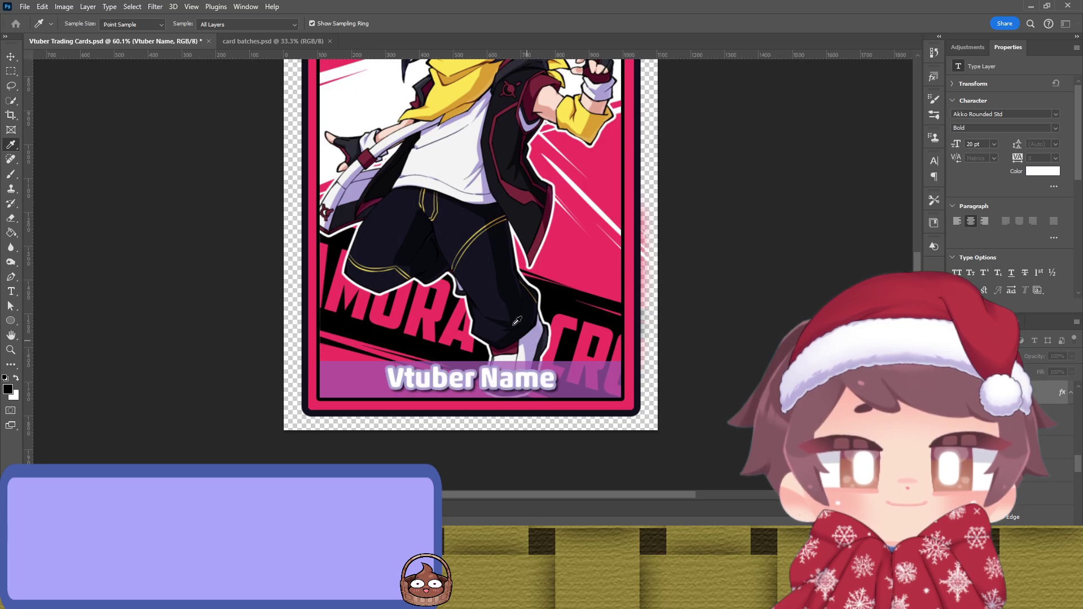
left_click(454, 90)
left_click(483, 89)
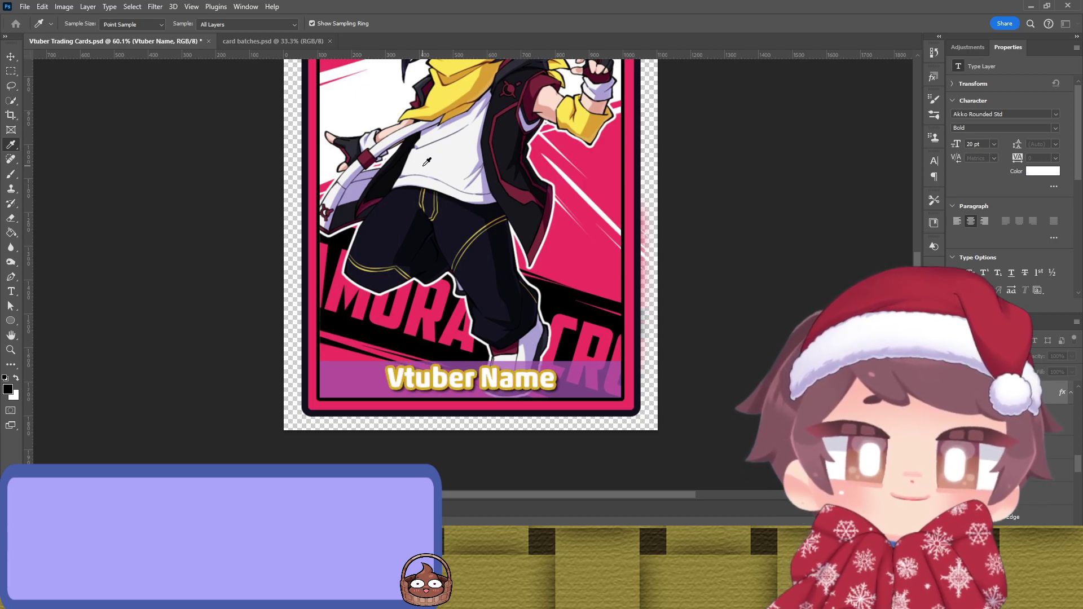
left_click(439, 202)
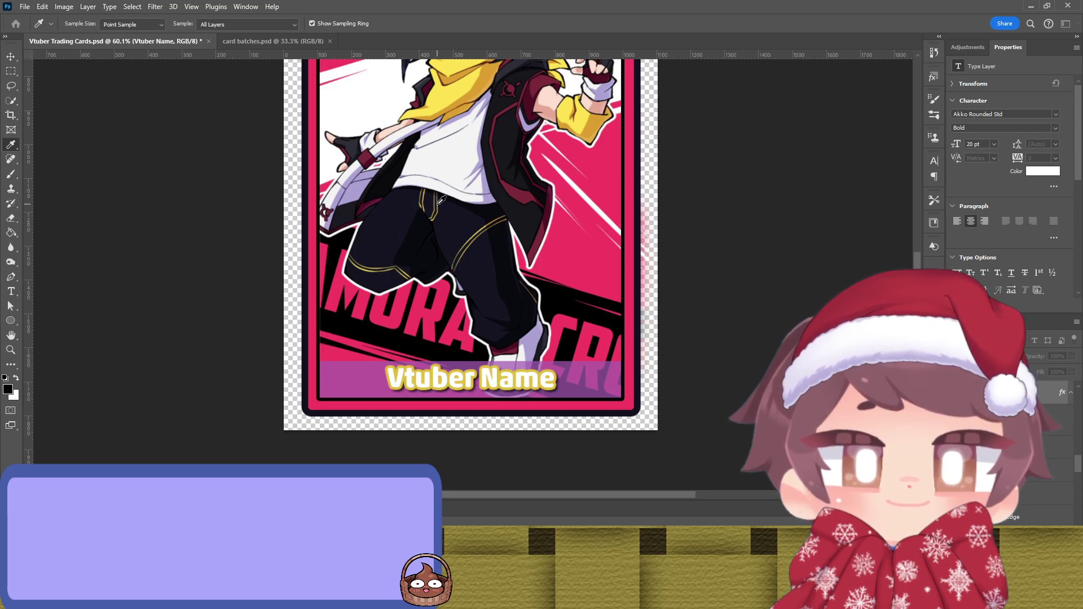
left_click(458, 203)
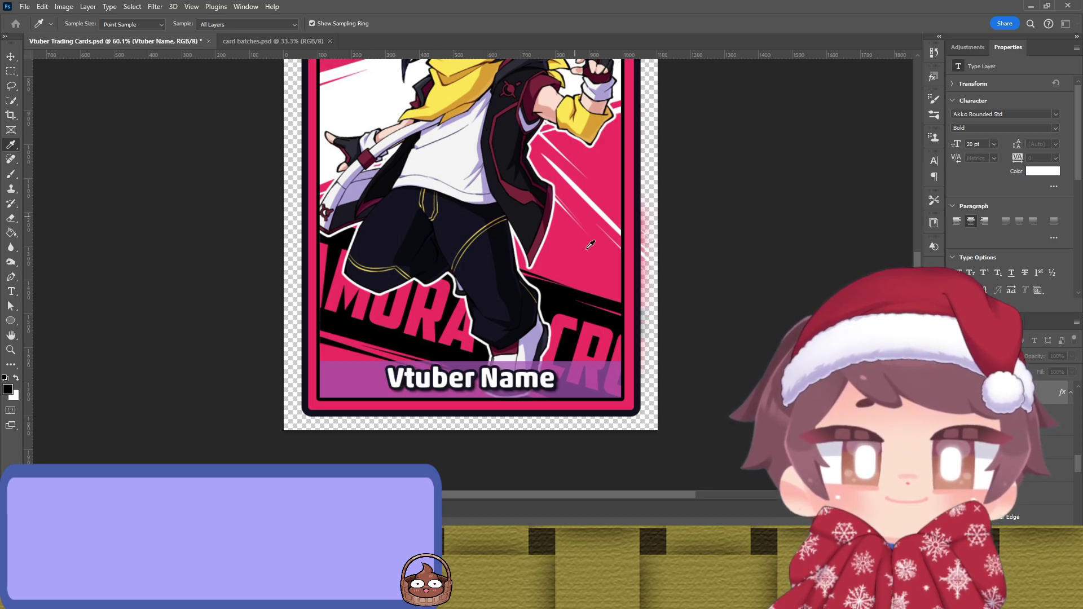
left_click(589, 314)
Step: Select the Artist @ text in the top banner
key("h")
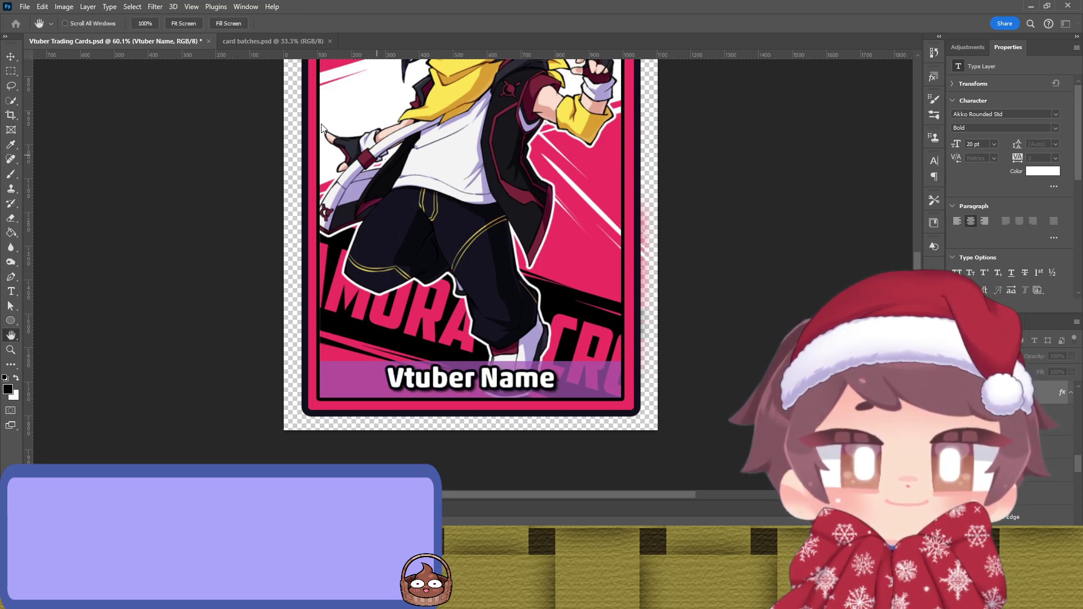
key("v")
scroll(552, 191, "up", 5)
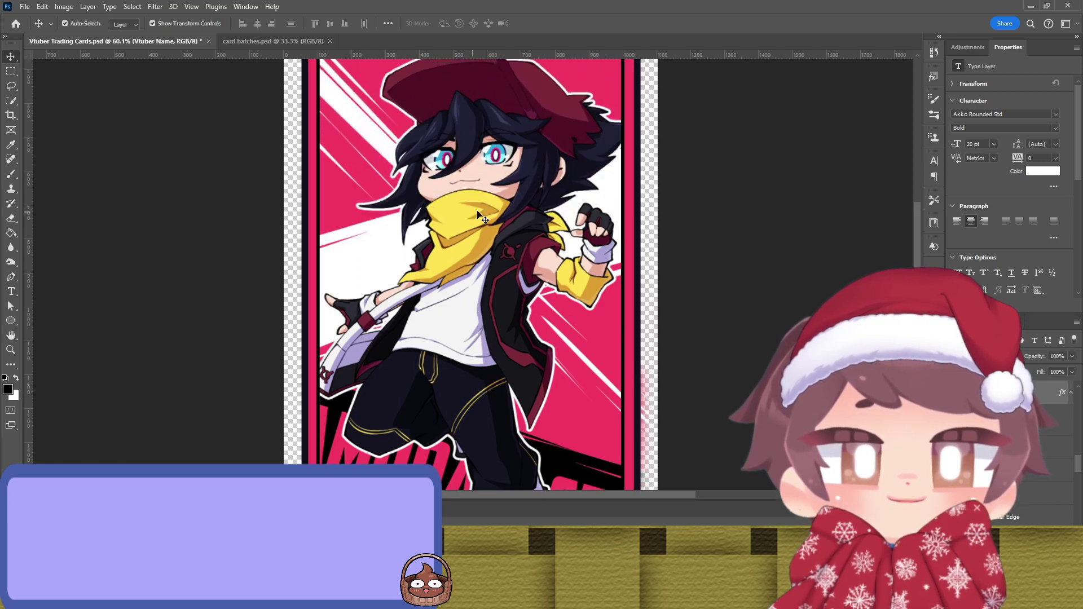
left_click(558, 133)
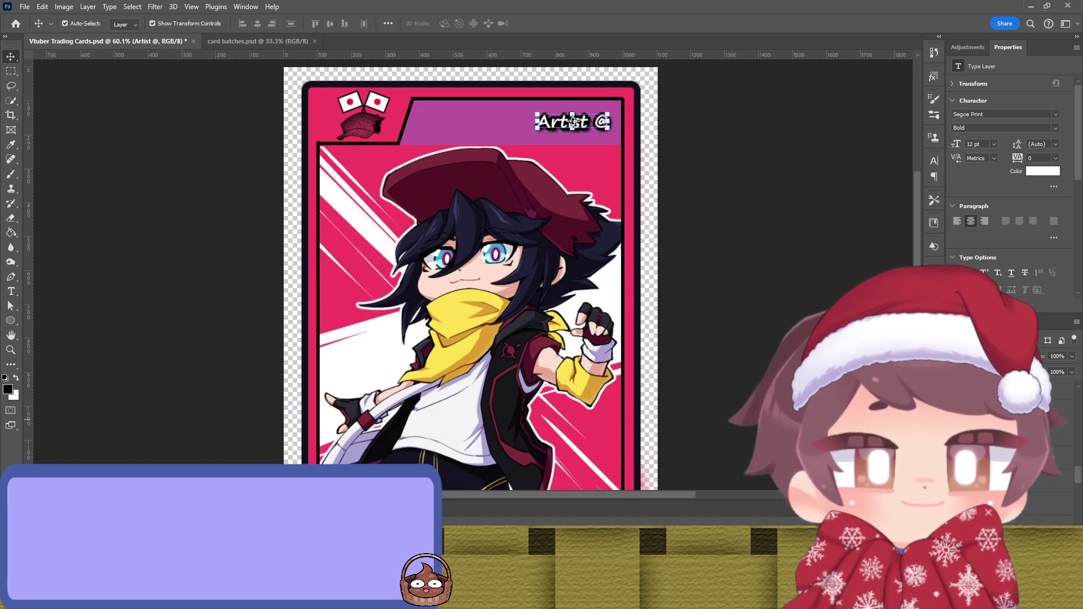
Step: Replace 'Artist' after the @ with the pasted artist handle and commit it
double_click(1030, 503)
key("ctrl+c")
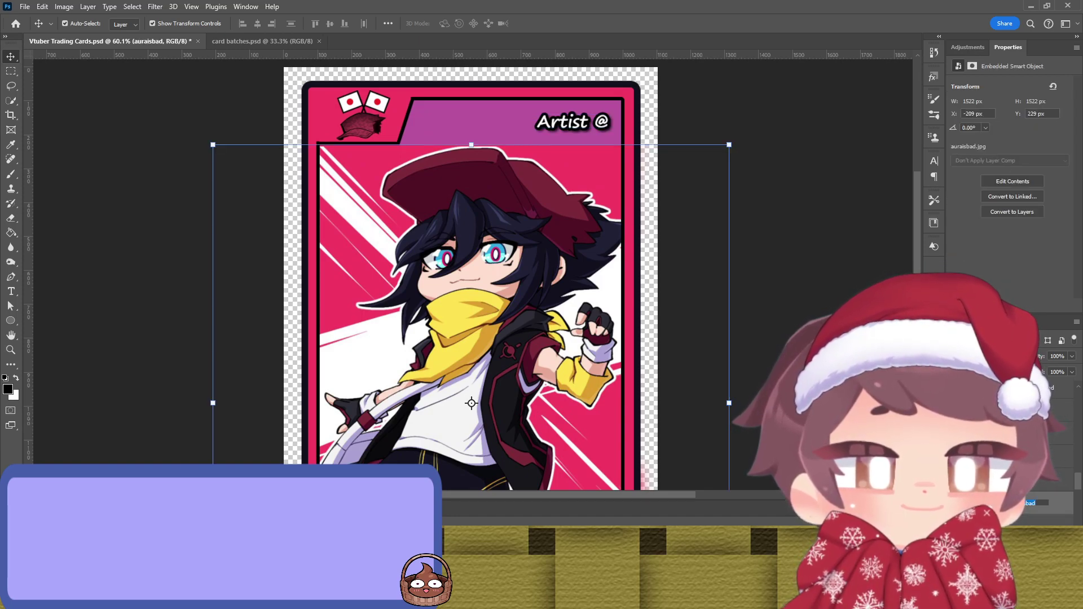
key("ctrl")
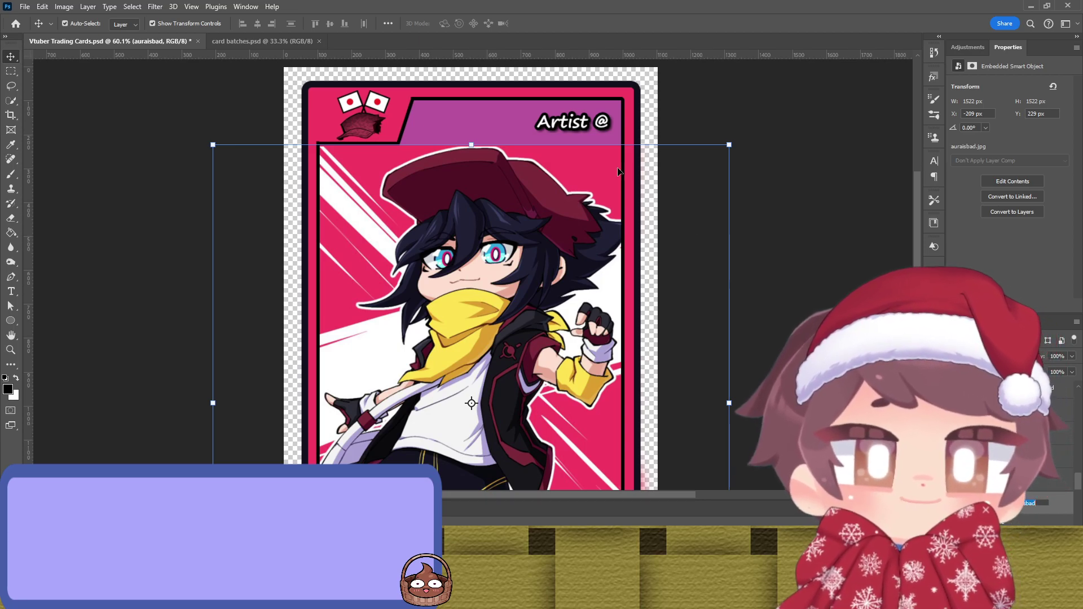
double_click(584, 131)
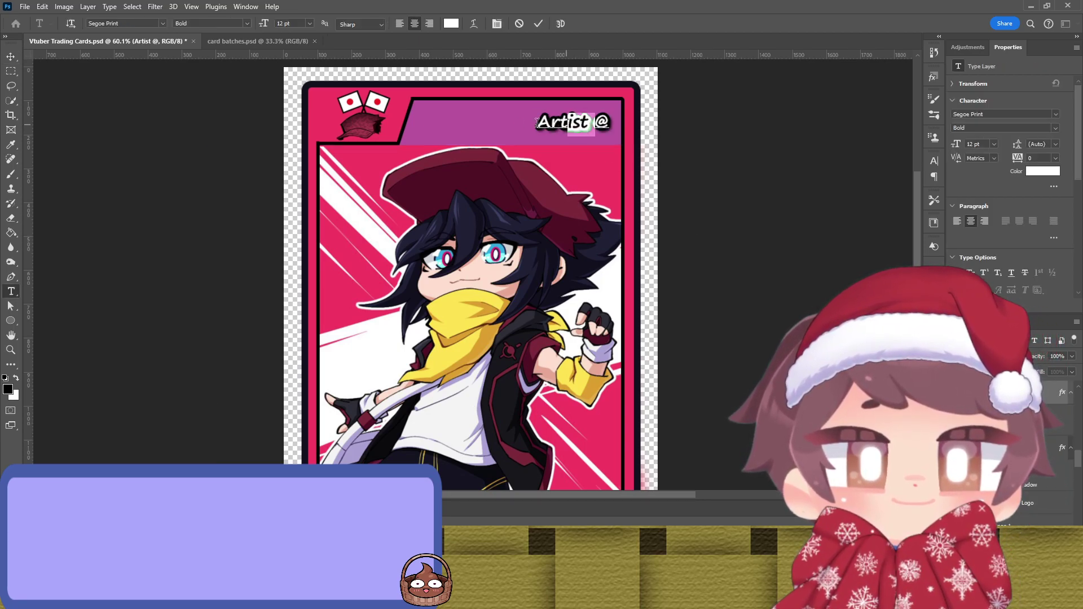
key("BackSpace")
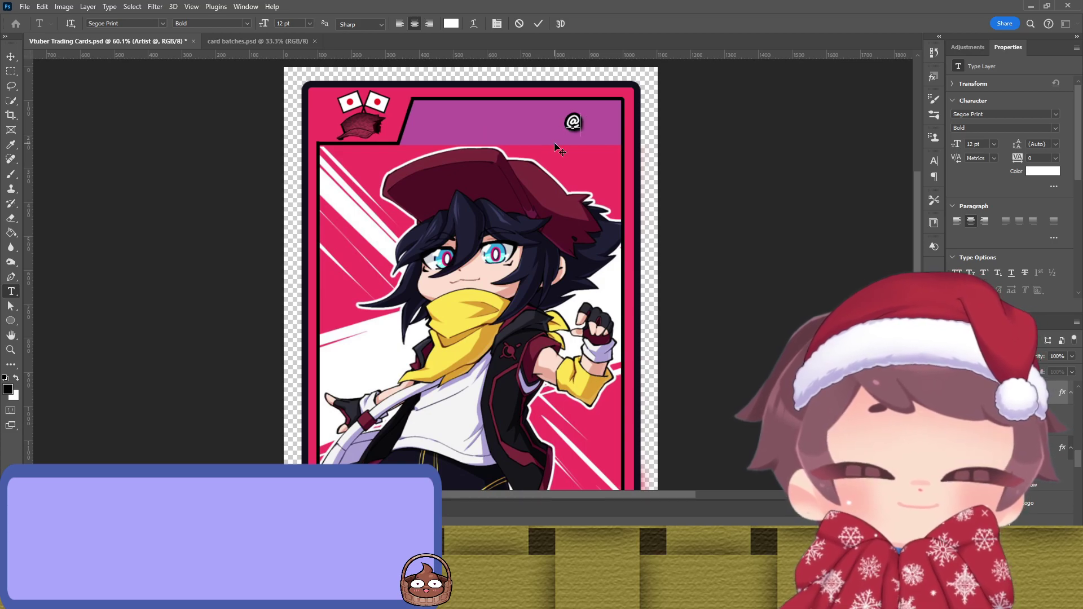
key("ctrl+v")
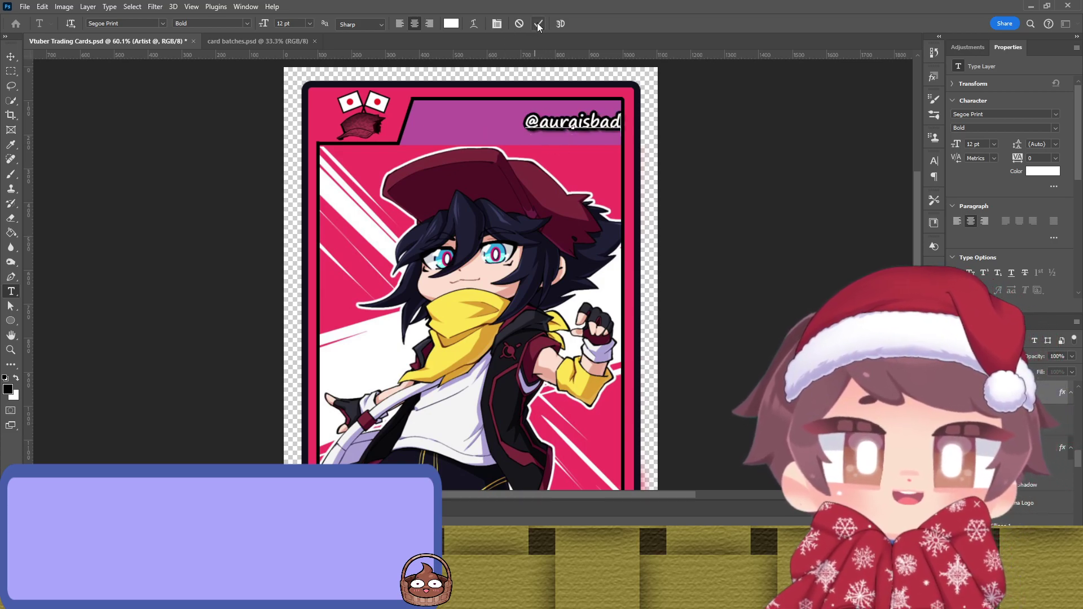
left_click(539, 24)
Step: Nudge the handle text slightly left and deselect it
key("shift+Left")
key("shift+Left")
key("shift+Left")
key("shift+Left")
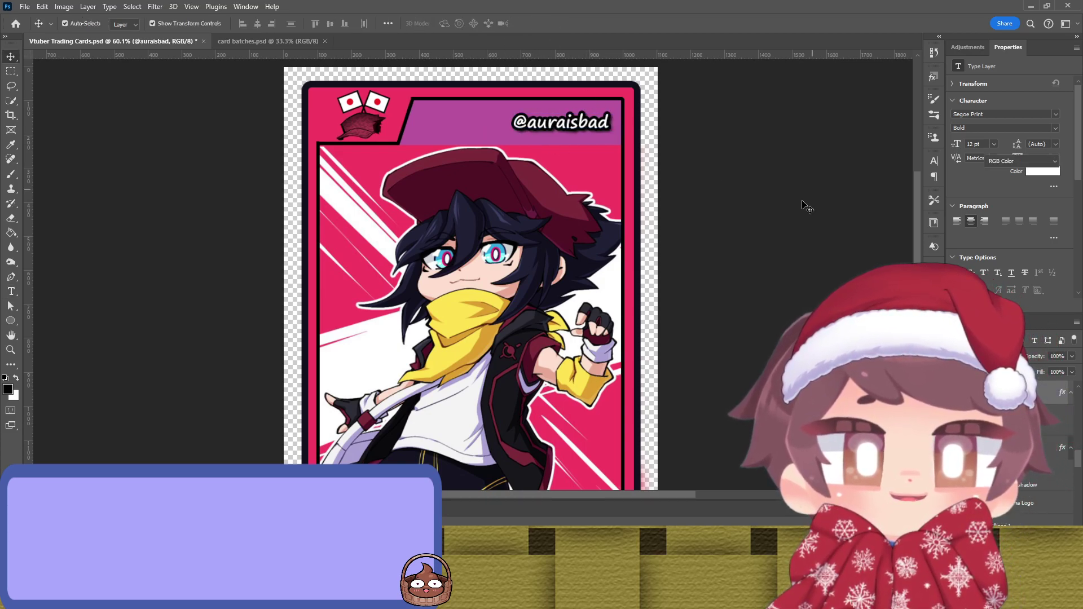
left_click(813, 200)
scroll(271, 284, "up", 1)
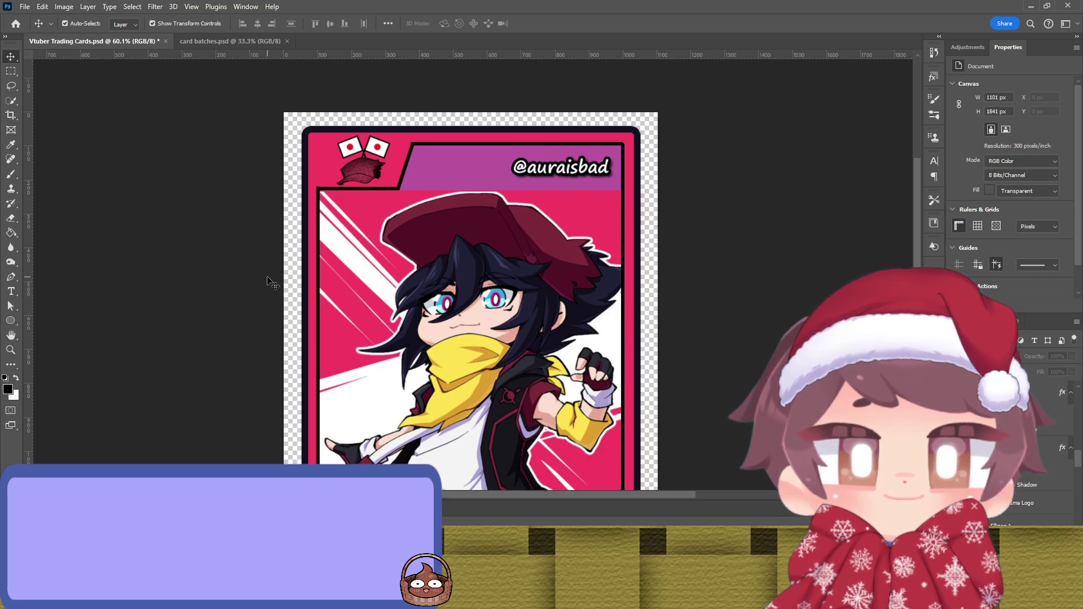
scroll(211, 282, "down", 1)
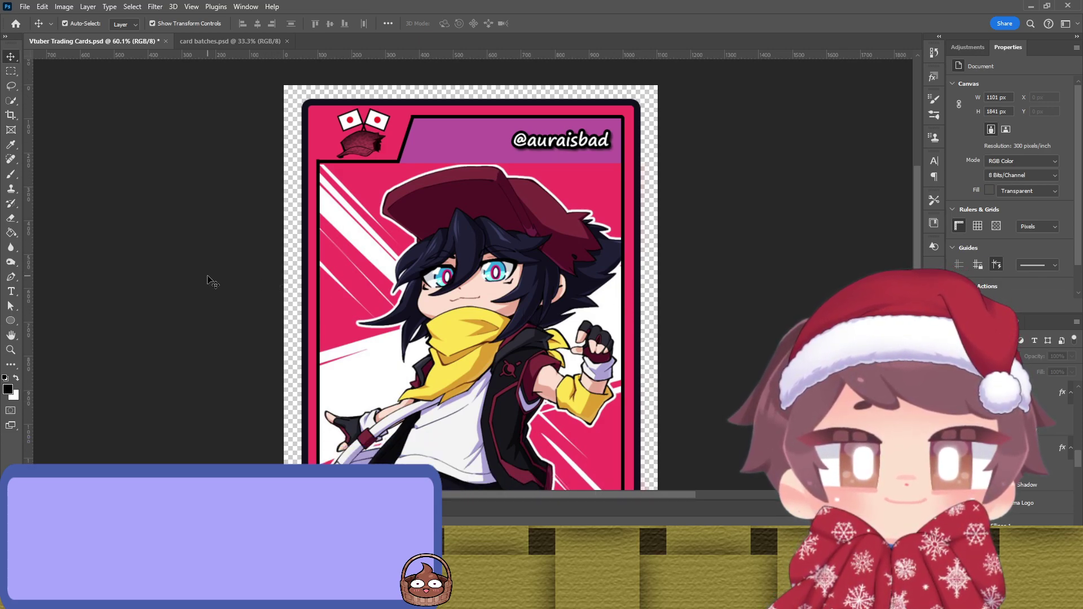
scroll(212, 282, "down", 5)
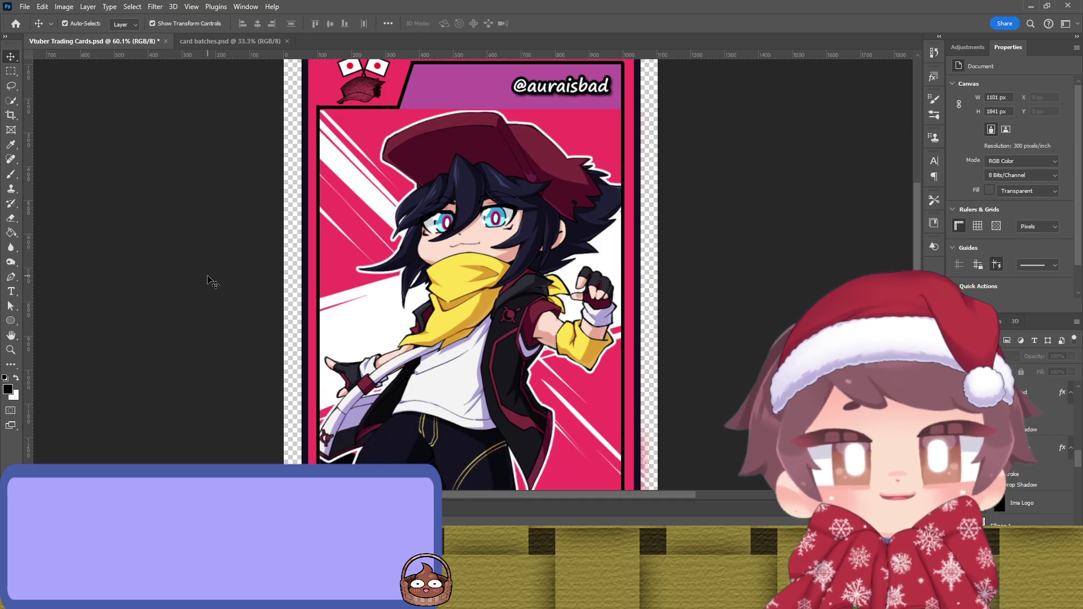
scroll(211, 282, "down", 5)
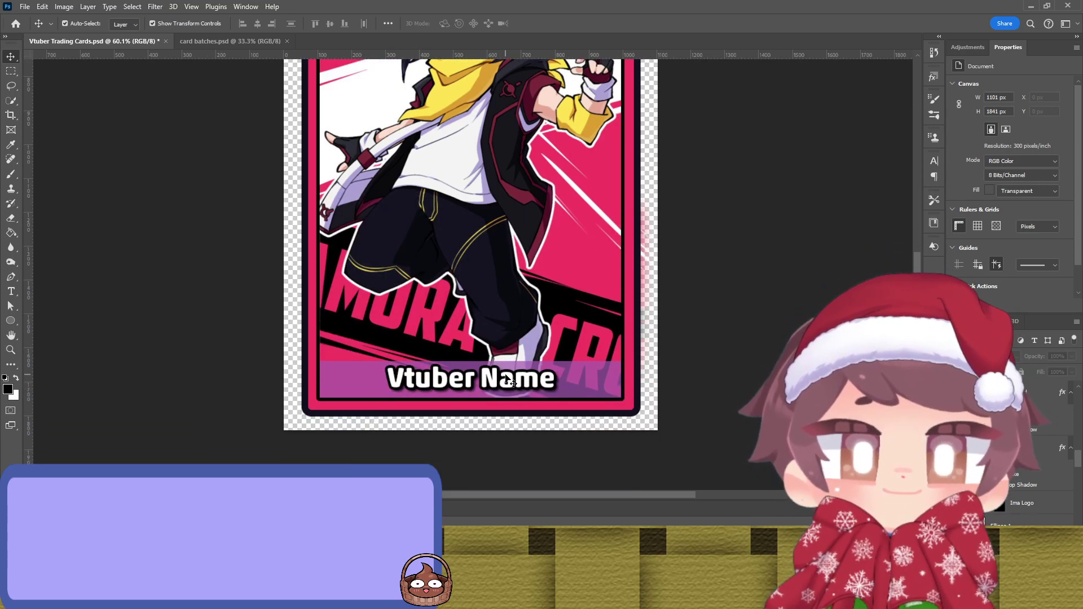
Step: Retype the bottom Vtuber Name placeholder as 'Imamura Cross' and commit it
left_click(511, 389)
double_click(508, 386)
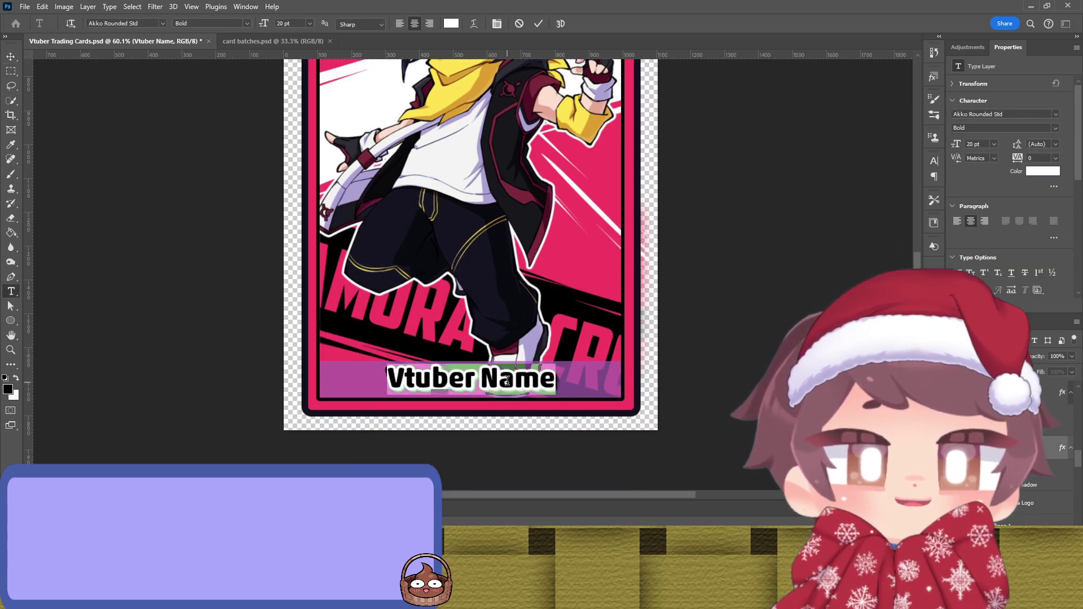
type("Imamu")
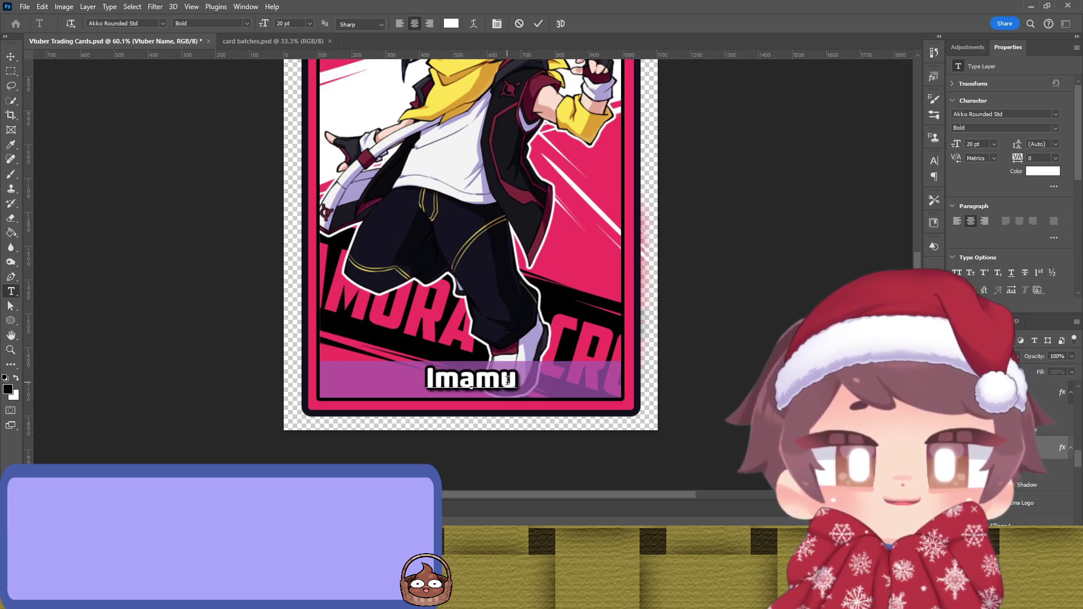
type("ra Cross")
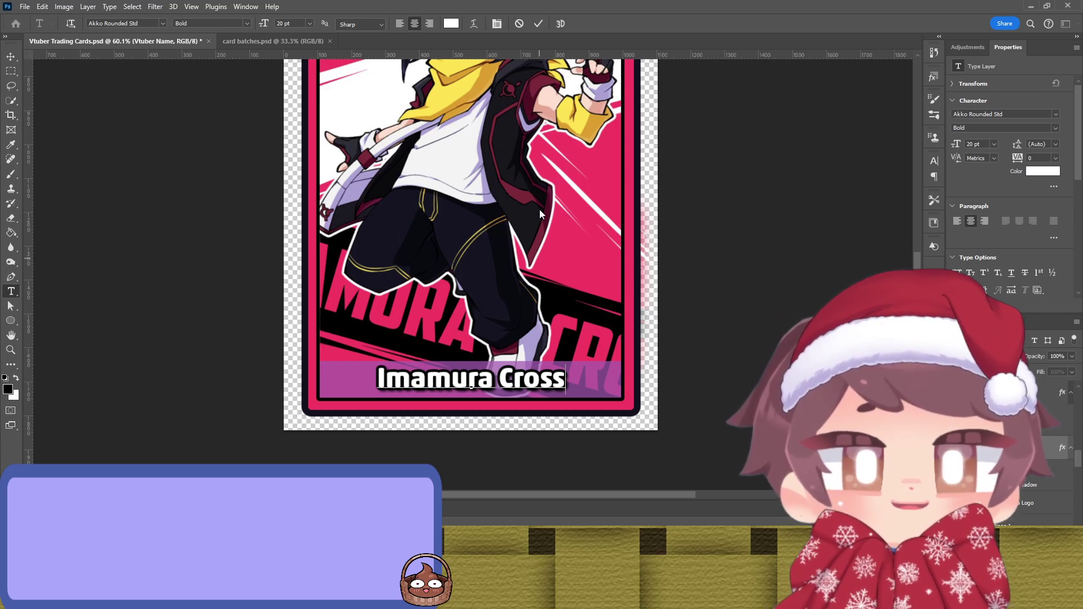
scroll(692, 121, "up", 1)
left_click(538, 23)
key("v")
scroll(686, 177, "up", 6)
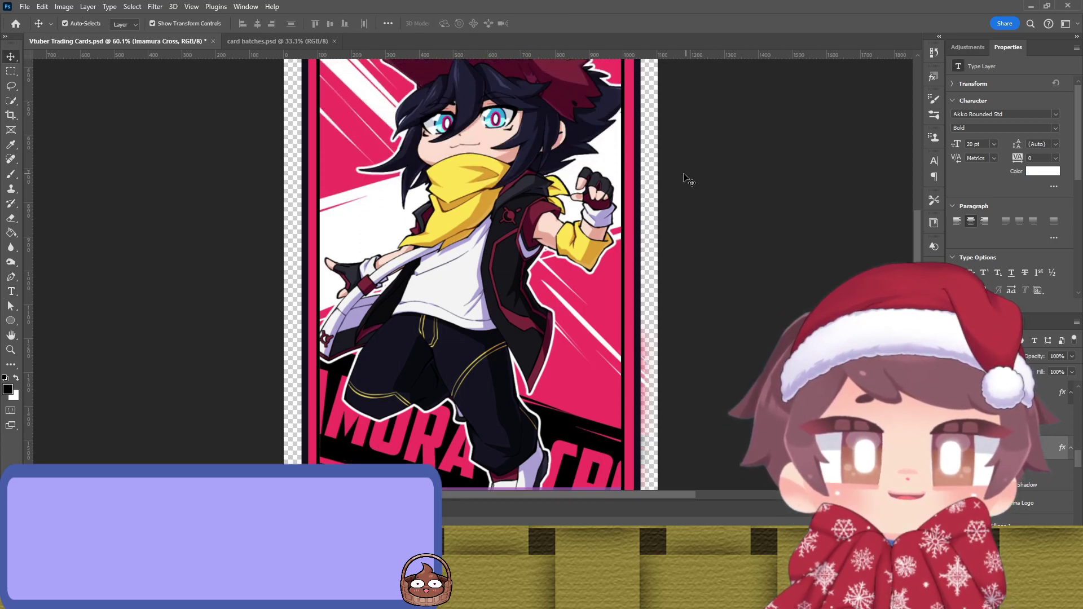
Step: Select the Ima layer group and toggle its visibility to reveal the other finished cards
scroll(648, 174, "down", 3)
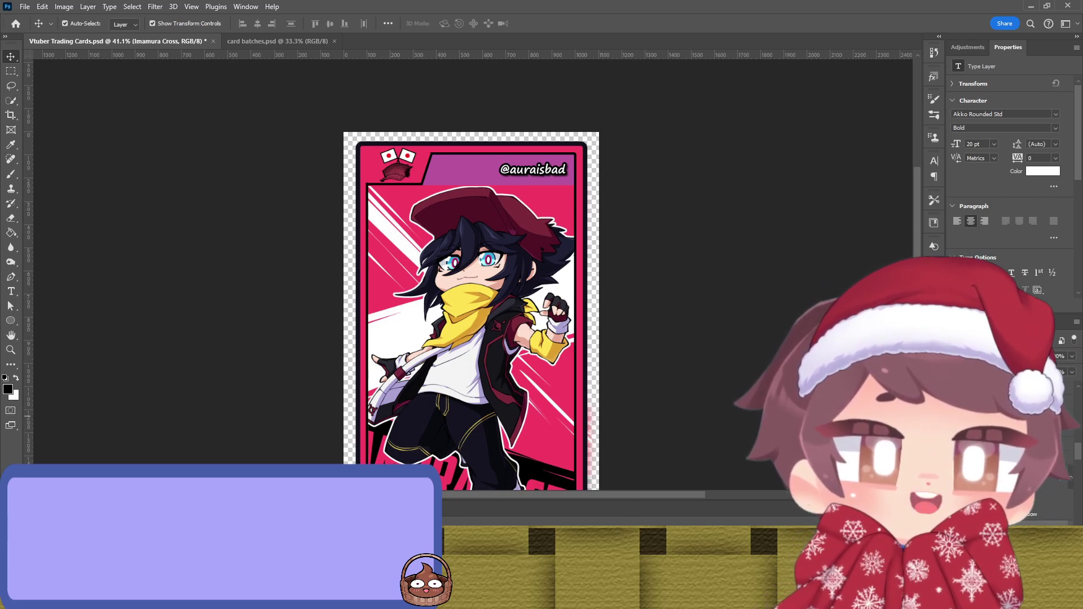
key("alt+[")
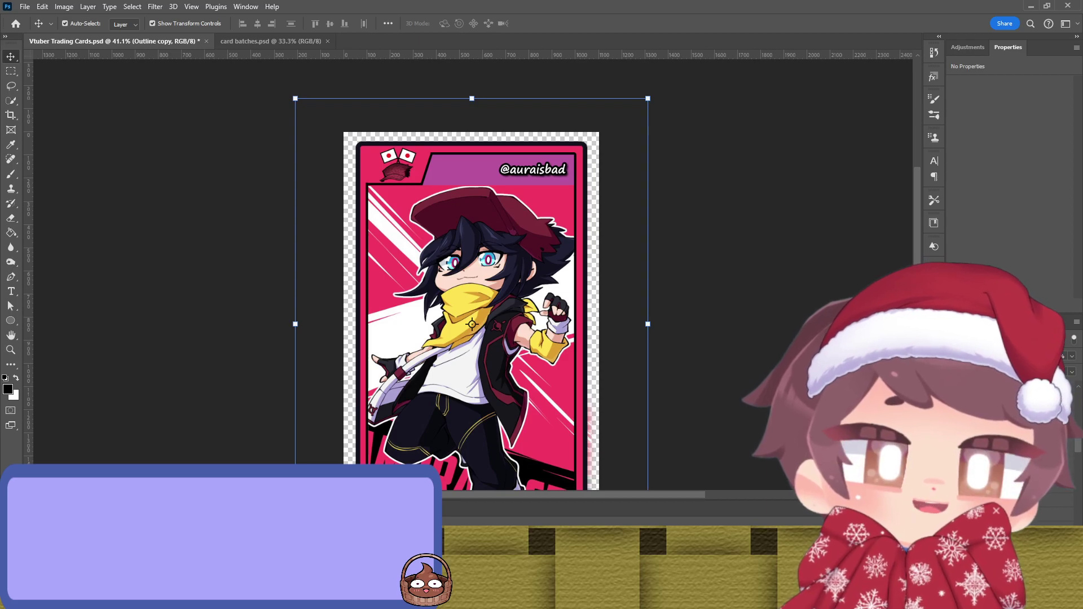
key("alt+]")
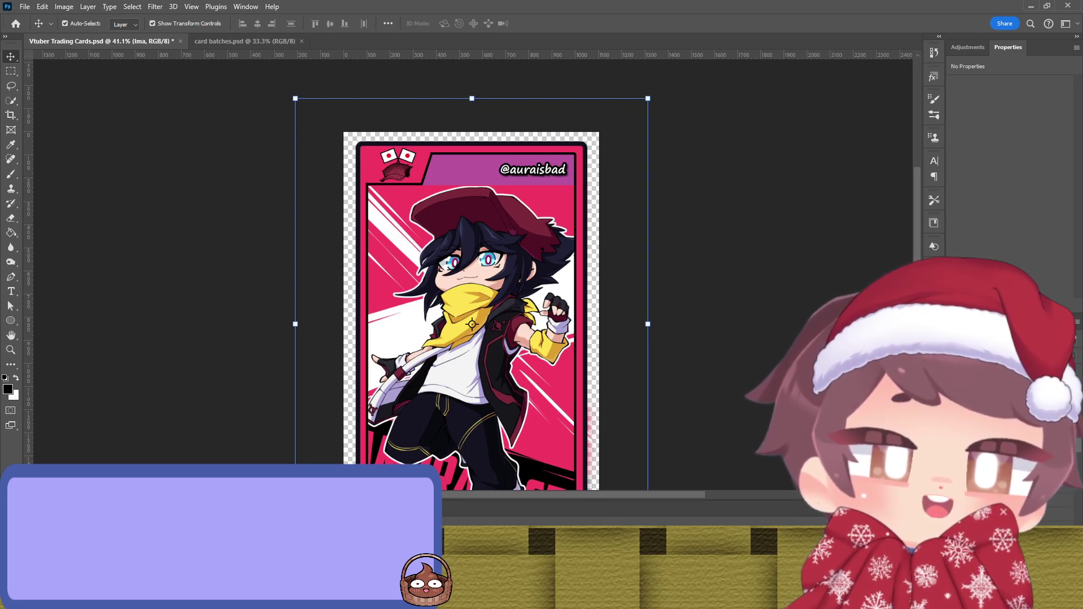
key("ctrl+comma")
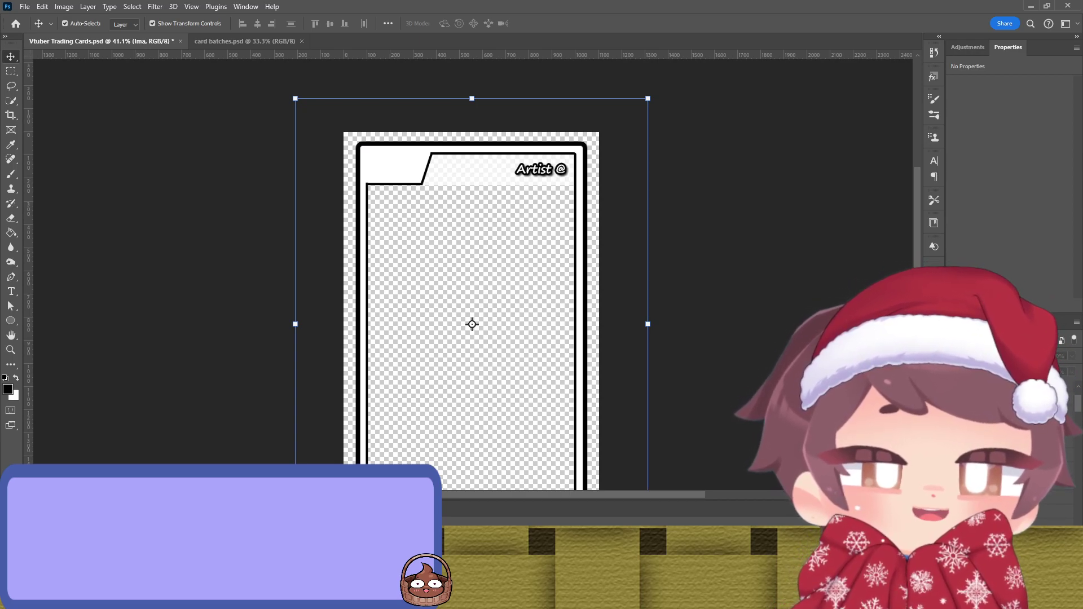
key("ctrl+comma")
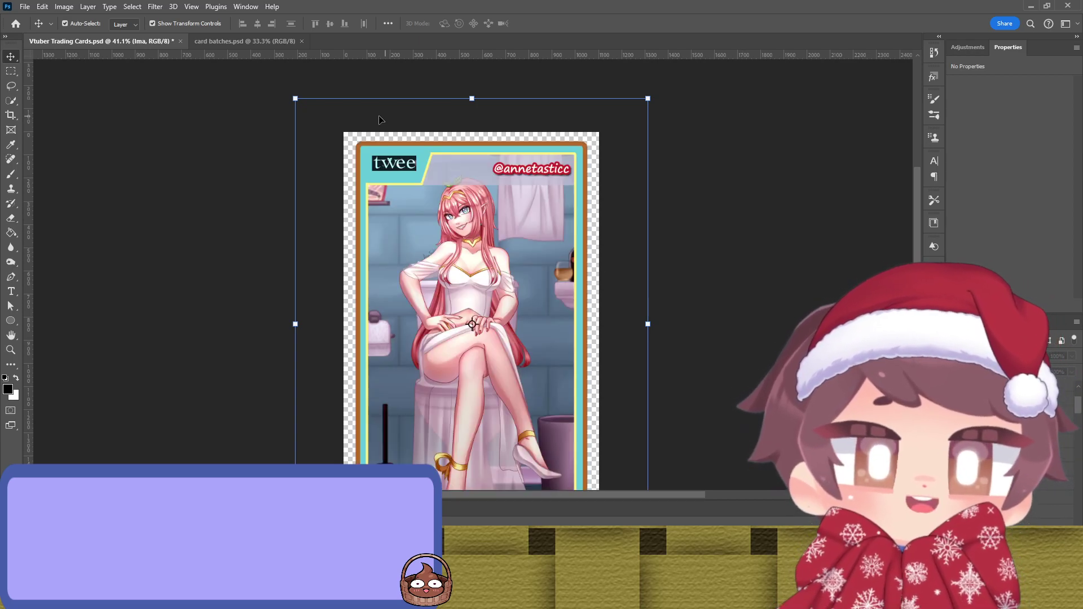
Step: Toggle the Twee and Silvi cards to review them, then save Vtuber Trading Cards.psd
left_click(390, 168)
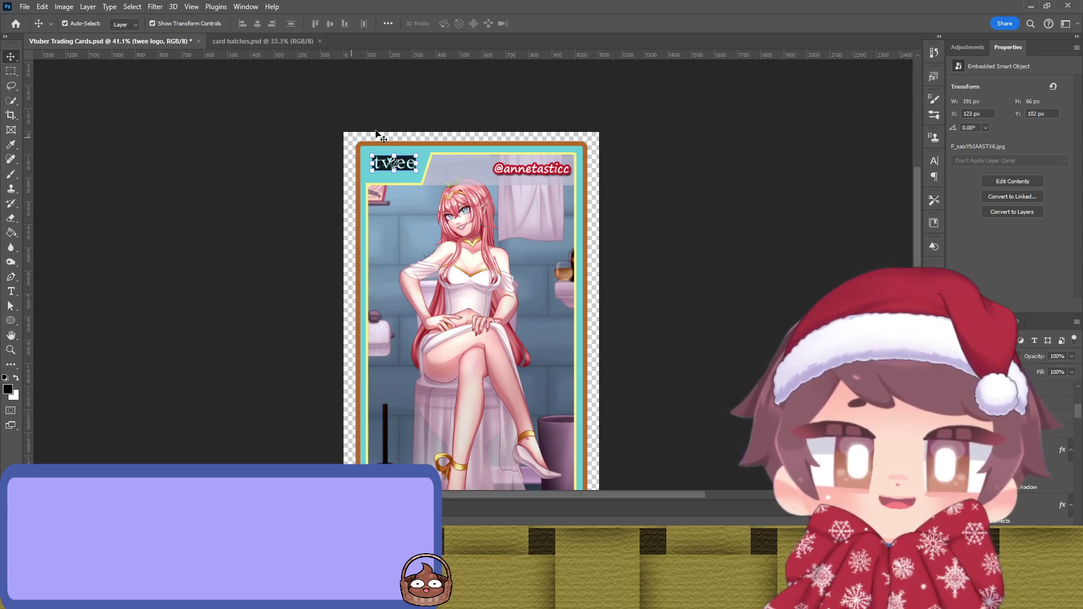
key("ctrl+z")
left_click(394, 163)
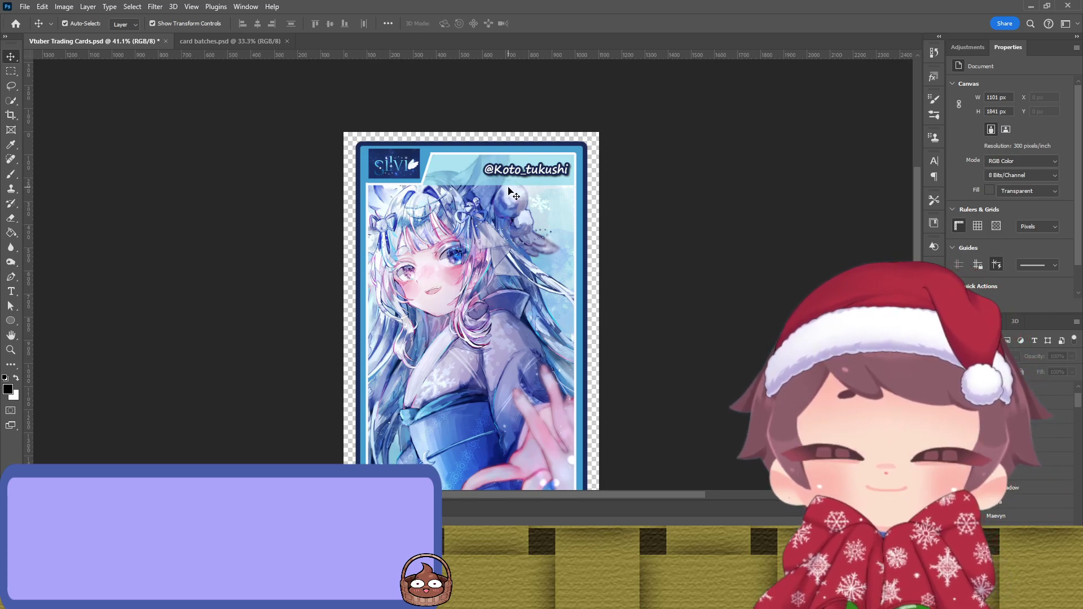
scroll(632, 267, "down", 3)
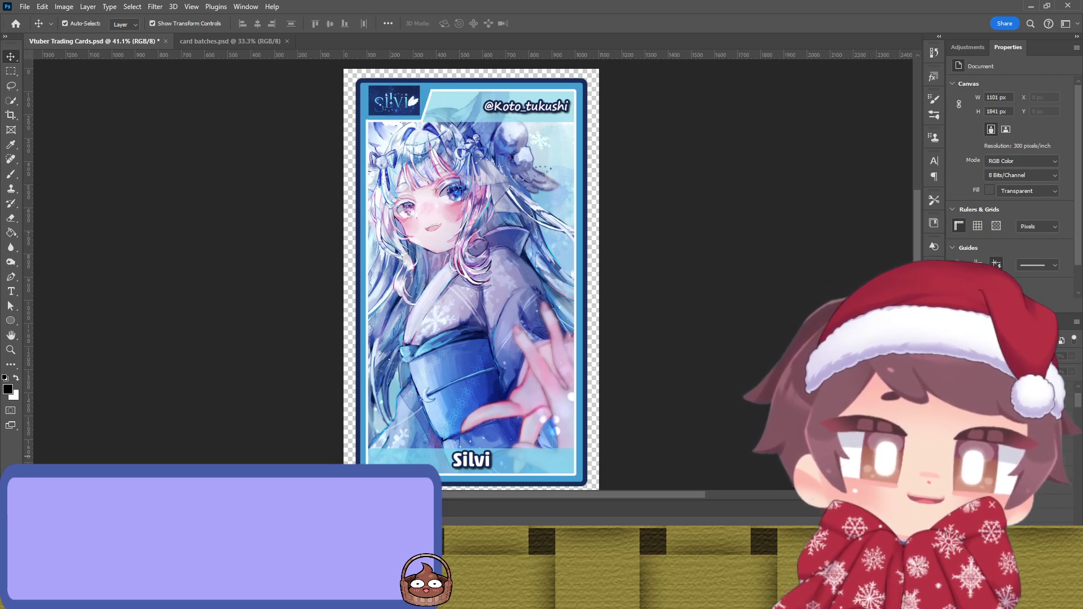
left_click(1068, 519)
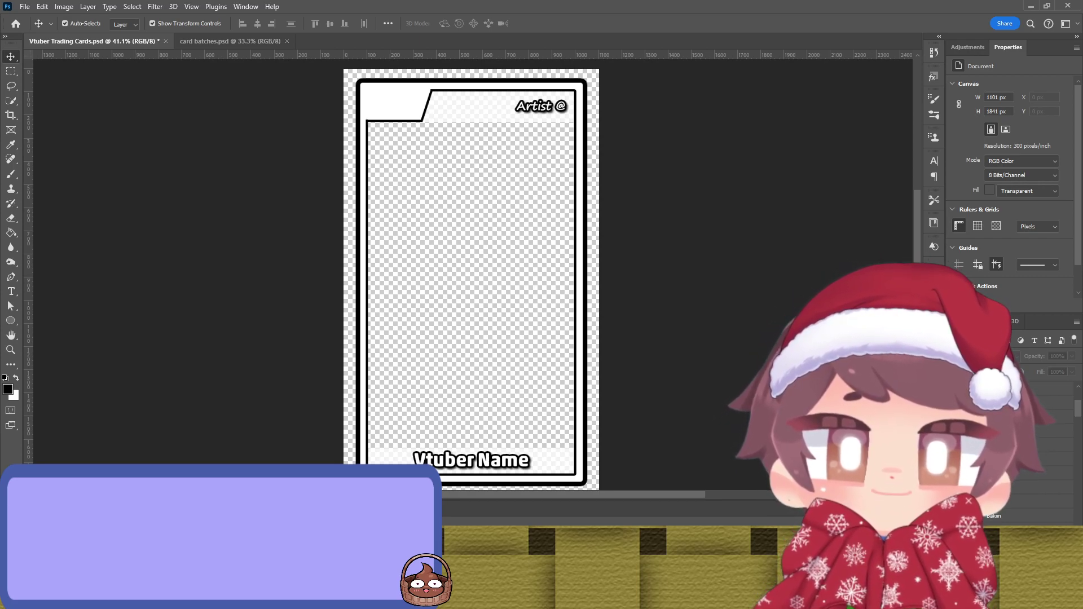
key("ctrl+s")
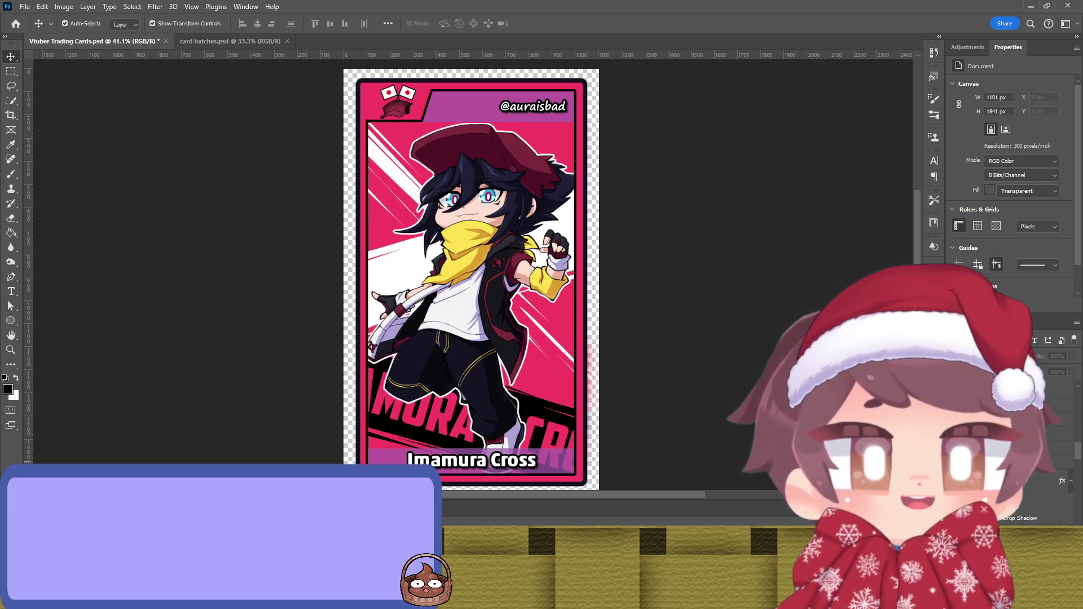
Step: Select the auraisbad layer's mask and set up a brush enlarged to 80
left_click(1060, 462)
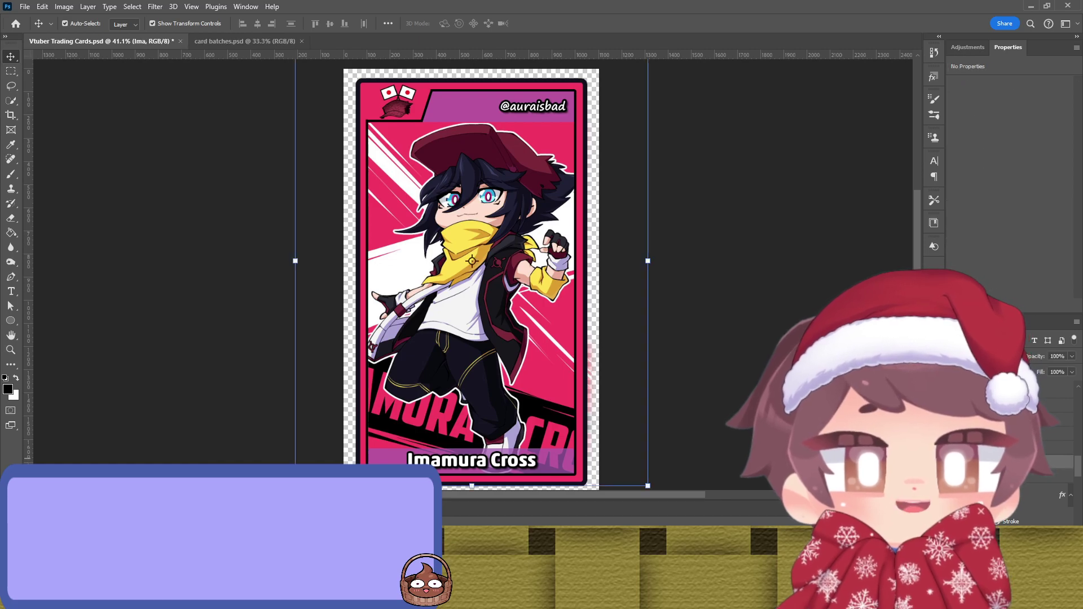
left_click(751, 359)
scroll(626, 391, "up", 5)
scroll(629, 375, "down", 3)
left_click(630, 367)
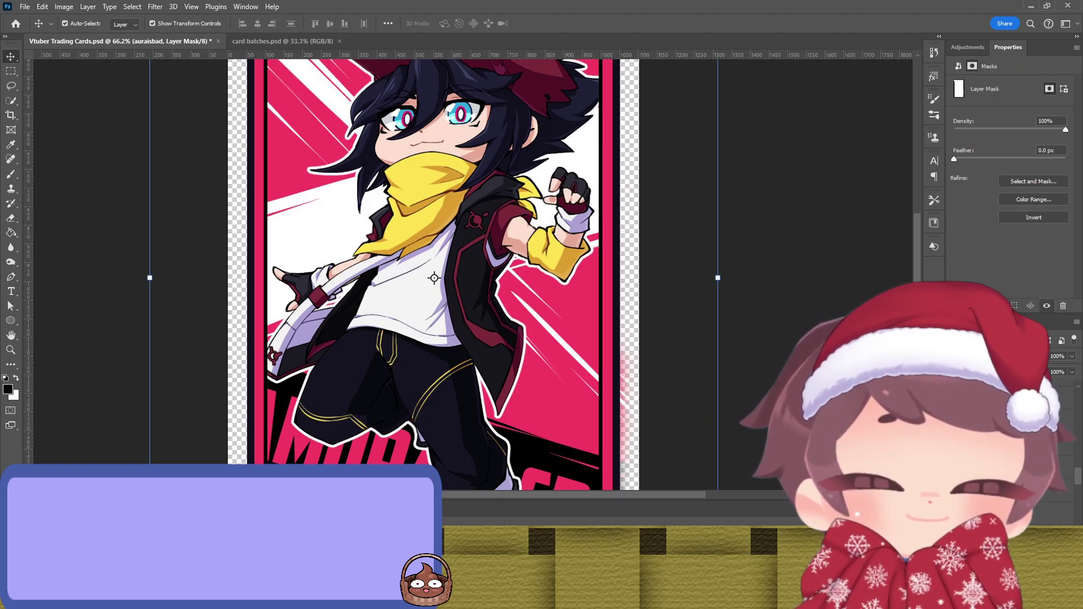
key("b")
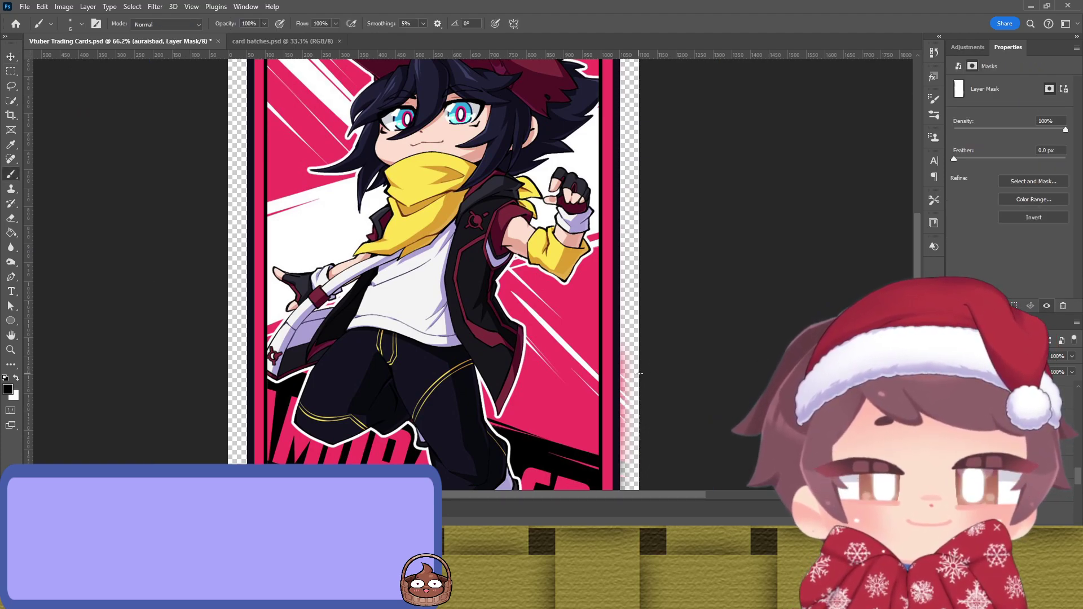
key("bracketright")
key("bracketright")
key("bracketright")
key("bracketright")
key("bracketright")
key("bracketright")
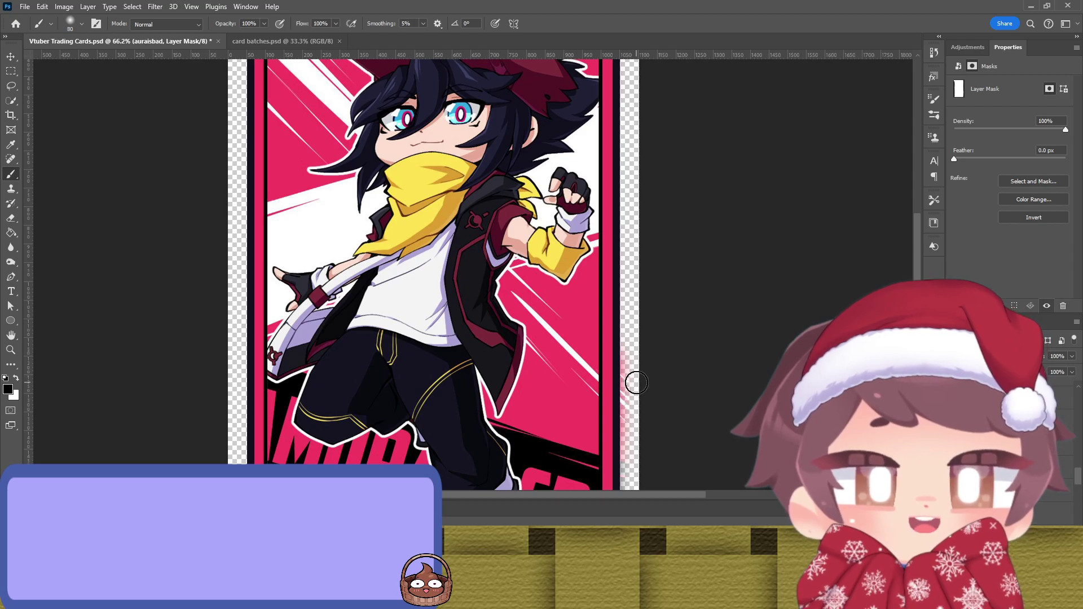
Step: Paint black along the card's right edge to mask out the pink fringe
mouse_move(632, 379)
left_mouse_down()
mouse_move(629, 447)
mouse_move(624, 368)
mouse_move(634, 344)
left_mouse_up()
scroll(634, 344, "down", 4)
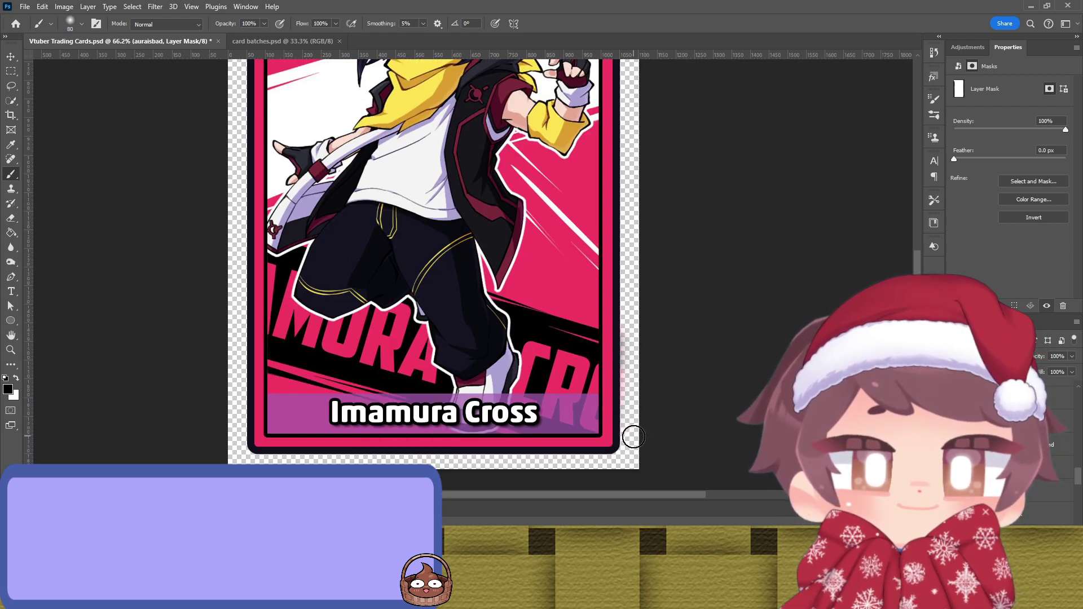
mouse_move(631, 433)
left_mouse_down()
mouse_move(630, 360)
mouse_move(631, 466)
mouse_move(623, 129)
left_mouse_up()
scroll(632, 122, "up", 10)
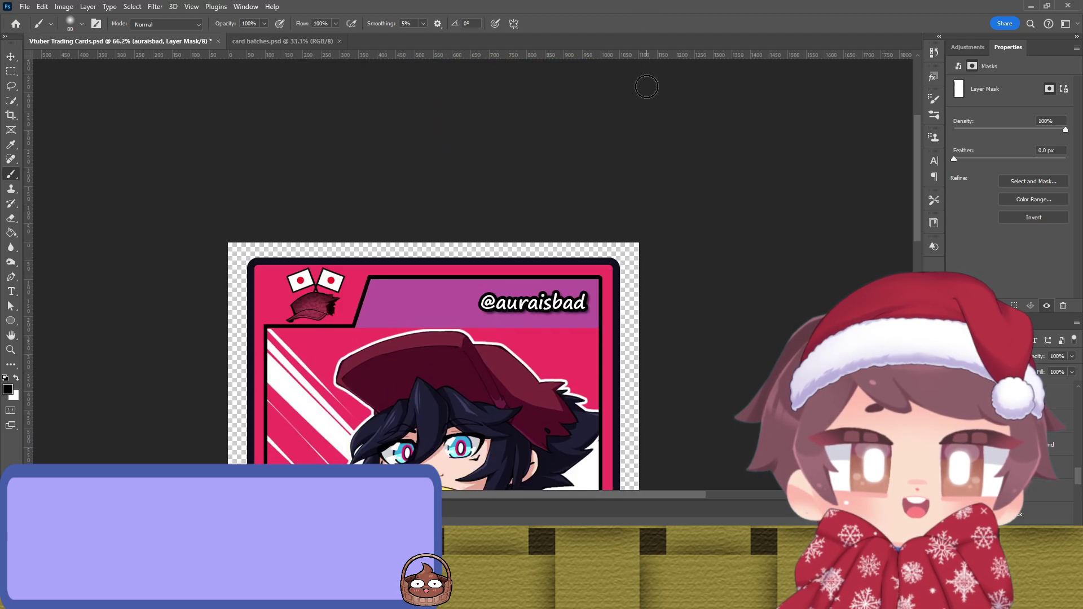
scroll(646, 248, "down", 11)
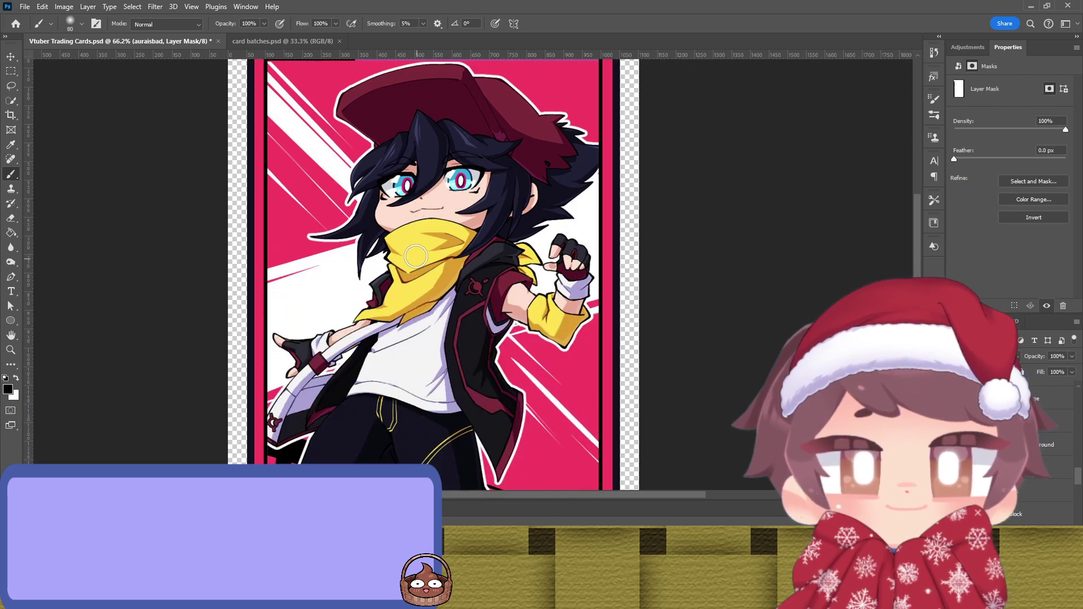
scroll(412, 244, "down", 4)
scroll(433, 252, "up", 2)
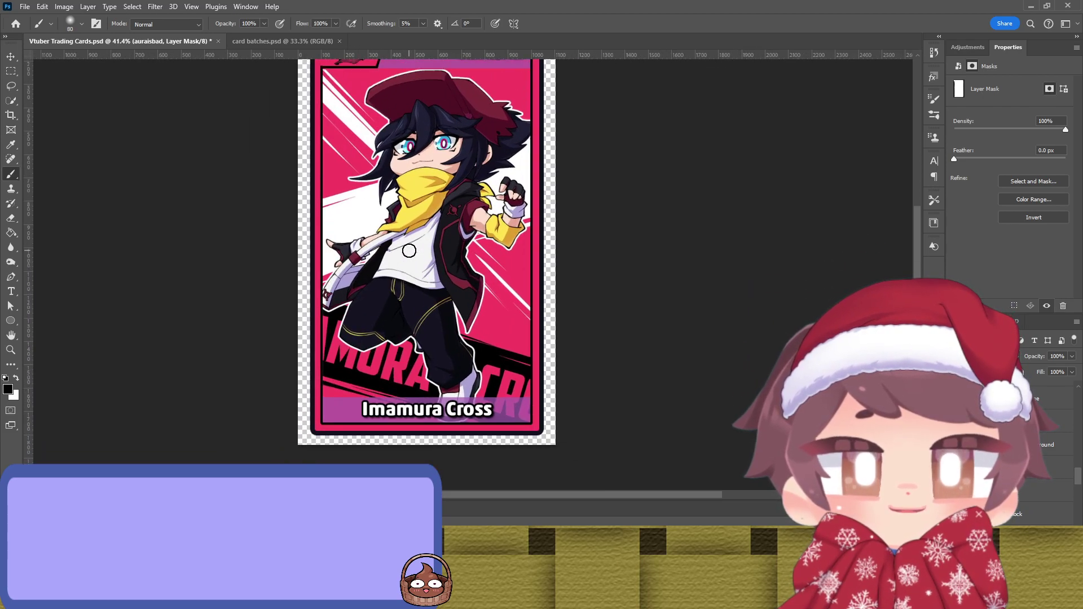
key("v")
left_click(701, 242)
scroll(649, 225, "down", 2)
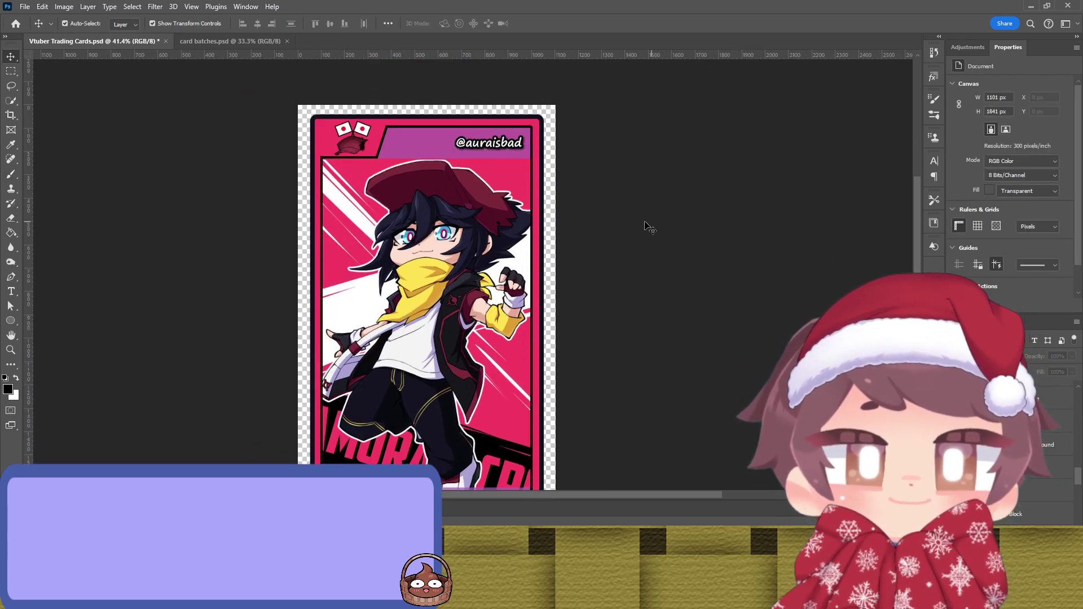
Step: Save the cleaned card and hide the Imamura Cross group to leave the blank template
scroll(613, 226, "down", 1)
key("ctrl")
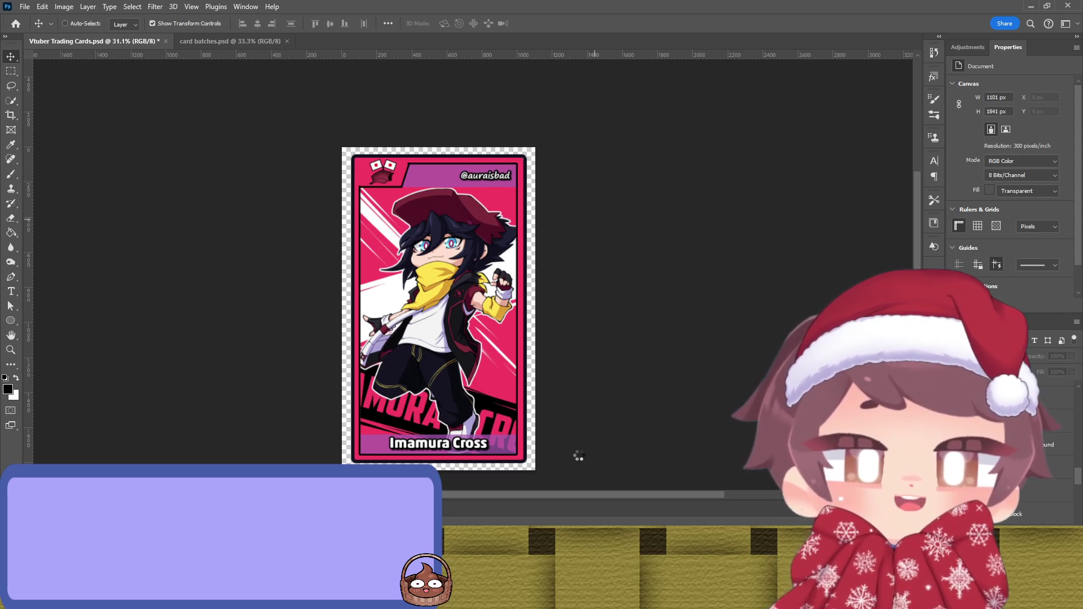
key("ctrl")
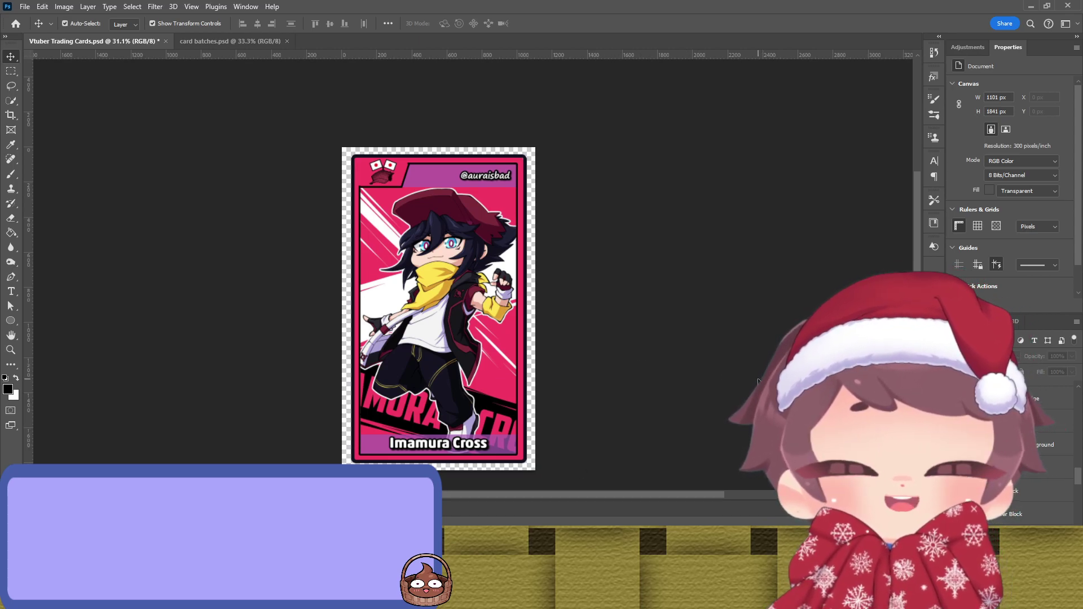
key("ctrl+s")
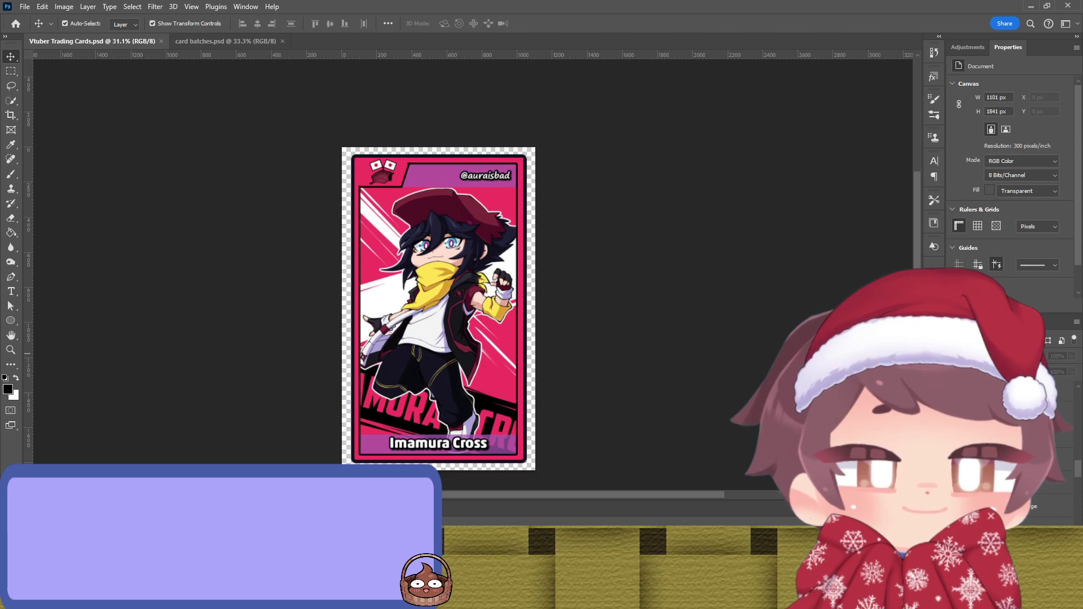
scroll(1049, 462, "up", 2)
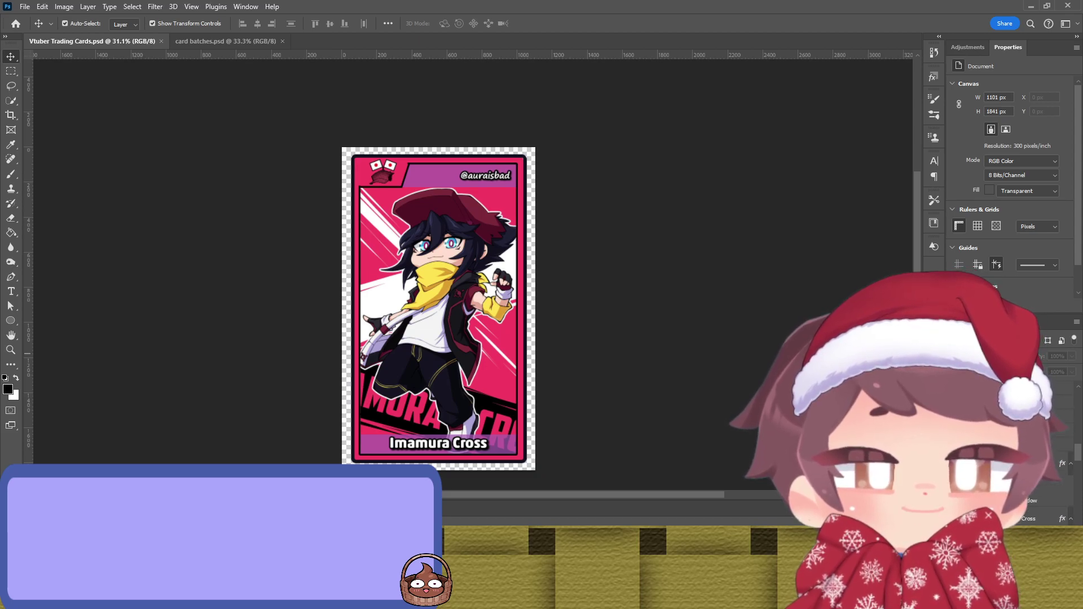
key("Delete")
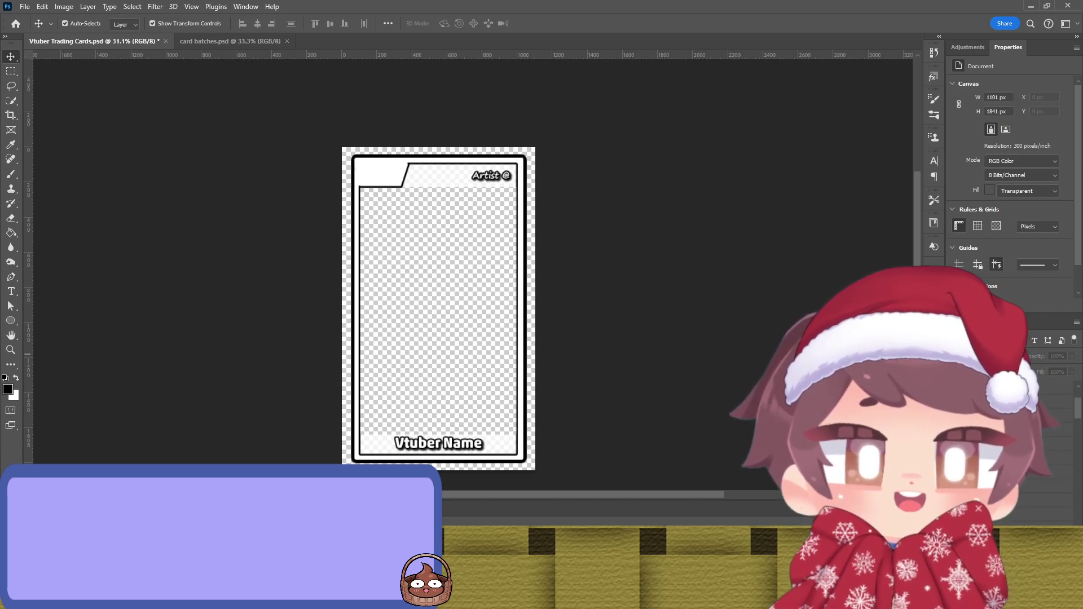
Step: Select the artwork layer and the card's background shape for the white-haired chibi card
key("alt+bracketright")
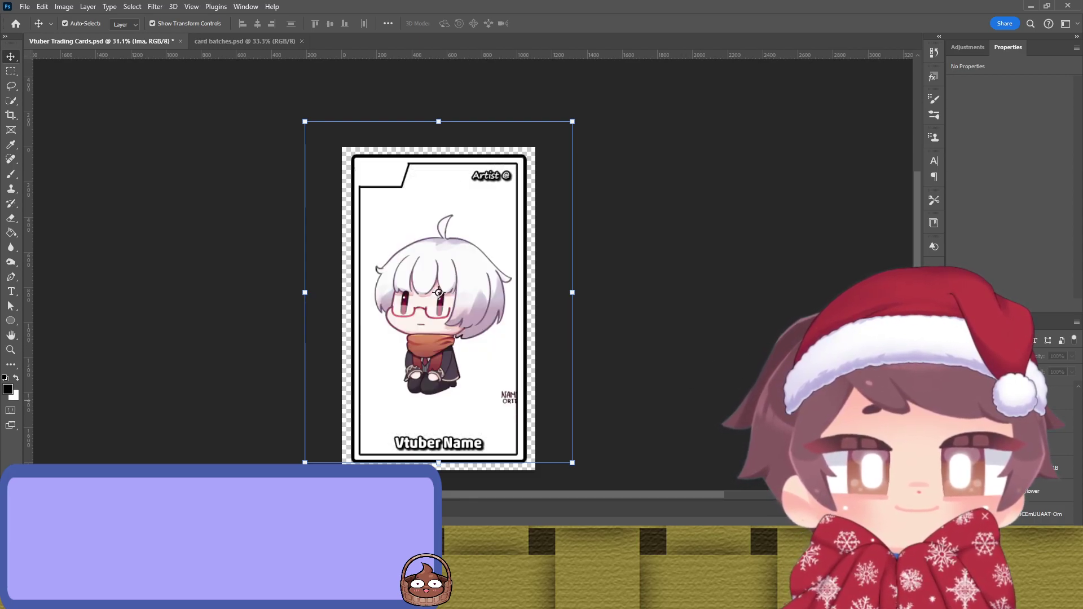
left_click(438, 296)
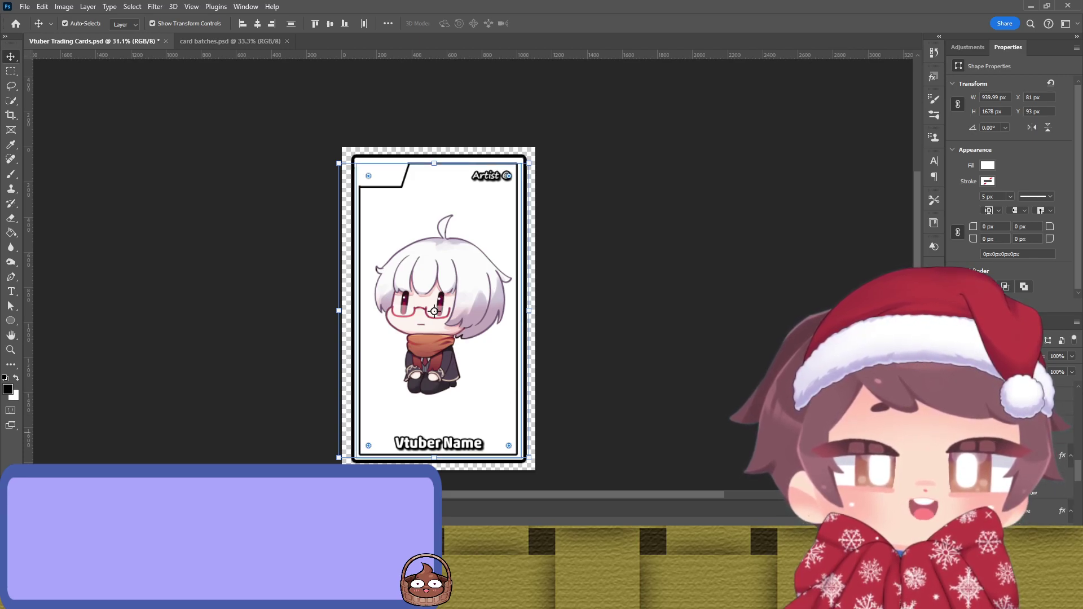
Step: Duplicate the card's Outline layer with Ctrl+J to darken the black border
left_click(437, 292)
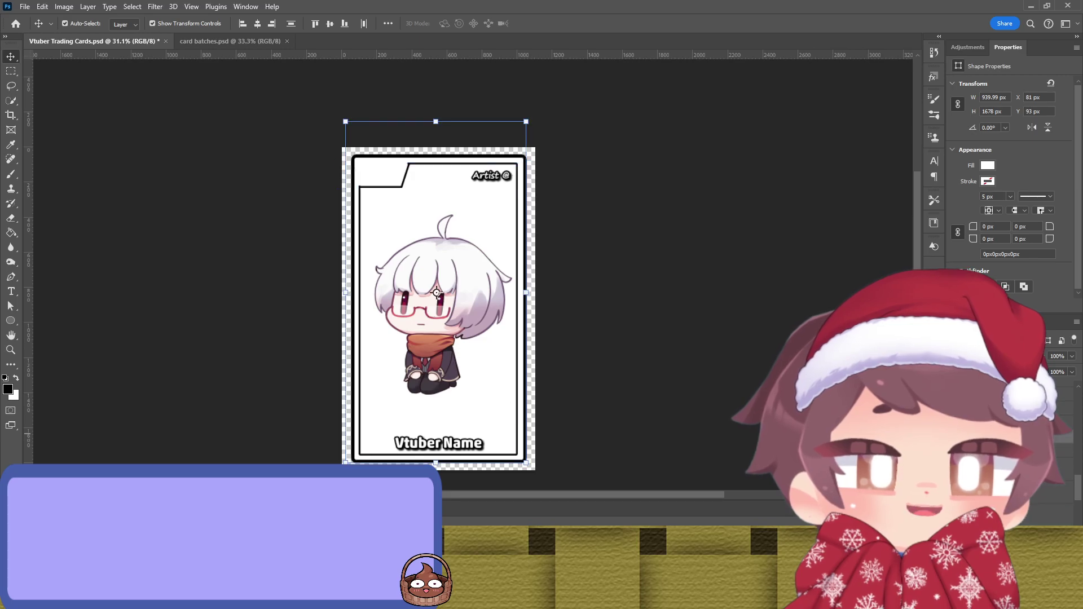
key("ctrl+j")
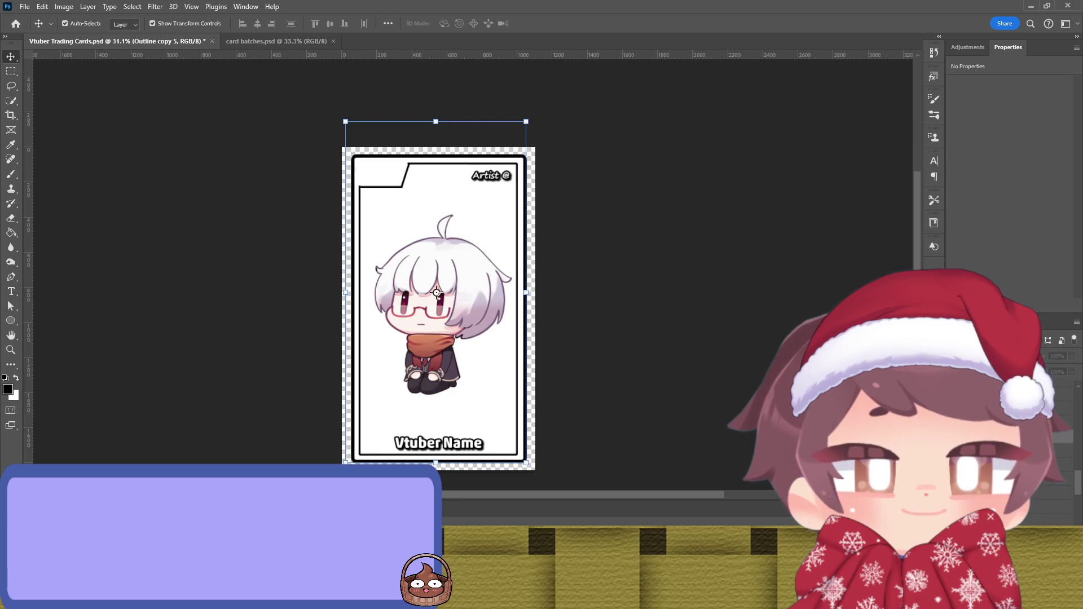
key("alt+bracketleft")
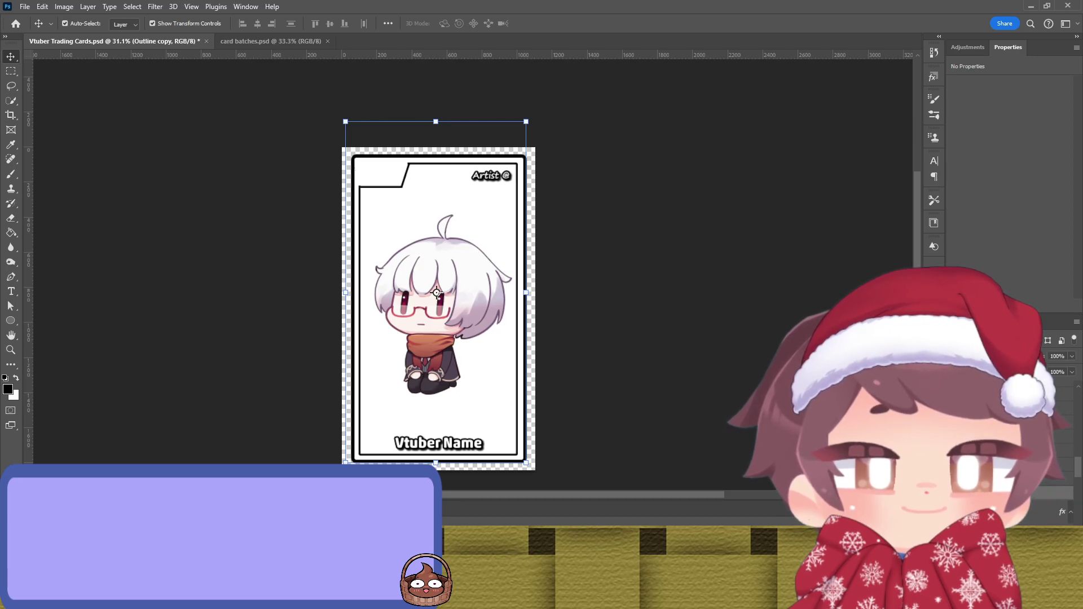
key("alt+bracketleft")
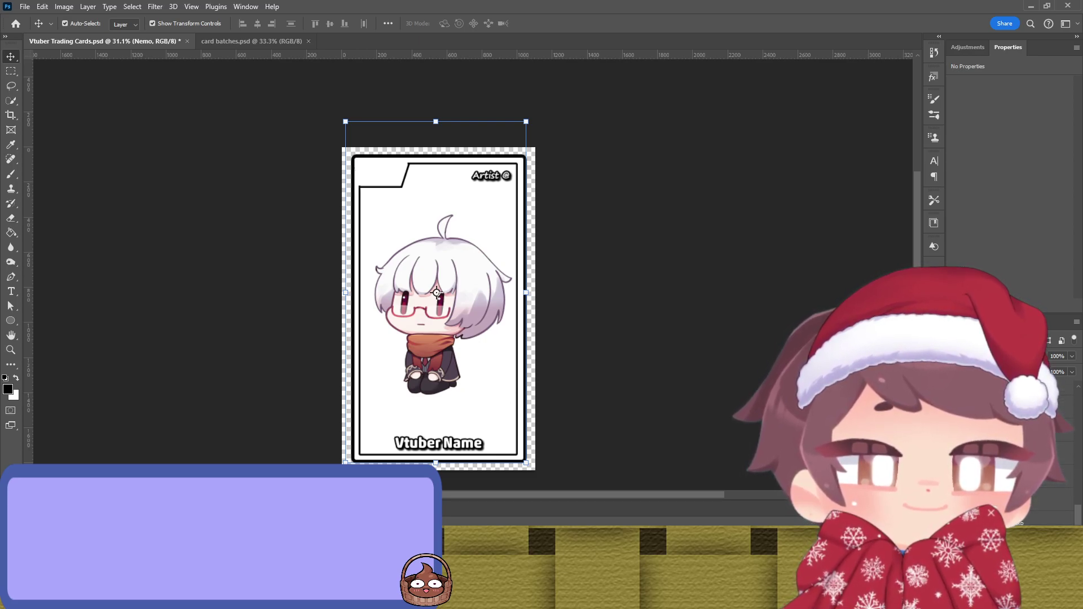
left_click(433, 311)
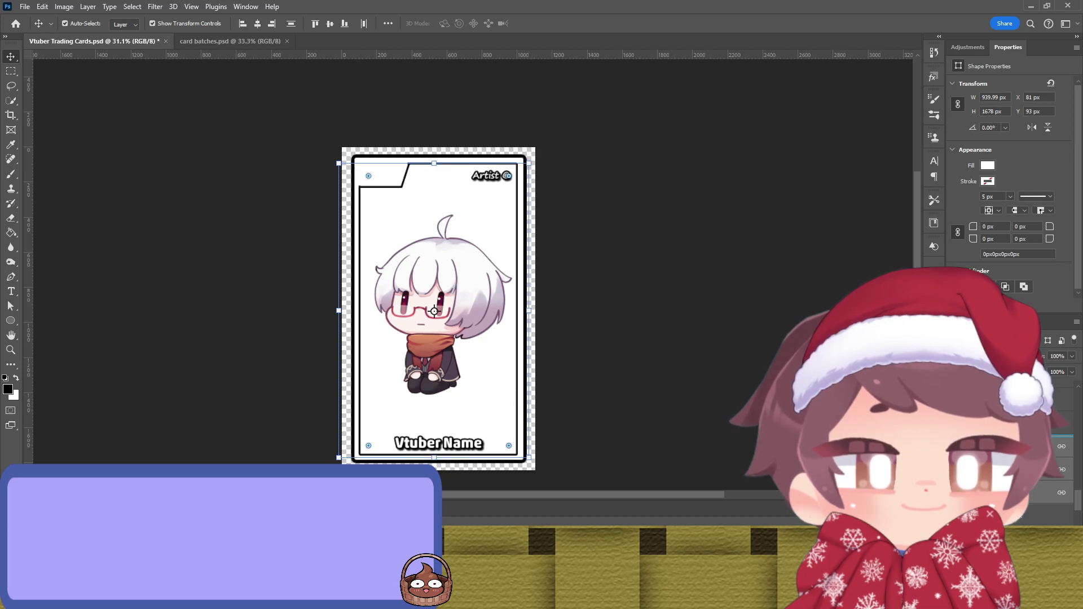
left_click(438, 444)
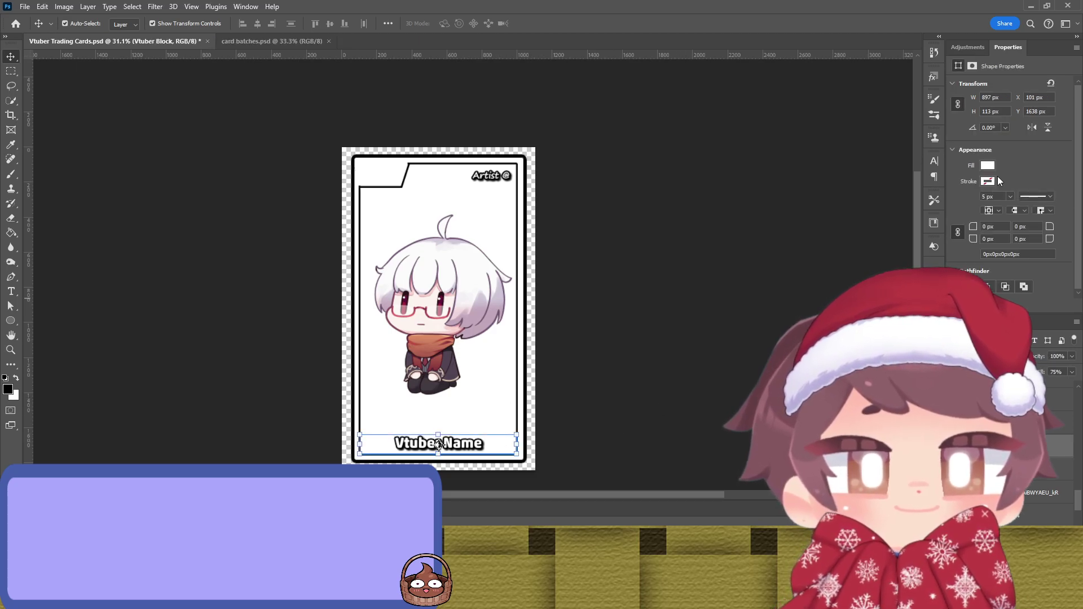
Step: Review the grey fill on the Vtuber name and Artist banners
key("i")
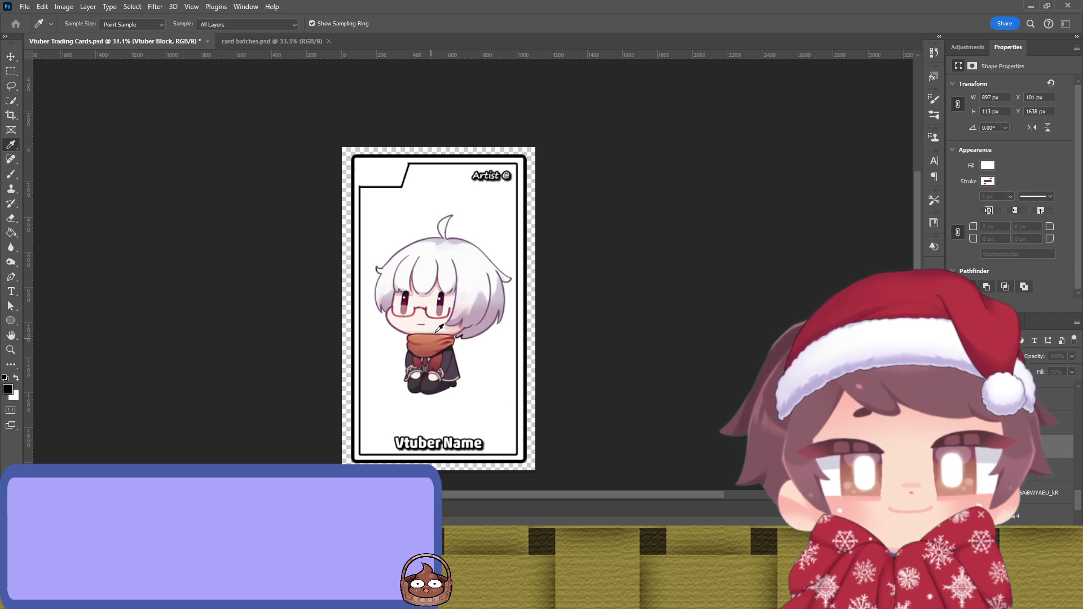
key("v")
left_click(624, 266)
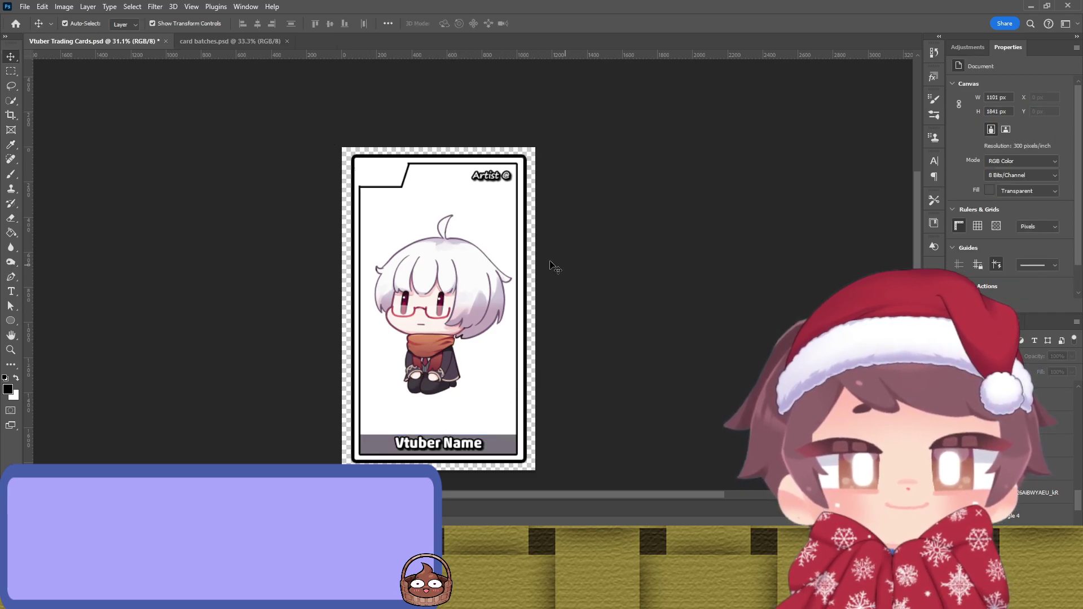
left_click(436, 175)
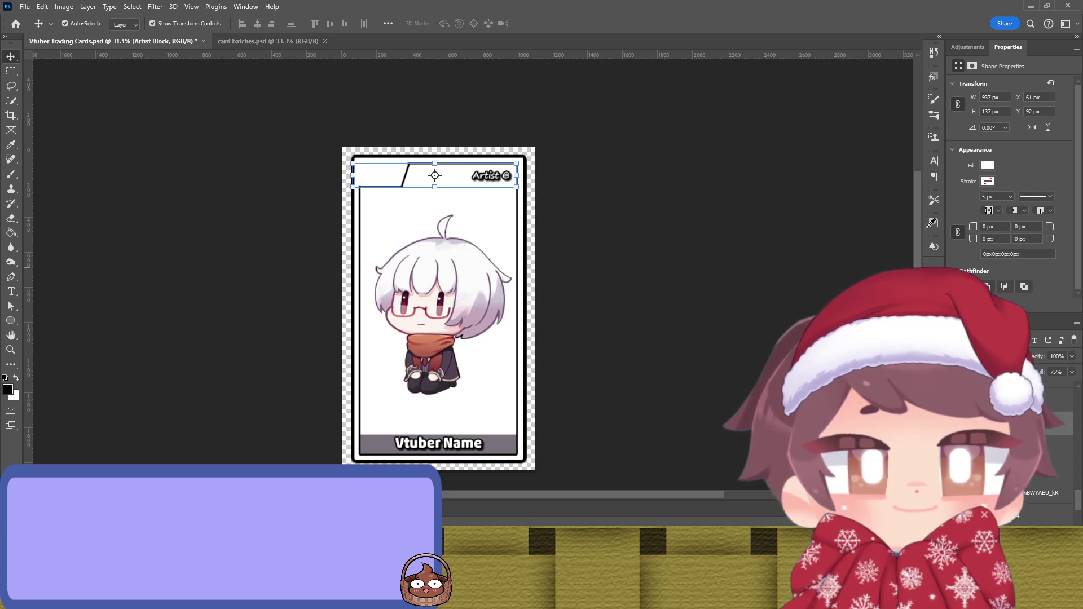
left_click(648, 266)
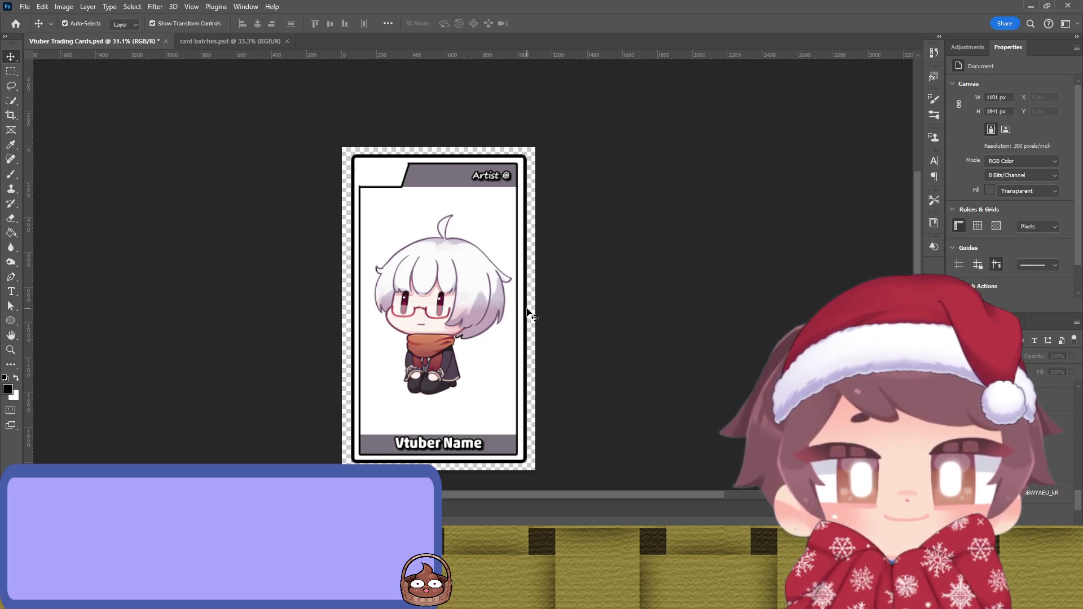
Step: Sample a colour for the Outer Edge shape, then select the Central Edge shape
left_click(527, 310)
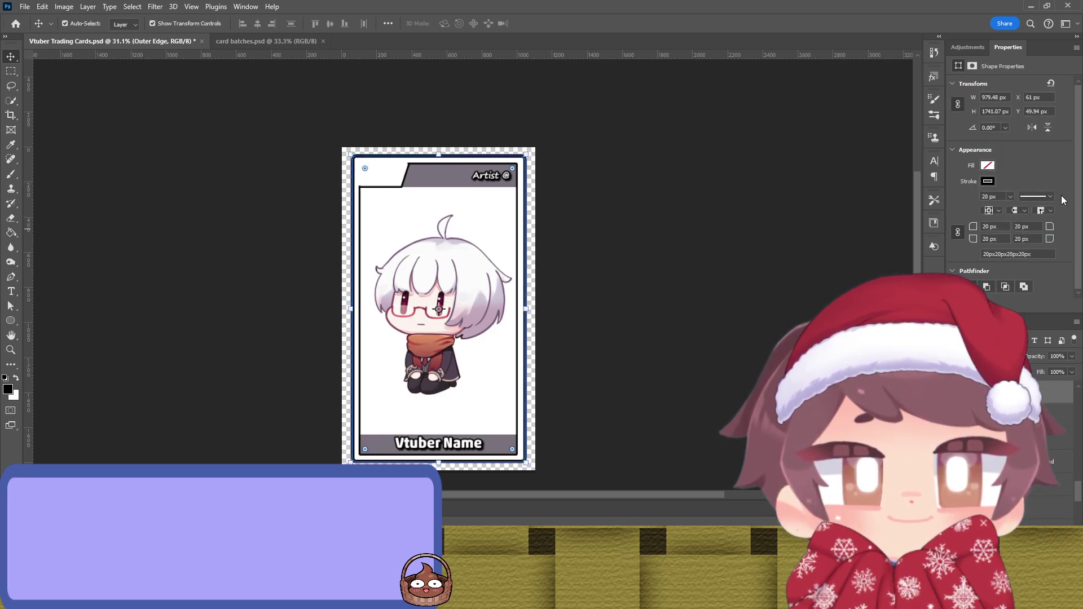
key("i")
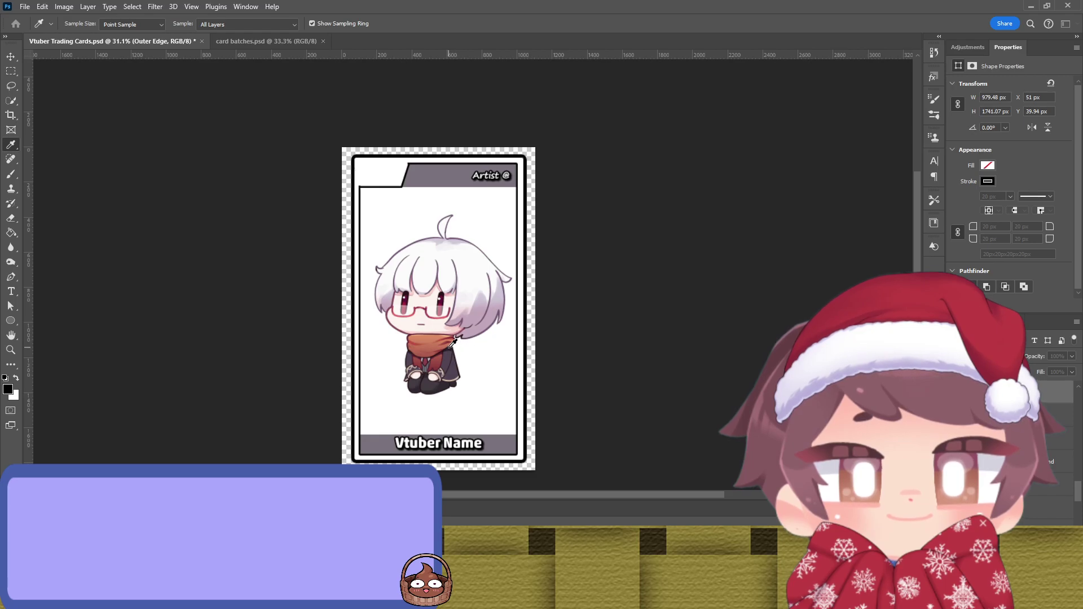
key("v")
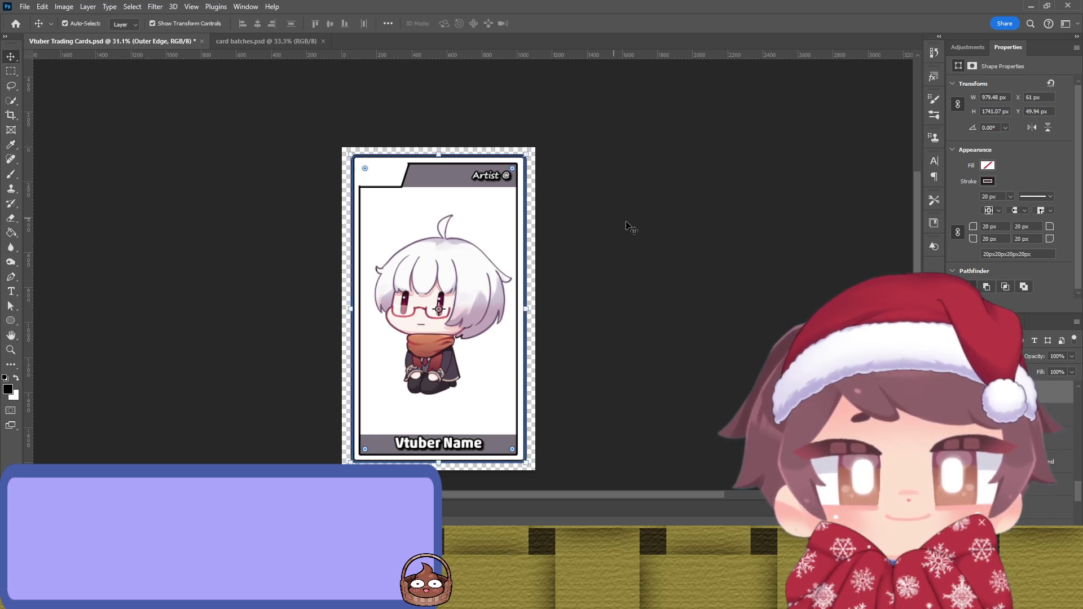
left_click(608, 292)
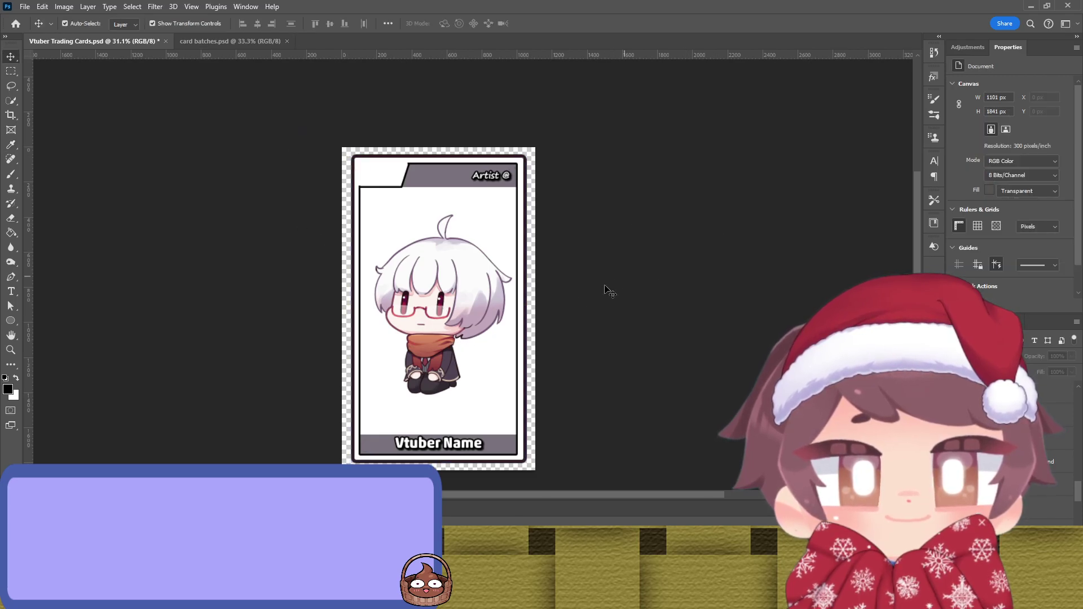
left_click(524, 307)
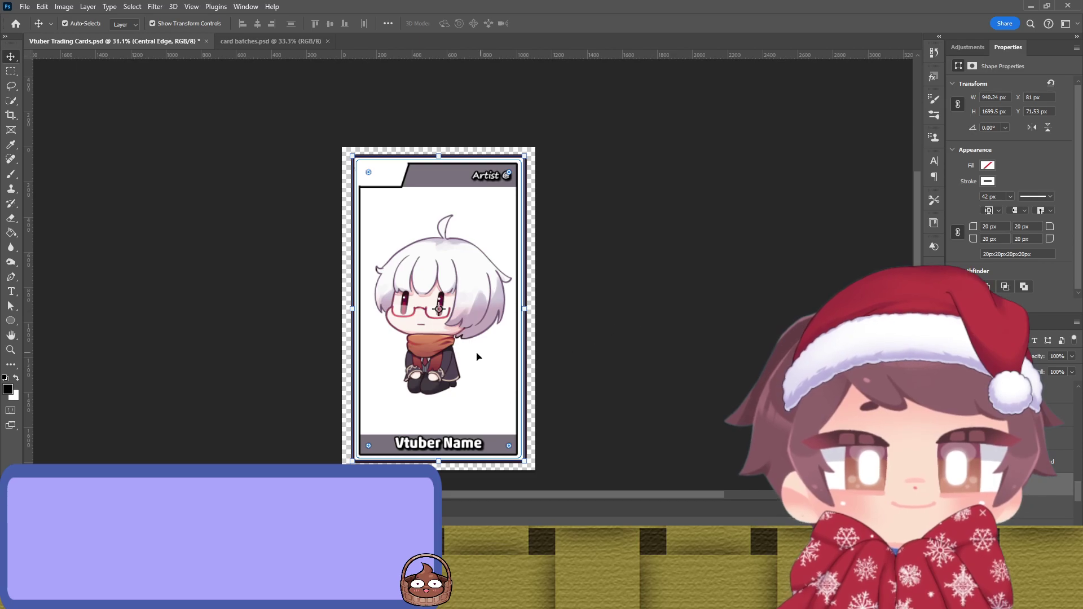
Step: Recolour the Central Edge band with reddish-brown sampled from the character's scarf
scroll(453, 361, "up", 5)
scroll(455, 357, "up", 1)
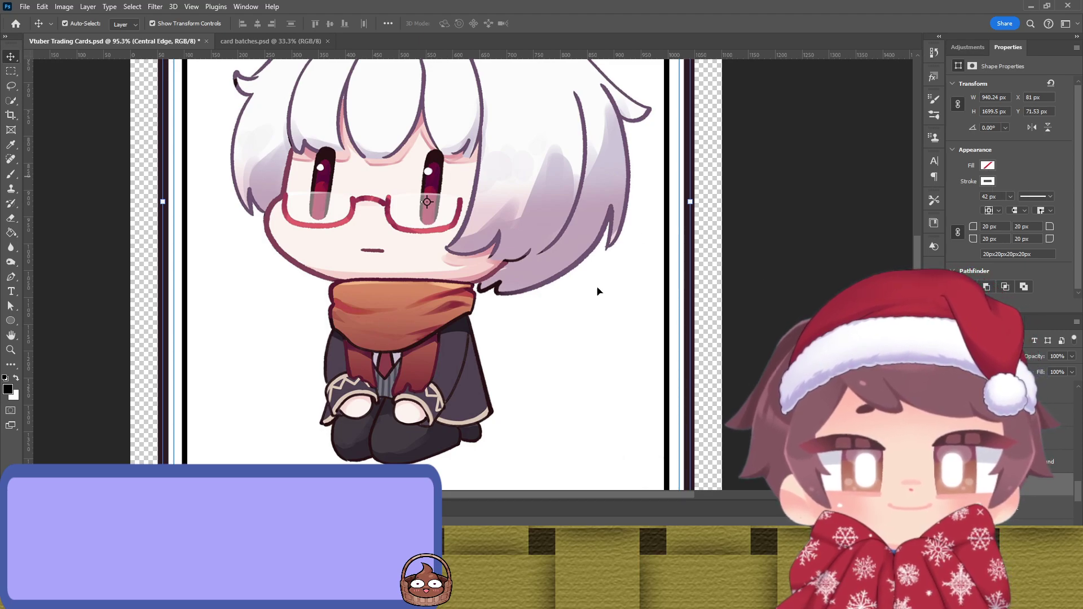
key("i")
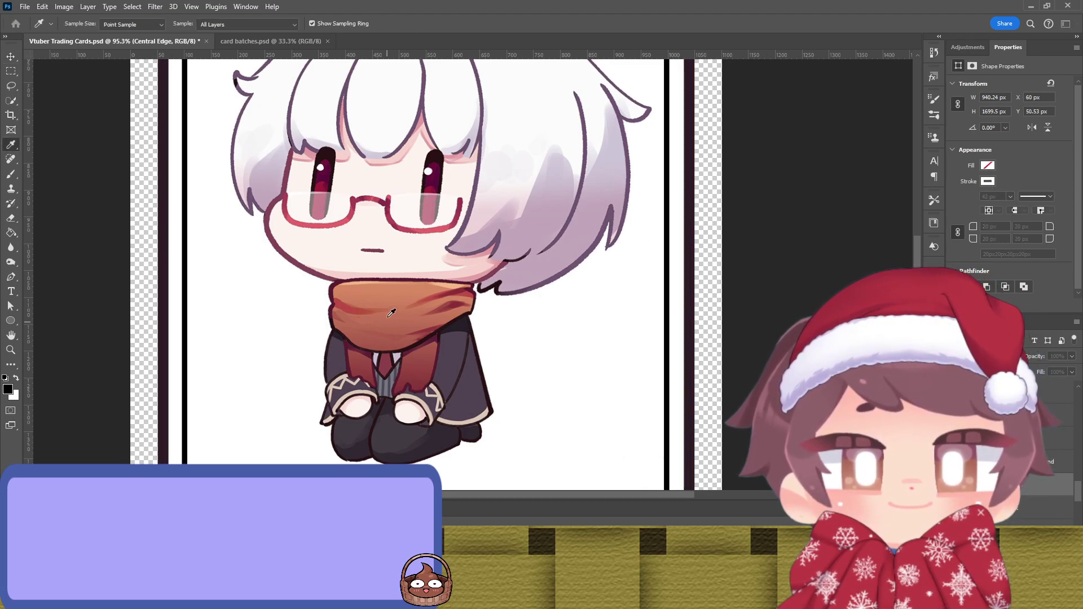
key("v")
left_click(793, 252)
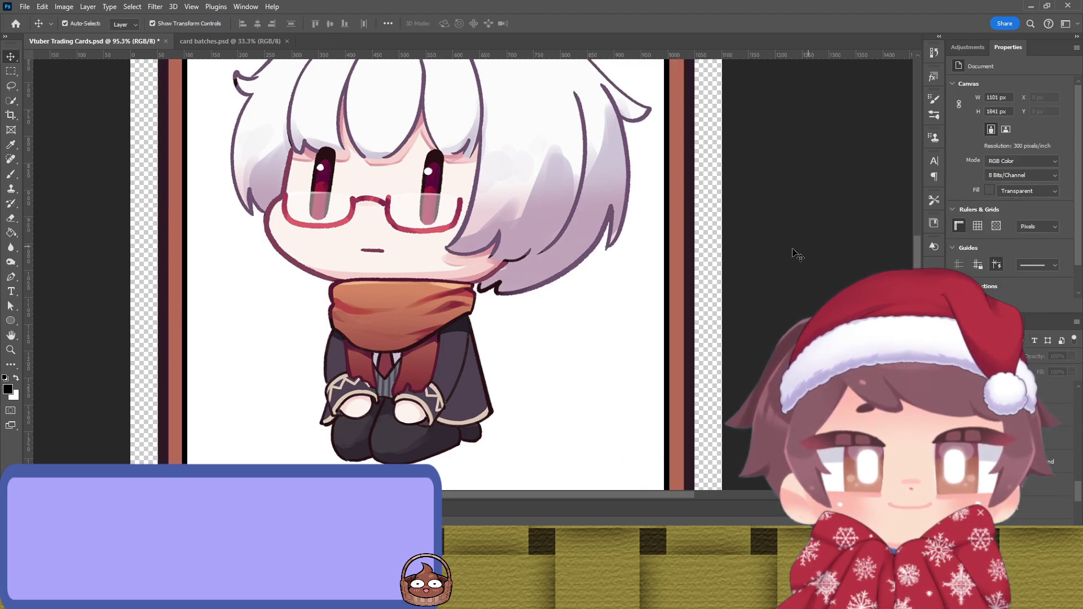
Step: Sample a colour onto the Inner Edge outline, undo it, then reselect and sample again
left_click(669, 277)
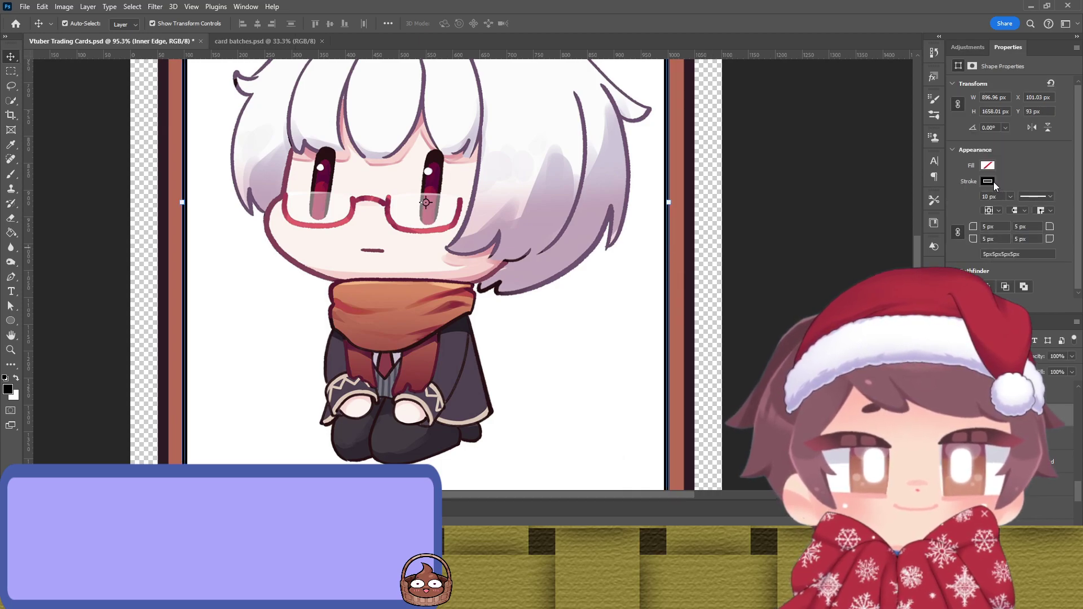
key("i")
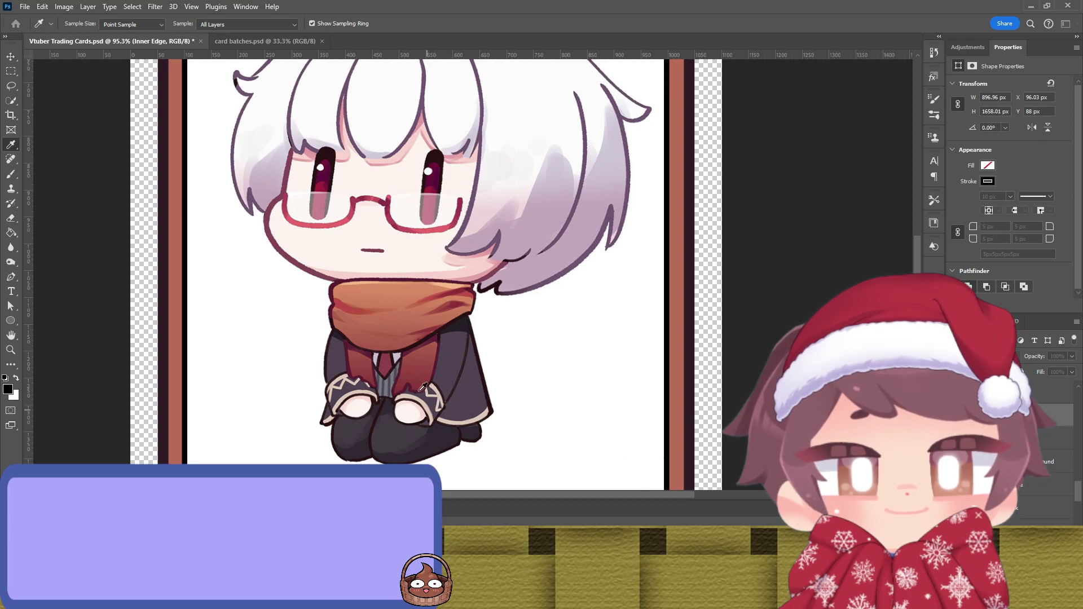
key("v")
key("ctrl+z")
key("ctrl+z")
key("ctrl+z")
key("ctrl+z")
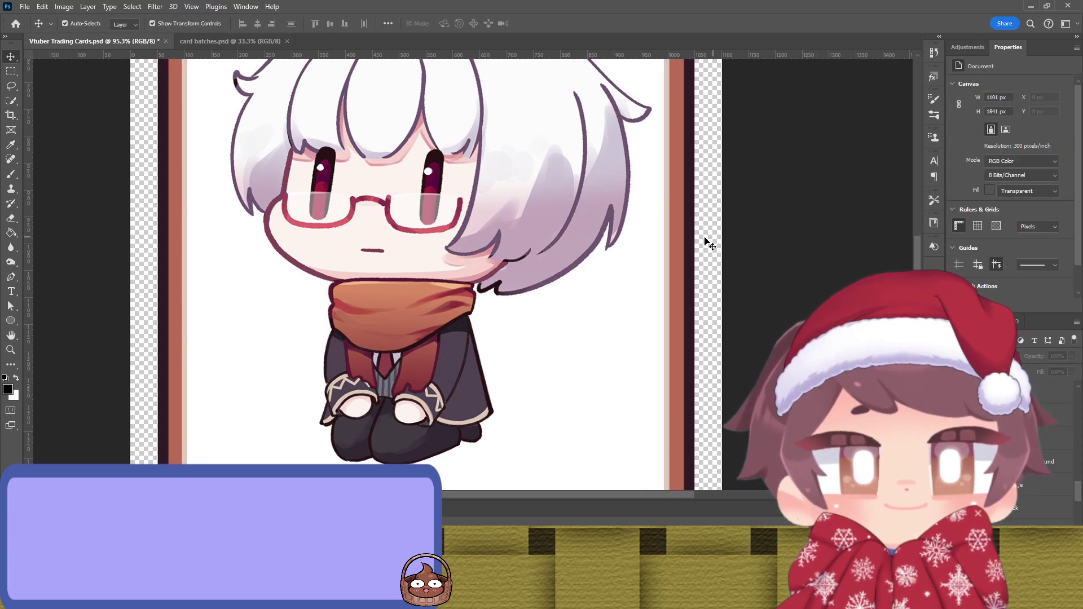
scroll(586, 245, "down", 3)
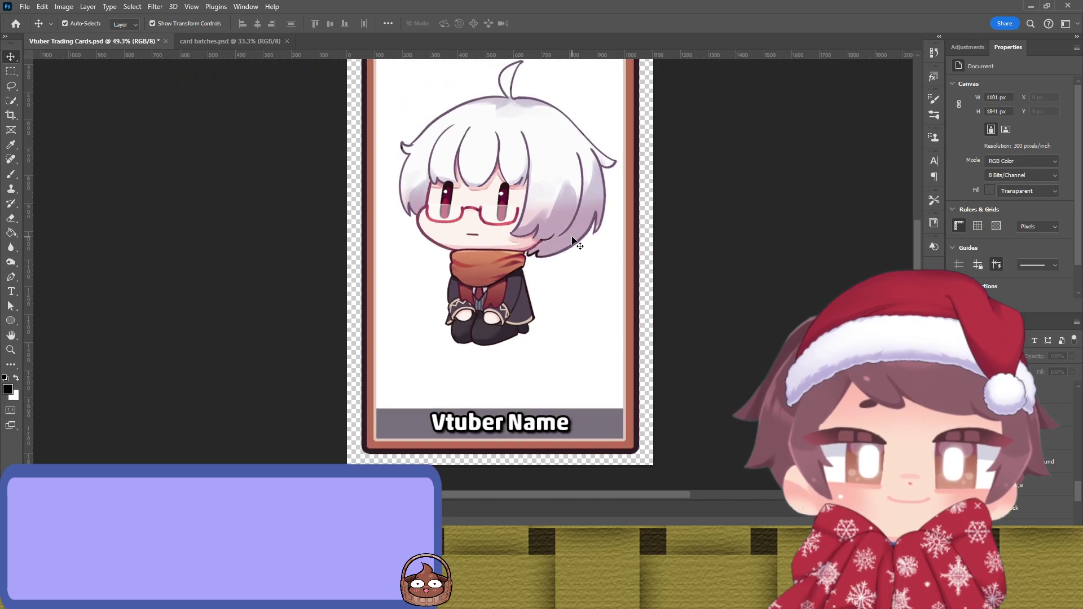
scroll(581, 244, "up", 3)
scroll(565, 237, "down", 1)
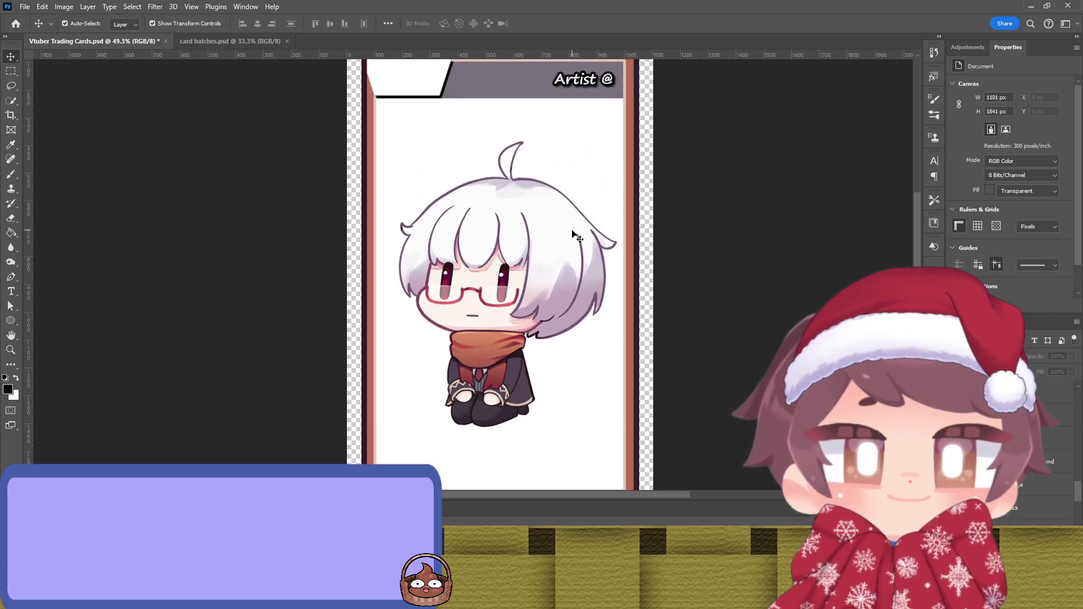
left_click(624, 224)
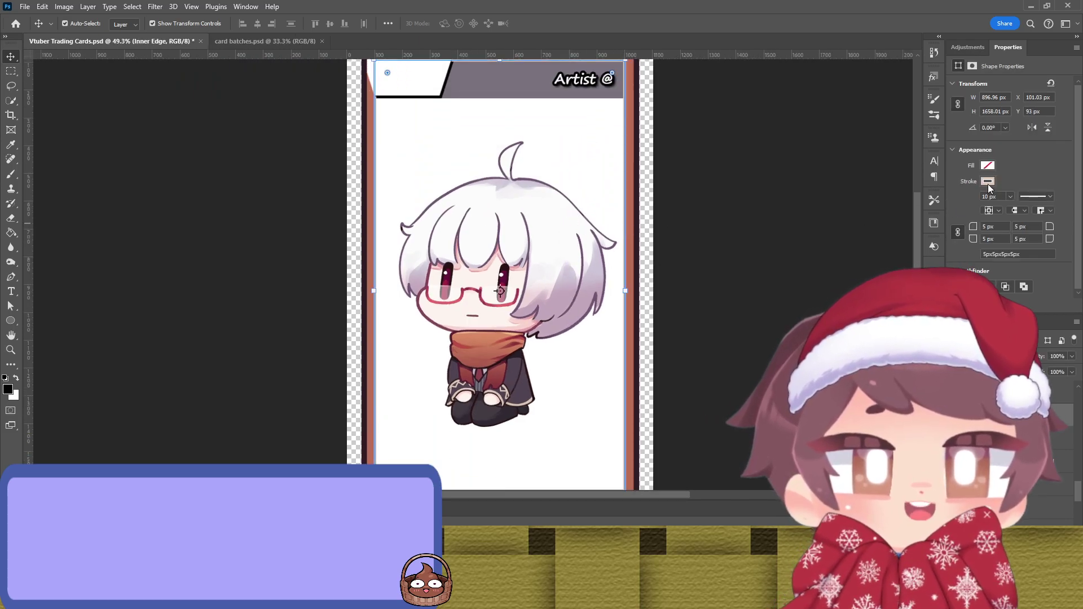
key("i")
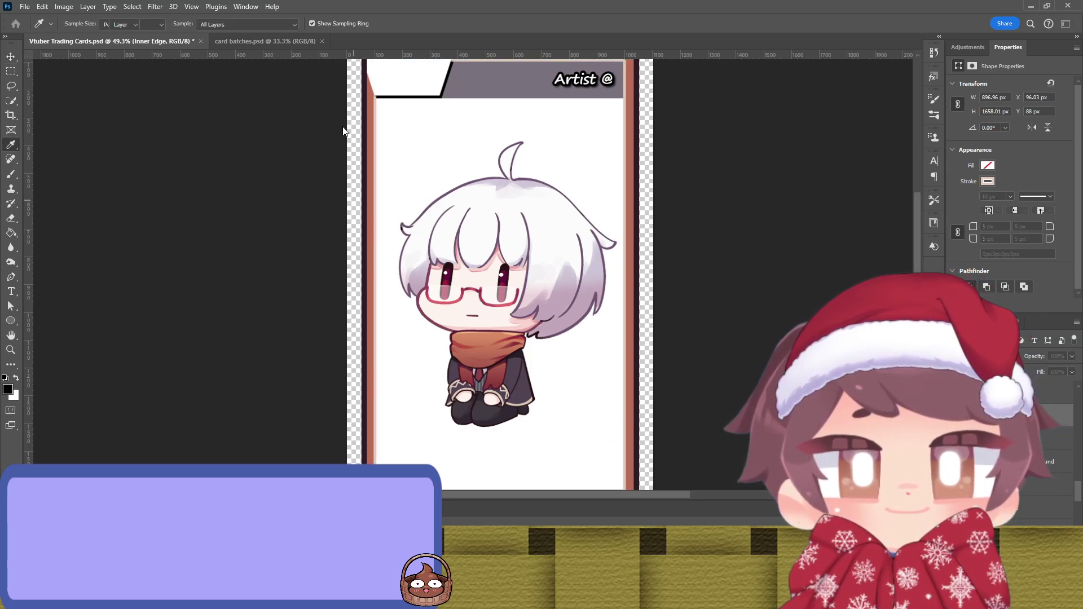
key("v")
left_click(790, 220)
scroll(725, 234, "up", 1)
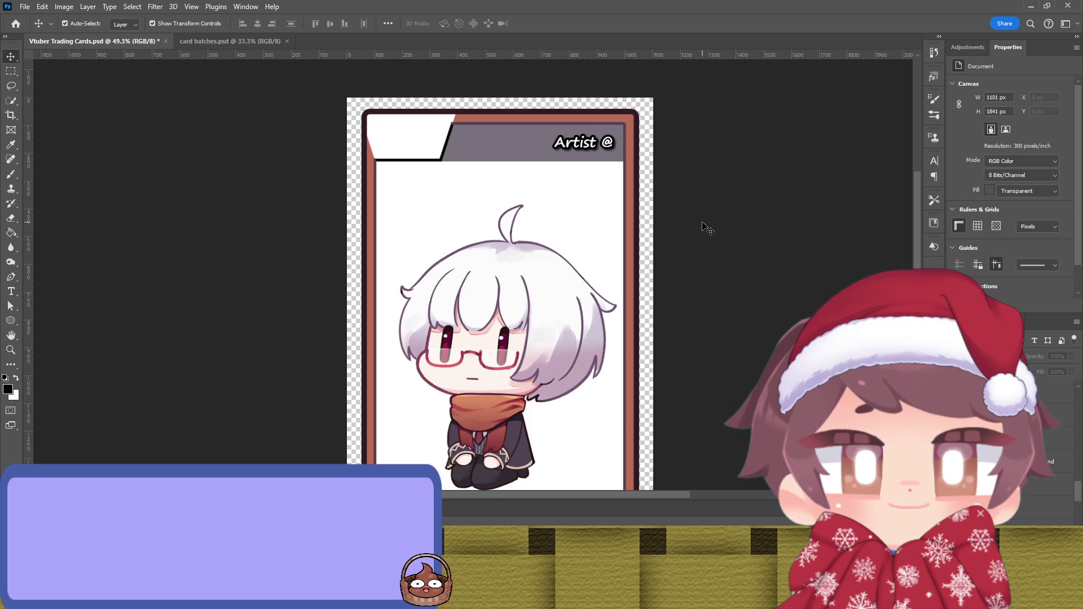
scroll(707, 228, "down", 3)
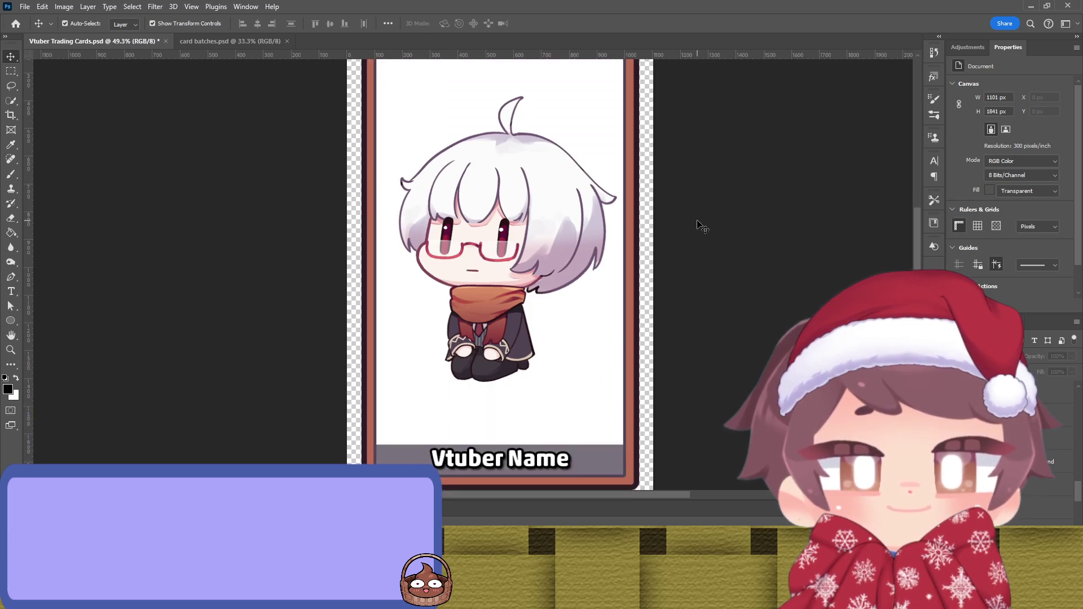
scroll(702, 226, "up", 3)
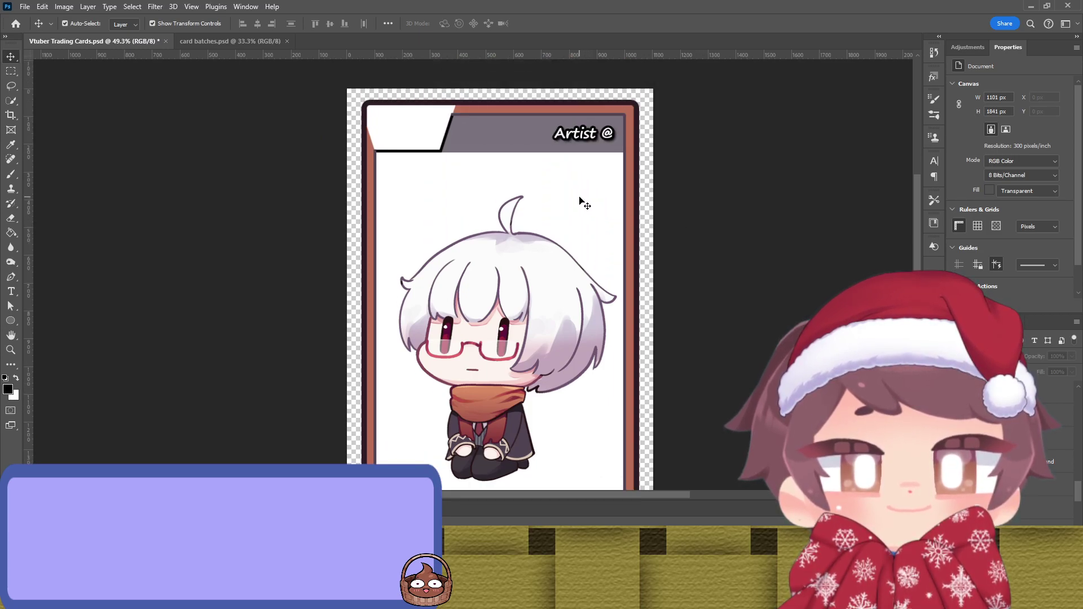
Step: Make the Artist bar at the card's top beige with the Eyedropper
left_click(543, 142)
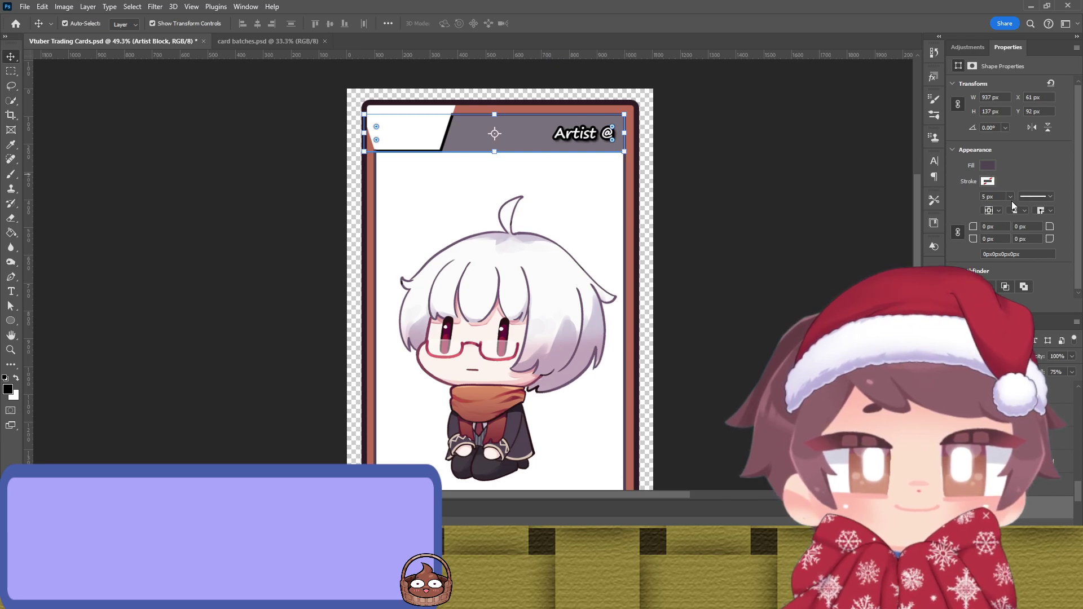
key("i")
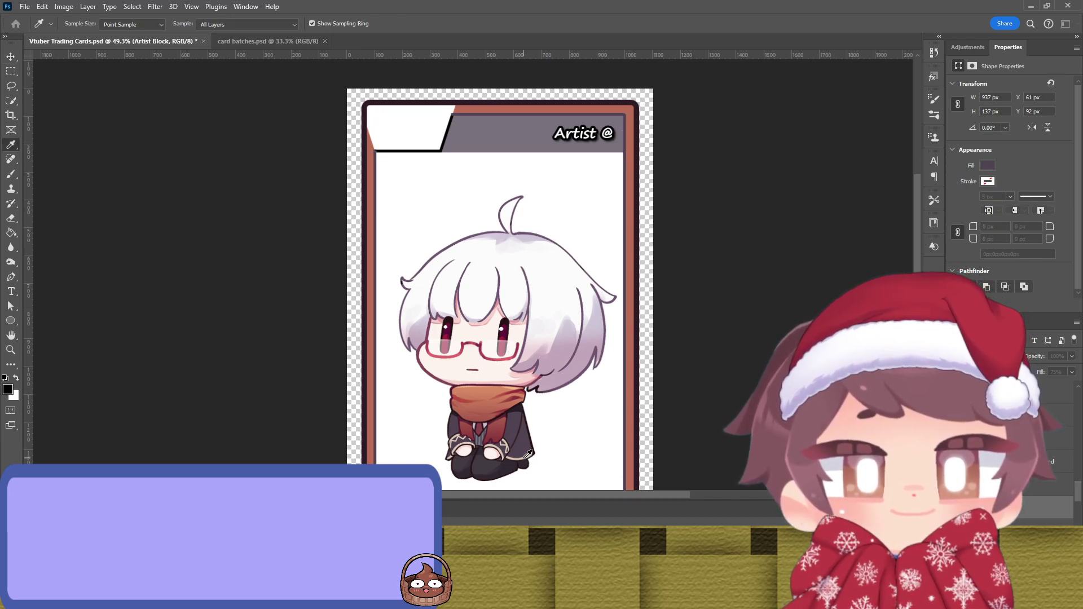
key("v")
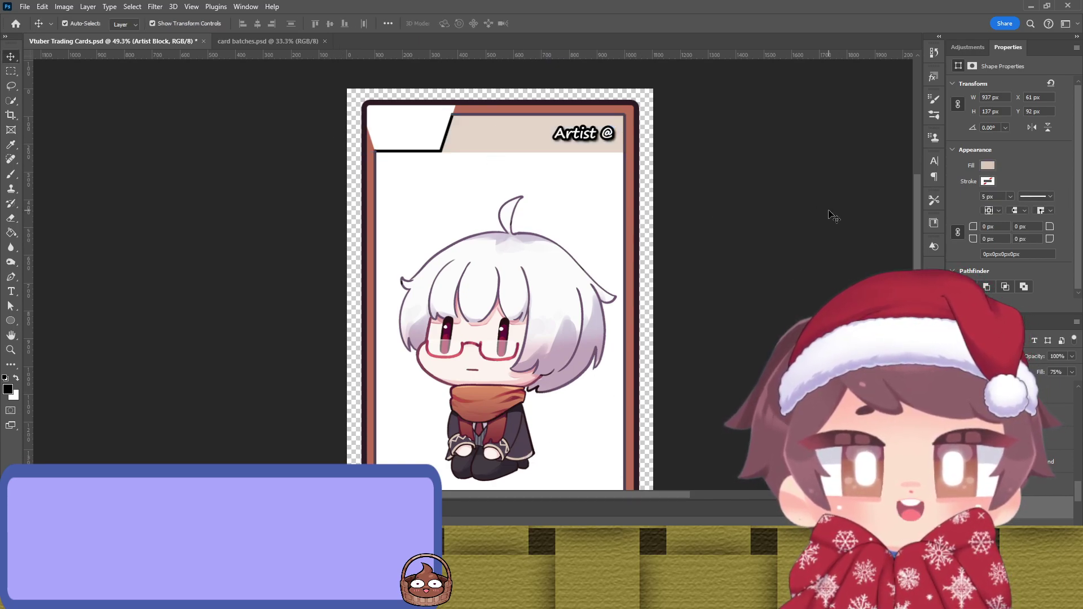
left_click(790, 212)
scroll(769, 210, "down", 3)
scroll(744, 210, "down", 2)
Step: Give the Vtuber Name bar the same beige colour
left_click(610, 432)
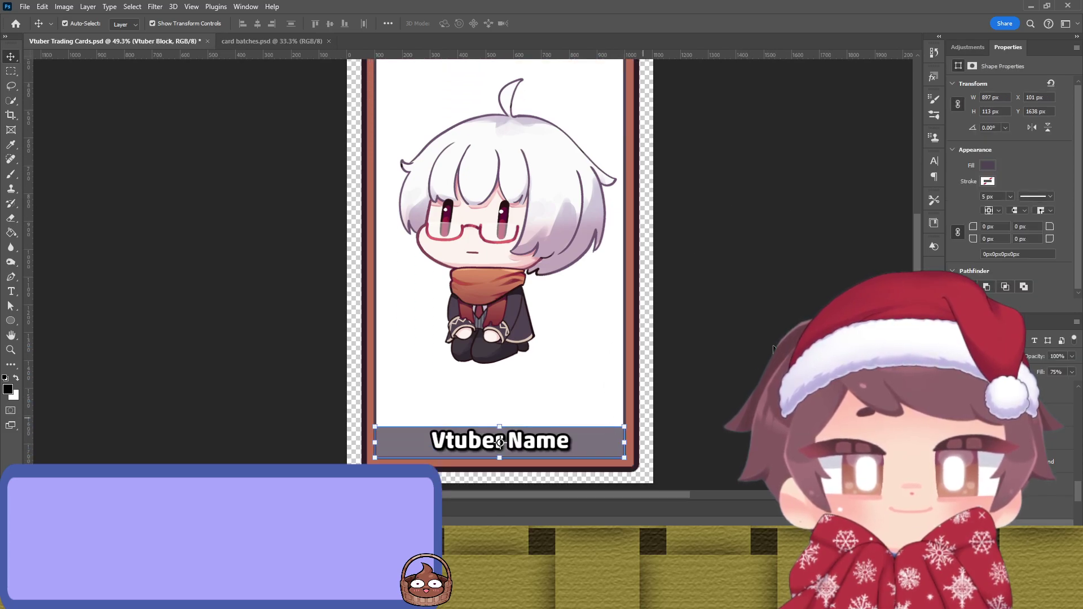
key("ctrl+z")
left_click(746, 237)
scroll(747, 237, "up", 1)
scroll(745, 235, "up", 2)
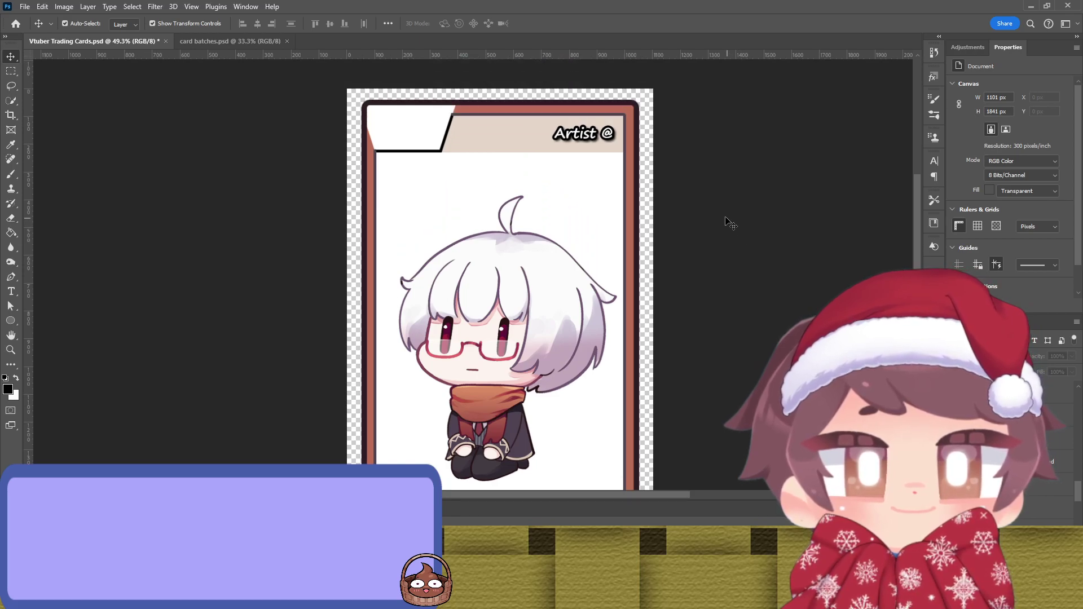
scroll(725, 217, "down", 2)
scroll(677, 209, "up", 1)
scroll(564, 195, "up", 1)
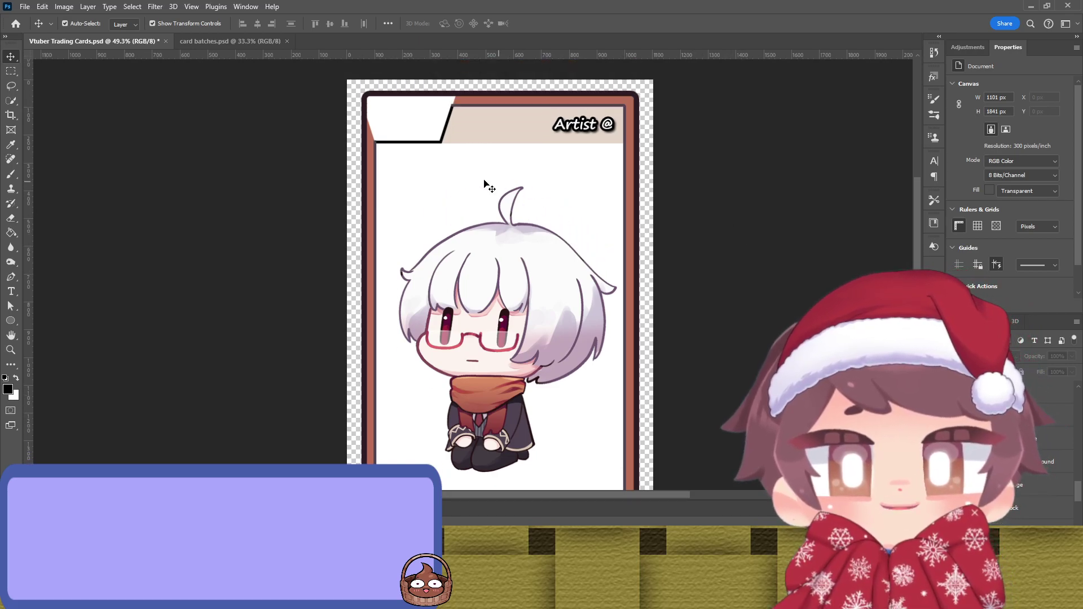
Step: Fill the top-left logo panel with brown through its Fill swatch
left_click(425, 125)
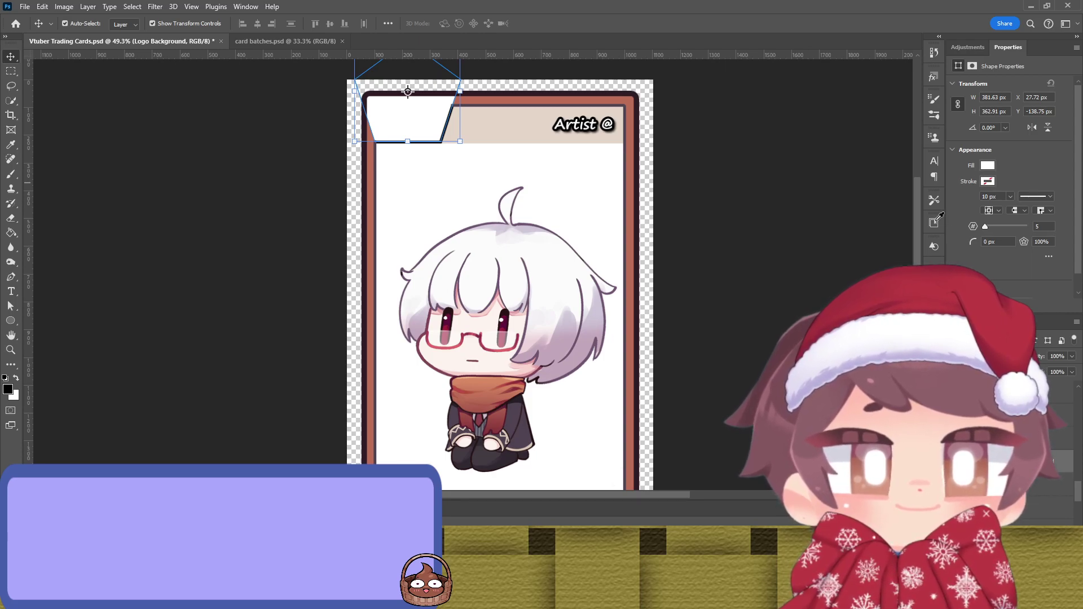
left_click(967, 221)
left_click(844, 220)
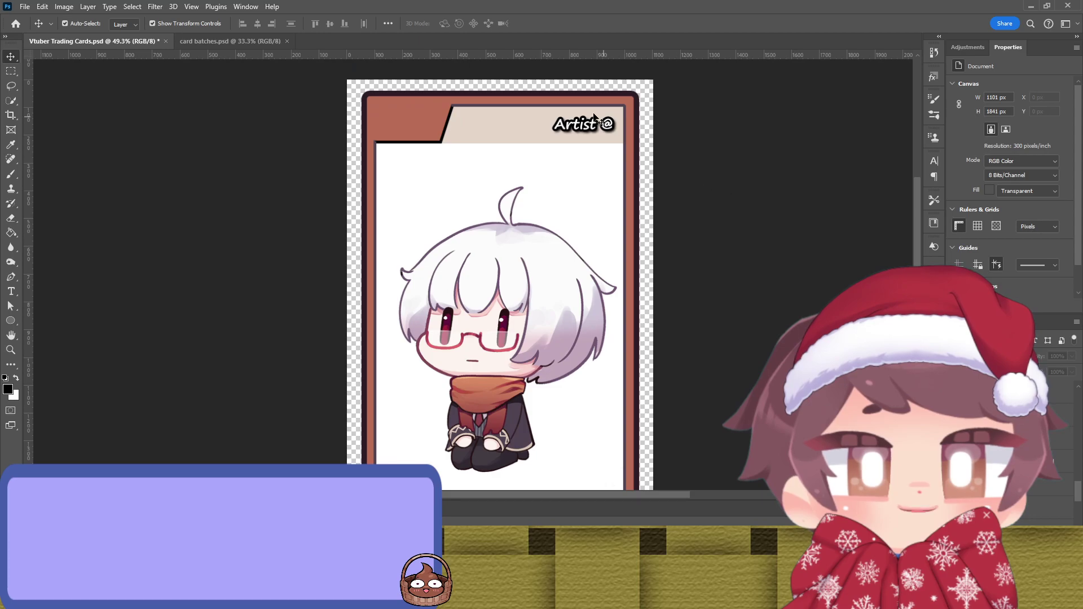
left_click(449, 120)
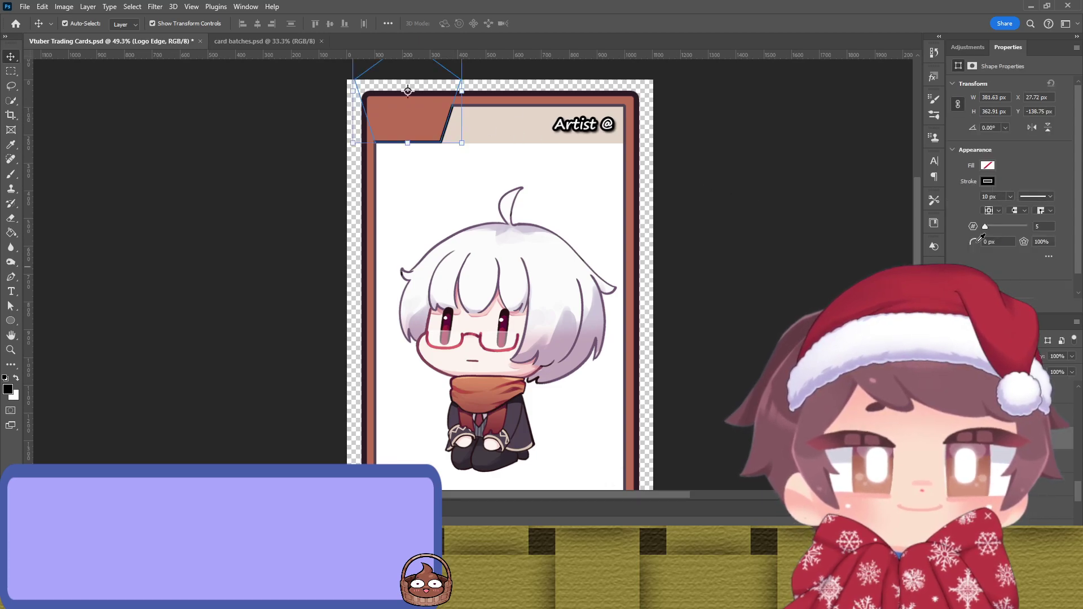
left_click(799, 249)
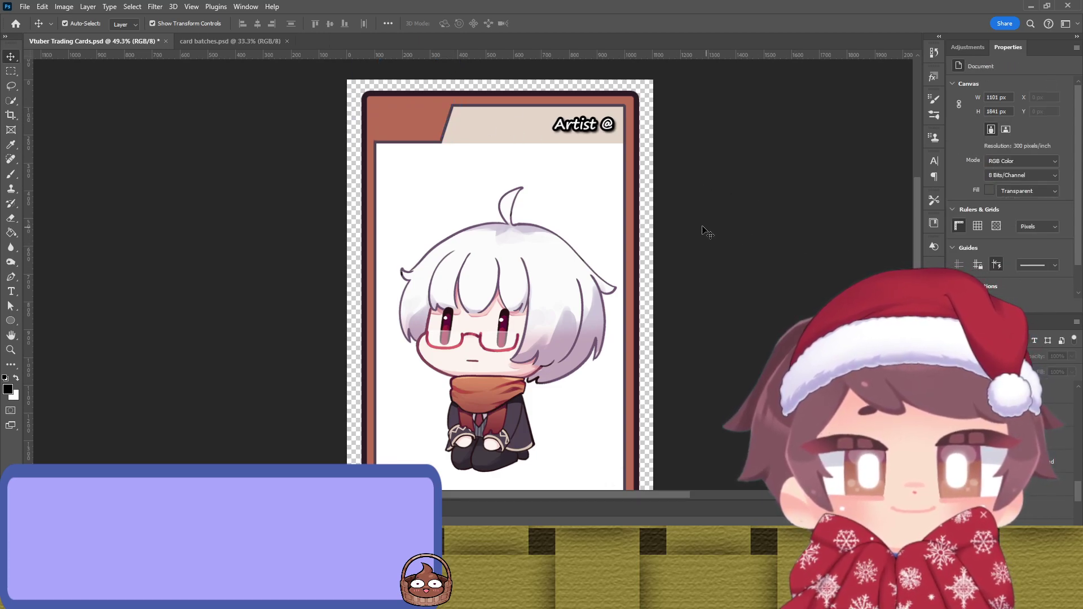
scroll(696, 228, "down", 2)
scroll(696, 227, "up", 2)
scroll(696, 227, "down", 1)
scroll(696, 227, "down", 2)
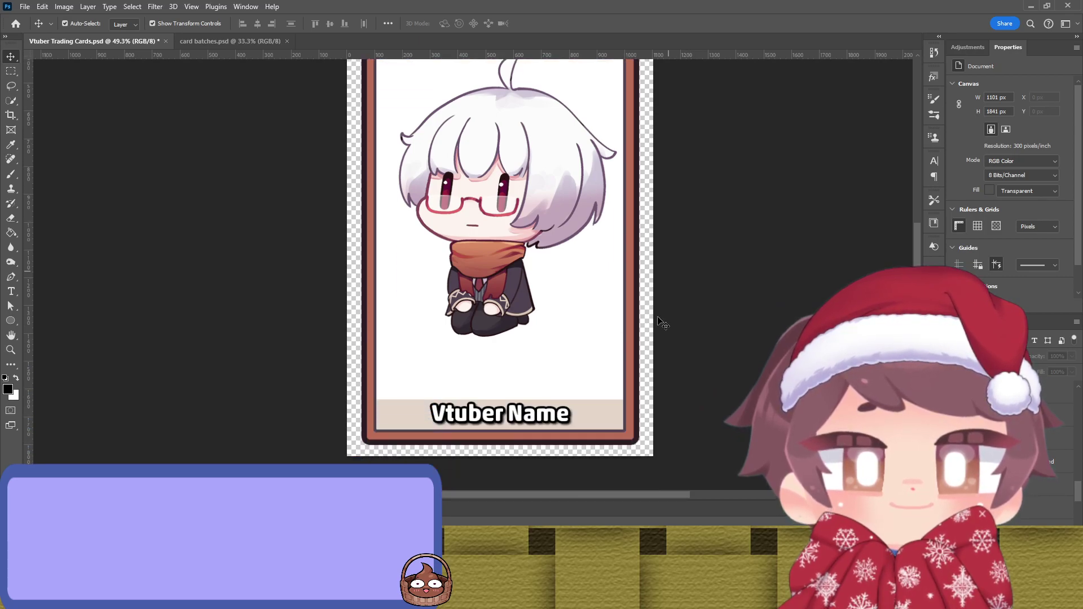
left_click(500, 414)
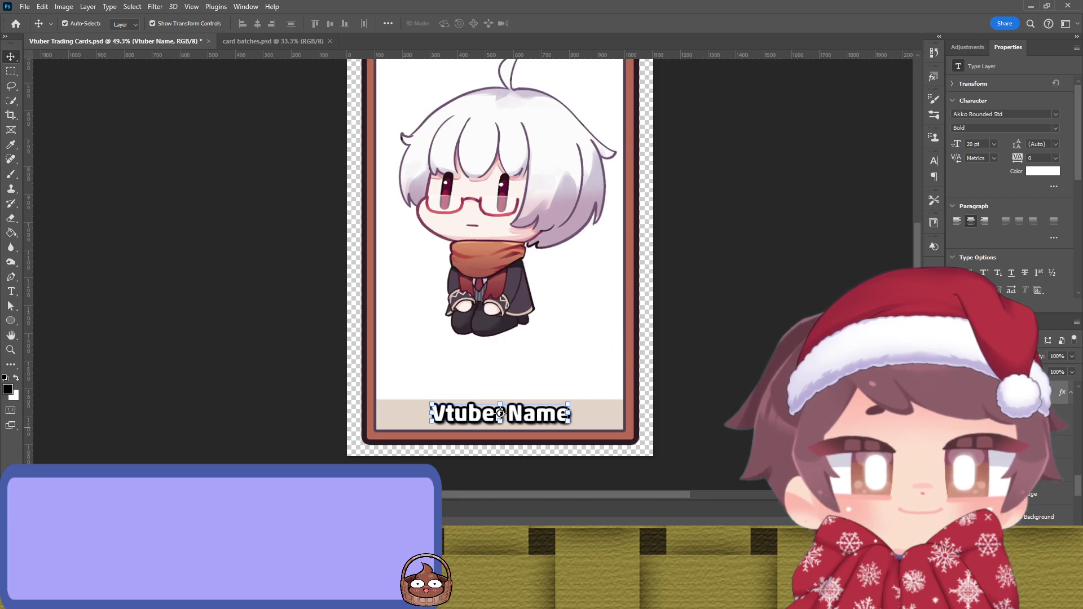
key("h")
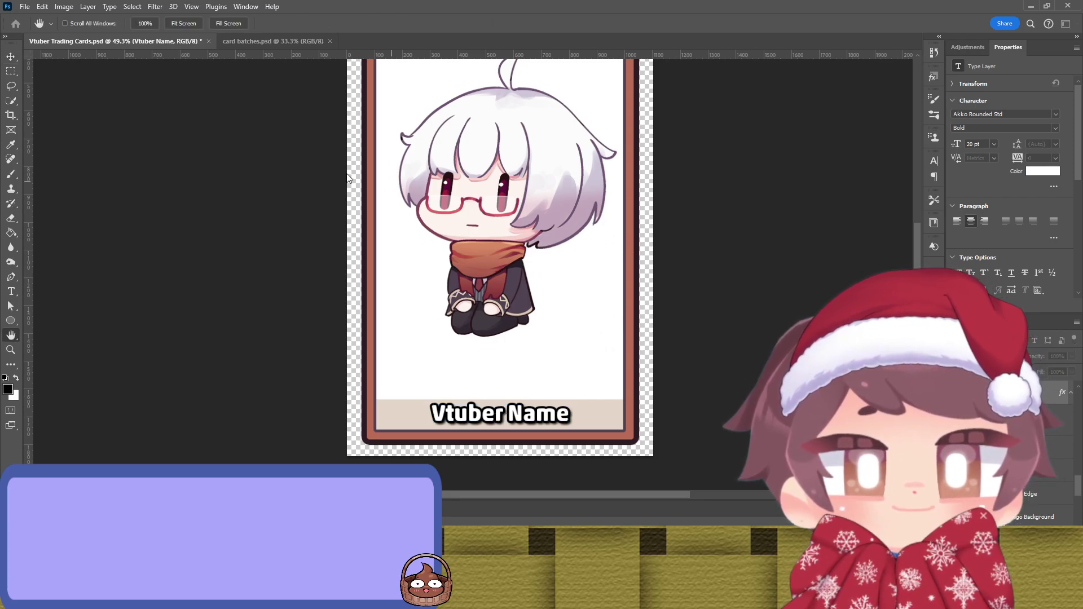
key("i")
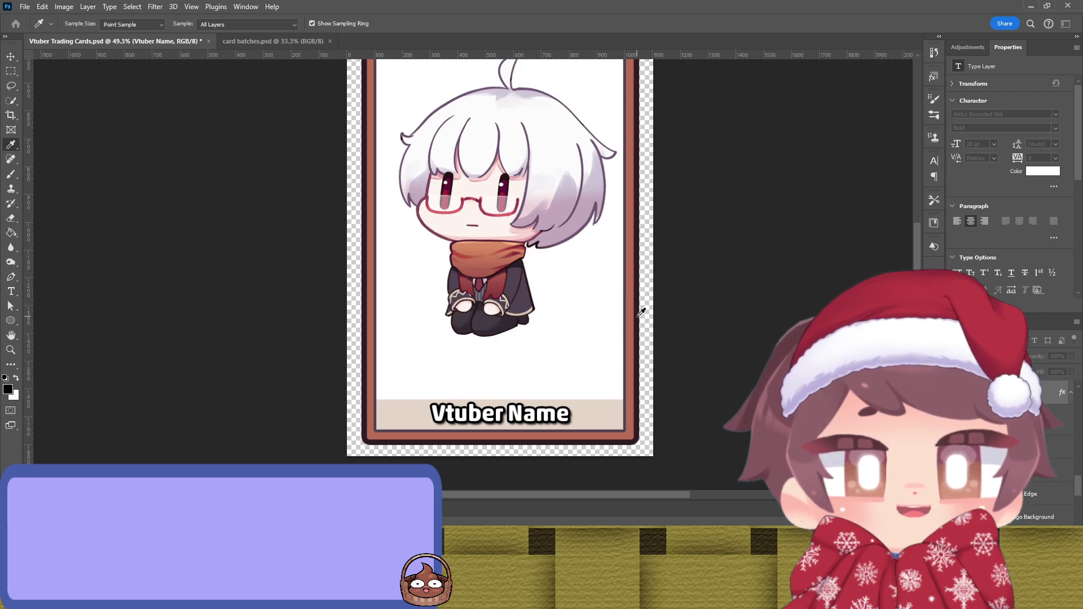
key("h")
key("i")
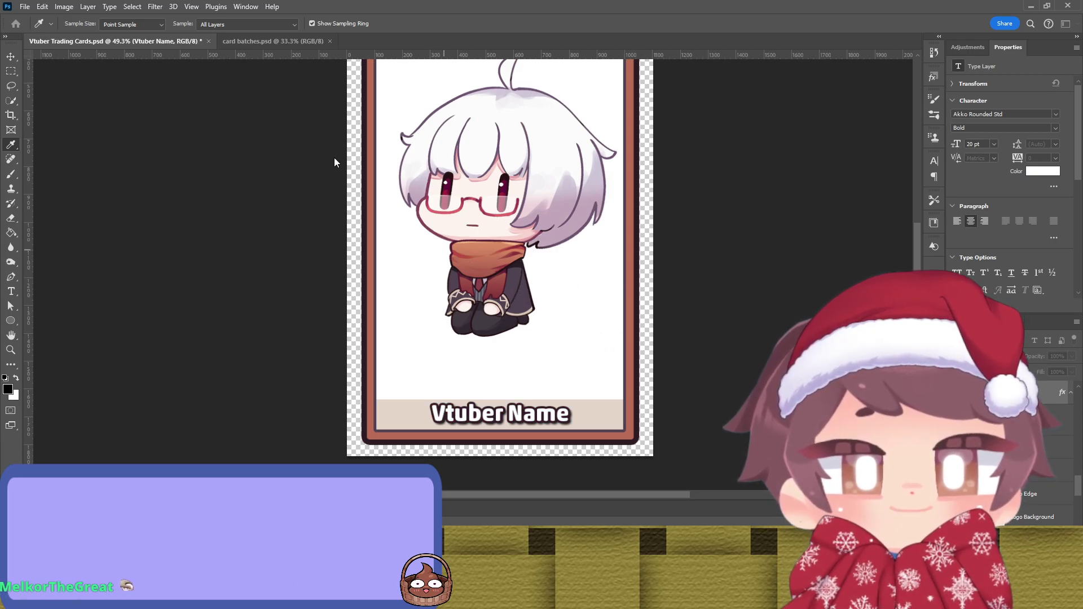
key("v")
scroll(387, 148, "up", 3)
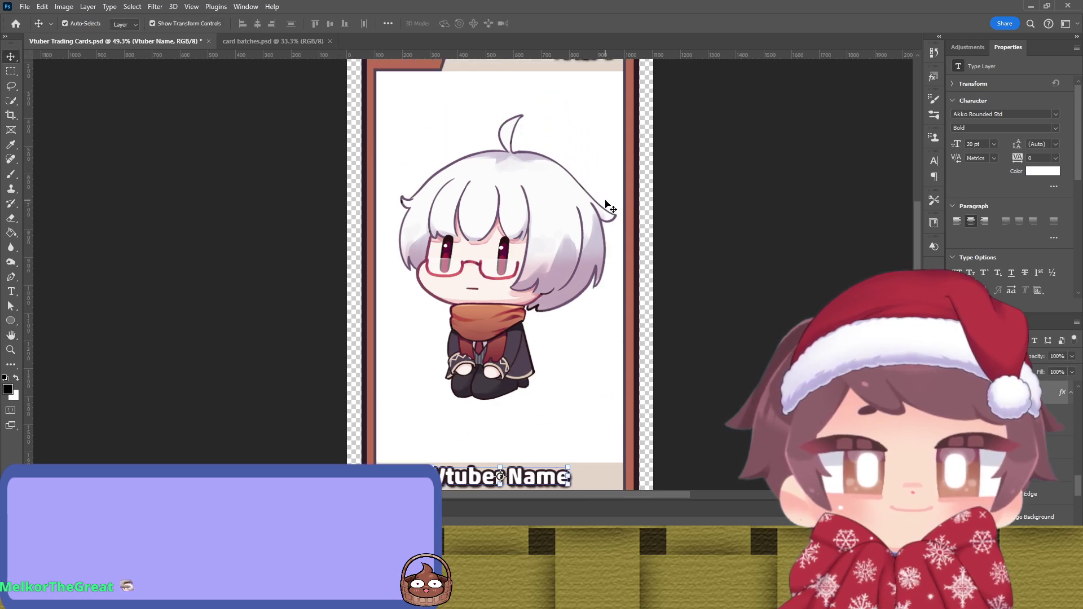
left_click(584, 106)
key("h")
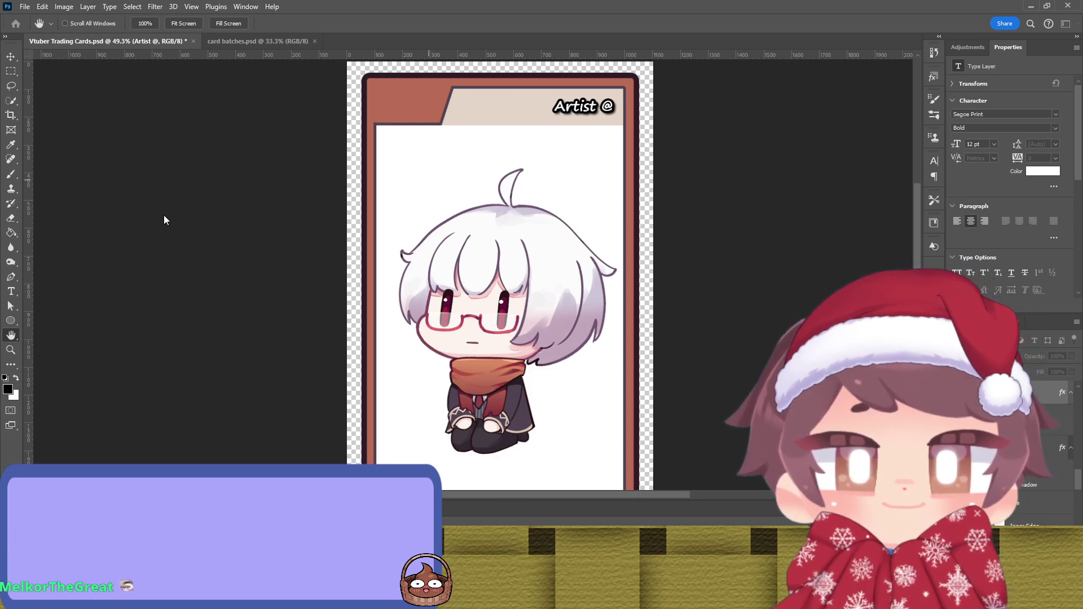
key("i")
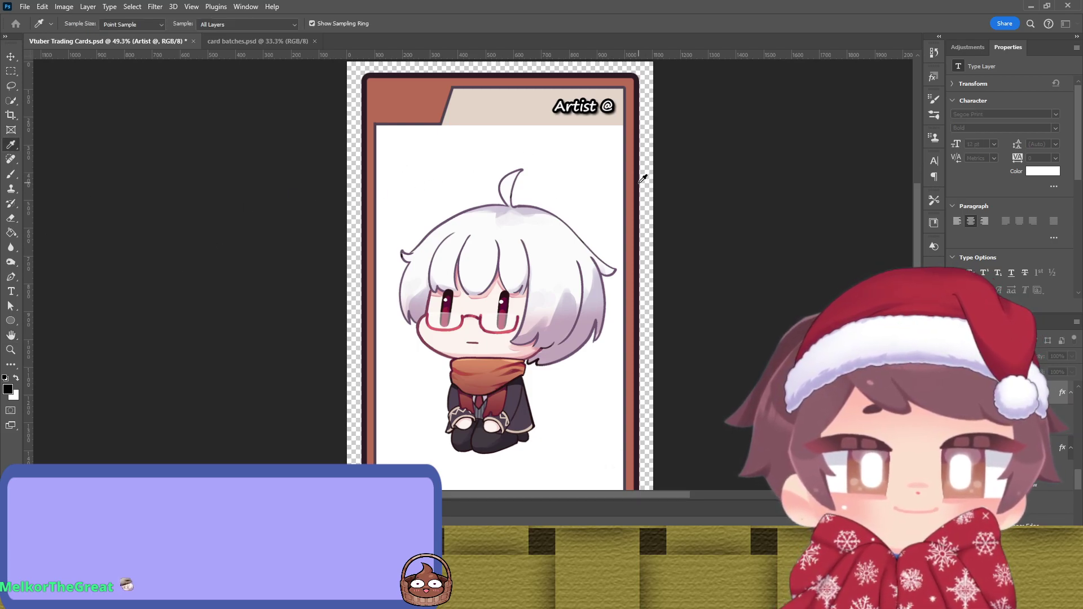
key("v")
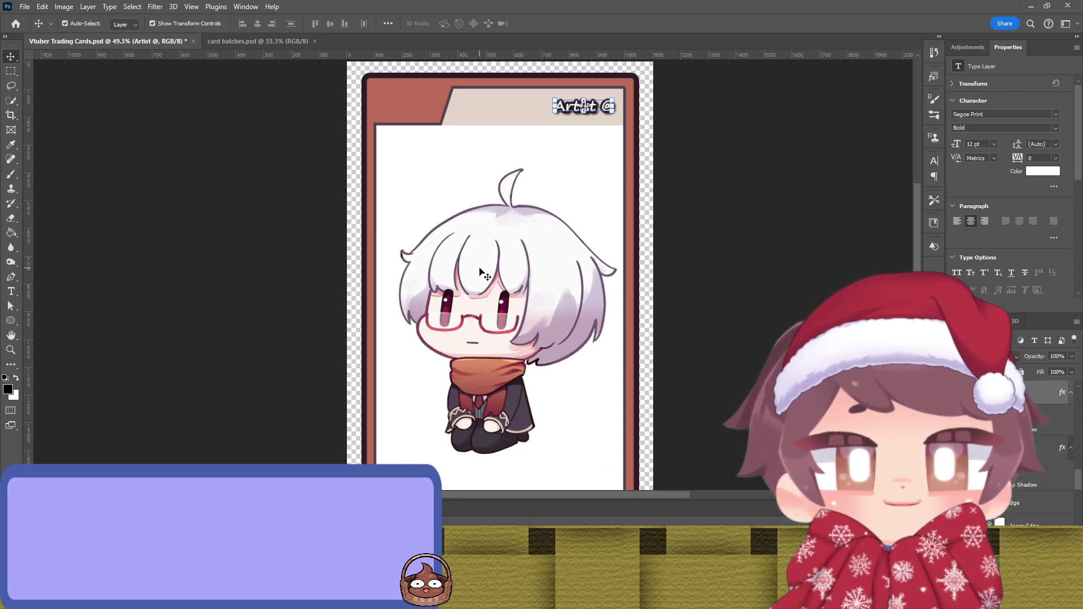
left_click(539, 62)
scroll(466, 178, "down", 5)
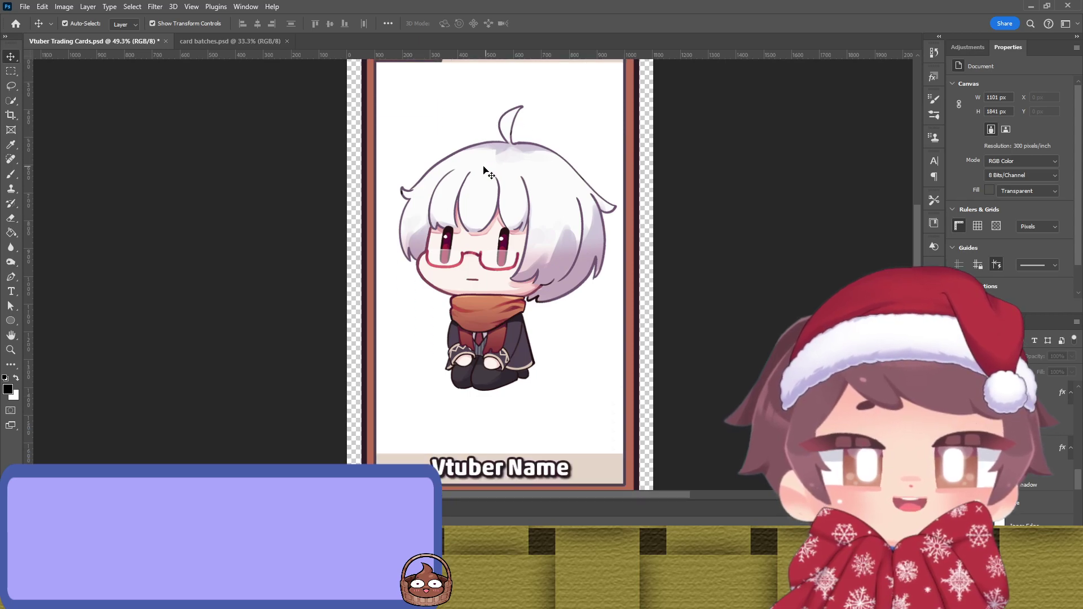
scroll(401, 297, "up", 5)
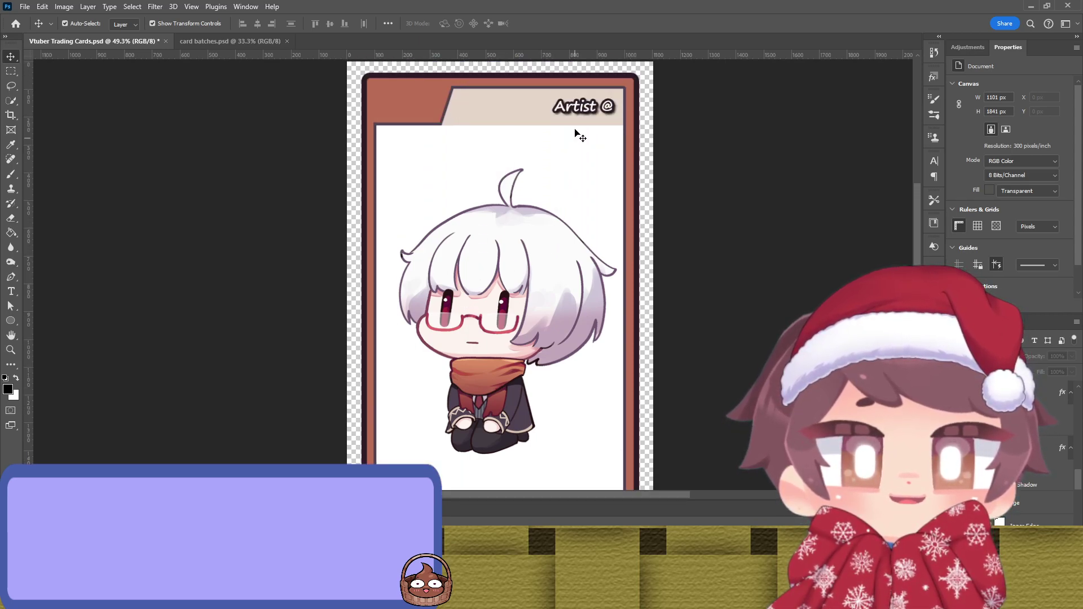
left_click(584, 106)
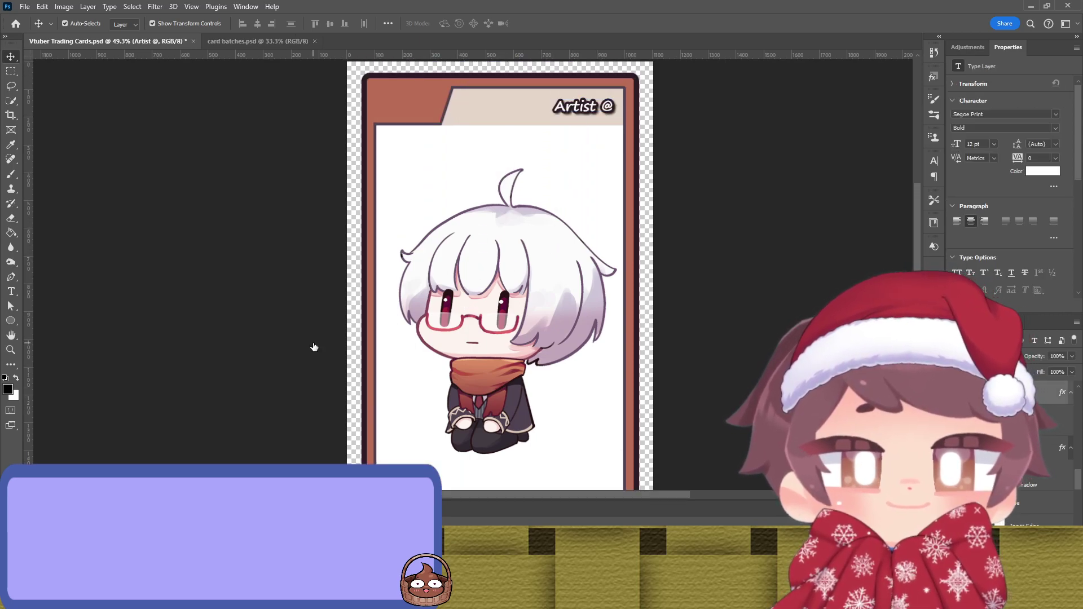
key("h")
key("v")
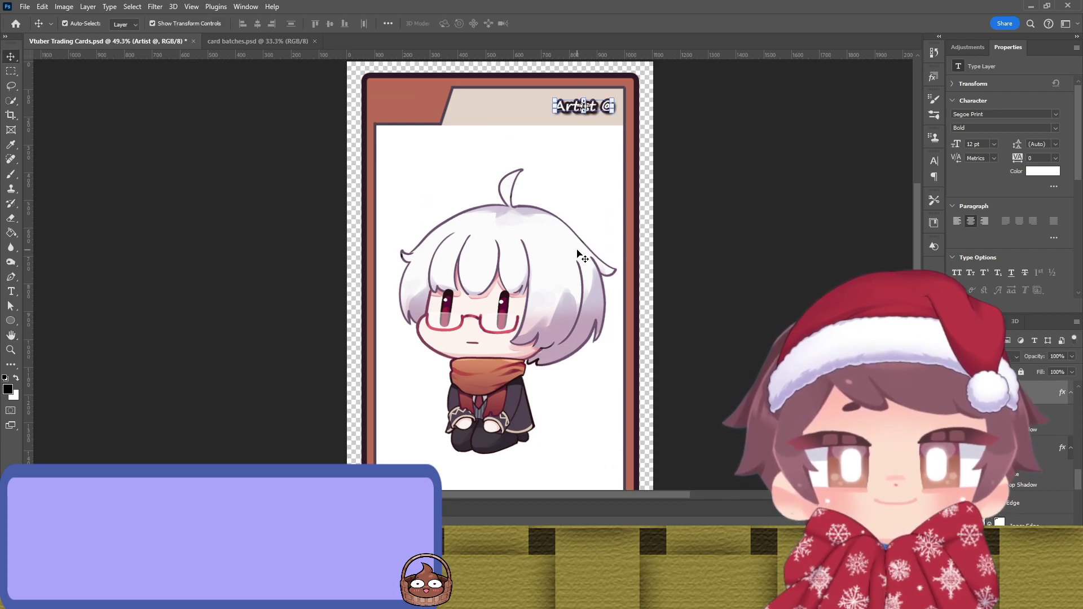
scroll(468, 282, "down", 5)
left_click(499, 413)
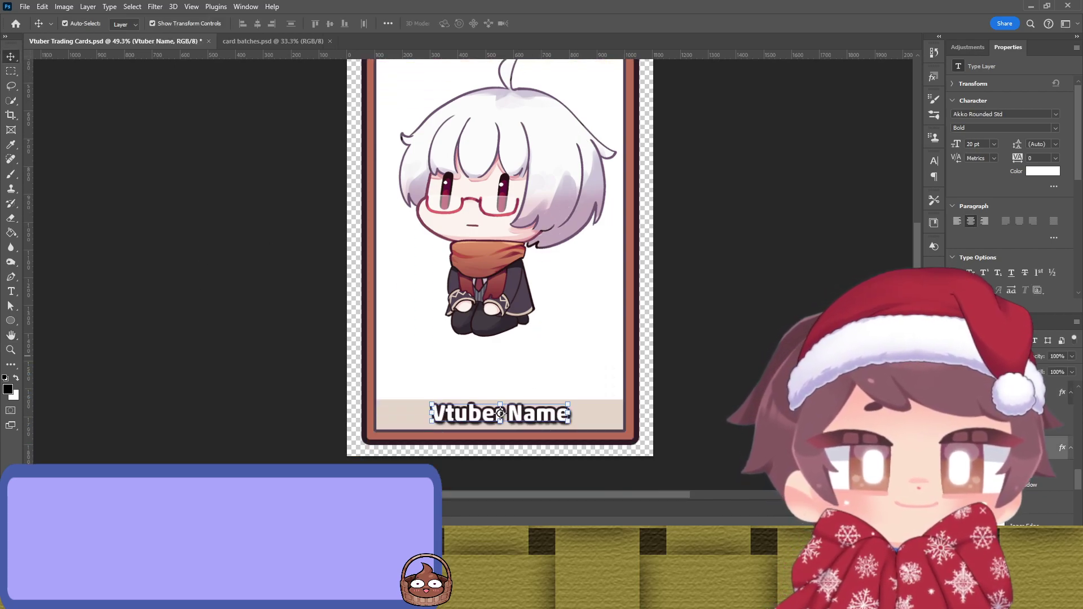
key("h")
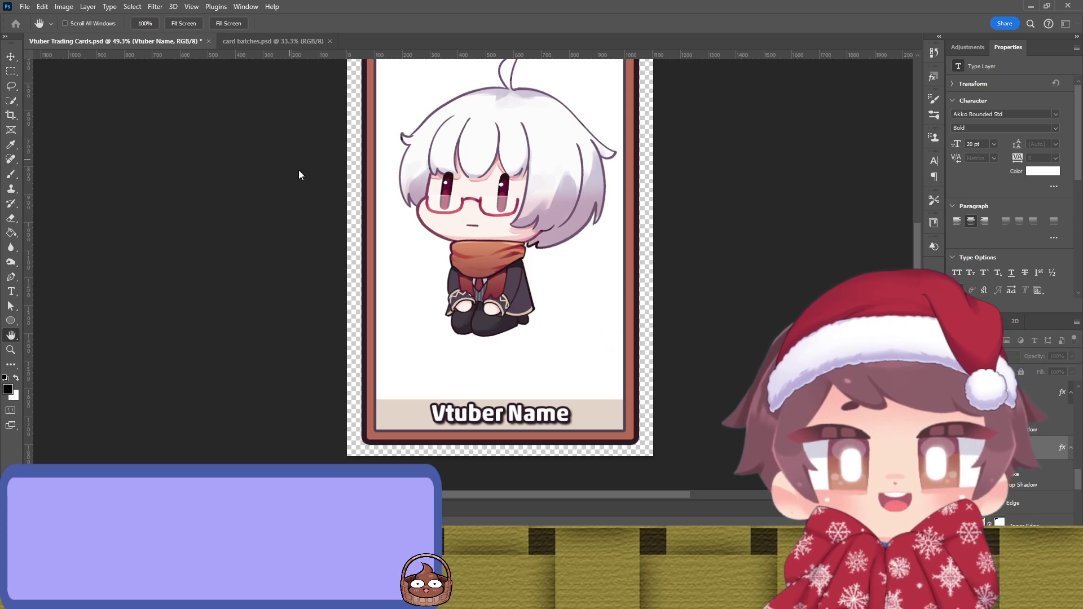
key("v")
scroll(282, 181, "up", 4)
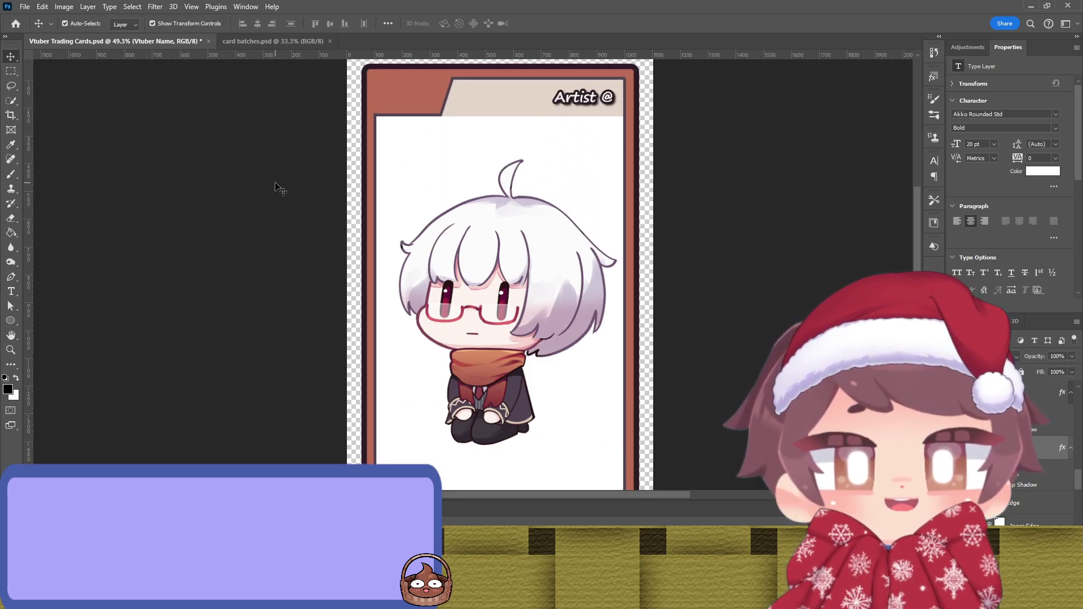
scroll(276, 183, "up", 1)
scroll(278, 180, "down", 5)
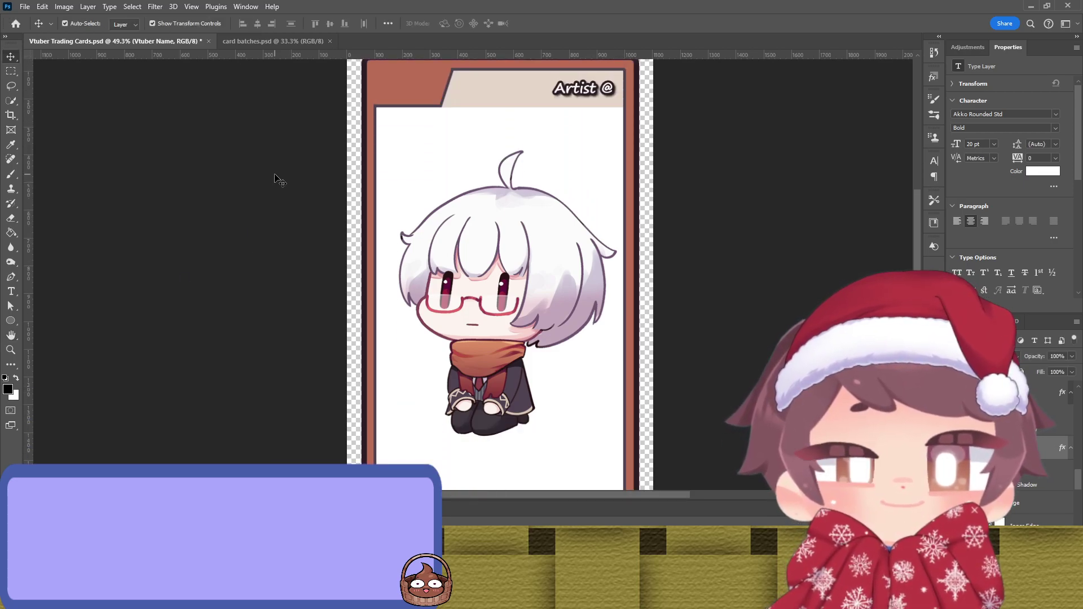
scroll(285, 178, "down", 2)
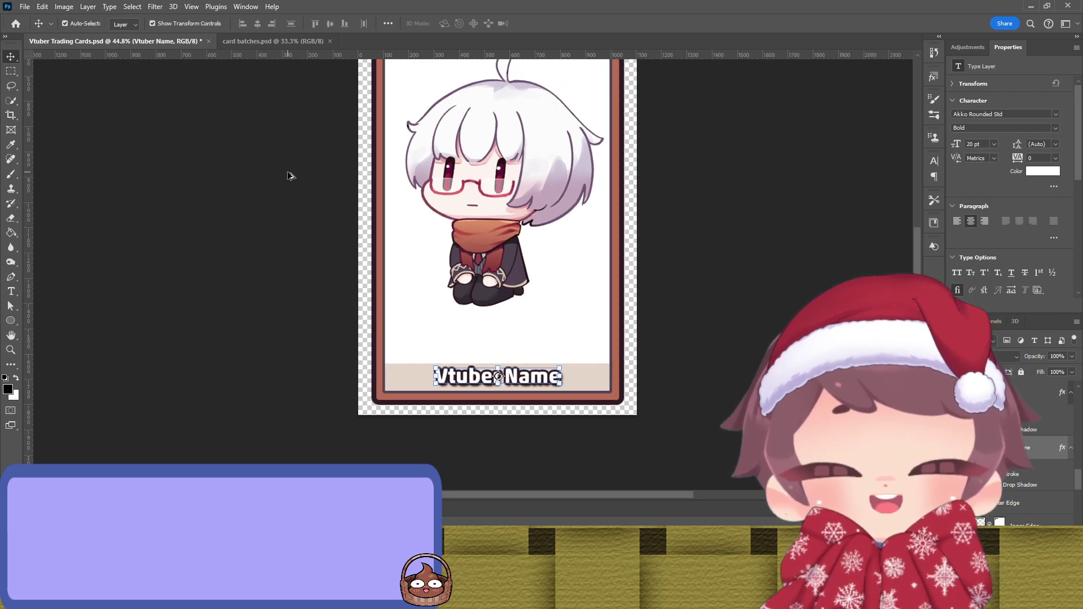
left_click(434, 291)
left_click(479, 361)
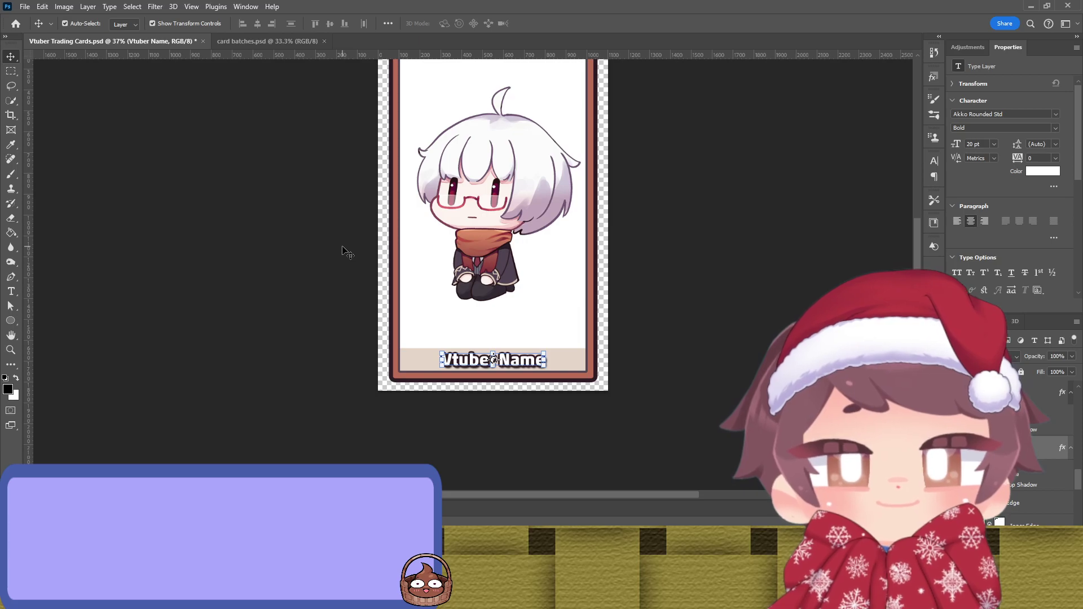
left_click(211, 210)
scroll(259, 194, "up", 2)
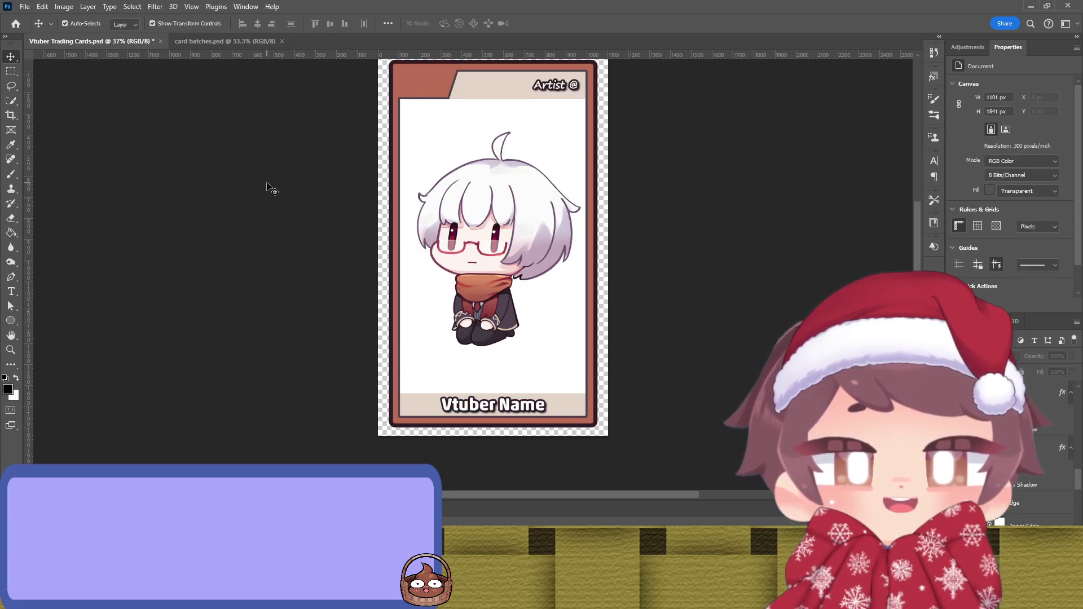
scroll(266, 185, "up", 2)
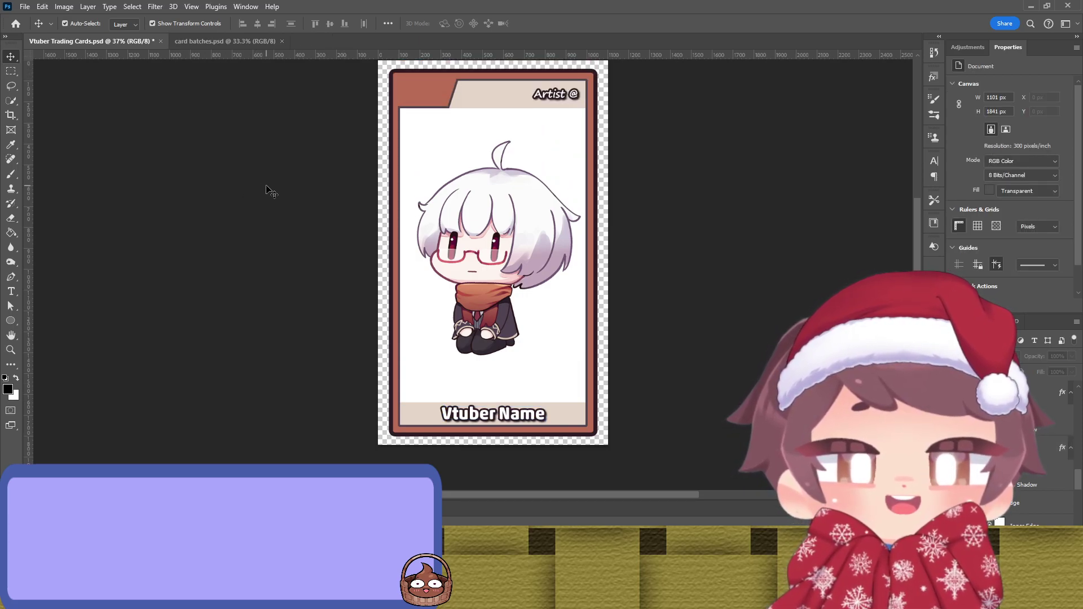
scroll(267, 186, "up", 1)
scroll(282, 169, "up", 1)
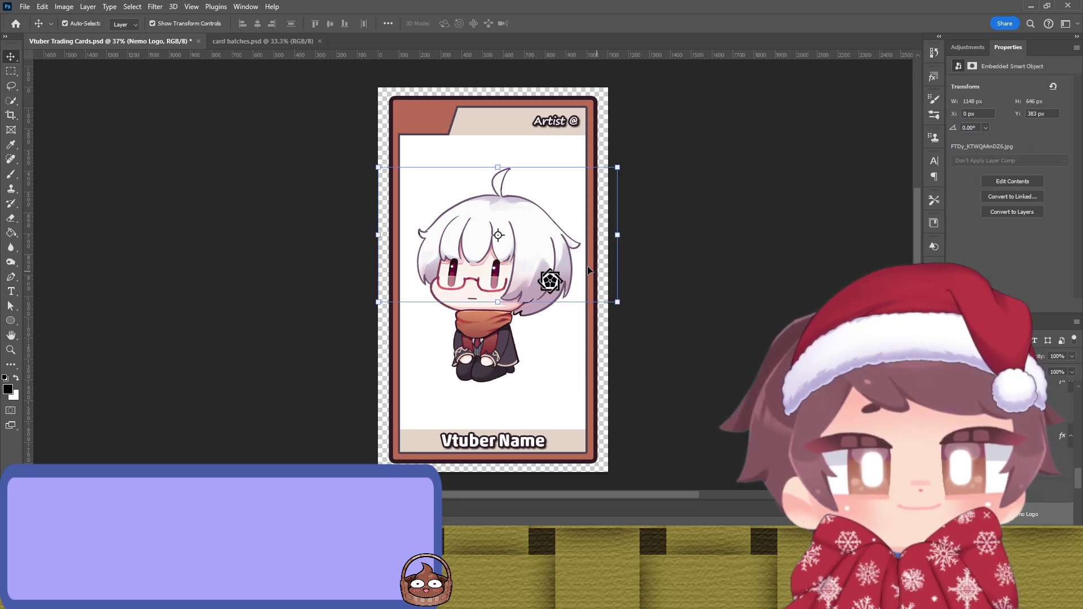
Step: Drag the Nemo logo into the card's top-left corner
left_click_drag(577, 278, 519, 145)
left_click_drag(444, 121, 427, 116)
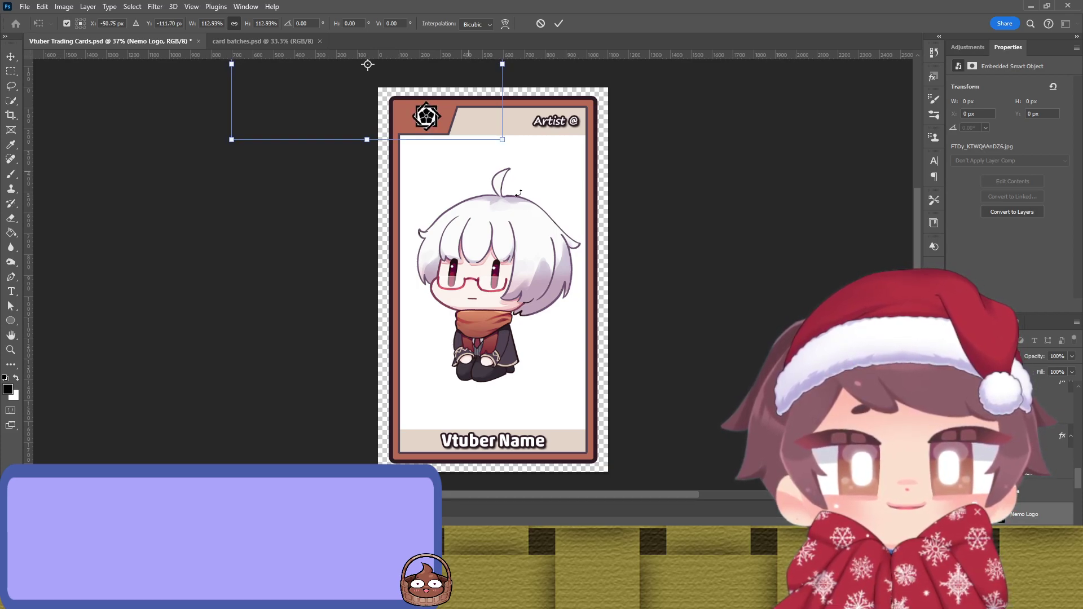
left_click(702, 231)
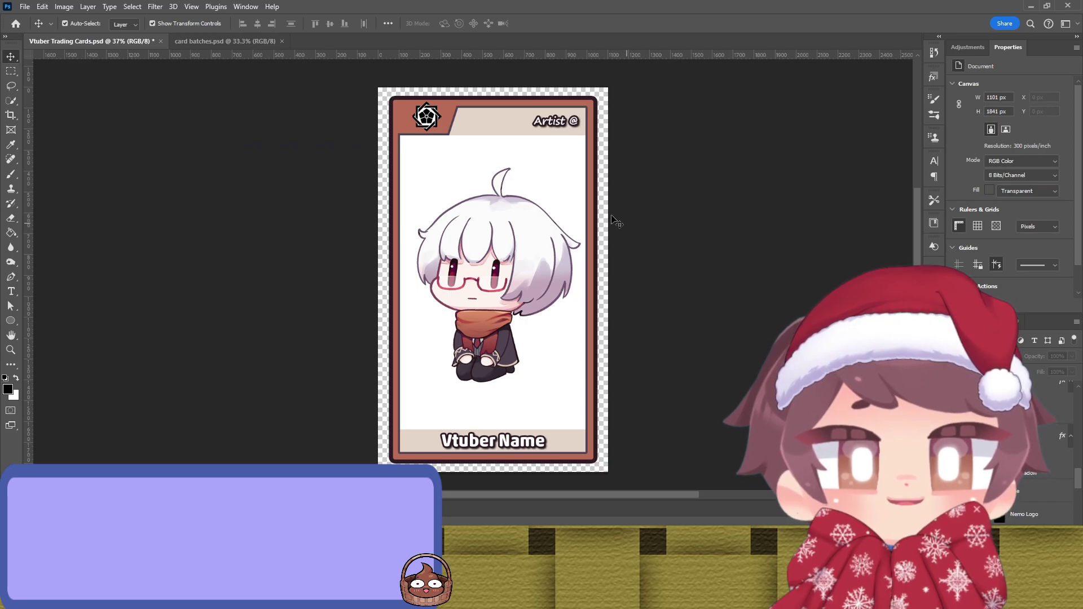
scroll(682, 206, "up", 2)
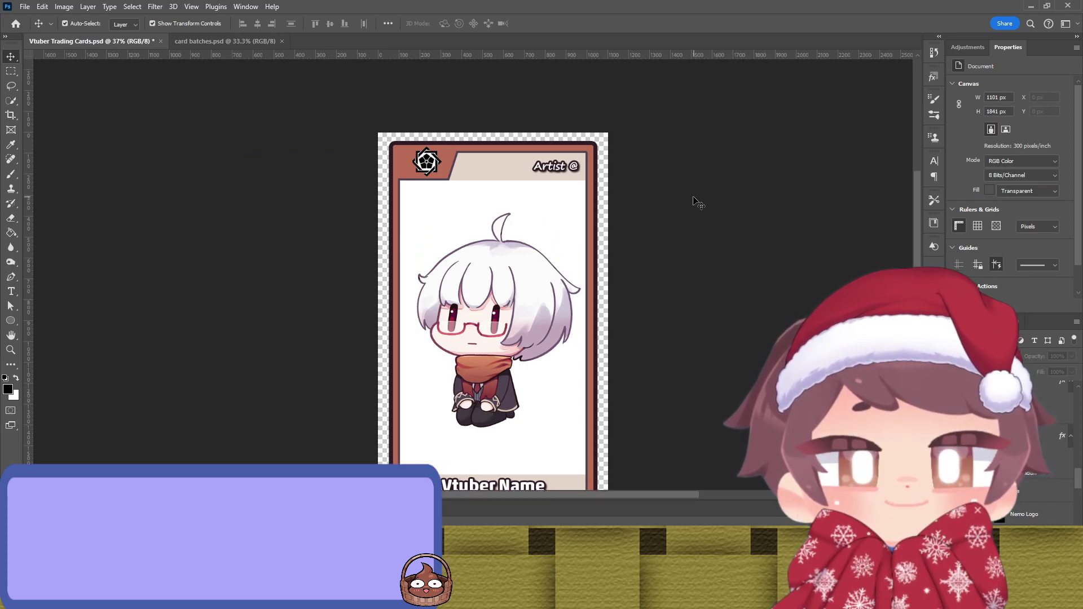
scroll(695, 202, "down", 2)
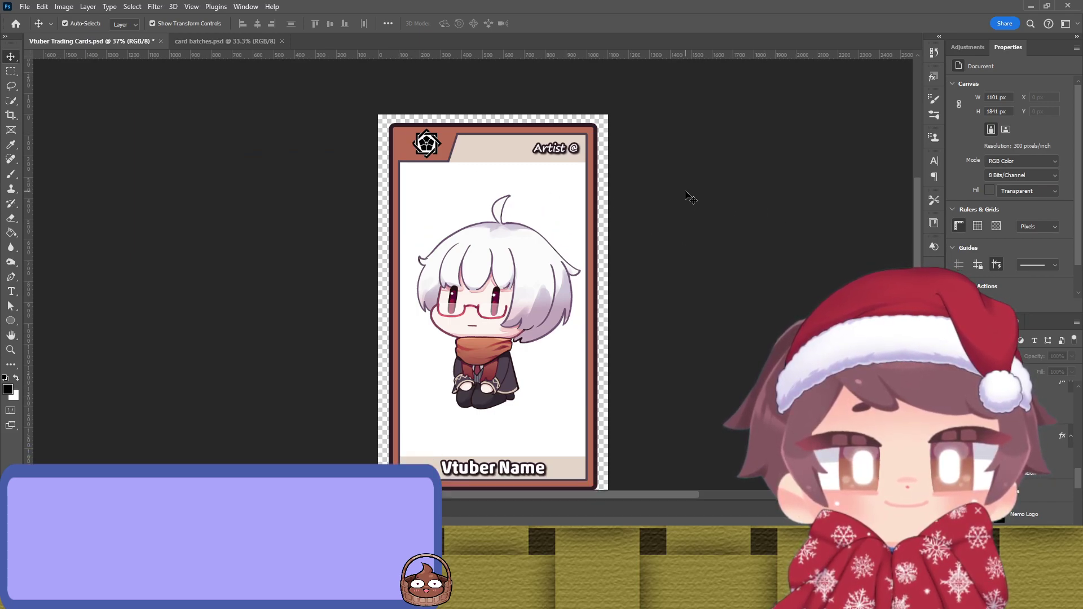
Step: Scale the Nemo logo to about 94% and nudge it up-left into the brown panel
left_click(427, 145)
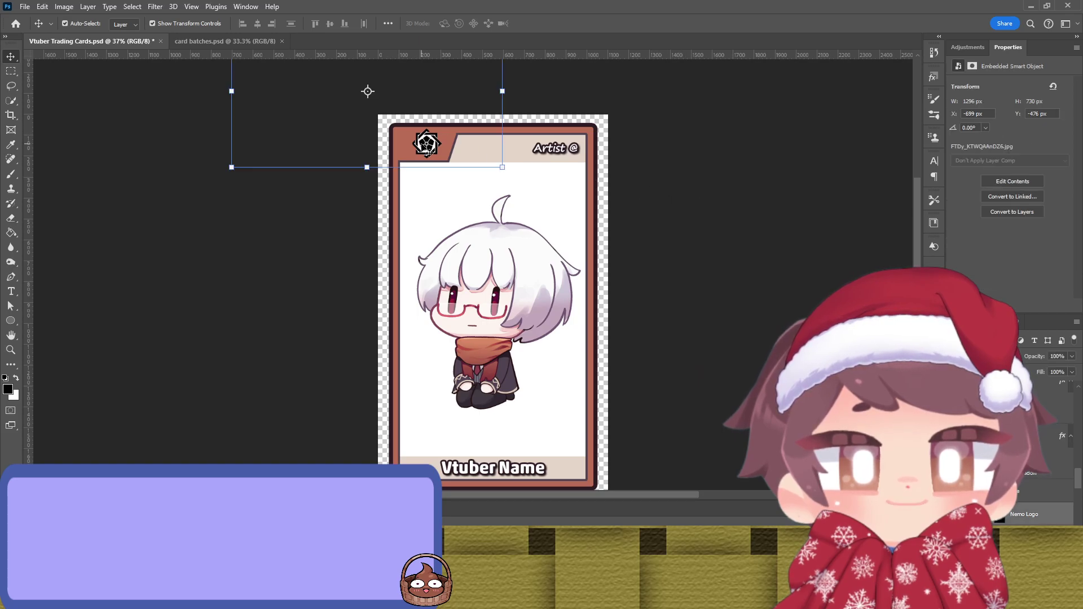
left_click_drag(502, 91, 486, 93)
left_click_drag(410, 146, 433, 154)
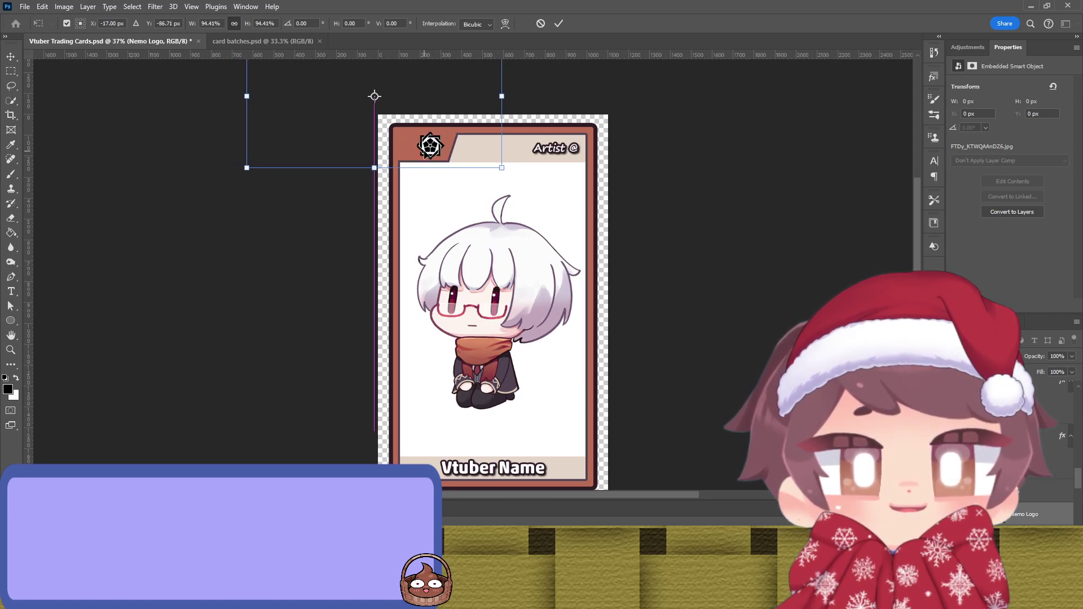
key("Up")
key("Up")
key("Up")
key("Left")
key("Left")
key("Left")
key("Up")
key("Up")
key("Up")
key("Left")
key("Left")
key("Left")
key("Return")
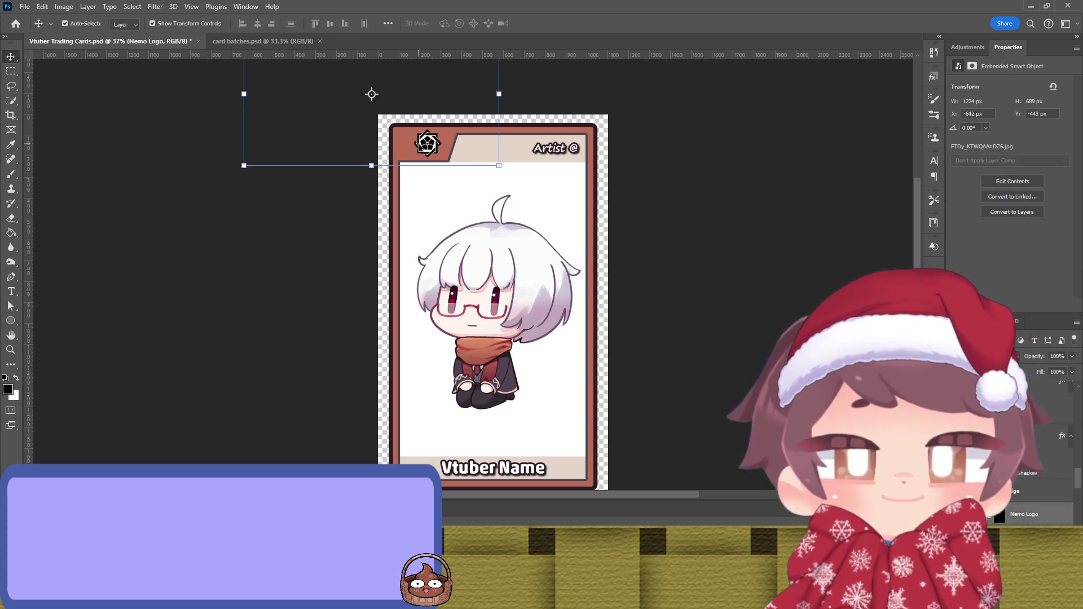
left_click(744, 233)
scroll(743, 233, "down", 1)
scroll(733, 233, "up", 1)
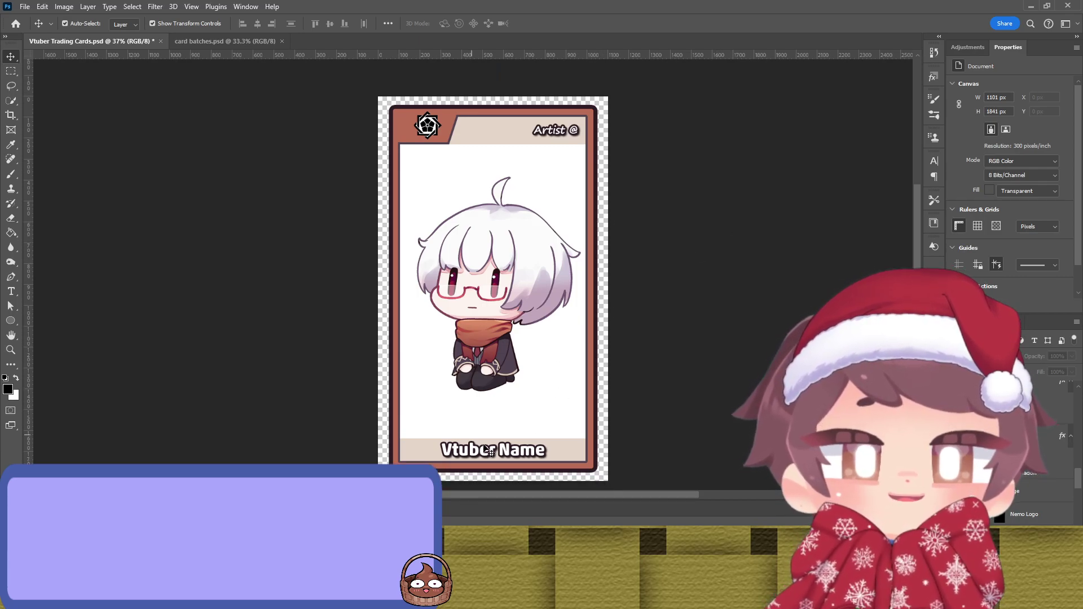
Step: Replace the 'Vtuber Name' text with 'Director Nemo'
double_click(510, 447)
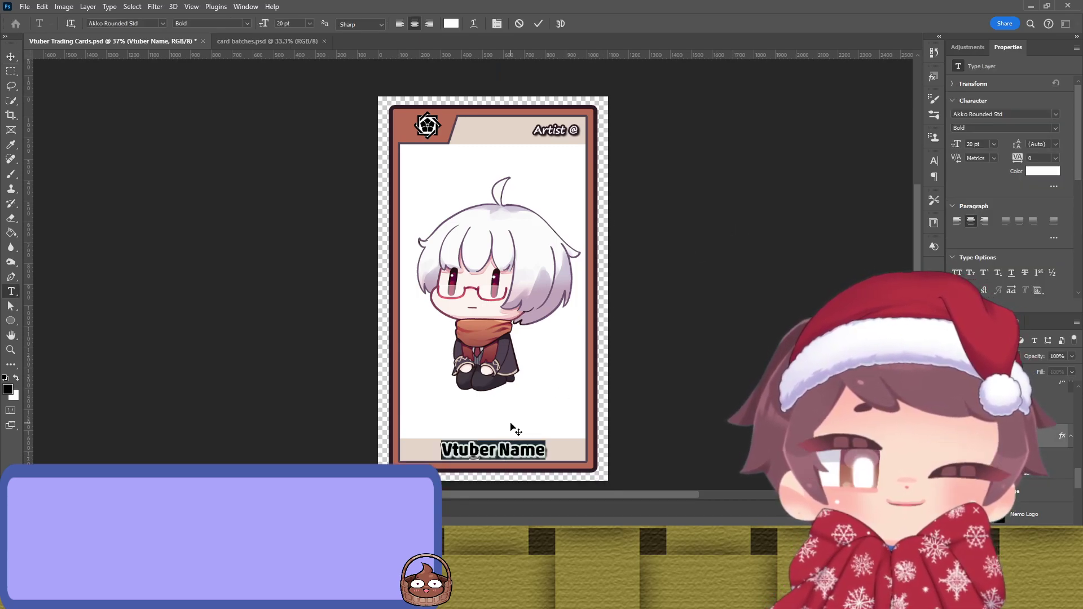
type("Director Nemo")
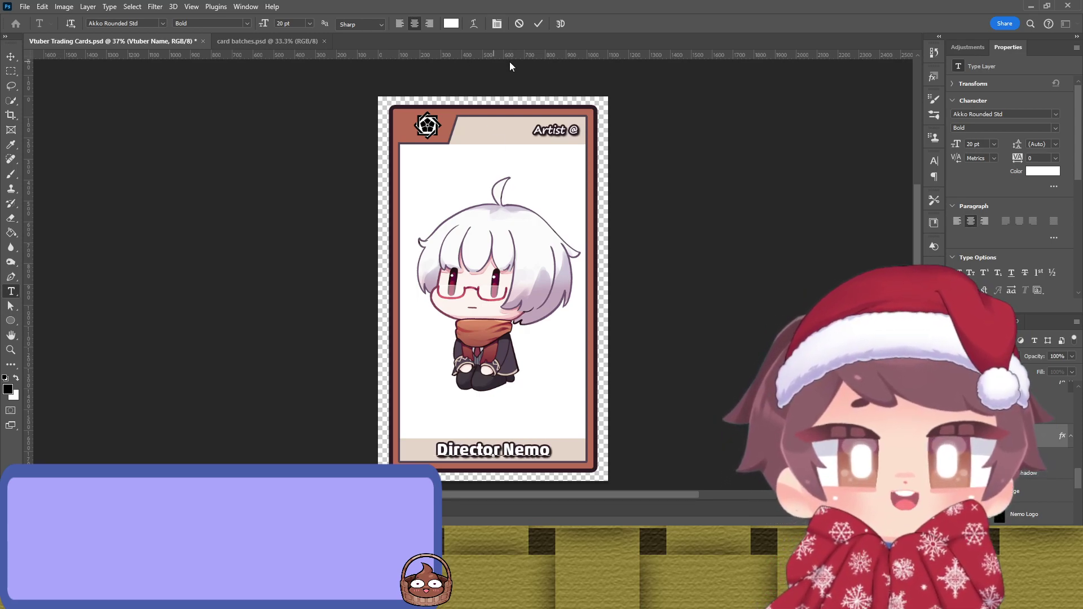
left_click(538, 25)
key("v")
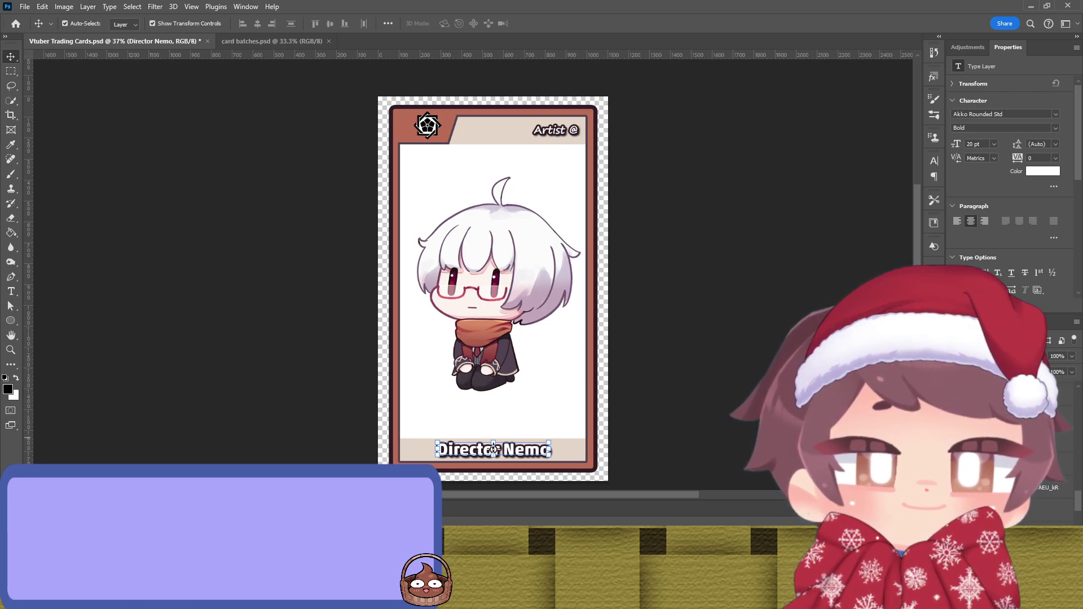
Step: Adjust the chibi artwork's position and rename its layer NAMIORII
left_click(488, 291)
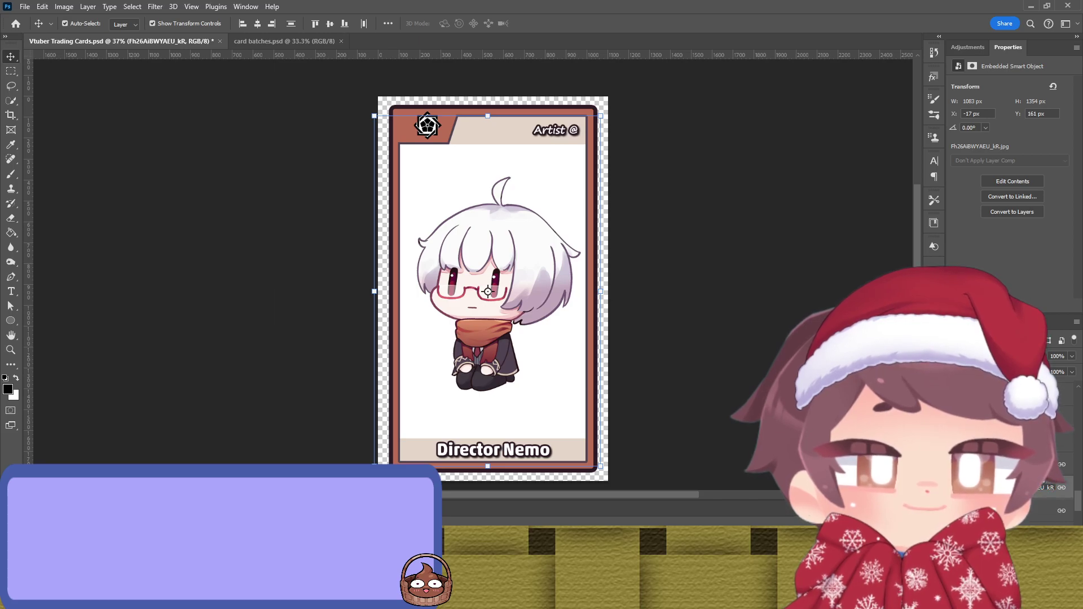
left_click(1042, 471)
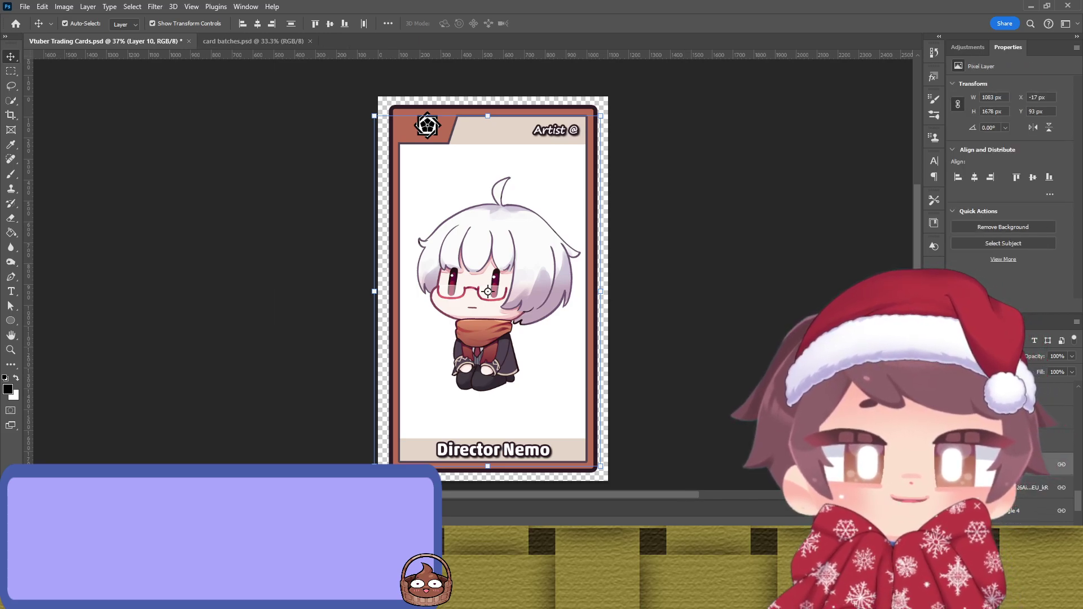
left_click_drag(530, 405, 585, 411)
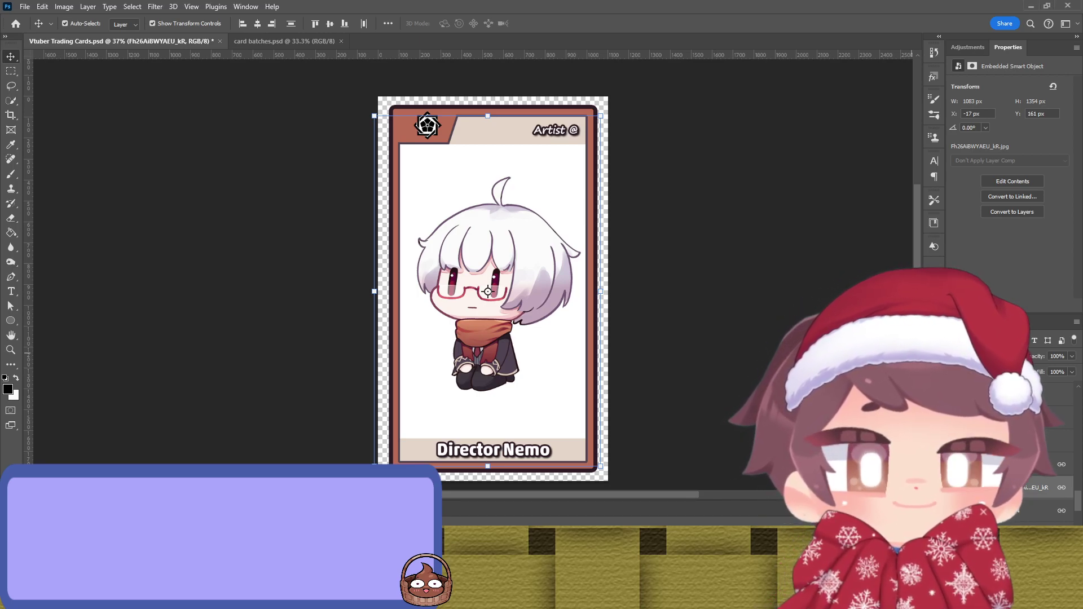
key("ctrl")
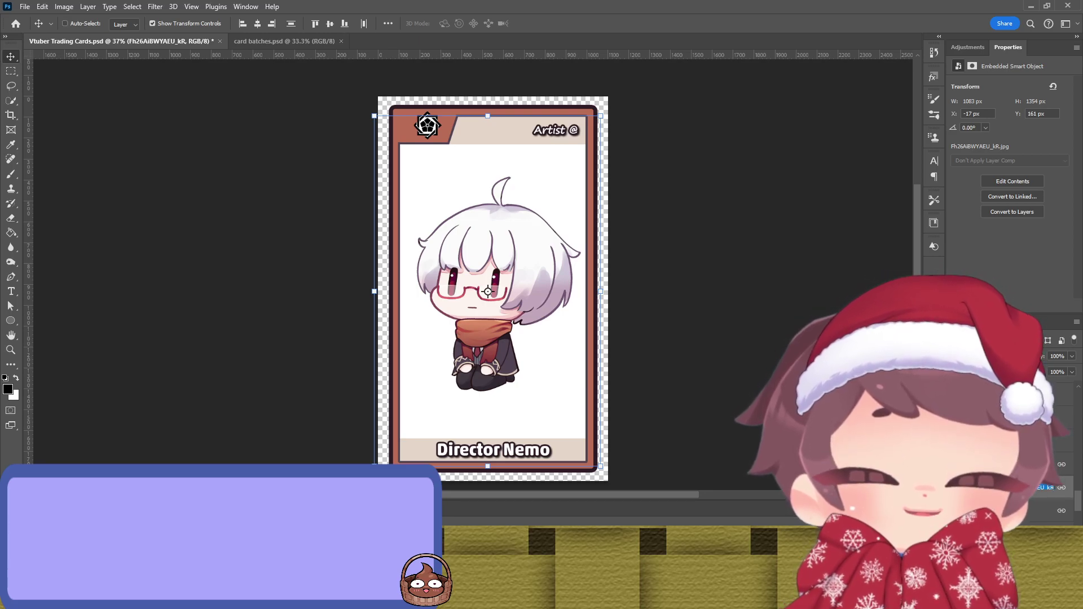
key("Return")
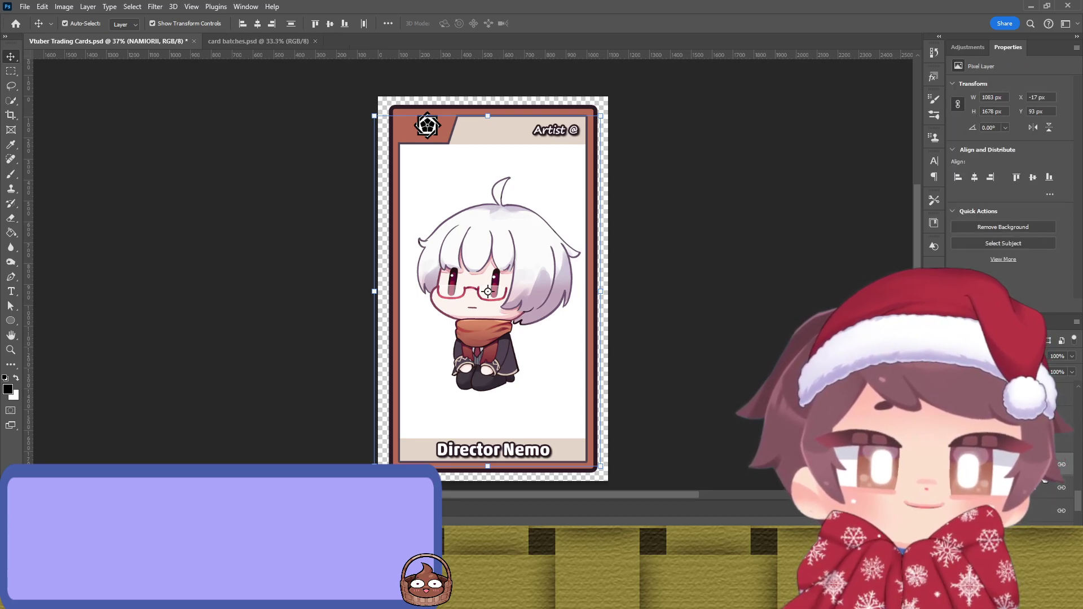
left_click(555, 132)
key("ctrl+t")
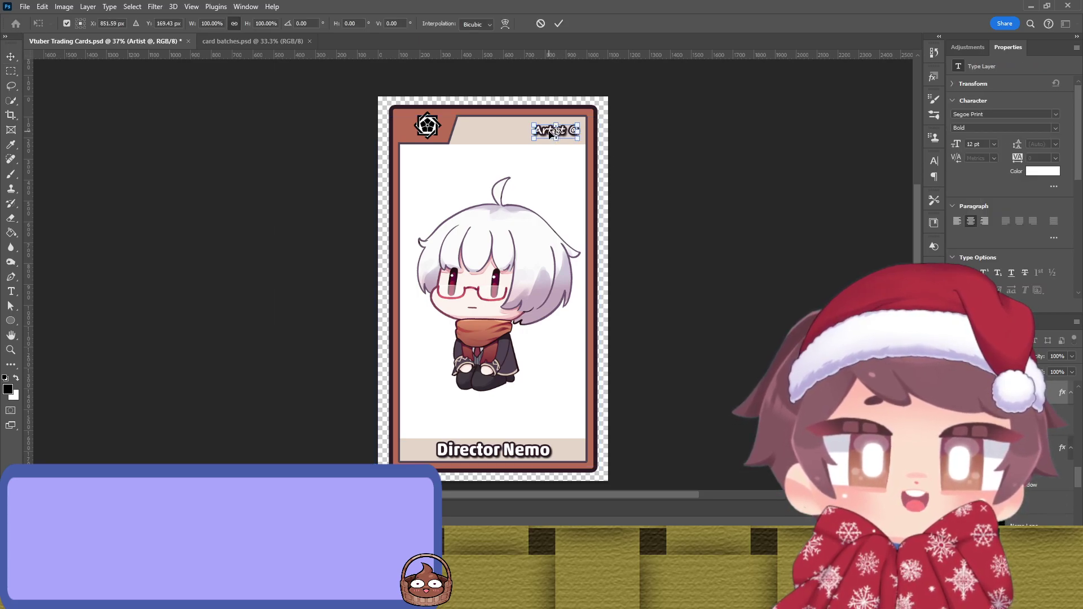
left_click(539, 23)
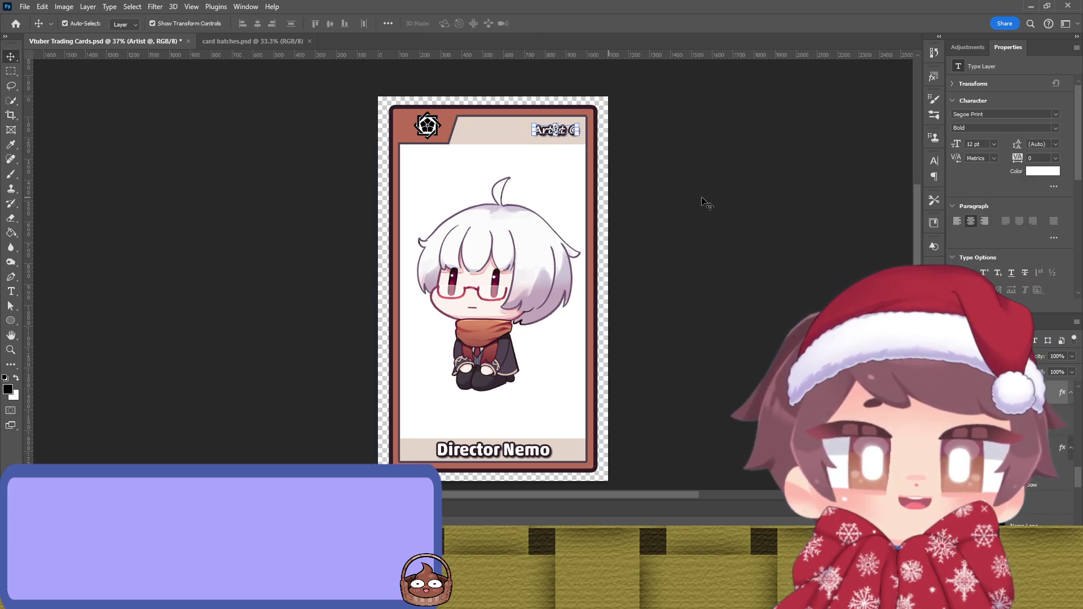
key("t")
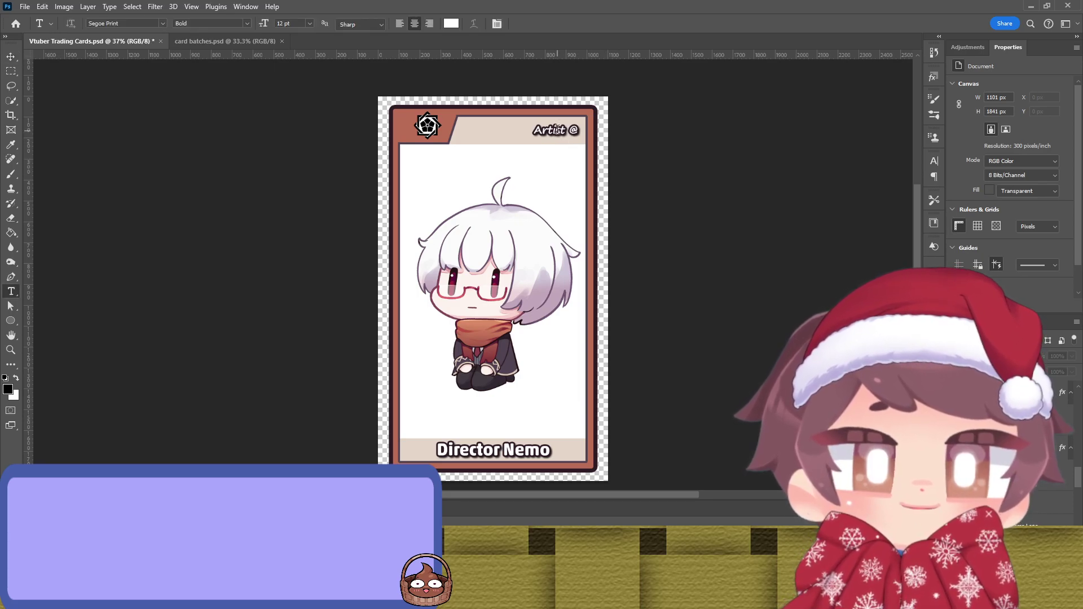
triple_click(558, 131)
type("@NAMIORII")
left_click(539, 23)
key("v")
left_click_drag(571, 132, 565, 131)
left_click(756, 176)
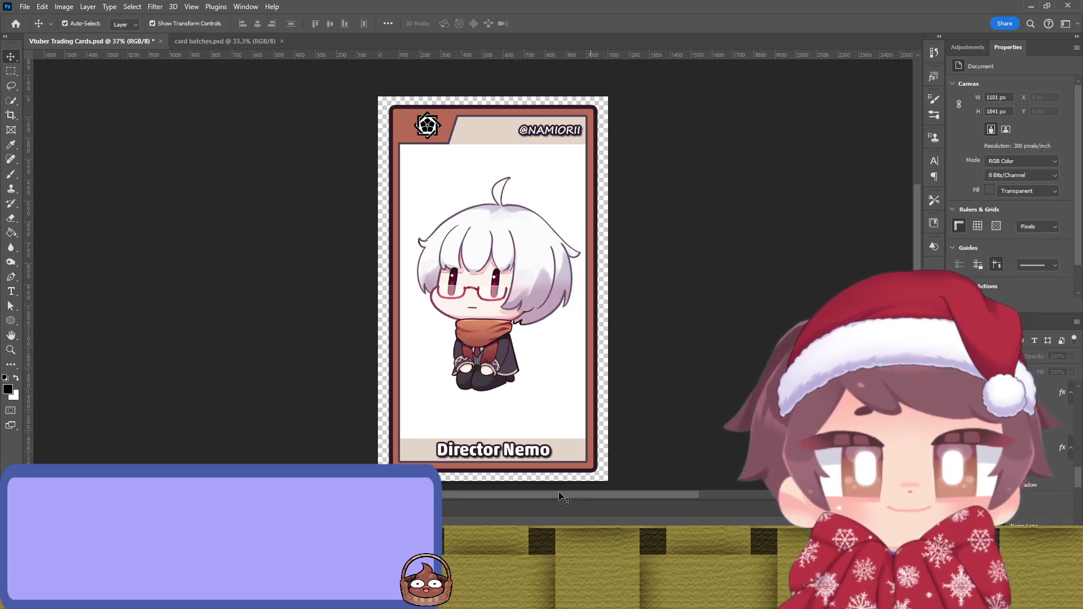
key("ctrl")
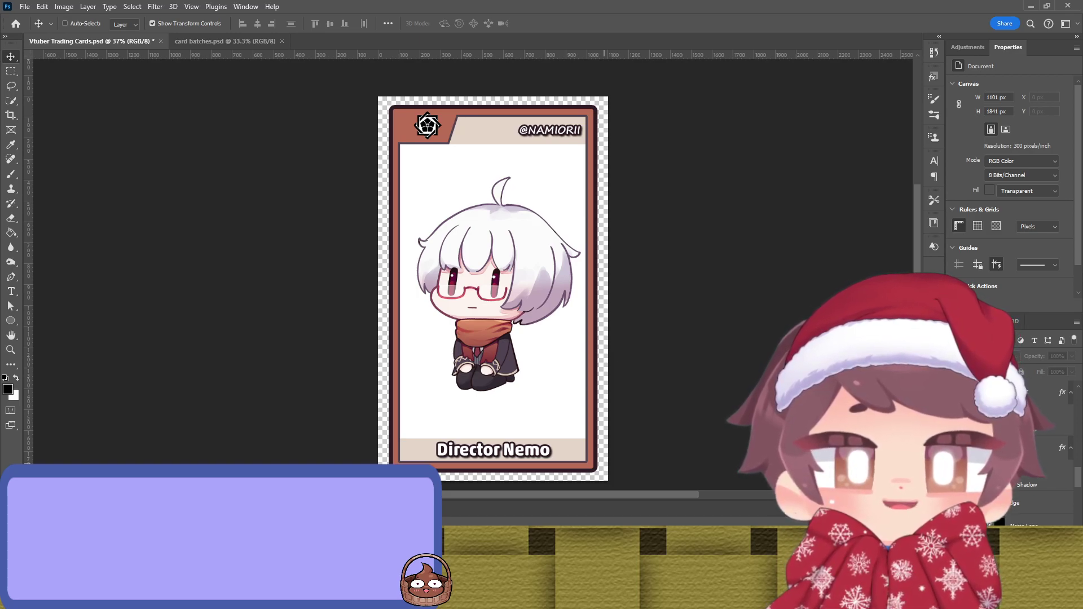
key("ctrl+s")
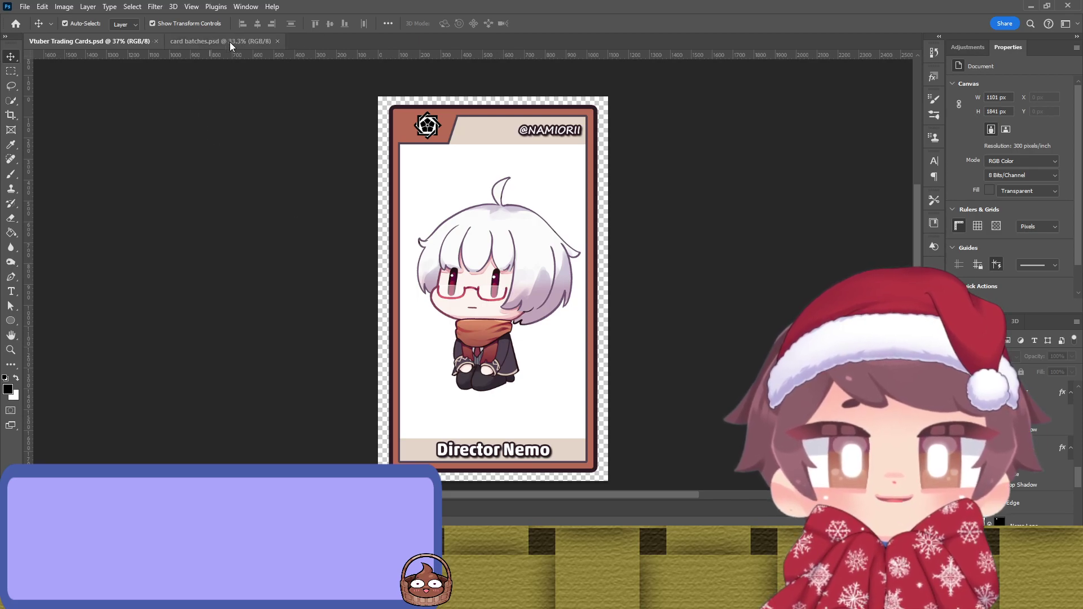
Step: Drop the Nemo card into card batches.psd, then clear and save Vtuber Trading Cards.psd
left_click(220, 41)
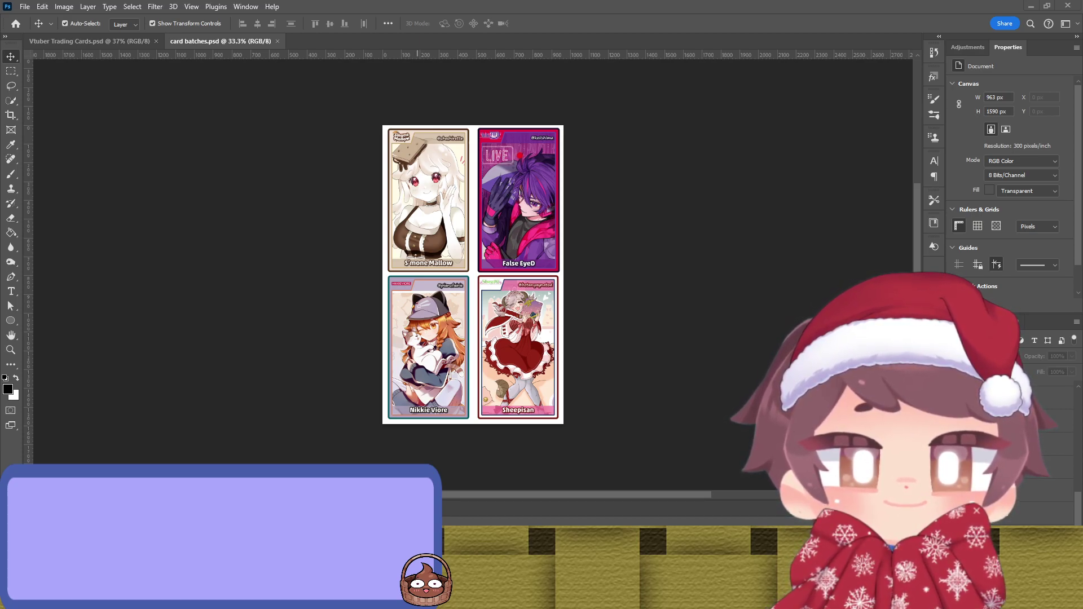
left_click_drag(1072, 271, 824, 272)
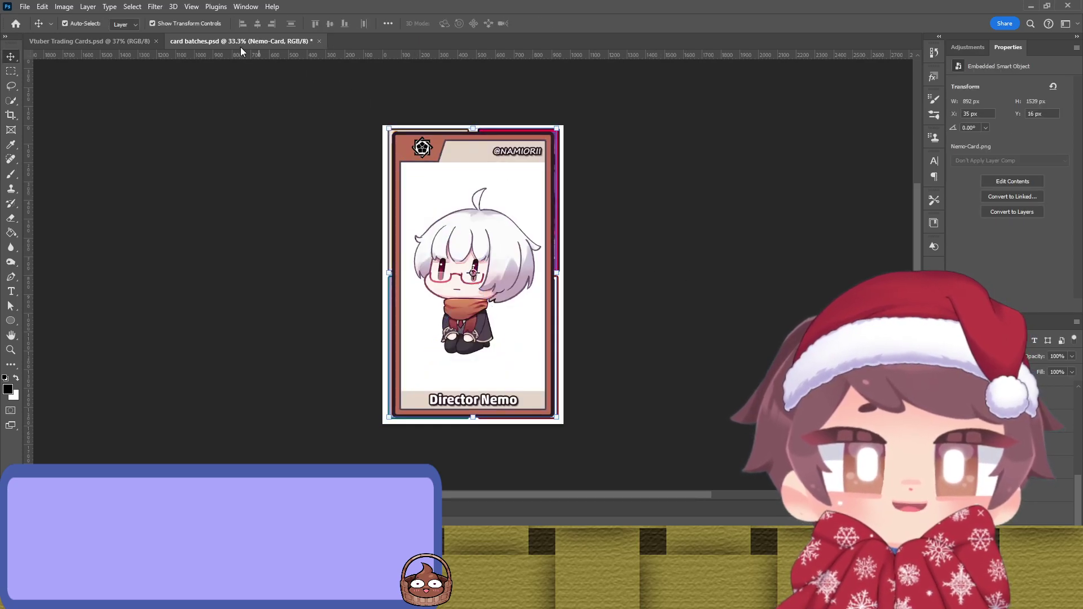
left_click(125, 43)
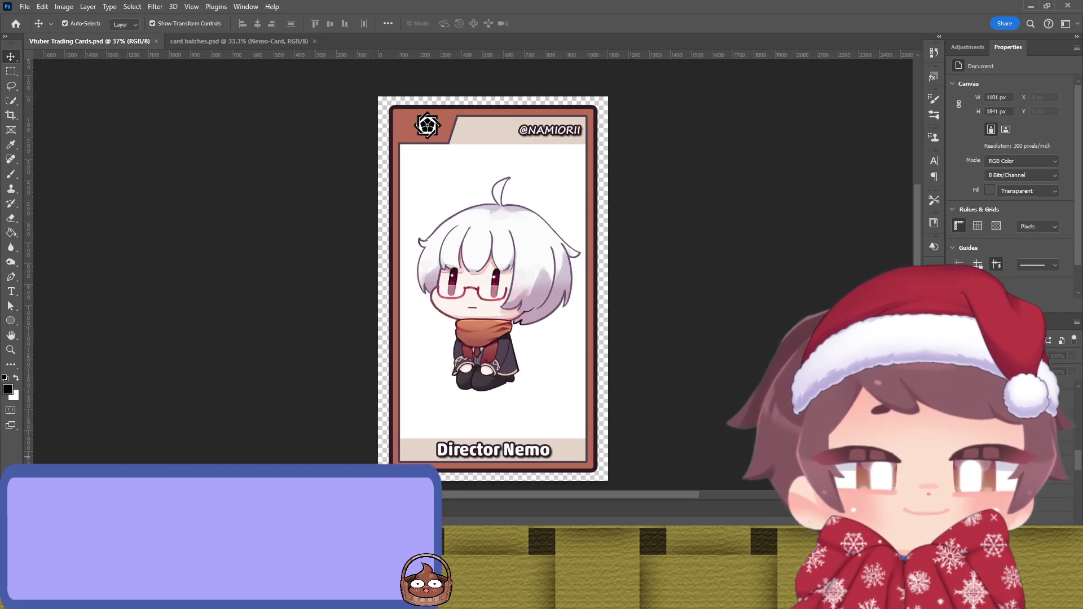
key("Delete")
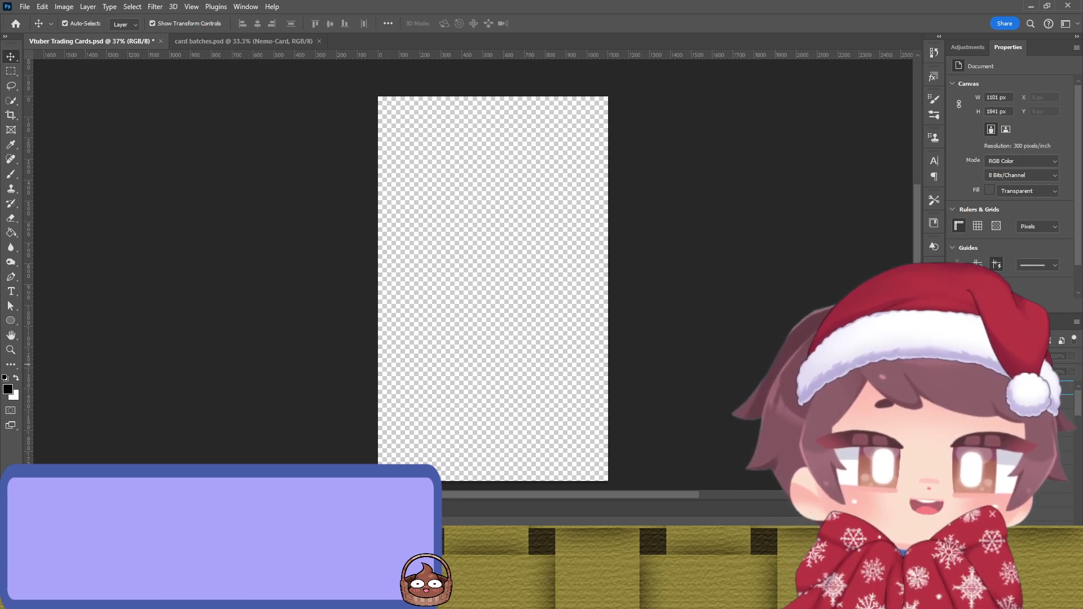
key("ctrl+v")
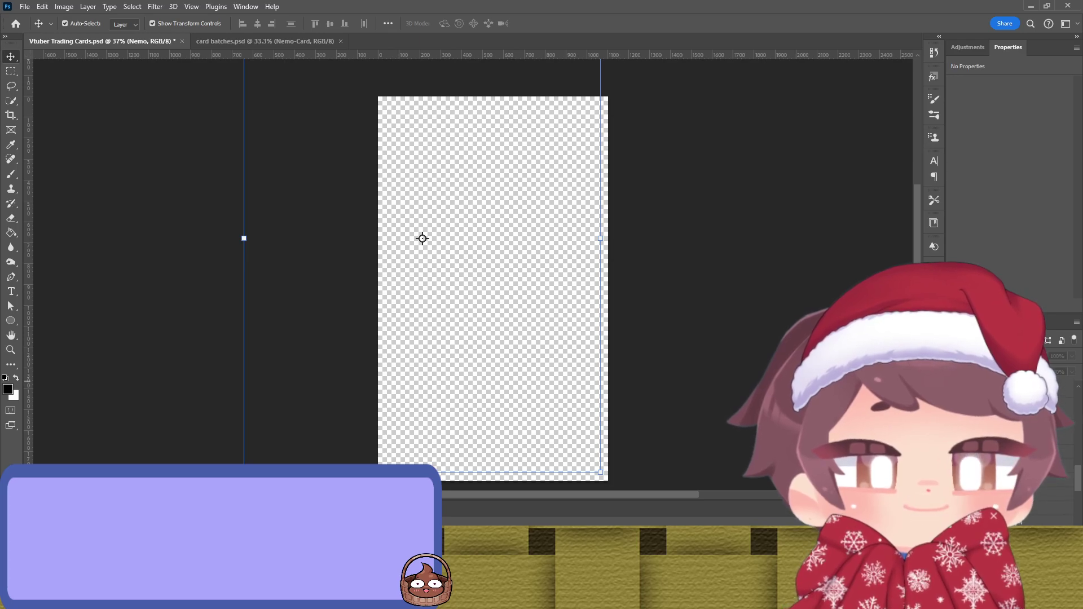
left_click(266, 41)
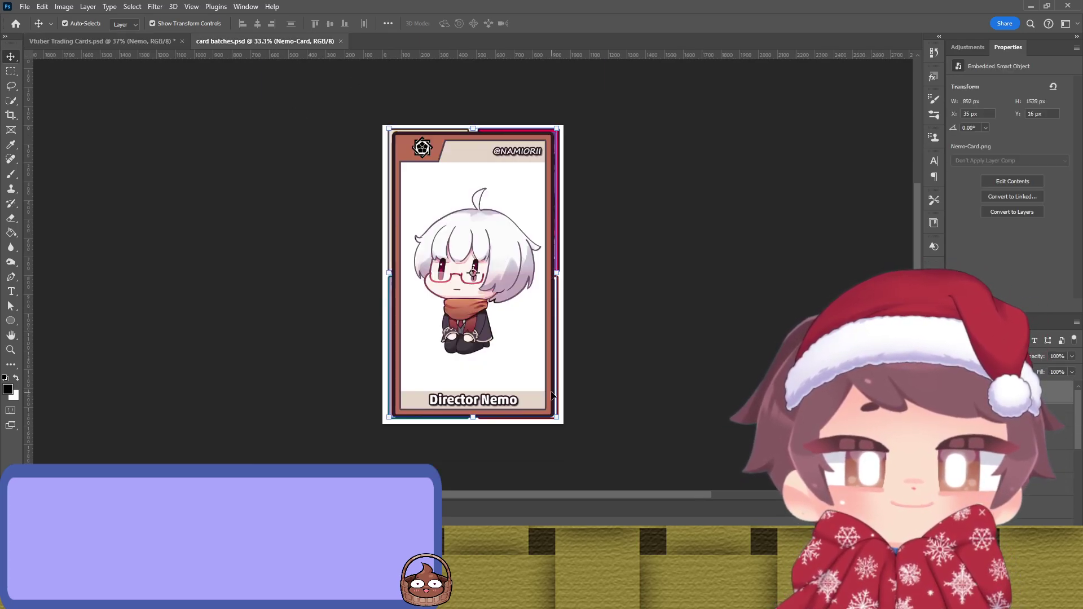
left_click(135, 43)
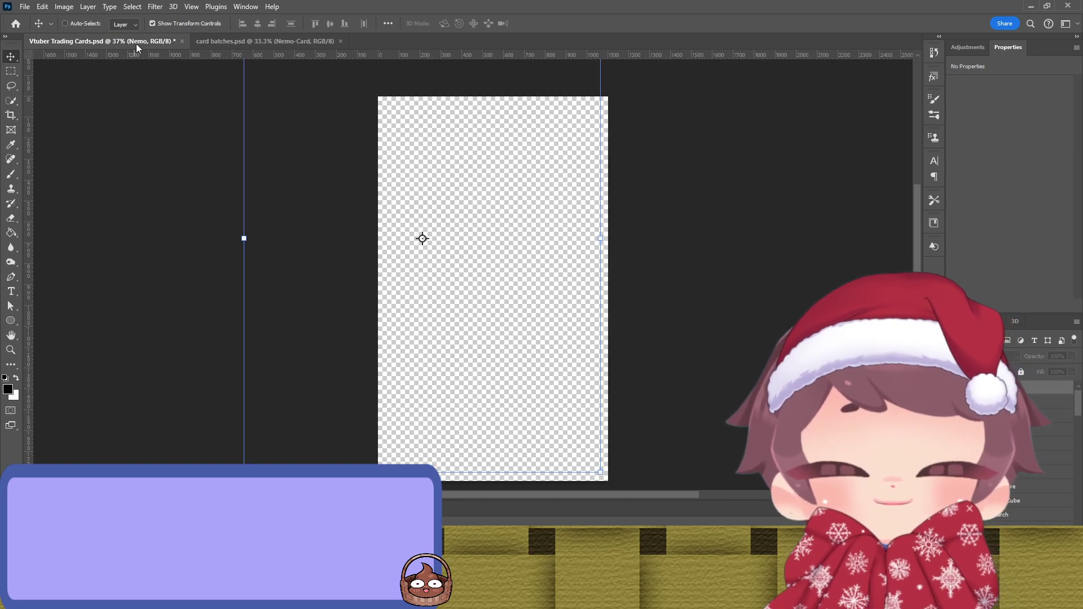
key("ctrl+s")
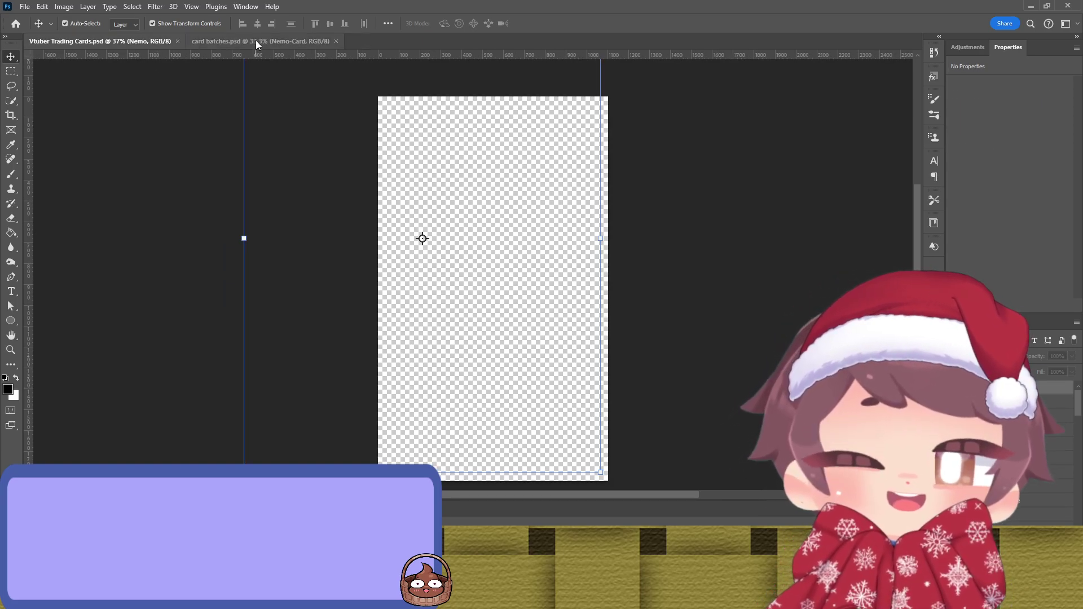
left_click(252, 41)
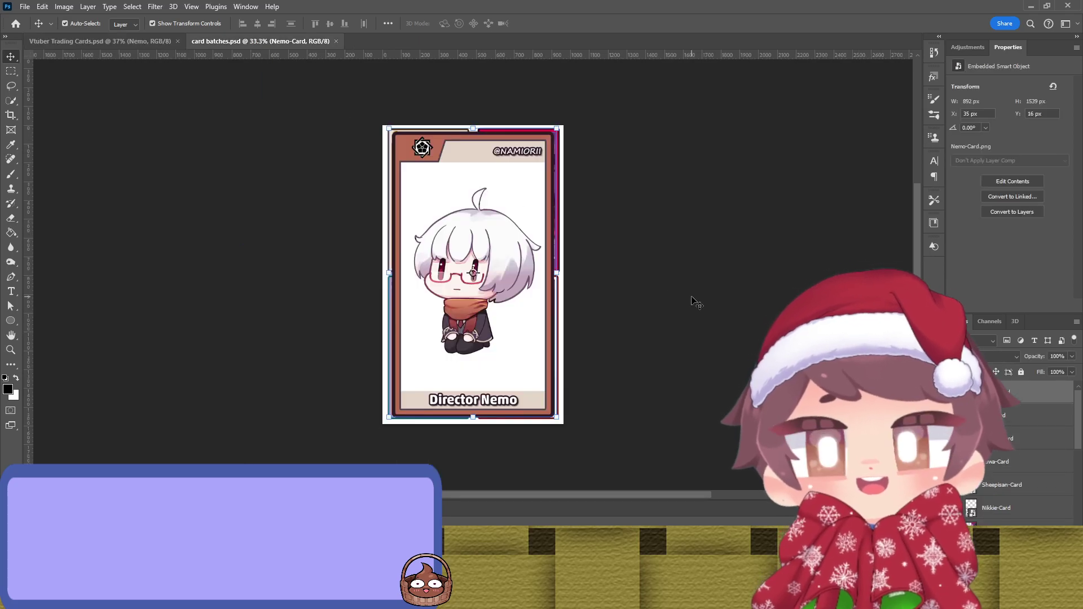
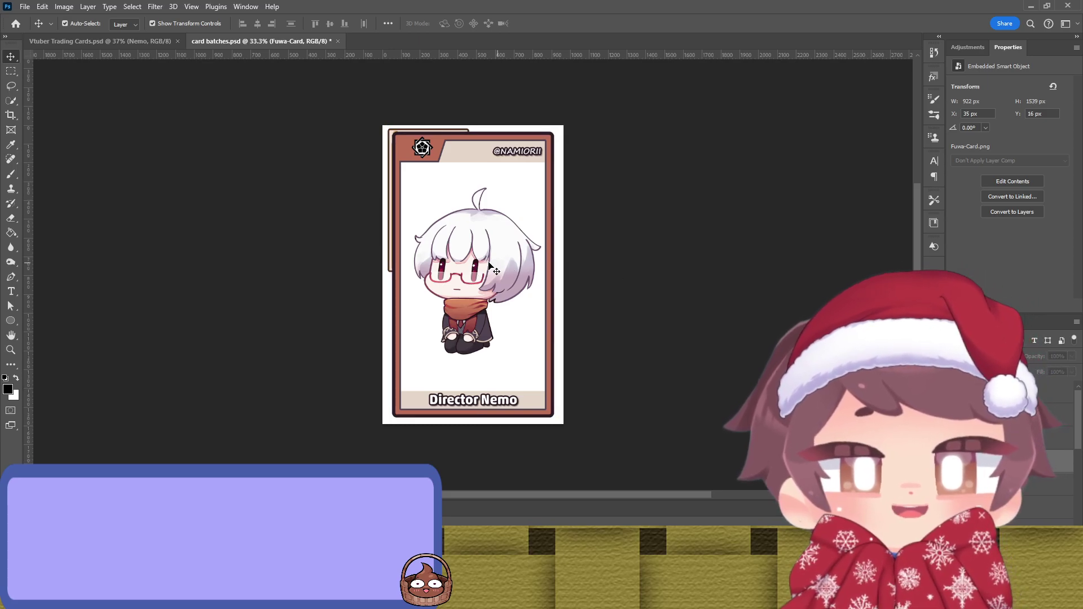
Step: Shrink the full-size Director Nemo card to a small size with Free Transform and commit it
key("ctrl+t")
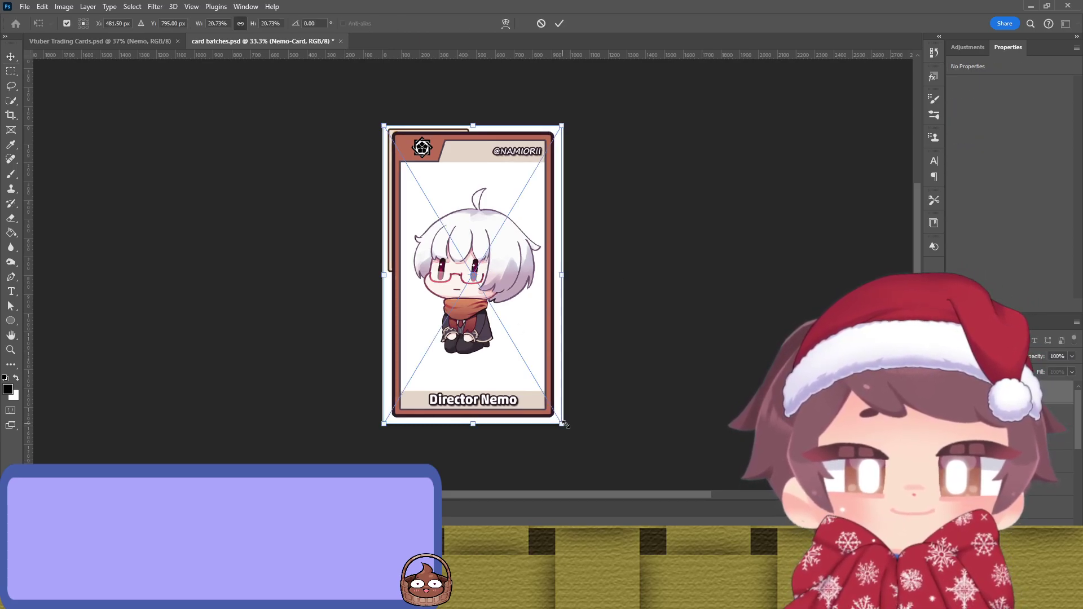
left_click_drag(556, 417, 463, 268)
scroll(428, 238, "up", 3)
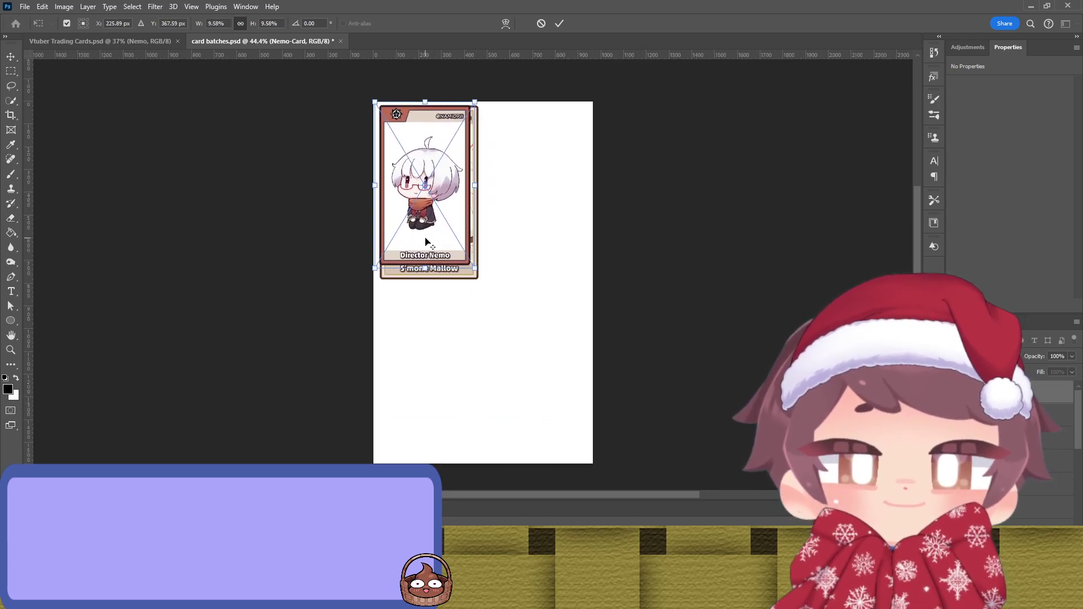
key("Return")
Step: Resize the Nemo card by enlarging it, lowering its bottom edge and widening its right side
scroll(624, 222, "up", 3)
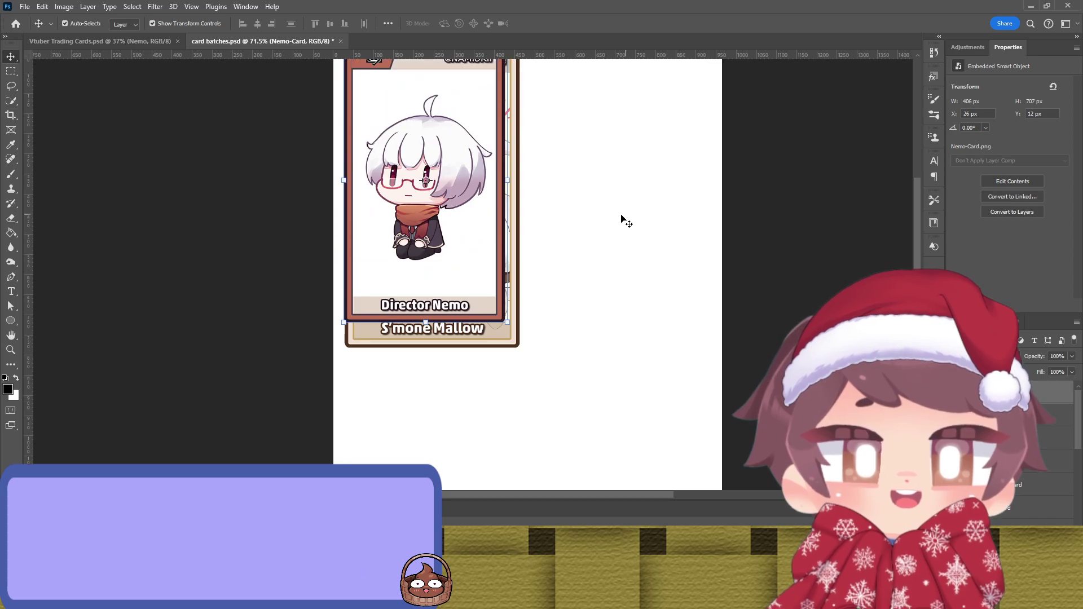
mouse_move(508, 252)
left_mouse_down()
mouse_move(520, 255)
mouse_move(499, 258)
left_mouse_up()
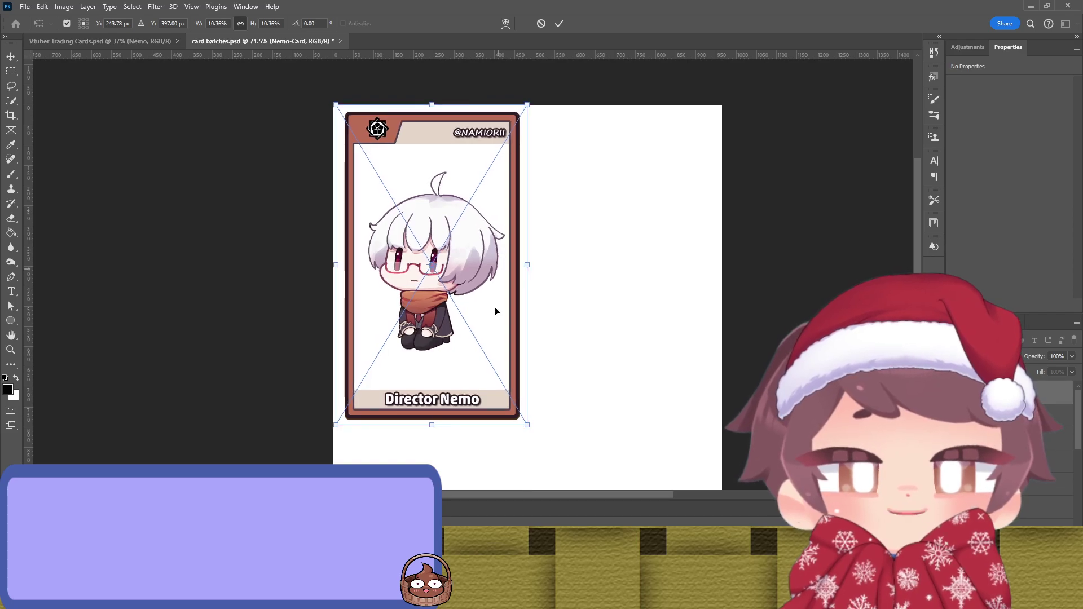
scroll(439, 394, "up", 4)
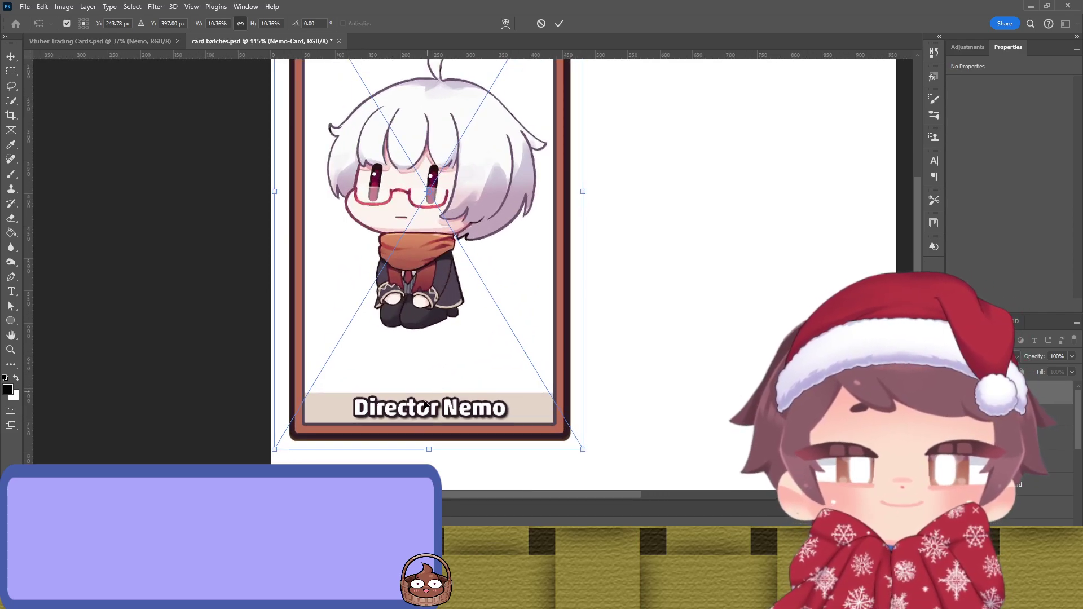
scroll(424, 438, "up", 6)
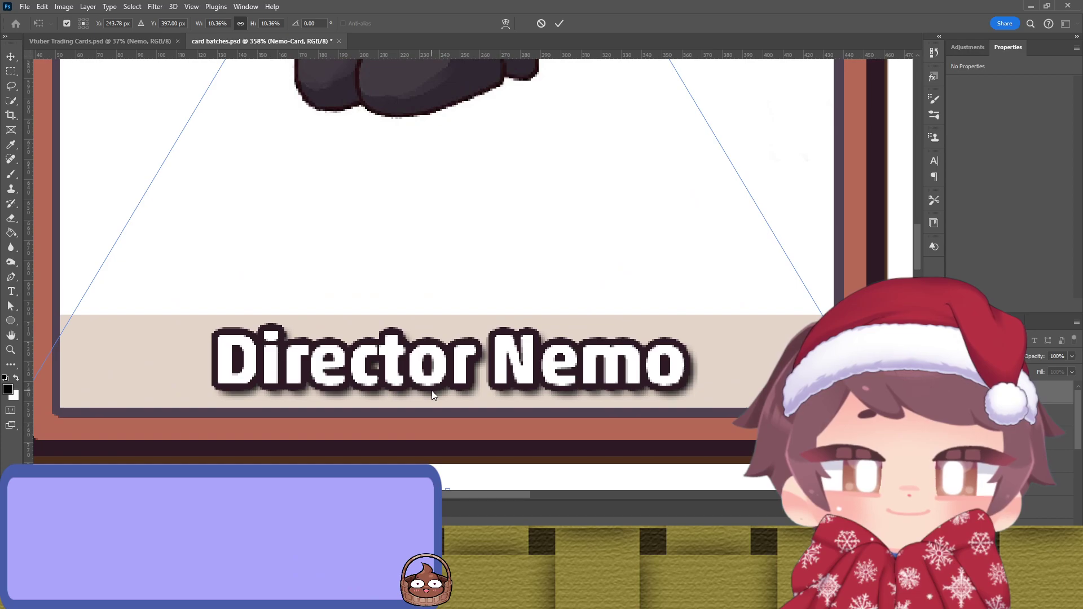
scroll(476, 395, "down", 3)
left_click_drag(449, 383, 450, 391)
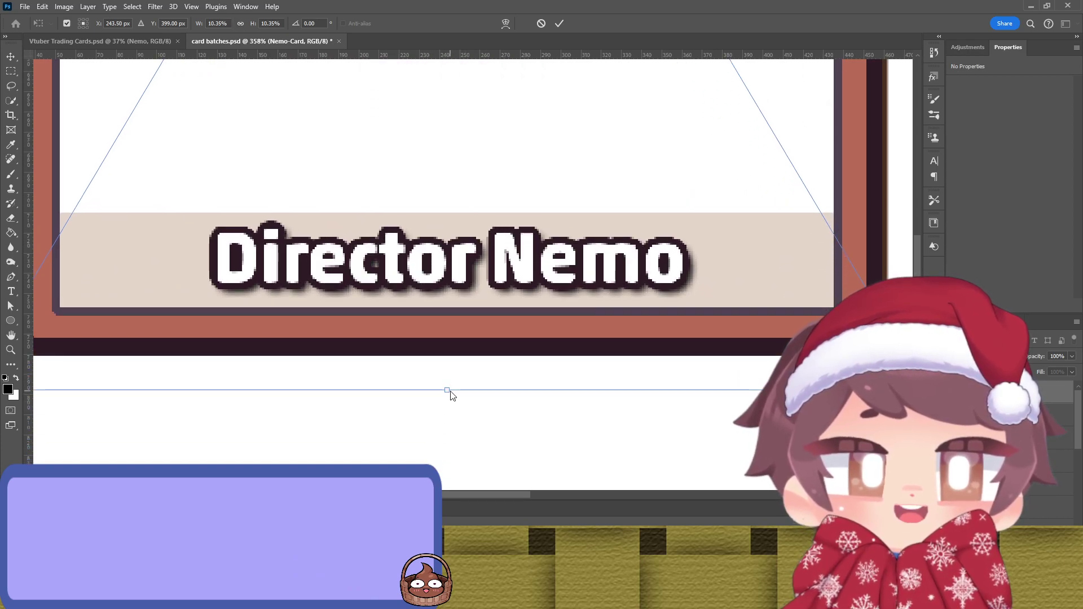
scroll(449, 393, "up", 3)
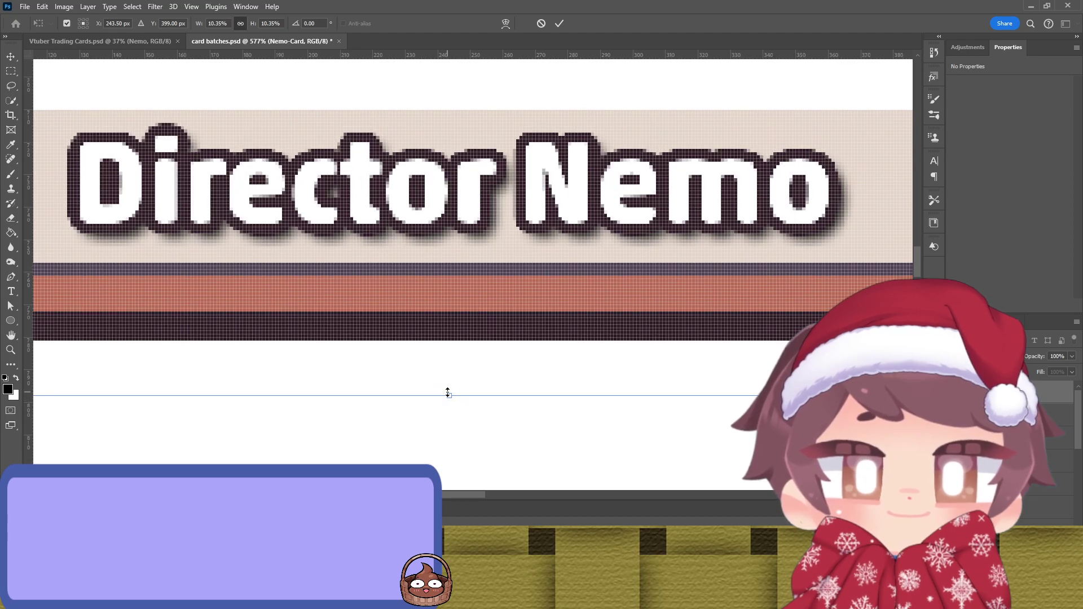
left_click_drag(449, 396, 450, 399)
scroll(449, 402, "down", 2)
scroll(640, 279, "up", 1)
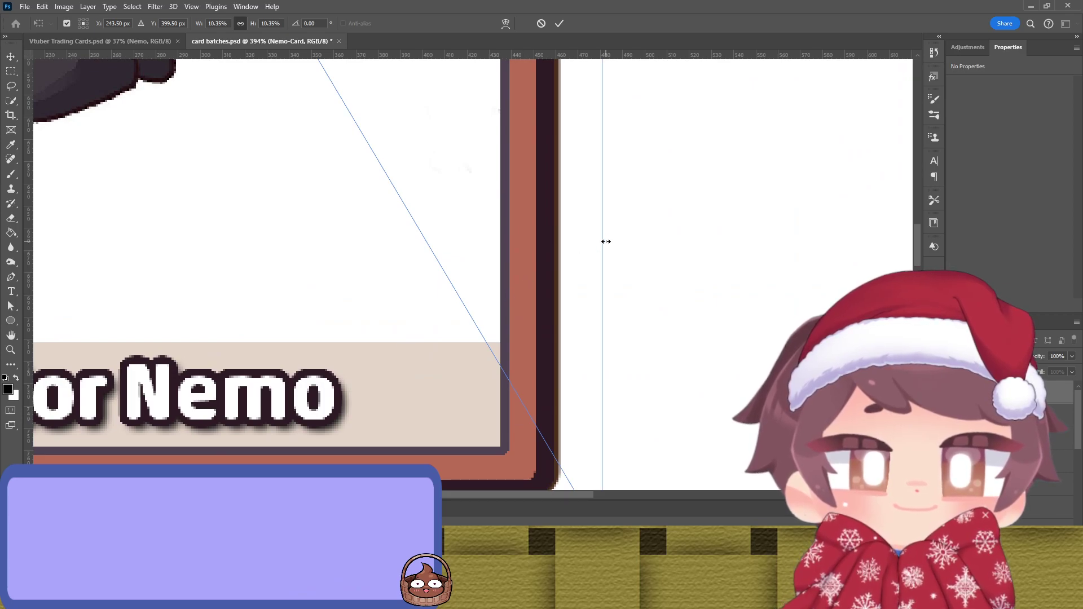
scroll(606, 241, "up", 2)
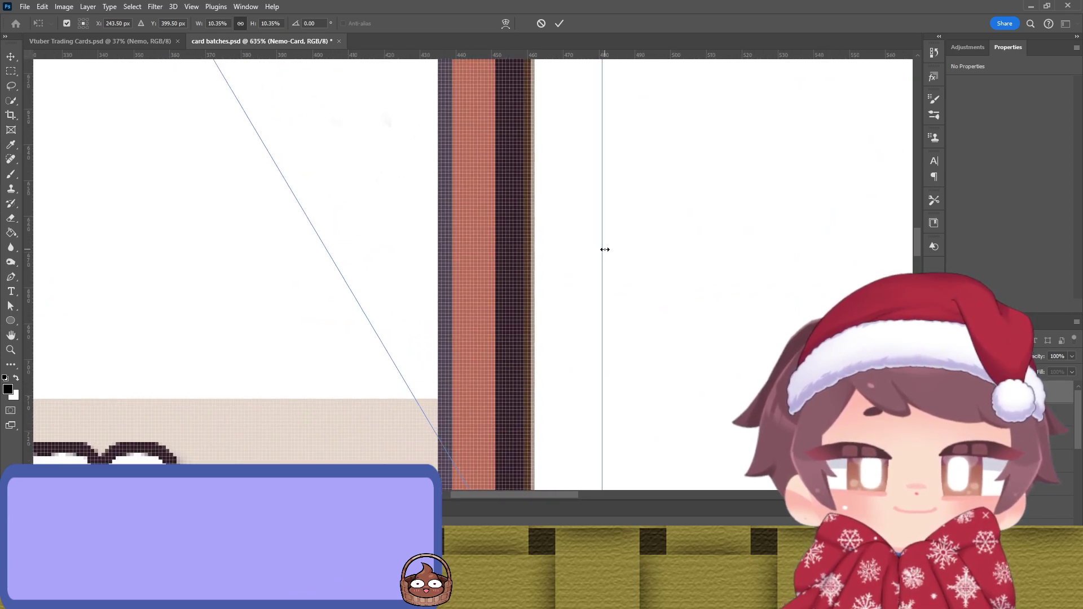
left_click_drag(608, 250, 616, 256)
Step: Shift the Nemo card so its top edge lines up with the sheet's top-left slot
scroll(637, 307, "left", 10)
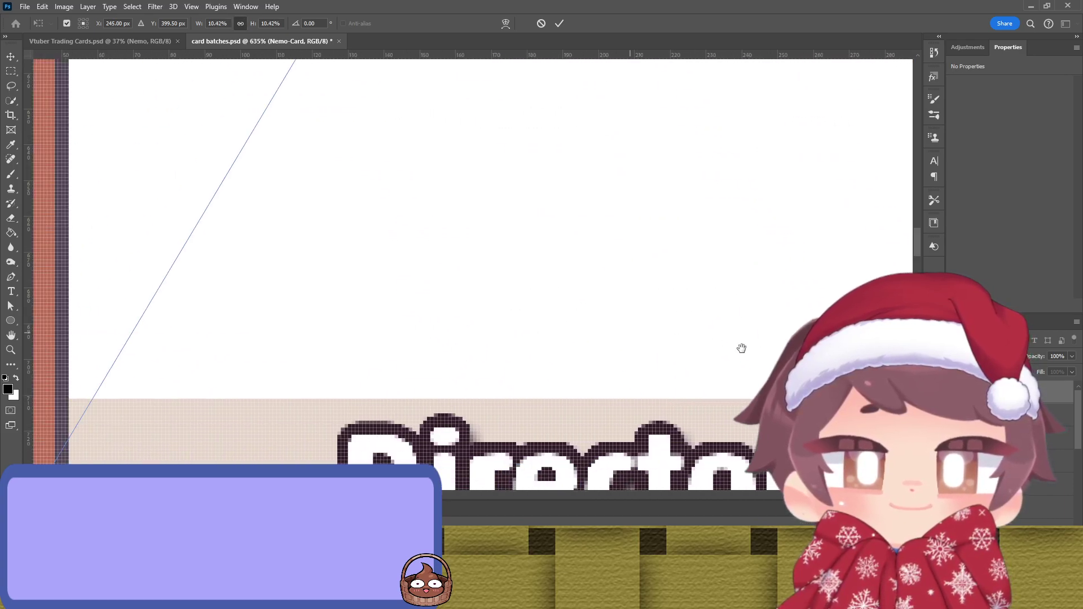
scroll(677, 338, "left", 8)
scroll(677, 338, "up", 2)
left_click_drag(334, 280, 334, 286)
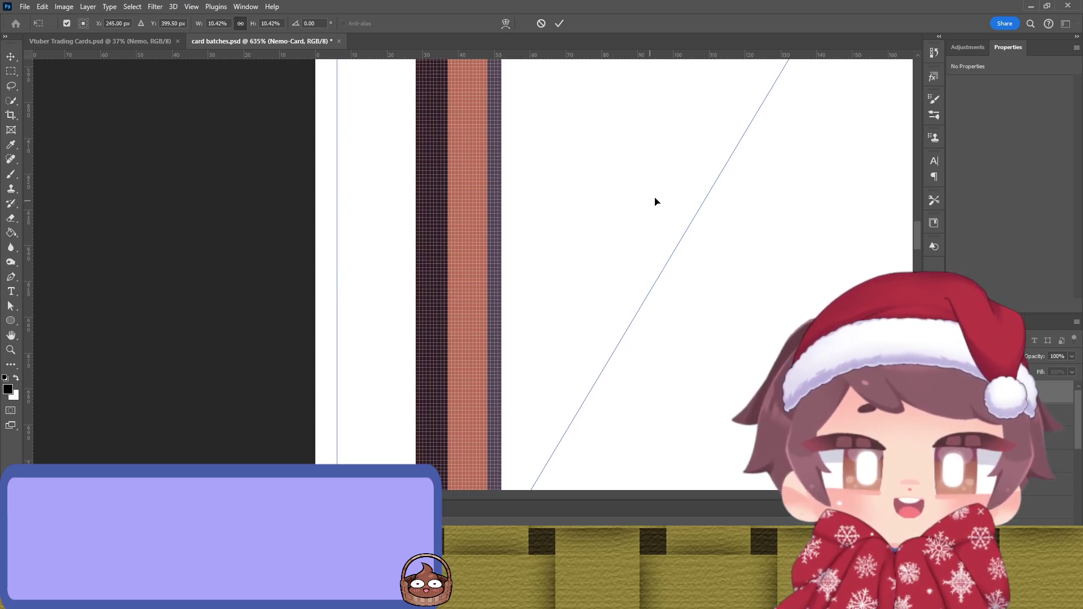
scroll(655, 202, "right", 10)
scroll(617, 265, "up", 5)
scroll(568, 358, "up", 15)
scroll(534, 293, "right", 5)
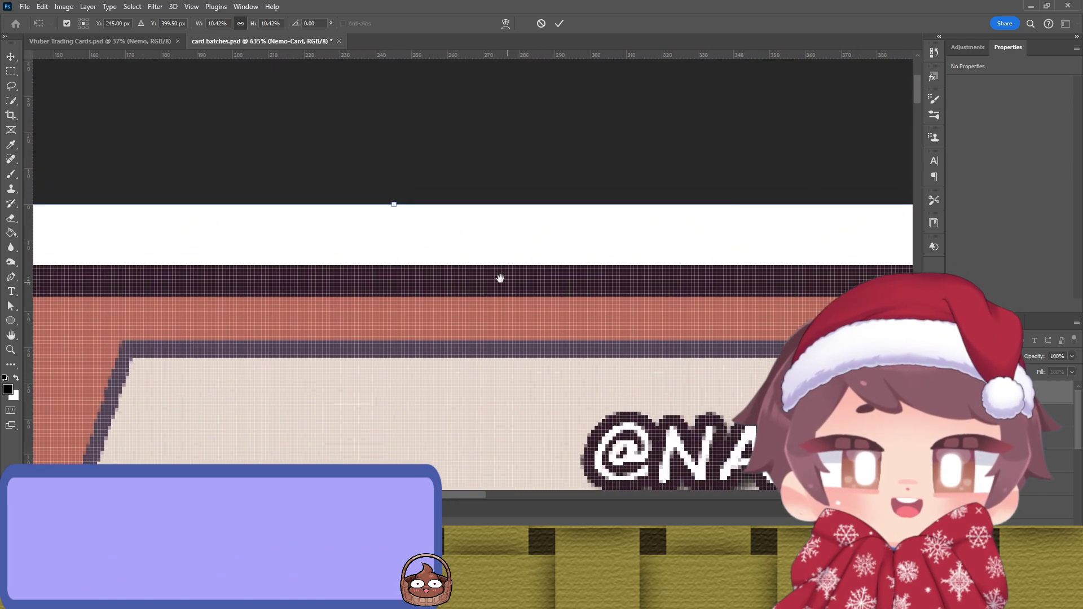
scroll(507, 282, "up", 1)
mouse_move(392, 216)
left_mouse_down()
mouse_move(387, 231)
mouse_move(387, 218)
left_mouse_up()
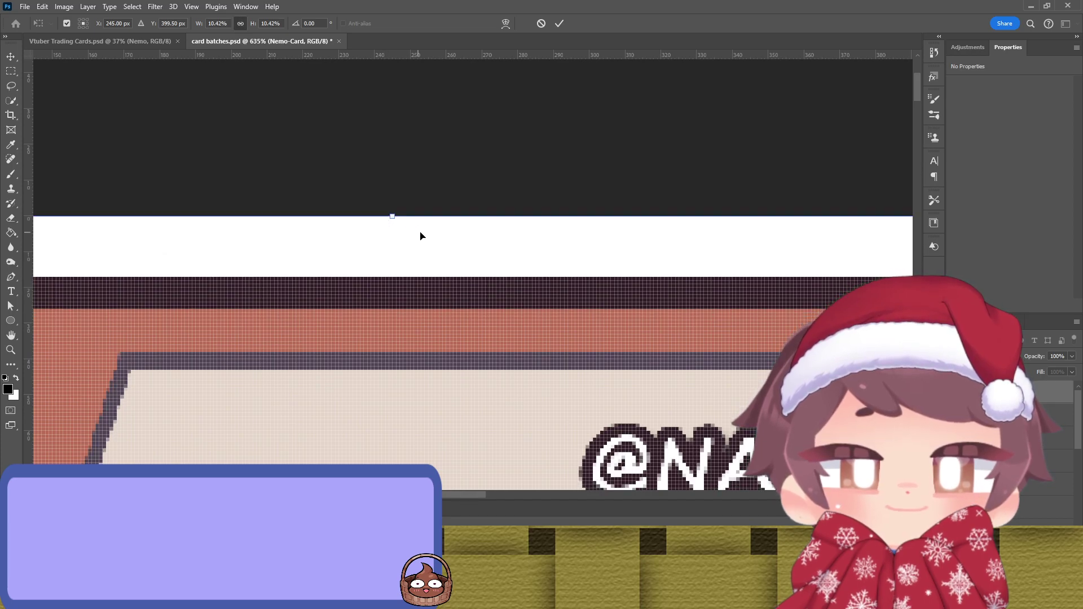
scroll(454, 290, "down", 3)
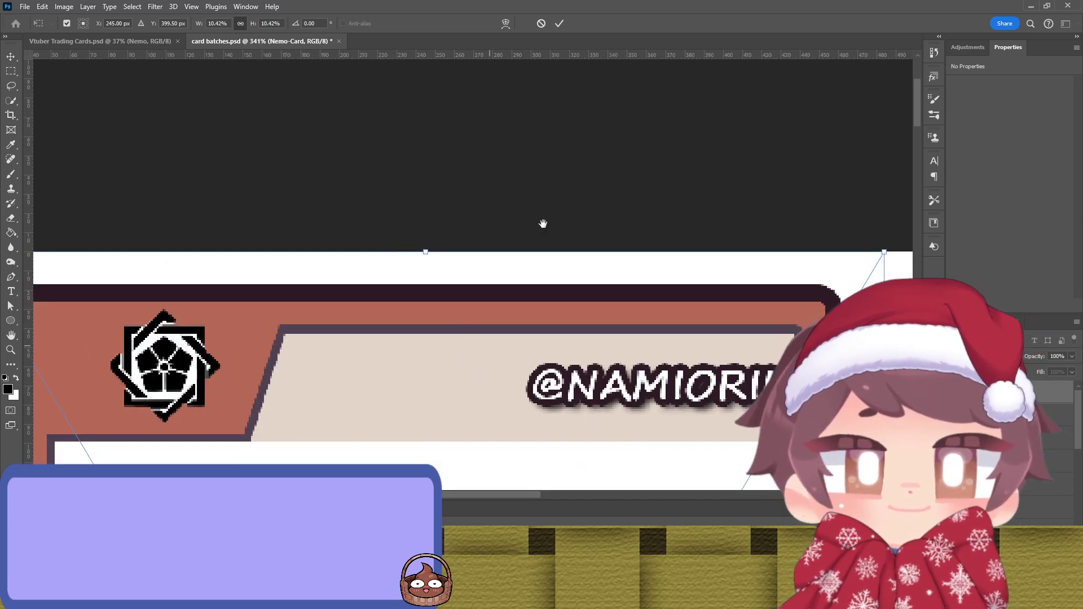
Step: Check the whole Nemo card, commit it at about 10.4% scale, and select the background sheet
left_click_drag(526, 218, 557, 138)
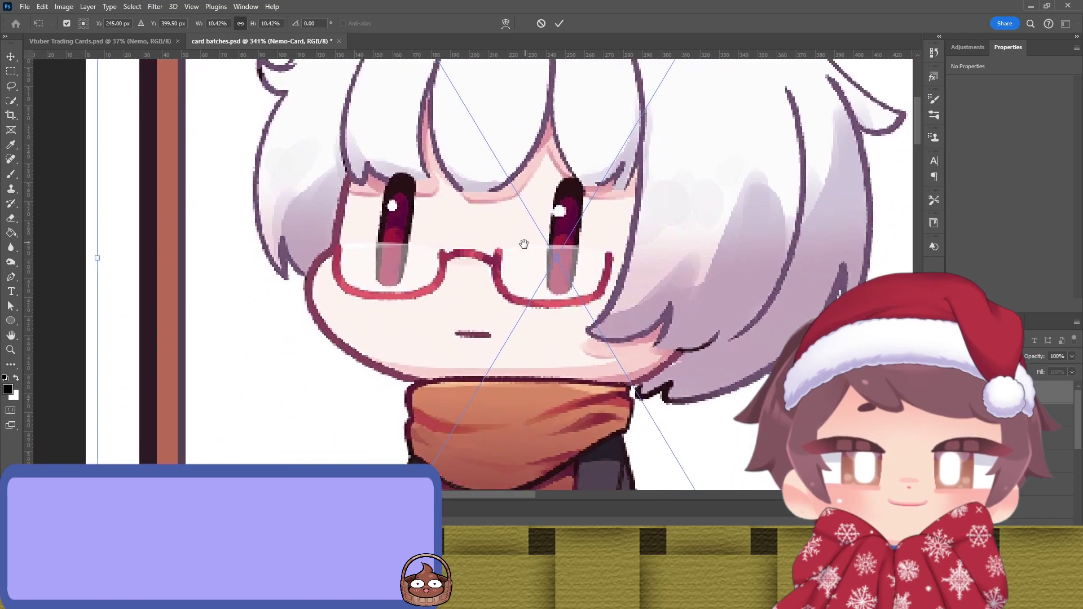
scroll(488, 249, "down", 4)
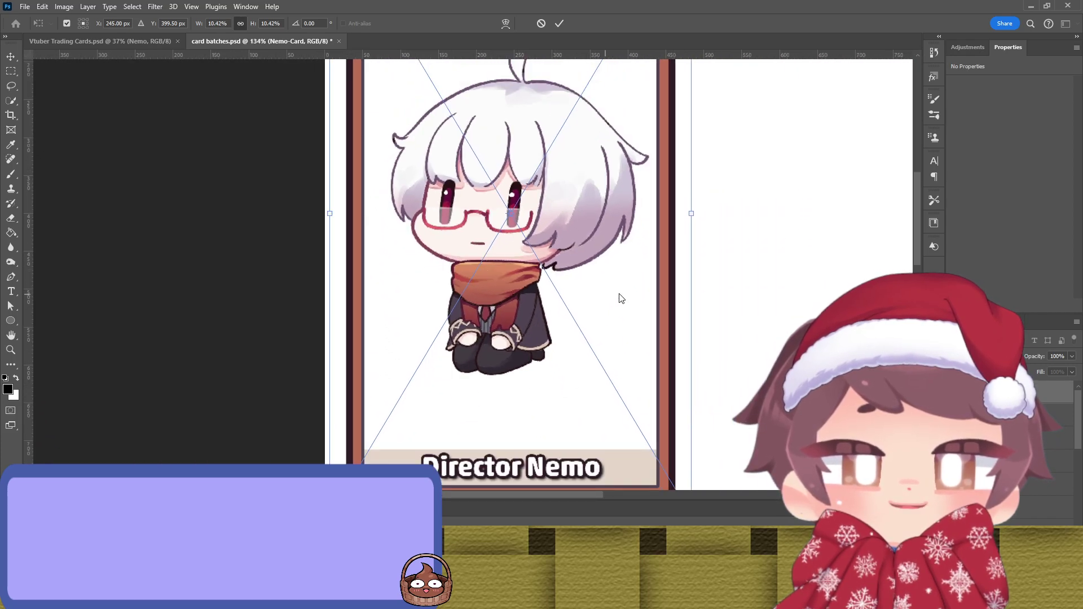
left_click_drag(611, 298, 593, 211)
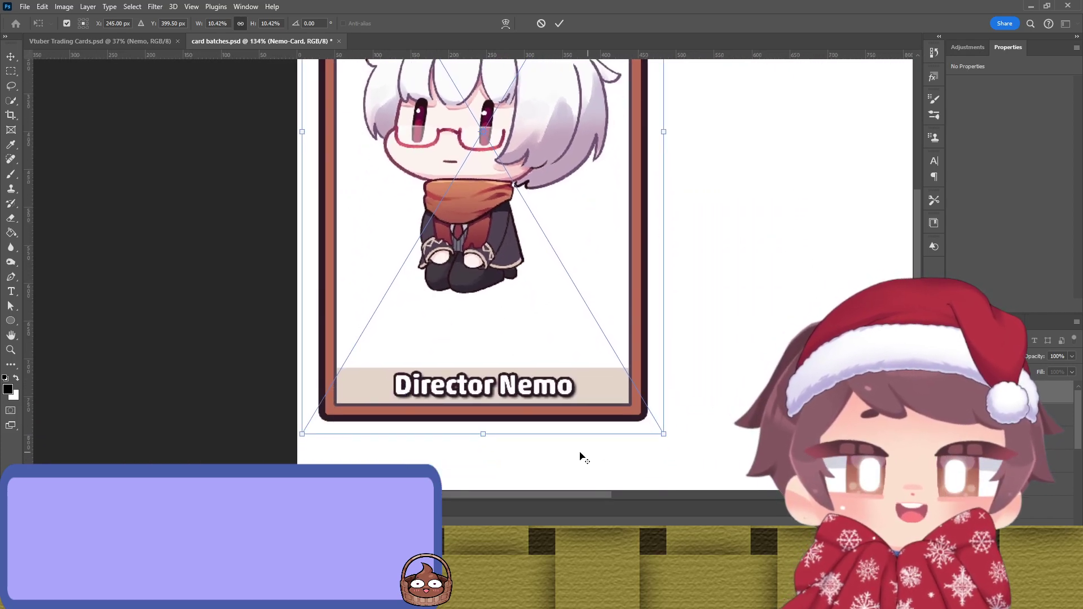
scroll(559, 429, "up", 4)
scroll(519, 399, "down", 7)
scroll(591, 322, "down", 1)
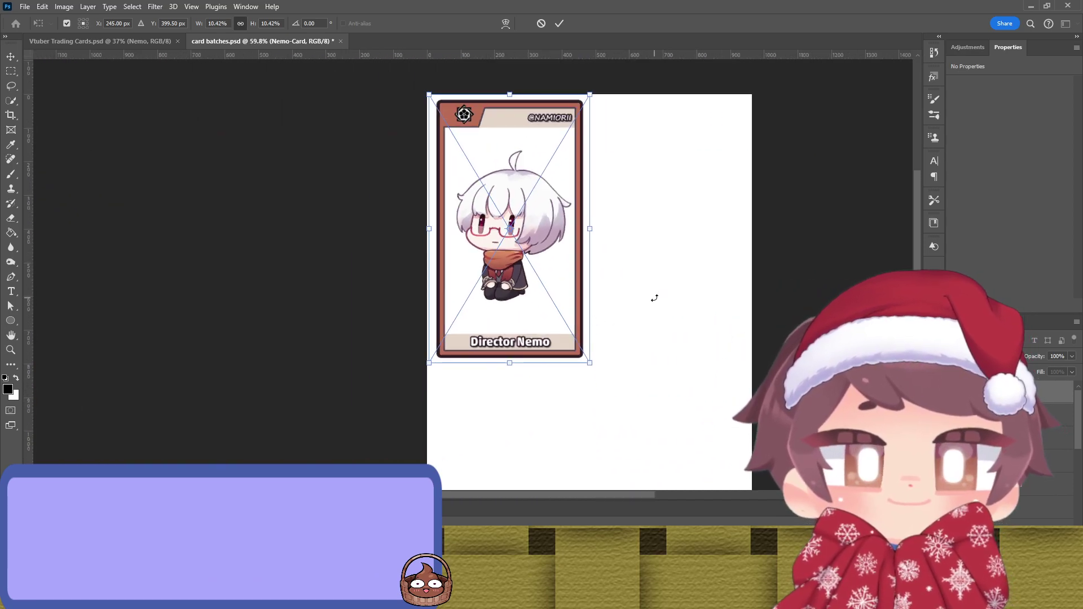
key("Return")
left_click(679, 305)
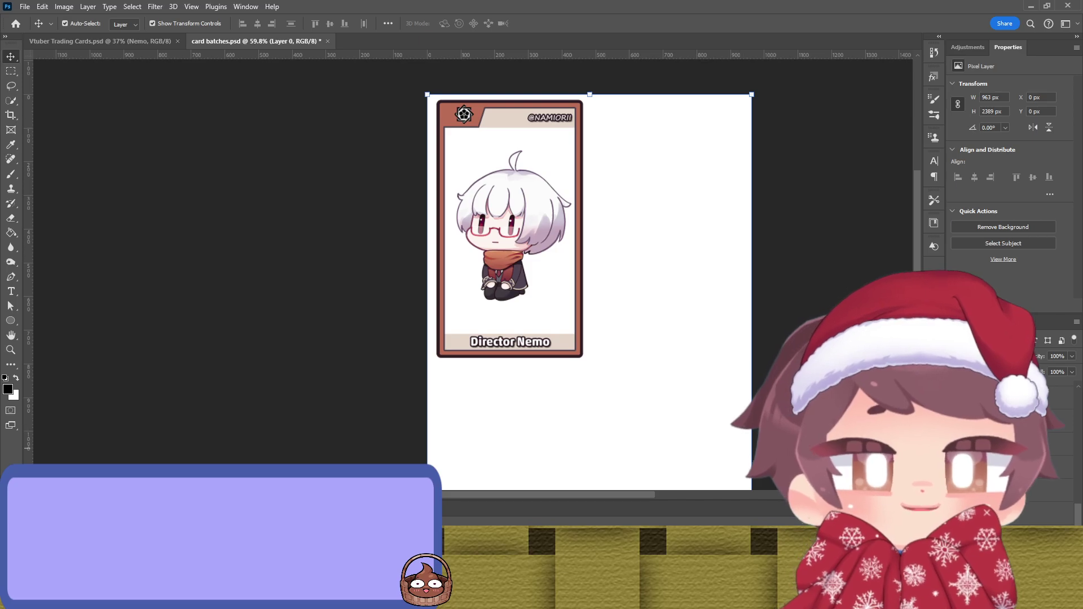
Step: Send the Nemo card one layer back, behind the pink Imamura Cross card
left_click(511, 228)
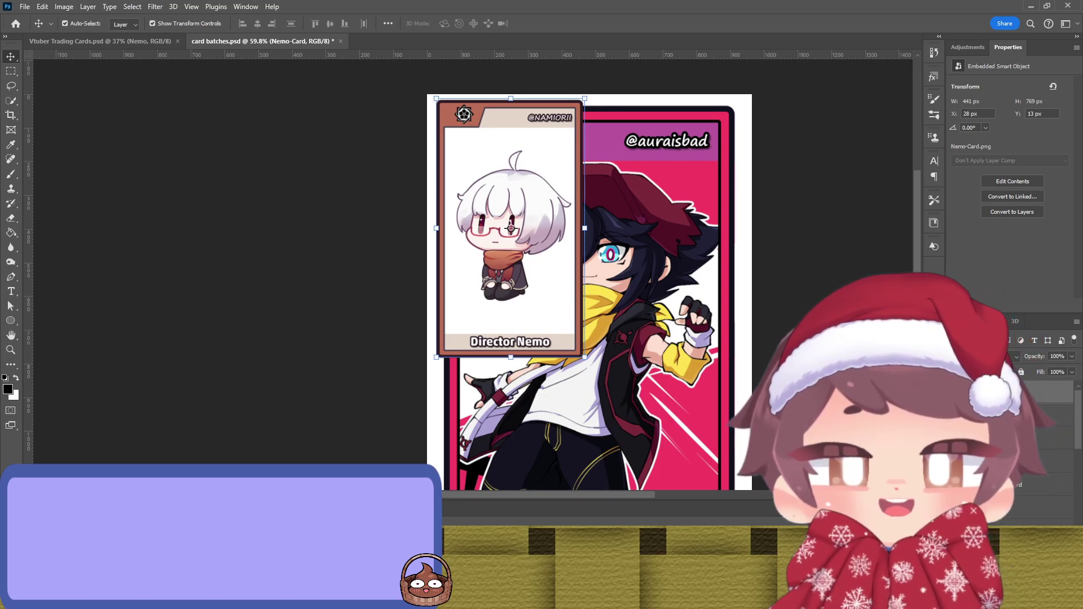
key("ctrl+bracketleft")
left_click(585, 359)
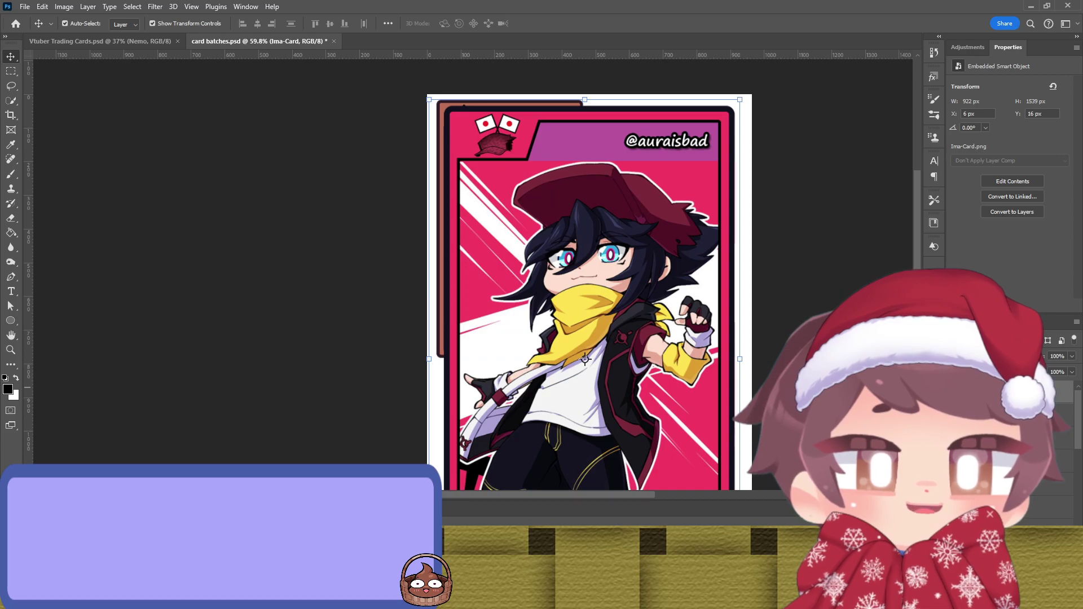
key("alt+bracketleft")
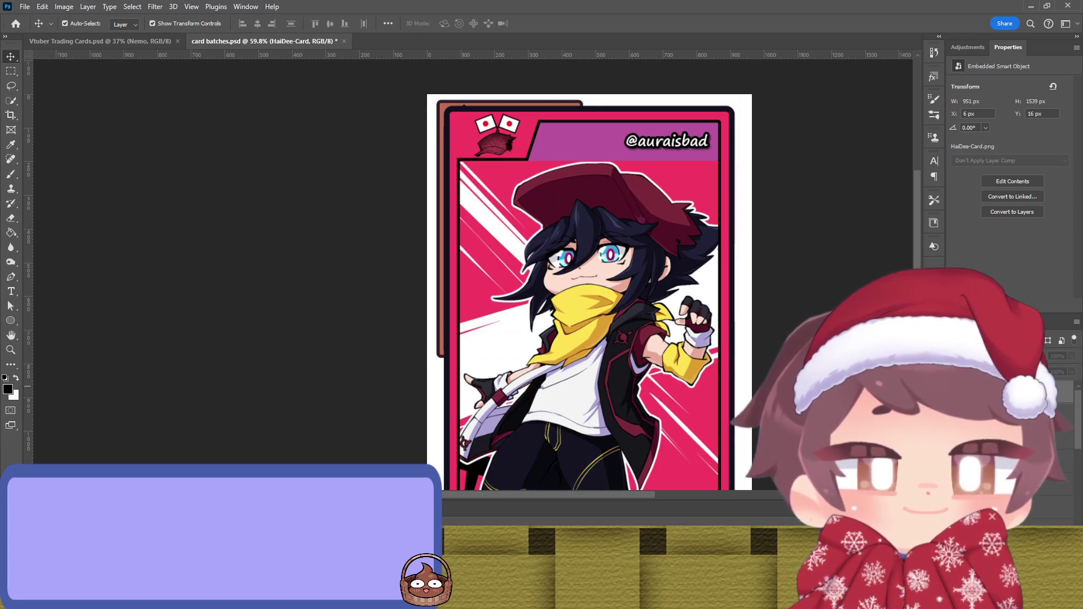
key("alt+bracketleft")
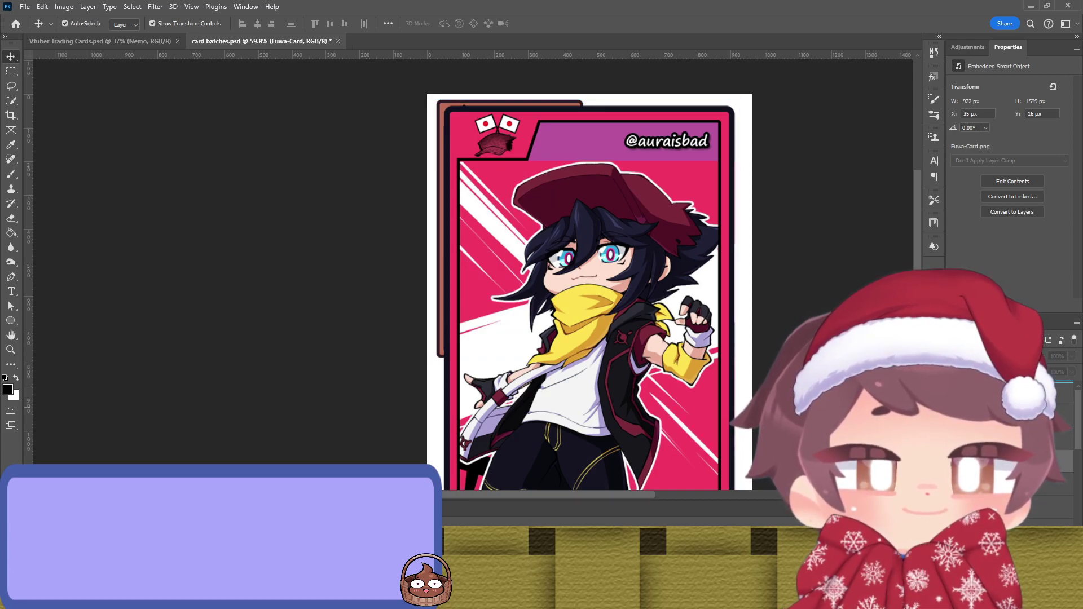
Step: Shrink the Imamura Cross card to about 9% and commit the resize
left_click(561, 289)
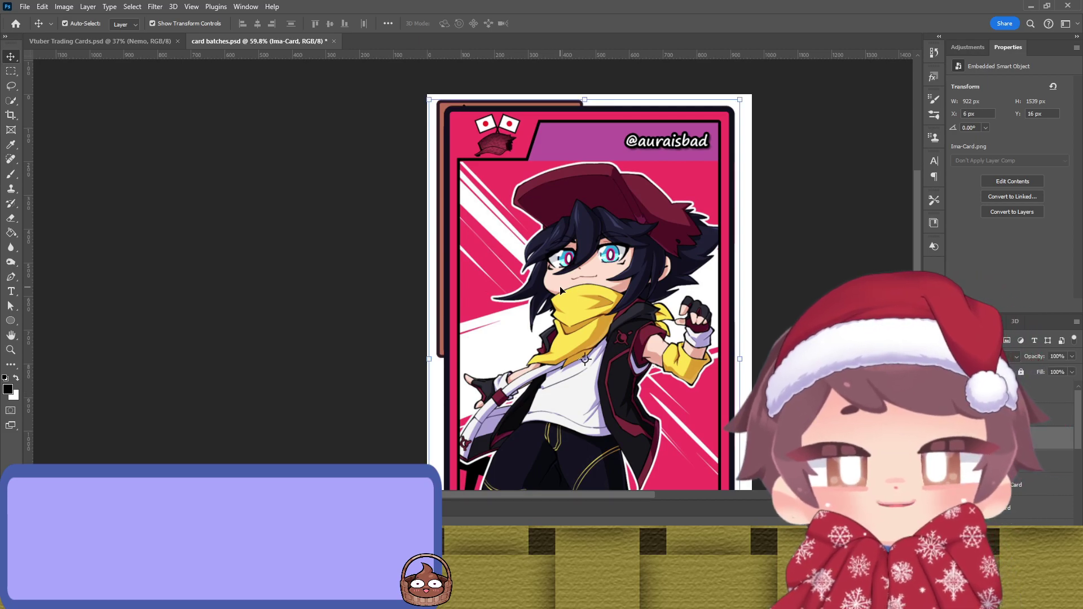
scroll(569, 269, "down", 2)
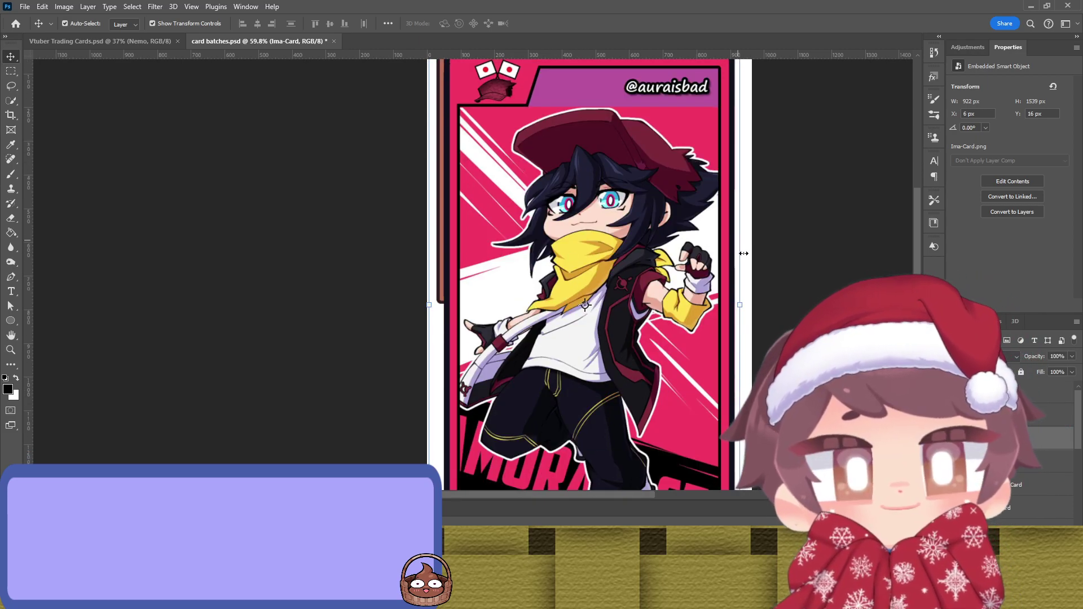
left_click(747, 296)
left_click_drag(754, 310, 570, 195)
scroll(570, 194, "up", 1)
key("Return")
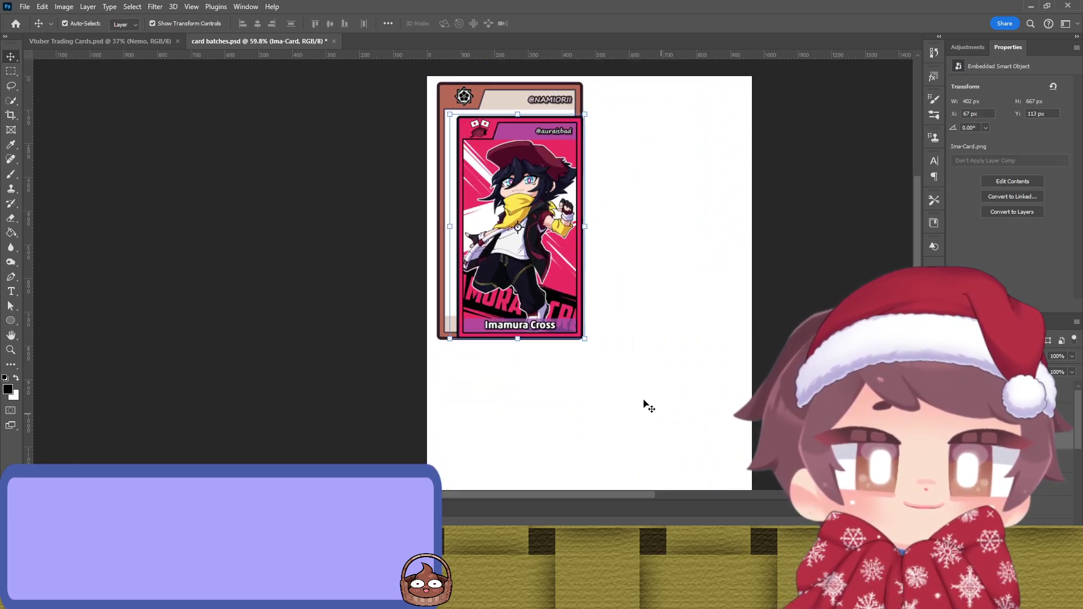
scroll(543, 331, "up", 2)
Step: Move the Imamura Cross card to the top-left corner and widen its right edge slightly
left_click_drag(528, 314, 508, 284)
key("ctrl+t")
scroll(549, 265, "up", 8)
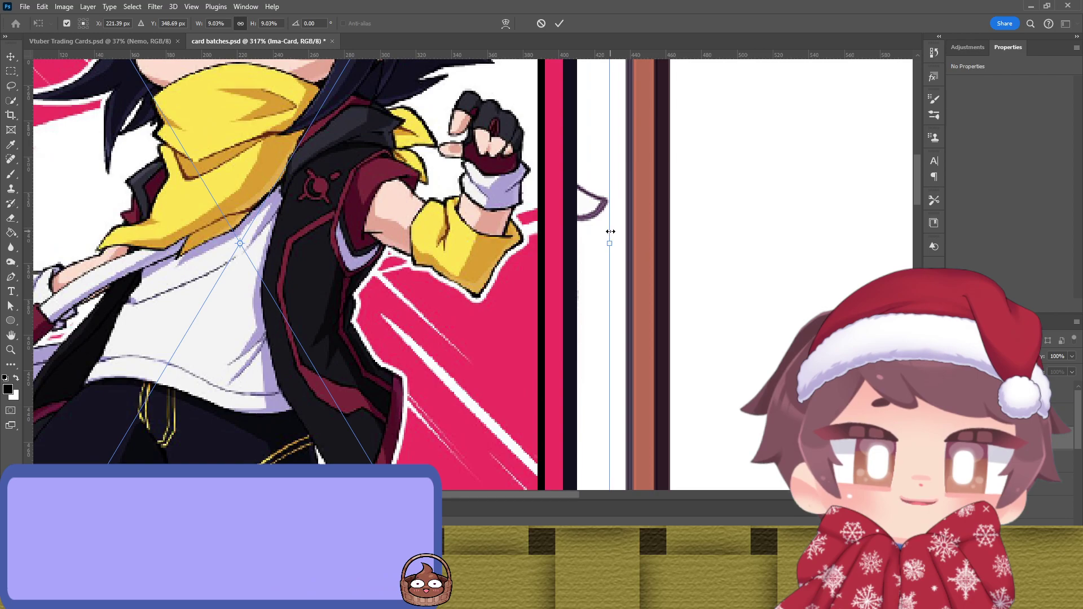
left_click_drag(610, 231, 685, 232)
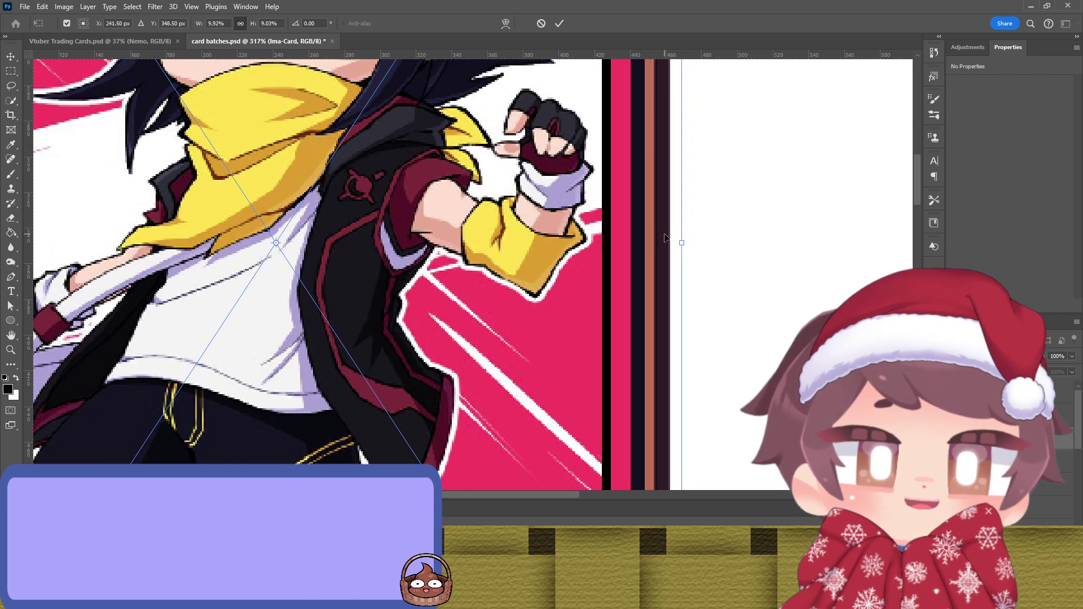
key("ctrl+z")
scroll(633, 234, "up", 3)
left_click_drag(614, 226, 754, 237)
Step: Extend the card's left edge outward and pull its top edge in slightly
scroll(696, 228, "up", 3)
scroll(755, 237, "down", 5)
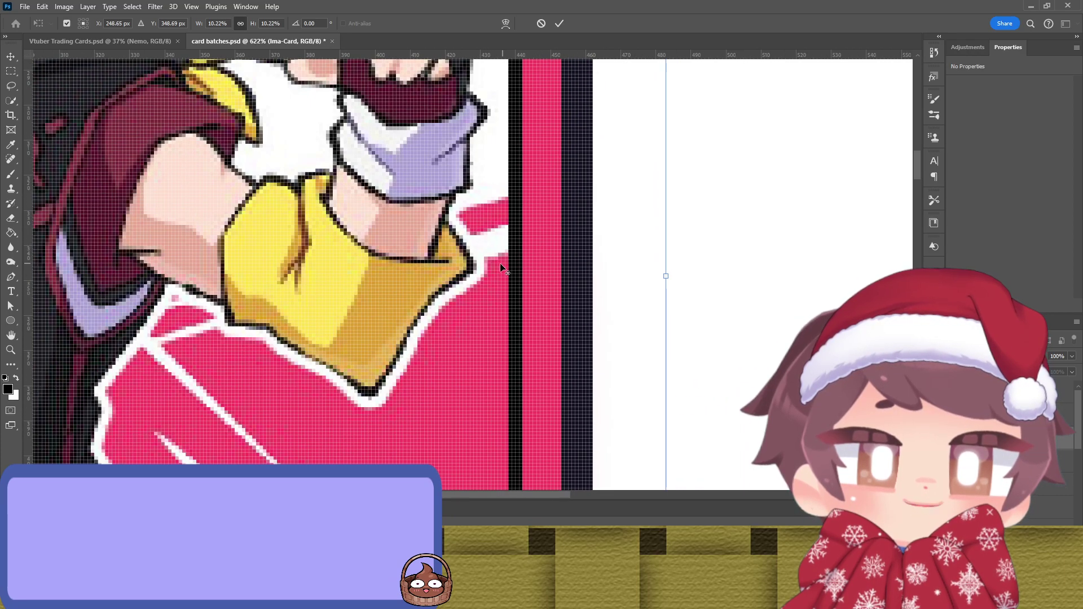
scroll(772, 287, "left", 5)
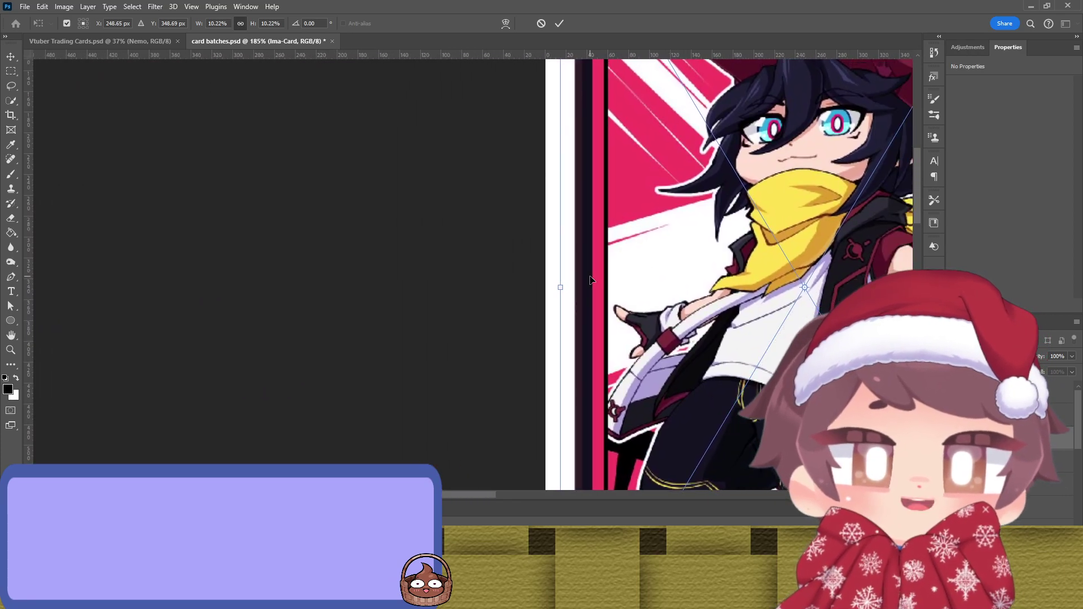
scroll(551, 280, "up", 5)
left_click_drag(507, 272, 467, 280)
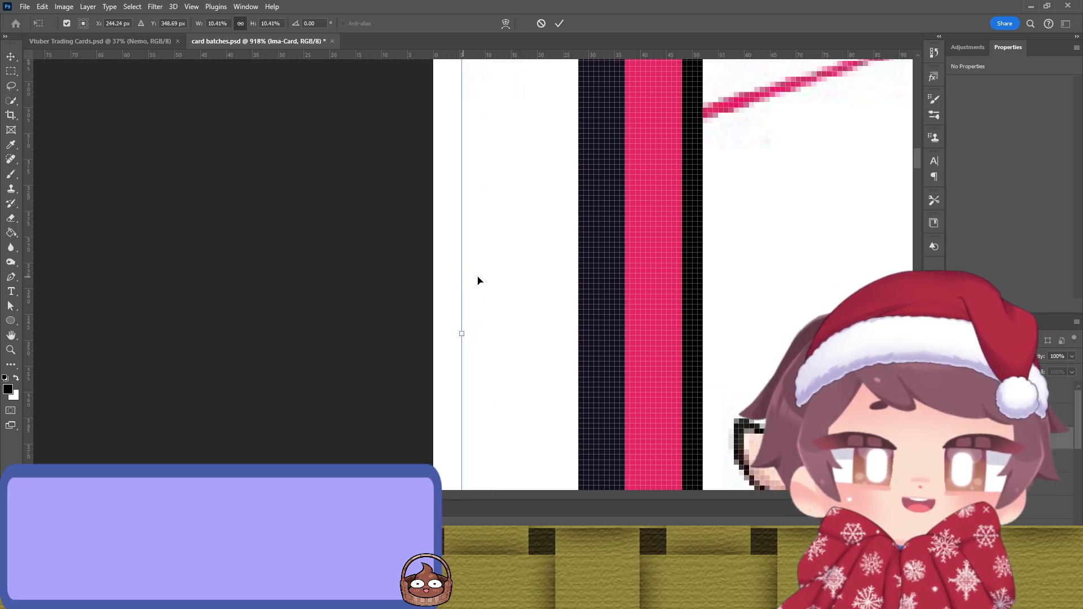
scroll(713, 261, "down", 6)
left_click_drag(757, 256, 642, 321)
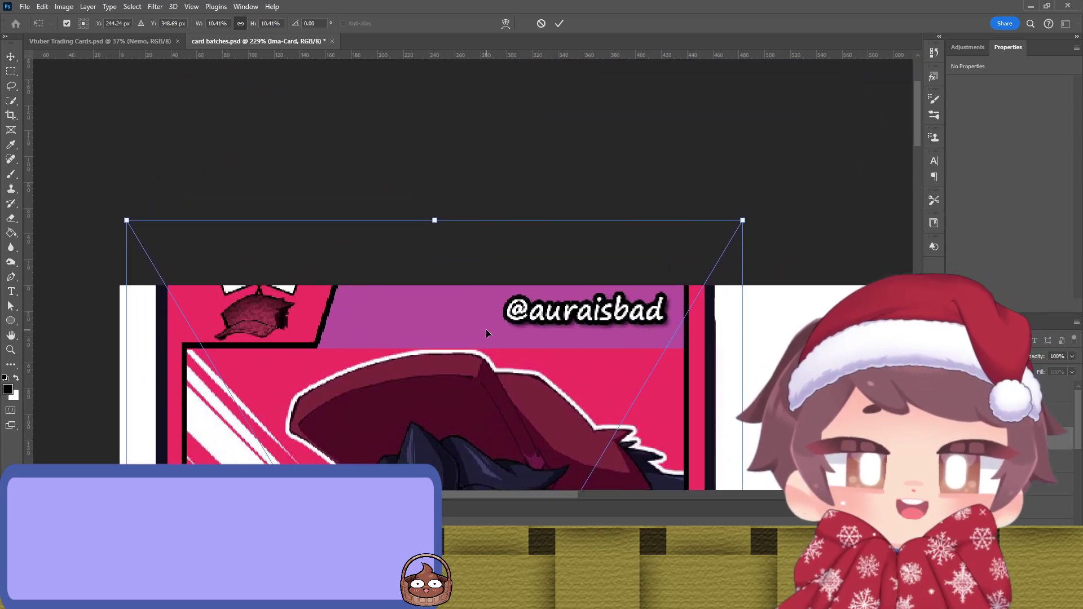
scroll(486, 329, "up", 3)
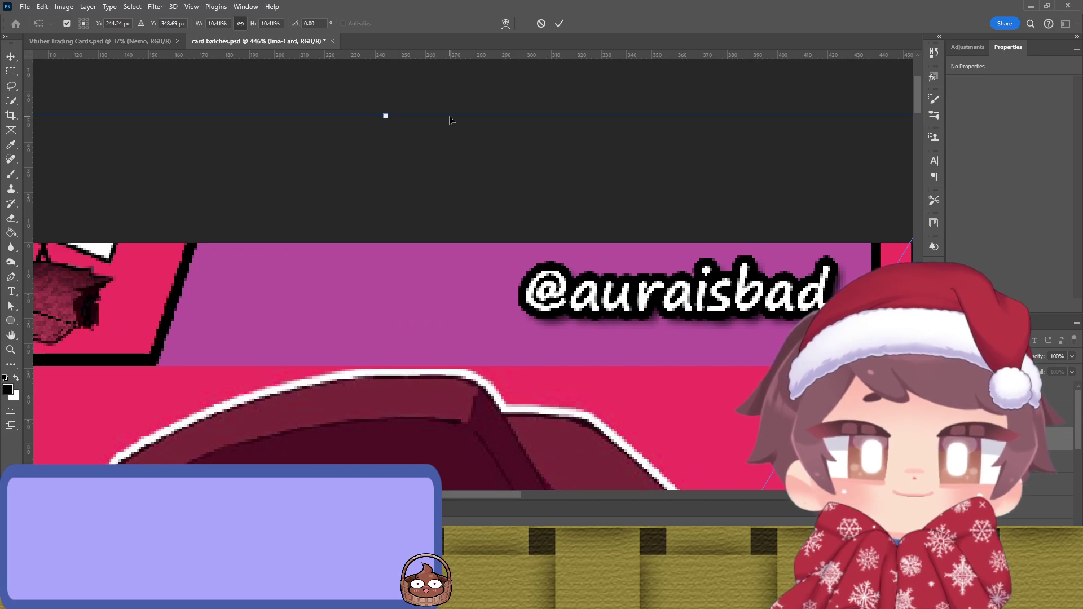
left_click_drag(445, 115, 469, 244)
Step: Nudge the card's top edge into place and stretch its left edge further outward
left_click_drag(420, 408, 715, 330)
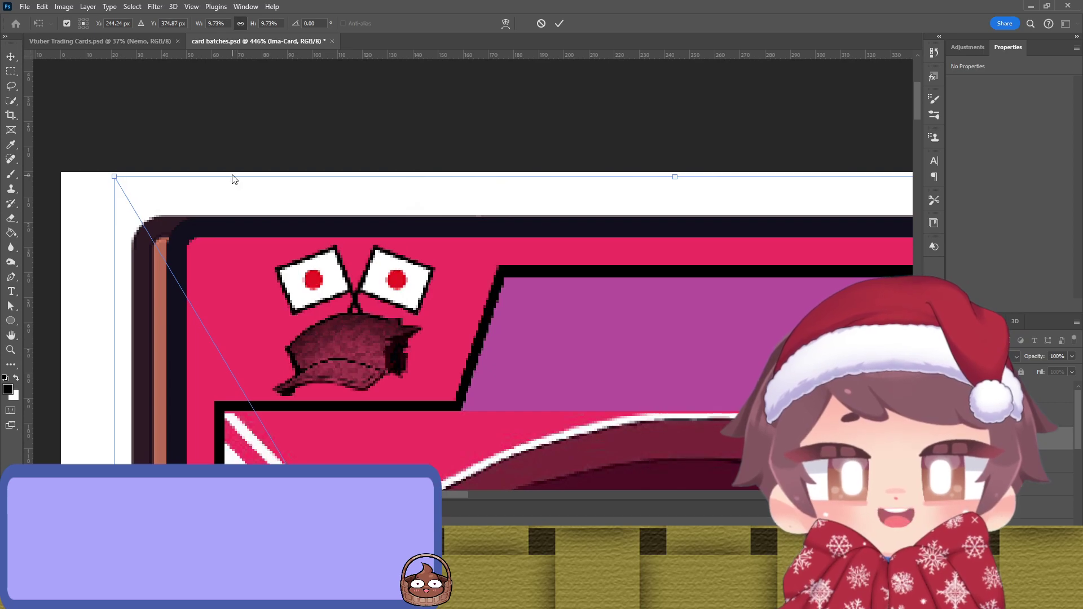
left_click_drag(229, 179, 228, 182)
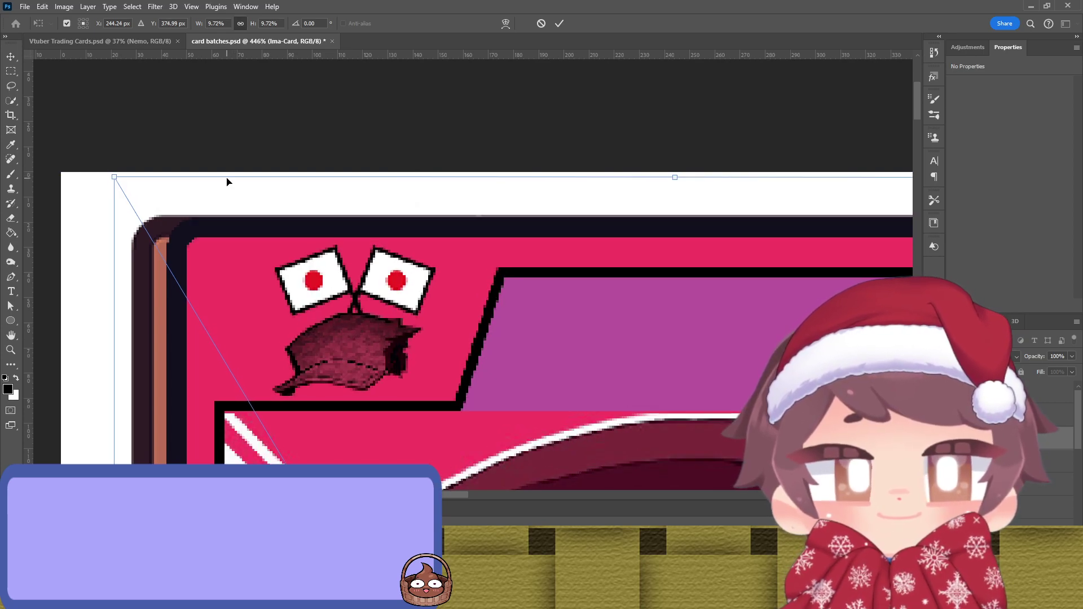
scroll(227, 182, "up", 5)
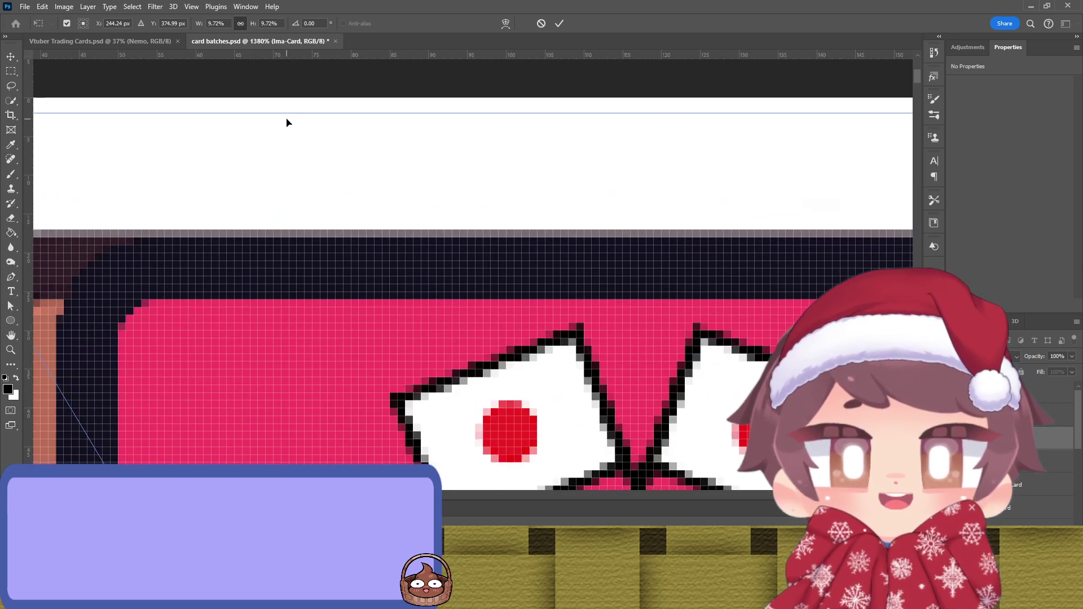
left_click_drag(286, 112, 286, 107)
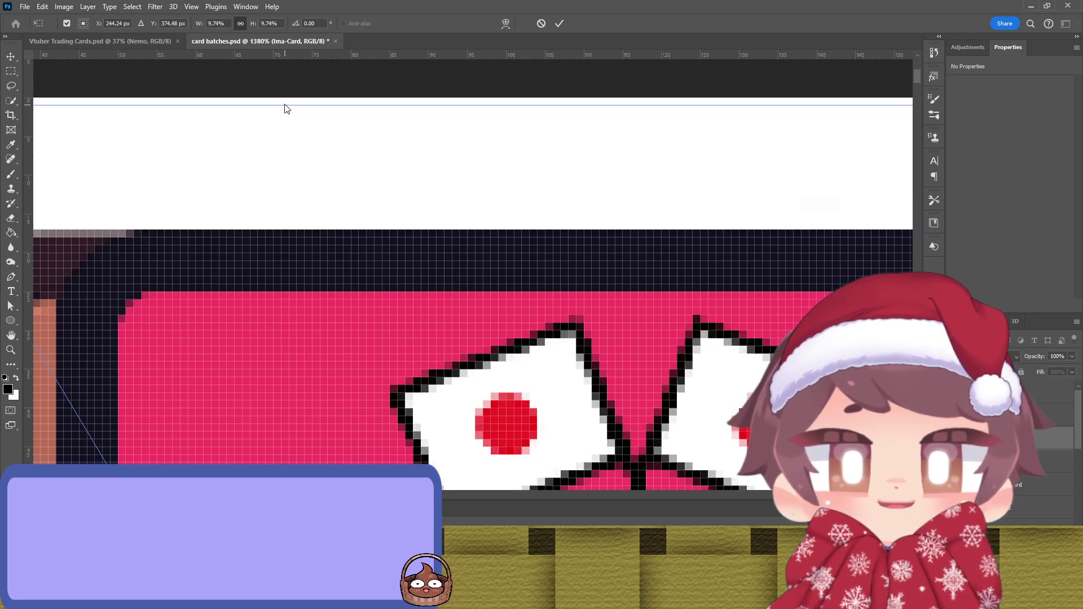
left_click_drag(336, 310, 486, 230)
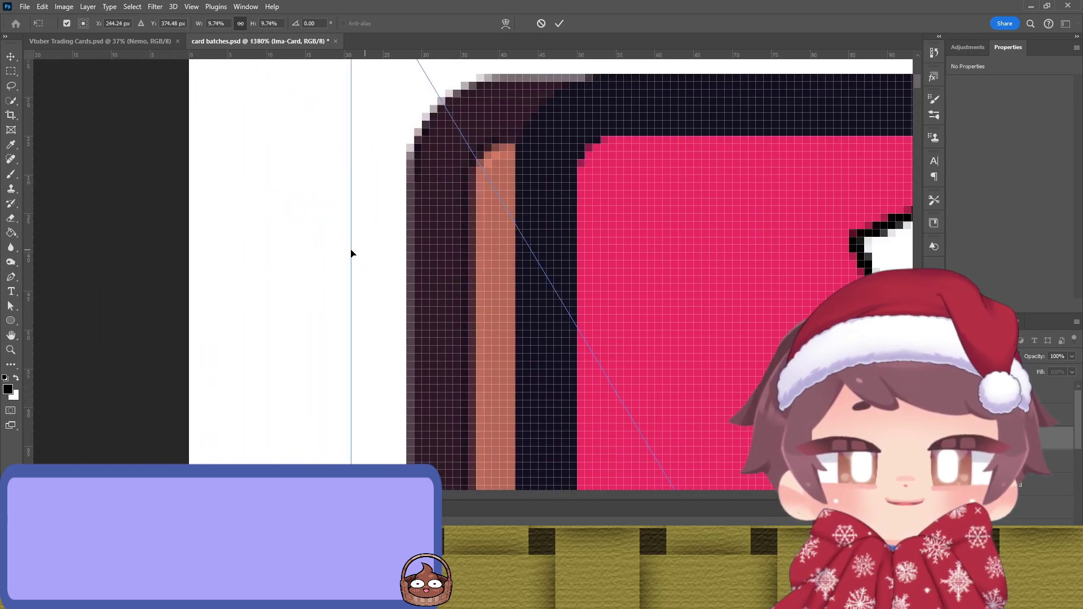
left_click_drag(348, 250, 278, 251)
key("ctrl+z")
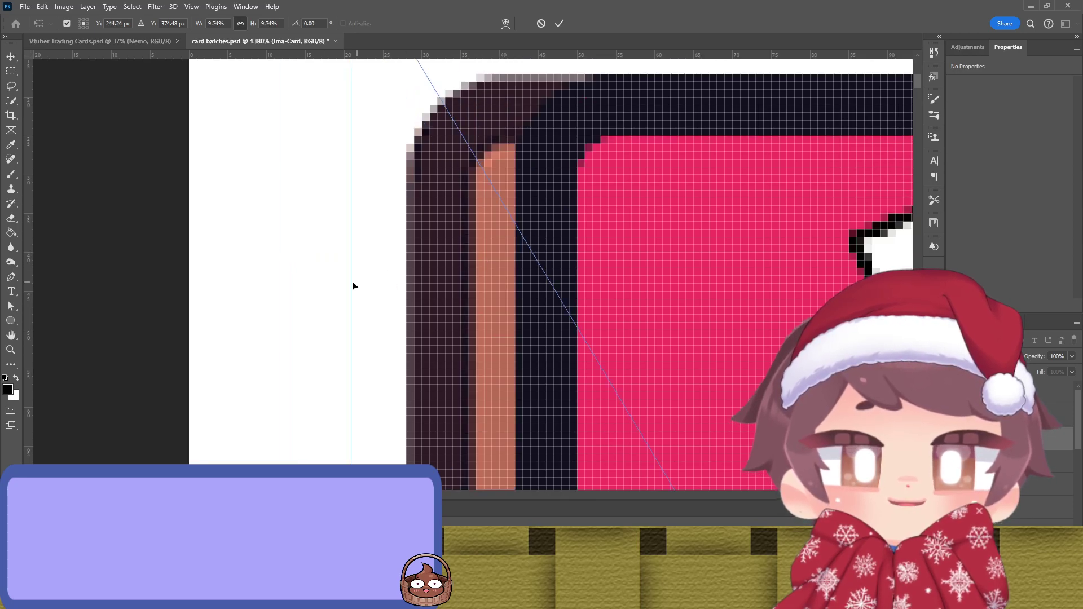
left_click_drag(349, 284, 227, 288)
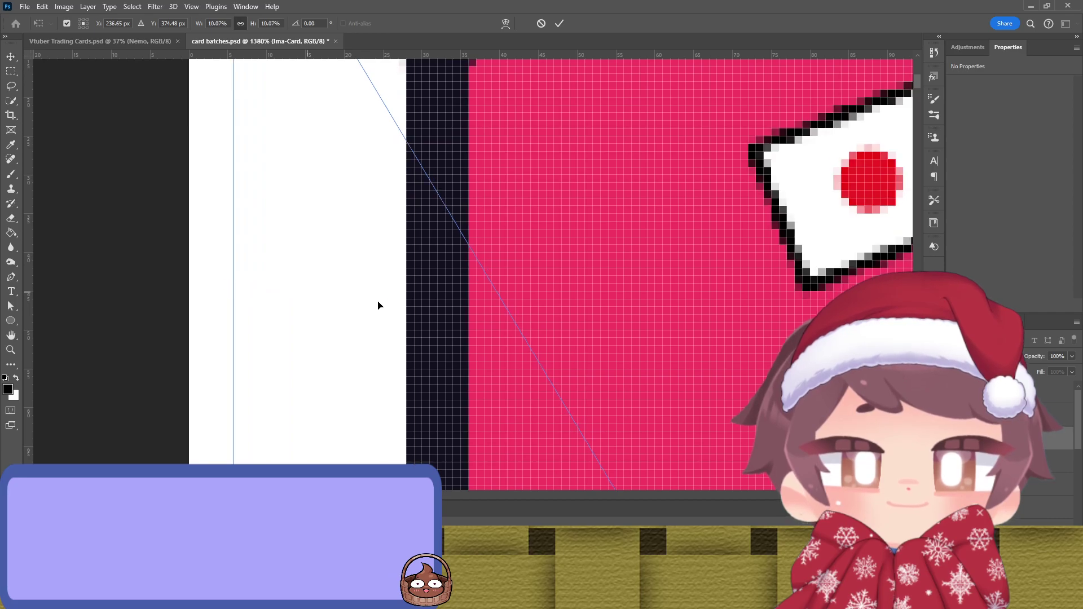
Step: Move the card down a step and extend its right edge out to the guide
scroll(537, 304, "down", 8)
scroll(654, 406, "up", 4)
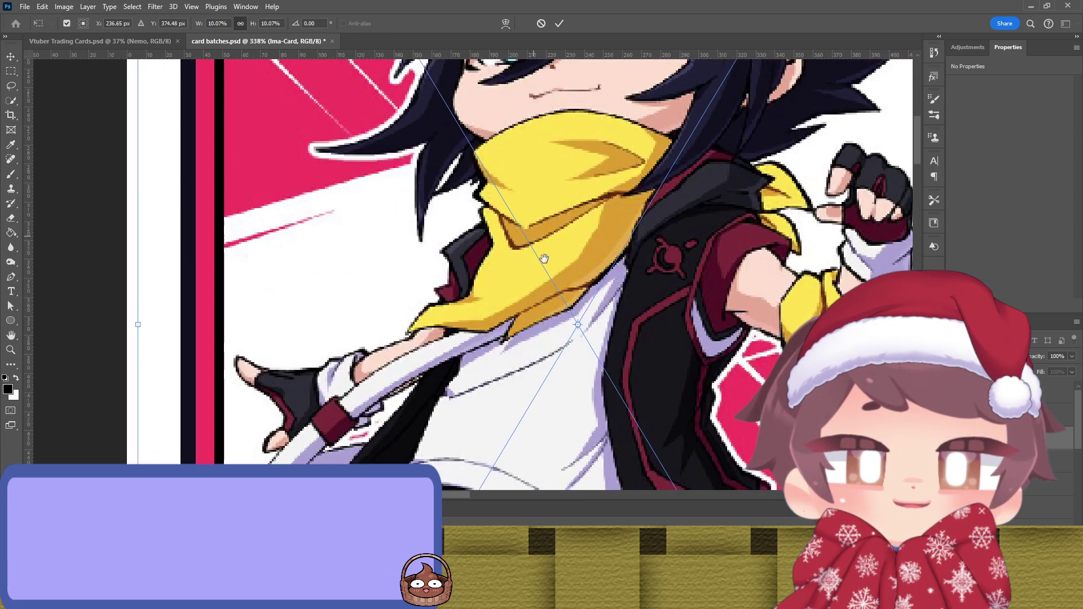
scroll(508, 202, "down", 4)
scroll(508, 202, "down", 4)
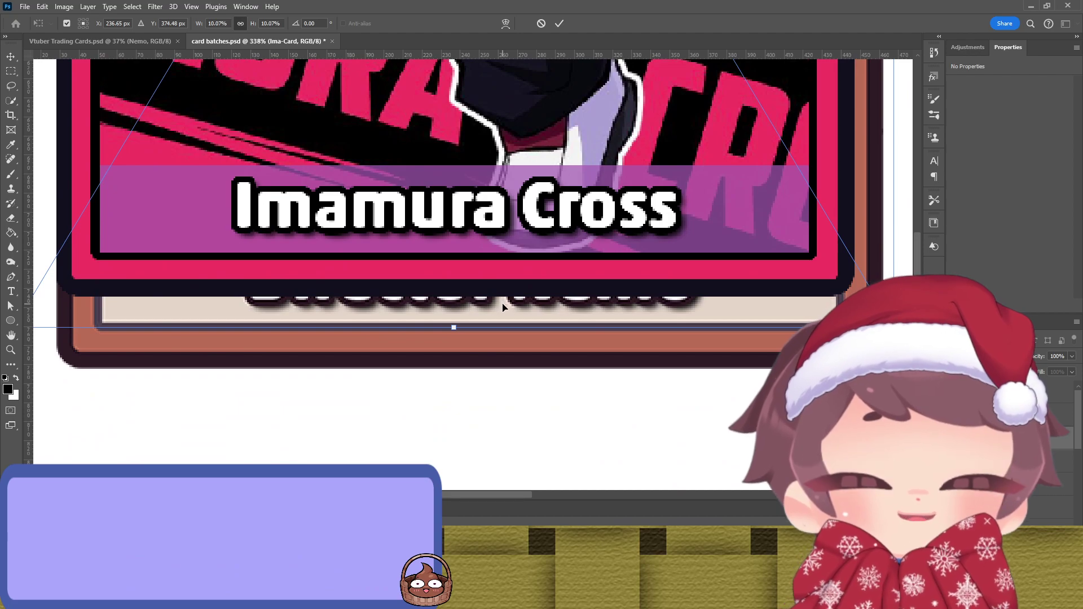
key("Down")
key("Down")
key("Down")
key("Down")
key("Down")
key("Down")
key("Down")
key("Down")
key("Down")
key("Down")
key("Down")
key("Down")
key("Down")
key("Down")
key("Down")
key("Down")
key("Down")
key("Down")
key("Down")
key("Down")
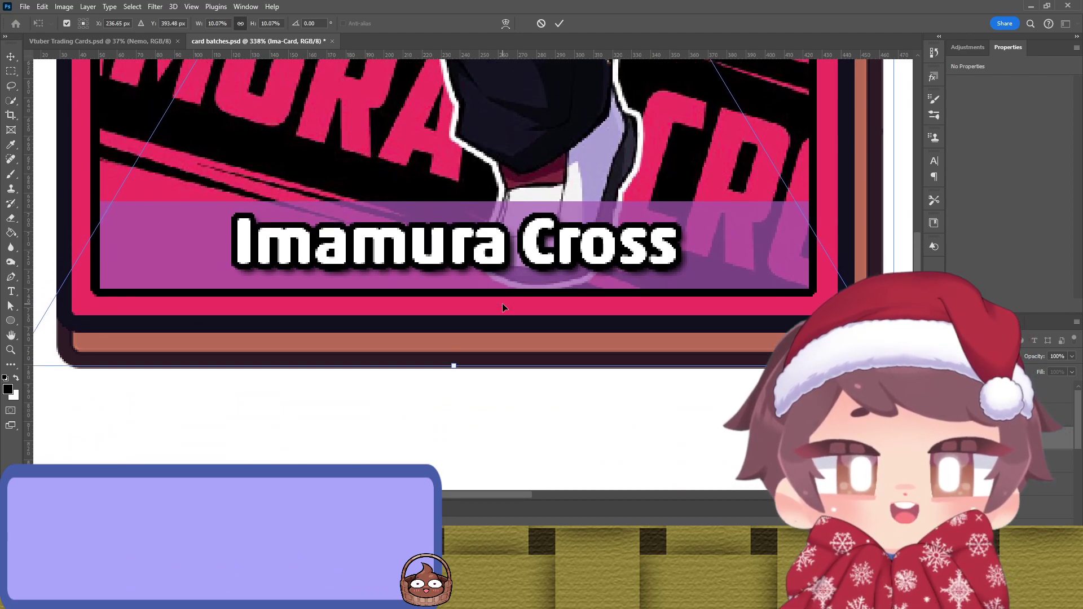
scroll(893, 181, "up", 1)
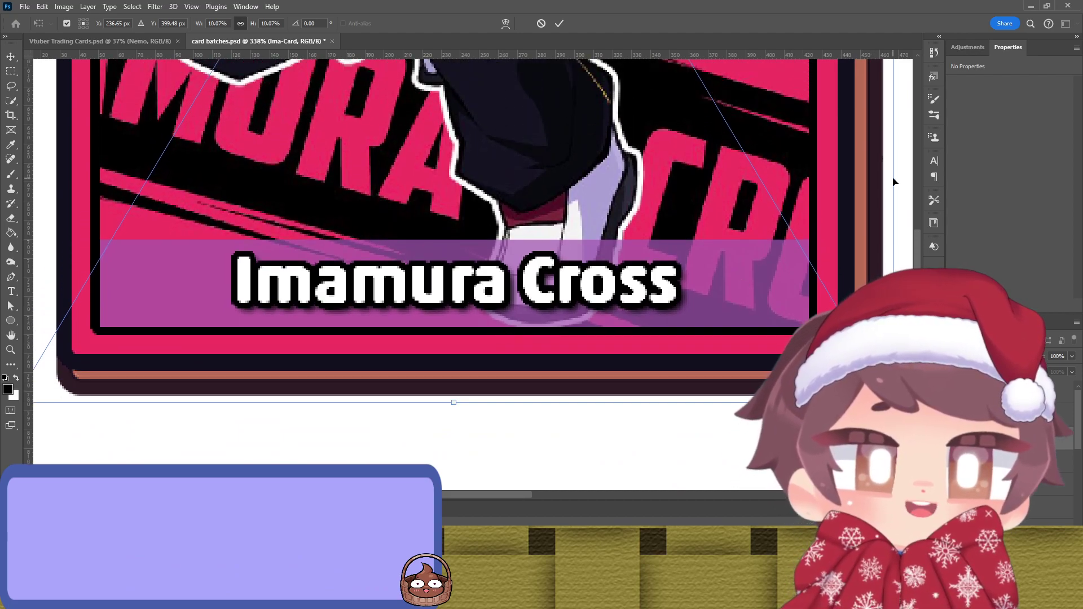
left_click_drag(901, 179, 911, 183)
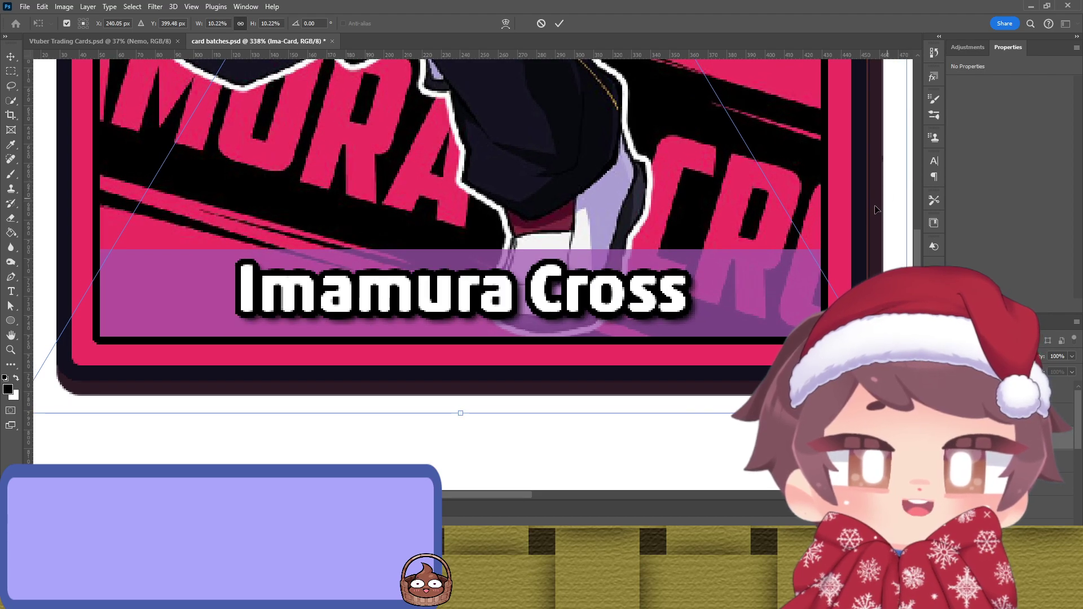
scroll(750, 234, "right", 3)
scroll(667, 217, "up", 3)
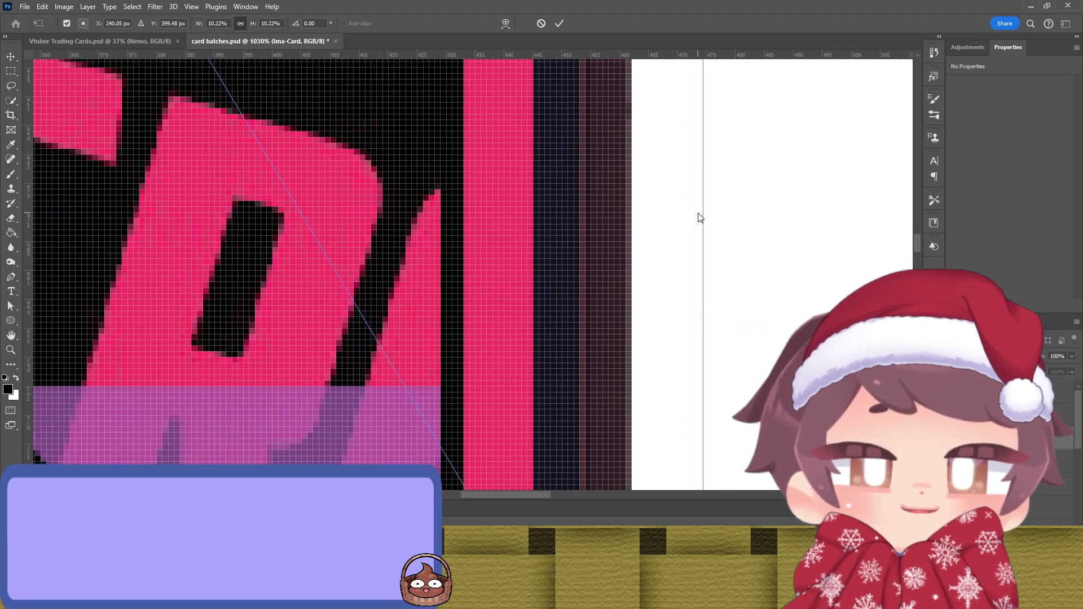
left_click_drag(701, 213, 760, 224)
Step: Align the Imamura Cross card's top edge with the template guide
scroll(556, 263, "down", 5)
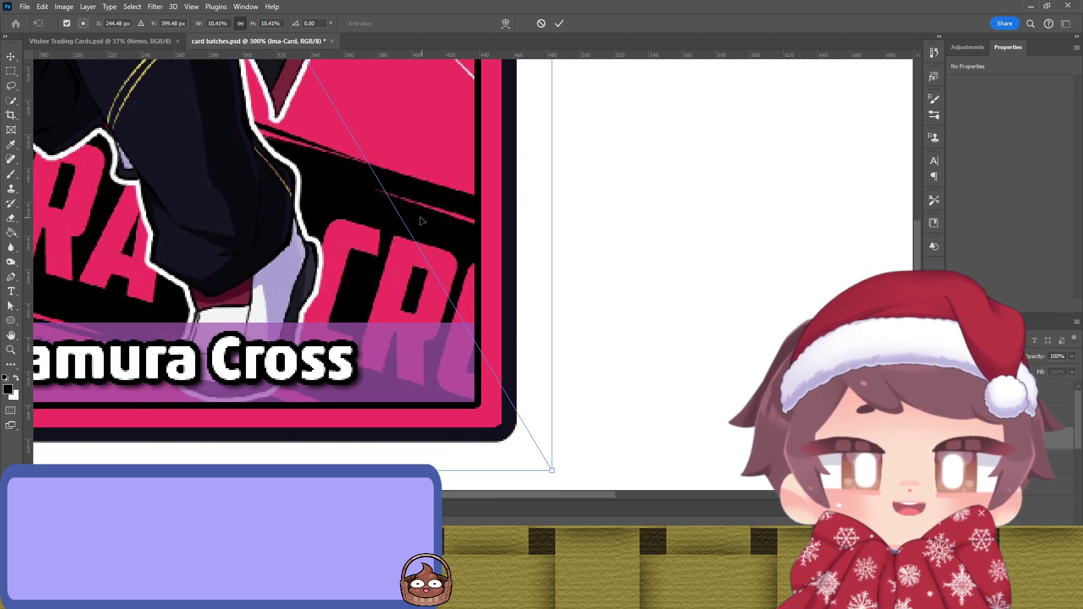
scroll(470, 214, "up", 2)
scroll(470, 215, "up", 8)
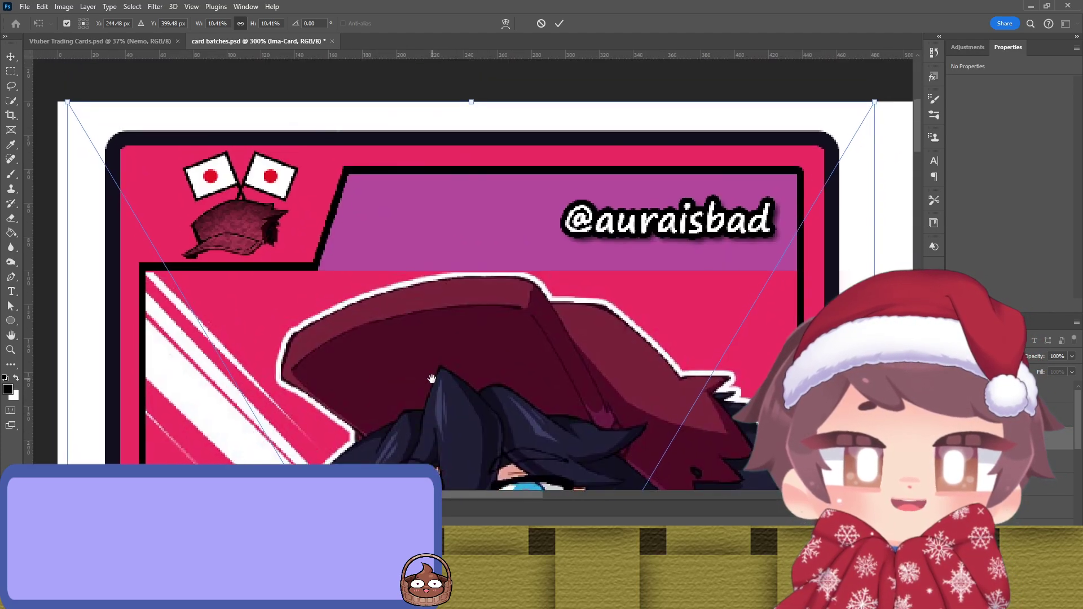
scroll(455, 170, "up", 3)
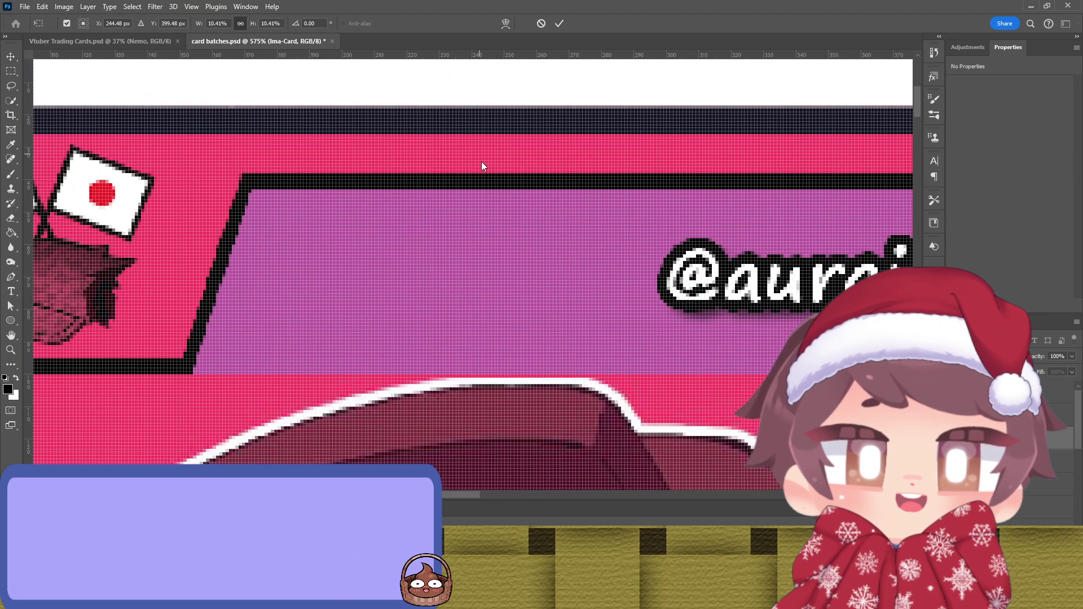
left_click_drag(527, 160, 506, 282)
scroll(483, 237, "up", 4)
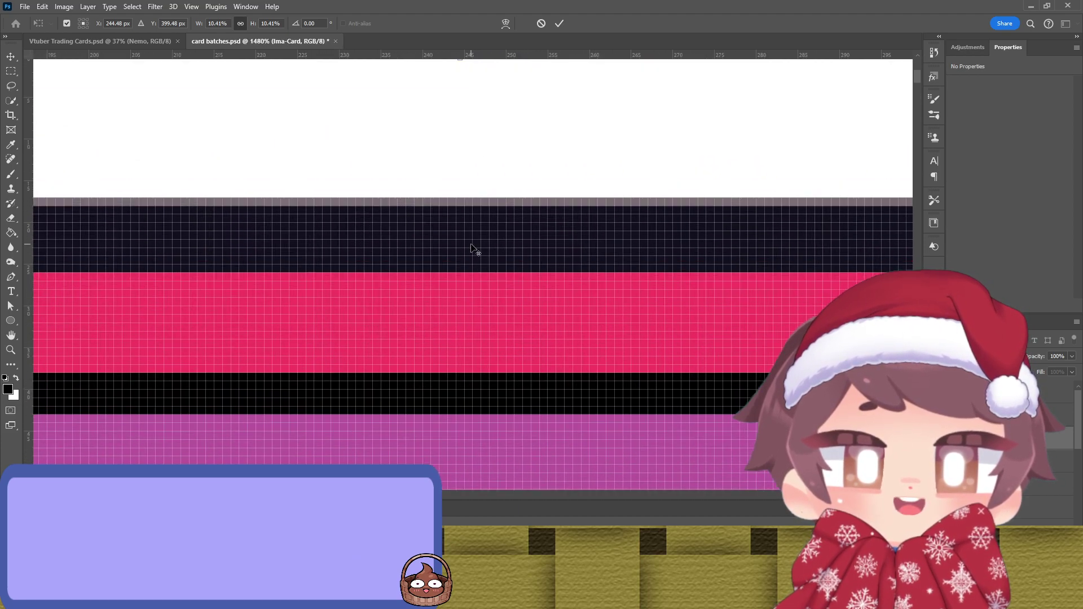
scroll(491, 209, "up", 2)
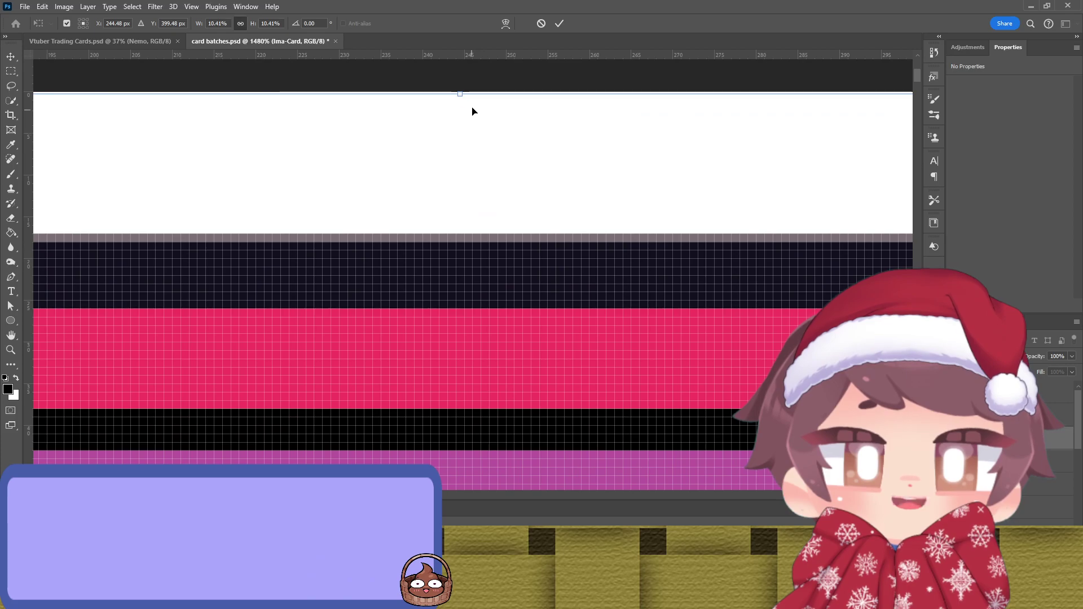
left_click_drag(477, 90, 477, 89)
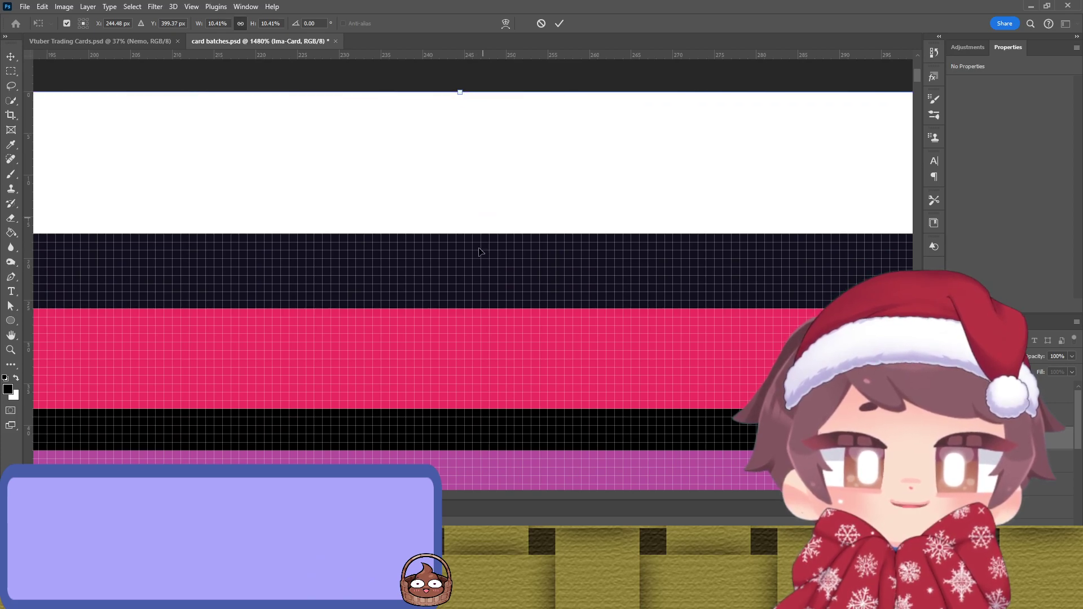
Step: Extend the card's bottom edge slightly so it reaches 10.42% scale, matching the Nemo card
scroll(473, 295, "down", 2)
scroll(473, 295, "down", 2)
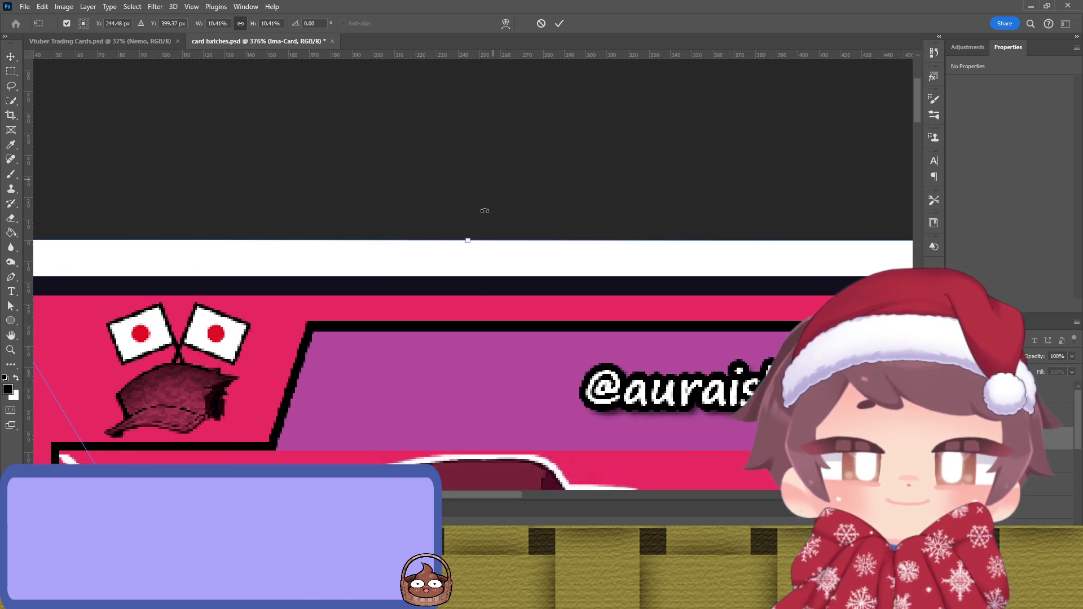
scroll(464, 181, "down", 10)
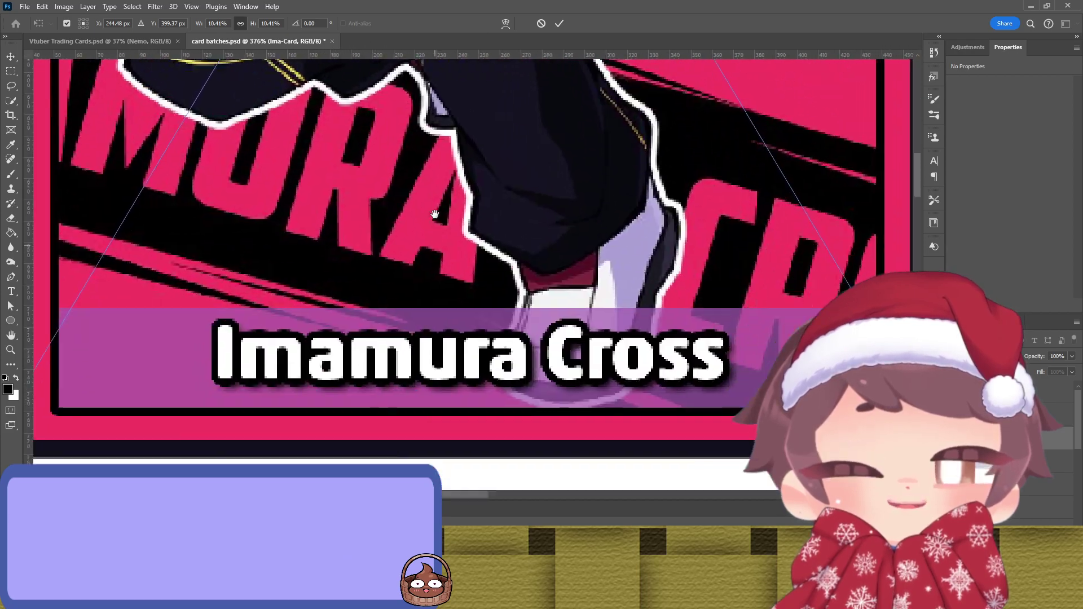
scroll(394, 321, "up", 4)
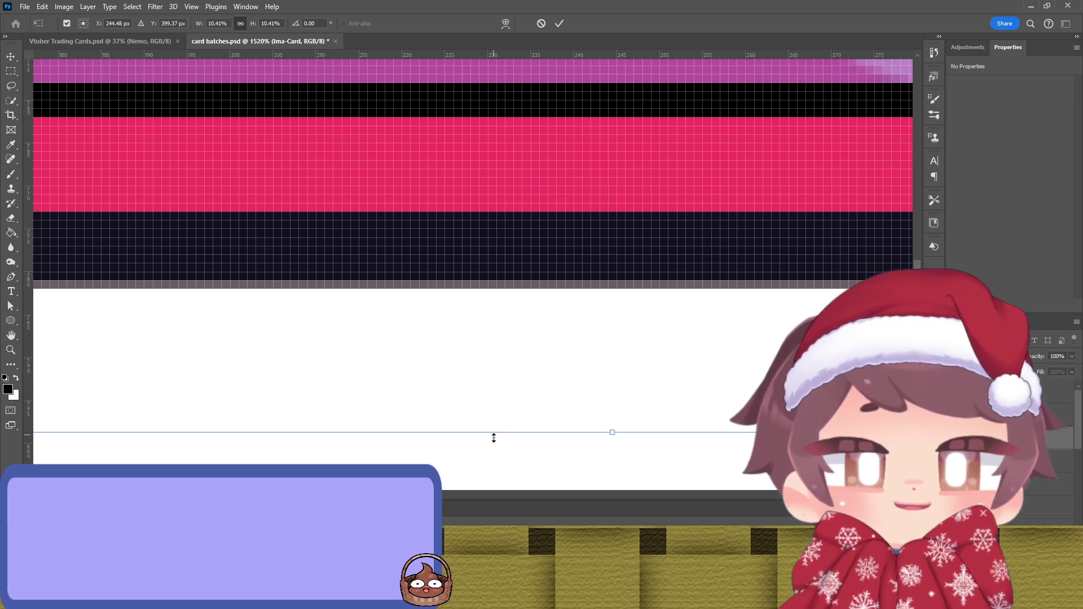
left_click_drag(494, 438, 496, 448)
left_click(470, 362, "alt")
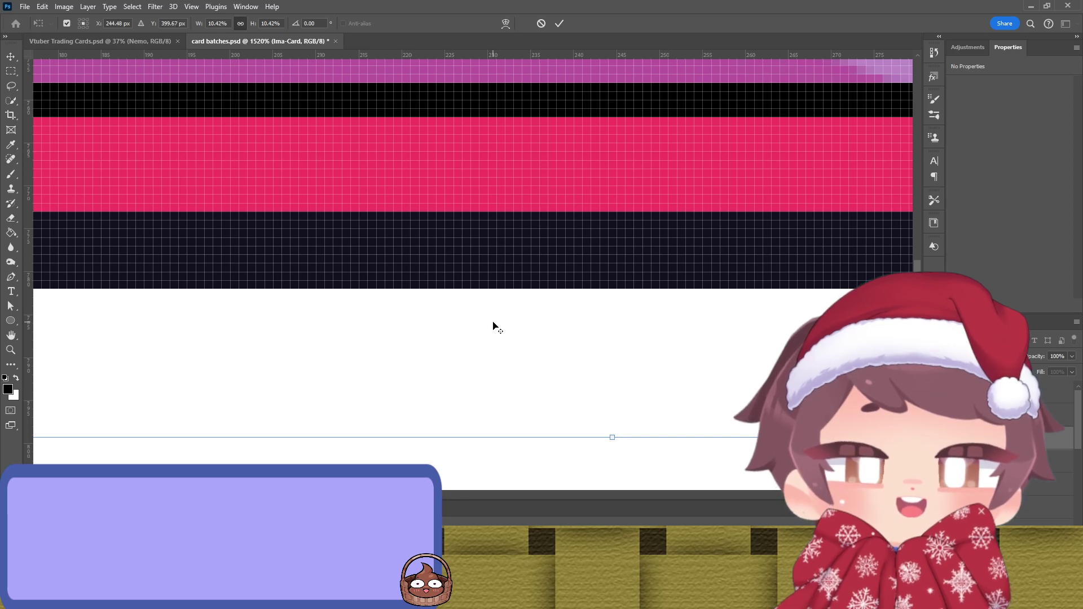
scroll(494, 327, "down", 7)
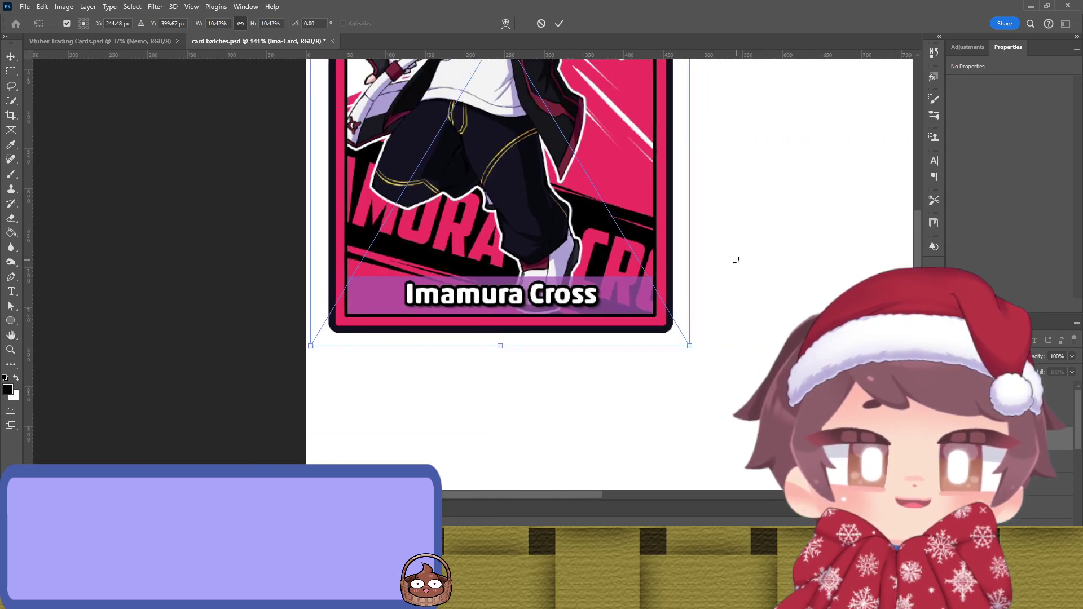
scroll(737, 260, "up", 3)
Step: Apply the Imamura Cross card's resize, then deselect its layer
left_click(564, 25)
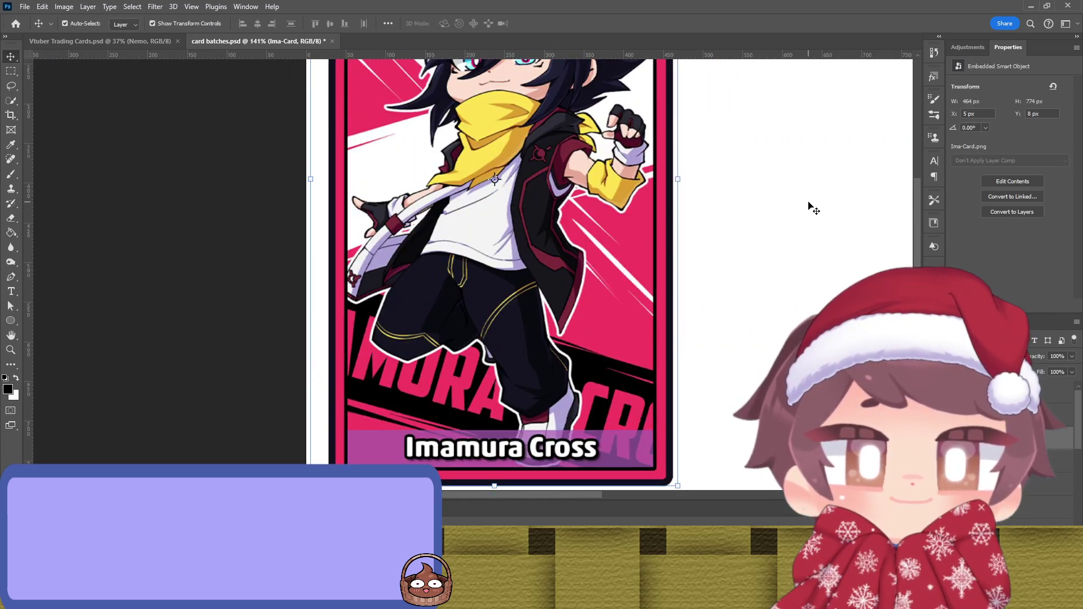
scroll(785, 203, "up", 3)
scroll(783, 200, "up", 1)
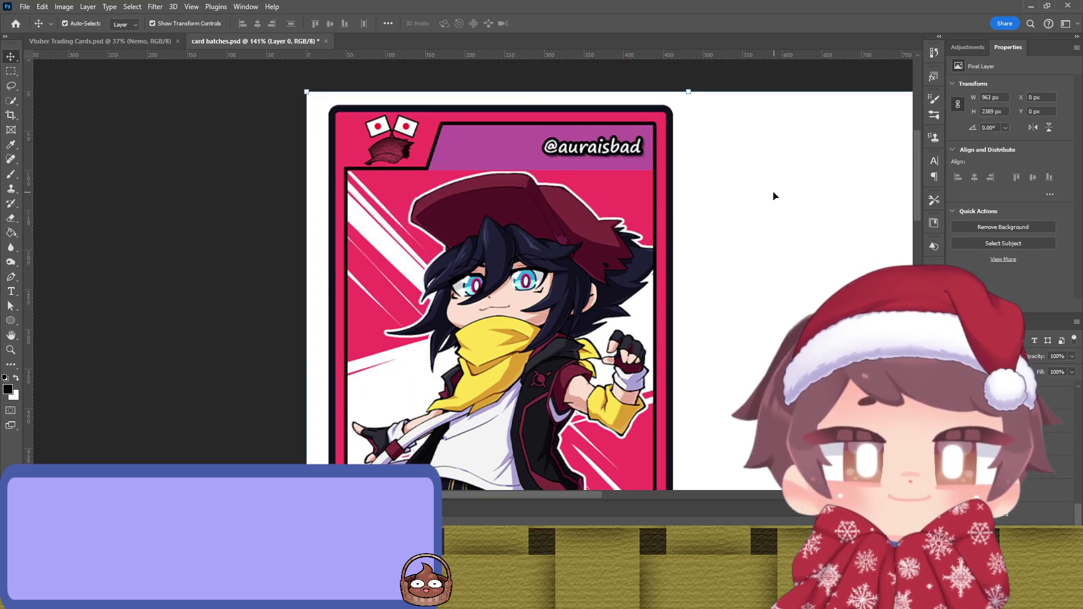
scroll(362, 109, "up", 6)
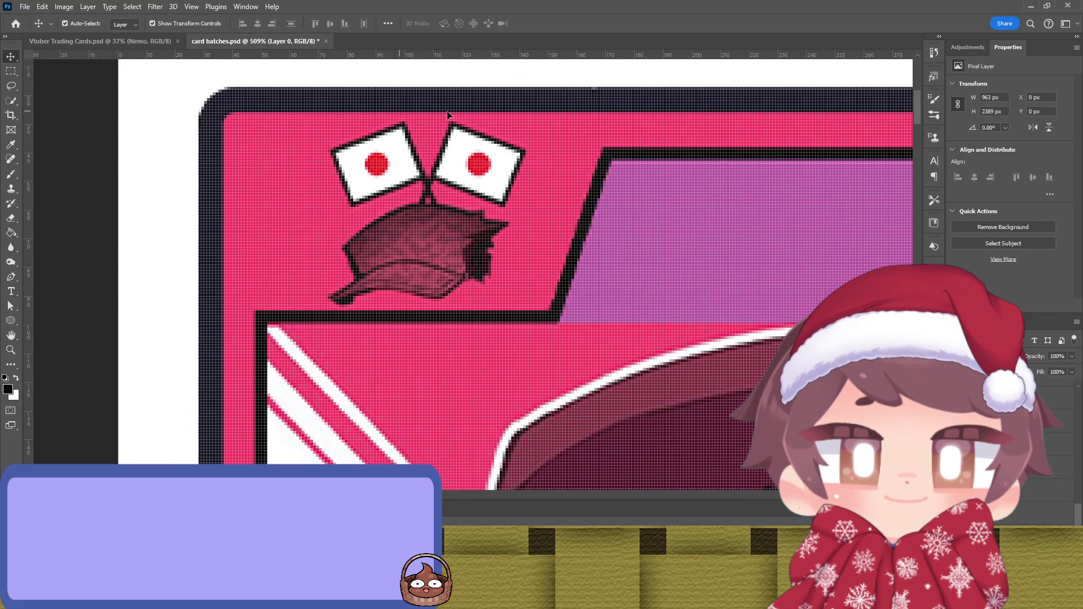
scroll(534, 141, "down", 2)
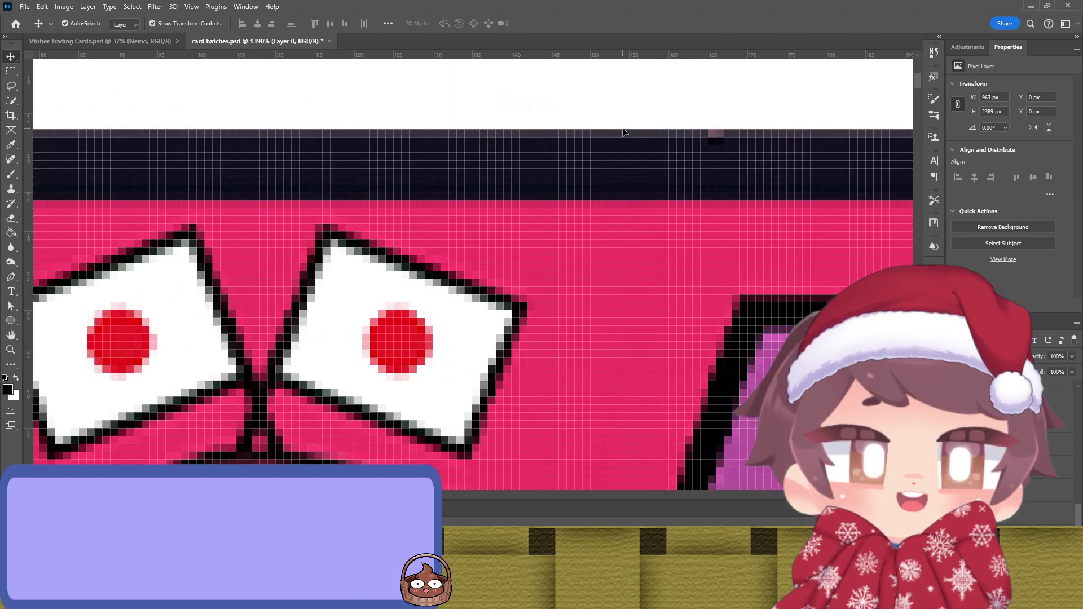
scroll(684, 185, "up", 1)
scroll(682, 189, "down", 2)
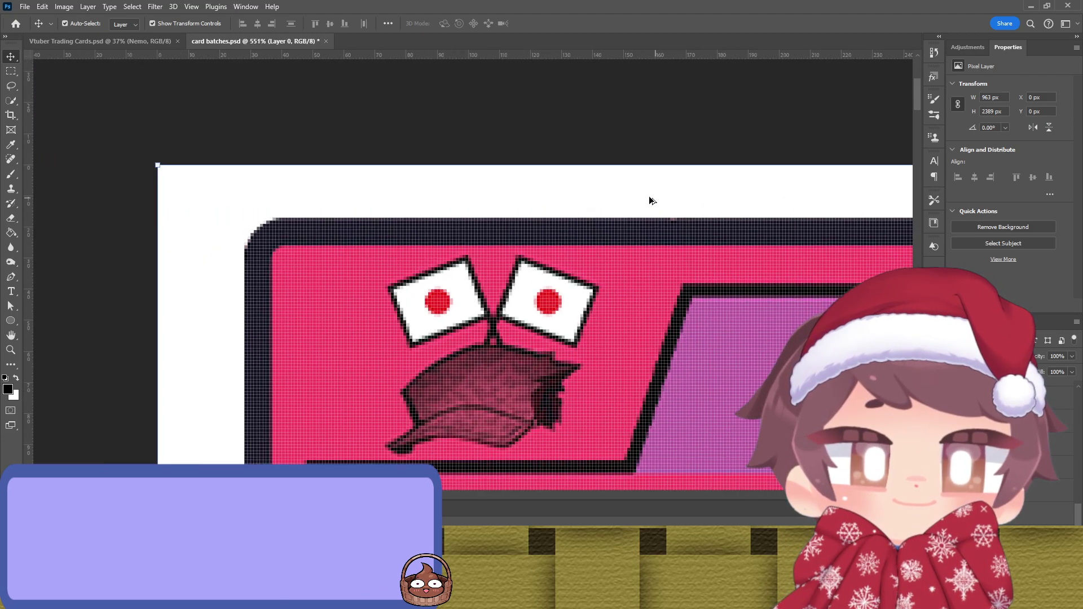
left_click(115, 213)
scroll(552, 198, "down", 4)
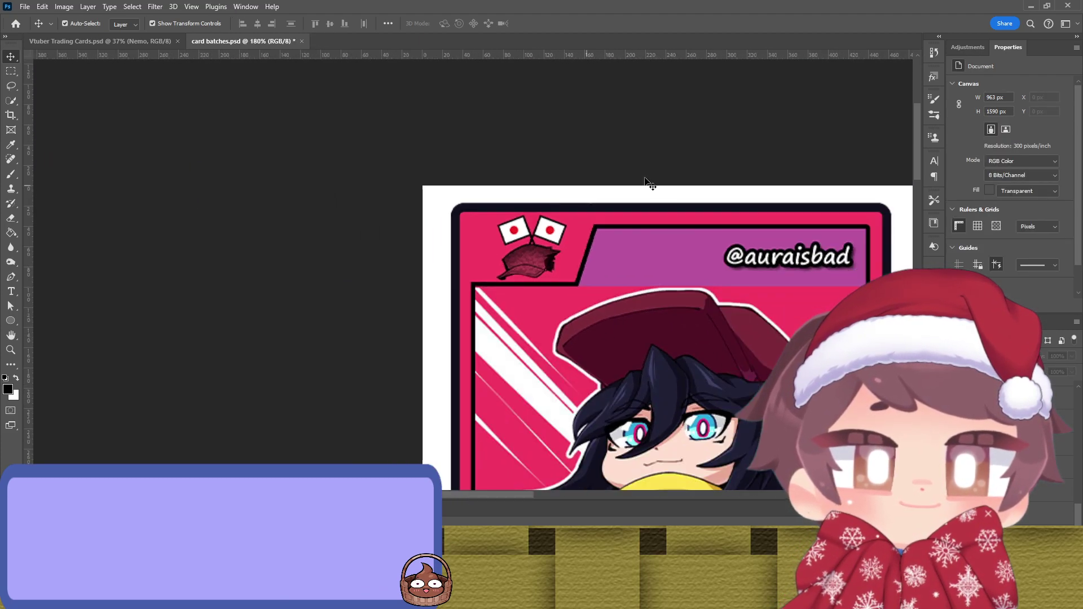
scroll(682, 167, "down", 2)
scroll(482, 248, "right", 3)
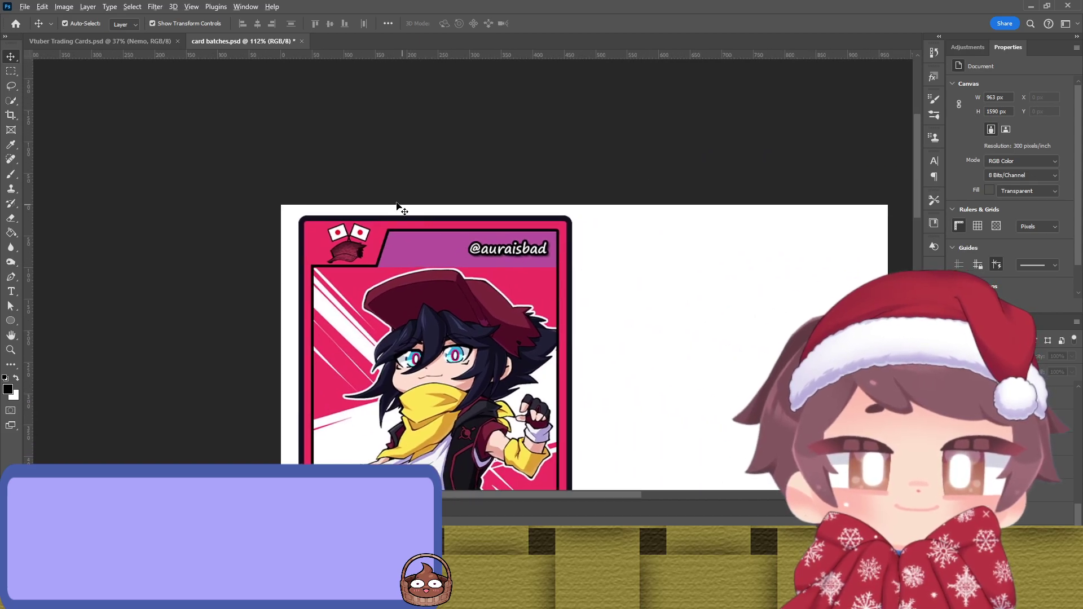
scroll(376, 194, "up", 3)
scroll(471, 194, "up", 4)
Step: Nudge the Imamura Cross card up one pixel, commit it at 464 × 773 px, and fit the sheet on screen
left_click(399, 298)
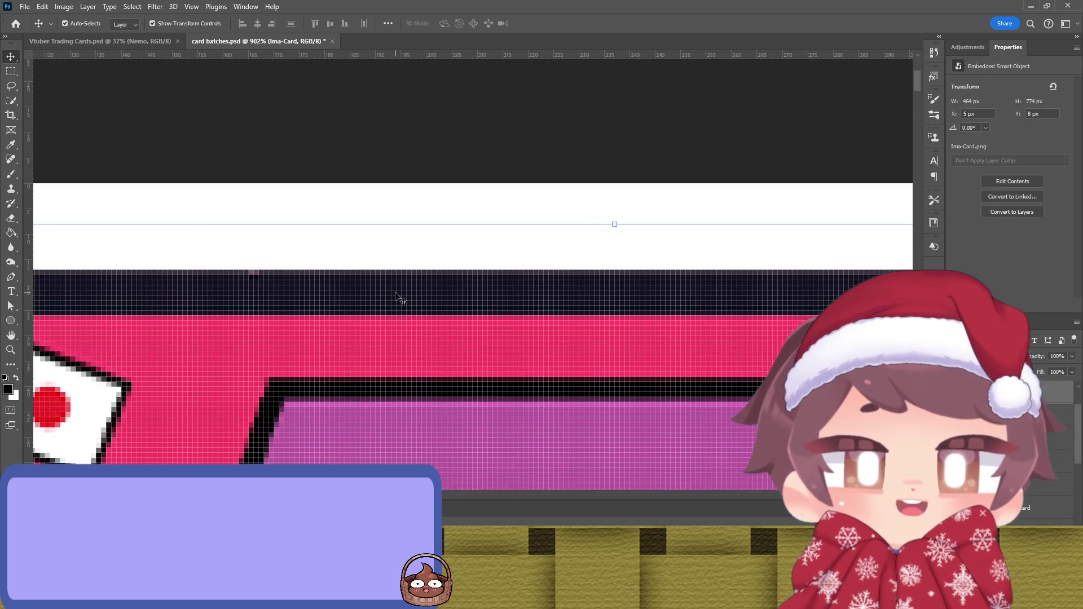
scroll(598, 261, "up", 2)
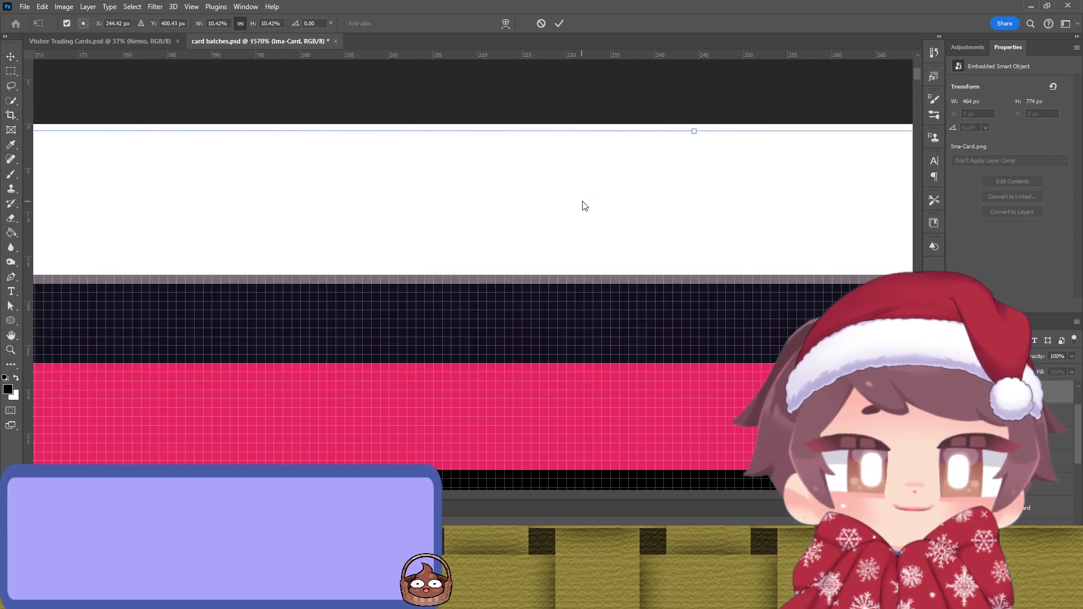
key("Up")
key("Up")
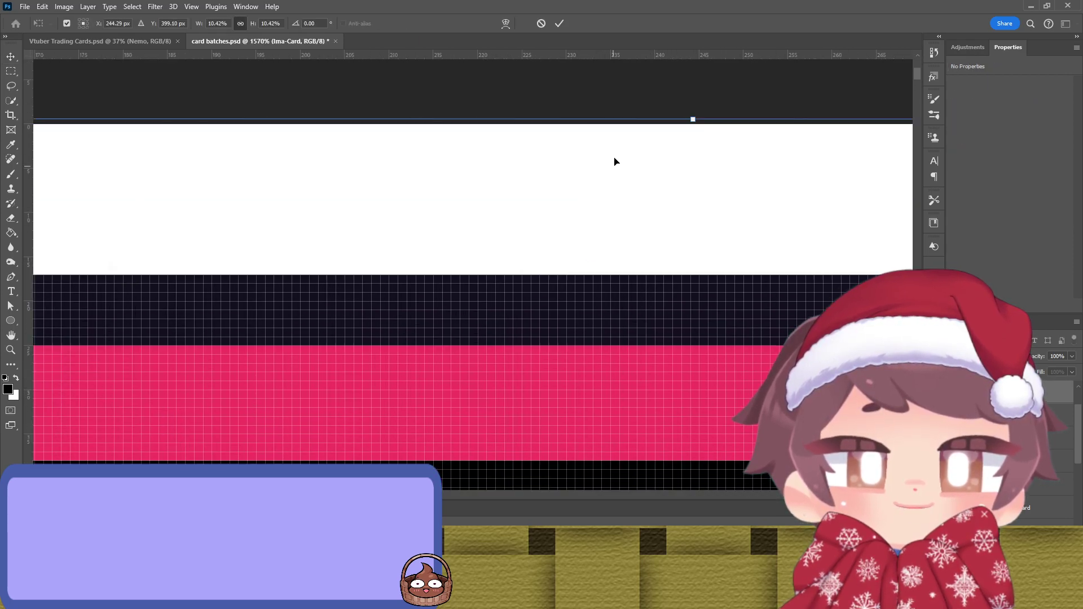
left_click_drag(586, 126, 583, 131)
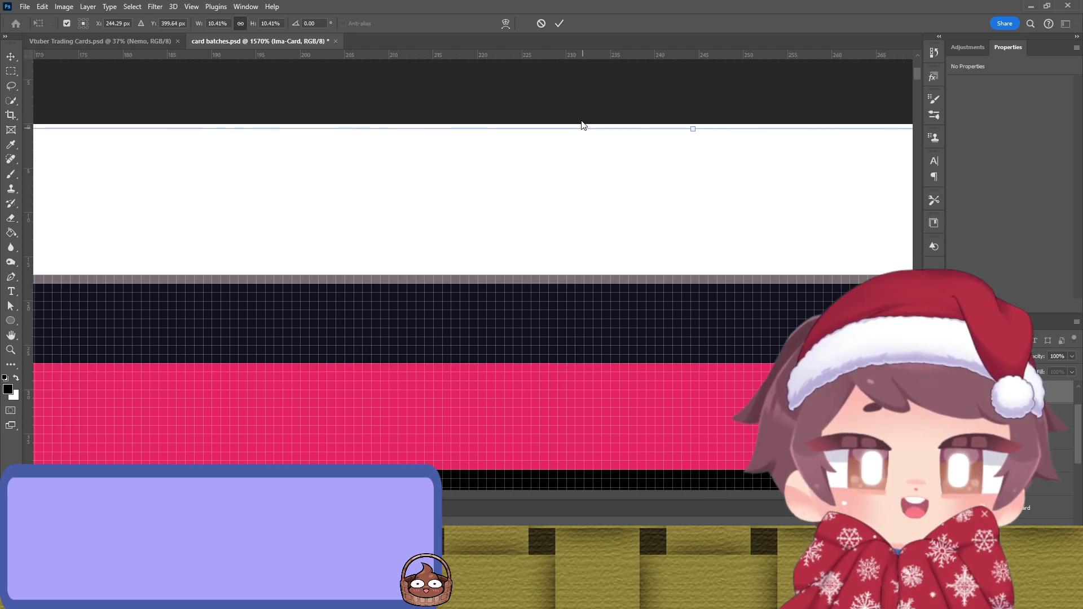
key("ctrl+z")
left_click(560, 23)
scroll(555, 196, "down", 1)
key("ctrl+0")
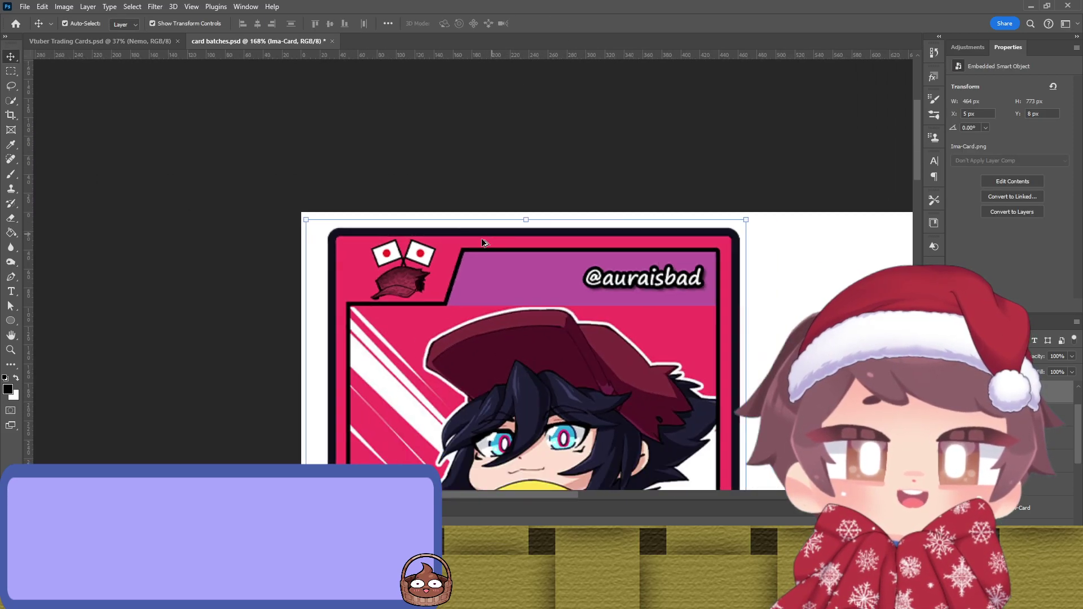
Step: Move the Imamura Cross card right, beside the Director Nemo card
left_click_drag(485, 264, 682, 248)
scroll(682, 248, "down", 5)
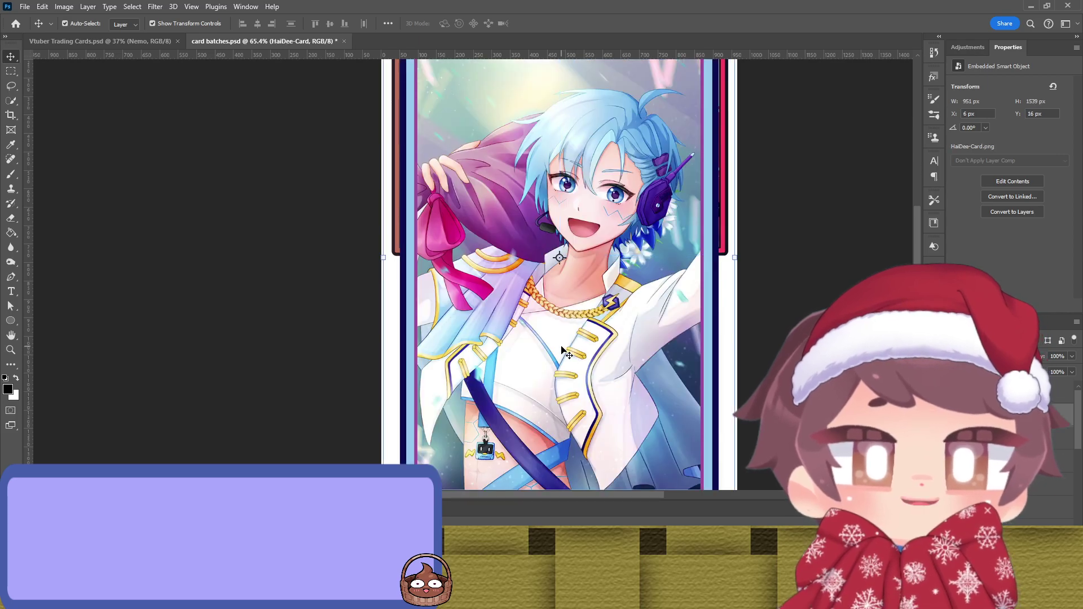
scroll(560, 349, "up", 3)
scroll(560, 349, "up", 3)
Step: Drag the Hai-Dee card to the top-left corner and shrink it to about 10.40%
left_click_drag(537, 261, 521, 258)
scroll(523, 259, "down", 10)
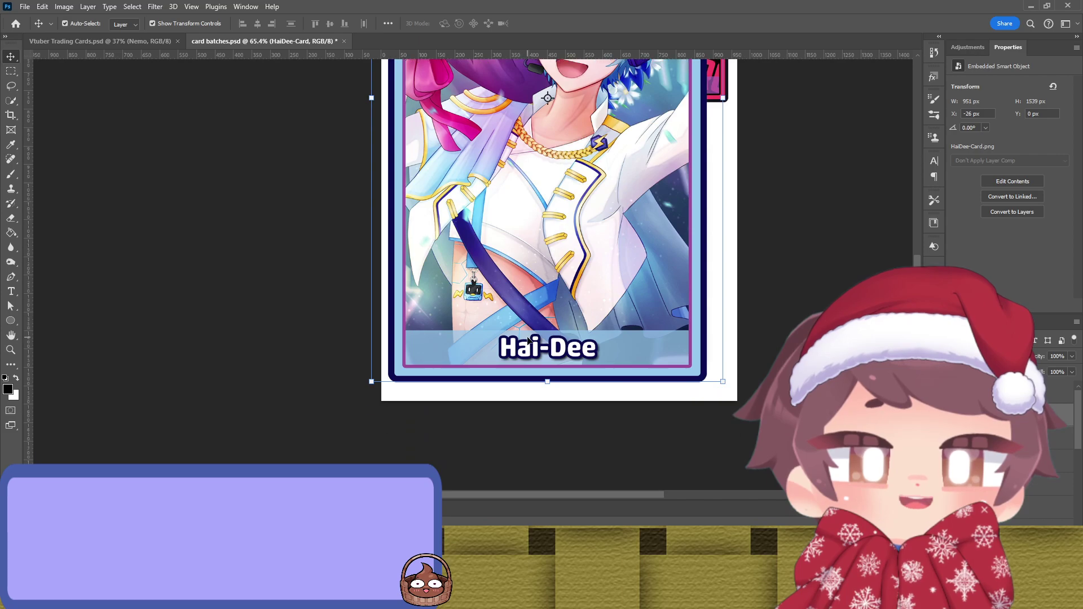
left_click_drag(549, 384, 529, 134)
scroll(529, 134, "up", 10)
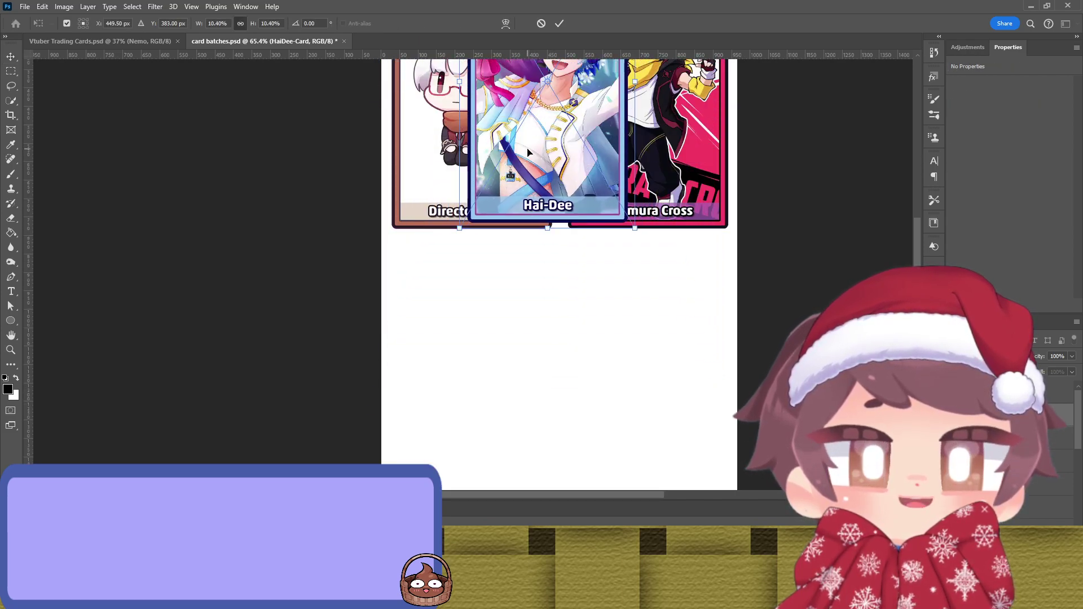
Step: Align the Hai-Dee card's left and right edges with the margins at high zoom
left_click_drag(552, 224, 476, 228)
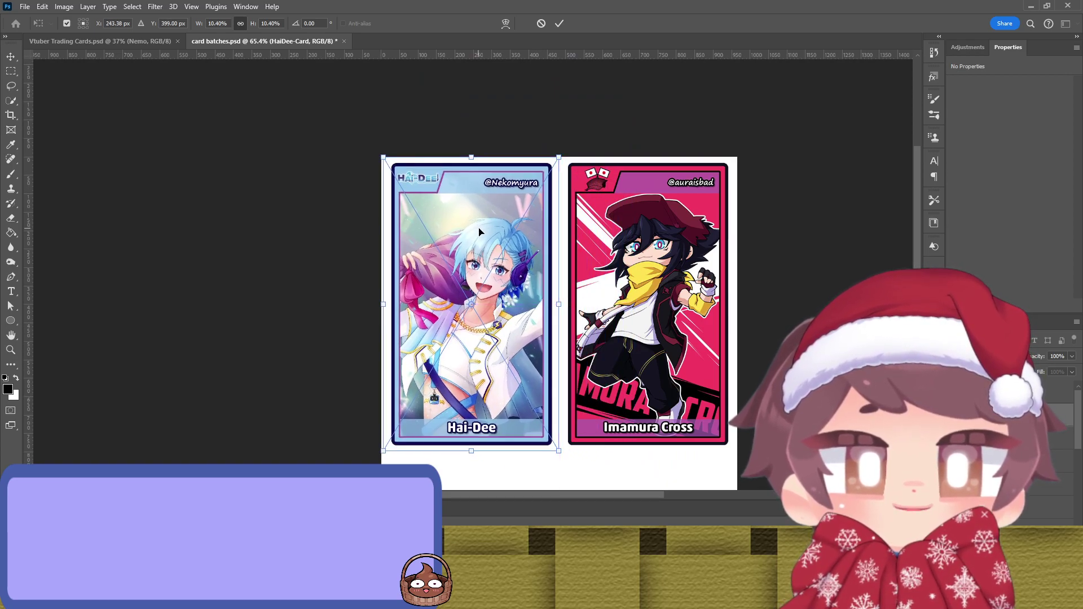
scroll(568, 237, "up", 10)
scroll(569, 237, "up", 3)
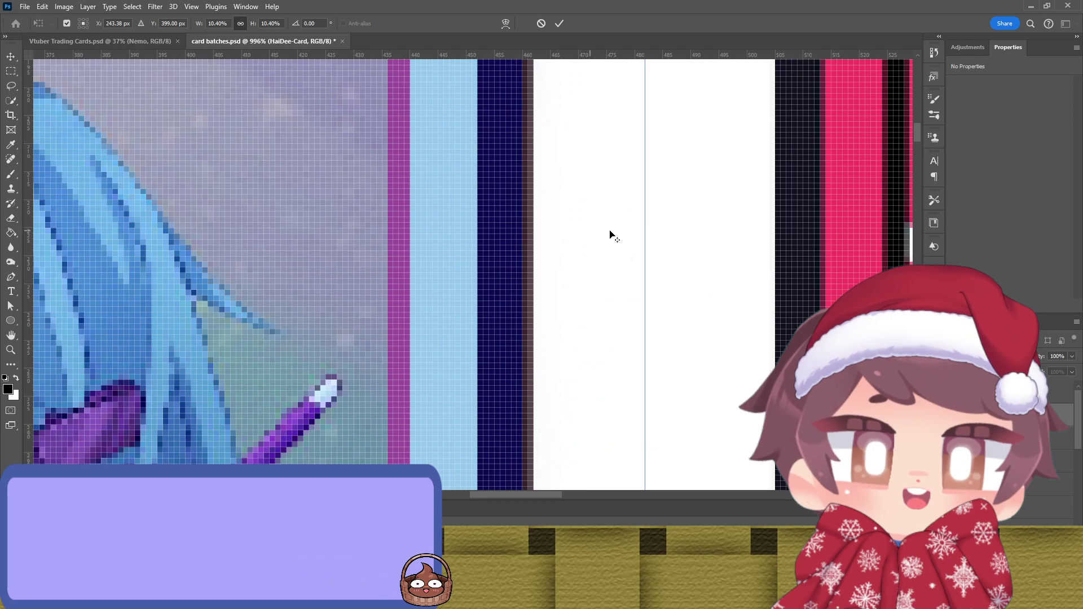
mouse_move(652, 233)
left_mouse_down()
mouse_move(663, 237)
mouse_move(651, 242)
left_mouse_up()
scroll(614, 241, "up", 2)
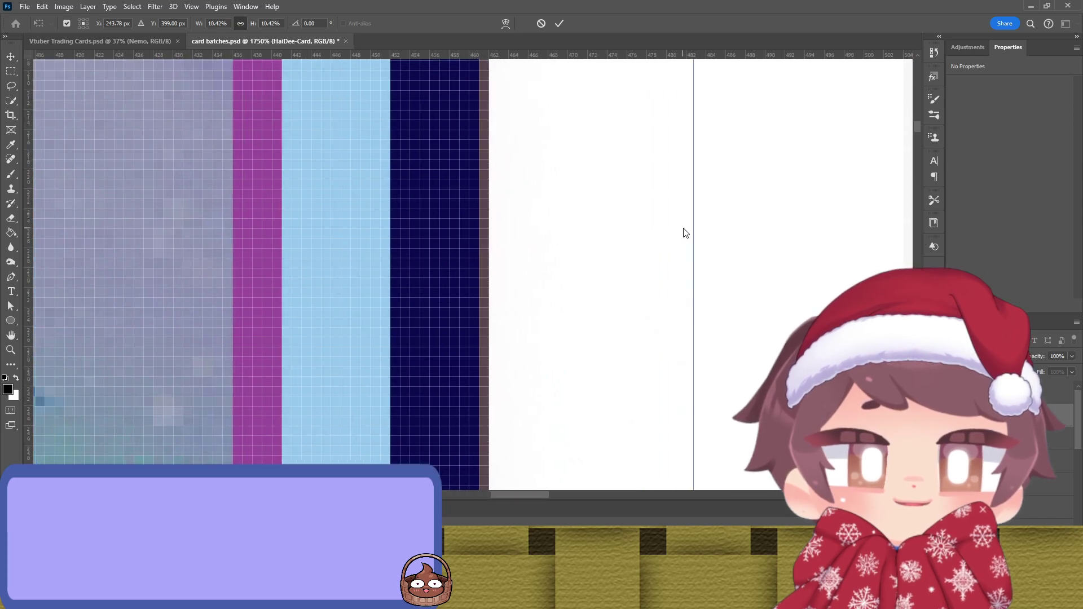
left_click_drag(697, 227, 702, 228)
left_click_drag(330, 277, 230, 290)
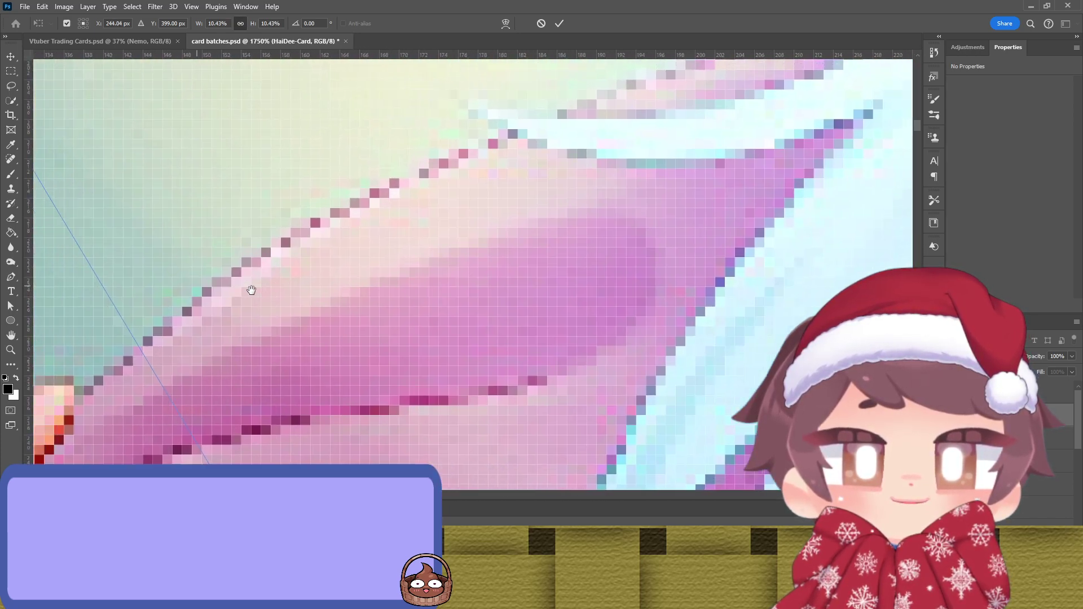
scroll(230, 290, "left", 10)
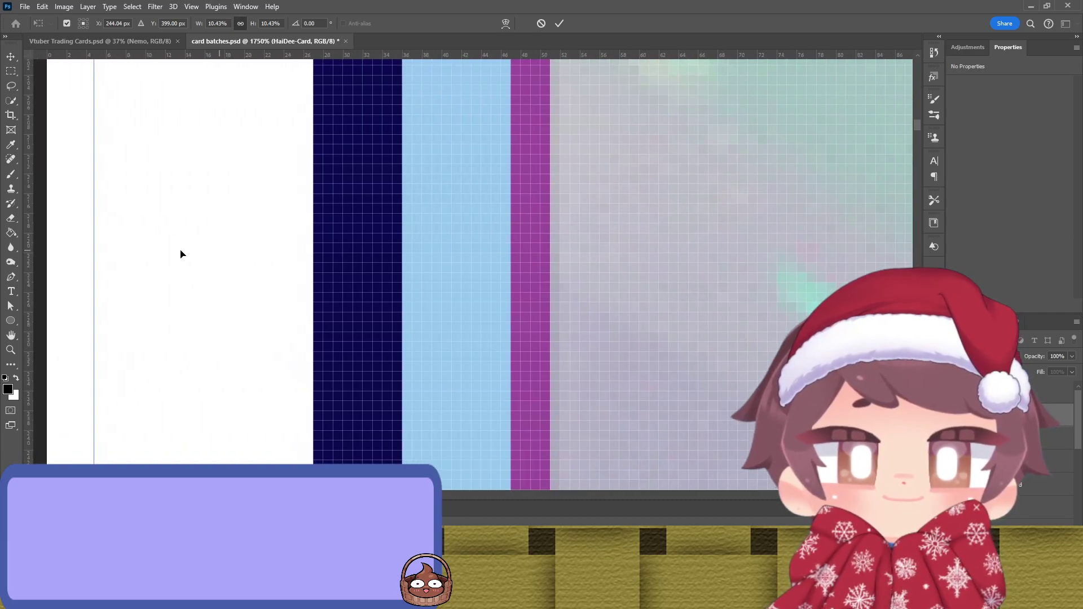
left_click_drag(89, 253, 101, 263)
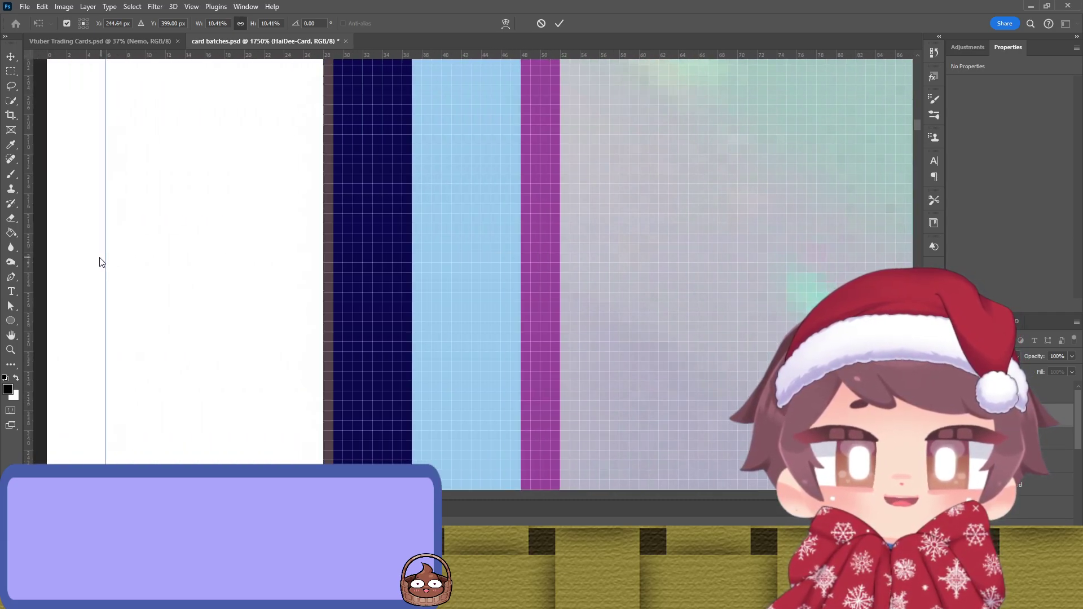
Step: Fine-tune the Hai-Dee card's top and bottom edges and commit the 478 × 775 px resize
scroll(581, 206, "down", 8)
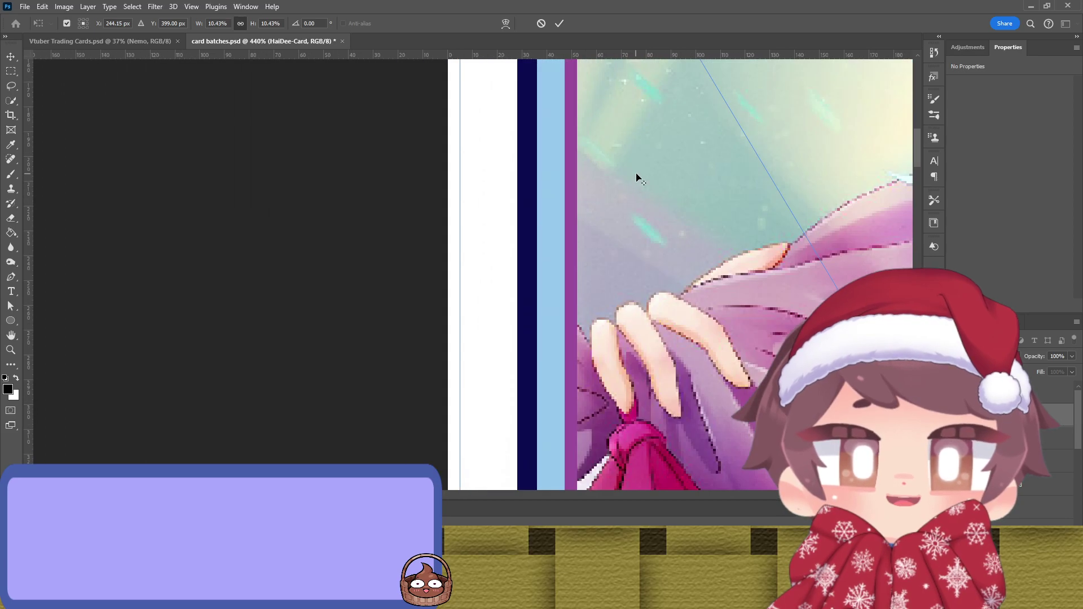
left_click_drag(748, 148, 114, 333)
scroll(530, 140, "up", 3)
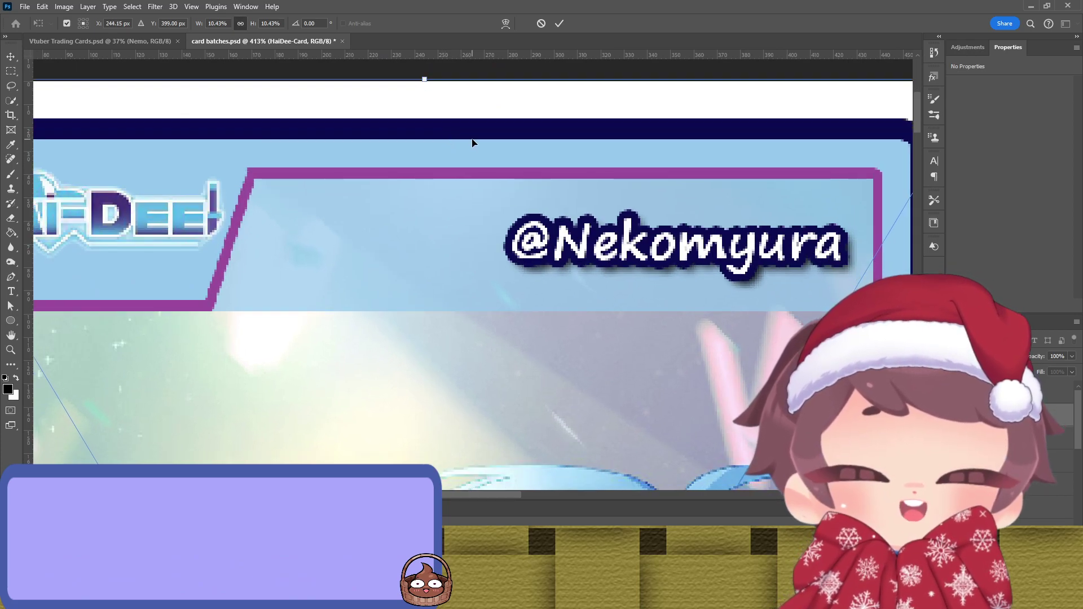
key("Down")
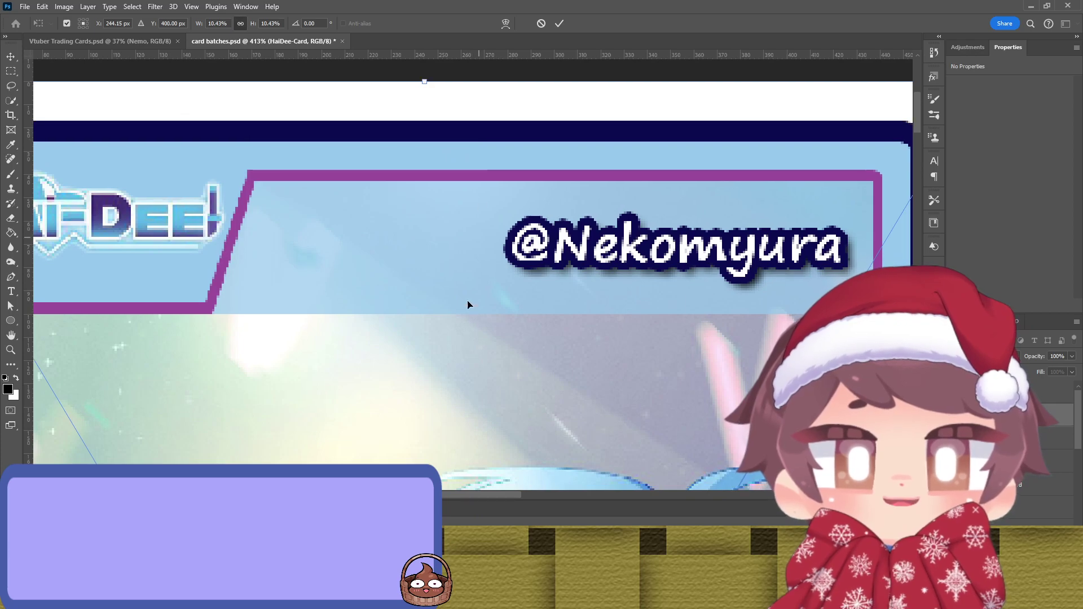
scroll(474, 287, "down", 20)
scroll(458, 329, "up", 5)
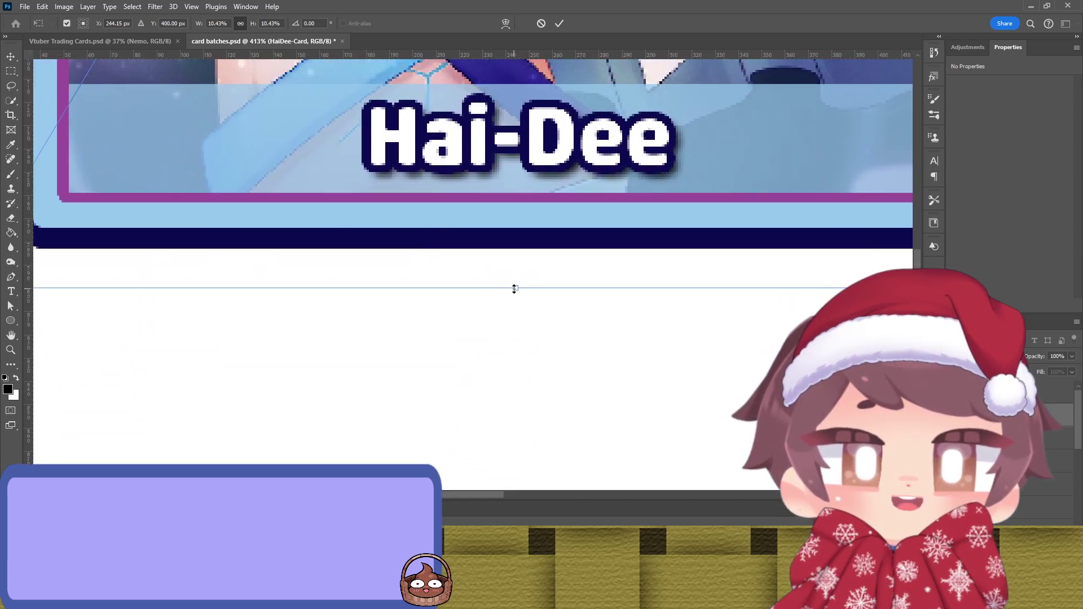
left_click_drag(514, 289, 513, 289)
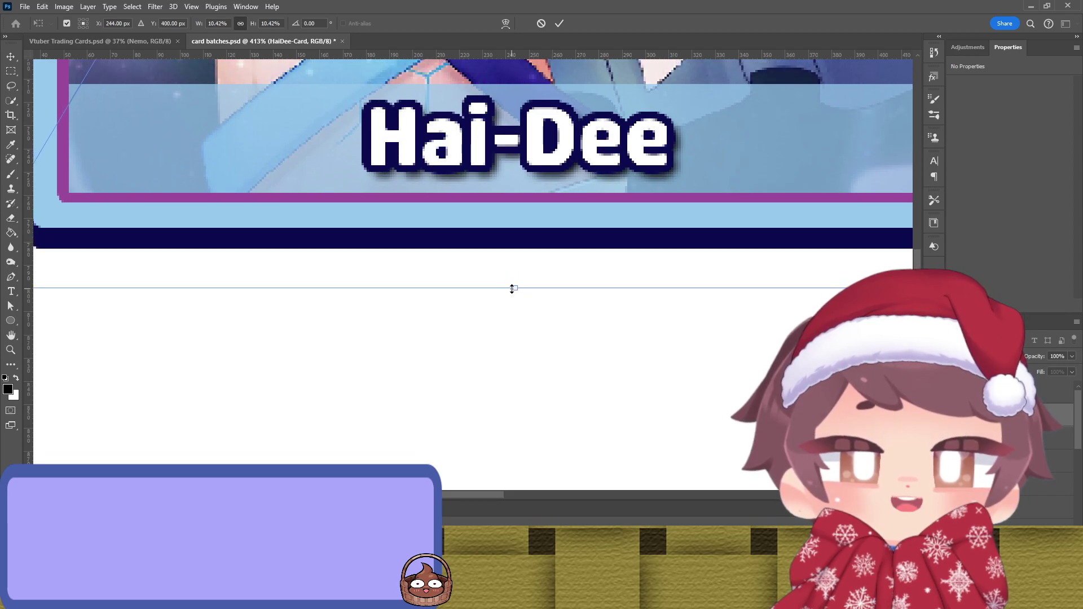
scroll(512, 288, "down", 8)
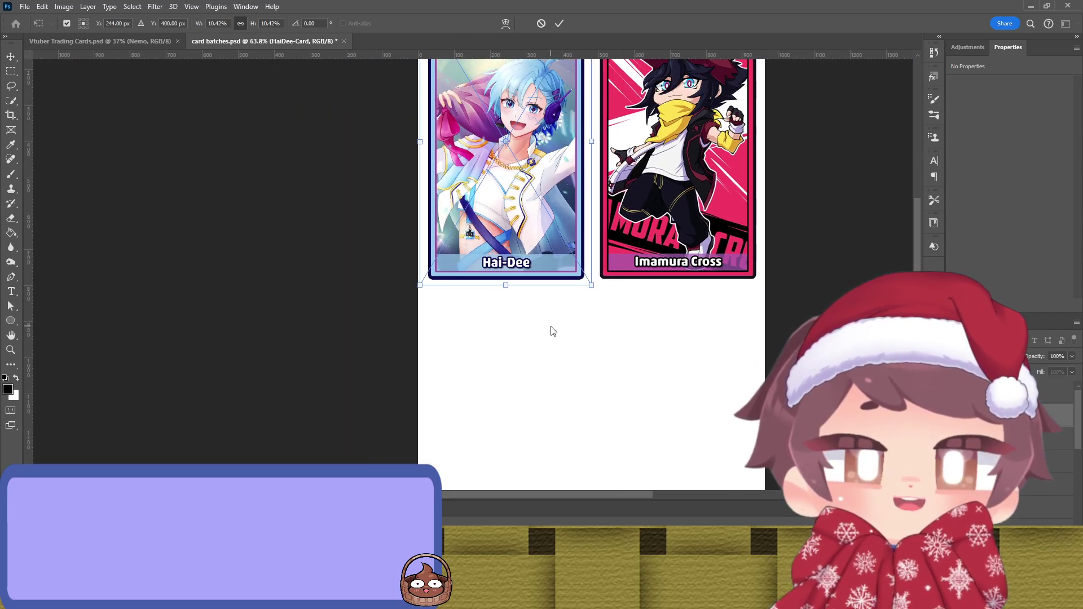
left_click(559, 23)
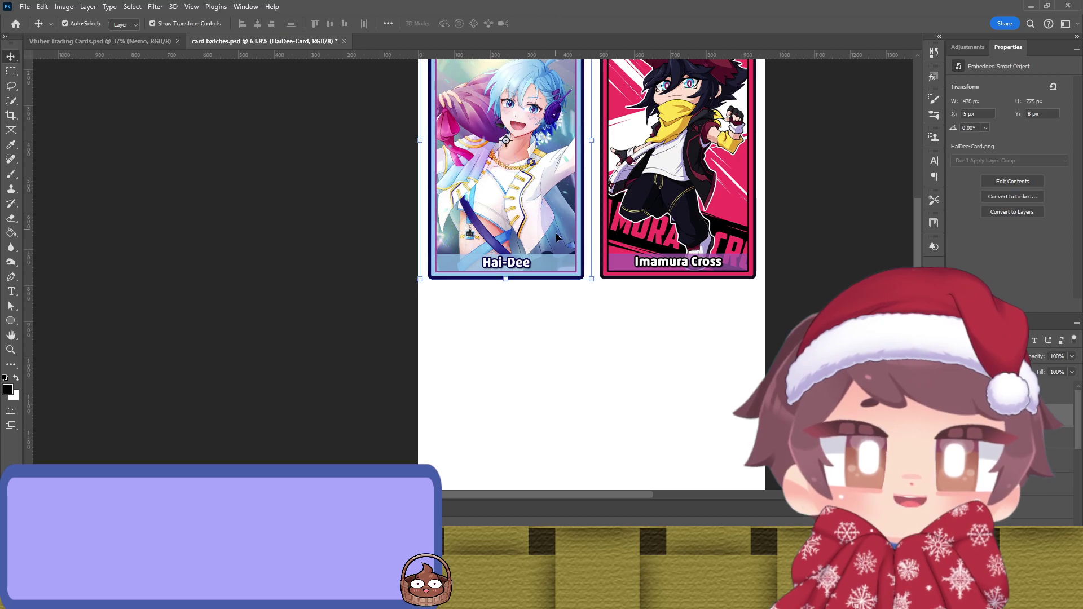
Step: Move the Hai-Dee card into the bottom-left slot below Director Nemo
scroll(545, 250, "down", 5)
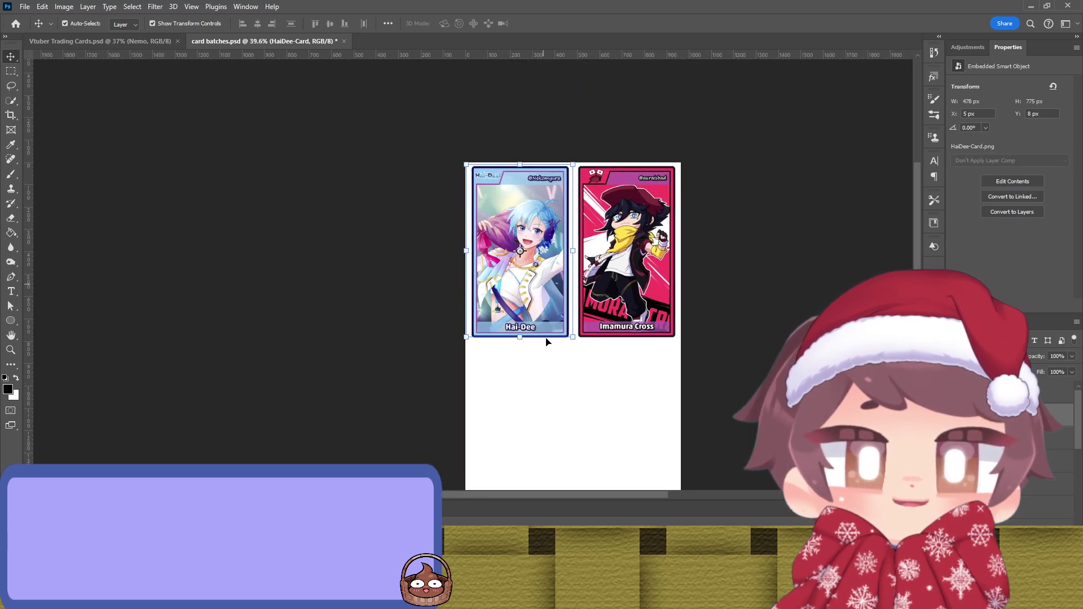
left_click(546, 330)
left_click(547, 330)
left_click_drag(537, 291, 531, 475)
scroll(725, 314, "down", 3)
Step: Place the FuwaCh card image on the sheet and shrink it roughly to card size
left_click(714, 311)
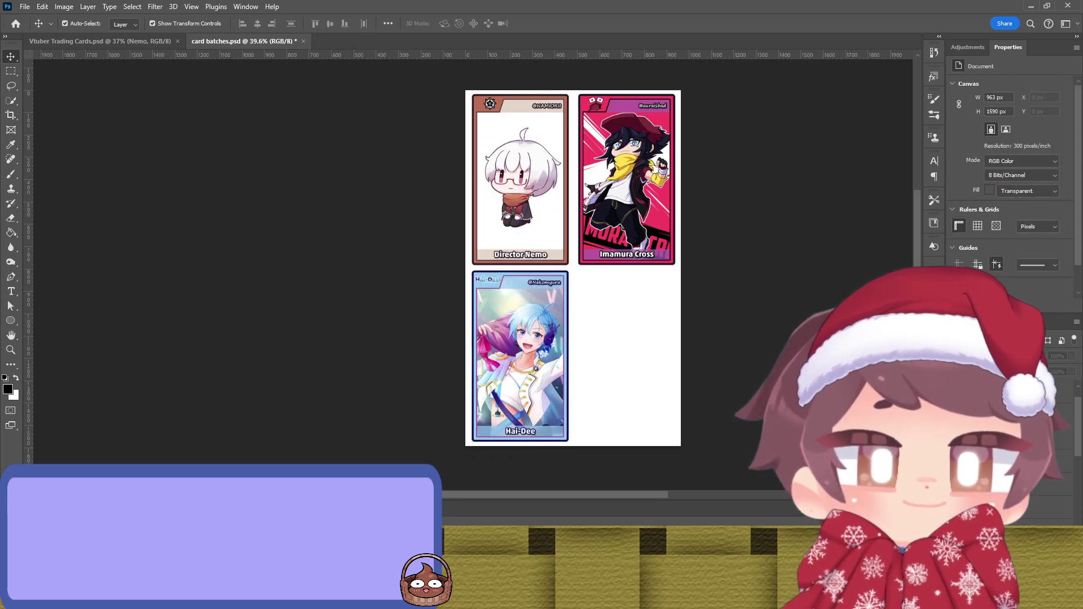
left_click_drag(1082, 268, 573, 268)
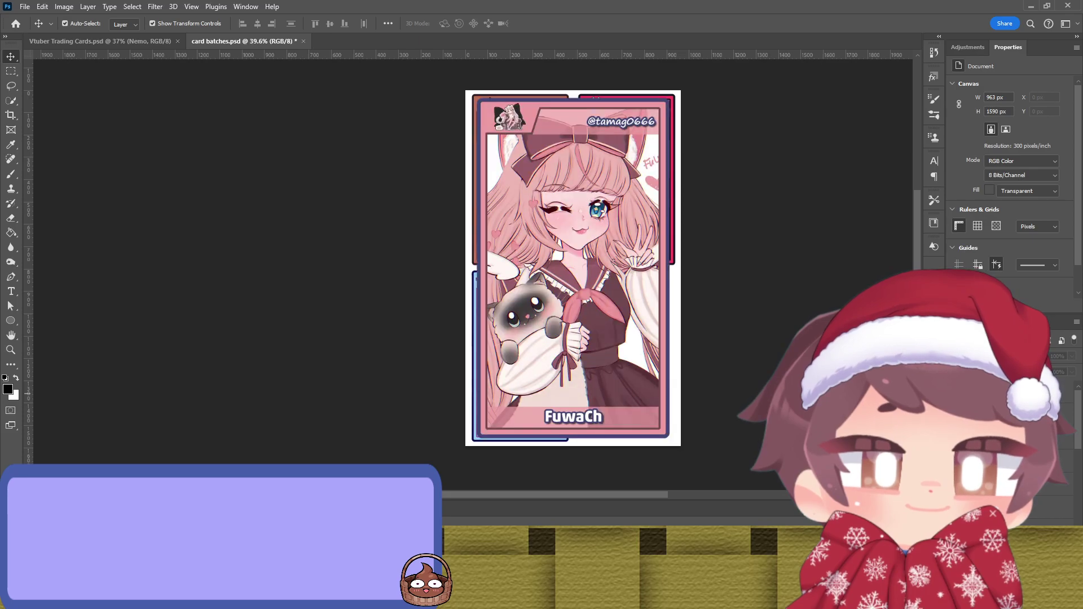
mouse_move(608, 375)
left_mouse_down()
mouse_move(608, 254)
mouse_move(606, 383)
left_mouse_up()
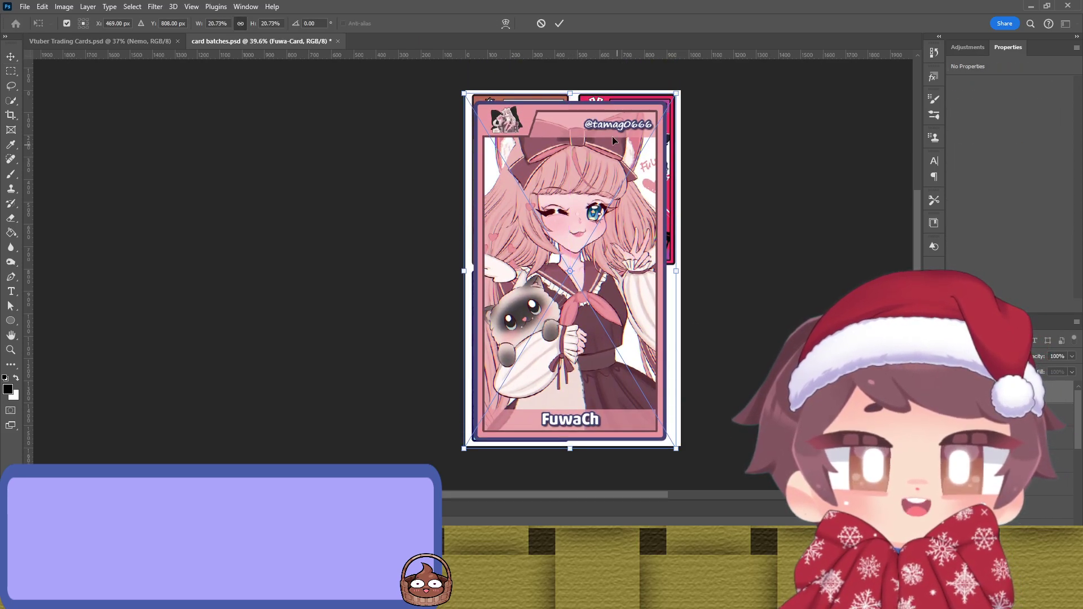
left_click_drag(567, 90, 583, 293)
left_click_drag(584, 361, 639, 180)
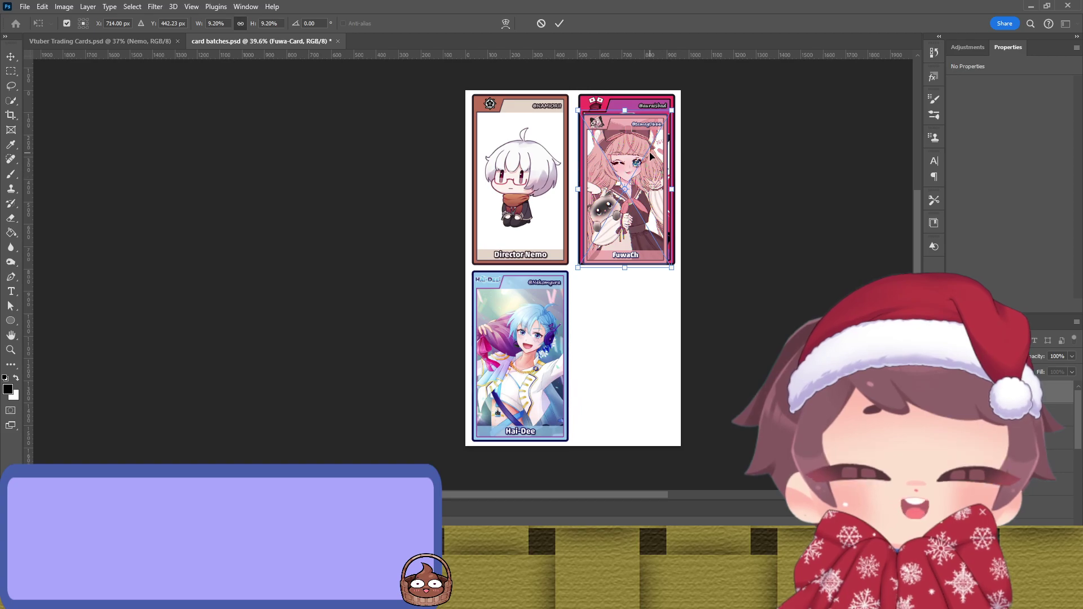
key("Return")
Step: Widen the FuwaCh card's left and right edges to fit the slot
scroll(677, 220, "up", 10)
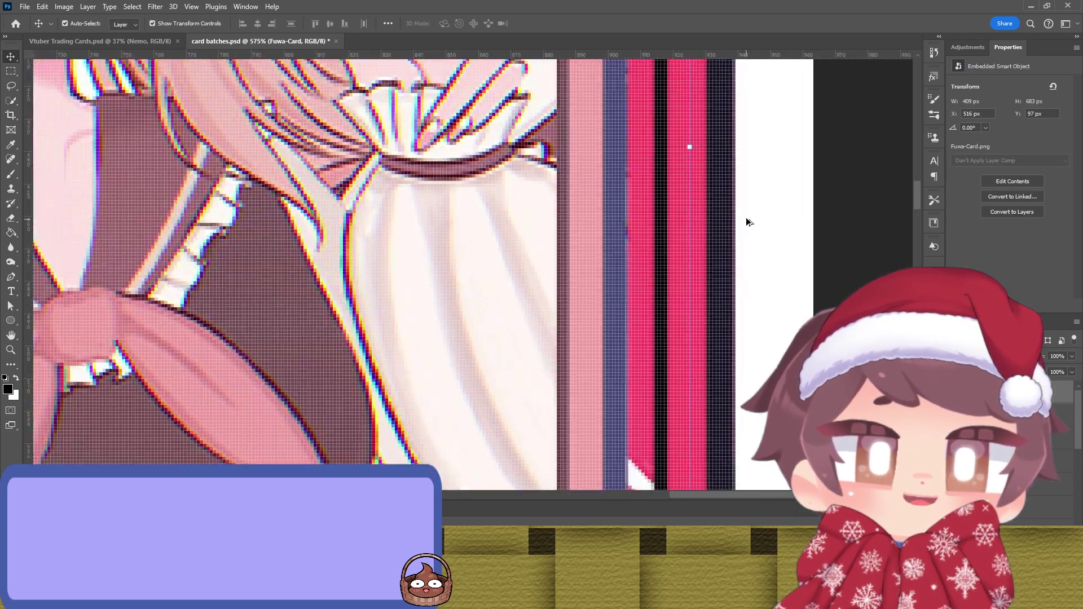
scroll(748, 222, "up", 3)
left_click_drag(667, 145, 830, 166)
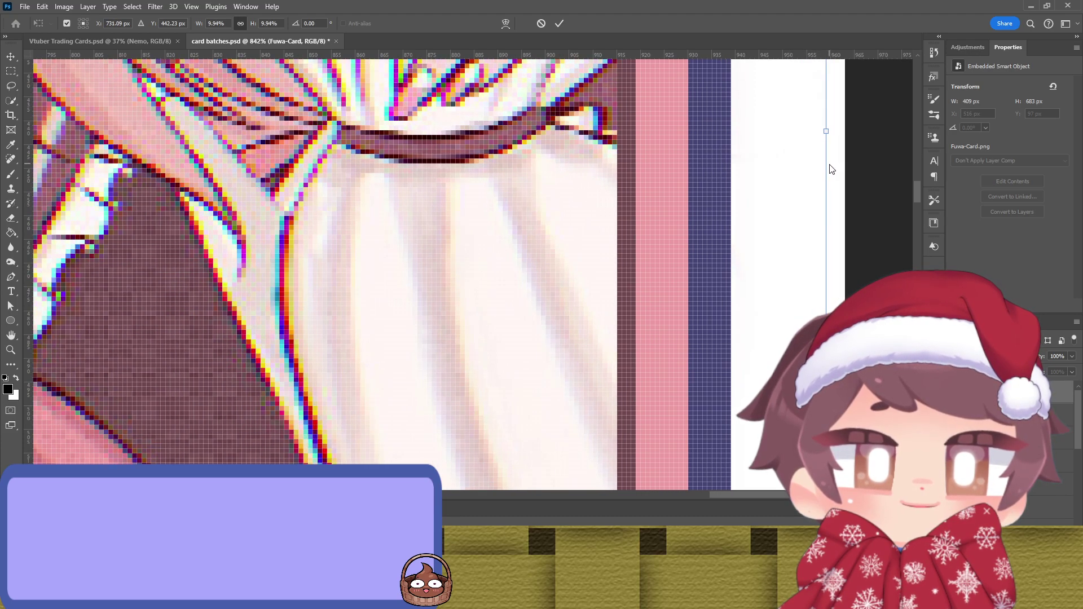
scroll(484, 207, "left", 15)
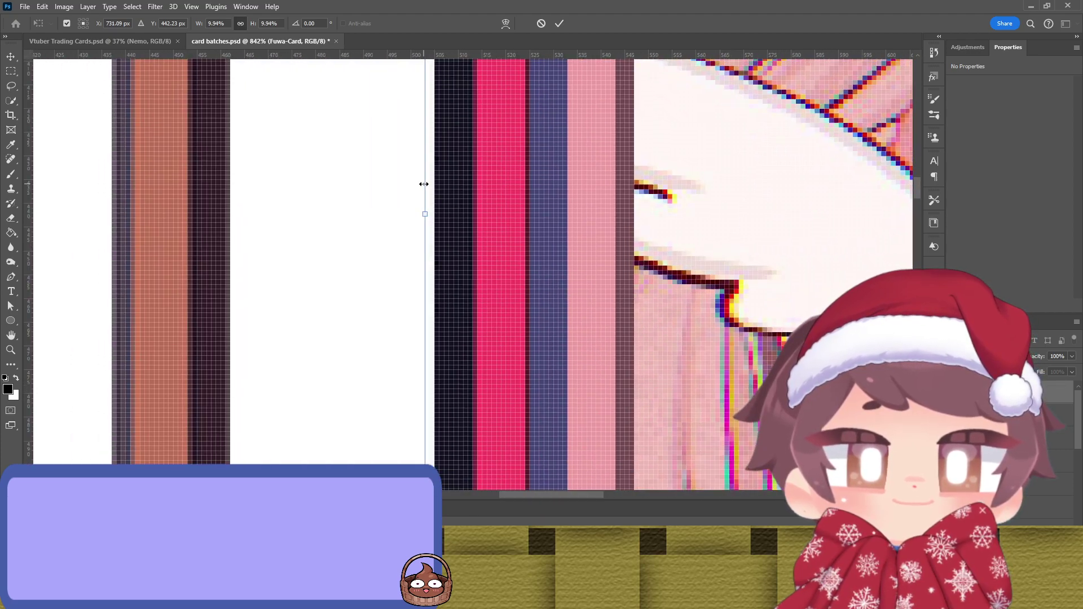
left_click_drag(424, 184, 324, 199)
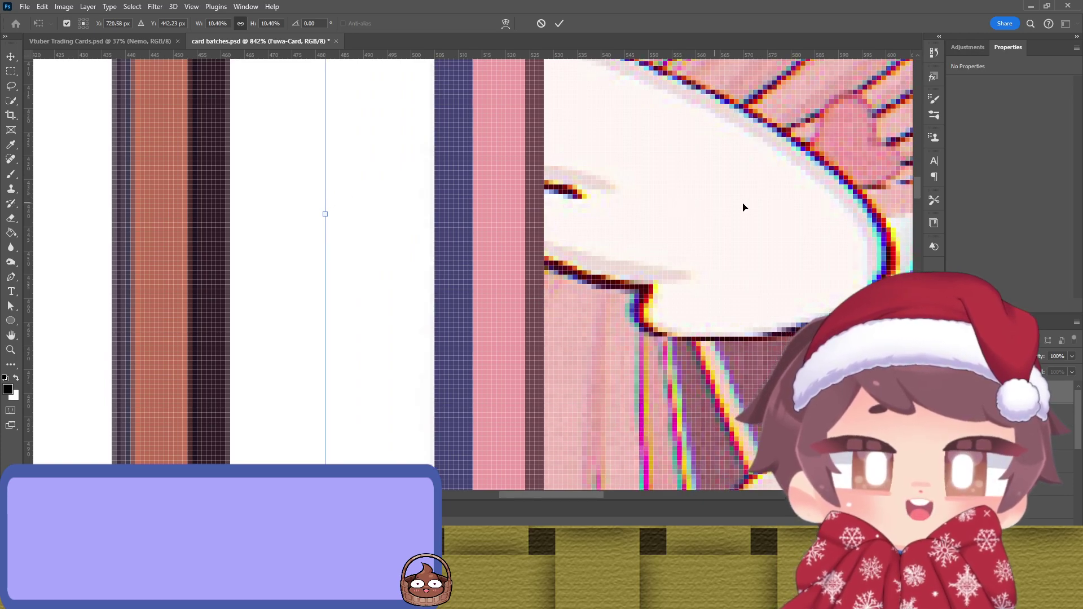
scroll(620, 186, "right", 16)
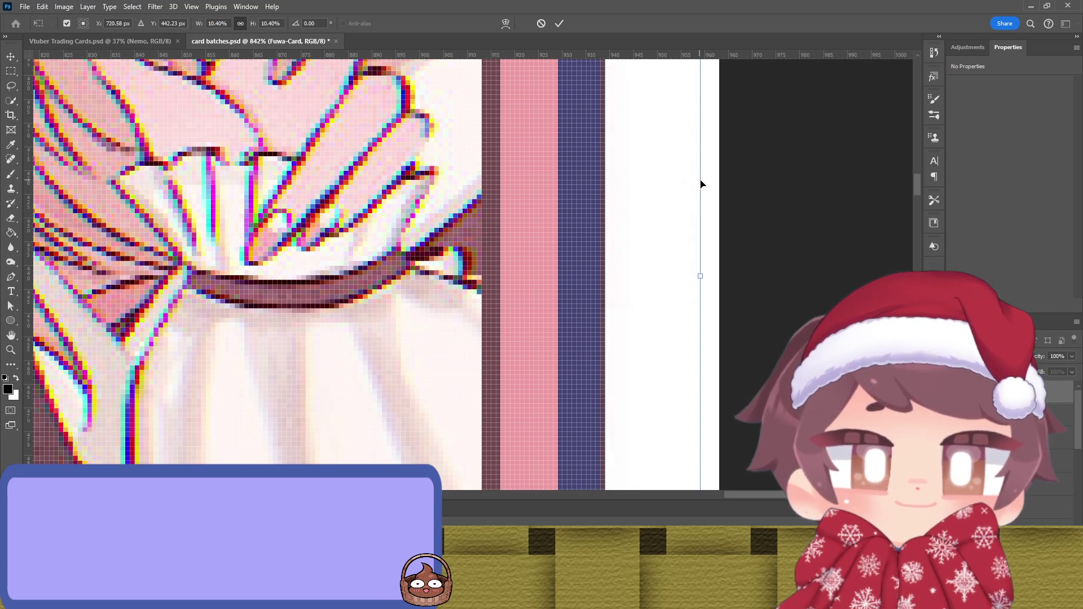
left_click_drag(709, 184, 713, 188)
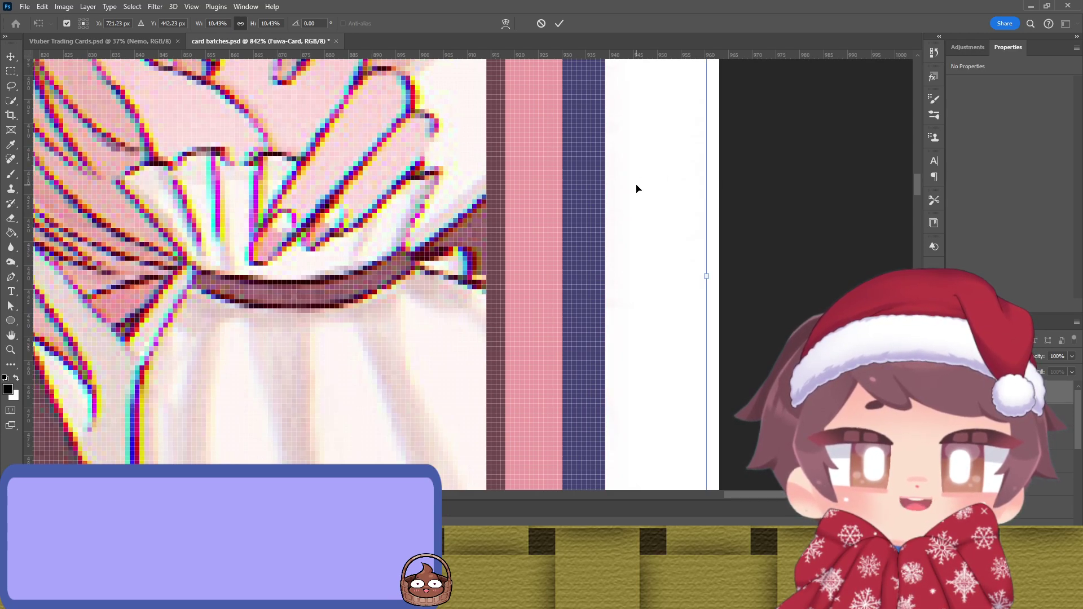
scroll(636, 188, "left", 17)
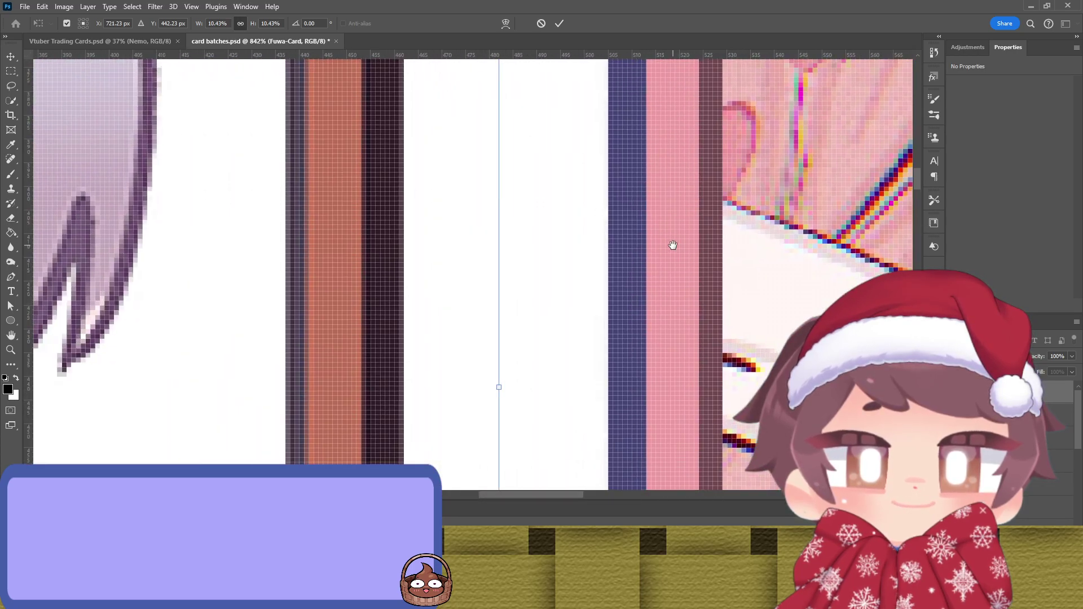
scroll(740, 212, "right", 10)
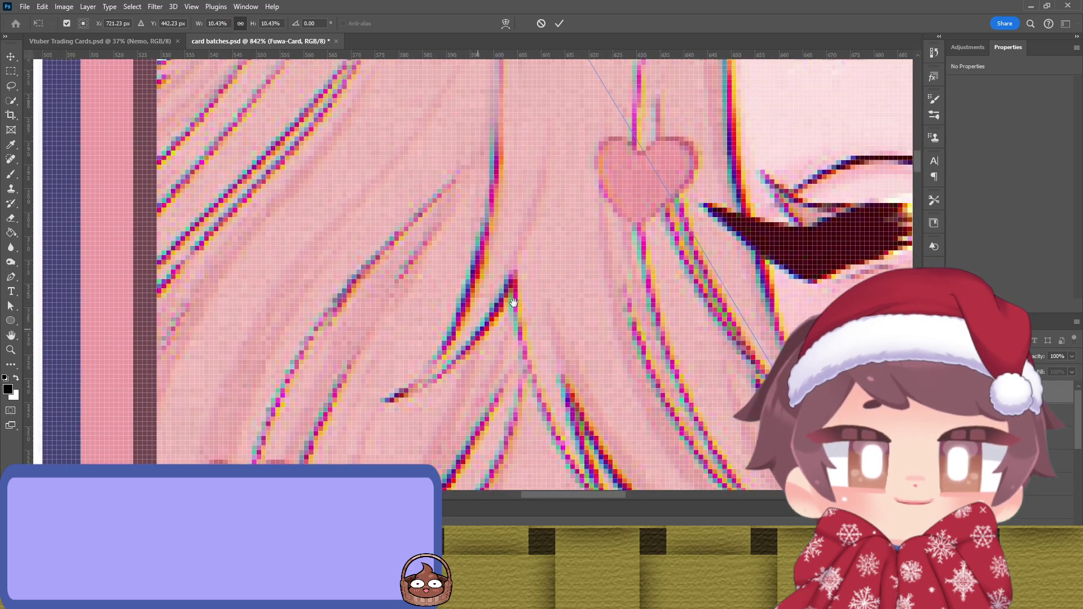
scroll(607, 333, "up", 15)
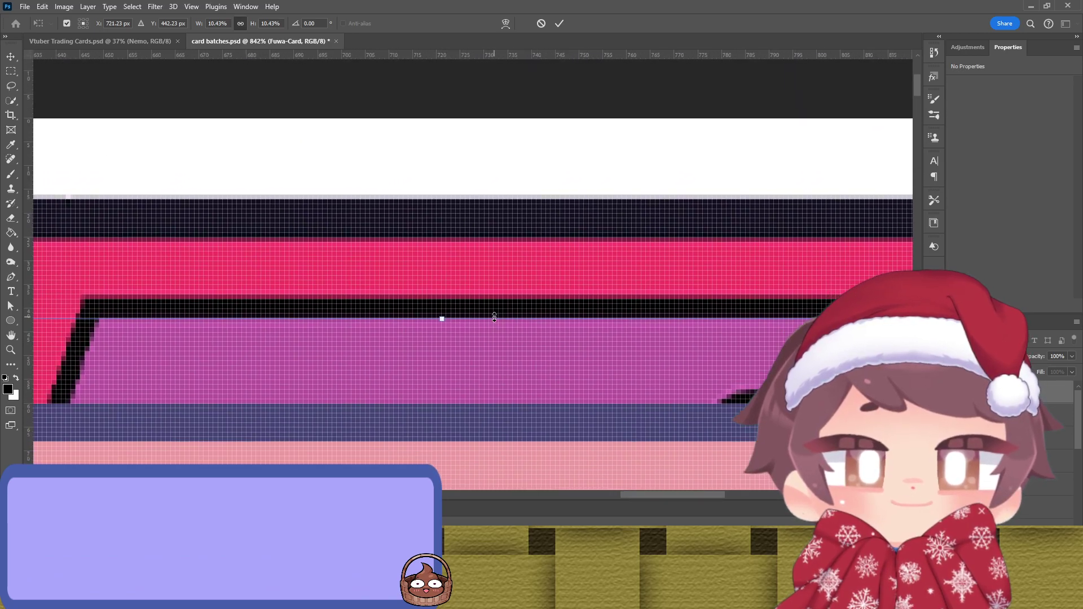
Step: Adjust the FuwaCh card's top and bottom edges to set its height
left_click_drag(494, 317, 513, 110)
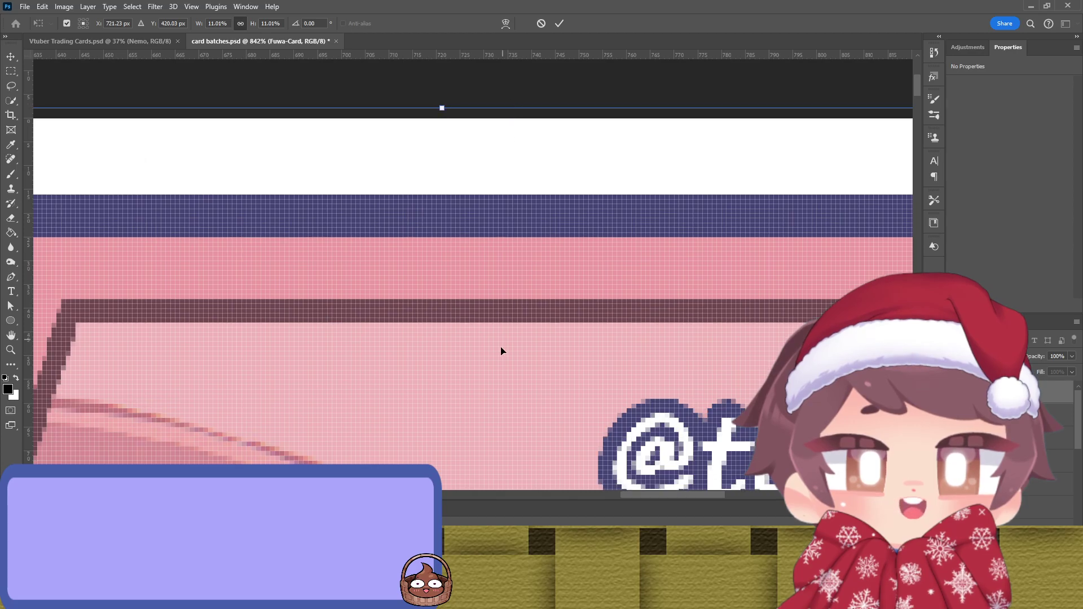
scroll(522, 273, "down", 20)
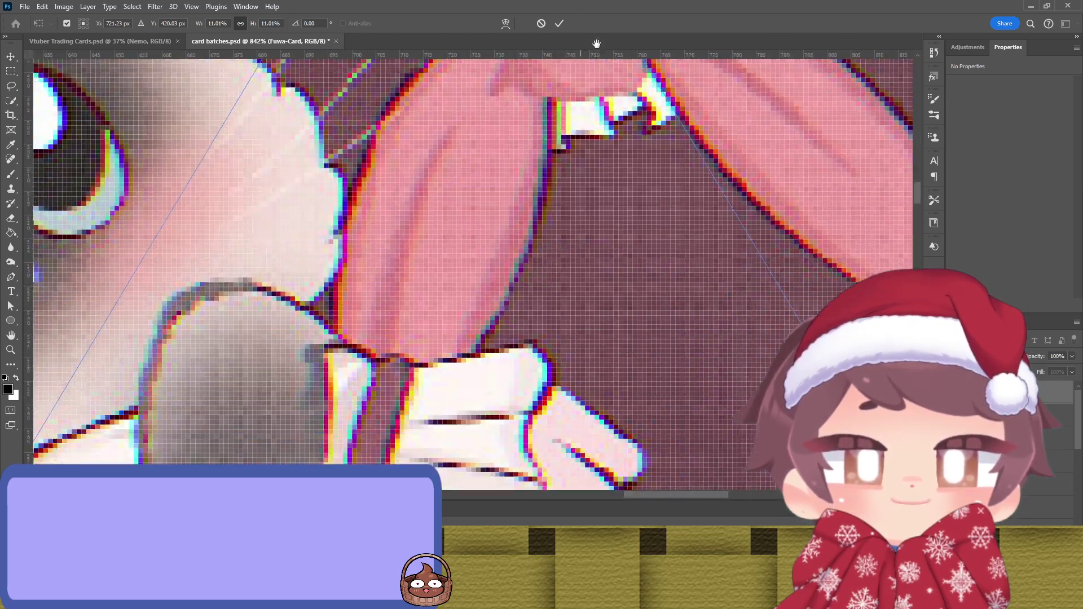
scroll(564, 163, "up", 20)
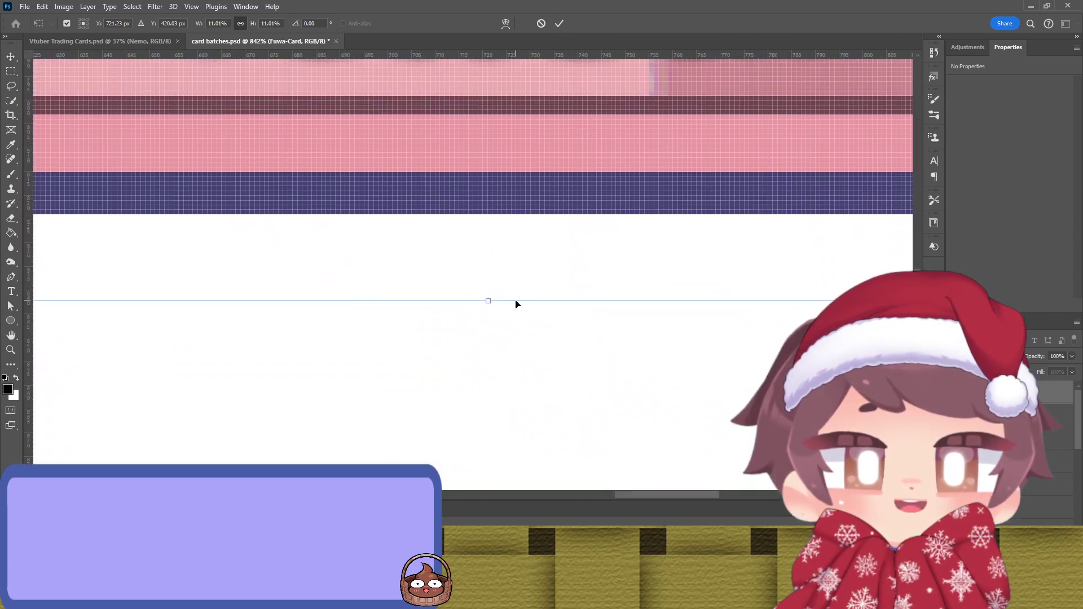
left_click_drag(517, 303, 529, 189)
scroll(529, 267, "up", 3)
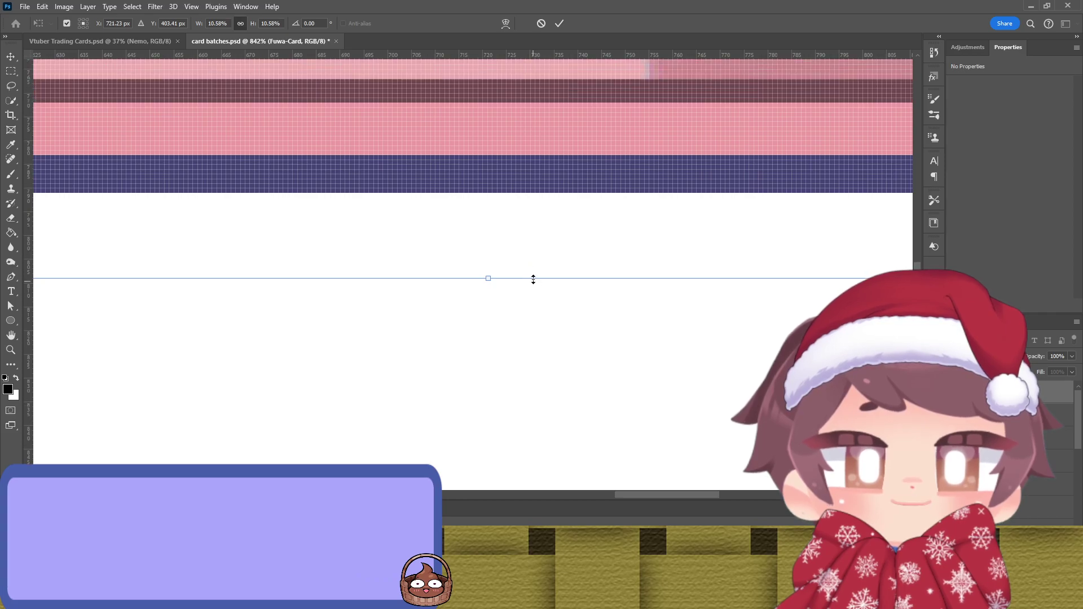
left_click_drag(535, 282, 546, 234)
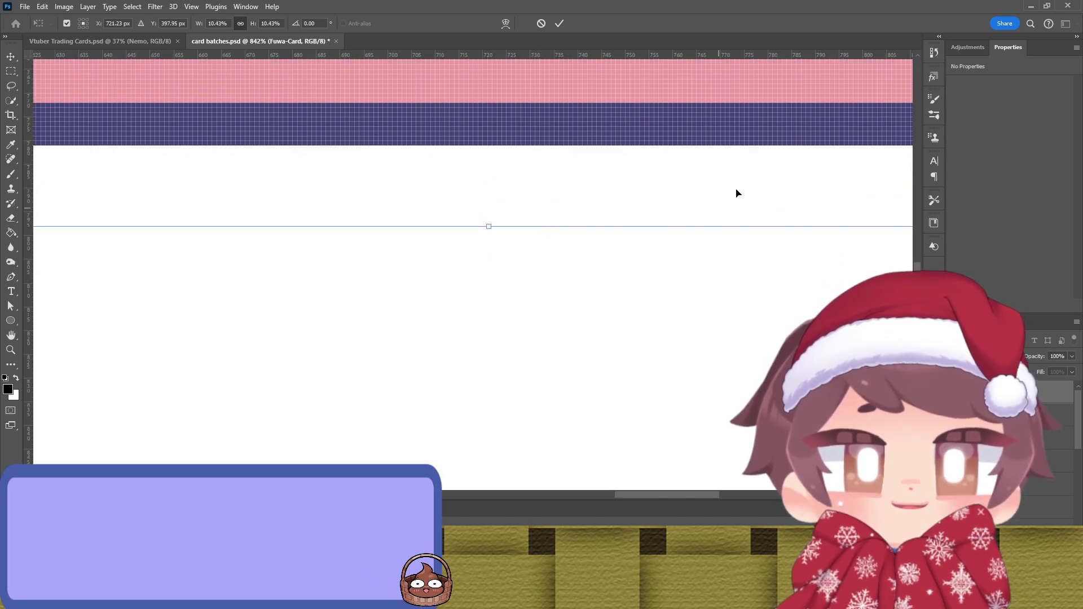
scroll(734, 198, "up", 3)
scroll(580, 227, "right", 10)
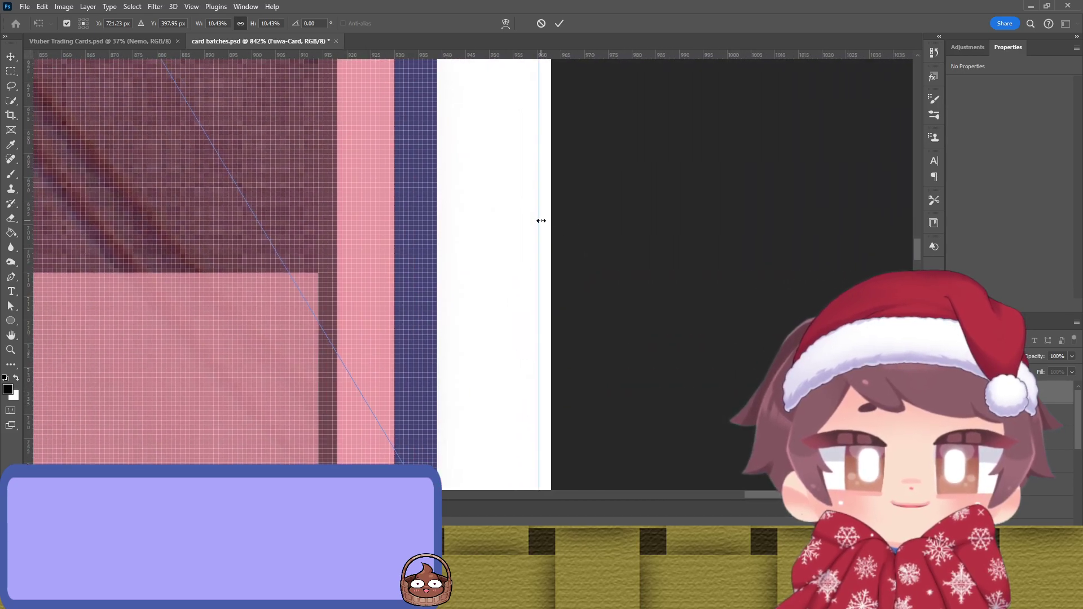
Step: Commit the FuwaCh card at 463 × 775 px and move it to the bottom-right slot
left_click_drag(537, 221, 539, 227)
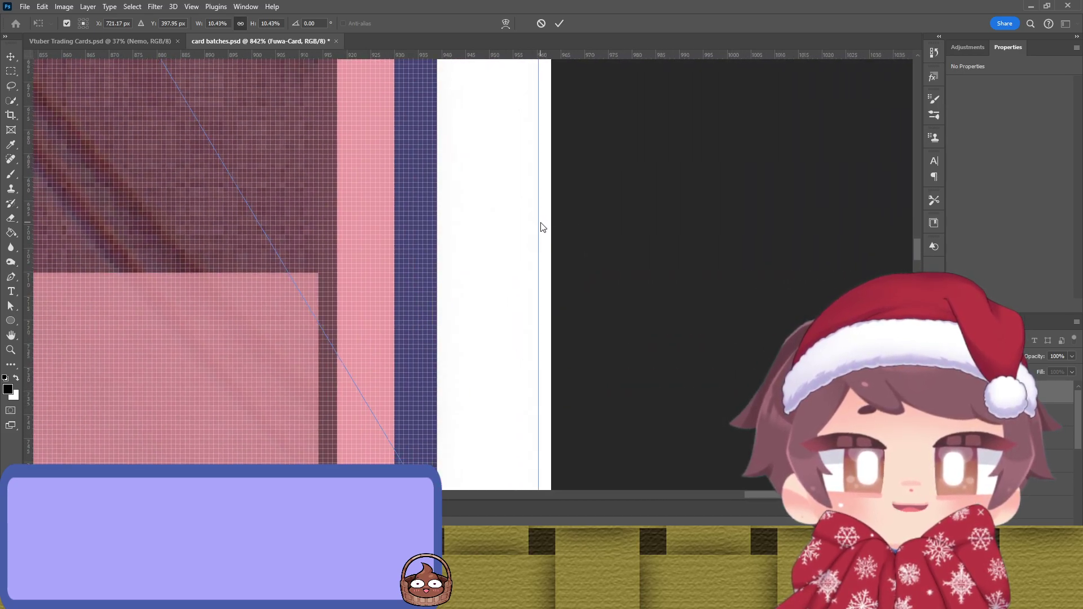
scroll(346, 240, "left", 15)
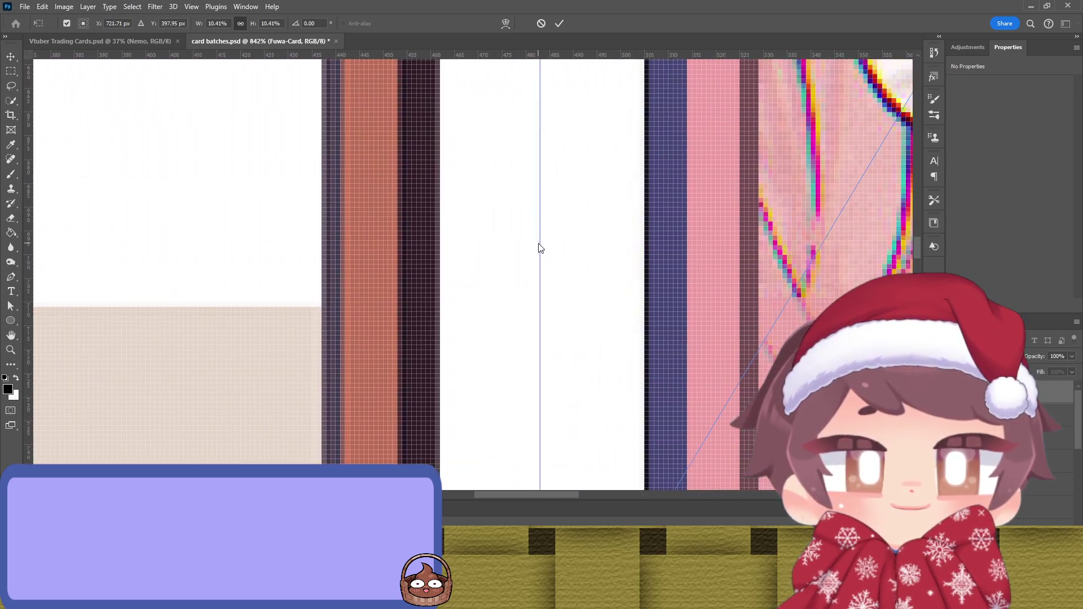
left_click_drag(675, 304, 562, 337)
scroll(563, 337, "down", 10)
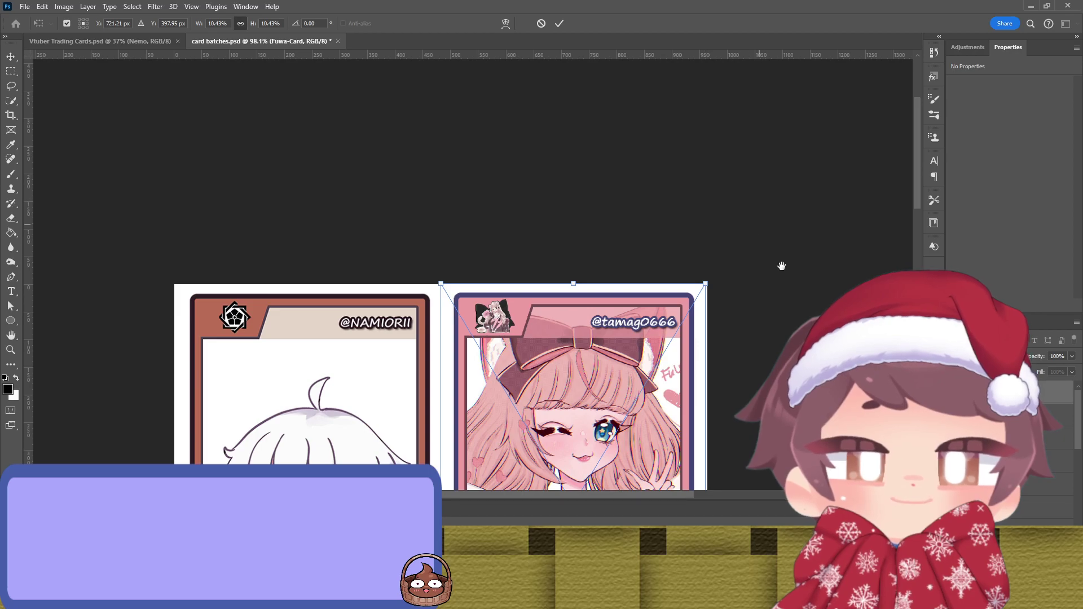
scroll(774, 248, "down", 5)
scroll(779, 192, "down", 3)
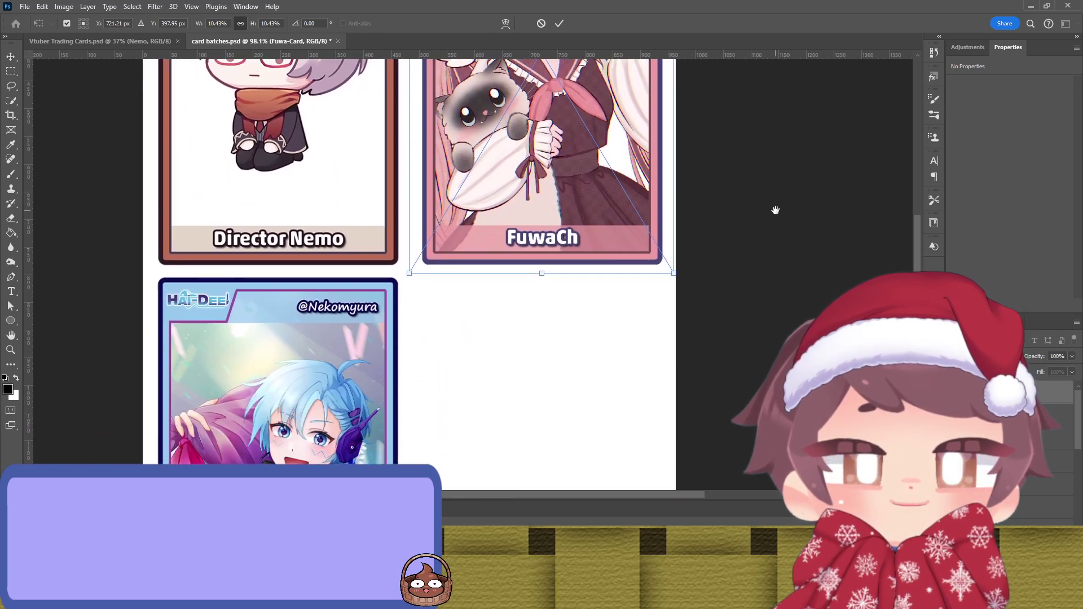
scroll(774, 220, "down", 5)
key("Return")
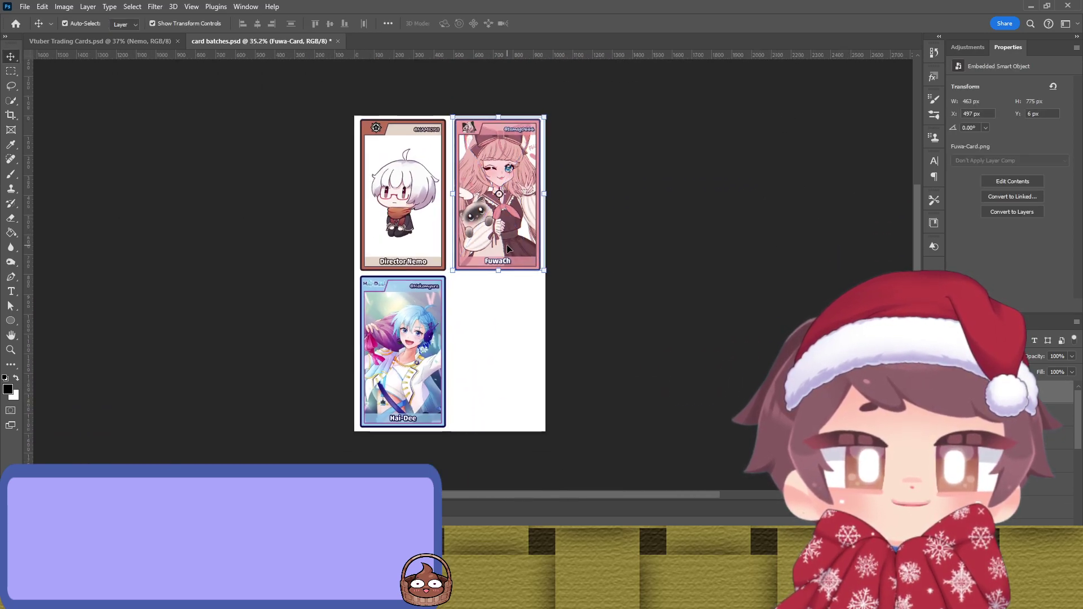
left_click_drag(507, 245, 496, 410)
left_click(583, 302)
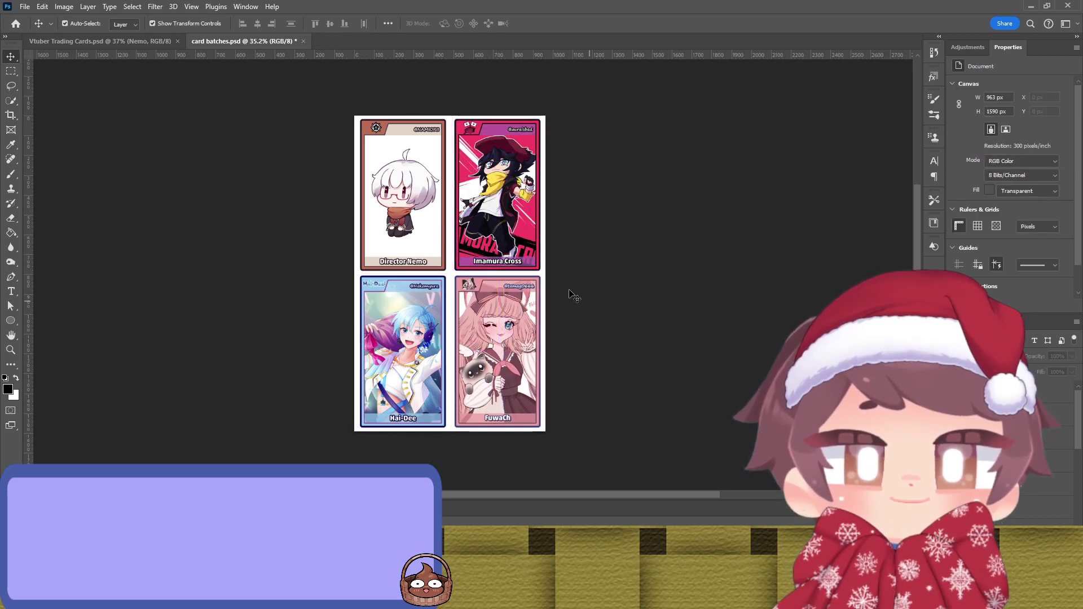
Step: Save the card batches sheet and paste a blank card frame into Vtuber Trading Cards.psd
key("ctrl+s")
key("ctrl+Tab")
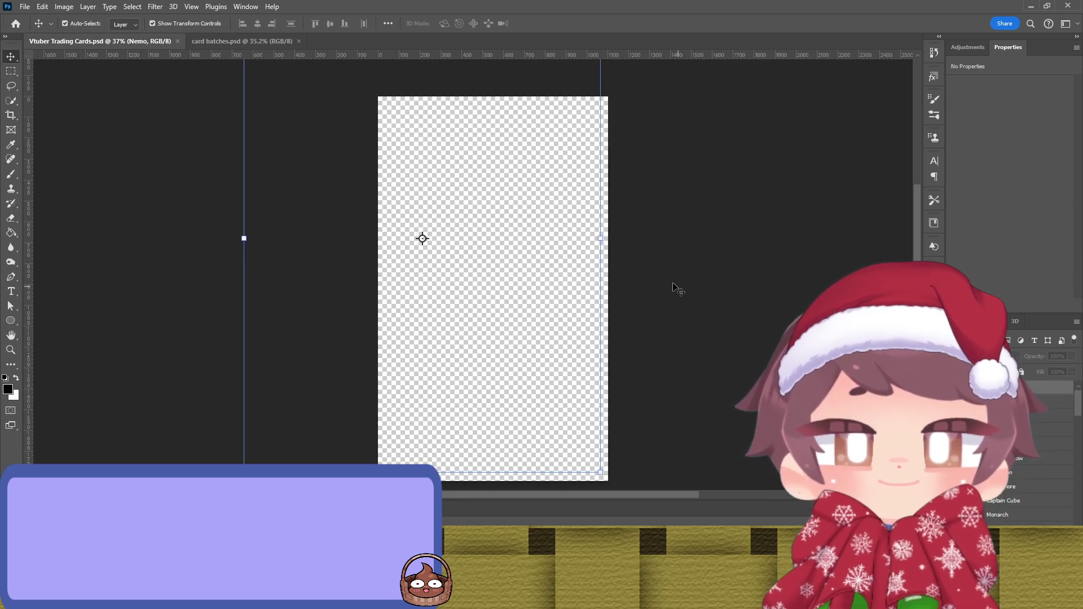
left_click(666, 287)
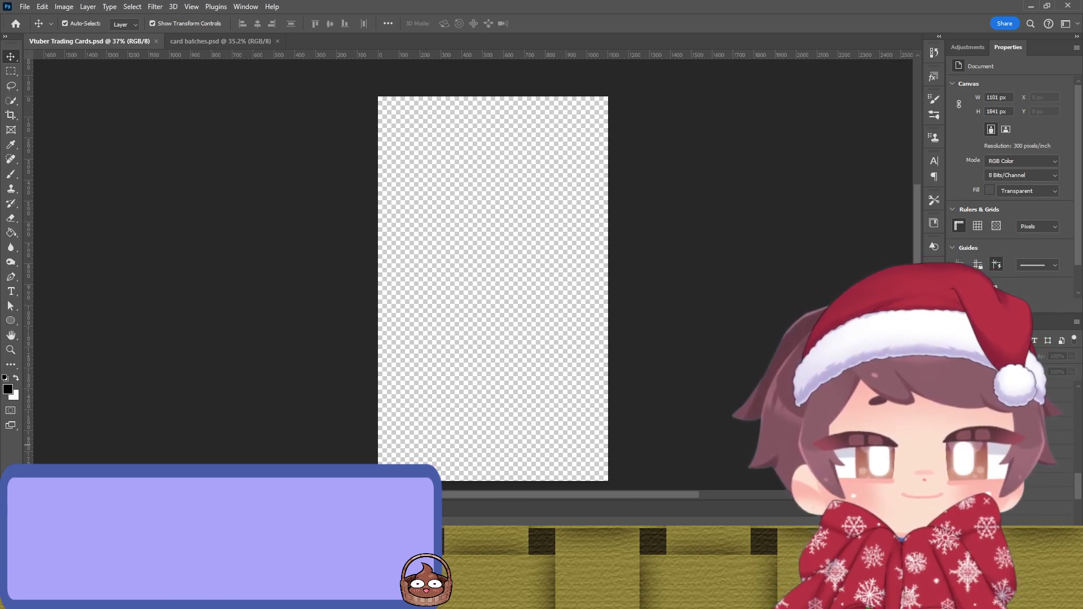
key("ctrl+v")
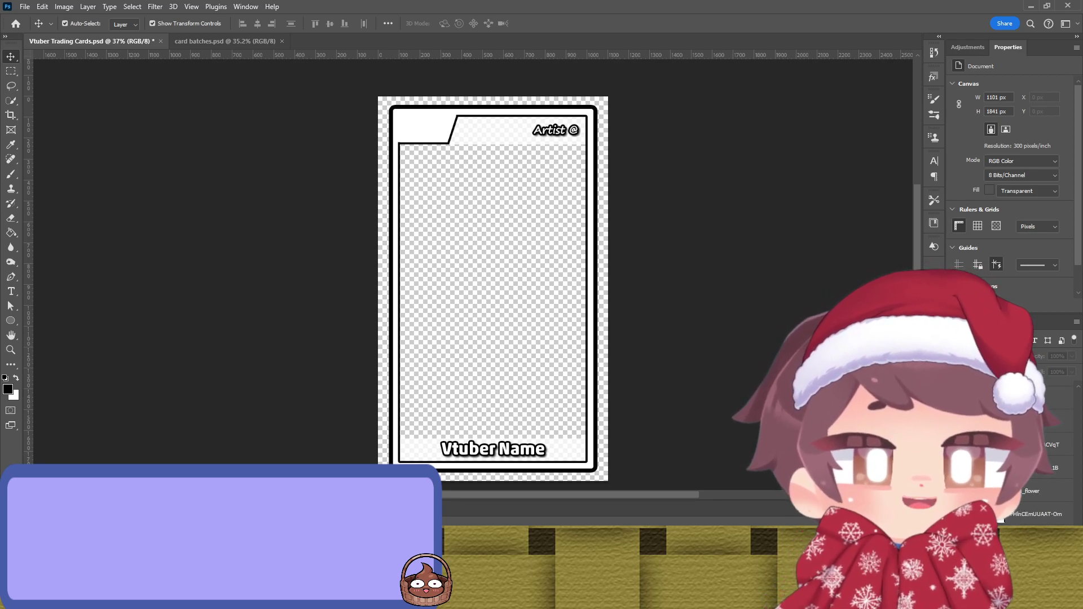
Step: Try several pasted illustrations in the frame, keeping the brown-haired girl artwork
key("ctrl+v")
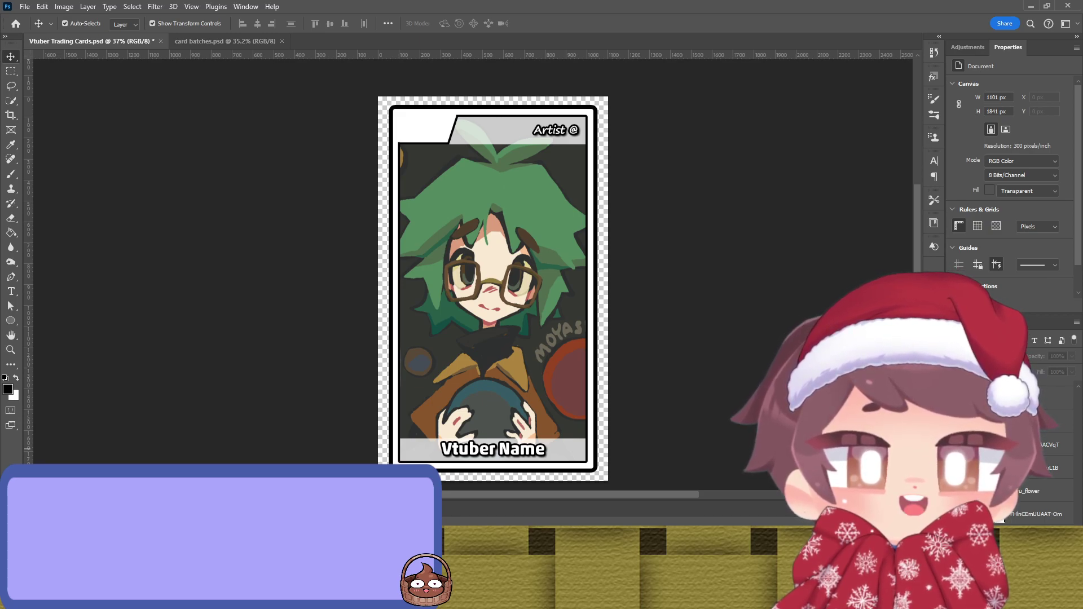
key("ctrl+z")
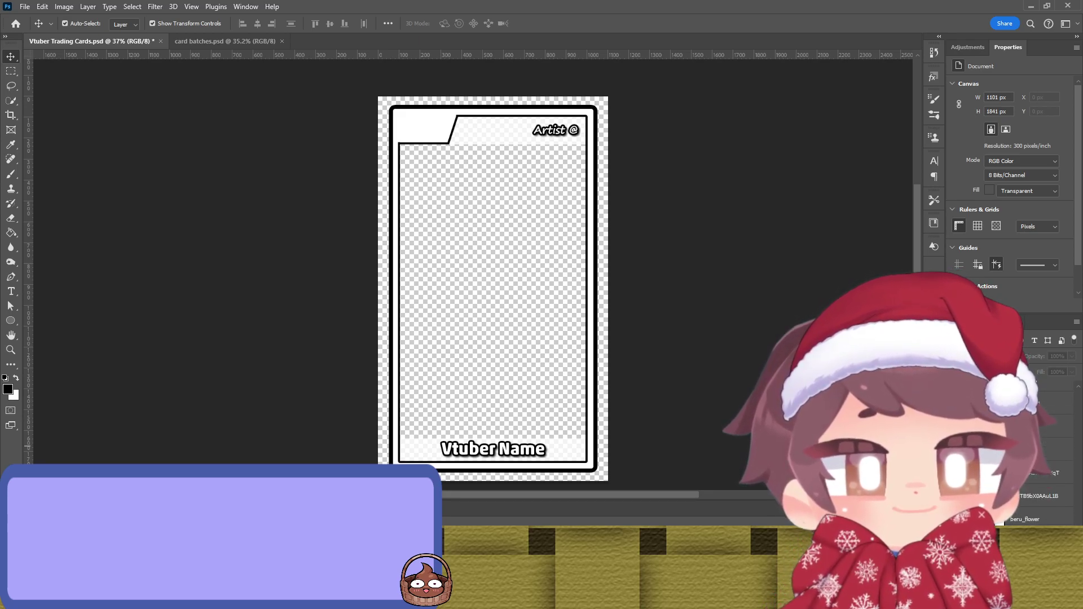
key("ctrl+v")
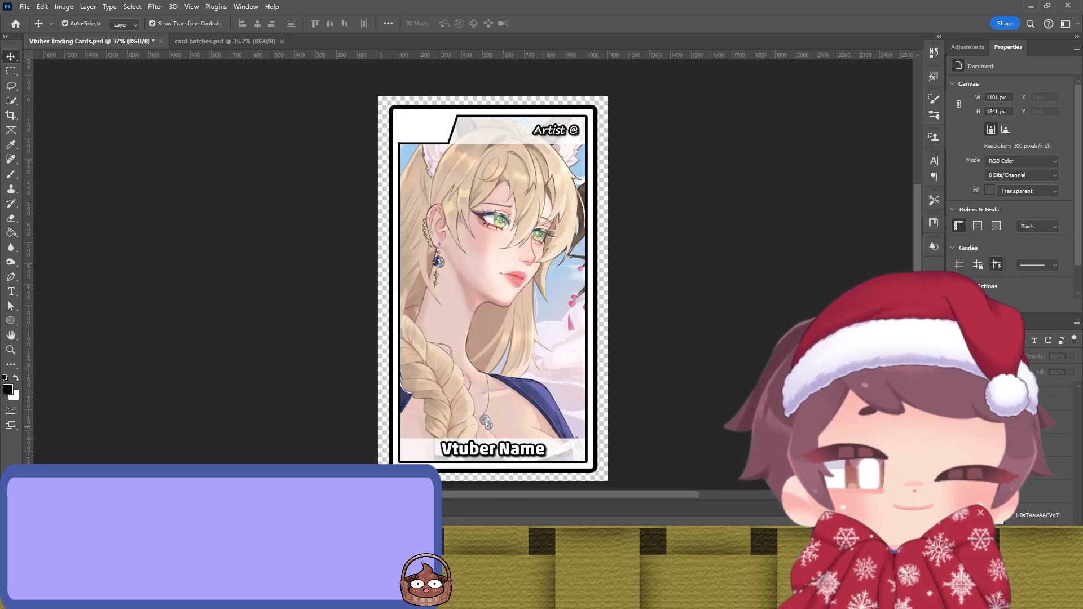
key("ctrl+z")
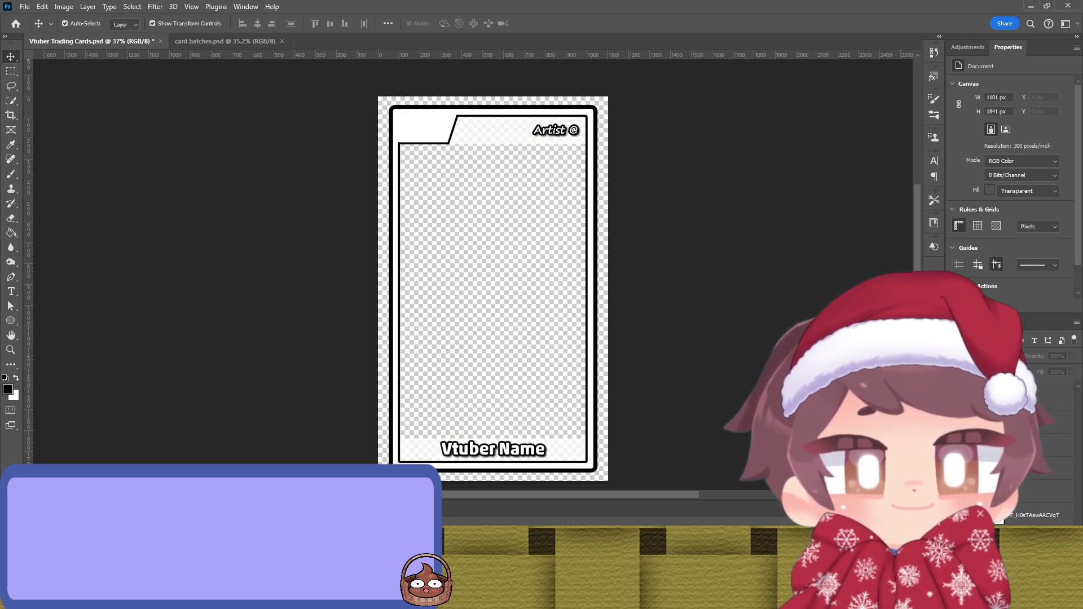
key("ctrl+v")
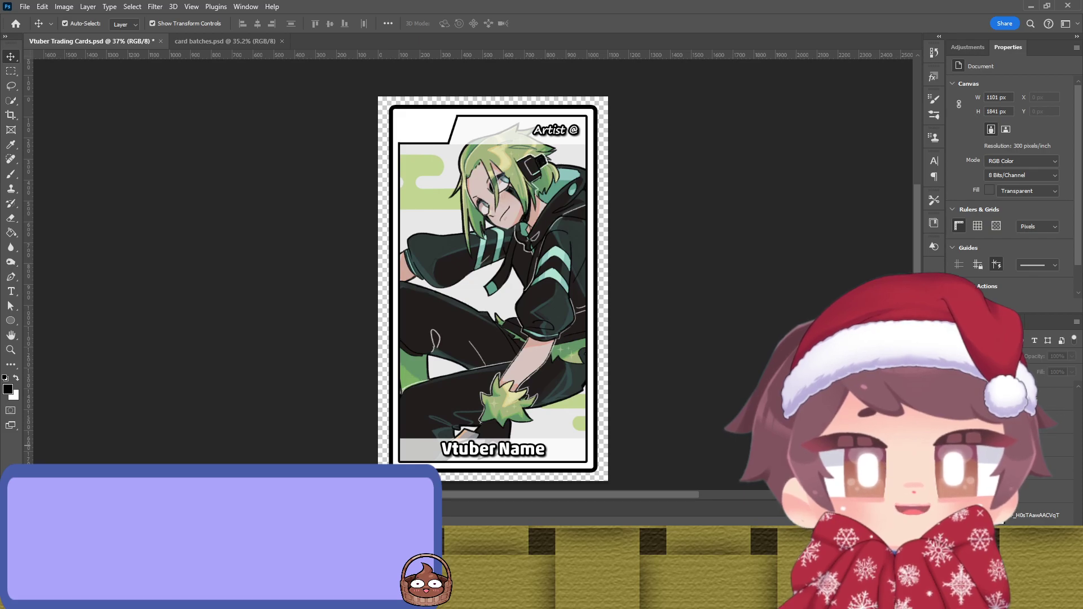
key("ctrl+z")
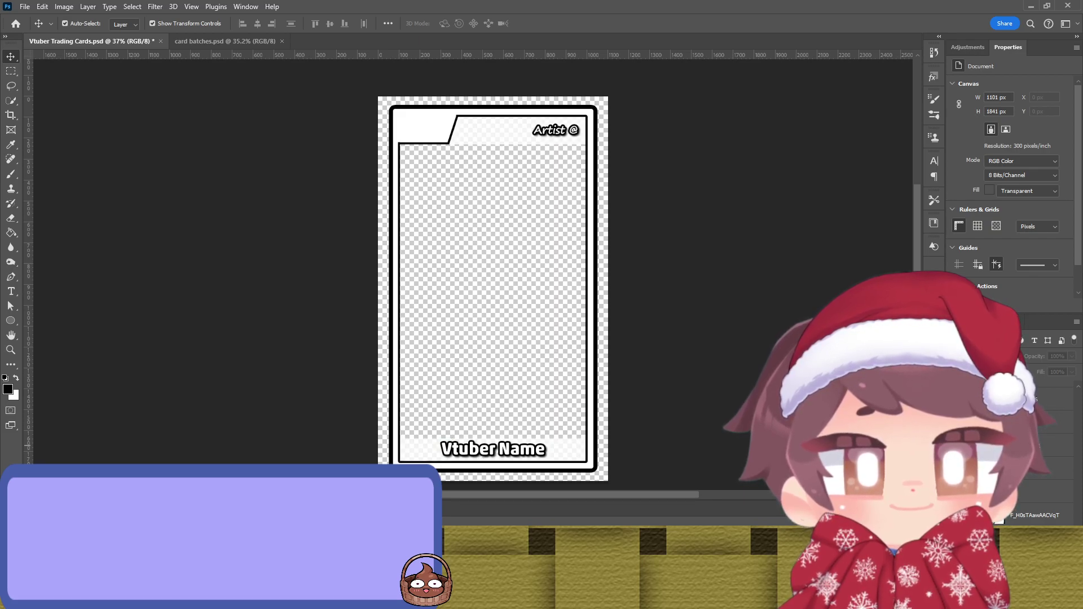
key("ctrl+v")
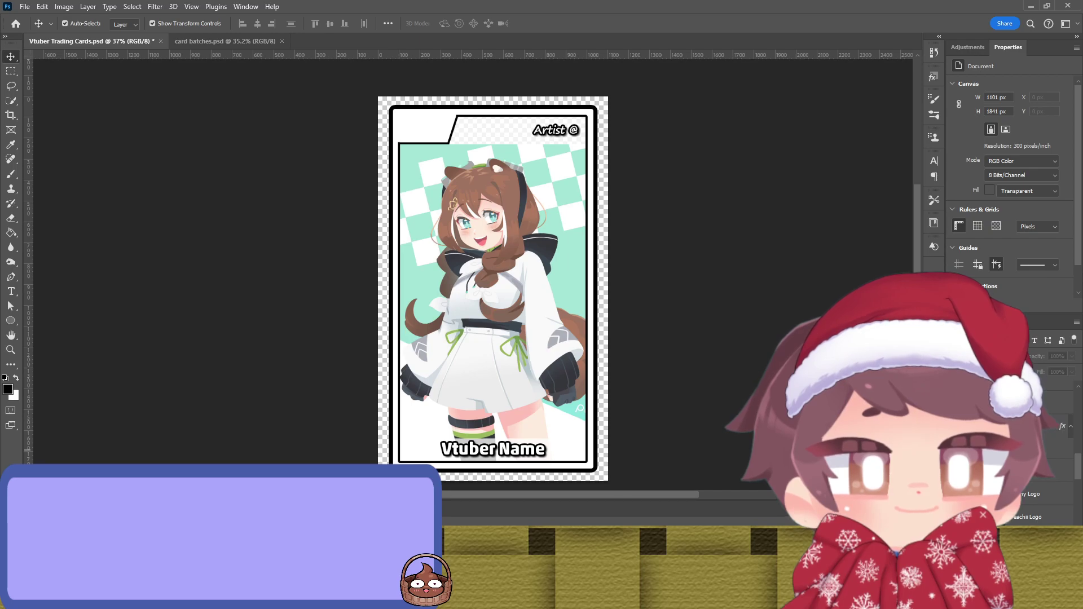
Step: Paste the peachiipon cloud logo onto the card and move it to the middle
key("ctrl+v")
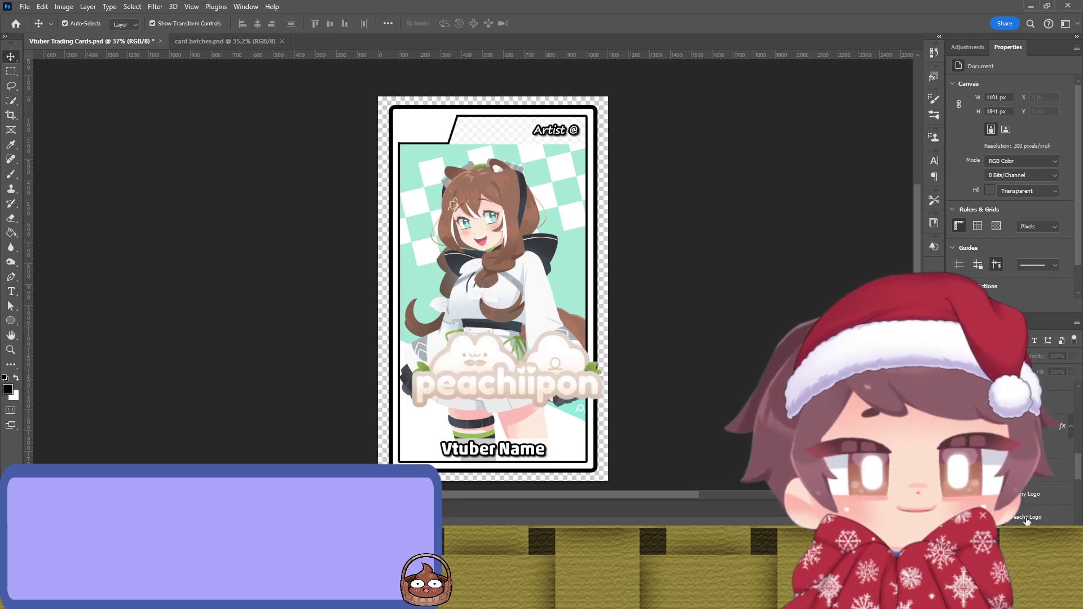
left_click(1027, 519)
left_click_drag(585, 395, 567, 169)
scroll(546, 206, "up", 2)
left_click_drag(567, 230, 550, 327)
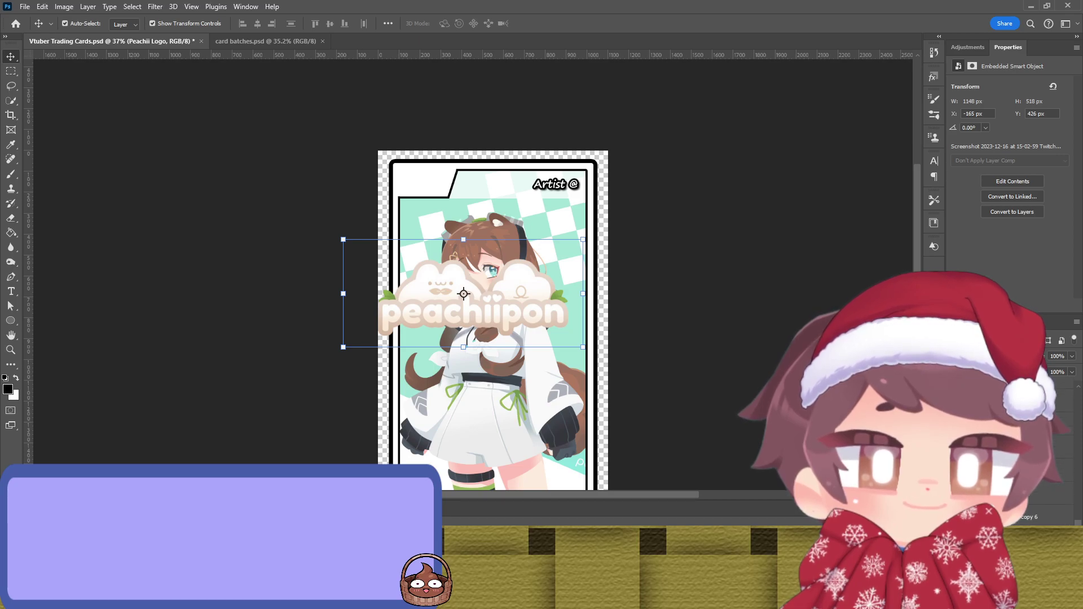
Step: Reorder the card layers so the inner black frame is hidden
key("alt+ctrl+a")
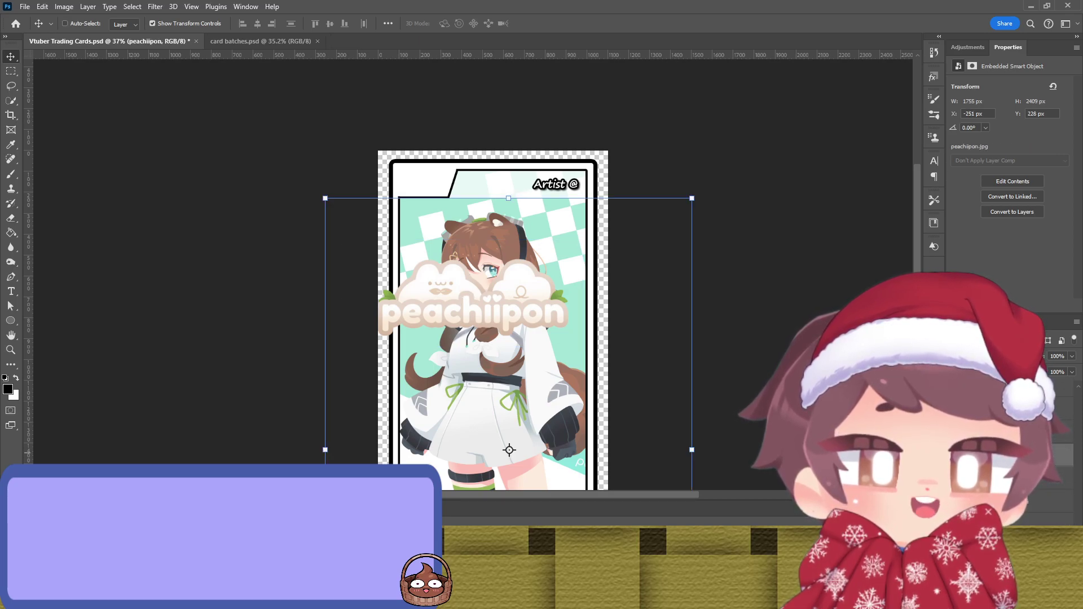
scroll(1038, 497, "down", 2)
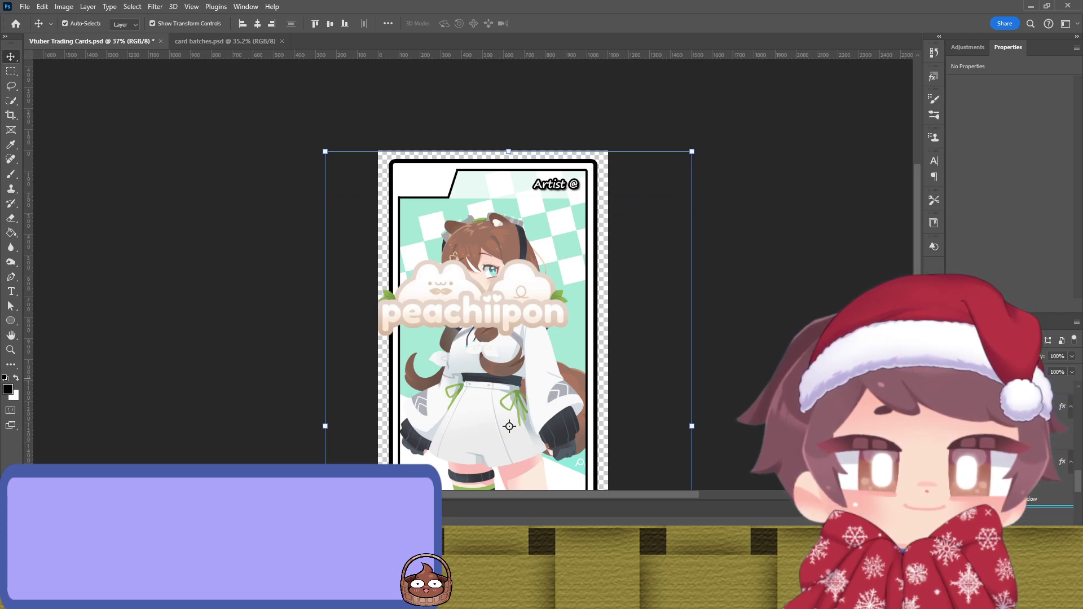
left_click_drag(1014, 523, 1030, 505)
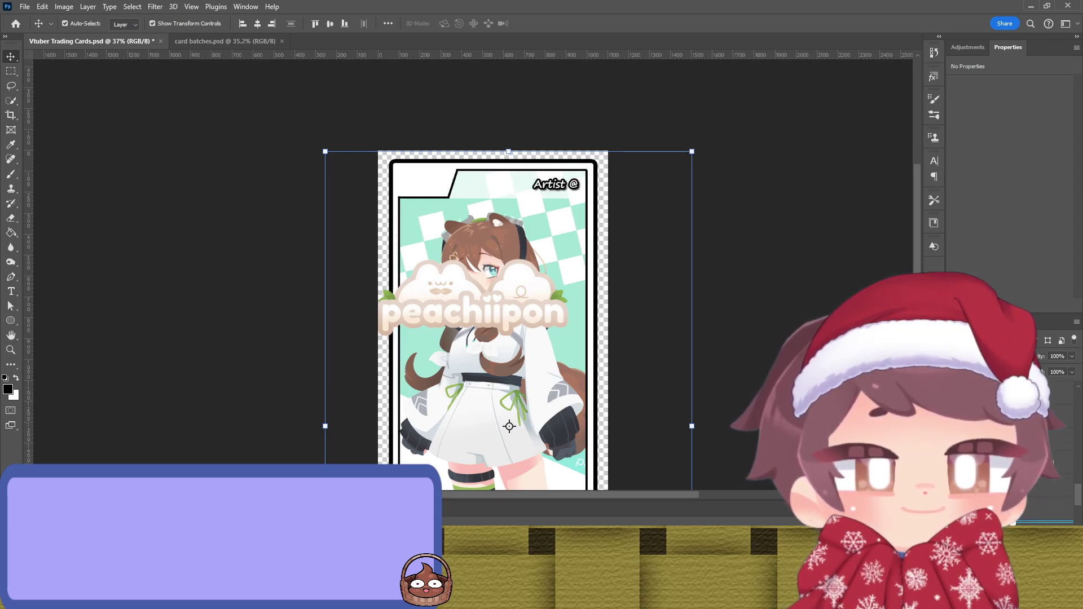
left_click(1044, 507)
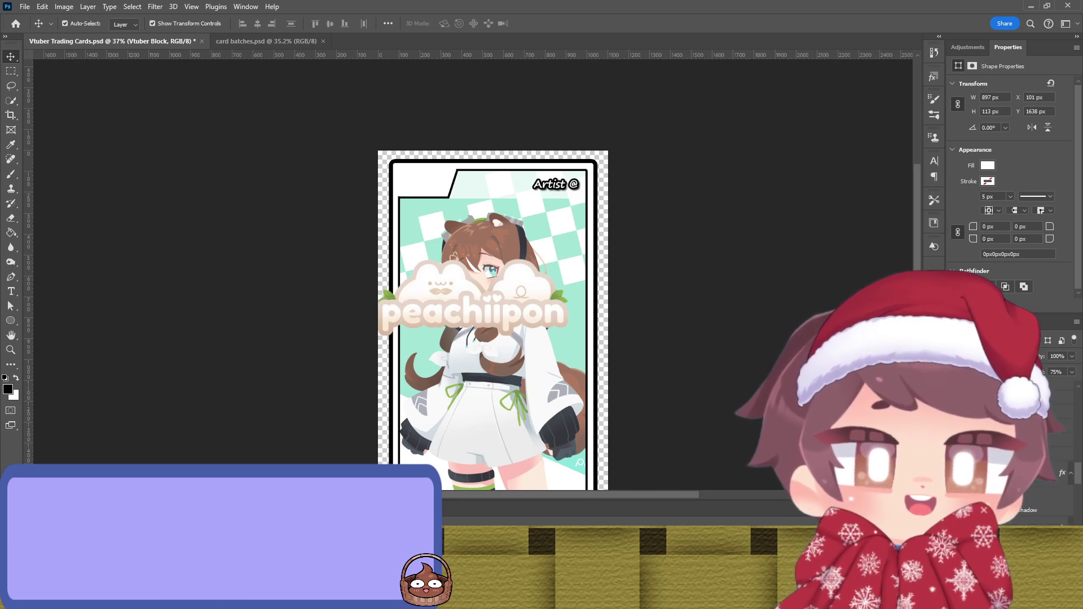
left_click(1044, 449)
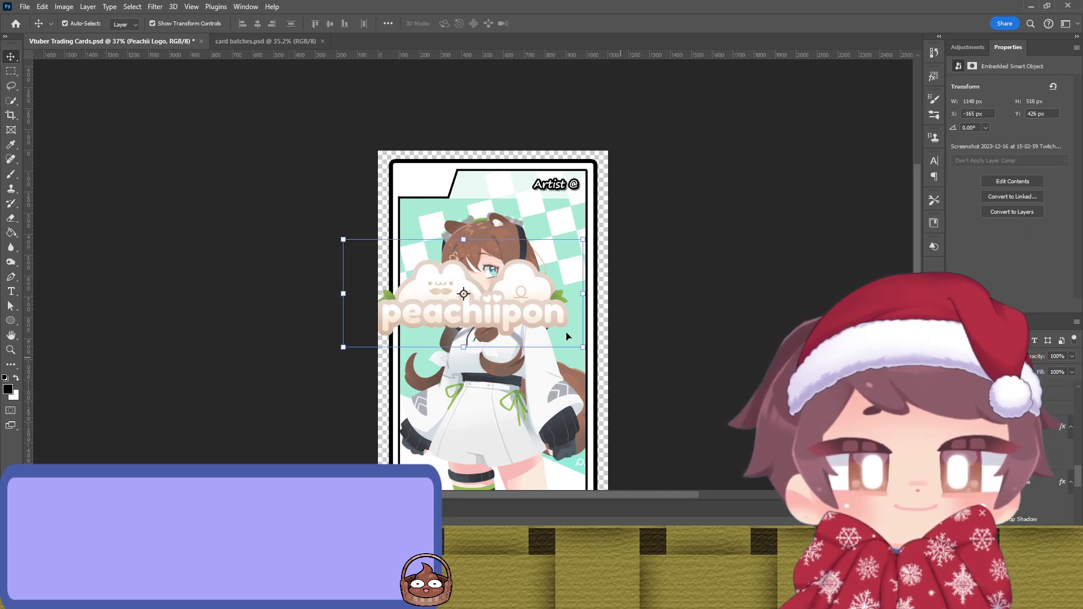
Step: Scale the logo down to 288 × 130 px and fit it into the top-left tab
left_click_drag(514, 305, 509, 212)
key("ctrl+t")
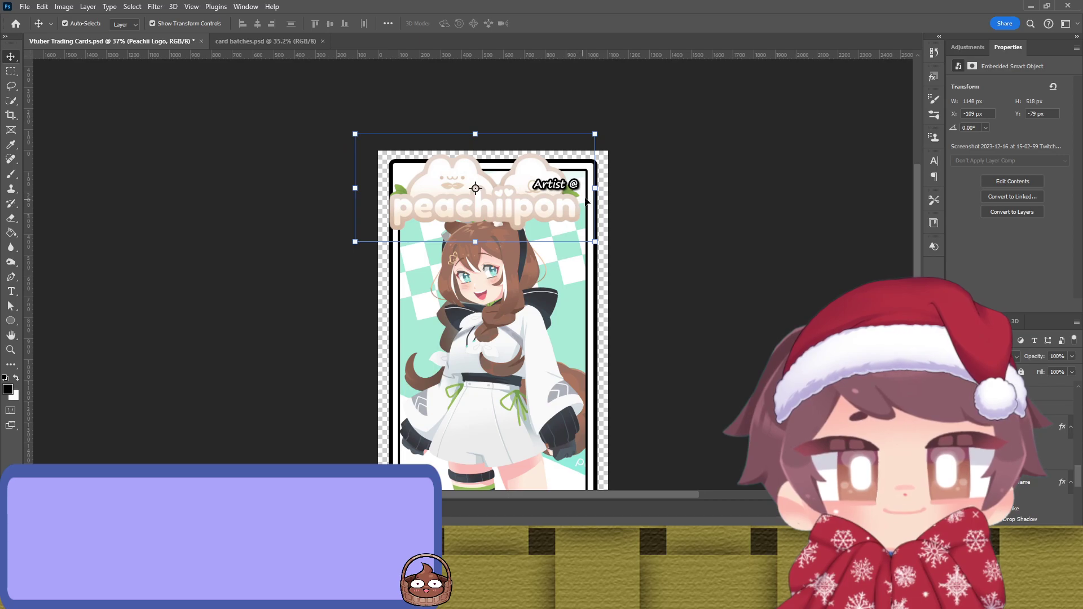
left_click_drag(597, 188, 449, 181)
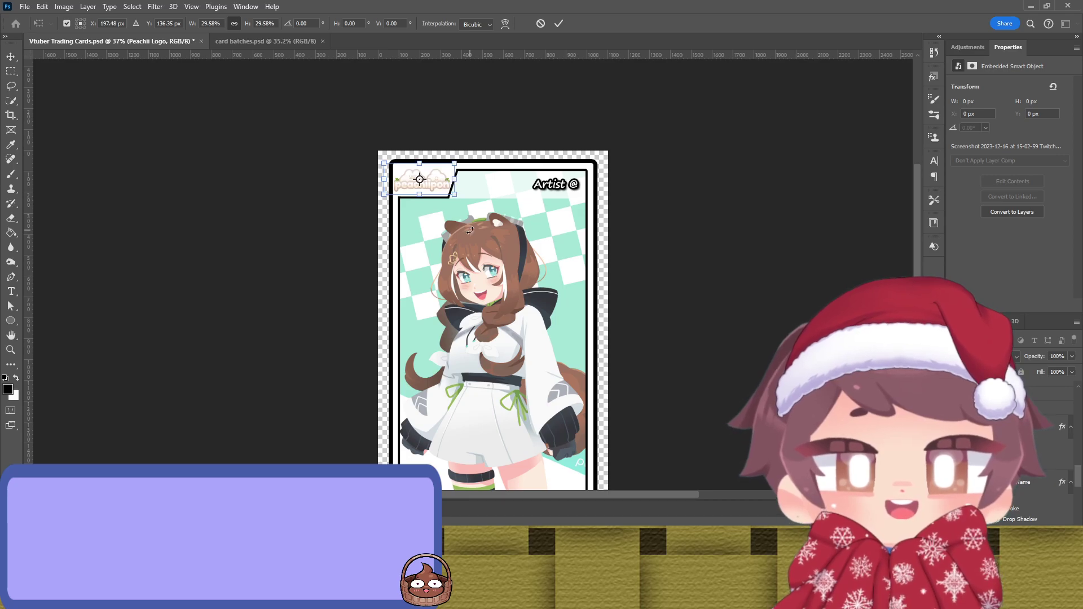
key("Return")
scroll(417, 222, "up", 5)
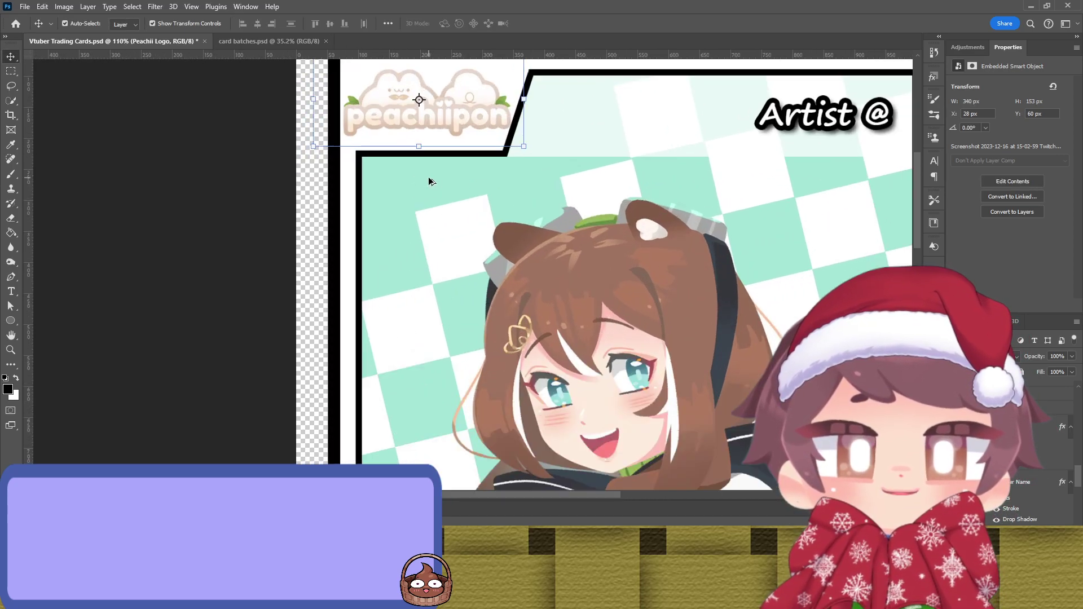
scroll(429, 181, "up", 3)
scroll(429, 181, "left", 3)
left_click_drag(600, 231, 570, 246)
key("Return")
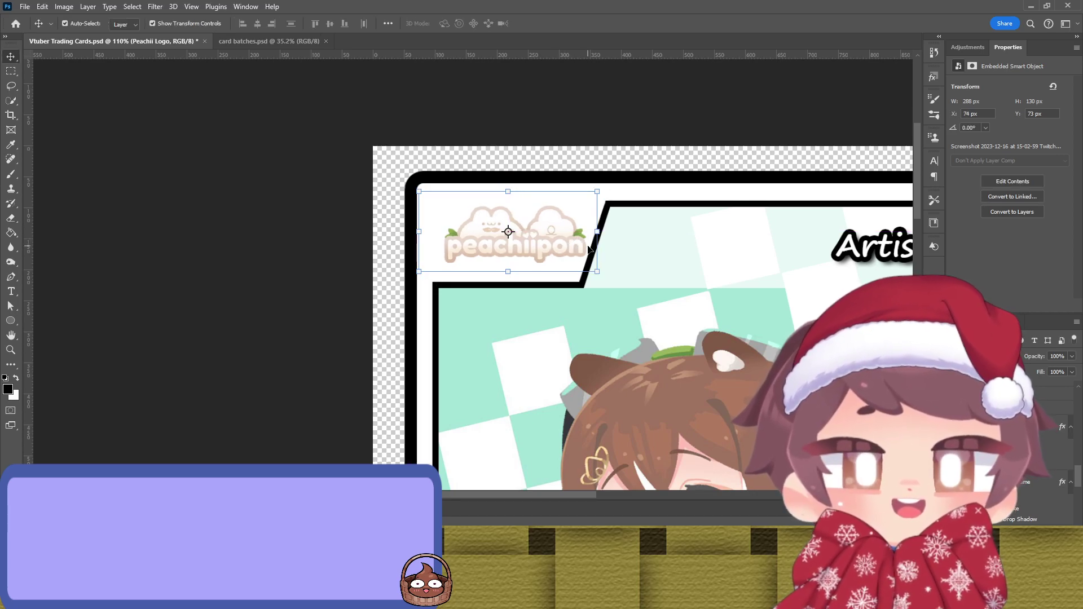
scroll(346, 353, "down", 3)
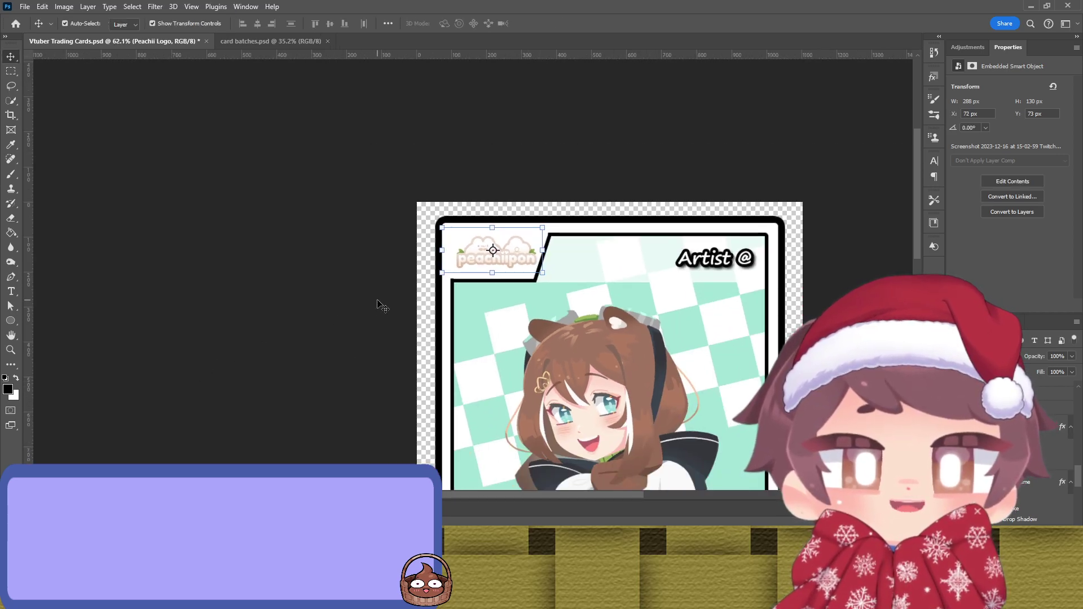
left_click(373, 295)
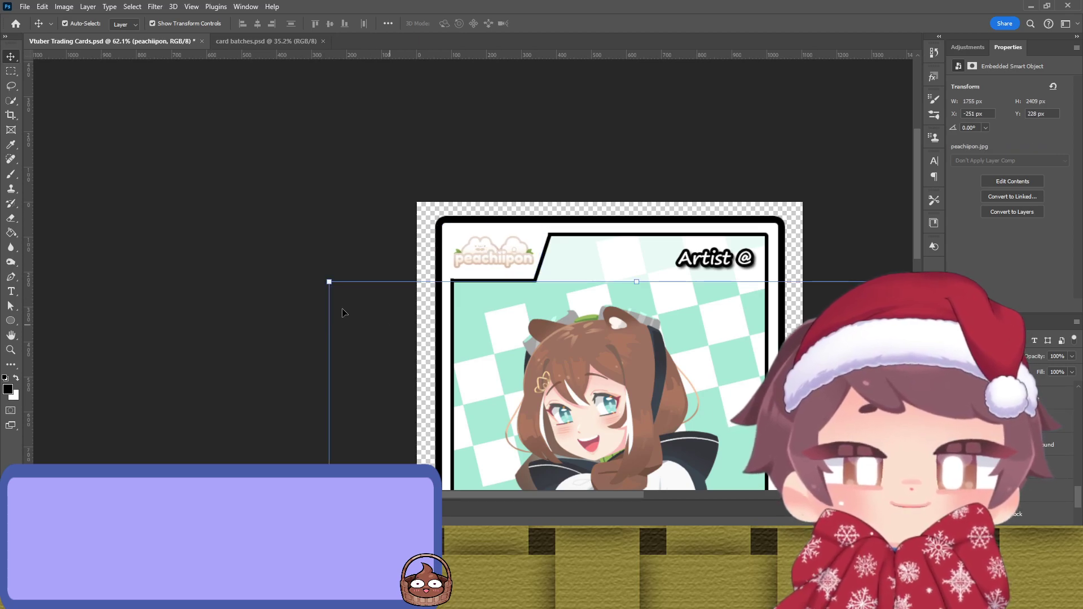
Step: Give the Vtuber Block name bar a semi-transparent dark grey fill sampled with the Eyedropper
left_click(269, 285)
scroll(268, 254, "right", 5)
scroll(273, 210, "down", 2)
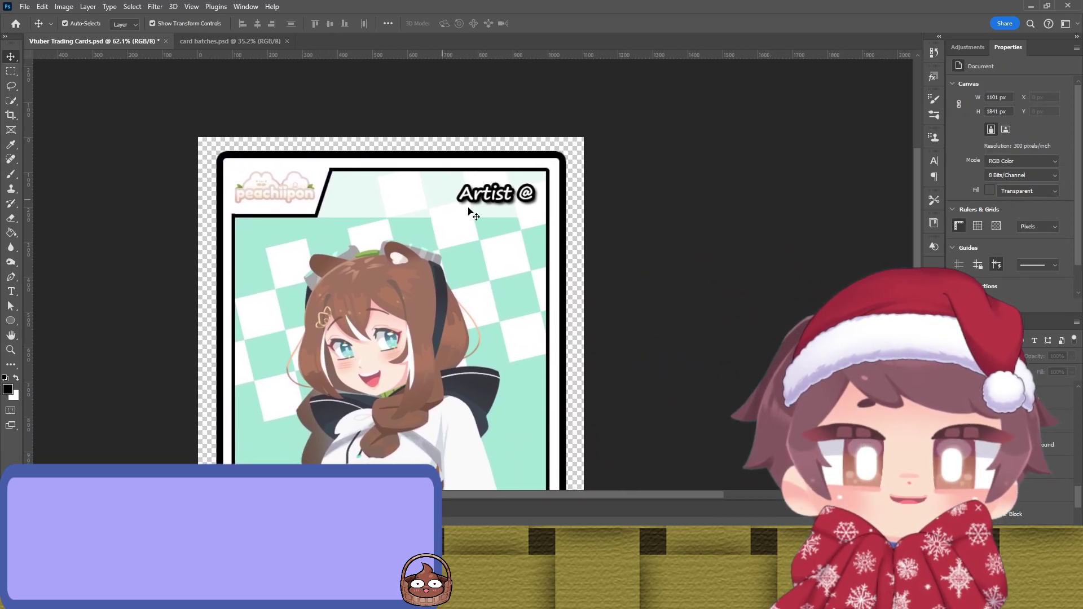
scroll(499, 222, "down", 2)
scroll(502, 242, "down", 5)
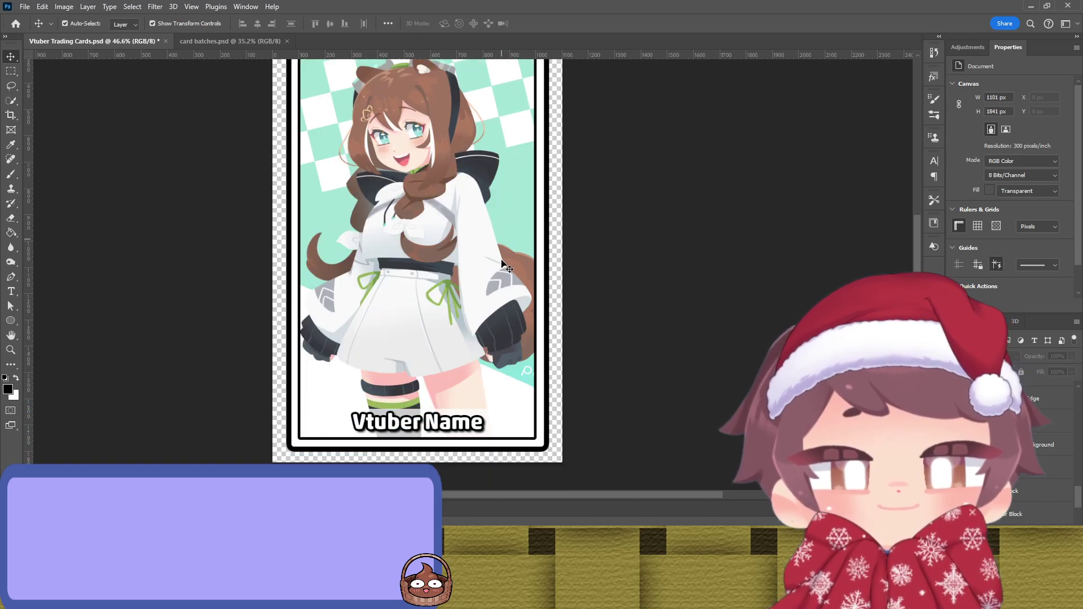
left_click(417, 424)
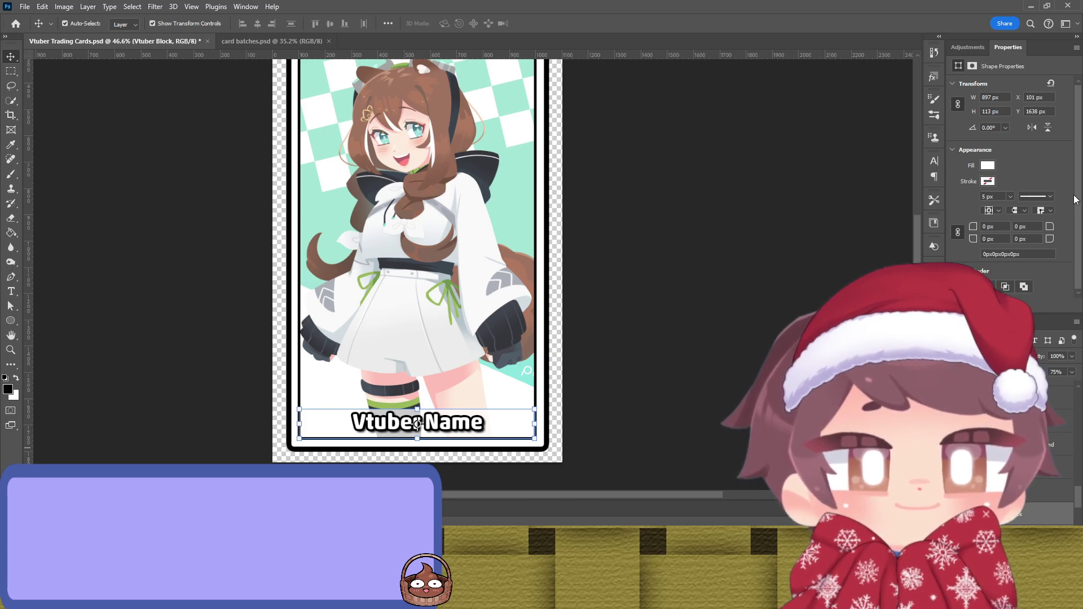
key("i")
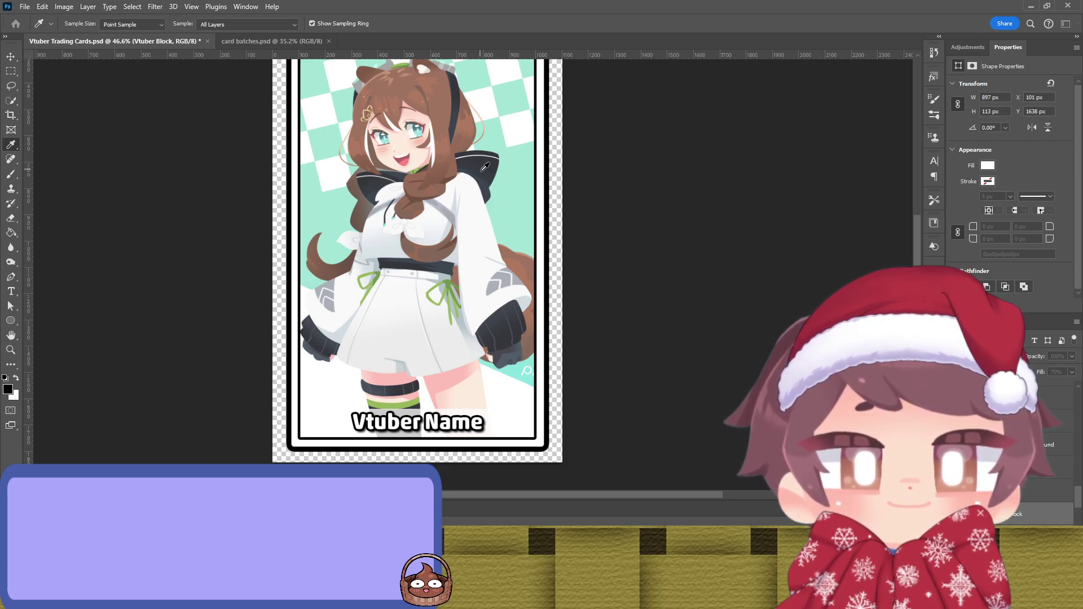
key("v")
scroll(649, 248, "up", 2)
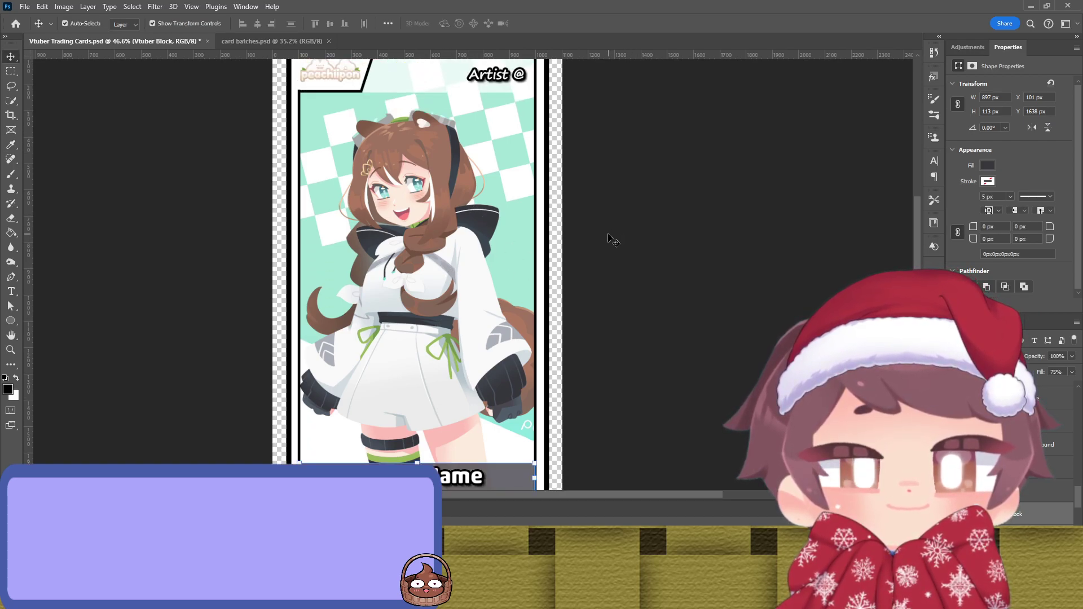
scroll(612, 240, "down", 2)
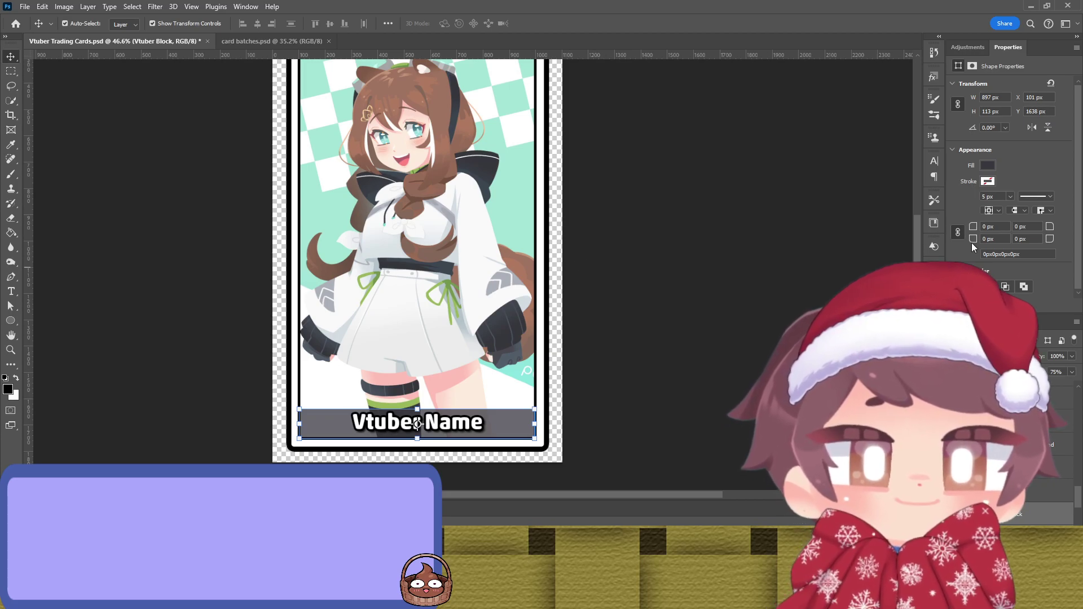
key("i")
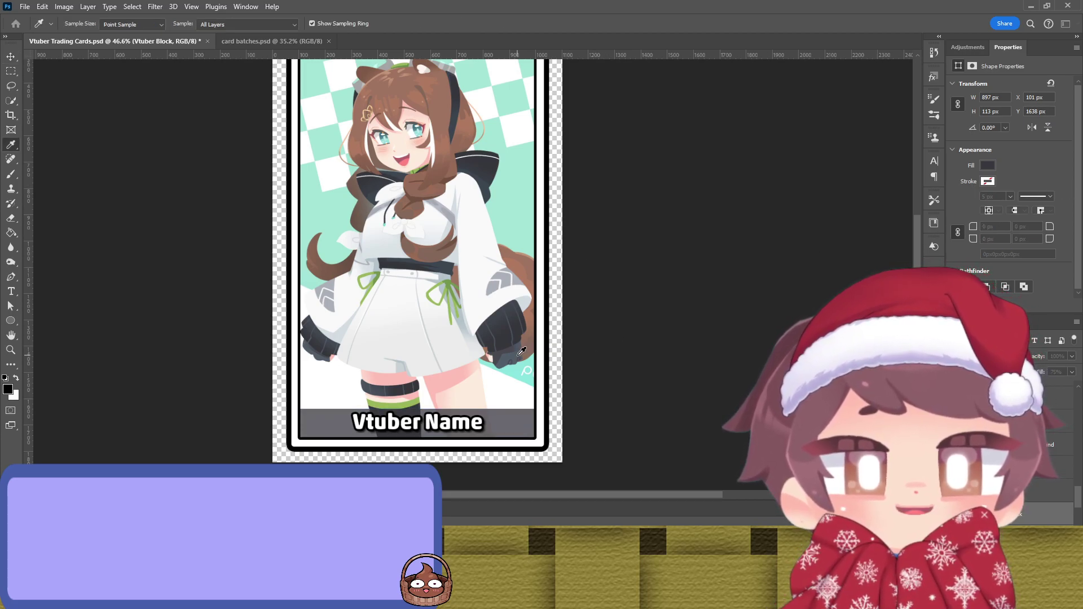
key("v")
left_click(685, 256)
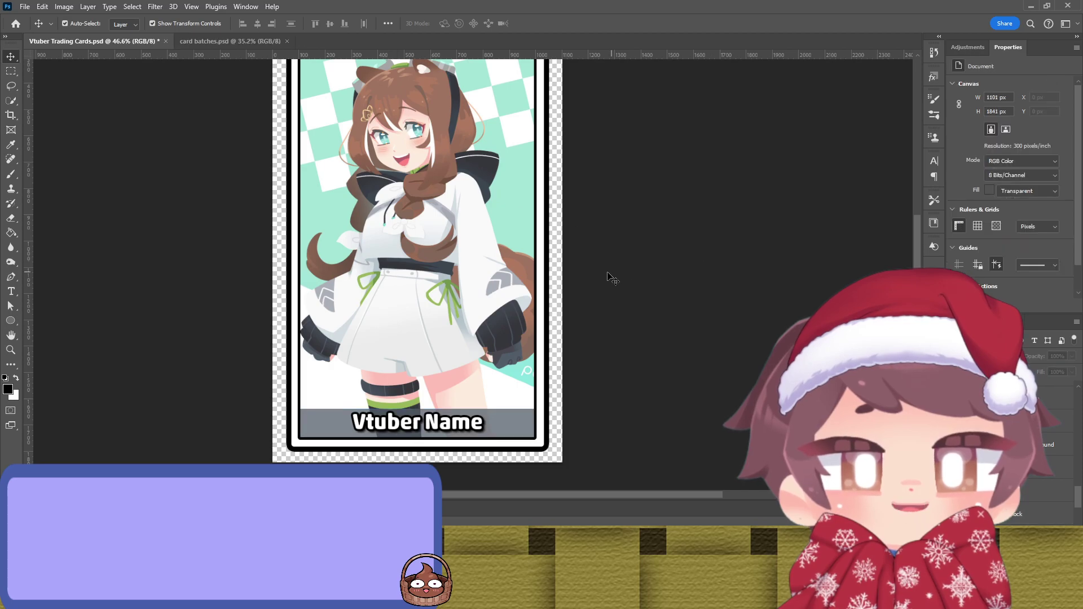
scroll(491, 324, "up", 4)
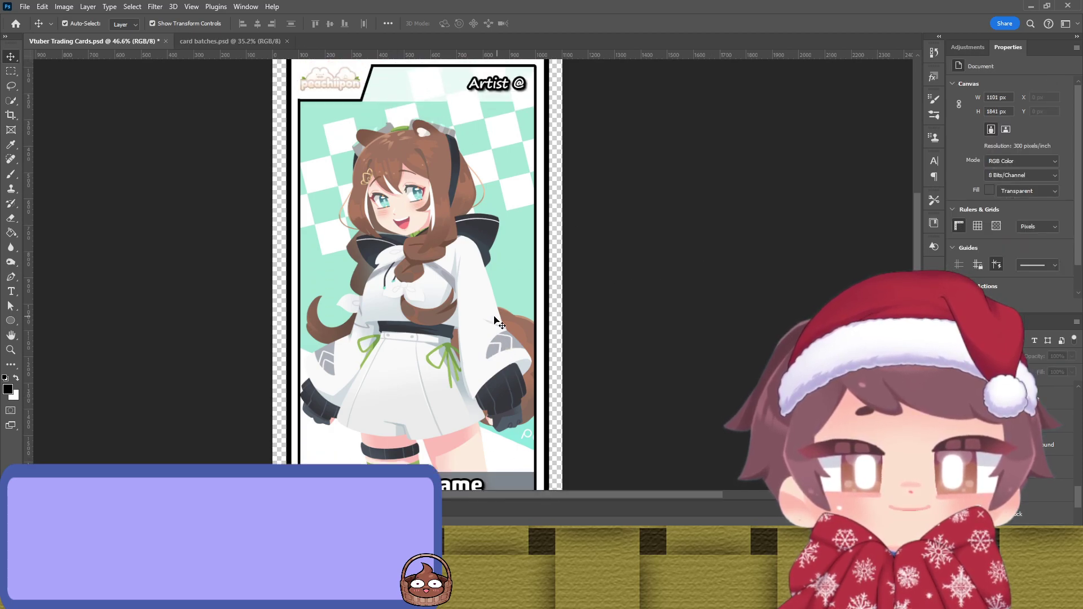
Step: Set the Outer Edge shape's stroke to a brown sampled from the character's hair
left_click(547, 188)
left_click(547, 189)
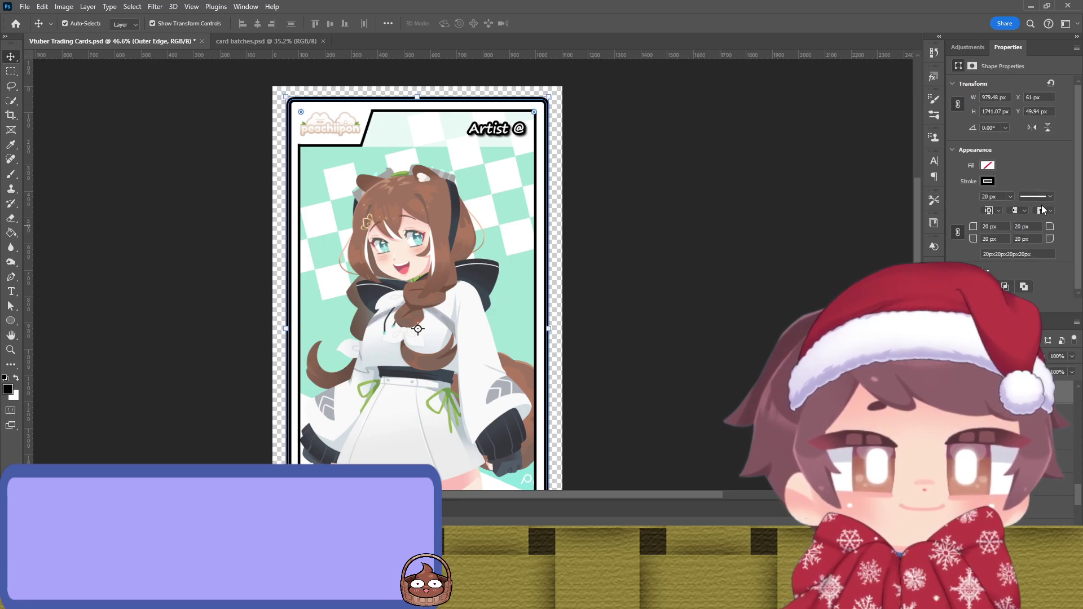
key("i")
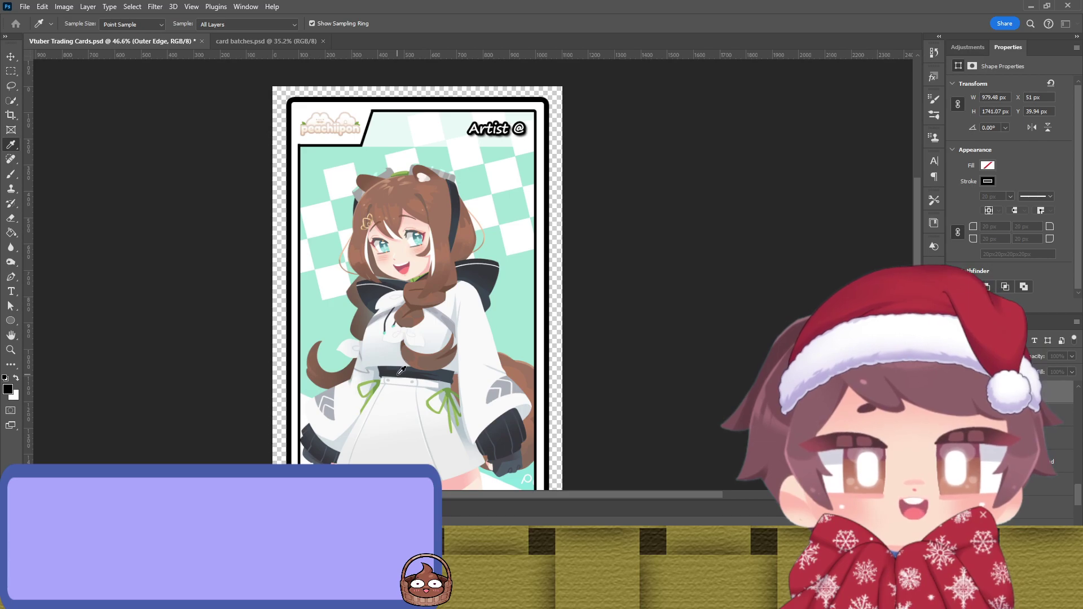
key("v")
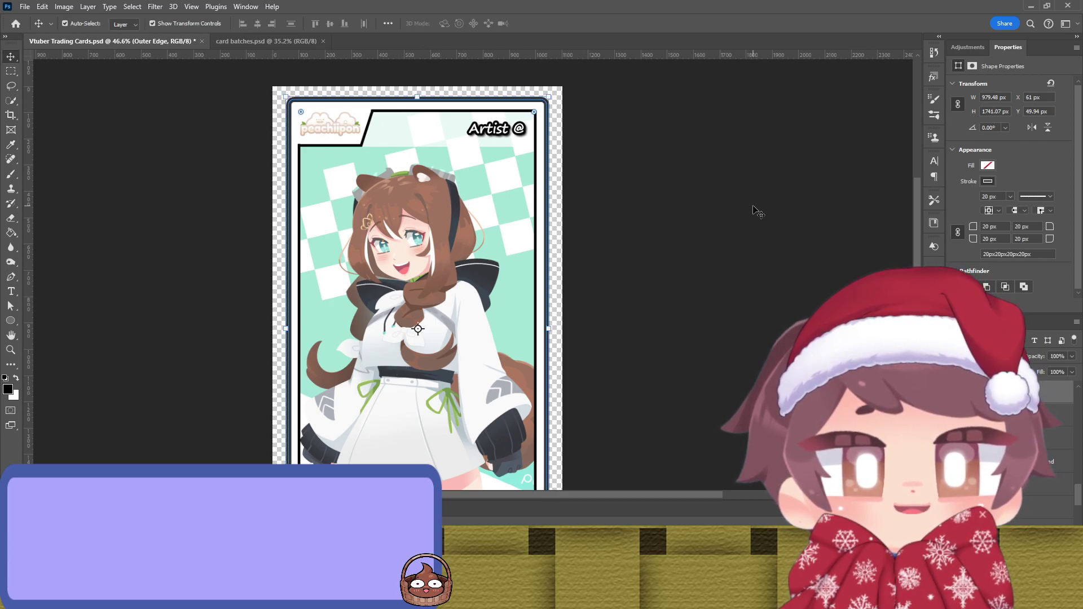
left_click(755, 213)
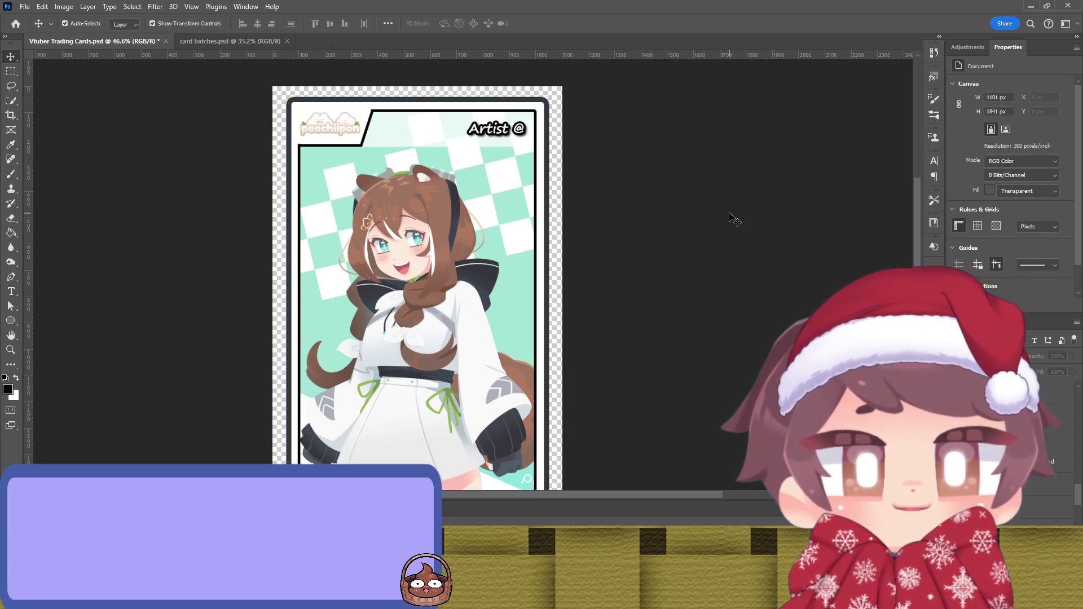
left_click(547, 229)
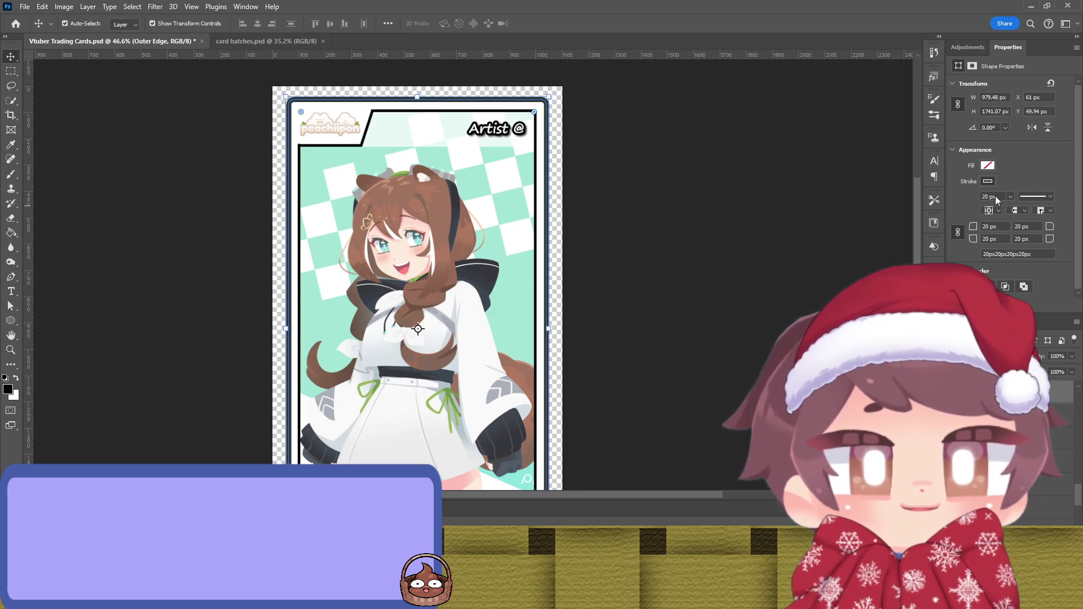
key("i")
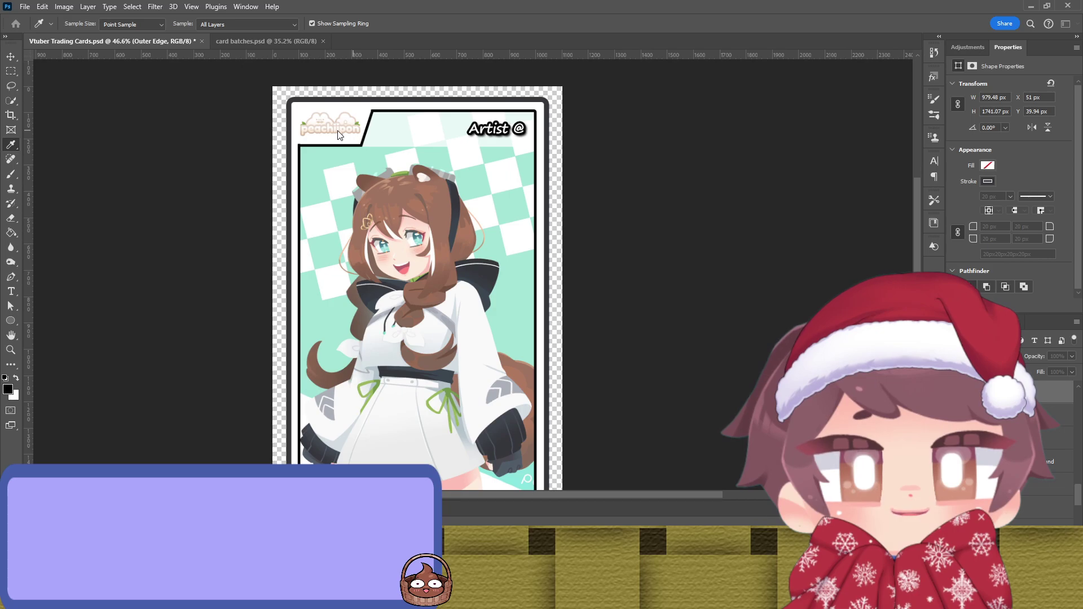
key("v")
left_click(644, 197)
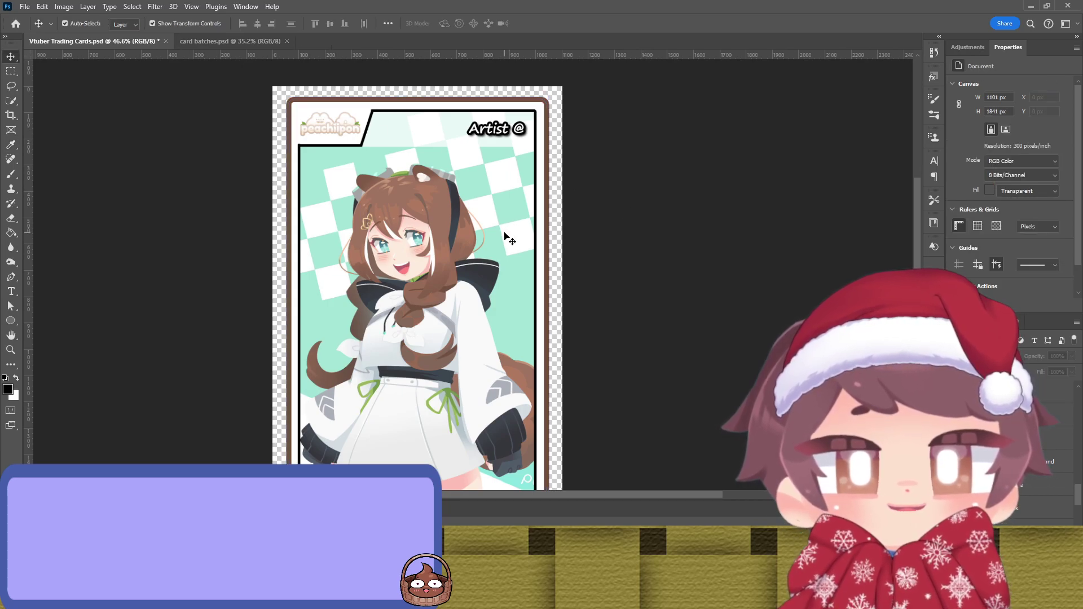
Step: Set the Central Edge shape's stroke to a sampled brown, replacing an interim green
left_click(542, 207)
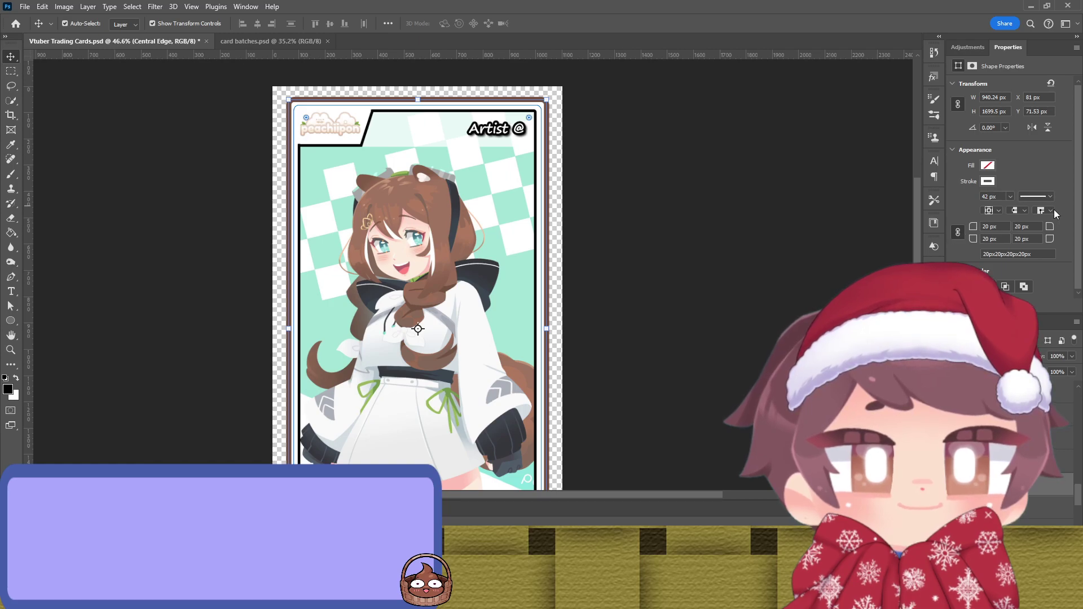
key("i")
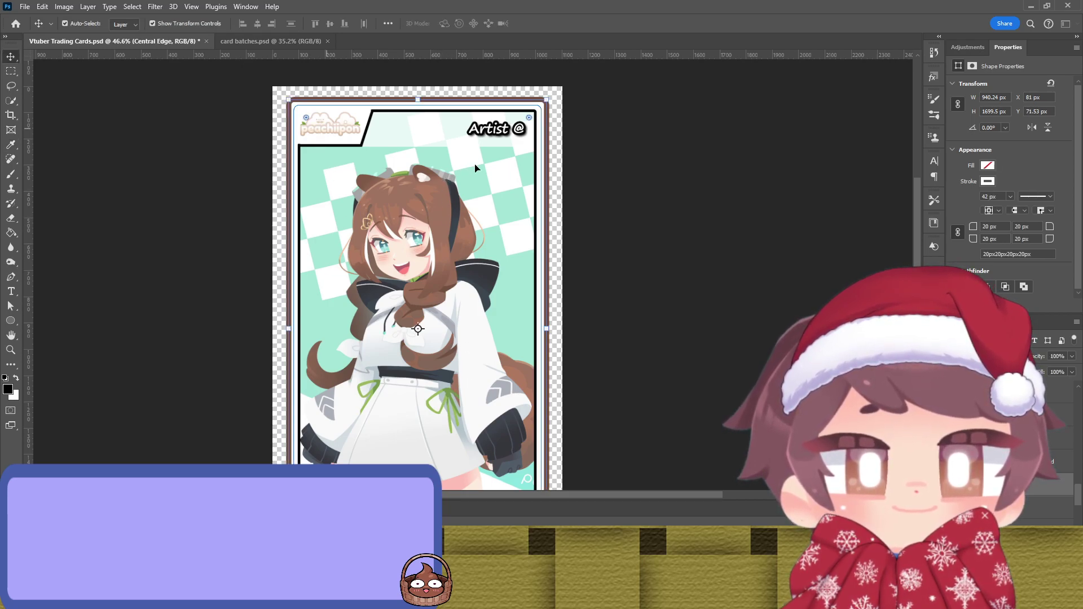
key("v")
left_click(774, 230)
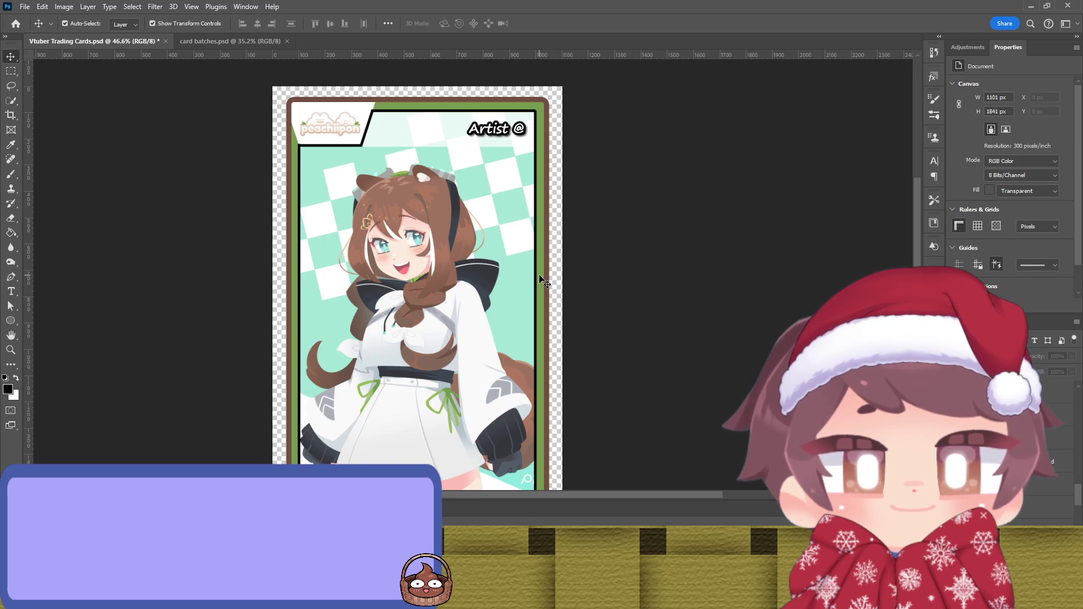
left_click(541, 280)
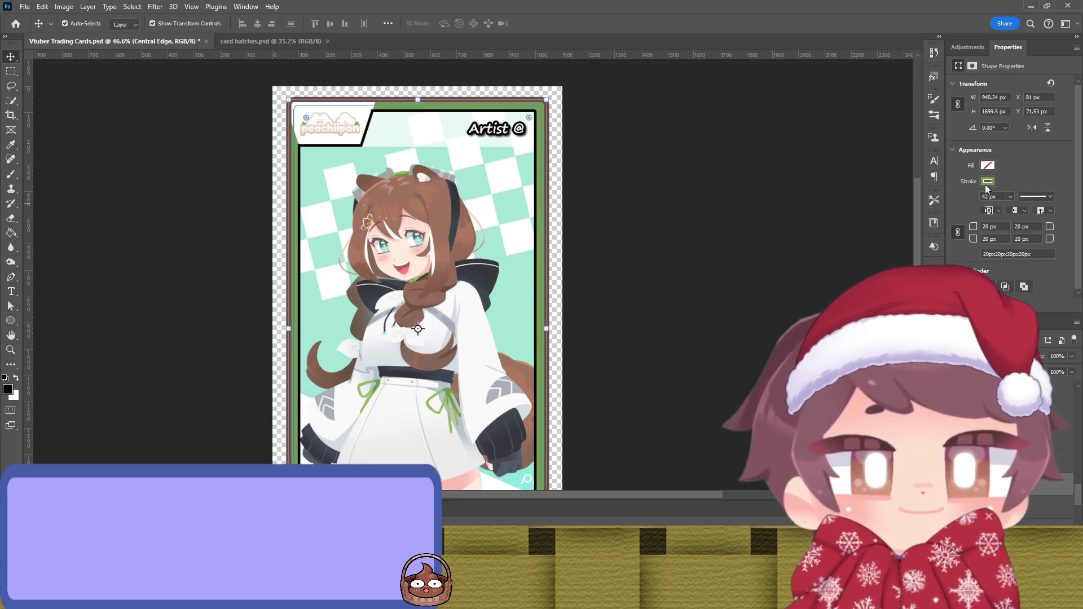
key("i")
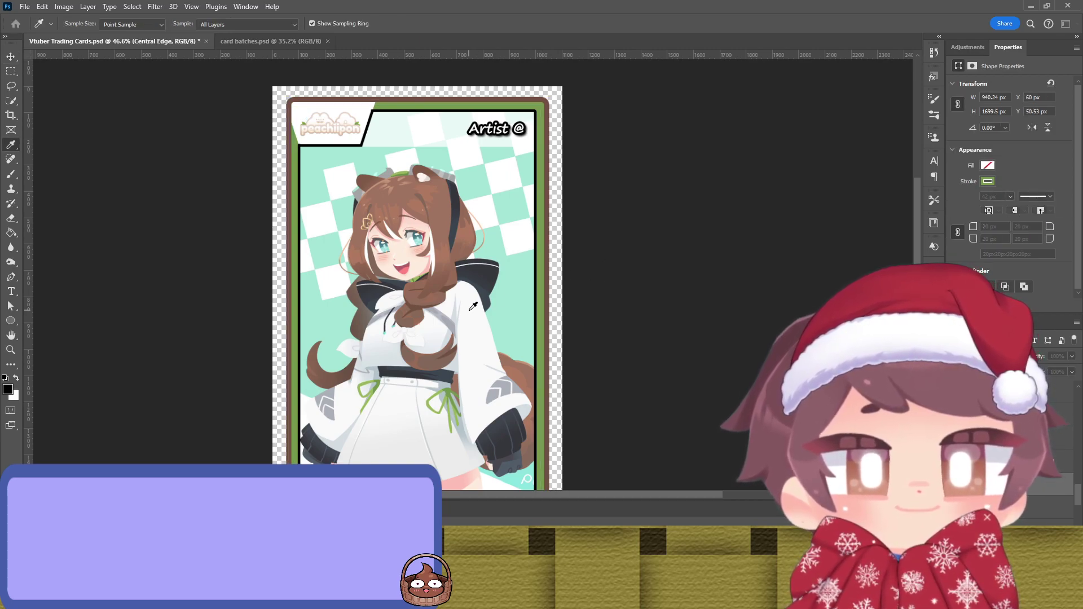
key("v")
left_click(713, 242)
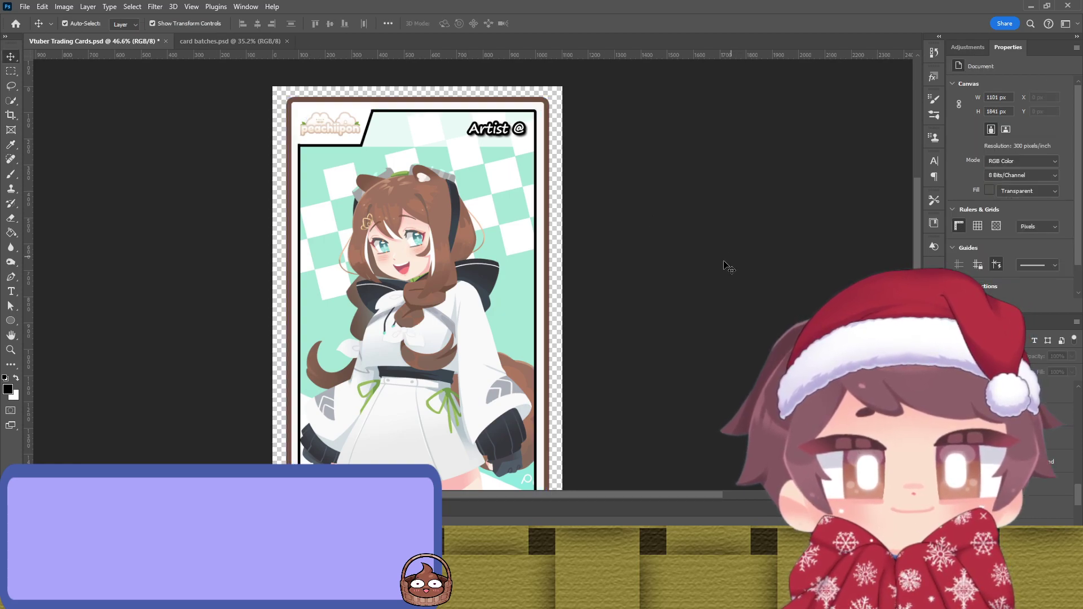
scroll(547, 282, "down", 1)
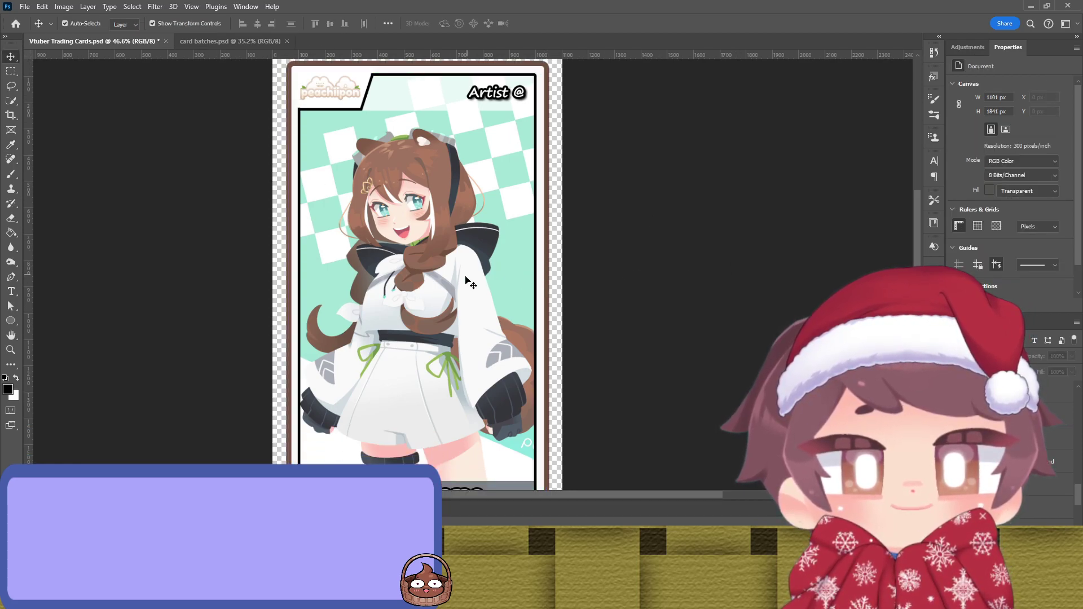
left_click(536, 236)
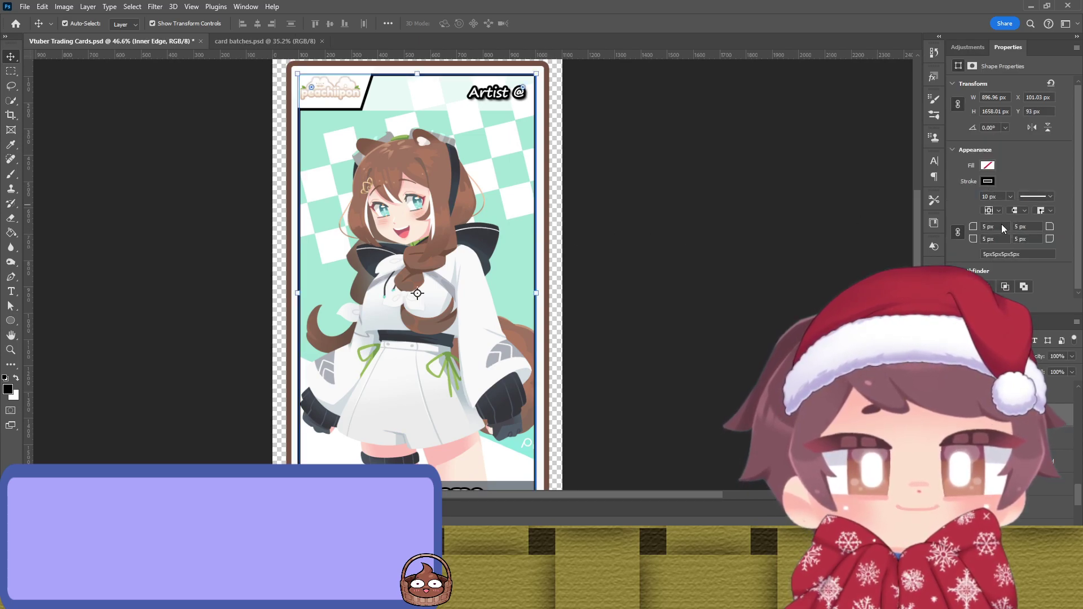
key("i")
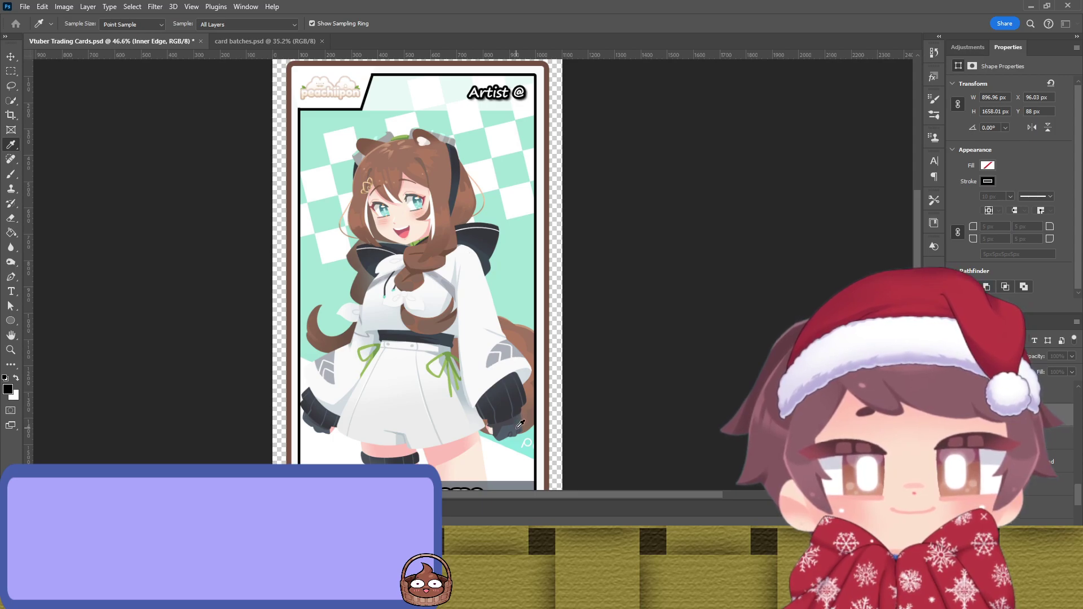
key("v")
left_click(728, 178)
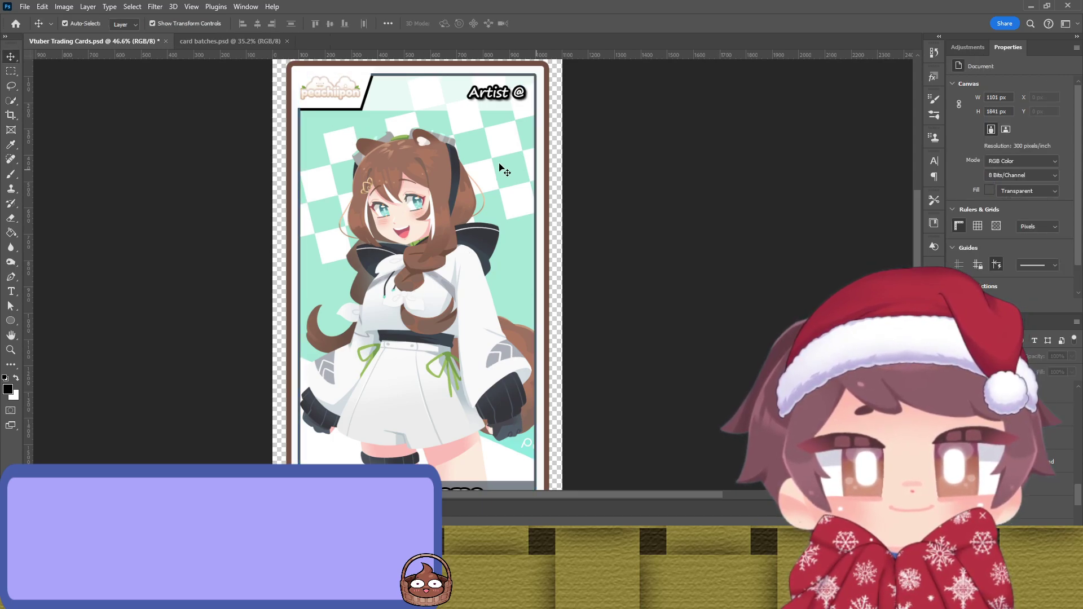
left_click(366, 113)
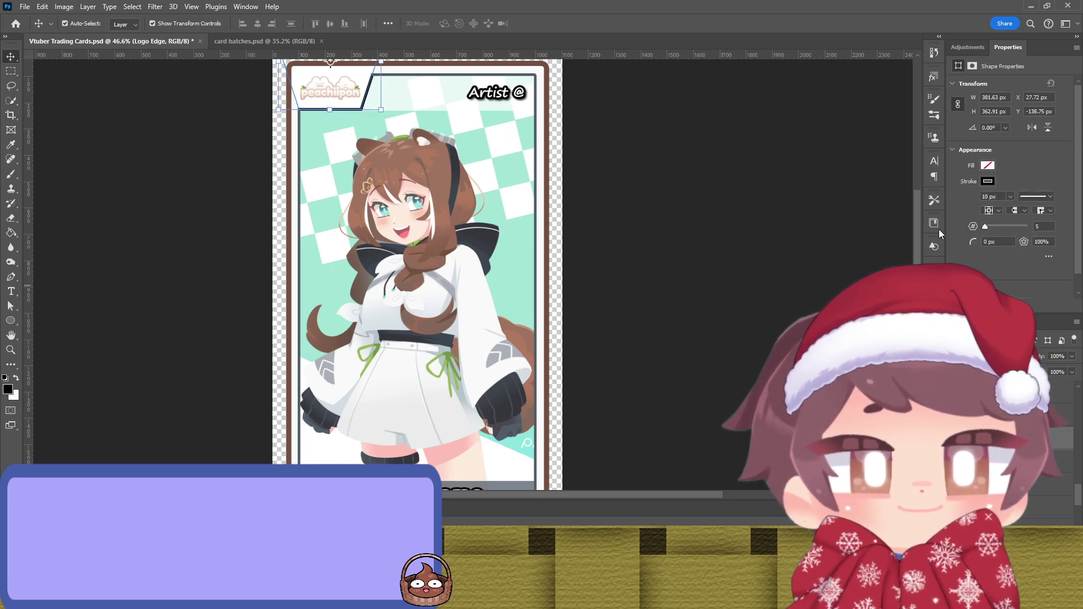
left_click(730, 229)
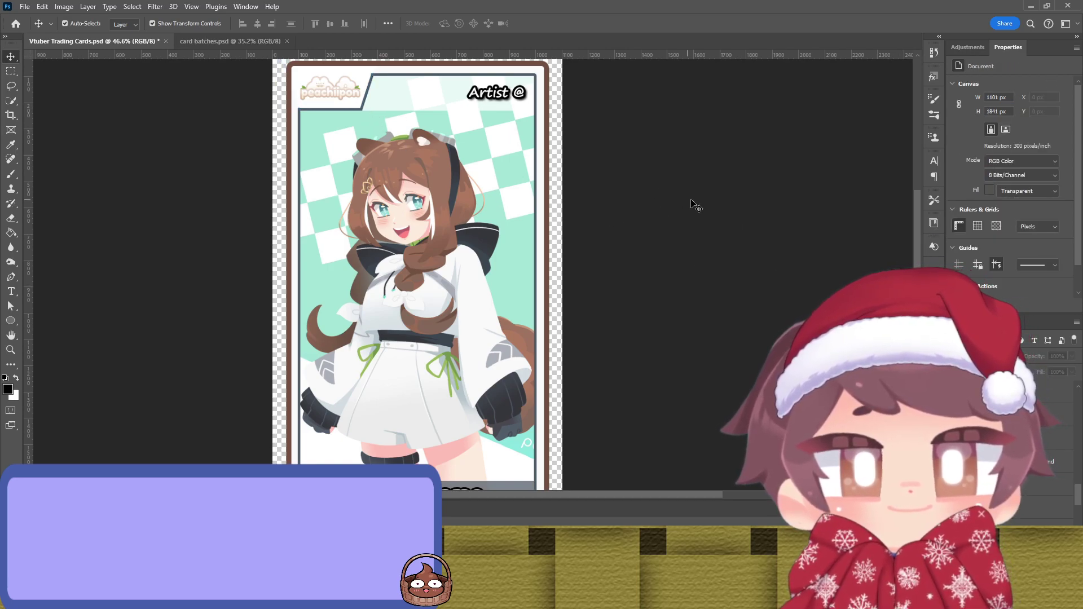
scroll(694, 205, "up", 1)
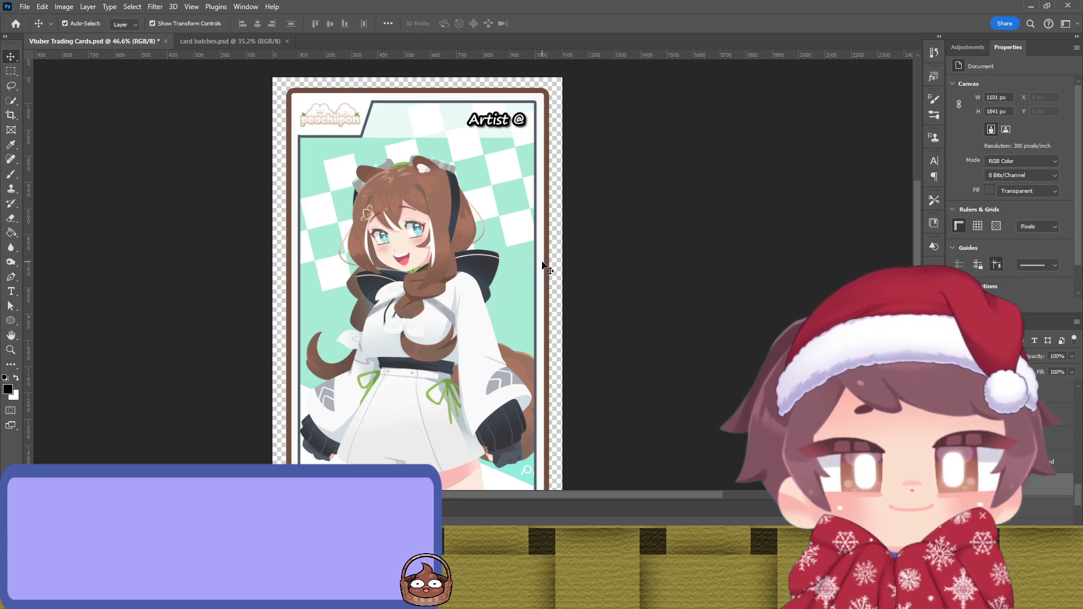
left_click(543, 268)
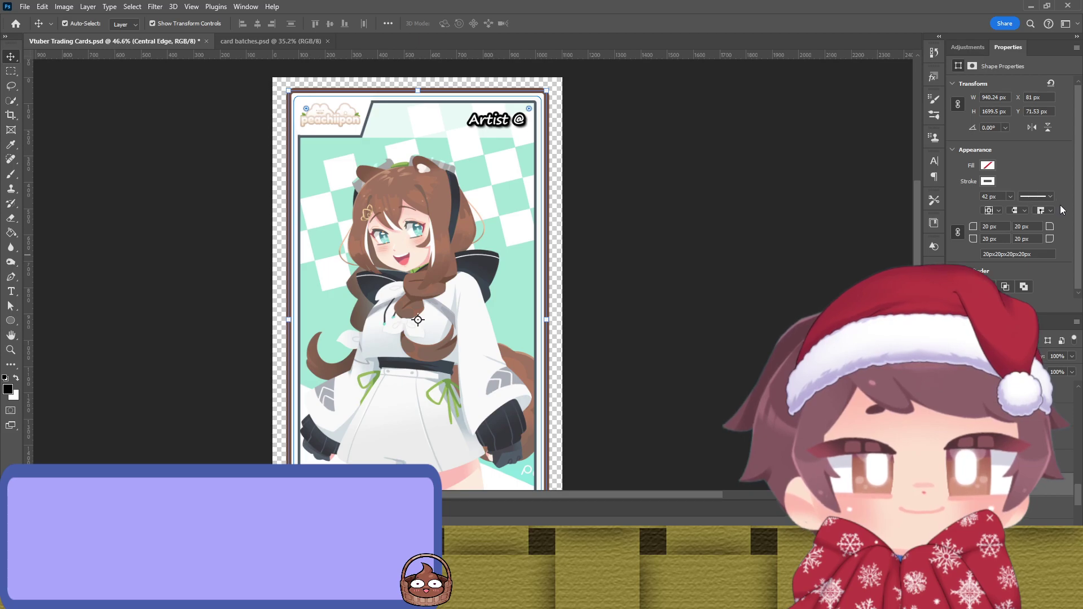
key("i")
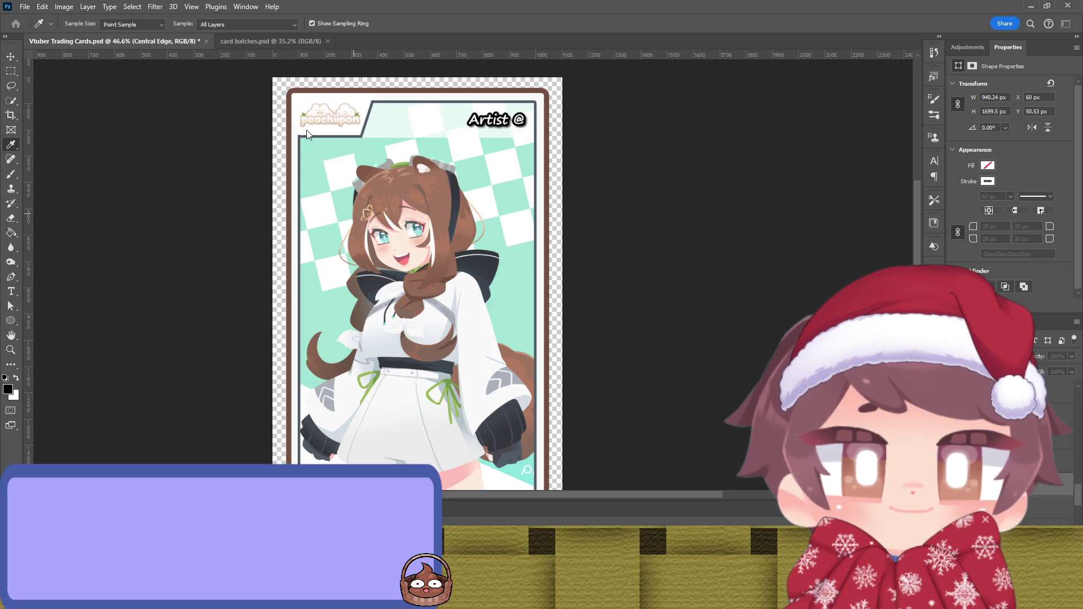
key("v")
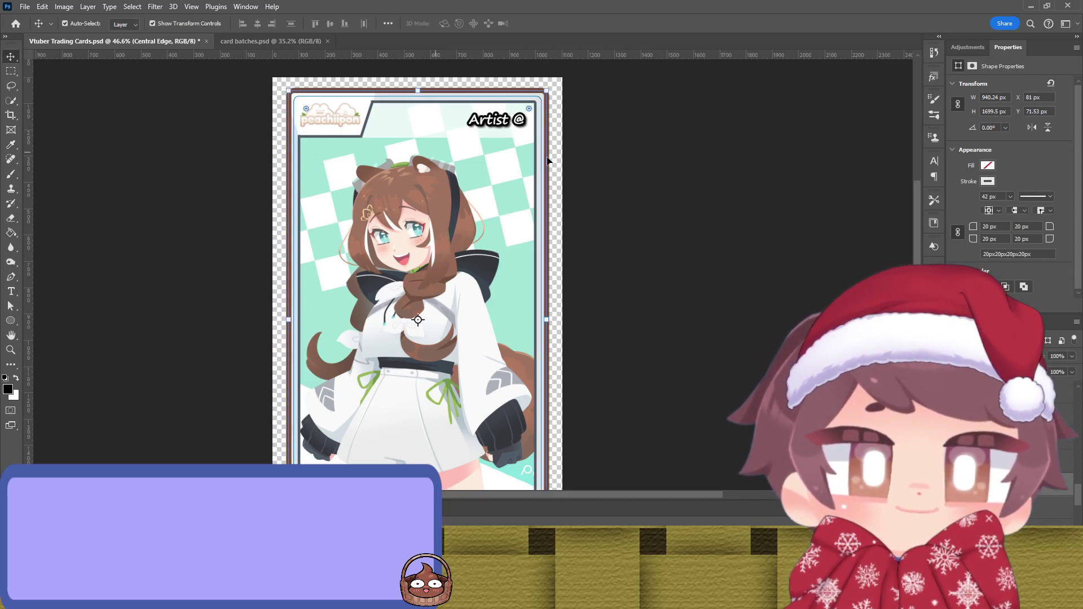
left_click(639, 170)
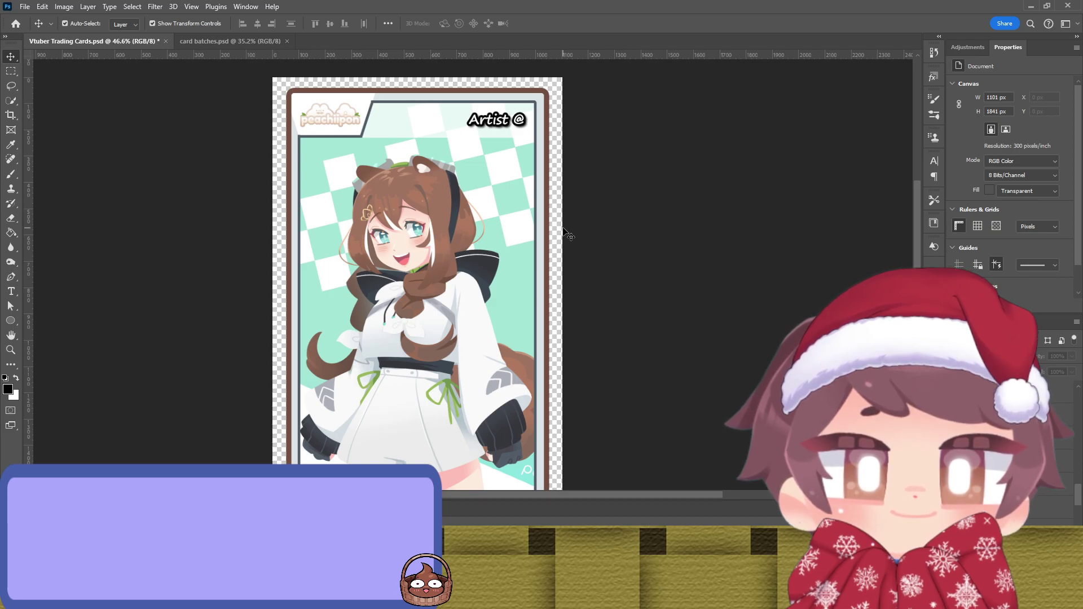
left_click(546, 244)
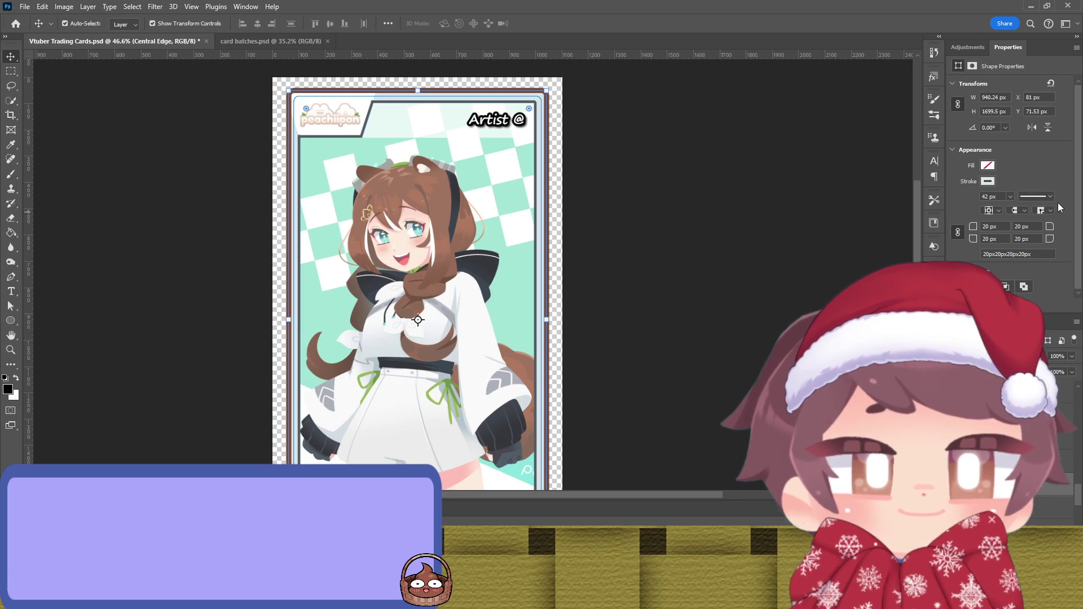
key("i")
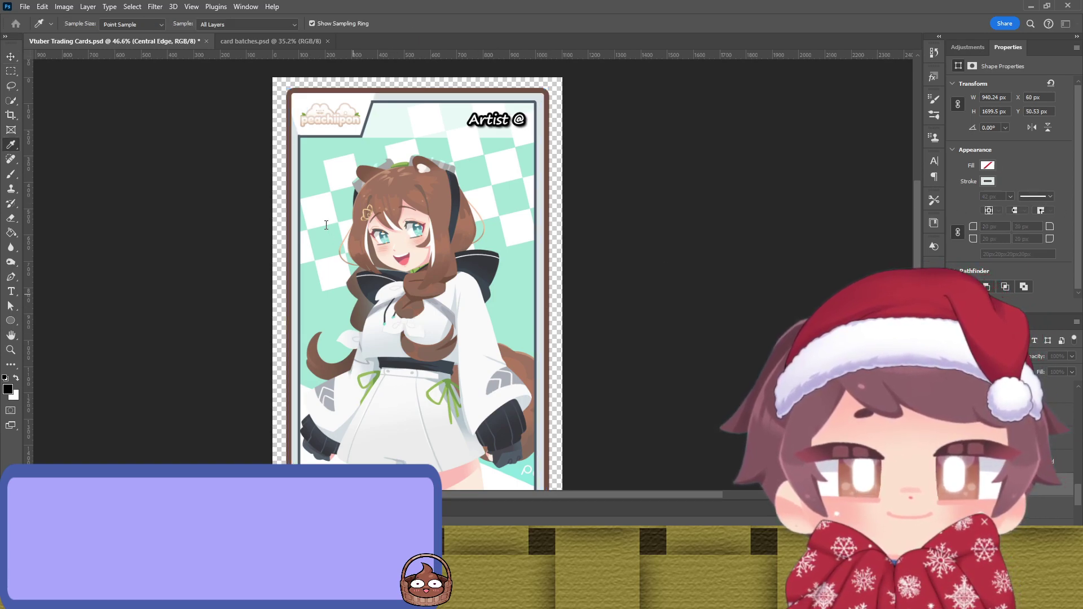
key("v")
left_click(700, 263)
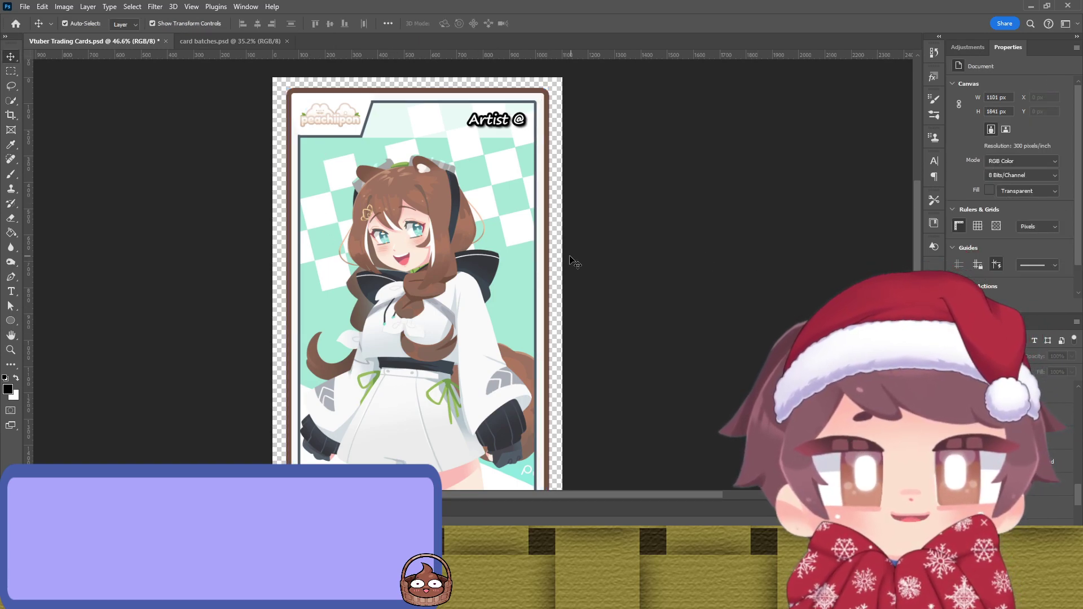
left_click(356, 104)
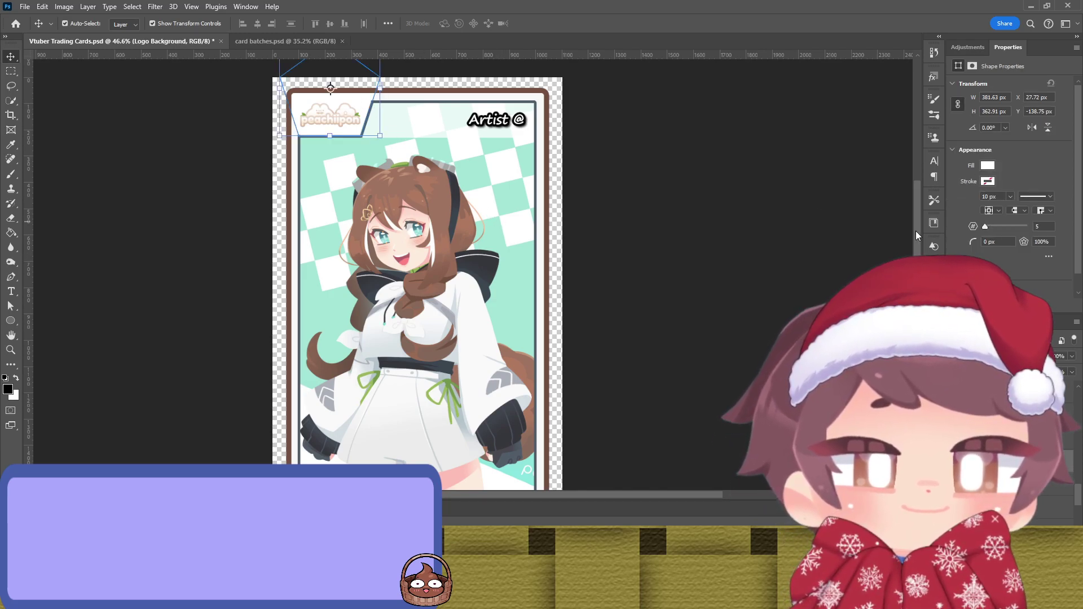
left_click(768, 252)
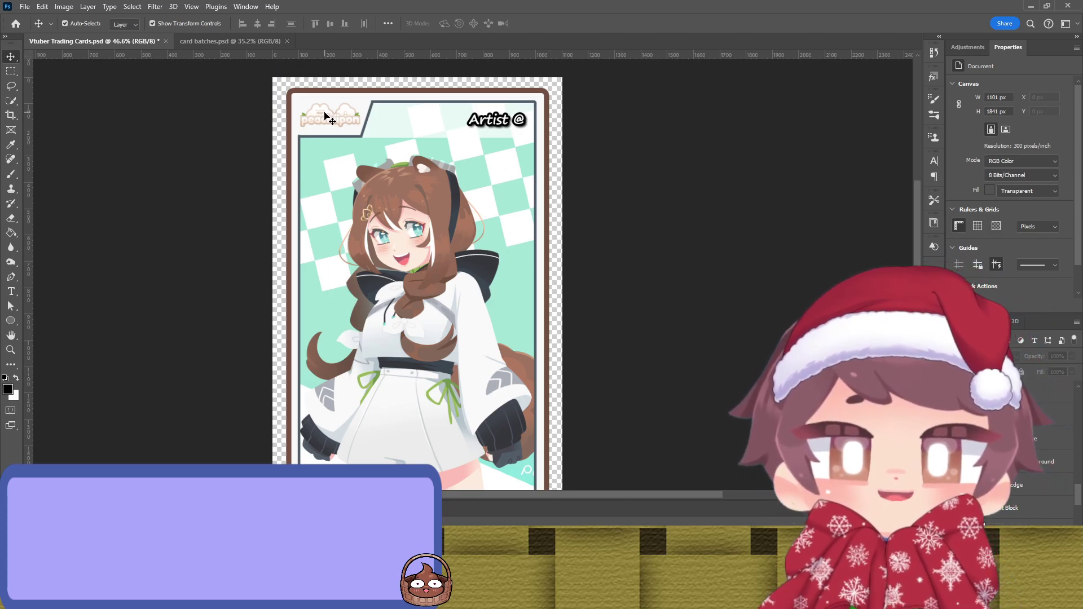
Step: Zoom in and add a Layer Style effect to the Peachii Logo layer
scroll(325, 114, "up", 4)
scroll(326, 114, "up", 1)
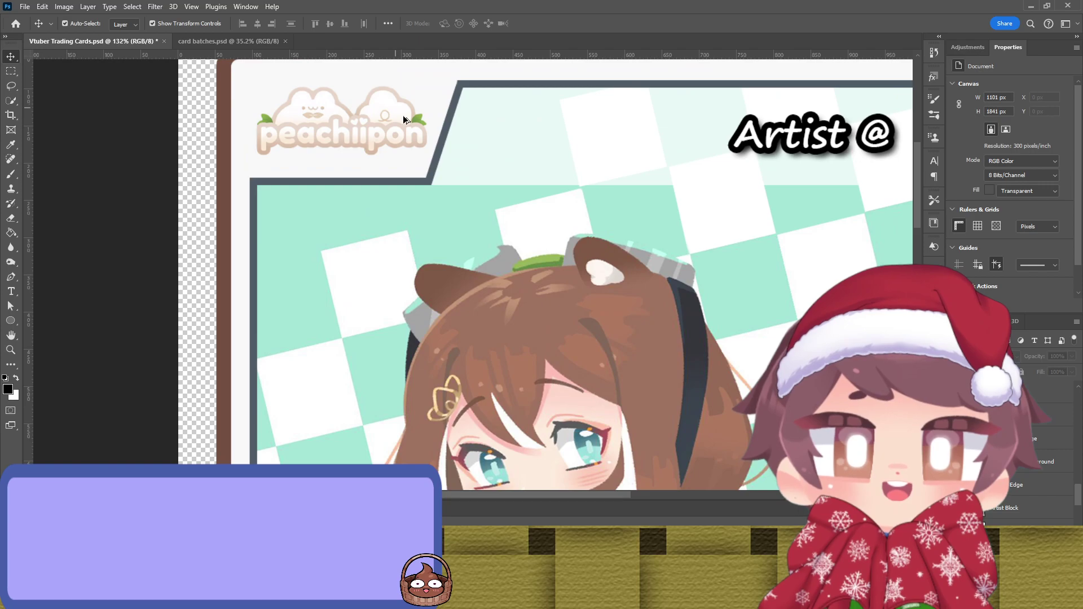
left_click(335, 121)
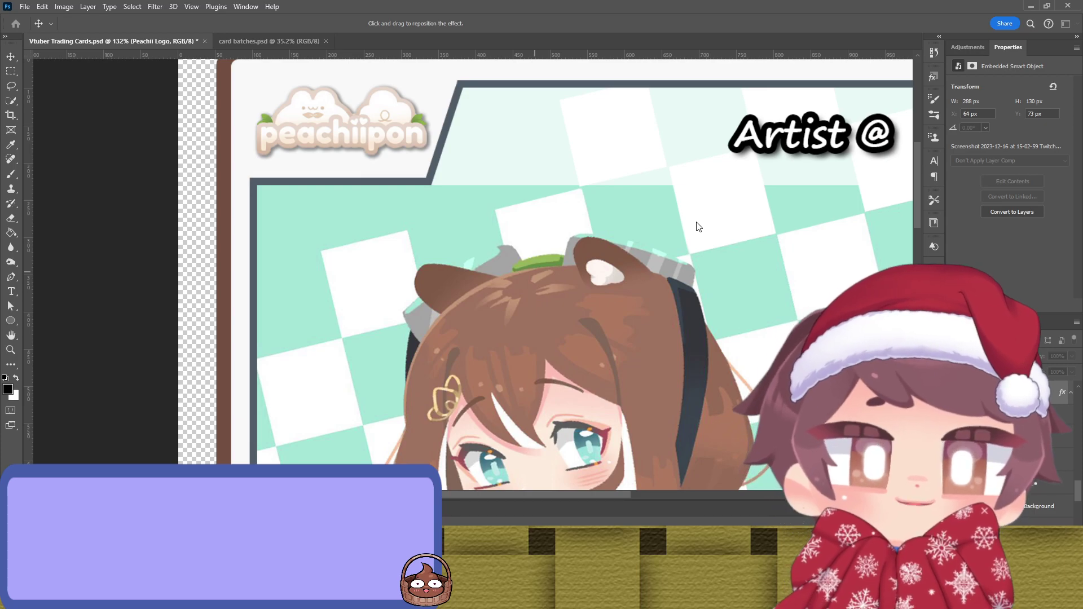
key("v")
Step: Deselect the logo and scroll down to the Vtuber Name banner
scroll(671, 282, "down", 5)
left_click(295, 267)
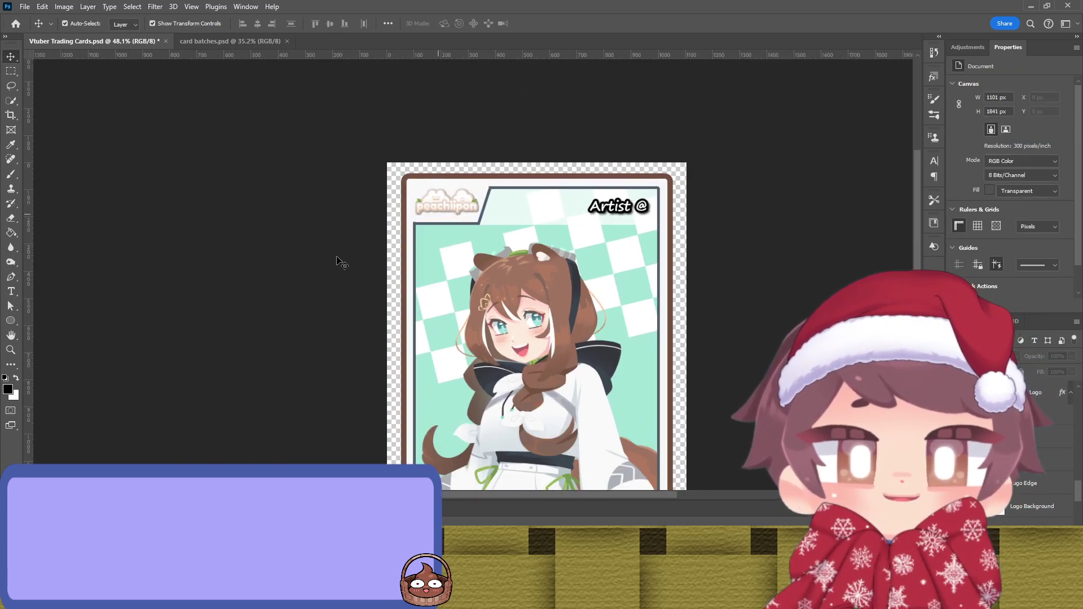
left_click_drag(796, 239, 692, 172)
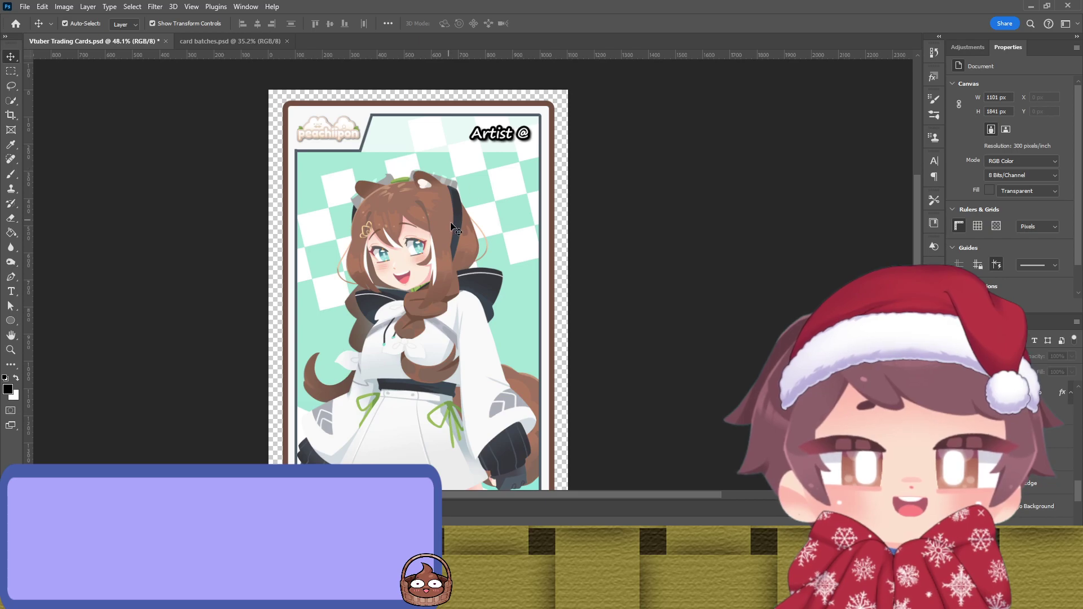
scroll(538, 216, "down", 2)
scroll(525, 203, "down", 2)
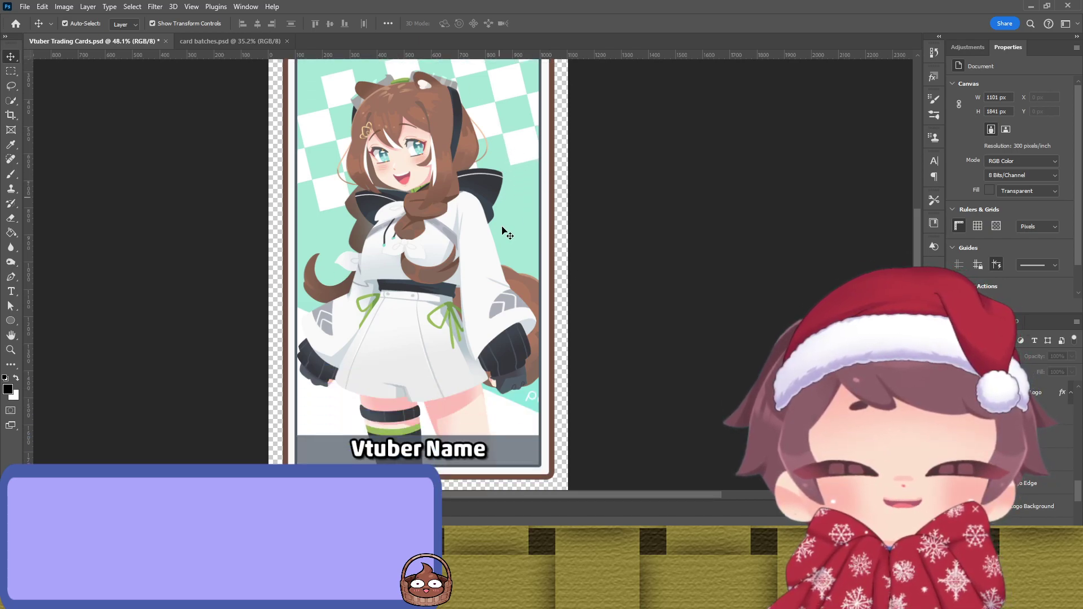
Step: Try a teal fill on the Vtuber Name banner, sampled from the checkered background
left_click(512, 449)
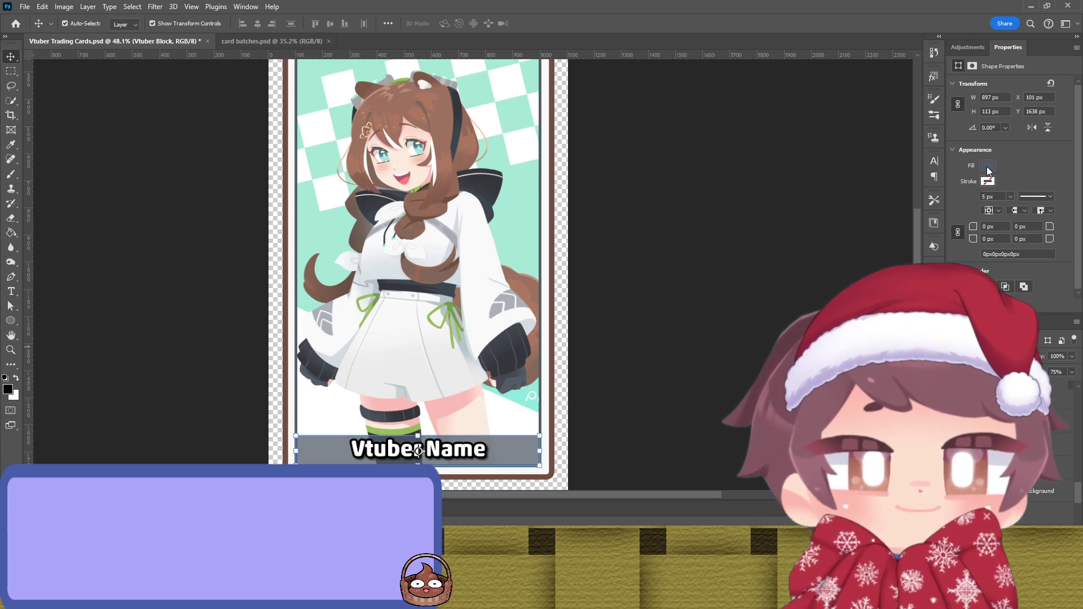
key("i")
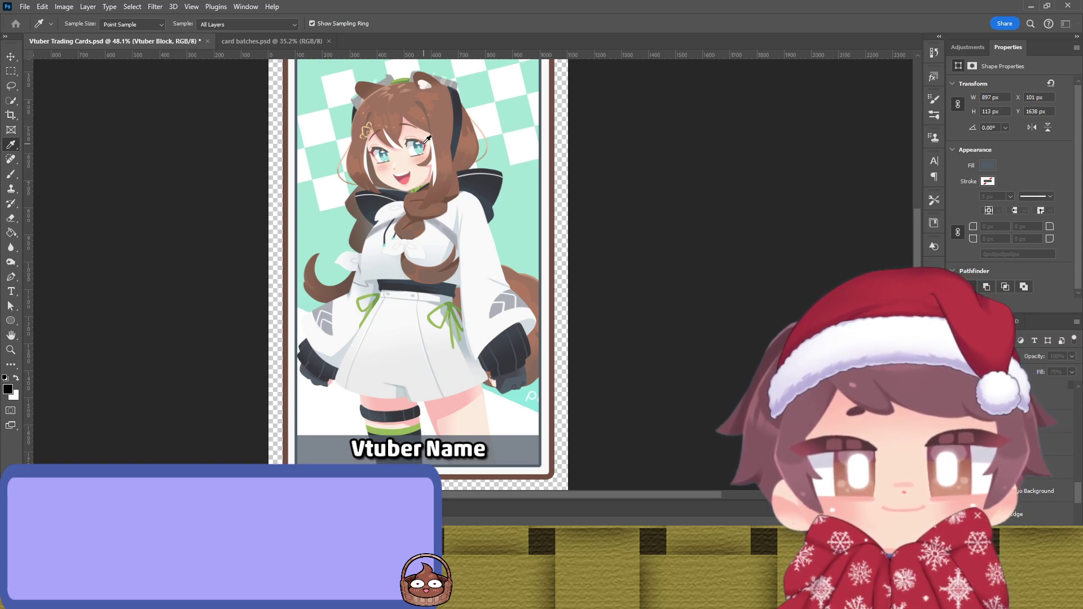
left_click(323, 128)
key("v")
left_click(753, 276)
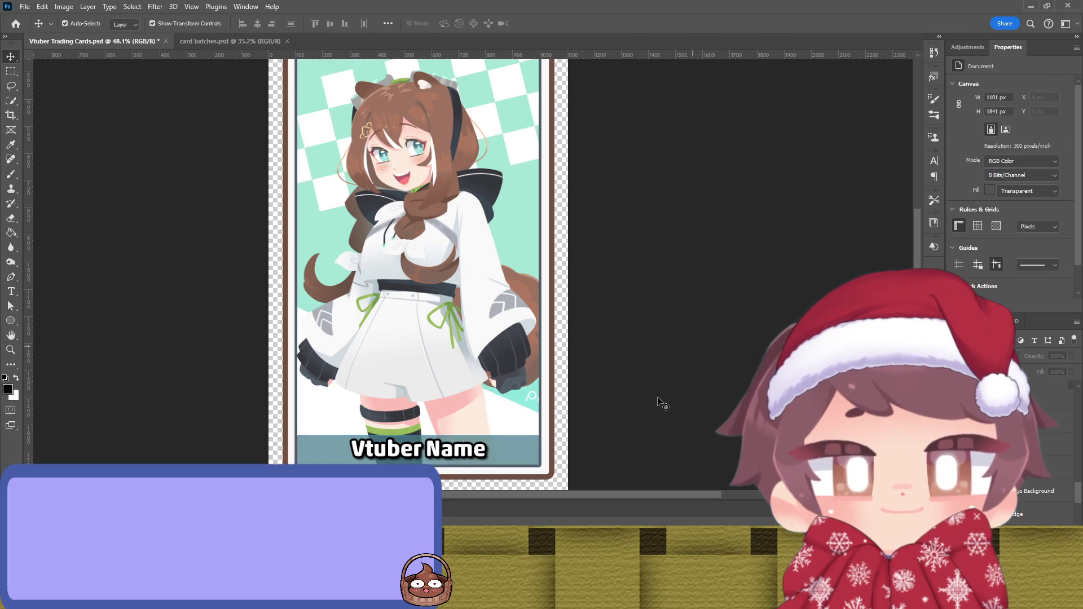
Step: Refill the Vtuber Name banner with light tan-brown sampled from the character's hair
left_click(528, 453)
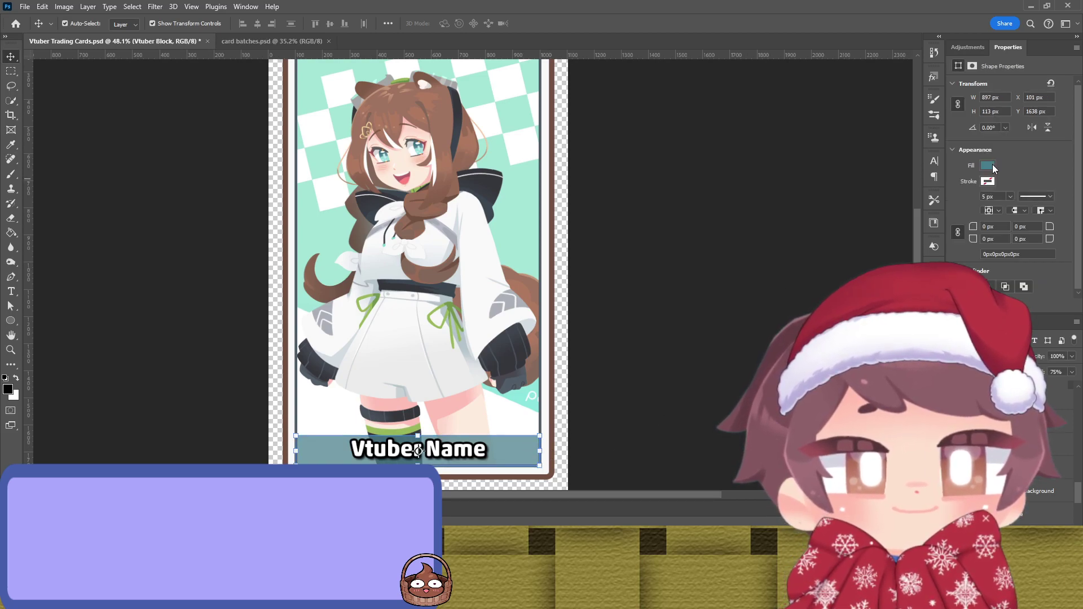
key("i")
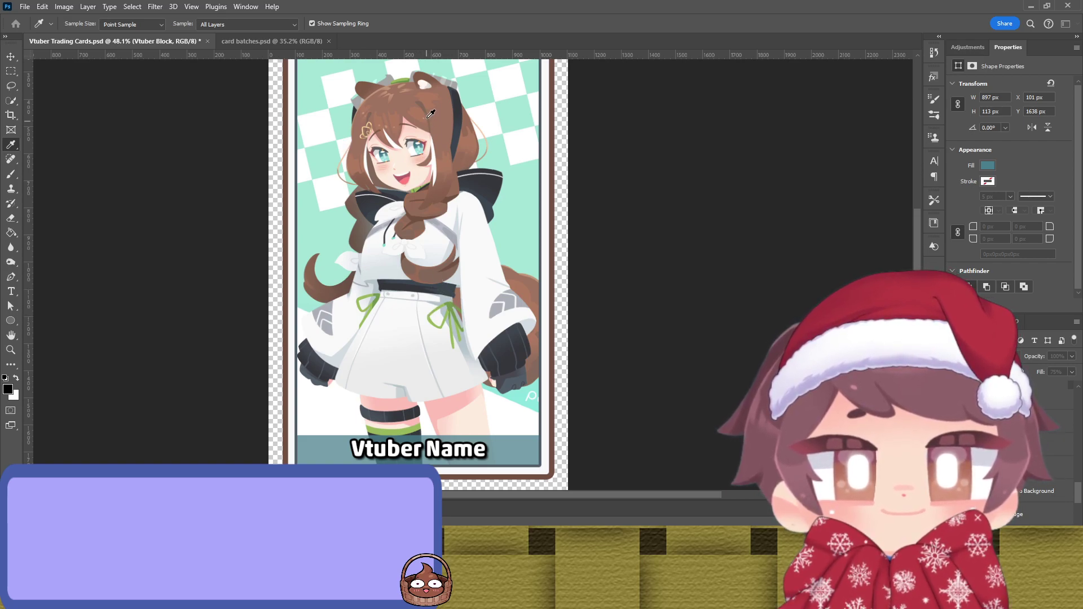
left_click(341, 118)
key("v")
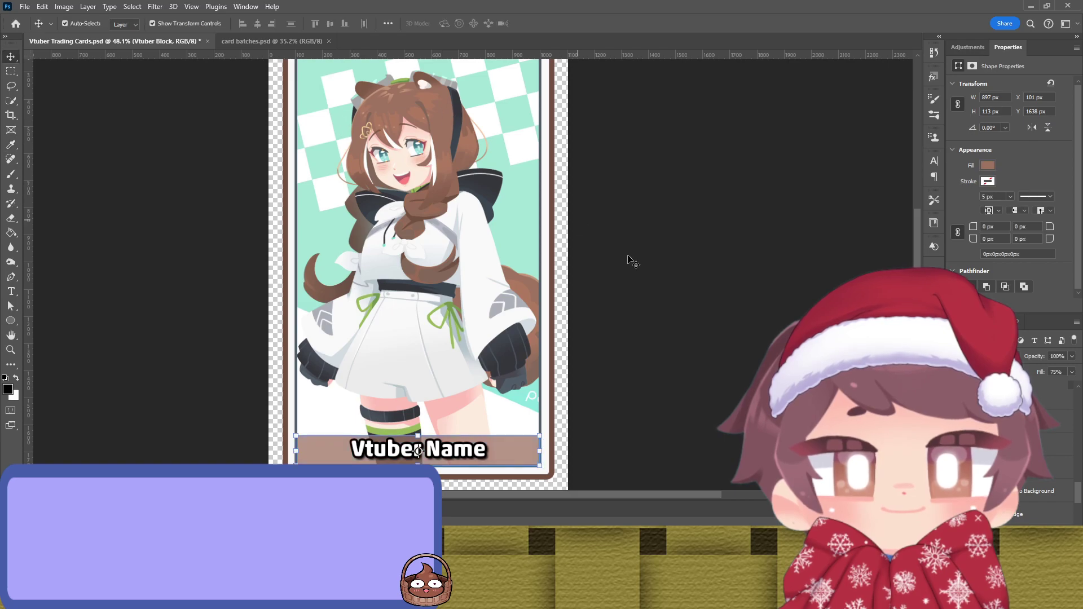
left_click(682, 282)
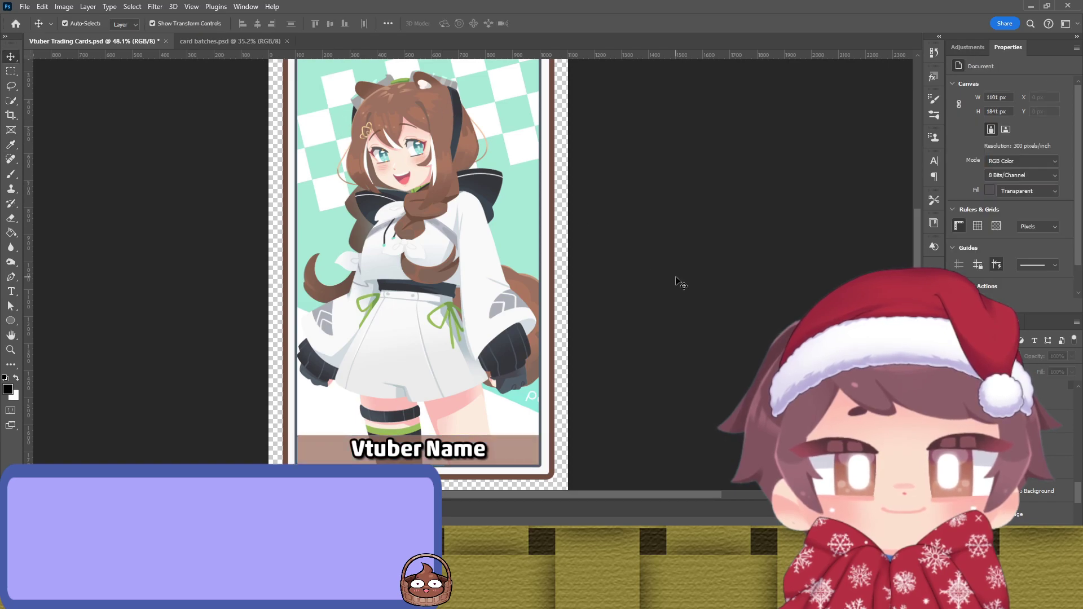
left_click(495, 456)
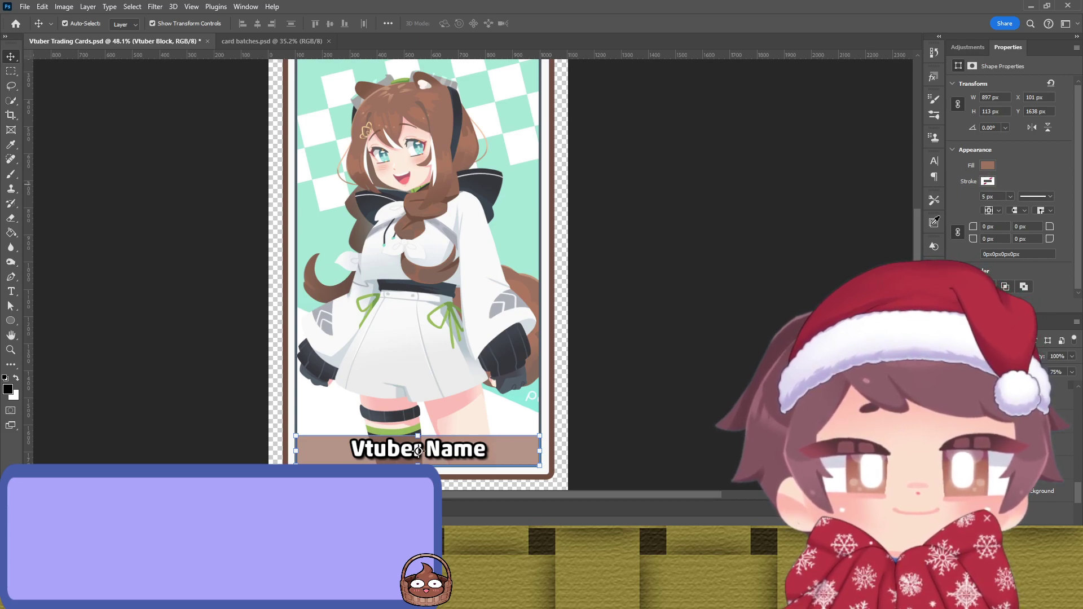
key("i")
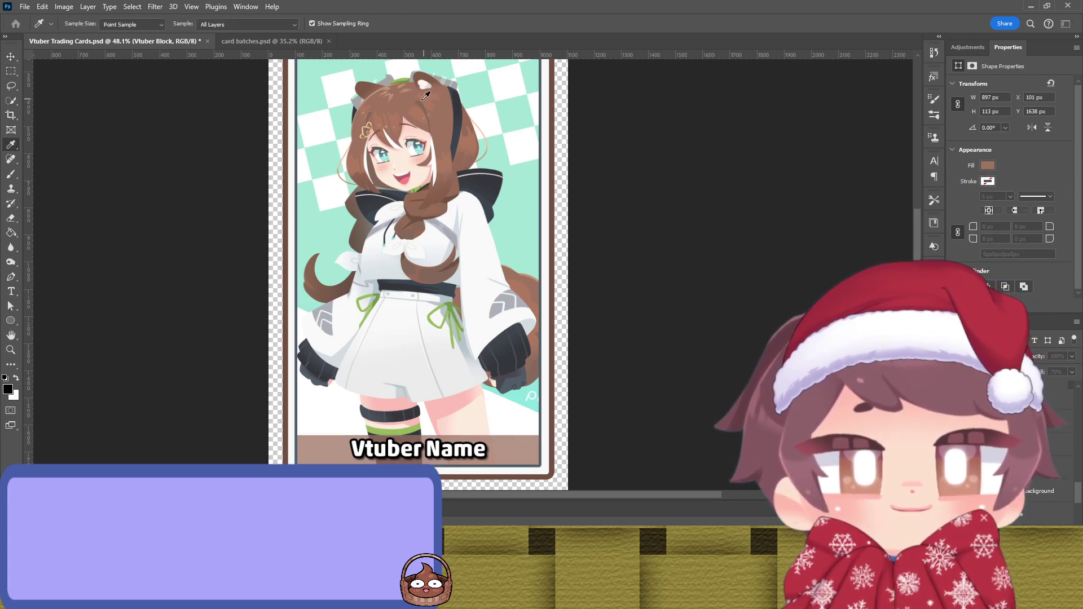
key("v")
left_click(752, 286)
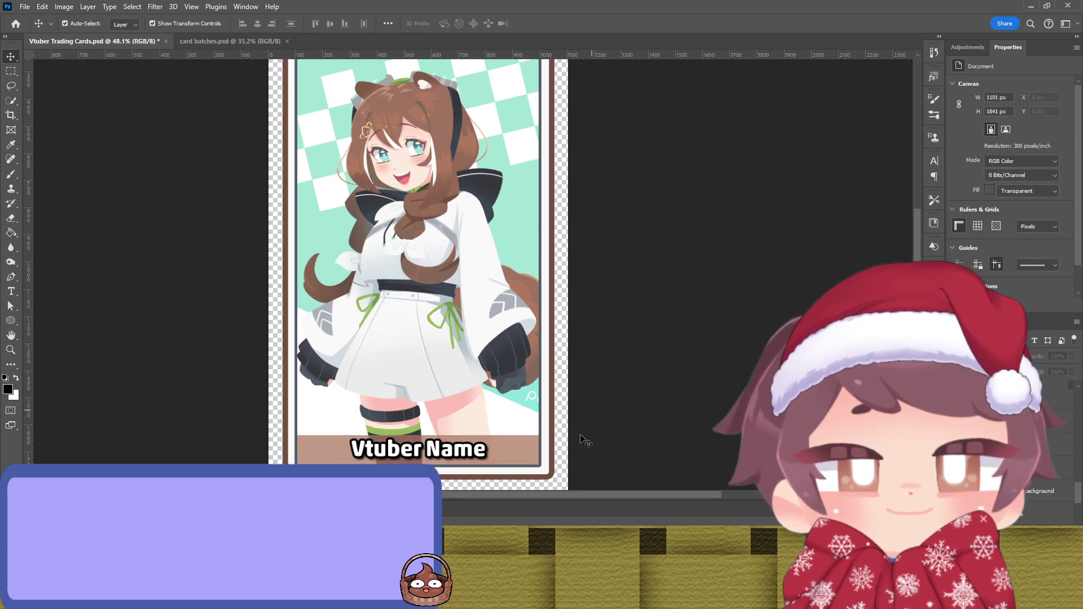
left_click(528, 457)
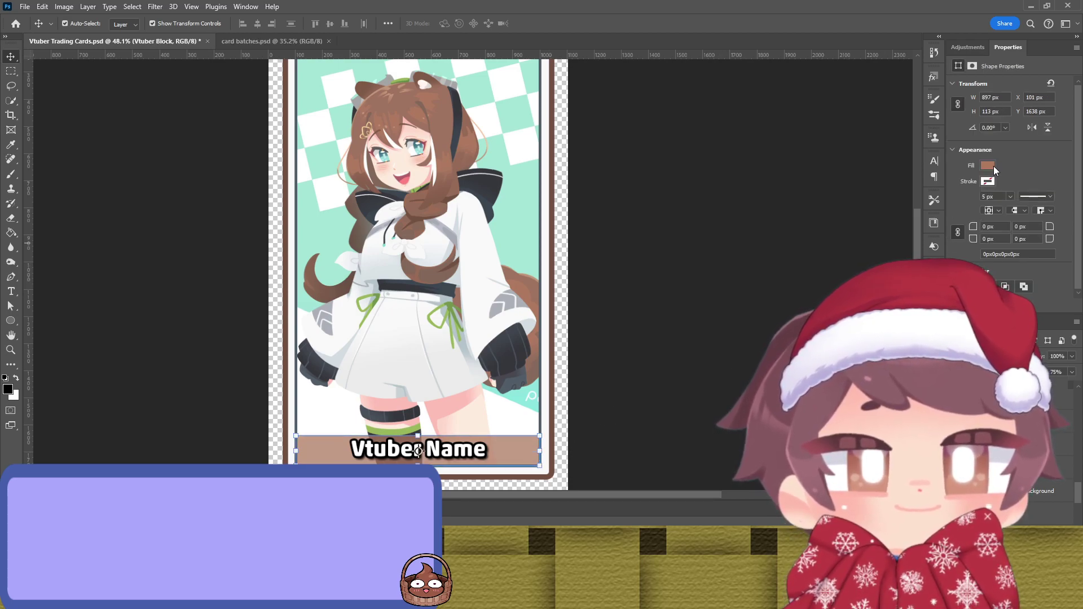
key("i")
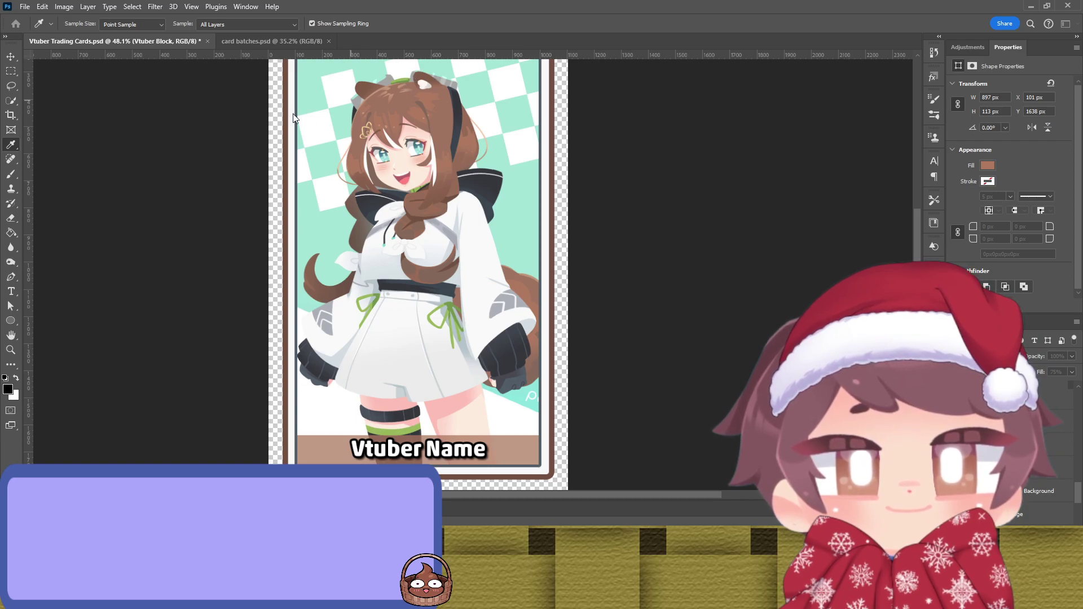
key("v")
left_click(576, 395)
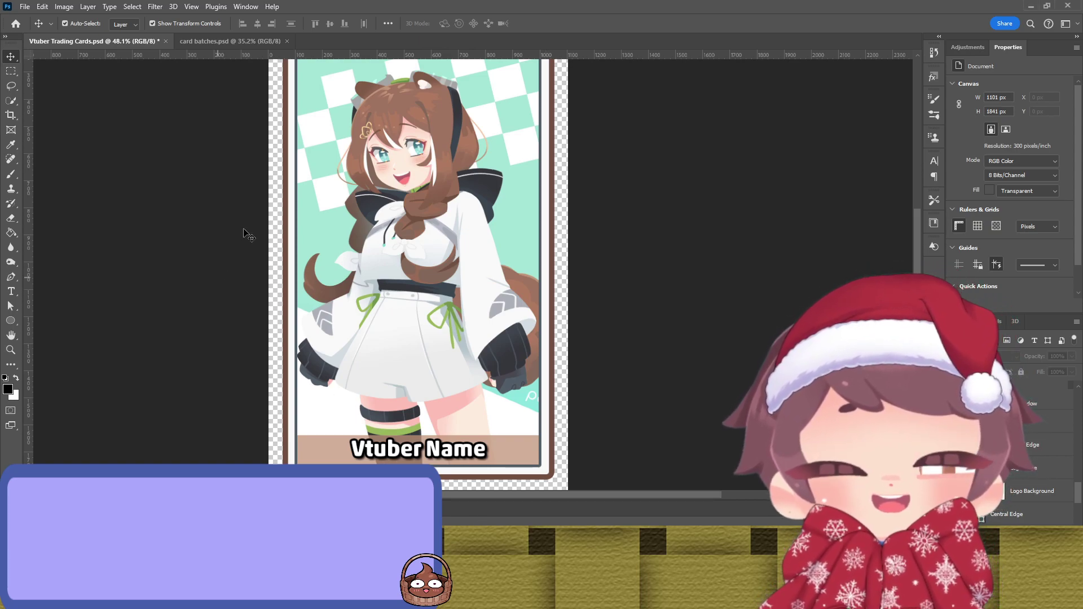
Step: Give the Artist Block banner a darker translucent tan fill, matching the name bar
scroll(347, 160, "up", 1)
scroll(376, 146, "down", 1)
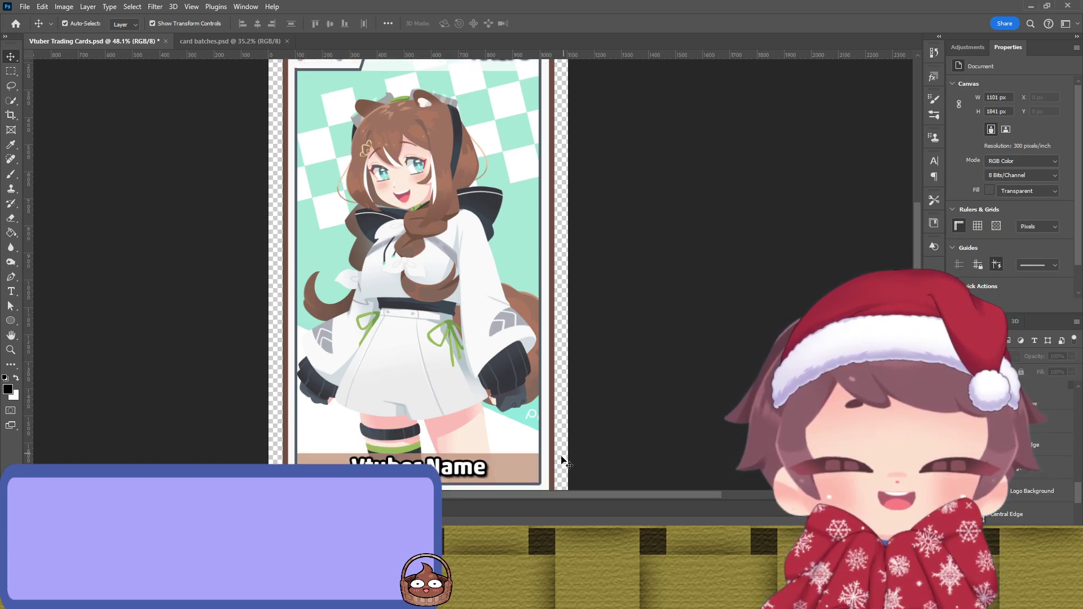
scroll(515, 234, "up", 2)
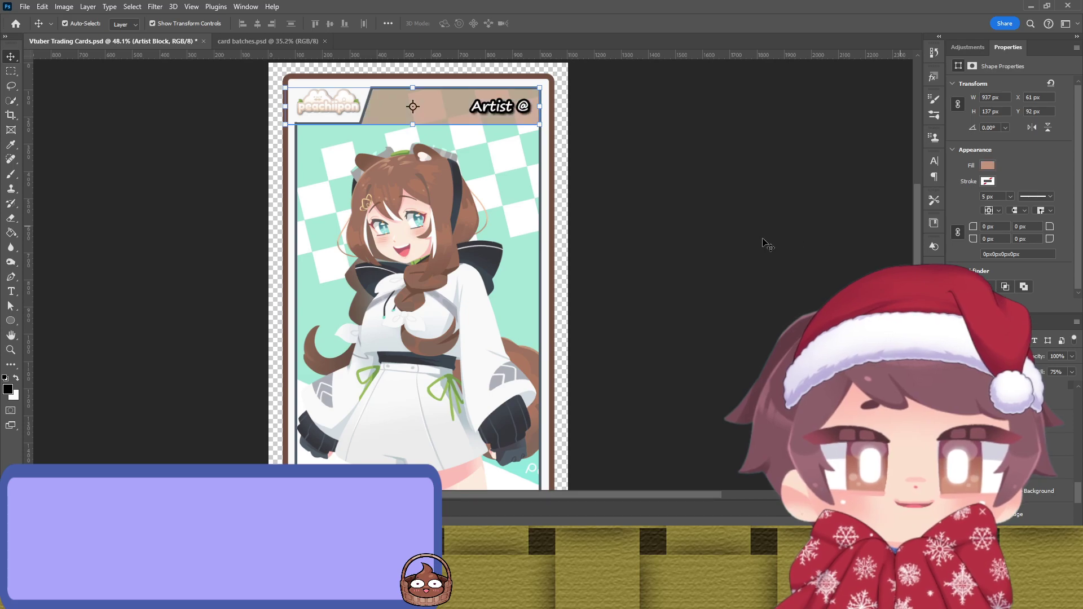
left_click(733, 241)
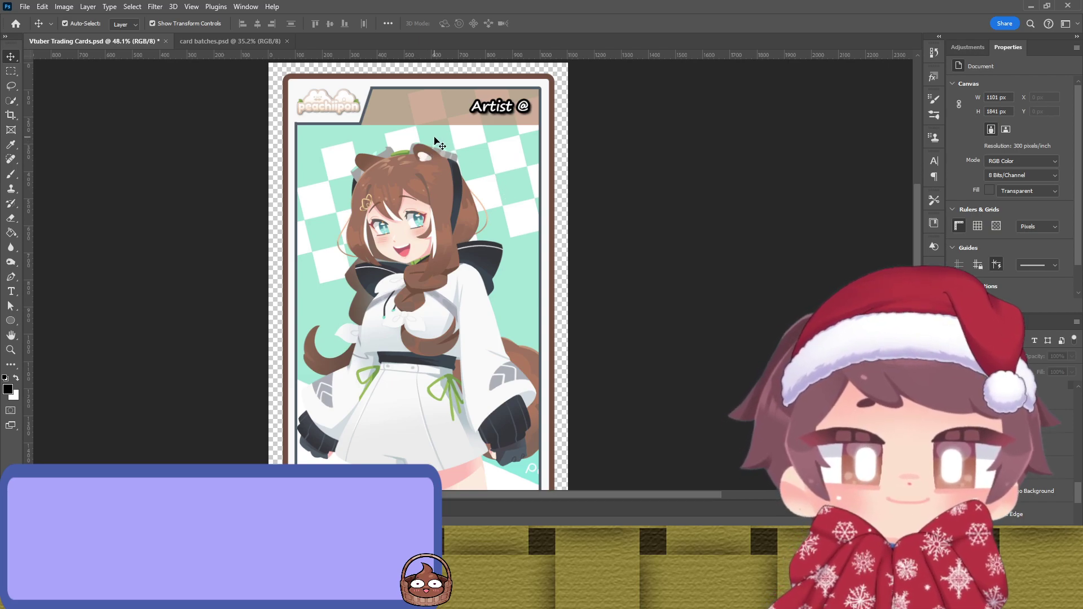
left_click(433, 112)
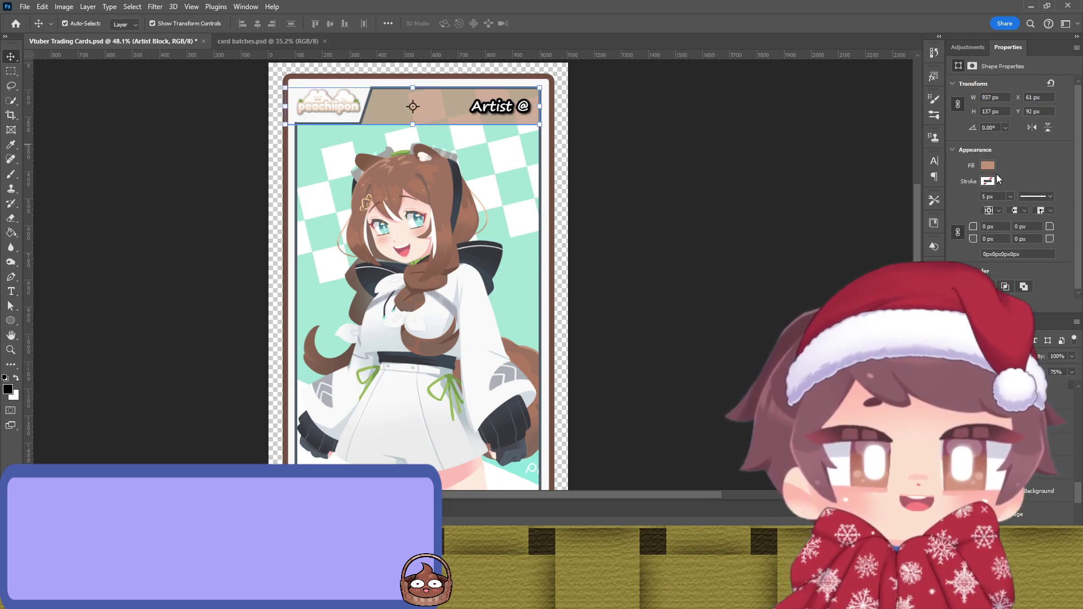
left_click(860, 228)
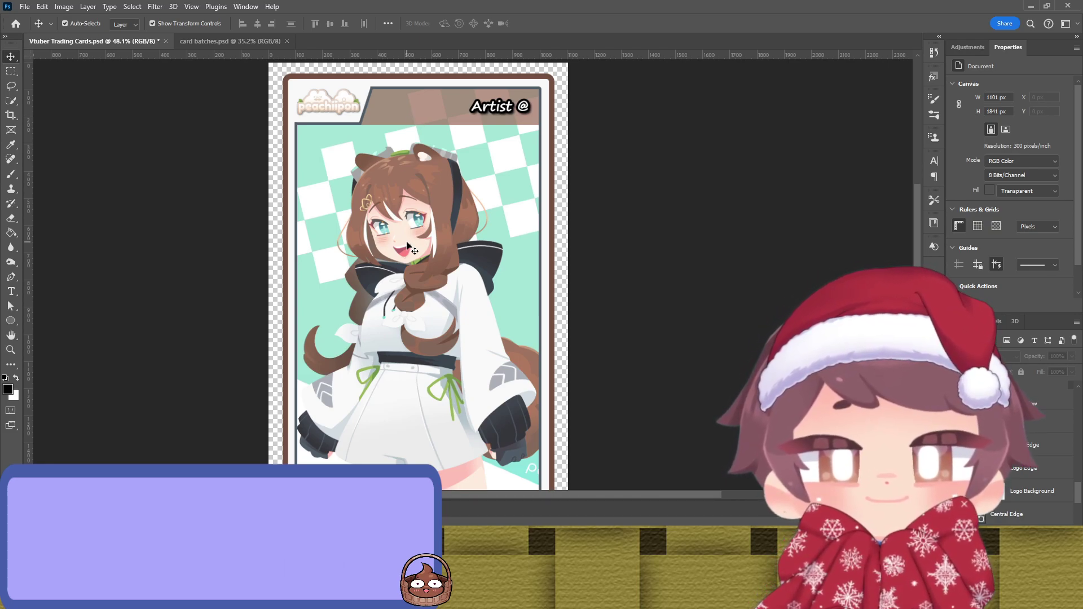
scroll(435, 164, "down", 5)
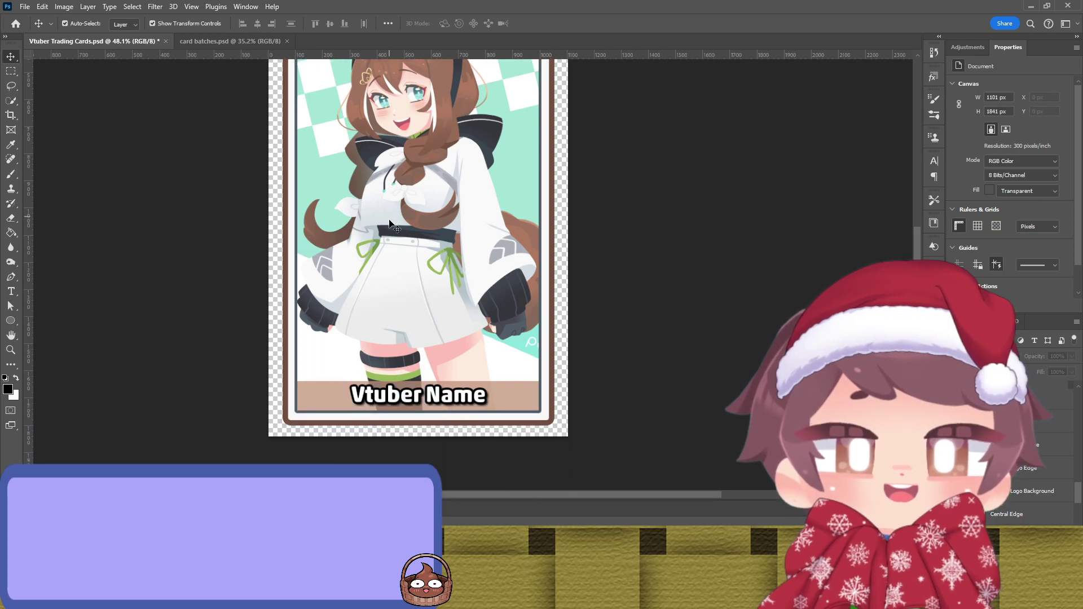
left_click(517, 402)
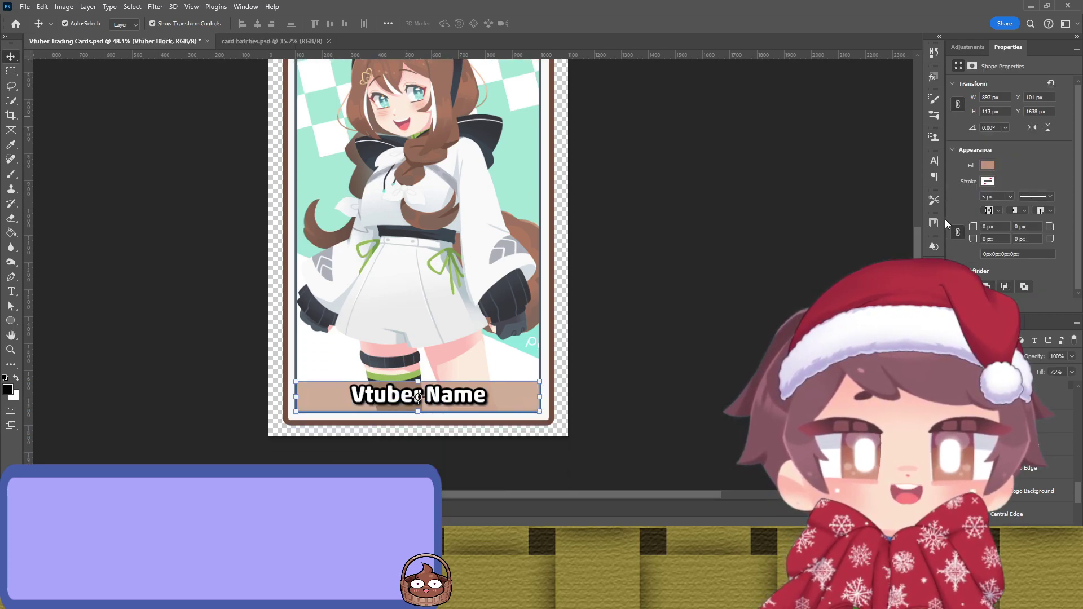
left_click(706, 203)
scroll(634, 213, "up", 4)
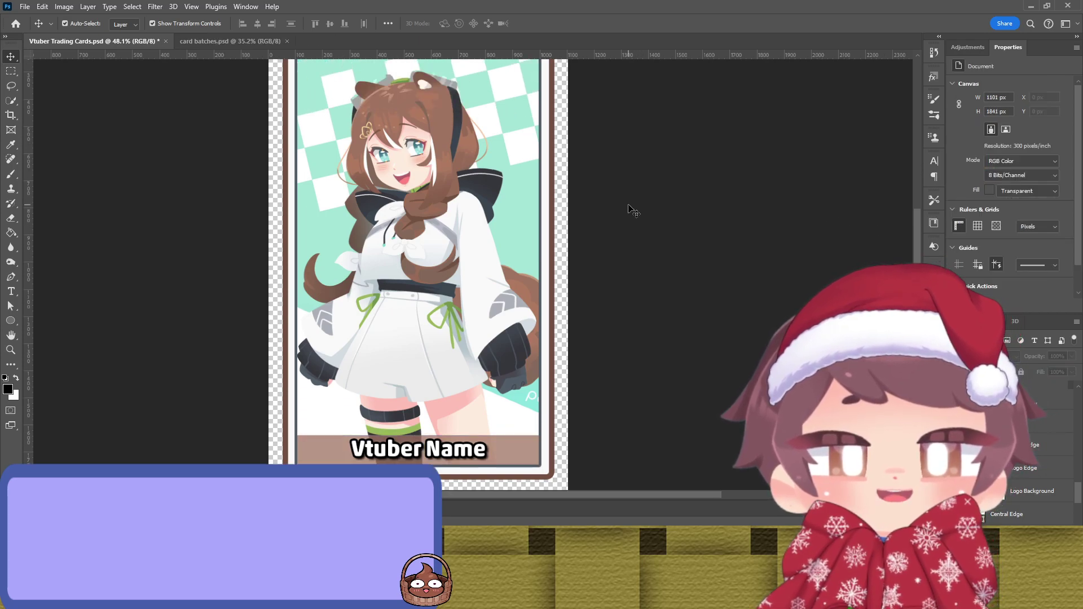
scroll(629, 207, "up", 1)
scroll(623, 204, "down", 5)
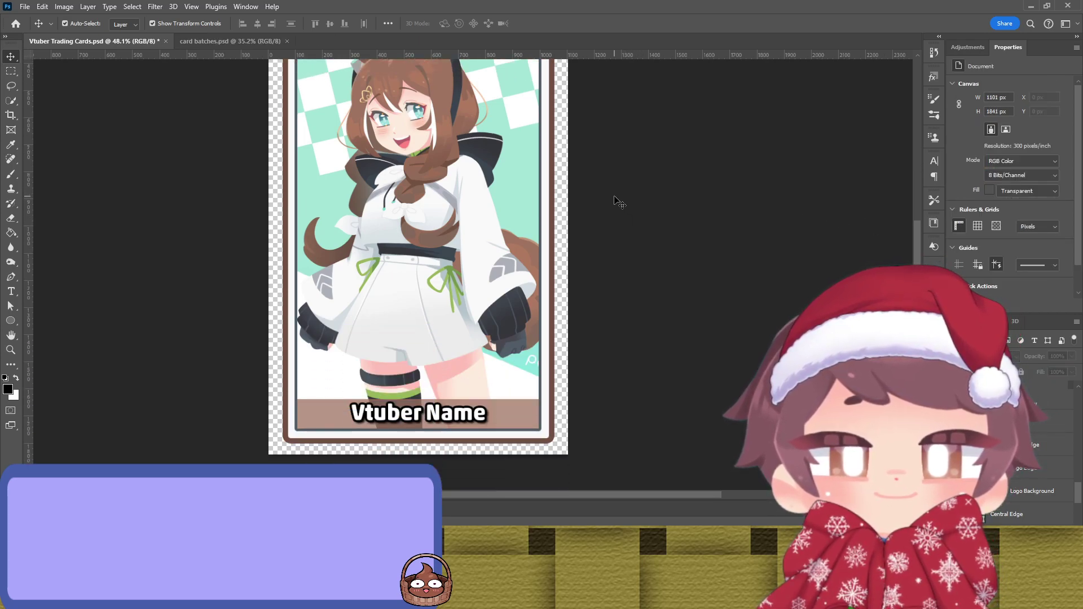
scroll(619, 203, "up", 5)
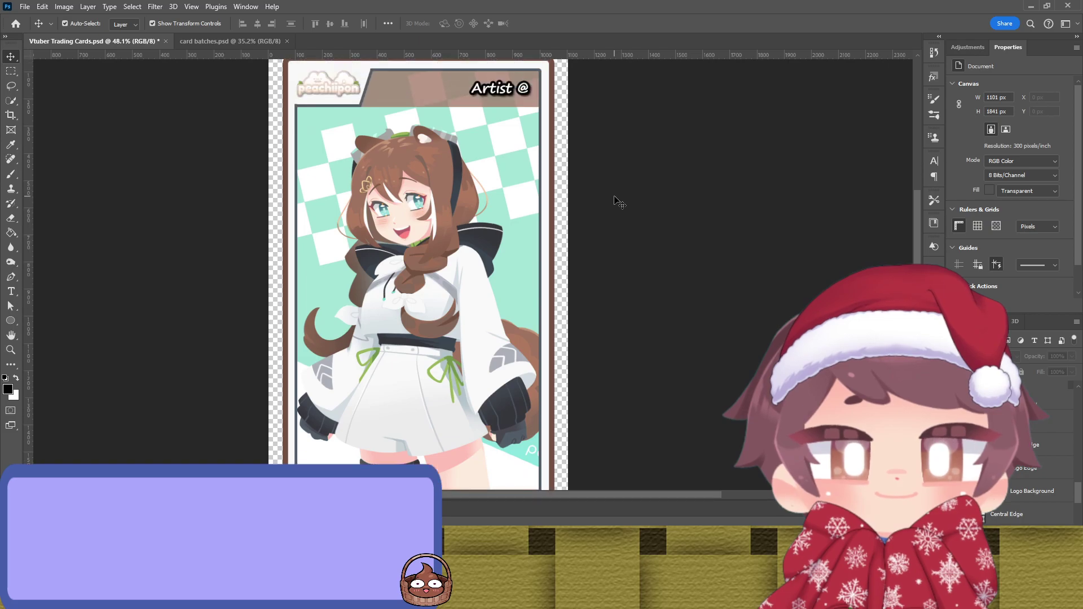
scroll(620, 203, "down", 5)
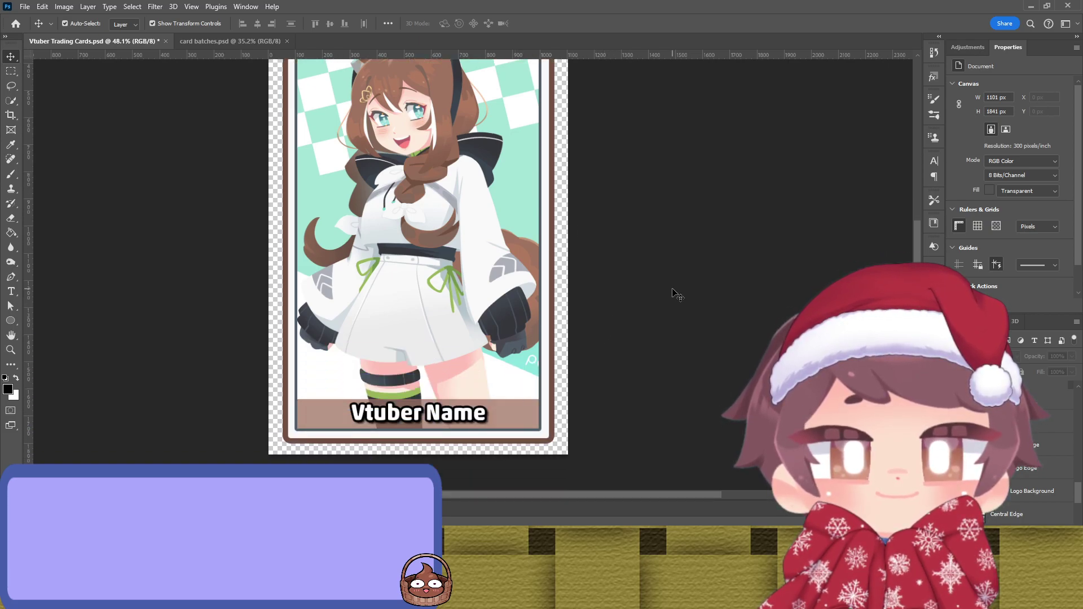
left_click(528, 424)
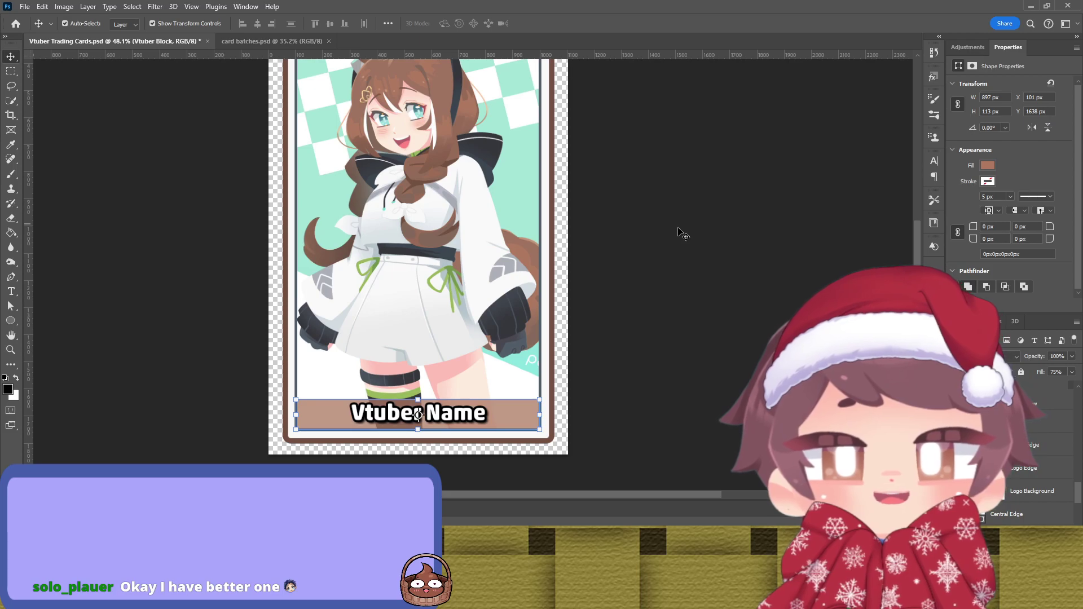
key("alt+]")
scroll(671, 228, "up", 4)
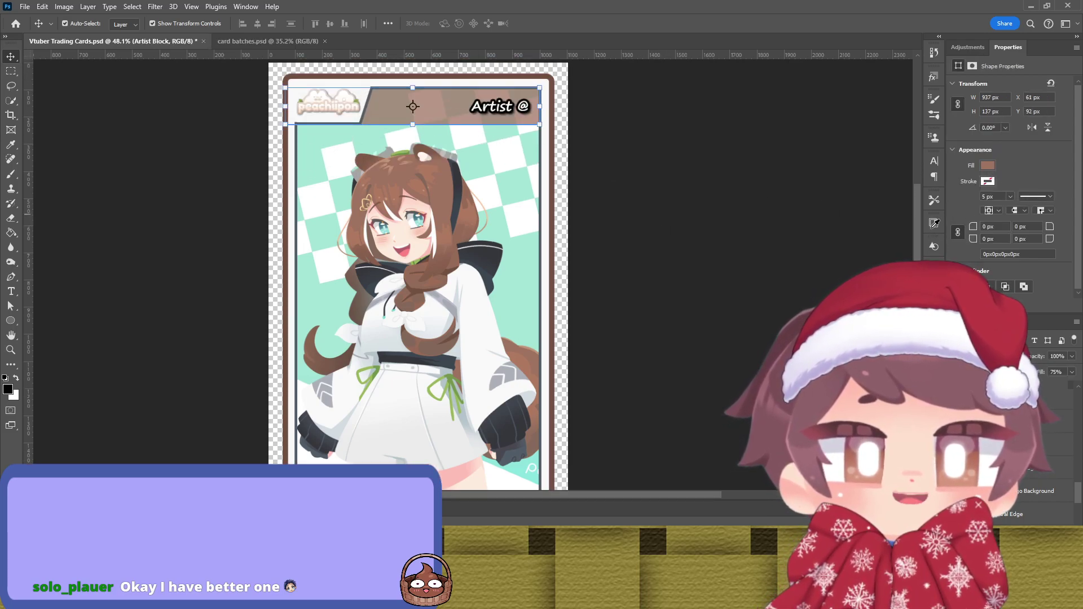
left_click(812, 231)
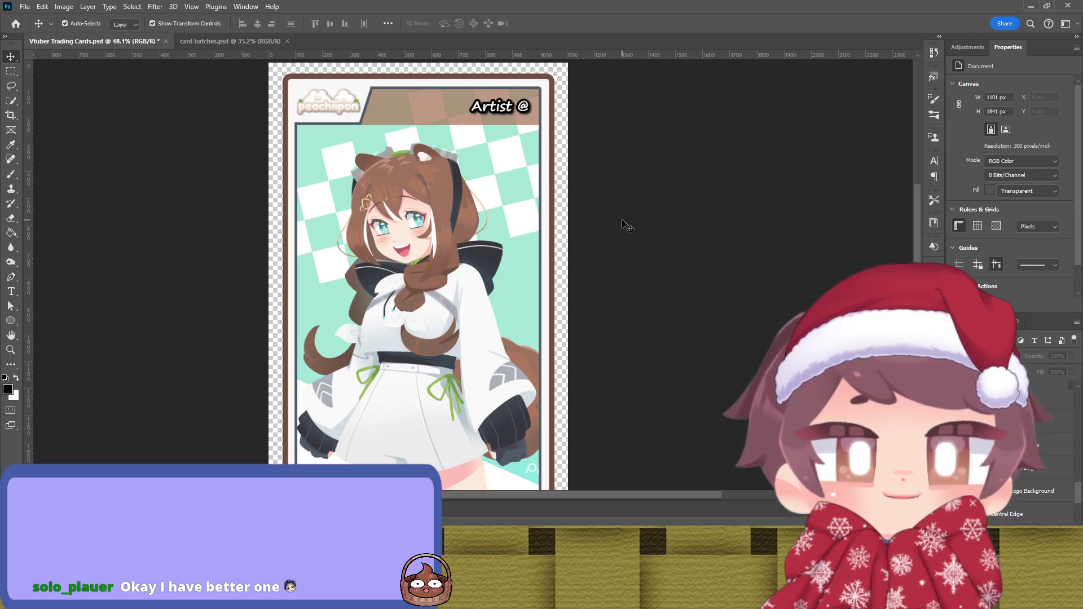
scroll(625, 225, "down", 1)
scroll(624, 224, "down", 5)
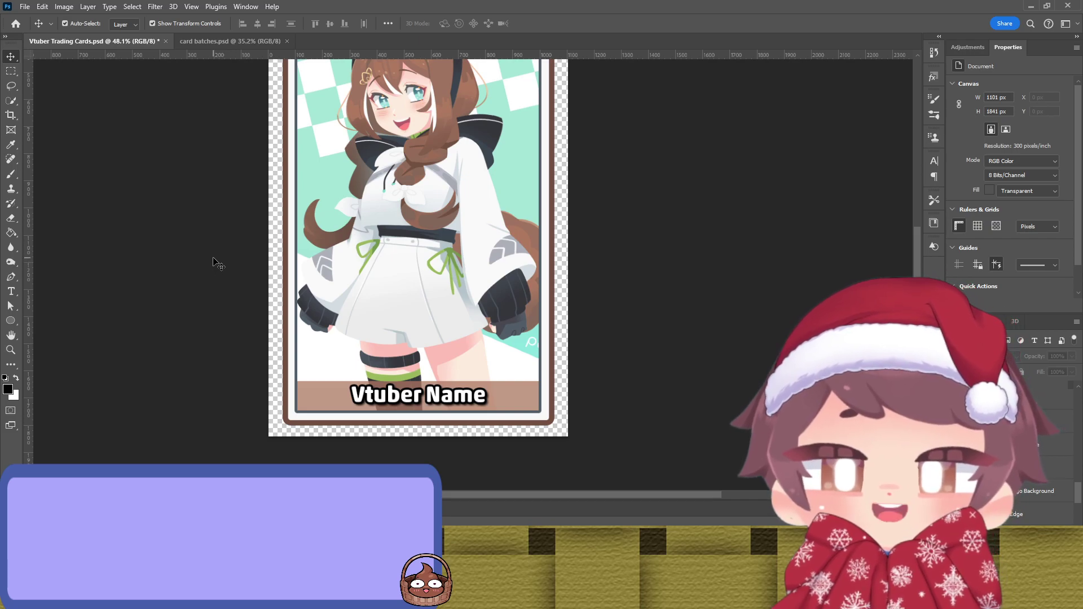
scroll(212, 258, "up", 1)
scroll(212, 257, "up", 6)
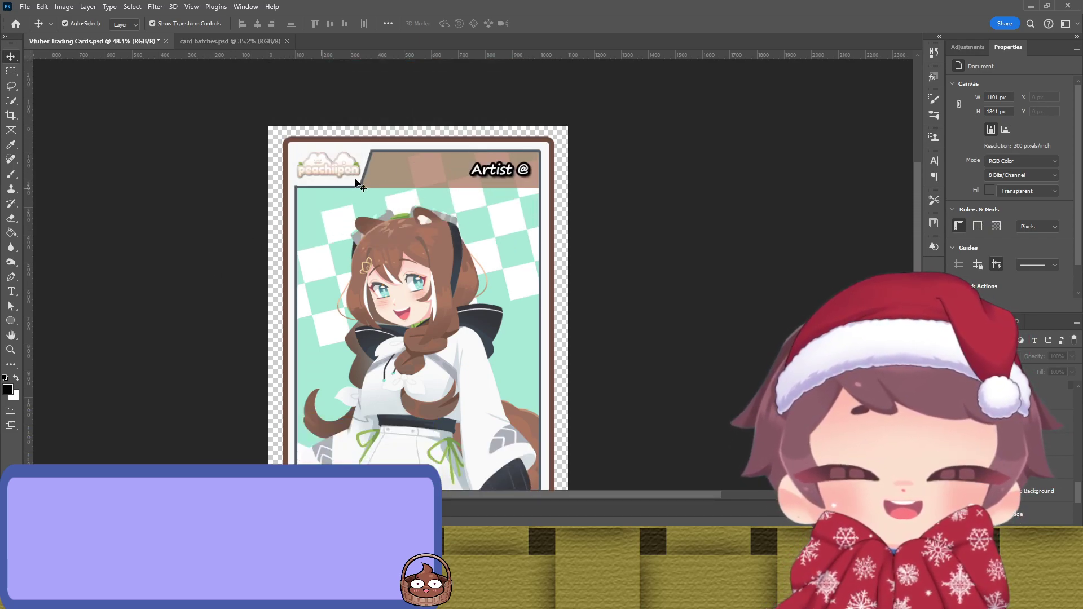
scroll(433, 171, "down", 2)
Step: Delete the word 'Artist' from the Artist @ text layer, leaving only @
left_click(499, 107)
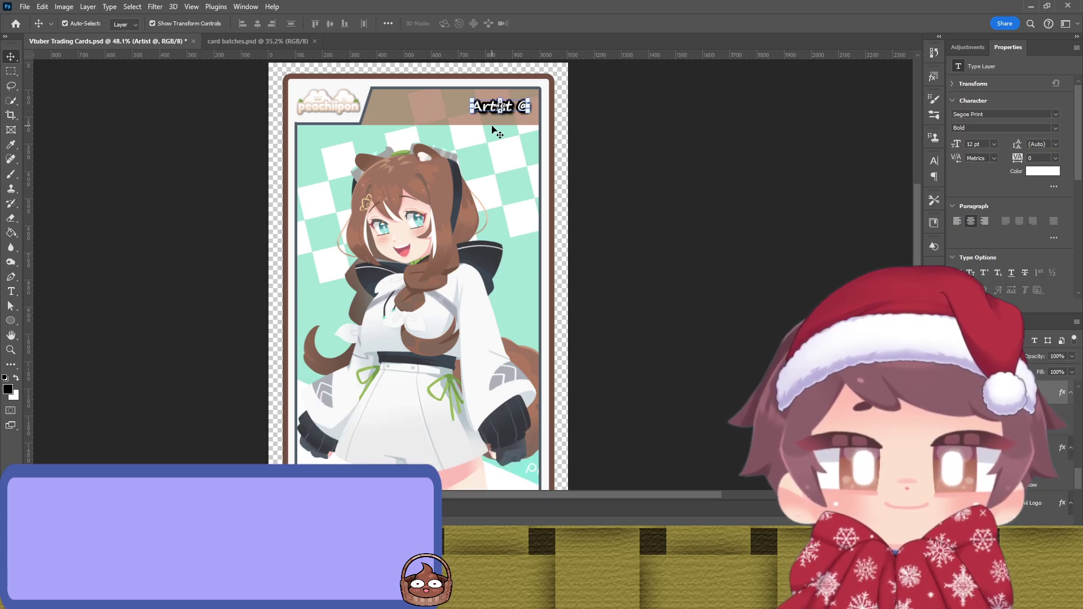
key("t")
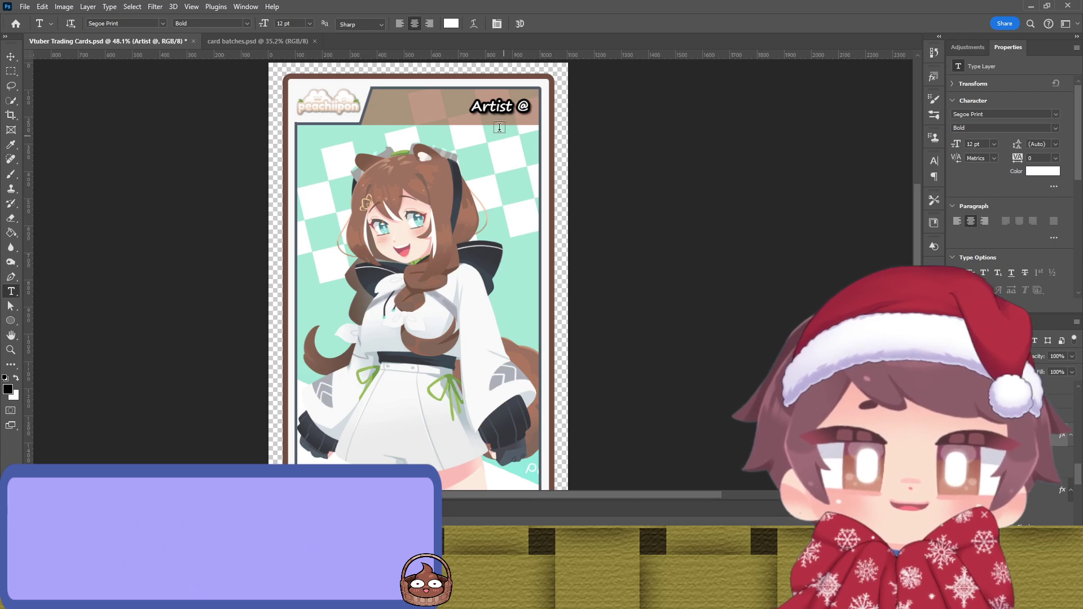
double_click(486, 107)
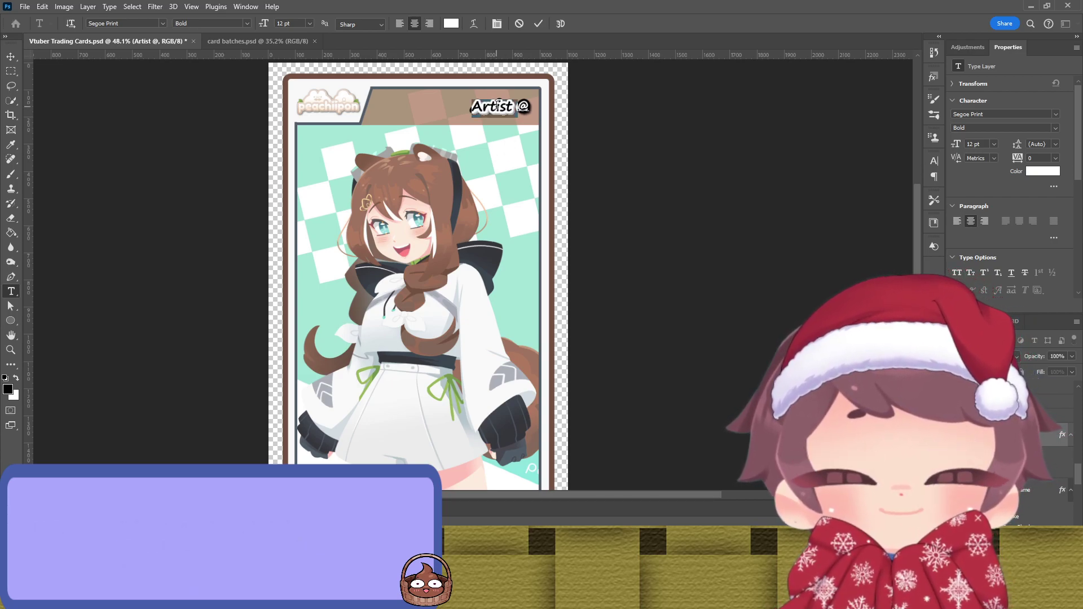
key("BackSpace")
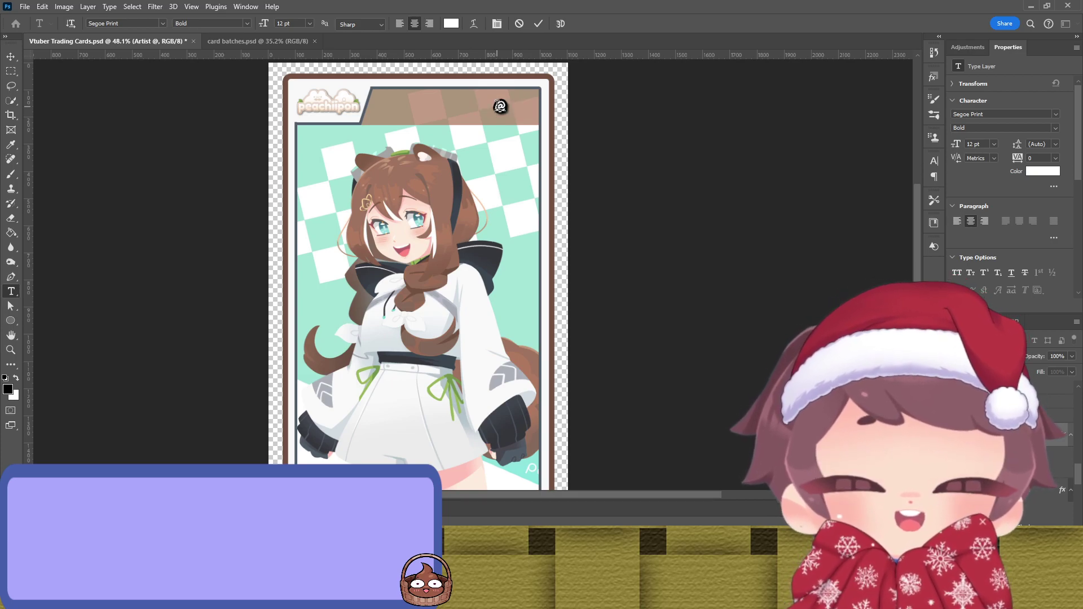
left_click(538, 23)
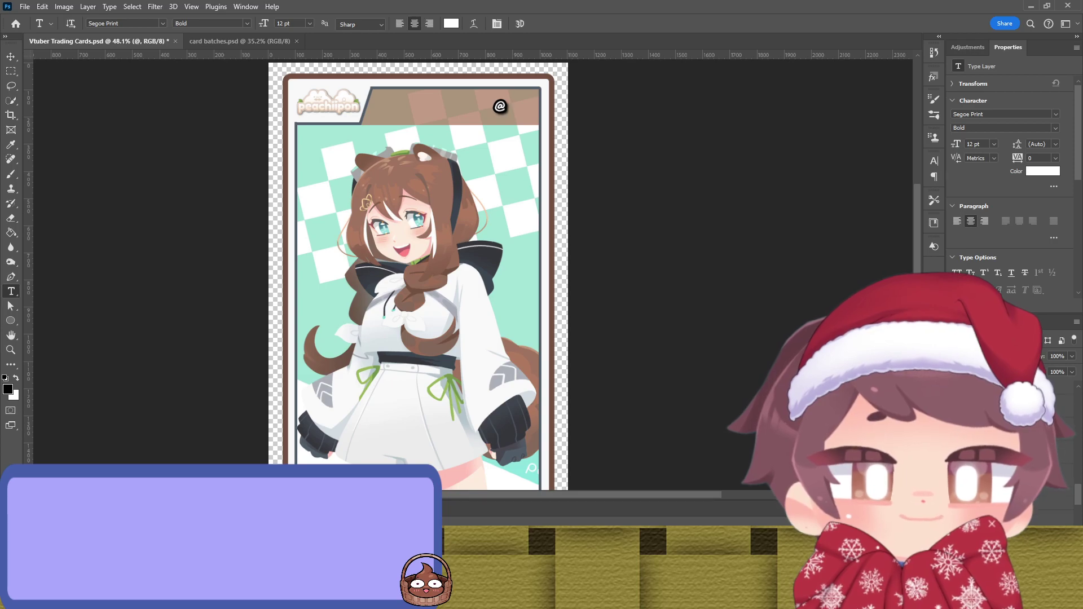
key("alt+bracketleft")
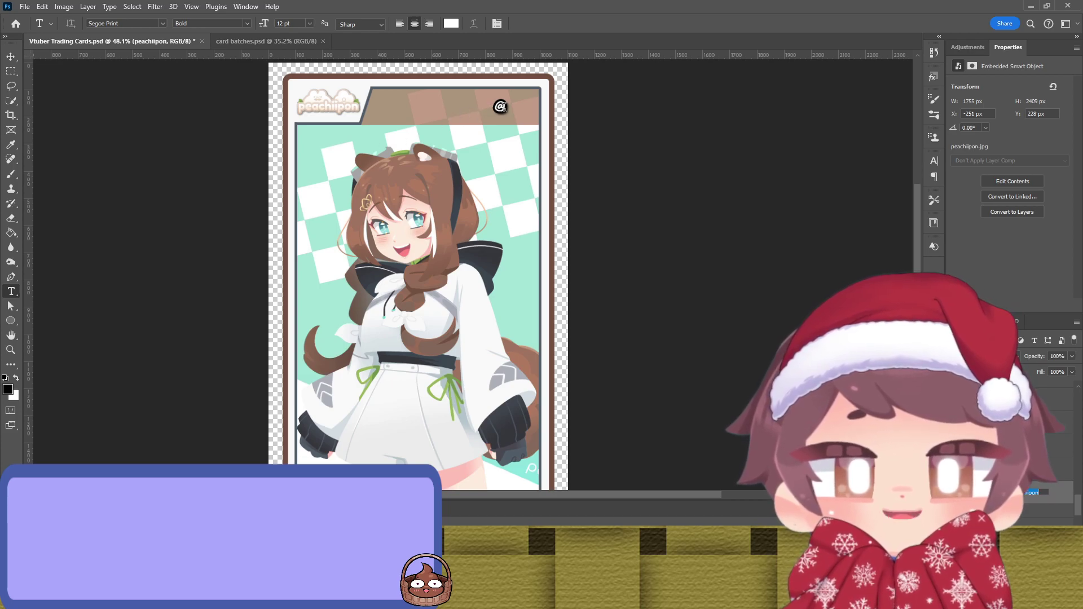
left_click(501, 107)
type("peachiipon")
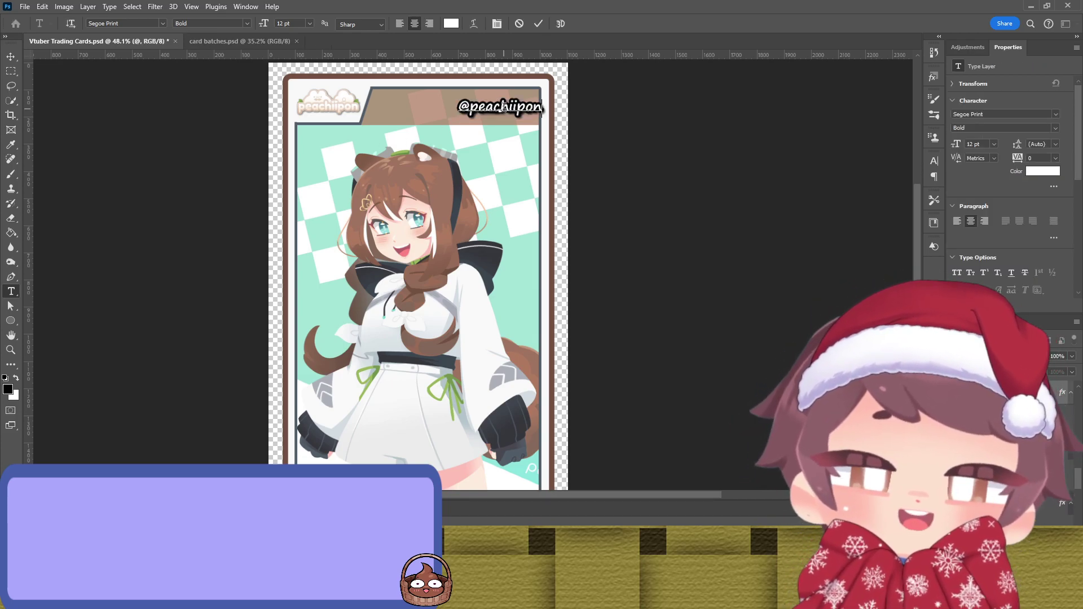
left_click(539, 24)
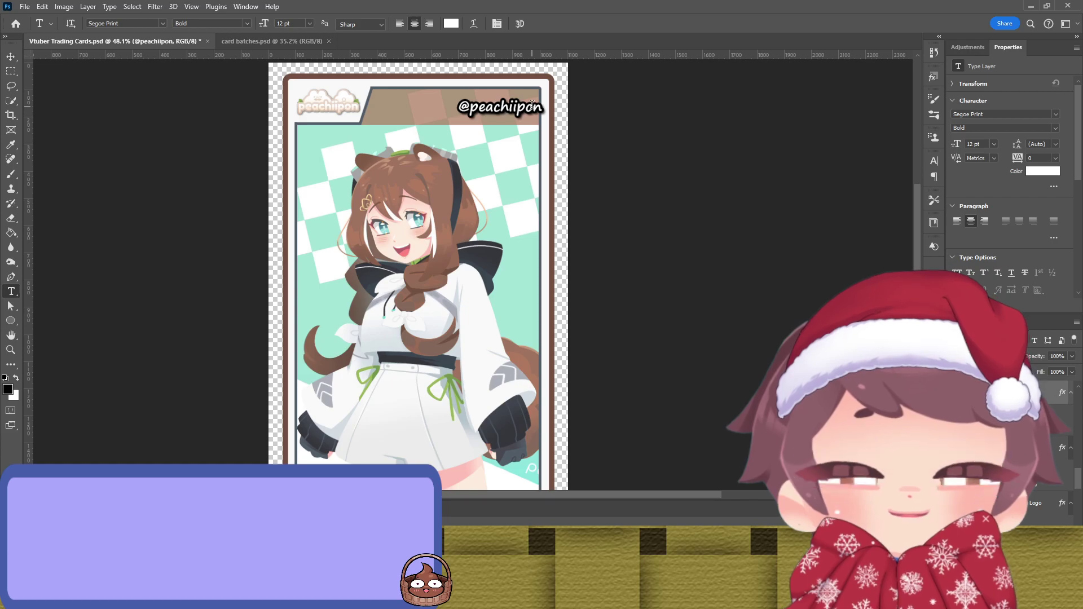
key("v")
left_click_drag(538, 113, 527, 111)
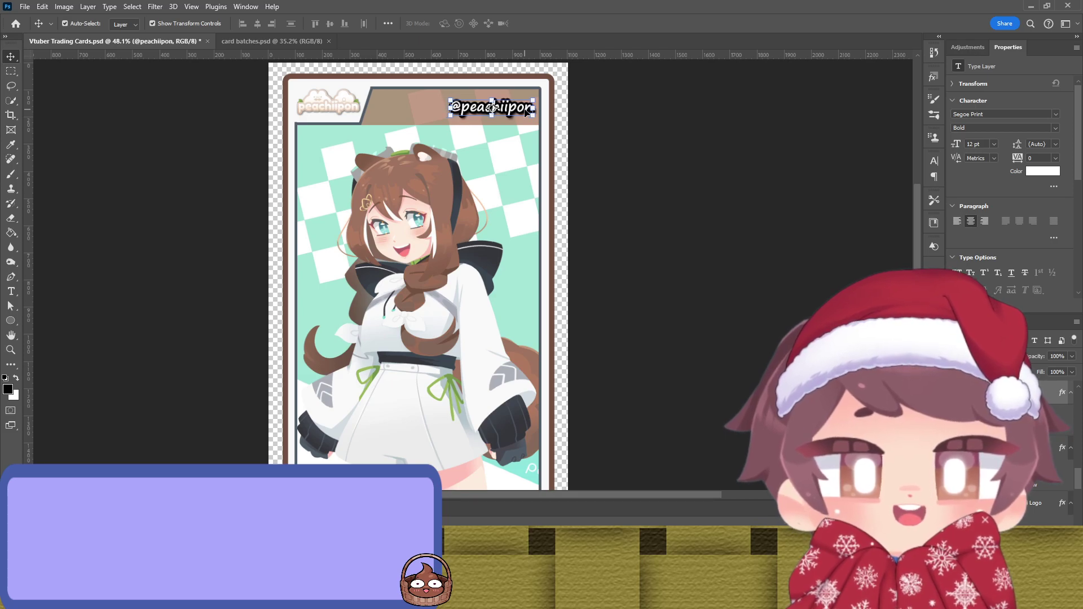
left_click(717, 172)
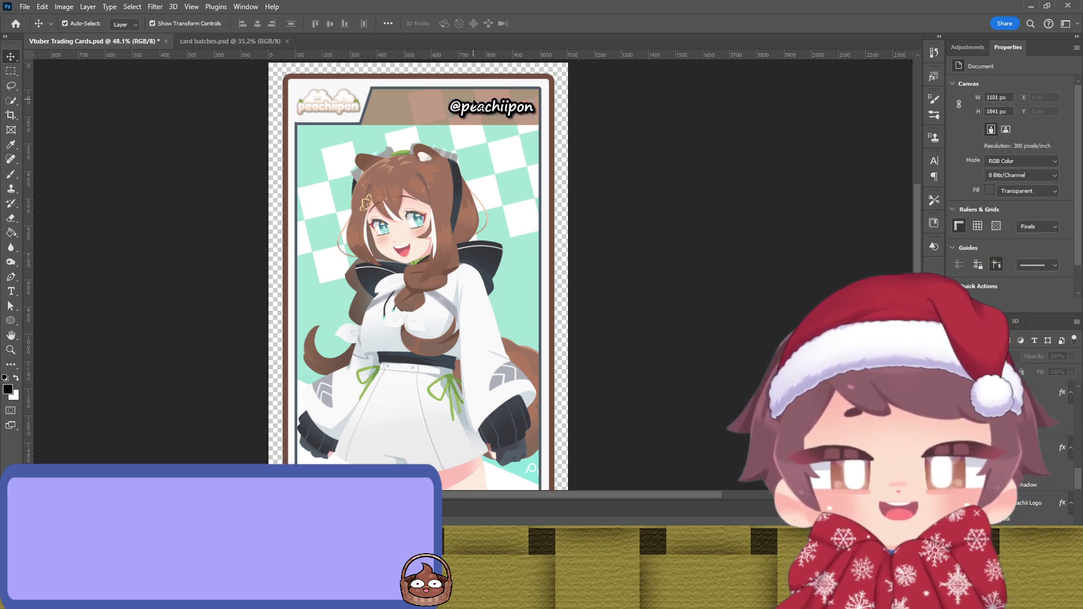
left_click(492, 107)
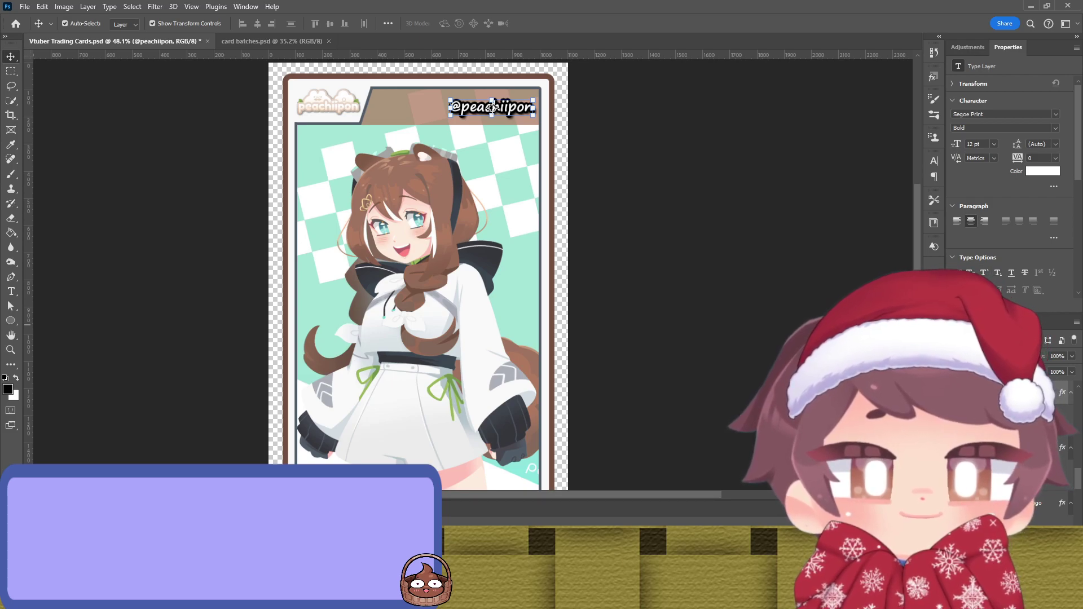
key("h")
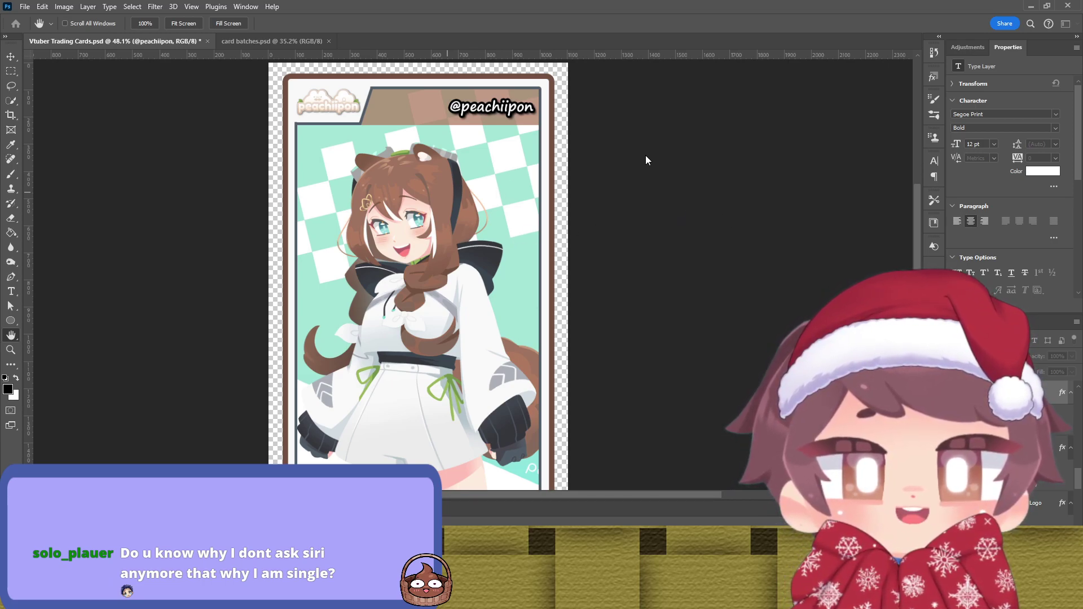
key("i")
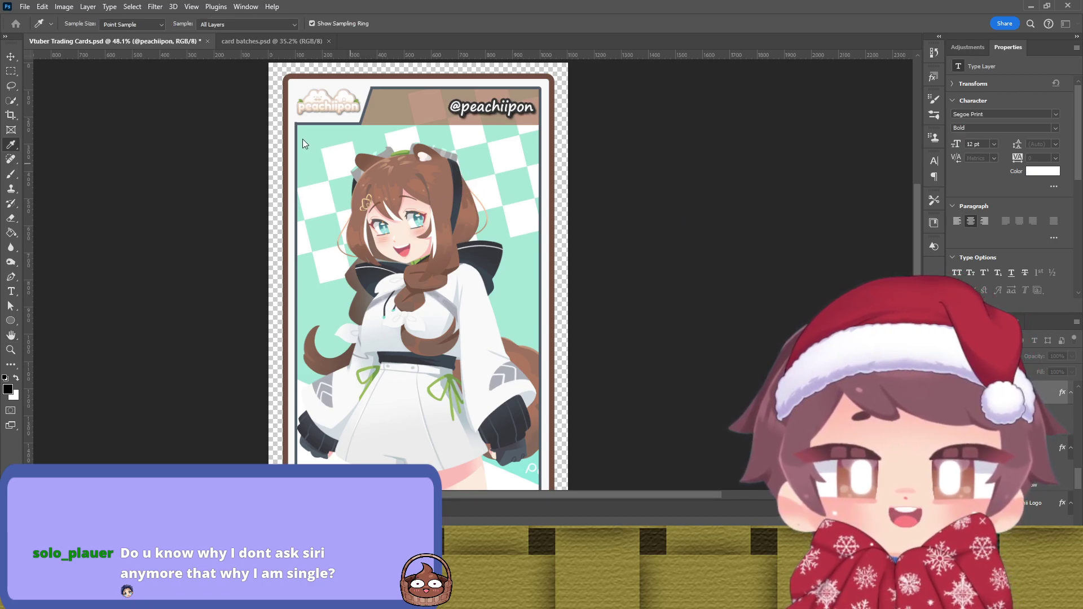
key("h")
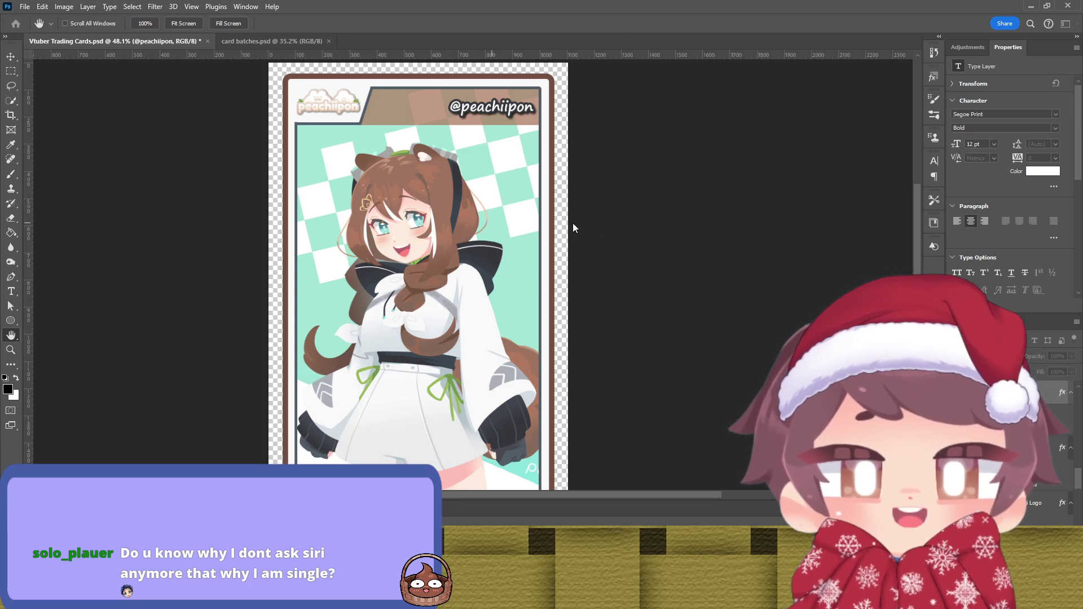
key("i")
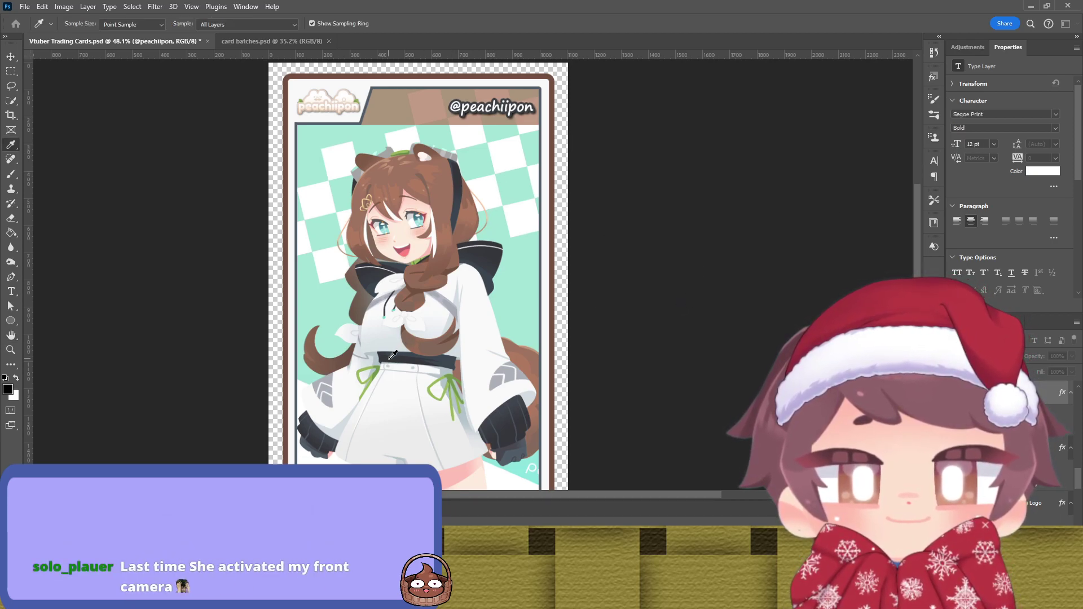
key("h")
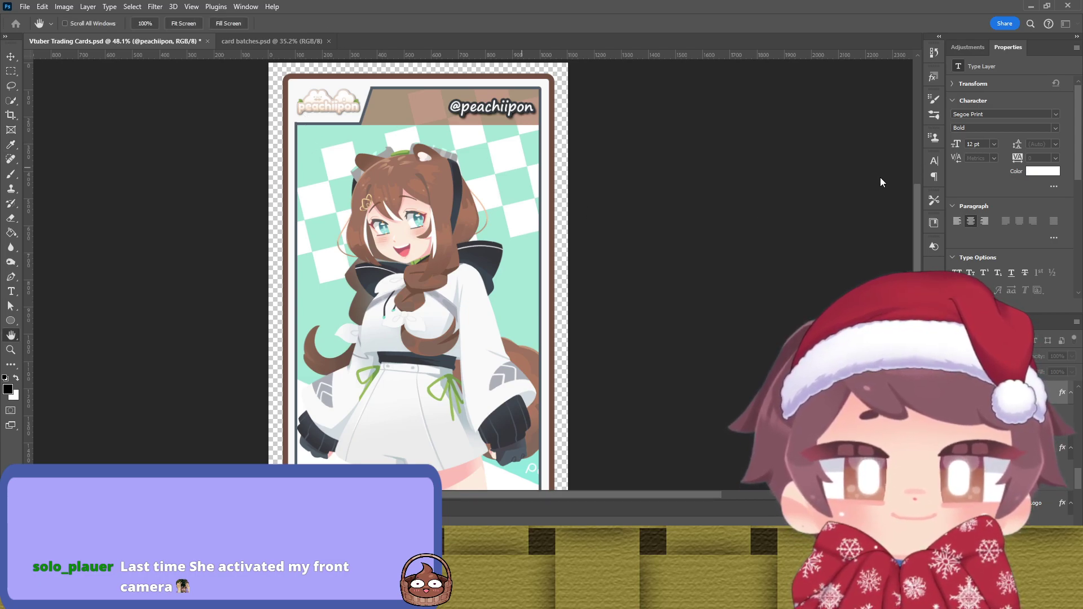
key("v")
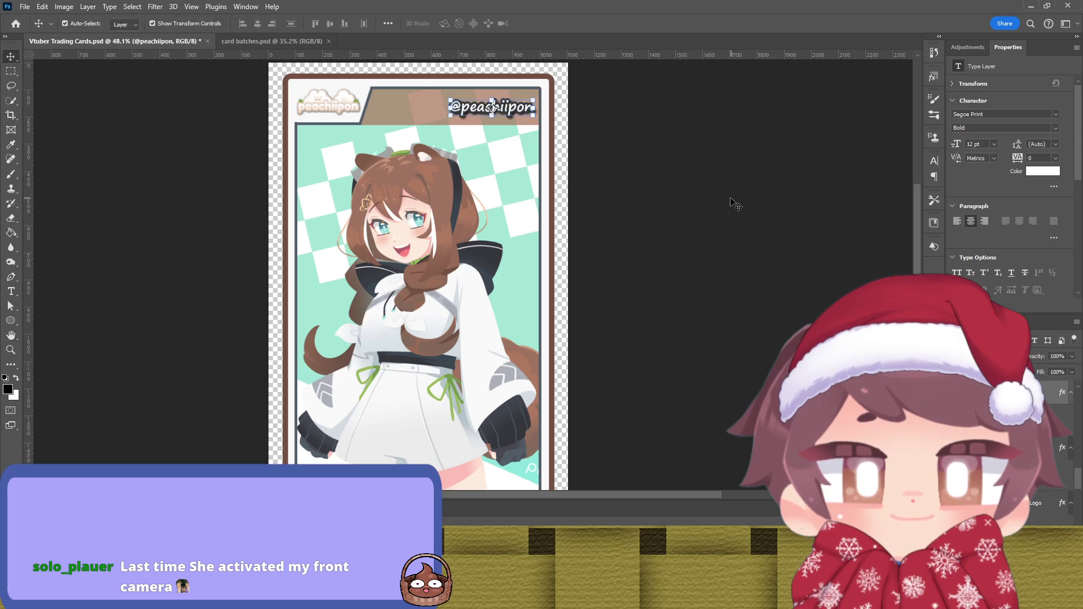
left_click(735, 203)
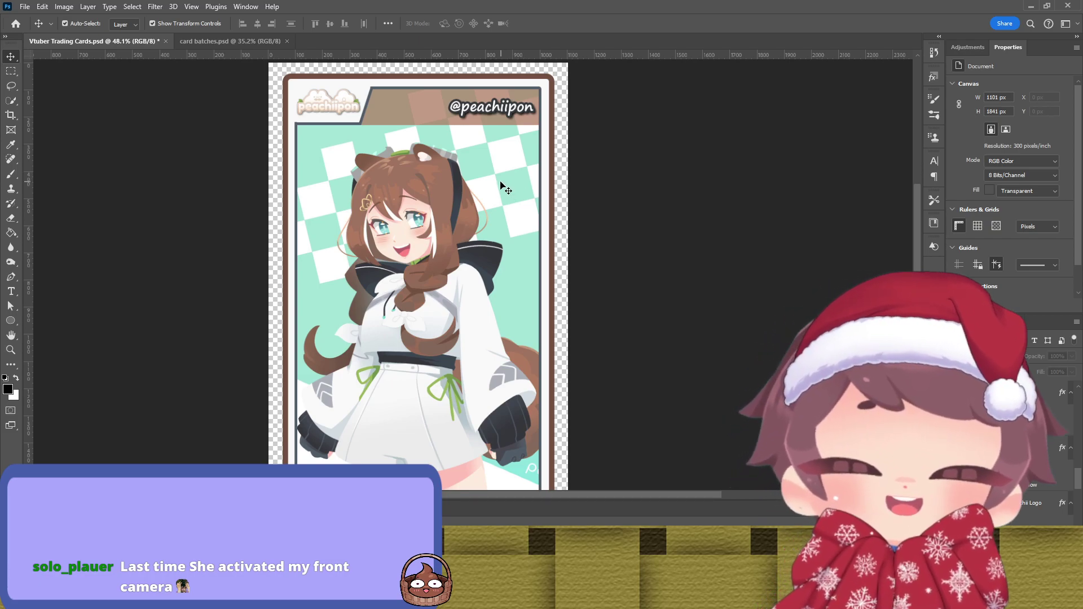
scroll(597, 413, "down", 4)
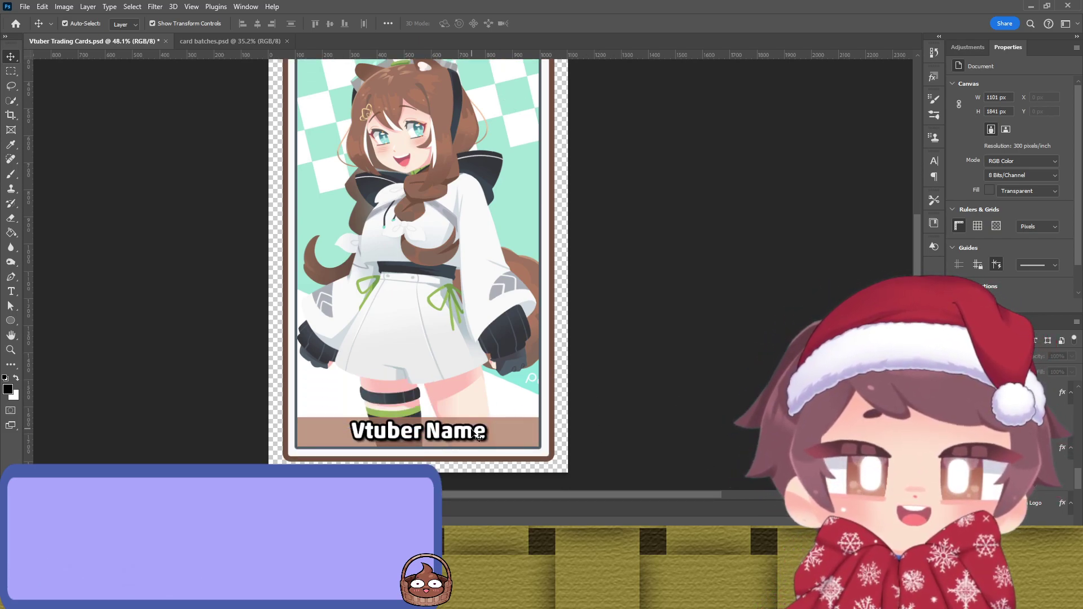
left_click(480, 431)
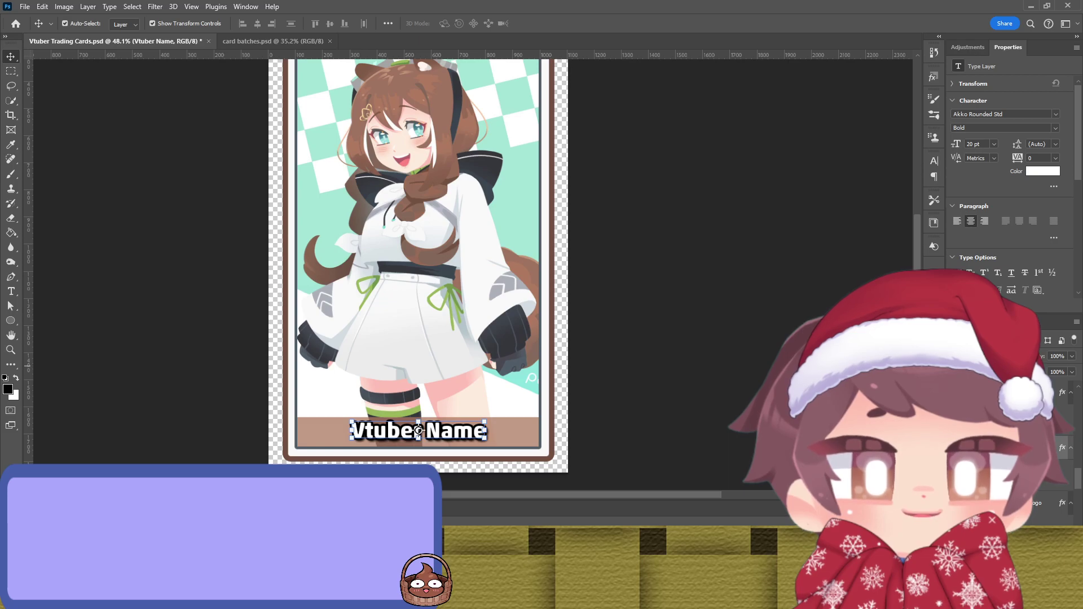
key("i")
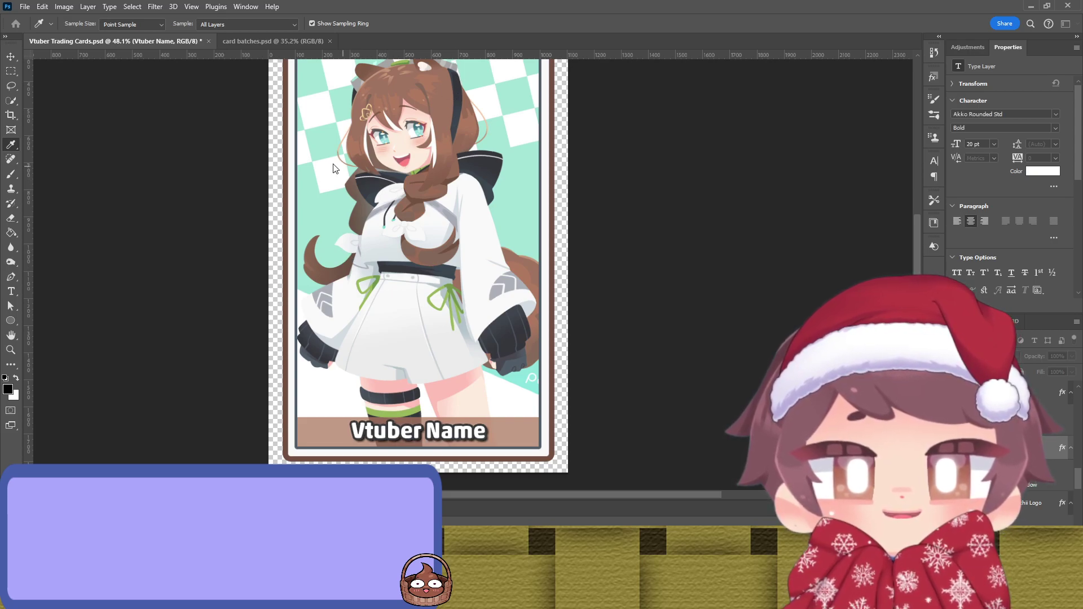
key("h")
key("v")
scroll(623, 203, "up", 3)
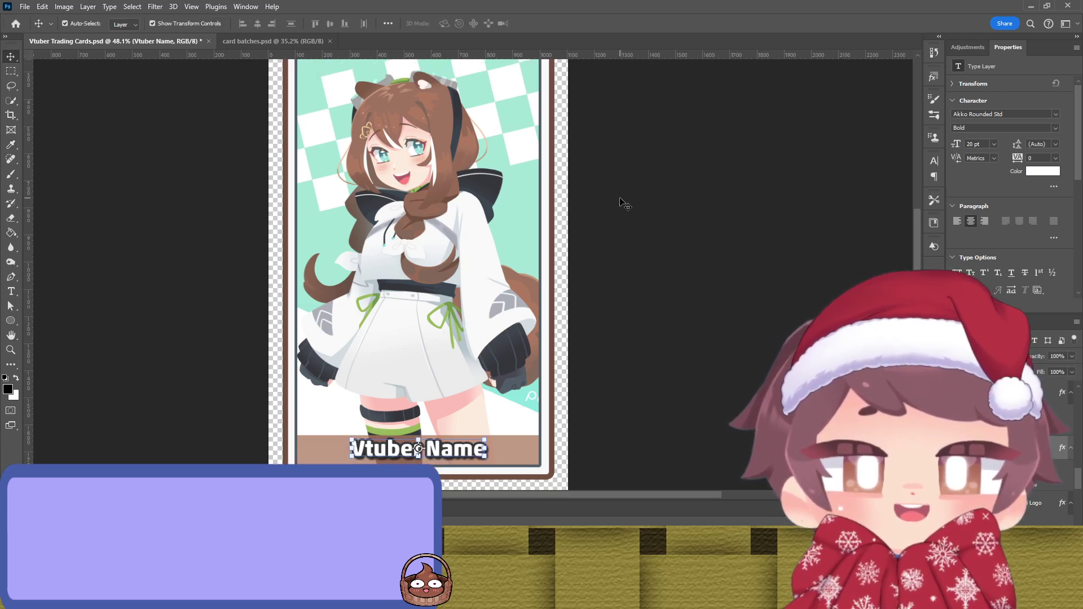
left_click(574, 199)
scroll(556, 189, "up", 4)
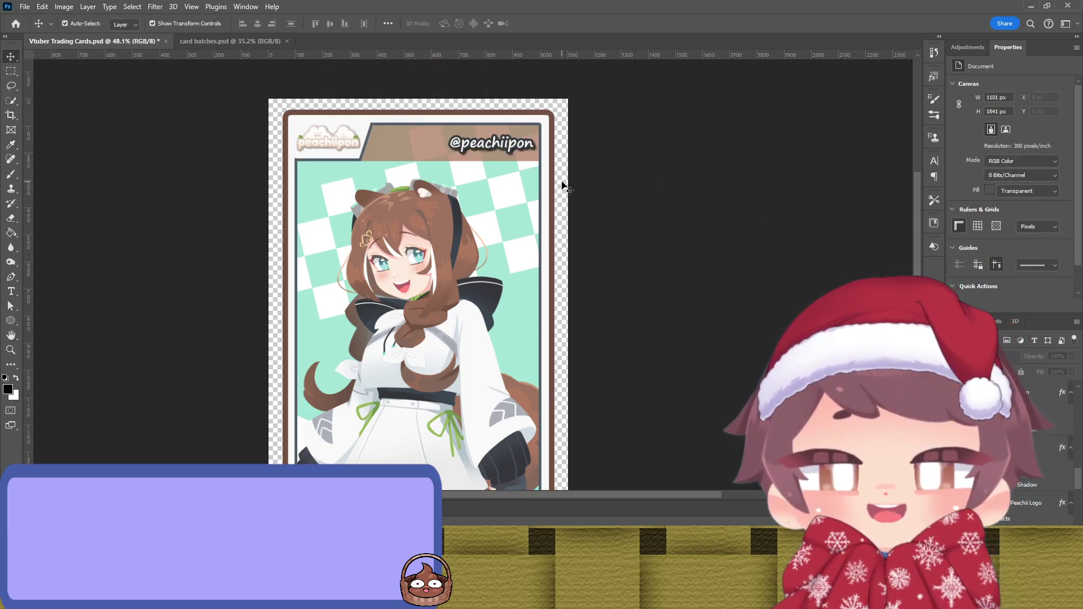
scroll(451, 198, "down", 6)
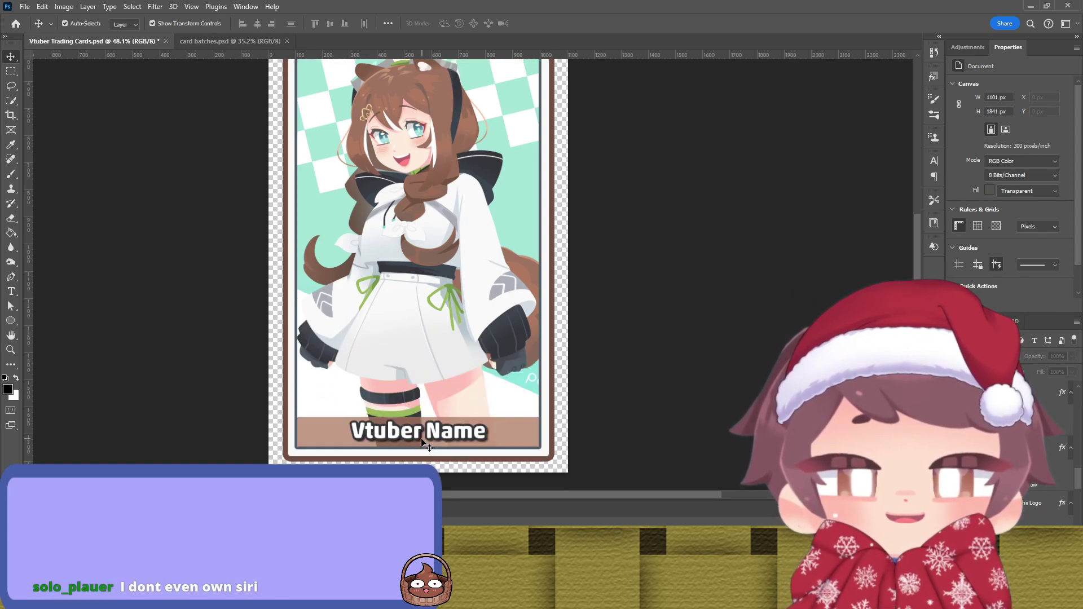
left_click(408, 437)
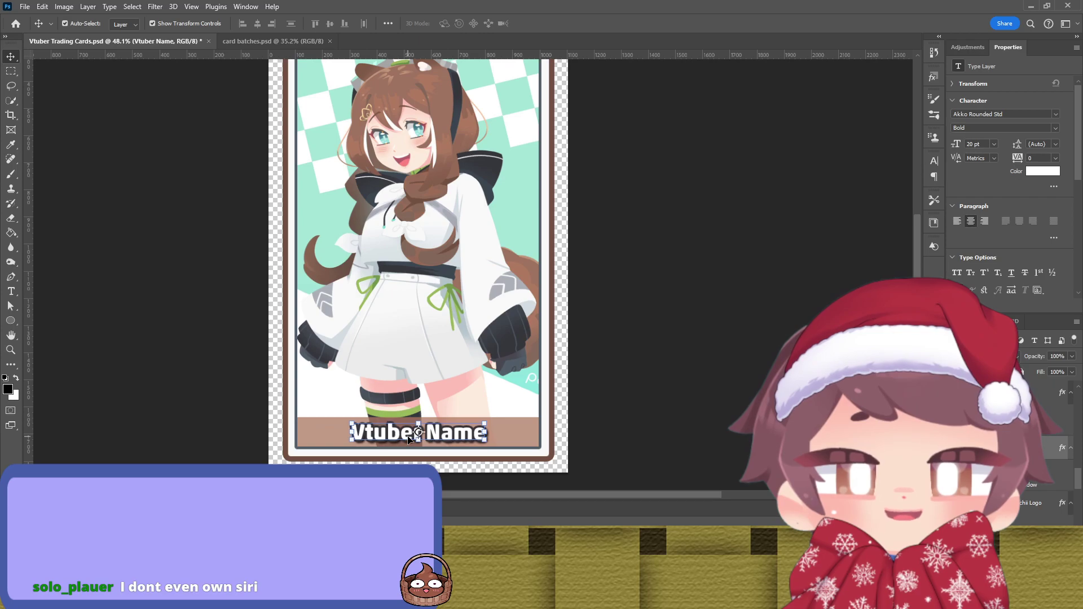
key("ctrl+n")
scroll(669, 216, "up", 7)
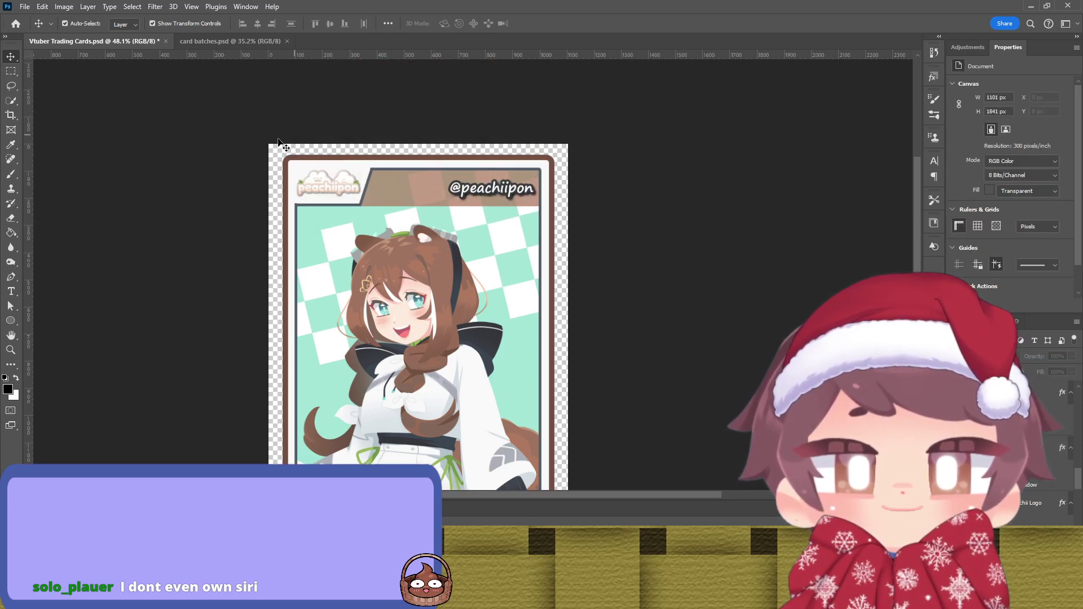
scroll(213, 165, "down", 5)
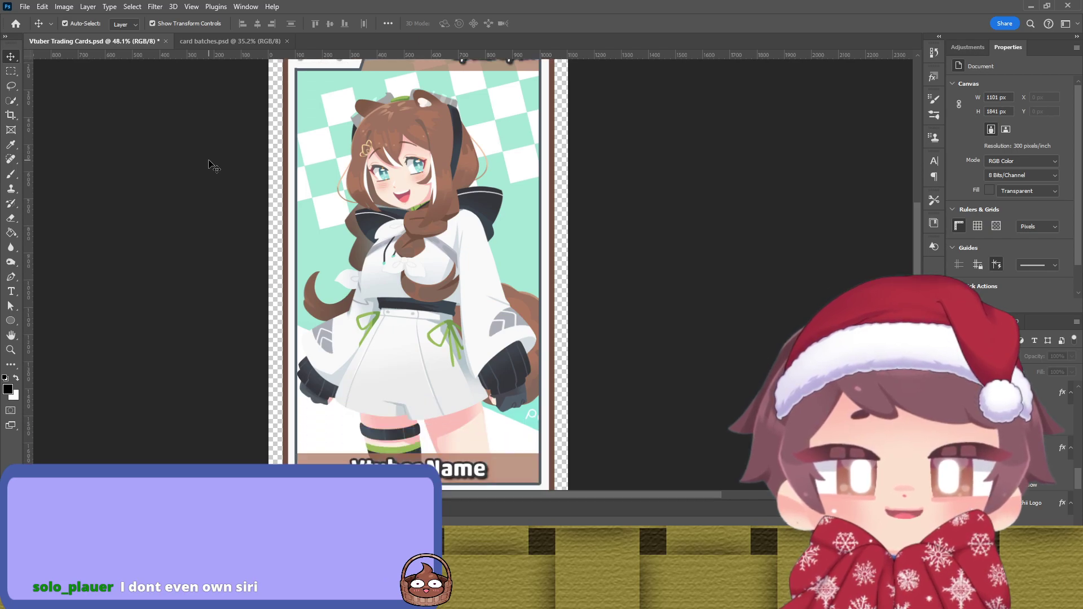
scroll(209, 164, "up", 2)
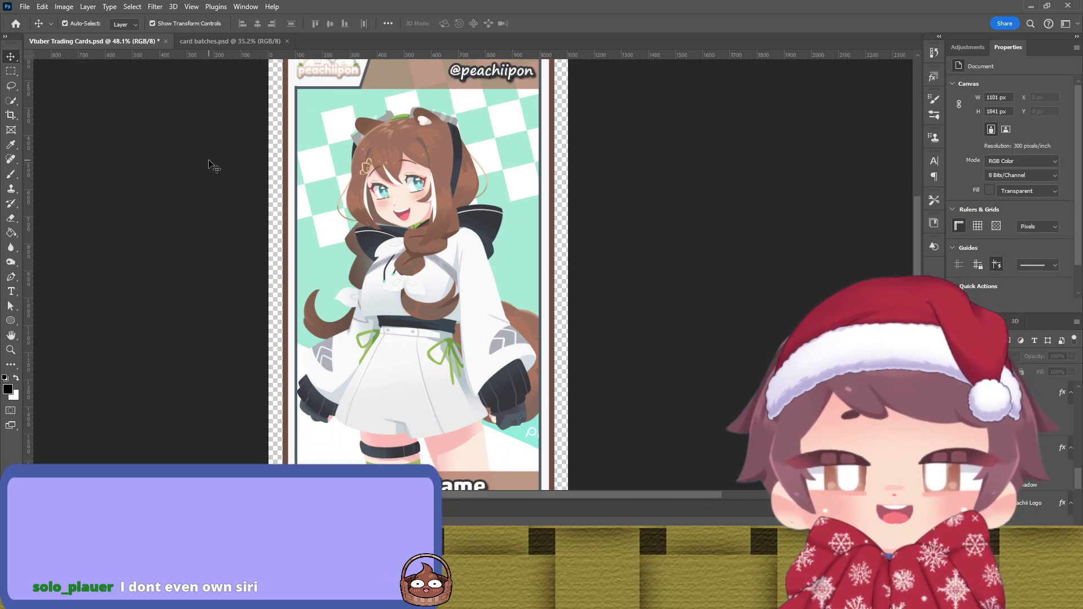
scroll(215, 165, "up", 1)
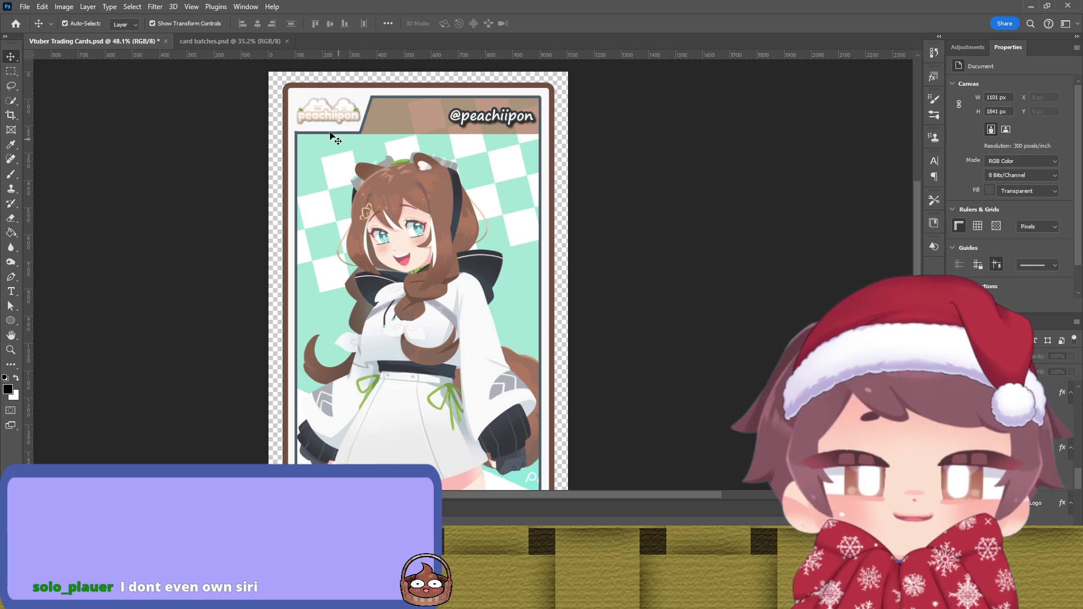
Step: Nudge the Central Edge frame up and left to X 60, Y 50.53
left_click(548, 217)
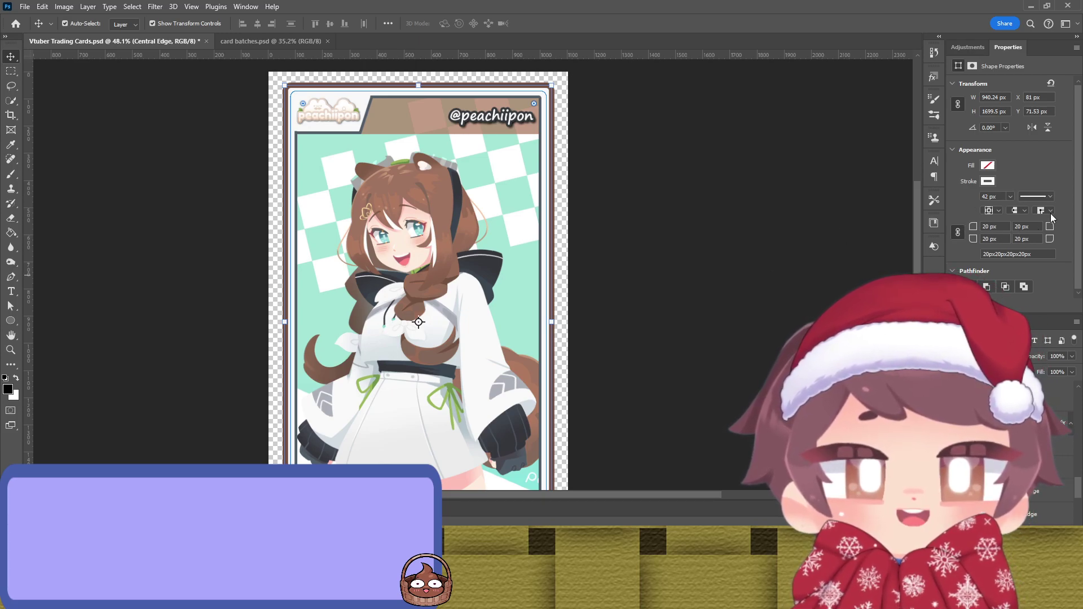
left_click_drag(418, 324, 413, 319)
key("i")
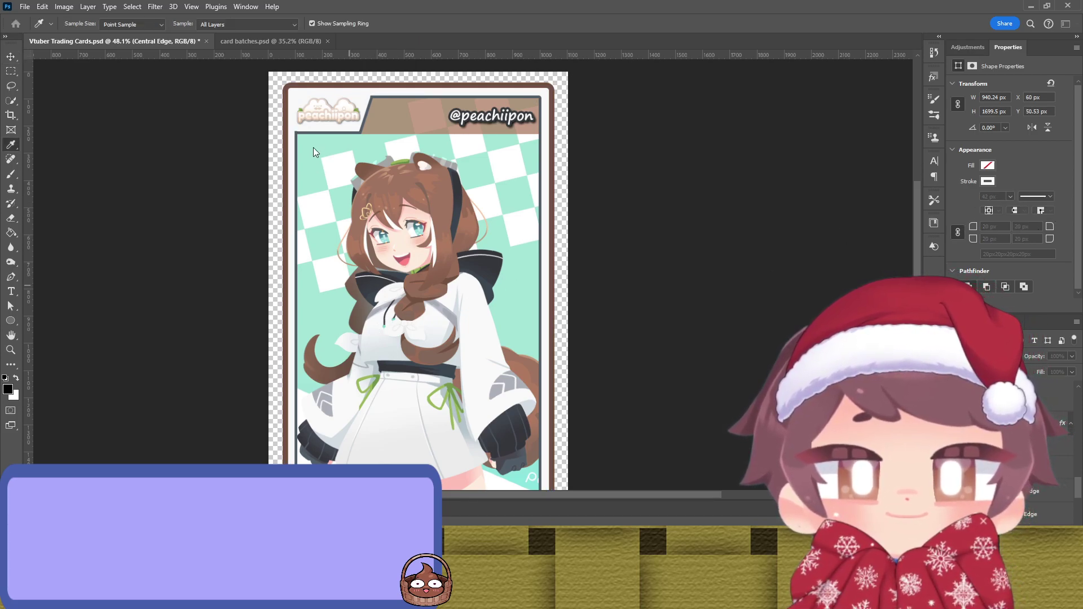
key("v")
left_click(598, 167)
Step: Turn off layer auto-select and select the Outline copy 2 layer
left_click(361, 92)
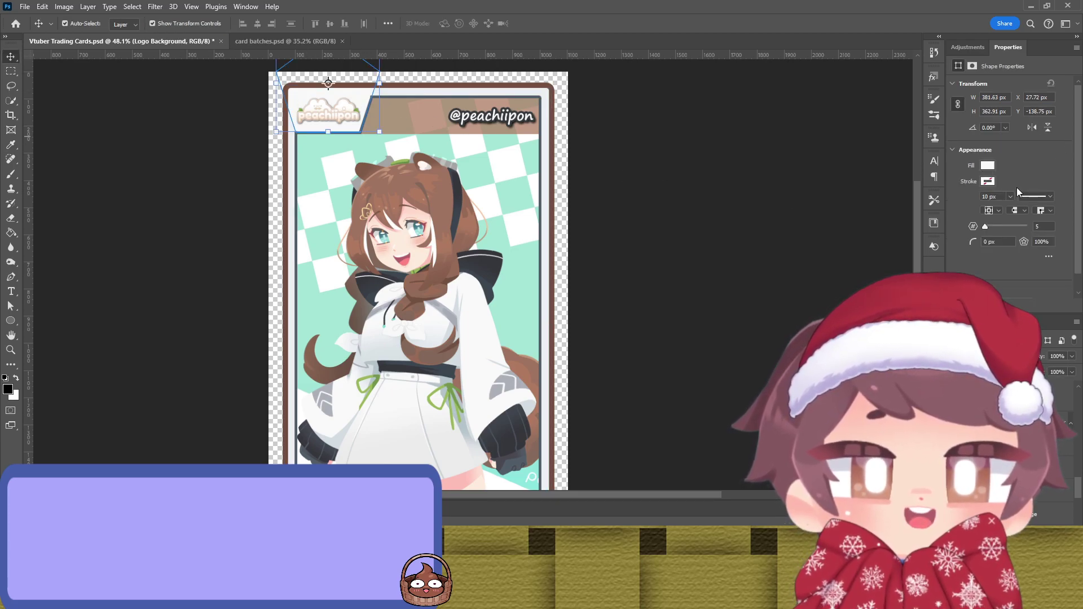
left_click(765, 256)
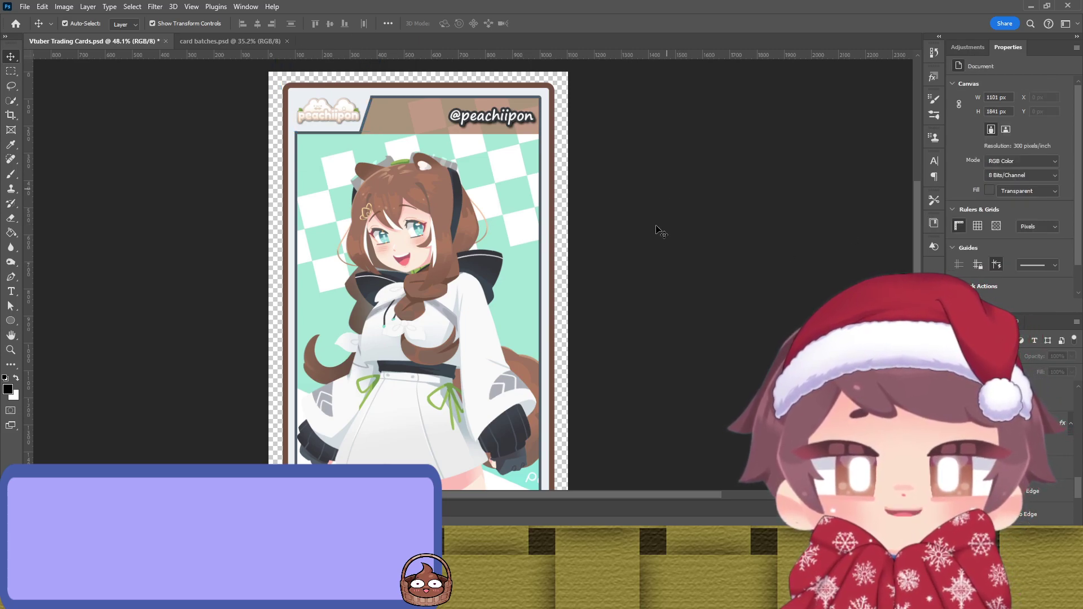
scroll(654, 224, "down", 4)
scroll(651, 224, "up", 5)
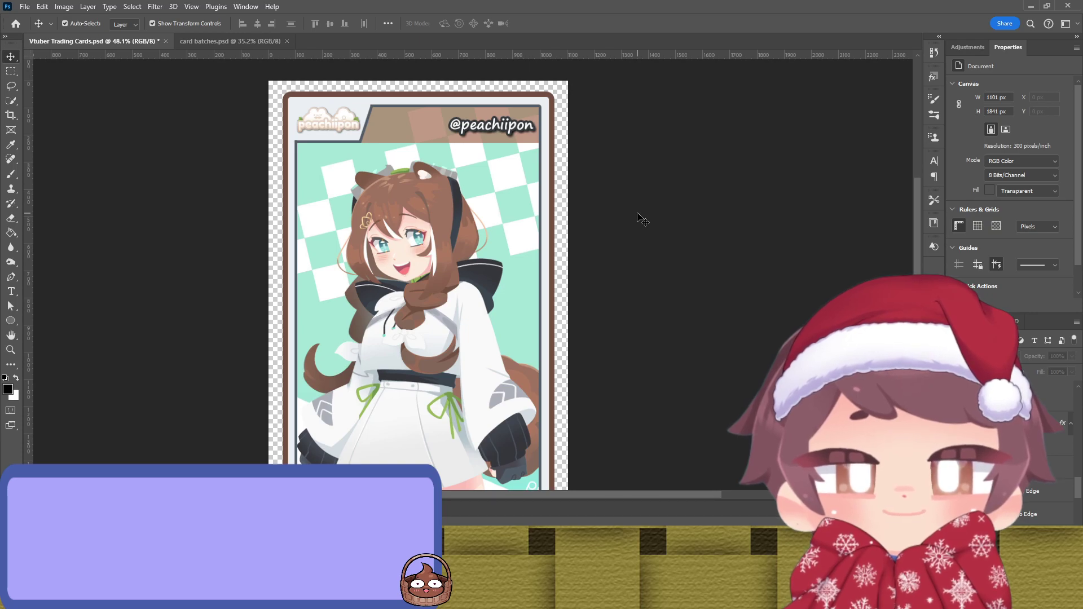
scroll(658, 226, "down", 4)
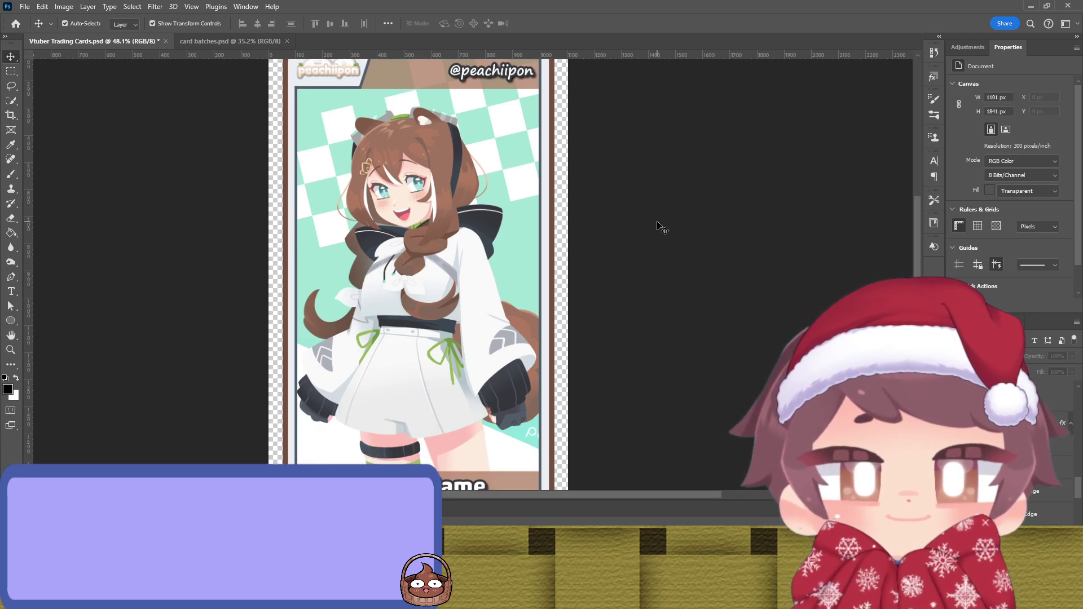
scroll(657, 226, "up", 4)
key("ctrl")
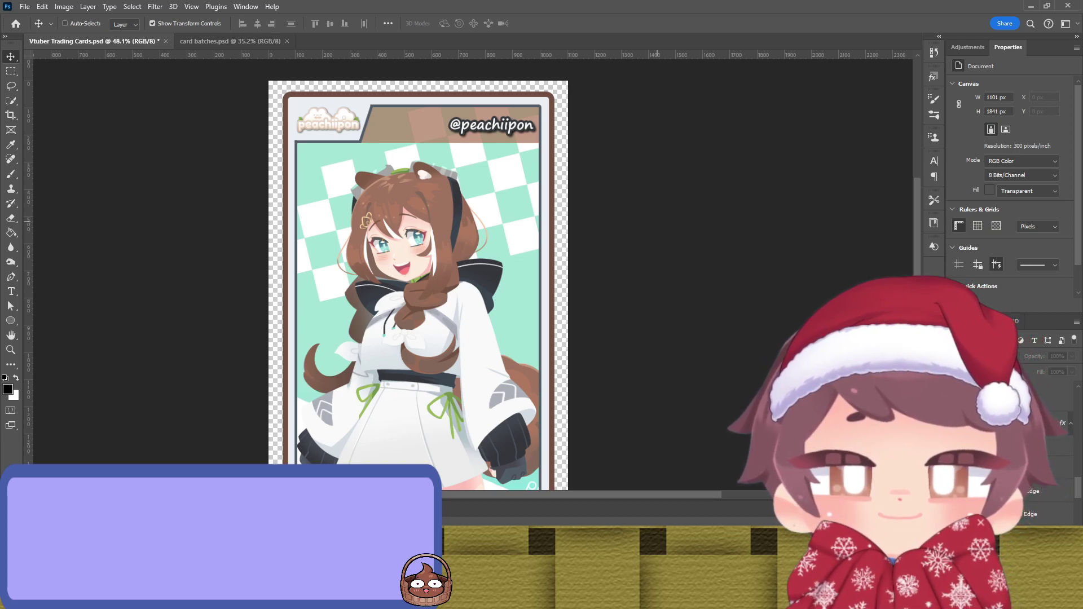
scroll(417, 243, "down", 2)
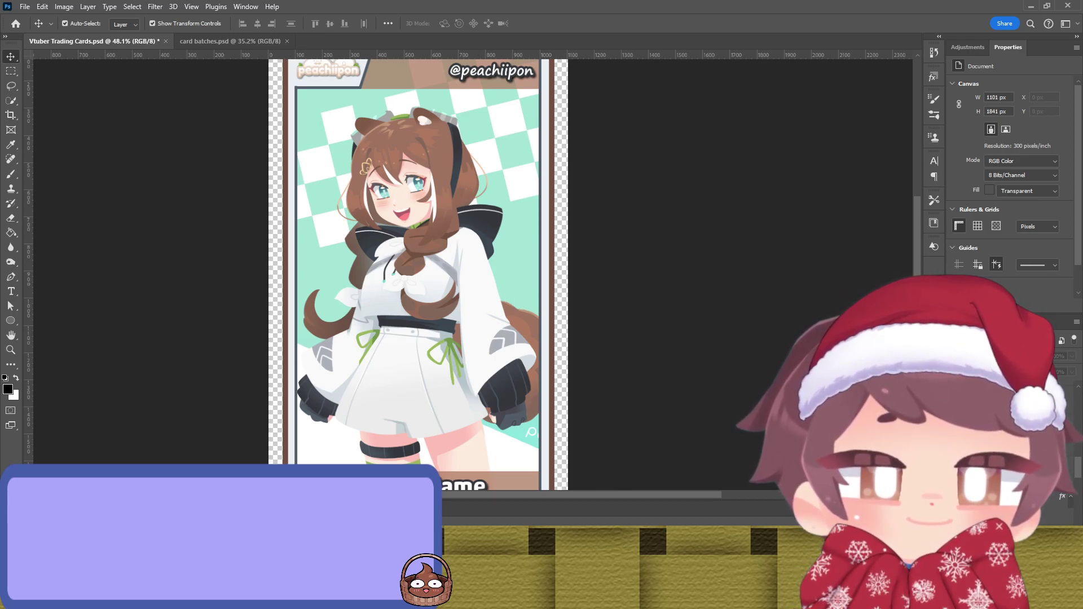
left_click(439, 364)
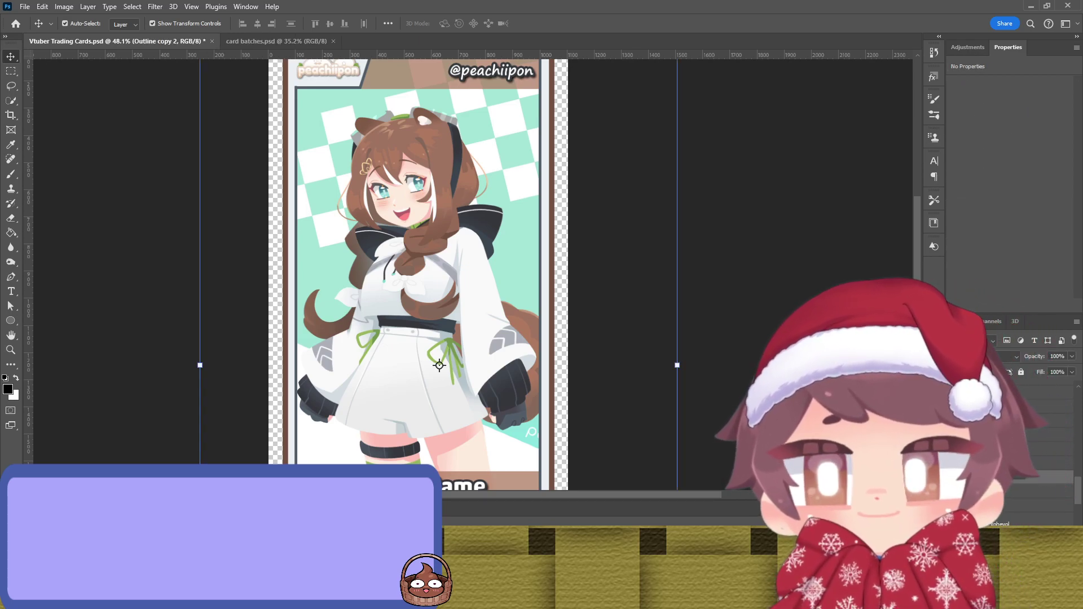
Step: Hide the Peachii card group, restore the blank template, and select Outline copy 3
key("alt+bracketleft")
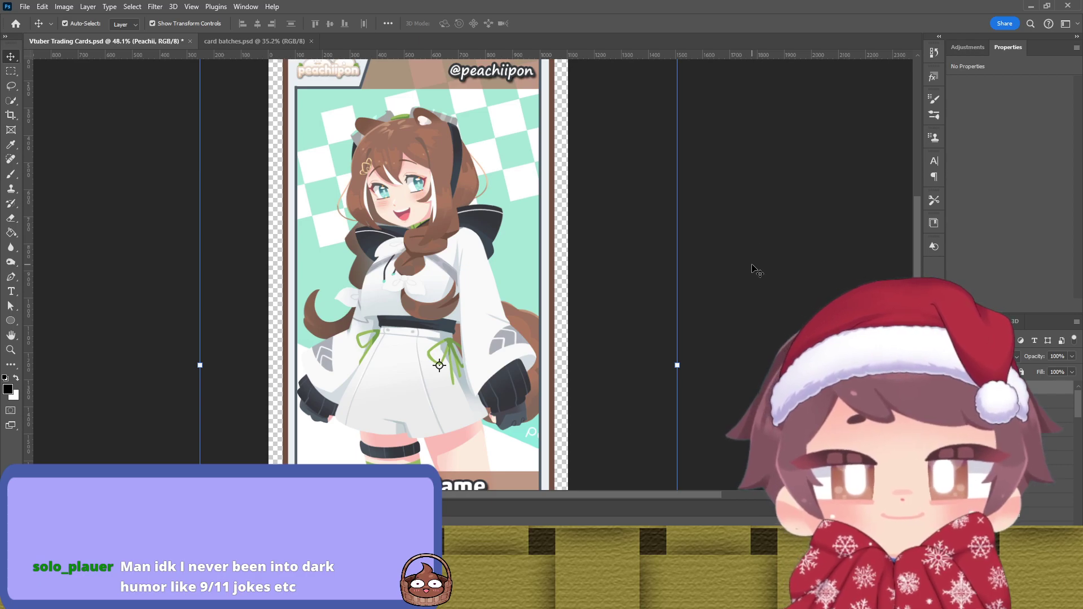
key("ctrl+comma")
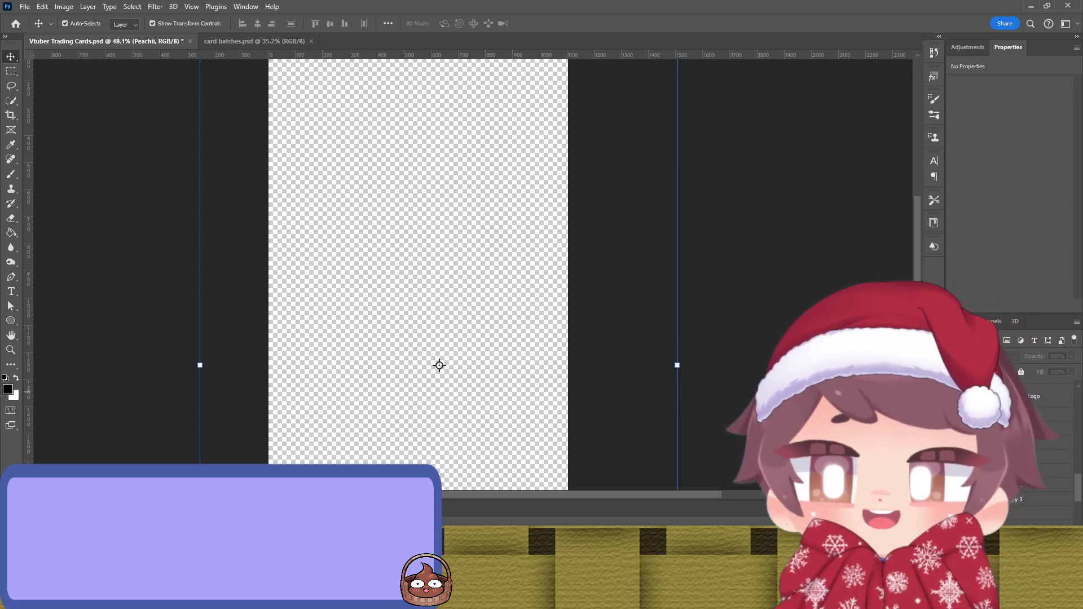
key("ctrl+z")
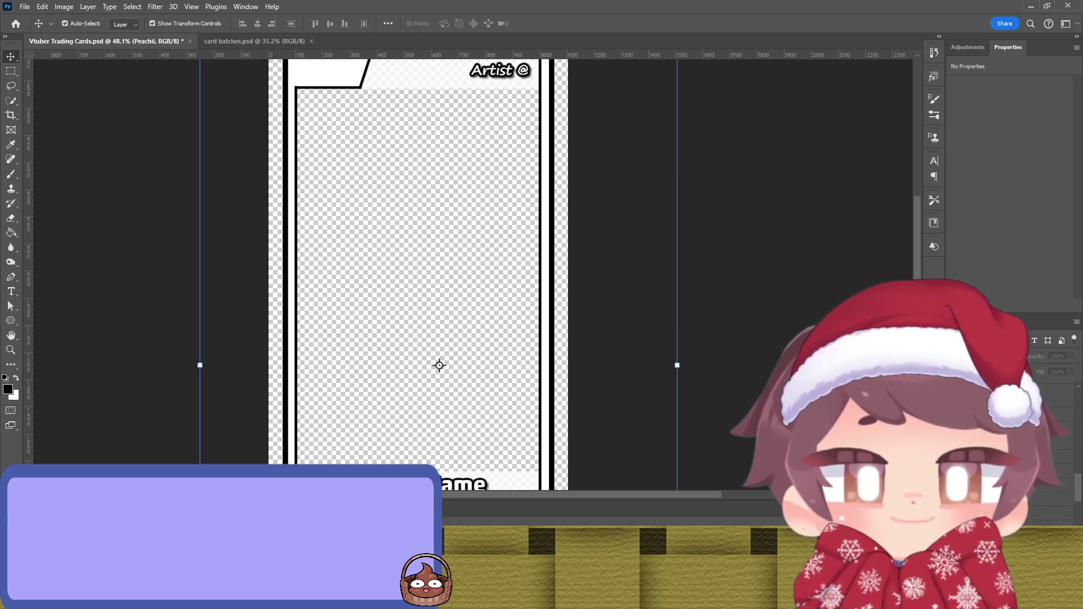
left_click(414, 252)
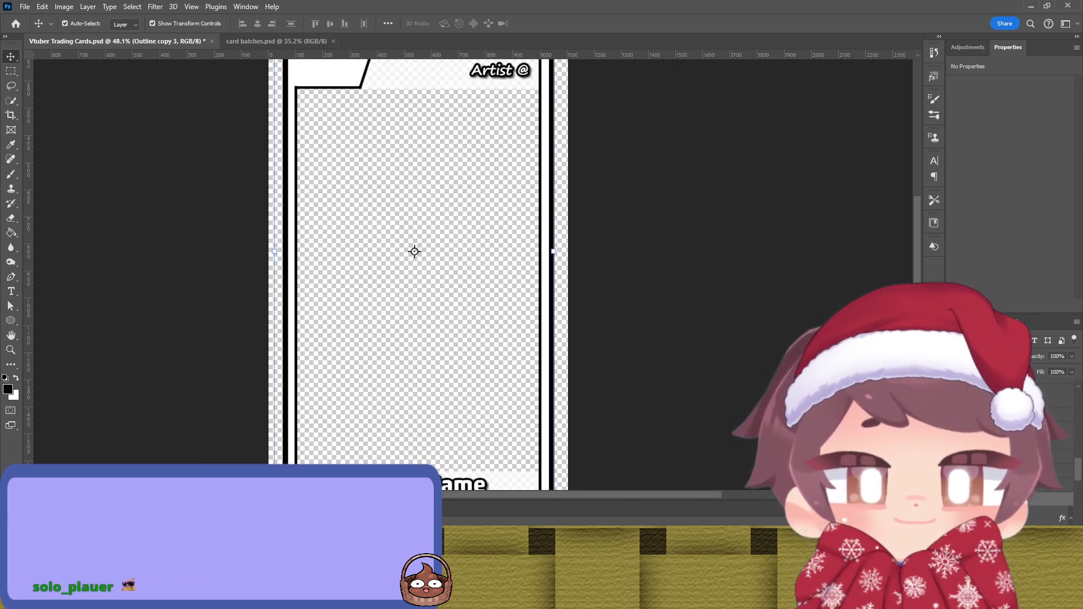
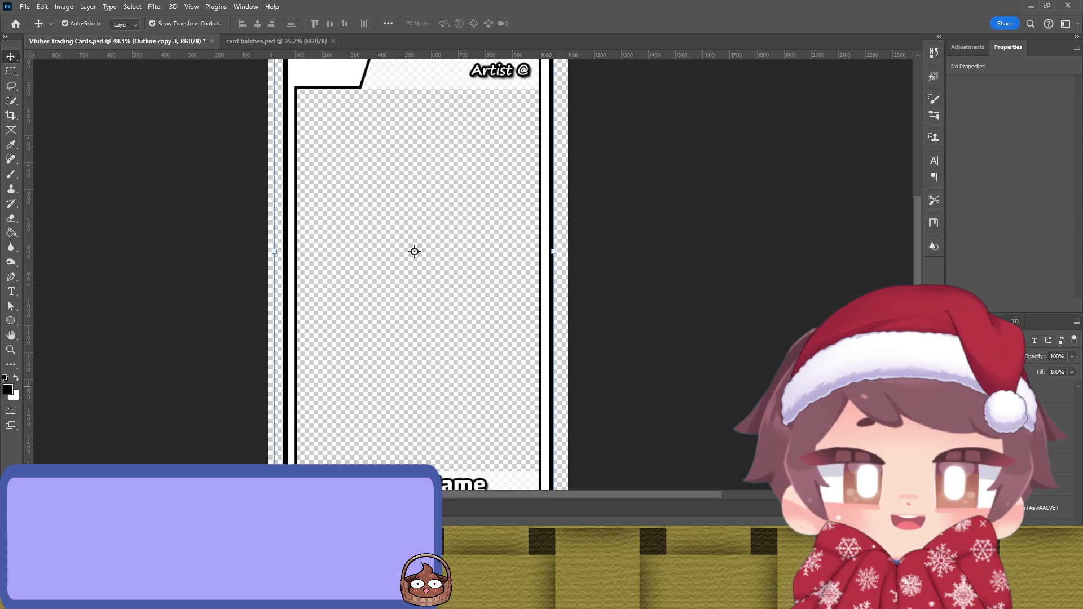
Step: Remove the Outline copy 3 overlay from the card and target the Vtuber Block layer
scroll(418, 275, "up", 1)
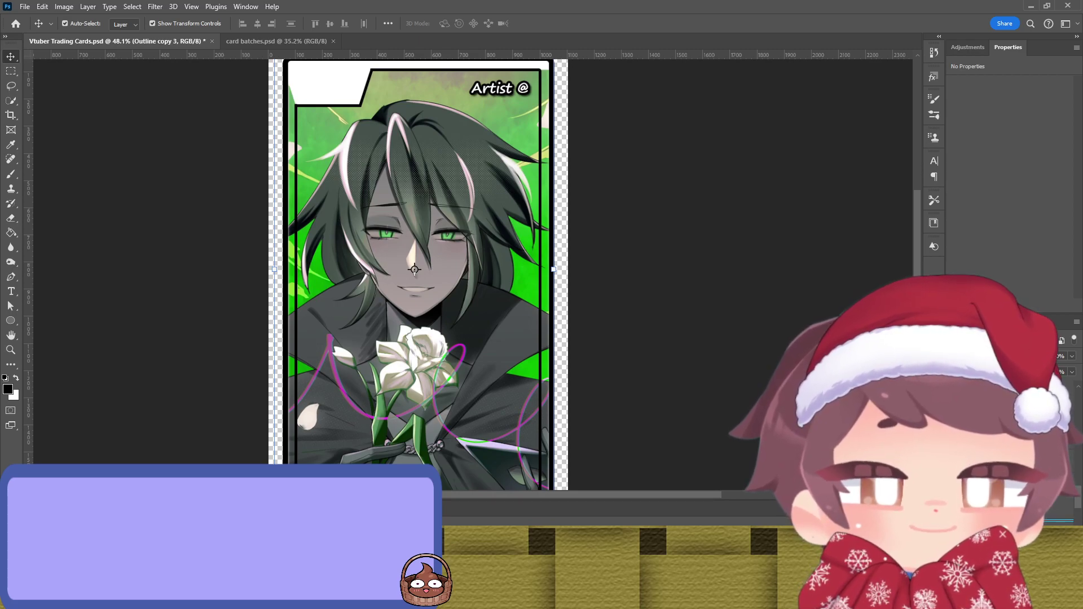
key("Delete")
key("alt+bracketleft")
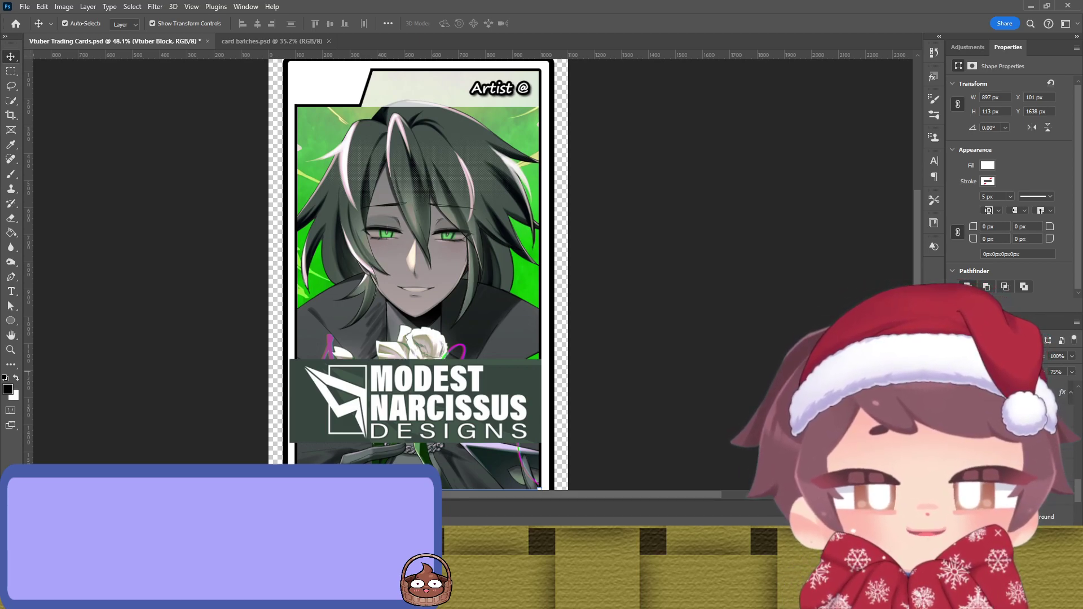
Step: Move the Narci Logo up and shrink it to 16% in the card's top-left corner
left_click(416, 401)
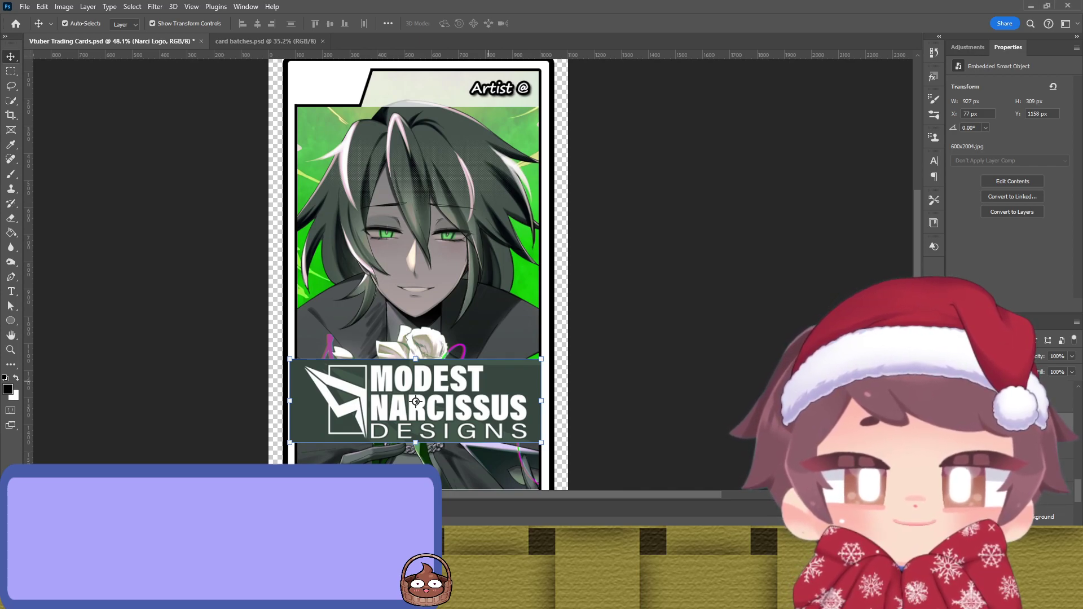
left_click_drag(464, 416, 434, 185)
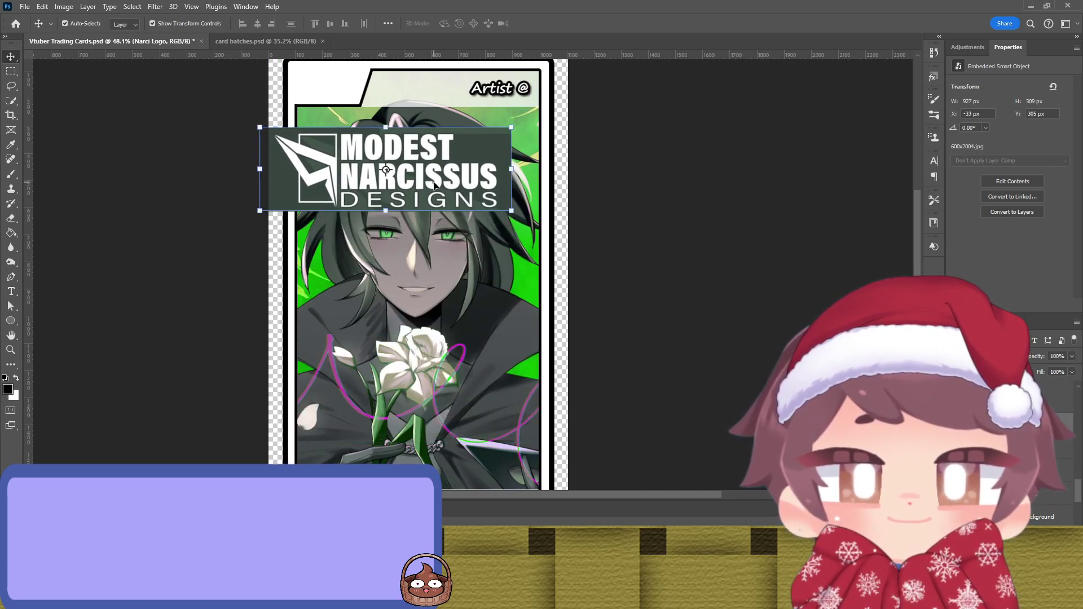
scroll(434, 185, "up", 3)
left_click_drag(457, 238, 518, 221)
key("ctrl+t")
left_click_drag(547, 257, 345, 168)
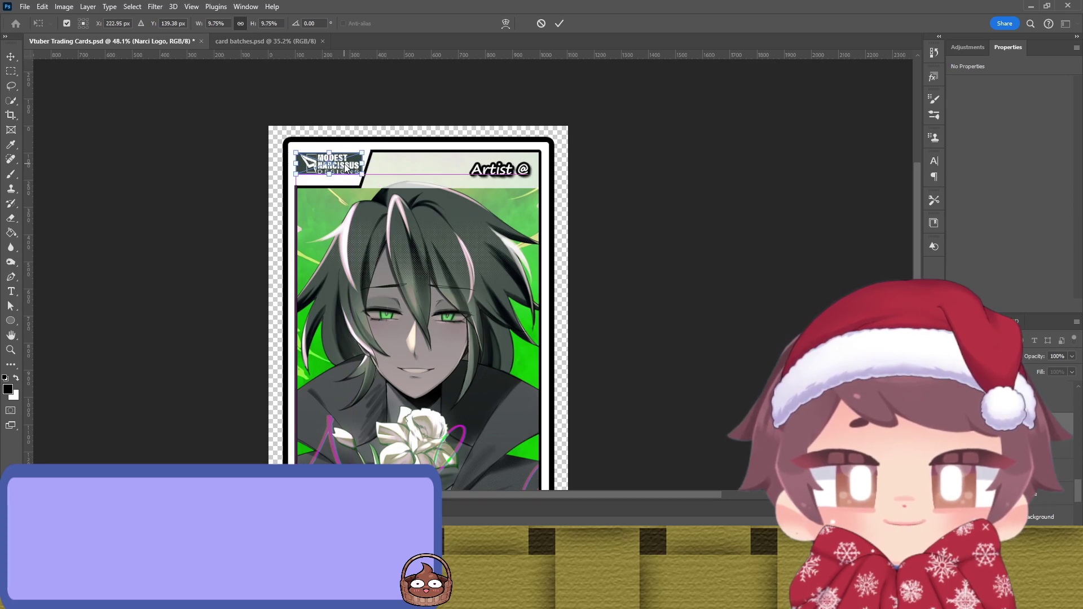
key("Return")
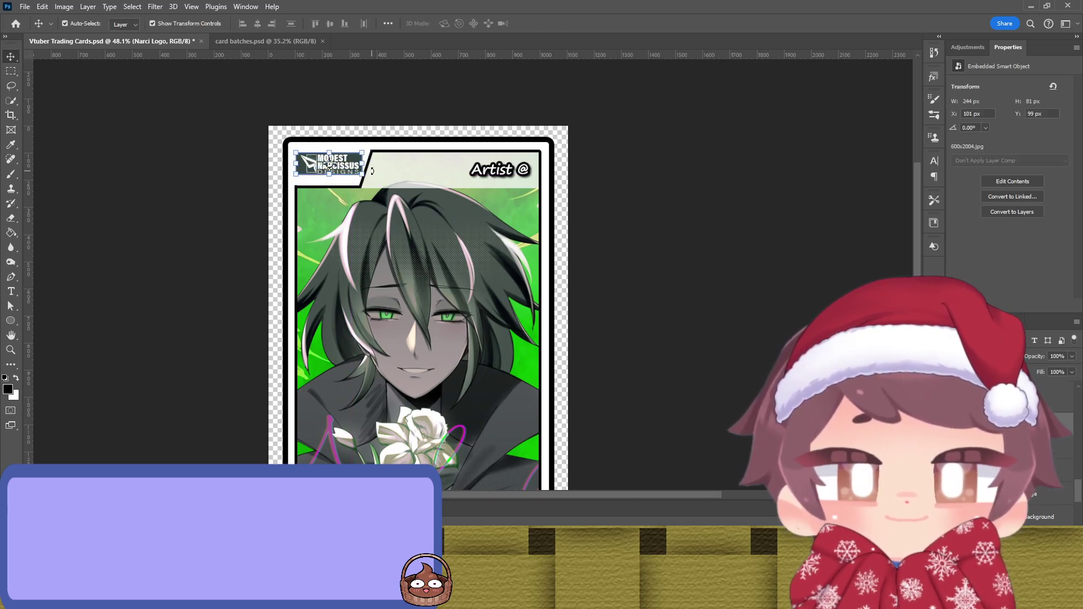
Step: Alt-drag a copy of the logo, open its contents and crop away the text to the icon
left_click(328, 167)
scroll(326, 167, "up", 6)
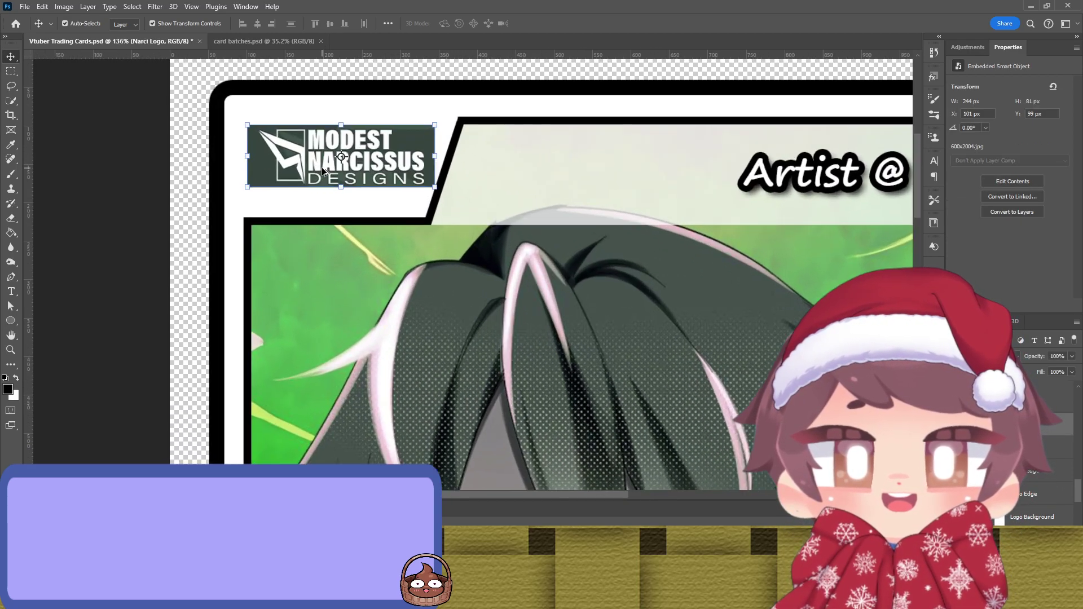
scroll(323, 171, "up", 1)
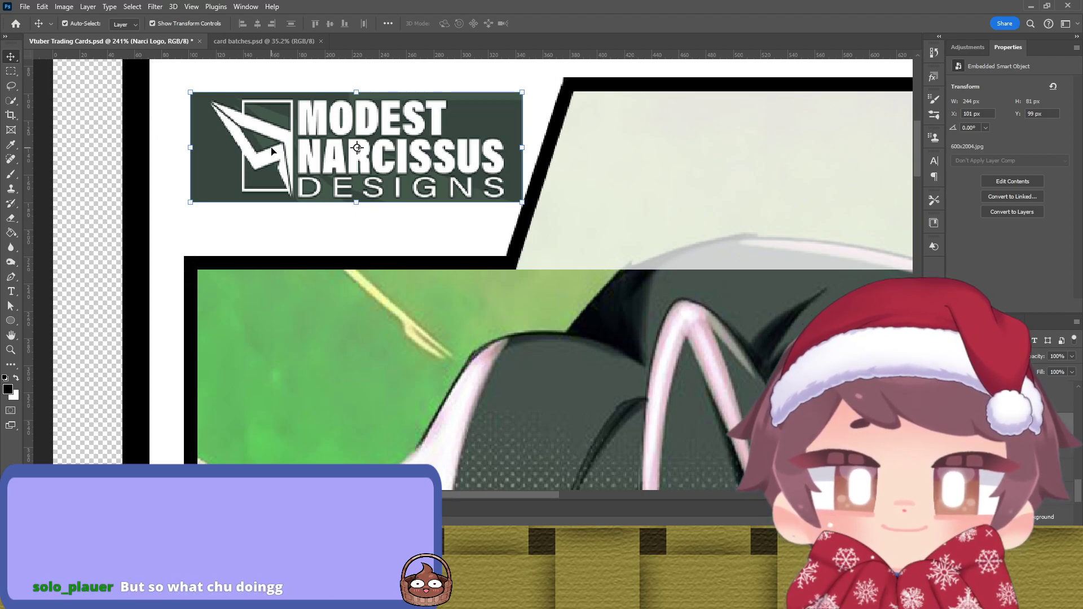
scroll(272, 150, "up", 1)
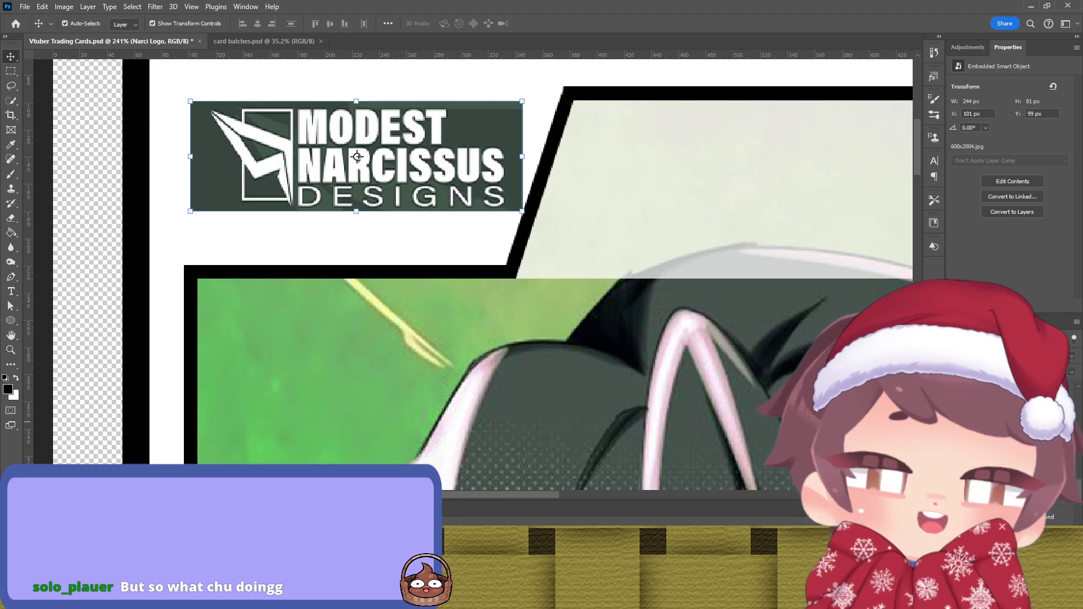
left_click_drag(358, 156, 483, 273)
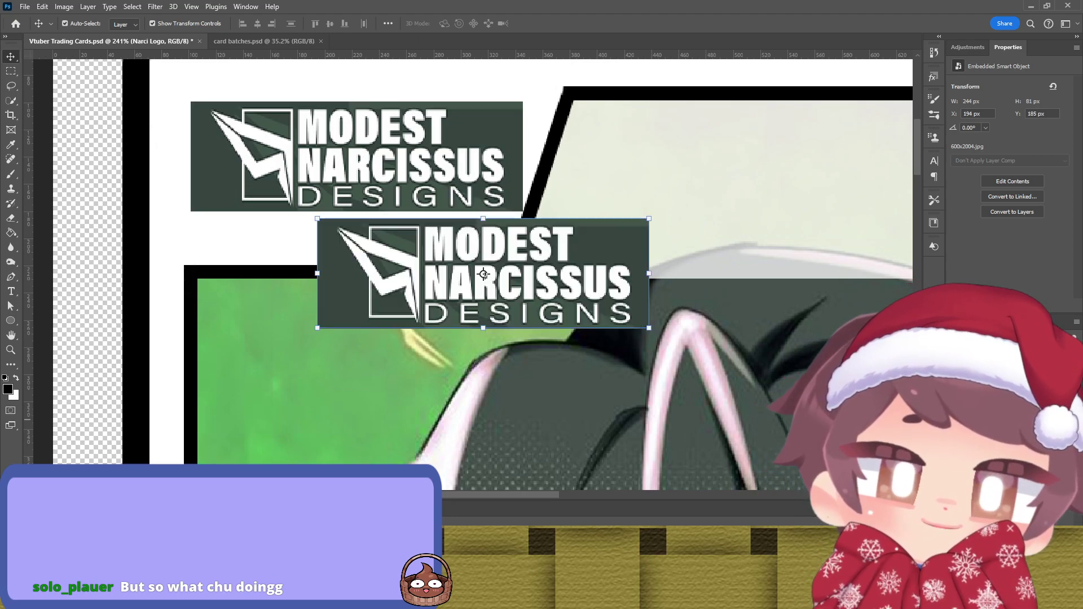
double_click(483, 273)
key("c")
left_click_drag(643, 280, 533, 286)
key("Return")
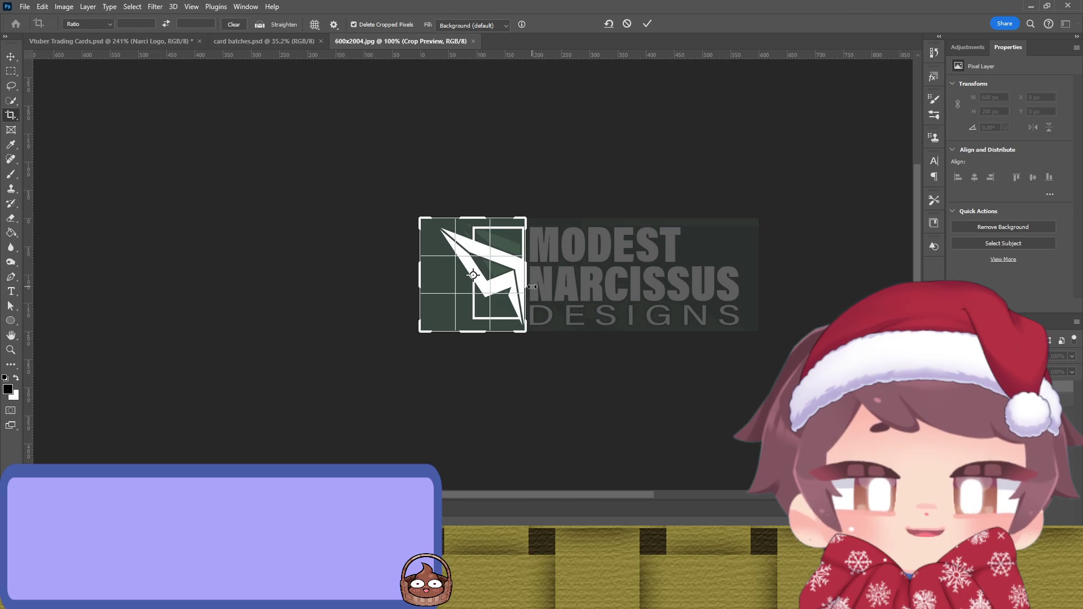
Step: Crop the icon image's left side to 150 px wide and close it to update the duplicate
left_click(435, 275)
left_click_drag(422, 276, 431, 278)
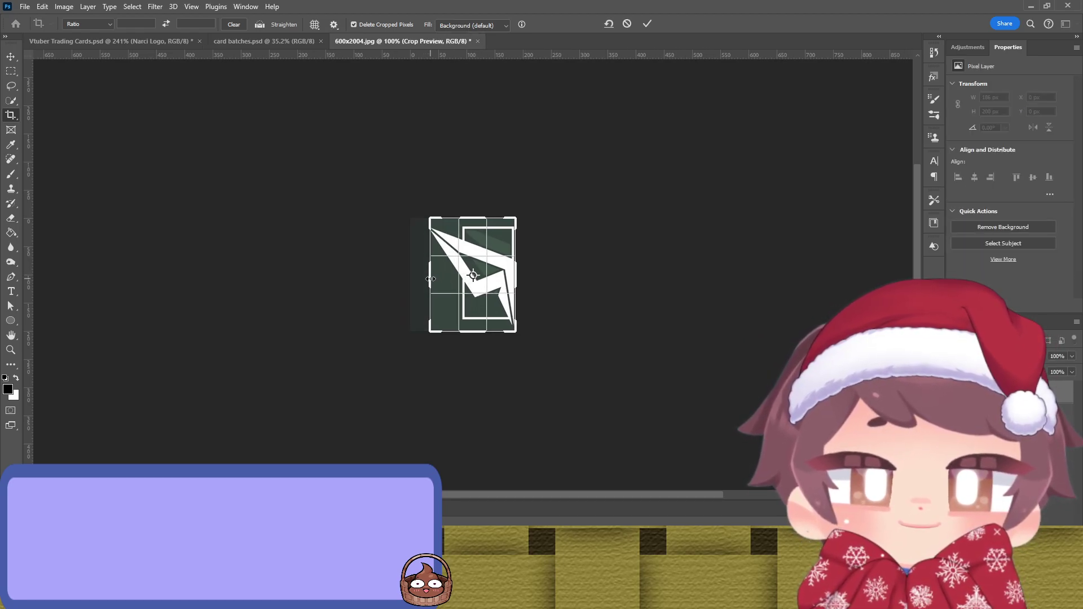
key("Return")
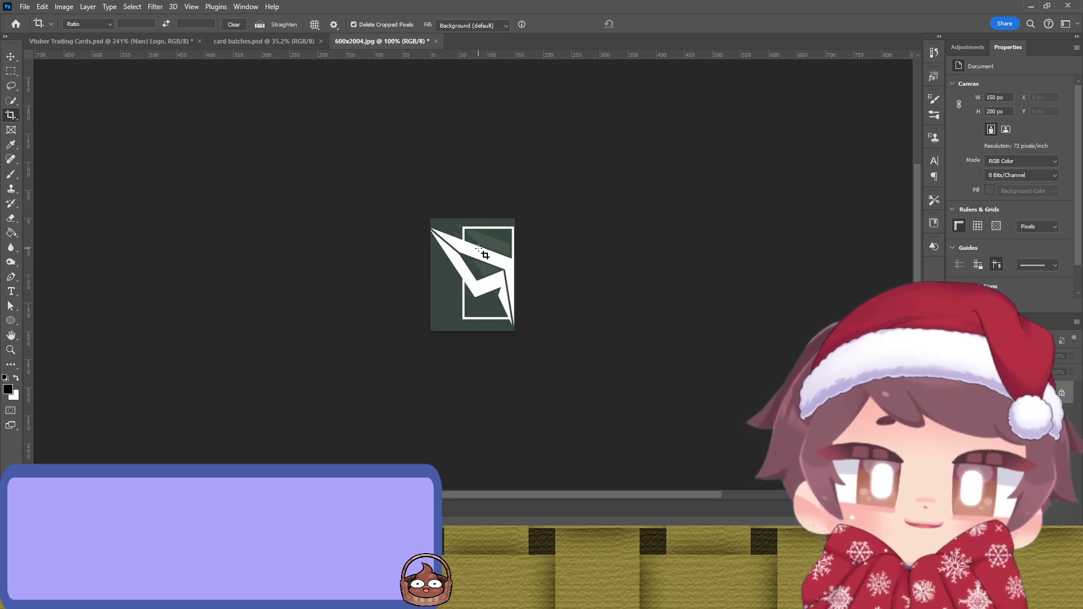
key("h")
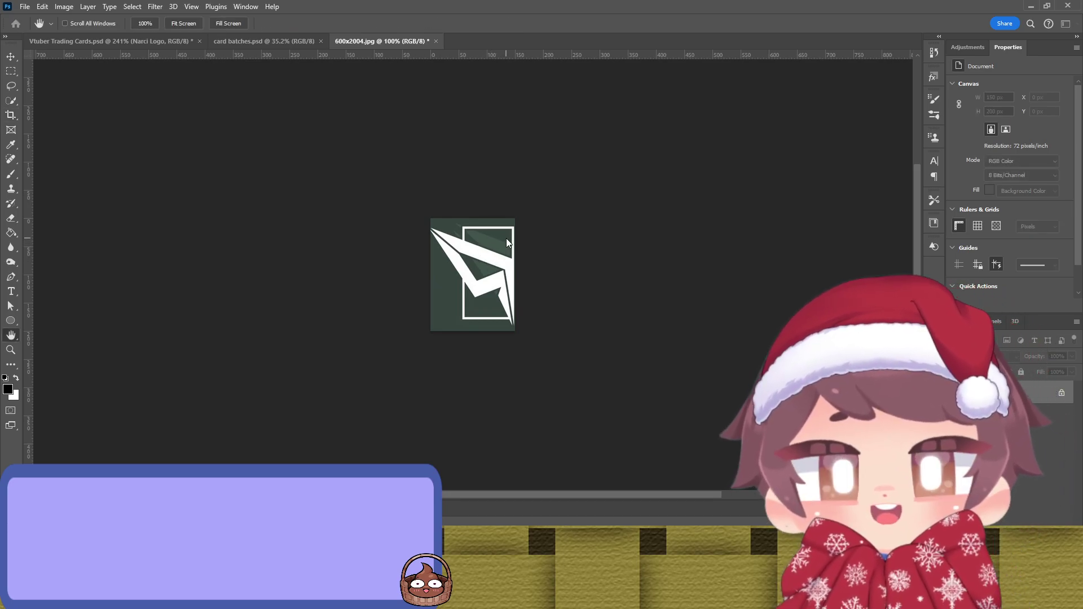
key("c")
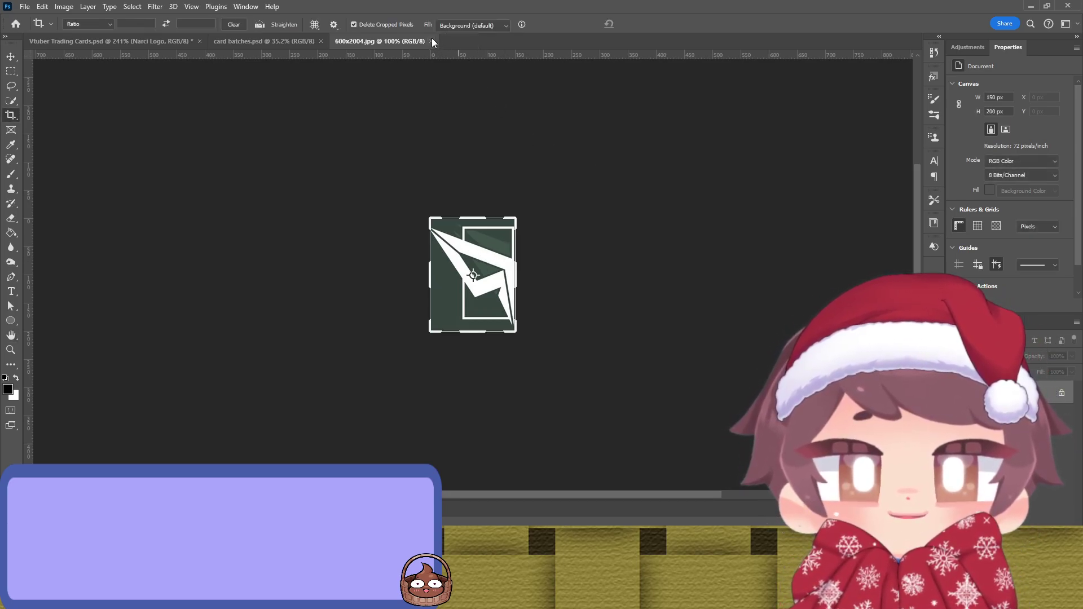
left_click(433, 41)
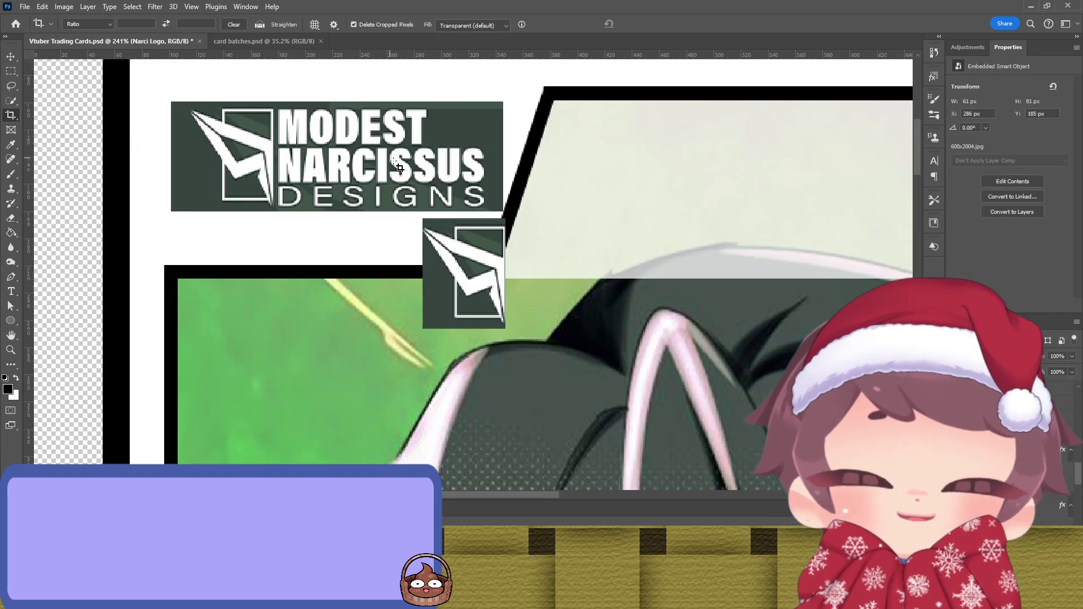
key("v")
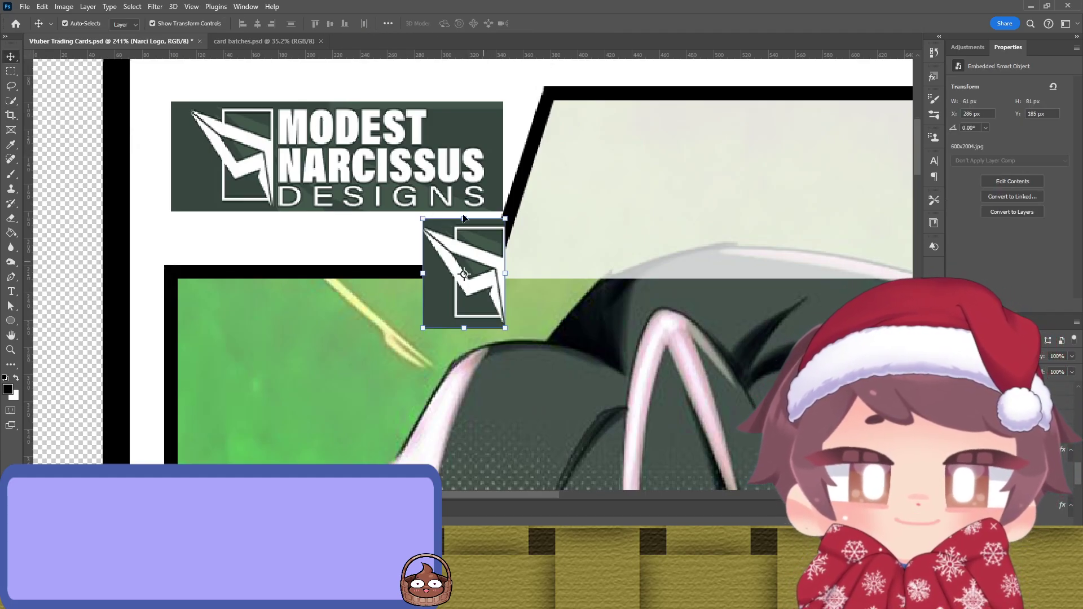
Step: Select the icon mark with Quick Selection and Magic Wand and turn it into a layer mask
key("w")
left_click(332, 25)
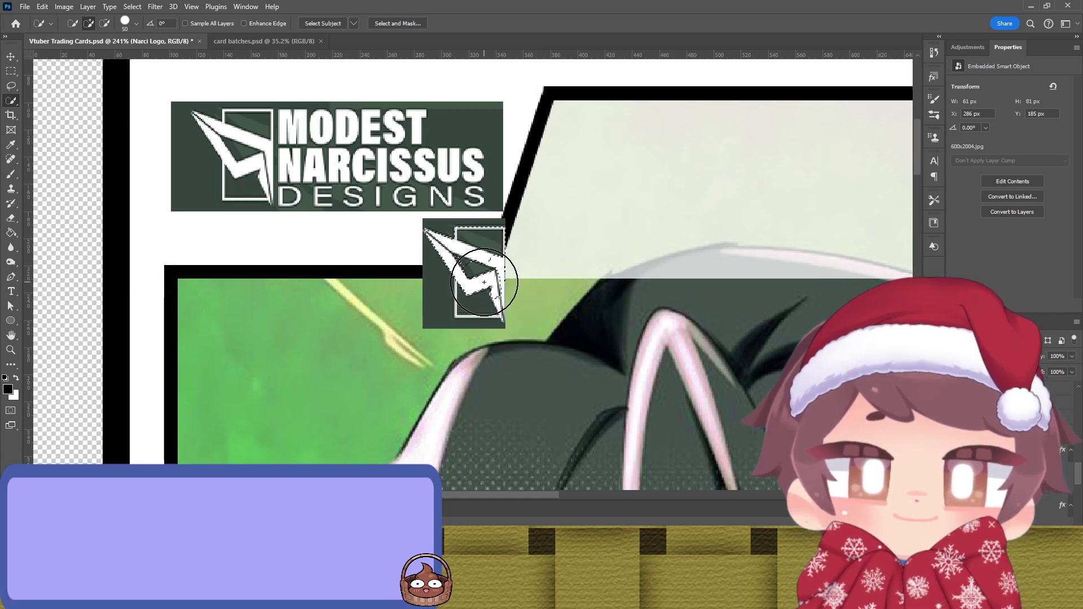
scroll(484, 282, "up", 3)
key("bracketleft")
key("bracketleft")
key("bracketleft")
key("bracketleft")
key("bracketleft")
key("bracketleft")
key("bracketleft")
mouse_move(455, 231)
left_mouse_down()
mouse_move(467, 270)
mouse_move(506, 238)
mouse_move(516, 260)
mouse_move(522, 230)
mouse_move(523, 320)
mouse_move(515, 335)
mouse_move(469, 332)
left_mouse_up()
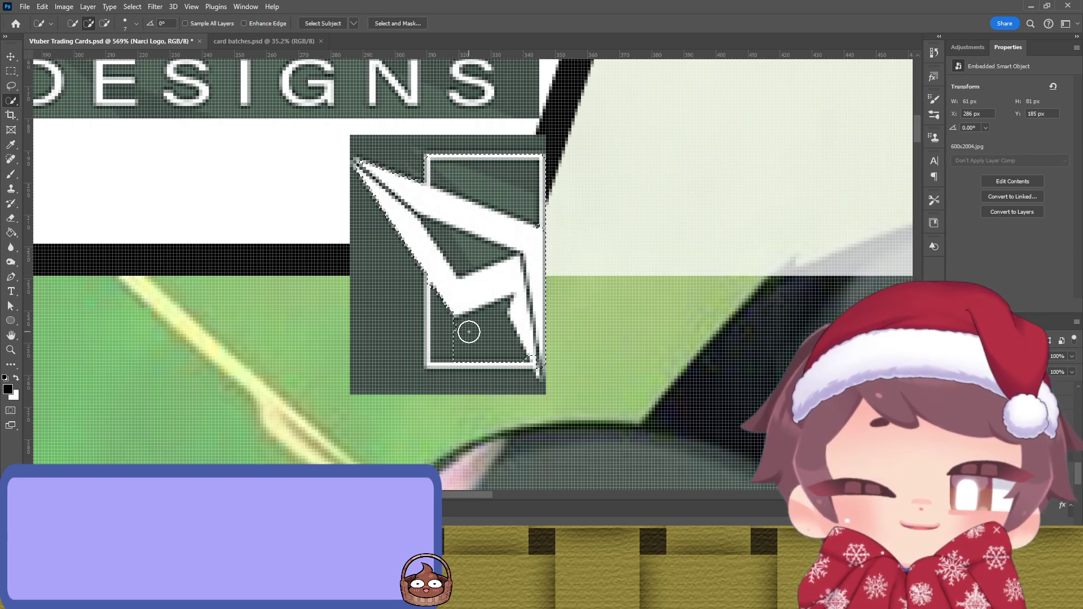
key("ctrl+d")
key("shift+w")
left_click(395, 313)
left_click(384, 152, "shift")
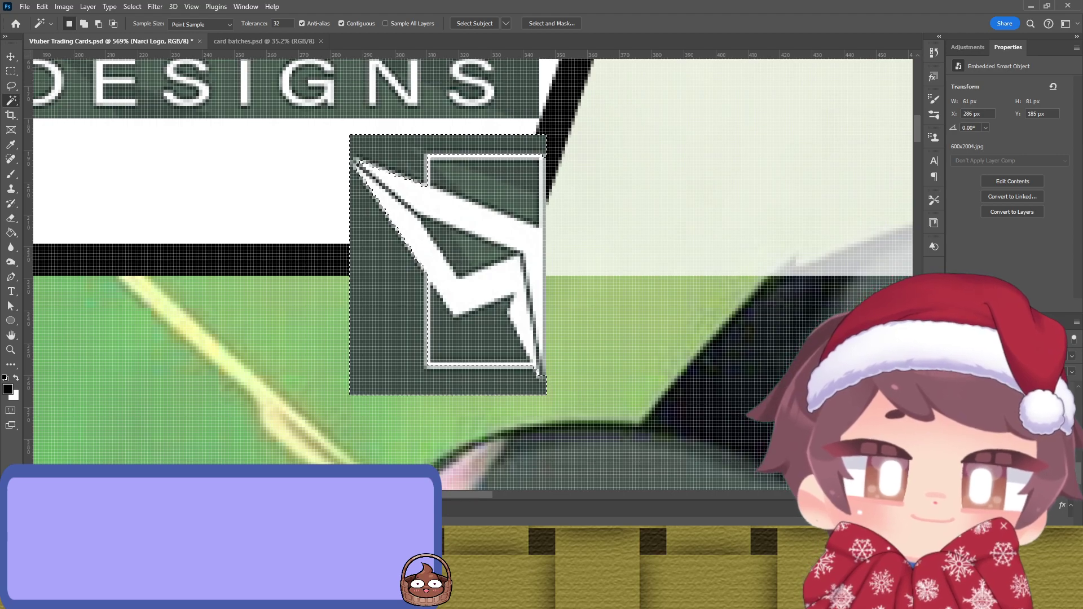
key("ctrl+shift+m")
Step: Move the cut-out icon into the card's top-left logo area
scroll(376, 248, "down", 6)
scroll(377, 249, "down", 2)
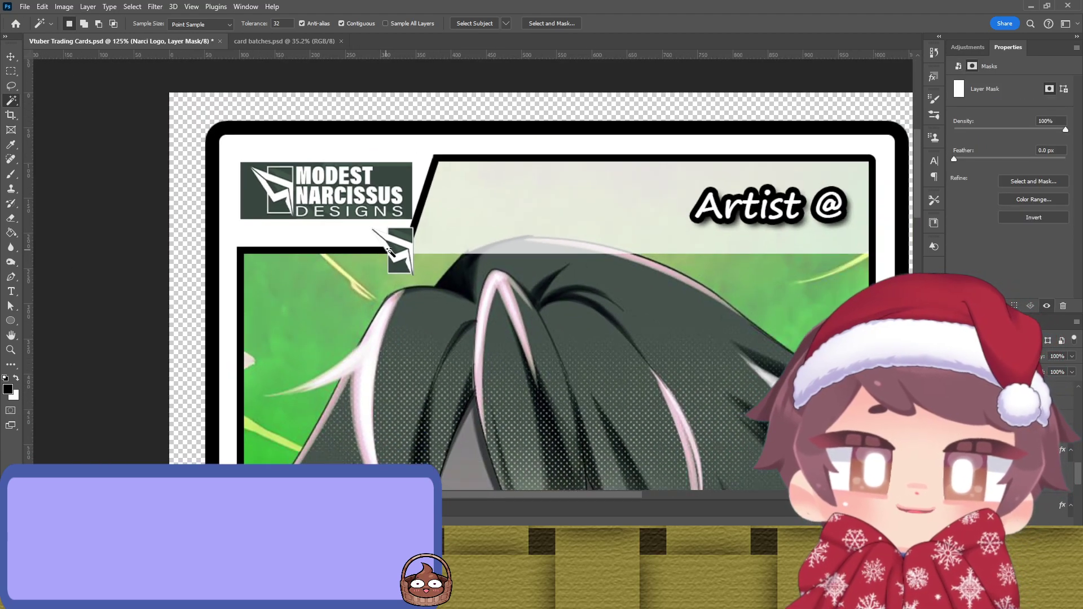
key("v")
left_click_drag(402, 241, 337, 181)
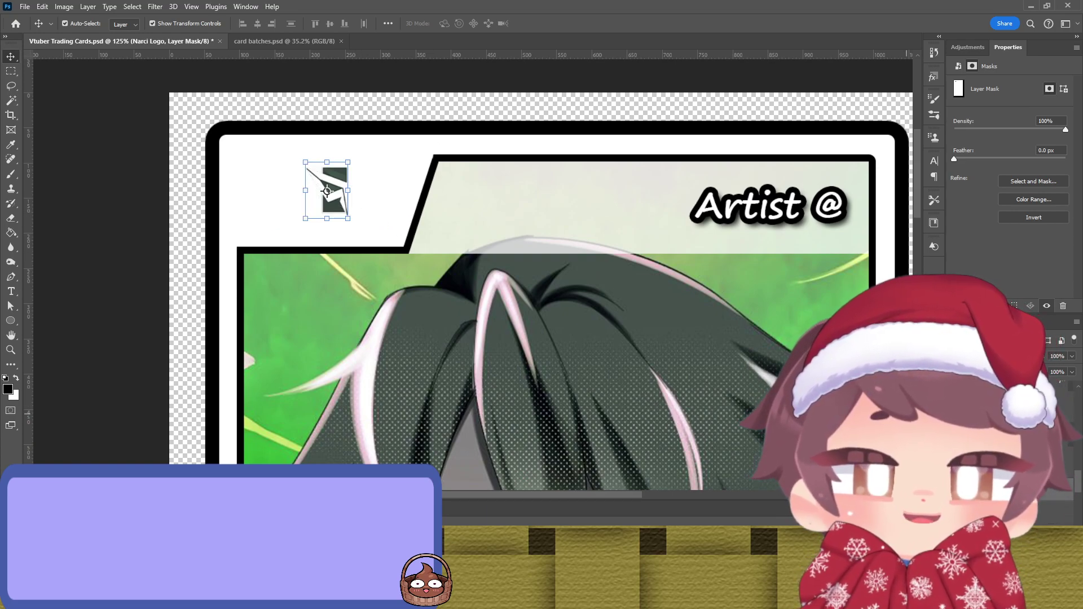
left_click(628, 345)
key("h")
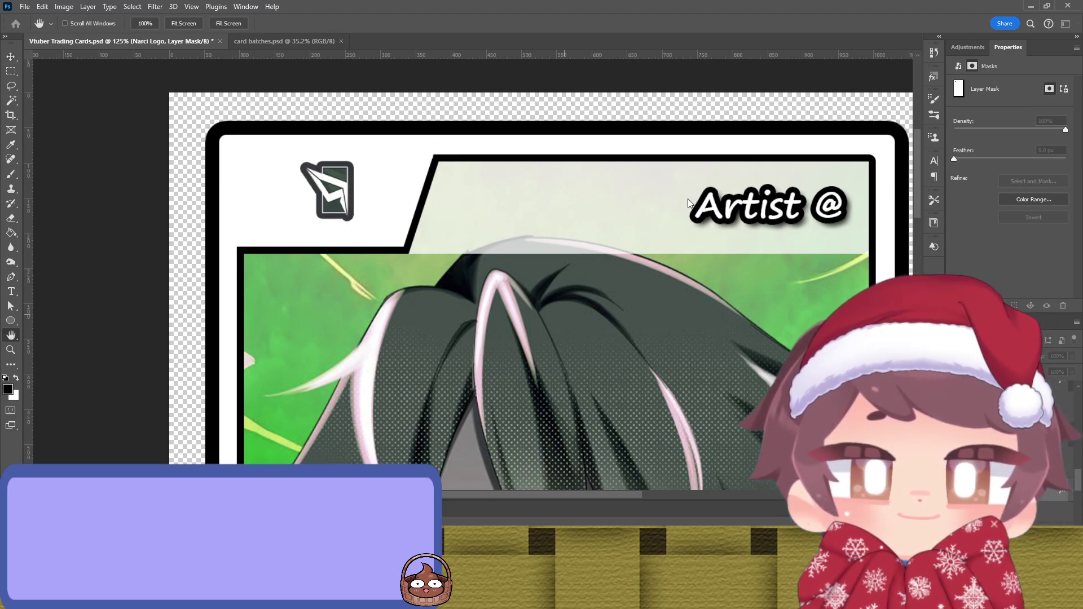
Step: Bring back the large logo layer, target the icon layer, and add a drop shadow to the logo
key("i")
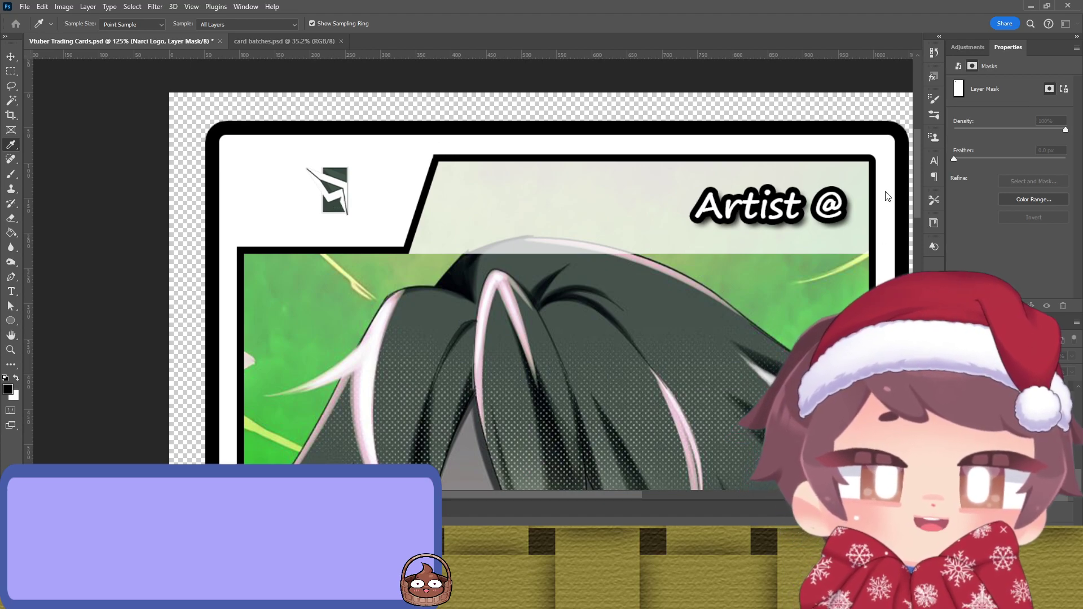
key("v")
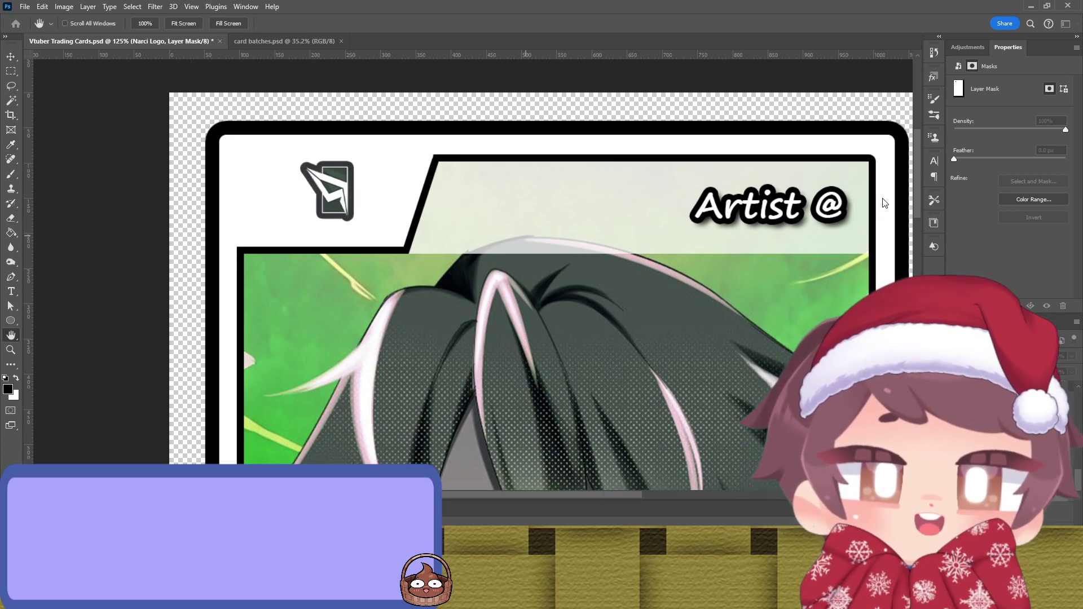
key("ctrl+z")
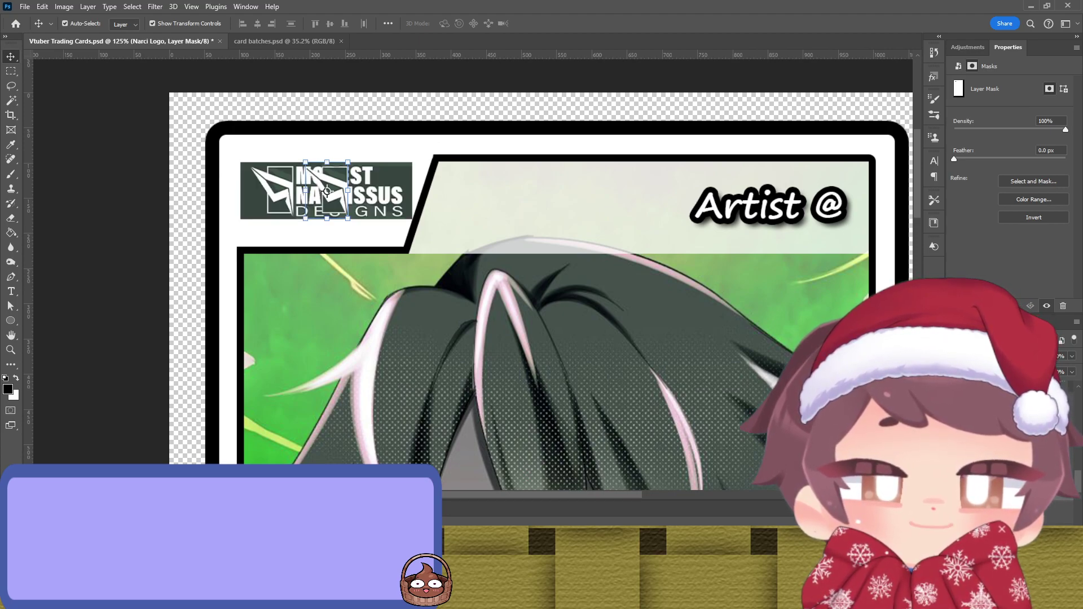
key("ctrl+2")
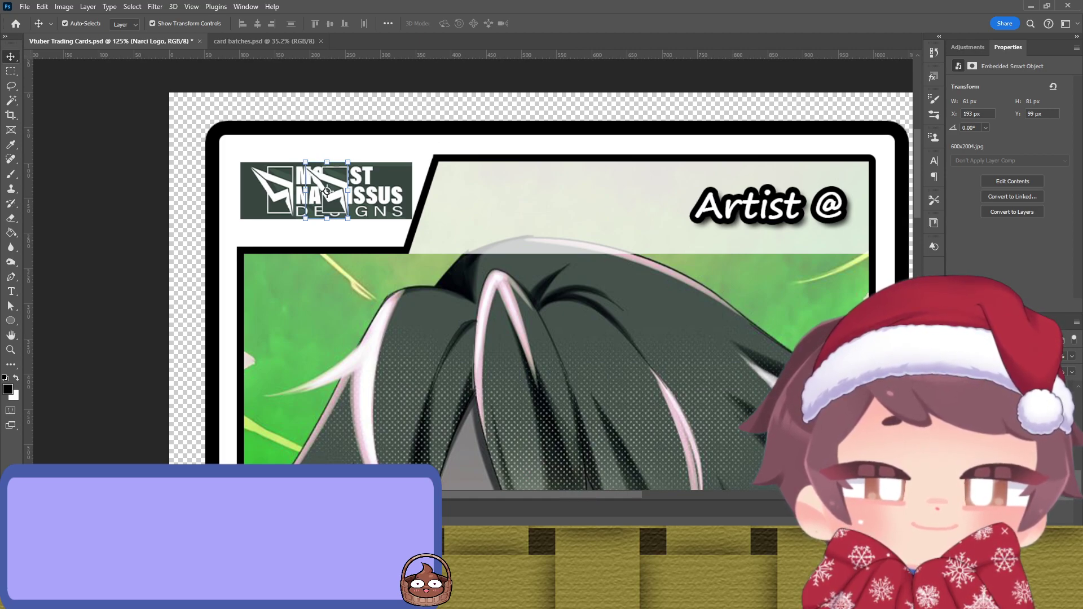
key("space")
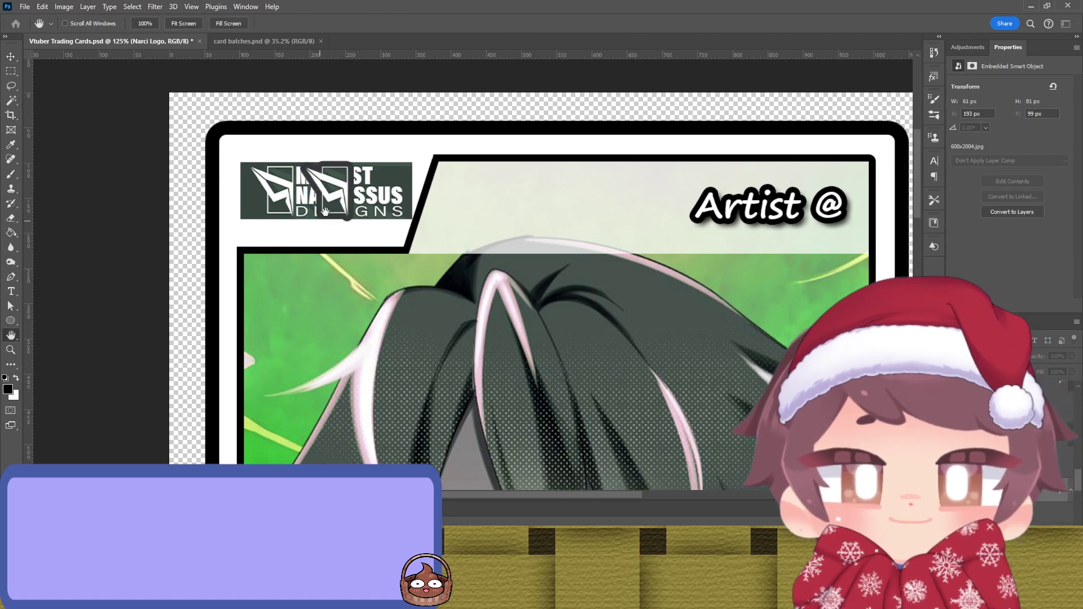
key("i")
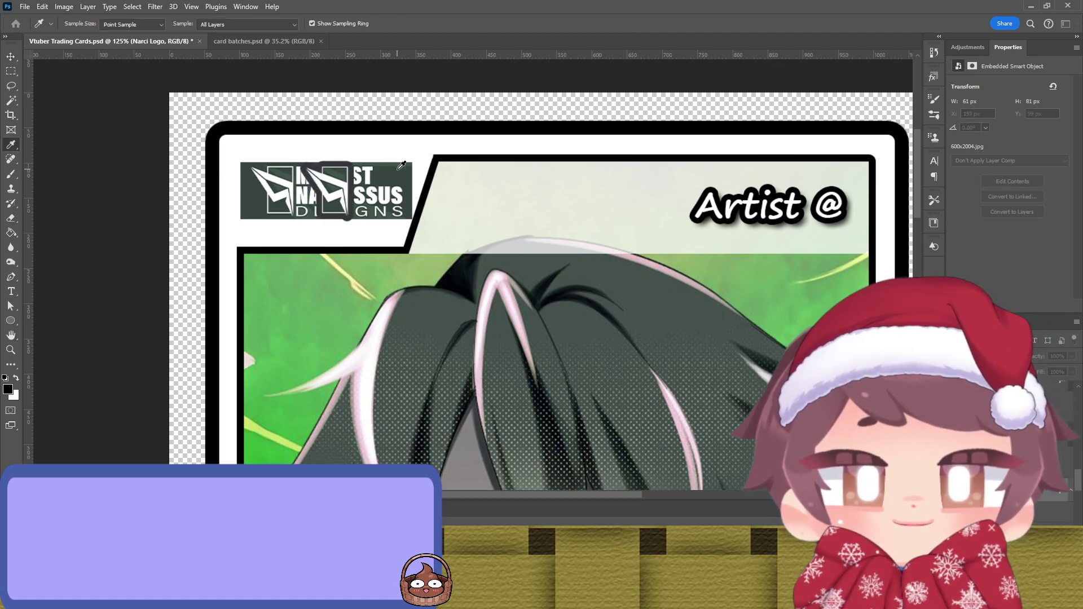
key("h")
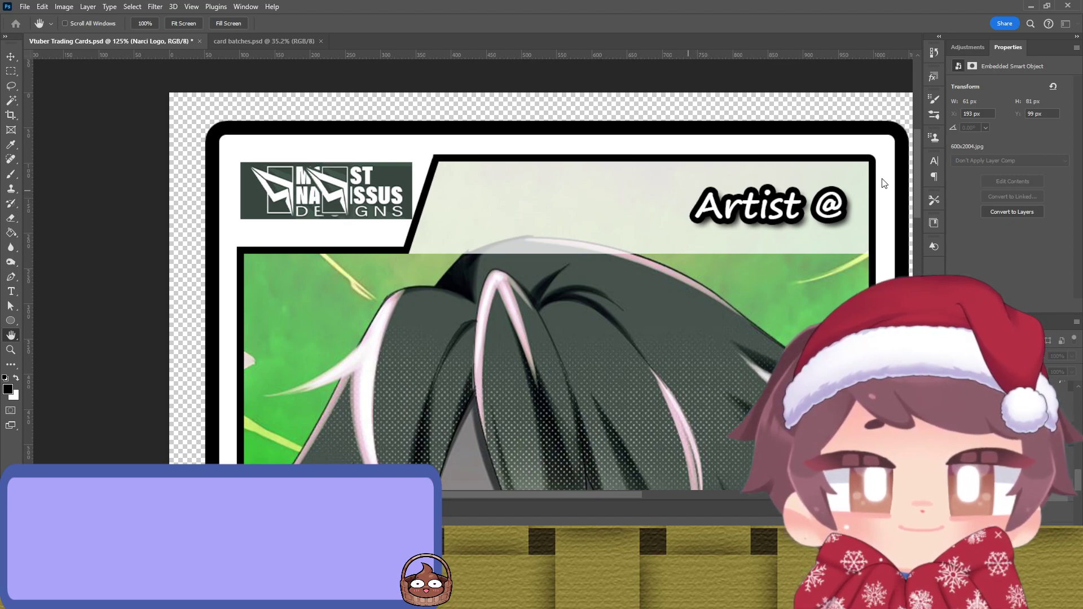
key("v")
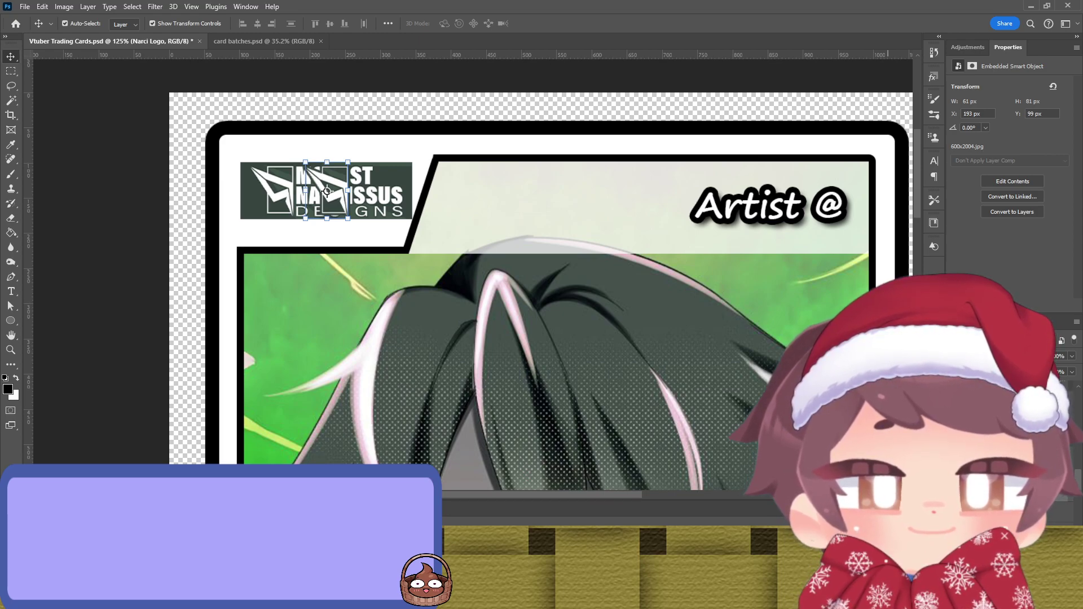
double_click(1004, 406)
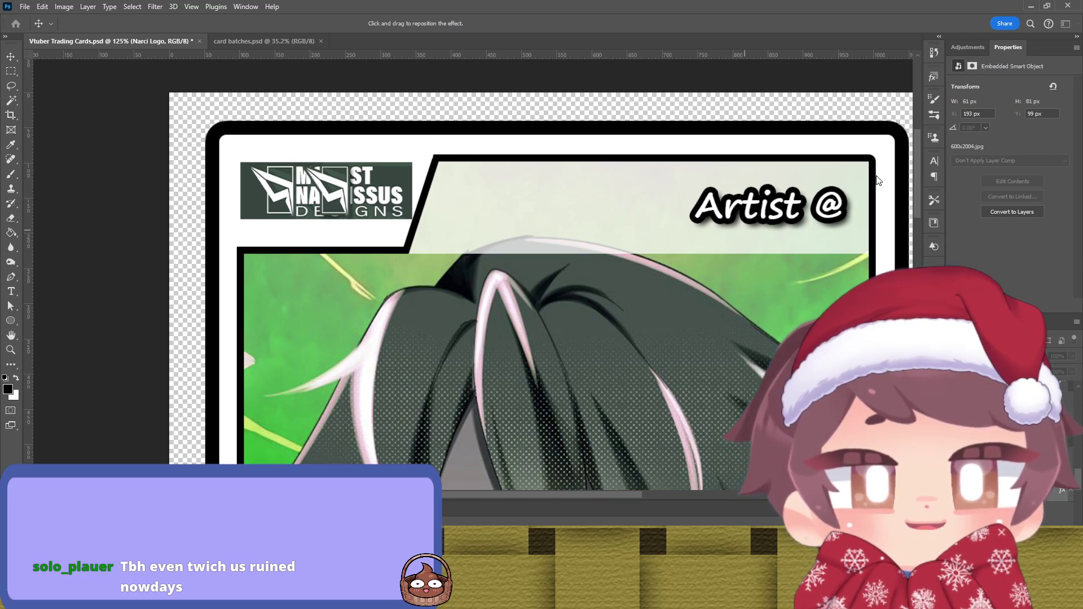
Step: Hide the wide wordmark logo and resize the emblem icon to 108 × 144 px in the corner
left_click(327, 191)
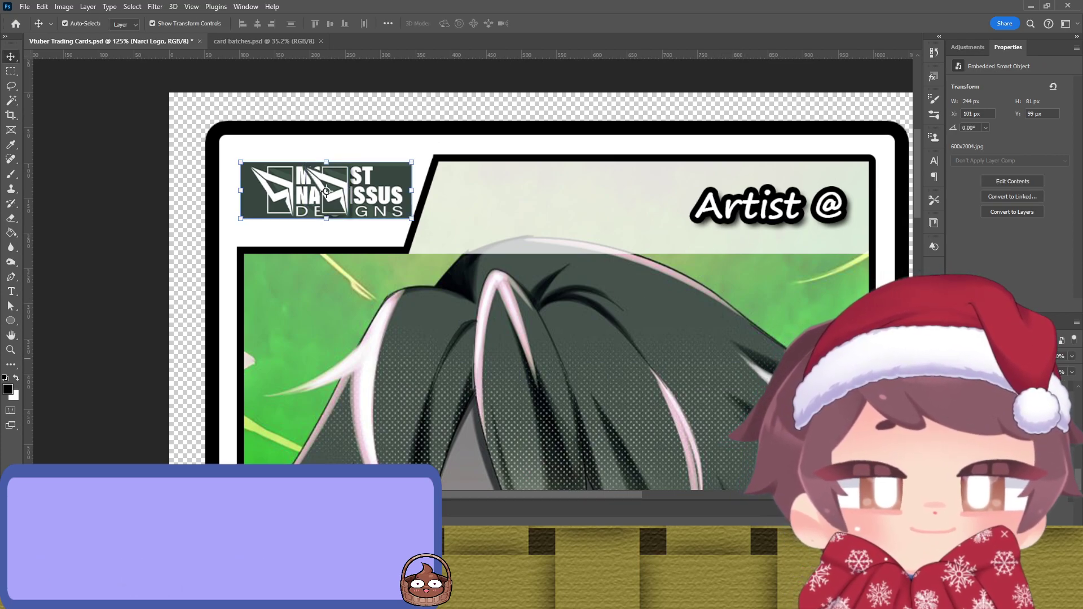
key("ctrl+comma")
left_click(344, 187)
key("ctrl+t")
mouse_move(352, 188)
left_mouse_down()
mouse_move(401, 187)
mouse_move(350, 192)
left_mouse_up()
left_click(117, 186)
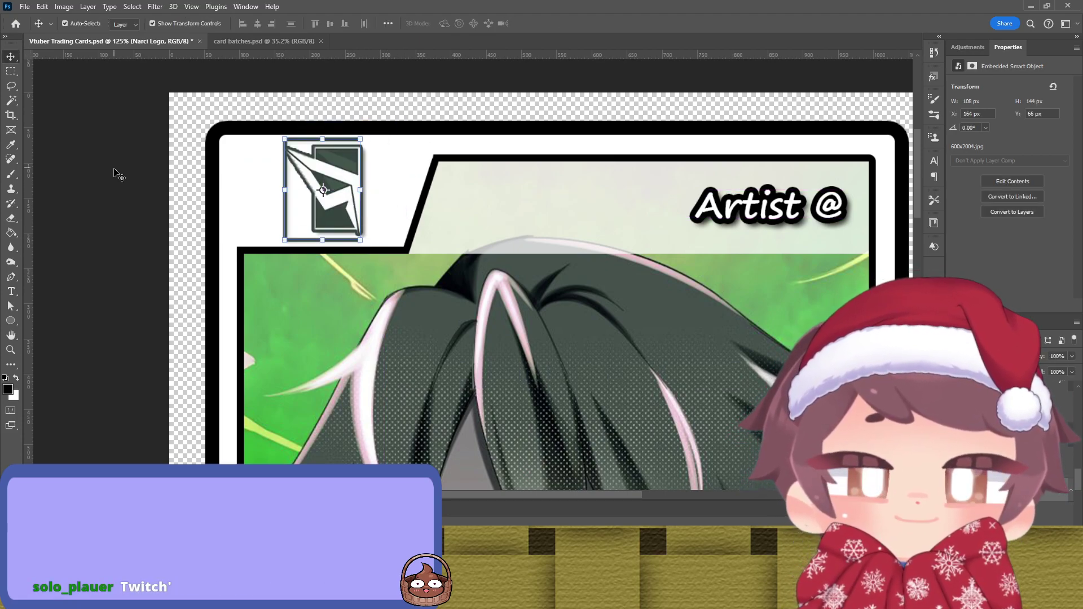
left_click(338, 191)
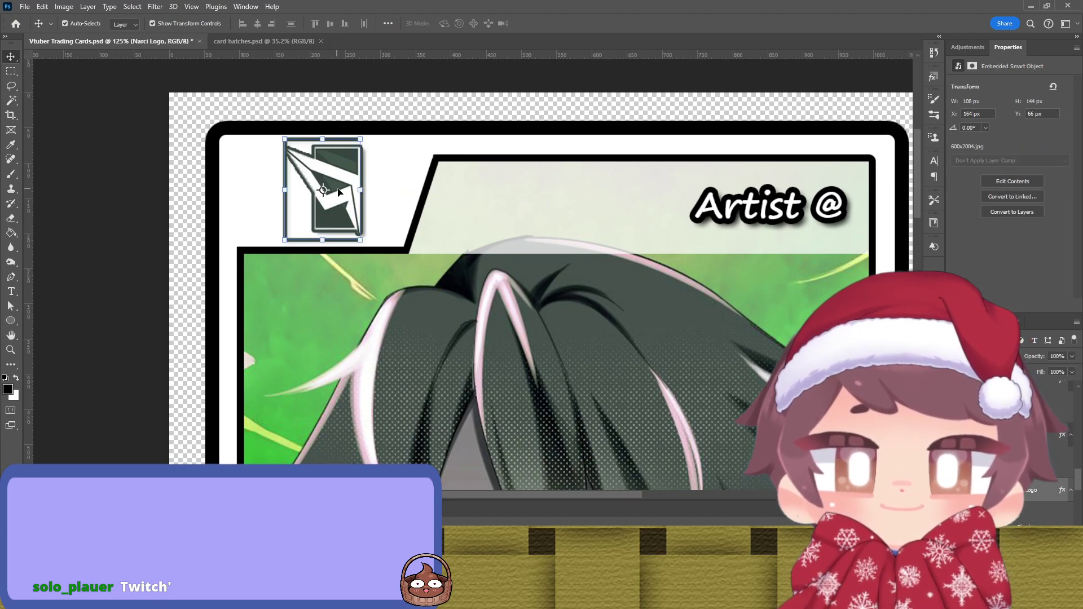
scroll(336, 189, "up", 5)
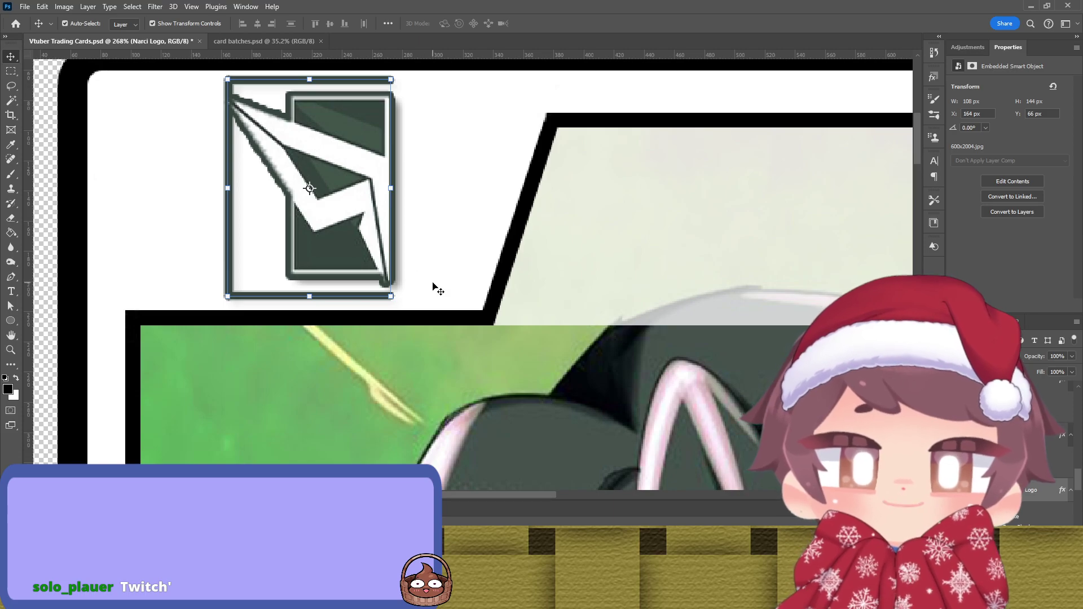
Step: Add a layer mask to Narci Logo and paint out the frame's bottom and left bars
key("b")
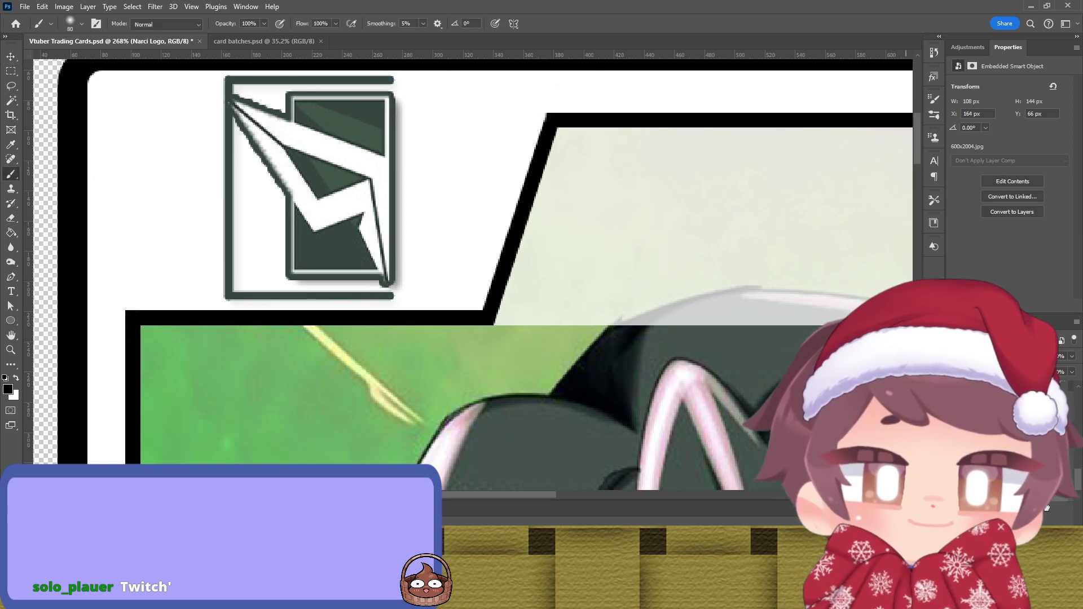
left_click(1019, 599)
key("bracketleft")
key("bracketleft")
key("bracketleft")
key("bracketleft")
key("bracketleft")
key("bracketleft")
key("bracketleft")
key("bracketleft")
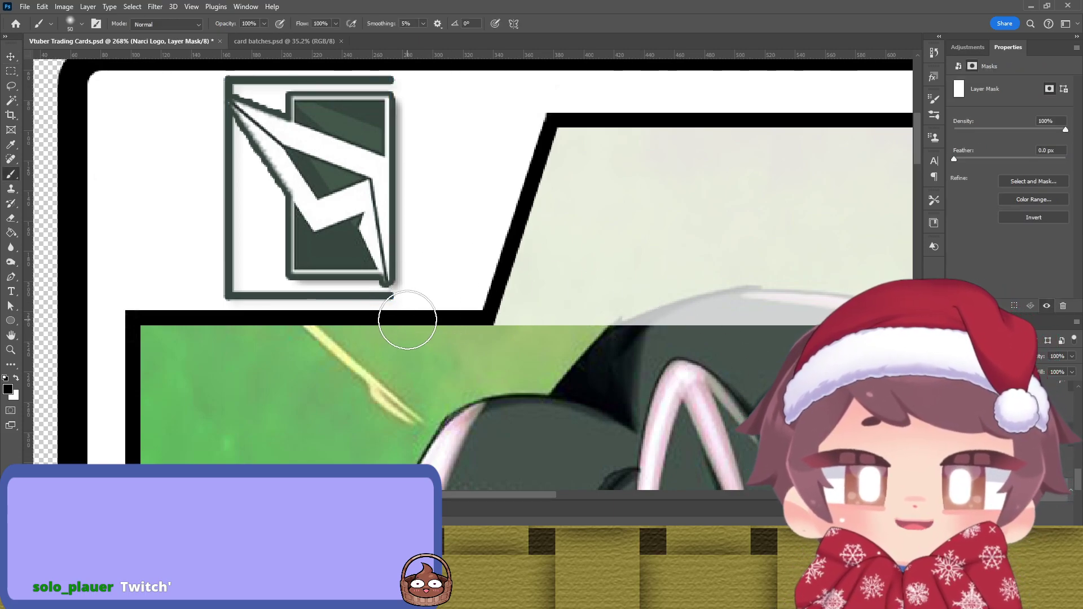
key("bracketleft")
mouse_move(391, 300)
left_mouse_down()
mouse_move(208, 300)
mouse_move(302, 300)
mouse_move(225, 296)
mouse_move(234, 298)
mouse_move(223, 275)
mouse_move(234, 258)
mouse_move(223, 276)
mouse_move(219, 245)
mouse_move(224, 223)
mouse_move(228, 284)
mouse_move(229, 218)
mouse_move(224, 330)
left_mouse_up()
scroll(225, 245, "up", 2)
scroll(251, 295, "up", 2)
mouse_move(231, 265)
left_mouse_down()
mouse_move(220, 192)
mouse_move(259, 183)
mouse_move(239, 180)
mouse_move(394, 183)
mouse_move(230, 176)
mouse_move(215, 266)
mouse_move(229, 227)
left_mouse_up()
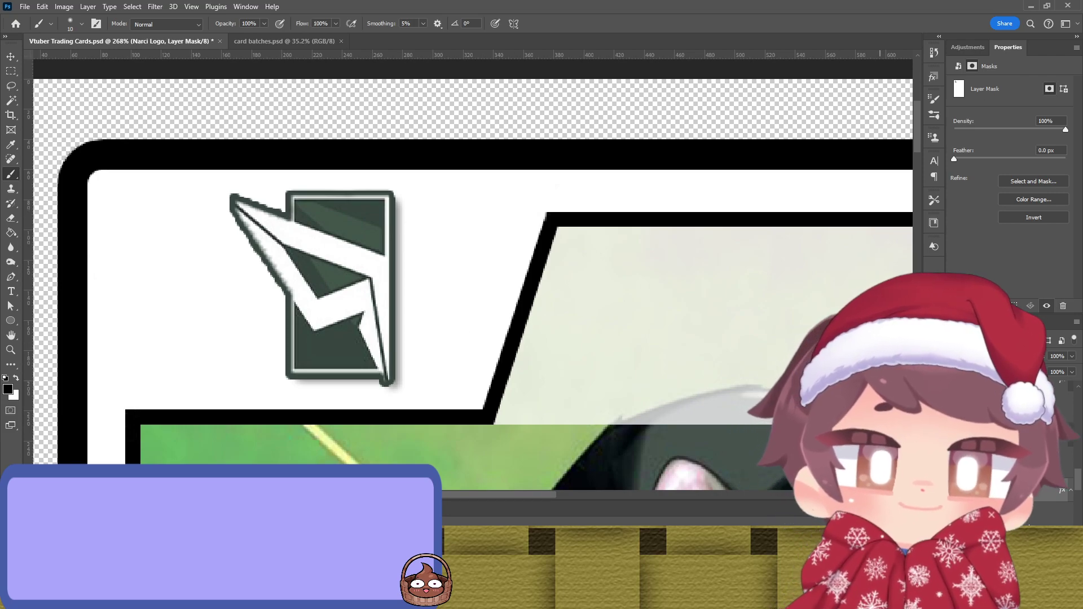
scroll(261, 267, "up", 5)
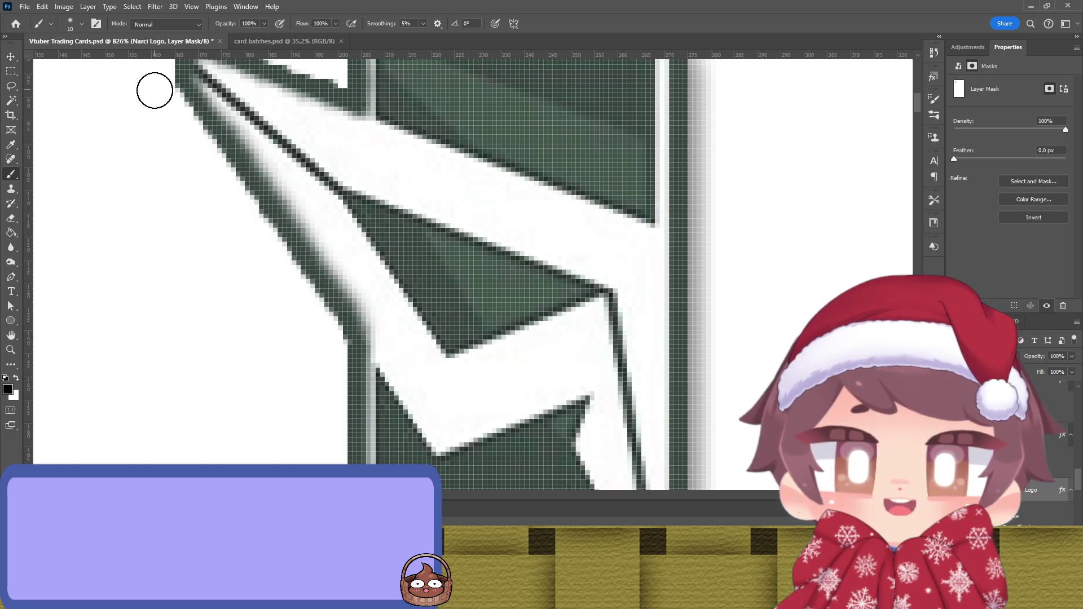
scroll(186, 169, "up", 2)
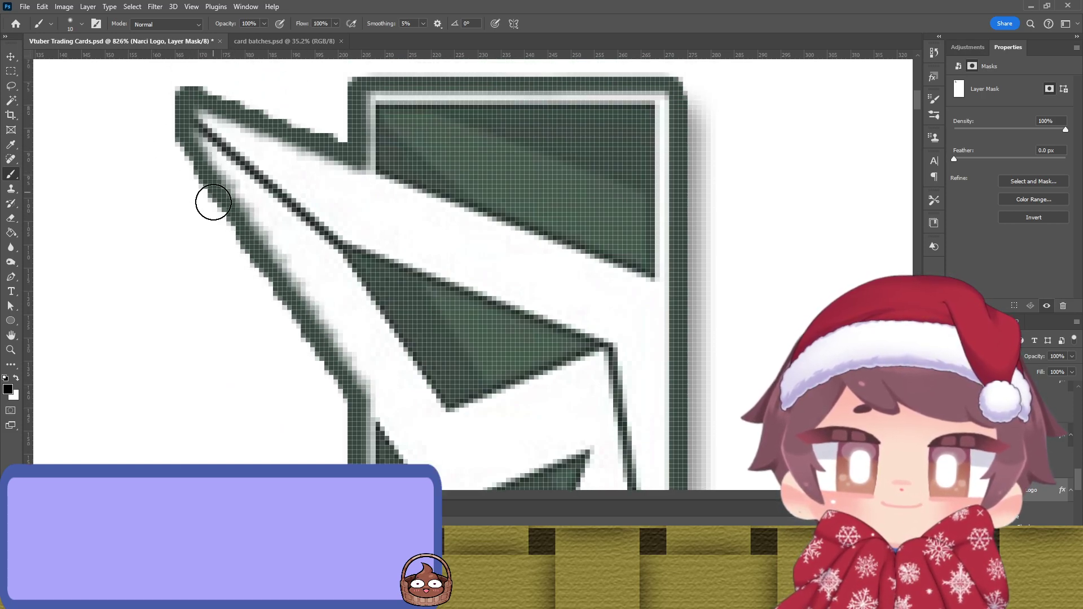
Step: Restore the logo's dark left outline and top-left corner, and trim the top edge near the tip
key("x")
left_click_drag(213, 145, 376, 387)
mouse_move(251, 100)
left_mouse_down()
mouse_move(208, 121)
mouse_move(153, 97)
mouse_move(319, 171)
left_mouse_up()
scroll(428, 213, "up", 2)
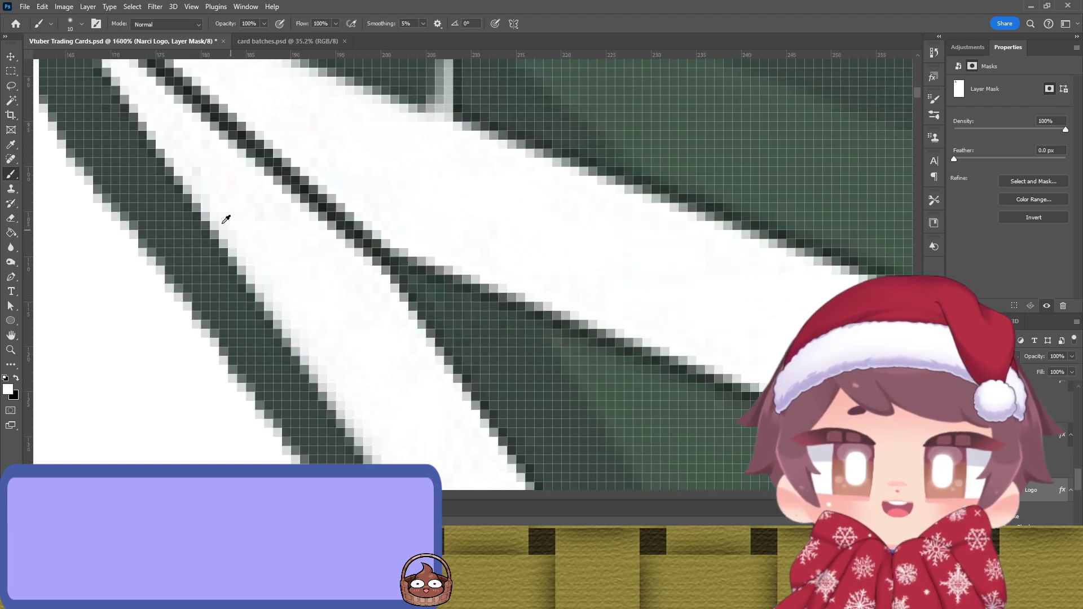
scroll(229, 217, "down", 5)
scroll(160, 178, "up", 3)
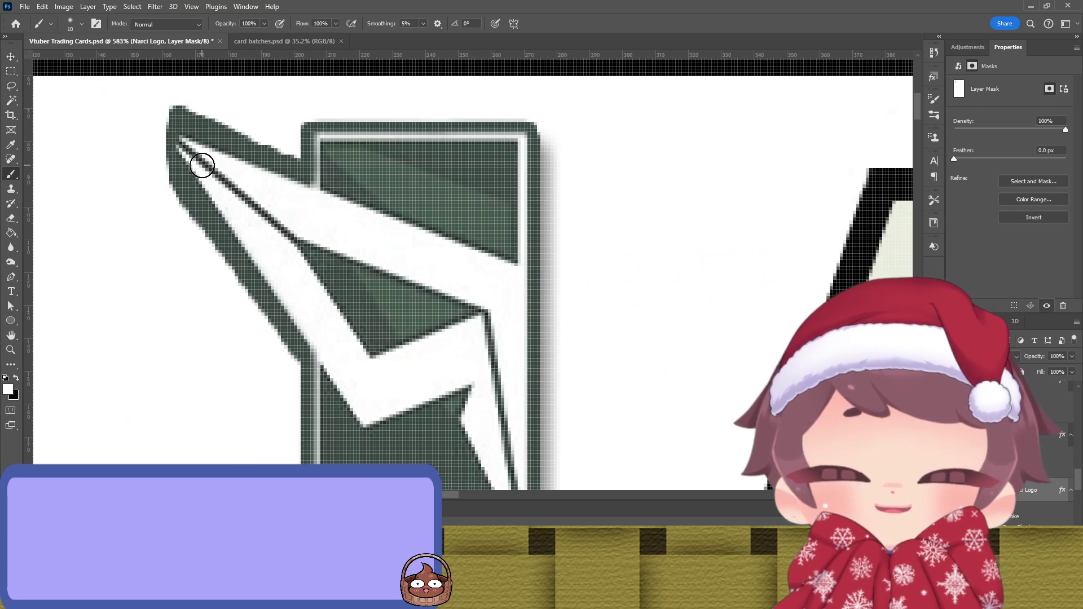
key("x")
mouse_move(171, 105)
left_mouse_down()
mouse_move(277, 147)
mouse_move(192, 116)
mouse_move(165, 128)
mouse_move(205, 292)
mouse_move(163, 127)
mouse_move(185, 119)
mouse_move(219, 132)
mouse_move(167, 121)
mouse_move(157, 140)
mouse_move(175, 235)
mouse_move(206, 241)
mouse_move(166, 147)
mouse_move(305, 372)
mouse_move(156, 128)
mouse_move(192, 125)
mouse_move(297, 171)
left_mouse_up()
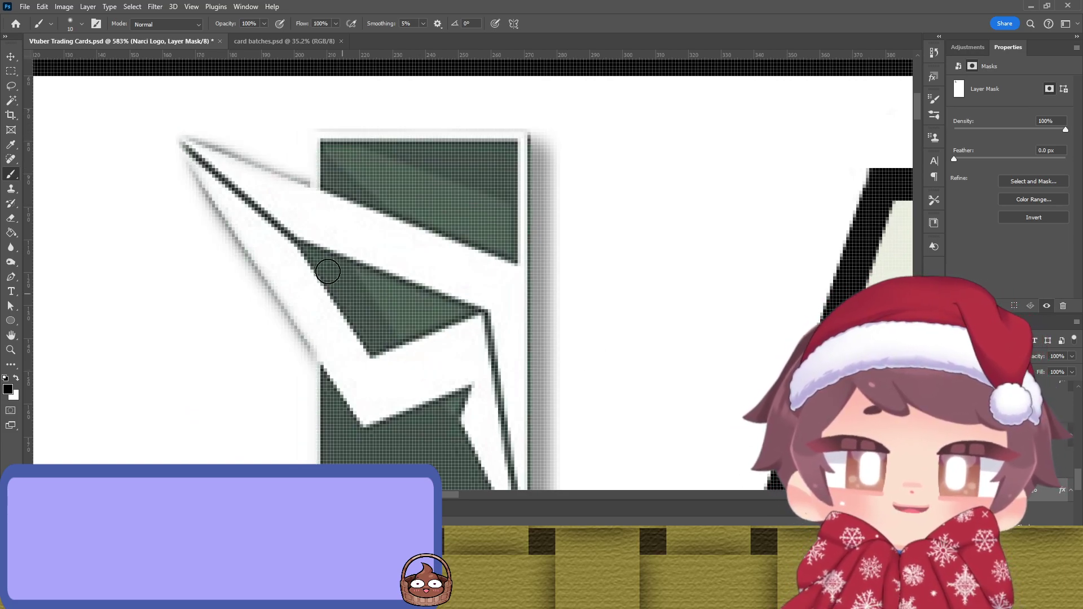
key("x")
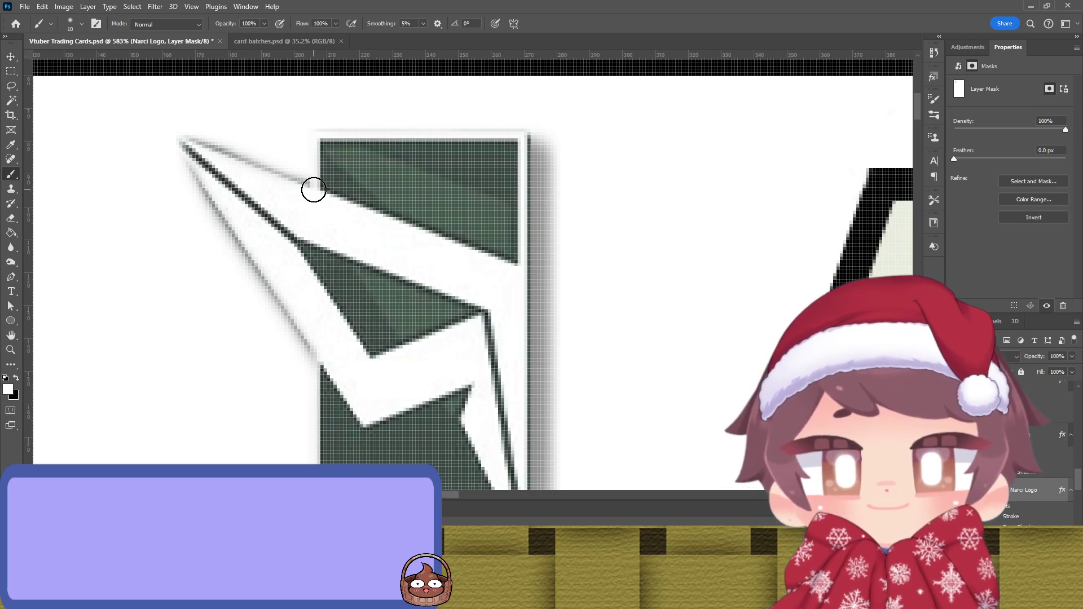
mouse_move(314, 189)
left_mouse_down()
mouse_move(307, 159)
mouse_move(318, 132)
mouse_move(448, 133)
mouse_move(416, 124)
mouse_move(321, 134)
mouse_move(496, 125)
mouse_move(525, 136)
left_mouse_up()
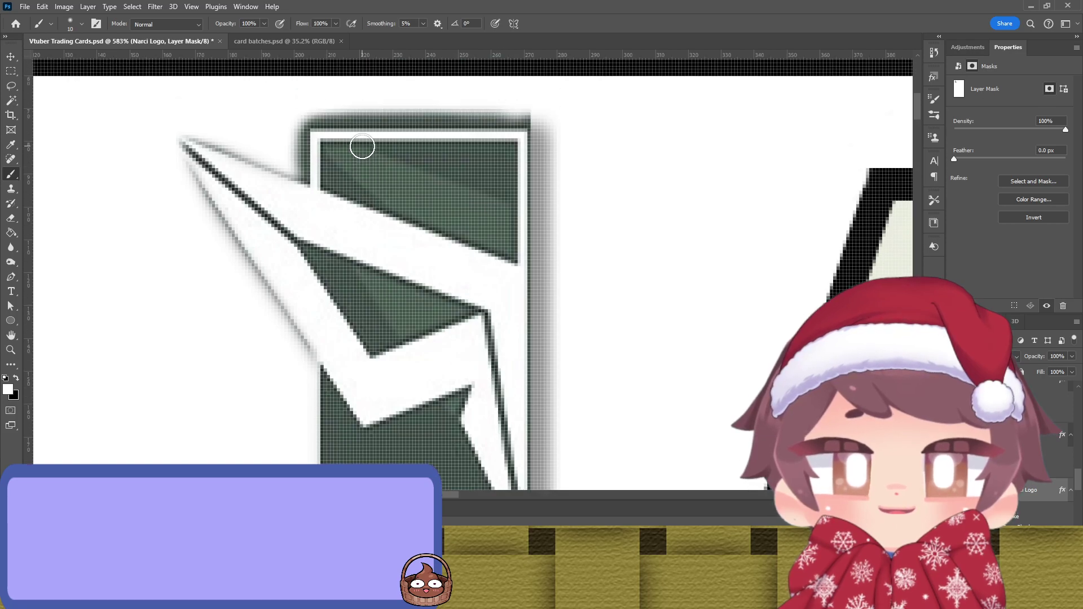
mouse_move(321, 131)
left_mouse_down()
mouse_move(299, 193)
mouse_move(216, 147)
mouse_move(305, 183)
mouse_move(248, 178)
mouse_move(313, 176)
mouse_move(309, 188)
mouse_move(183, 138)
mouse_move(190, 168)
mouse_move(181, 132)
mouse_move(188, 182)
mouse_move(329, 364)
mouse_move(193, 174)
mouse_move(248, 254)
mouse_move(237, 261)
mouse_move(292, 378)
left_mouse_up()
key("ctrl+z")
Step: Refine the mask along the logo's left edge so only a clean shadow remains
scroll(264, 271, "down", 3)
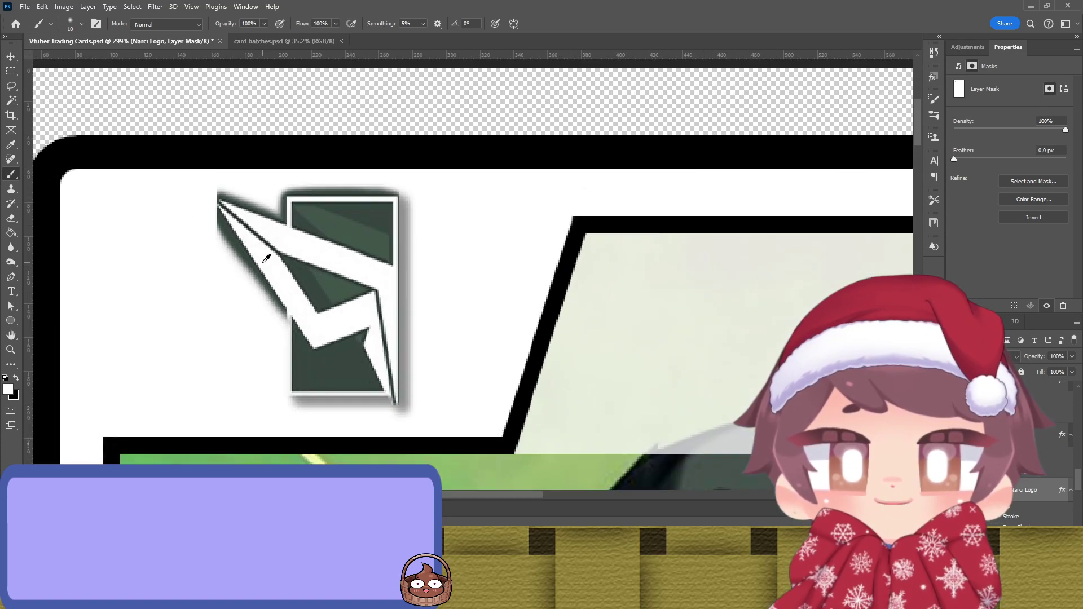
left_click_drag(288, 321, 293, 365)
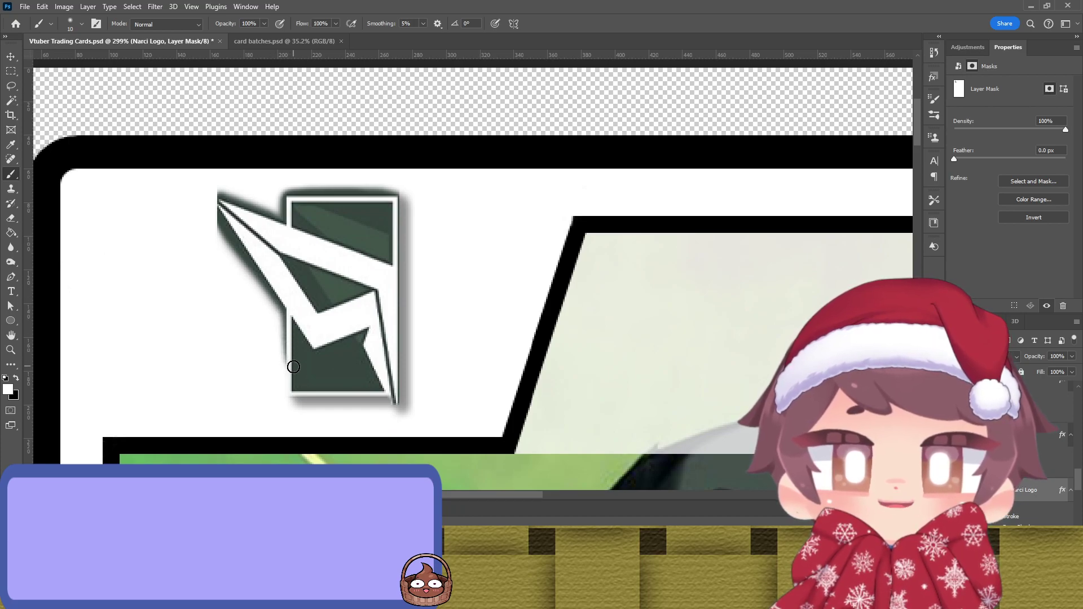
mouse_move(285, 312)
left_mouse_down()
mouse_move(285, 392)
mouse_move(397, 403)
mouse_move(398, 385)
mouse_move(372, 369)
mouse_move(358, 386)
mouse_move(390, 399)
mouse_move(291, 394)
mouse_move(273, 274)
left_mouse_up()
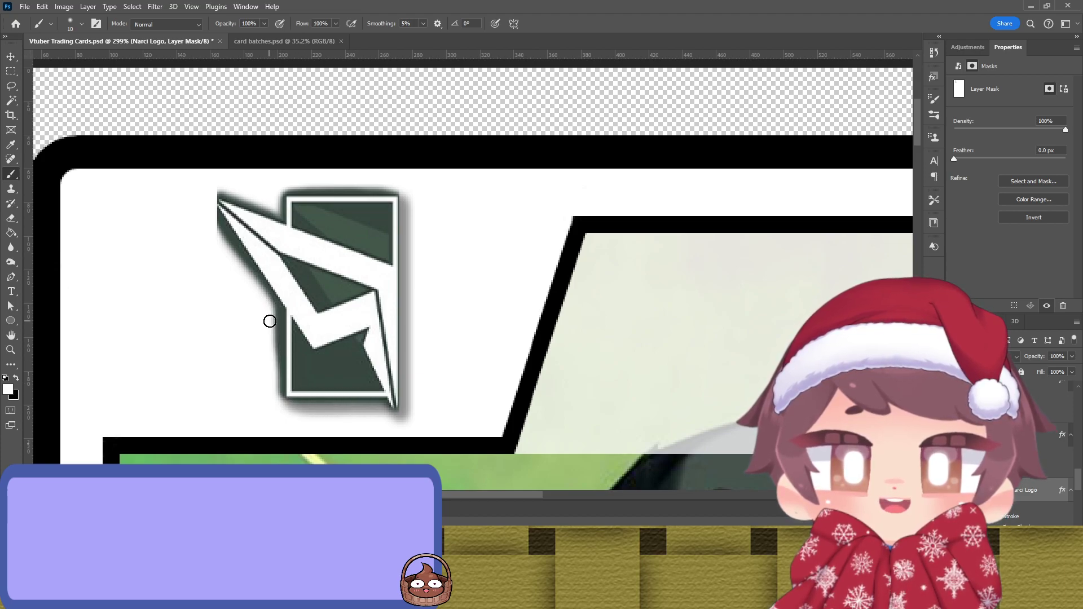
left_click_drag(270, 312, 276, 401)
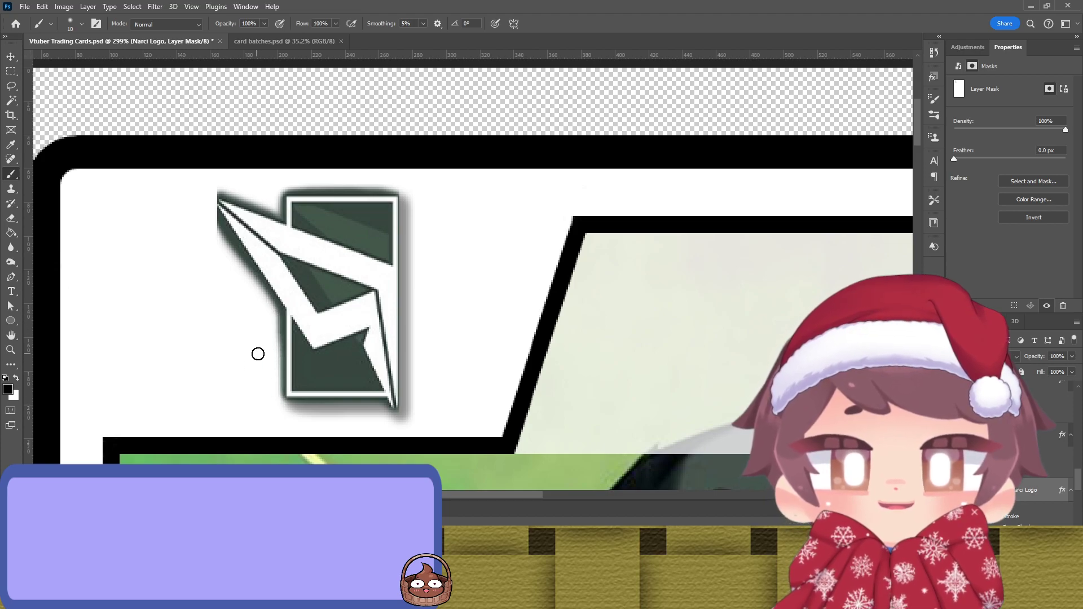
key("x")
left_click_drag(285, 326, 288, 388)
key("x")
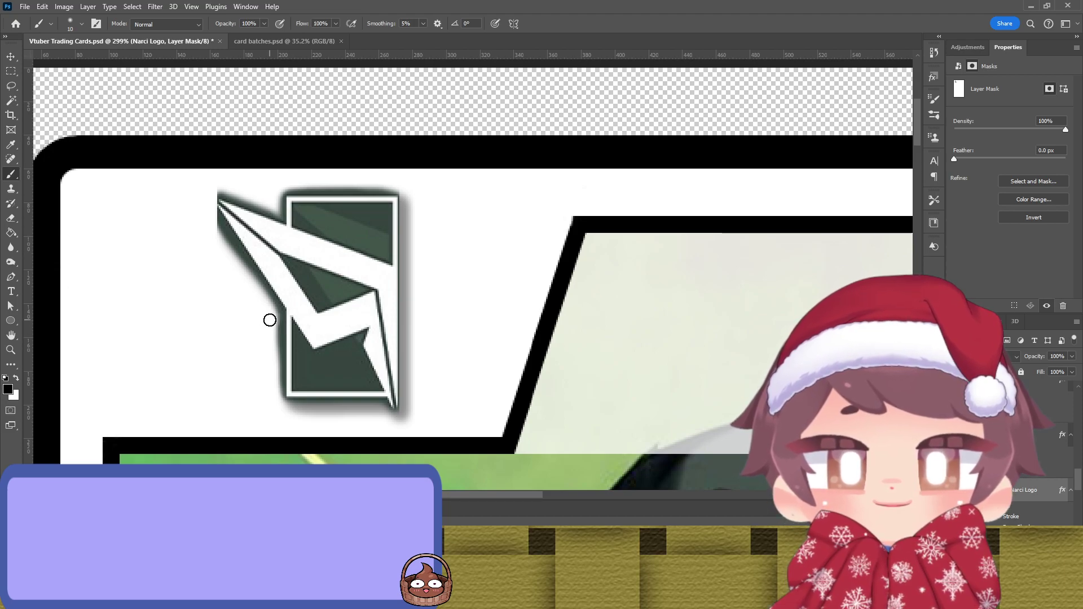
left_click_drag(271, 335, 277, 369)
mouse_move(228, 254)
left_mouse_down()
mouse_move(209, 200)
mouse_move(220, 185)
mouse_move(239, 194)
mouse_move(212, 195)
left_mouse_up()
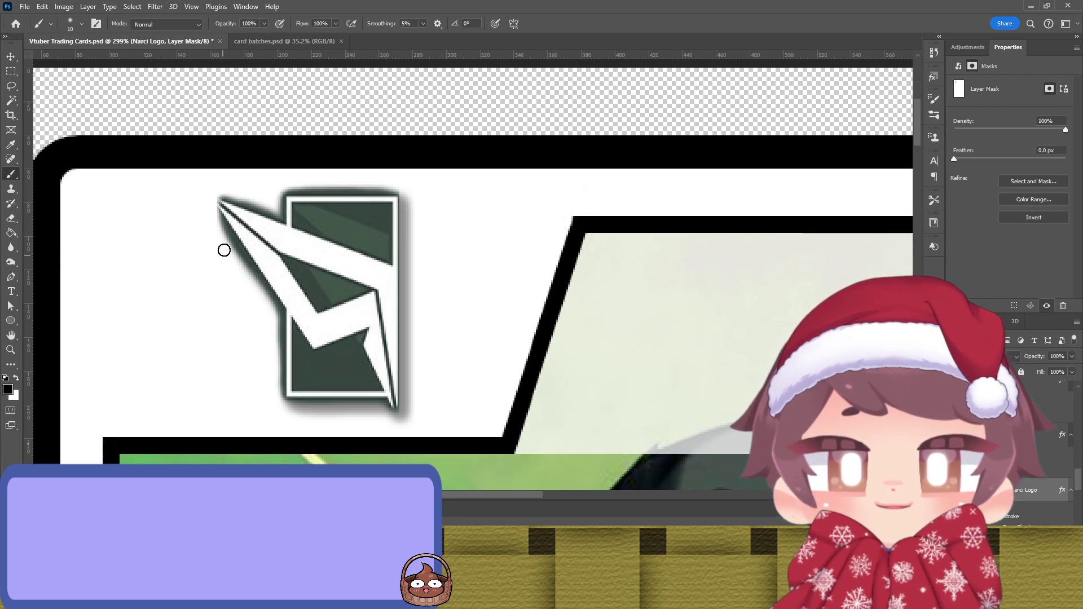
scroll(222, 252, "down", 8)
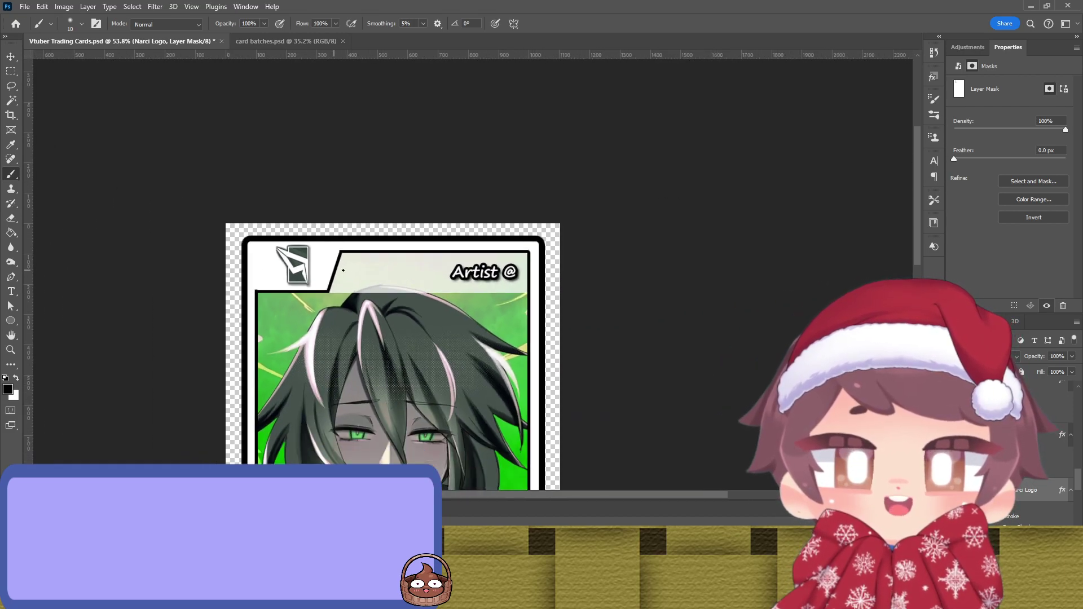
scroll(342, 264, "down", 2)
scroll(307, 248, "up", 3)
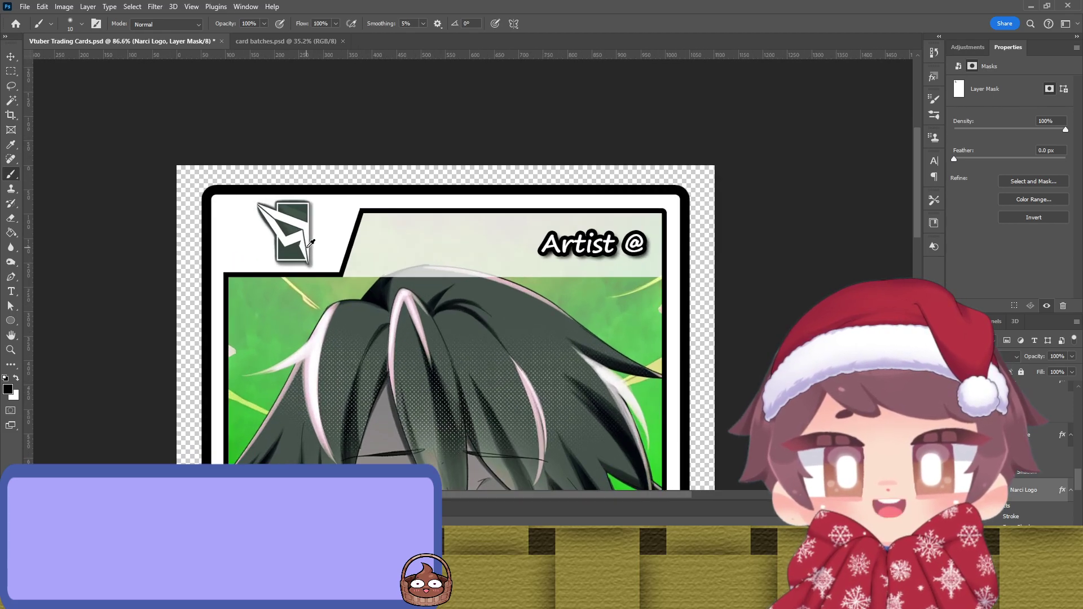
scroll(307, 248, "down", 4)
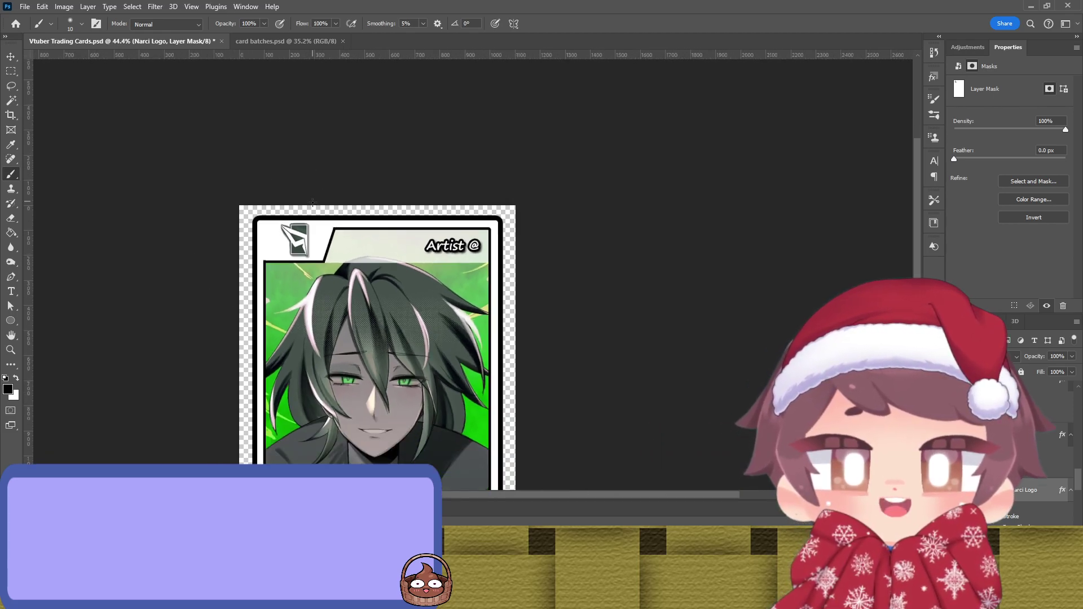
key("v")
left_click(575, 261)
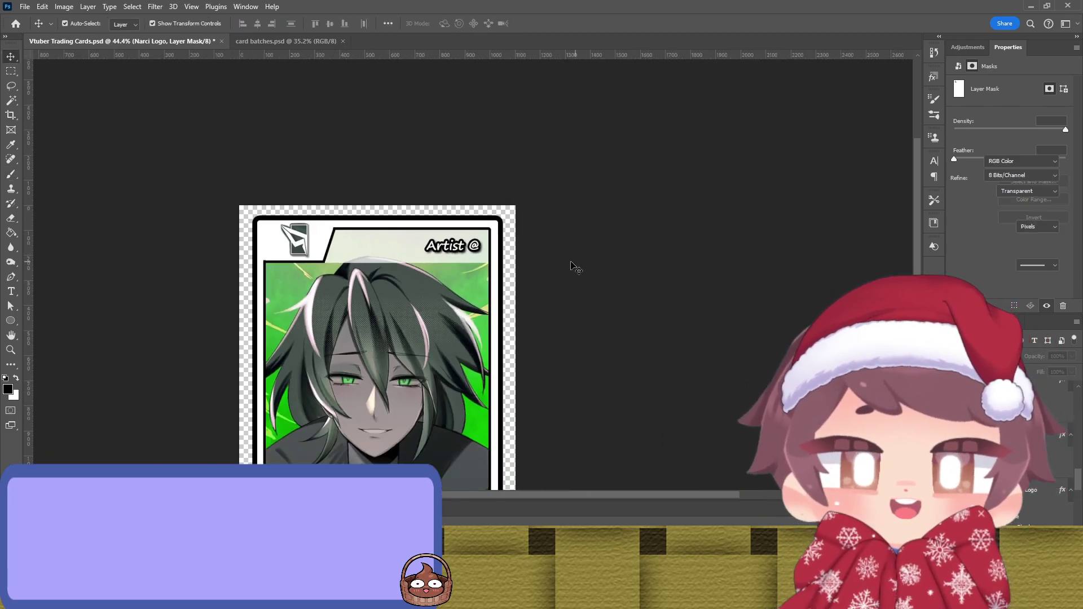
scroll(517, 237, "down", 2)
scroll(516, 239, "up", 3)
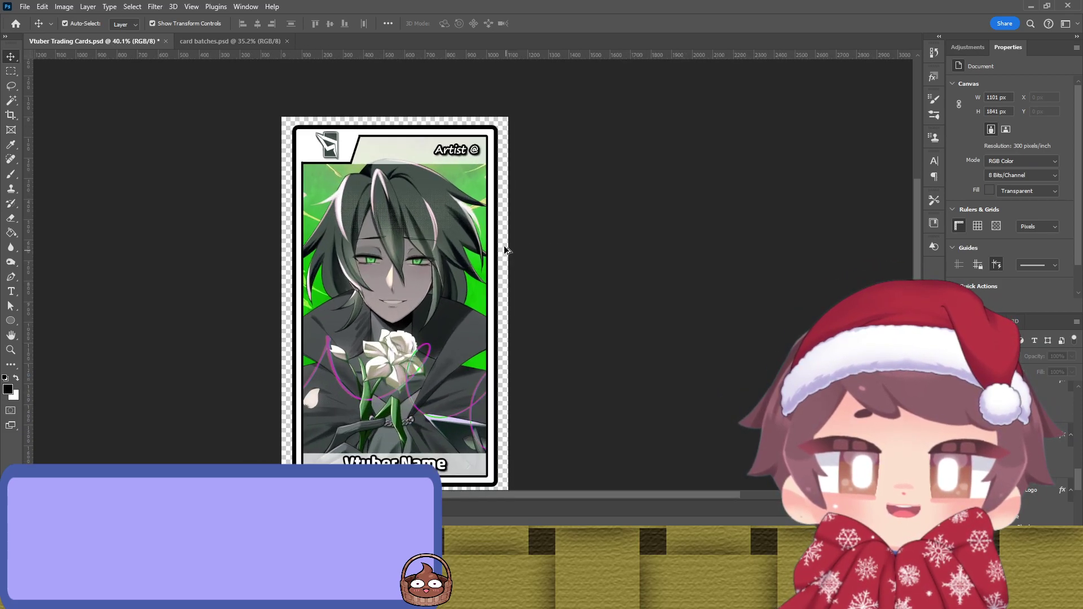
left_click_drag(298, 126, 292, 117)
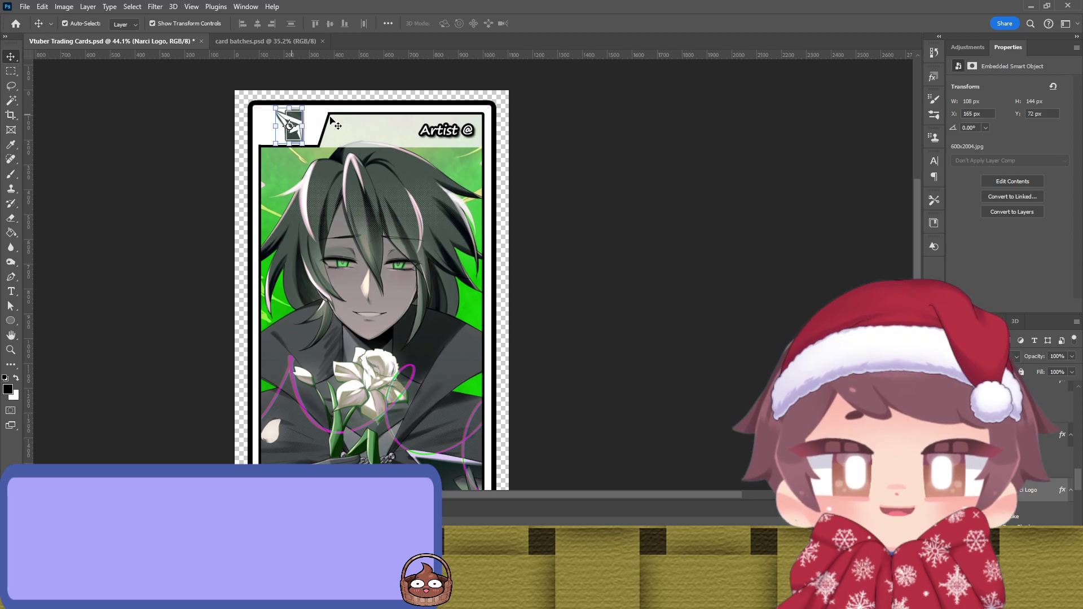
left_click(599, 231)
scroll(587, 226, "down", 1)
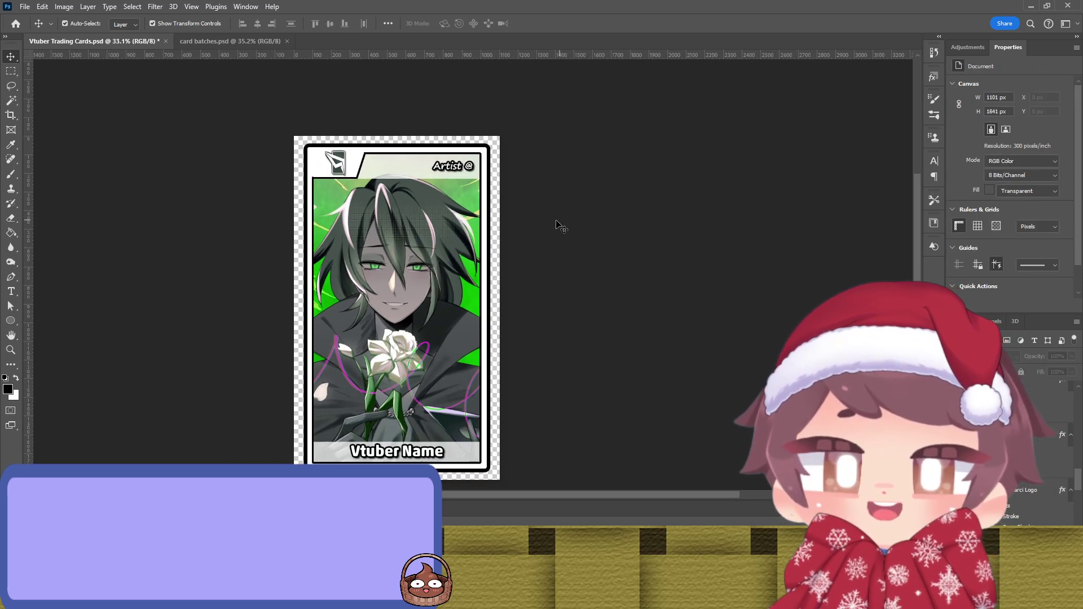
left_click_drag(440, 323, 415, 315)
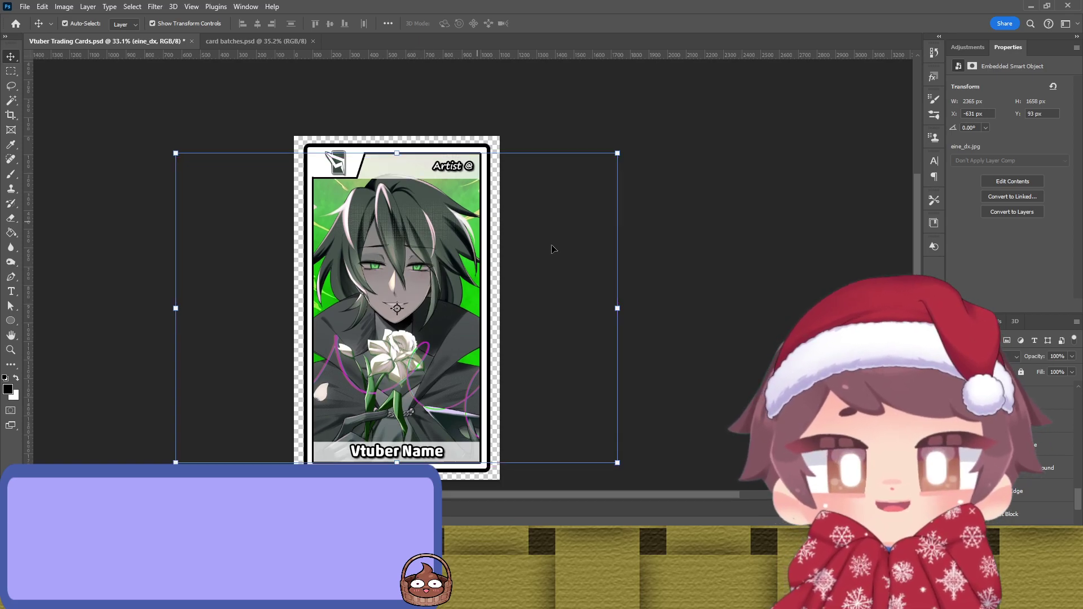
left_click(671, 187)
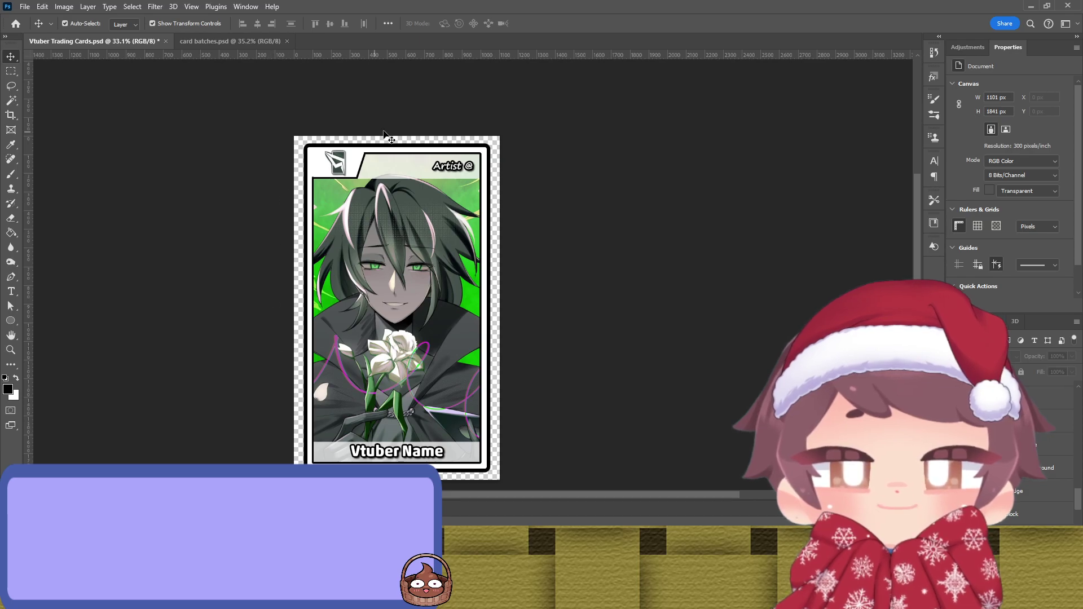
left_click(330, 160)
left_click(609, 208)
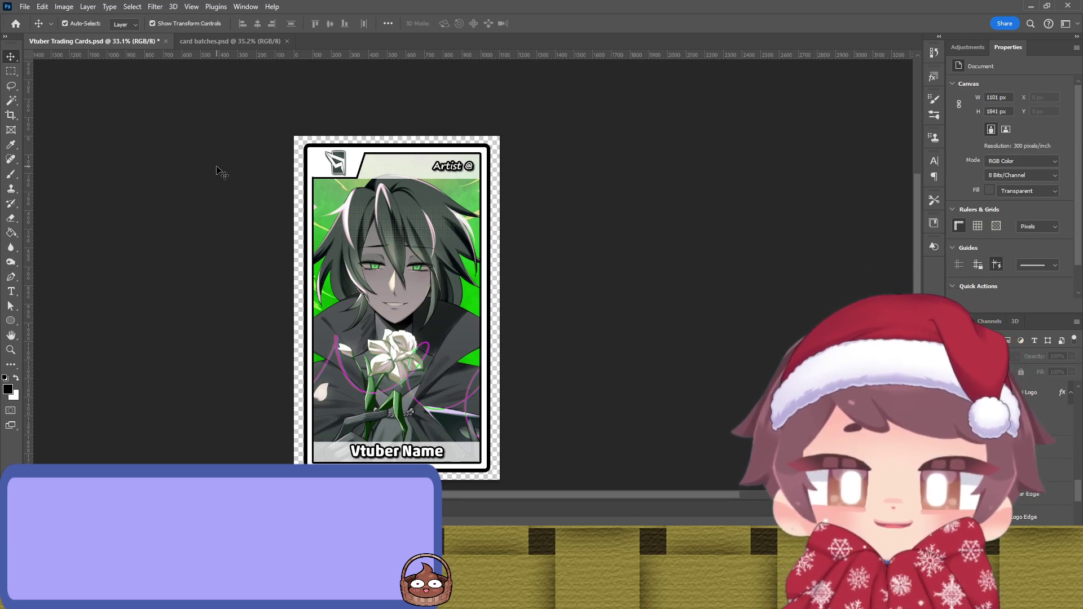
left_click(491, 310)
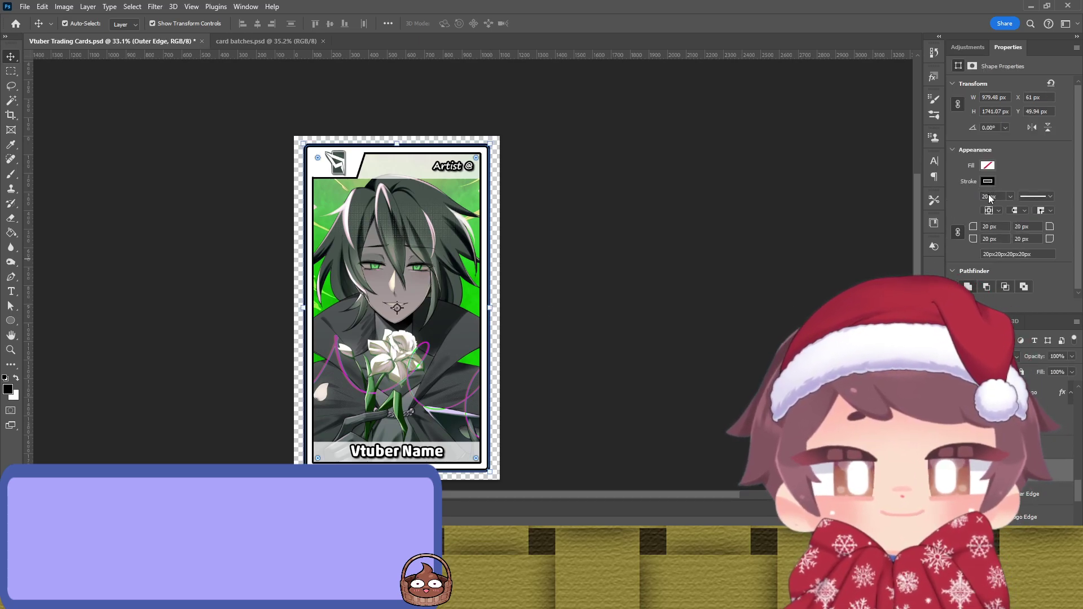
Step: Select the Central Edge border shape and sample a green from the artwork for it
key("i")
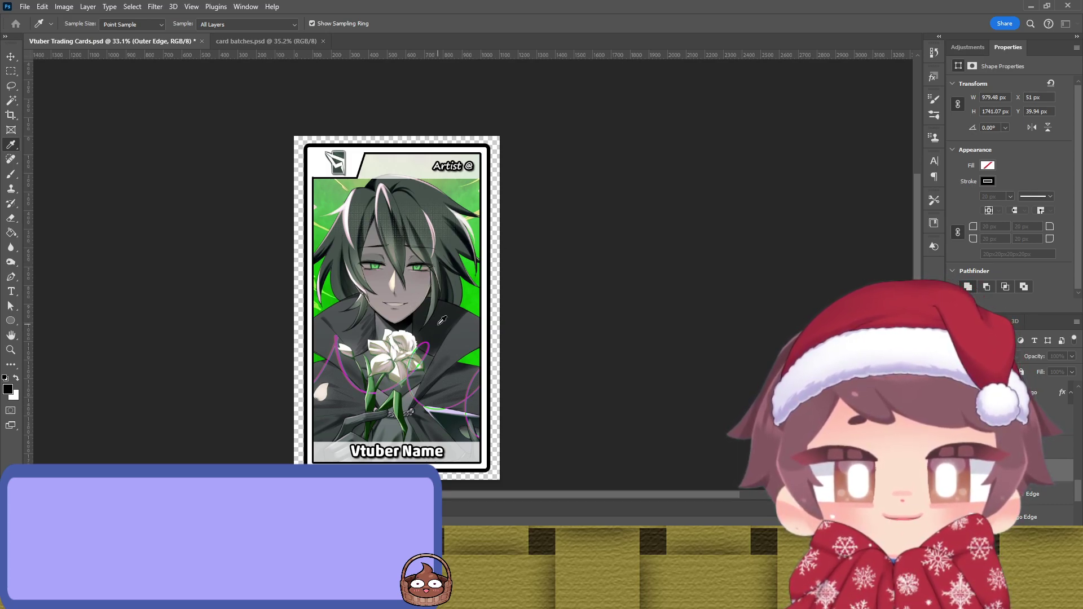
key("v")
left_click(626, 256)
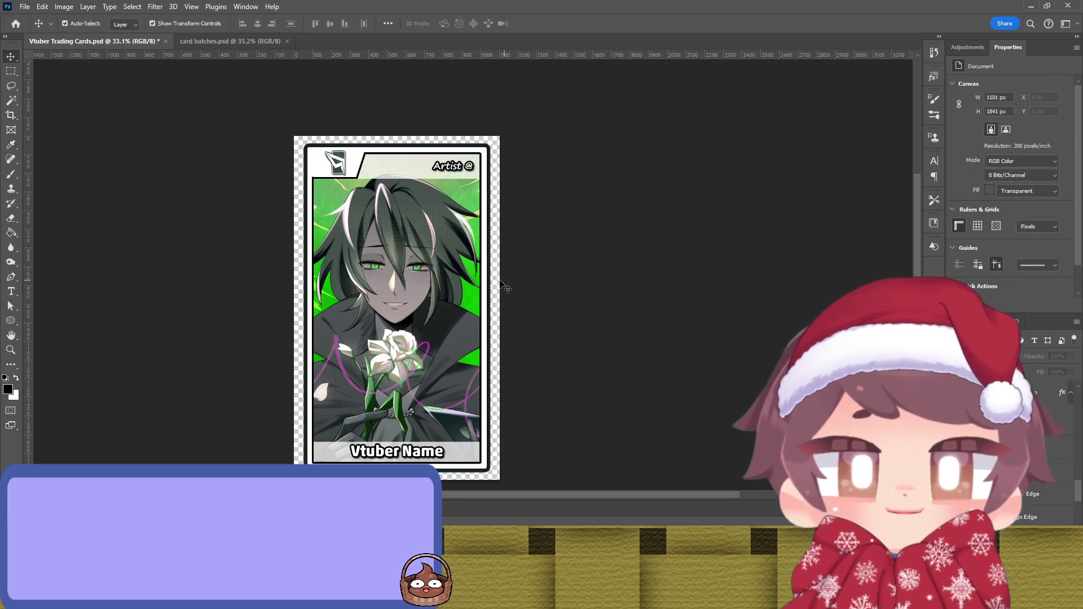
scroll(506, 288, "up", 3)
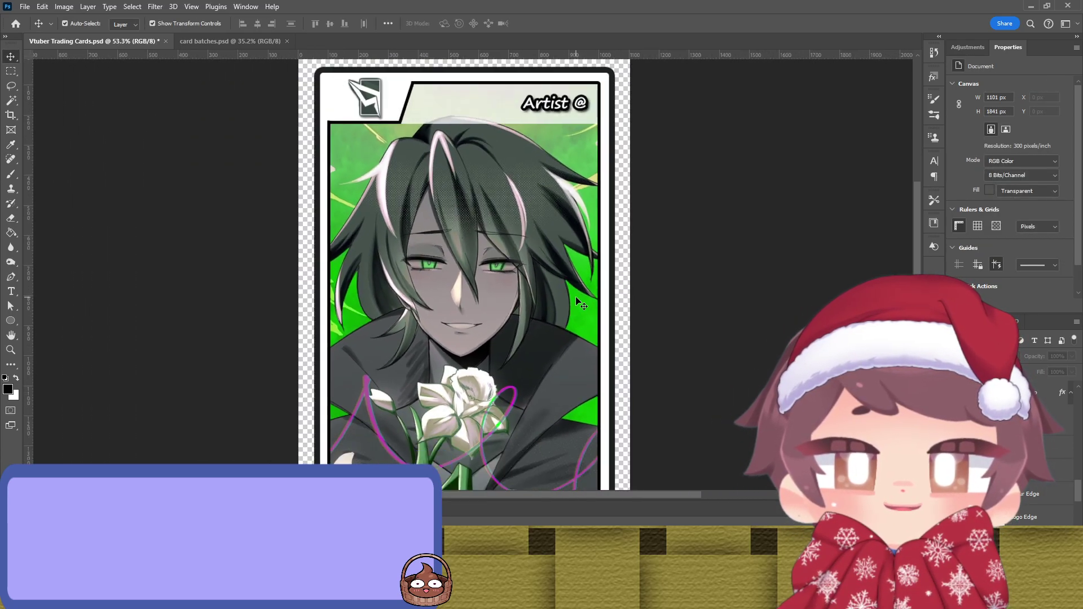
left_click(609, 263)
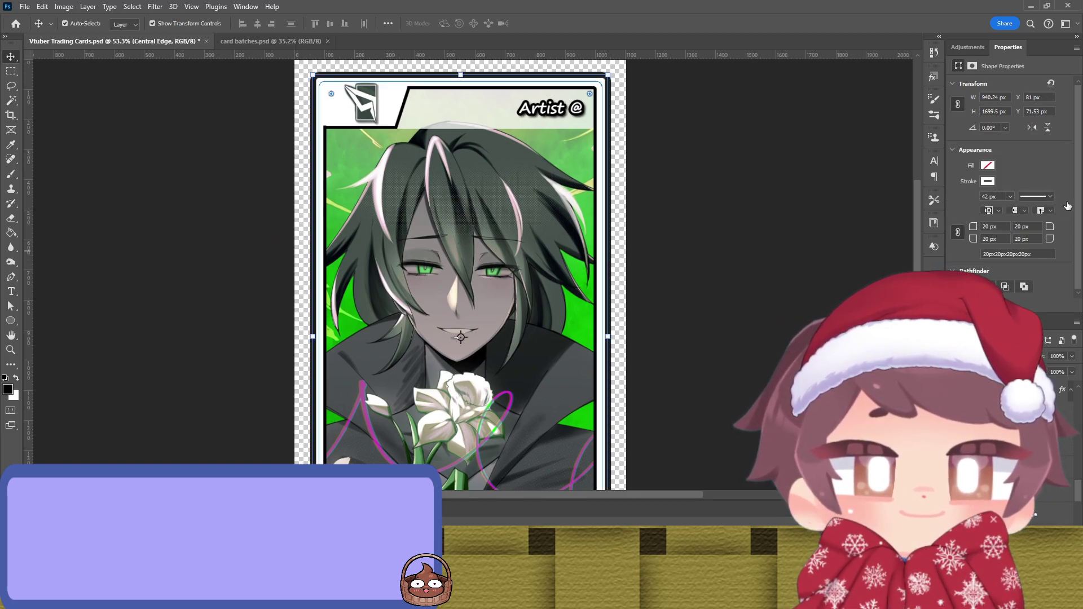
key("i")
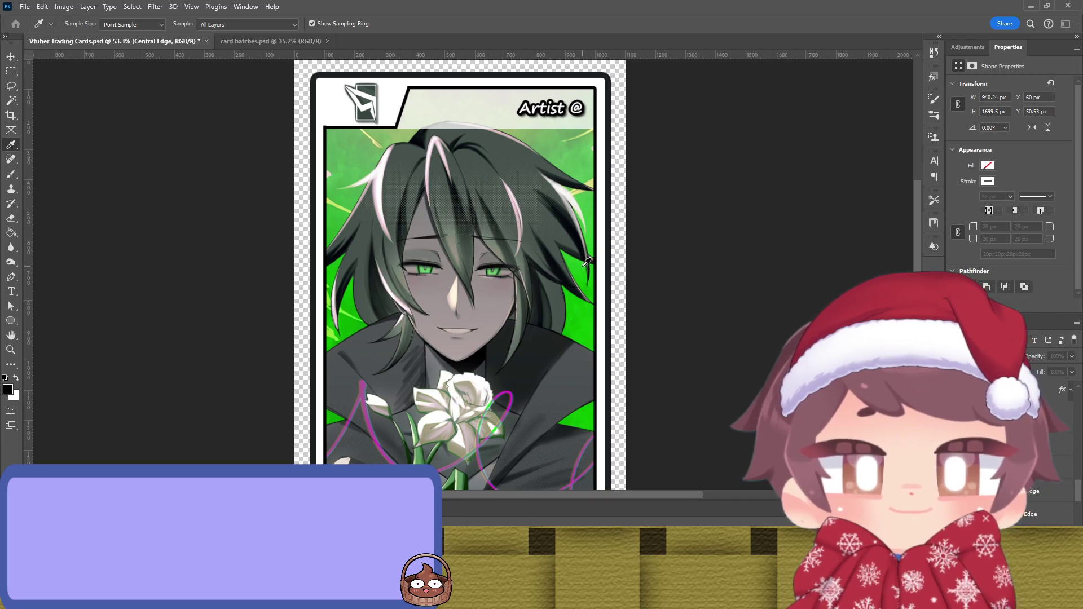
key("v")
left_click(734, 206)
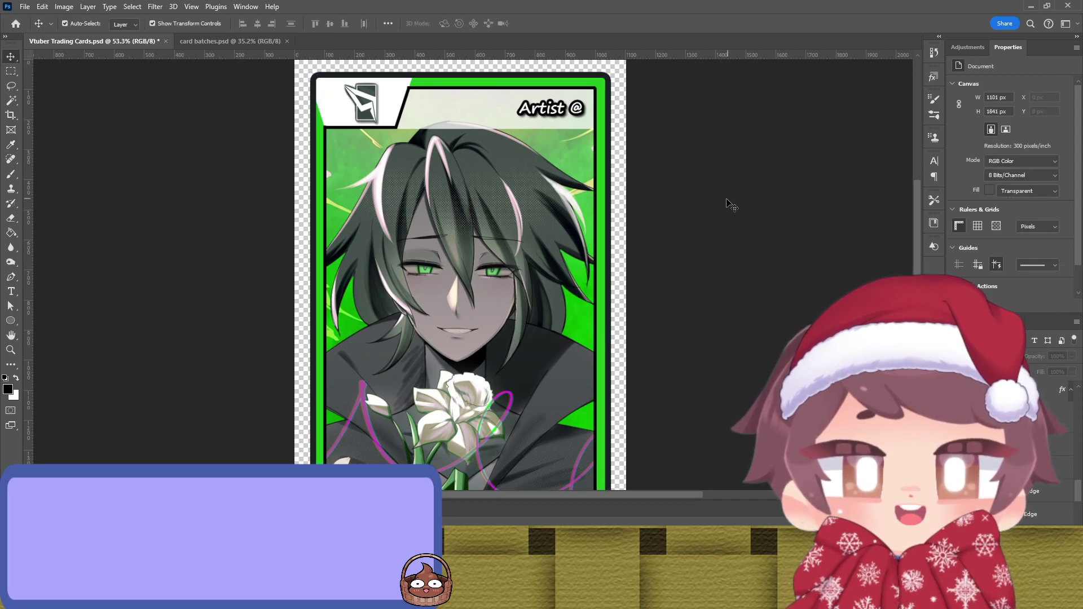
Step: Try a lighter green, then recolour the border with magenta from the art's purple lines
left_click(605, 221)
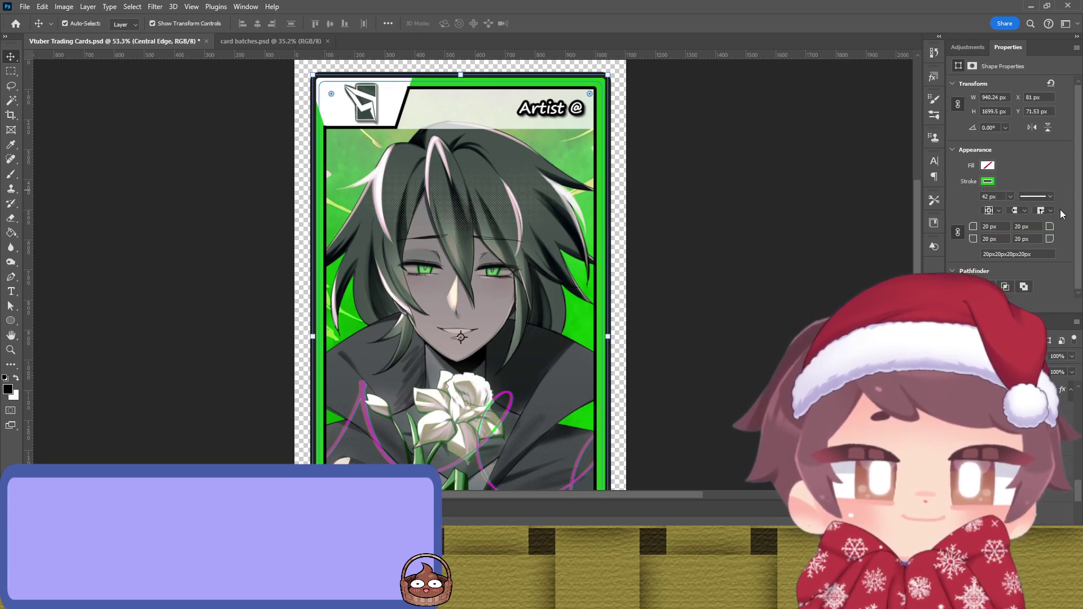
key("i")
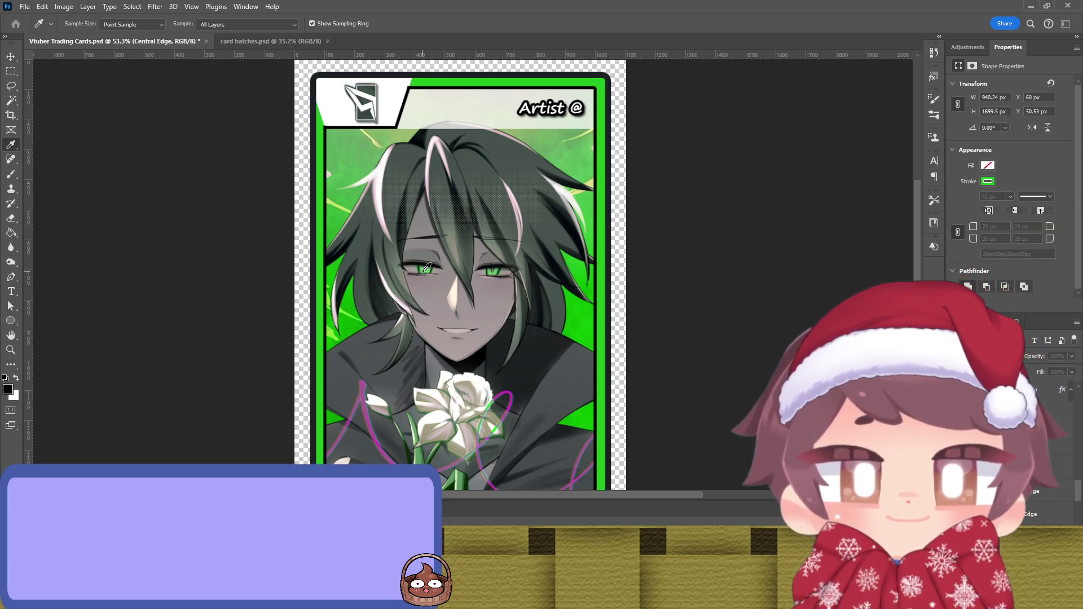
key("v")
left_click(735, 221)
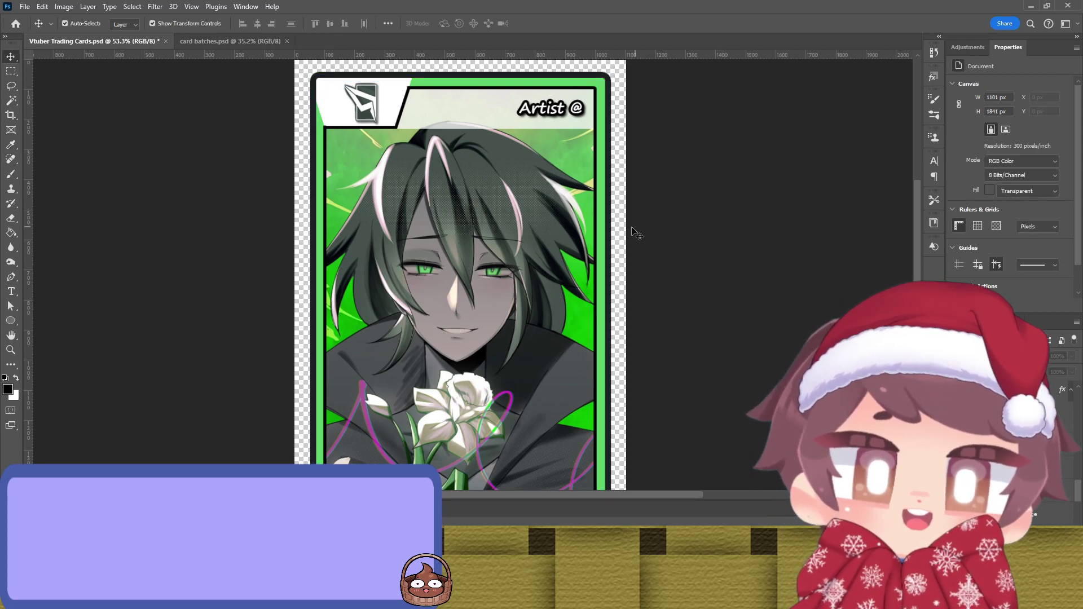
left_click(604, 239)
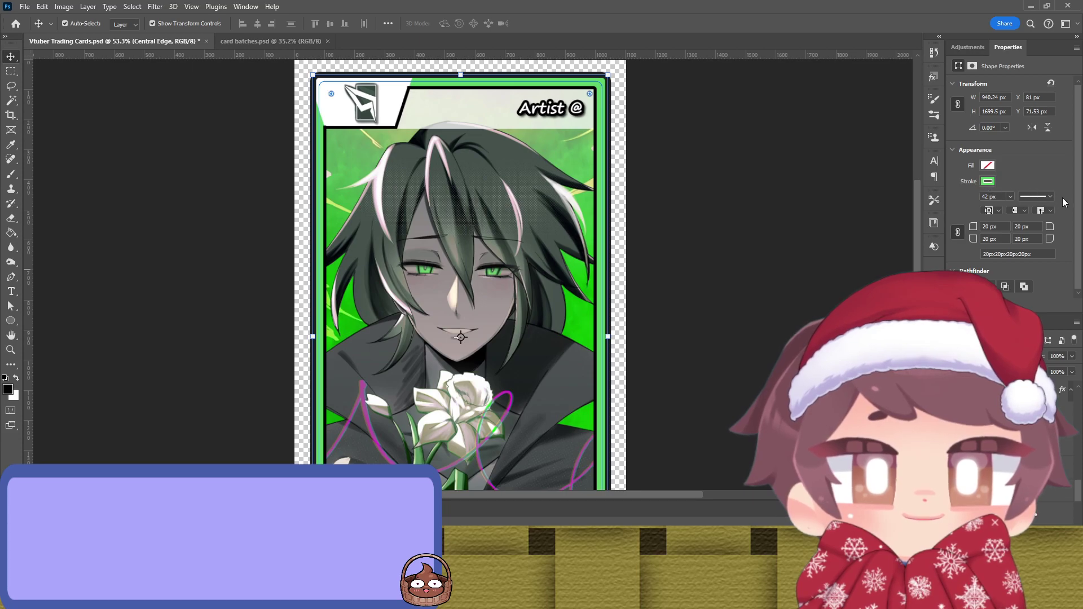
key("i")
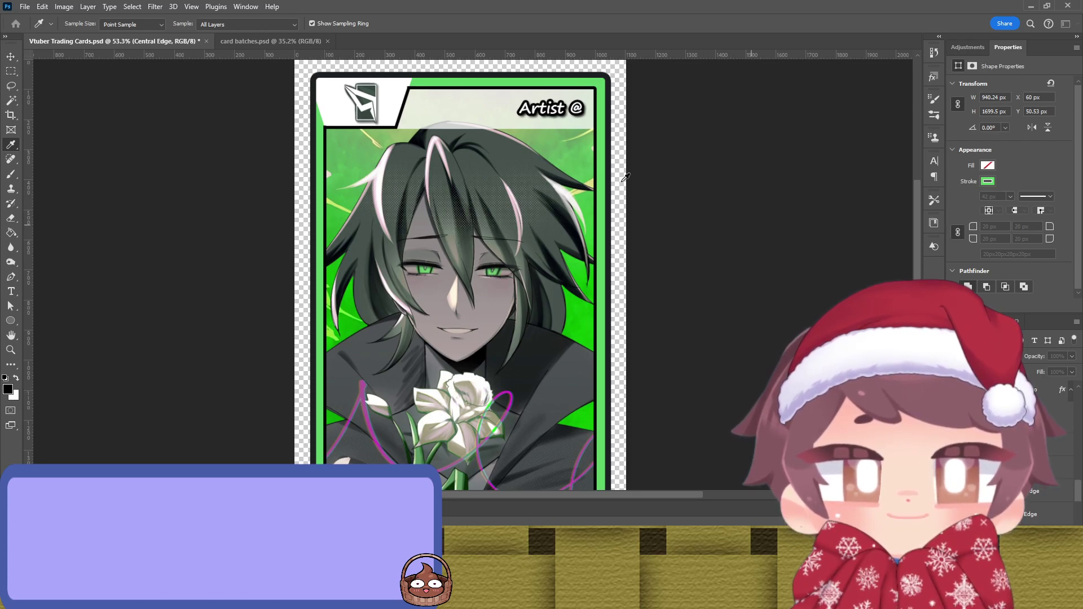
key("ctrl+z")
key("v")
left_click(736, 280)
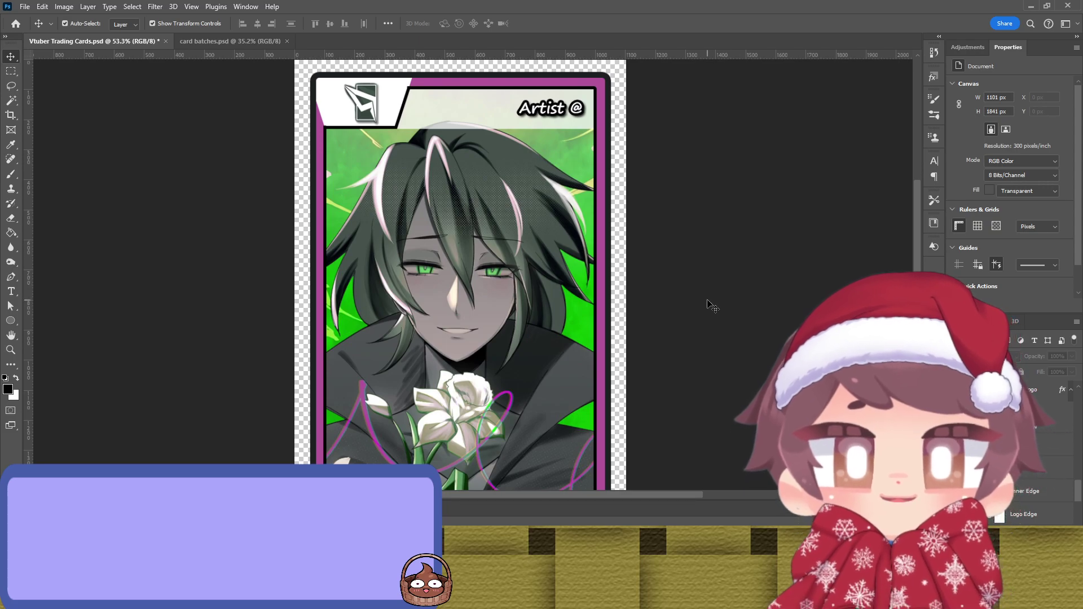
Step: Fill the Logo Background panel behind the top-left emblem with the border's magenta
scroll(607, 271, "down", 3)
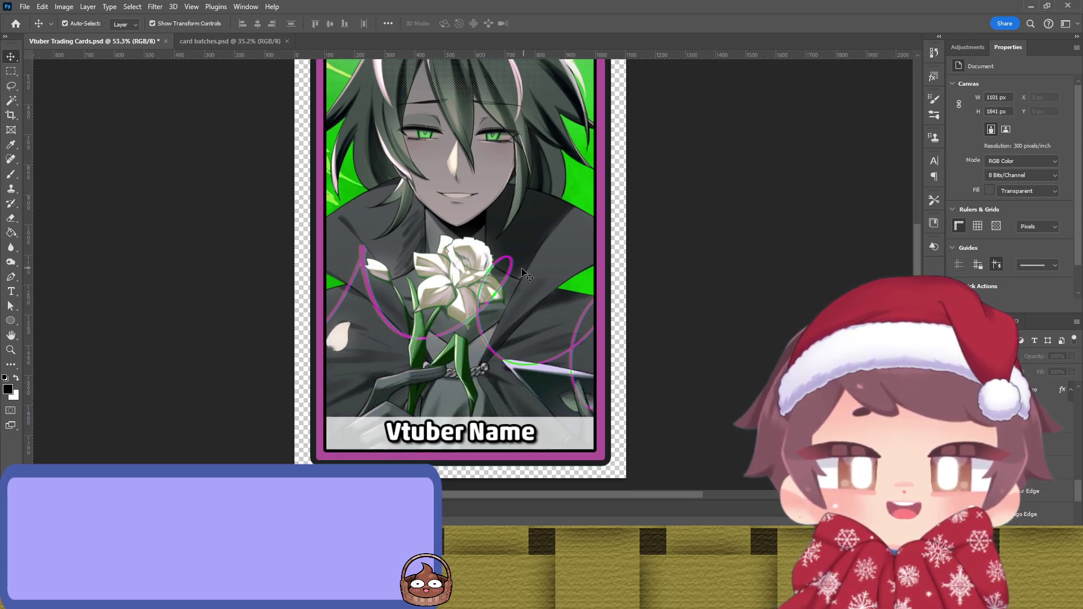
scroll(495, 285, "up", 2)
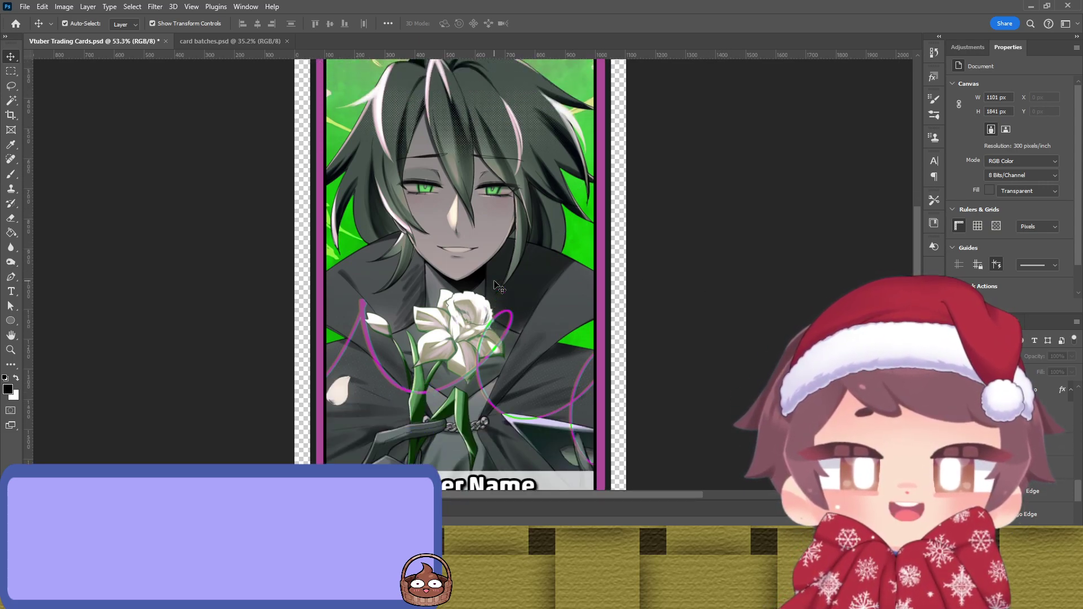
scroll(495, 285, "down", 2)
scroll(495, 284, "up", 4)
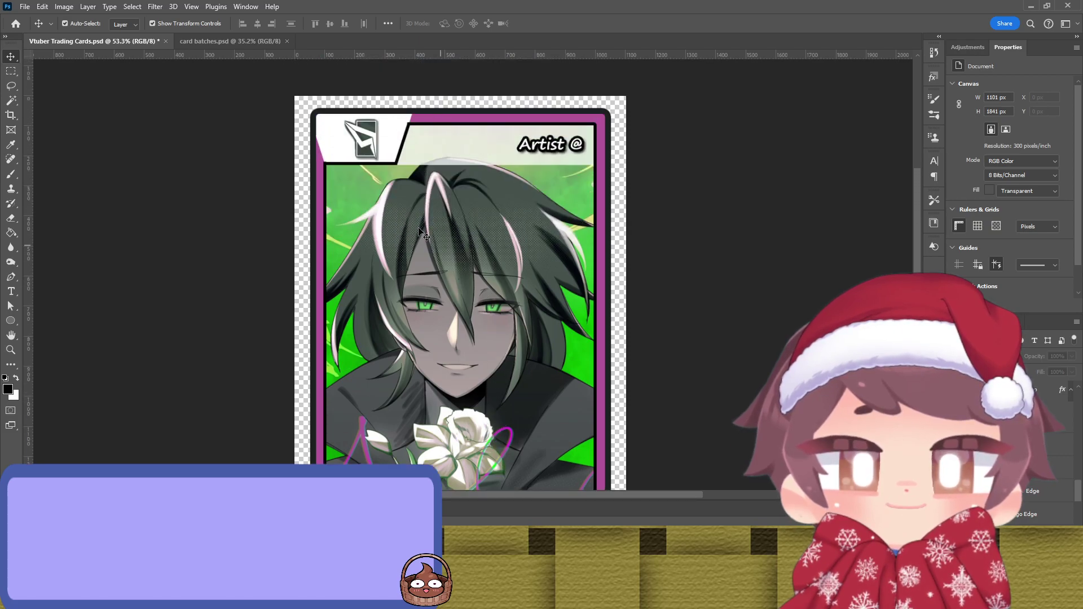
left_click(367, 162)
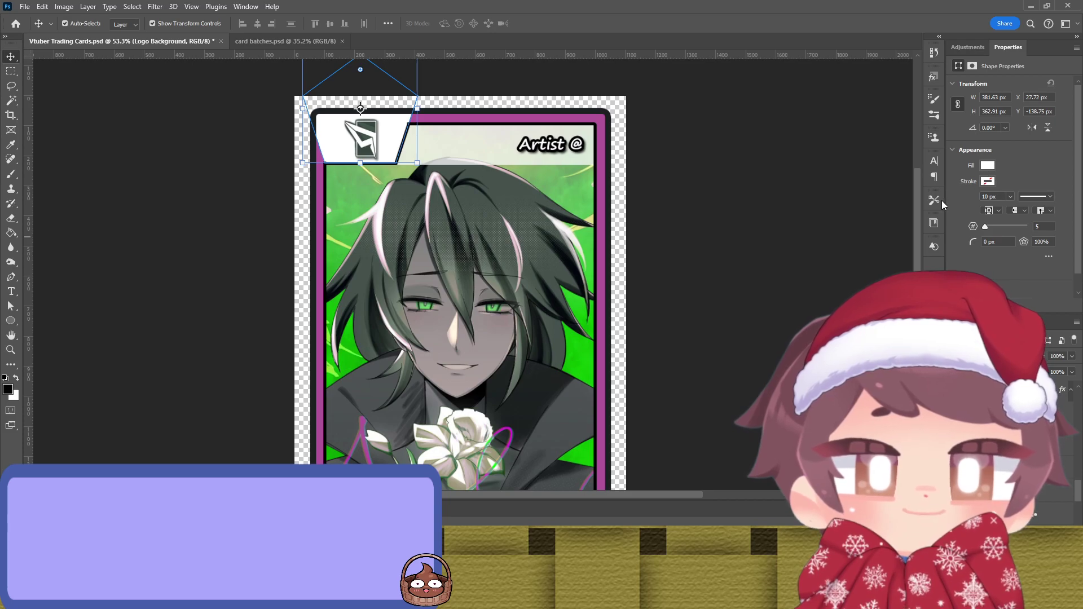
left_click(743, 201)
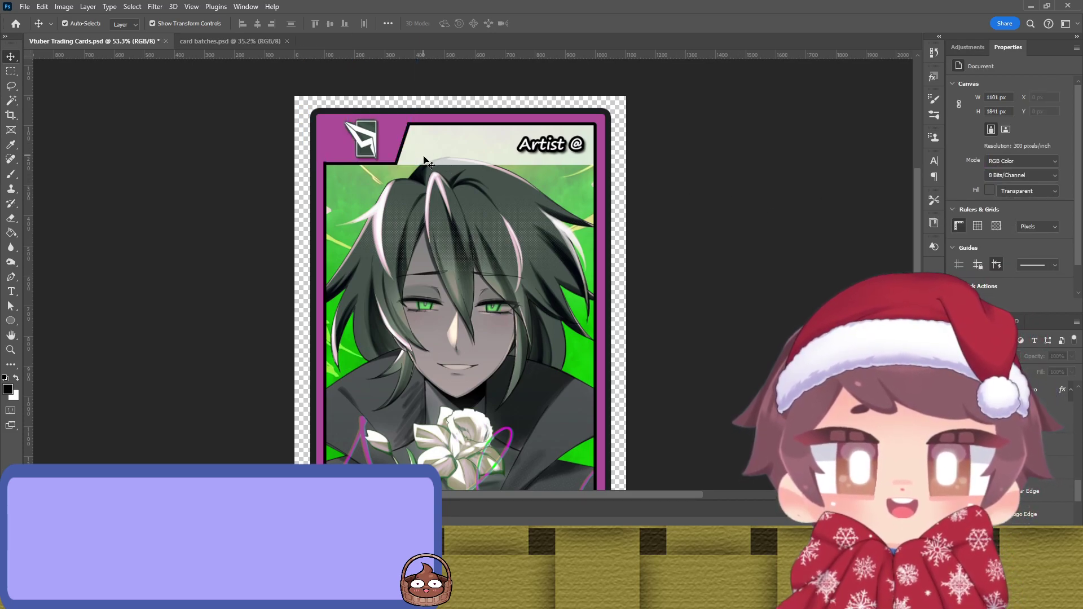
scroll(395, 165, "down", 3)
scroll(393, 166, "up", 10)
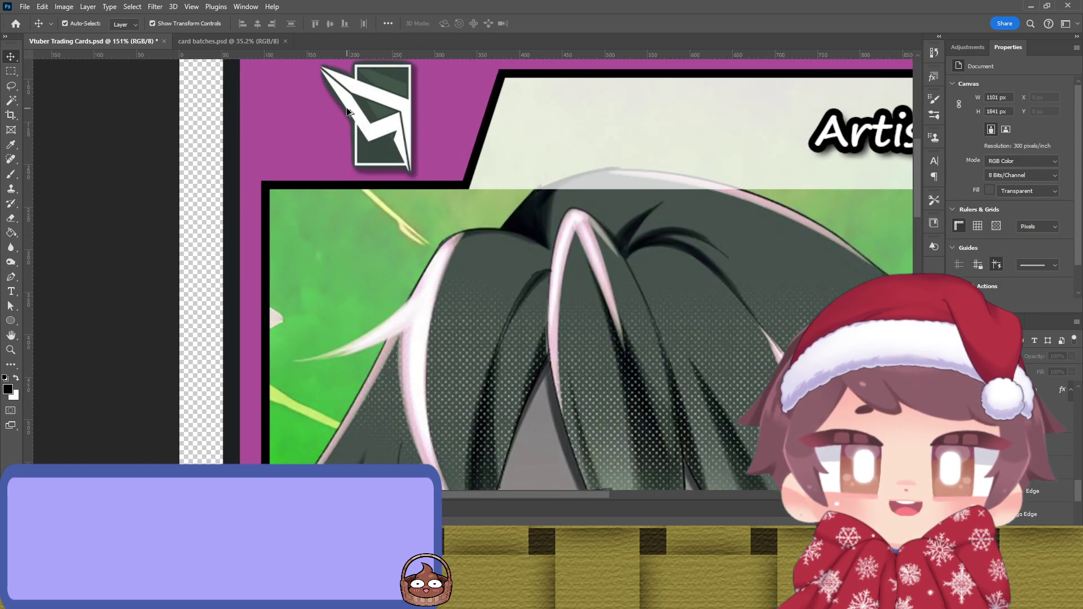
Step: Touch up the Narci Logo mask with a small brush along the icon's left edge and tip
scroll(320, 150, "up", 5)
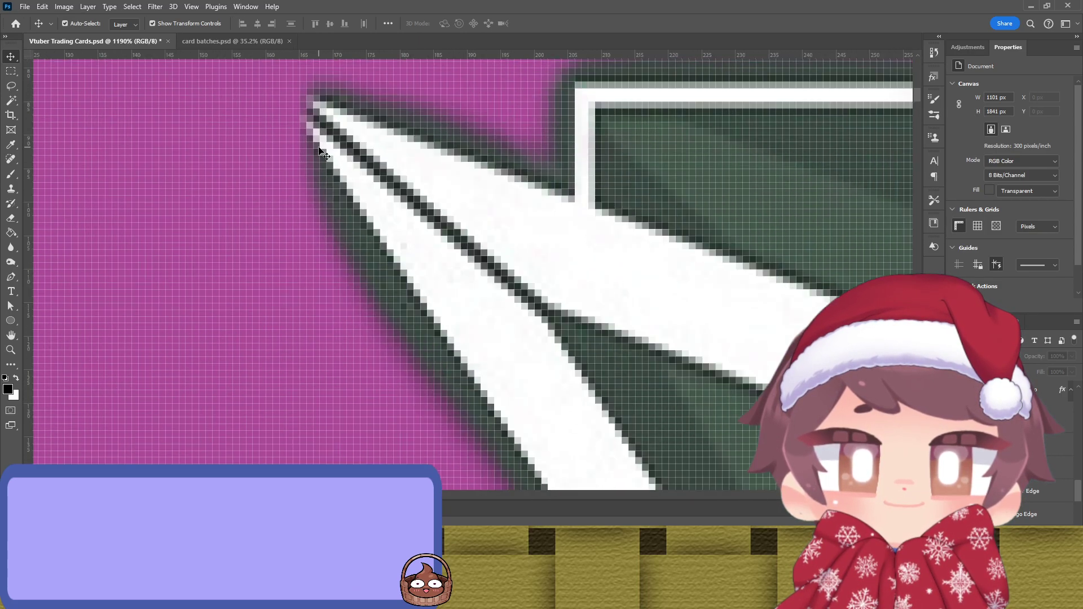
key("b")
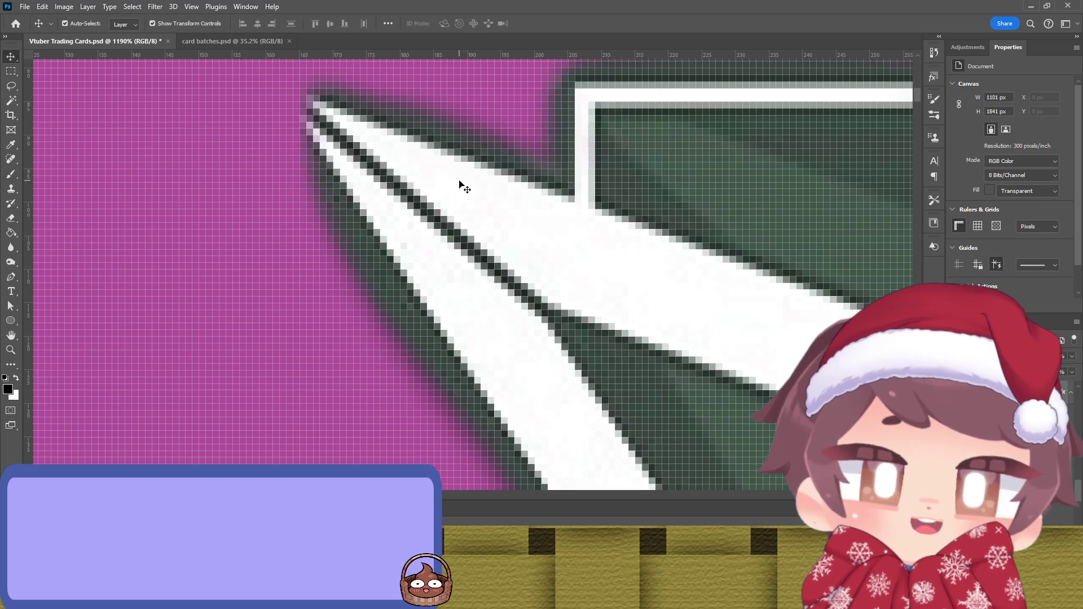
left_click(460, 185, "ctrl")
key("ctrl+backslash")
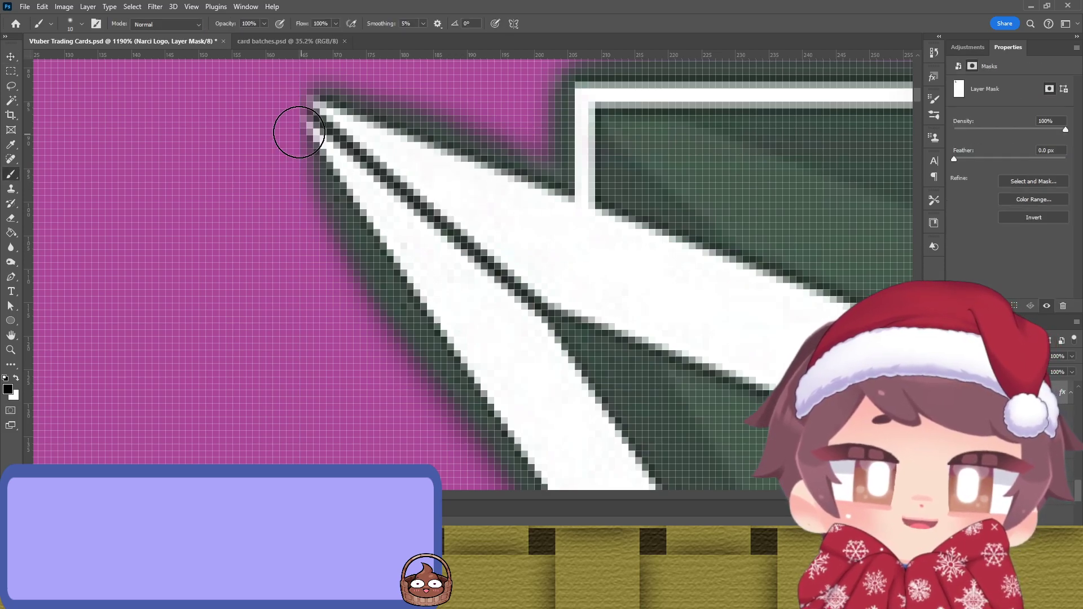
key("x")
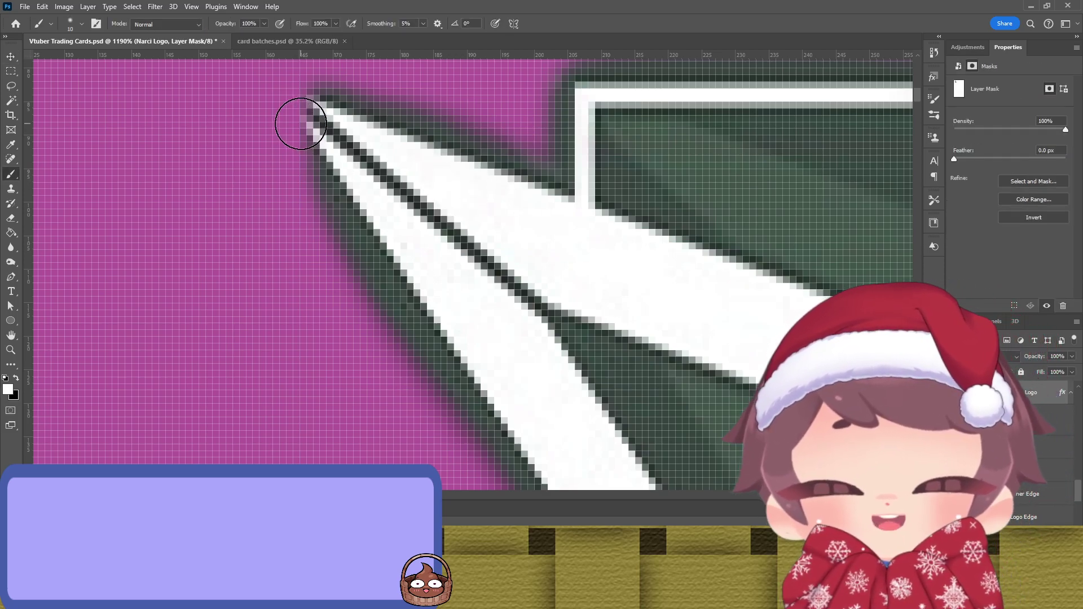
key("bracketleft")
key("bracketleft")
key("bracketleft")
key("bracketleft")
key("bracketleft")
mouse_move(314, 106)
left_mouse_down()
mouse_move(302, 111)
mouse_move(304, 157)
mouse_move(304, 136)
mouse_move(336, 208)
left_mouse_up()
mouse_move(310, 101)
left_mouse_down()
mouse_move(335, 95)
mouse_move(361, 118)
mouse_move(314, 88)
mouse_move(306, 109)
left_mouse_up()
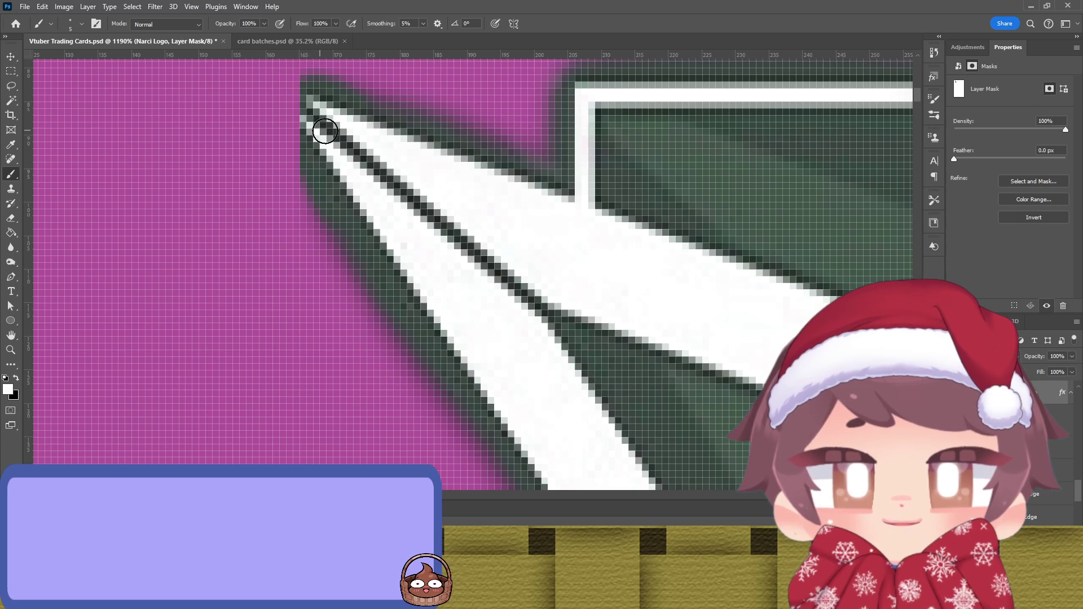
key("x")
mouse_move(315, 208)
left_mouse_down()
mouse_move(304, 100)
mouse_move(319, 85)
mouse_move(348, 94)
mouse_move(302, 76)
mouse_move(308, 108)
mouse_move(356, 99)
mouse_move(326, 99)
mouse_move(316, 125)
mouse_move(307, 163)
mouse_move(316, 230)
mouse_move(313, 154)
mouse_move(330, 108)
mouse_move(370, 106)
left_mouse_up()
scroll(377, 168, "up", 2)
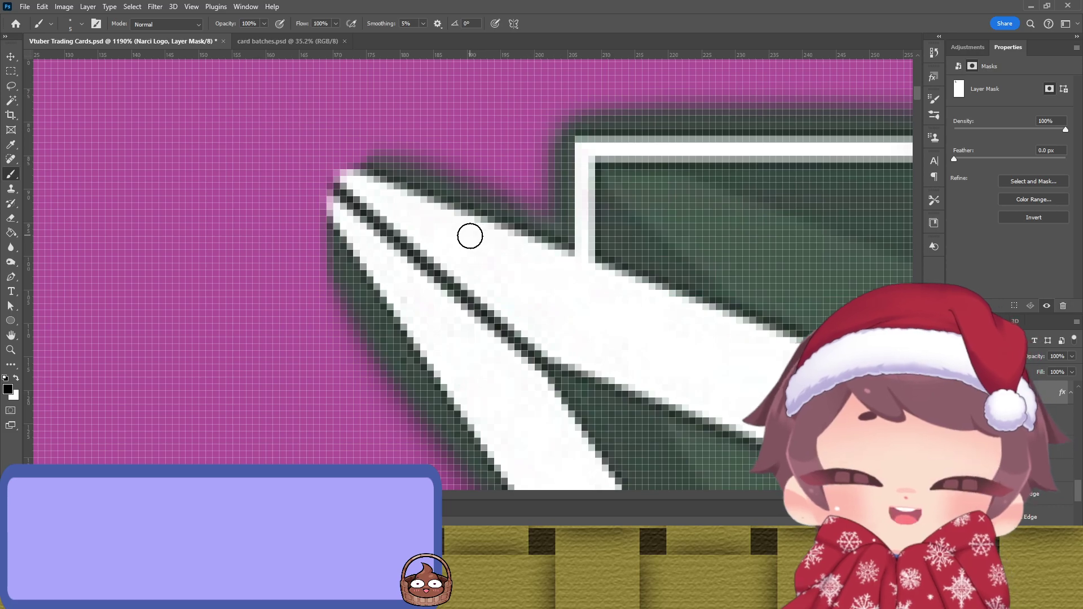
key("x")
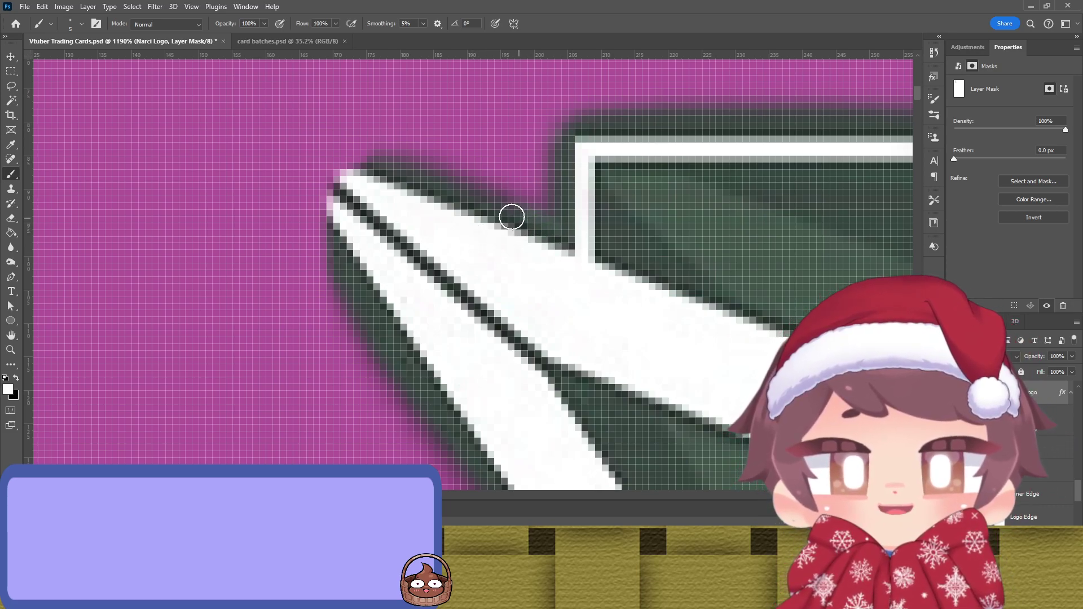
mouse_move(351, 169)
left_mouse_down()
mouse_move(335, 214)
mouse_move(360, 249)
mouse_move(324, 201)
mouse_move(315, 159)
mouse_move(343, 154)
mouse_move(364, 176)
mouse_move(323, 145)
mouse_move(298, 153)
mouse_move(305, 213)
mouse_move(348, 256)
left_mouse_up()
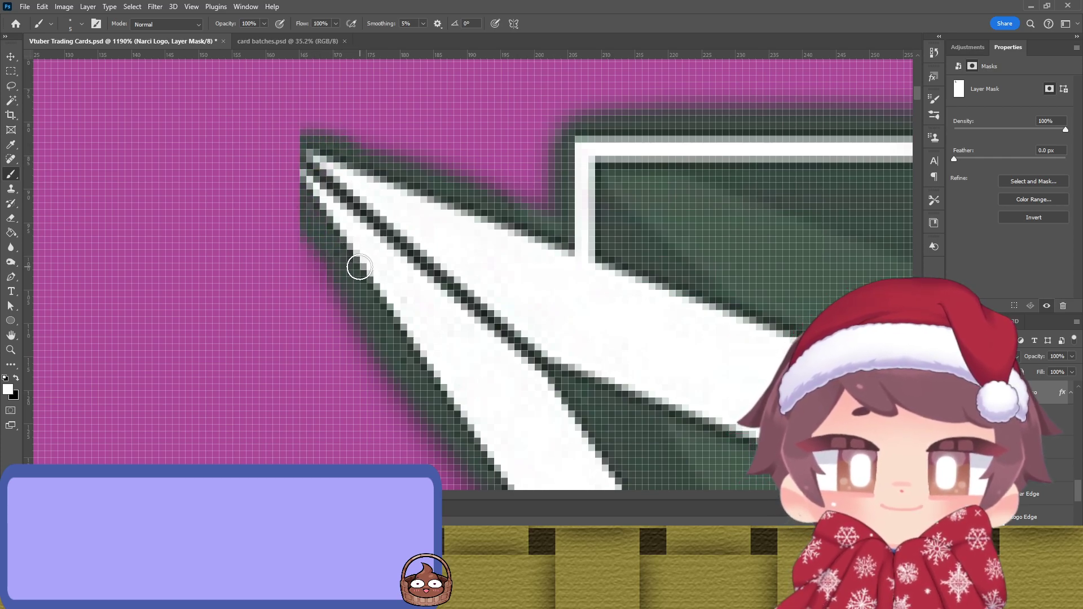
scroll(360, 163, "down", 10)
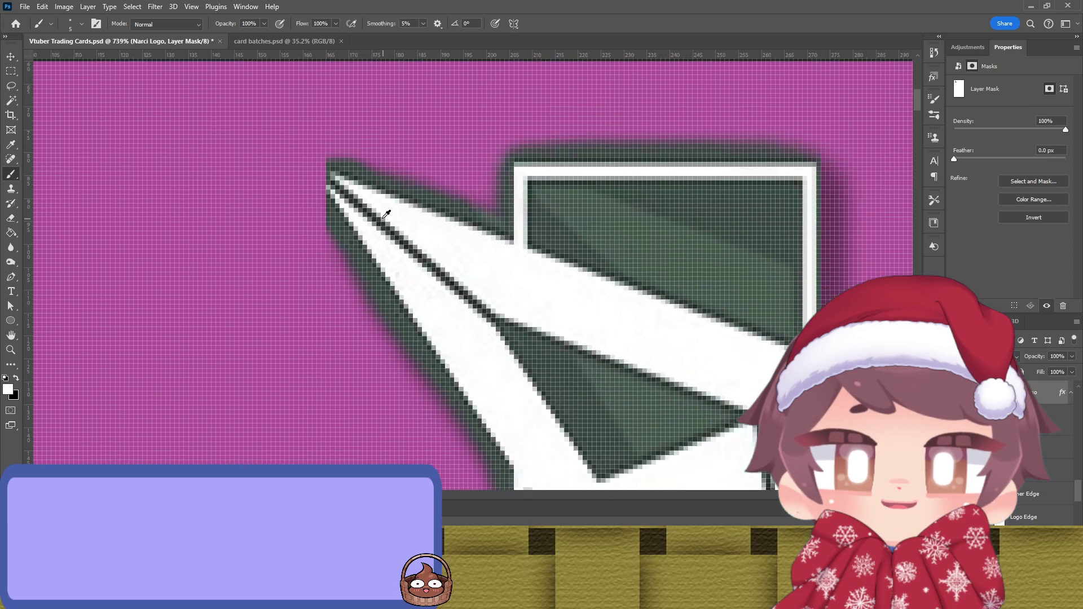
scroll(414, 254, "up", 2)
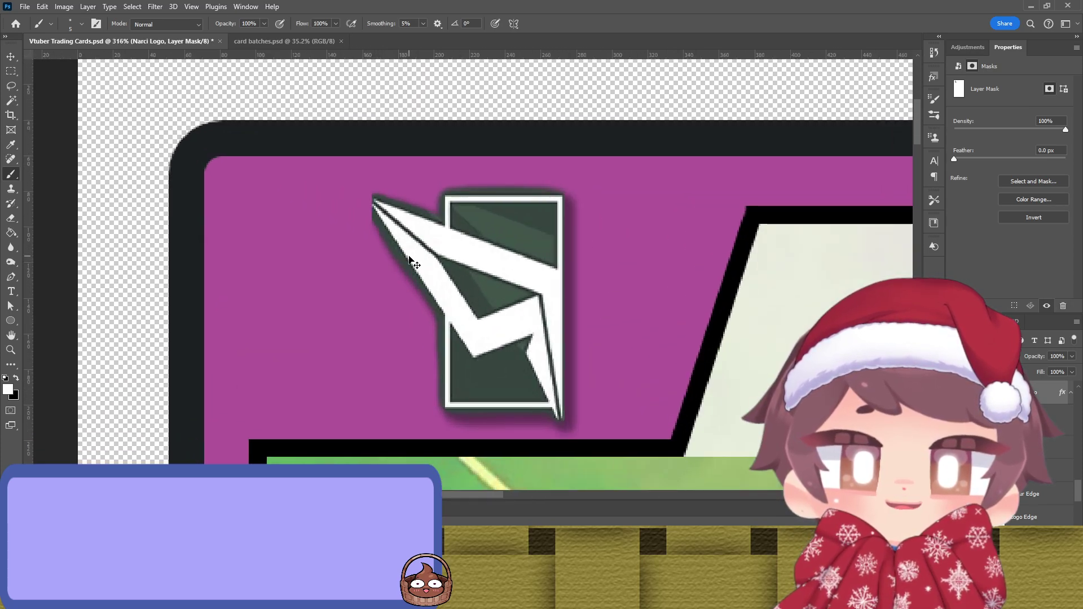
Step: Return to the logo's pixels, reset the foreground colour, and zoom out to view the whole card
key("ctrl+z")
key("ctrl+z")
key("ctrl+2")
scroll(382, 248, "down", 3)
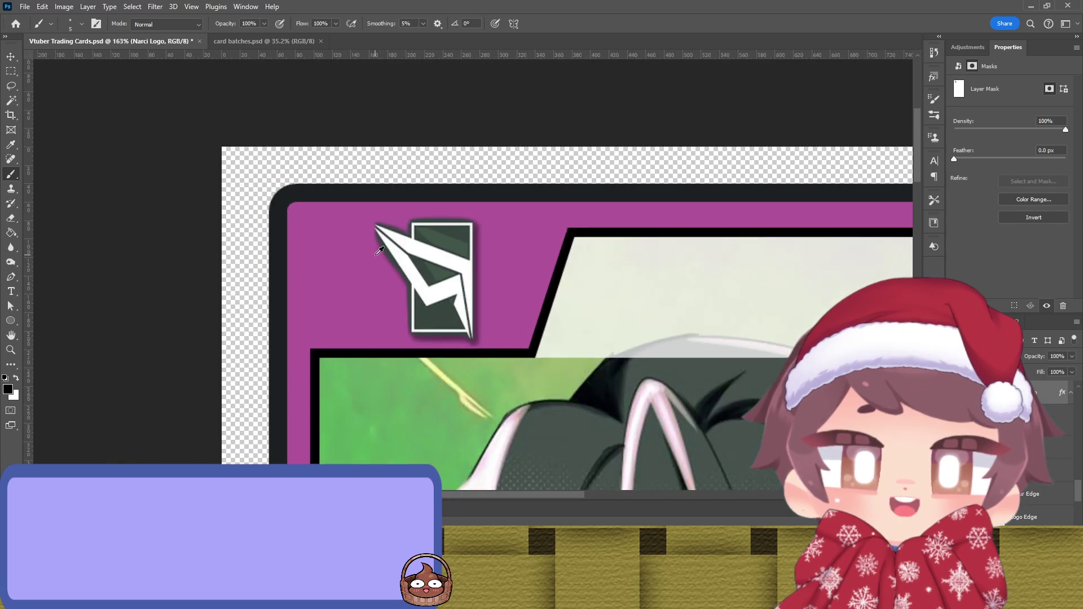
scroll(375, 255, "down", 2)
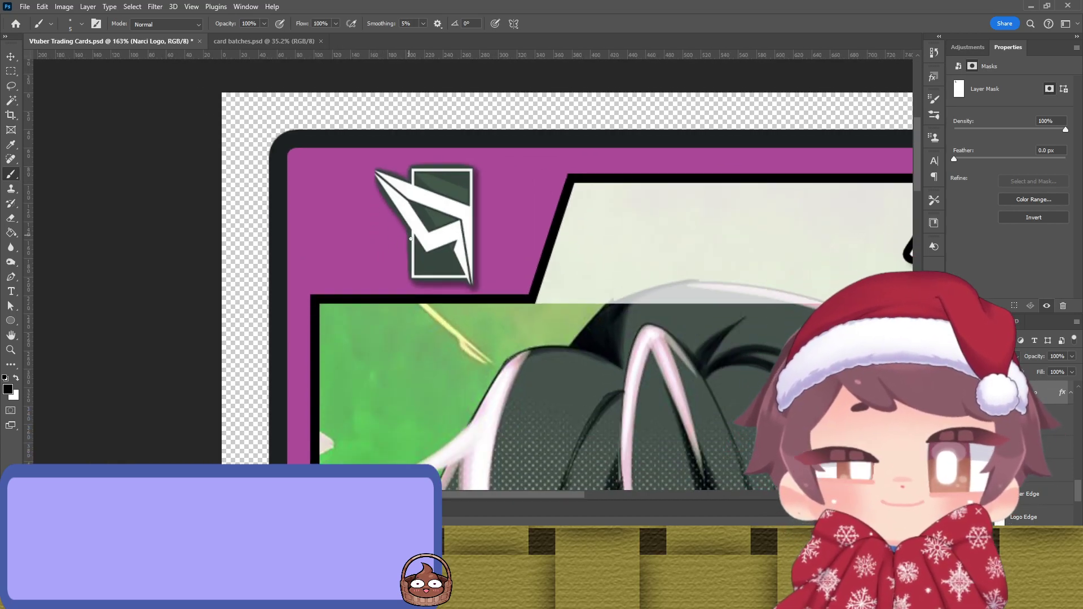
scroll(410, 237, "down", 2)
left_click_drag(461, 301, 443, 290)
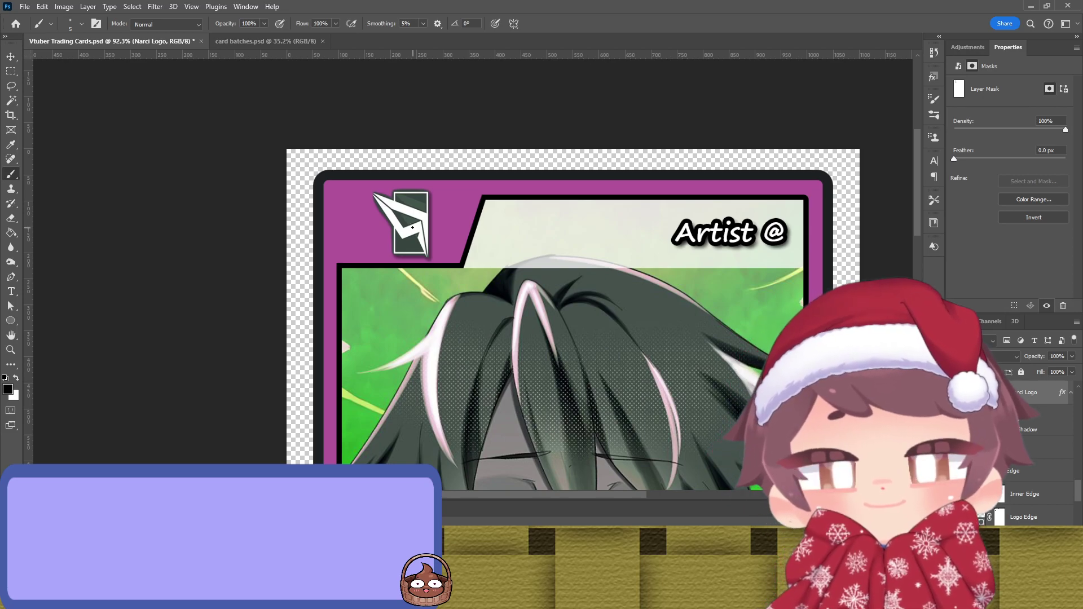
Step: Select the logo on the card, restore its full uncropped image and drag it down onto the artwork
key("v")
left_click(406, 220)
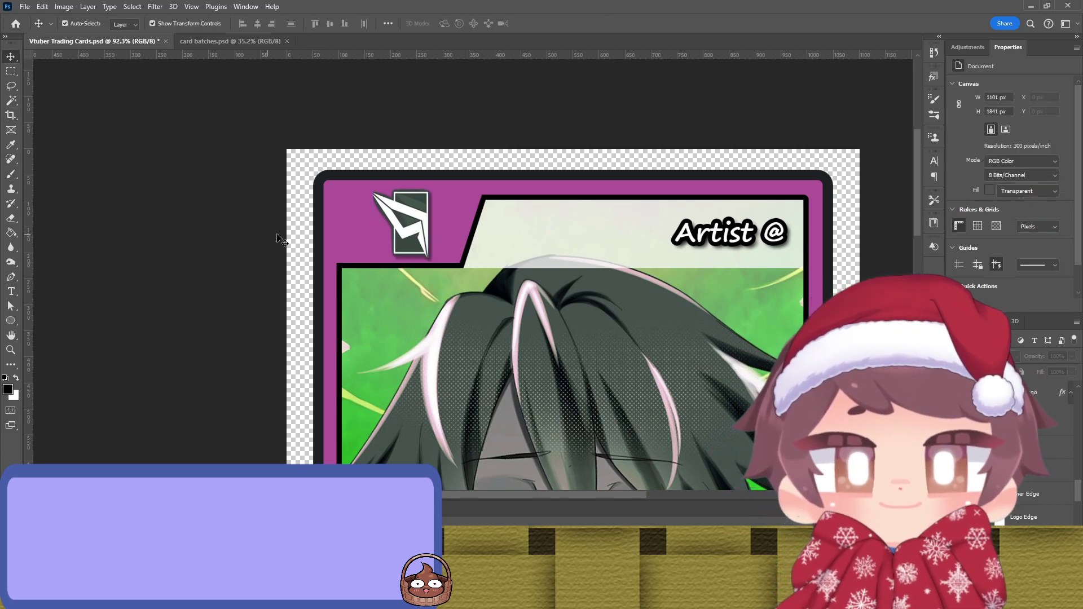
left_click(406, 221)
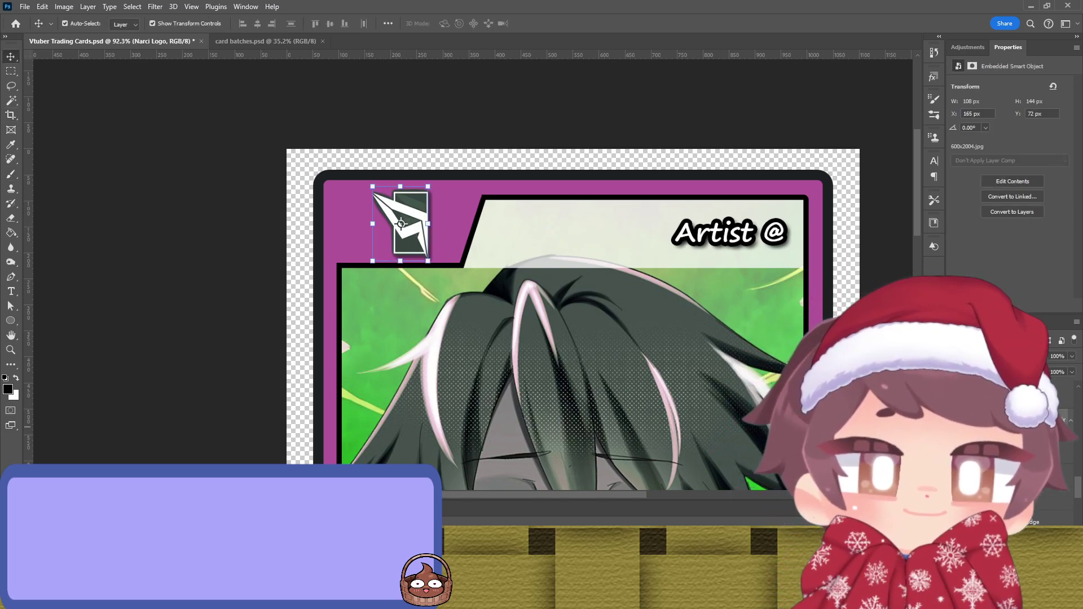
key("ctrl+z")
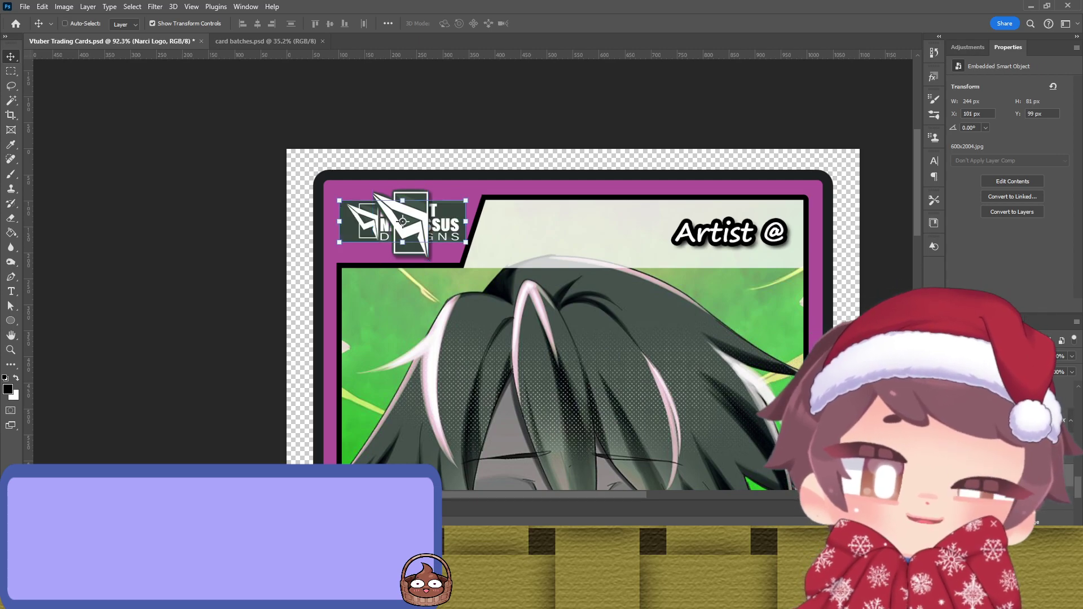
left_click_drag(403, 221, 573, 319)
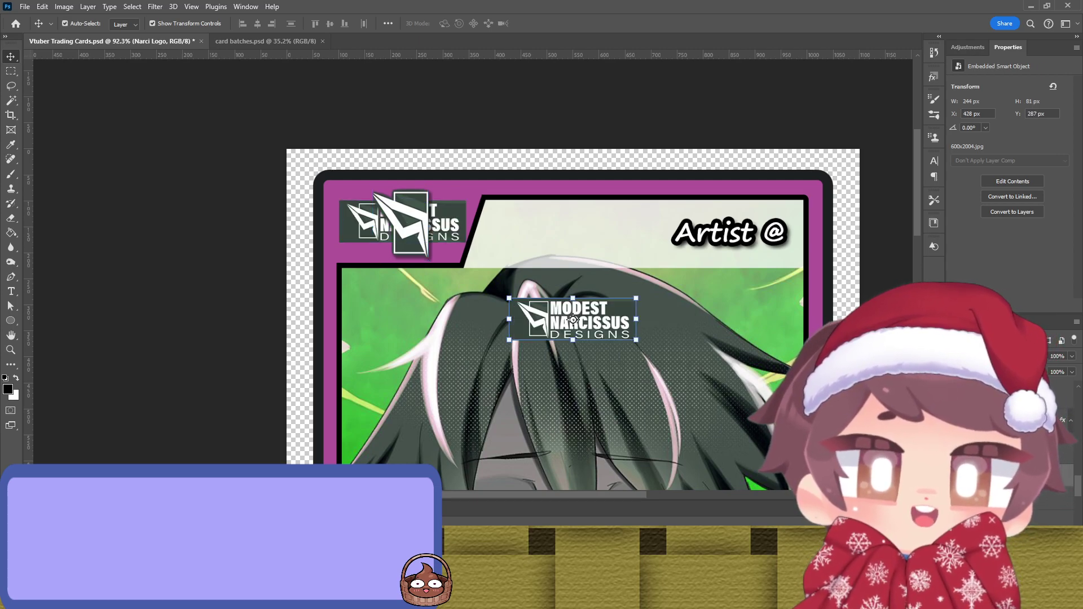
Step: Crop the logo's embedded 600x20041.jpg contents down to just the icon, about 168 × 200 px
double_click(573, 320)
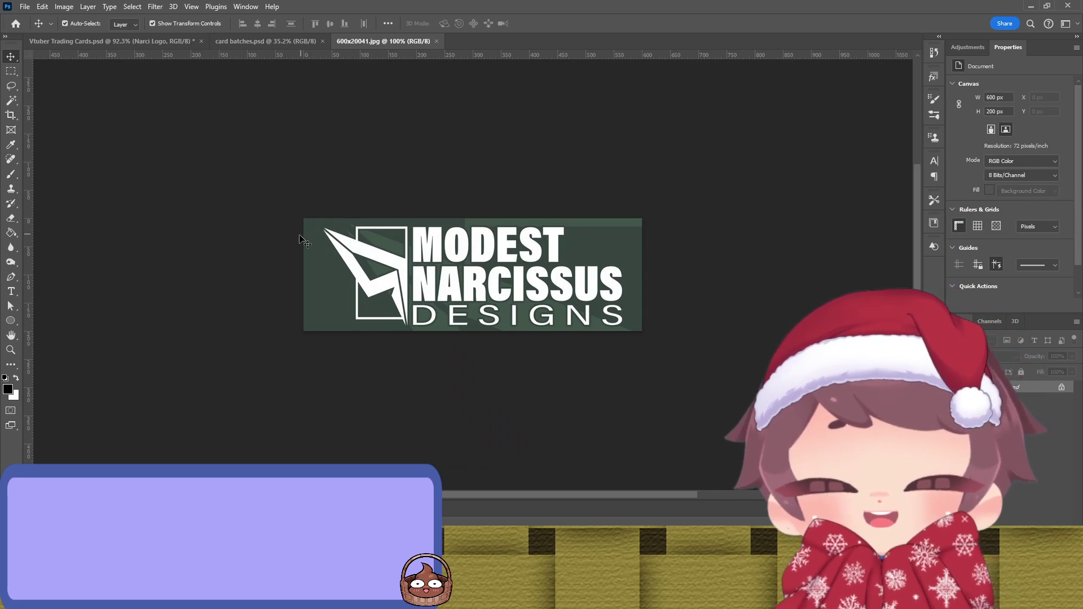
key("c")
left_click_drag(299, 274, 307, 284)
left_click_drag(641, 276, 526, 278)
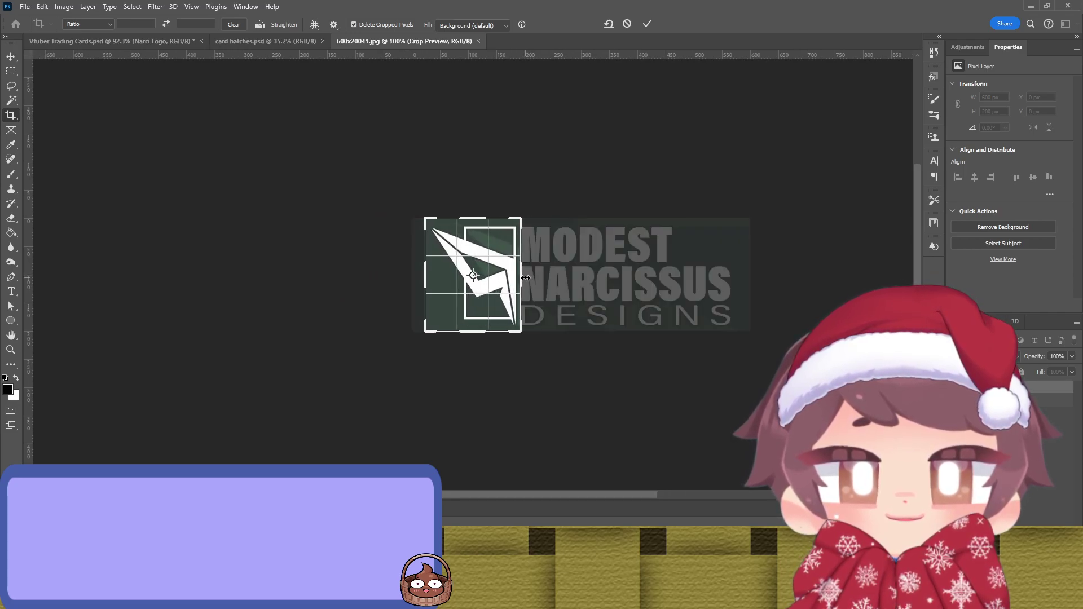
left_click(647, 24)
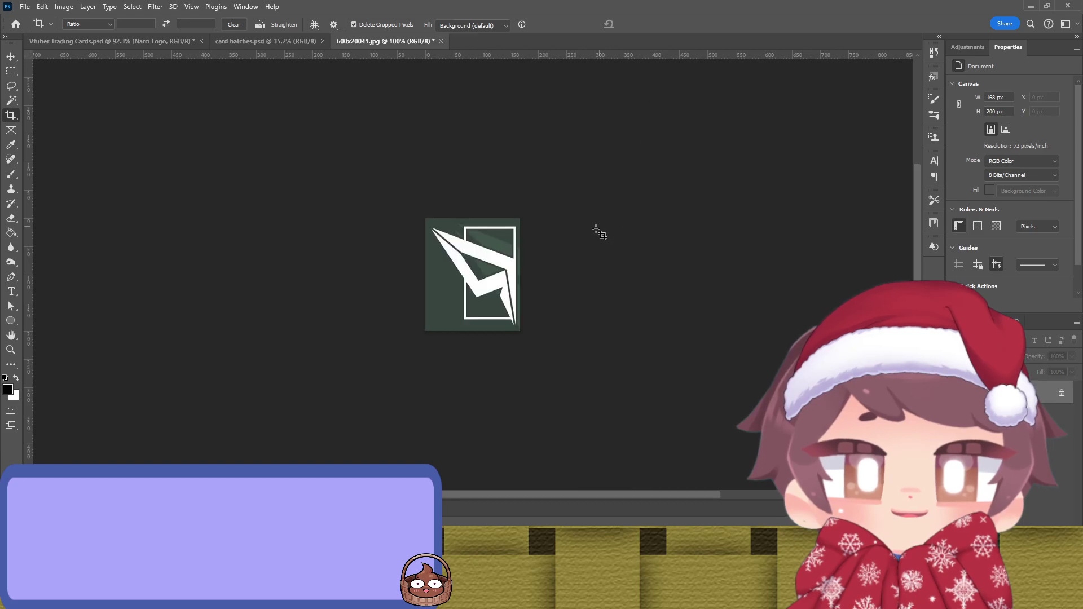
Step: Save the cropped logo contents and close them to return to the trading card
key("v")
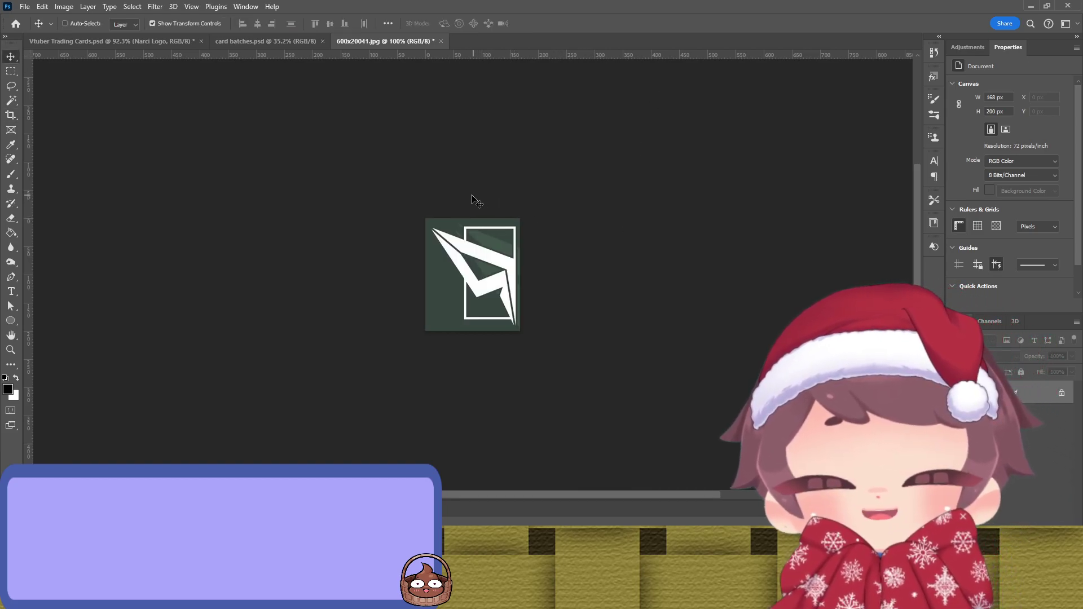
key("ctrl+s")
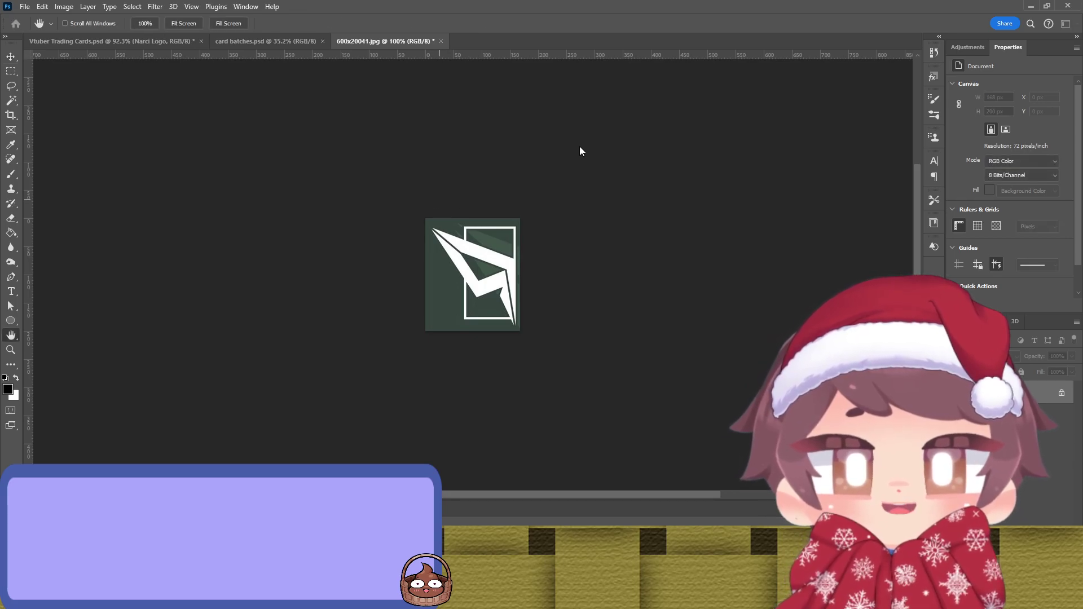
key("Return")
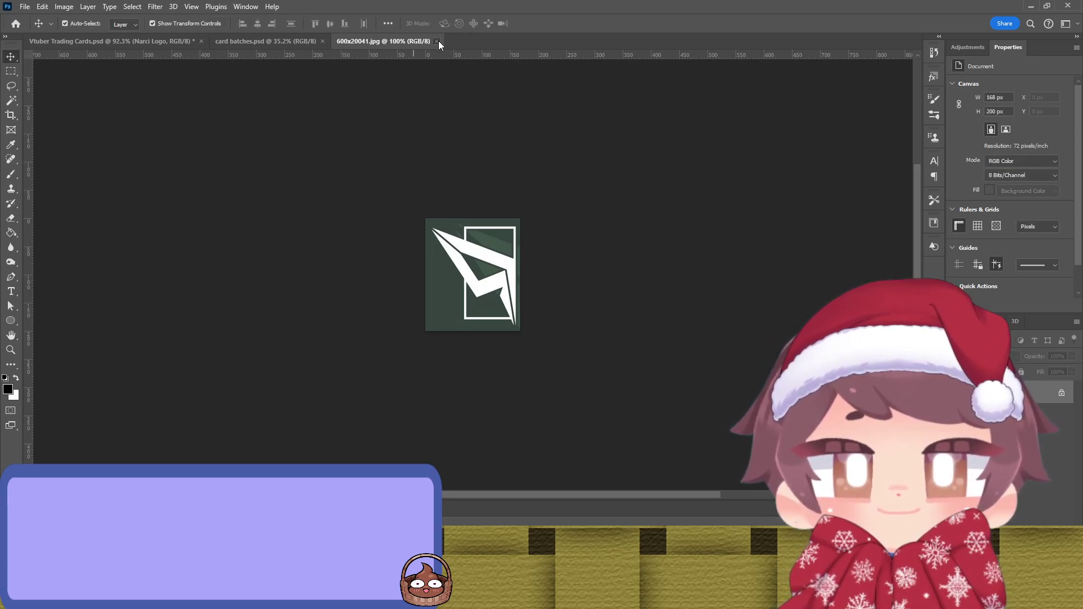
left_click(436, 42)
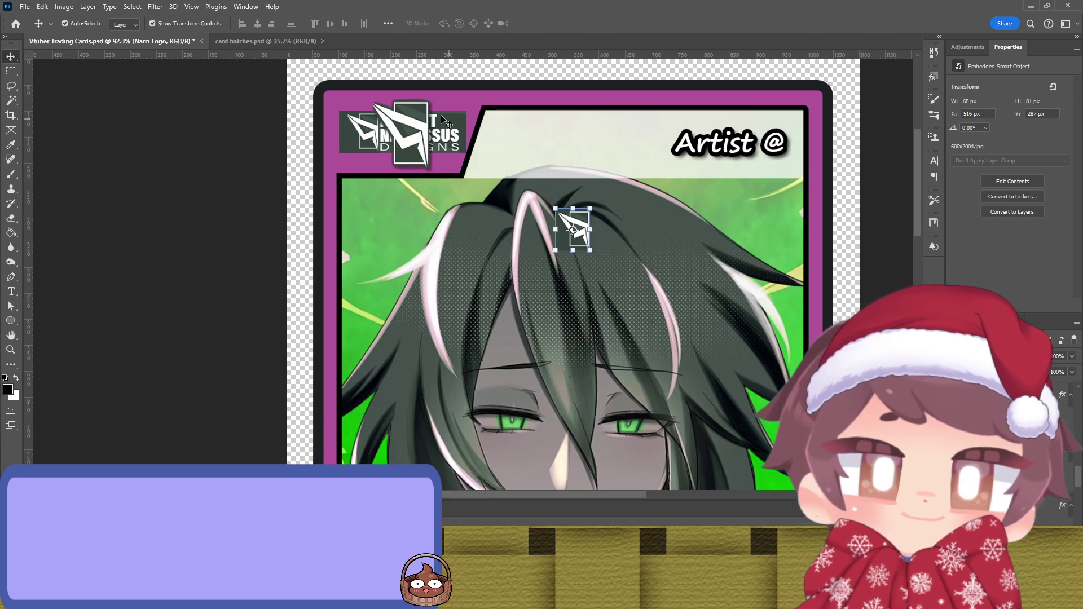
Step: Shift the original logo left, then place the small logo beside it and enlarge it to match
left_click_drag(417, 127, 368, 133)
left_click_drag(574, 231, 436, 152)
key("ctrl+t")
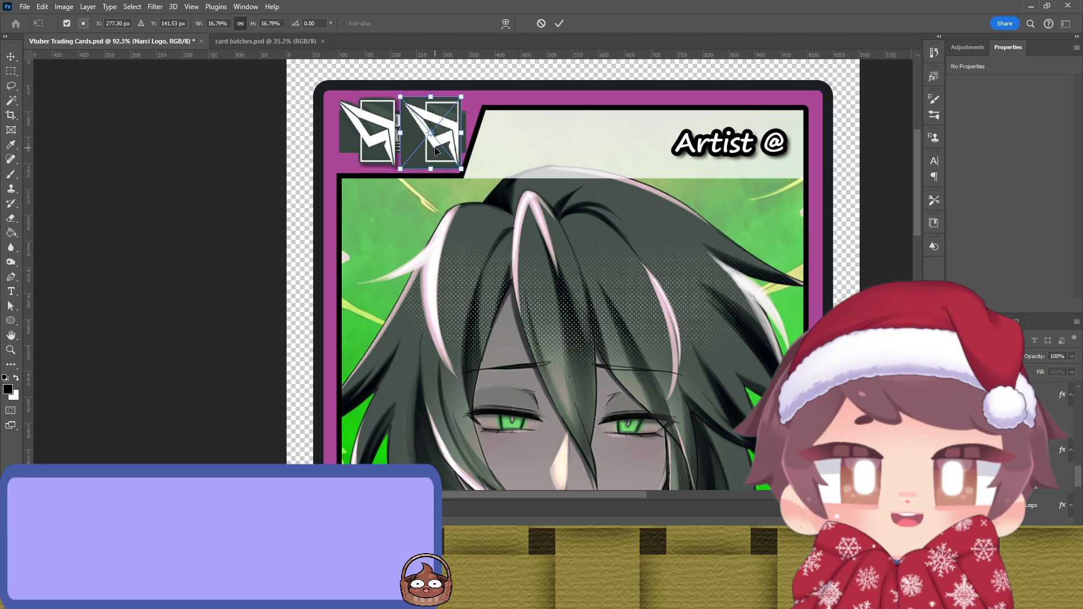
key("Return")
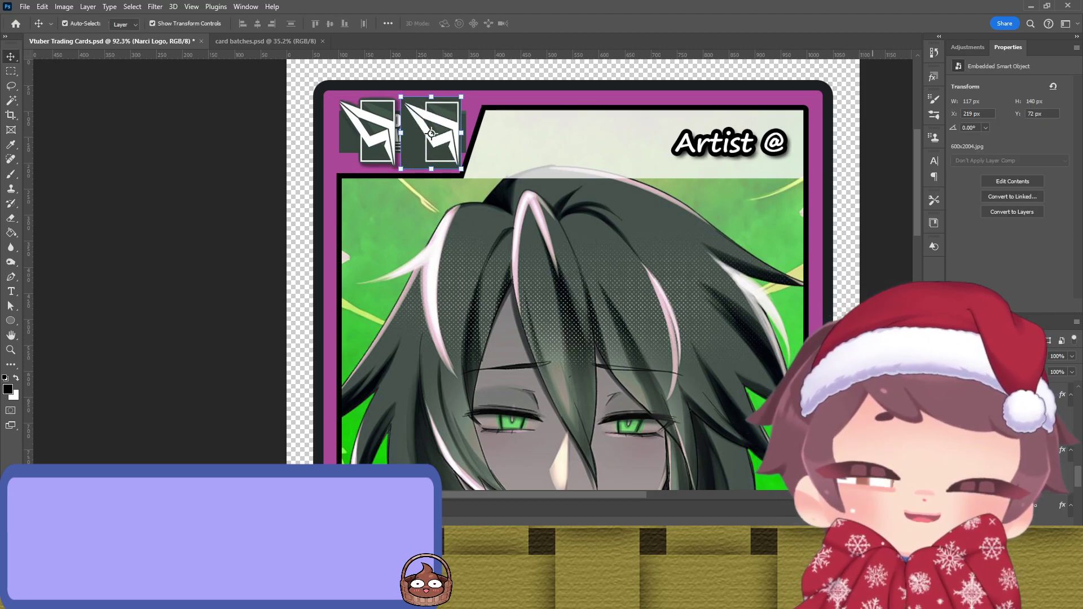
Step: Magic Wand-select the second logo's shape, add it as a layer mask and remove its dark outline
key("w")
left_click(414, 160)
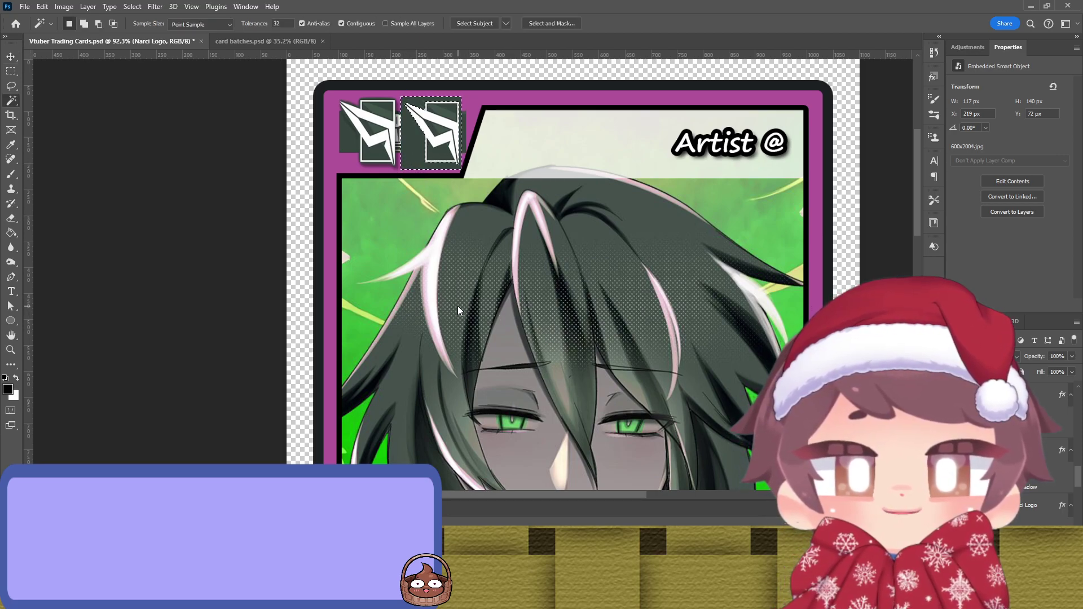
key("ctrl+shift+m")
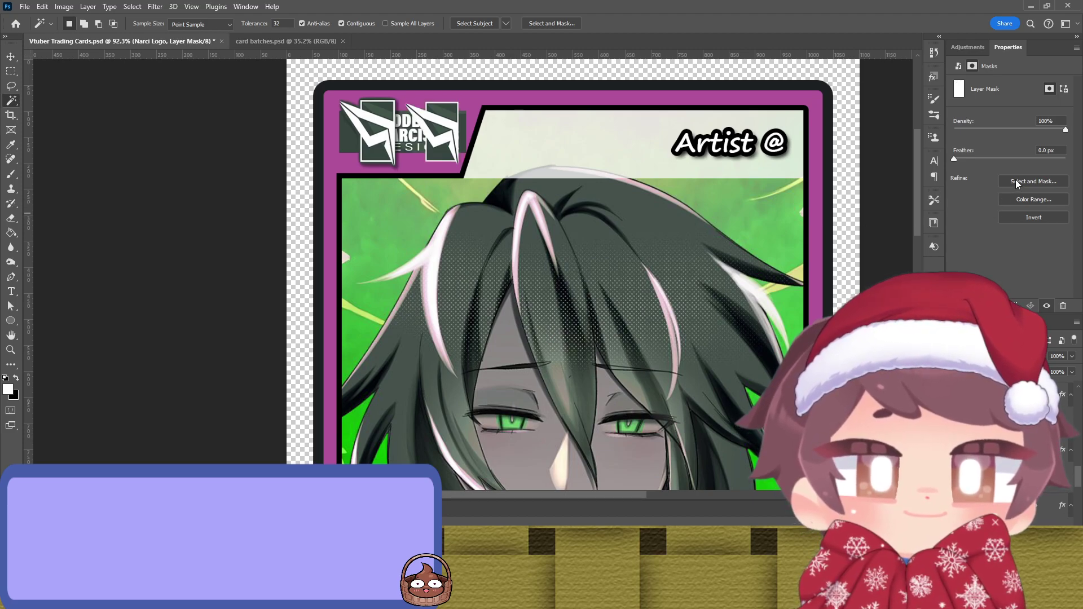
scroll(428, 106, "up", 5)
scroll(428, 106, "up", 3)
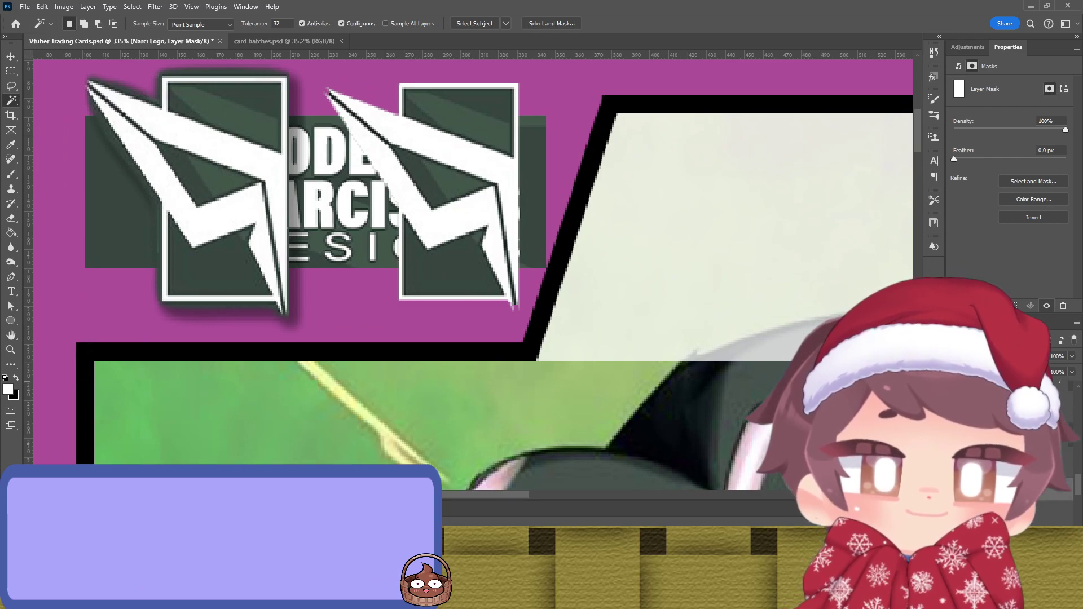
key("ctrl+2")
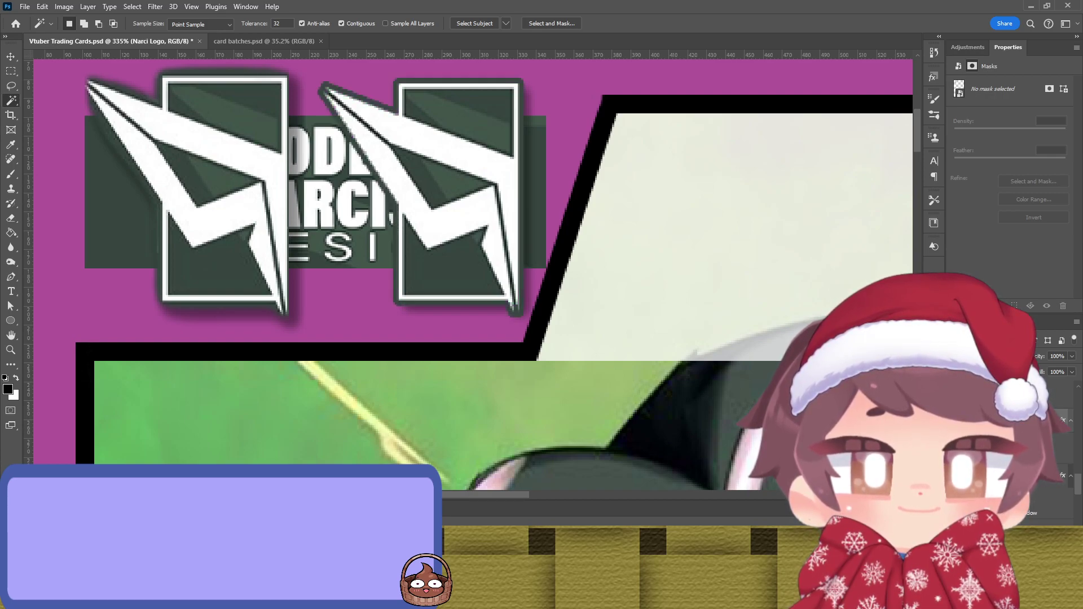
key("ctrl+z")
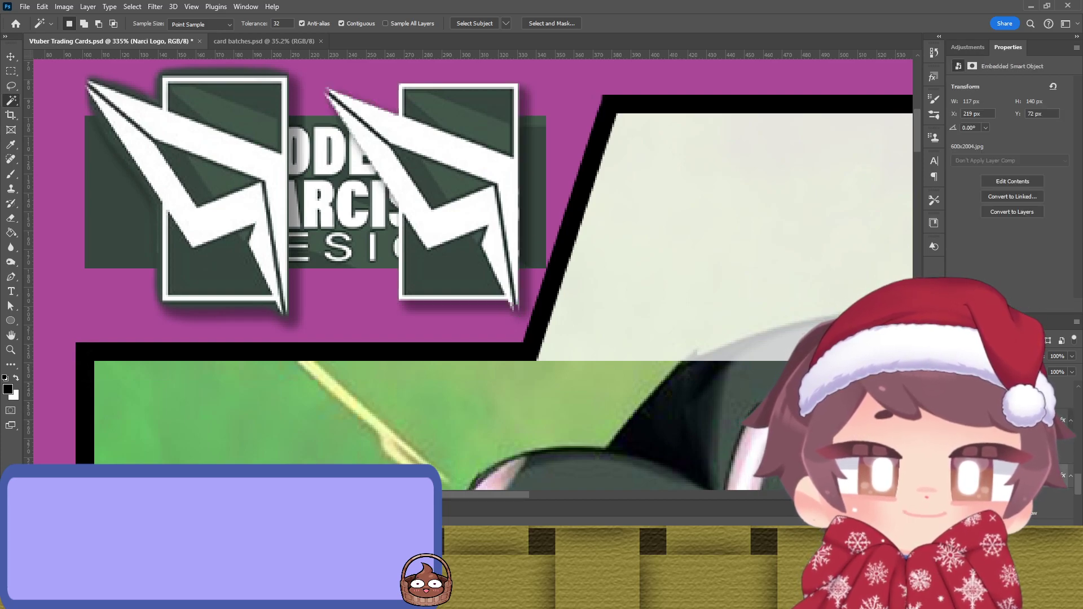
key("b")
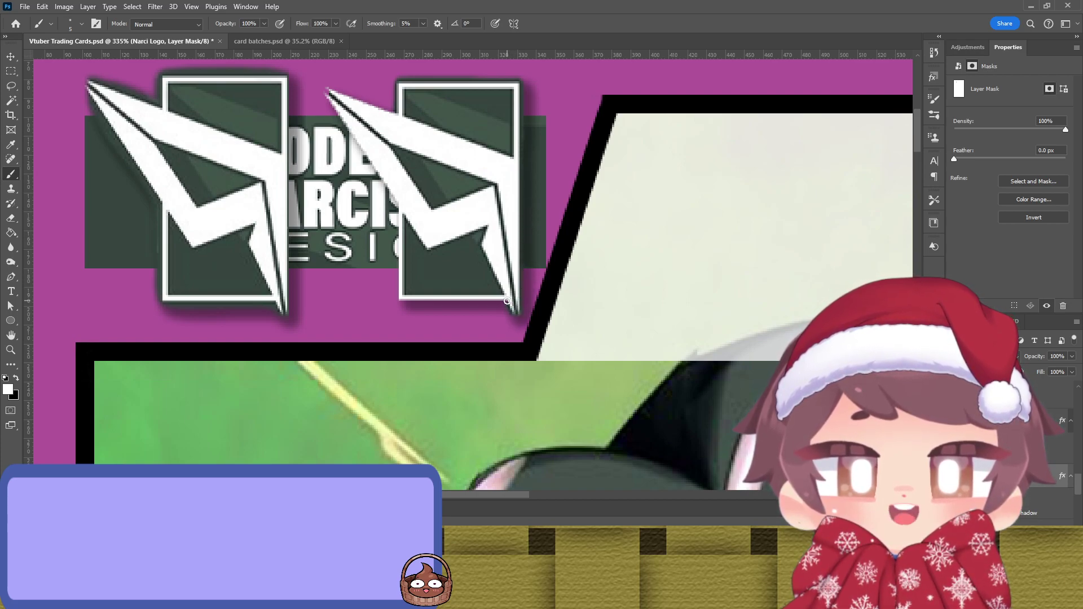
Step: Paint the second logo's mask to hide its bottom edge, the nearby letter fragments and the green banner
left_click_drag(503, 301, 401, 300)
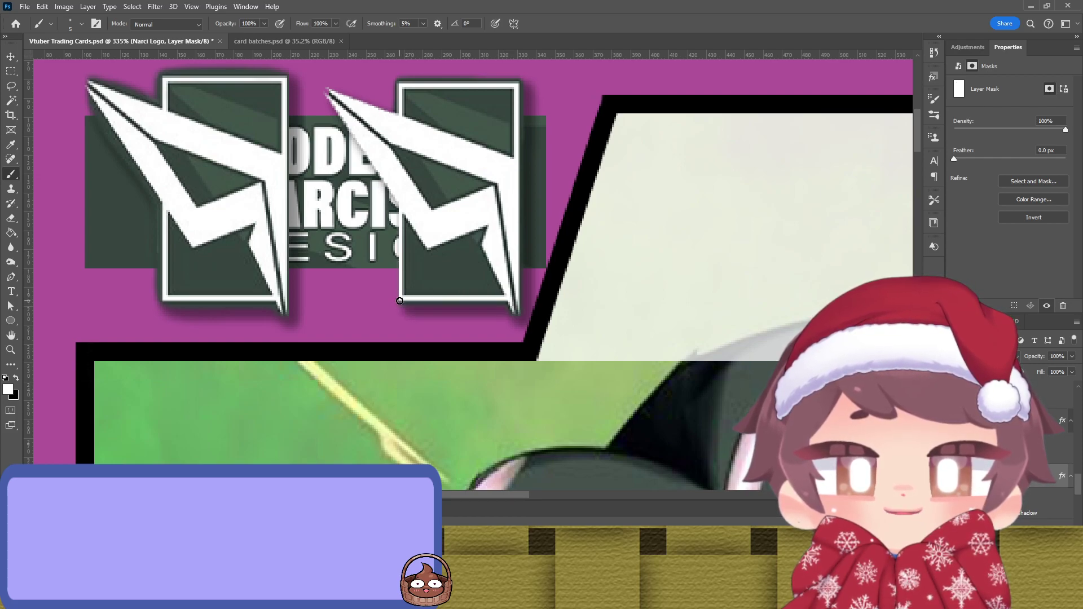
left_click_drag(398, 277, 400, 211)
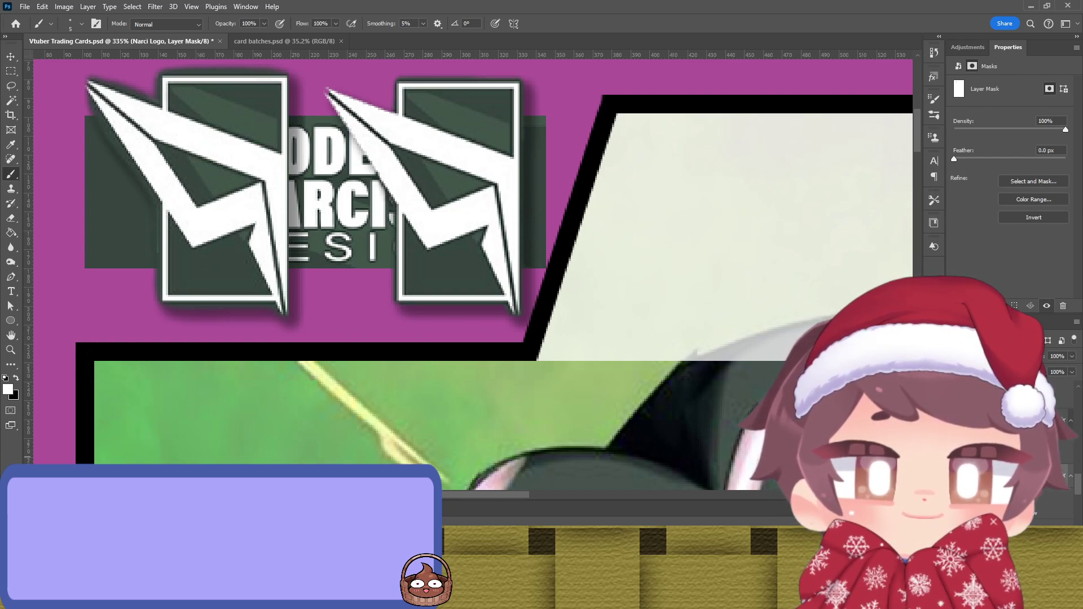
key("ctrl+comma")
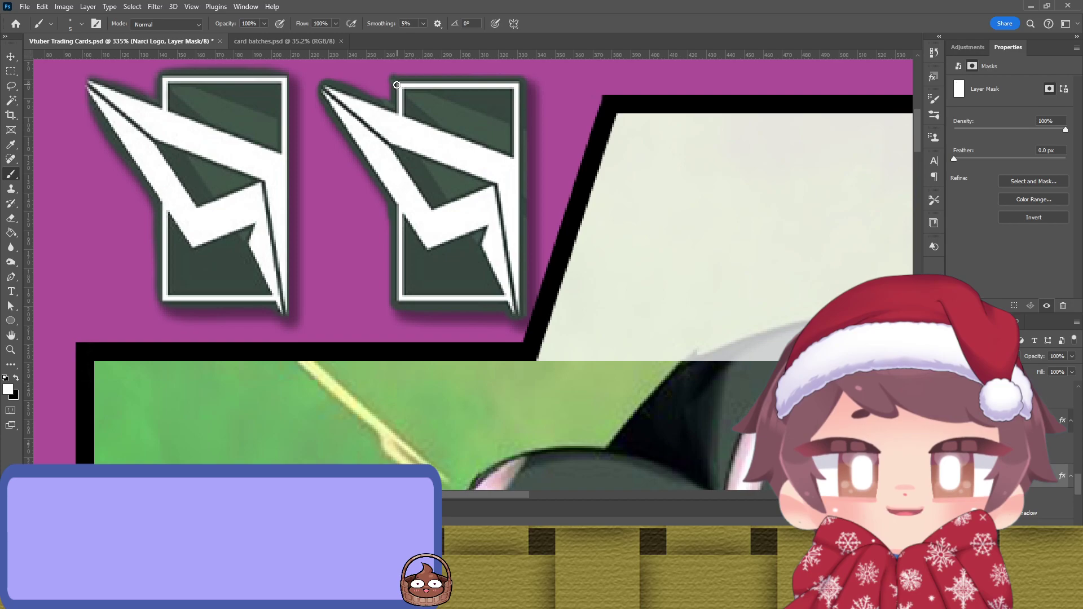
key("x")
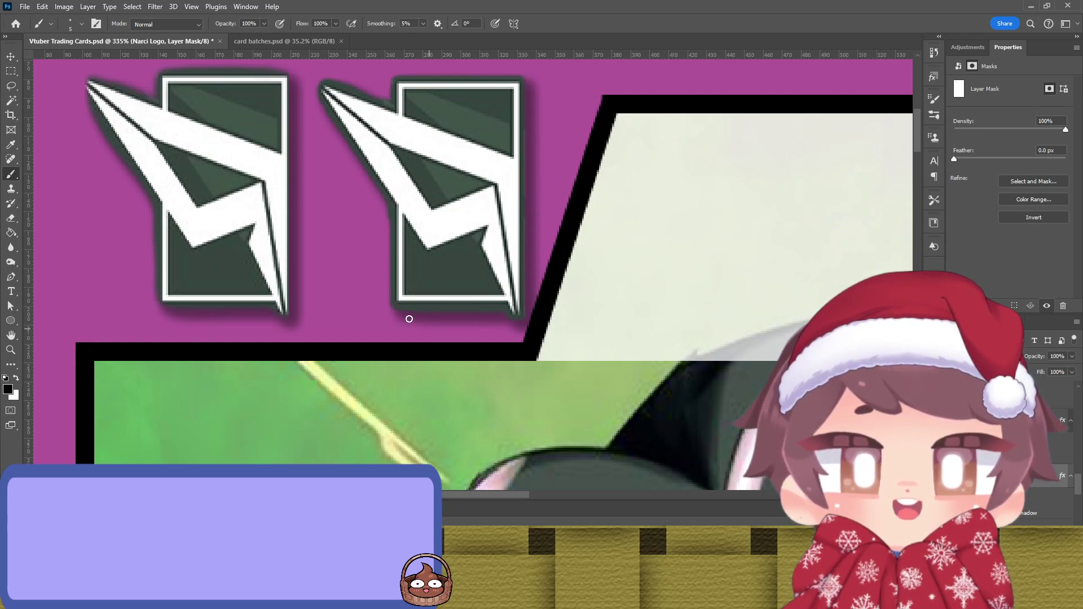
scroll(411, 319, "down", 5)
scroll(323, 272, "up", 5)
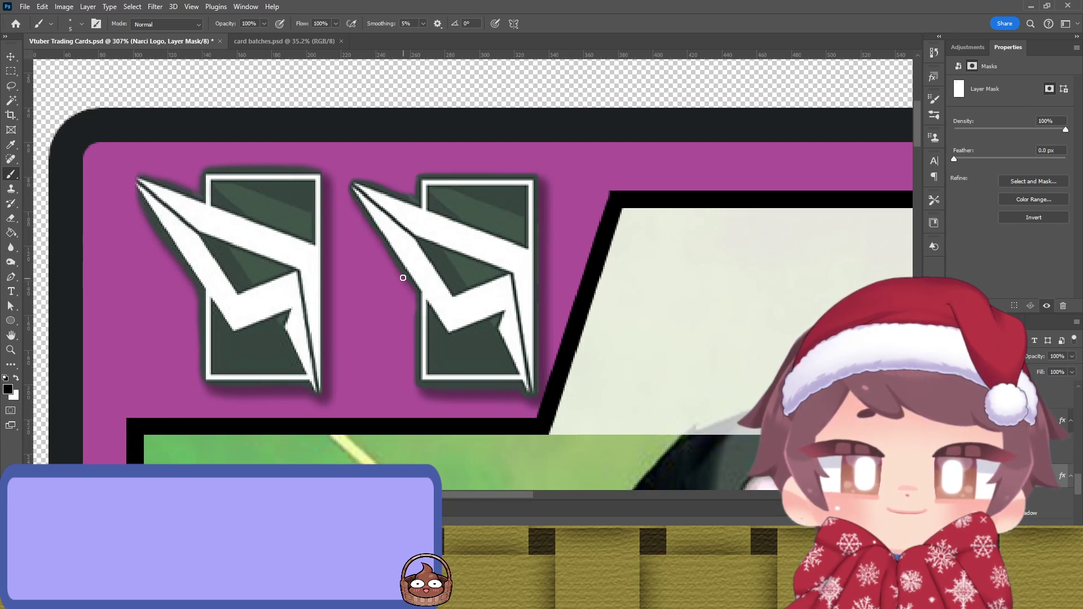
key("x")
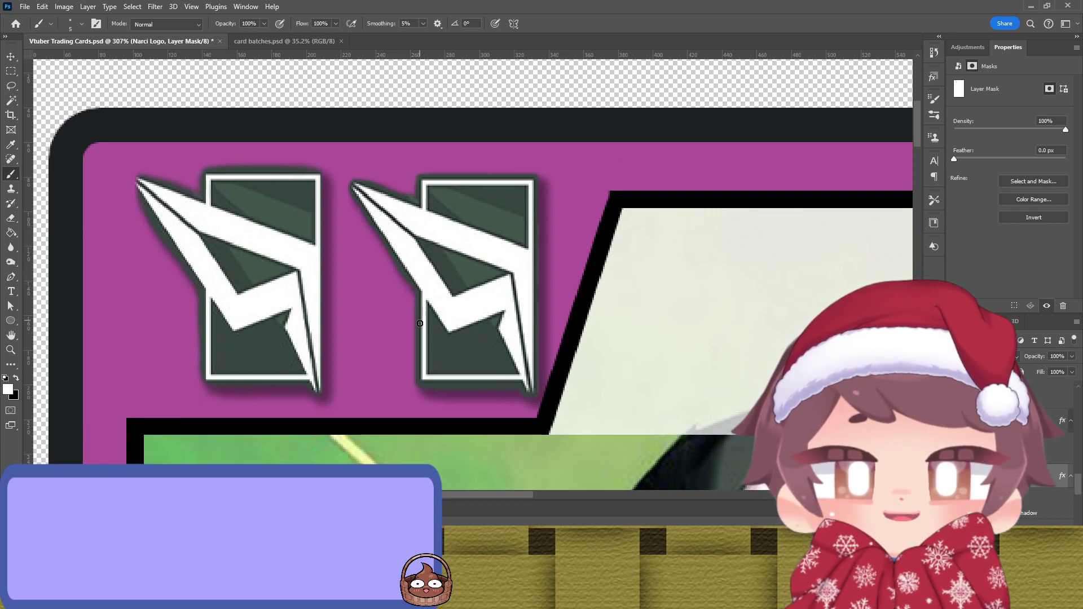
Step: Touch up the mask at the logo's tip, then remove the duplicate logo copy
scroll(332, 330, "down", 3)
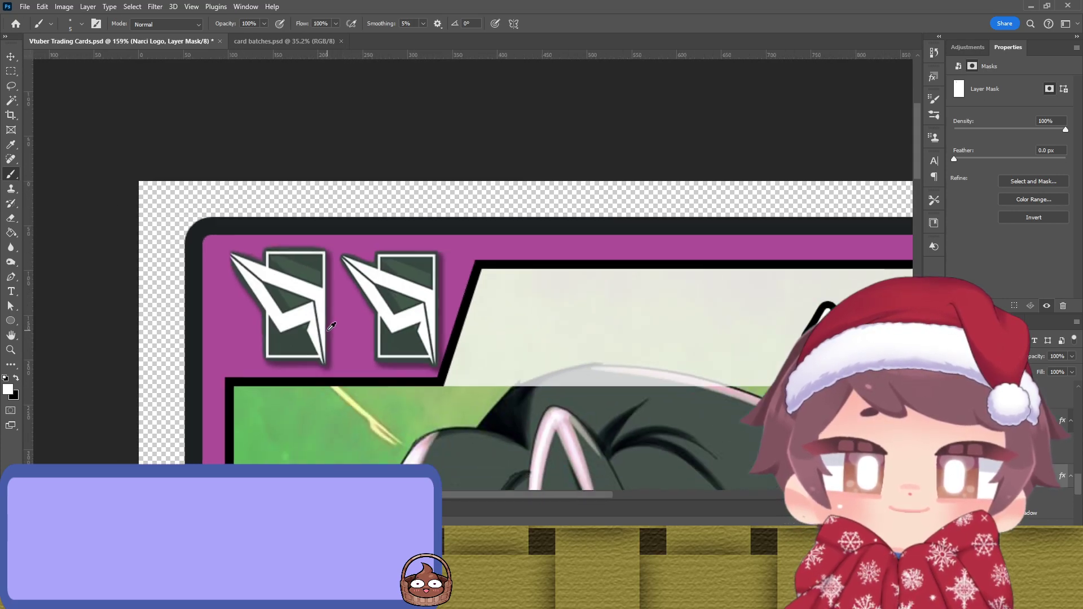
scroll(340, 297, "up", 5)
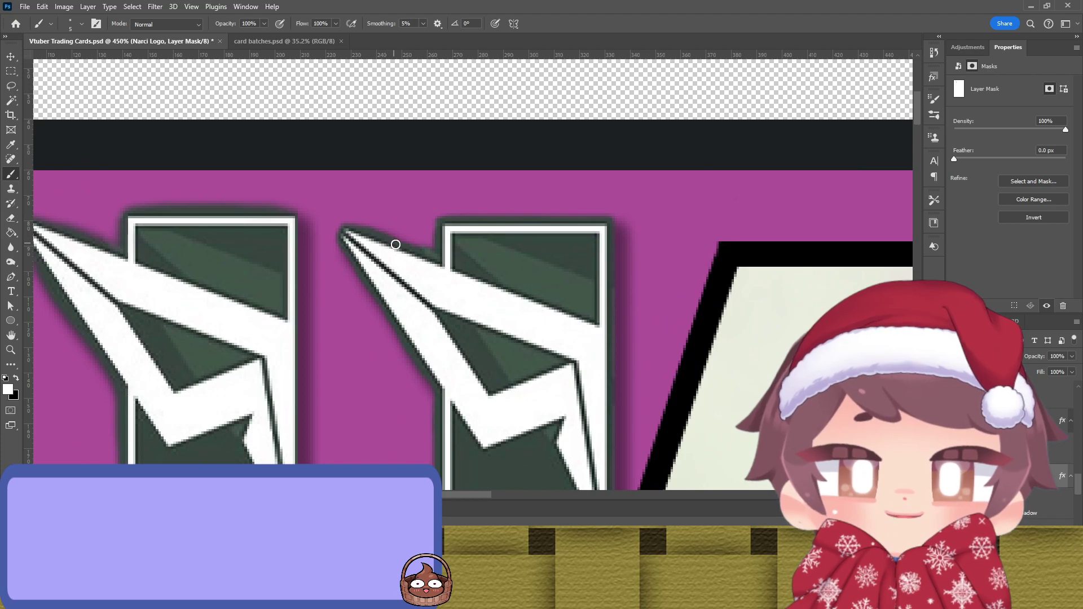
scroll(433, 267, "down", 2)
scroll(374, 244, "up", 2)
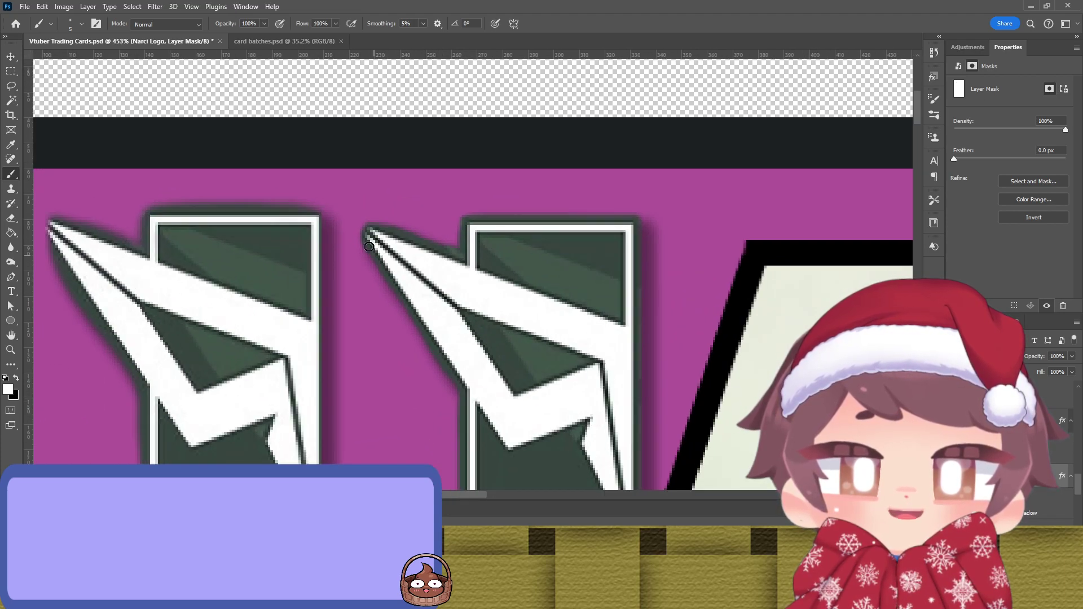
left_click_drag(368, 227, 370, 243)
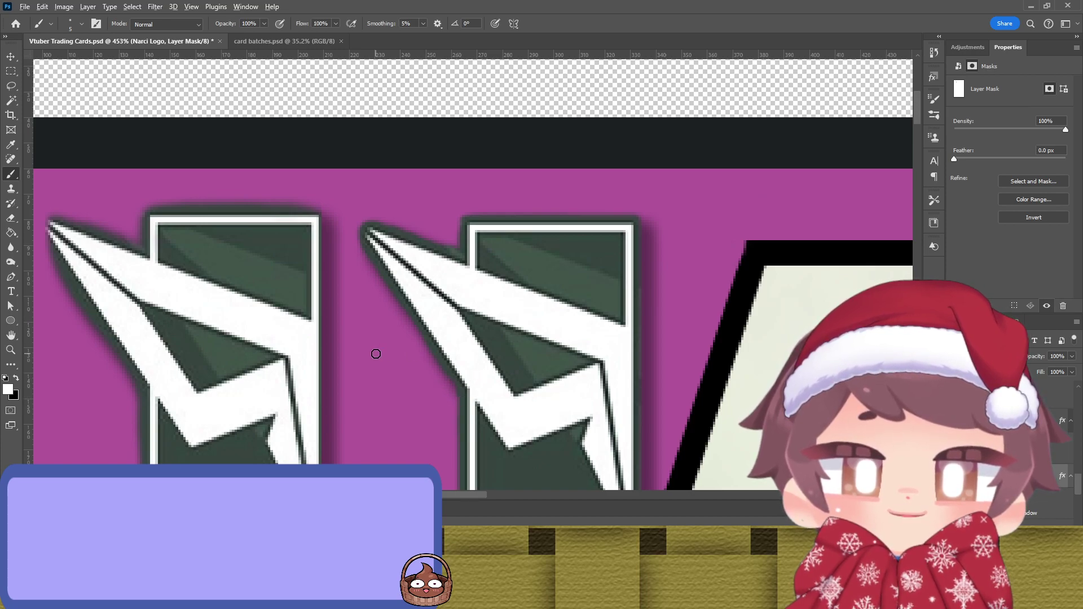
scroll(376, 354, "down", 5)
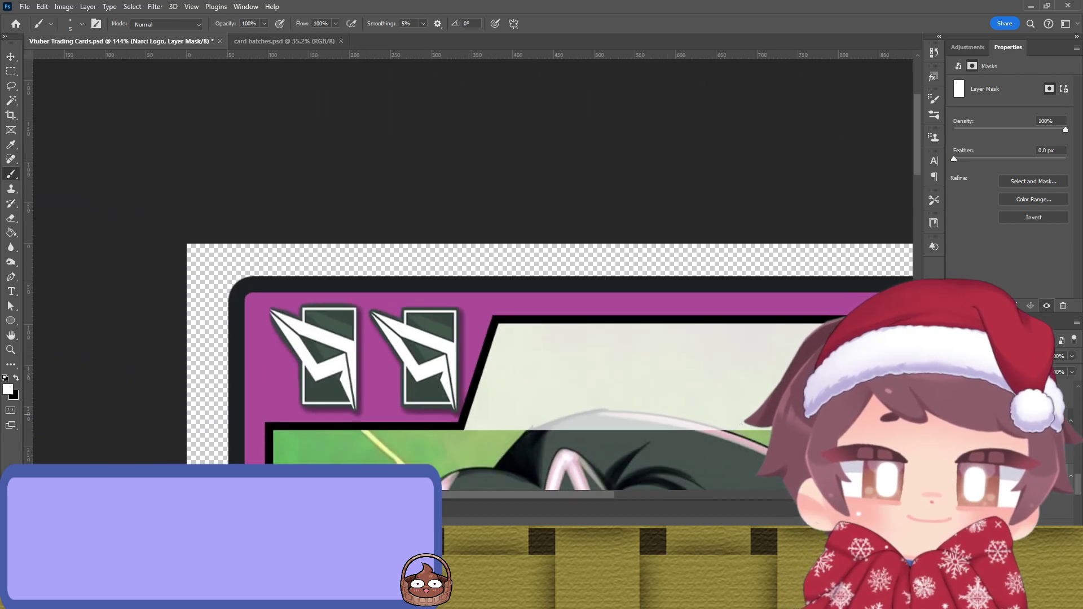
key("ctrl+z")
key("v")
left_click_drag(435, 359, 387, 358)
scroll(387, 359, "down", 6)
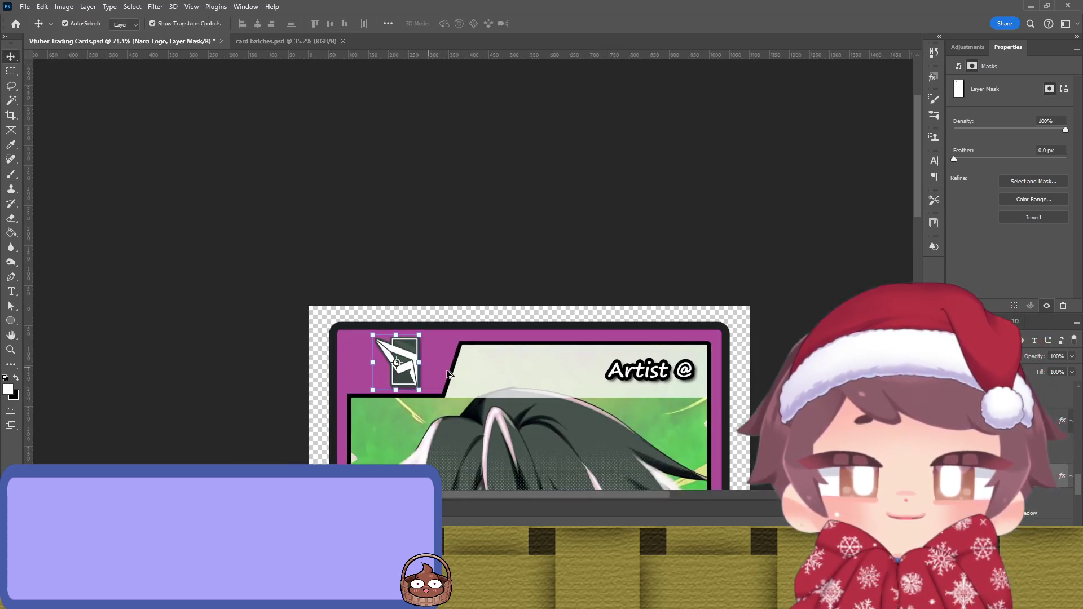
left_click(164, 301)
scroll(164, 302, "down", 1)
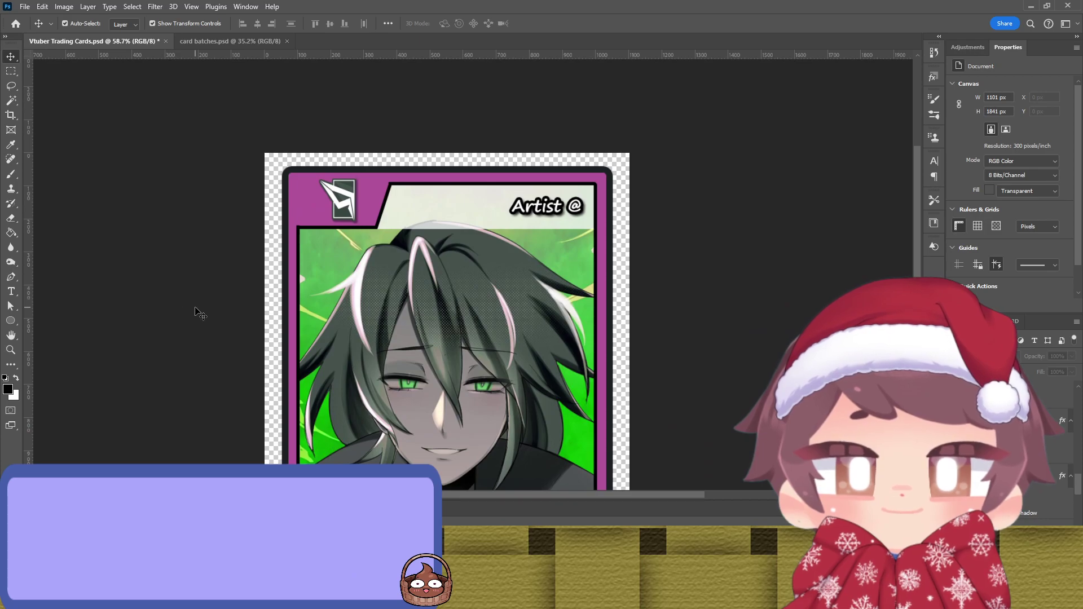
scroll(195, 311, "down", 2)
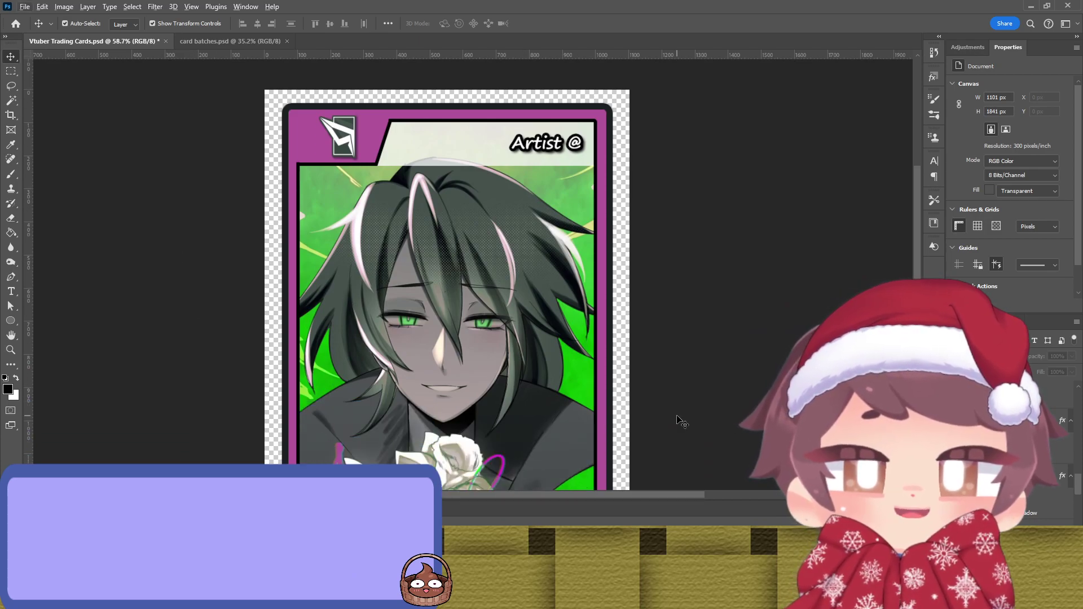
left_click(336, 137)
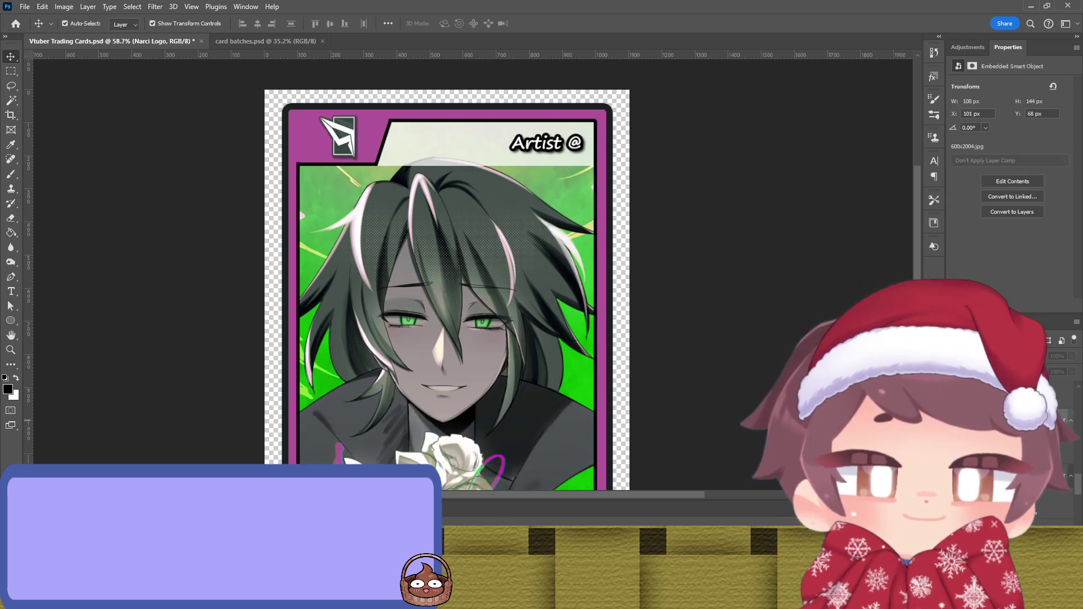
left_click(337, 137)
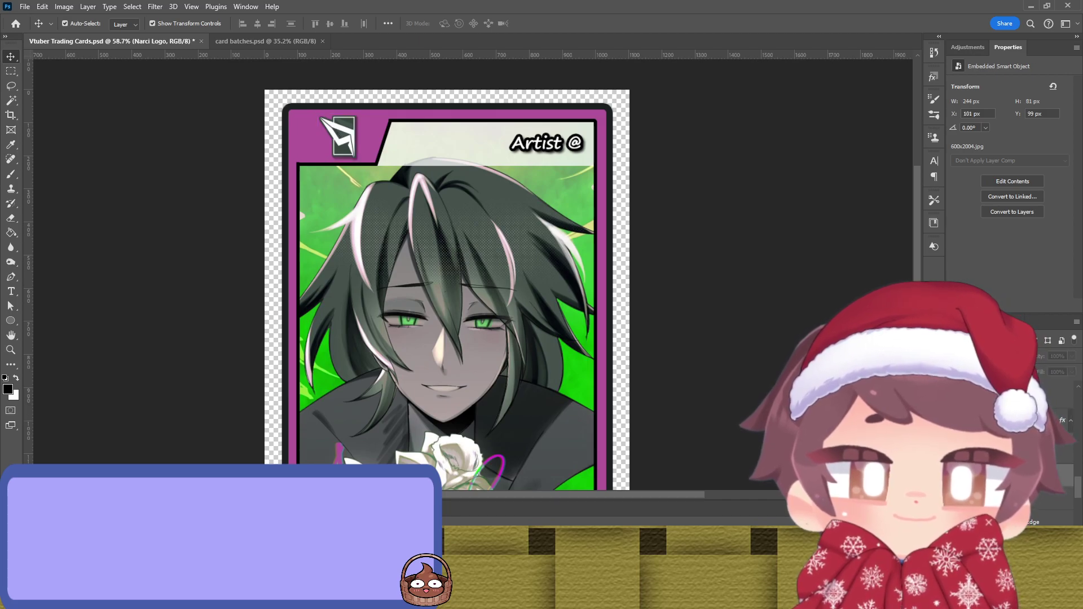
left_click(769, 367)
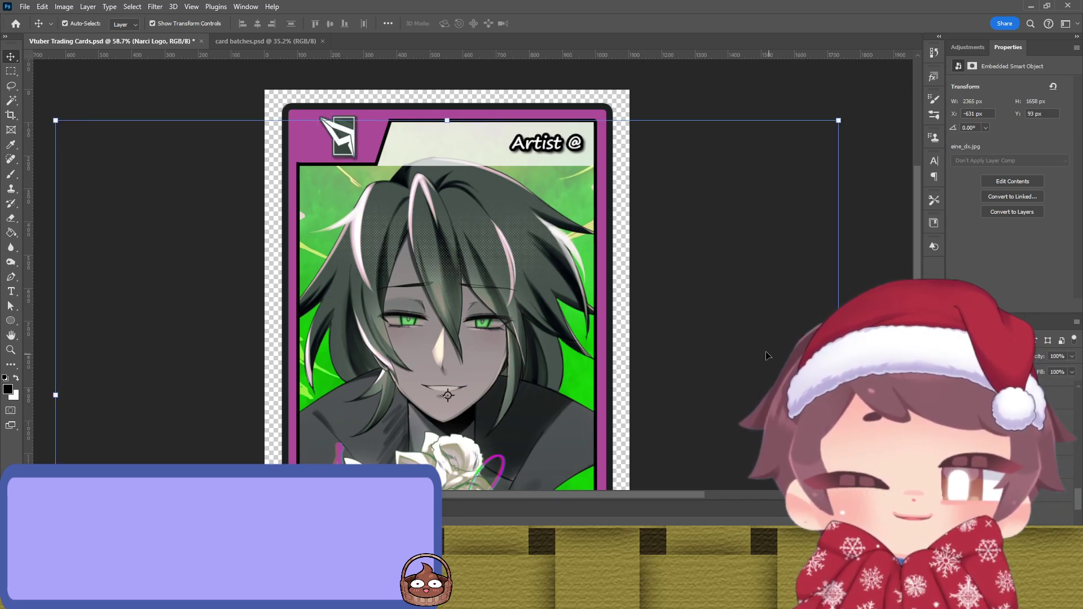
scroll(607, 284, "down", 3)
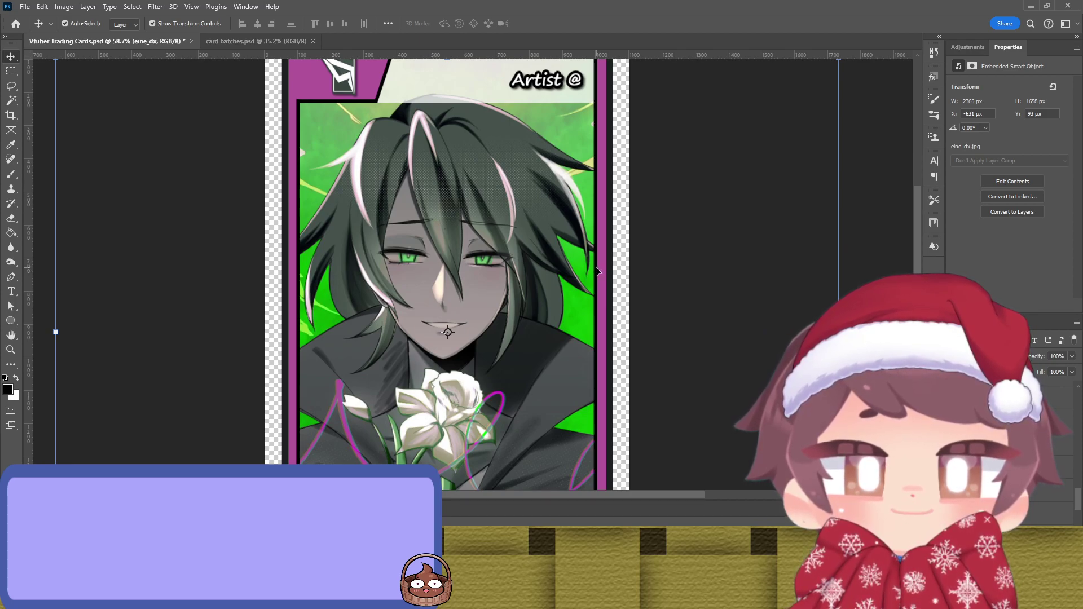
left_click(598, 272)
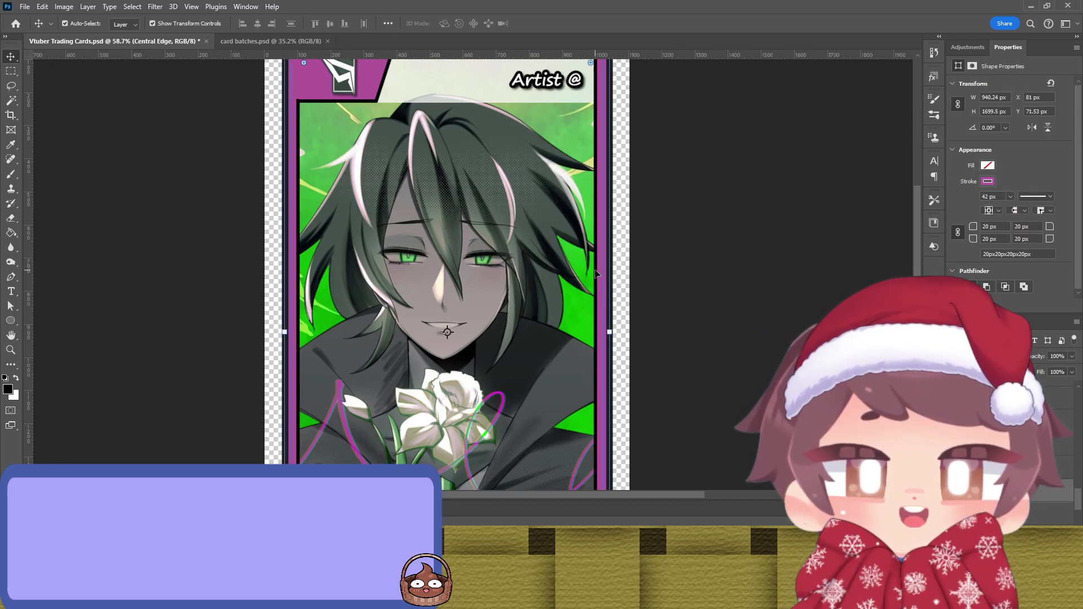
left_click(597, 273)
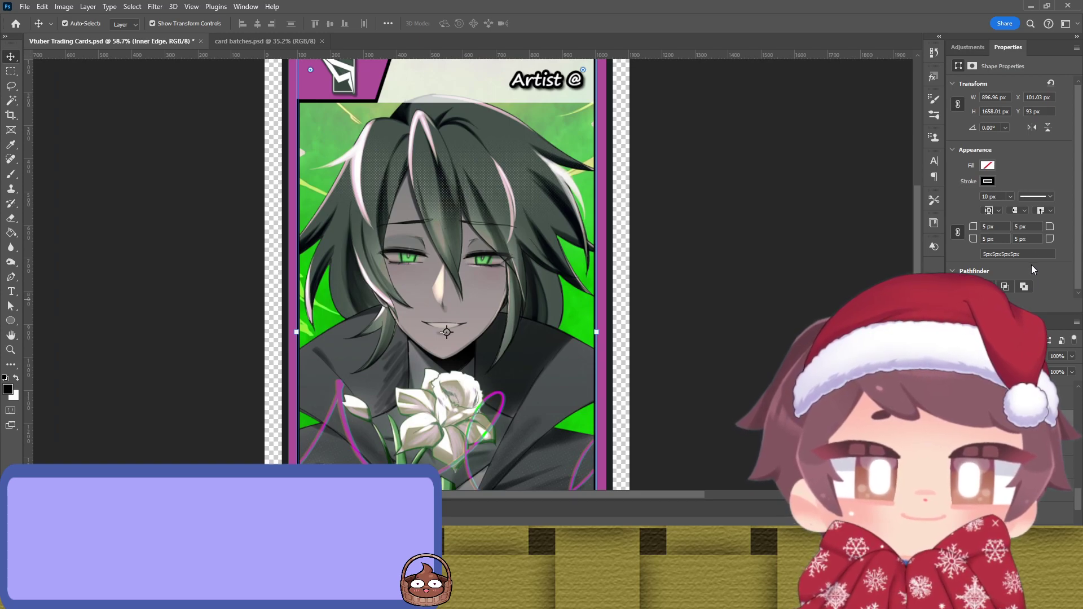
key("i")
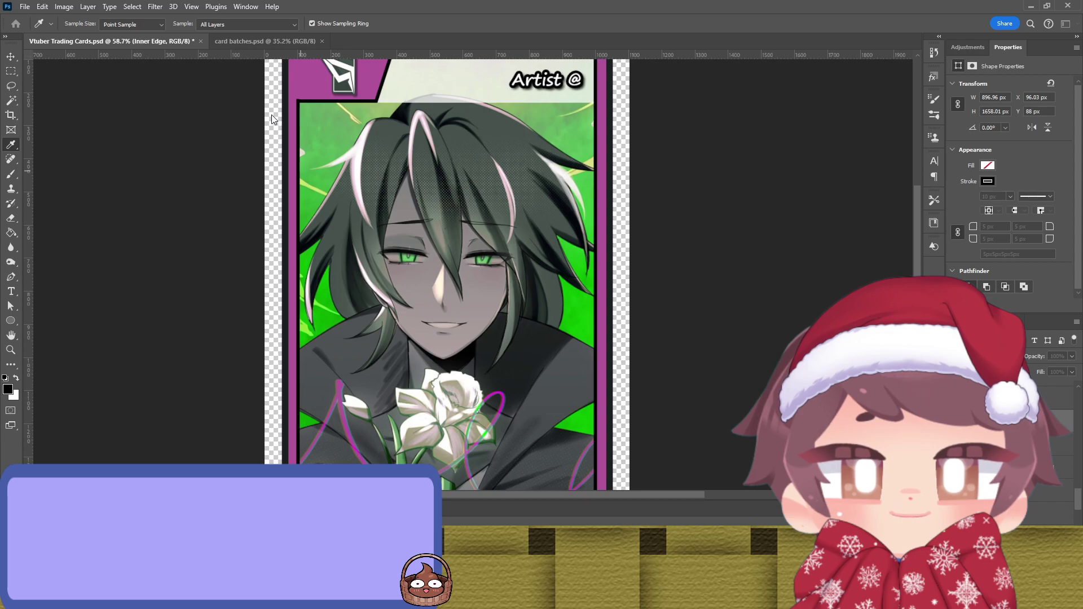
key("v")
left_click(700, 206)
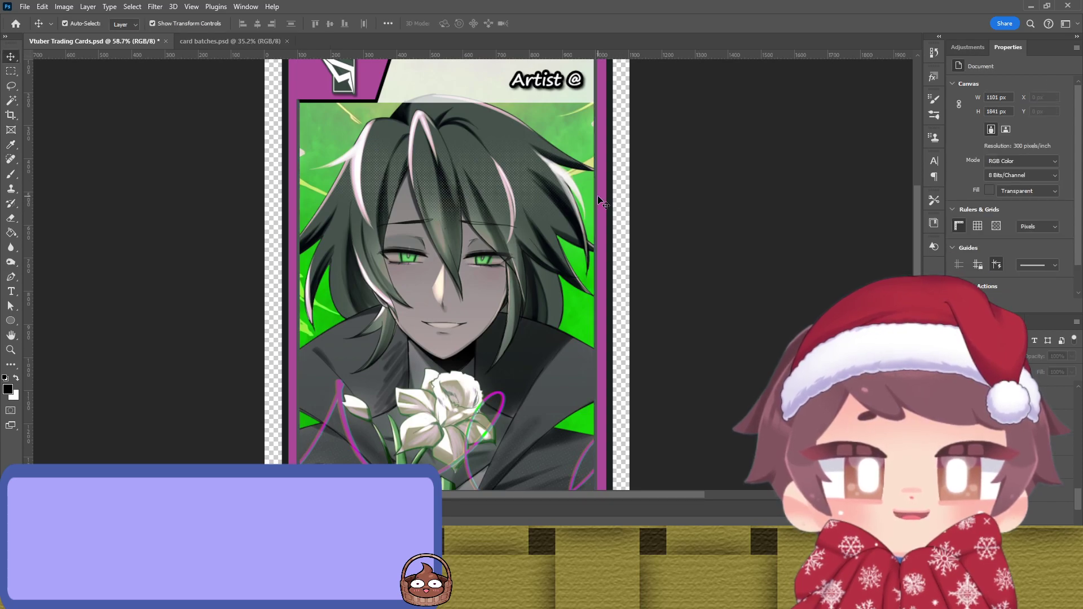
scroll(653, 195, "up", 2)
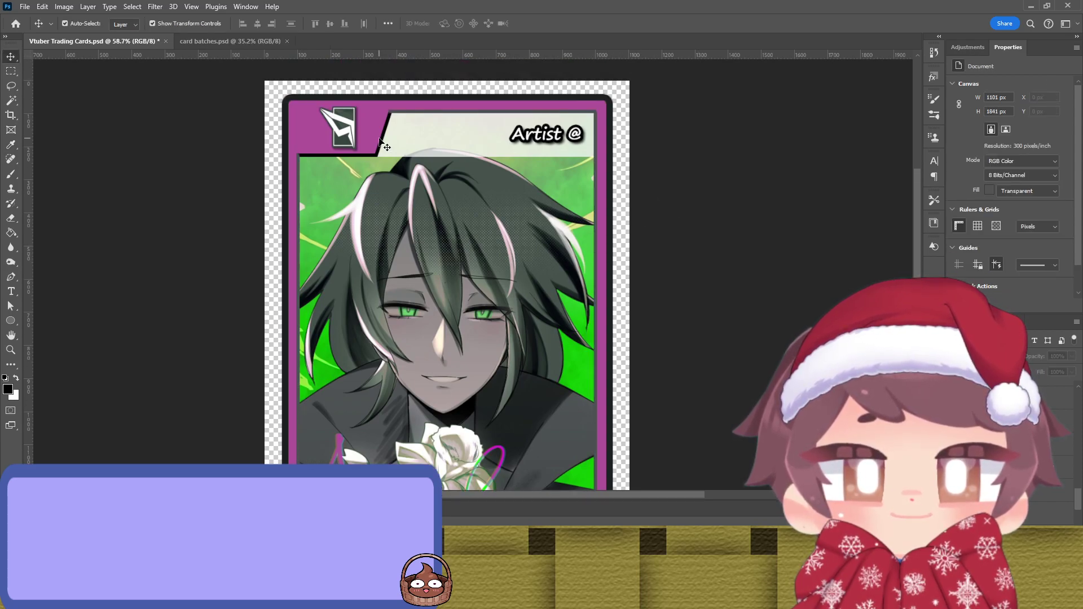
left_click(386, 151)
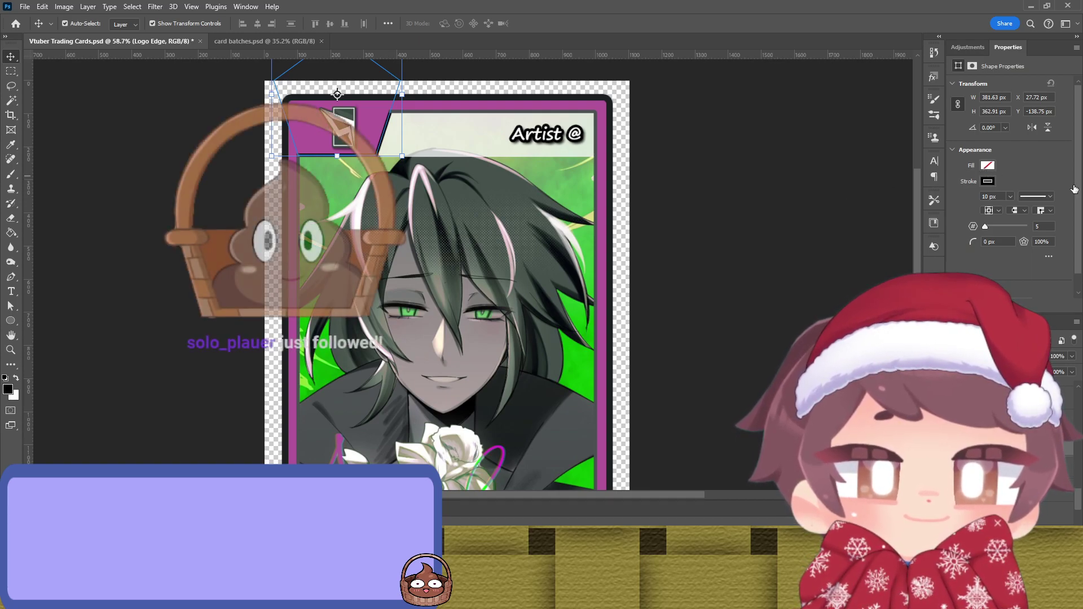
key("alt+BackSpace")
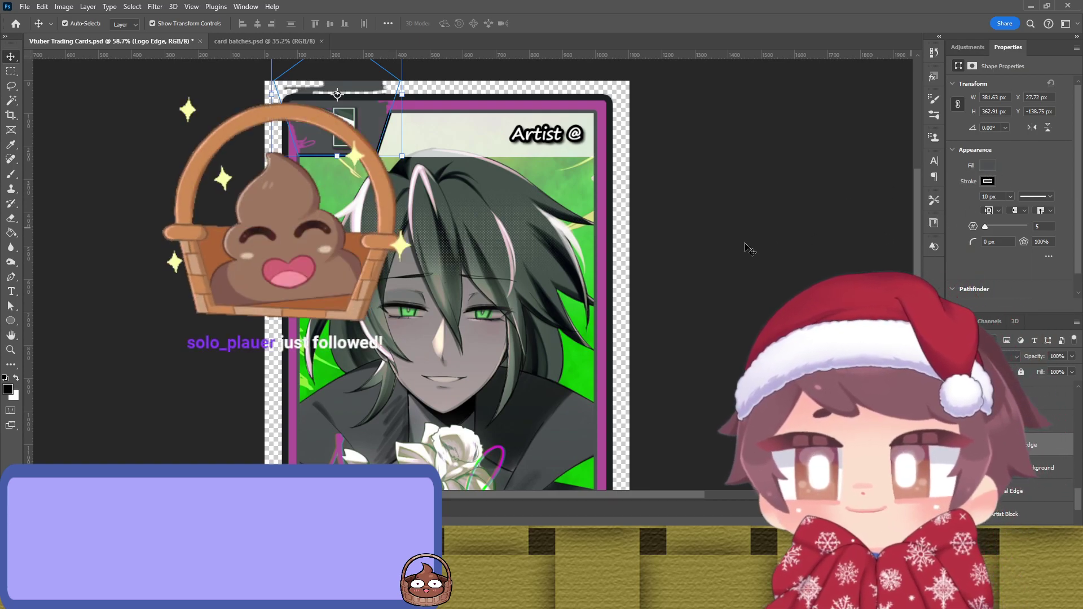
left_click(702, 244)
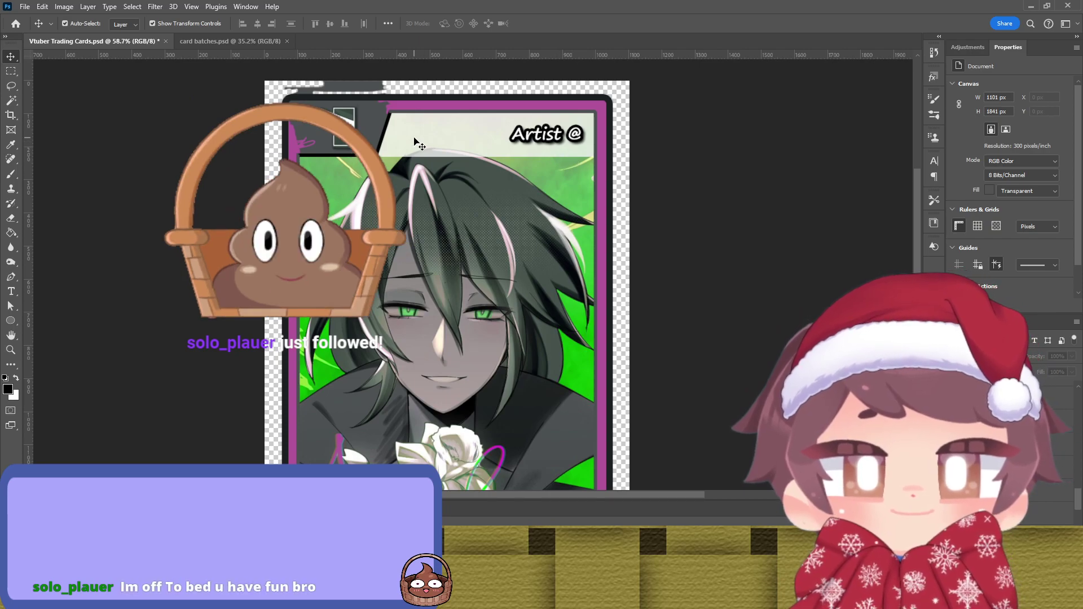
key("ctrl+z")
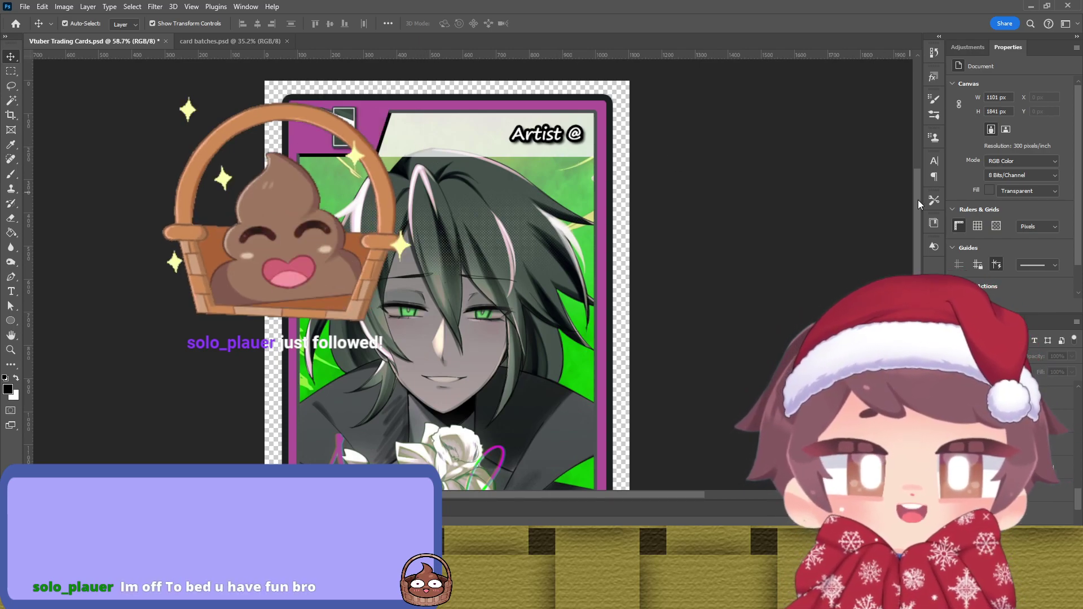
left_click(383, 138)
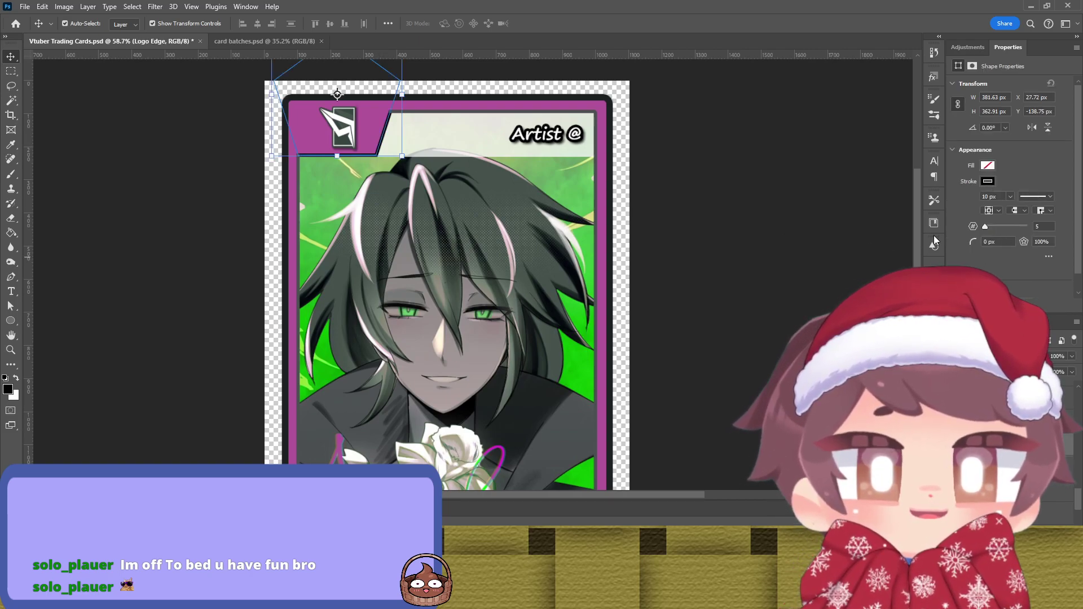
left_click(718, 237)
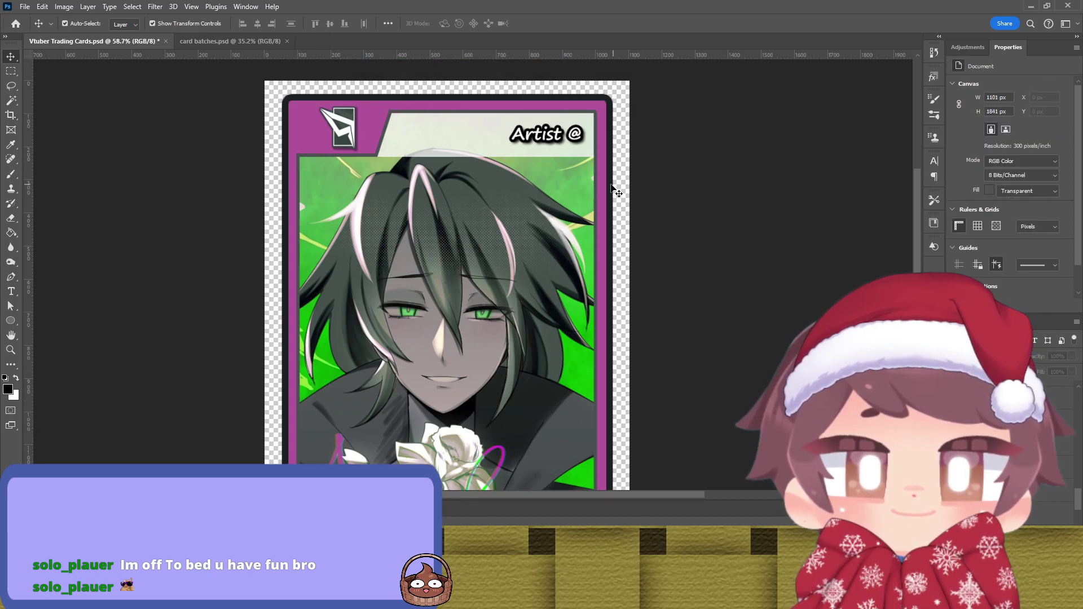
left_click(595, 184)
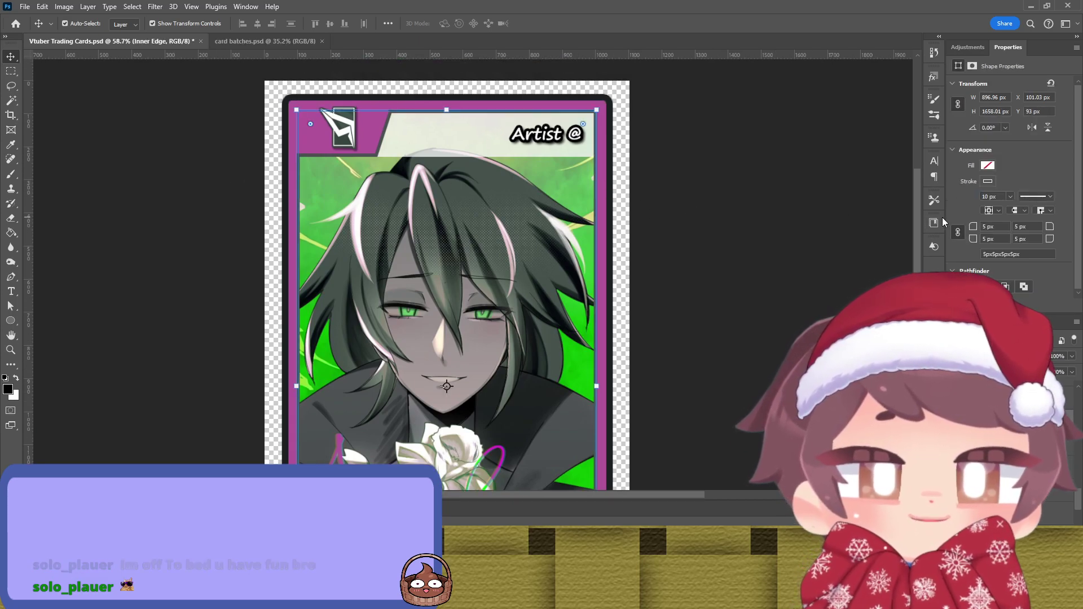
key("i")
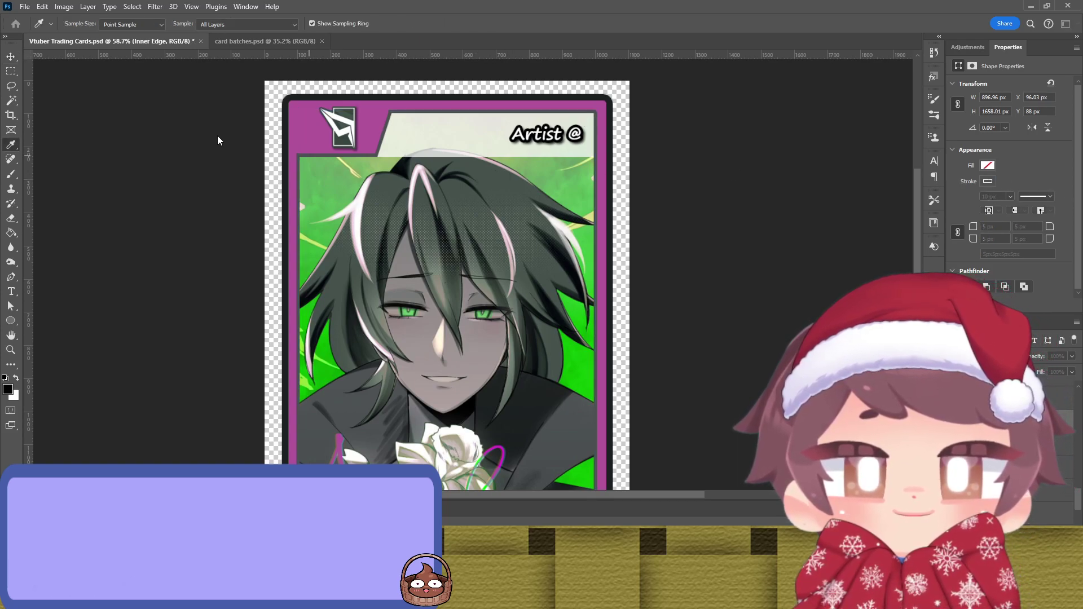
key("v")
left_click(703, 164)
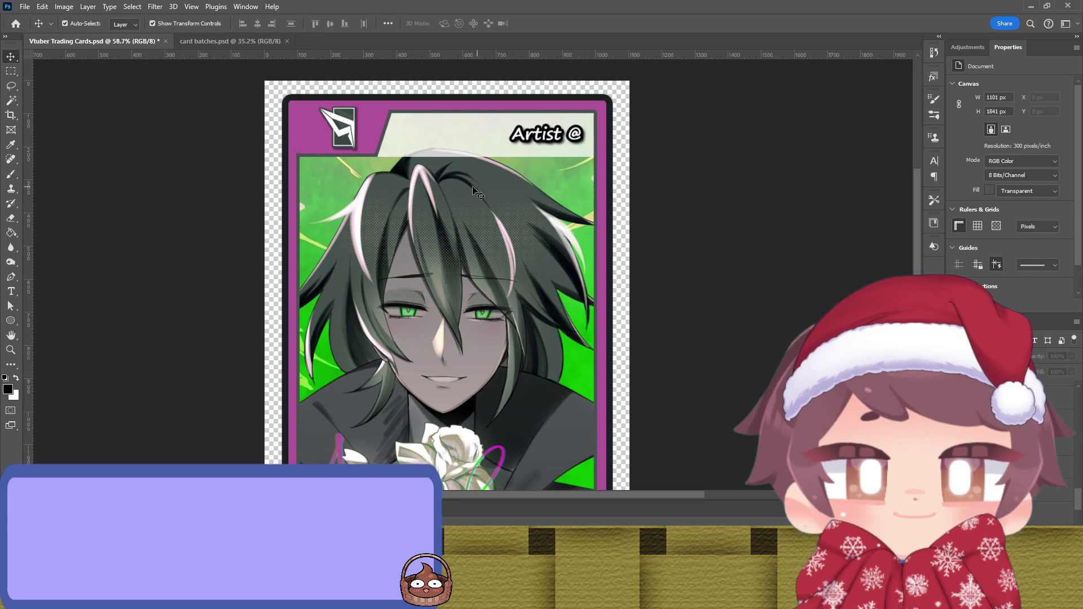
left_click(387, 159)
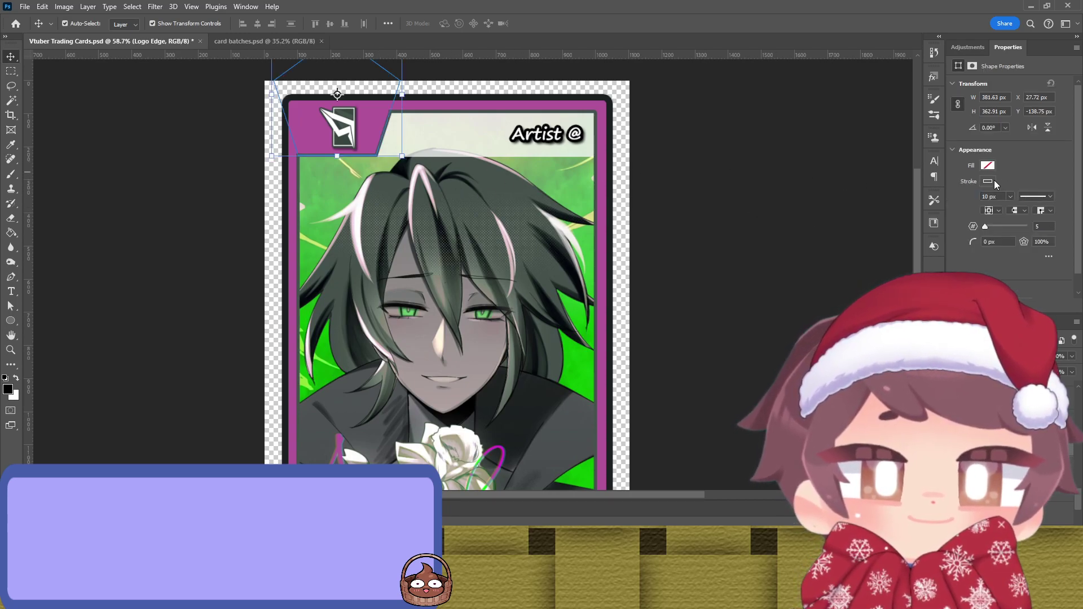
key("i")
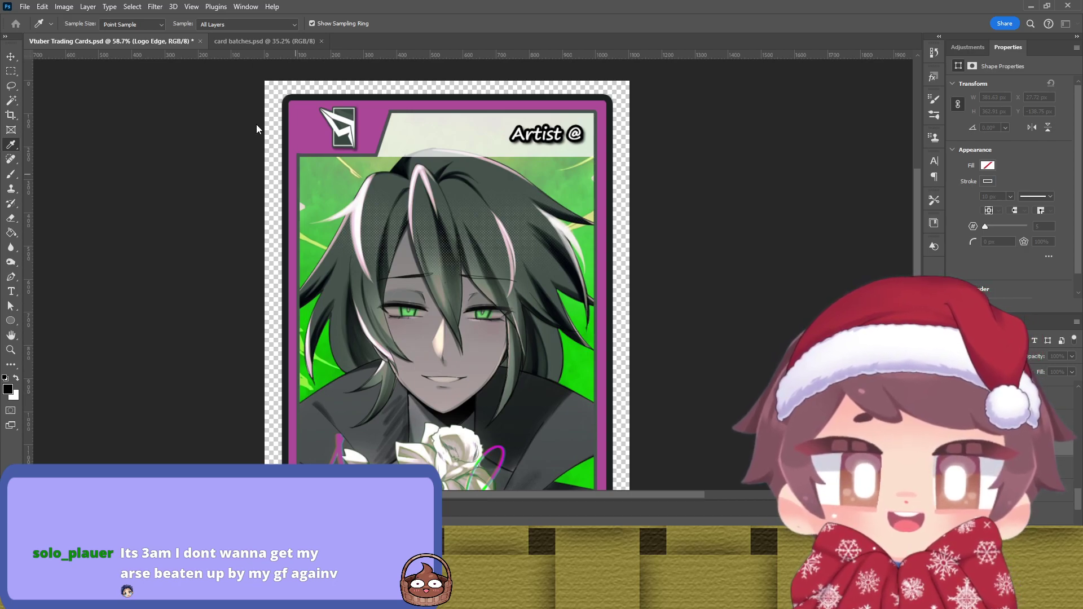
key("v")
left_click(739, 203)
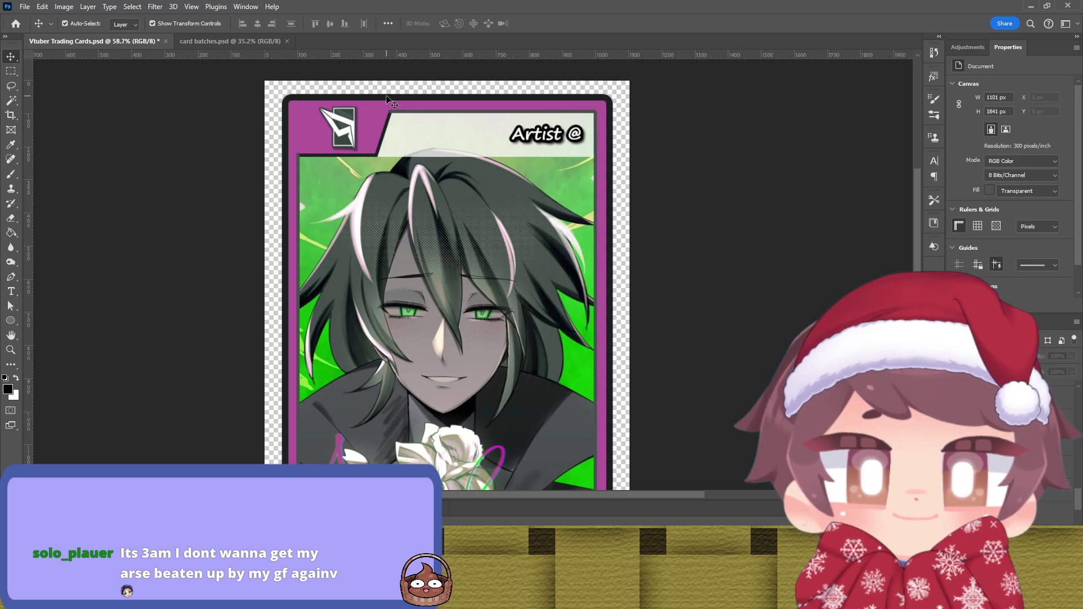
left_click(482, 123)
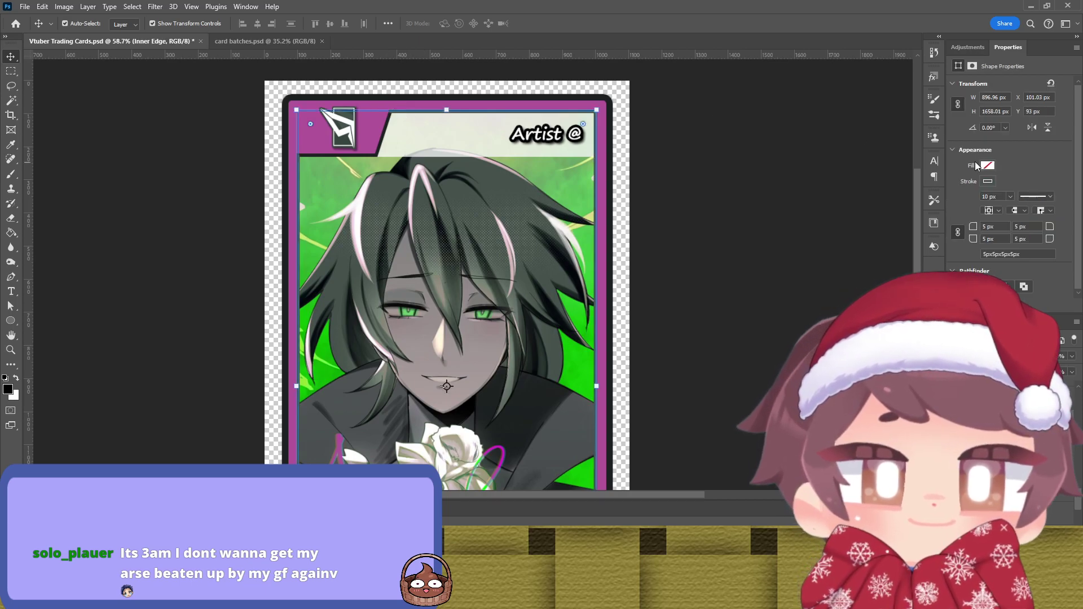
left_click(857, 242)
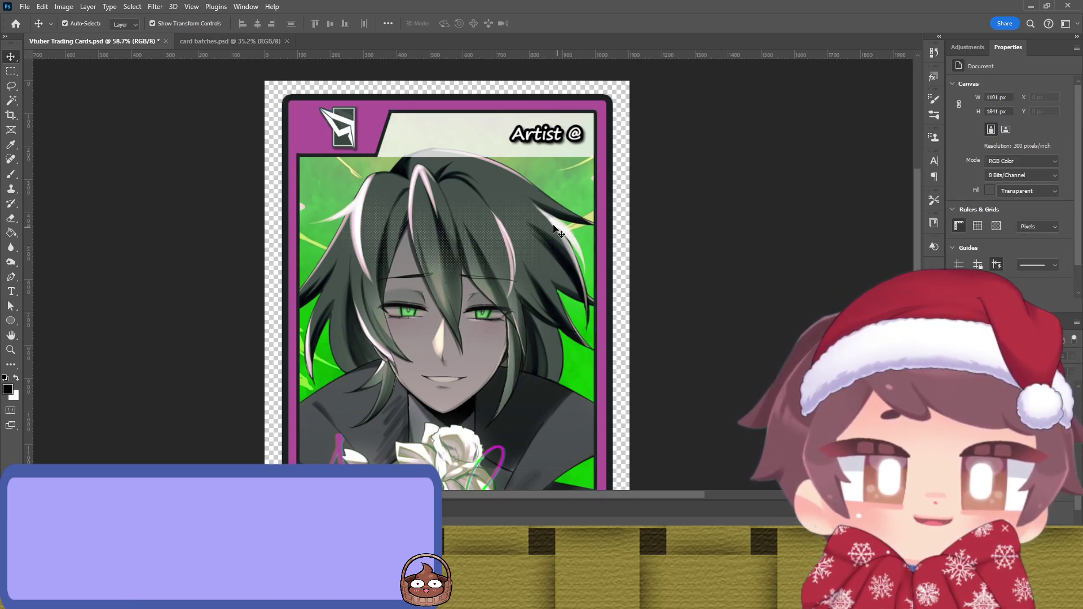
left_click(611, 105)
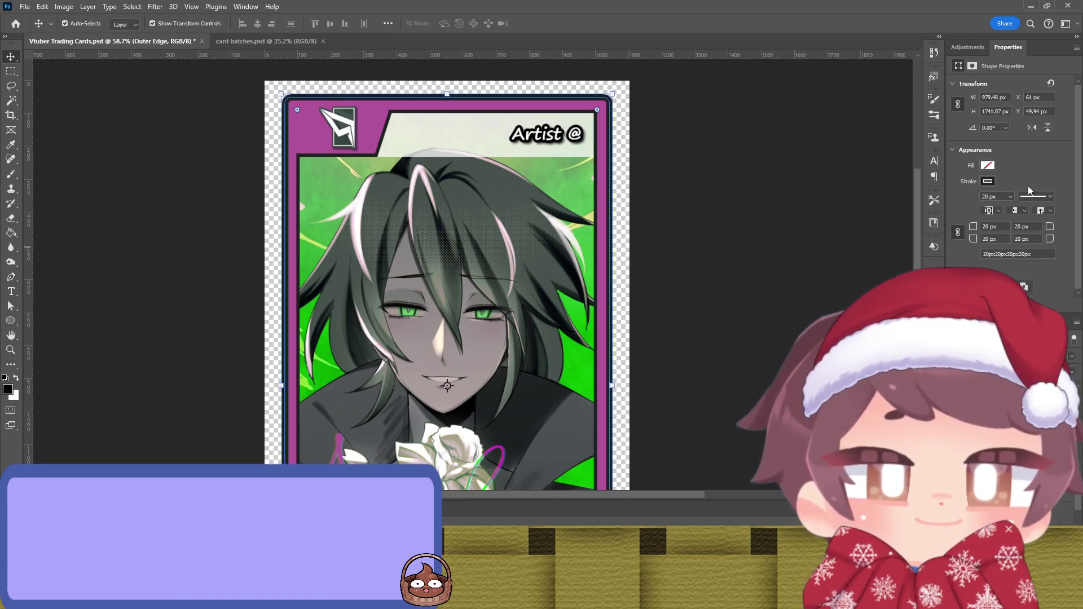
key("i")
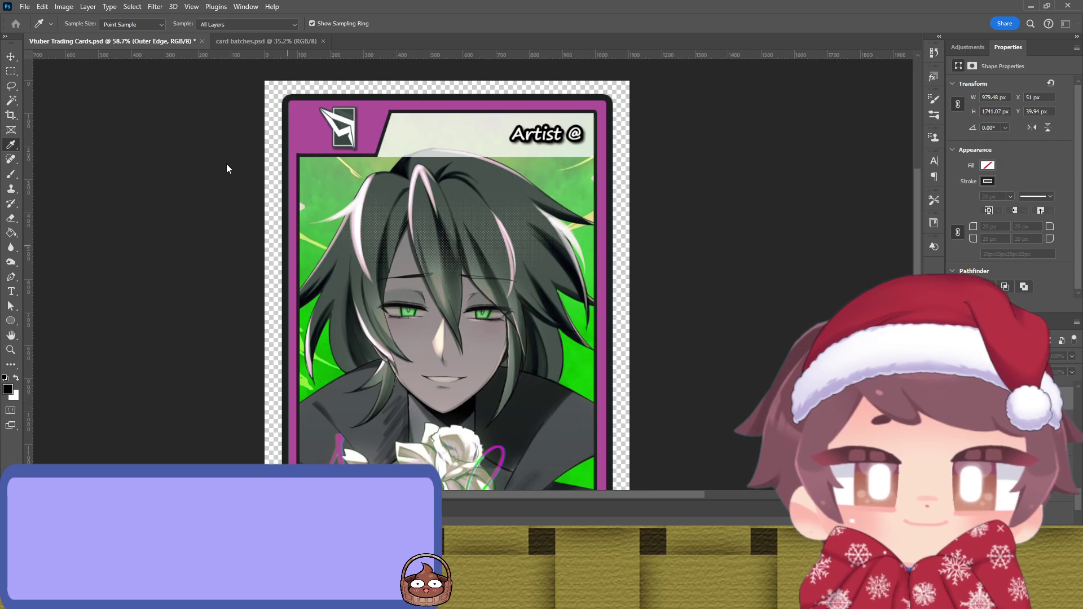
key("v")
Step: Deselect the Outer Edge layer and zoom out to about 34% so the card shows from emblem to name banner
left_click(810, 162)
scroll(716, 173, "down", 2)
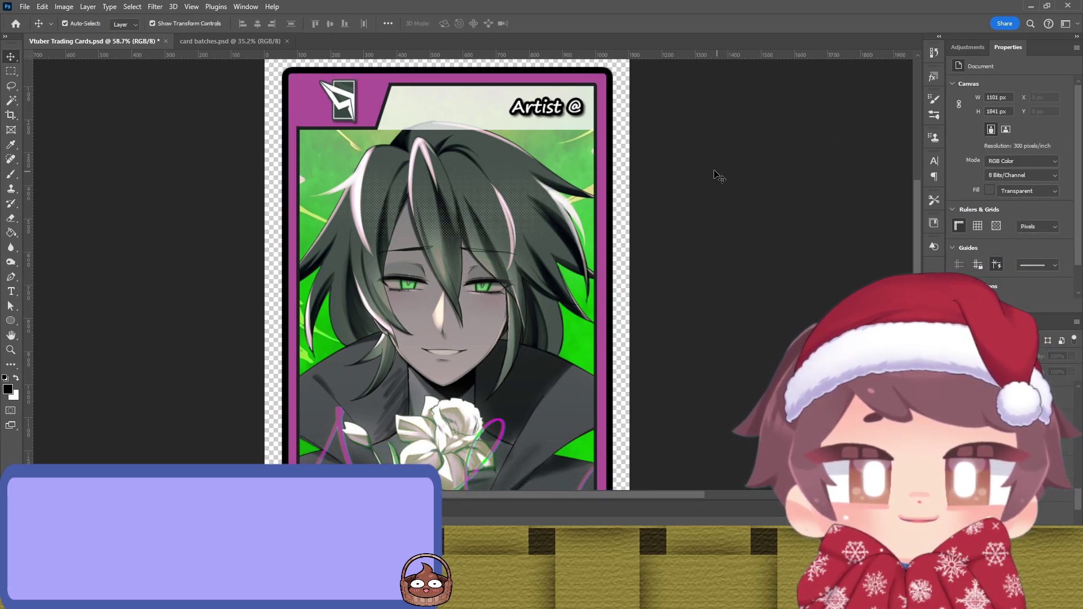
scroll(709, 171, "down", 4)
scroll(705, 170, "up", 2)
scroll(705, 170, "up", 4)
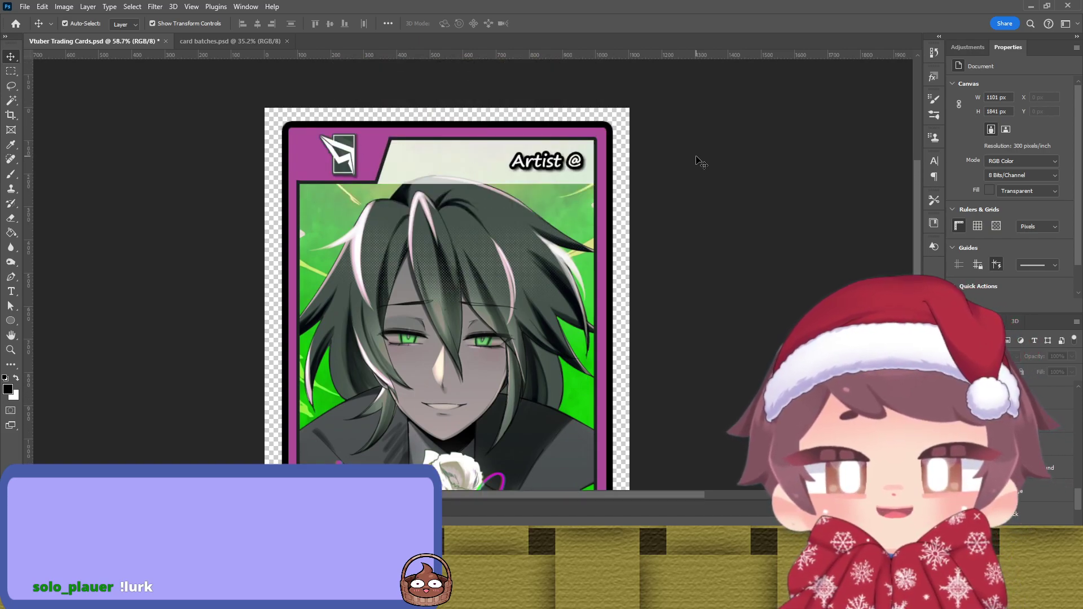
scroll(690, 165, "up", 1)
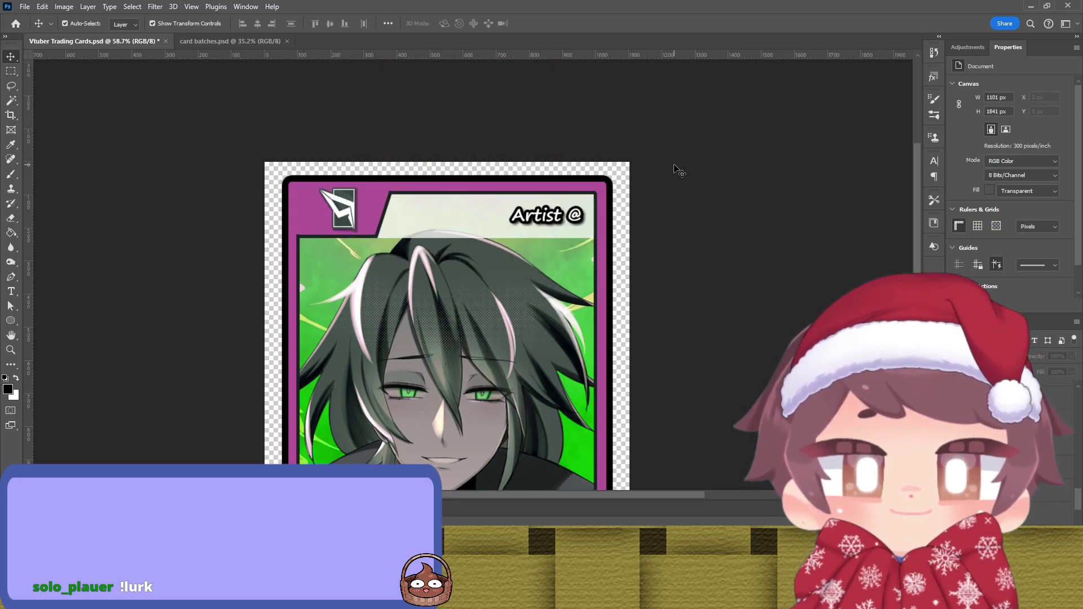
scroll(671, 168, "down", 1)
scroll(664, 170, "down", 1)
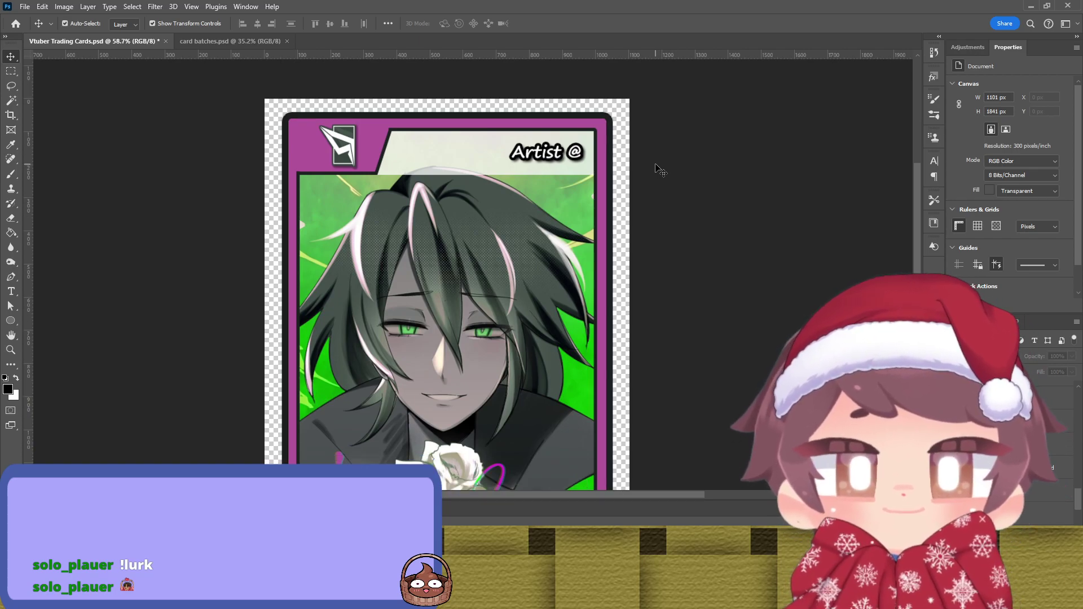
scroll(662, 171, "down", 1)
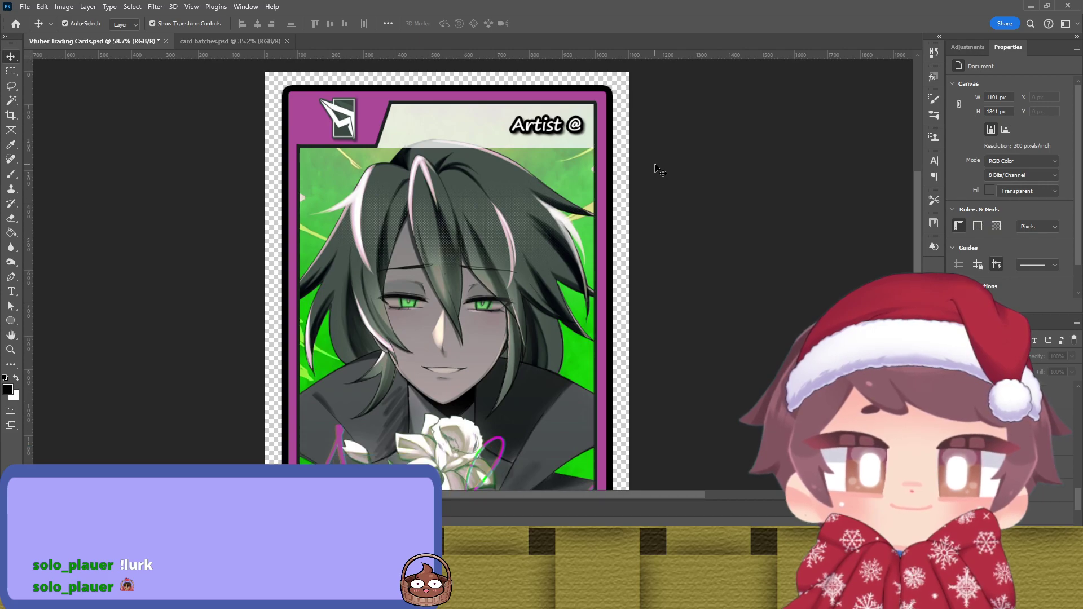
scroll(660, 171, "down", 1)
scroll(660, 170, "down", 3)
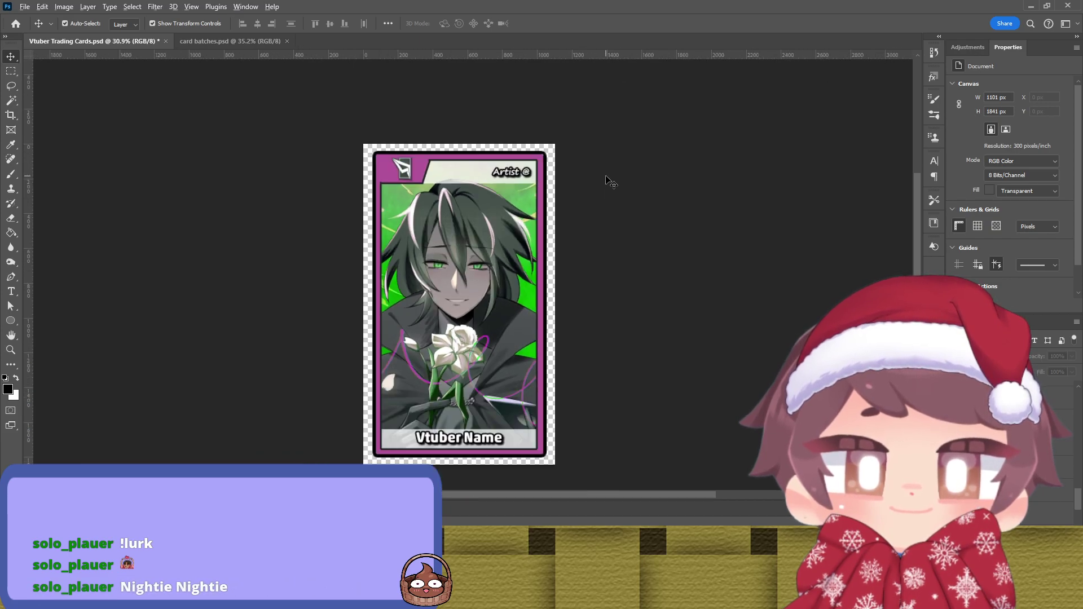
scroll(611, 181, "up", 1)
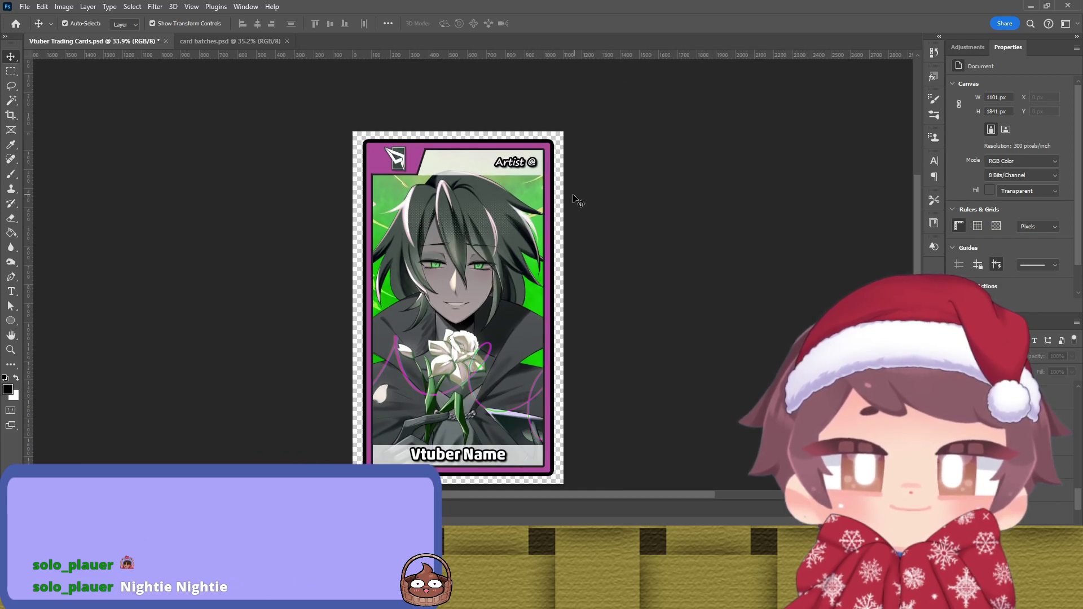
scroll(570, 201, "down", 1)
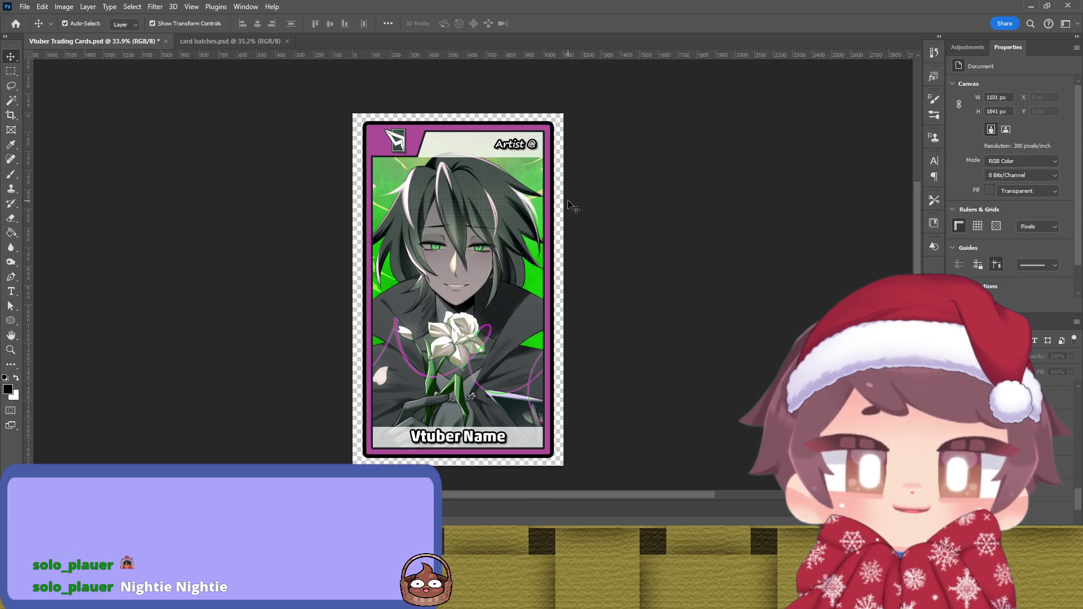
Step: Try several Eyedropper colours from the artwork as the Artist banner's fill, previewing each
left_click(456, 153)
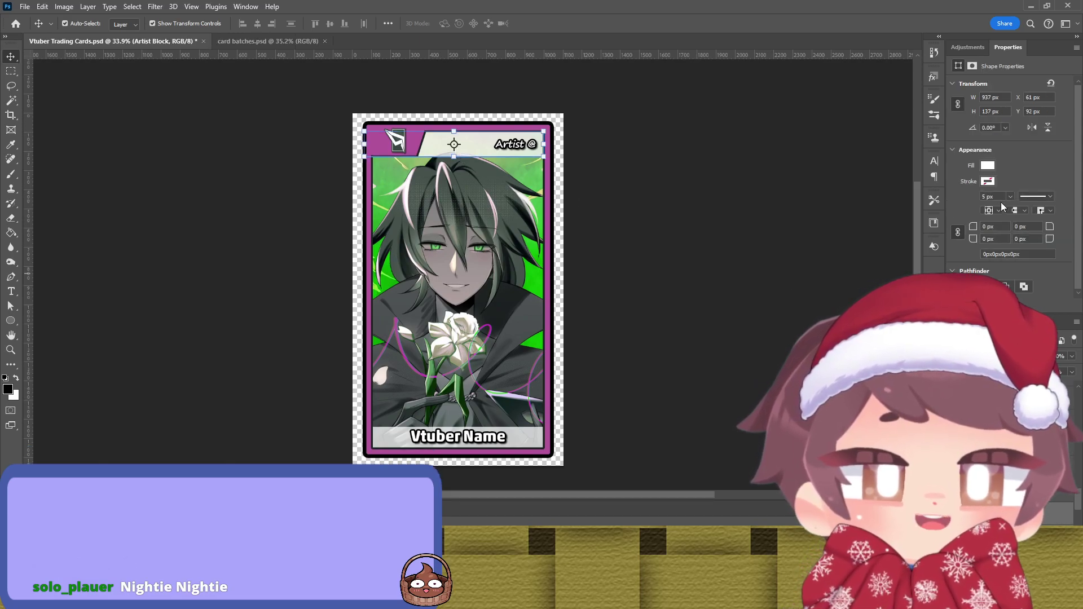
key("i")
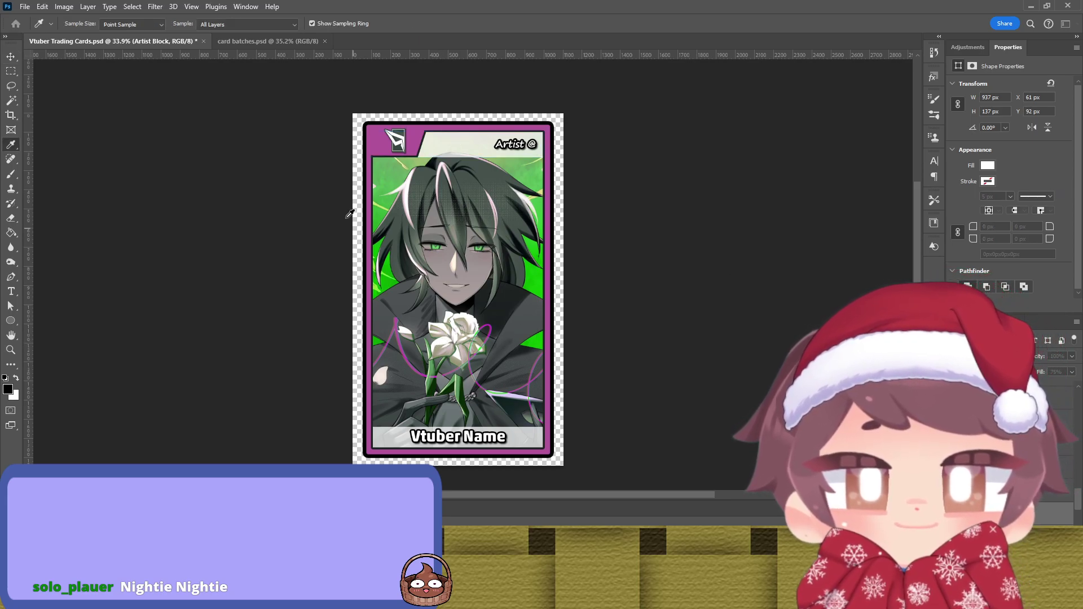
key("v")
left_click(635, 231)
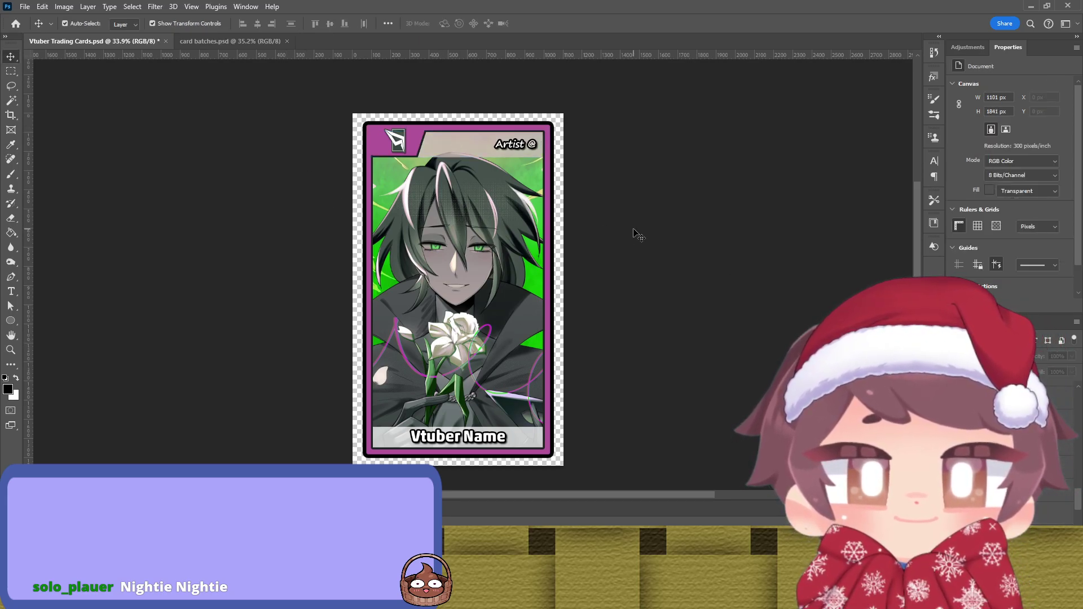
left_click(486, 150)
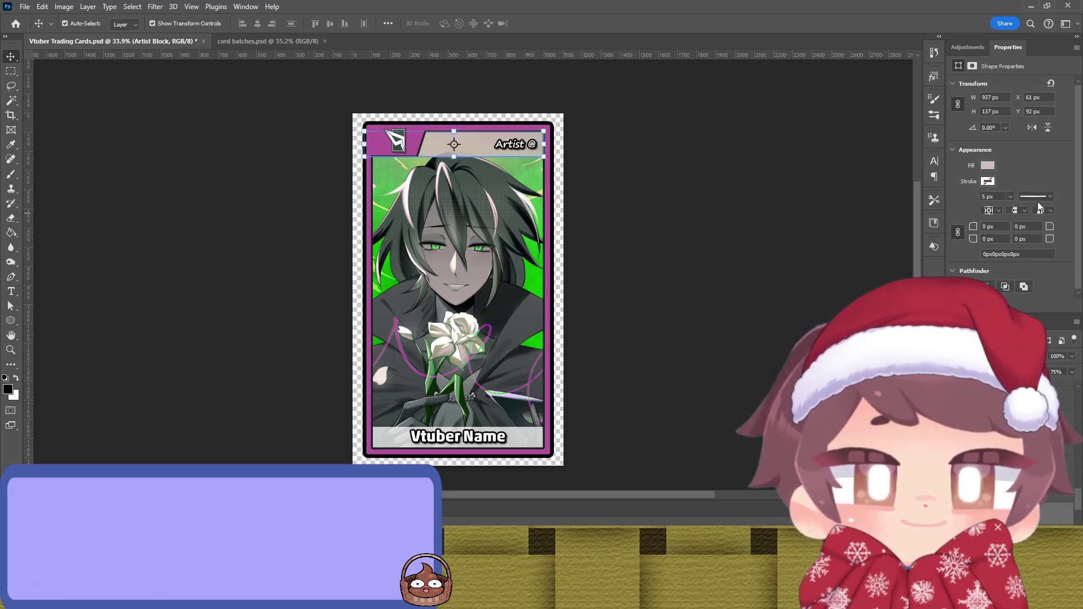
key("i")
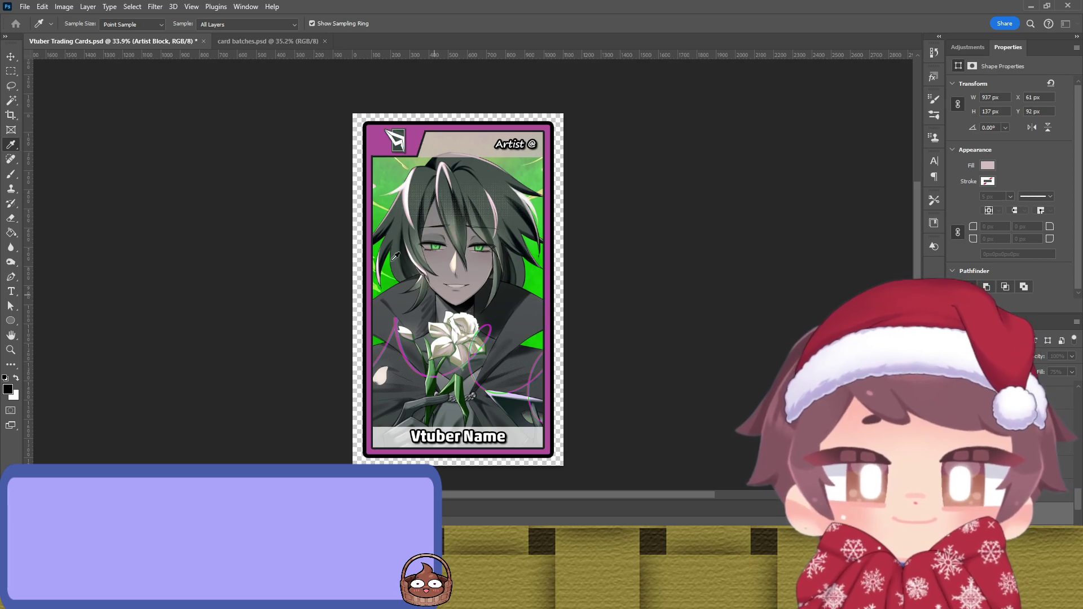
key("v")
left_click(684, 206)
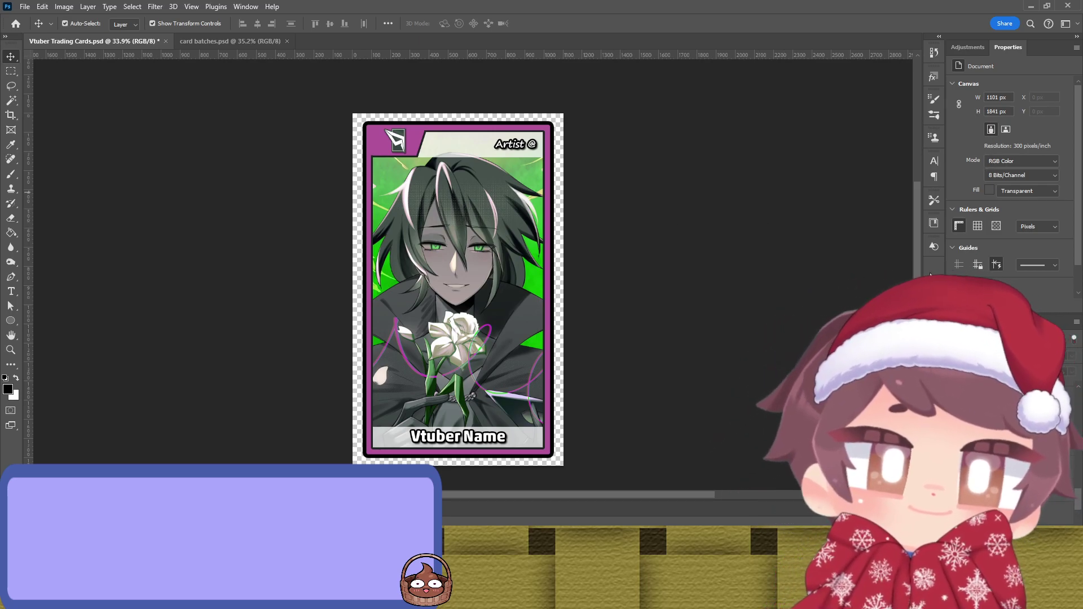
left_click(446, 138)
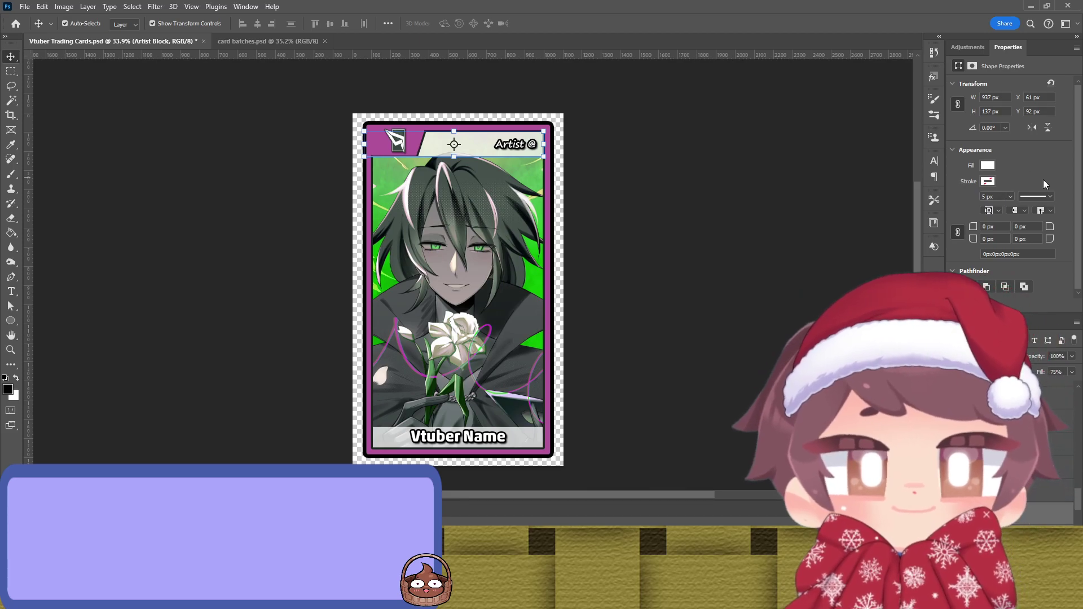
key("i")
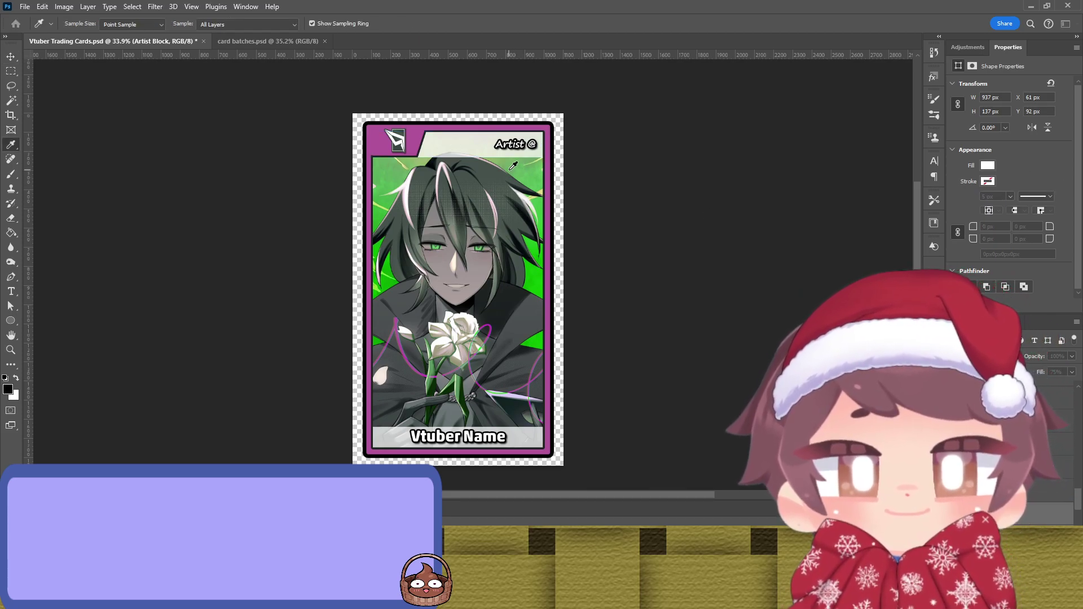
key("v")
left_click(255, 120)
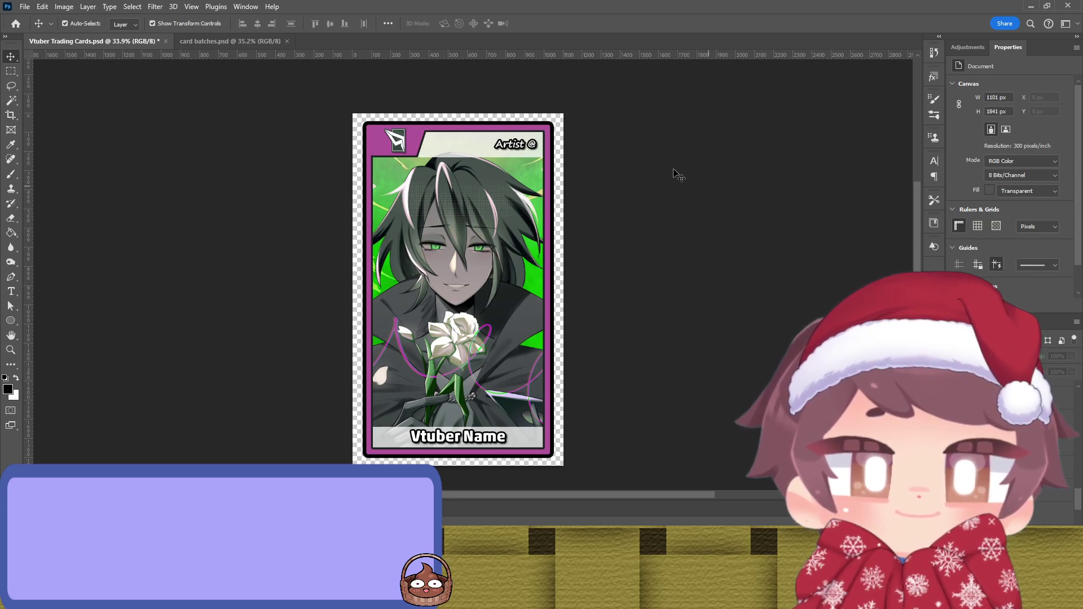
Step: Drop the banner's green fill and settle on a pale lavender sampled from the artwork
left_click(486, 143)
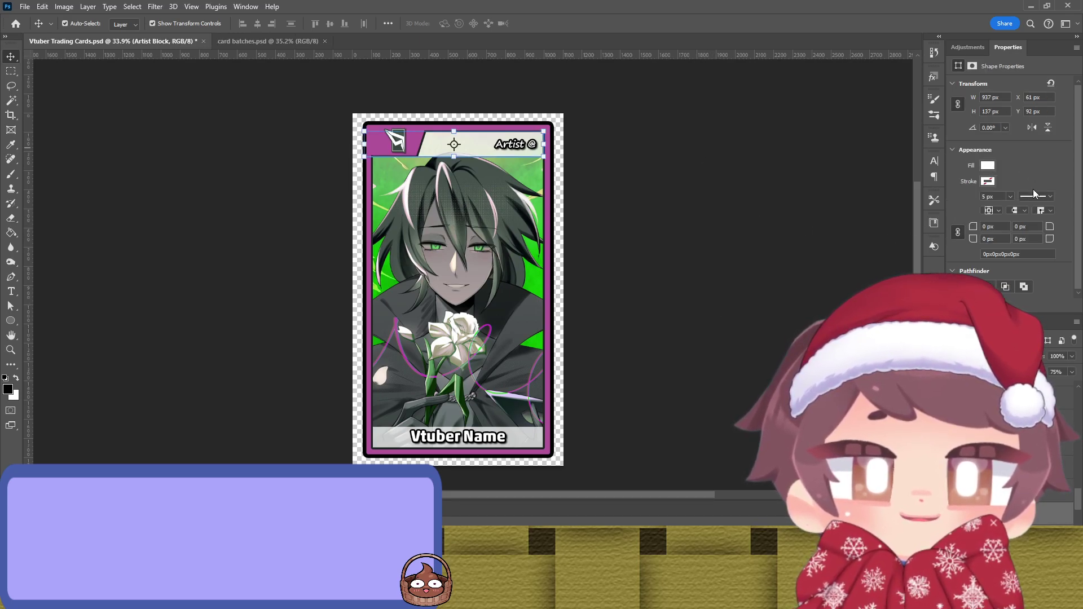
key("ctrl+z")
left_click(801, 226)
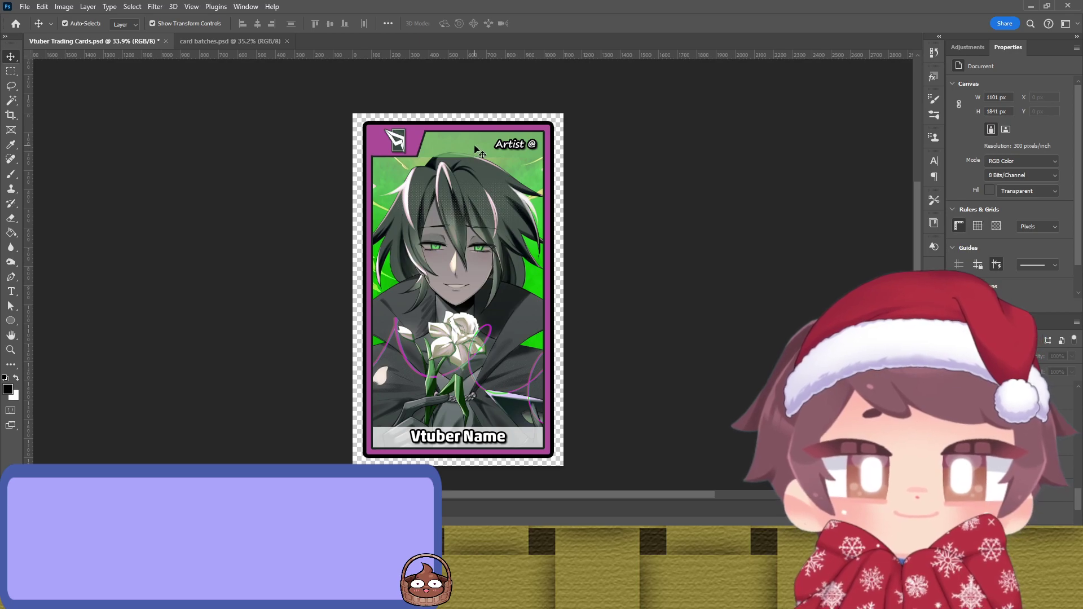
left_click(476, 151)
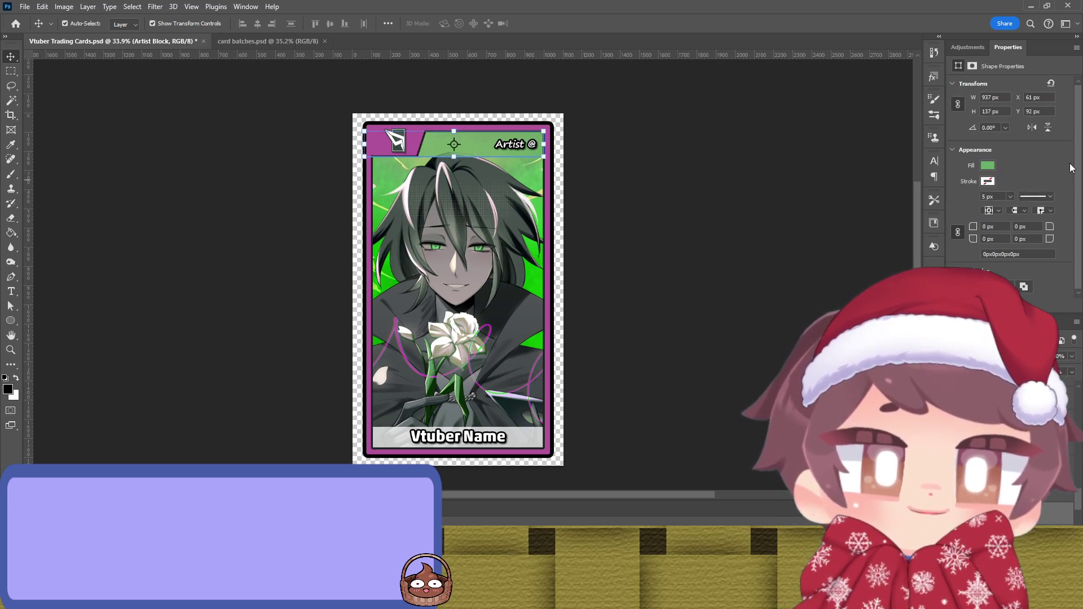
key("i")
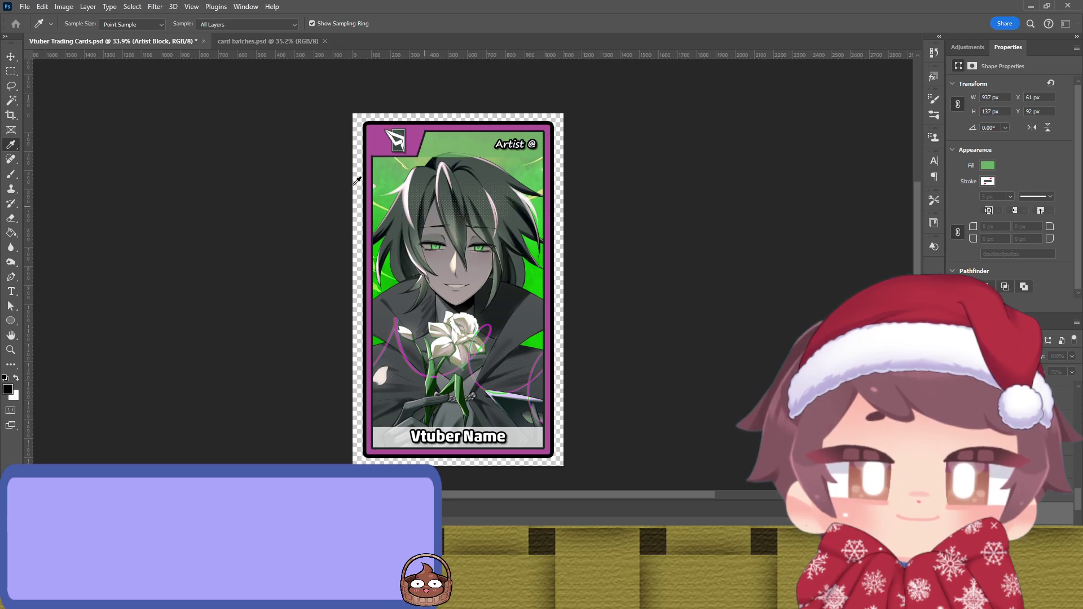
key("Delete")
key("v")
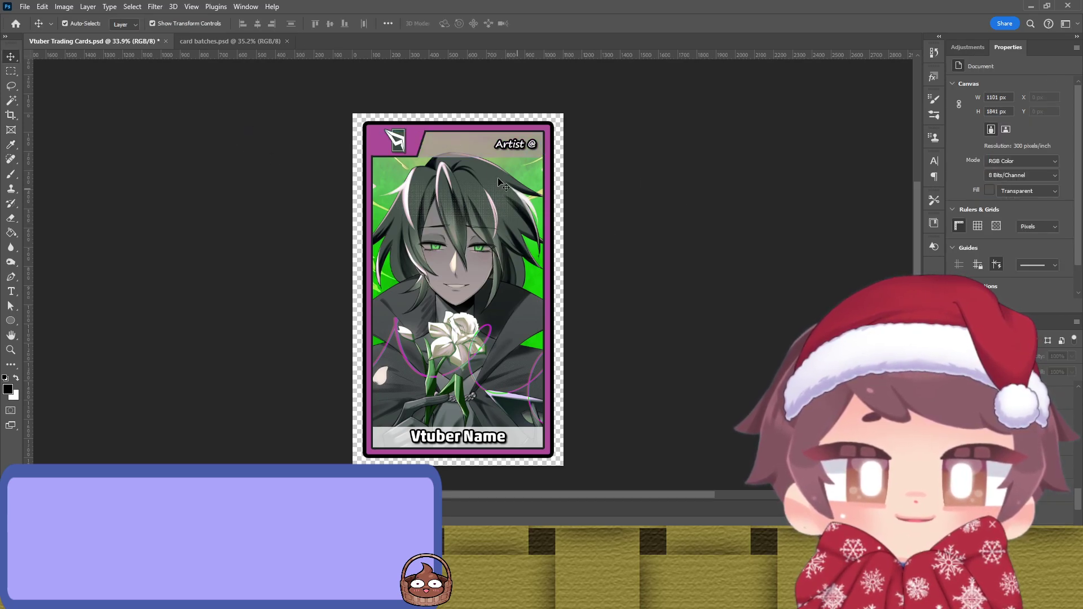
left_click(462, 148)
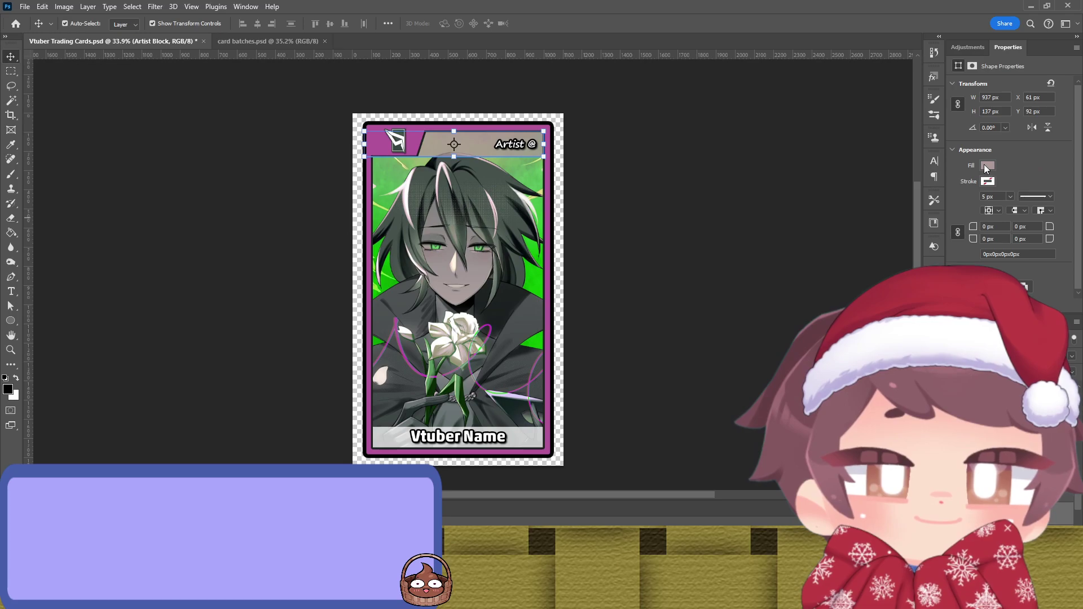
key("i")
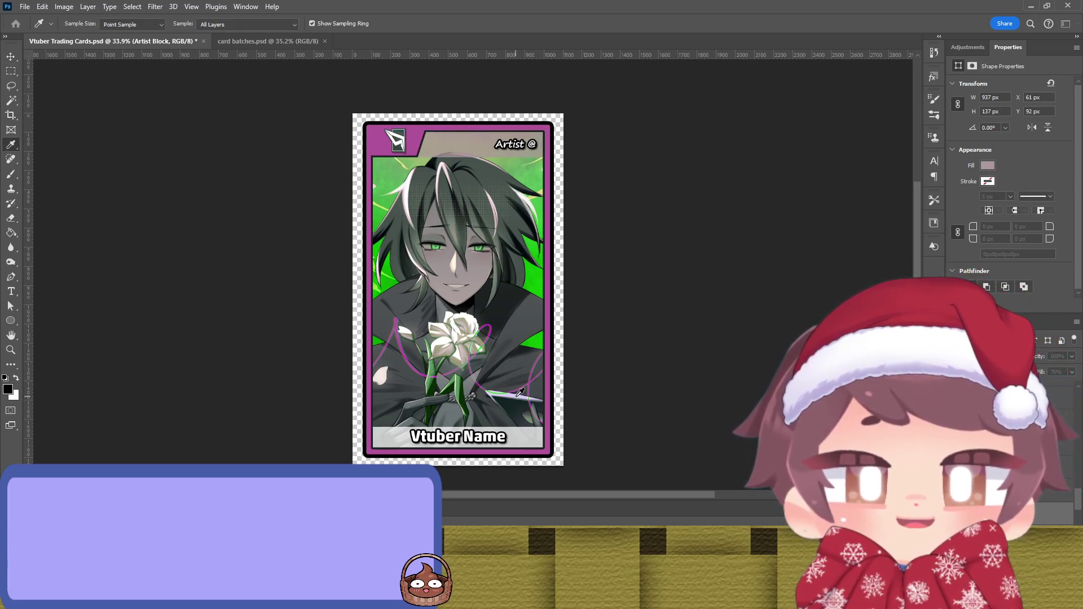
key("v")
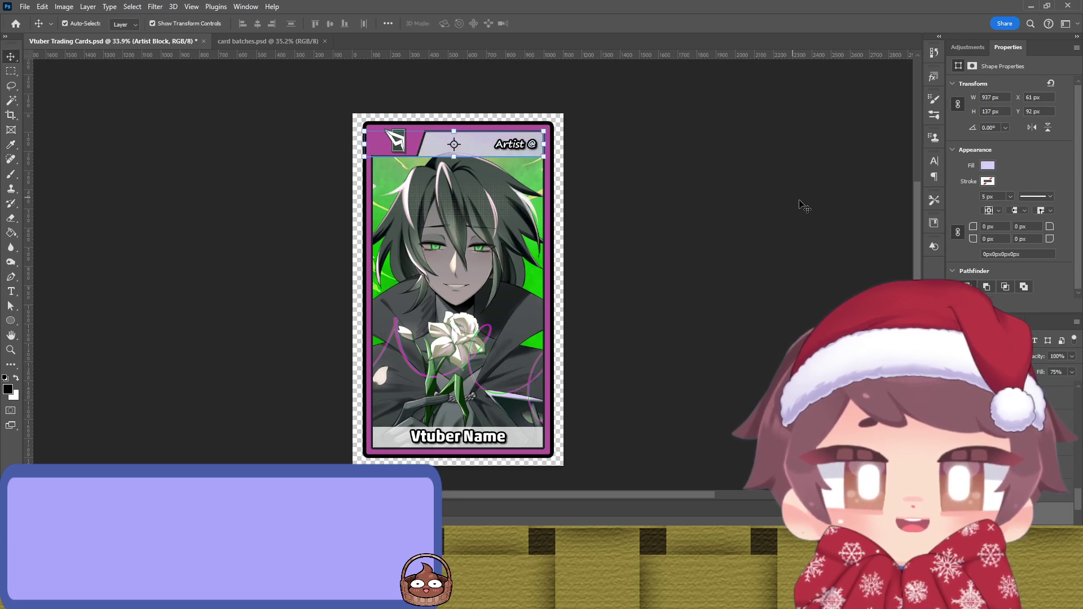
left_click(798, 203)
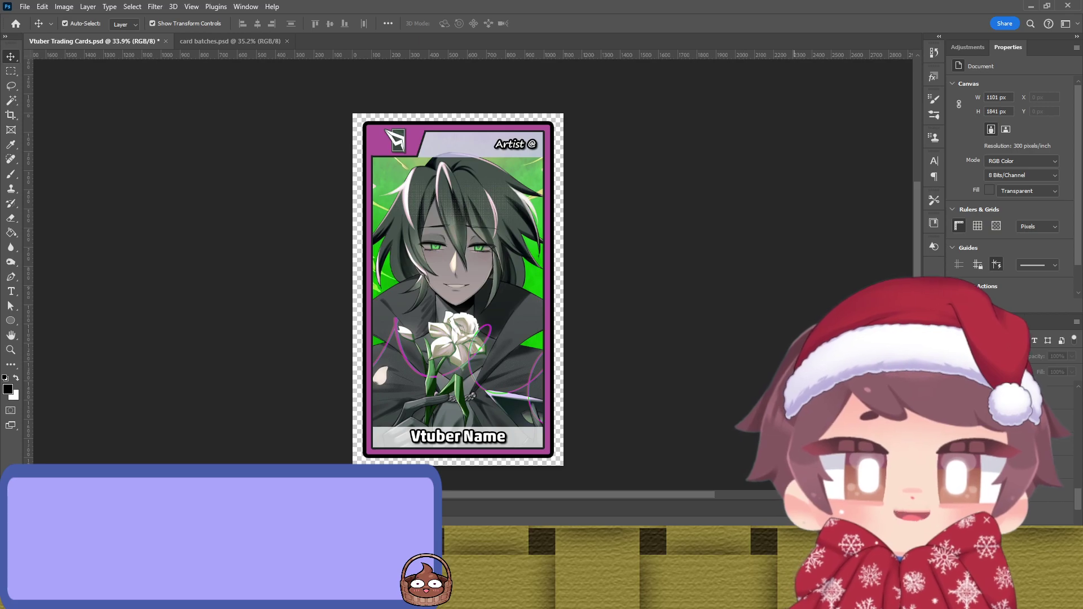
Step: Pick out the Artist @ text layer from the overlapping banner and artwork layers at the card top
left_click(533, 438)
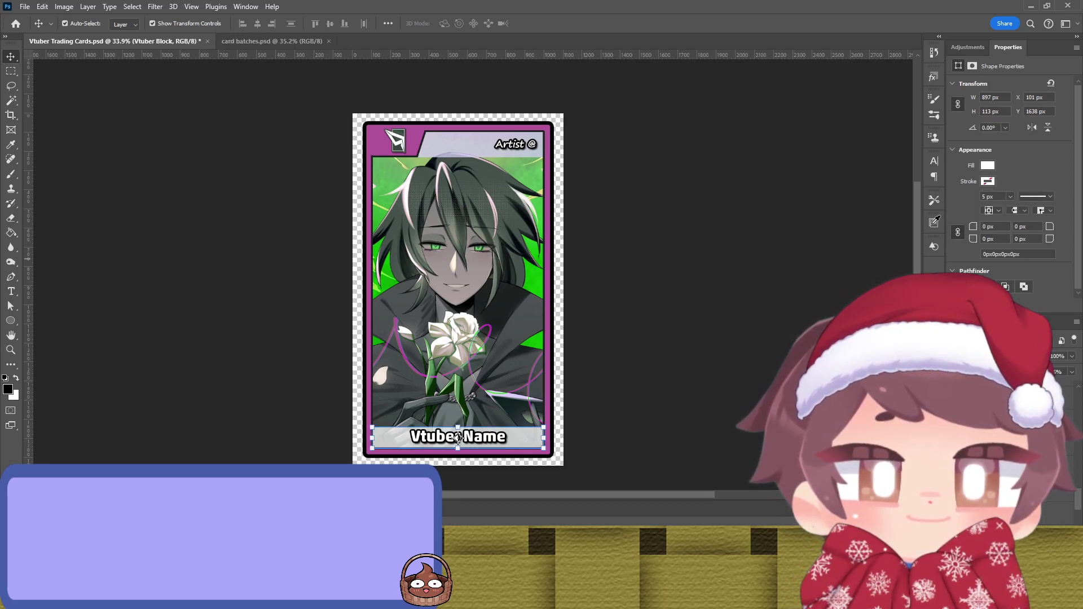
left_click(657, 284)
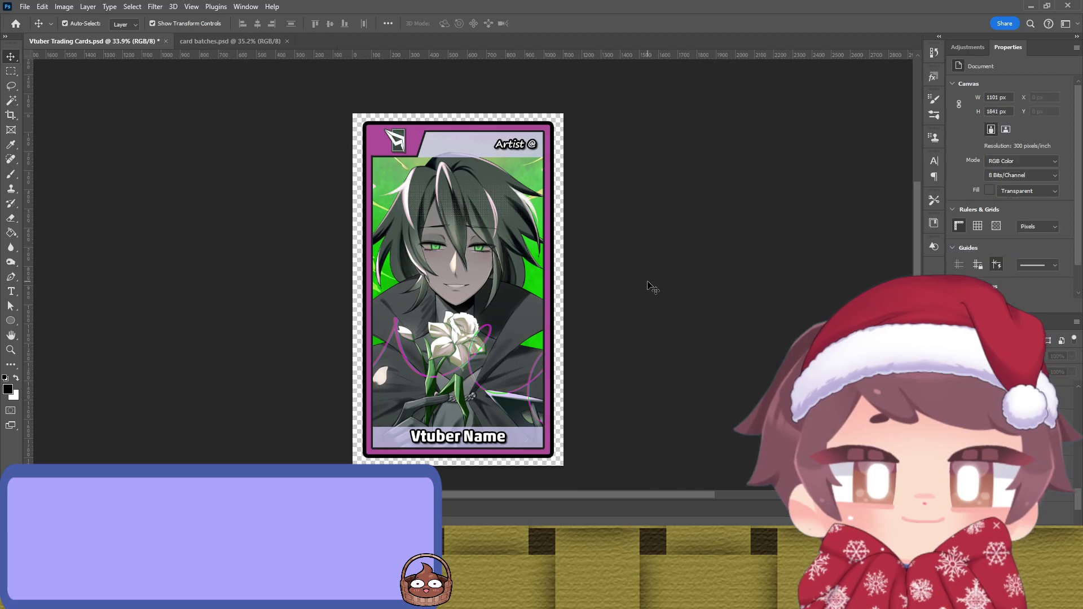
double_click(506, 149)
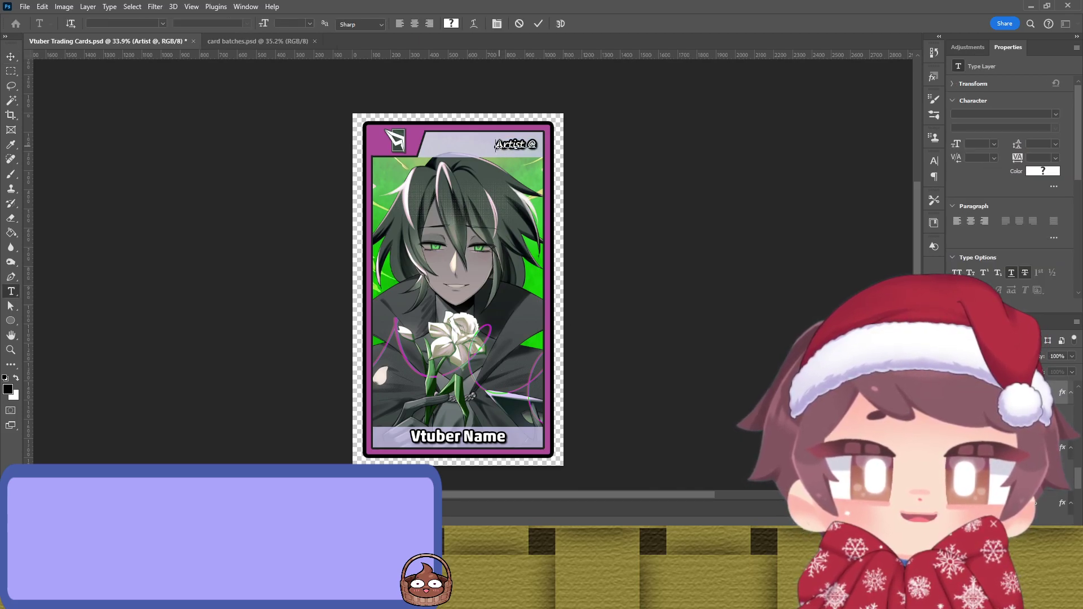
key("ctrl+Return")
key("v")
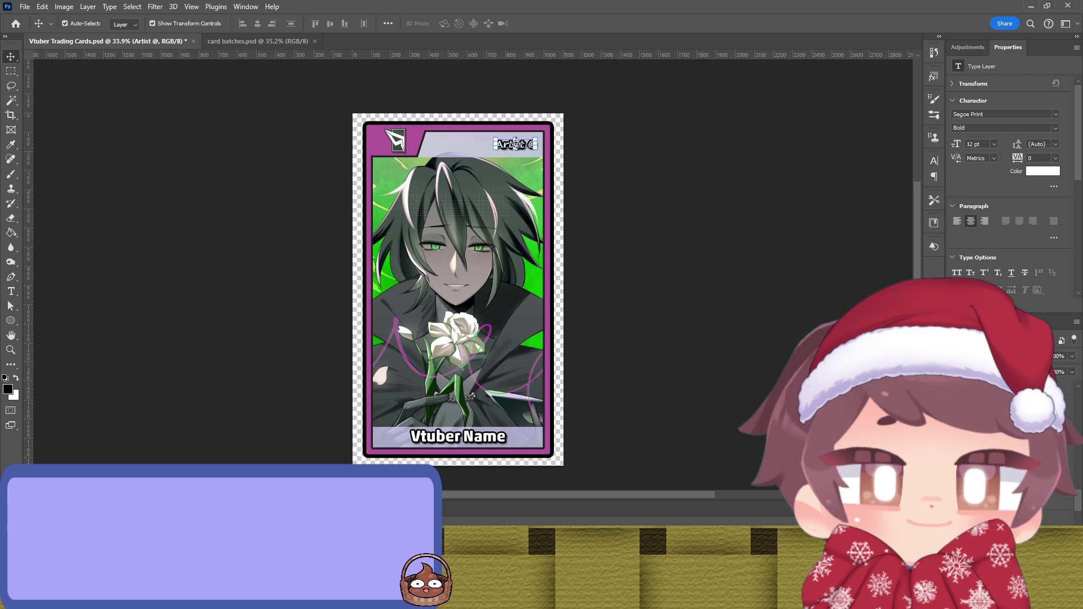
left_click(514, 144)
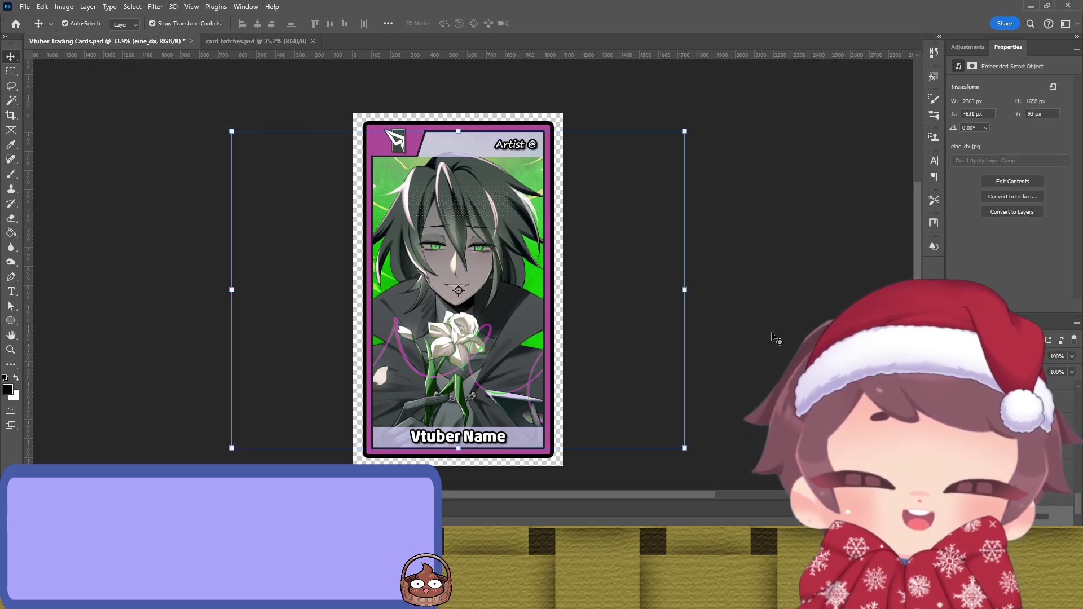
left_click(521, 153)
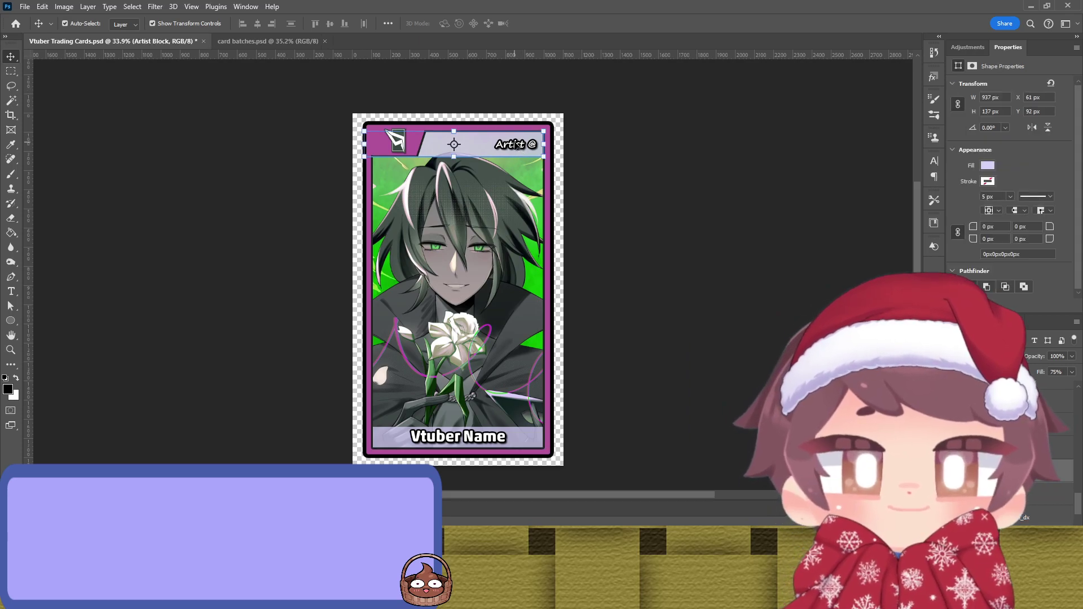
left_click(516, 145)
key("ctrl+t")
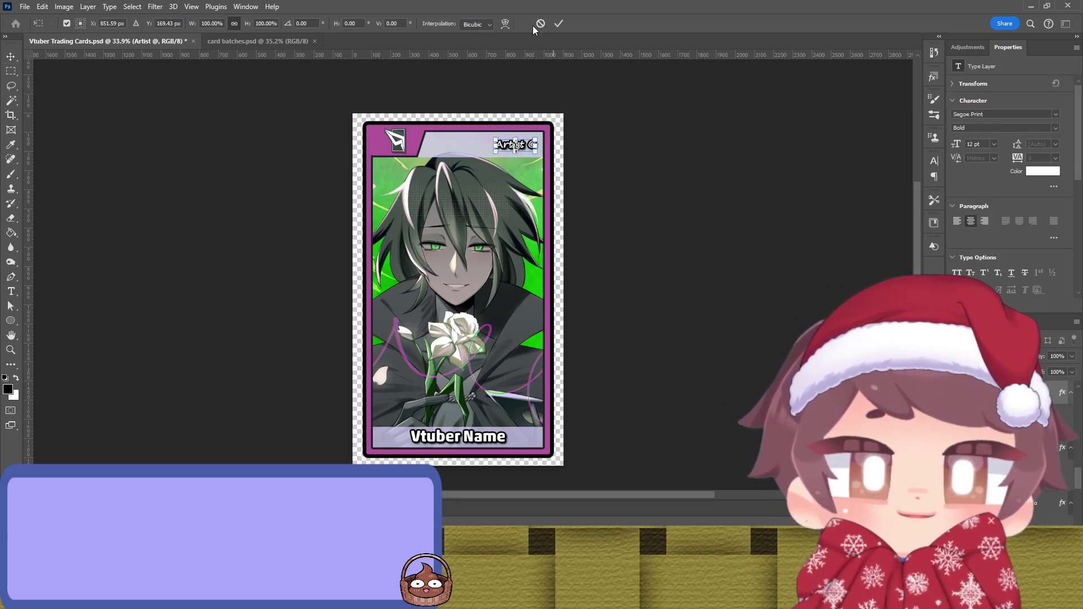
left_click(540, 24)
Step: Replace the word 'Artist' in the top label with the artist's handle and commit the text
key("t")
left_click_drag(508, 145, 495, 146)
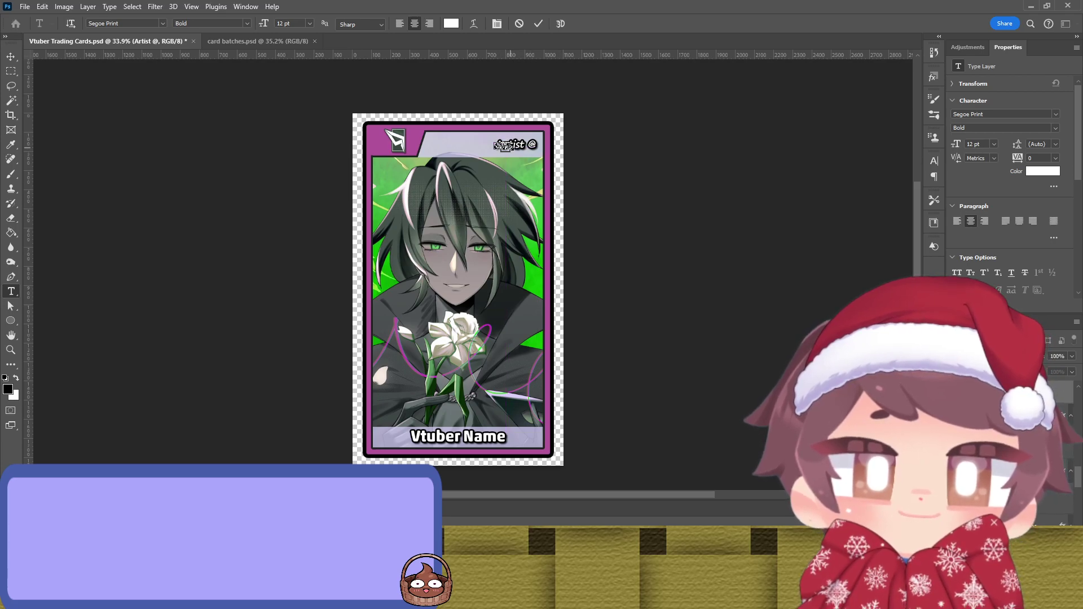
type("Ar")
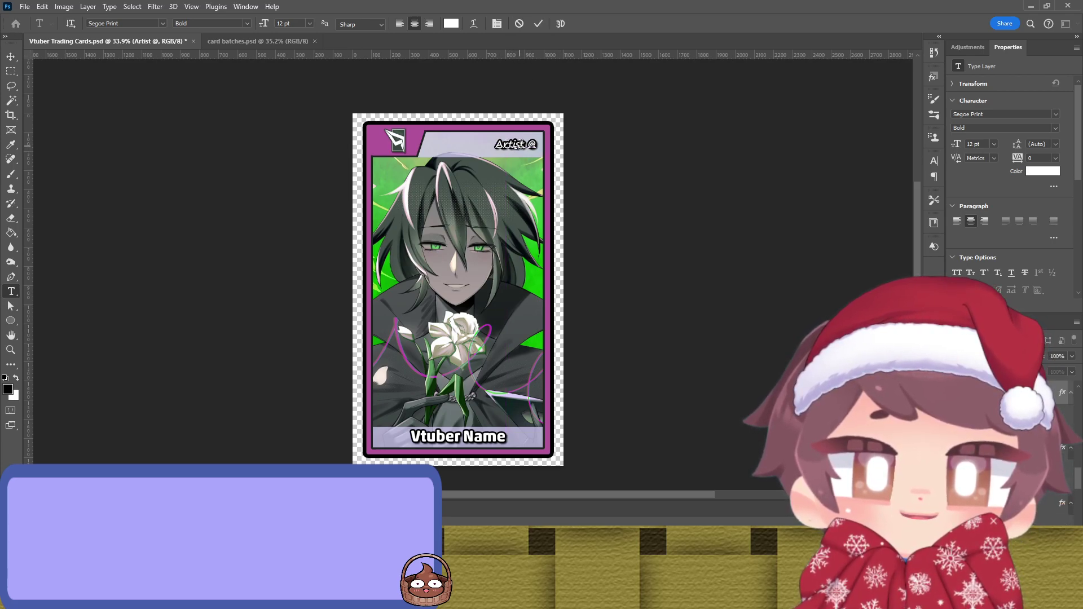
left_click_drag(526, 145, 479, 144)
key("BackSpace")
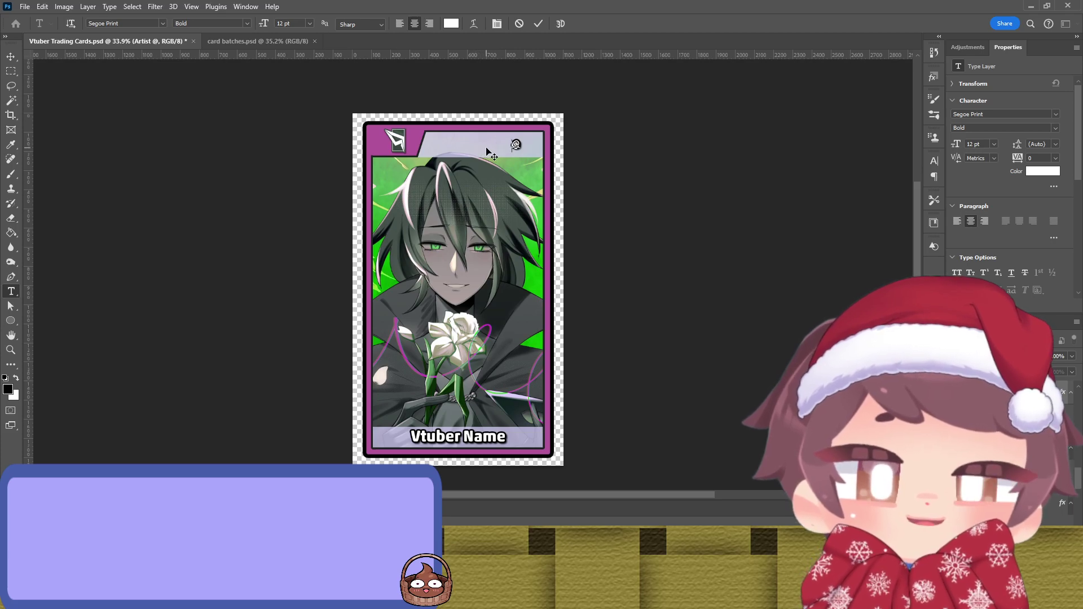
type("eine_dx")
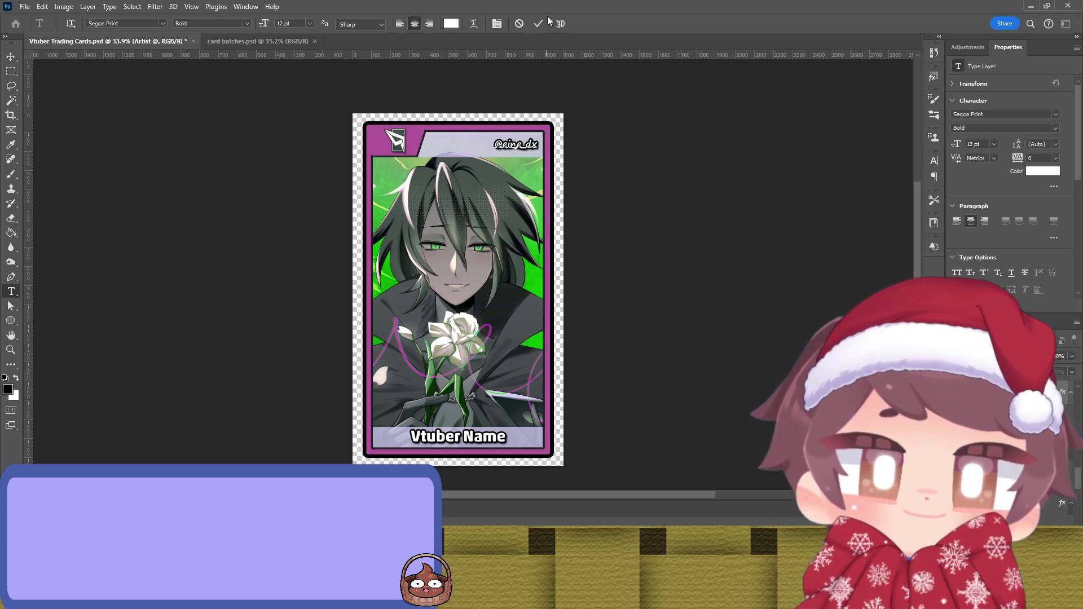
left_click(538, 24)
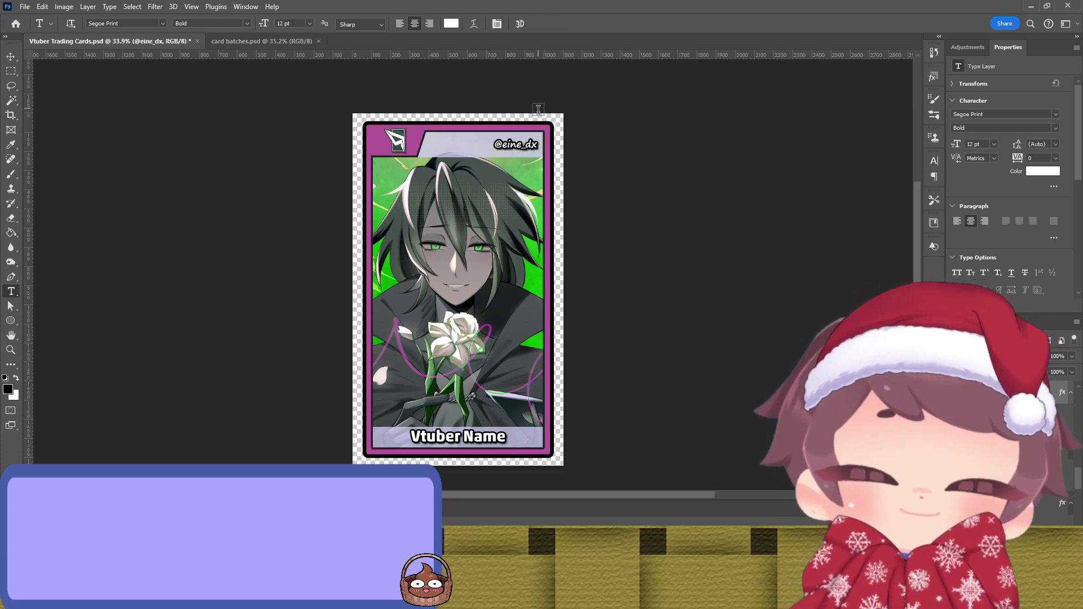
key("v")
left_click(585, 150)
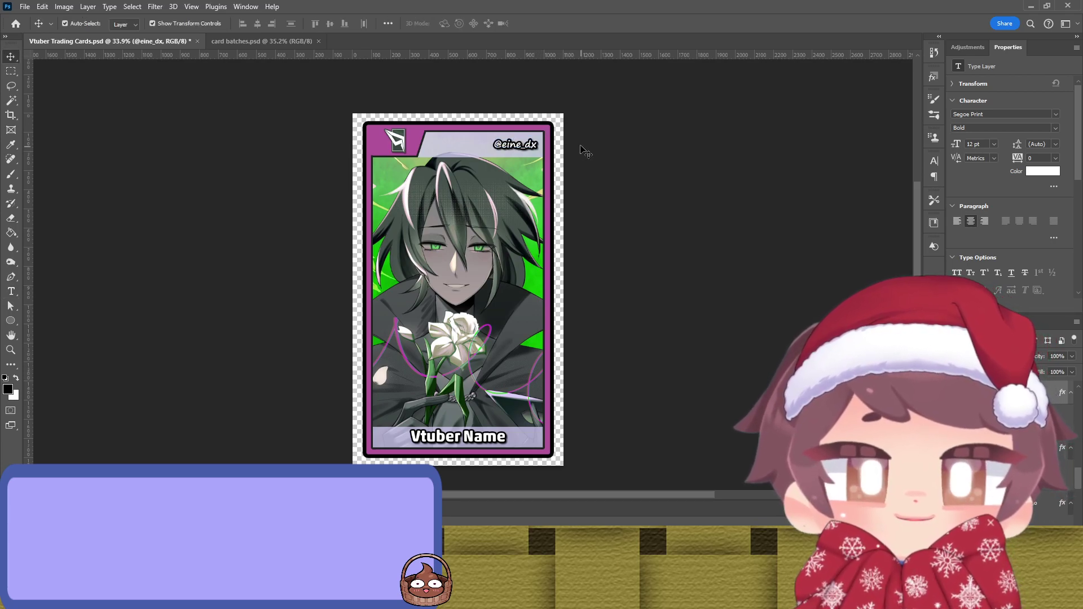
Step: Rename the Vtuber Name label to 'Modest Narcissus' and open the logo's 600x20042.jpg contents
double_click(490, 436)
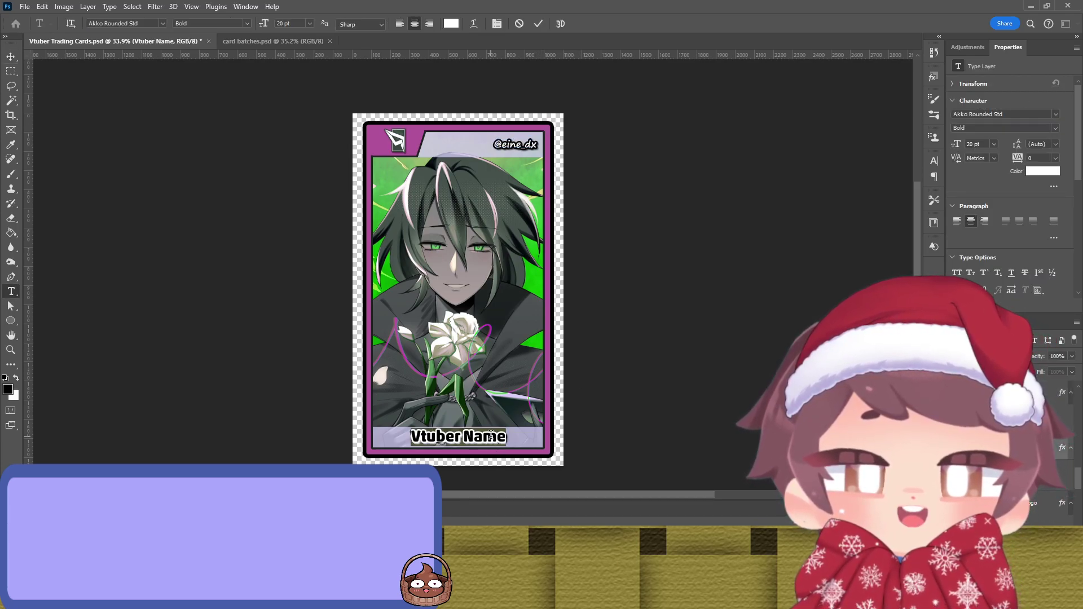
type("Modes")
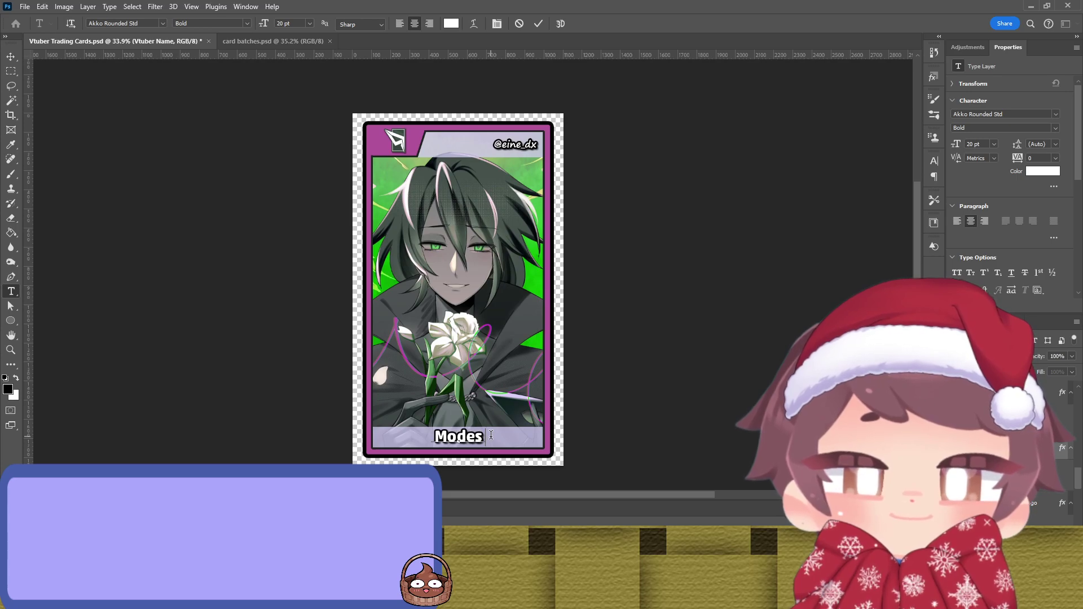
type("t Narcis")
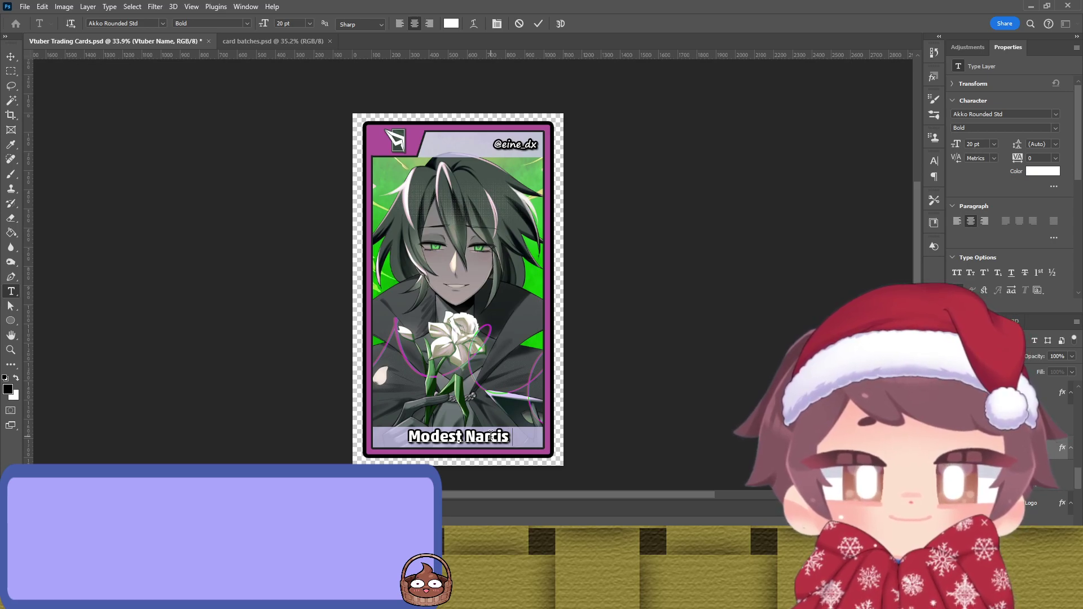
type("sus")
key("ctrl+Return")
key("v")
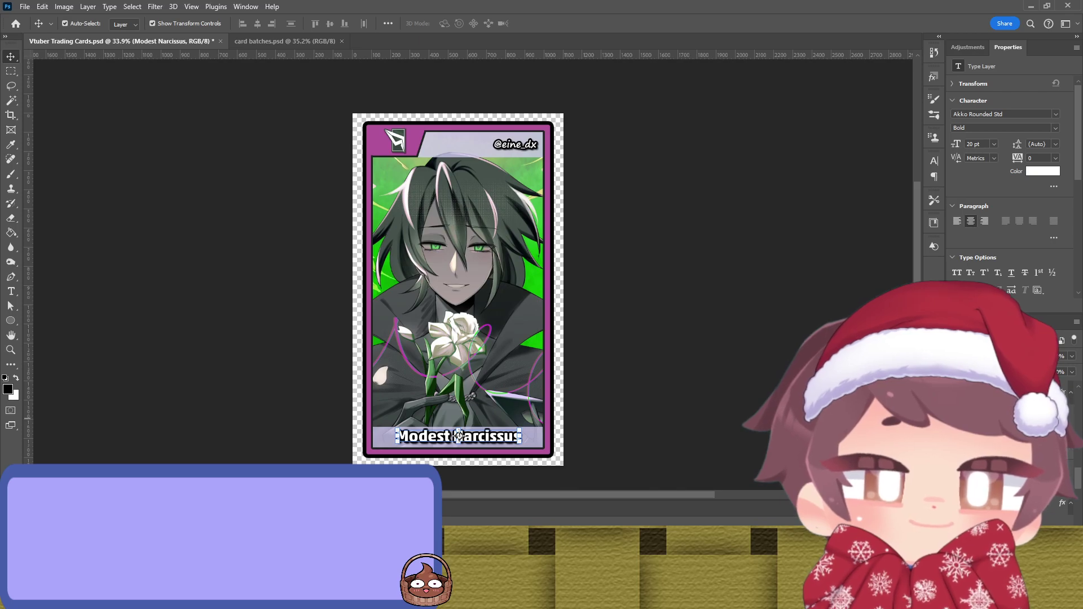
double_click(397, 140)
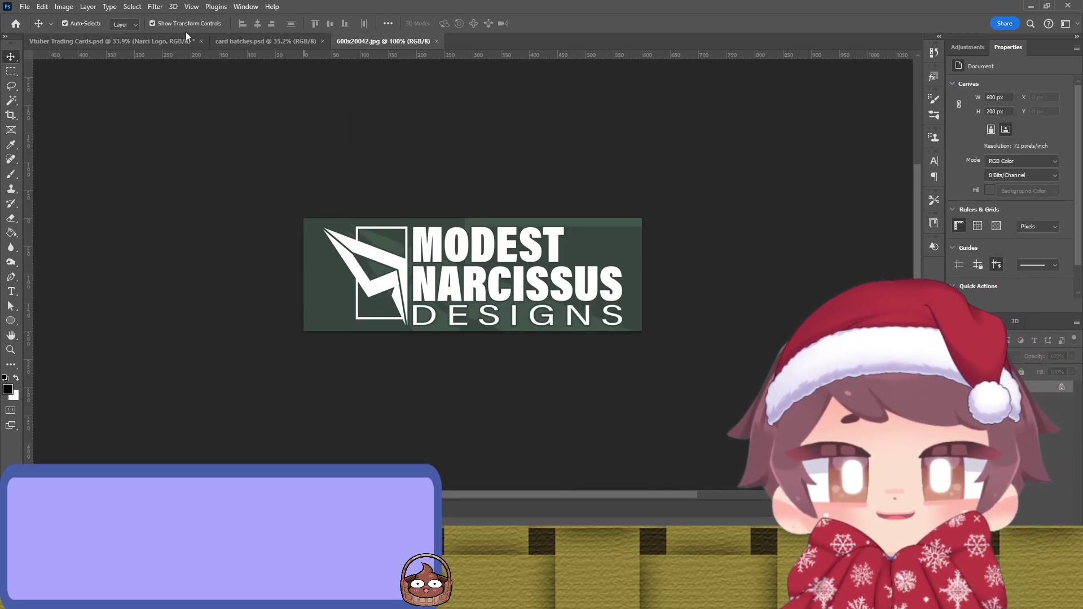
Step: Switch from the opened logo image back to the Vtuber Trading Cards.psd document
left_click(131, 42)
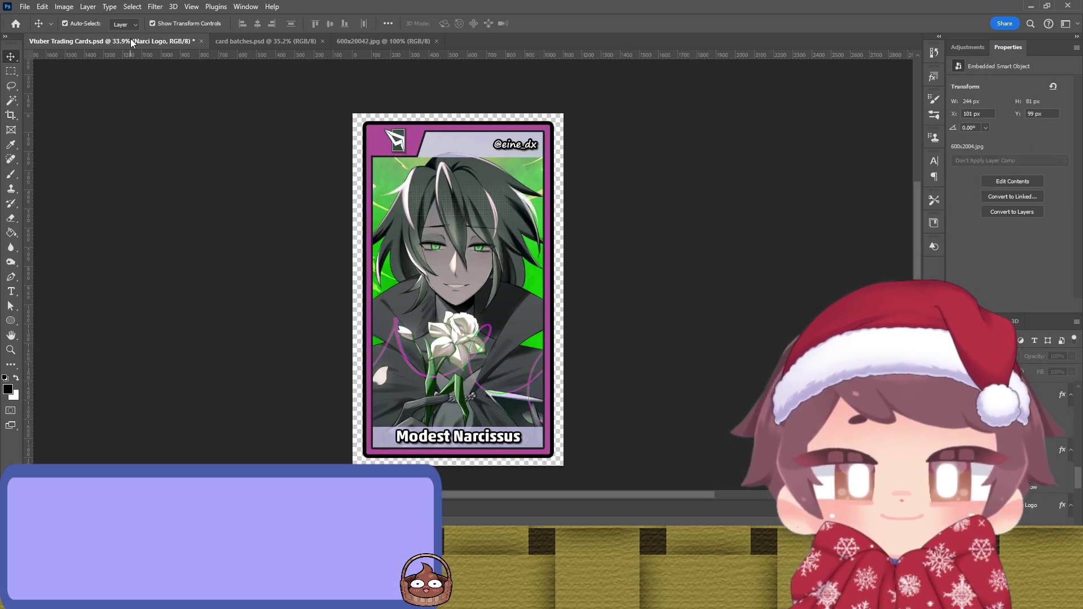
left_click(364, 40)
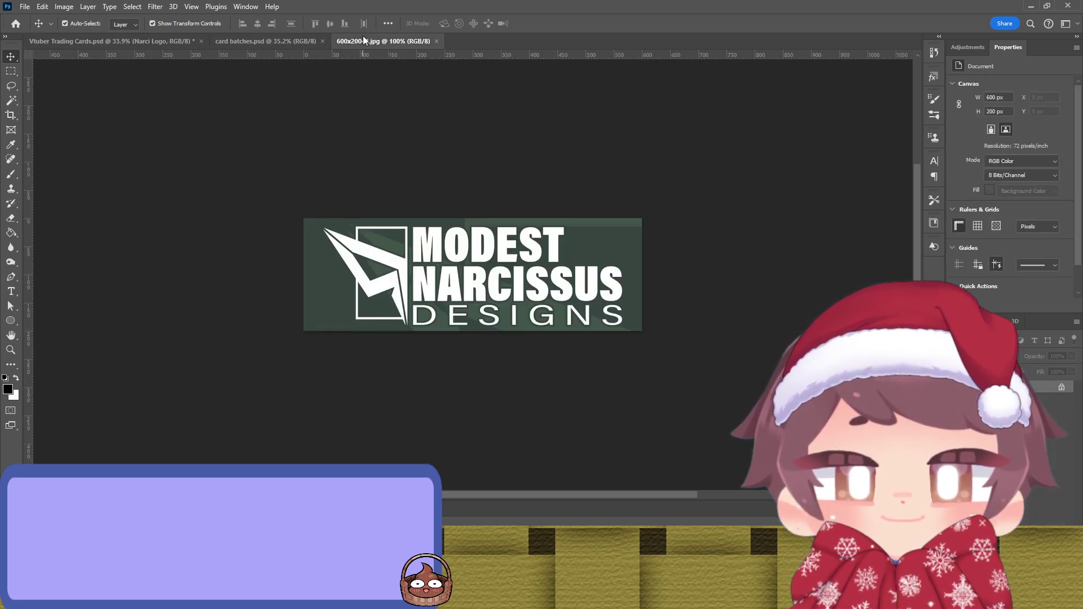
left_click(140, 40)
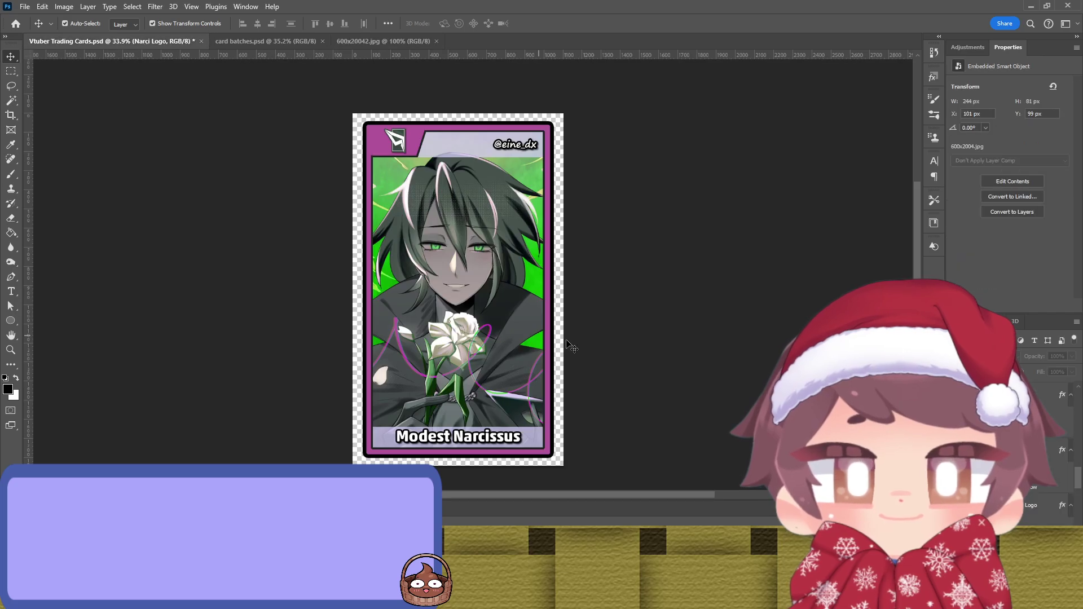
Step: Check the name label, card outline and handle text layers on the canvas, then deselect everything
left_click(504, 443)
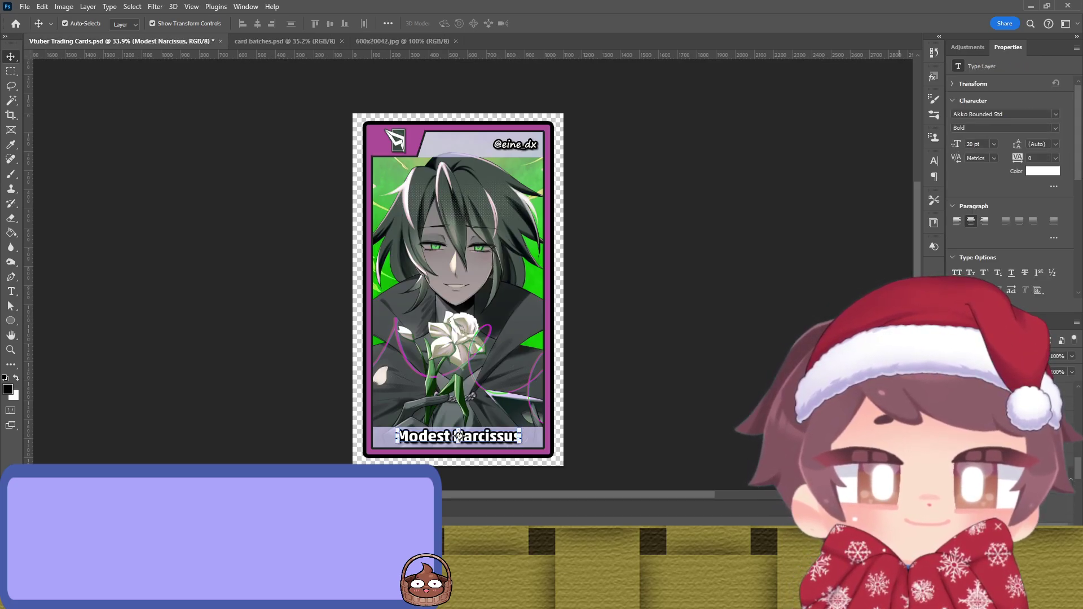
left_click(458, 273)
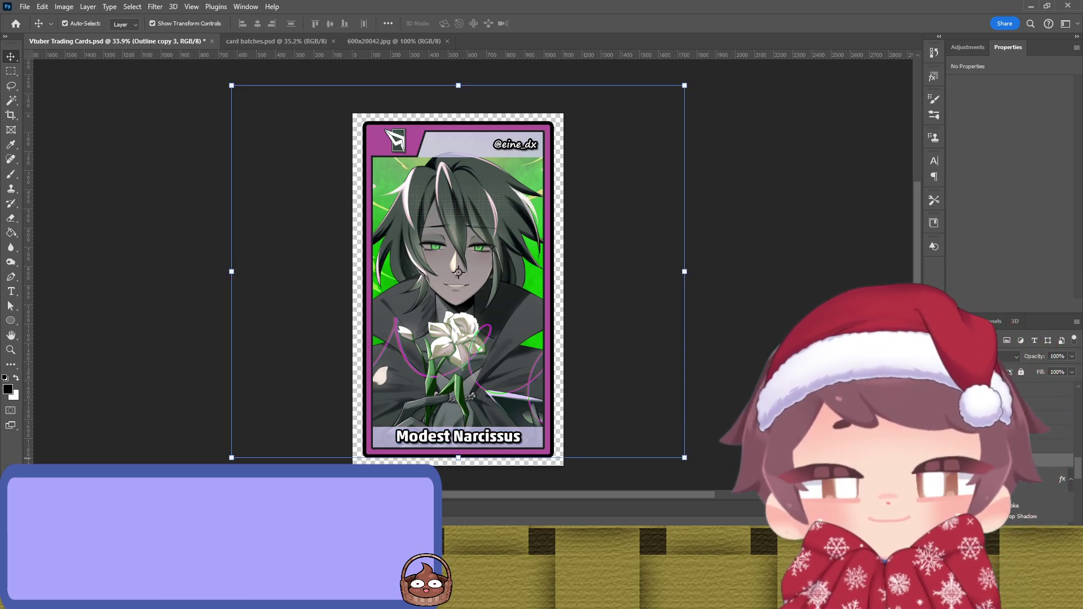
key("alt+bracketleft")
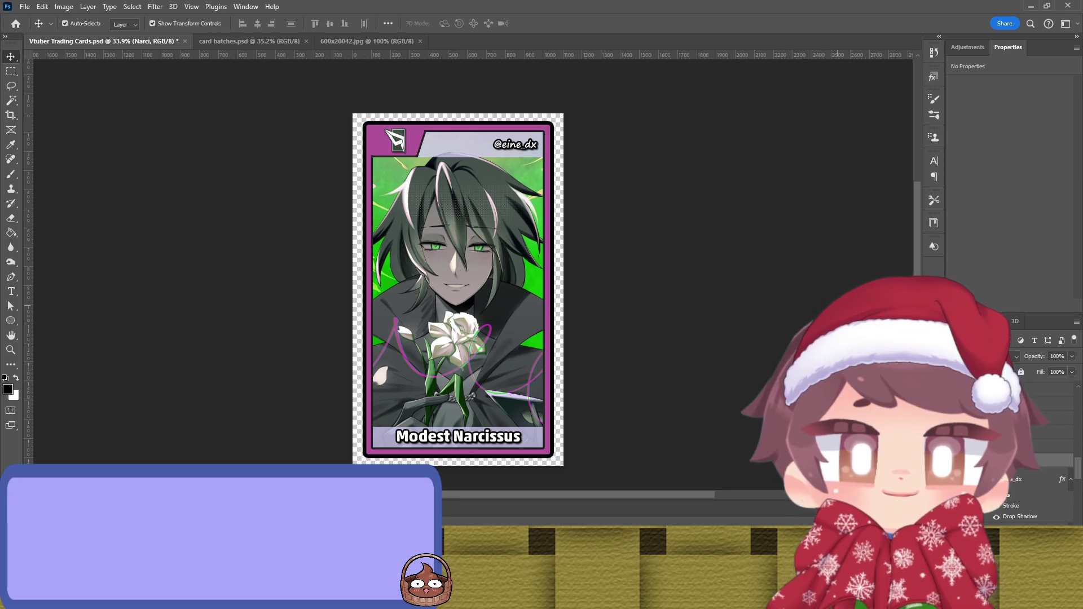
left_click(635, 245)
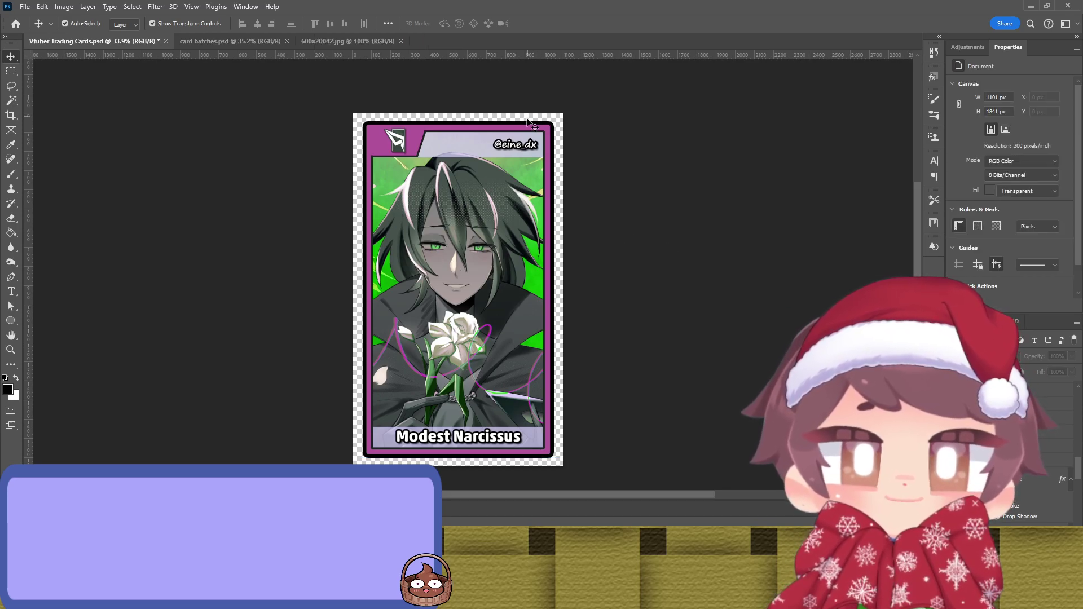
left_click(530, 146)
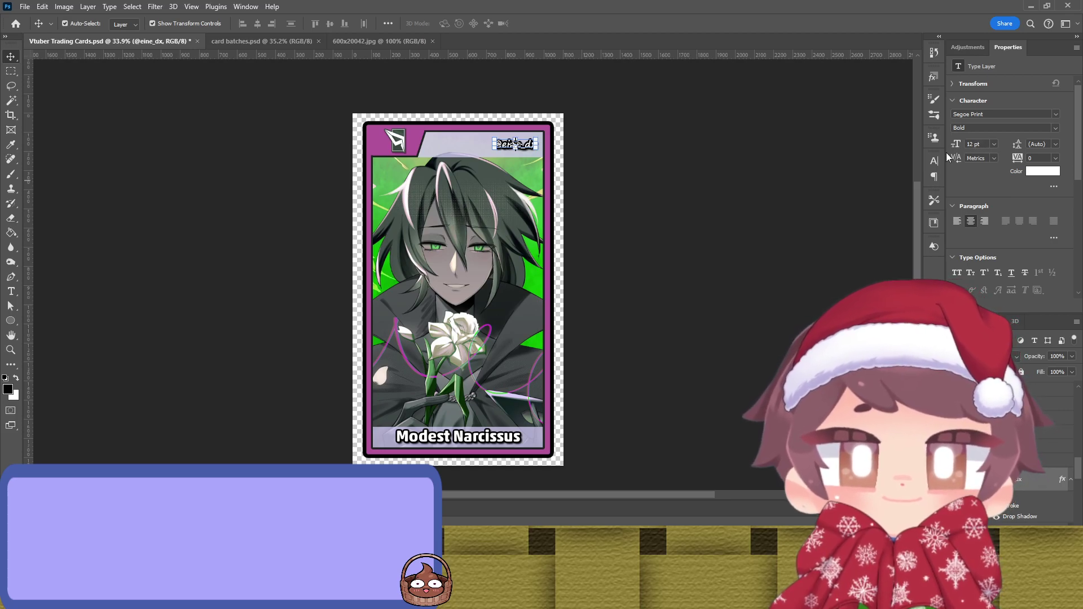
left_click(684, 215)
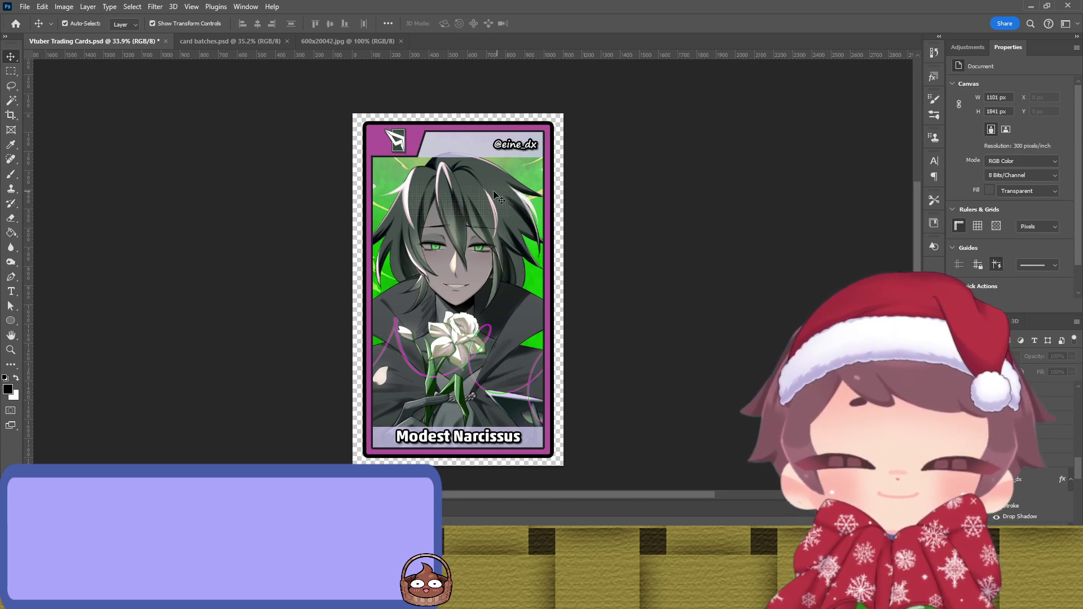
scroll(489, 187, "up", 3)
scroll(407, 137, "up", 2)
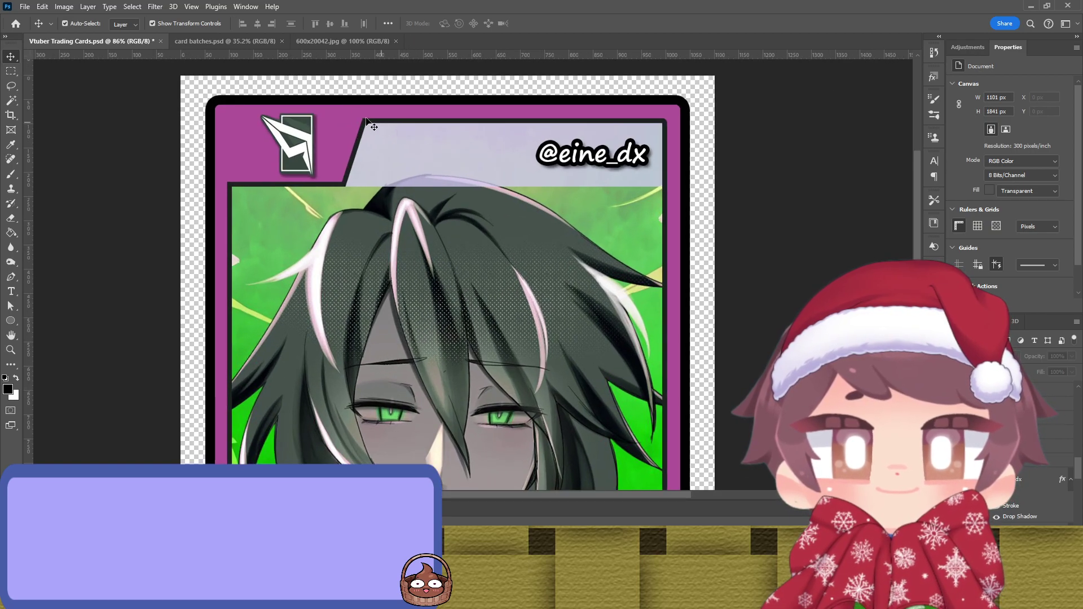
left_click(329, 101)
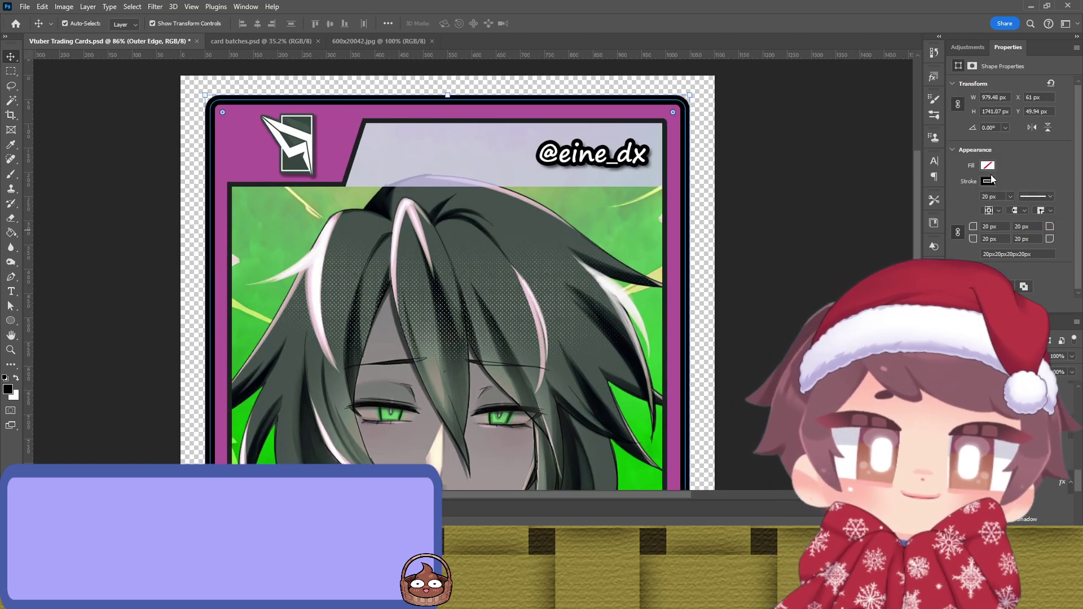
left_click(832, 222)
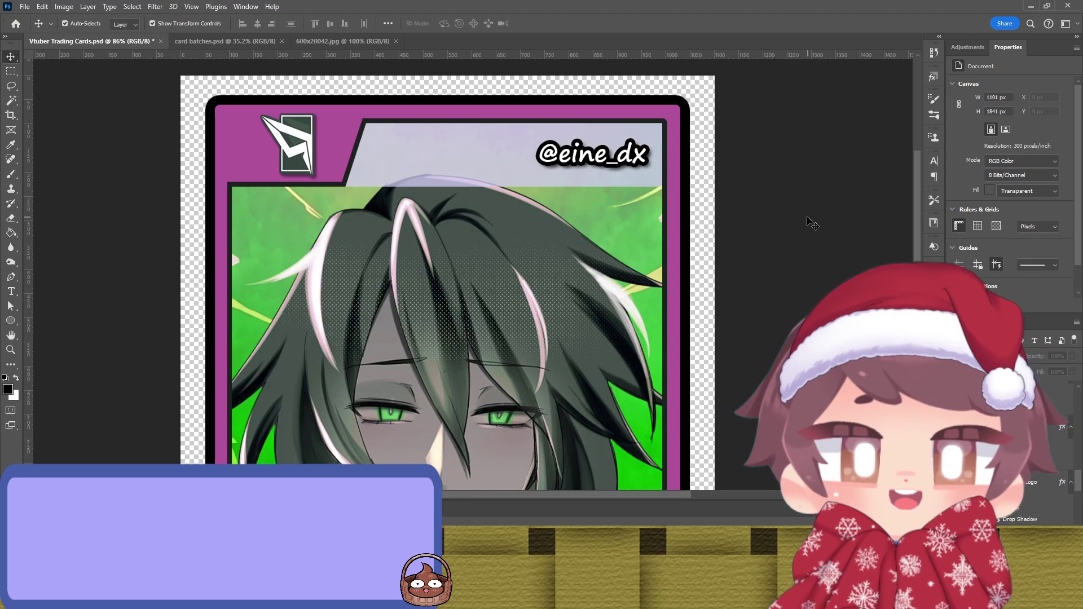
left_click(688, 164)
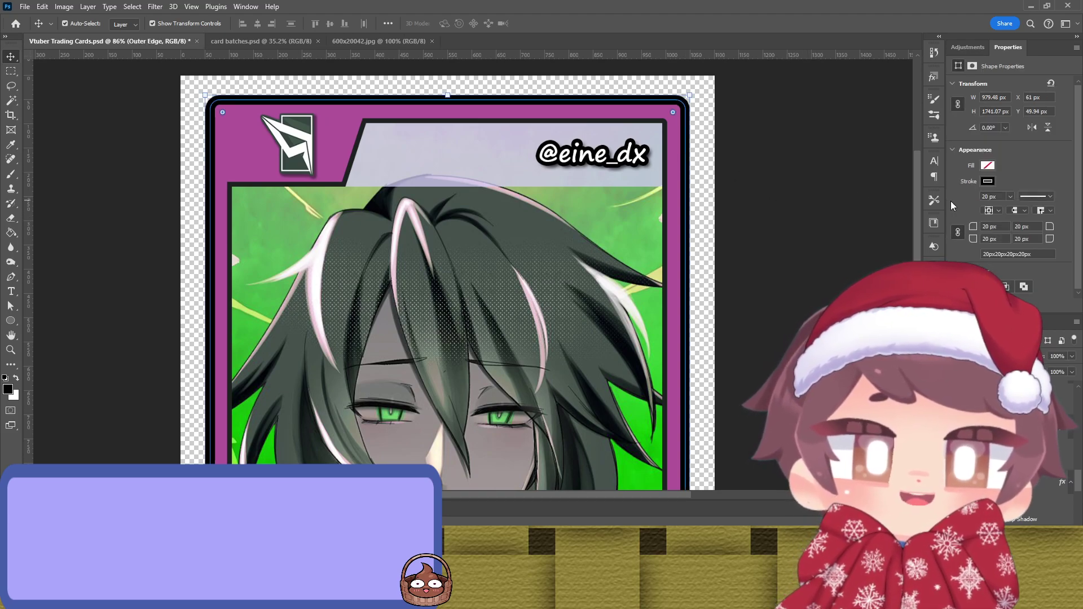
key("i")
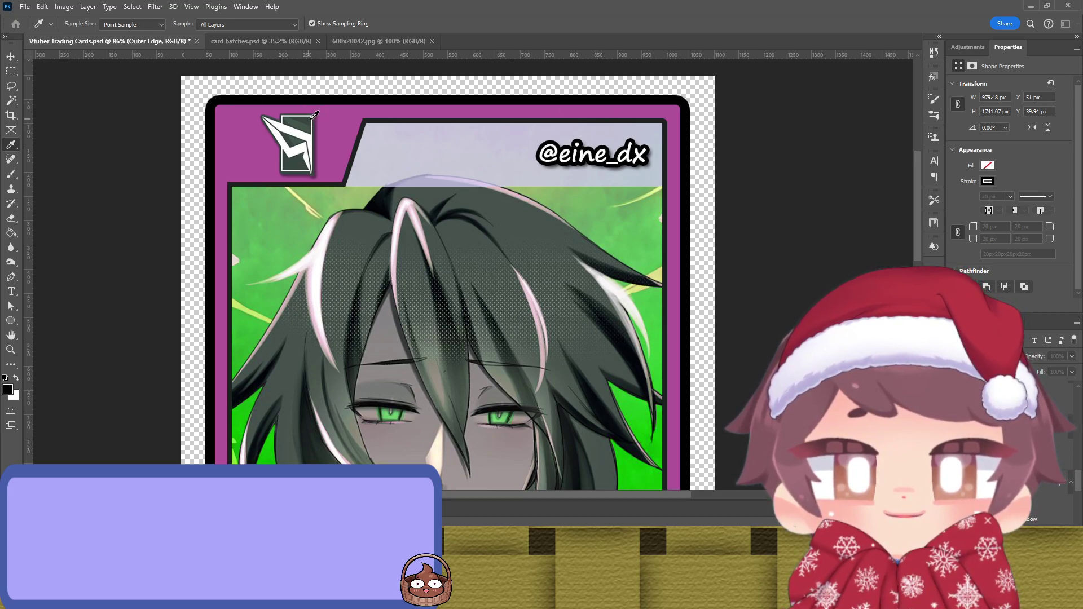
key("v")
left_click(842, 180)
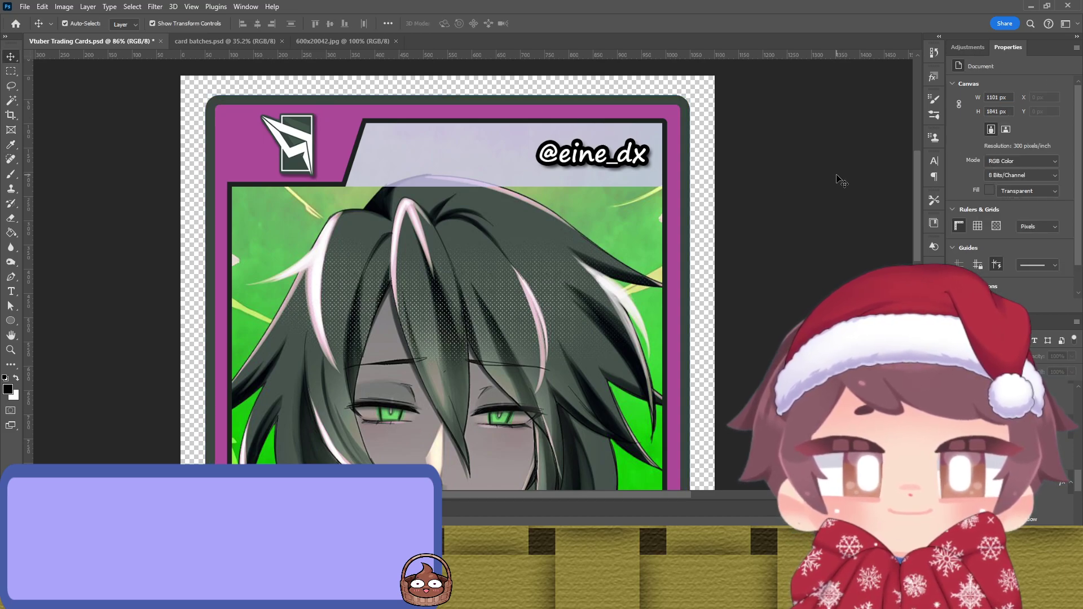
left_click(666, 211)
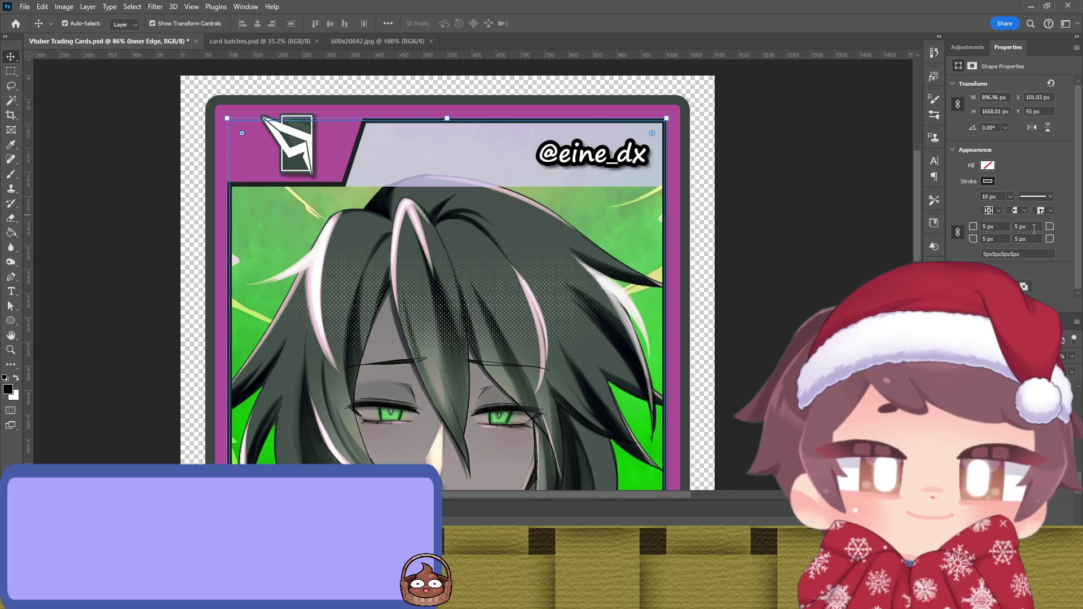
key("i")
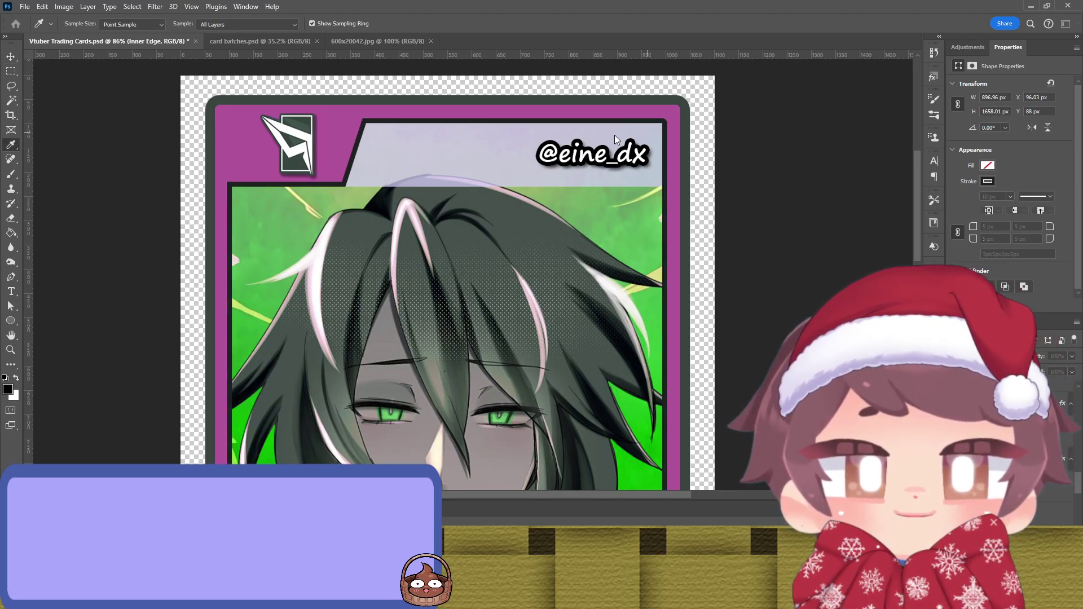
key("v")
key("ctrl+z")
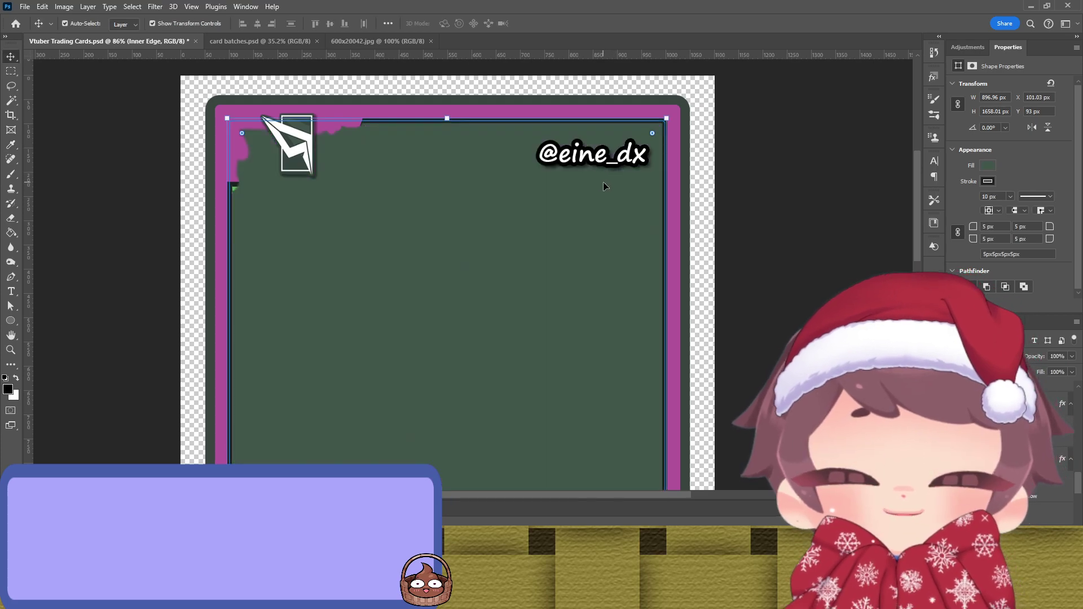
key("ctrl+z")
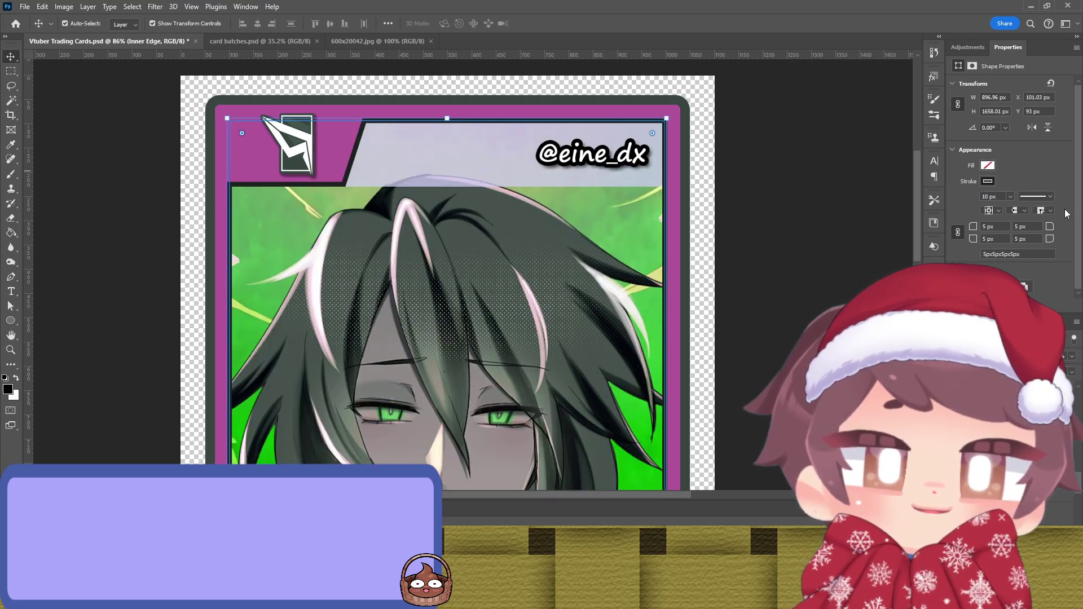
key("i")
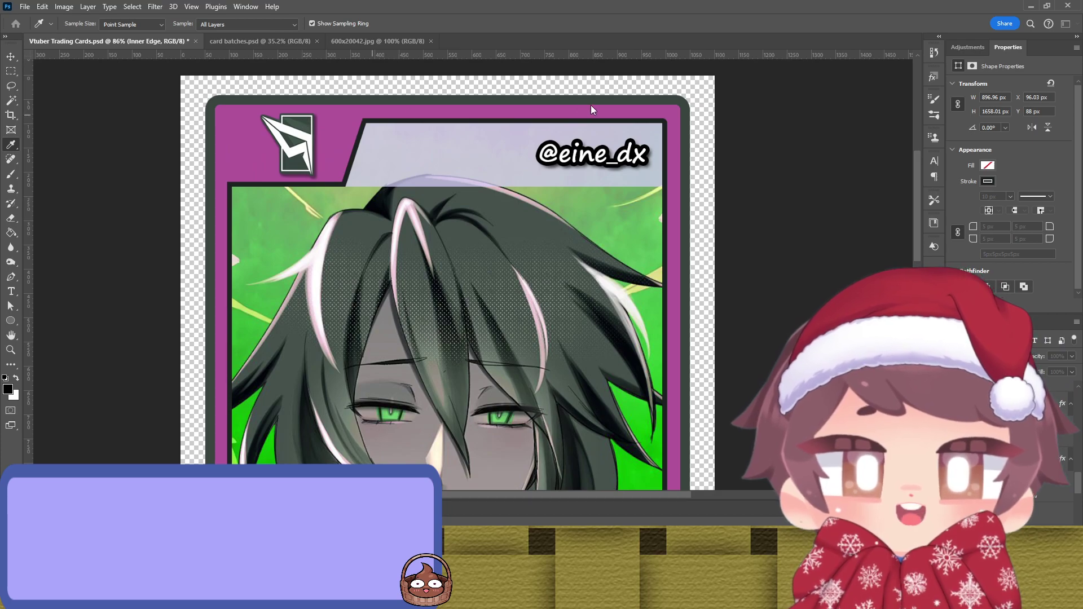
key("v")
left_click(792, 175)
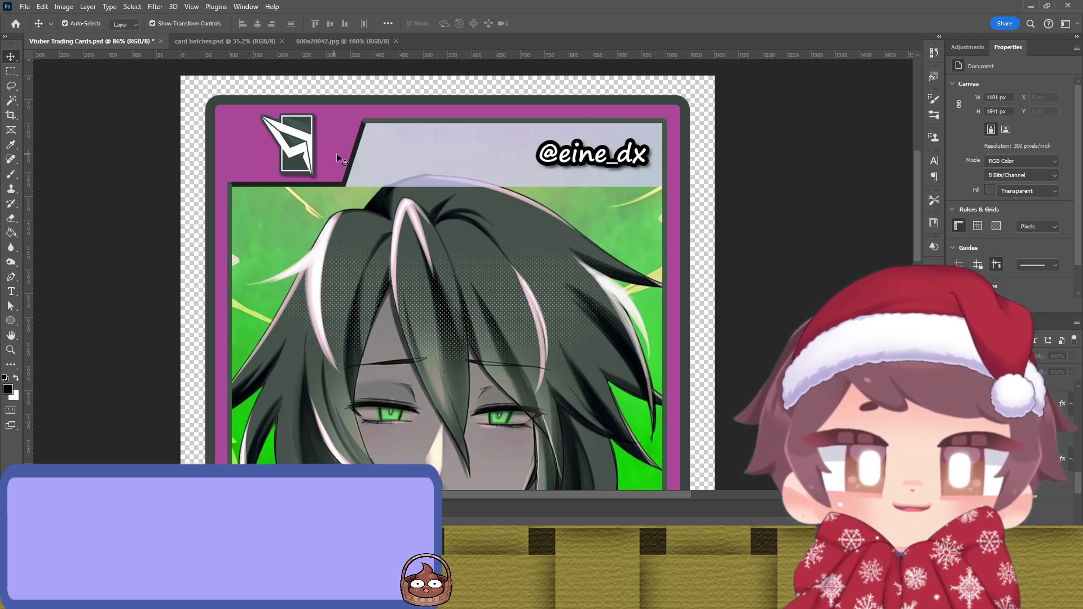
left_click(349, 168)
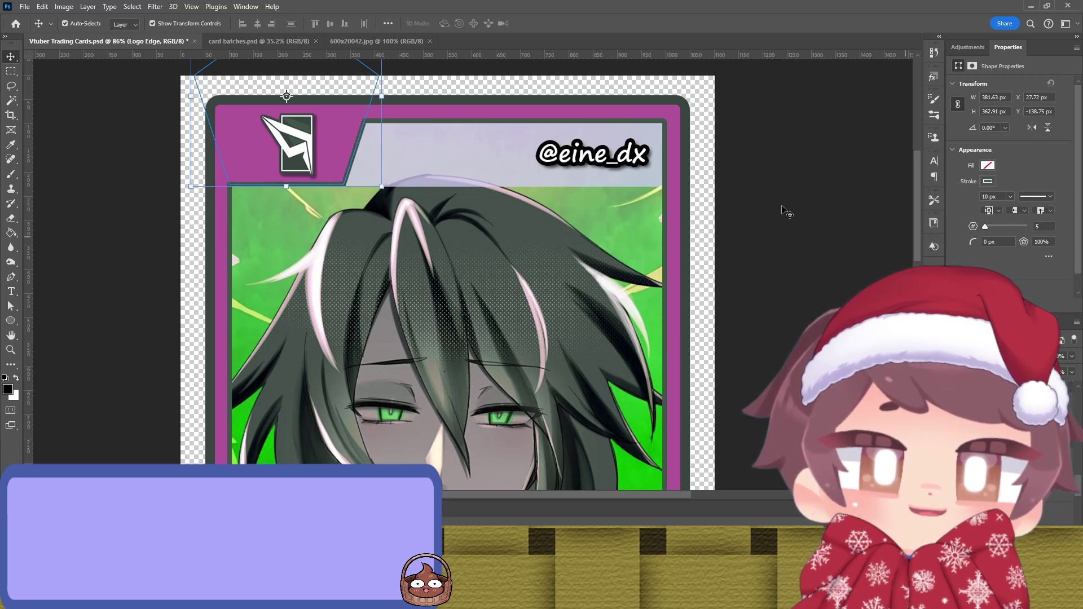
left_click(804, 184)
scroll(804, 183, "down", 3)
scroll(752, 174, "down", 3)
scroll(672, 174, "up", 2)
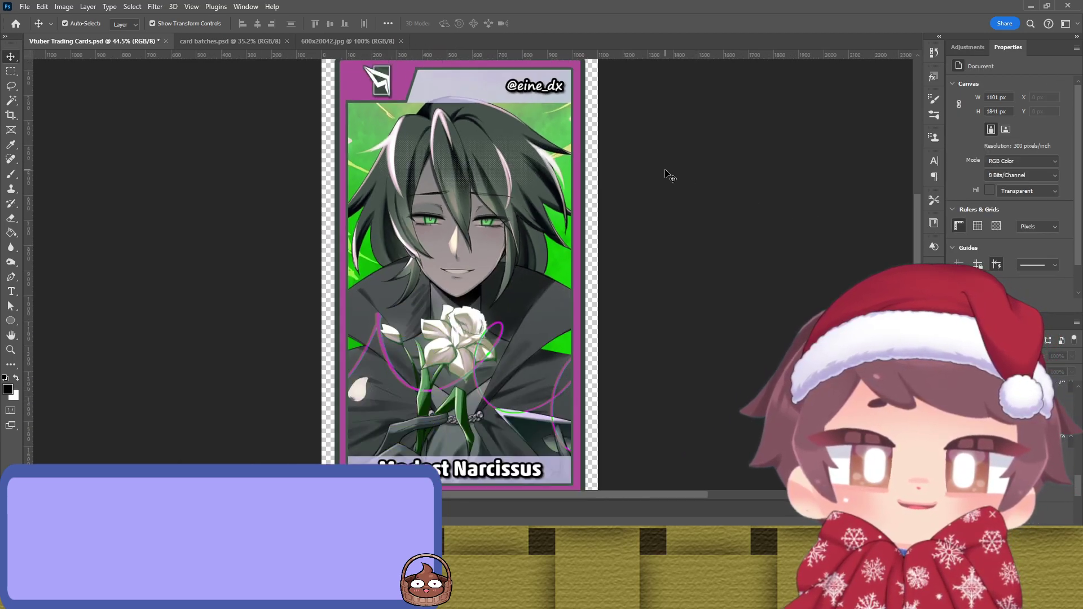
left_click(585, 127)
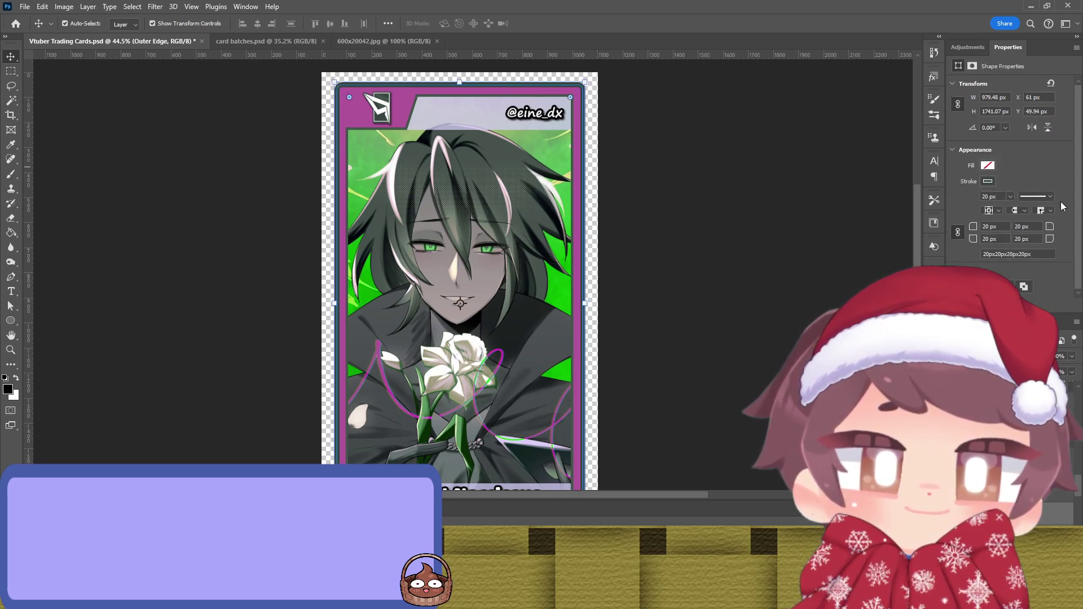
key("i")
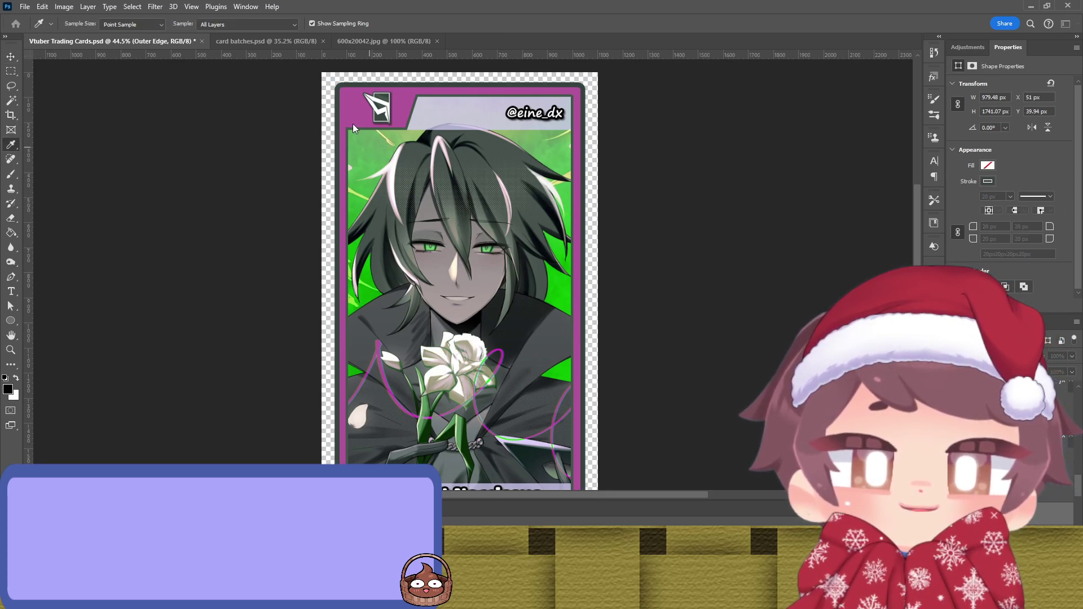
key("v")
left_click(705, 143)
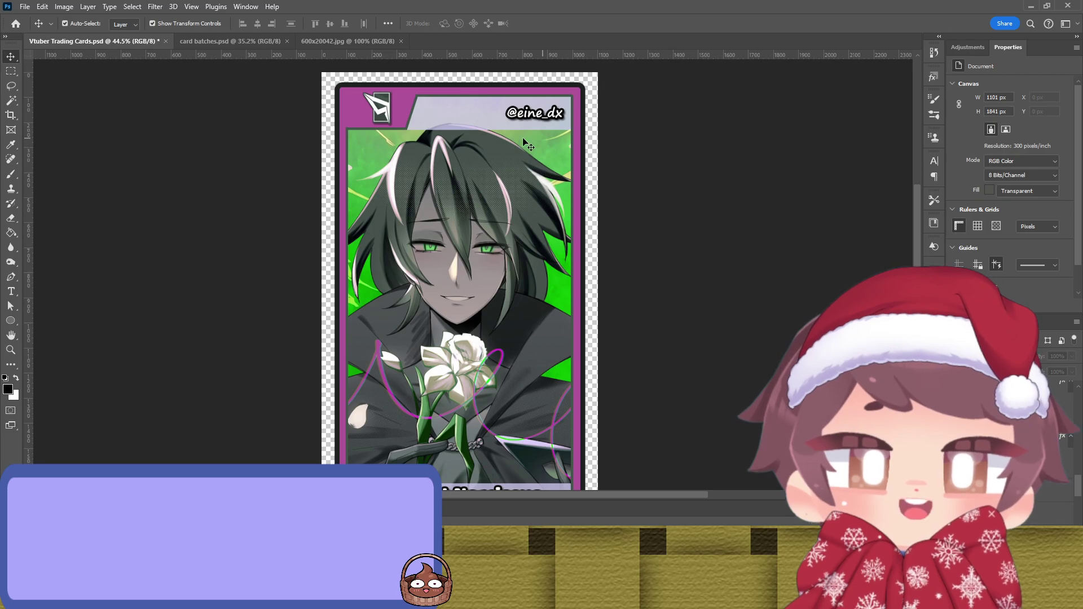
scroll(418, 128, "up", 3)
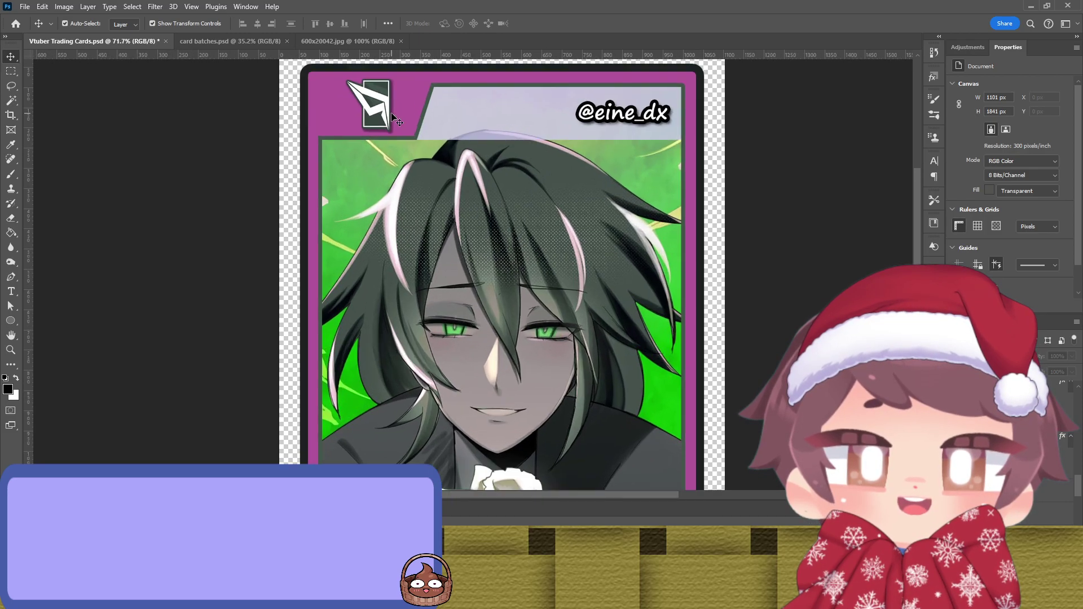
left_click(423, 121)
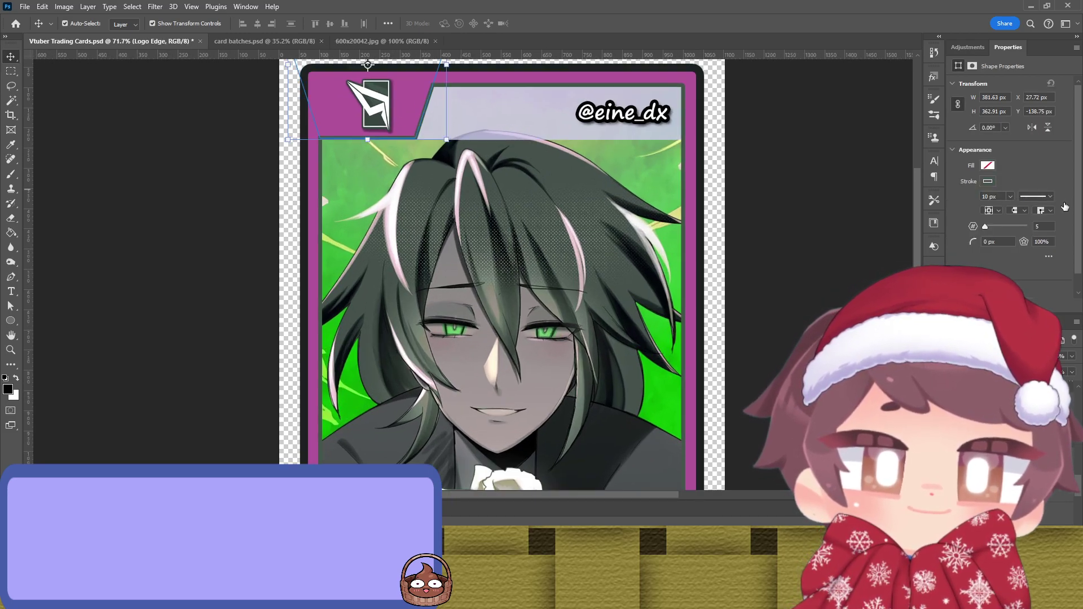
key("i")
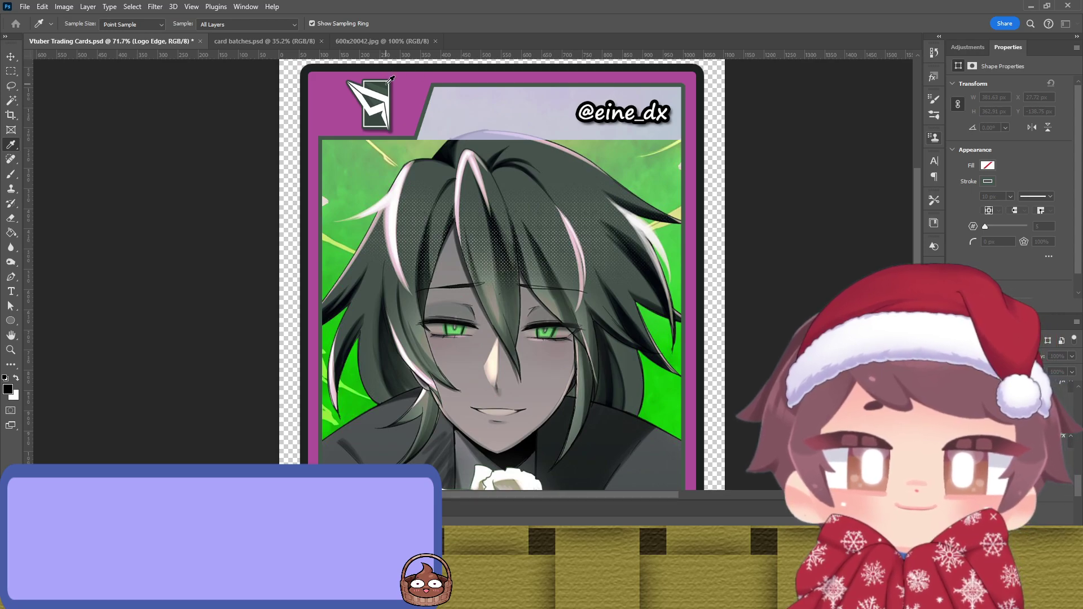
key("v")
scroll(761, 138, "up", 5)
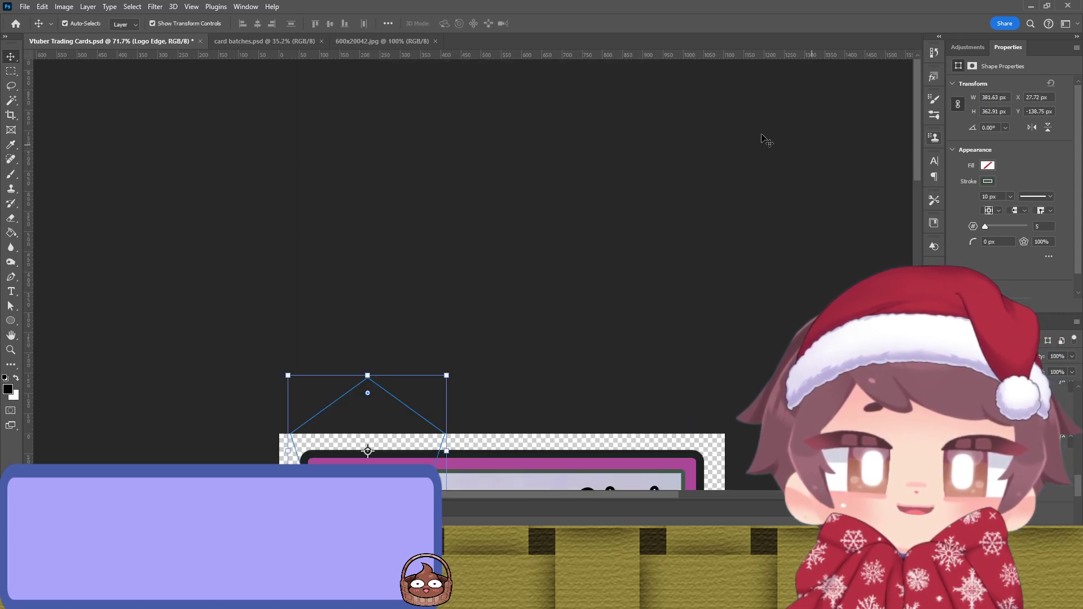
scroll(586, 192, "down", 1)
left_click(586, 192)
scroll(587, 186, "down", 3)
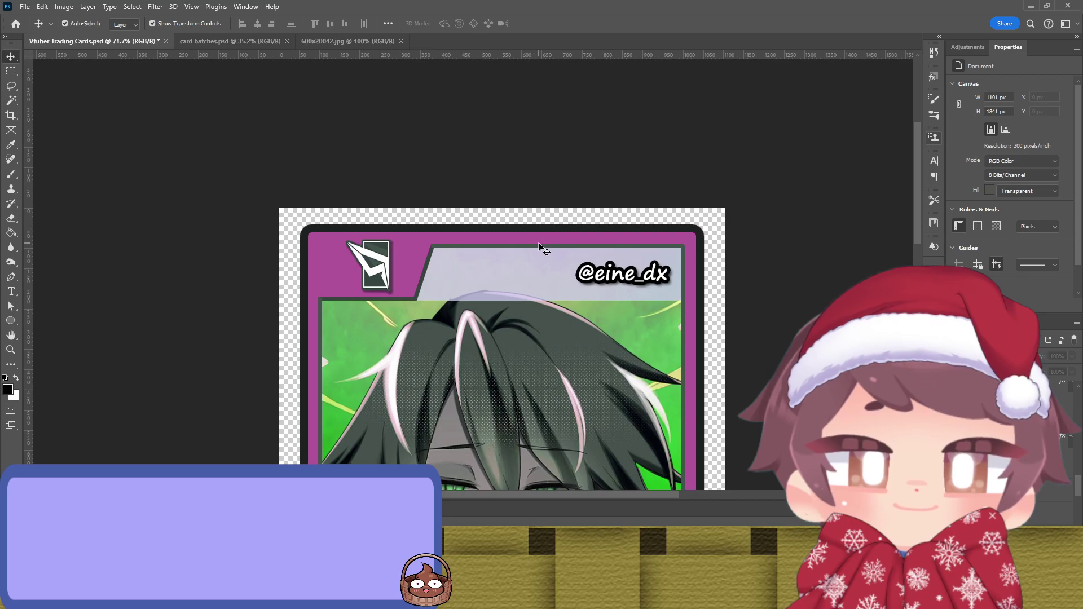
left_click(541, 245)
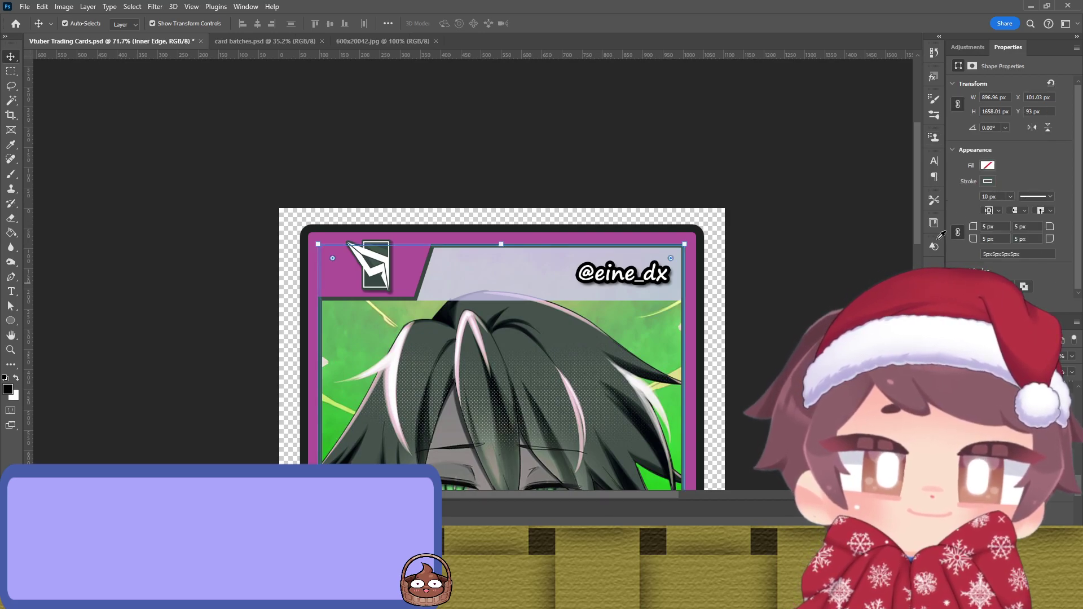
left_click(824, 251)
scroll(804, 247, "down", 2)
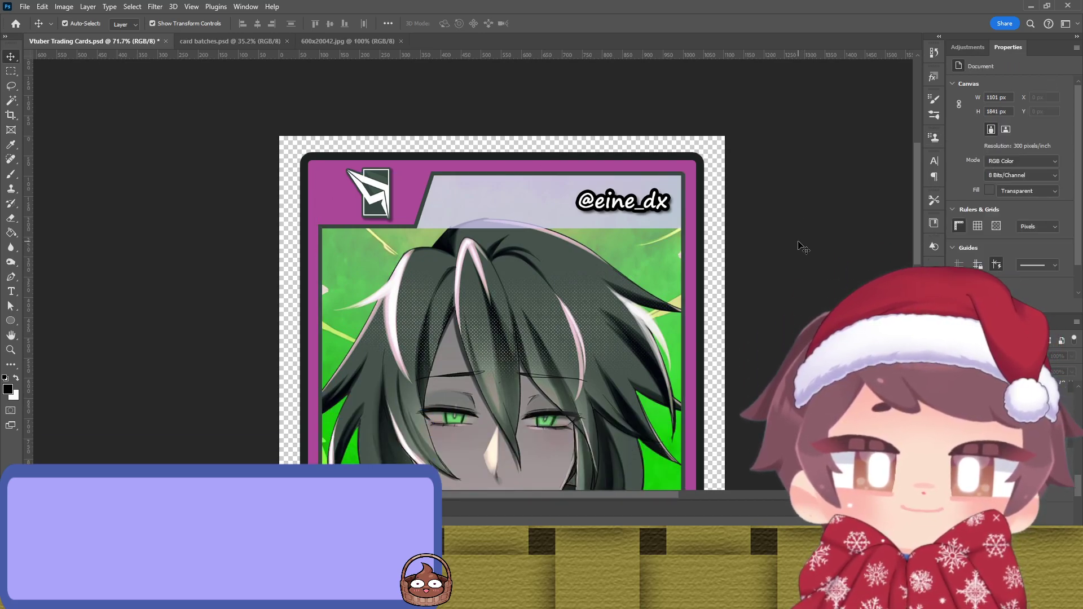
scroll(804, 247, "down", 3)
scroll(617, 262, "up", 3)
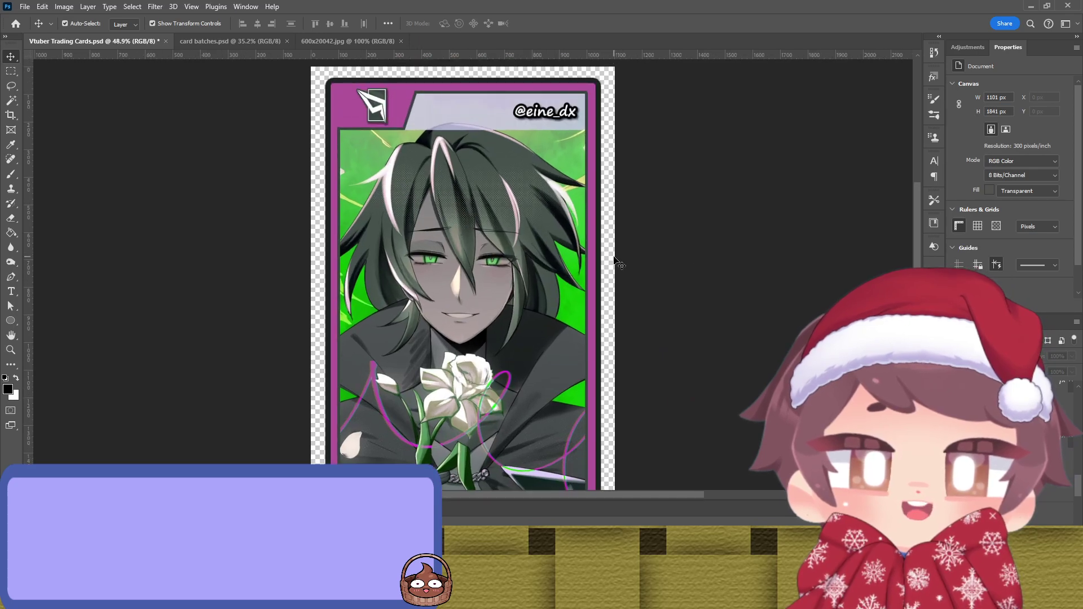
Step: Zoom out to see the whole card, save Vtuber Trading Cards.psd, then hide the Narci card layer
scroll(614, 257, "up", 2)
scroll(442, 139, "down", 5)
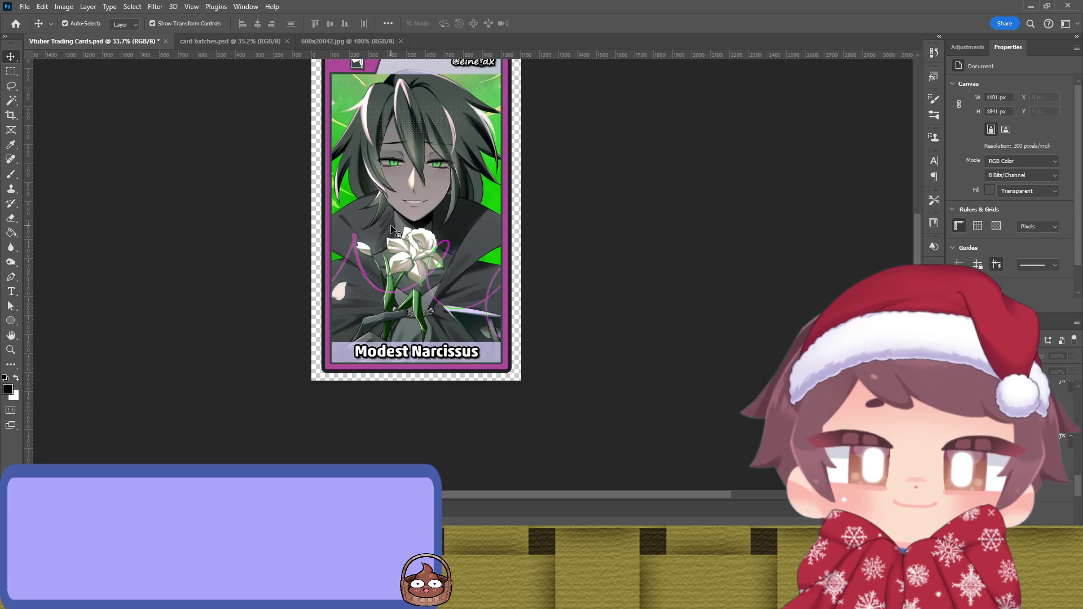
scroll(648, 186, "up", 2)
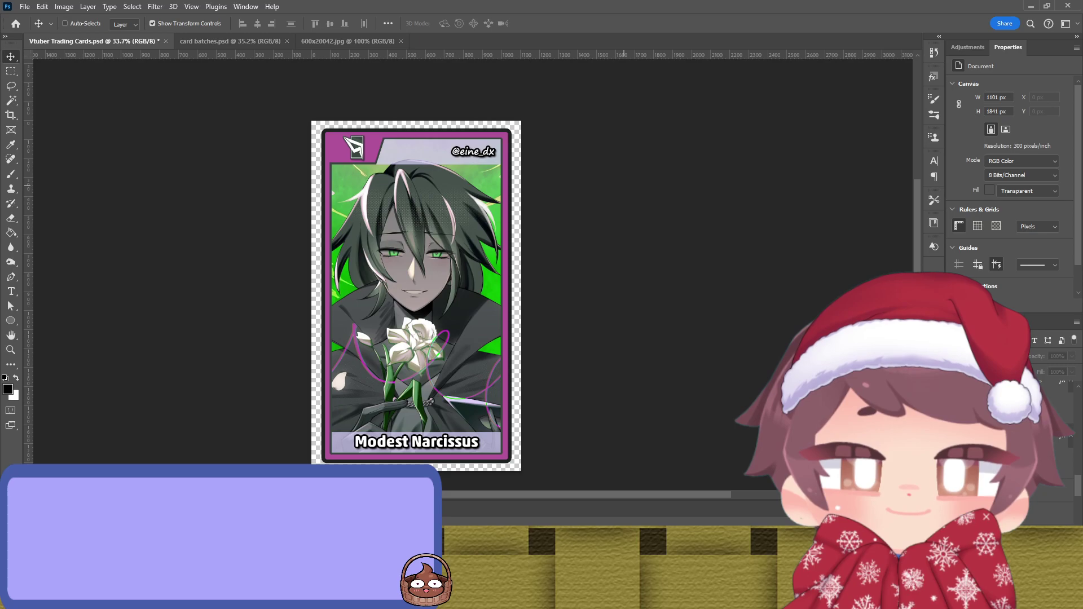
key("ctrl")
scroll(508, 301, "down", 1)
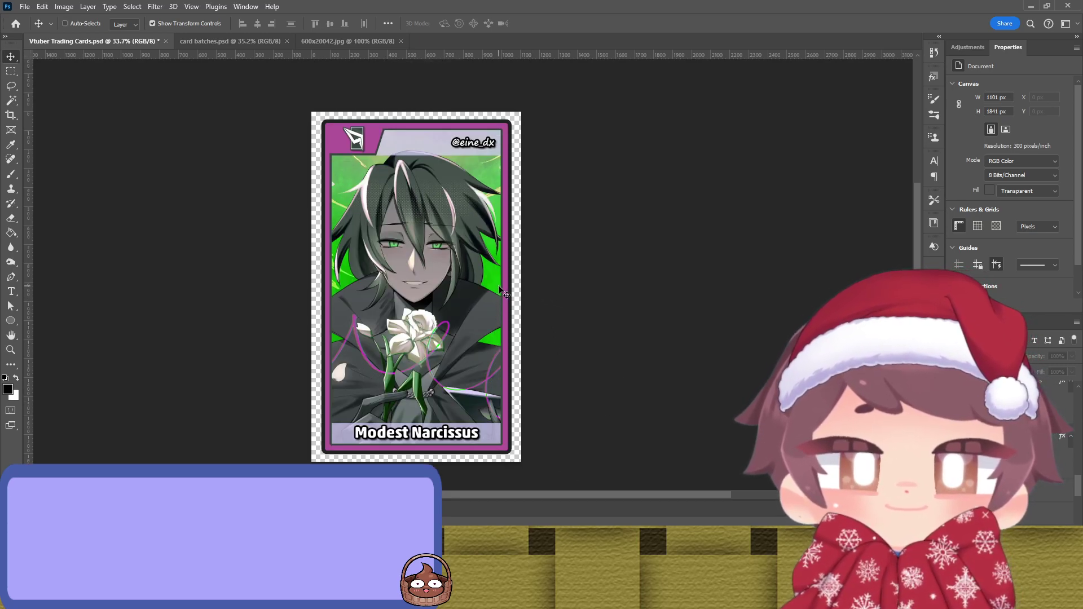
key("ctrl+s")
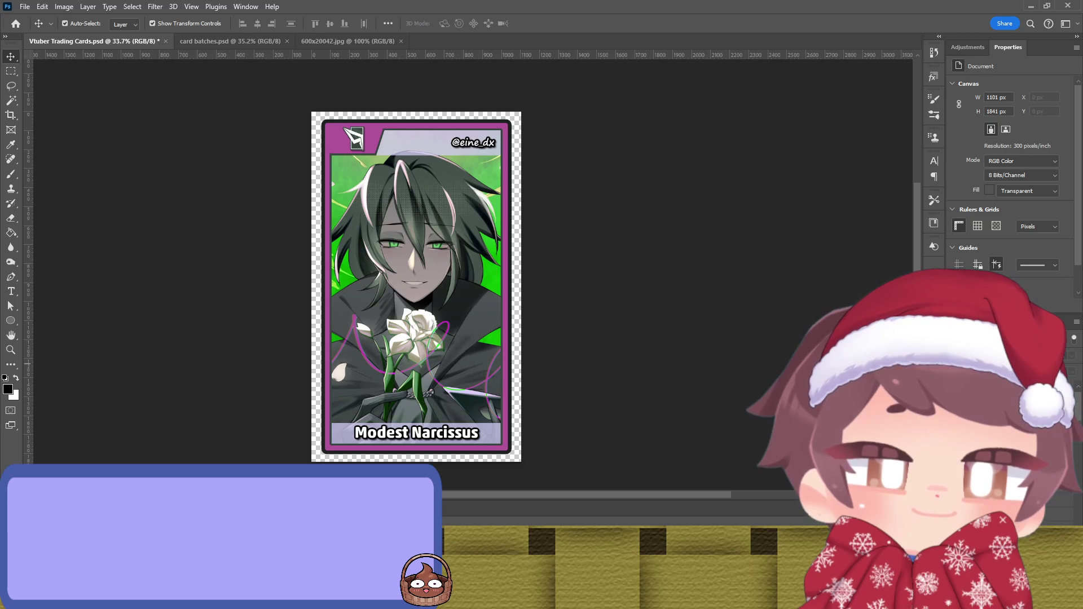
key("Delete")
Step: Hide the Narci card and toggle the small character, character illustration and Season 2 Subathon layers
key("ctrl+z")
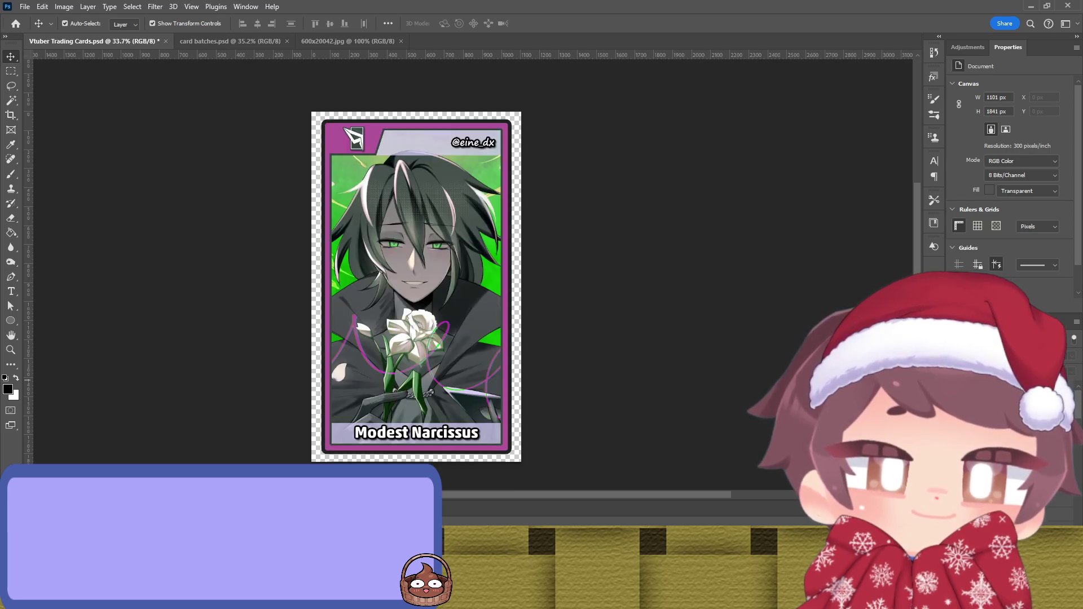
key("ctrl+comma")
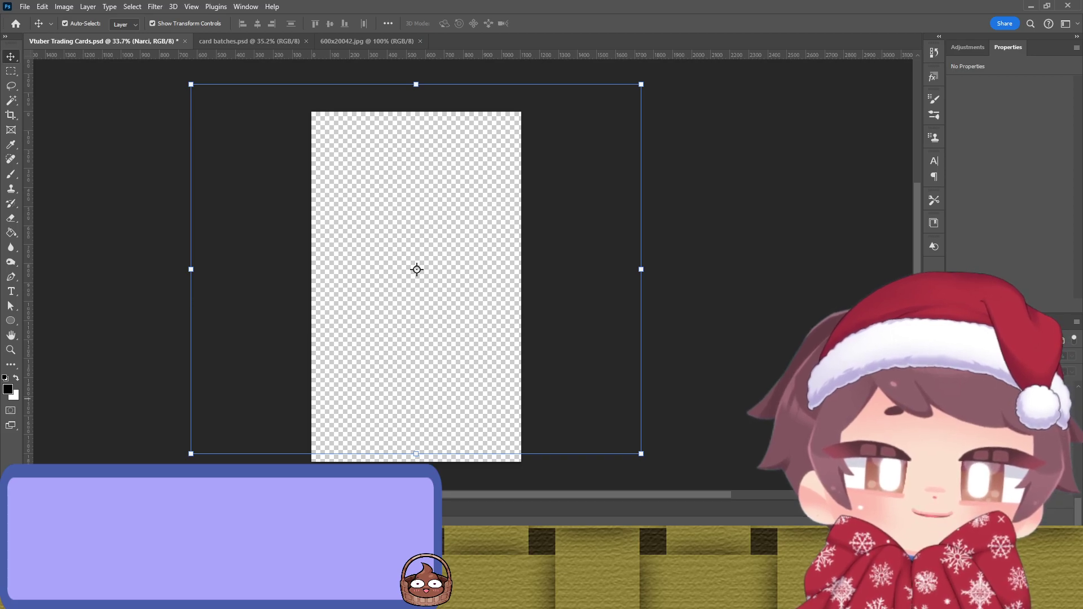
key("ctrl+comma")
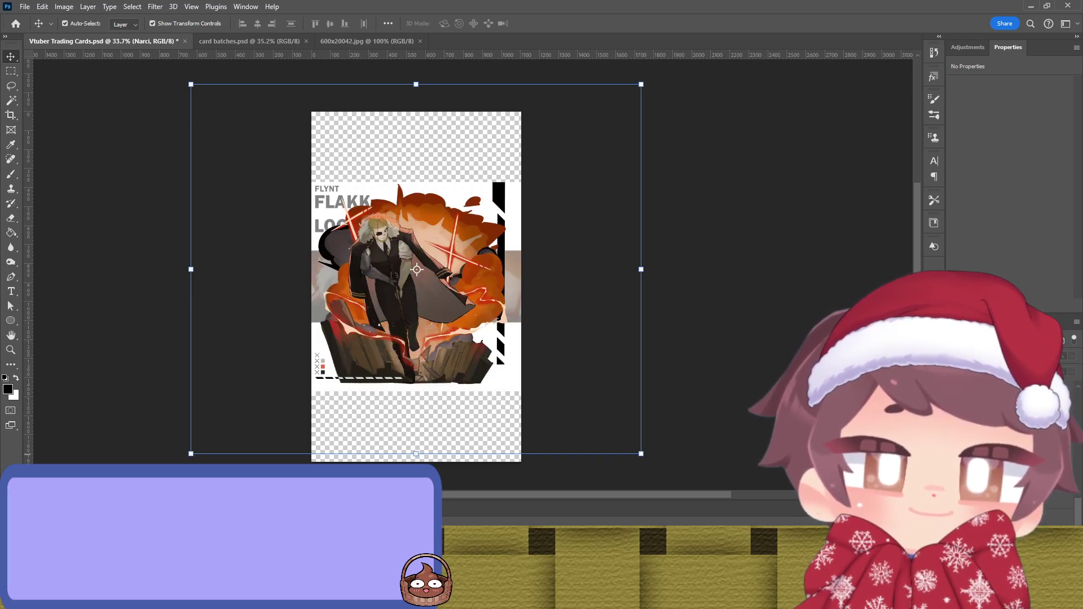
key("ctrl+comma")
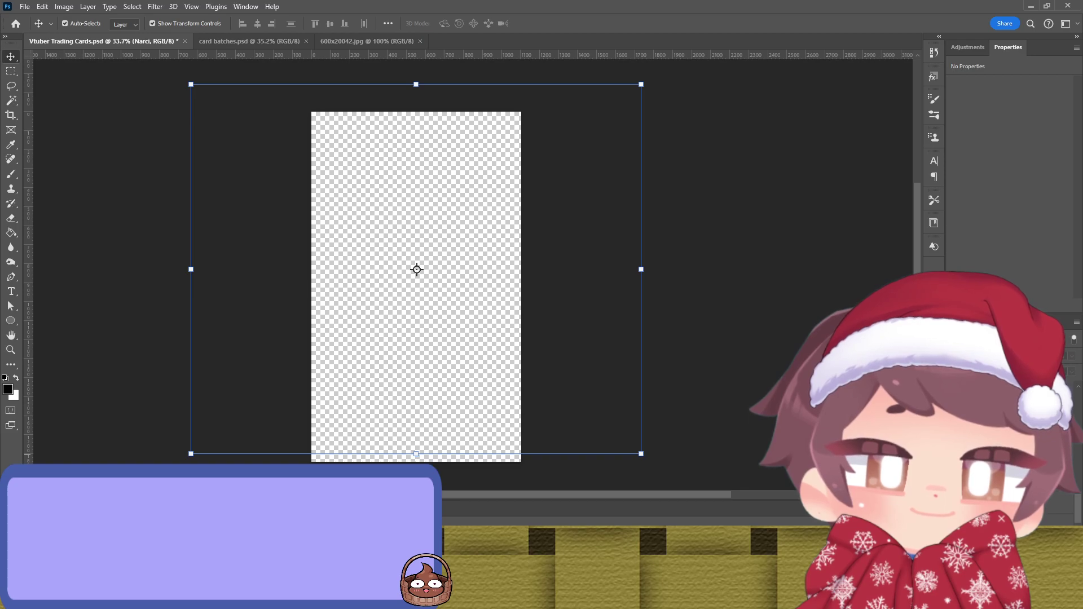
key("ctrl+comma")
key("ctrl+comma")
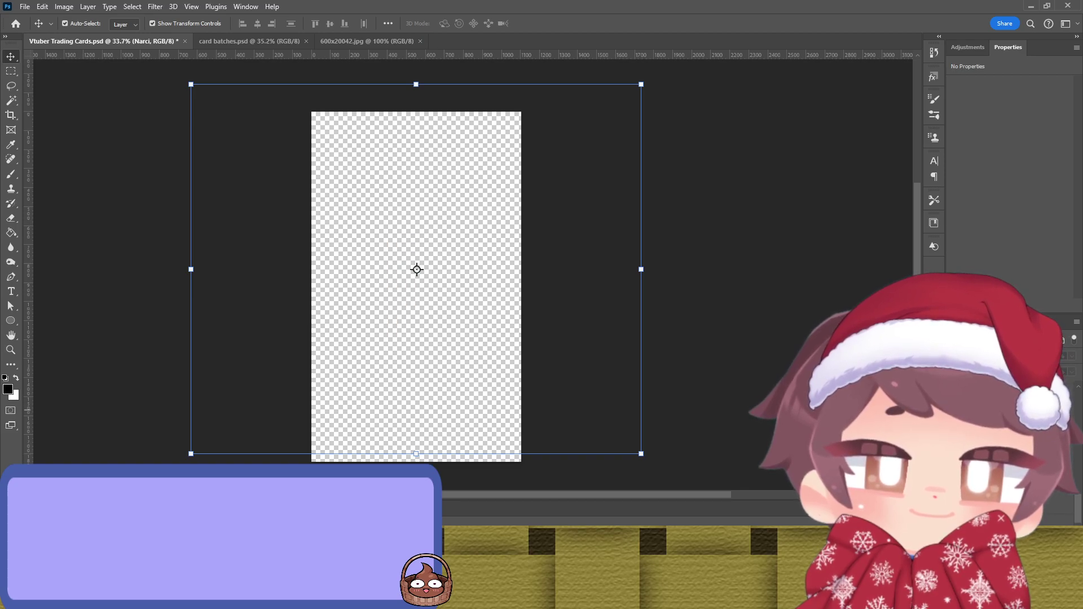
key("ctrl+comma")
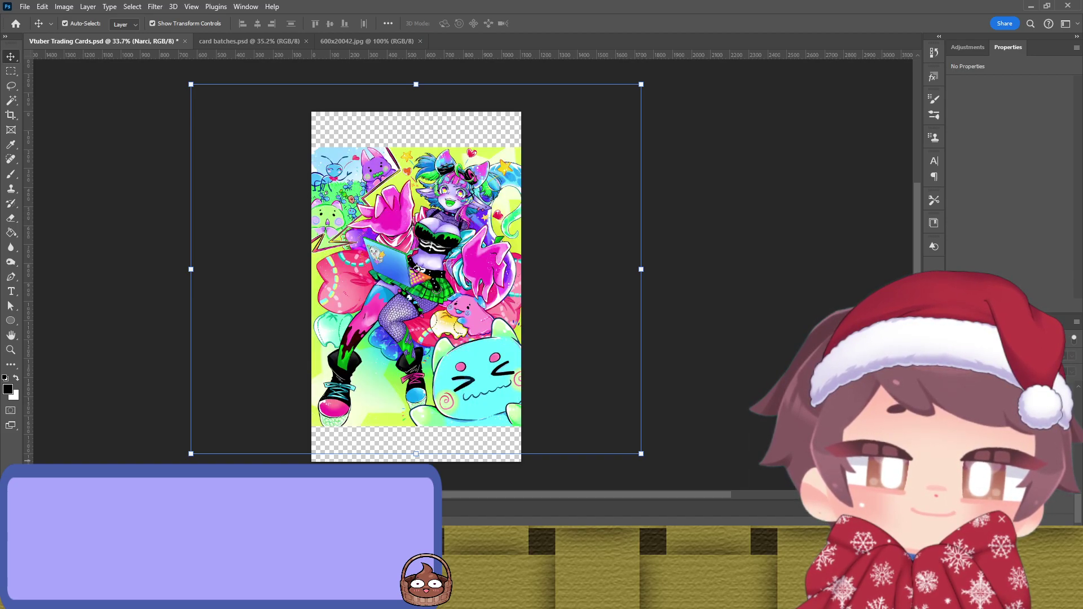
key("ctrl+comma")
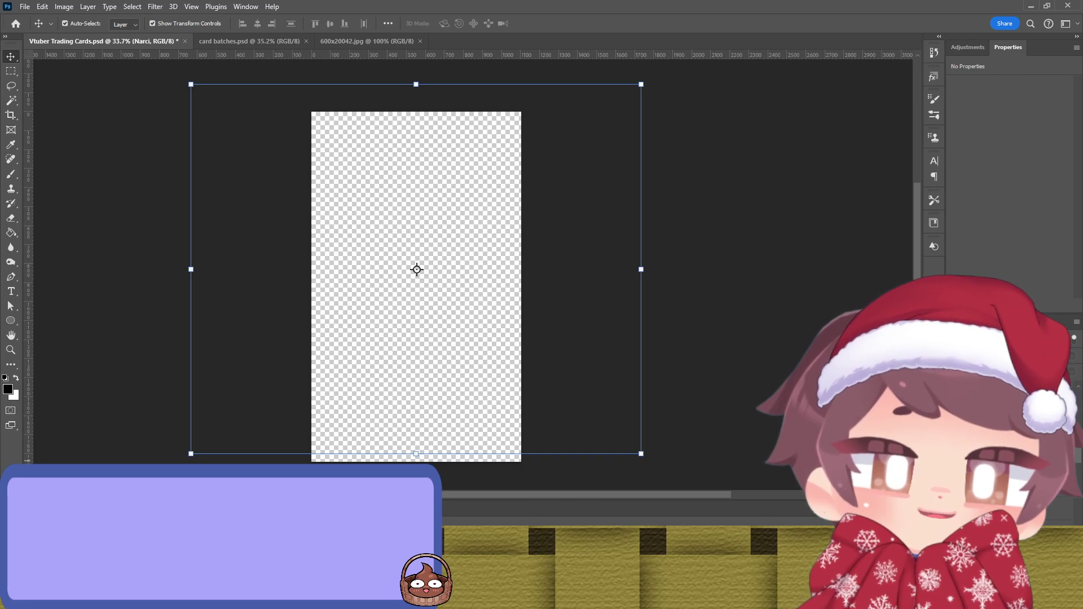
key("ctrl+comma")
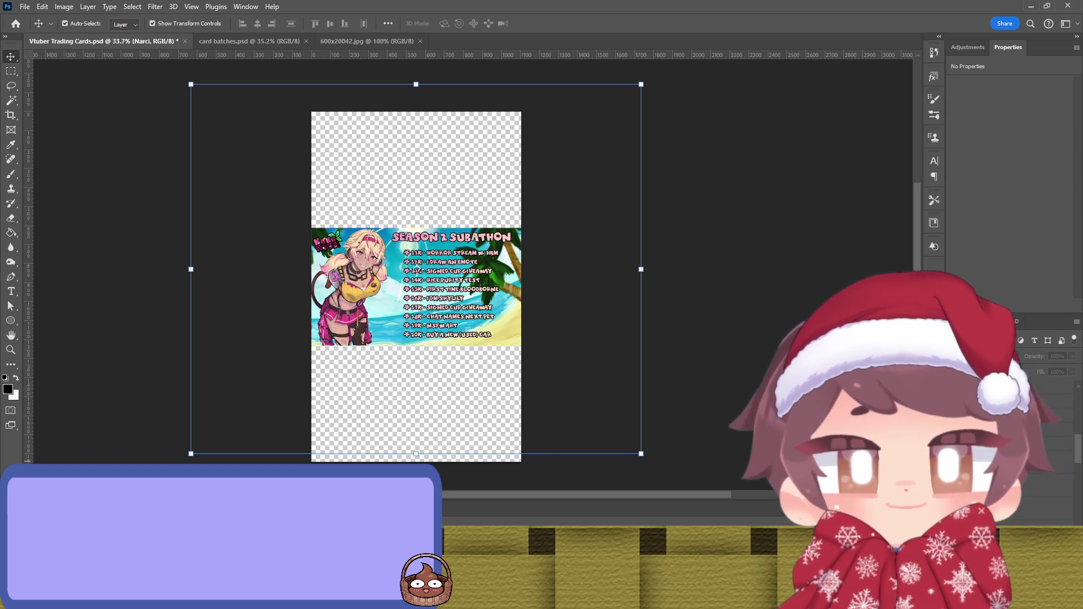
key("ctrl+comma")
Step: Step through the remaining image layers until only the stream schedule image with a character shows
key("alt+bracketleft")
key("ctrl+comma")
key("ctrl+comma")
key("alt+bracketleft")
key("ctrl+comma")
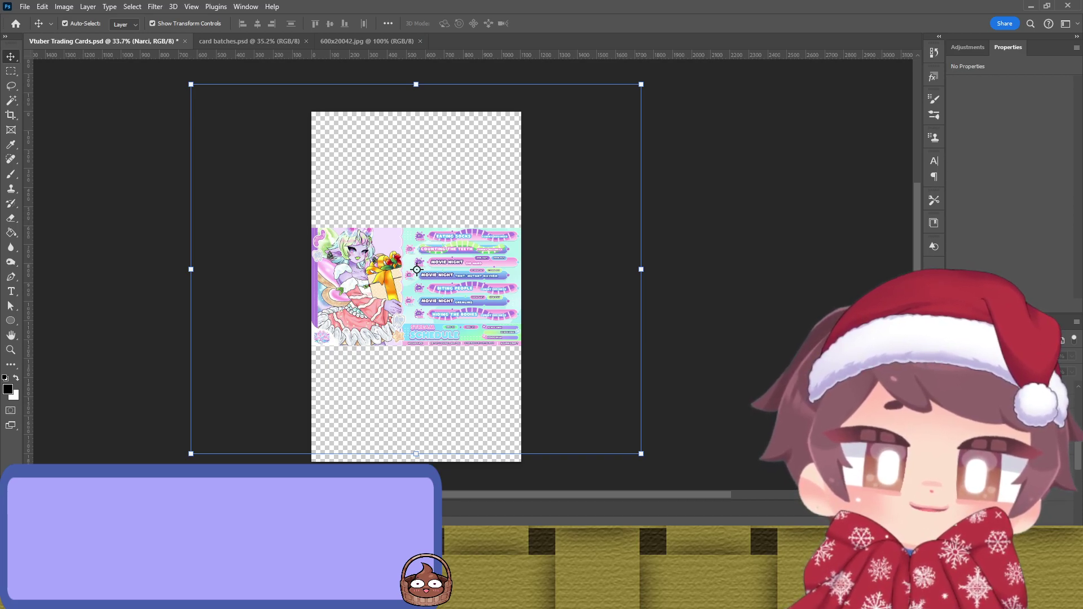
key("alt+bracketleft")
key("ctrl+comma")
key("ctrl+comma")
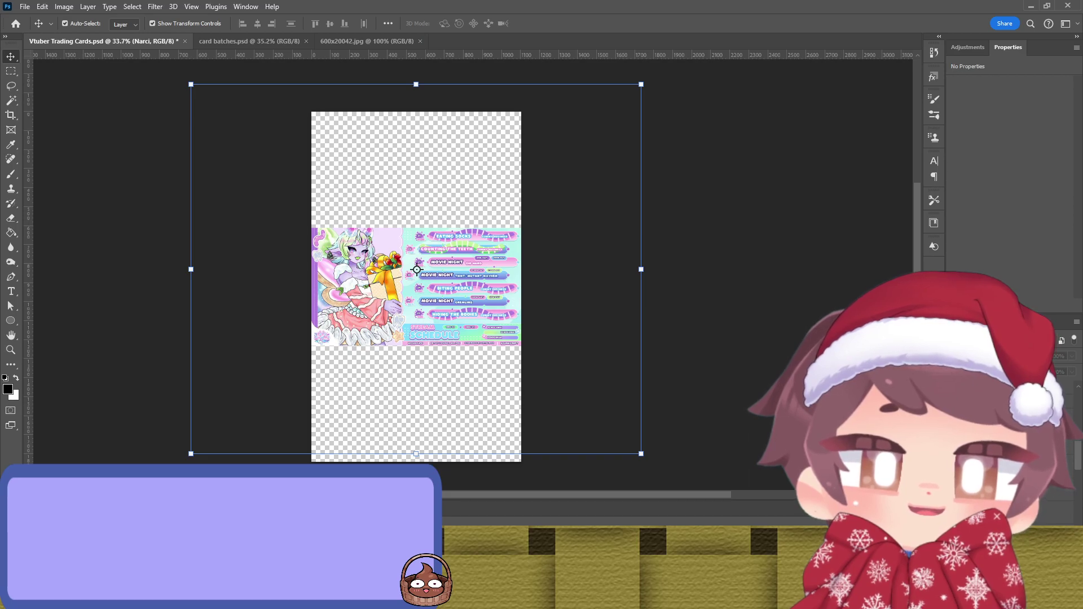
key("ctrl+comma")
key("alt+bracketleft")
key("ctrl+comma")
key("ctrl+comma")
key("alt+bracketleft")
key("ctrl+comma")
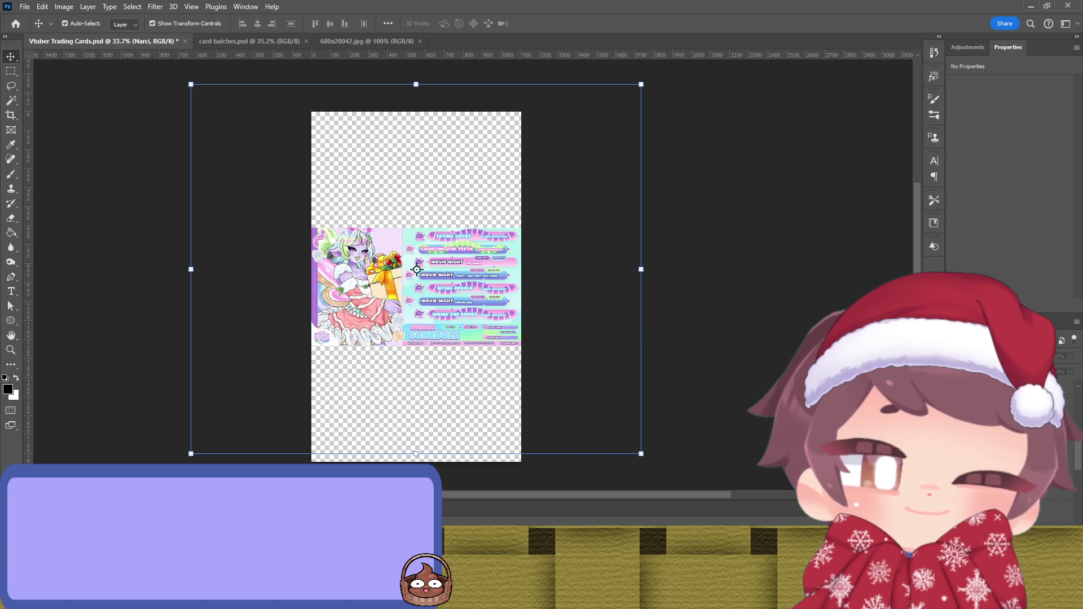
Step: Bring back the schedule image in the Echo Logo smart object and open GCREOMsWQAAFMnn.jpg for editing
left_click(417, 288)
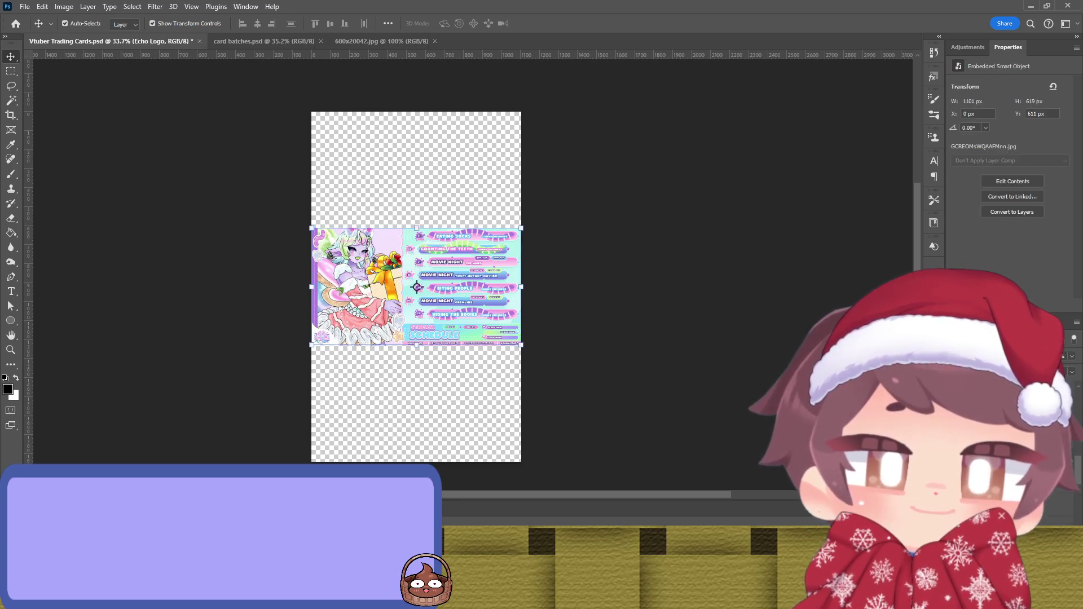
key("ctrl+comma")
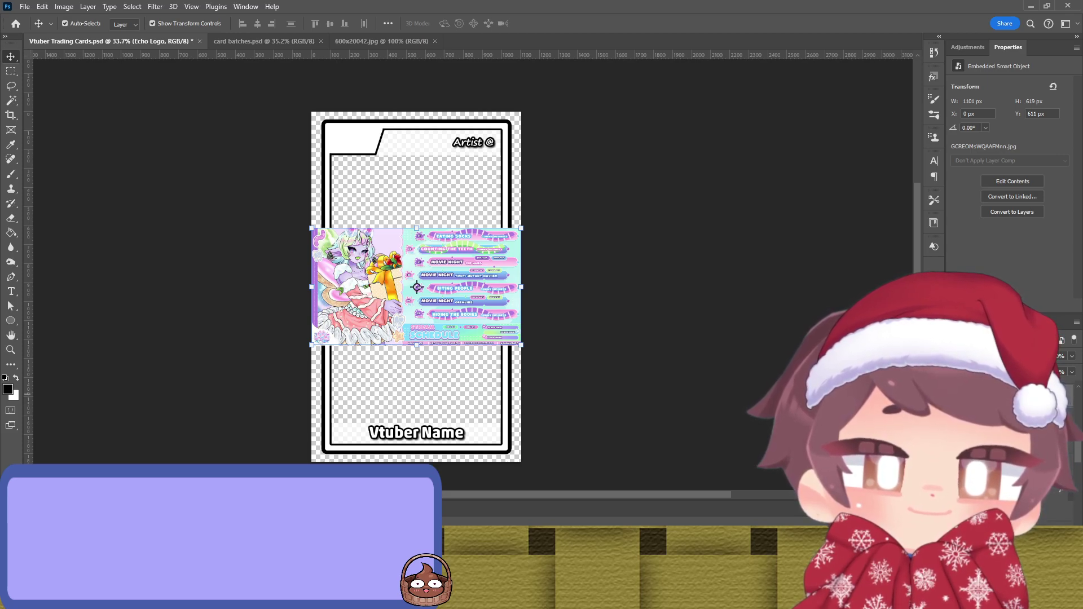
key("ctrl+comma")
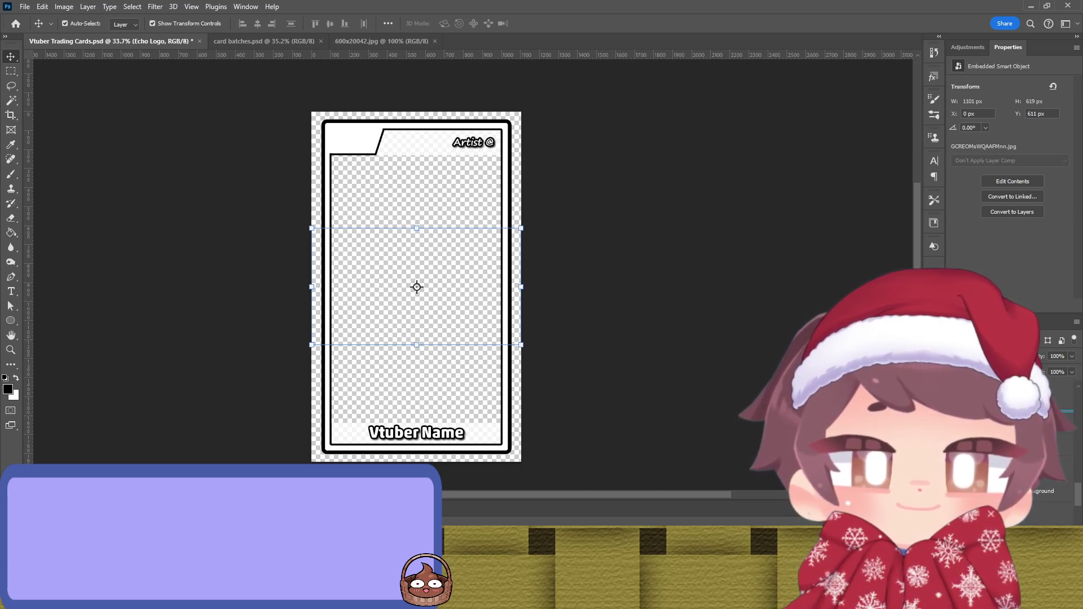
key("ctrl+comma")
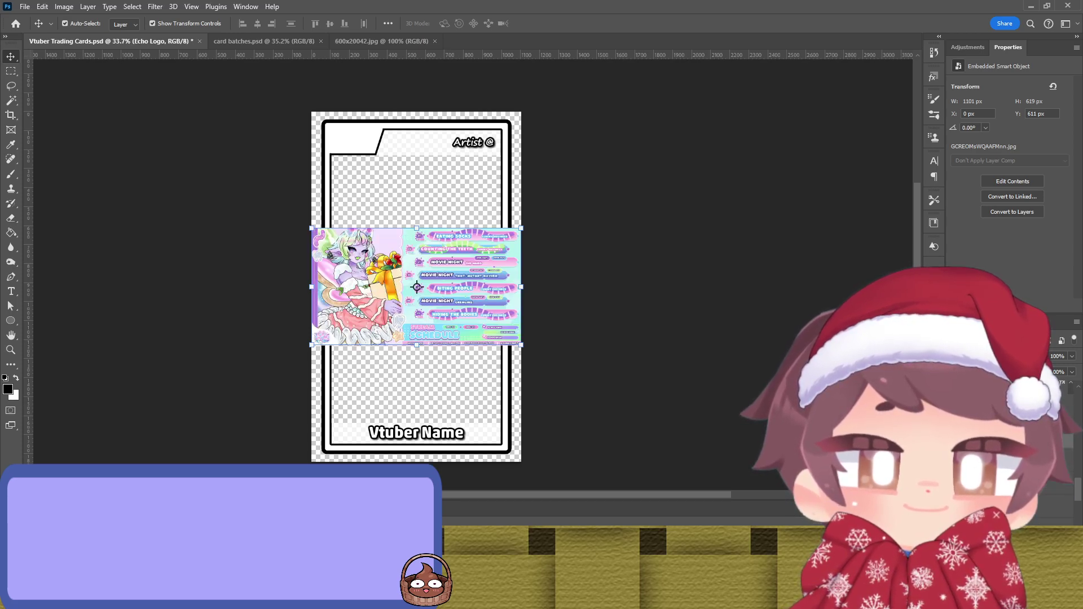
double_click(417, 287)
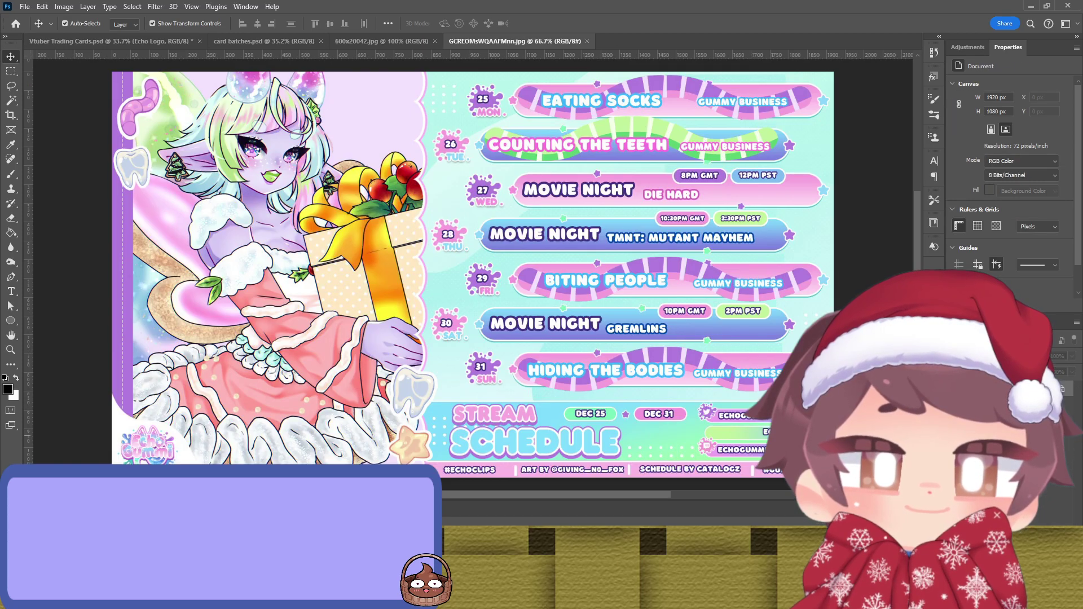
Step: Crop GCREOMsWQAAFMnn.jpg down to the Echo Gummi logo and save it back into the card
key("c")
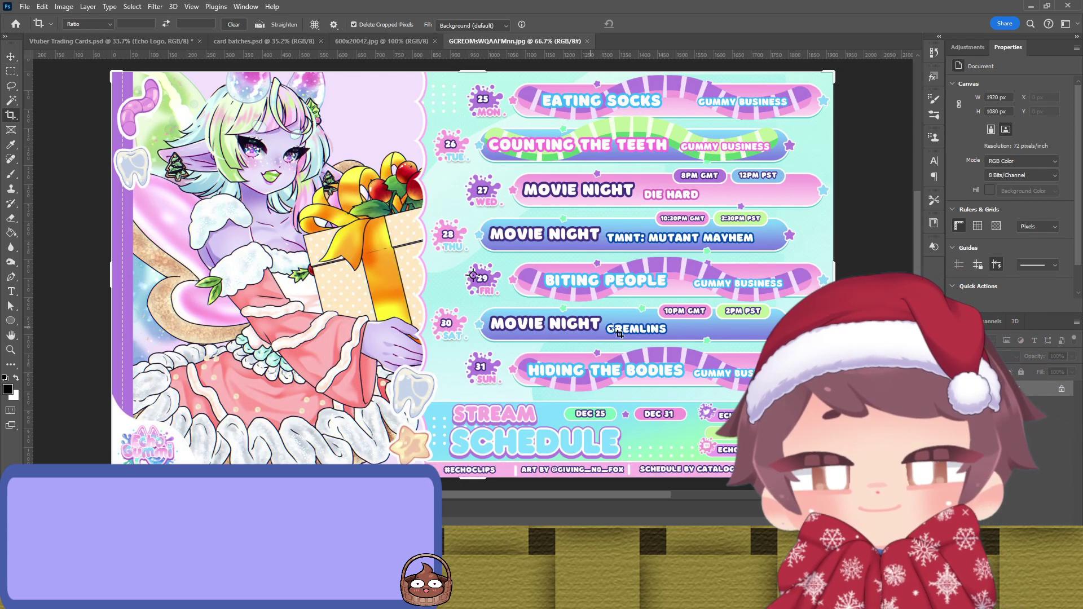
left_click_drag(825, 276, 506, 216)
left_click_drag(474, 67, 472, 244)
left_click(646, 26)
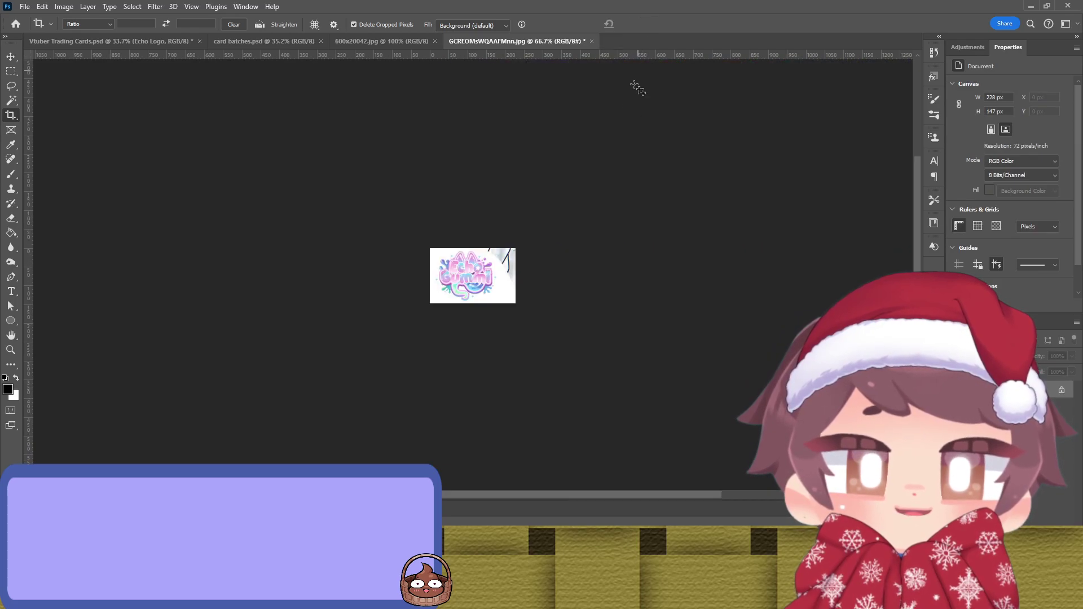
key("h")
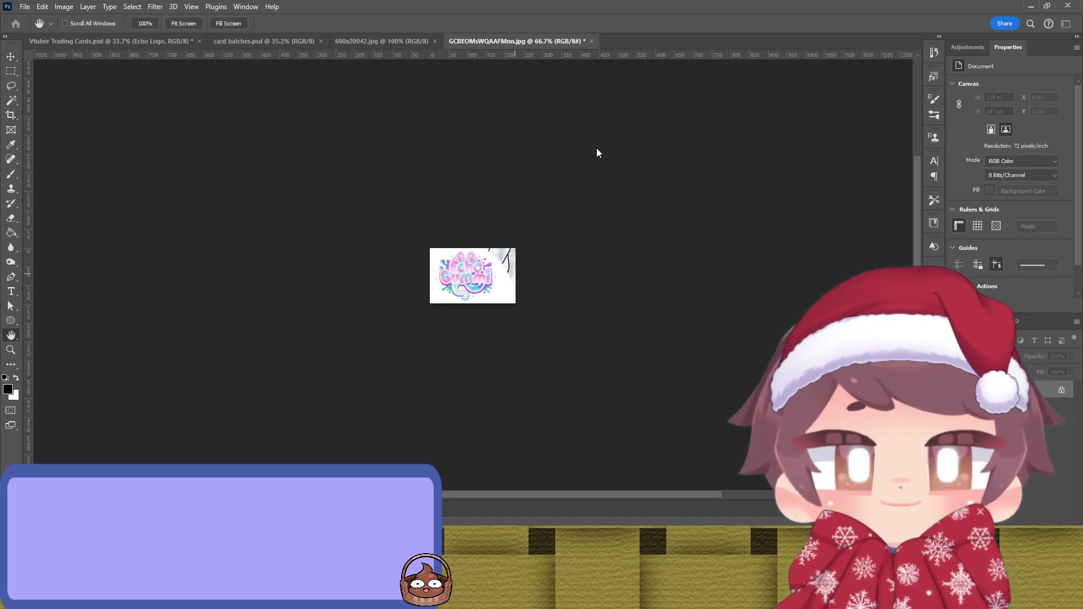
key("ctrl+s")
left_click(588, 41)
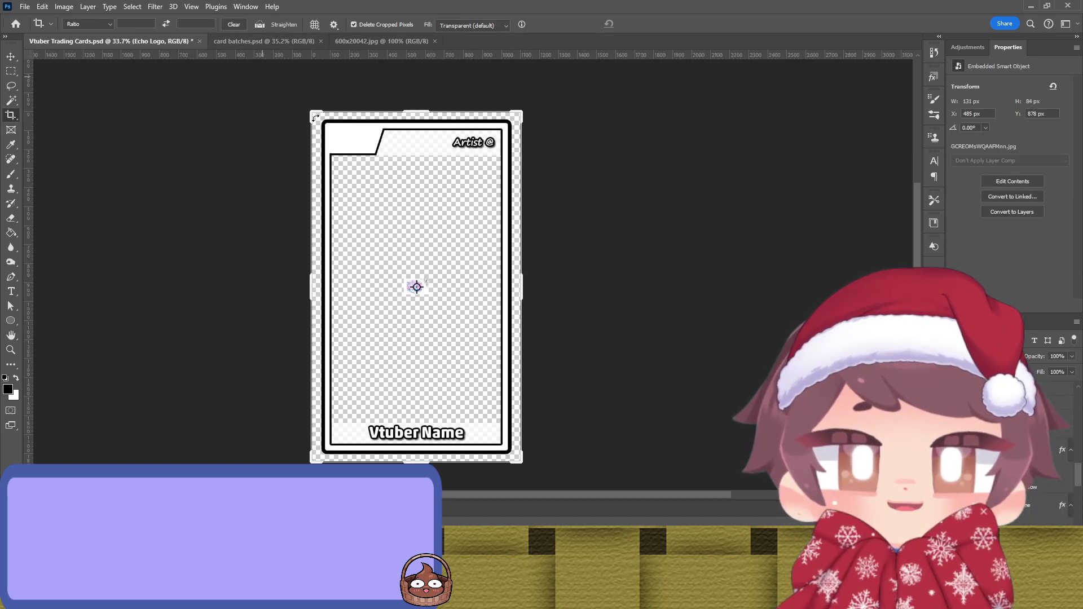
Step: Free Transform the logo to 225 × 144 px in the card's top-left logo slot
key("v")
key("ctrl+t")
left_click_drag(429, 279, 562, 195)
left_click_drag(470, 233, 364, 143)
key("Return")
scroll(357, 143, "up", 5)
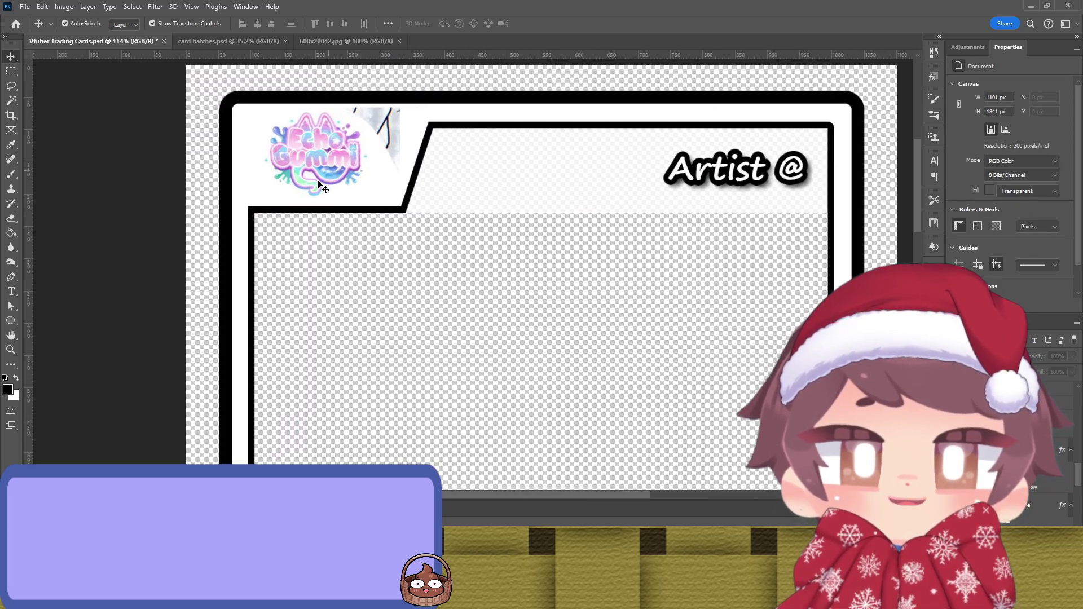
left_click(341, 167)
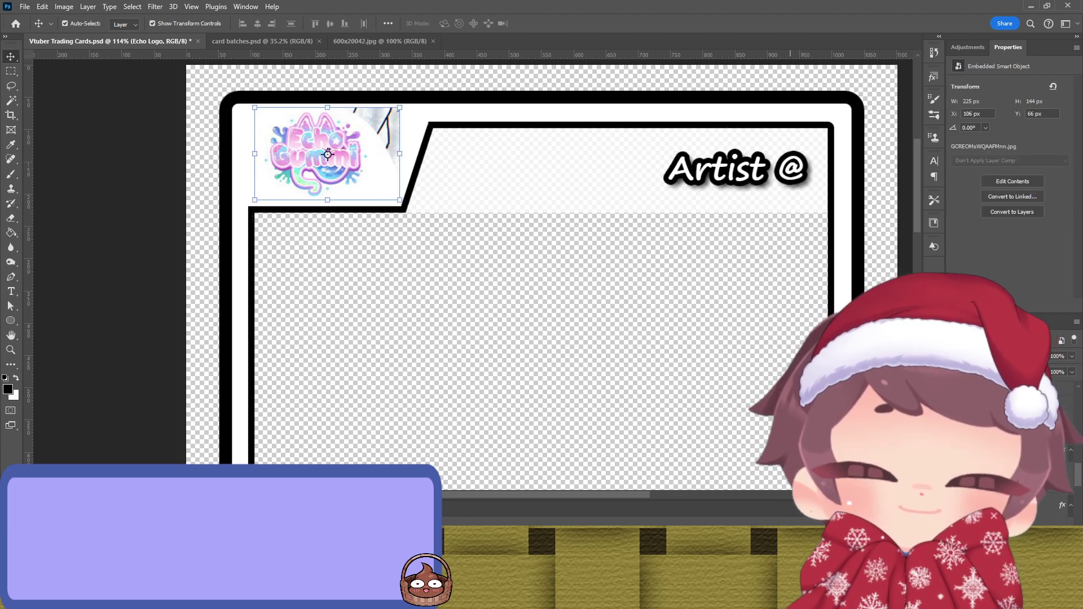
Step: Select the logo by colour with Magic Wand and Quick Selection, trimming off the stray bump
key("w")
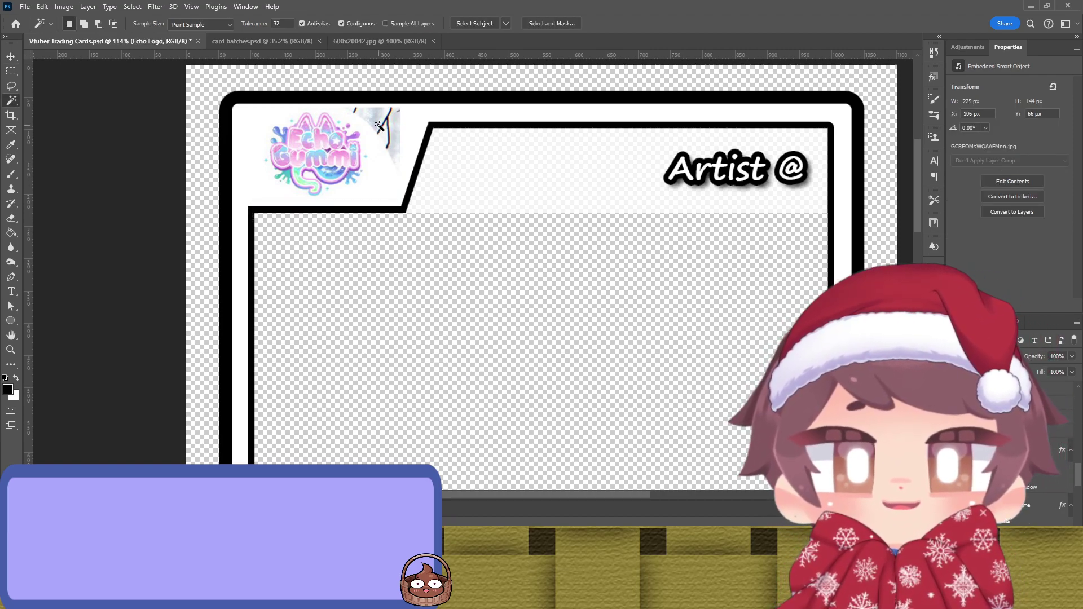
key("shift")
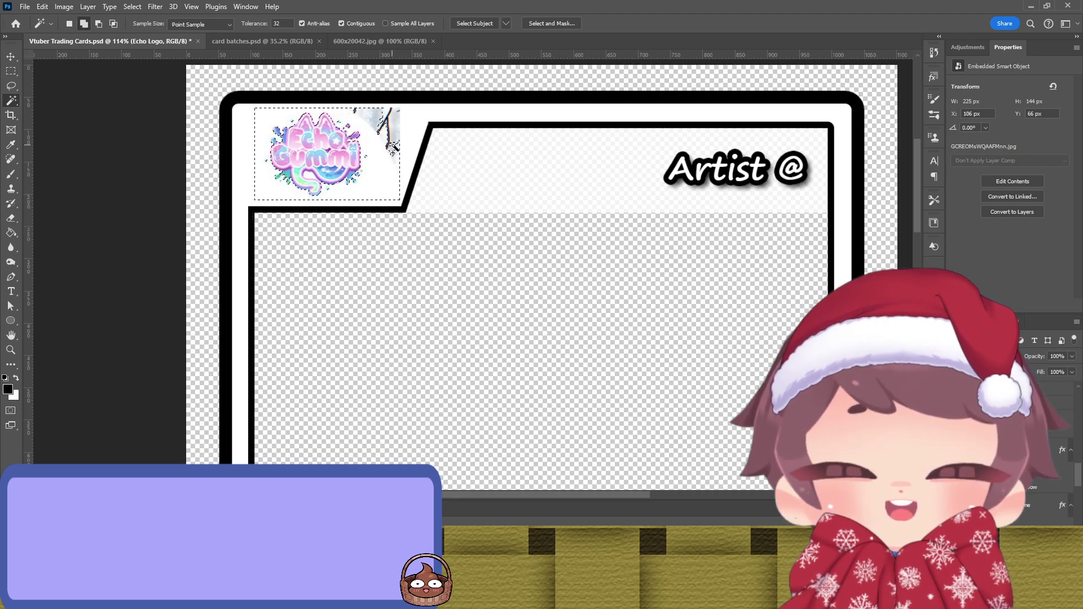
key("shift+w")
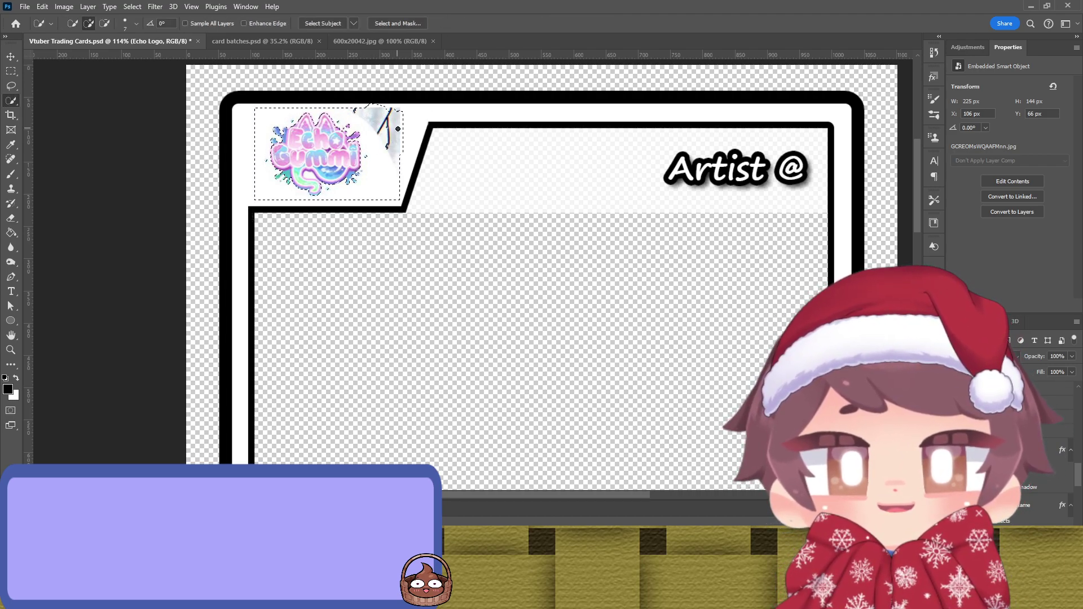
left_click(388, 144, "alt")
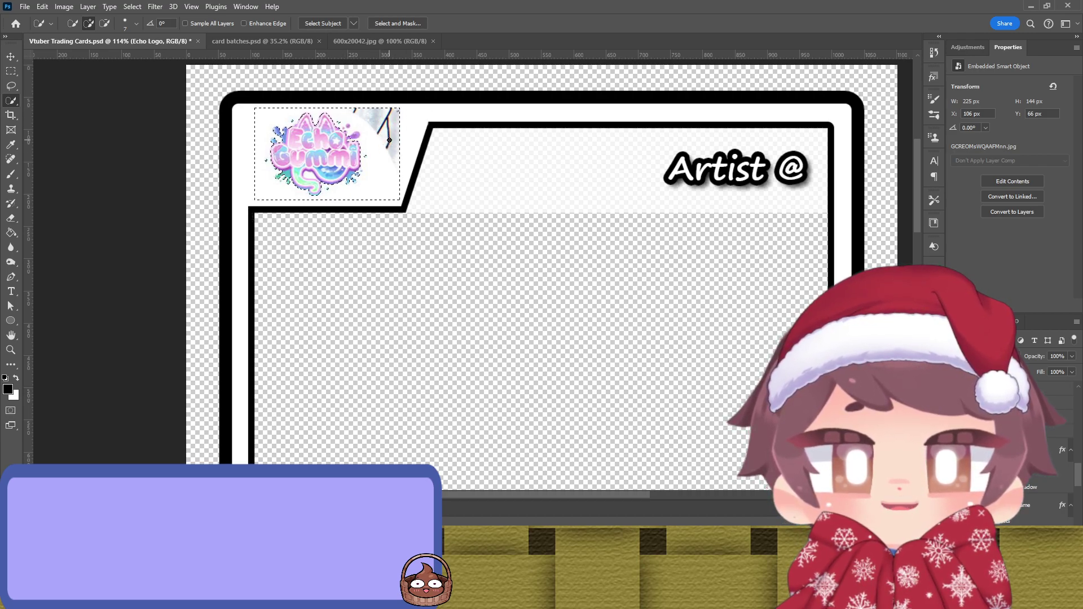
key("alt")
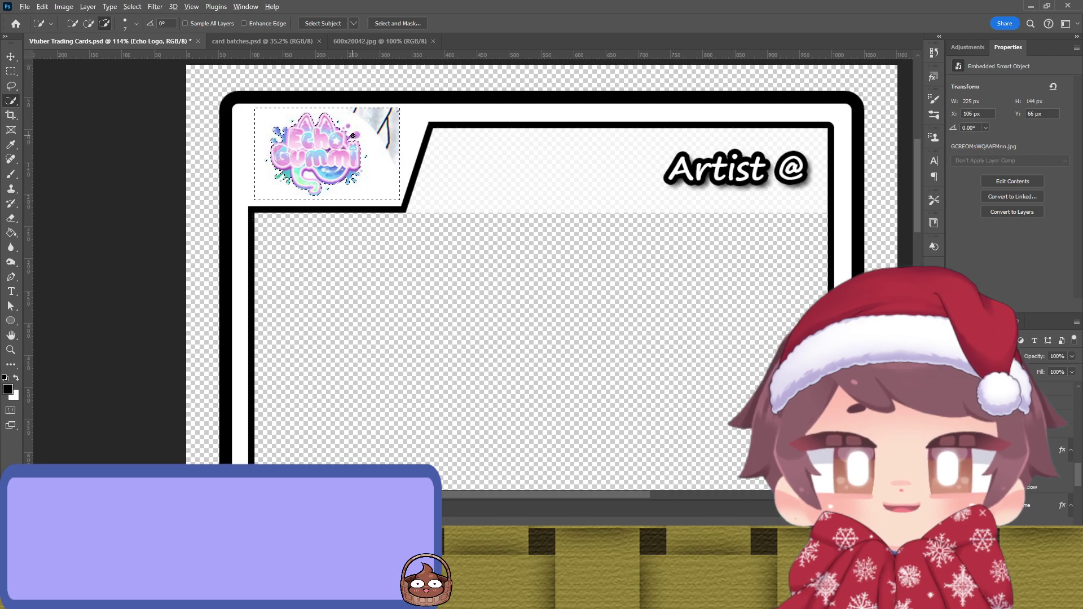
scroll(353, 136, "up", 5)
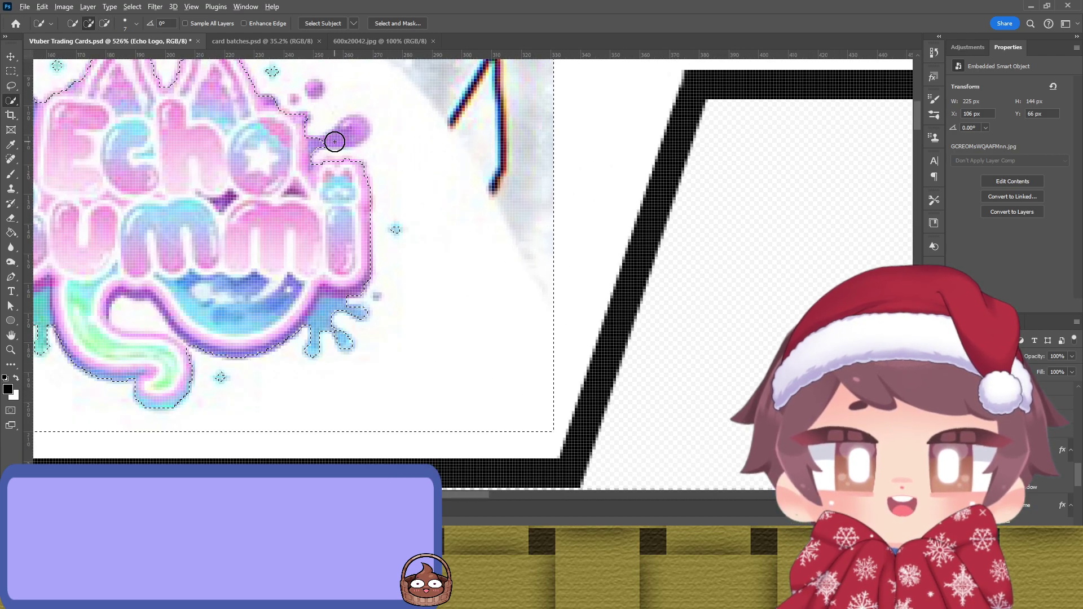
scroll(335, 141, "up", 1)
key("o")
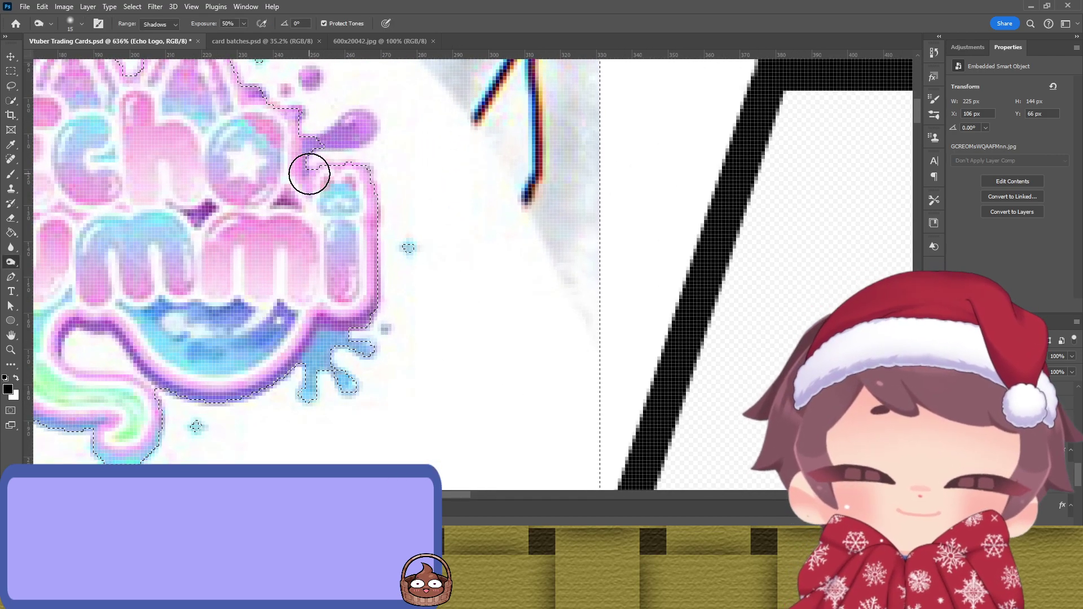
scroll(319, 171, "up", 2)
key("bracketleft")
key("bracketleft")
key("bracketleft")
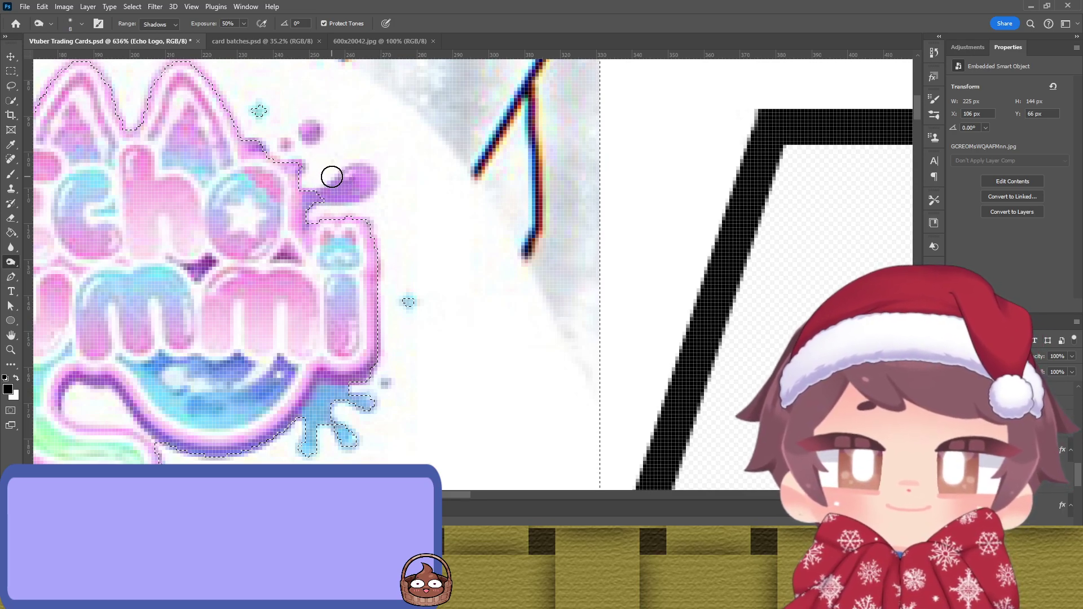
Step: Use the Lasso to add the purple blob and small purple dot to the selection
key("l")
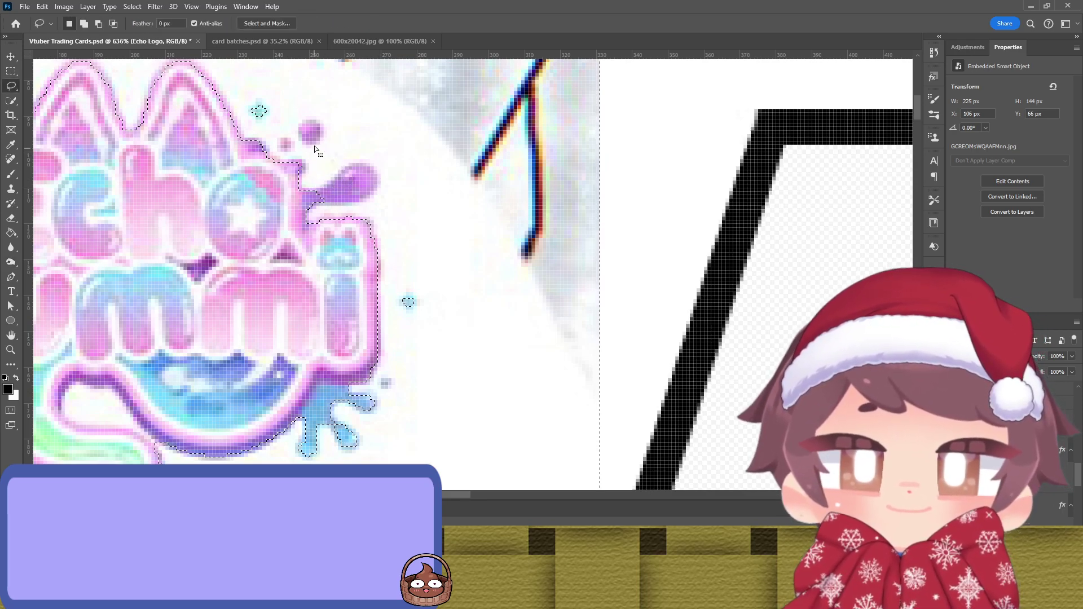
key("alt")
key("shift")
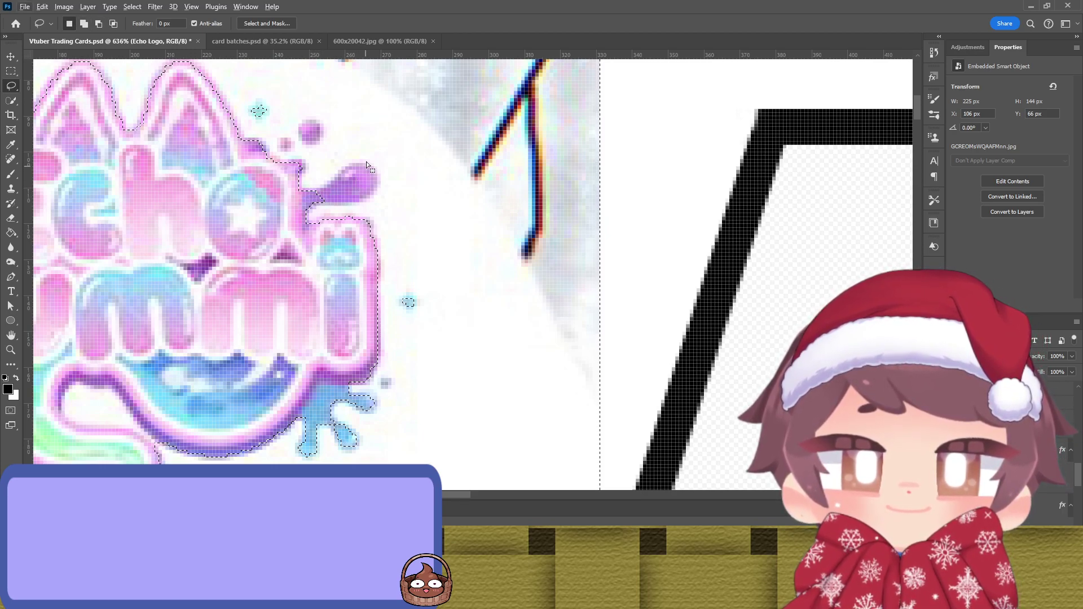
key("shift")
key("alt")
mouse_move(319, 193)
left_mouse_down()
mouse_move(355, 171)
mouse_move(378, 179)
mouse_move(357, 204)
mouse_move(319, 205)
mouse_move(340, 172)
mouse_move(369, 168)
mouse_move(329, 192)
left_mouse_up()
key("alt")
key("alt")
mouse_move(303, 131)
left_mouse_down()
mouse_move(313, 122)
mouse_move(322, 133)
mouse_move(317, 145)
mouse_move(305, 122)
mouse_move(314, 149)
mouse_move(324, 142)
mouse_move(303, 138)
left_mouse_up()
key("alt")
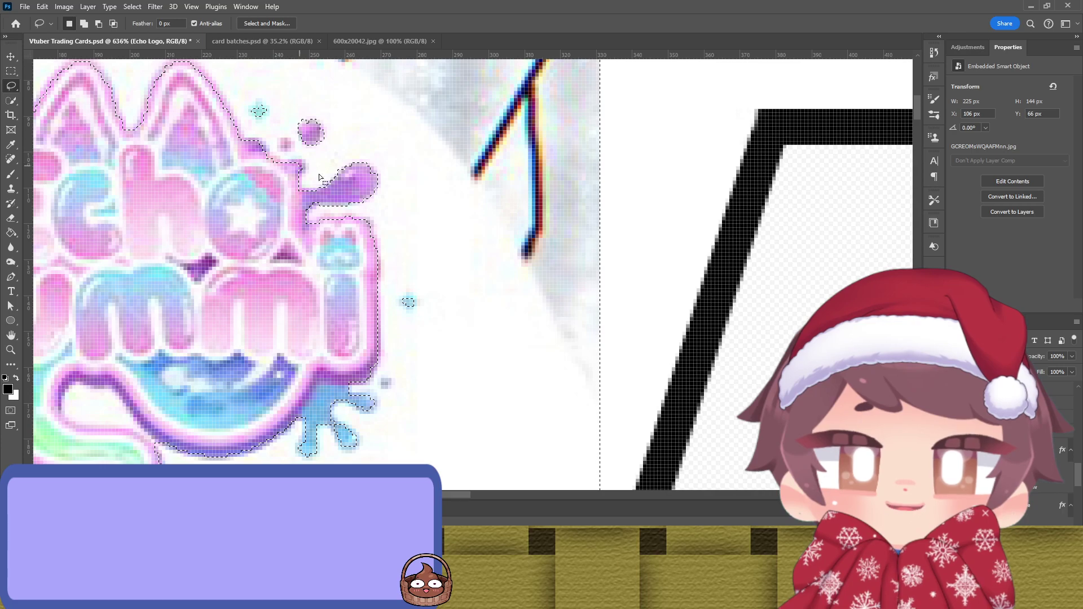
Step: Trace the rest of the Echo Gummi logo's outline into the lasso selection
scroll(387, 226, "down", 3)
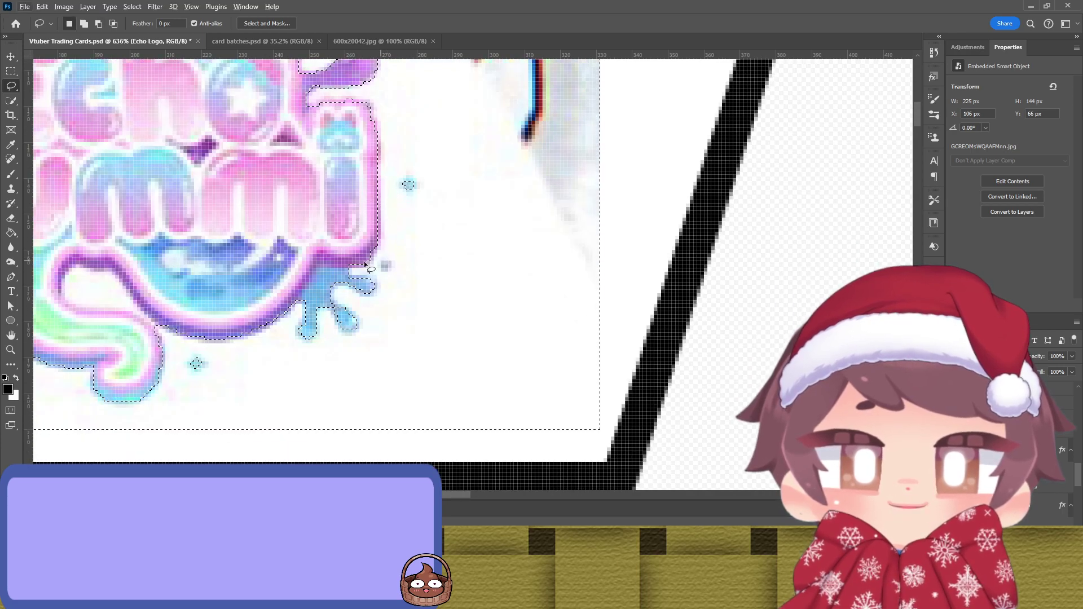
scroll(525, 285, "left", 8)
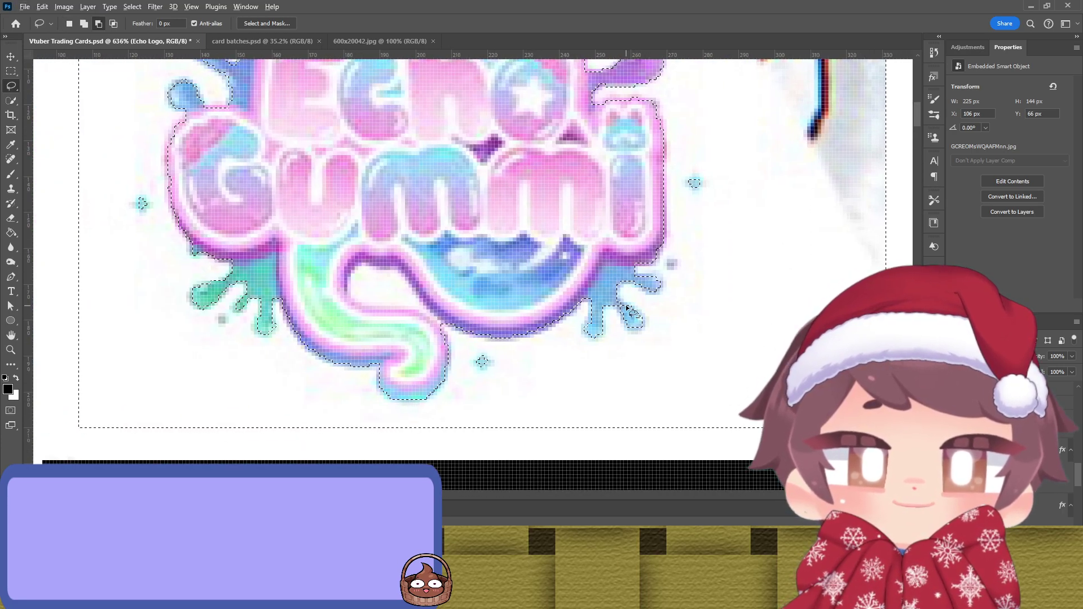
left_click_drag(373, 238, 510, 361)
left_click_drag(531, 172, 341, 247)
scroll(345, 253, "down", 1)
scroll(383, 289, "down", 8)
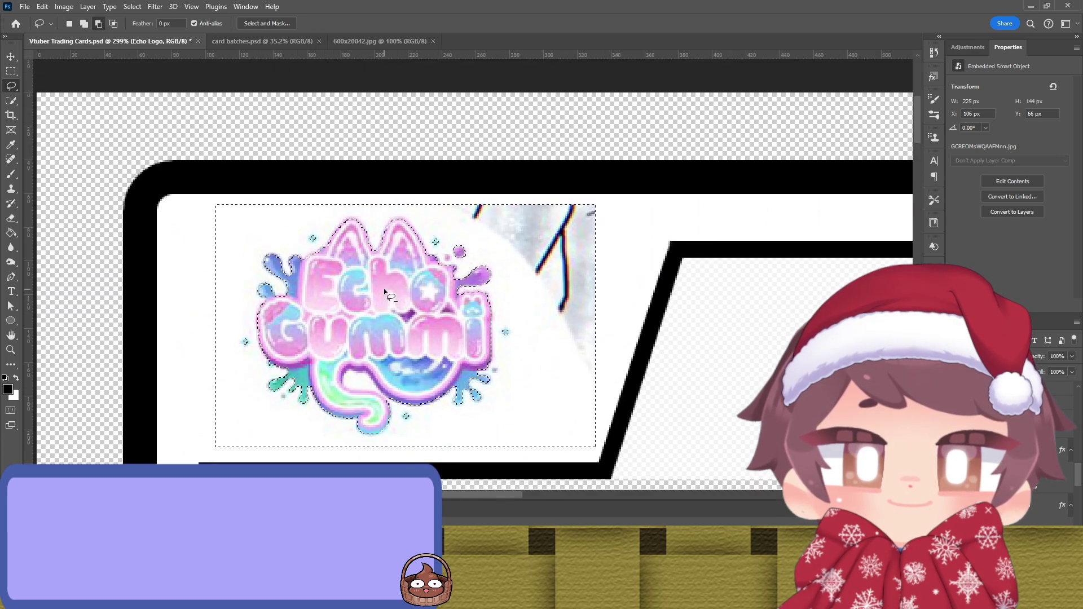
scroll(398, 310, "up", 8)
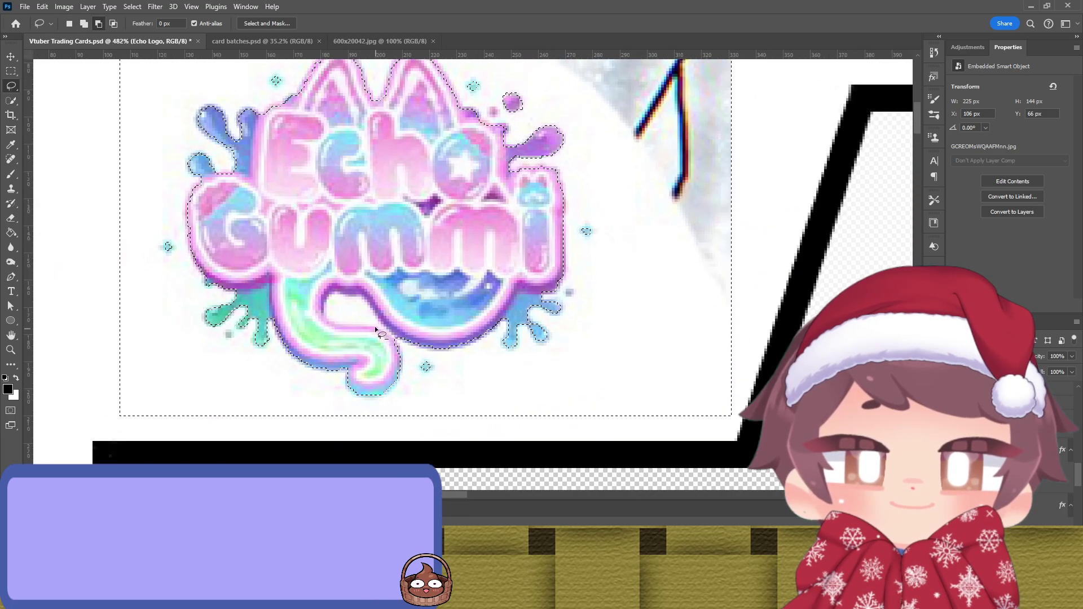
mouse_move(322, 282)
left_mouse_down()
mouse_move(359, 289)
mouse_move(402, 350)
mouse_move(388, 334)
mouse_move(317, 317)
mouse_move(314, 295)
mouse_move(331, 283)
mouse_move(374, 310)
mouse_move(373, 325)
mouse_move(357, 291)
left_mouse_up()
scroll(340, 320, "down", 5)
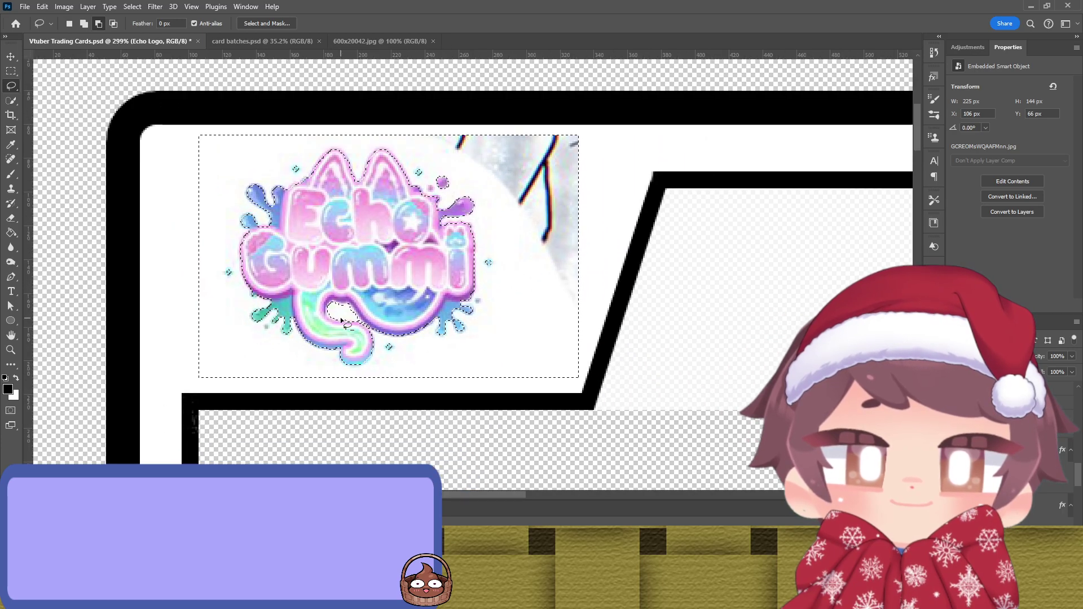
scroll(385, 203, "up", 3)
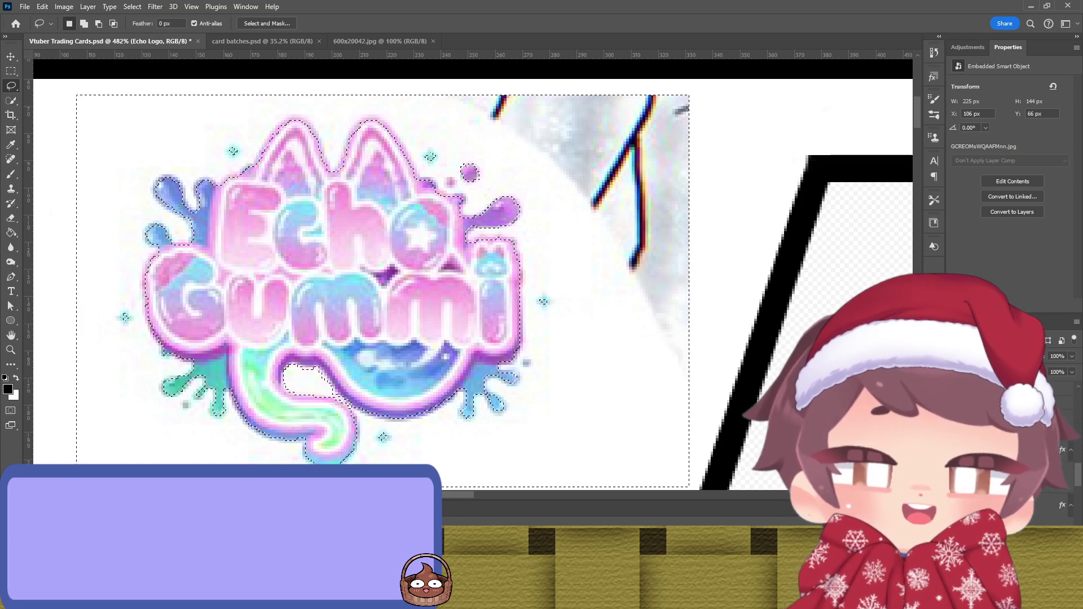
Step: Turn the logo selection into a layer mask and set its edge Smooth to 5 in Select and Mask
left_click(1013, 601)
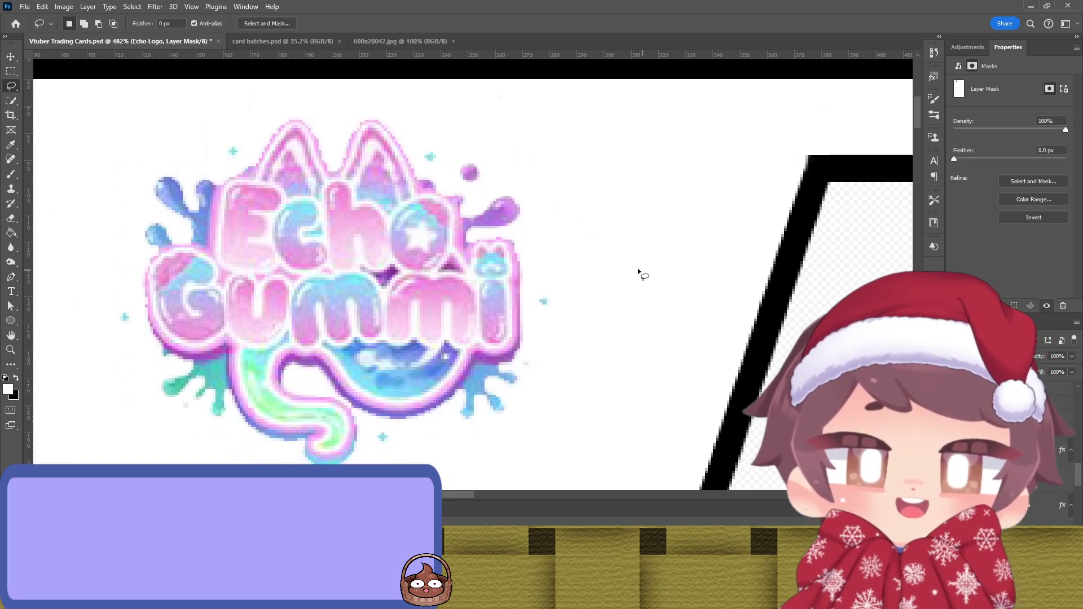
key("c")
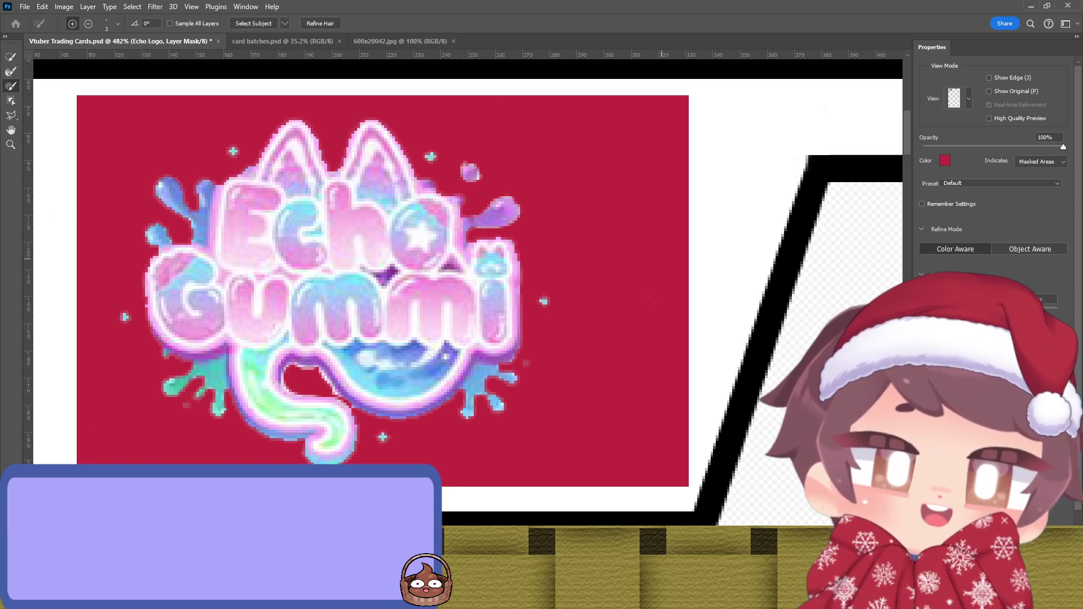
type("5")
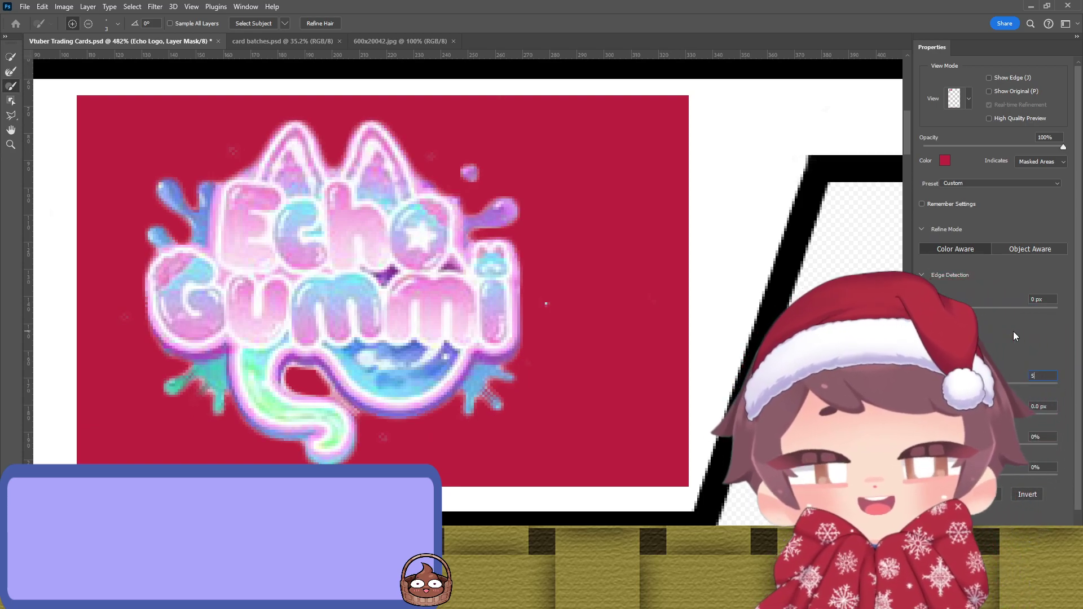
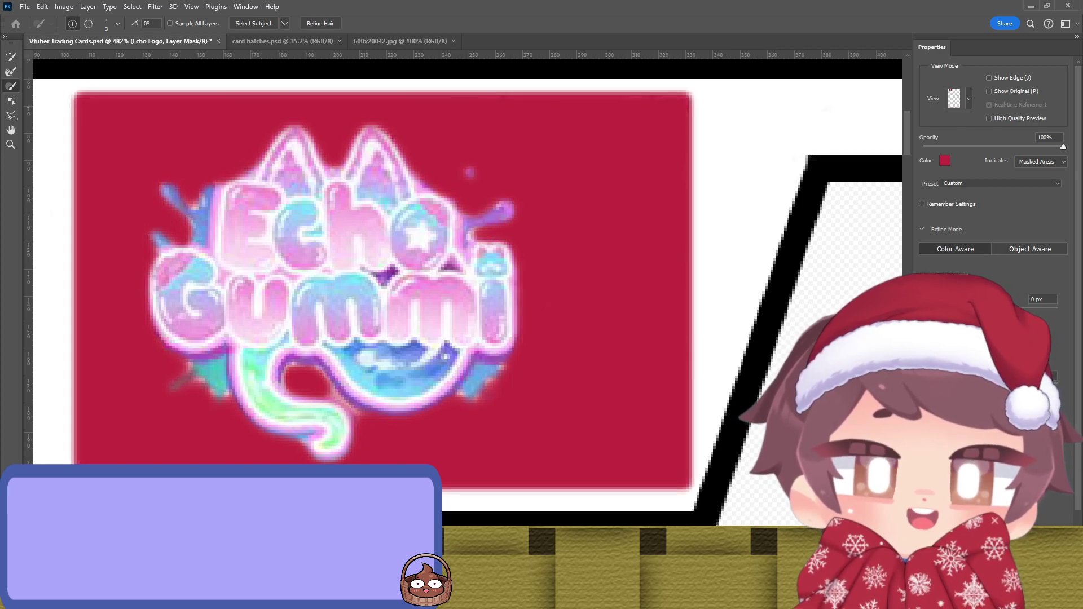
Step: Paint white on the Echo Gummi logo mask to restore the blue splash, pink left outline, lower tail and right splash
key("Return")
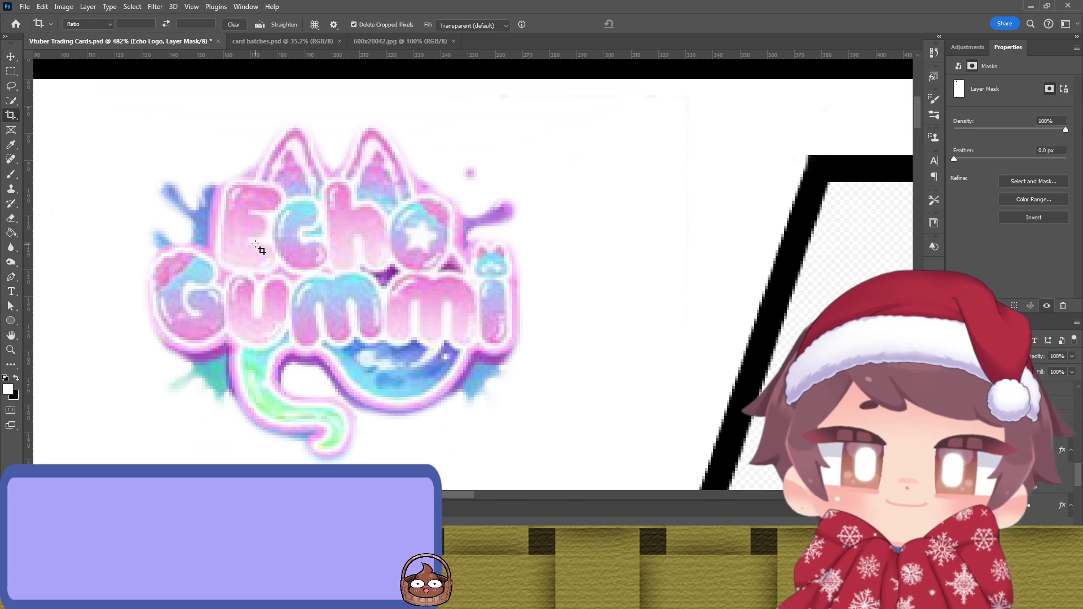
scroll(271, 243, "down", 1)
key("b")
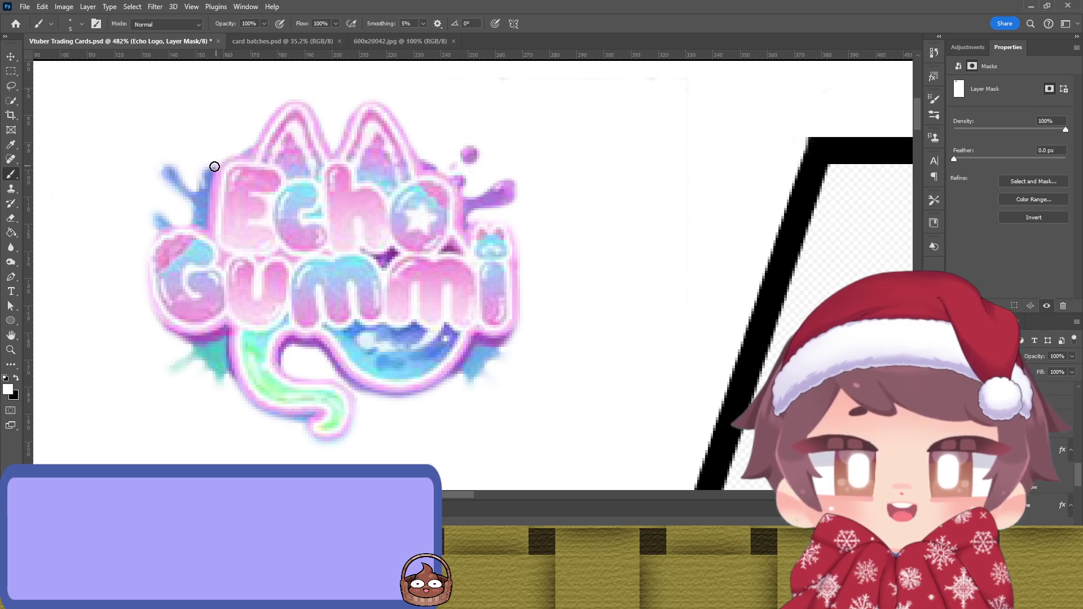
mouse_move(201, 167)
left_mouse_down()
mouse_move(197, 197)
mouse_move(164, 168)
mouse_move(201, 209)
mouse_move(198, 226)
mouse_move(155, 218)
left_mouse_up()
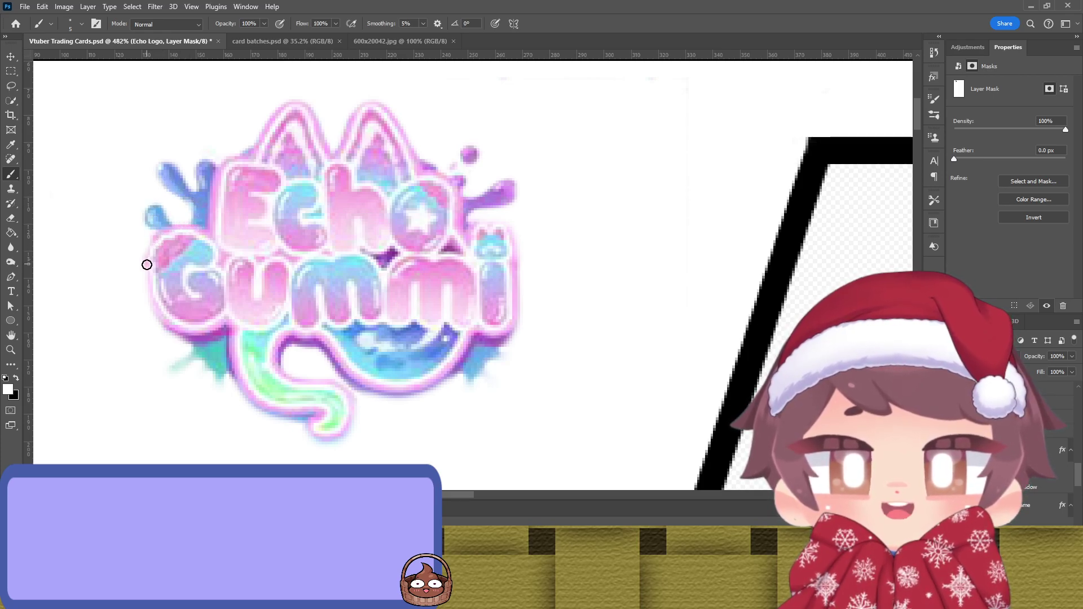
mouse_move(147, 258)
left_mouse_down()
mouse_move(153, 325)
mouse_move(195, 344)
mouse_move(154, 313)
mouse_move(177, 328)
mouse_move(182, 354)
mouse_move(191, 342)
mouse_move(173, 367)
mouse_move(215, 361)
mouse_move(221, 382)
left_mouse_up()
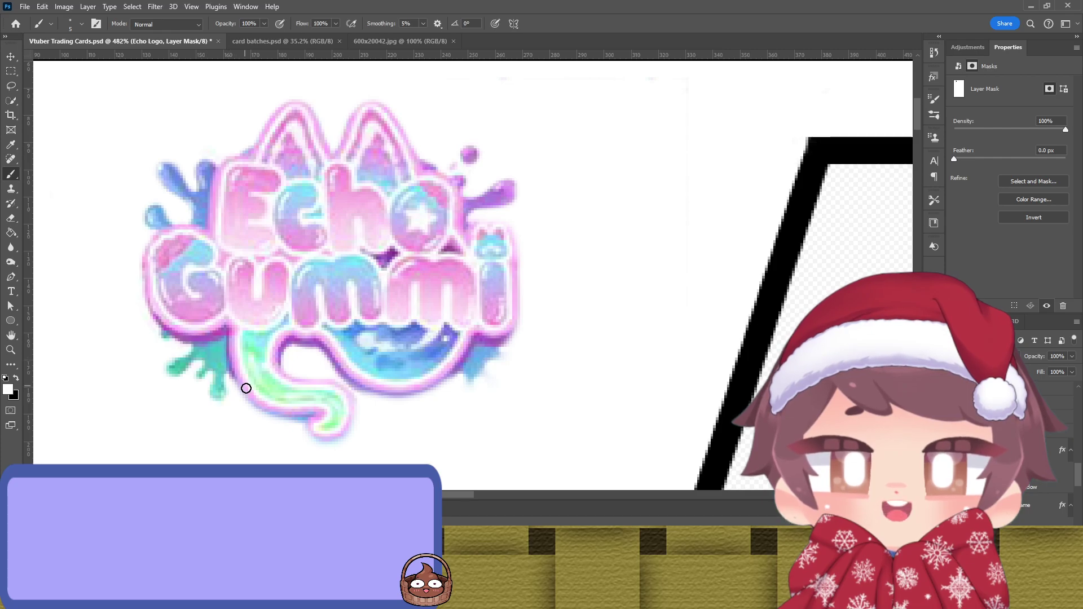
mouse_move(243, 391)
left_mouse_down()
mouse_move(314, 418)
mouse_move(314, 437)
mouse_move(343, 437)
mouse_move(356, 416)
mouse_move(346, 387)
mouse_move(284, 375)
mouse_move(338, 370)
mouse_move(370, 394)
mouse_move(463, 379)
mouse_move(467, 396)
left_mouse_up()
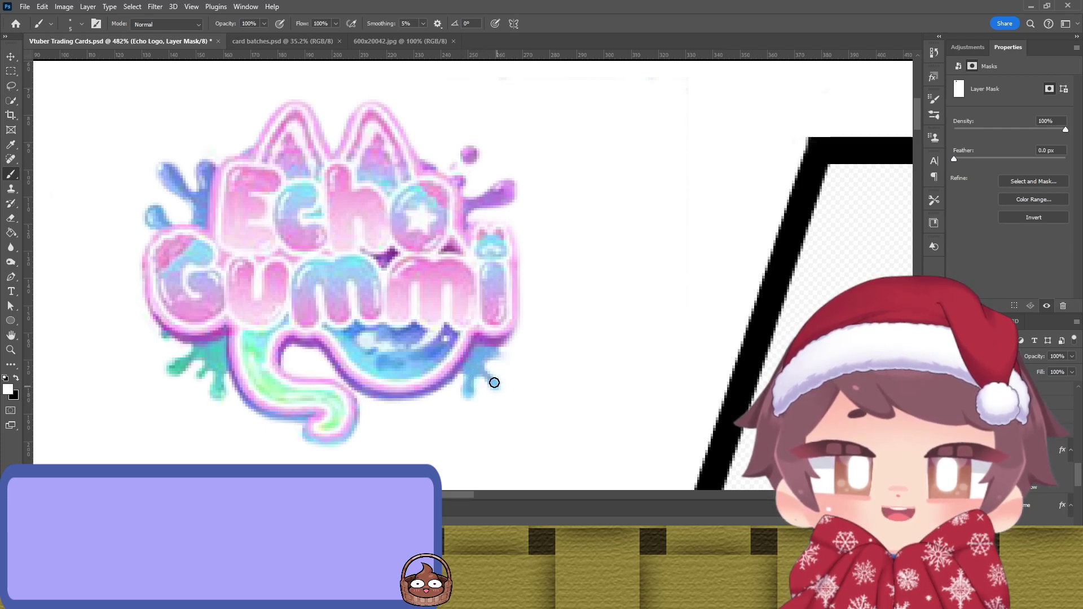
mouse_move(477, 363)
left_mouse_down()
mouse_move(502, 352)
mouse_move(512, 356)
mouse_move(491, 363)
mouse_move(517, 361)
mouse_move(496, 351)
mouse_move(523, 315)
mouse_move(520, 273)
mouse_move(472, 226)
left_mouse_up()
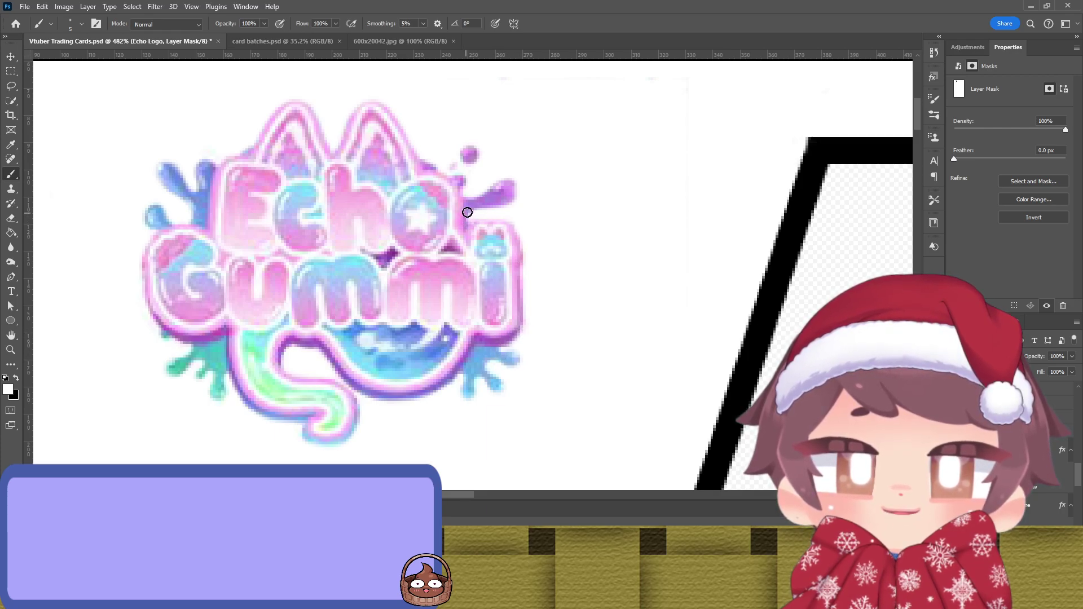
mouse_move(442, 179)
left_mouse_down()
mouse_move(423, 159)
mouse_move(453, 173)
left_mouse_up()
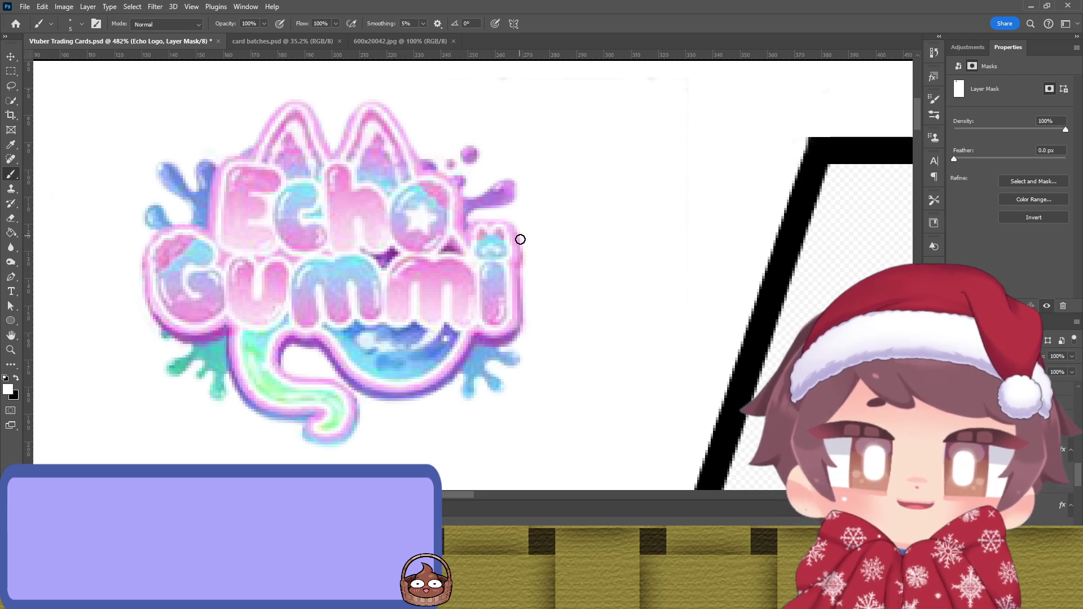
scroll(506, 269, "down", 5)
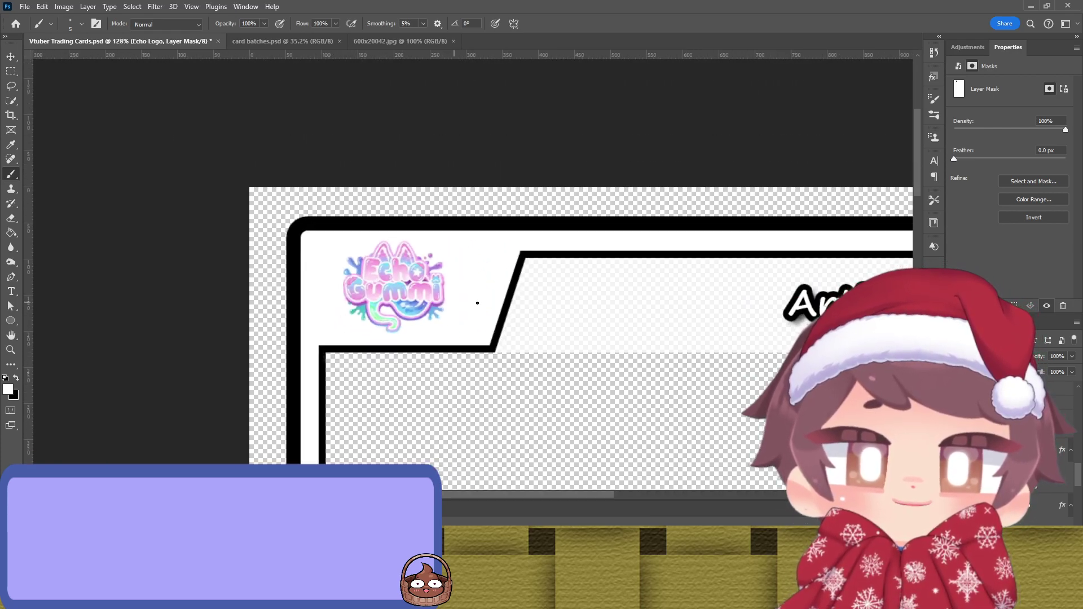
Step: Select the VTuber artwork layer, leaving the logo mask uninverted
scroll(389, 291, "down", 2)
key("v")
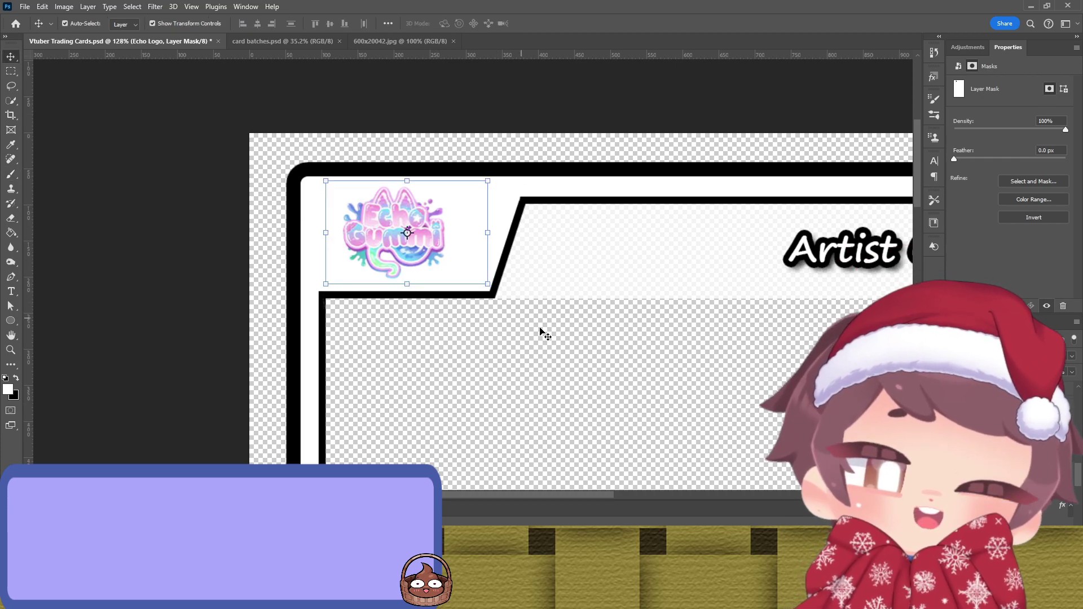
scroll(532, 327, "down", 2)
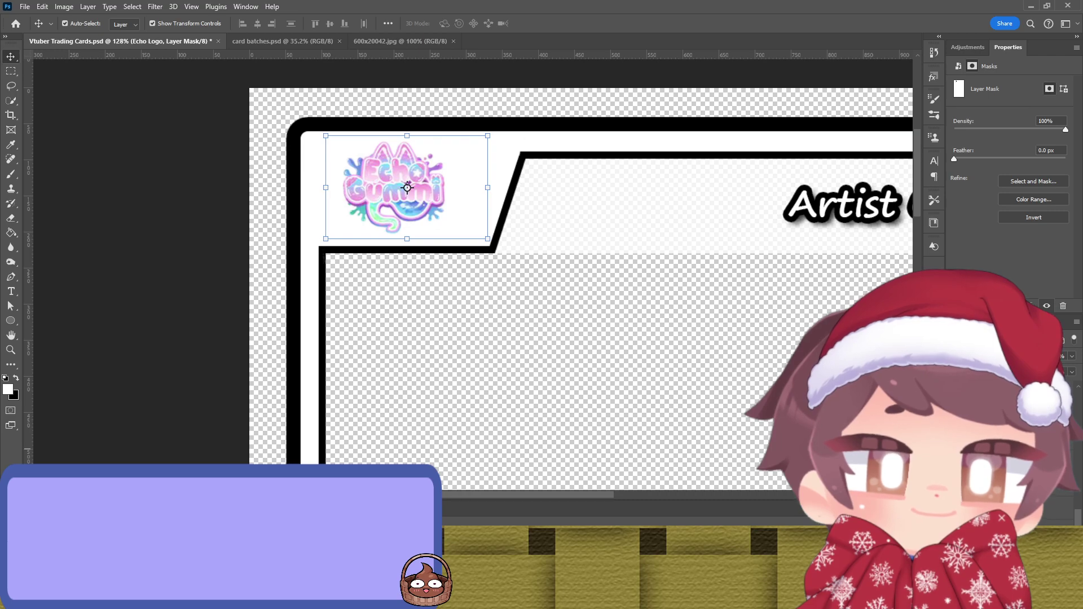
scroll(408, 187, "down", 3)
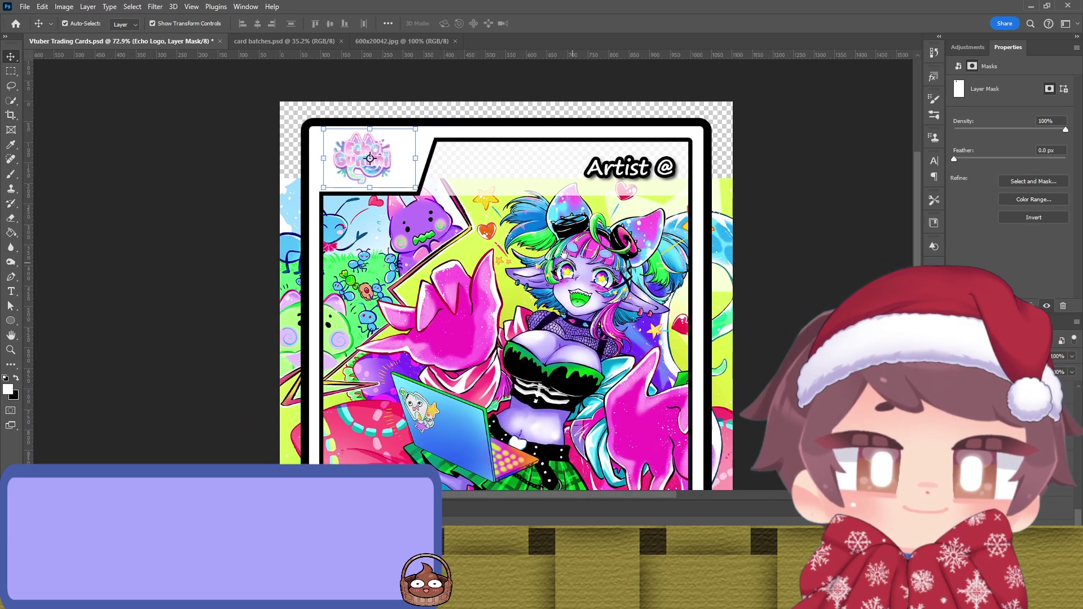
scroll(533, 238, "down", 1)
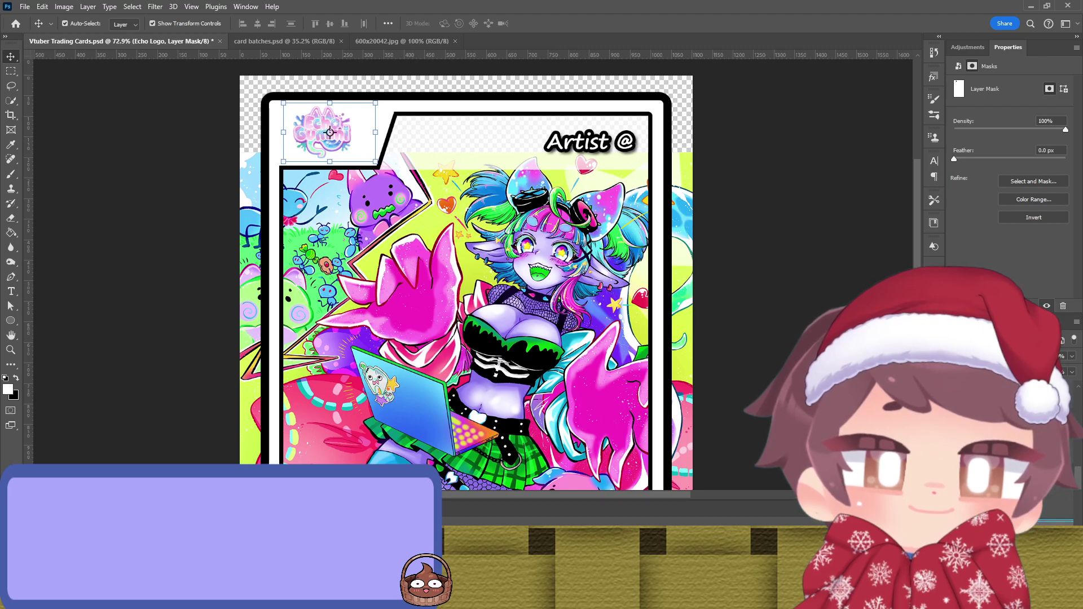
key("ctrl+i")
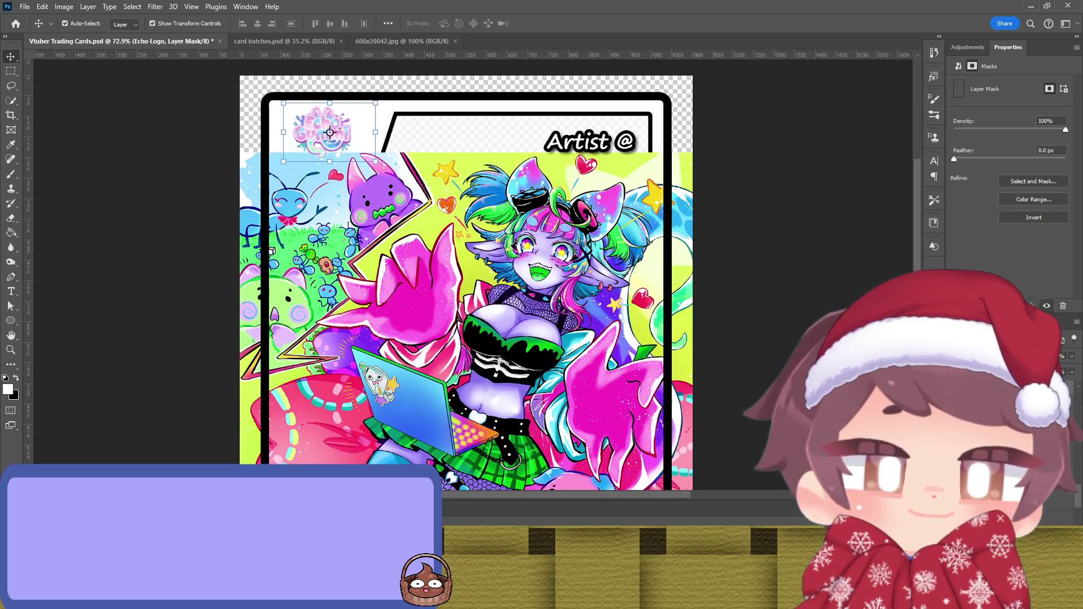
key("ctrl+z")
key("alt+bracketleft")
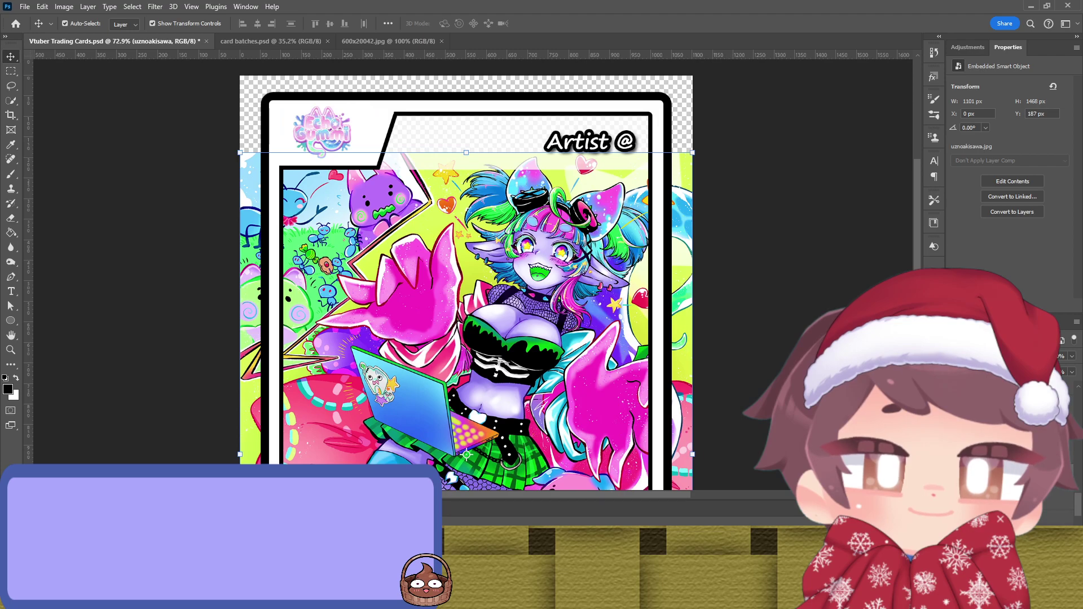
key("alt+bracketleft")
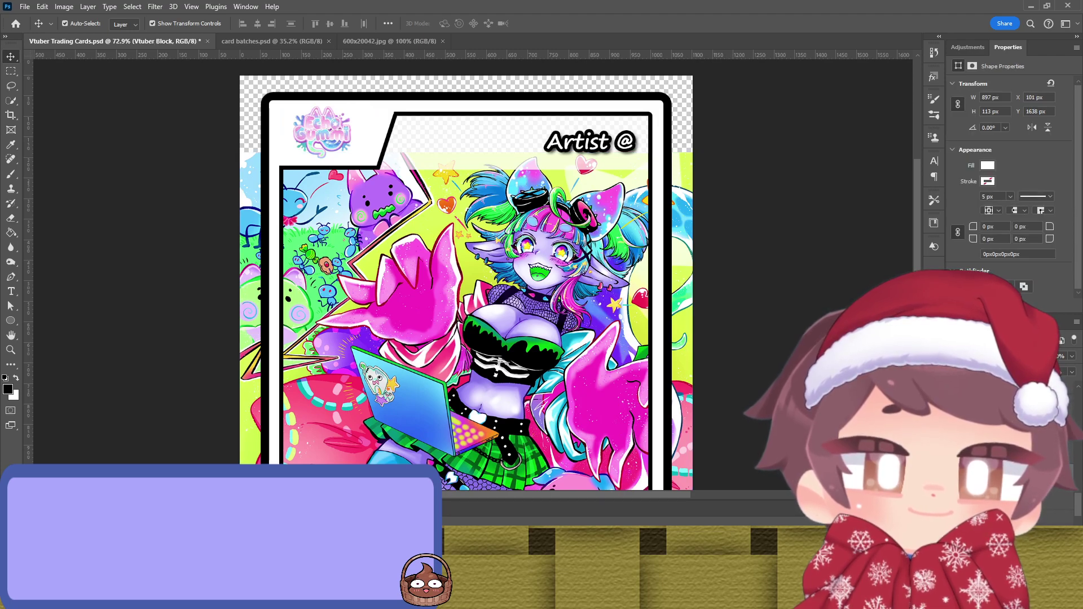
key("alt+bracketright")
Step: Zoom out to show the whole card and set a 125 px brush
scroll(706, 309, "right", 3)
scroll(706, 310, "down", 1)
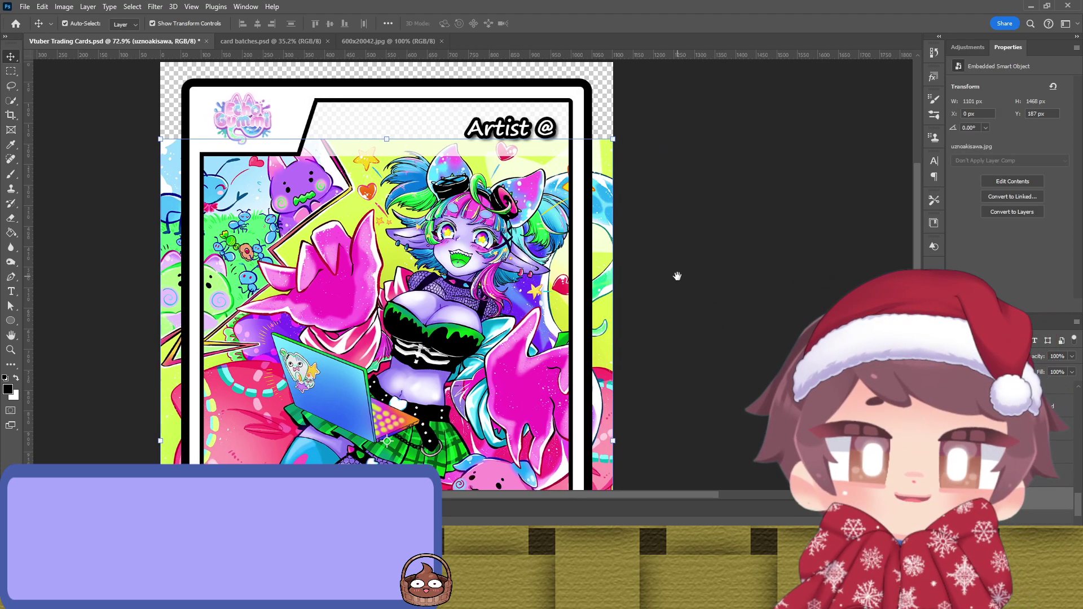
scroll(658, 266, "down", 5)
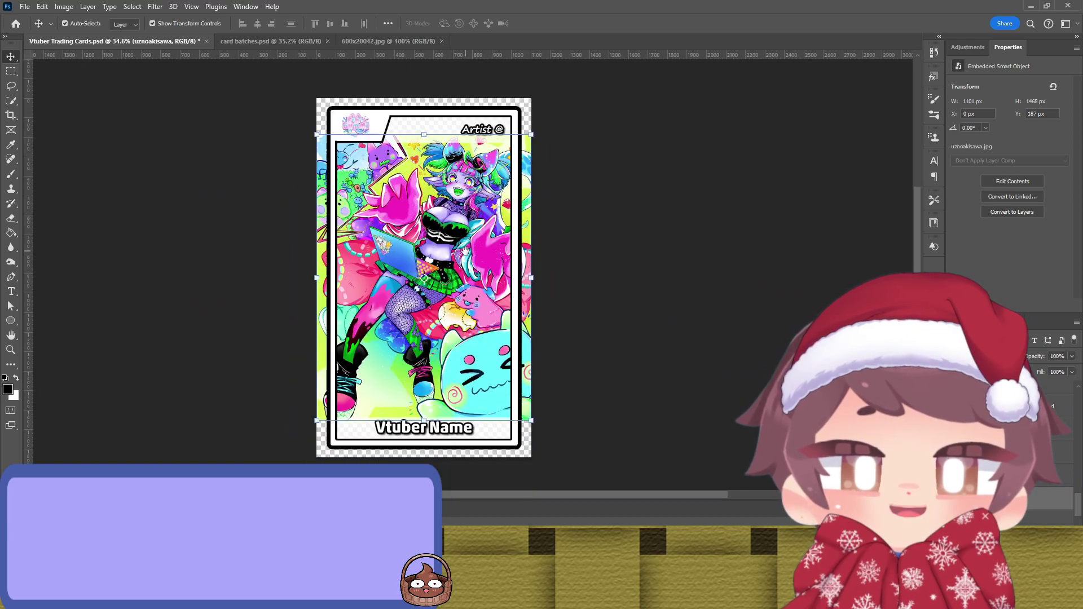
key("b")
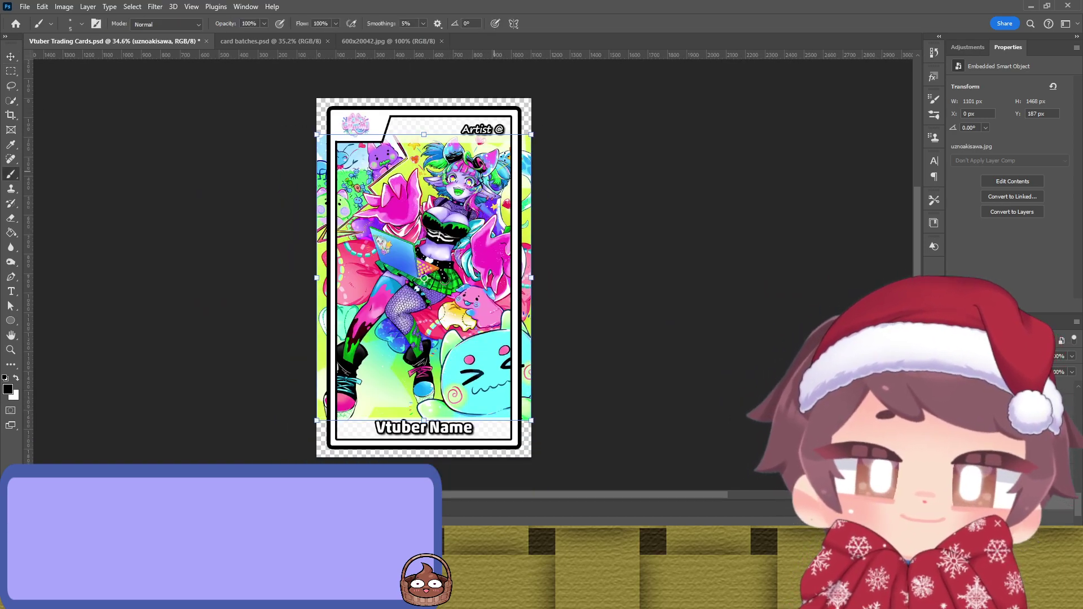
key("bracketright")
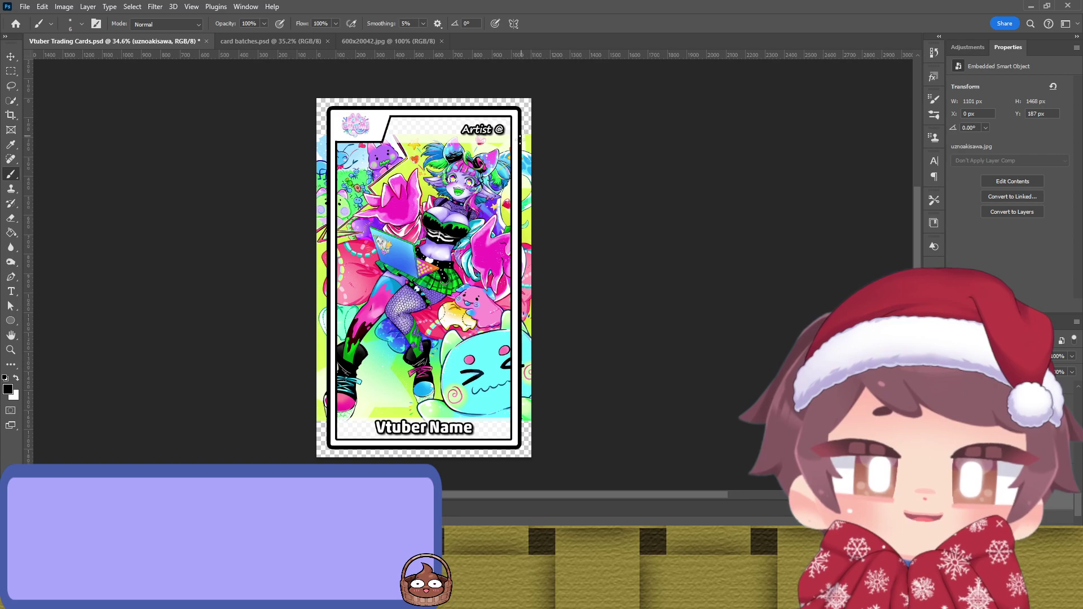
key("bracketright")
key("bracketright")
key("bracketright")
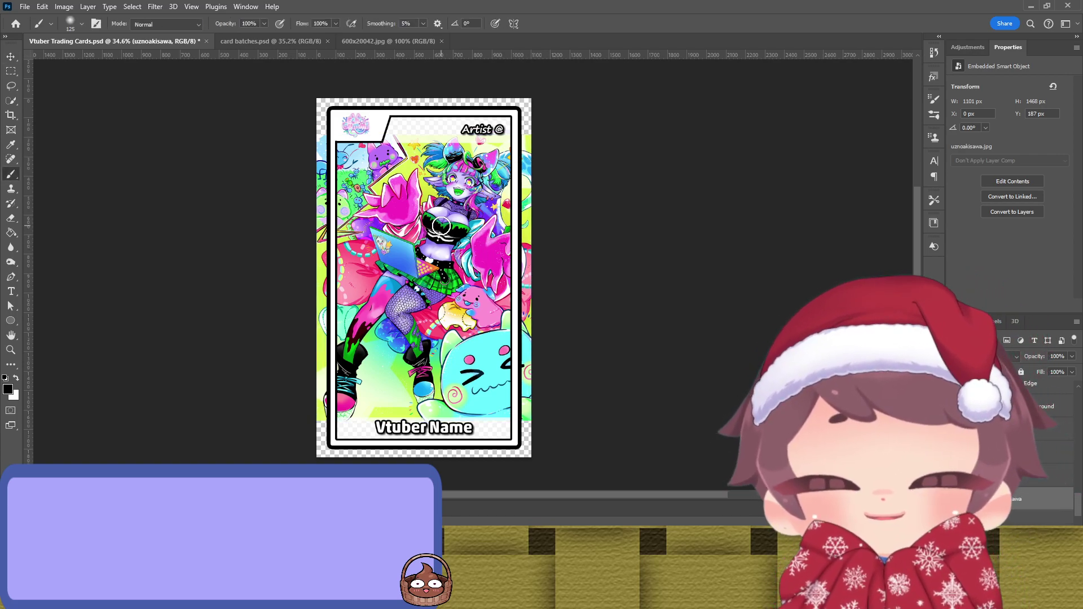
Step: Enlarge the VTuber artwork proportionally, shift it down and left inside the card, and commit
key("v")
left_click_drag(443, 223, 461, 246)
left_click_drag(419, 151, 424, 119)
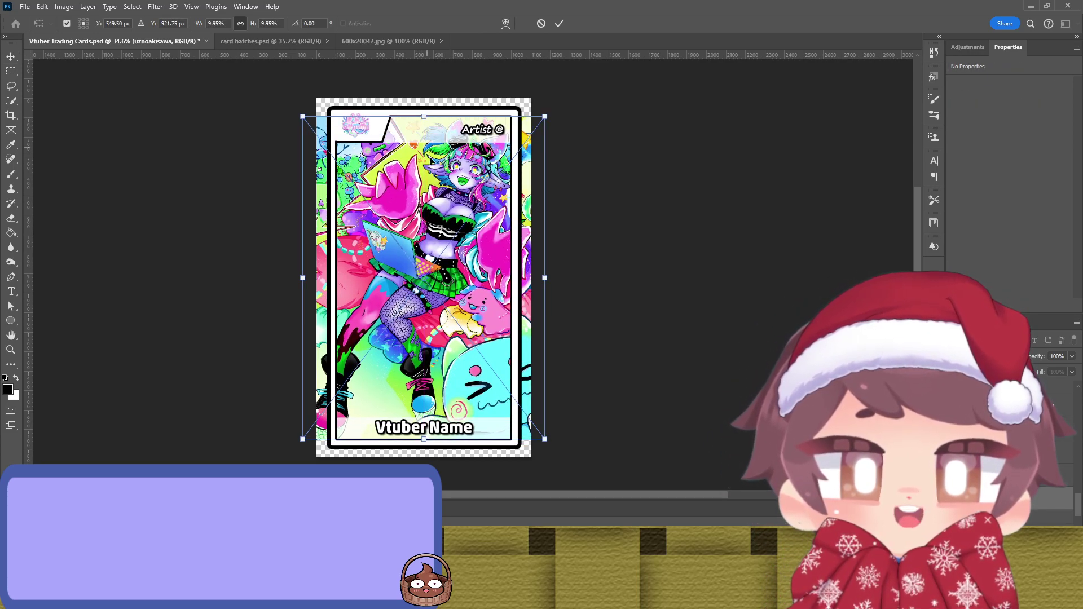
mouse_move(439, 179)
left_mouse_down()
mouse_move(411, 180)
mouse_move(425, 182)
mouse_move(420, 210)
mouse_move(420, 178)
left_mouse_up()
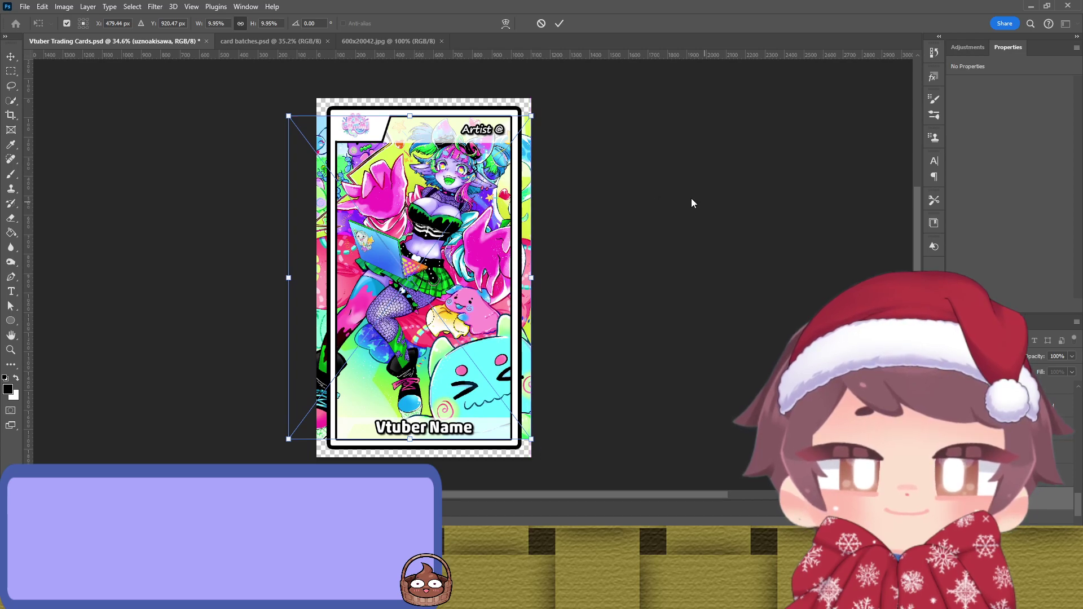
key("Return")
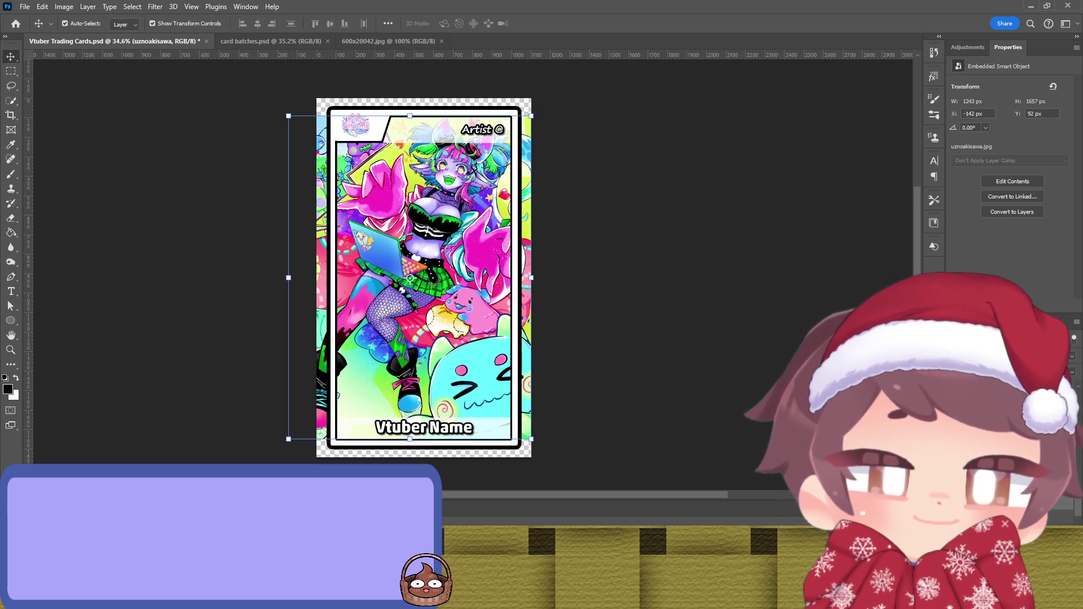
Step: Add a layer mask to the artwork and paint black along the card's right and left edges
left_click(1013, 601)
key("b")
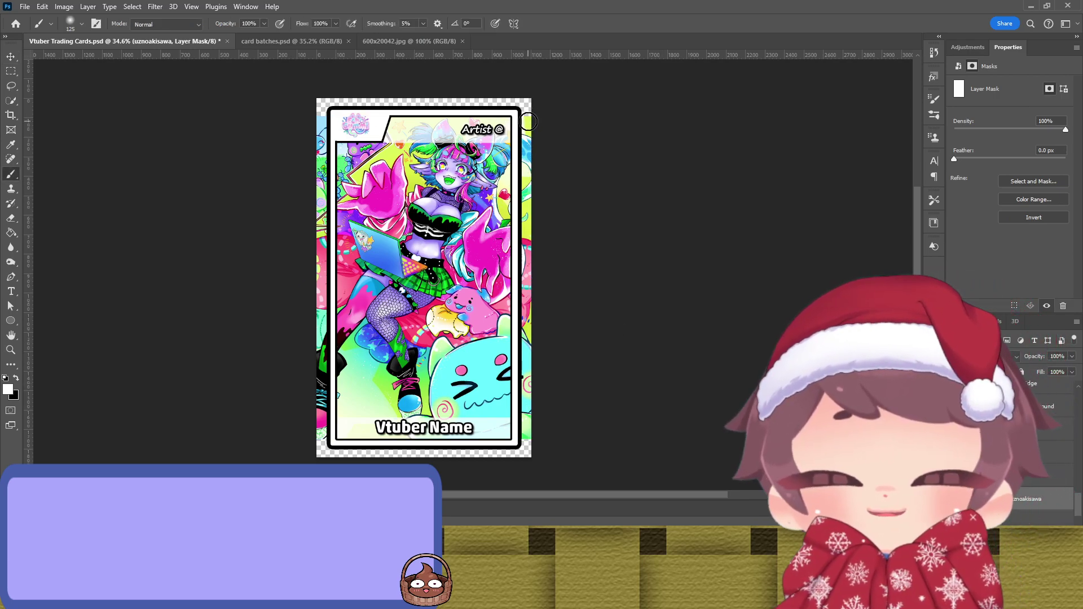
key("x")
left_click(528, 122)
left_click_drag(528, 122, 535, 436)
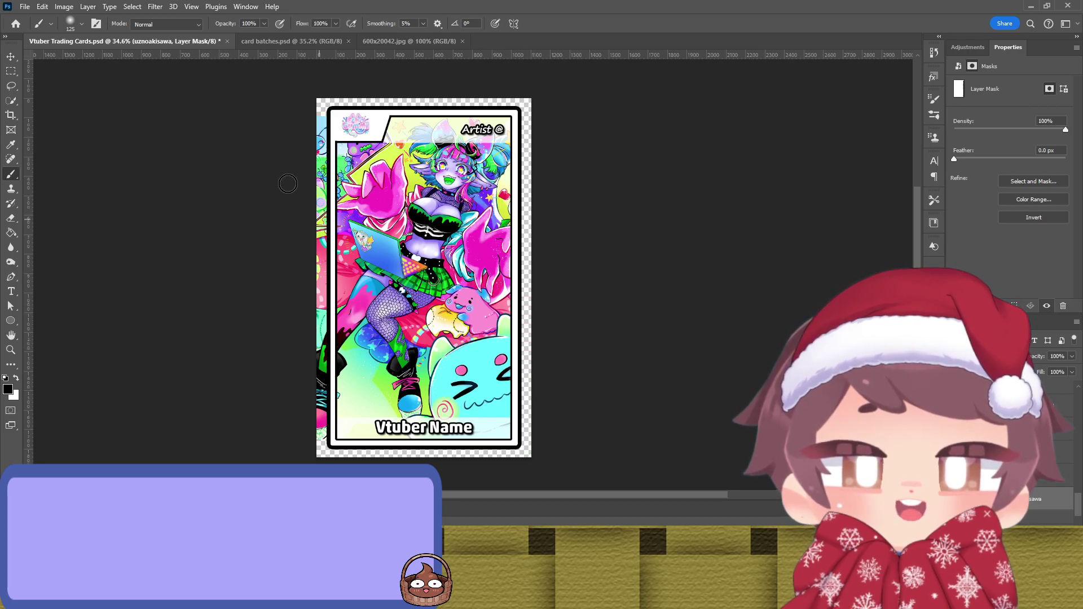
left_click_drag(320, 118, 320, 440)
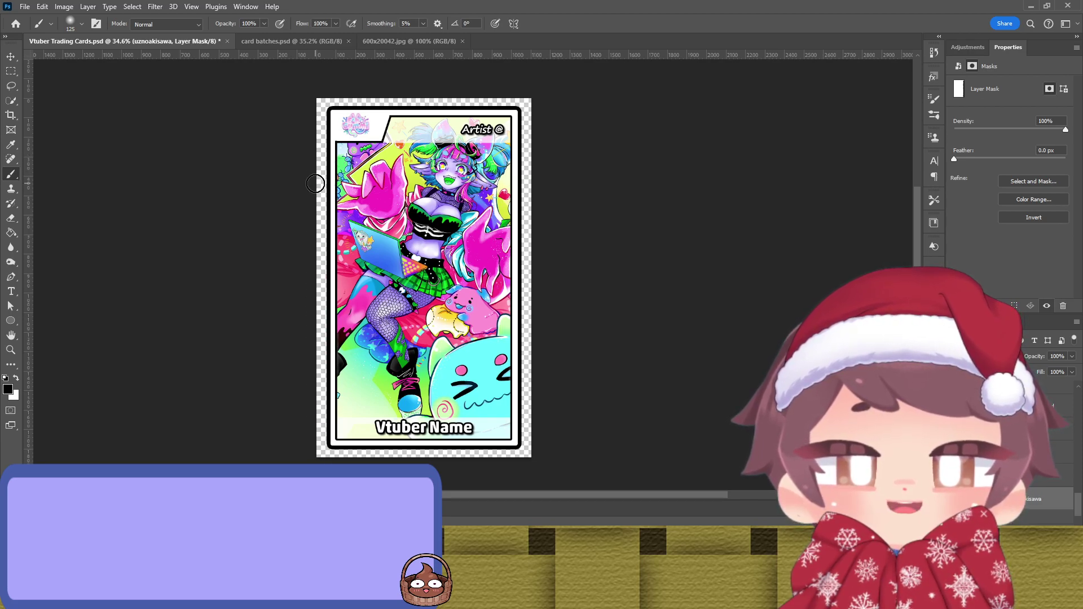
scroll(314, 181, "up", 5)
scroll(417, 163, "down", 5)
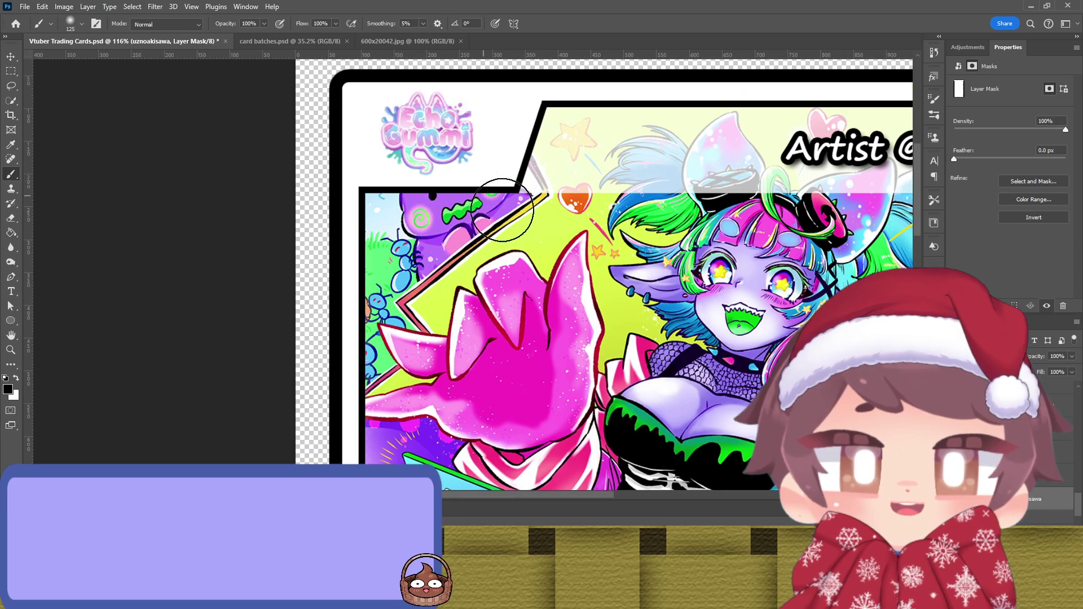
scroll(427, 220, "up", 2)
scroll(427, 220, "down", 2)
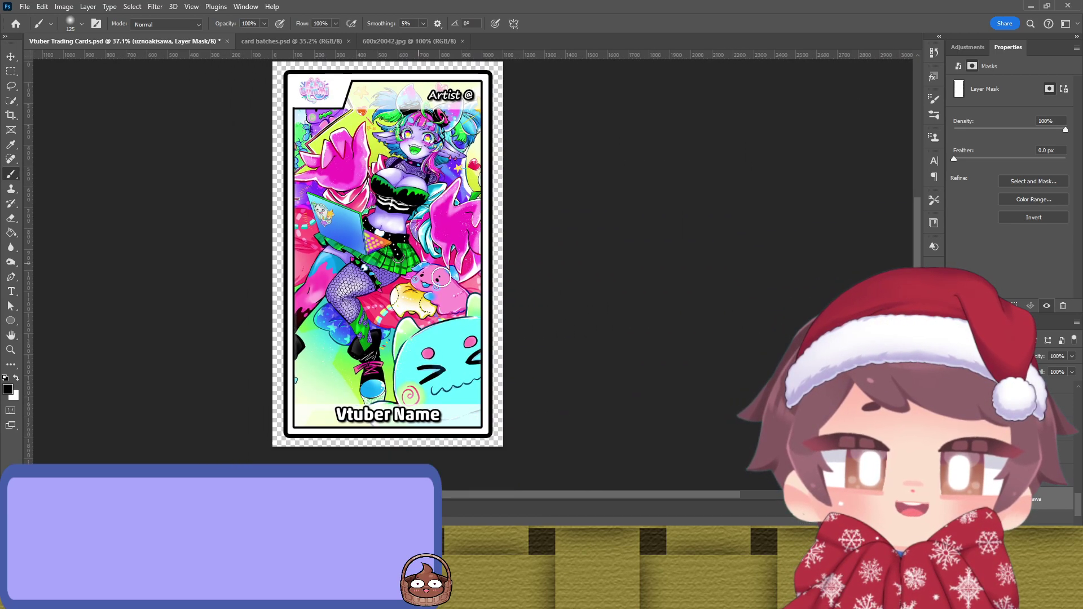
key("v")
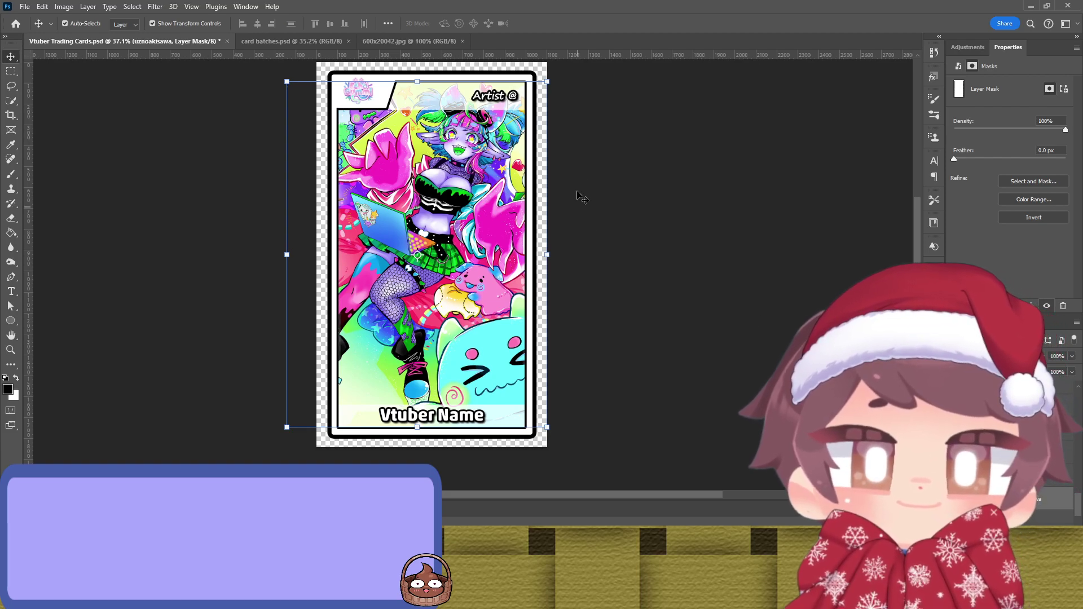
Step: Recolour the Outer Edge frame with blue sampled from the artwork
key("ctrl+n")
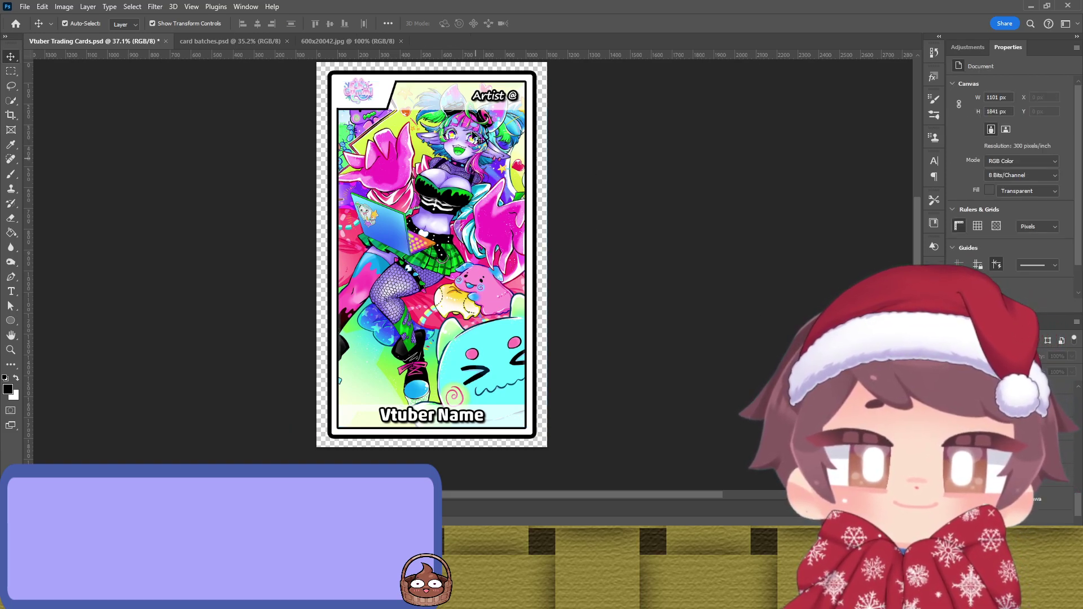
left_click(536, 115)
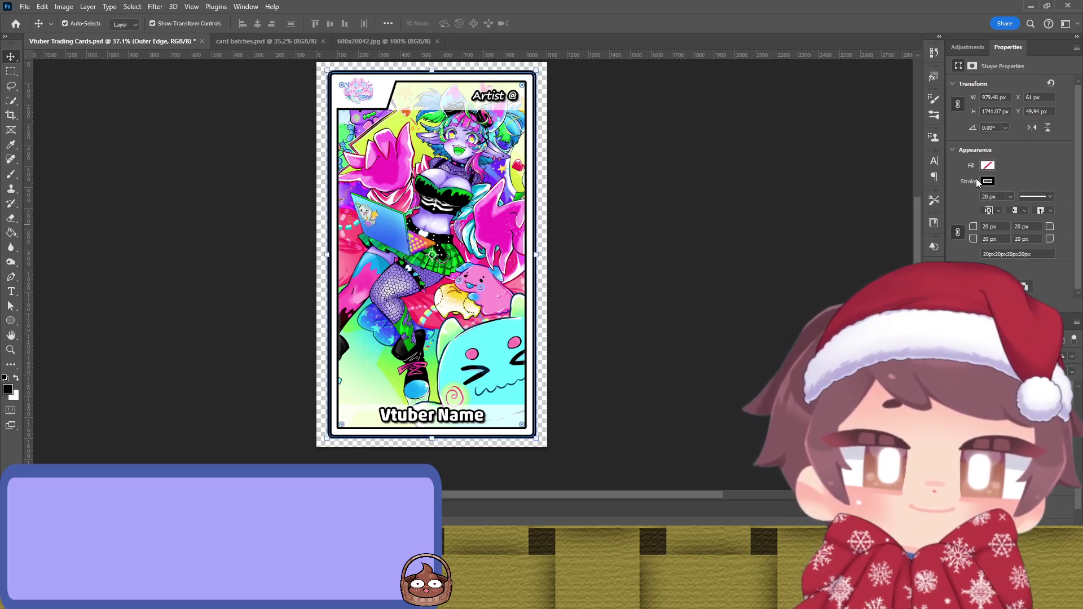
key("shift+Left")
key("shift+Up")
key("i")
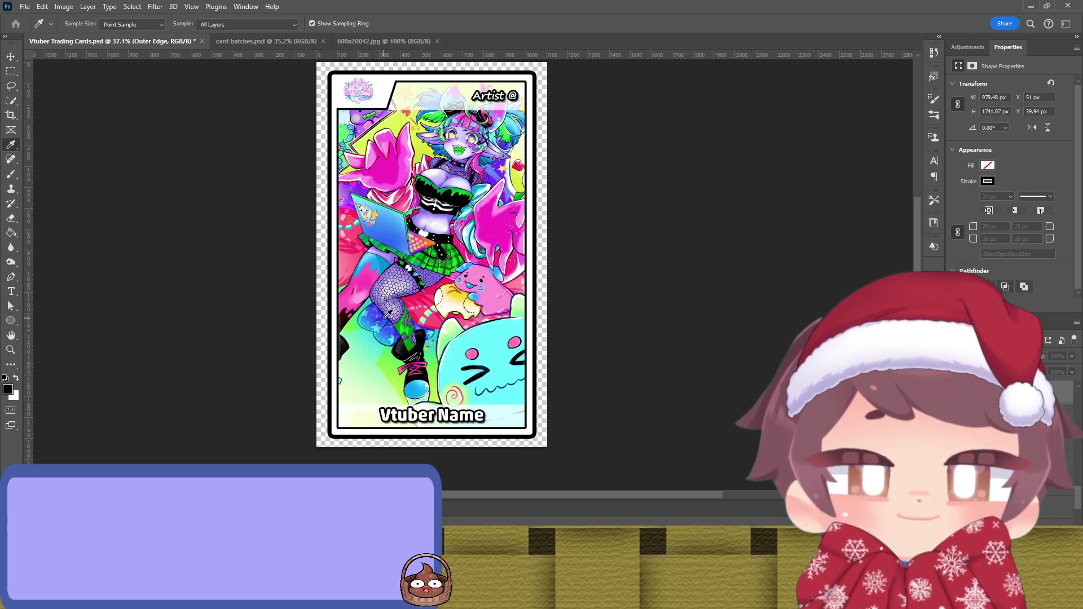
key("v")
left_click(590, 182)
scroll(567, 171, "up", 2)
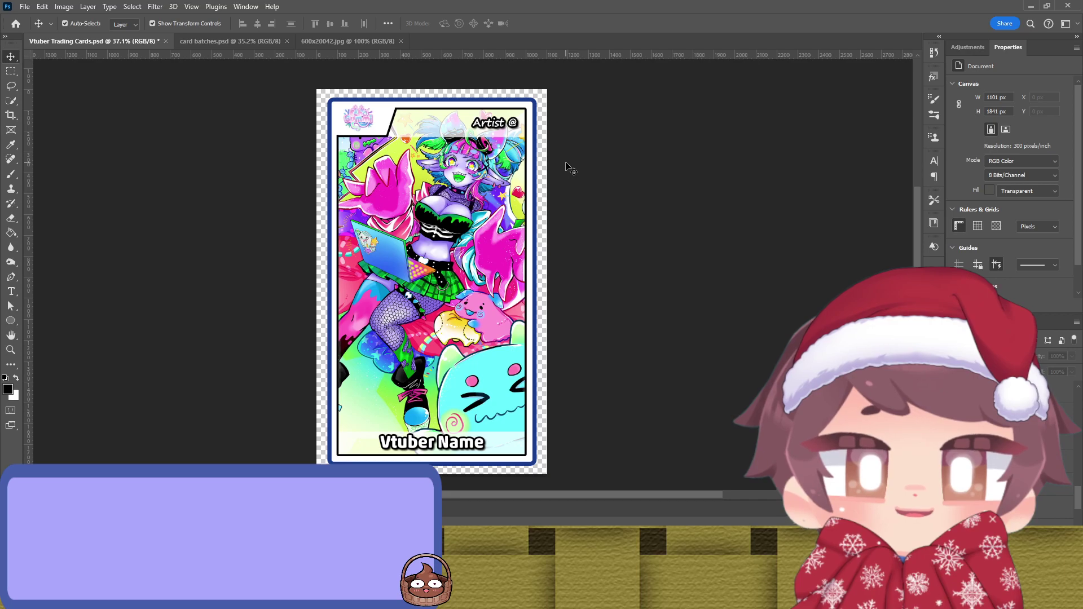
scroll(559, 166, "up", 3)
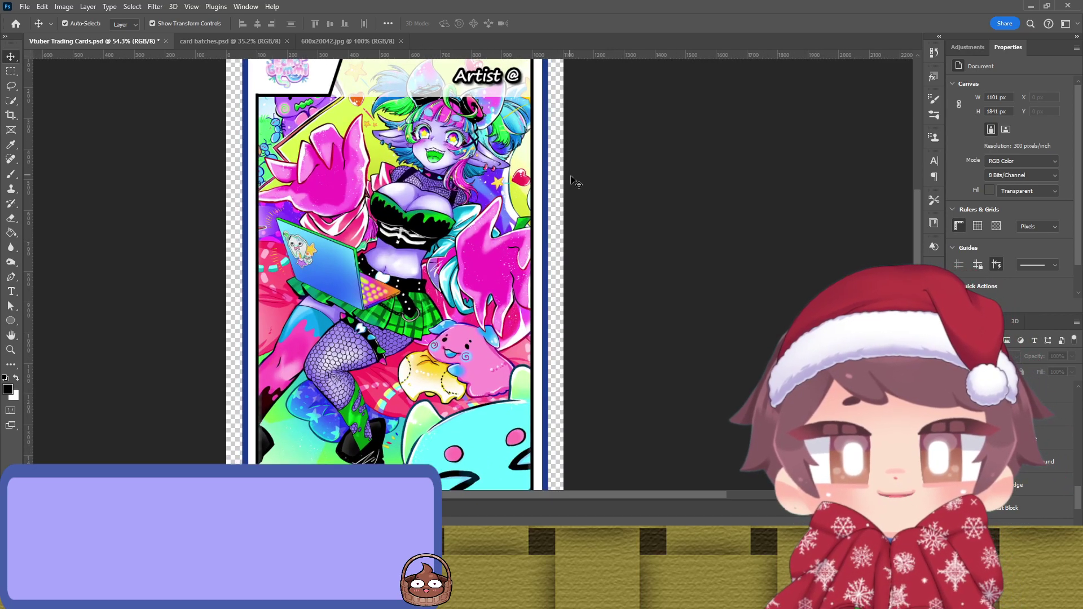
scroll(548, 175, "up", 1)
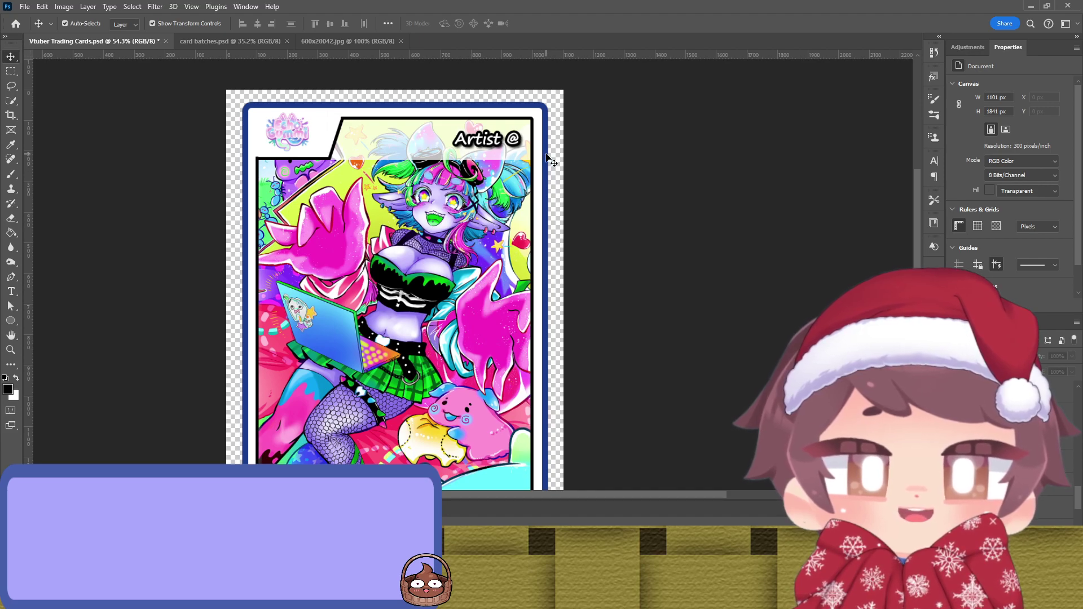
Step: Resample the outer edge frame's colour from the artwork, trying purple first
left_click(545, 159)
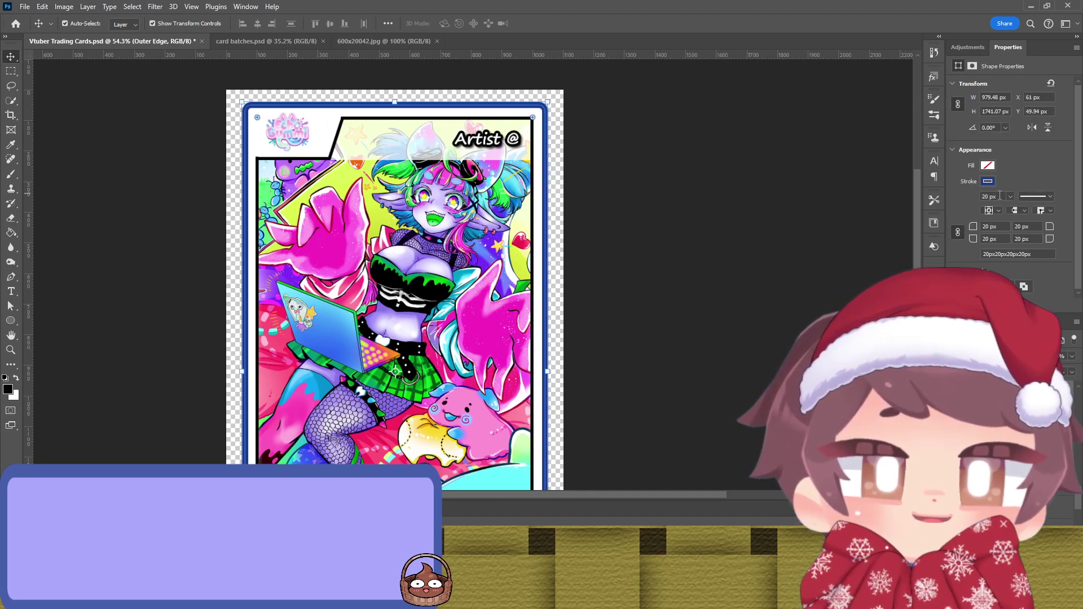
key("i")
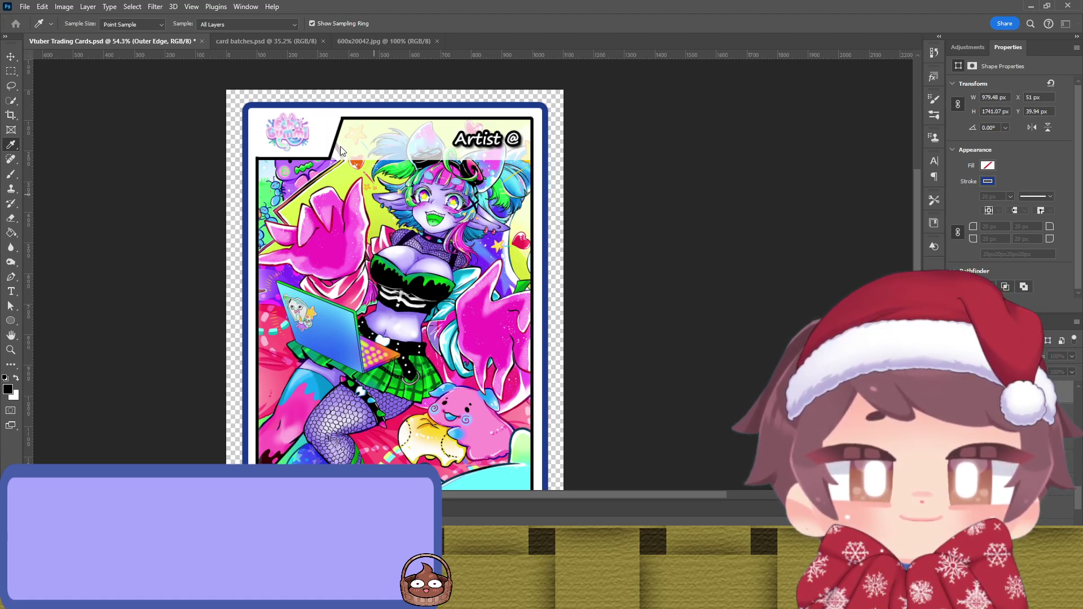
key("v")
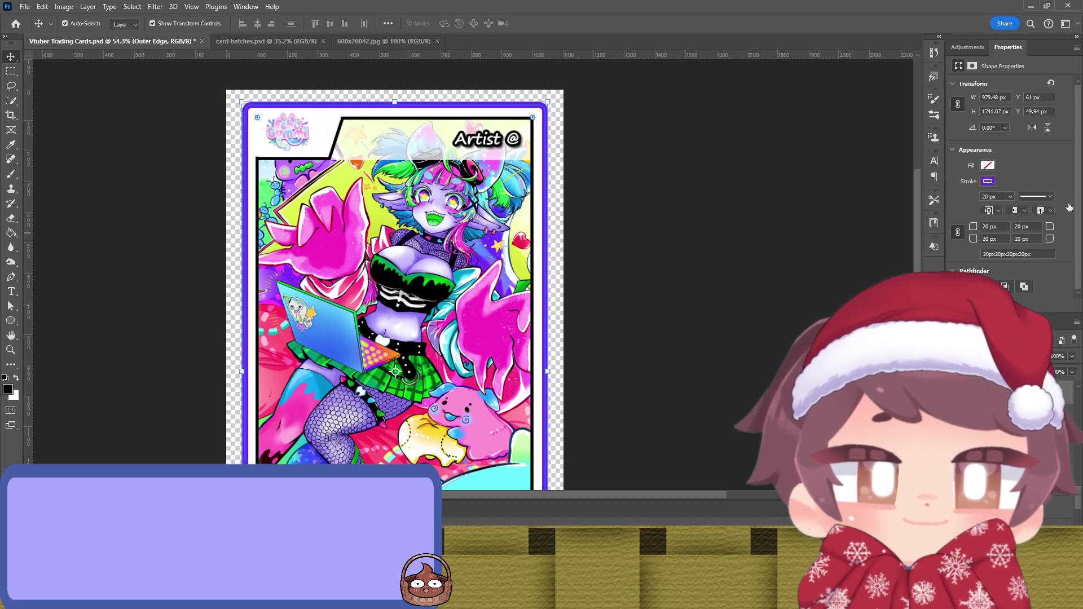
key("i")
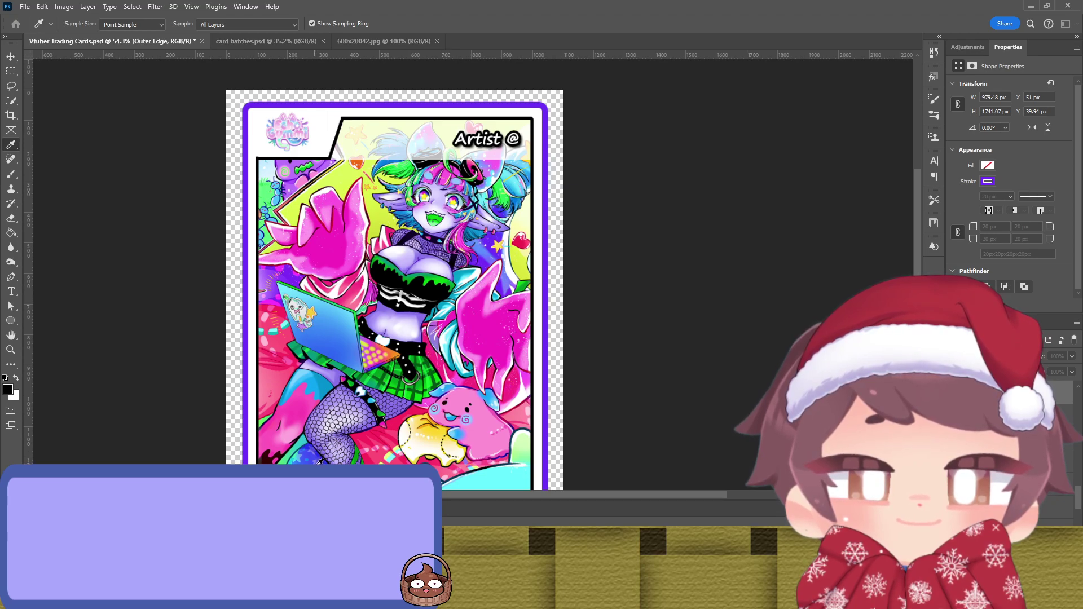
key("v")
Step: Set the central edge frame to cyan from the artwork after trying magenta
left_click(542, 172)
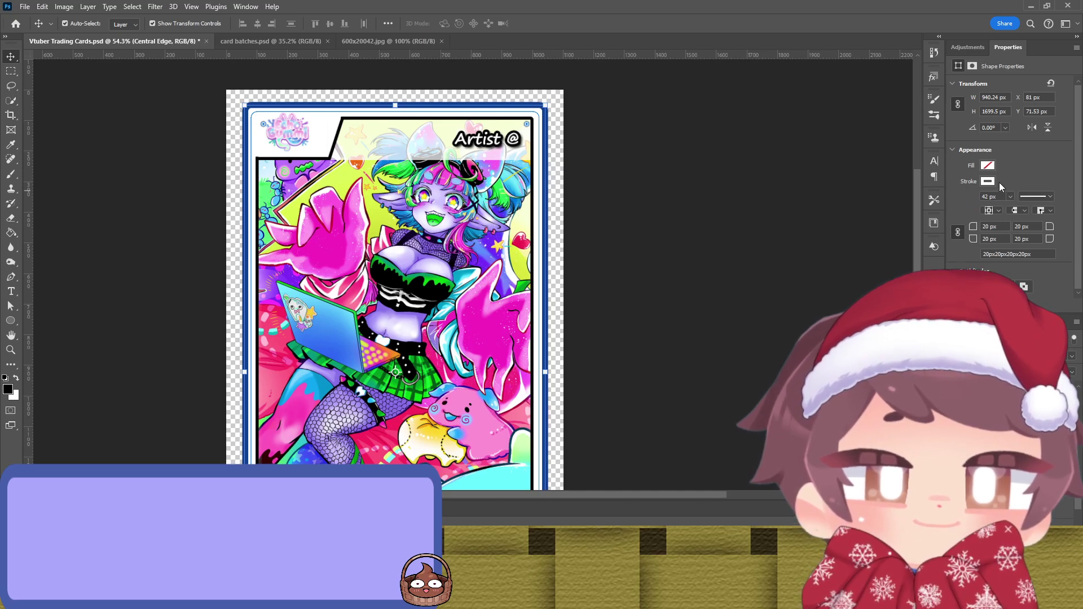
key("i")
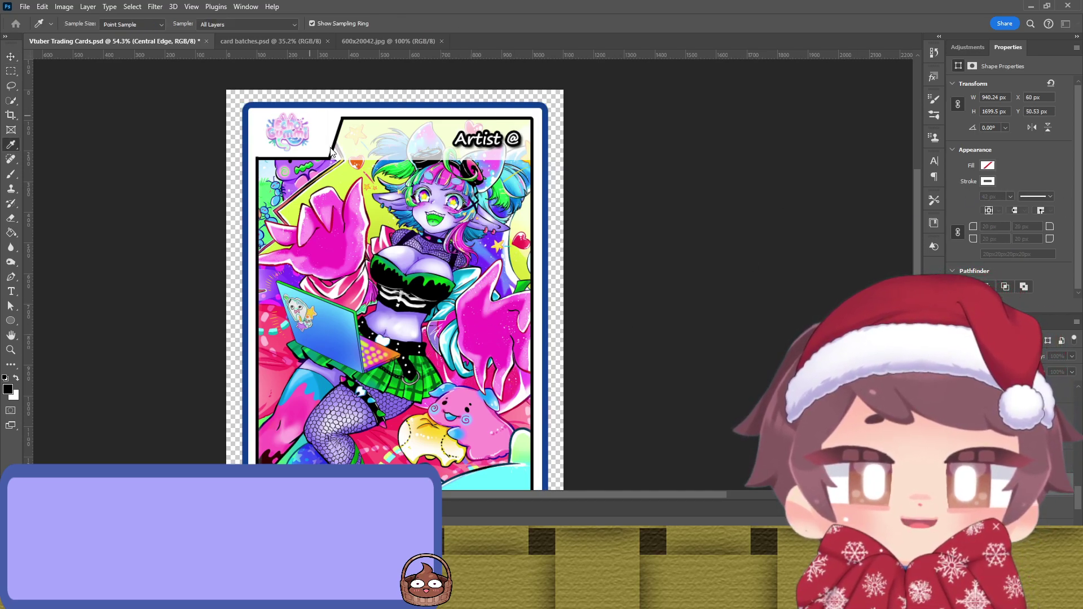
key("v")
left_click(590, 182)
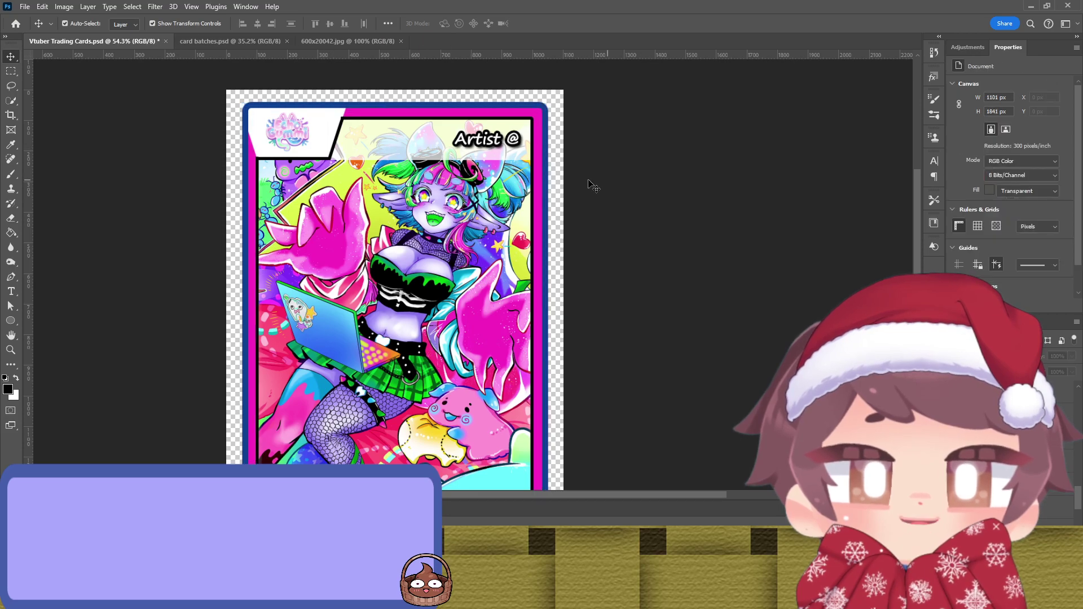
left_click(543, 205)
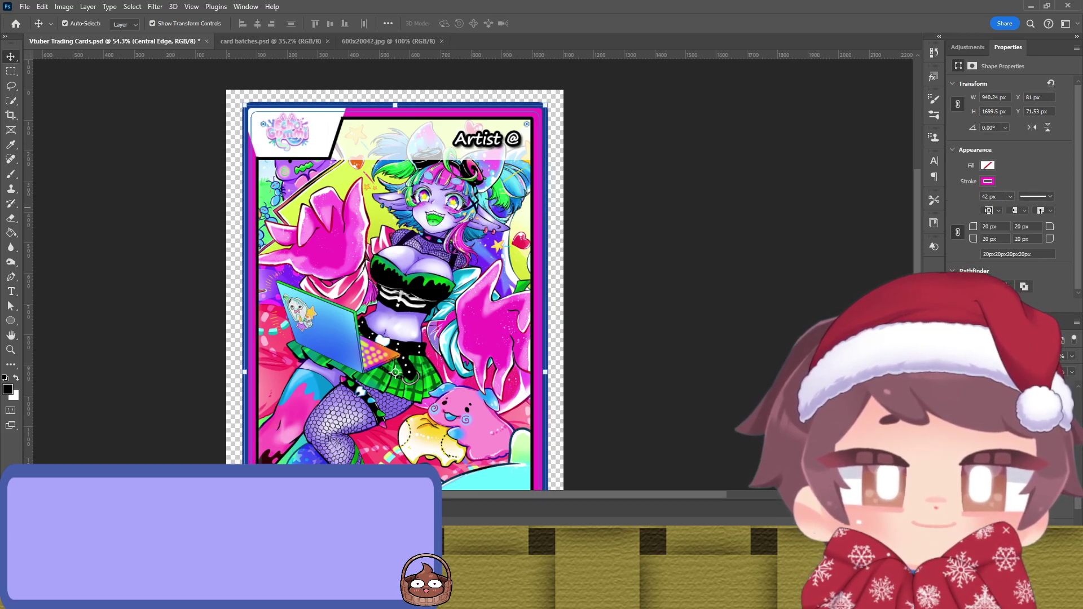
key("i")
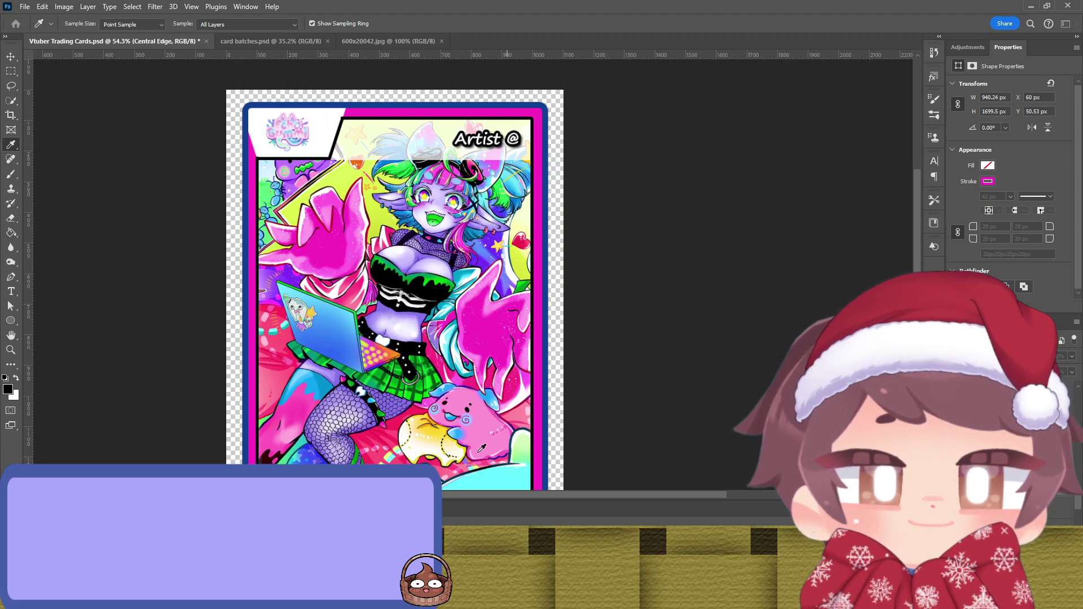
key("ctrl+z")
key("v")
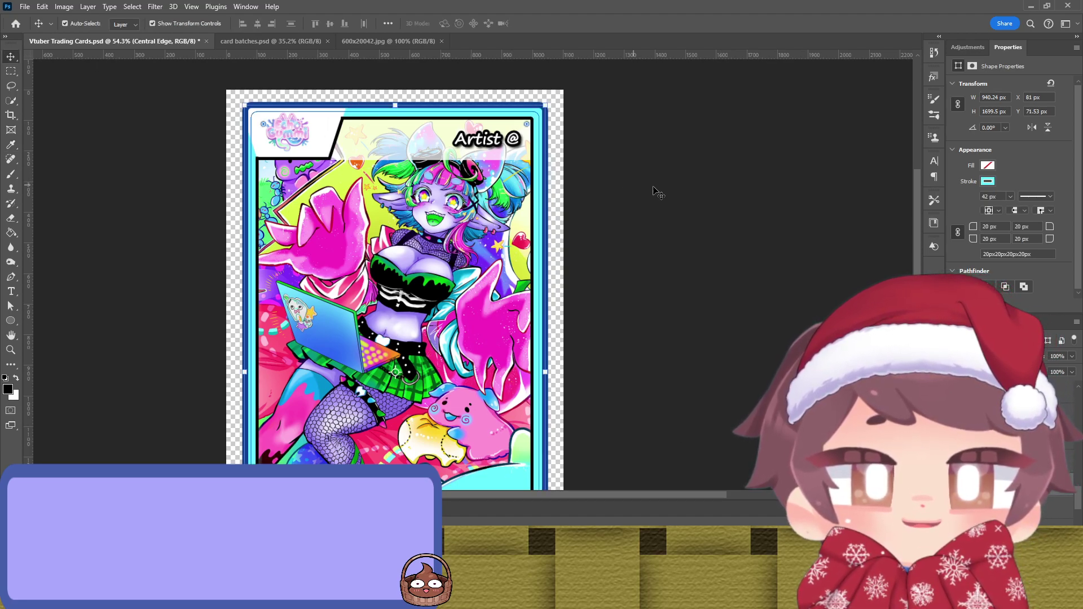
left_click(655, 192)
Step: Select and inspect the logo background, inner edge and logo frame shapes
left_click(329, 129)
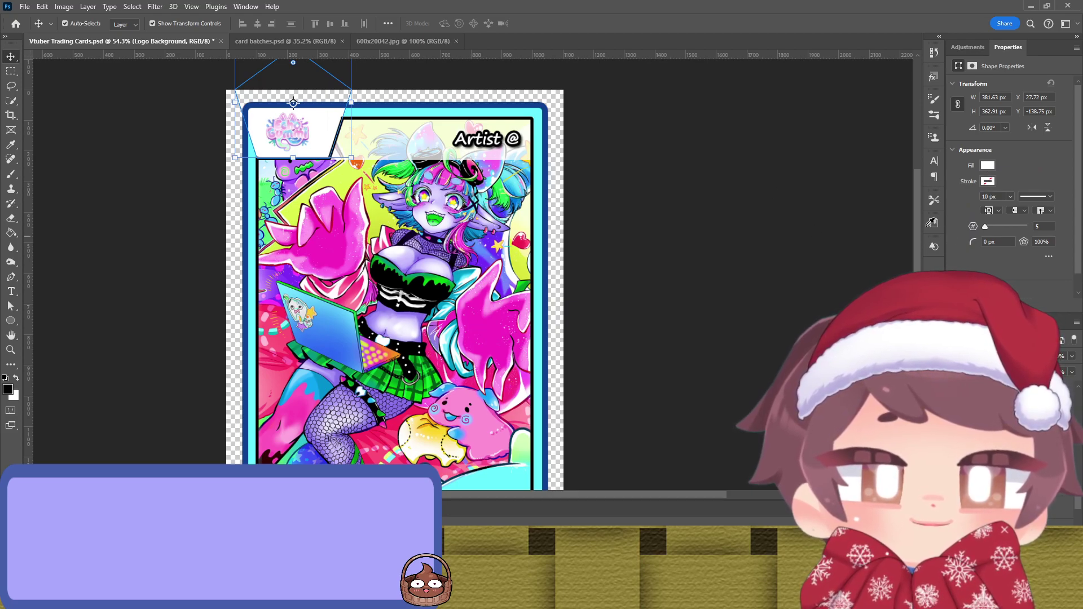
left_click(677, 263)
scroll(621, 257, "down", 2)
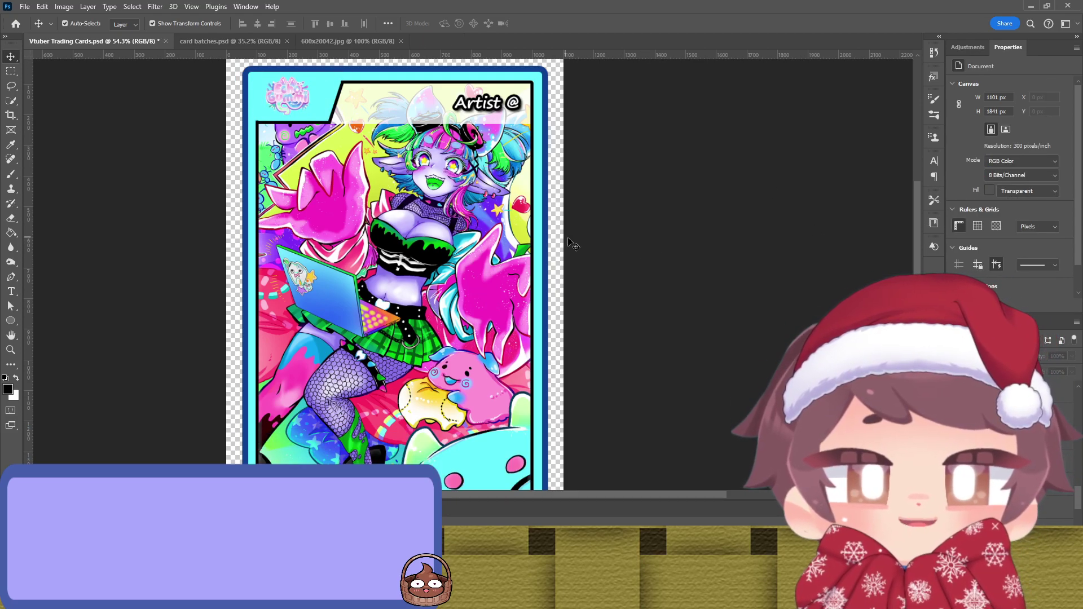
left_click(533, 239)
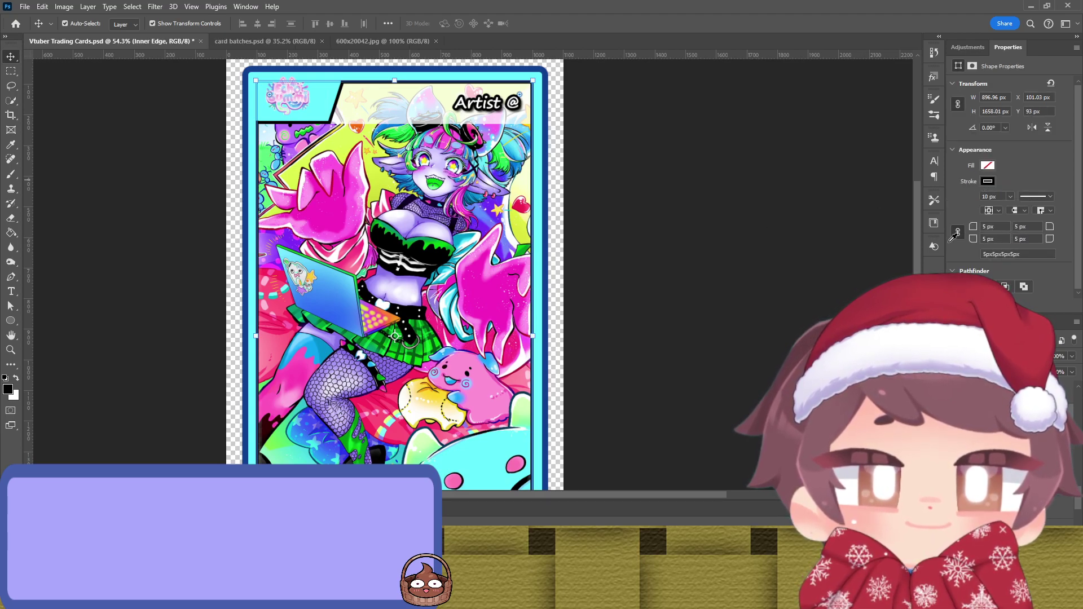
left_click(716, 247)
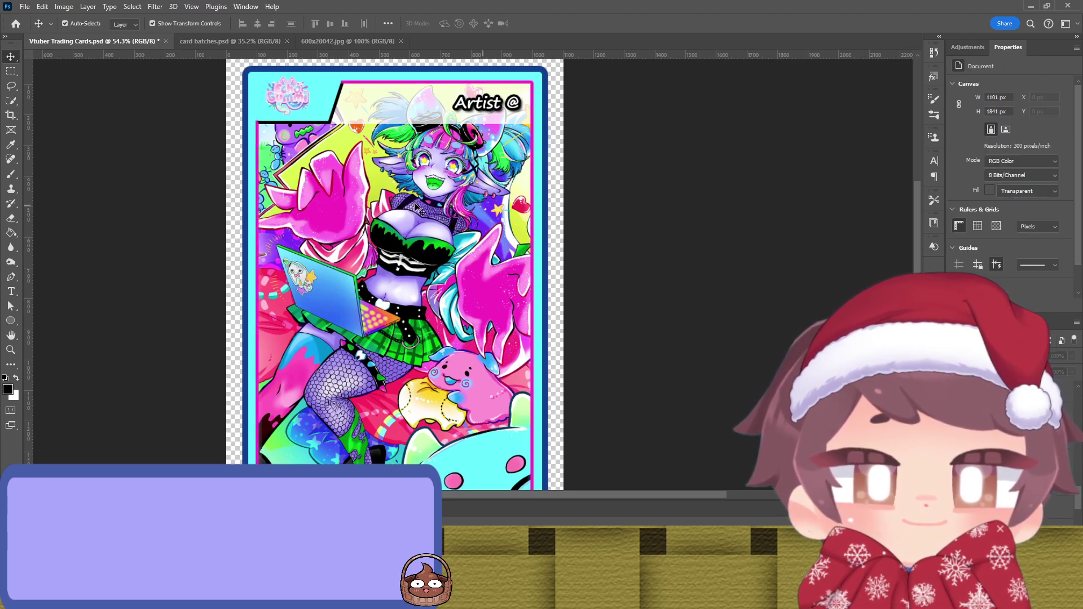
left_click(326, 123)
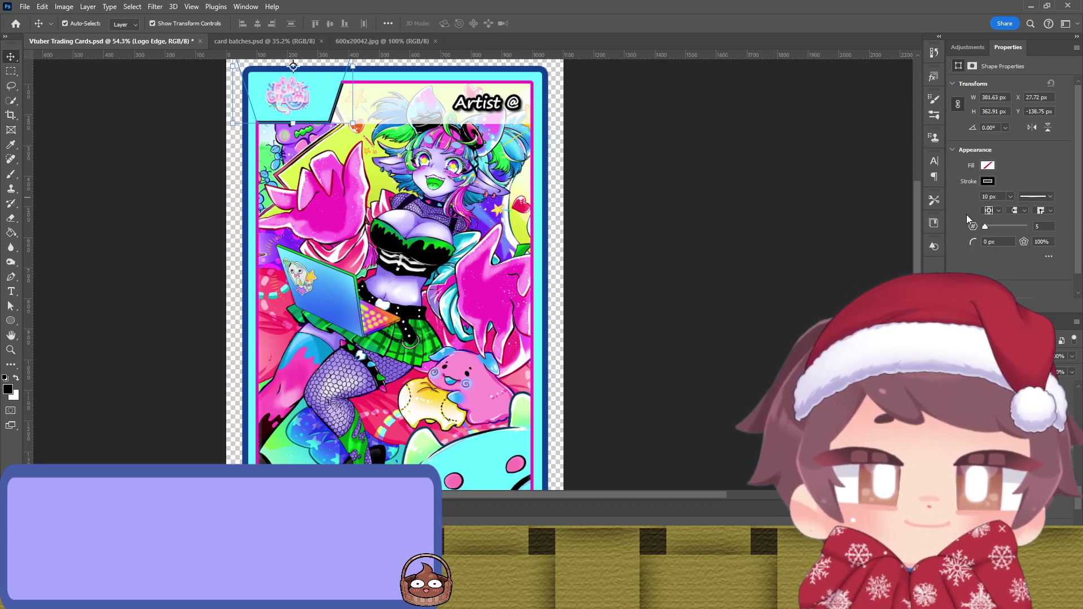
left_click(713, 218)
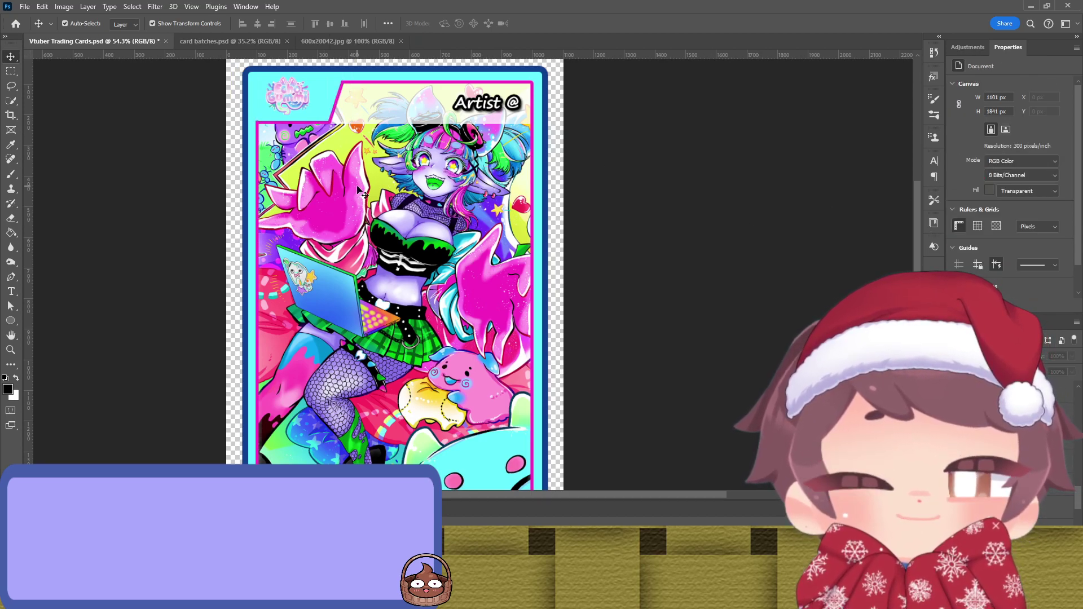
scroll(369, 187, "down", 2)
scroll(375, 189, "down", 5)
scroll(370, 186, "up", 4)
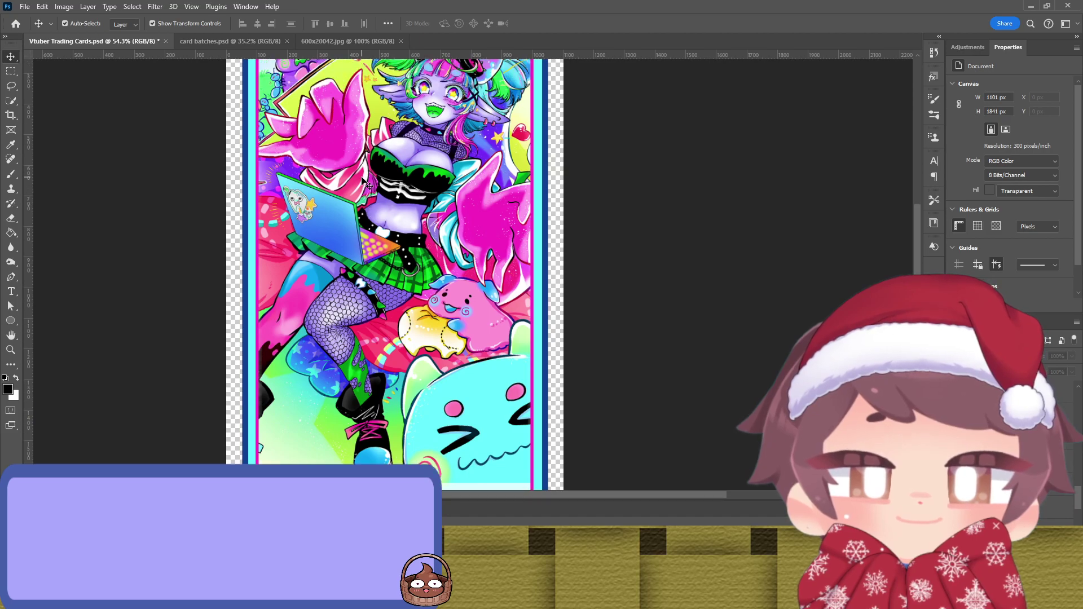
scroll(364, 181, "up", 3)
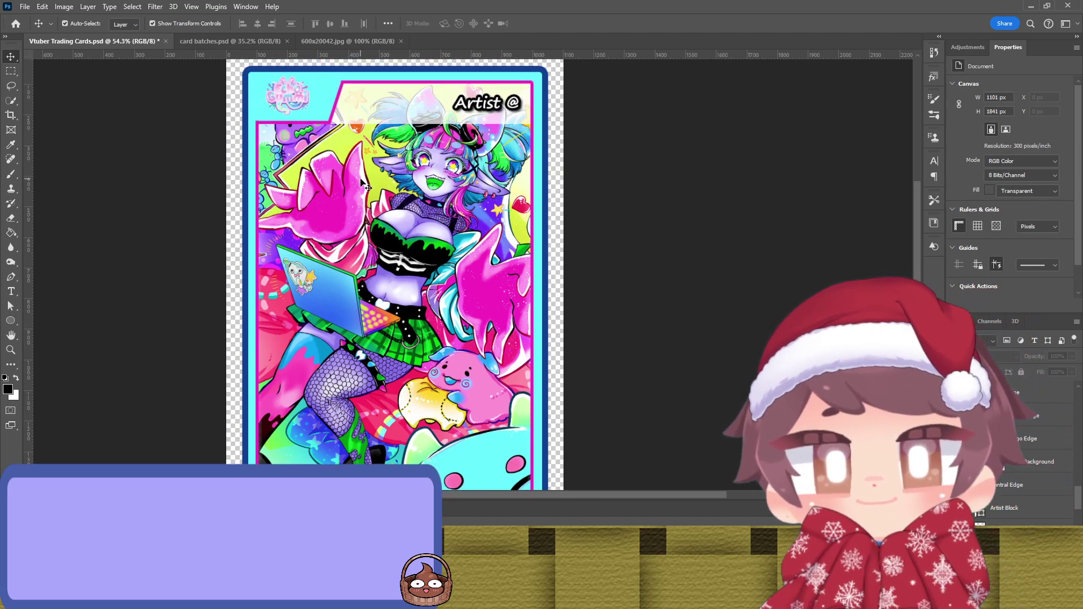
left_click(326, 103)
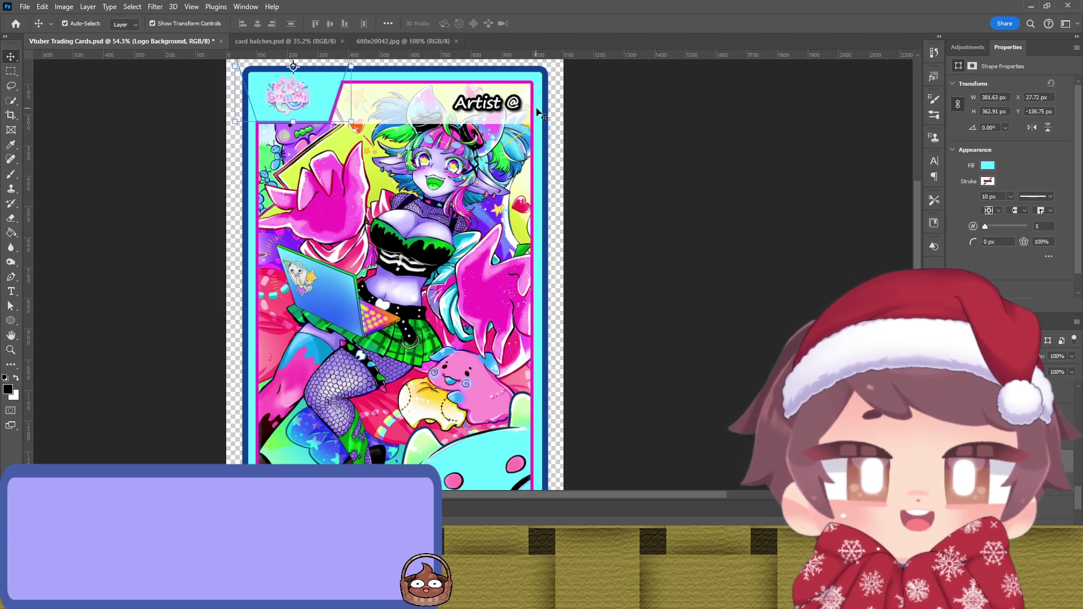
Step: Try a sampled purple on the central edge frame, then revert it to cyan
left_click(540, 127)
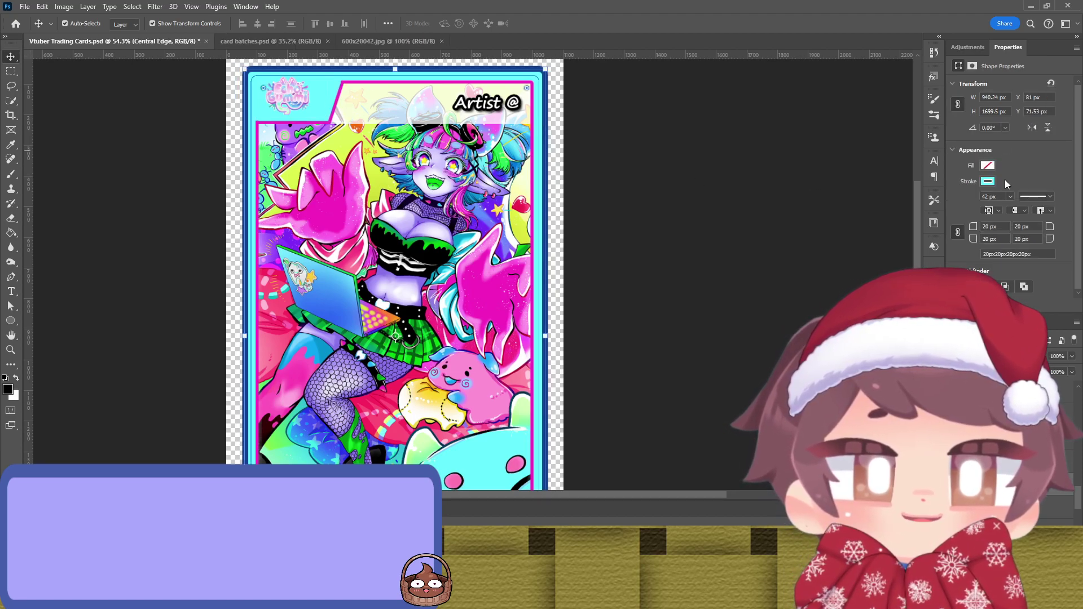
key("i")
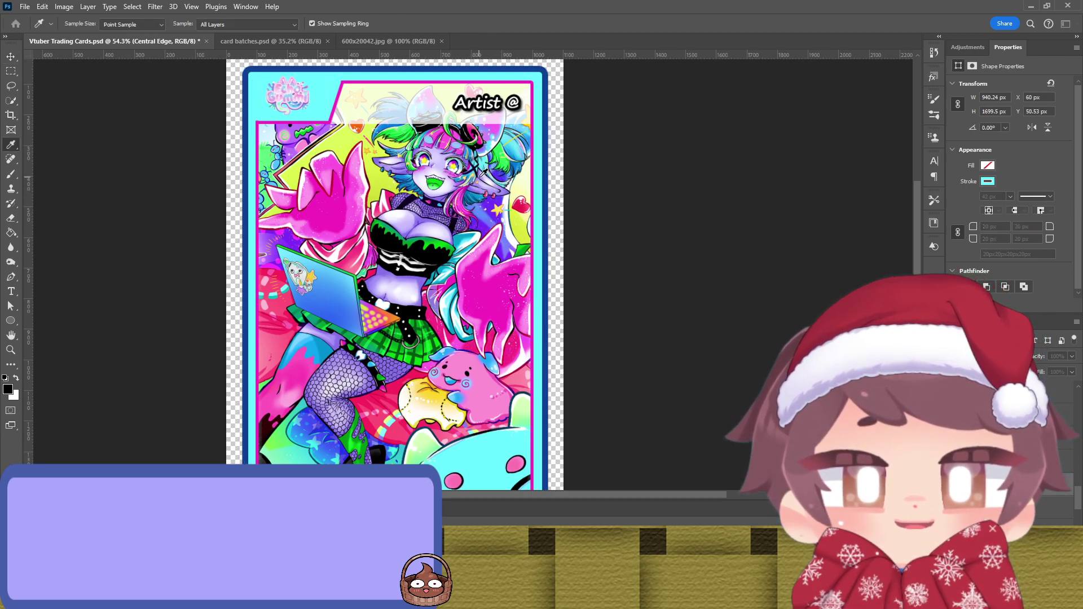
left_click(326, 140)
key("v")
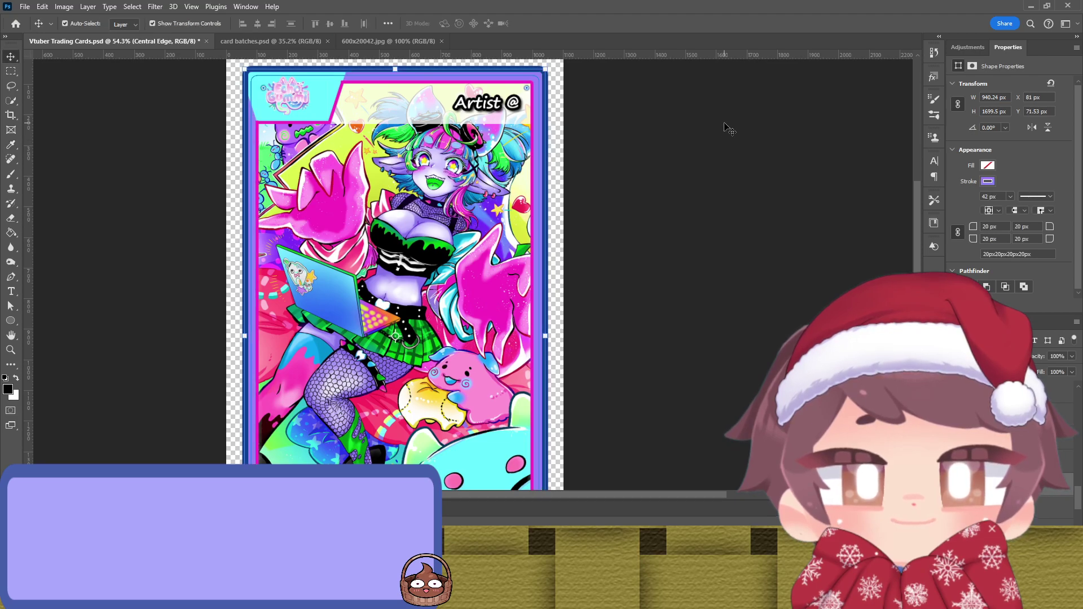
left_click(685, 129)
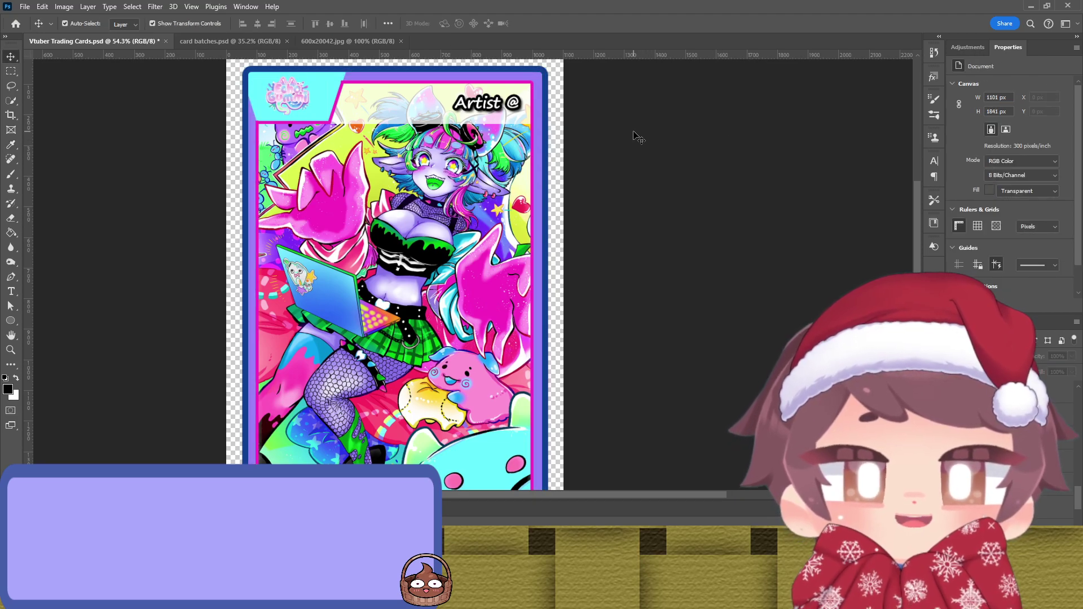
key("ctrl+z")
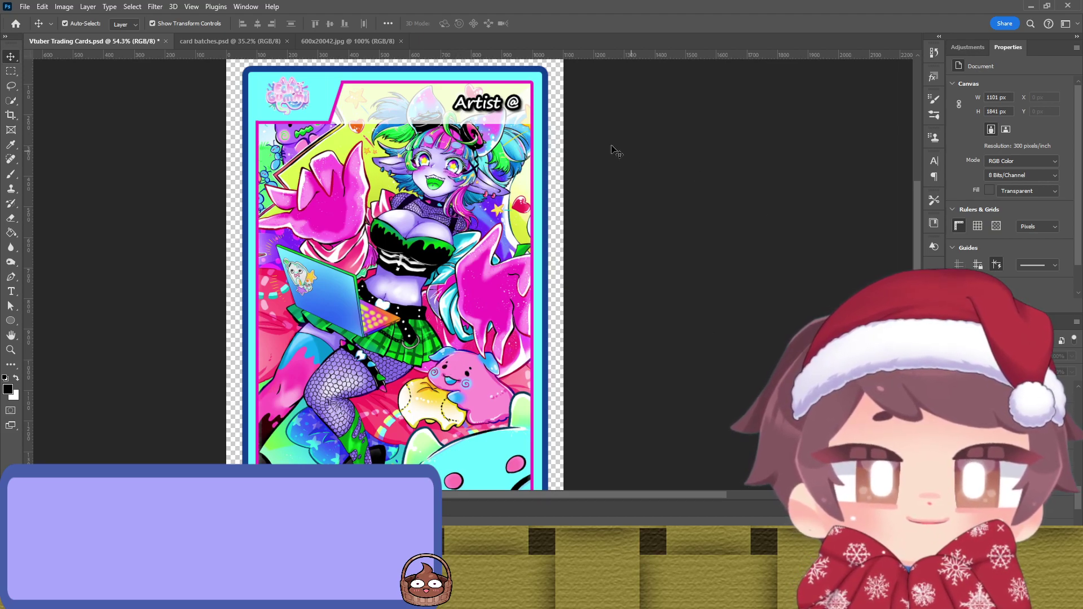
left_click(543, 129)
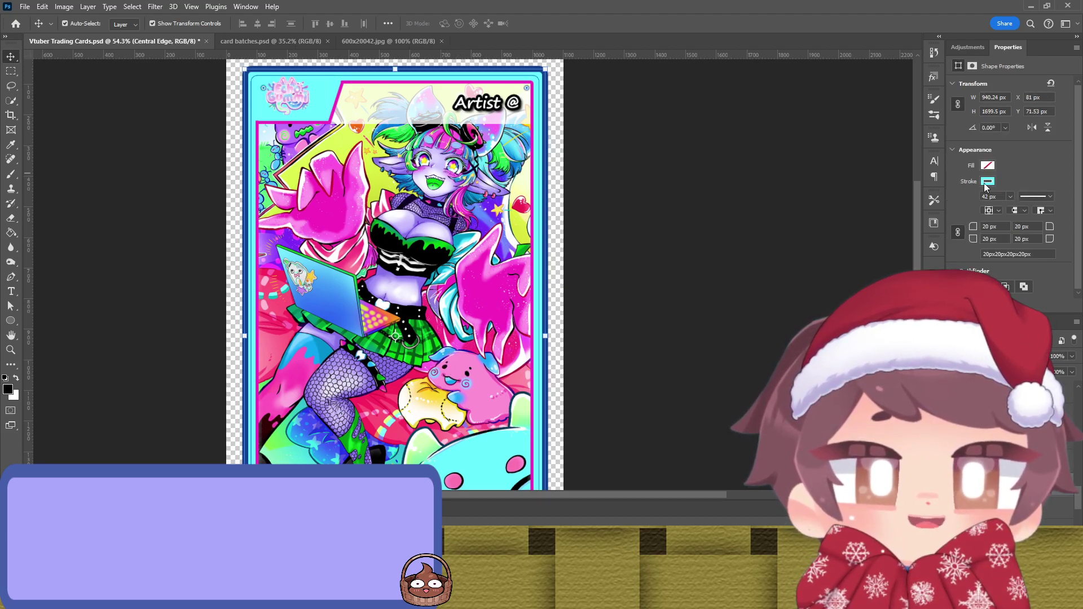
key("i")
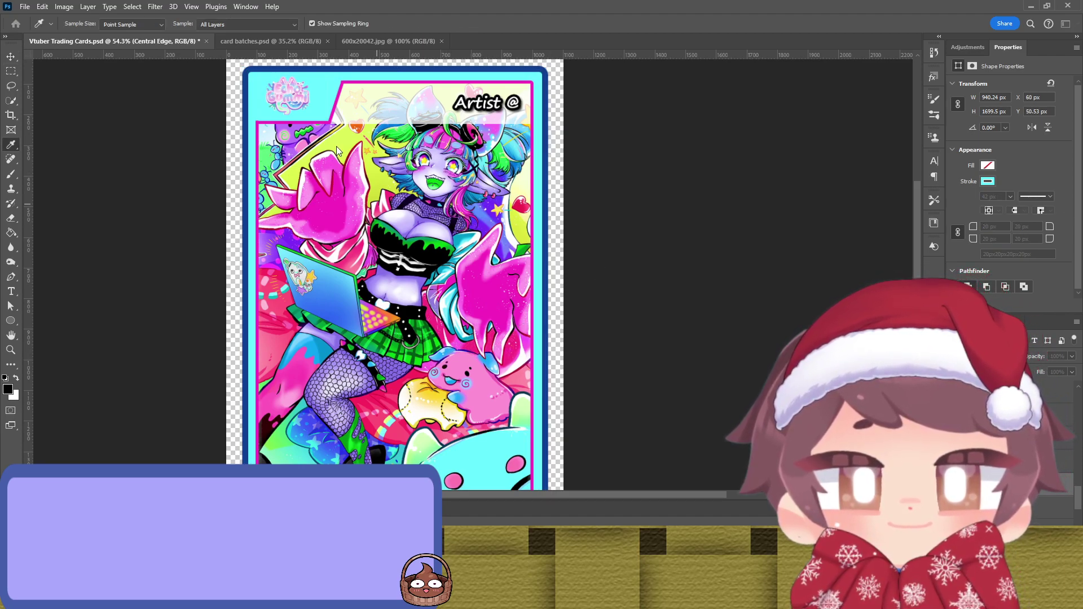
key("v")
key("ctrl+z")
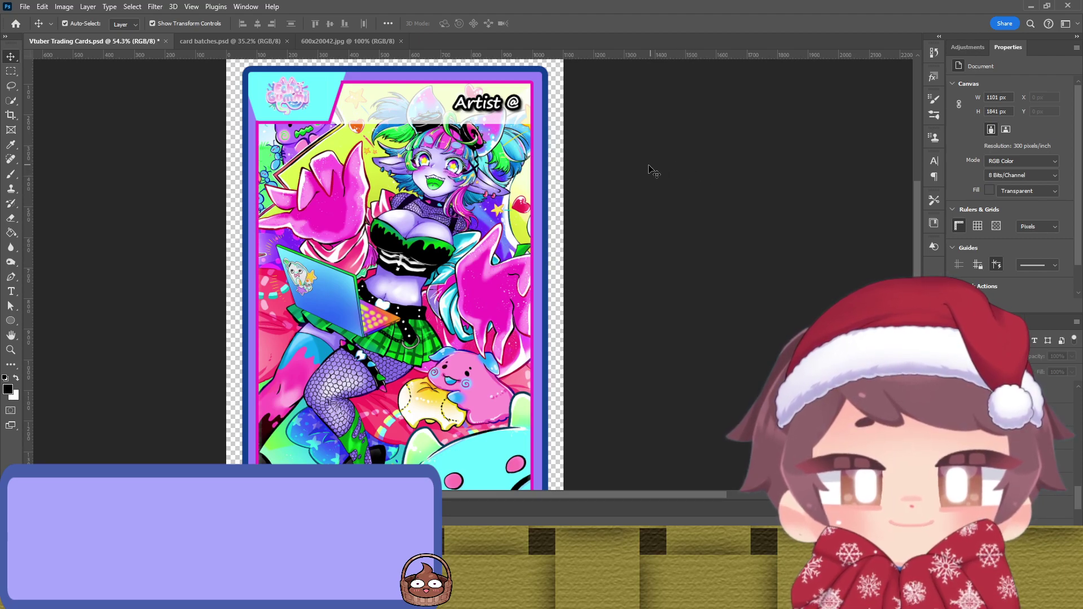
Step: Fill the central edge frame with light blue sampled from the art, then check the logo background
scroll(643, 186, "down", 6)
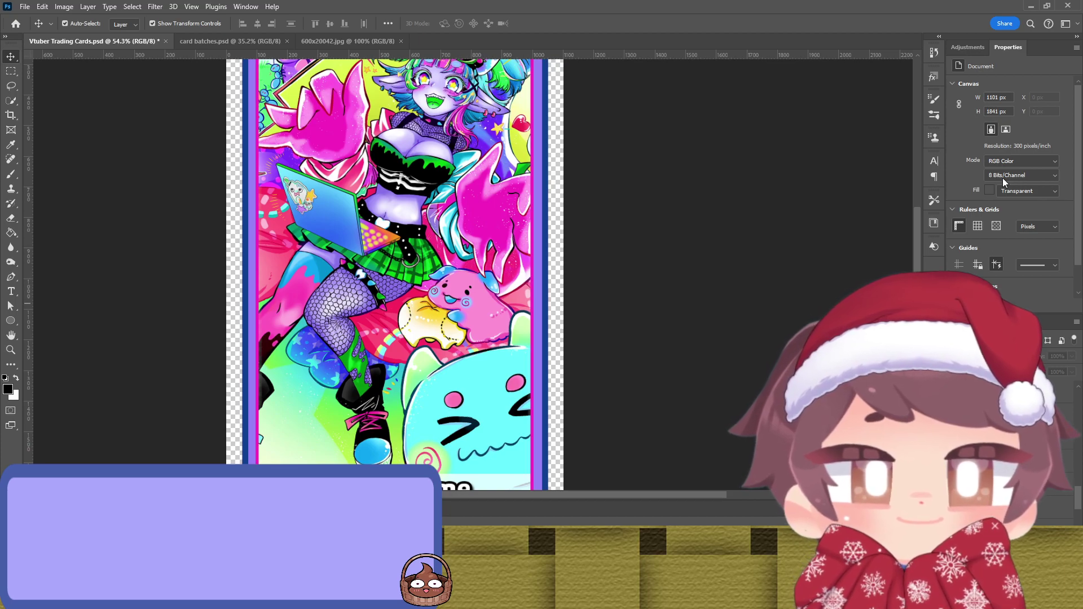
left_click(537, 186)
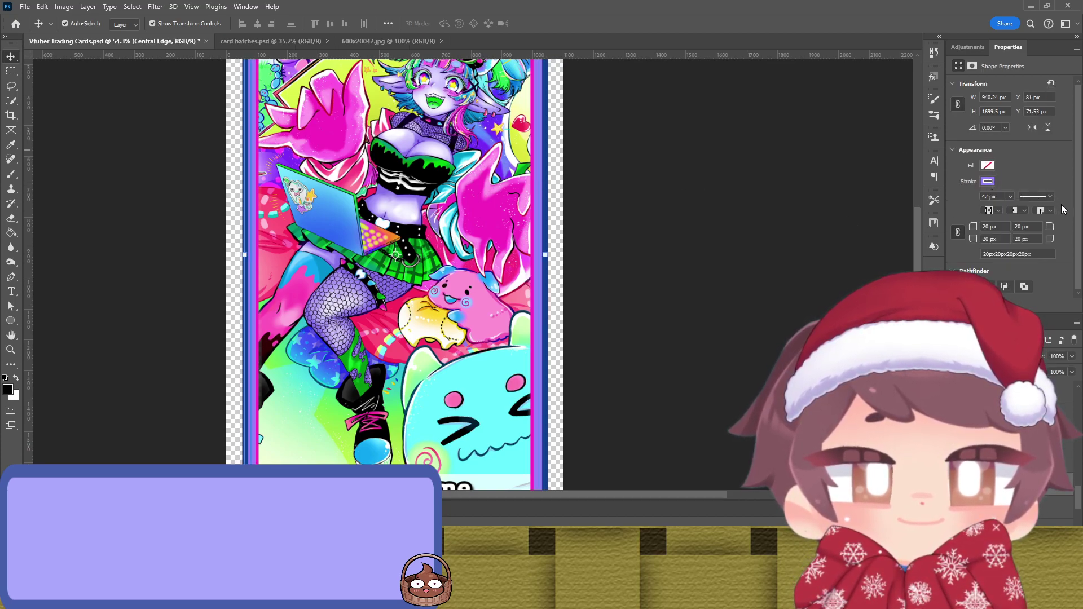
key("i")
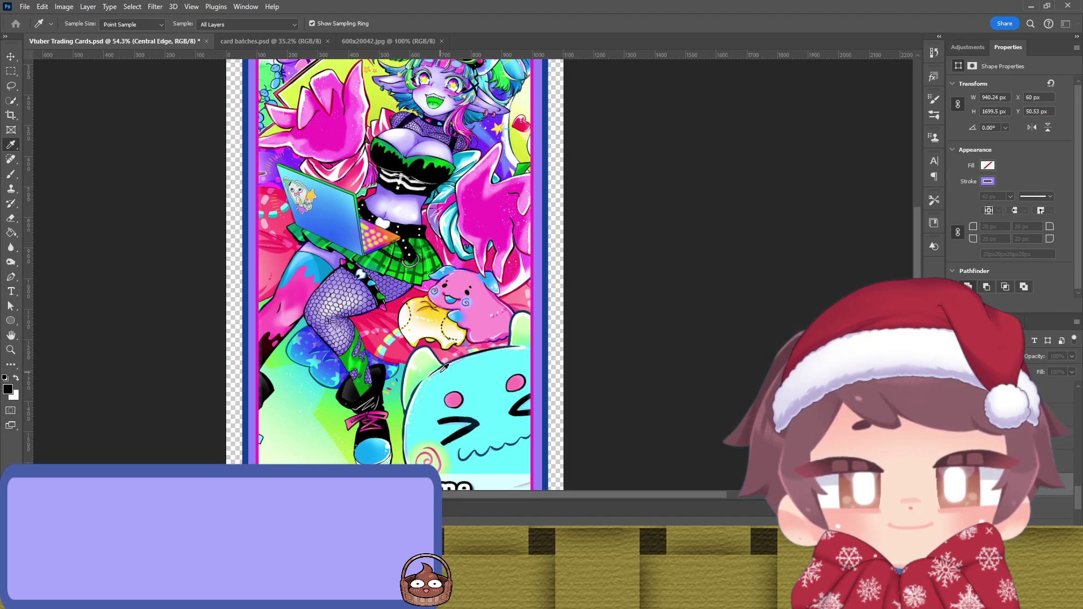
key("v")
left_click(615, 236)
scroll(620, 214, "up", 3)
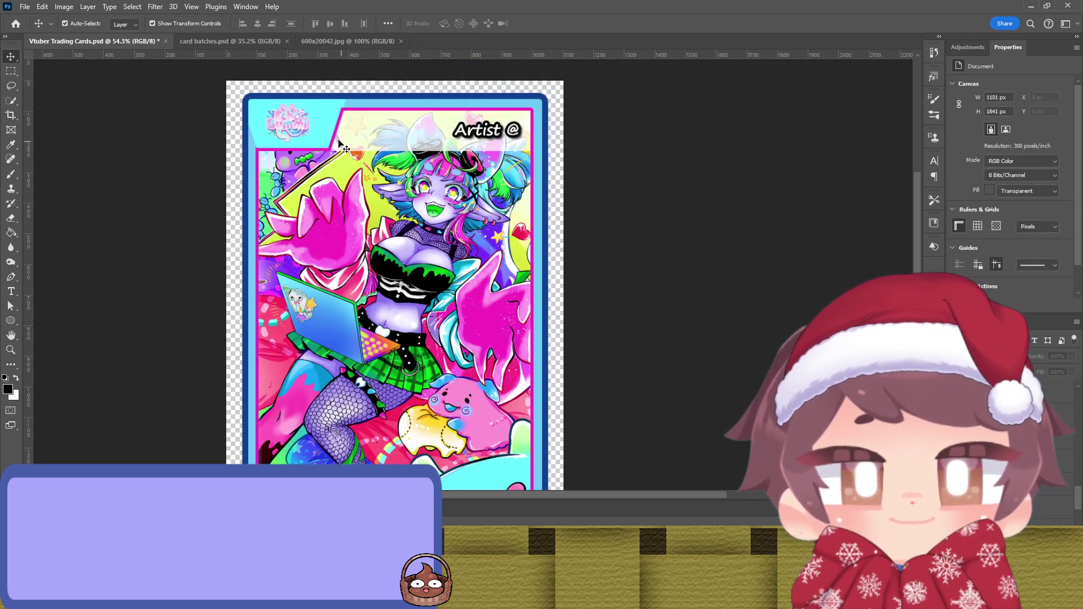
left_click(332, 131)
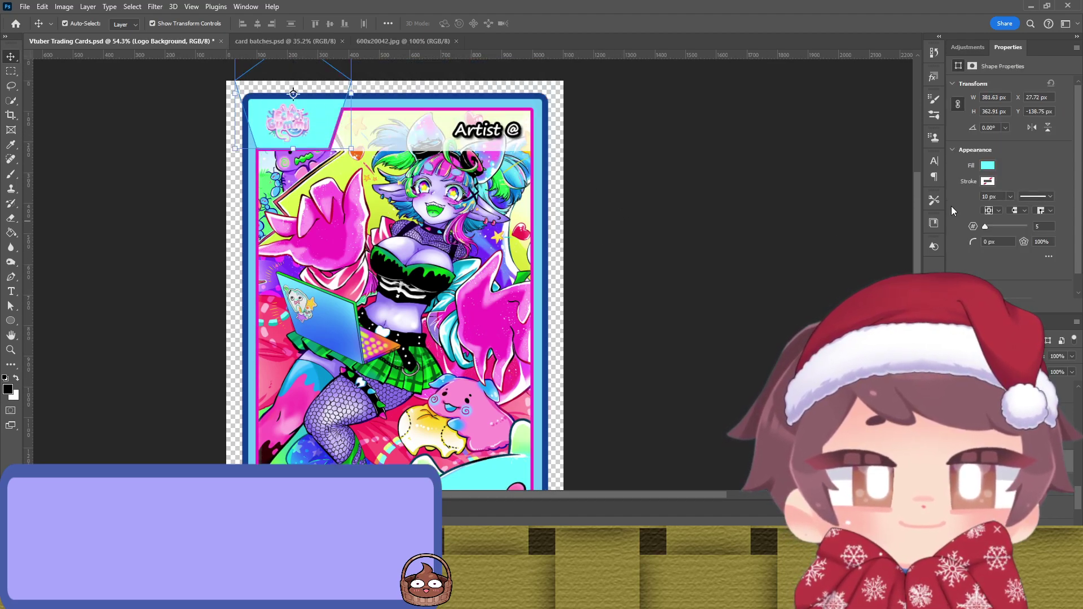
left_click(677, 226)
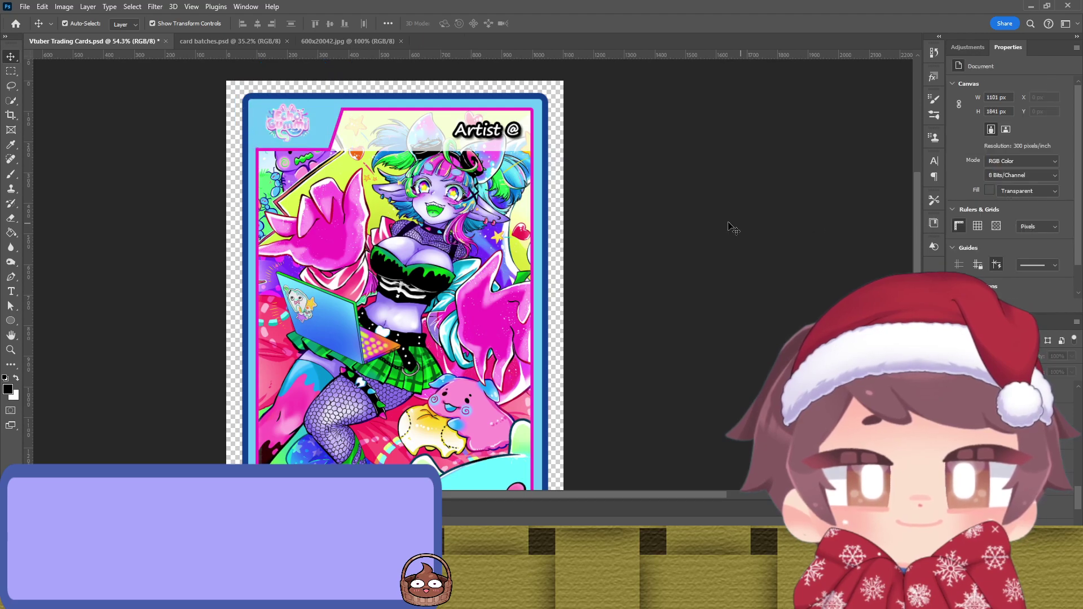
Step: Eyedrop a first colour from the art into the Vtuber Name banner's fill
scroll(601, 189, "down", 1)
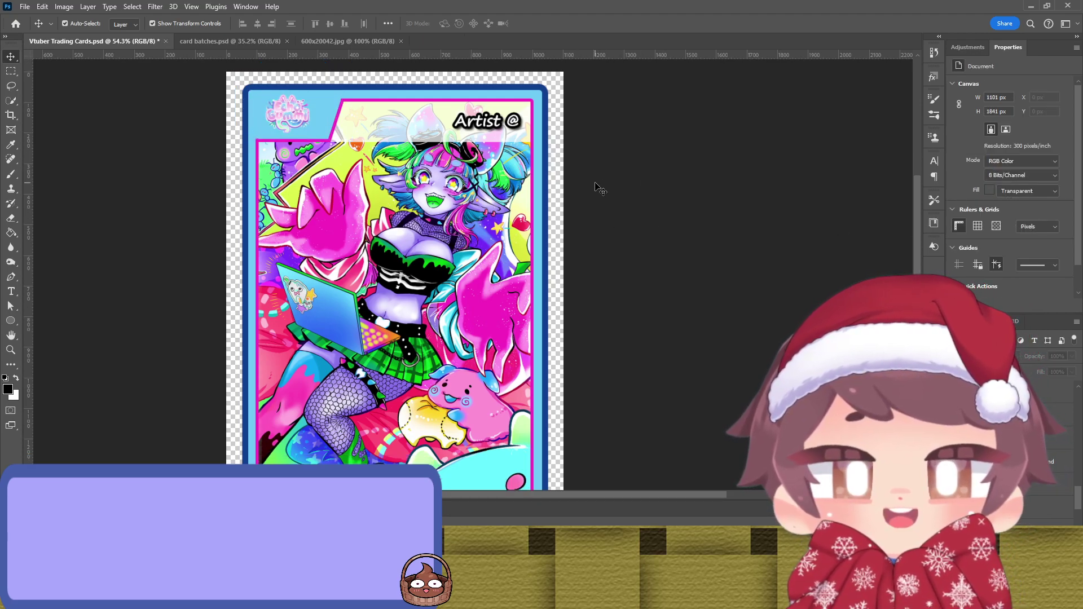
scroll(587, 169, "down", 5)
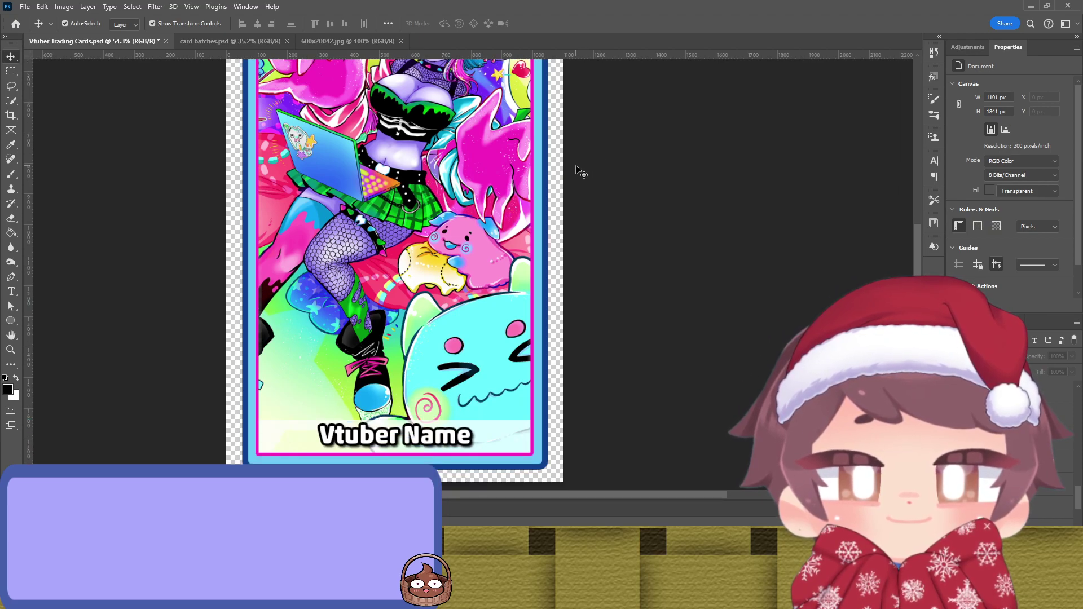
scroll(581, 172, "up", 2)
scroll(581, 173, "down", 1)
left_click(502, 450)
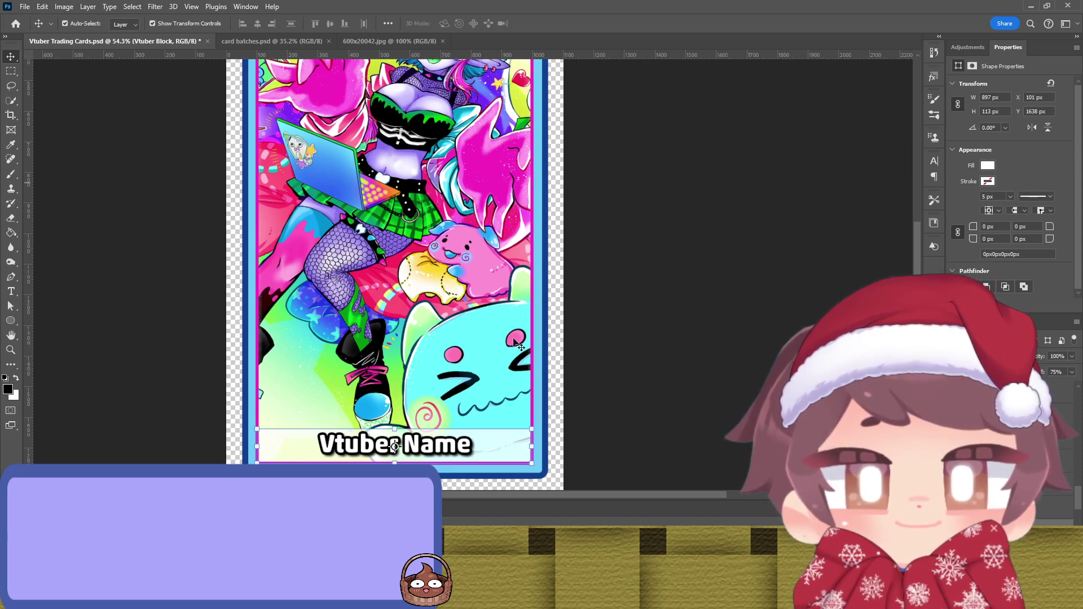
key("i")
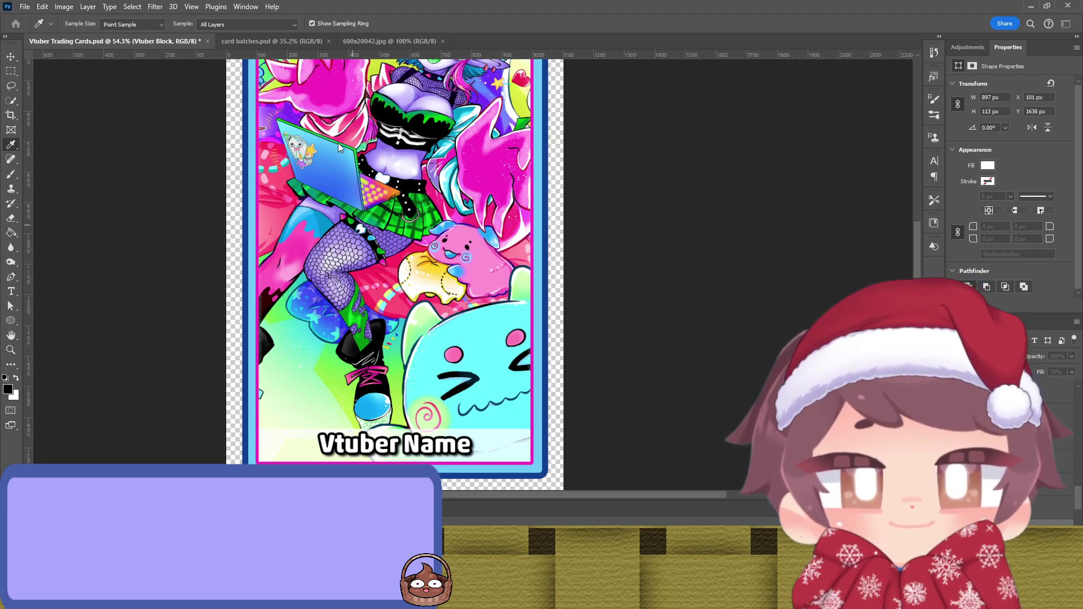
key("v")
left_click(695, 296)
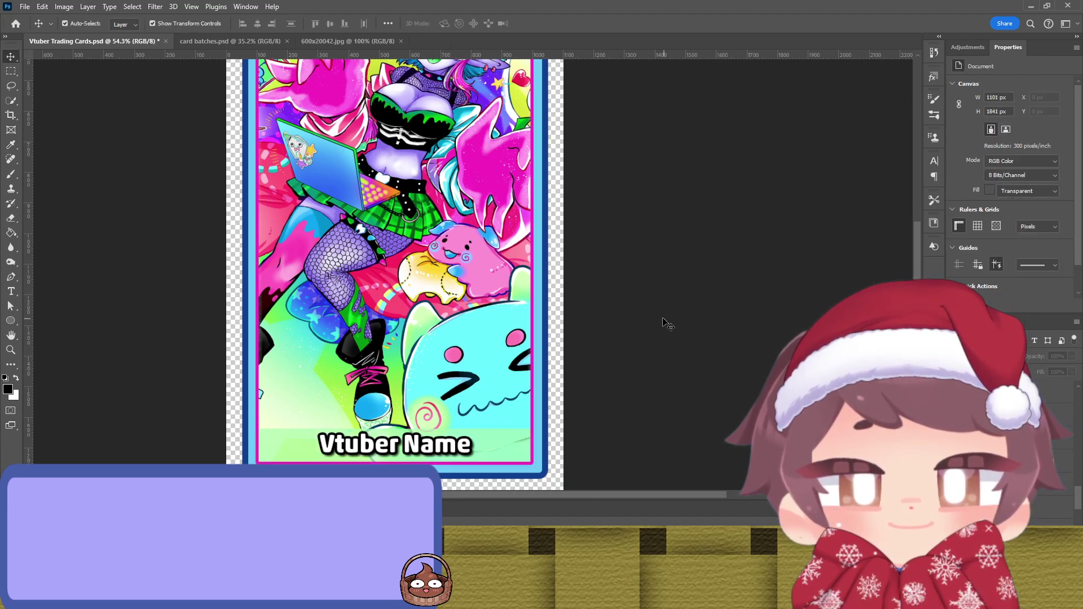
Step: Fill the Vtuber Name bar with purple from the laptop, then light blue from the art
left_click(518, 444)
key("i")
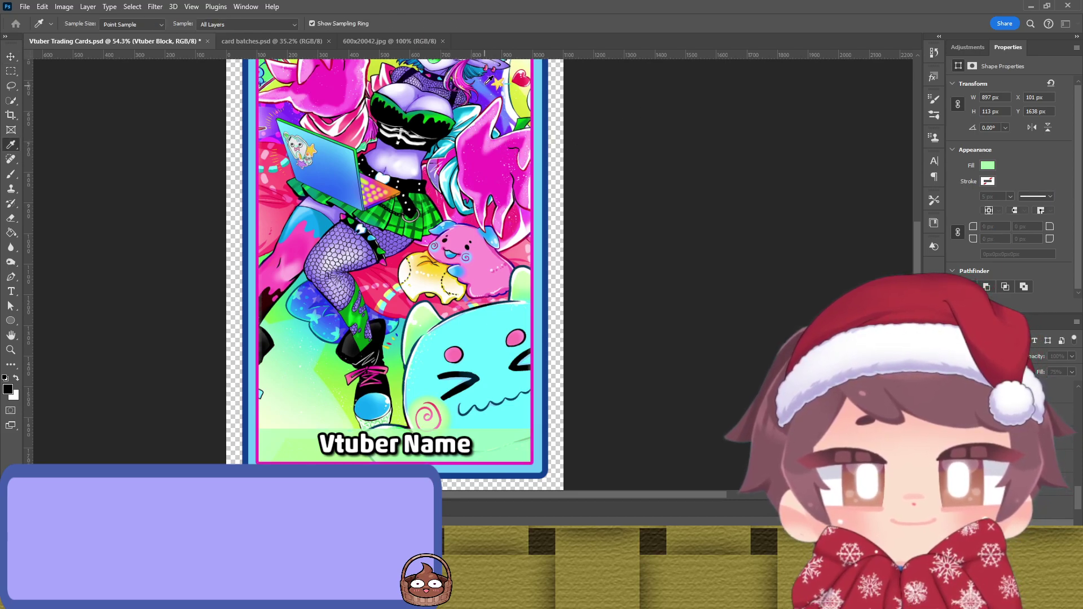
left_click(340, 146)
key("v")
left_click(651, 282)
left_click(517, 451)
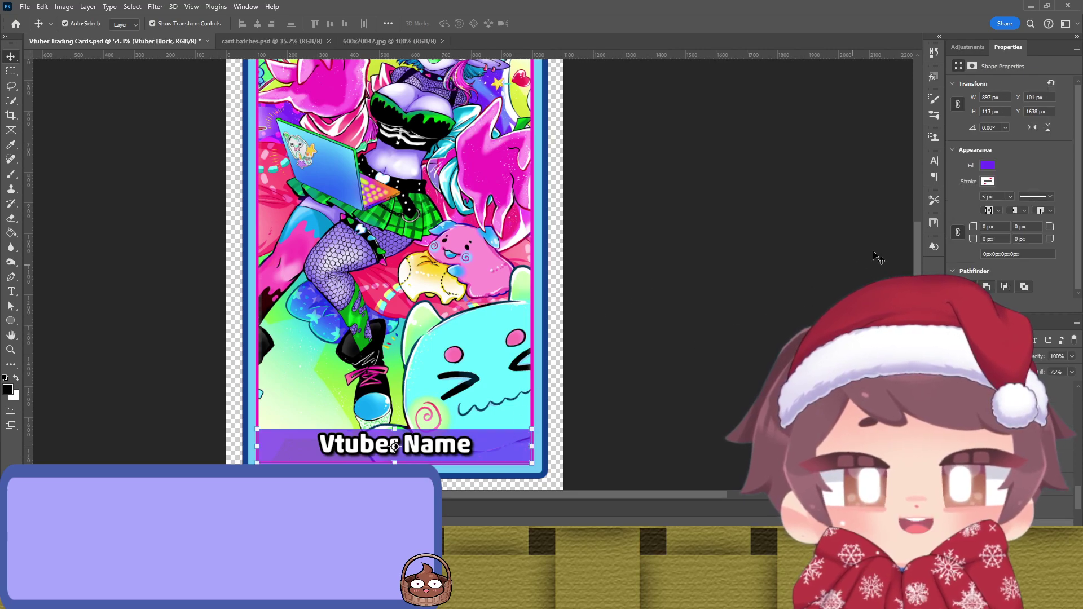
key("i")
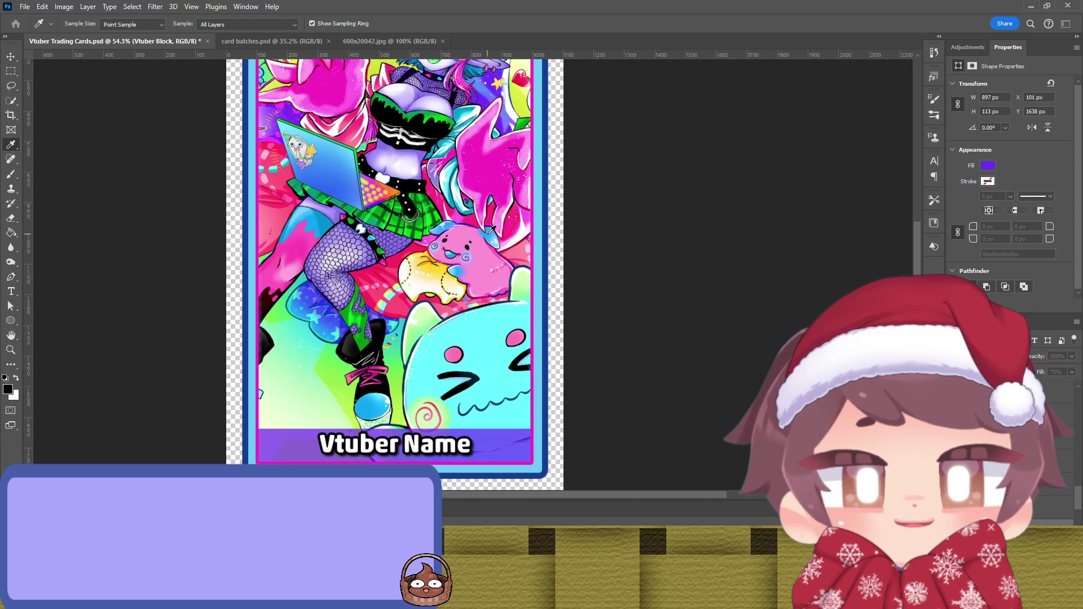
left_click(313, 151)
key("v")
left_click(759, 279)
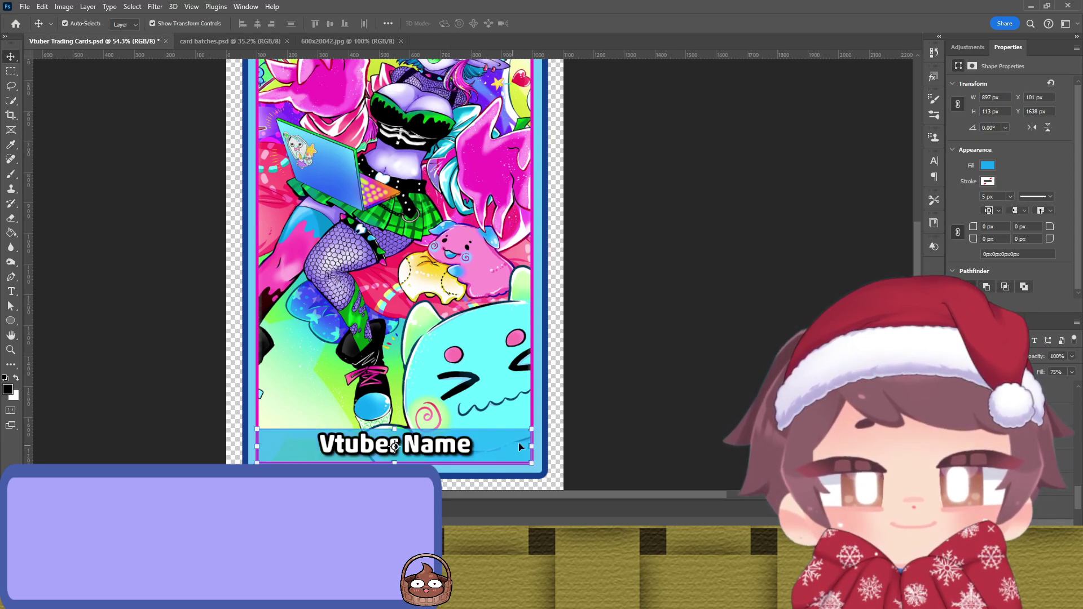
Step: Tint the Artist @ header shape blue to match
scroll(684, 213, "up", 3)
scroll(620, 162, "up", 1)
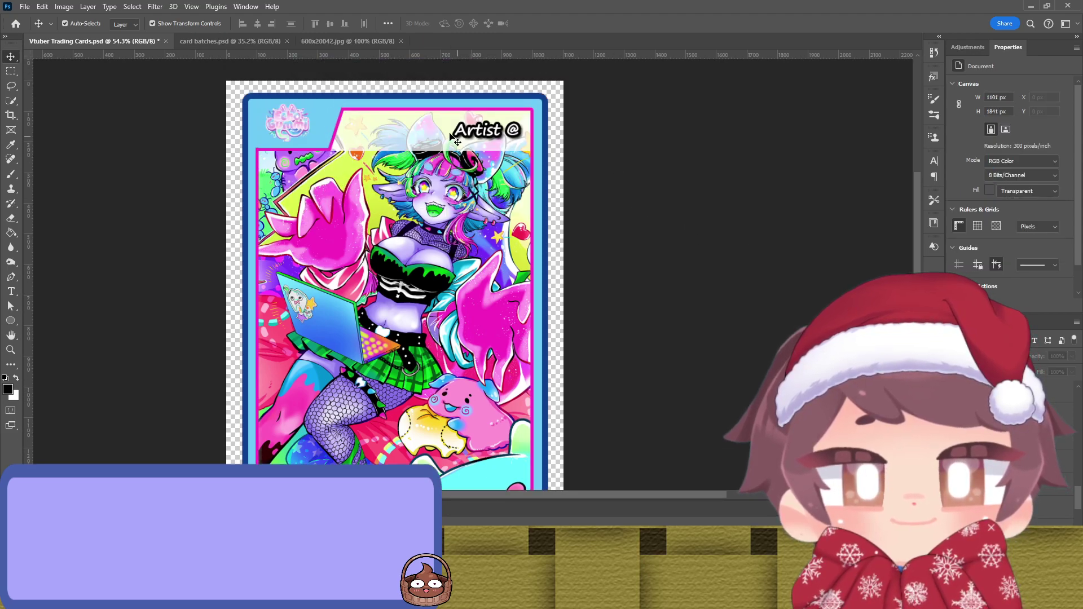
key("alt+period")
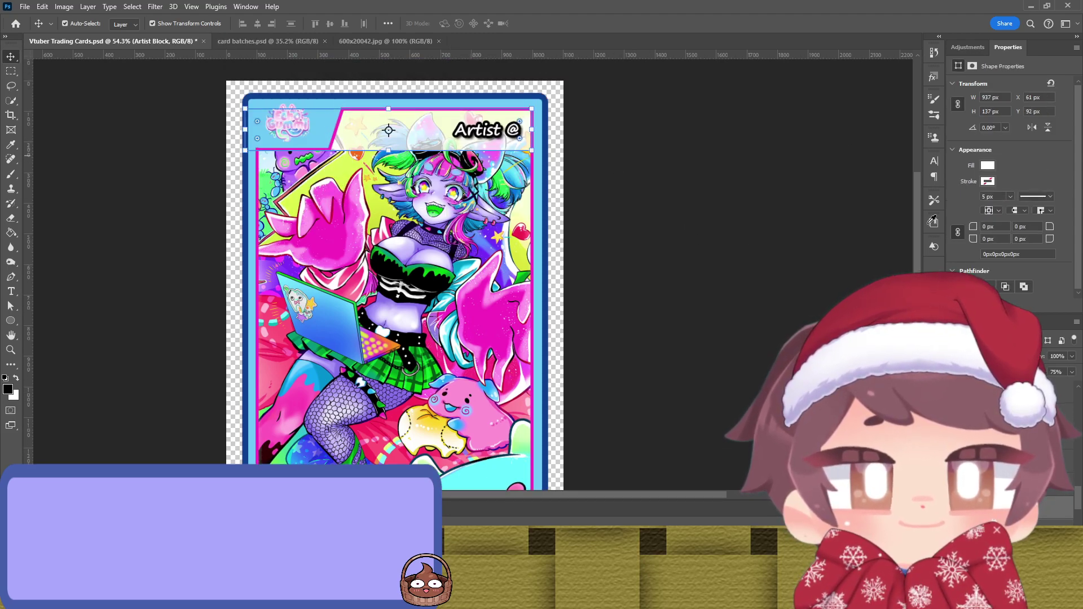
left_click(814, 254)
scroll(658, 276, "down", 3)
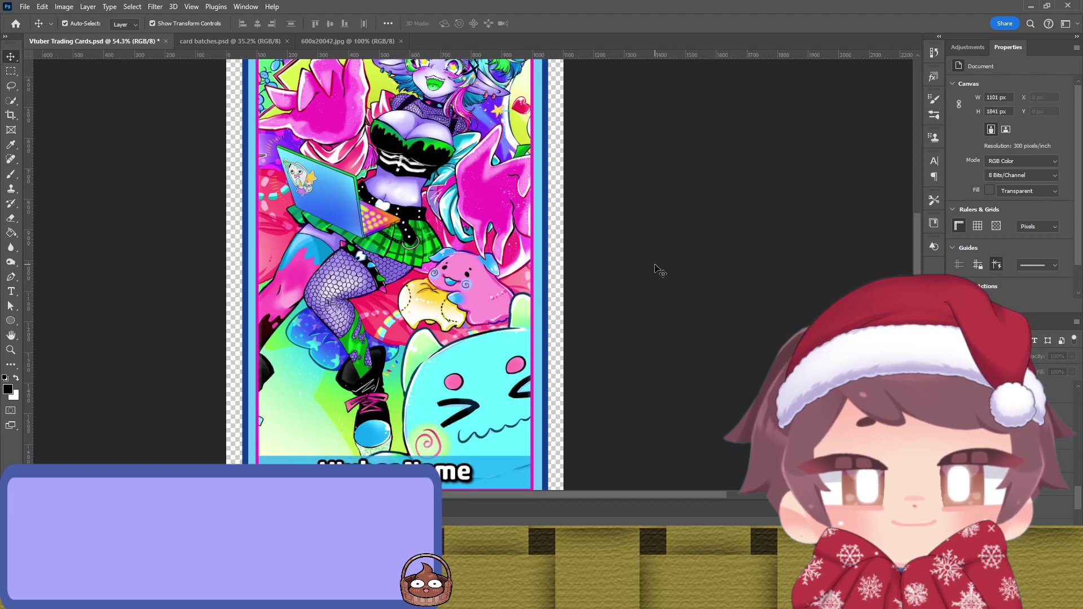
scroll(659, 269, "up", 3)
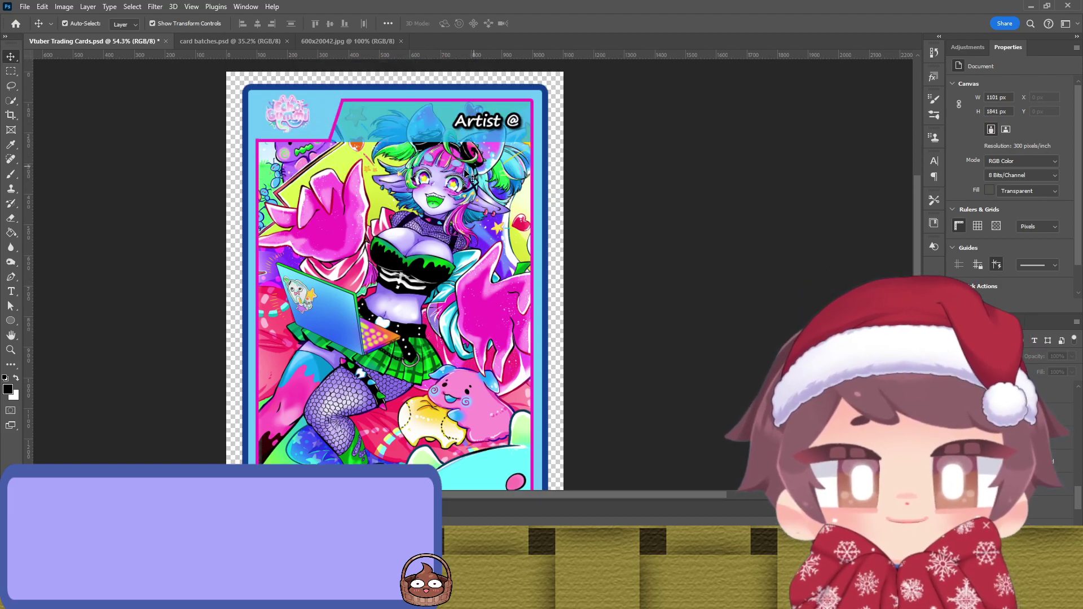
scroll(451, 178, "down", 1)
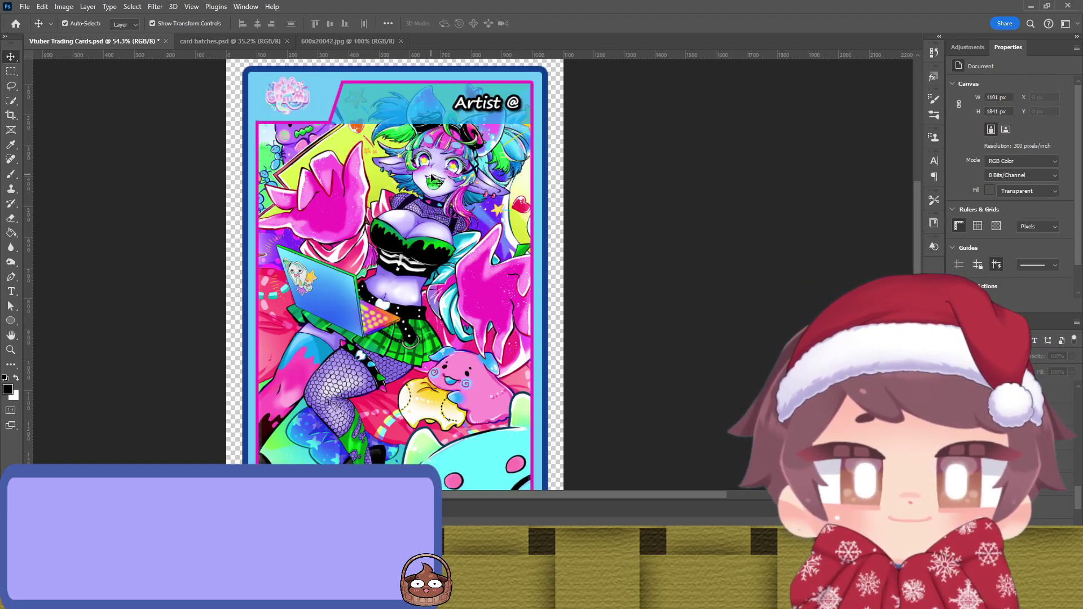
left_click(393, 117)
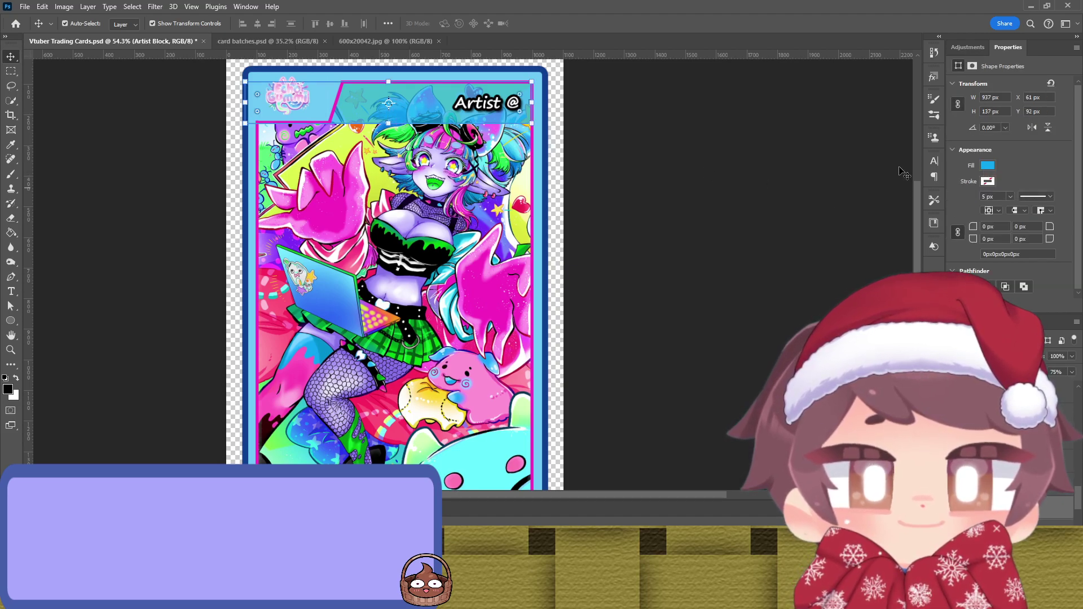
key("i")
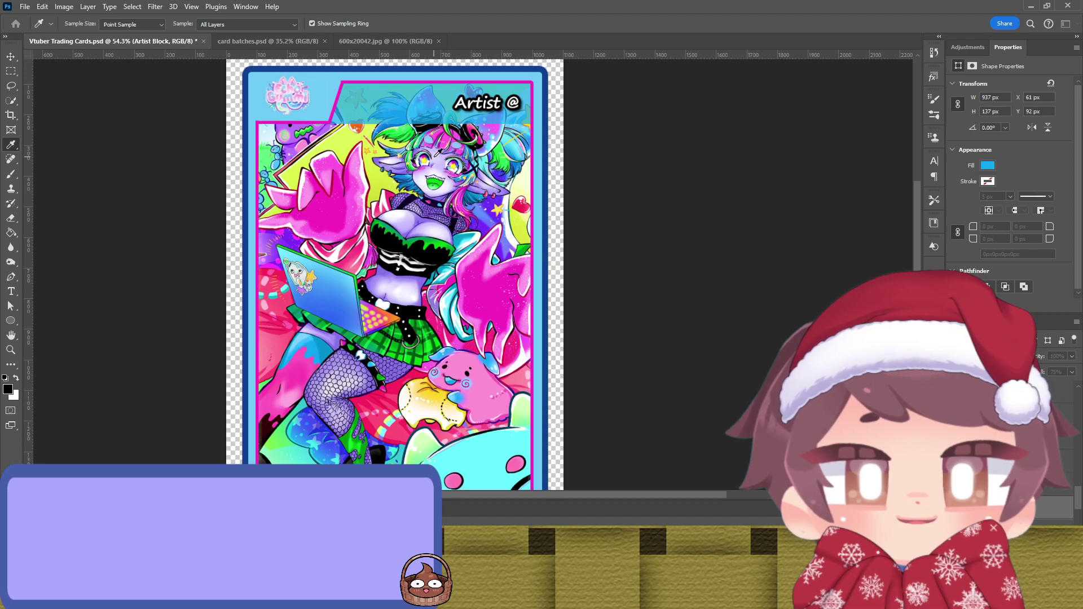
key("v")
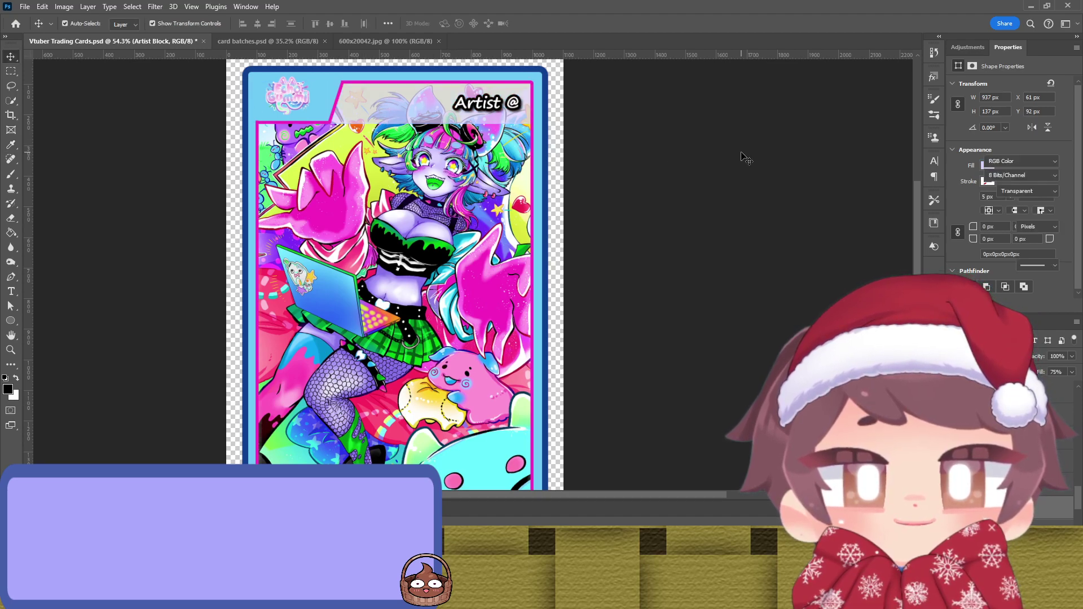
left_click(744, 157)
scroll(597, 321, "down", 4)
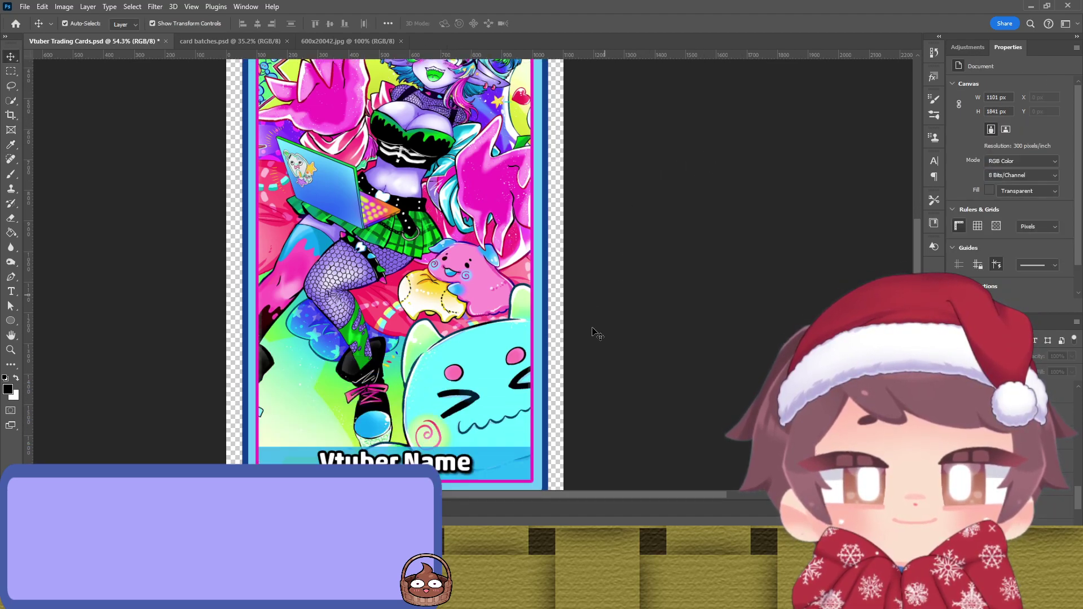
left_click(524, 452)
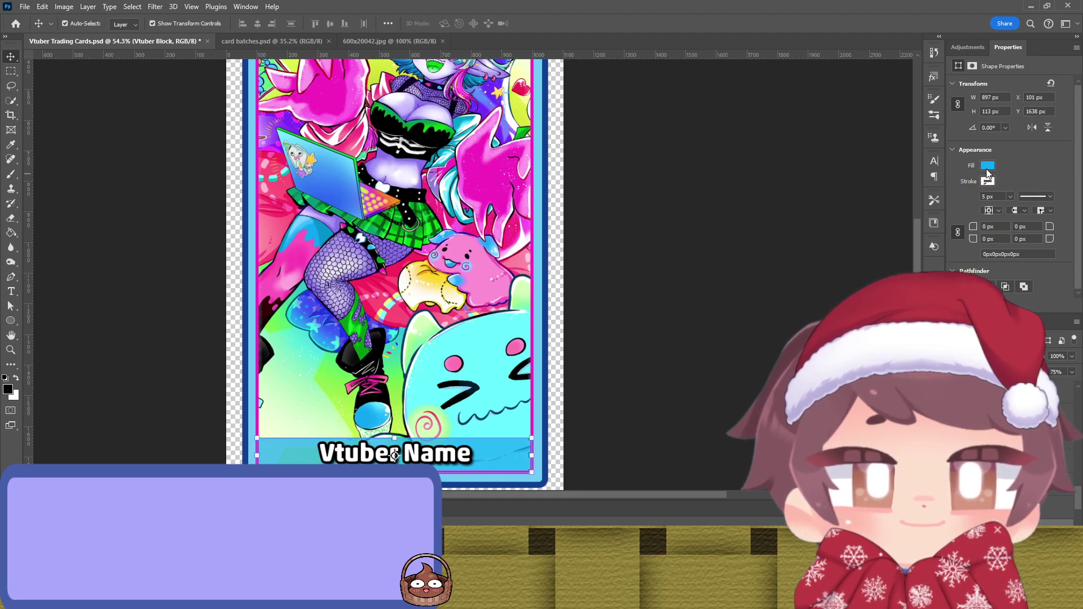
left_click(822, 235)
left_click(726, 239)
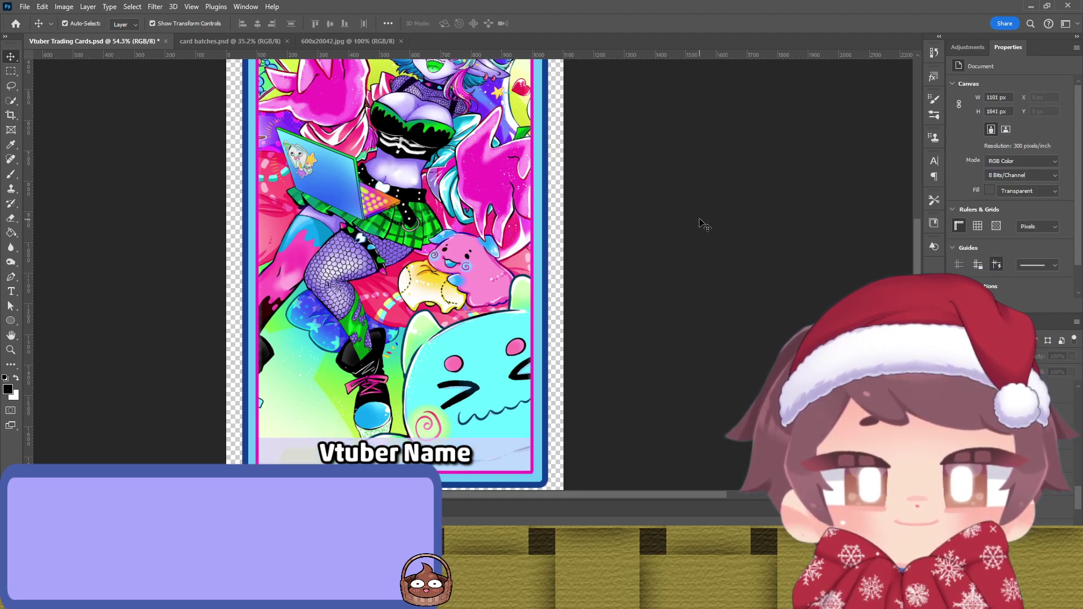
scroll(699, 217, "up", 4)
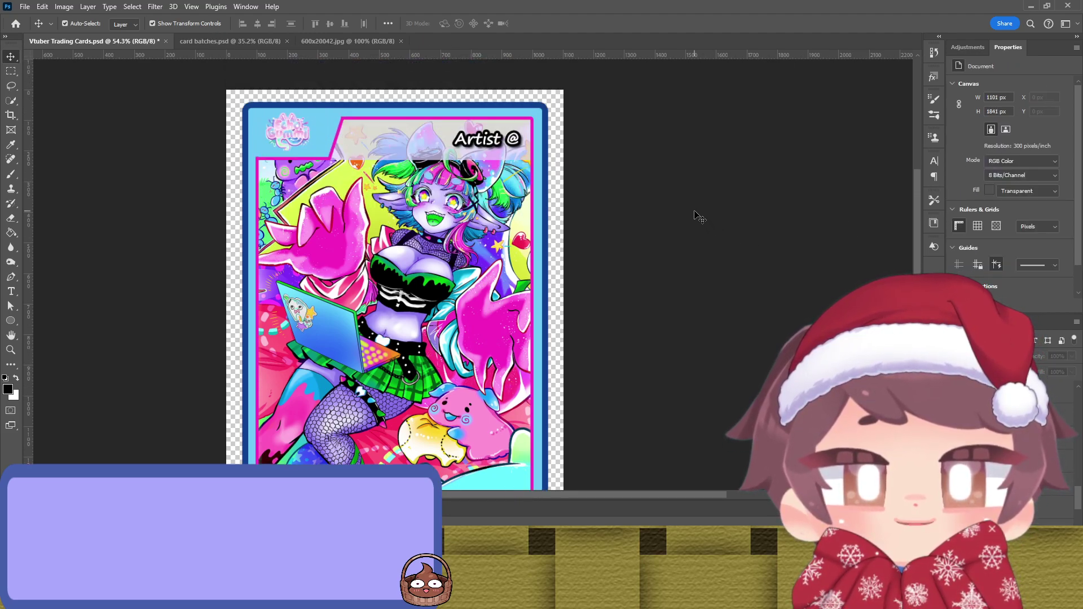
scroll(699, 217, "down", 3)
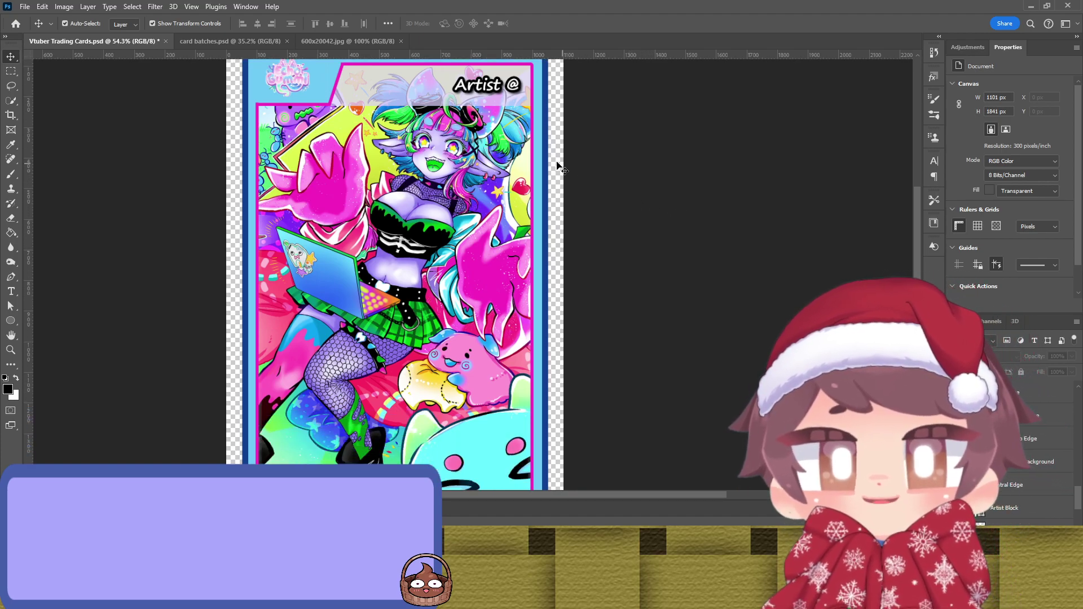
left_click(448, 104)
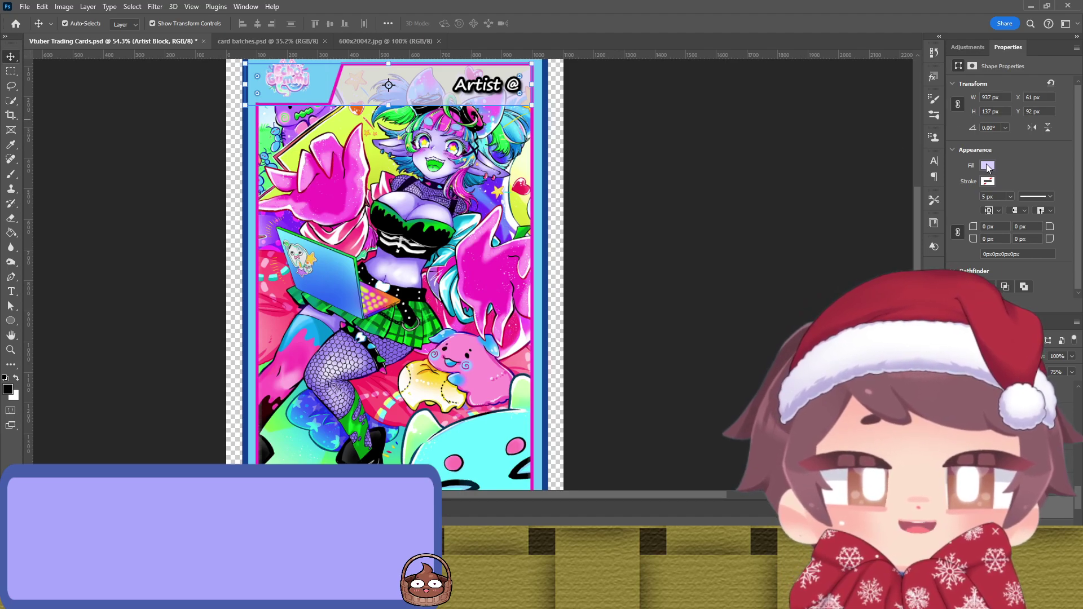
key("i")
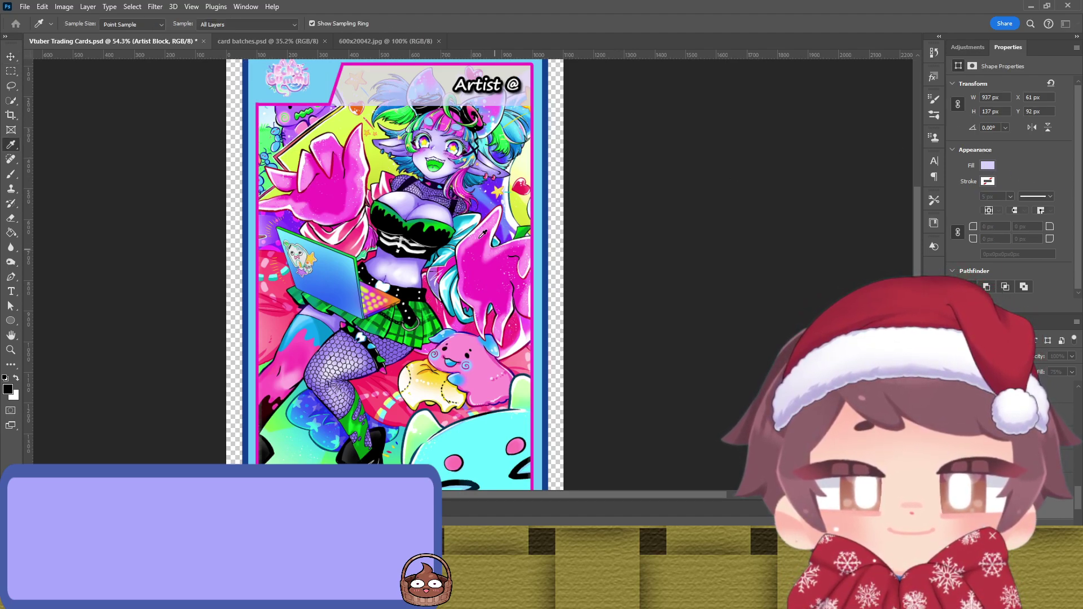
key("v")
left_click(687, 189)
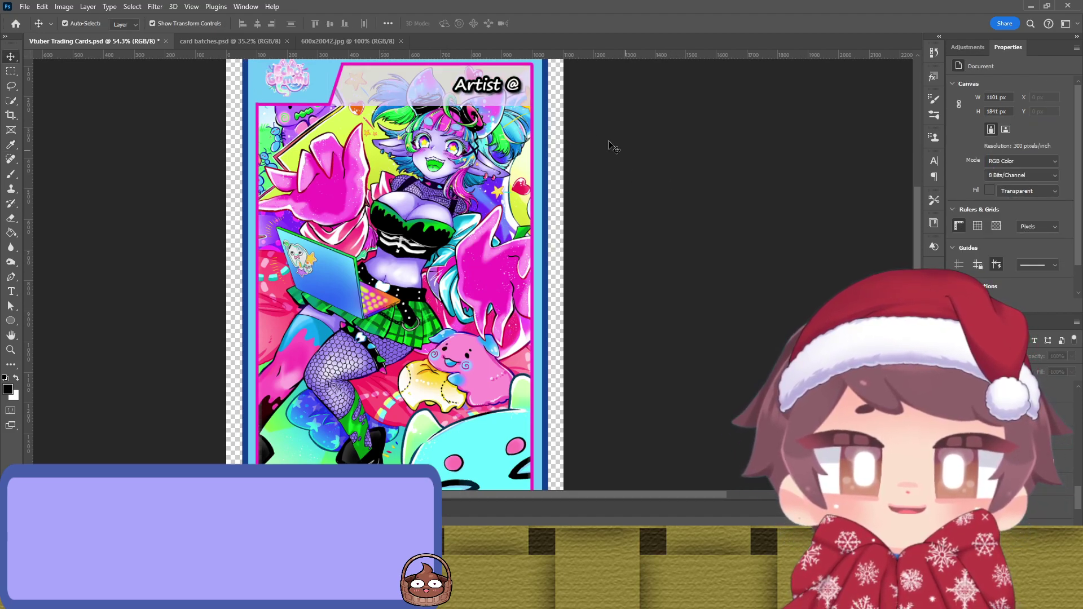
key("ctrl+z")
left_click(790, 181)
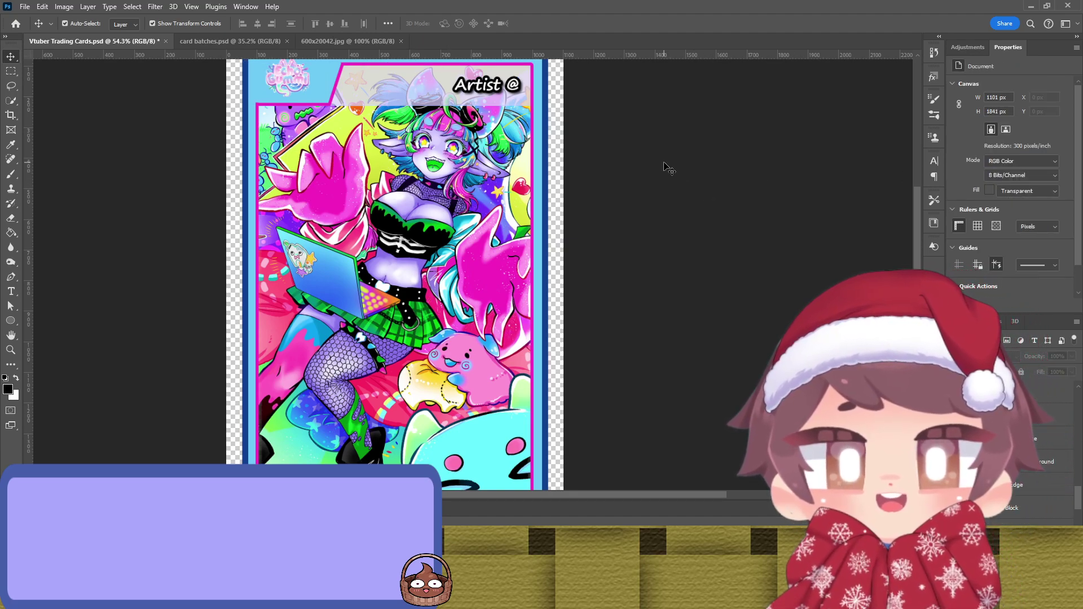
scroll(657, 170, "up", 3)
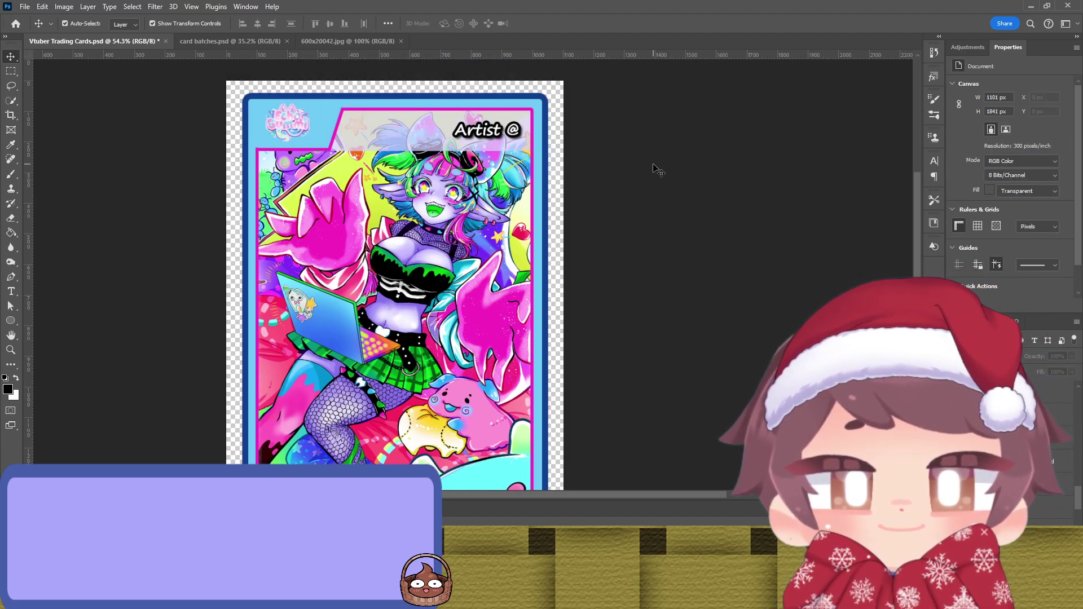
Step: Scale the Echo Gummi logo to about 121% (273 × 175 px) and nudge it into the top-left corner
left_click(283, 147)
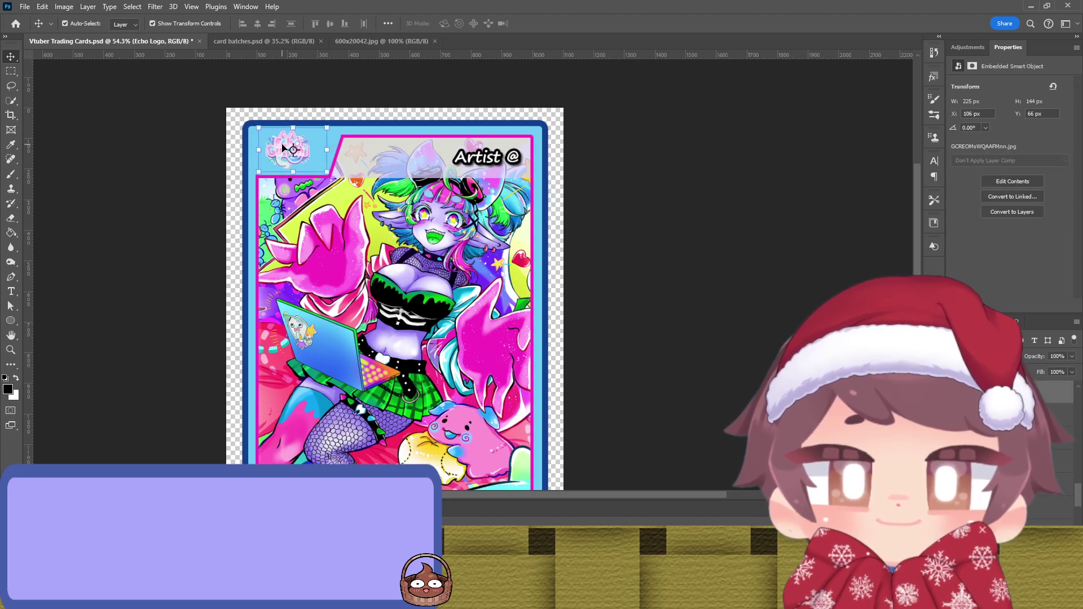
scroll(281, 148, "up", 8)
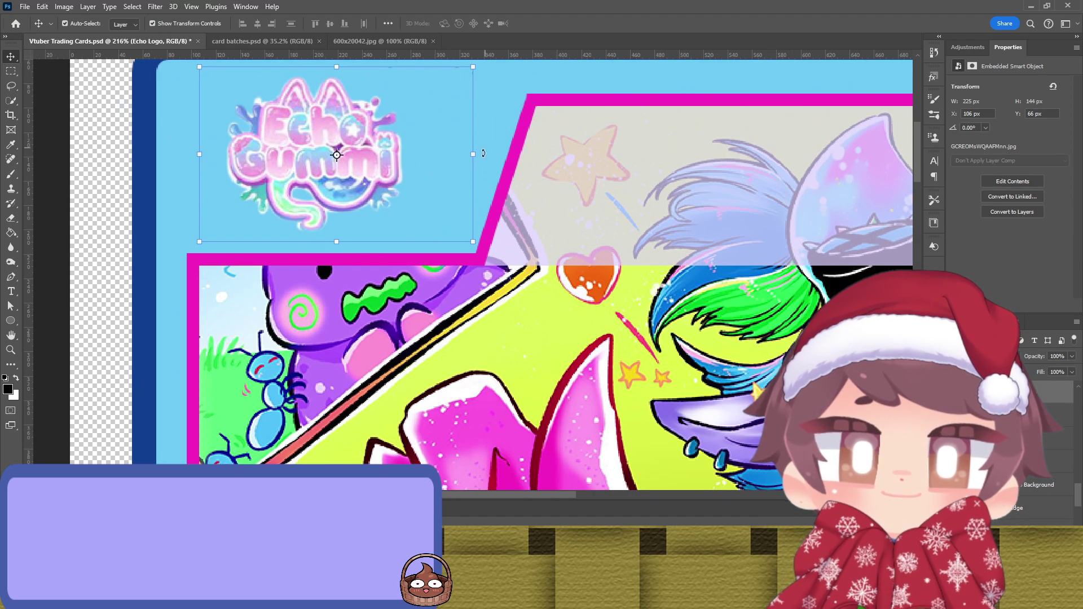
key("ctrl+t")
left_click_drag(474, 157, 532, 156)
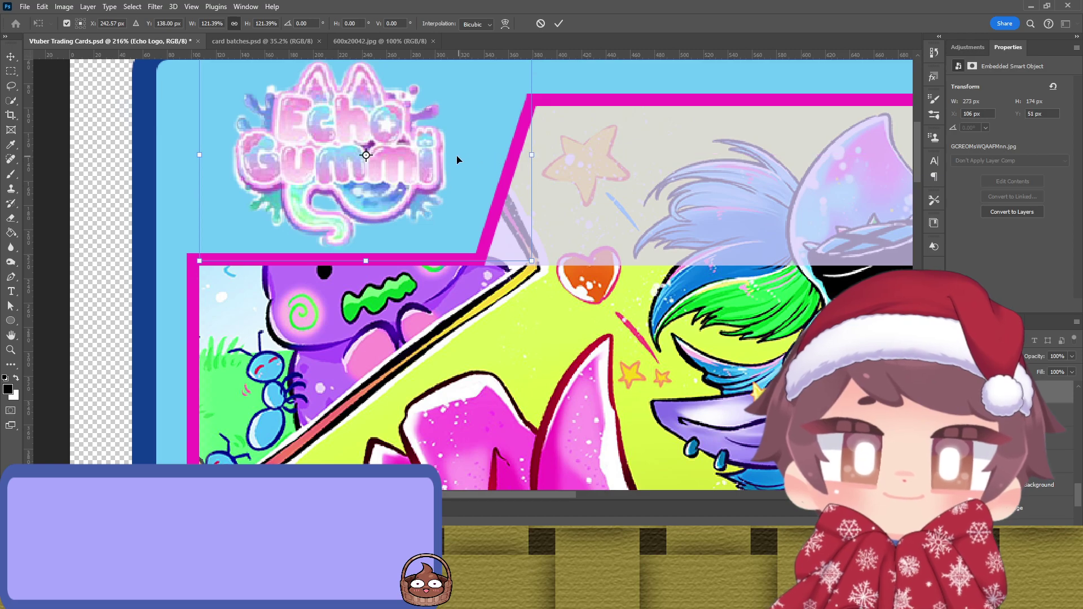
left_click_drag(405, 170, 422, 168)
key("Return")
scroll(421, 170, "down", 1)
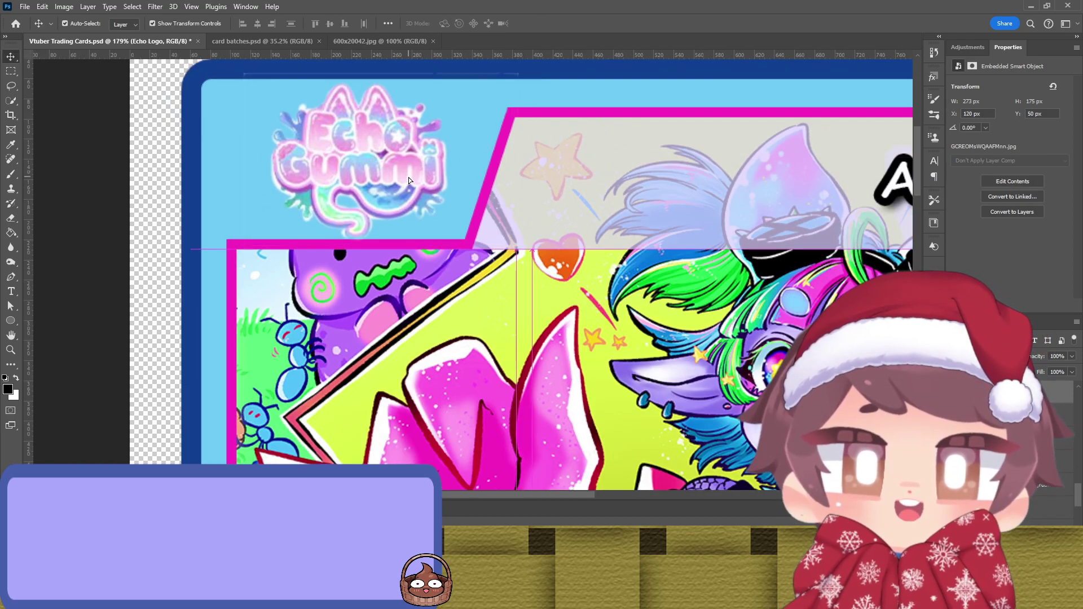
left_click_drag(408, 178, 405, 176)
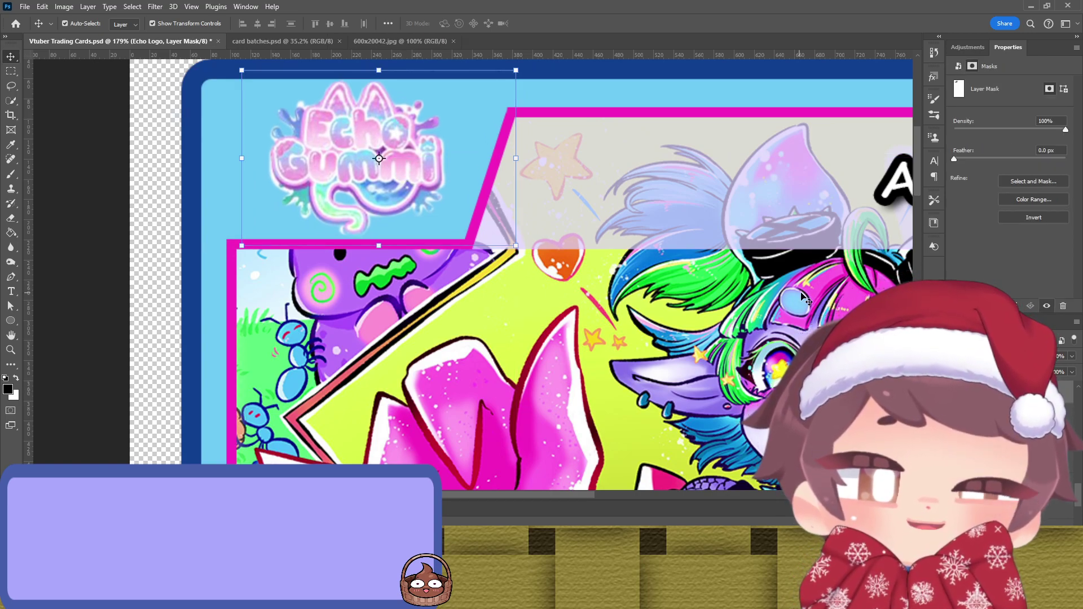
Step: Add a layer mask to Echo Logo and mask out the top edge line, drip fringe and green splash
key("b")
key("bracketleft")
key("bracketleft")
key("bracketleft")
key("bracketleft")
key("bracketleft")
key("bracketleft")
key("bracketleft")
key("bracketleft")
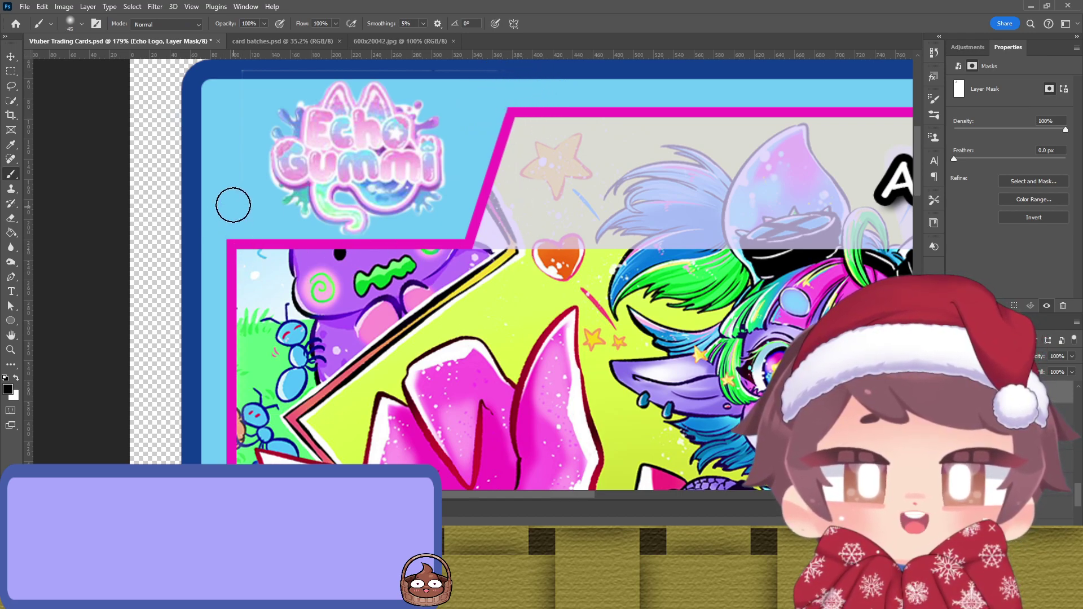
mouse_move(277, 55)
left_mouse_down()
mouse_move(457, 69)
mouse_move(361, 52)
mouse_move(243, 54)
mouse_move(264, 62)
left_mouse_up()
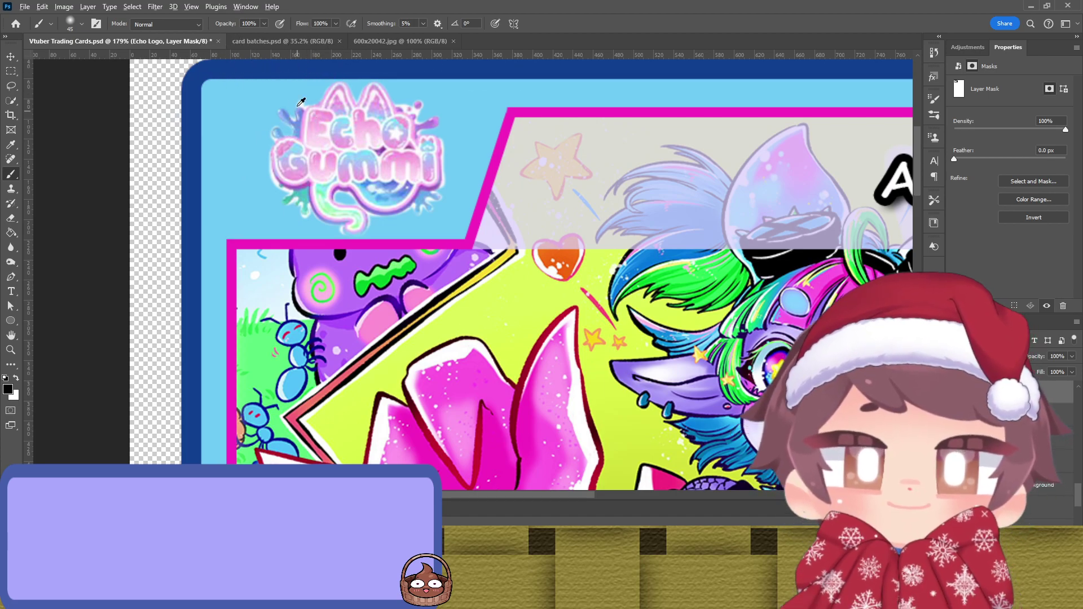
scroll(300, 90, "up", 5)
key("bracketleft")
key("bracketleft")
key("bracketleft")
key("bracketleft")
key("bracketleft")
key("bracketleft")
key("bracketleft")
key("bracketleft")
key("bracketleft")
key("bracketleft")
key("bracketleft")
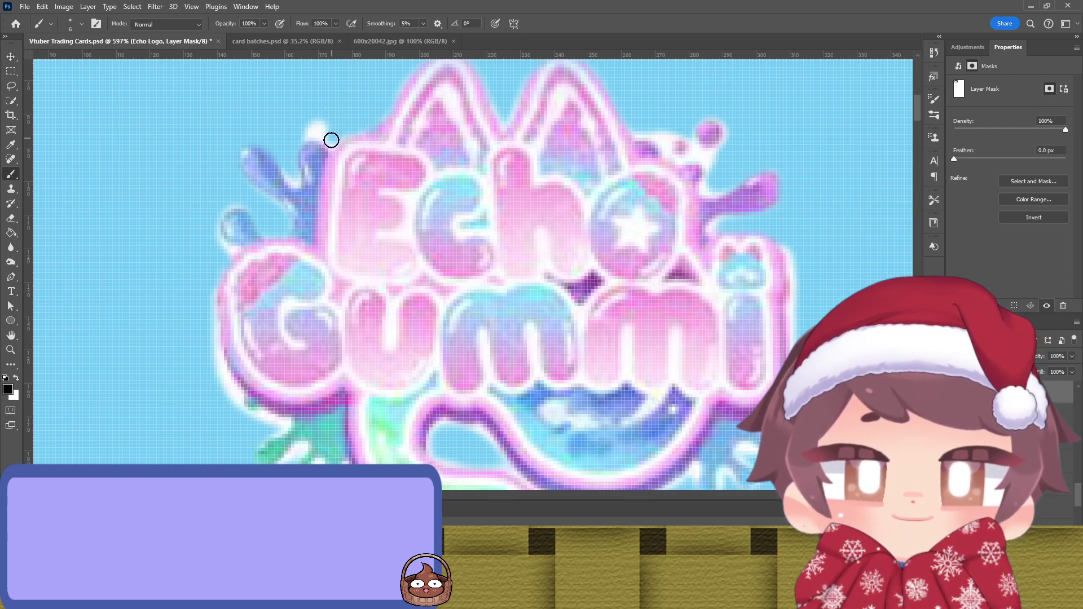
mouse_move(331, 143)
left_mouse_down()
mouse_move(315, 126)
mouse_move(302, 128)
mouse_move(323, 130)
mouse_move(296, 140)
mouse_move(295, 181)
left_mouse_up()
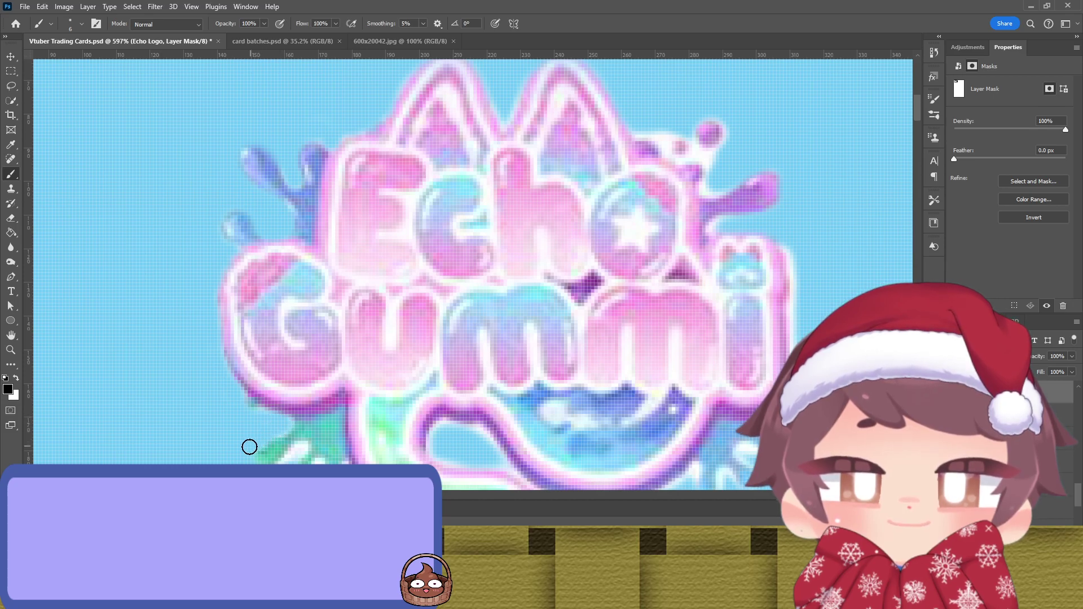
scroll(250, 446, "down", 2)
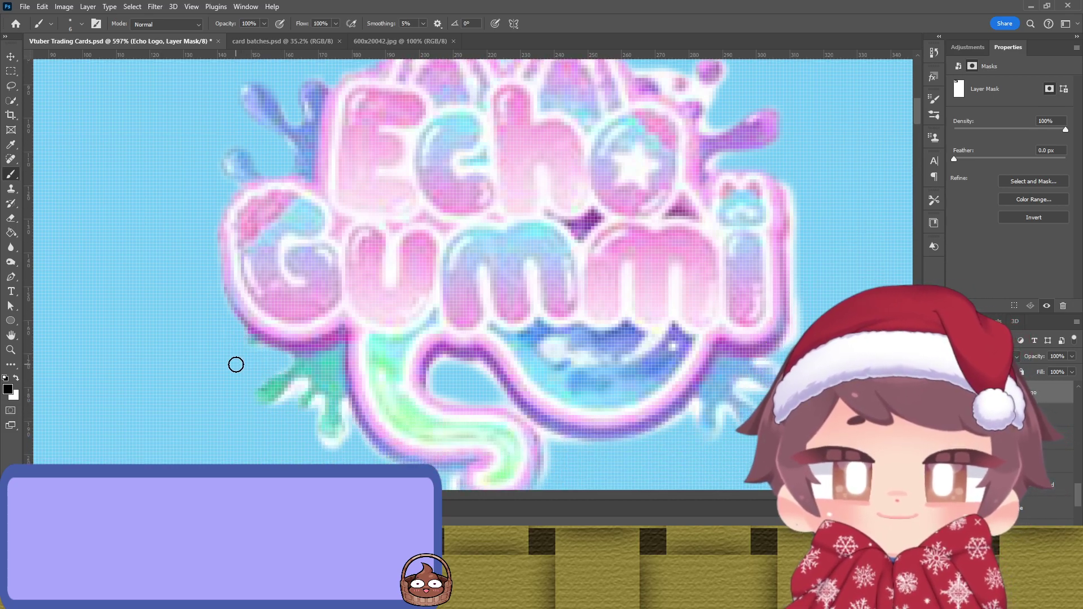
scroll(237, 367, "down", 2)
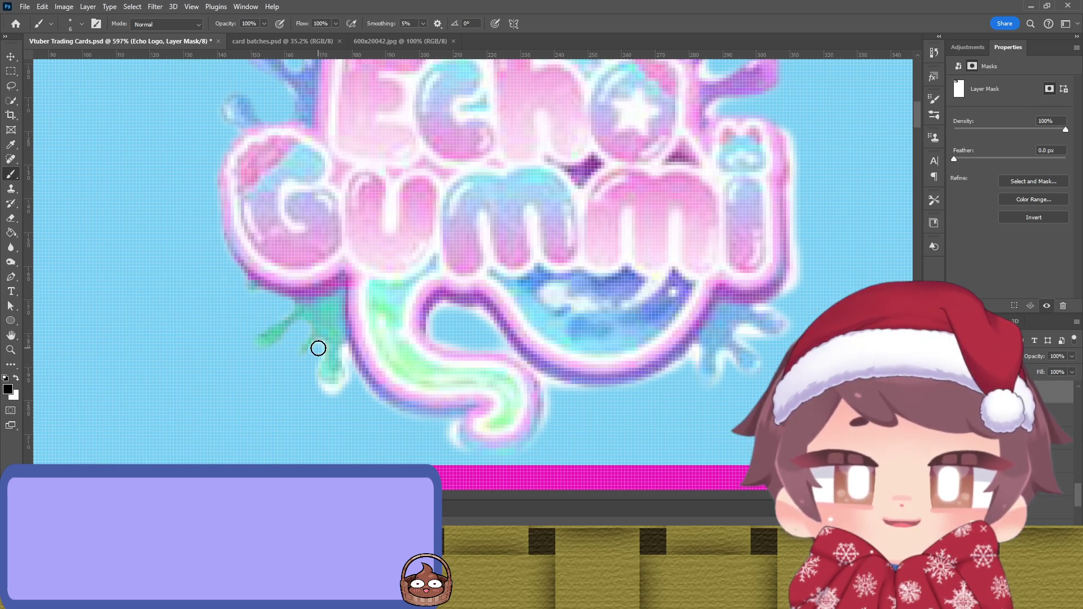
mouse_move(318, 348)
left_mouse_down()
mouse_move(316, 384)
mouse_move(348, 378)
mouse_move(346, 352)
mouse_move(348, 380)
mouse_move(329, 391)
mouse_move(327, 377)
mouse_move(352, 371)
mouse_move(374, 399)
mouse_move(456, 423)
mouse_move(459, 457)
mouse_move(525, 458)
left_mouse_up()
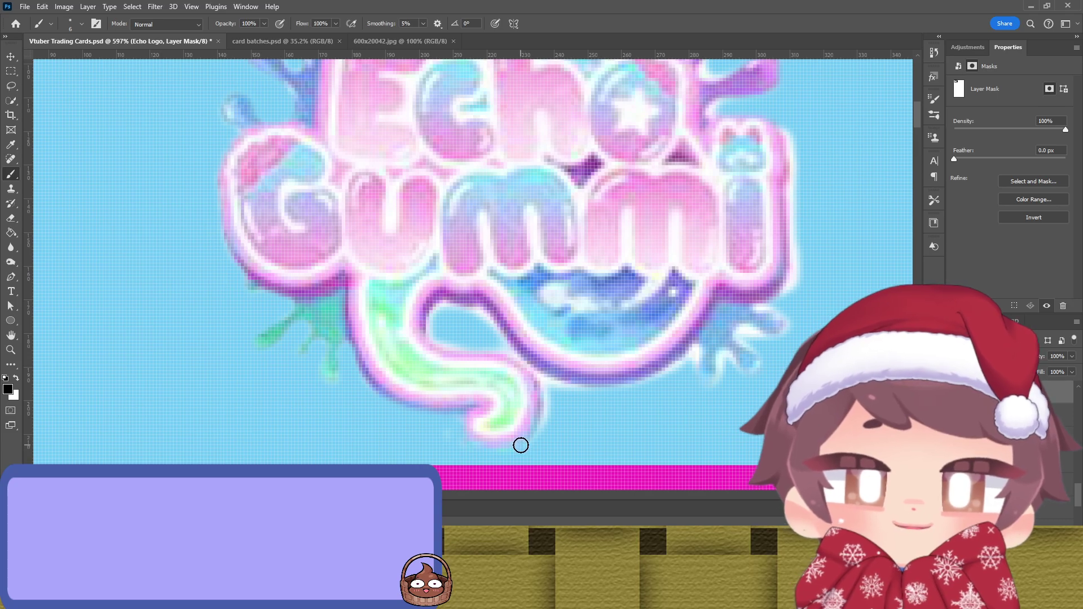
Step: Paint white on the mask to restore the swirl tail's glow, refining edges with a 4 px brush
key("x")
mouse_move(505, 433)
left_mouse_down()
mouse_move(464, 448)
mouse_move(500, 447)
mouse_move(464, 440)
left_mouse_up()
key("x")
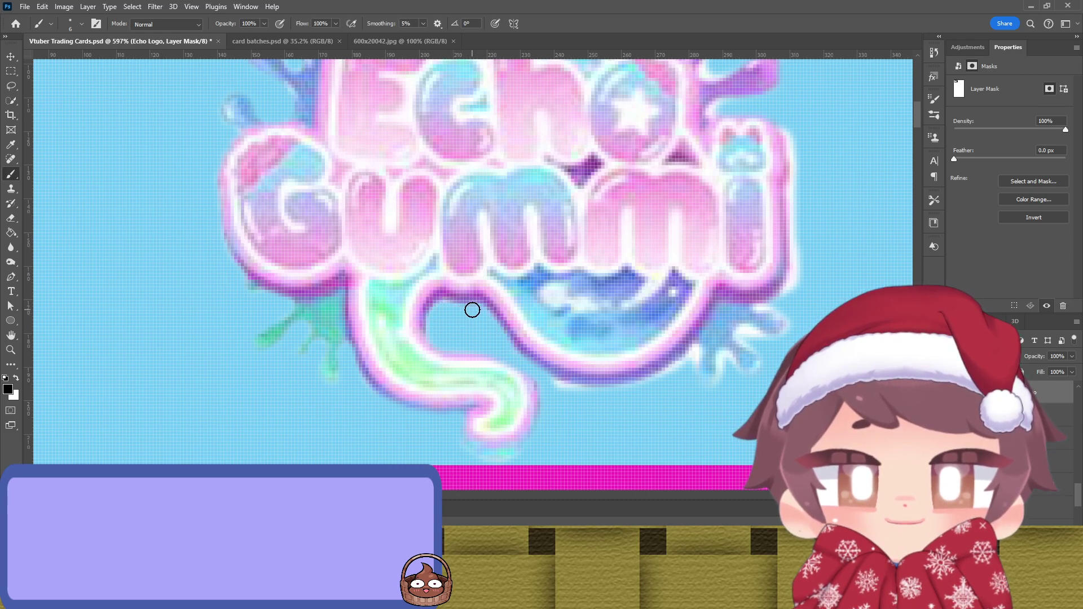
key("x")
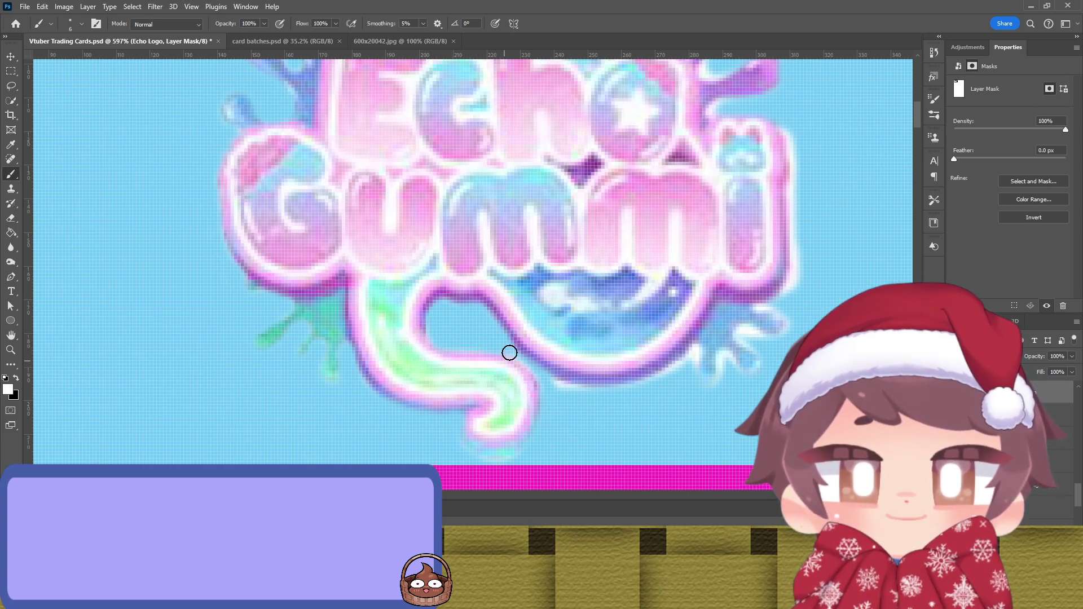
key("x")
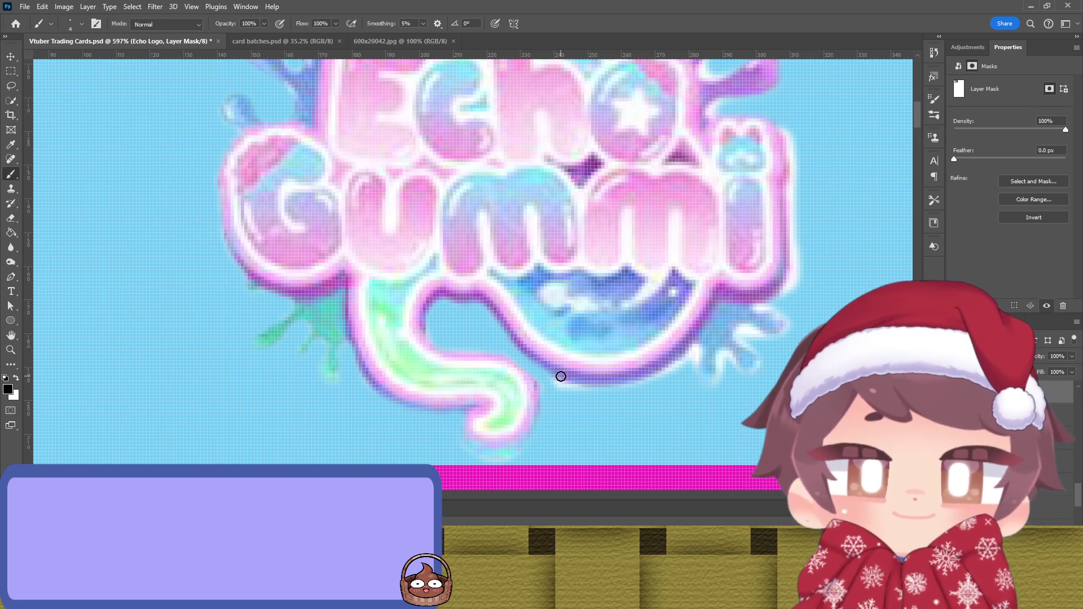
key("bracketright")
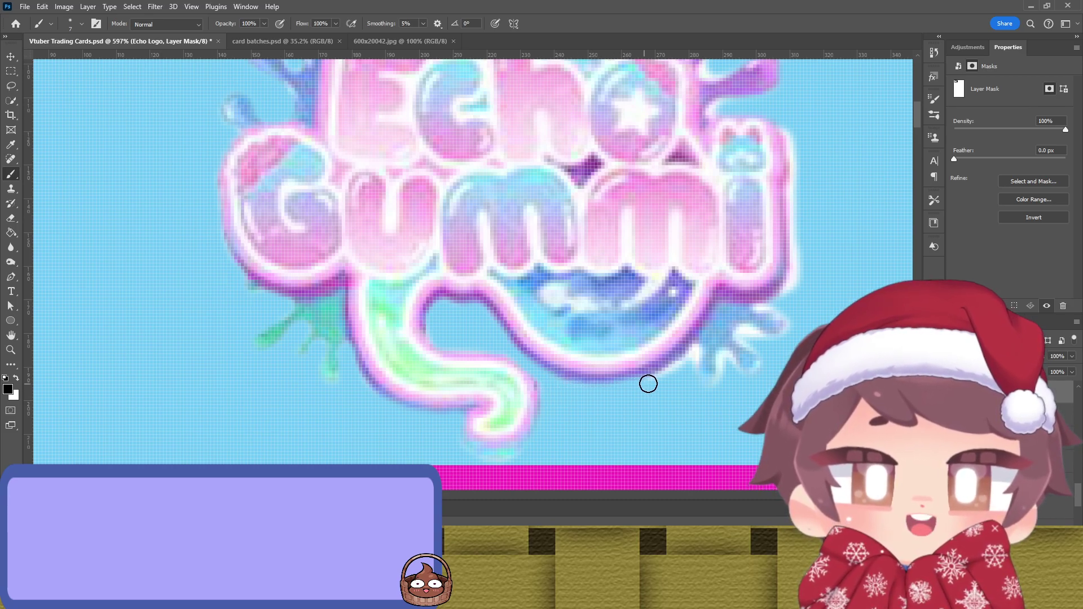
key("x")
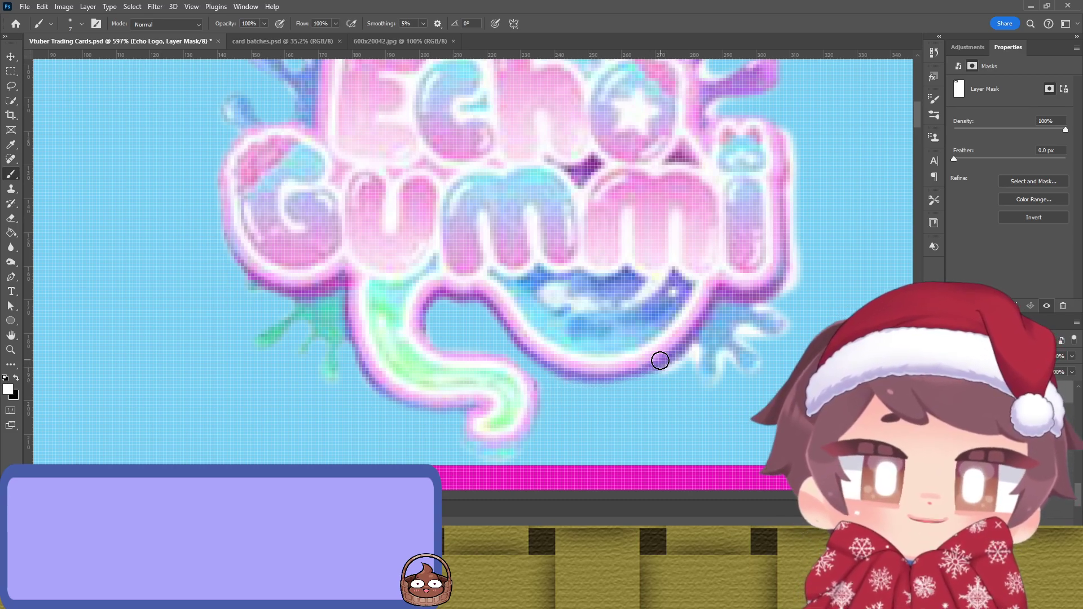
key("x")
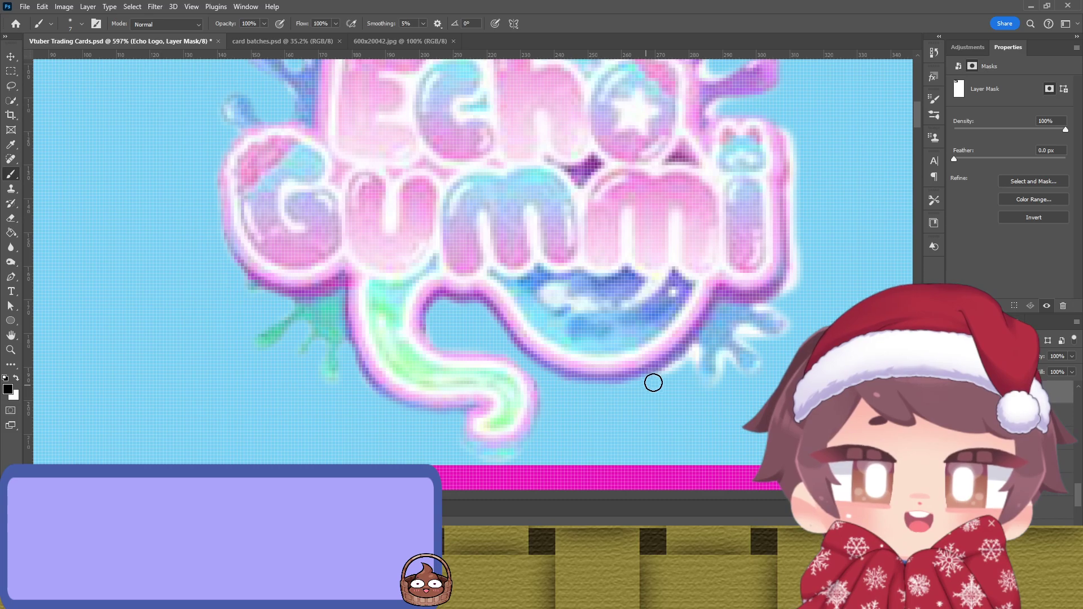
key("bracketleft")
key("bracketleft")
key("bracketleft")
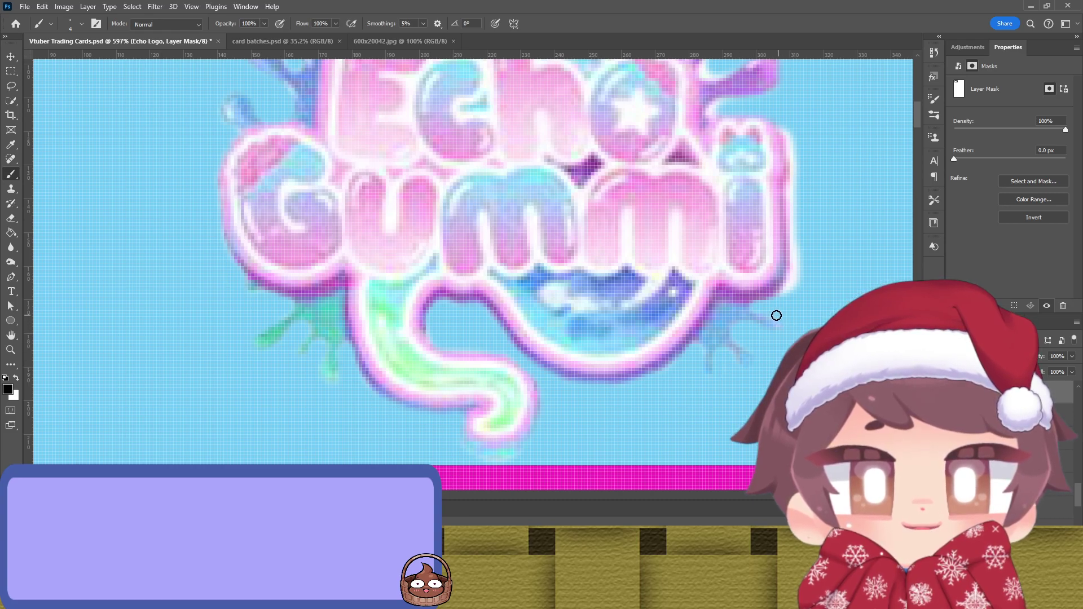
scroll(797, 273, "up", 2)
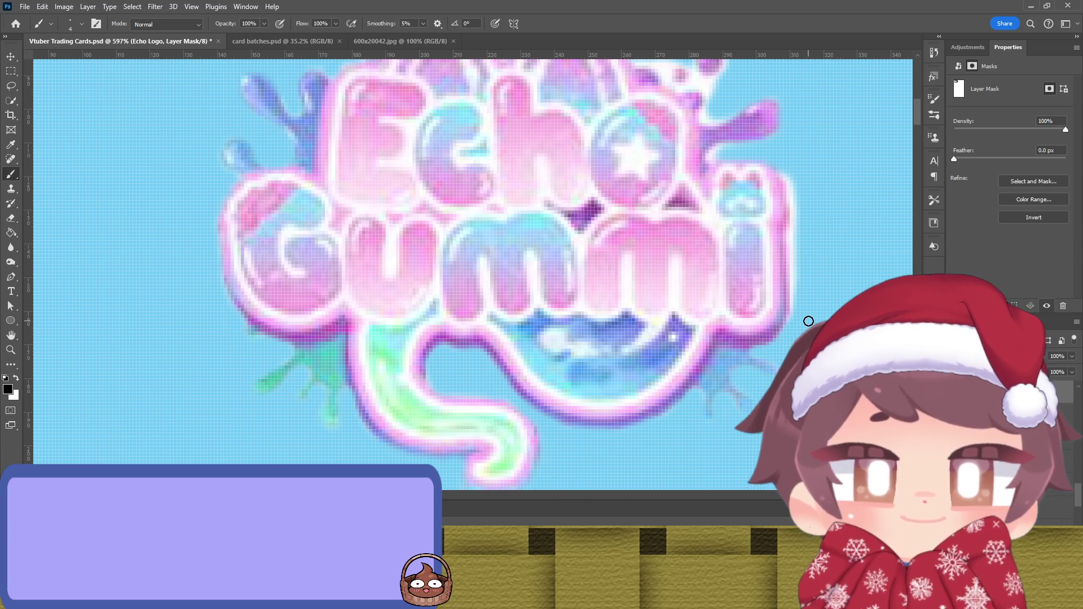
Step: Inspect the top of the Echo Gummi logo's mask, then return to the mask brush
left_click_drag(807, 316, 624, 399)
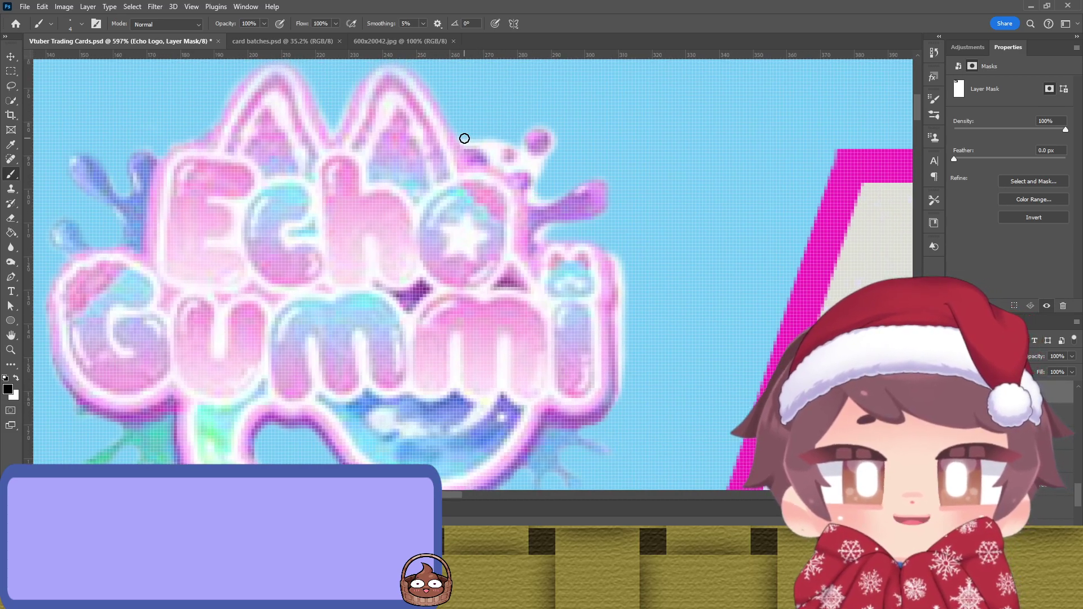
scroll(404, 162, "up", 2)
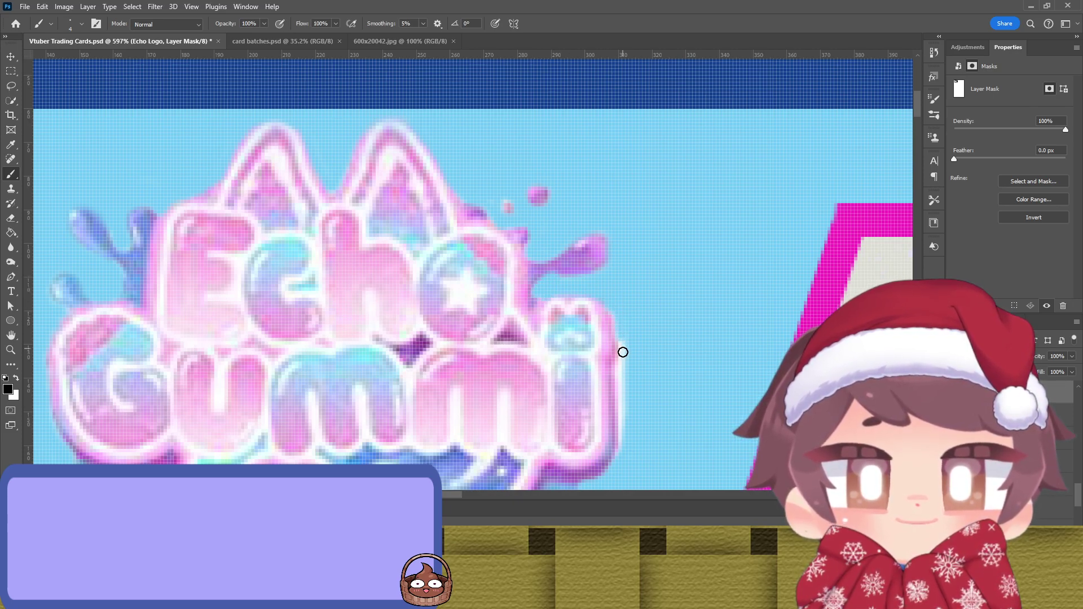
scroll(617, 367, "down", 2)
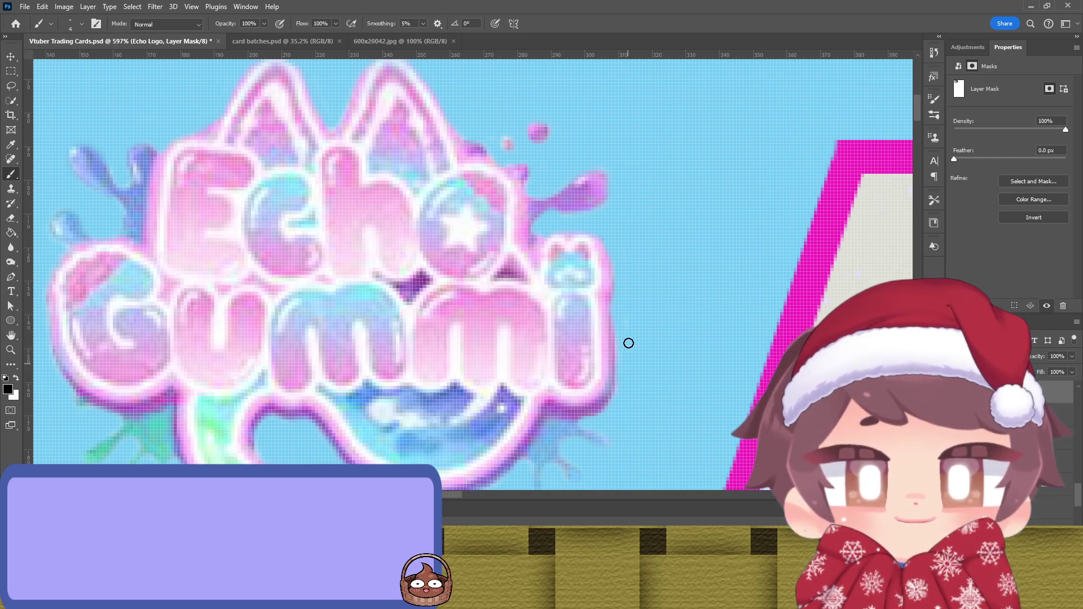
scroll(415, 303, "down", 3, "alt")
scroll(415, 303, "down", 3)
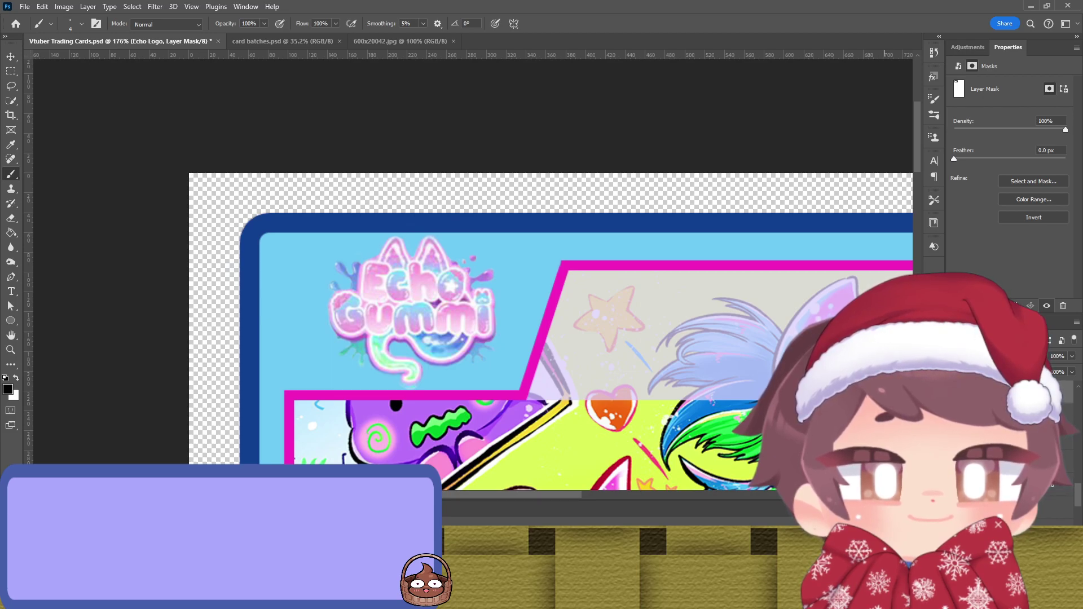
key("v")
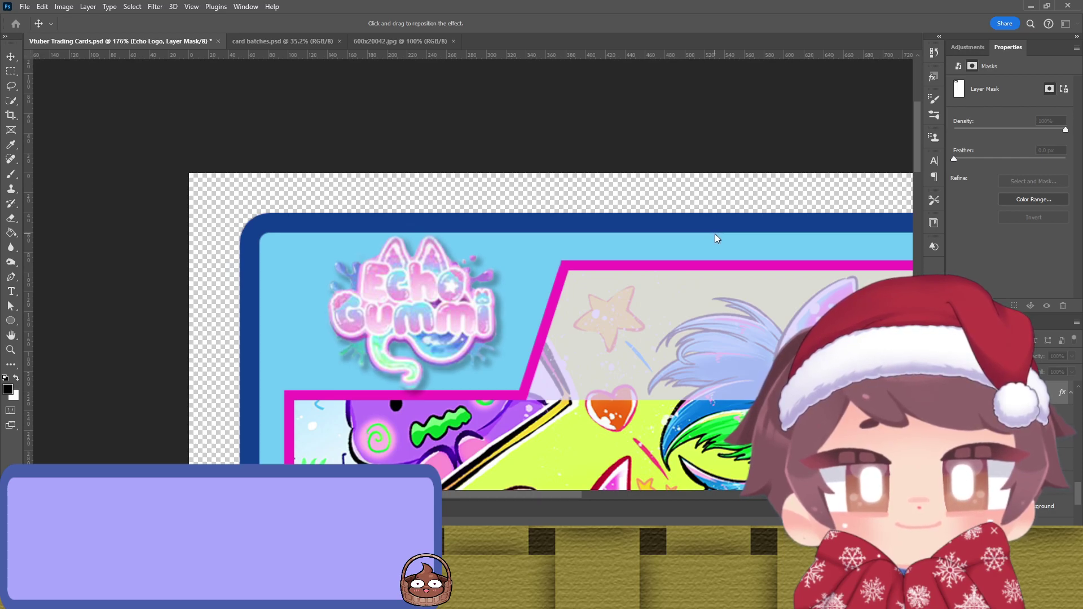
key("b")
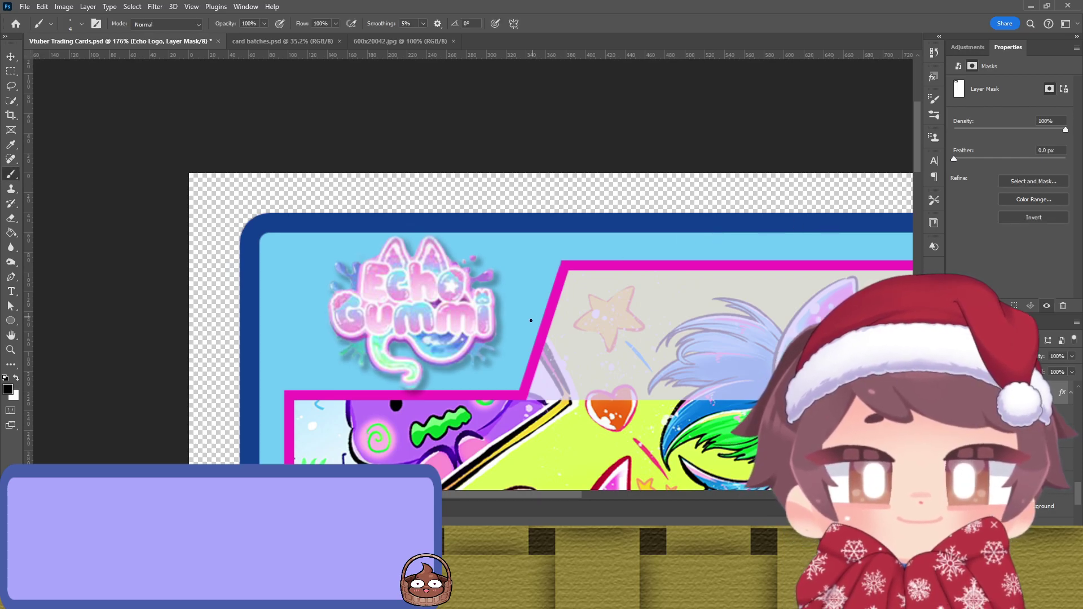
Step: Check the whole logo's right-side splash edges, then zoom out to the full card
scroll(501, 348, "up", 8)
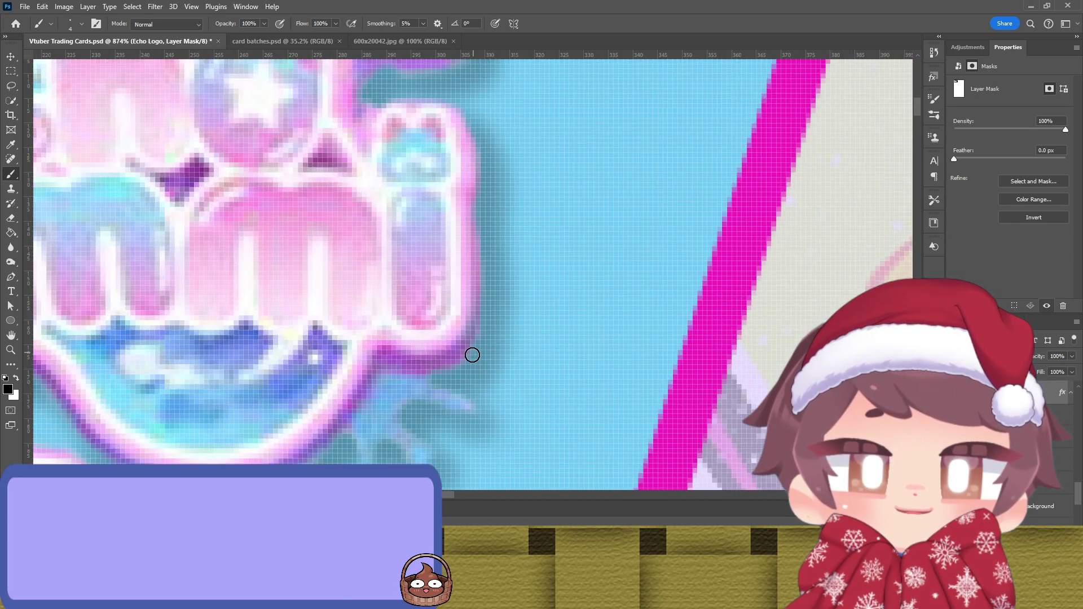
scroll(481, 394, "down", 1)
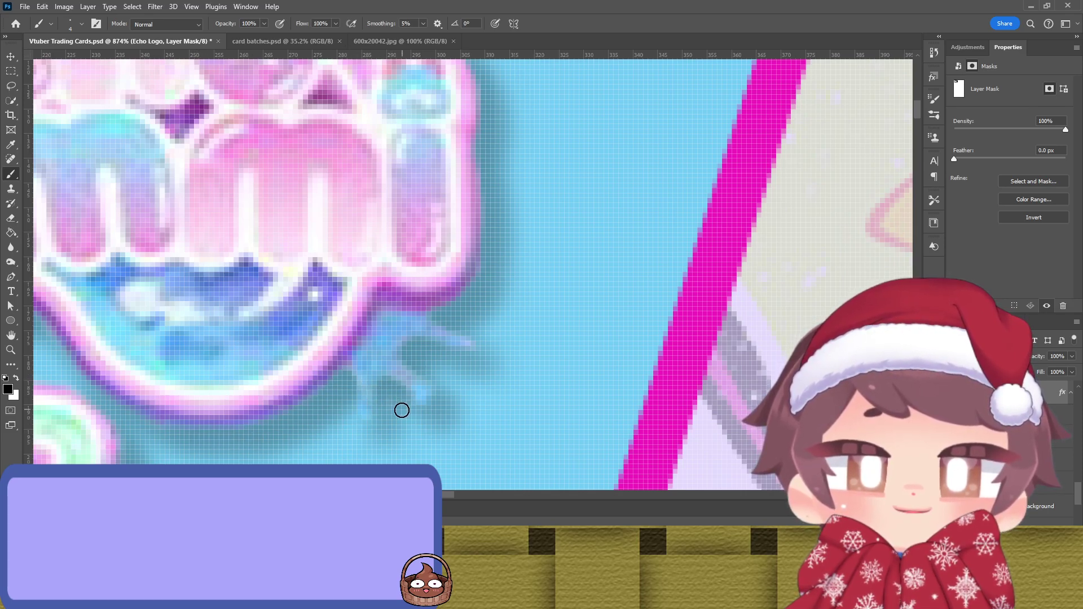
scroll(274, 380, "left", 8)
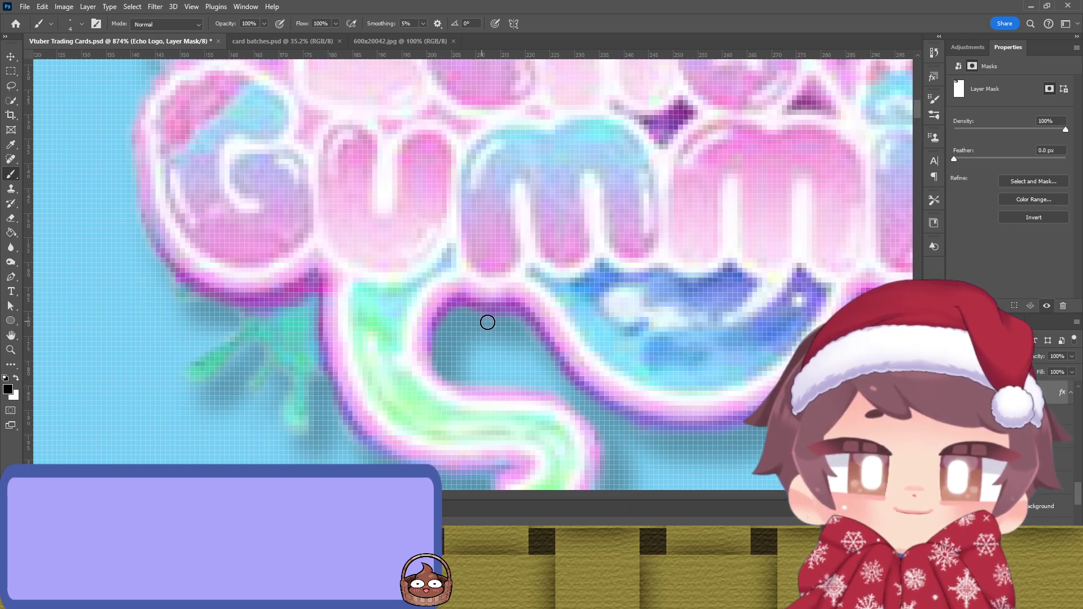
scroll(395, 330, "down", 3)
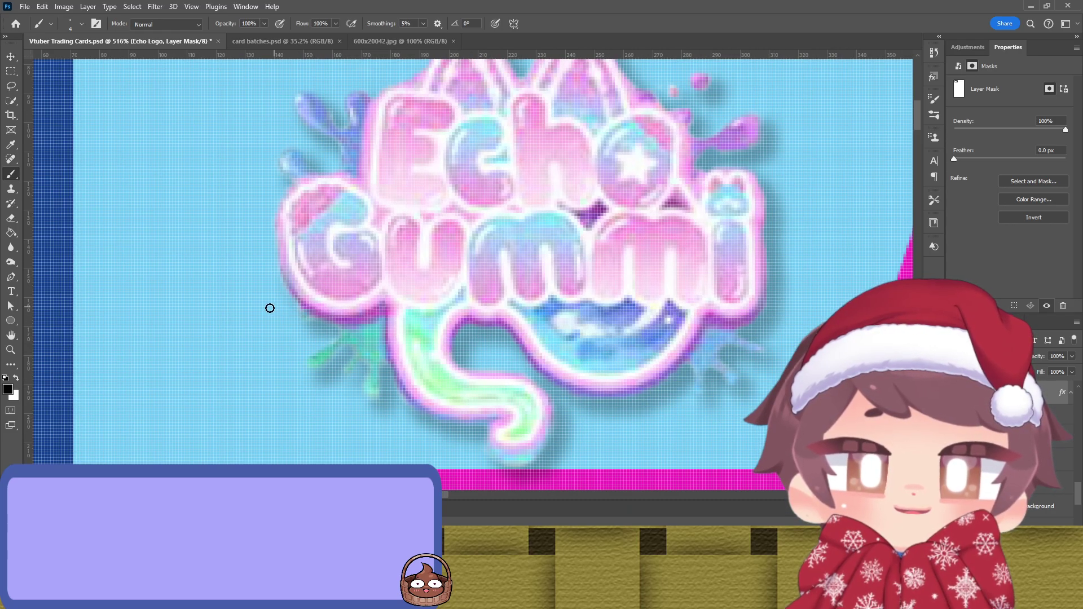
scroll(291, 325, "up", 1)
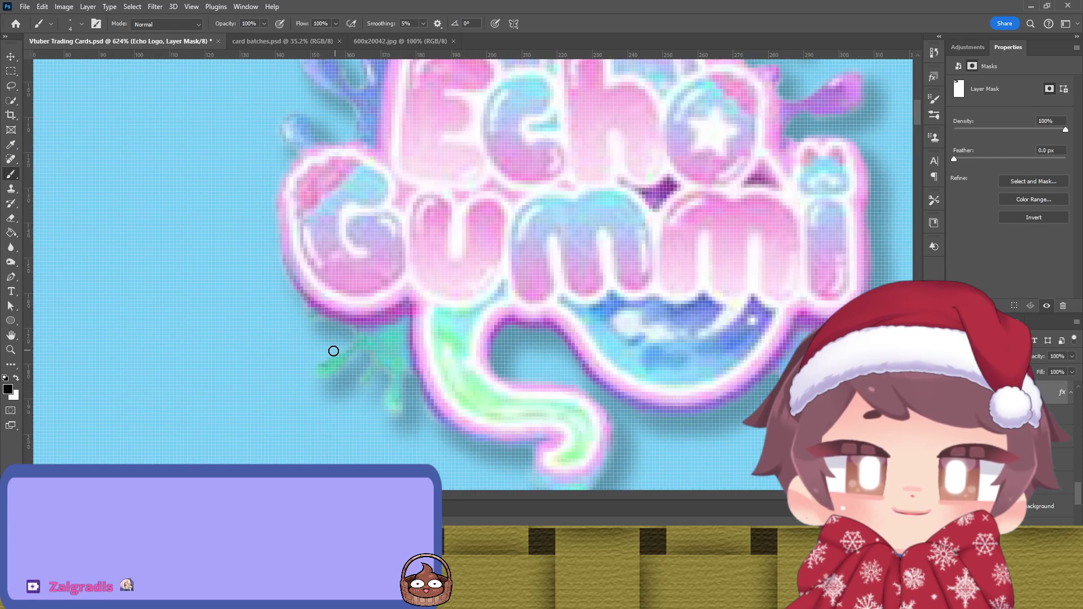
scroll(306, 341, "up", 3)
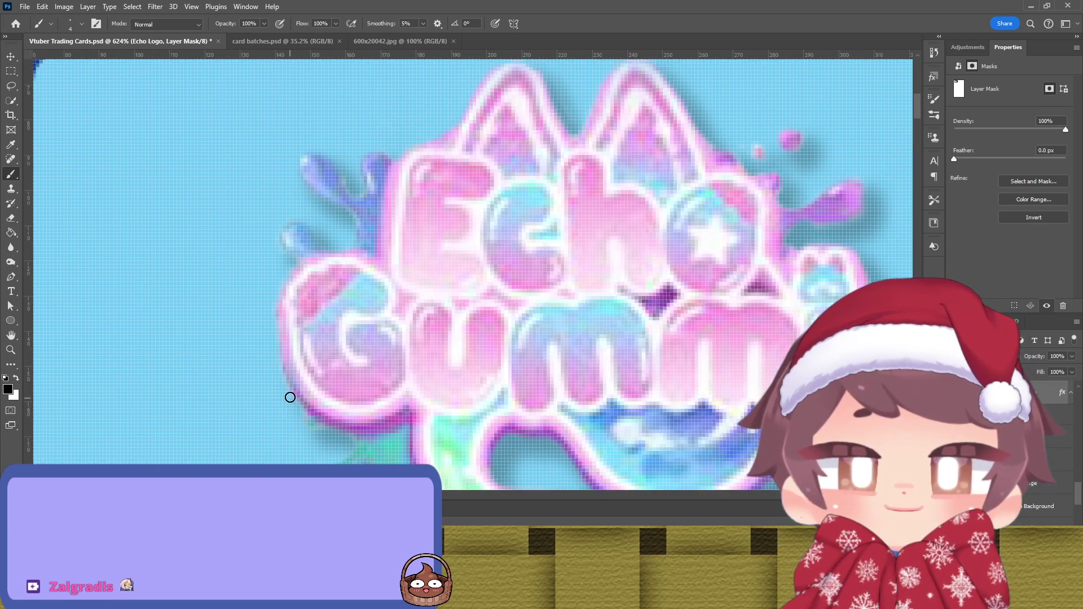
scroll(321, 205, "up", 5)
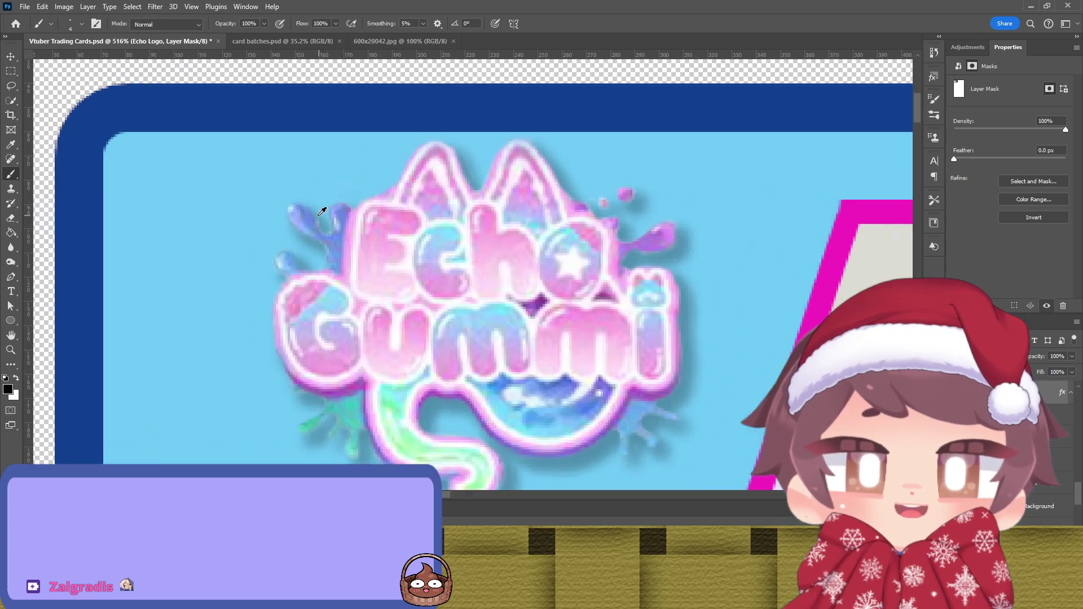
scroll(336, 249, "down", 5)
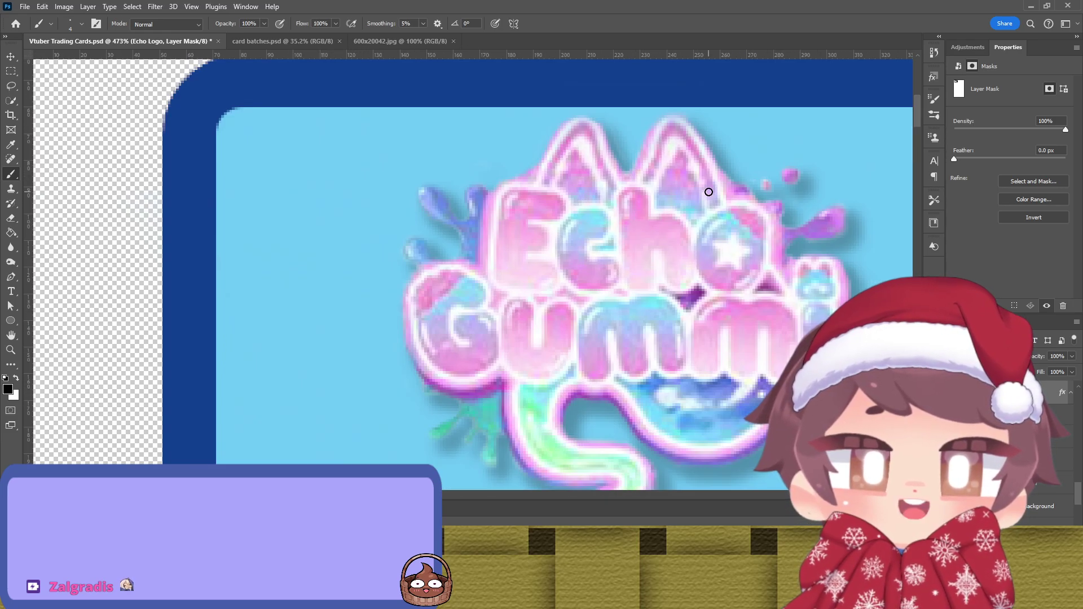
left_click_drag(708, 189, 582, 211)
scroll(622, 209, "up", 3)
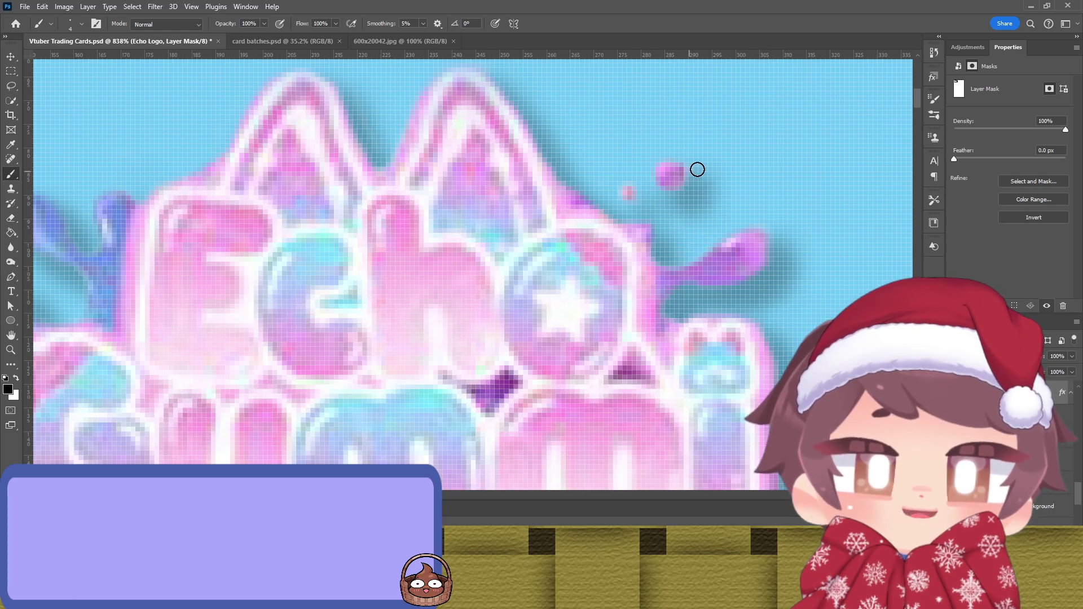
scroll(685, 195, "down", 3)
scroll(688, 225, "down", 2)
scroll(725, 300, "up", 4)
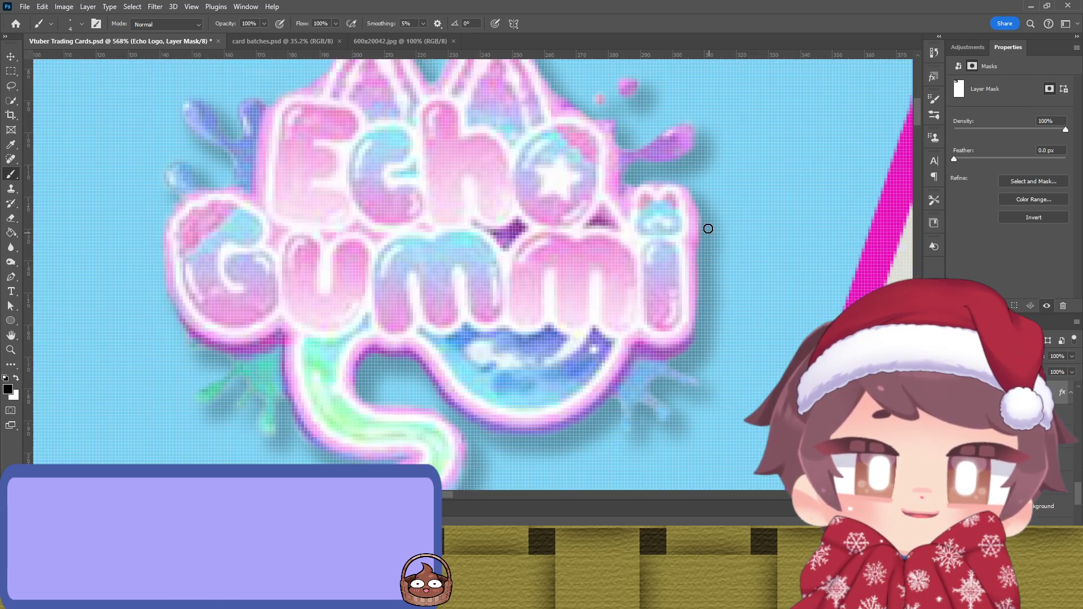
scroll(708, 234, "down", 4)
scroll(575, 270, "down", 5)
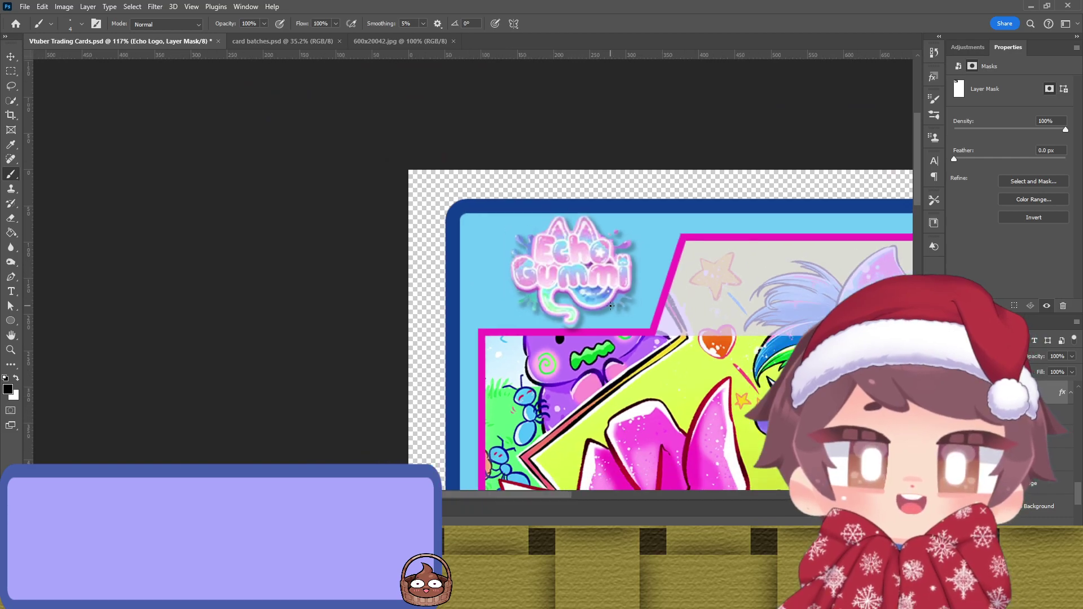
scroll(478, 249, "down", 2)
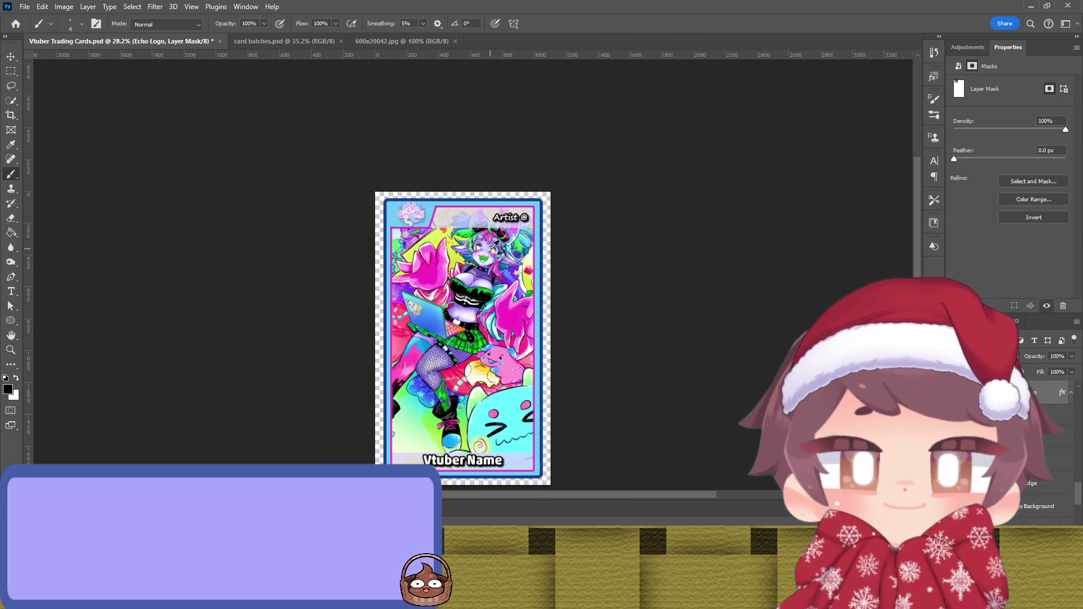
Step: Recolour the Artist @ text with a pink sampled from the artwork, undoing and resampling once
scroll(573, 259, "up", 2)
scroll(598, 240, "down", 1)
scroll(599, 239, "down", 2)
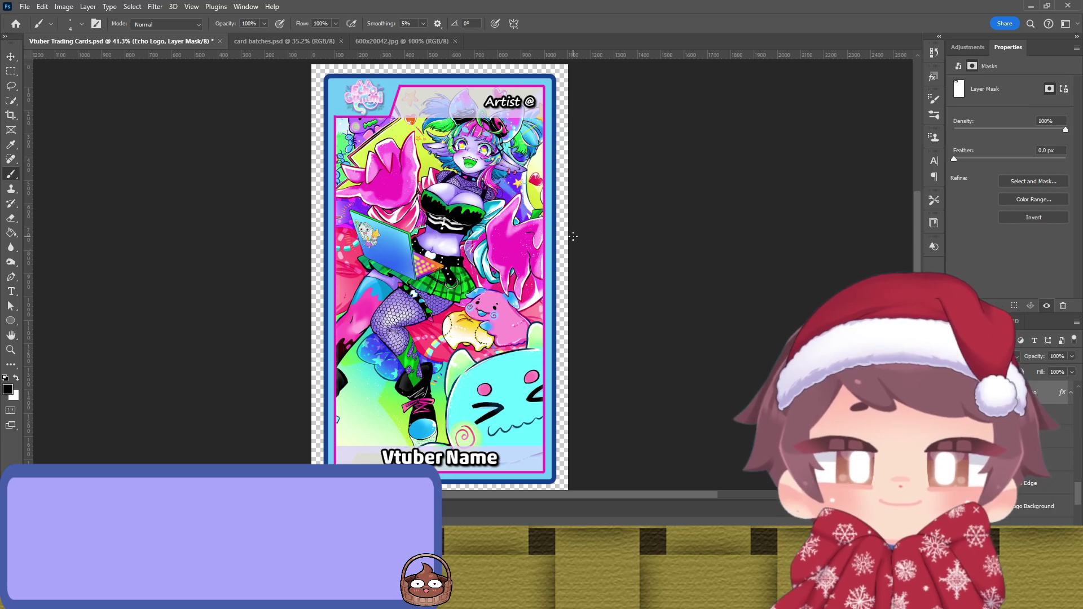
key("v")
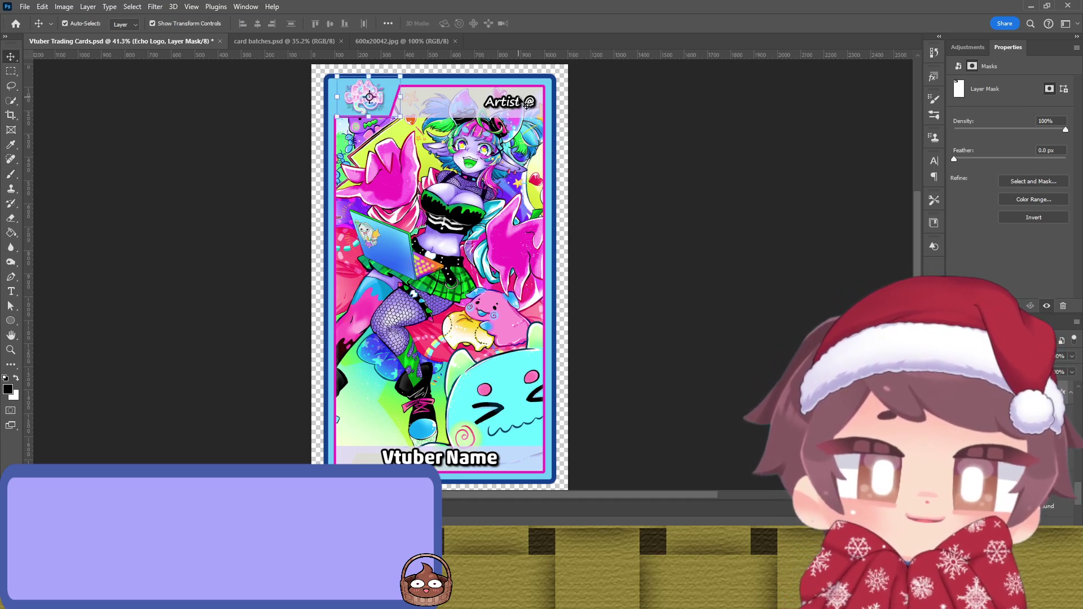
left_click(507, 102)
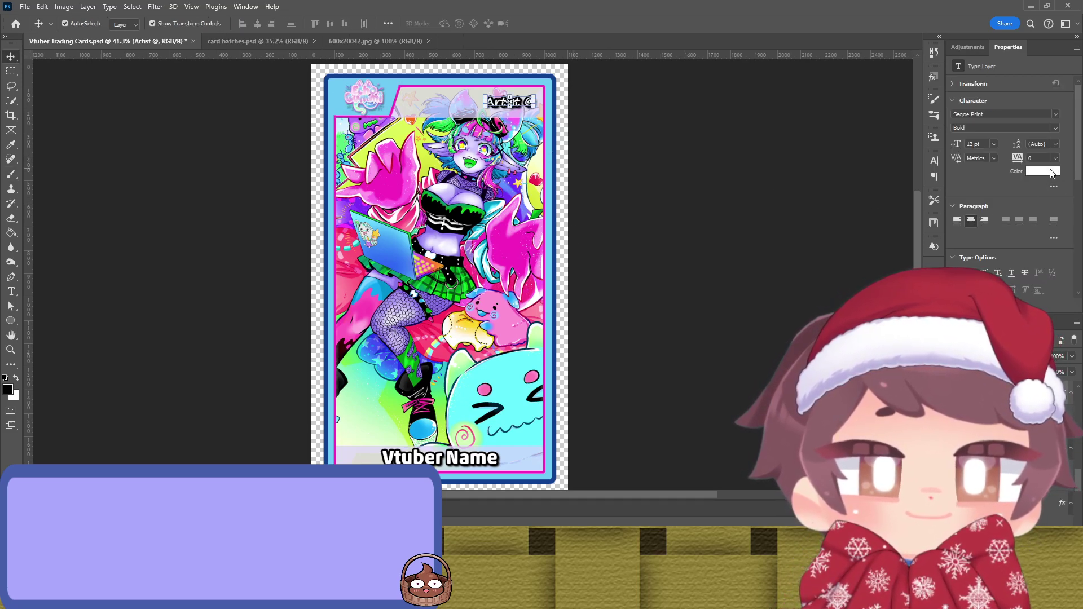
key("i")
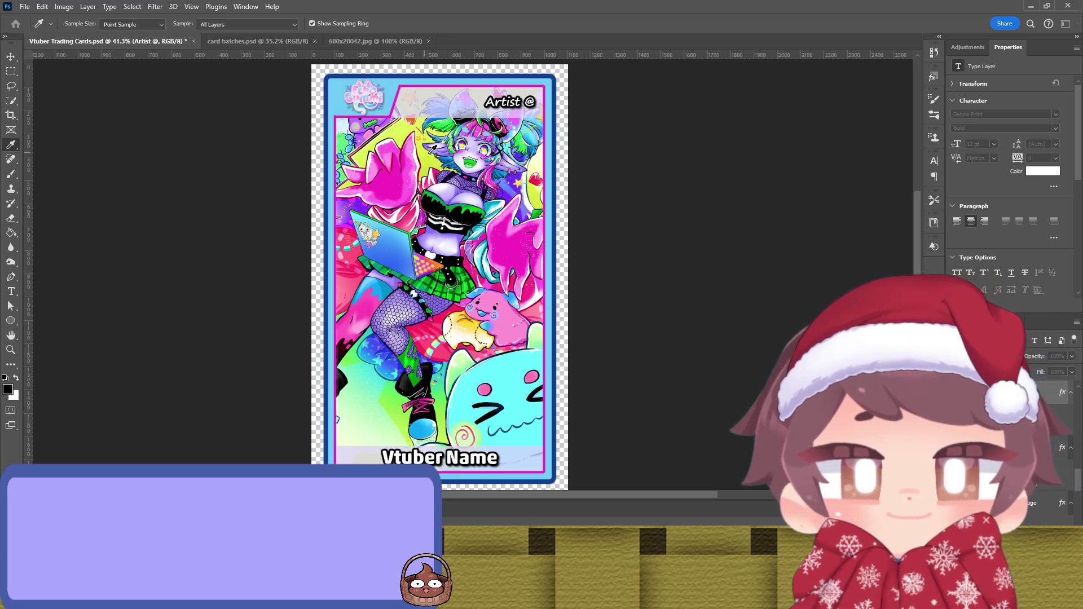
left_click(518, 243)
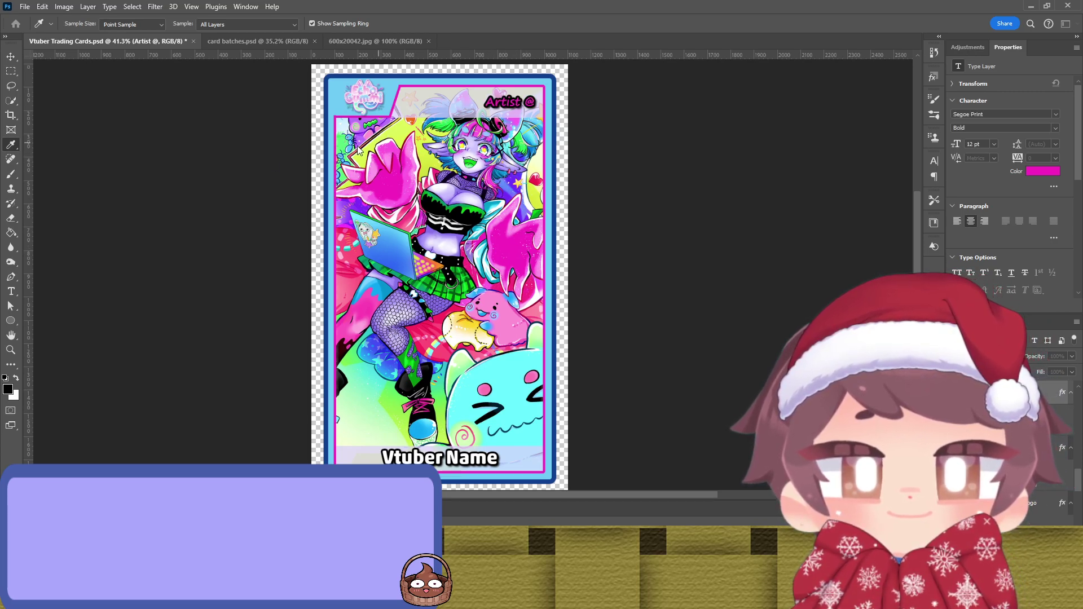
key("ctrl+z")
key("v")
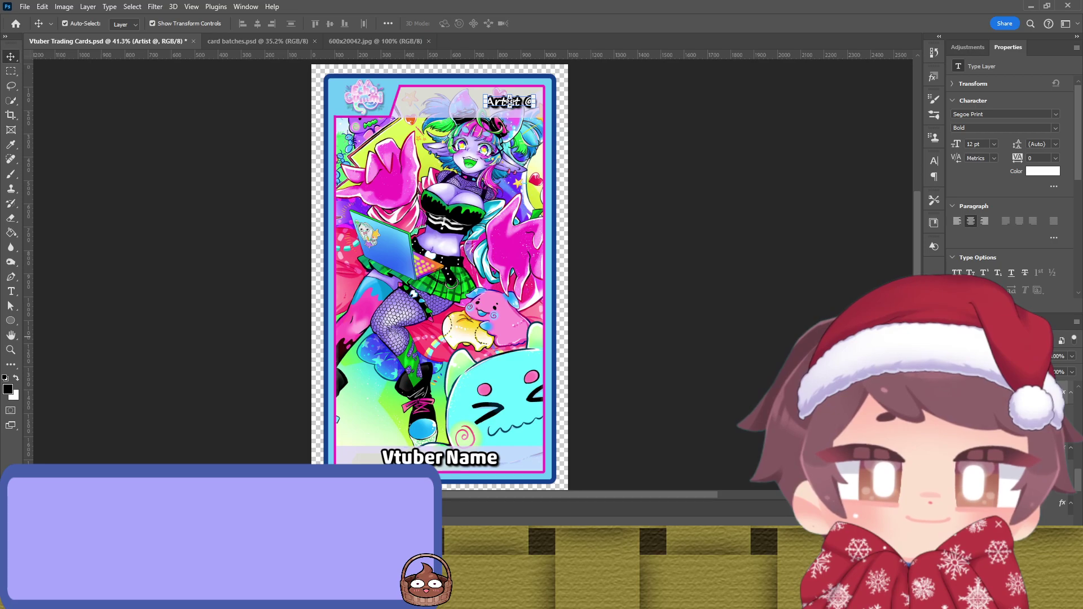
key("i")
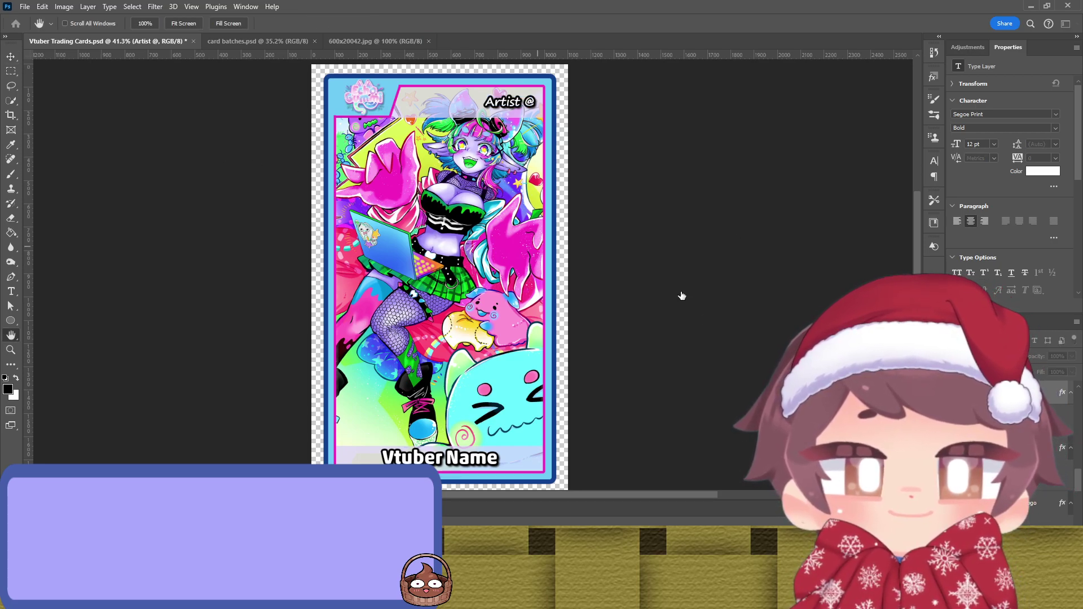
left_click(500, 239)
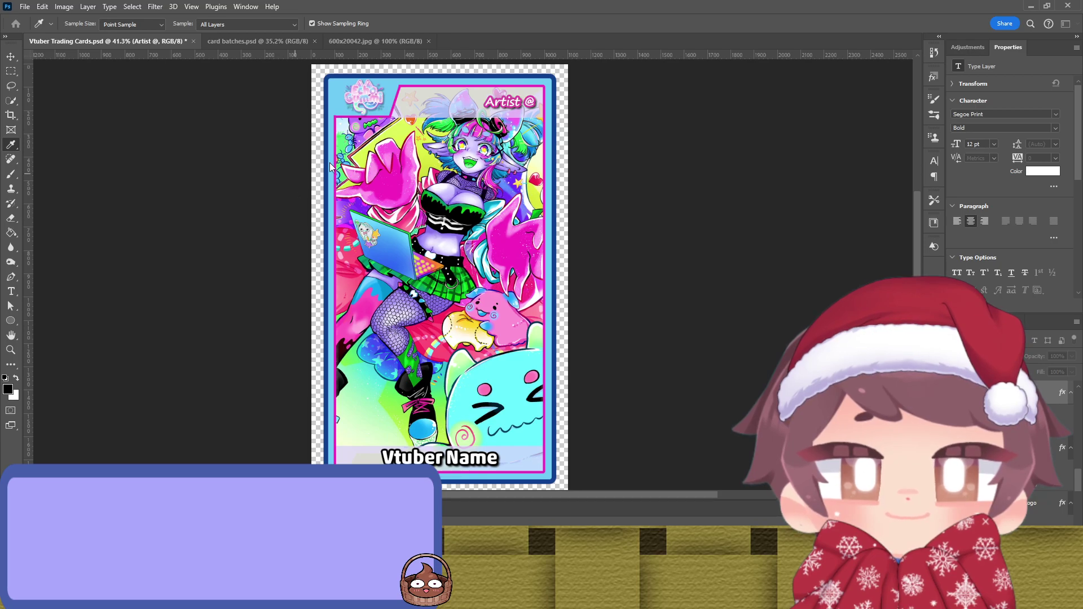
Step: Reselect the Artist @ text layer and pan the artwork with the Eyedropper ready
key("h")
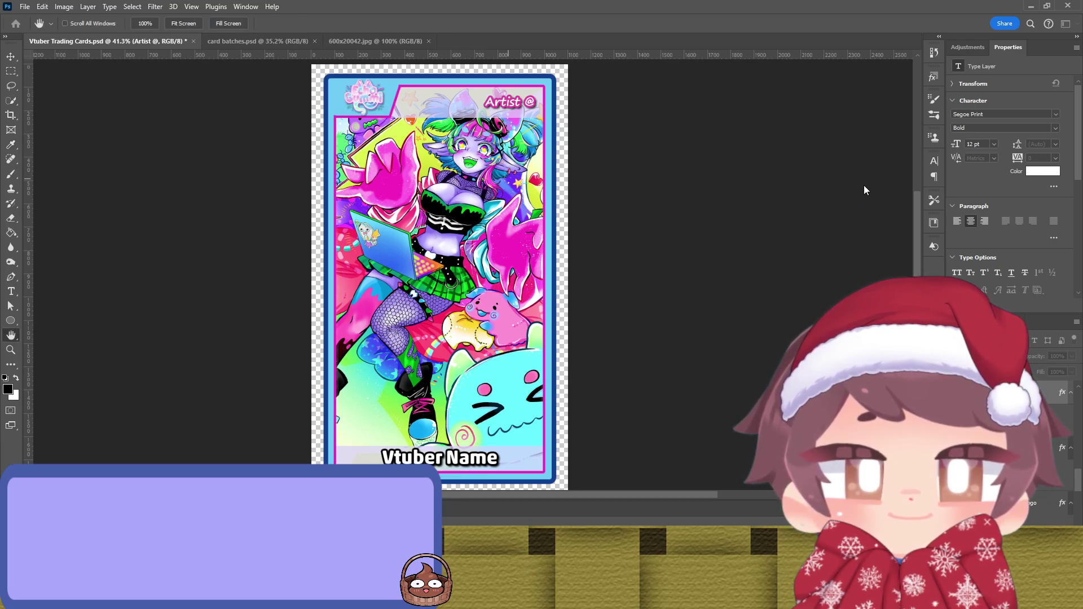
key("v")
left_click(506, 102)
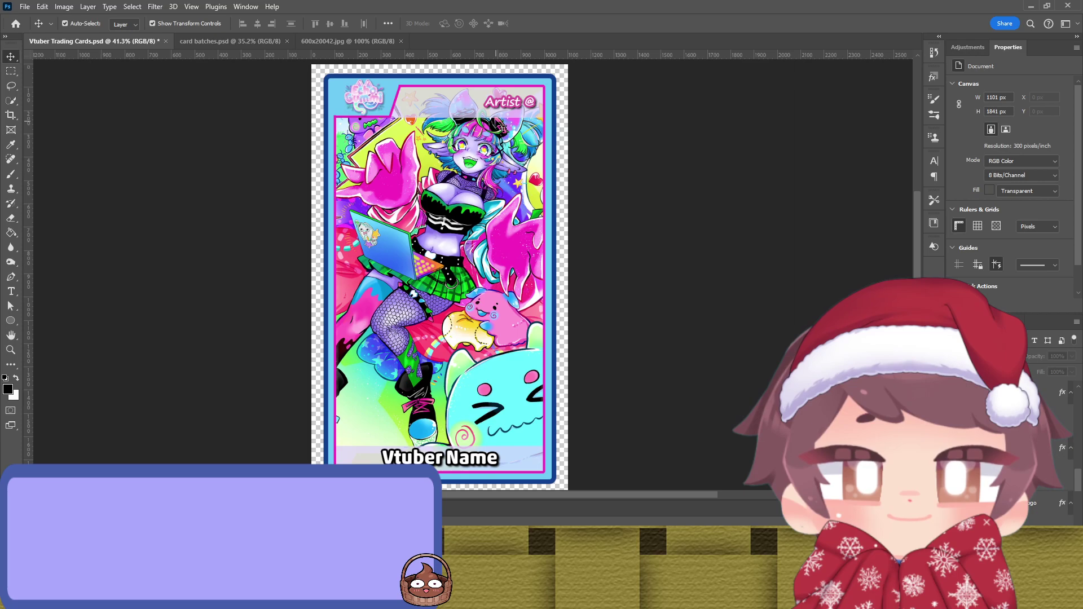
left_click(503, 105)
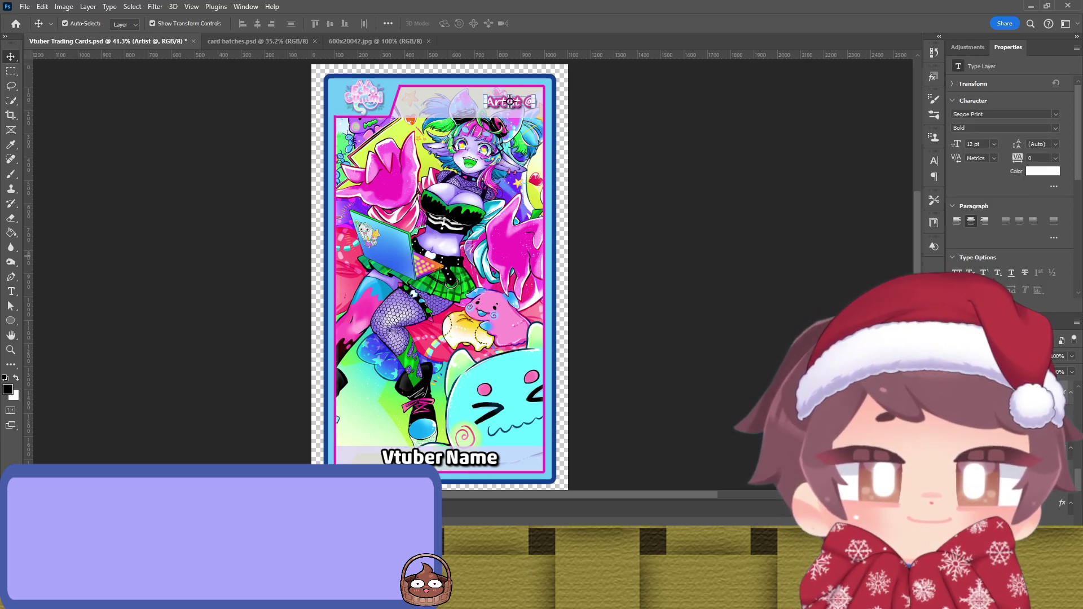
key("h")
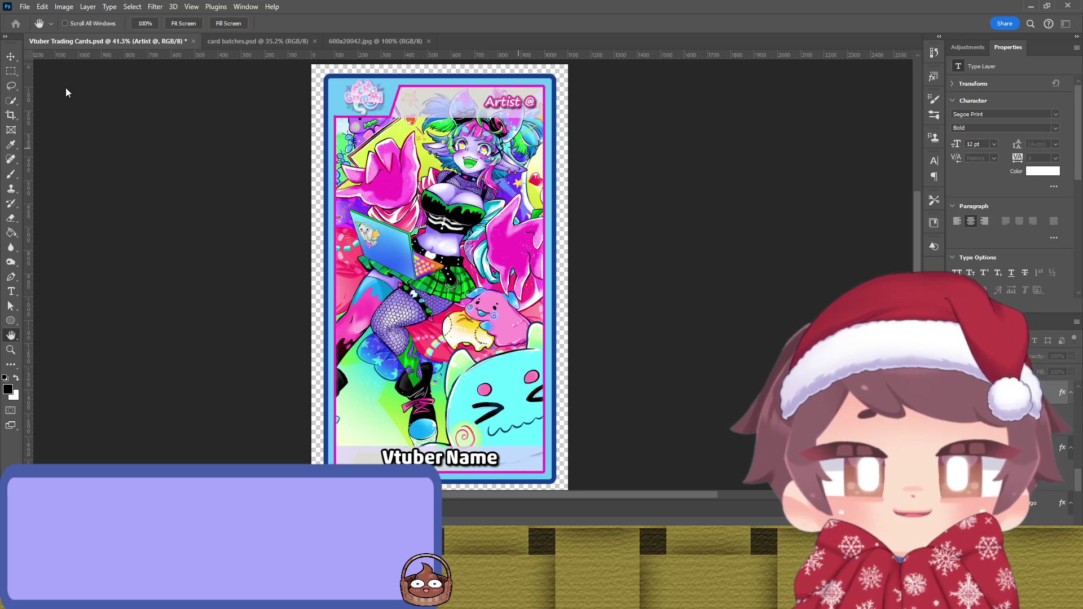
key("i")
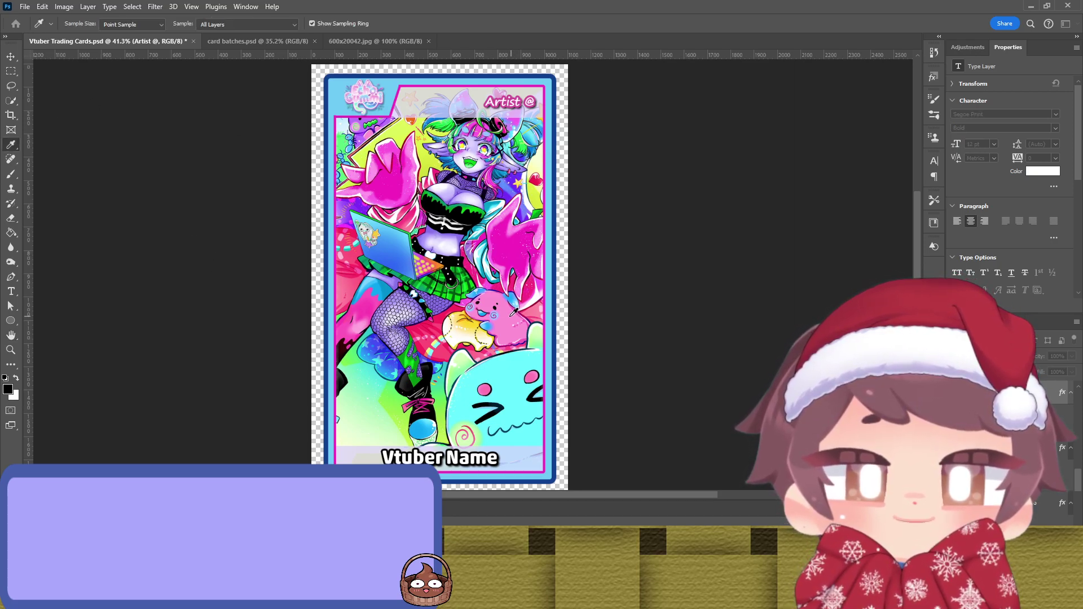
key("h")
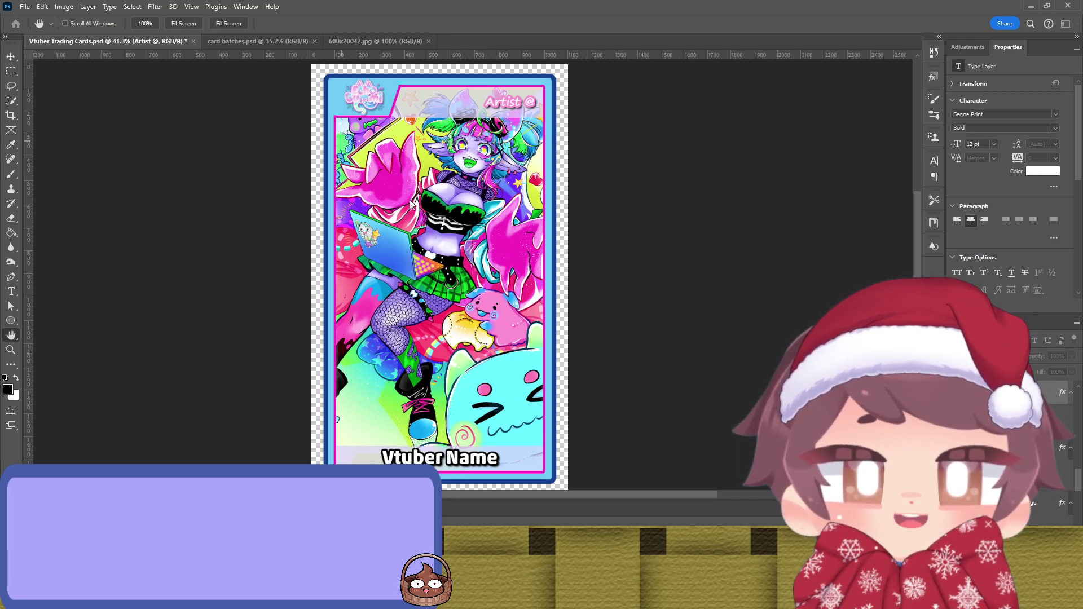
key("i")
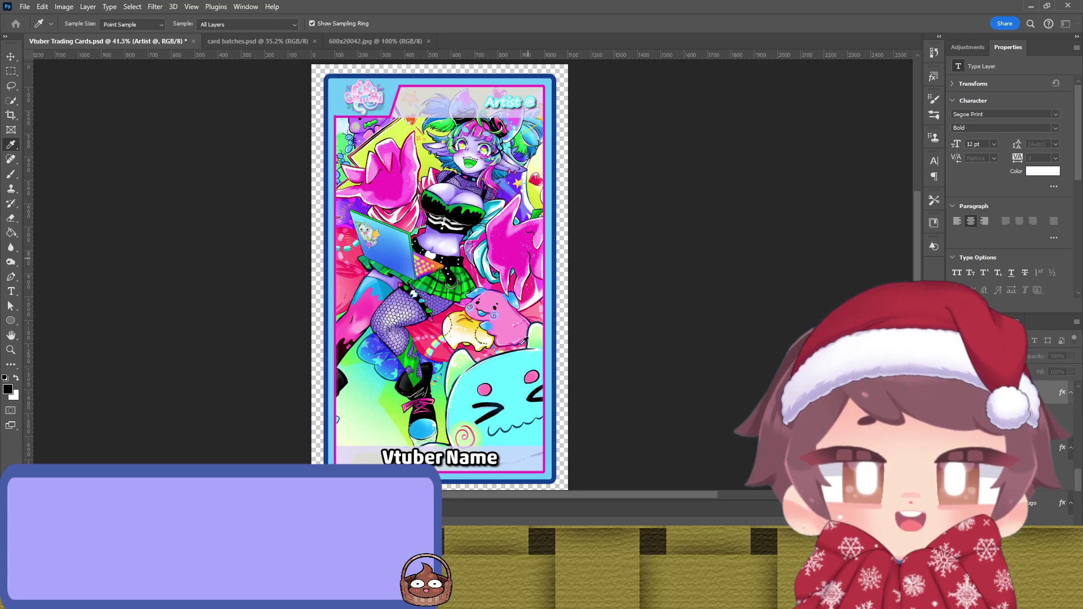
Step: Sample the creature's pink for the Artist @ text, then deselect the layer
left_click(531, 380)
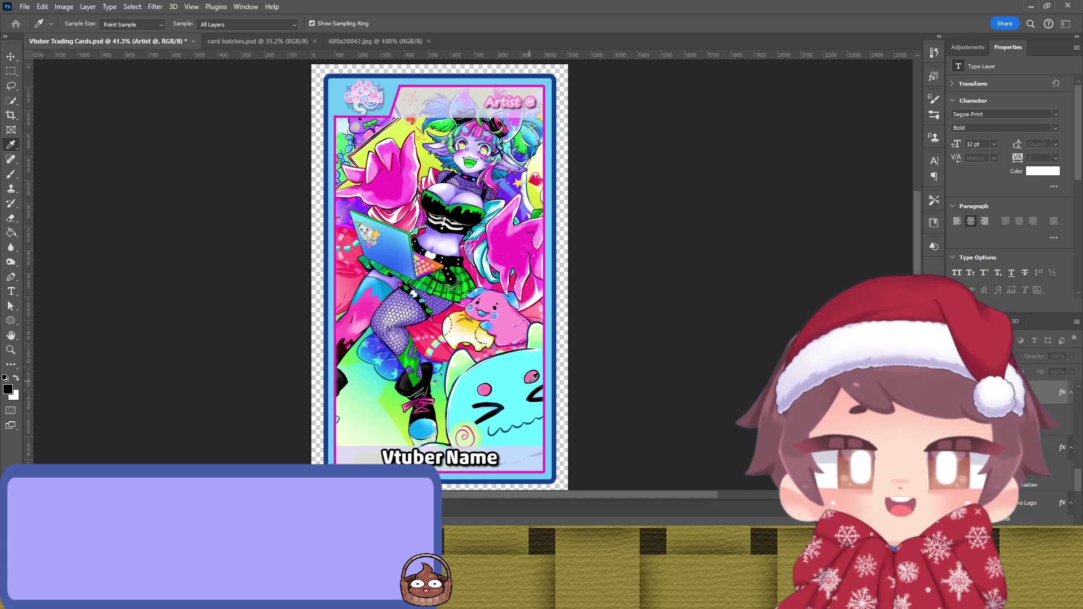
left_click(533, 377)
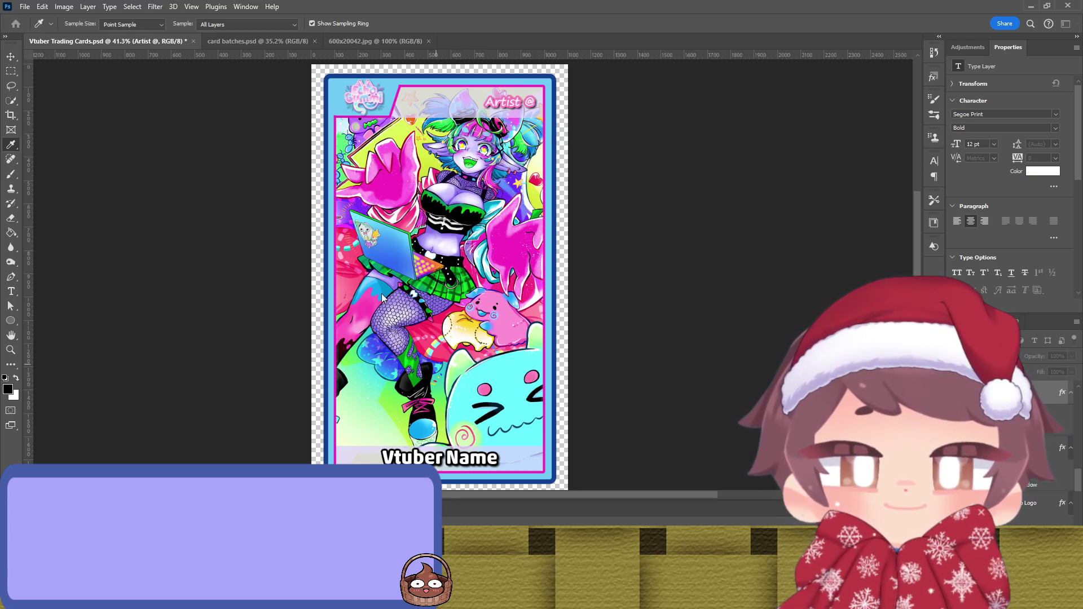
key("h")
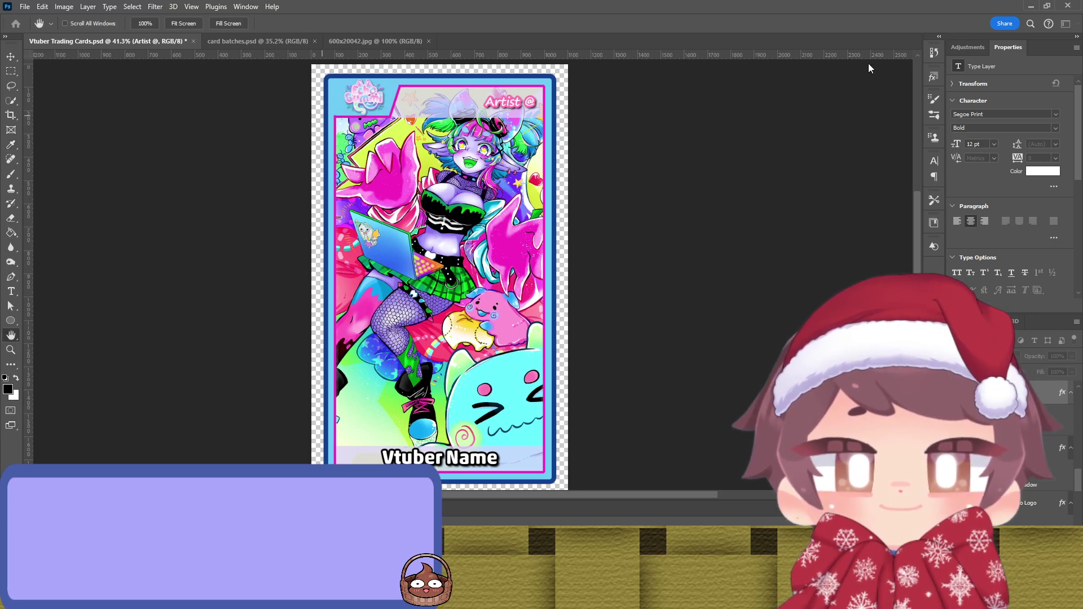
key("i")
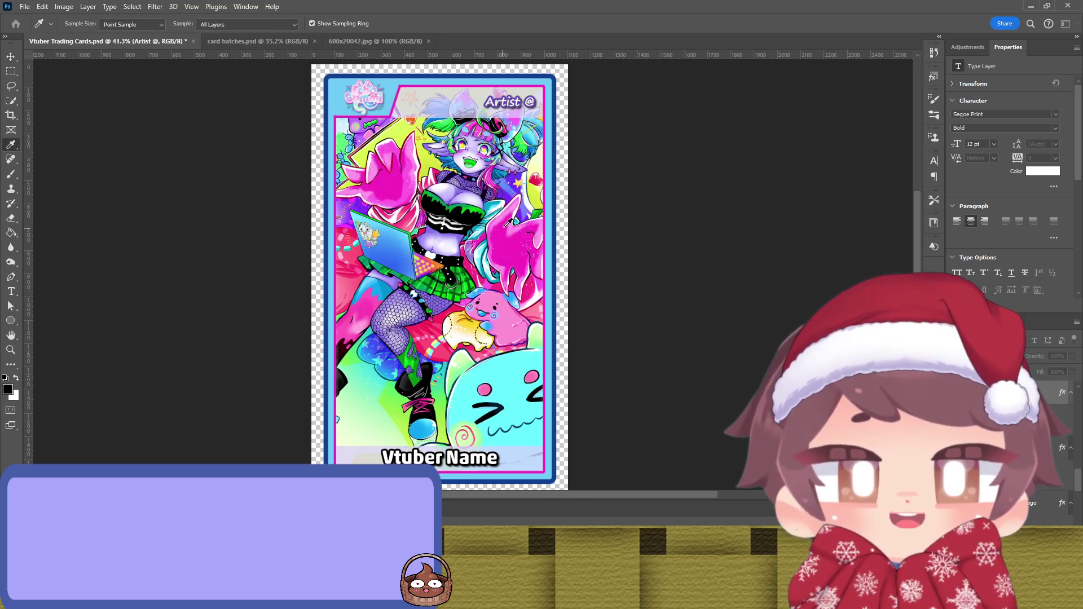
key("h")
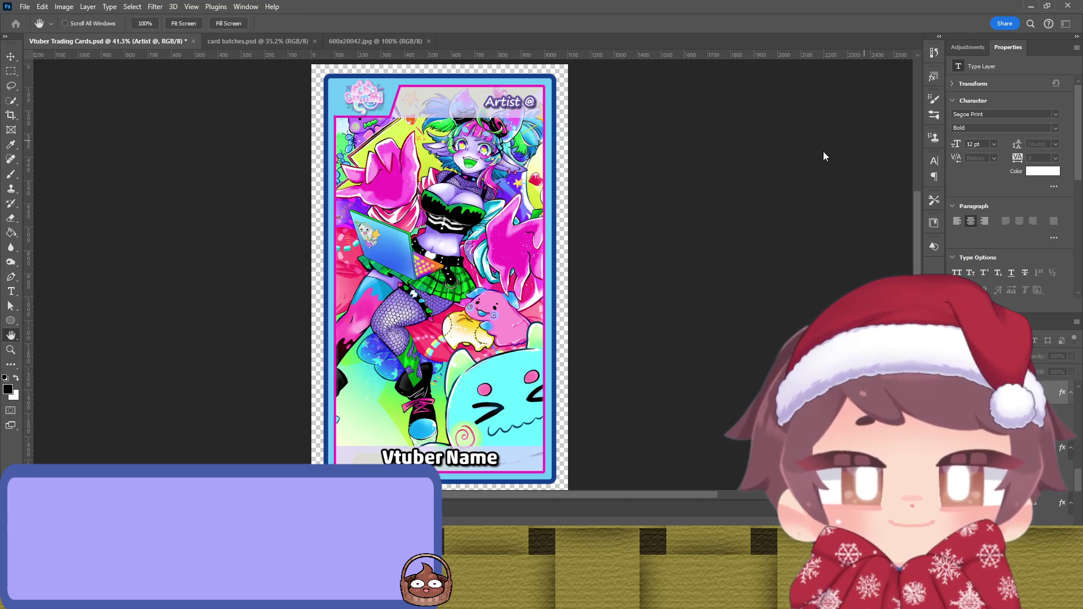
key("v")
left_click(752, 167)
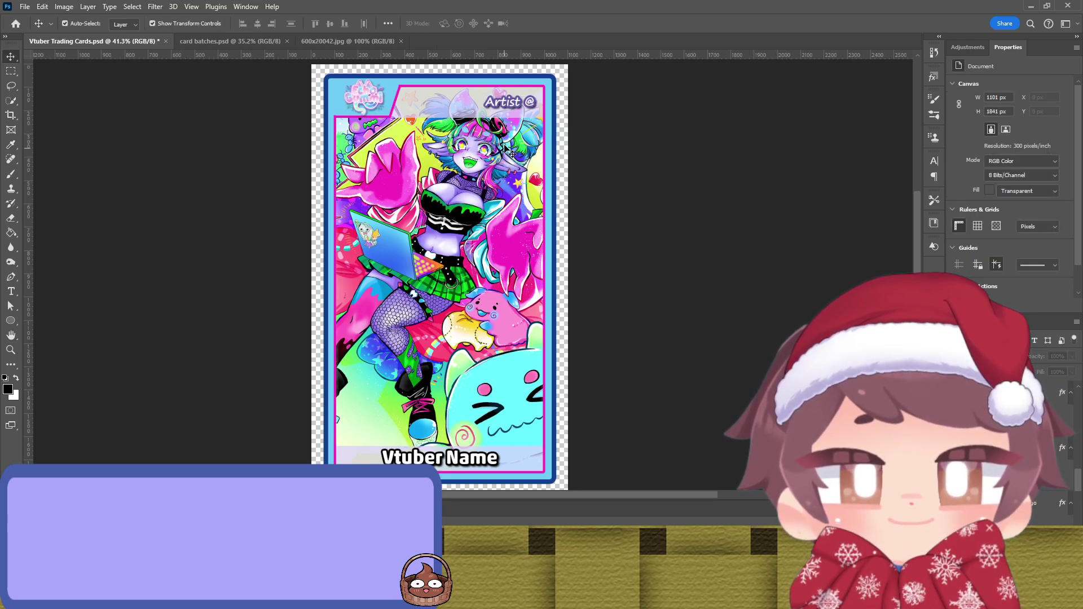
Step: Outline the Vtuber Name title in the purple sampled from the Artist @ label
left_click(440, 458)
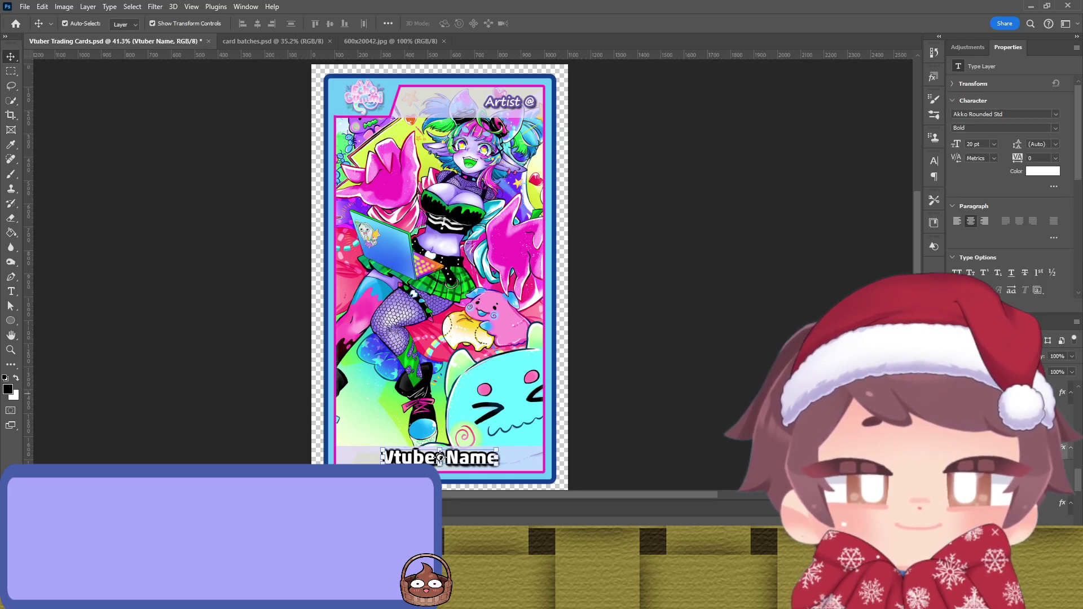
key("h")
key("i")
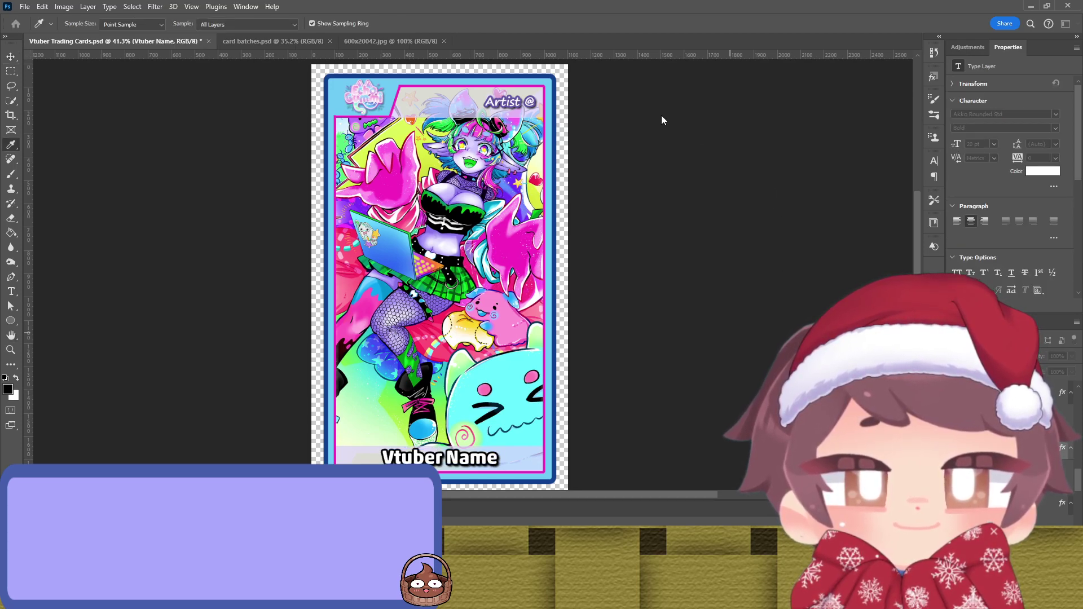
left_click(538, 99)
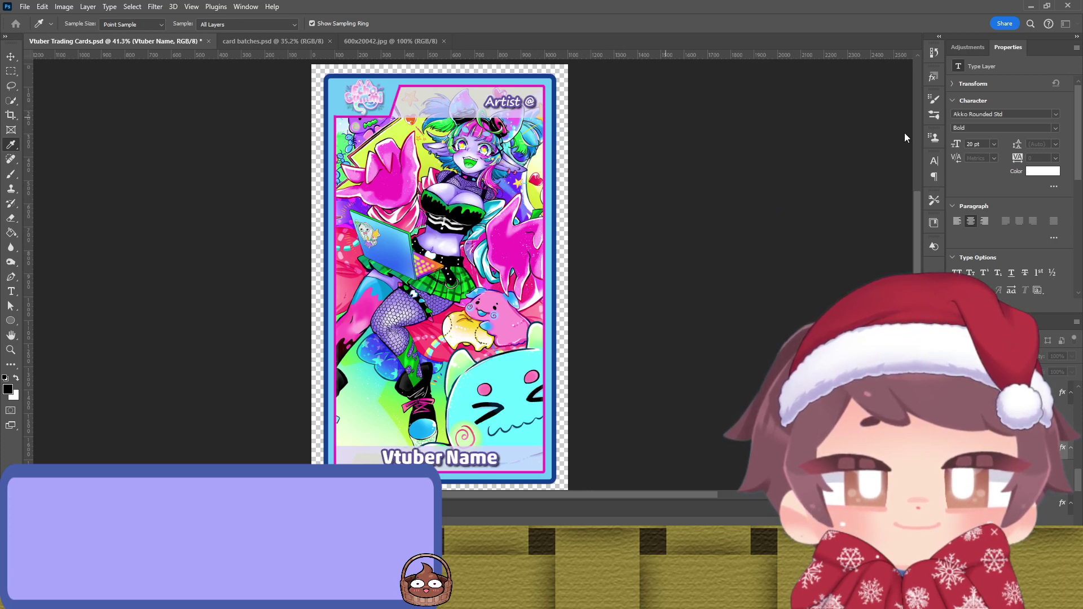
key("v")
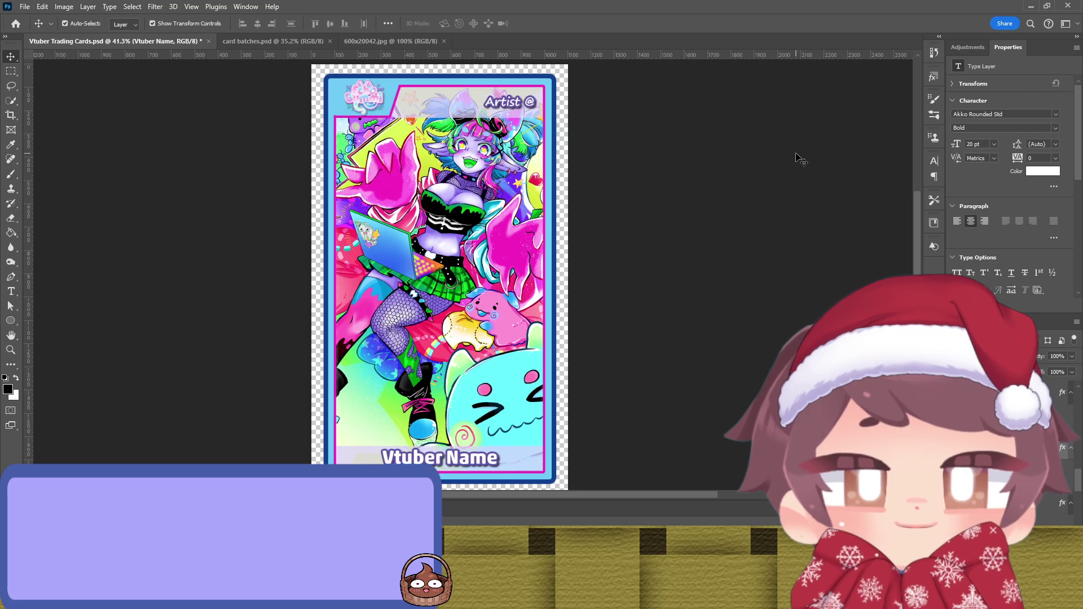
left_click(612, 209)
Step: Retype the title placeholder as 'Echo Gummi'
double_click(458, 454)
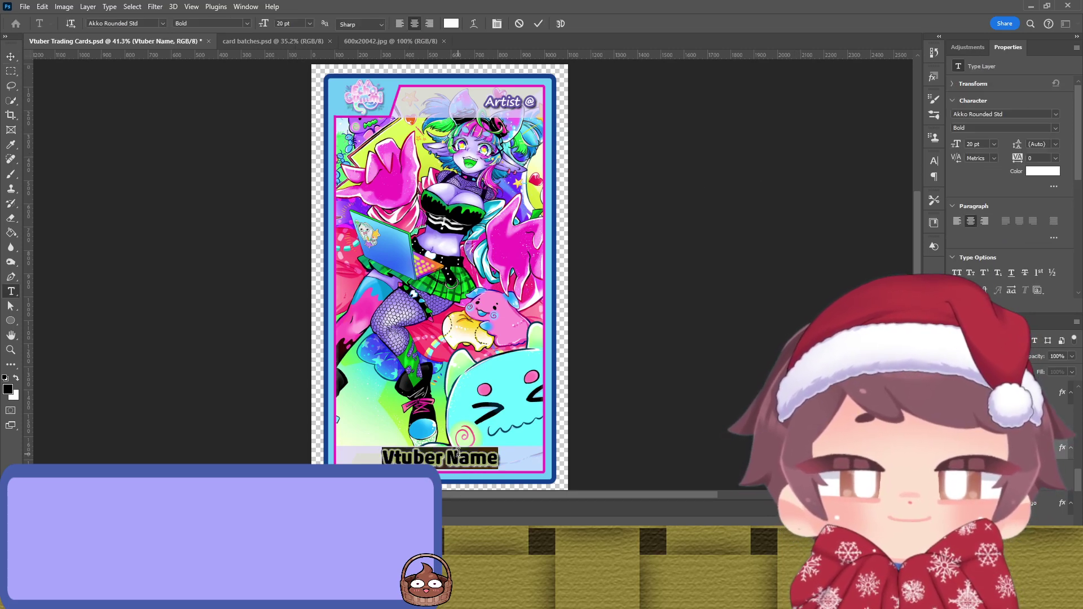
type("Ech")
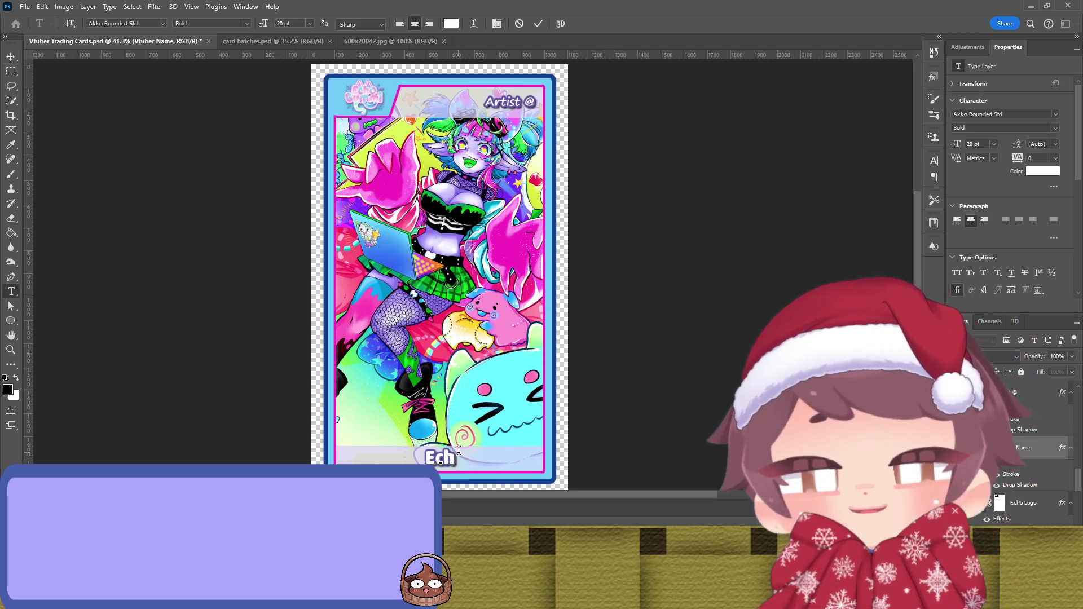
type("o Gummi")
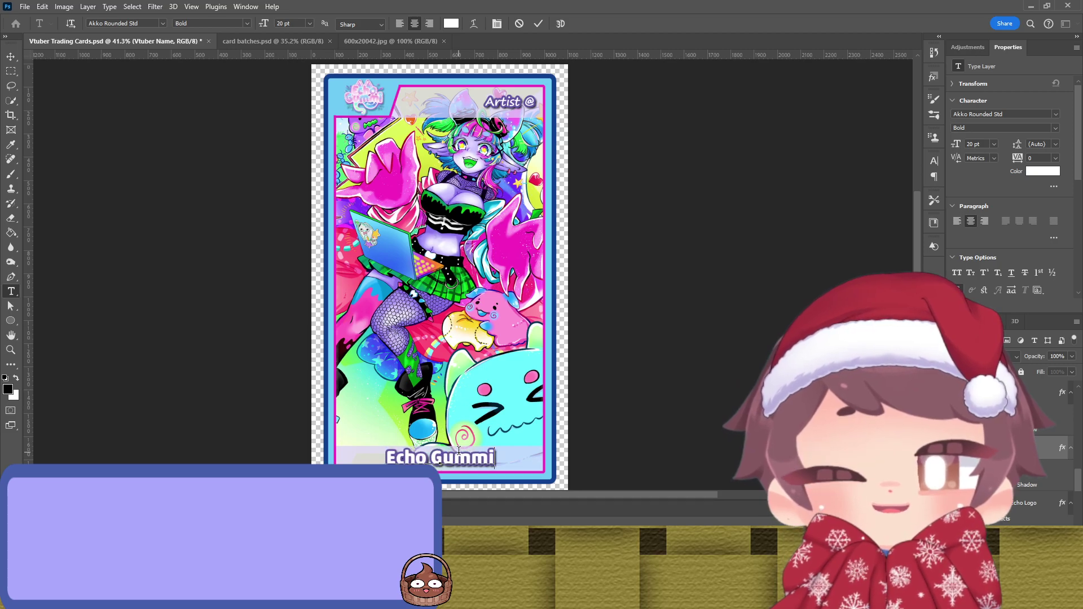
left_click(538, 23)
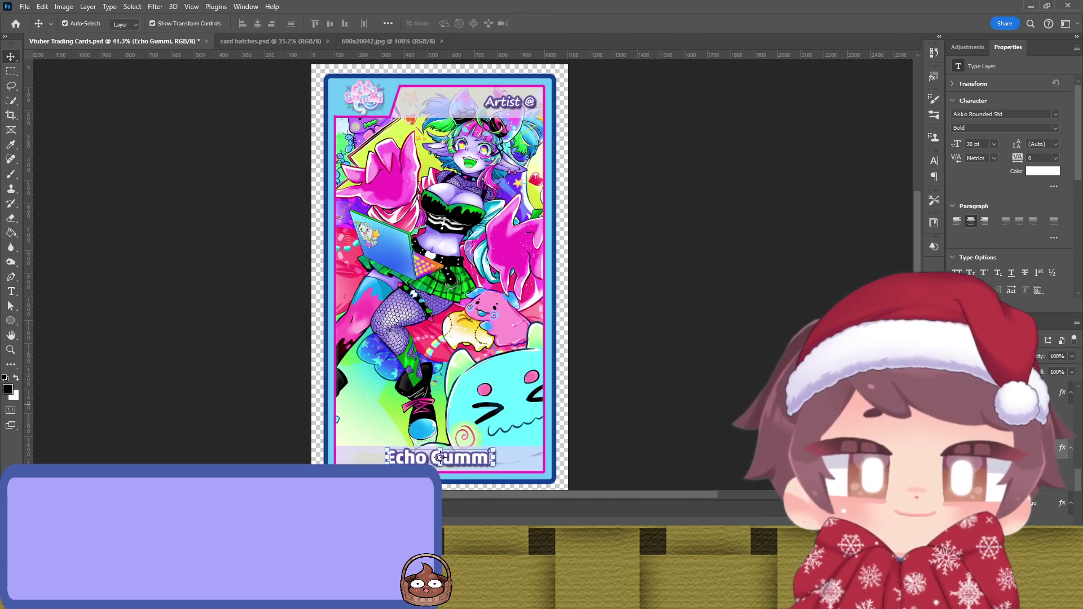
left_click(441, 457)
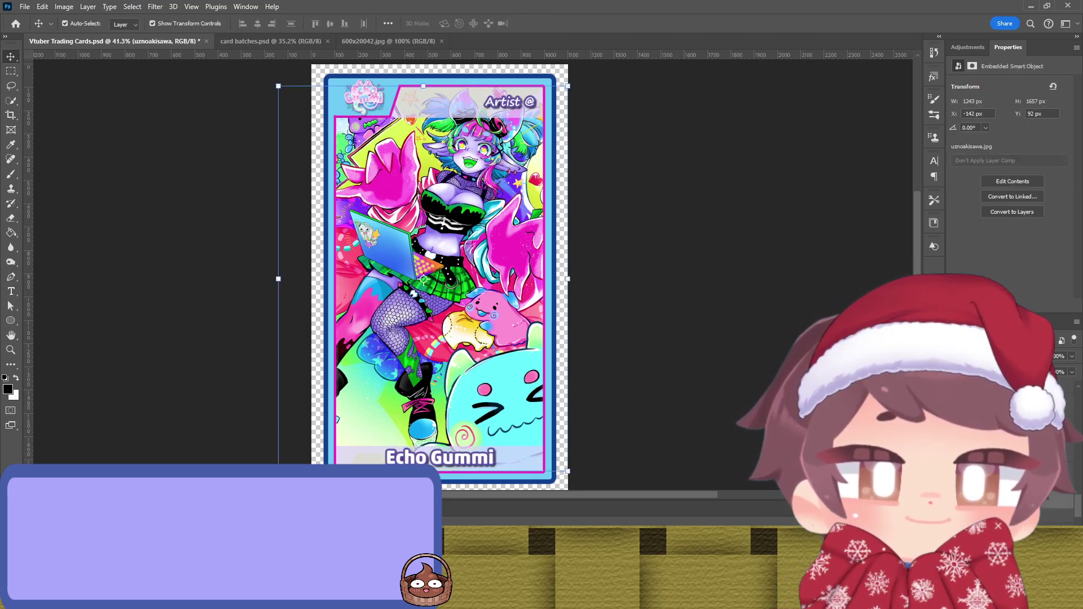
Step: Replace the word 'Artist' in the Artist @ label with the pasted artist handle
key("ctrl")
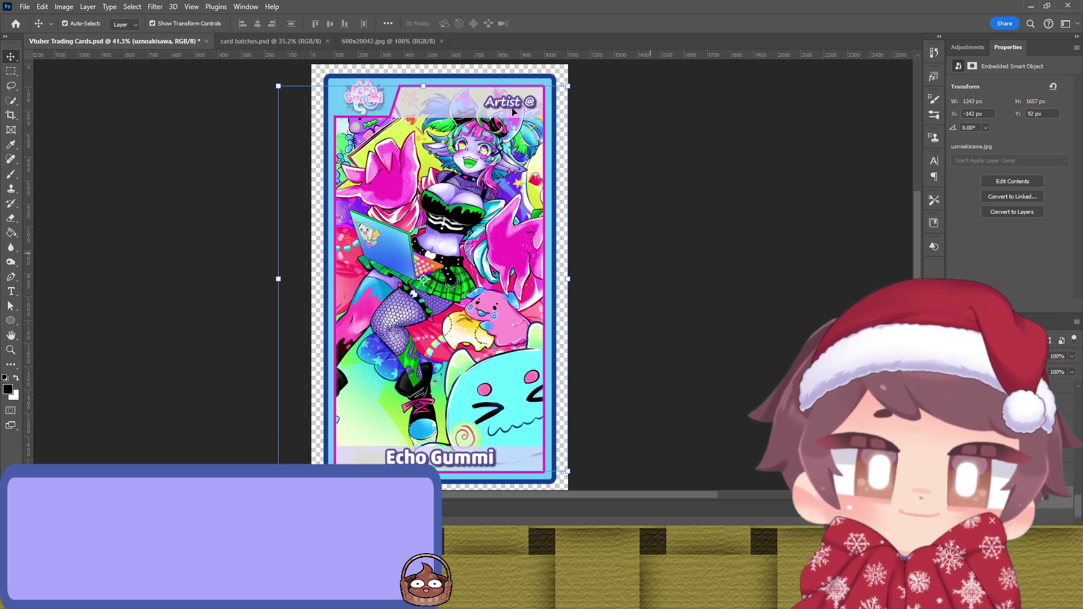
double_click(510, 105)
double_click(510, 103)
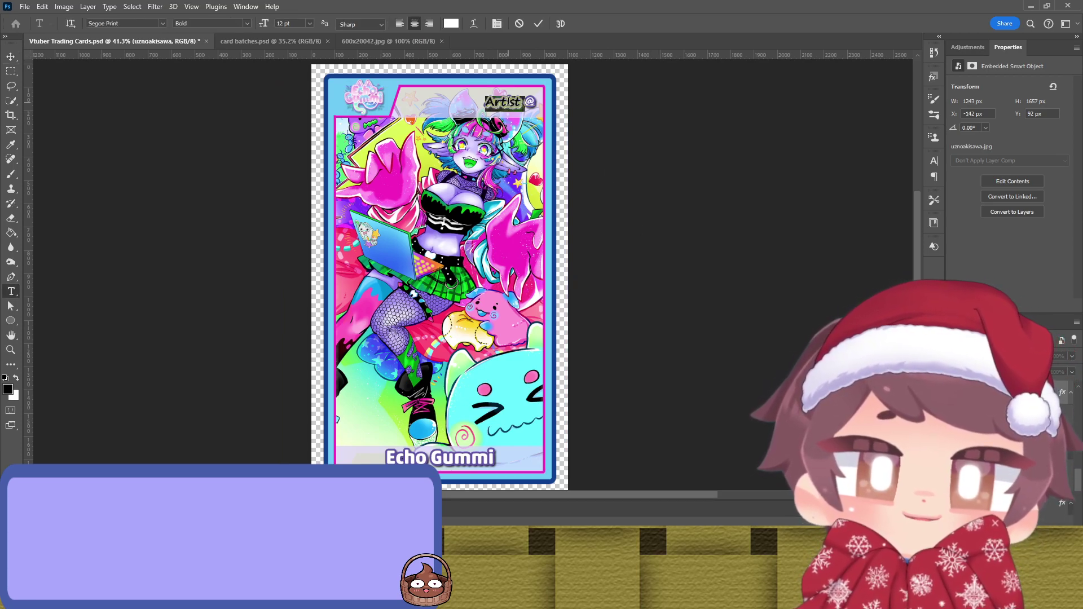
key("BackSpace")
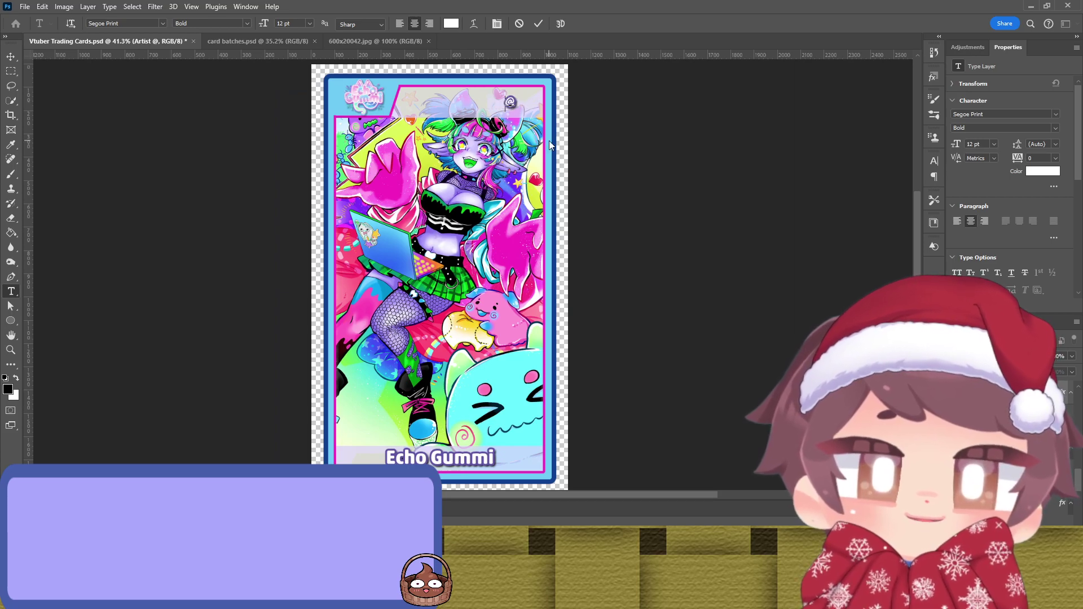
type("uznoakisawa")
left_click(539, 24)
Step: Shift the handle slightly left and save Vtuber Trading Cards.psd
key("v")
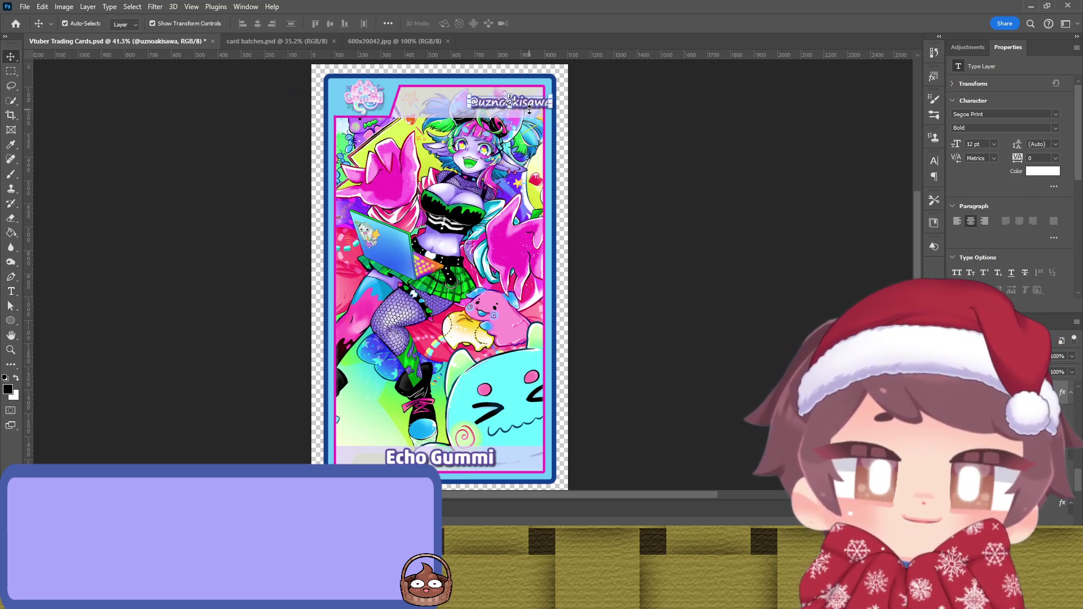
left_click_drag(526, 106, 510, 106)
left_click(639, 124)
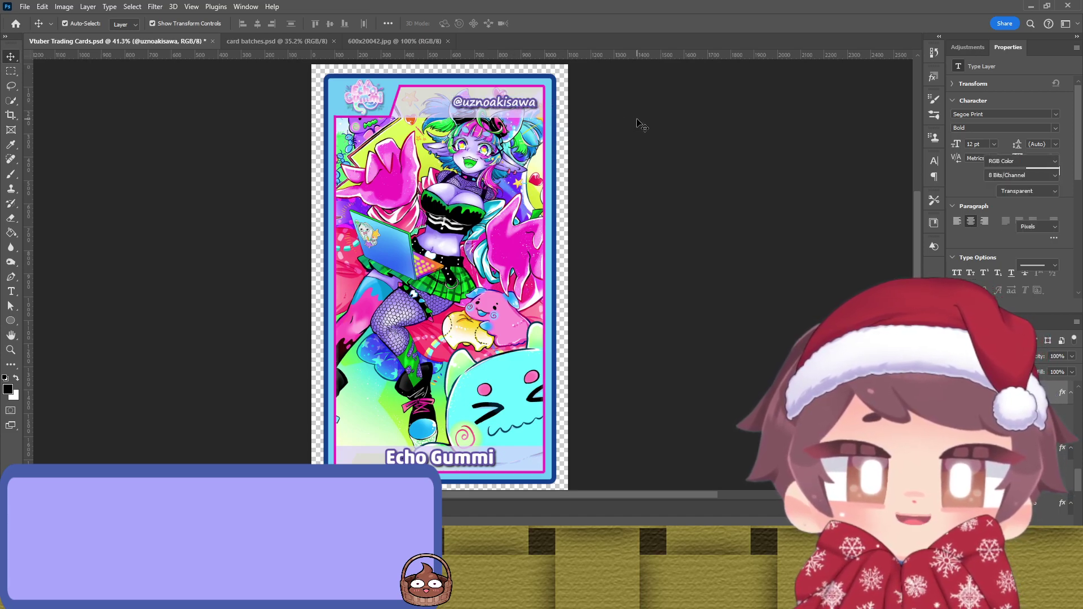
key("ctrl+s")
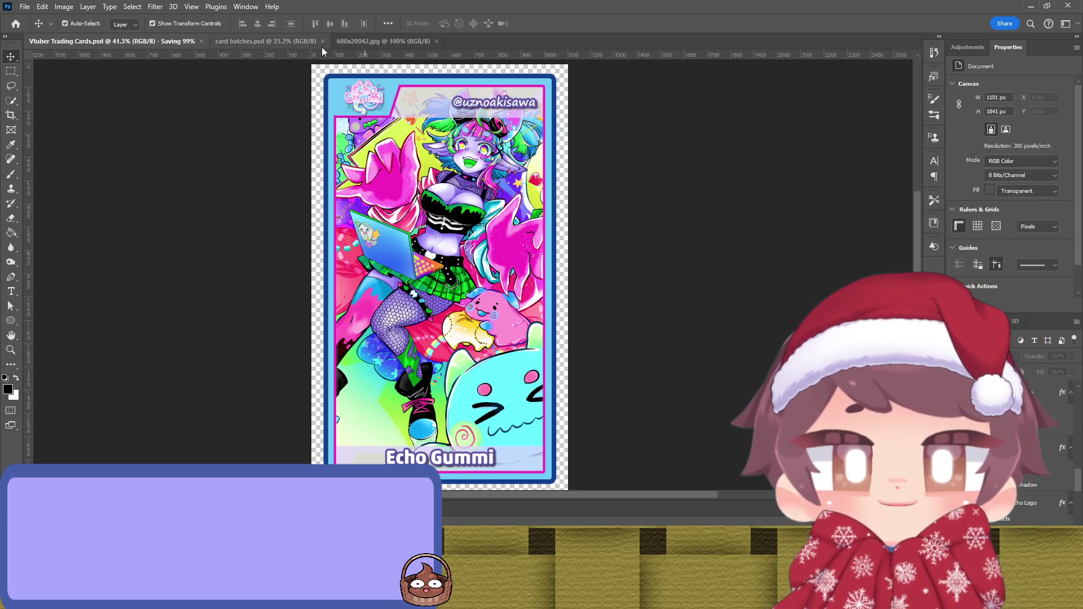
Step: Scale the Echo Logo down to about 94% with Free Transform
left_click(379, 102)
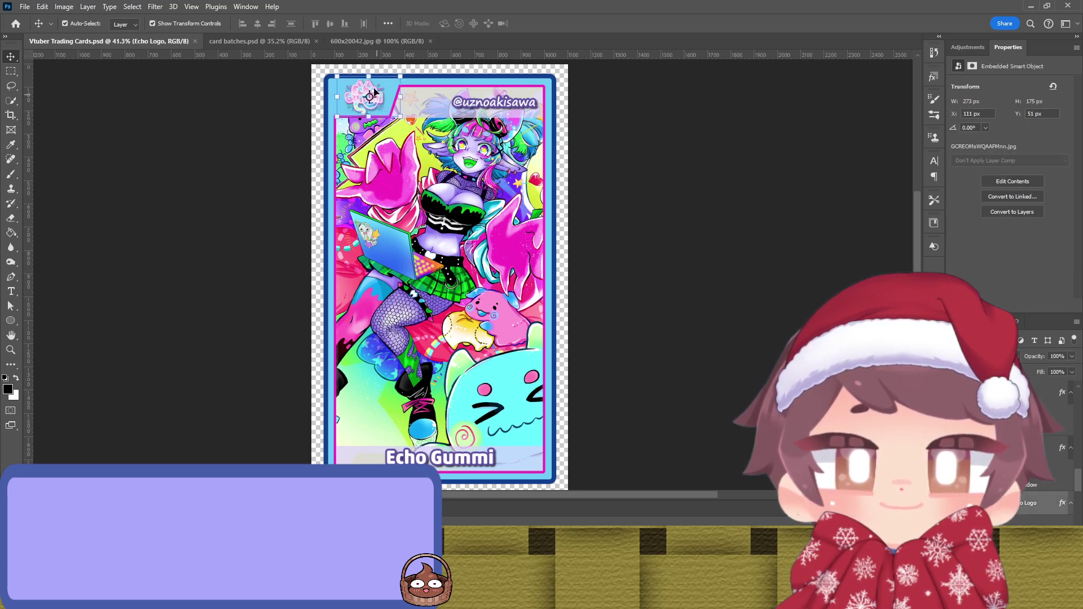
scroll(373, 86, "up", 5)
scroll(373, 90, "up", 2)
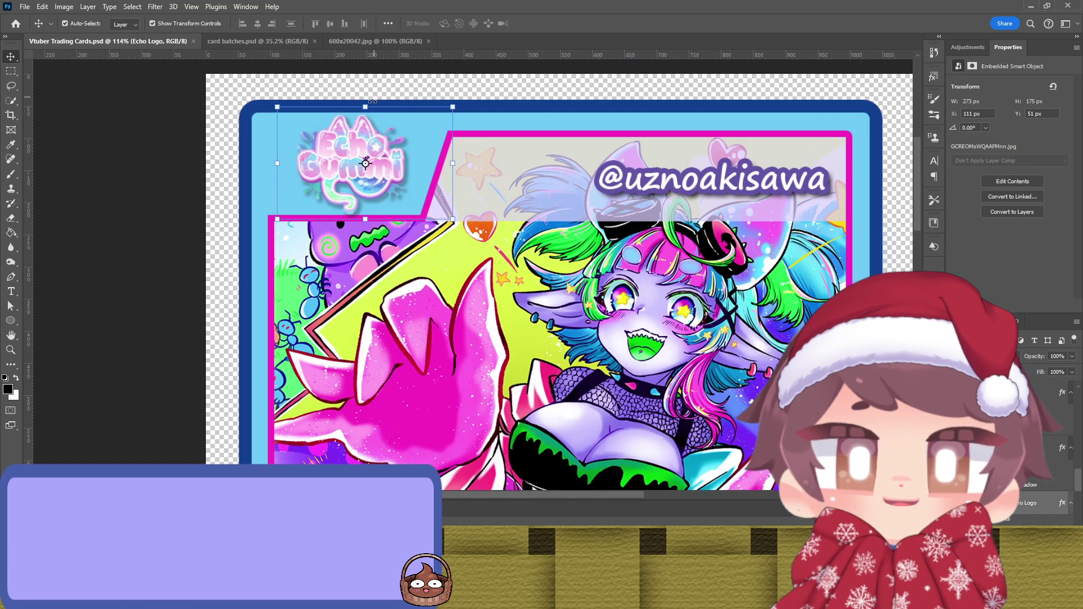
key("ctrl+t")
scroll(365, 106, "up", 4)
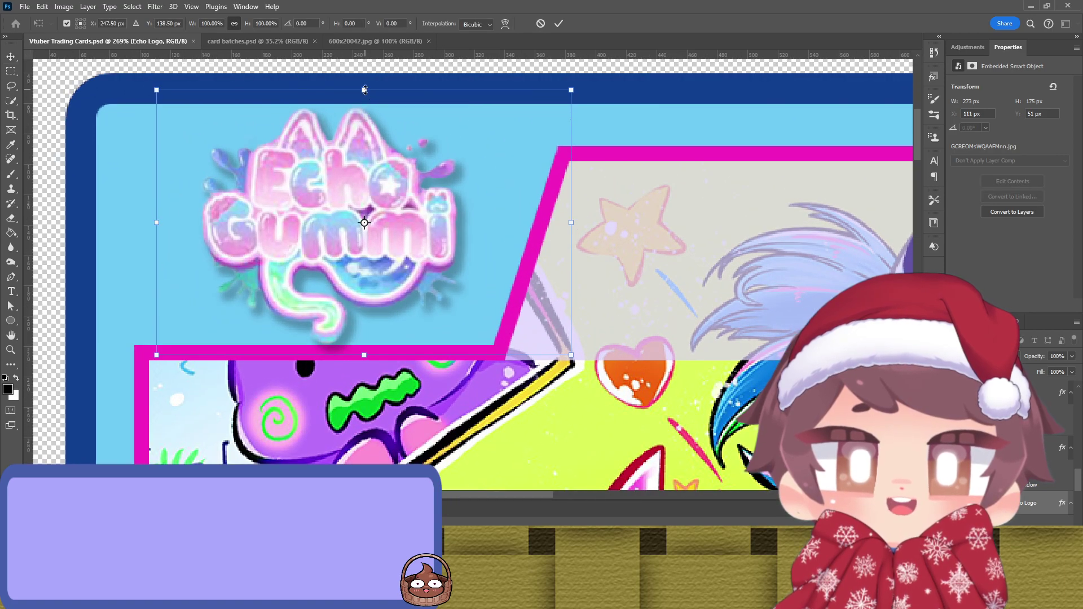
left_click_drag(364, 90, 364, 97)
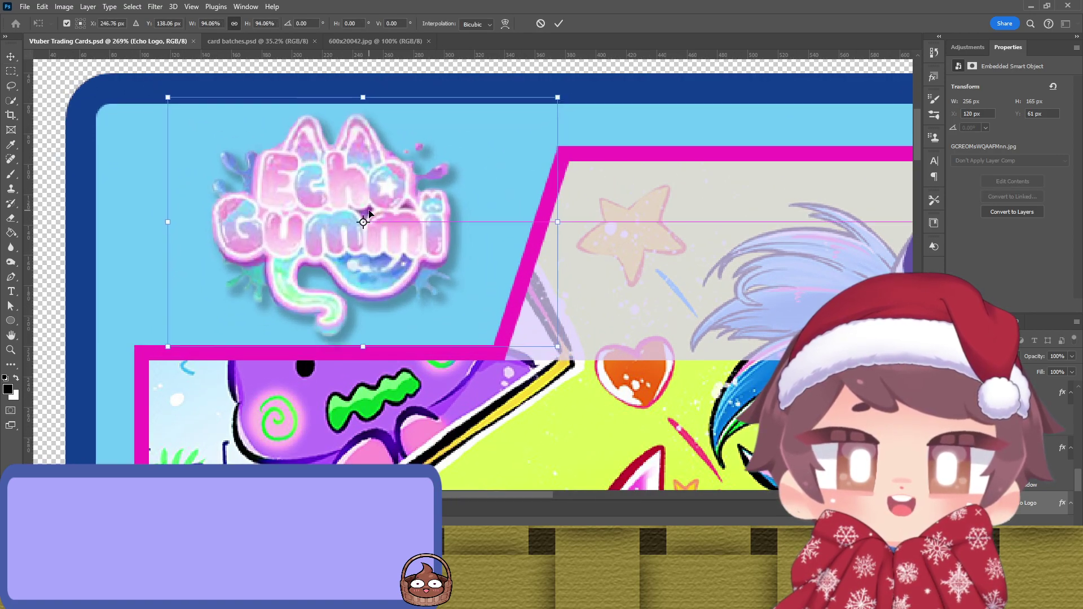
key("Return")
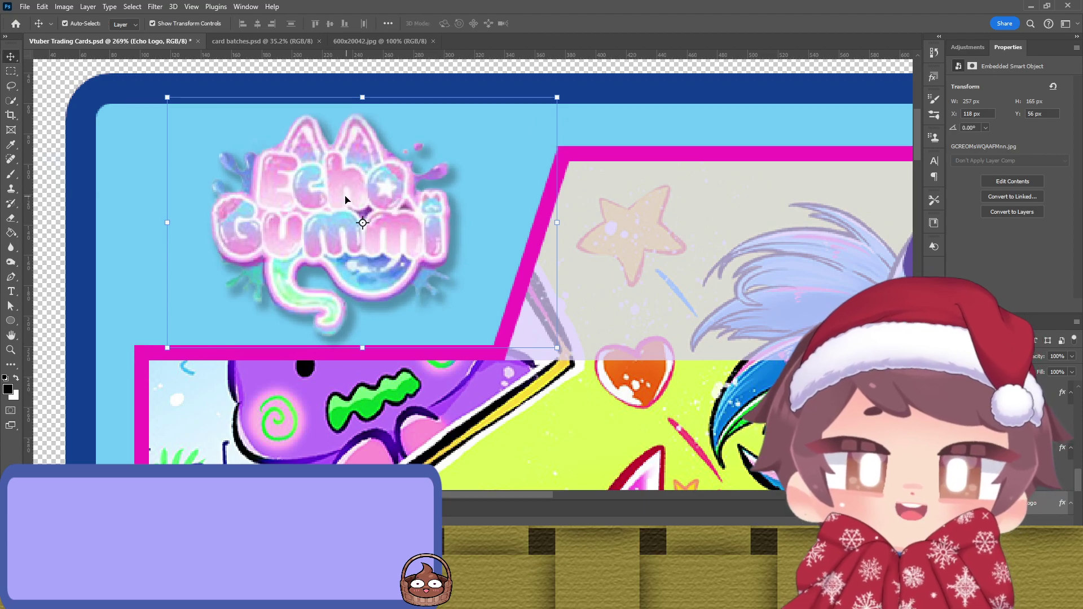
scroll(347, 199, "down", 3)
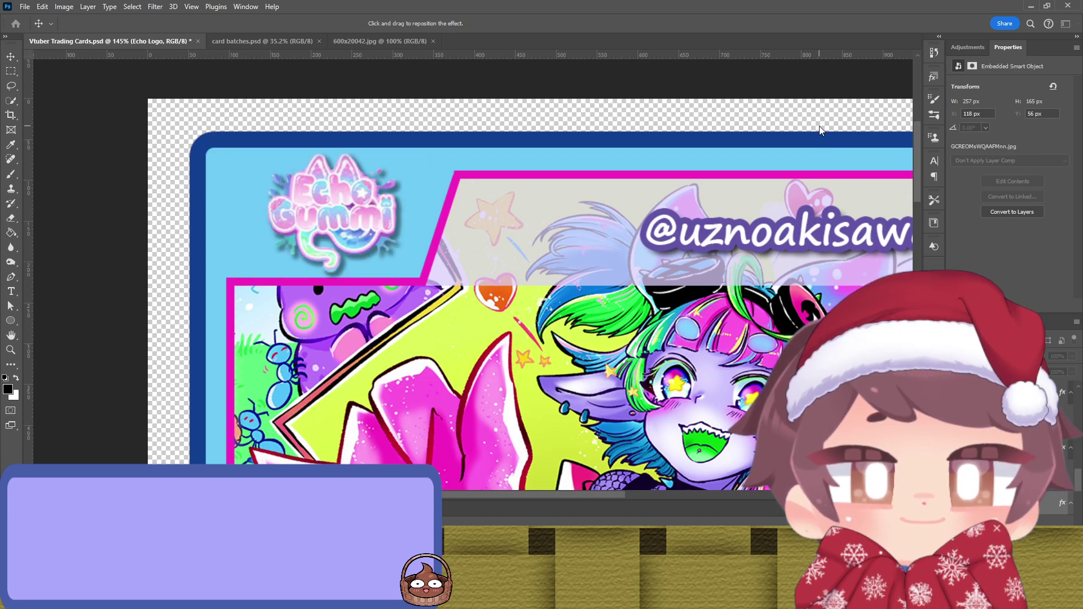
Step: Nudge the logo up 2 px to X 158 px, Y 54 px
key("i")
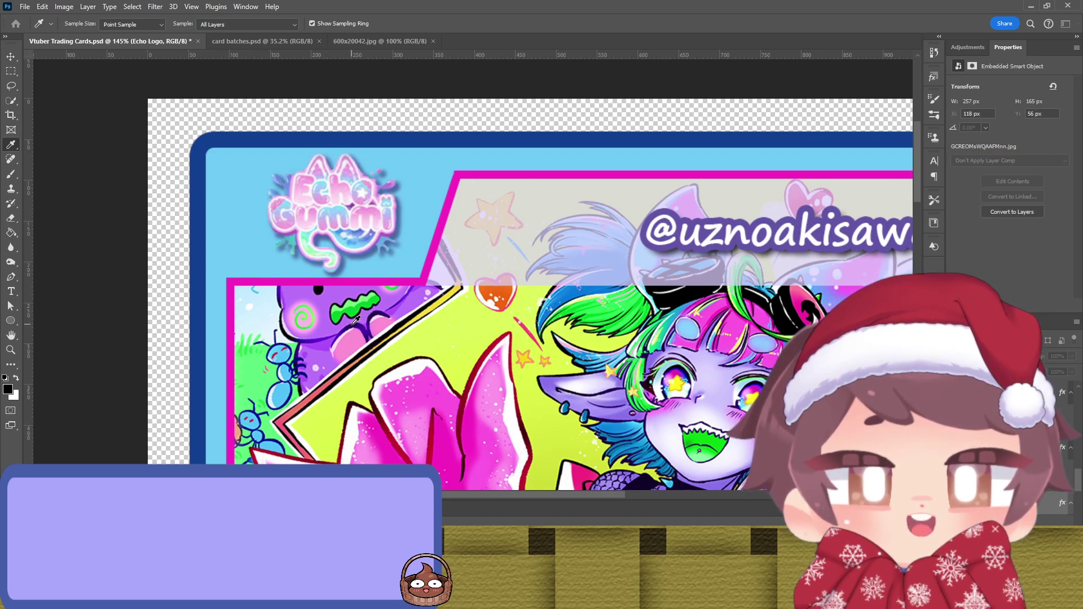
key("v")
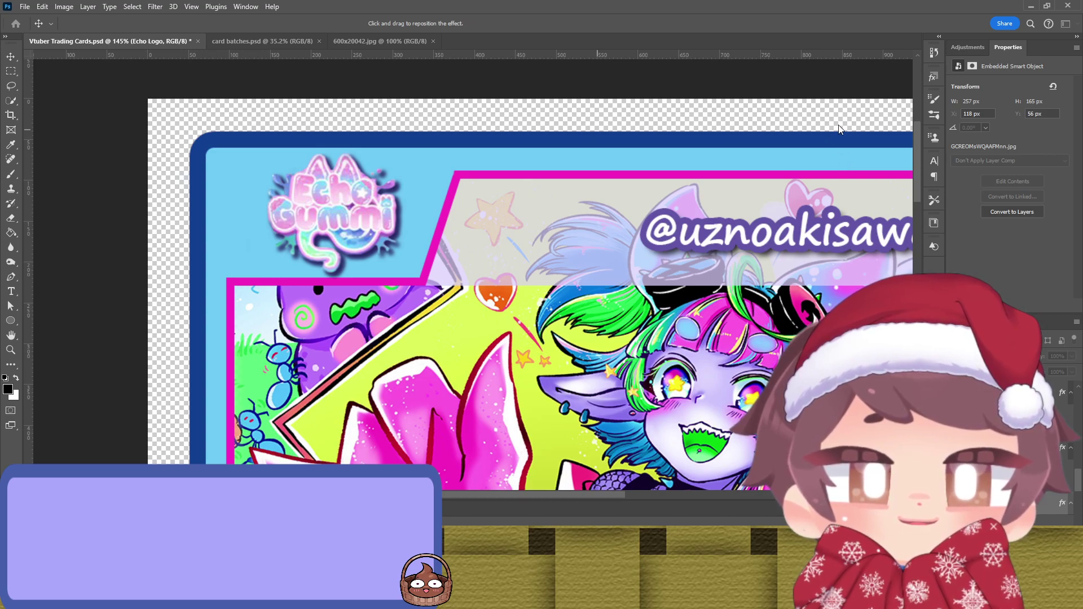
key("v")
key("Up")
key("Up")
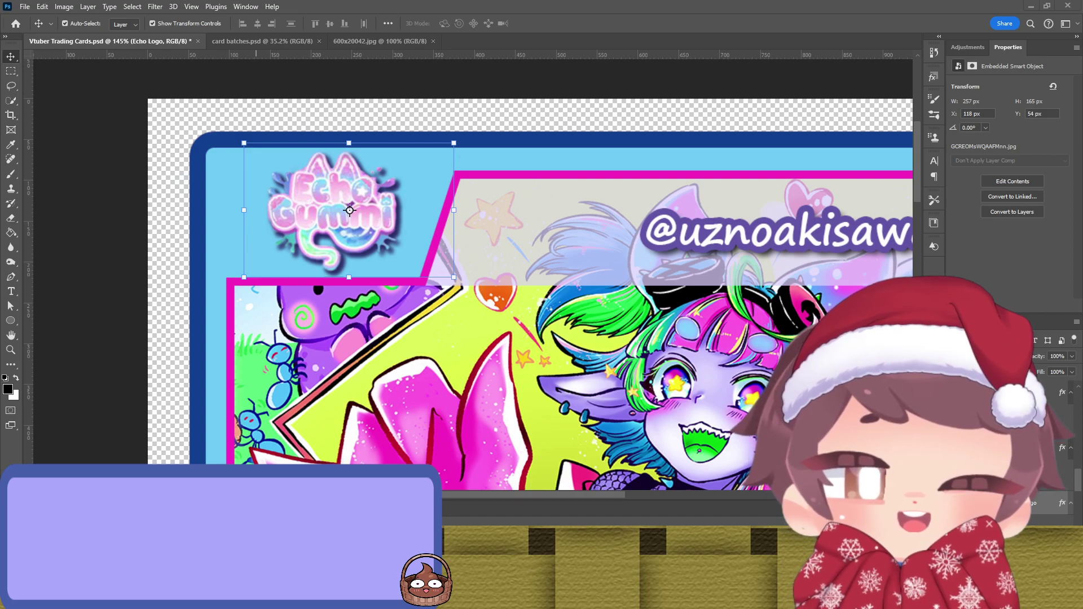
Step: Deselect all layers, zoom out and save the finished card
left_click(455, 326)
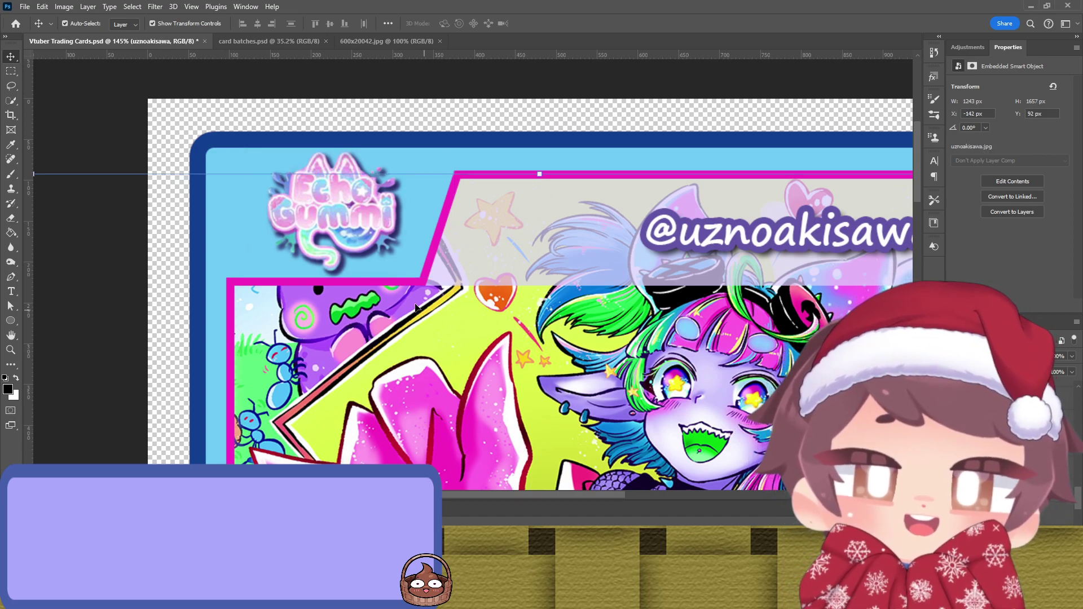
left_click(251, 100)
scroll(189, 234, "down", 5)
scroll(189, 235, "down", 3)
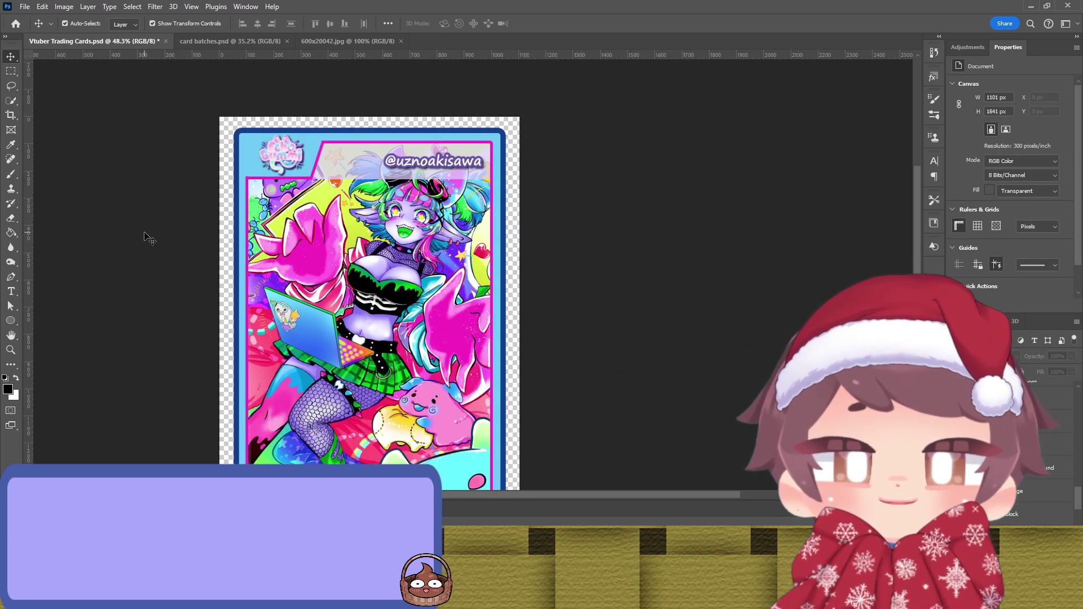
key("ctrl+s")
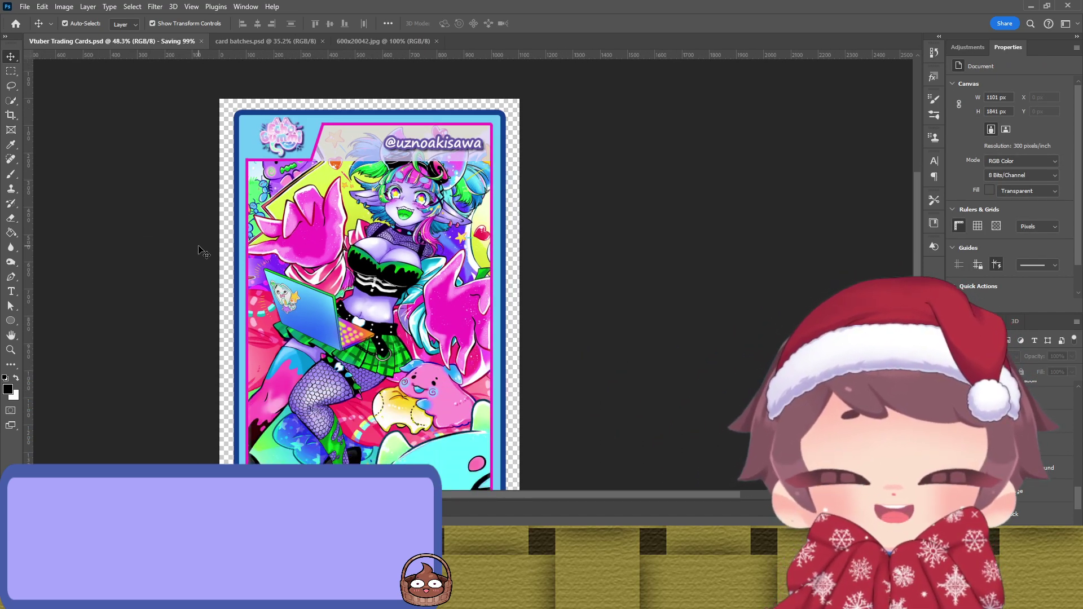
Step: Close 600x20042.jpg and bring up card batches.psd
scroll(203, 246, "down", 4)
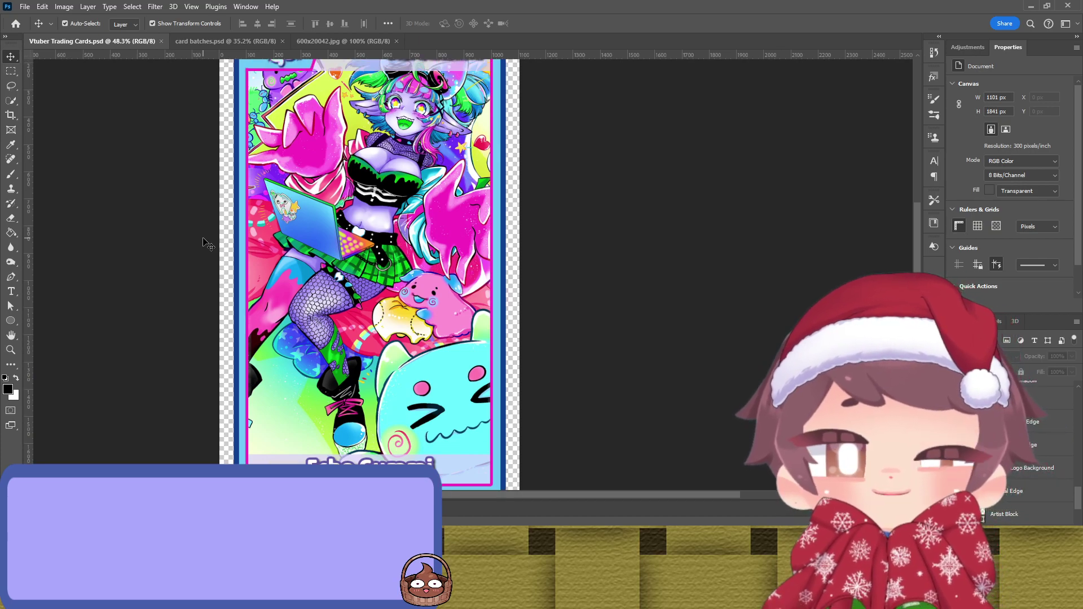
scroll(207, 244, "up", 3)
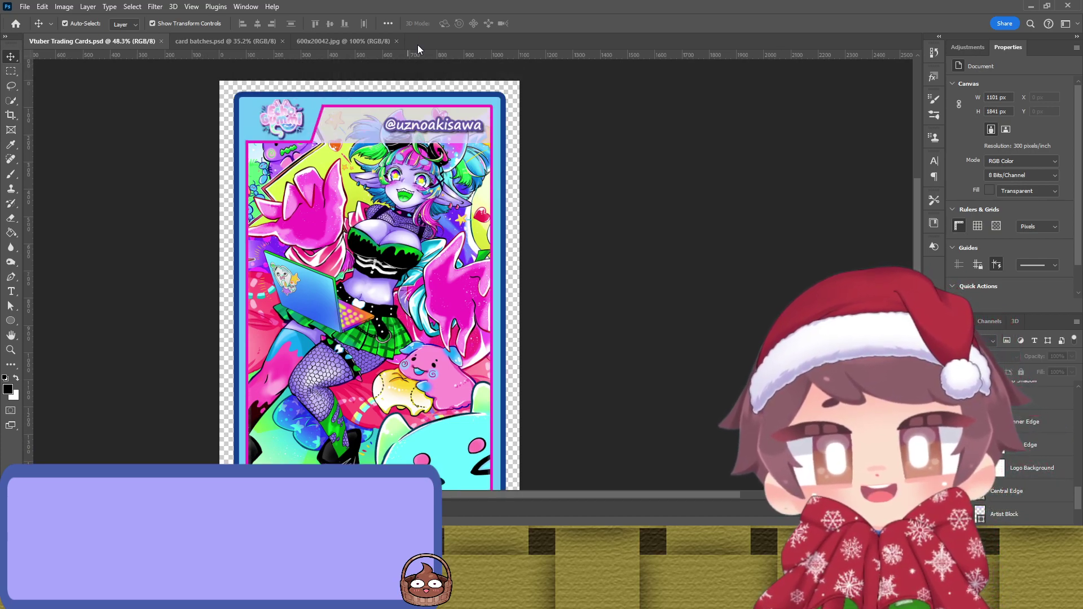
left_click(397, 41)
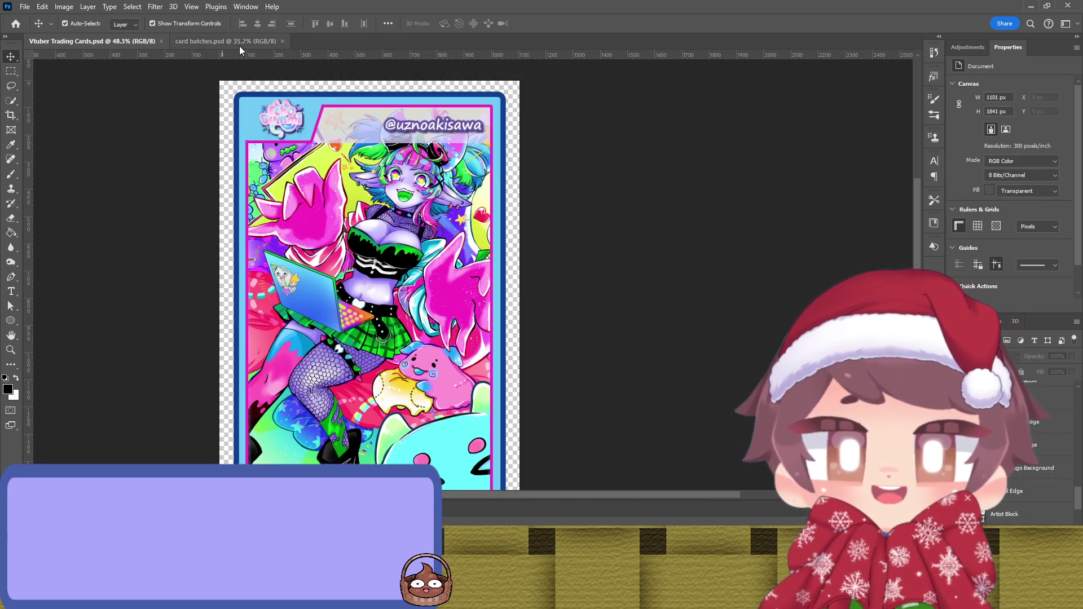
scroll(181, 141, "down", 4)
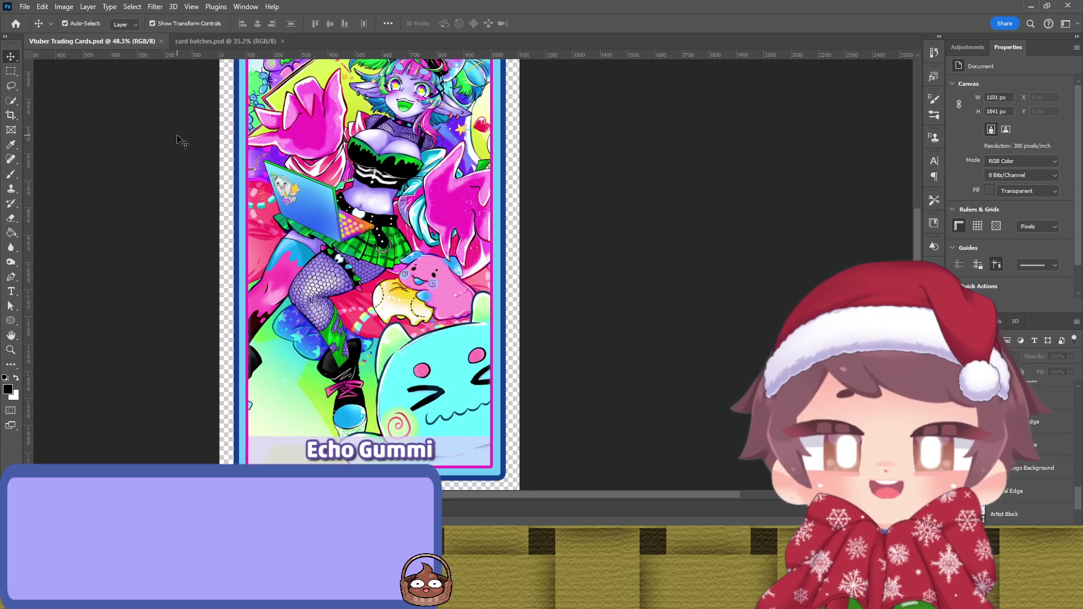
scroll(176, 138, "up", 4)
left_click(203, 41)
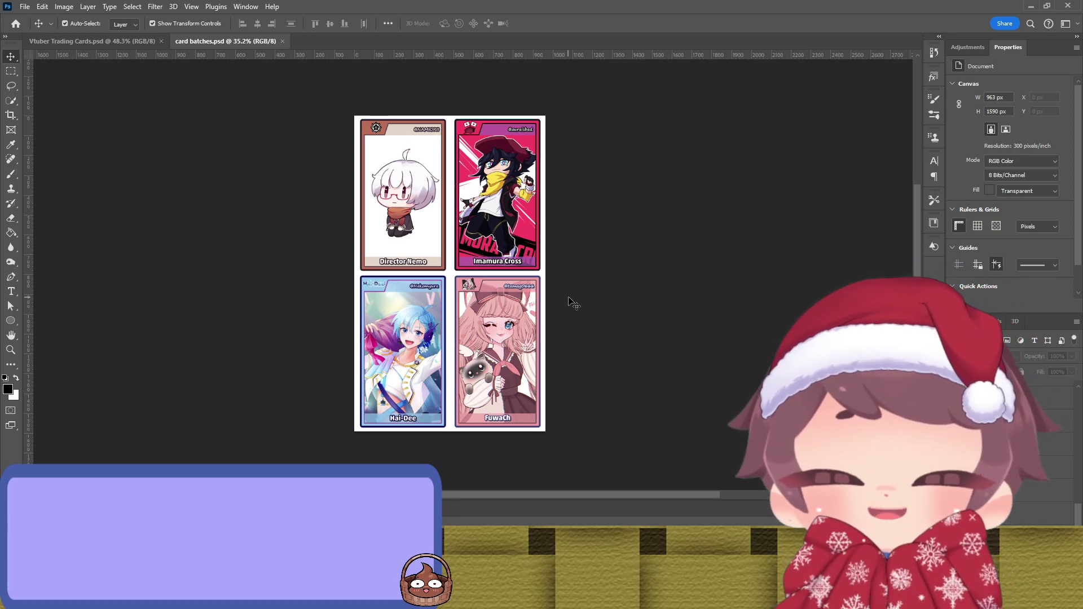
Step: Crop the card batches canvas wider on the right, to 1791 × 1590 px
key("c")
left_click_drag(549, 274, 630, 269)
left_click(647, 25)
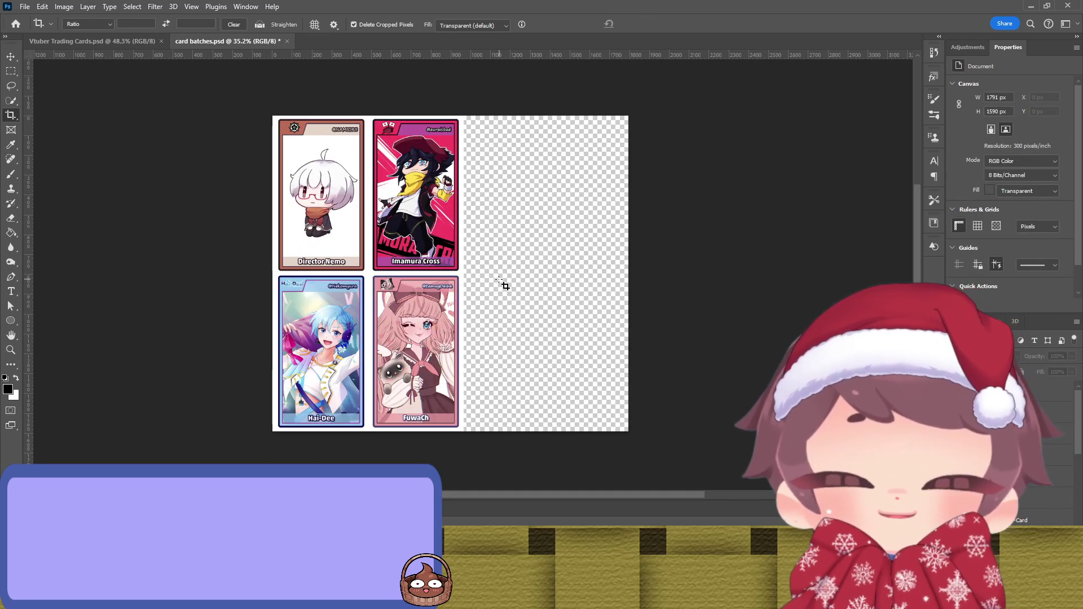
Step: Stretch the white background layer to the canvas's new right edge
key("v")
left_click(461, 394)
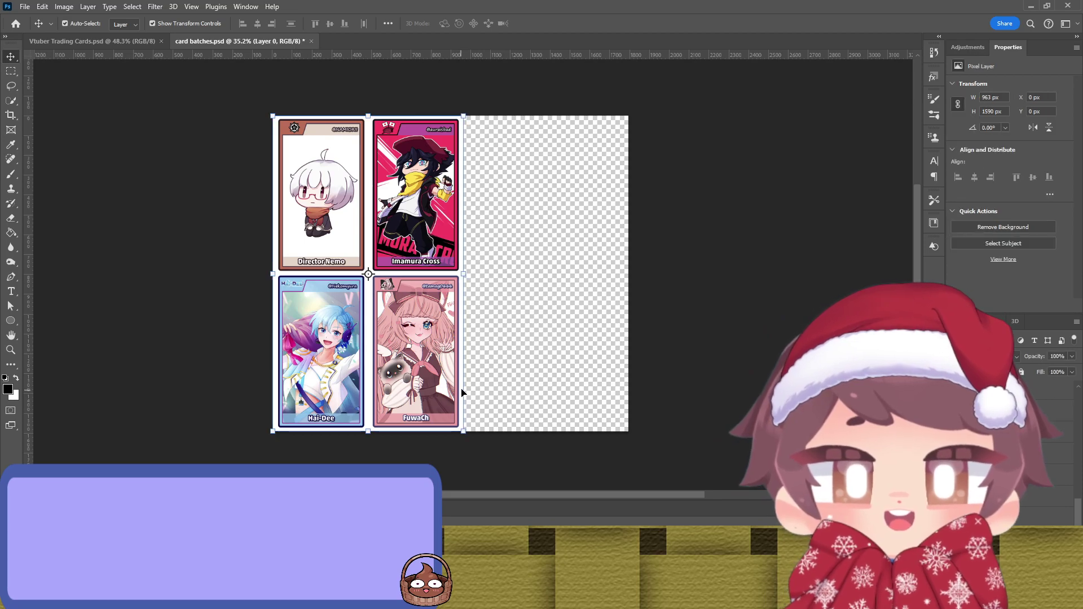
left_click_drag(471, 273, 629, 272)
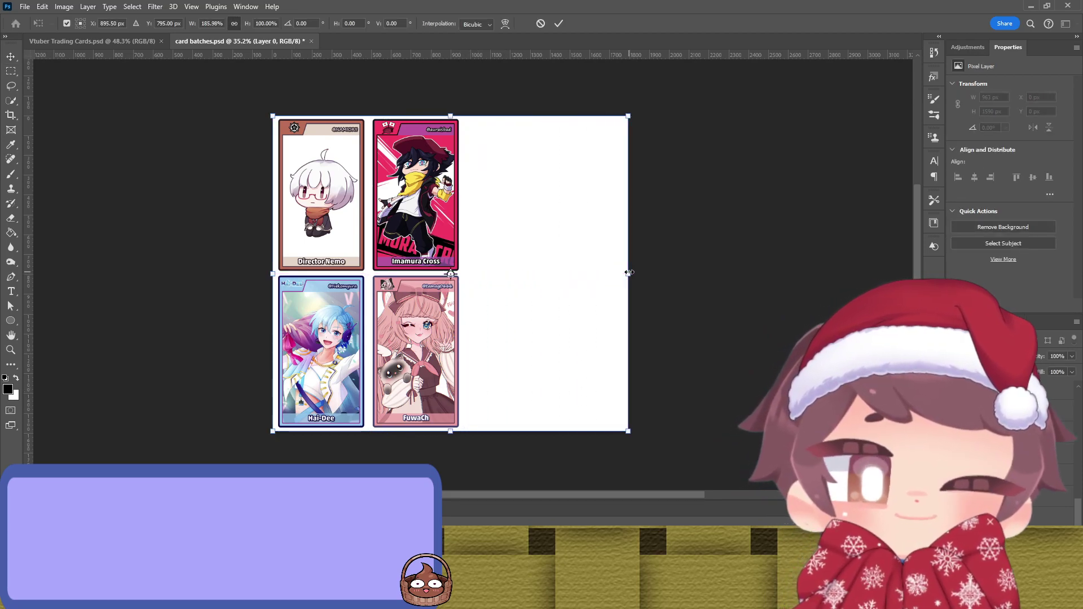
key("Return")
left_click(741, 271)
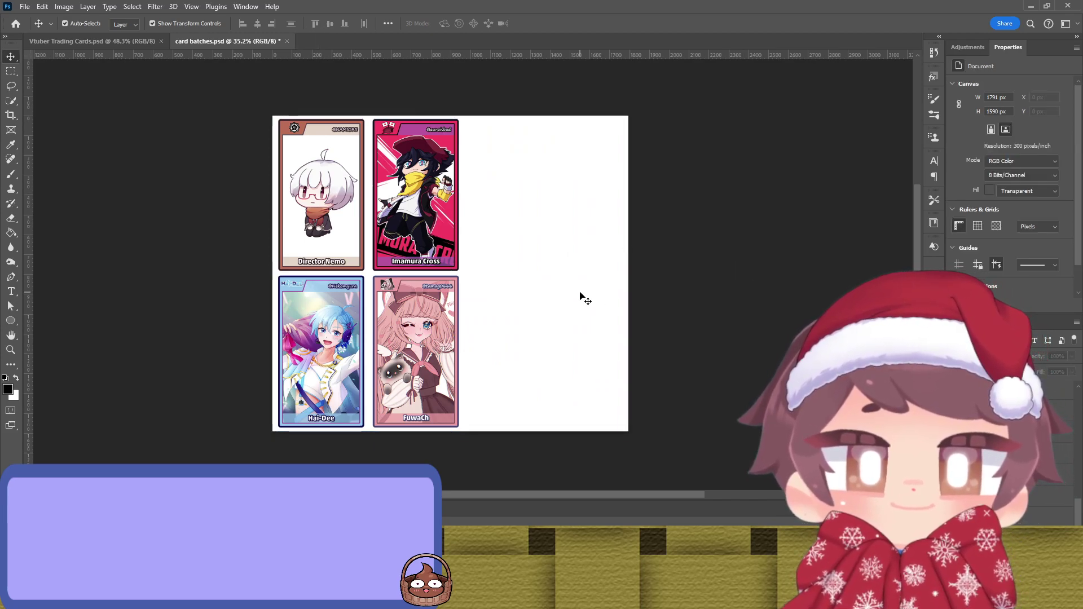
scroll(343, 212, "up", 2)
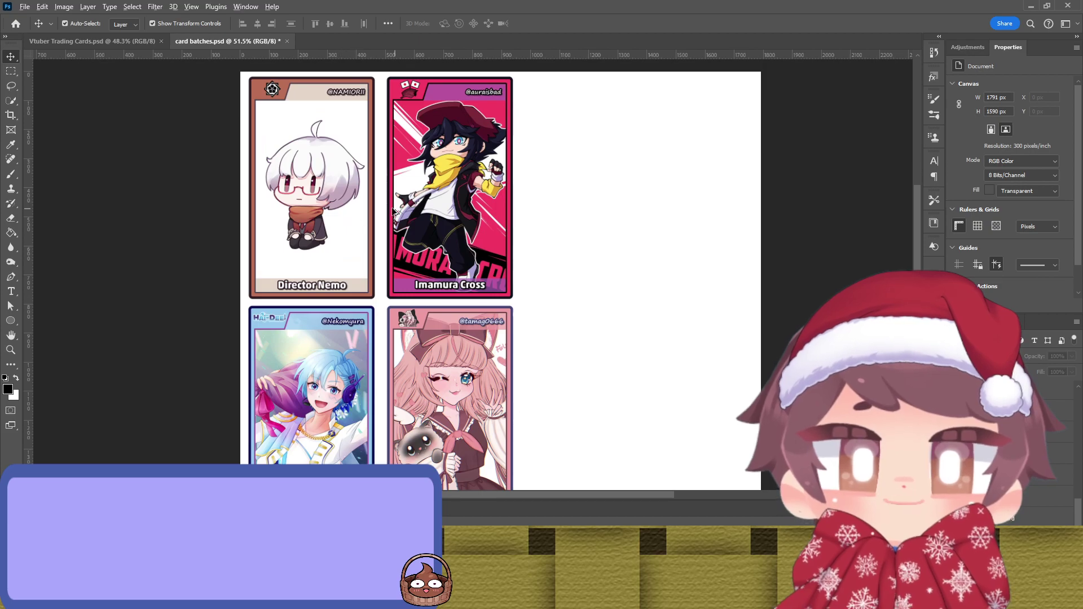
scroll(372, 210, "down", 1)
left_click(358, 219)
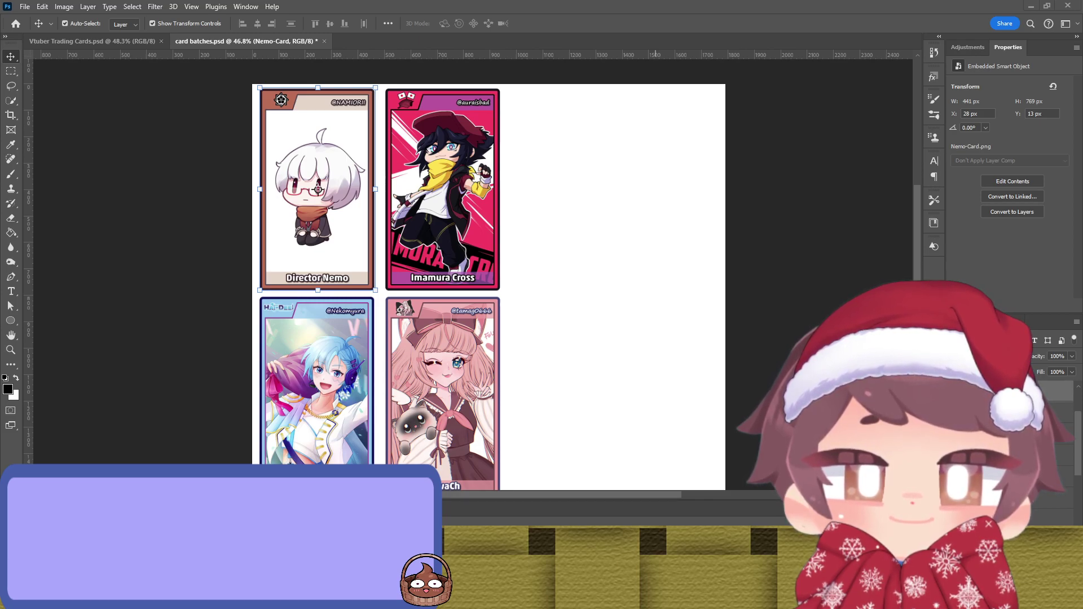
left_click(92, 41)
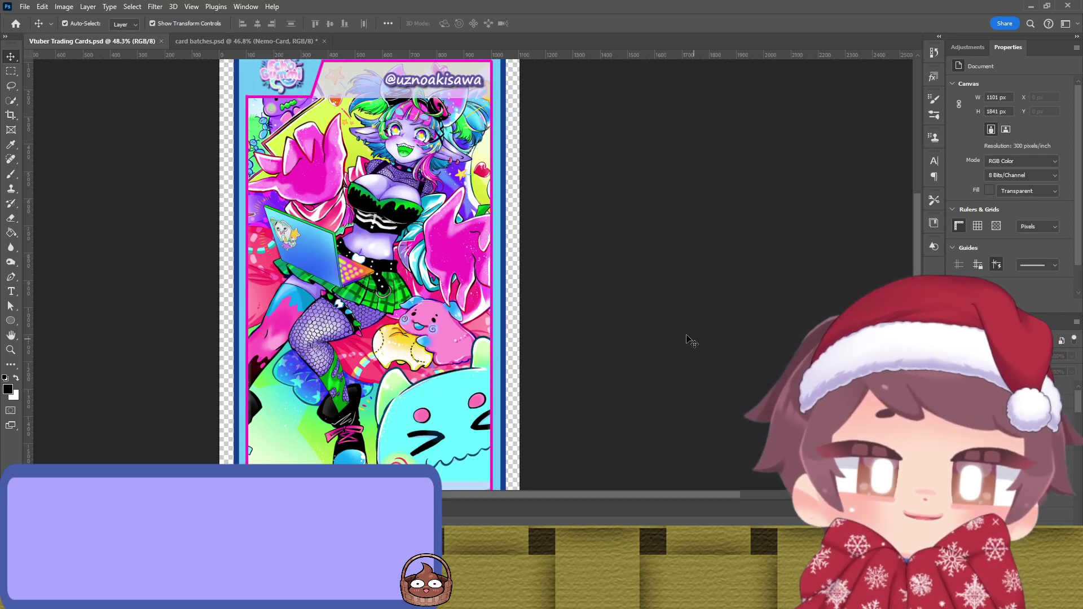
key("ctrl")
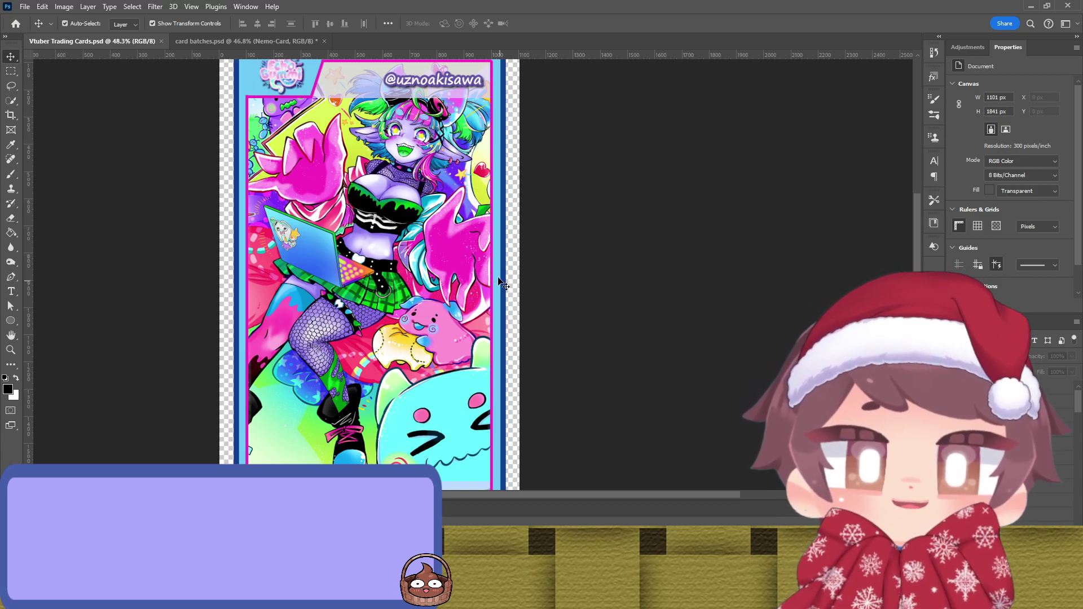
left_click(245, 43)
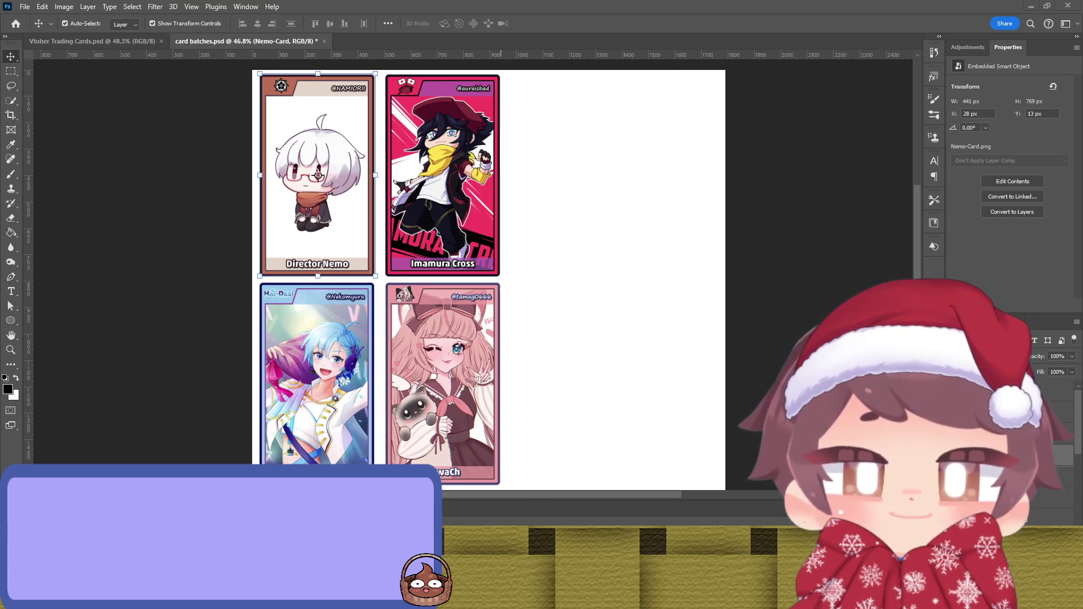
Step: Paste the Narci card into the sheet and delete the extra peachii and Echo Gummi cards
key("ctrl+v")
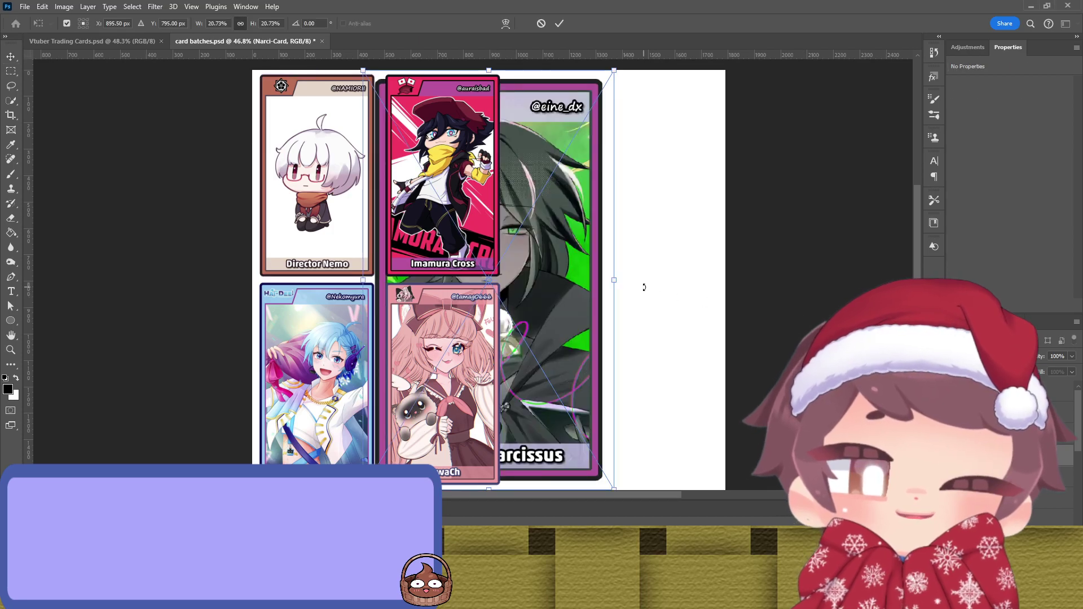
key("Return")
key("Return")
key("Return")
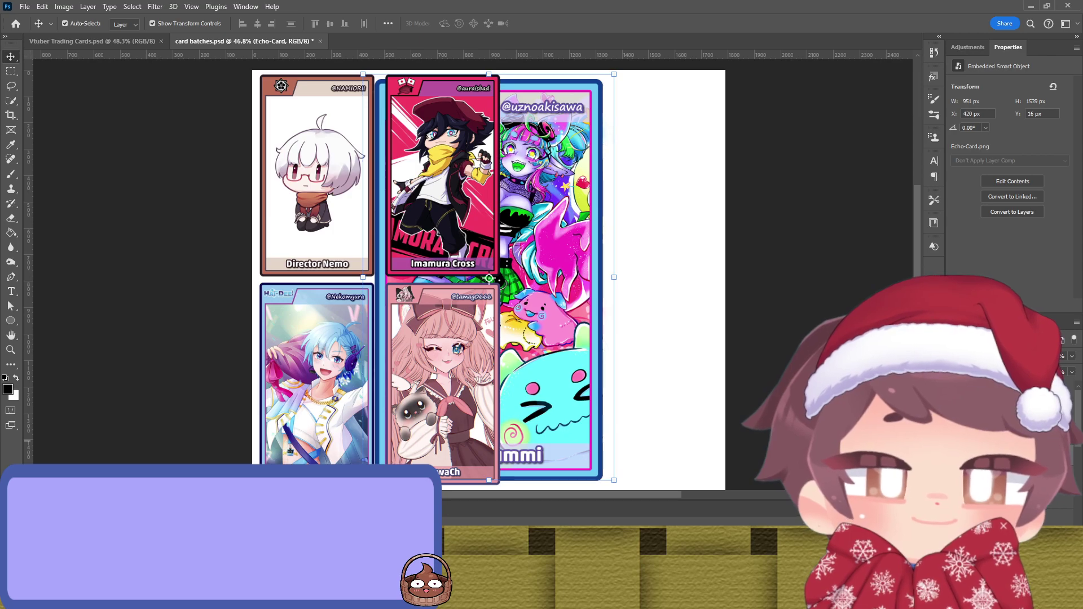
left_click(487, 276)
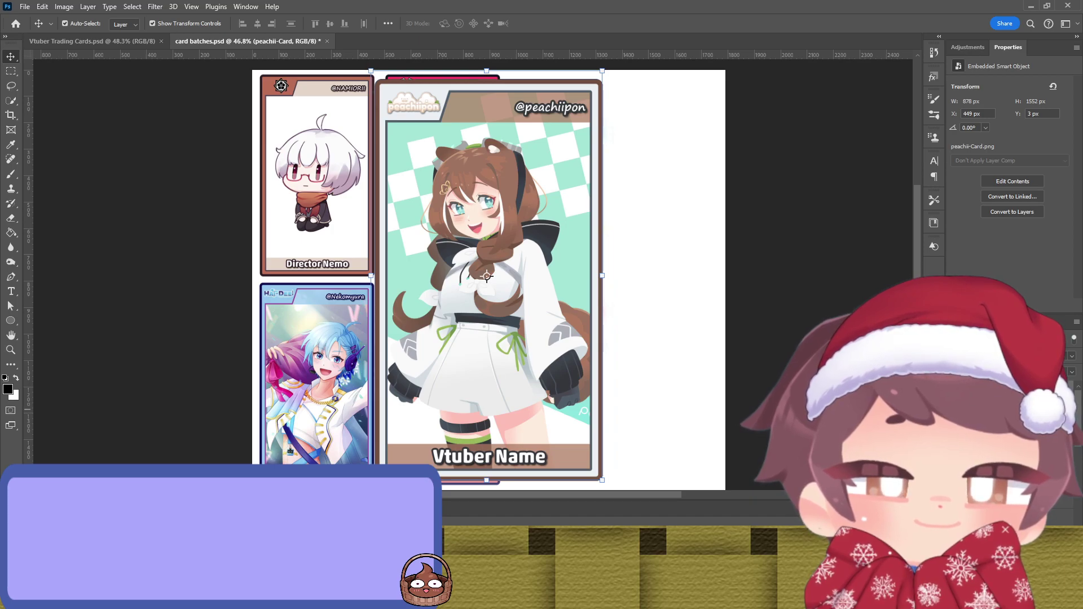
key("Delete")
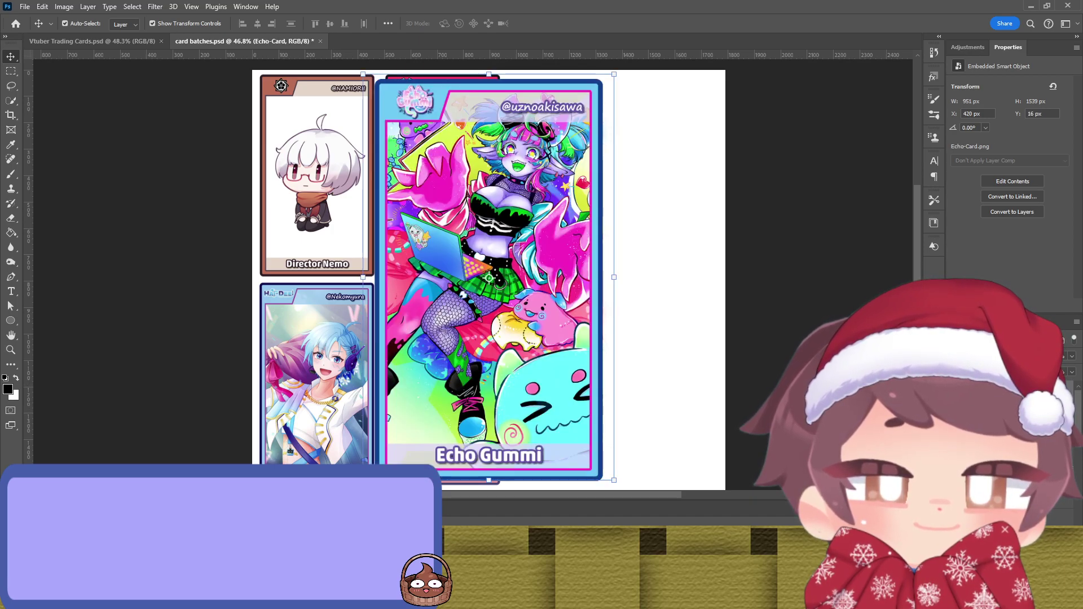
key("alt+bracketleft")
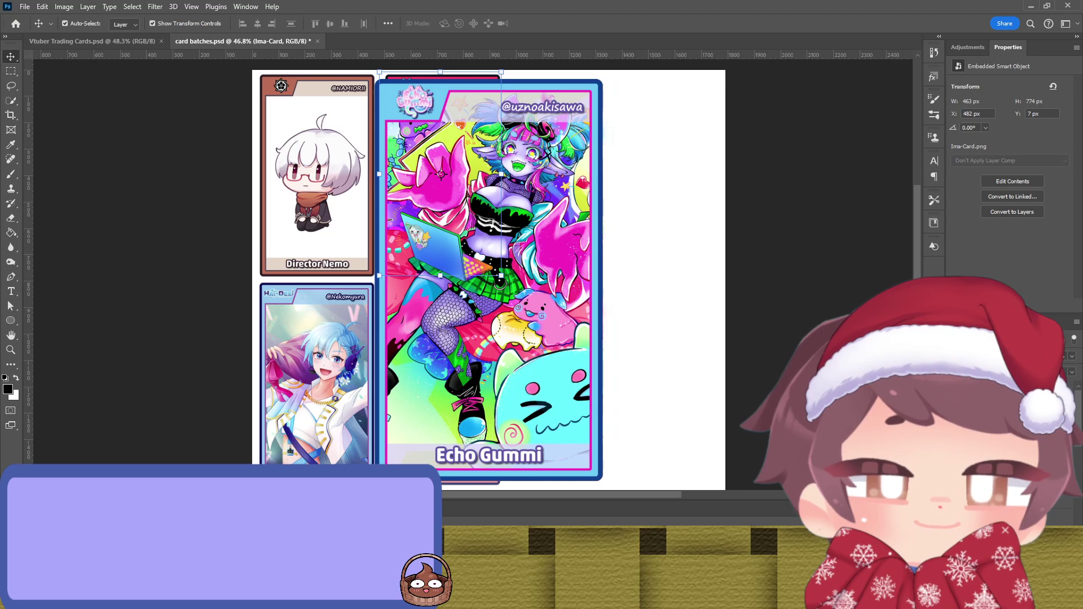
key("Delete")
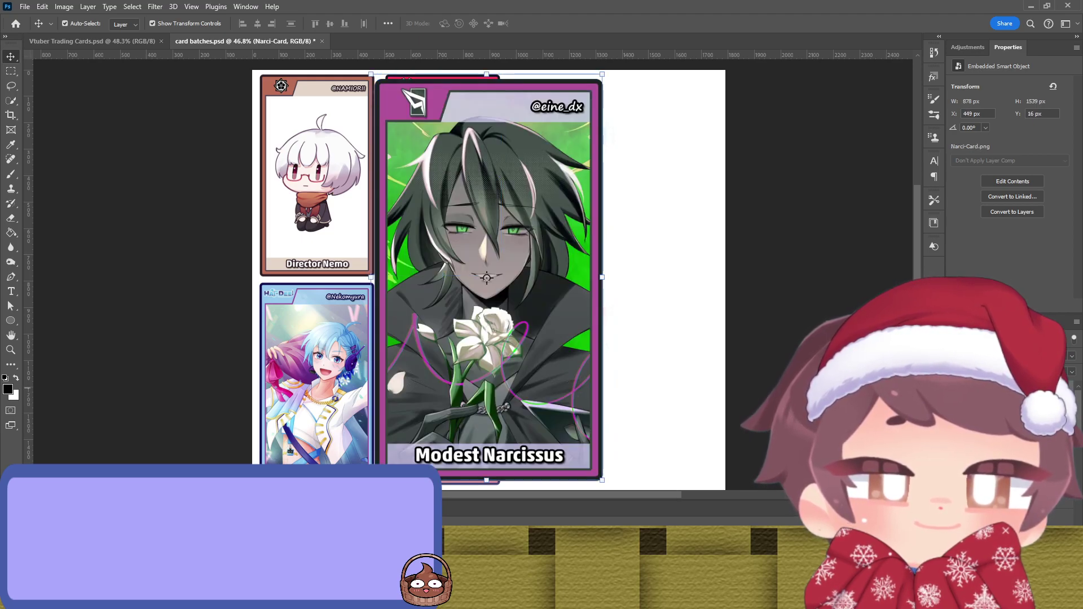
key("alt+bracketleft")
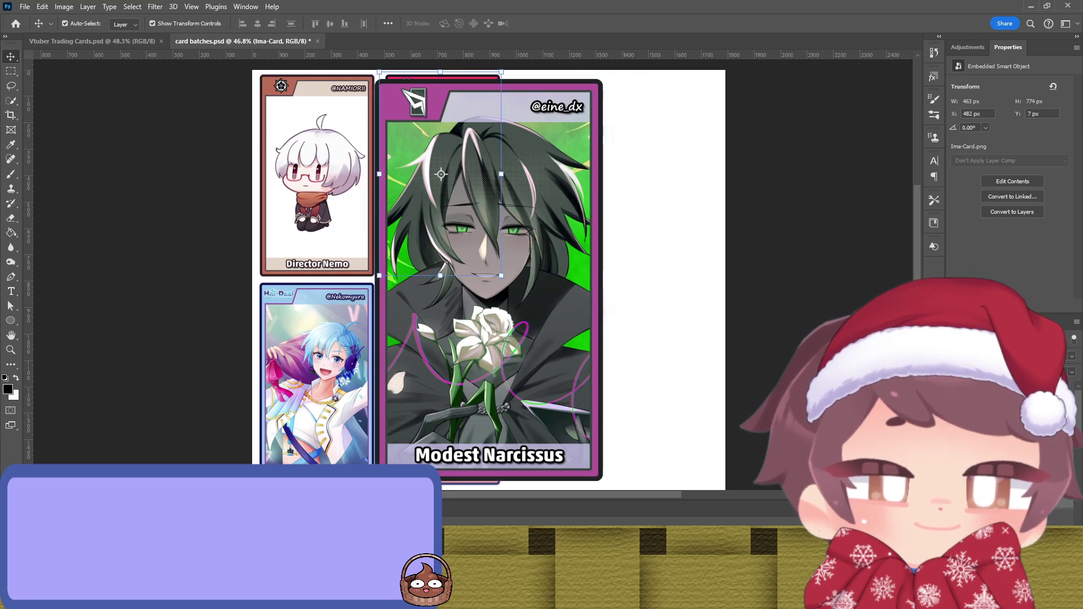
key("alt+bracketright")
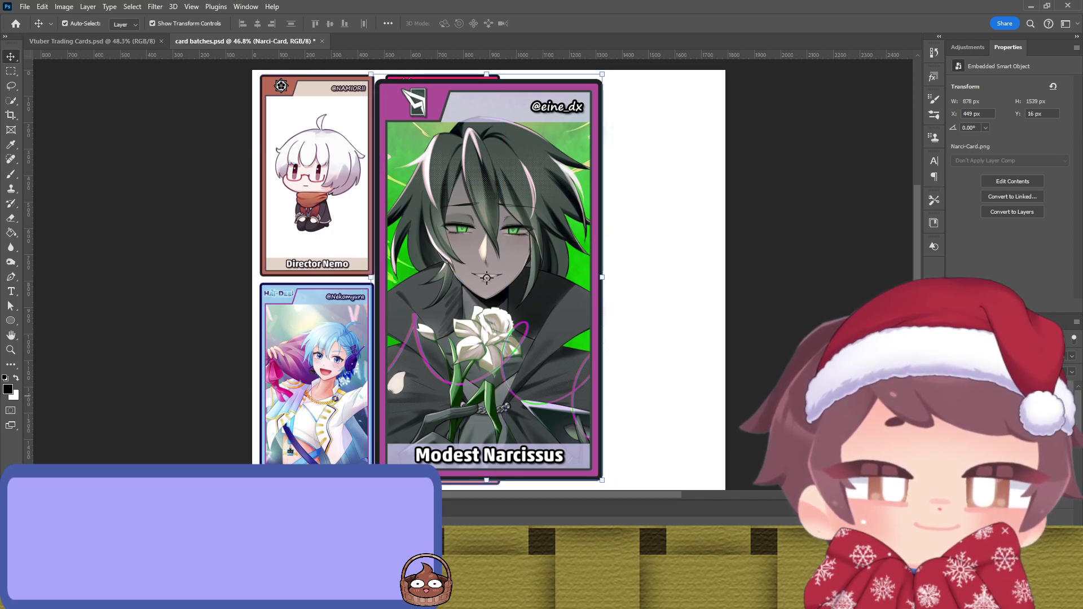
Step: In Vtuber Trading Cards.psd, rename the Echo Gummi artwork layer 'Echo' and hide it
left_click(131, 42)
left_click(370, 261)
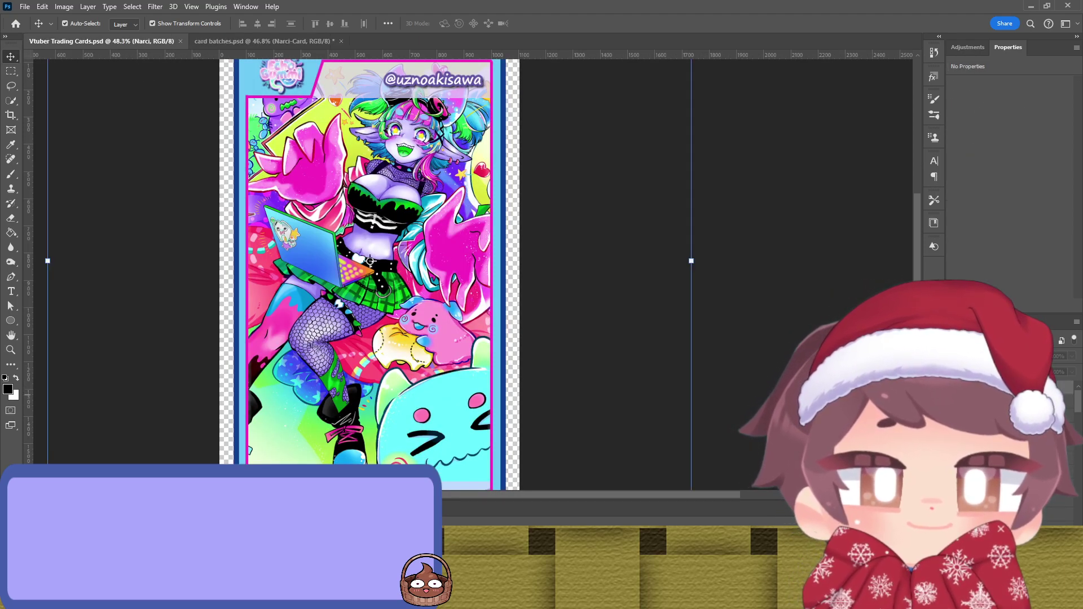
left_click(391, 375)
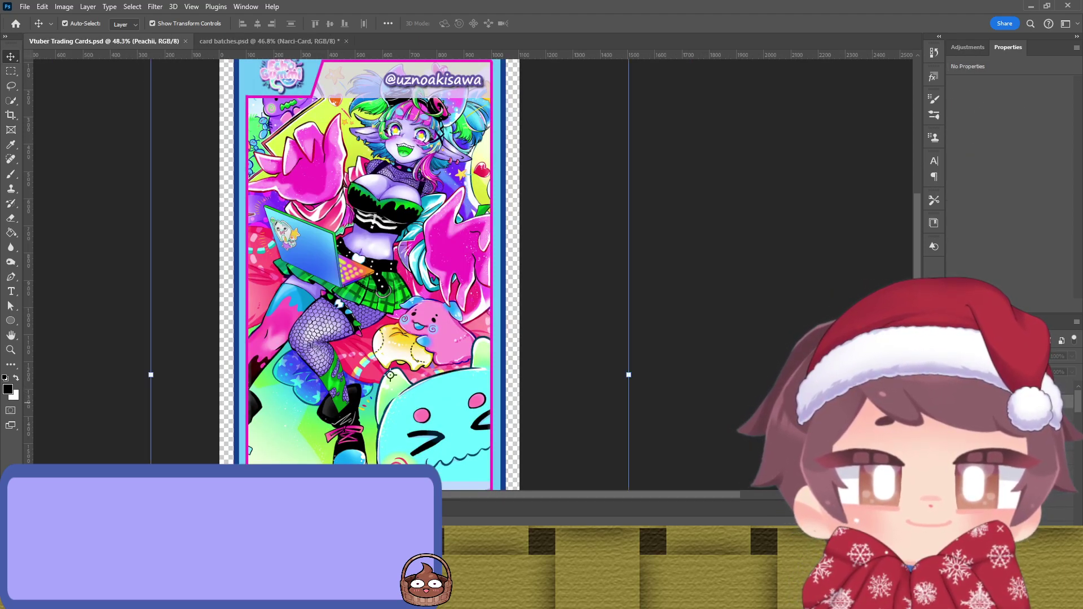
key("alt+bracketleft")
key("alt+bracketleft")
key("alt+bracketleft")
key("alt+bracketleft")
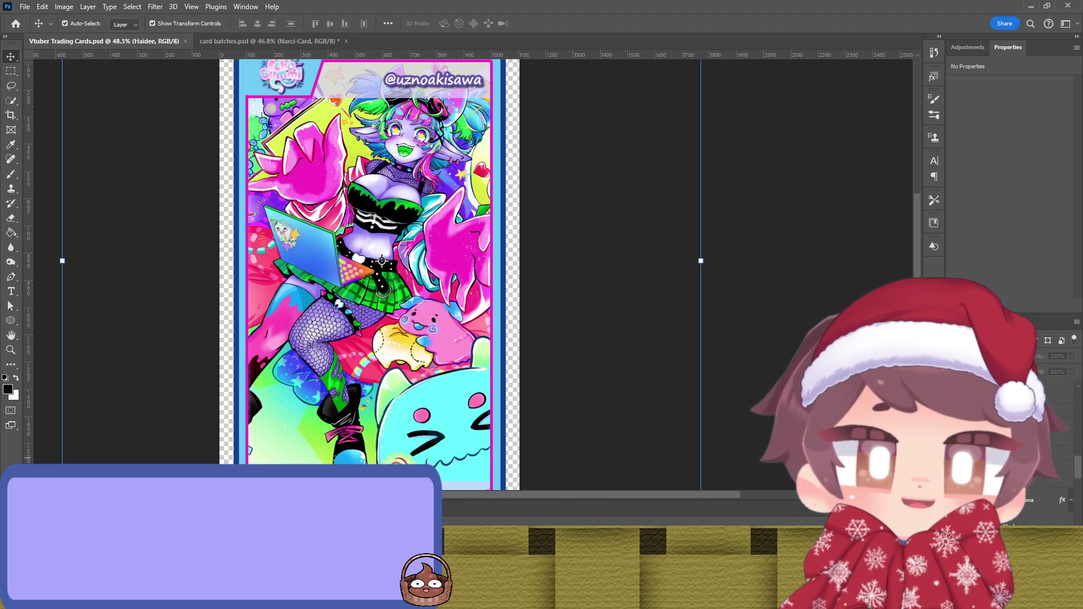
left_click(352, 259)
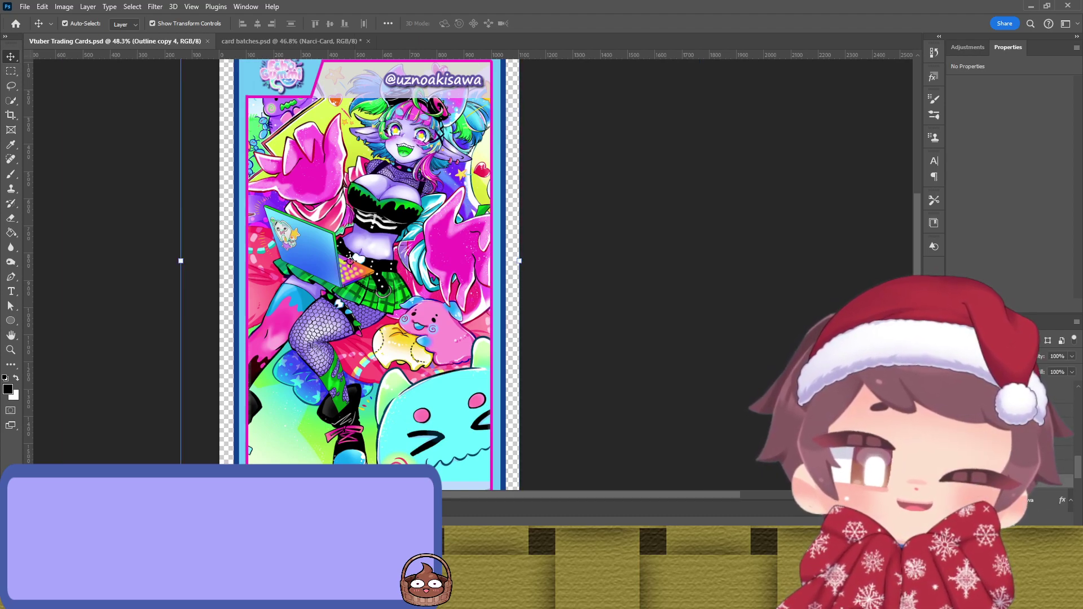
type("Echo")
key("Return")
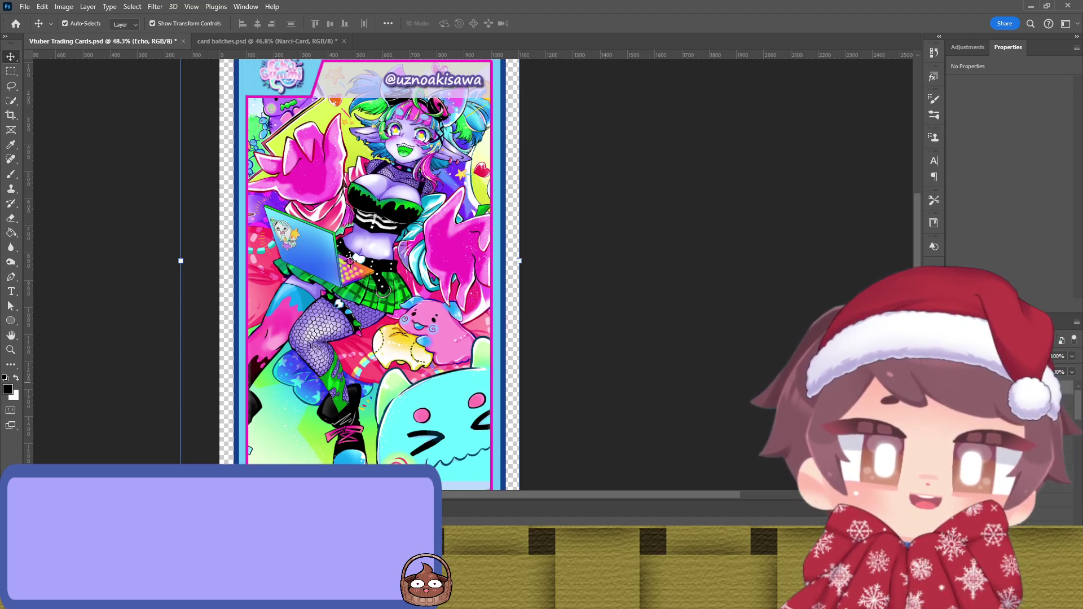
key("Delete")
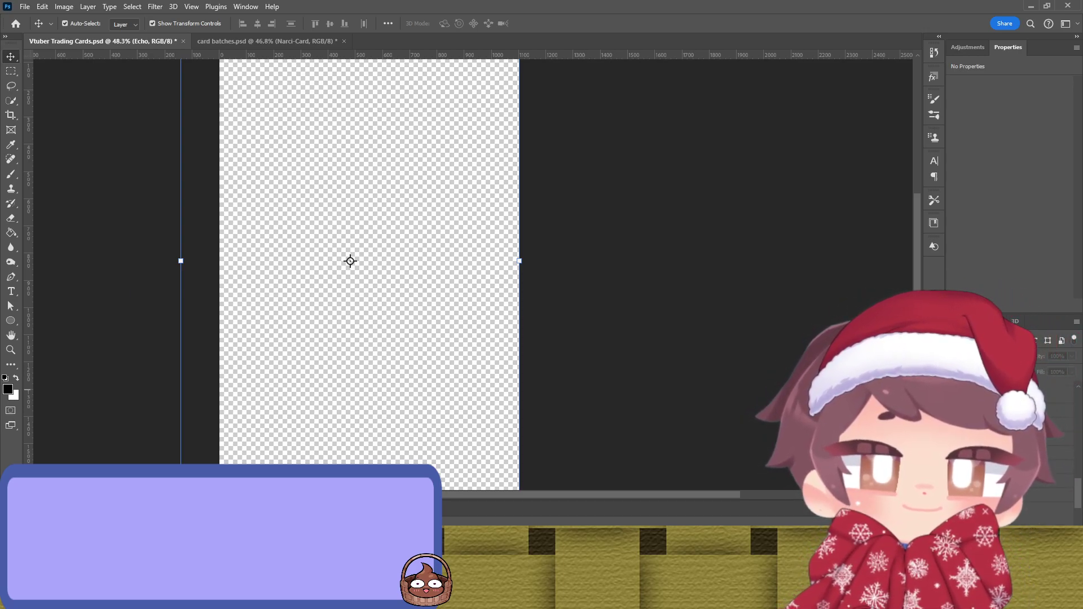
Step: Try several character images in the blank card frame, removing each one, including the cat-girl
key("ctrl+z")
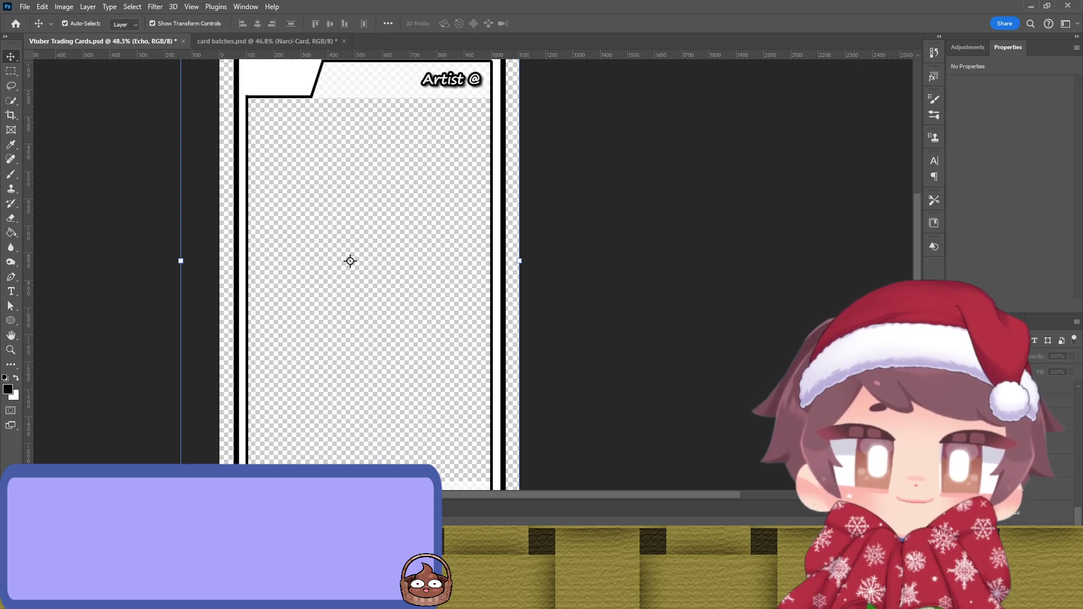
key("ctrl+v")
key("ctrl+z")
key("ctrl+v")
key("ctrl+z")
key("ctrl+v")
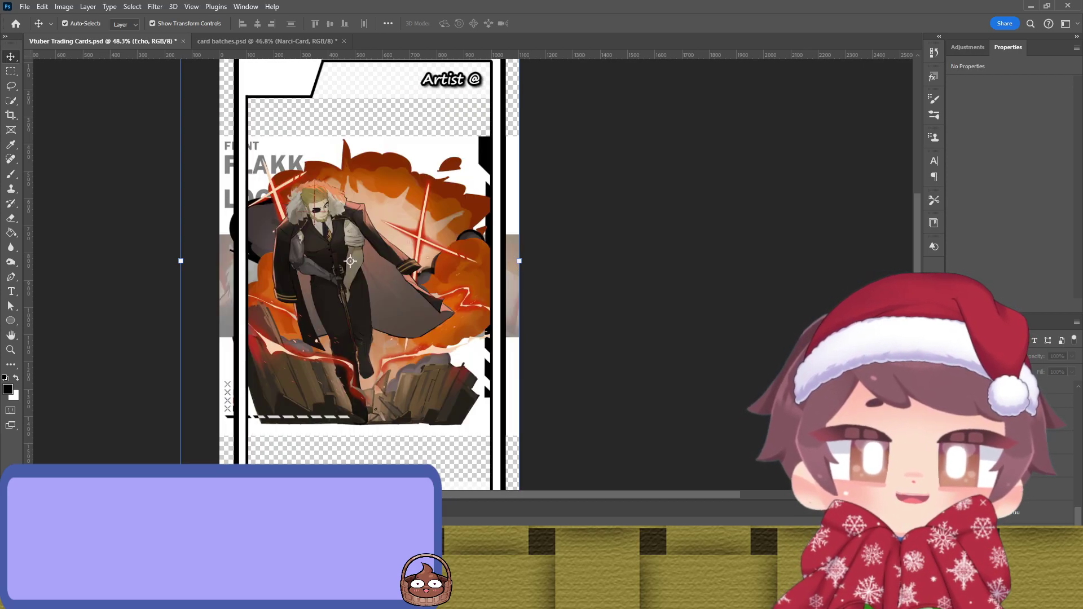
key("ctrl+z")
key("ctrl+v")
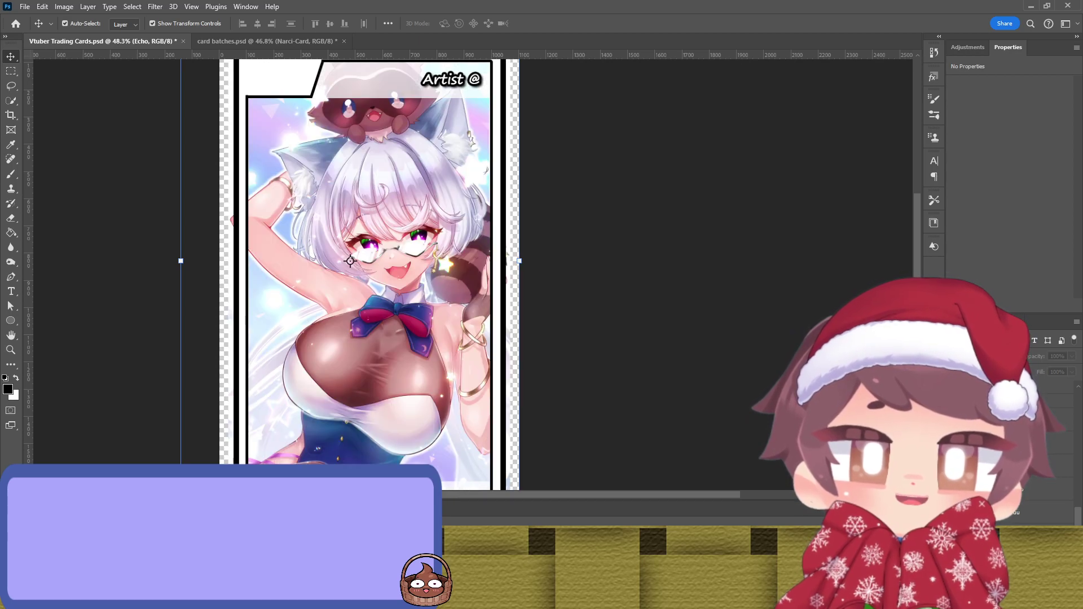
key("ctrl+z")
Step: Paste a reference sheet image into the card and toggle the character illustration off and back on
key("ctrl+v")
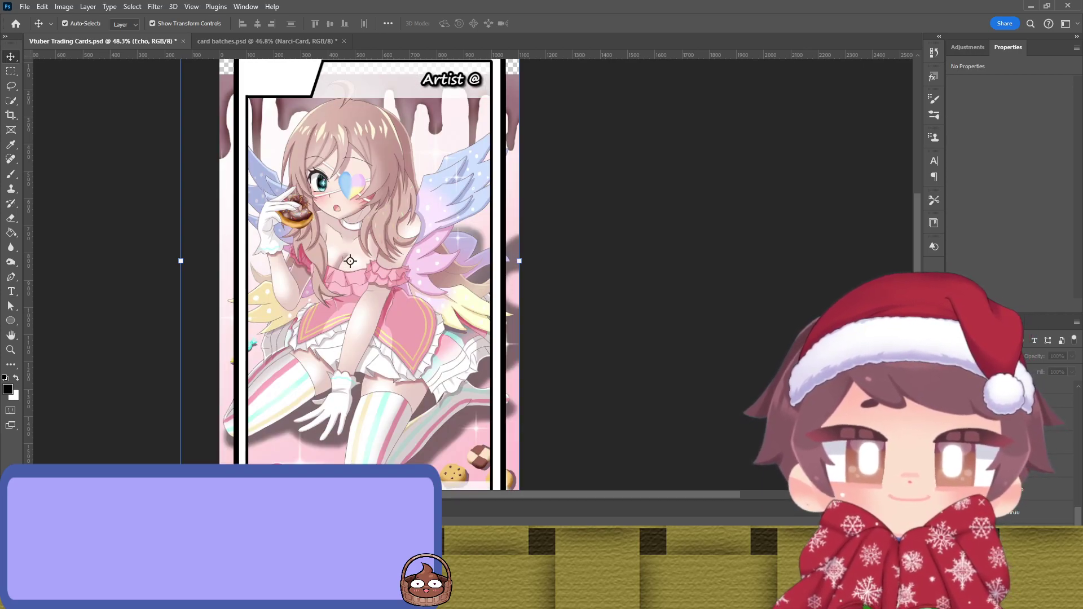
scroll(350, 259, "down", 3)
scroll(350, 259, "up", 2)
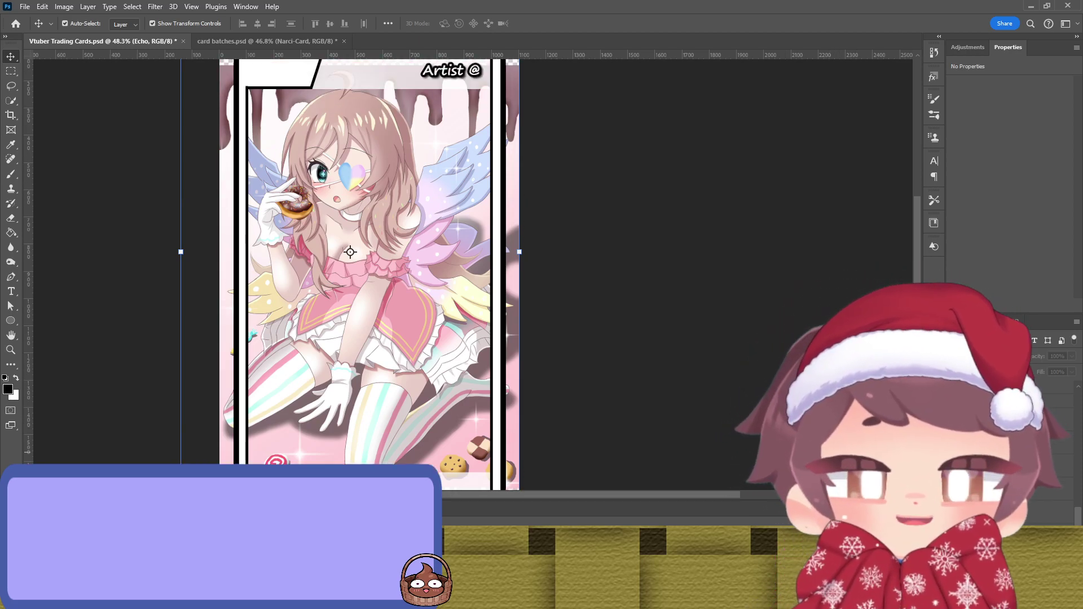
key("ctrl+z")
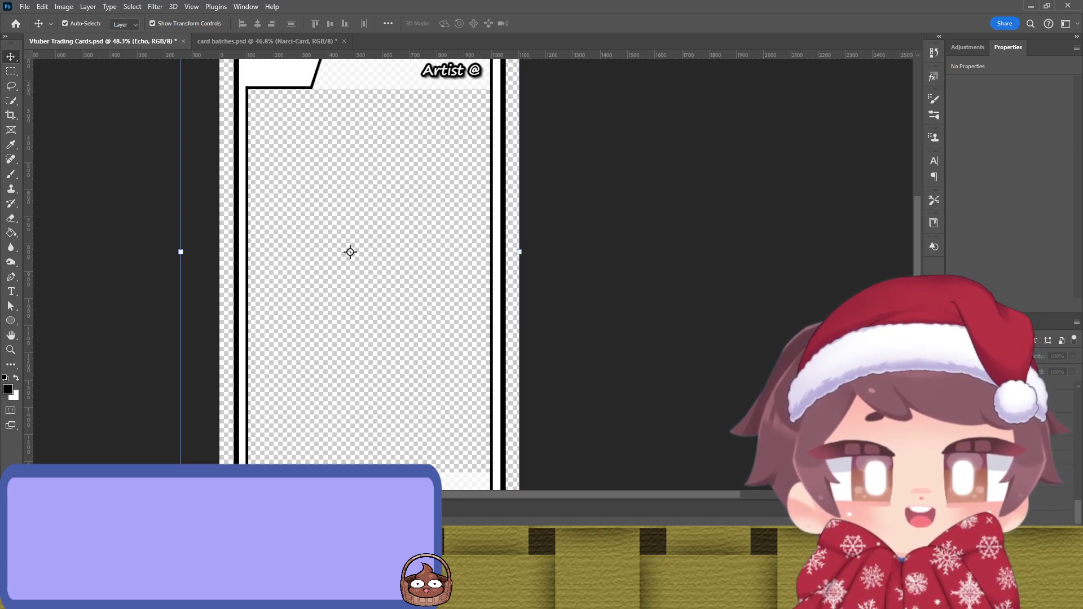
key("ctrl+shift+z")
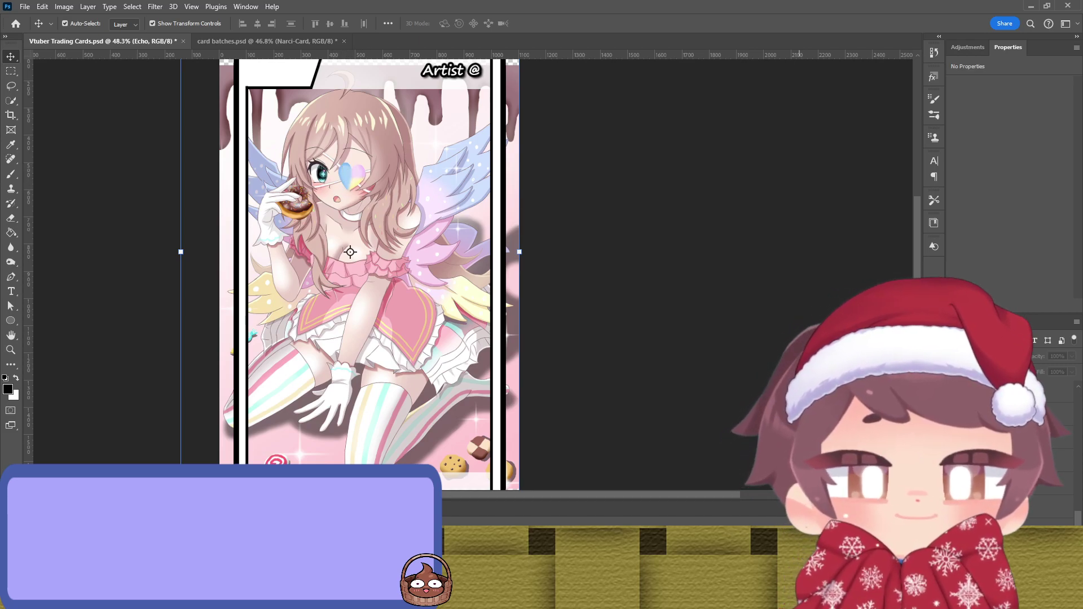
Step: Replace the pink-haired art with the dark purple-haired jeanfaymas1 art and turn the header and bottom strips grey
key("ctrl+z")
key("ctrl+z")
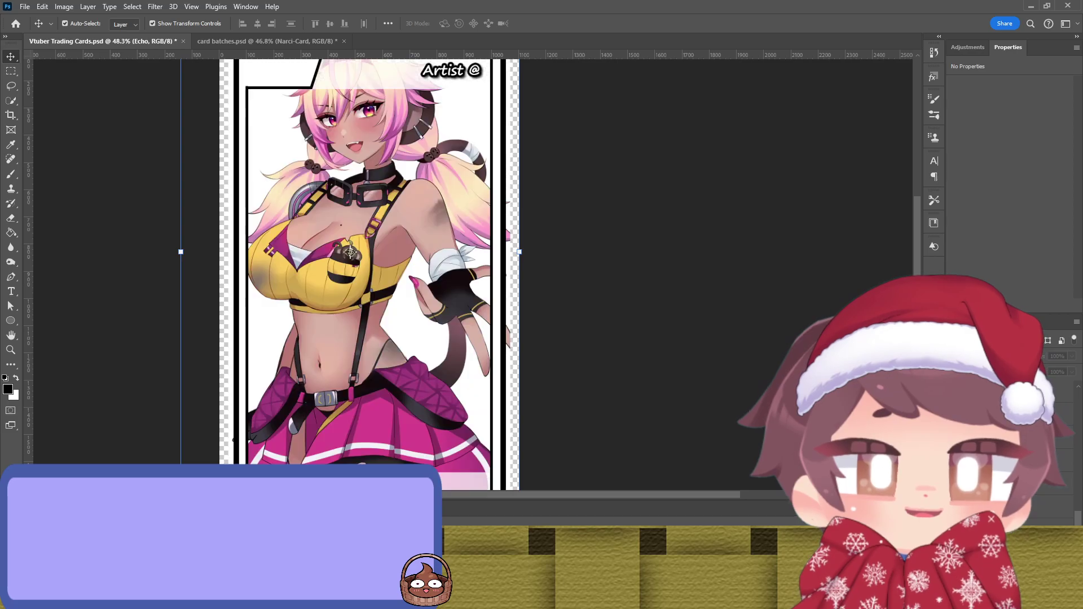
key("ctrl+z")
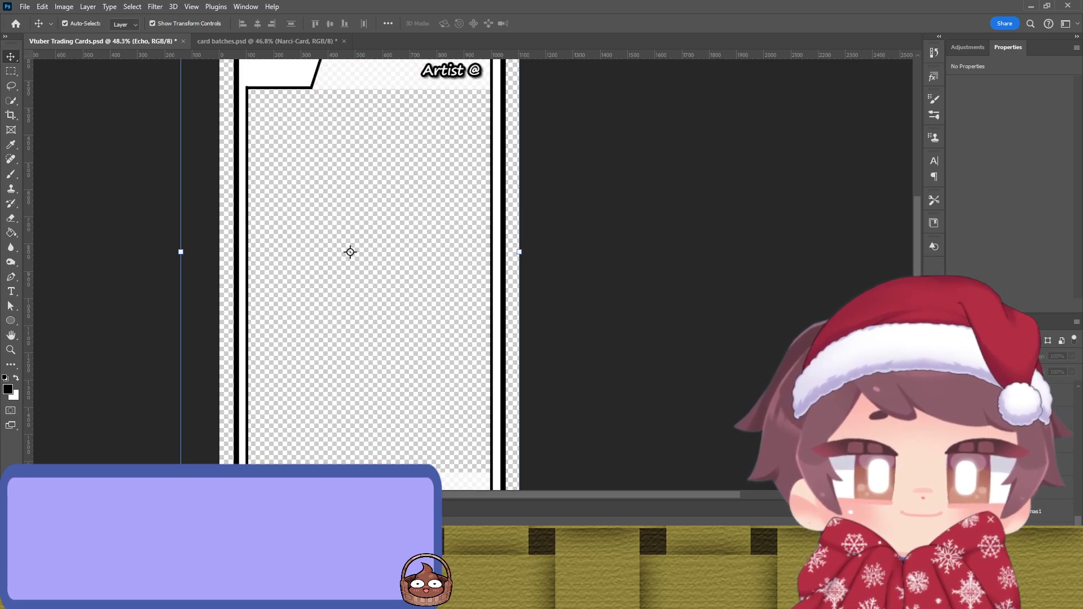
key("ctrl+z")
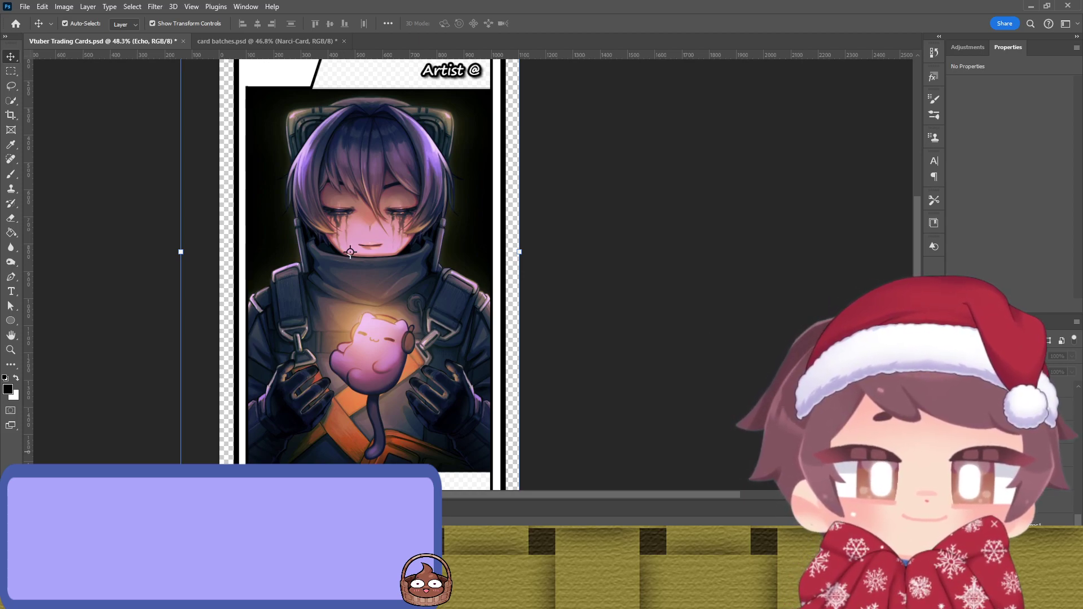
key("ctrl+z")
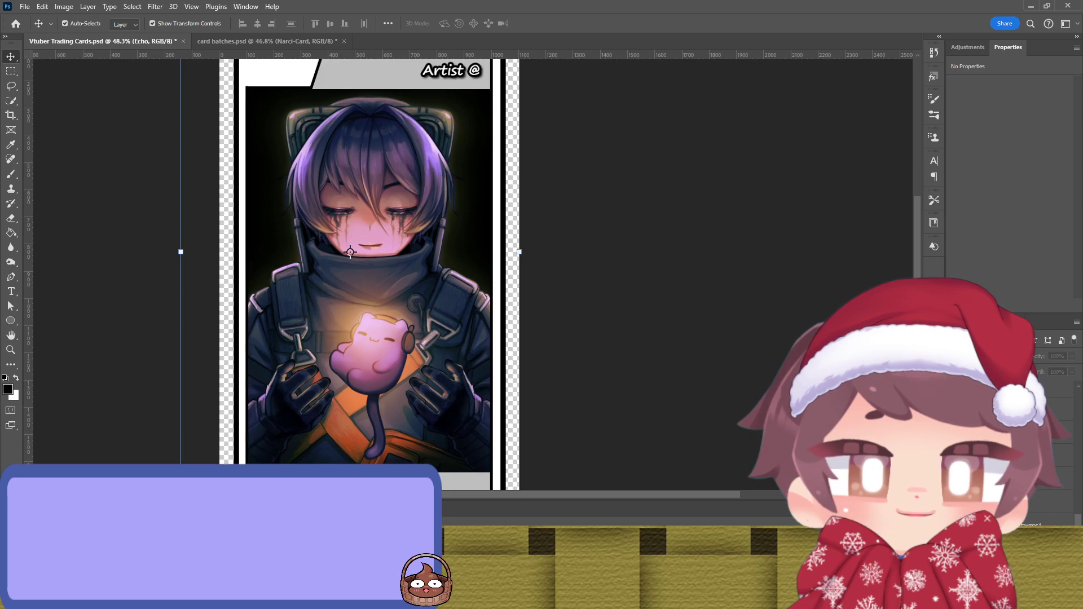
left_click(376, 280)
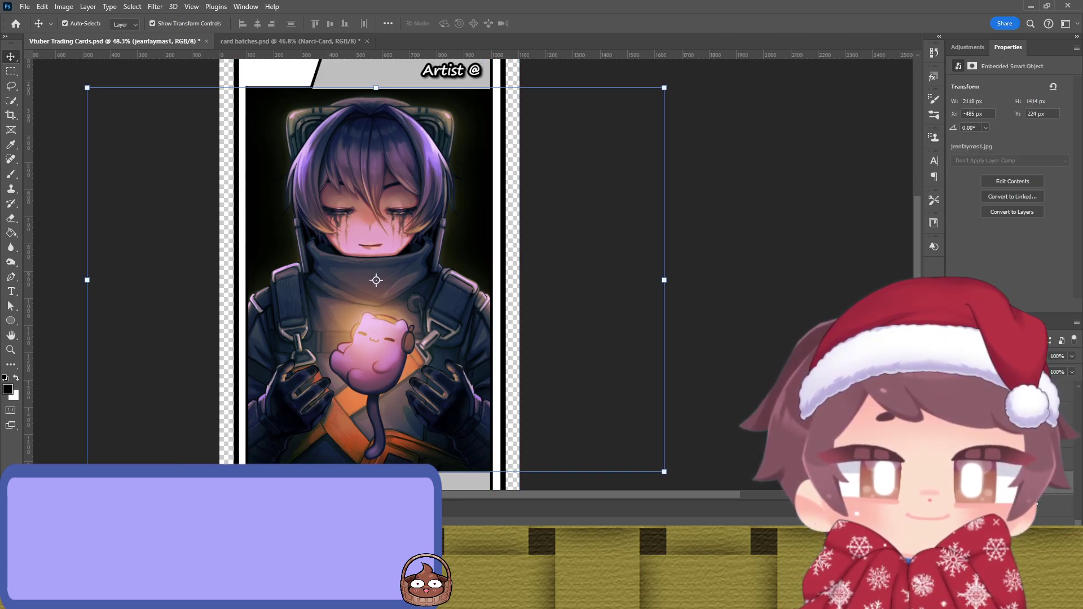
left_click(959, 423, "shift")
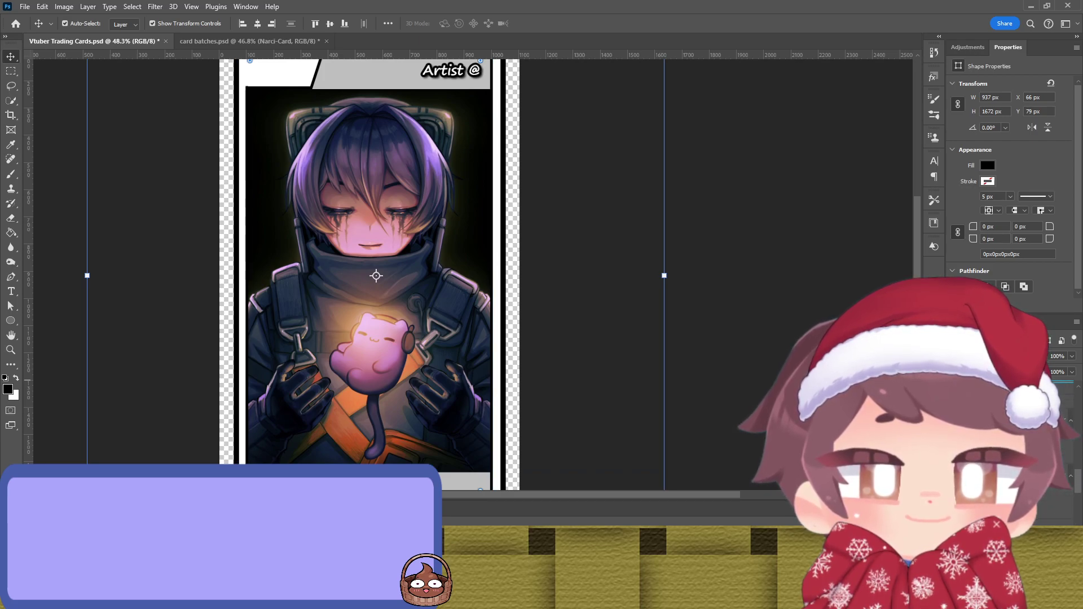
key("ctrl+comma")
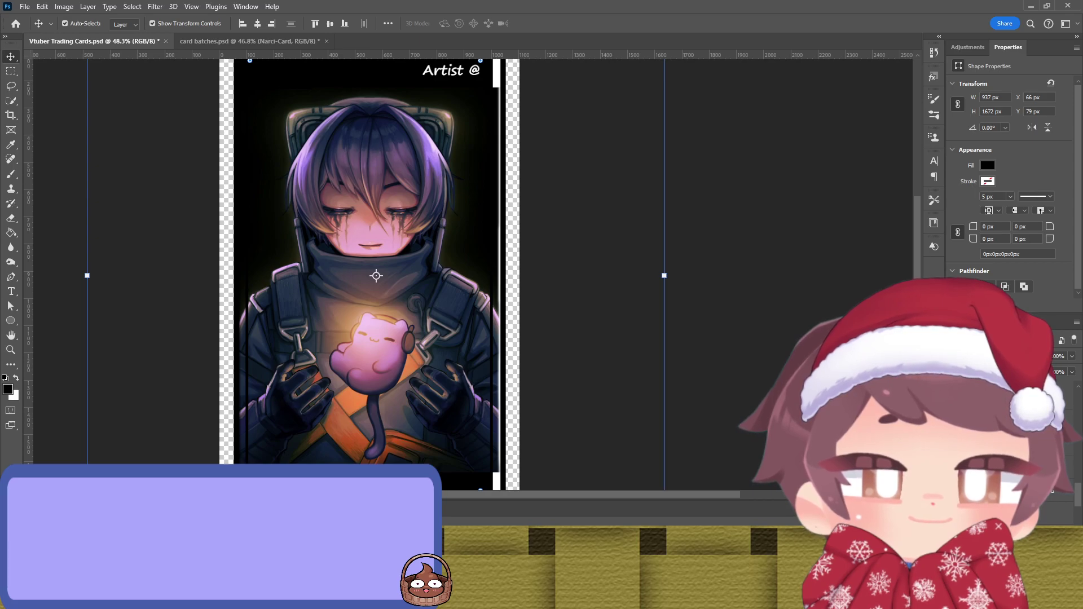
key("ctrl+comma")
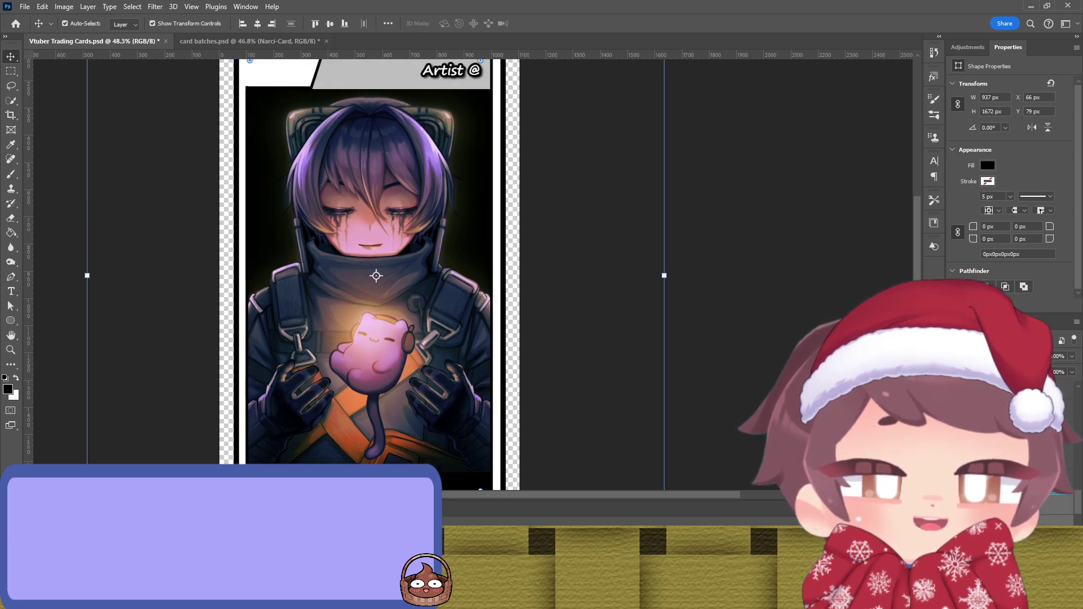
Step: Paste the jeanfaymas logo above the Vtuber Block layer as the Jets Logo
left_click(464, 481)
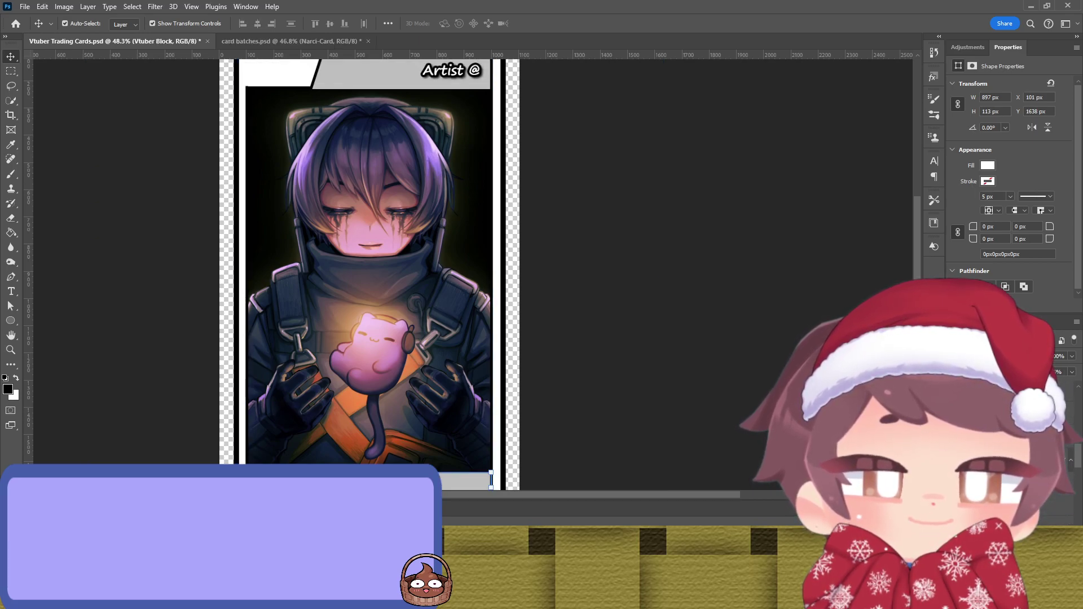
key("ctrl+z")
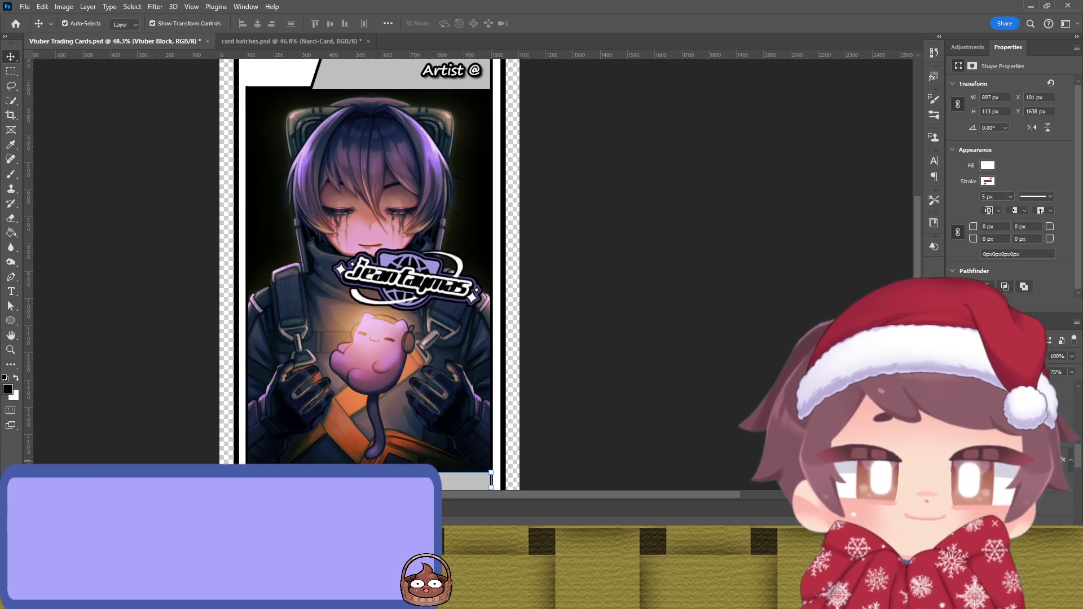
key("ctrl+shift+z")
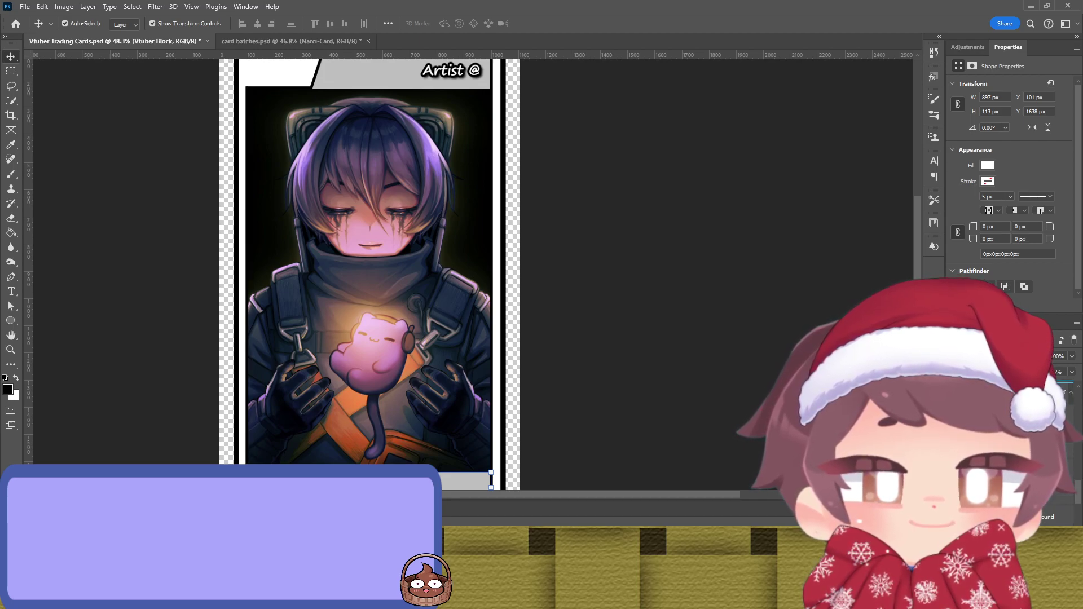
key("ctrl+v")
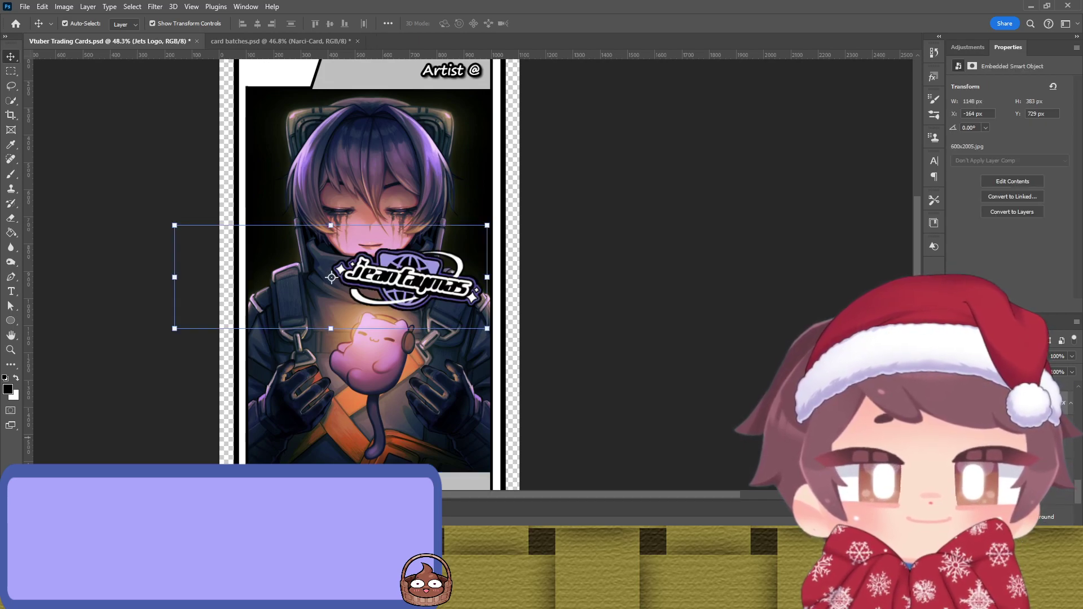
Step: Scale the jeanfaymas logo to 456 × 152 px and move it into the card's top-left corner
left_click_drag(454, 277, 299, 168)
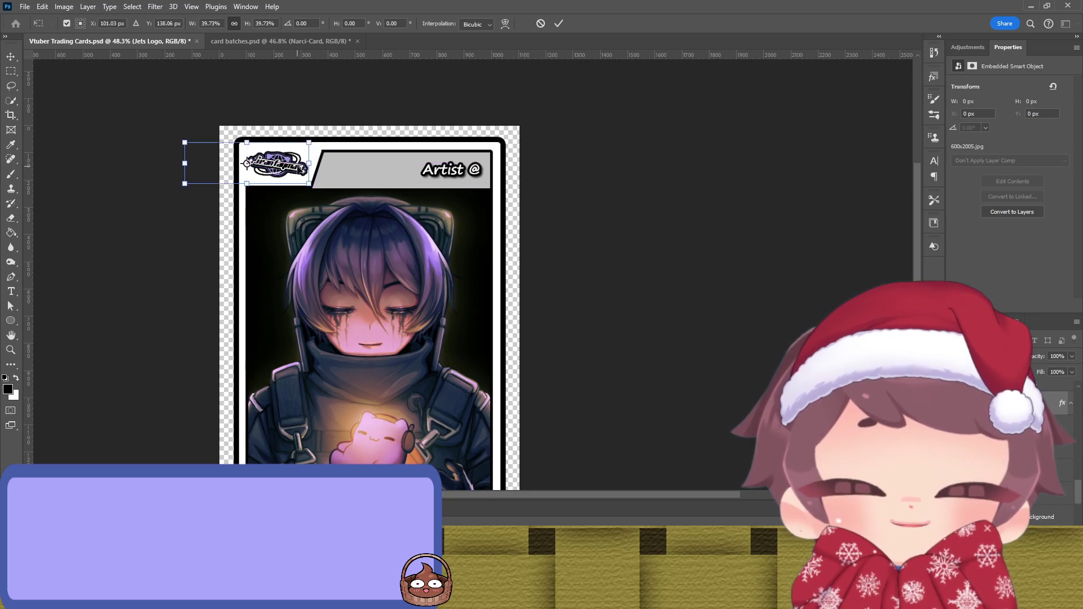
key("Return")
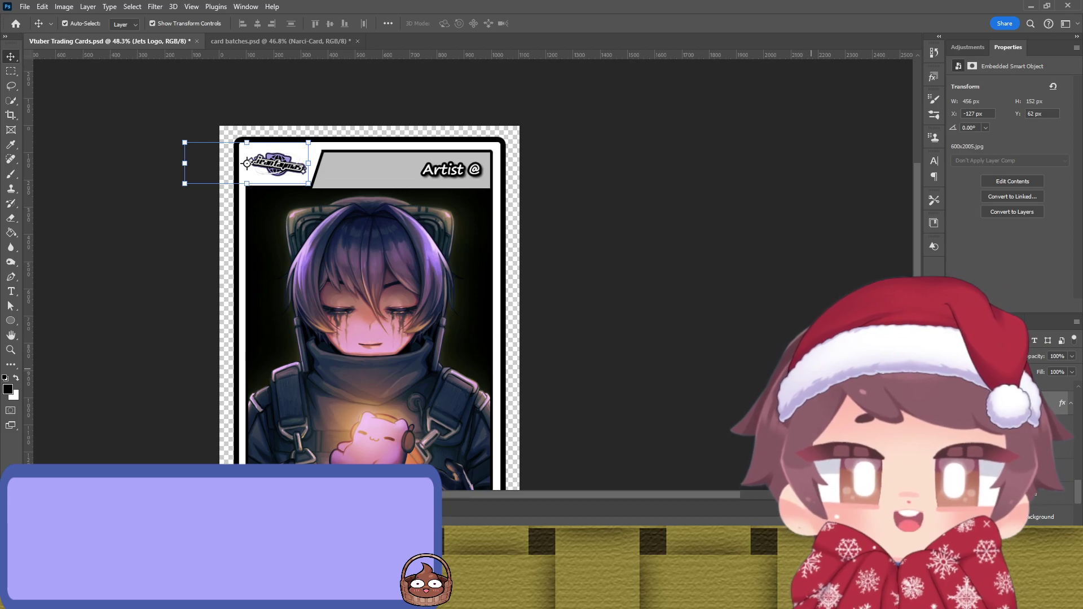
left_click(677, 288)
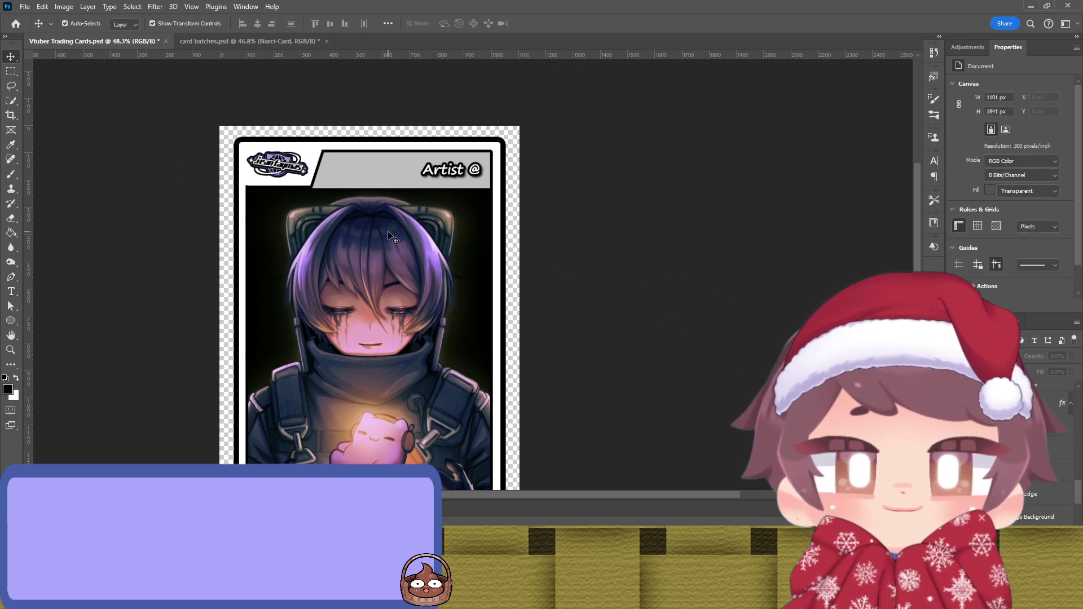
key("ctrl+z")
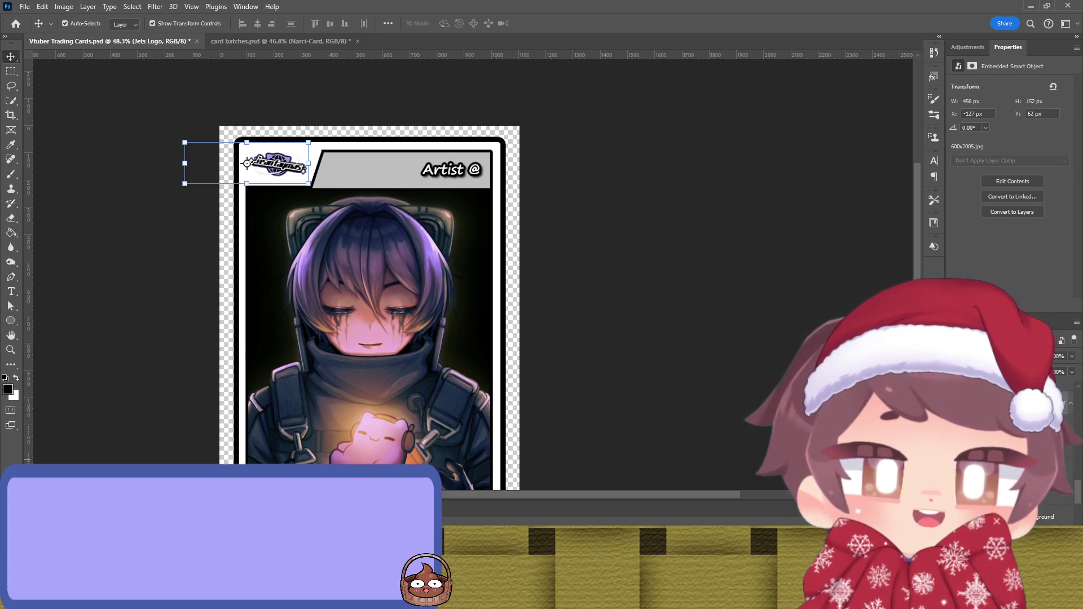
Step: Give the logo layer a dark Stroke outline style
double_click(1047, 403)
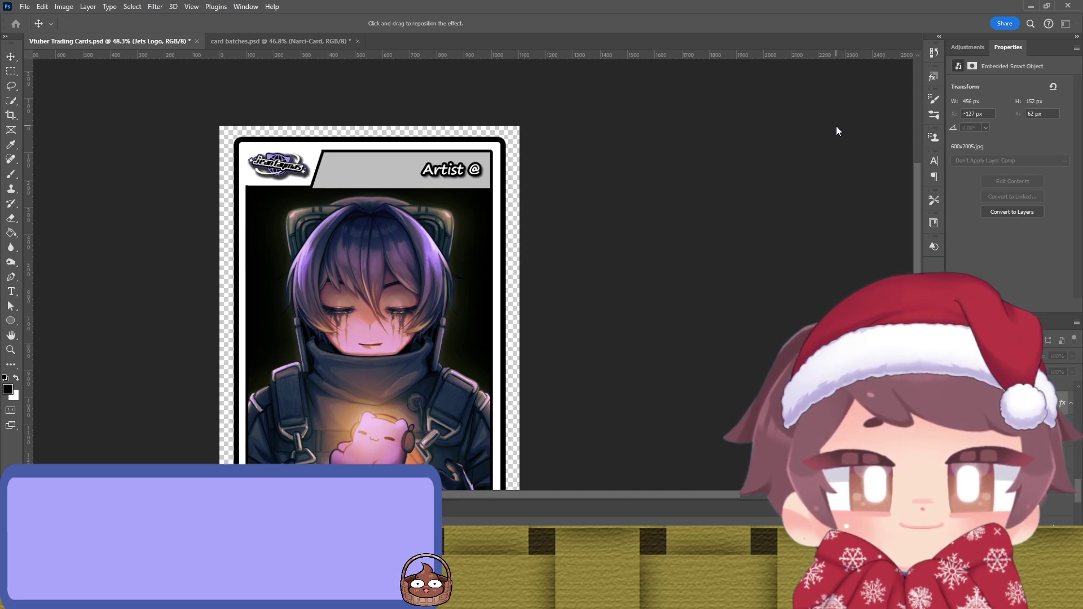
key("Return")
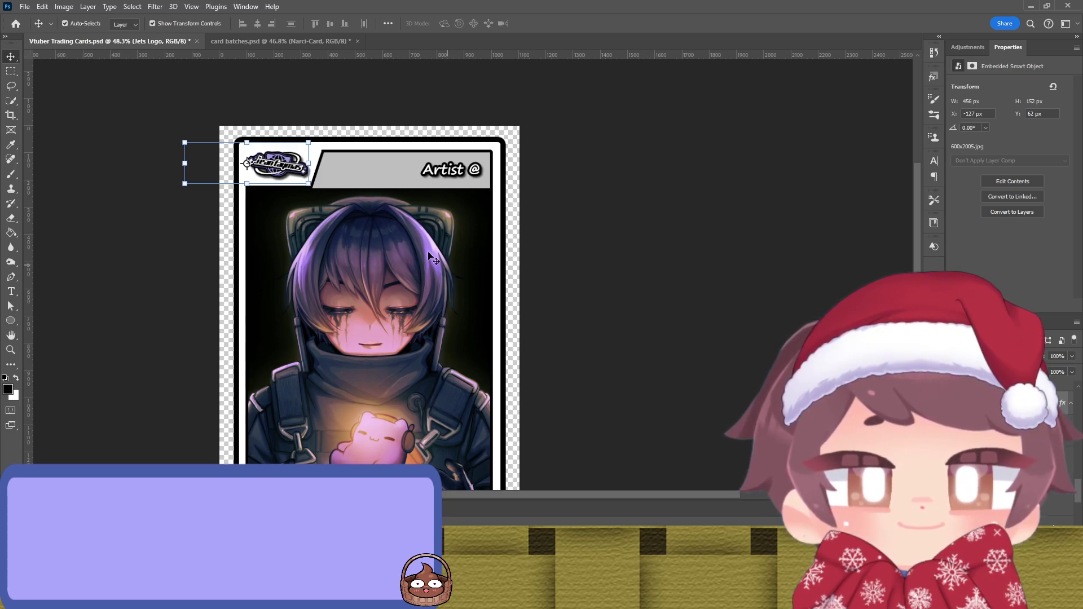
scroll(247, 163, "up", 5)
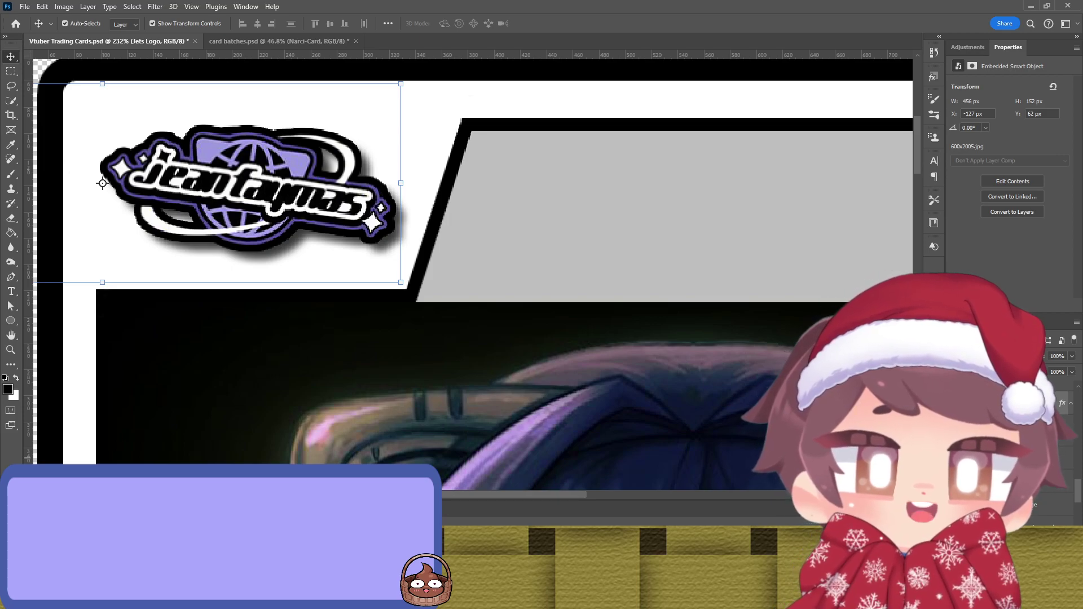
key("ctrl+z")
key("h")
key("ctrl+shift+z")
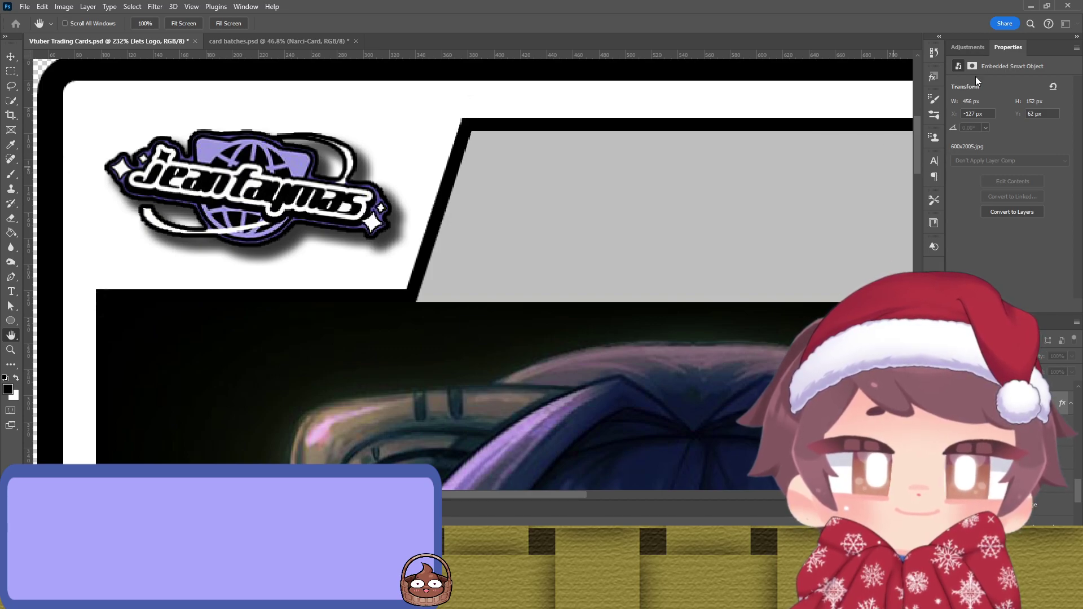
key("v")
scroll(559, 246, "down", 5)
scroll(550, 248, "down", 3)
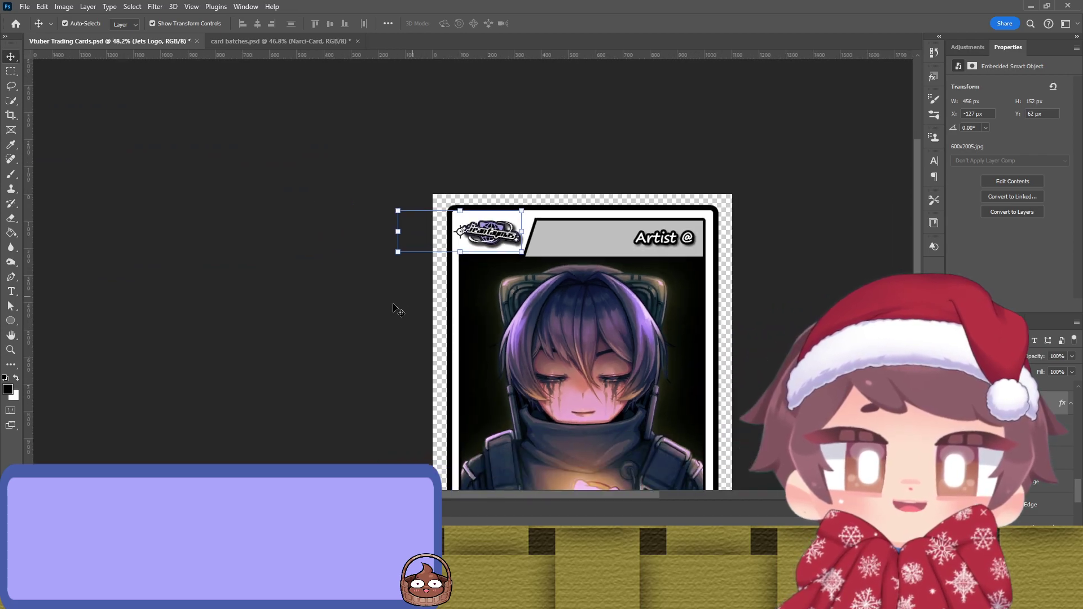
left_click(390, 309)
scroll(395, 307, "up", 4)
scroll(395, 308, "down", 2)
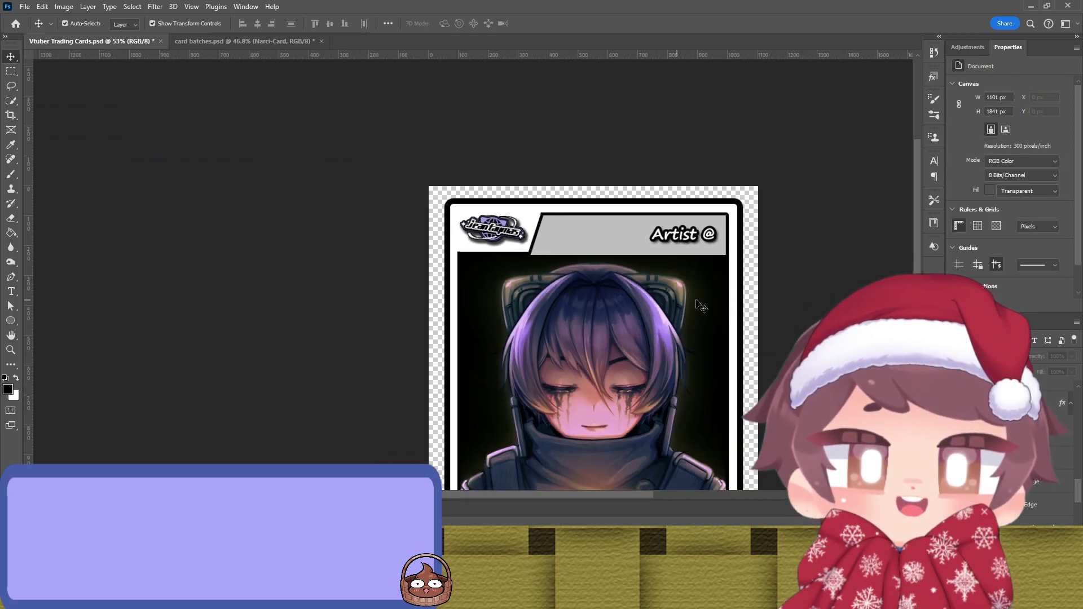
scroll(507, 220, "up", 4)
left_click(369, 176)
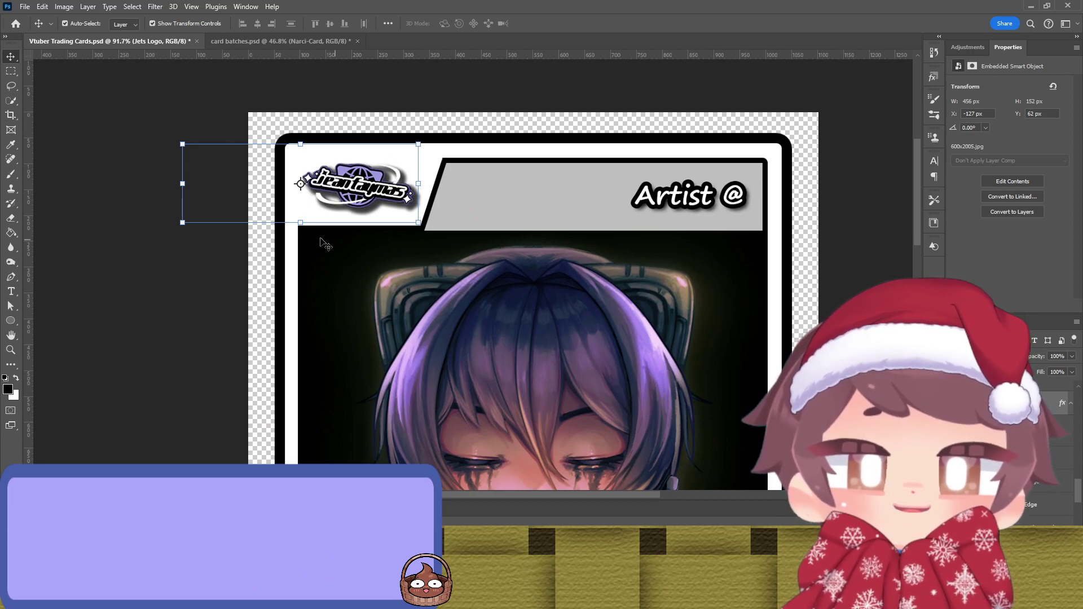
scroll(329, 241, "down", 3)
left_click(175, 265)
scroll(178, 265, "down", 2)
scroll(174, 265, "down", 1)
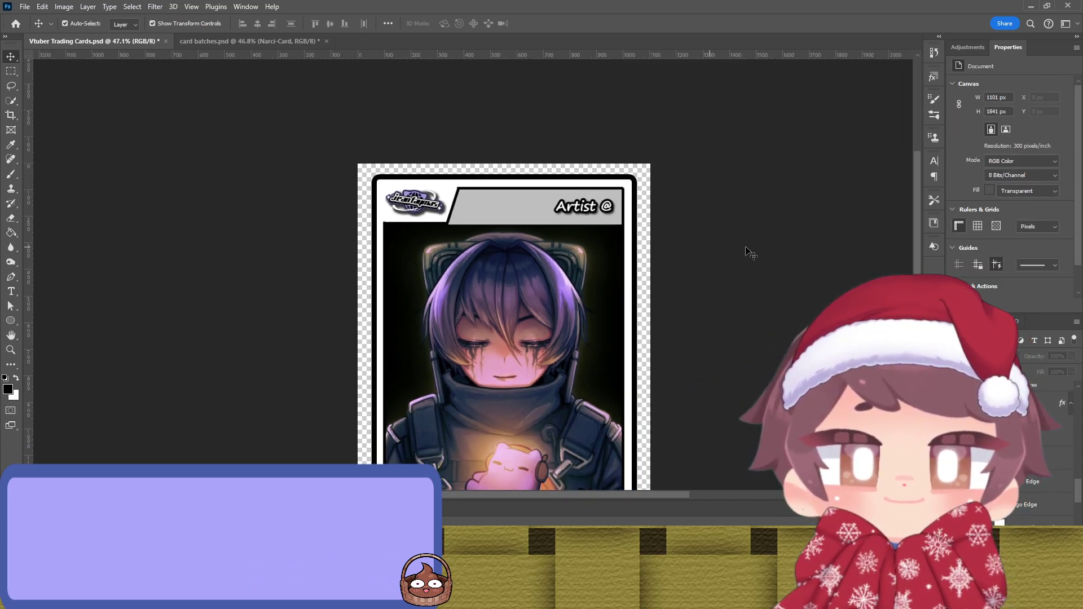
scroll(790, 242, "down", 2)
scroll(756, 242, "up", 2)
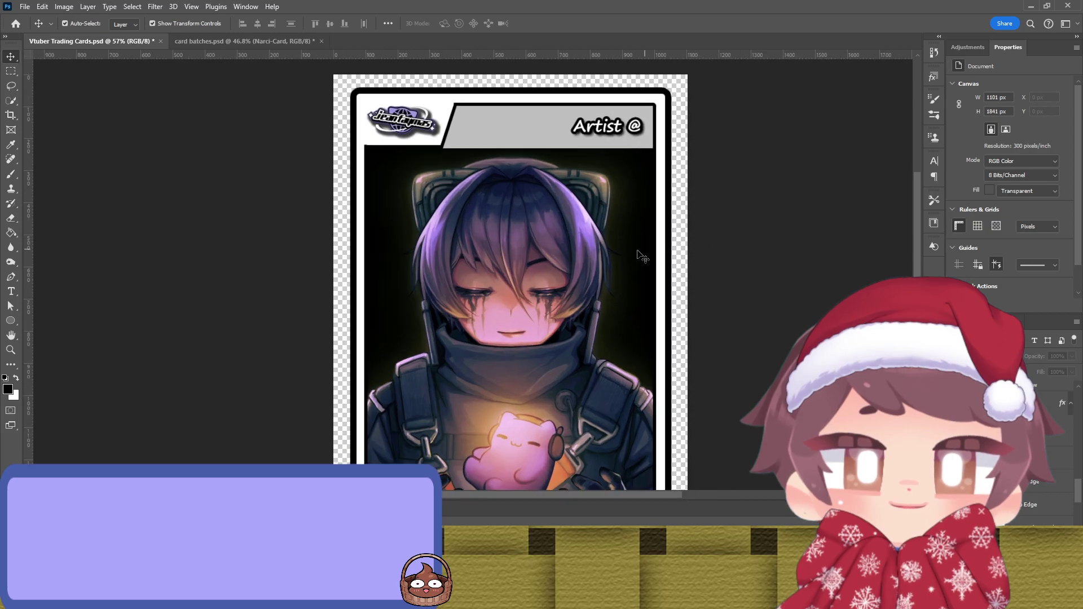
left_click(651, 242)
scroll(696, 215, "down", 1)
scroll(696, 214, "up", 1)
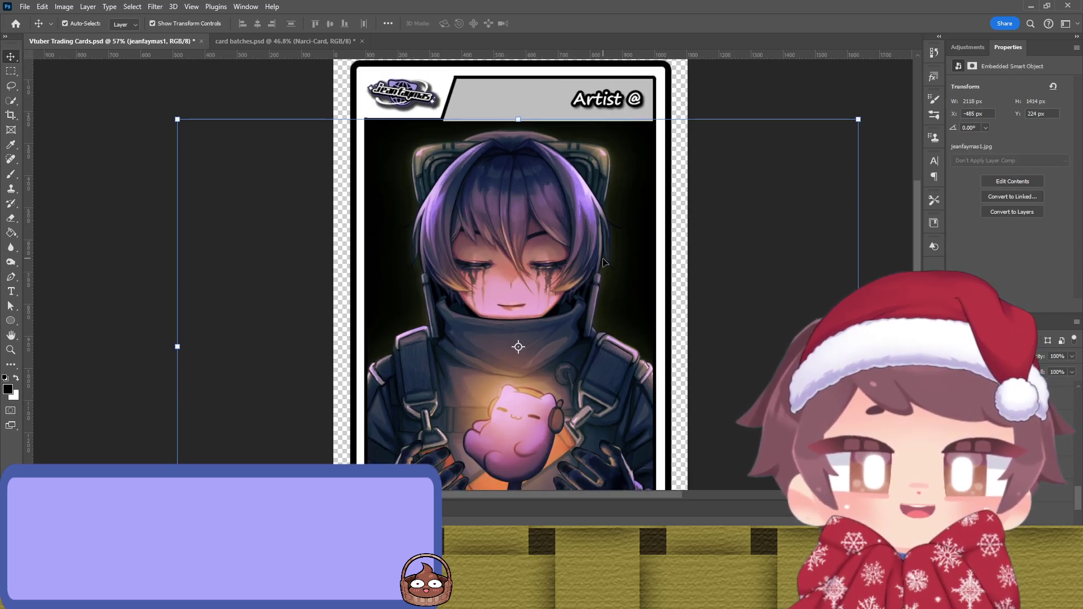
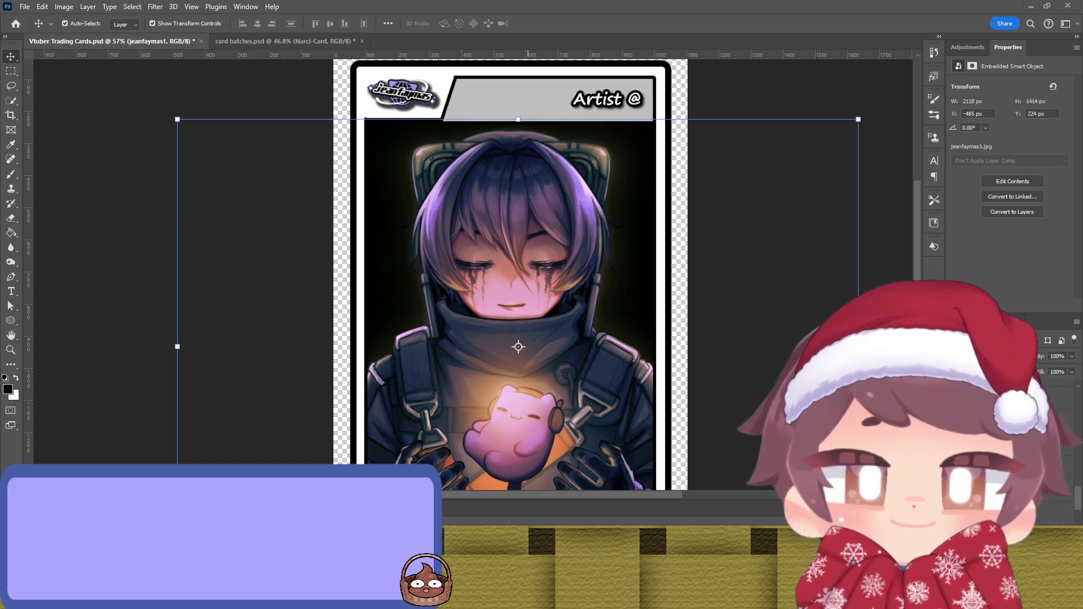
Step: Place the stream schedule image across the card's upper middle, scaled down, and commit it
left_click_drag(1082, 245, 653, 245)
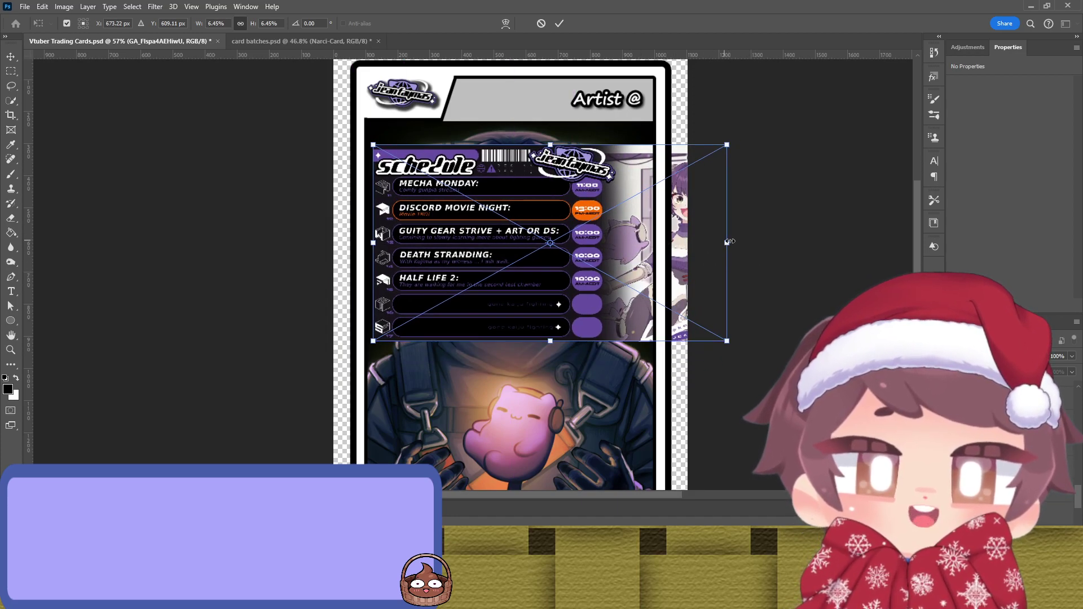
left_click_drag(731, 243, 609, 237)
key("Return")
left_click(726, 214)
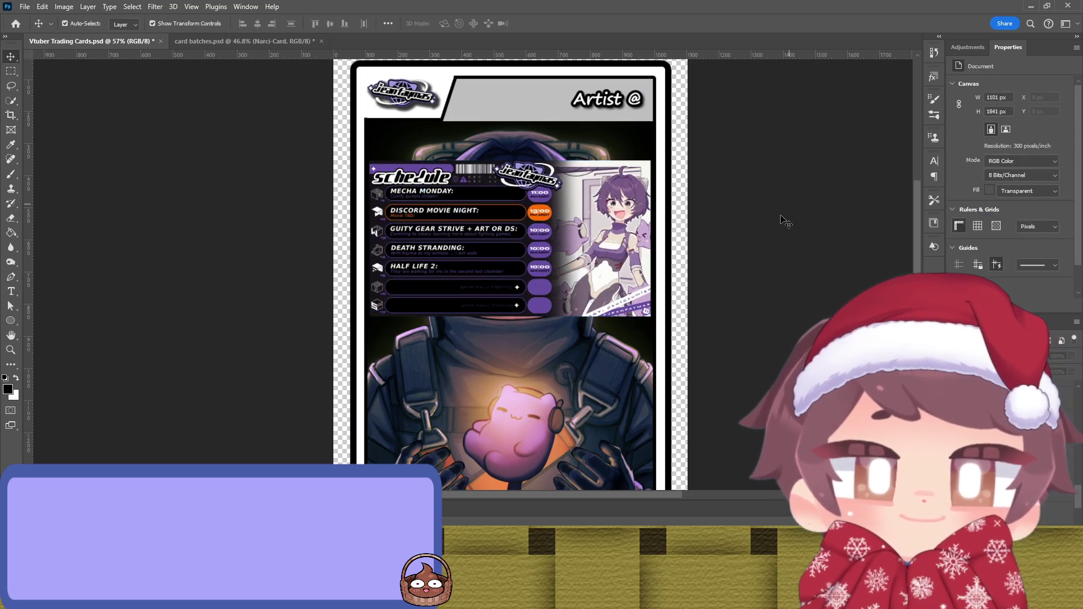
Step: Recolour the Outer Edge frame stroke dark navy with the Eyedropper
left_click(671, 204)
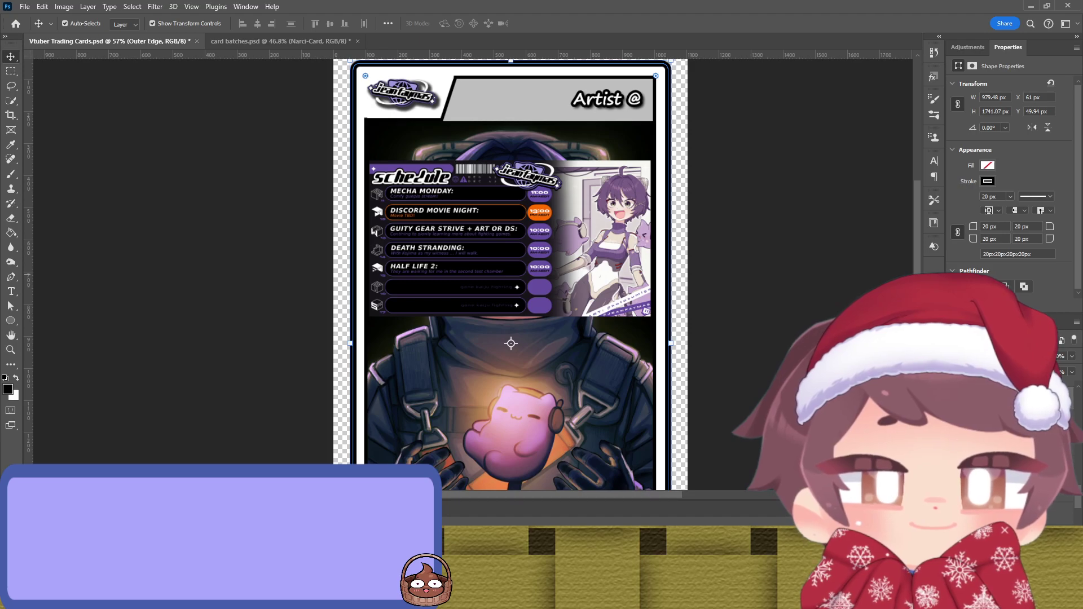
key("i")
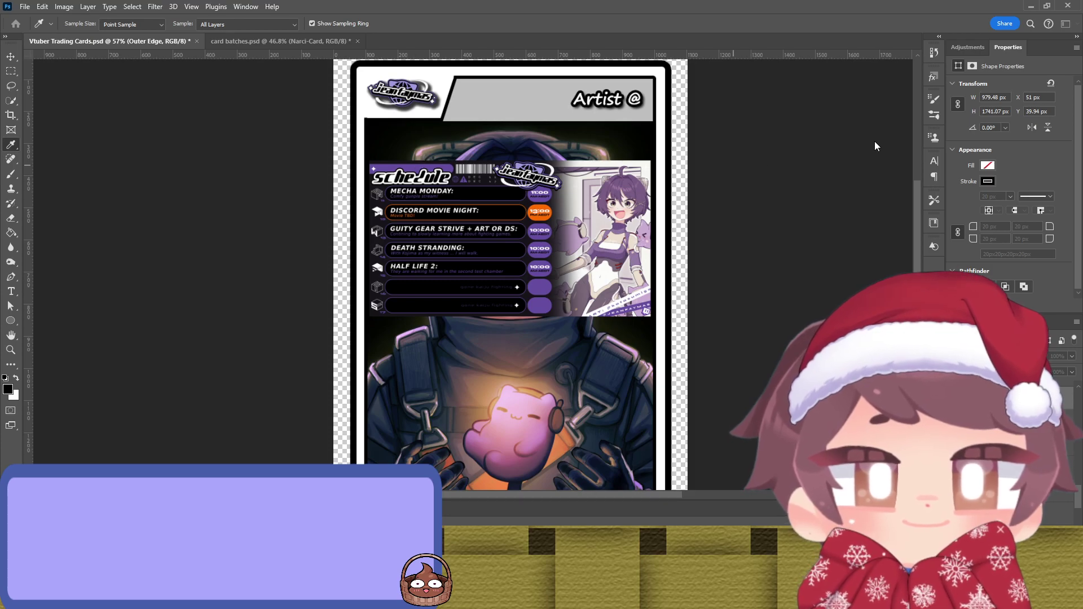
key("v")
left_click(671, 175)
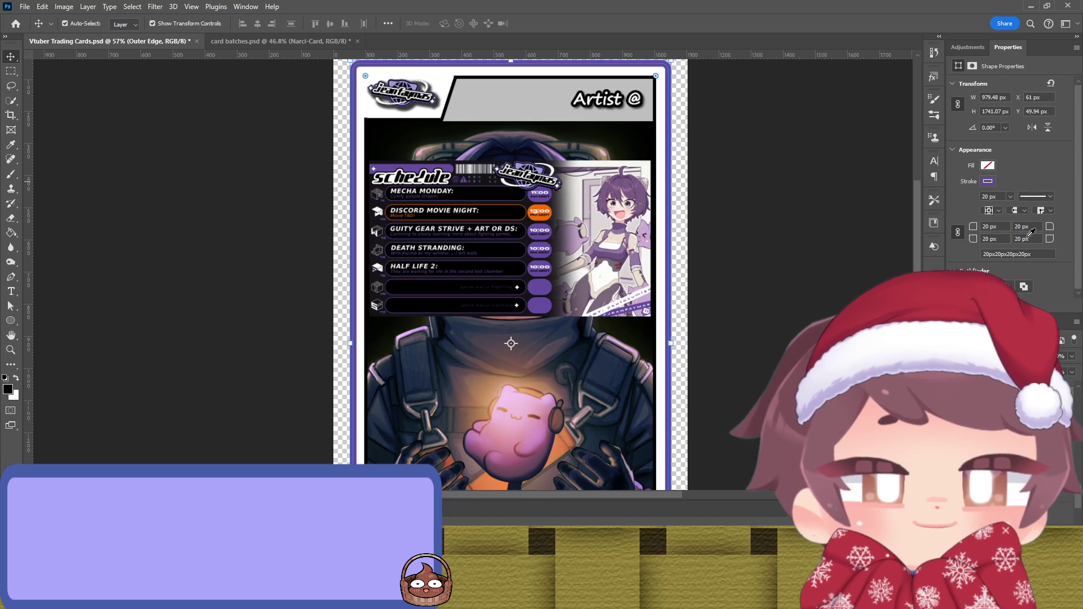
key("i")
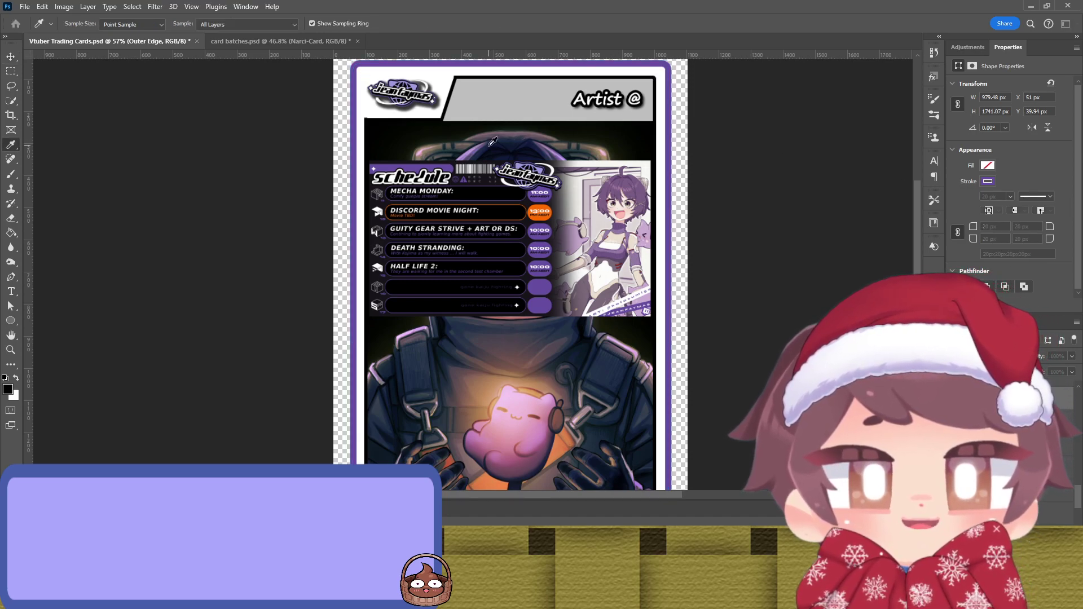
key("v")
key("ctrl+z")
key("ctrl+z")
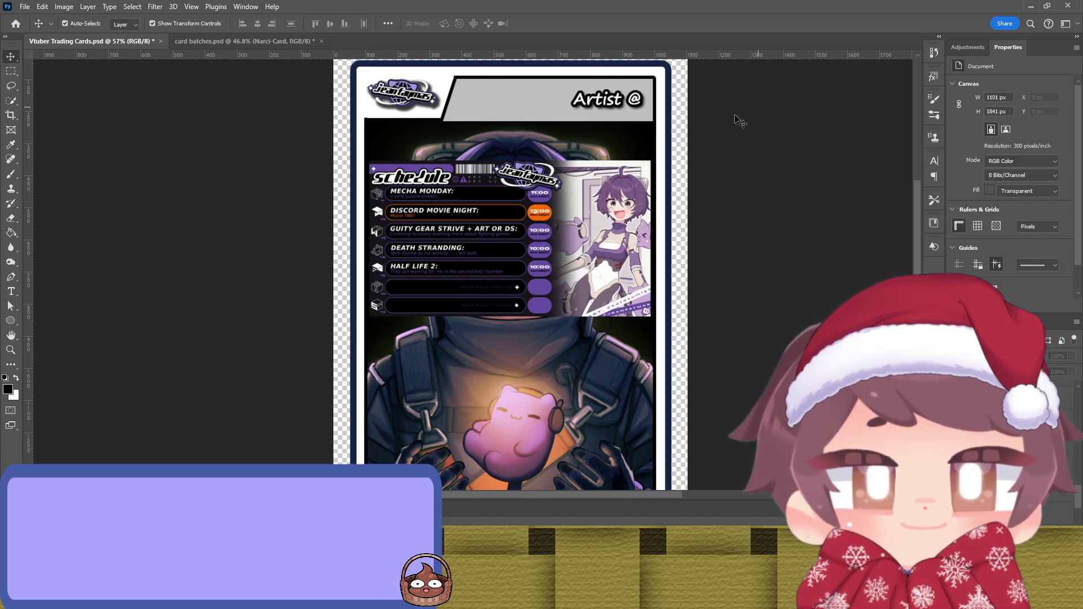
Step: Recolour the Central Edge frame band purple
left_click(666, 133)
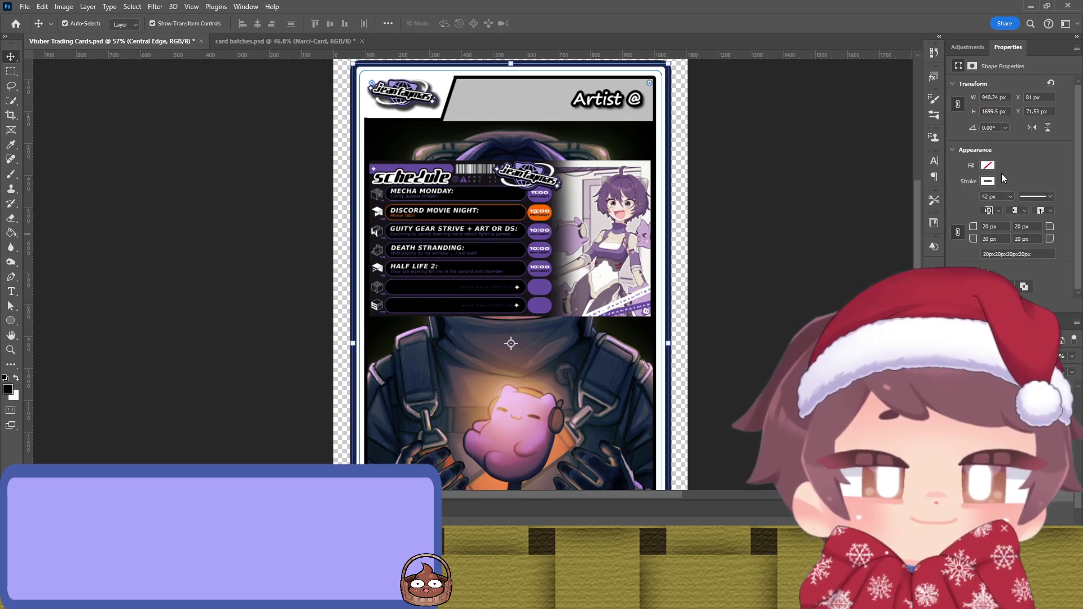
key("i")
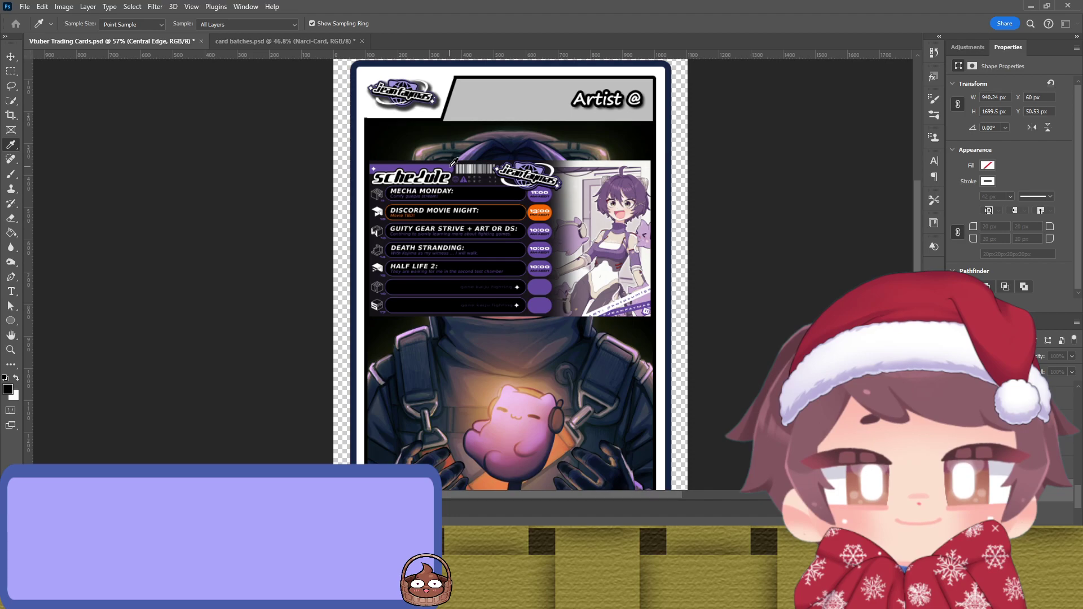
key("v")
key("ctrl+z")
left_click(816, 144)
Step: Give the Inner Edge frame layer a thin orange line colour
left_click(657, 169)
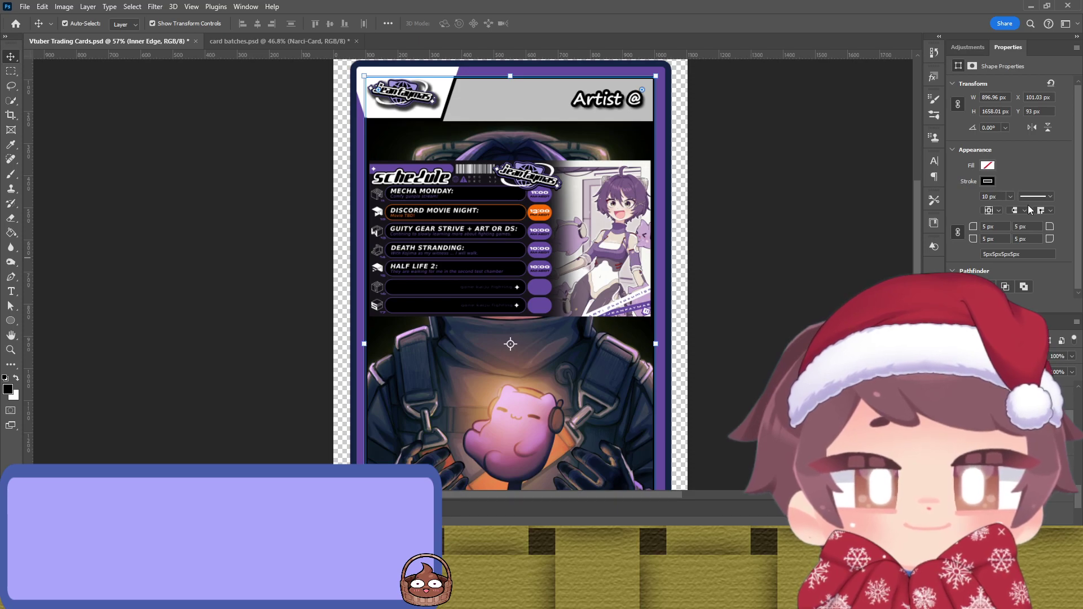
key("i")
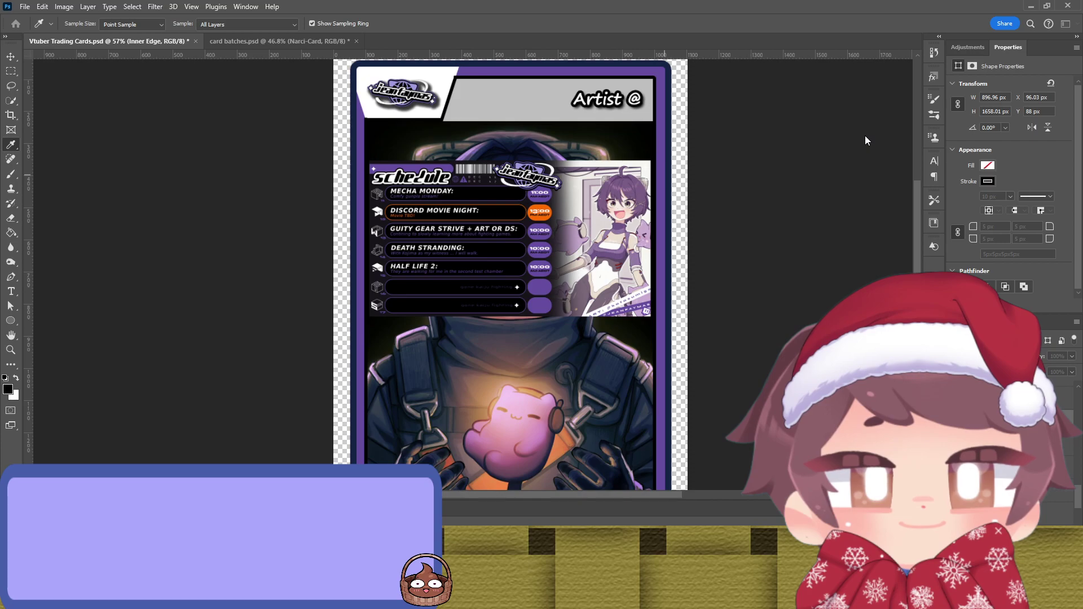
key("v")
left_click(825, 145)
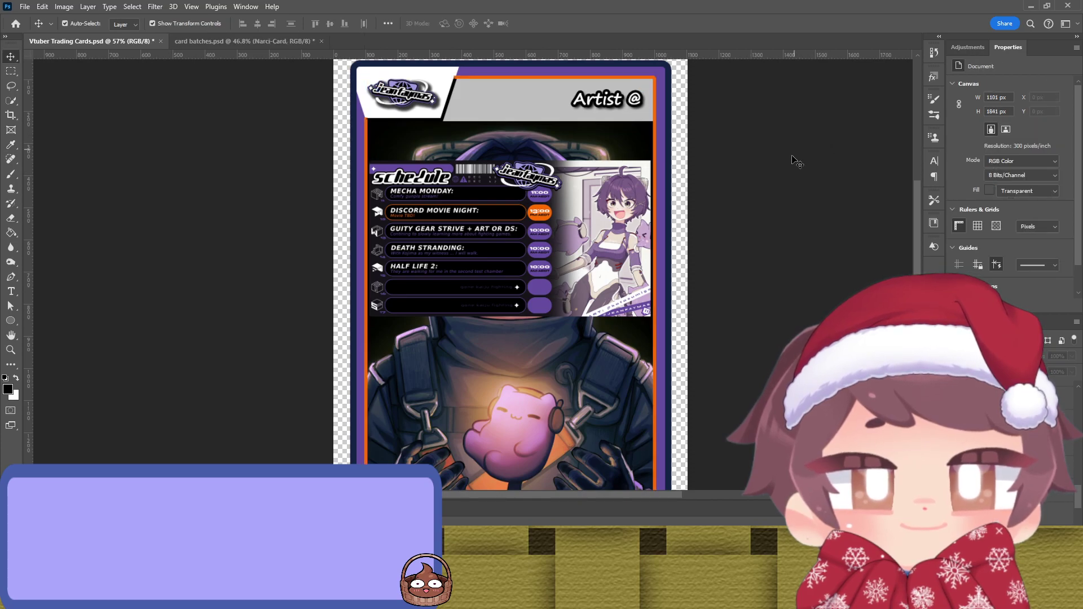
left_click(658, 196)
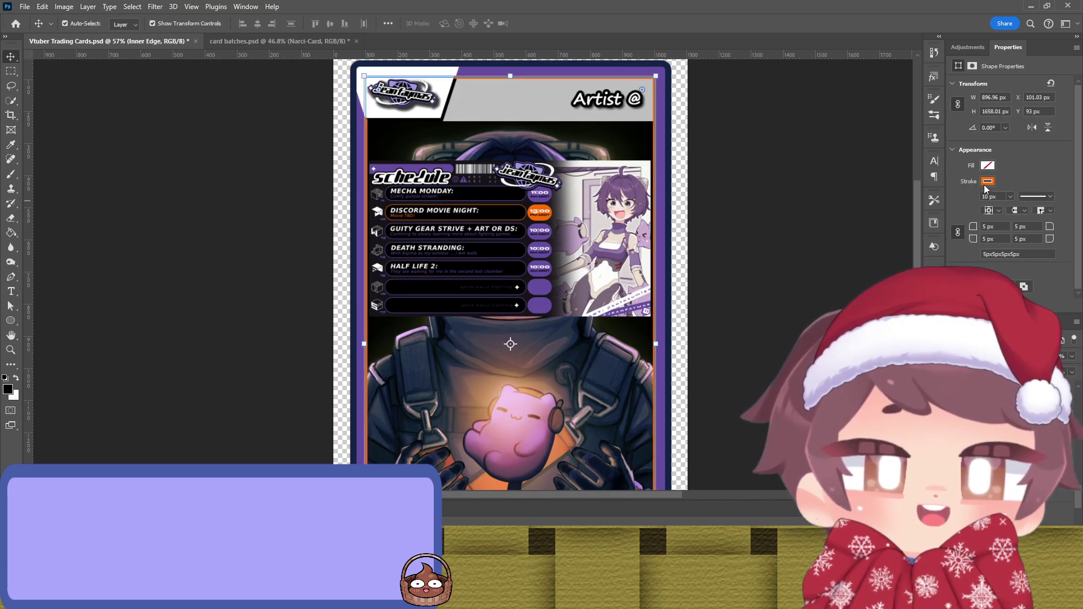
key("i")
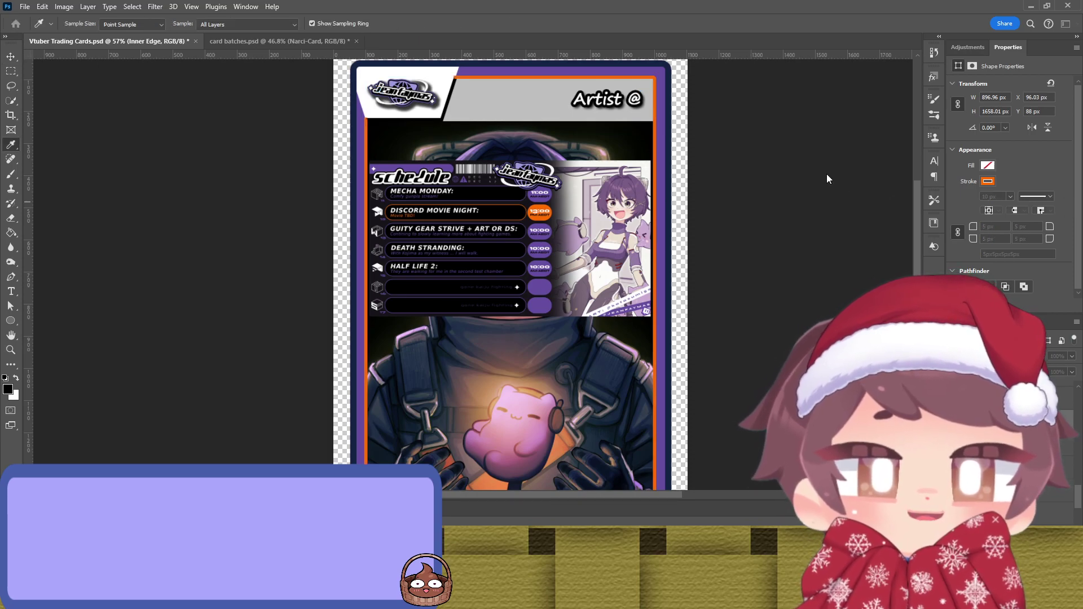
key("v")
left_click(807, 186)
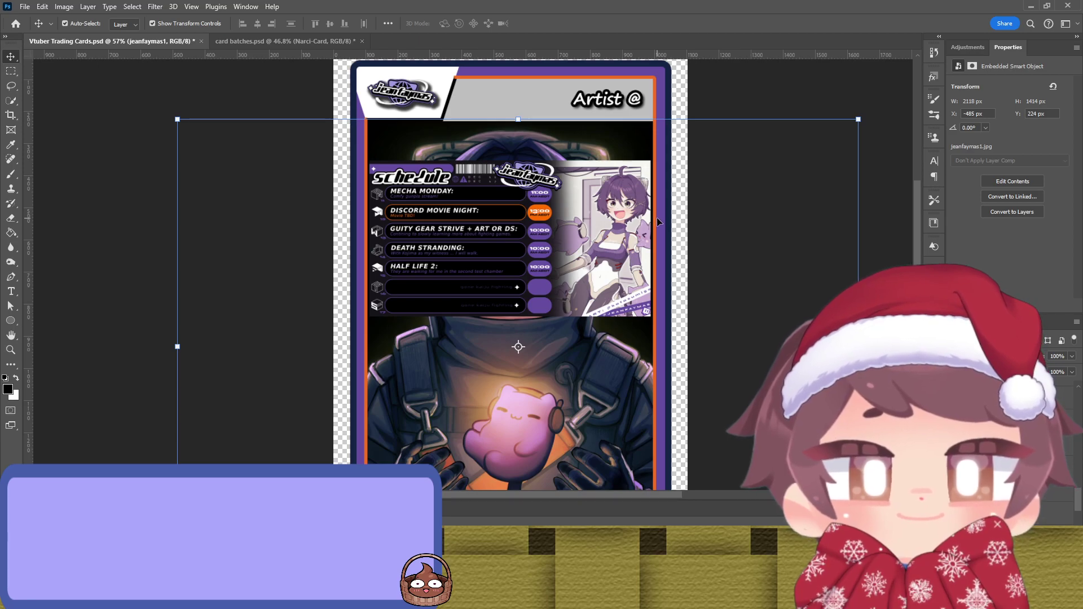
Step: Try the Central Edge frame band in orange
left_click(665, 224)
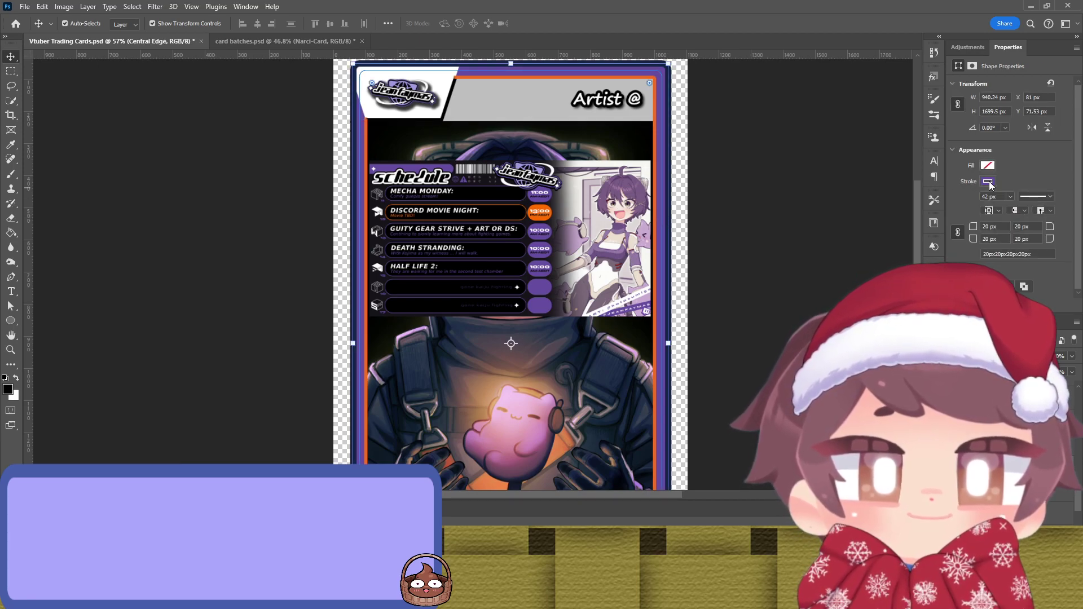
key("Delete")
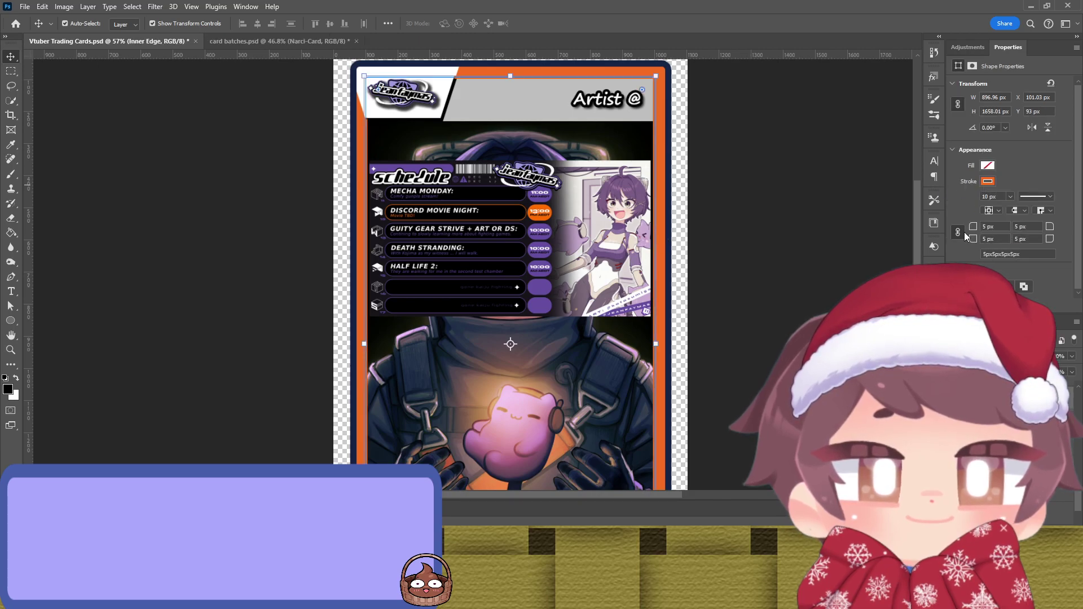
left_click(841, 232)
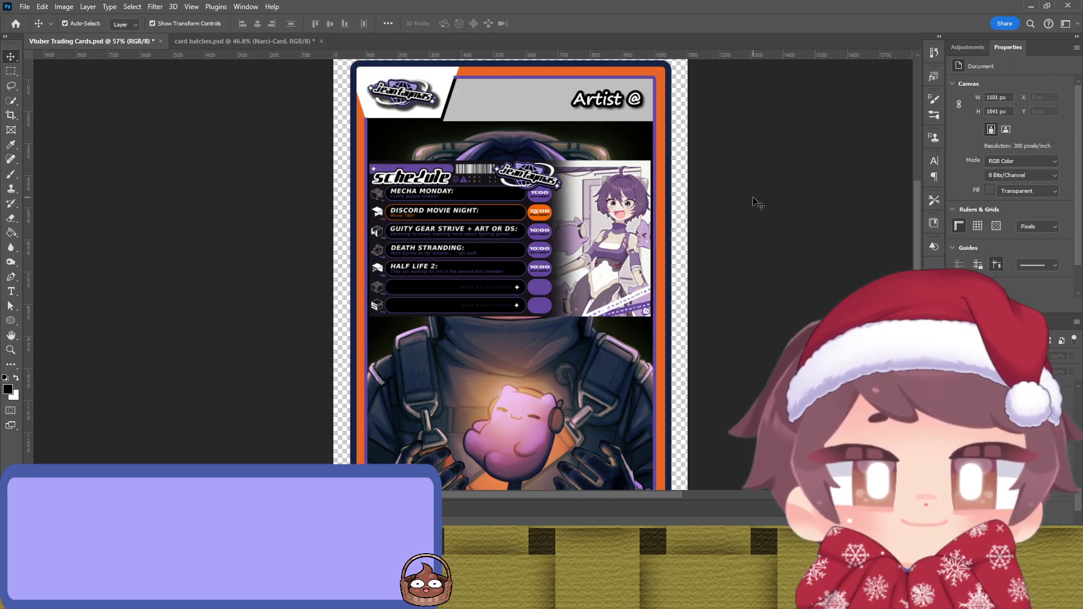
scroll(742, 194, "down", 3)
scroll(740, 192, "up", 2)
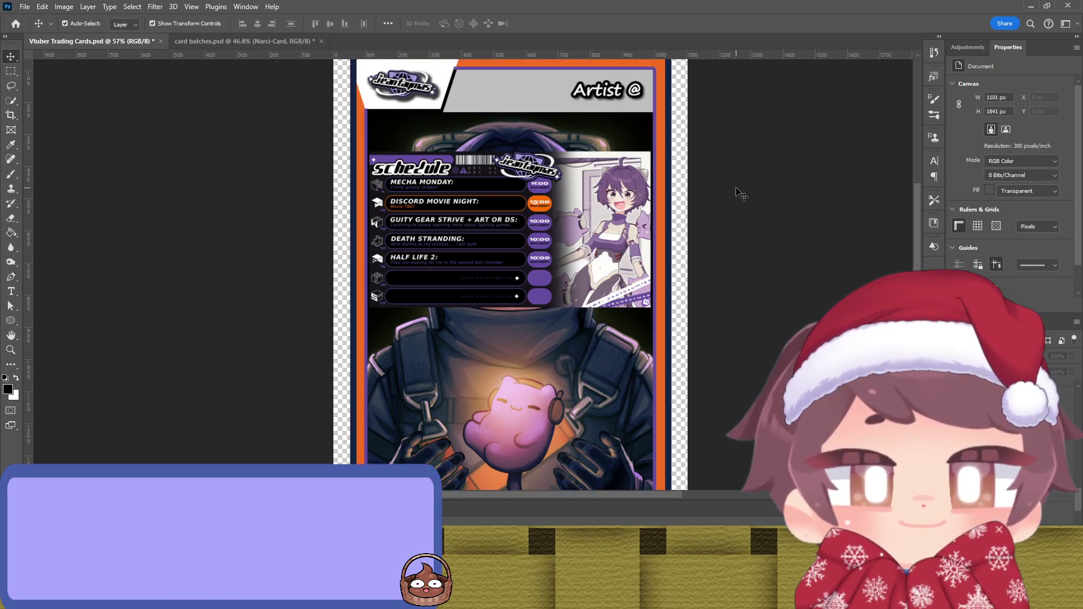
scroll(741, 193, "down", 3)
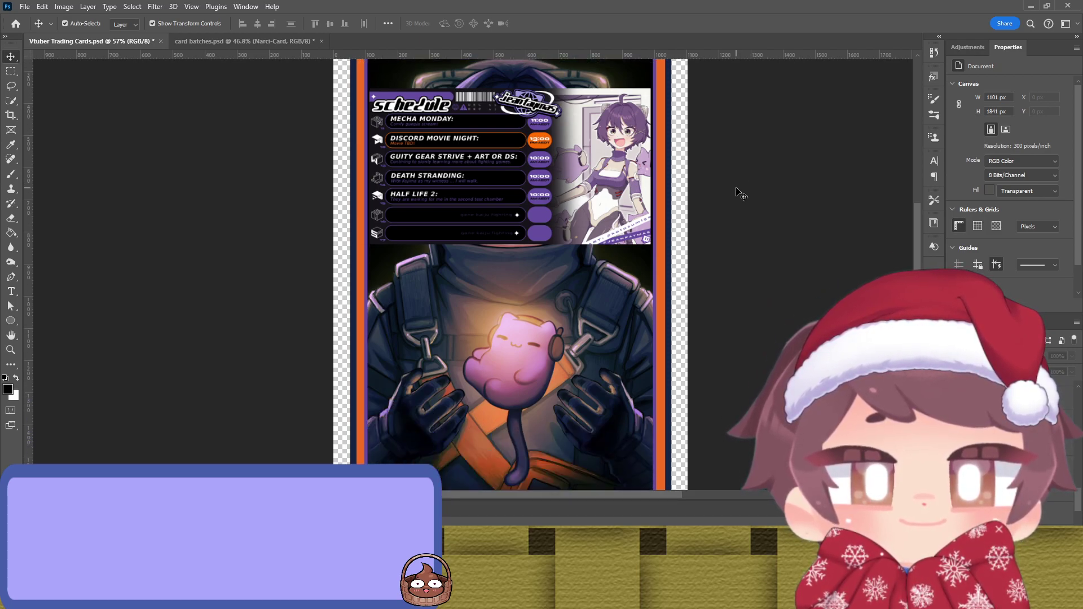
scroll(695, 186, "up", 3)
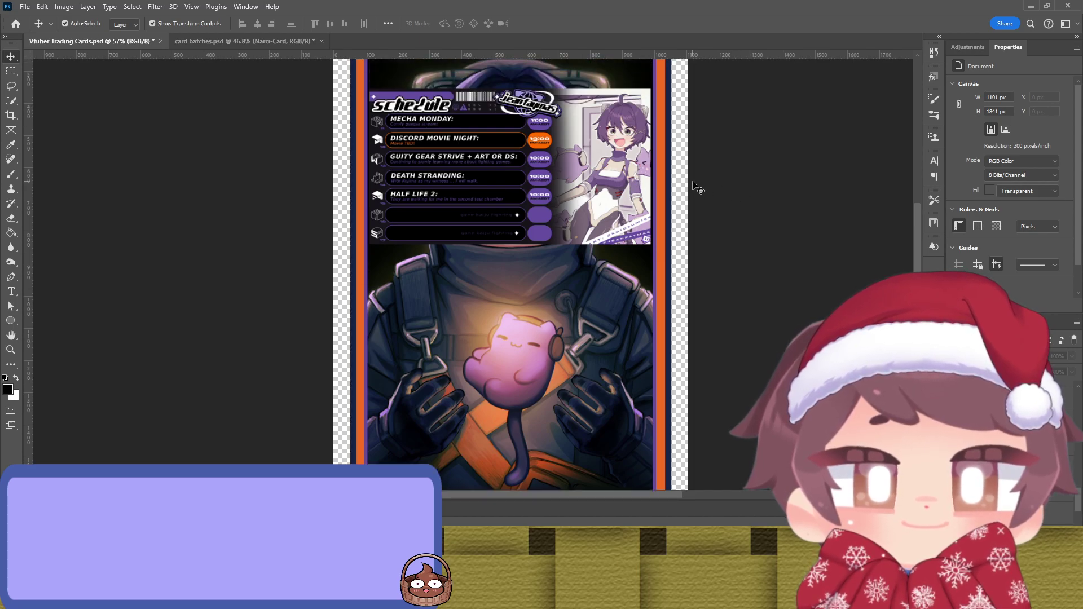
Step: Resample purple with the Eyedropper to make the central band purple again
left_click(661, 195)
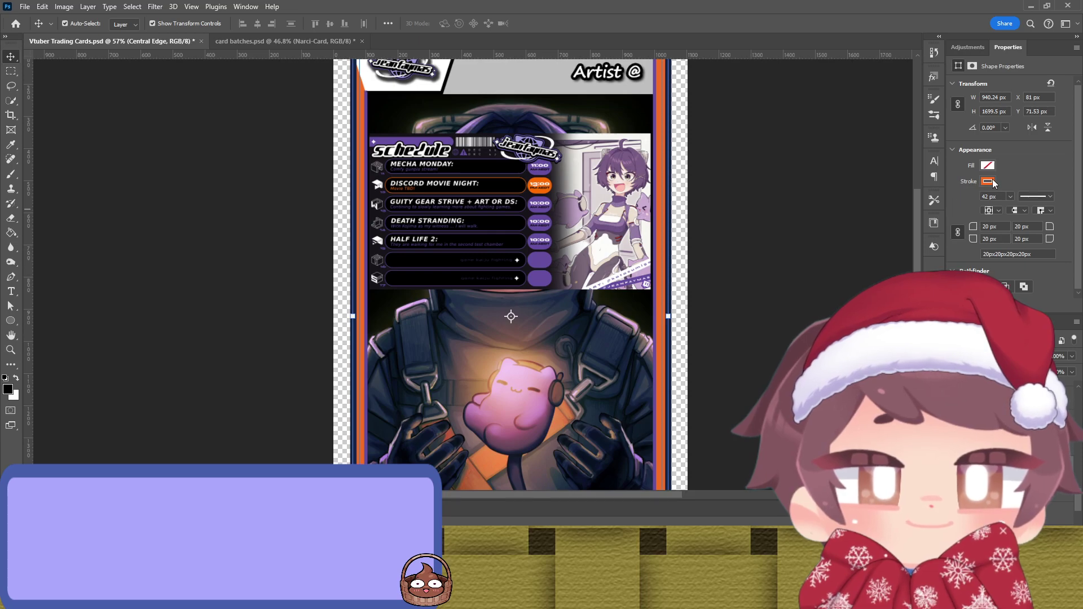
key("i")
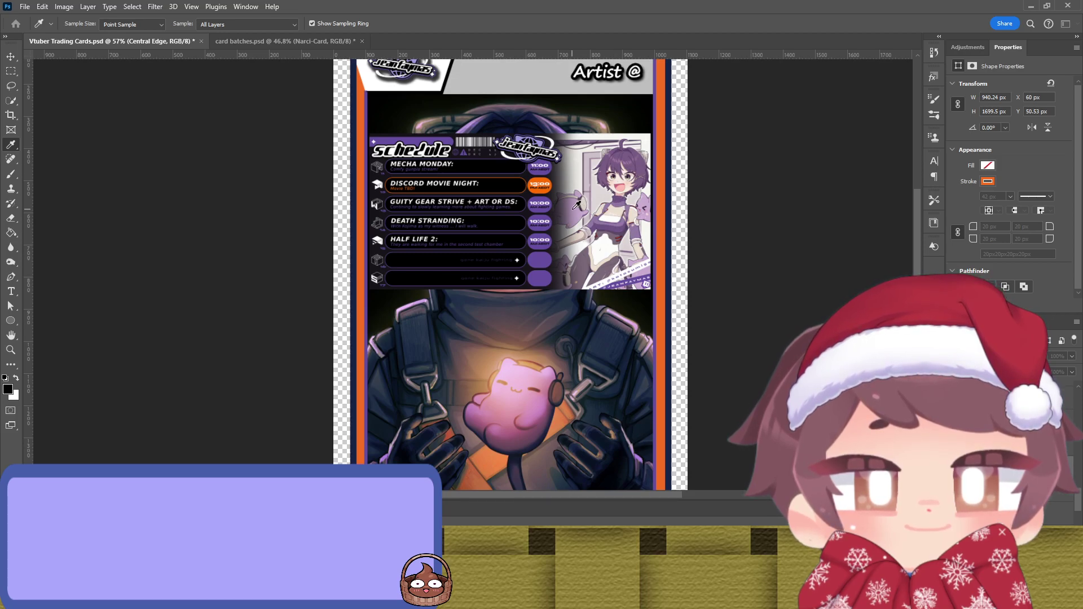
key("v")
left_click(730, 170)
scroll(677, 172, "up", 2)
scroll(611, 247, "down", 3)
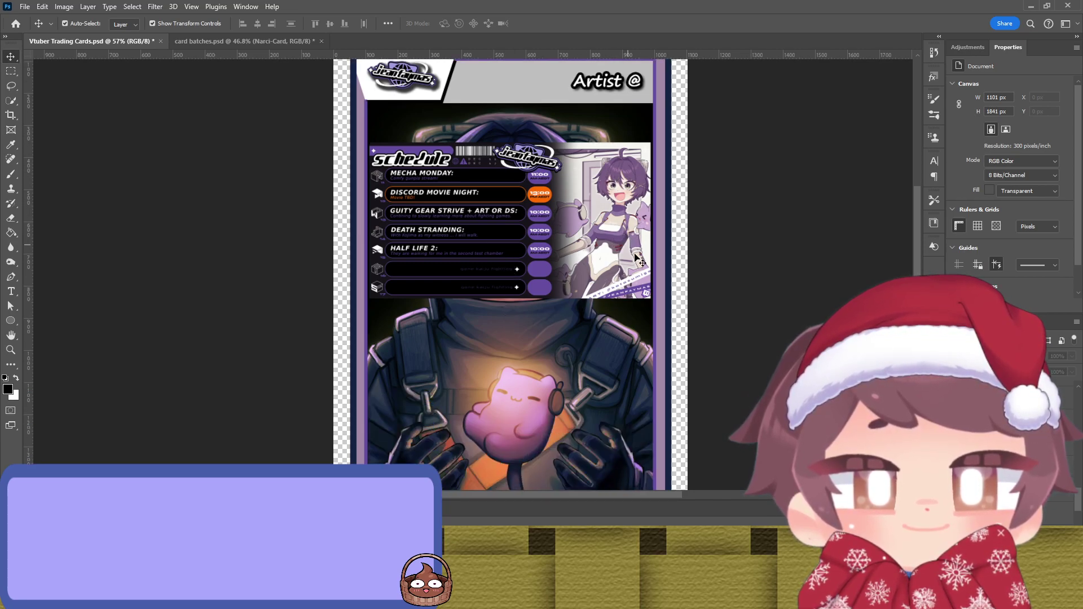
scroll(760, 252, "up", 2)
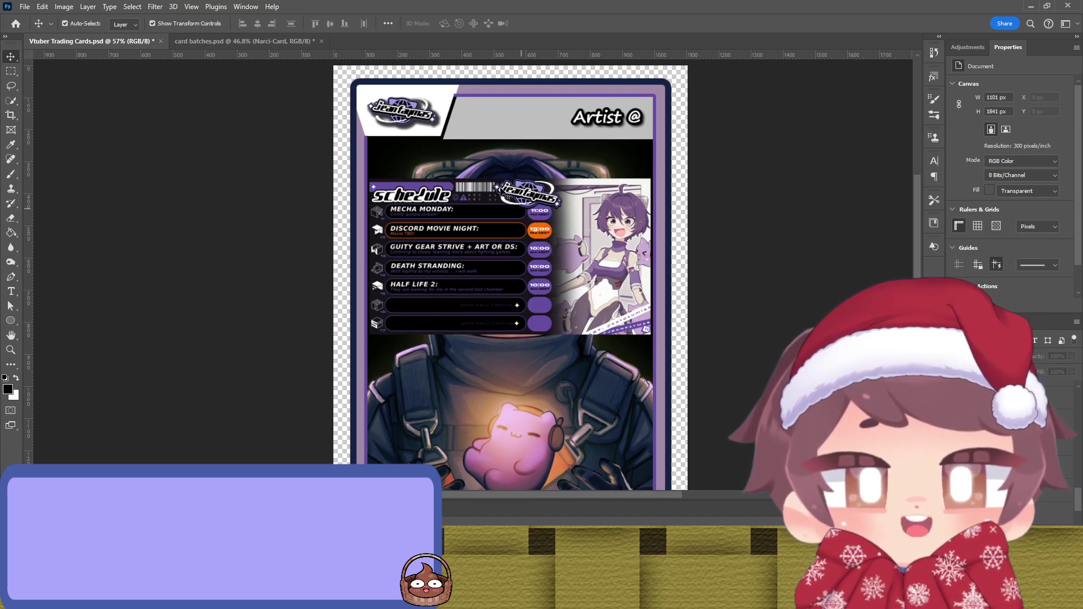
Step: Give the Logo Background a purple fill and nudge the logo slightly right and down
left_click(432, 100)
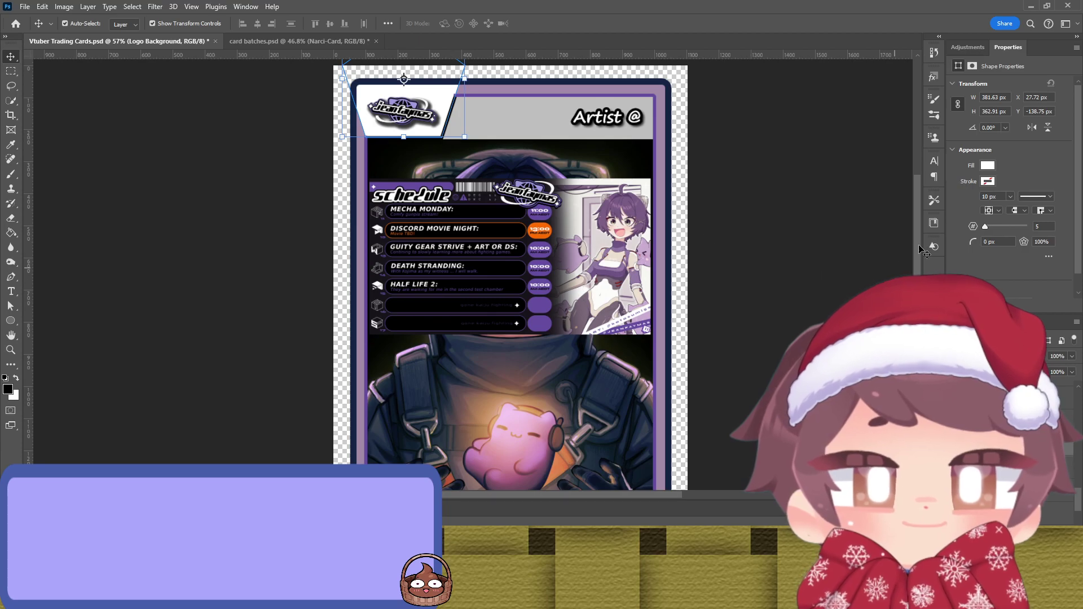
key("i")
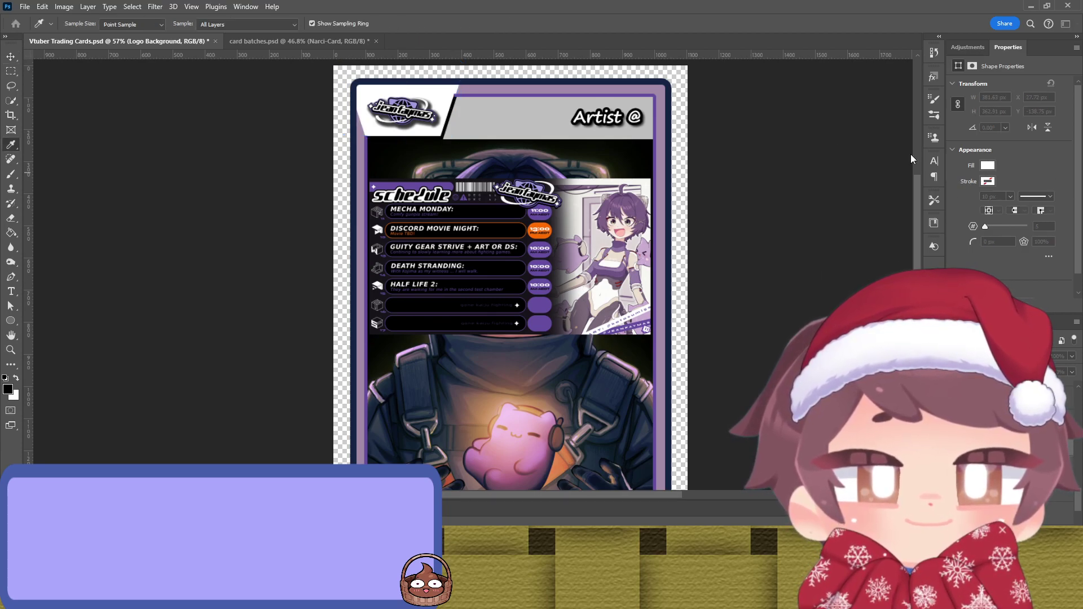
key("v")
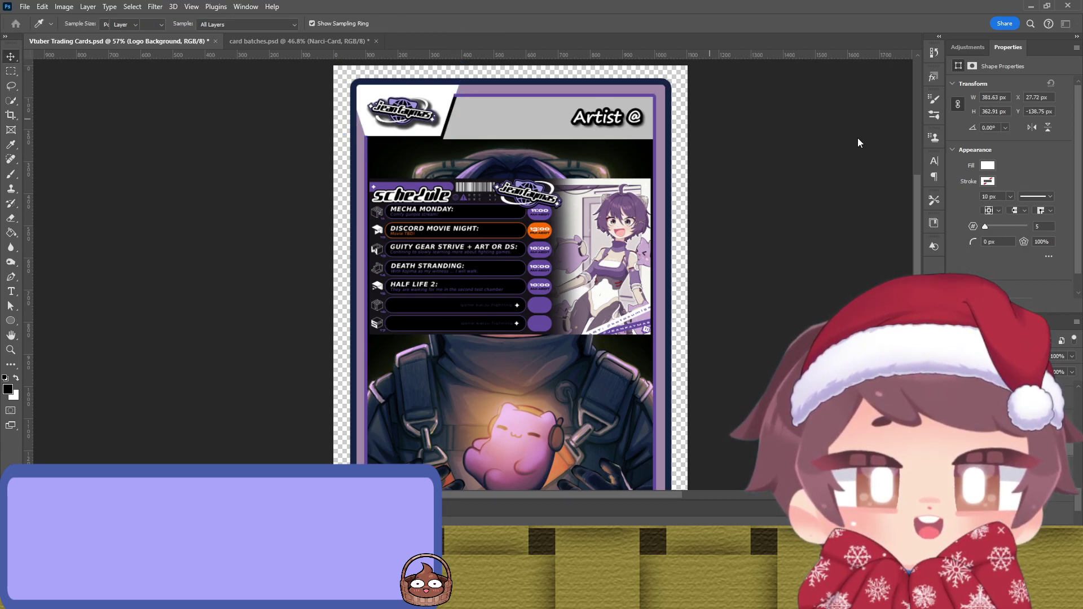
left_click(728, 117)
left_click(457, 118)
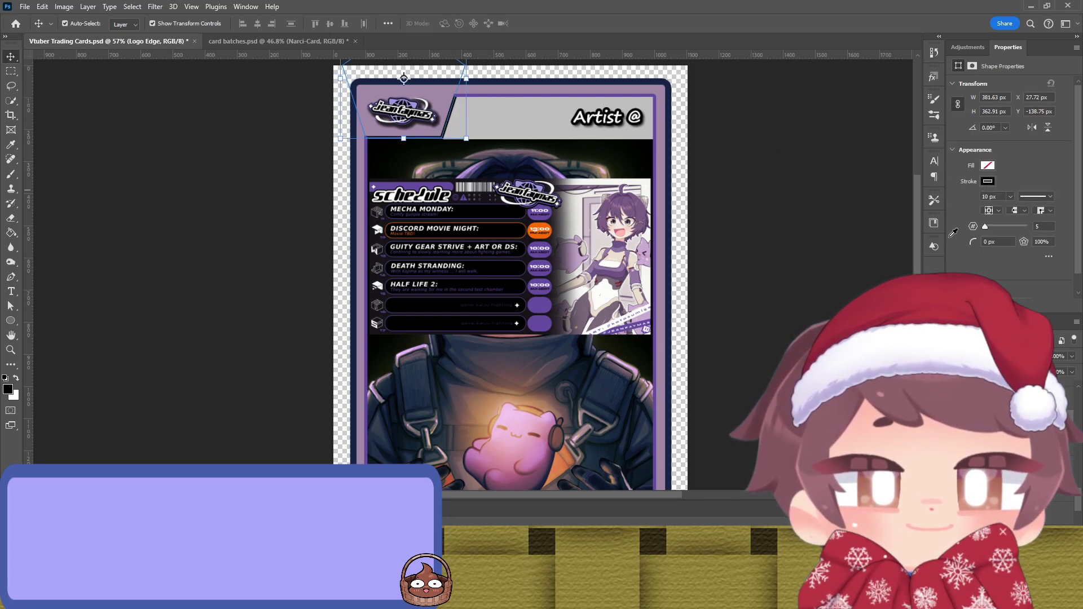
left_click(798, 188)
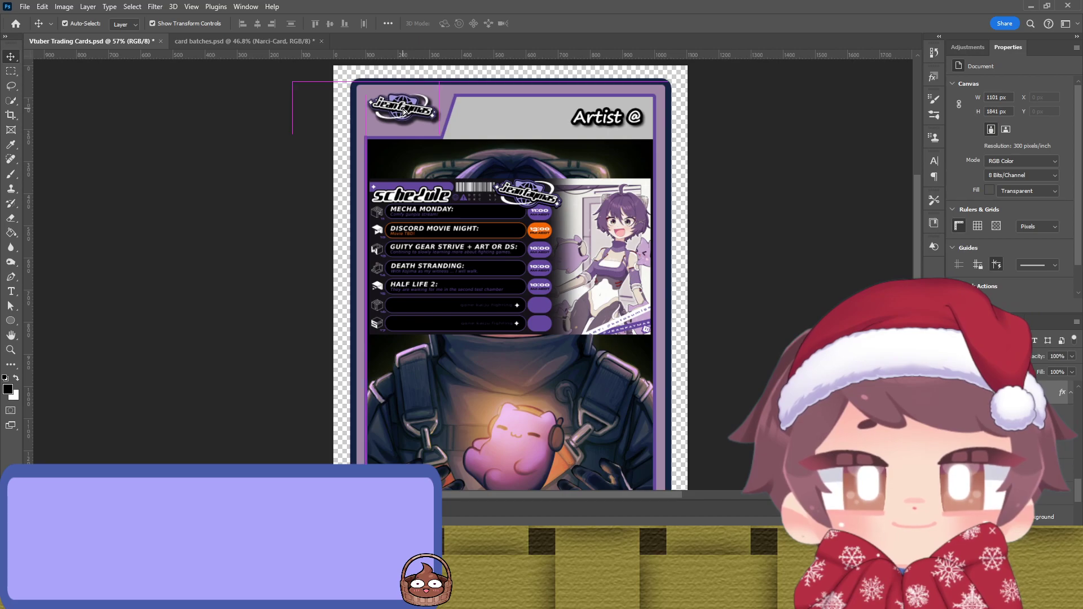
left_click_drag(404, 111, 407, 113)
left_click(661, 195)
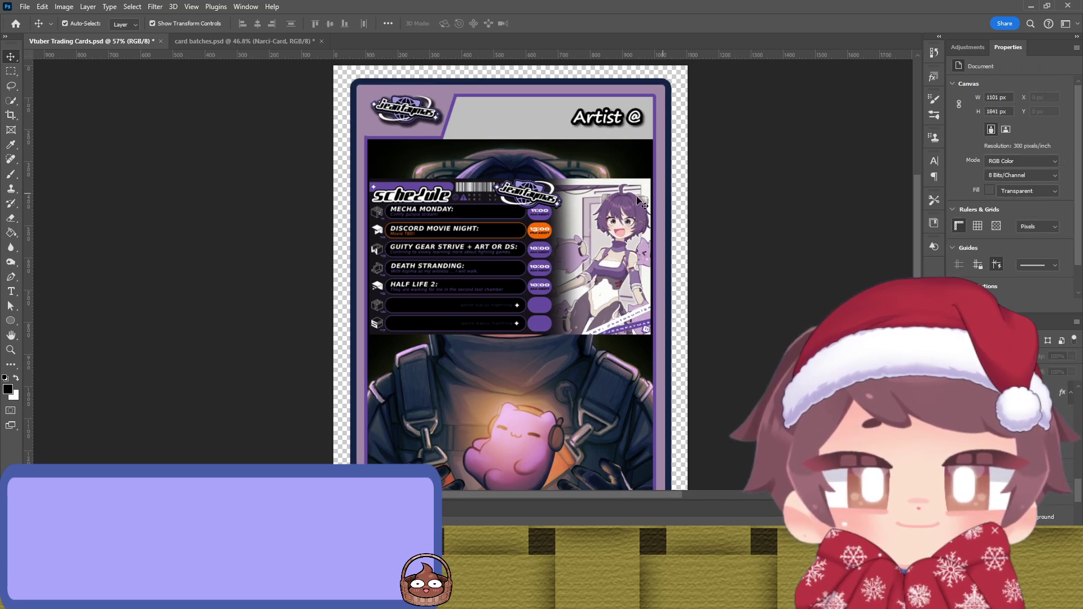
Step: Delete the schedule overlay from the card
left_click(477, 255)
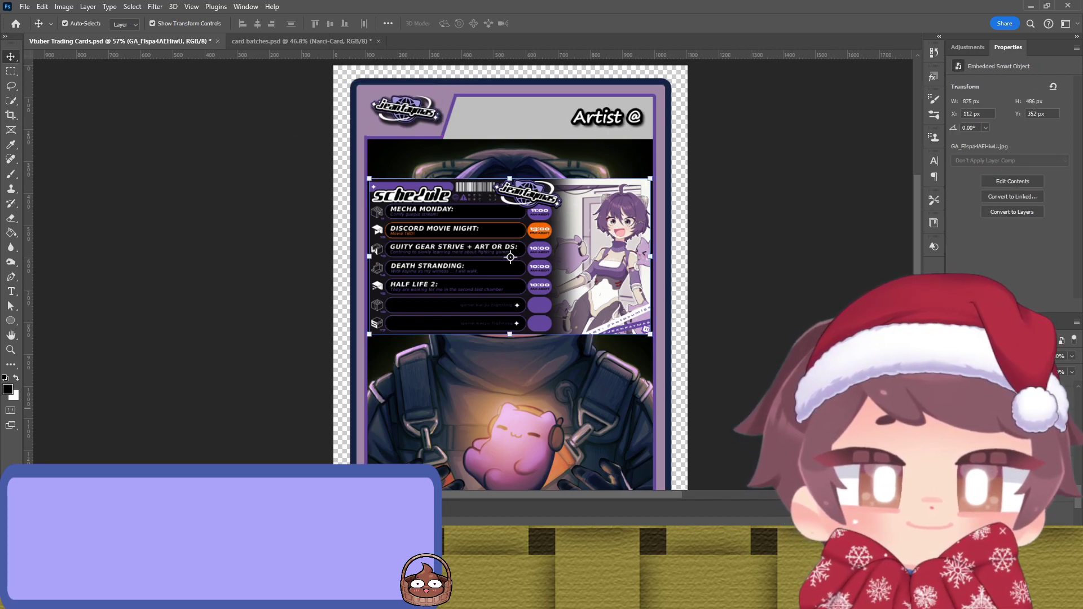
key("Delete")
left_click(713, 258)
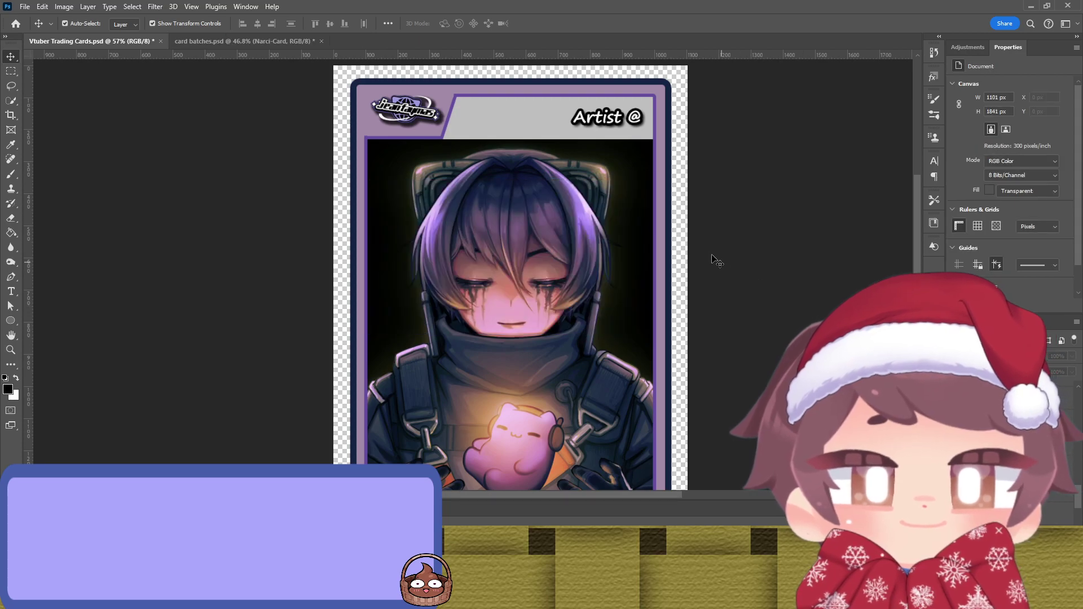
Step: Fill the Vtuber Name block and Artist @ block with a dark purple sampled from the card
scroll(695, 249, "down", 2)
scroll(691, 244, "down", 4)
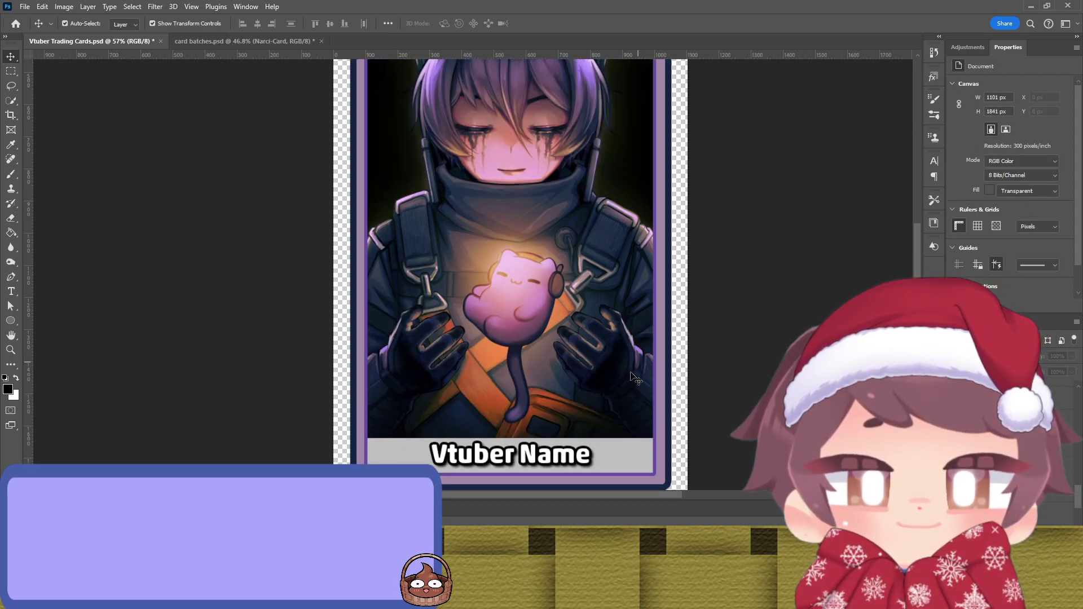
left_click(620, 469)
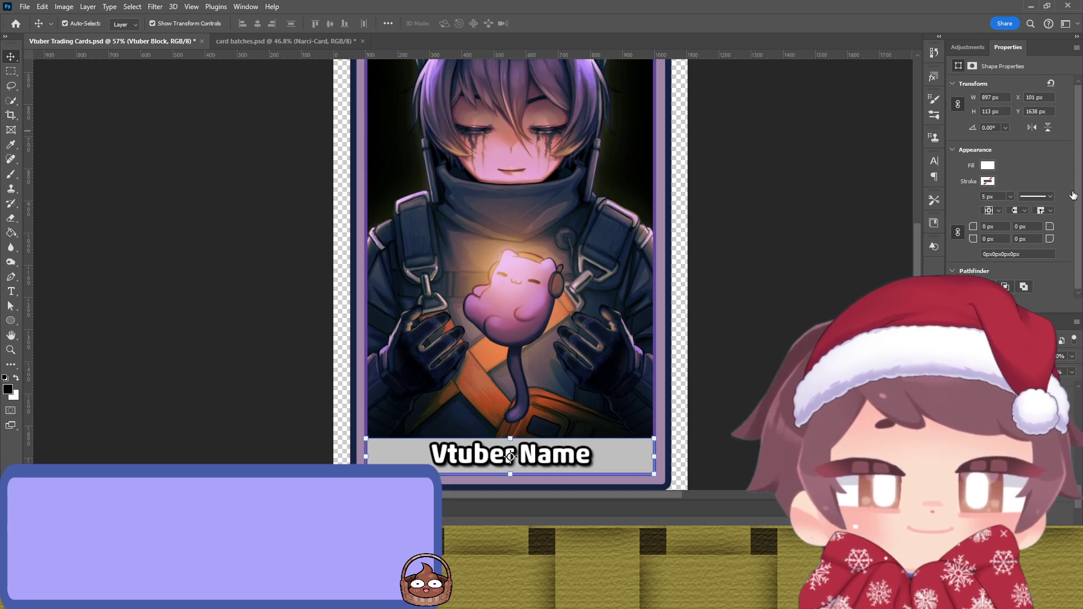
key("i")
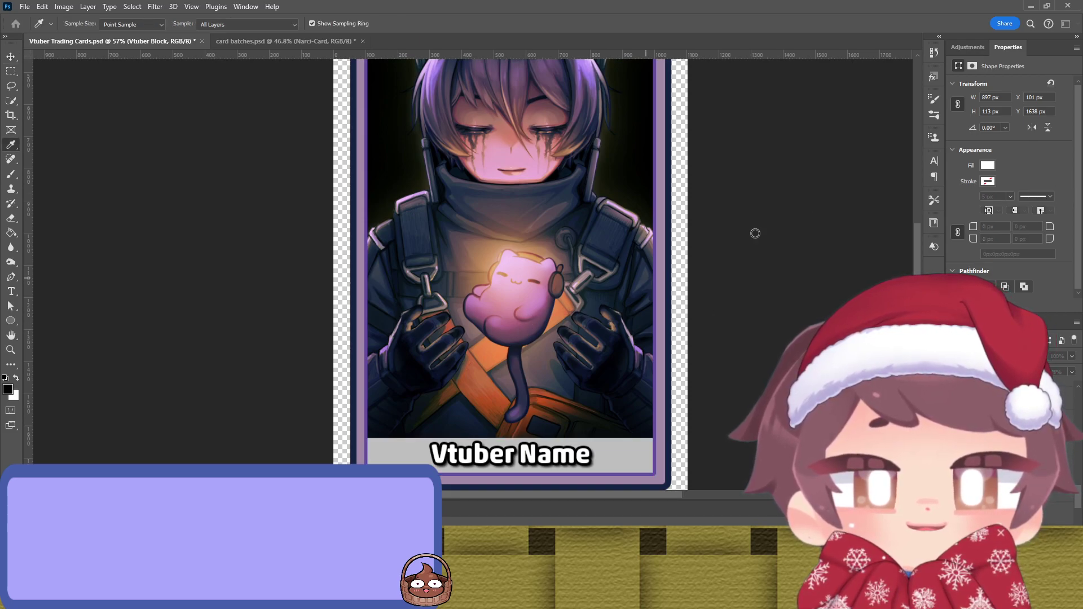
key("v")
left_click(988, 166)
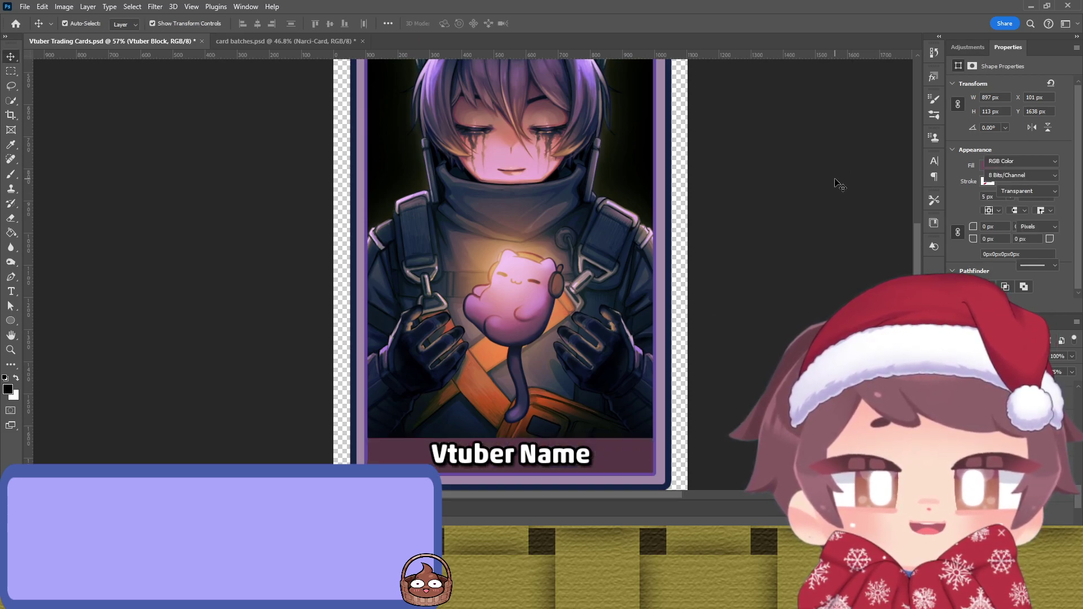
left_click(610, 451)
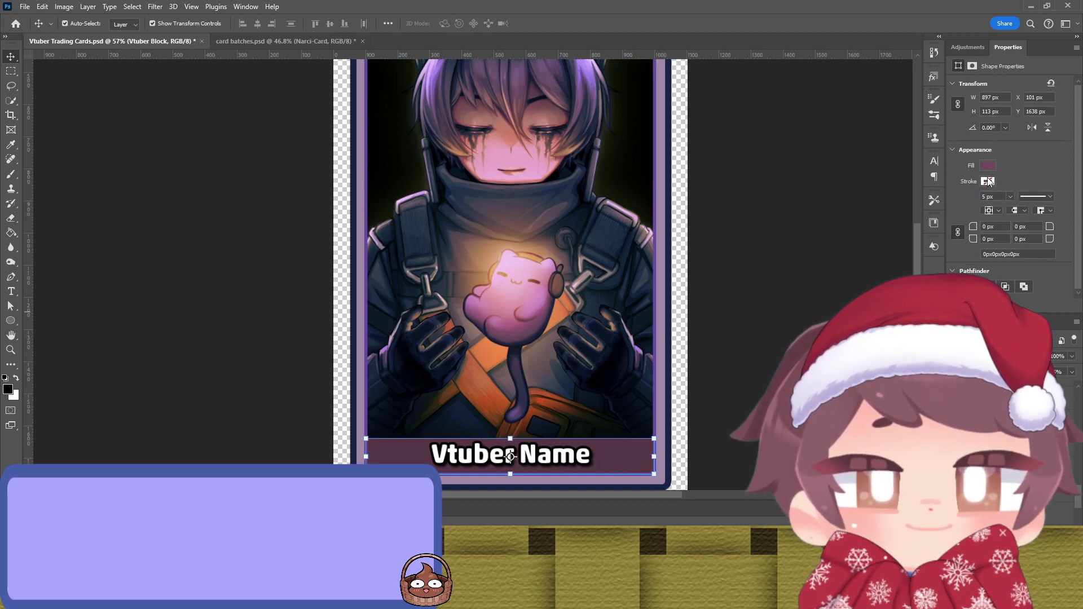
key("i")
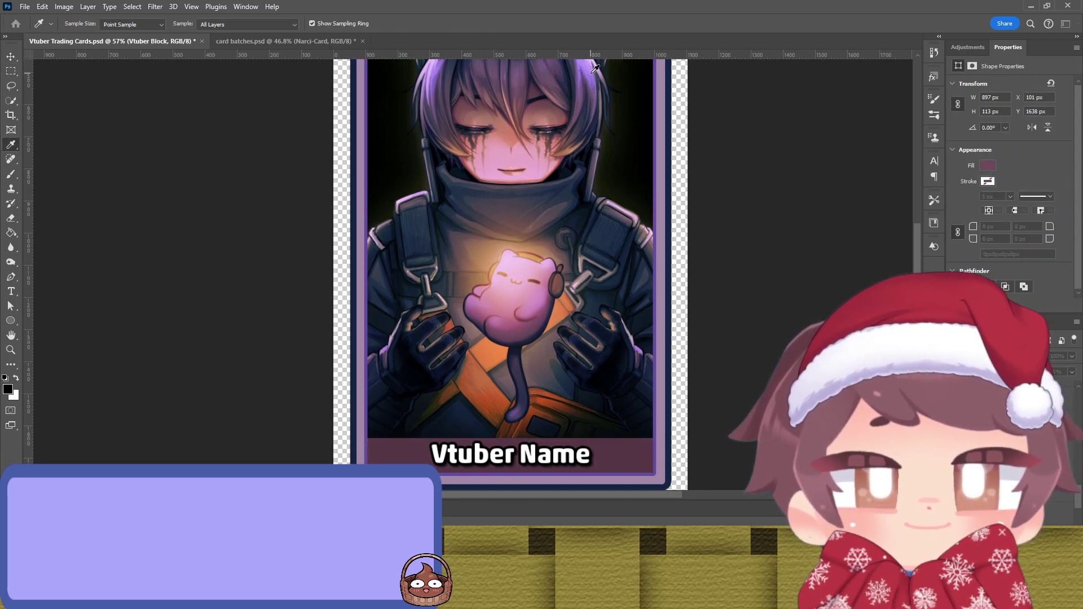
key("v")
key("ctrl+z")
key("ctrl+z")
key("ctrl+z")
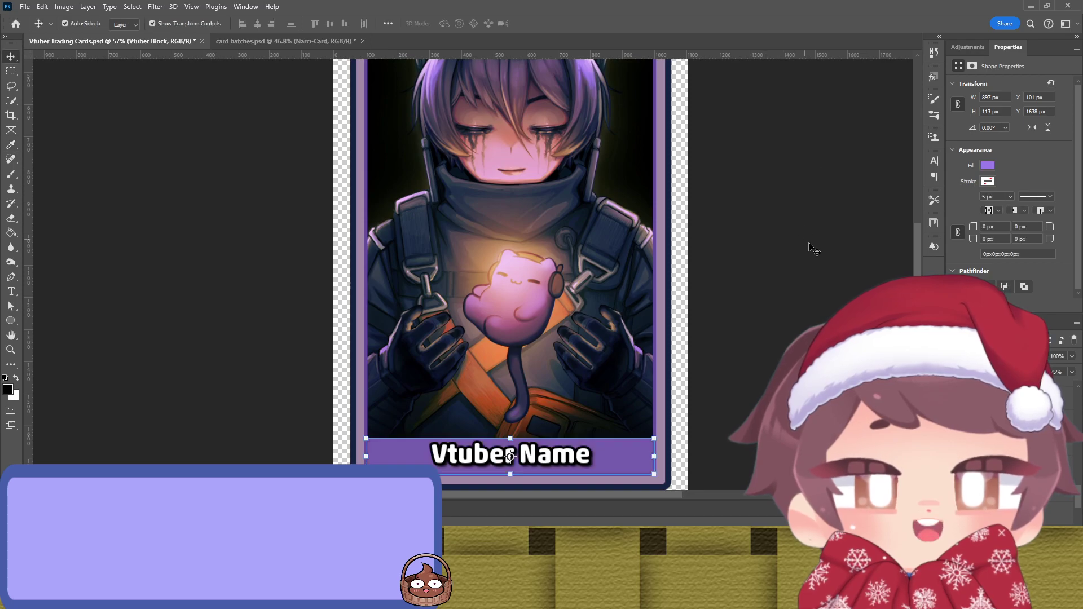
key("ctrl+shift+z")
key("ctrl+shift+z")
key("ctrl+shift+z")
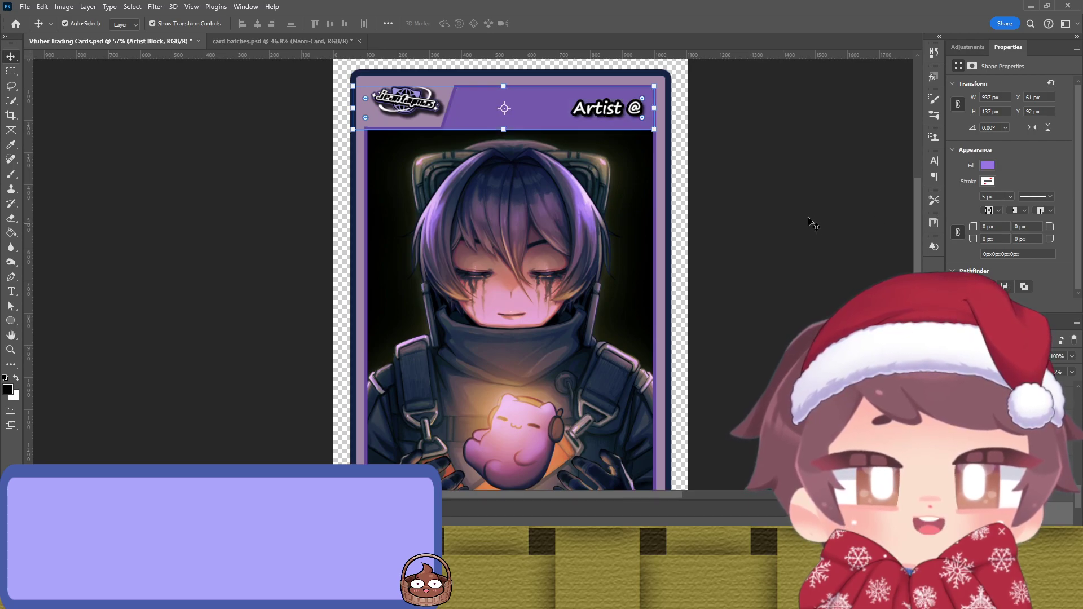
key("ctrl+z")
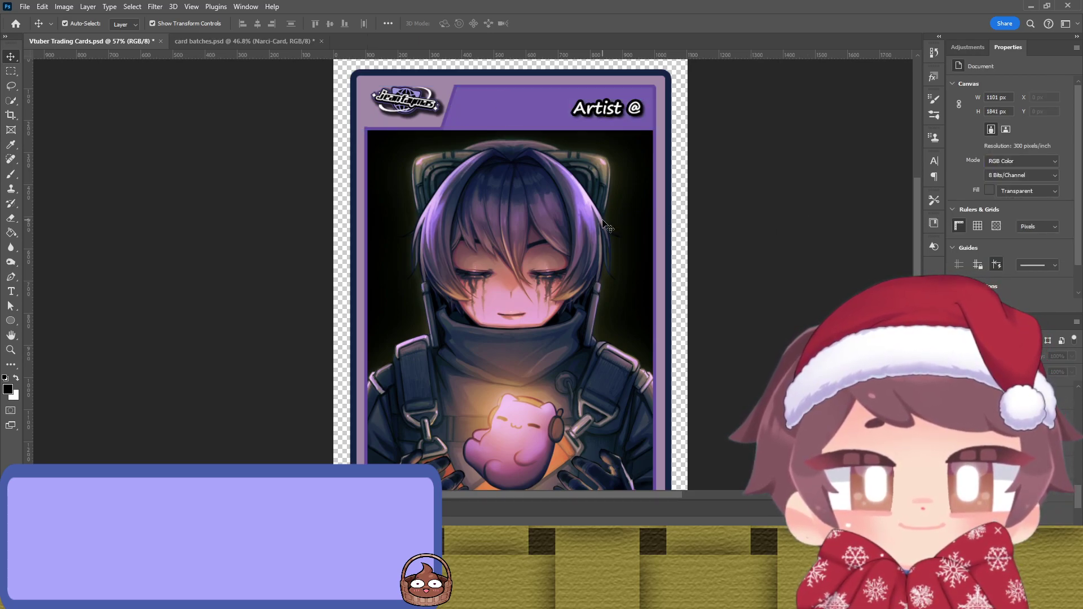
scroll(607, 225, "down", 5)
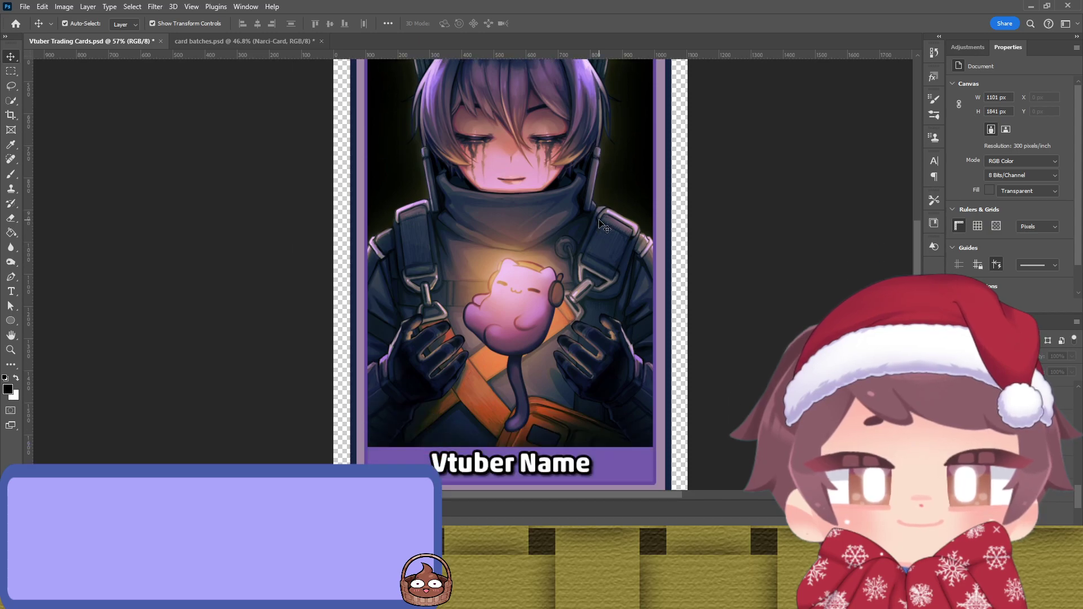
scroll(603, 226, "up", 6)
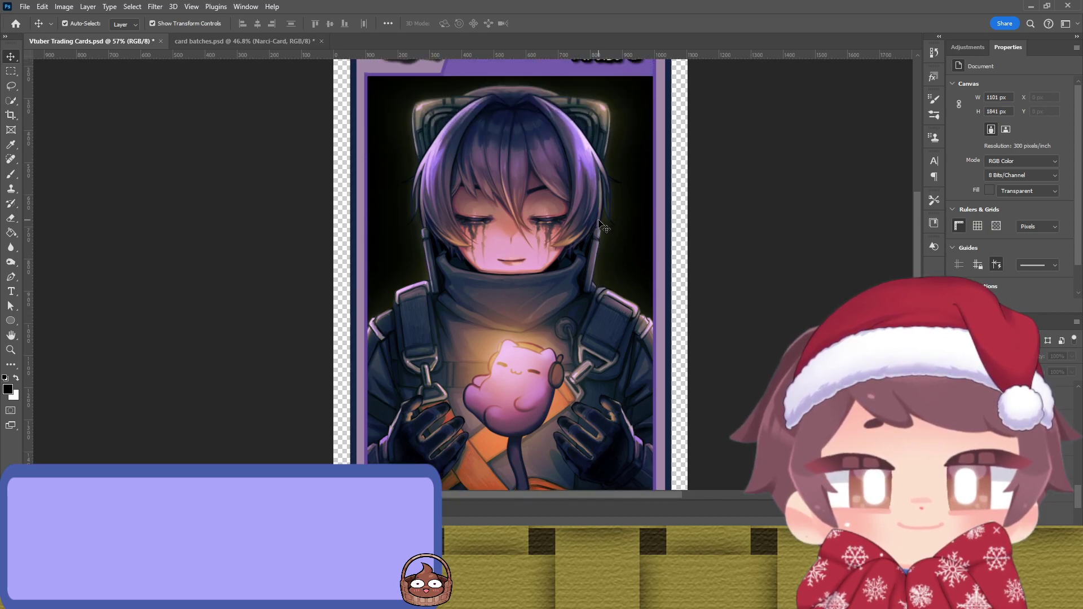
left_click(523, 147)
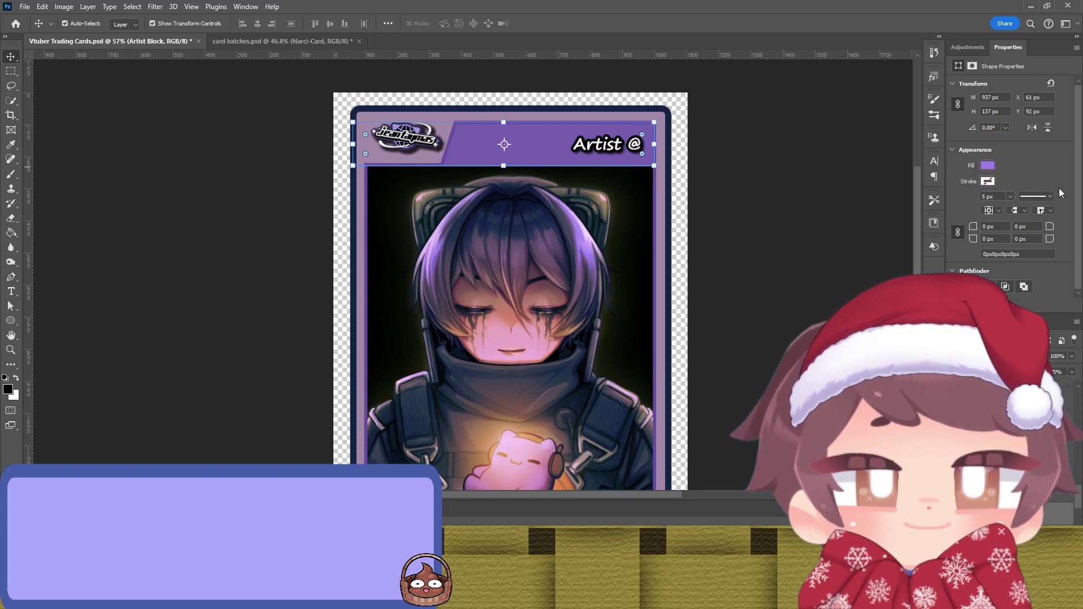
key("i")
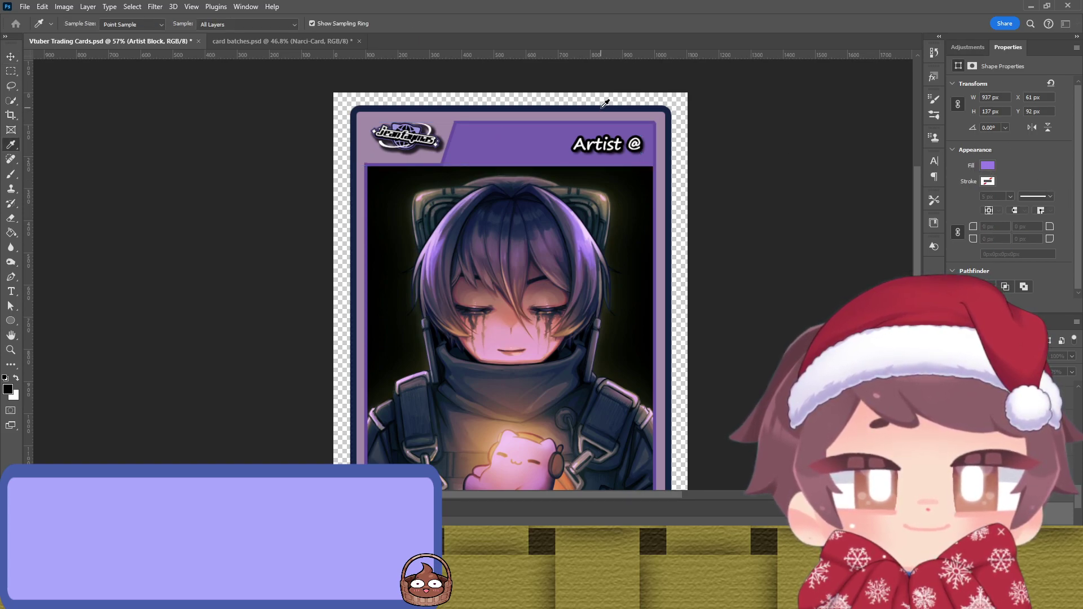
key("ctrl+z")
key("v")
left_click(824, 186)
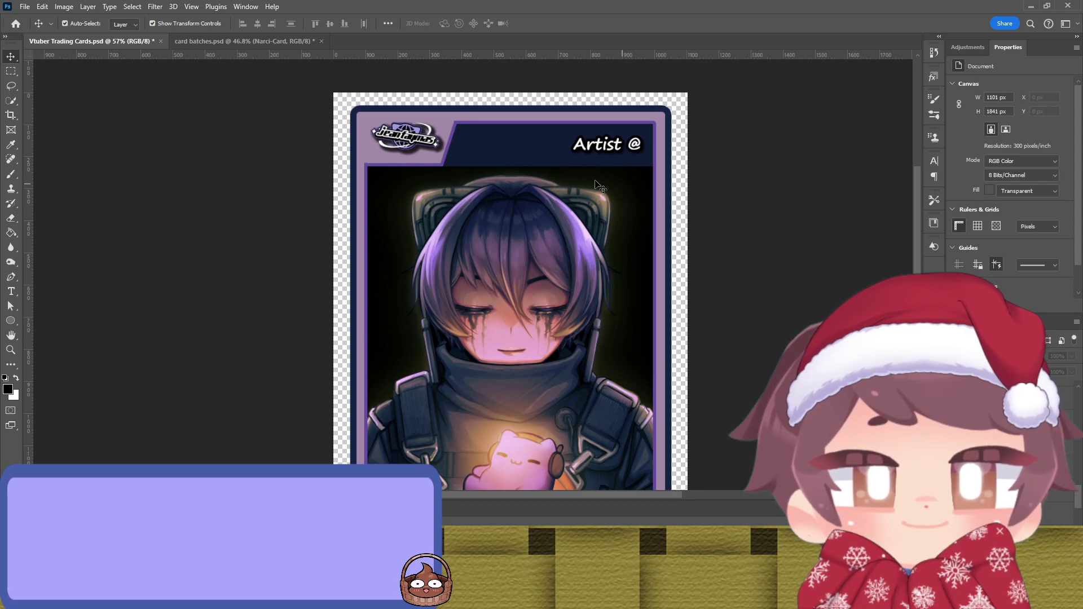
left_click(539, 167)
left_click(781, 220)
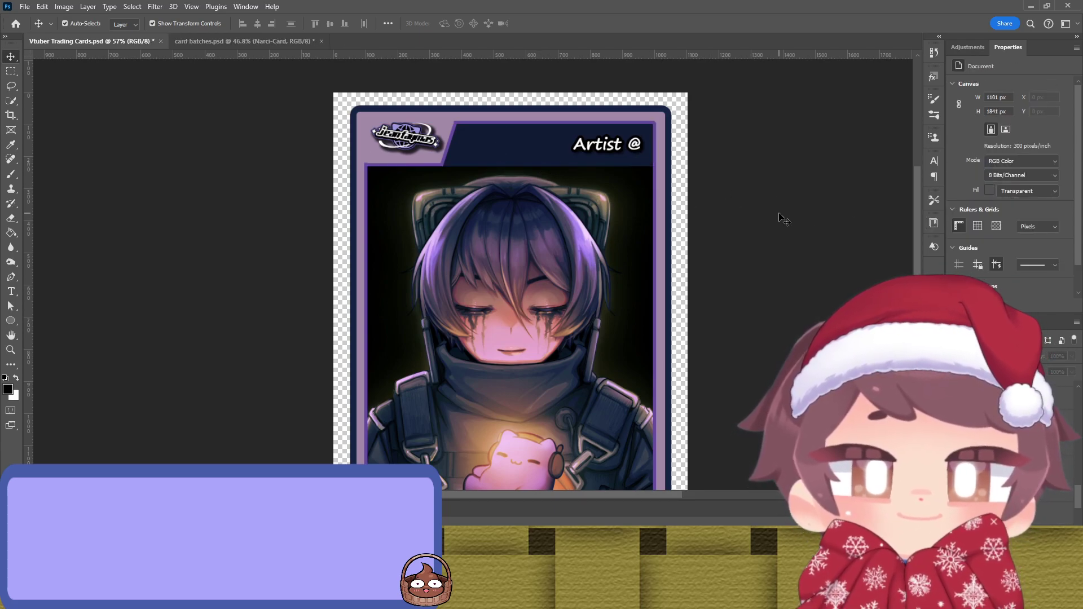
key("ctrl+z")
key("ctrl+z")
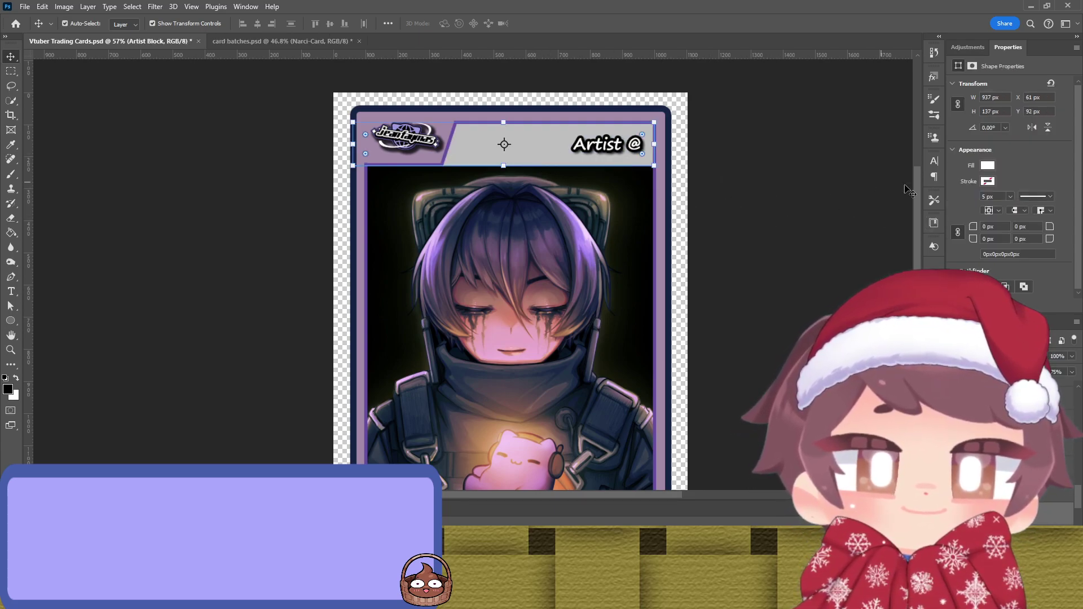
key("ctrl+z")
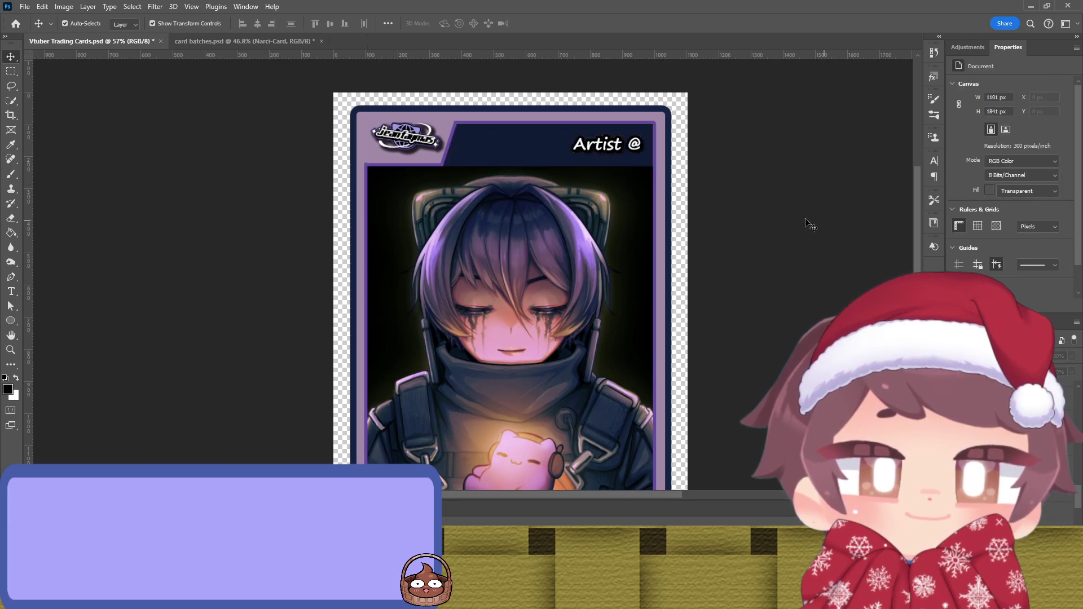
scroll(818, 187, "down", 2)
scroll(742, 183, "down", 3)
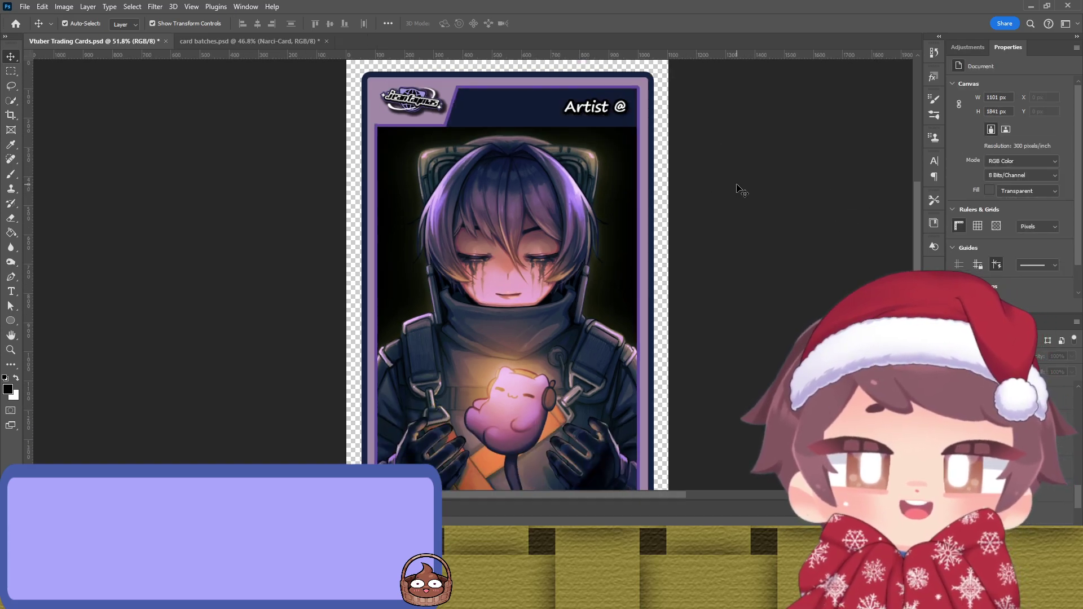
left_click(550, 93)
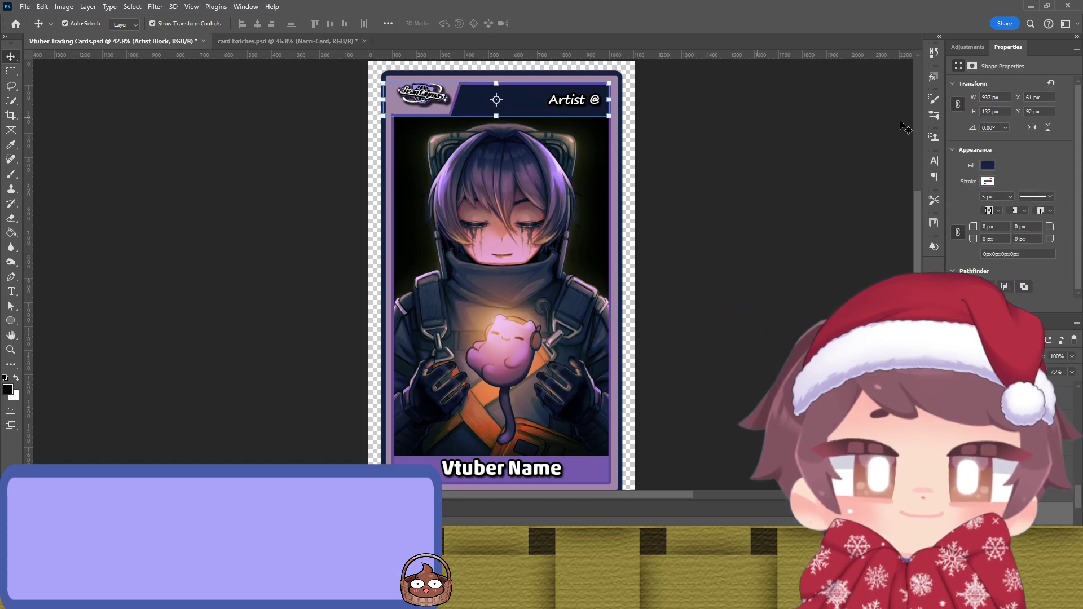
key("i")
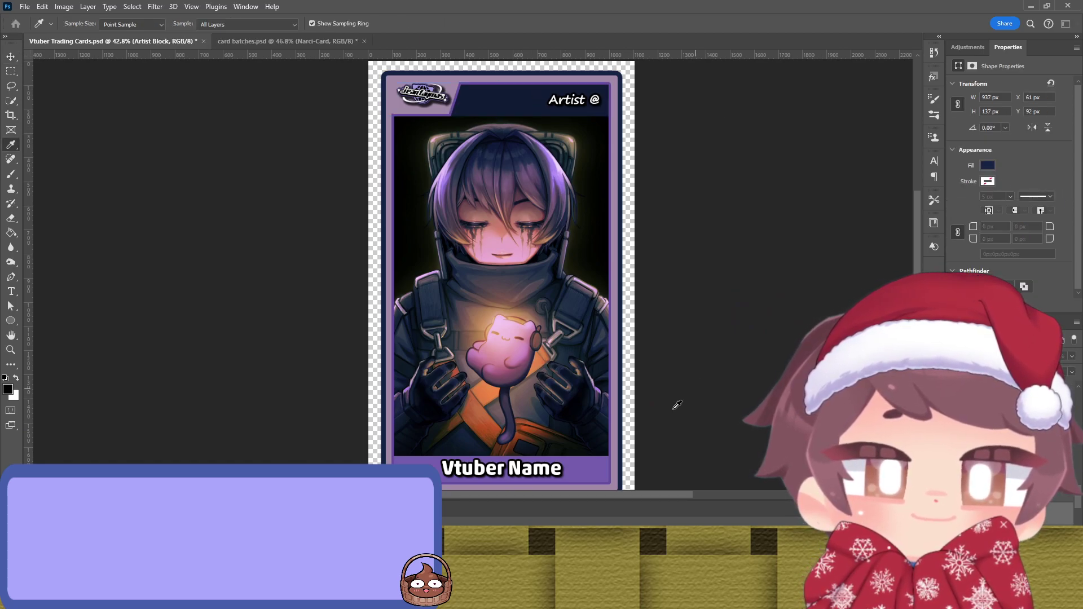
key("v")
key("ctrl+z")
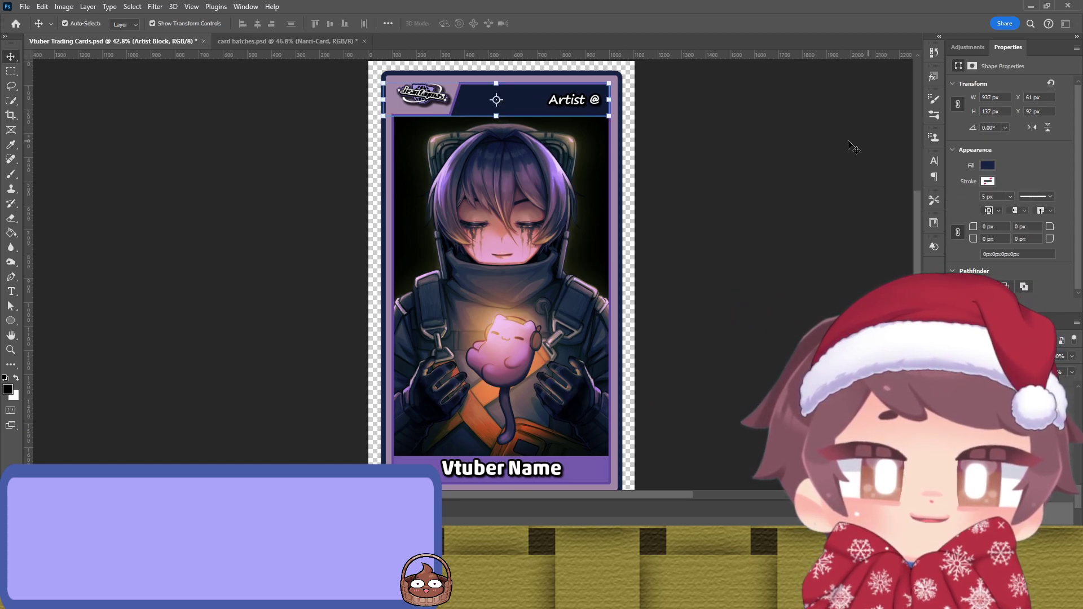
left_click(812, 181)
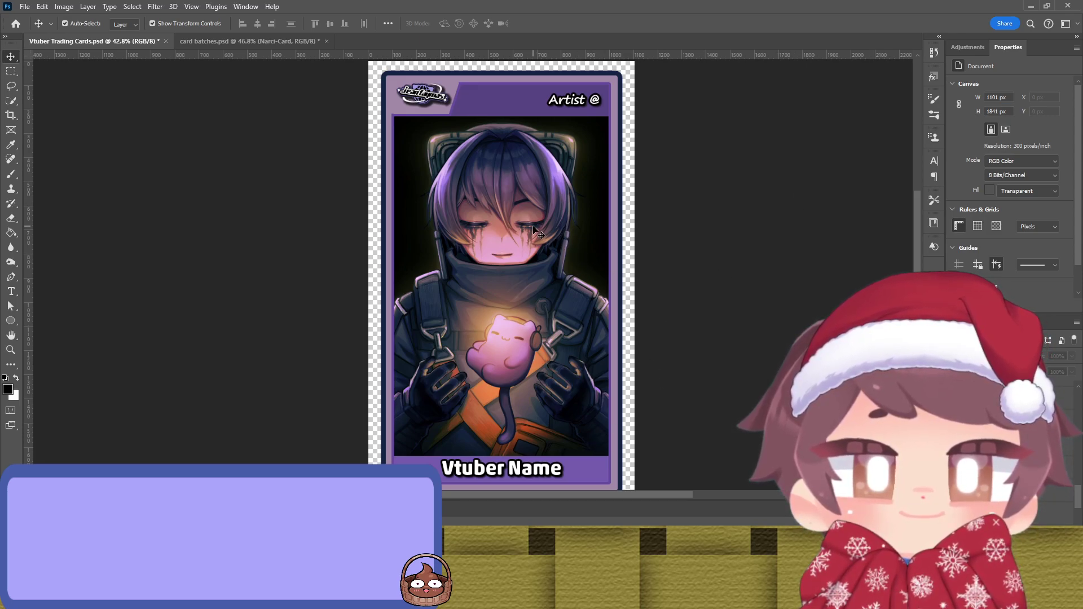
scroll(531, 231, "up", 1)
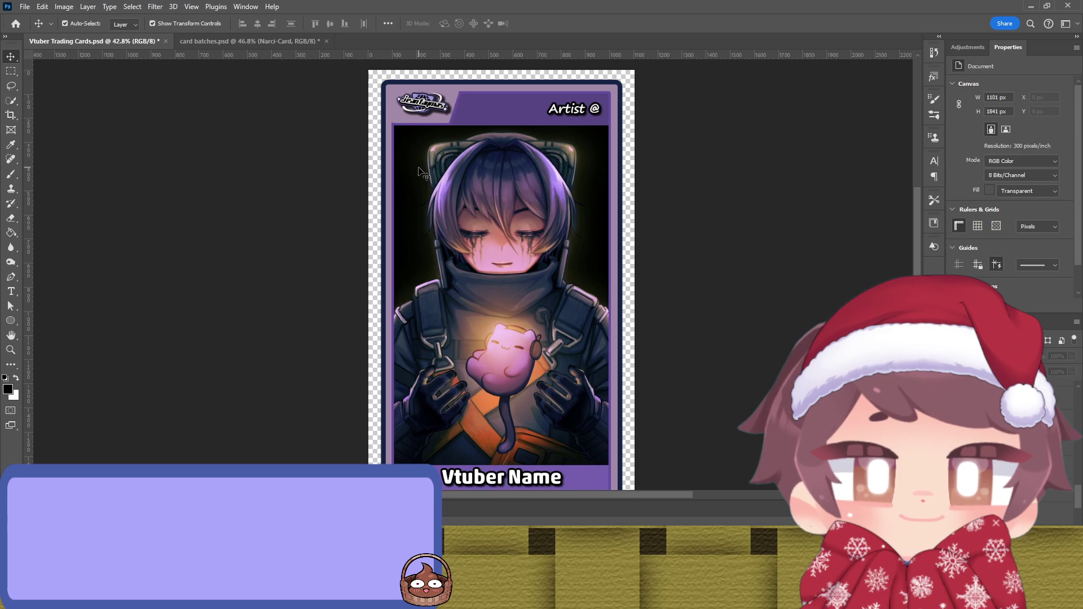
scroll(299, 195, "down", 2)
scroll(299, 195, "up", 1)
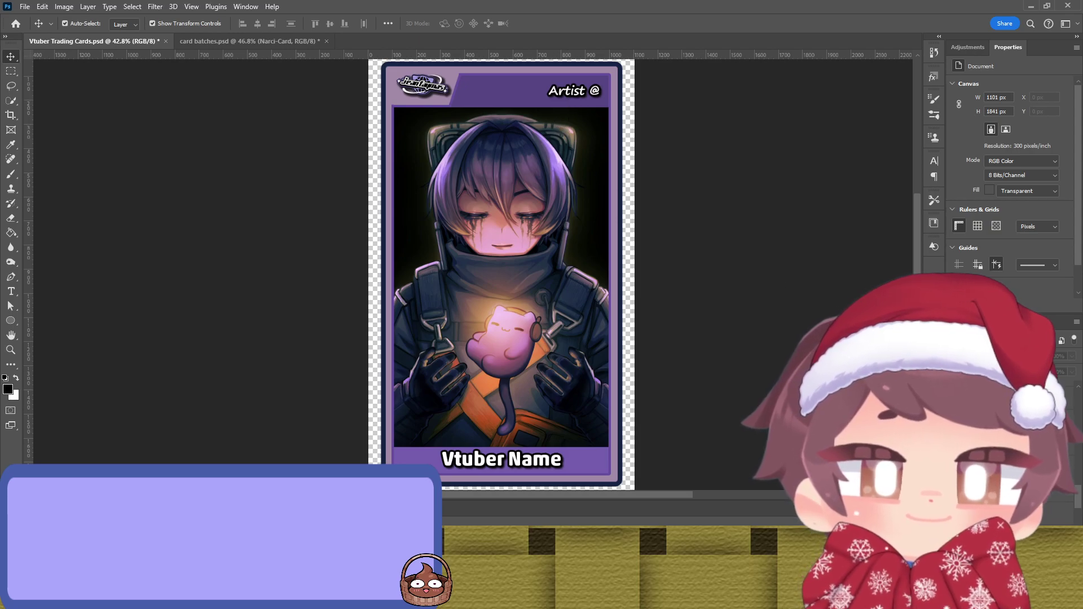
Step: Paste the artist's character artwork into the card as an embedded smart object
key("ctrl+v")
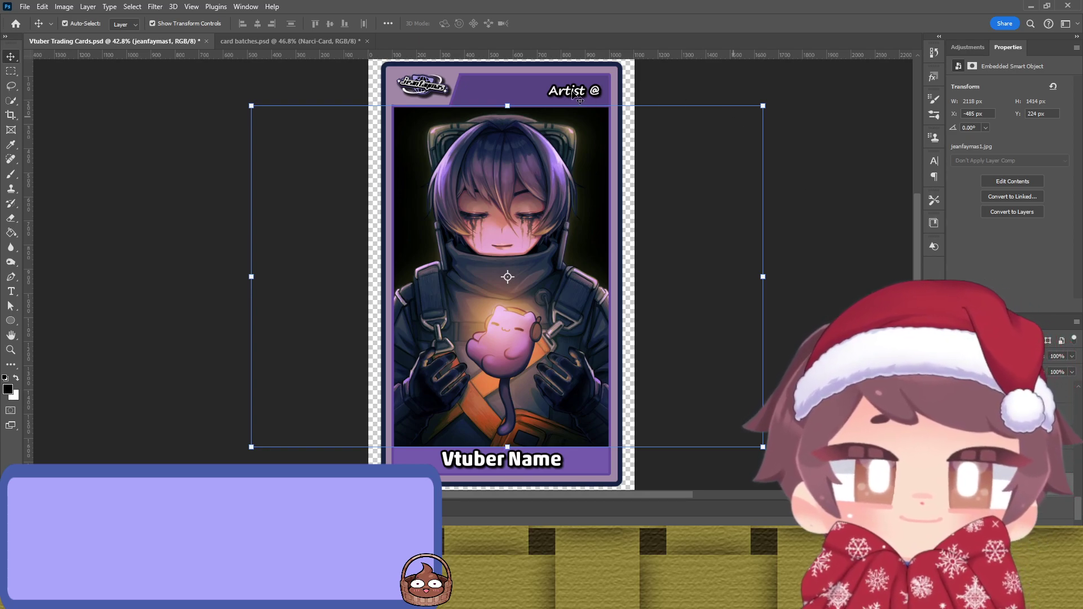
Step: Replace 'Artist' in the header with the artist's handle after the @, shifted slightly left
left_click(707, 94)
key("t")
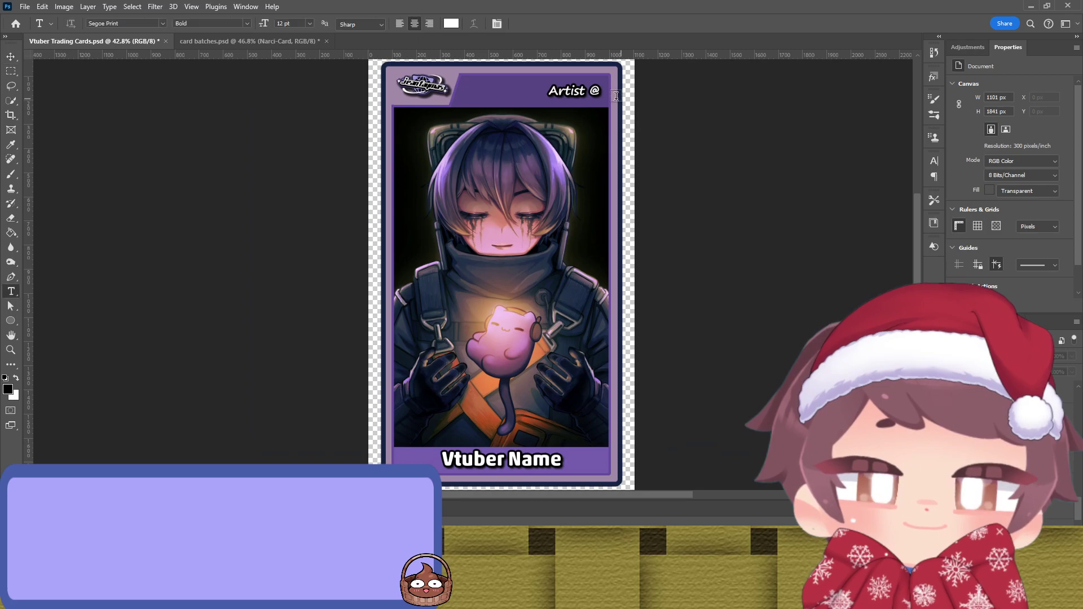
left_click_drag(587, 93, 502, 99)
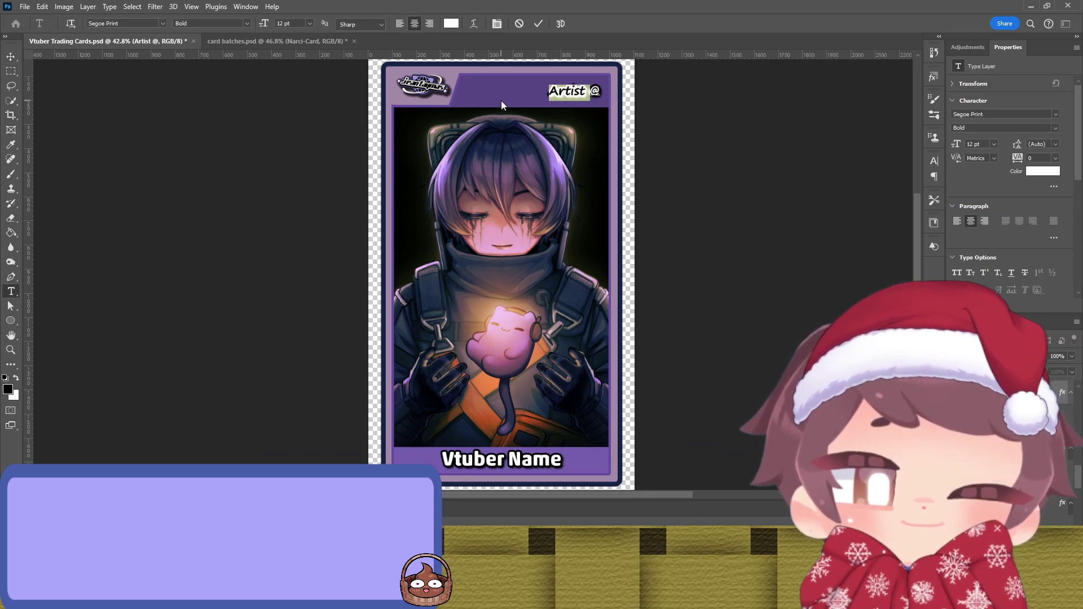
key("BackSpace")
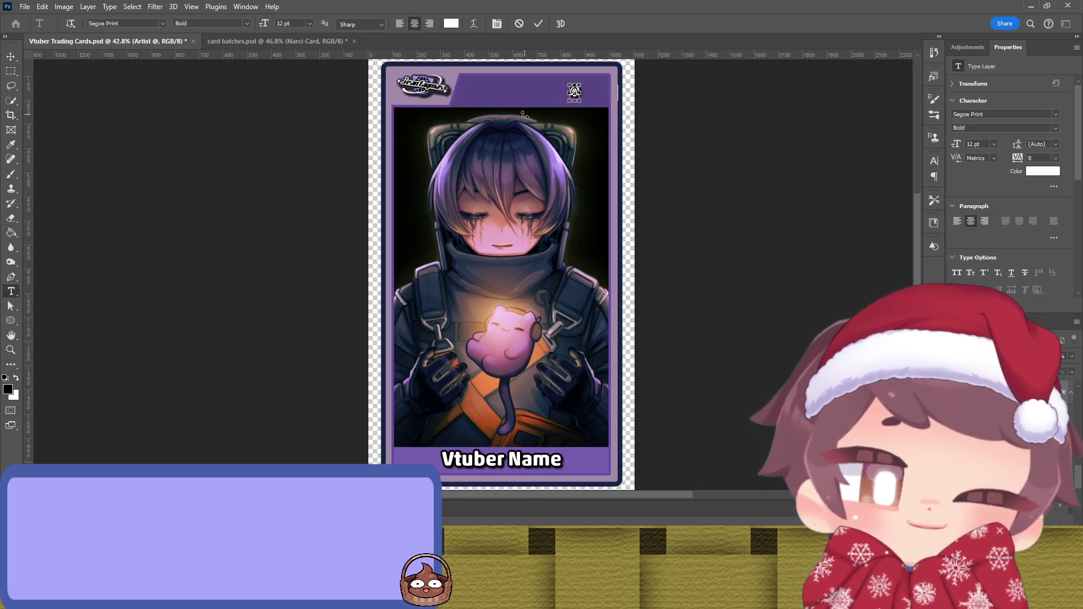
type("jeanfaymas")
left_click(538, 23)
key("v")
left_click_drag(594, 90, 581, 94)
left_click(536, 499)
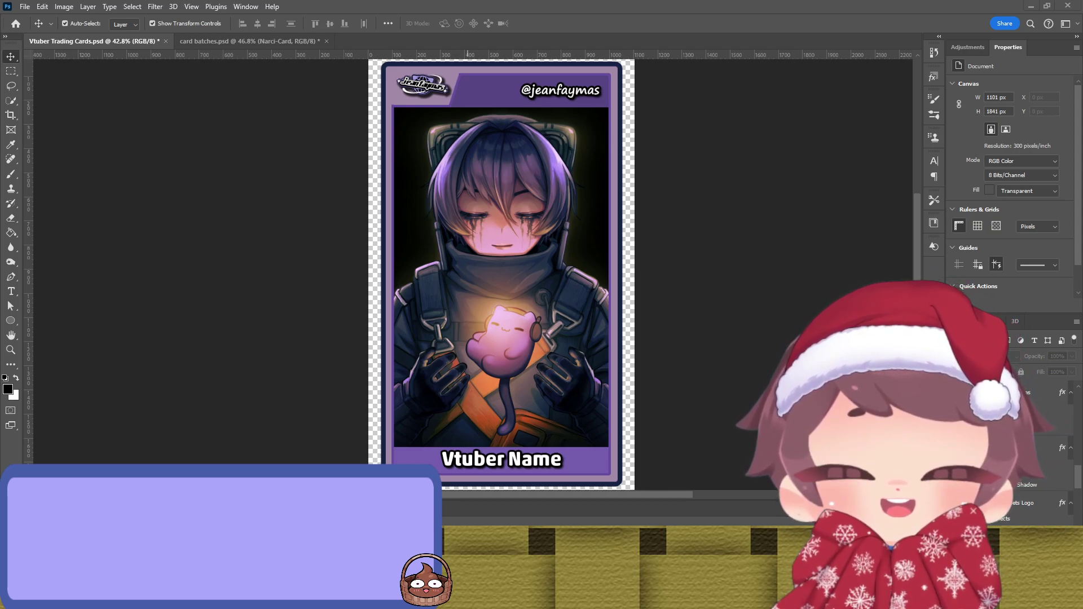
Step: Replace the Vtuber Name placeholder with the creator's name followed by ' - Jets'
double_click(520, 457)
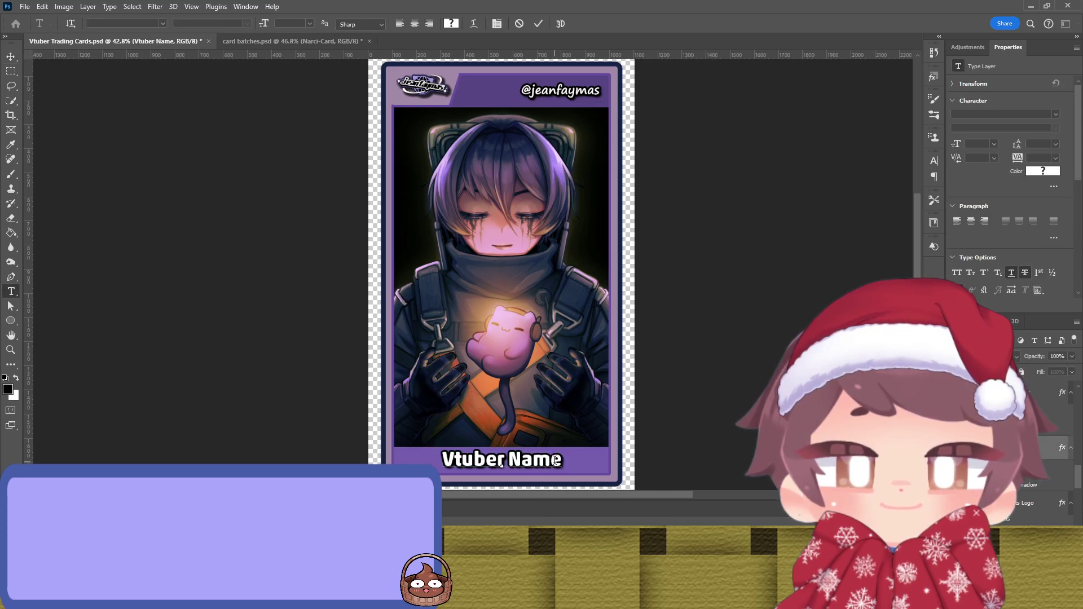
left_click_drag(562, 460, 401, 460)
type("Jean Fay")
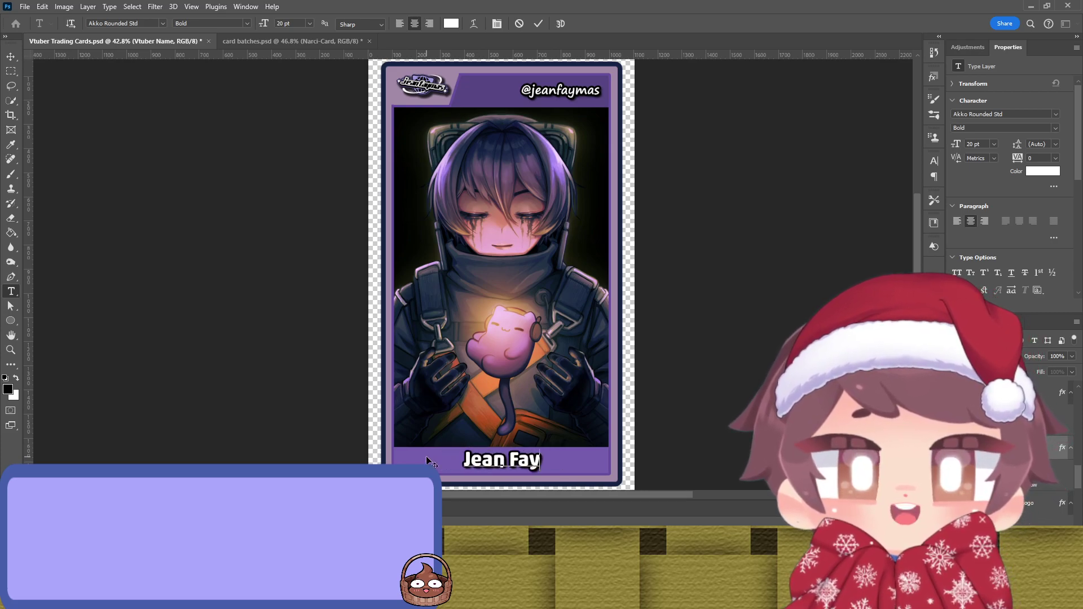
type("man")
key("BackSpace")
type("s - Jets")
left_click(538, 23)
key("v")
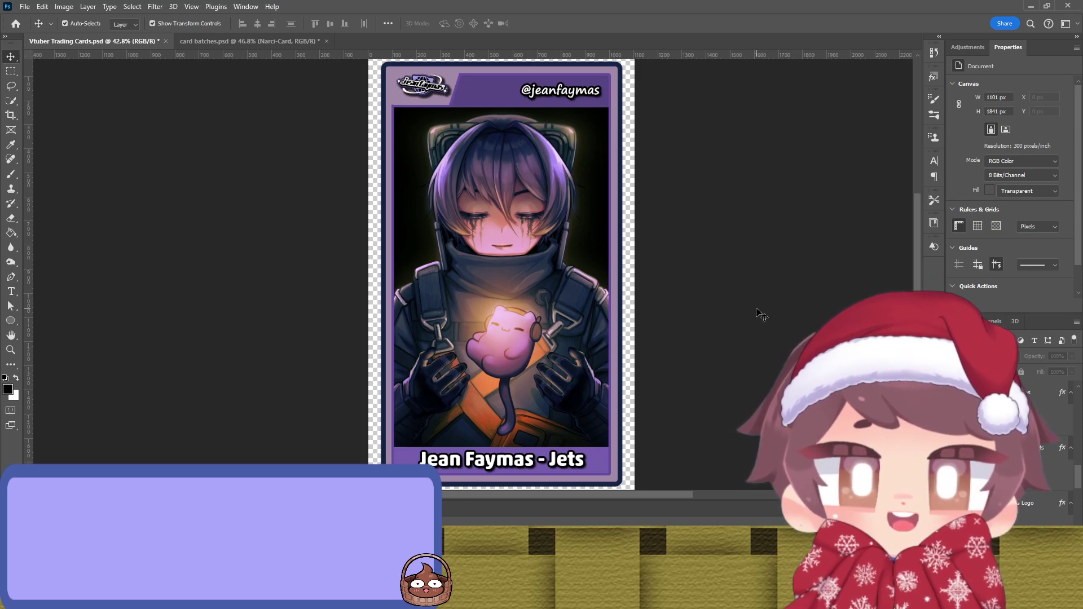
scroll(709, 285, "up", 1)
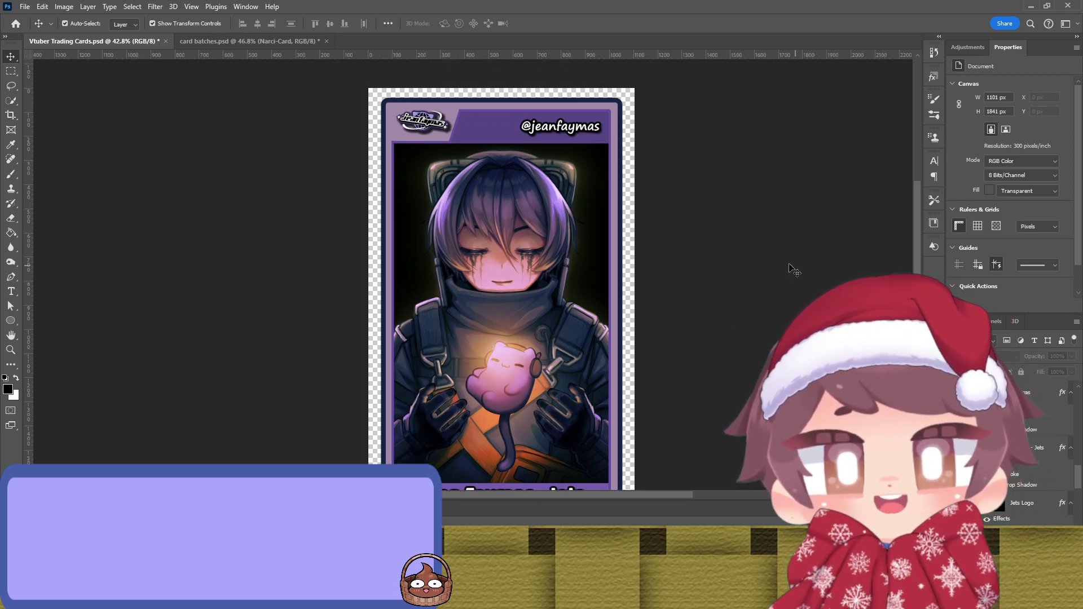
scroll(750, 263, "down", 1)
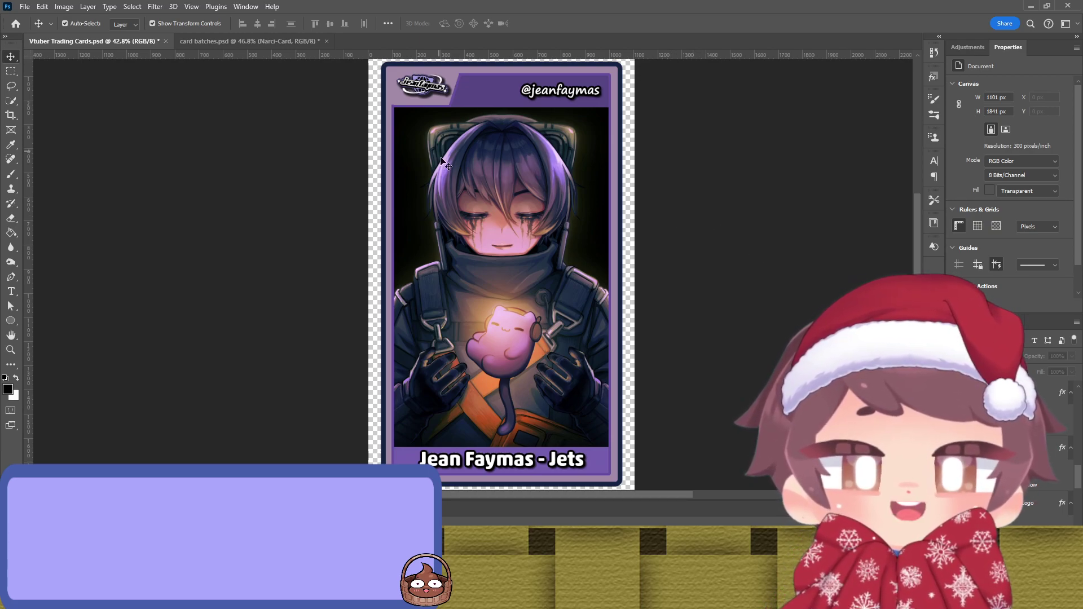
key("ctrl")
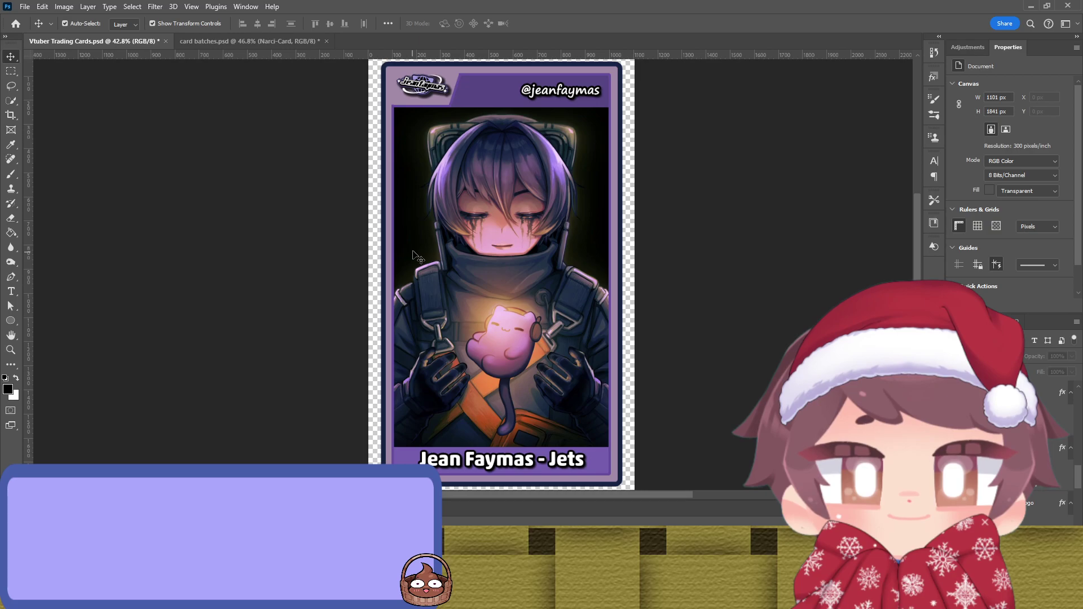
left_click(401, 137)
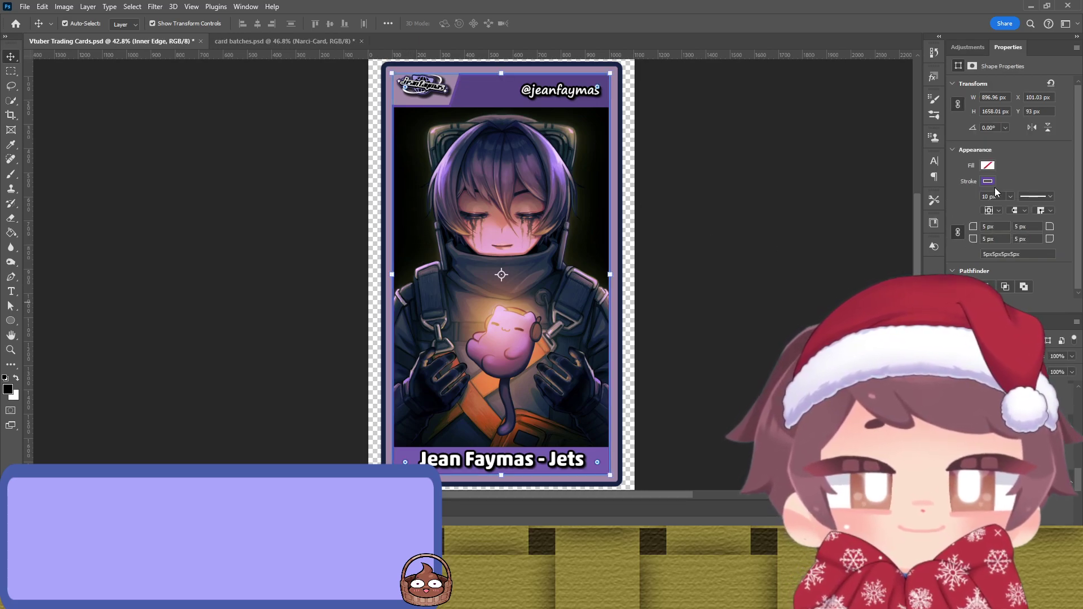
key("i")
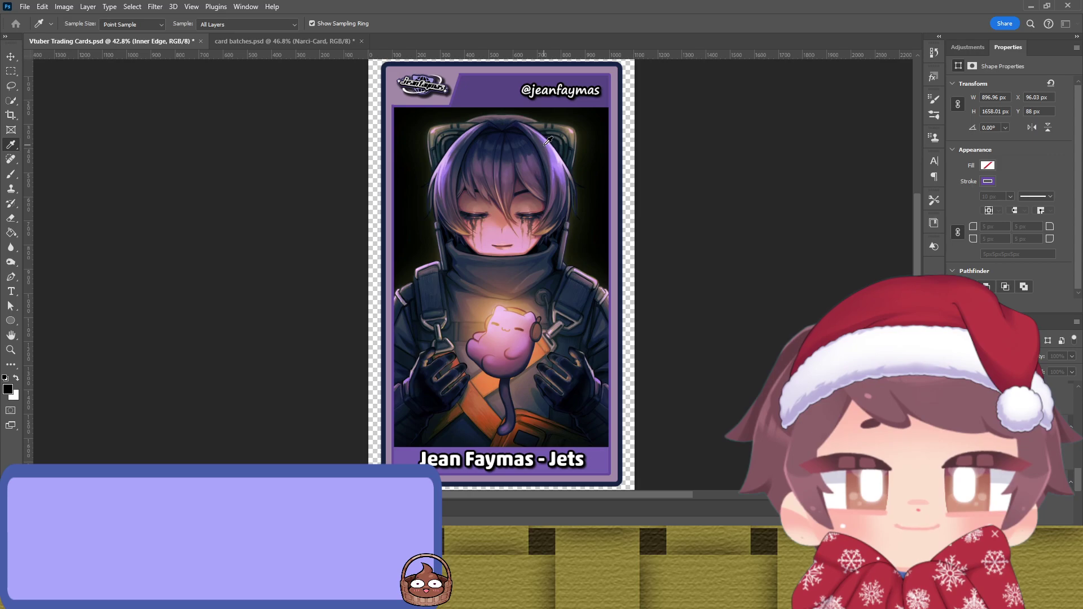
key("v")
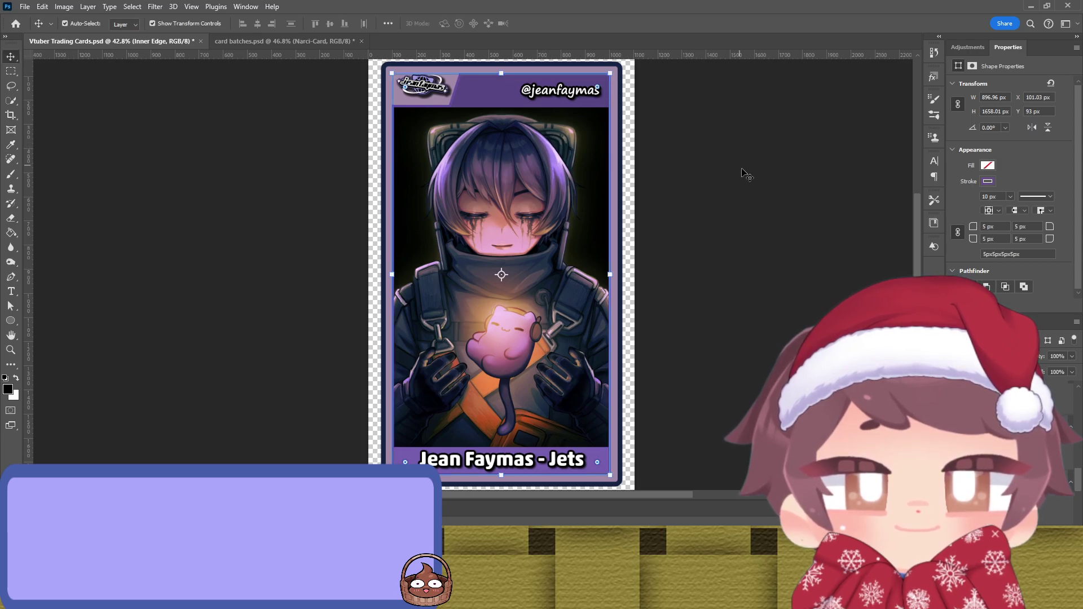
left_click(665, 172)
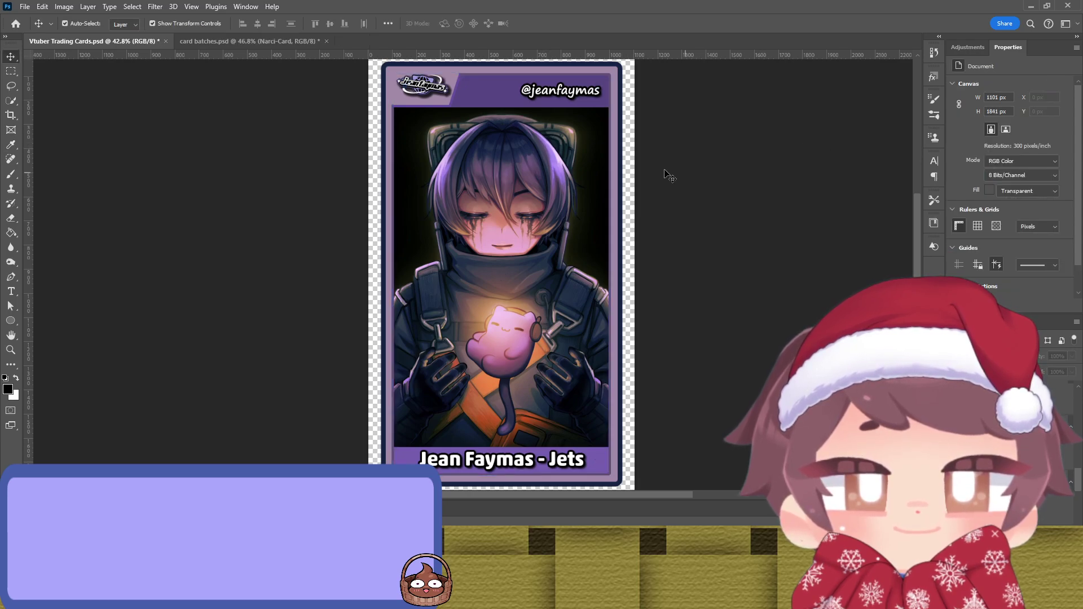
left_click(458, 107)
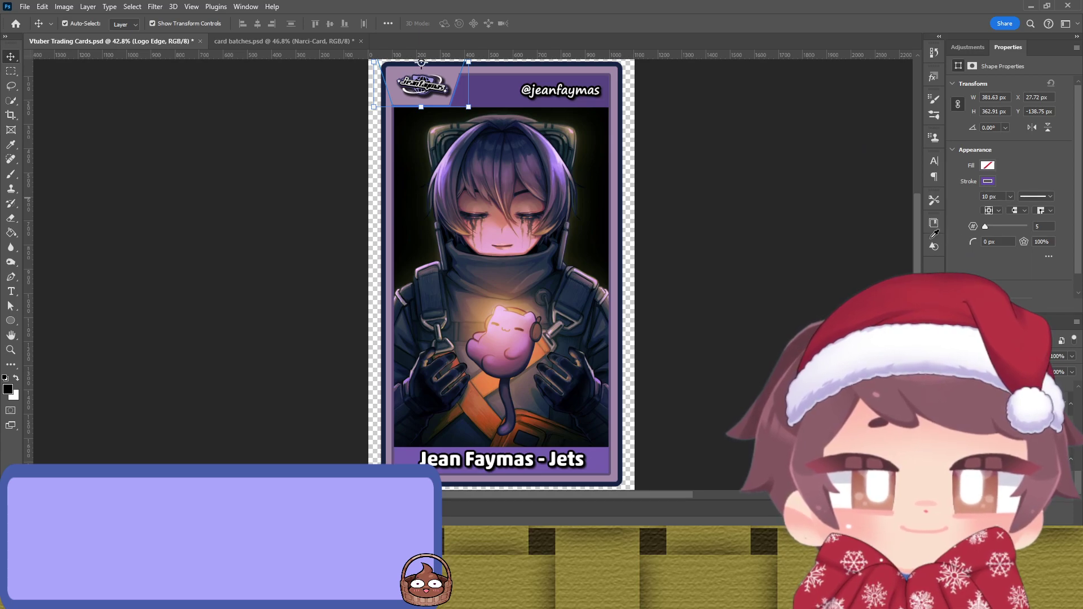
left_click(801, 253)
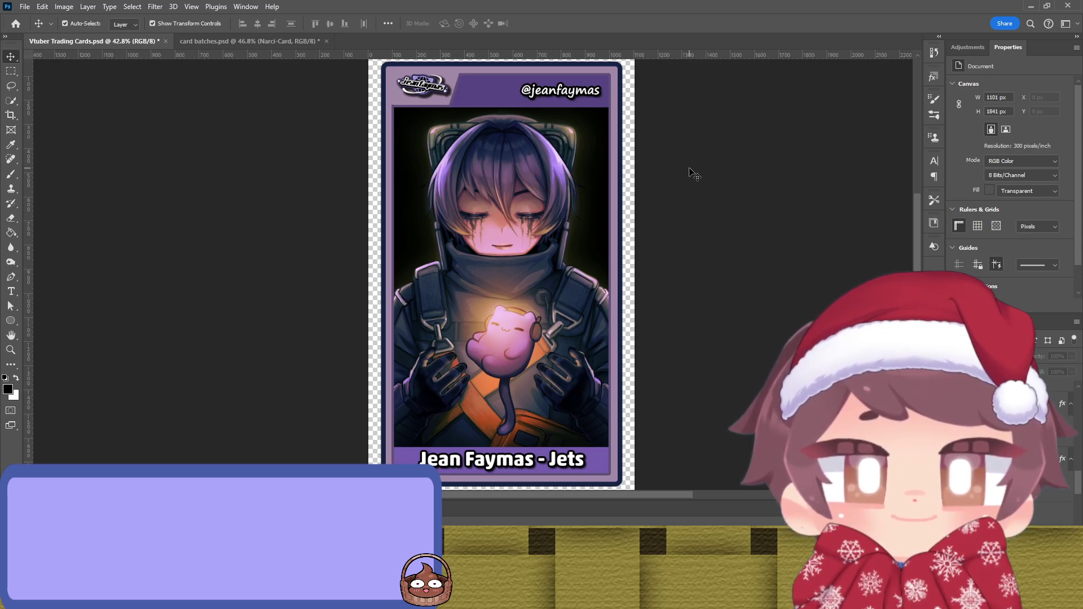
Step: Nudge the Jets logo at the card's top-left slightly up and right
left_click(433, 101)
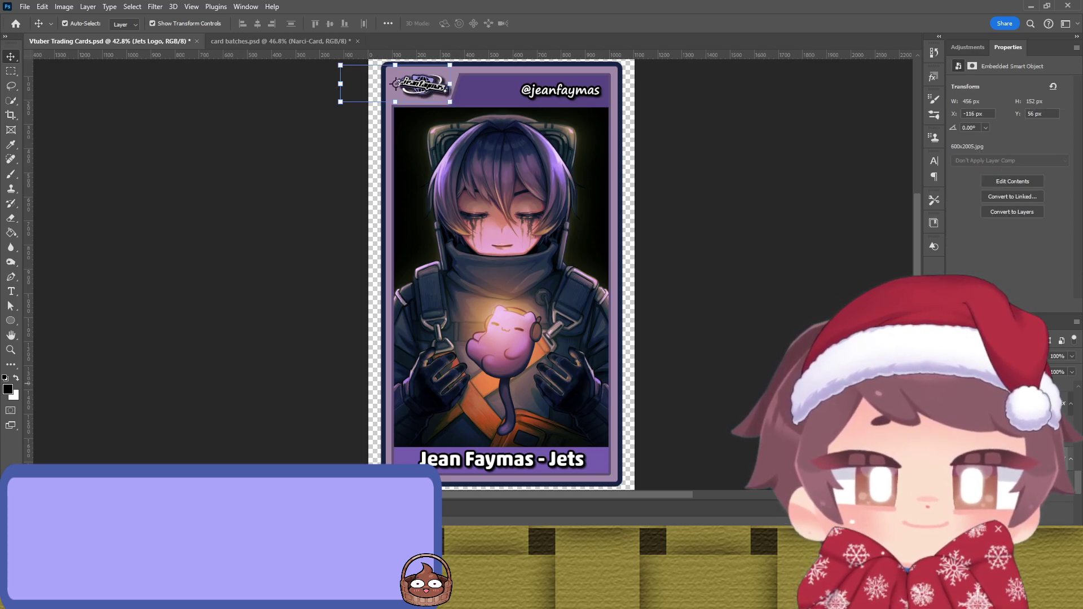
key("i")
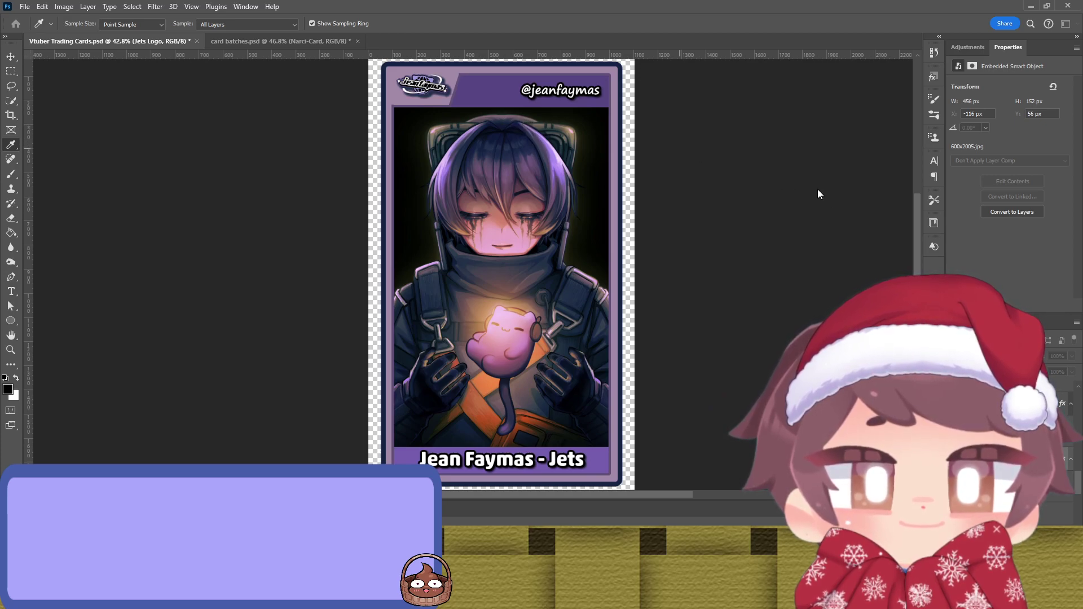
key("v")
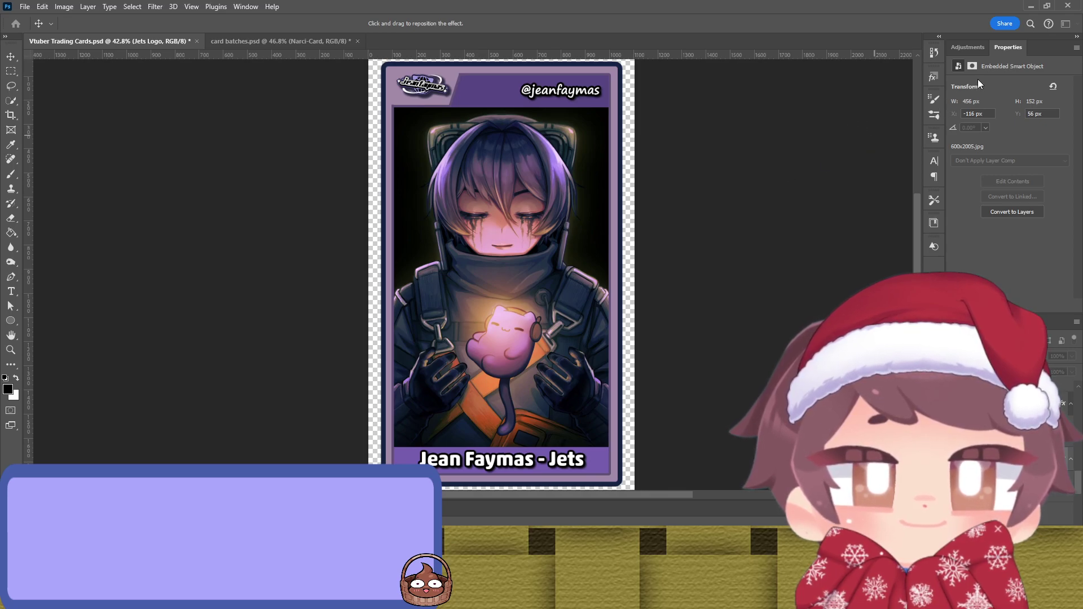
left_click(841, 164)
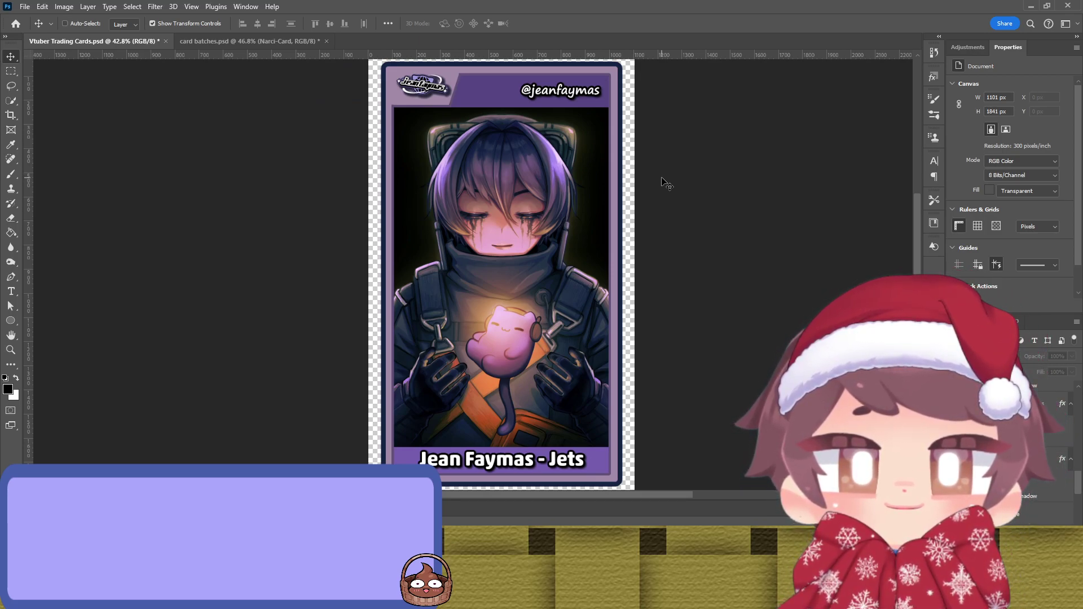
left_click_drag(424, 85, 420, 85)
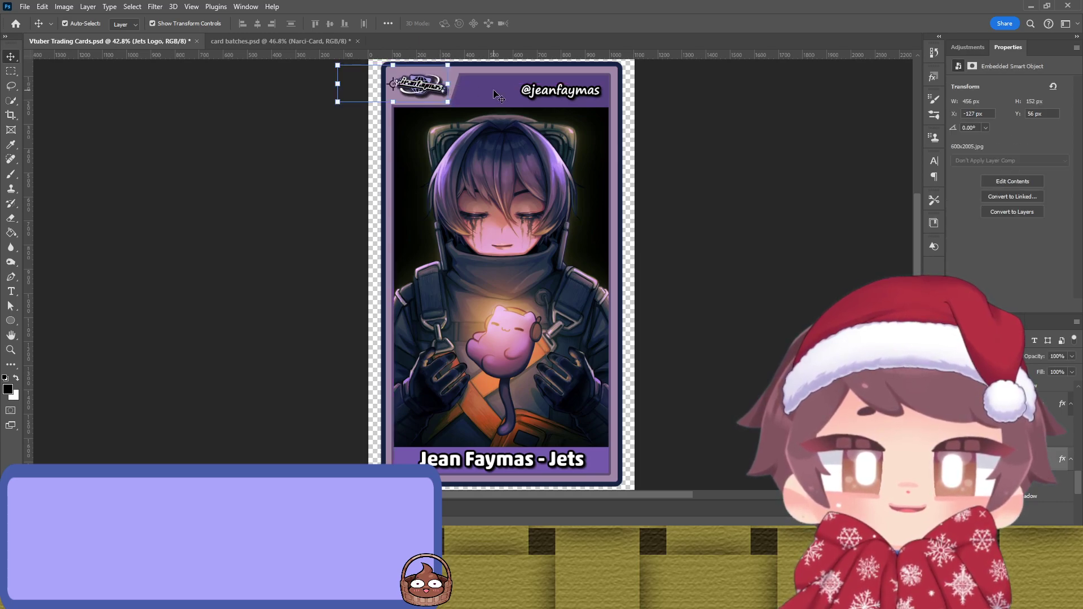
key("Right")
key("Right")
key("Up")
key("Up")
key("Up")
key("Up")
key("Up")
key("Up")
key("Right")
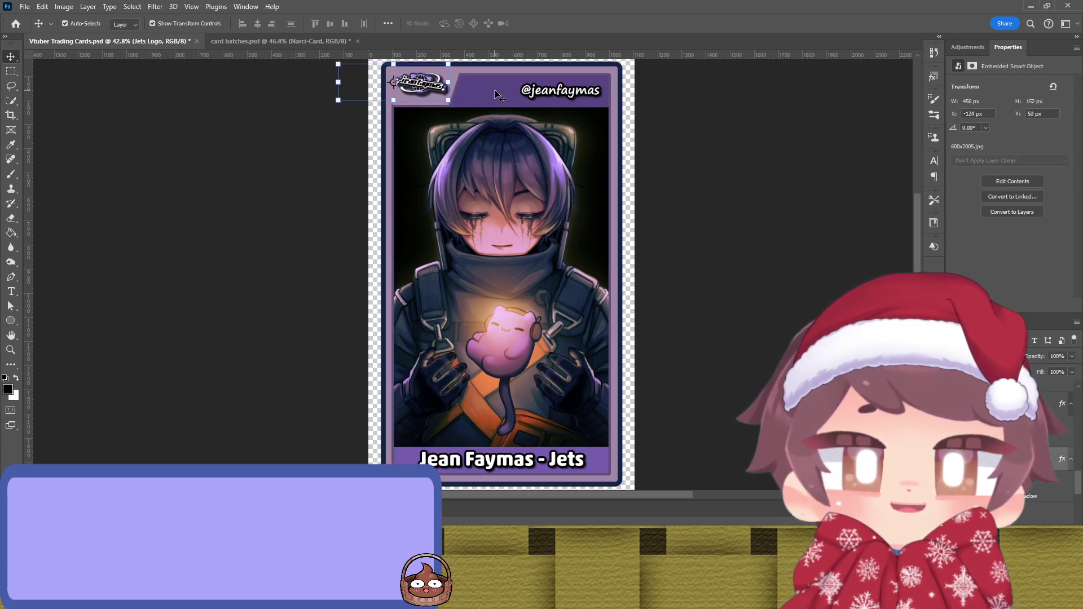
left_click(746, 147)
Step: Save Vtuber Trading Cards.psd with Ctrl+S
key("ctrl")
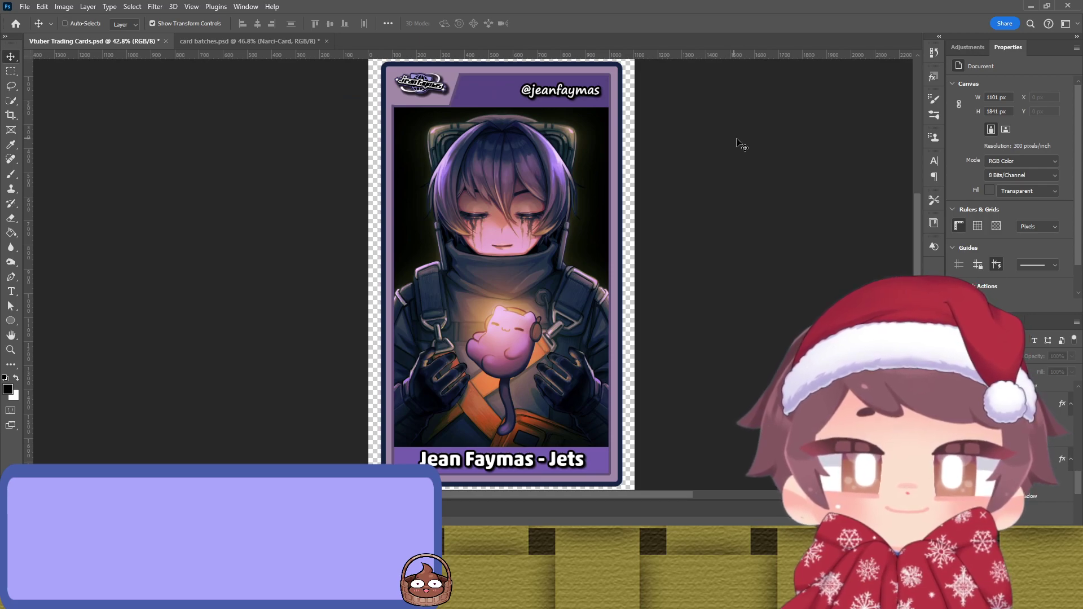
key("ctrl+s")
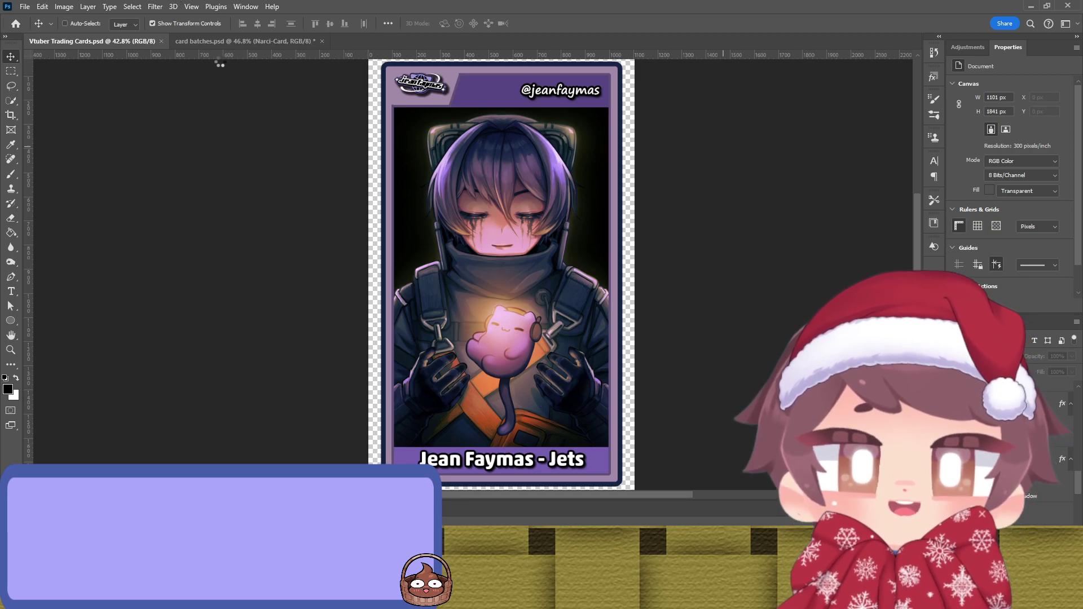
key("ctrl")
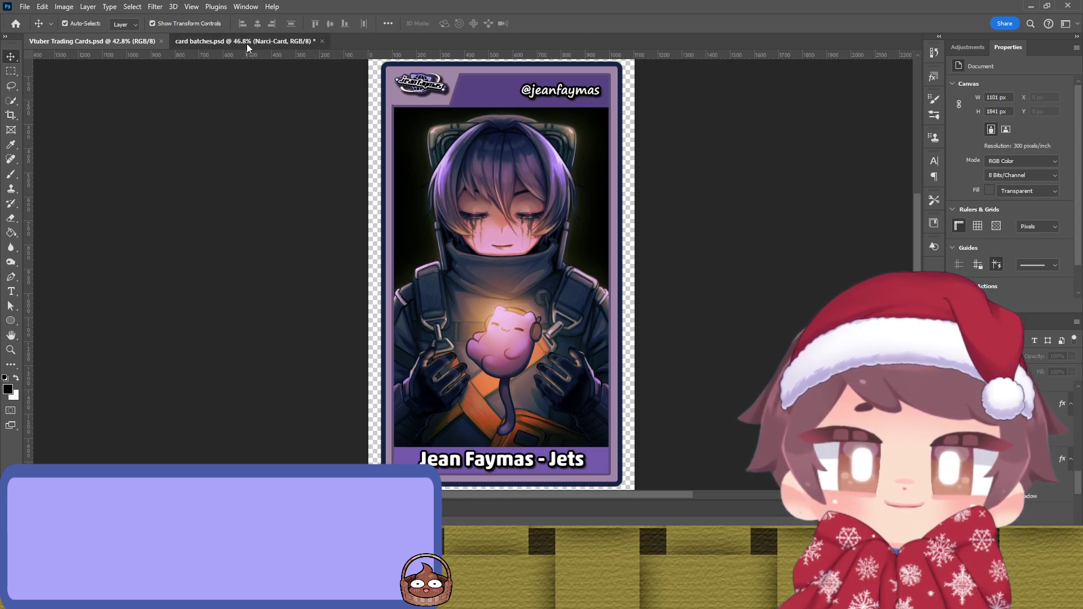
Step: Paste the Jets card into card batches.psd, move it to the top row and start scaling it down
left_click(247, 44)
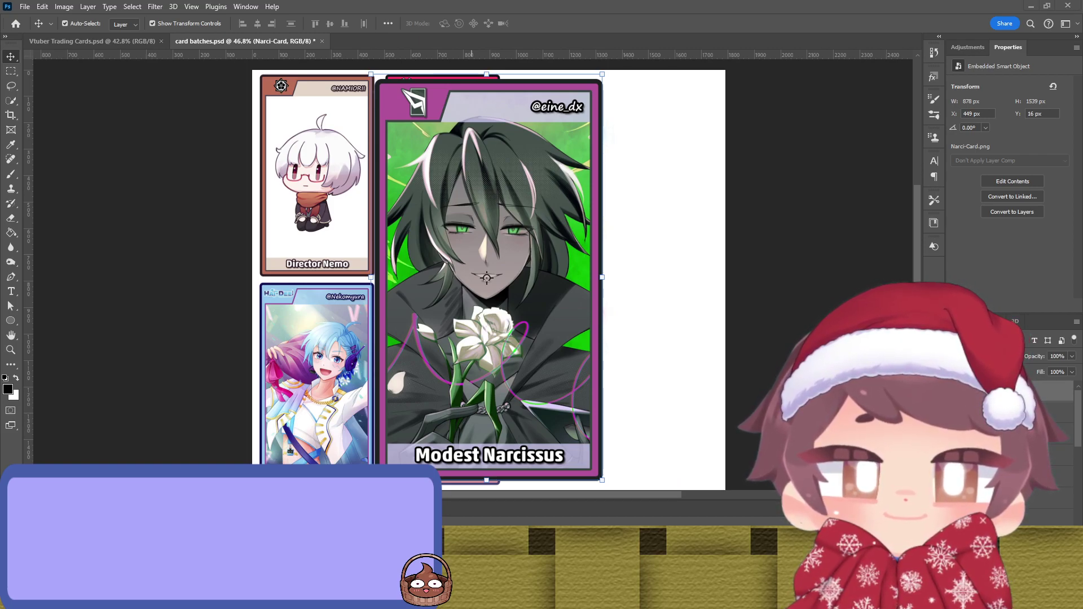
key("Delete")
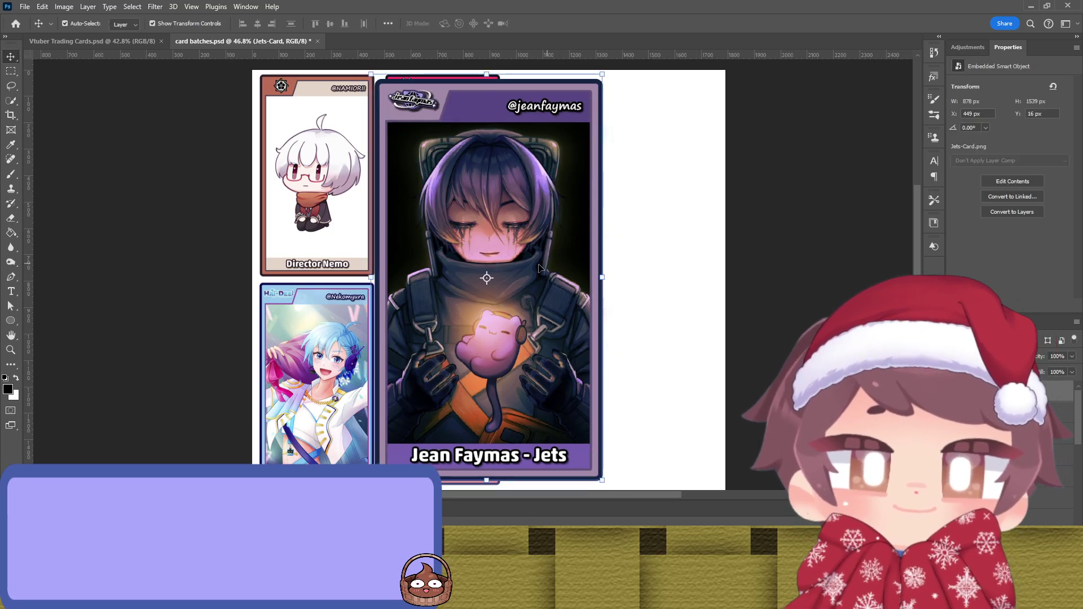
key("ctrl+comma")
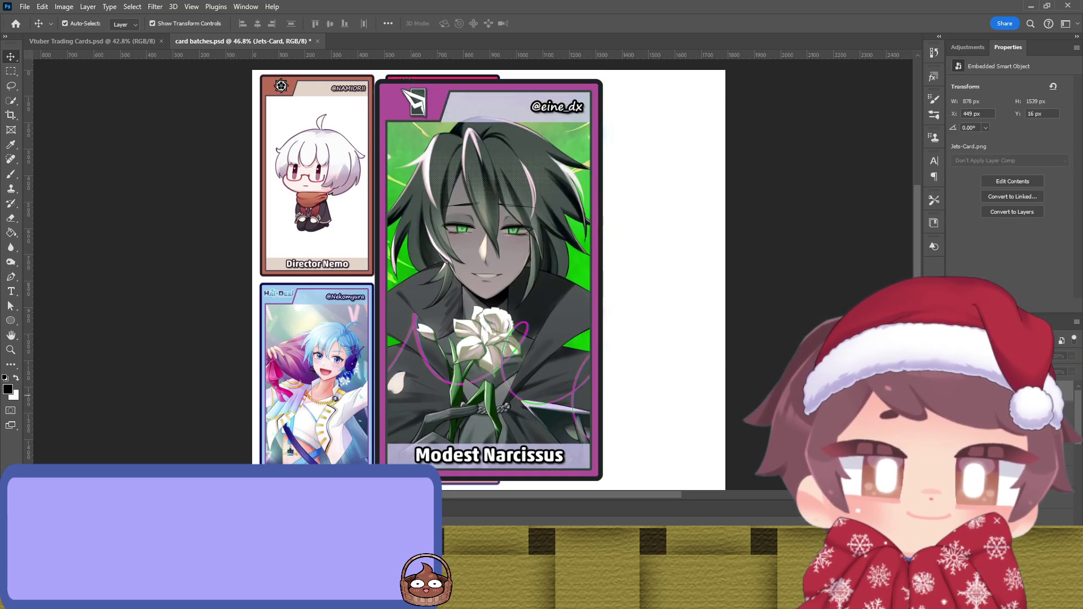
key("ctrl+comma")
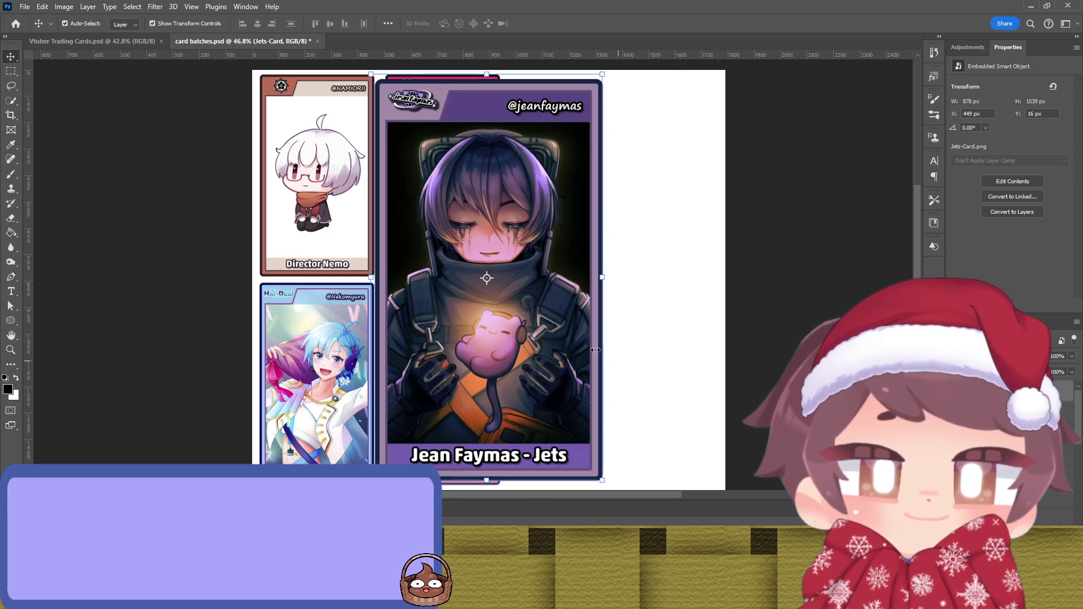
mouse_move(491, 312)
left_mouse_down()
mouse_move(525, 305)
mouse_move(510, 308)
left_mouse_up()
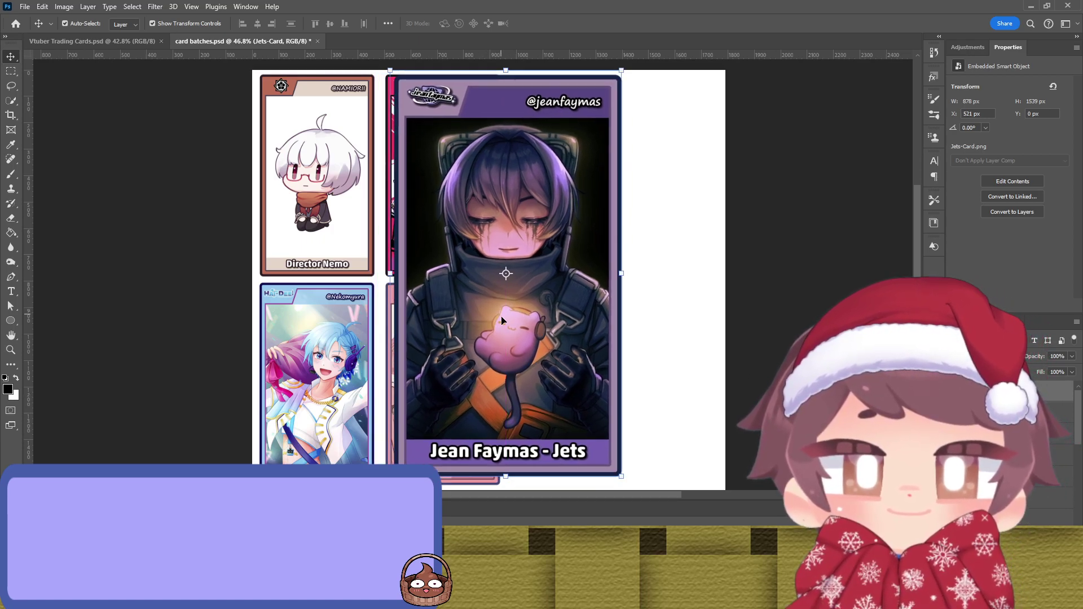
left_click_drag(509, 477, 477, 279)
Step: Shrink the Jets card to match the others and stretch its left edge to the guide, shifting it 2 px right
left_click_drag(490, 238, 465, 238)
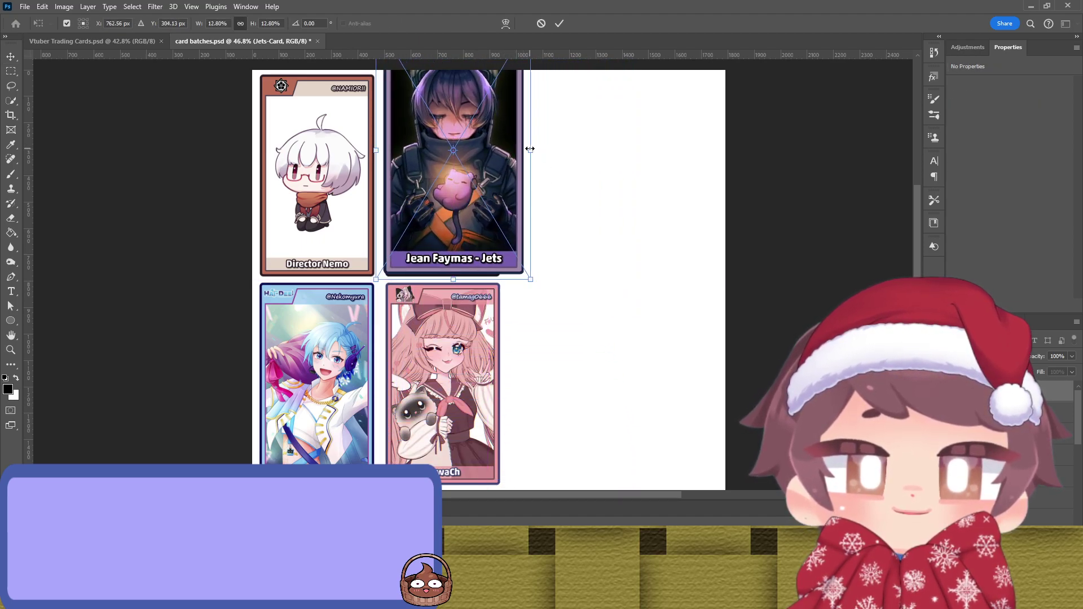
left_click_drag(529, 150, 497, 156)
scroll(477, 230, "up", 3)
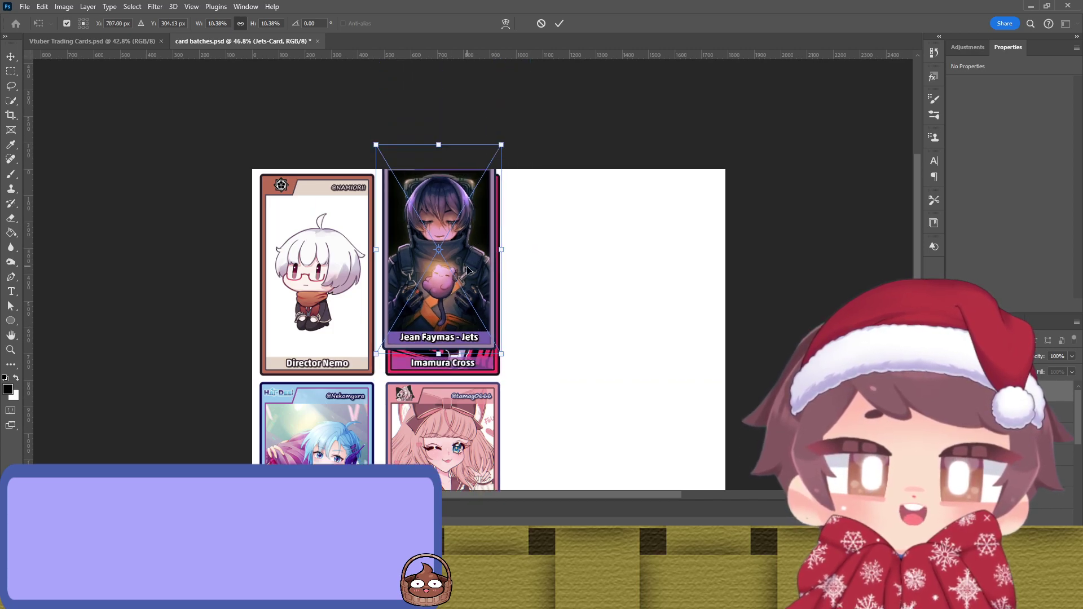
left_click_drag(460, 288, 465, 304)
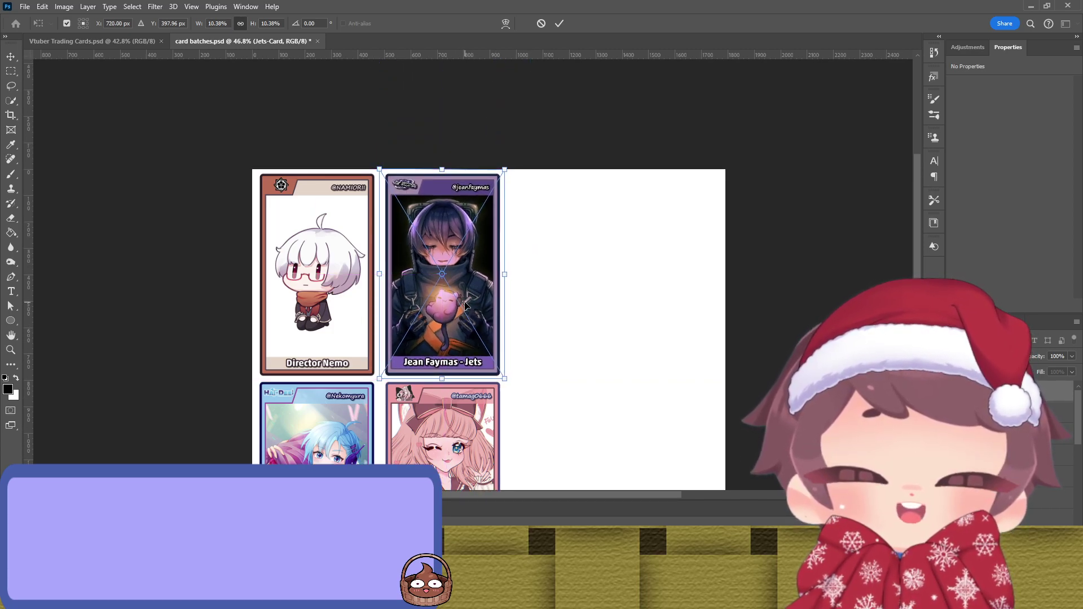
scroll(466, 307, "up", 6)
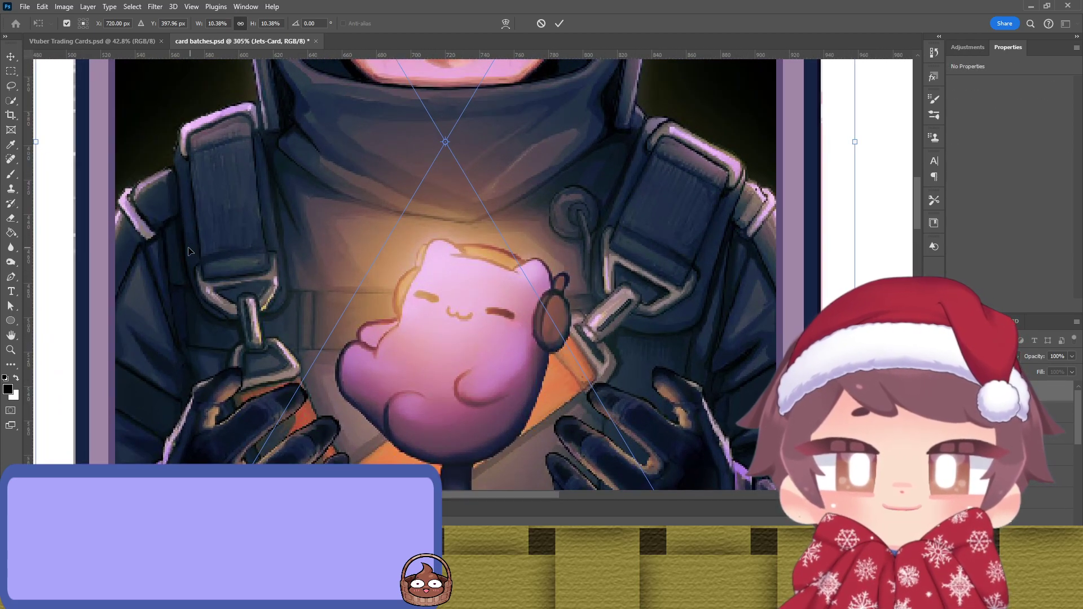
scroll(357, 255, "up", 4)
scroll(357, 255, "up", 1)
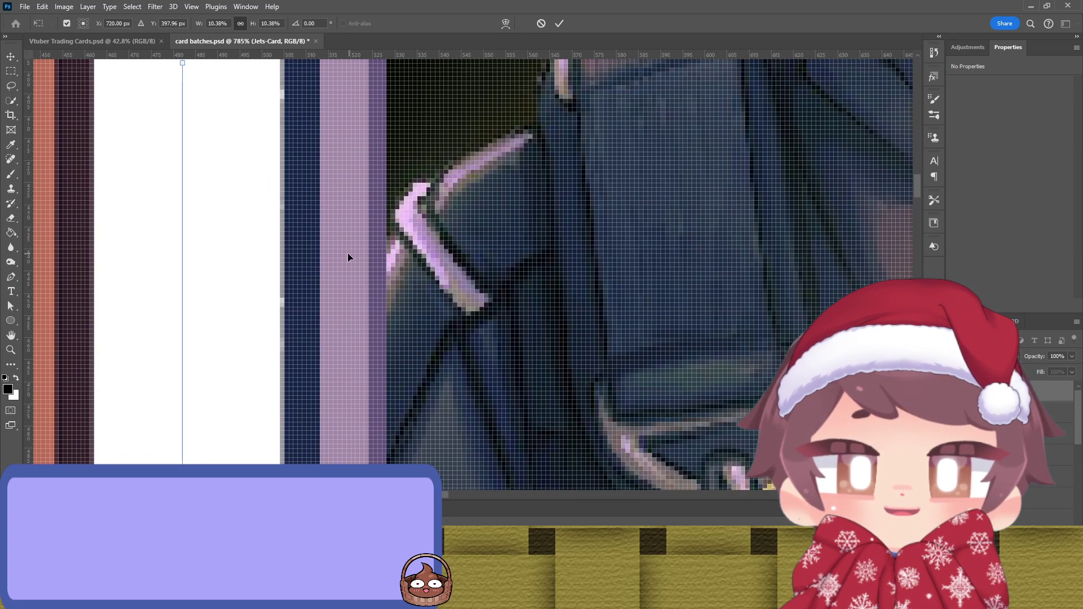
mouse_move(183, 240)
left_mouse_down()
mouse_move(193, 241)
mouse_move(177, 244)
left_mouse_up()
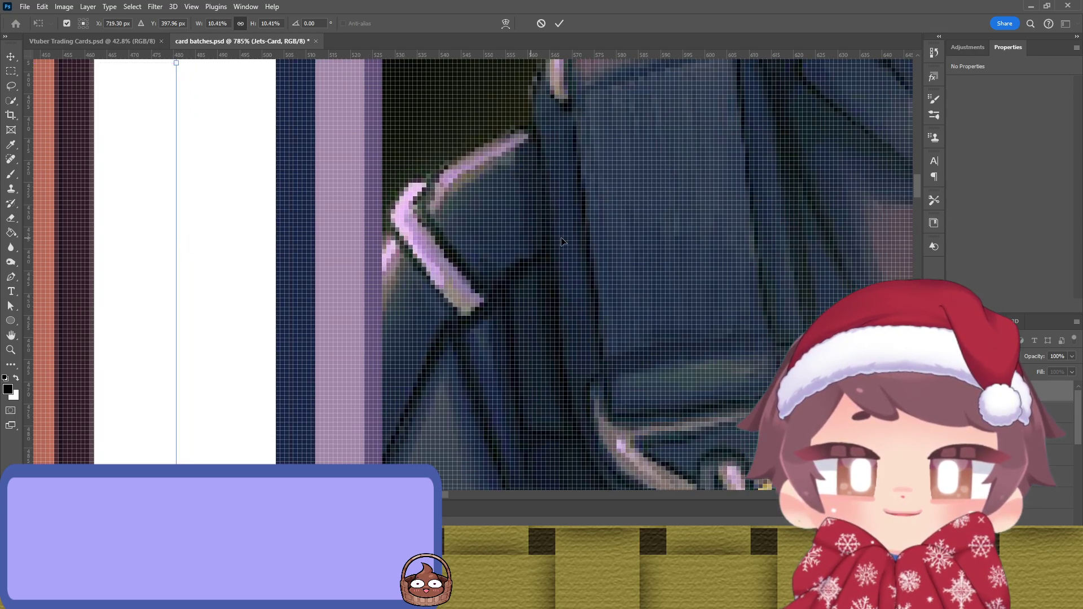
scroll(247, 233, "right", 10)
scroll(247, 233, "right", 1)
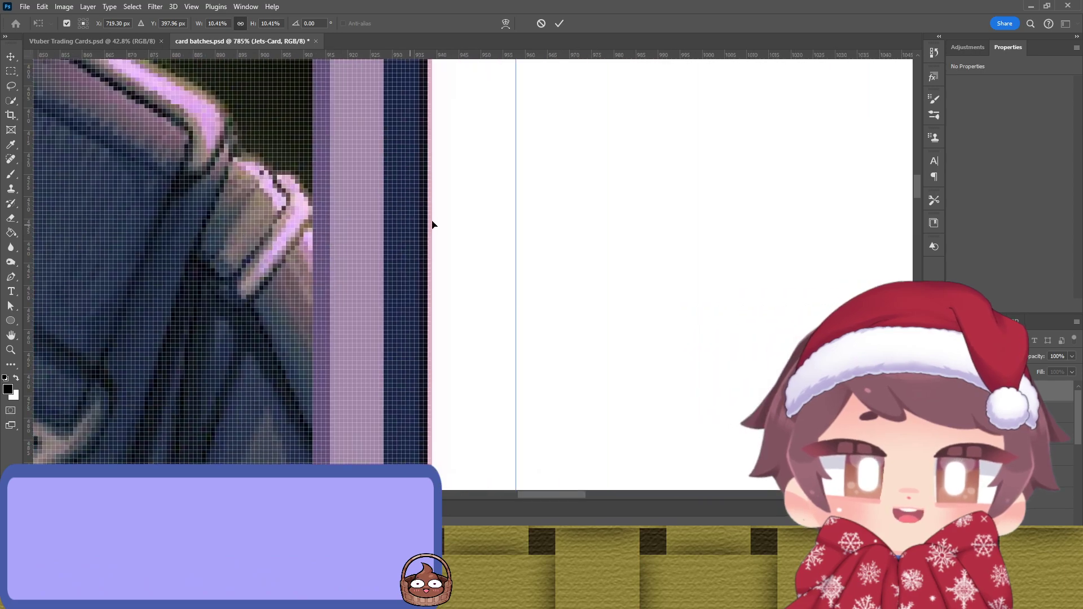
left_click_drag(515, 220, 533, 223)
Step: Widen the Jets card slightly from its left edge and nudge it up 2 px
left_click_drag(330, 286, 583, 114)
left_click_drag(175, 260, 361, 234)
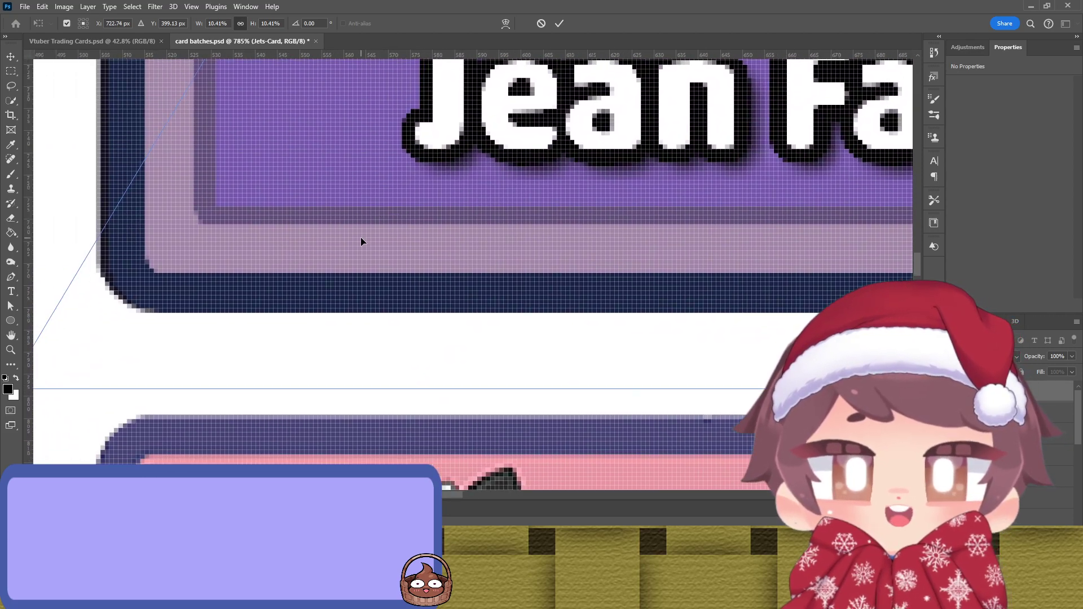
left_click_drag(171, 160, 403, 232)
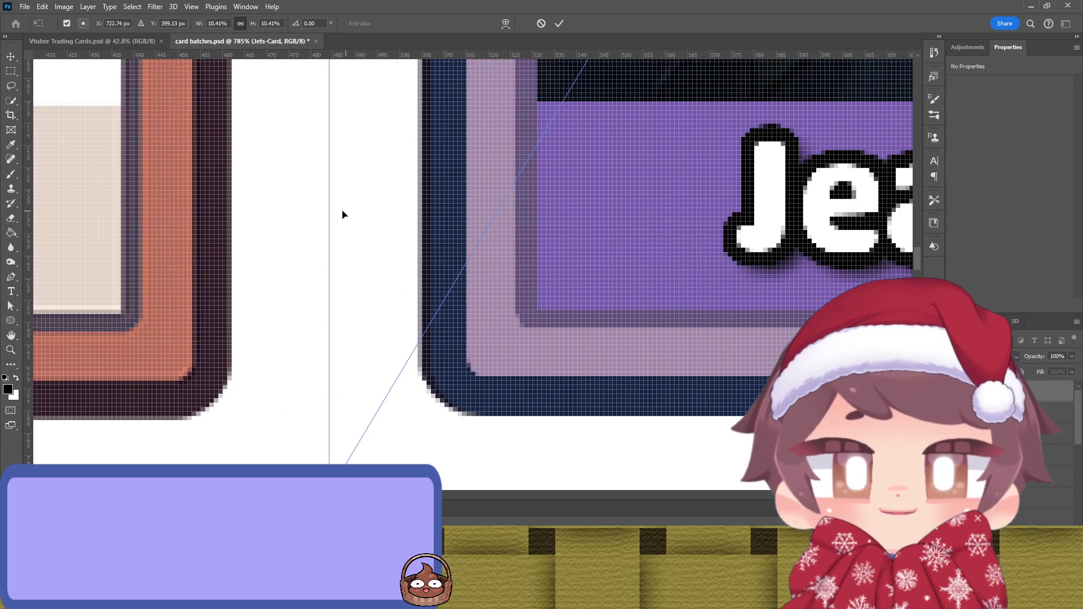
left_click_drag(327, 213, 319, 215)
left_click_drag(381, 311, 229, 261)
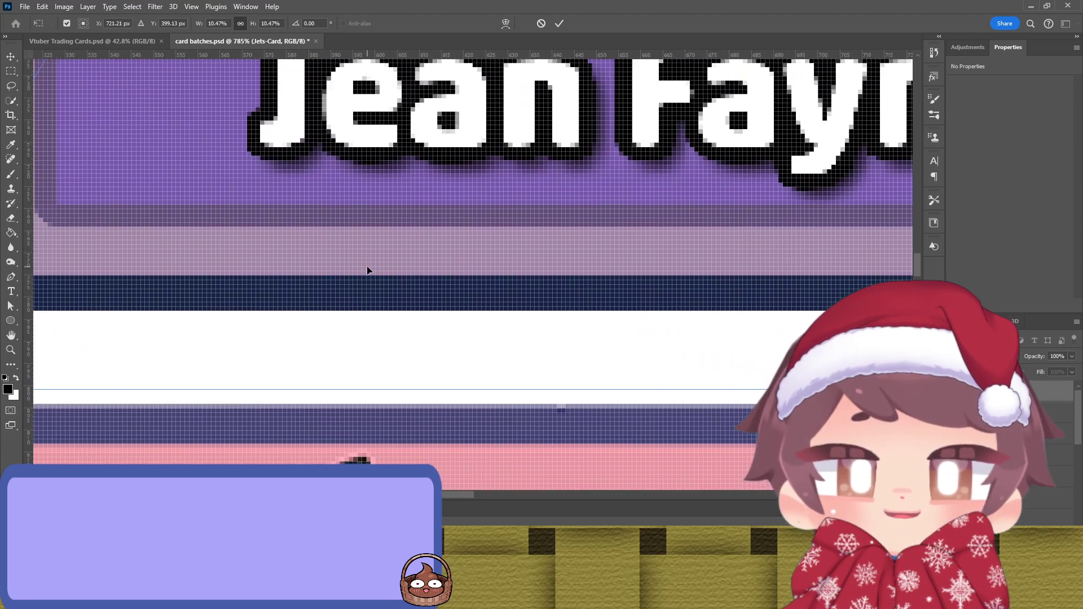
key("Up")
key("Up")
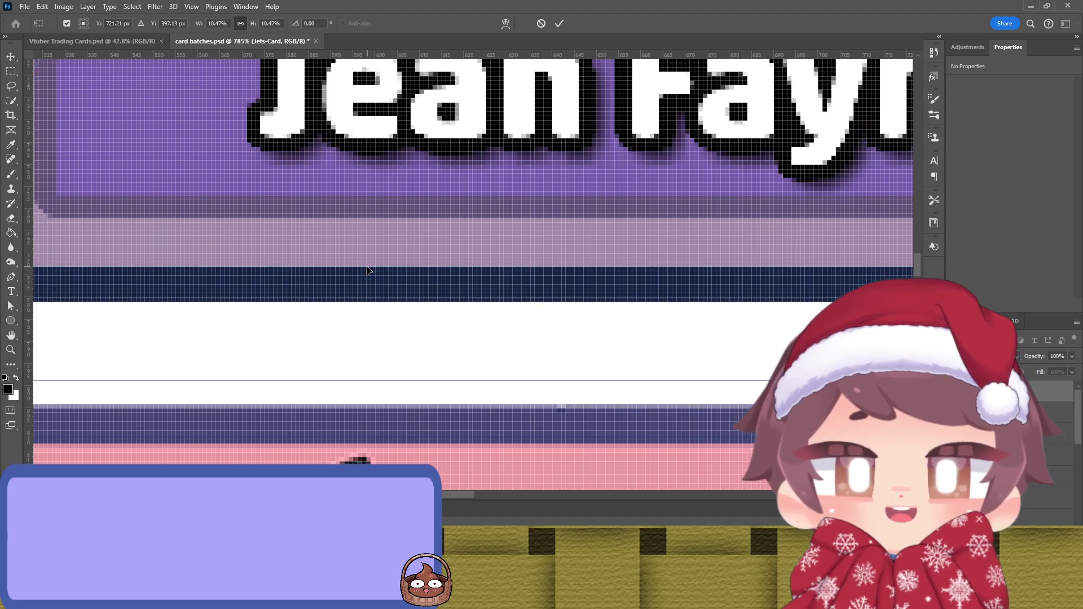
Step: Pull the Jets card's top edge down onto the guide and check its alignment
left_click_drag(545, 249, 507, 271)
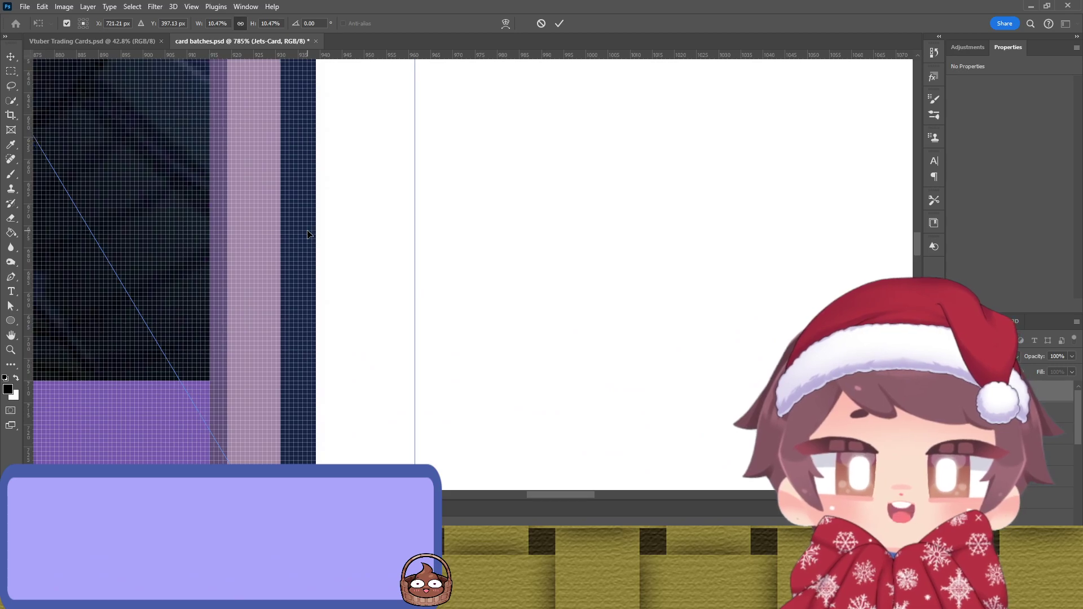
left_click_drag(438, 137, 549, 361)
left_click_drag(423, 186, 465, 389)
left_click_drag(519, 211, 476, 401)
left_click_drag(486, 327, 244, 425)
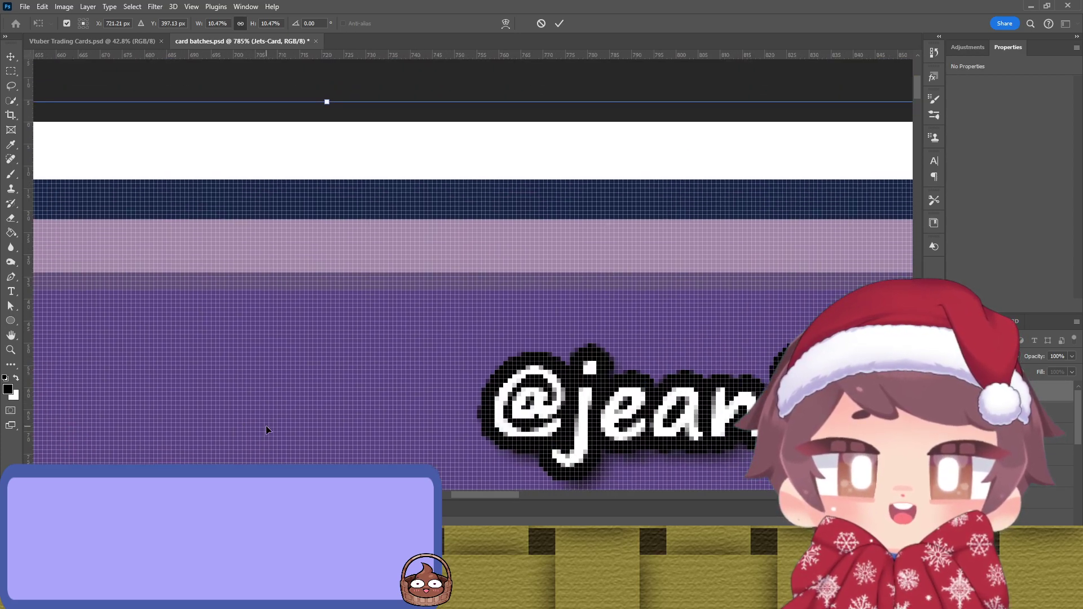
mouse_move(379, 102)
left_mouse_down()
mouse_move(380, 145)
mouse_move(374, 119)
left_mouse_up()
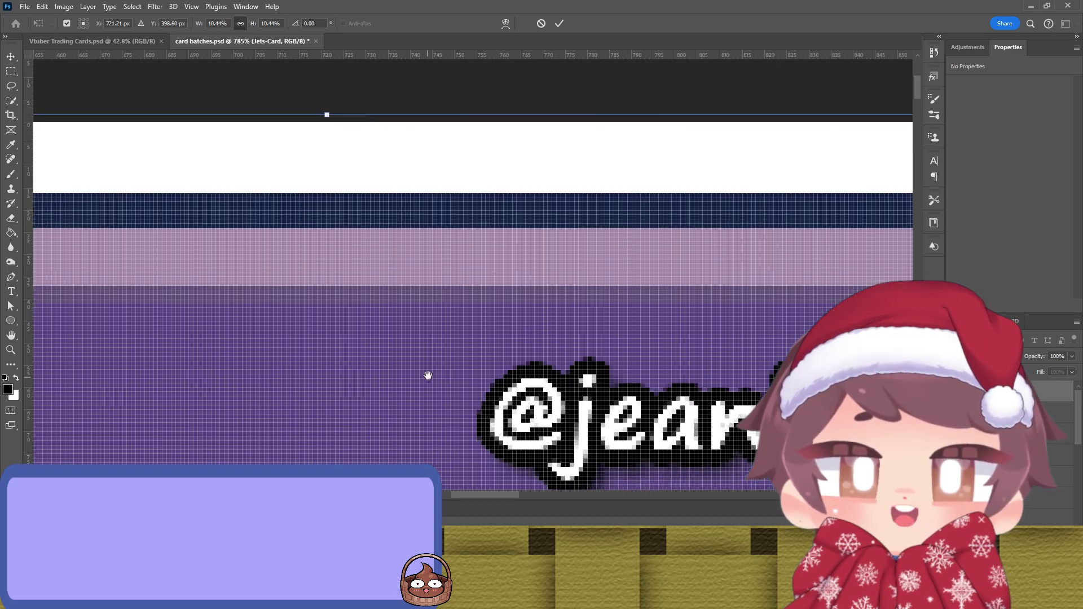
scroll(427, 377, "down", 15)
scroll(445, 398, "down", 3)
scroll(378, 217, "up", 8)
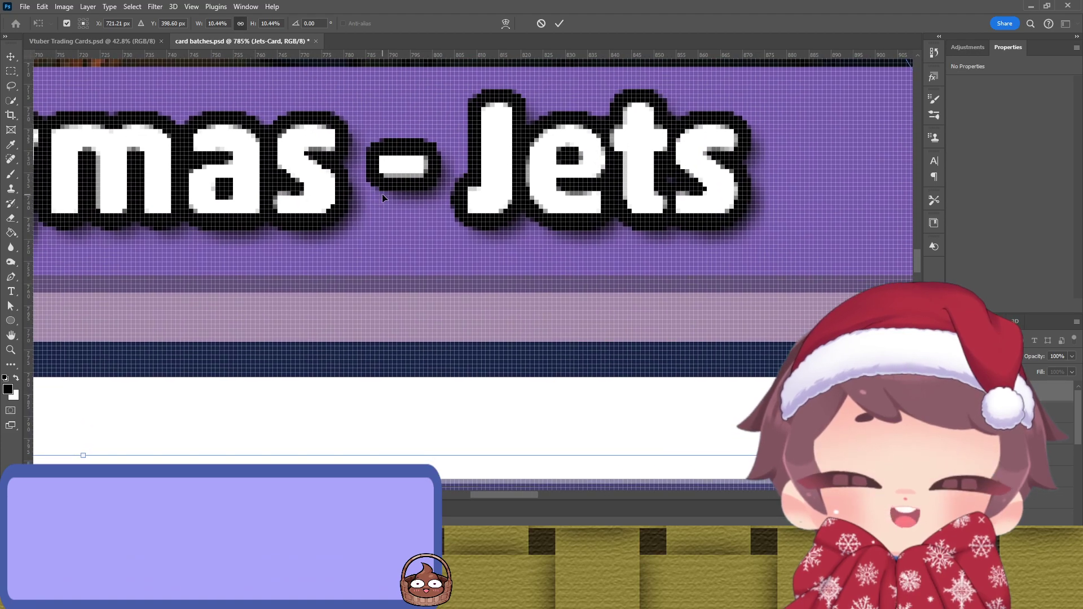
left_click_drag(381, 194, 488, 221)
scroll(487, 222, "left", 10)
scroll(508, 248, "up", 5)
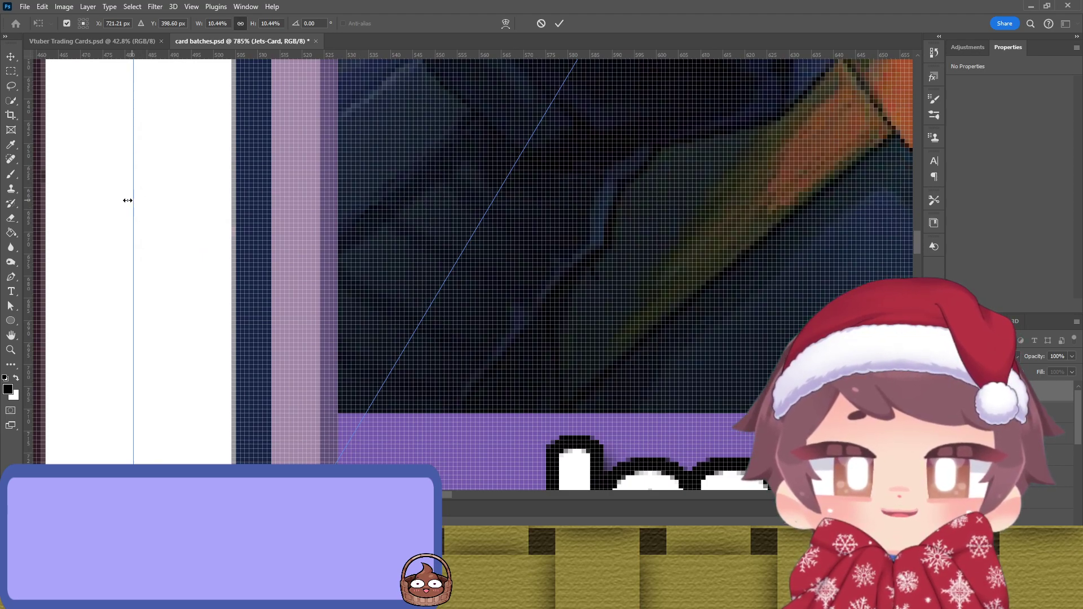
scroll(334, 159, "down", 5)
scroll(334, 160, "right", 5)
Step: Nudge the Jets card by a pixel and pull its top edge down to the guide
key("Up")
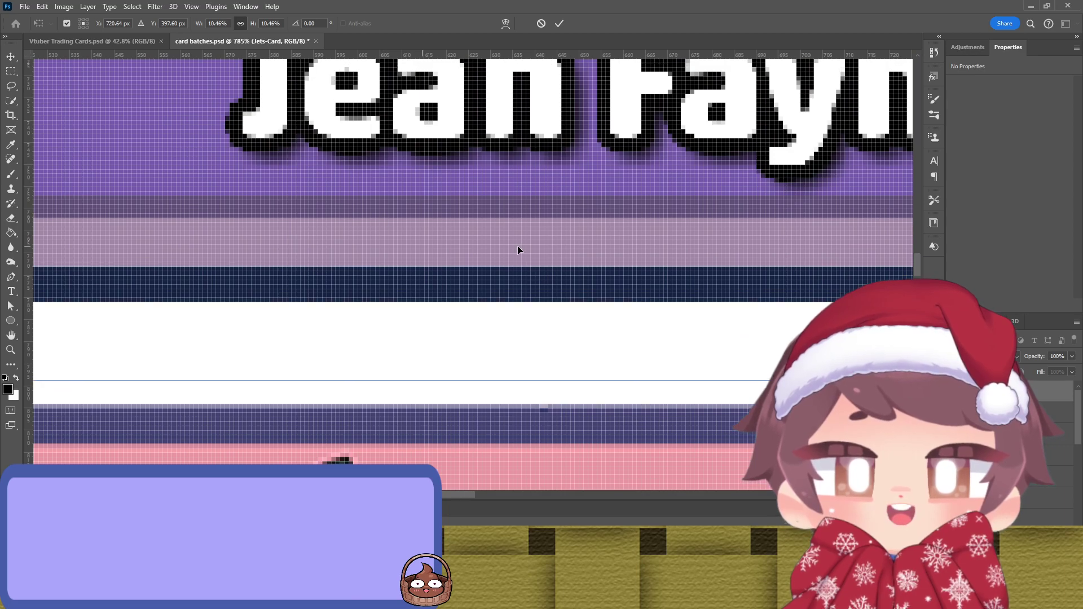
scroll(504, 246, "up", 5)
scroll(504, 246, "right", 10)
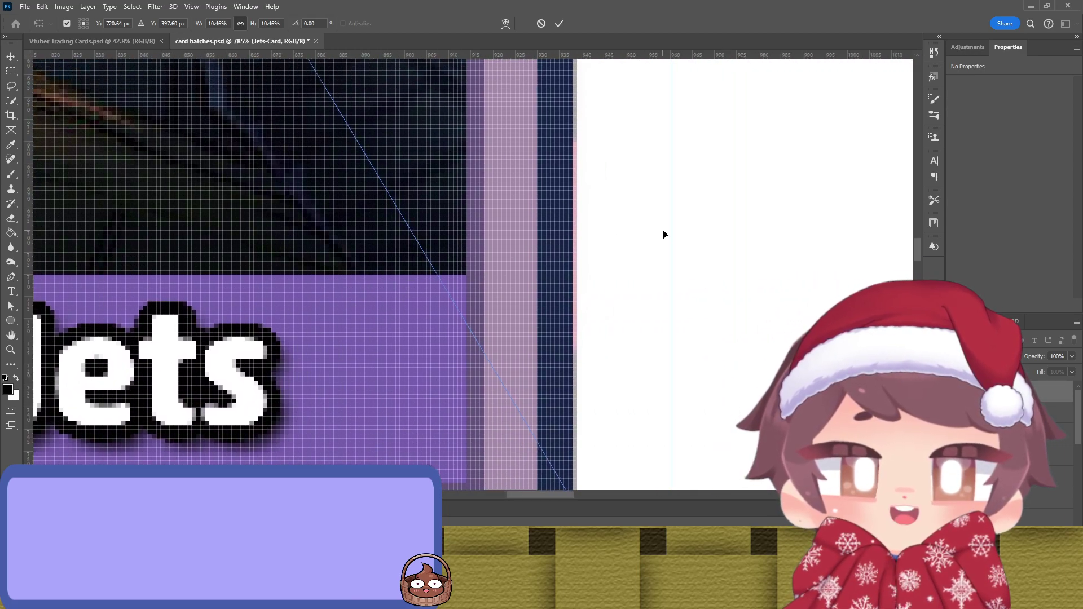
left_click_drag(673, 231, 676, 232)
scroll(575, 282, "left", 13)
scroll(440, 316, "up", 2)
scroll(400, 295, "up", 8)
scroll(485, 174, "right", 6)
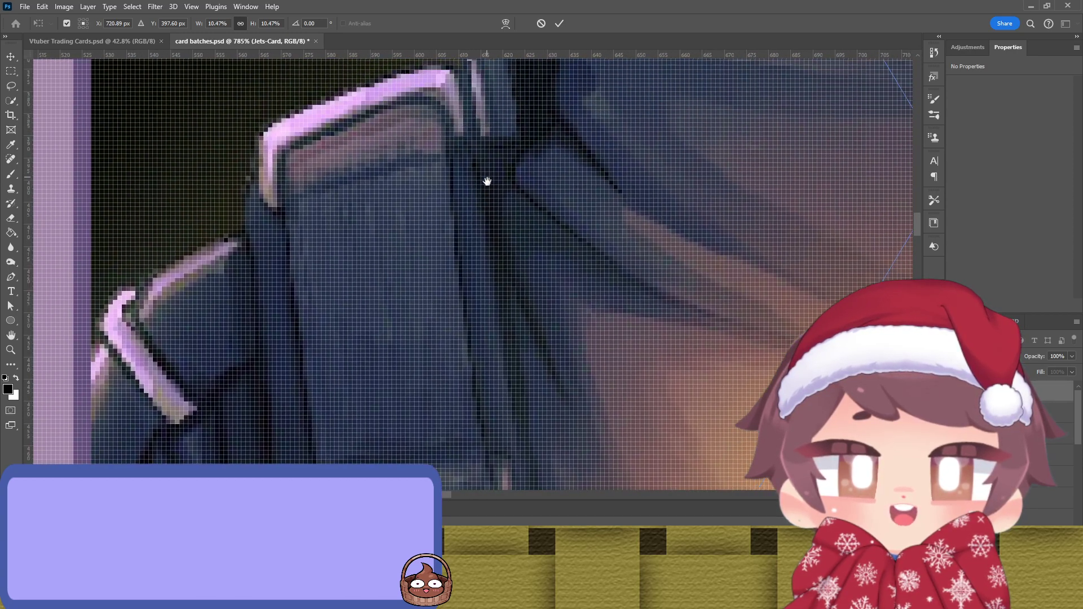
scroll(469, 267, "up", 10)
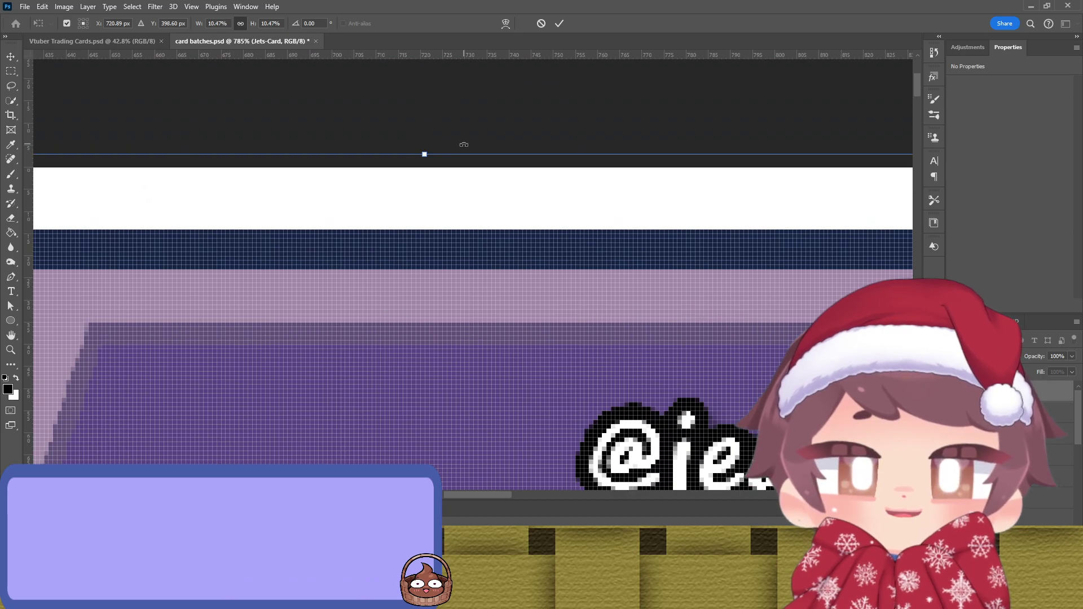
left_click_drag(464, 144, 463, 165)
scroll(447, 225, "left", 10)
scroll(624, 273, "down", 3)
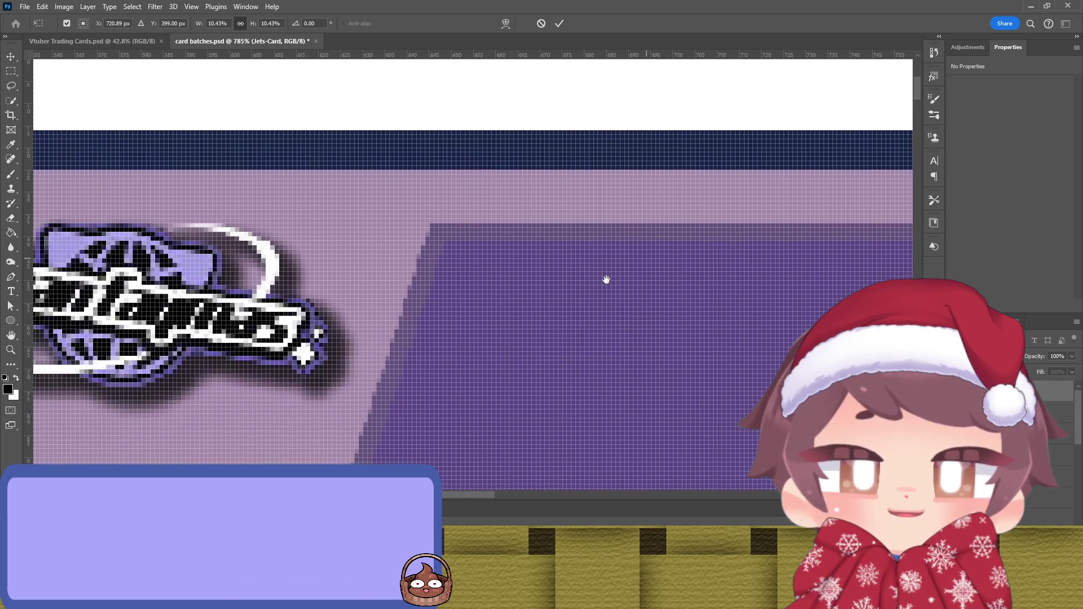
scroll(674, 353, "down", 10)
scroll(717, 177, "left", 5)
scroll(572, 128, "right", 5)
scroll(572, 129, "up", 10)
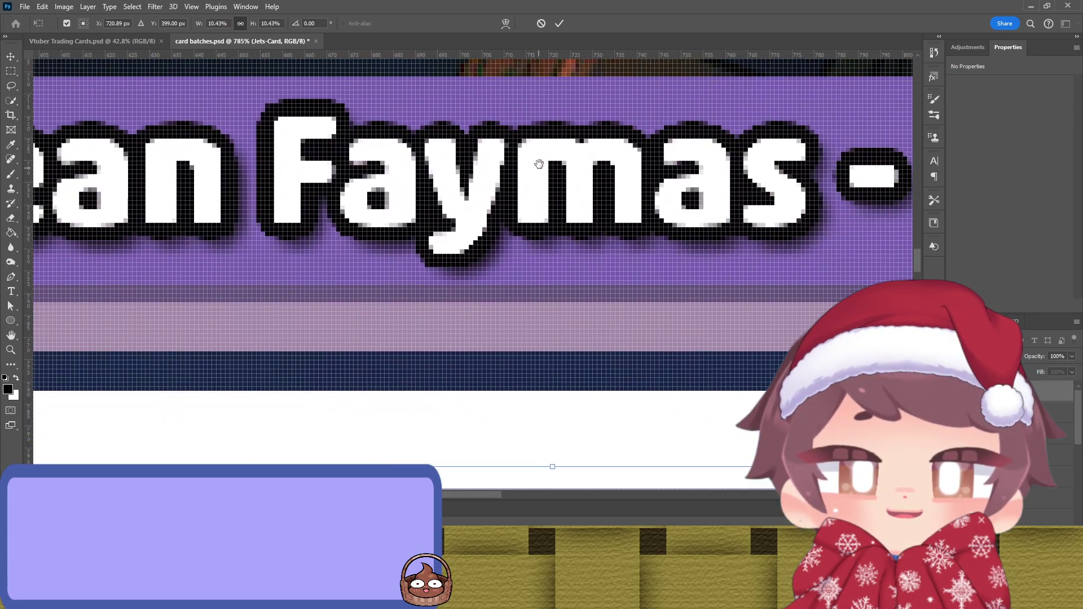
key("Up")
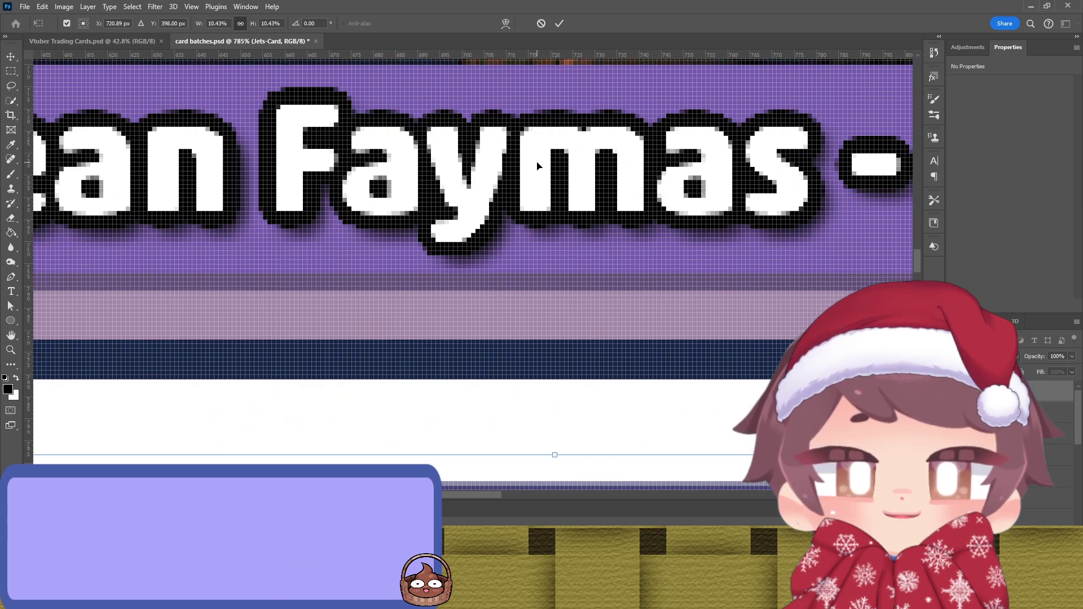
key("Down")
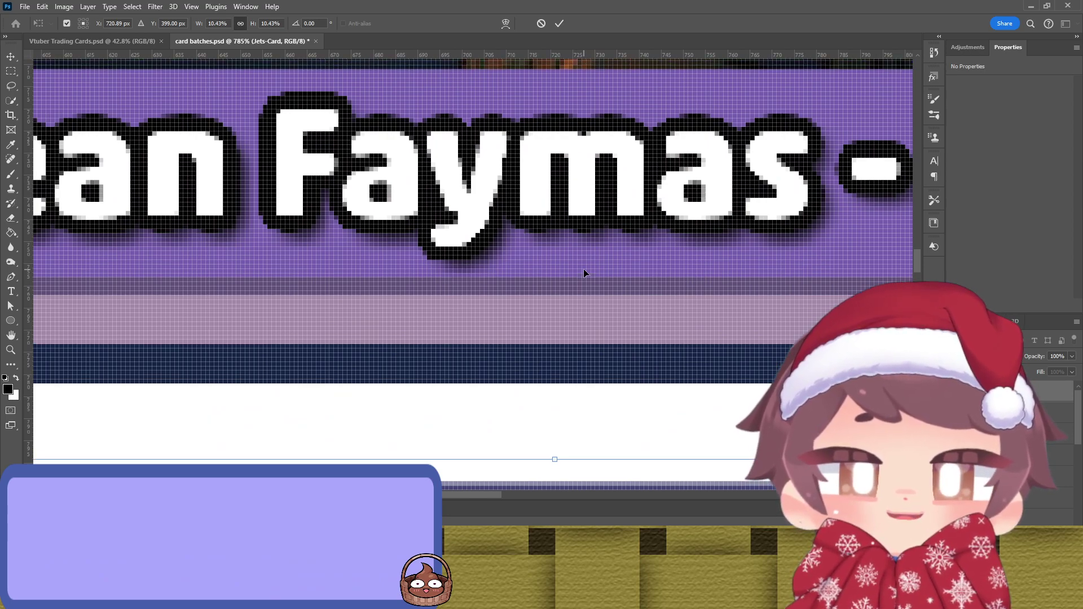
Step: Align the Jets card's bottom, right, top and left edges to the guides
left_click_drag(591, 460, 437, 370)
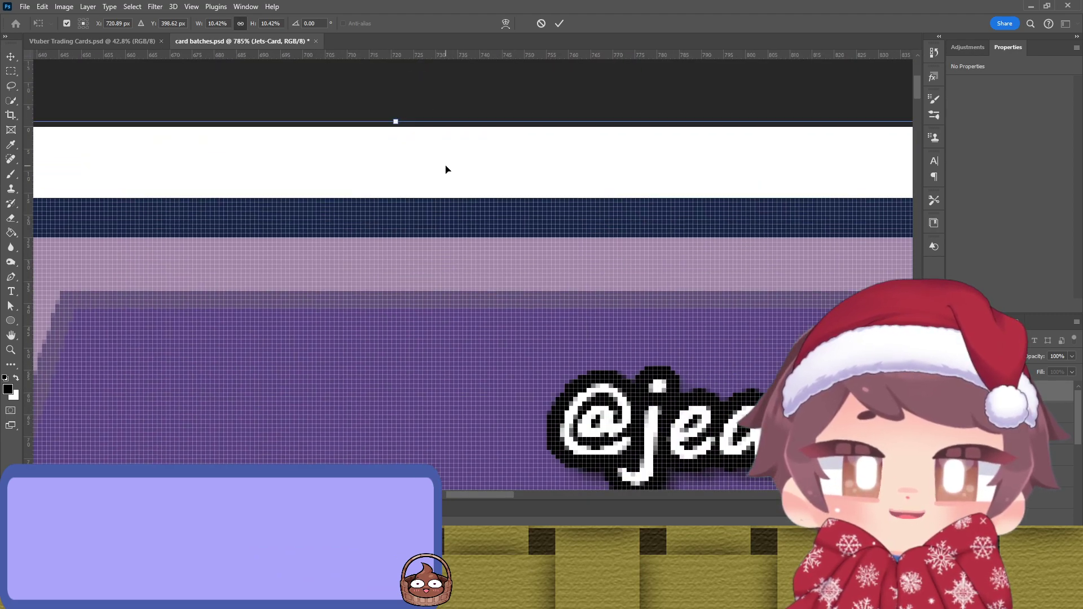
left_click_drag(623, 264, 368, 256)
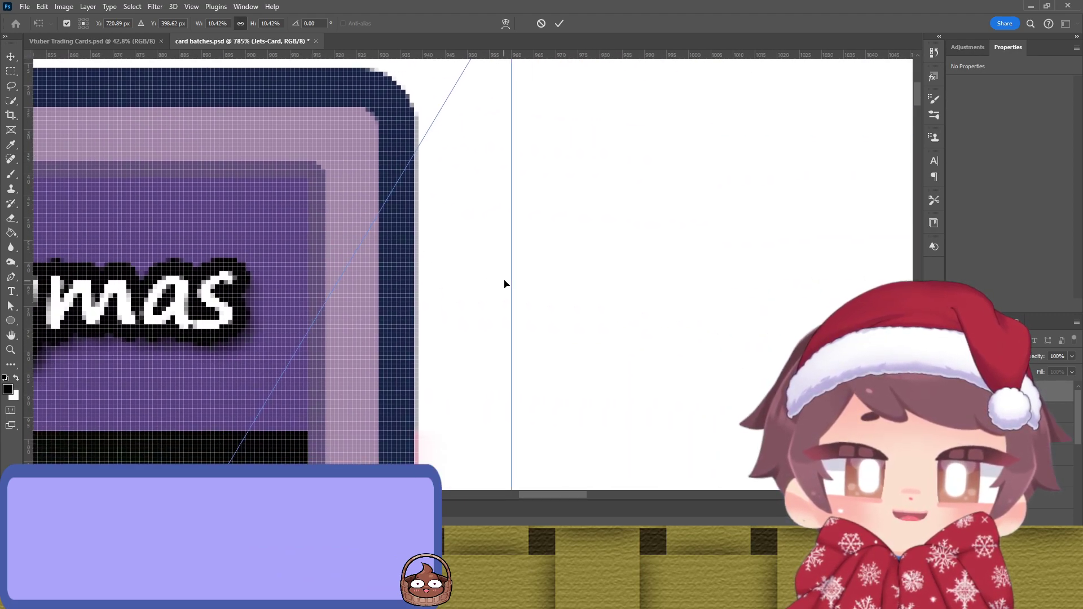
left_click_drag(516, 278, 524, 284)
left_click_drag(360, 279, 491, 313)
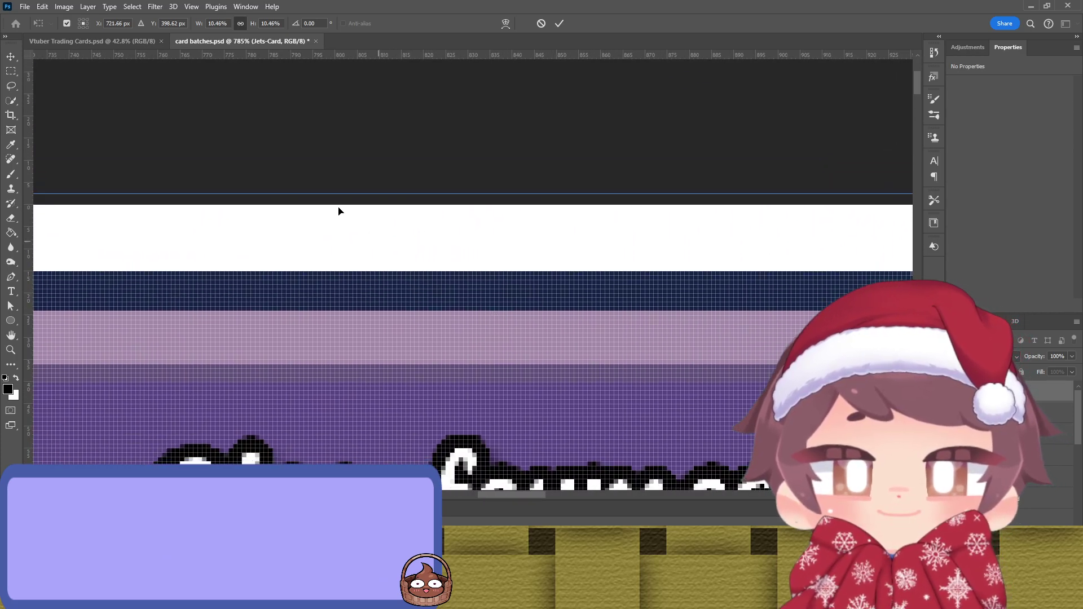
mouse_move(317, 188)
left_mouse_down()
mouse_move(320, 206)
mouse_move(313, 192)
left_mouse_up()
left_click_drag(281, 324, 386, 281)
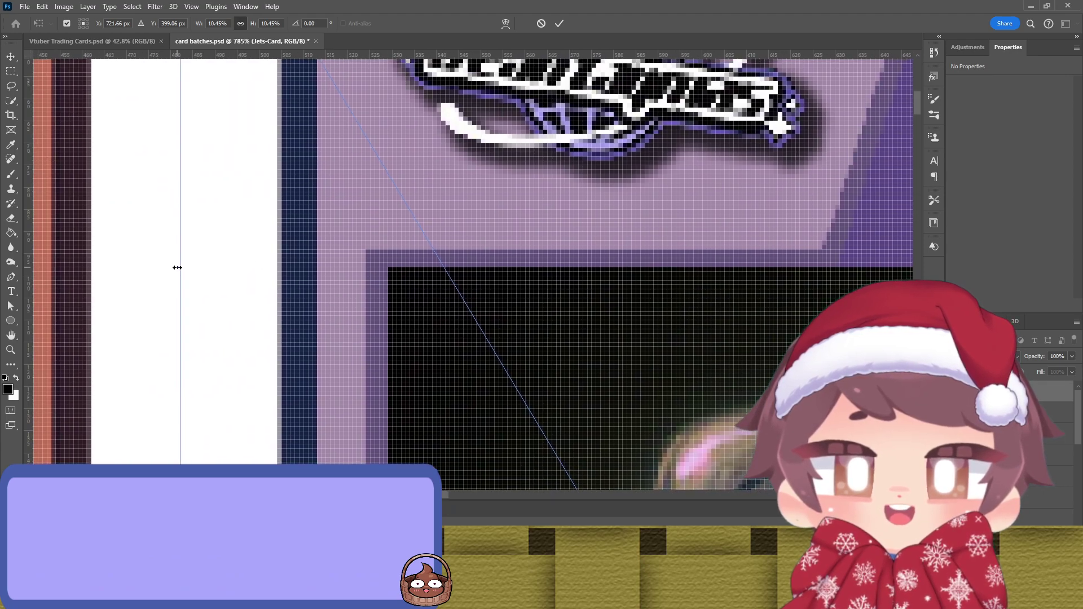
scroll(177, 268, "down", 1)
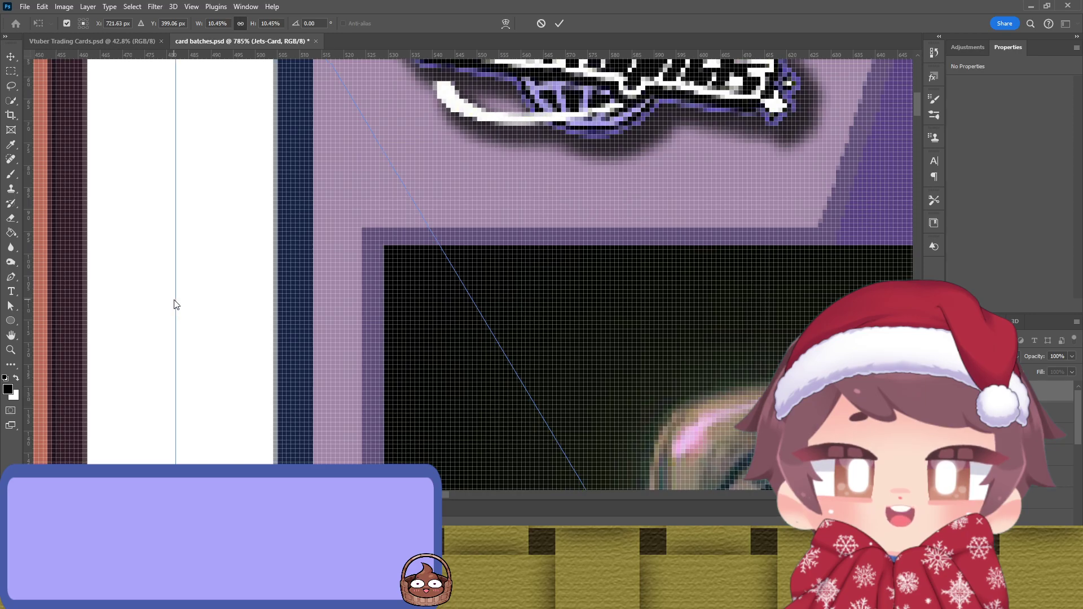
left_click_drag(173, 306, 172, 308)
left_click_drag(458, 360, 449, 179)
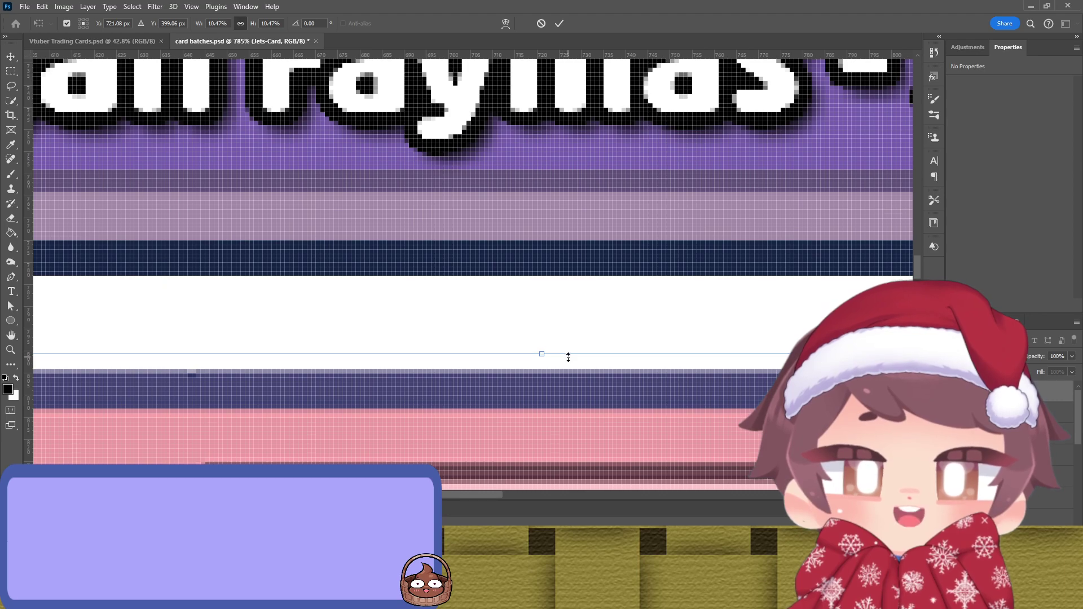
left_click_drag(568, 357, 567, 349)
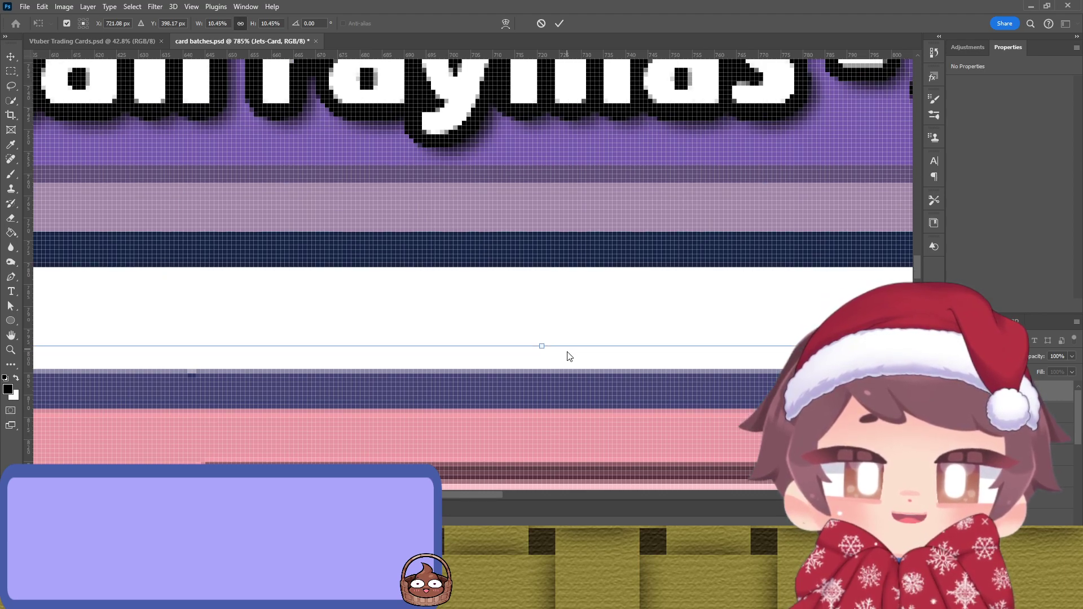
scroll(566, 218, "up", 5)
scroll(597, 205, "right", 3)
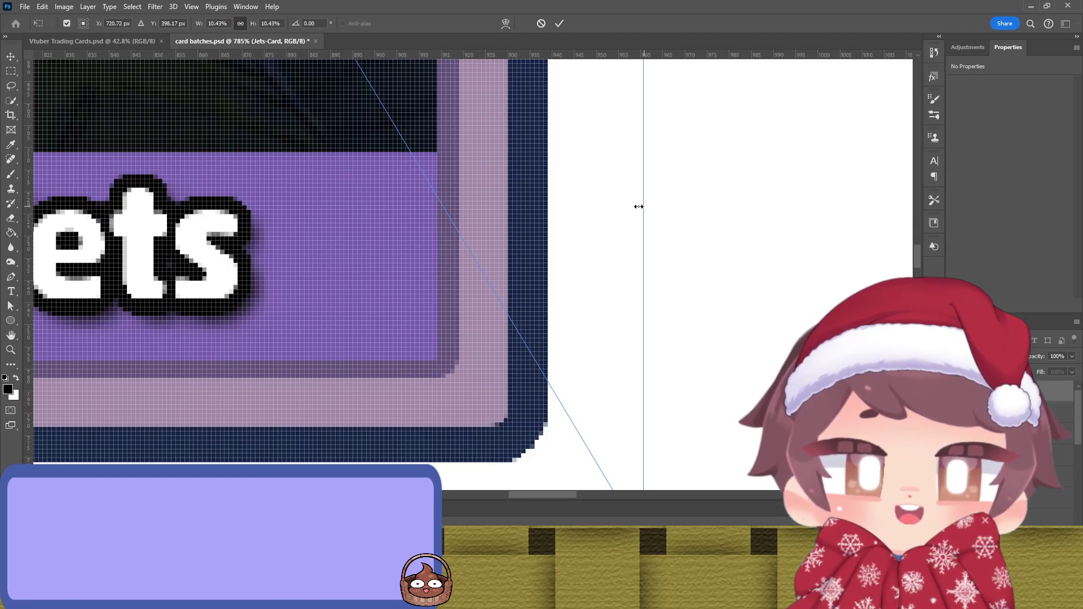
left_click_drag(638, 206, 649, 216)
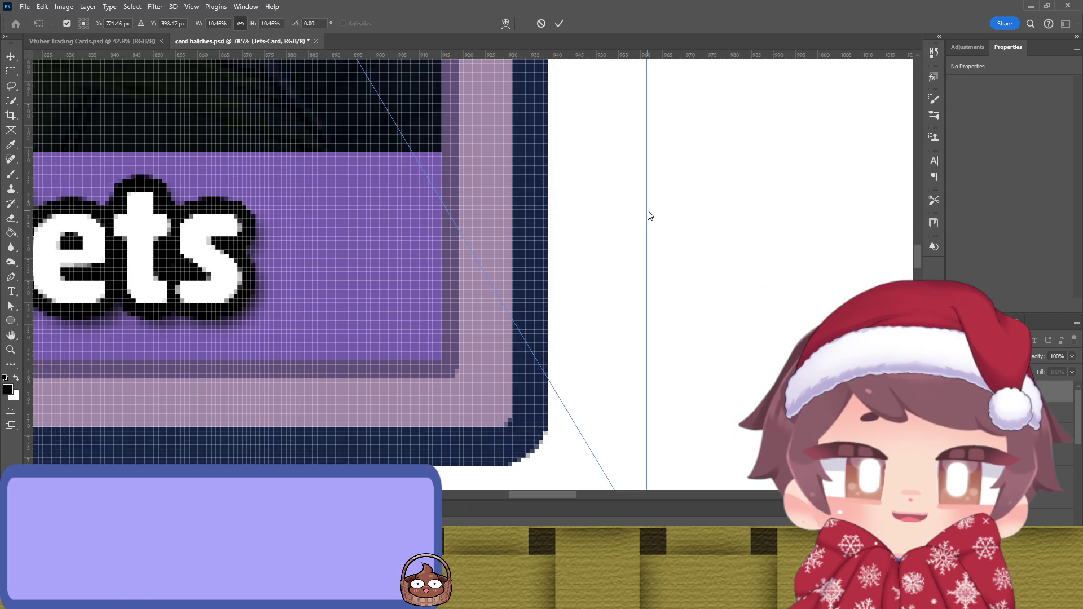
Step: Refine the top, left and right edges onto whole-pixel boundaries at the canvas top
left_click_drag(394, 189, 549, 359)
scroll(515, 310, "up", 10)
scroll(515, 309, "left", 3)
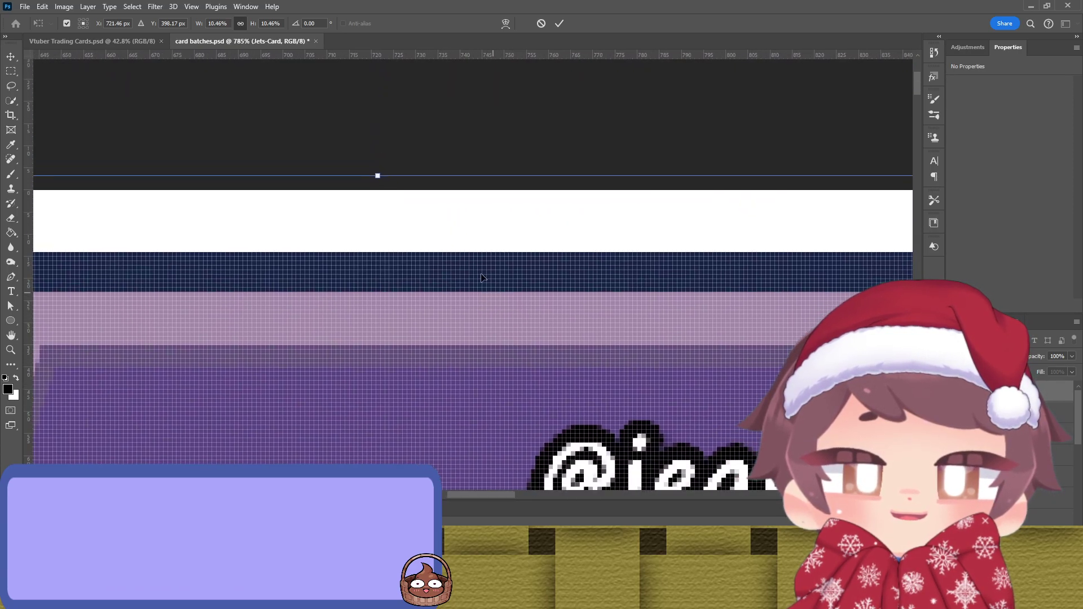
mouse_move(423, 175)
left_mouse_down()
mouse_move(424, 197)
mouse_move(417, 188)
left_mouse_up()
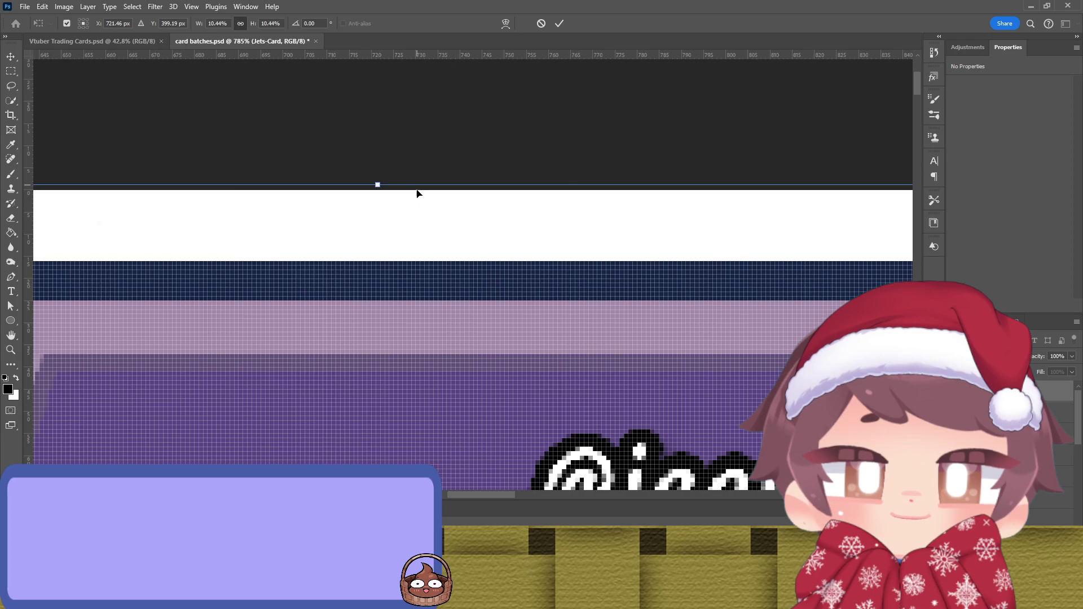
scroll(626, 310, "down", 5)
scroll(514, 305, "left", 10)
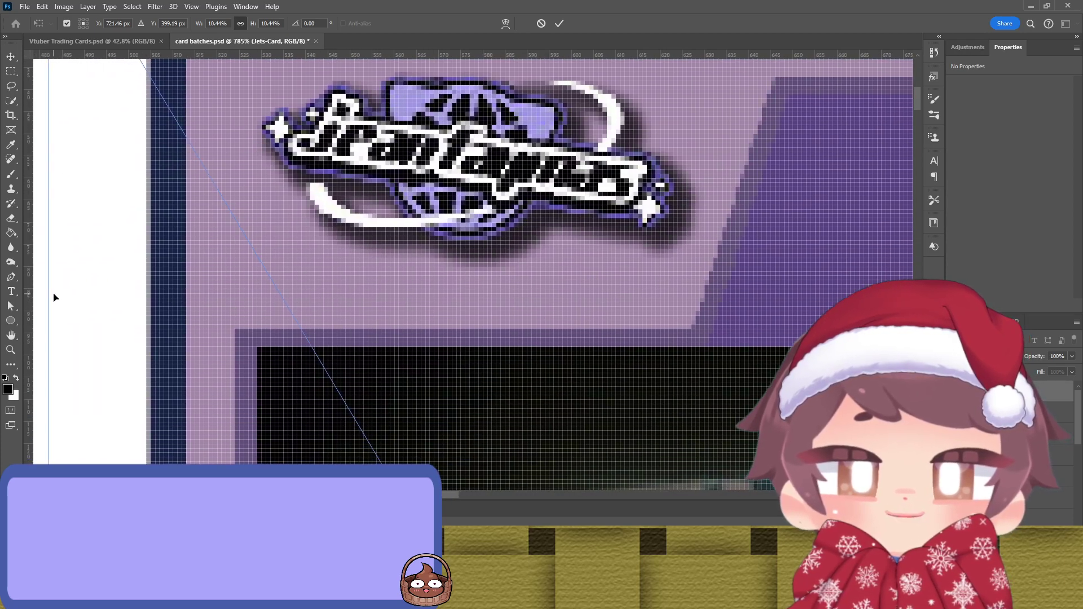
left_click_drag(45, 297, 37, 302)
scroll(520, 225, "right", 2)
scroll(520, 226, "up", 5)
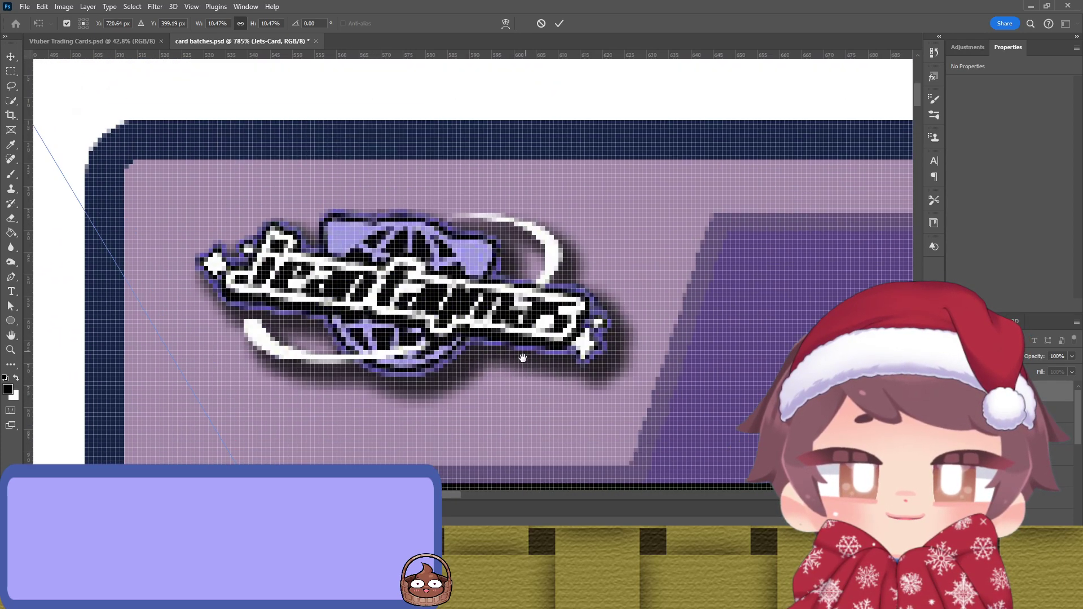
left_click_drag(503, 69, 499, 77)
left_click_drag(426, 323, 553, 268)
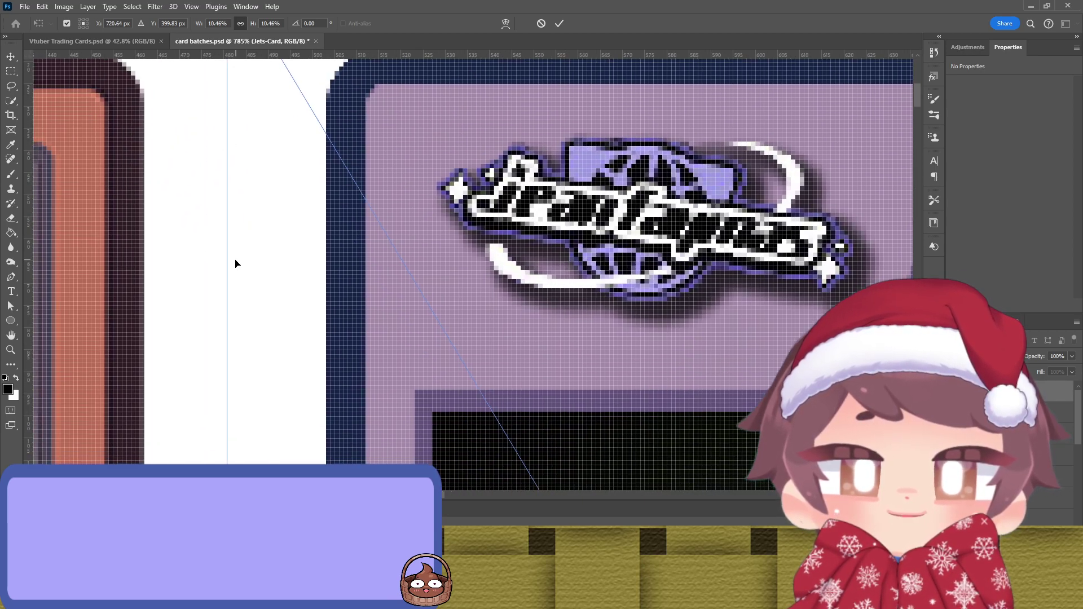
left_click_drag(227, 262, 226, 263)
scroll(384, 234, "up", 3)
scroll(384, 233, "right", 3)
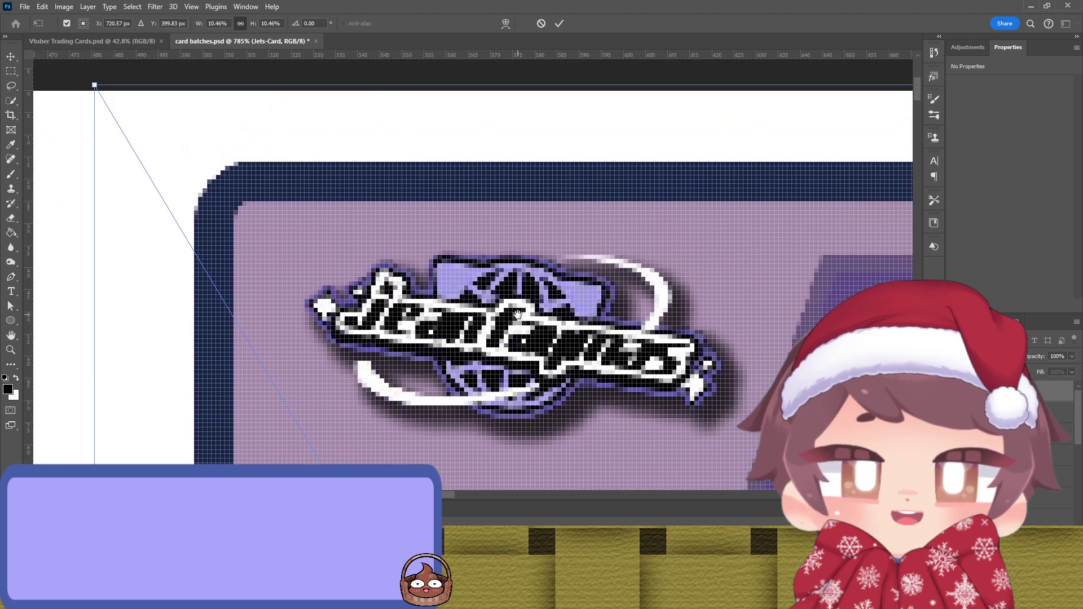
scroll(635, 206, "up", 2)
left_click_drag(607, 176, 555, 236)
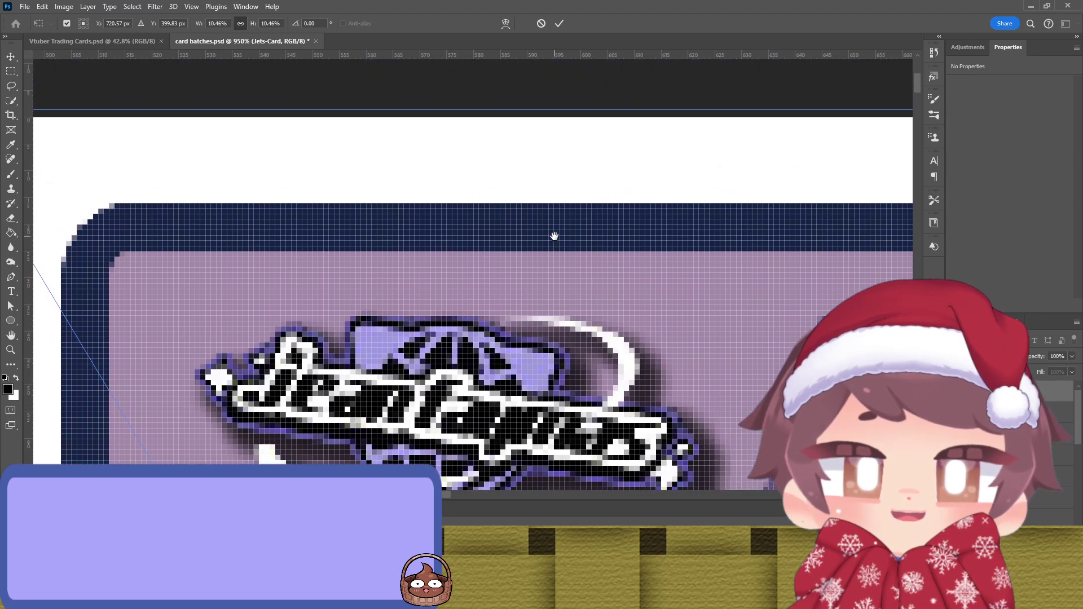
left_click_drag(512, 109, 551, 103)
scroll(285, 198, "right", 15)
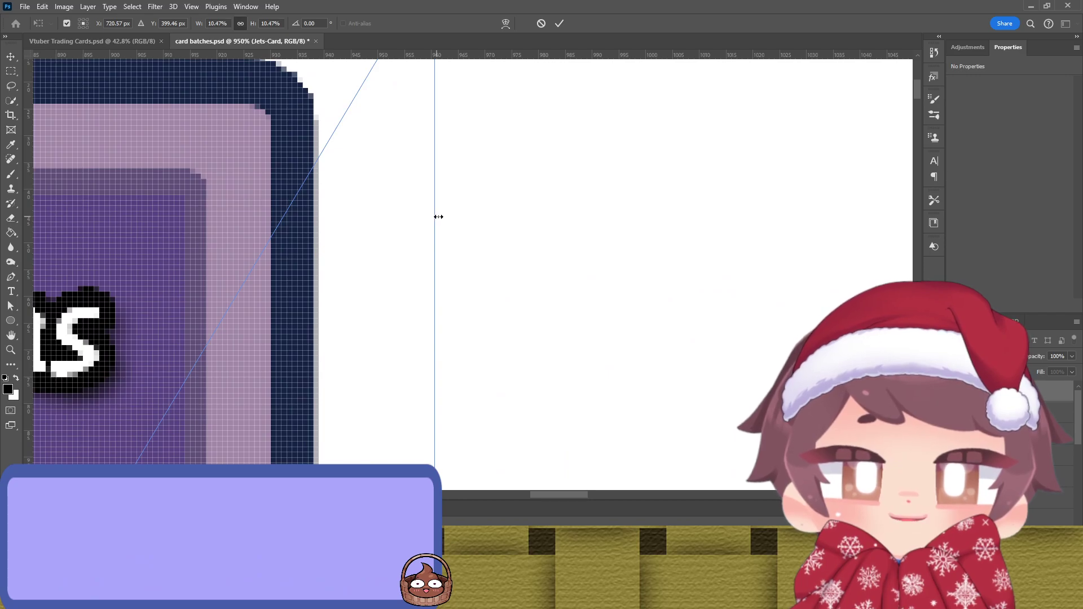
left_click_drag(438, 216, 442, 221)
left_click_drag(306, 214, 626, 296)
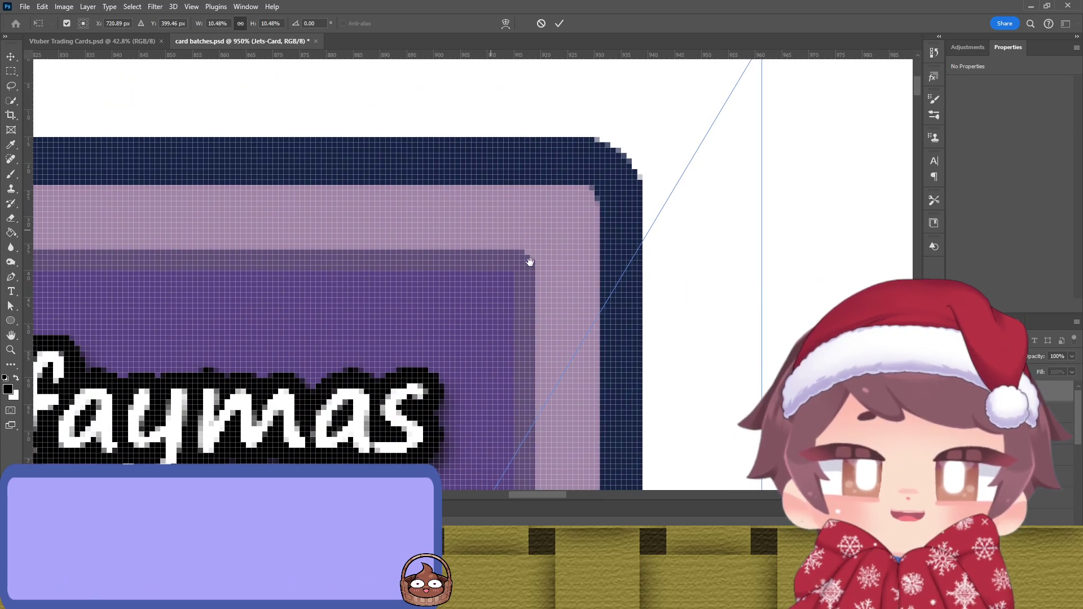
left_click_drag(512, 247, 622, 348)
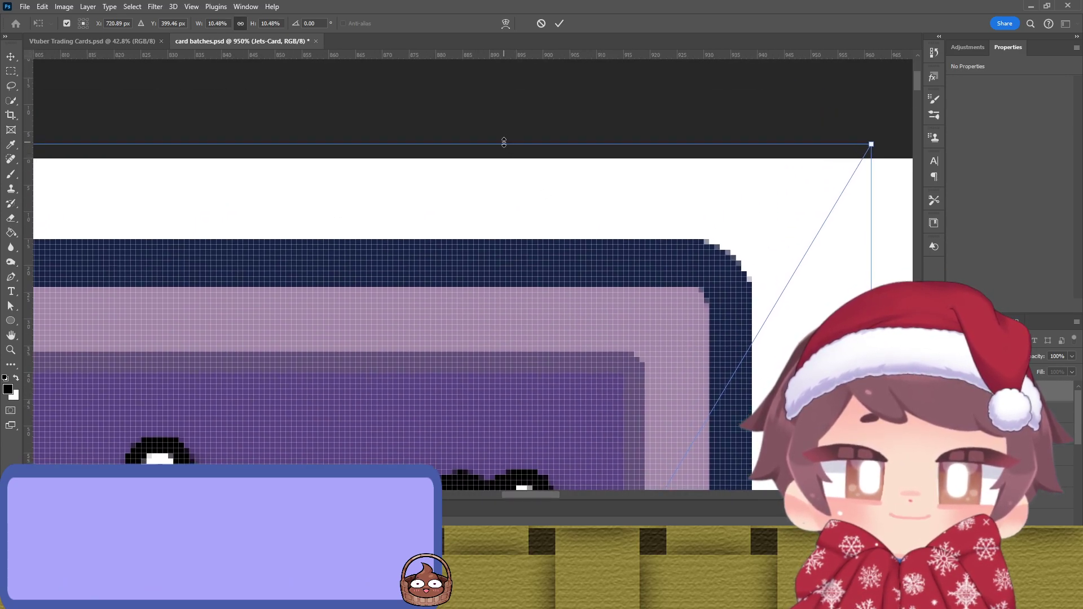
left_click_drag(504, 142, 505, 146)
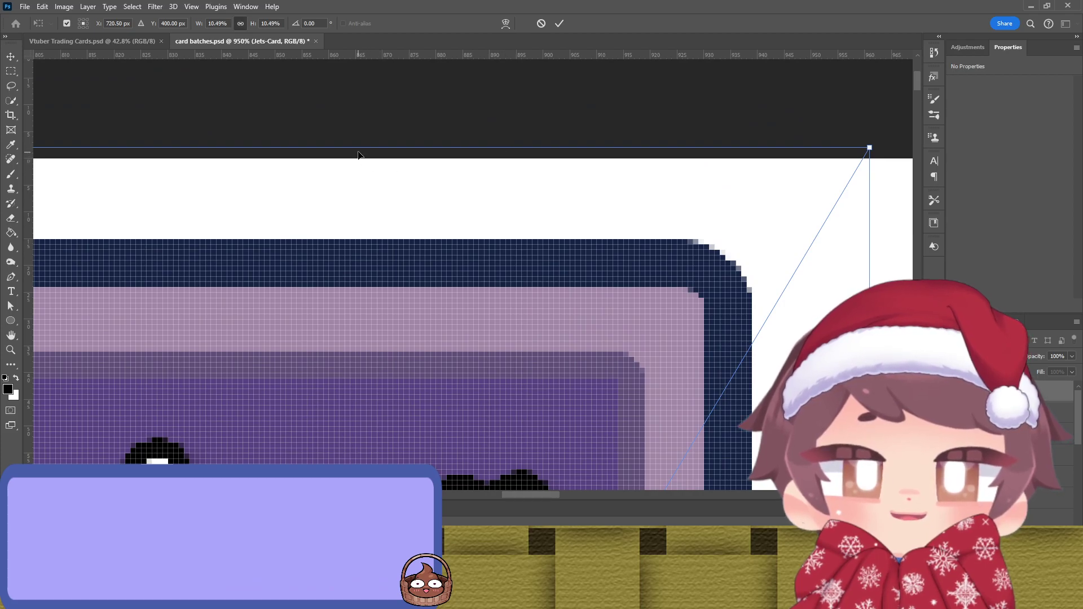
mouse_move(351, 147)
left_mouse_down()
mouse_move(350, 167)
mouse_move(350, 158)
left_mouse_up()
scroll(433, 305, "down", 10)
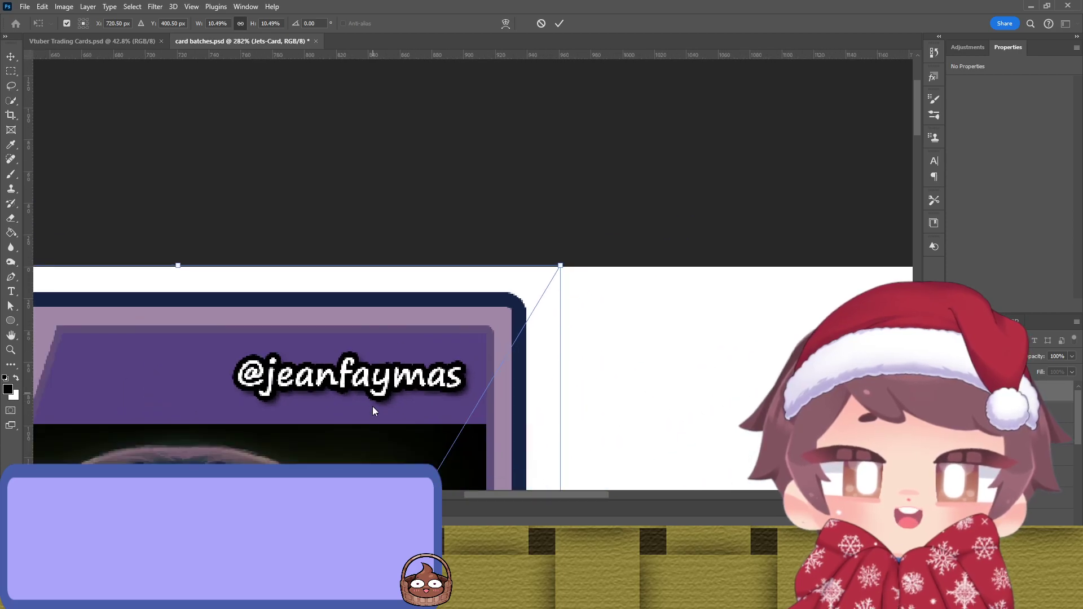
left_click_drag(372, 397, 634, 130)
Step: Raise the bottom edge, widen slightly right, and commit at 436 × 769 px, X 503, Y 12
scroll(401, 168, "up", 8)
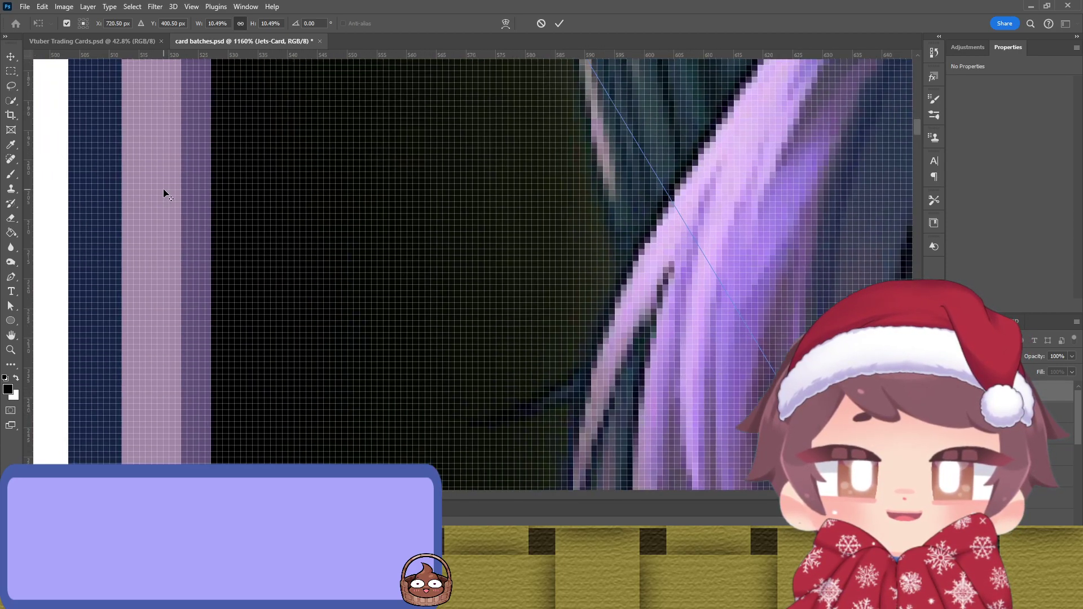
scroll(164, 189, "down", 5)
left_click_drag(234, 212, 450, 125)
scroll(504, 64, "up", 4)
scroll(476, 193, "down", 6)
scroll(476, 338, "up", 8)
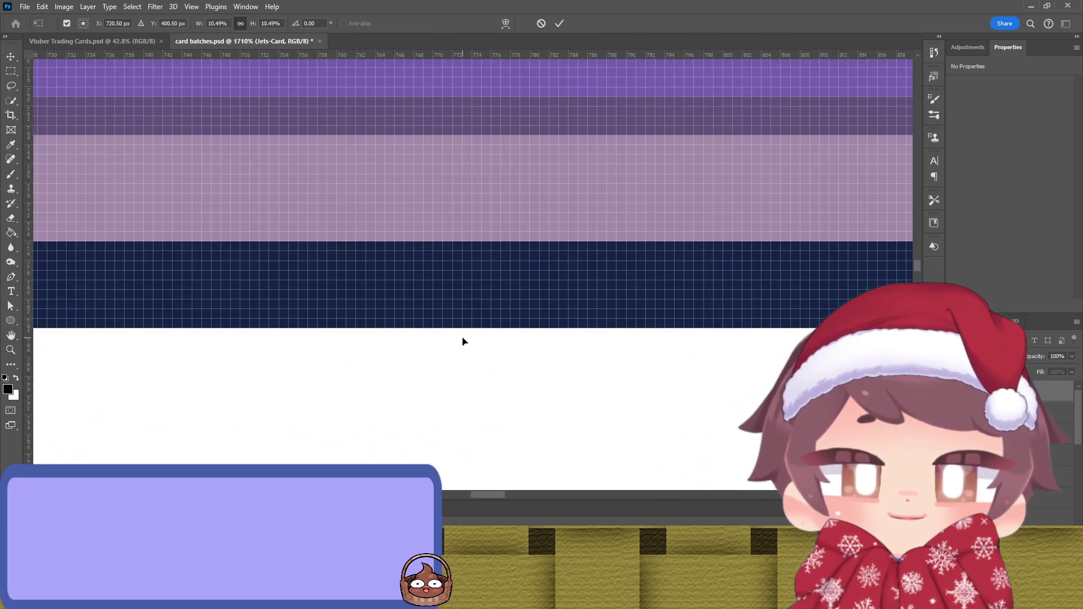
scroll(462, 341, "down", 3)
mouse_move(481, 418)
left_mouse_down()
mouse_move(479, 396)
mouse_move(481, 407)
left_mouse_up()
scroll(480, 401, "down", 5)
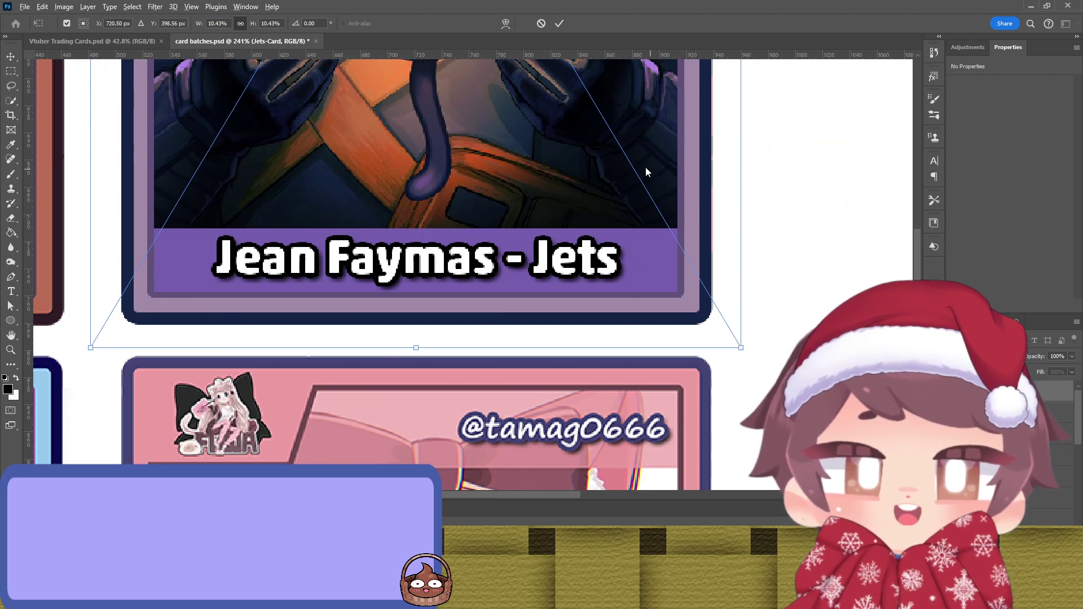
scroll(597, 381, "up", 10)
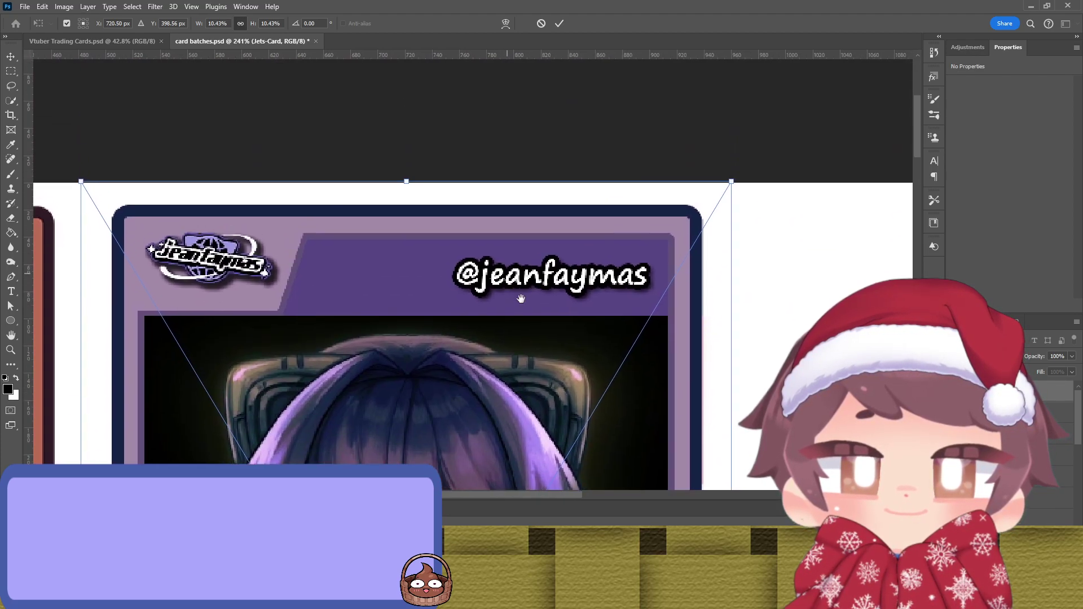
scroll(460, 272, "up", 2)
scroll(640, 339, "up", 3)
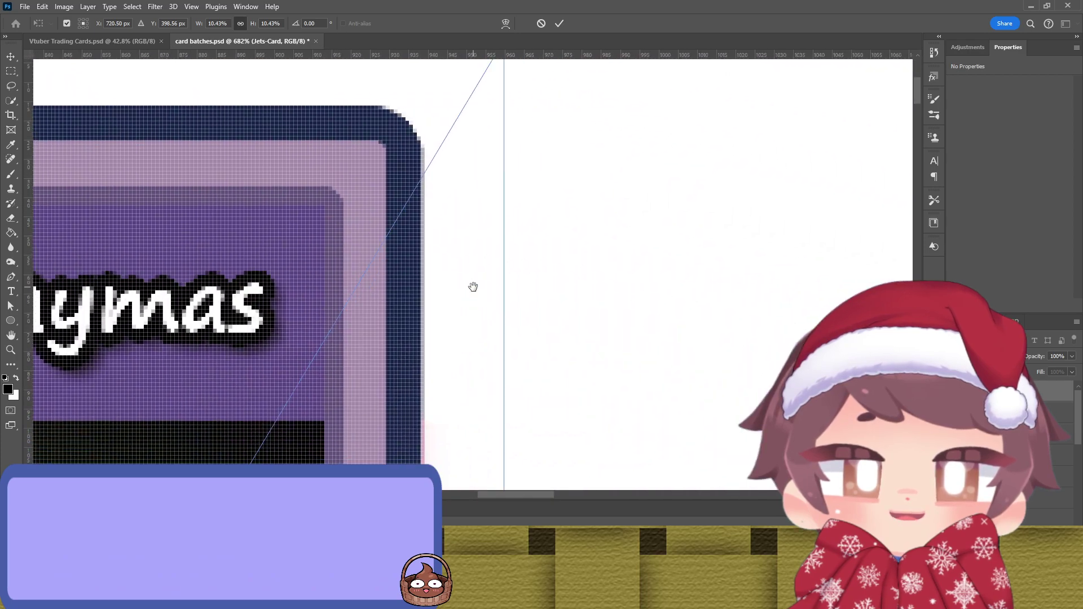
left_click_drag(463, 280, 467, 285)
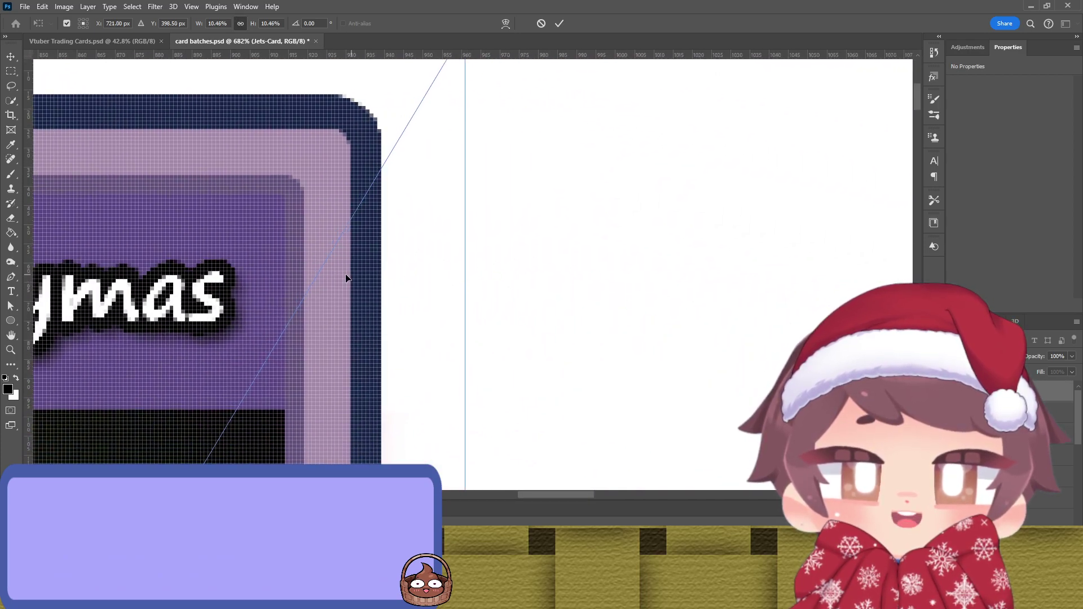
key("ctrl+z")
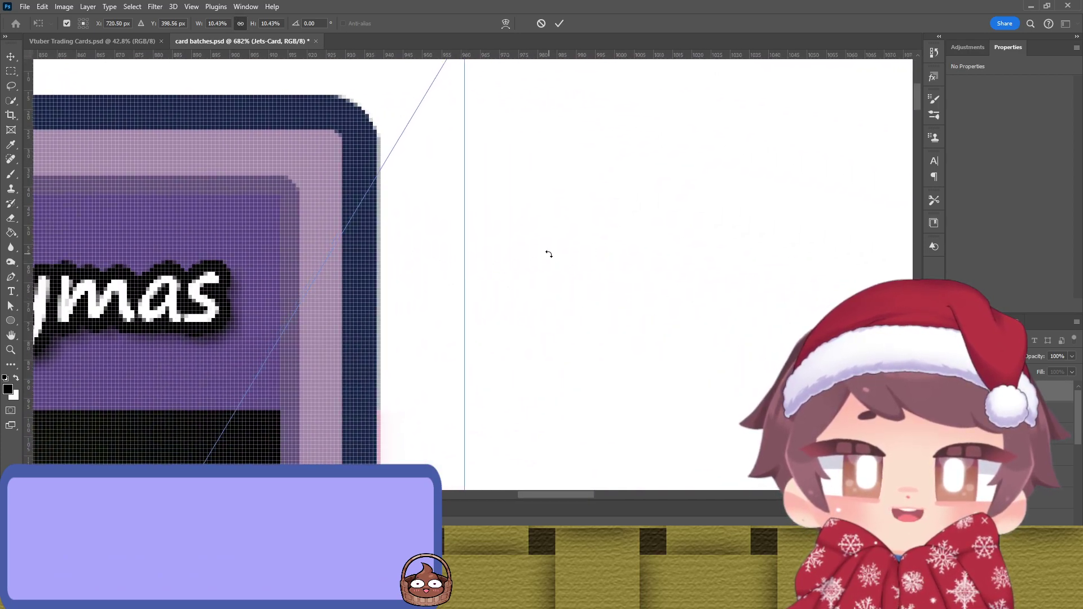
key("ctrl+shift+z")
scroll(259, 228, "left", 10)
scroll(259, 229, "up", 3)
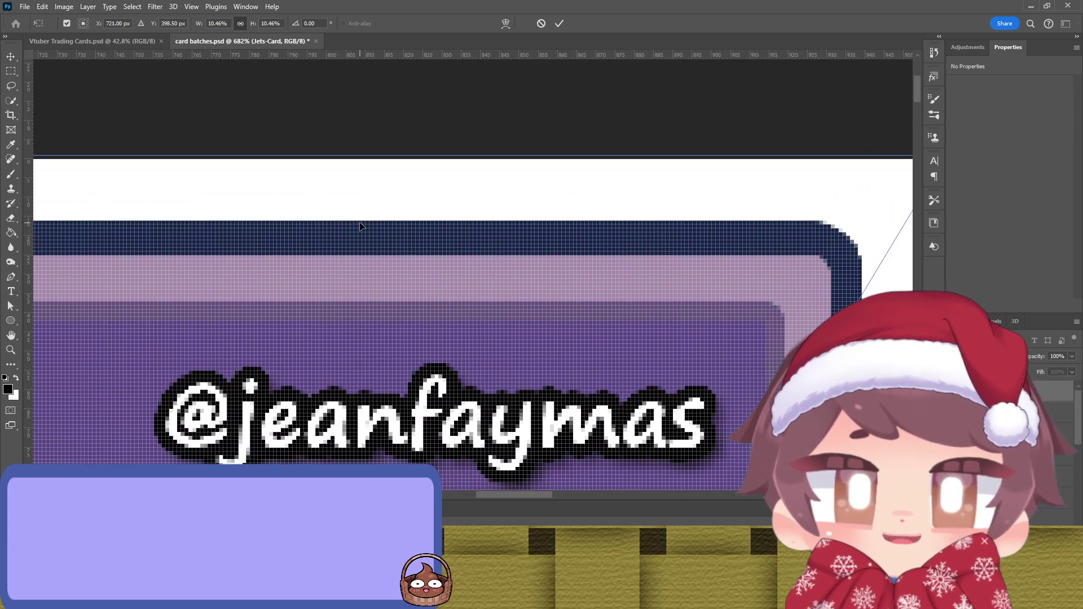
scroll(300, 254, "left", 10)
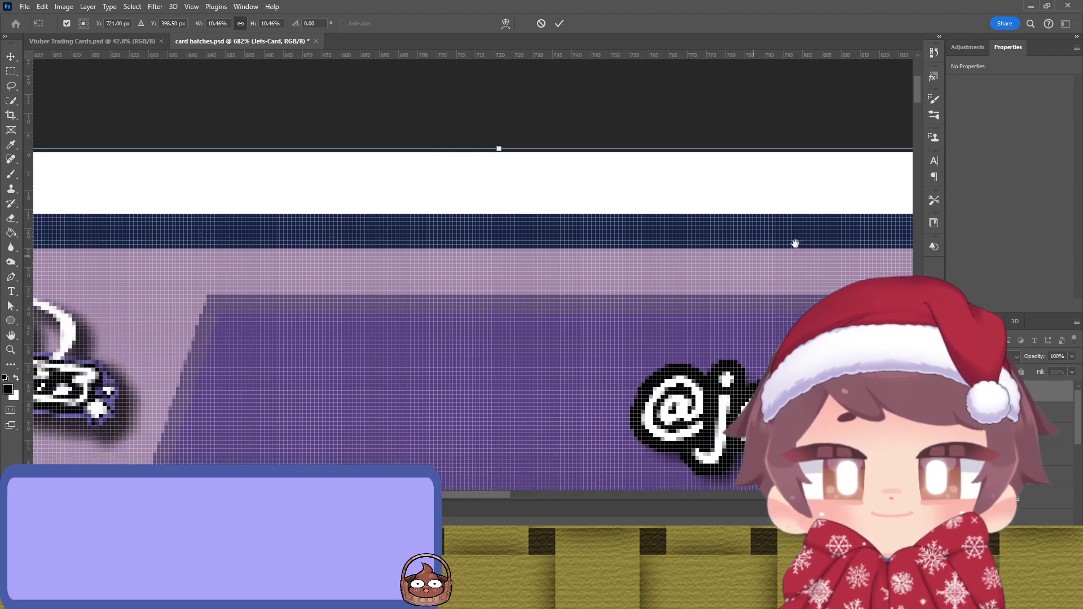
scroll(292, 273, "down", 2)
left_click_drag(292, 272, 671, 273)
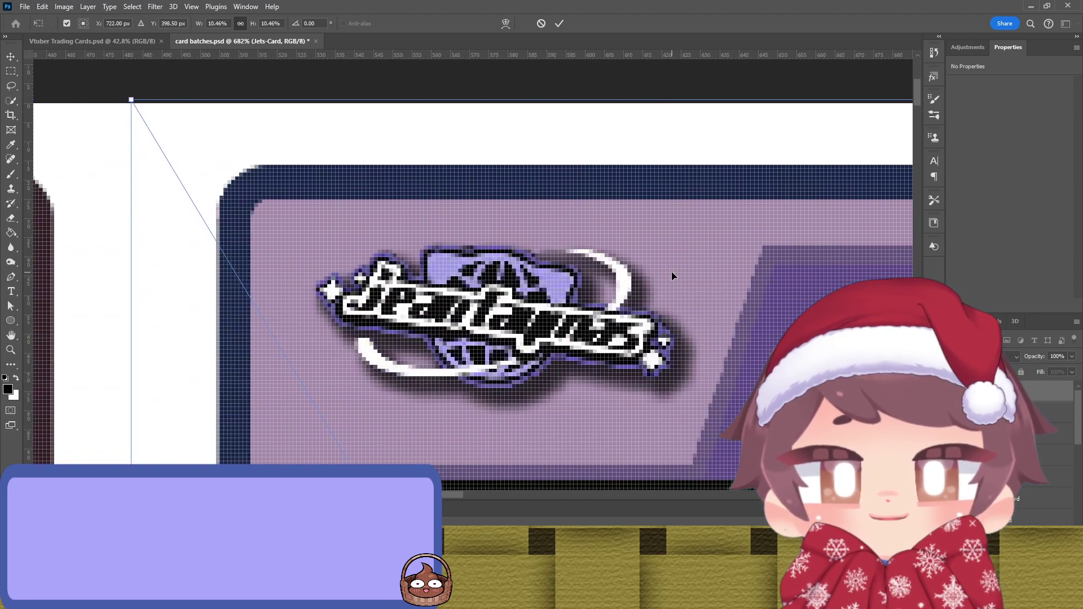
left_click(560, 23)
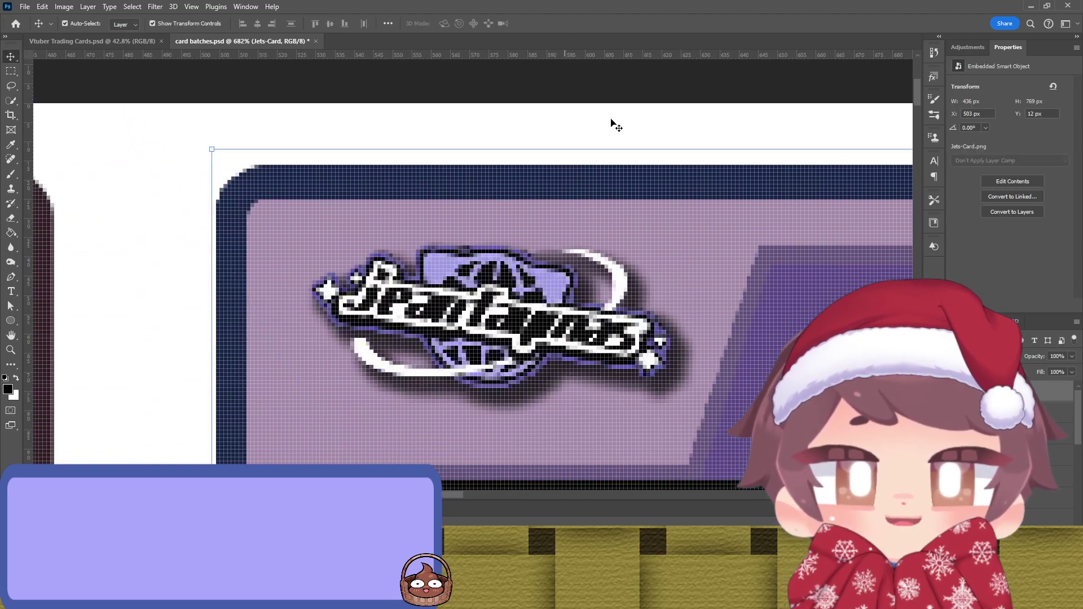
Step: Move the Jean Faymas - Jets card into the third top-row slot
scroll(659, 252, "down", 6)
scroll(651, 257, "down", 10)
scroll(652, 257, "right", 10)
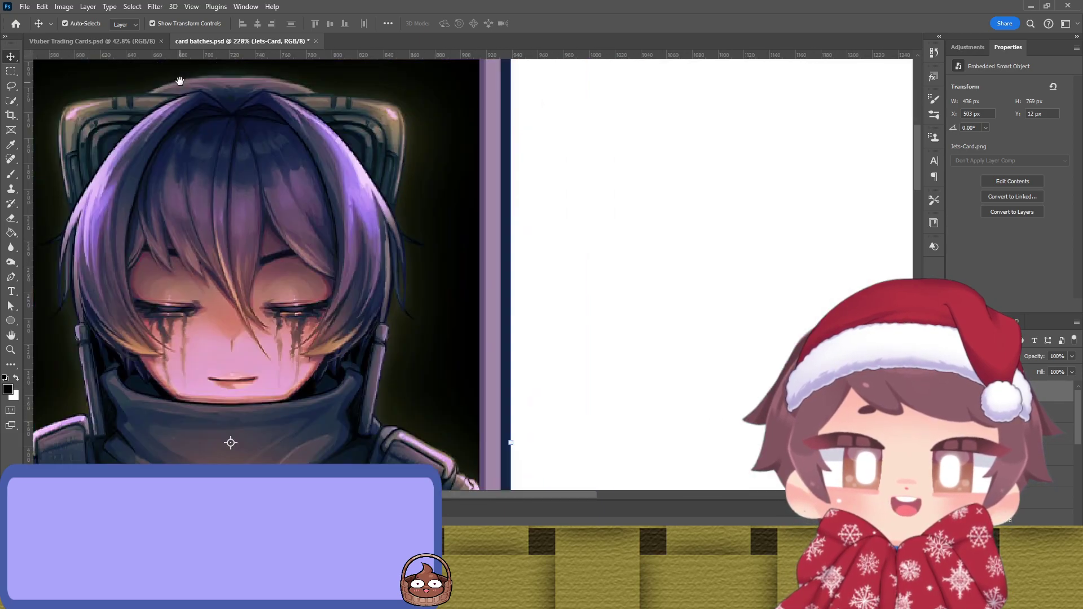
scroll(652, 171, "left", 5)
scroll(707, 207, "down", 5)
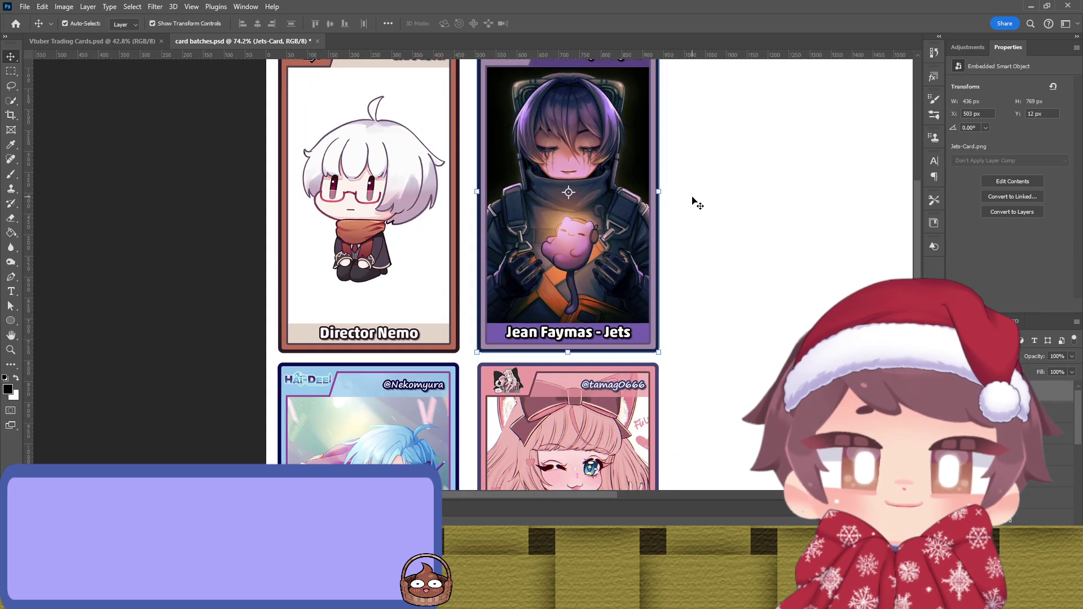
left_click_drag(747, 203, 540, 267)
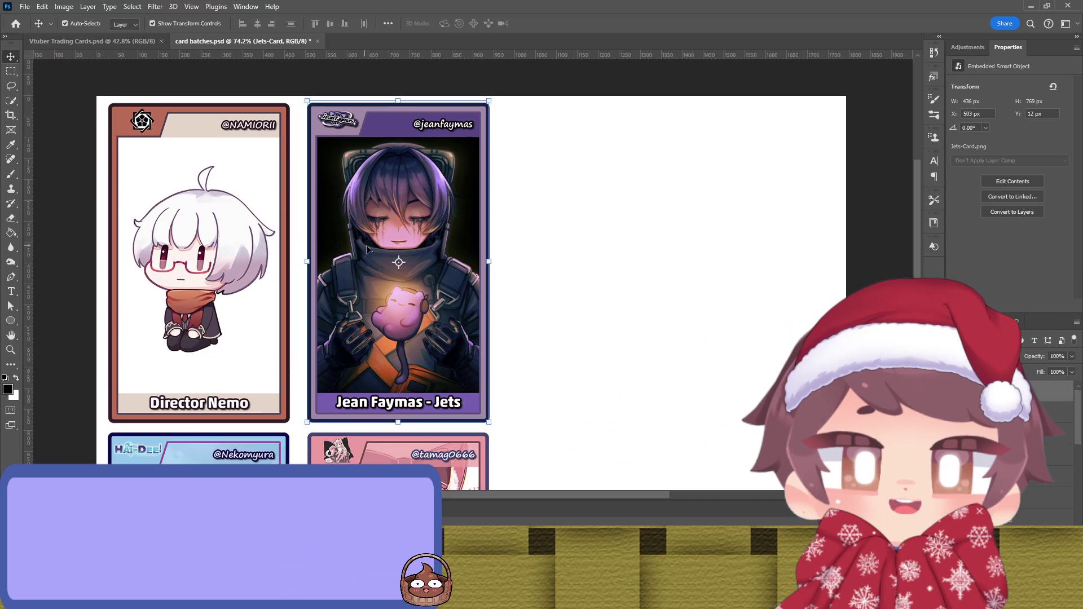
left_click_drag(357, 230, 558, 211)
scroll(731, 222, "down", 3)
Step: Crop the canvas wider to the right
key("c")
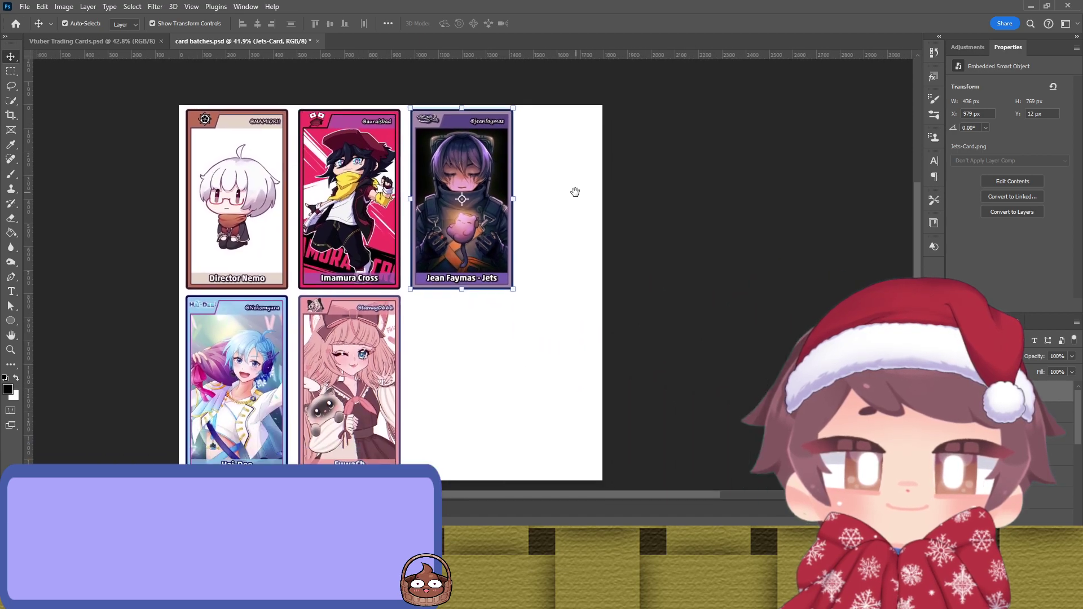
left_click_drag(602, 216, 647, 213)
key("Return")
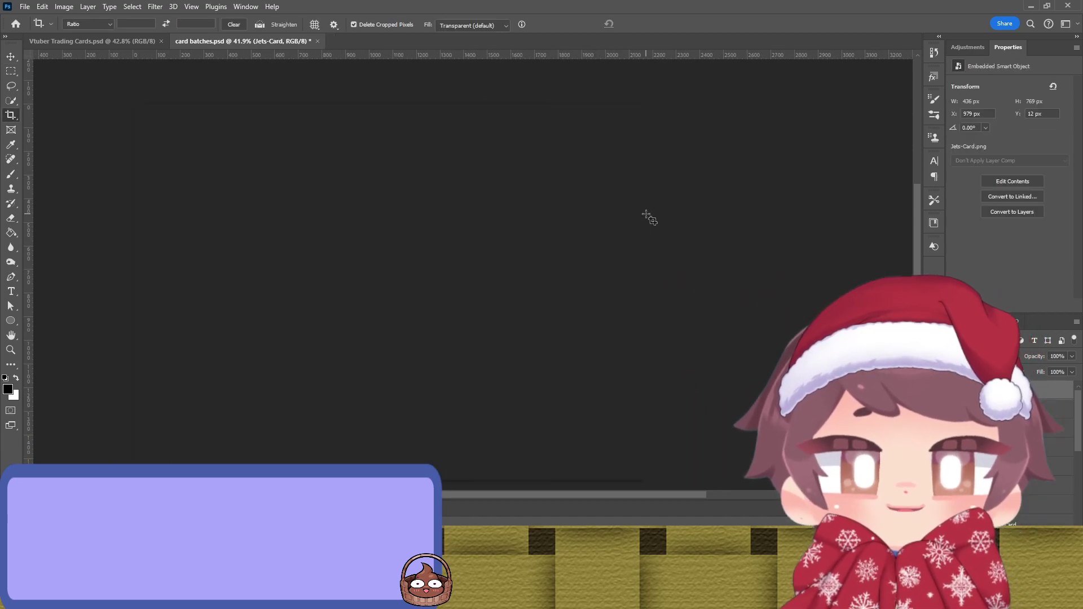
Step: Stretch the white background over the 2158 × 1590 px canvas and paste in the peachii card
key("v")
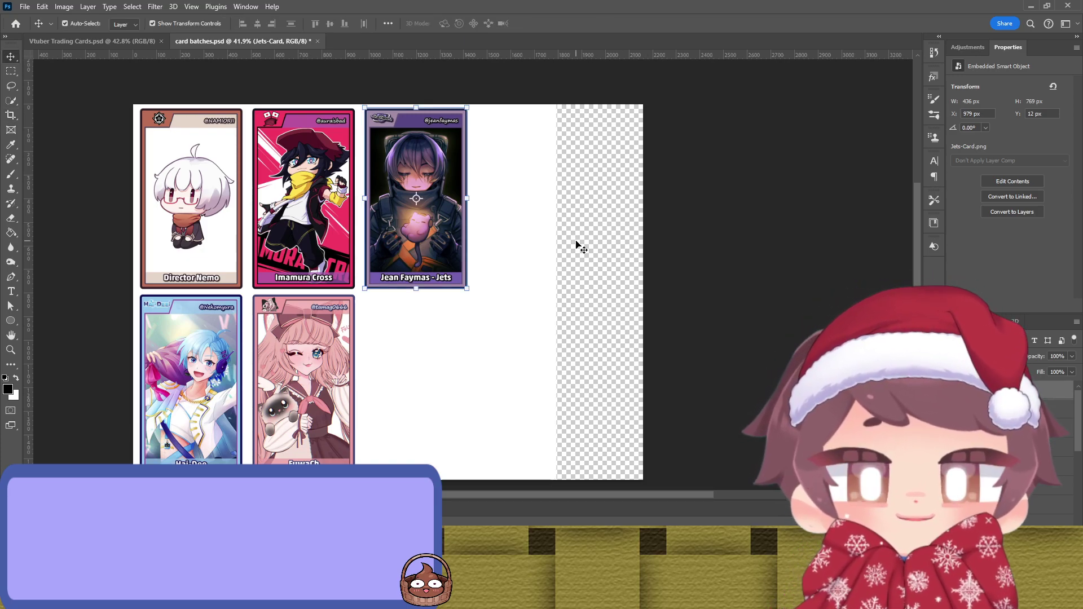
left_click(543, 254)
left_click_drag(555, 290, 643, 306)
key("Return")
left_click(785, 259)
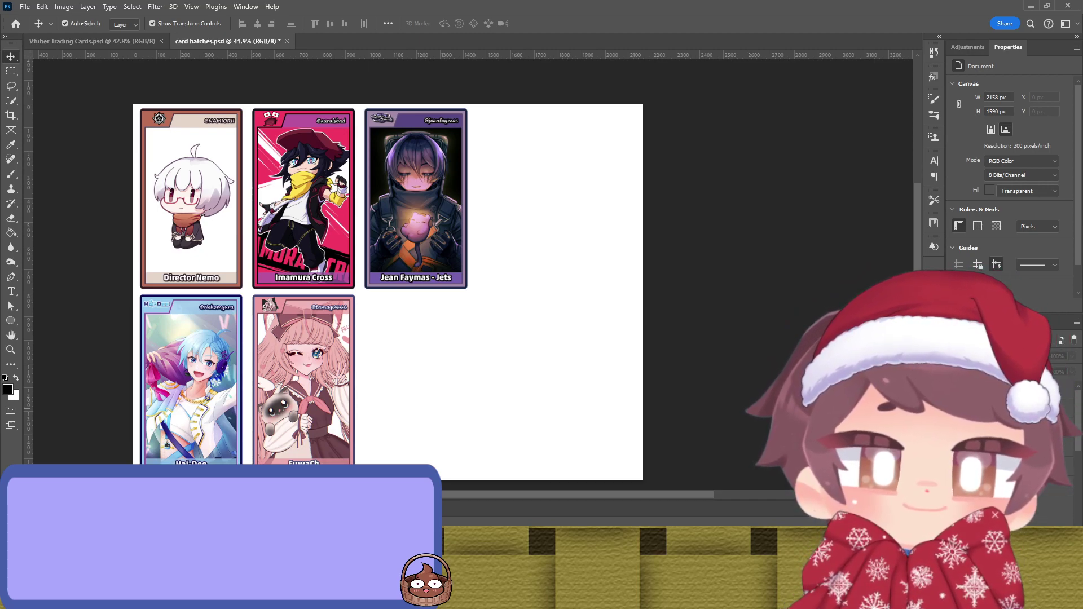
key("ctrl+v")
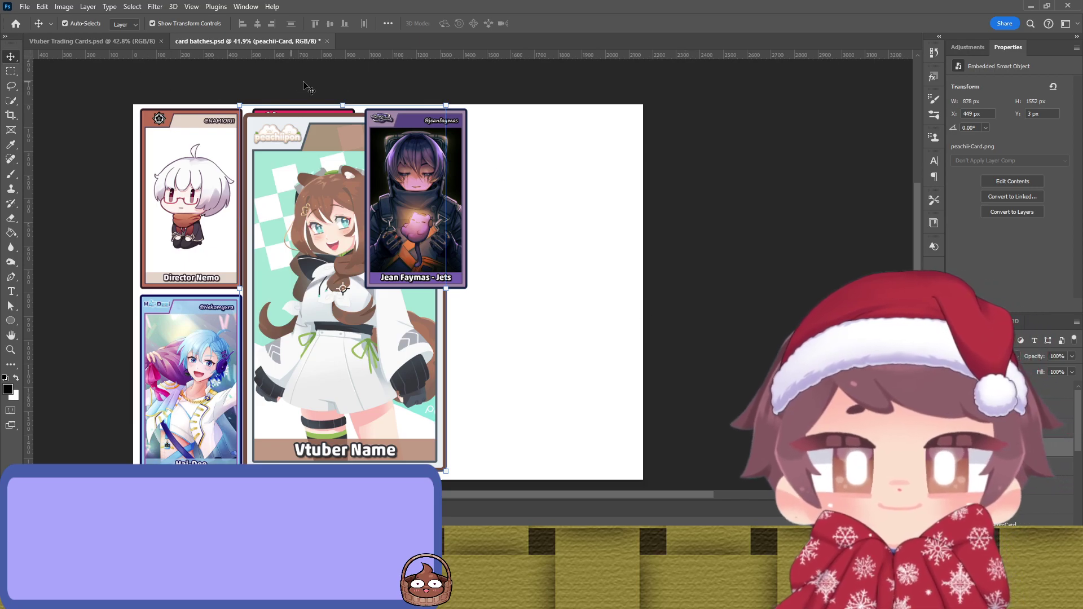
Step: Shrink the peachii card to card size, place it in the second row, and nudge it two pixels left
left_click_drag(331, 103, 313, 309)
left_click_drag(311, 360, 428, 329)
scroll(392, 323, "up", 5)
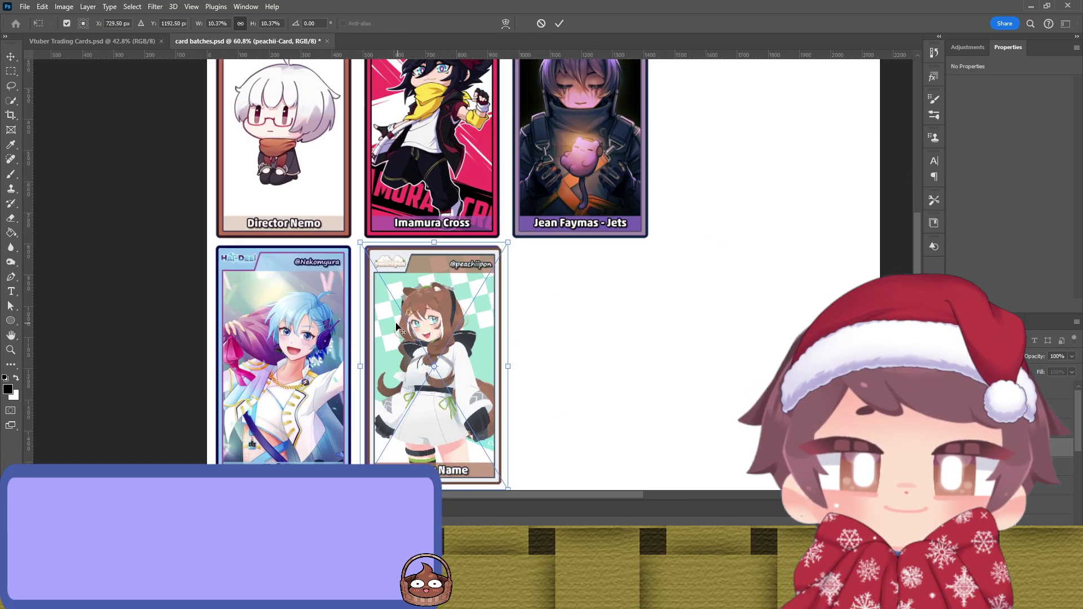
scroll(377, 319, "up", 4)
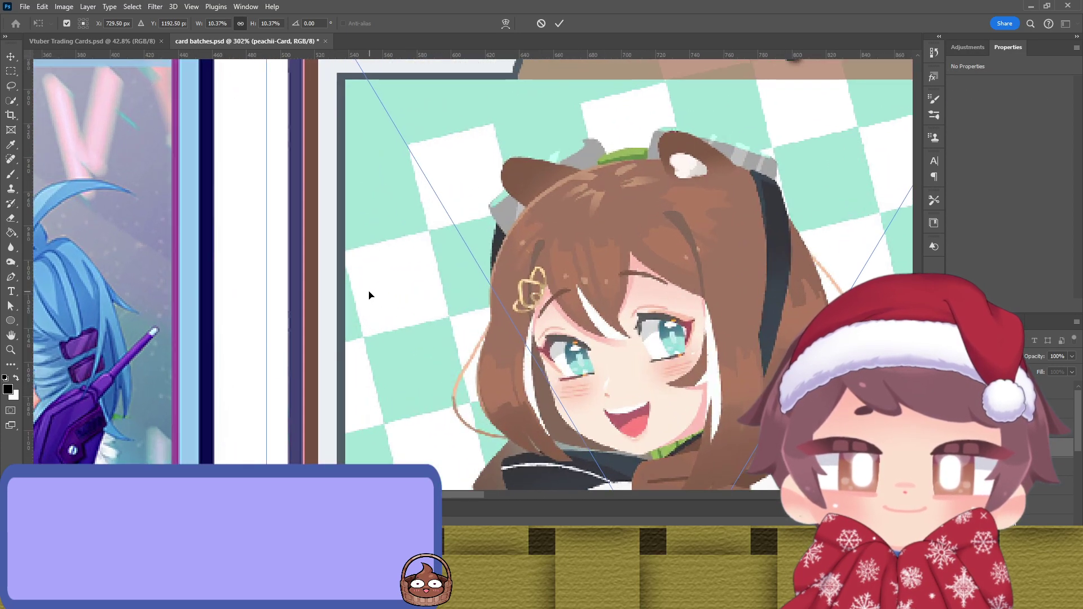
key("Left")
key("Left")
key("Left")
key("Left")
key("Left")
key("Left")
key("Left")
key("Left")
key("Left")
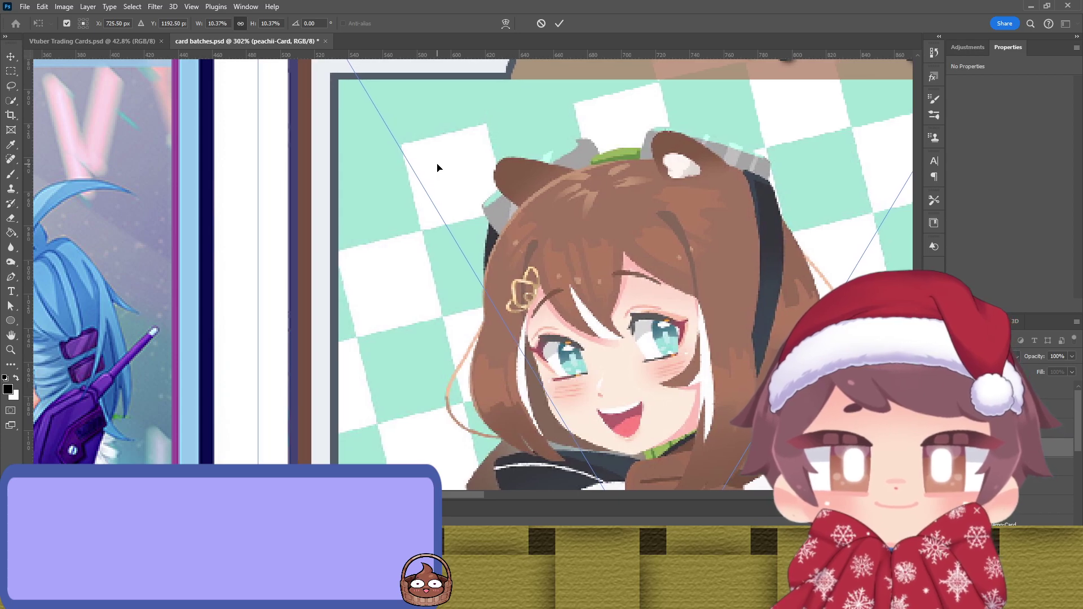
key("Left")
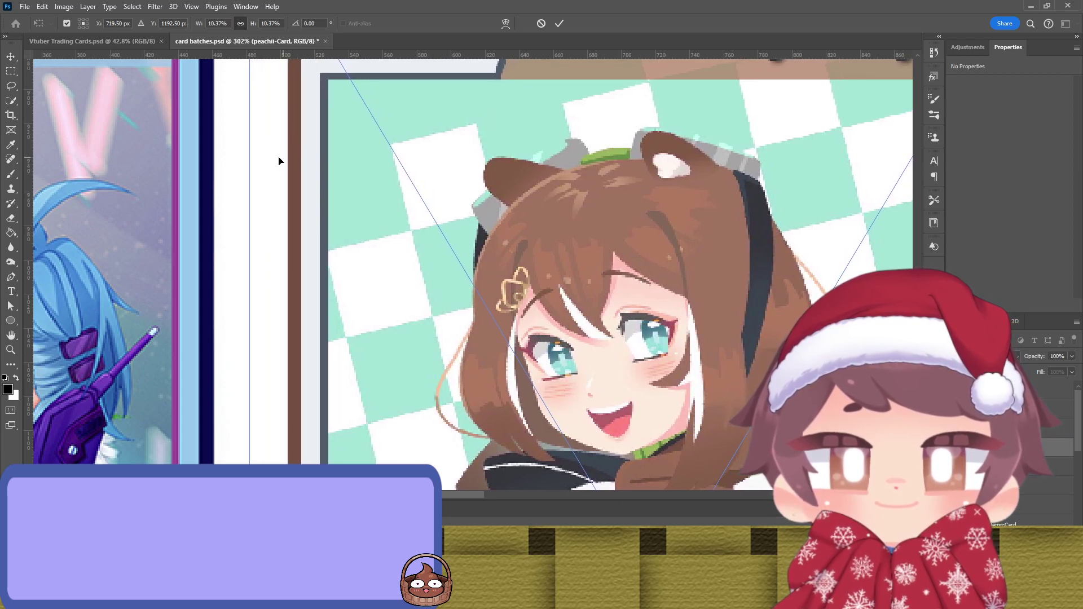
Step: Snap the card's right, top and bottom edges to pixel lines, nudge it up one pixel, and commit
scroll(440, 159, "up", 3)
scroll(531, 184, "right", 10)
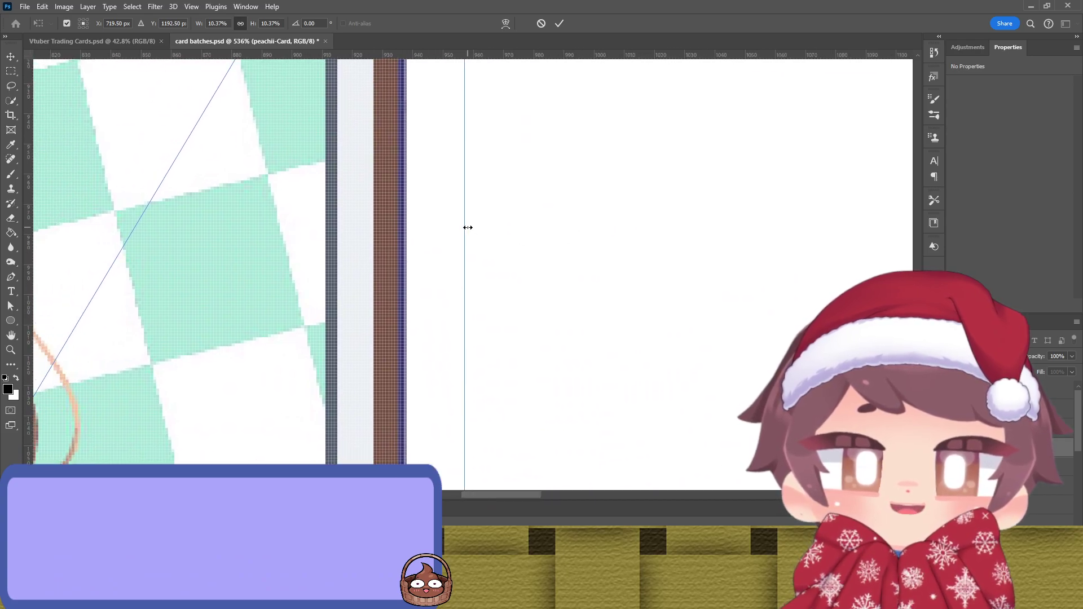
left_click_drag(468, 228, 474, 232)
scroll(434, 225, "up", 2)
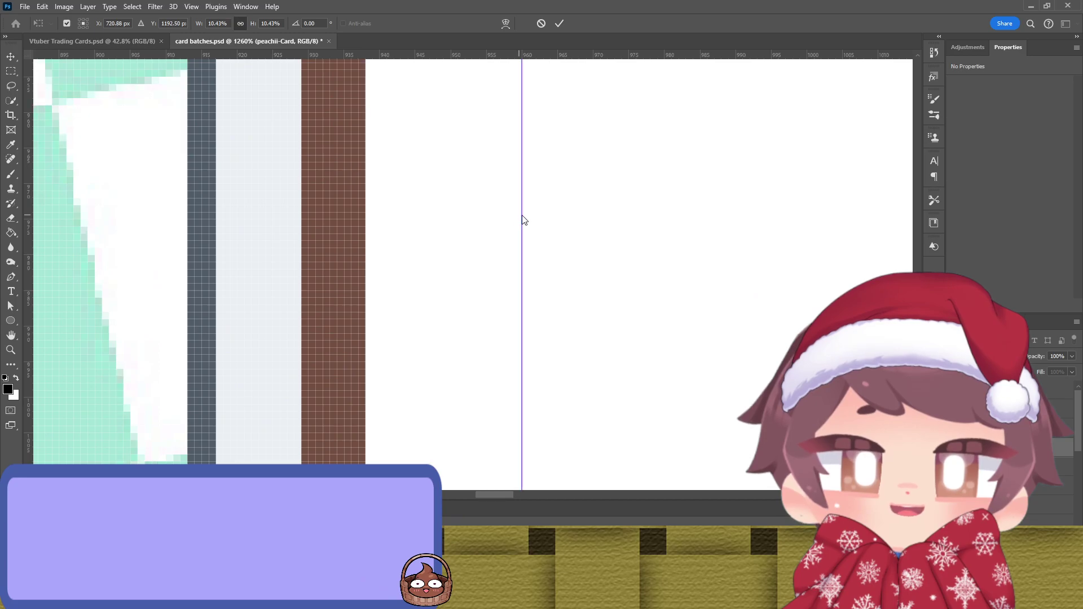
left_click_drag(408, 184, 490, 160)
left_click_drag(473, 113, 473, 76)
left_click_drag(489, 305, 575, 533)
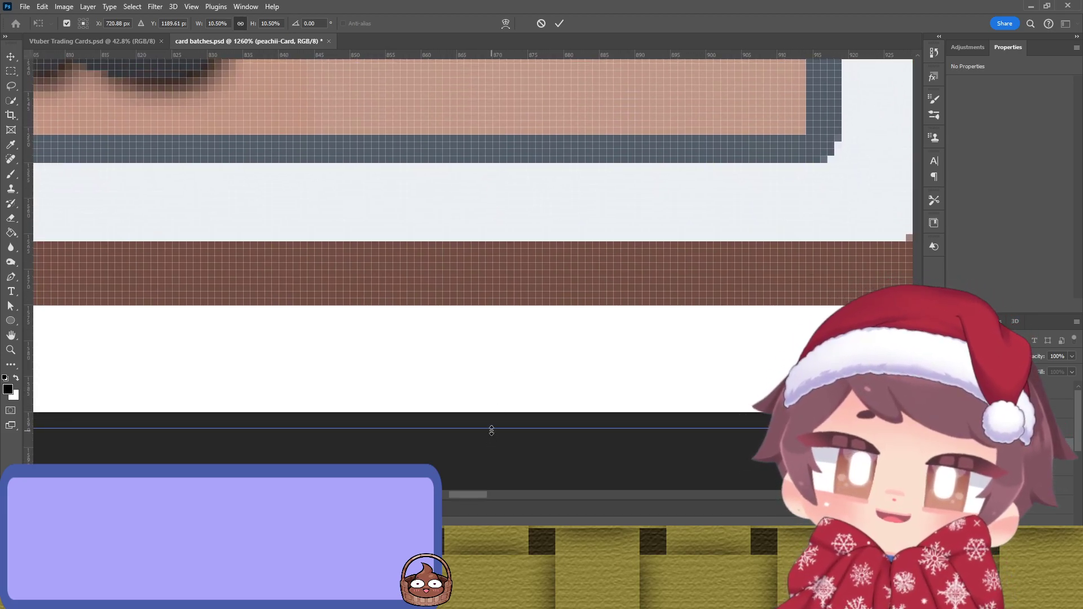
left_click_drag(492, 428, 491, 401)
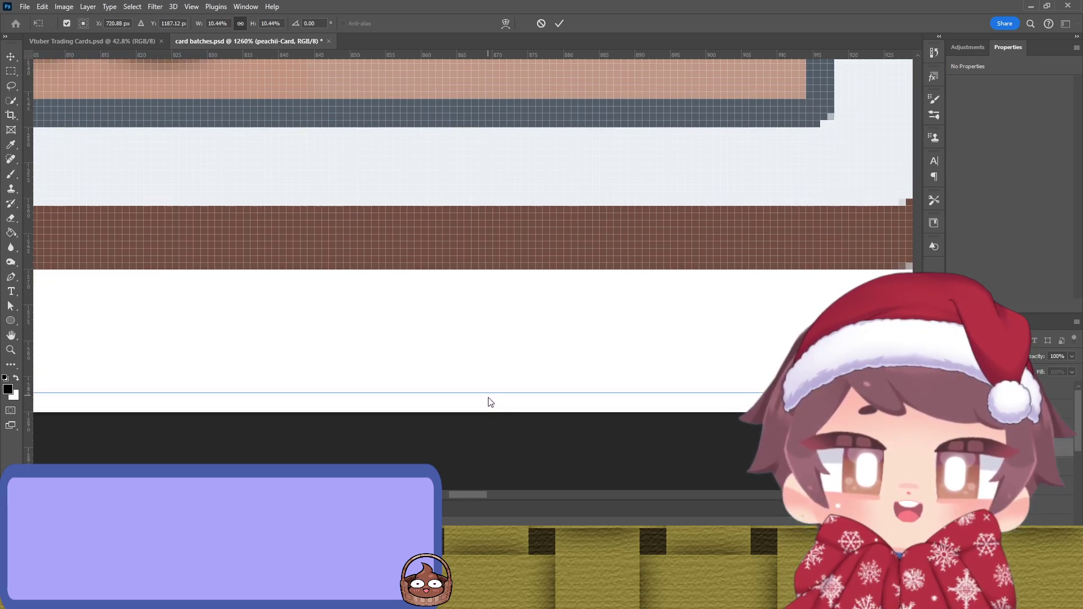
left_click_drag(709, 255, 471, 310)
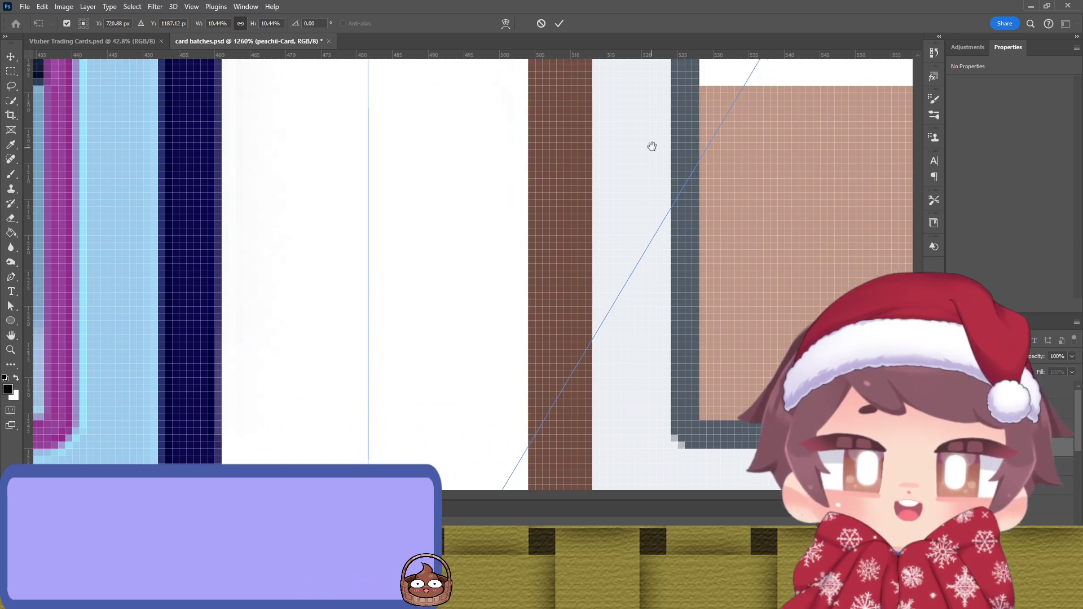
left_click_drag(650, 145, 611, 167)
scroll(611, 167, "right", 10)
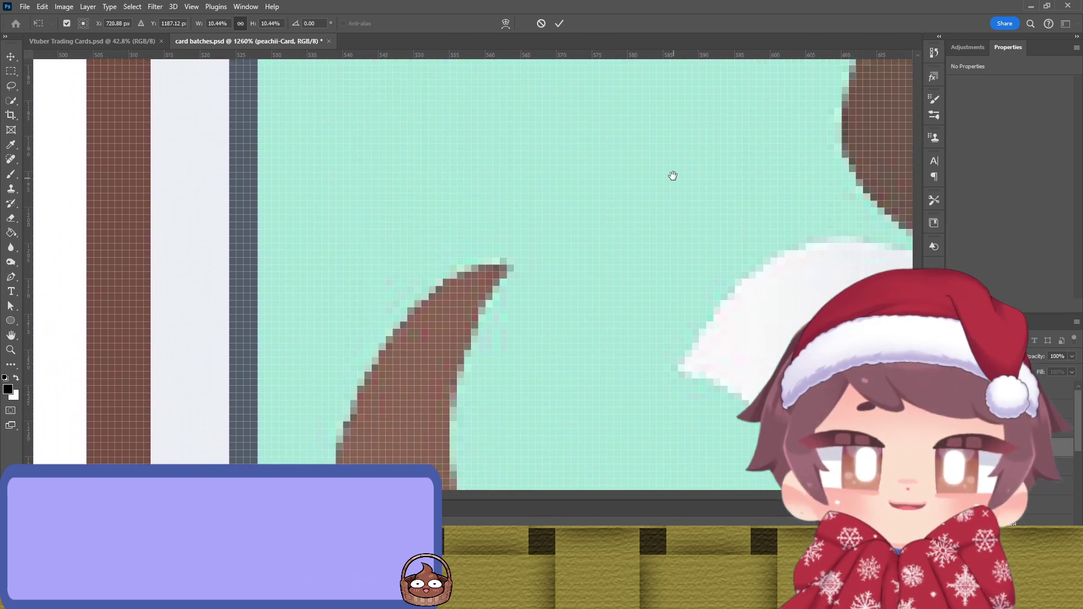
scroll(626, 211, "down", 10)
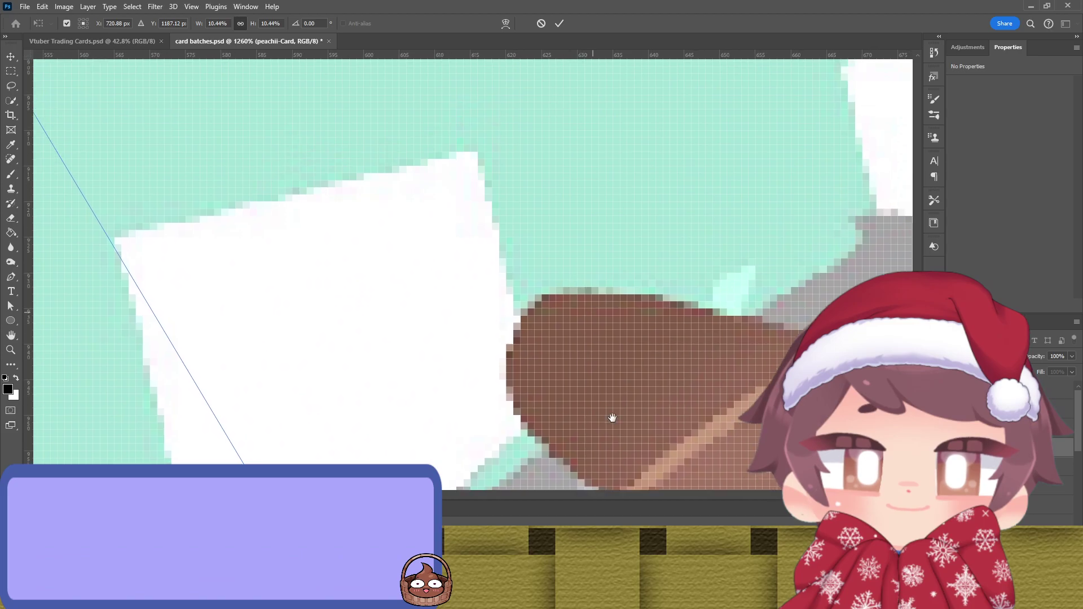
scroll(611, 358, "down", 8)
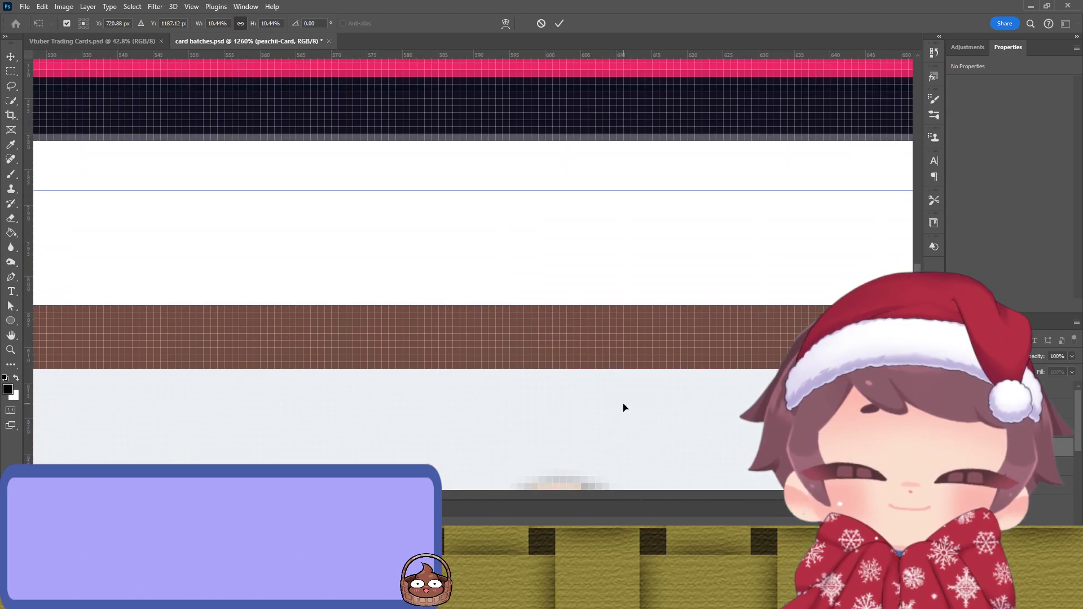
scroll(626, 399, "right", 12)
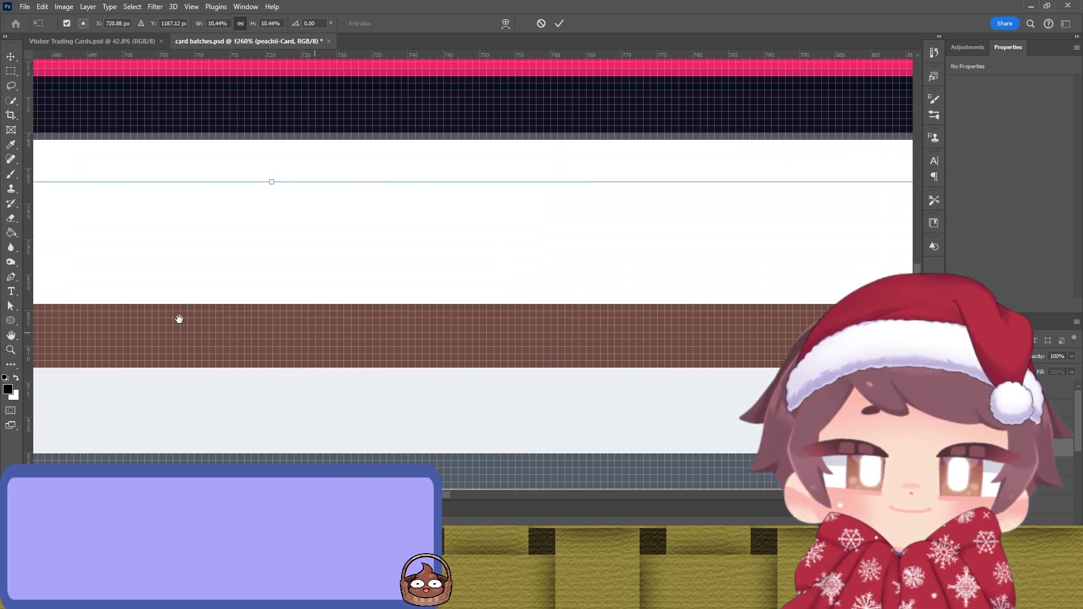
scroll(205, 323, "right", 14)
key("Up")
scroll(619, 316, "down", 2)
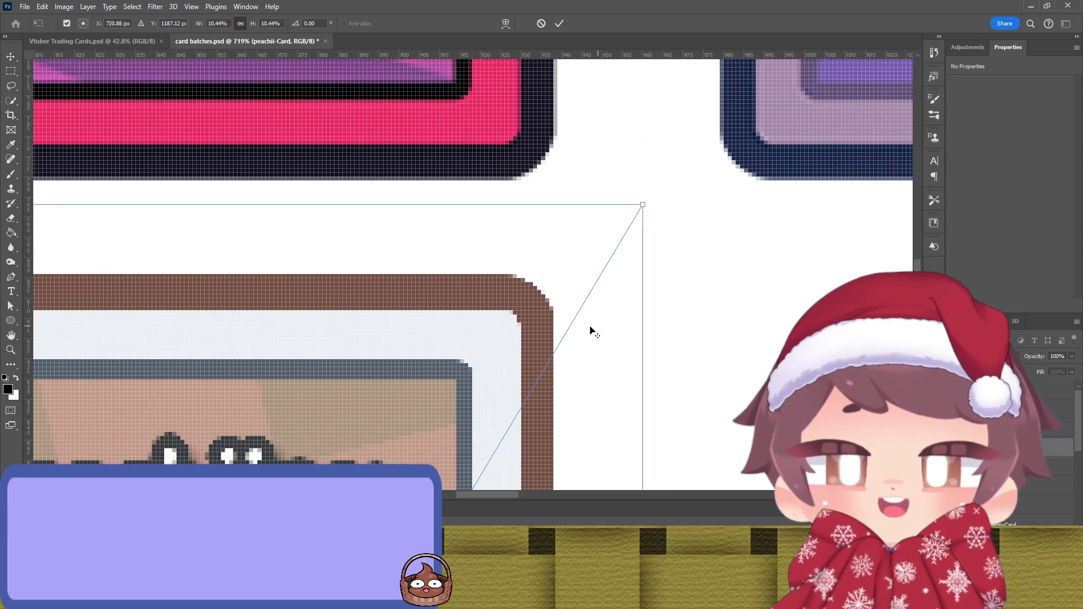
scroll(594, 329, "down", 6)
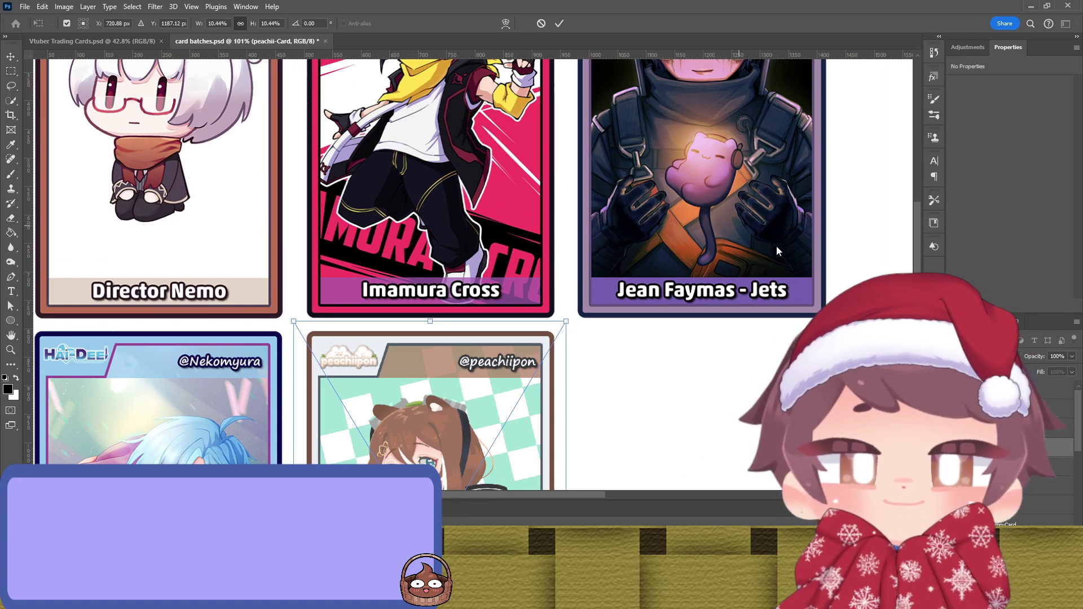
key("Return")
scroll(629, 350, "down", 3)
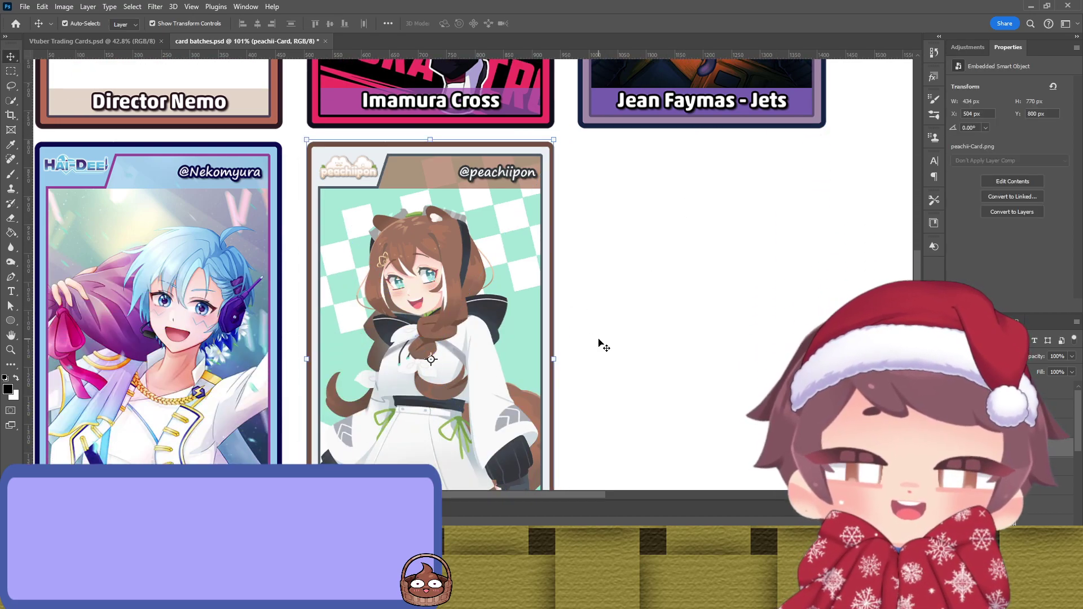
Step: Drag the peachii card into the third bottom-row slot beneath Jean Faymas - Jets, then deselect
scroll(598, 346, "down", 2)
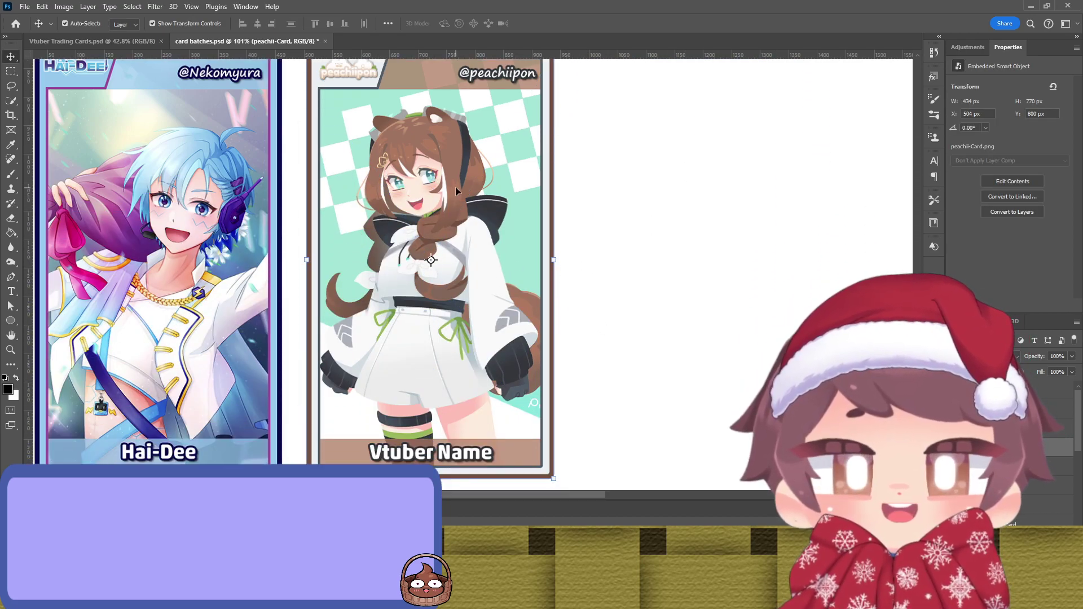
left_click_drag(447, 194, 717, 194)
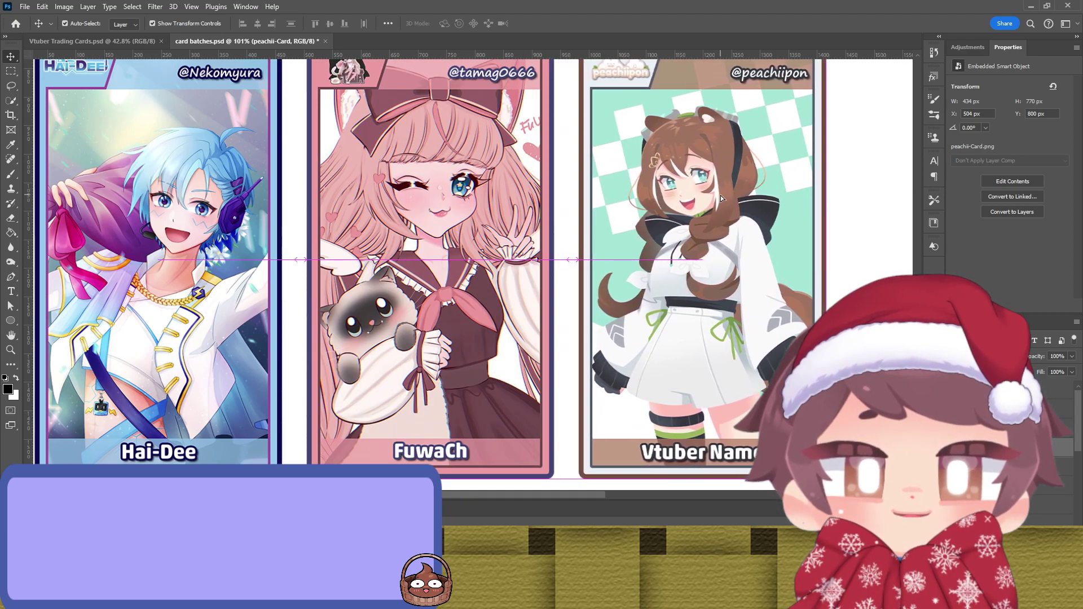
scroll(719, 195, "down", 3)
scroll(718, 194, "down", 1)
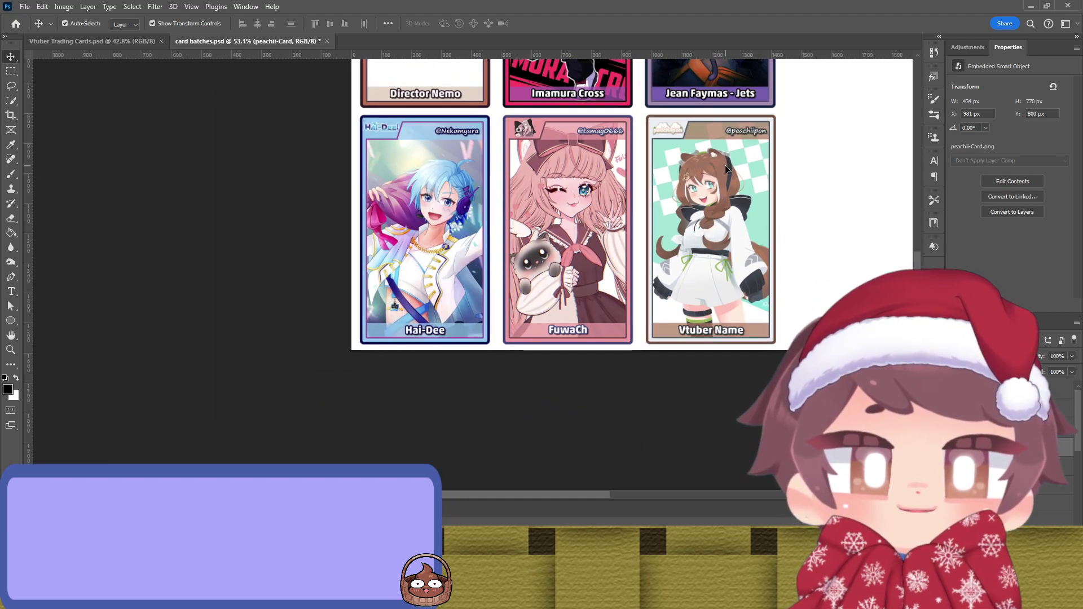
left_click_drag(726, 165, 699, 202)
scroll(726, 175, "up", 1)
left_click_drag(822, 194, 690, 267)
scroll(692, 223, "down", 2)
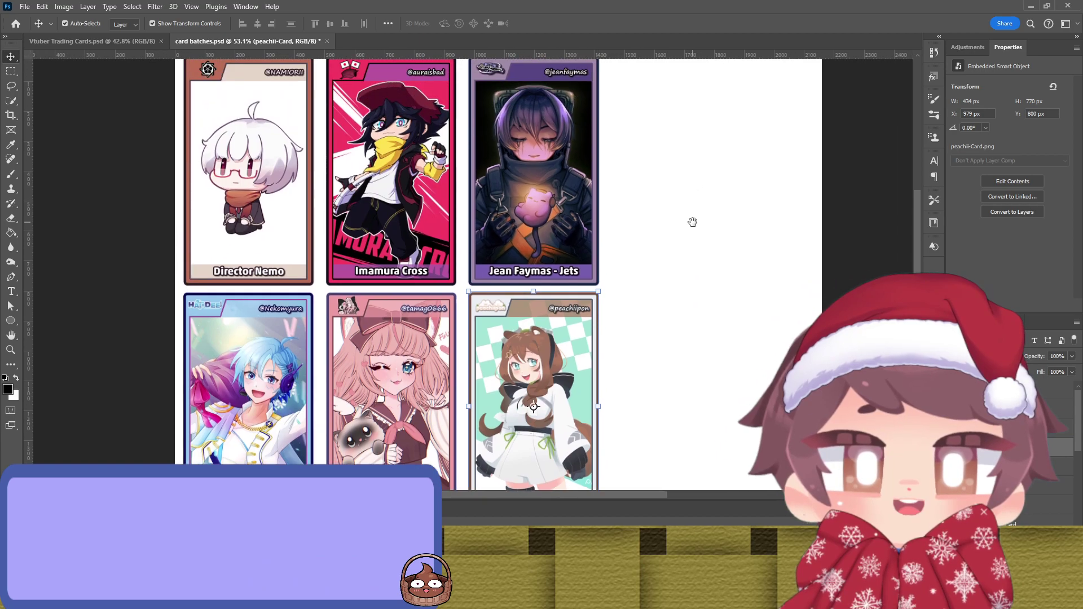
left_click(689, 228)
scroll(663, 232, "down", 1)
scroll(659, 228, "down", 1)
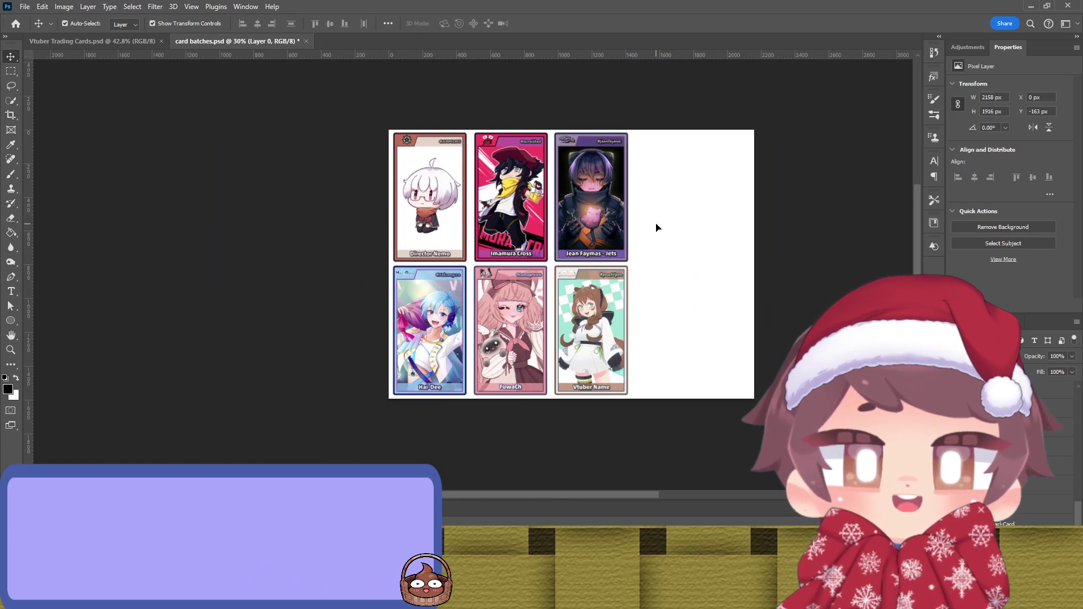
left_click(309, 228)
left_click_drag(310, 271, 240, 271)
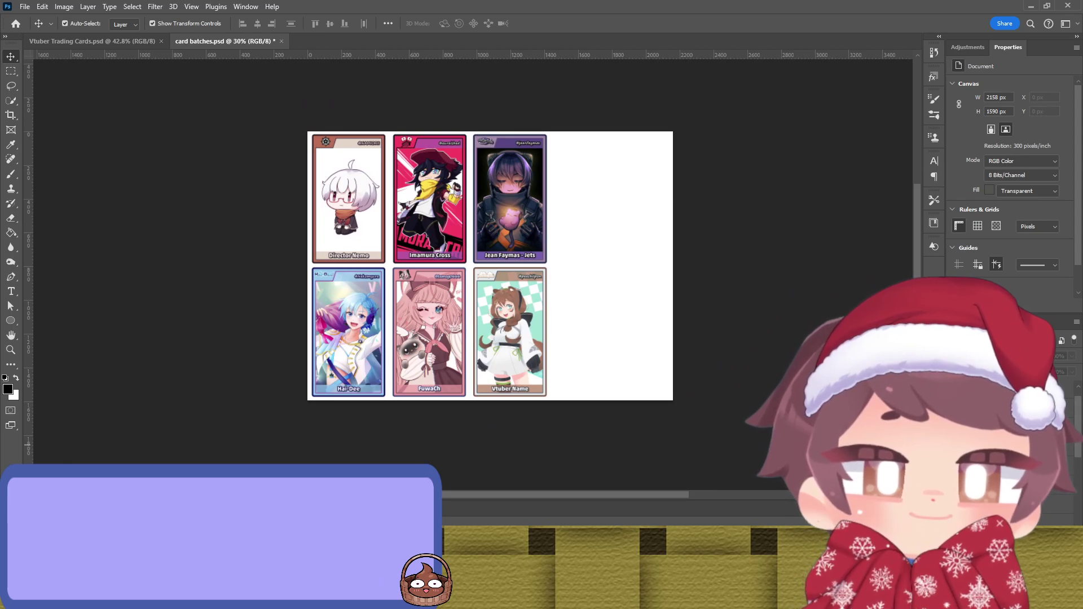
Step: Paste the Echo Gummi card, bring it forward, place it right of Jets, and shrink it to about 10.57%
key("ctrl+v")
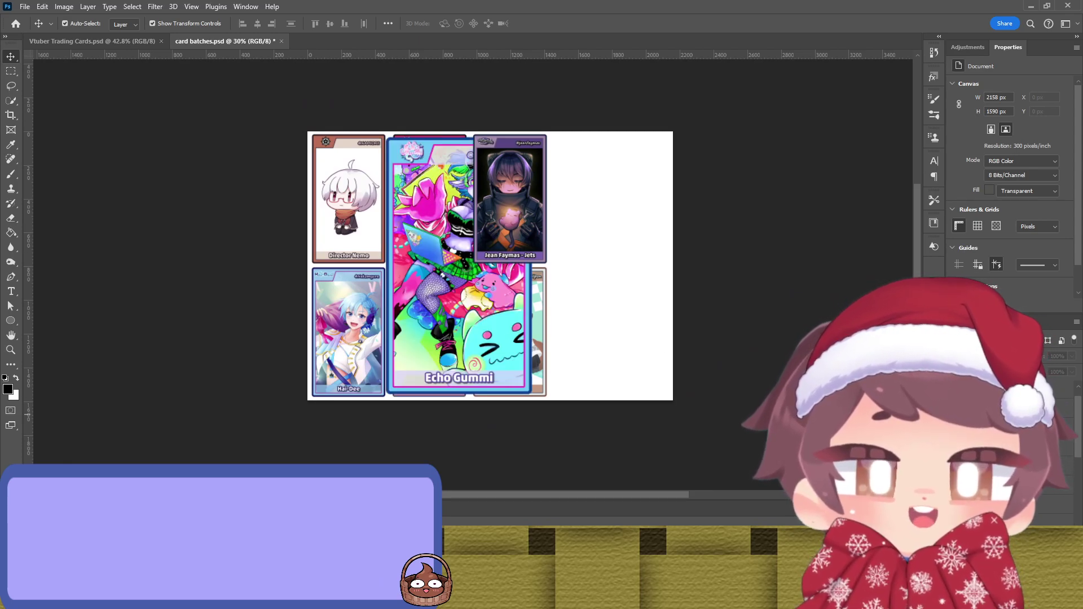
left_click(458, 264)
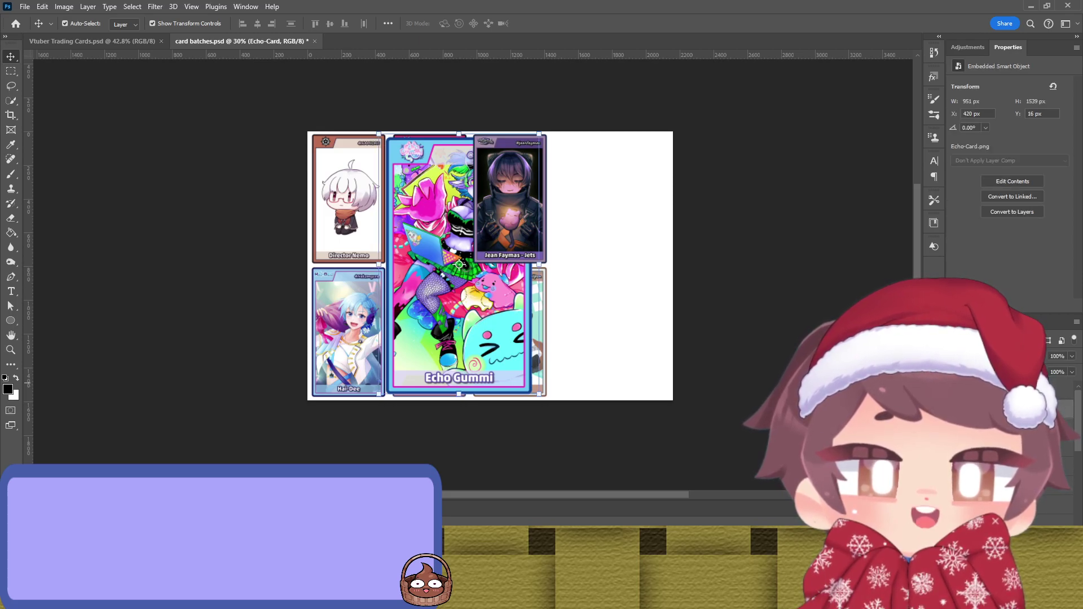
key("ctrl+bracketright")
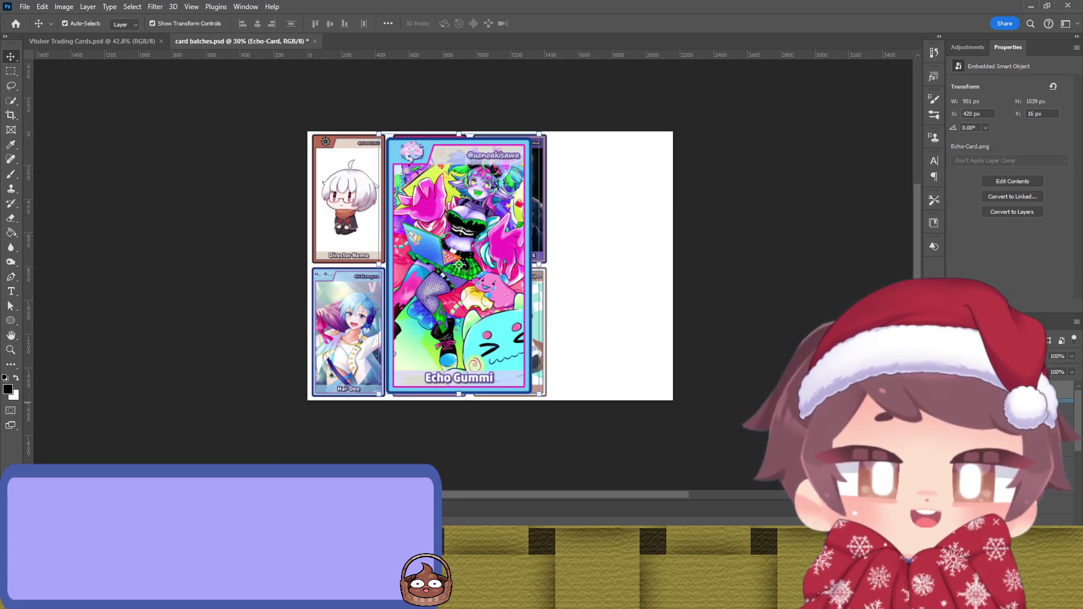
key("alt+bracketleft")
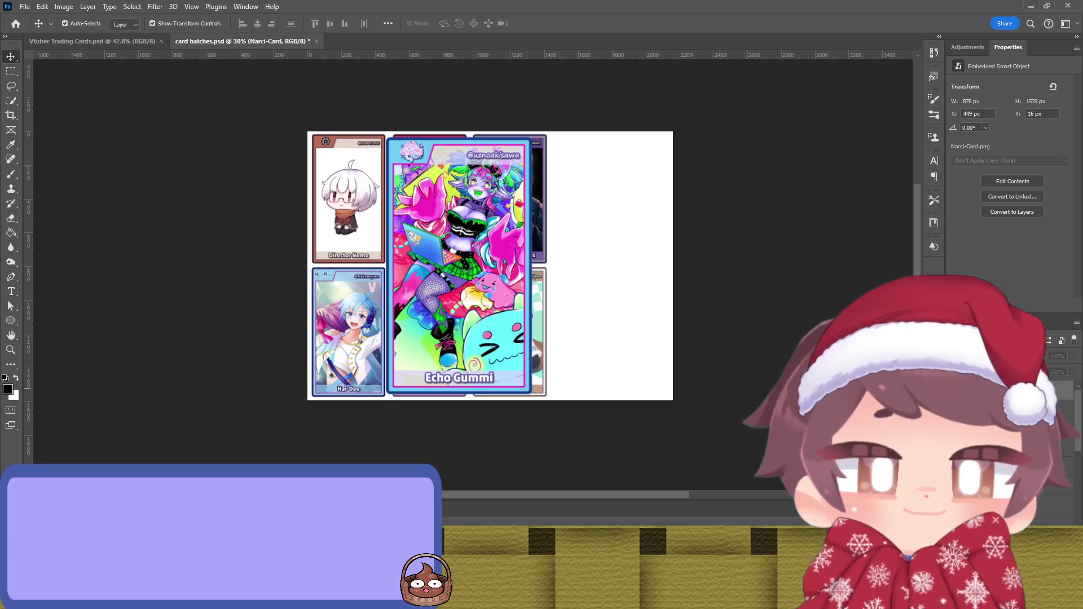
left_click_drag(459, 255, 546, 255)
key("ctrl+t")
left_click_drag(547, 393, 534, 266)
Step: Slide the Echo Gummi card left into its top-row slot
scroll(516, 237, "up", 3)
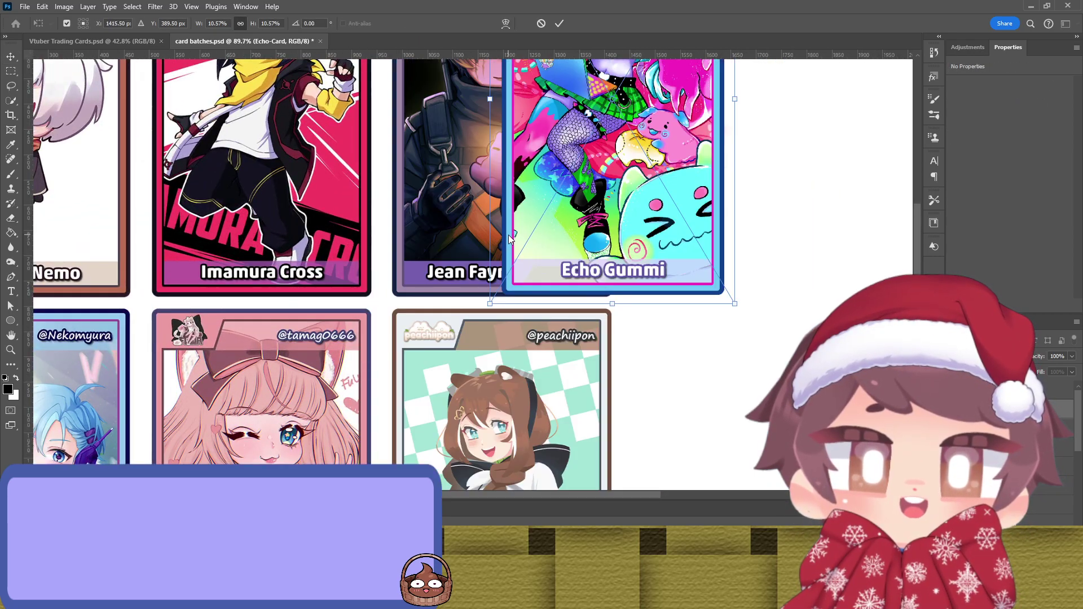
scroll(510, 236, "up", 1)
left_click_drag(509, 236, 605, 369)
left_click_drag(702, 278, 585, 279)
Step: Snap the Echo Gummi card's left and right edges onto the pixel grid
scroll(613, 278, "up", 3)
scroll(614, 278, "up", 5)
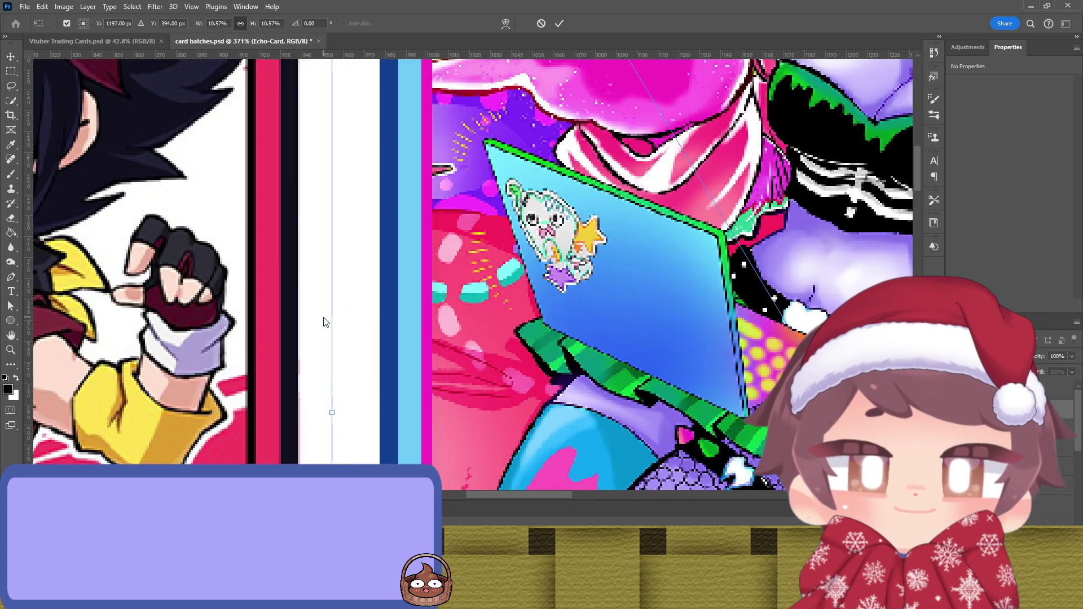
left_click_drag(331, 316, 334, 316)
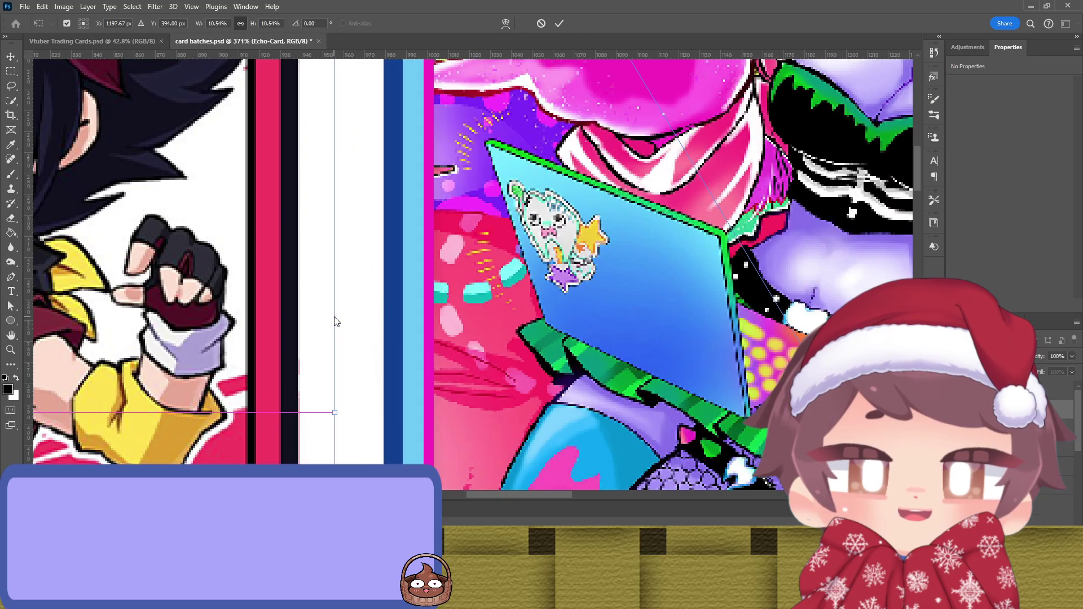
scroll(338, 317, "up", 3)
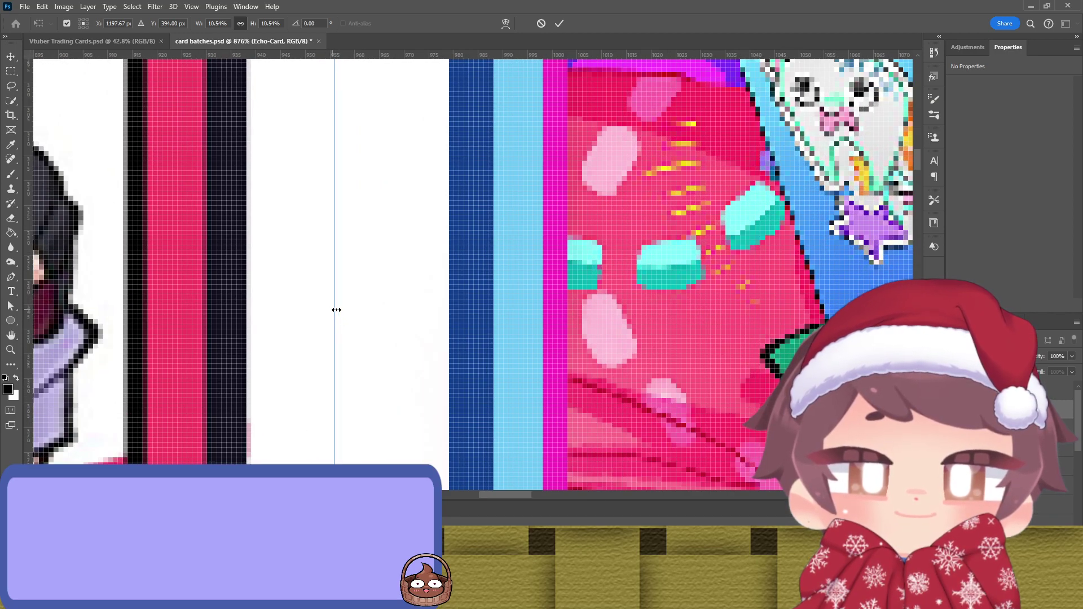
left_click_drag(340, 314, 336, 314)
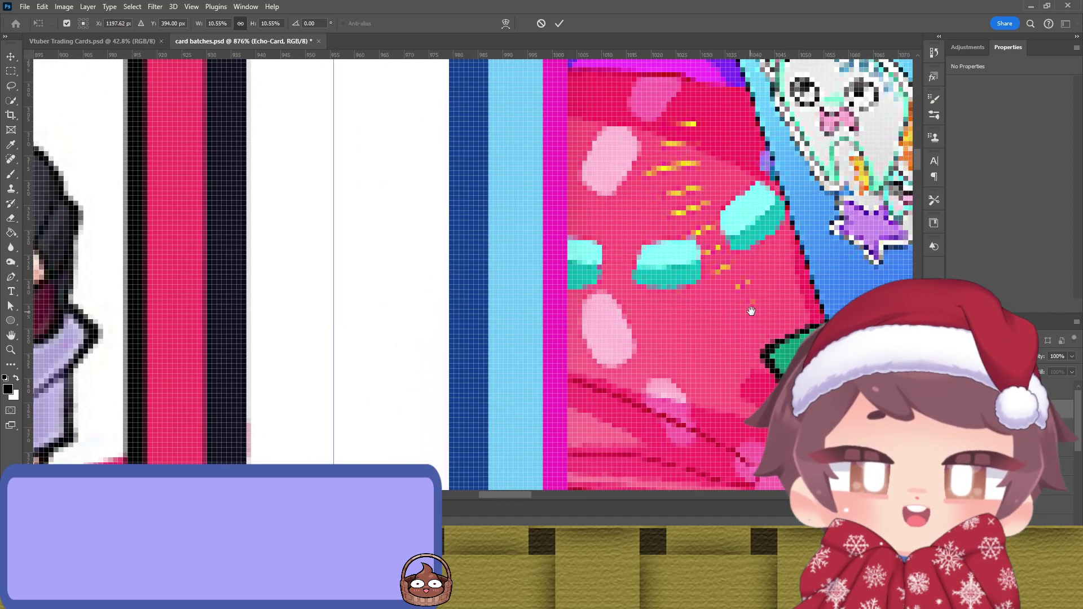
left_click_drag(751, 311, 565, 292)
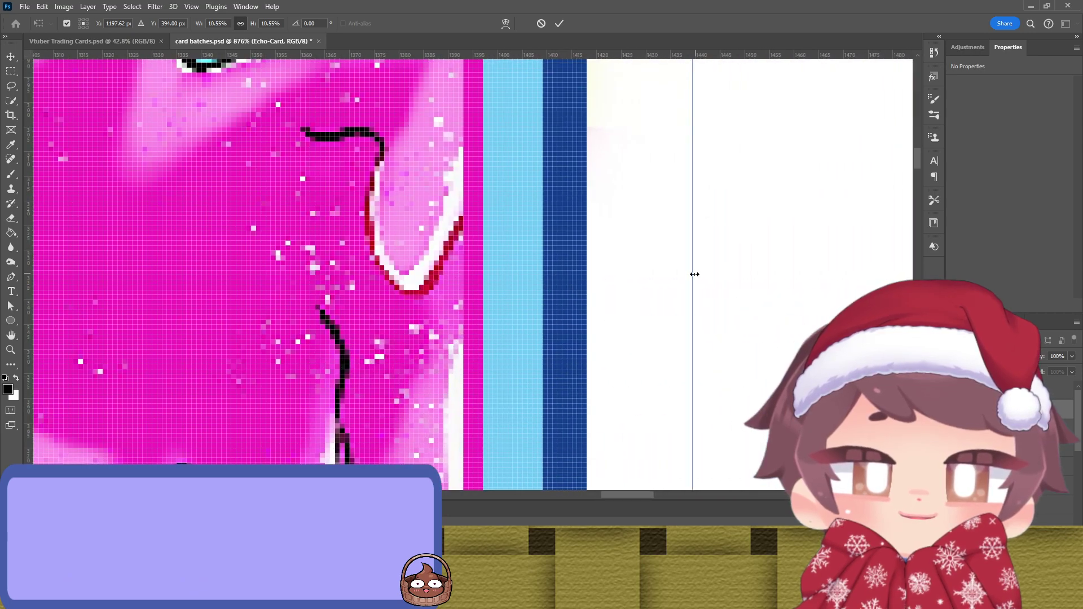
mouse_move(695, 274)
left_mouse_down()
mouse_move(667, 281)
mouse_move(679, 279)
left_mouse_up()
Step: Lower the card's top edge onto the pixel line, then extend its bottom and right edges to the guides
left_click_drag(607, 242, 562, 412)
scroll(470, 139, "up", 5)
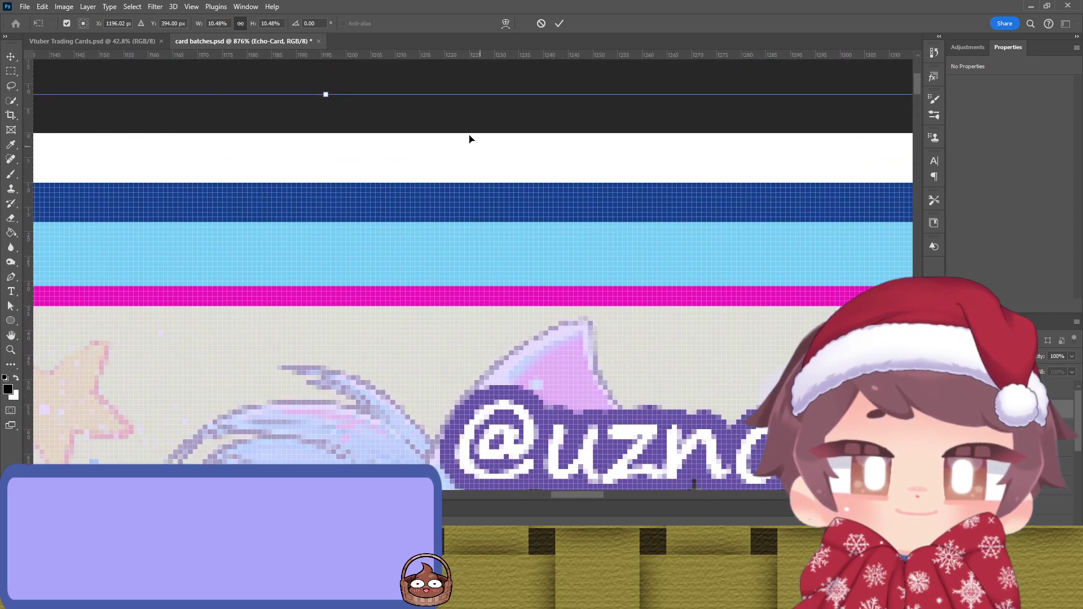
left_click_drag(421, 95, 420, 125)
scroll(482, 297, "down", 15)
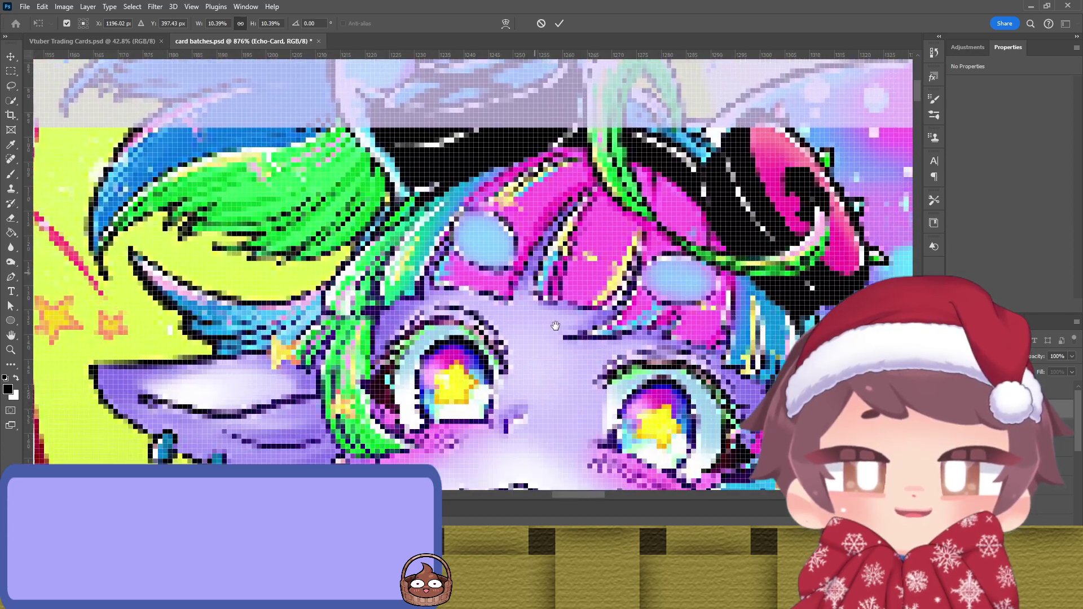
scroll(476, 243, "up", 15)
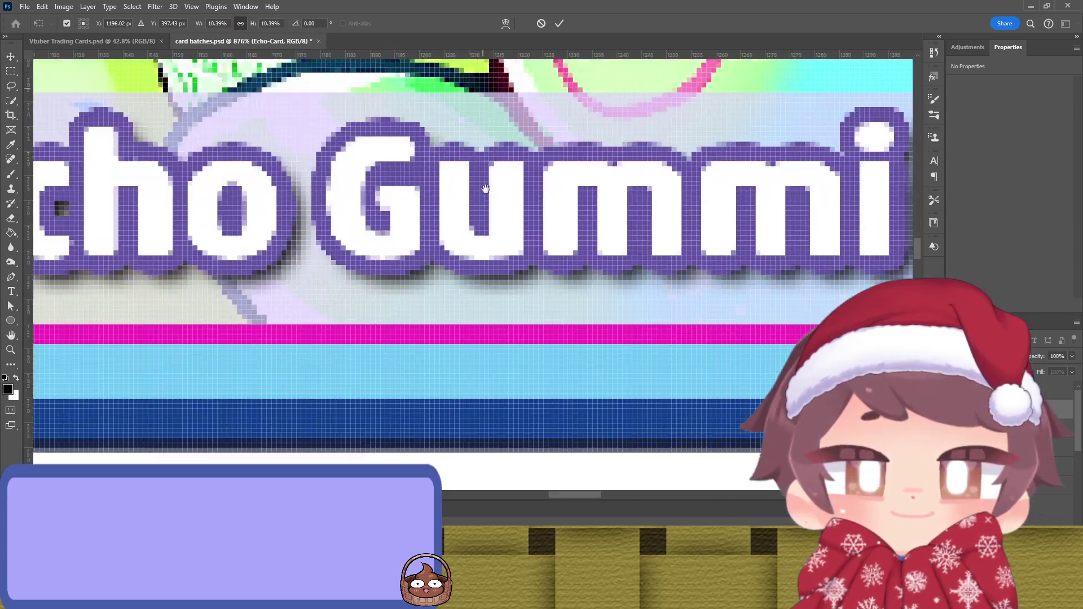
left_click_drag(477, 282, 479, 301)
left_click_drag(622, 198, 388, 212)
mouse_move(582, 200)
left_mouse_down()
mouse_move(593, 202)
mouse_move(578, 203)
left_mouse_up()
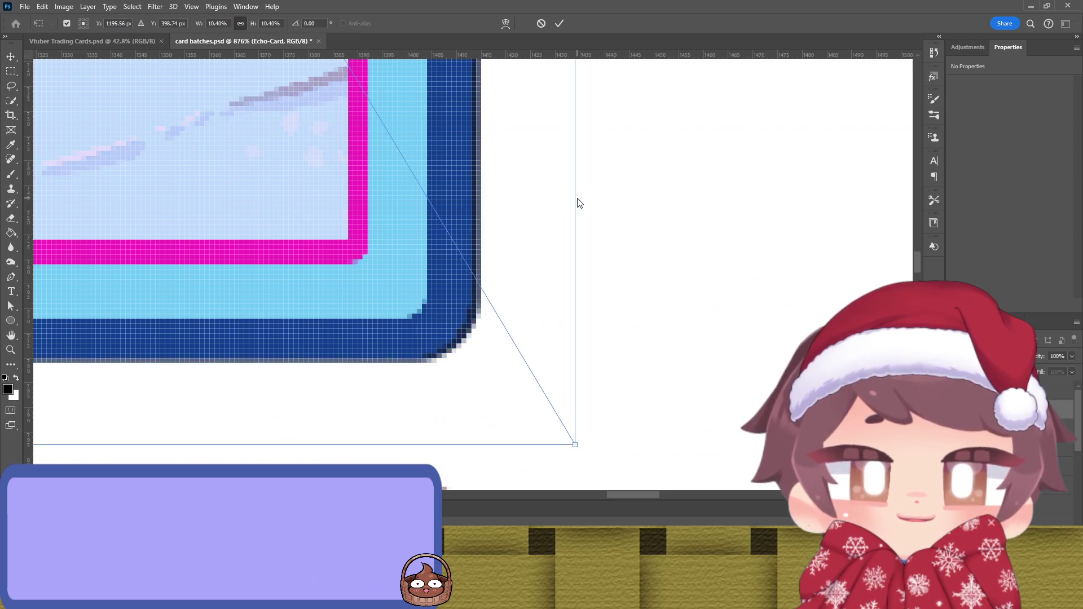
Step: Widen the Echo Gummi card to the guide and nudge it vertically to settle the bottom edge
scroll(537, 202, "up", 3)
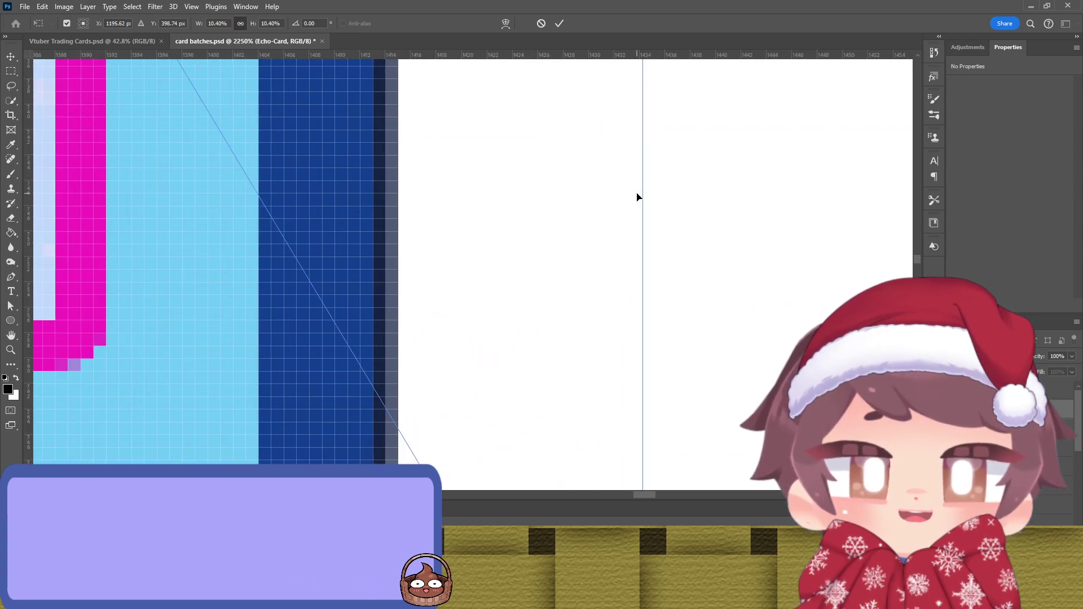
left_click_drag(653, 199, 677, 203)
scroll(346, 320, "left", 10)
scroll(355, 311, "down", 5)
scroll(252, 237, "up", 2)
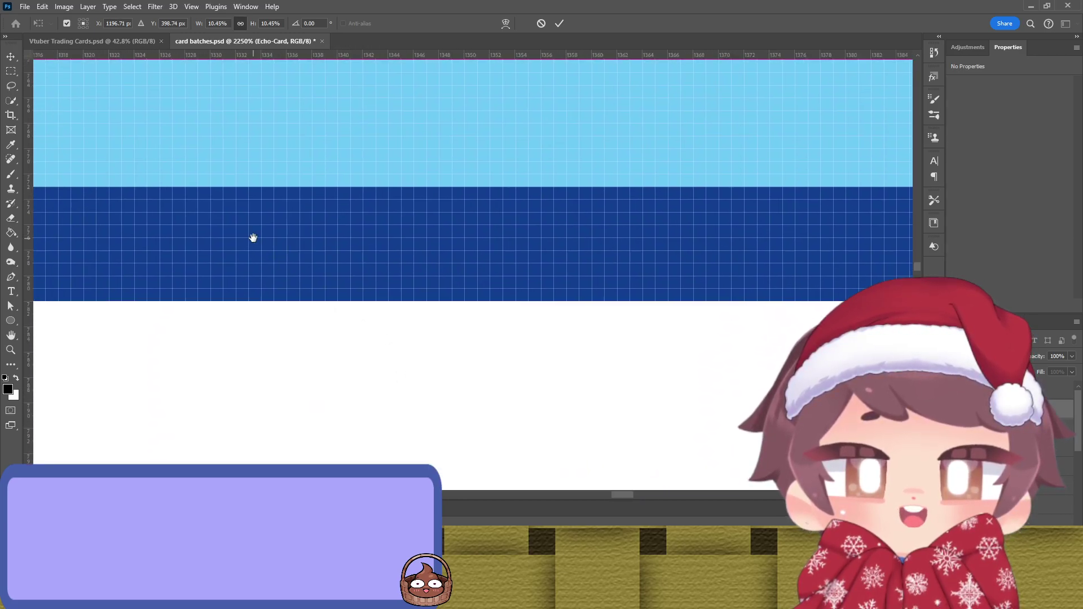
key("Up")
key("Up")
key("Down")
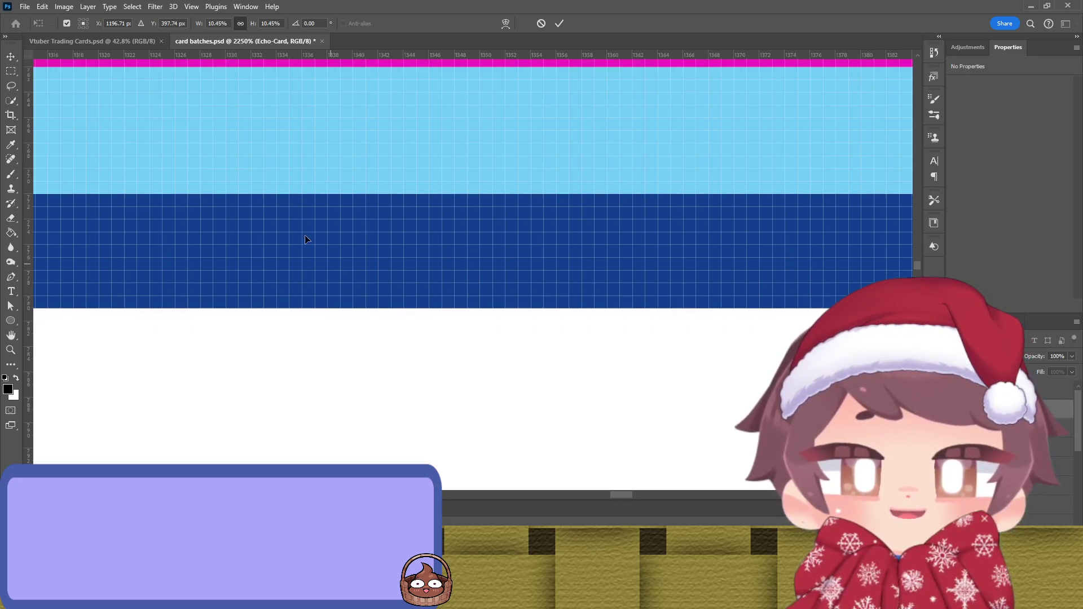
Step: Adjust the card's left edge and set its top edge on the guide at 2250% zoom
scroll(563, 180, "left", 8)
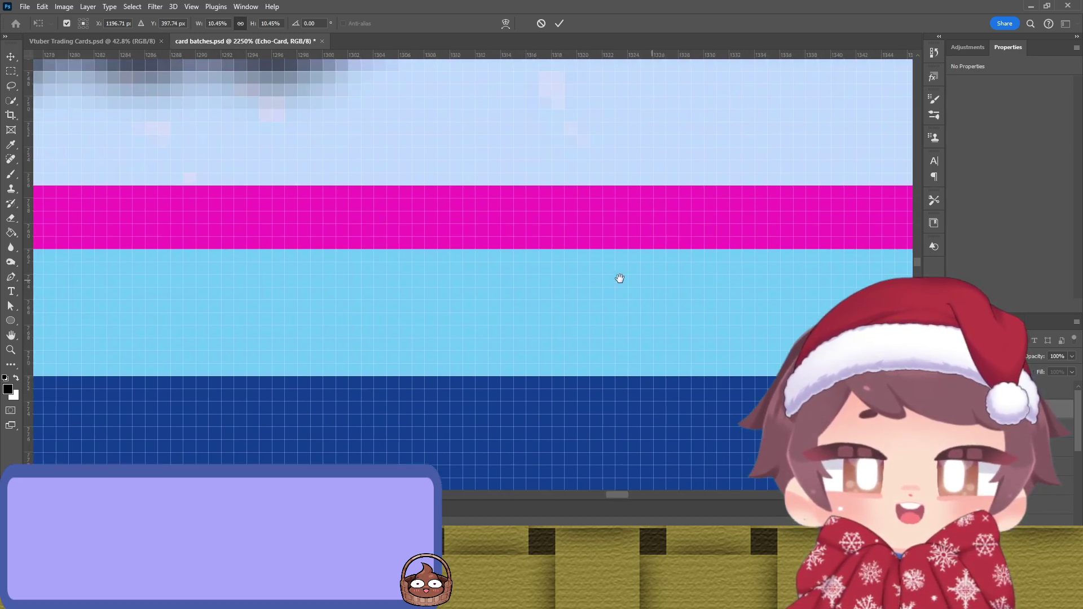
scroll(650, 280, "up", 2)
scroll(323, 264, "left", 20)
scroll(450, 285, "up", 3)
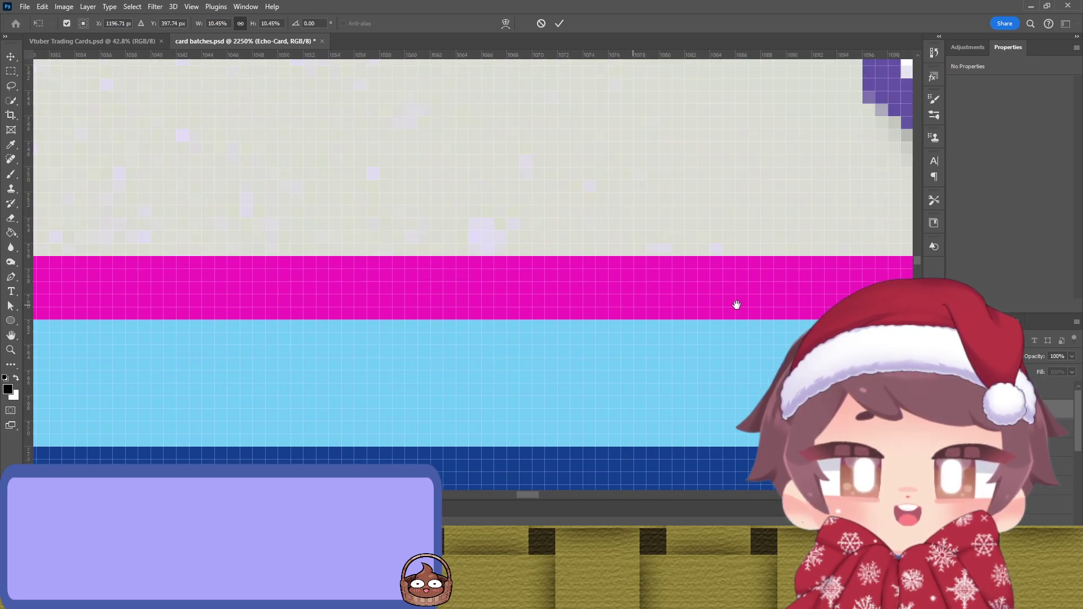
left_click_drag(409, 299, 549, 370)
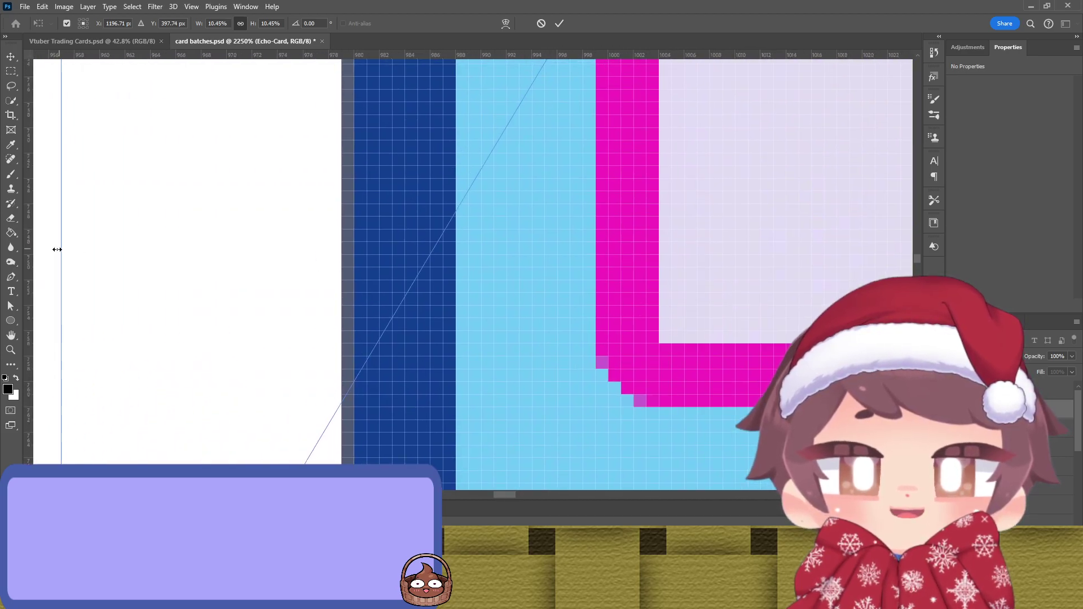
left_click_drag(57, 250, 56, 257)
left_click_drag(525, 156, 454, 280)
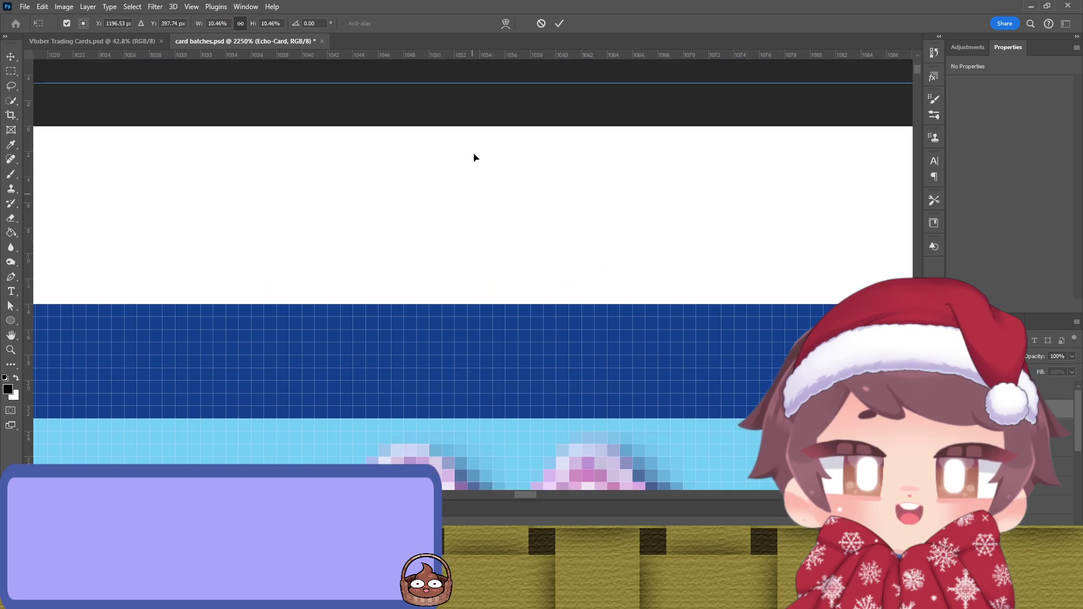
mouse_move(466, 94)
left_mouse_down()
mouse_move(470, 131)
mouse_move(464, 111)
left_mouse_up()
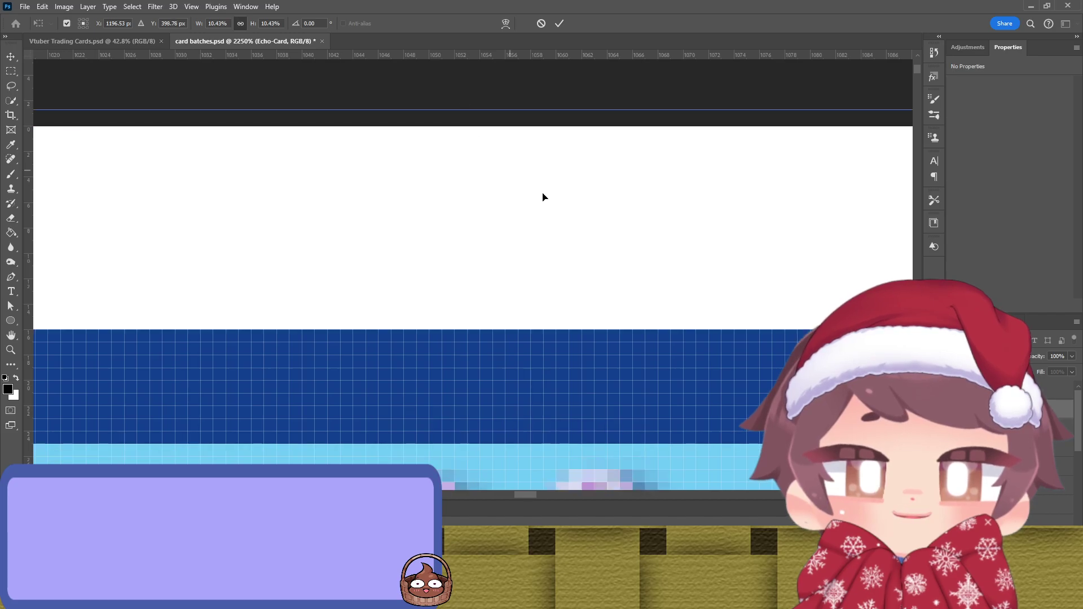
left_click_drag(522, 182, 126, 189)
Step: Extend the right edge to the guide, fine-nudge the card vertically, and zoom back out at 10.46% scale
left_click_drag(624, 246, 394, 101)
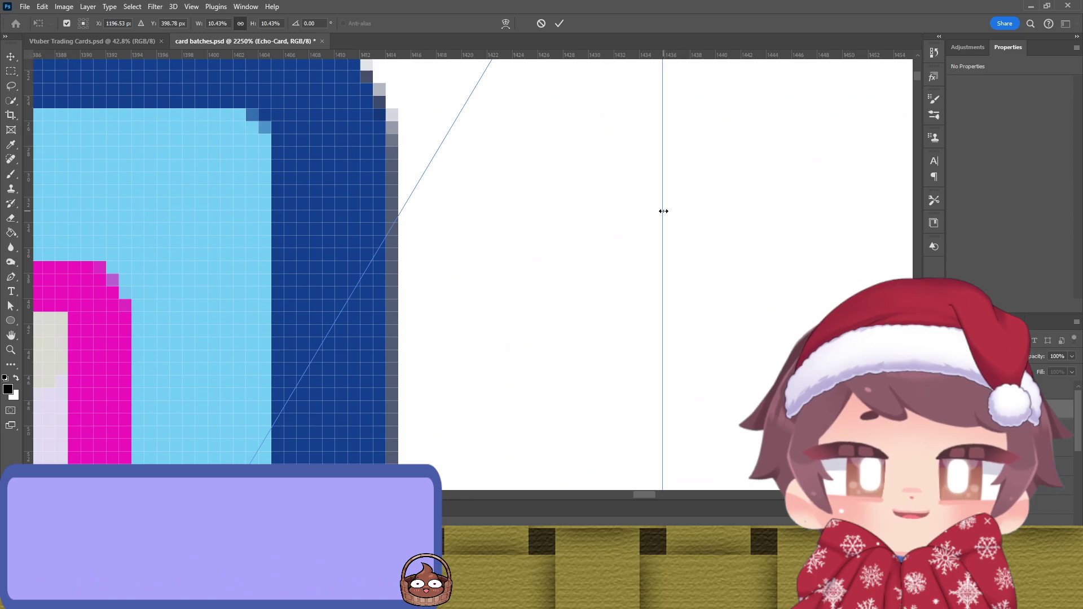
left_click_drag(670, 211, 672, 212)
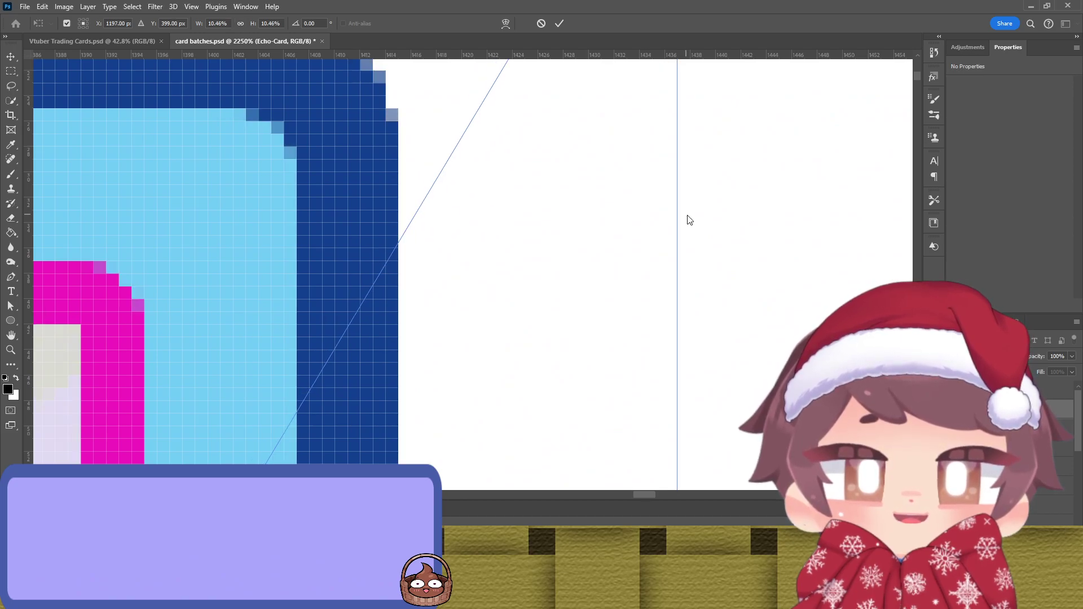
scroll(631, 237, "left", 5)
scroll(441, 387, "down", 10)
scroll(440, 387, "down", 10)
scroll(495, 355, "down", 10)
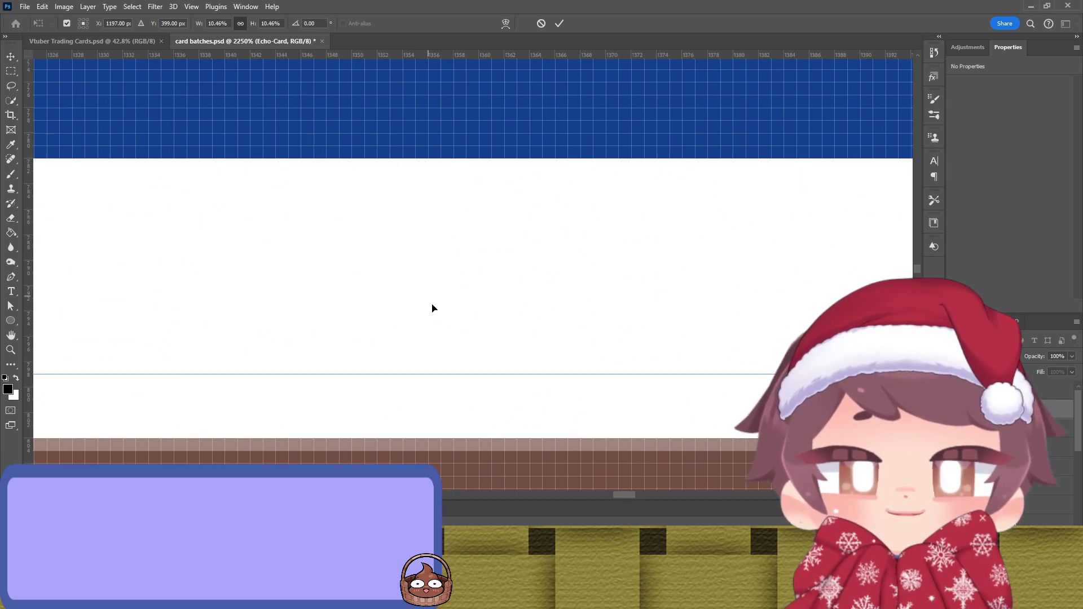
key("Up")
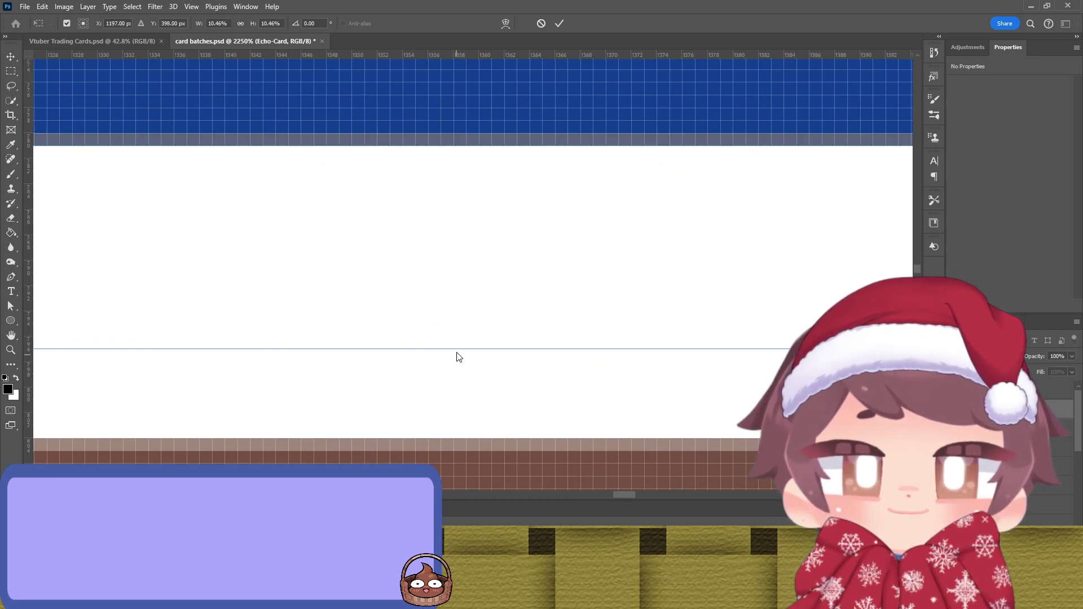
left_click_drag(460, 370, 460, 377)
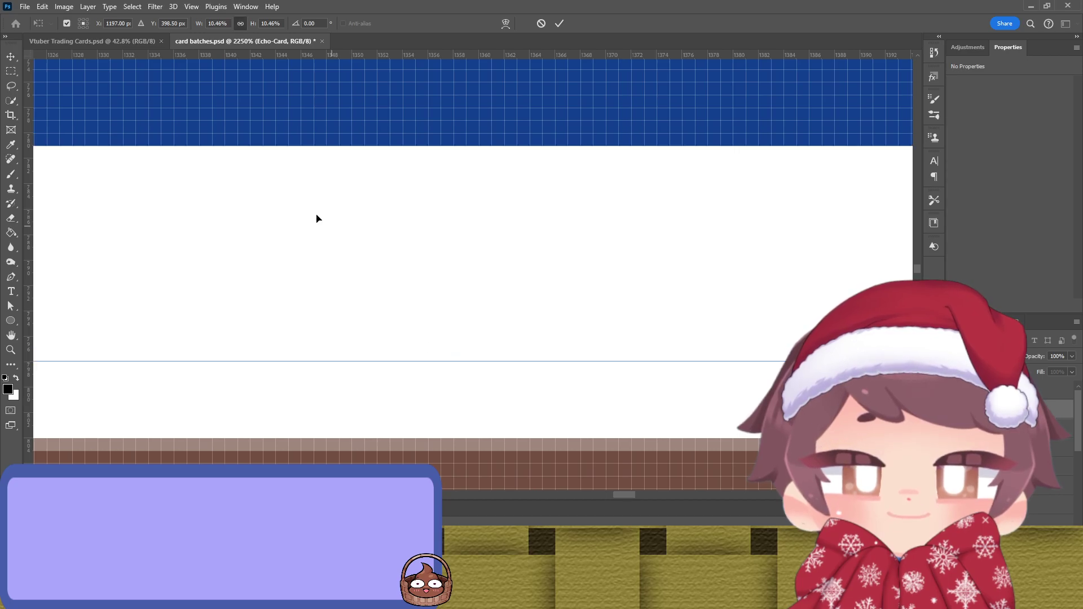
scroll(323, 278, "up", 10)
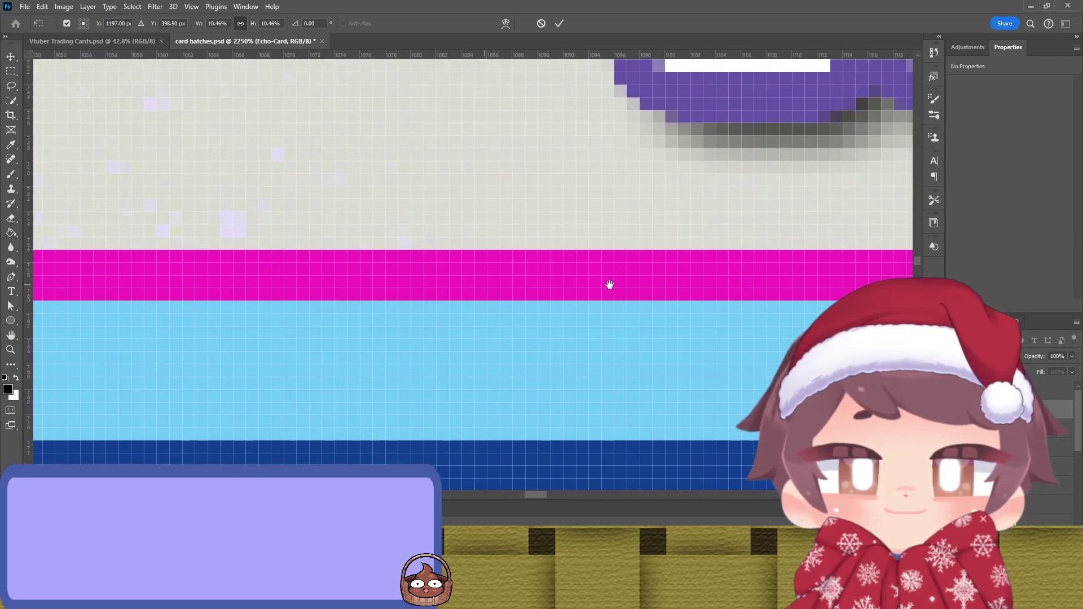
scroll(550, 284, "left", 10)
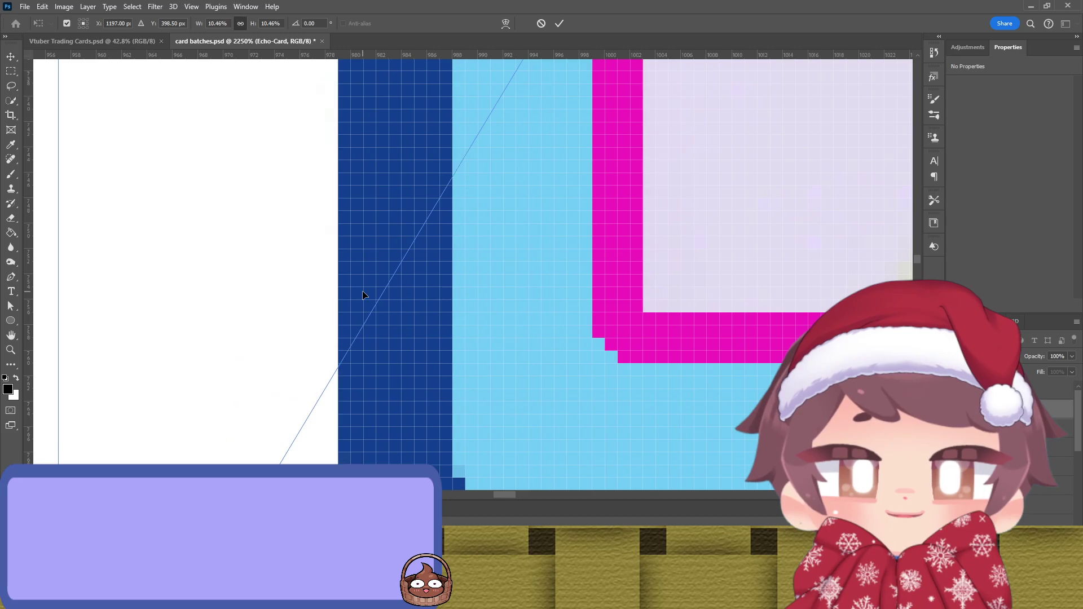
scroll(370, 289, "down", 15)
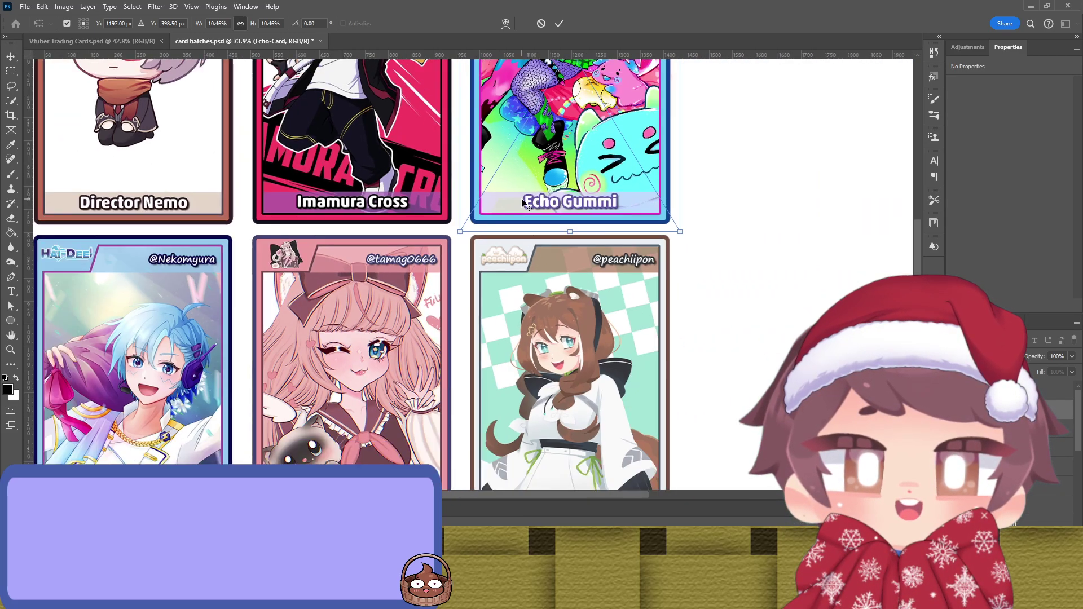
scroll(523, 203, "down", 3)
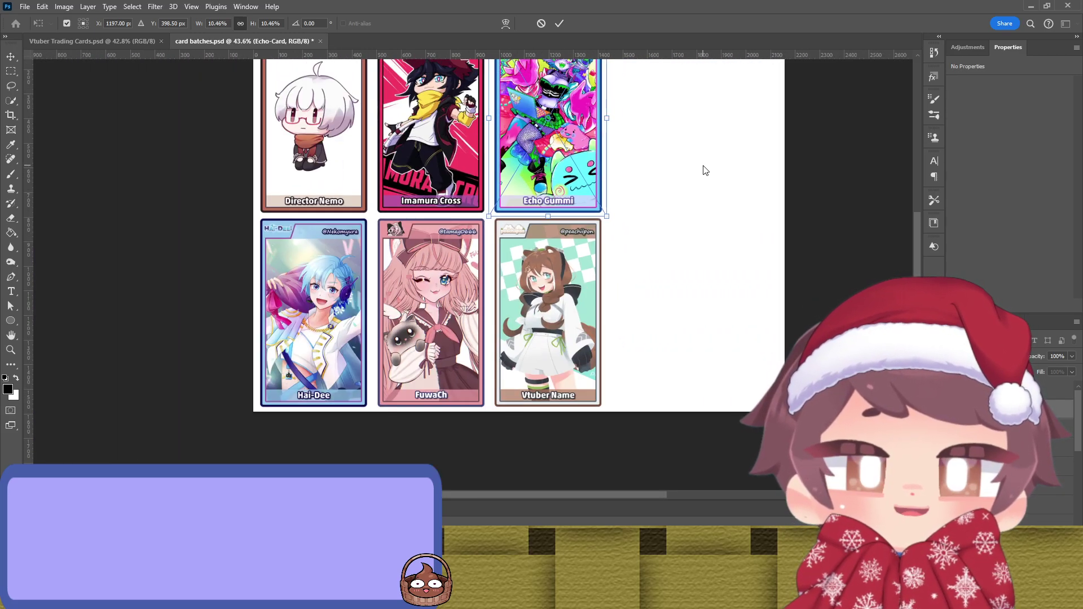
Step: Commit the resize and move the Echo Gummi card into the fourth top-row slot
left_click(558, 23)
left_click_drag(750, 141, 628, 234)
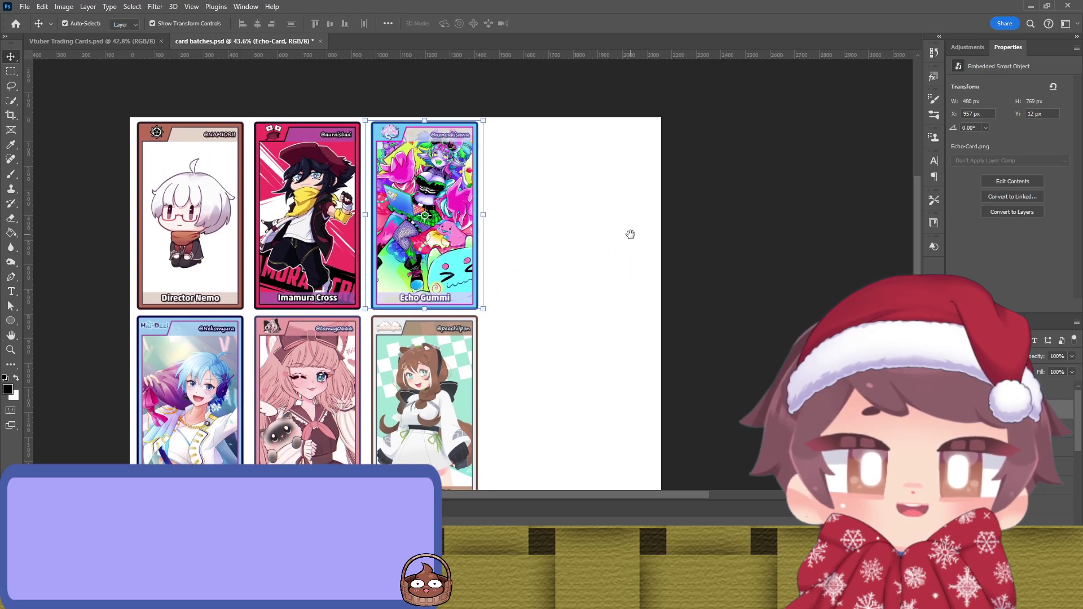
left_click_drag(434, 195, 550, 196)
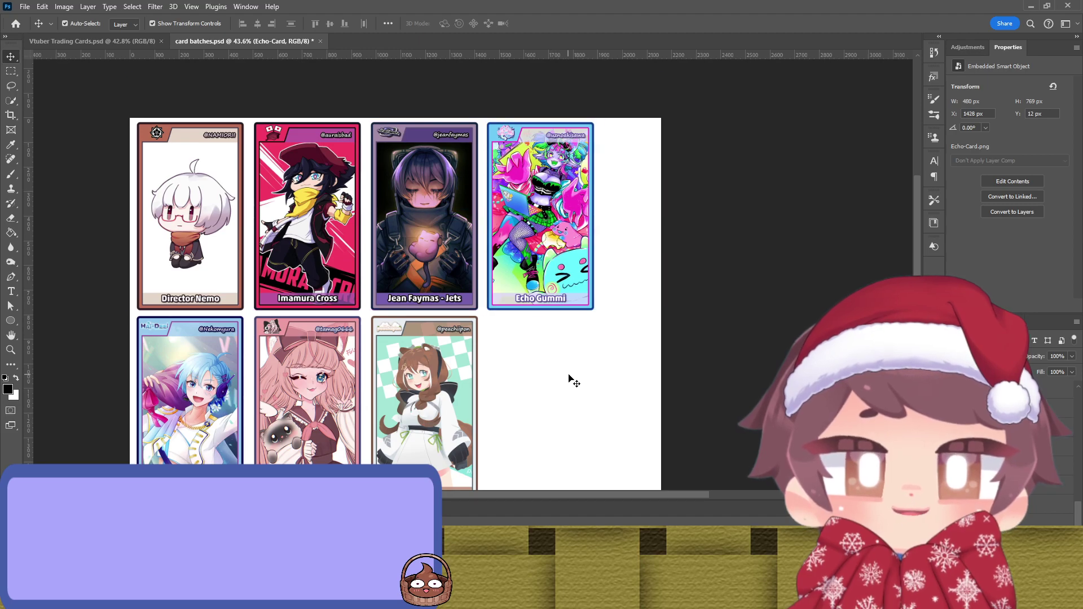
Step: Bring the Modest Narcissus card layer onto the card sheet at full size
left_click(552, 291)
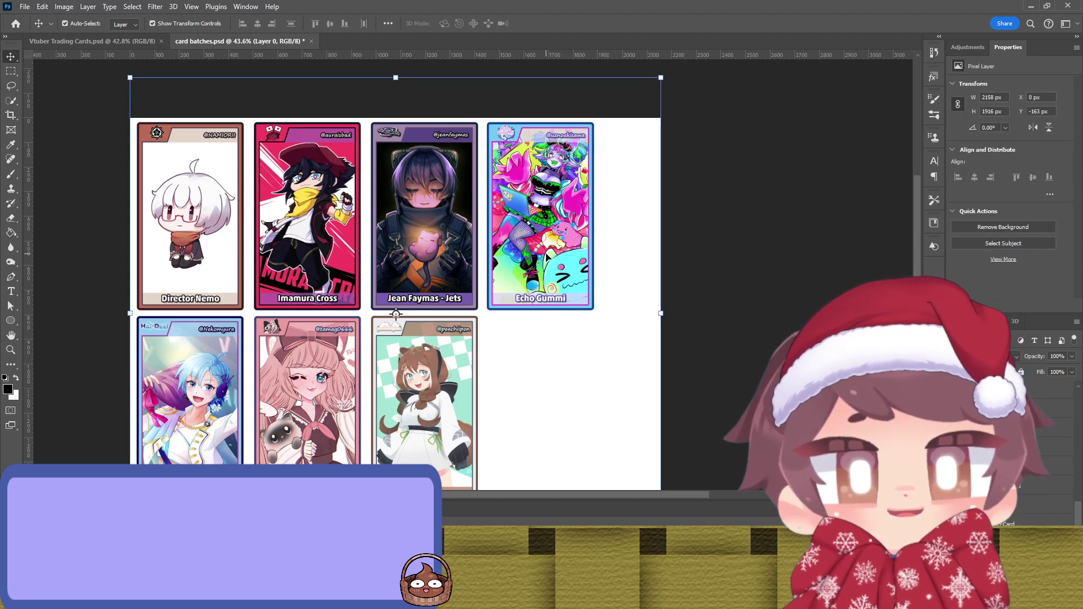
scroll(550, 271, "down", 3)
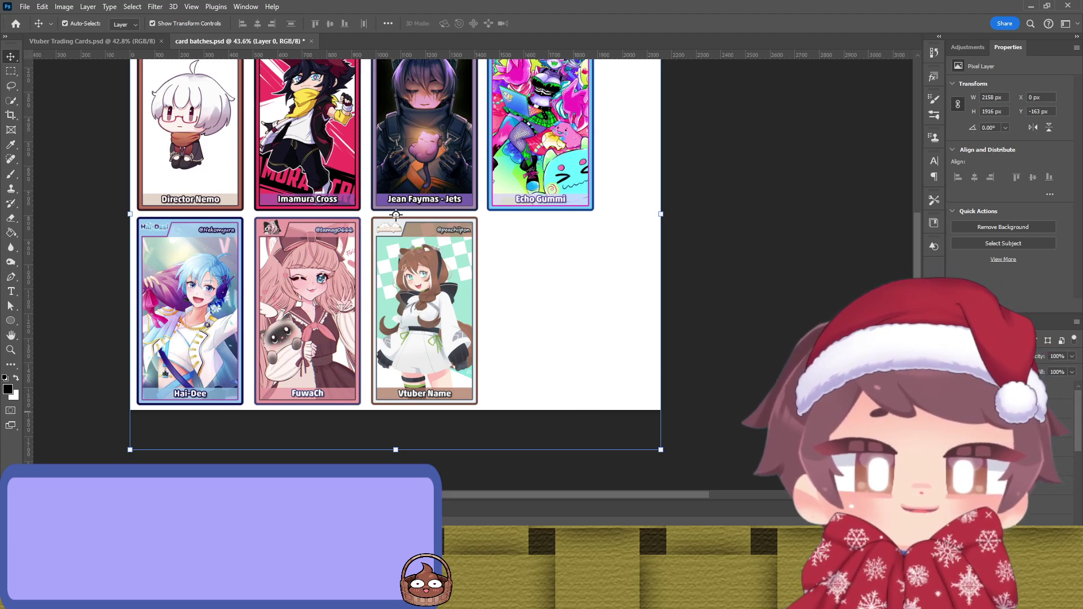
left_click_drag(367, 204, 438, 210)
scroll(437, 208, "up", 2)
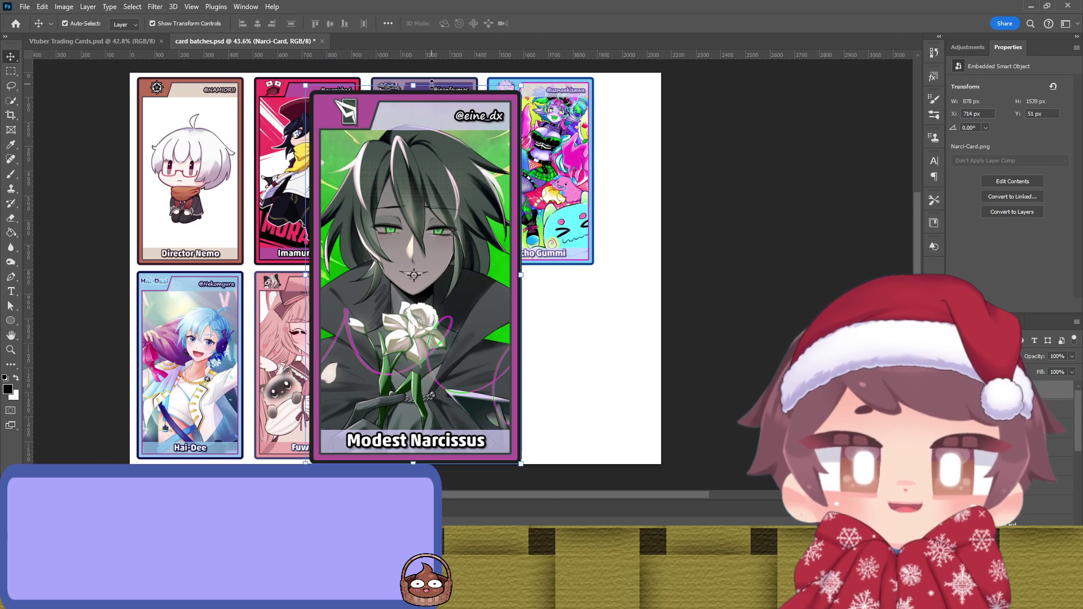
Step: Scale the Modest Narcissus card down to the bottom-row guides and widen it to the left guide
left_click_drag(431, 84, 432, 269)
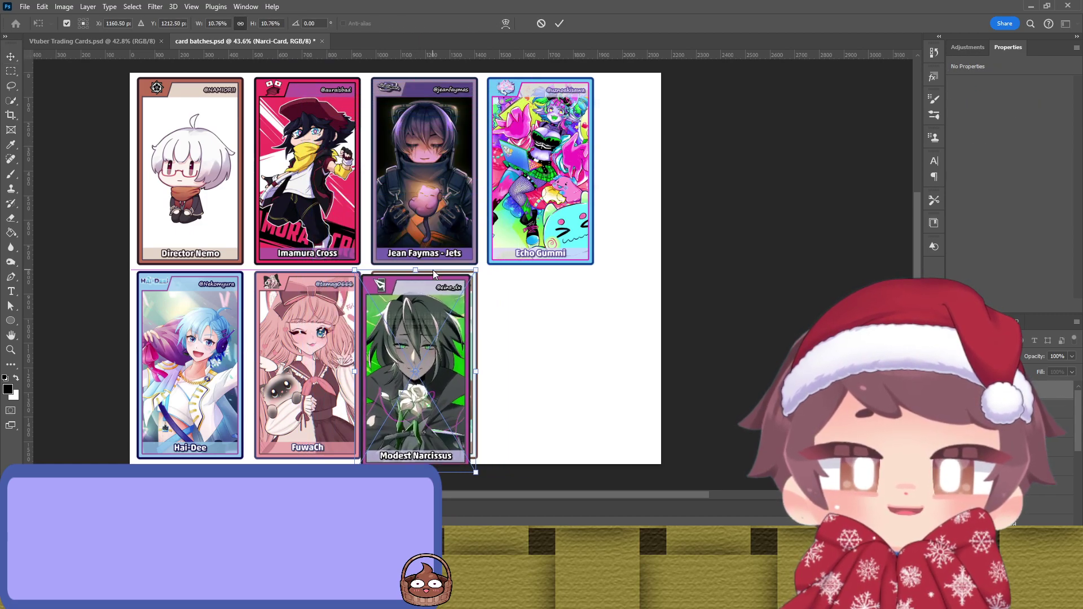
left_click_drag(429, 315, 439, 313)
left_click_drag(440, 265, 439, 283)
scroll(405, 340, "up", 3)
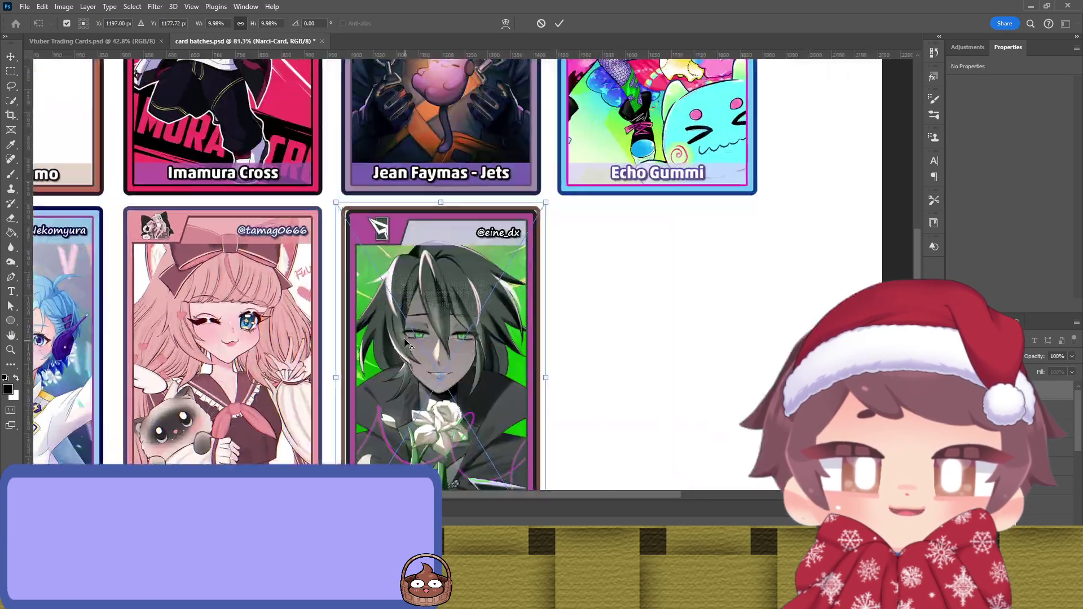
scroll(405, 340, "up", 6)
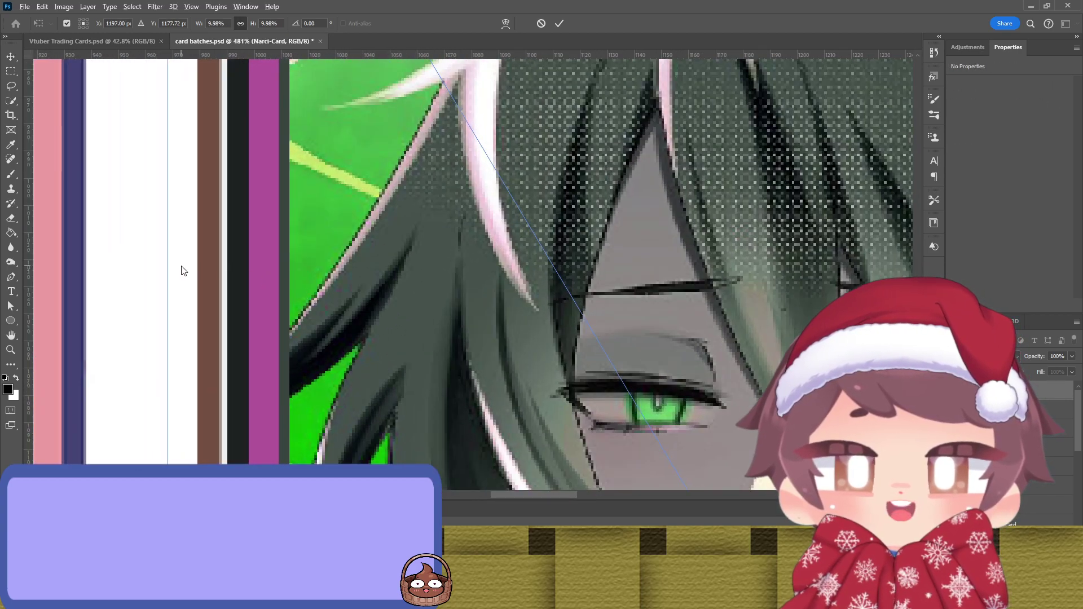
scroll(182, 268, "up", 4)
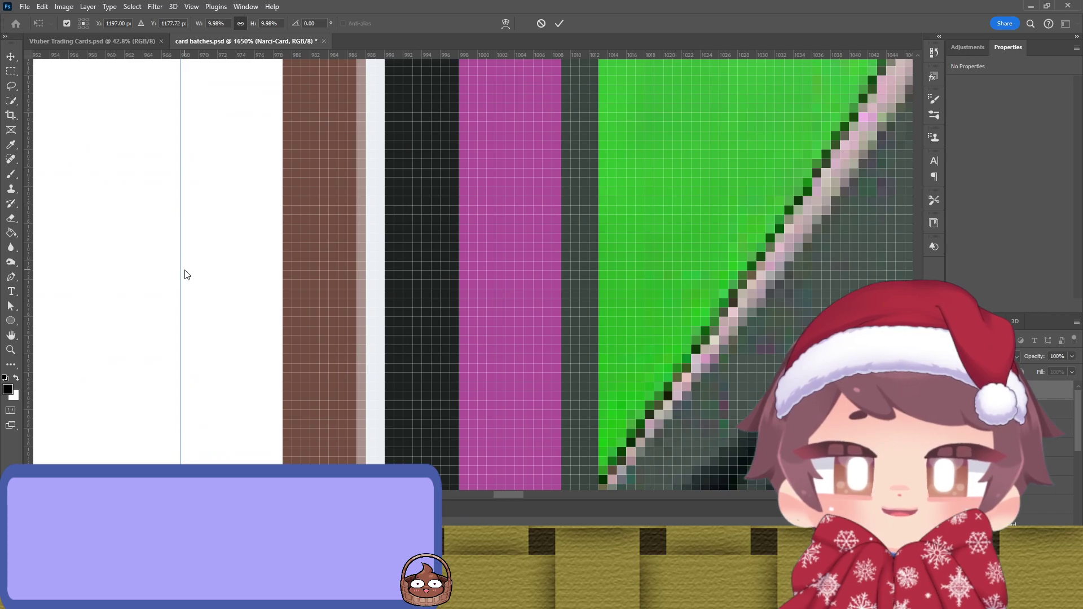
left_click_drag(180, 272, 71, 279)
Step: Lower the Modest Narcissus card's top edge to the guide and enlarge it slightly
scroll(403, 235, "up", 10)
scroll(484, 334, "right", 5)
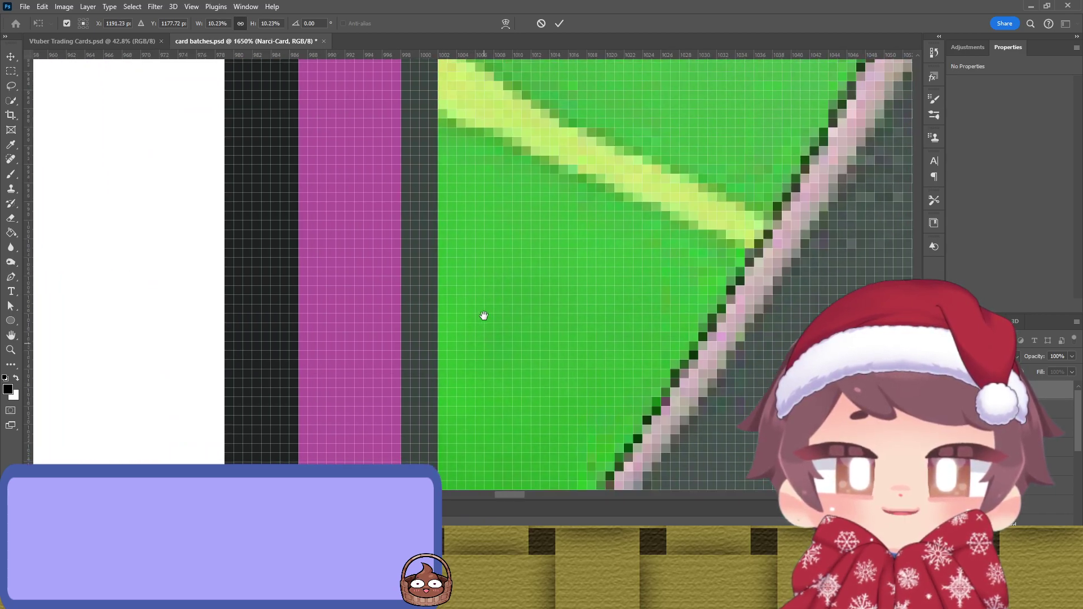
scroll(536, 253, "up", 10)
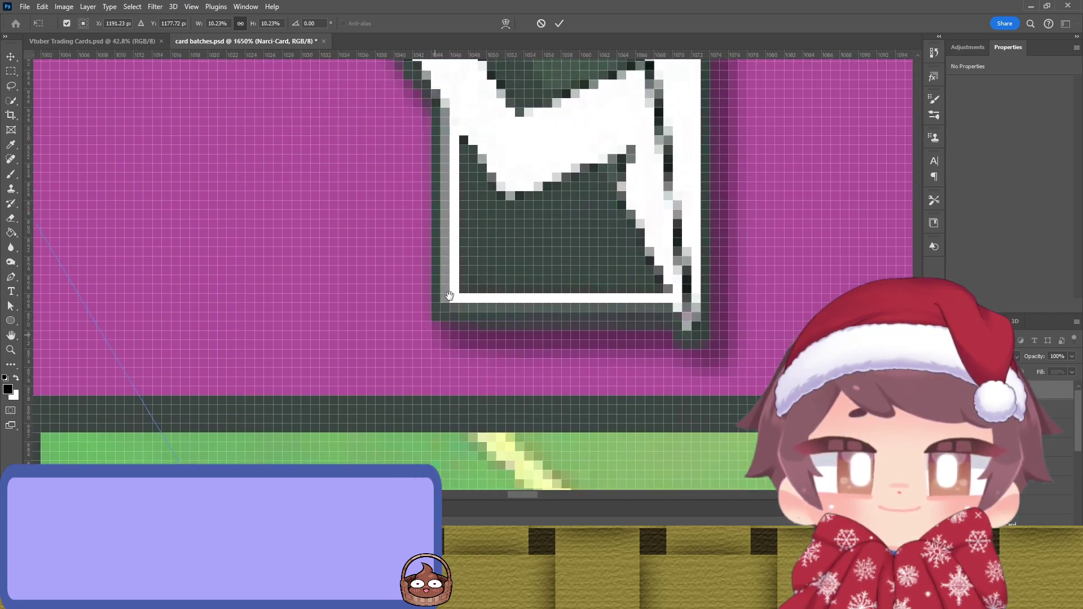
scroll(648, 321, "right", 5)
scroll(629, 201, "right", 3)
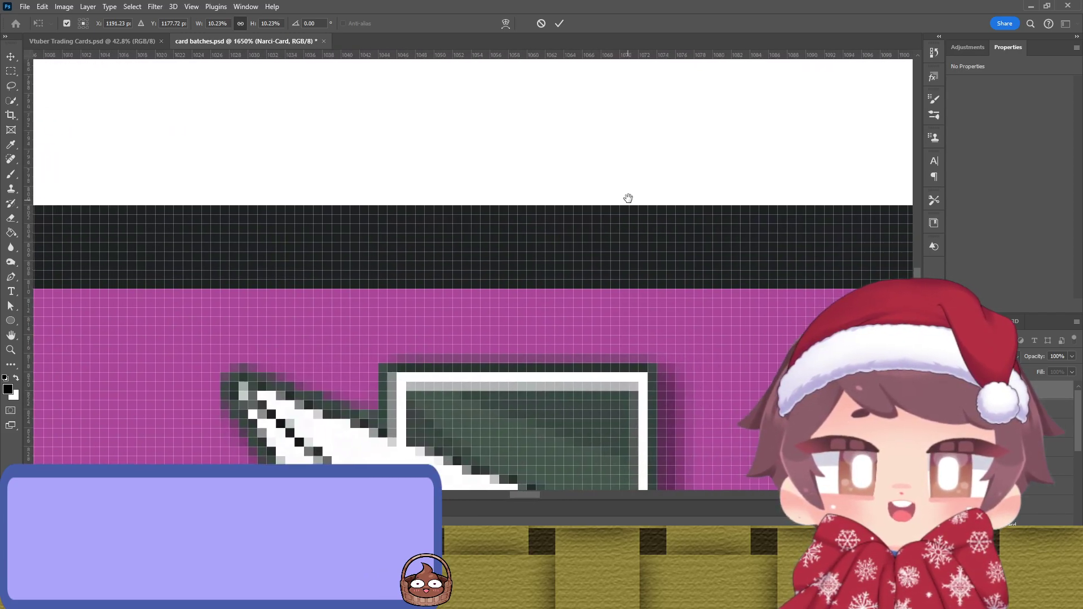
scroll(585, 300, "up", 5)
mouse_move(564, 141)
left_mouse_down()
mouse_move(561, 176)
mouse_move(561, 150)
left_mouse_up()
scroll(251, 262, "down", 5)
scroll(631, 266, "right", 10)
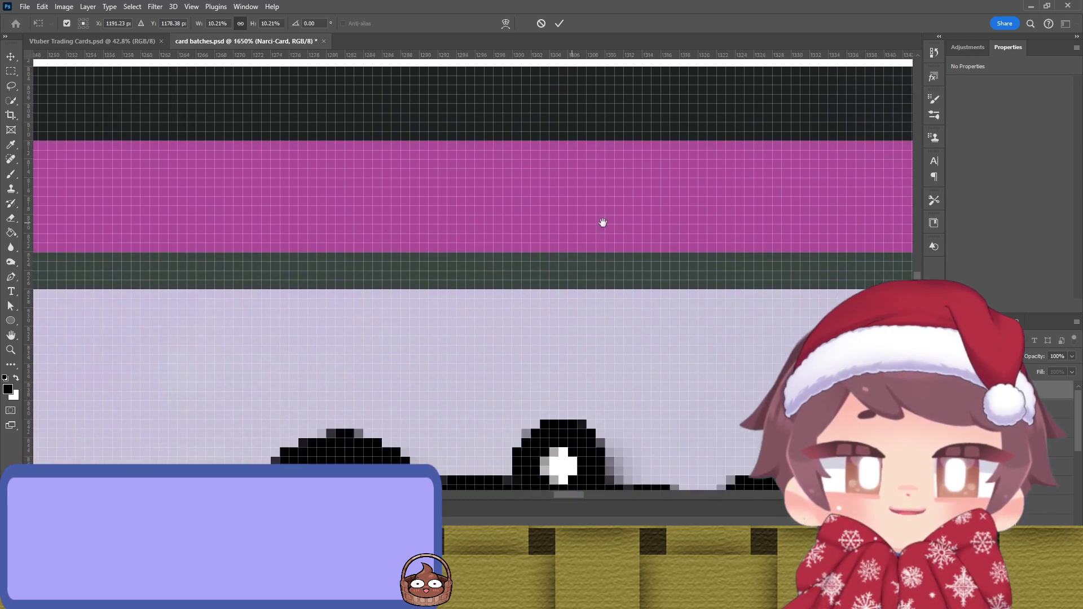
scroll(508, 221, "right", 10)
left_click_drag(471, 218, 529, 222)
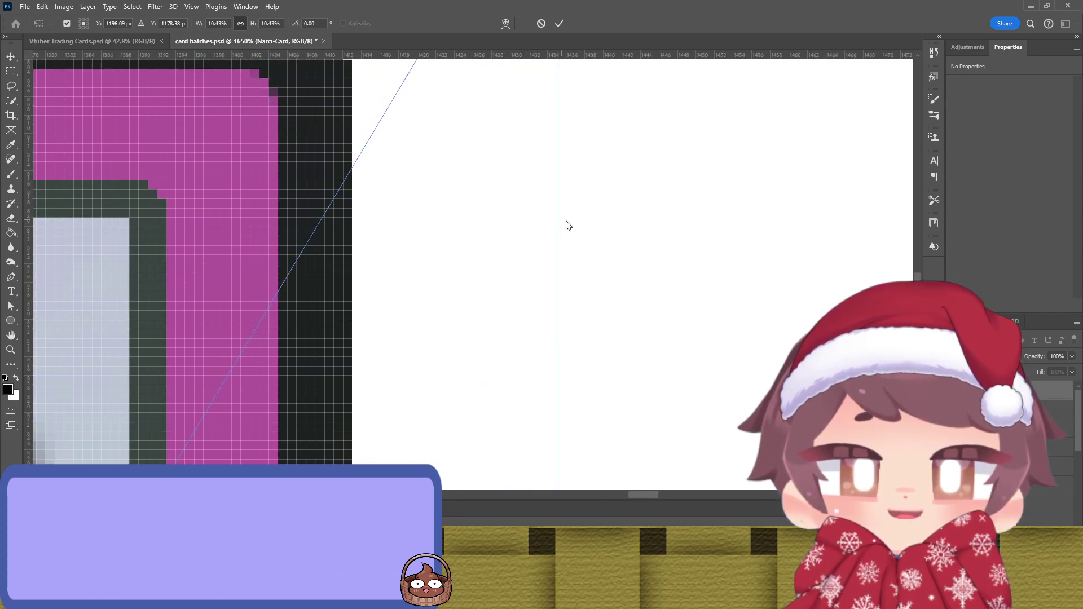
Step: Nudge the card down a few pixels, check its bottom stripes, and commit the transform
scroll(367, 242, "left", 10)
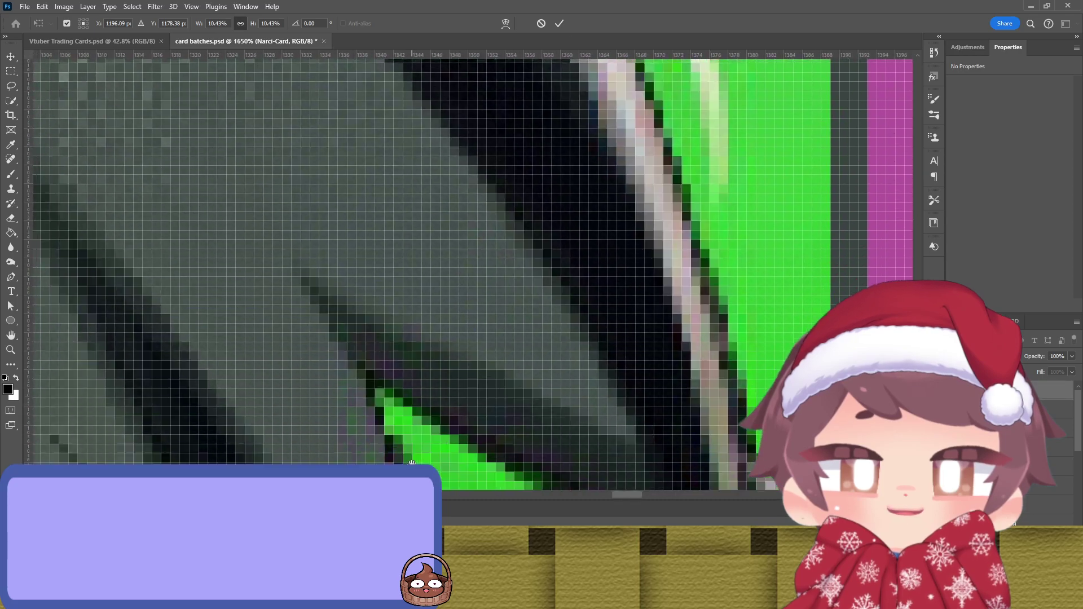
scroll(506, 226, "down", 15)
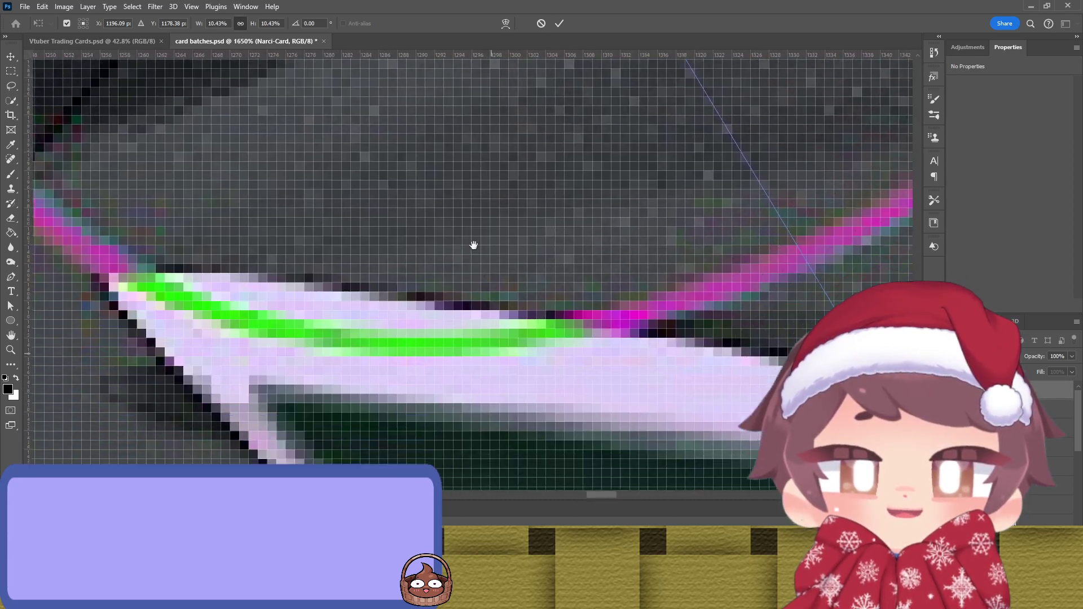
scroll(467, 211, "down", 5)
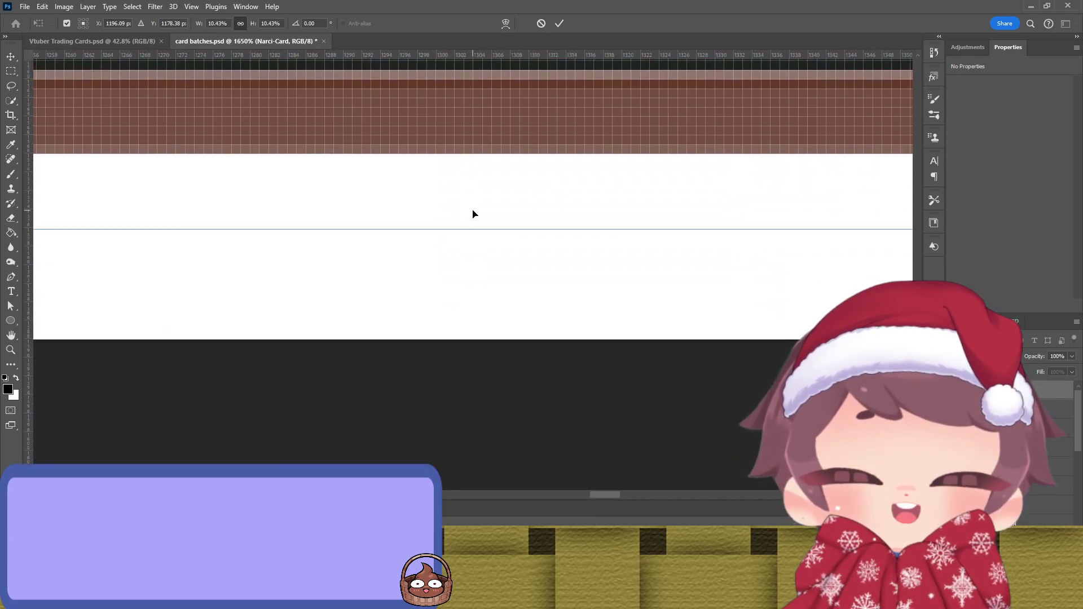
key("Down")
key("Down")
key("Down")
key("Down")
key("Down")
key("Down")
key("Down")
scroll(363, 383, "up", 20)
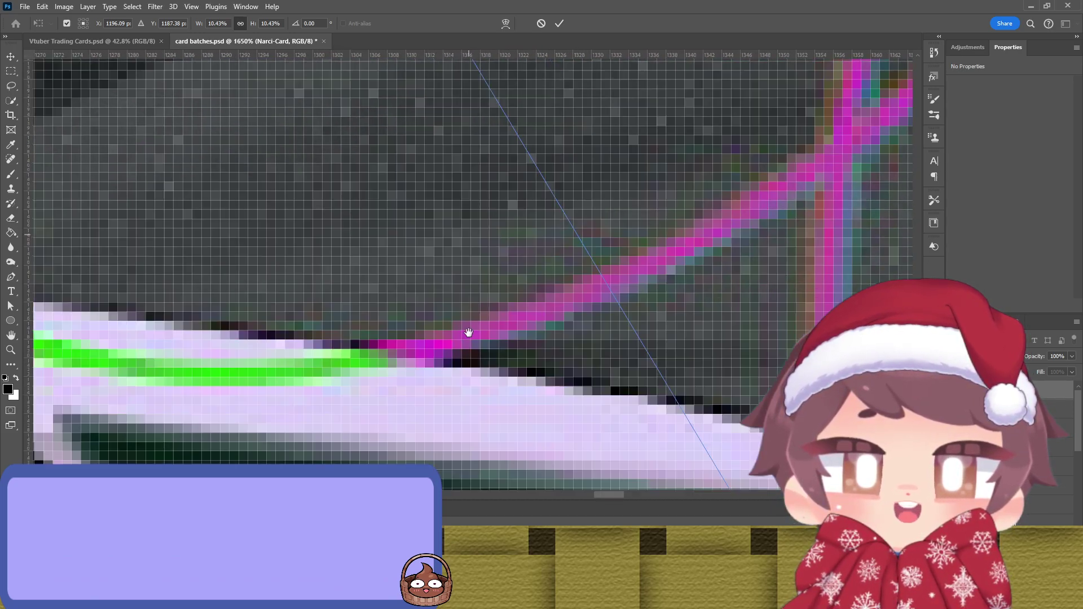
scroll(469, 332, "up", 20)
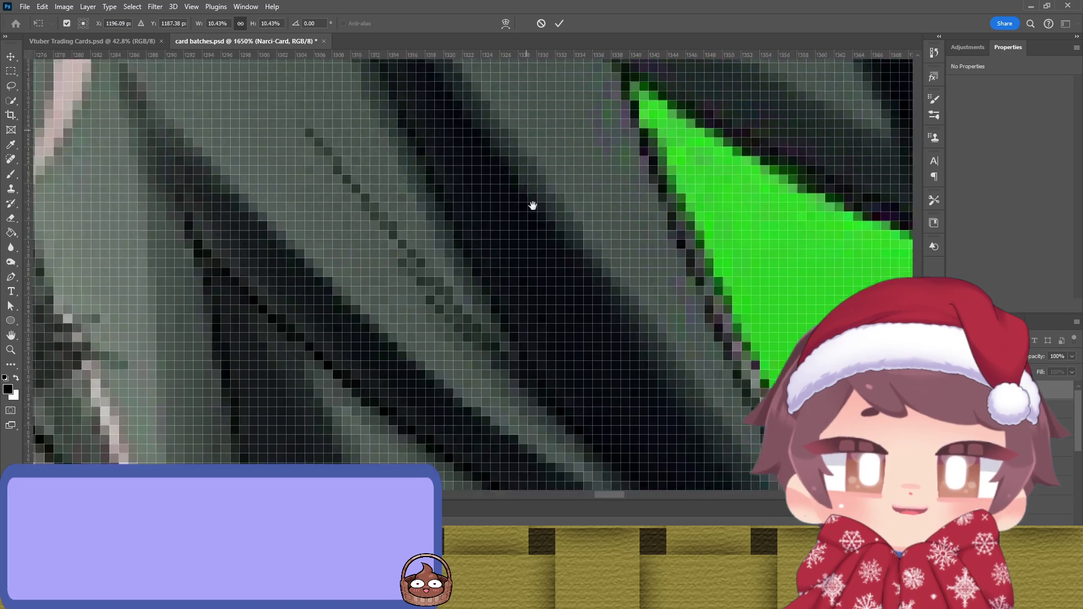
scroll(533, 205, "up", 20)
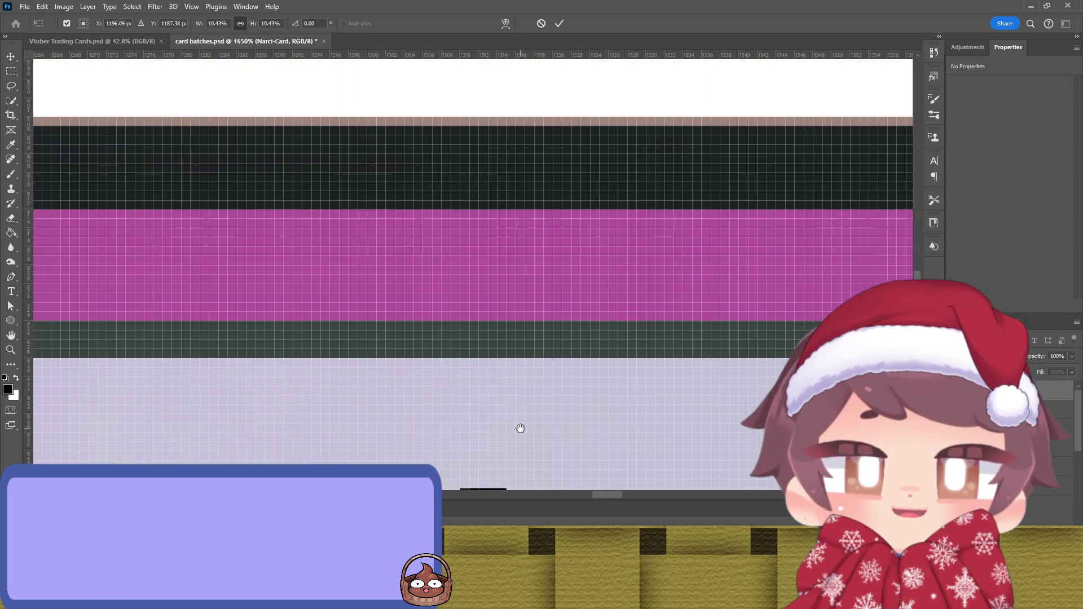
left_click_drag(520, 429, 768, 477)
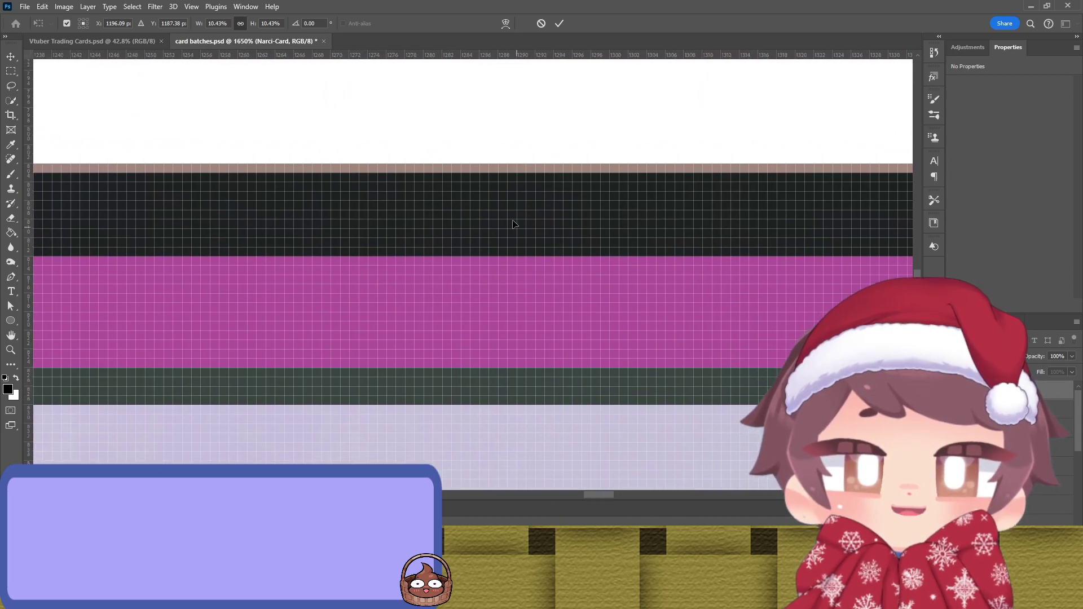
scroll(515, 226, "up", 4)
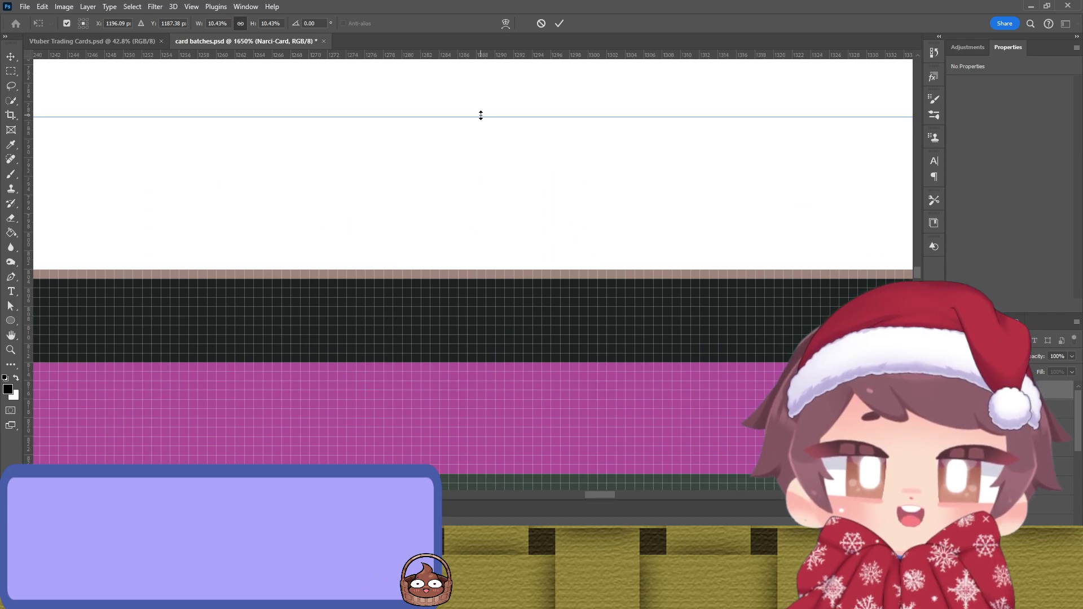
scroll(684, 374, "down", 7)
scroll(642, 356, "left", 10)
scroll(641, 356, "left", 5)
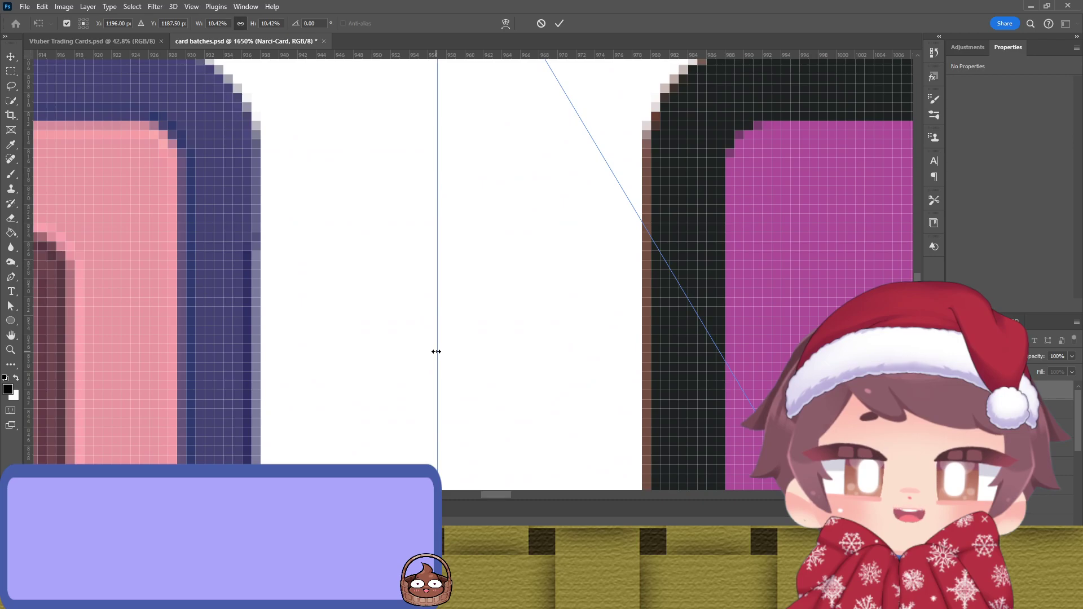
scroll(779, 313, "up", 2)
scroll(743, 297, "right", 20)
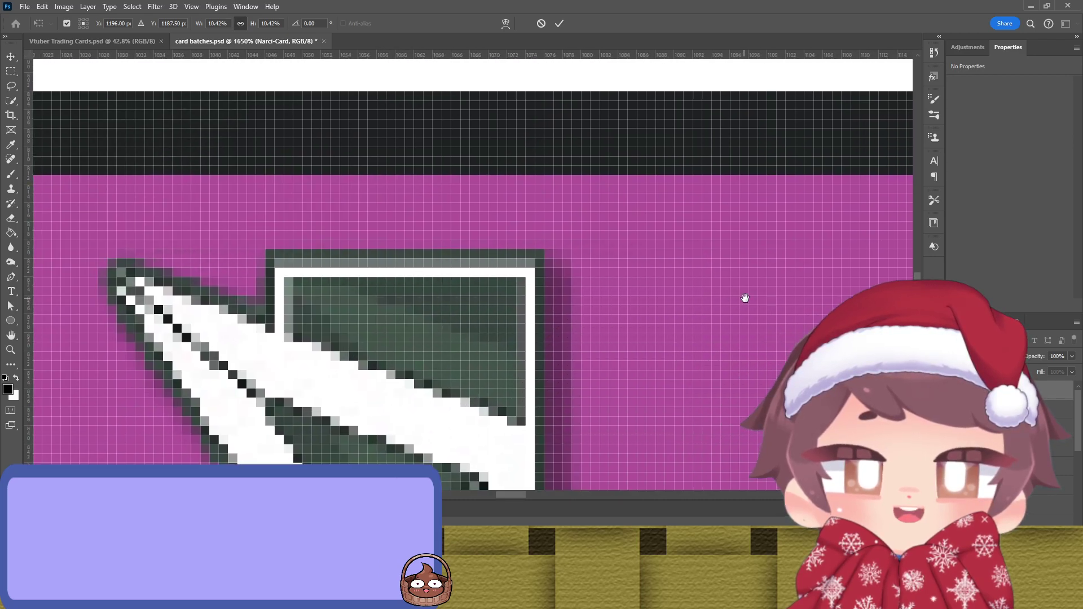
scroll(682, 260, "right", 1)
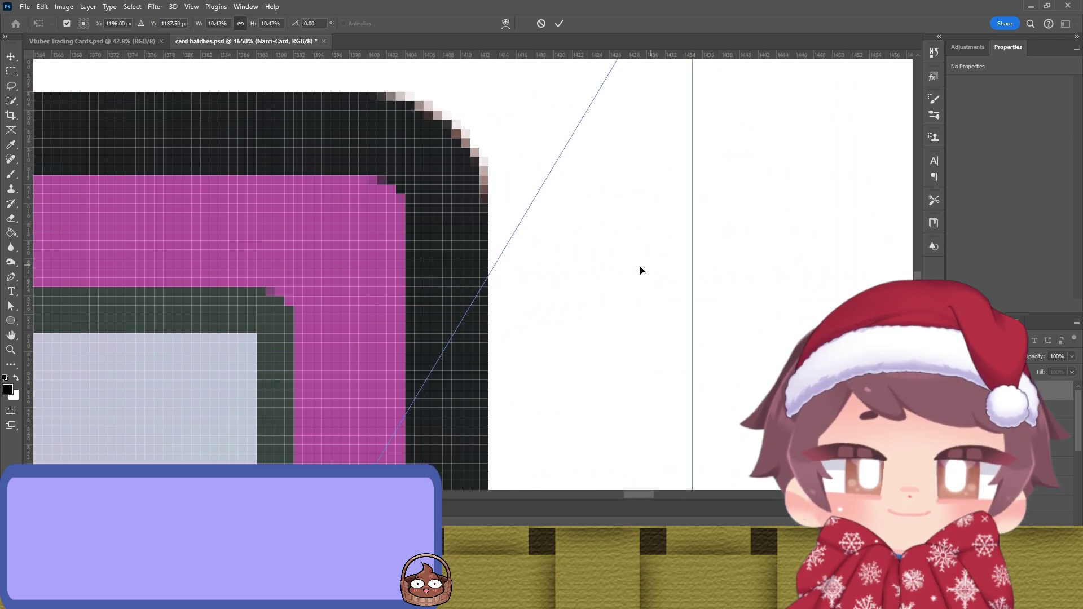
scroll(526, 353, "down", 4)
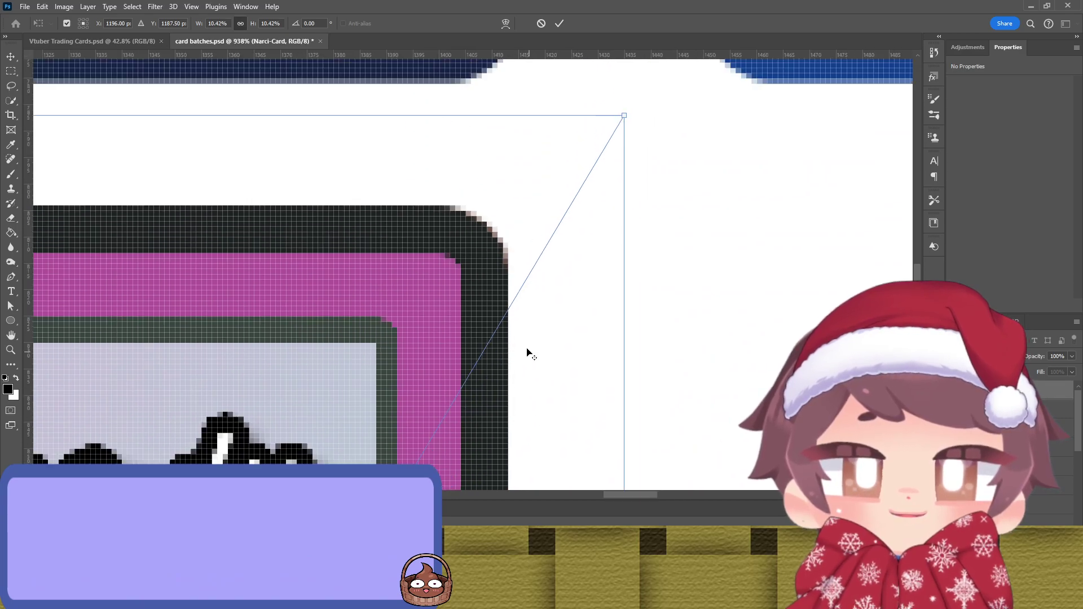
scroll(503, 355, "down", 3)
scroll(503, 280, "down", 5)
scroll(503, 280, "up", 2)
scroll(475, 282, "right", 2)
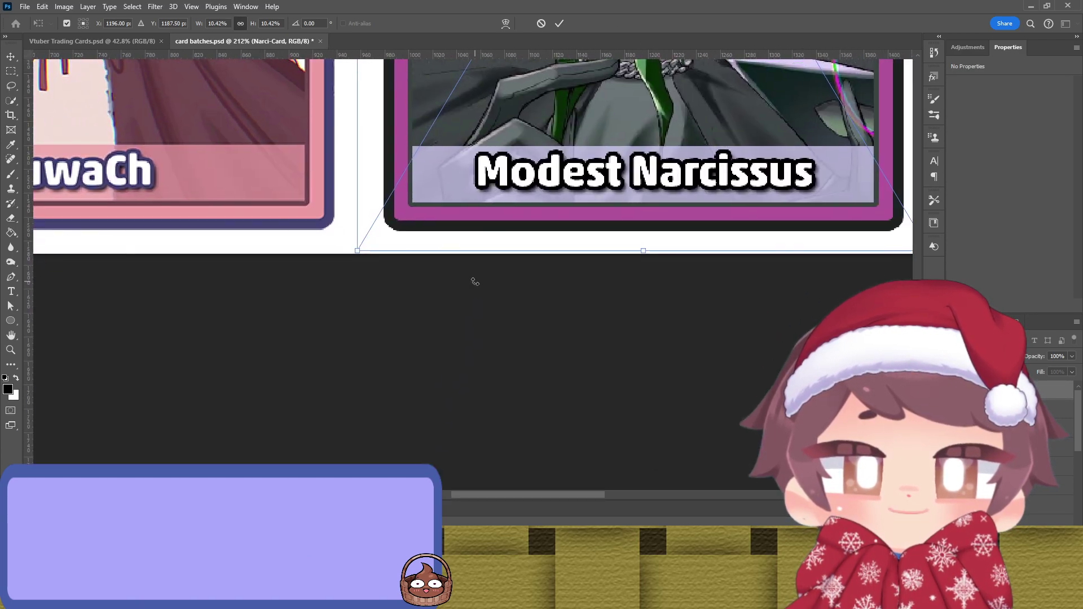
key("Return")
Step: Move the Modest Narcissus card into the last bottom-row slot after Vtuber Name
scroll(478, 285, "down", 6)
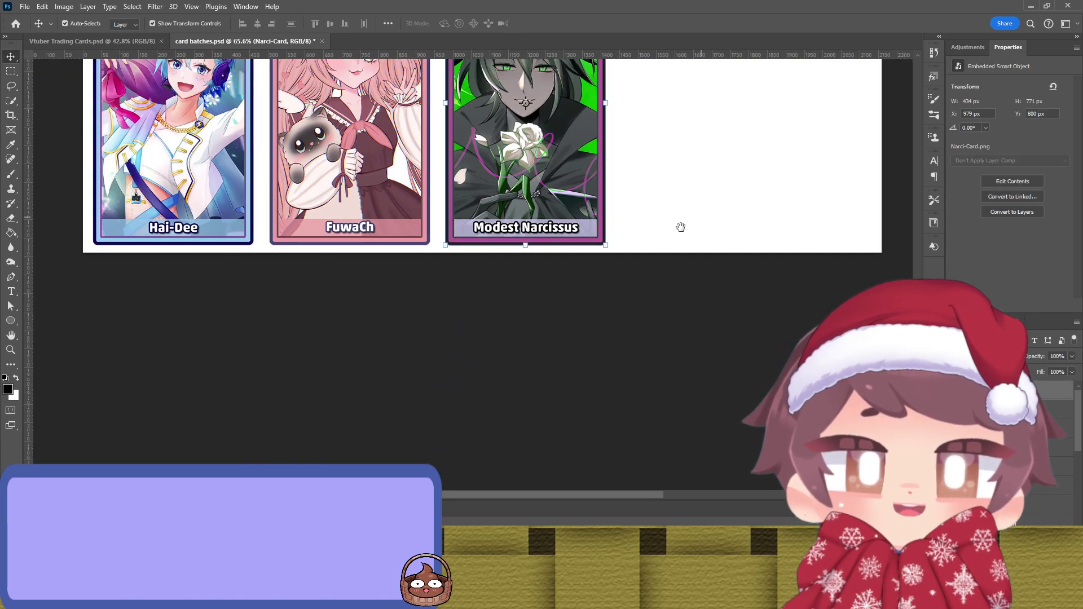
left_click_drag(691, 217, 551, 444)
left_click_drag(390, 351, 563, 344)
Step: Crop the canvas to the cards, fine-tuning the right edge beside Echo Gummi
left_click(680, 315)
scroll(680, 314, "down", 2)
scroll(679, 308, "down", 3)
scroll(718, 295, "up", 2)
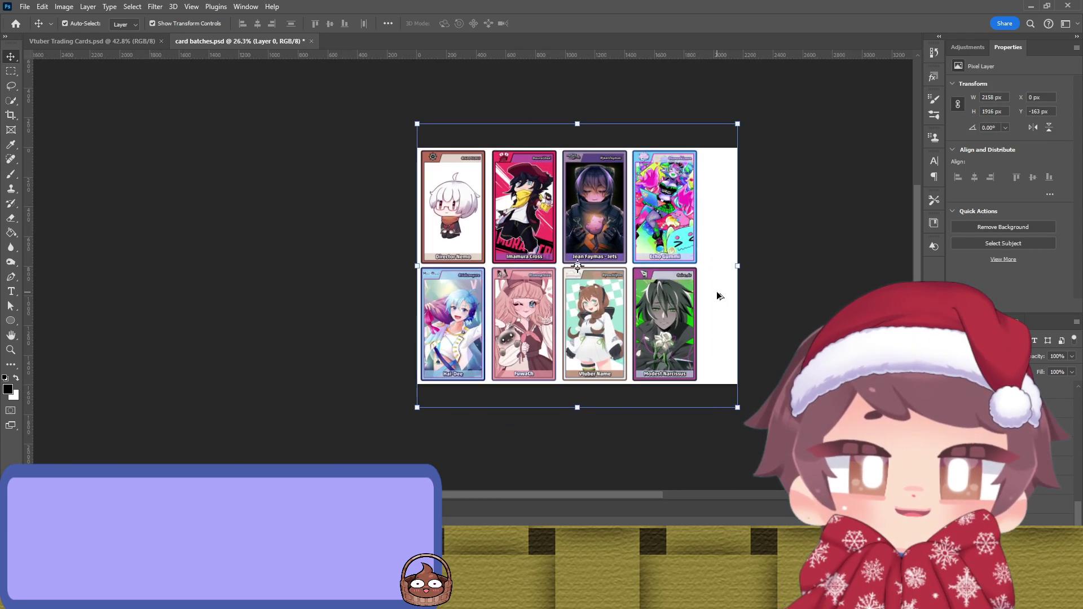
key("c")
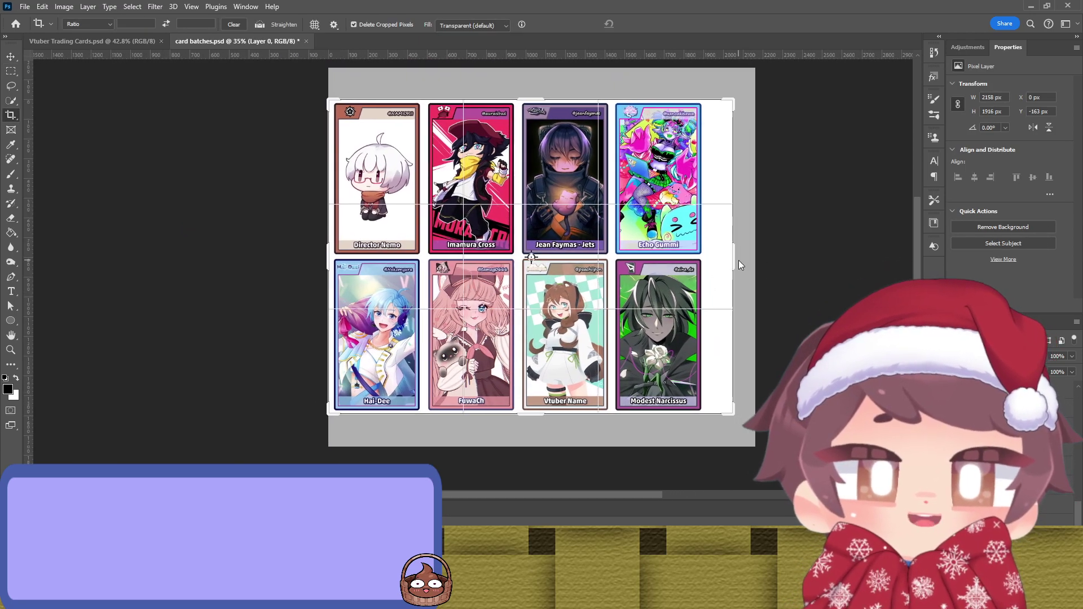
left_click_drag(728, 260, 720, 260)
key("Return")
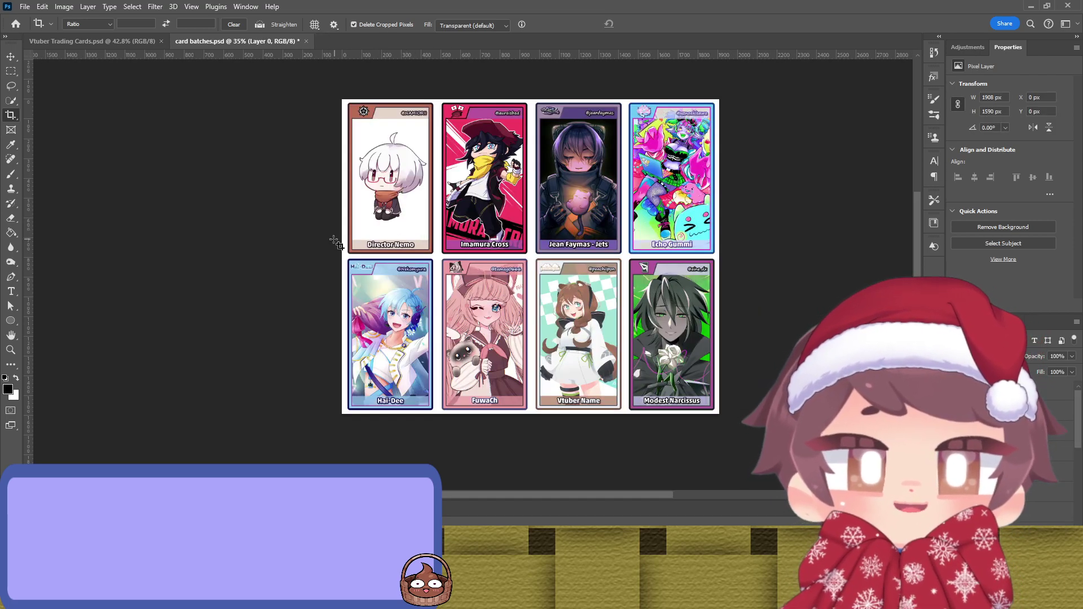
left_click_drag(219, 275, 106, 275)
scroll(573, 241, "up", 8)
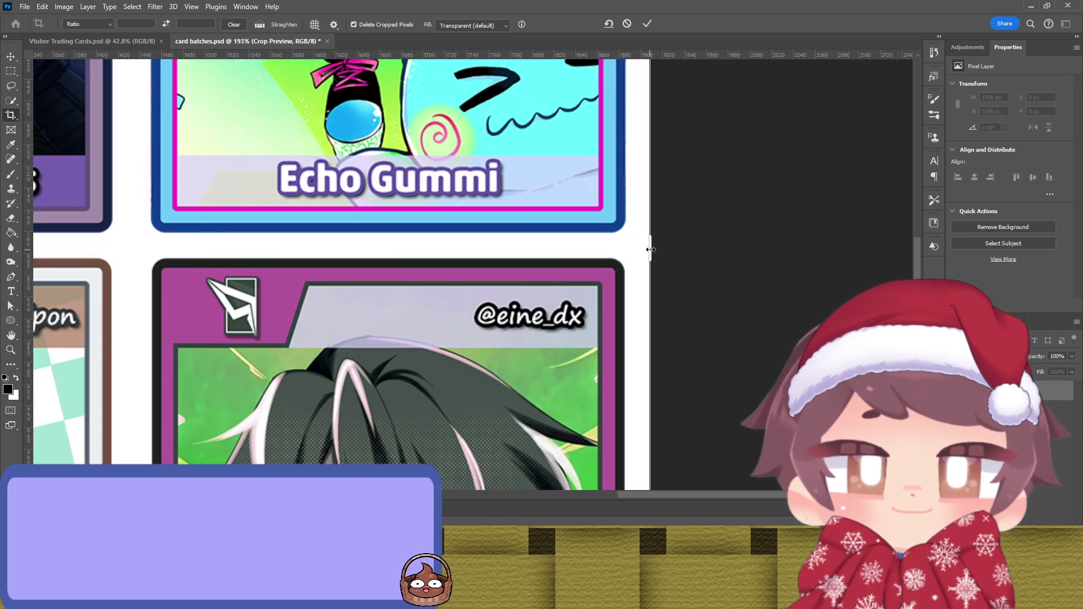
left_click_drag(649, 249, 660, 249)
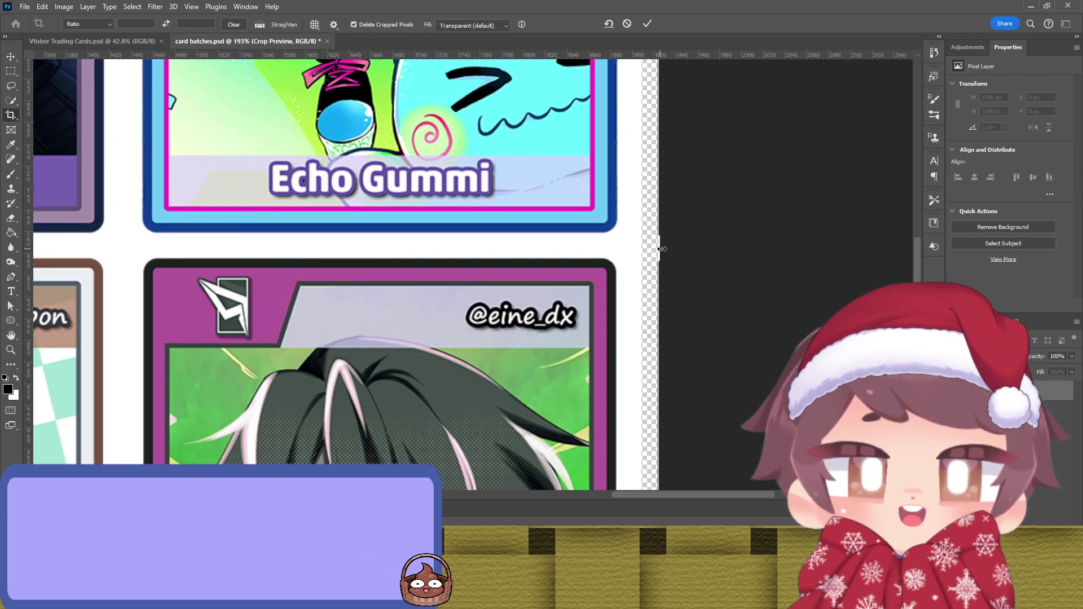
key("Return")
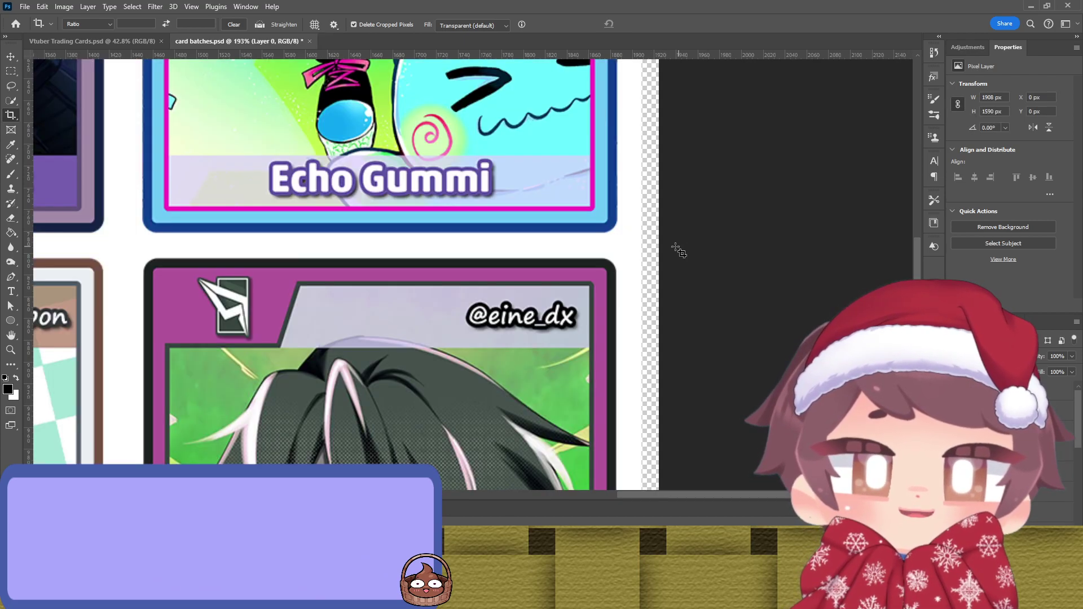
Step: Stretch the background layer to fill the transparent strip at the right
key("v")
left_click_drag(638, 245, 658, 247)
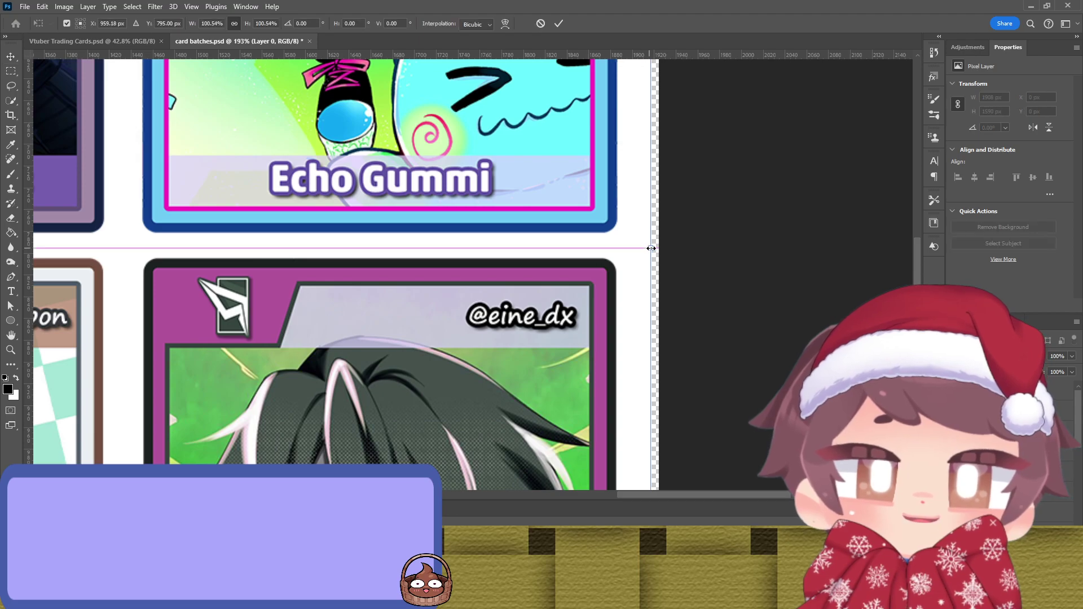
scroll(476, 324, "down", 8)
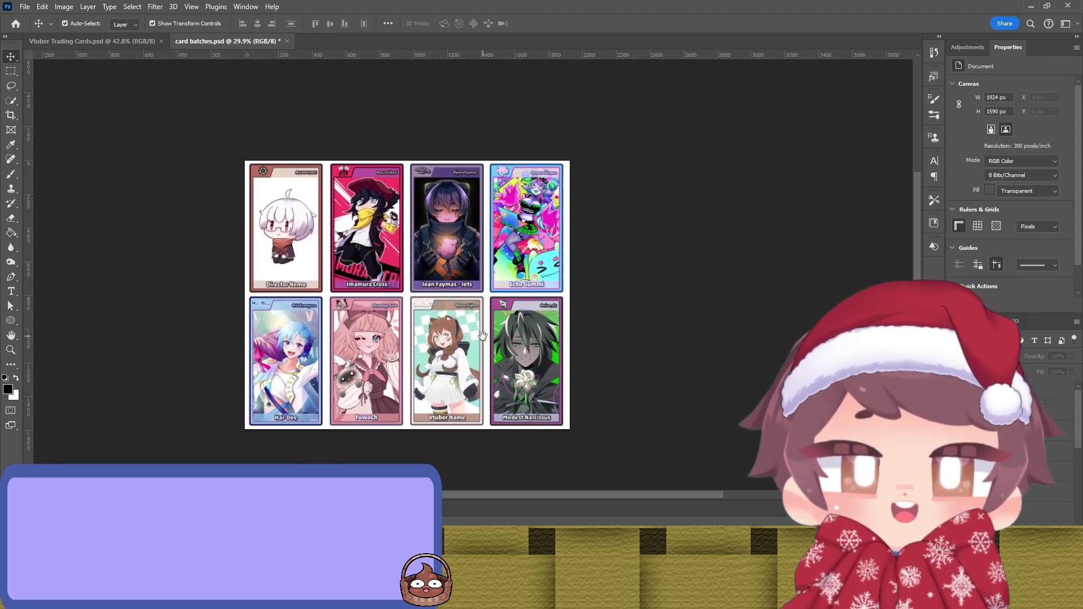
scroll(584, 305, "up", 7)
scroll(594, 321, "up", 3)
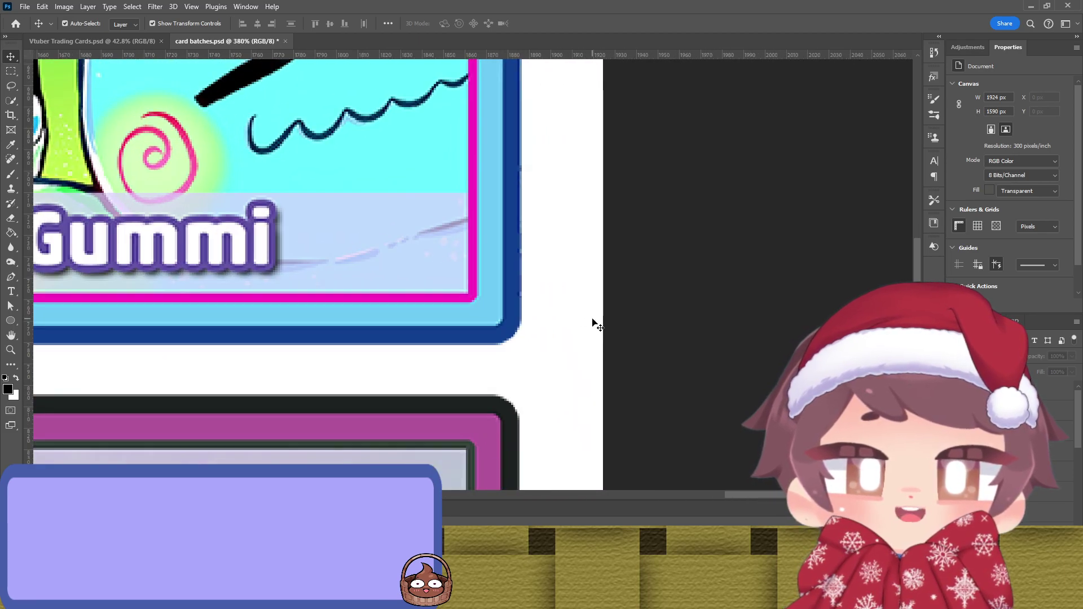
Step: Recrop with Delete Cropped Pixels unchecked, trimming the right edge, and save the card batches file
key("c")
left_click(353, 24)
left_click_drag(608, 373, 596, 375)
key("Return")
scroll(573, 355, "down", 10)
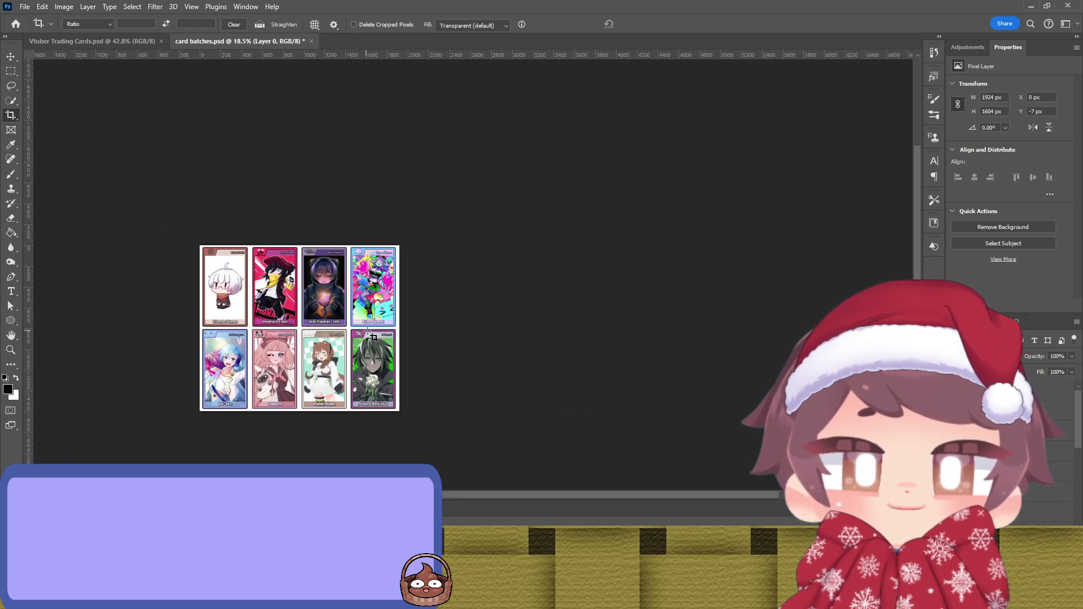
scroll(431, 277, "up", 3)
left_click_drag(430, 277, 455, 215)
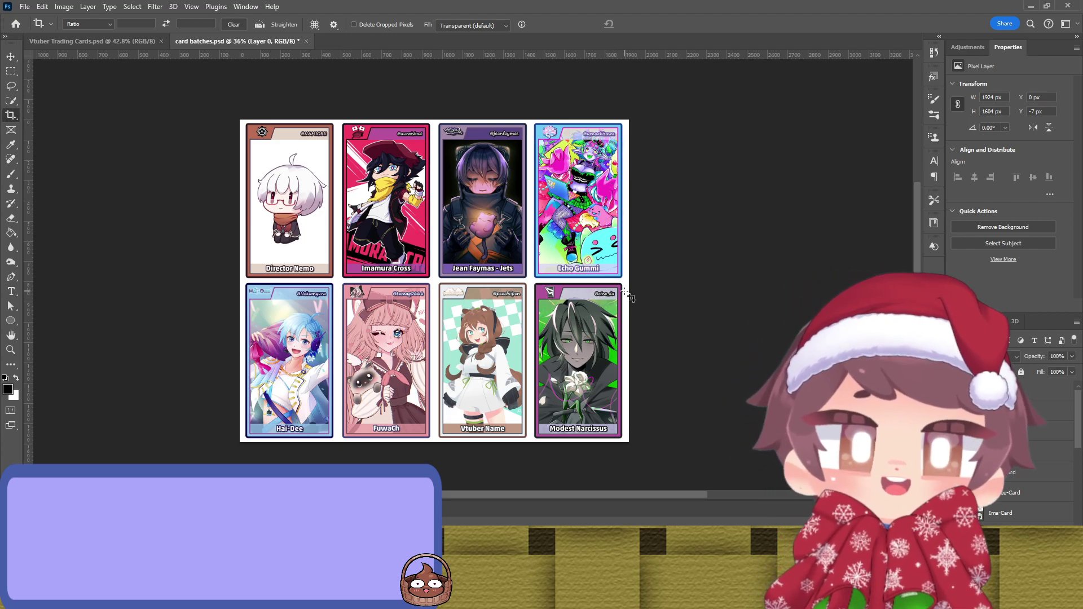
key("ctrl+s")
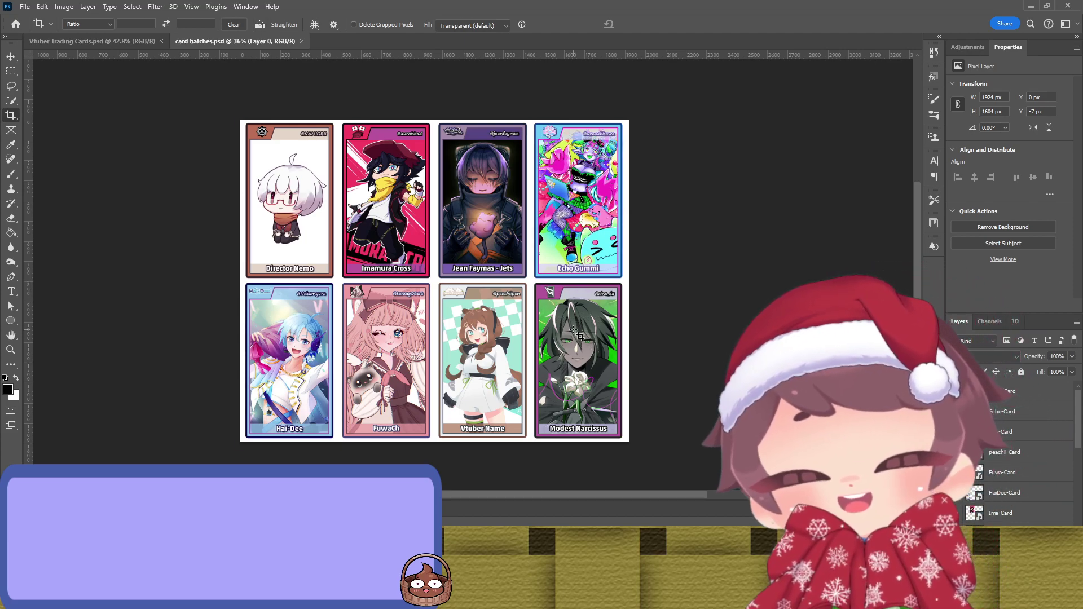
key("v")
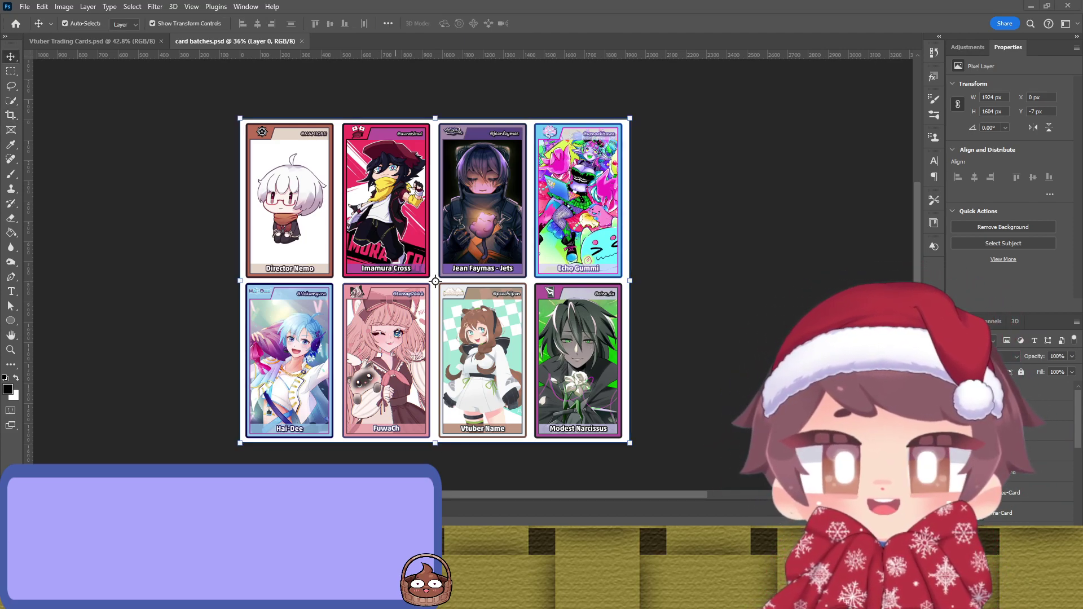